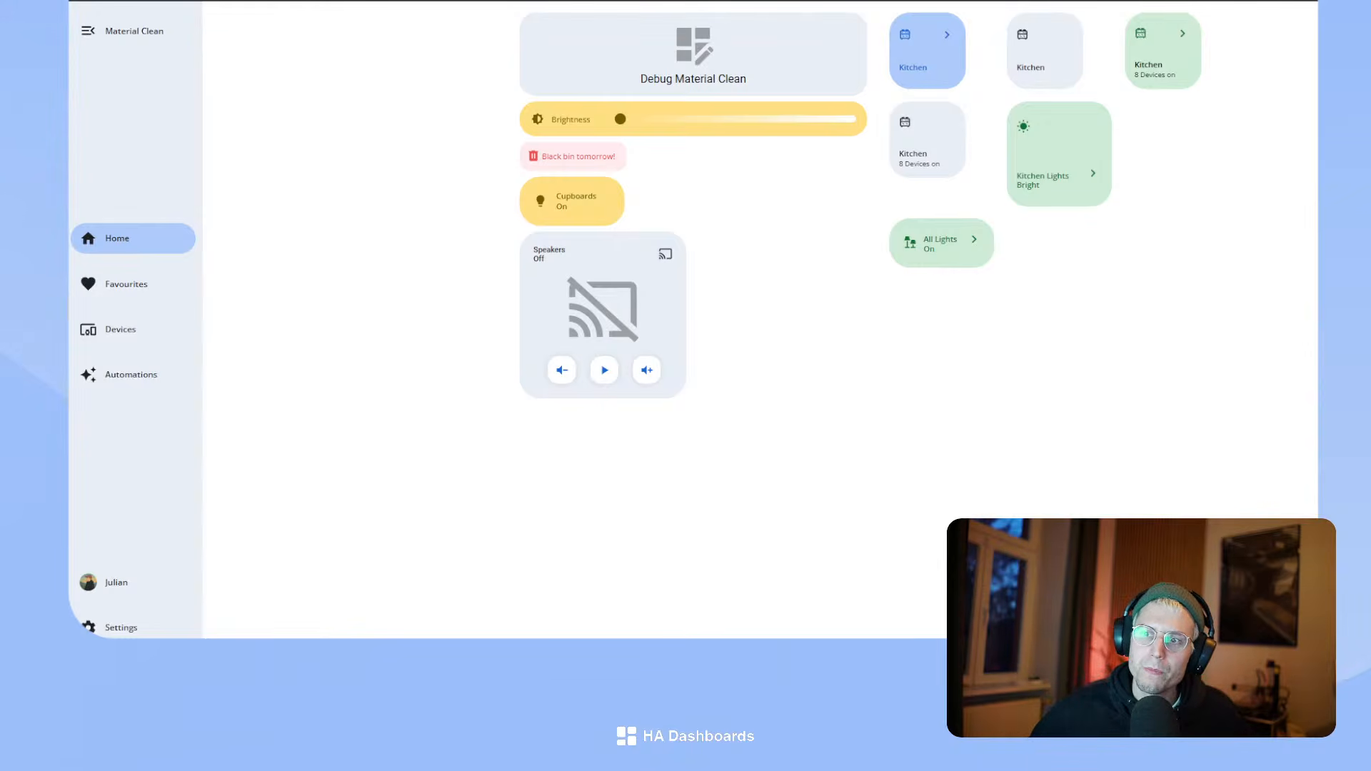
# - Collapse and expand the dashboard's navigation sidebar several times to examine its icon-only and labelled layouts
pyautogui.click(88, 31)
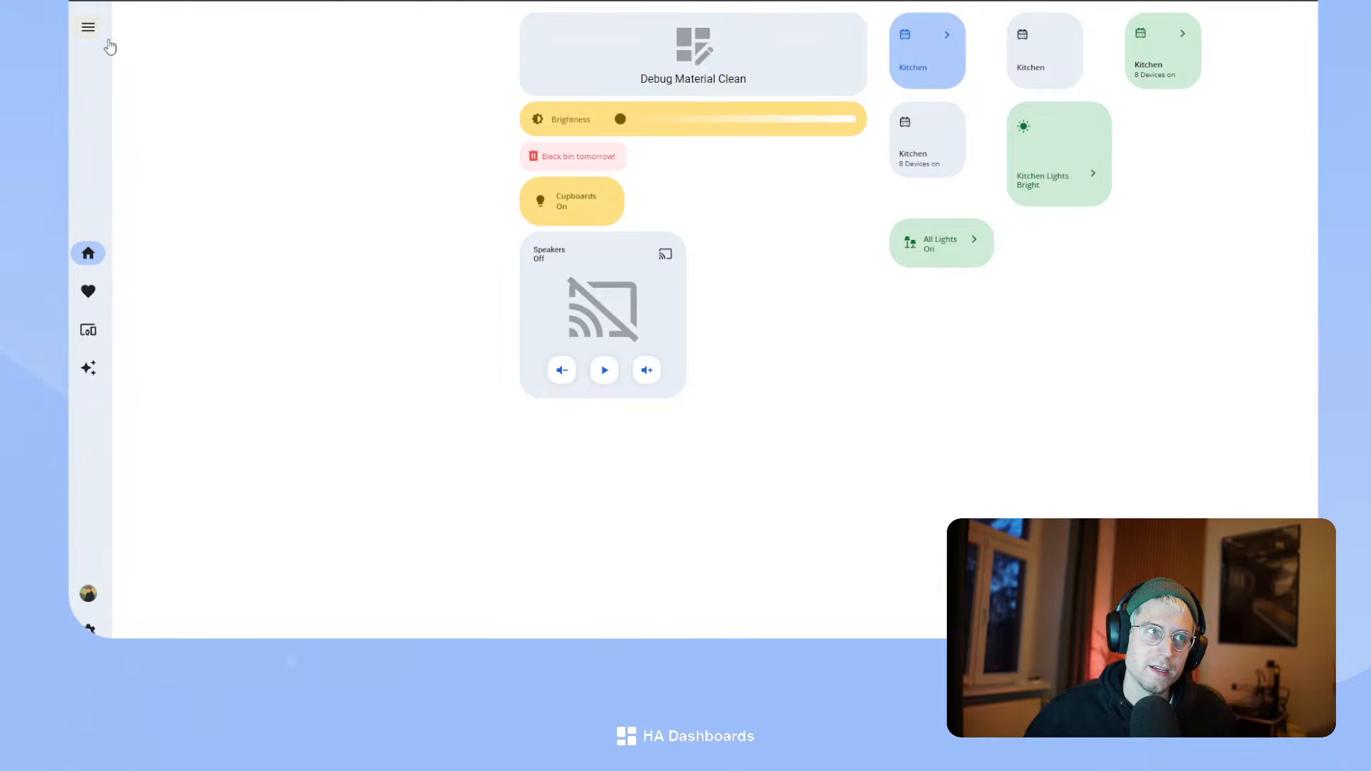
pyautogui.click(88, 31)
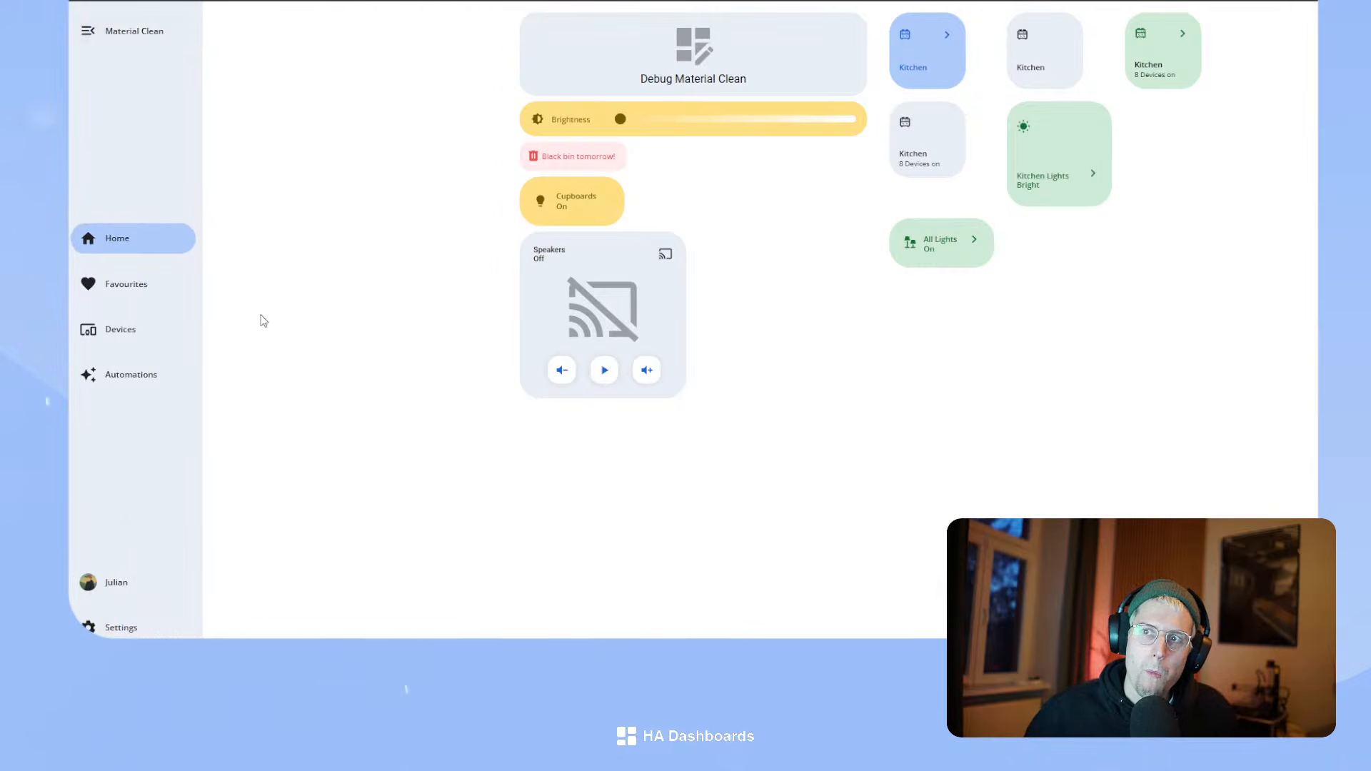
pyautogui.click(98, 36)
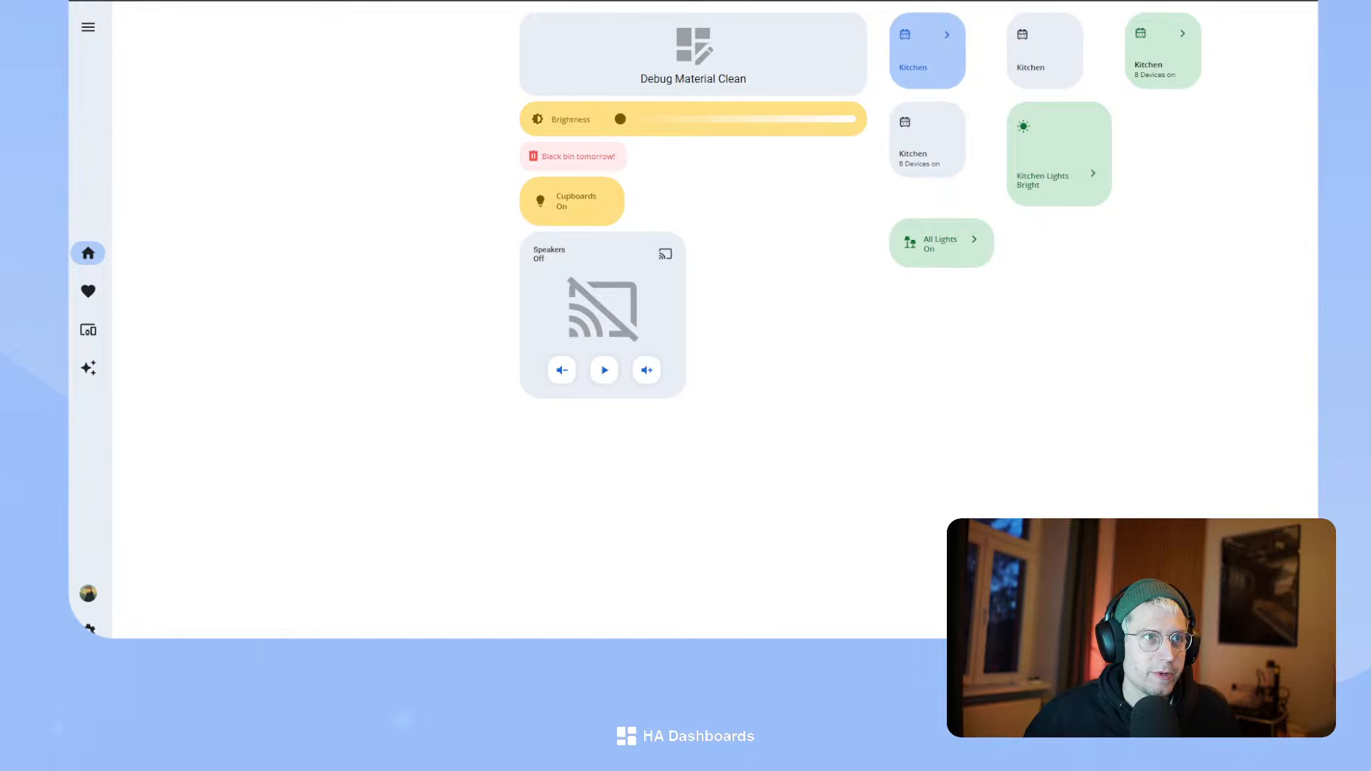
pyautogui.click(88, 32)
pyautogui.click(100, 39)
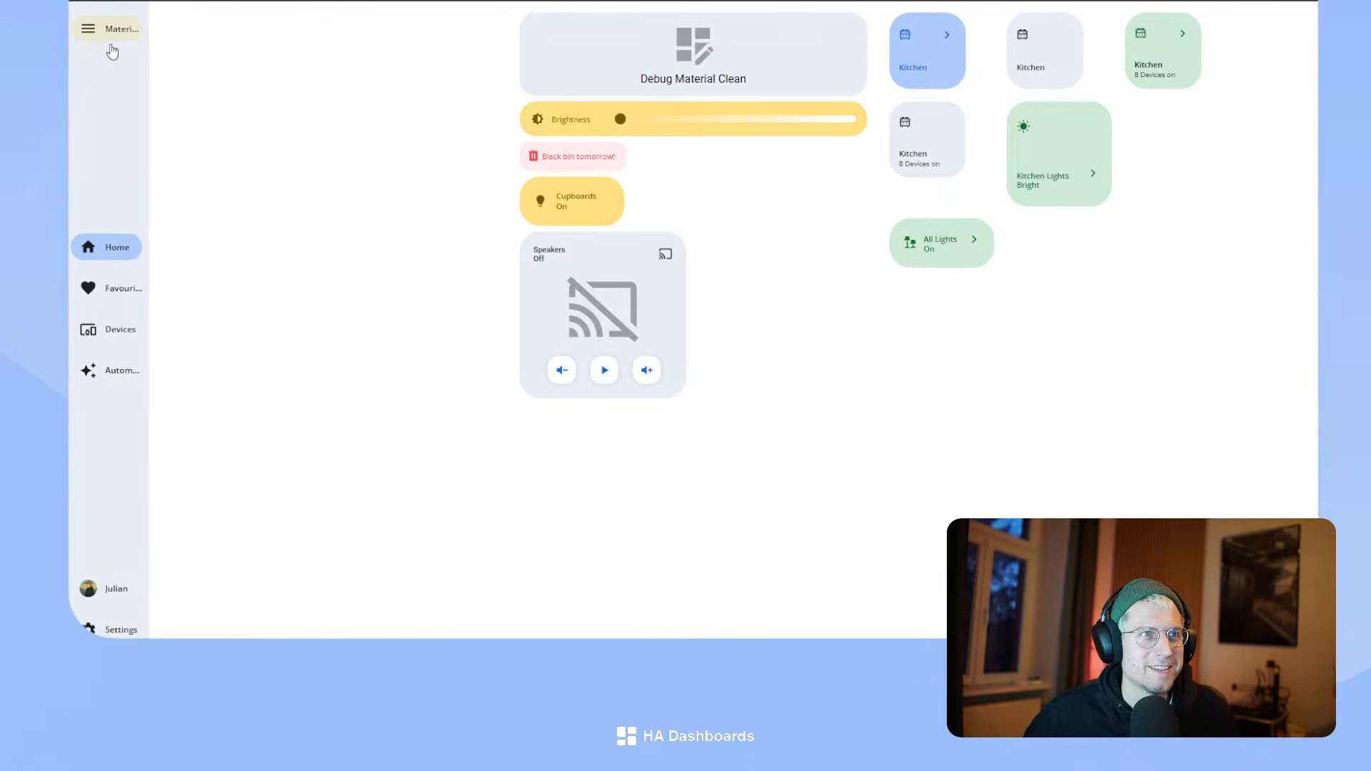
pyautogui.click(87, 41)
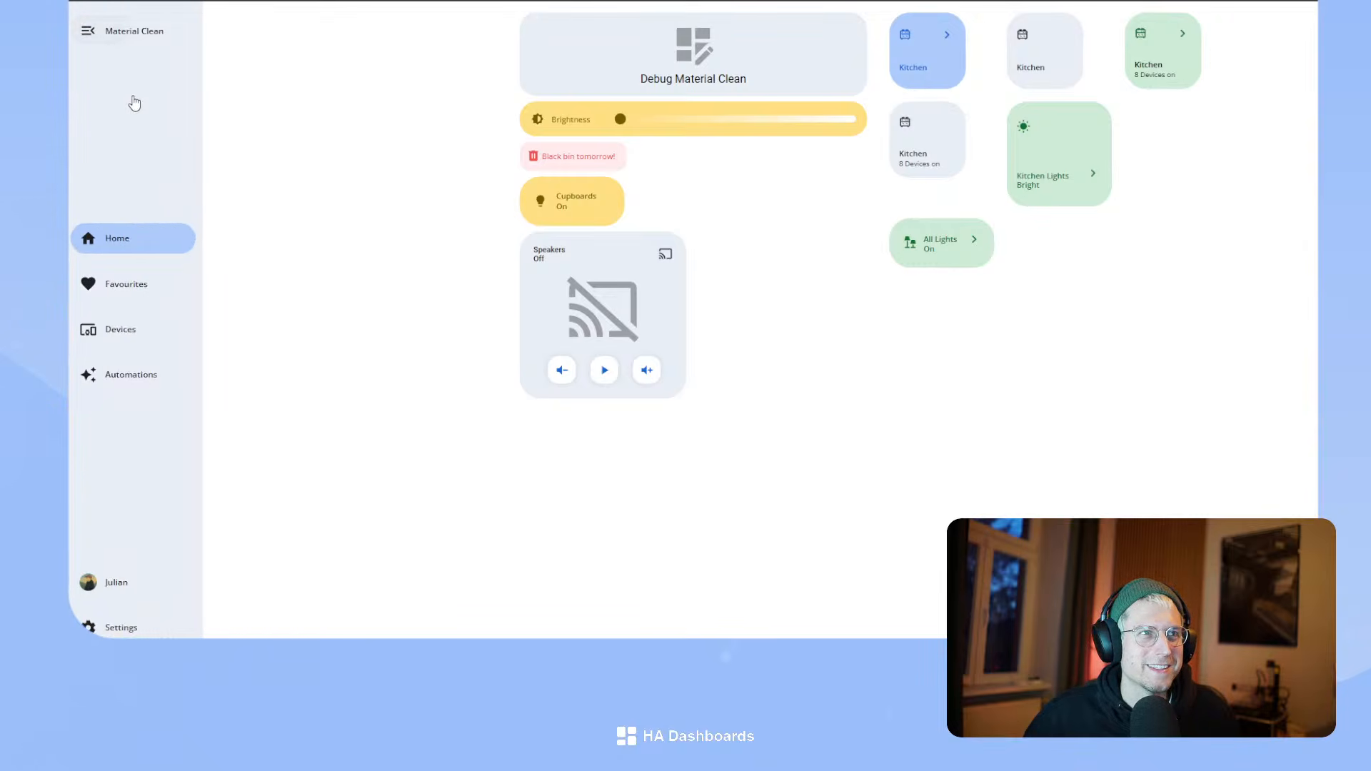
pyautogui.click(110, 50)
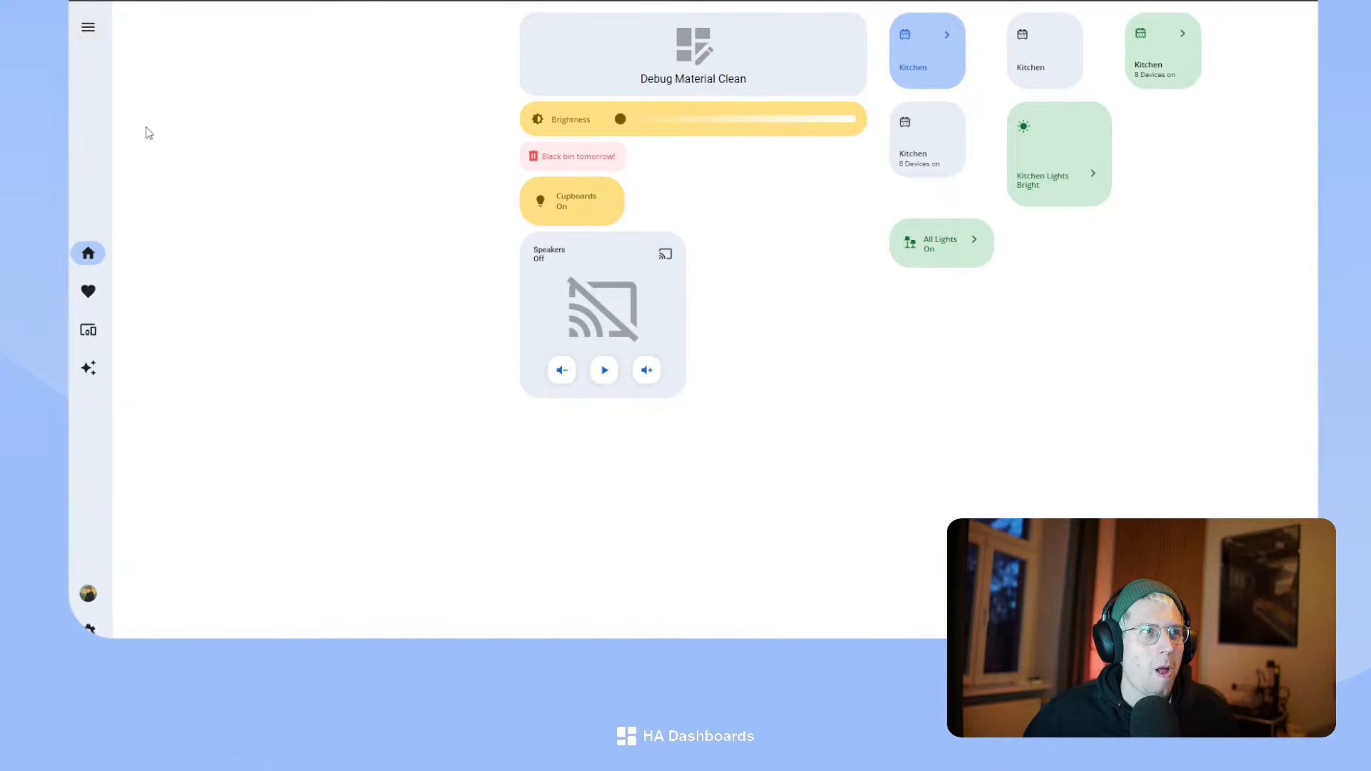
pyautogui.click(98, 40)
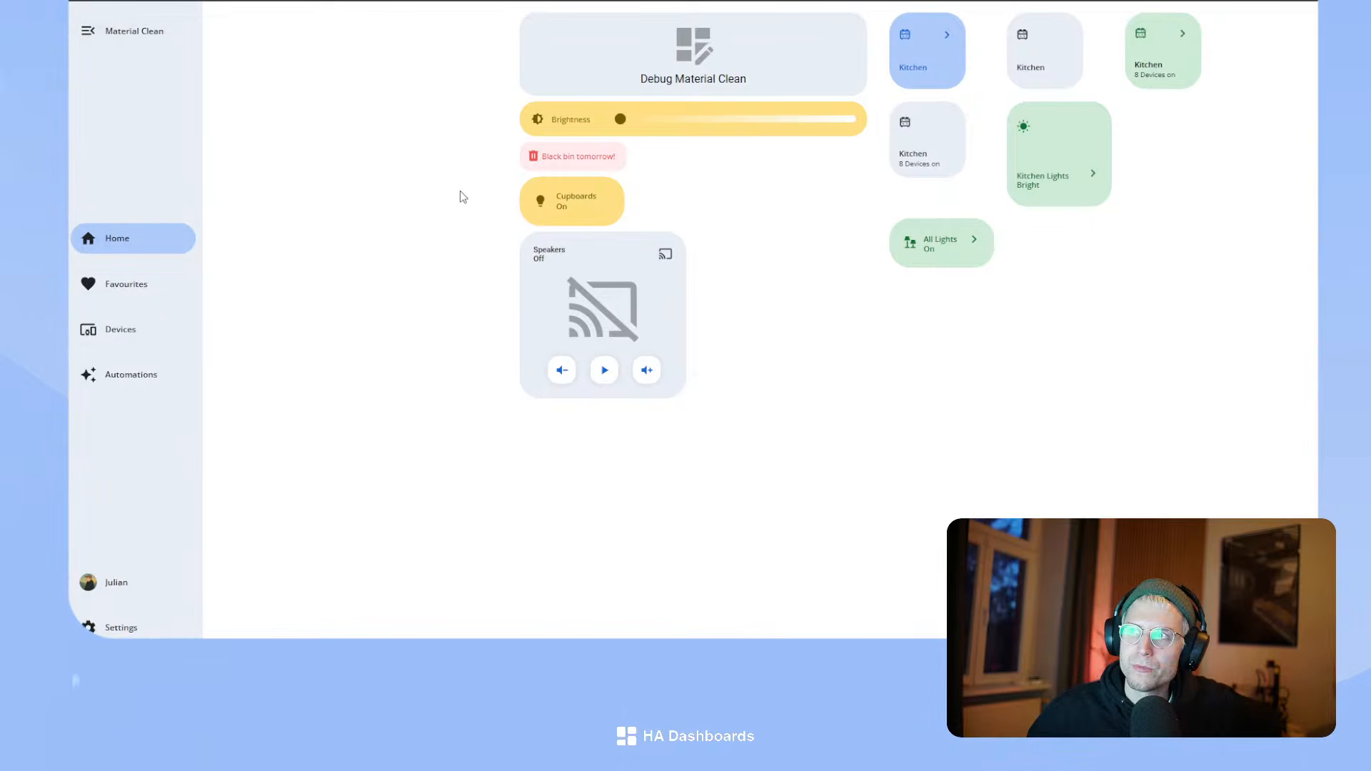
pyautogui.click(137, 36)
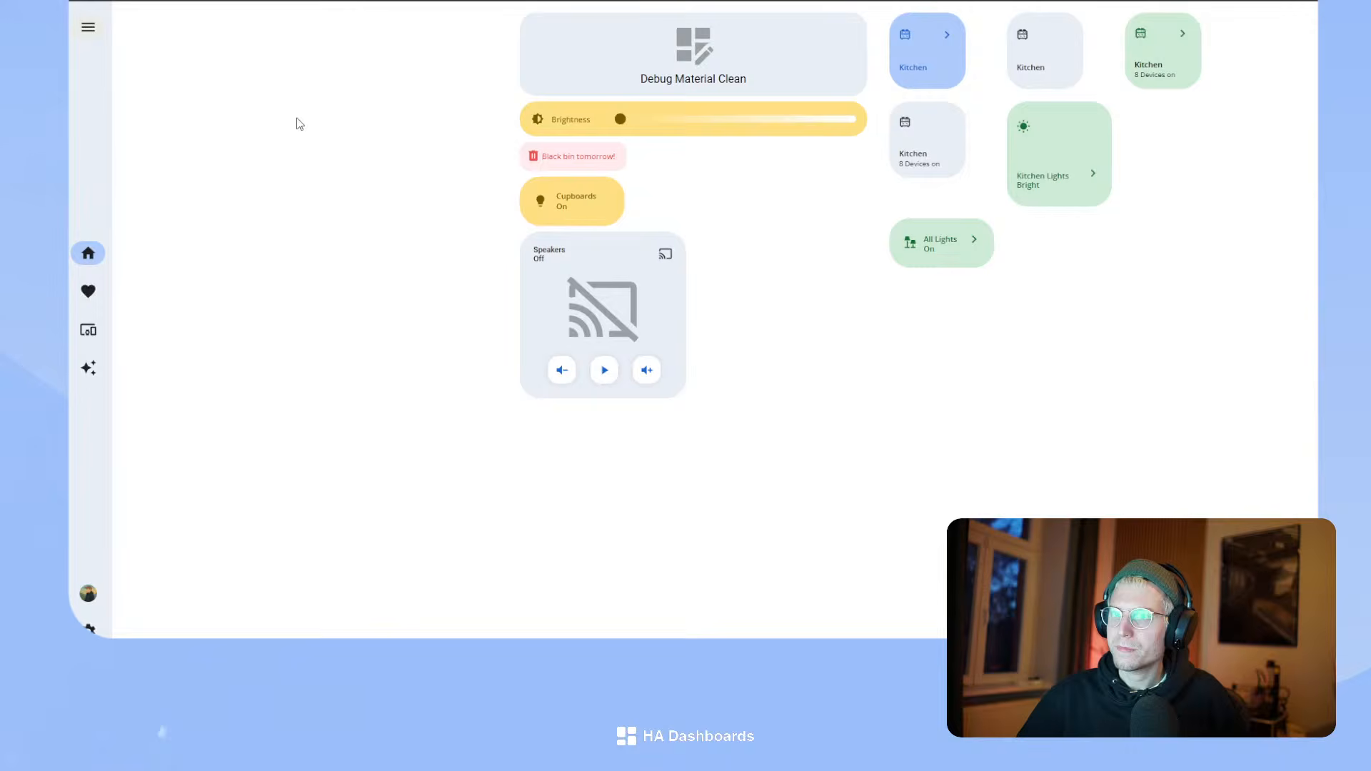
pyautogui.click(86, 27)
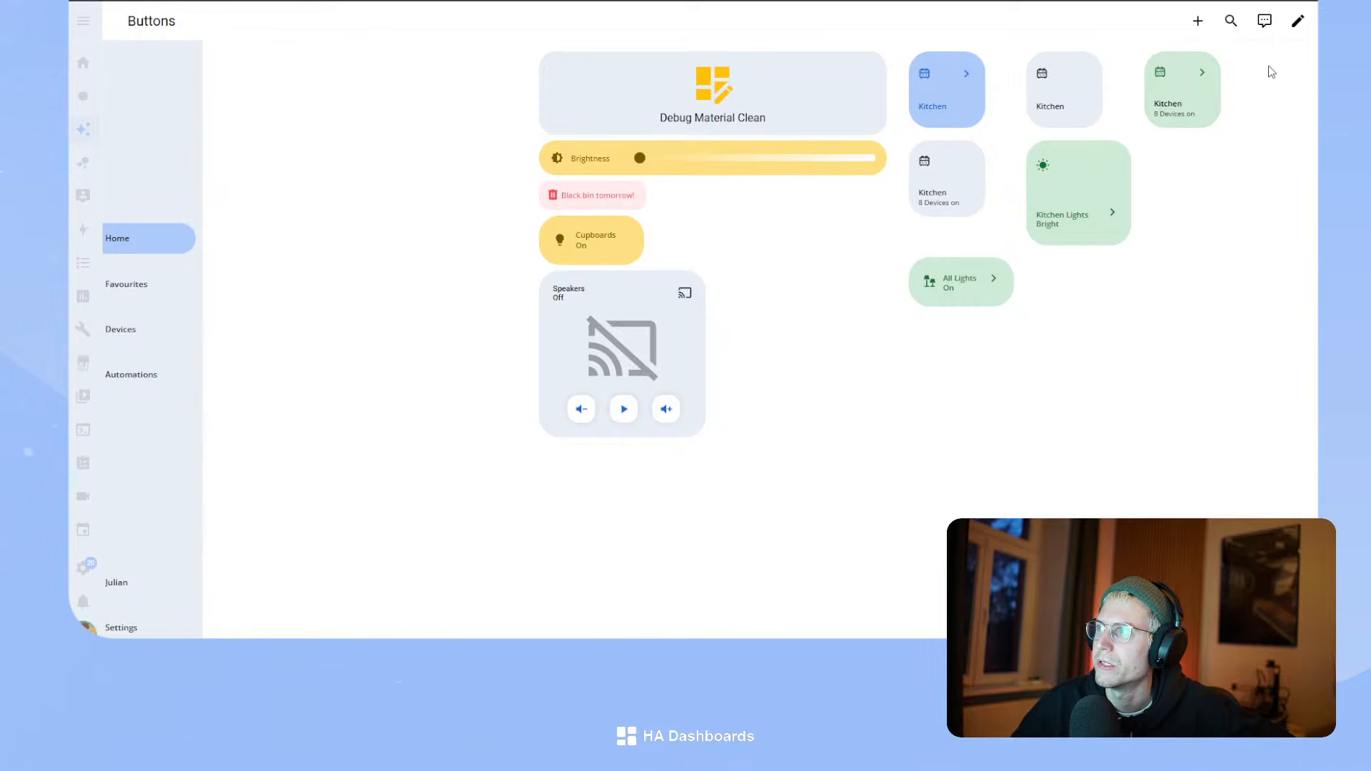
# - Edit the dashboard's green Kitchen button card that shows a device label, renaming it Office and setting its icon to mdi:monitor
pyautogui.click(1298, 20)
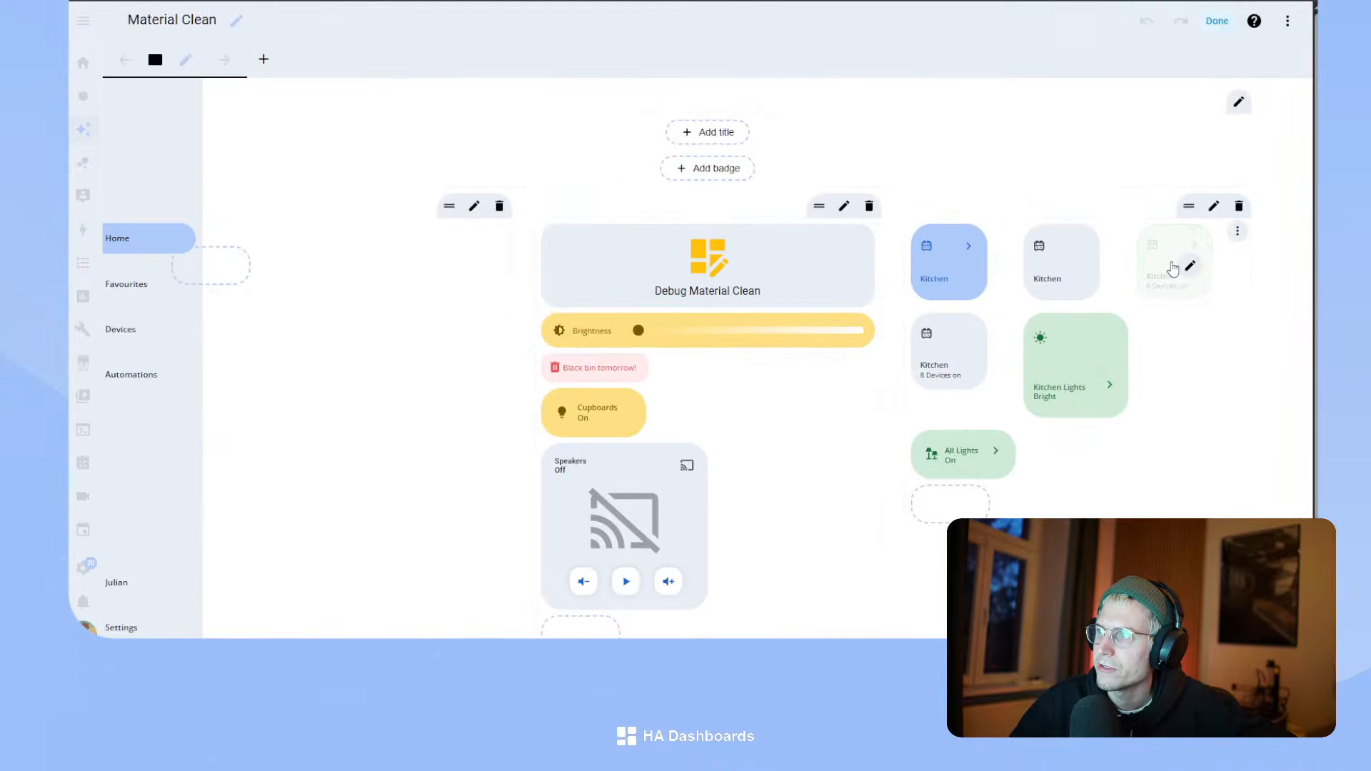
pyautogui.click(1191, 265)
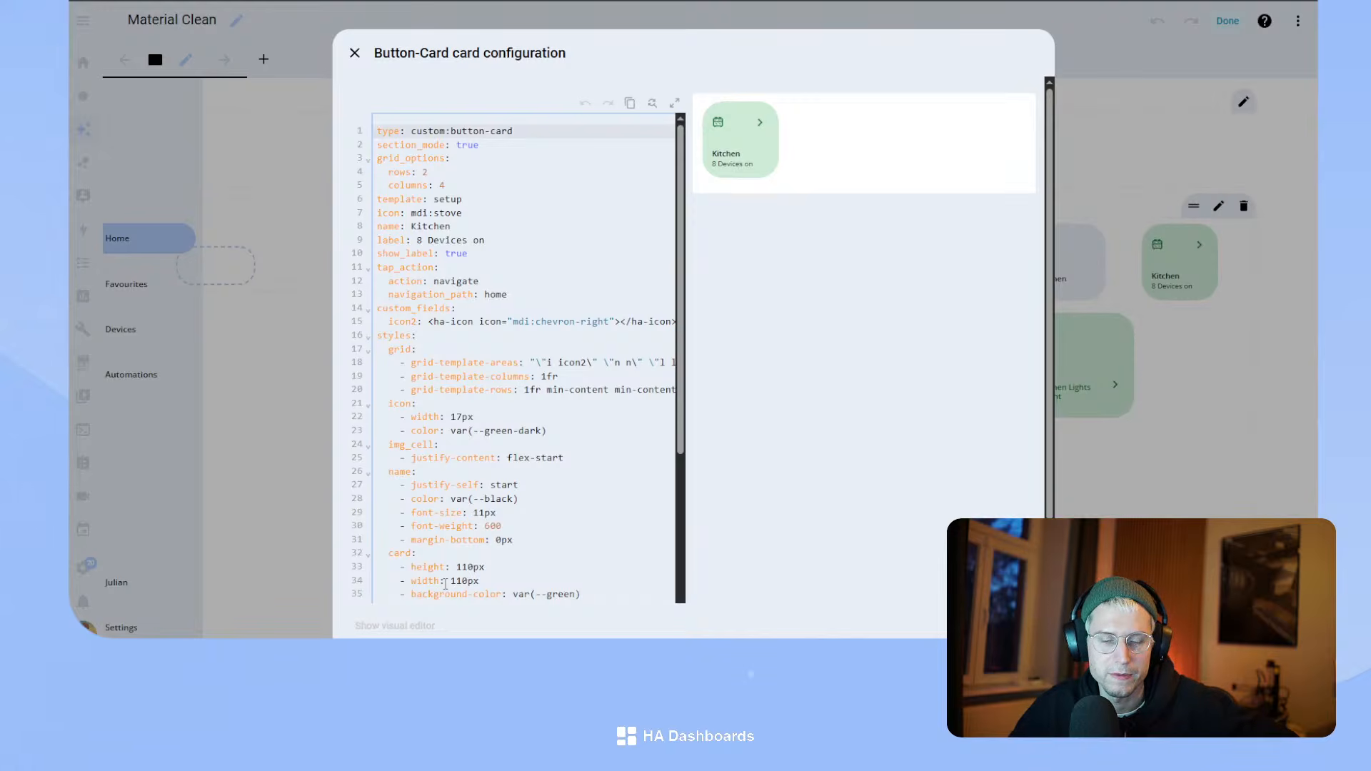
pyautogui.moveTo(547, 431); pyautogui.dragTo(411, 431)
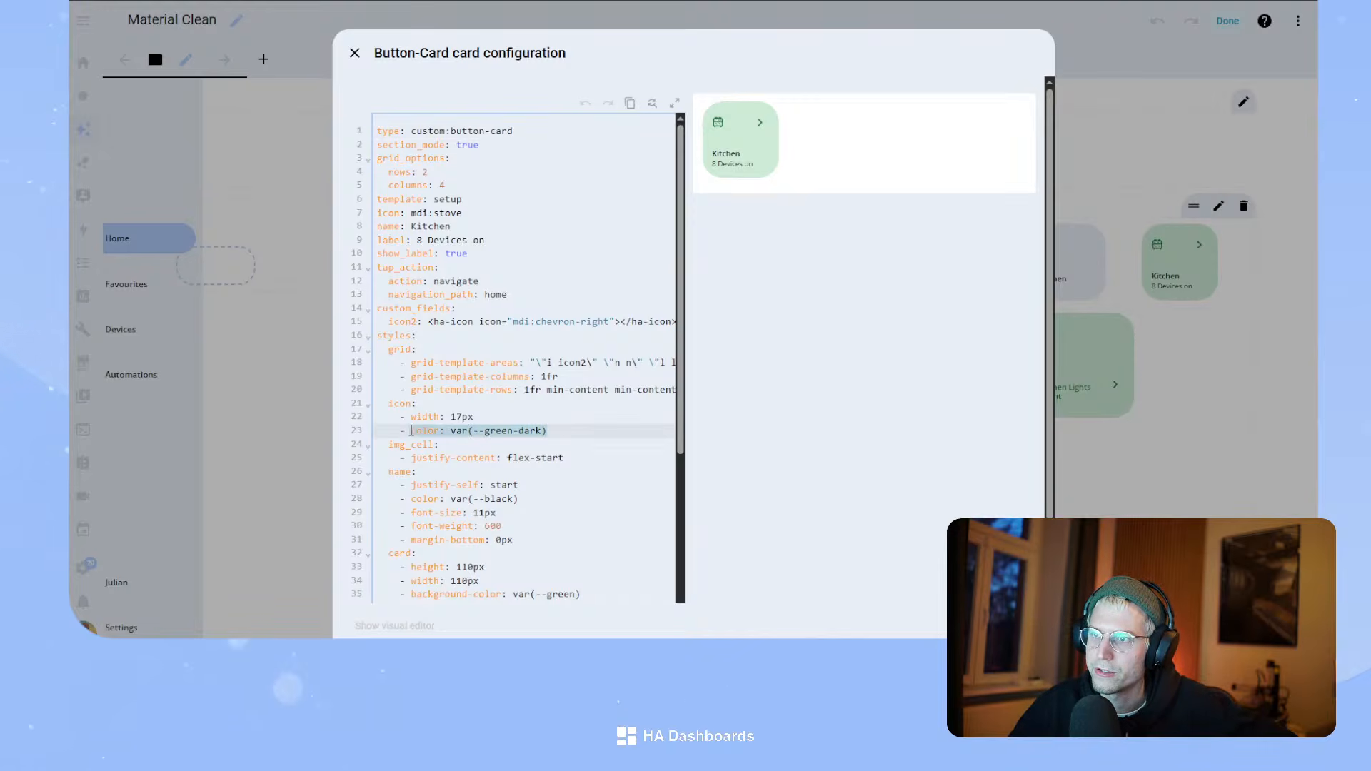
pyautogui.click(551, 433)
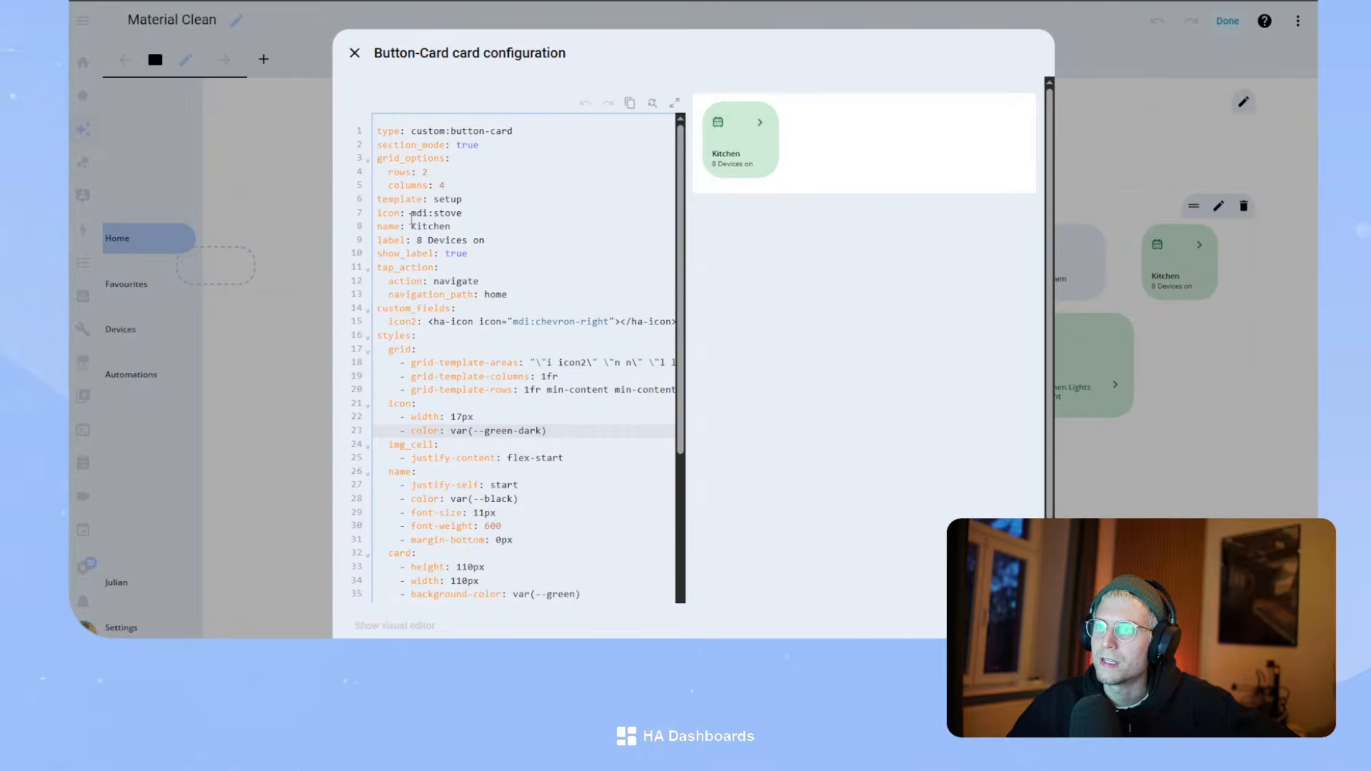
pyautogui.doubleClick(524, 229)
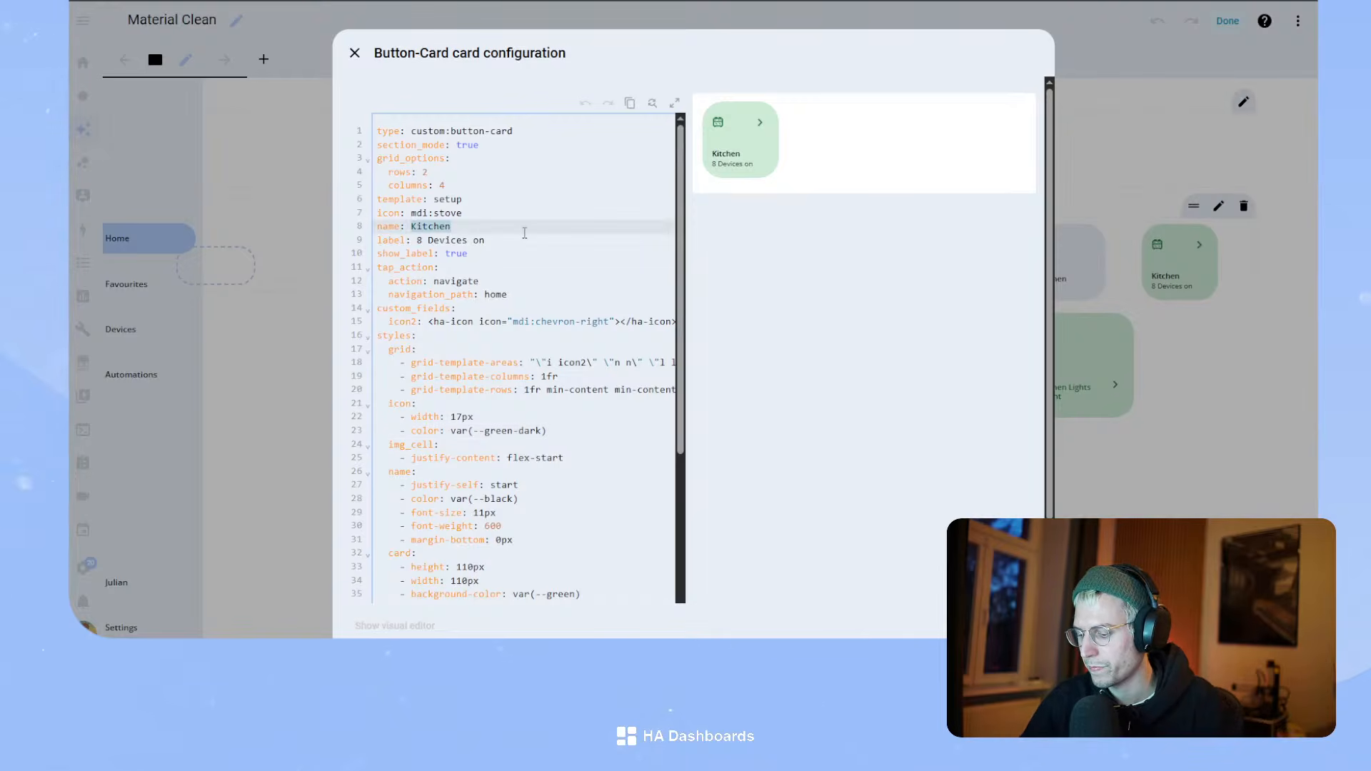
pyautogui.write('Offi')
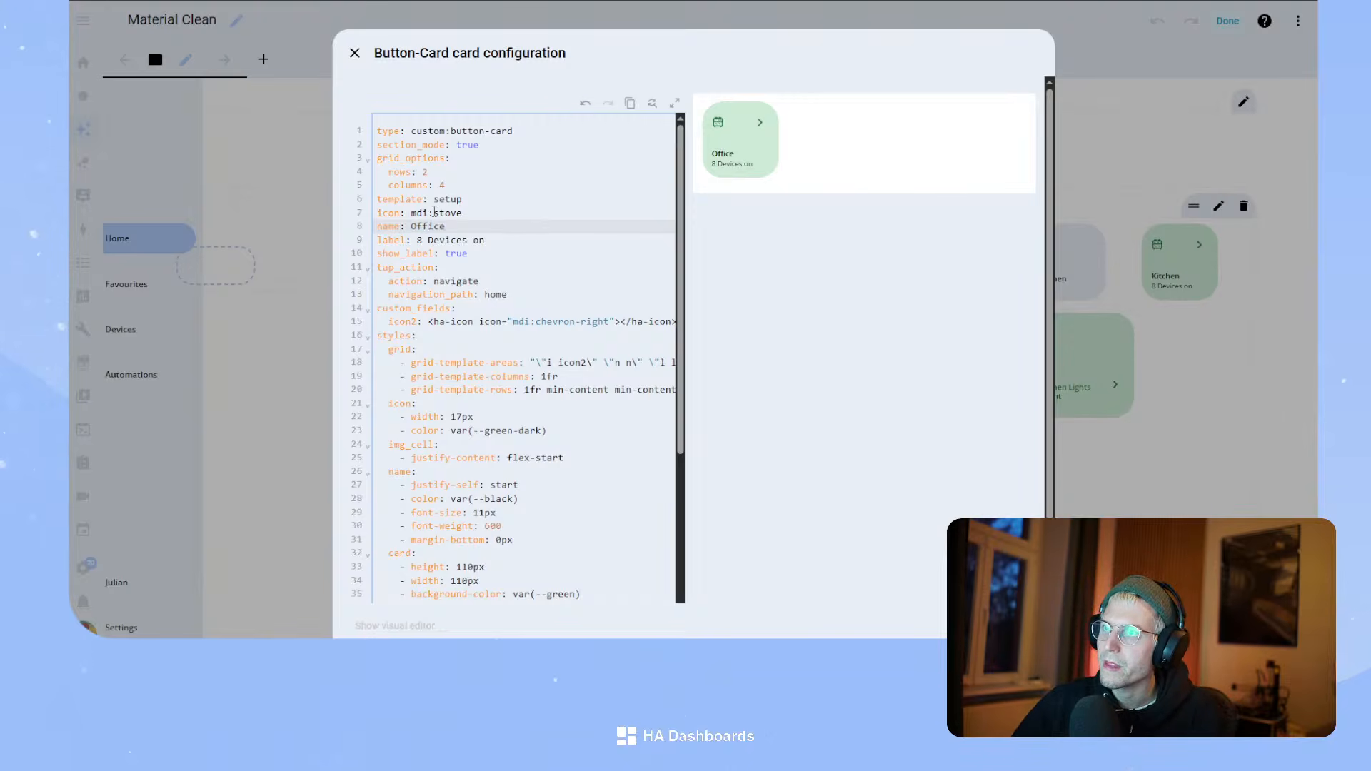
pyautogui.doubleClick(500, 209)
pyautogui.write('monitor')
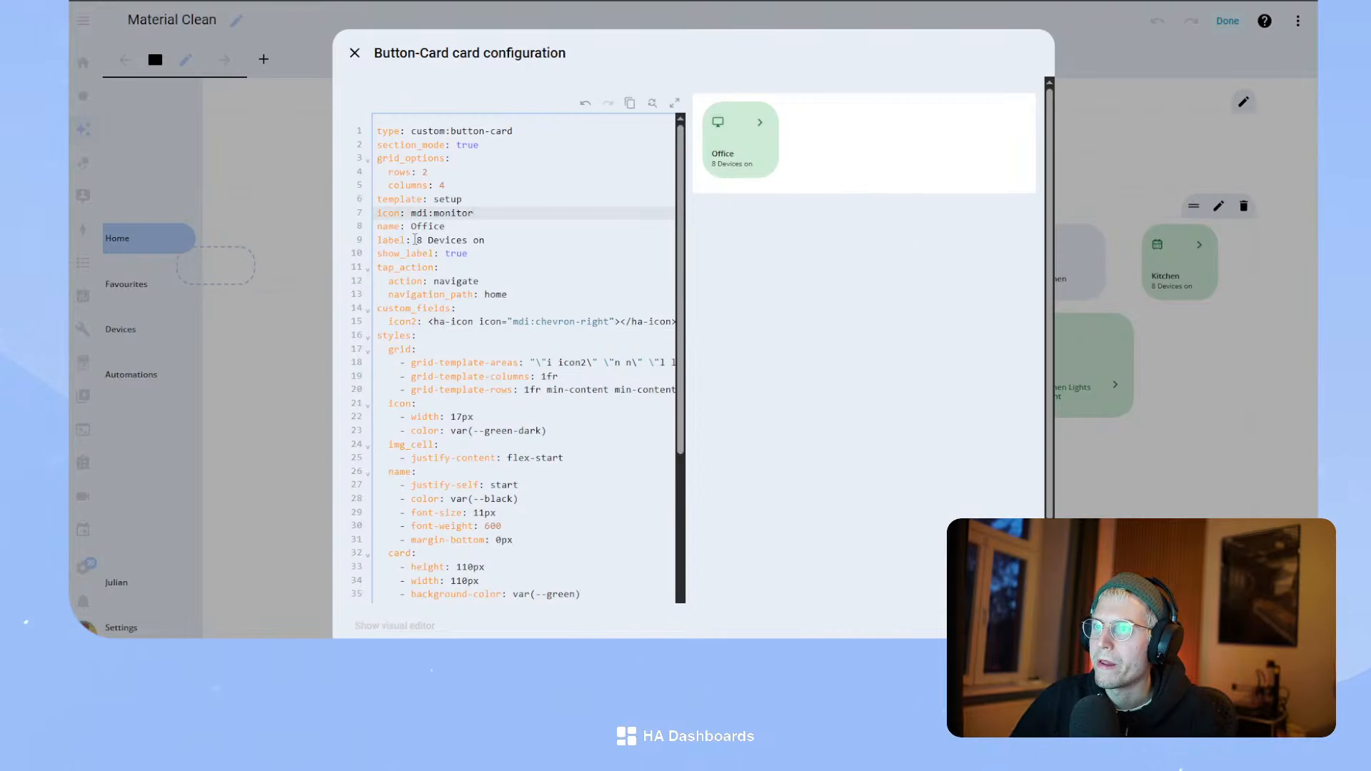
# - Replace the Office card's label text with the placeholder "asd"
pyautogui.moveTo(416, 240); pyautogui.dragTo(560, 237)
pyautogui.press('BackSpace')
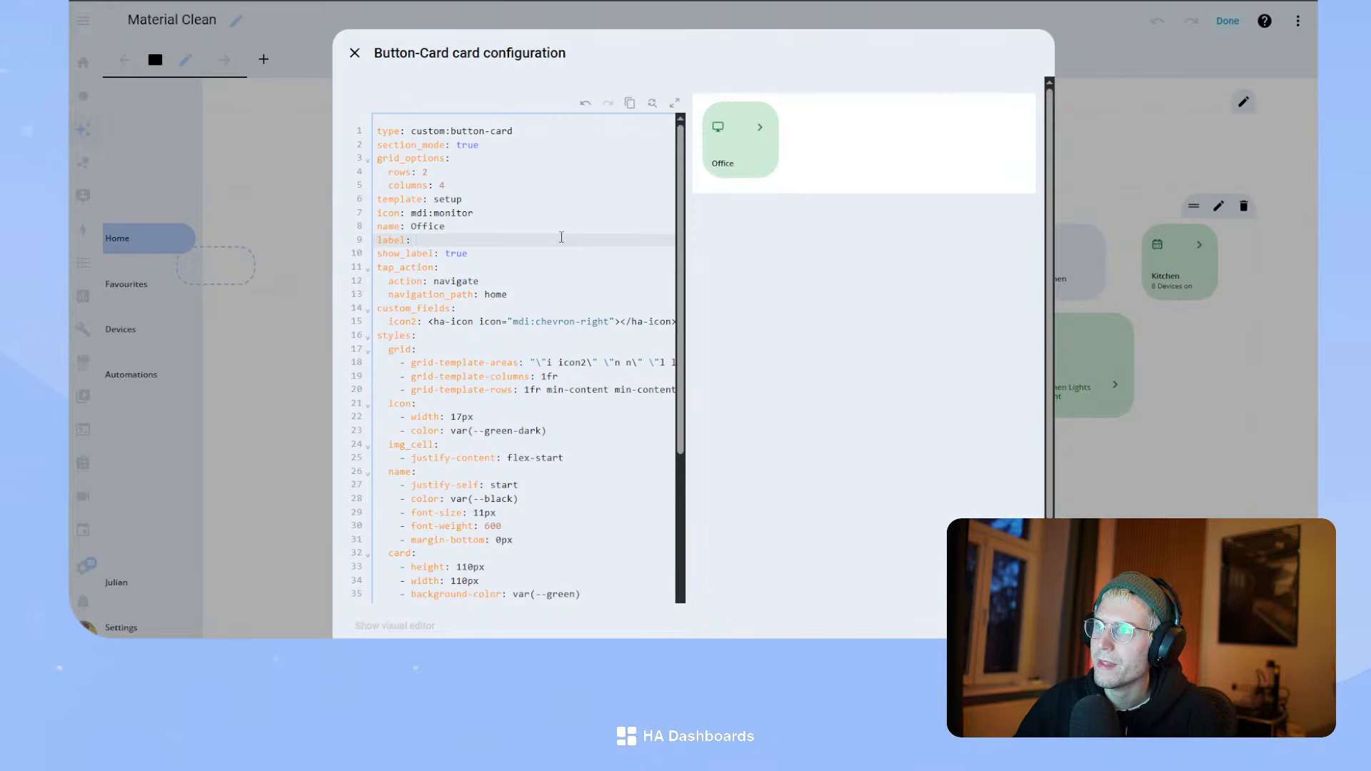
pyautogui.press('BackSpace')
pyautogui.write('as')
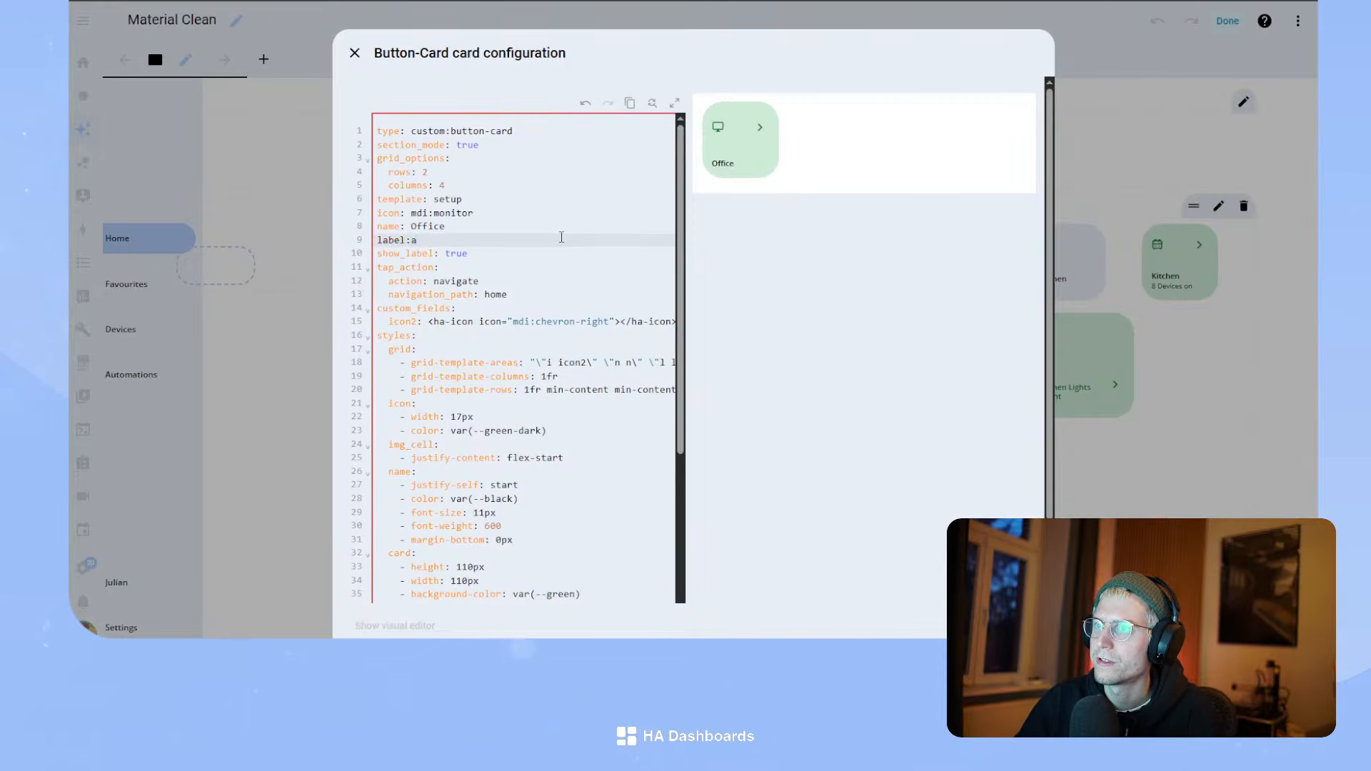
pyautogui.press('BackSpace')
pyautogui.write('asd')
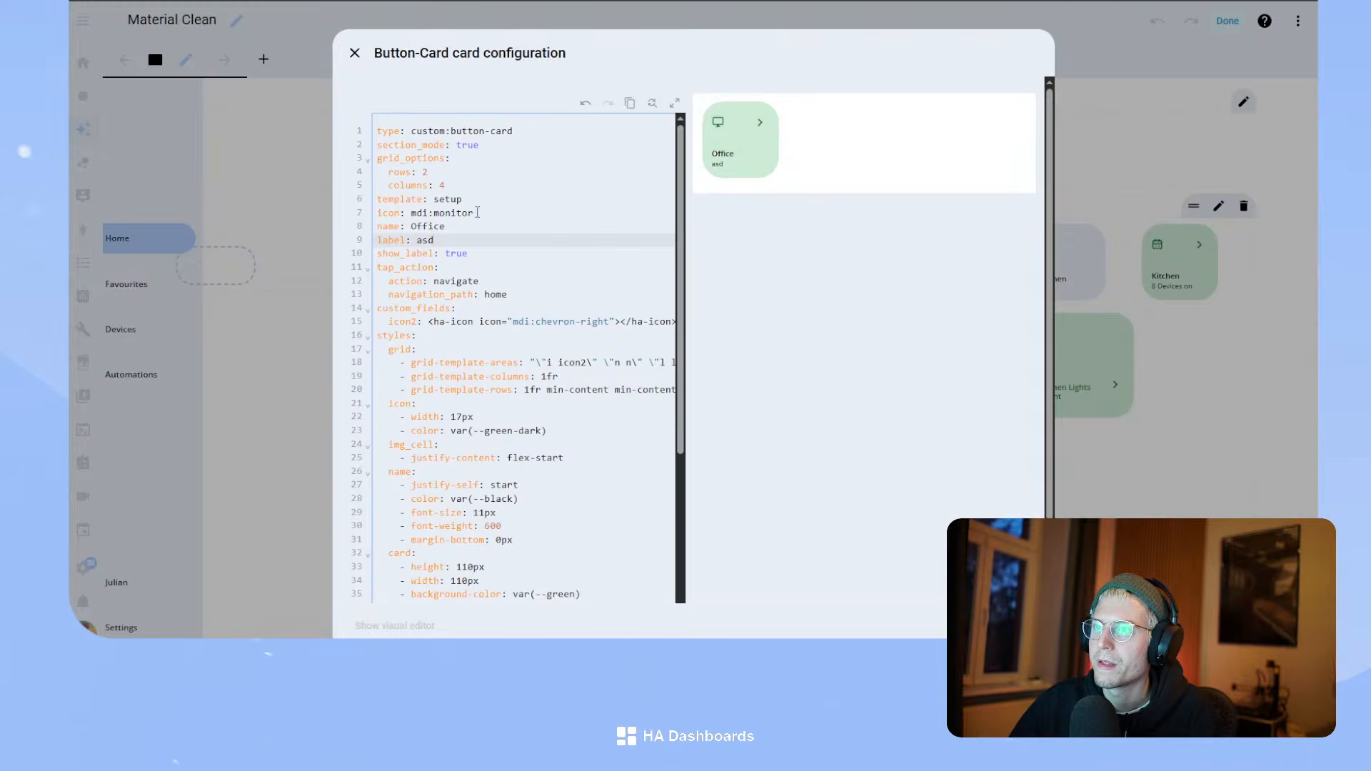
# - Add the entity light.office_light below the template line of the Office card and save the card
pyautogui.click(481, 198)
pyautogui.press('Return')
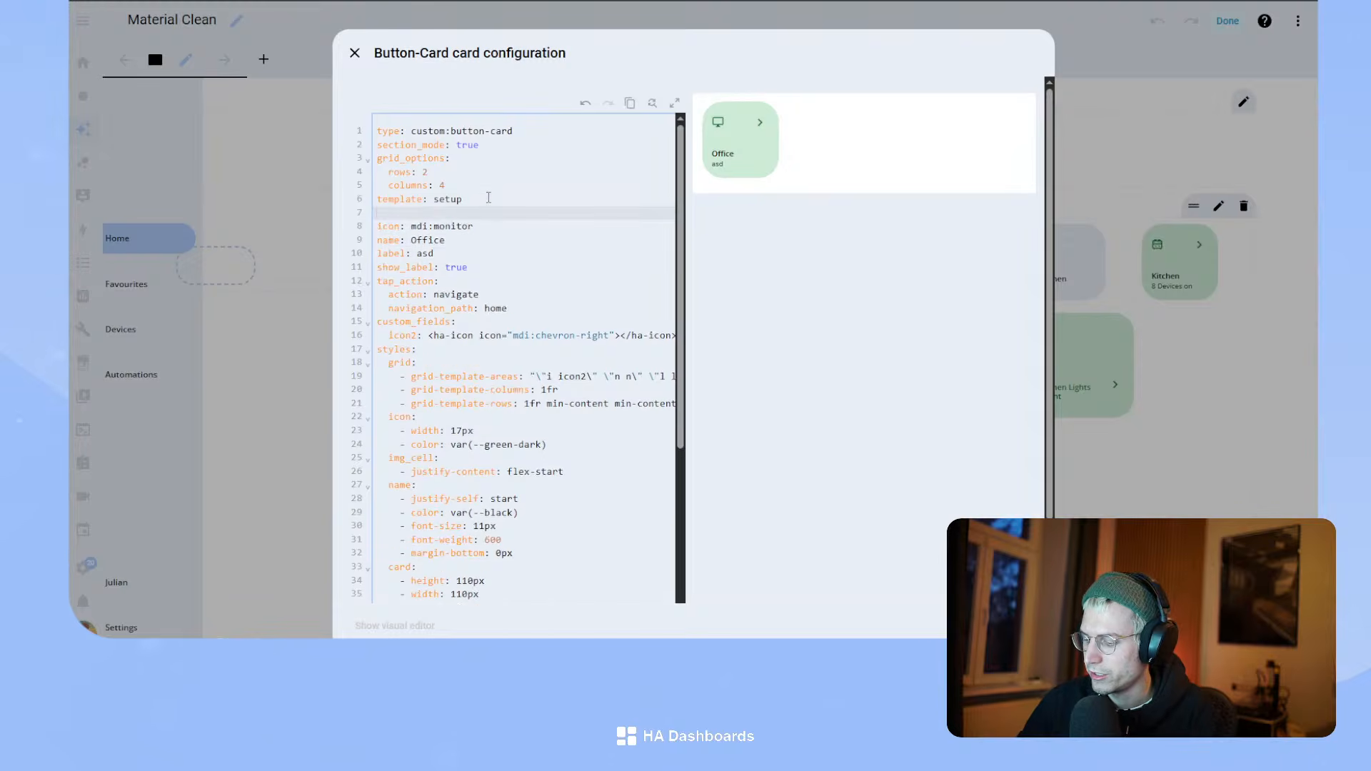
pyautogui.write('entity: ')
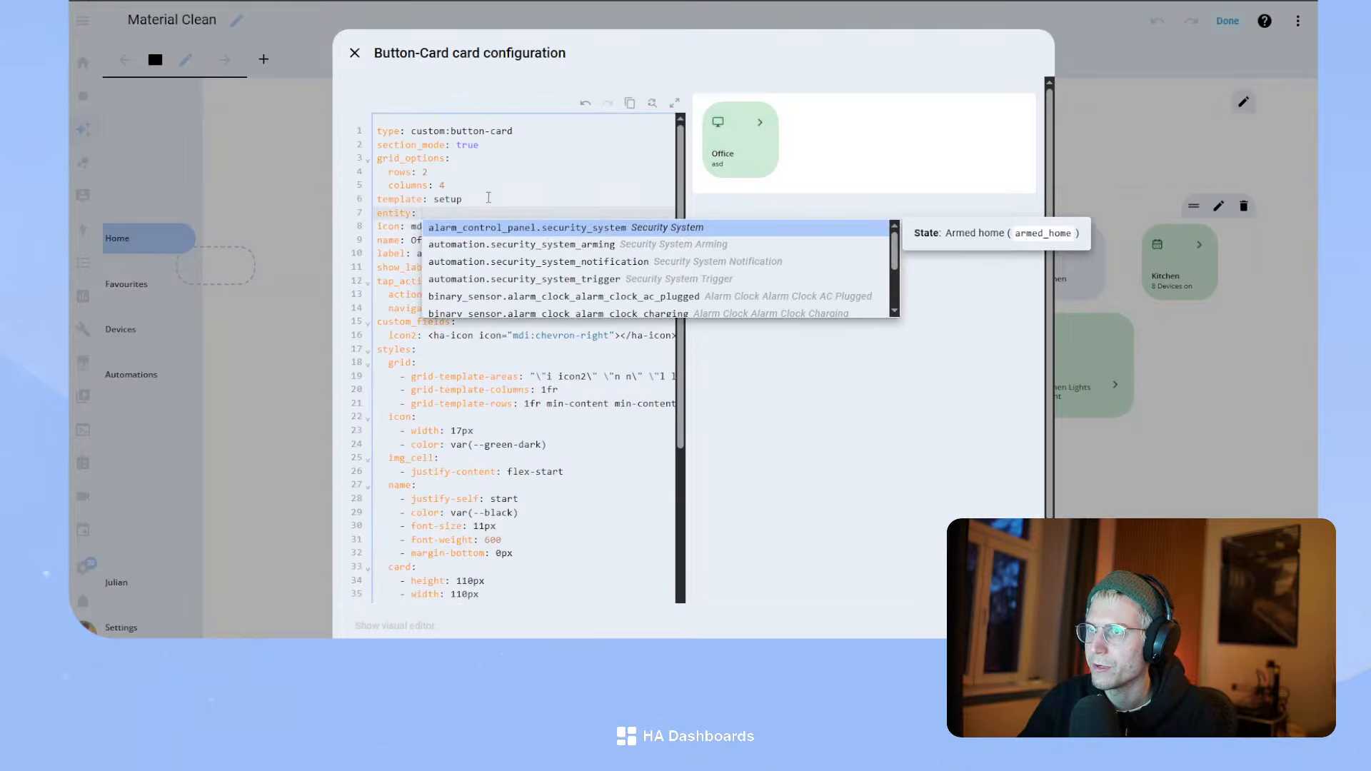
pyautogui.write('light.office')
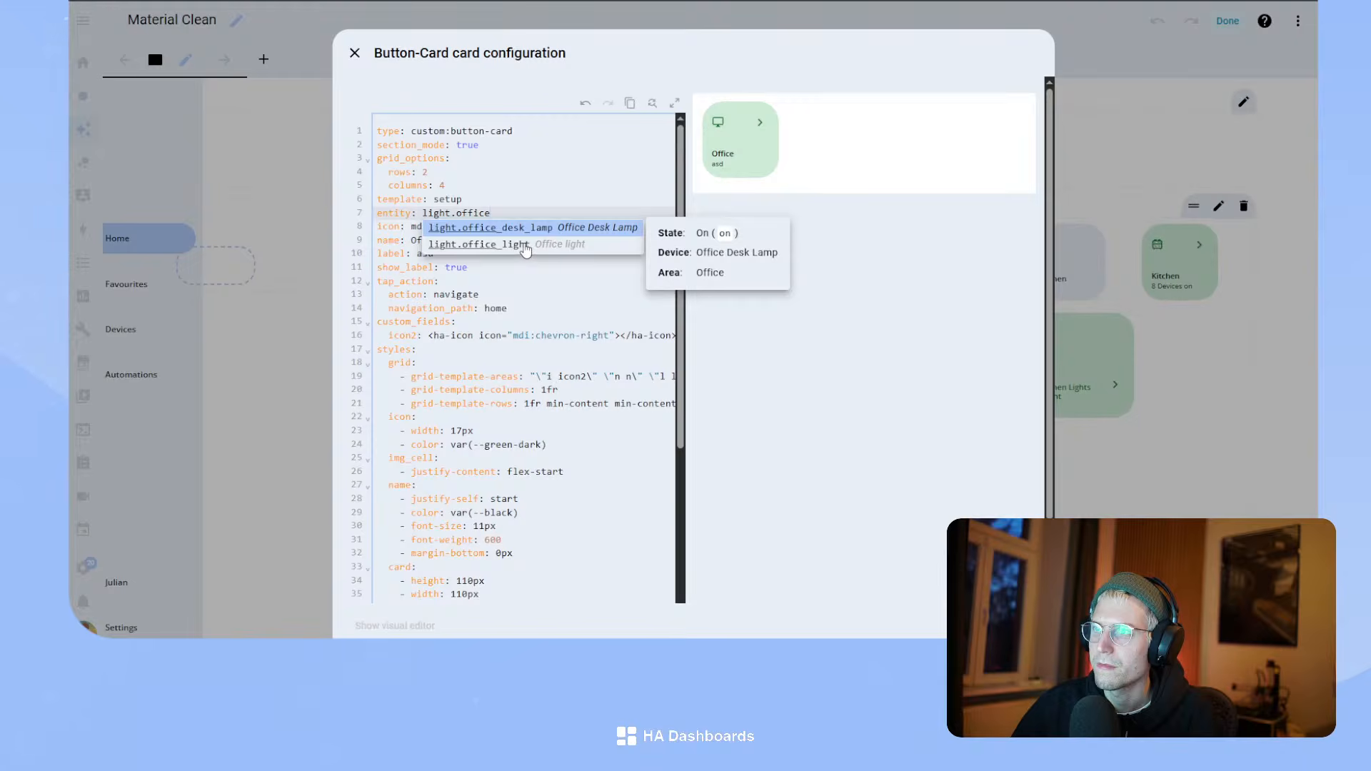
pyautogui.click(501, 212)
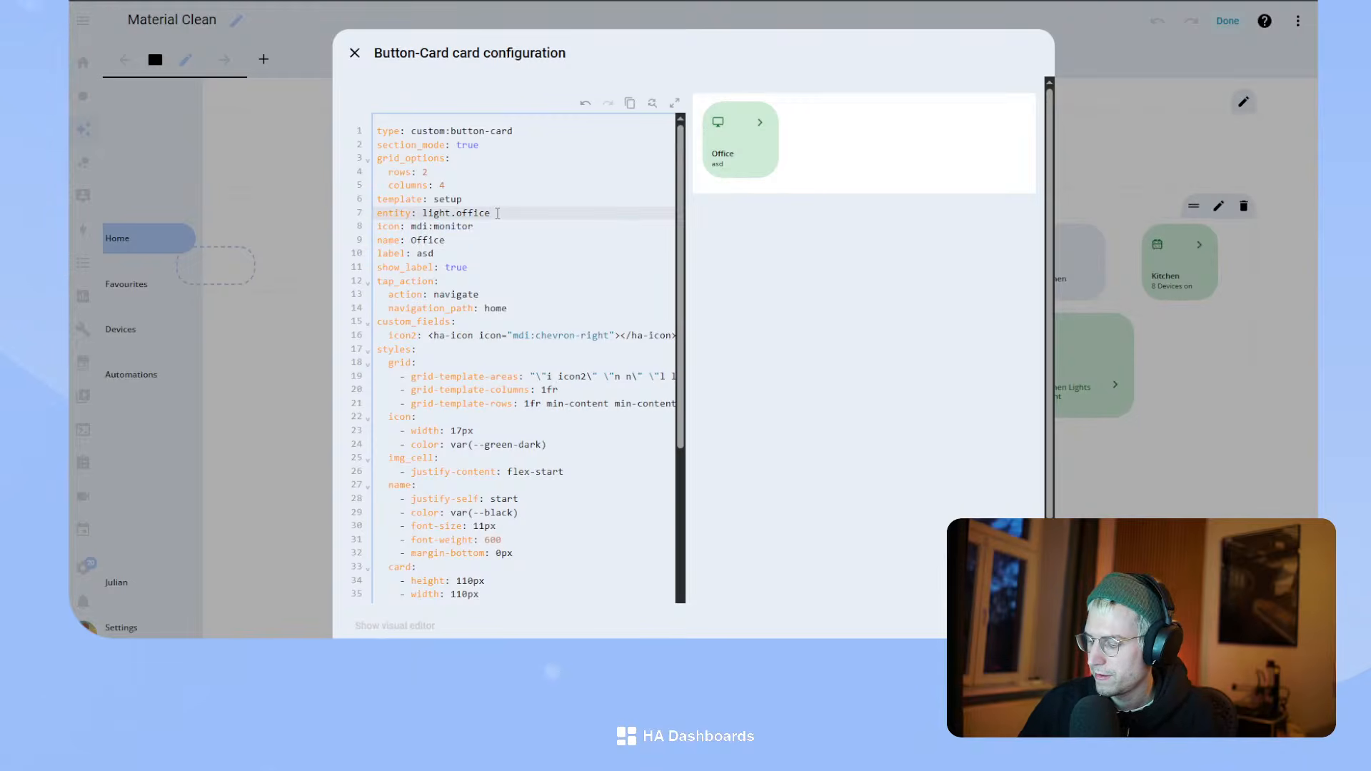
pyautogui.write('_light')
pyautogui.press('Escape')
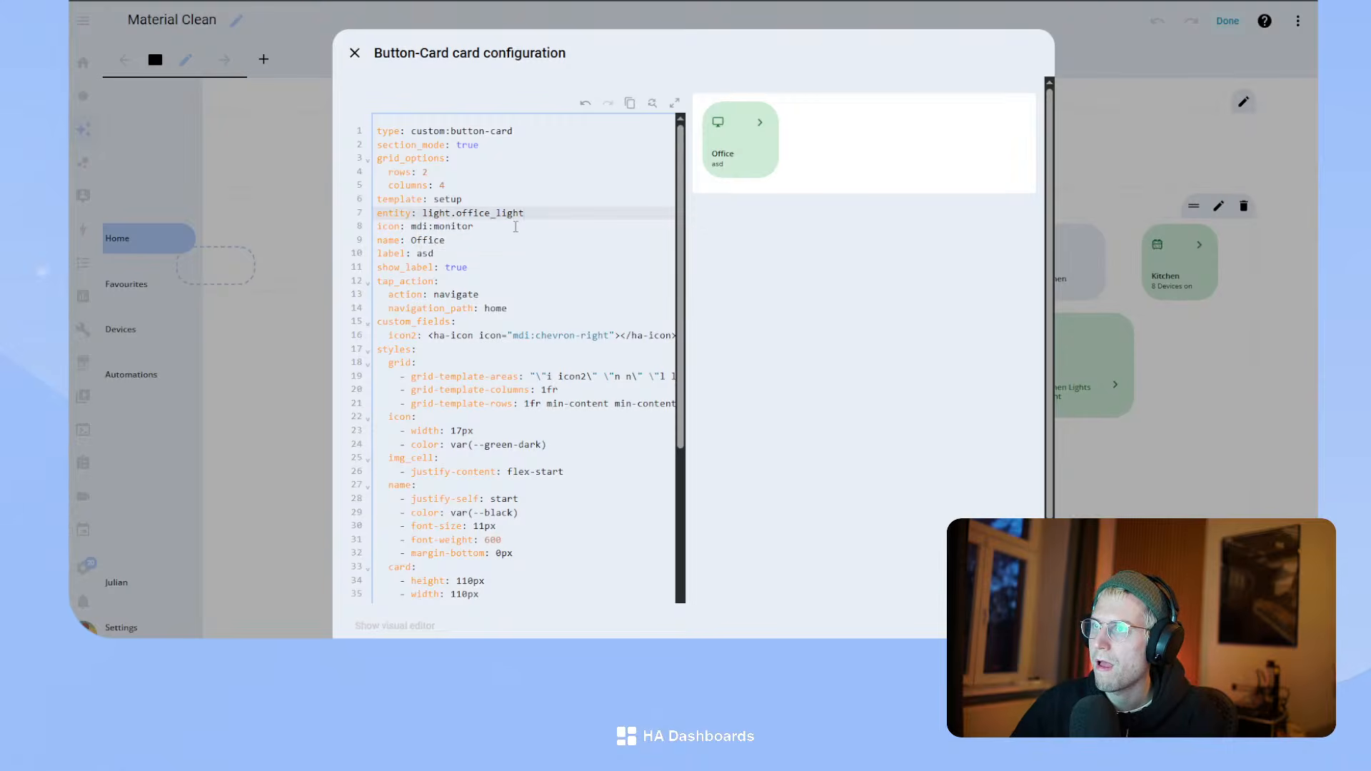
pyautogui.click(1021, 627)
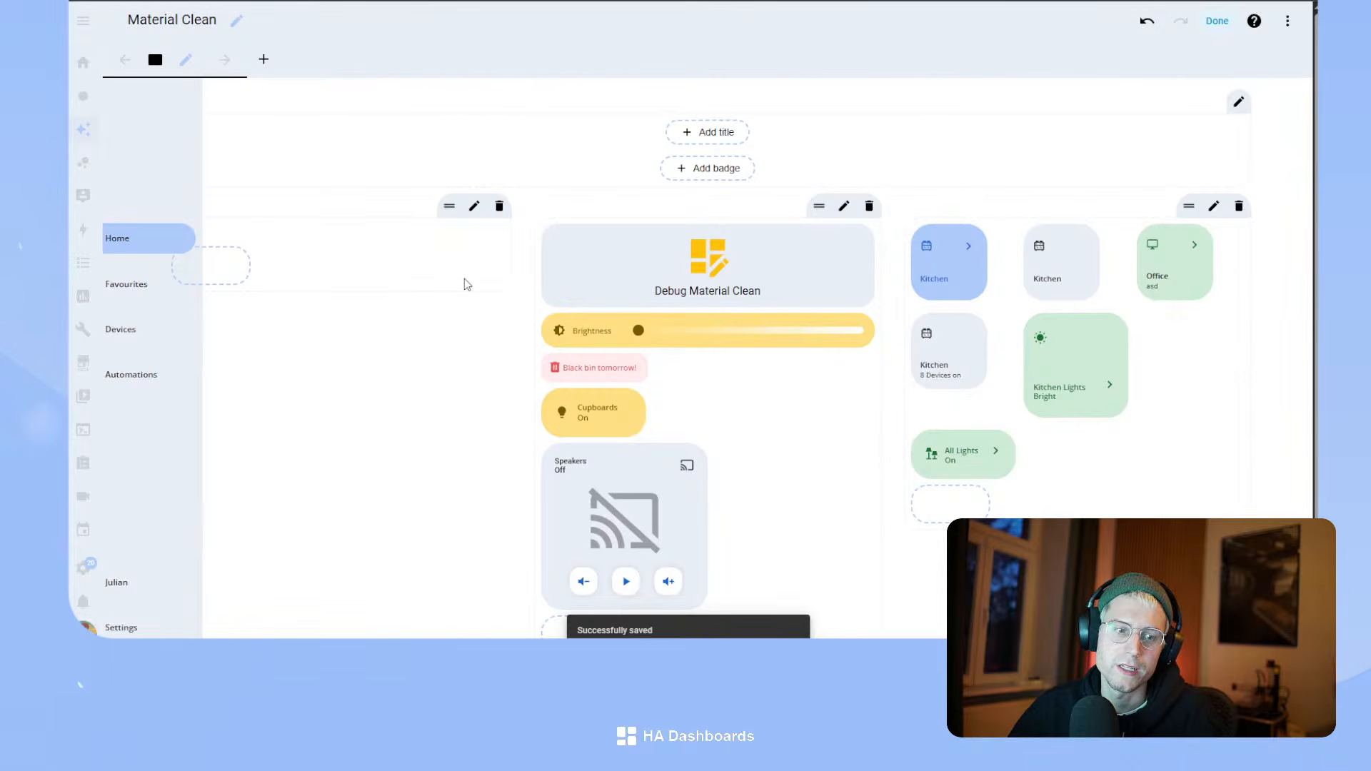
# - Go to the helpers list in the Home Assistant settings, view the All Lights group and look through the existing helpers
pyautogui.click(380, 2)
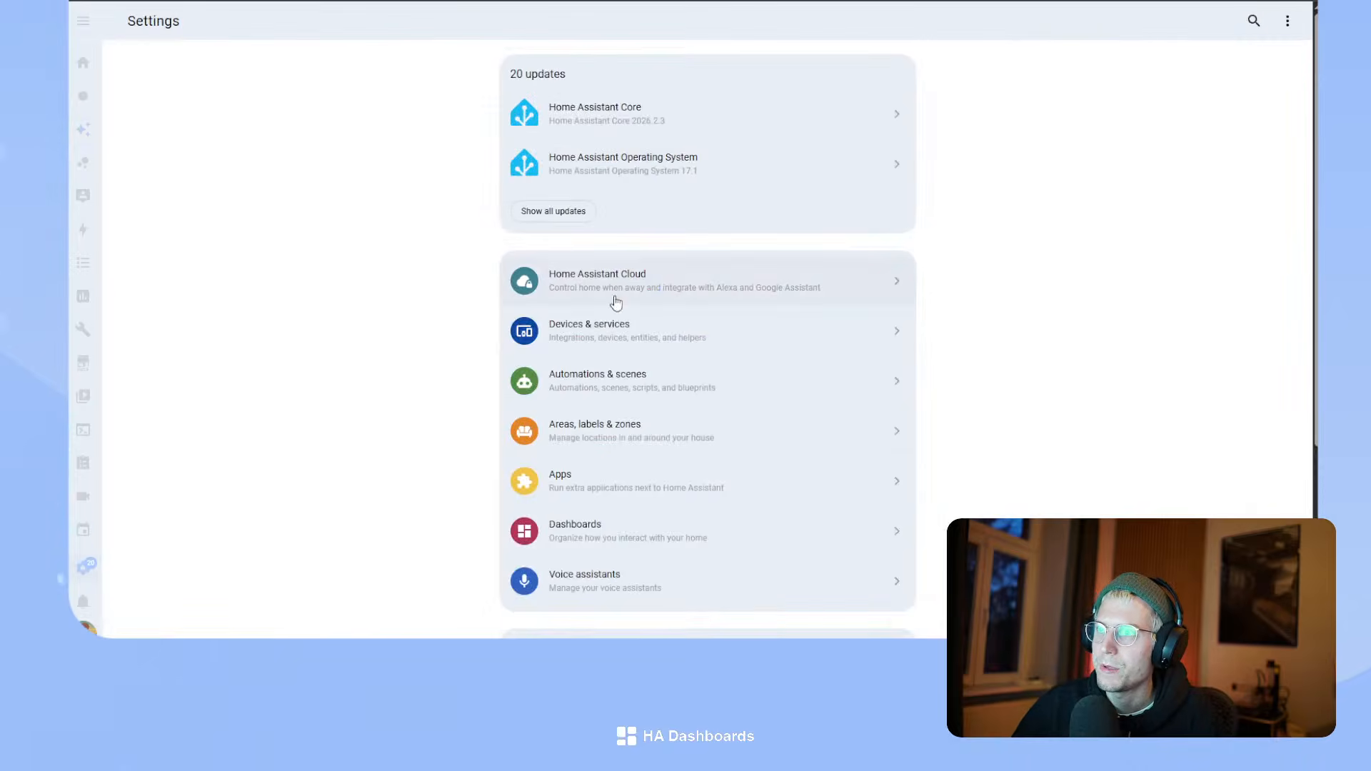
pyautogui.click(749, 332)
pyautogui.click(878, 32)
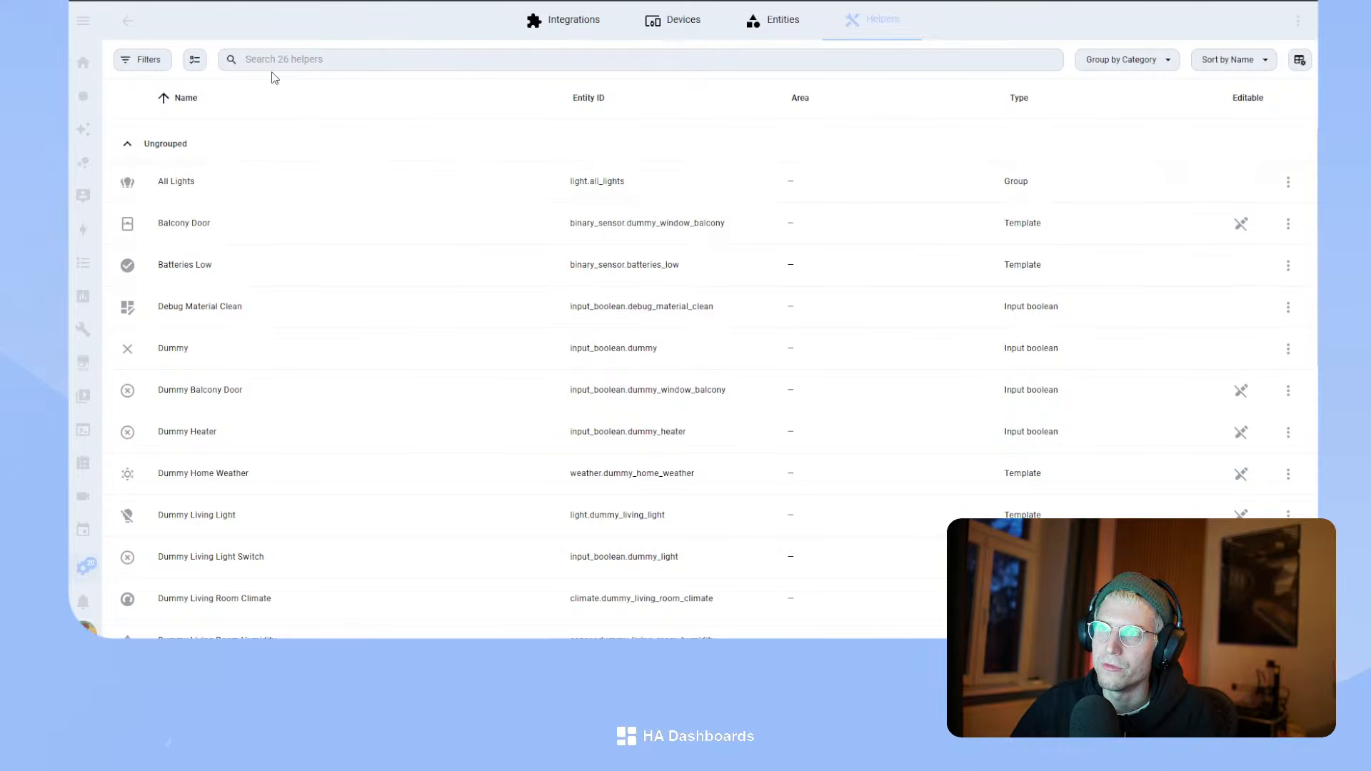
pyautogui.click(194, 187)
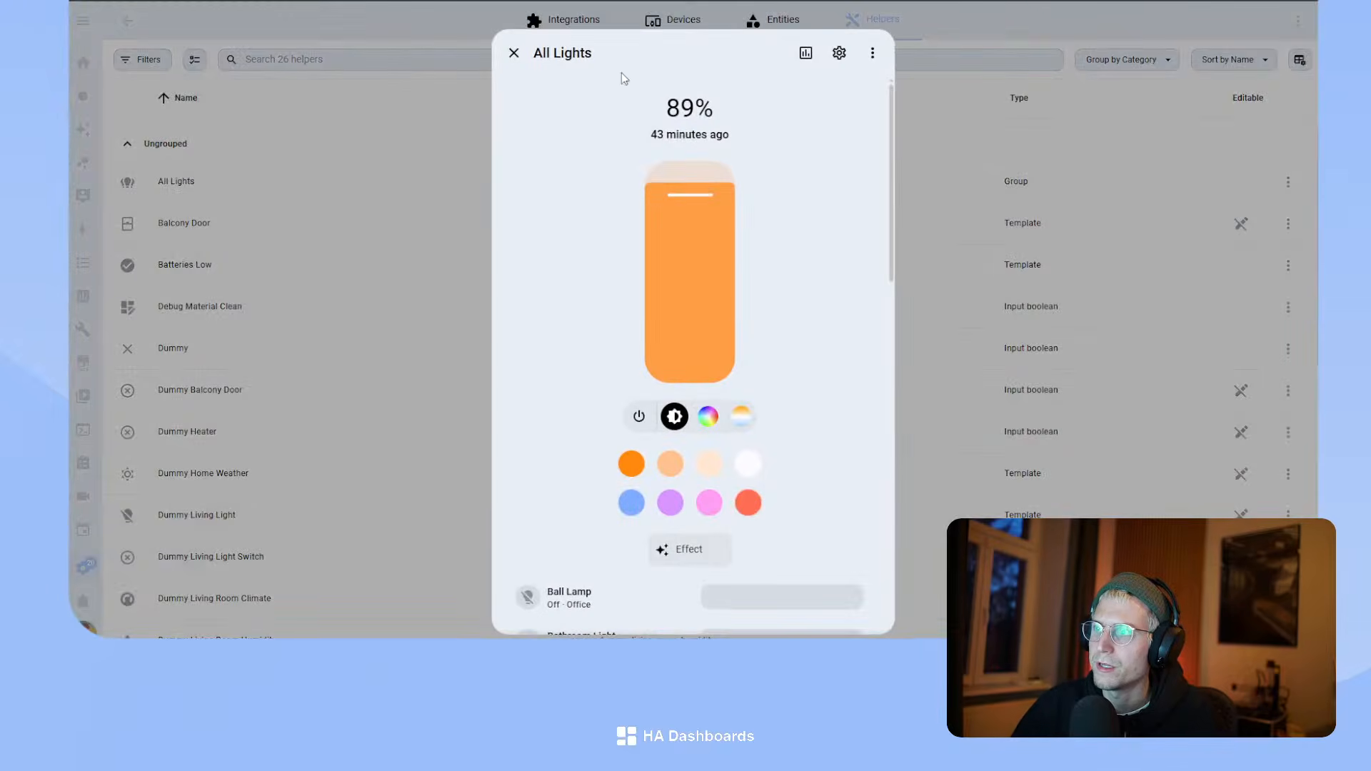
pyautogui.click(514, 53)
pyautogui.scroll(-8, 371, 429)
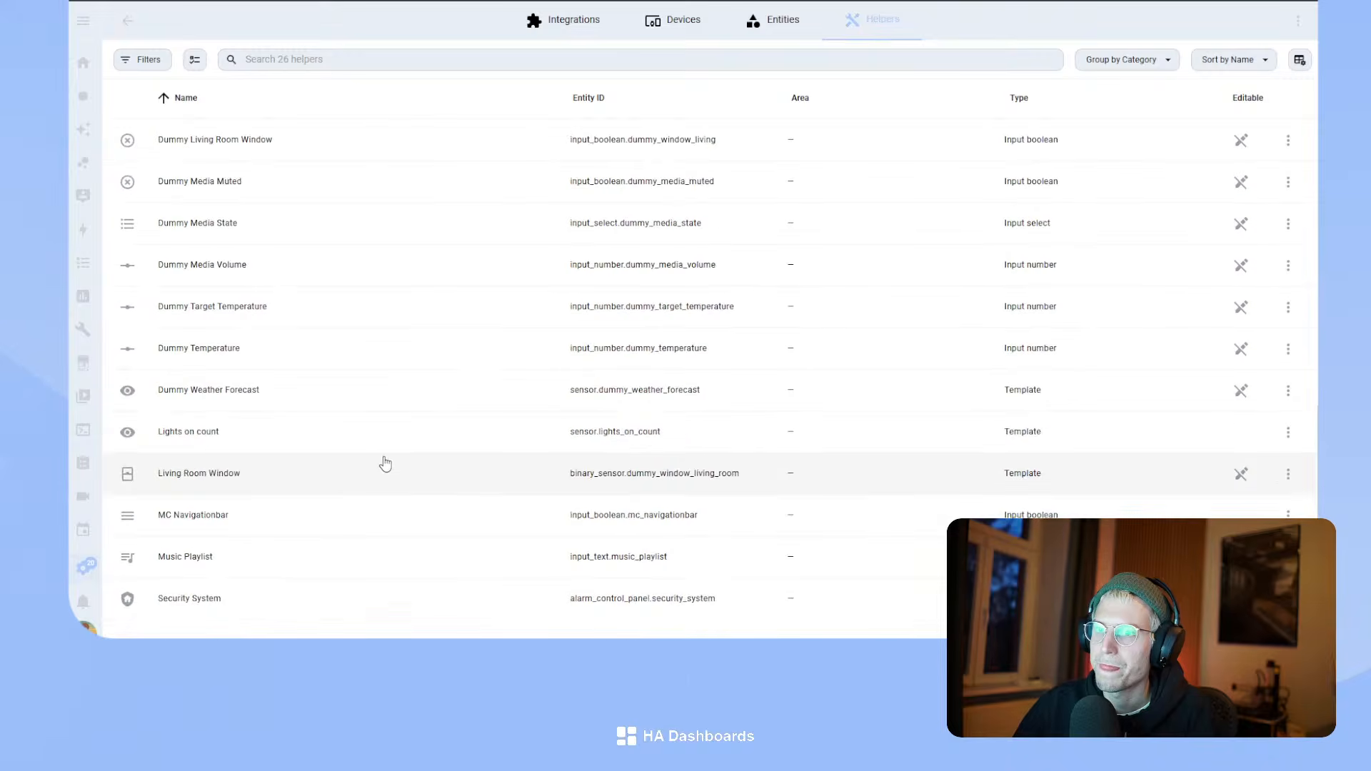
pyautogui.scroll(10, 220, 514)
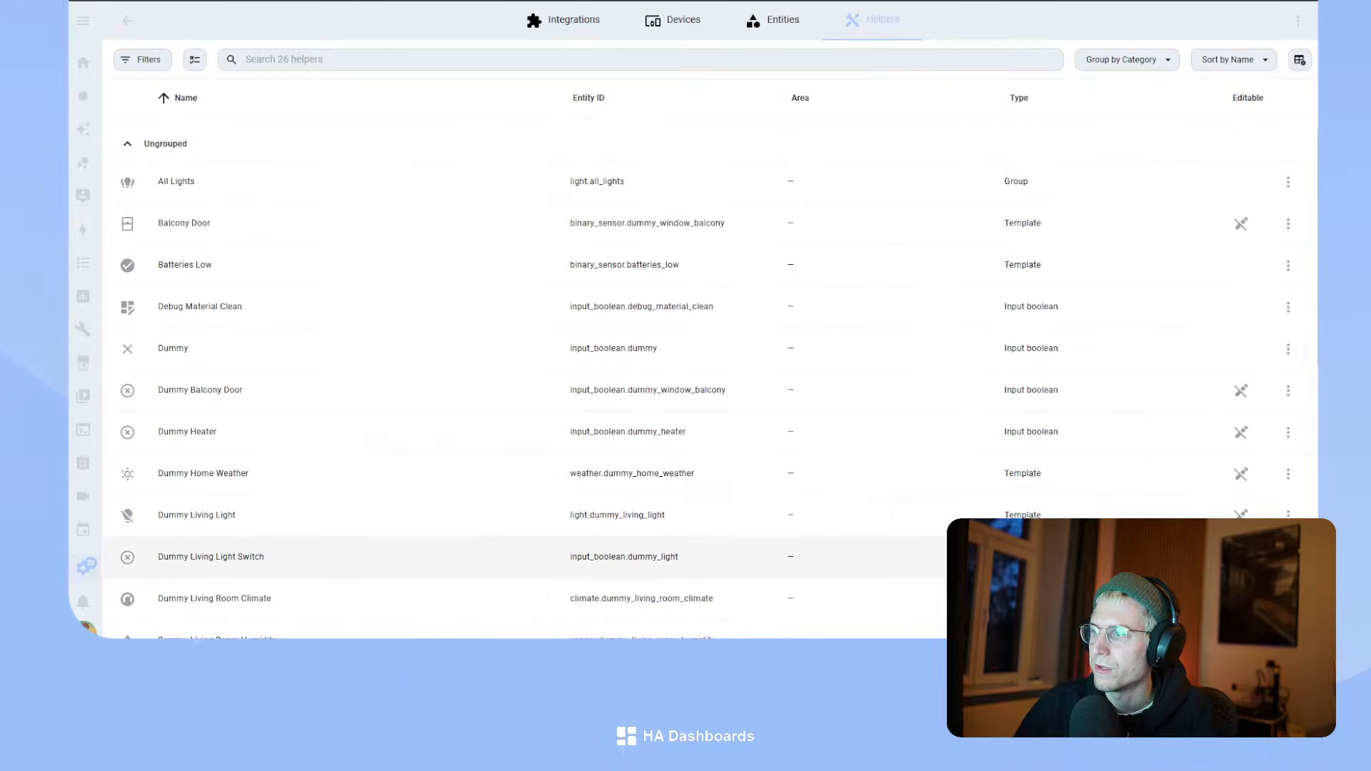
# - Start a new light group helper and name it Office
pyautogui.click(1250, 609)
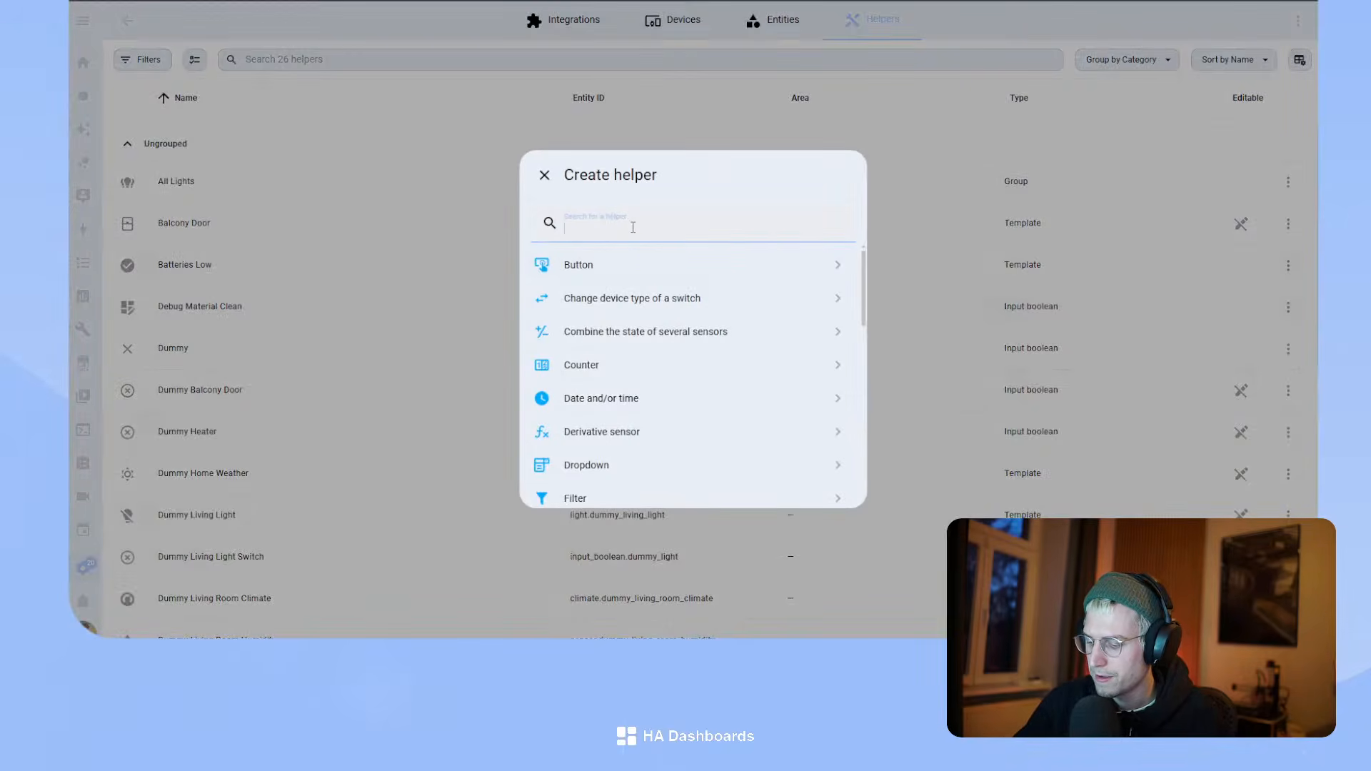
pyautogui.write('group')
pyautogui.click(609, 266)
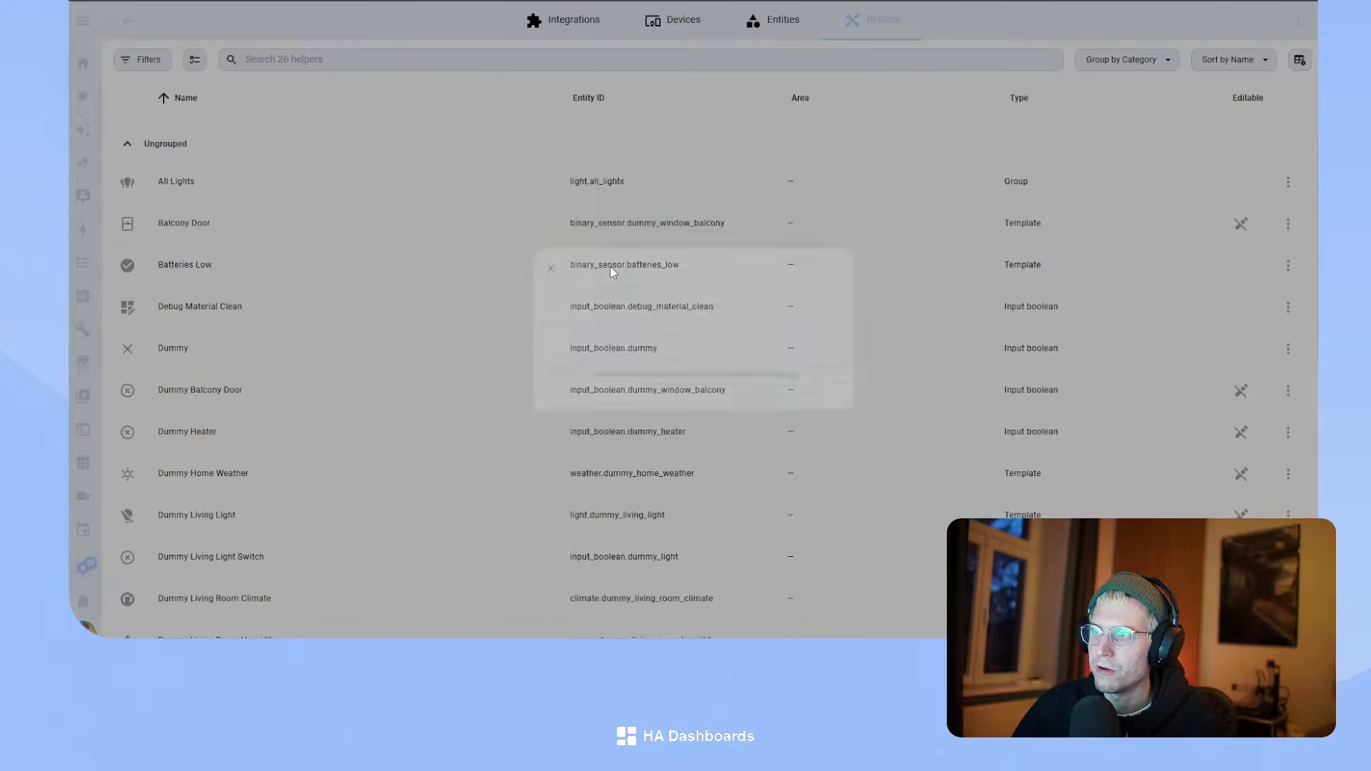
pyautogui.click(554, 358)
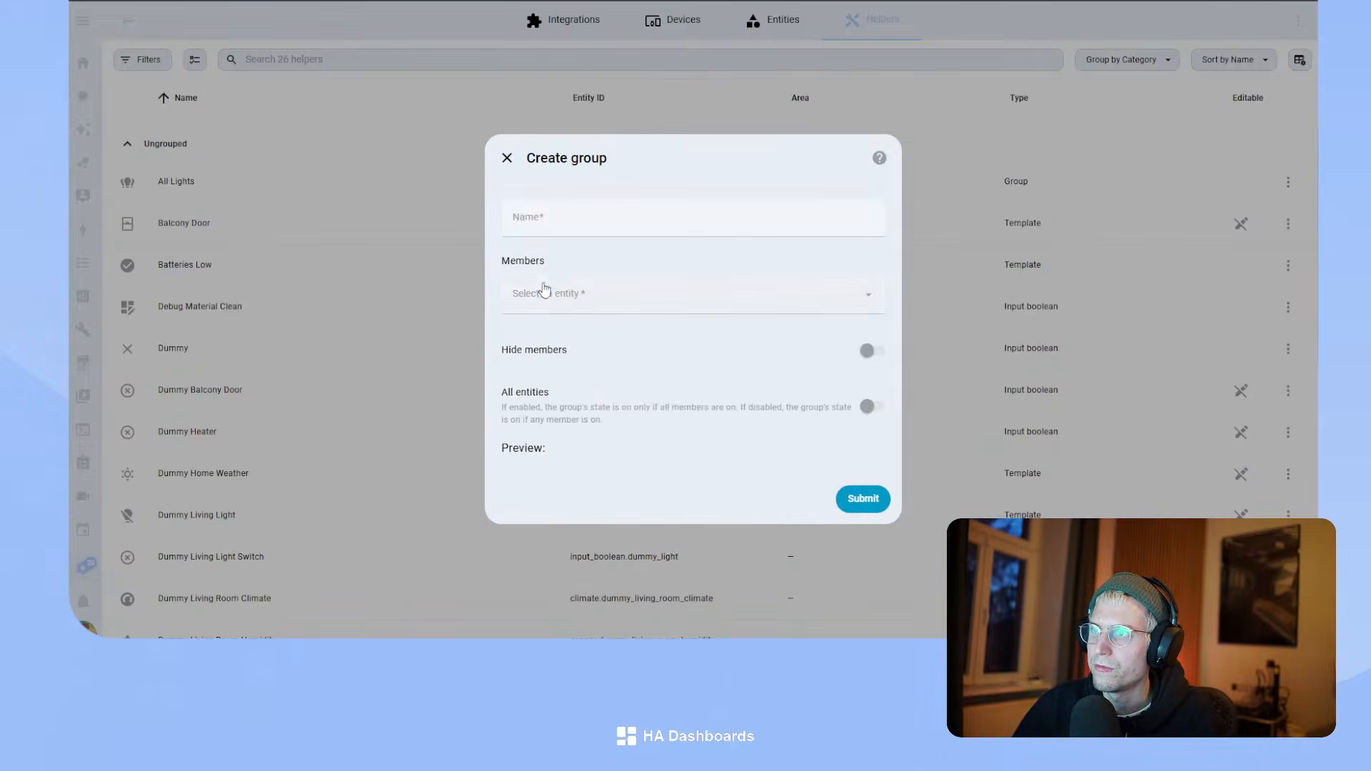
pyautogui.click(564, 205)
pyautogui.write('Office')
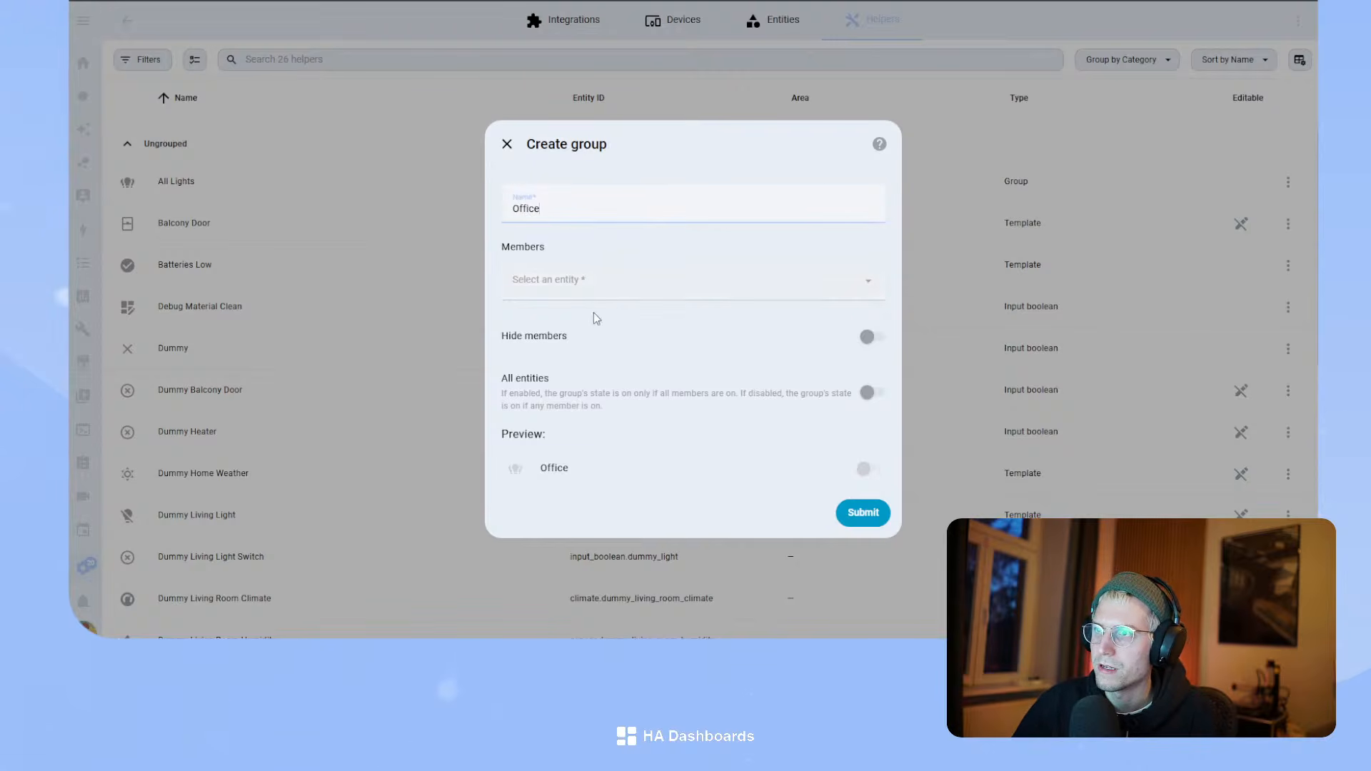
# - Add Office light, Office Desk Lamp and Desk Lightstrip as members of the Office group and create the helper
pyautogui.click(590, 287)
pyautogui.write('office')
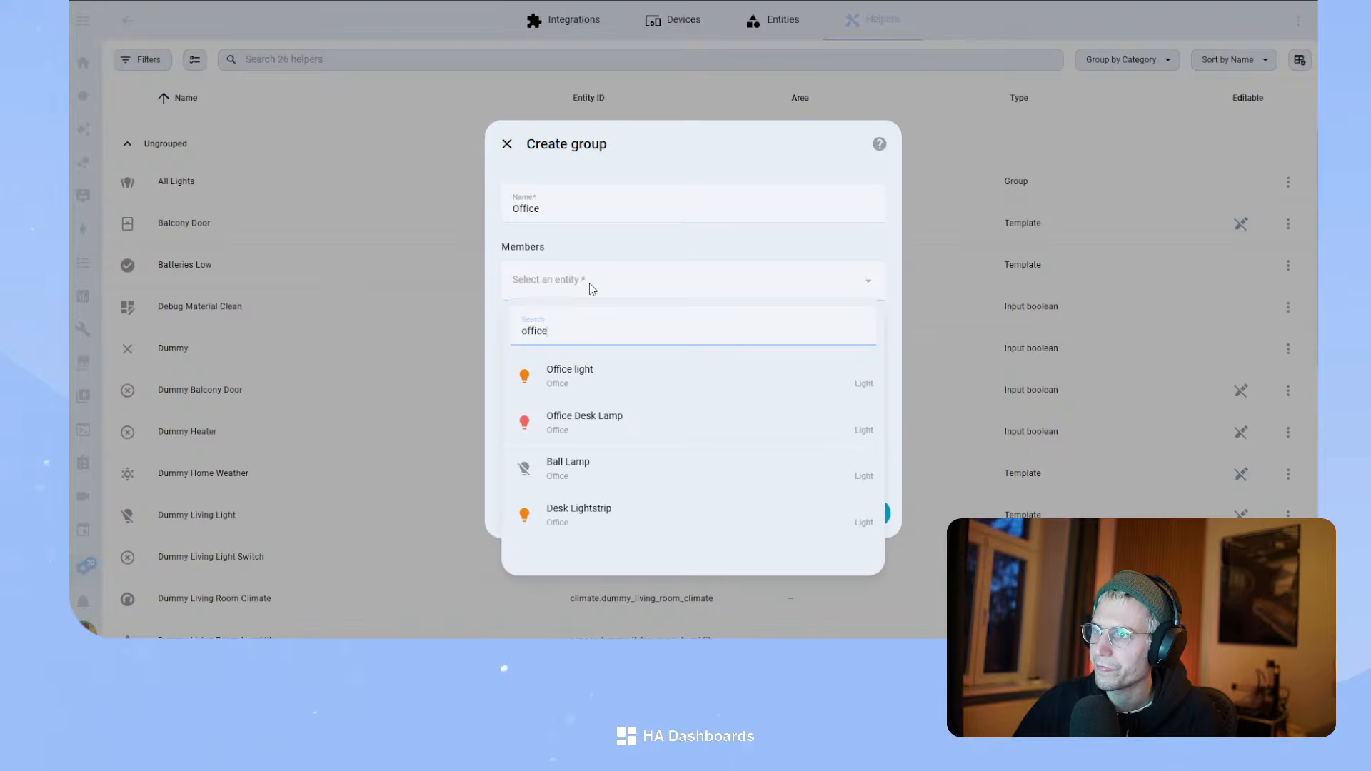
pyautogui.click(588, 382)
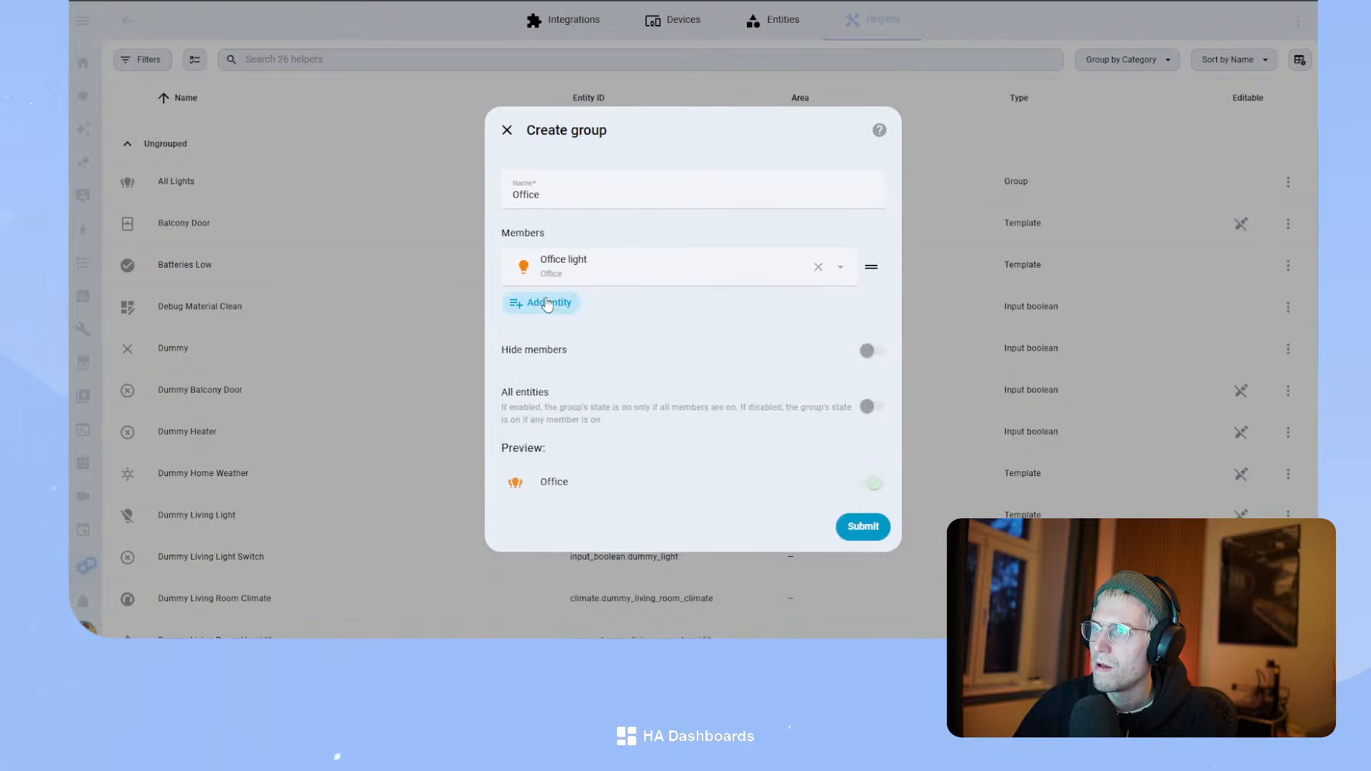
pyautogui.click(550, 303)
pyautogui.write('office')
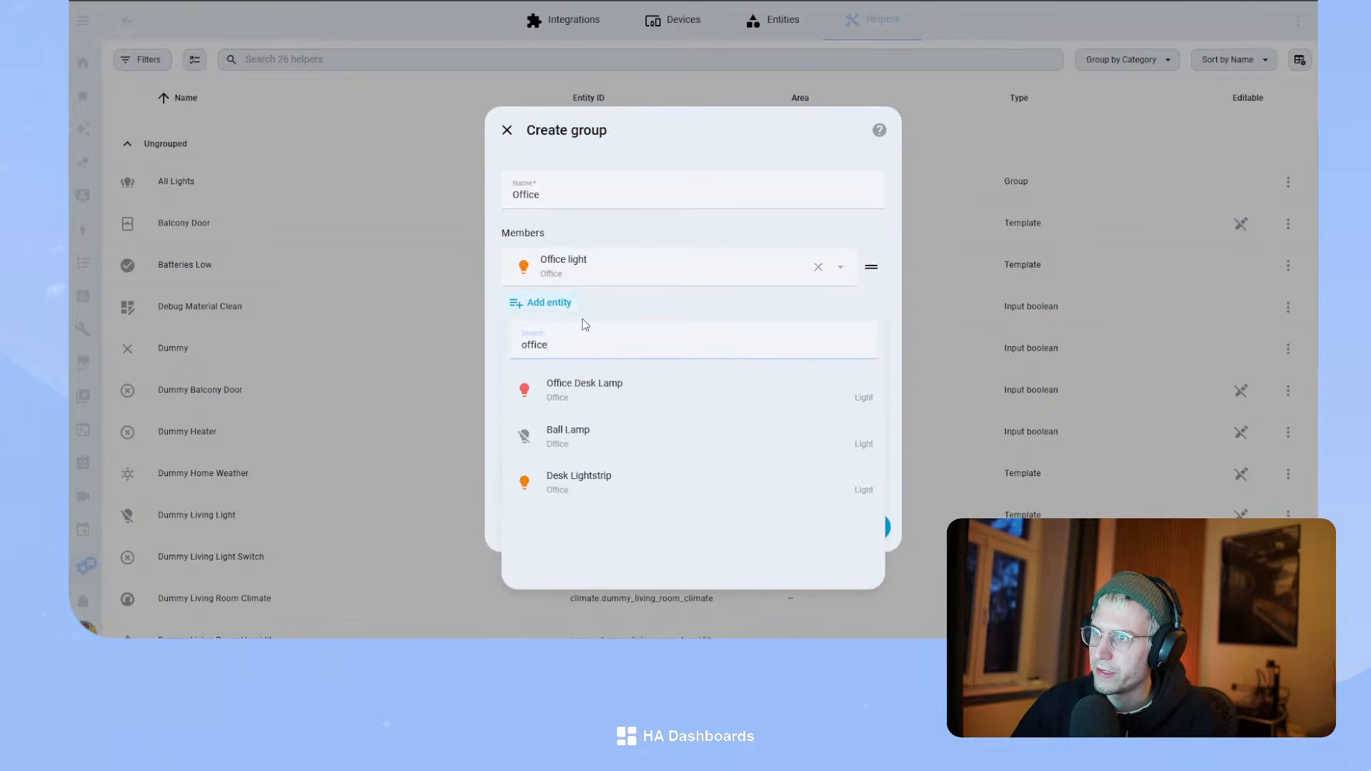
pyautogui.click(627, 388)
pyautogui.click(546, 325)
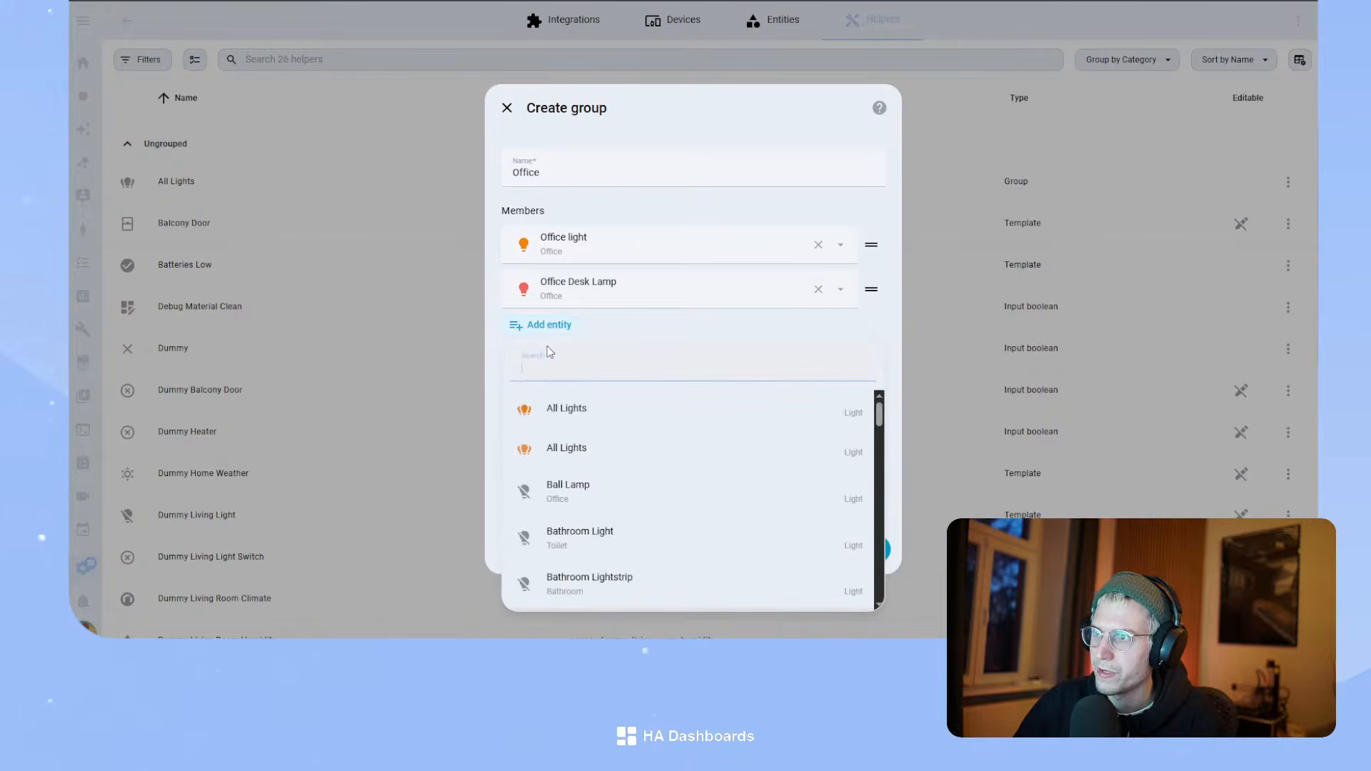
pyautogui.write('office')
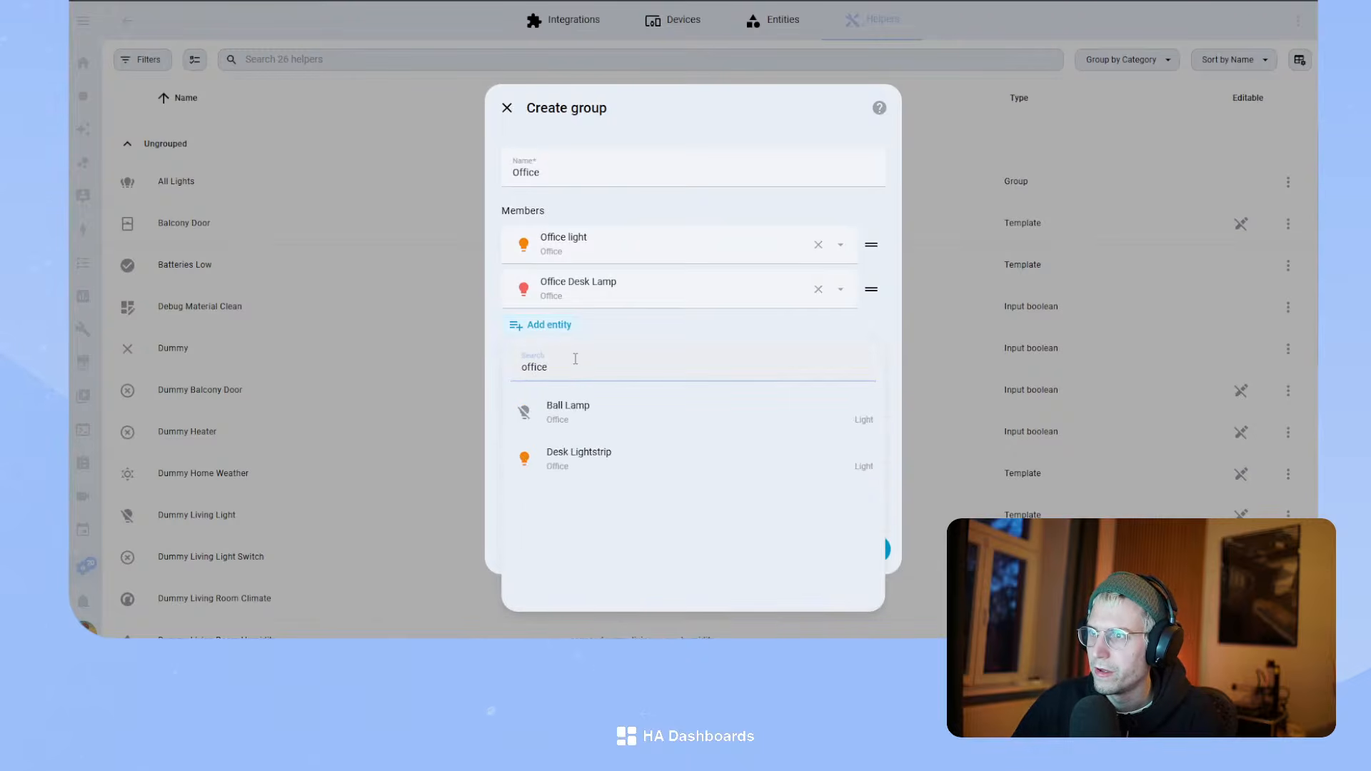
pyautogui.click(592, 467)
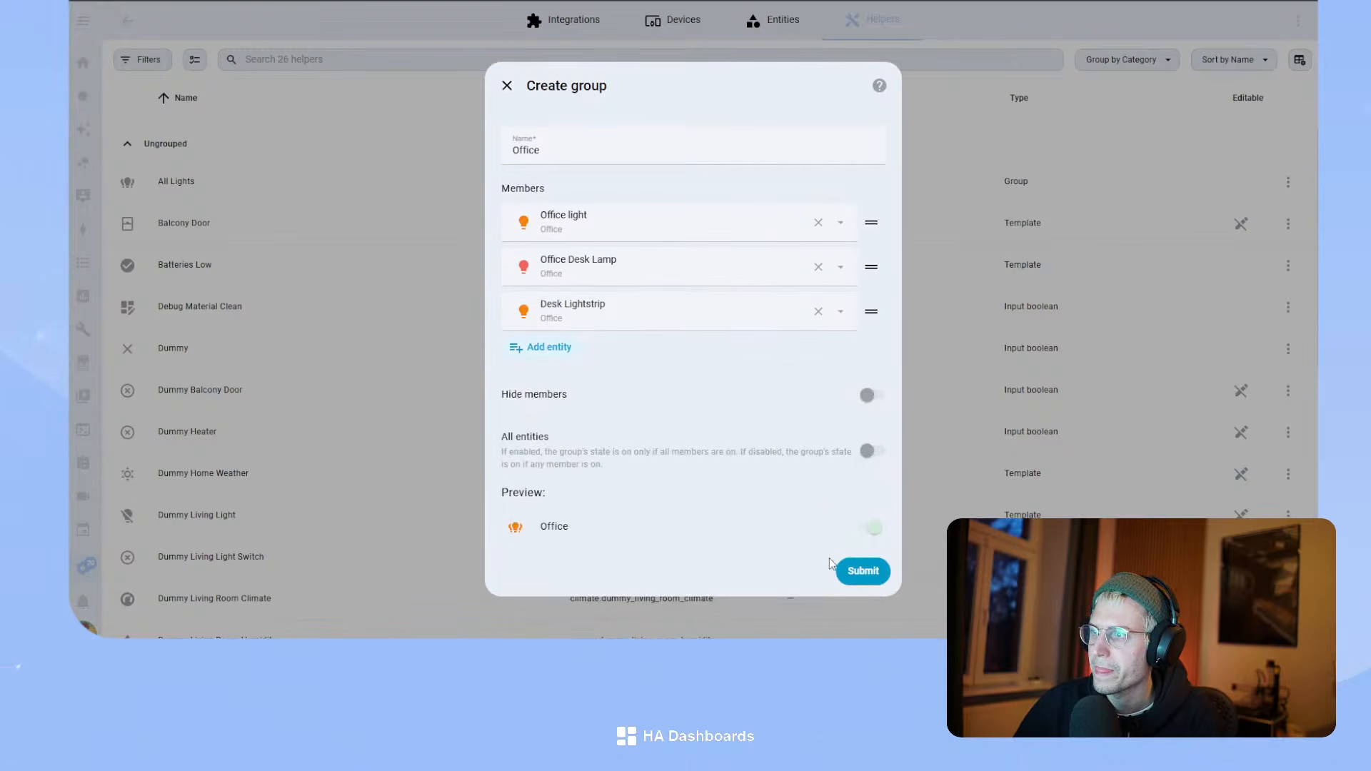
pyautogui.click(865, 572)
pyautogui.click(795, 372)
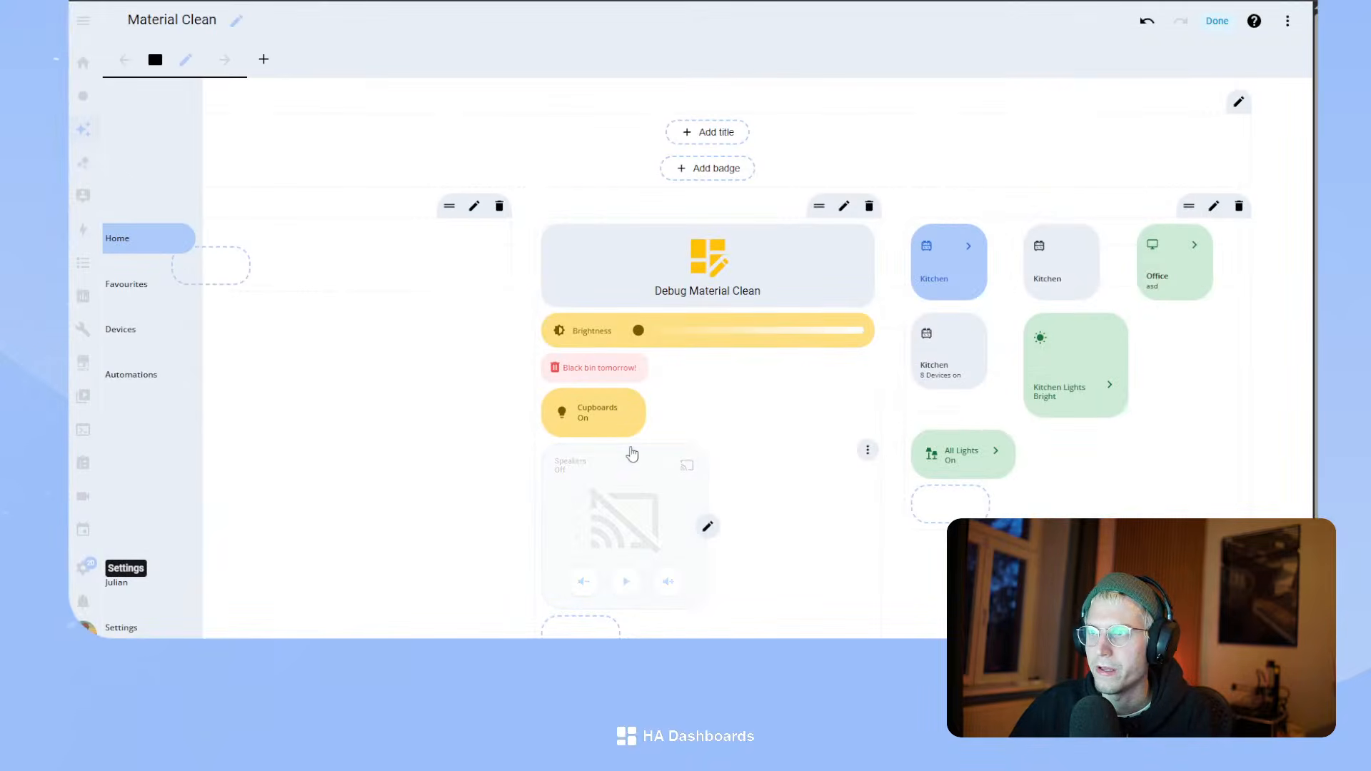
# - Open the Office card on the Material Clean dashboard for editing and change its entity to light.office
pyautogui.click(1188, 268)
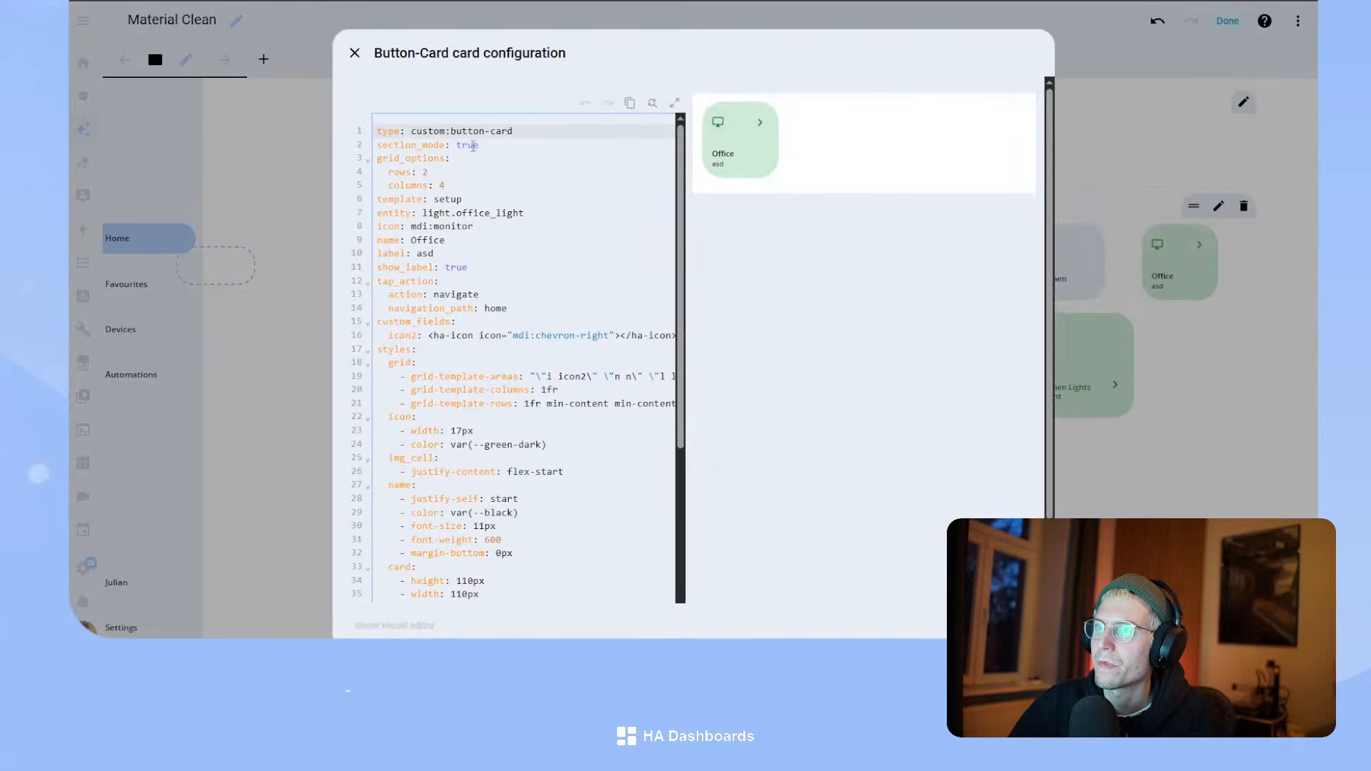
pyautogui.moveTo(538, 211); pyautogui.dragTo(495, 209)
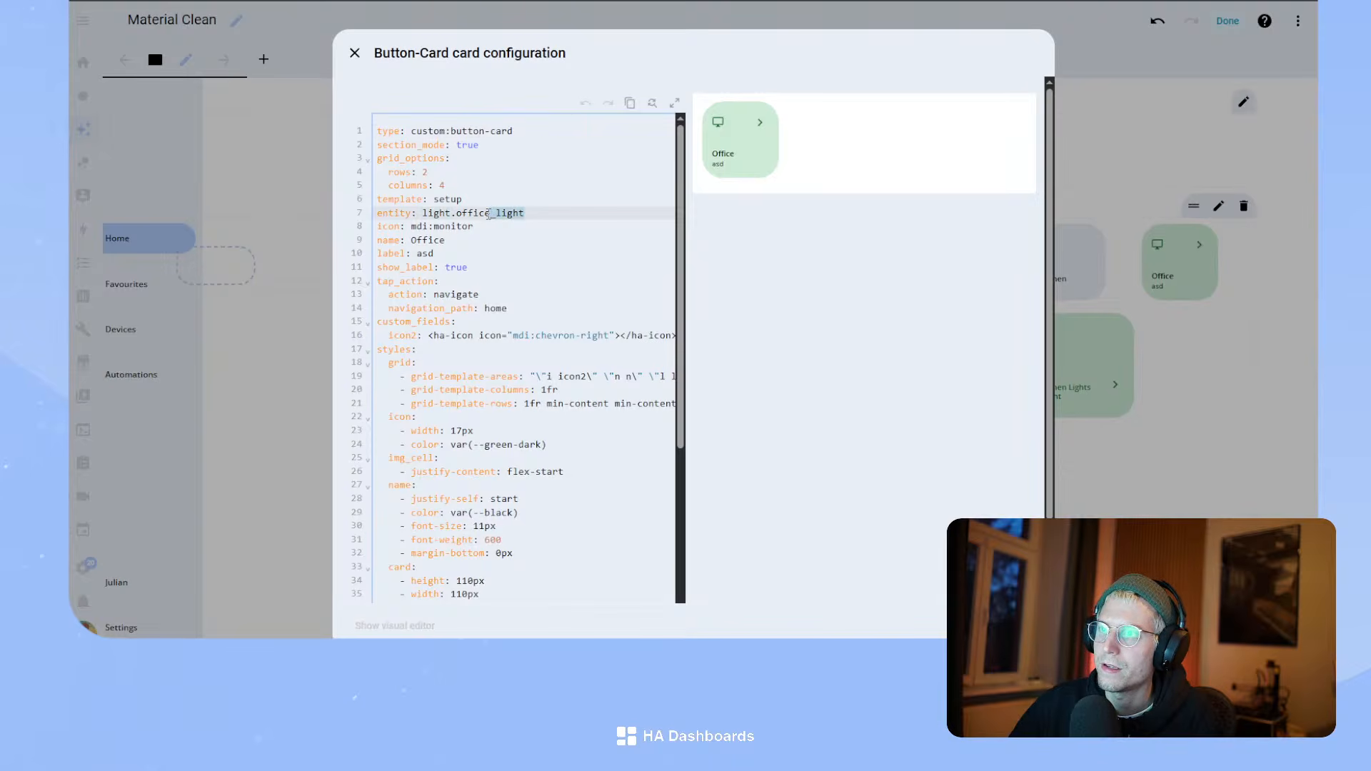
pyautogui.press('BackSpace')
pyautogui.click(451, 246)
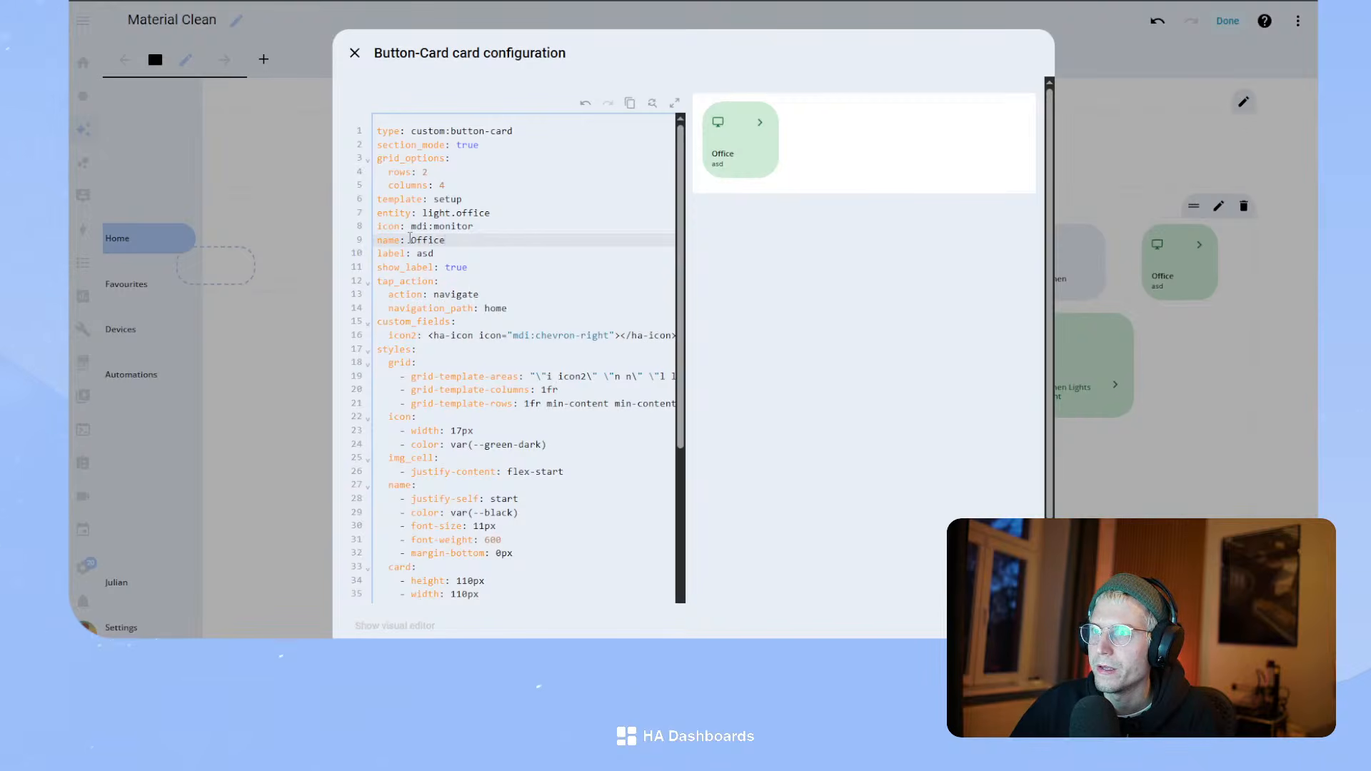
# - Replace the Office card's placeholder label with the static text "3 Lights on"
pyautogui.doubleClick(513, 252)
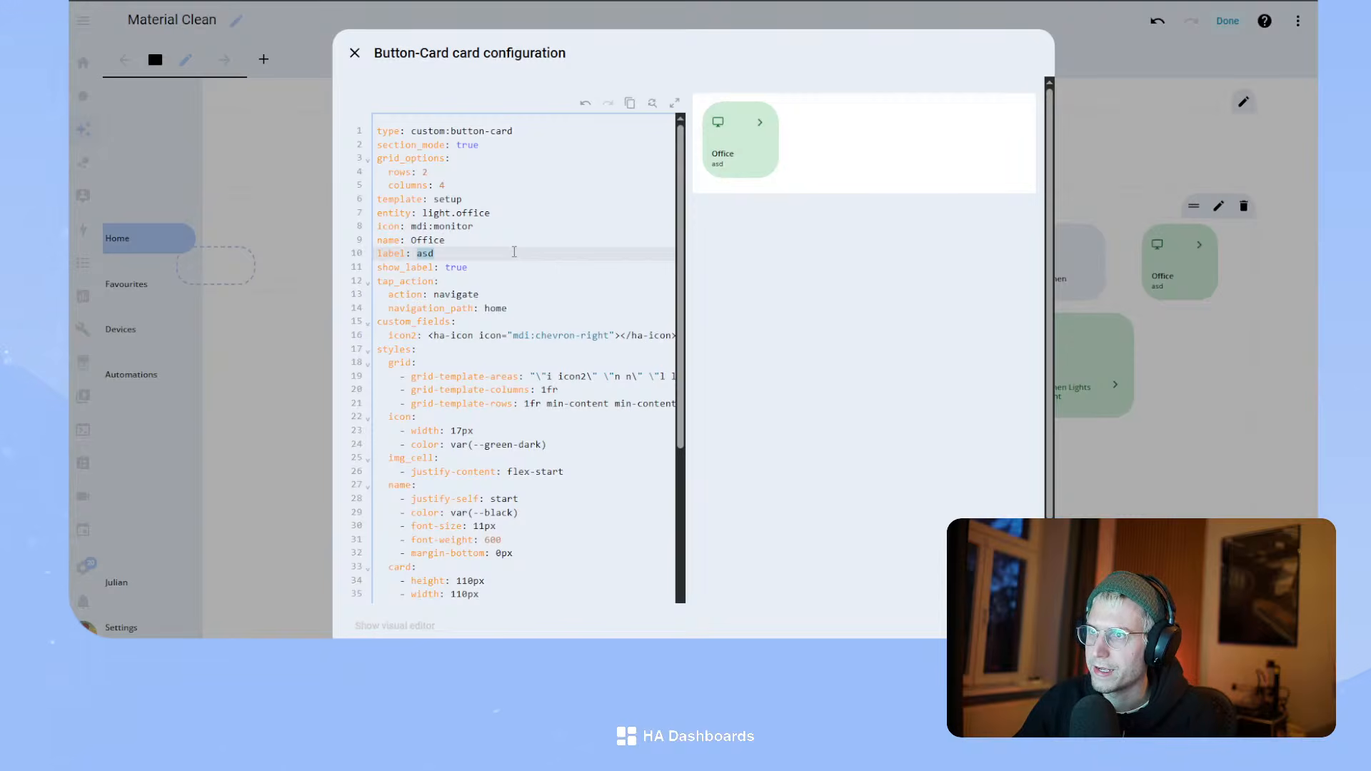
pyautogui.write('3 Lights on')
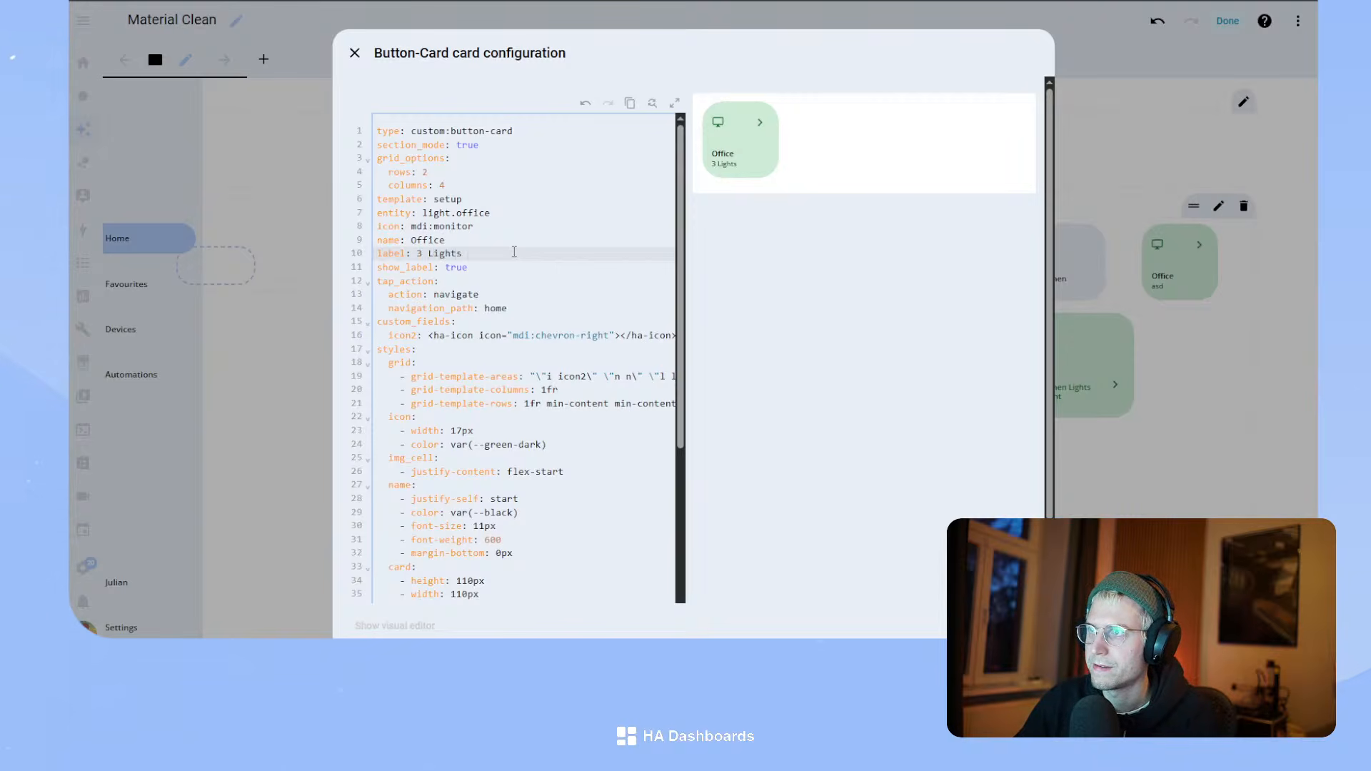
pyautogui.doubleClick(422, 253)
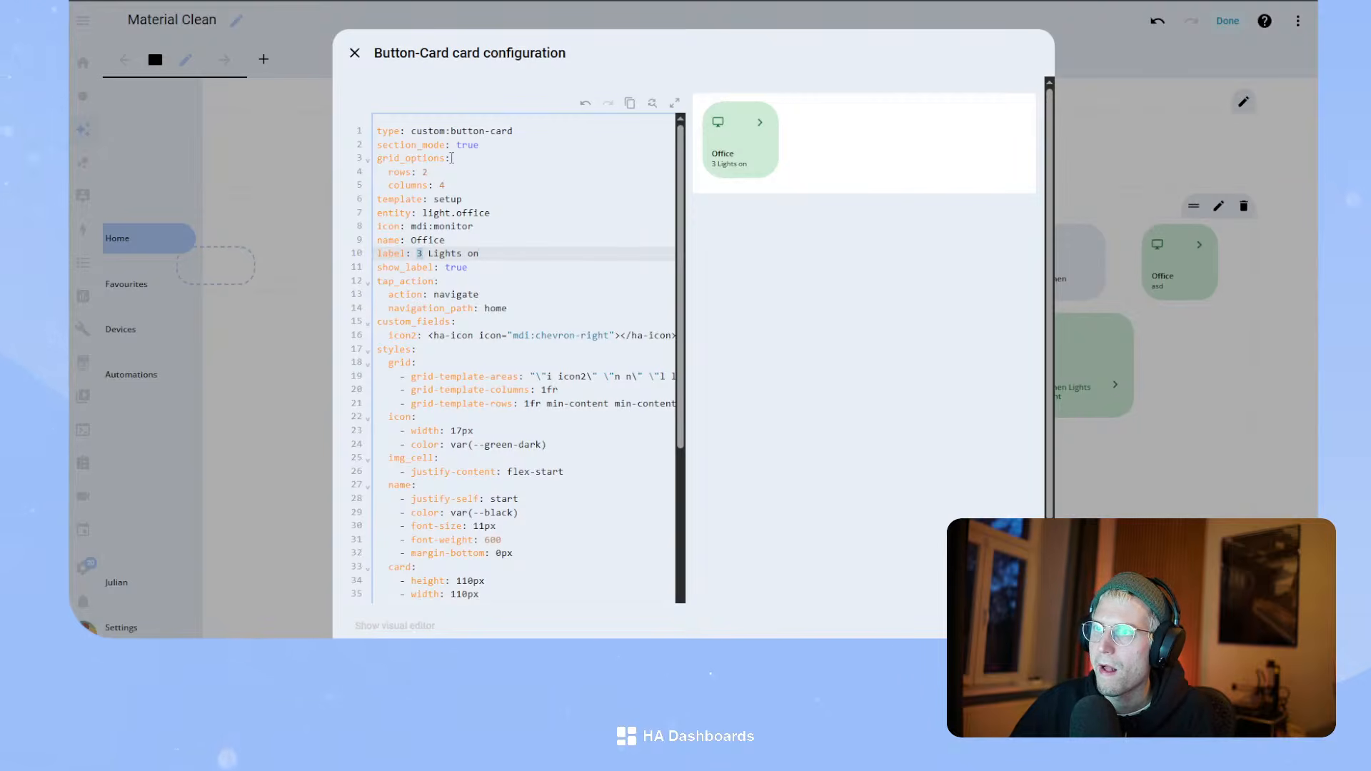
pyautogui.moveTo(420, 212); pyautogui.dragTo(528, 210)
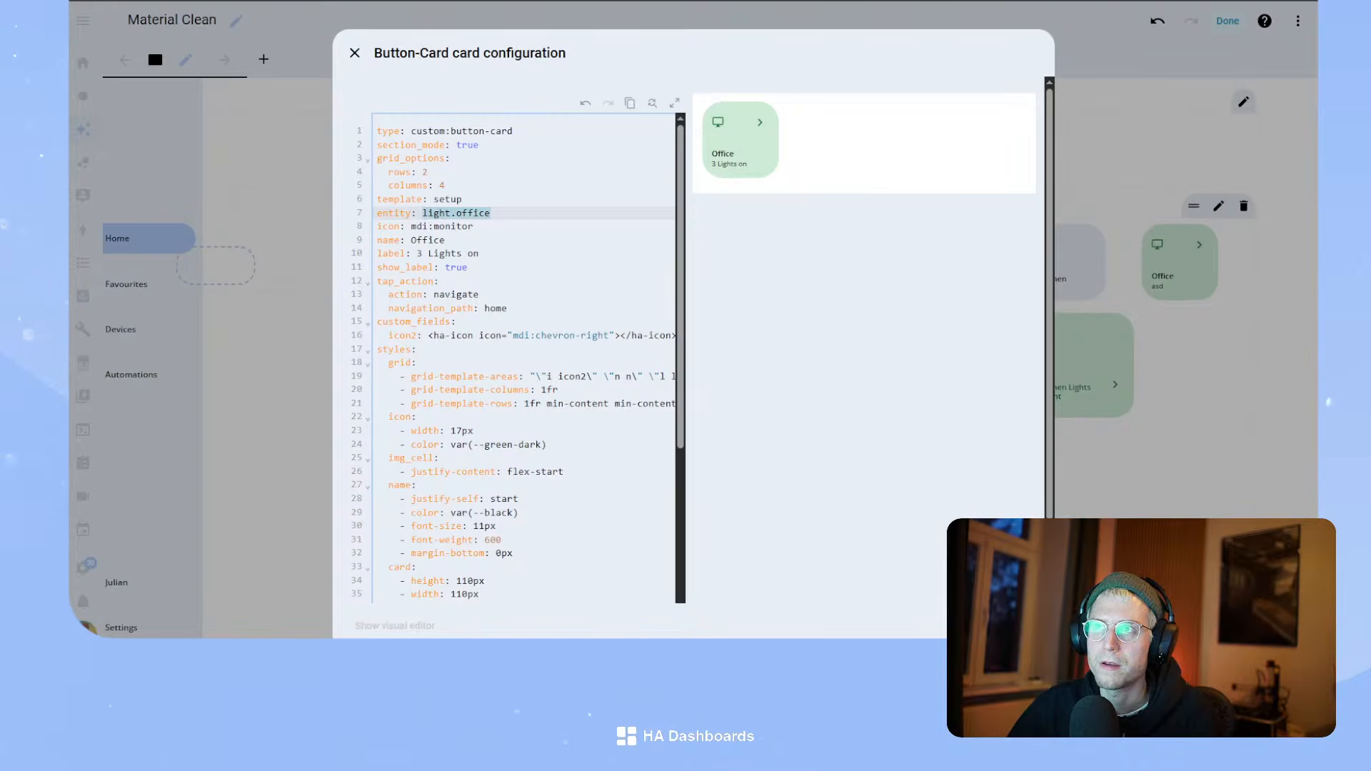
# - Open ChatGPT in a new browser tab
pyautogui.hotkey('ctrl', 't')
pyautogui.write('chatgpt')
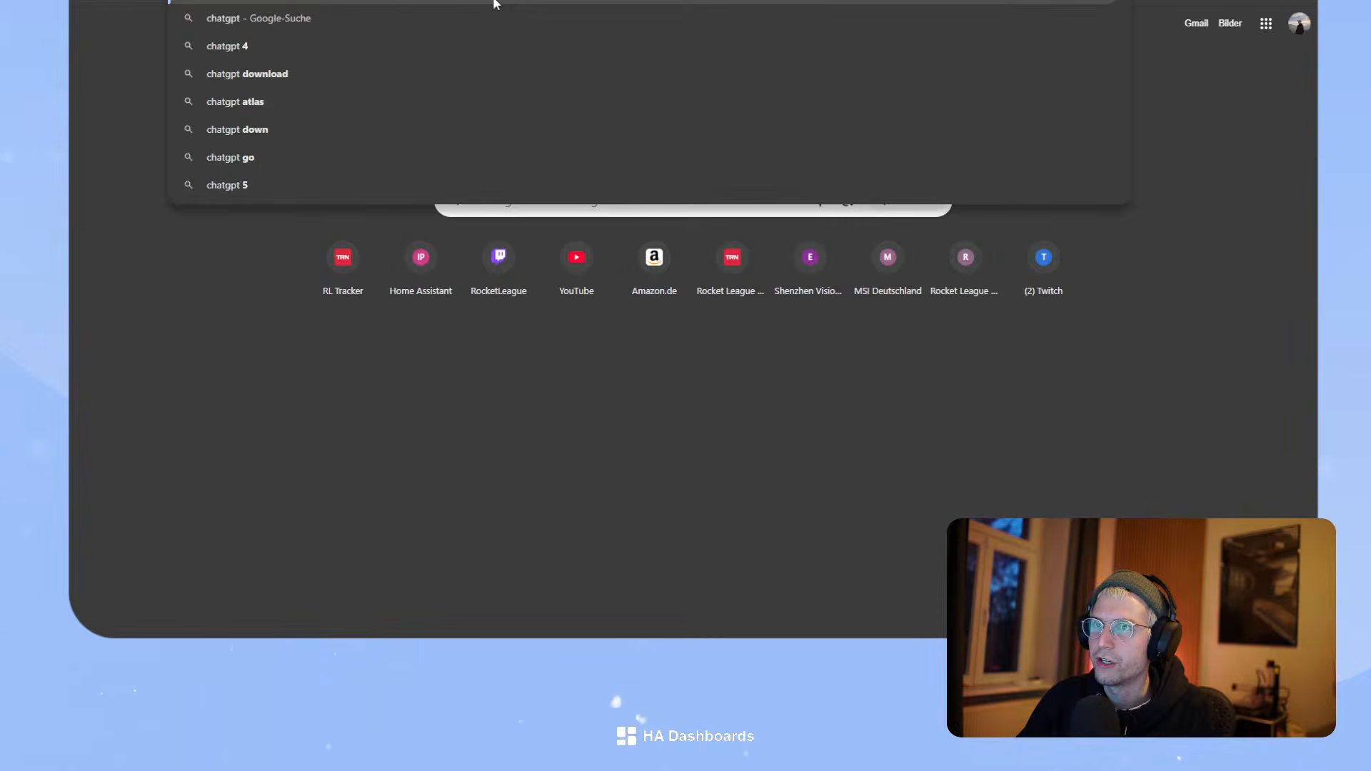
pyautogui.press('Return')
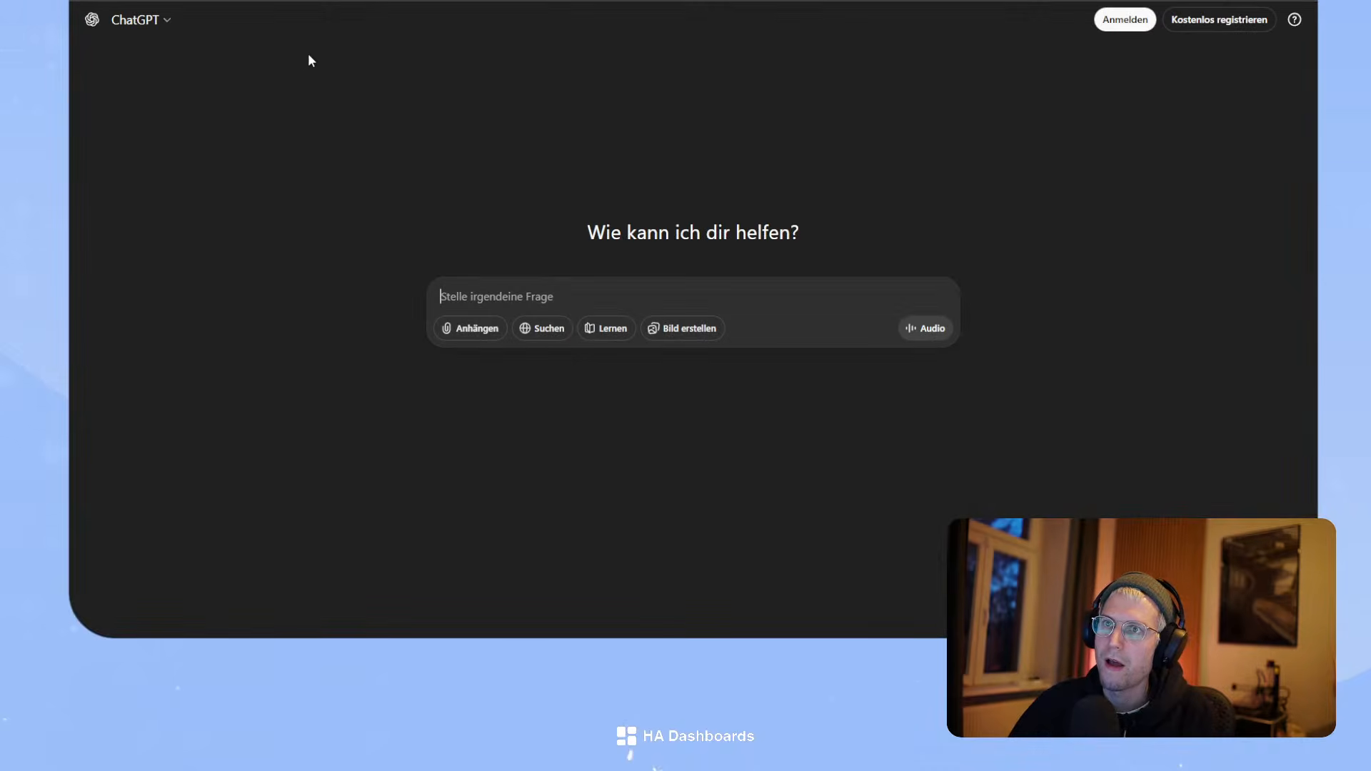
# - Begin a prompt with "You are a home assistant expert. I want to create a custom:button-card" and dismiss the cookie notice
pyautogui.write('Yo')
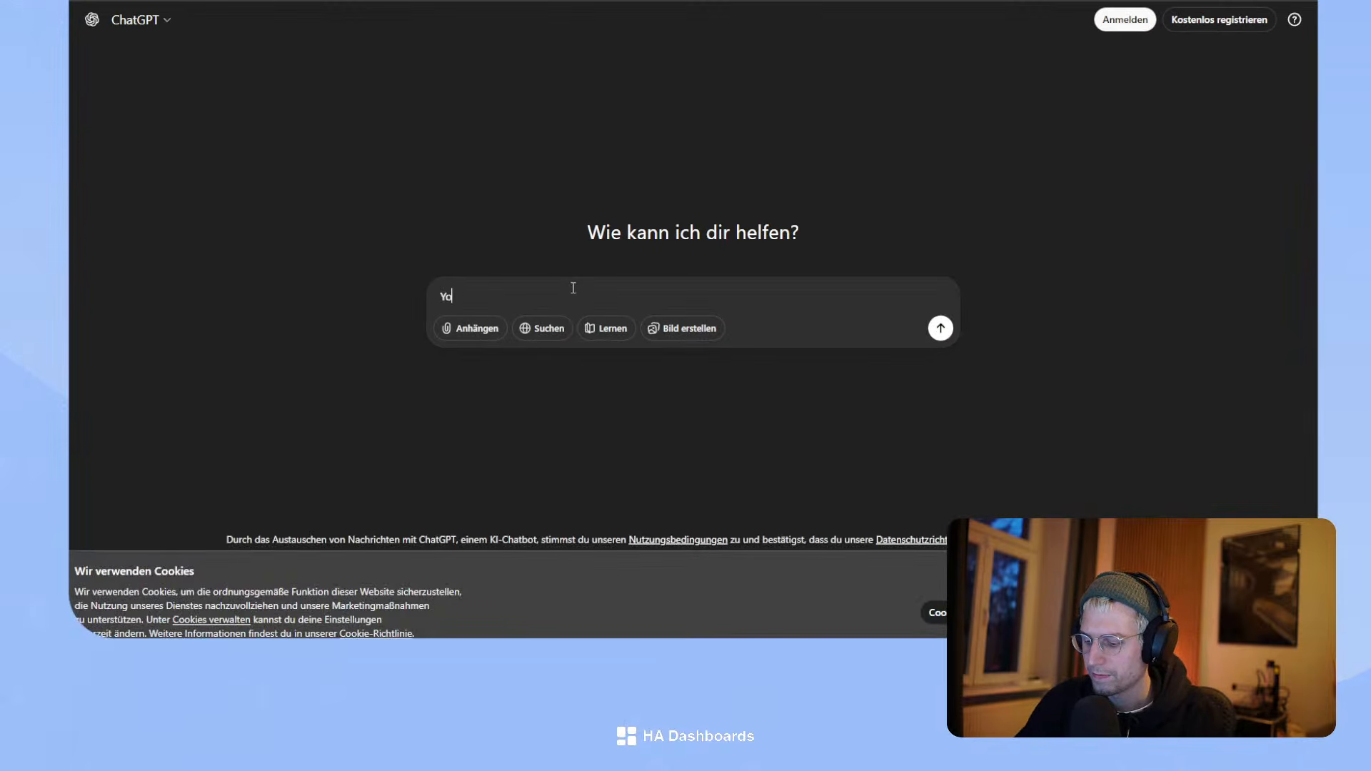
pyautogui.write('u are a home assi')
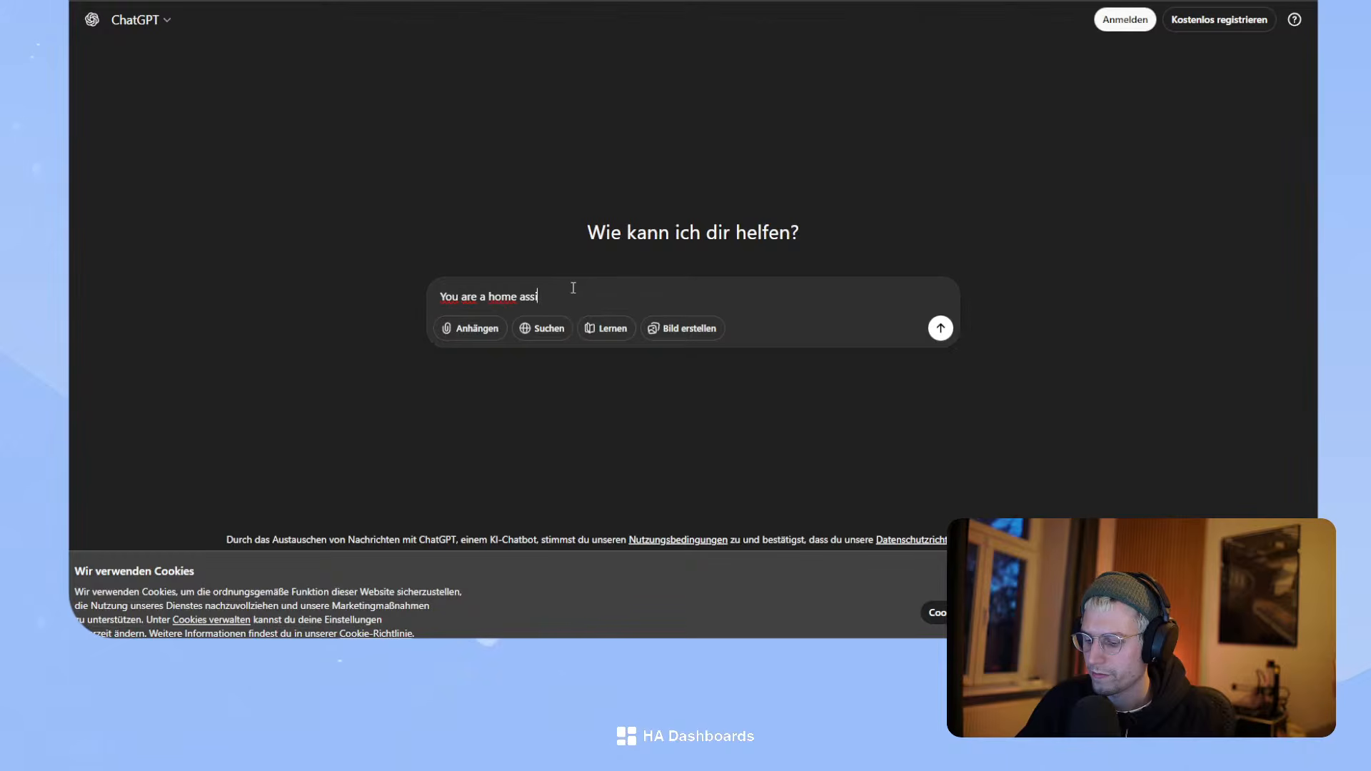
pyautogui.write('stant expert. I want to create a')
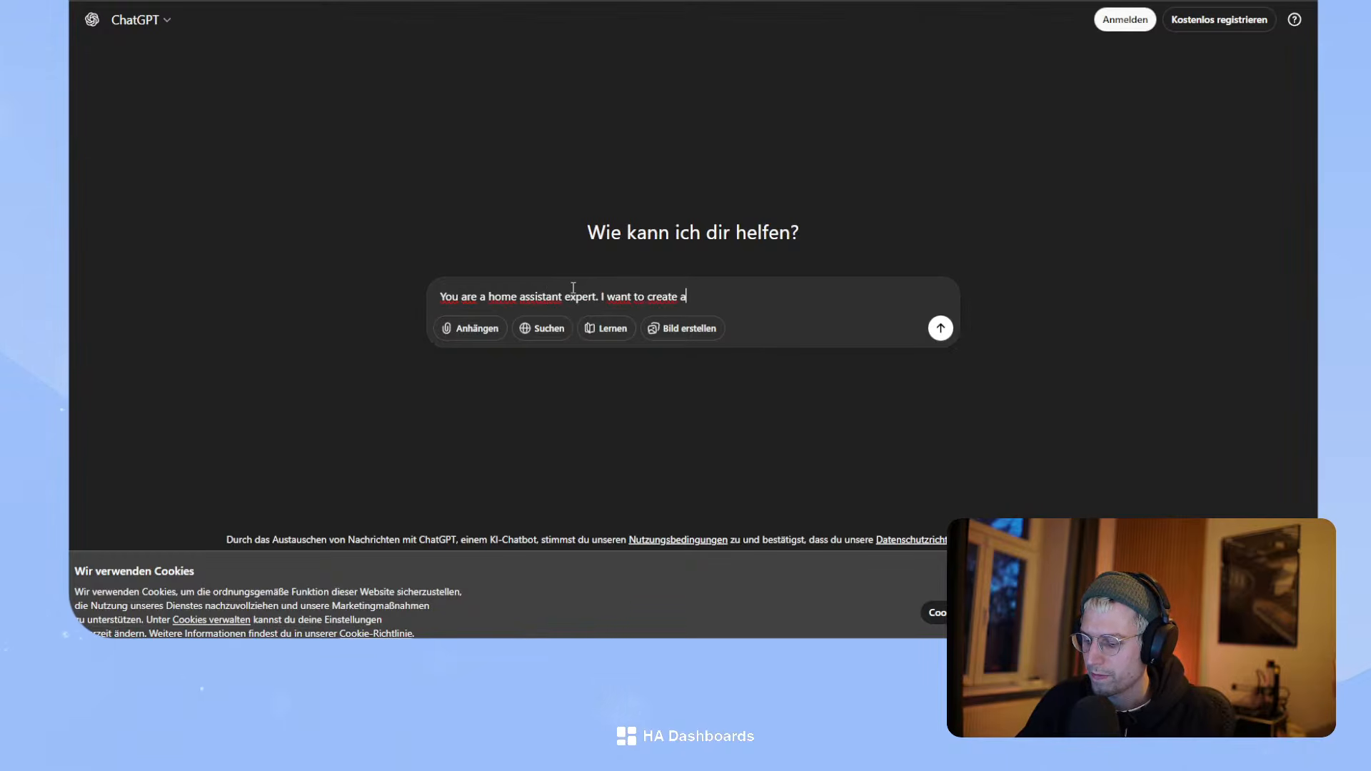
pyautogui.write(' butto')
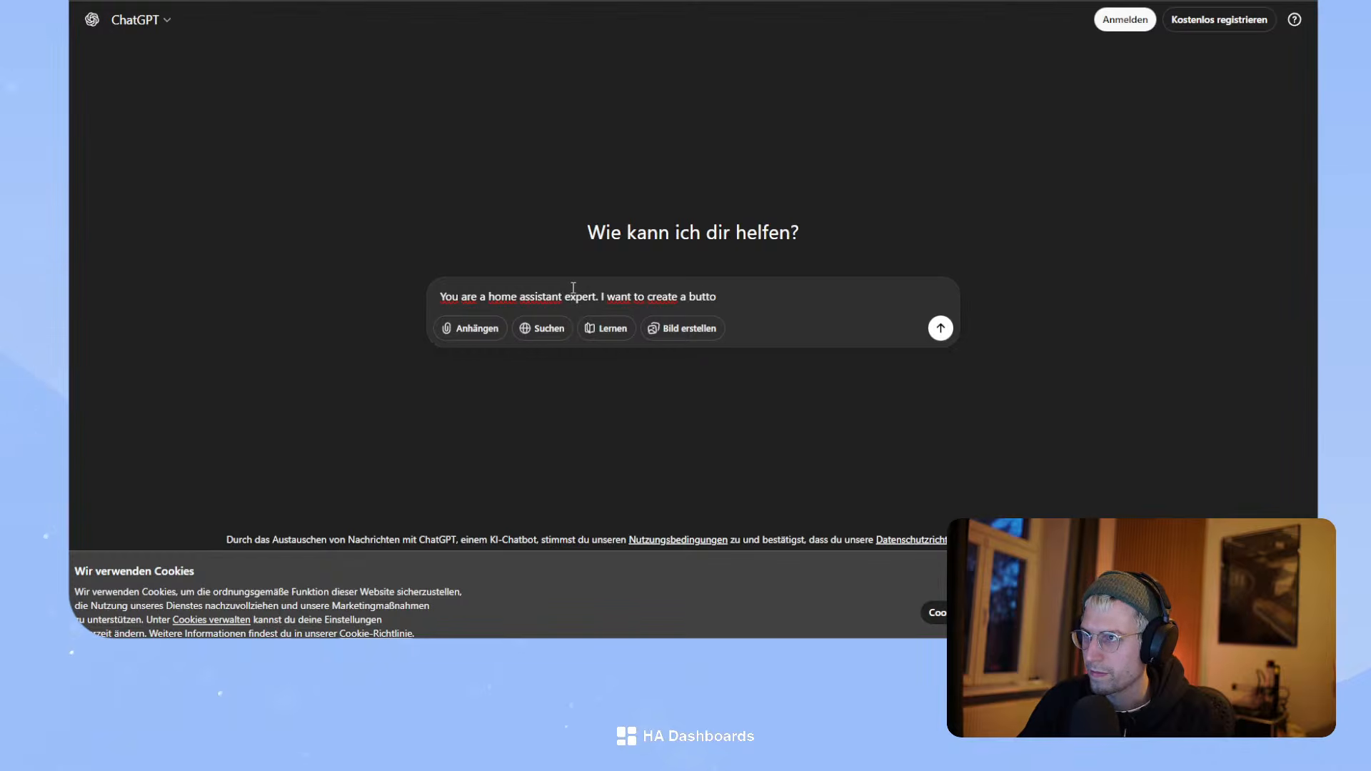
pyautogui.press('BackSpace')
pyautogui.press('BackSpace')
pyautogui.press('BackSpace')
pyautogui.press('BackSpace')
pyautogui.press('BackSpace')
pyautogui.write('cust')
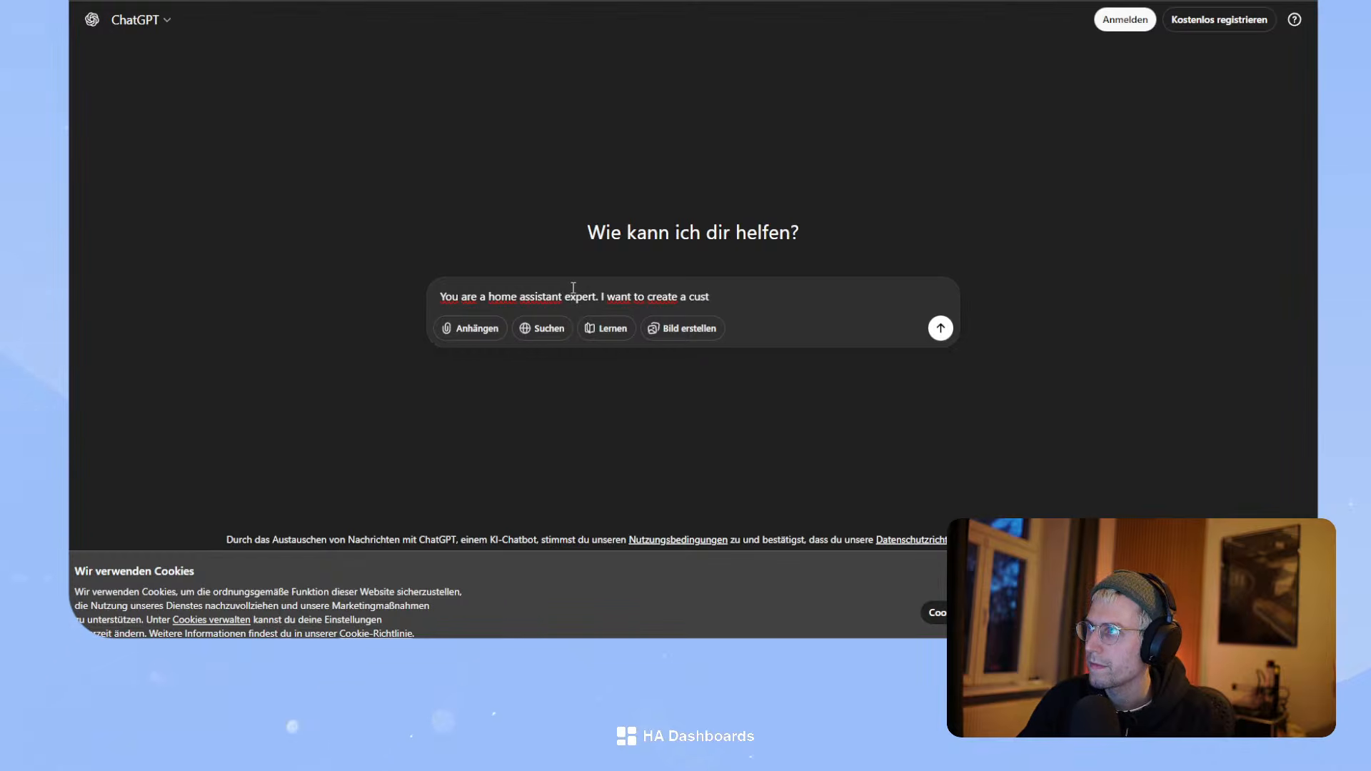
pyautogui.write('om:button')
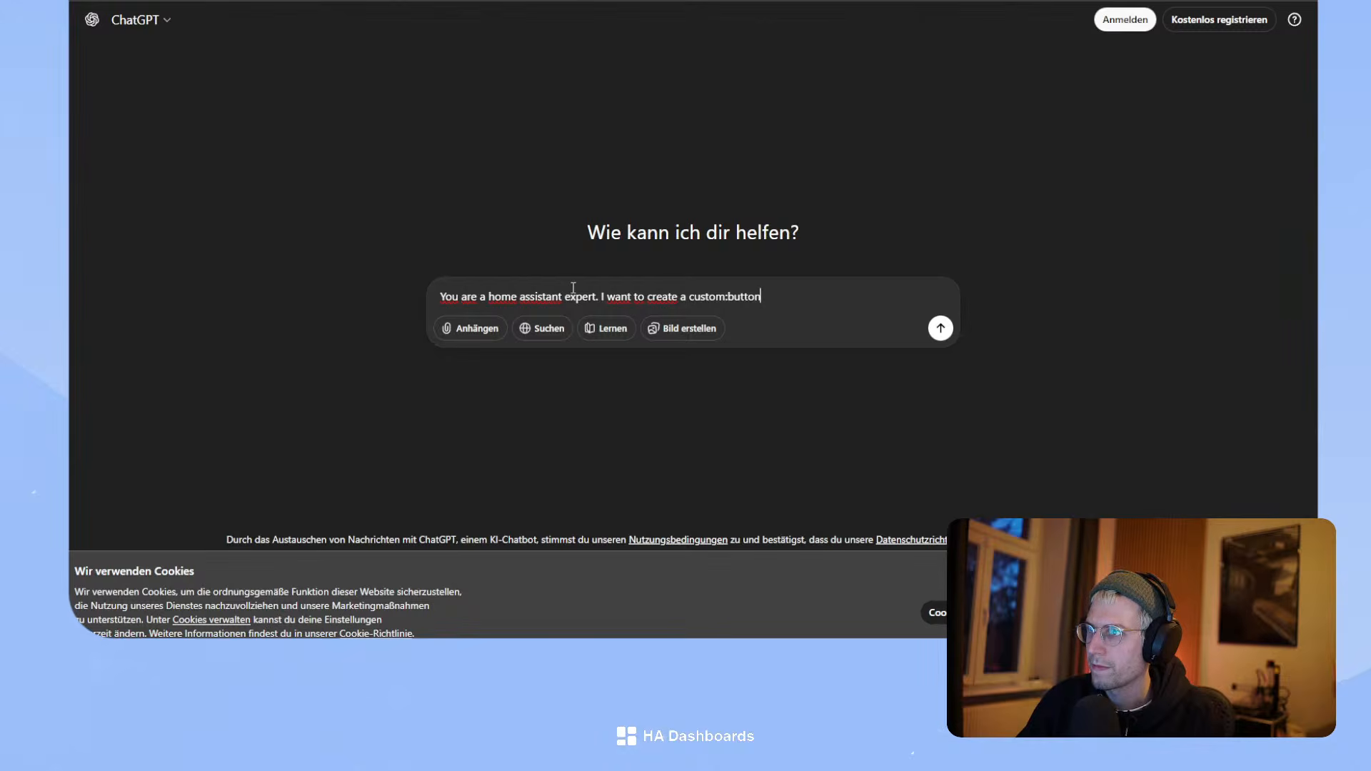
pyautogui.write('-card')
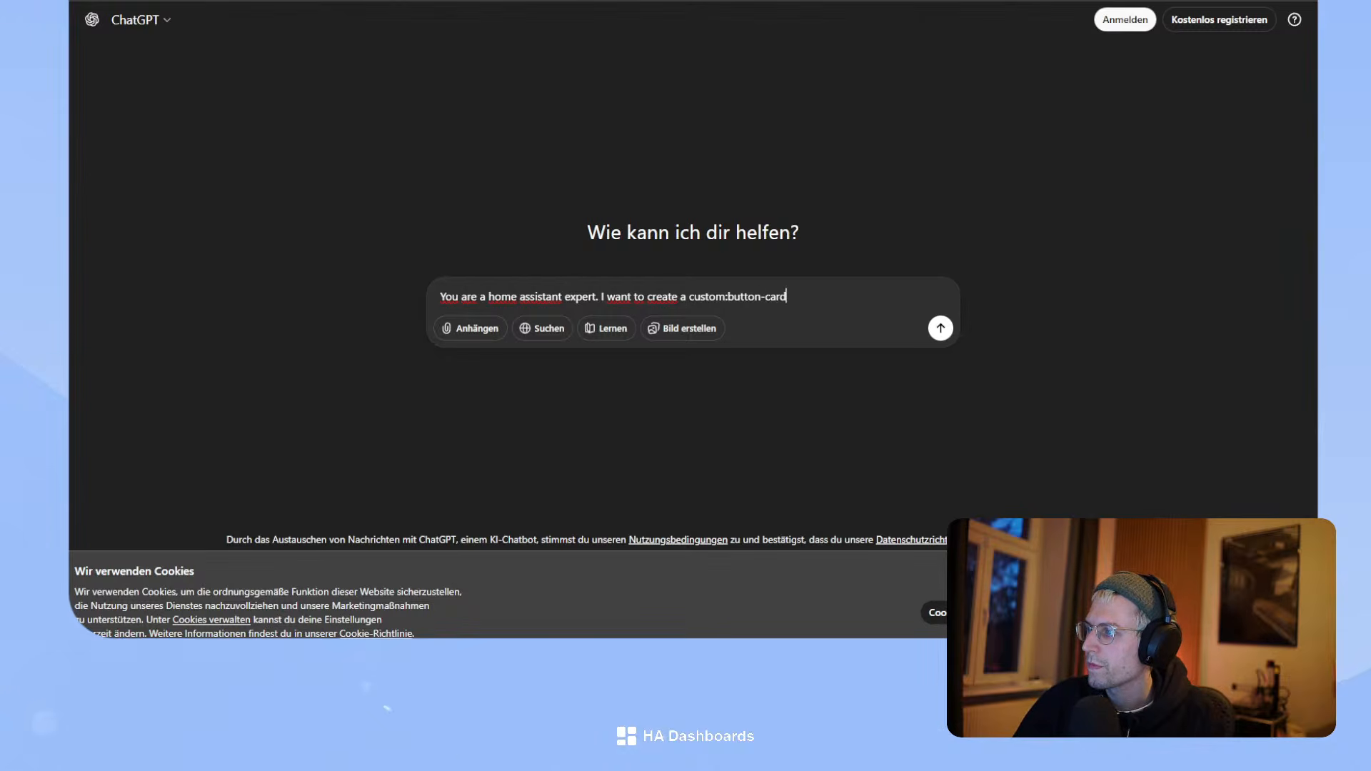
pyautogui.click(1222, 612)
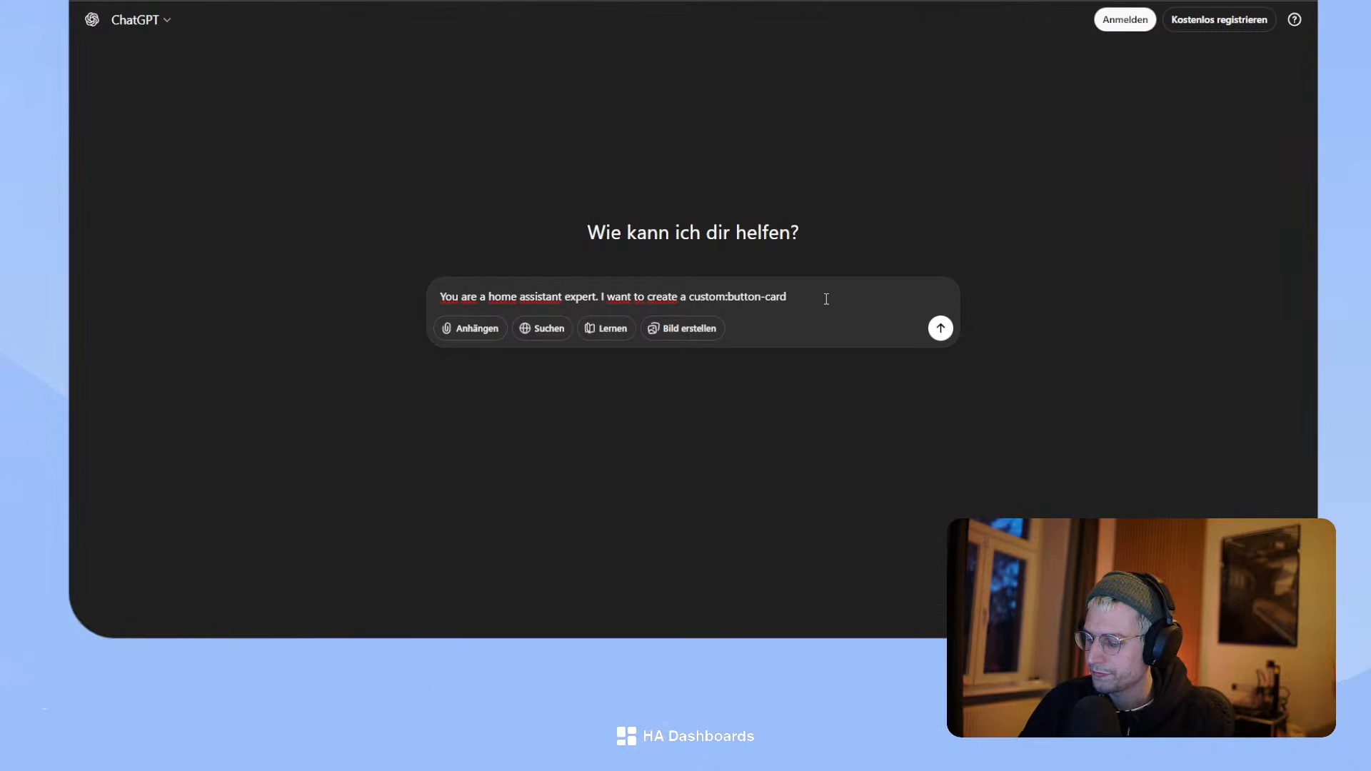
# - Complete the prompt with "in the label I want to return how many lights are on. The entity is a light group entity." and send it
pyautogui.write('. in the l')
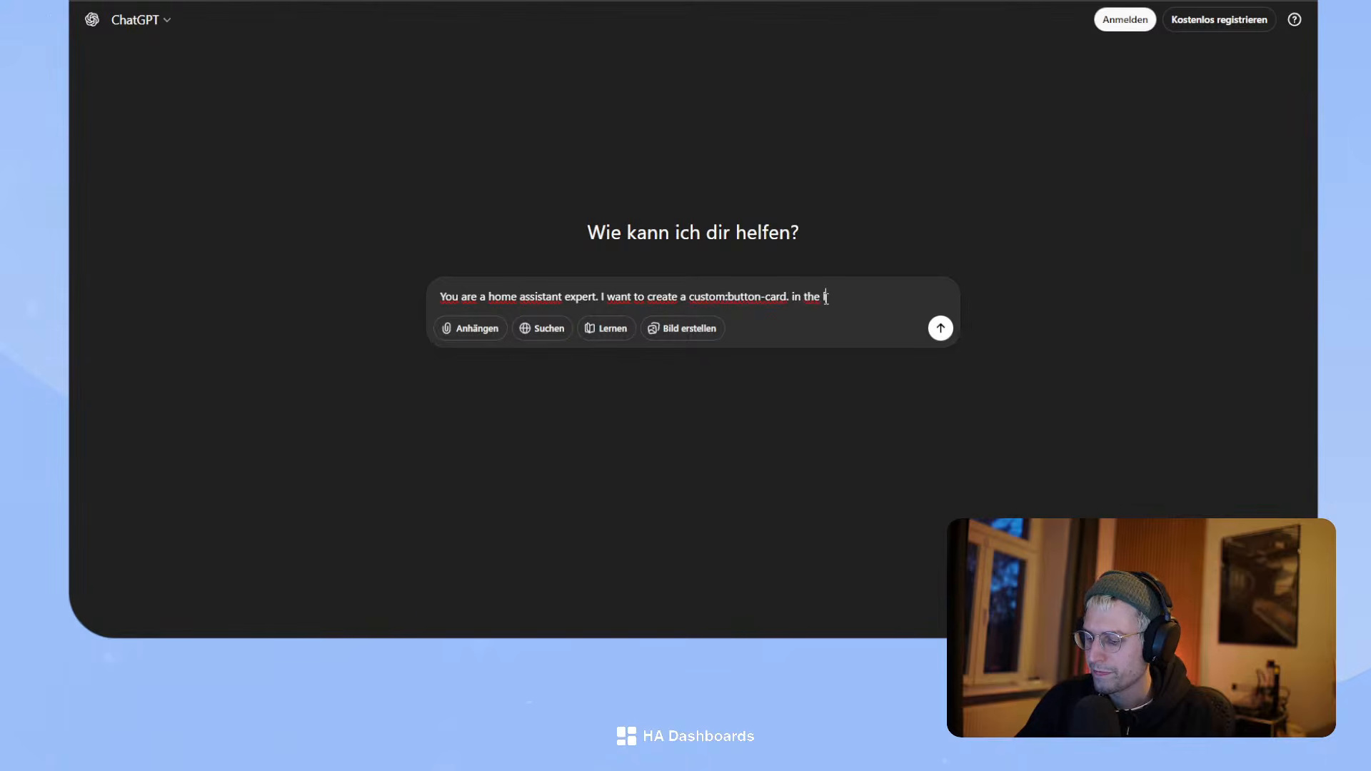
pyautogui.write('abel I want to ret')
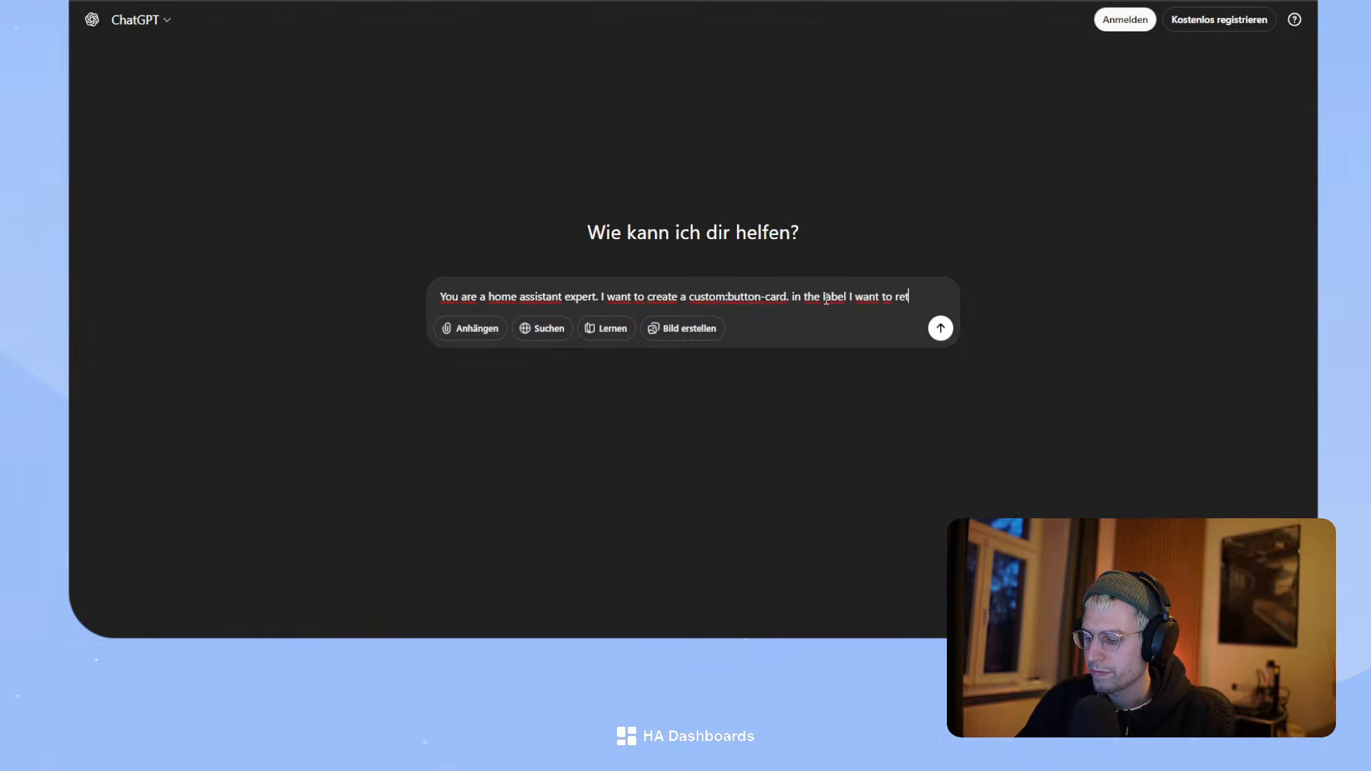
pyautogui.write('urn how many lights are on. The entity is a li')
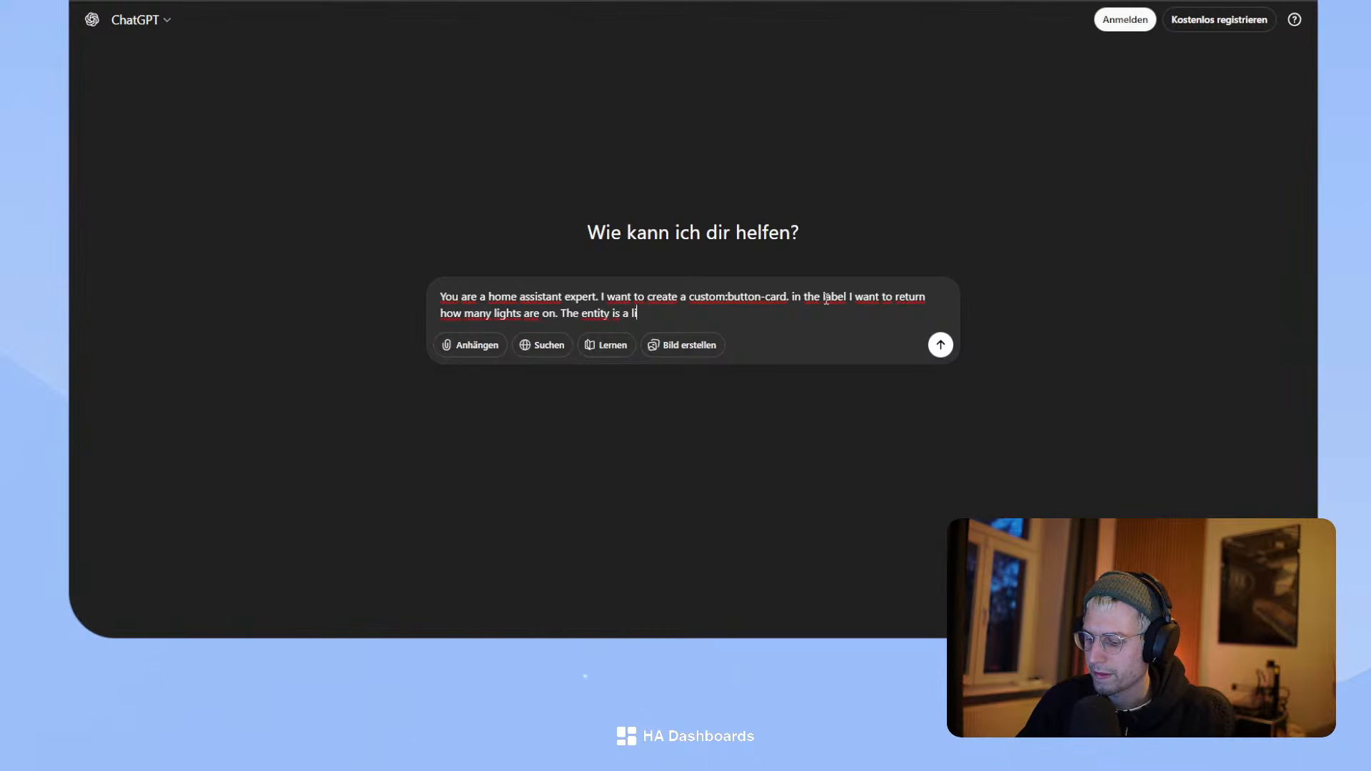
pyautogui.write('group entity.')
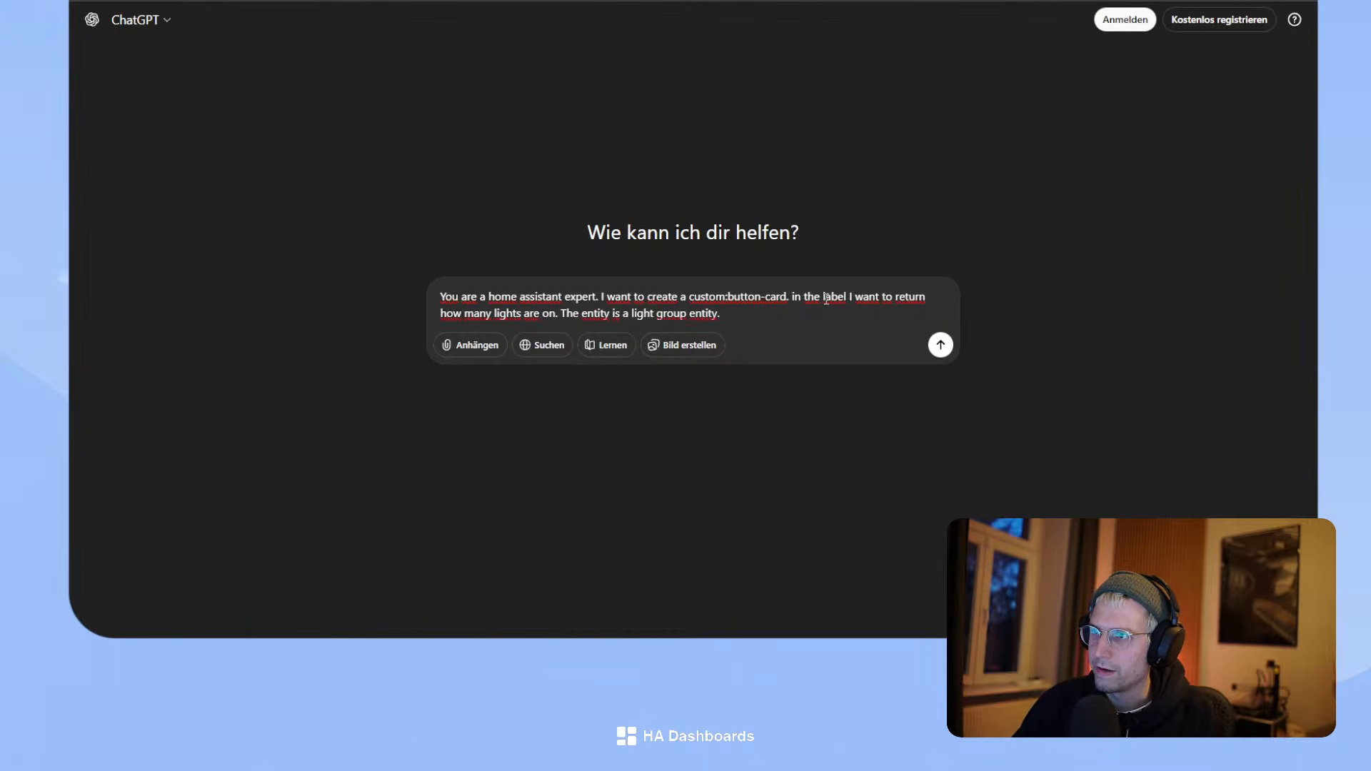
pyautogui.press('Return')
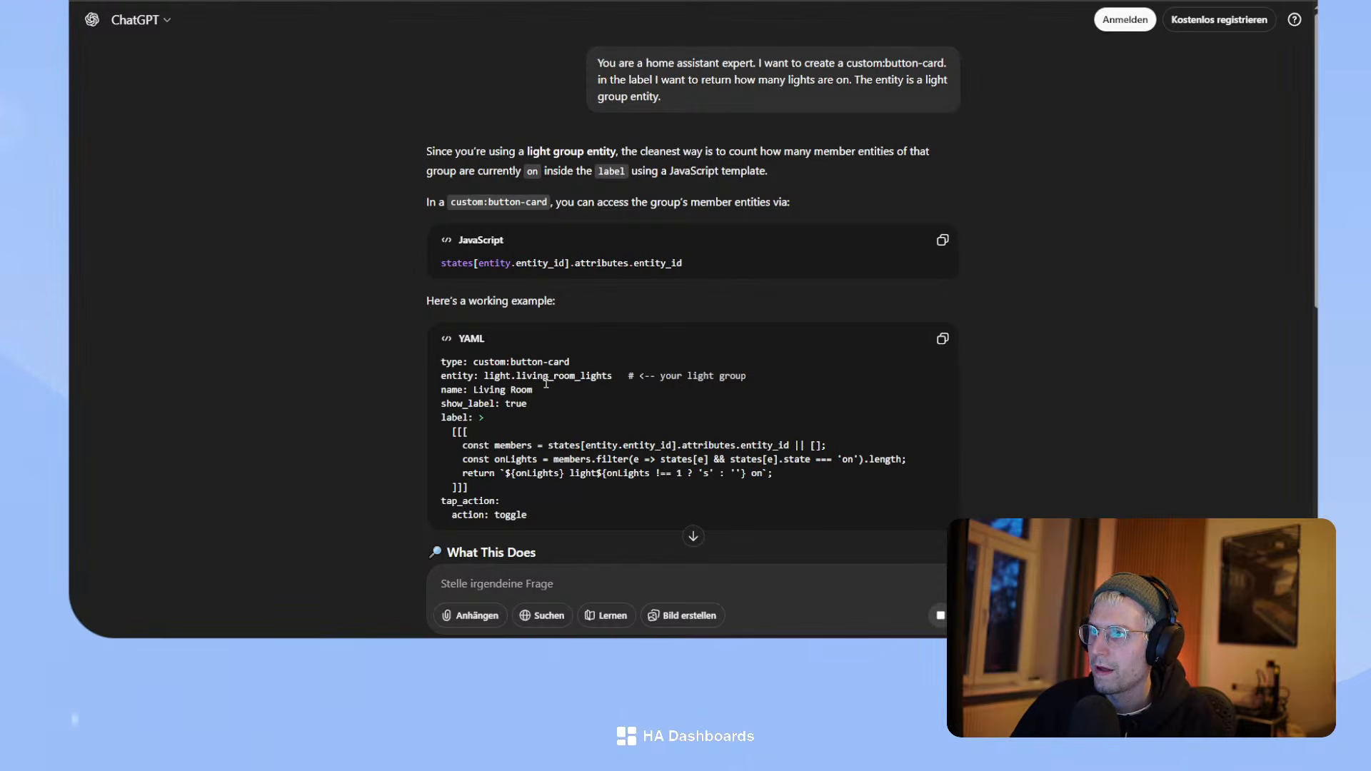
# - Copy the label's JavaScript template, from ">" through the closing "]]]", out of the YAML example in the answer
pyautogui.moveTo(477, 415); pyautogui.dragTo(709, 471)
pyautogui.click(938, 512)
pyautogui.click(481, 419)
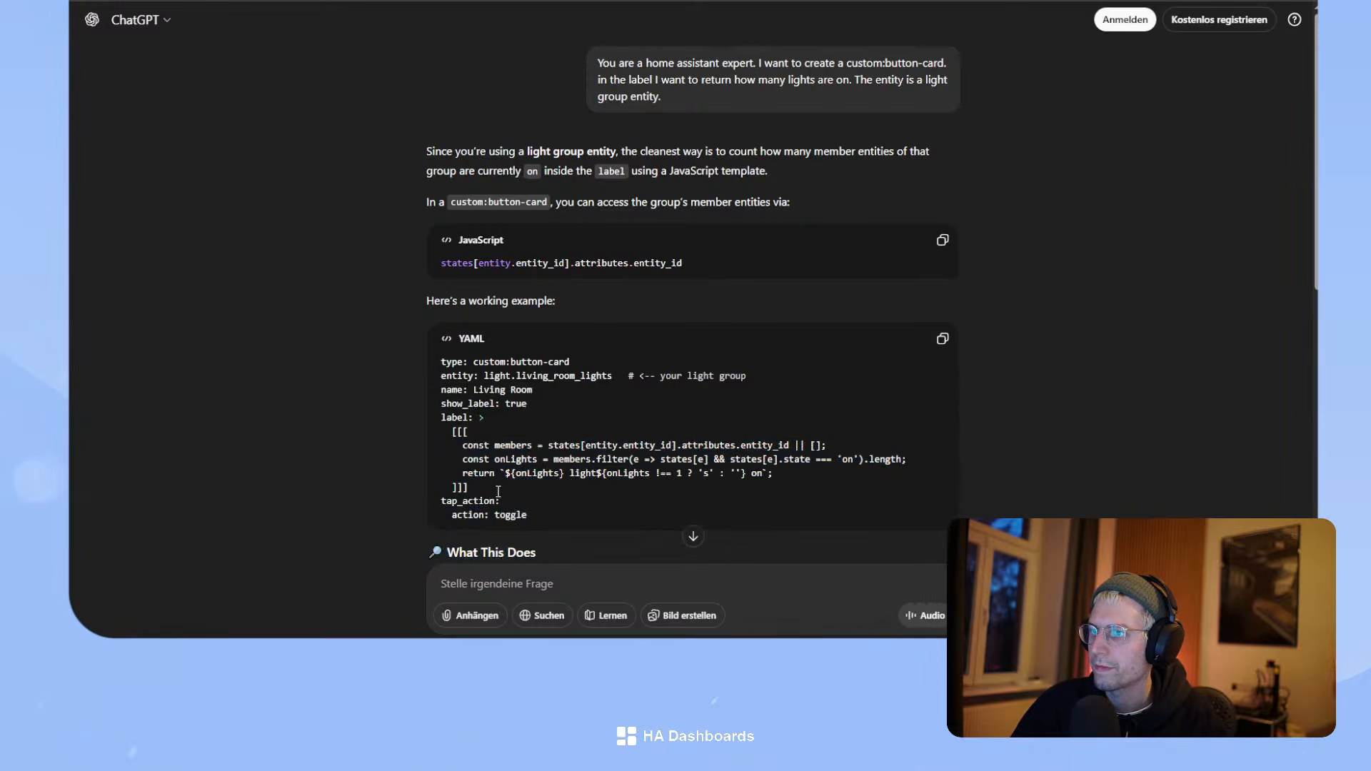
pyautogui.moveTo(481, 420); pyautogui.dragTo(496, 487)
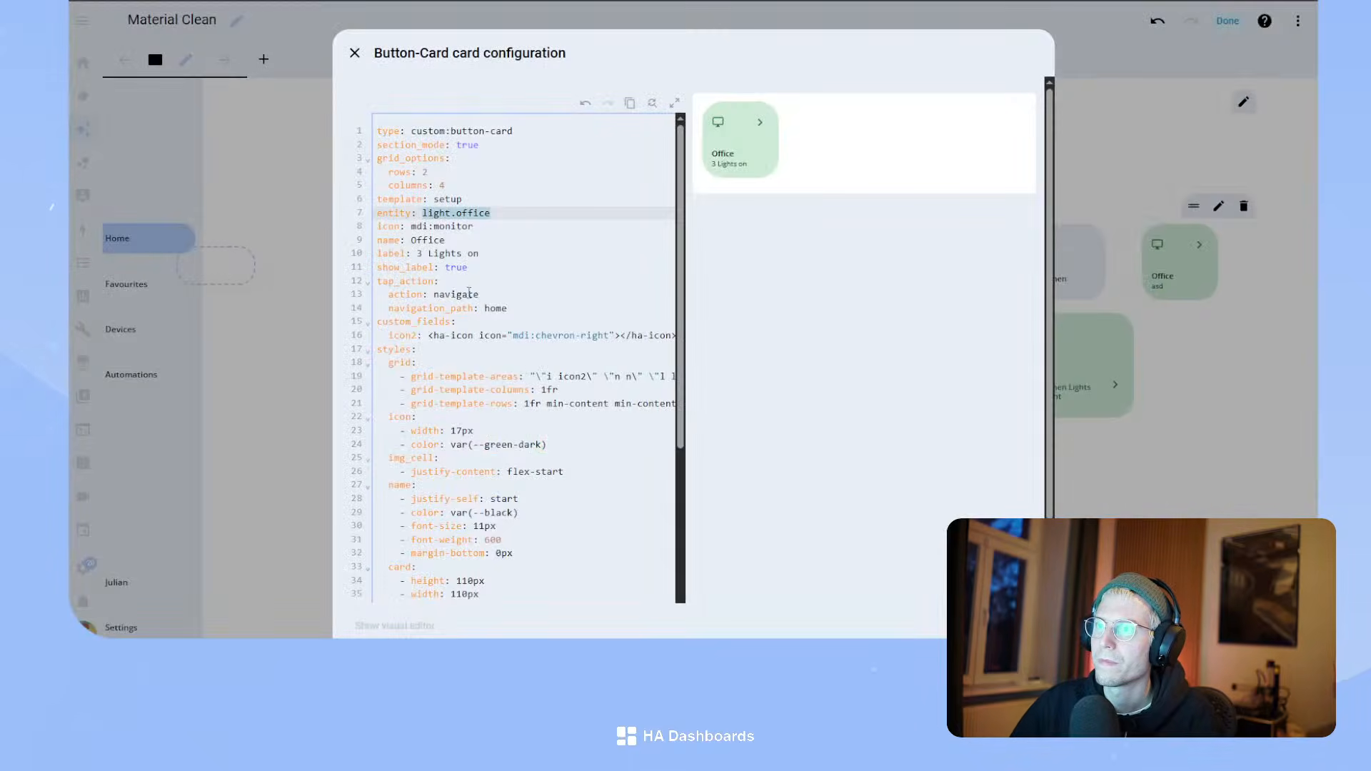
# - Return to the Office card configuration and replace the static label text with the copied template, checking its return line
pyautogui.moveTo(415, 252); pyautogui.dragTo(494, 254)
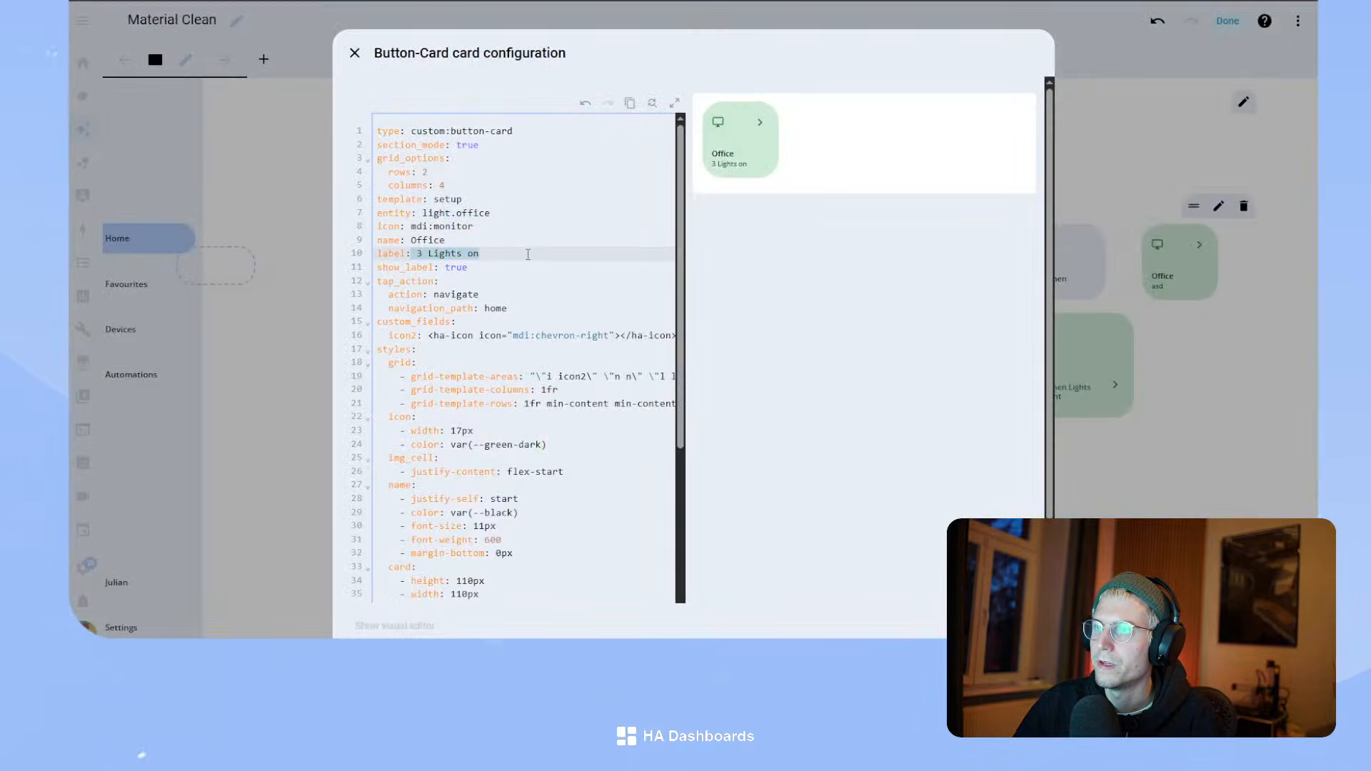
pyautogui.hotkey('ctrl', 'v')
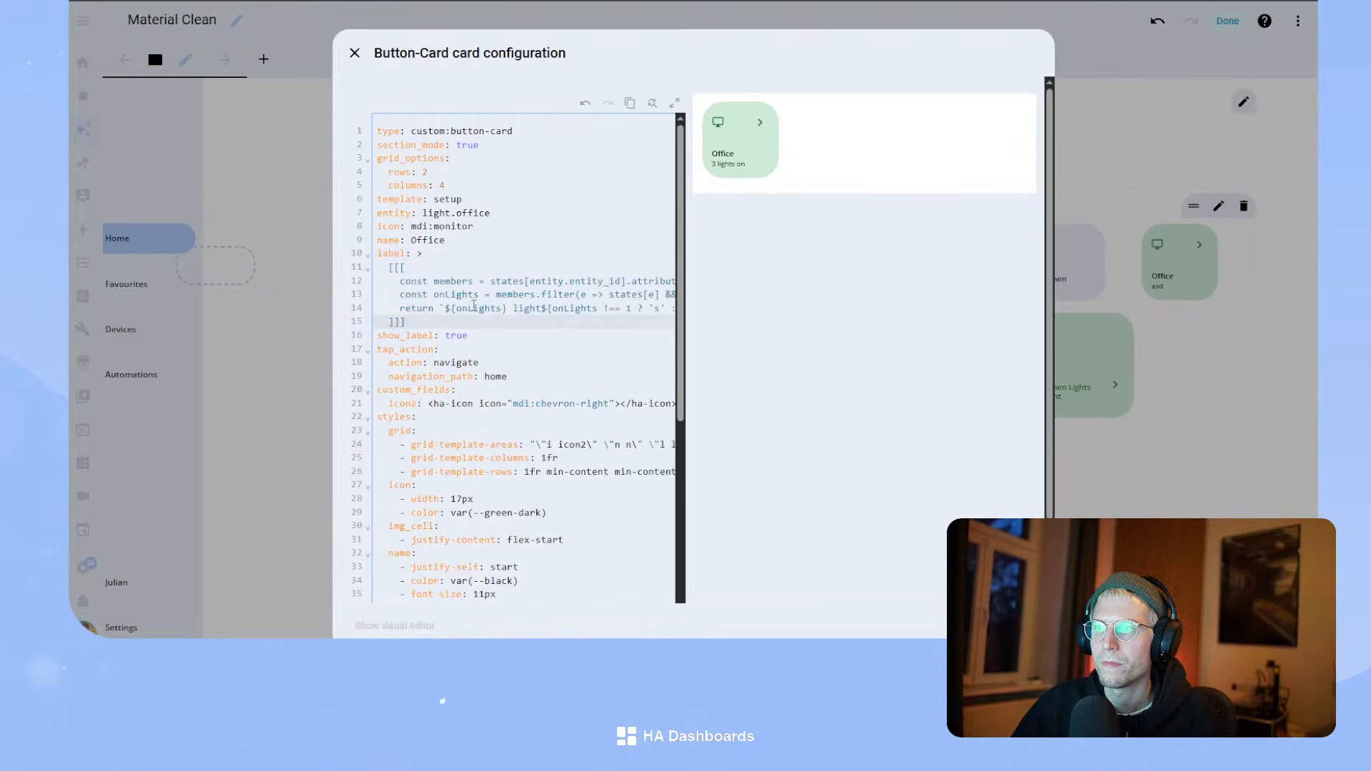
pyautogui.moveTo(602, 309)
pyautogui.mouseDown()
pyautogui.moveTo(706, 308)
pyautogui.moveTo(626, 308)
pyautogui.mouseUp()
pyautogui.click(626, 308)
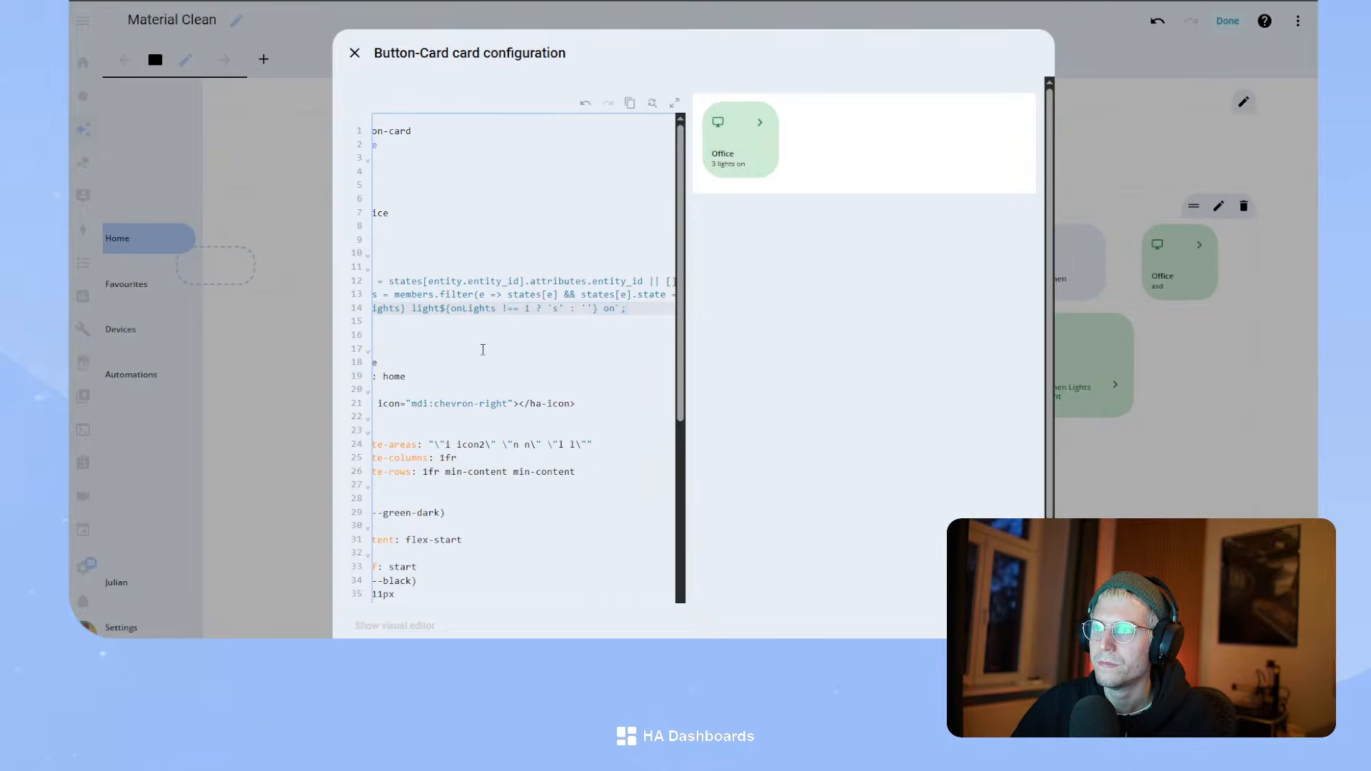
pyautogui.press('Down')
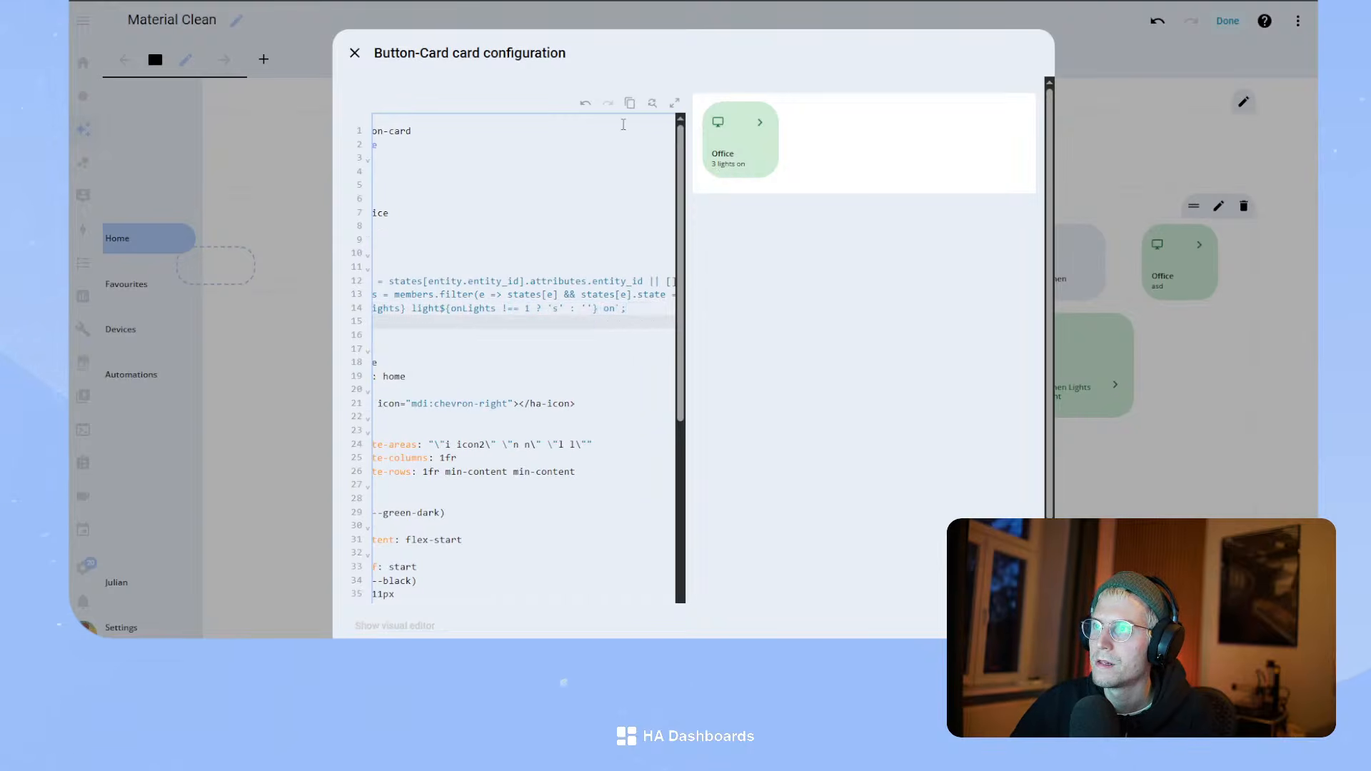
# - Widen the Office card configuration and examine how the label template defines the members constant
pyautogui.click(453, 50)
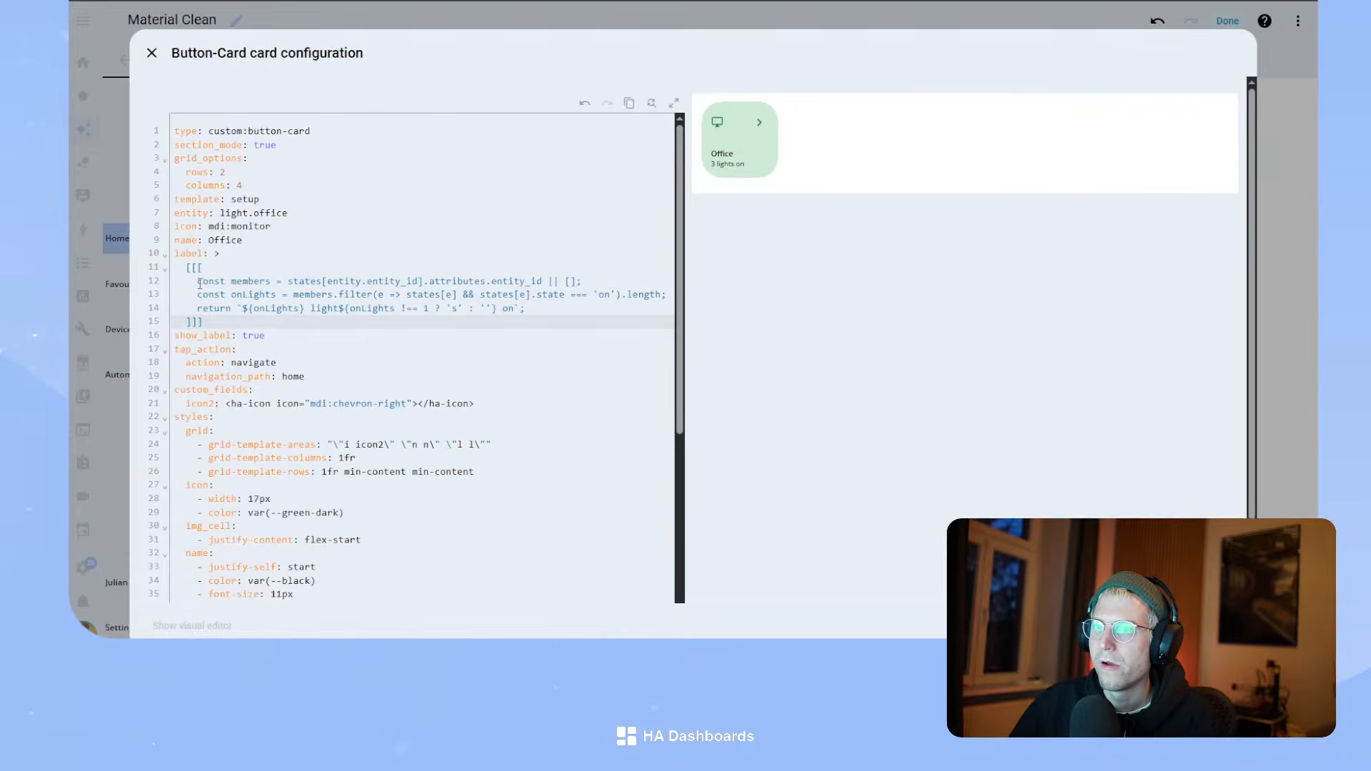
pyautogui.moveTo(200, 284); pyautogui.dragTo(277, 283)
pyautogui.click(308, 281)
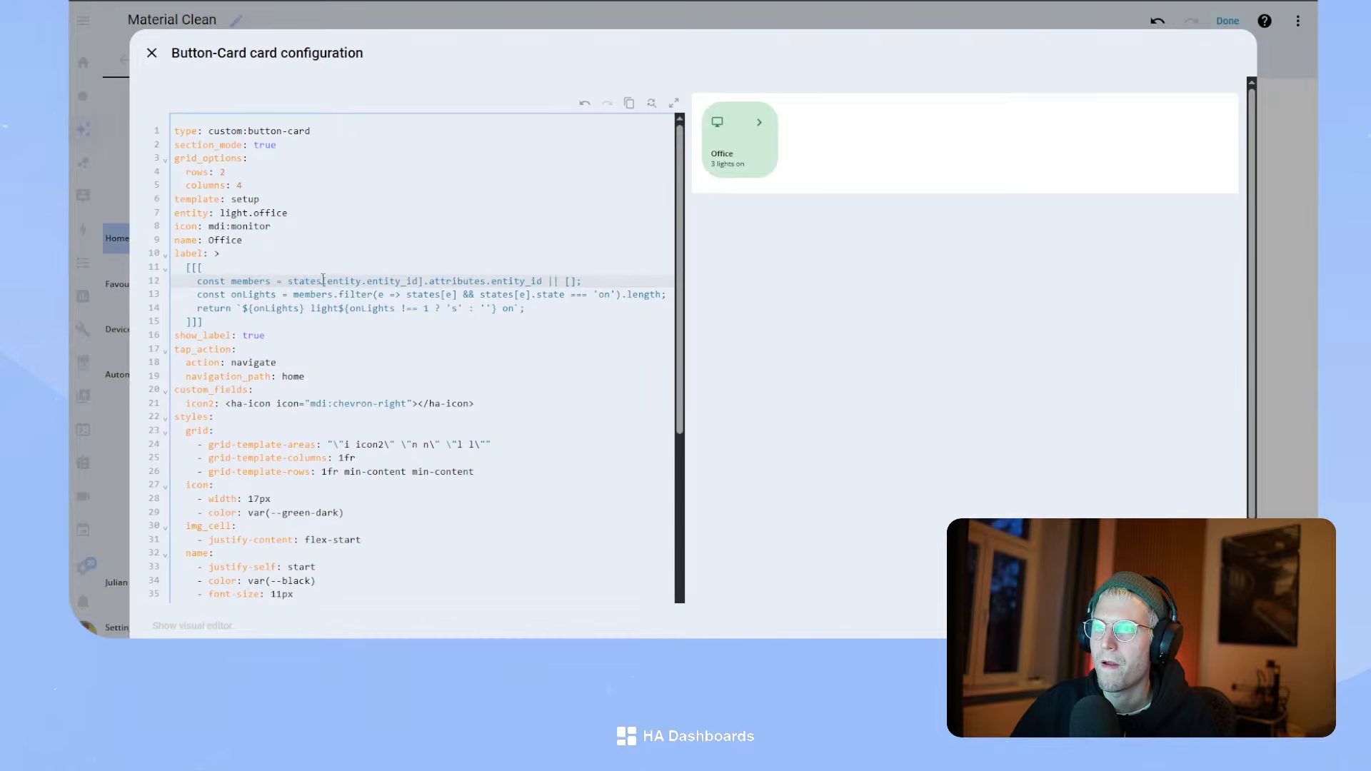
# - Try to shorten the members line to entity.entity_id by removing the states lookup and attributes part, and undo both deletions
pyautogui.moveTo(326, 280); pyautogui.dragTo(293, 281)
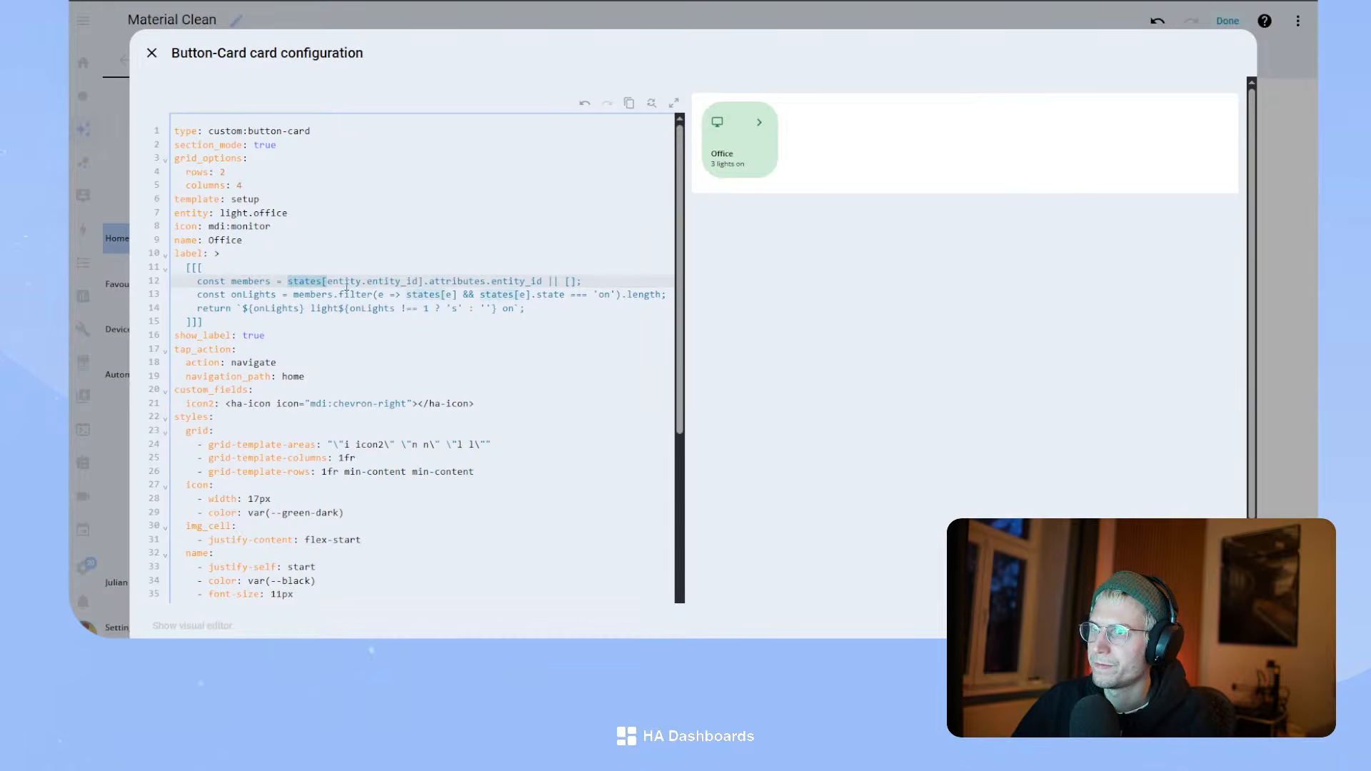
pyautogui.press('BackSpace')
pyautogui.moveTo(378, 282); pyautogui.dragTo(502, 275)
pyautogui.press('BackSpace')
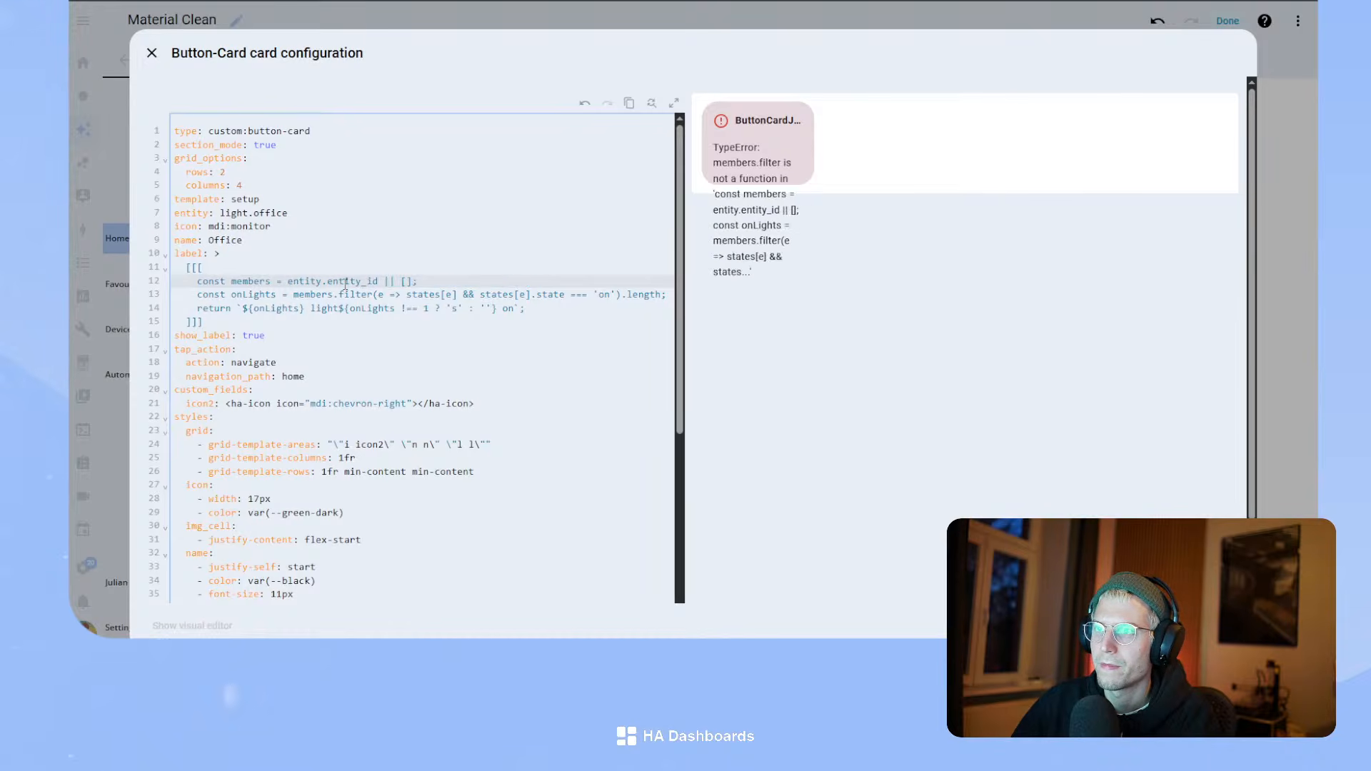
pyautogui.hotkey('ctrl', 'z')
pyautogui.hotkey('ctrl', 'z')
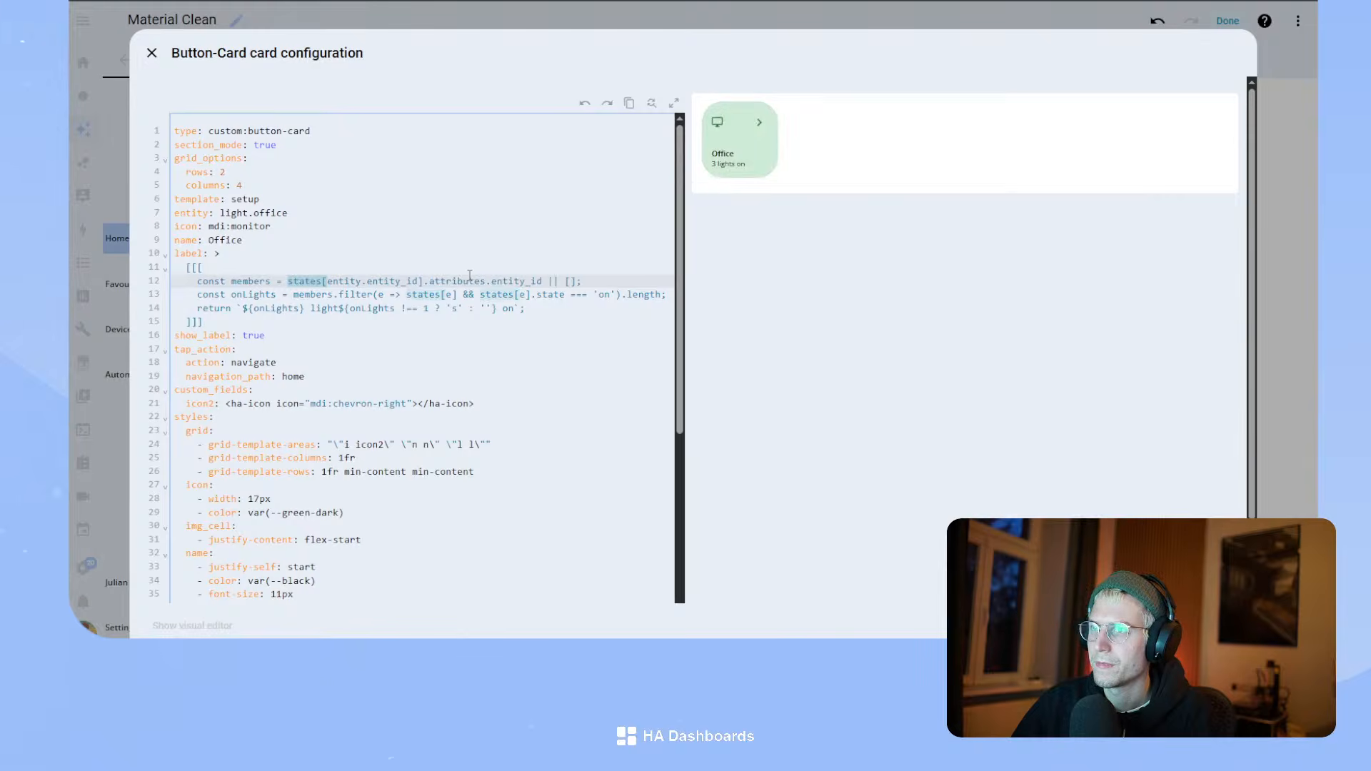
# - Check the onLights filter and the plural 's' condition in the return line, and save the Office card
pyautogui.click(509, 278)
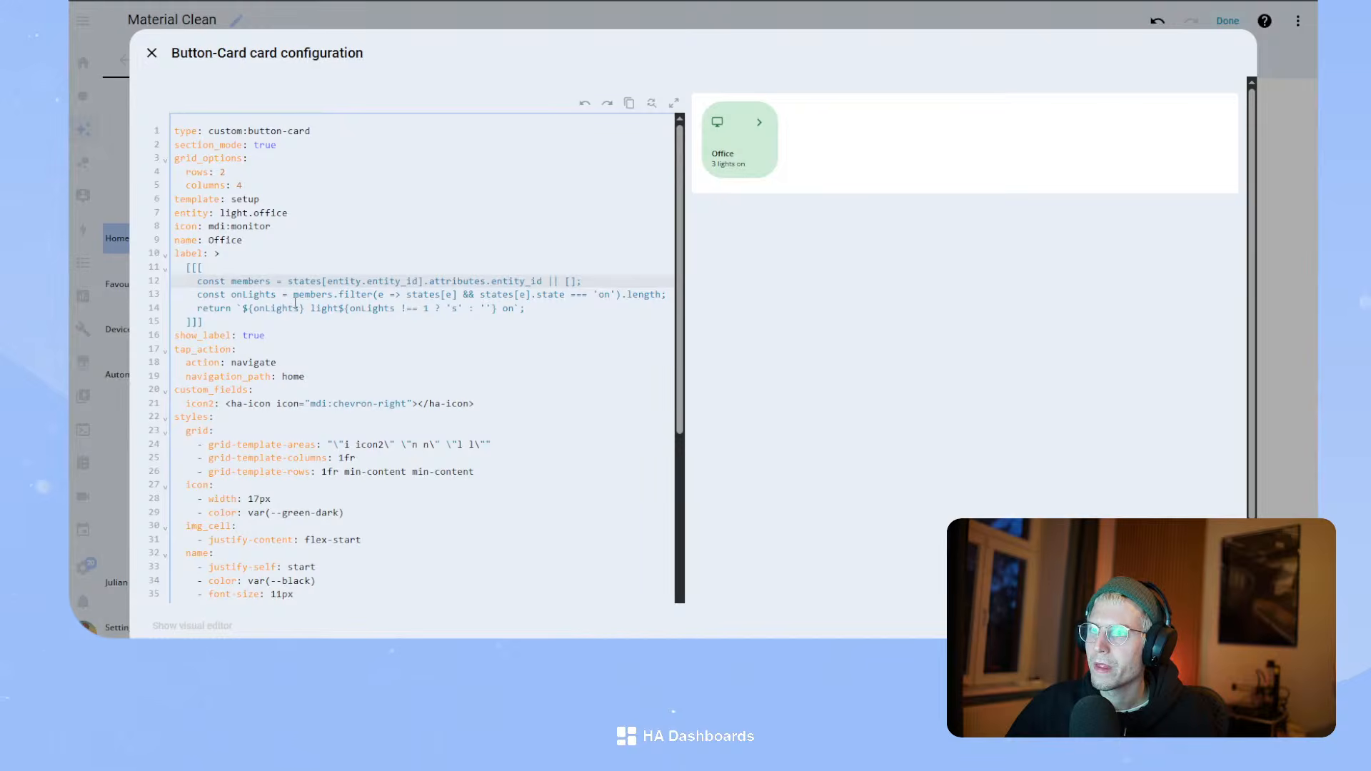
pyautogui.moveTo(209, 295); pyautogui.dragTo(346, 291)
pyautogui.click(492, 300)
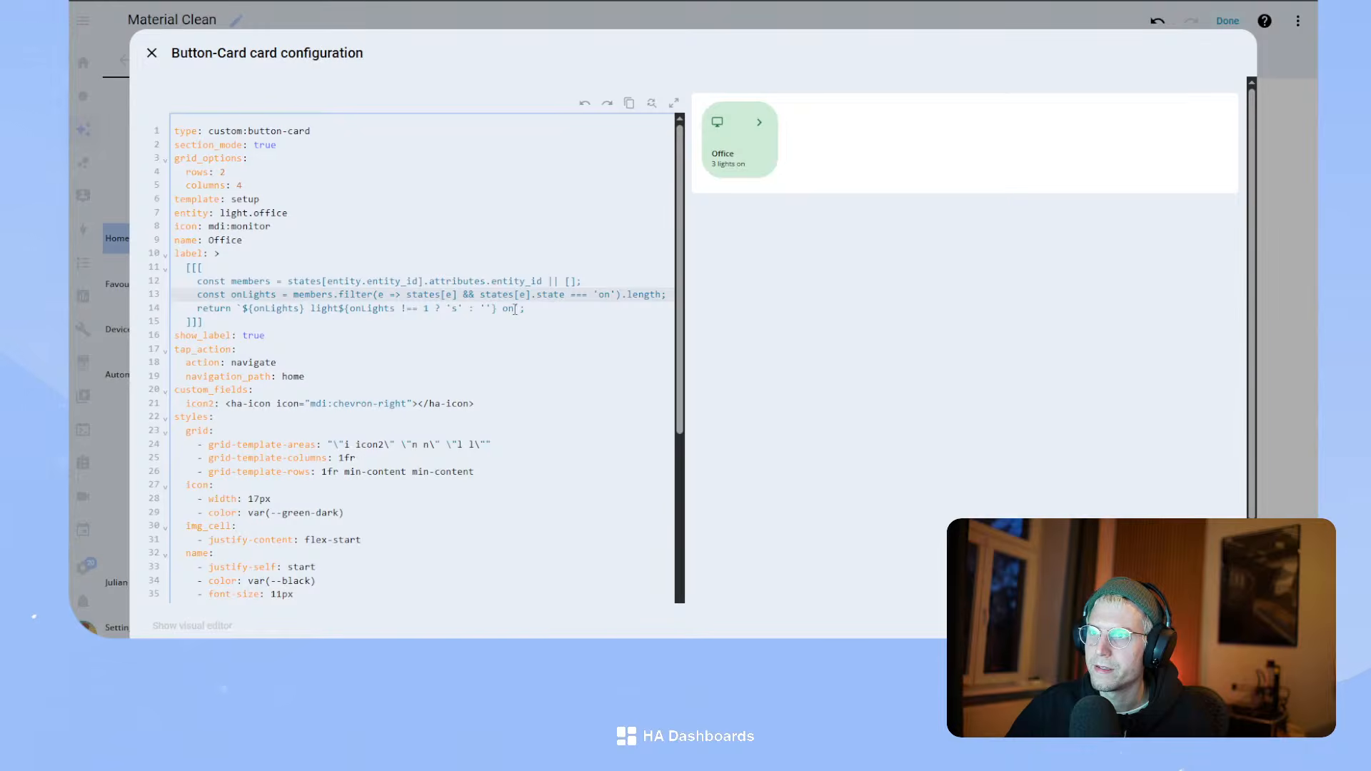
pyautogui.moveTo(447, 307); pyautogui.dragTo(481, 308)
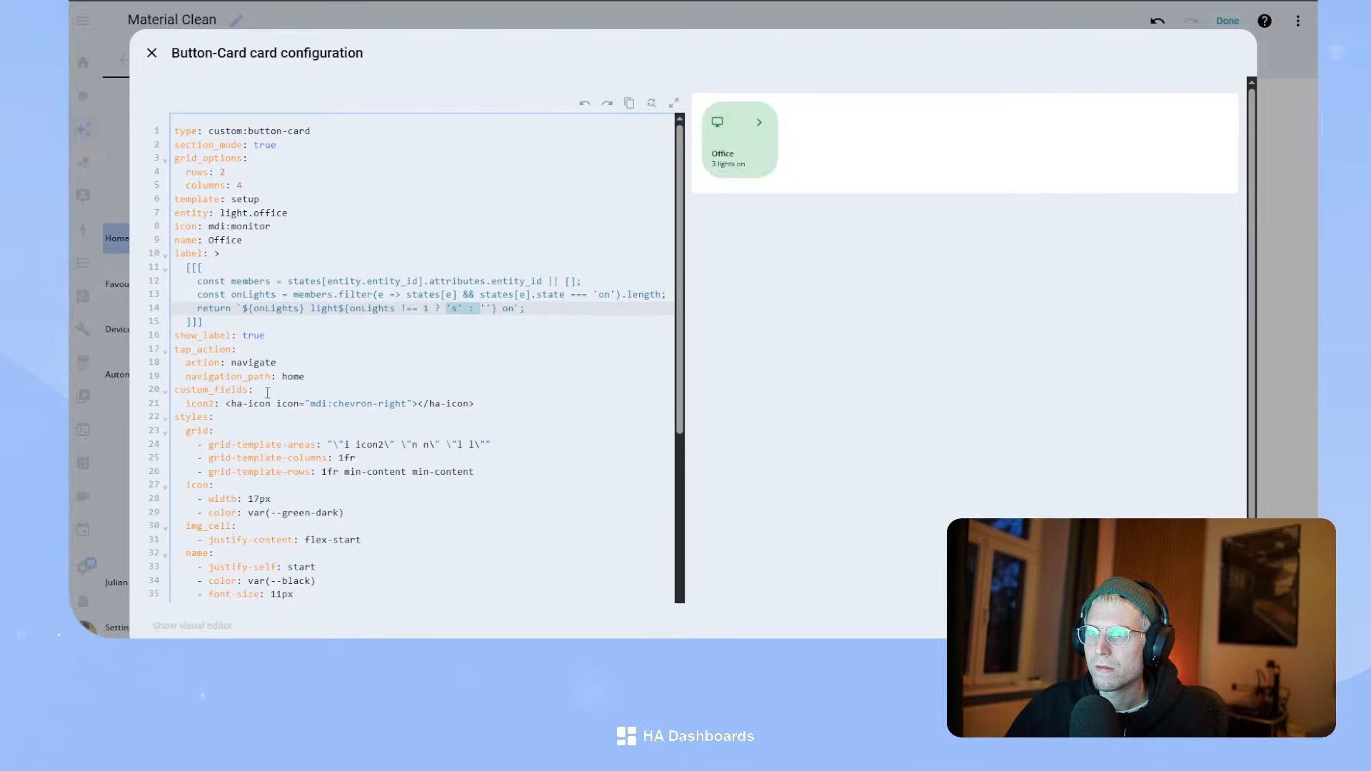
pyautogui.click(326, 367)
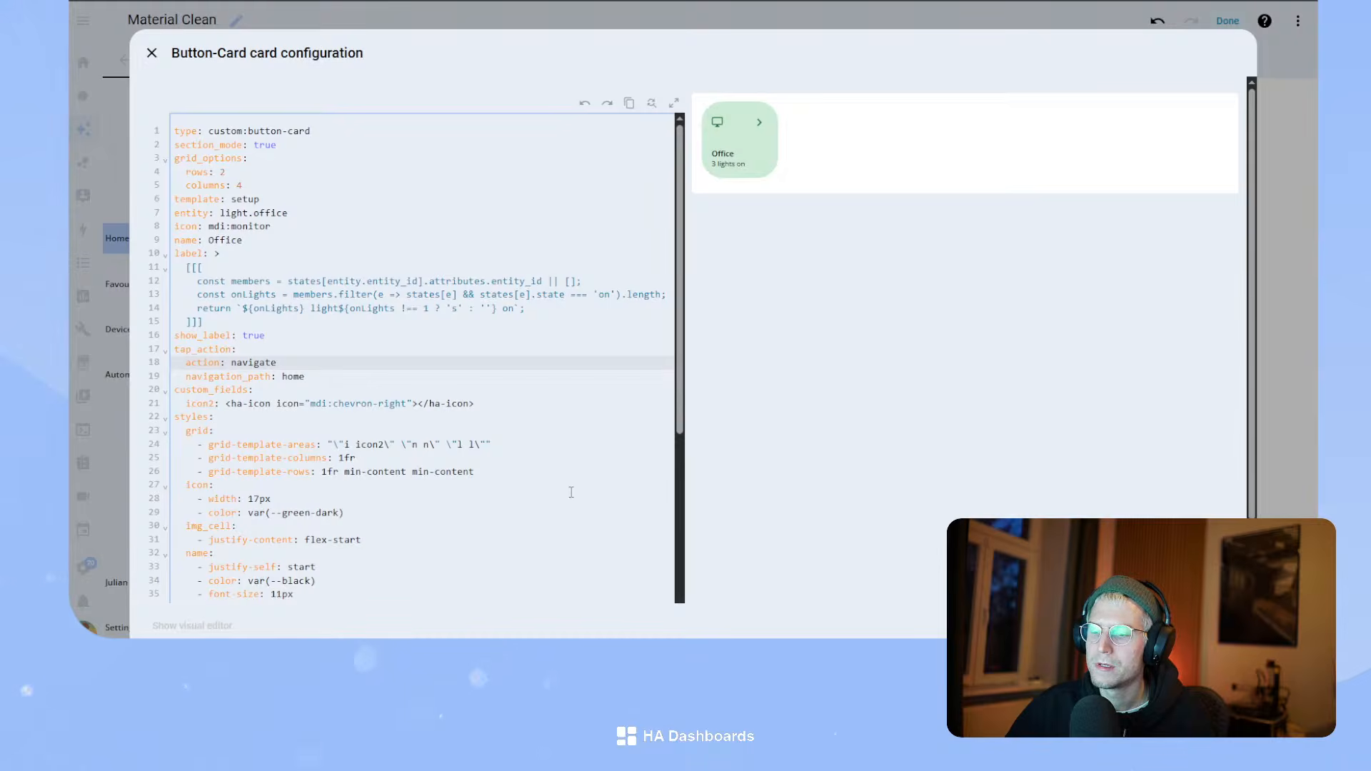
pyautogui.hotkey('ctrl', 's')
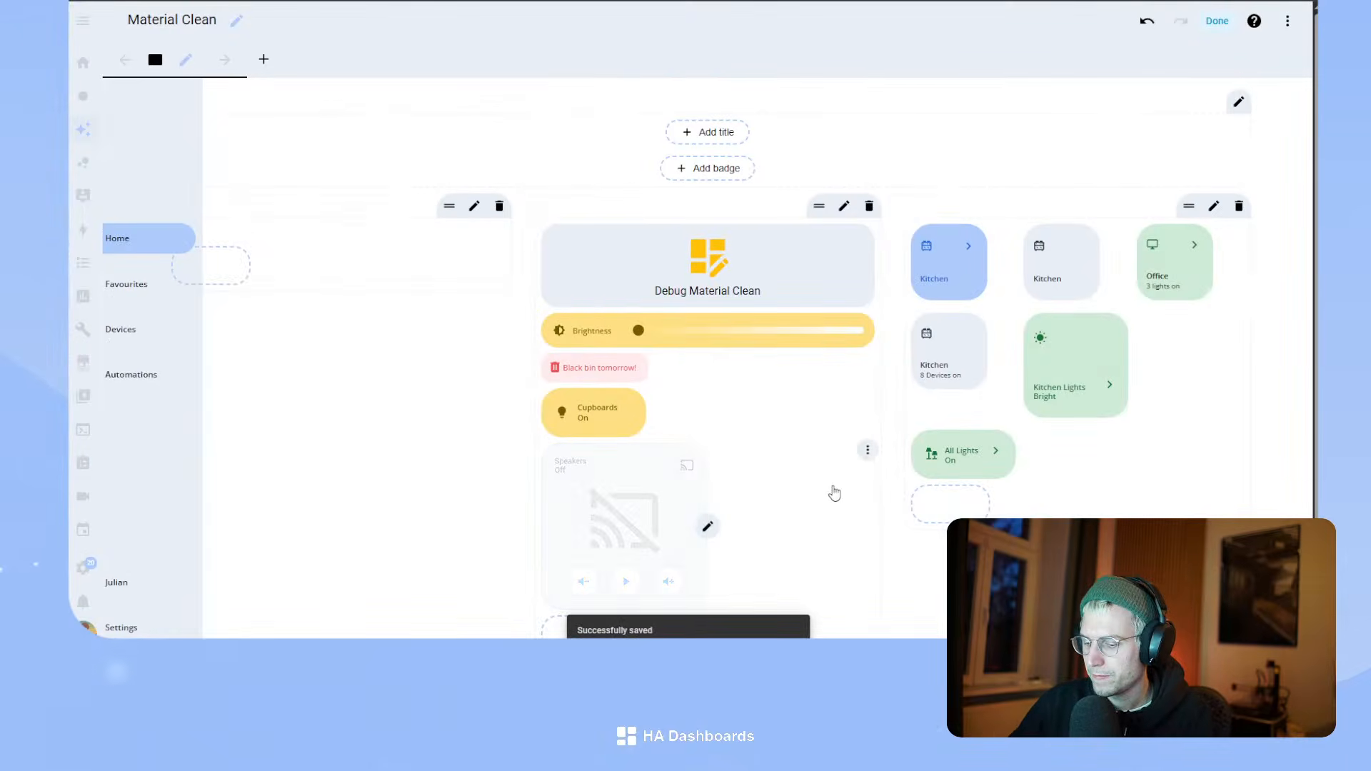
# - Search the entities for light.office, open the Office light group and switch the whole group off
pyautogui.write('e')
pyautogui.write('li')
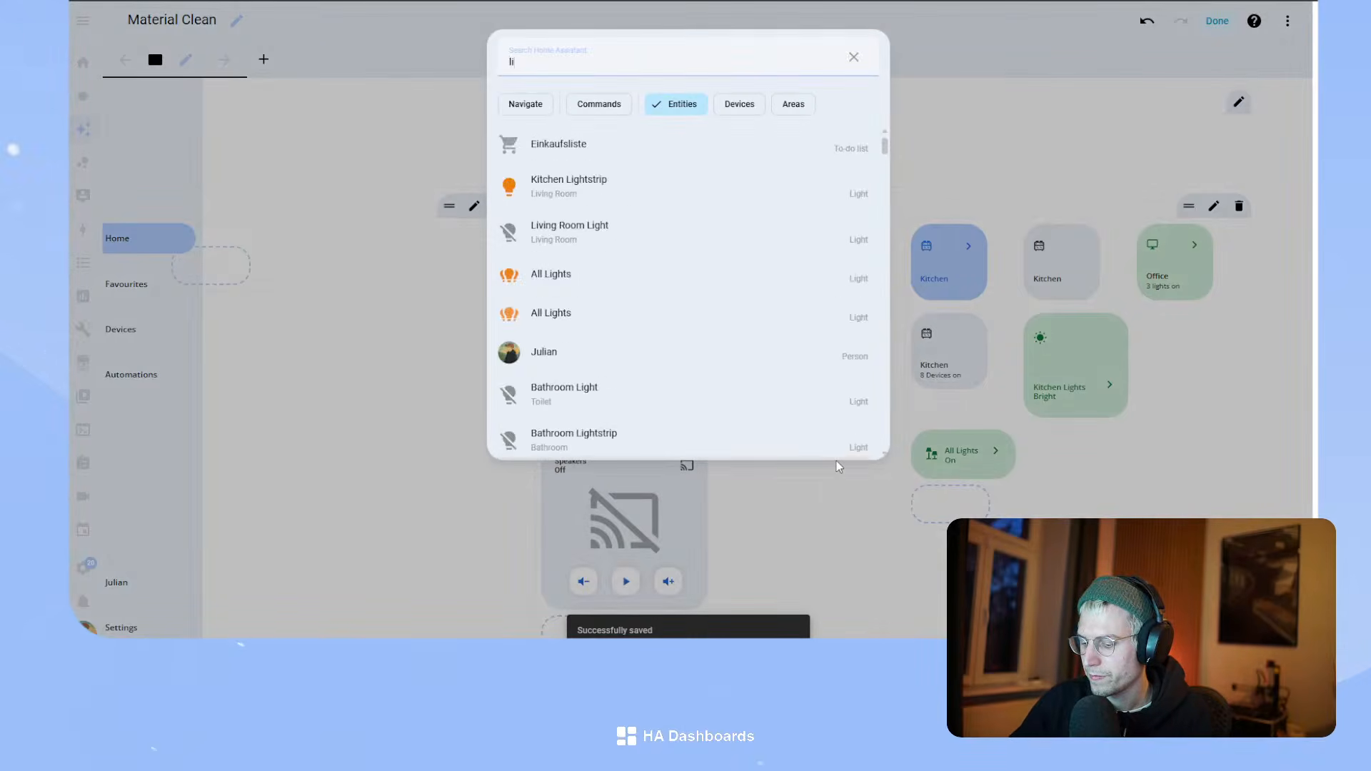
pyautogui.write('ght.office')
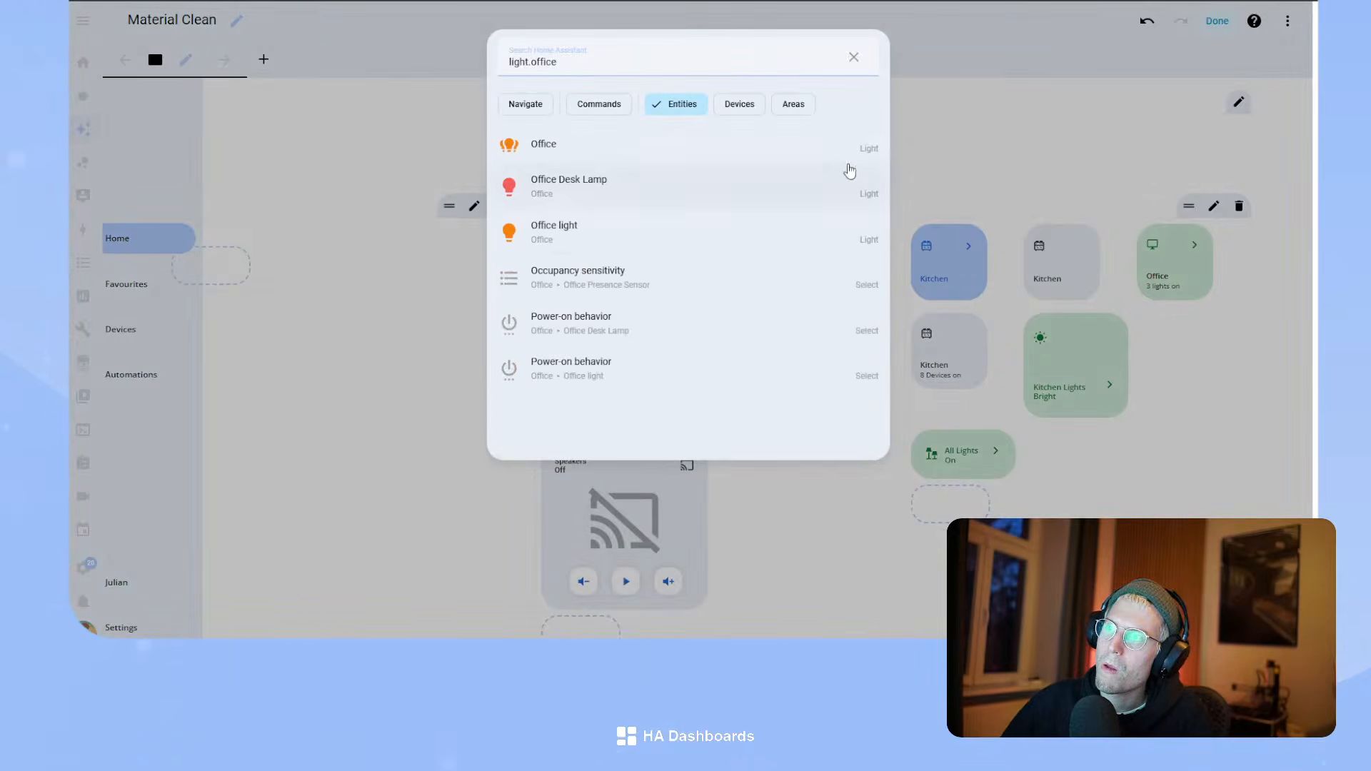
pyautogui.click(669, 143)
pyautogui.moveTo(689, 187); pyautogui.dragTo(721, 551)
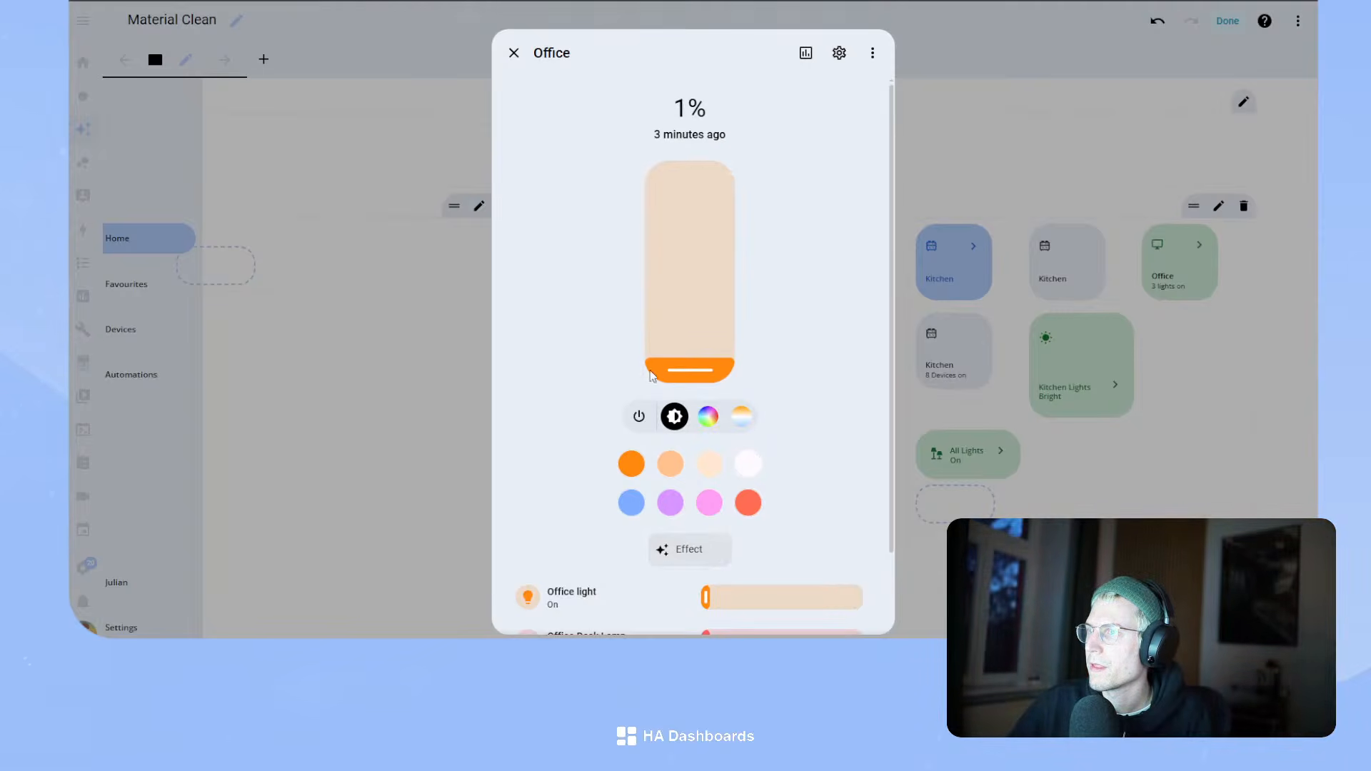
pyautogui.click(638, 416)
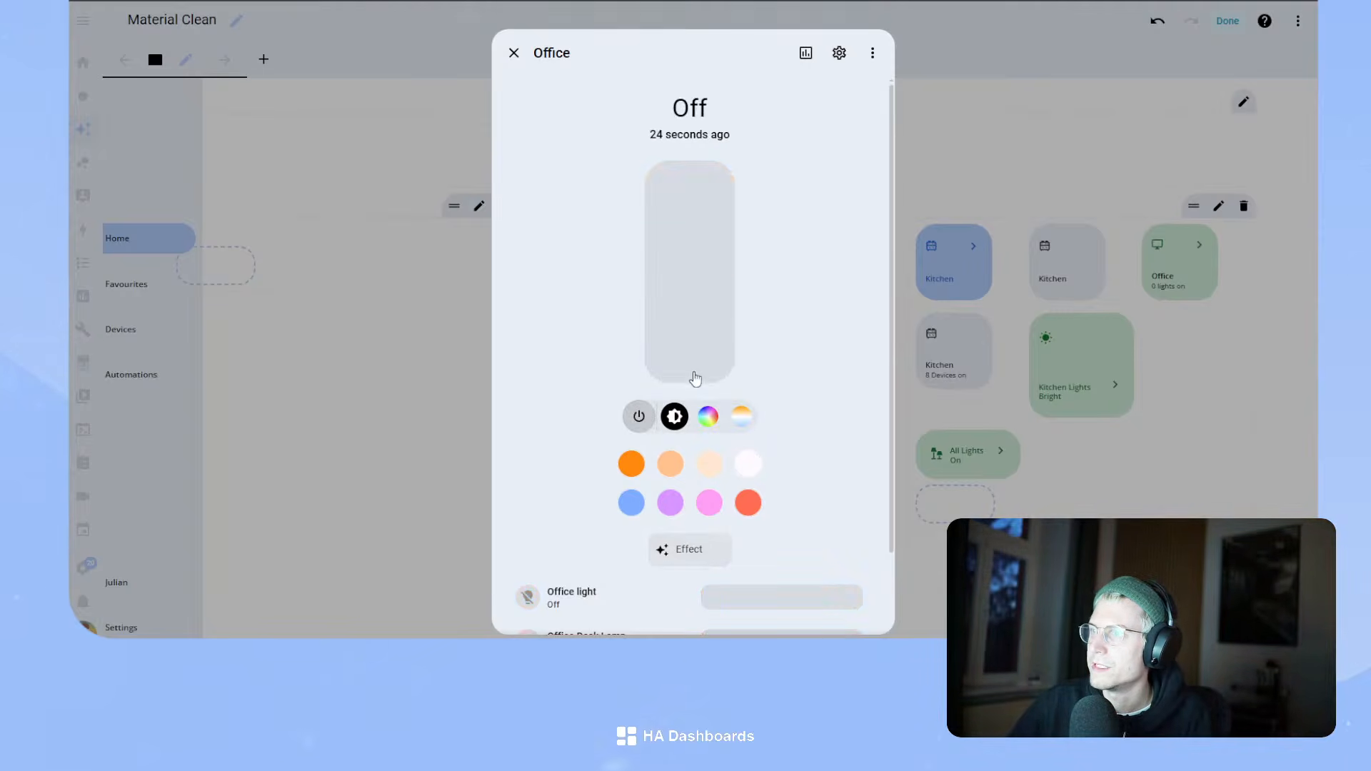
# - Turn on the Office light, Office Desk Lamp and Desk Lightstrip one by one, raise all three to 100%, and close the group's controls
pyautogui.scroll(-2, 671, 577)
pyautogui.moveTo(705, 511); pyautogui.dragTo(777, 513)
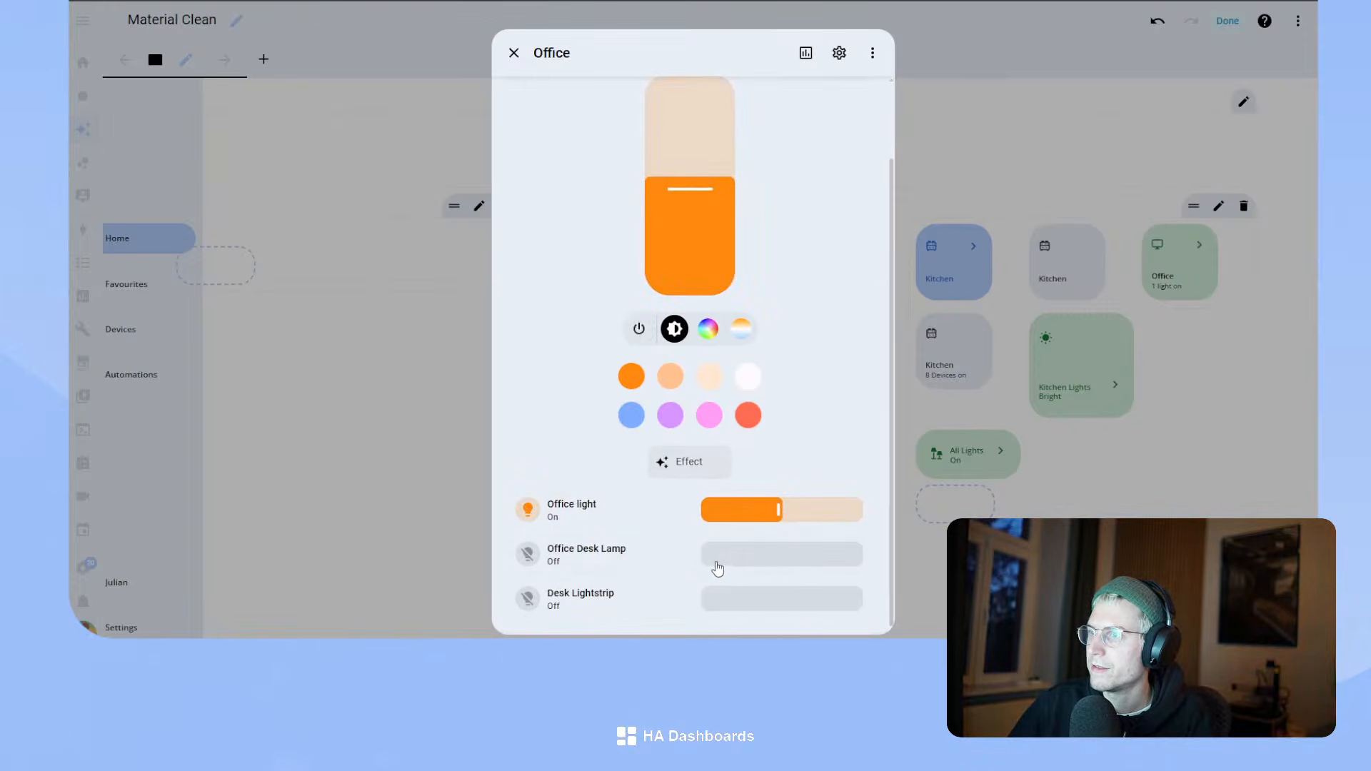
pyautogui.moveTo(718, 568); pyautogui.dragTo(796, 556)
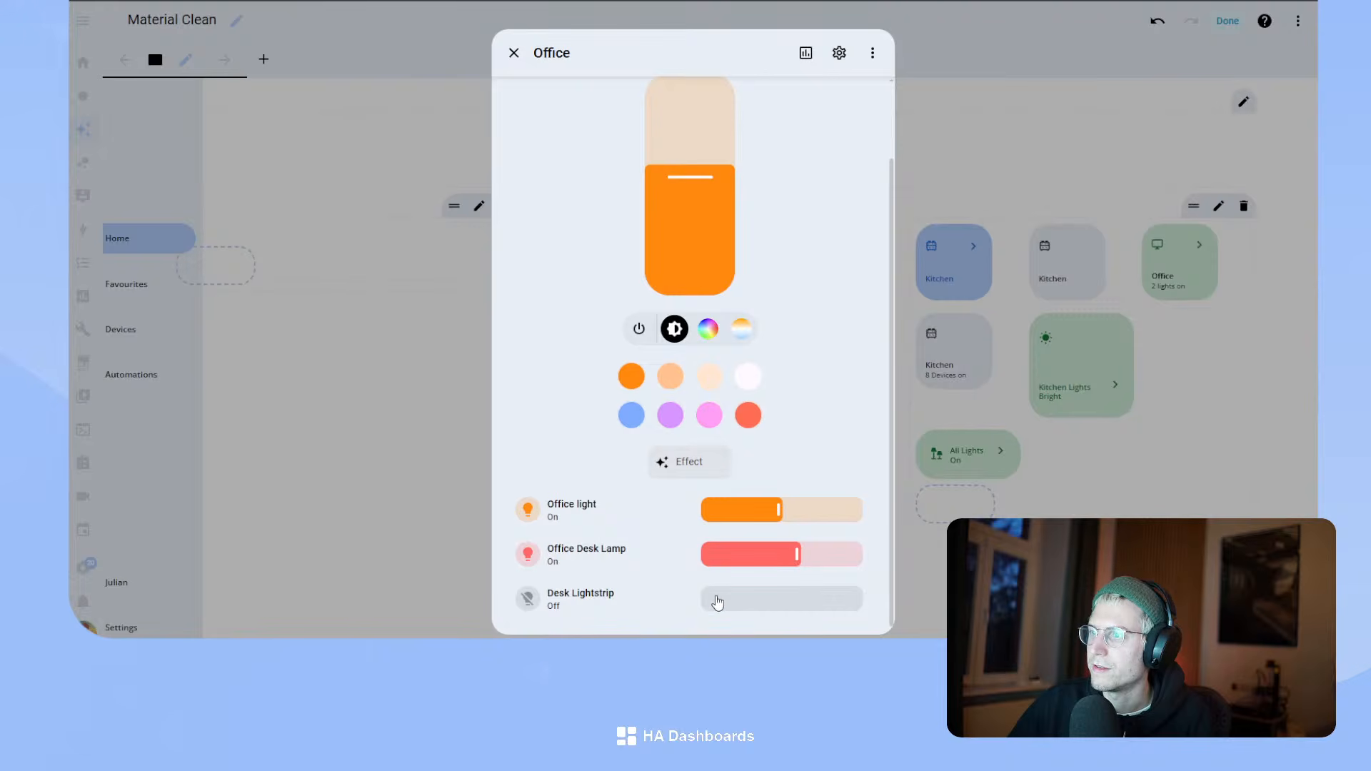
pyautogui.moveTo(718, 602); pyautogui.dragTo(871, 600)
pyautogui.moveTo(798, 554); pyautogui.dragTo(899, 550)
pyautogui.moveTo(778, 509); pyautogui.dragTo(877, 495)
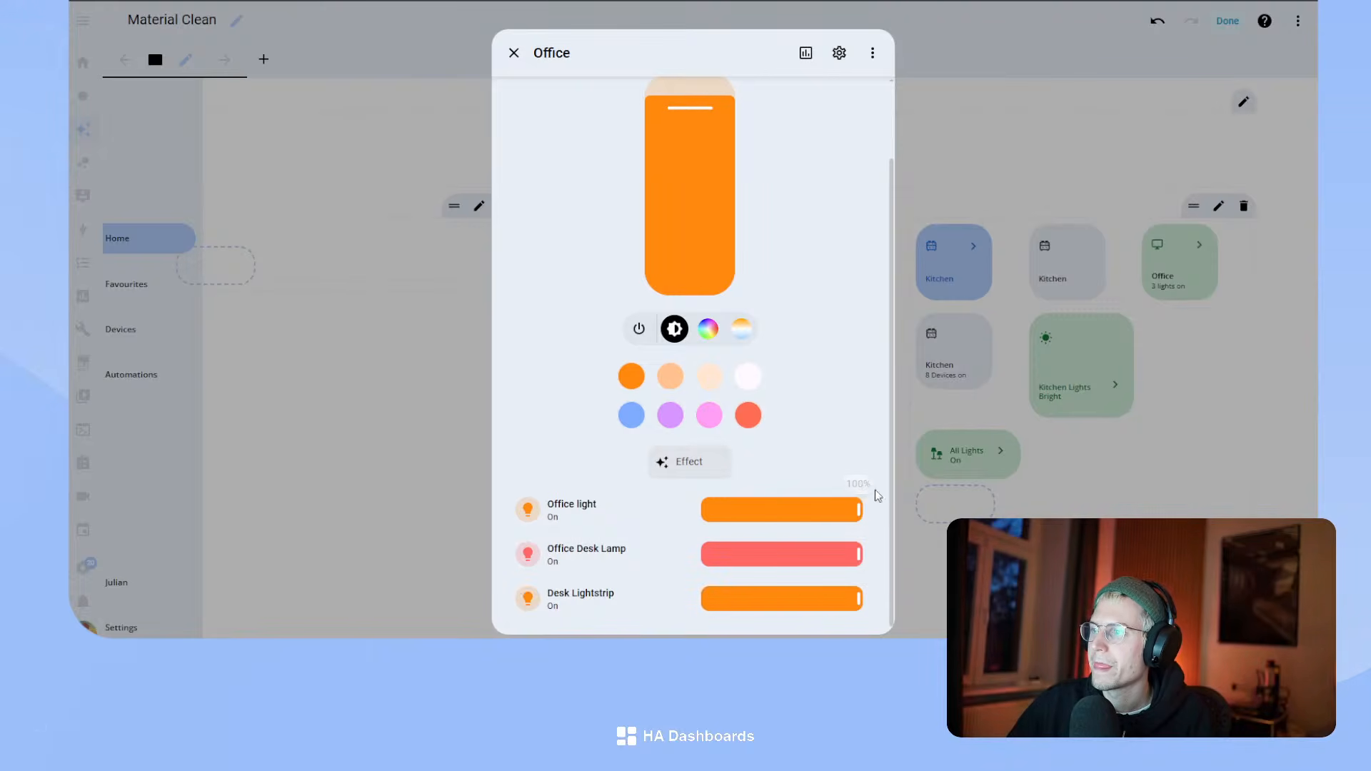
pyautogui.click(513, 53)
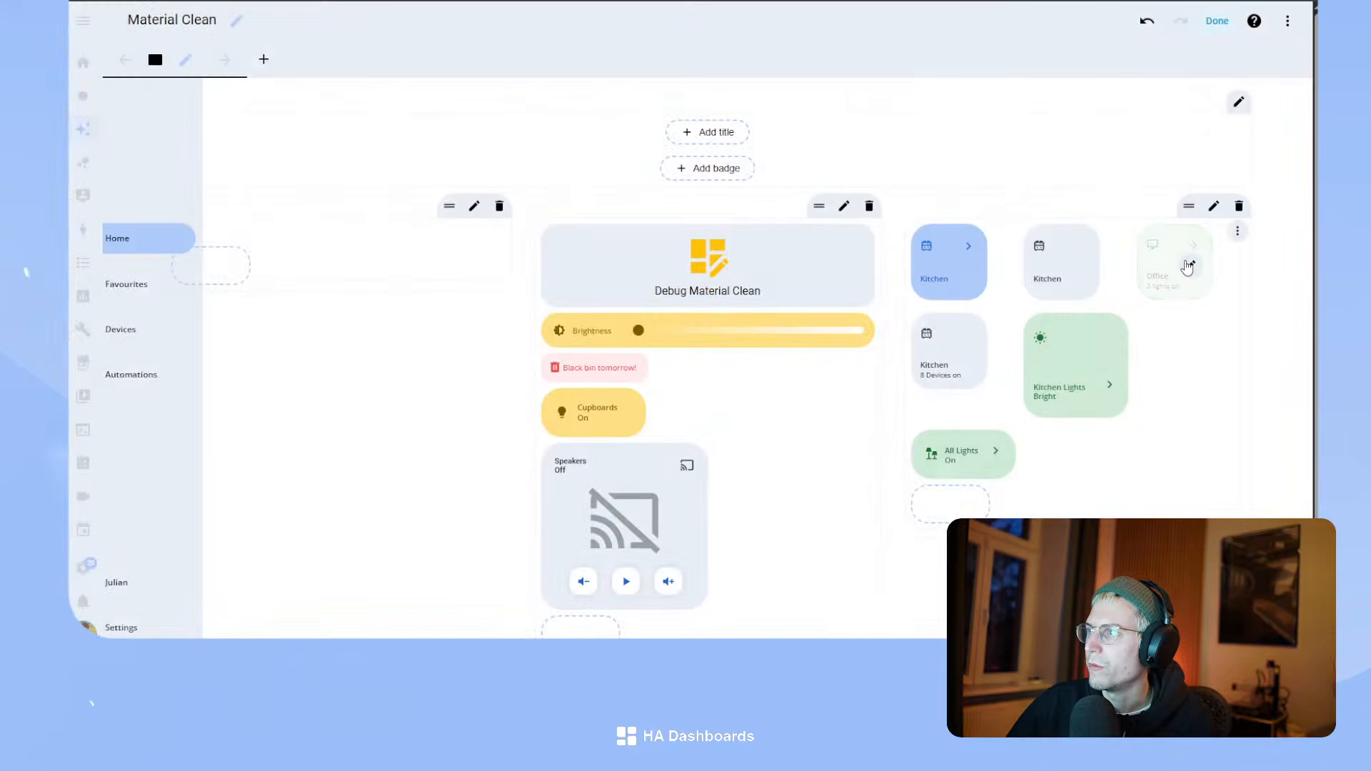
# - Reopen the Office card configuration and set the tap action's navigation_path to '#office'
pyautogui.click(1187, 267)
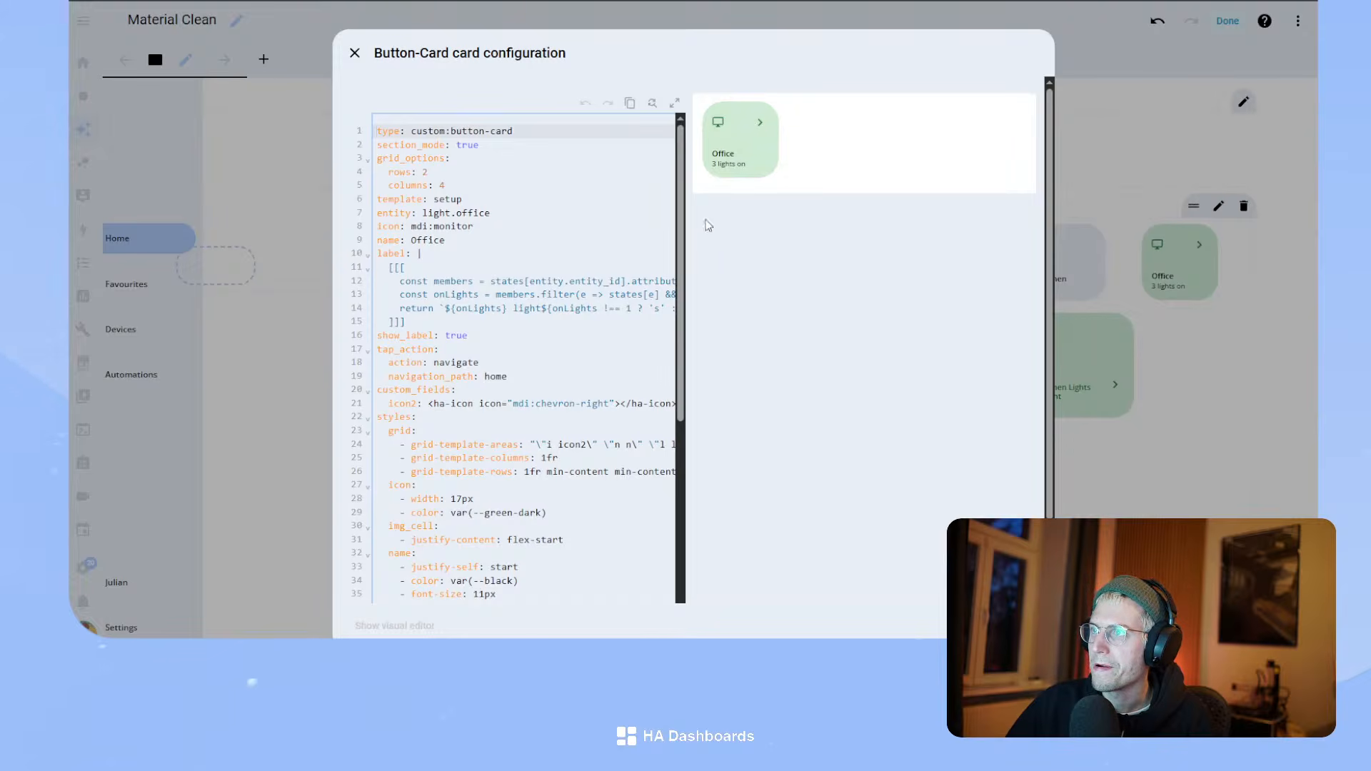
pyautogui.click(1023, 626)
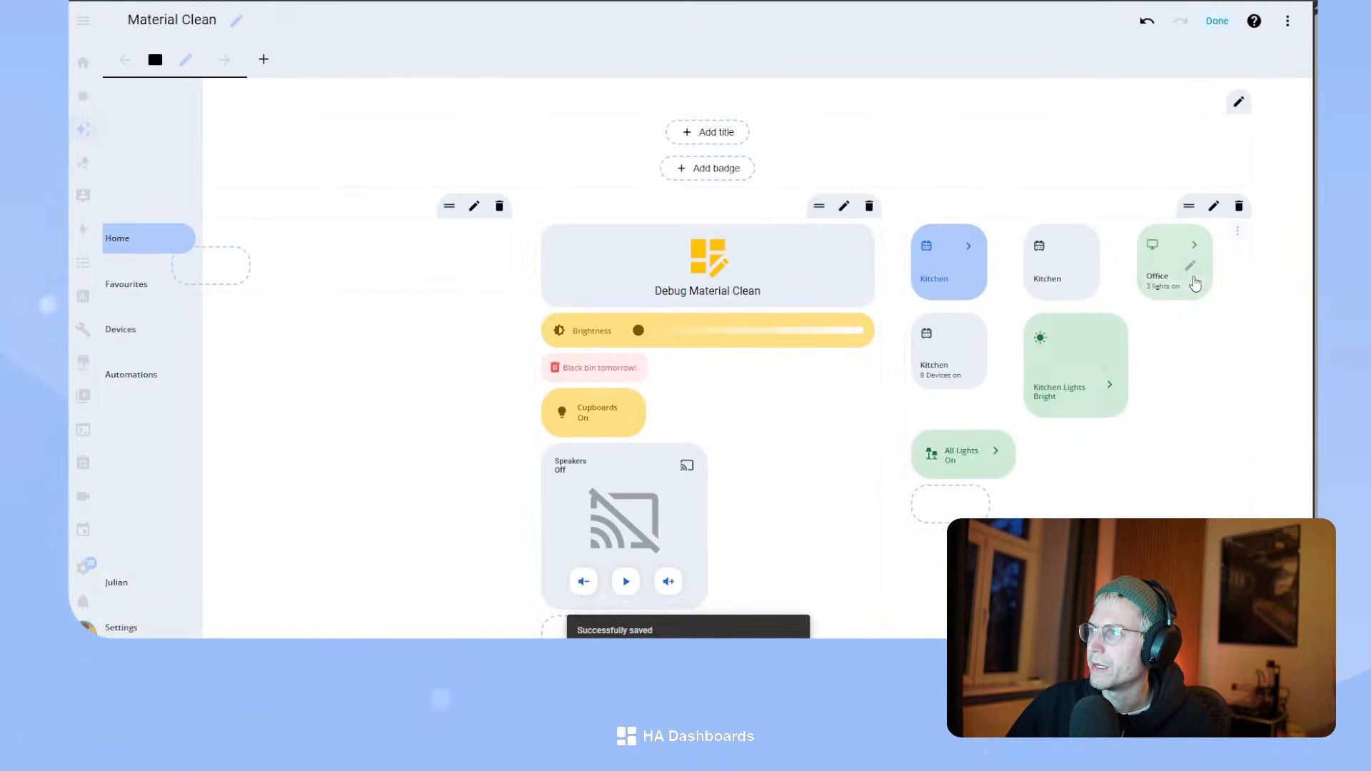
pyautogui.click(1185, 267)
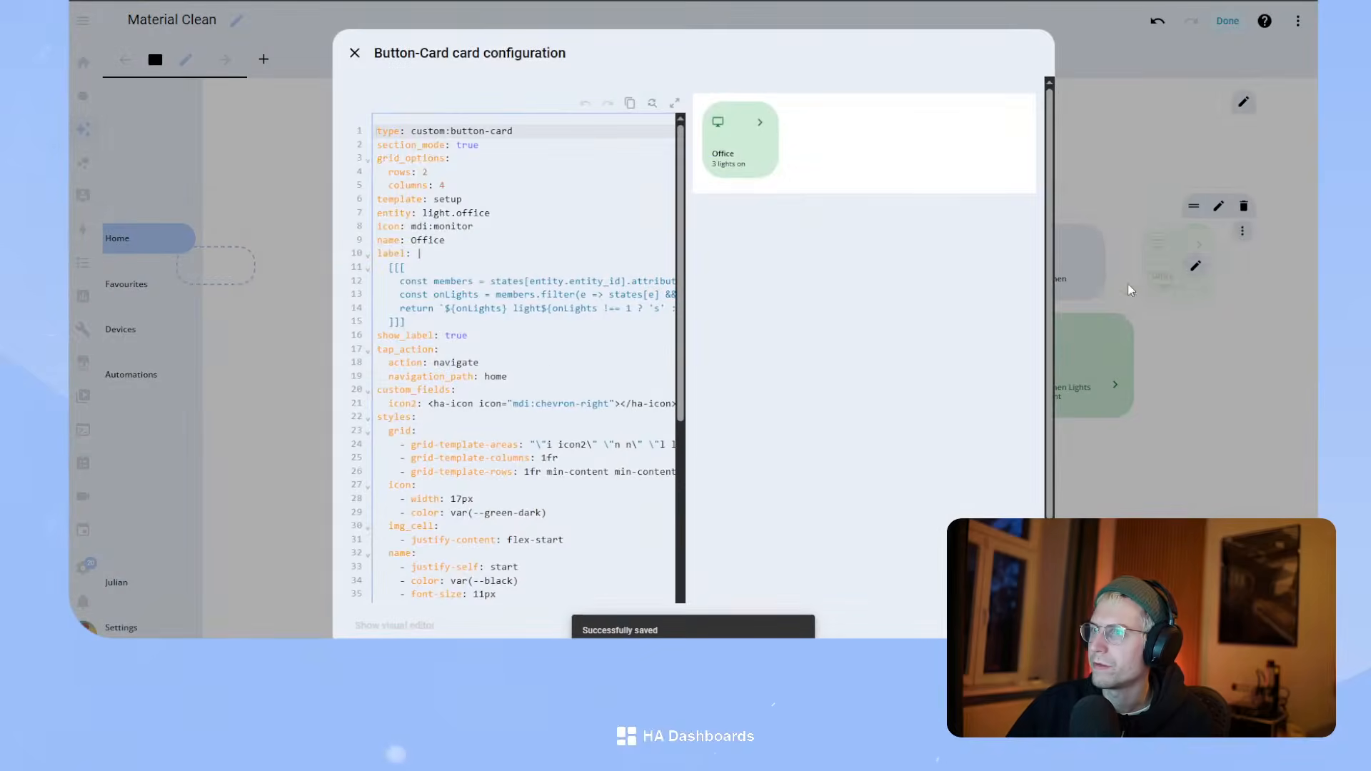
pyautogui.doubleClick(488, 376)
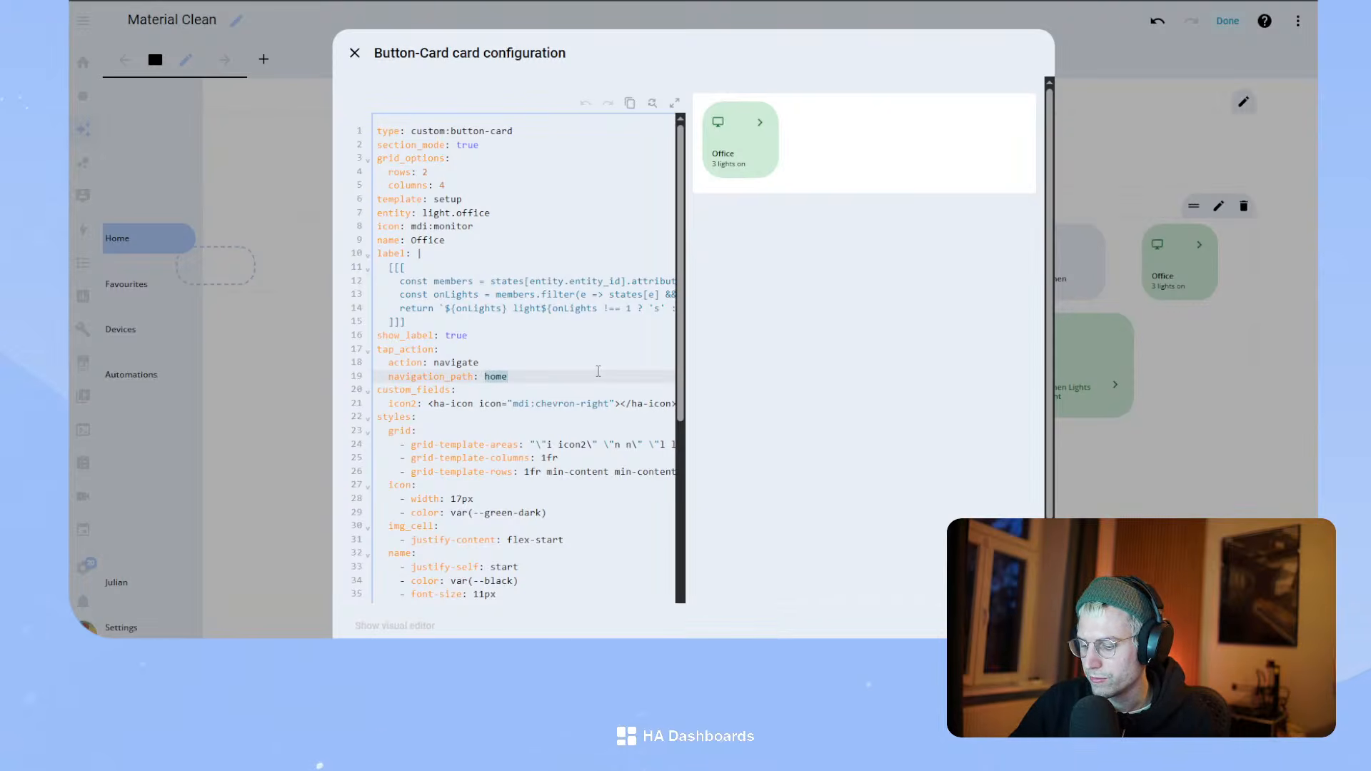
pyautogui.write("'#ogffic")
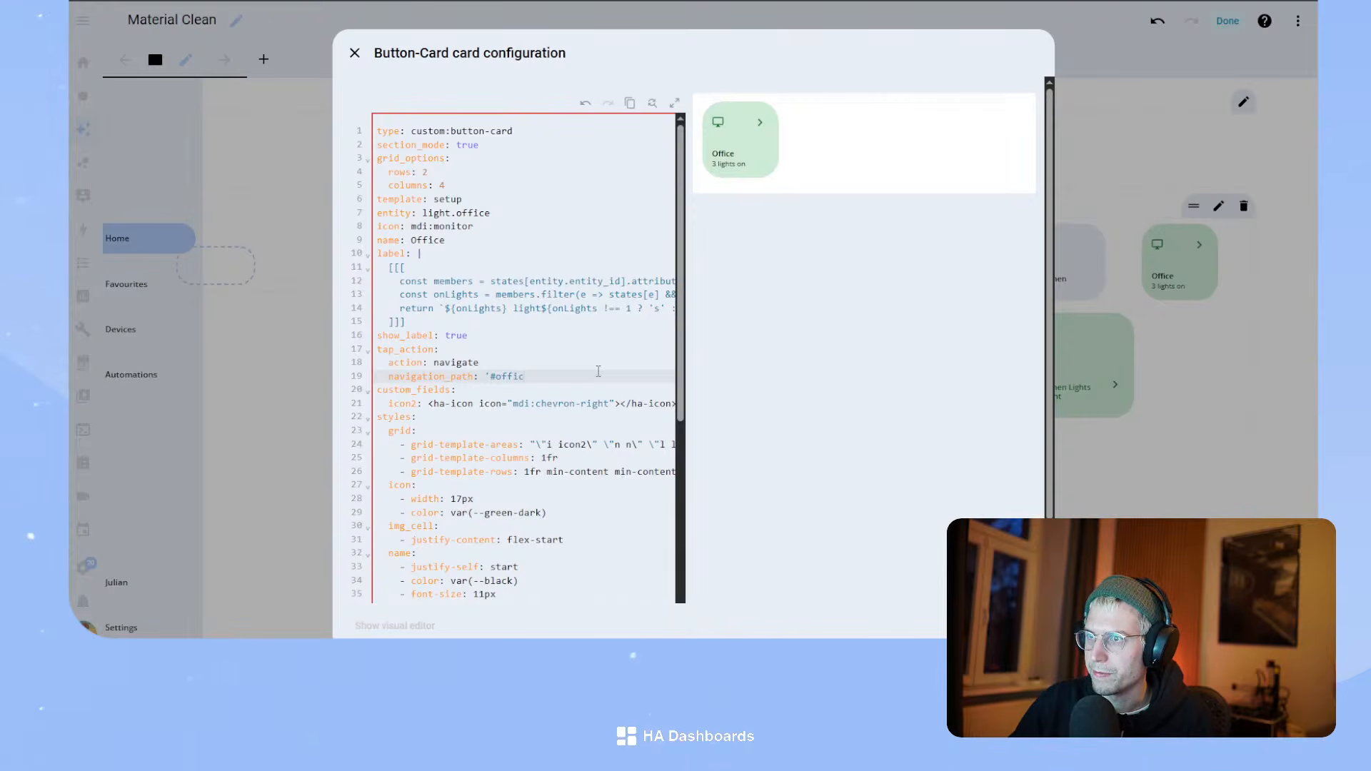
pyautogui.write("'")
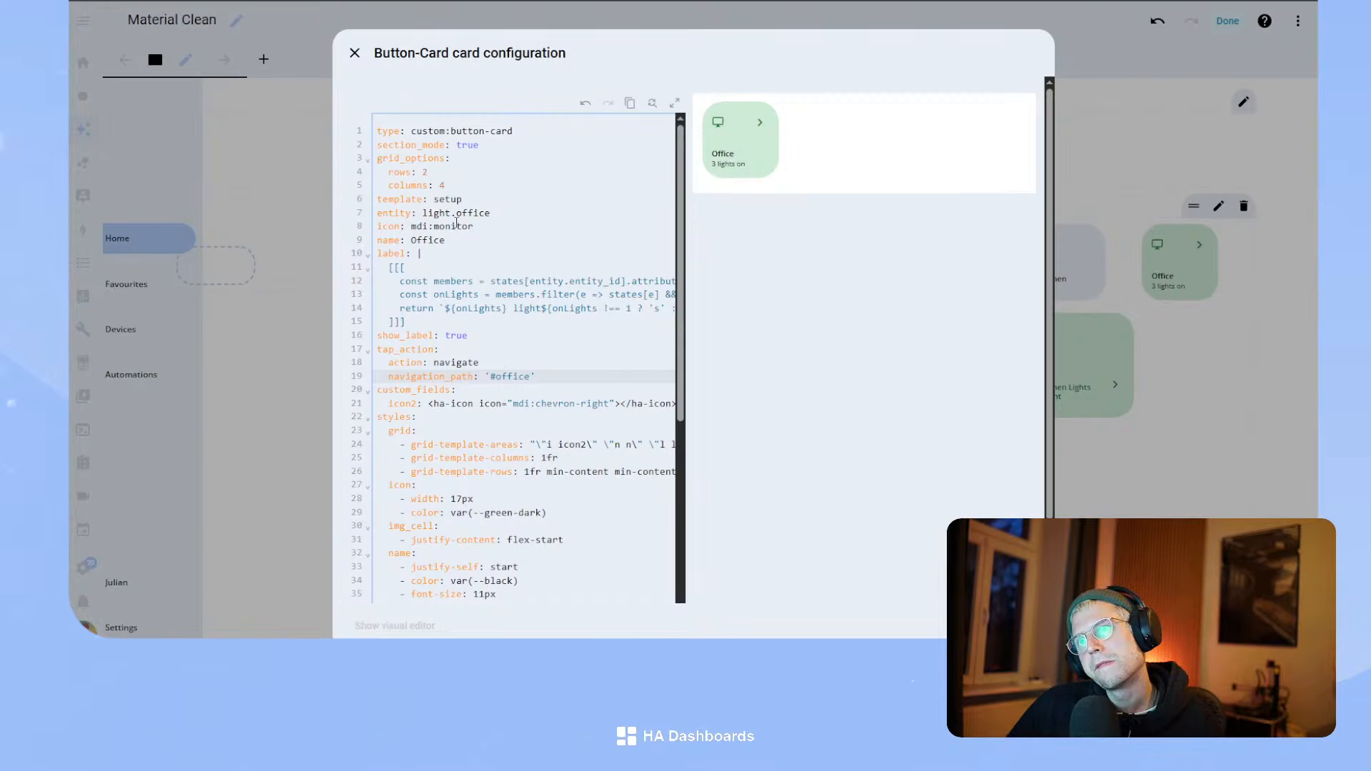
# - Examine the grid options, template and custom_fields entries in the Office card's YAML
pyautogui.moveTo(492, 199); pyautogui.dragTo(361, 148)
pyautogui.click(505, 174)
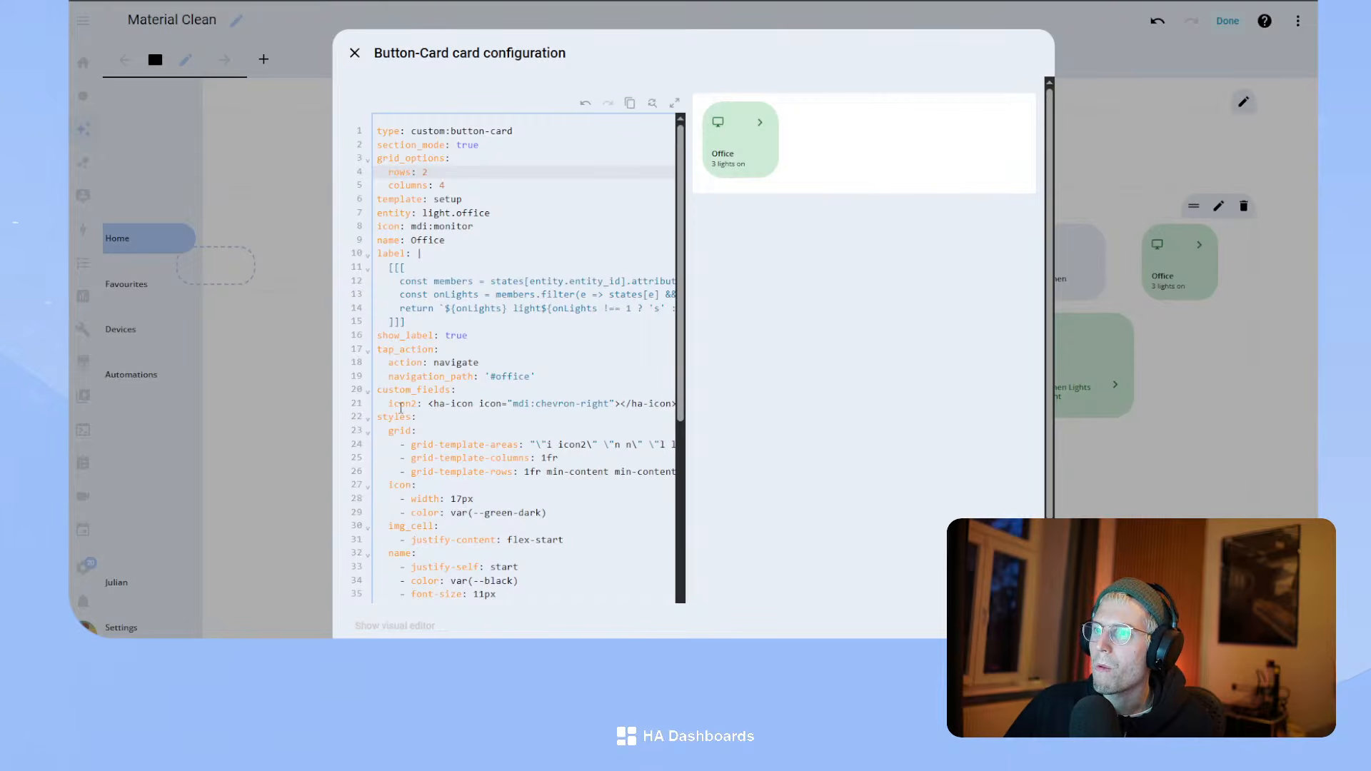
pyautogui.moveTo(386, 402); pyautogui.dragTo(529, 391)
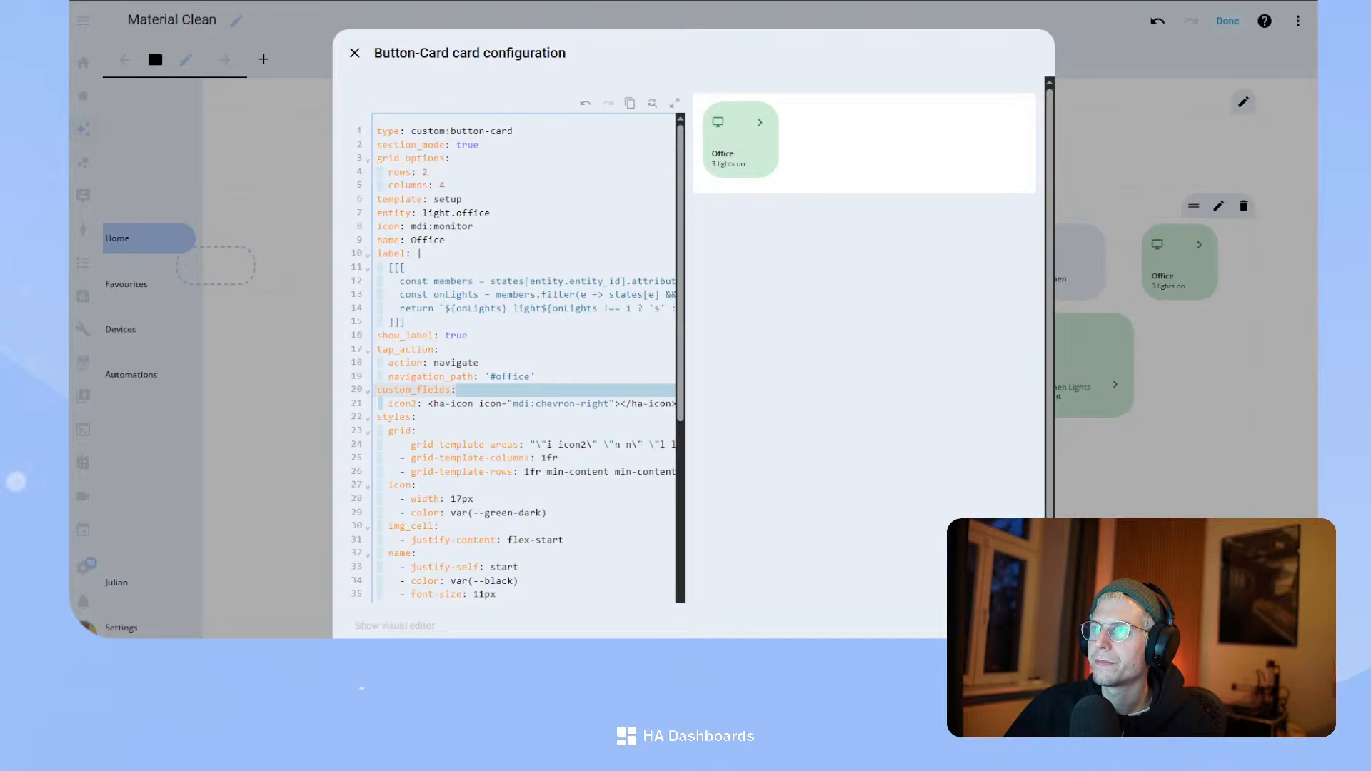
# - Open a Home Assistant page in a new browser tab by entering "homeass"
pyautogui.hotkey('ctrl', 't')
pyautogui.write('homeass')
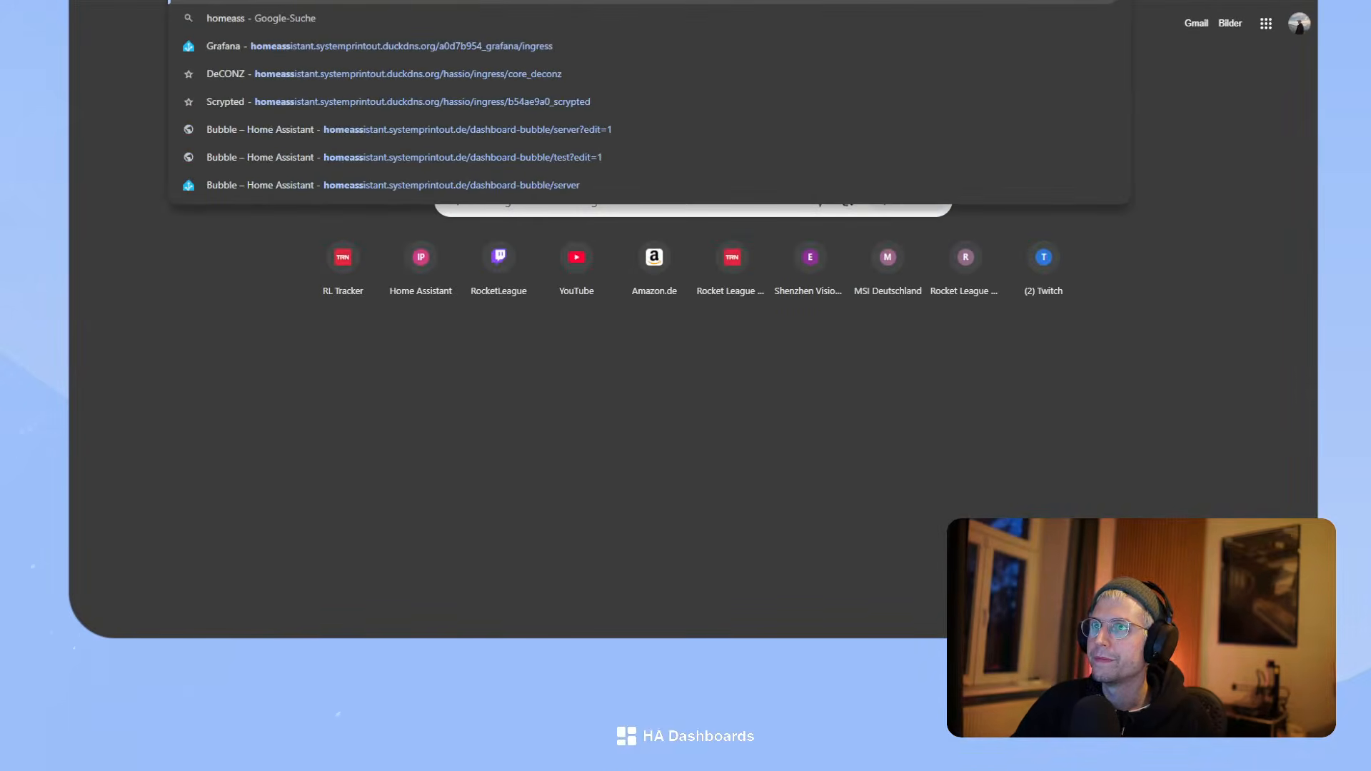
pyautogui.press('Return')
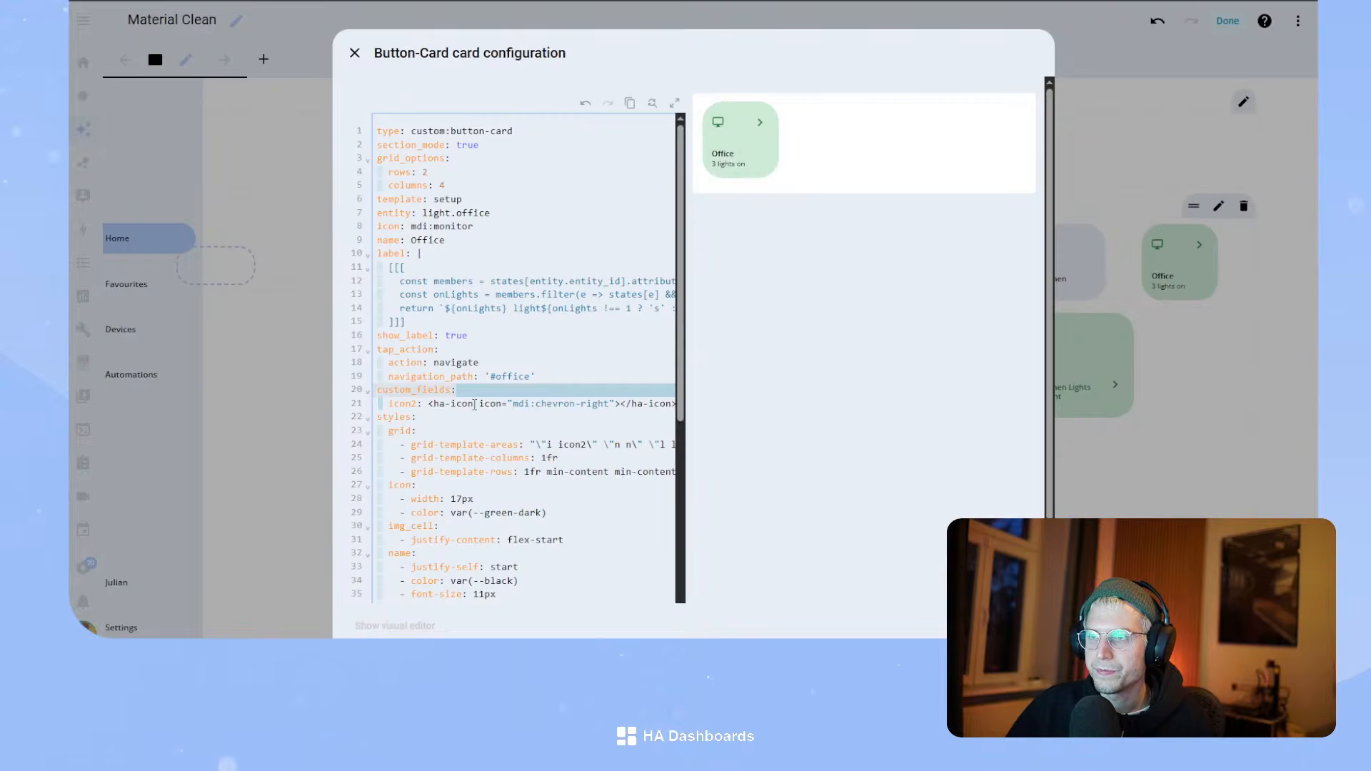
# - Try to replace the ha-icon markup of the icon2 custom field with a nested "card:" entry, and undo the replacement
pyautogui.click(390, 403)
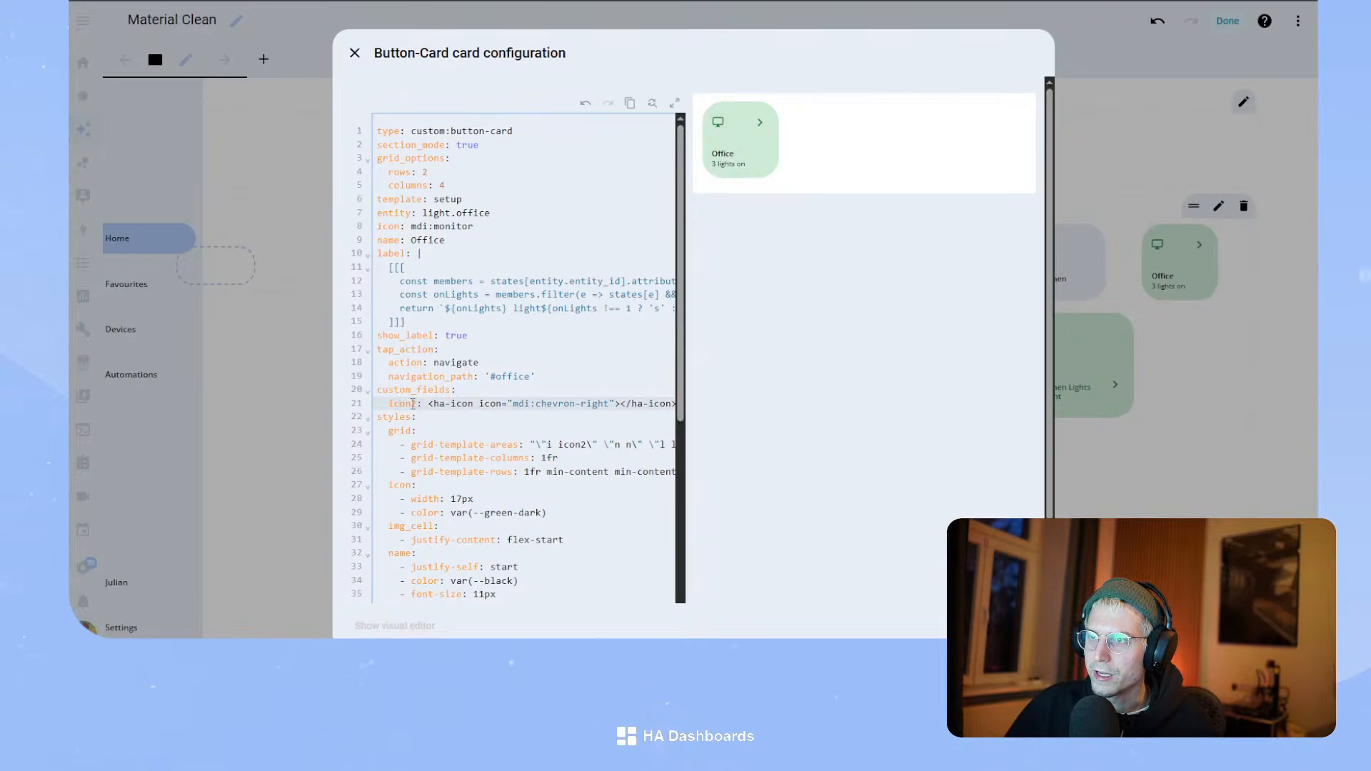
pyautogui.moveTo(426, 404); pyautogui.dragTo(778, 408)
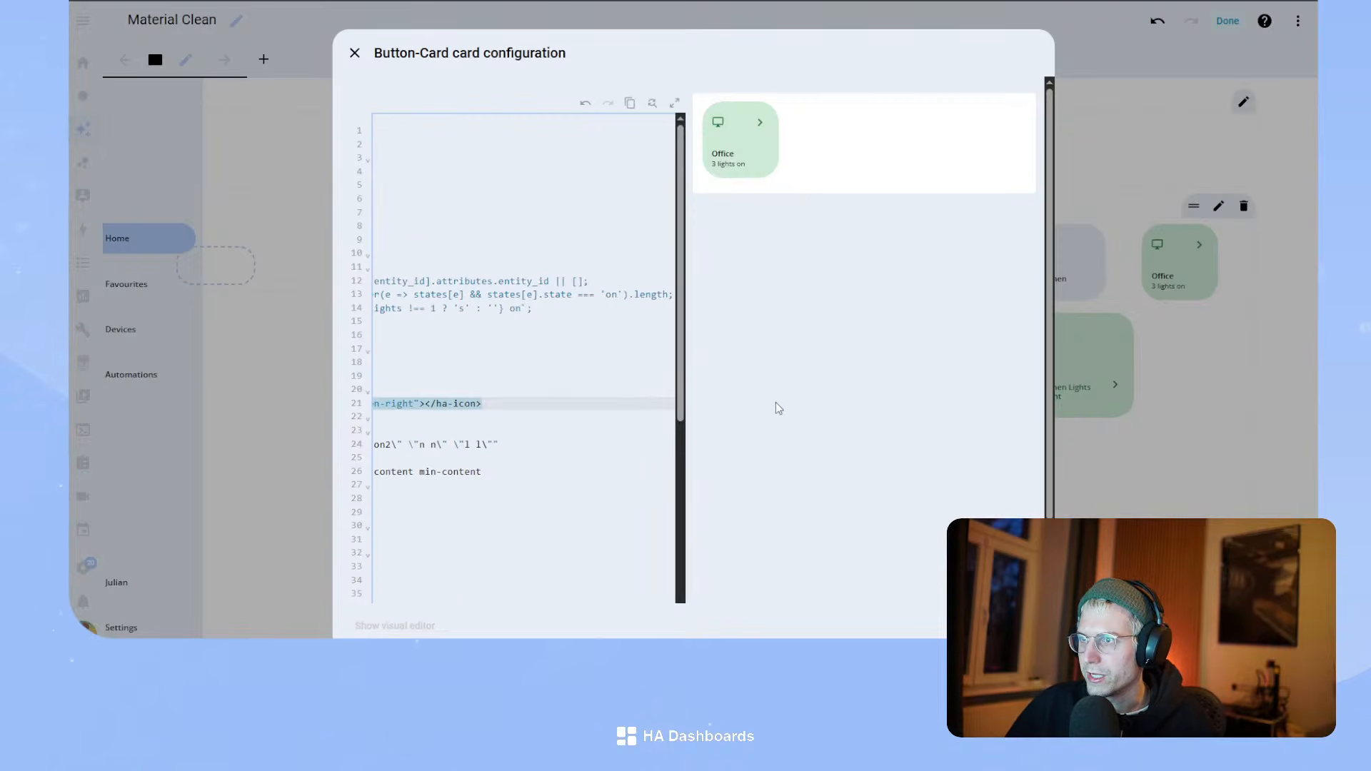
pyautogui.press('BackSpace')
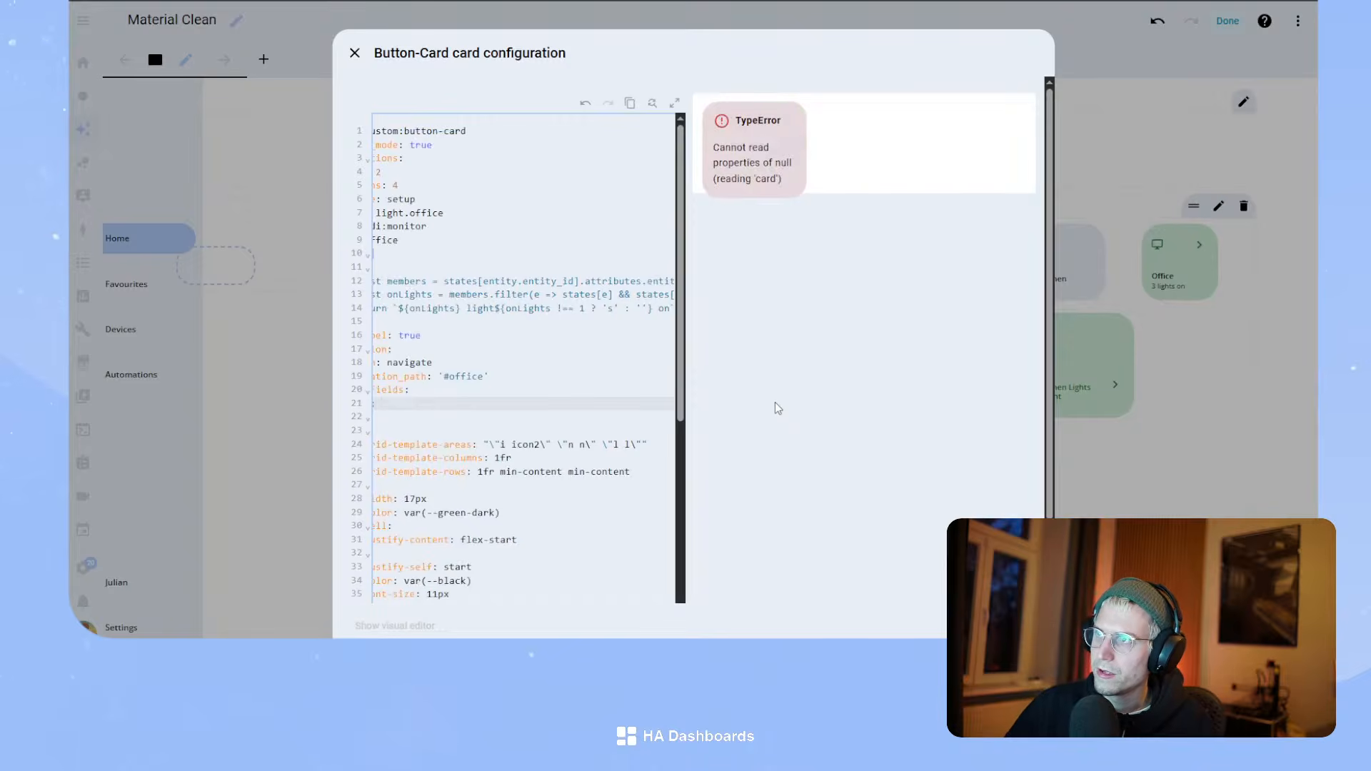
pyautogui.moveTo(400, 402); pyautogui.dragTo(370, 403)
pyautogui.click(451, 403)
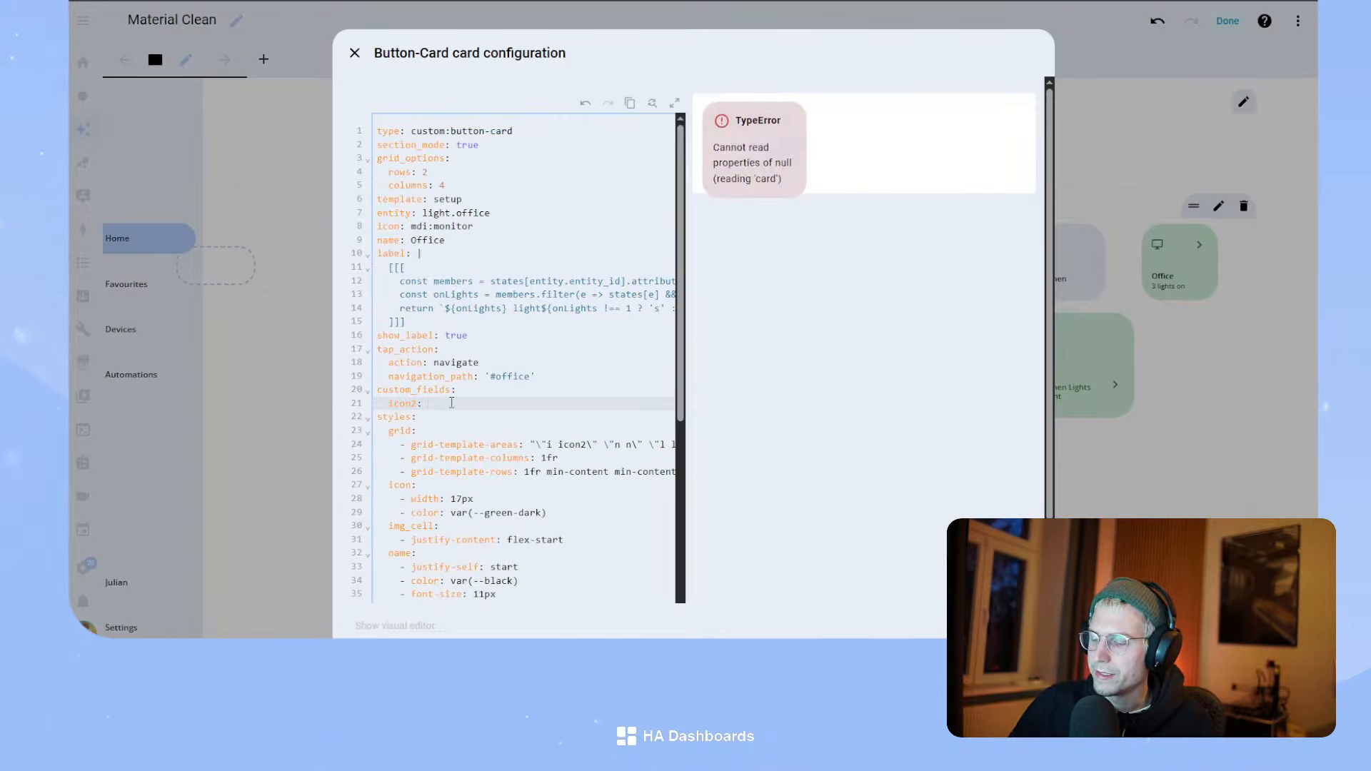
pyautogui.press('Return')
pyautogui.write('card')
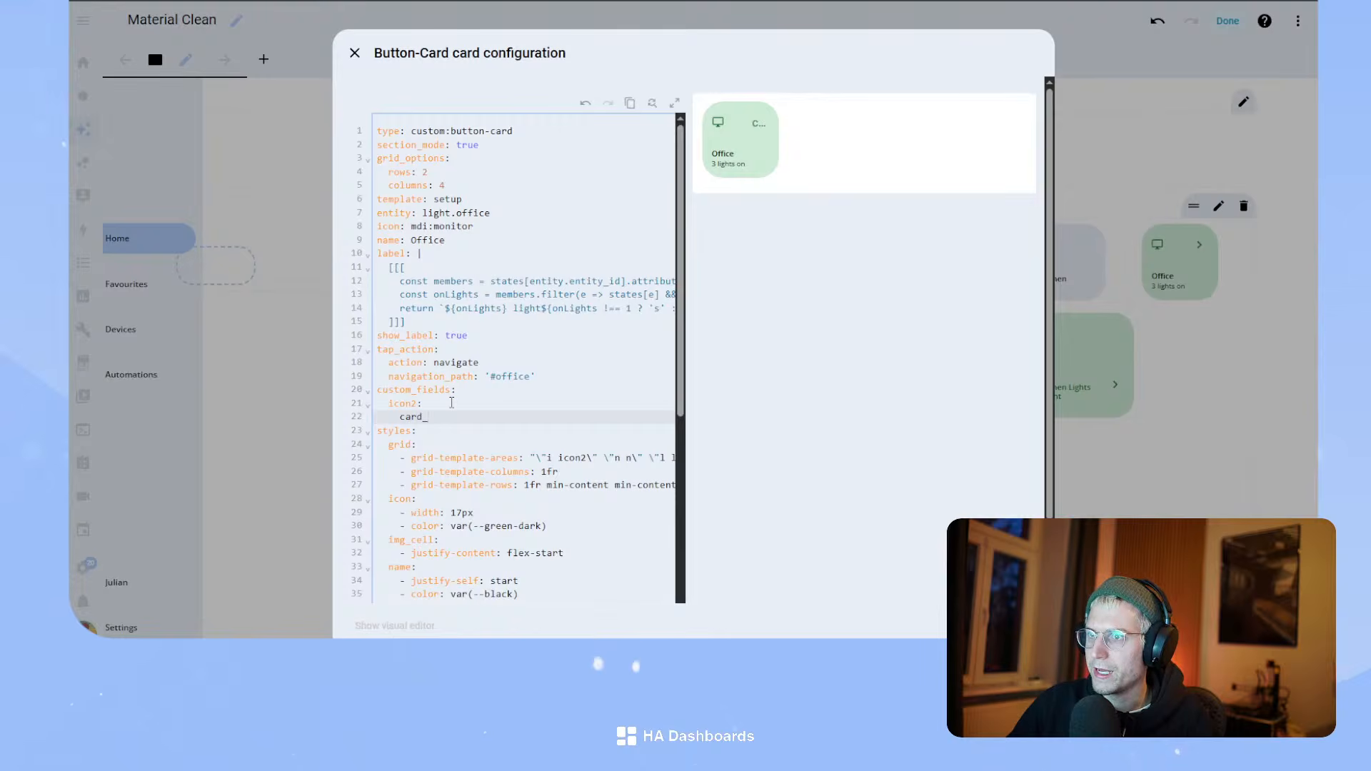
pyautogui.write(':')
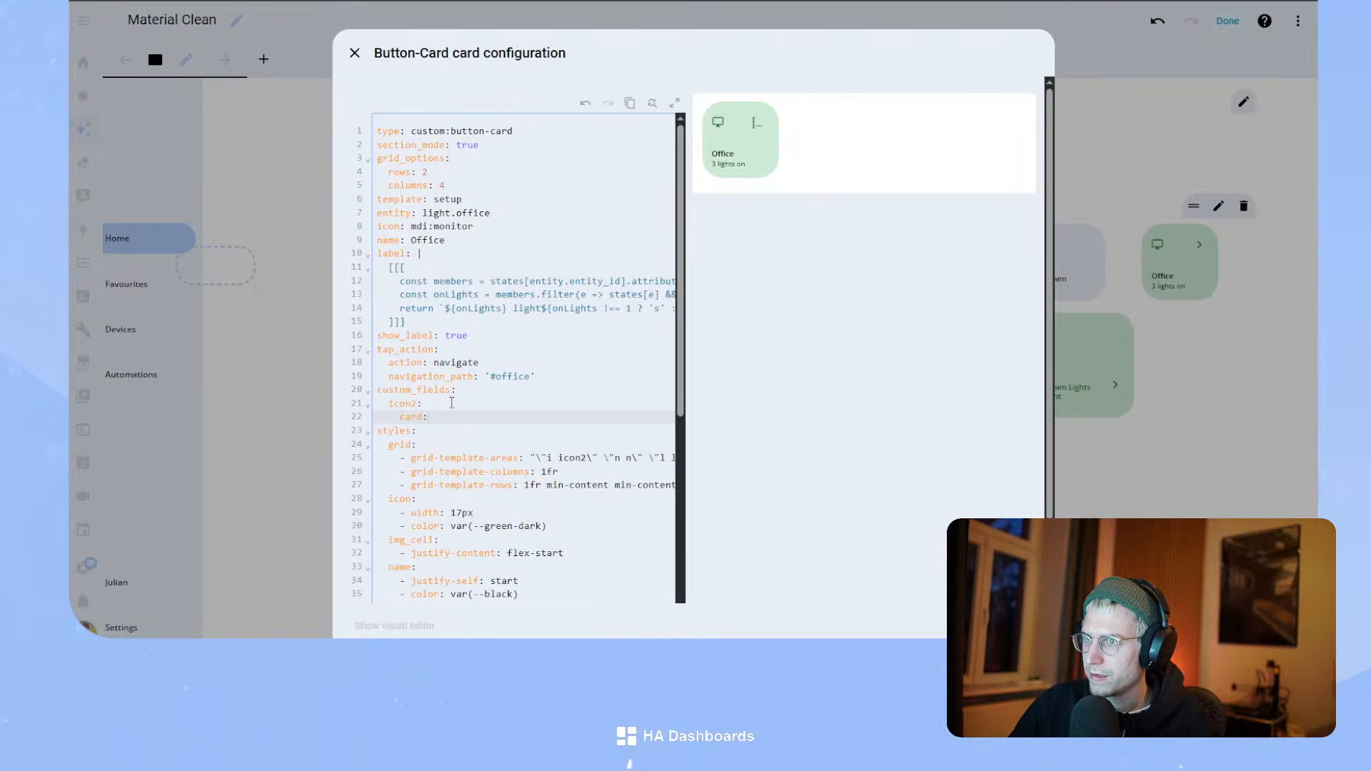
pyautogui.hotkey('ctrl', 'z')
pyautogui.hotkey('ctrl', 'z')
pyautogui.hotkey('ctrl', 'z')
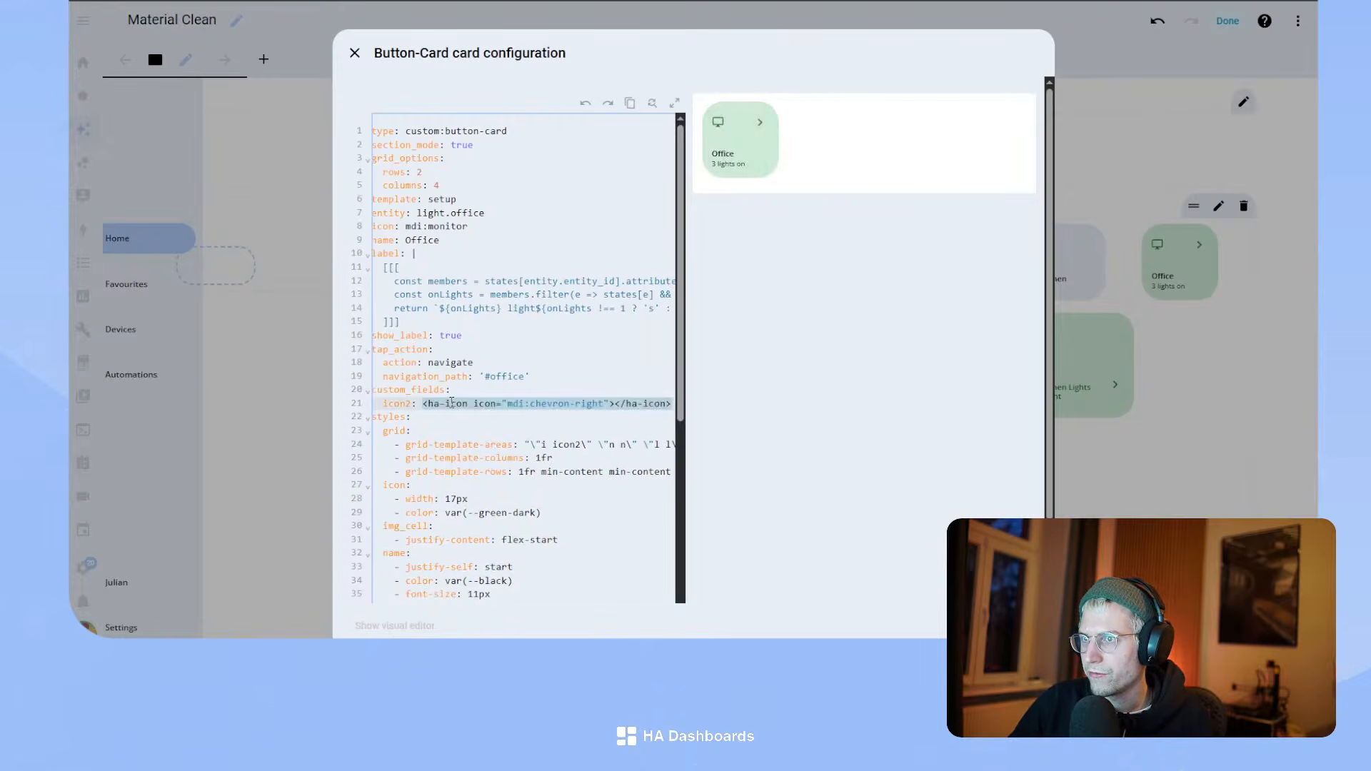
# - Replace the ha-icon markup of the icon2 custom field with the opening of a JavaScript template, "[[[ return"
pyautogui.click(594, 404)
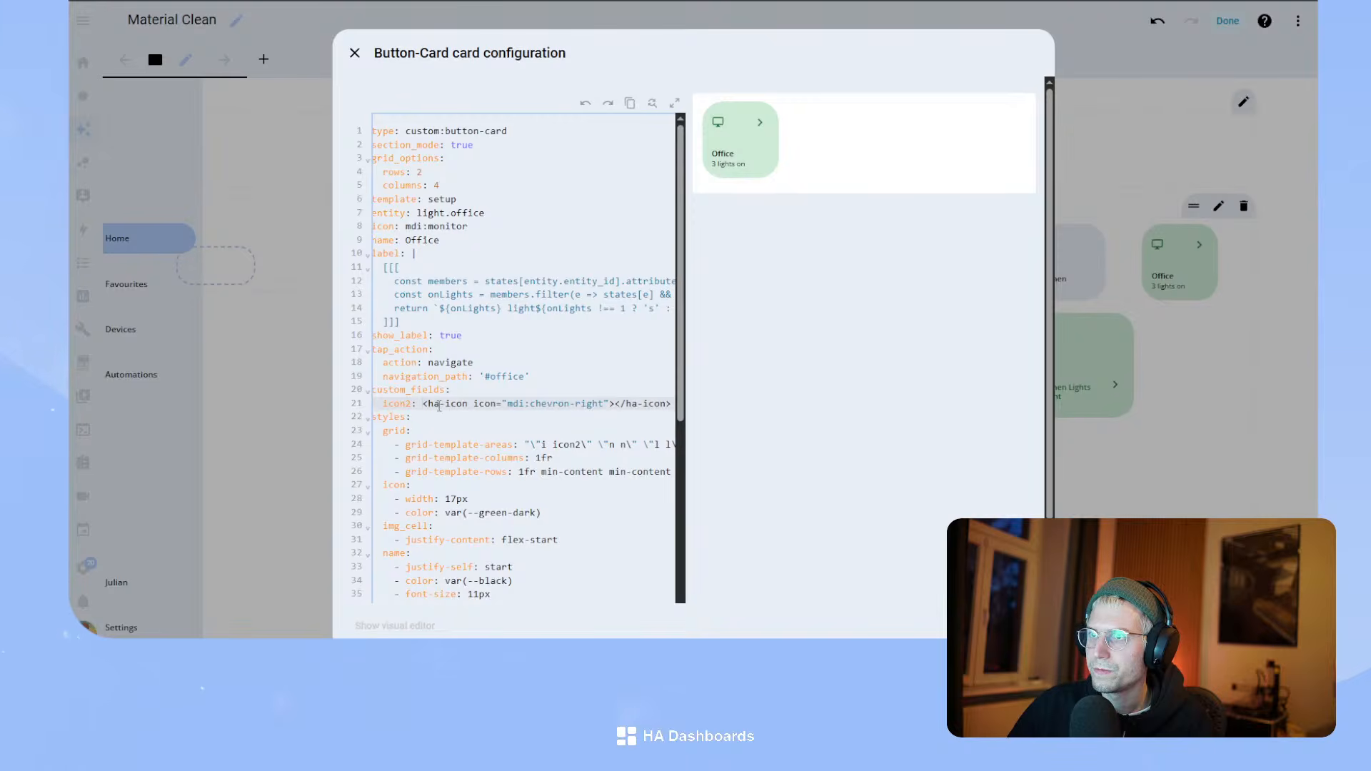
pyautogui.moveTo(421, 403); pyautogui.dragTo(687, 411)
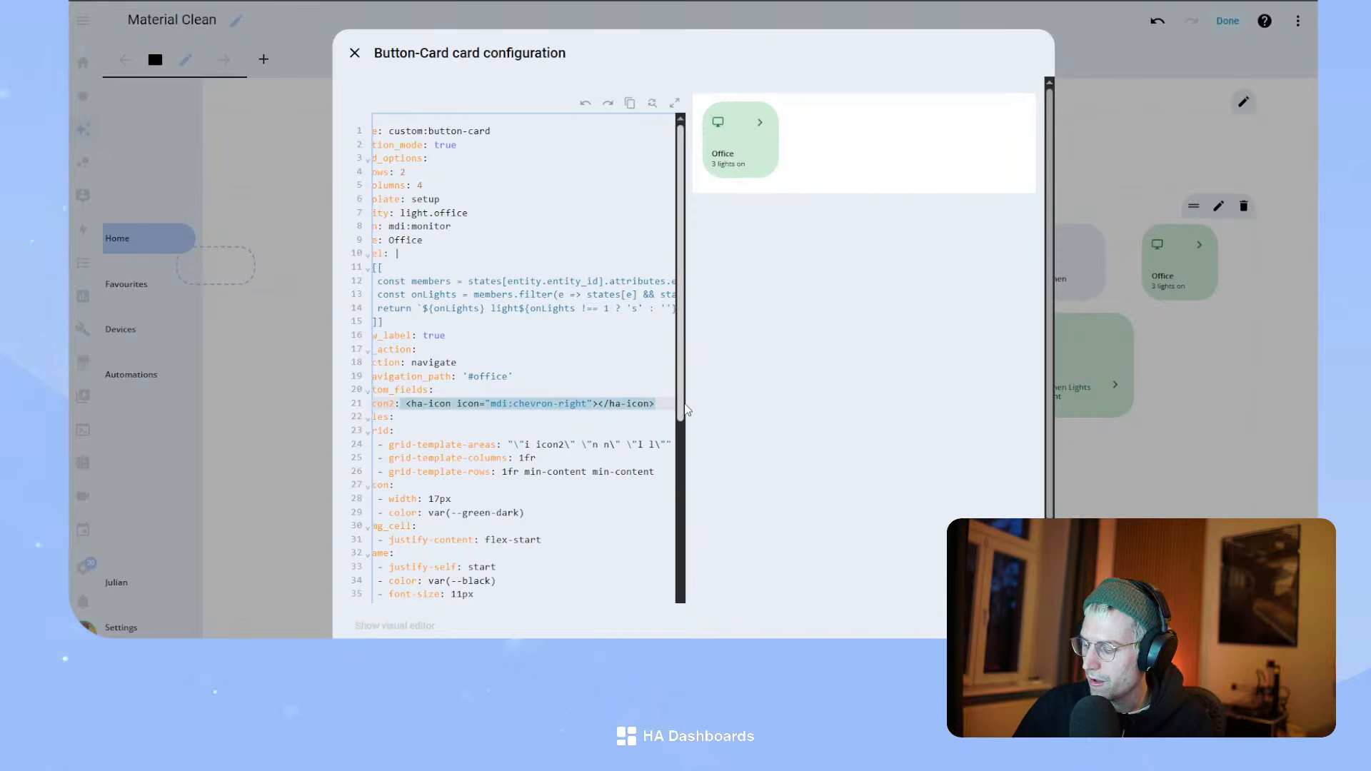
pyautogui.write('"')
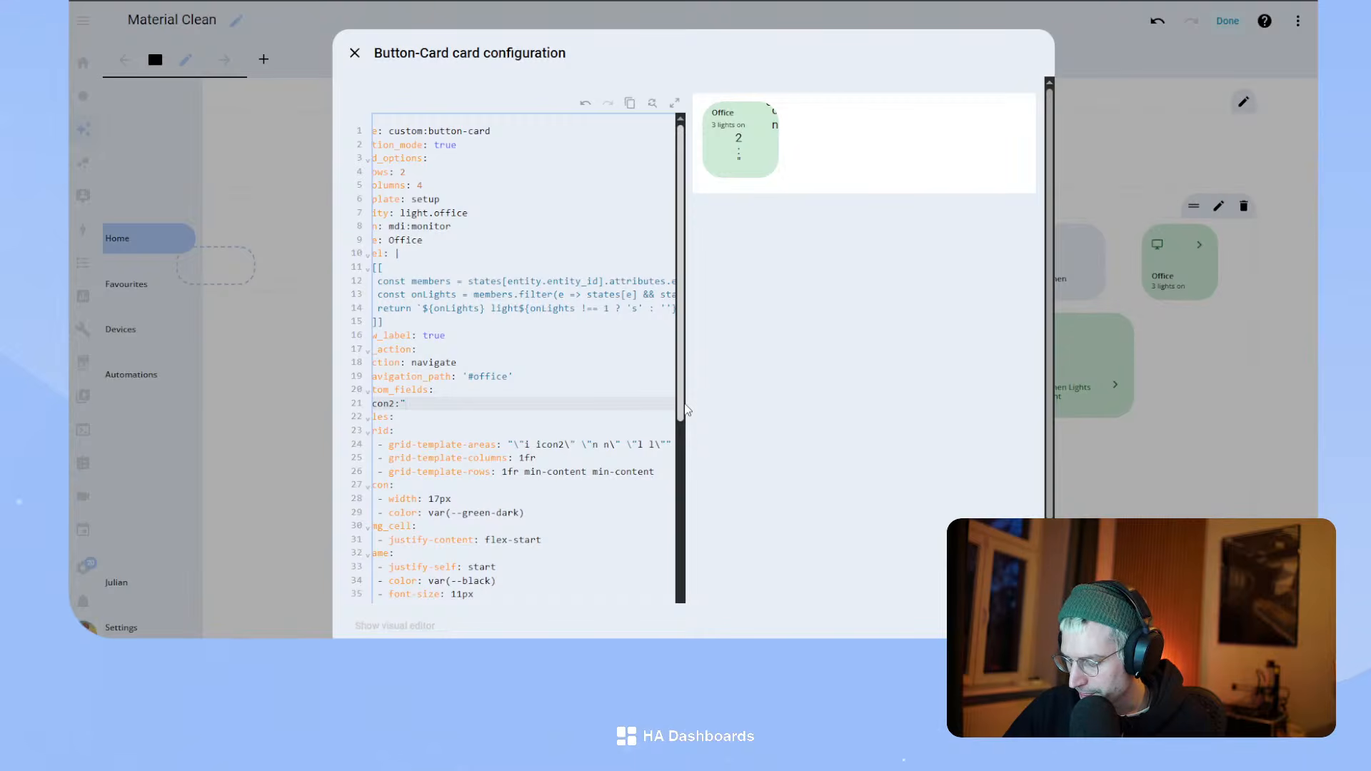
pyautogui.write('[[[')
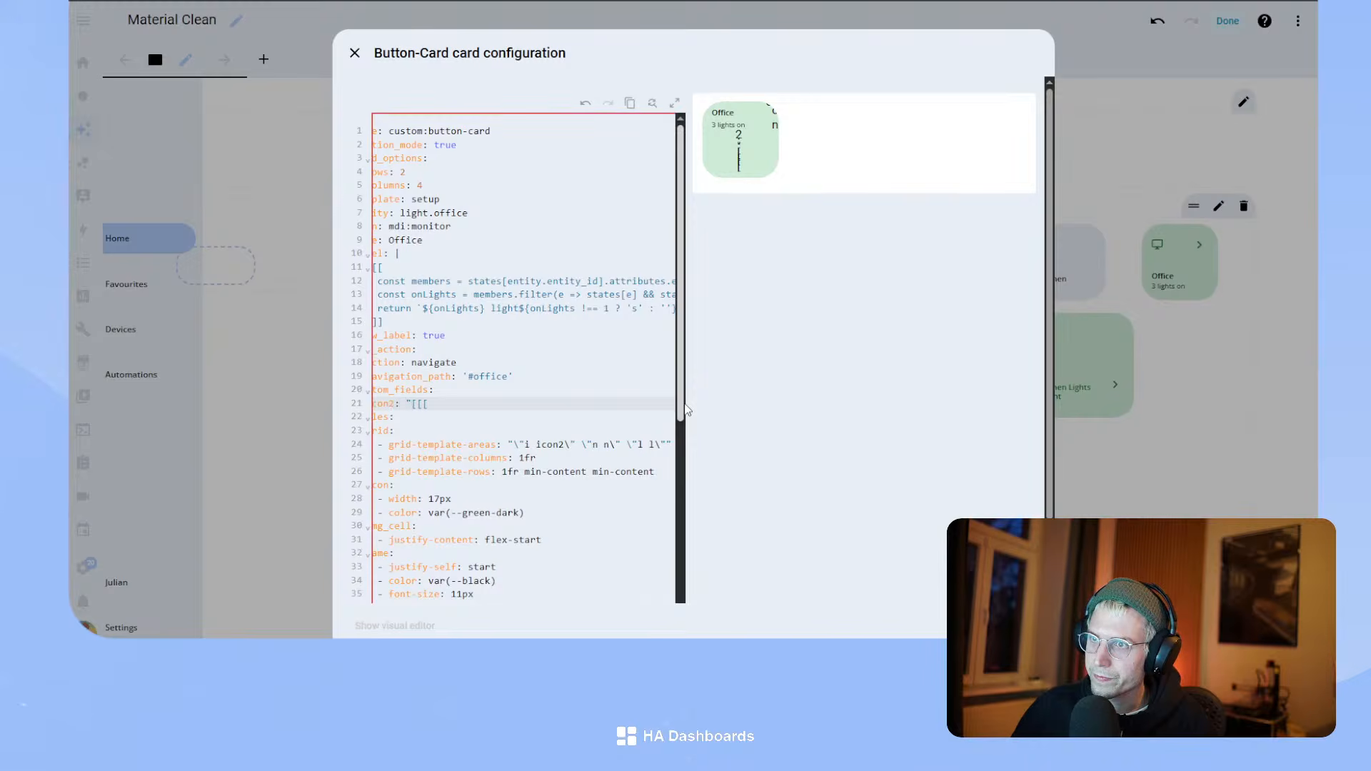
pyautogui.write('  ret')
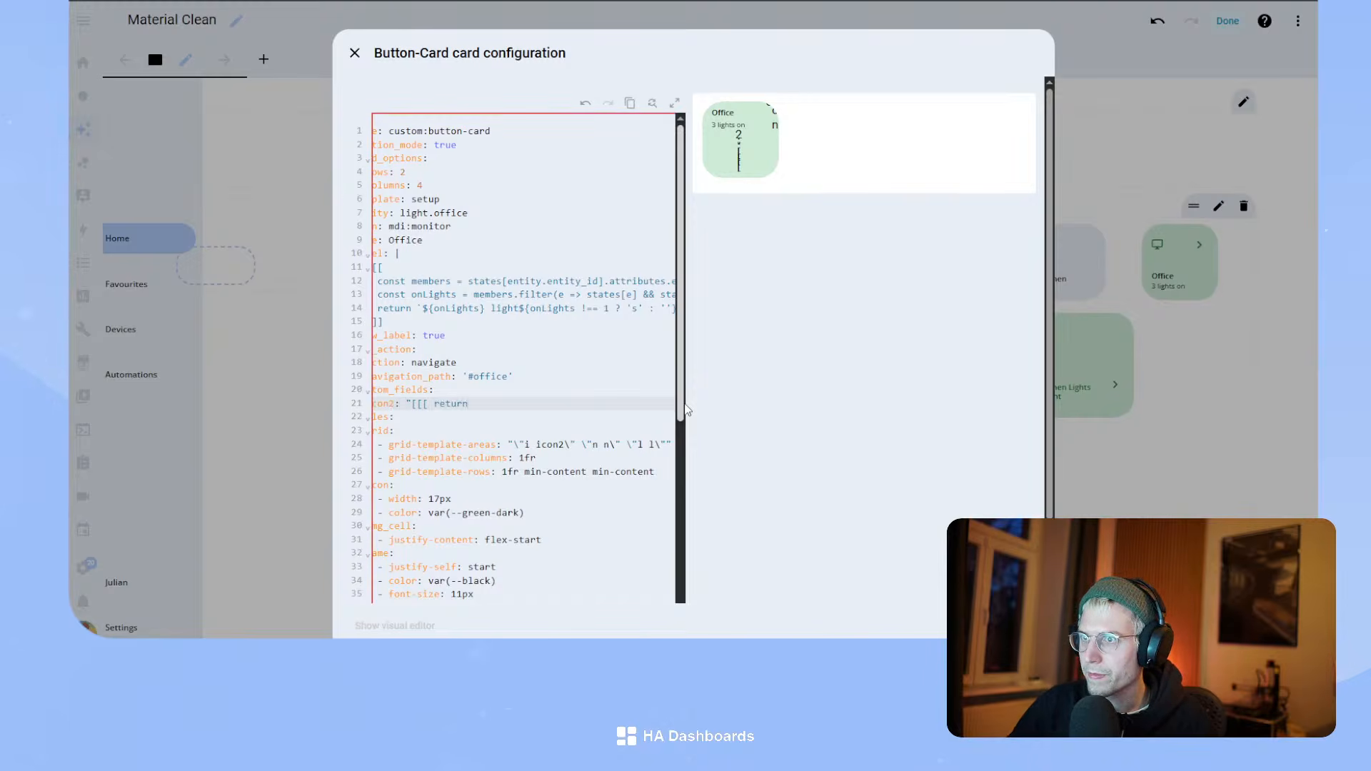
pyautogui.write('urn var')
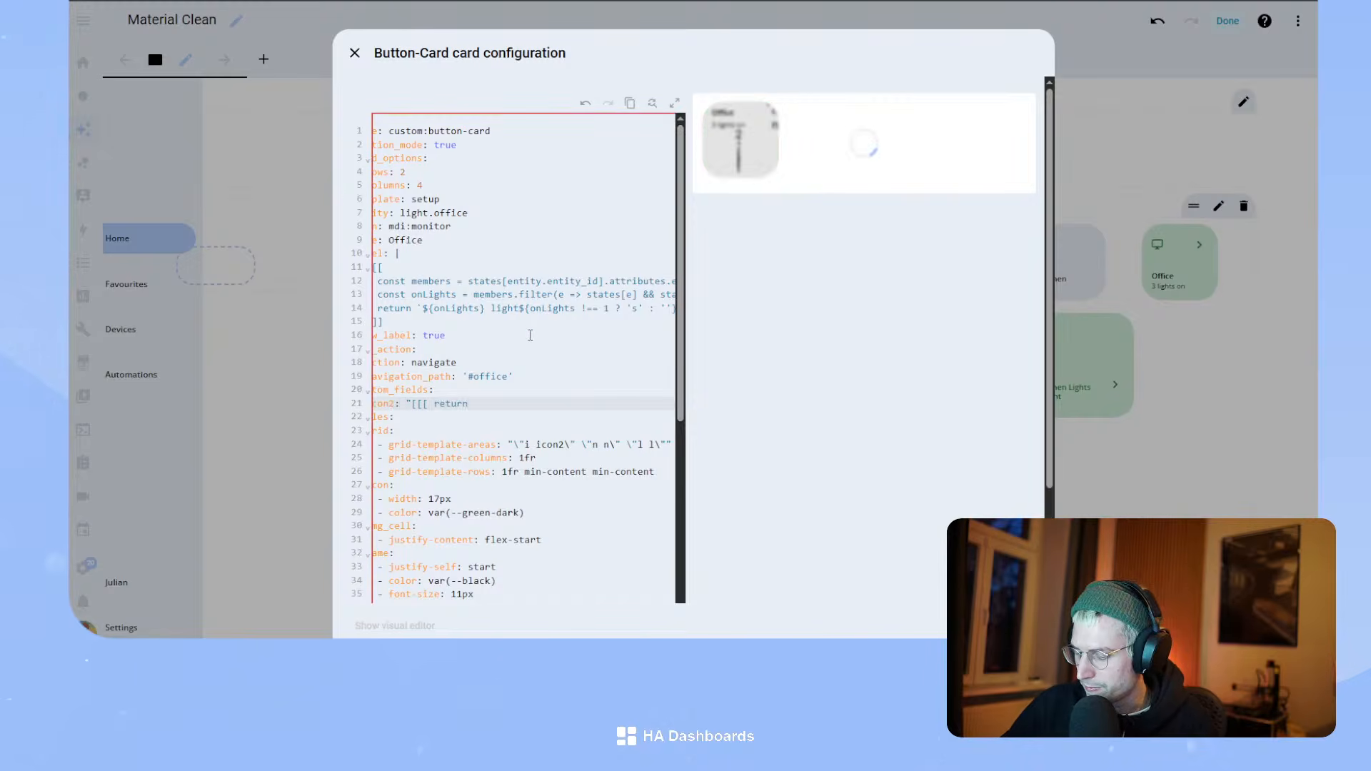
pyautogui.write('iables.')
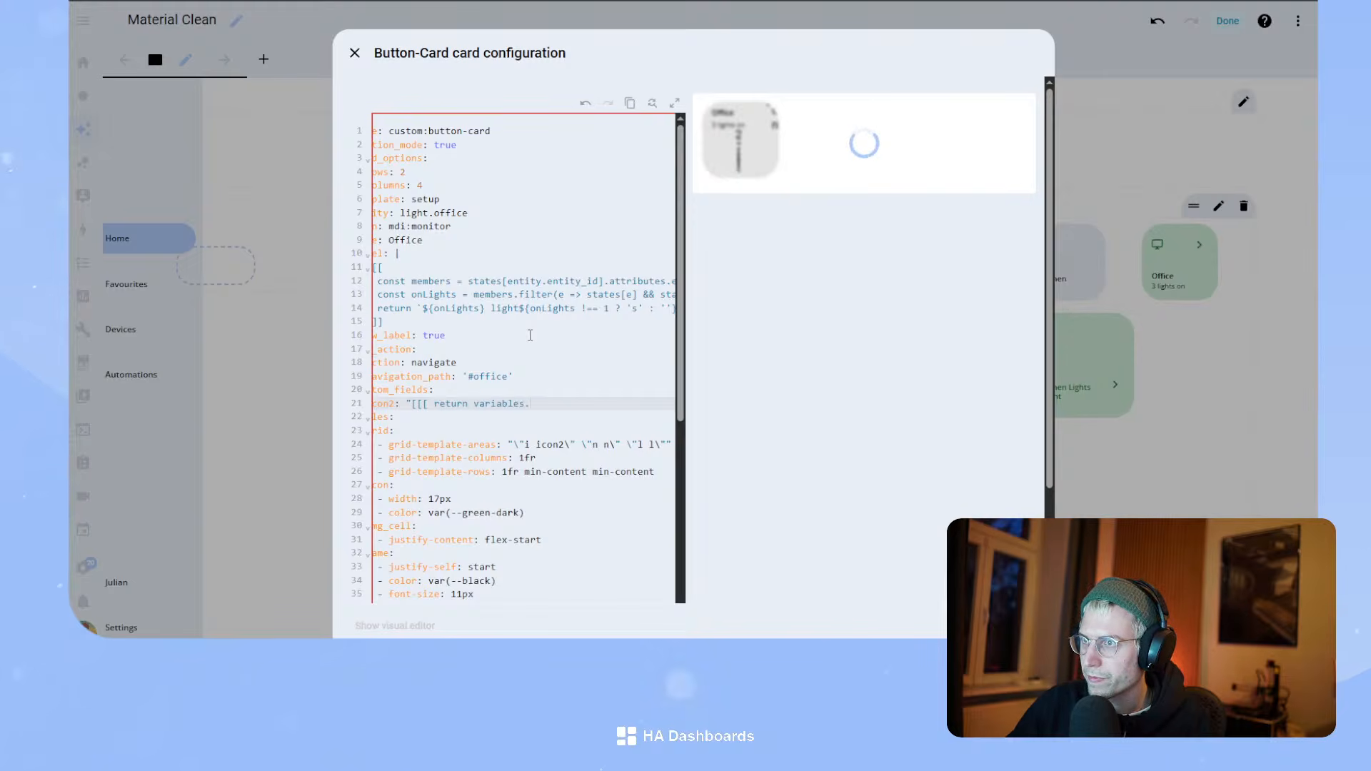
pyautogui.write('temp')
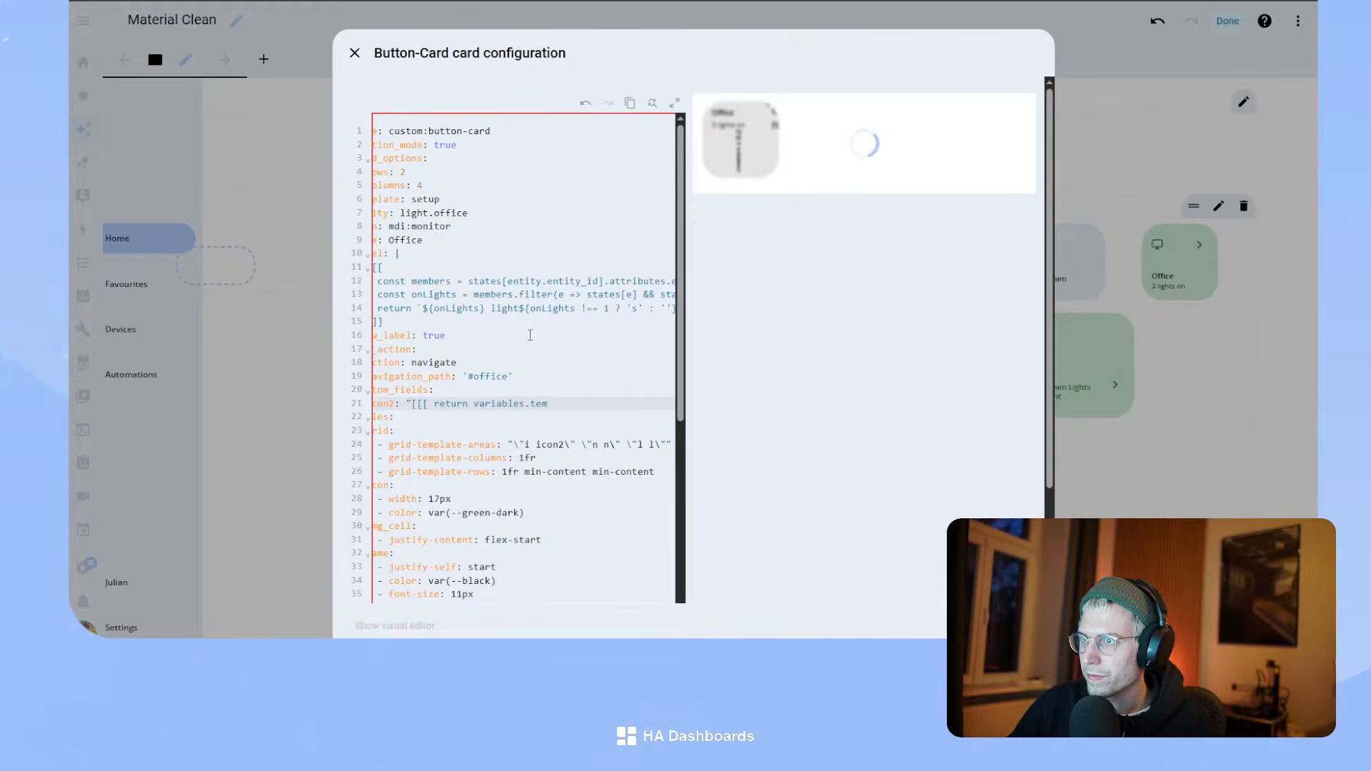
pyautogui.press('BackSpace')
pyautogui.press('BackSpace')
pyautogui.press('BackSpace')
pyautogui.press('BackSpace')
pyautogui.press('BackSpace')
pyautogui.press('BackSpace')
pyautogui.press('BackSpace')
pyautogui.press('BackSpace')
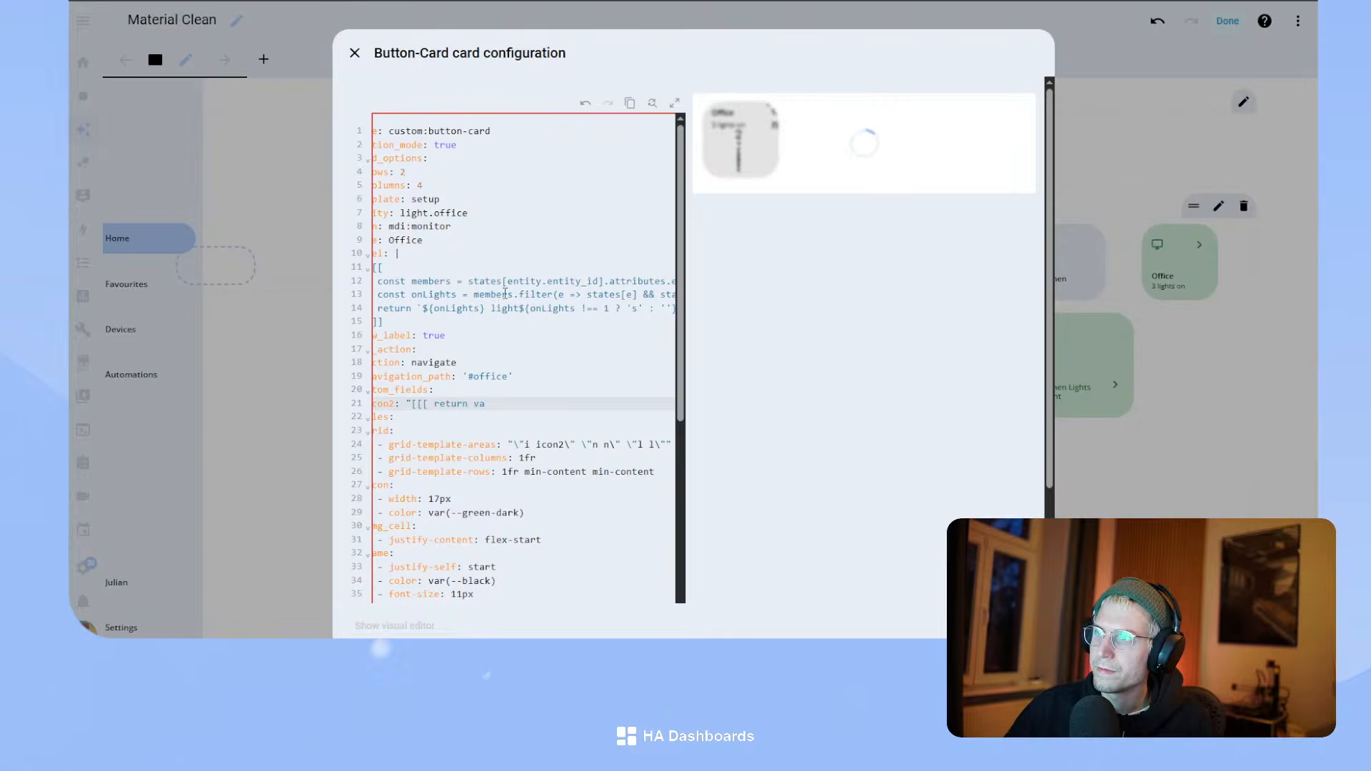
# - Complete the icon2 template so it returns states[entity.entity_id].state, reusing the states expression from the label's members line
pyautogui.moveTo(468, 281); pyautogui.dragTo(671, 280)
pyautogui.hotkey('ctrl', 'c')
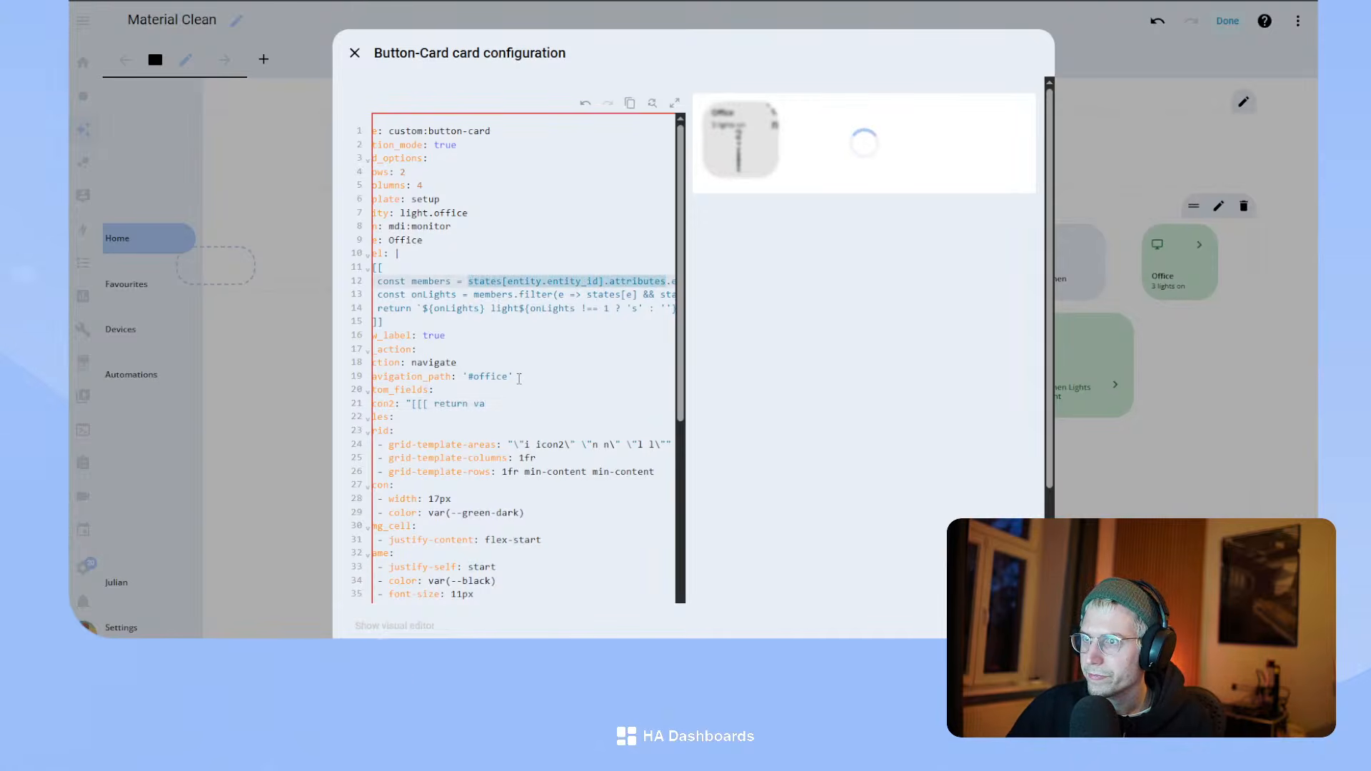
pyautogui.click(487, 403)
pyautogui.press('BackSpace')
pyautogui.press('BackSpace')
pyautogui.hotkey('ctrl', 'v')
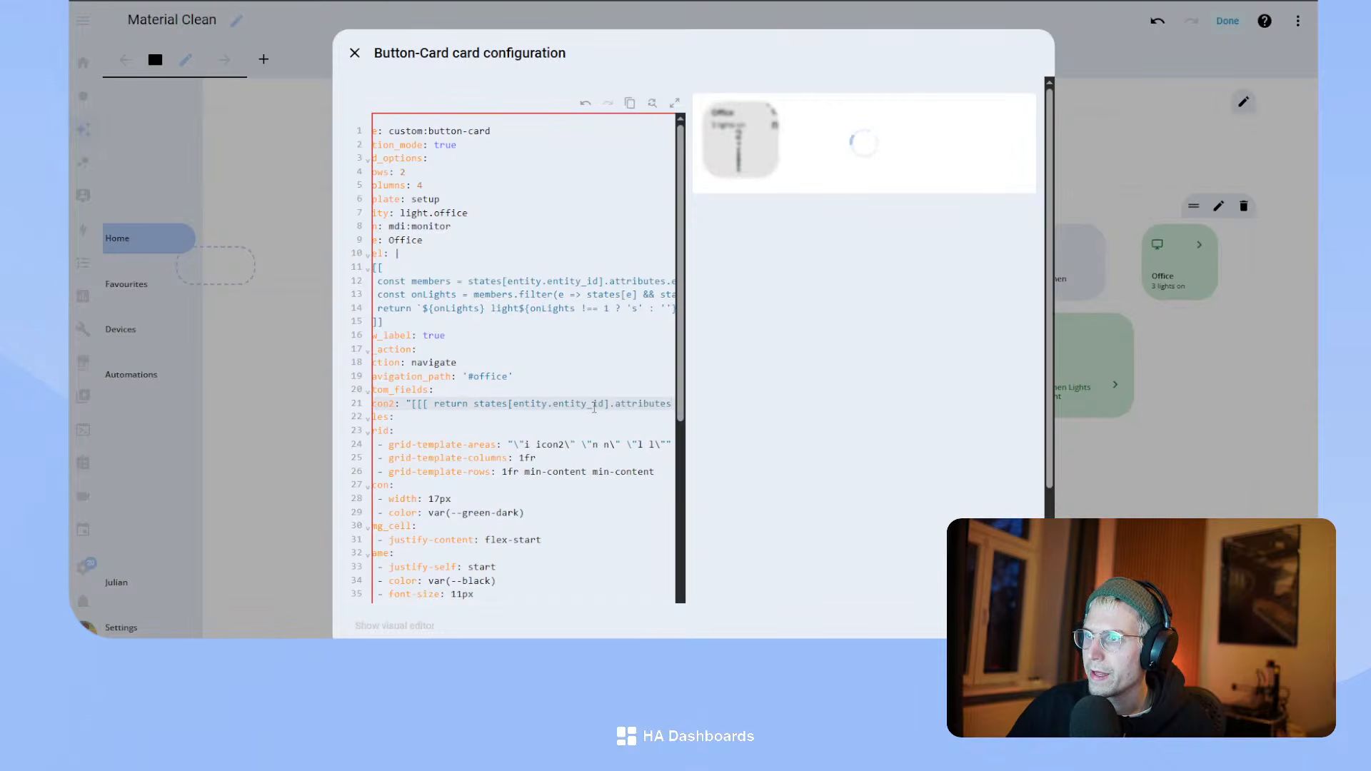
pyautogui.doubleClick(642, 403)
pyautogui.write('state')
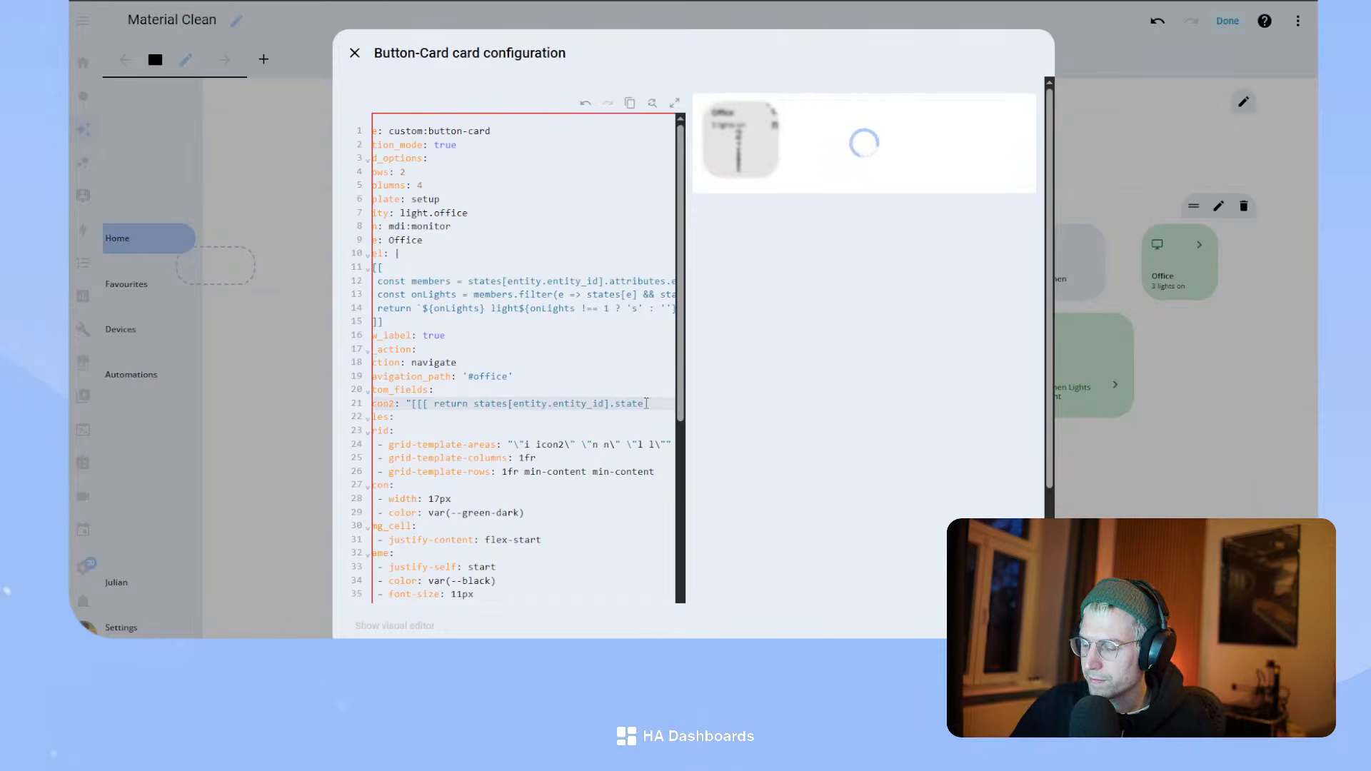
pyautogui.write(']]]"')
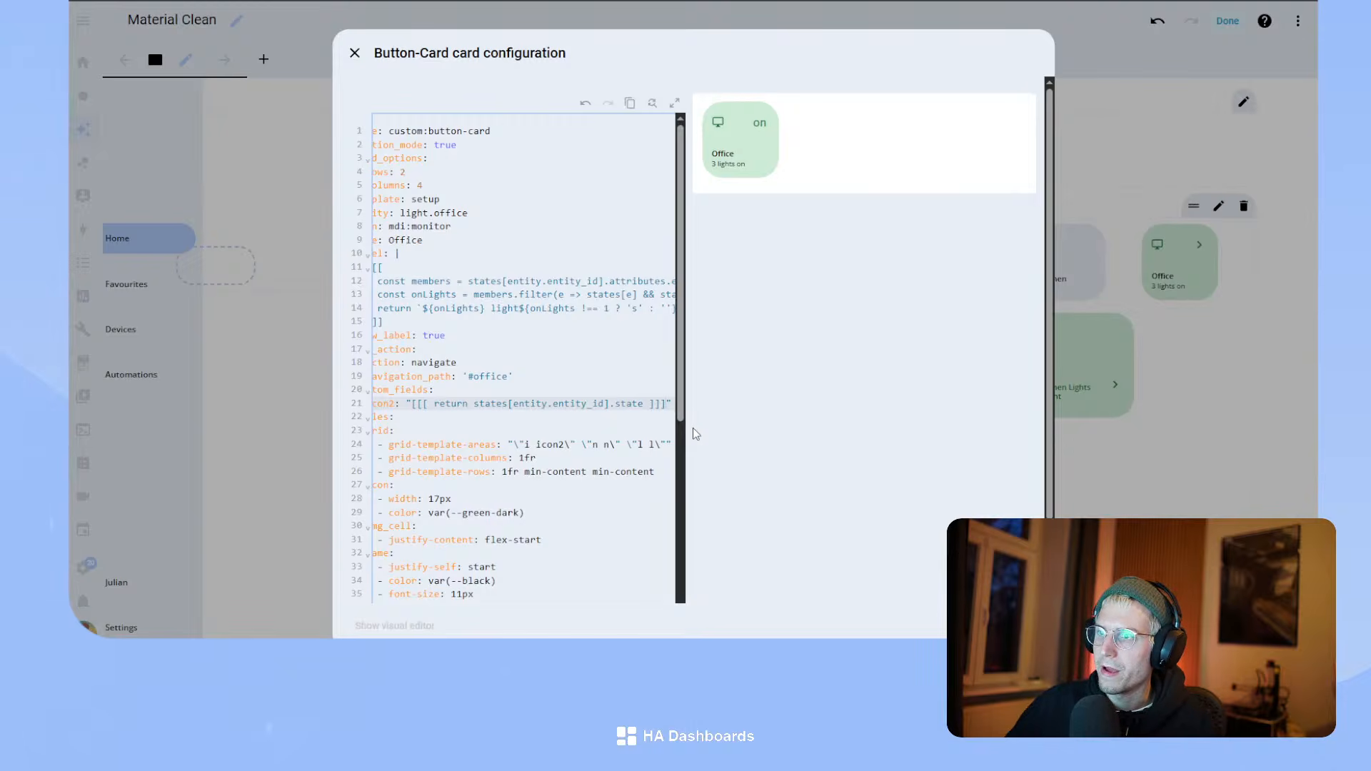
# - Add a "variables:" section directly below the "template: setup" line of the Office card
pyautogui.moveTo(479, 267); pyautogui.dragTo(355, 247)
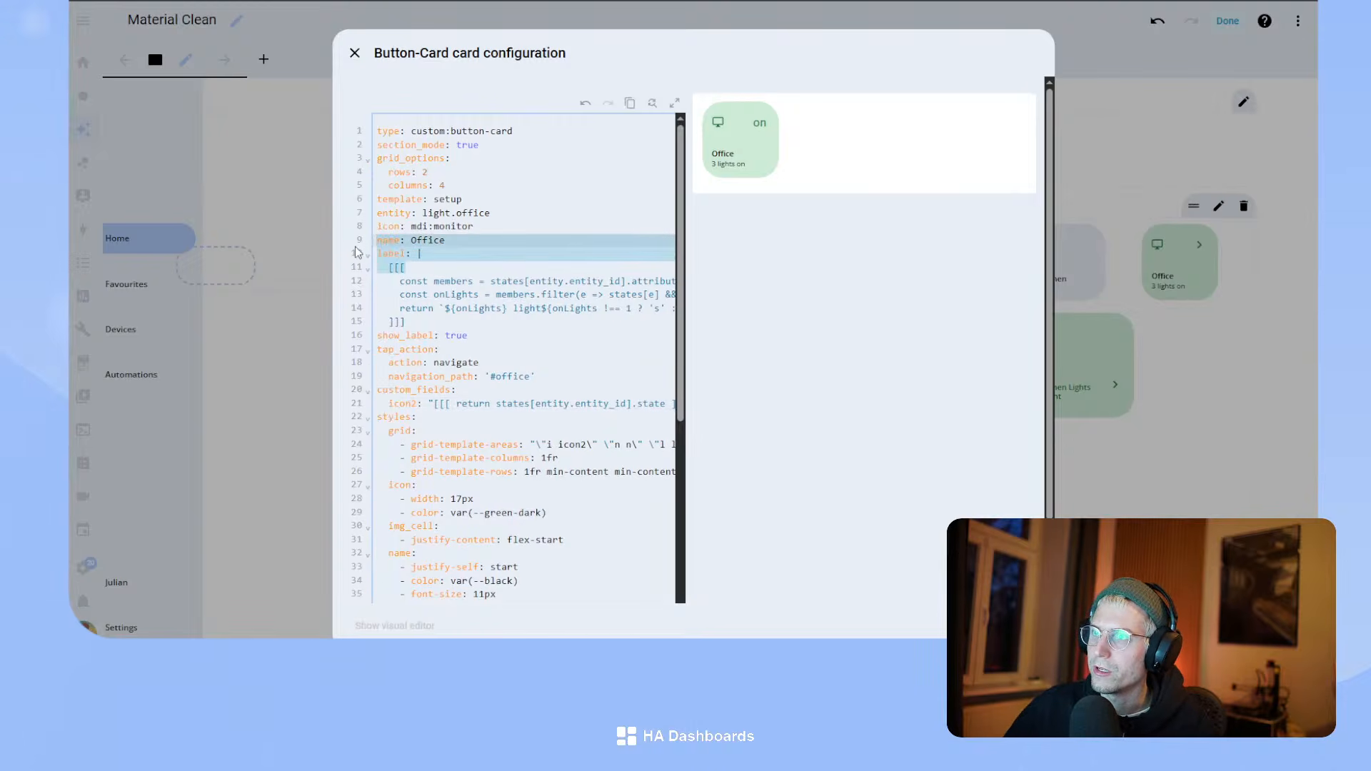
pyautogui.click(517, 212)
pyautogui.click(487, 197)
pyautogui.press('Return')
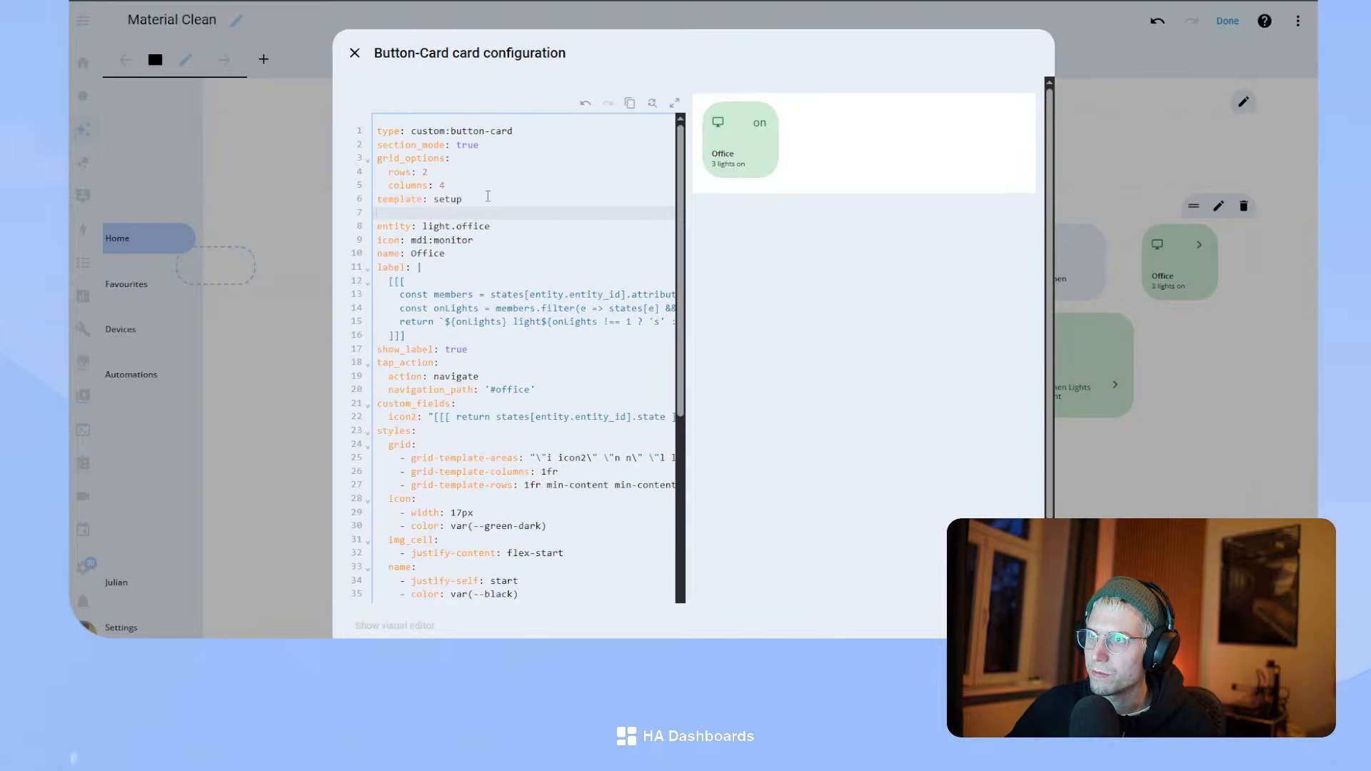
pyautogui.write('variables:')
pyautogui.press('Return')
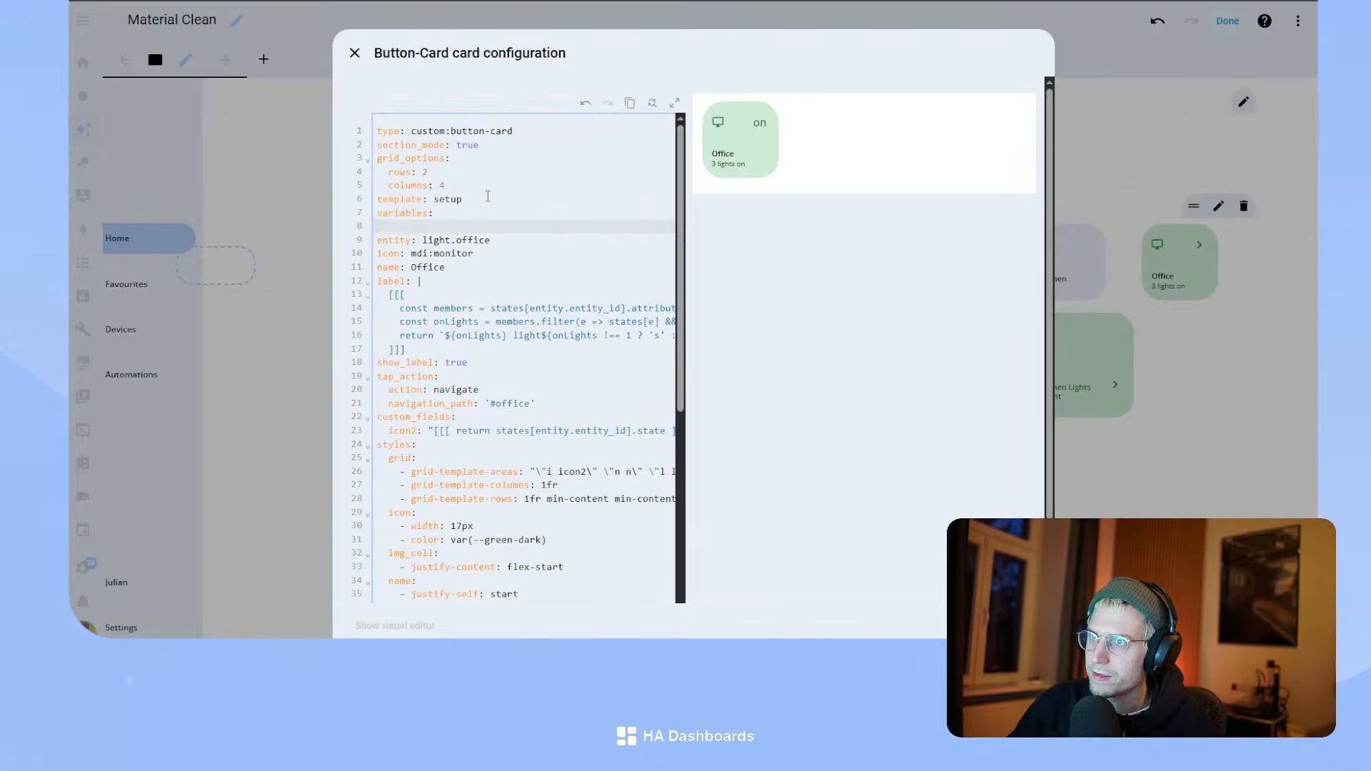
# - Define a temp variable with the value sensor.hue_motion_sensor_1_temperature in the variables section
pyautogui.write('temp')
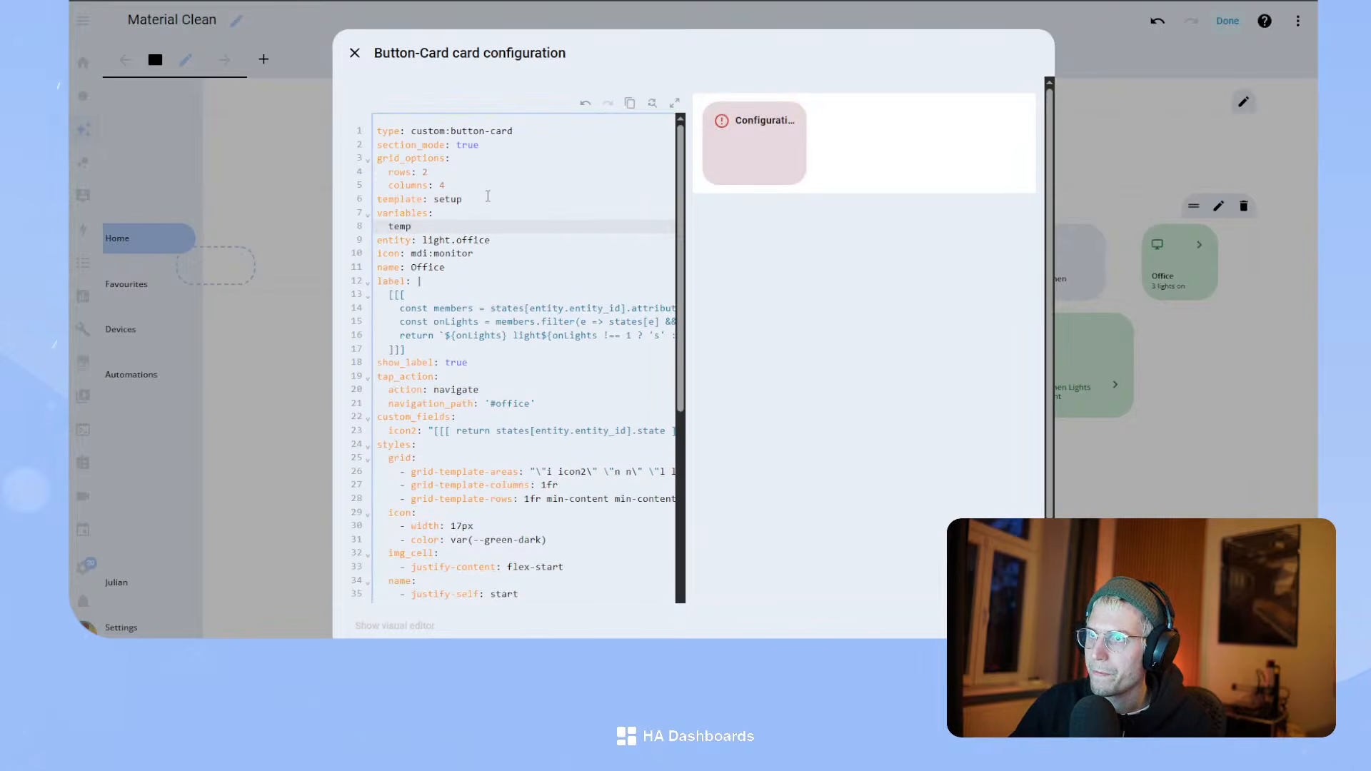
pyautogui.write(':')
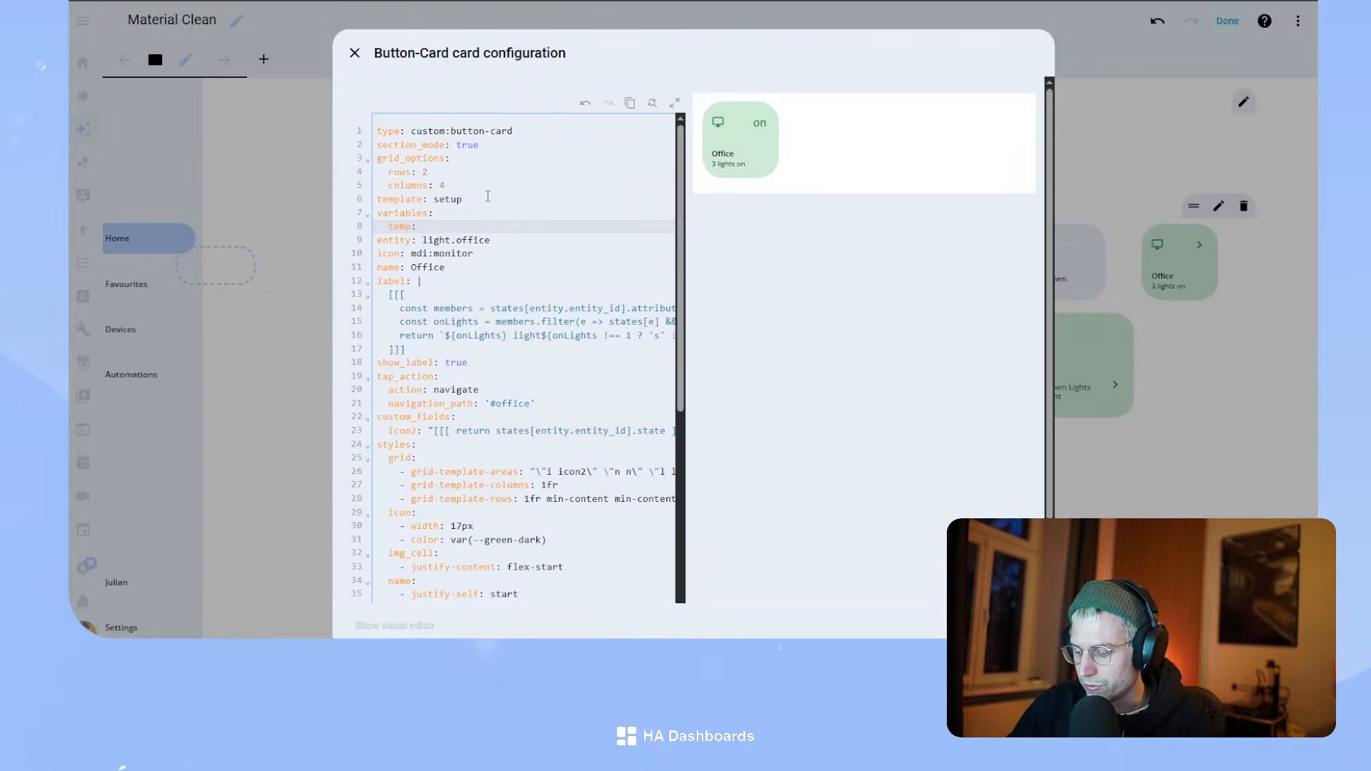
pyautogui.write(' sensor.')
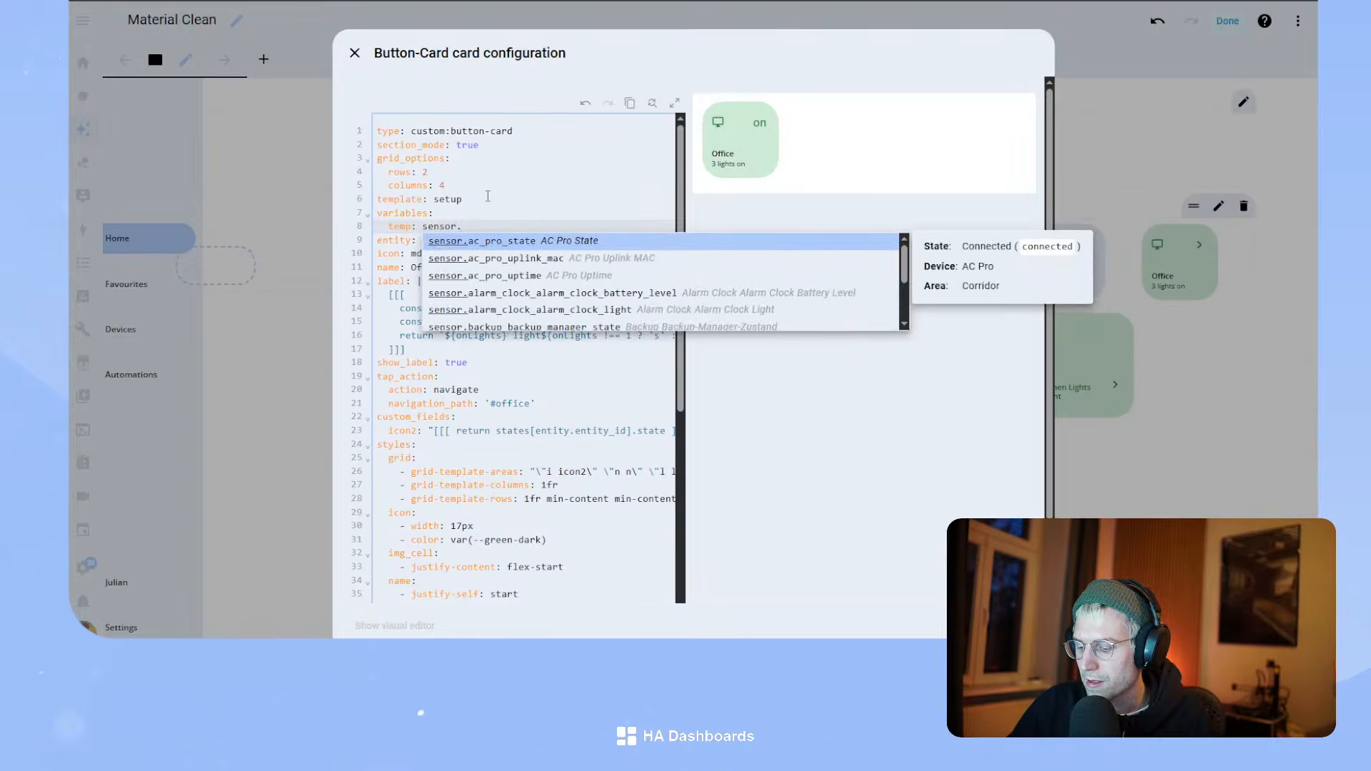
pyautogui.write('temper')
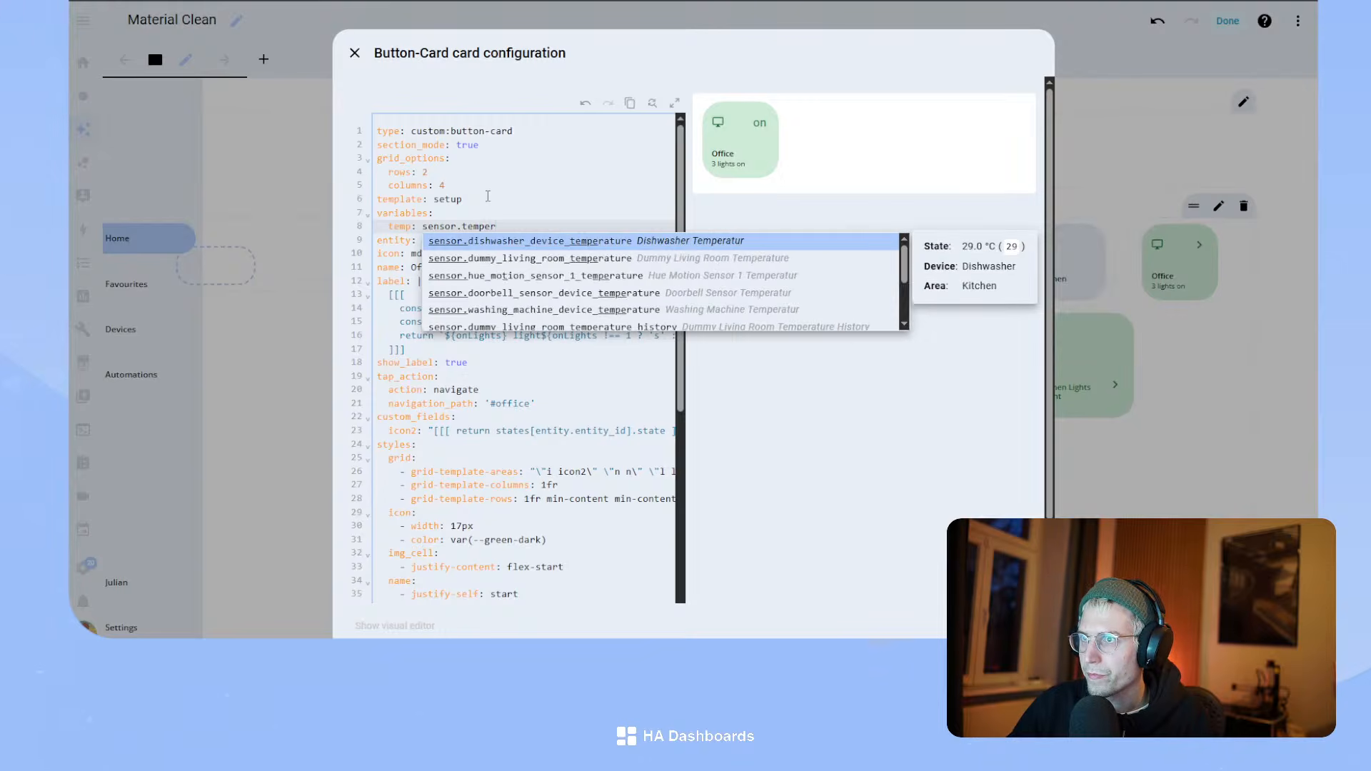
pyautogui.write('ature')
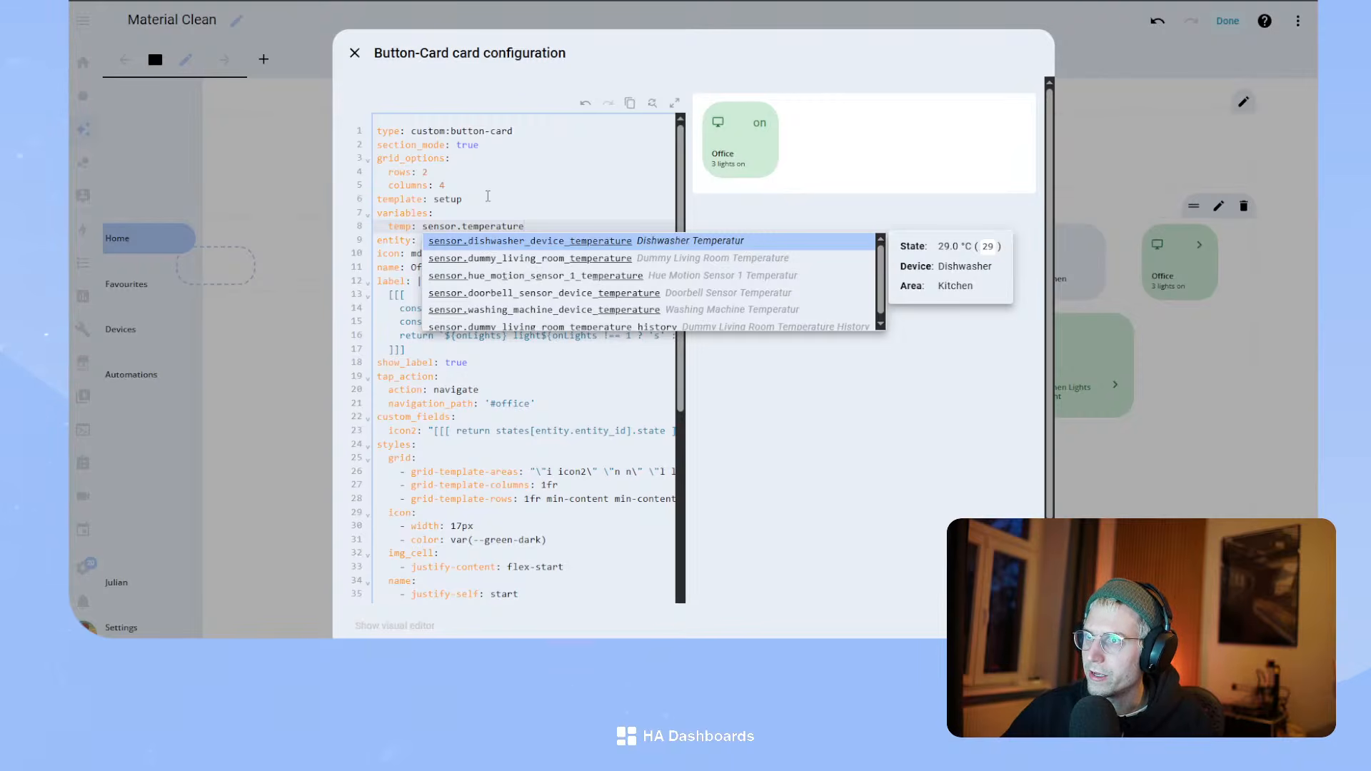
pyautogui.press('Down')
pyautogui.press('Down')
pyautogui.press('Return')
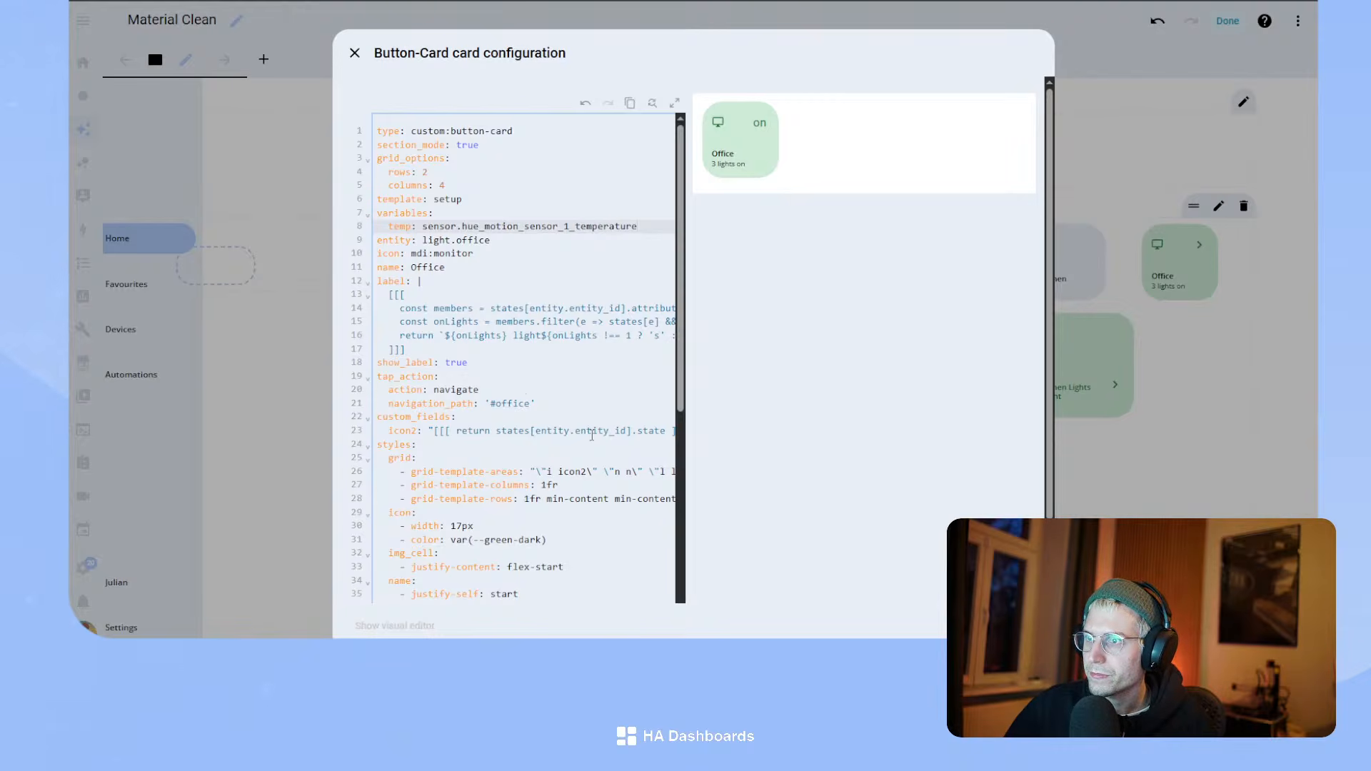
# - Replace entity.entity_id in the icon2 template with variables.temp so it returns the temperature sensor's state
pyautogui.moveTo(628, 426); pyautogui.dragTo(534, 430)
pyautogui.write('variables.')
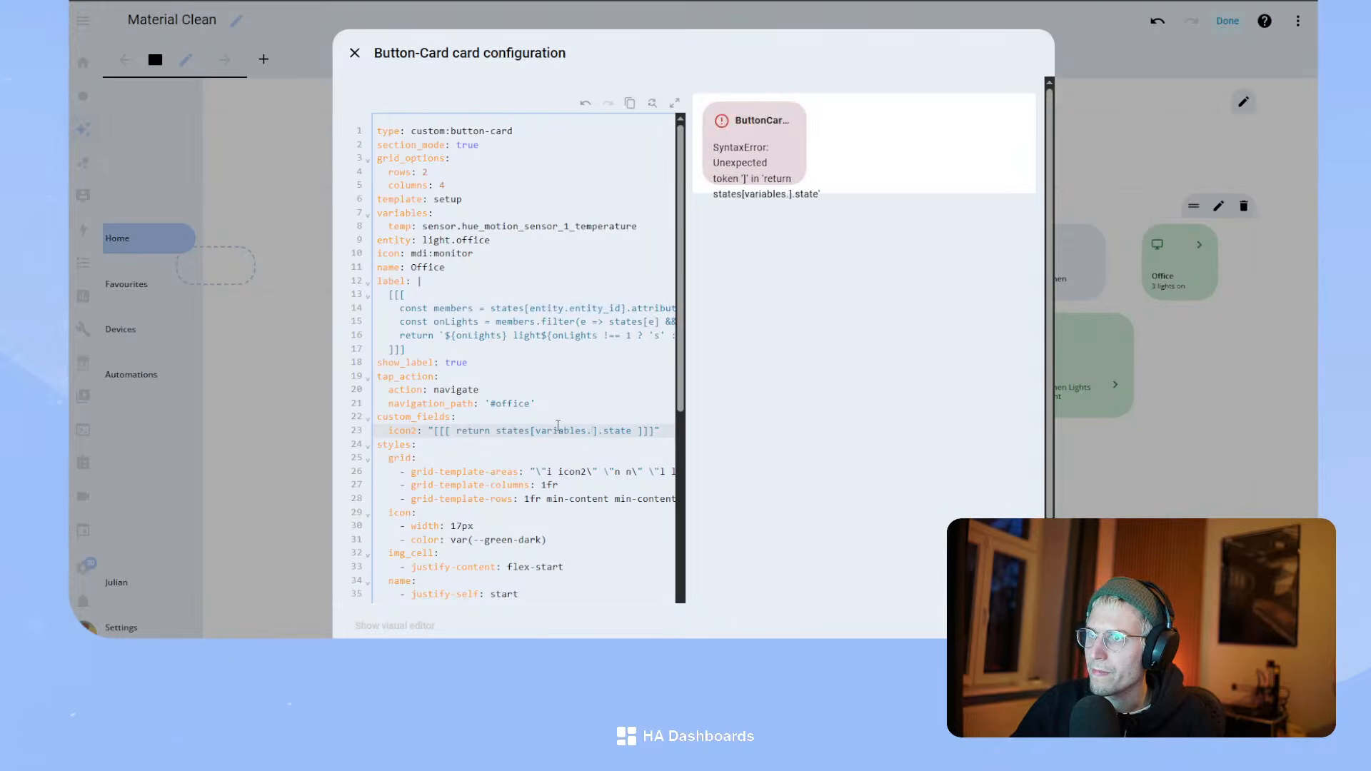
pyautogui.write('tem')
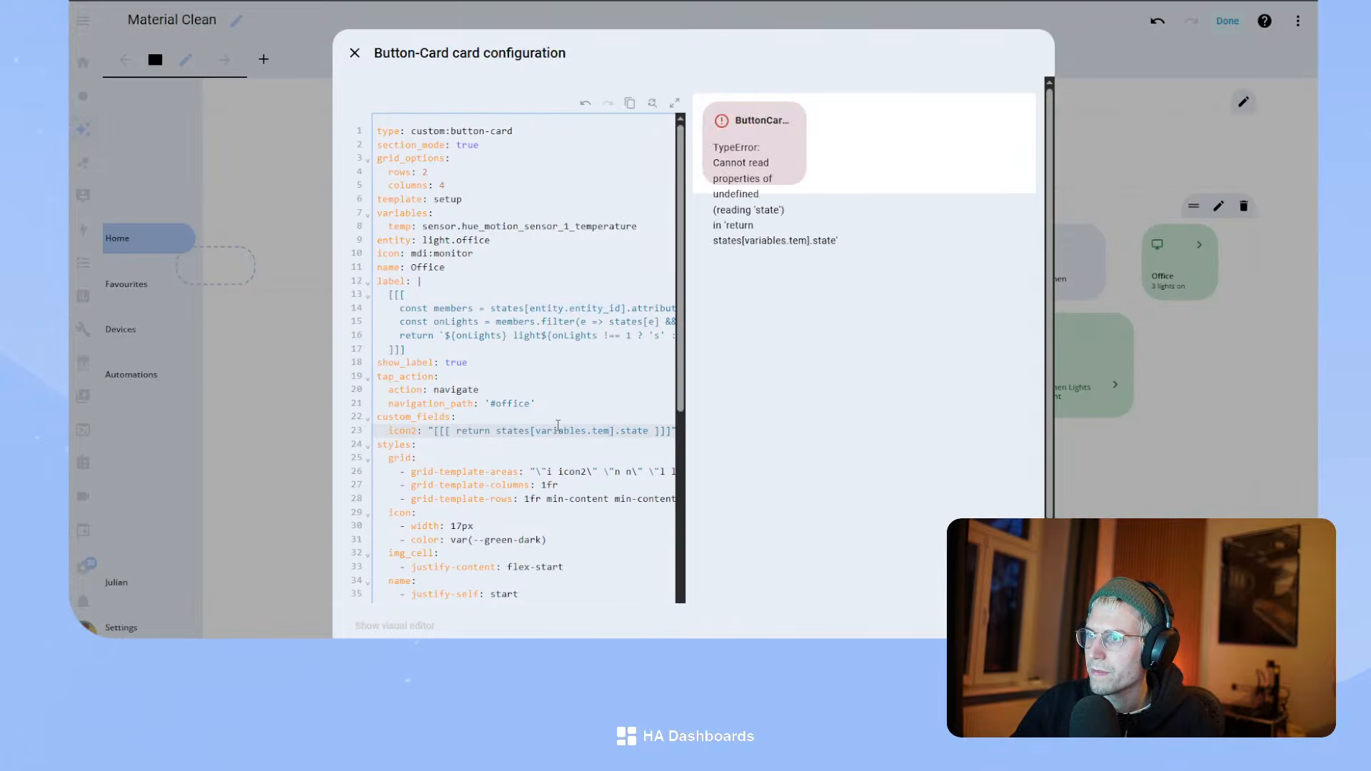
pyautogui.write('p')
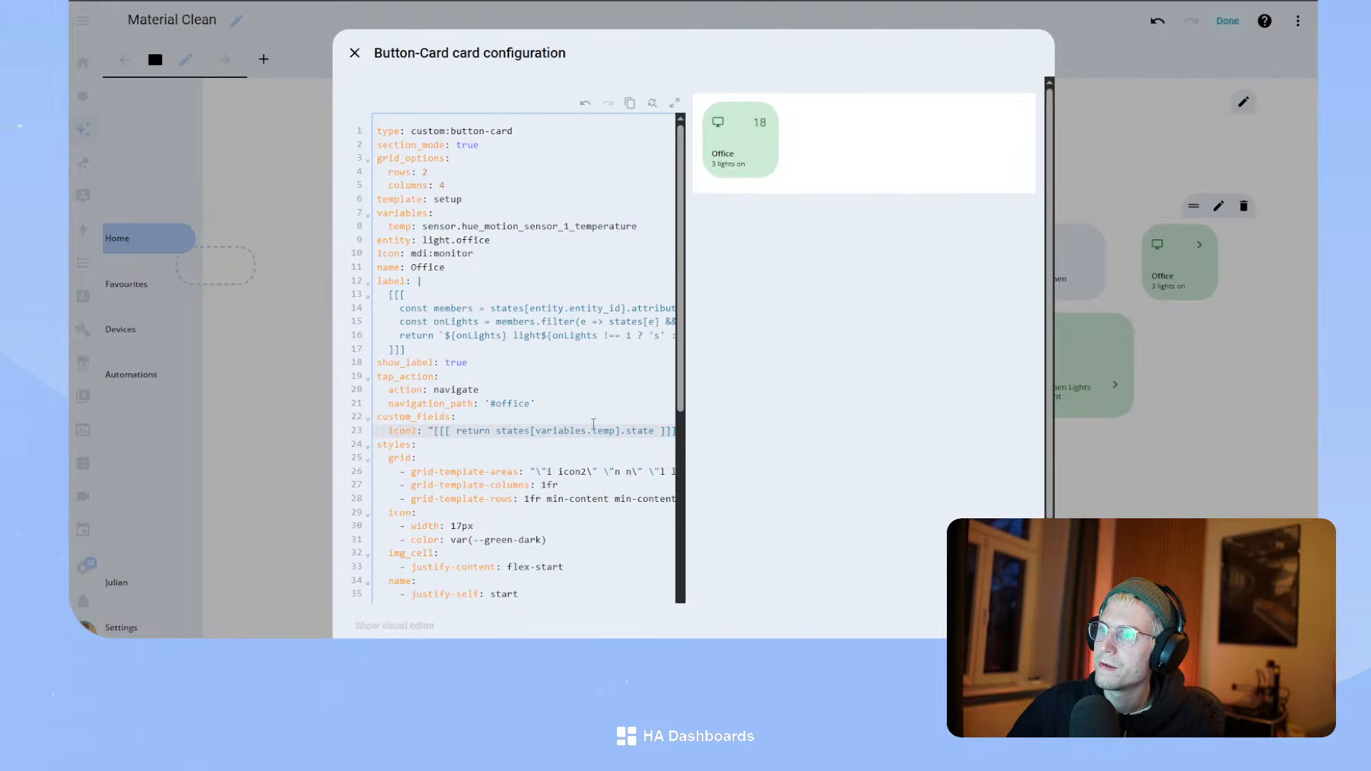
# - Append + '°' to the returned state in the icon2 template
pyautogui.moveTo(653, 432); pyautogui.dragTo(678, 431)
pyautogui.click(617, 429)
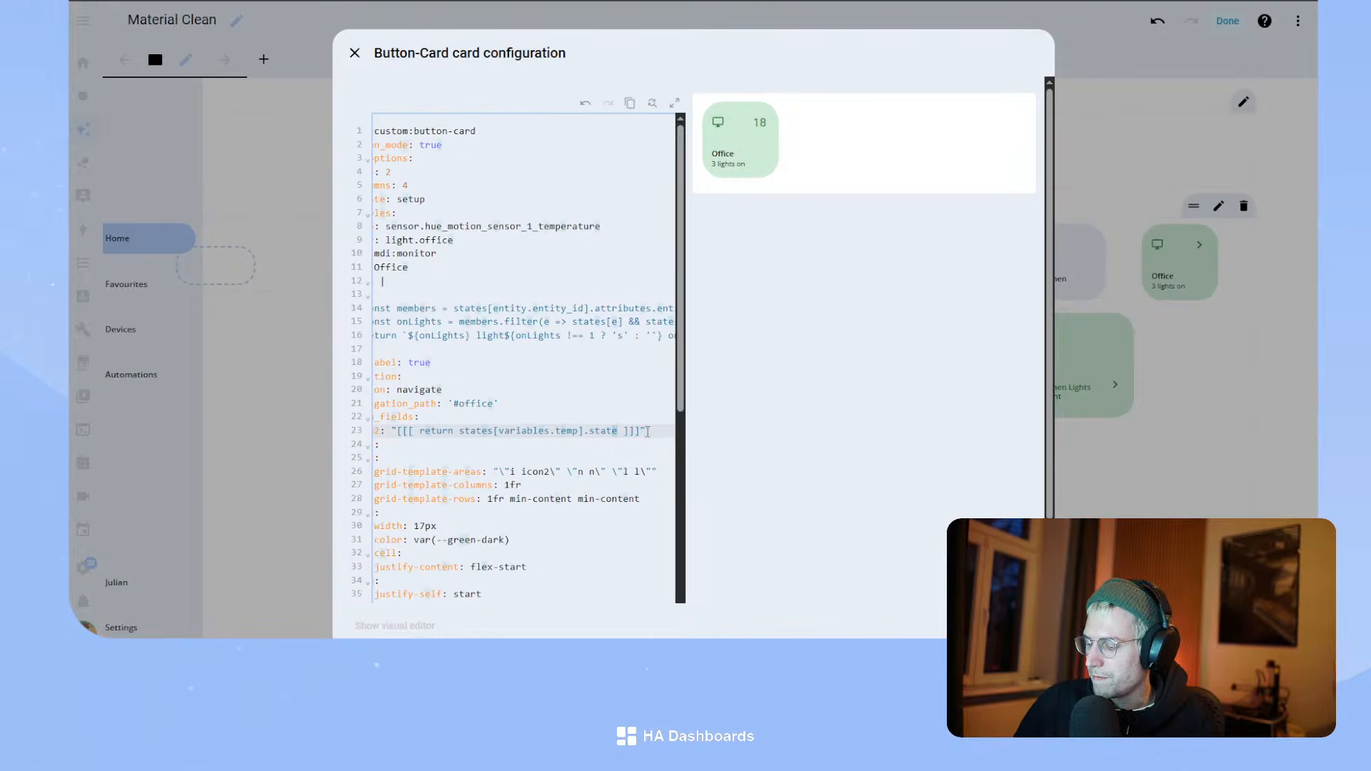
pyautogui.write('+ ')
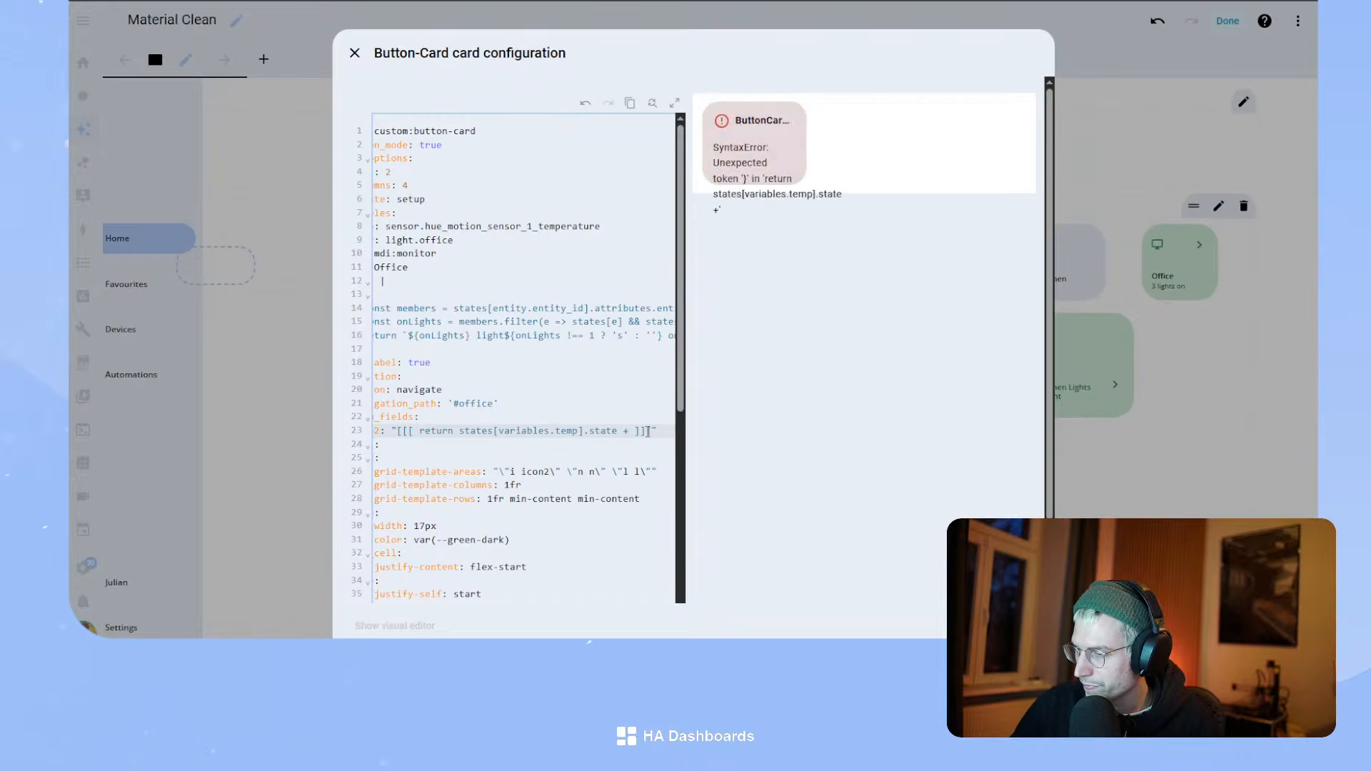
pyautogui.write('""')
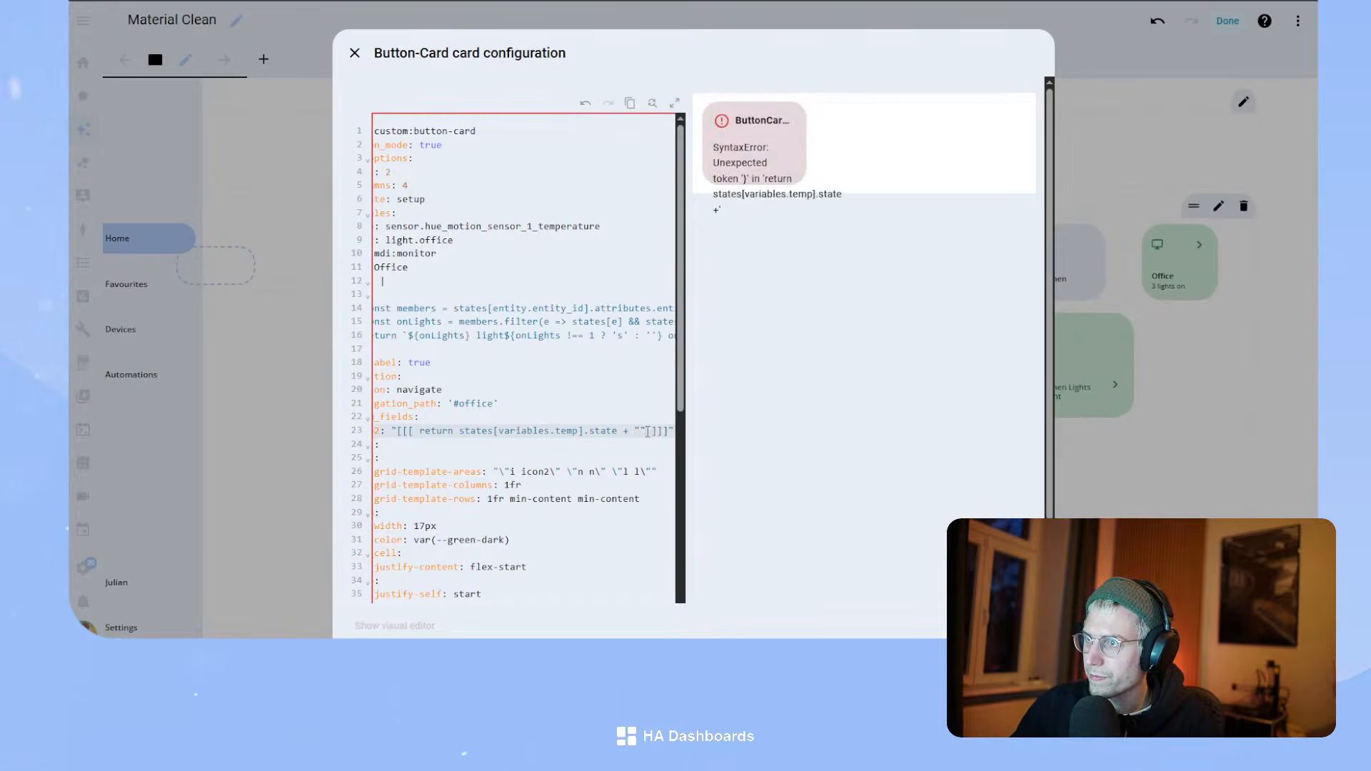
pyautogui.press('BackSpace')
pyautogui.press('BackSpace')
pyautogui.write("'' ")
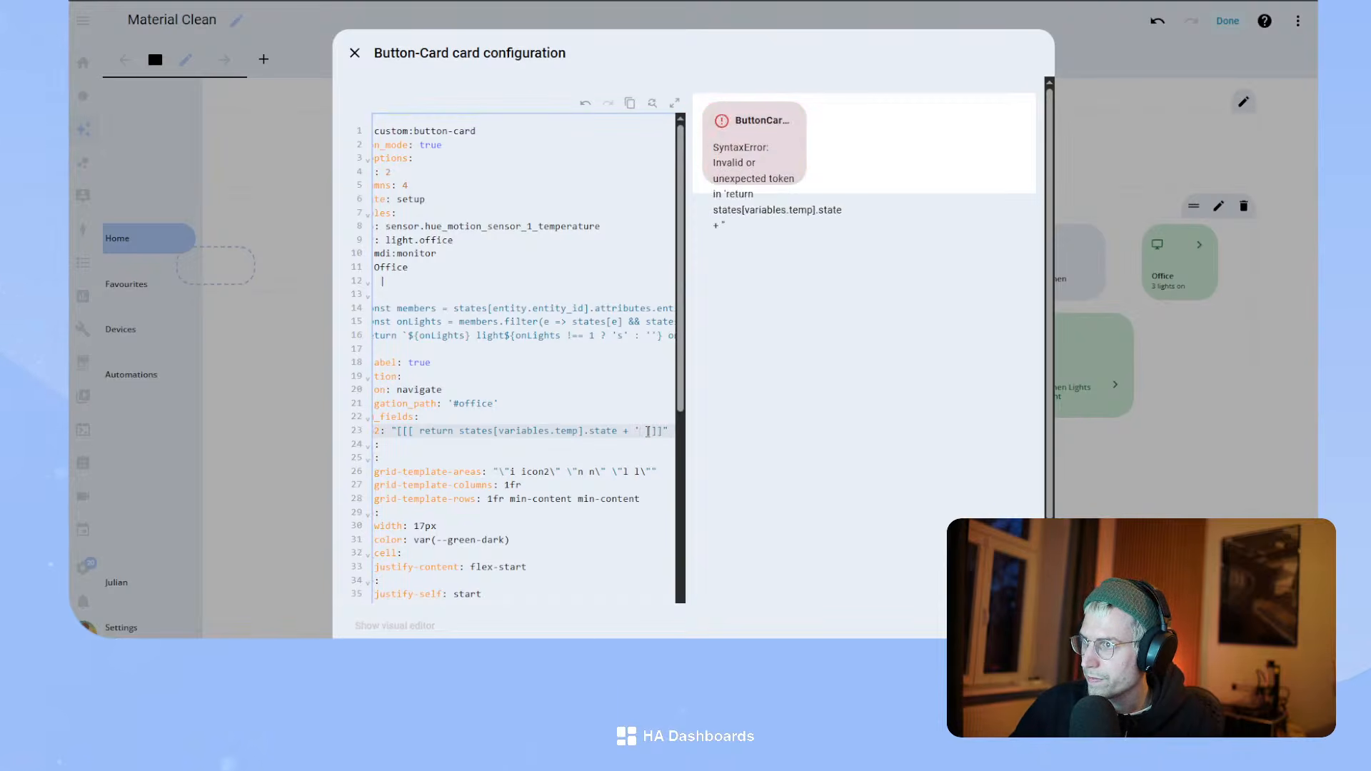
pyautogui.write('°')
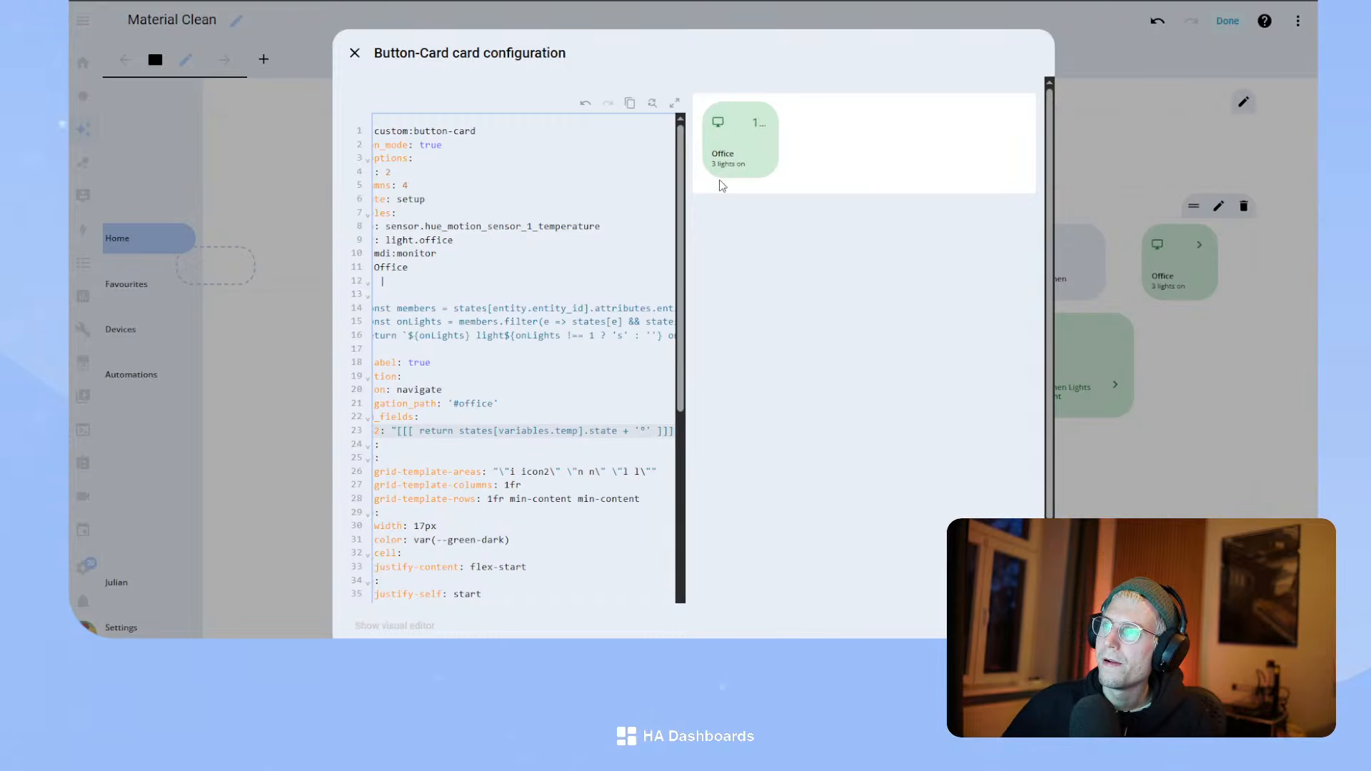
# - Copy the icon2 template expression, remove it from the field, and add a nested "card:" entry under icon2 instead
pyautogui.click(406, 459)
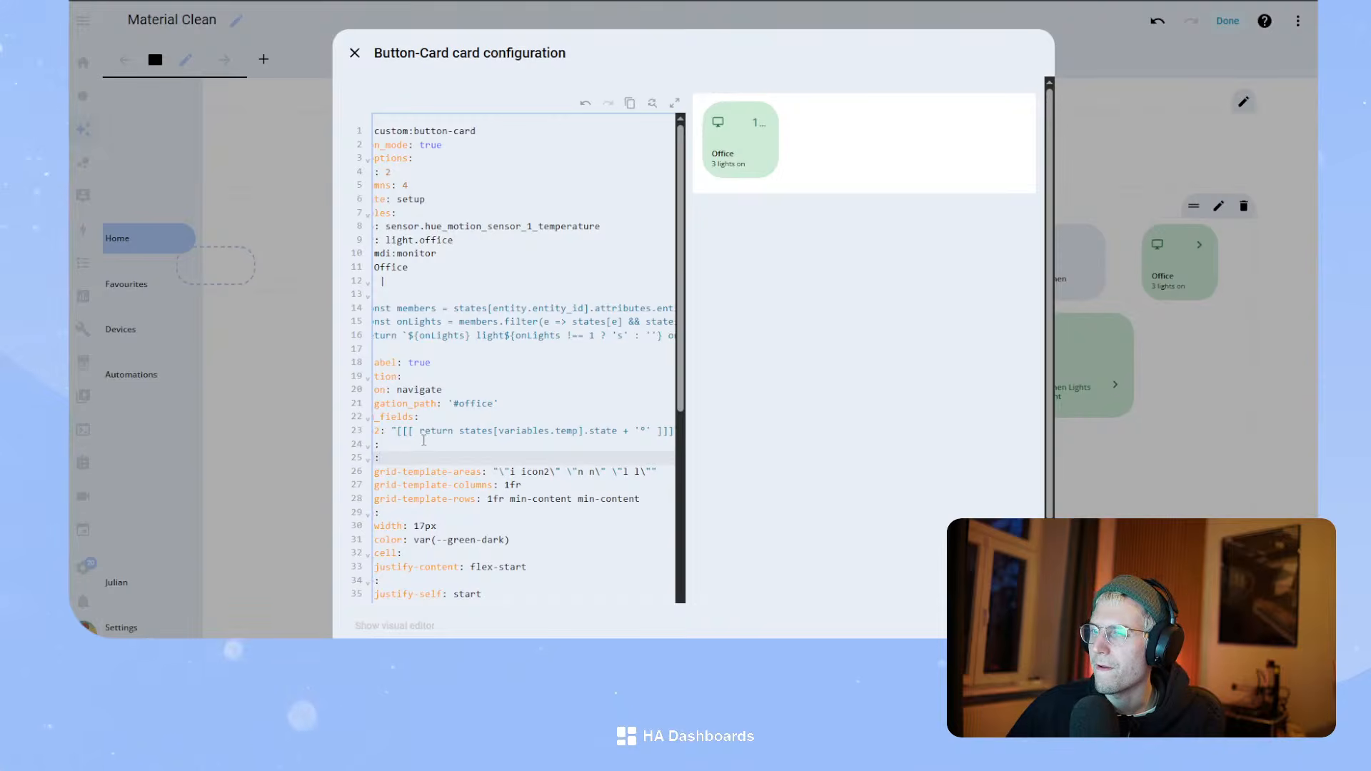
pyautogui.moveTo(389, 431); pyautogui.dragTo(700, 435)
pyautogui.hotkey('ctrl', 'c')
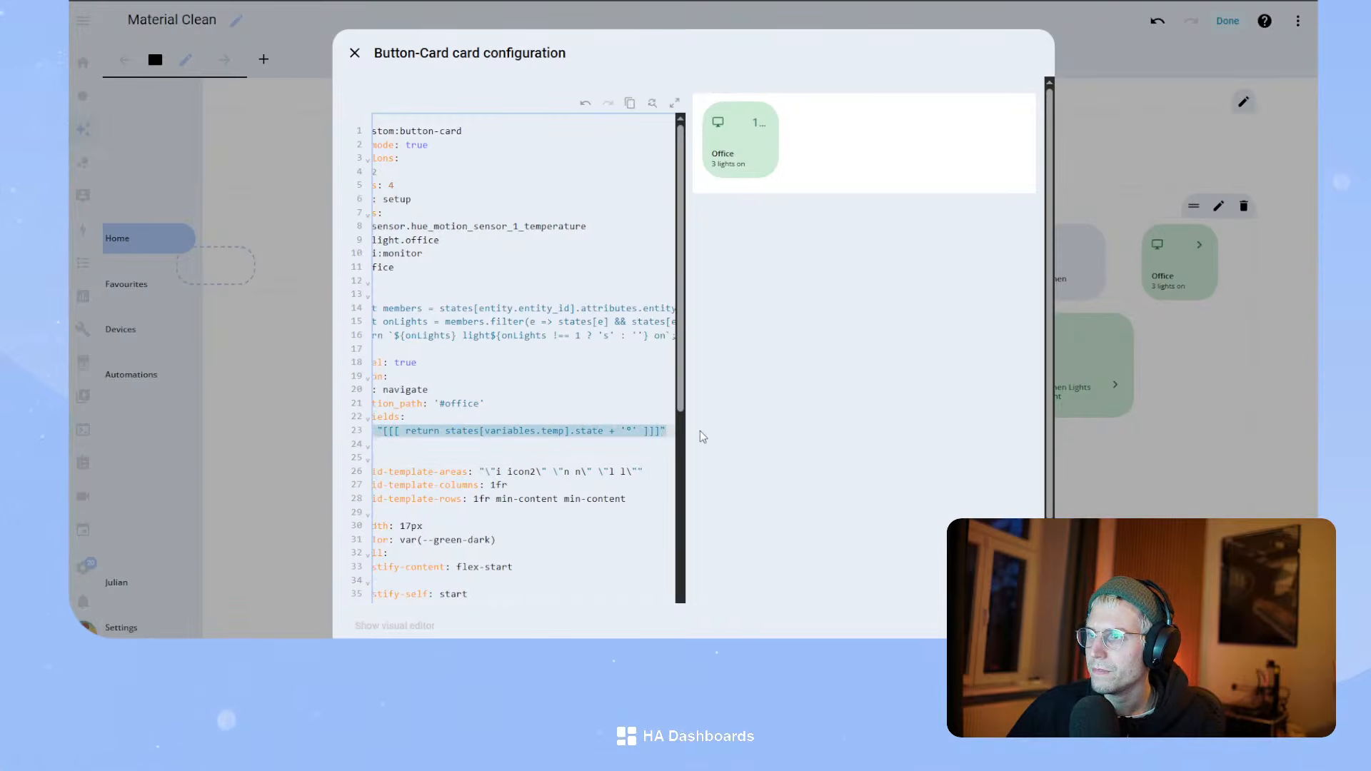
pyautogui.click(597, 445)
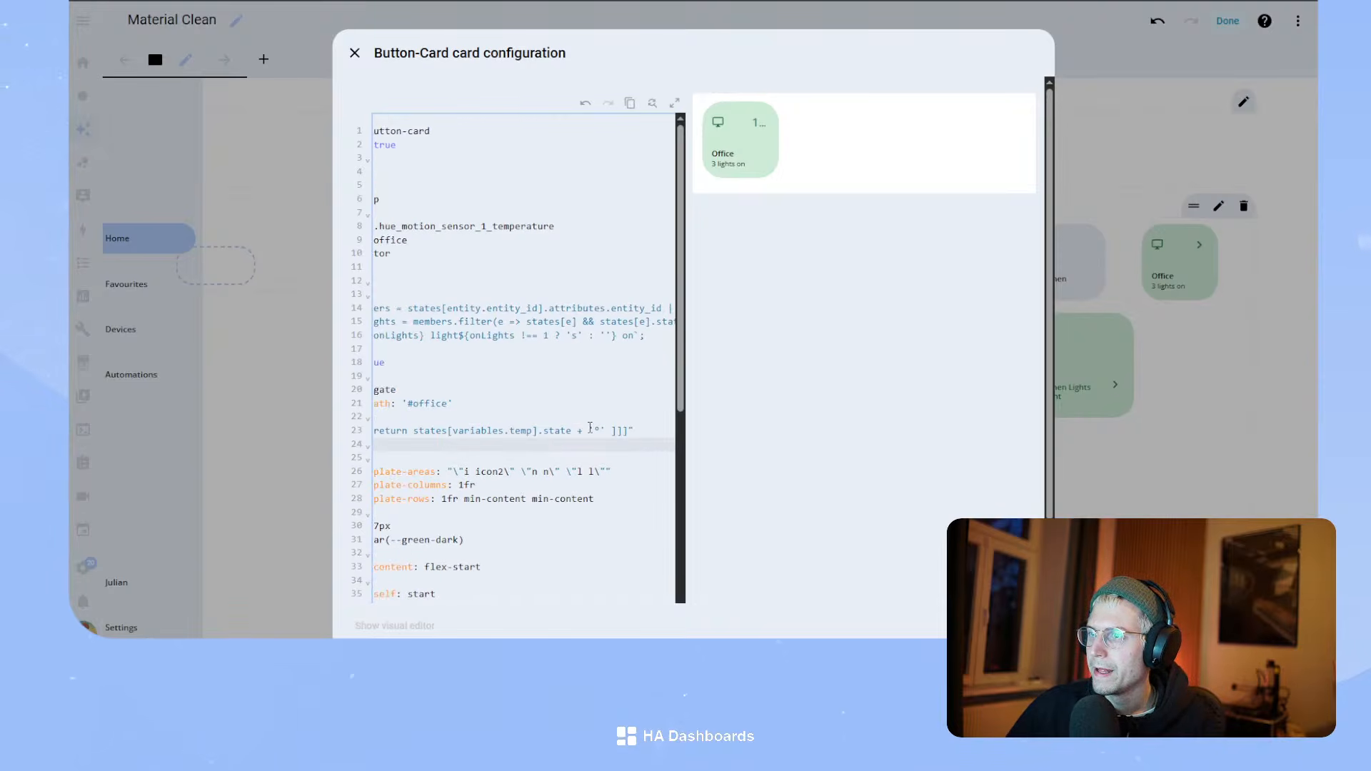
pyautogui.moveTo(590, 427); pyautogui.dragTo(428, 430)
pyautogui.press('BackSpace')
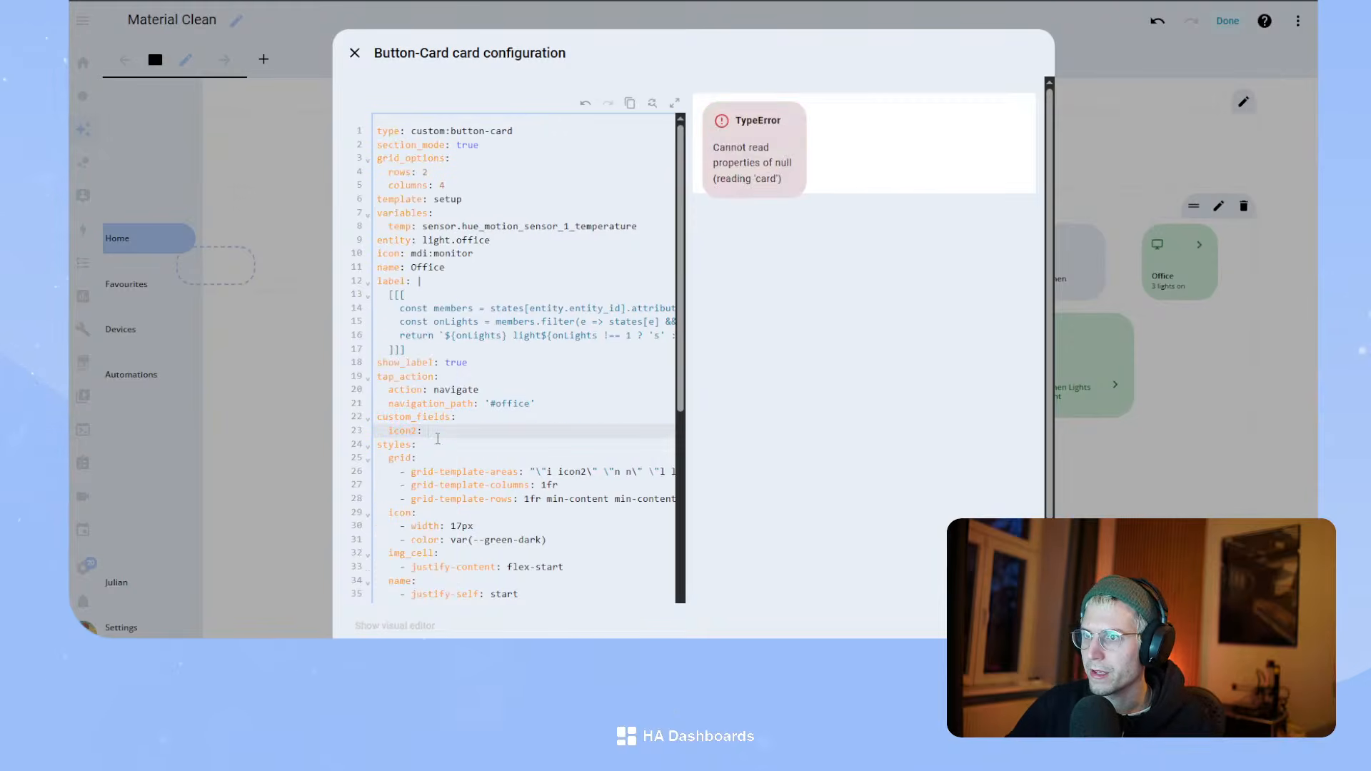
pyautogui.press('Return')
pyautogui.write('card:')
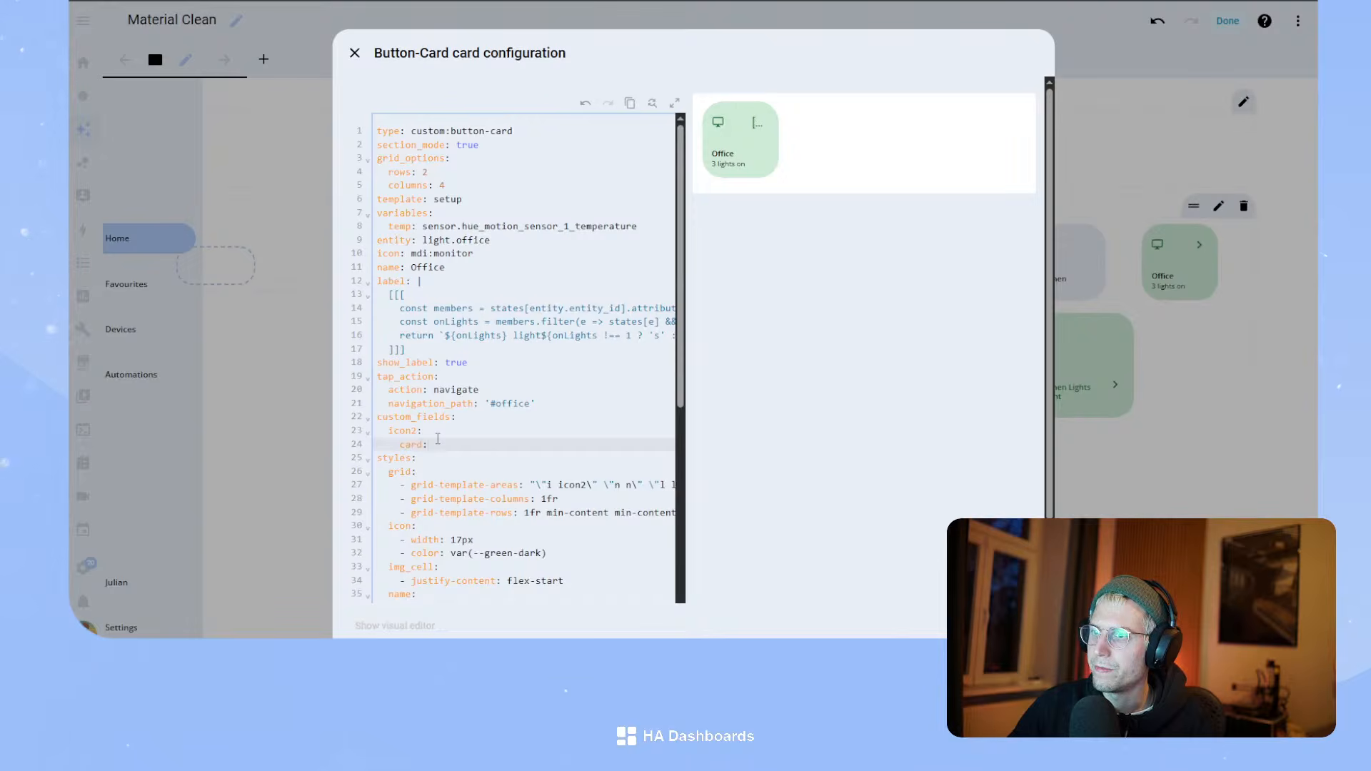
# - Set the type of the nested card under icon2 to custom:button-card
pyautogui.press('Return')
pyautogui.write('ty')
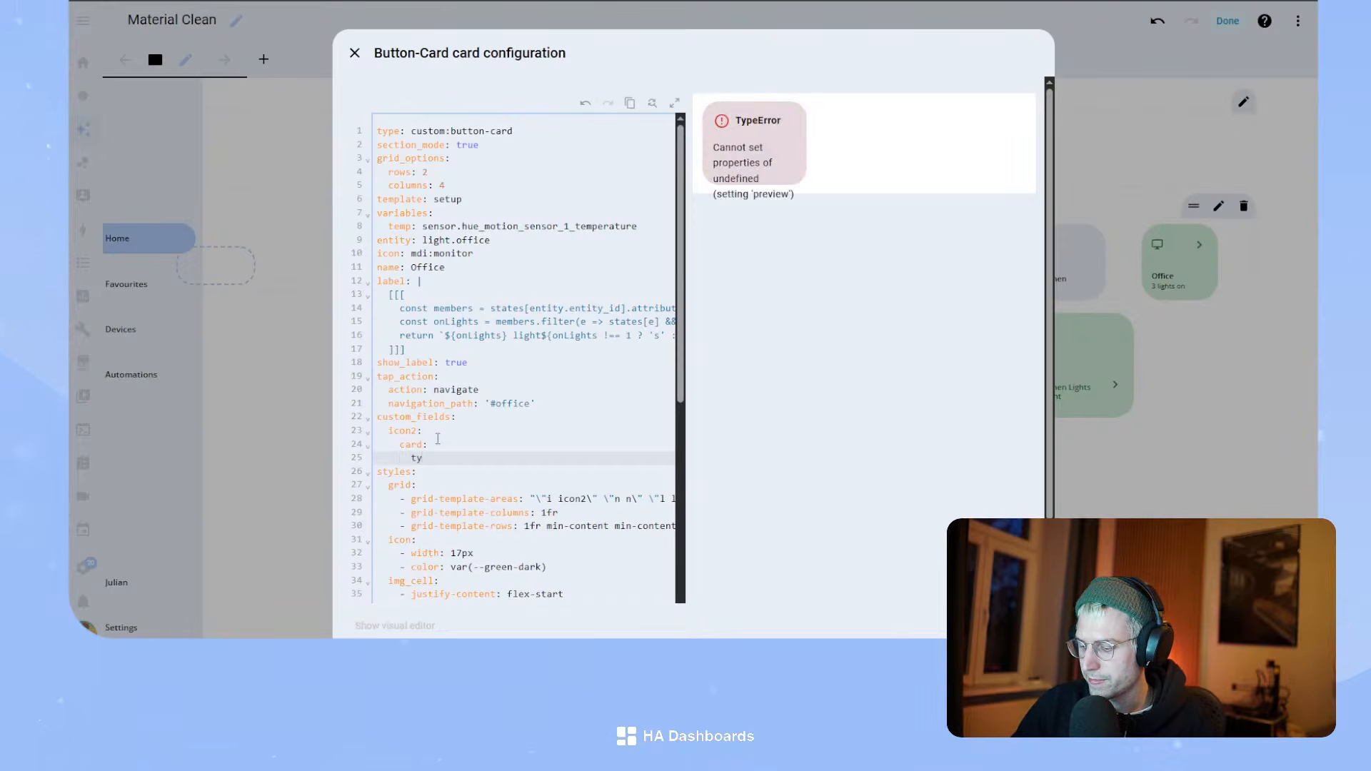
pyautogui.write('pe: custo')
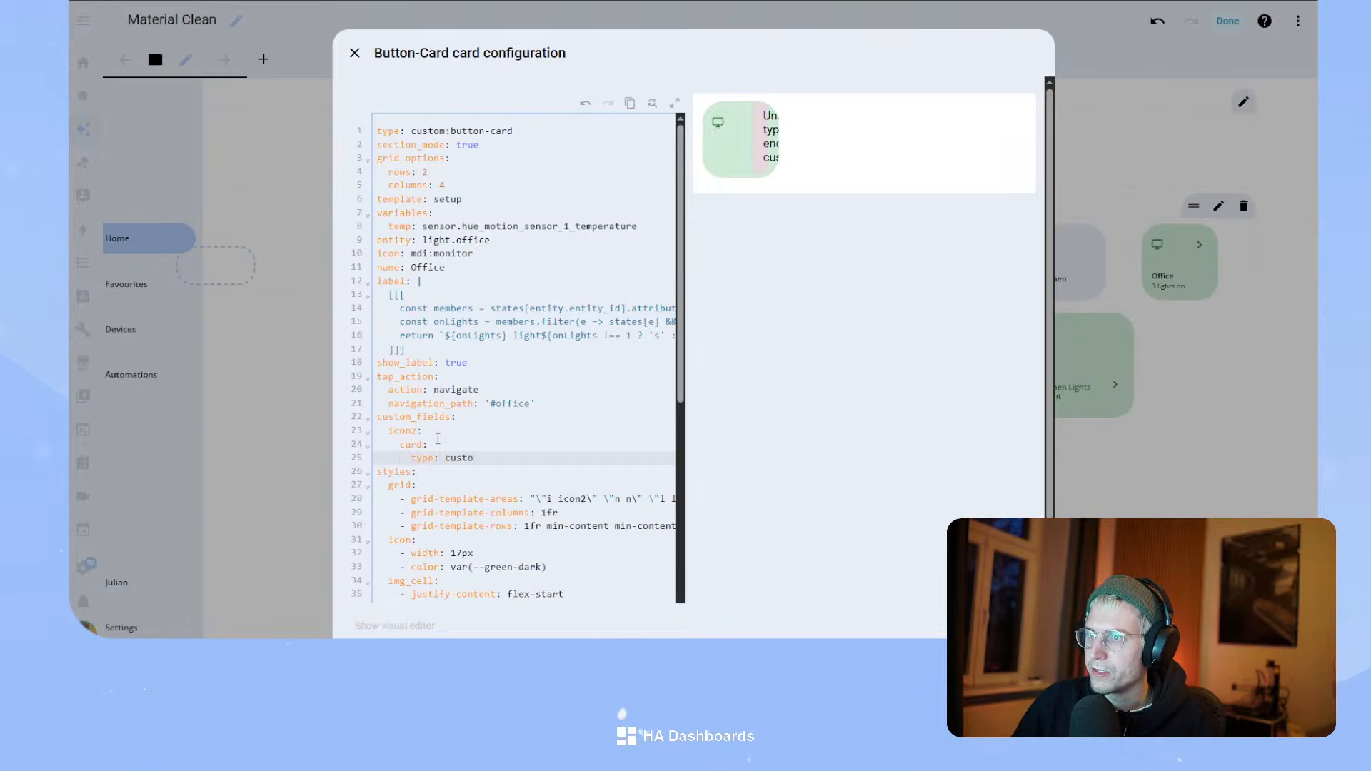
pyautogui.write('m:button-')
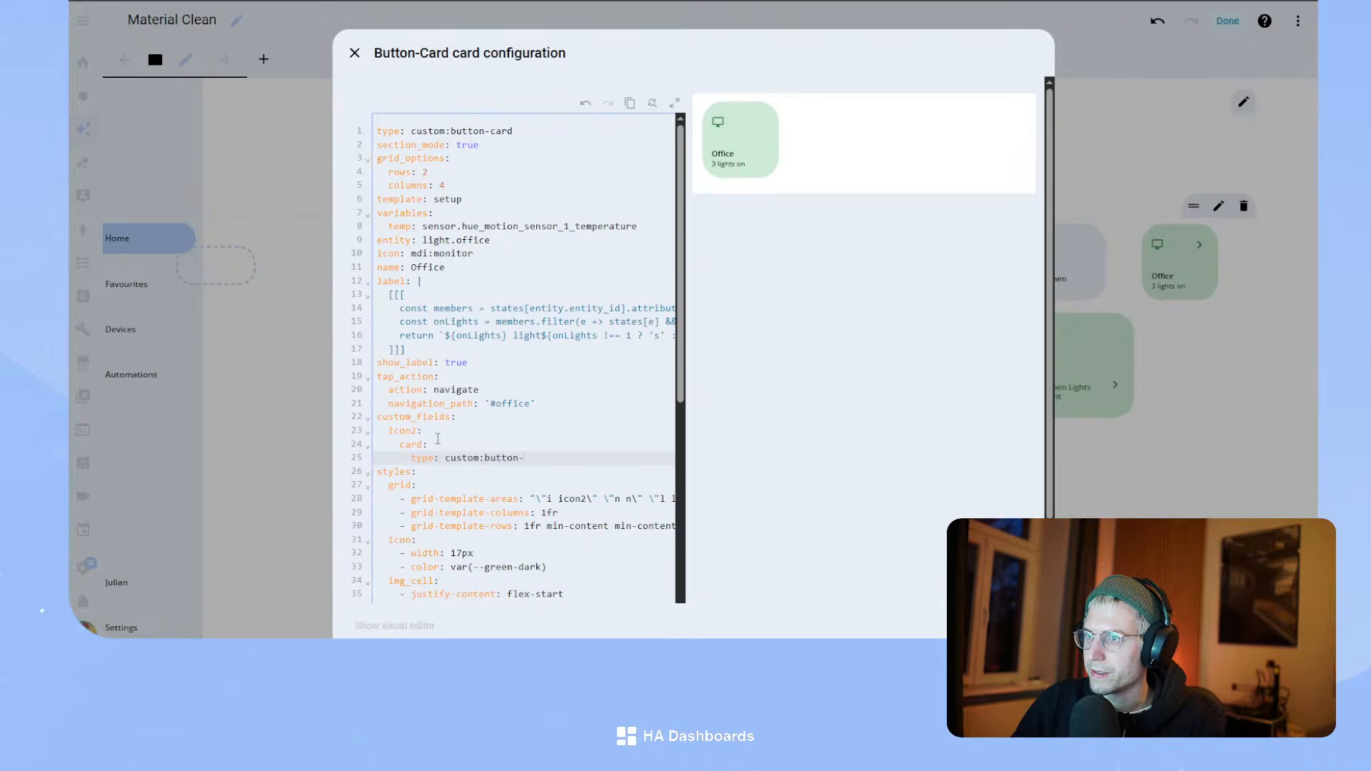
pyautogui.write('card')
# - Add an entity entry to the nested card with the template "[[[ return variables.temp ]]]", reusing the copied expression without the state and degree parts
pyautogui.press('Return')
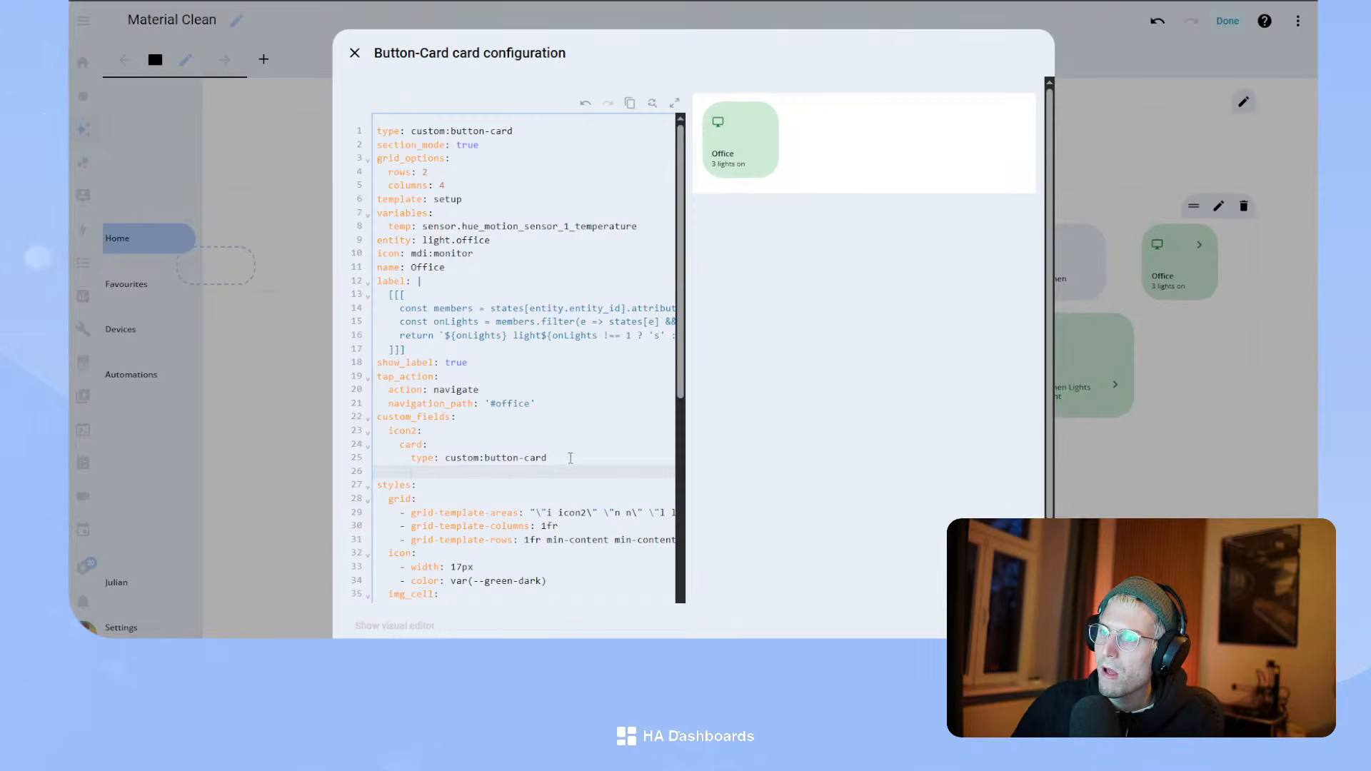
pyautogui.write('entity:')
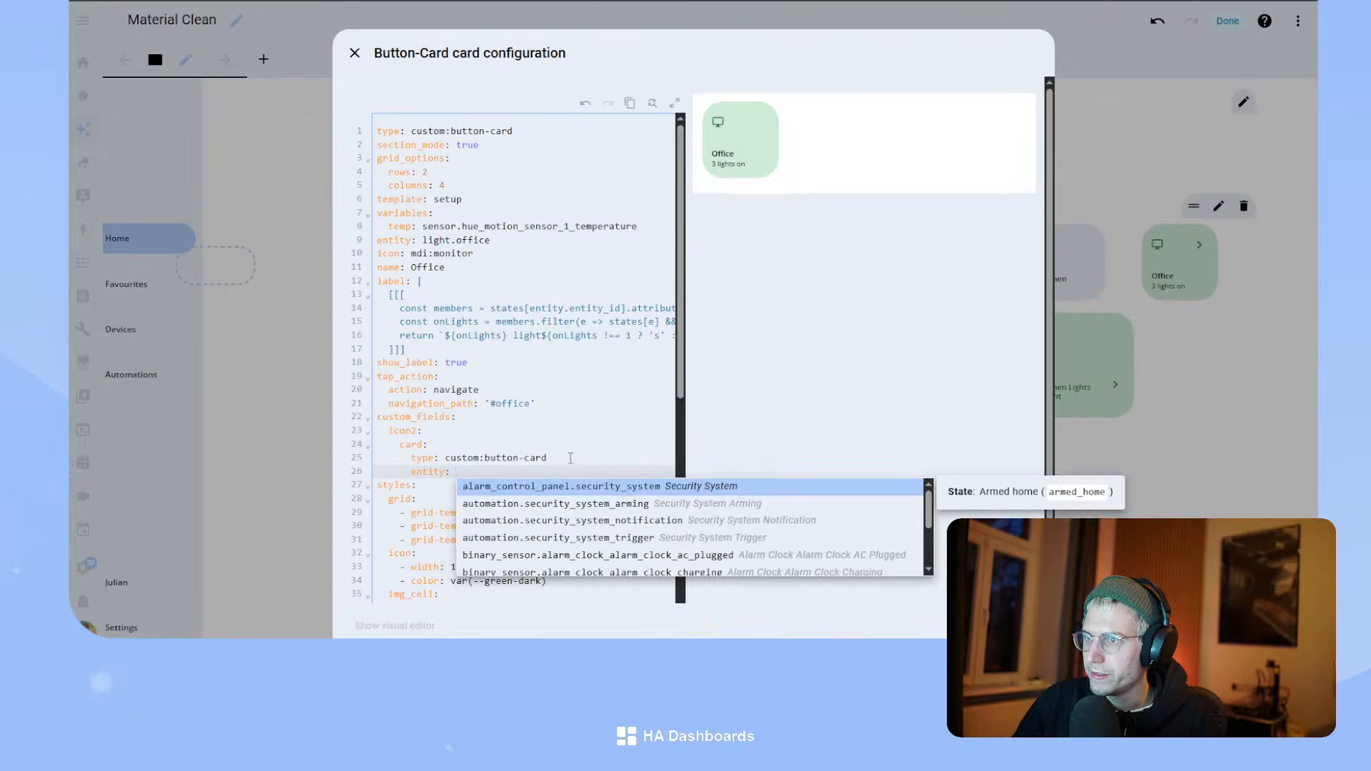
pyautogui.hotkey('ctrl', 'v')
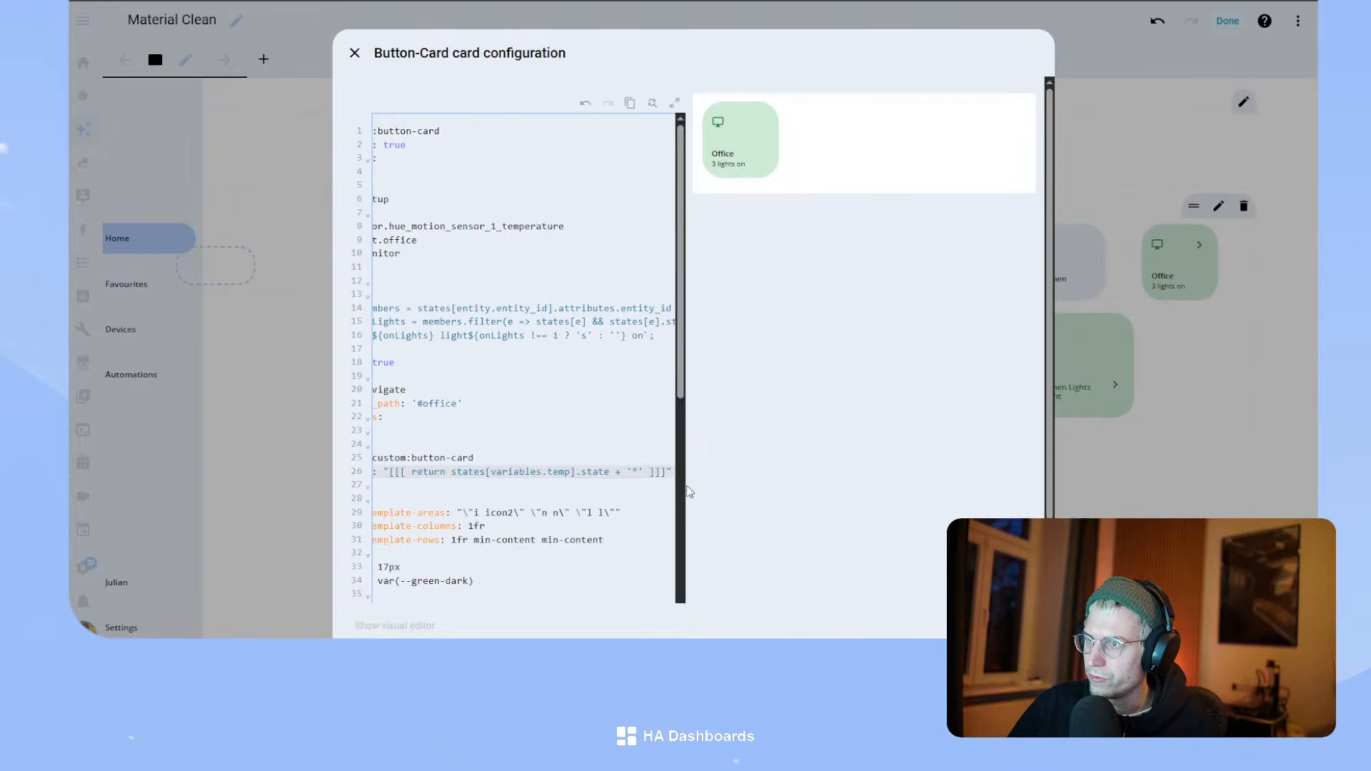
pyautogui.press('BackSpace')
pyautogui.press('BackSpace')
pyautogui.press('BackSpace')
pyautogui.press('BackSpace')
pyautogui.press('BackSpace')
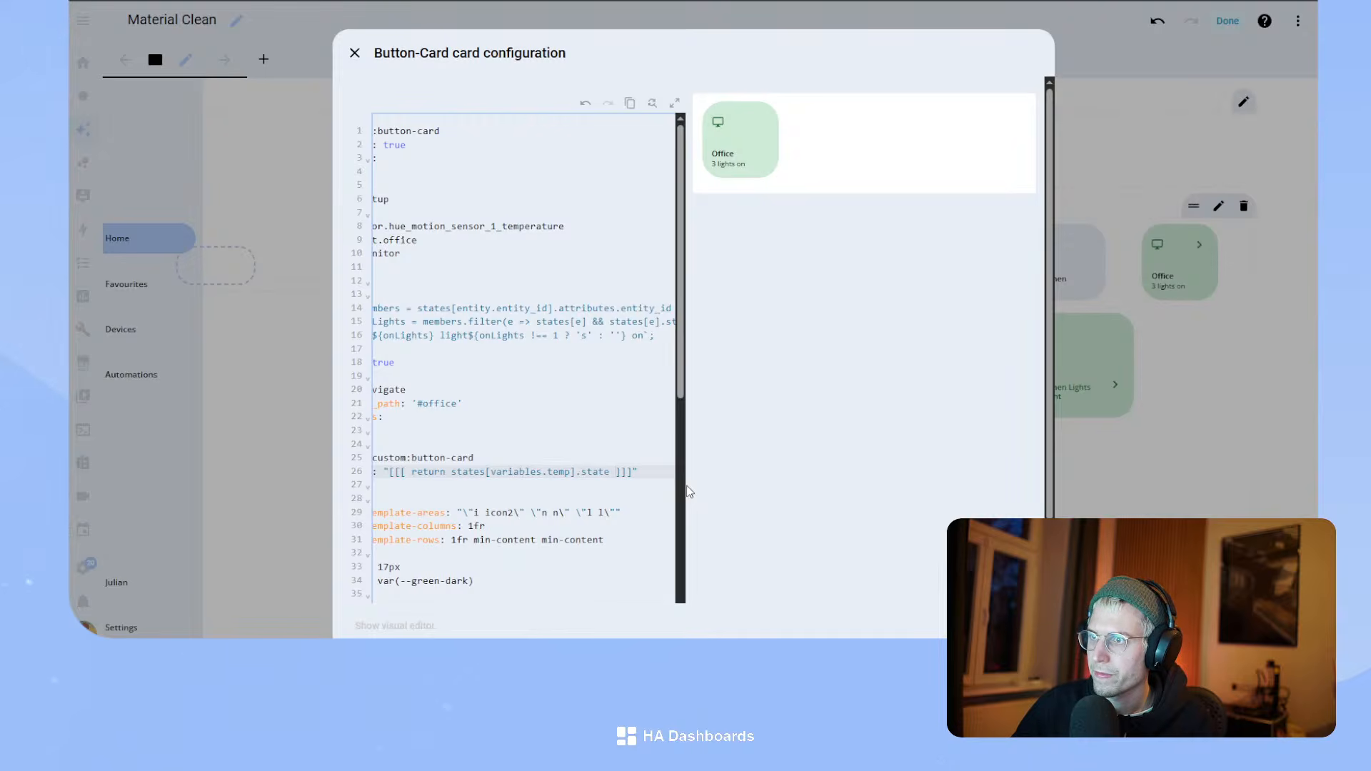
pyautogui.press('BackSpace')
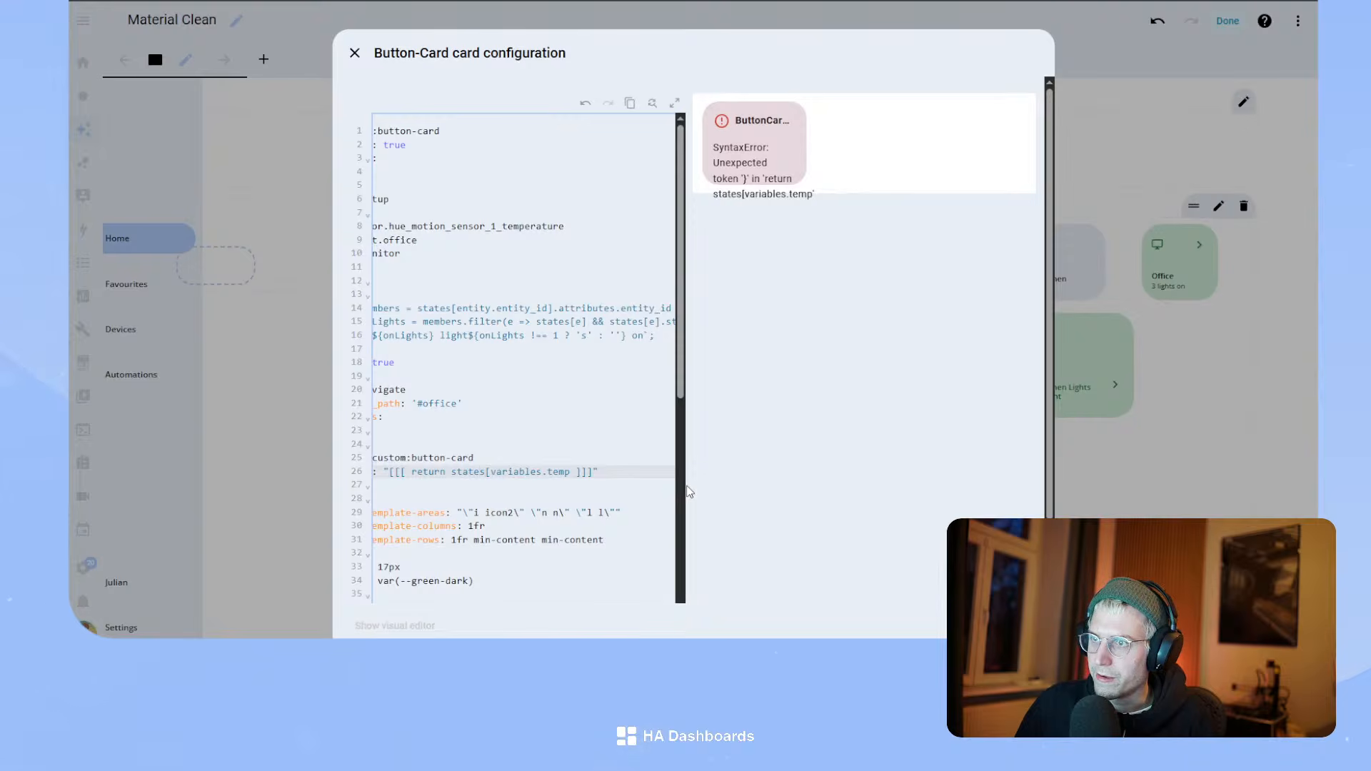
pyautogui.press('BackSpace')
pyautogui.press('BackSpace')
pyautogui.press('BackSpace')
pyautogui.press('BackSpace')
pyautogui.press('BackSpace')
pyautogui.press('BackSpace')
pyautogui.press('BackSpace')
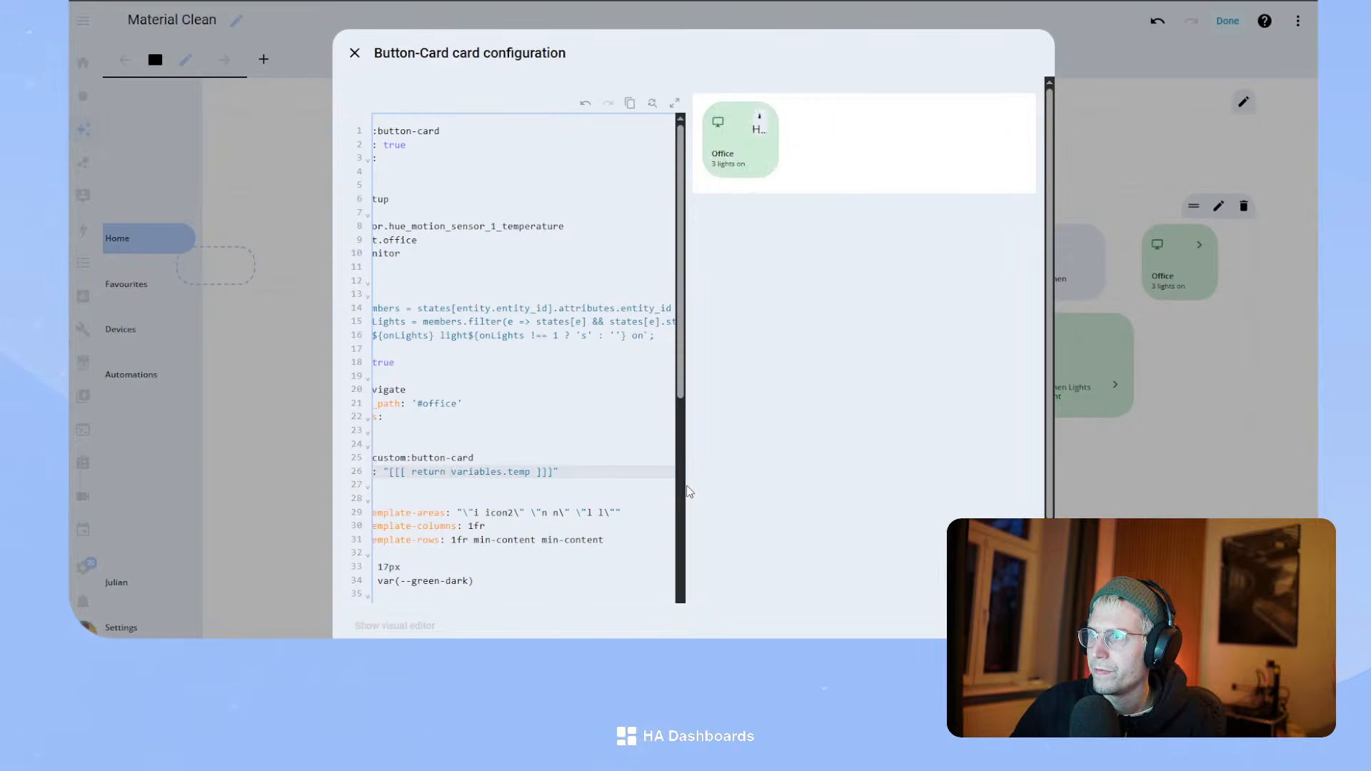
# - Hide the nested card's name and icon with show_name: false and show_icon: false below its entity
pyautogui.click(485, 482)
pyautogui.hotkey('shift', 'Home')
pyautogui.hotkey('shift', 'Up')
pyautogui.hotkey('shift', 'Up')
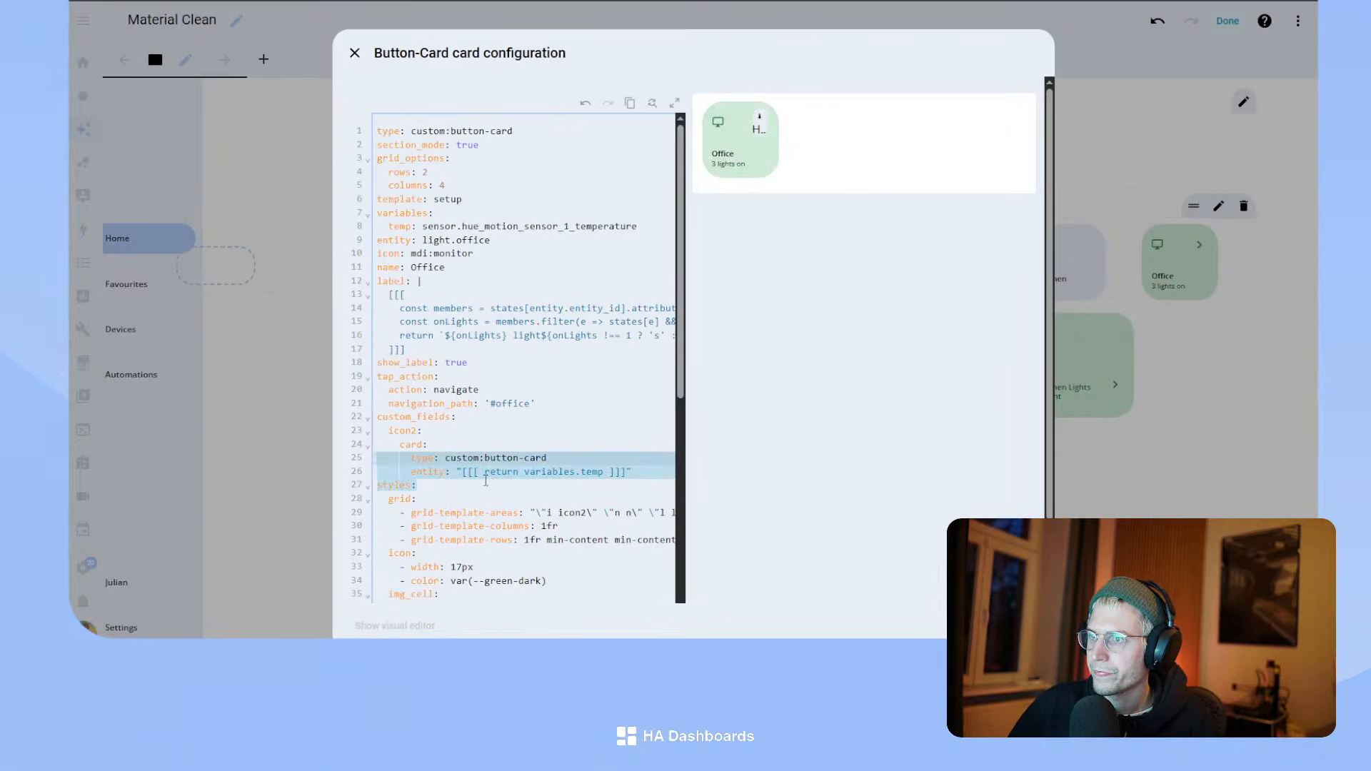
pyautogui.click(658, 471)
pyautogui.press('Return')
pyautogui.write('sh')
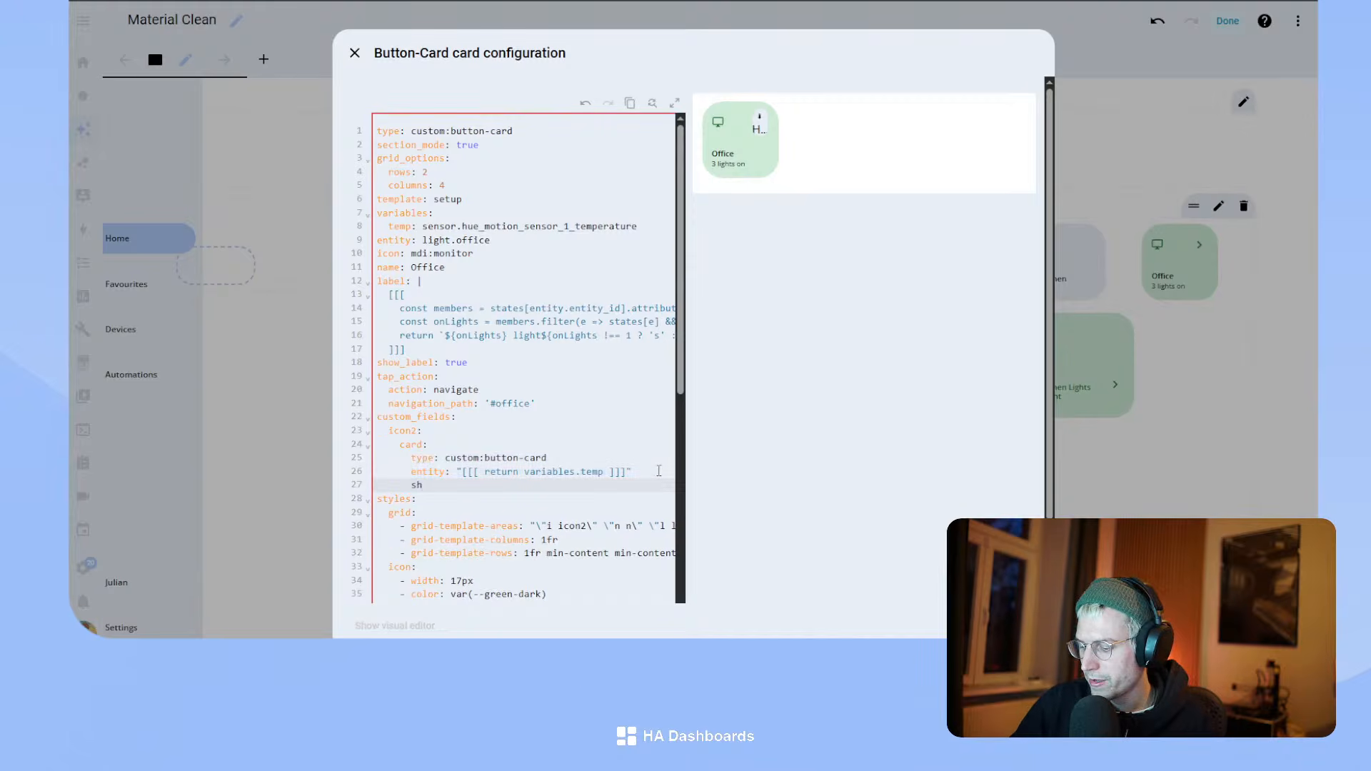
pyautogui.write('ow_name: false')
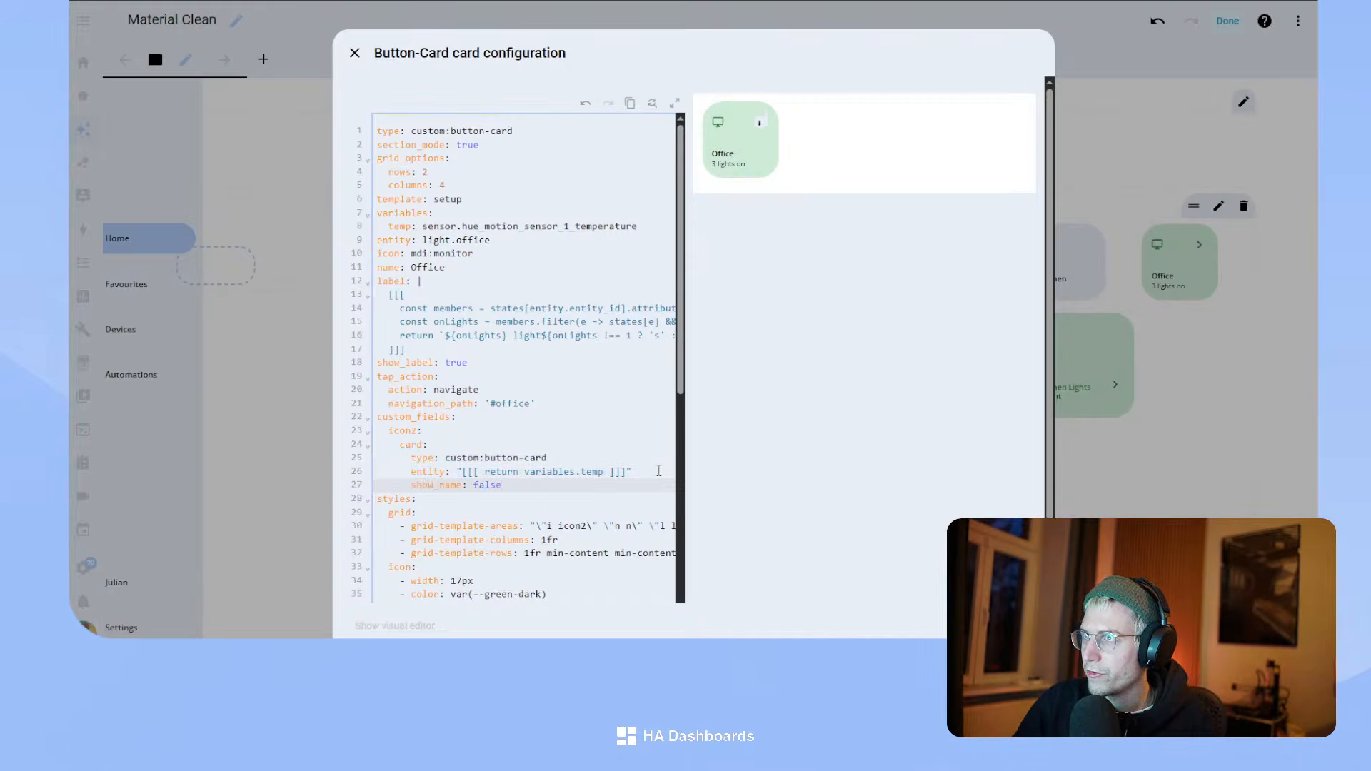
pyautogui.press('Return')
pyautogui.write('show')
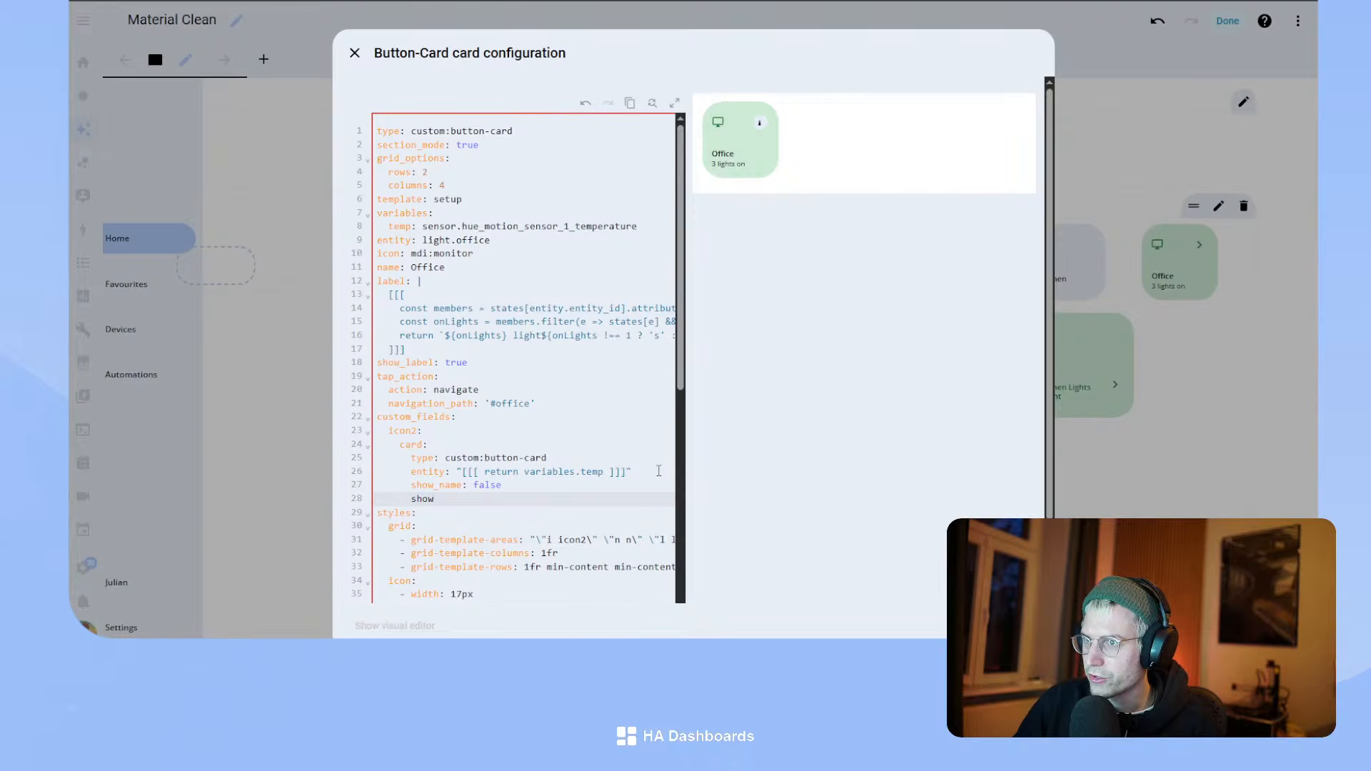
pyautogui.write('_icon: false')
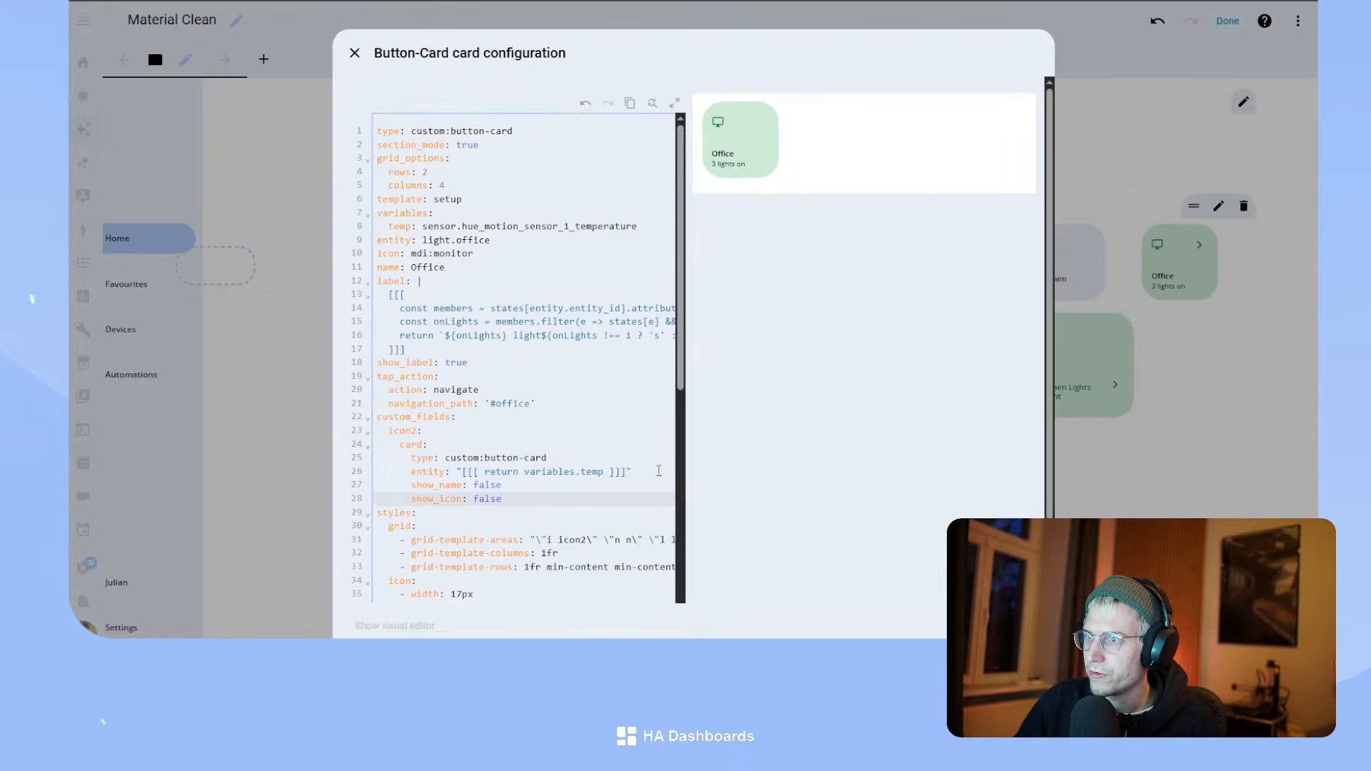
# - Make the nested card display its sensor state with show_state: true
pyautogui.press('Return')
pyautogui.write('show_s')
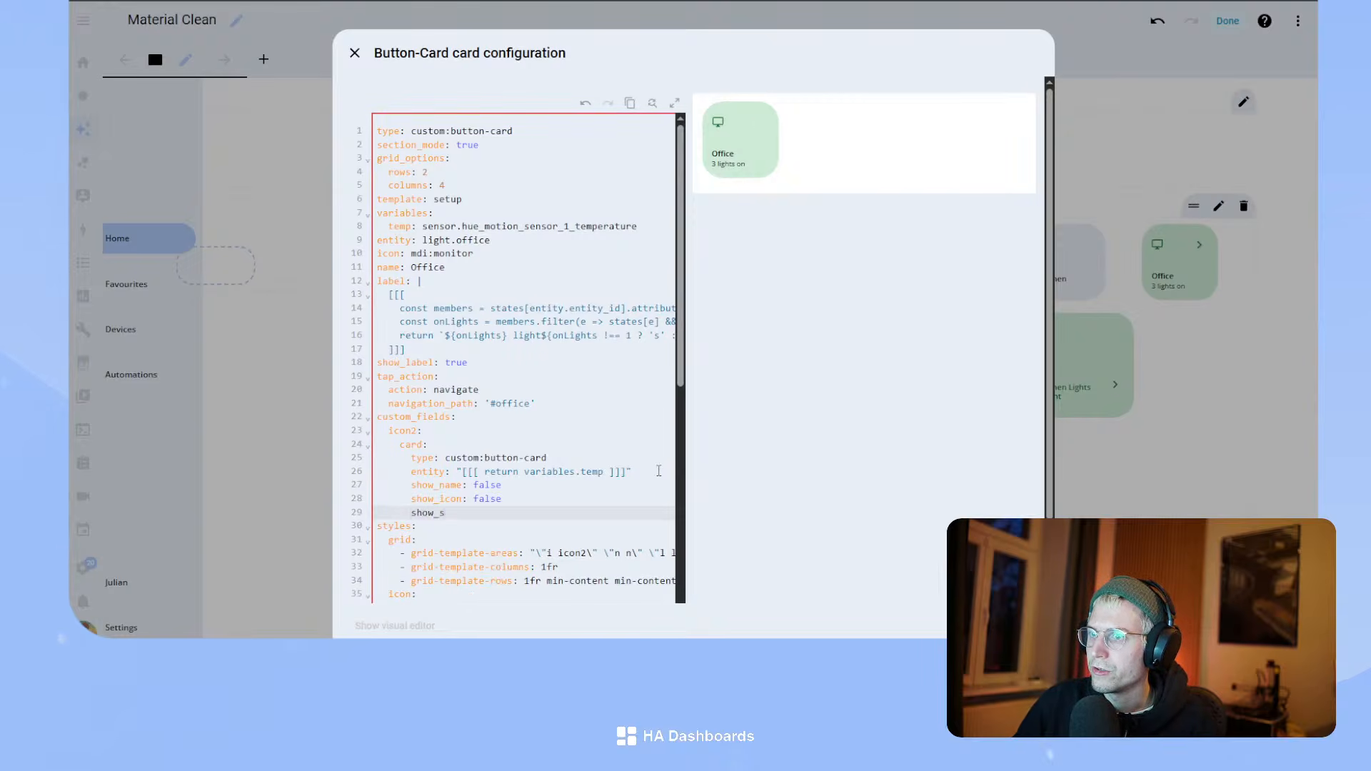
pyautogui.write('tate: true')
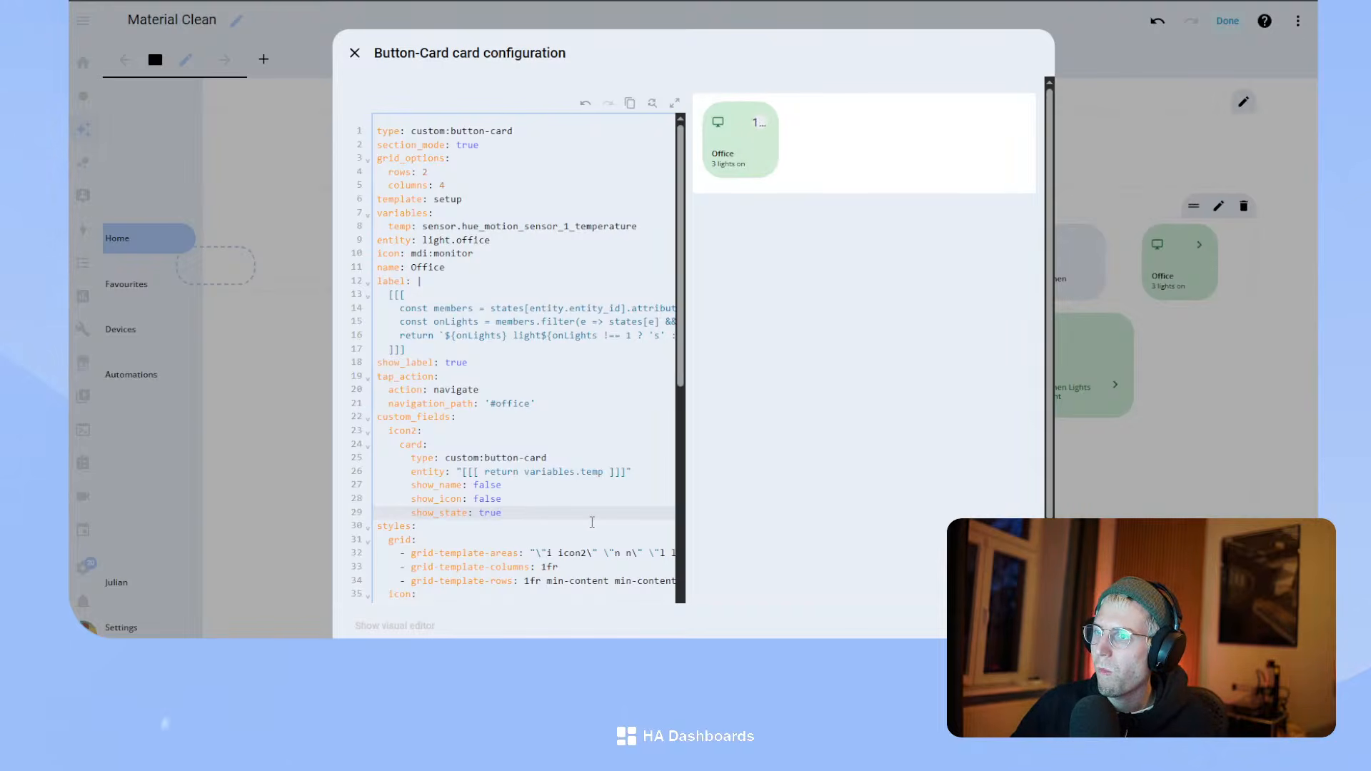
# - Add a styles section with a card entry to the nested card and give it a height of 22px
pyautogui.press('Return')
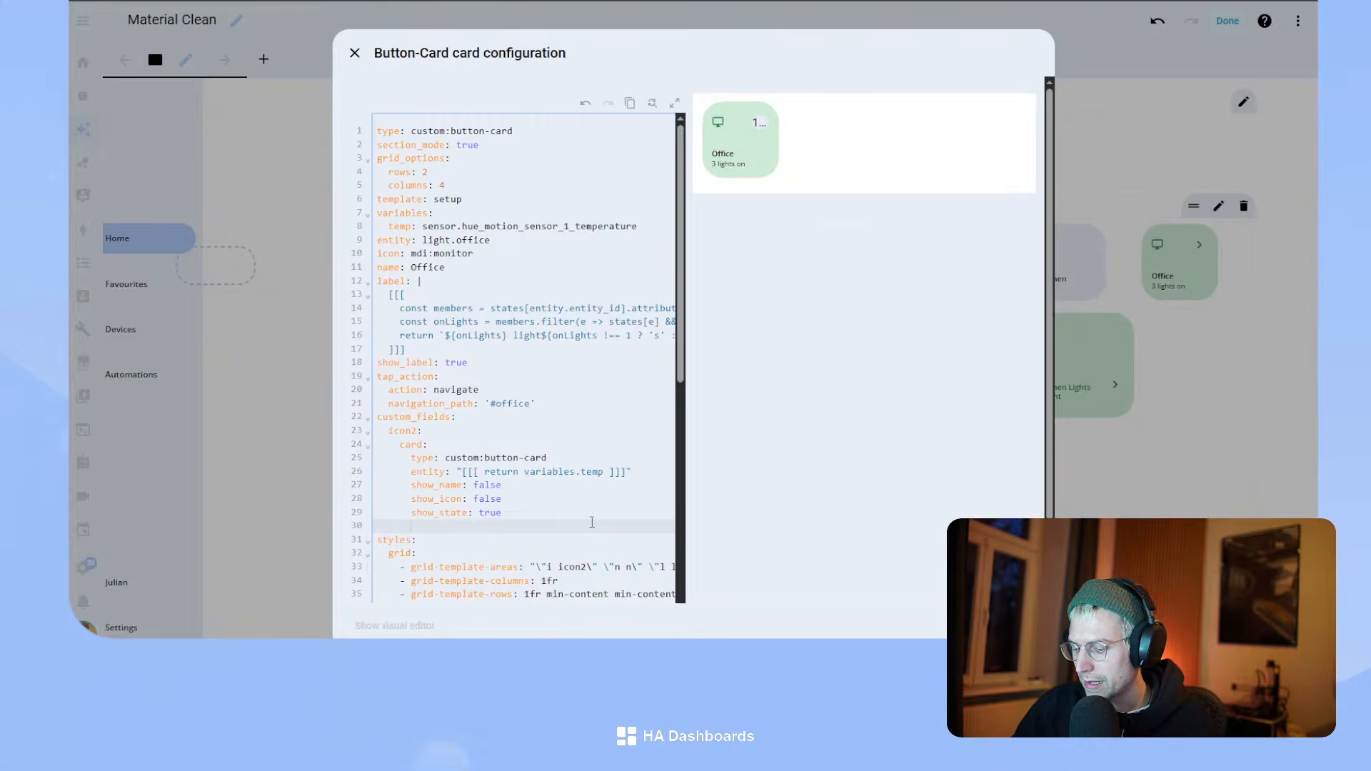
pyautogui.write('styles:')
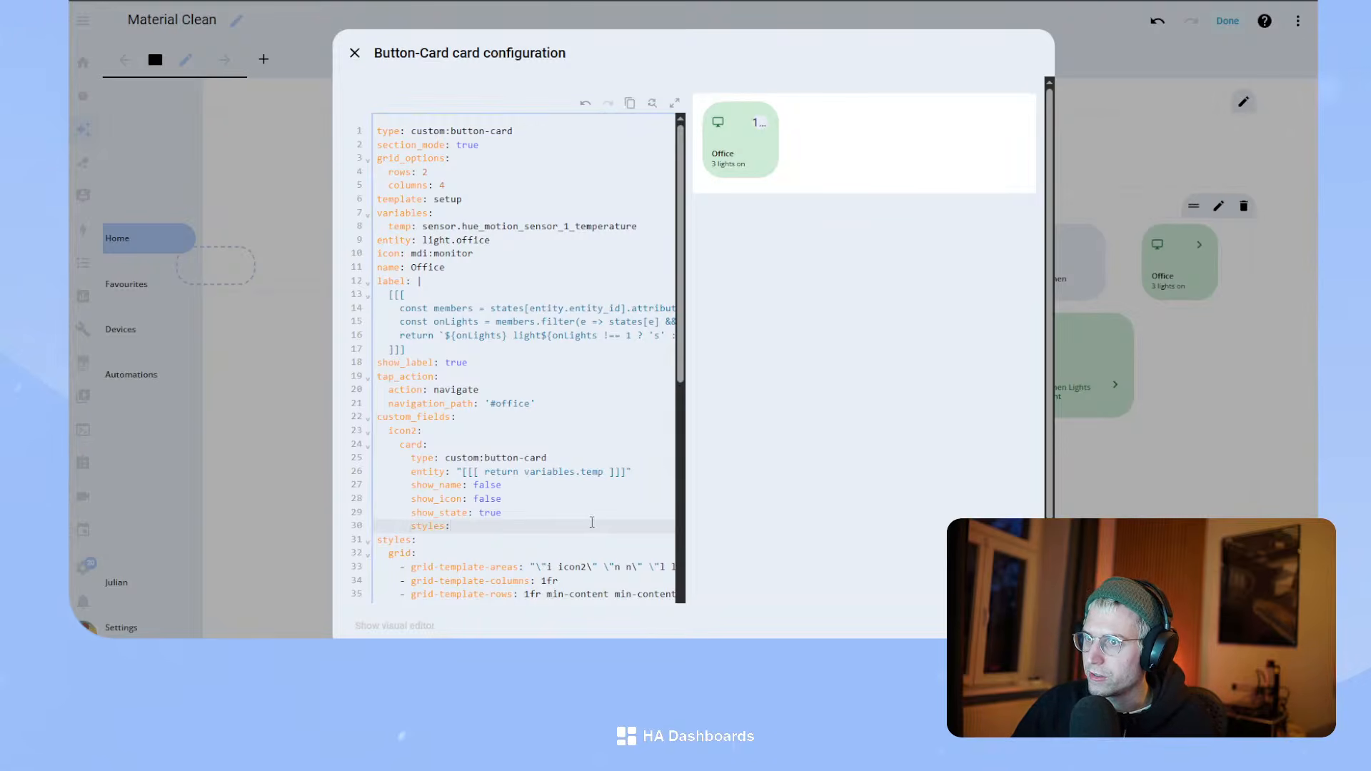
pyautogui.press('Return')
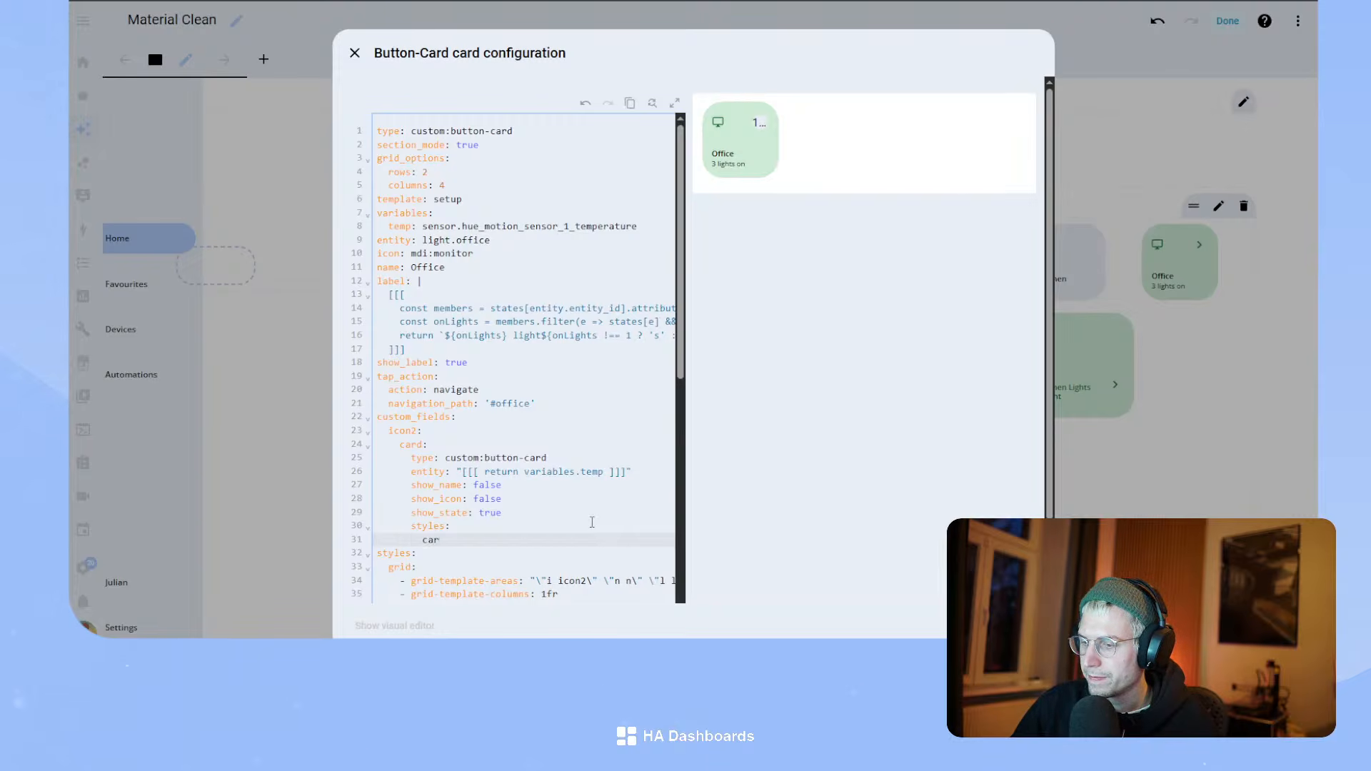
pyautogui.press('Return')
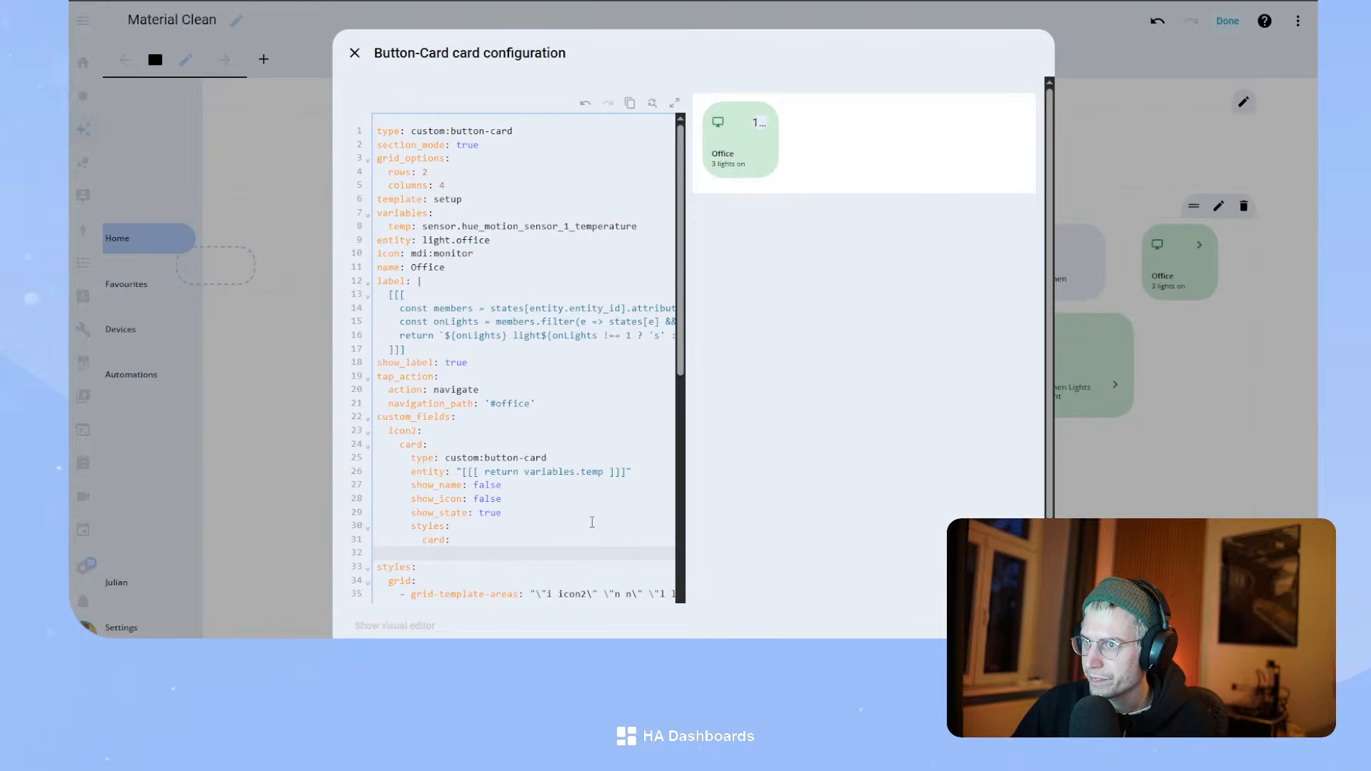
pyautogui.write('- height: 12px')
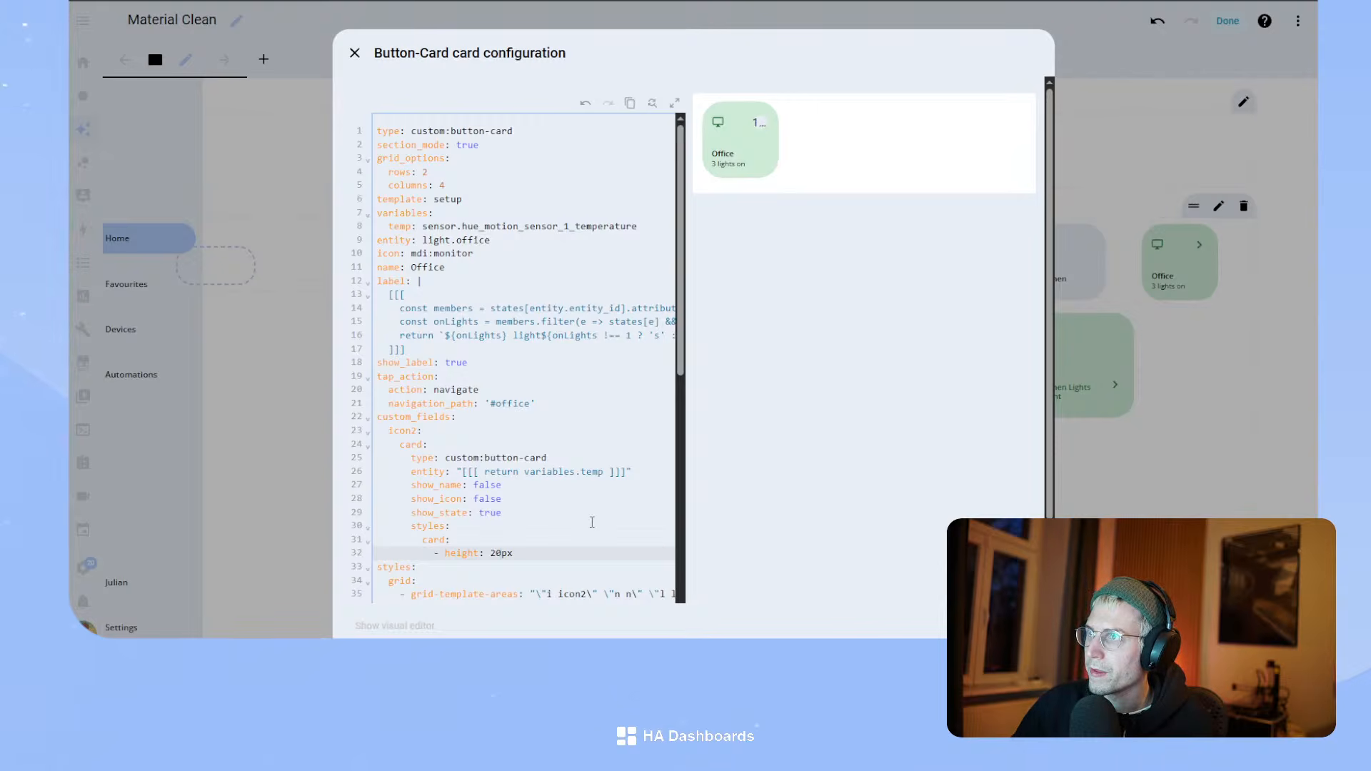
pyautogui.press('BackSpace')
pyautogui.write('2')
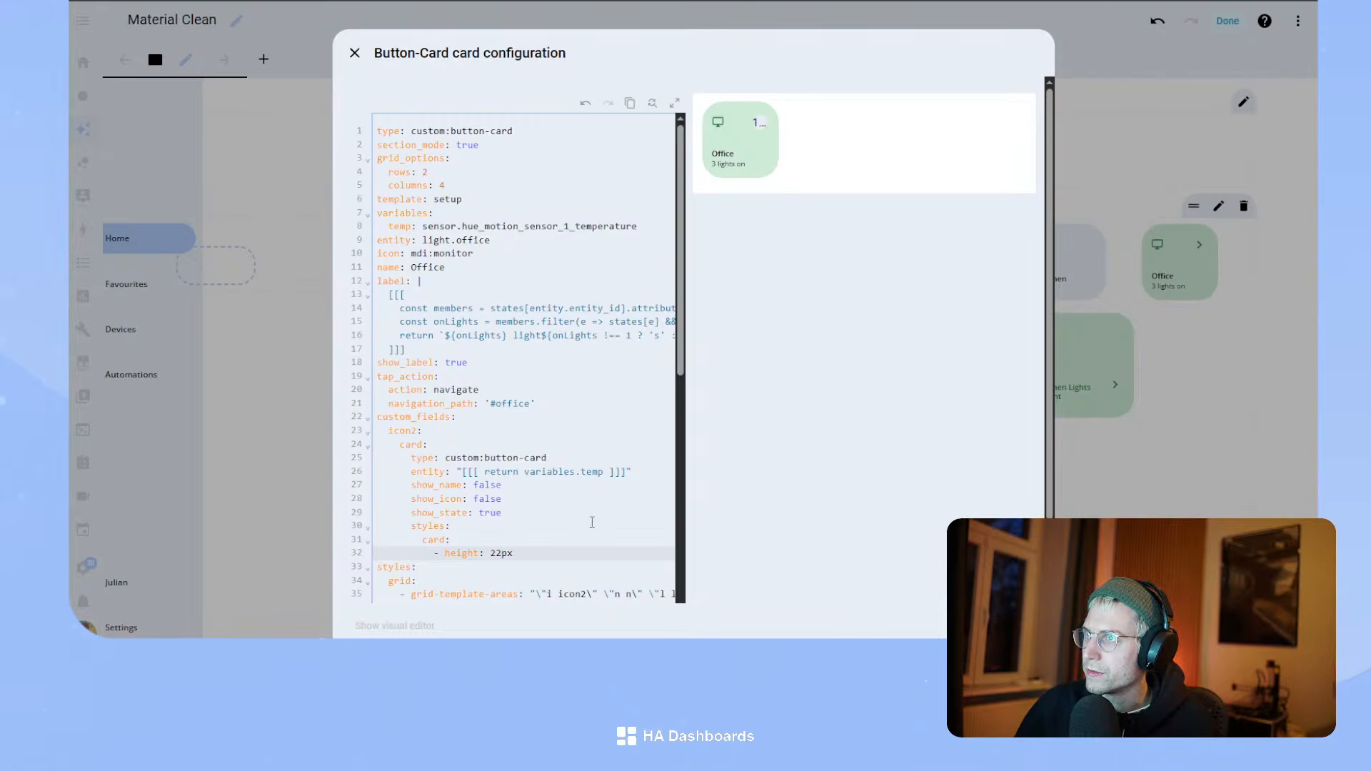
pyautogui.press('Right')
pyautogui.press('Right')
pyautogui.press('Right')
pyautogui.press('Left')
# - Add a width of 22px to the nested card's card styles
pyautogui.press('Return')
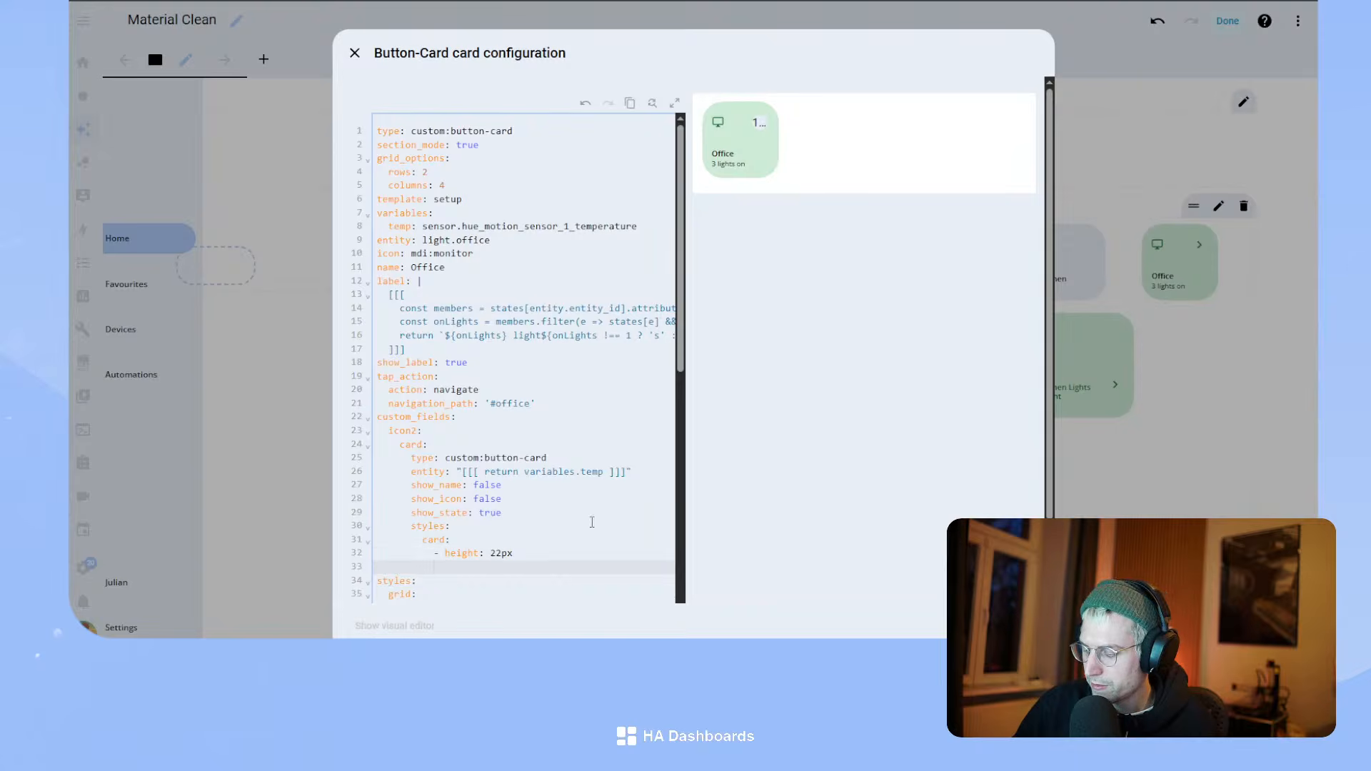
pyautogui.write('-width:')
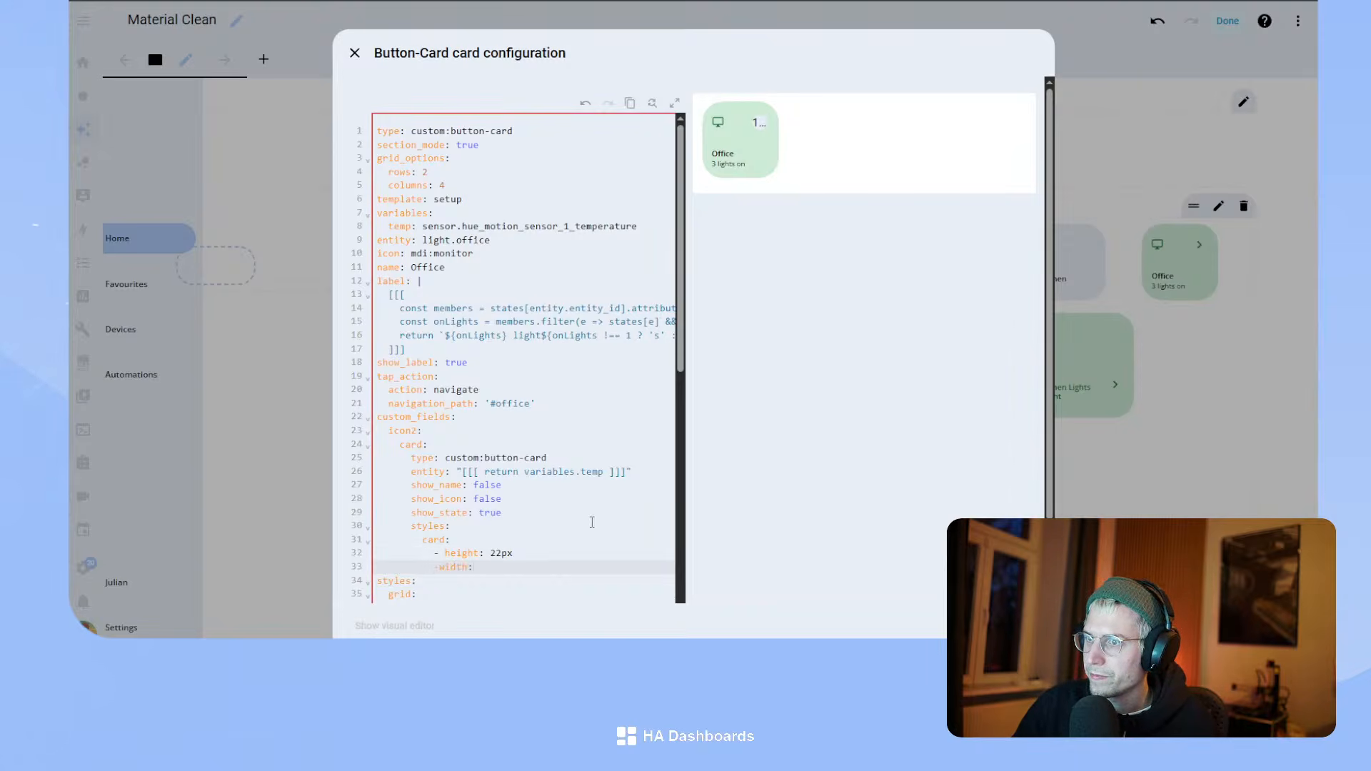
pyautogui.press('Left')
pyautogui.press('Left')
pyautogui.press('Left')
pyautogui.press('Left')
pyautogui.press('Left')
pyautogui.press('Left')
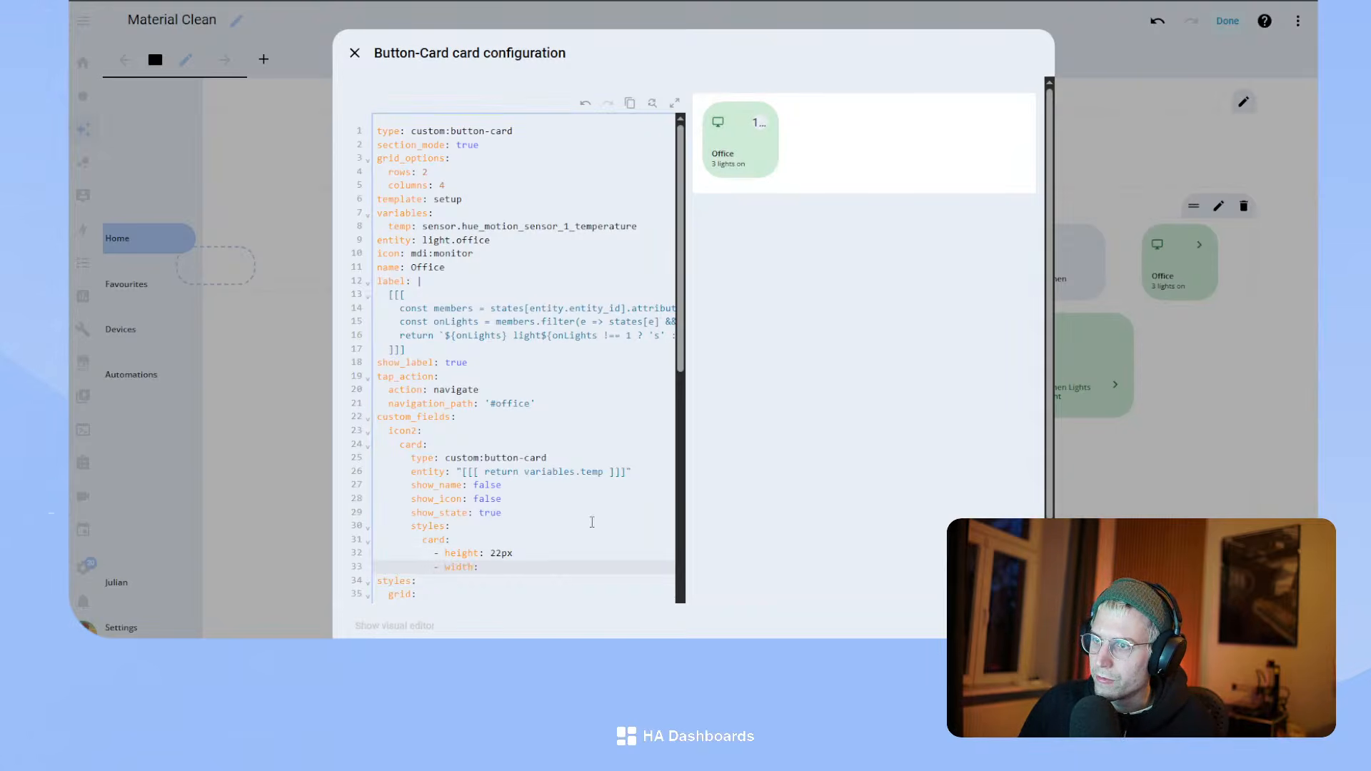
pyautogui.write('22px')
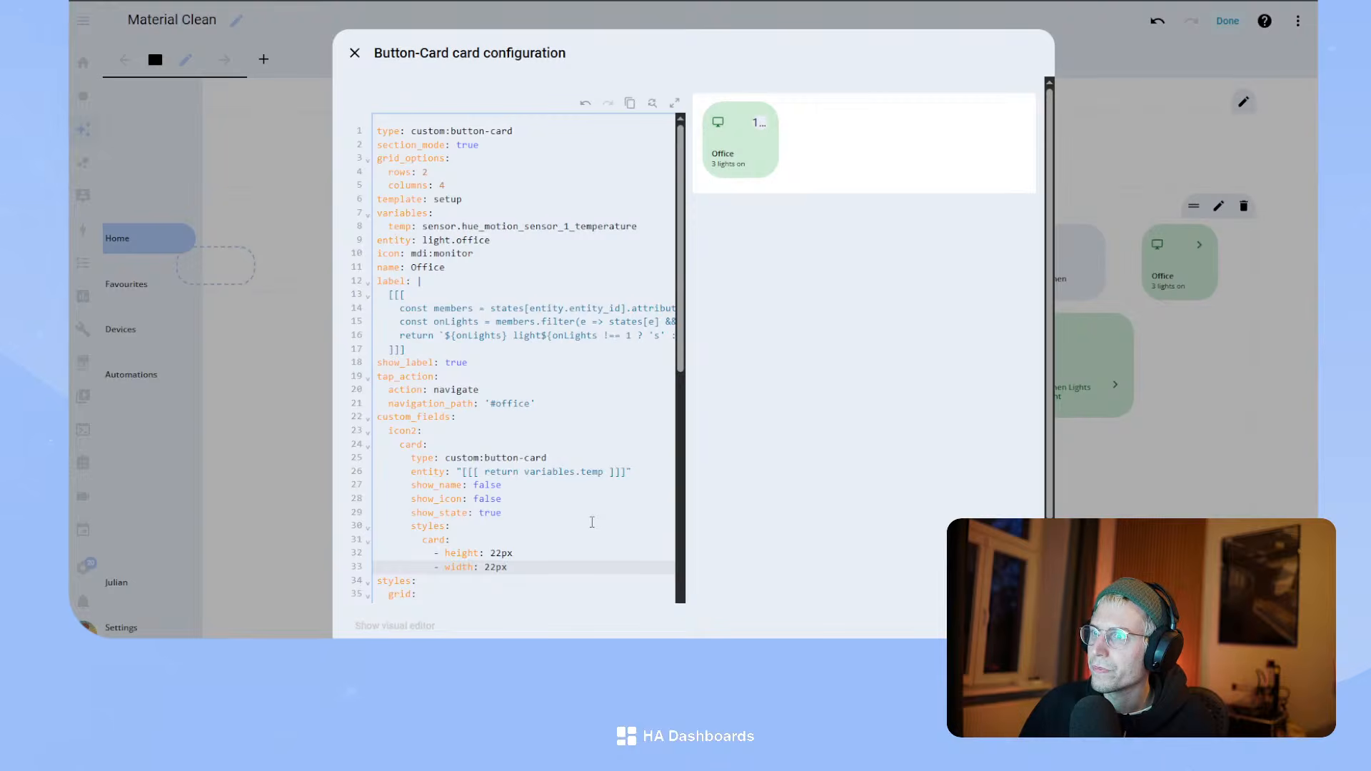
# - Change both the height and the width in the nested card's styles to 17px
pyautogui.scroll(-3, 443, 314)
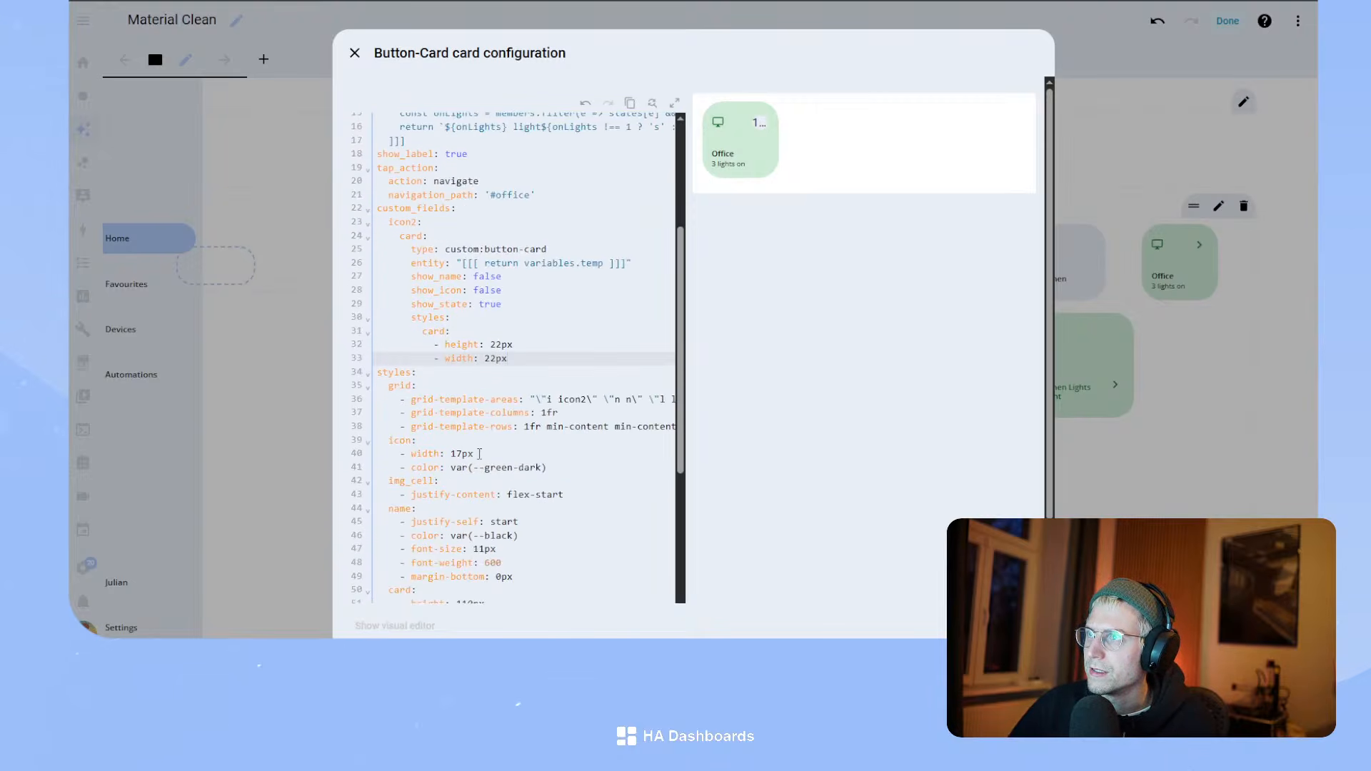
pyautogui.click(547, 347)
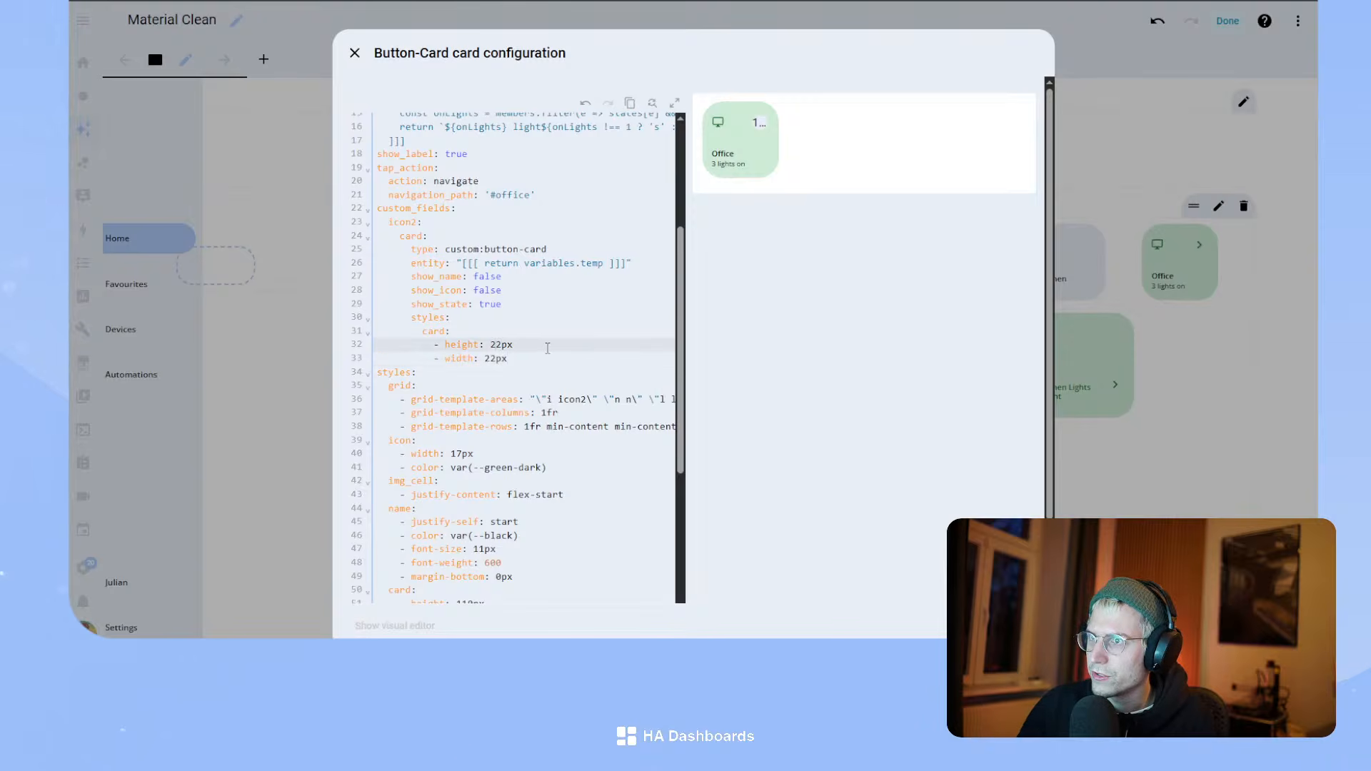
pyautogui.press('BackSpace')
pyautogui.press('BackSpace')
pyautogui.write('17')
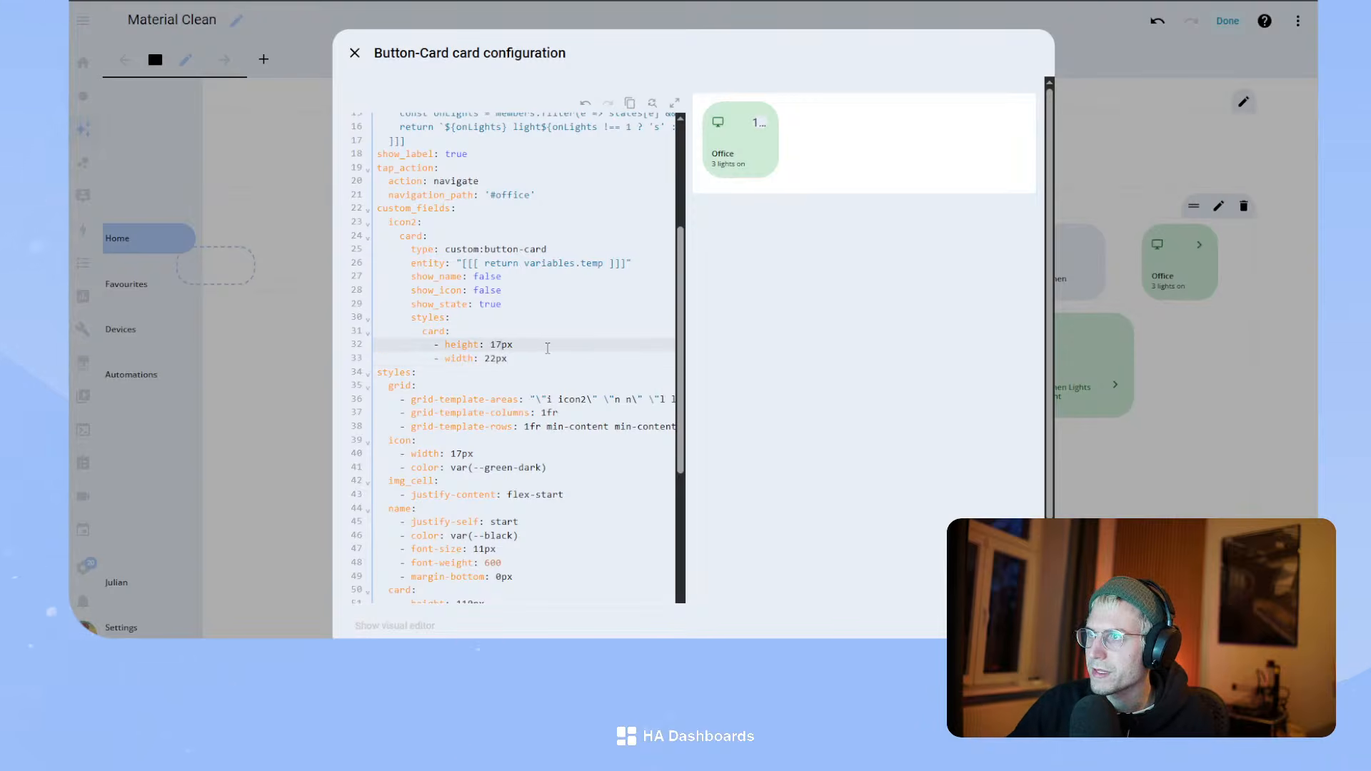
pyautogui.press('Down')
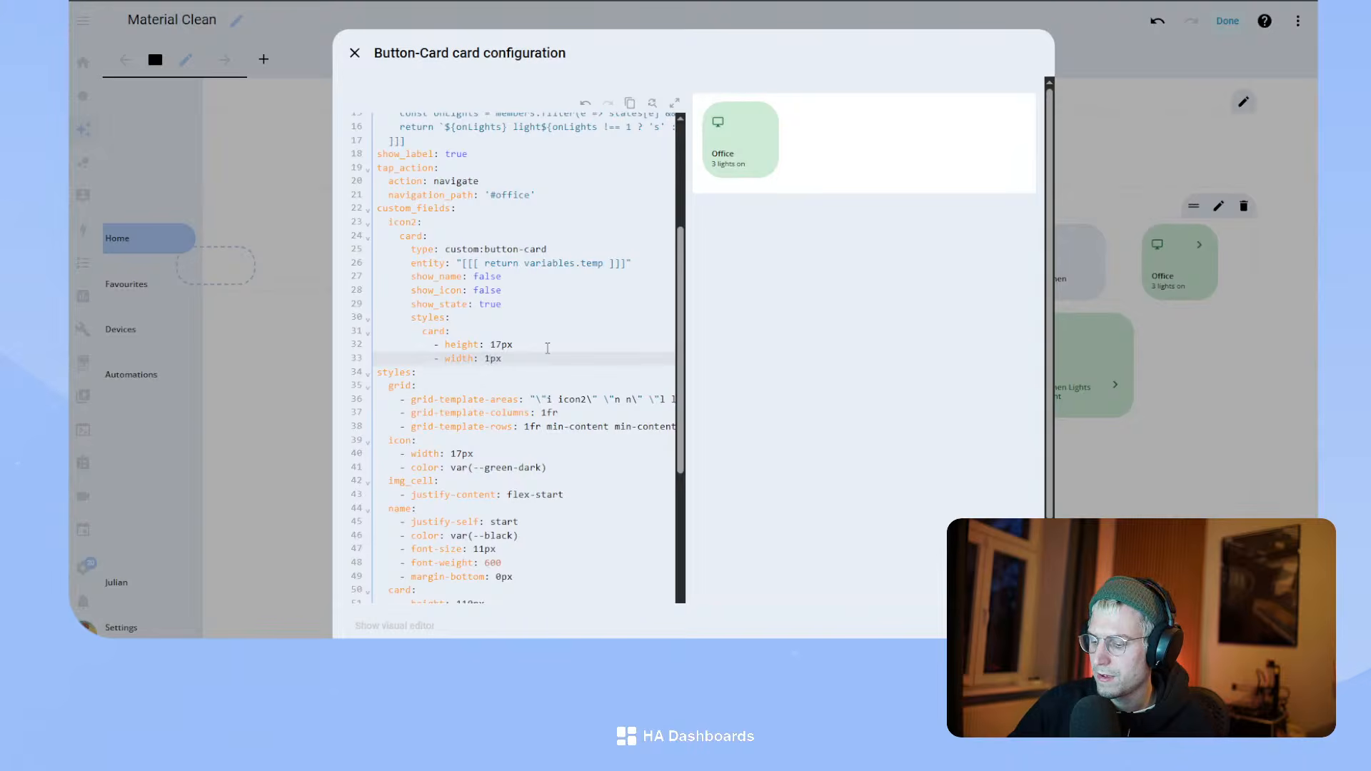
pyautogui.write('7')
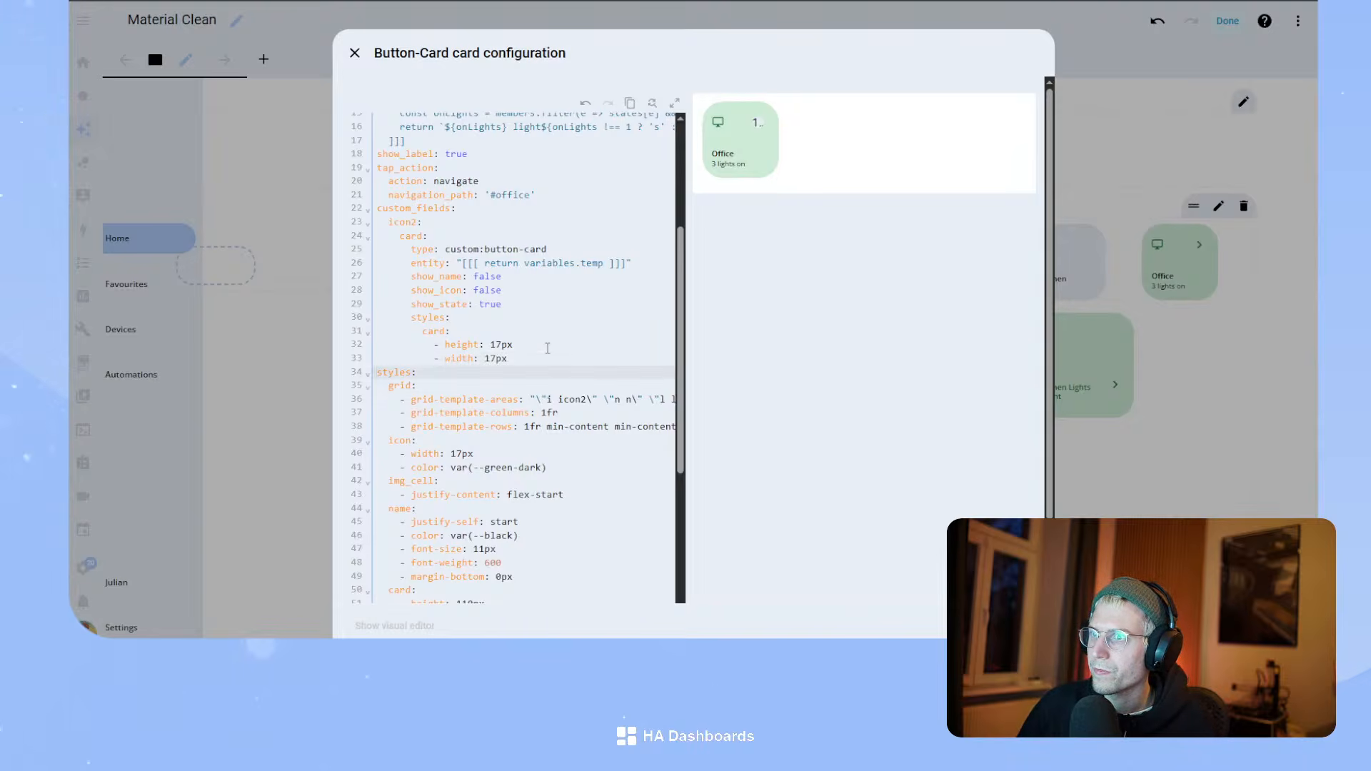
# - Add a background-color of var(--contrast1) to the nested card's card styles
pyautogui.press('Return')
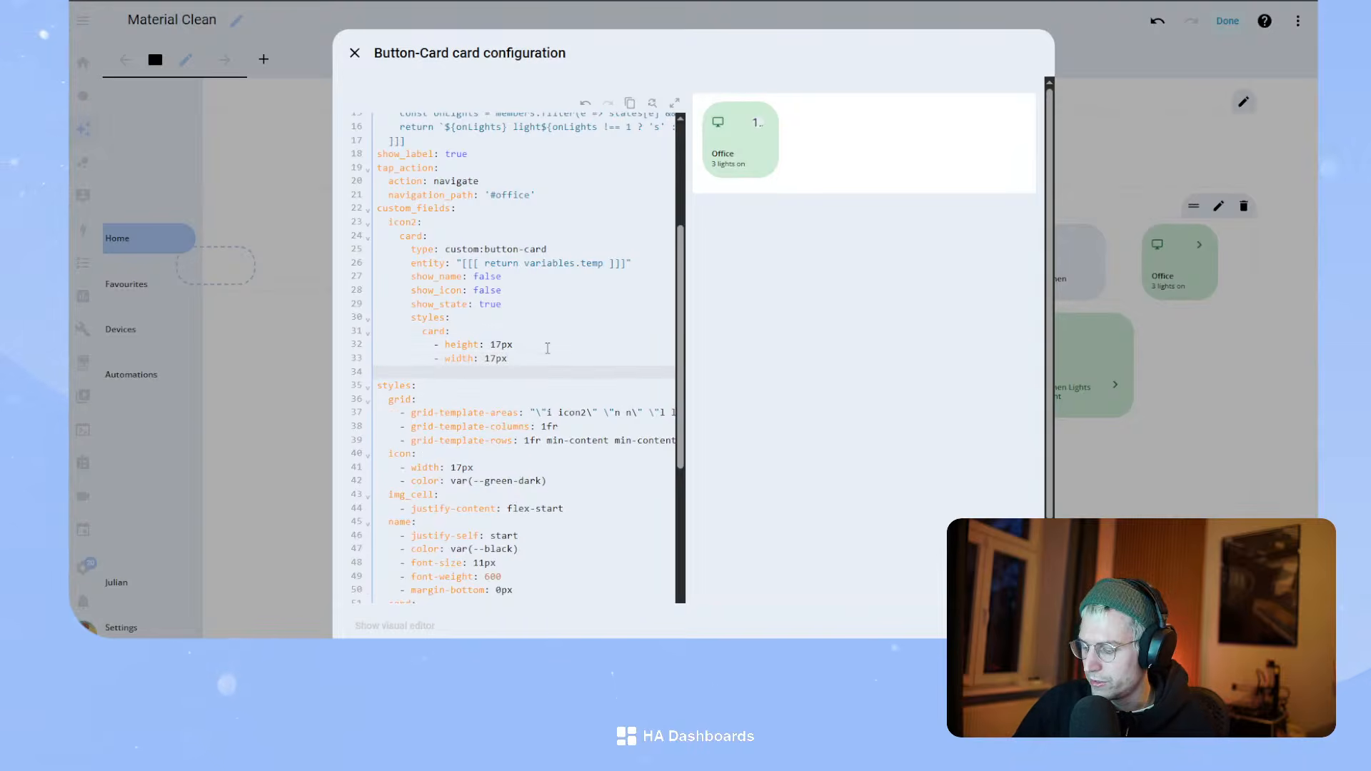
pyautogui.write('- background-color: var(--')
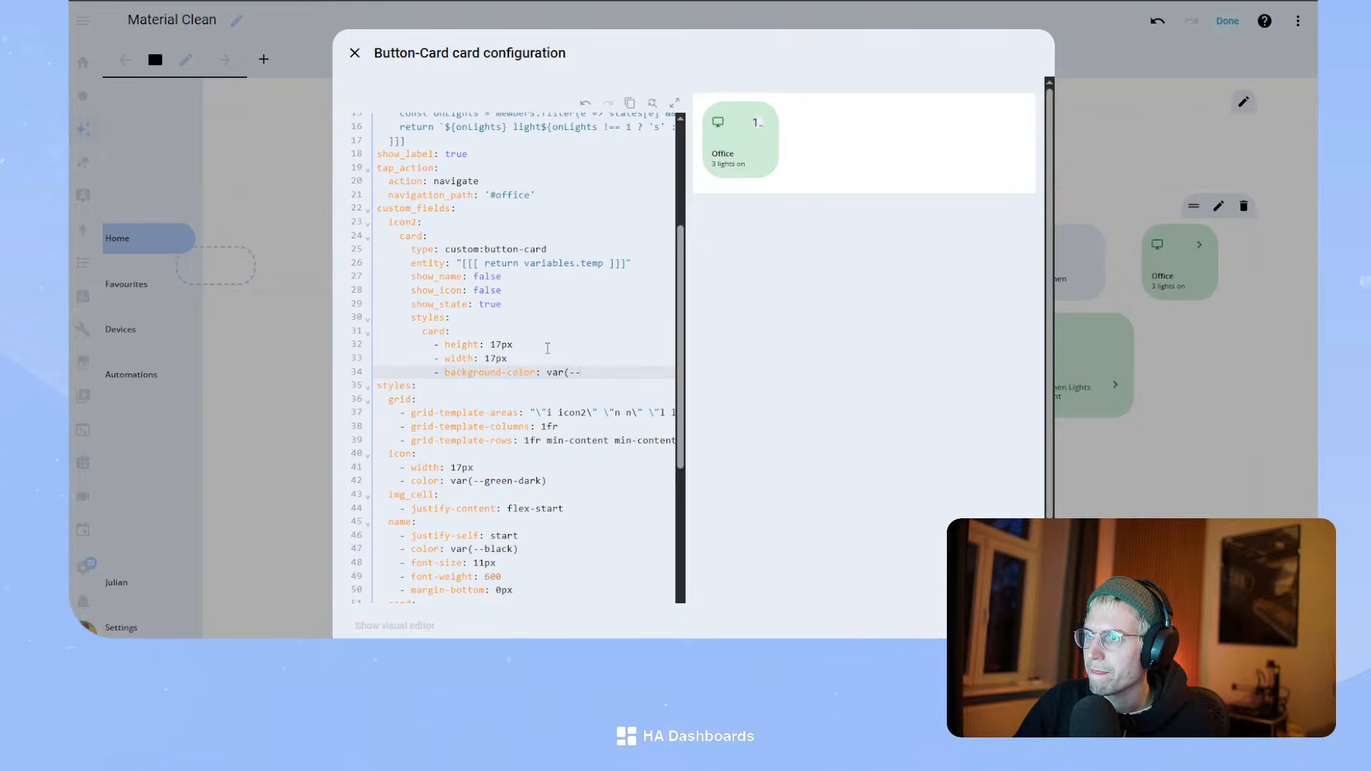
pyautogui.write('contrast')
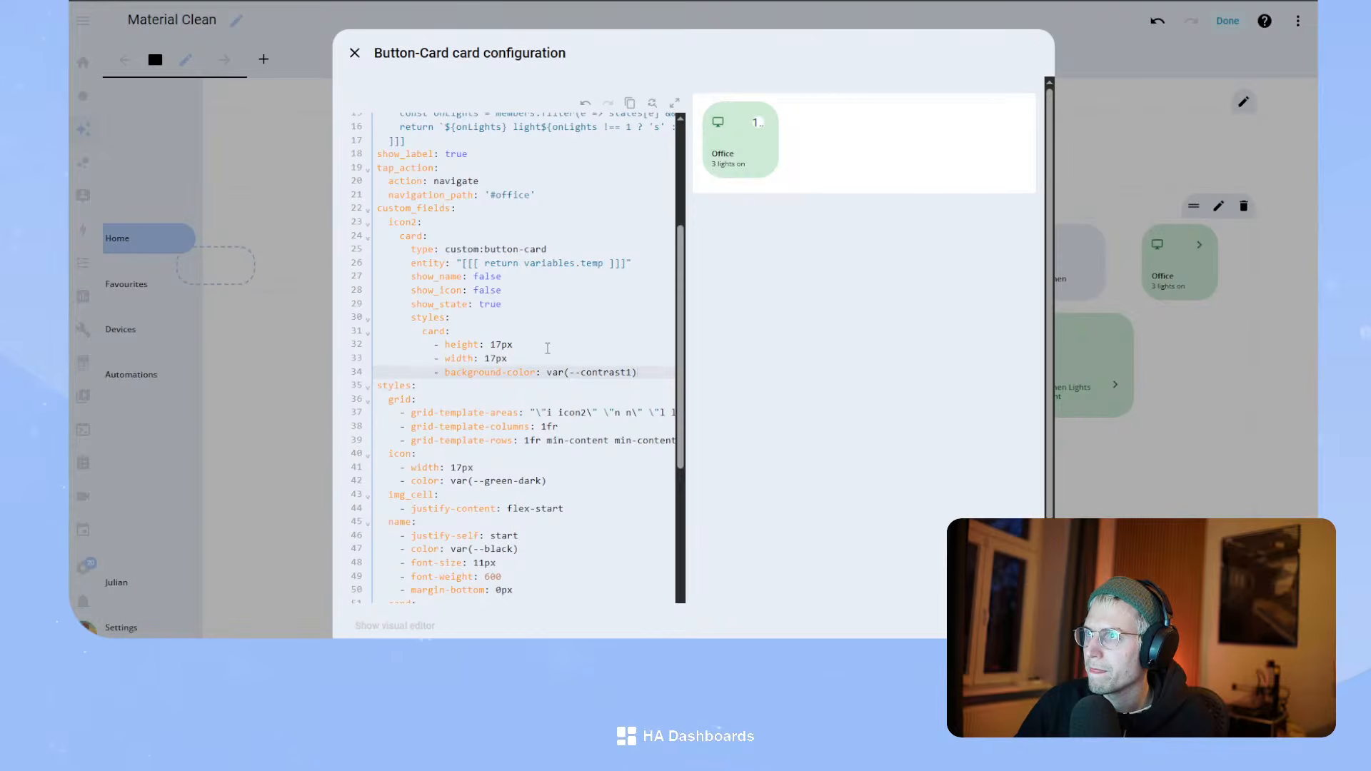
pyautogui.write('1)')
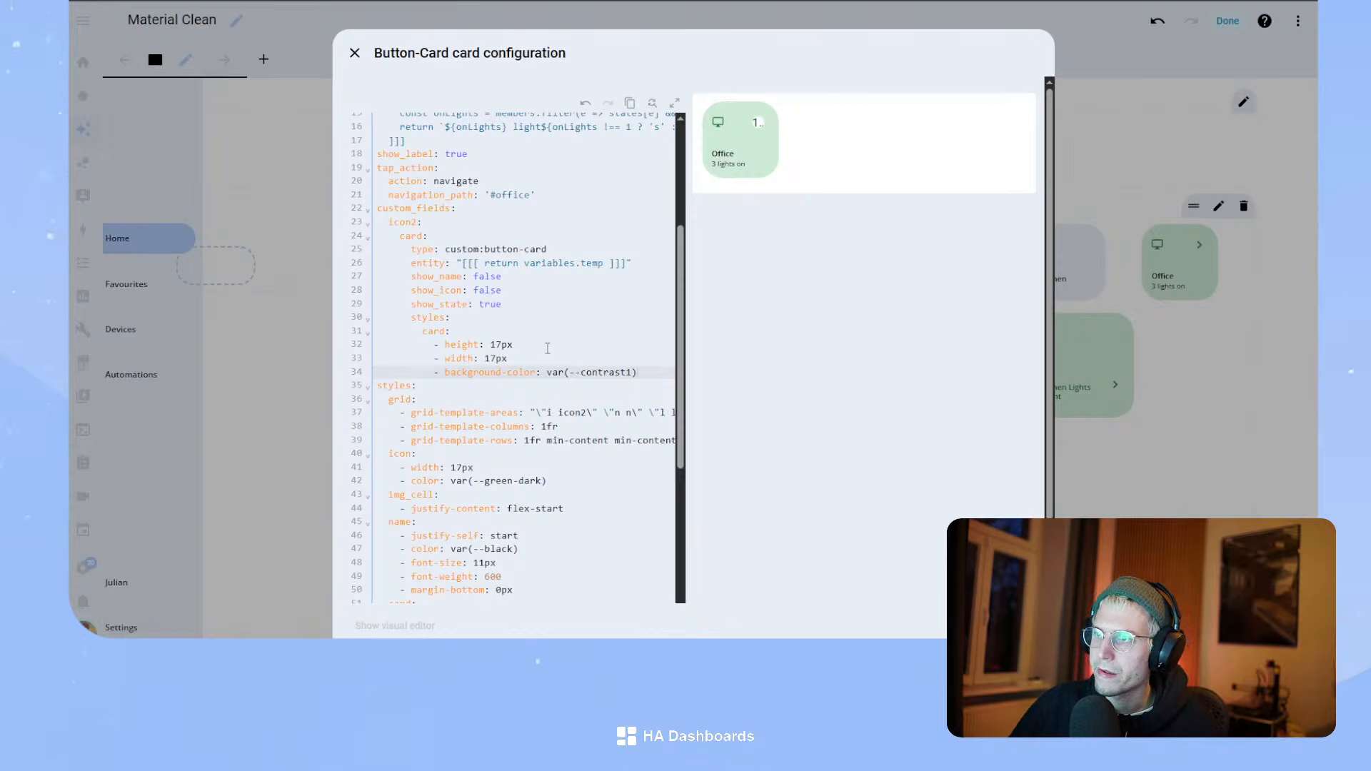
# - Add a state entry to the nested card's styles with a font-size of 8px
pyautogui.press('Return')
pyautogui.write('state:')
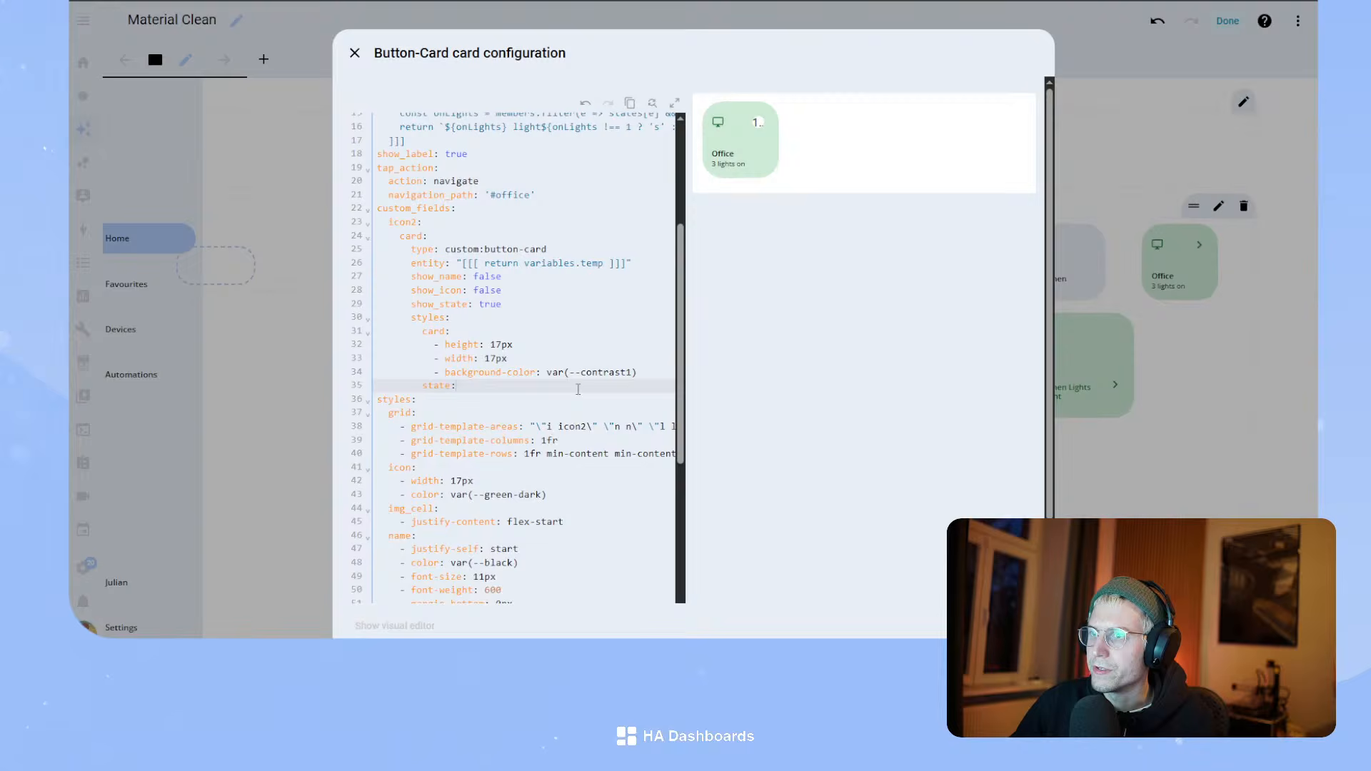
pyautogui.press('Return')
pyautogui.write('- ')
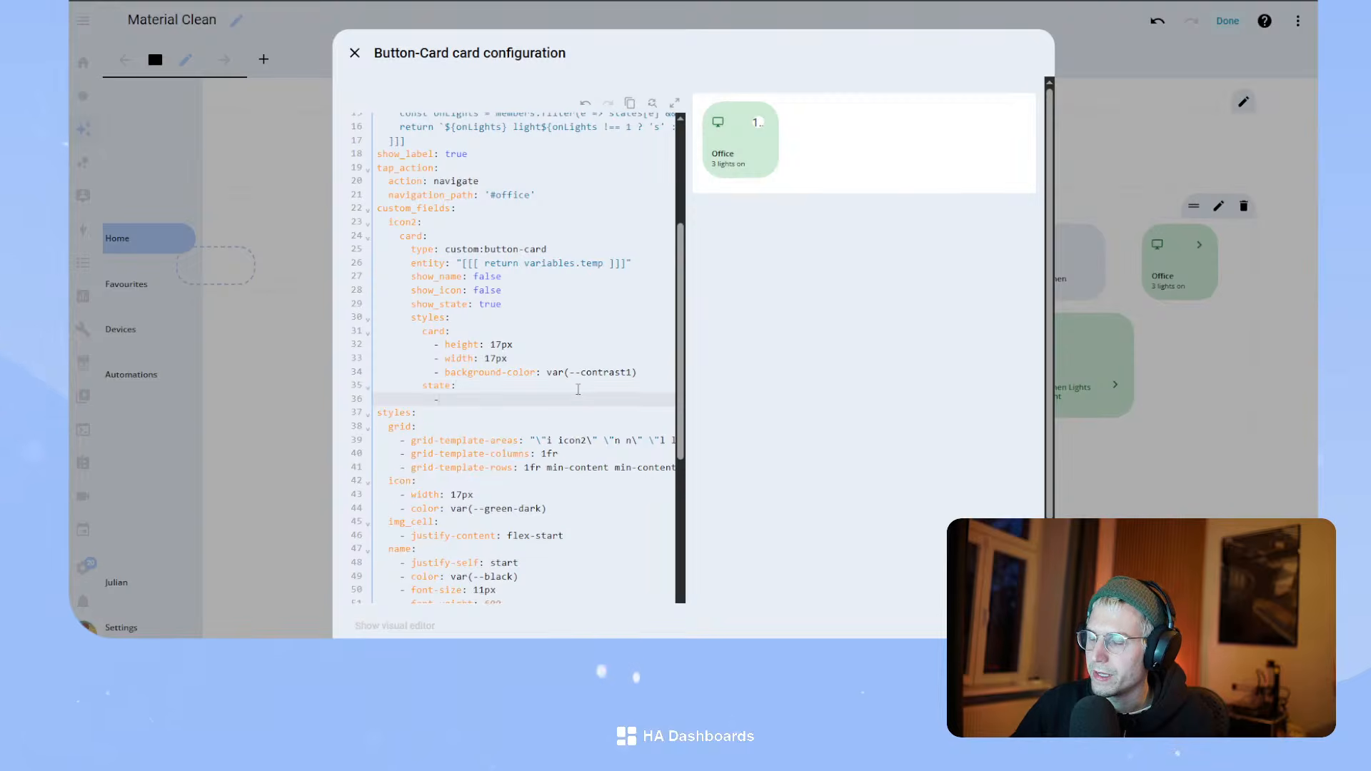
pyautogui.write('font-s')
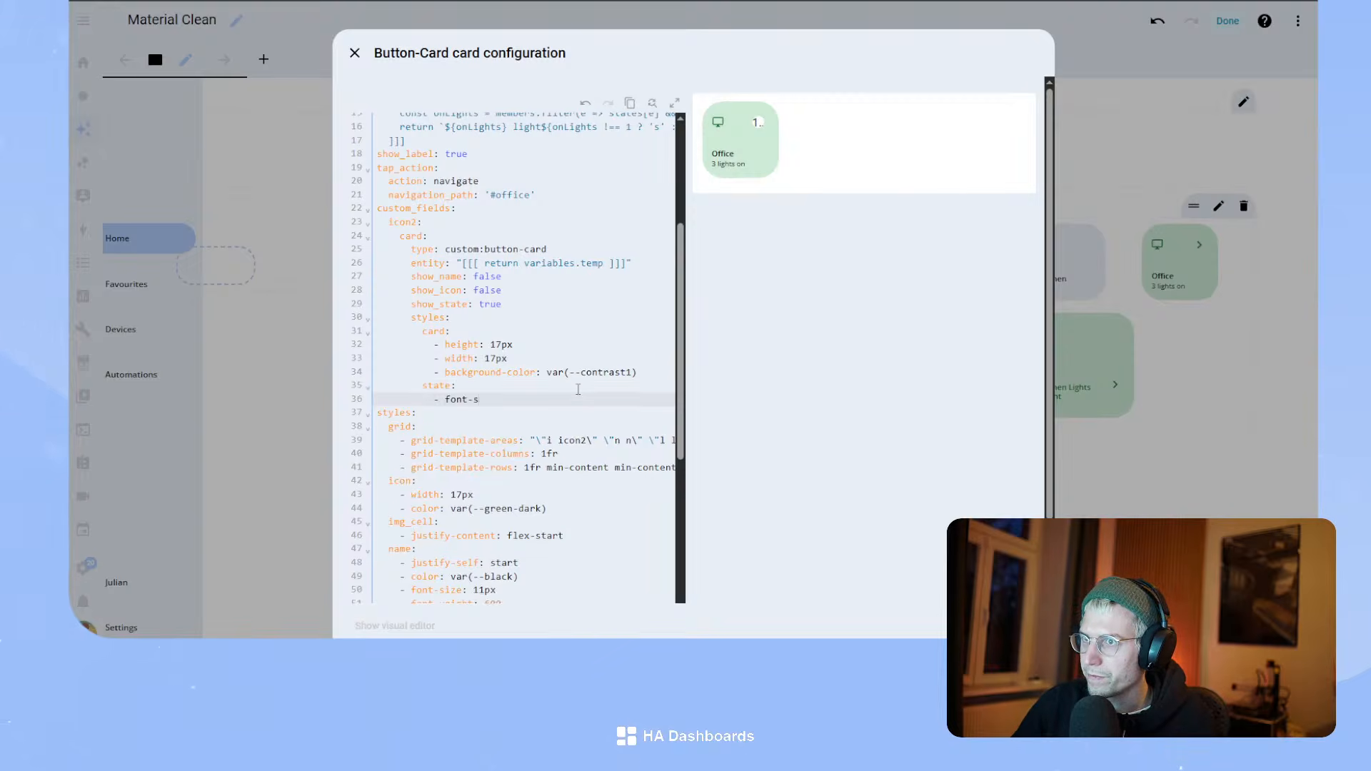
pyautogui.write('ize: 8px')
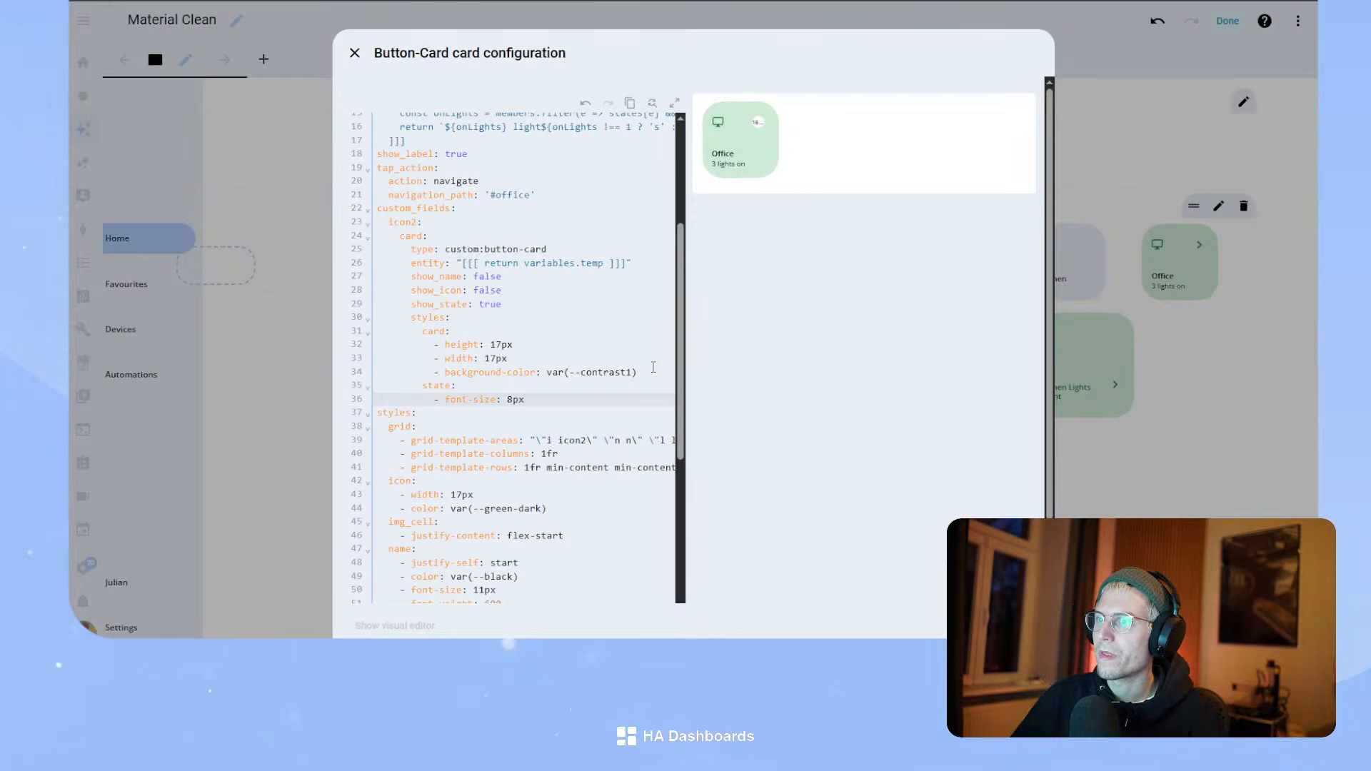
# - Change both the height and the width in the nested card's styles to 27px
pyautogui.click(501, 344)
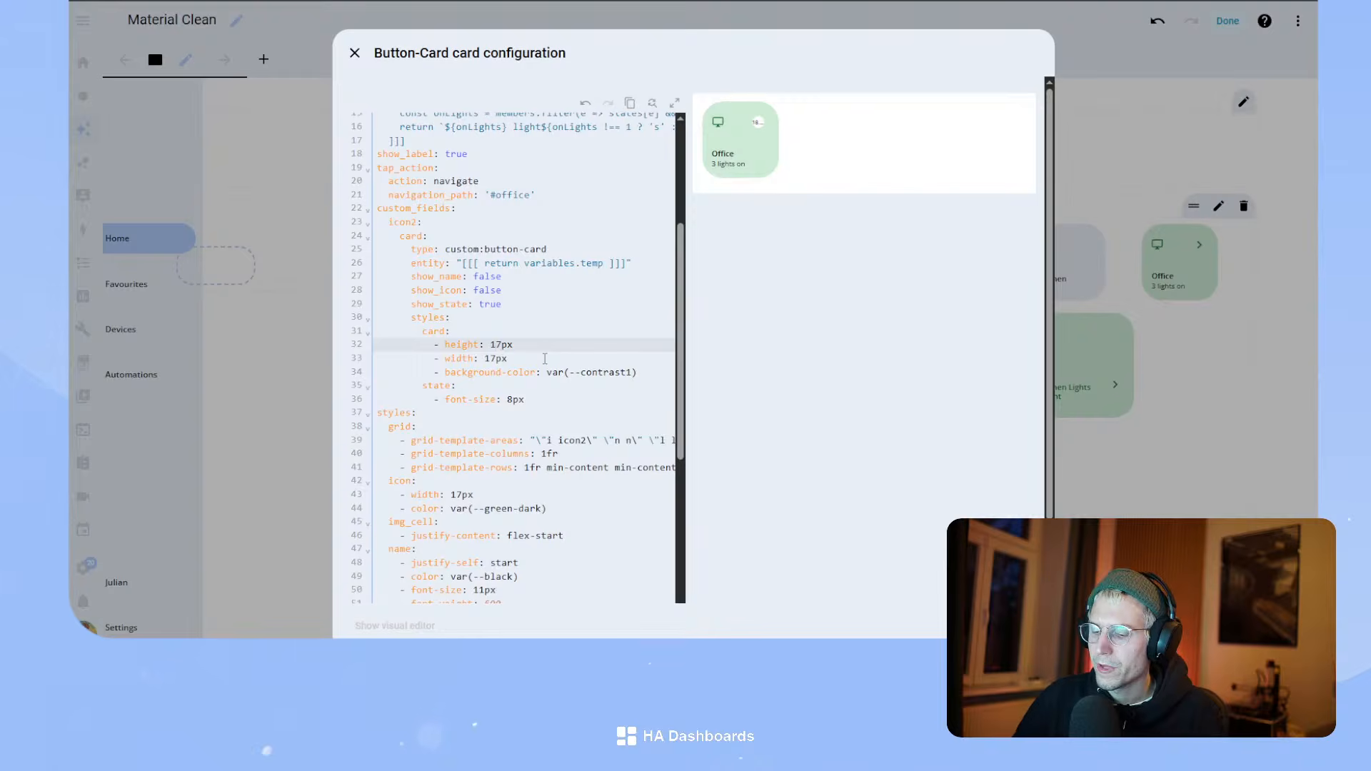
pyautogui.press('BackSpace')
pyautogui.write('2')
pyautogui.press('Down')
pyautogui.press('Left')
pyautogui.press('BackSpace')
pyautogui.write('2')
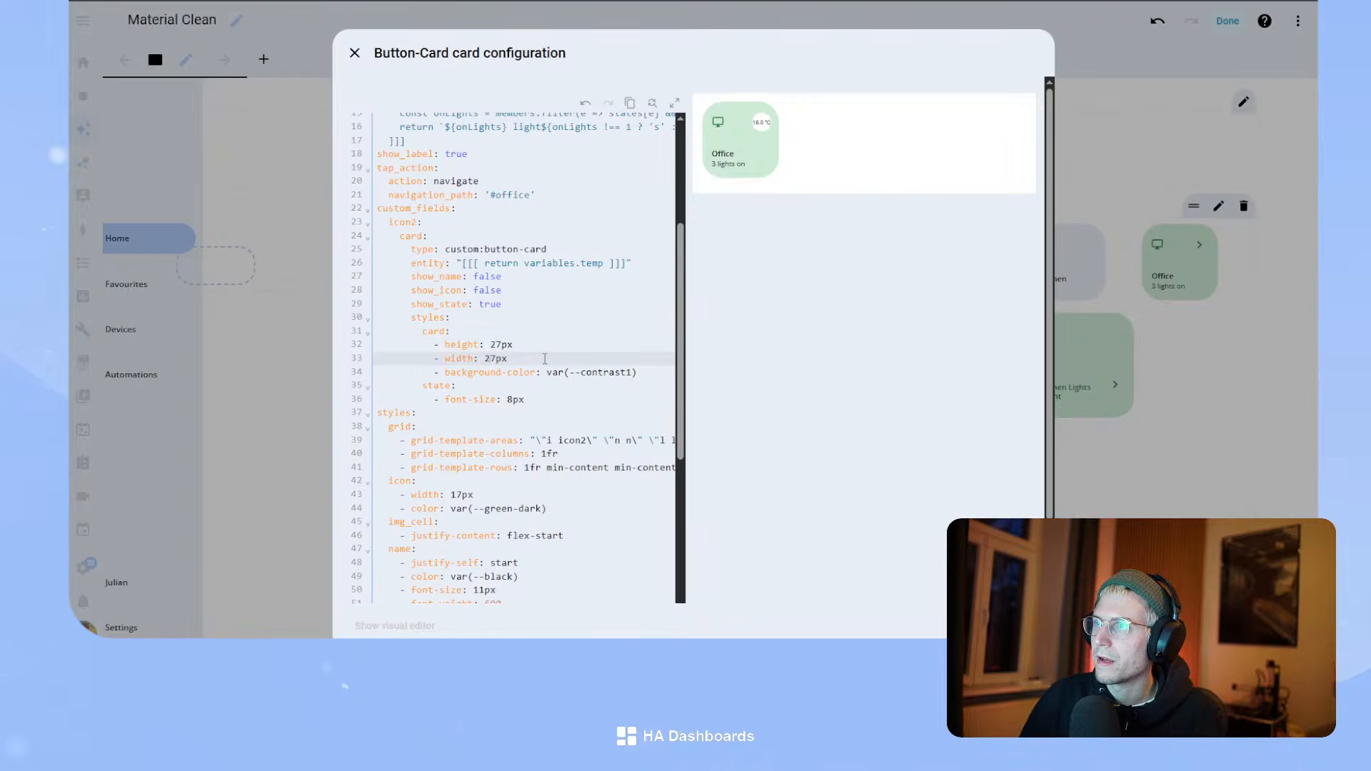
# - Set the font-size in the nested card's state styles to 10px
pyautogui.press('Down')
pyautogui.press('Down')
pyautogui.press('Down')
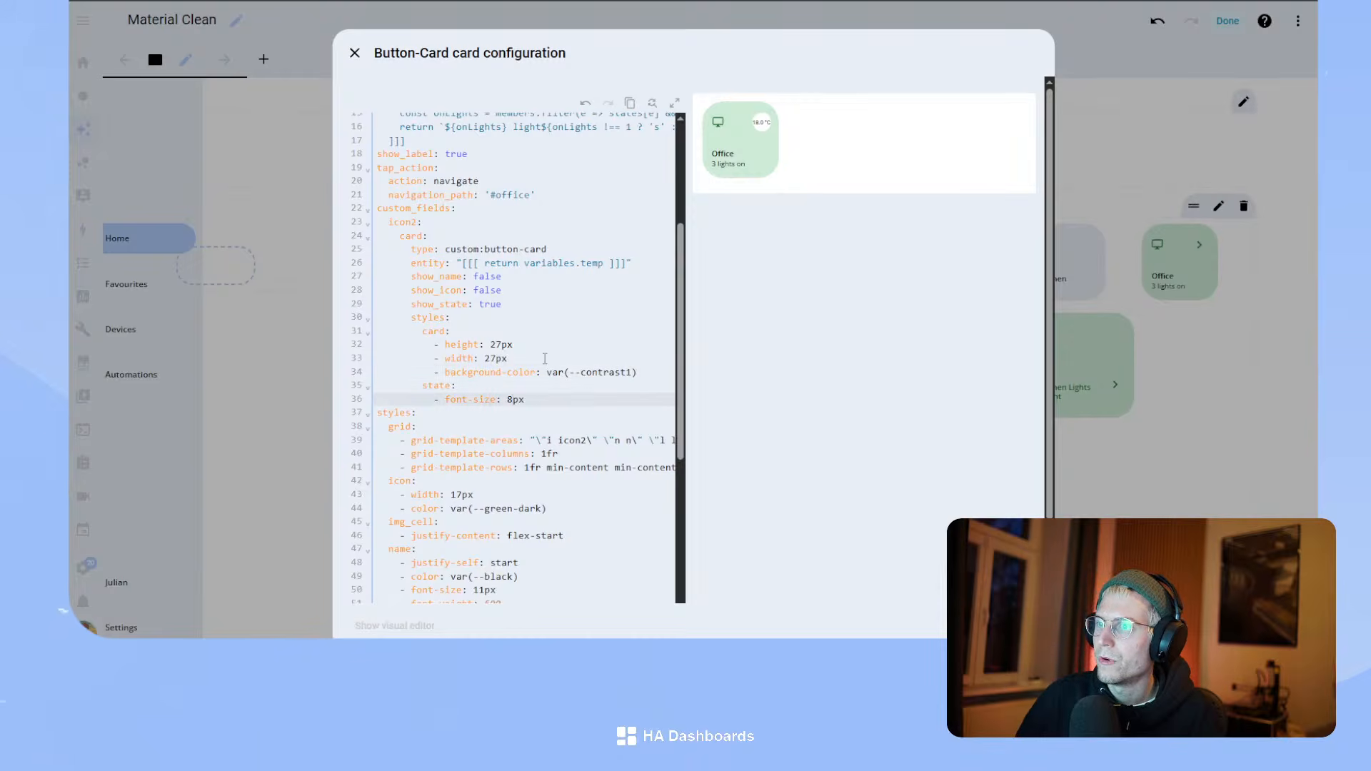
pyautogui.press('BackSpace')
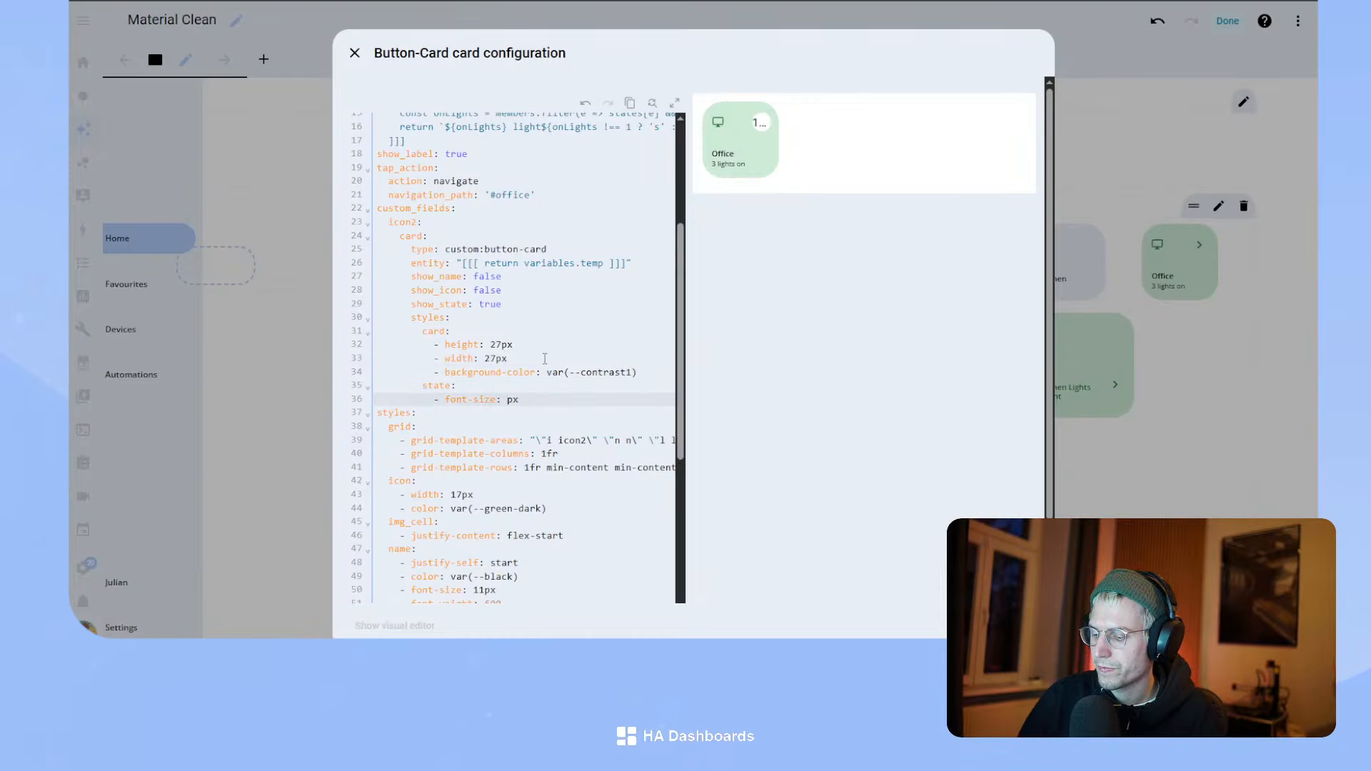
pyautogui.write('10')
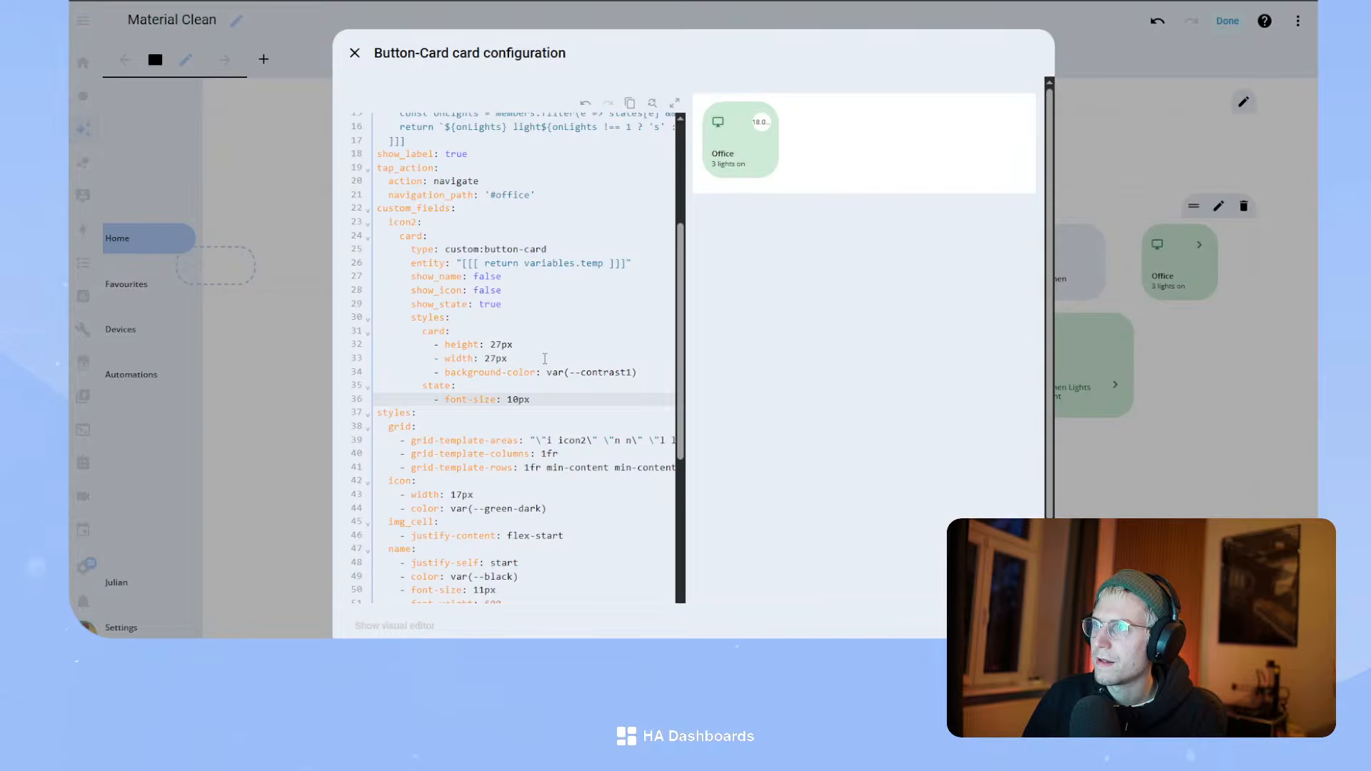
# - Change both the height and the width in the nested card's styles to 35px
pyautogui.press('Up')
pyautogui.press('Up')
pyautogui.press('Up')
pyautogui.press('Up')
pyautogui.press('Left')
pyautogui.press('Left')
pyautogui.press('BackSpace')
pyautogui.press('BackSpace')
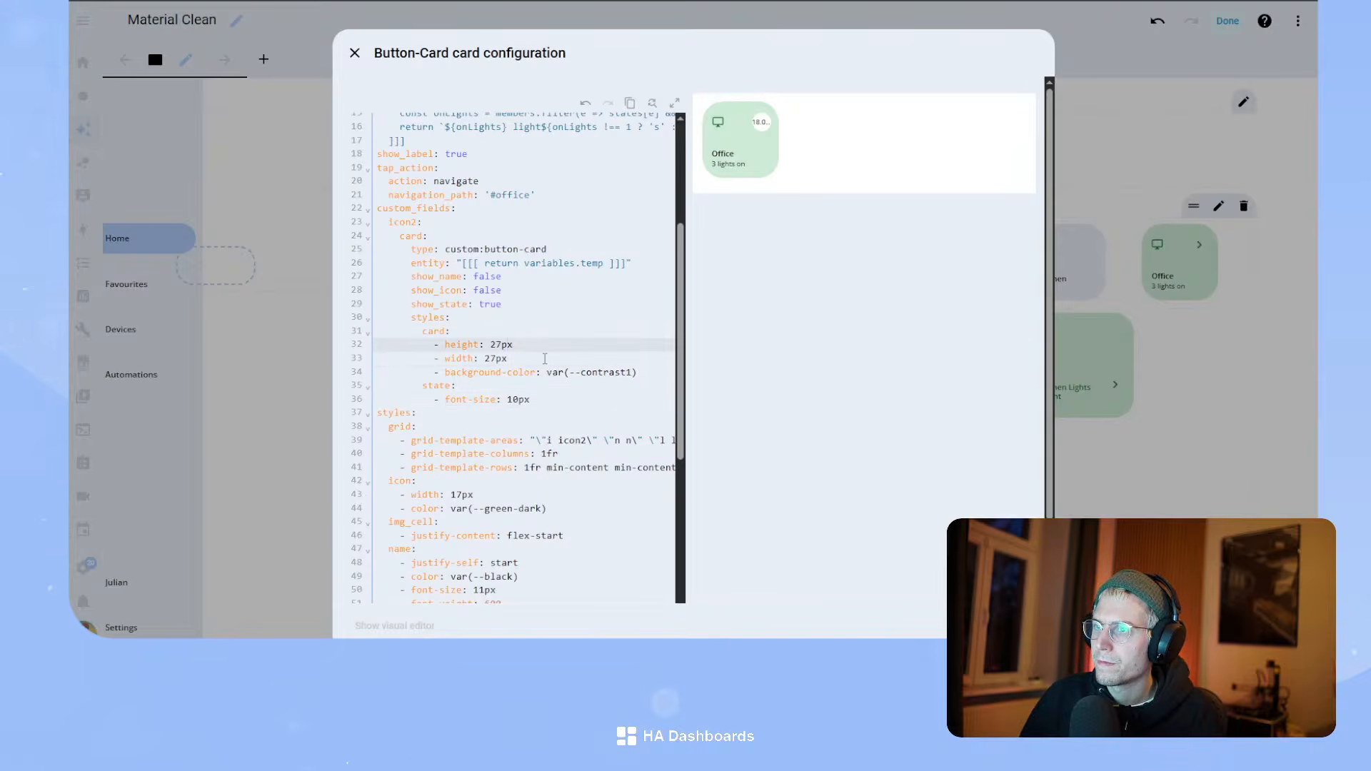
pyautogui.write('35')
pyautogui.press('Down')
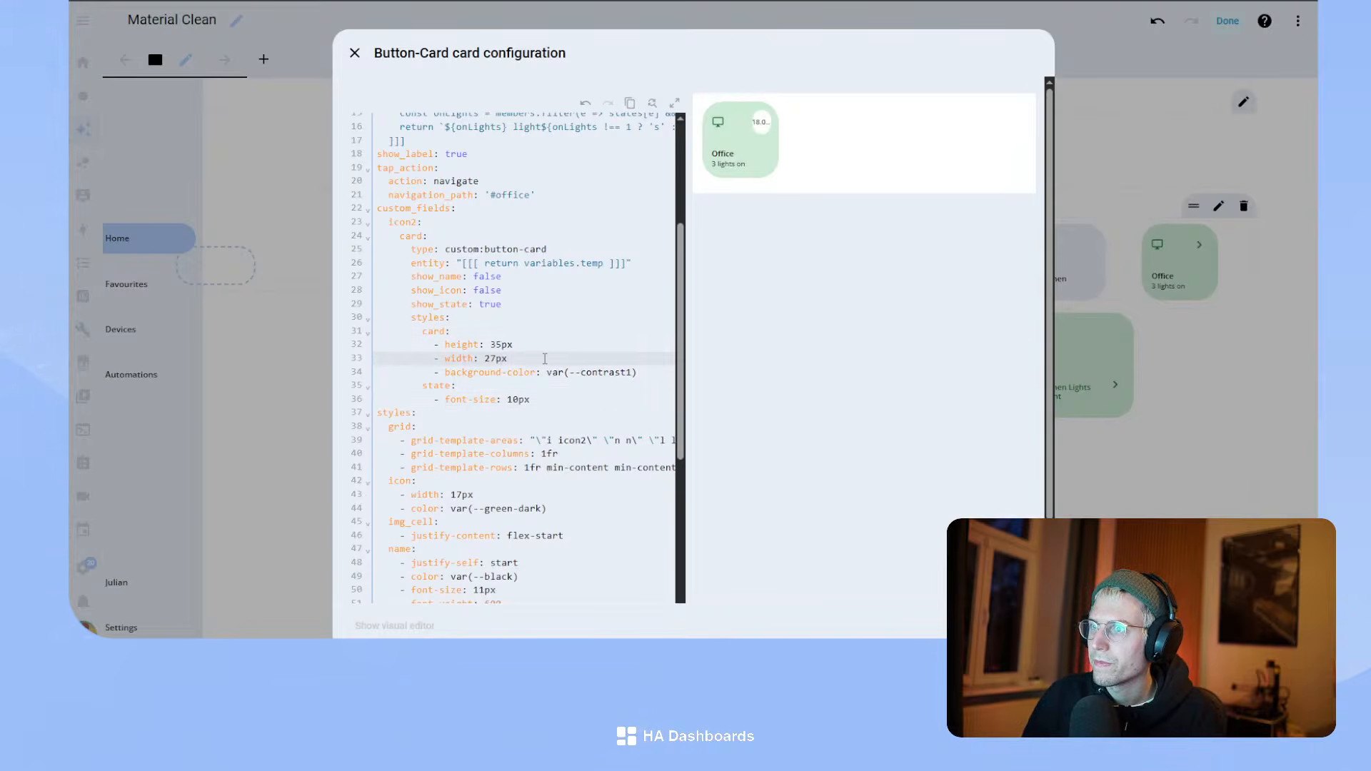
pyautogui.press('Left')
pyautogui.press('BackSpace')
pyautogui.press('BackSpace')
pyautogui.write('35')
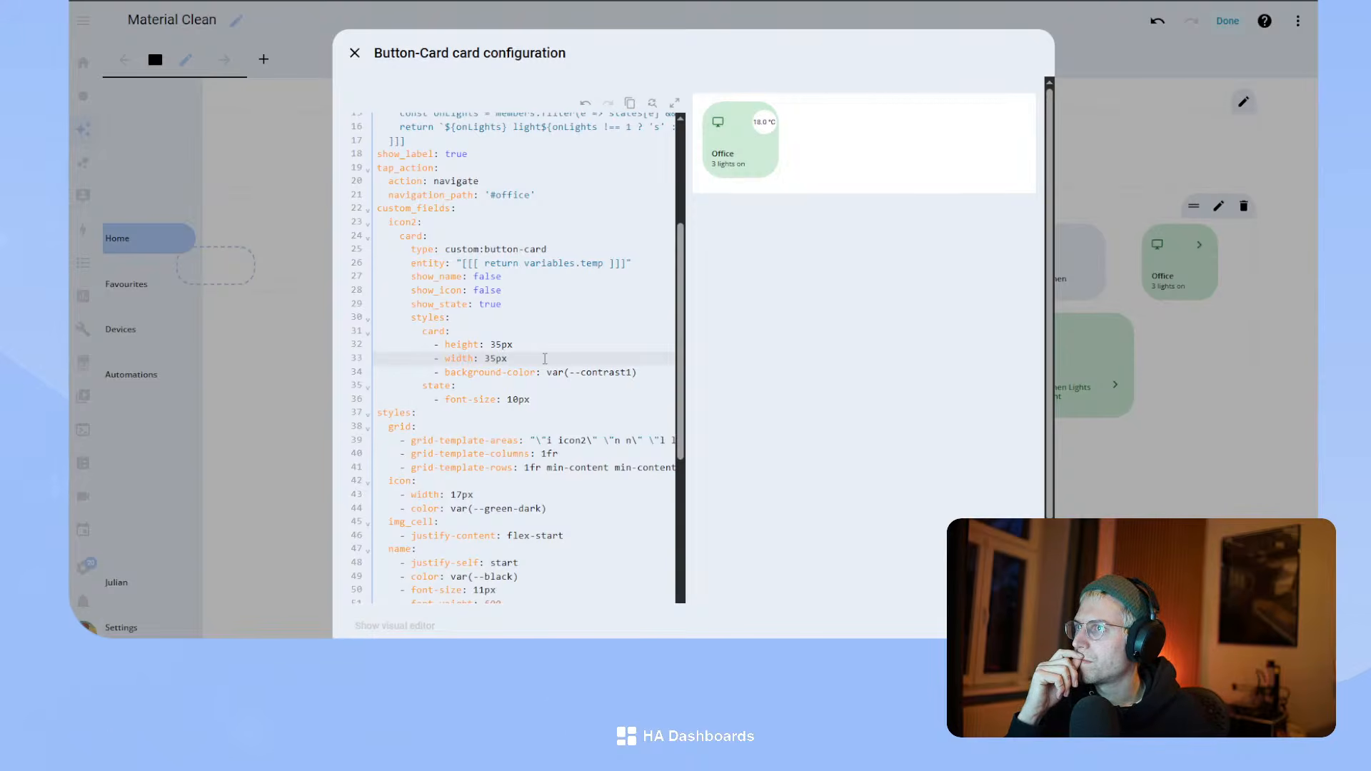
# - Try transparent as the background-color in the nested card's card styles
pyautogui.click(633, 373)
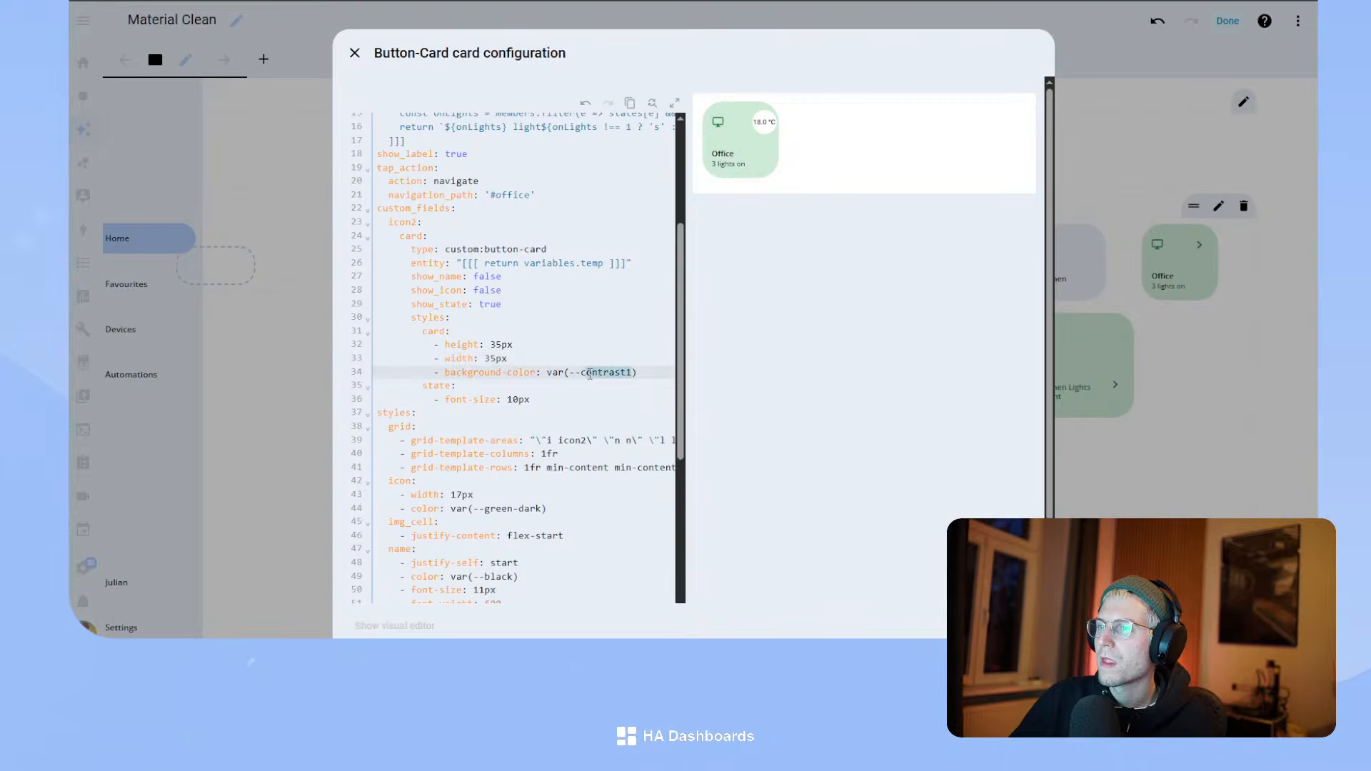
pyautogui.moveTo(586, 373); pyautogui.dragTo(550, 367)
pyautogui.write('tr')
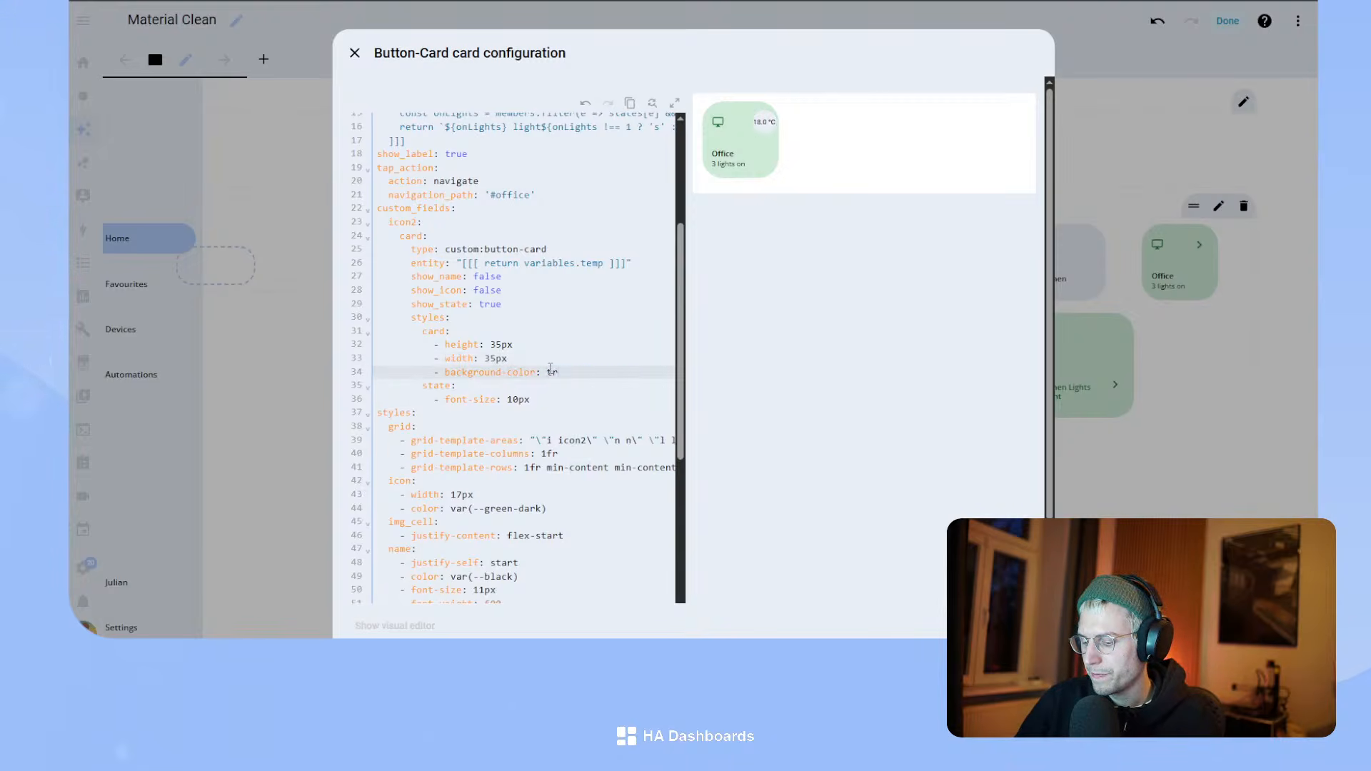
pyautogui.write('ansparent')
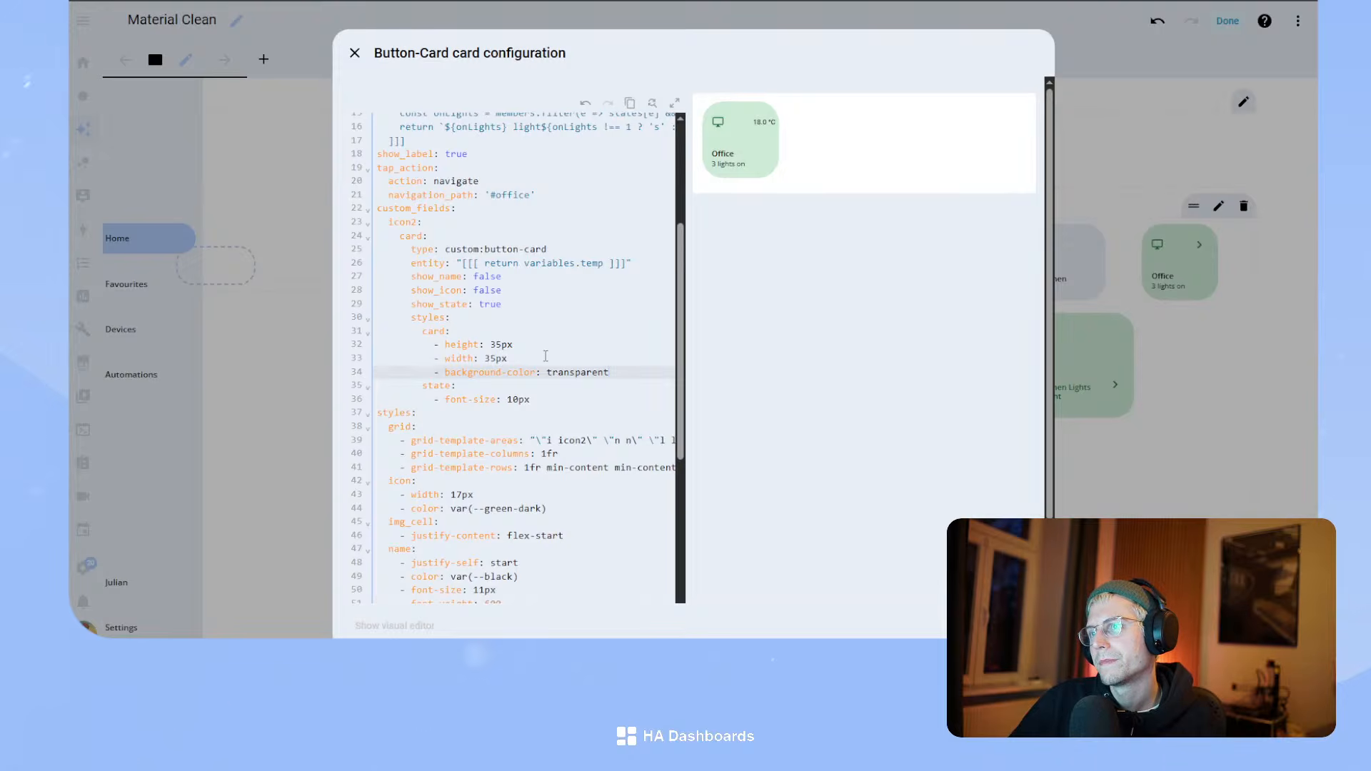
# - Set the nested card's background-color back to var(--contrast1)
pyautogui.doubleClick(638, 366)
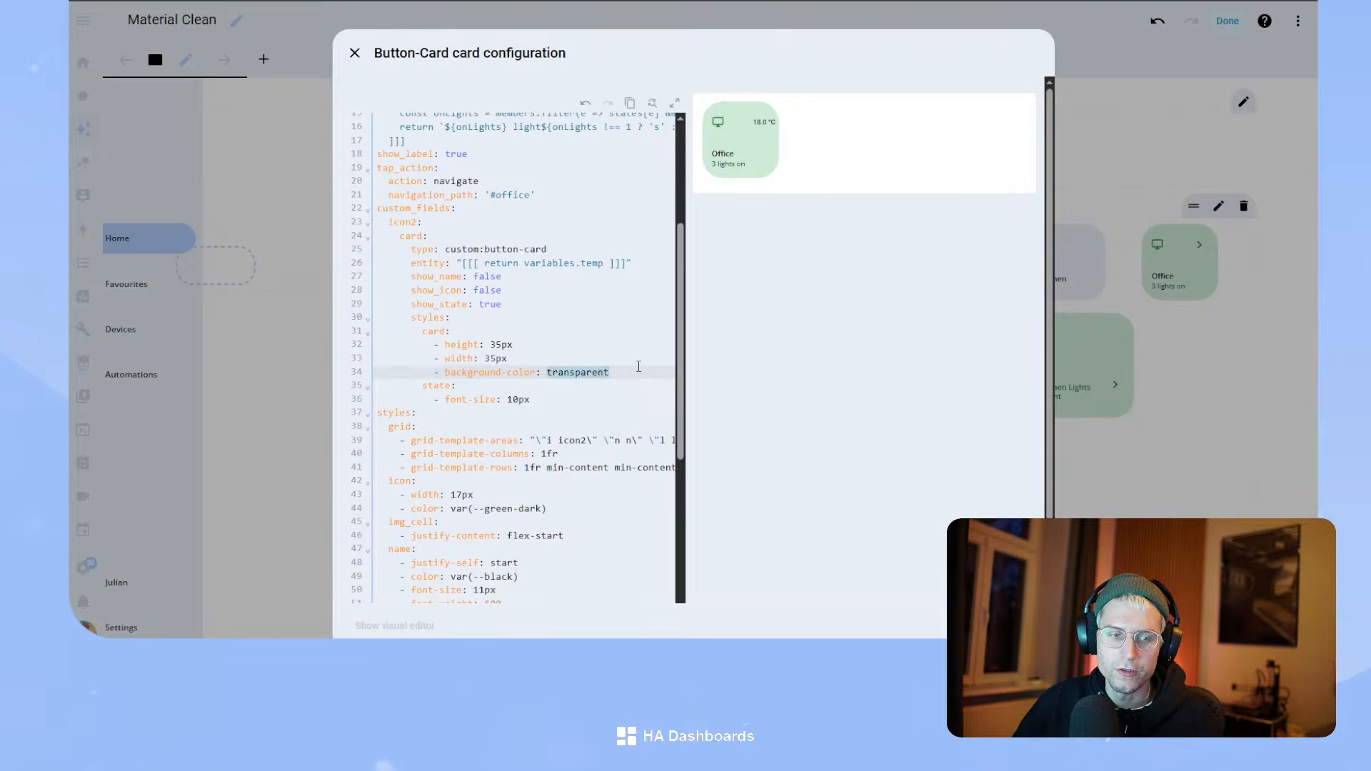
pyautogui.write('var(--con')
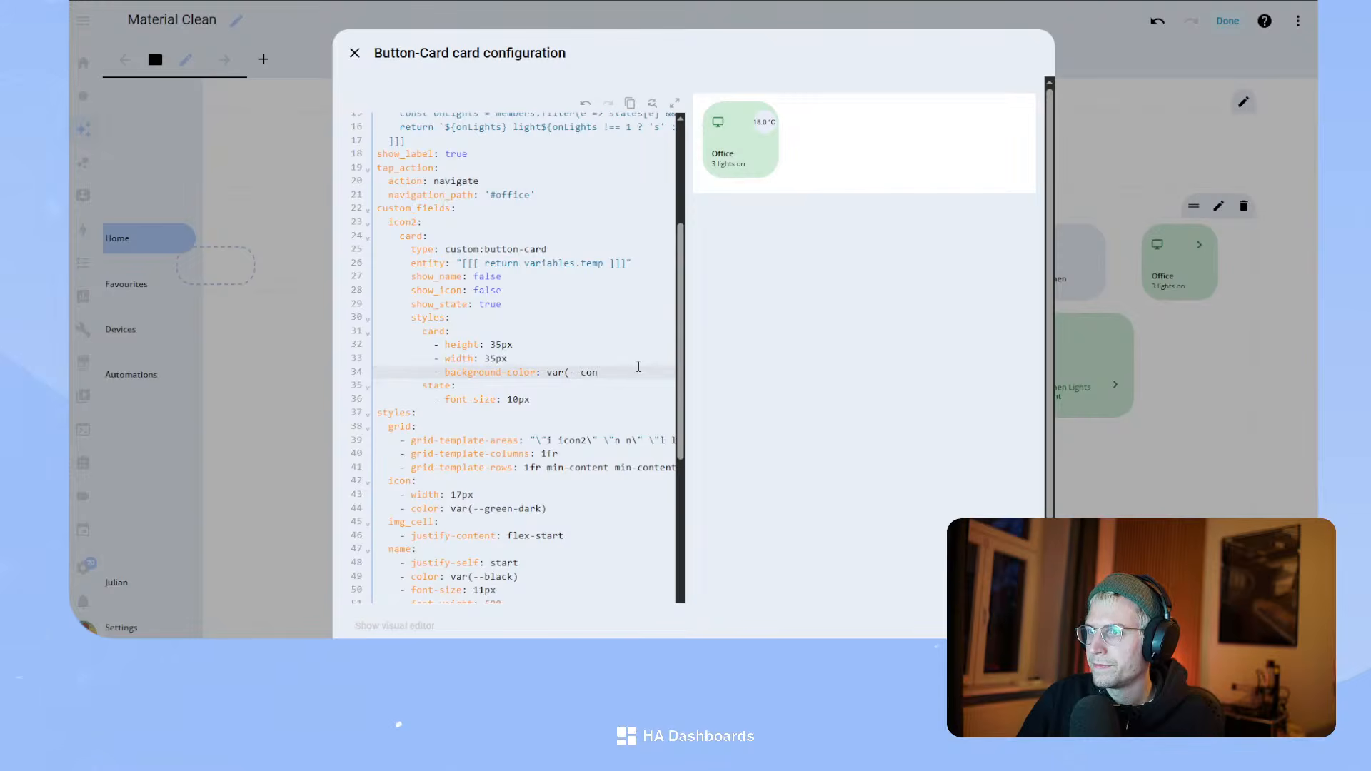
pyautogui.write('trast1)')
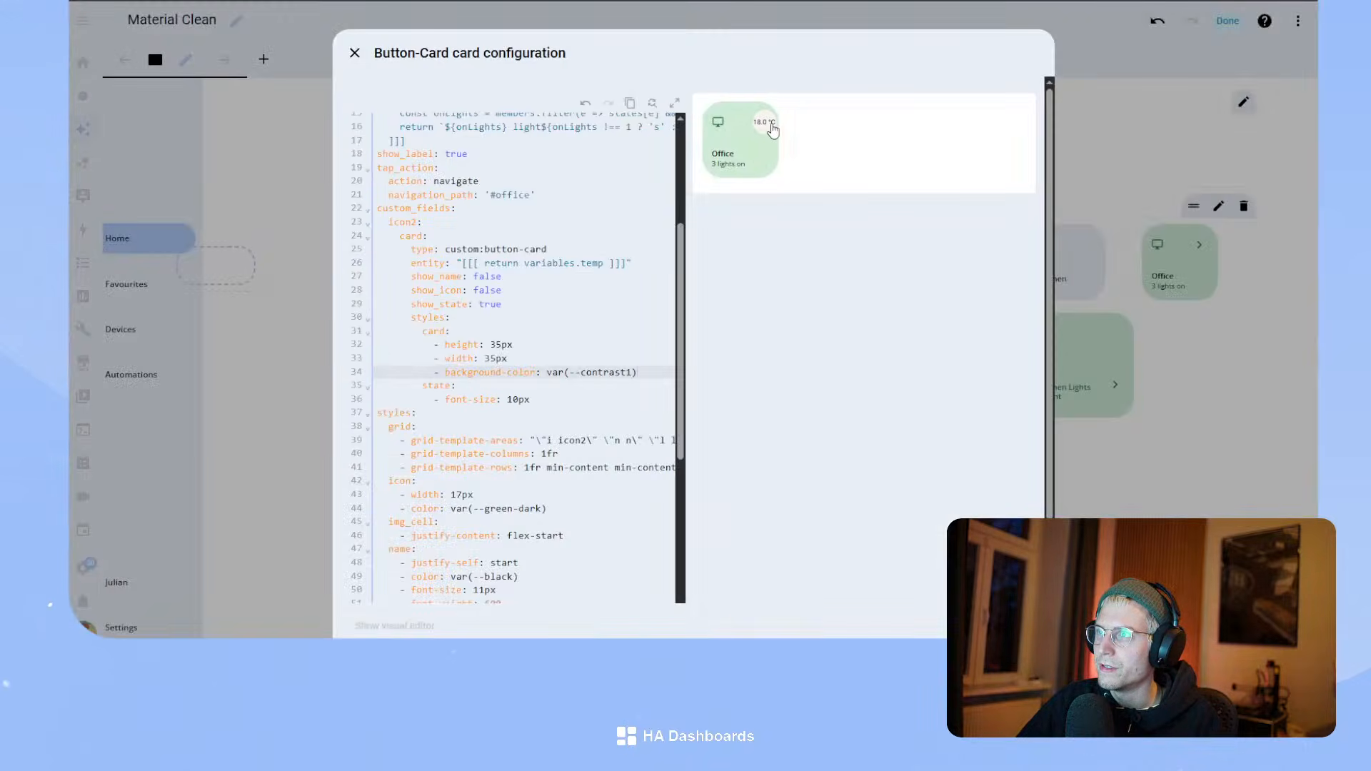
# - Set show_state to false for the nested card and add show_label: true below it
pyautogui.doubleClick(490, 304)
pyautogui.write('false')
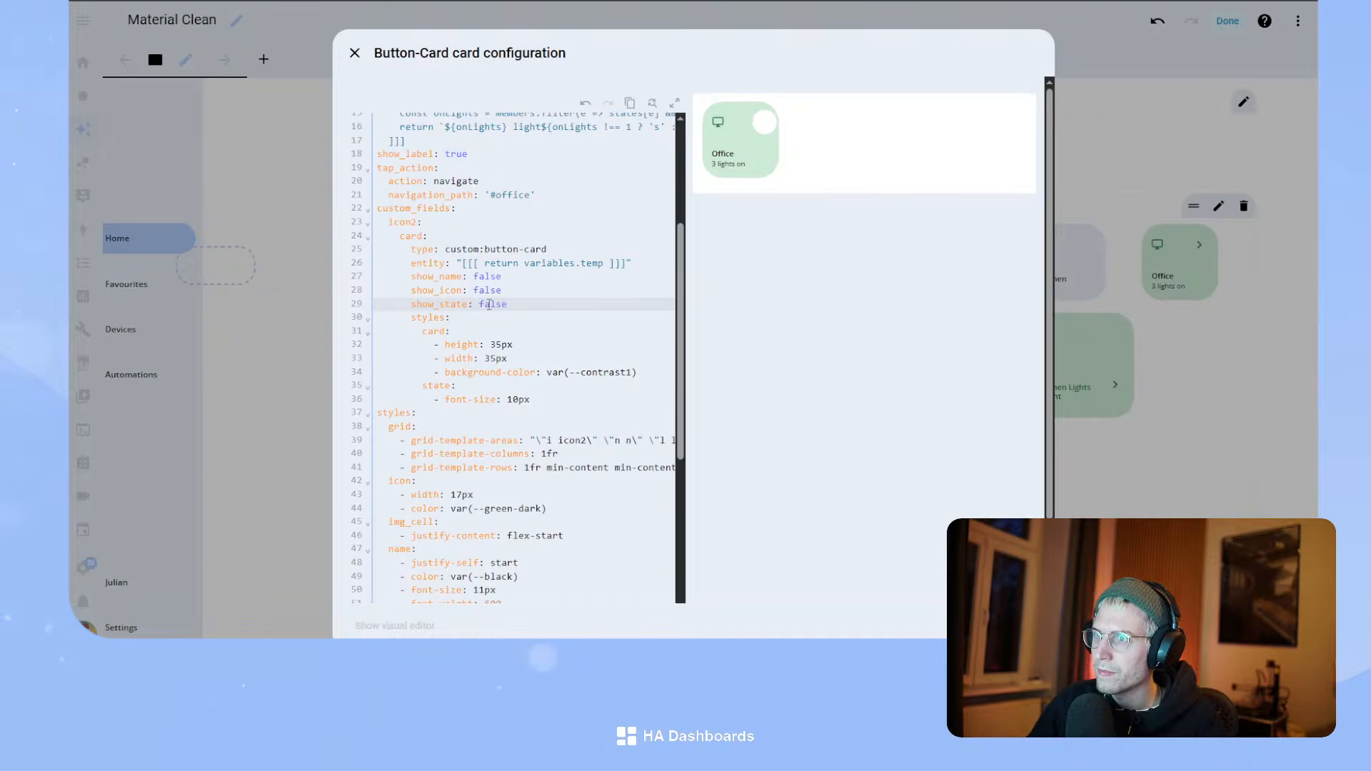
pyautogui.press('Return')
pyautogui.write('show')
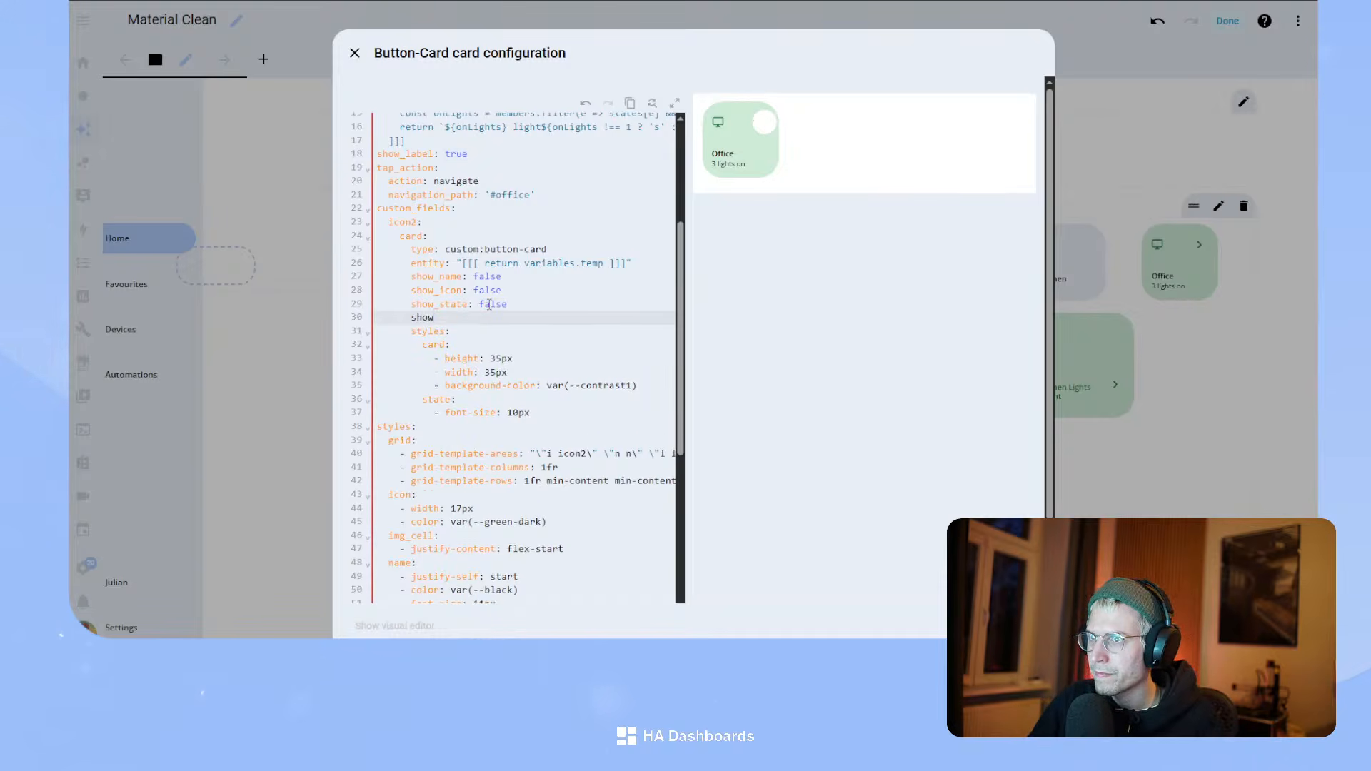
pyautogui.write('_label: true')
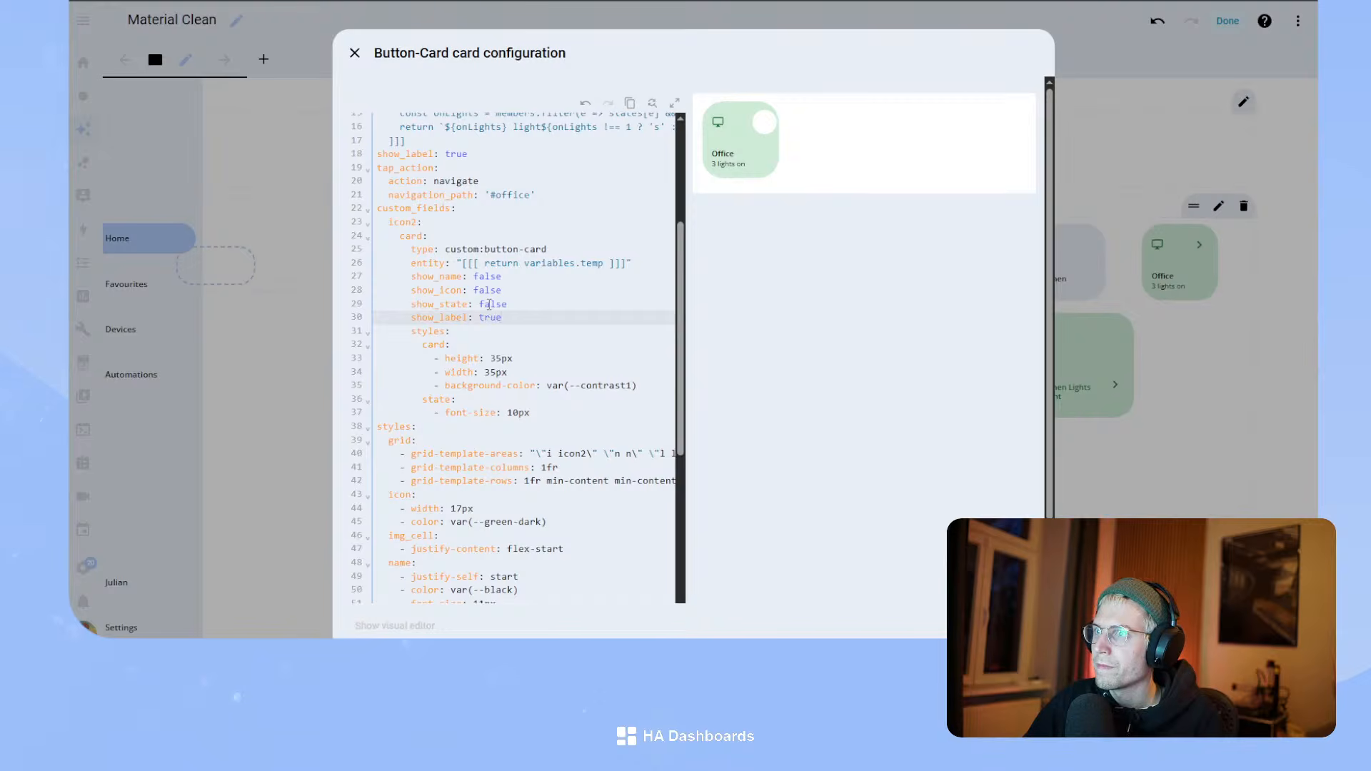
# - Add a label to the nested card with the template "[[[ return states[variables.temp].state + '°' ]]]"
pyautogui.press('Return')
pyautogui.write('label:')
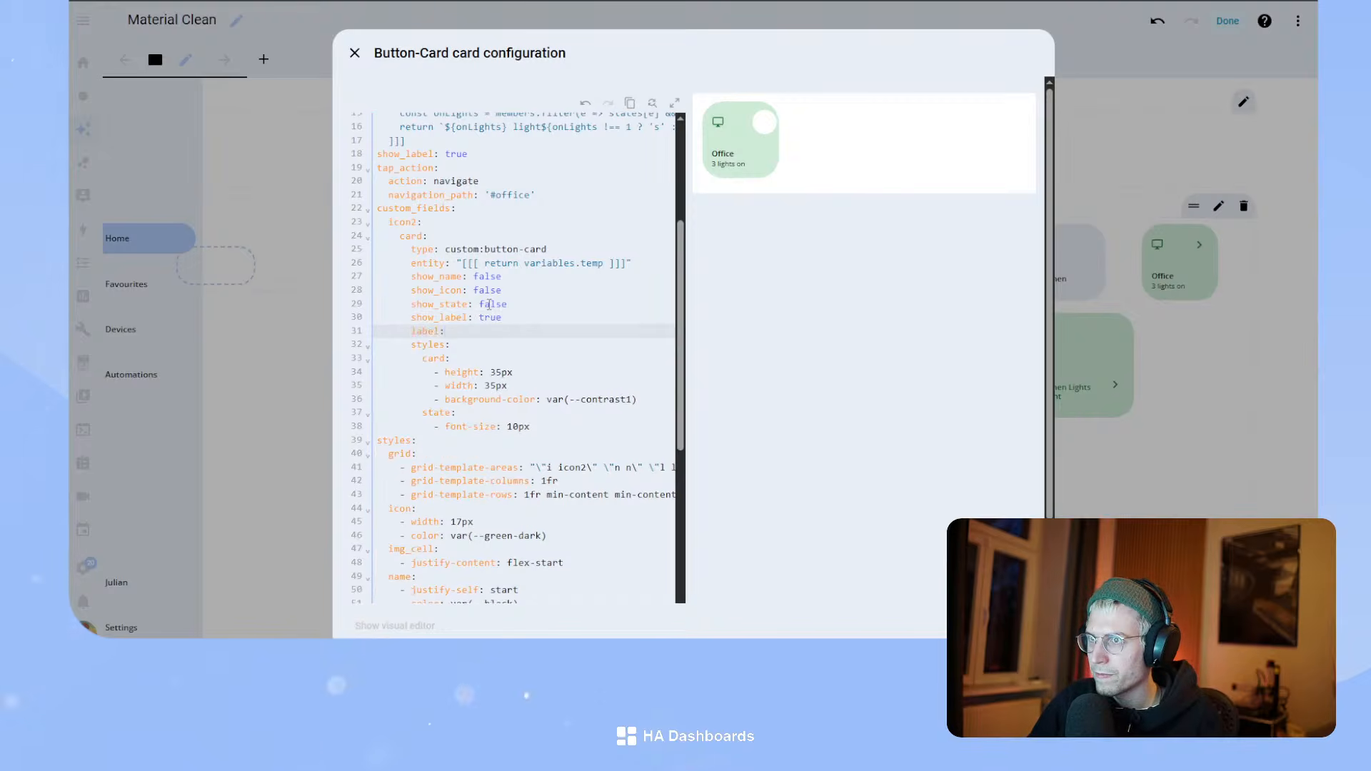
pyautogui.write('"[[[ return states[variables.temp].state + \'°\' ]]]"')
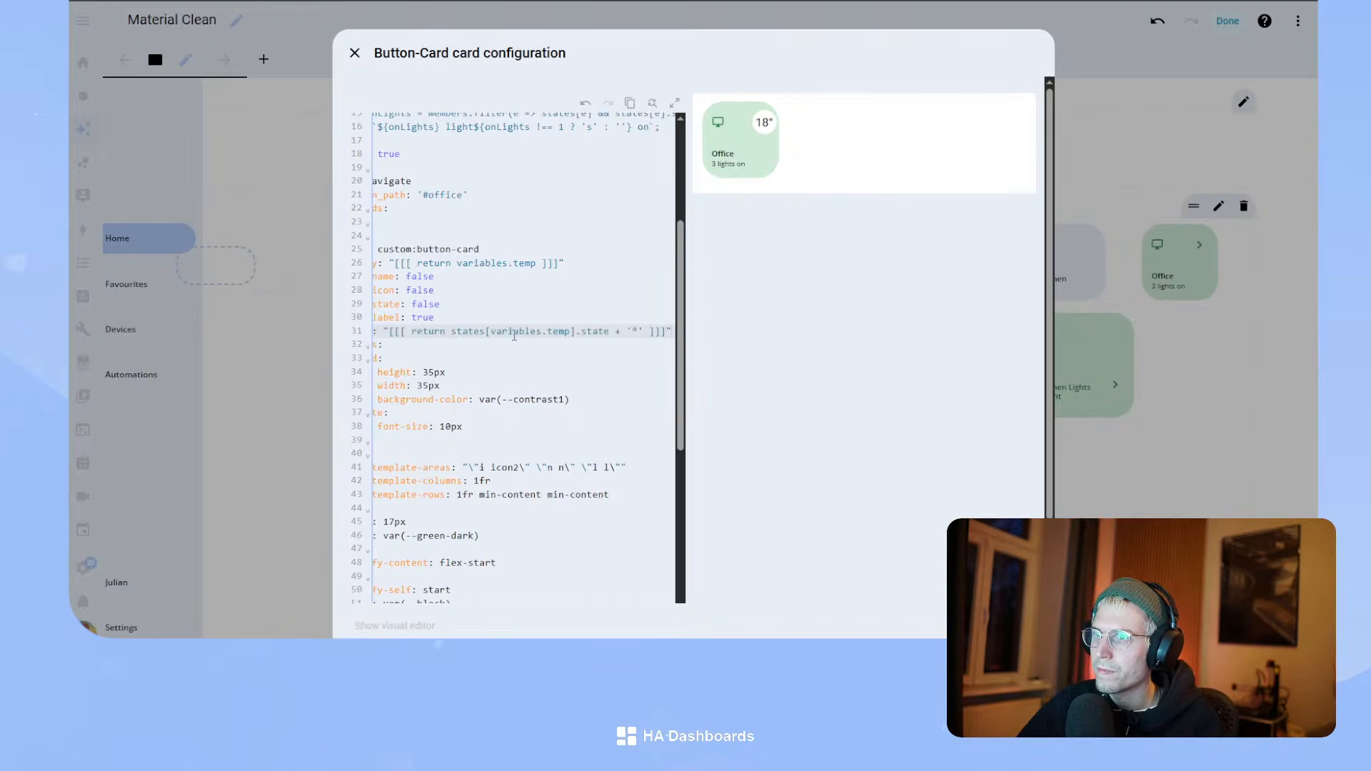
# - Try using entity.state in place of states[variables.temp].state in the nested card's label template
pyautogui.moveTo(451, 330); pyautogui.dragTo(575, 327)
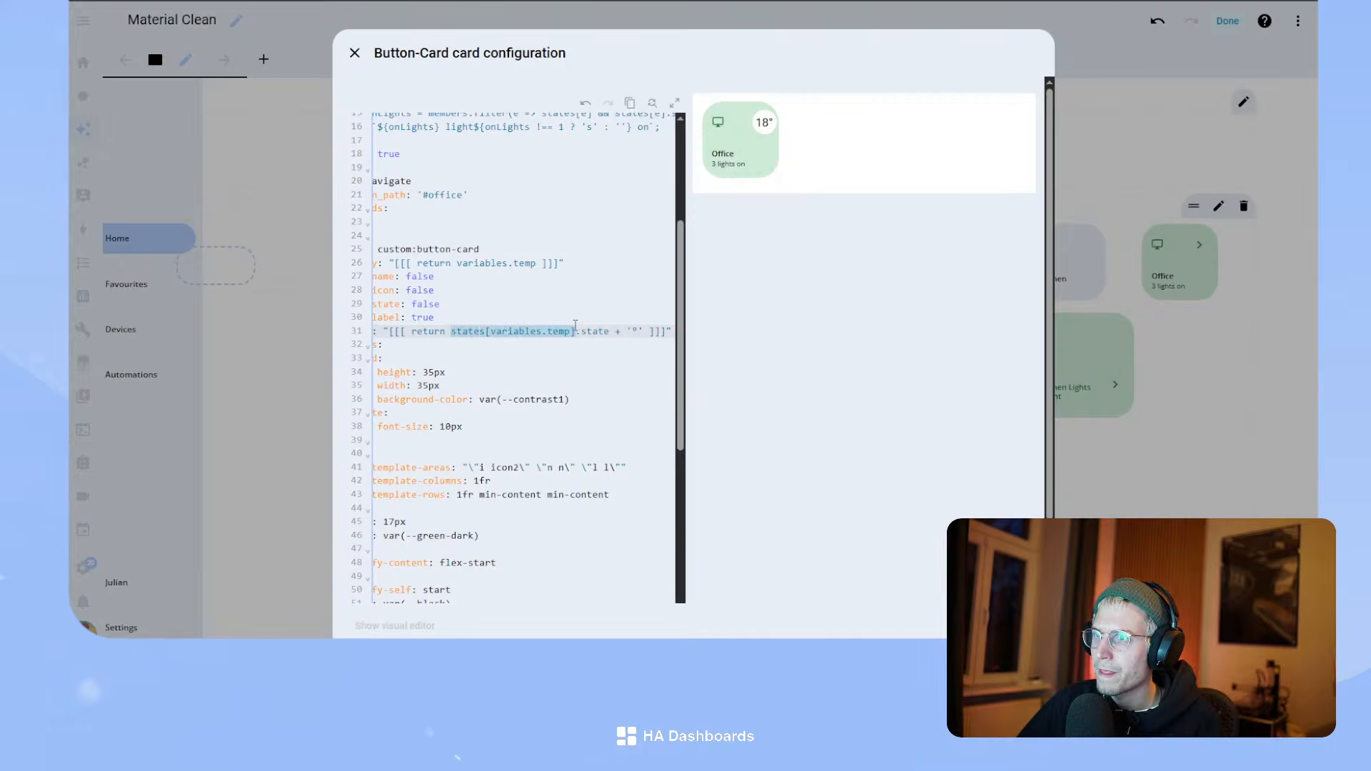
pyautogui.write('entit')
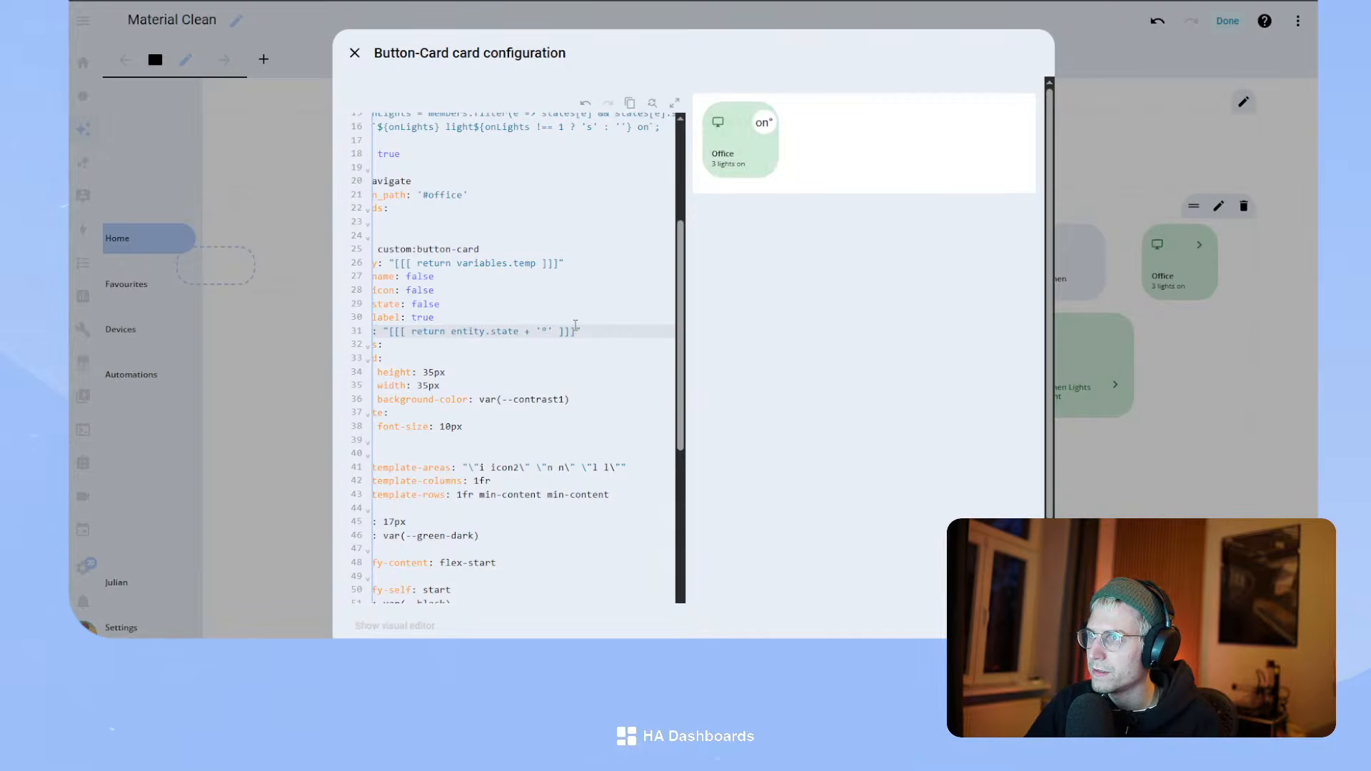
pyautogui.press('BackSpace')
pyautogui.hotkey('ctrl', 'z')
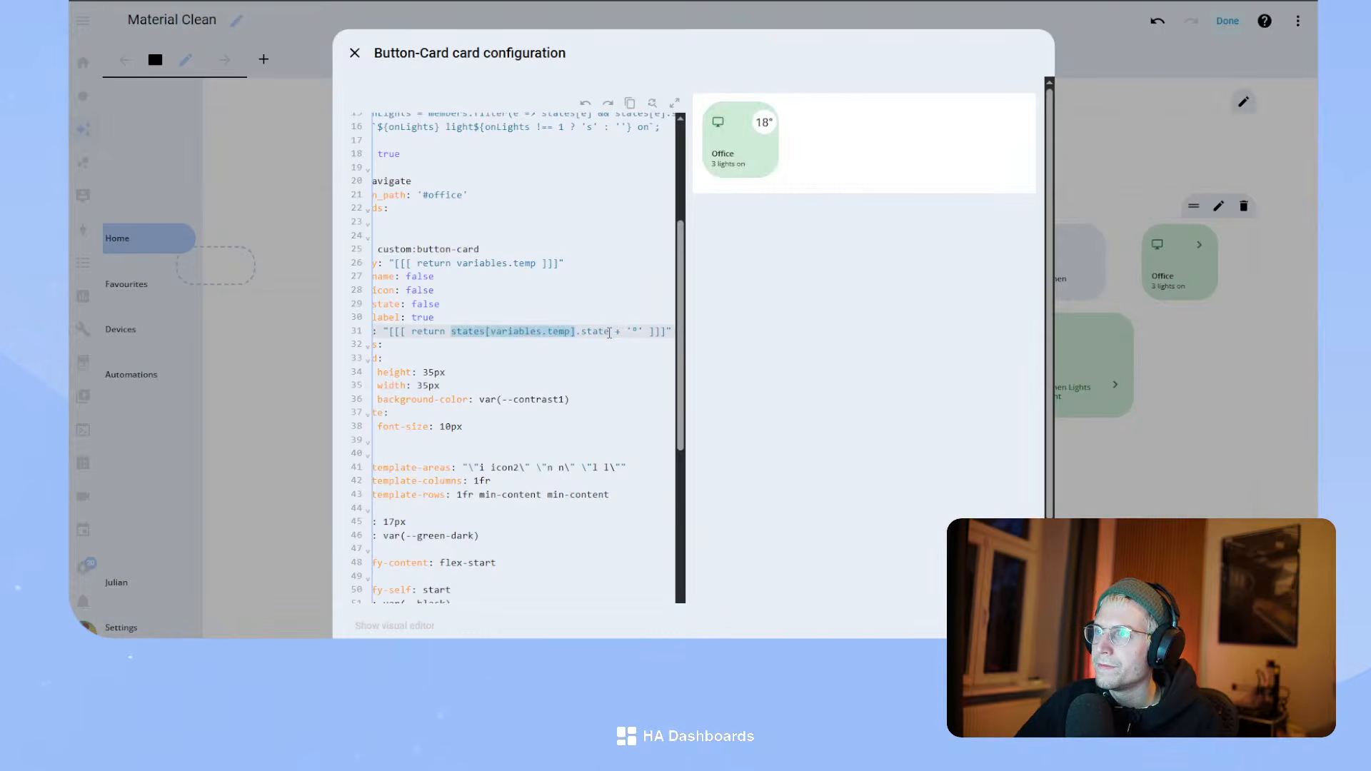
pyautogui.click(648, 330)
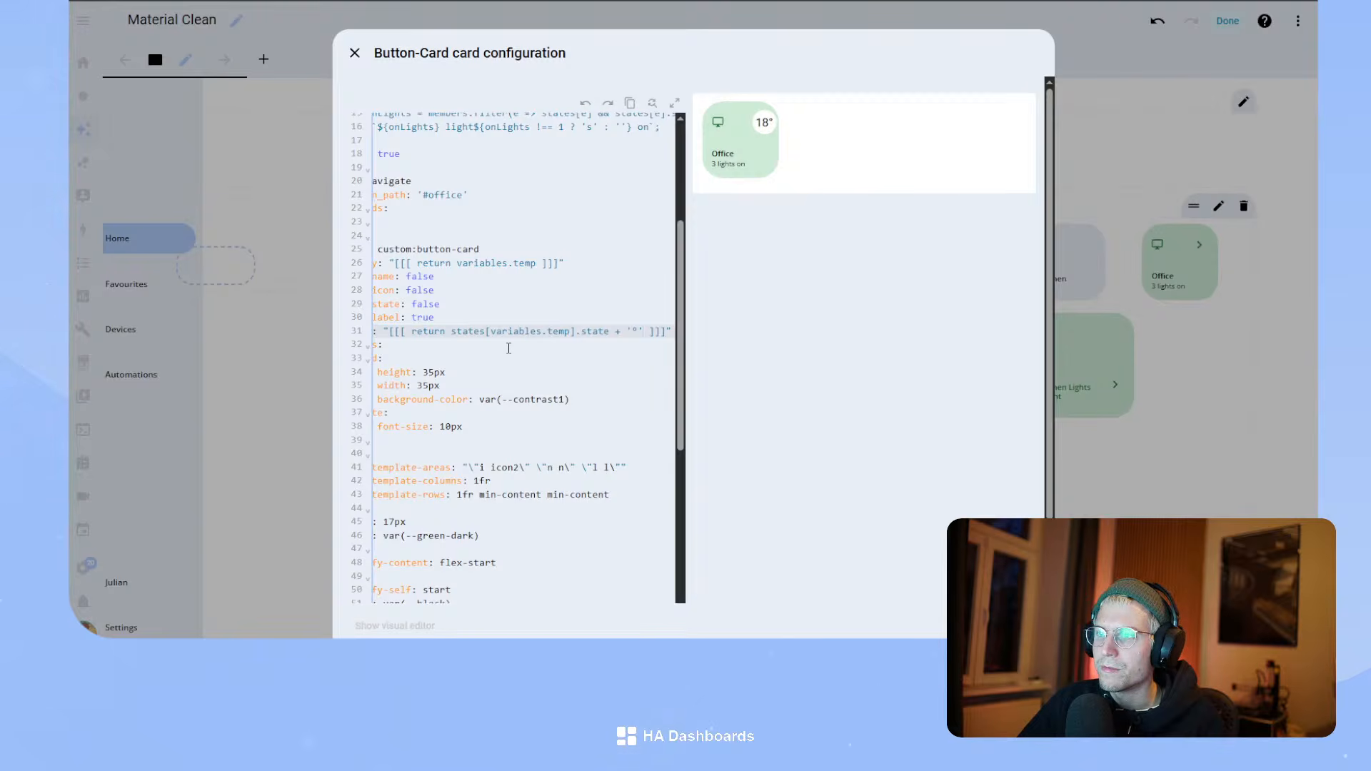
# - Rename the state entry in the nested card's styles to label
pyautogui.moveTo(431, 357); pyautogui.dragTo(327, 370)
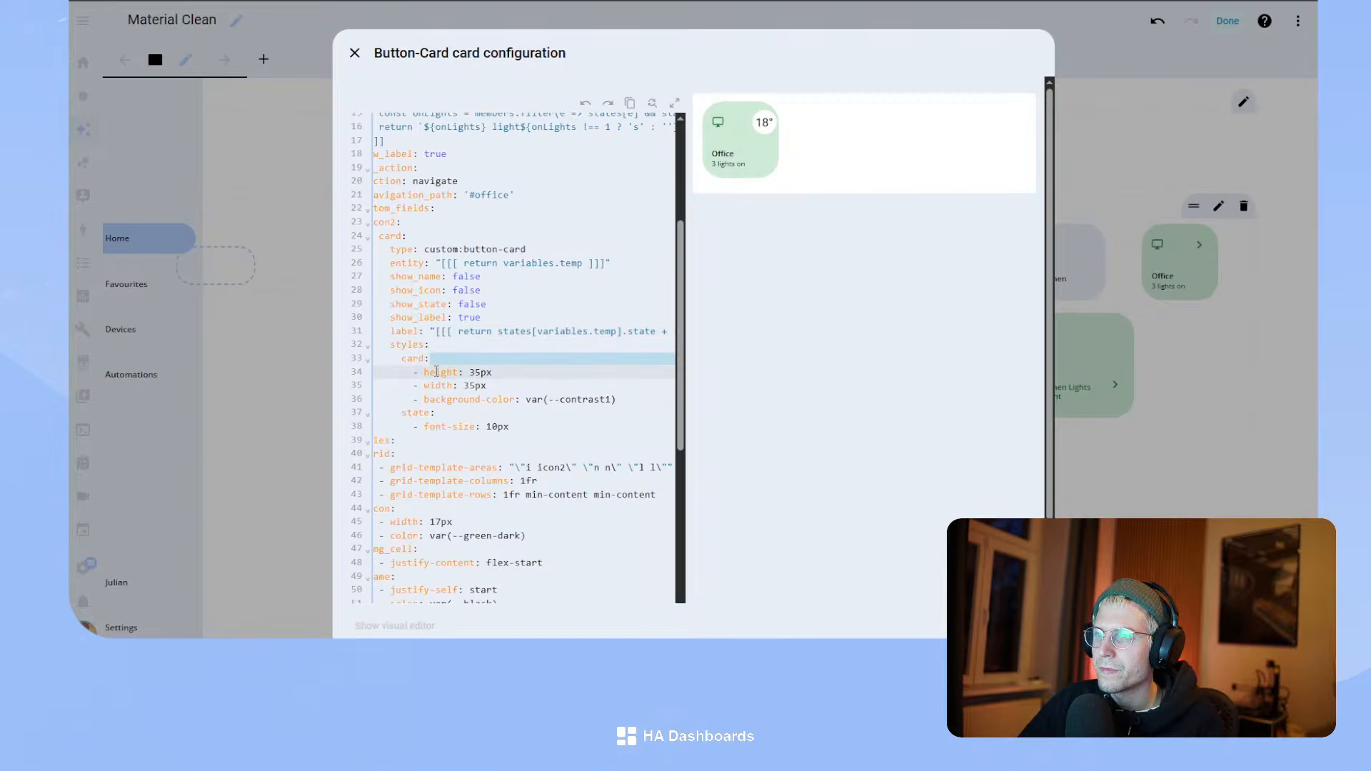
pyautogui.doubleClick(416, 412)
pyautogui.write('label')
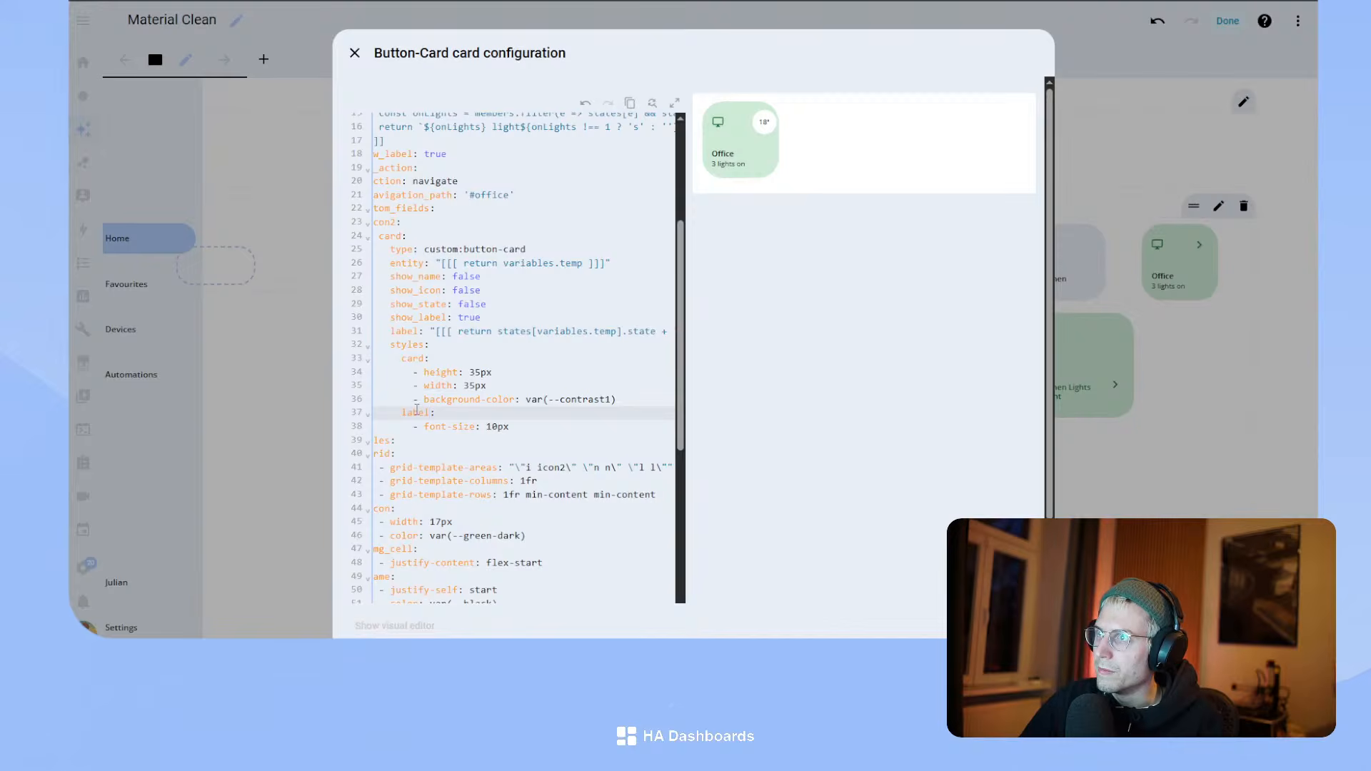
# - Try a font-size of 11px in the nested card's label styles and settle on 12px
pyautogui.click(496, 425)
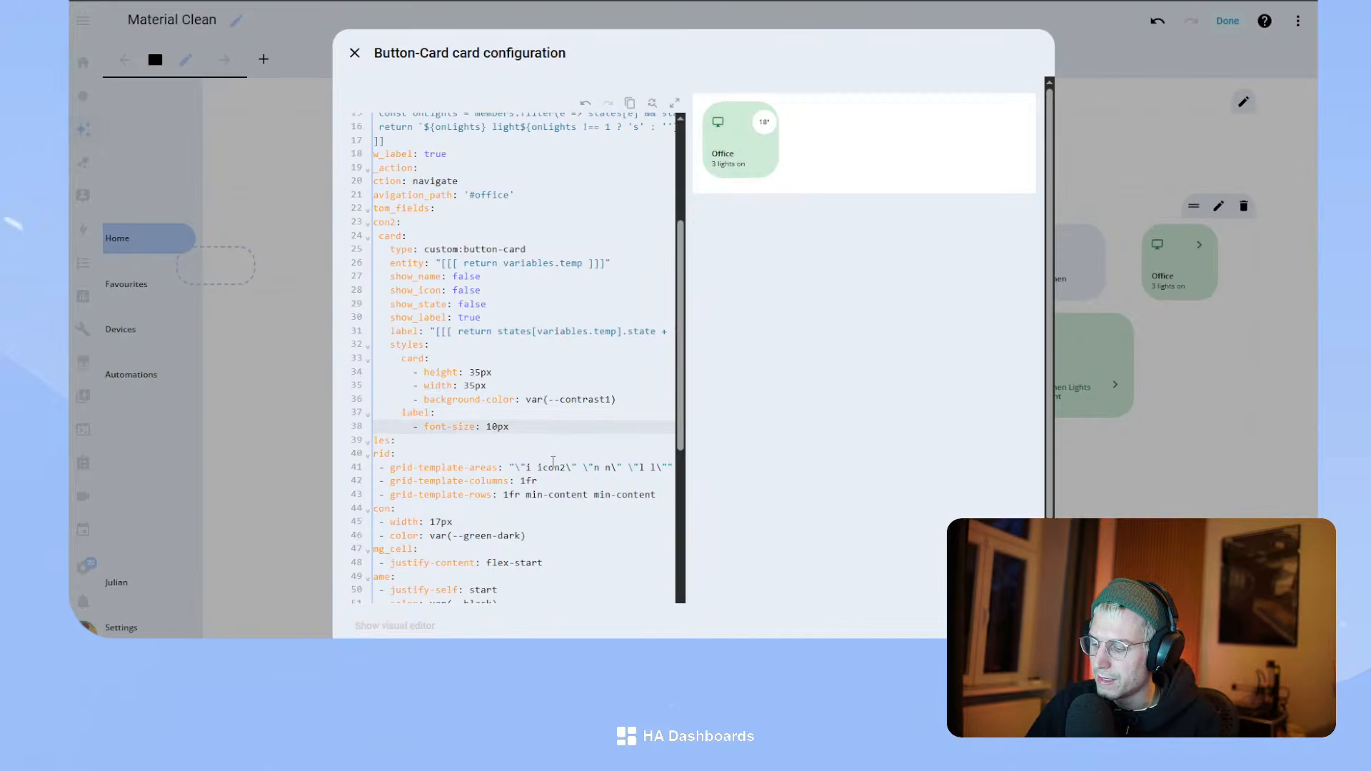
pyautogui.press('BackSpace')
pyautogui.write('1')
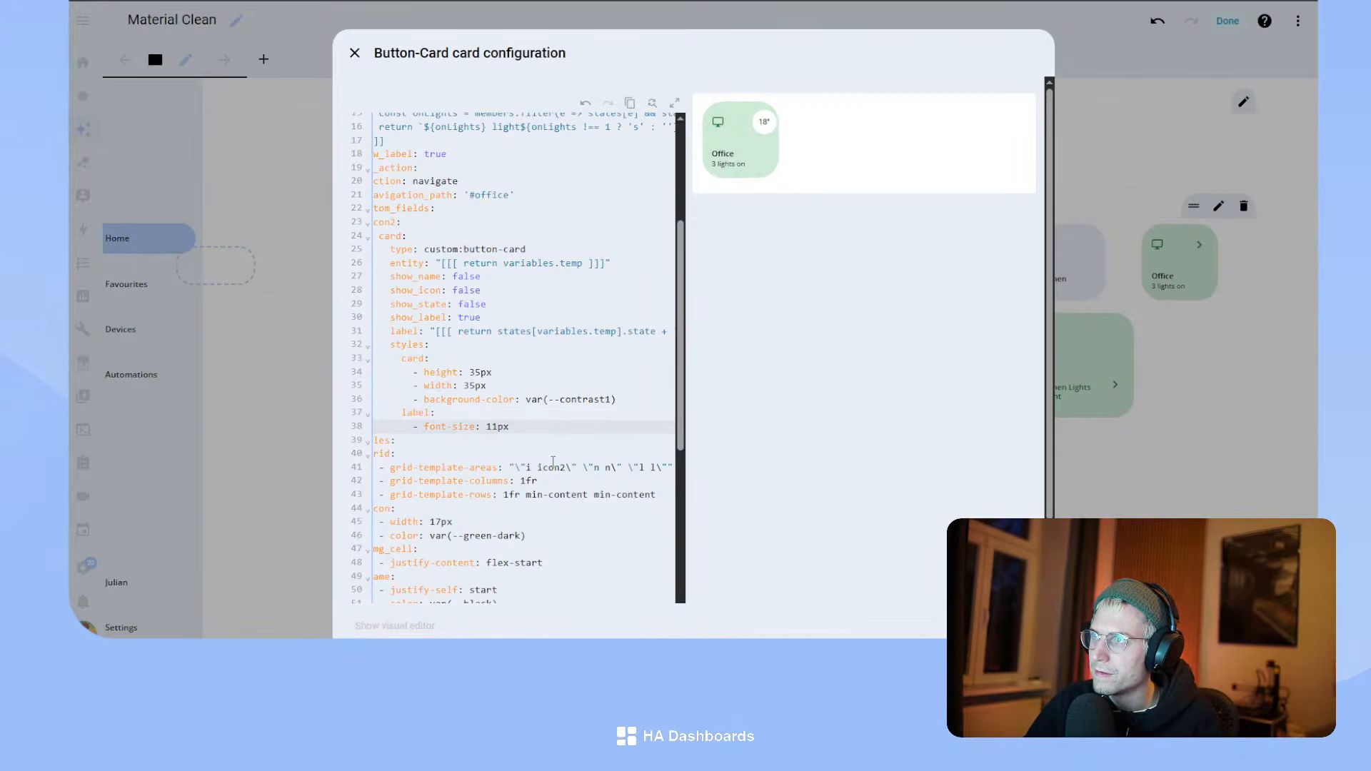
pyautogui.press('BackSpace')
pyautogui.write('2')
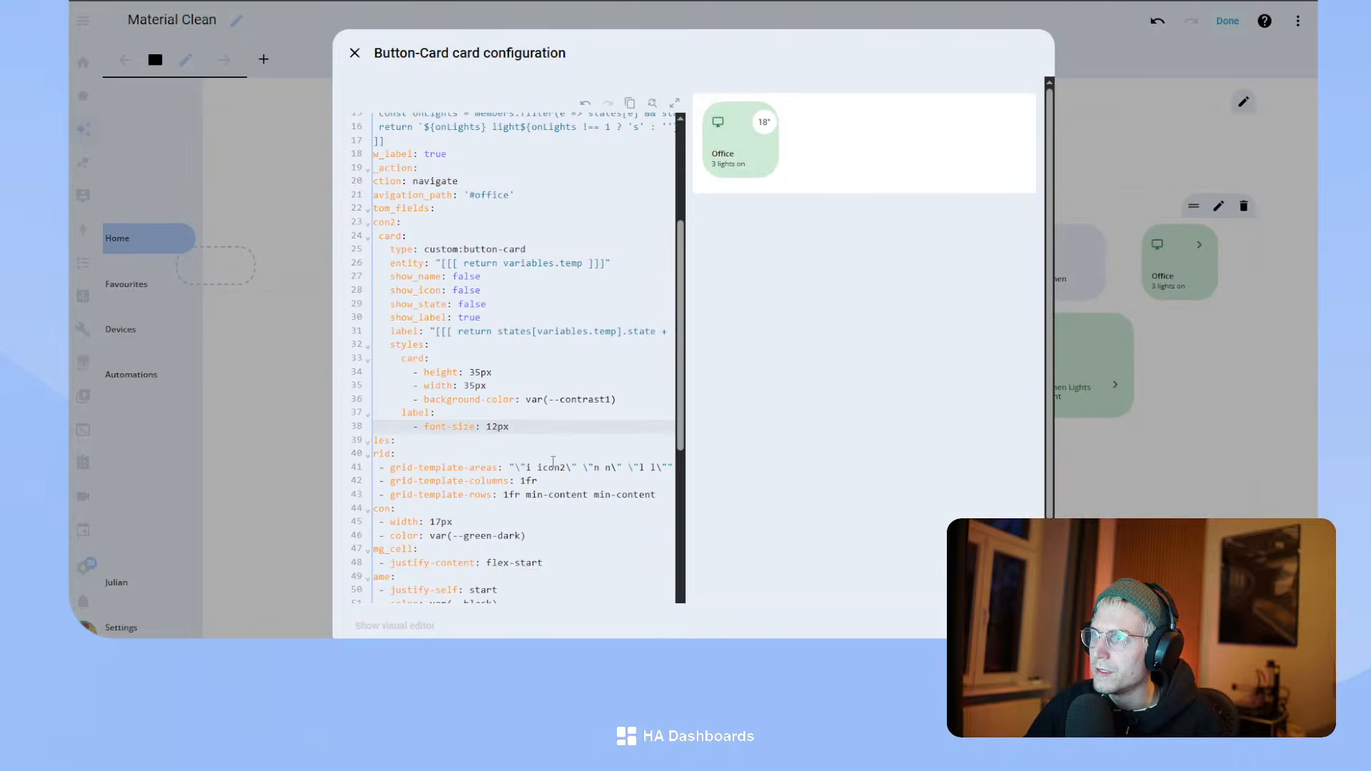
# - Add a font-weight to the nested card's label styles, trying 700 and 600 before settling on 500
pyautogui.press('Return')
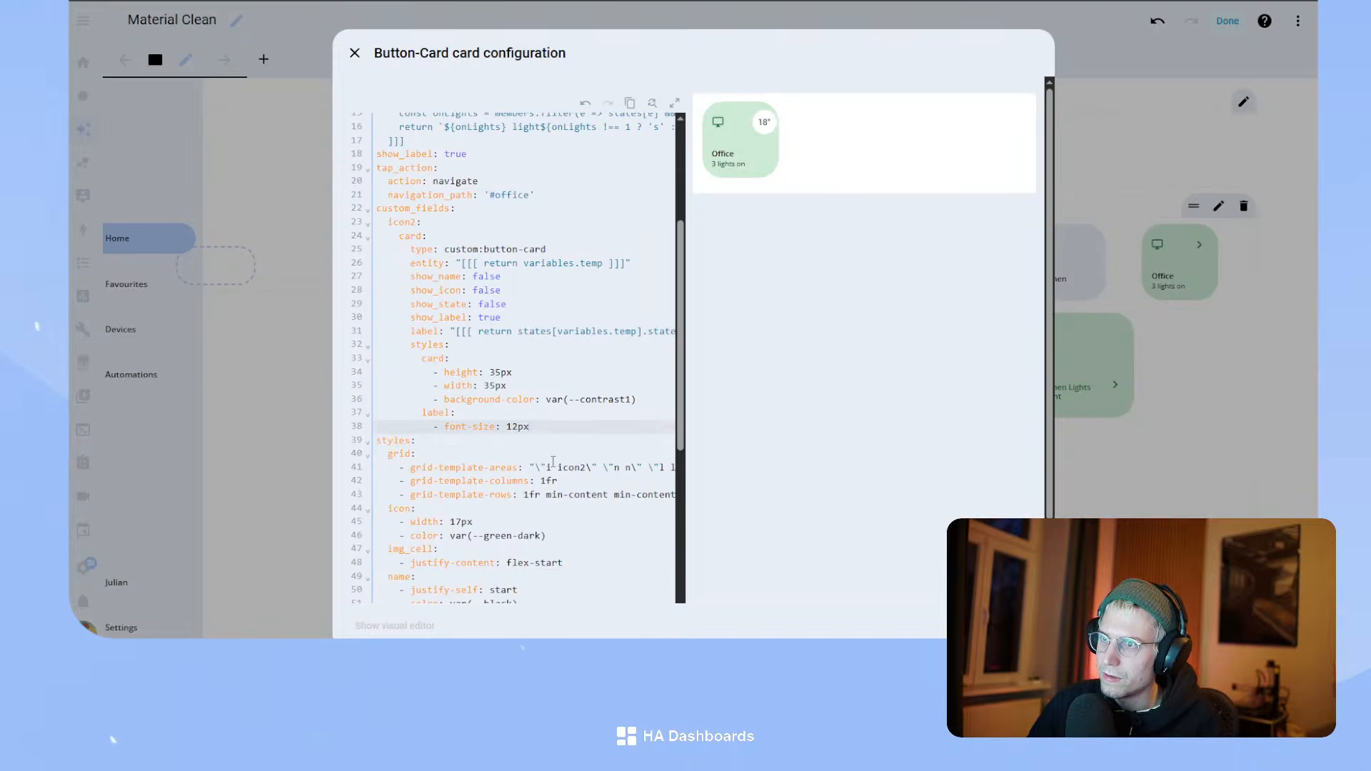
pyautogui.write('- font-weight:')
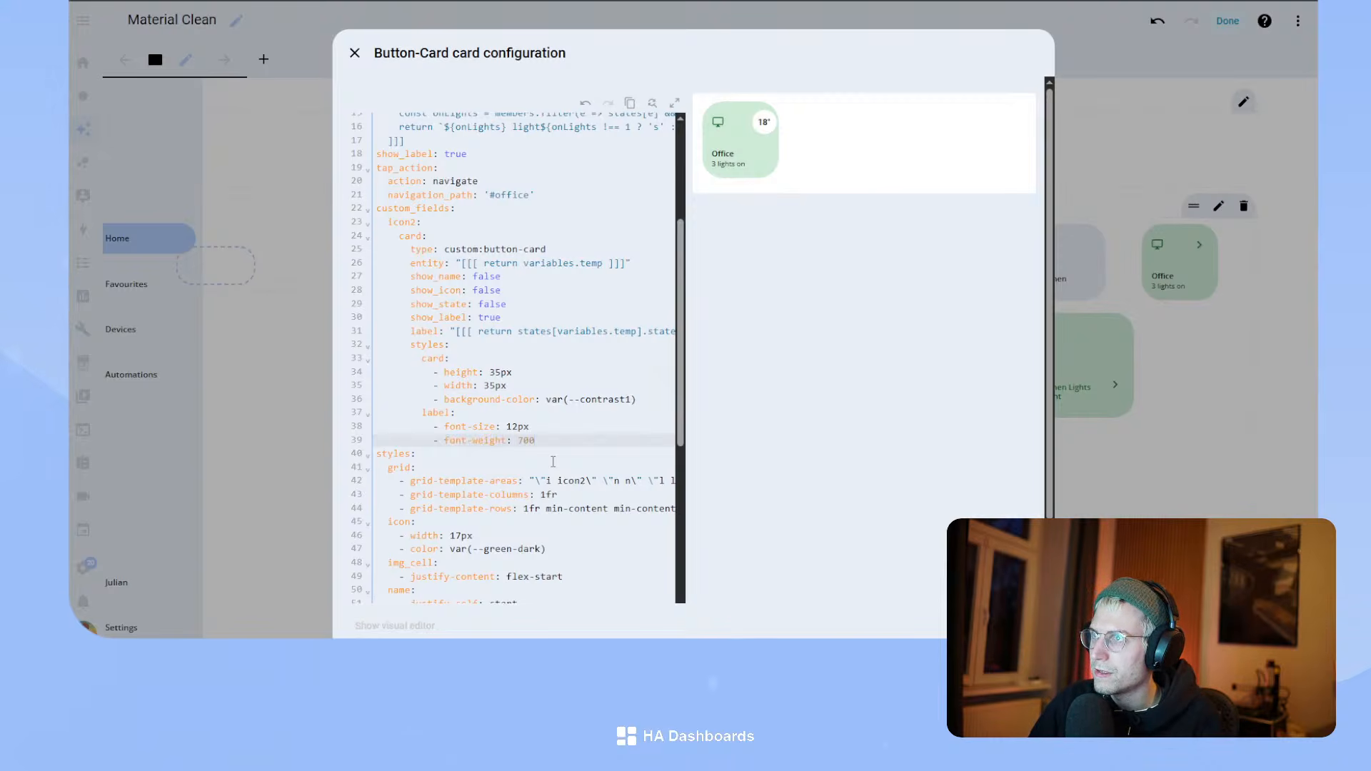
pyautogui.write('700')
pyautogui.press('BackSpace')
pyautogui.press('BackSpace')
pyautogui.press('BackSpace')
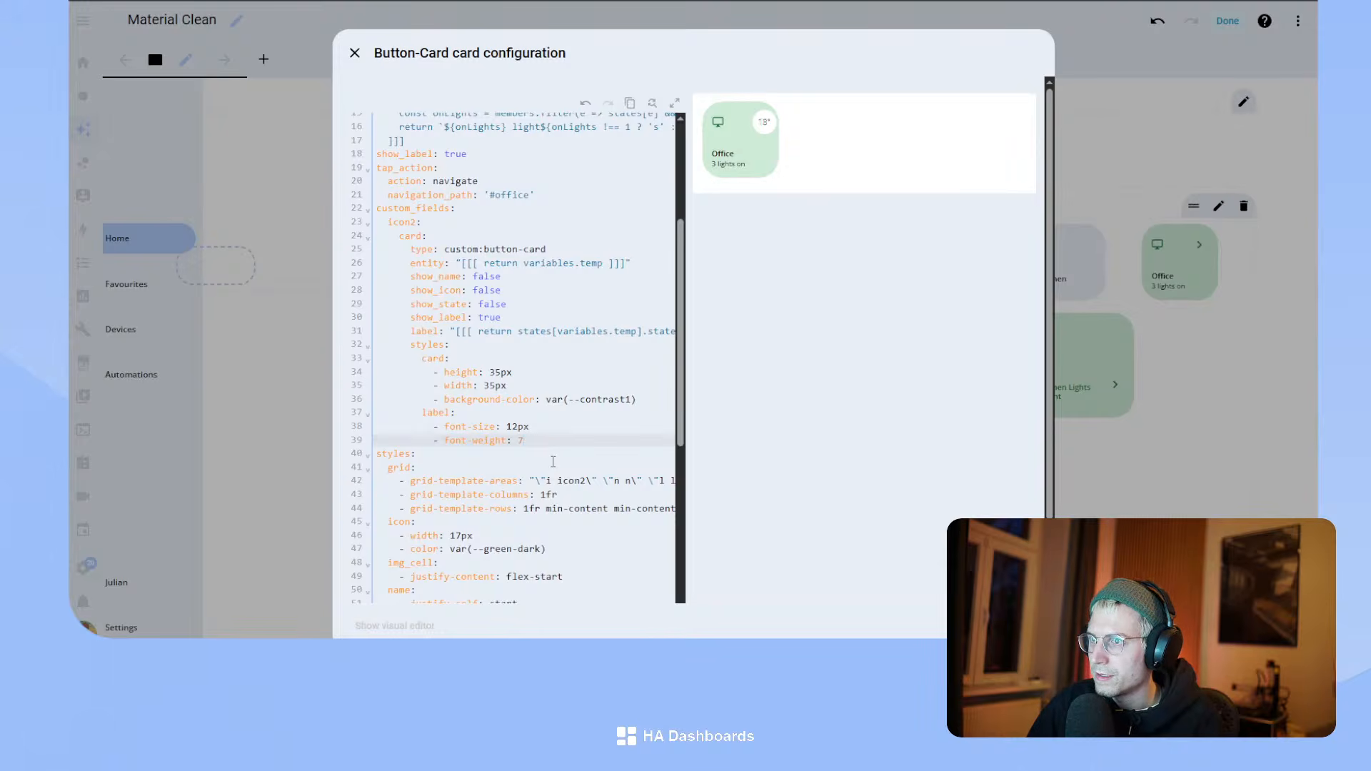
pyautogui.write('600')
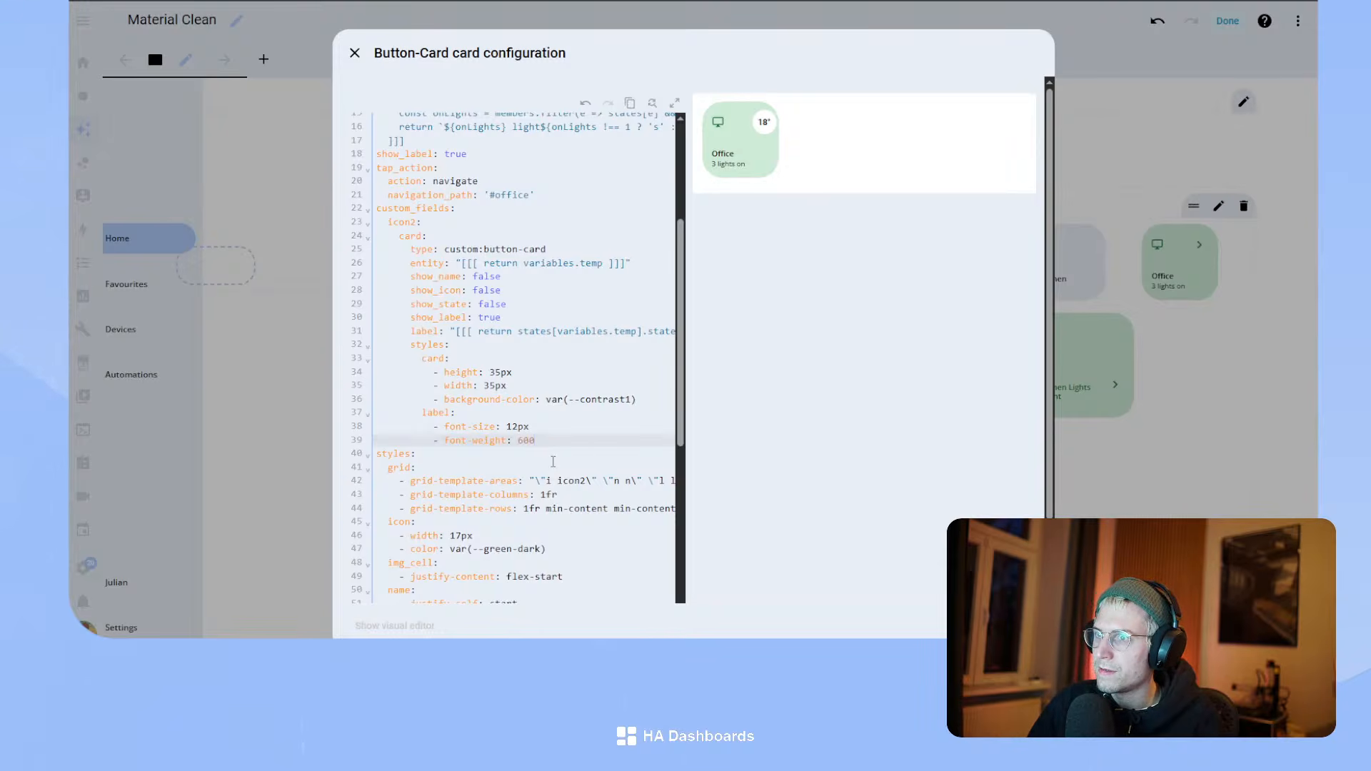
pyautogui.press('BackSpace')
pyautogui.press('BackSpace')
pyautogui.press('BackSpace')
pyautogui.write('500')
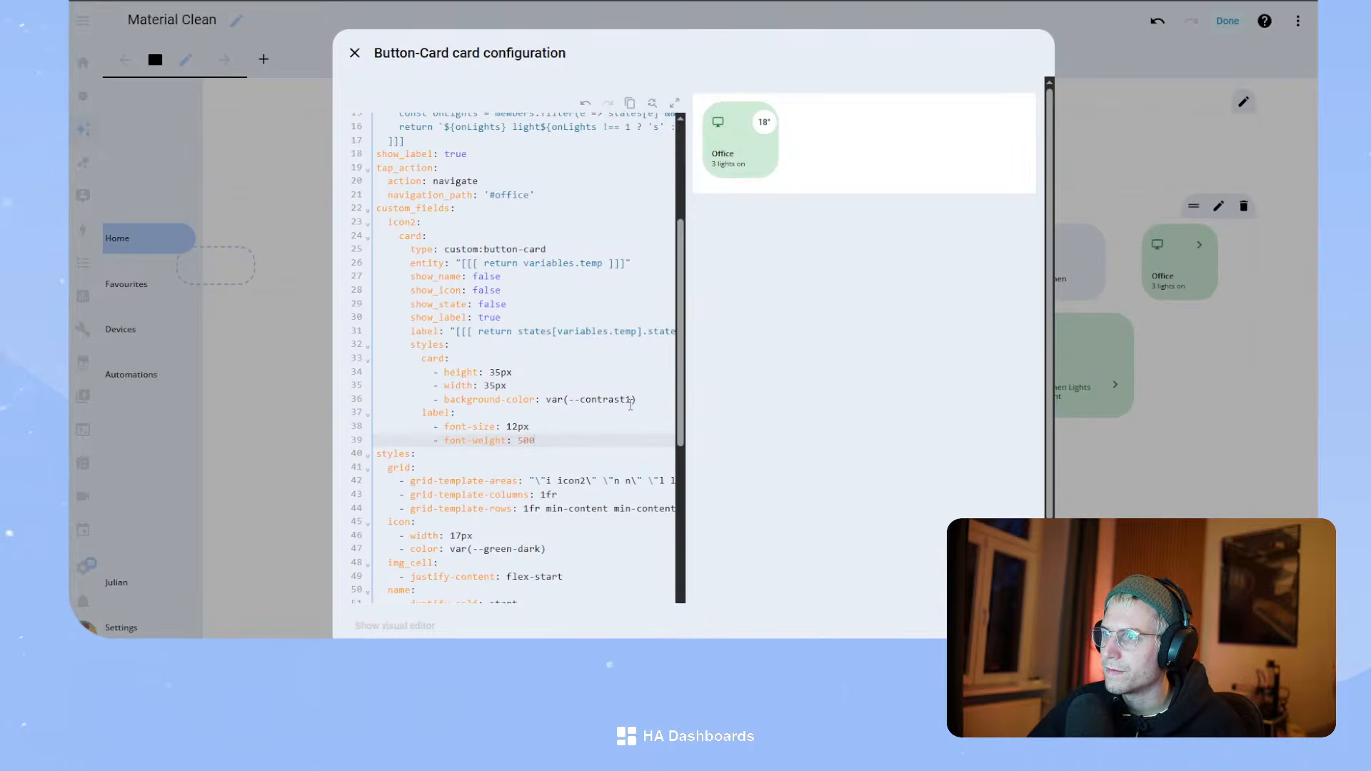
# - Replace the nested card's background-color variable with transparent
pyautogui.moveTo(638, 397); pyautogui.dragTo(547, 398)
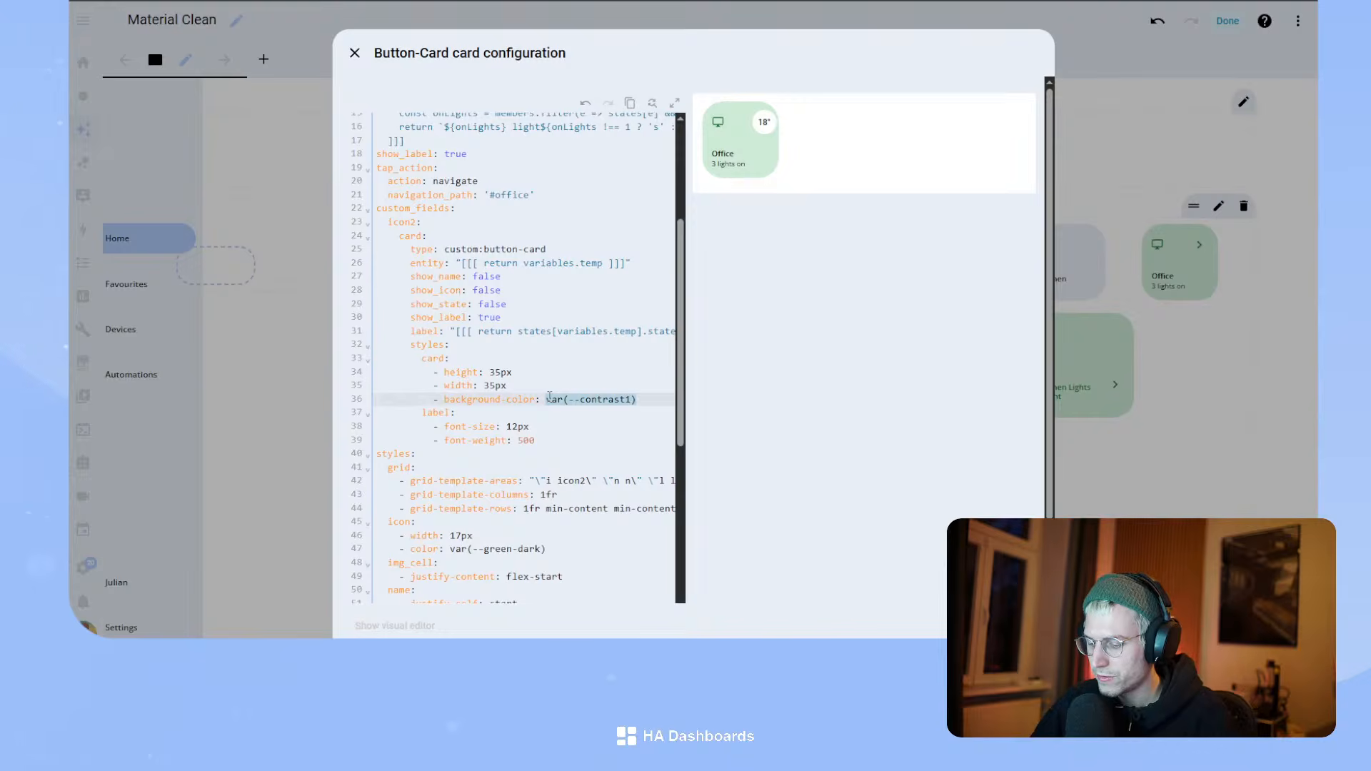
pyautogui.write('transparent')
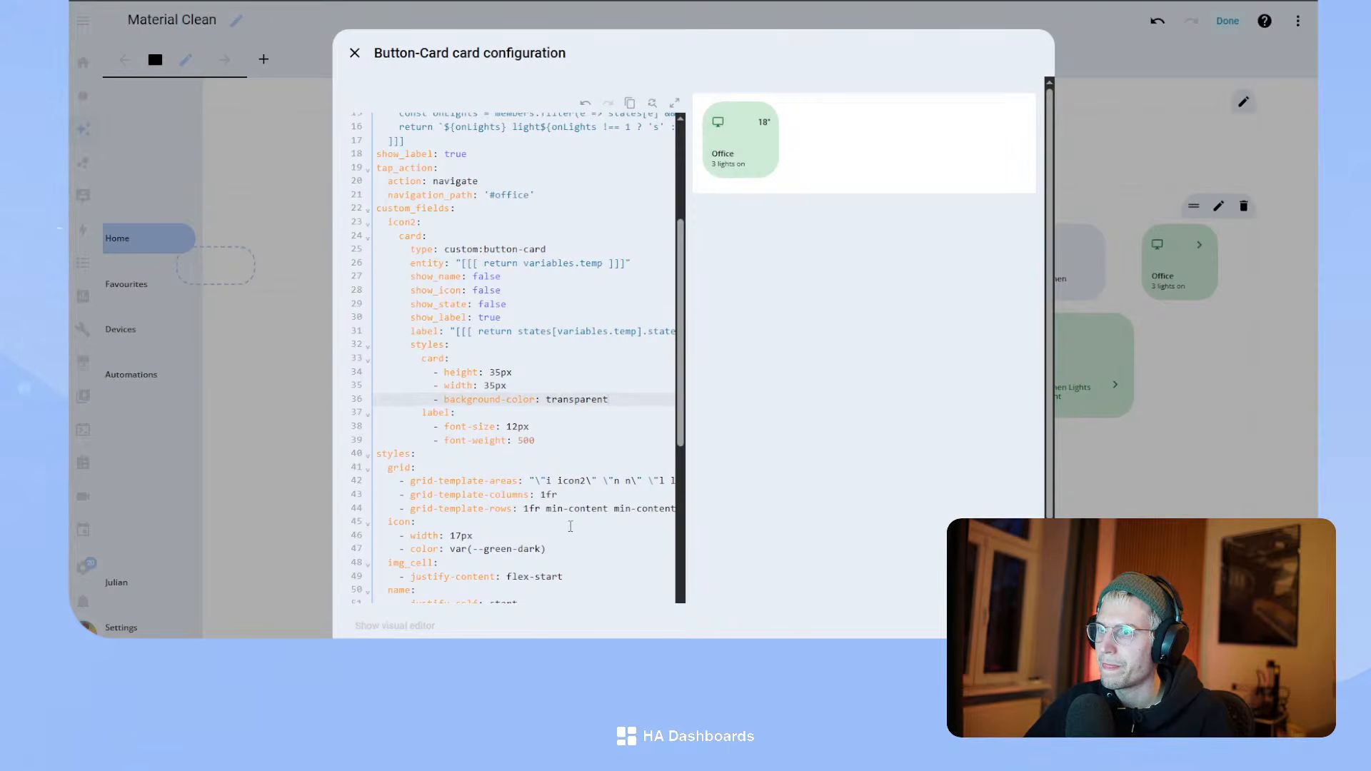
pyautogui.moveTo(597, 482); pyautogui.dragTo(710, 489)
pyautogui.click(637, 504)
pyautogui.moveTo(456, 536); pyautogui.dragTo(443, 651)
# - Set the width of icon2 in the outer custom_fields styles to 35px
pyautogui.scroll(-5, 445, 535)
pyautogui.moveTo(449, 497); pyautogui.dragTo(320, 485)
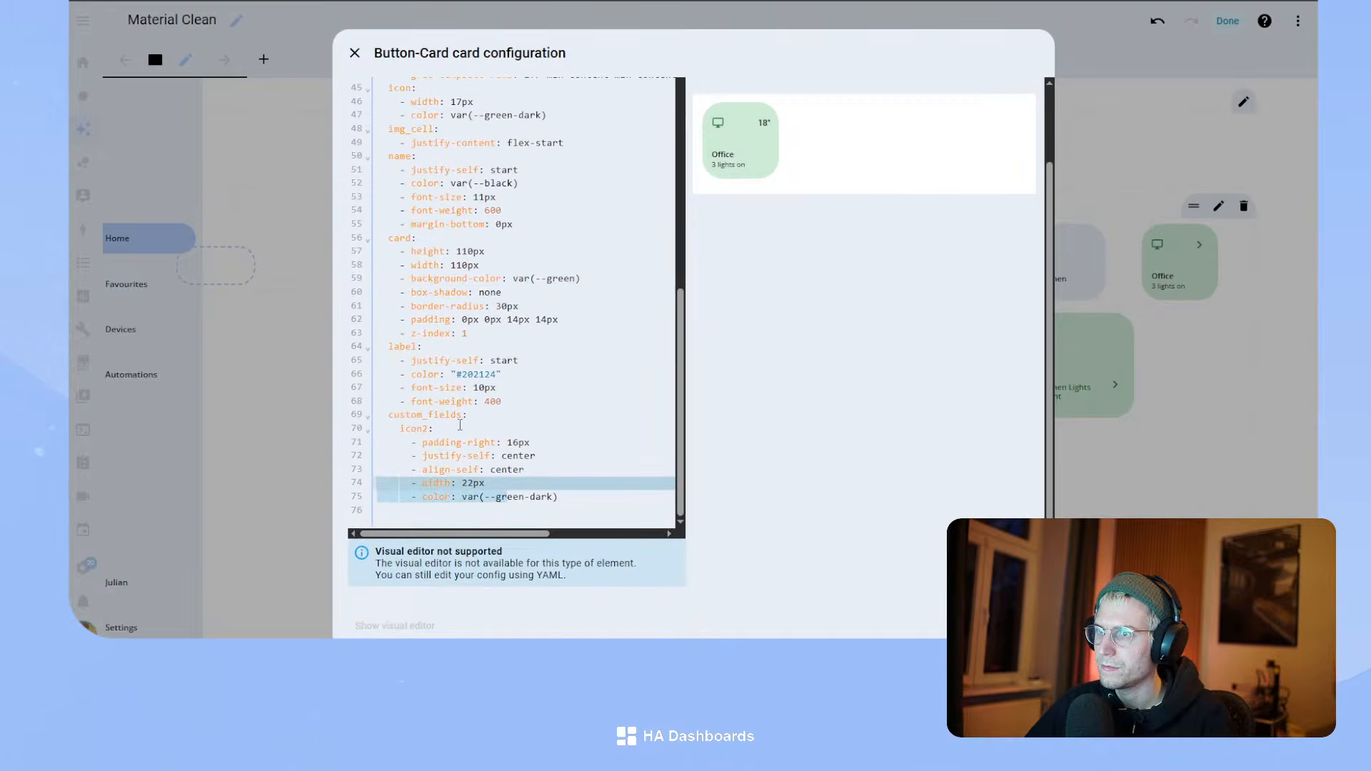
pyautogui.click(468, 482)
pyautogui.scroll(4, 495, 460)
pyautogui.scroll(-4, 496, 461)
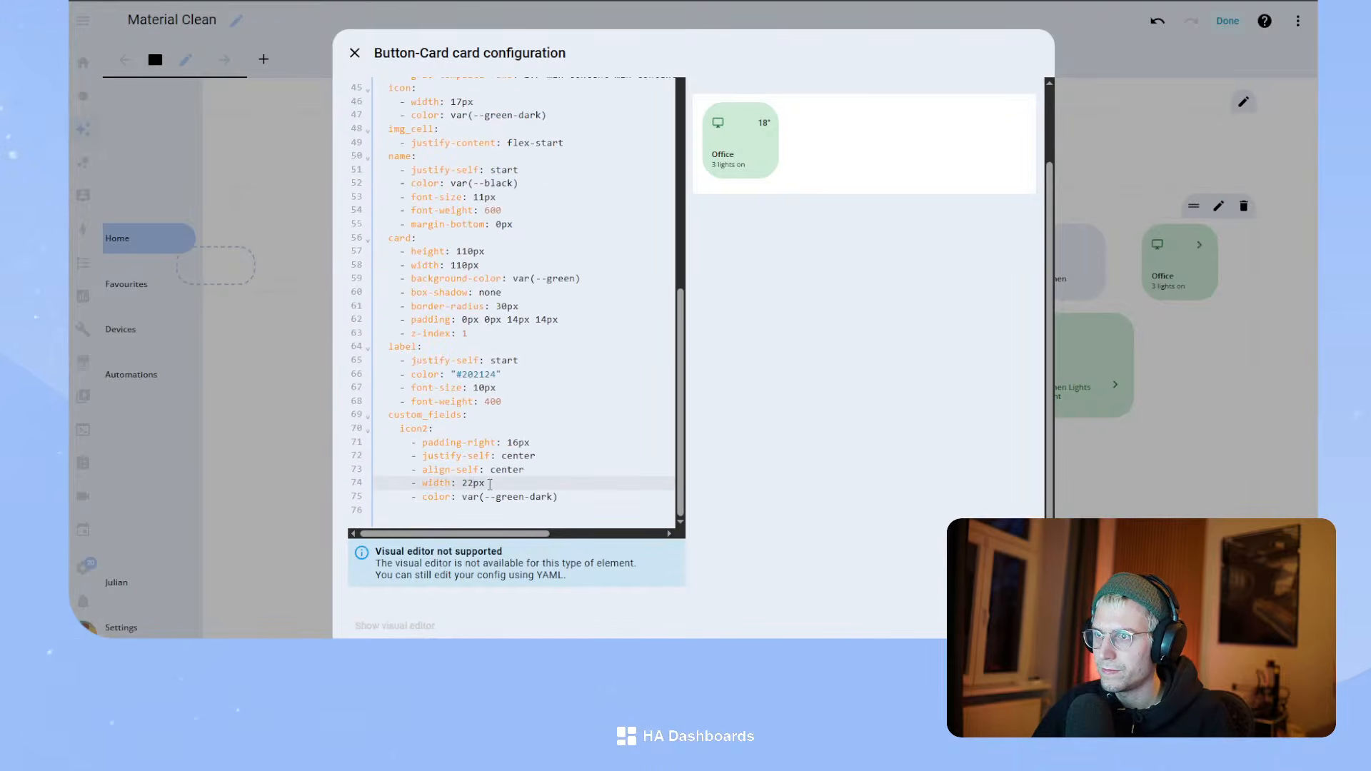
pyautogui.press('BackSpace')
pyautogui.press('BackSpace')
pyautogui.write('30')
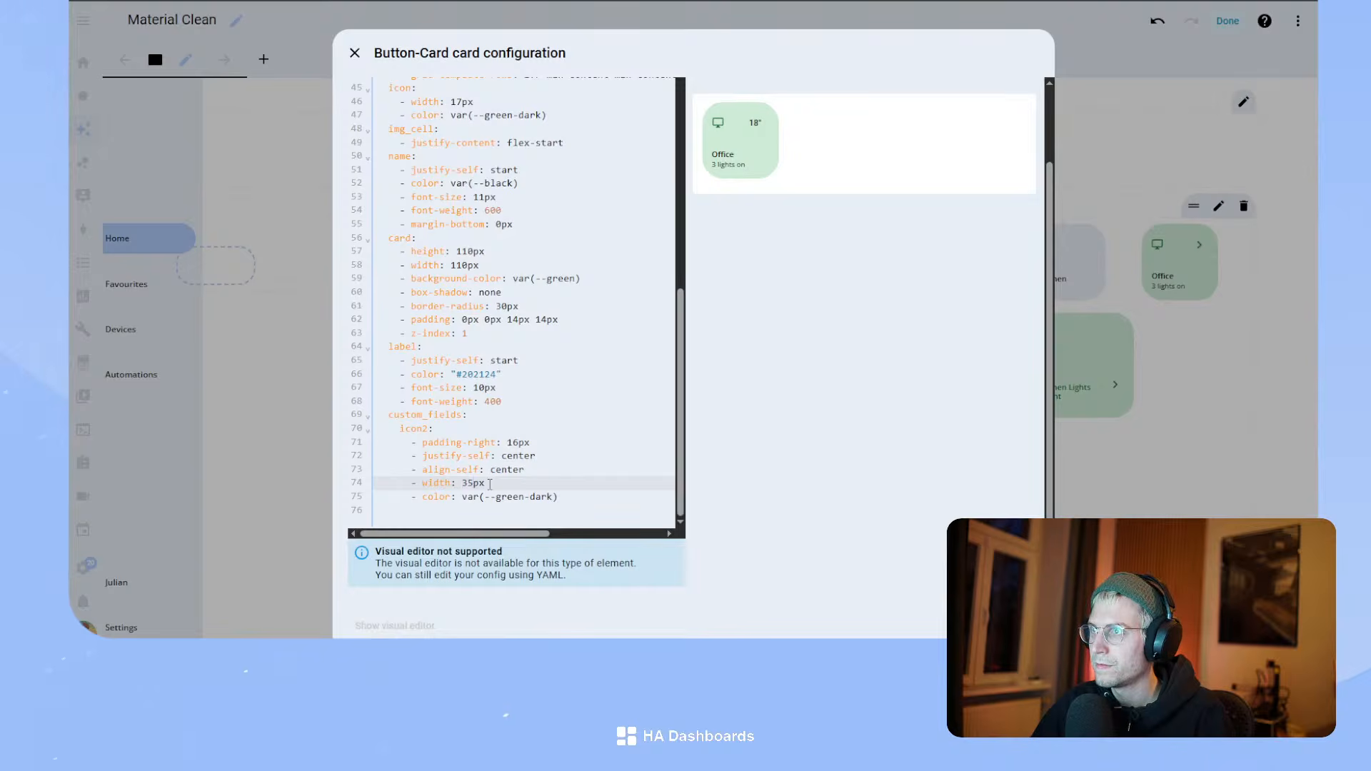
# - Set the nested card's background-color to red
pyautogui.scroll(2, 582, 362)
pyautogui.scroll(3, 581, 363)
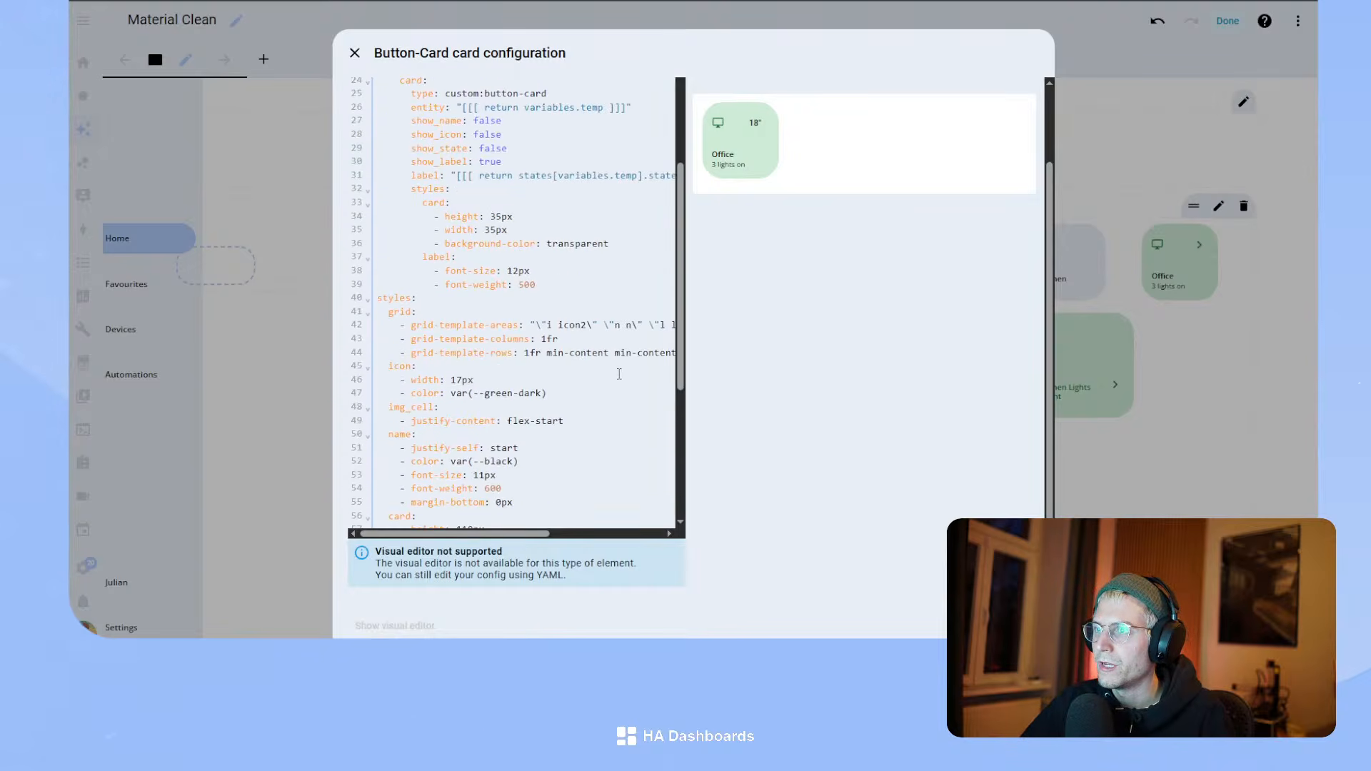
pyautogui.doubleClick(580, 243)
pyautogui.write('red')
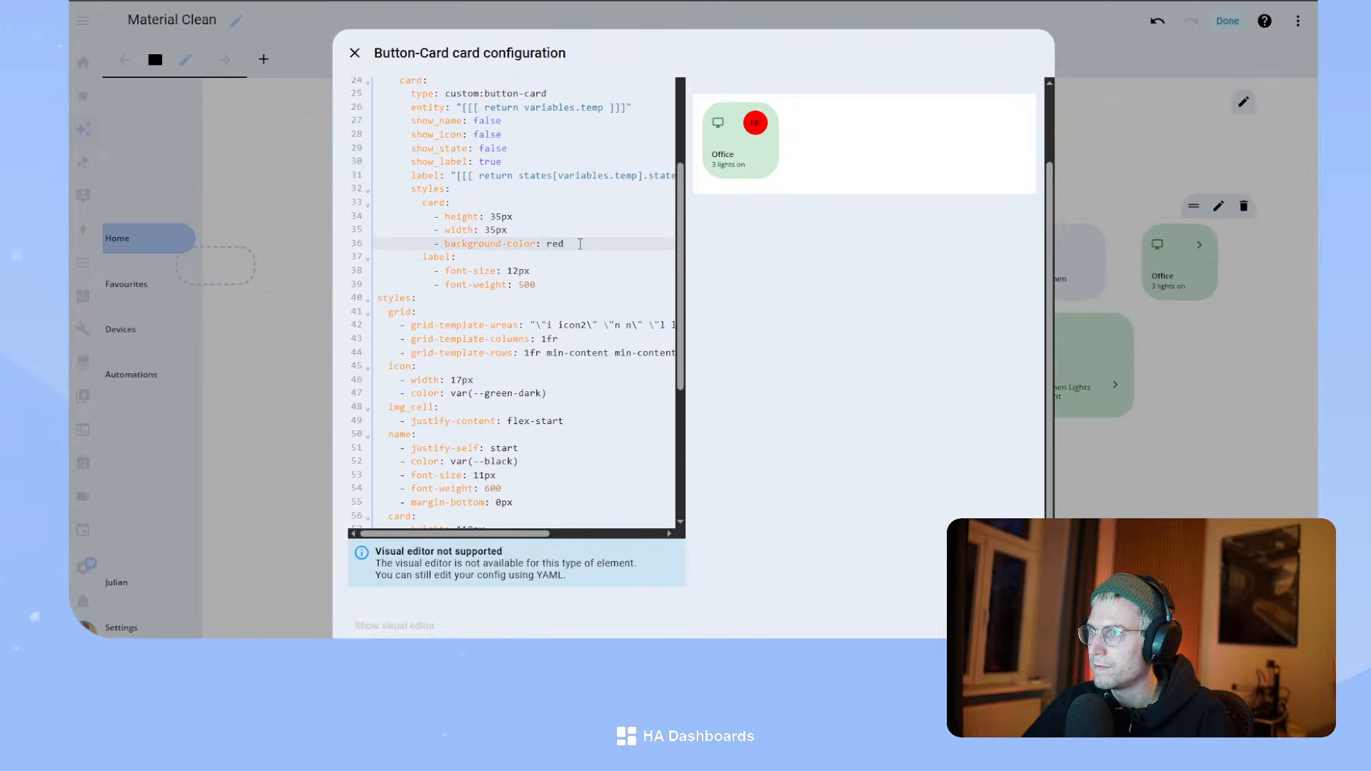
# - Set the padding-right of icon2 in the outer custom_fields styles to 10px
pyautogui.scroll(-5, 500, 428)
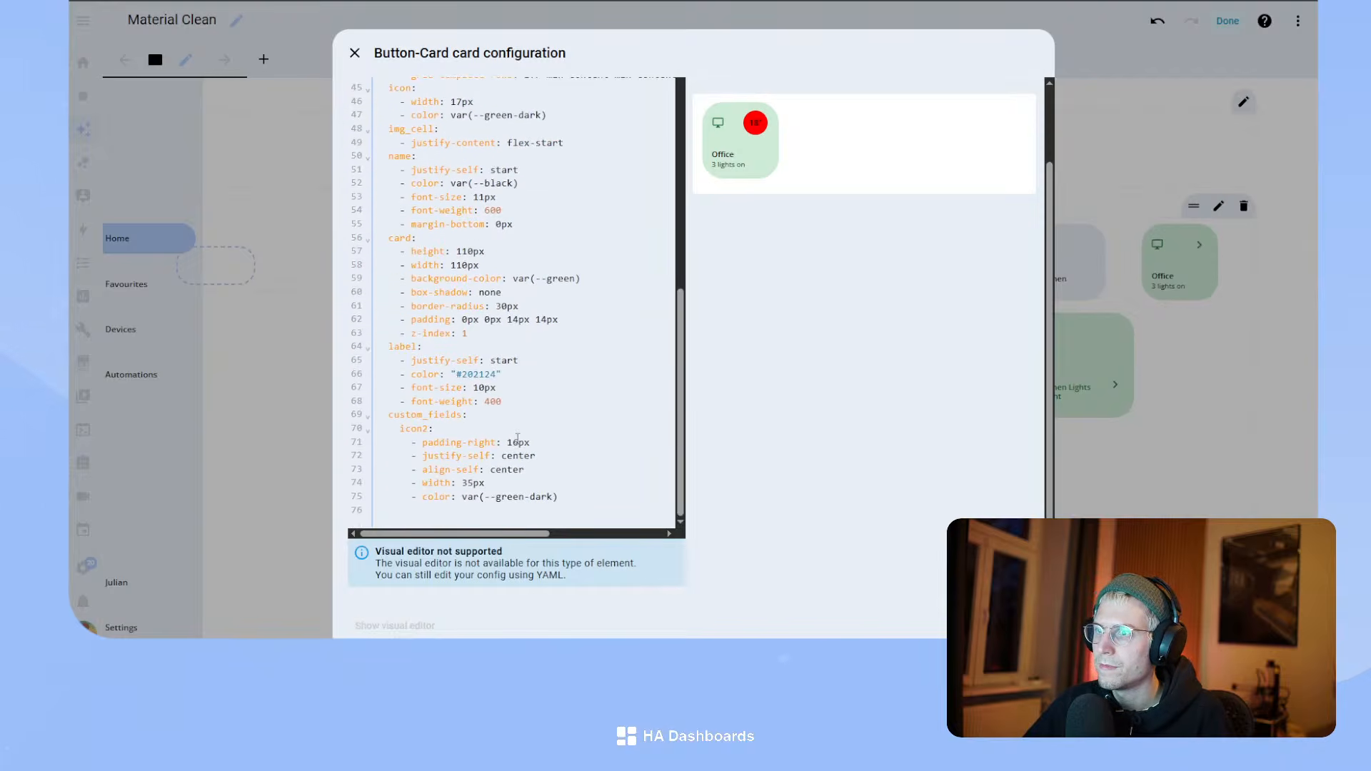
pyautogui.click(517, 438)
pyautogui.press('BackSpace')
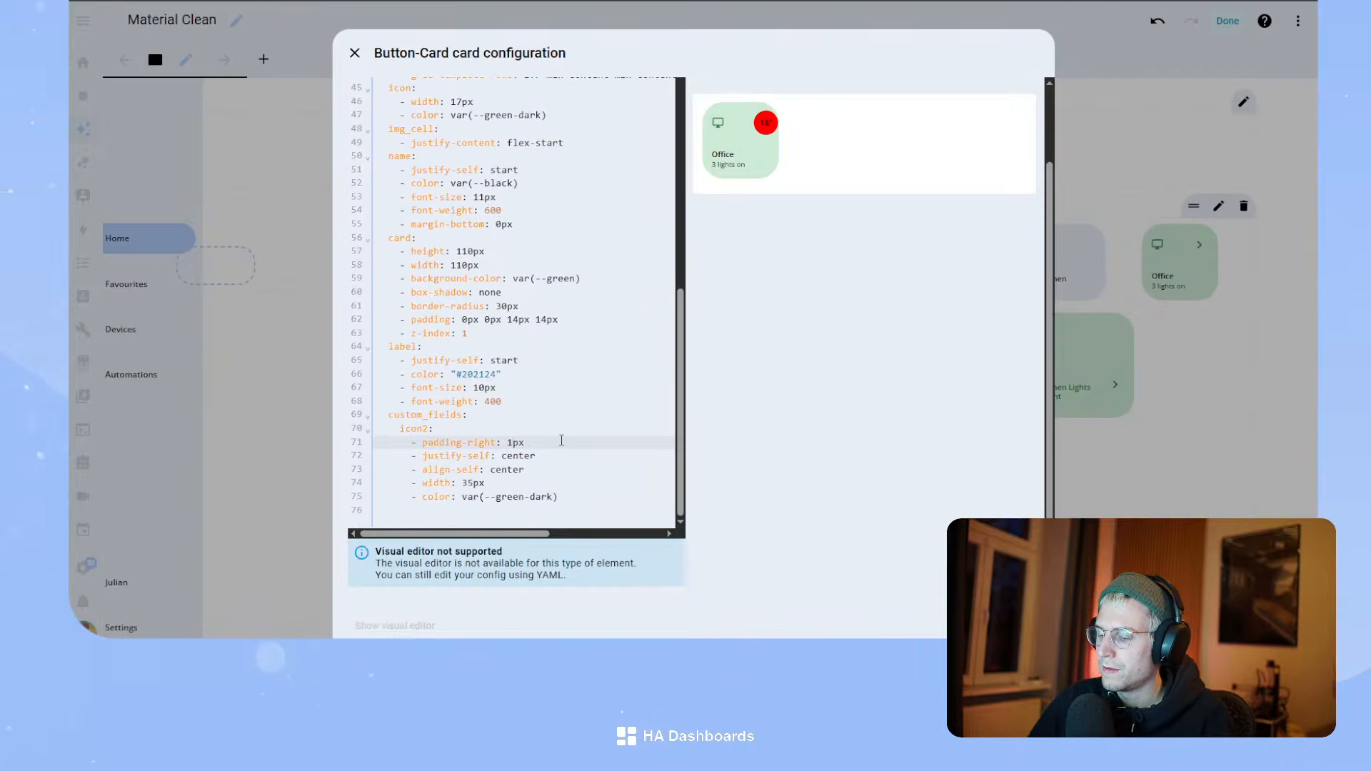
pyautogui.write('0')
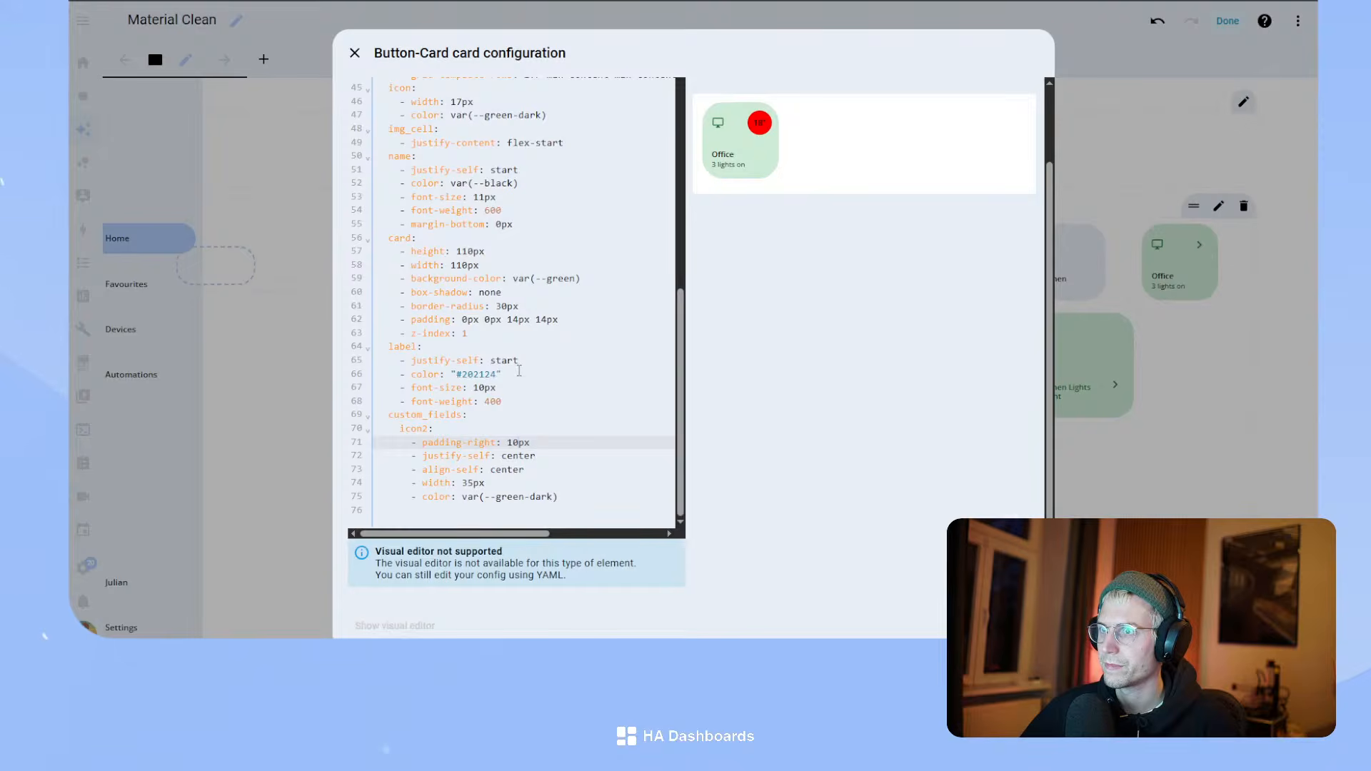
# - Change the outer card's label color, trying red and var(--contrast20) before settling on var(--contrast18)
pyautogui.doubleClick(479, 374)
pyautogui.write('red')
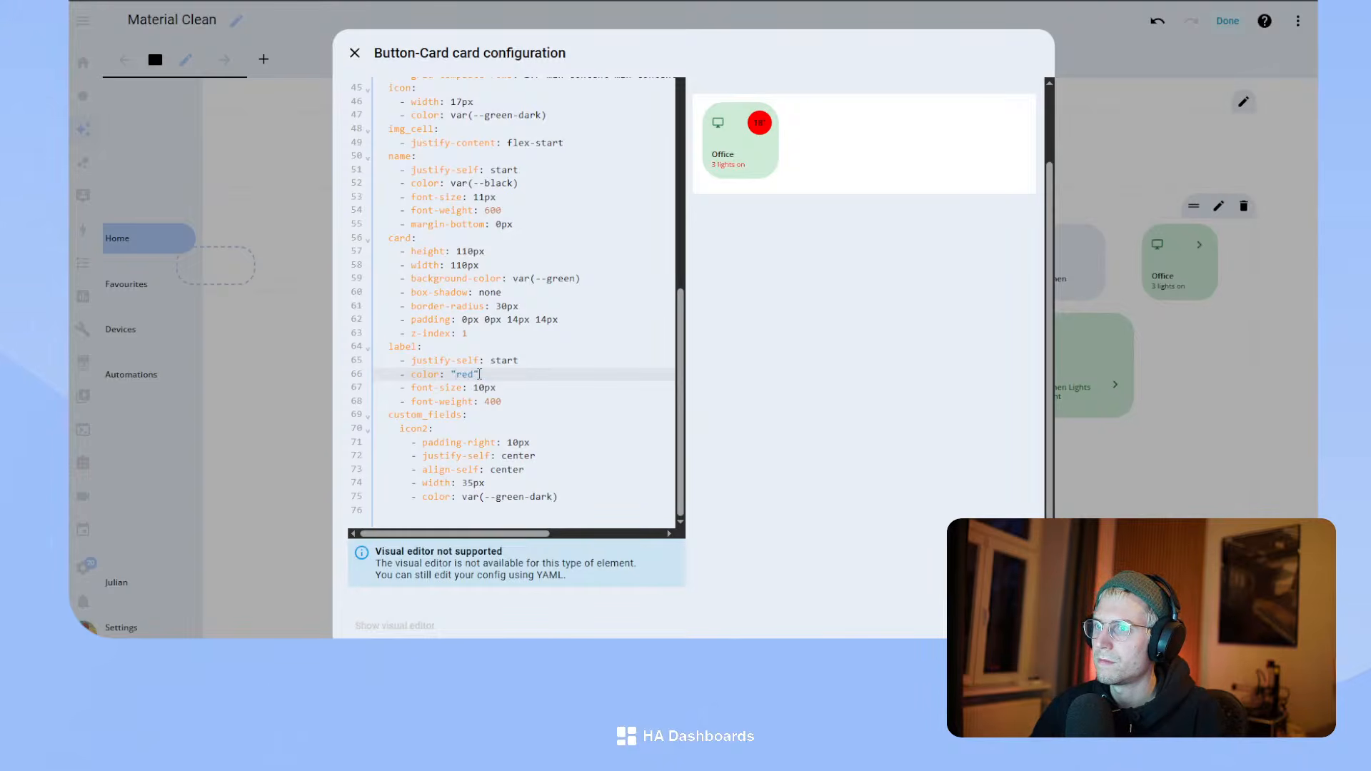
pyautogui.moveTo(450, 374); pyautogui.dragTo(475, 373)
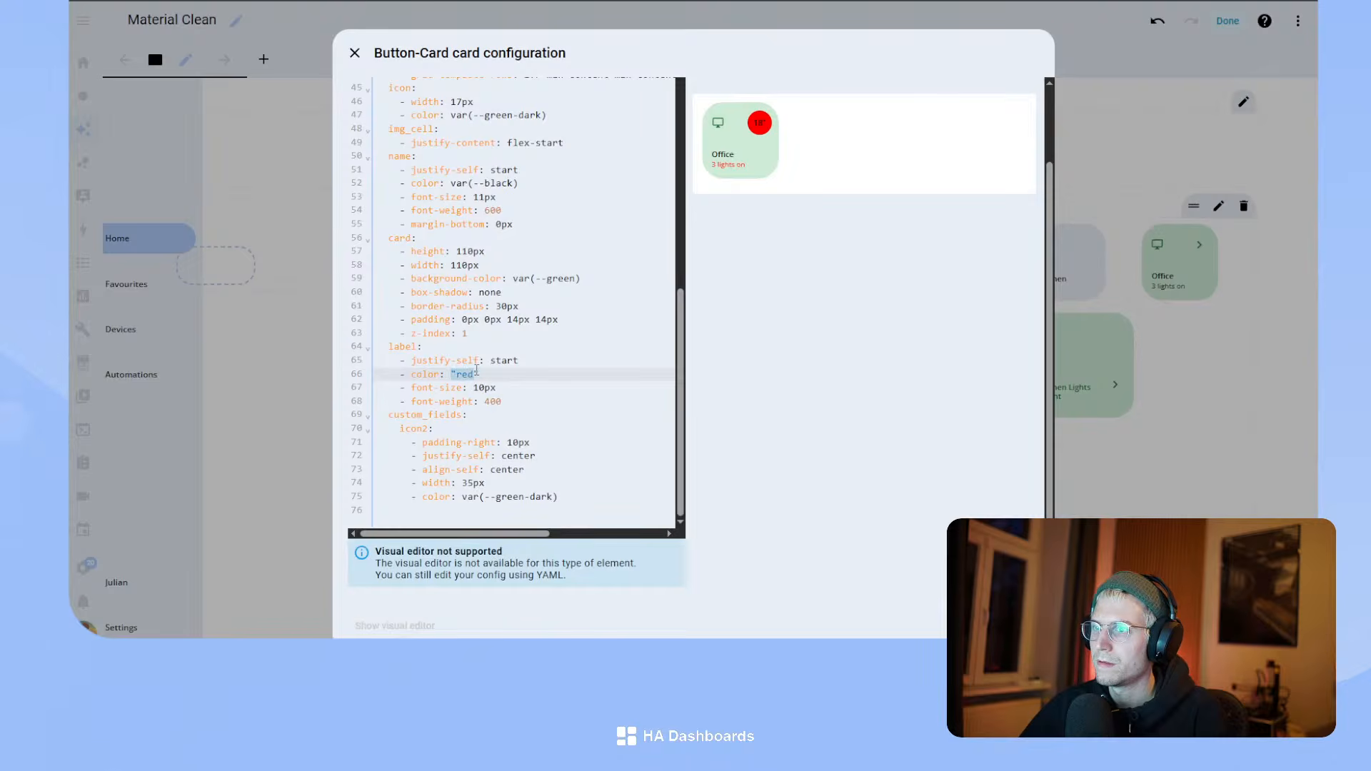
pyautogui.write('var(--co')
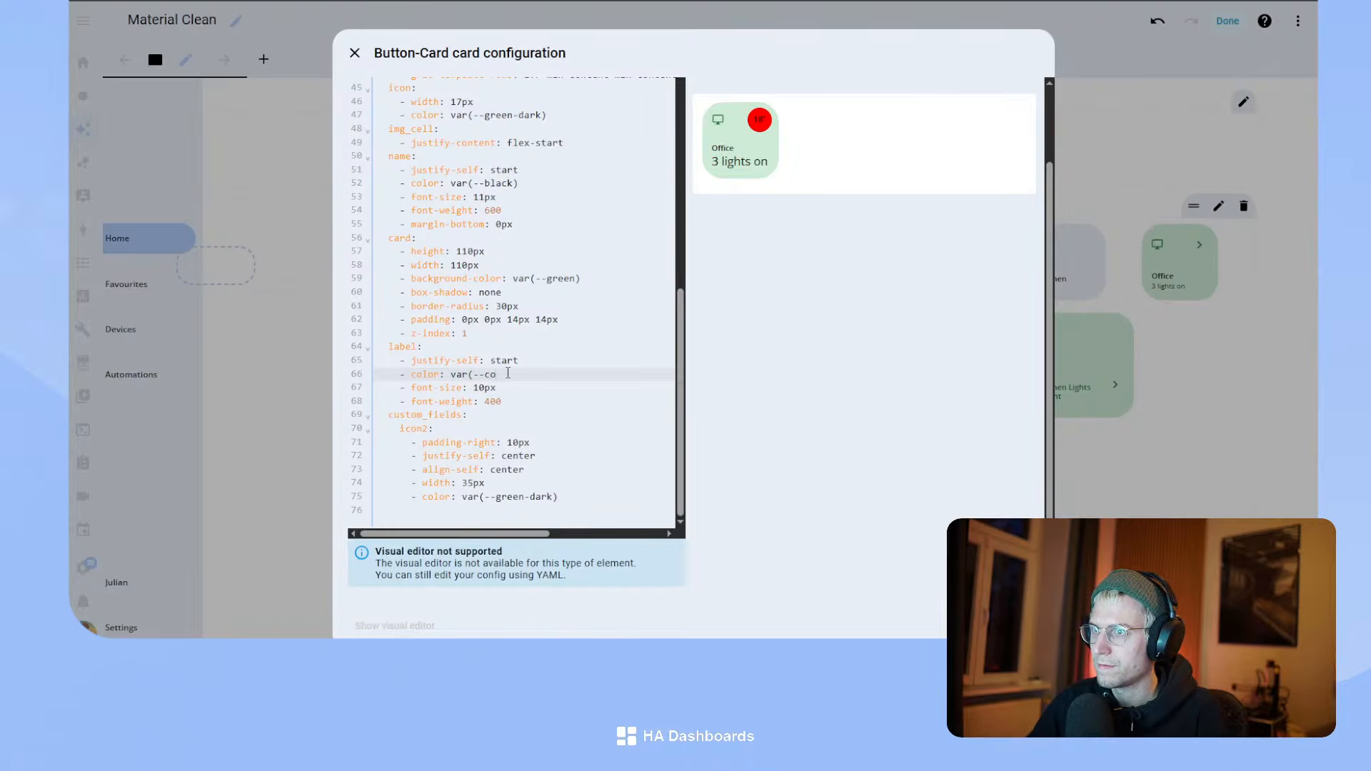
pyautogui.write('ntrast20)')
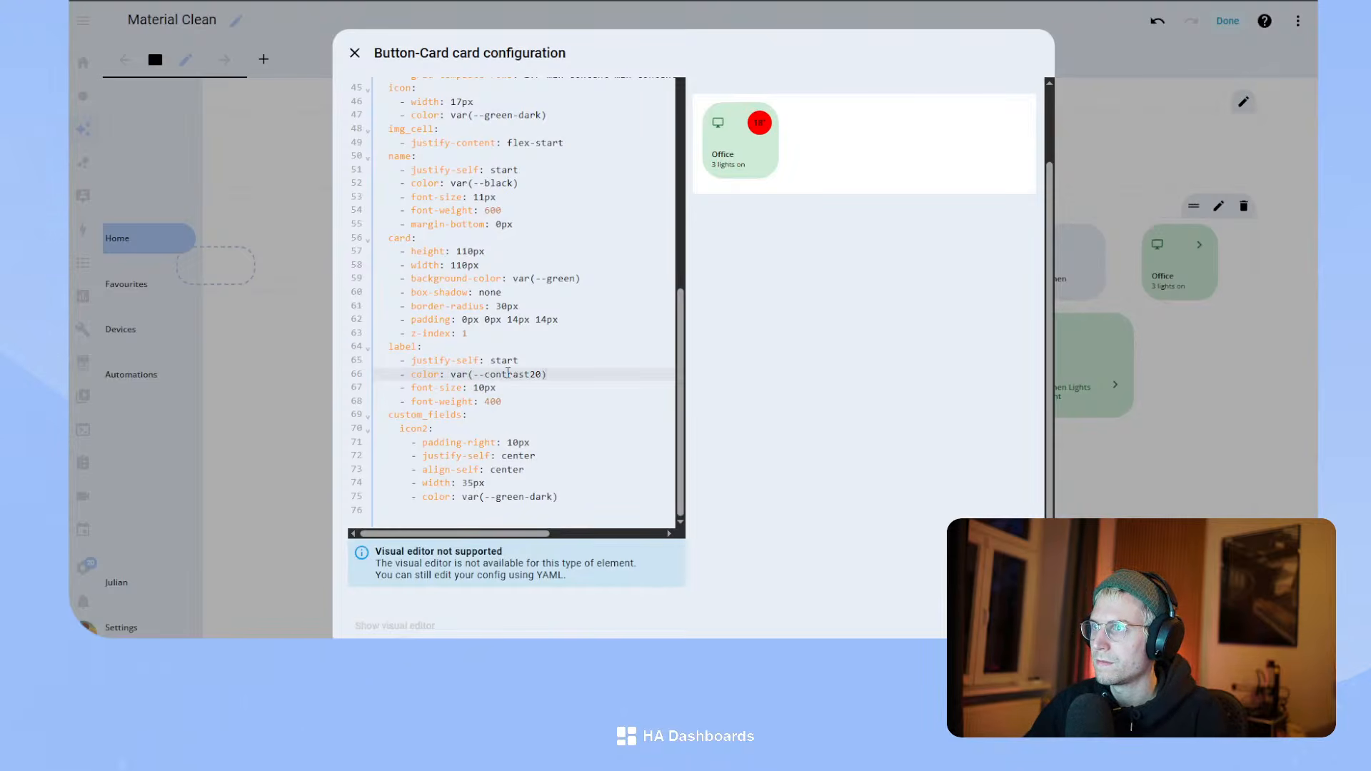
pyautogui.press('BackSpace')
pyautogui.press('BackSpace')
pyautogui.write('18')
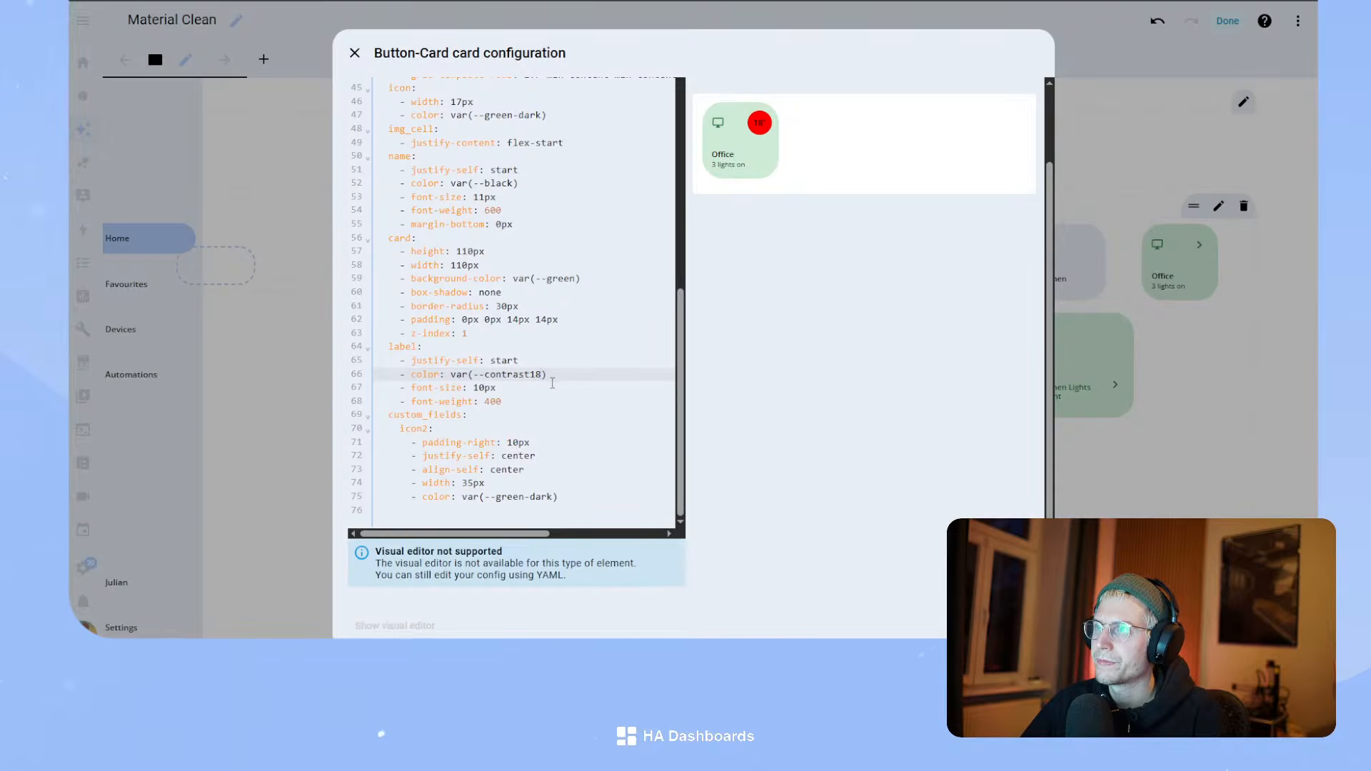
# - Change the nested card's red background-color to transparent
pyautogui.scroll(5, 518, 400)
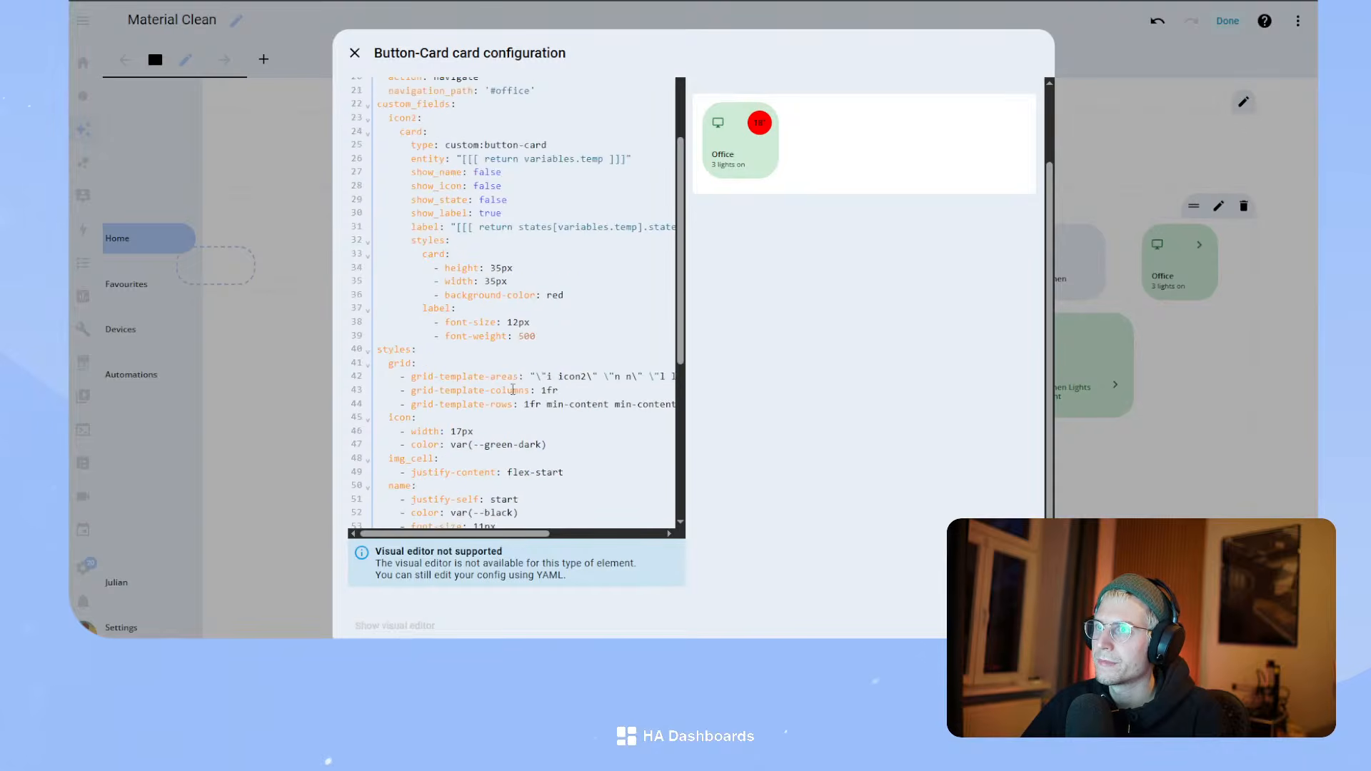
pyautogui.doubleClick(560, 310)
pyautogui.write('transparent')
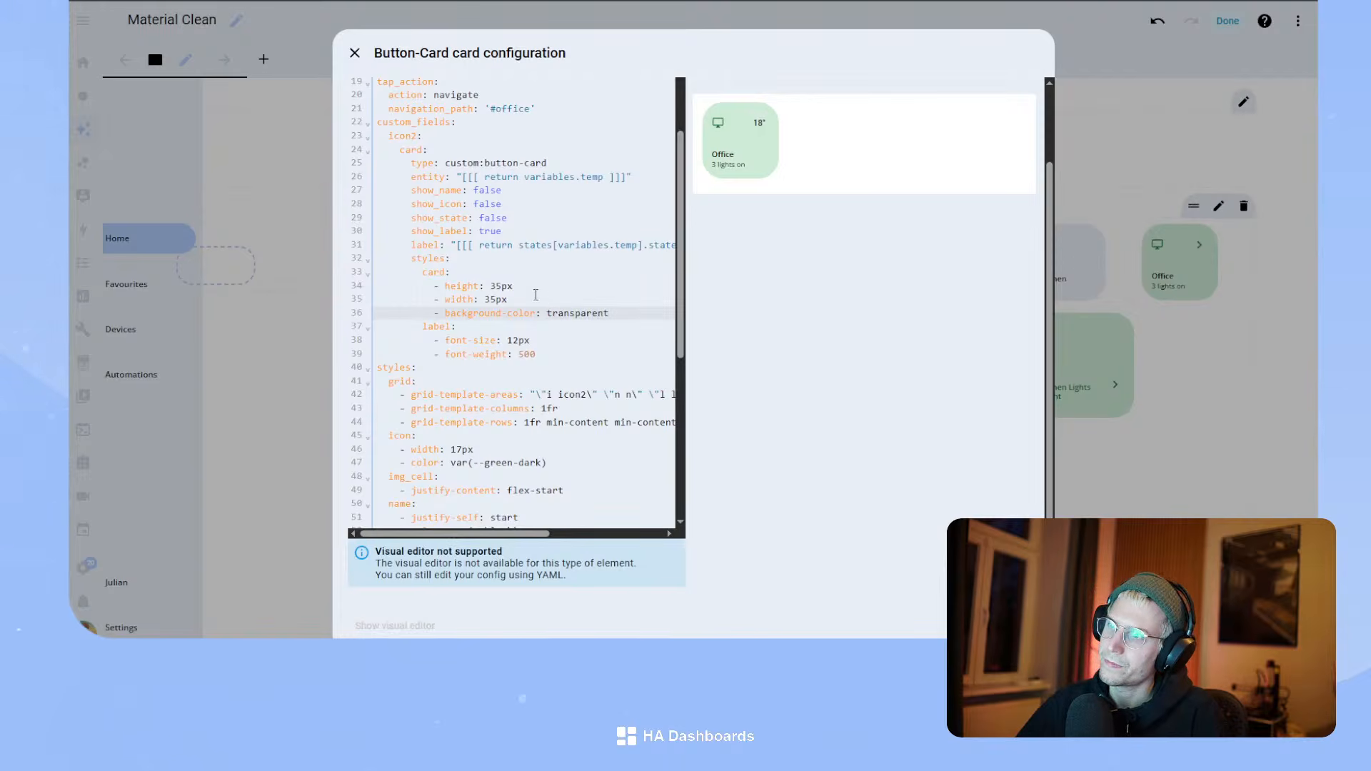
# - Add the color var(--green-dark) to the nested card's label styles
pyautogui.scroll(-2, 525, 325)
pyautogui.scroll(2, 524, 329)
pyautogui.click(547, 356)
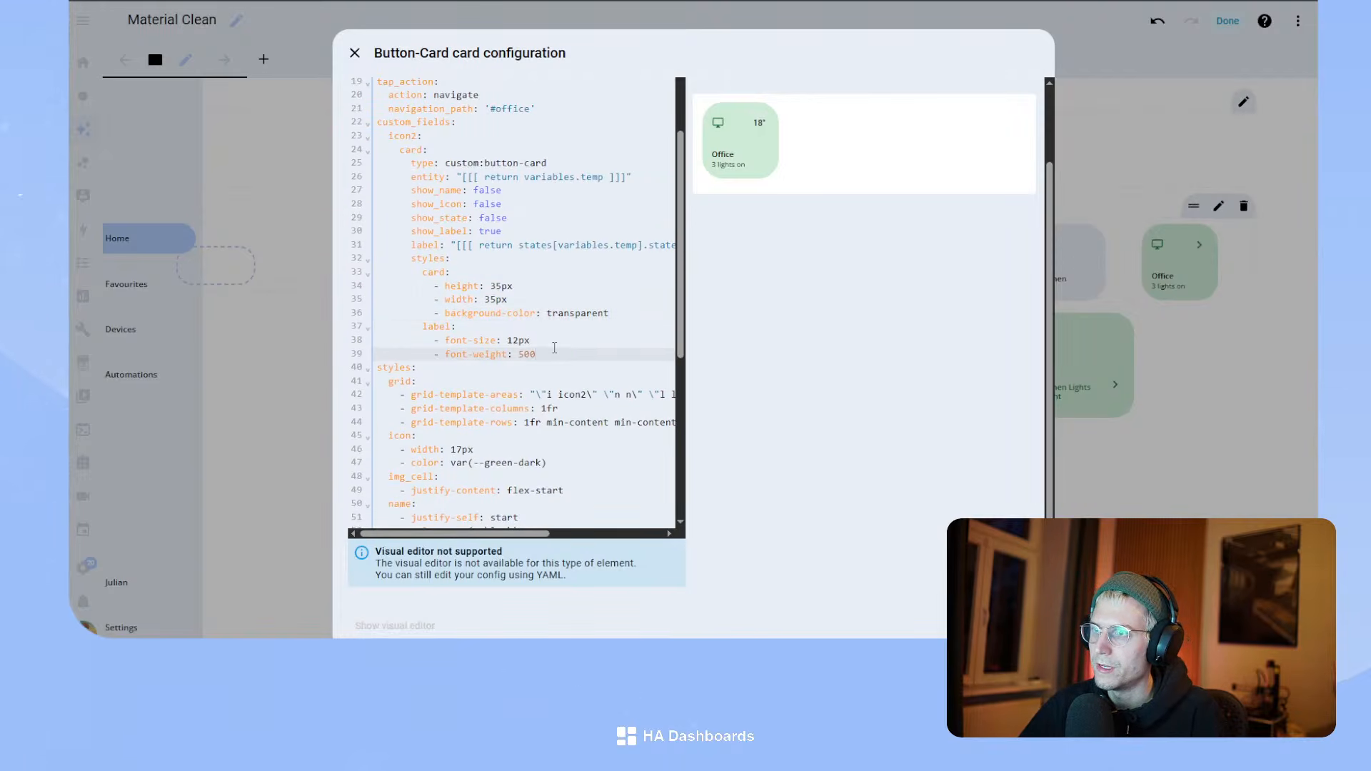
pyautogui.press('Return')
pyautogui.write('- color: var(--green-dark')
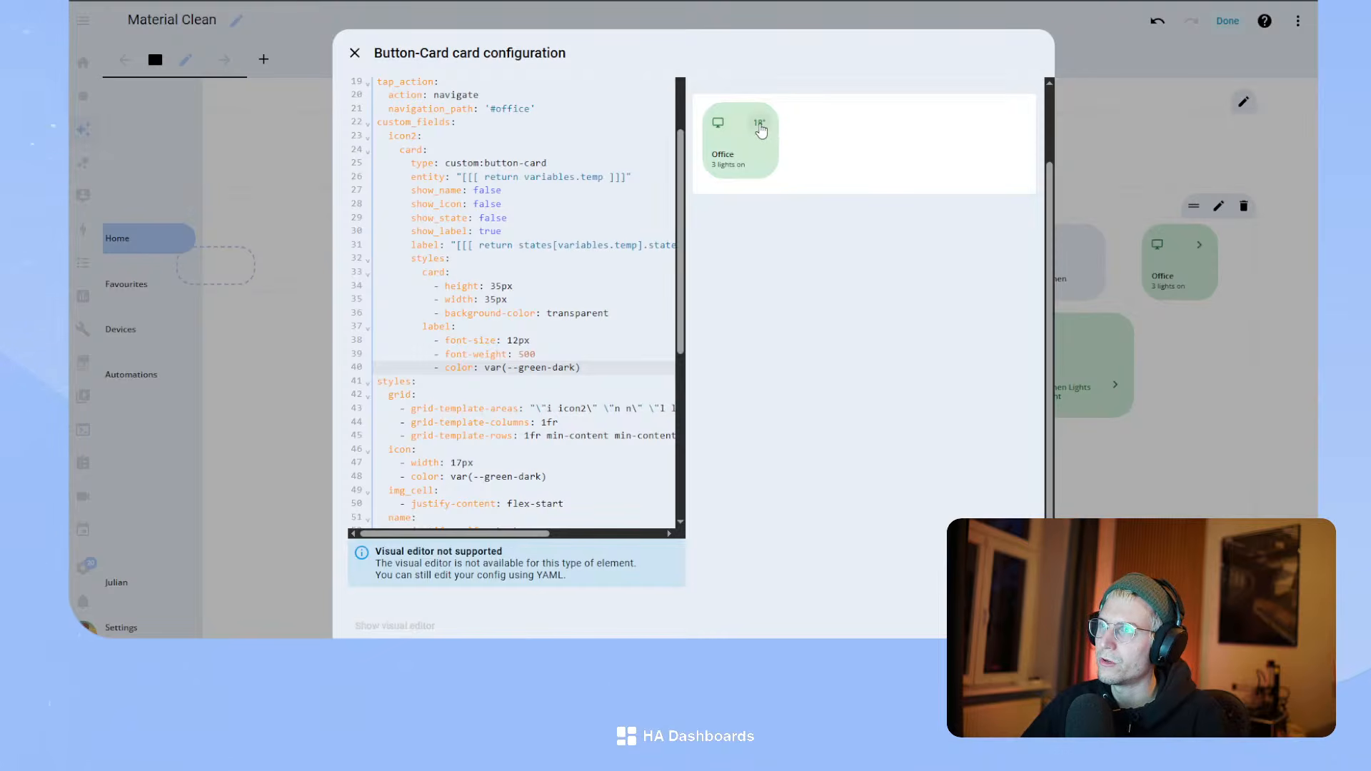
# - Copy the var(--green-dark) value from the nested label's color into the nested card's background-color
pyautogui.doubleClick(589, 312)
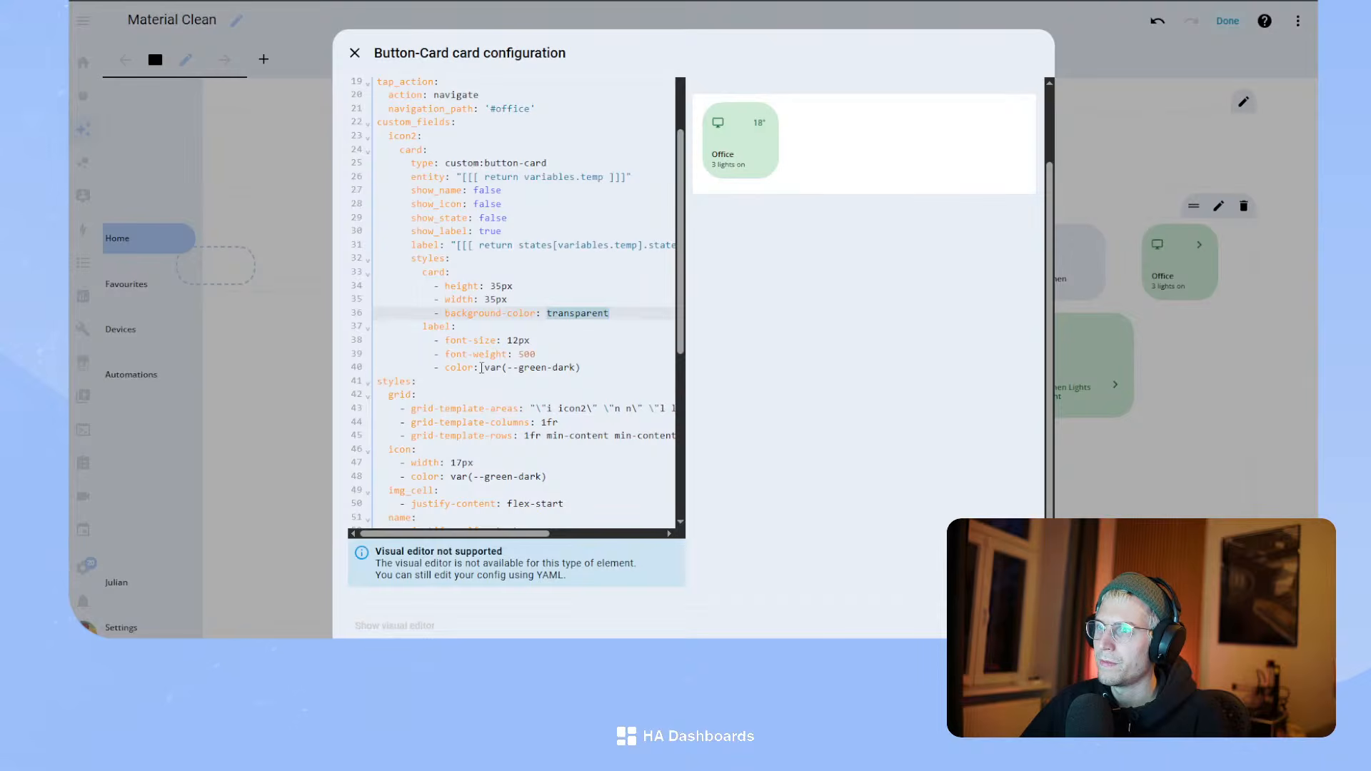
pyautogui.moveTo(483, 368)
pyautogui.mouseDown()
pyautogui.moveTo(596, 367)
pyautogui.moveTo(485, 368)
pyautogui.mouseUp()
pyautogui.hotkey('ctrl', 'c')
pyautogui.click(597, 368)
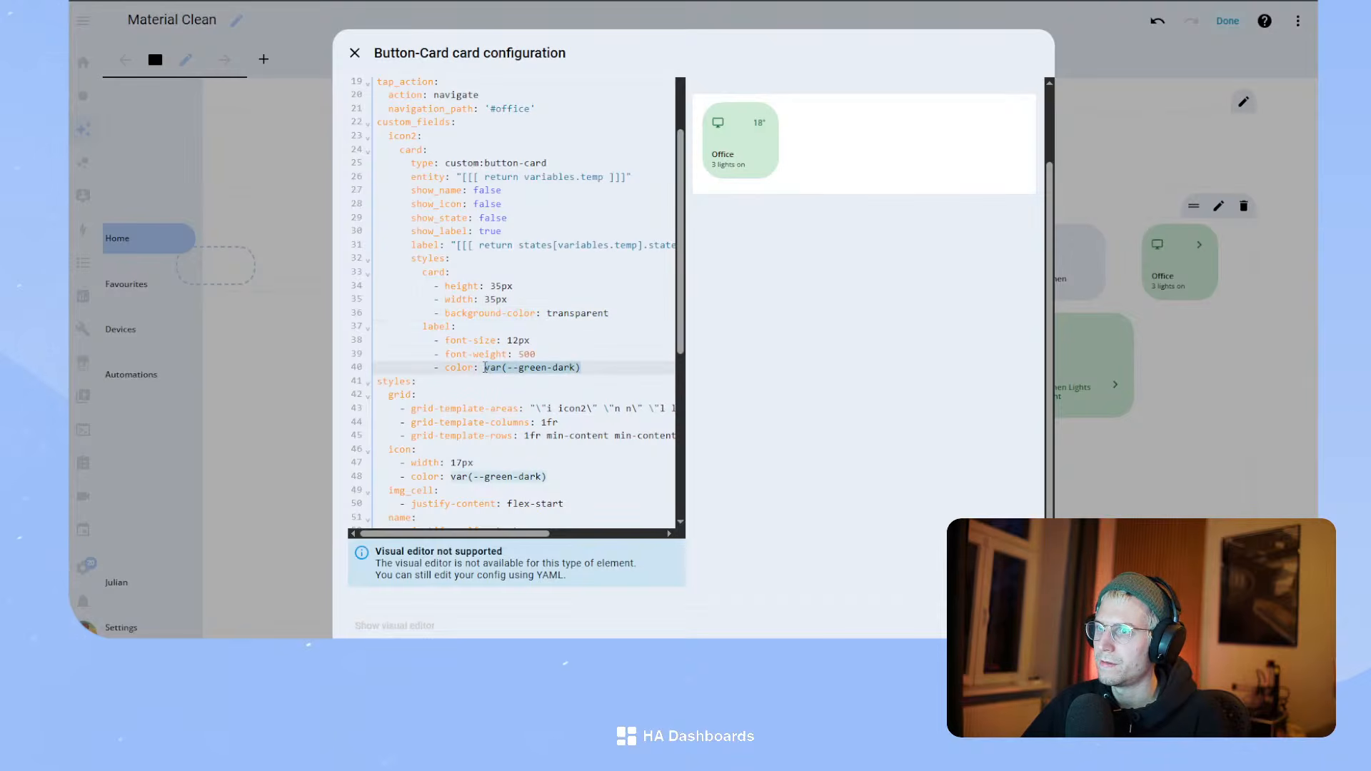
pyautogui.doubleClick(550, 312)
pyautogui.hotkey('ctrl', 'v')
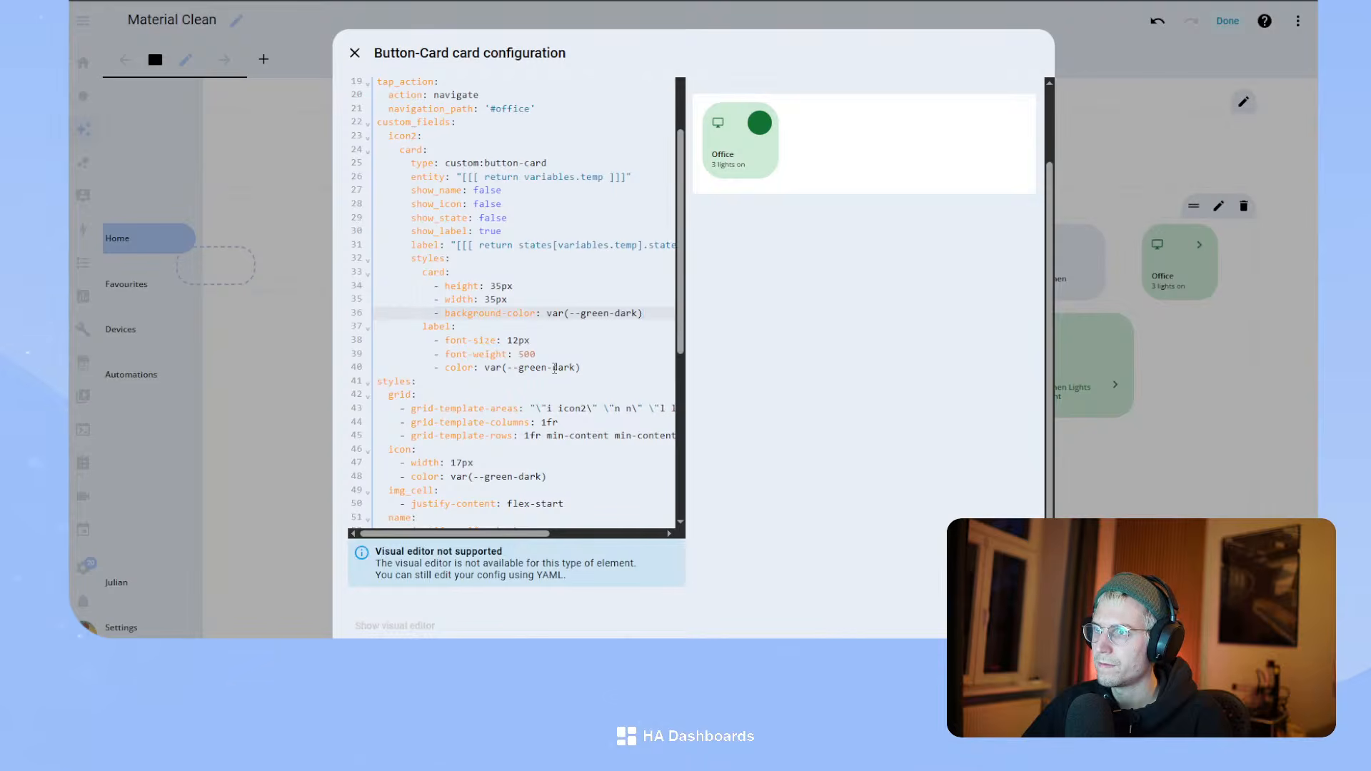
# - Change the nested card's label color to var(--green)
pyautogui.click(579, 367)
pyautogui.press('BackSpace')
pyautogui.press('BackSpace')
pyautogui.press('BackSpace')
pyautogui.press('BackSpace')
pyautogui.press('BackSpace')
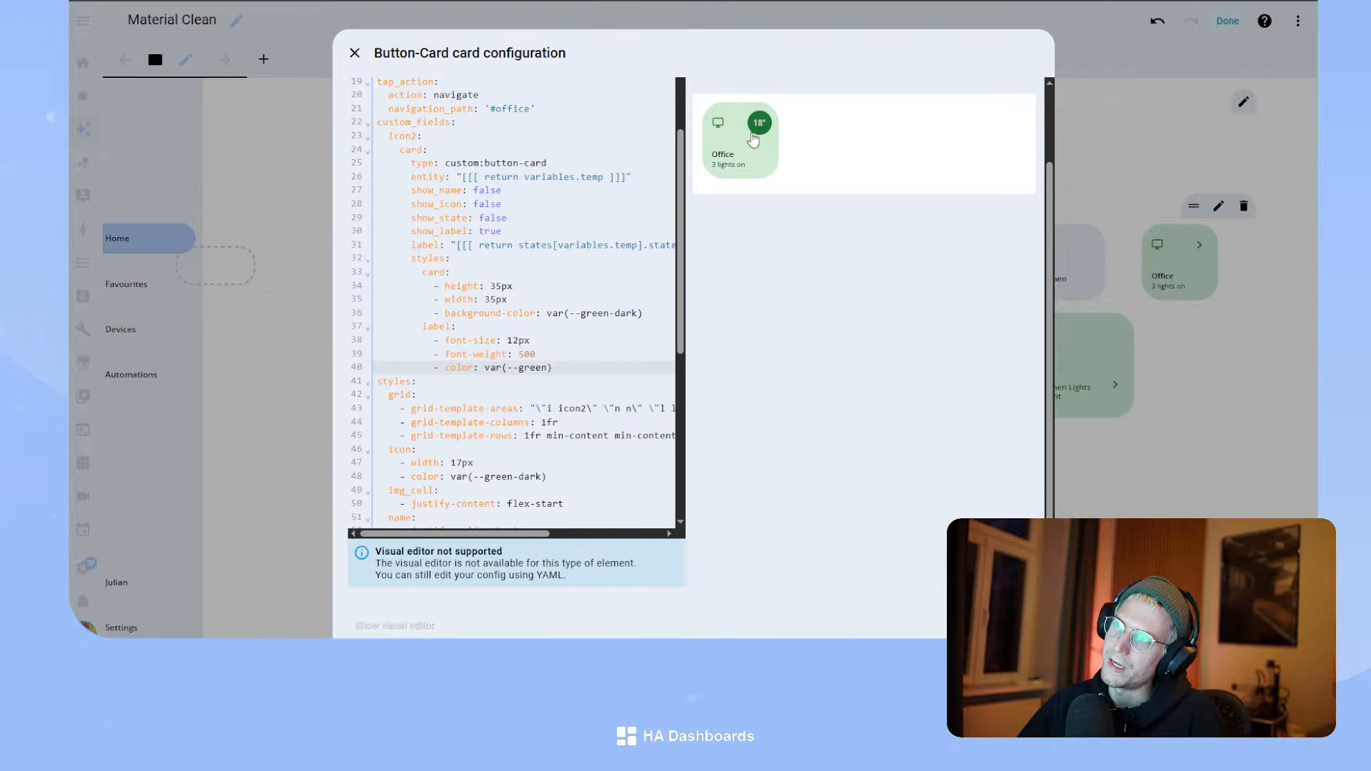
# - Add a border-radius of 12px below the width in the nested card's card styles
pyautogui.click(513, 300)
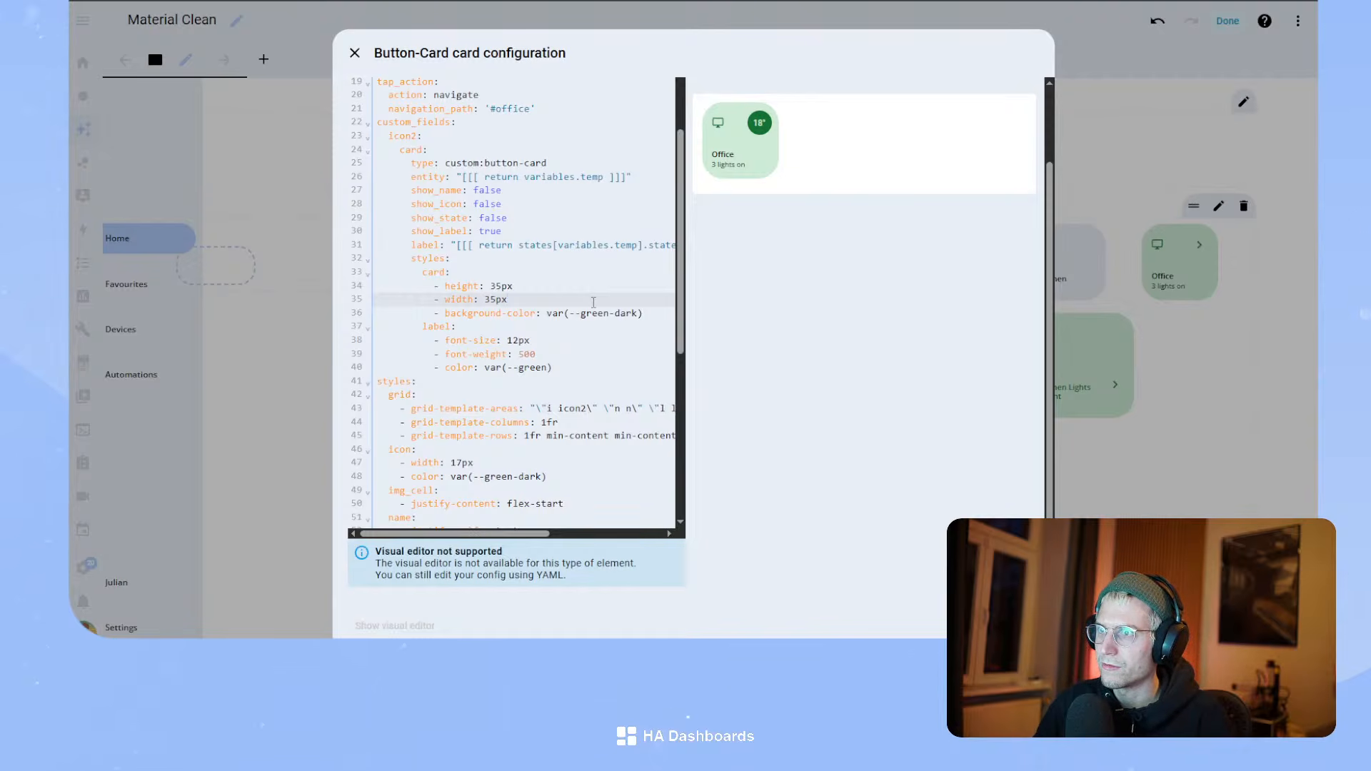
pyautogui.press('Return')
pyautogui.write('order-radius: 12')
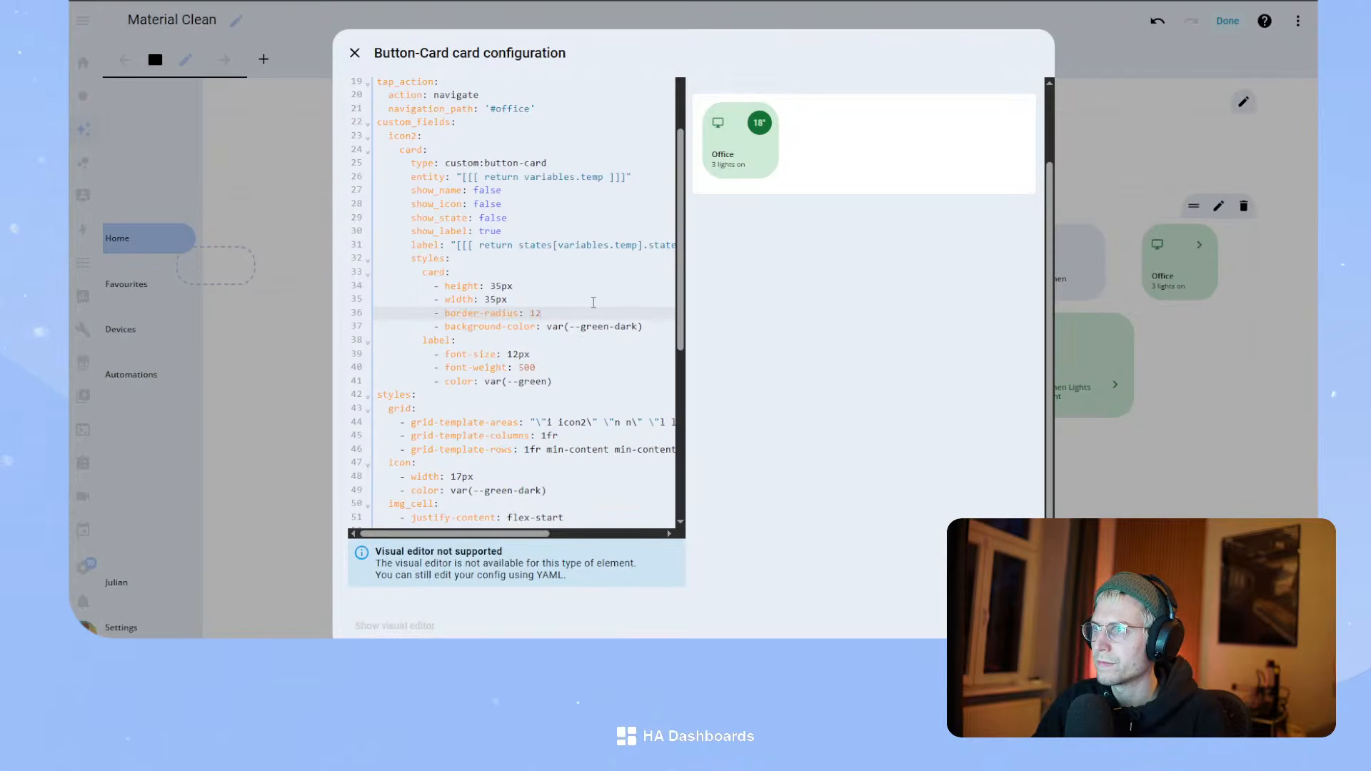
pyautogui.write('px')
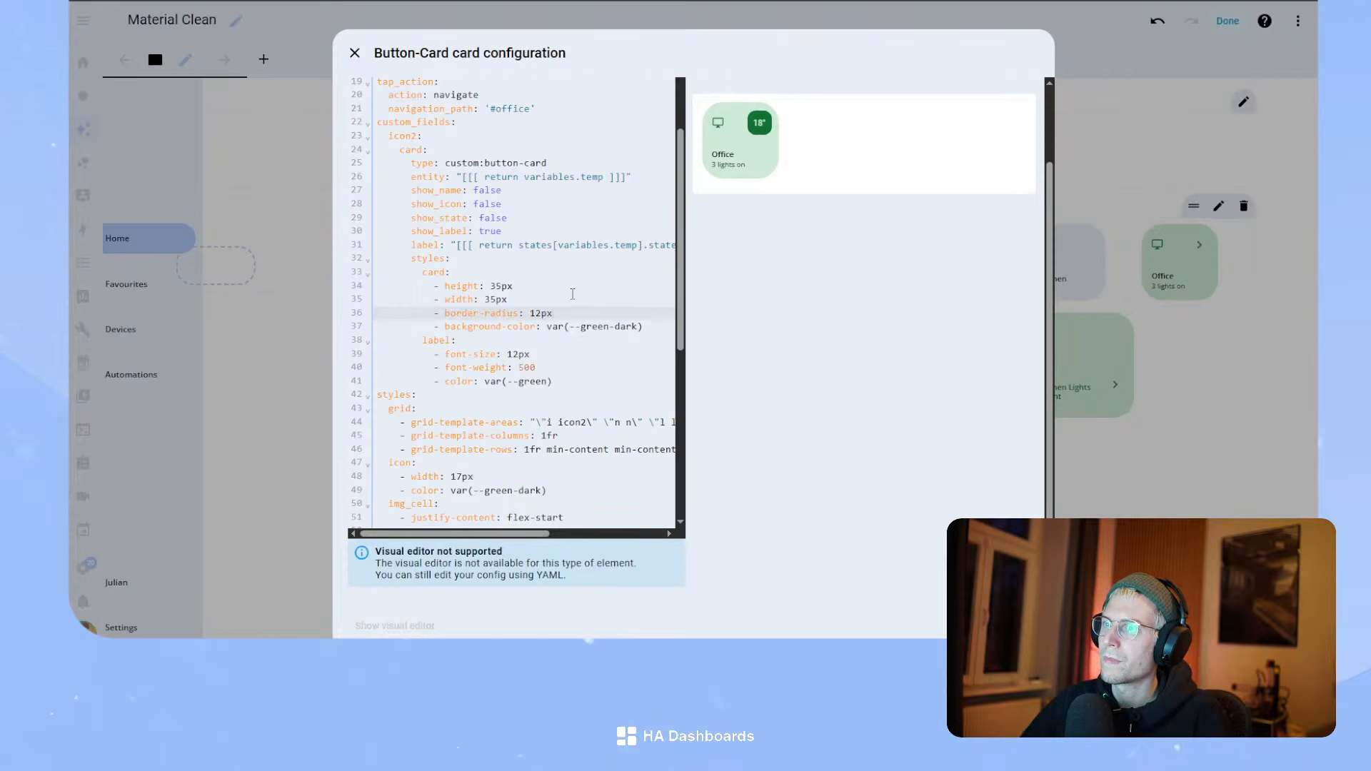
# - Reduce the nested card's height, trying 10px before settling on 20px
pyautogui.press('Up')
pyautogui.press('Up')
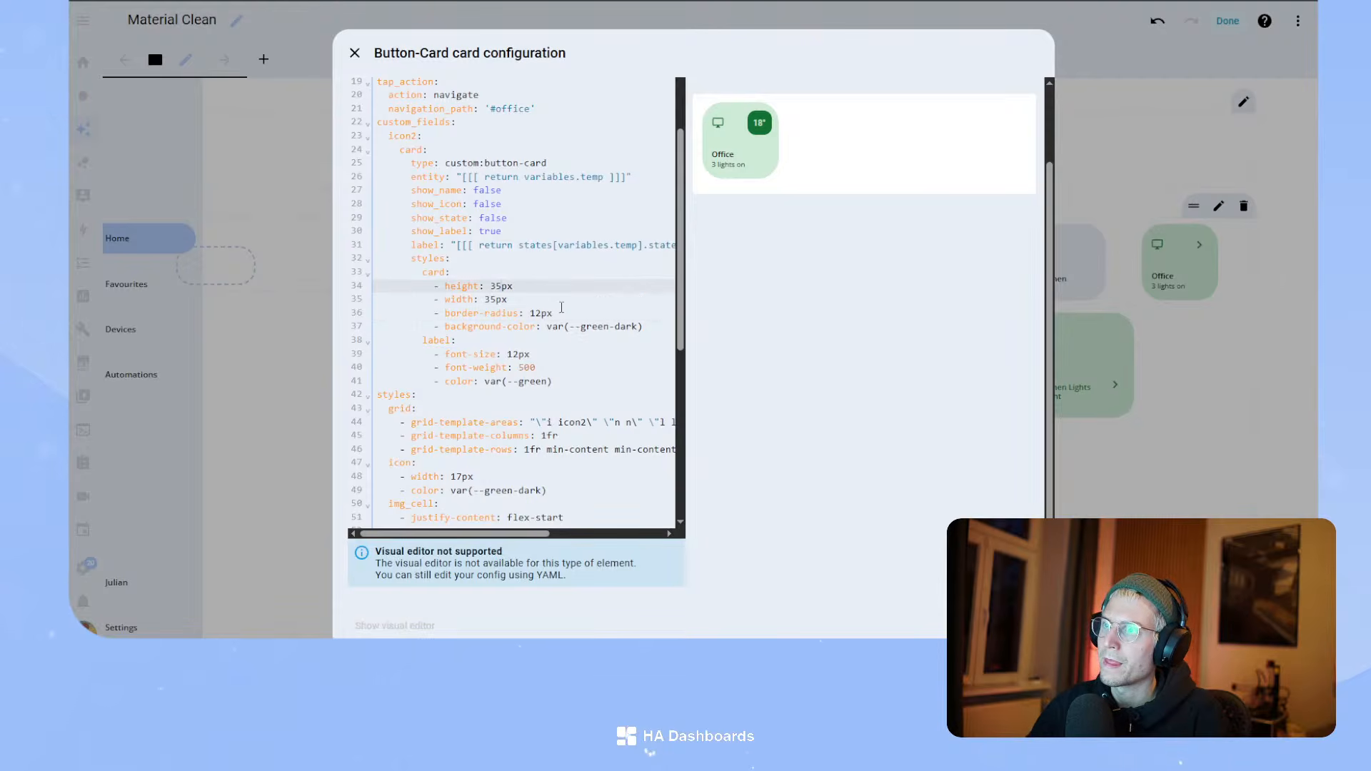
pyautogui.press('Left')
pyautogui.press('Left')
pyautogui.press('BackSpace')
pyautogui.press('BackSpace')
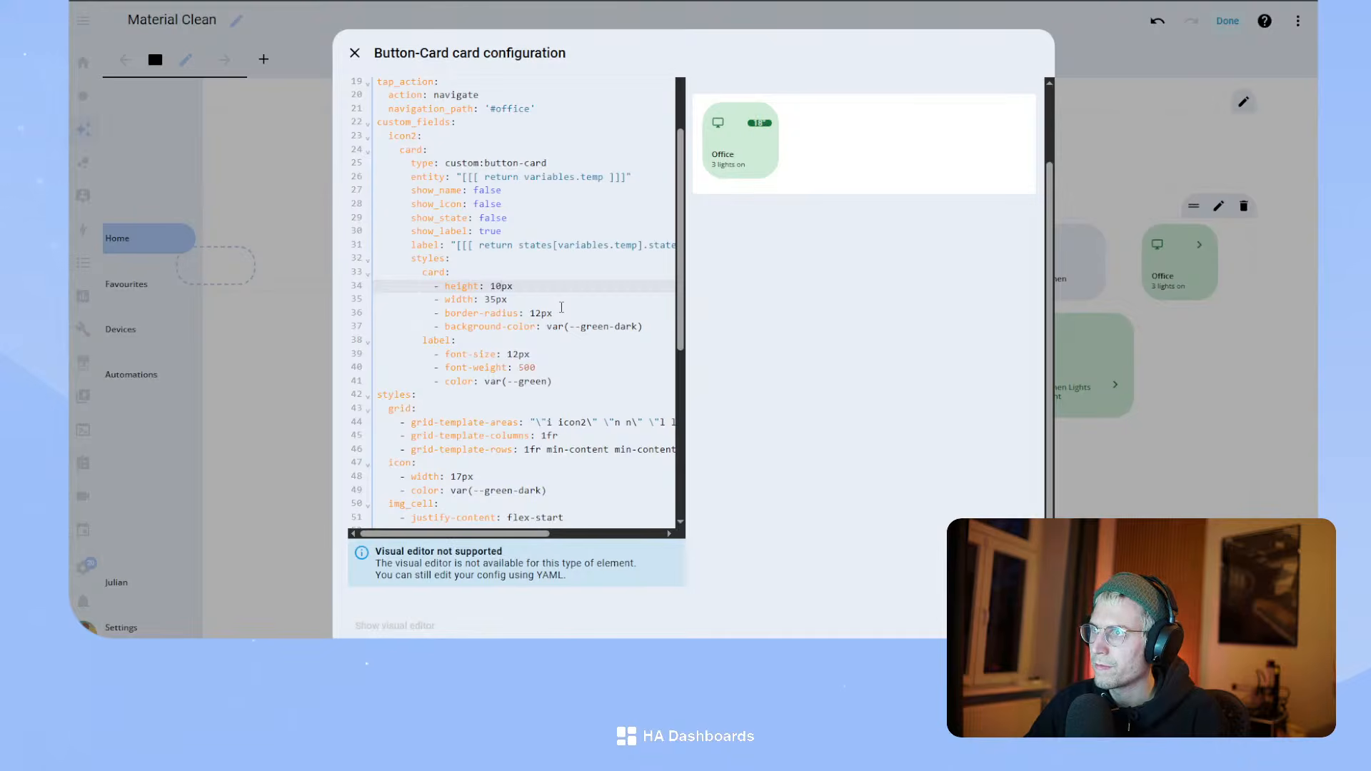
pyautogui.write('20')
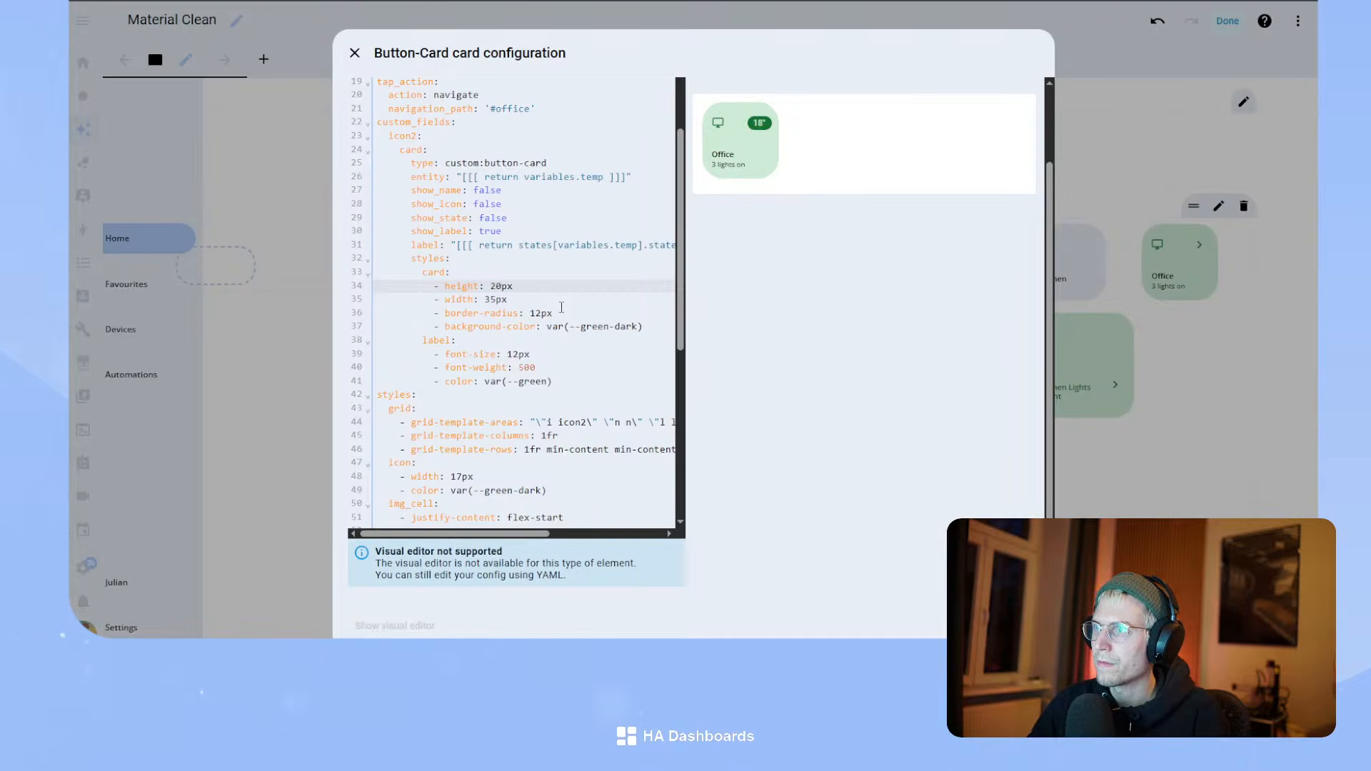
pyautogui.press('Down')
pyautogui.press('Down')
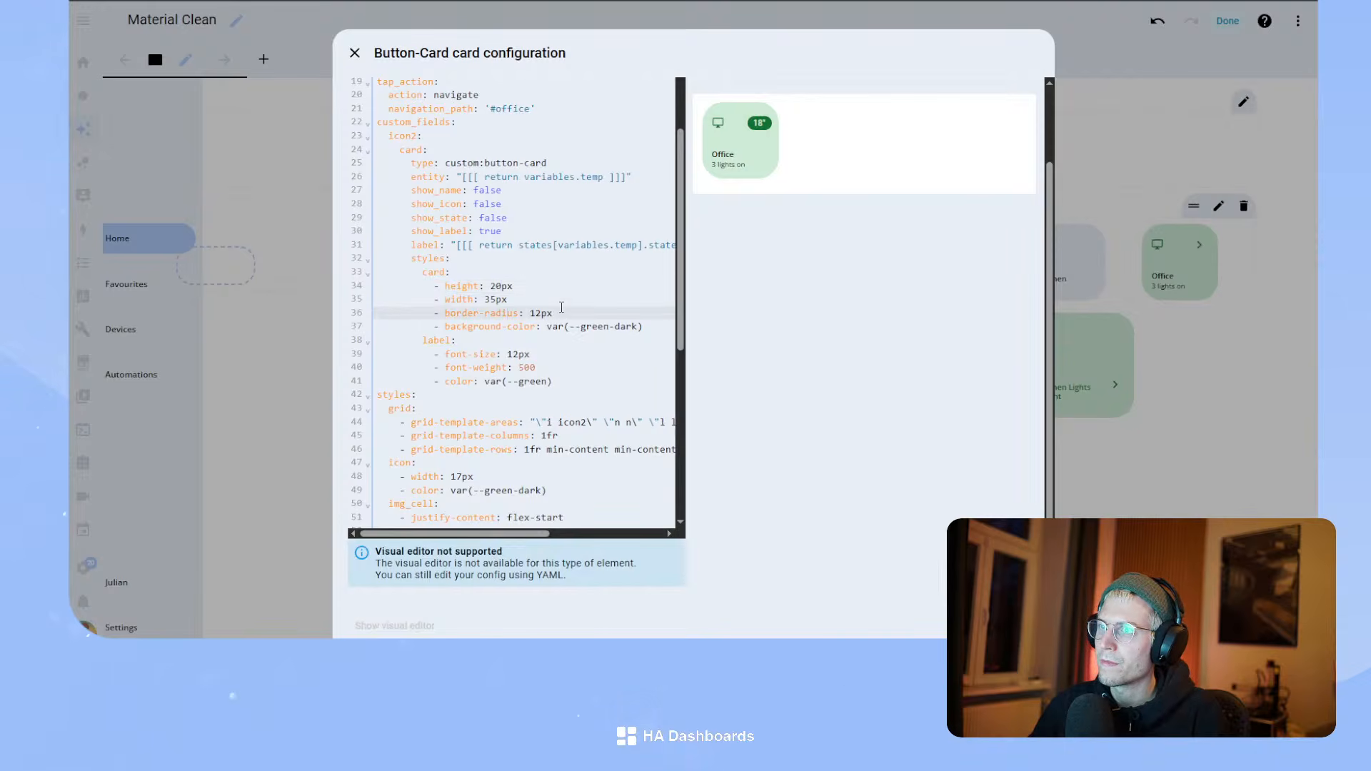
# - Set the nested card's border-radius to 6px and save the Office card
pyautogui.press('BackSpace')
pyautogui.press('BackSpace')
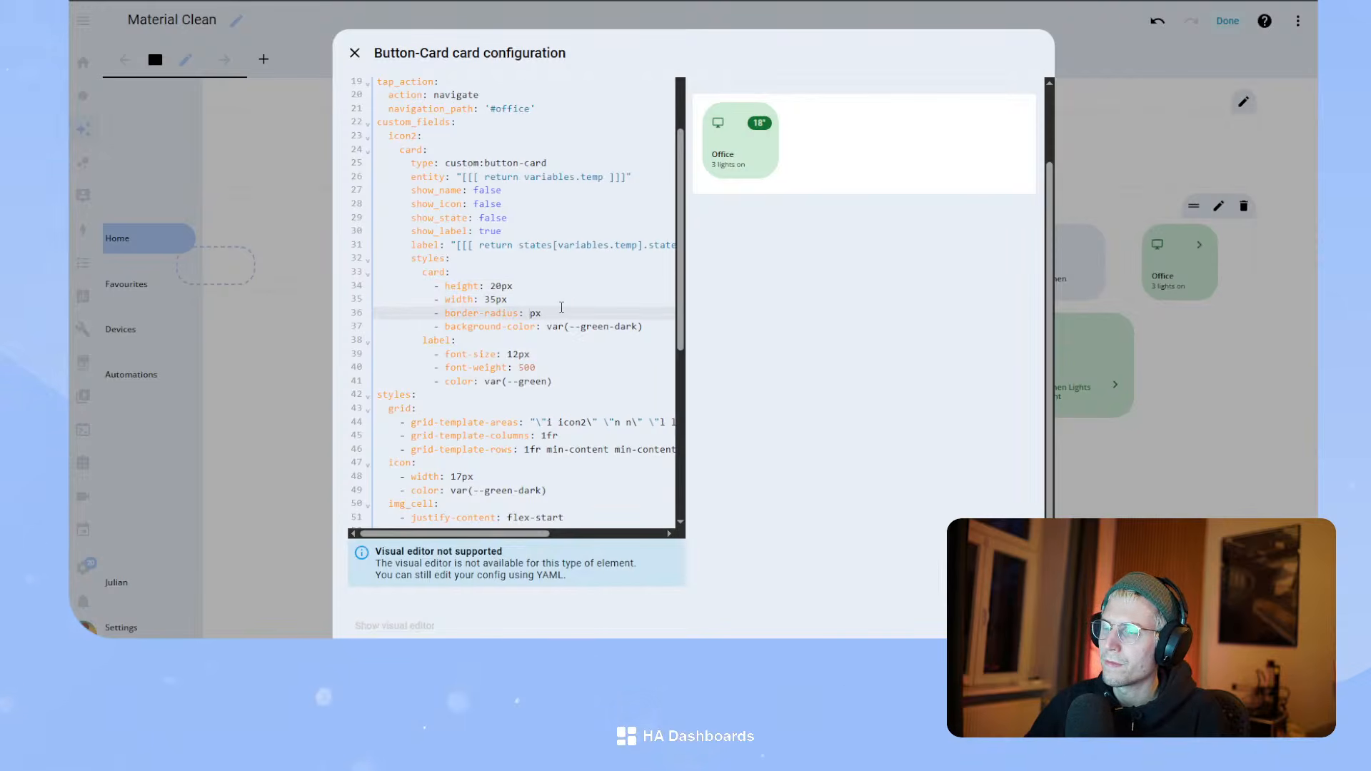
pyautogui.write('6')
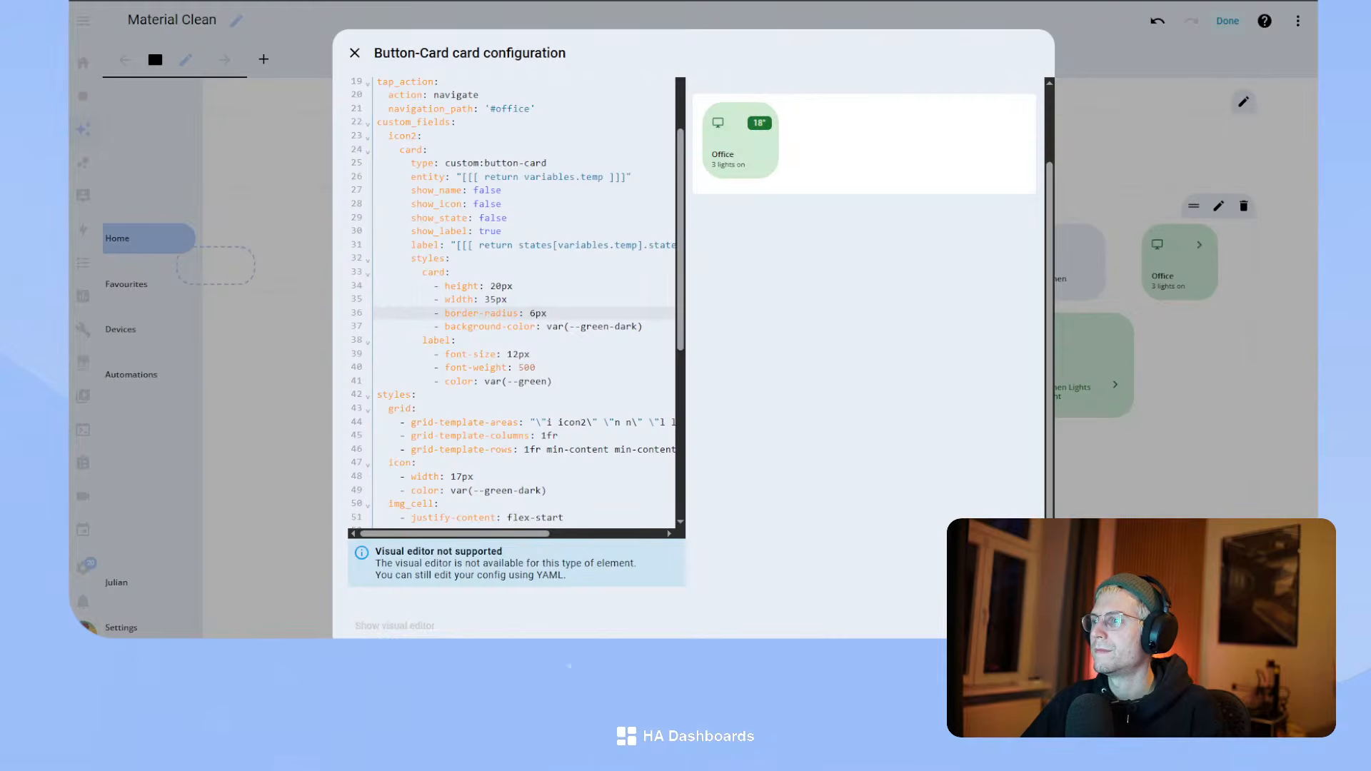
pyautogui.click(1026, 625)
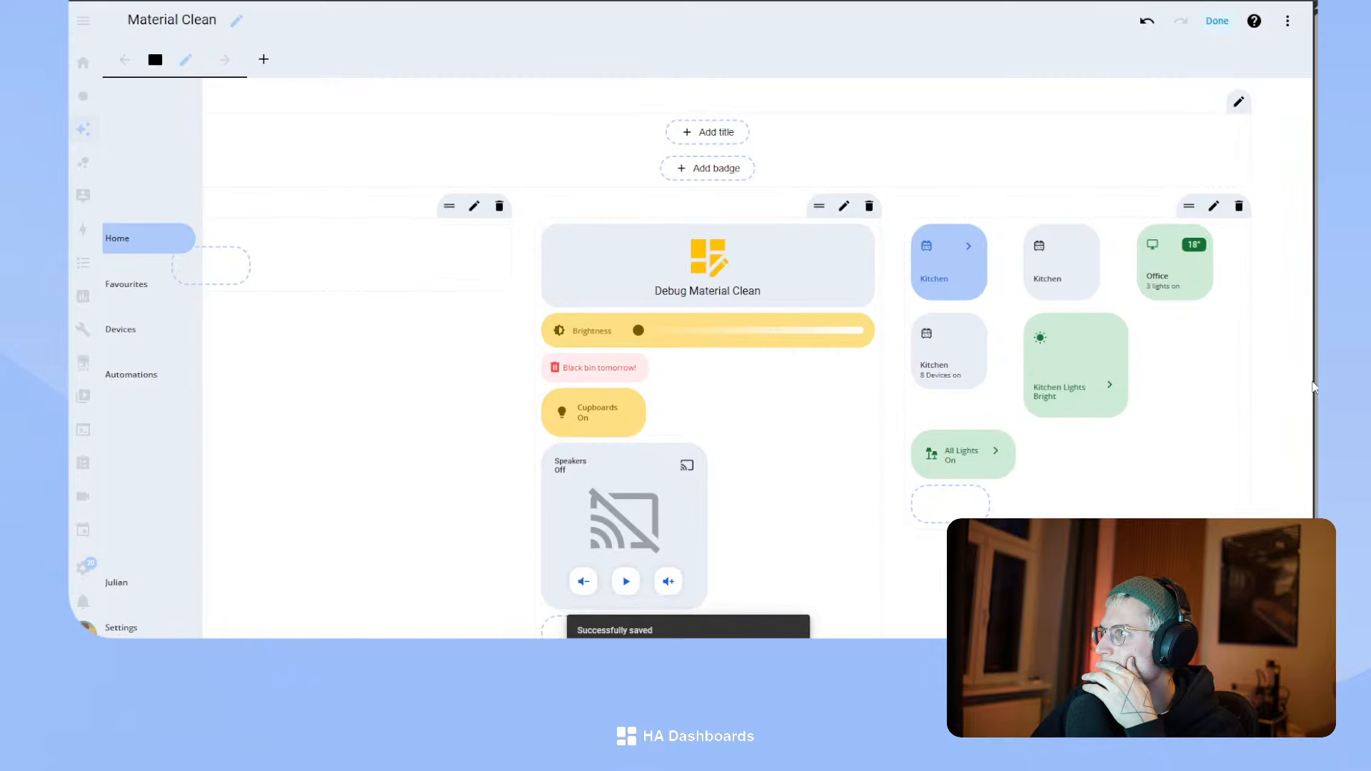
# - Reopen the Office card's configuration and set the nested card's width to 30px
pyautogui.click(1179, 261)
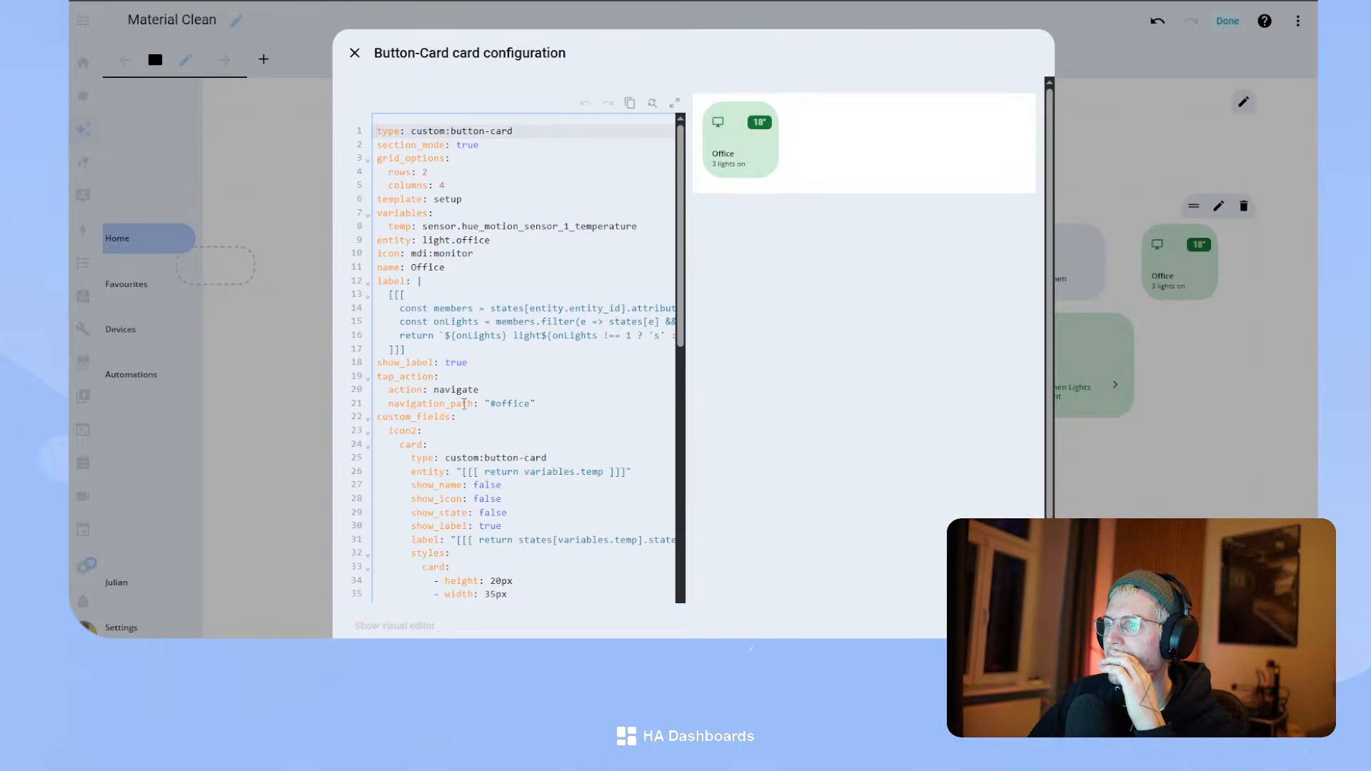
pyautogui.scroll(-3, 464, 404)
pyautogui.click(572, 459)
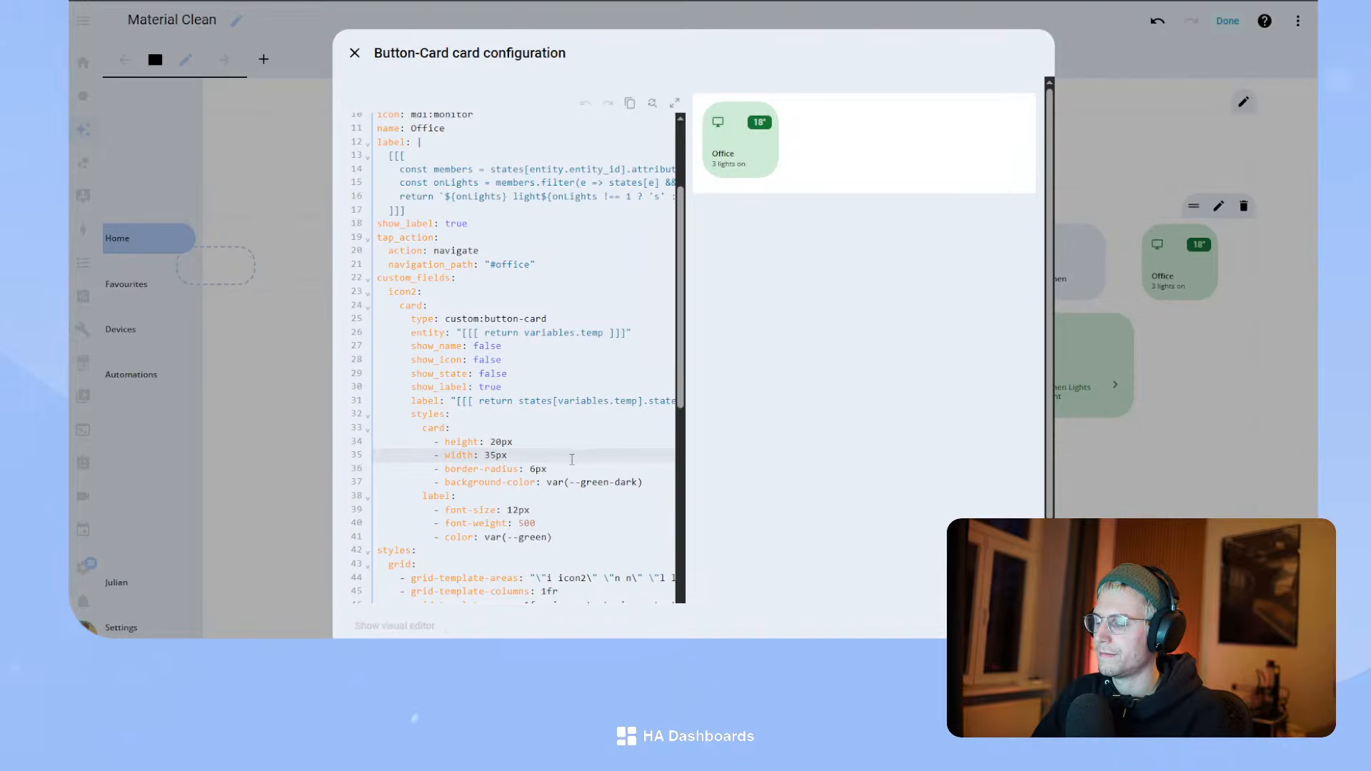
pyautogui.press('BackSpace')
pyautogui.press('BackSpace')
pyautogui.press('BackSpace')
pyautogui.press('BackSpace')
pyautogui.write('30px')
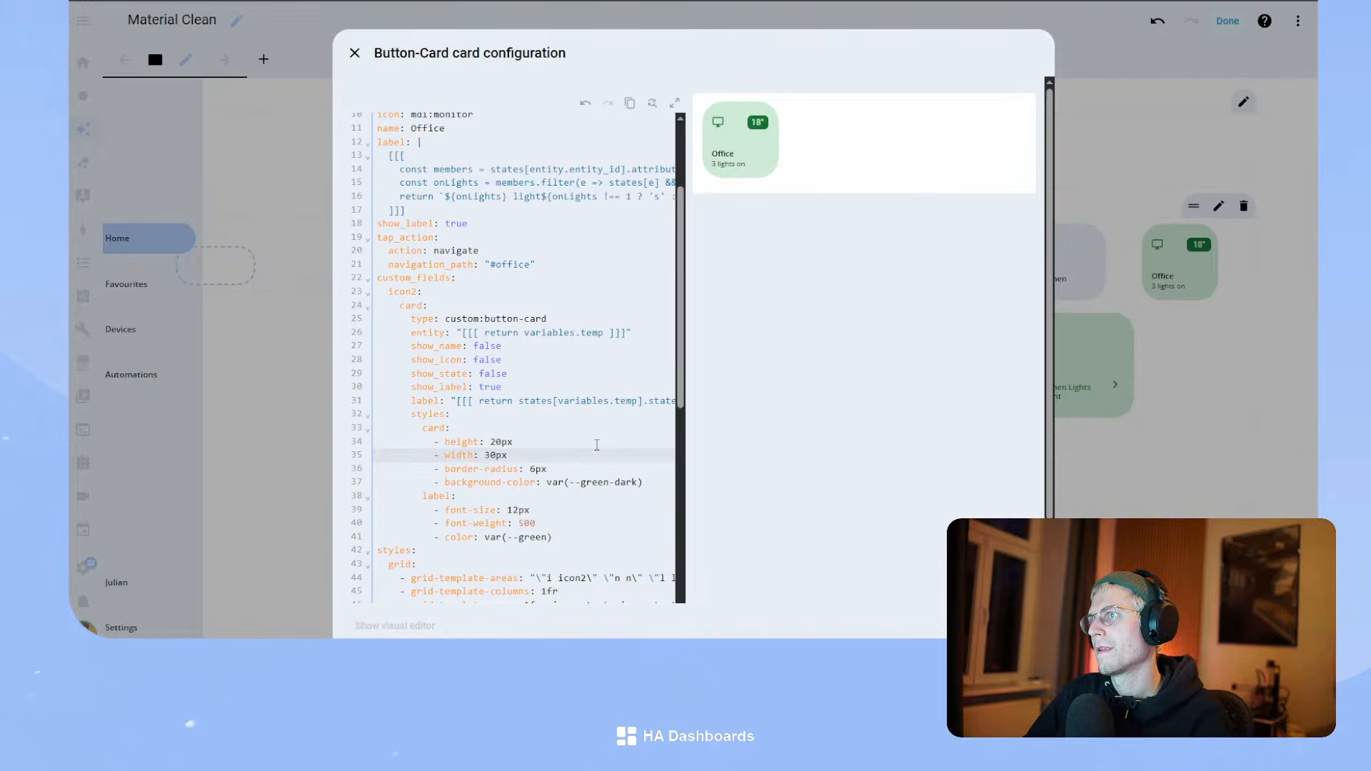
# - Set the nested card's border-radius to 8px and its label font-size to 11px
pyautogui.click(589, 467)
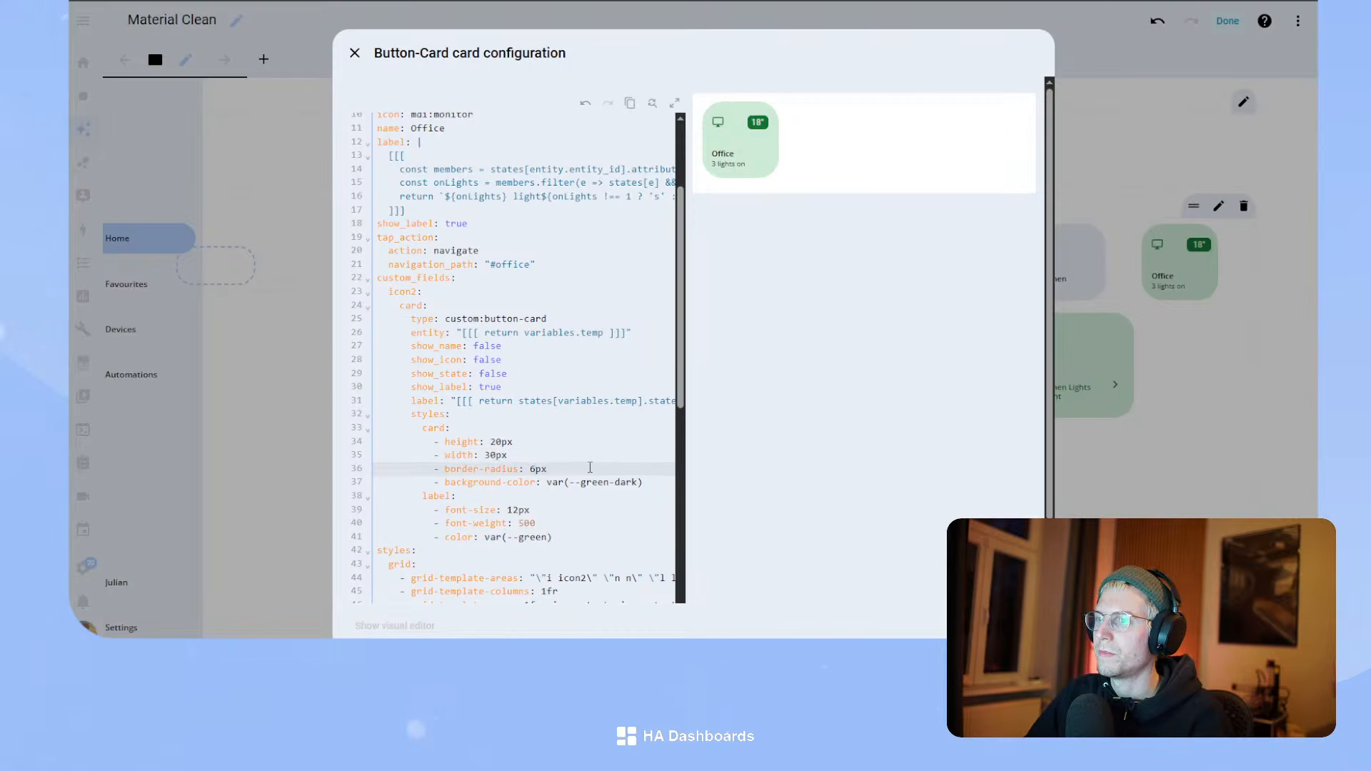
pyautogui.press('Left')
pyautogui.press('Left')
pyautogui.press('BackSpace')
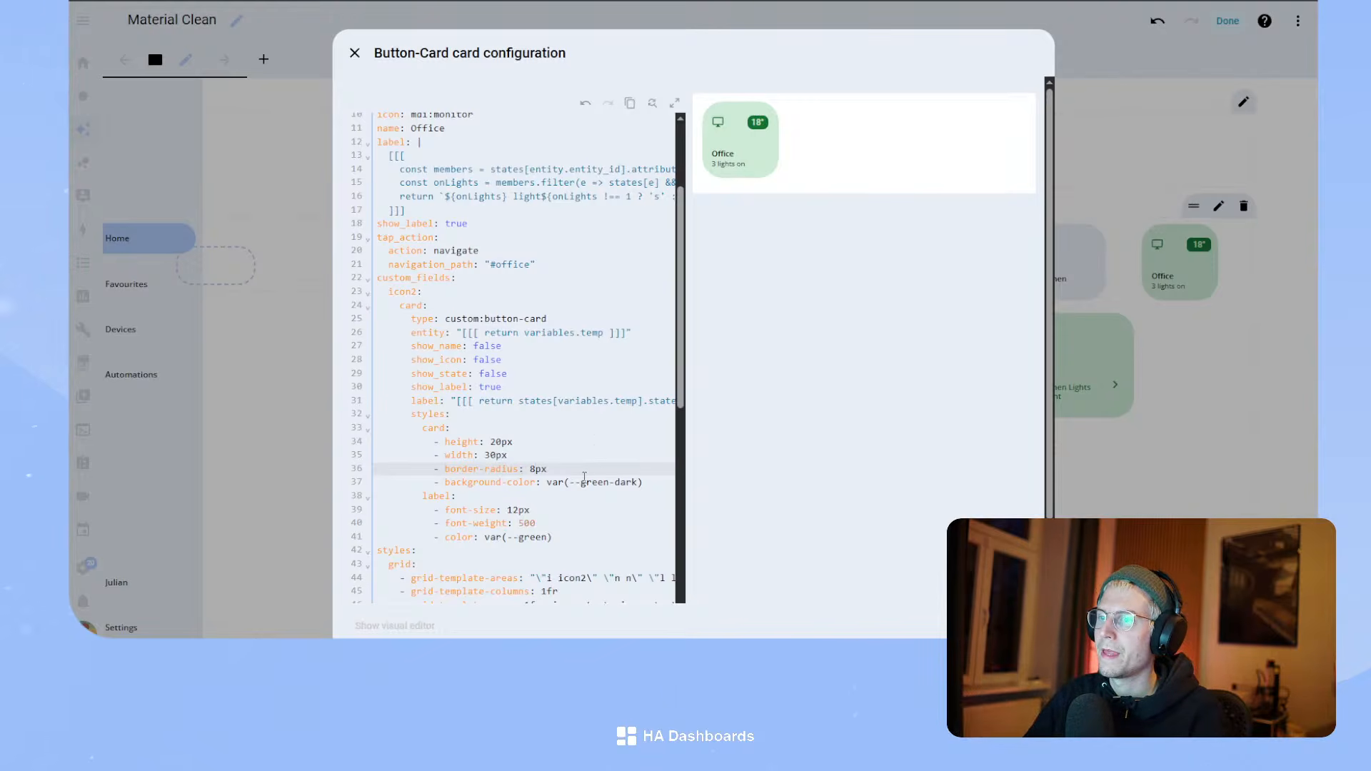
pyautogui.click(515, 511)
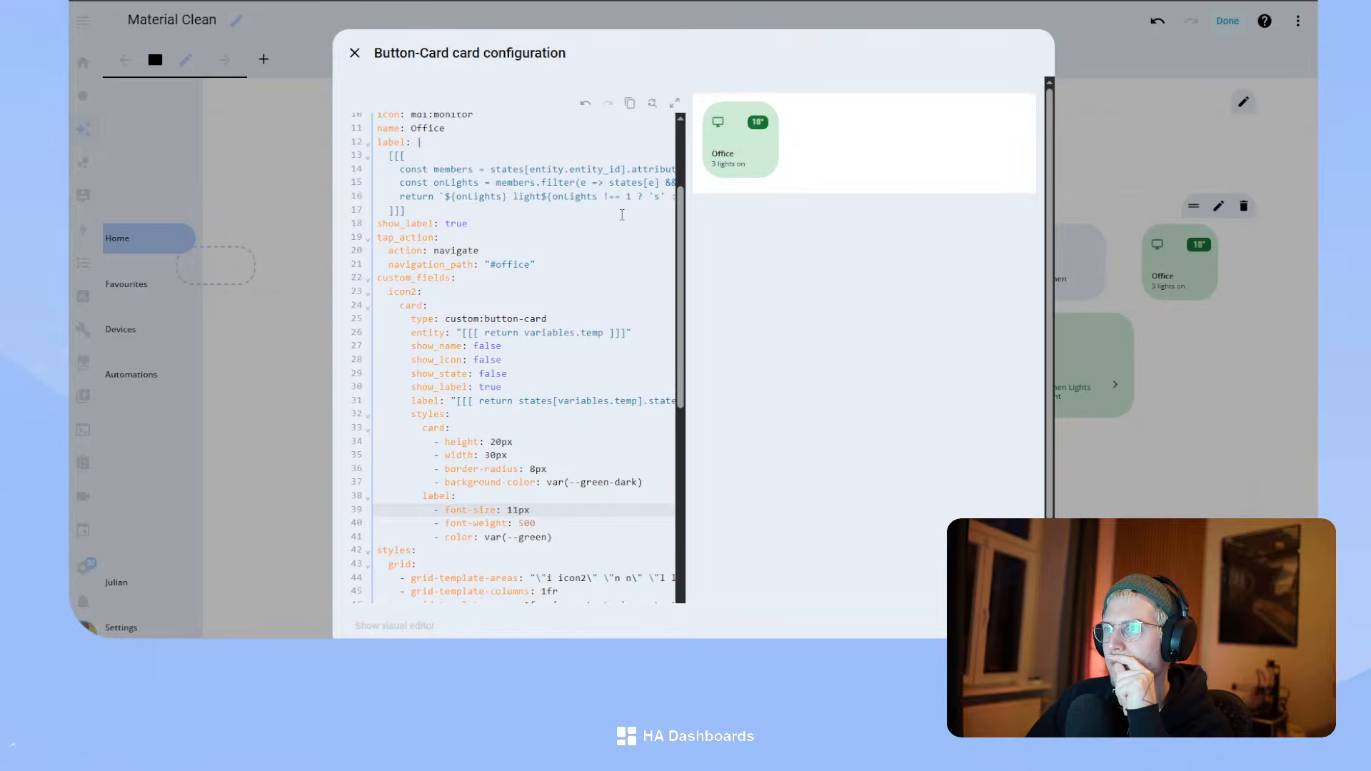
# - Delete the align-self and justify-self lines from the icon2 custom field styles
pyautogui.scroll(2, 622, 214)
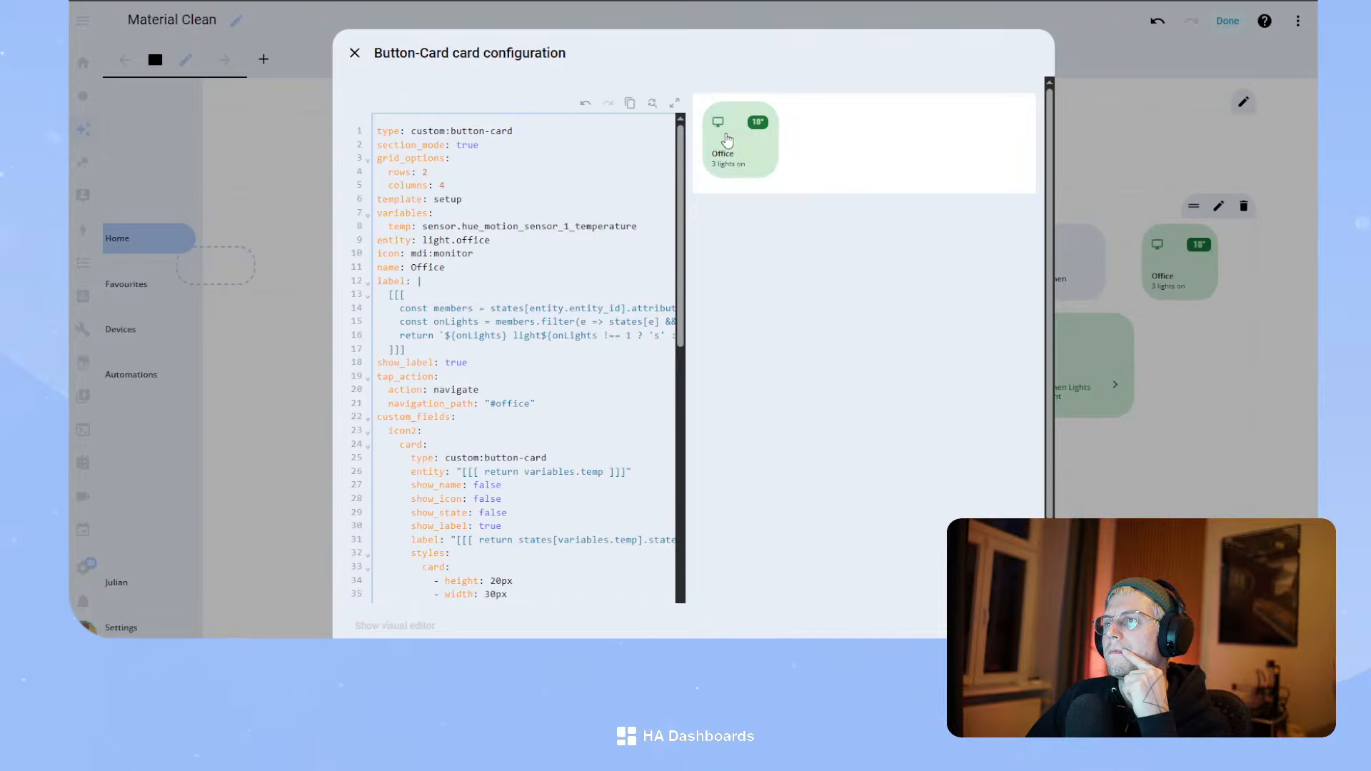
pyautogui.scroll(-1, 542, 369)
pyautogui.scroll(-8, 542, 369)
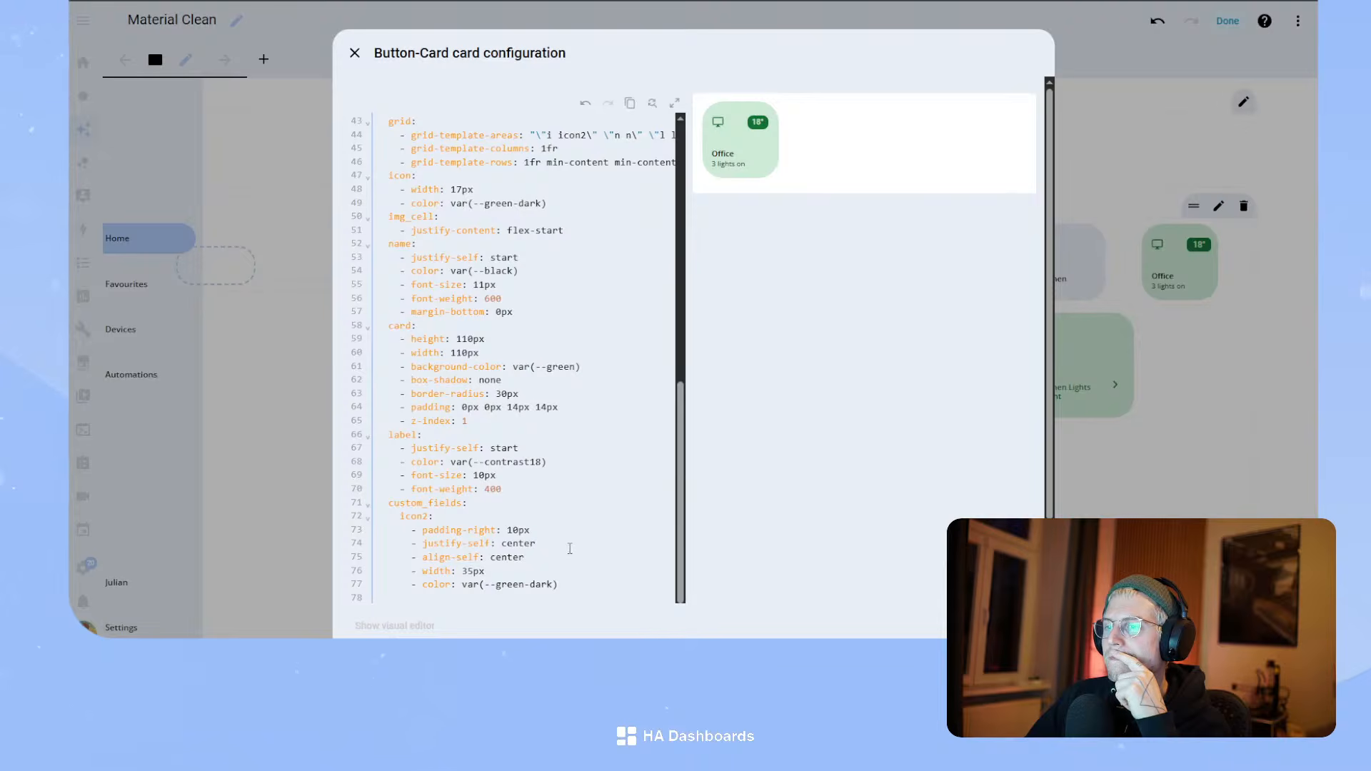
pyautogui.doubleClick(507, 556)
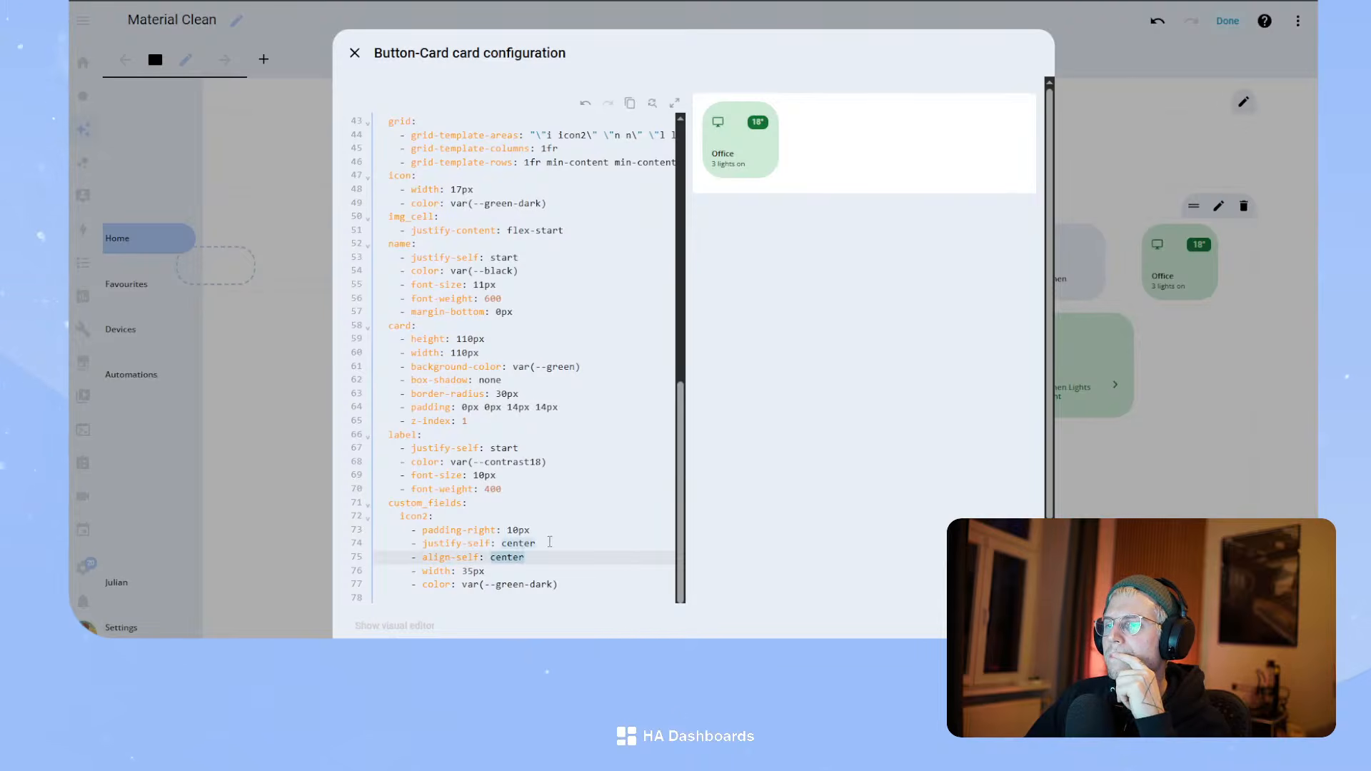
pyautogui.click(542, 570)
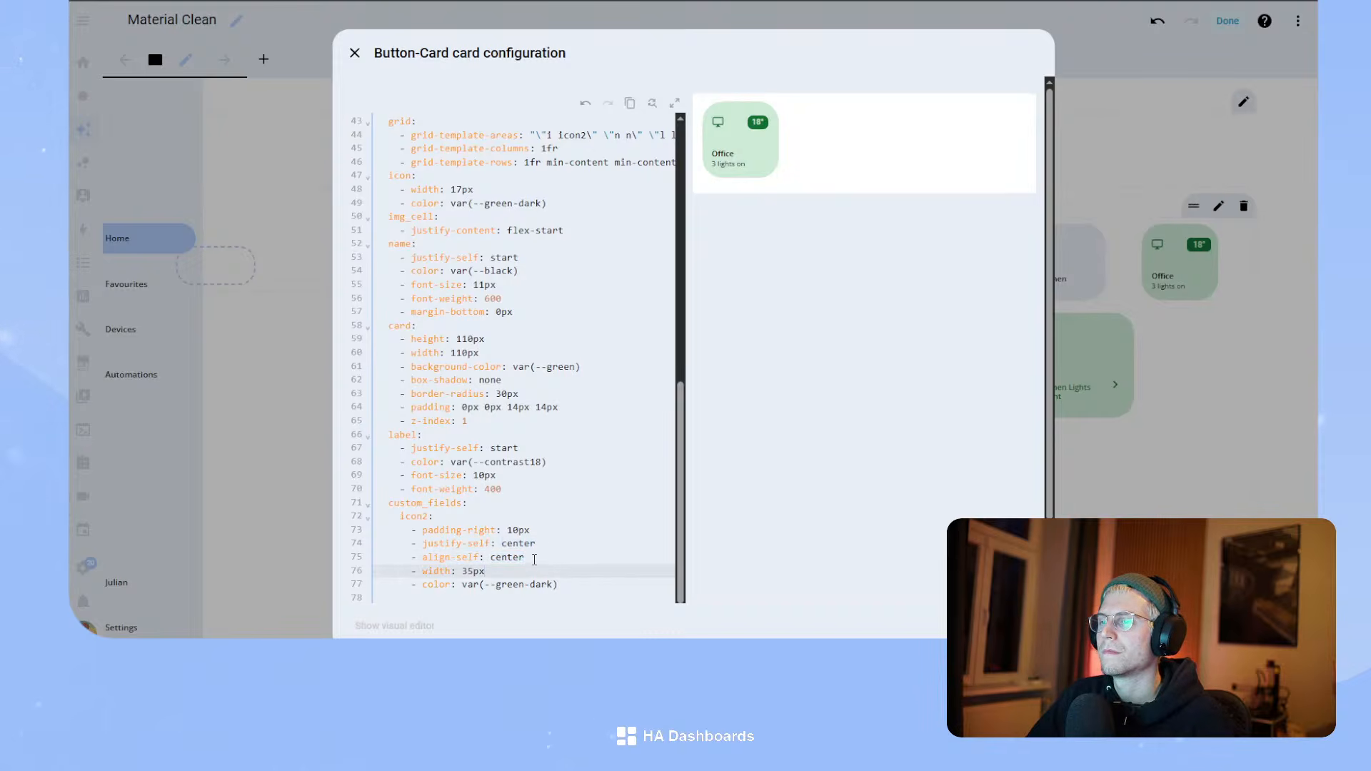
pyautogui.moveTo(533, 558); pyautogui.dragTo(381, 557)
pyautogui.press('BackSpace')
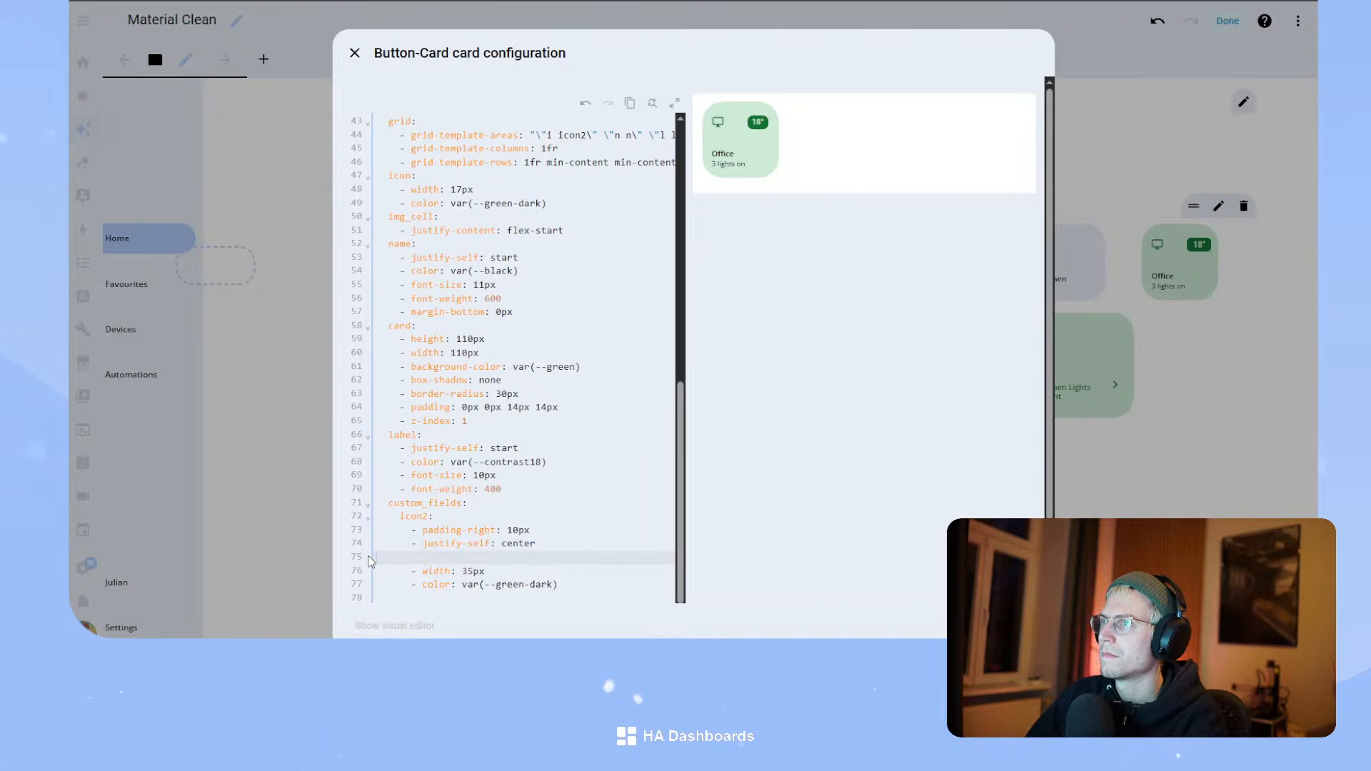
pyautogui.press('BackSpace')
pyautogui.moveTo(535, 557); pyautogui.dragTo(349, 557)
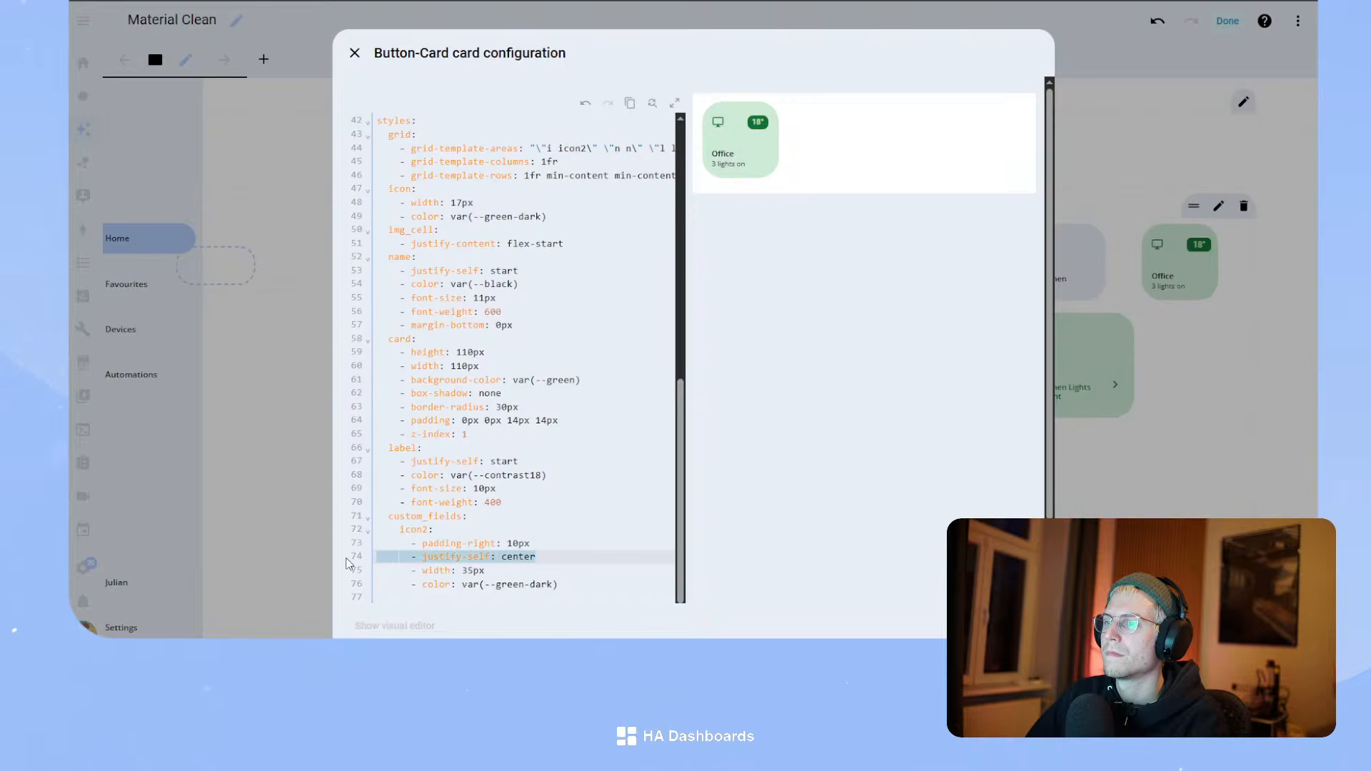
pyautogui.press('BackSpace')
pyautogui.press('BackSpace')
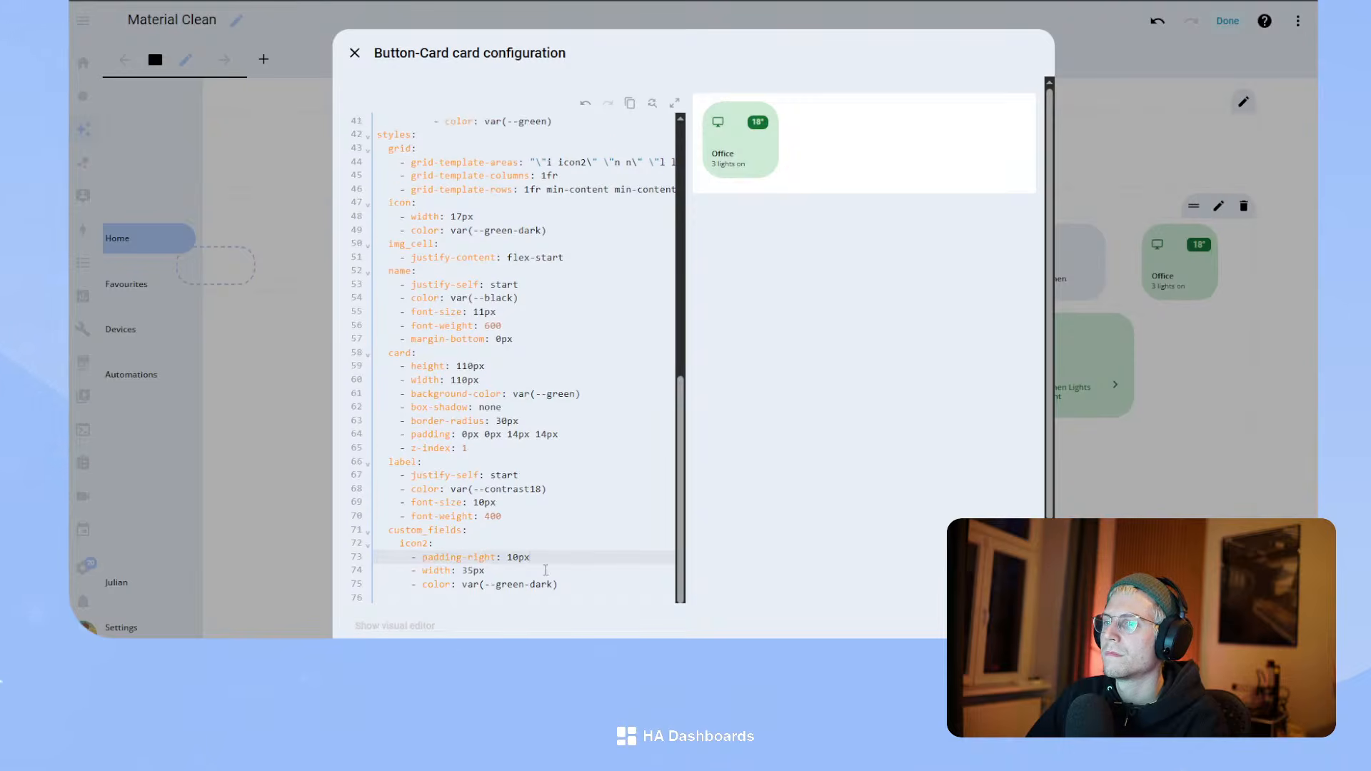
# - Set the icon2 custom field's width to 30px and save the Office card
pyautogui.click(471, 569)
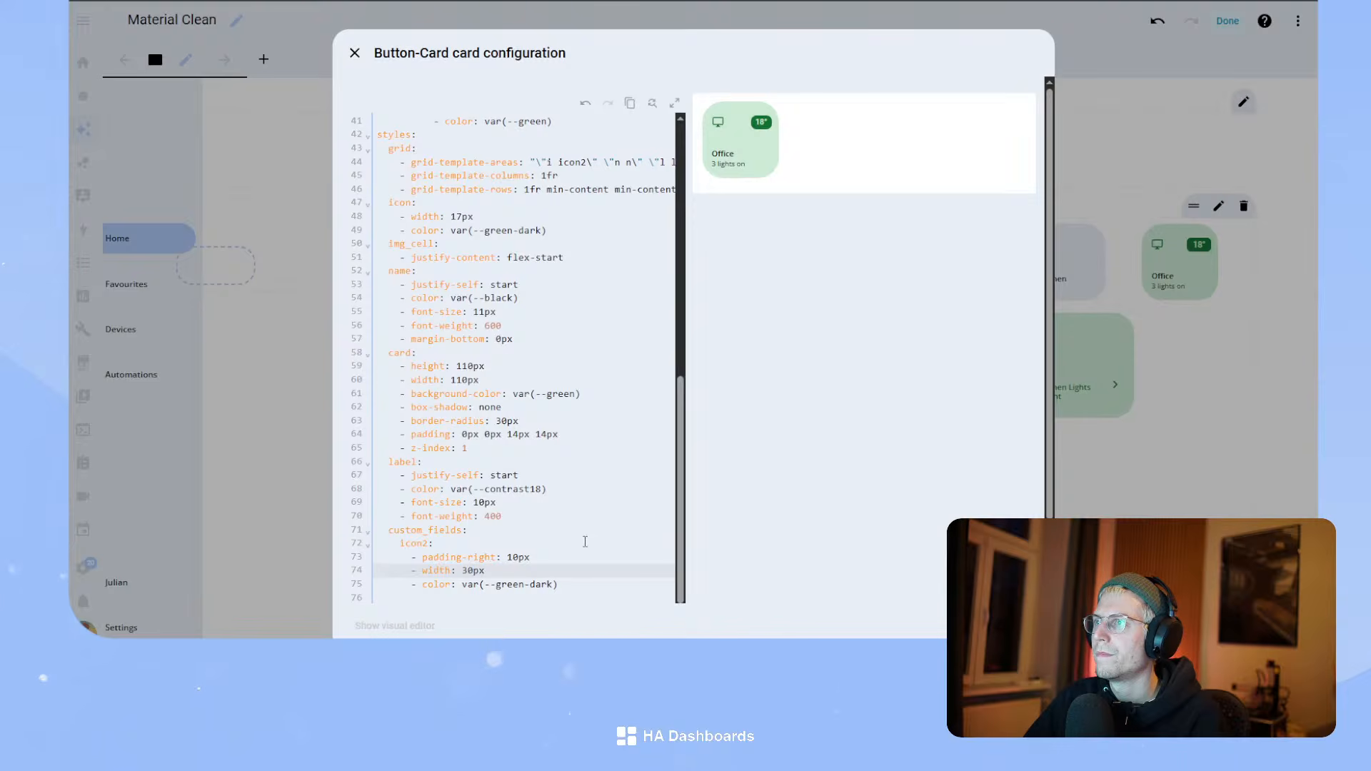
pyautogui.click(553, 554)
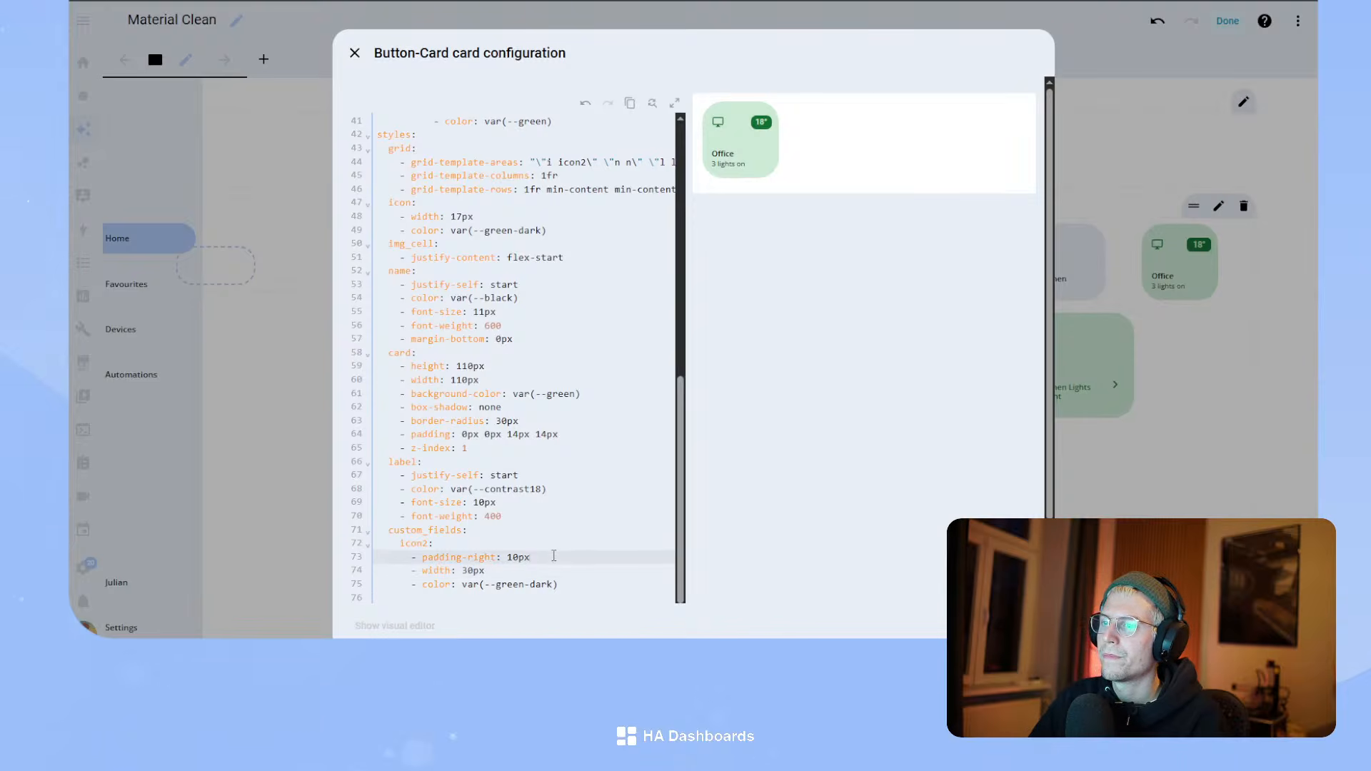
pyautogui.press('Return')
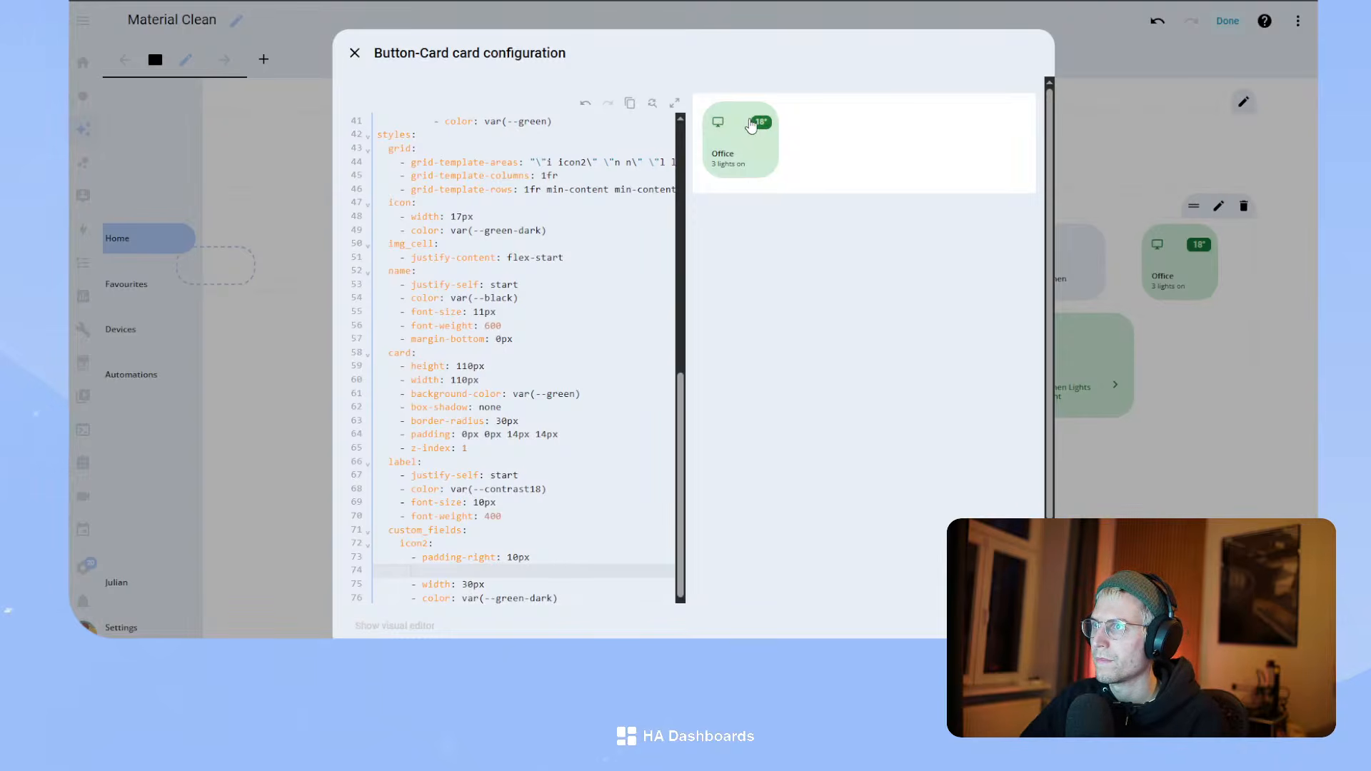
pyautogui.scroll(3, 532, 447)
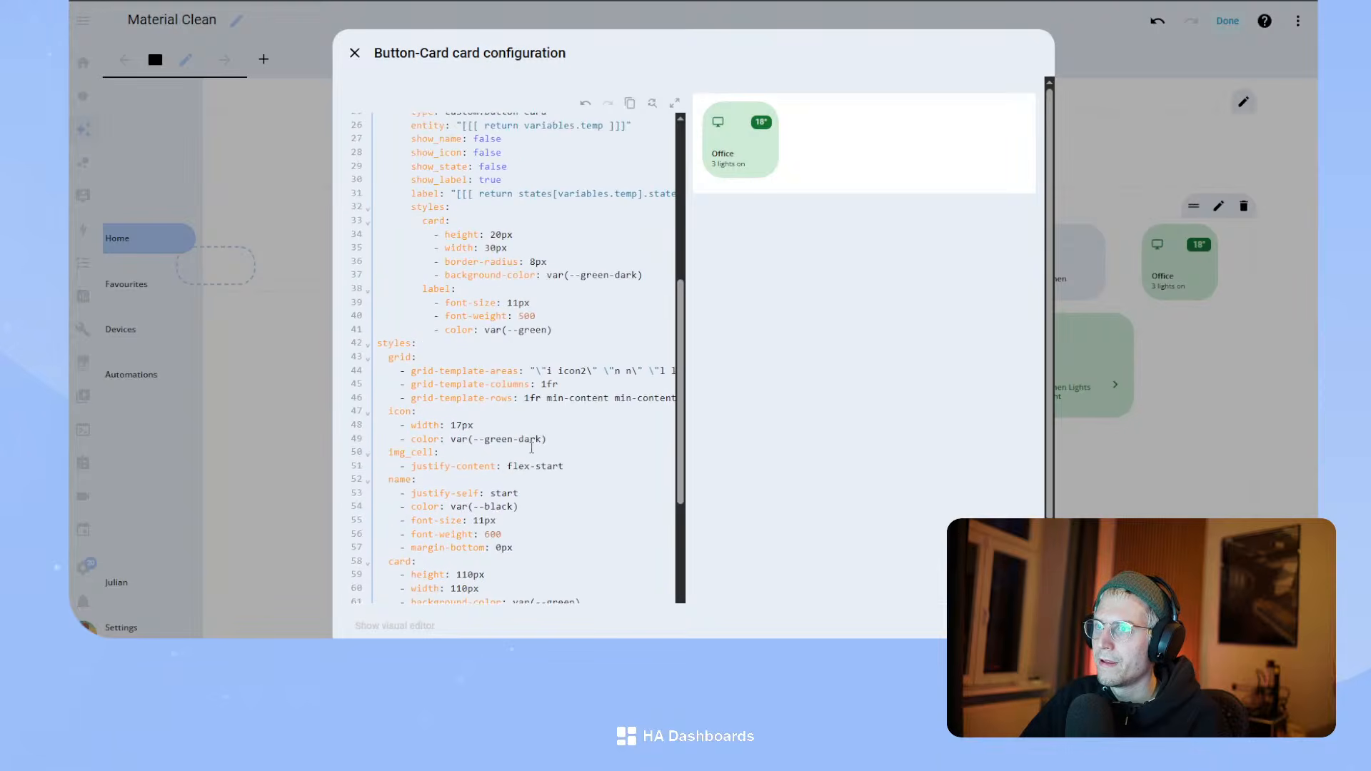
pyautogui.scroll(5, 531, 448)
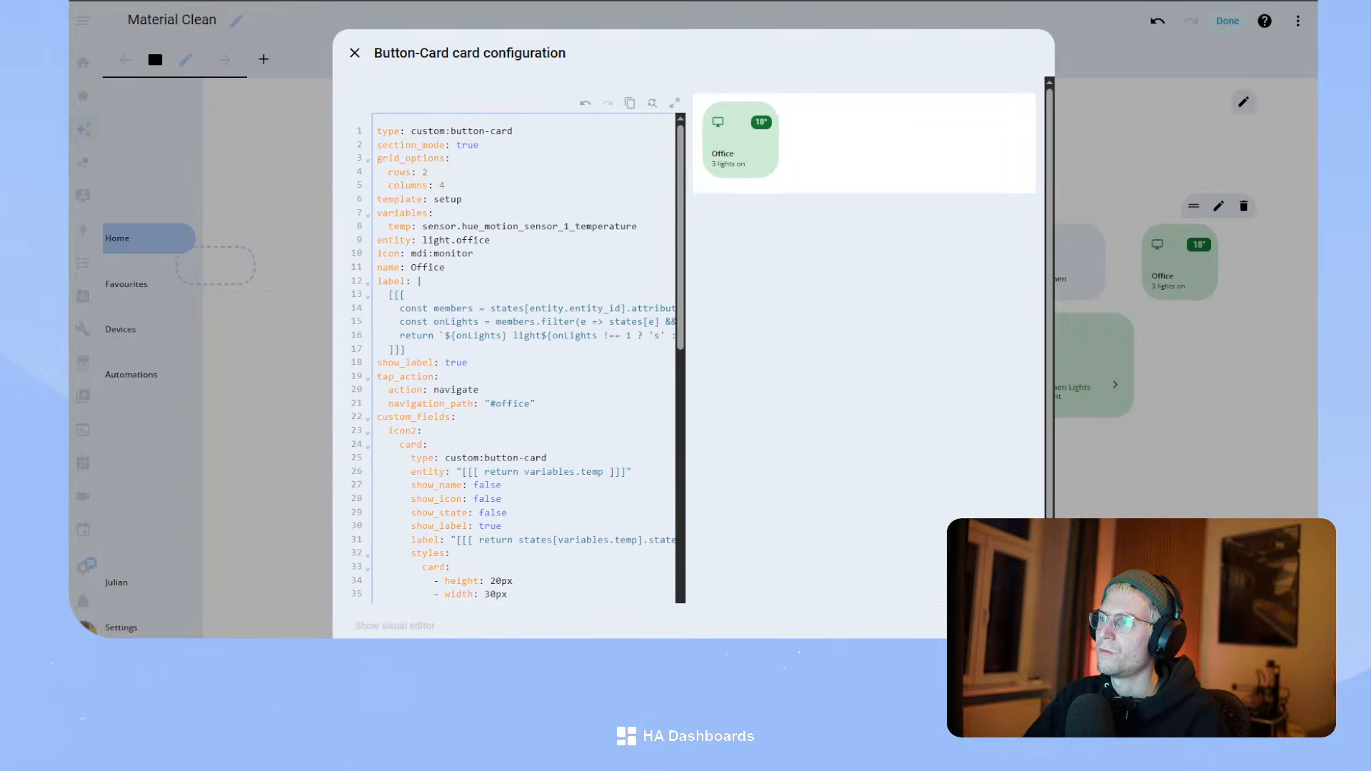
pyautogui.click(1027, 626)
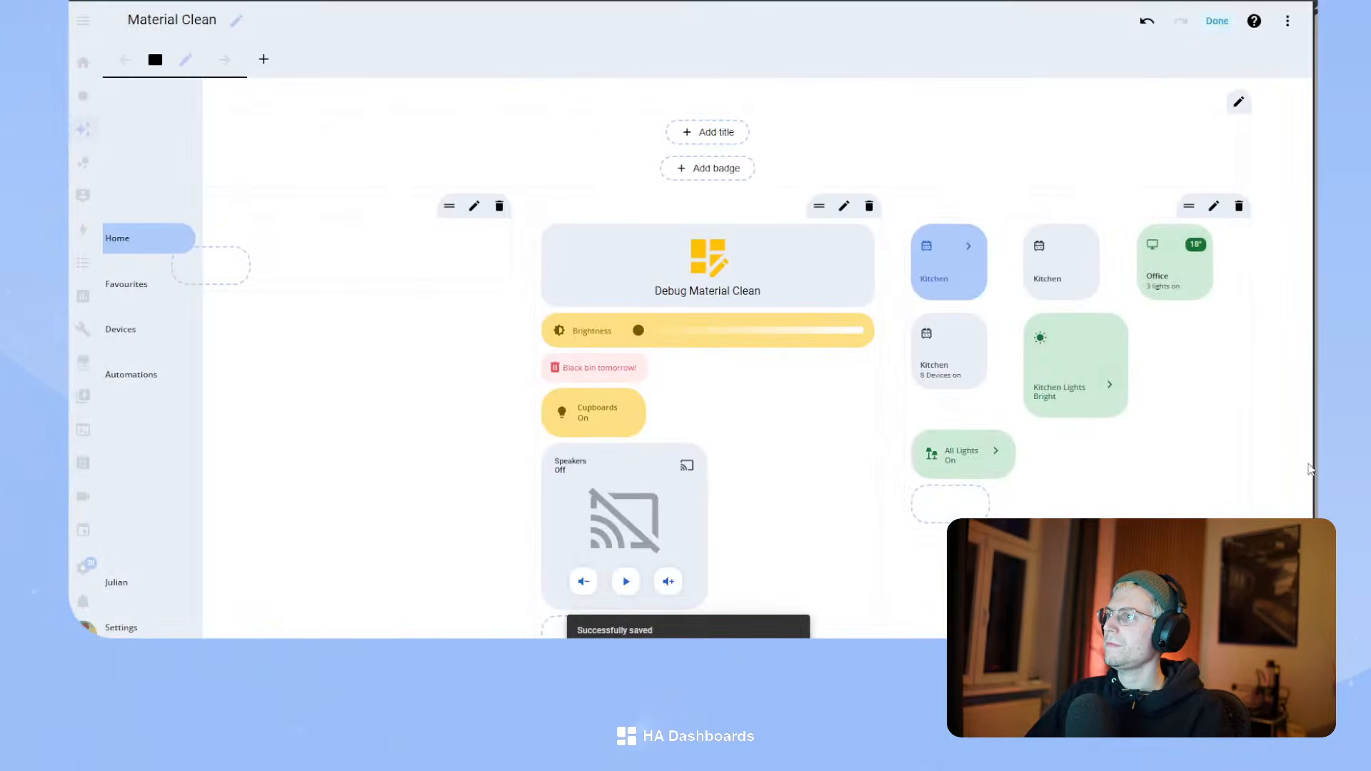
# - Reopen the Office card's configuration and set the main icon's width to 22px
pyautogui.moveTo(1179, 292)
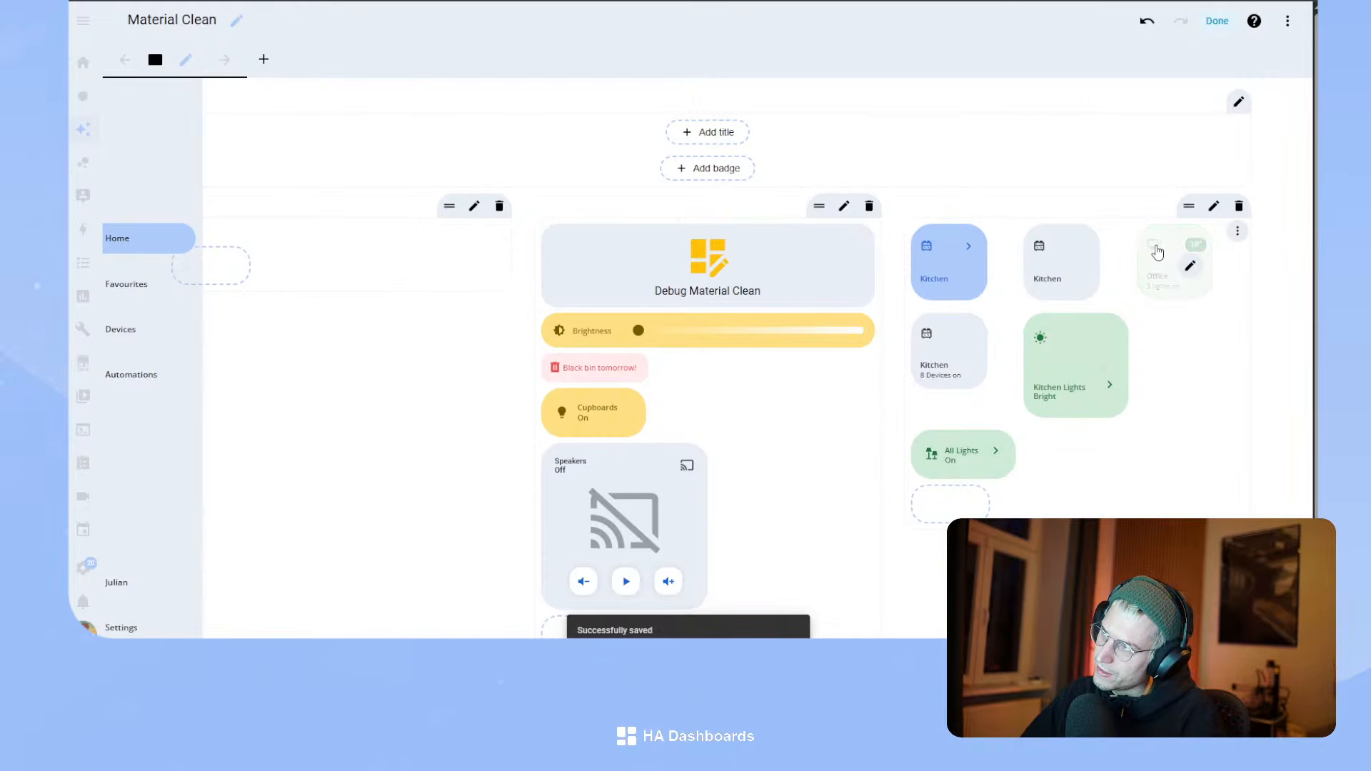
pyautogui.click(1190, 266)
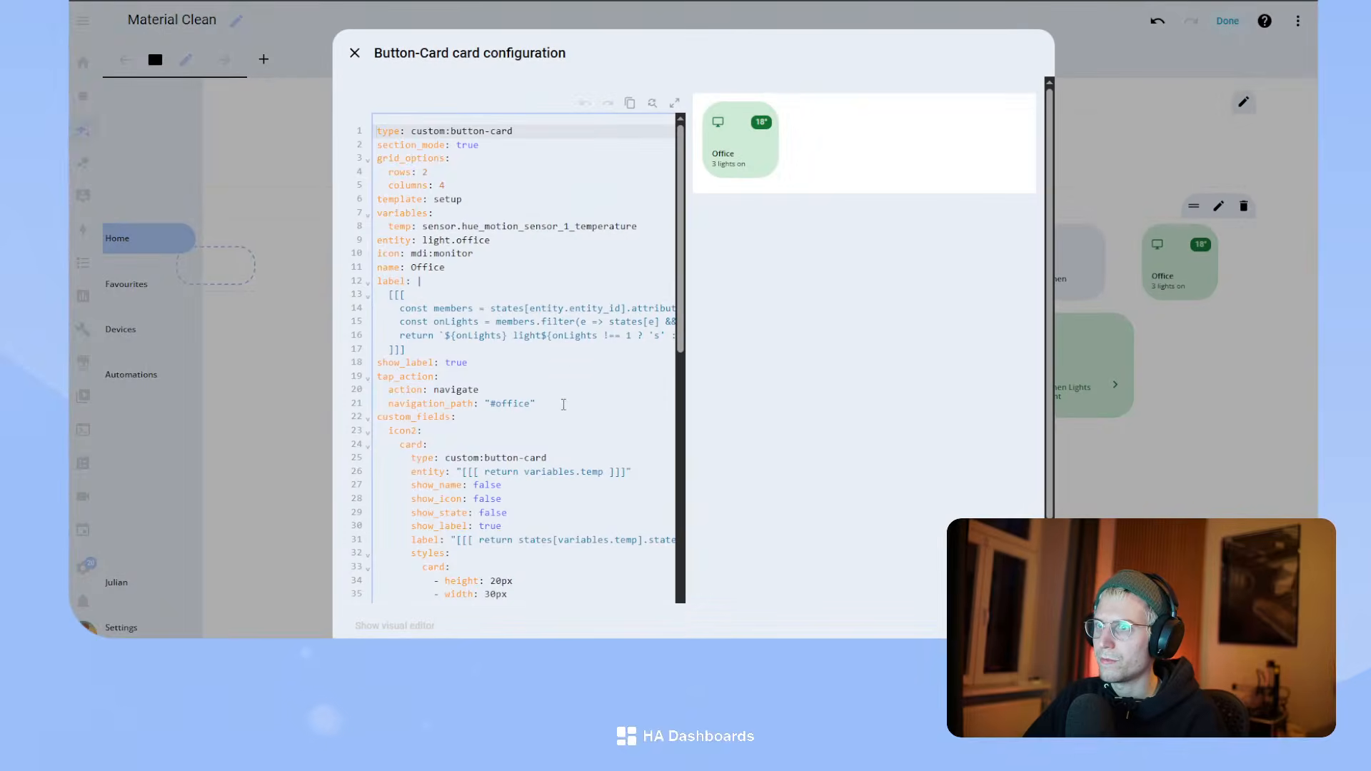
pyautogui.scroll(-4, 563, 404)
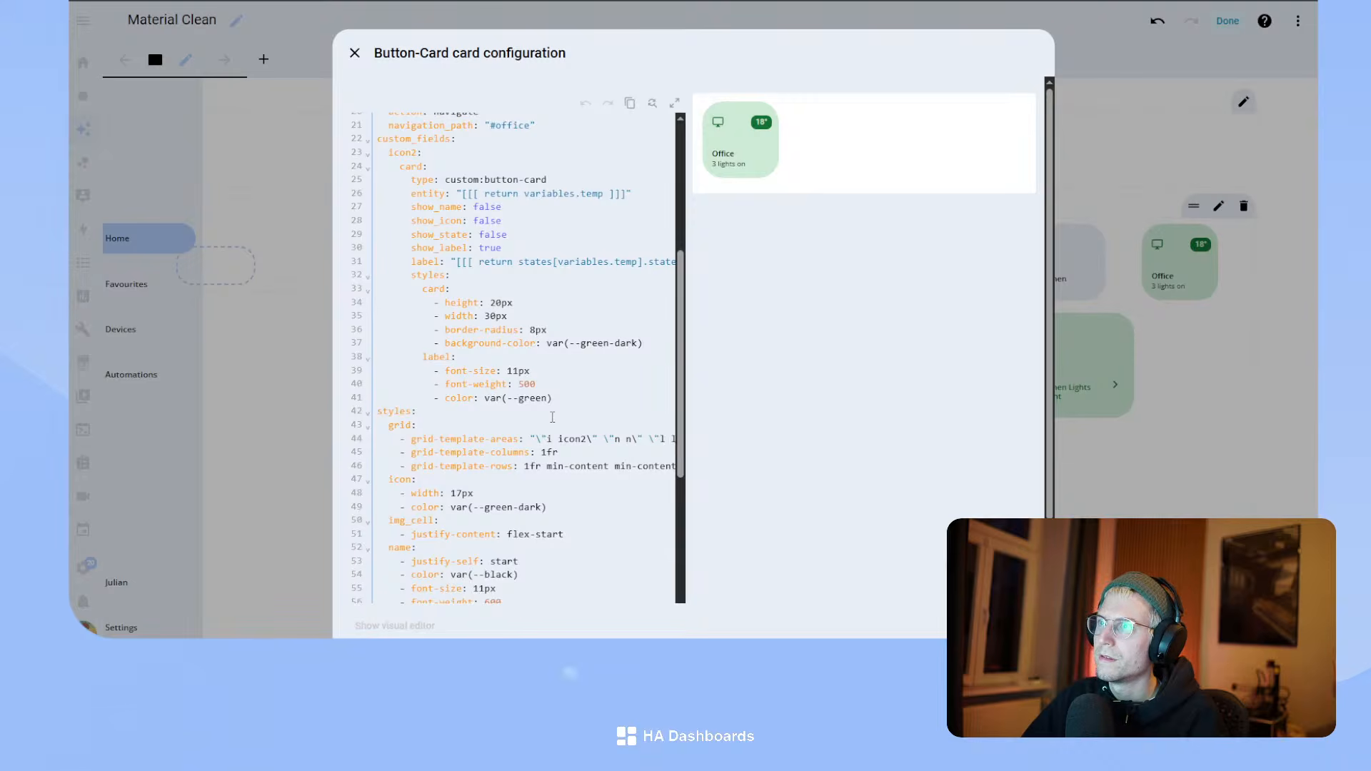
pyautogui.scroll(-1, 447, 475)
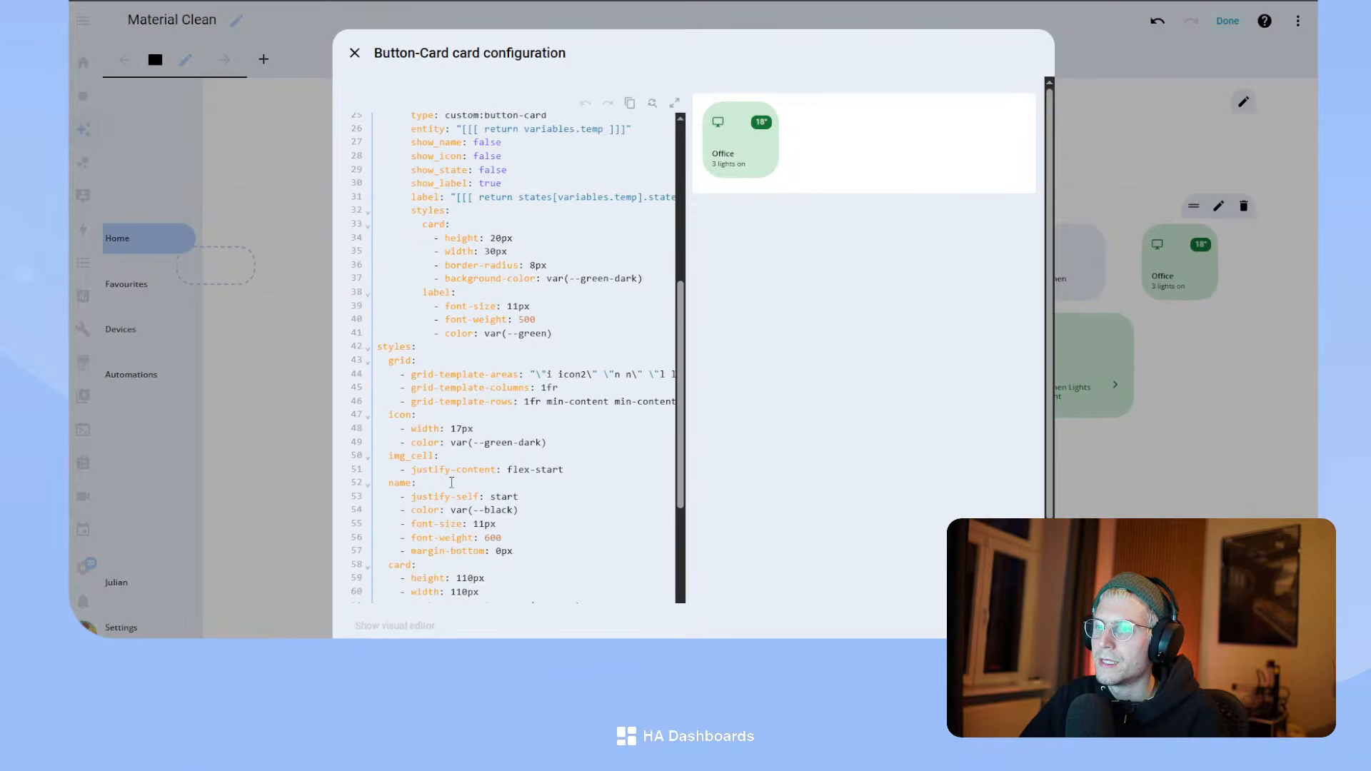
pyautogui.click(461, 424)
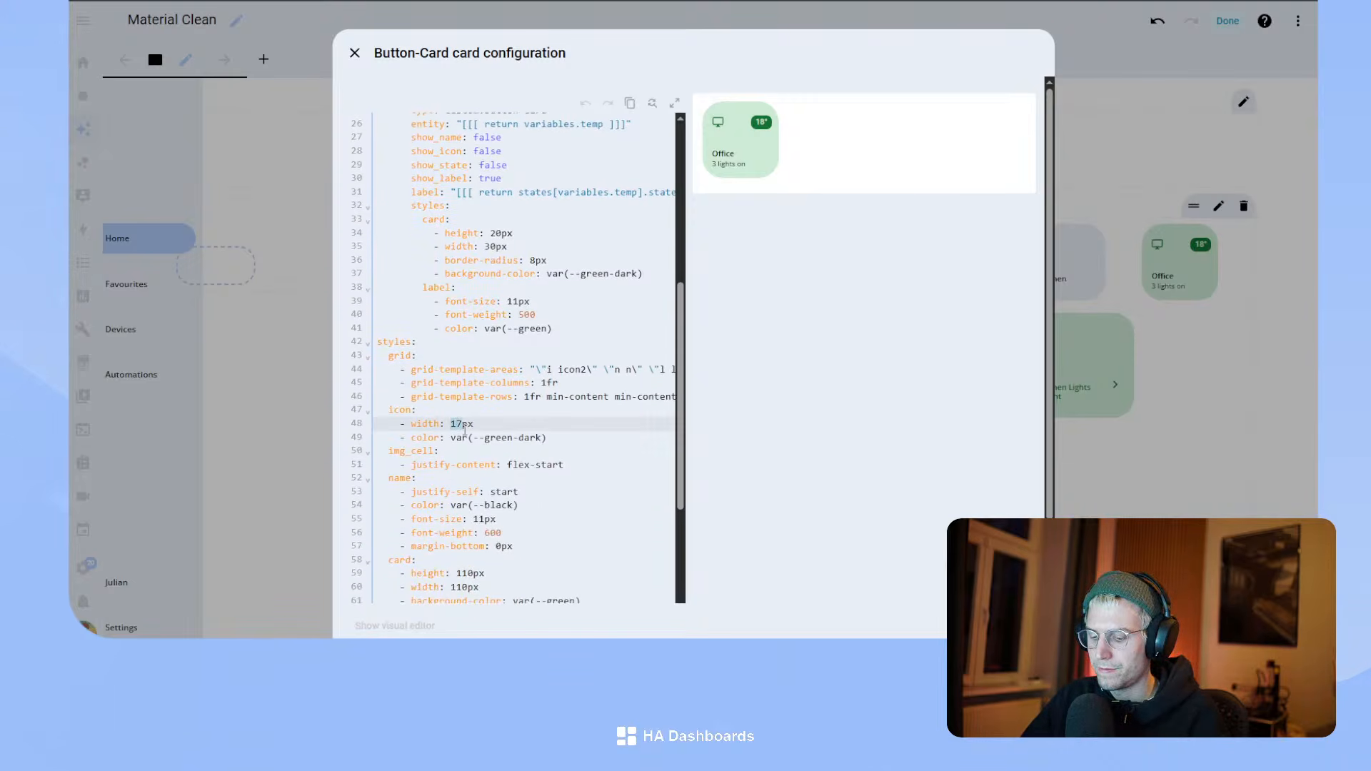
pyautogui.write('22')
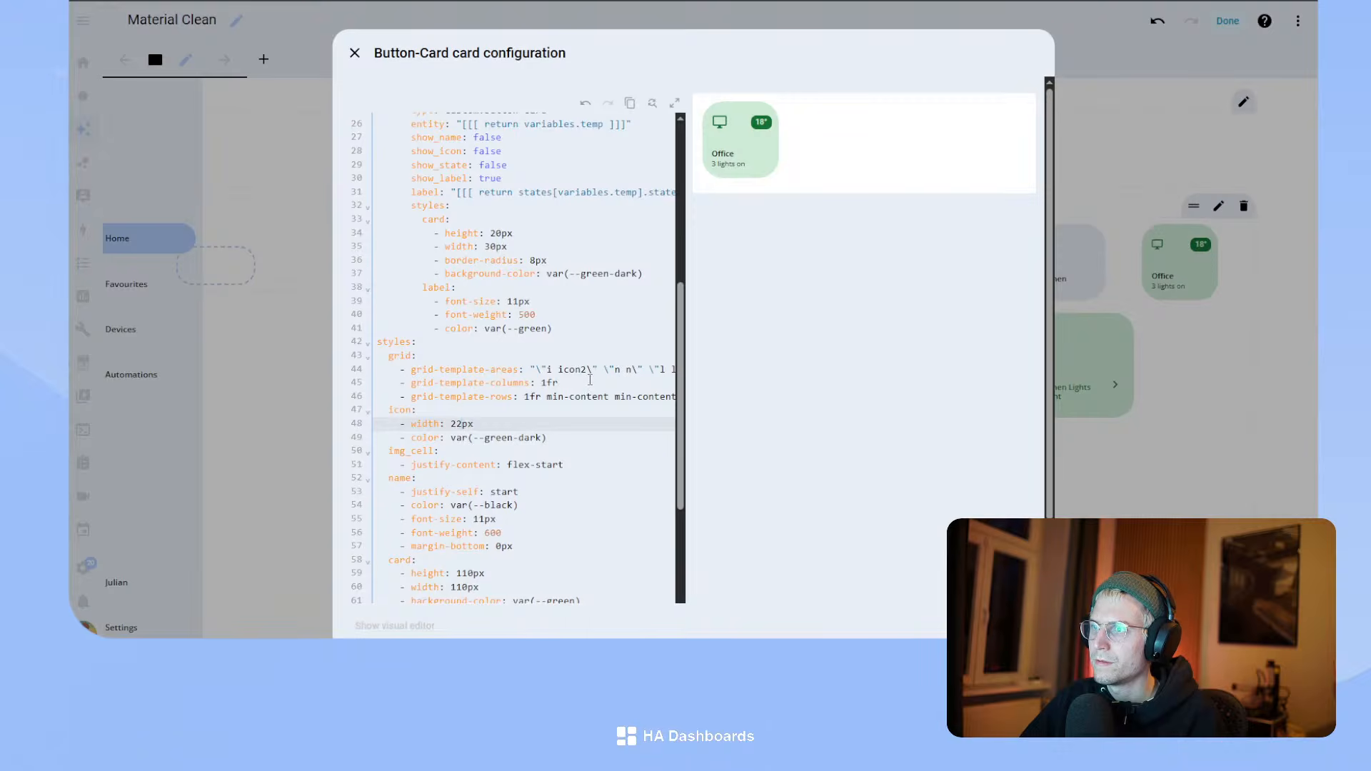
# - Set the padding-right of the icon2 custom field styles to 12px
pyautogui.moveTo(586, 371); pyautogui.dragTo(687, 371)
pyautogui.click(541, 392)
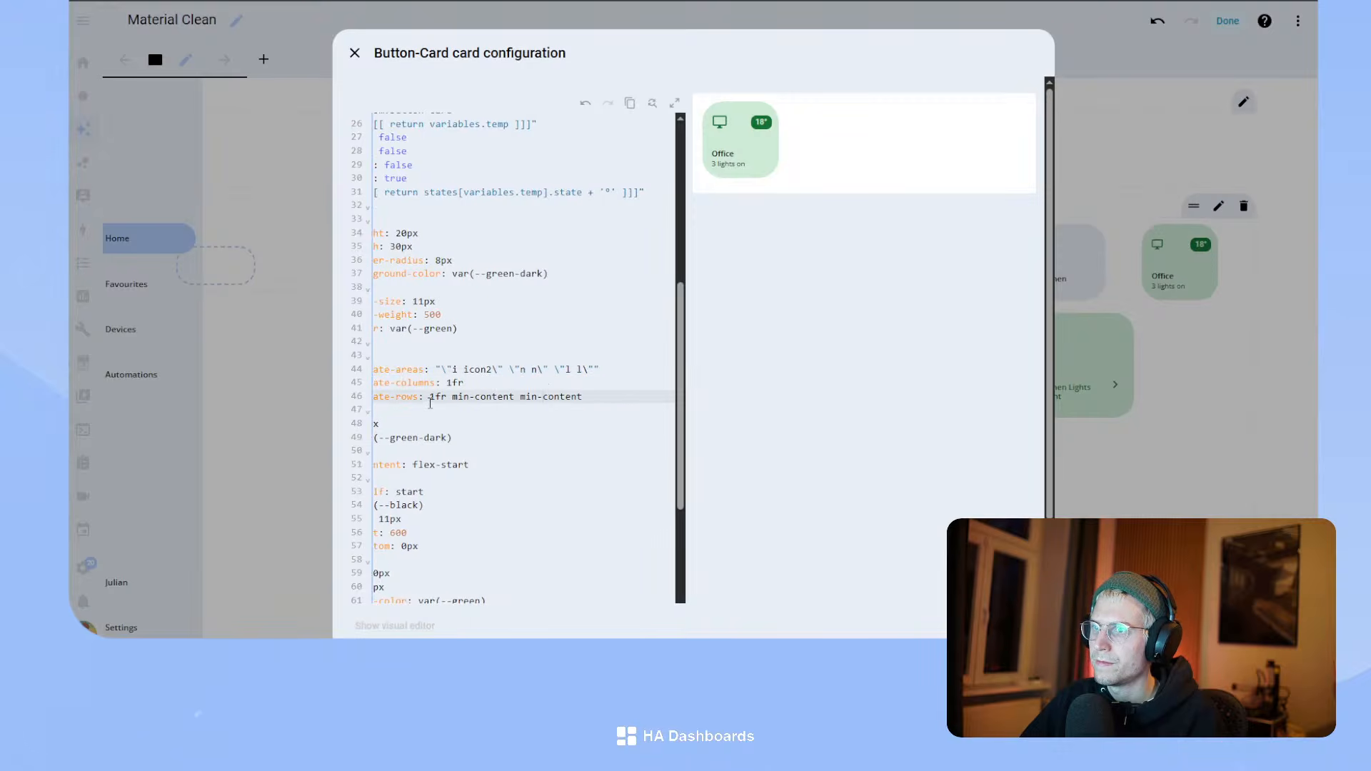
pyautogui.moveTo(456, 438); pyautogui.dragTo(335, 440)
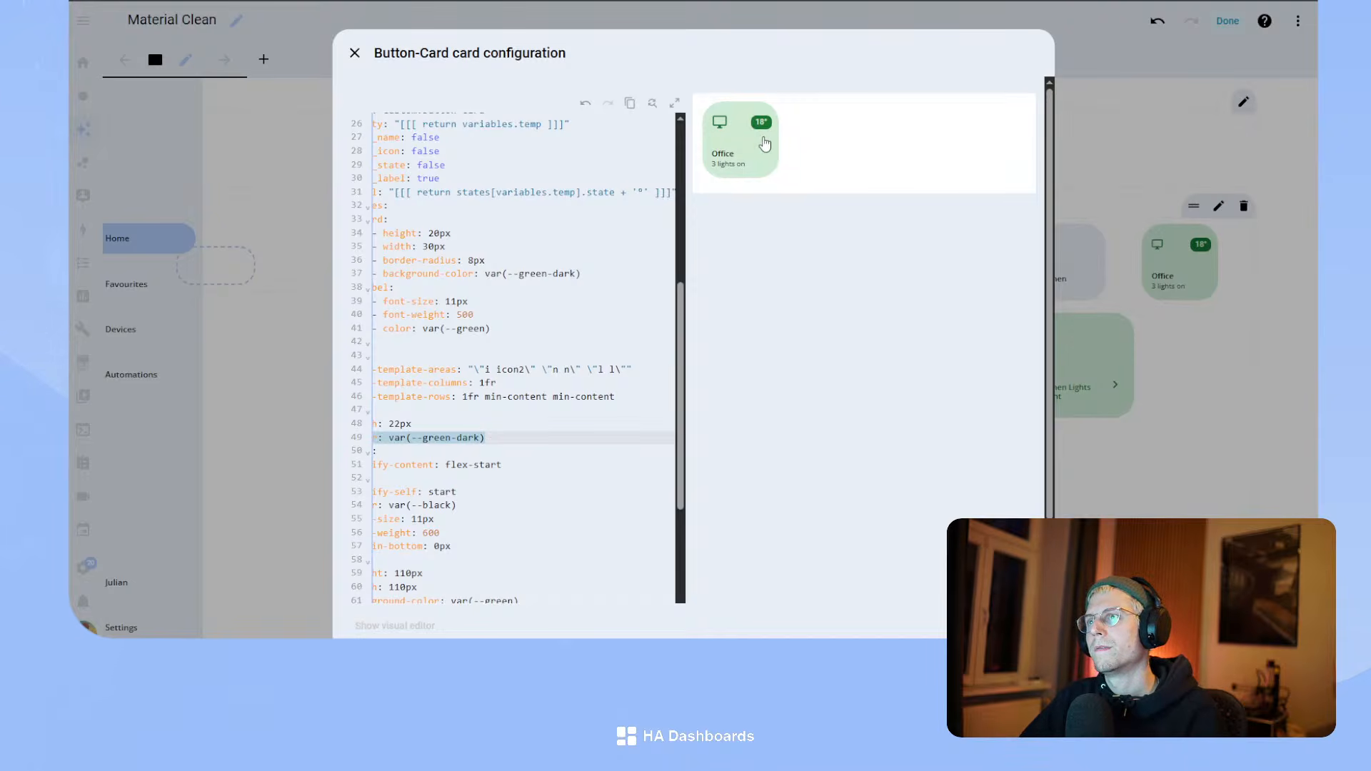
pyautogui.scroll(-1, 526, 452)
pyautogui.scroll(-5, 526, 452)
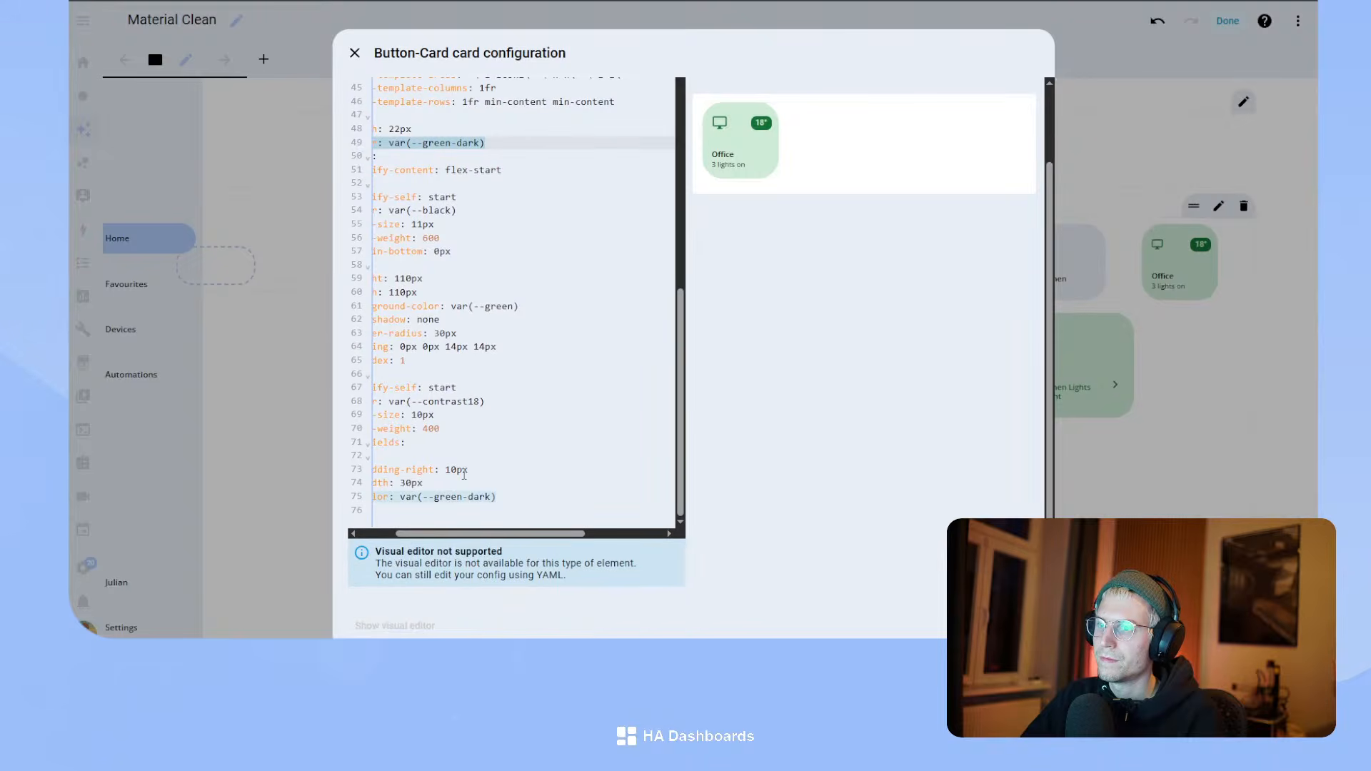
pyautogui.click(524, 476)
pyautogui.press('Left')
pyautogui.press('Left')
pyautogui.press('BackSpace')
pyautogui.write('2')
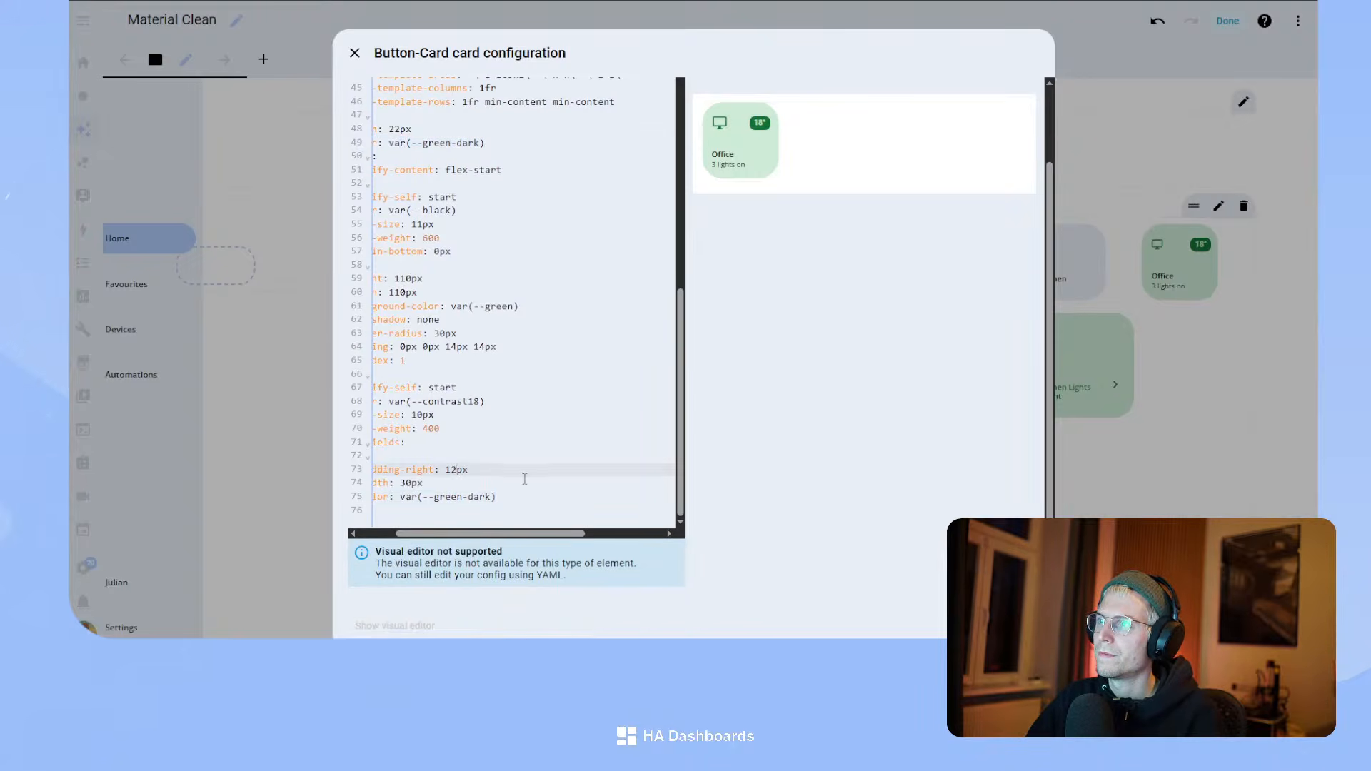
pyautogui.moveTo(528, 429); pyautogui.dragTo(328, 410)
pyautogui.click(515, 325)
pyautogui.scroll(4, 514, 325)
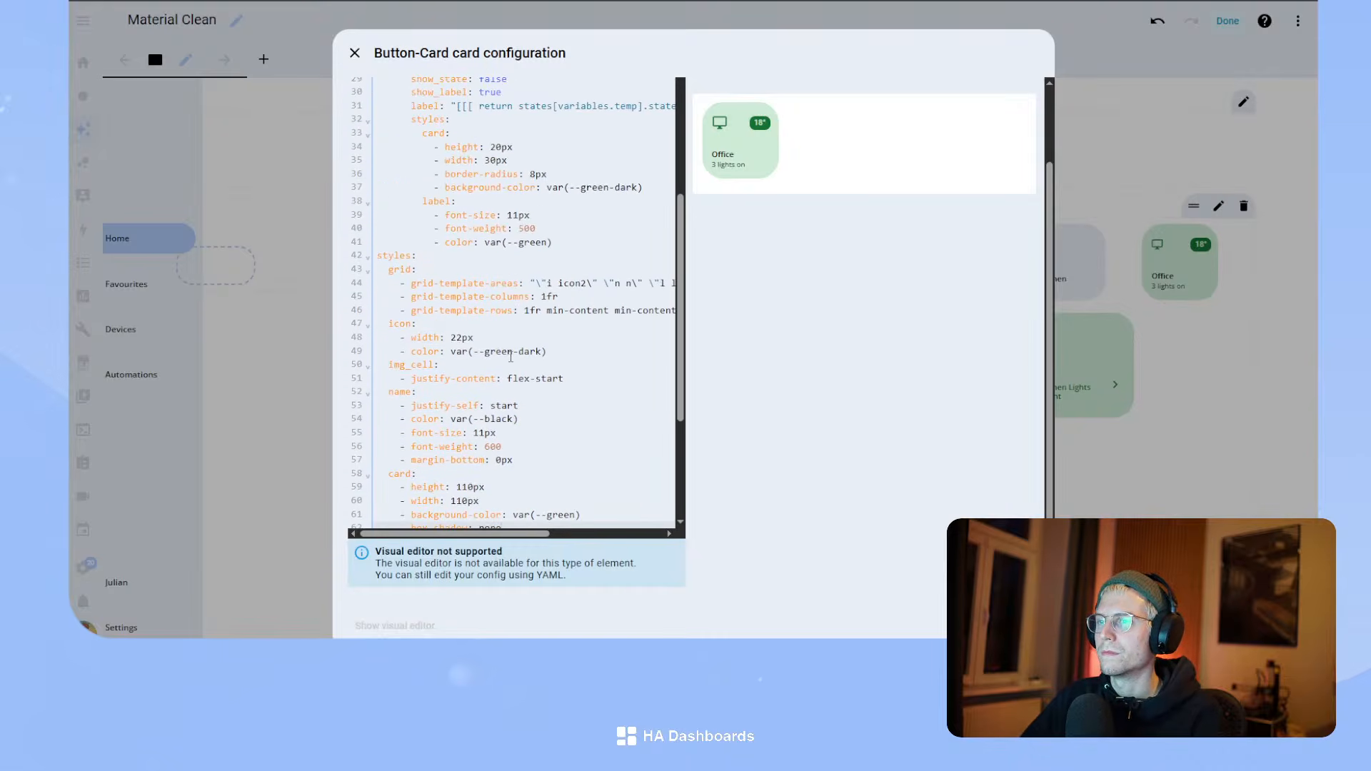
pyautogui.scroll(3, 571, 371)
pyautogui.scroll(4, 559, 392)
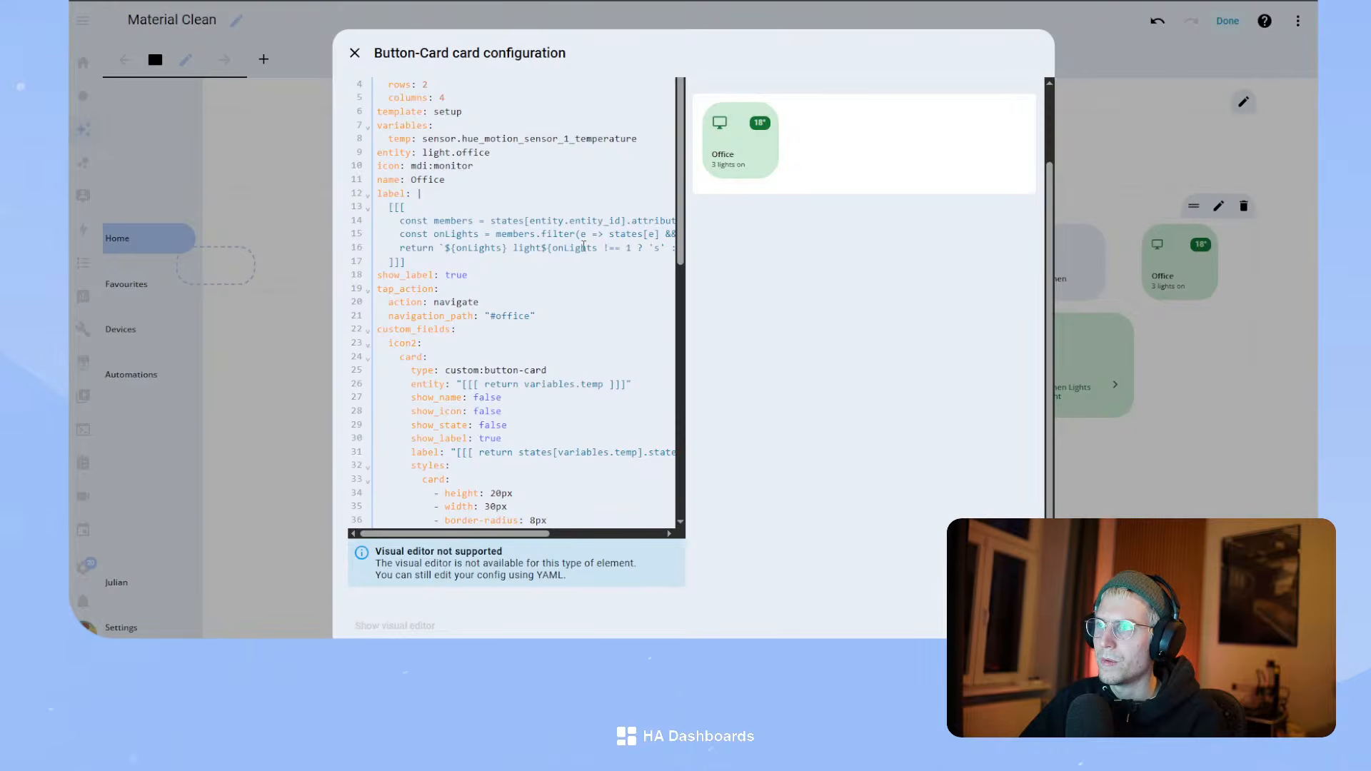
pyautogui.scroll(-6, 503, 367)
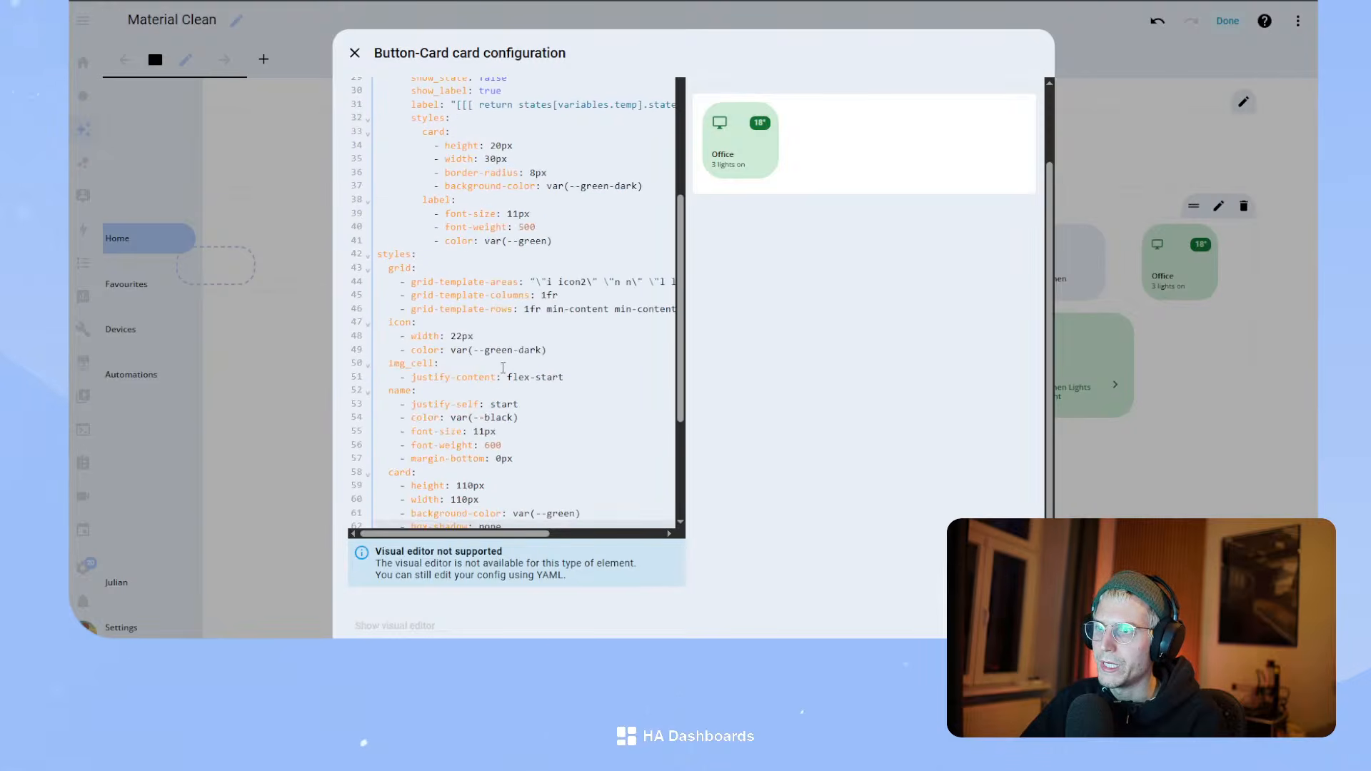
# - Set the height and width in the Office card's card styles to 120px each
pyautogui.scroll(-2, 450, 342)
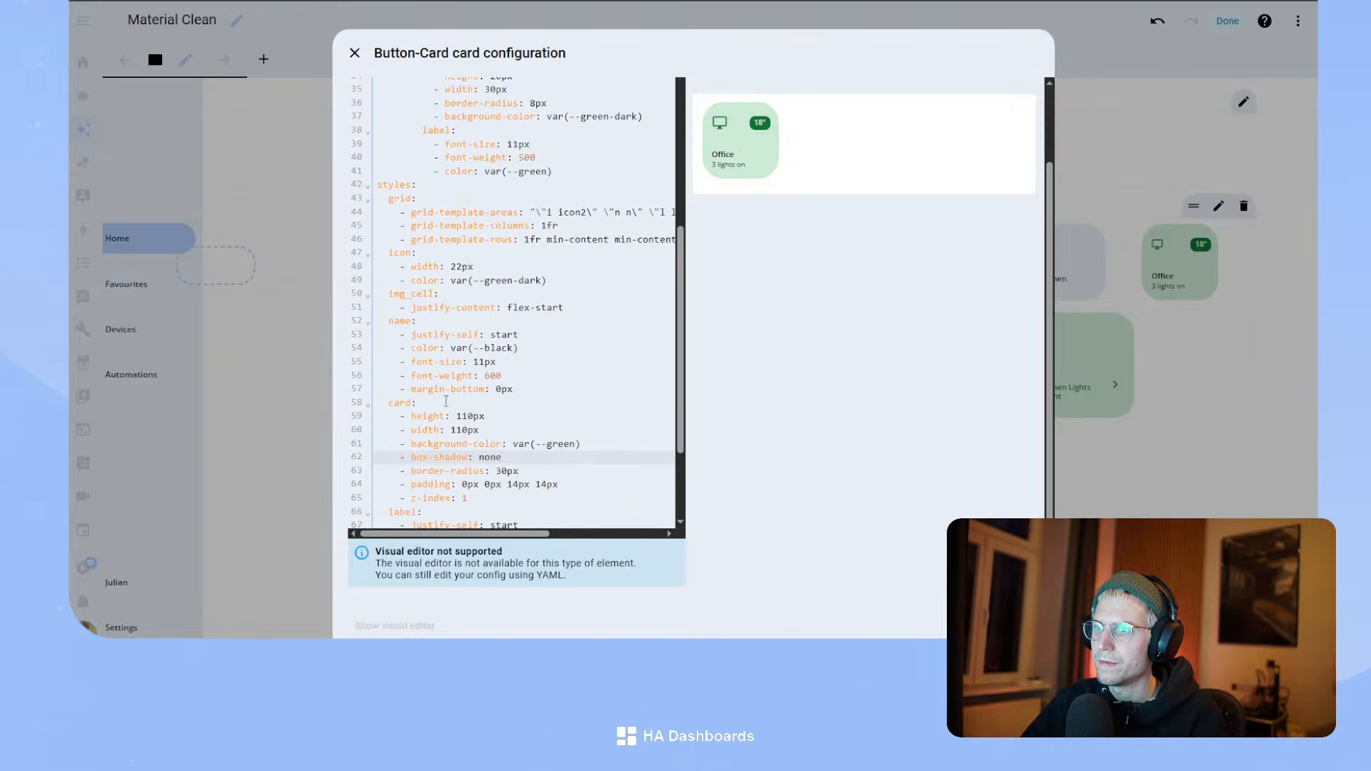
pyautogui.click(539, 416)
pyautogui.press('BackSpace')
pyautogui.write('2')
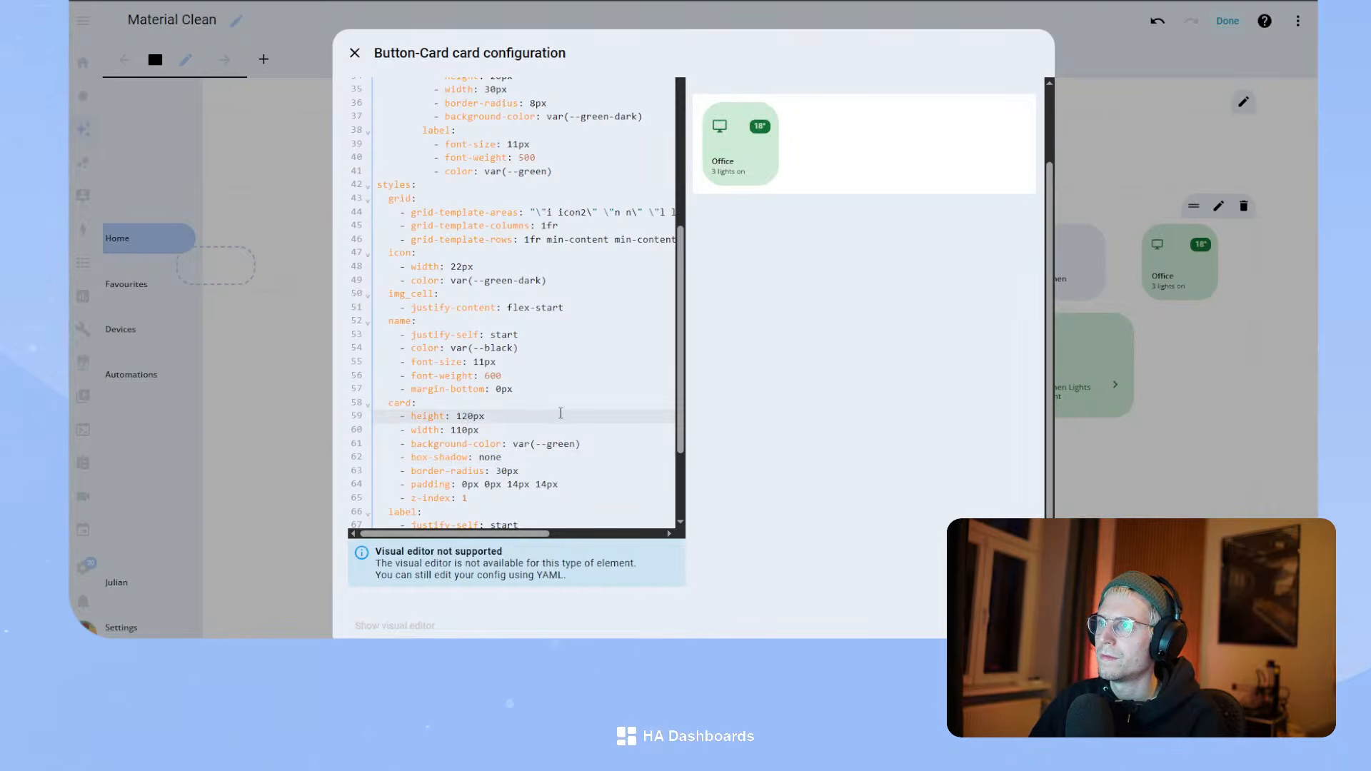
pyautogui.press('Down')
pyautogui.press('BackSpace')
pyautogui.write('2')
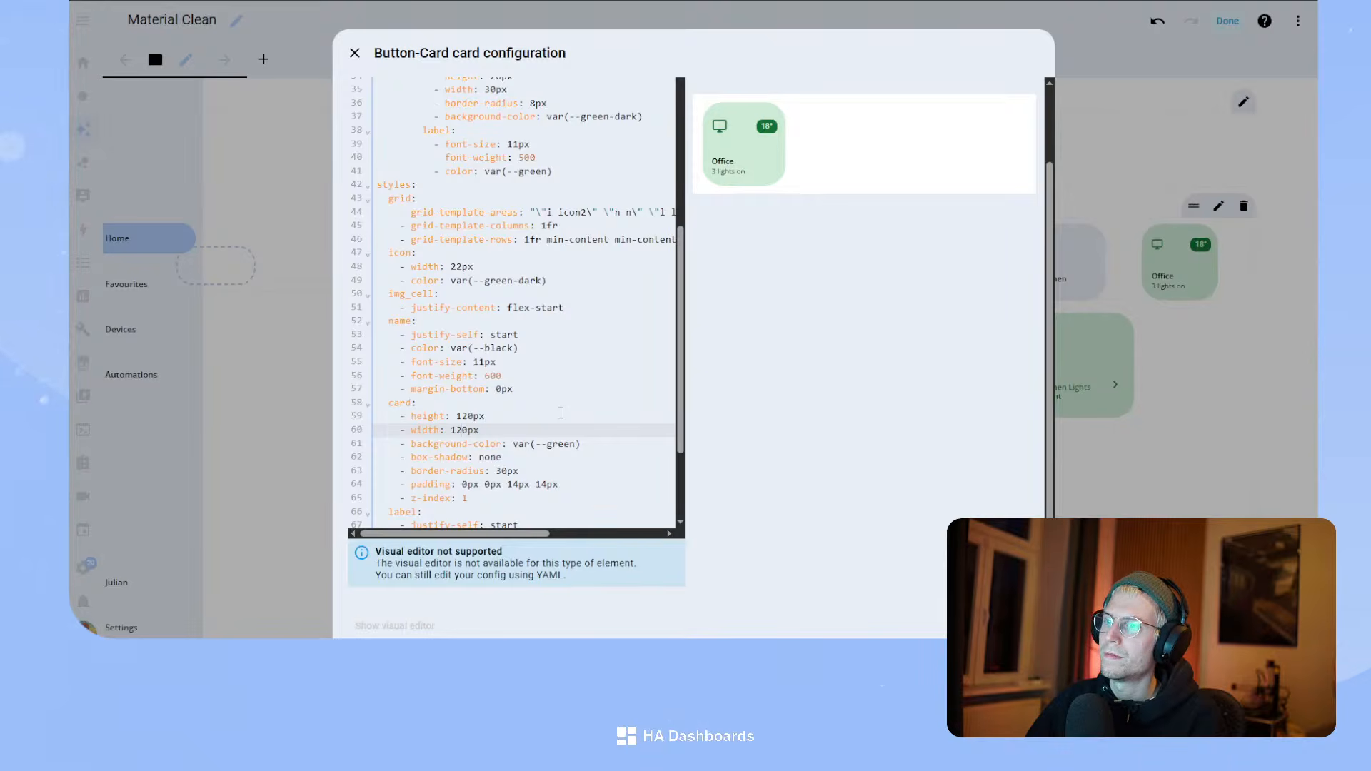
# - Try a height of 130px in the Office card's card styles
pyautogui.press('Up')
pyautogui.press('BackSpace')
pyautogui.write('3')
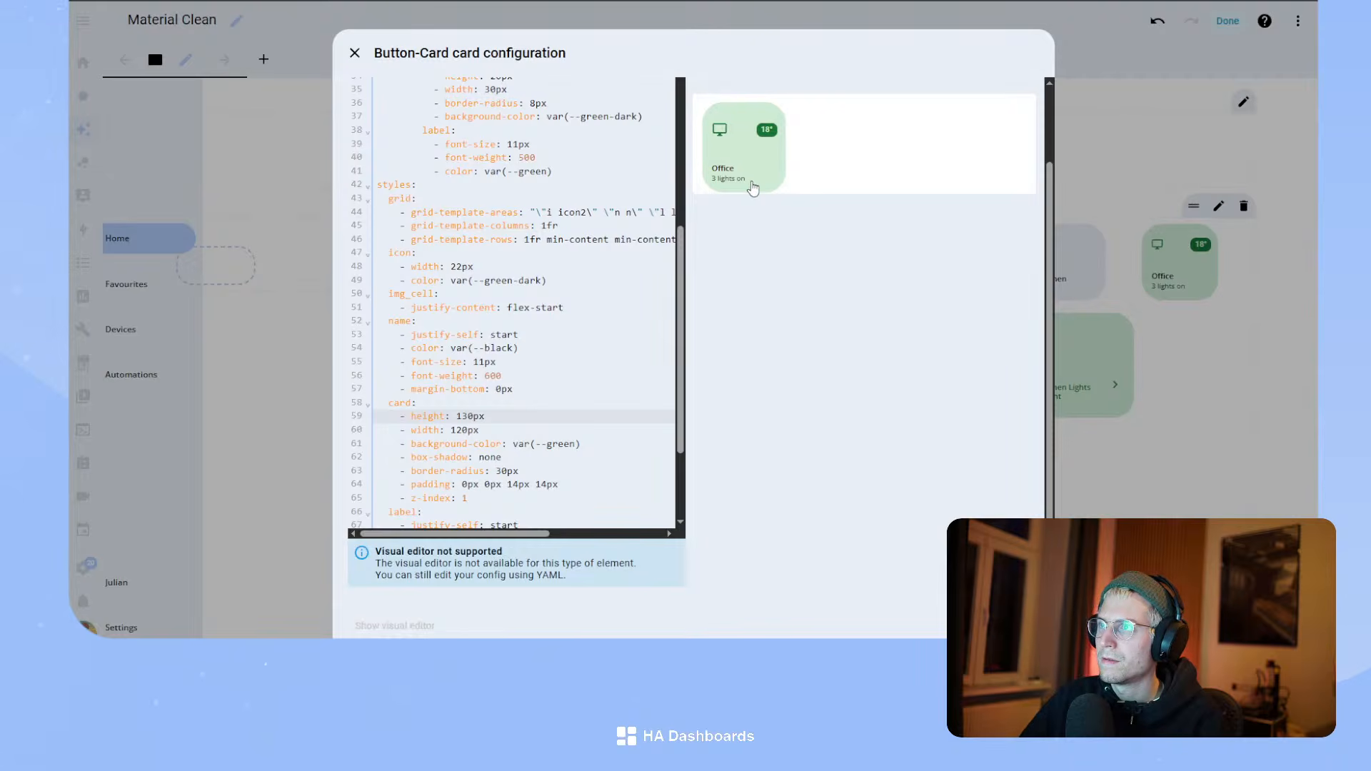
# - Set the Office card's height back to 120px and save the card
pyautogui.click(469, 411)
pyautogui.press('BackSpace')
pyautogui.write('2')
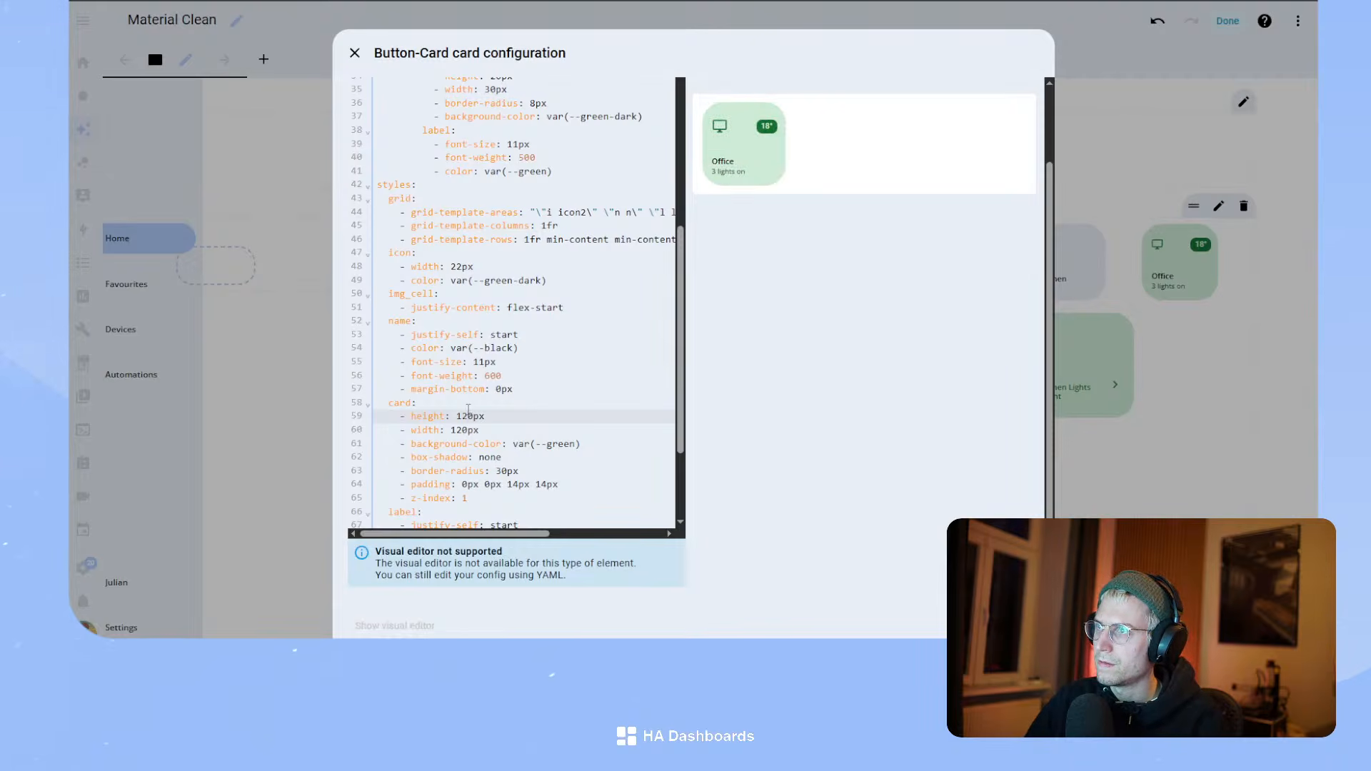
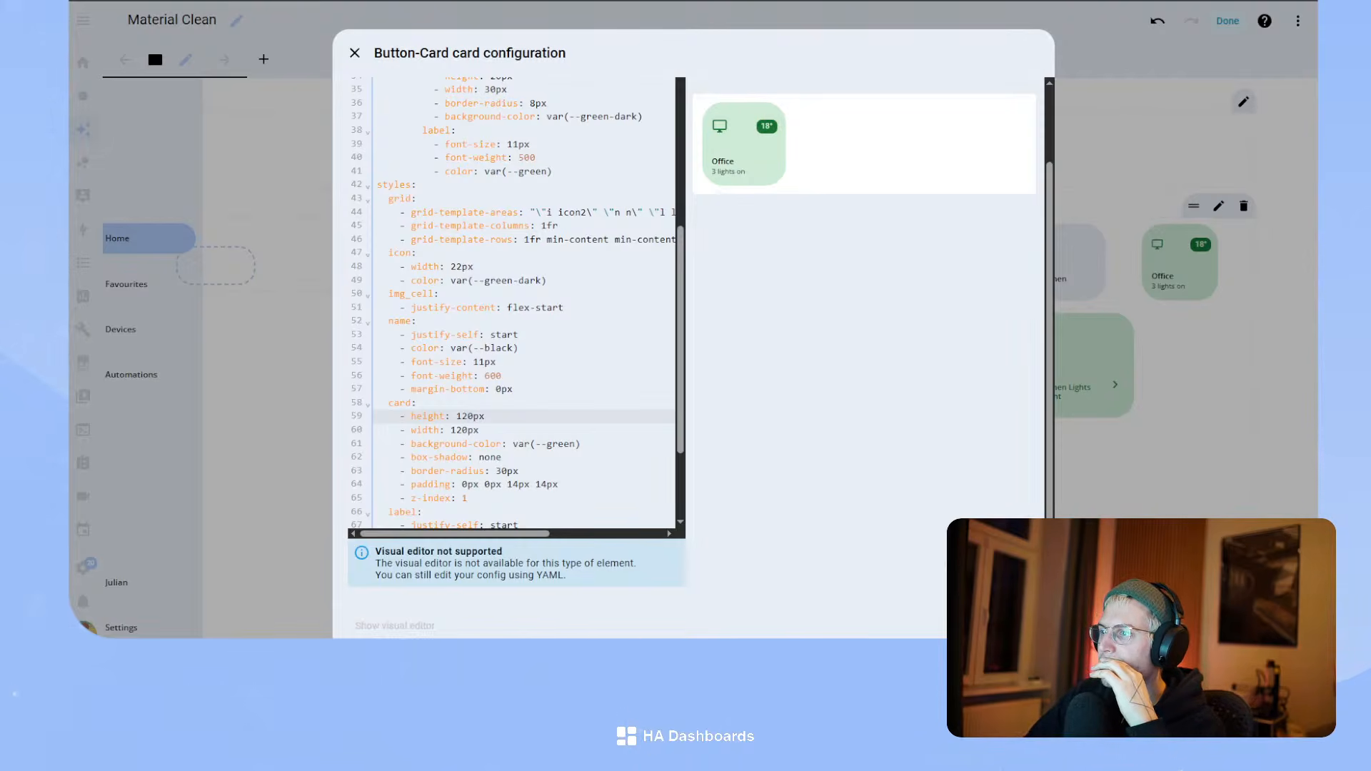
pyautogui.click(1023, 625)
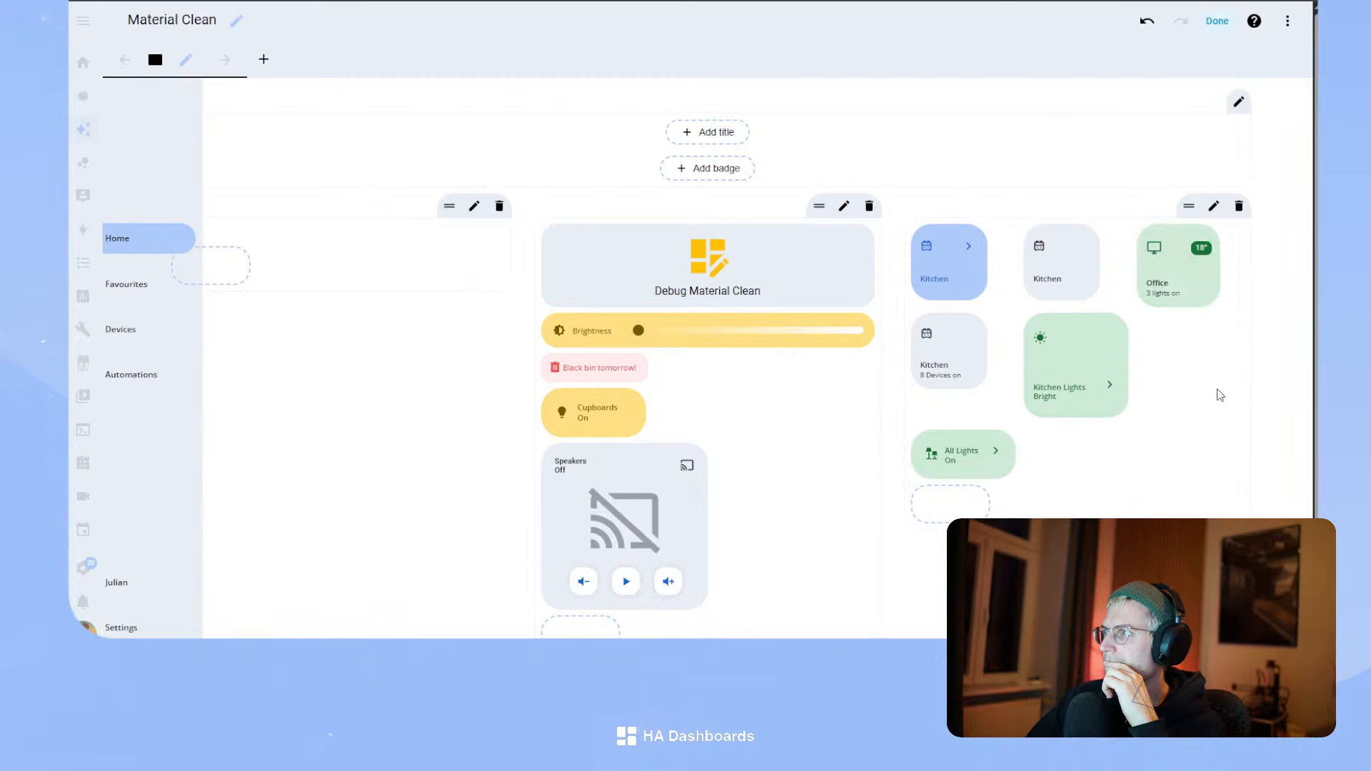
# - Leave dashboard editing and test that the Office card's temperature badge opens the sensor details, closing them each time
pyautogui.moveTo(1203, 292)
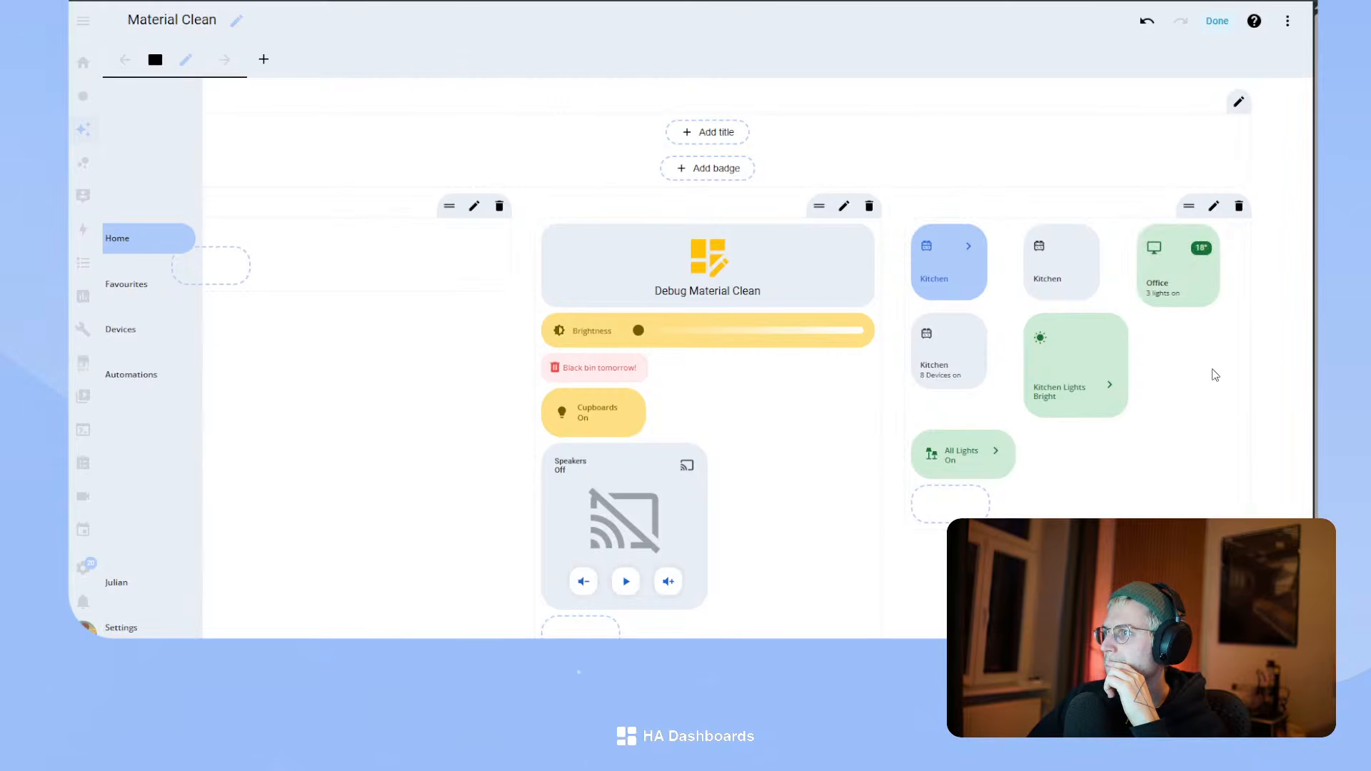
pyautogui.moveTo(1206, 260)
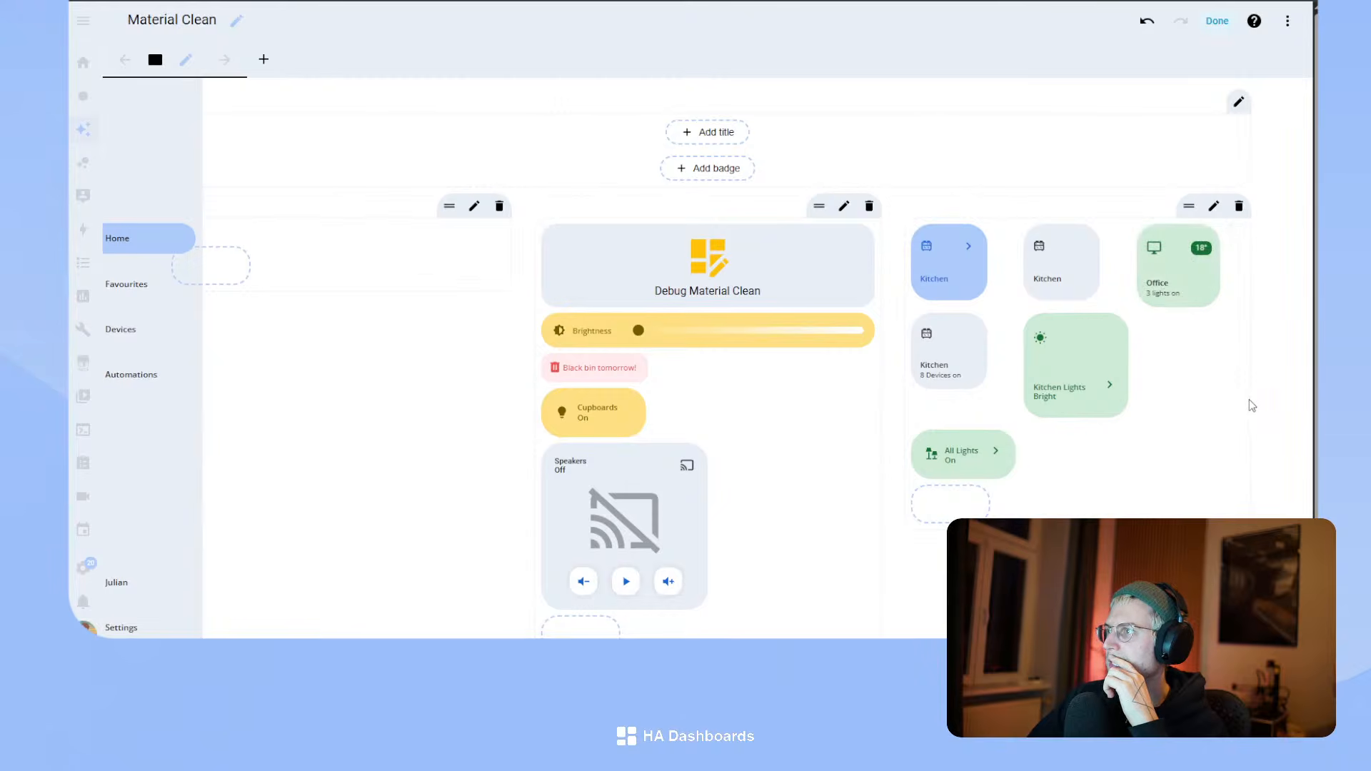
pyautogui.click(1217, 21)
pyautogui.click(1208, 75)
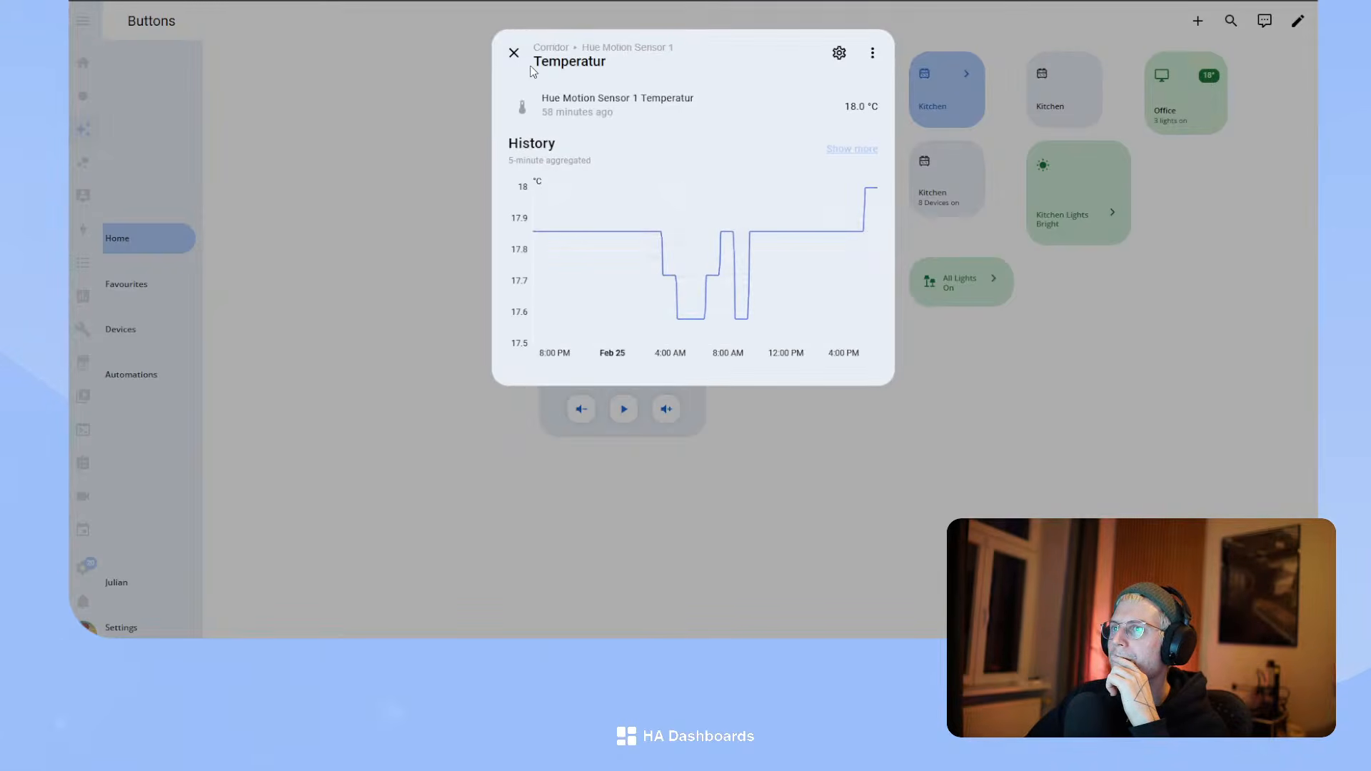
pyautogui.click(513, 53)
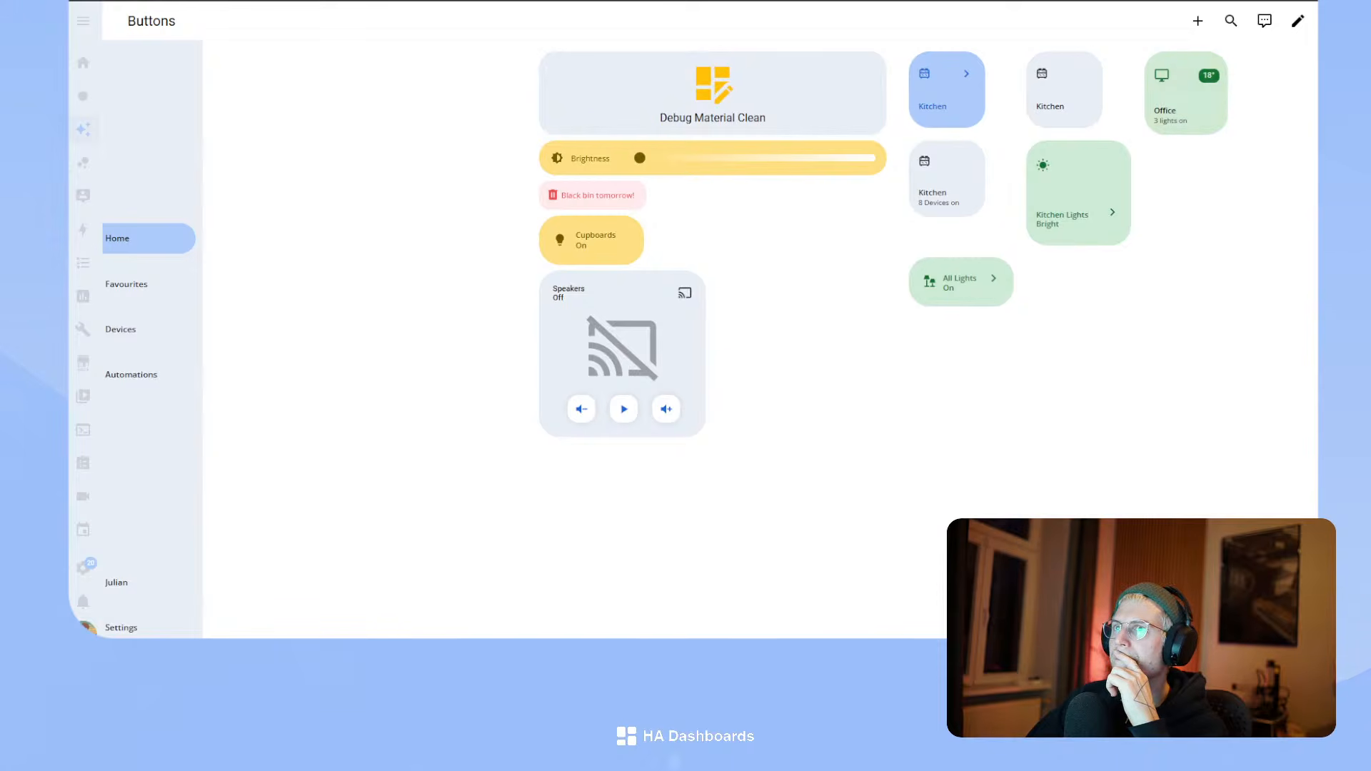
pyautogui.click(1208, 76)
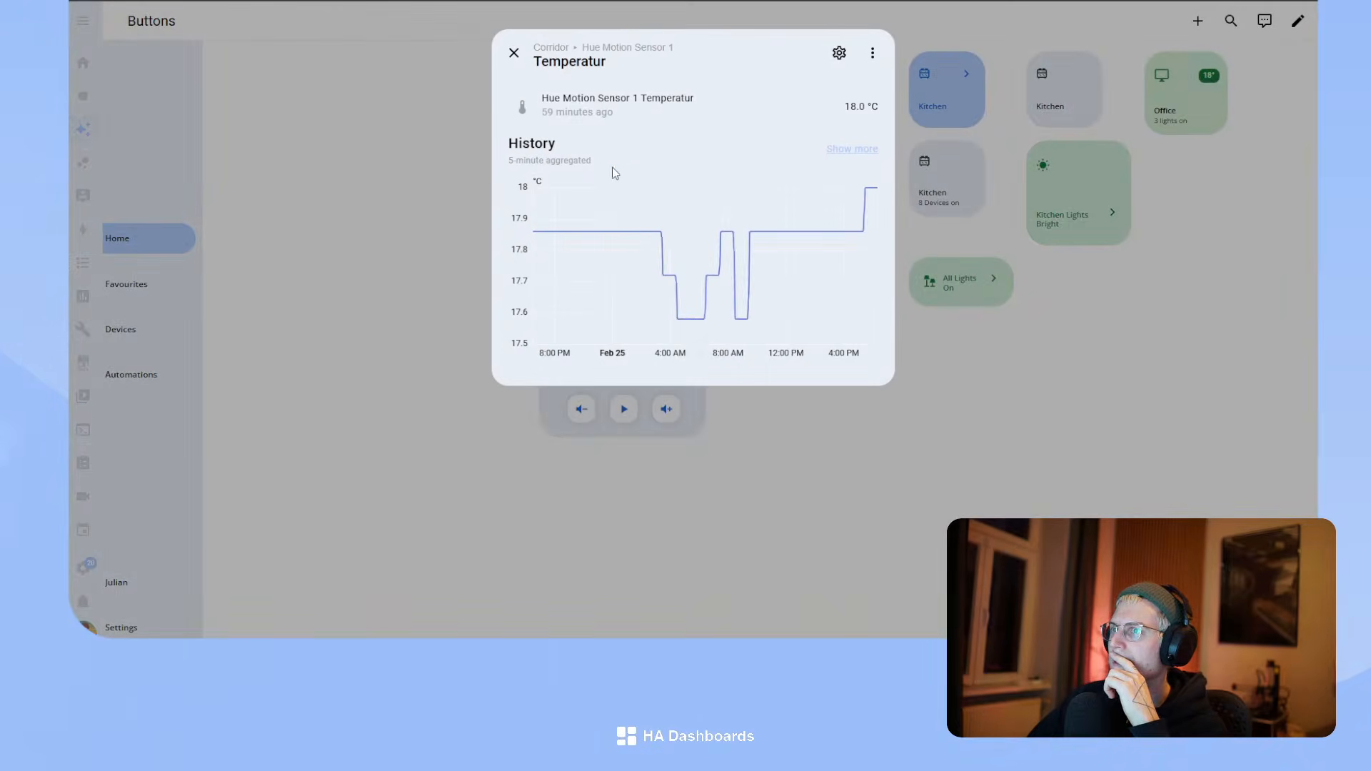
pyautogui.click(514, 53)
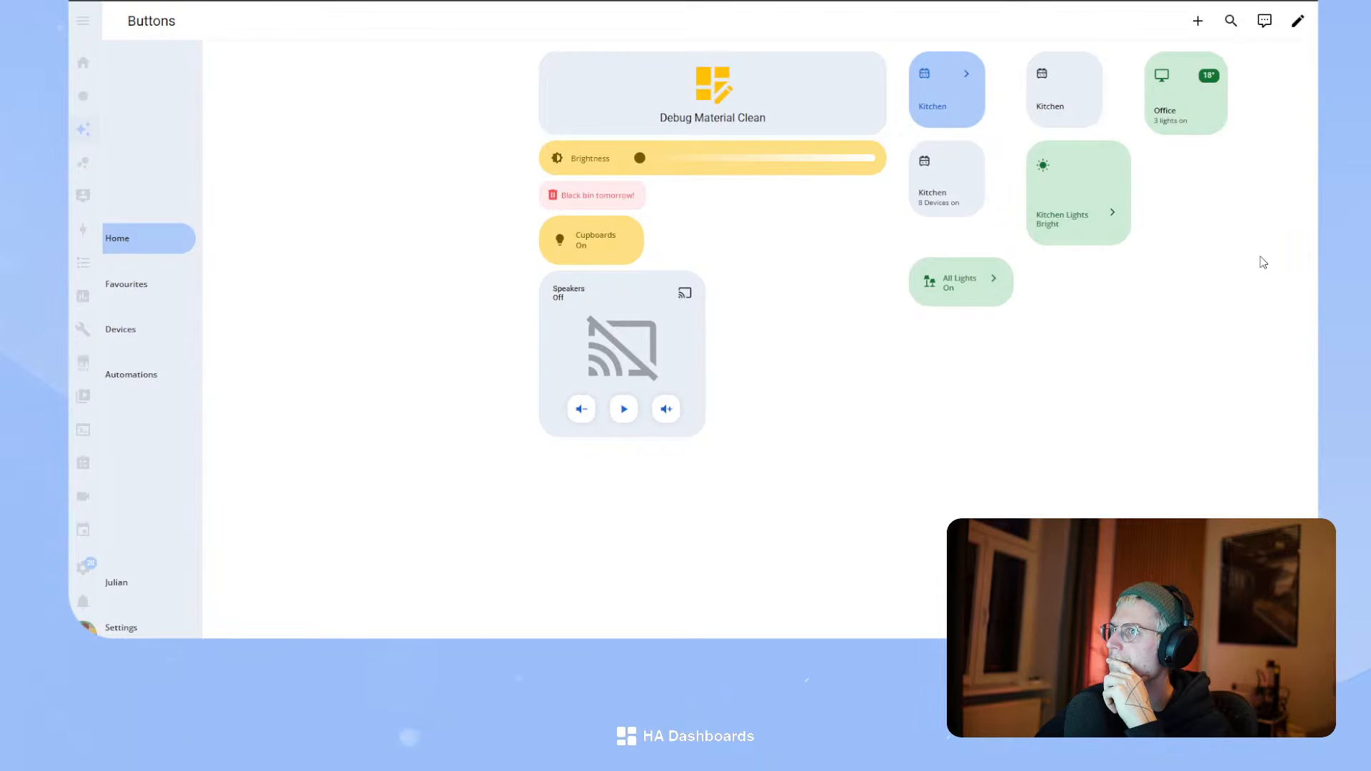
# - Reopen the Office card's configuration in dashboard editing, set its grid columns to 3 and save
pyautogui.click(1298, 20)
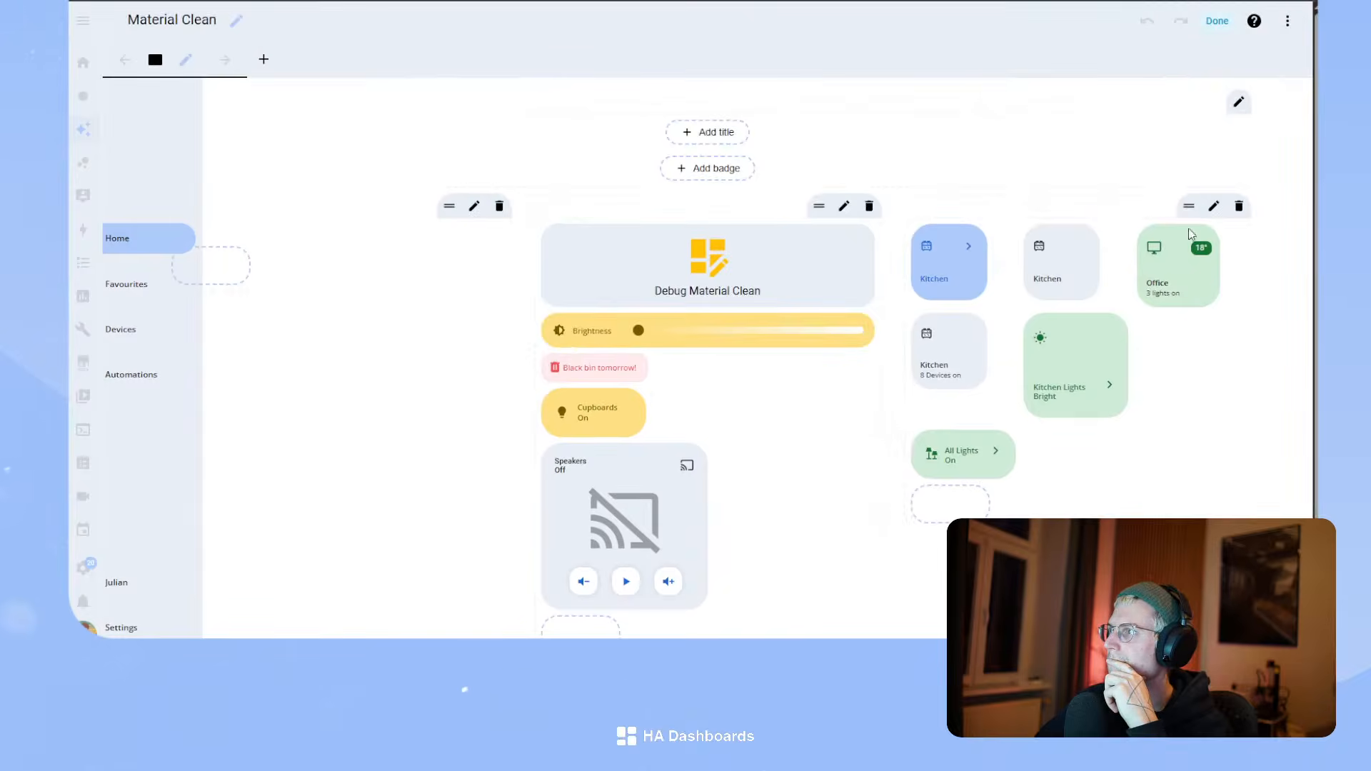
pyautogui.click(1191, 269)
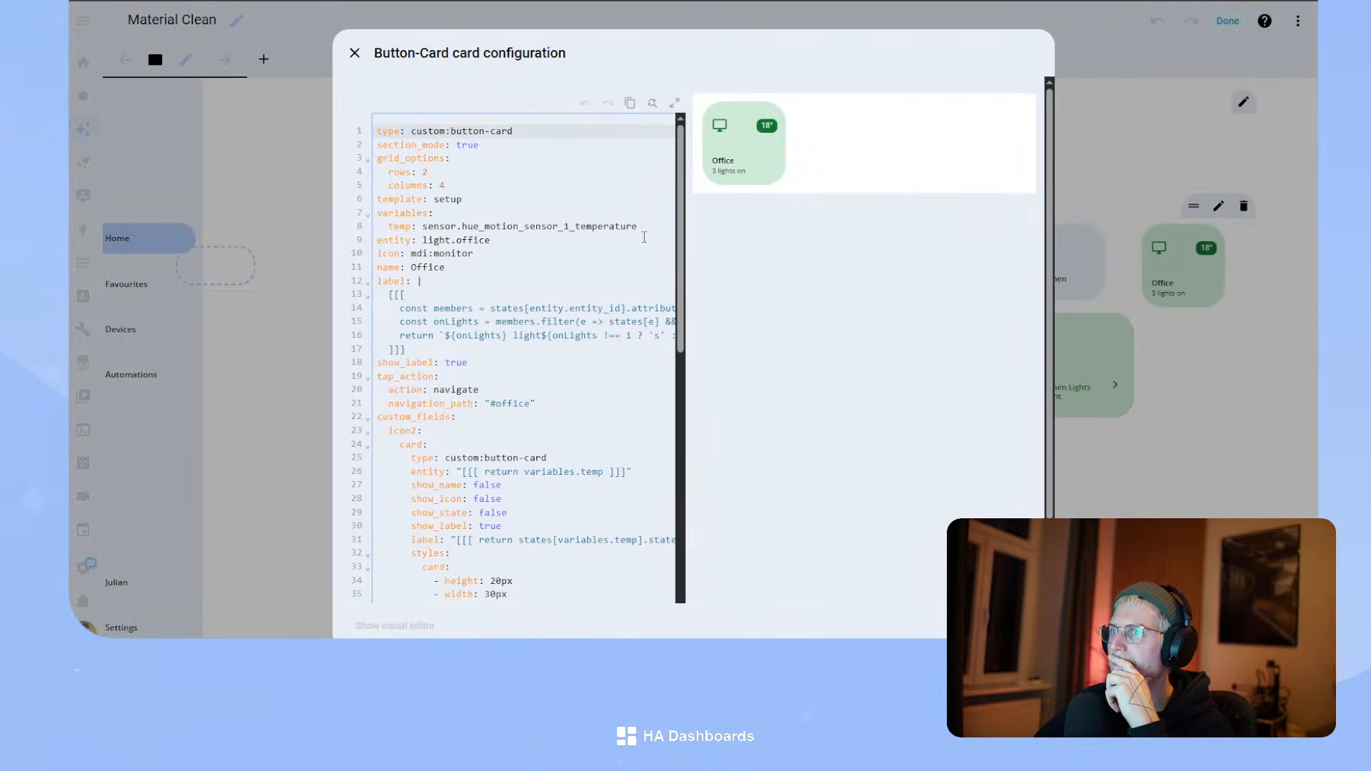
pyautogui.click(472, 185)
pyautogui.press('BackSpace')
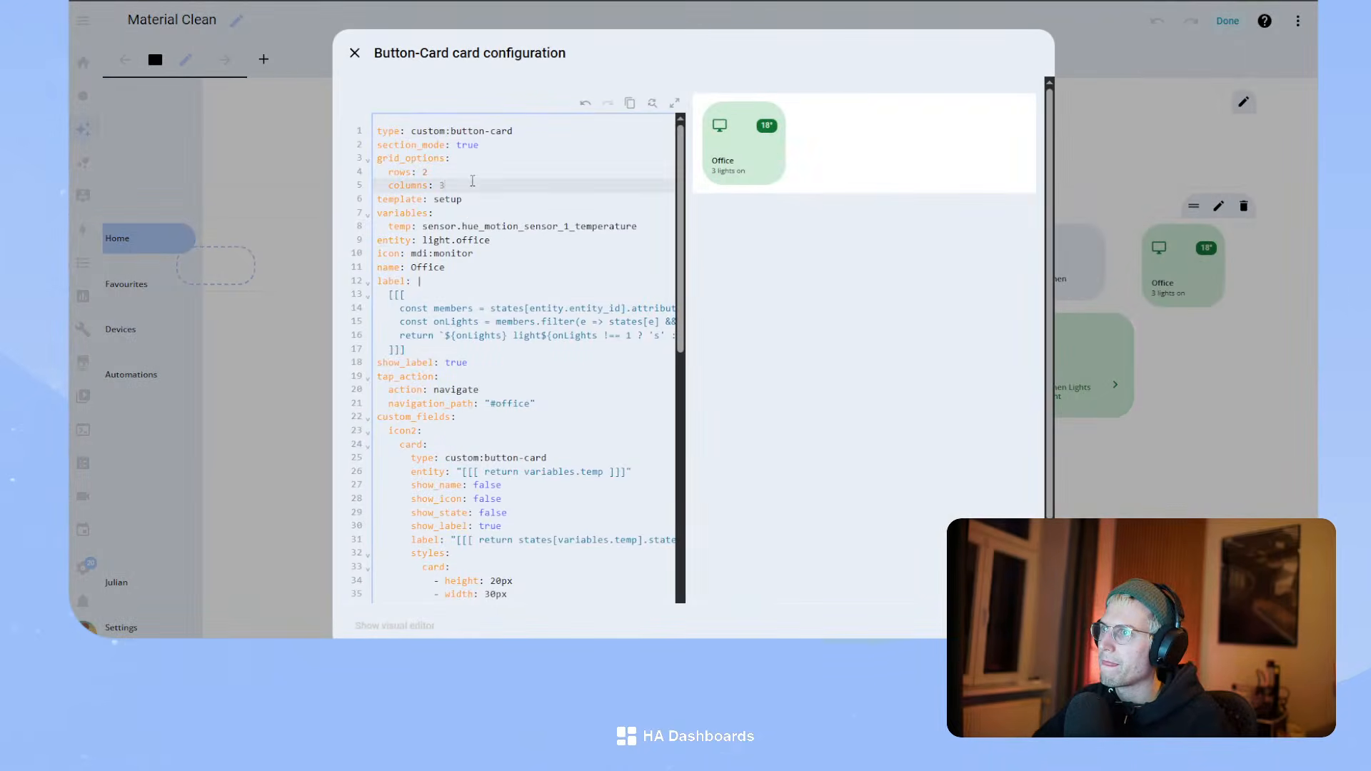
pyautogui.click(1025, 625)
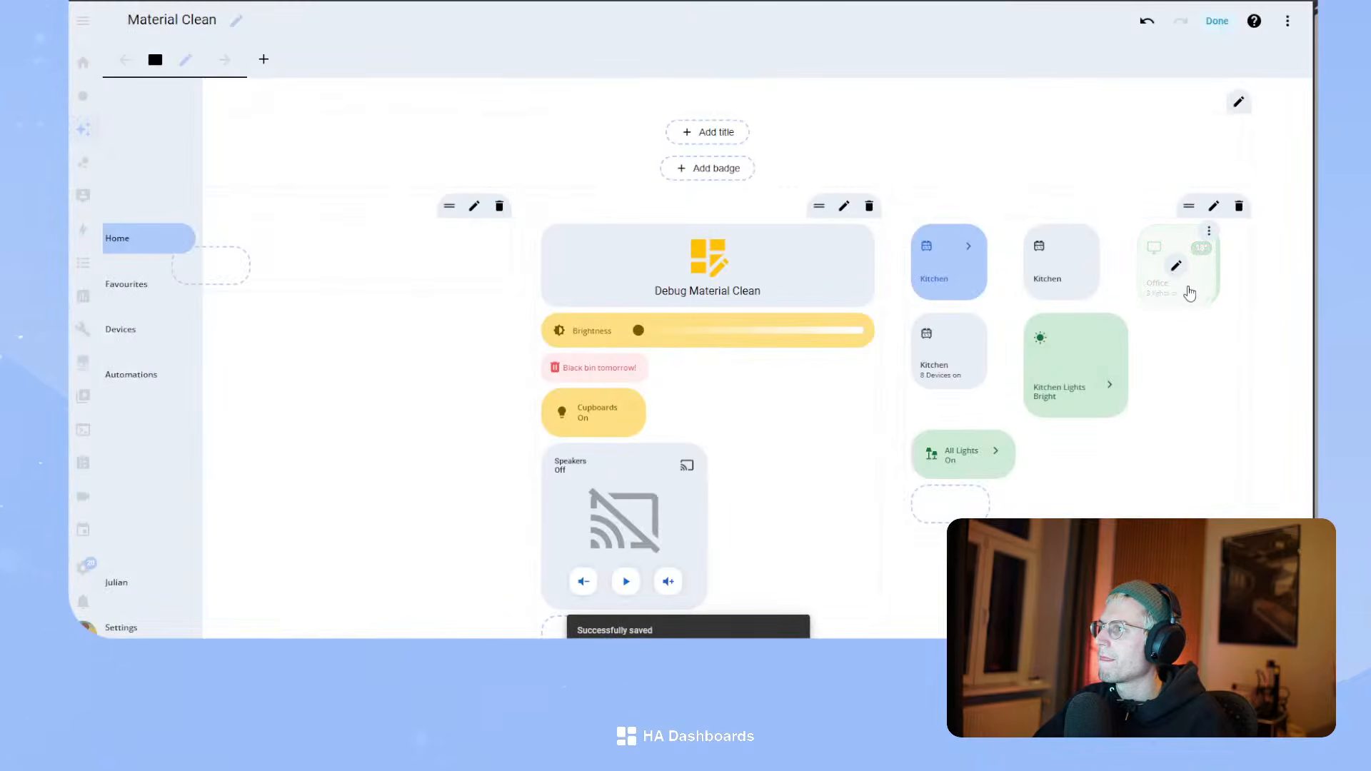
# - Set the width in the Office card's card styles to 115px and save the card
pyautogui.click(1175, 267)
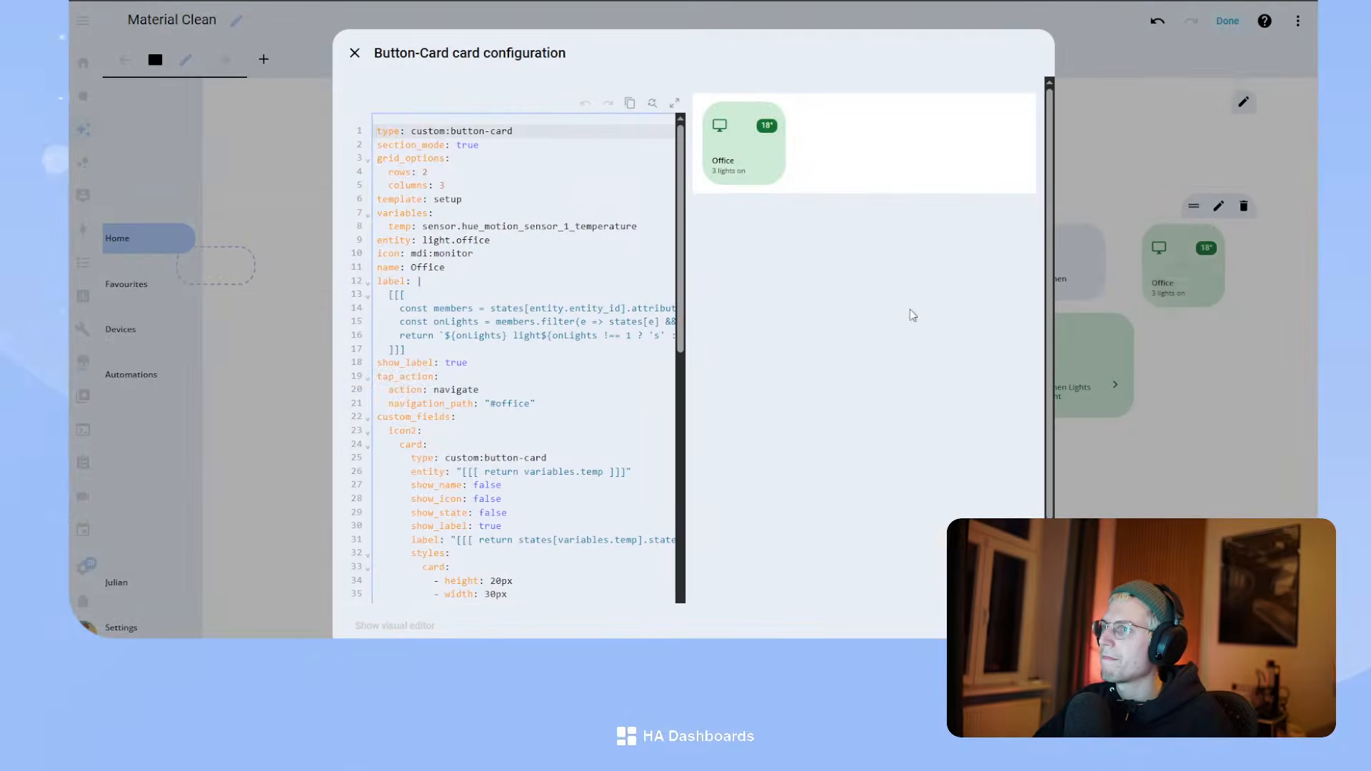
pyautogui.scroll(-2, 520, 477)
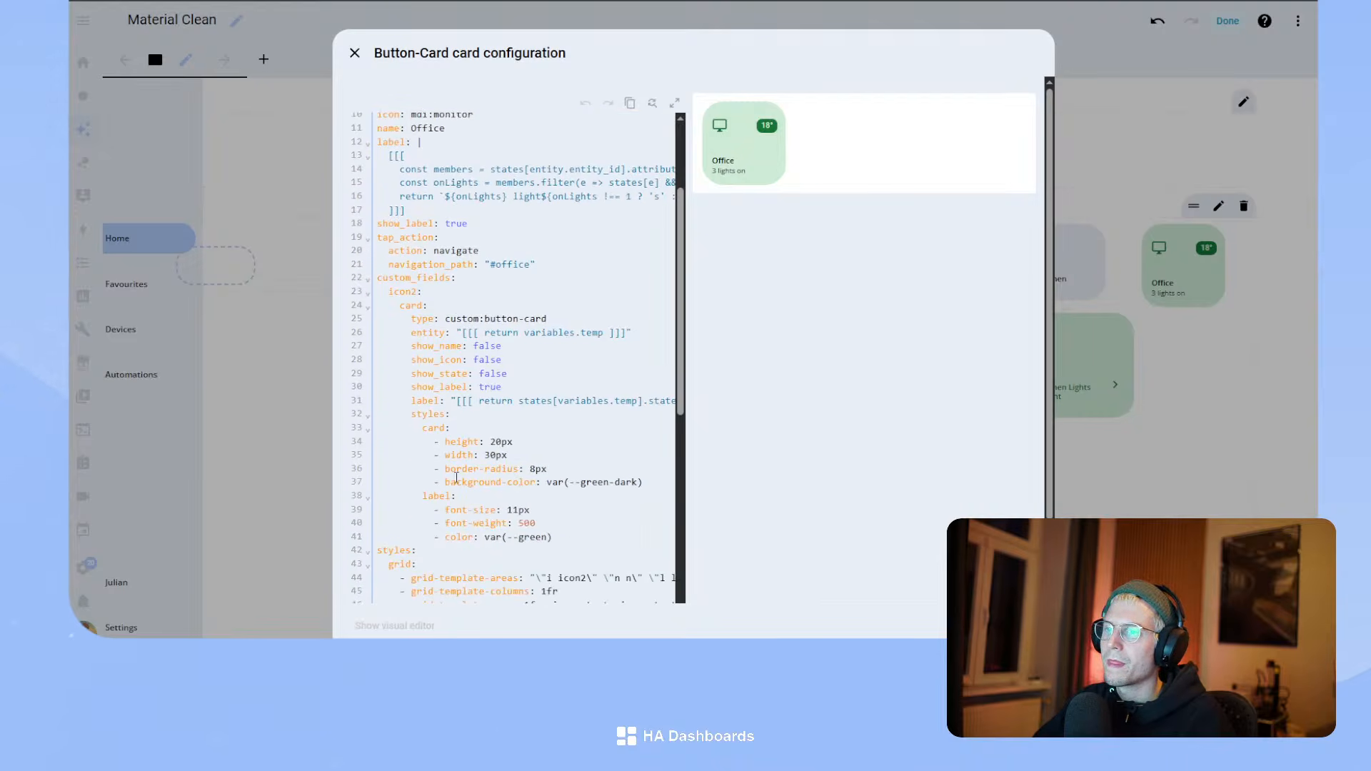
pyautogui.scroll(-5, 475, 473)
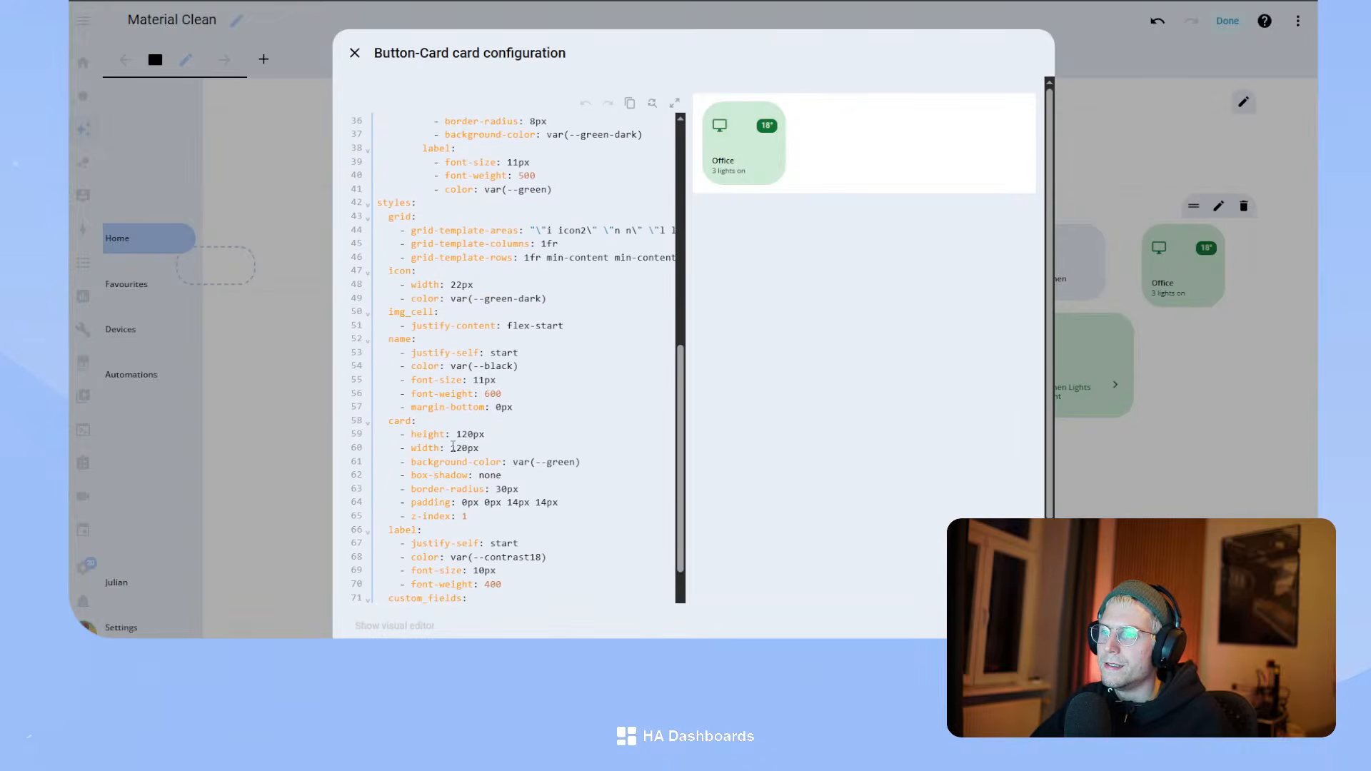
pyautogui.click(552, 450)
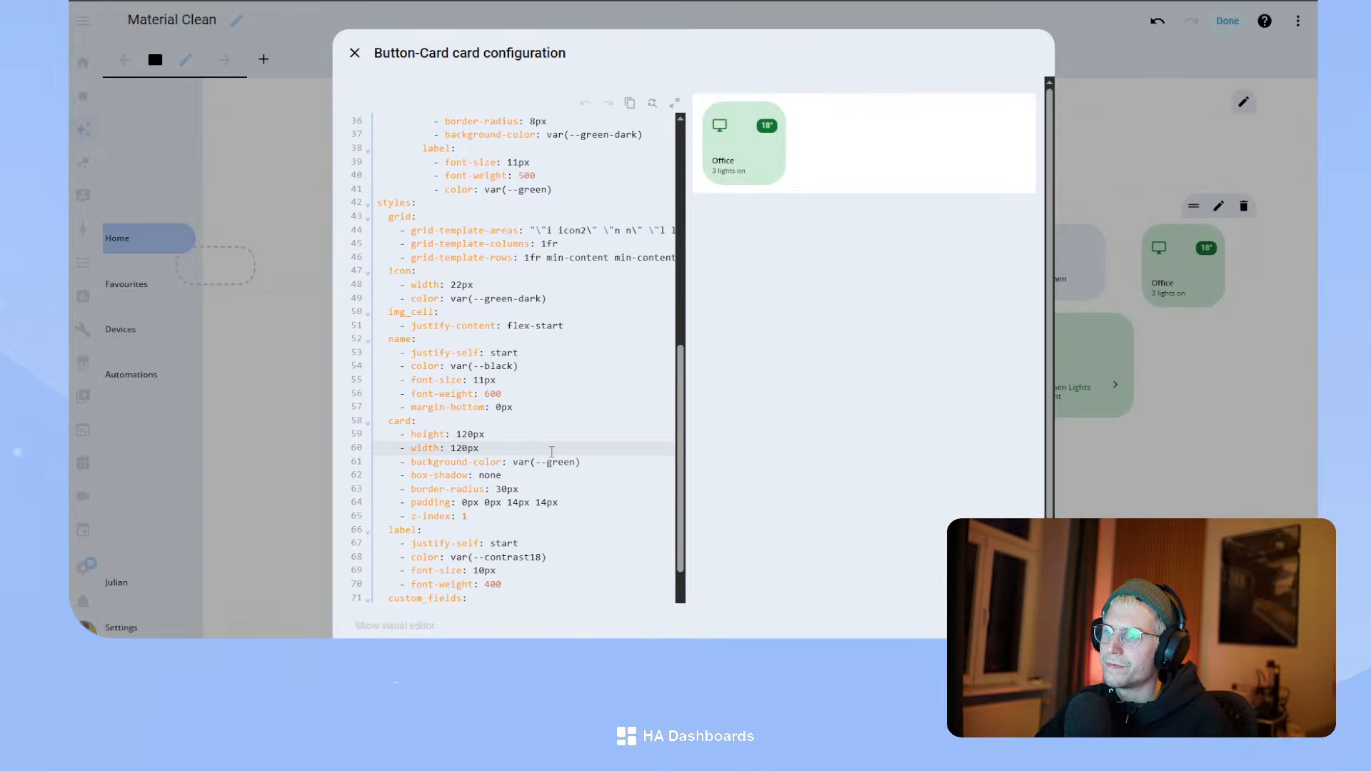
pyautogui.press('BackSpace')
pyautogui.write('^1')
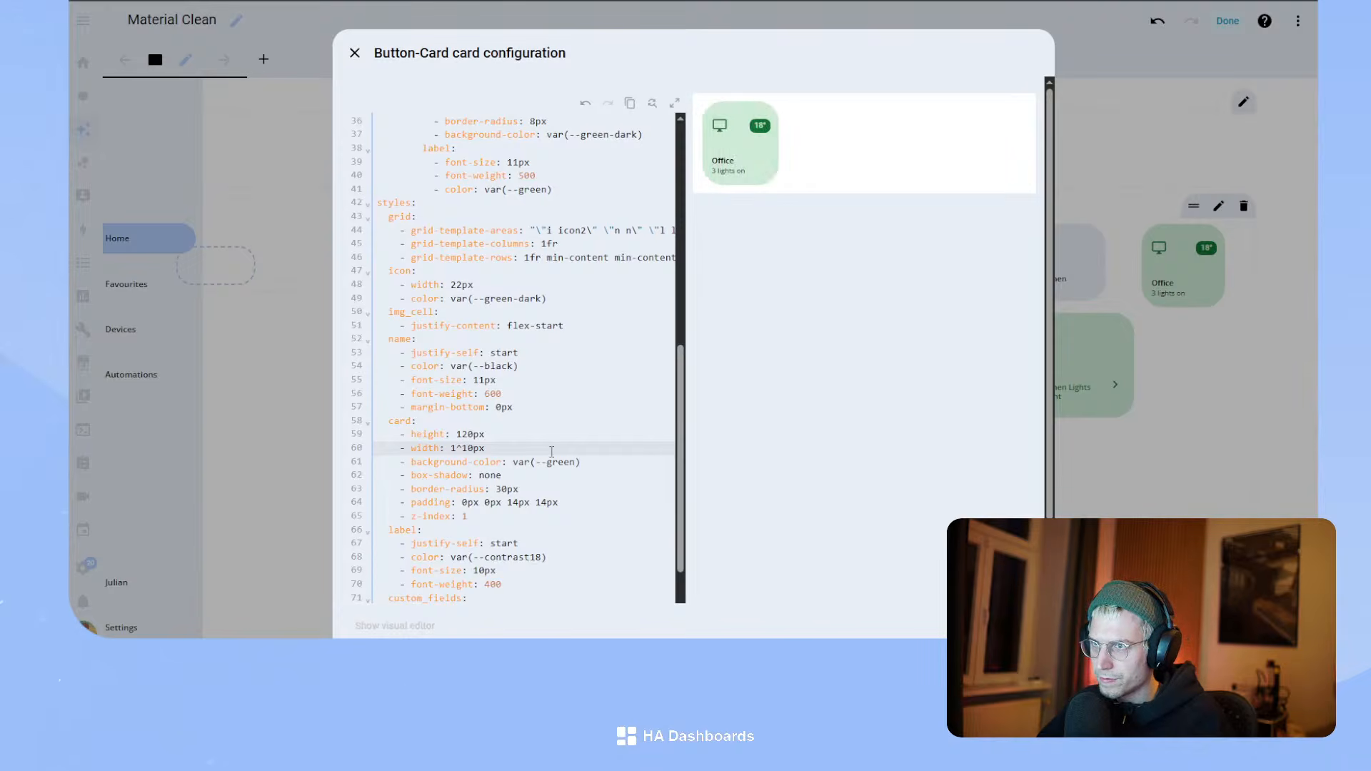
pyautogui.press('BackSpace')
pyautogui.press('BackSpace')
pyautogui.write('15')
pyautogui.press('Delete')
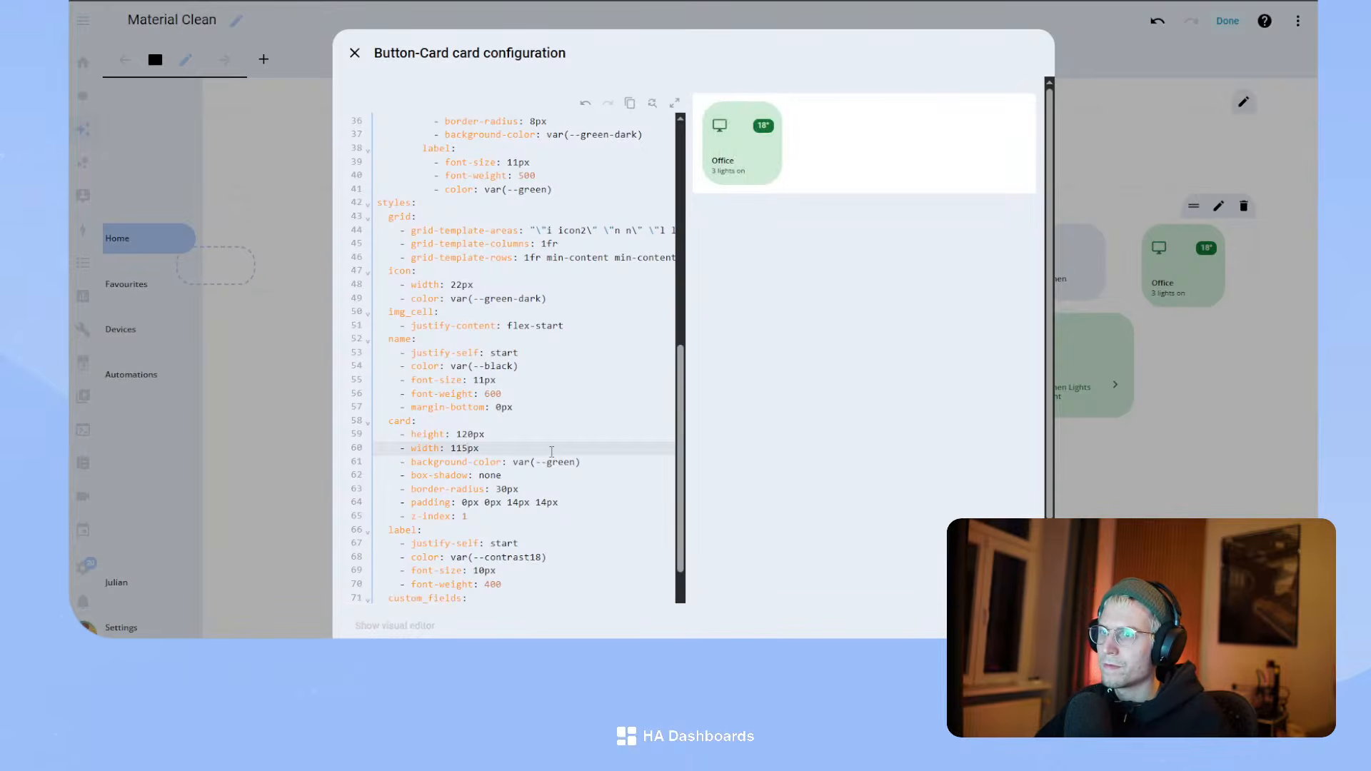
pyautogui.click(1026, 626)
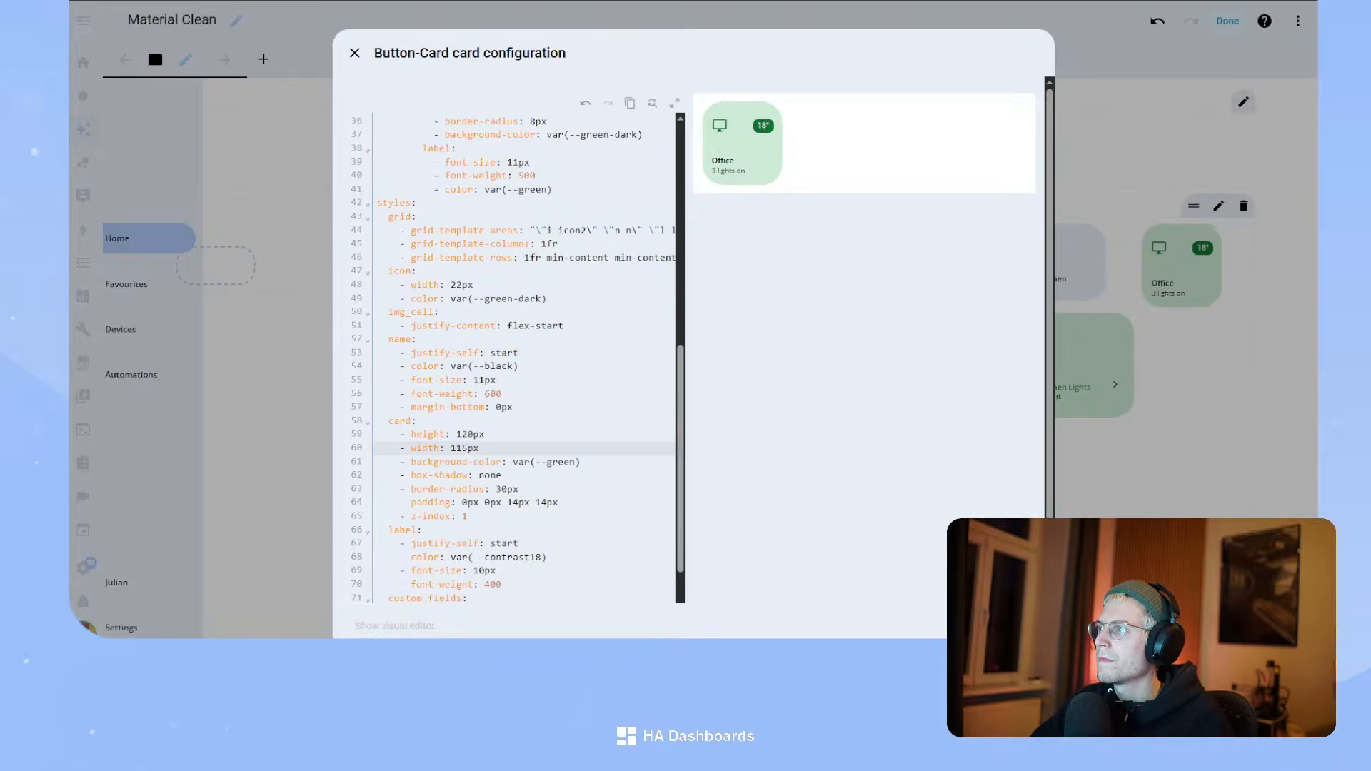
# - Reopen the Office card's configuration and delete the height and width lines from its card styles
pyautogui.moveTo(1188, 247)
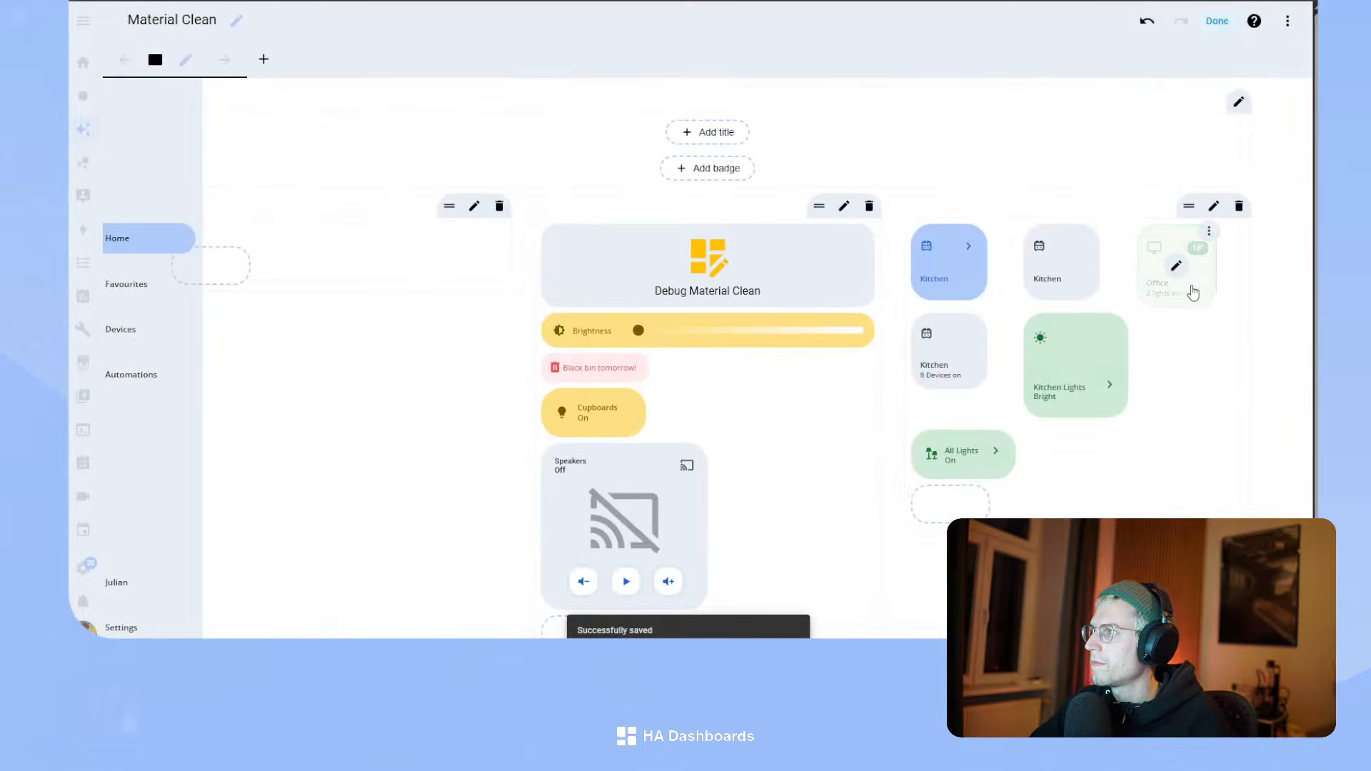
pyautogui.click(1176, 267)
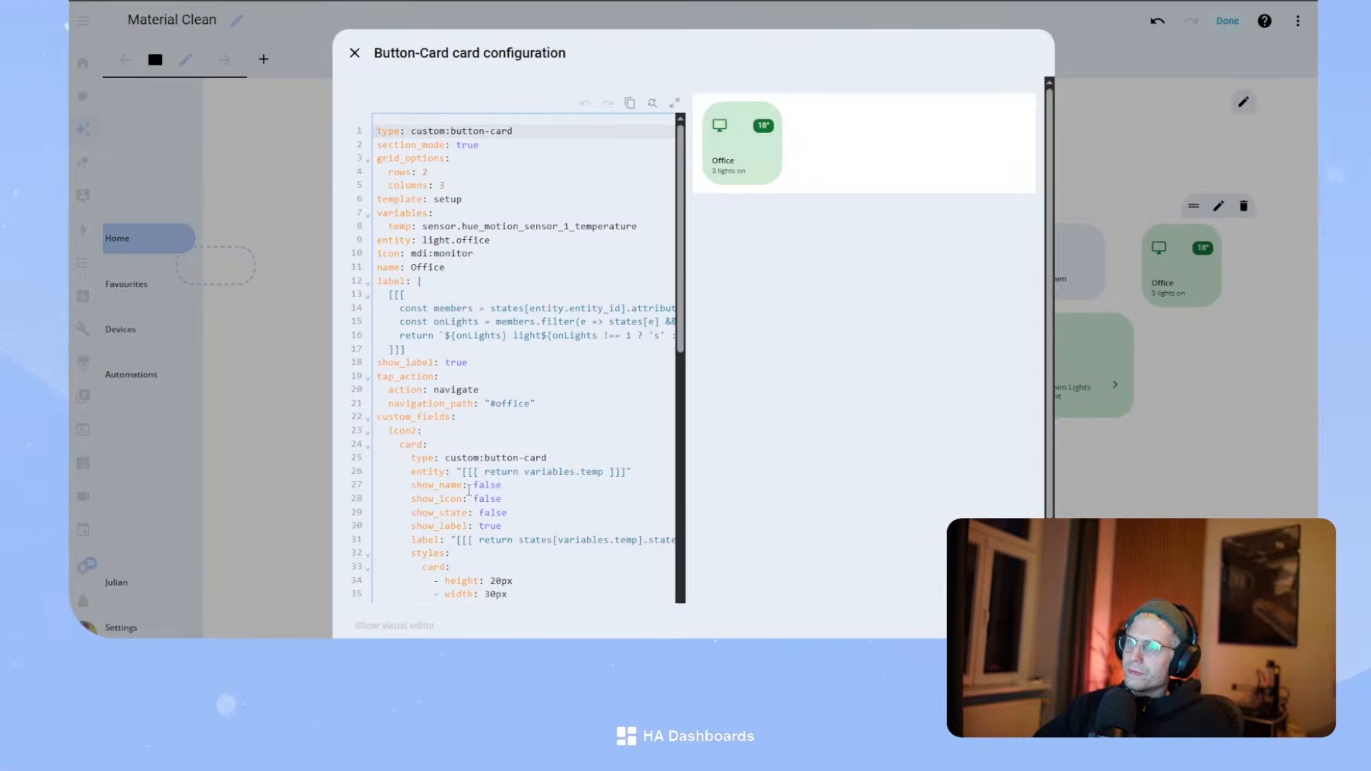
pyautogui.scroll(-3, 517, 532)
pyautogui.scroll(3, 515, 513)
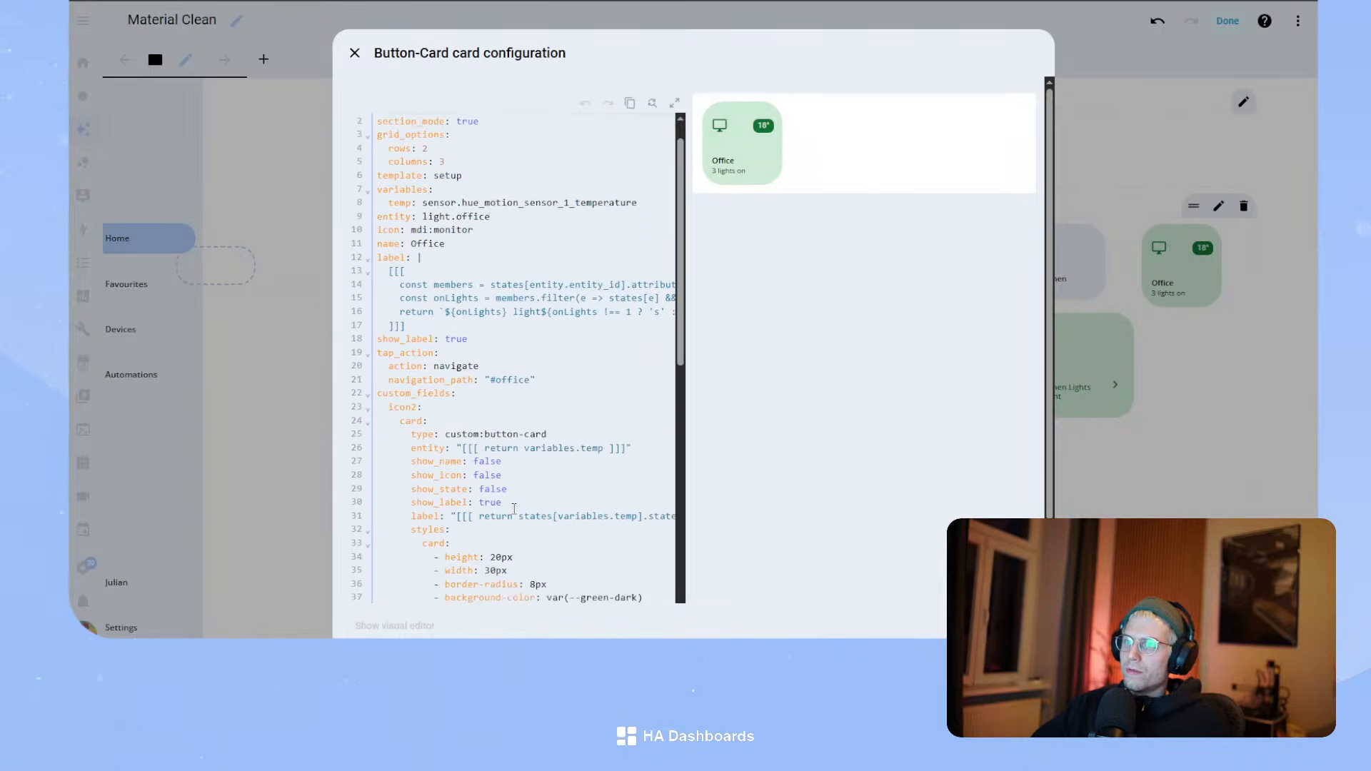
pyautogui.scroll(-6, 515, 509)
pyautogui.moveTo(480, 447); pyautogui.dragTo(357, 434)
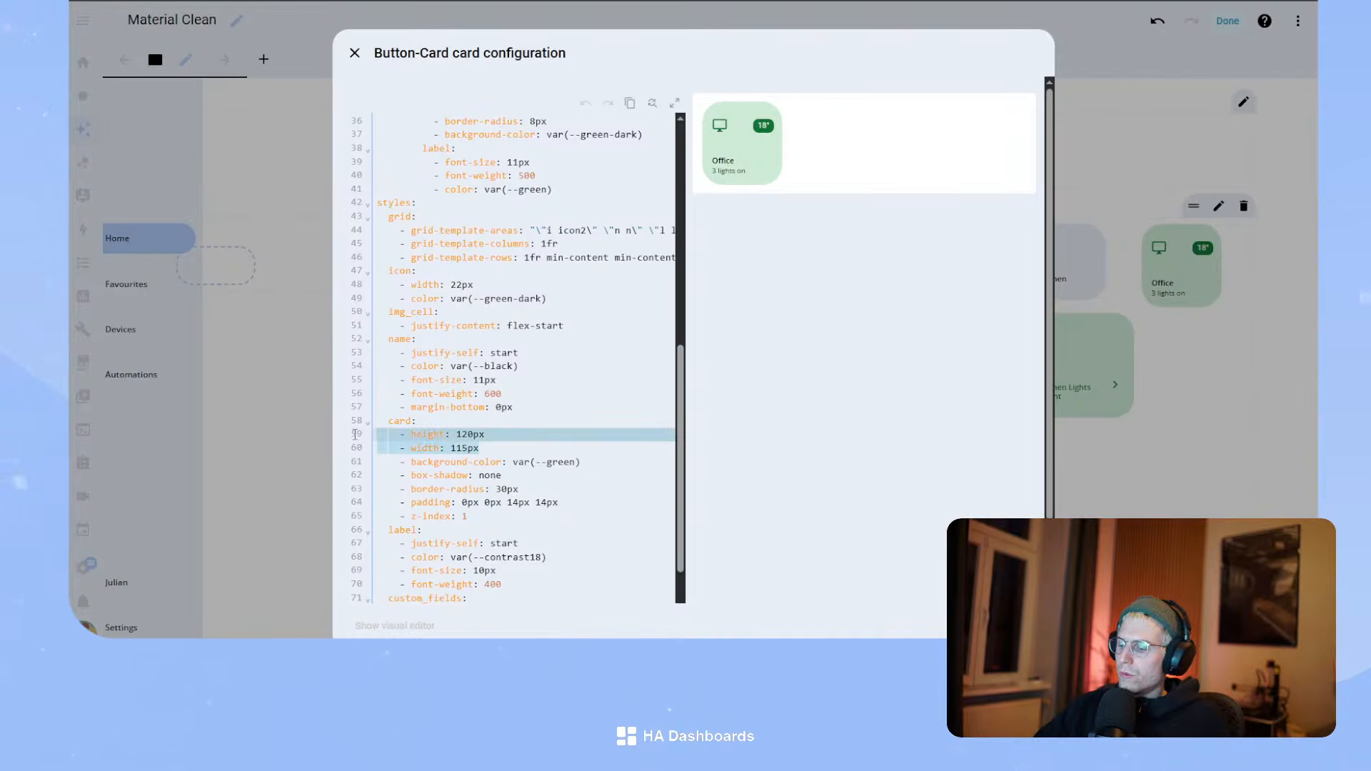
pyautogui.press('BackSpace')
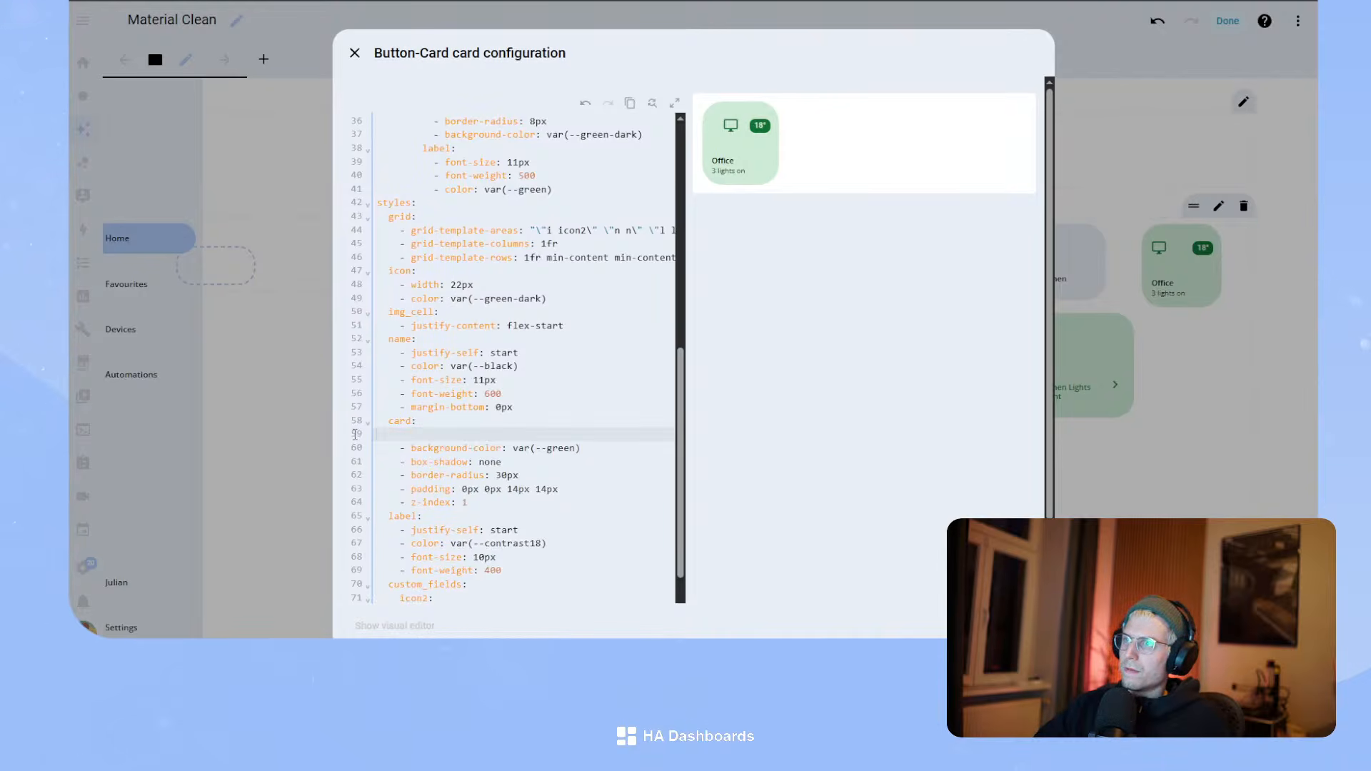
pyautogui.press('BackSpace')
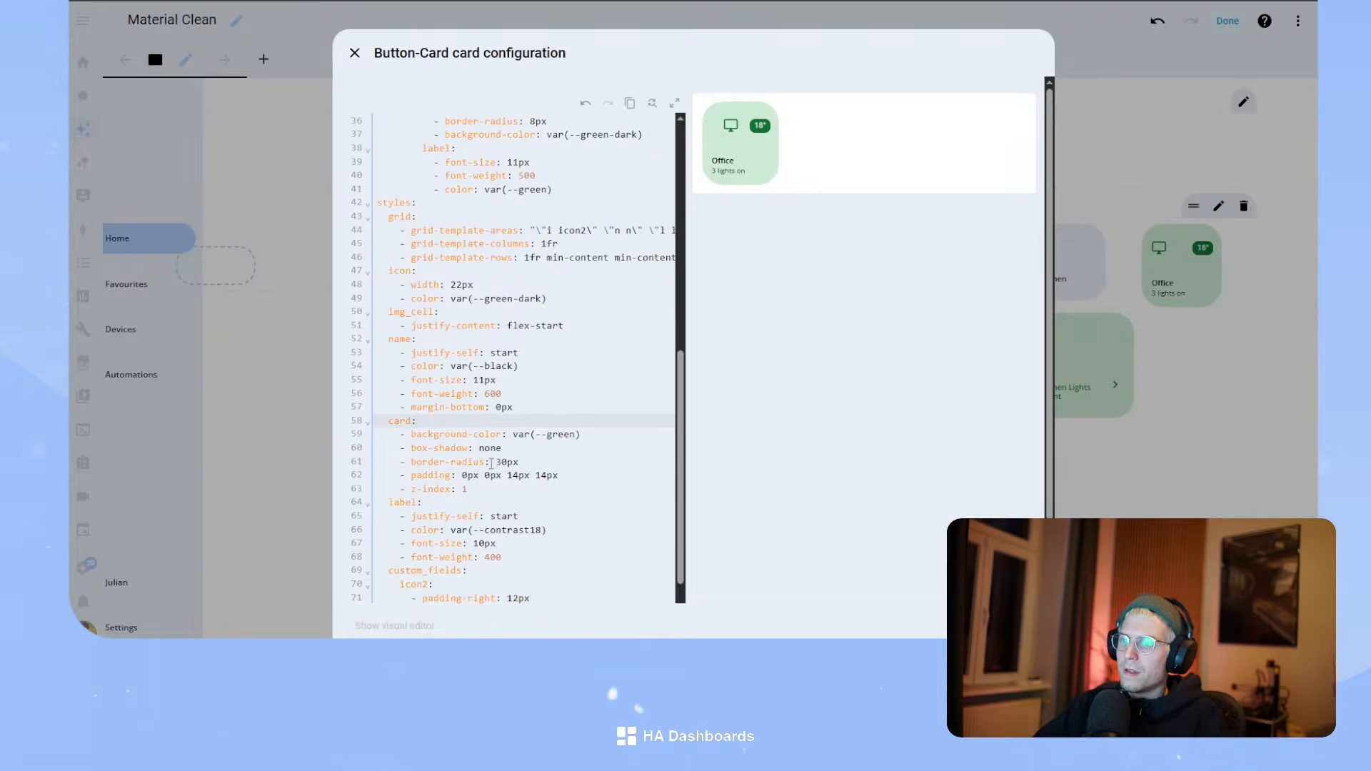
# - Copy the label's 'justify-self: start' line into the img_cell and icon styles
pyautogui.moveTo(543, 514); pyautogui.dragTo(402, 512)
pyautogui.hotkey('ctrl', 'c')
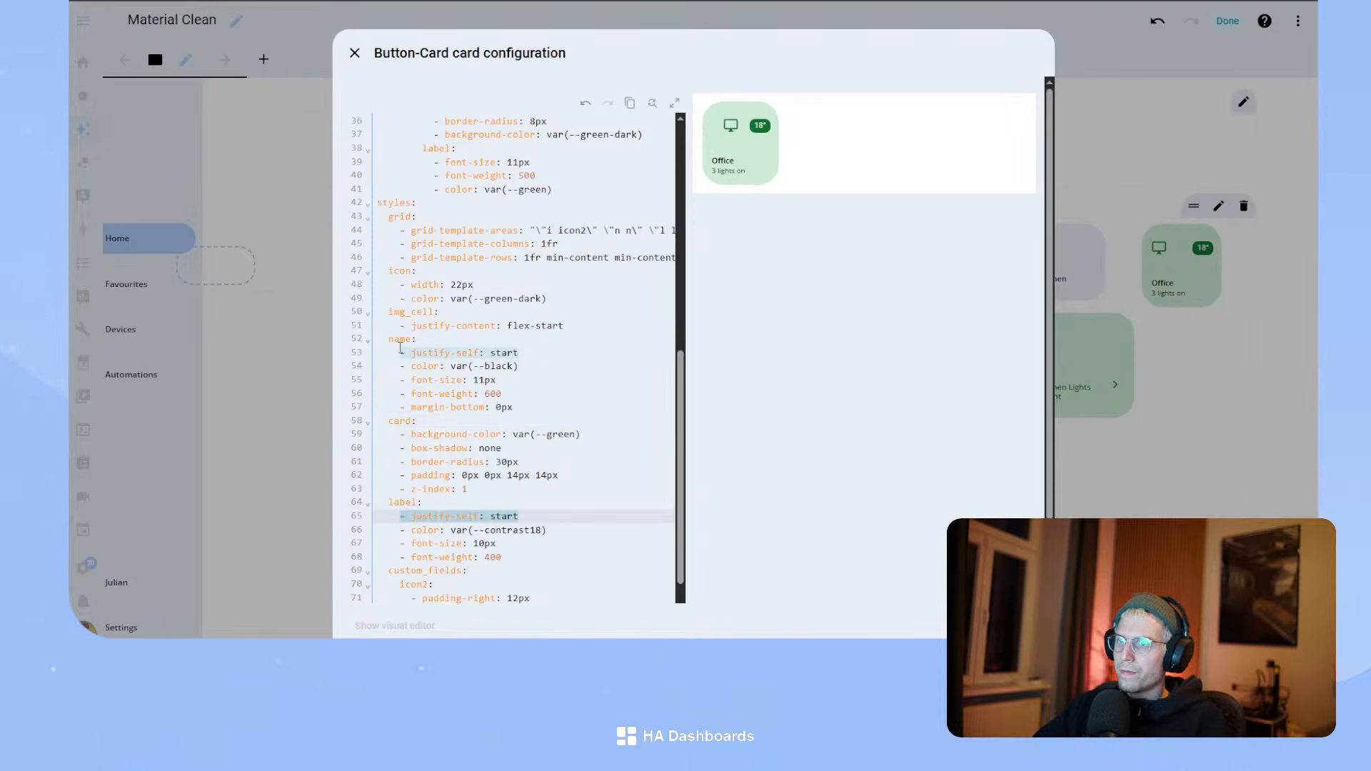
pyautogui.click(585, 325)
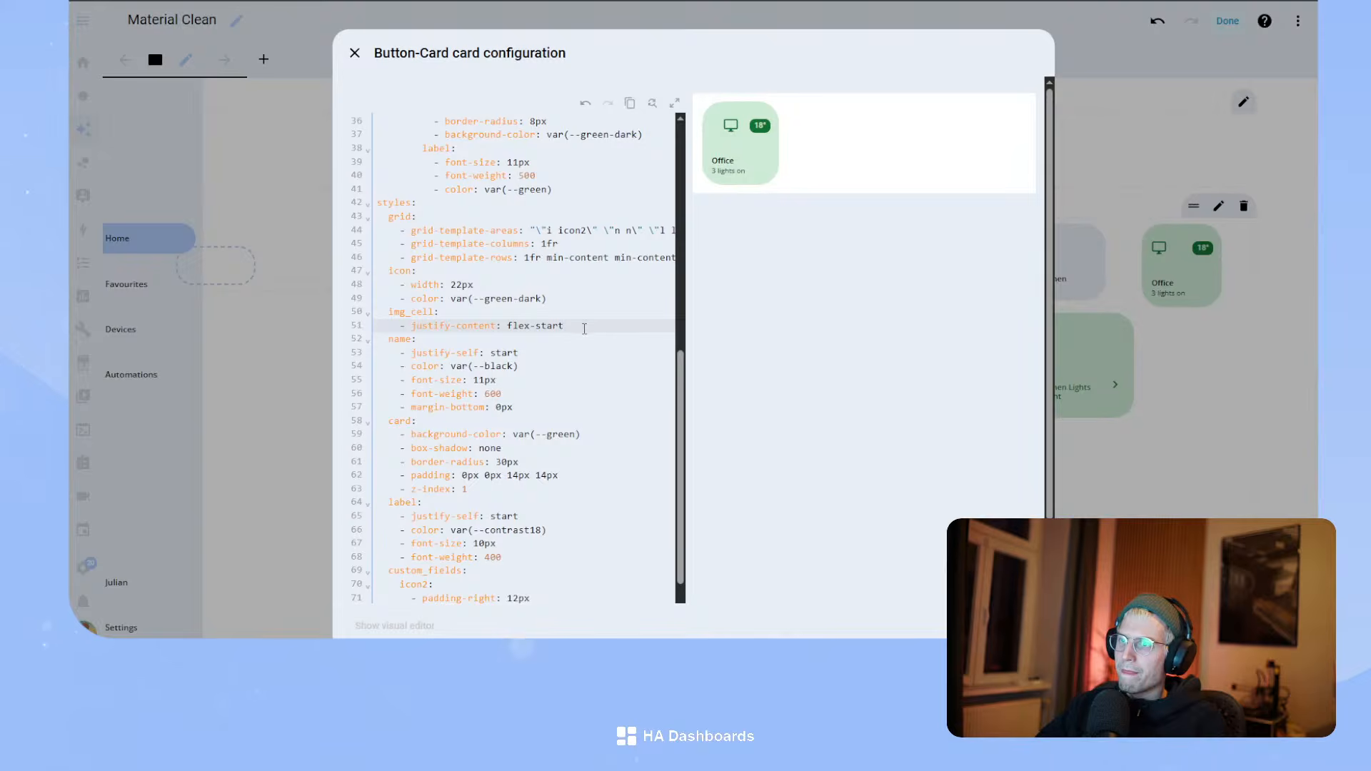
pyautogui.press('Return')
pyautogui.hotkey('ctrl', 'v')
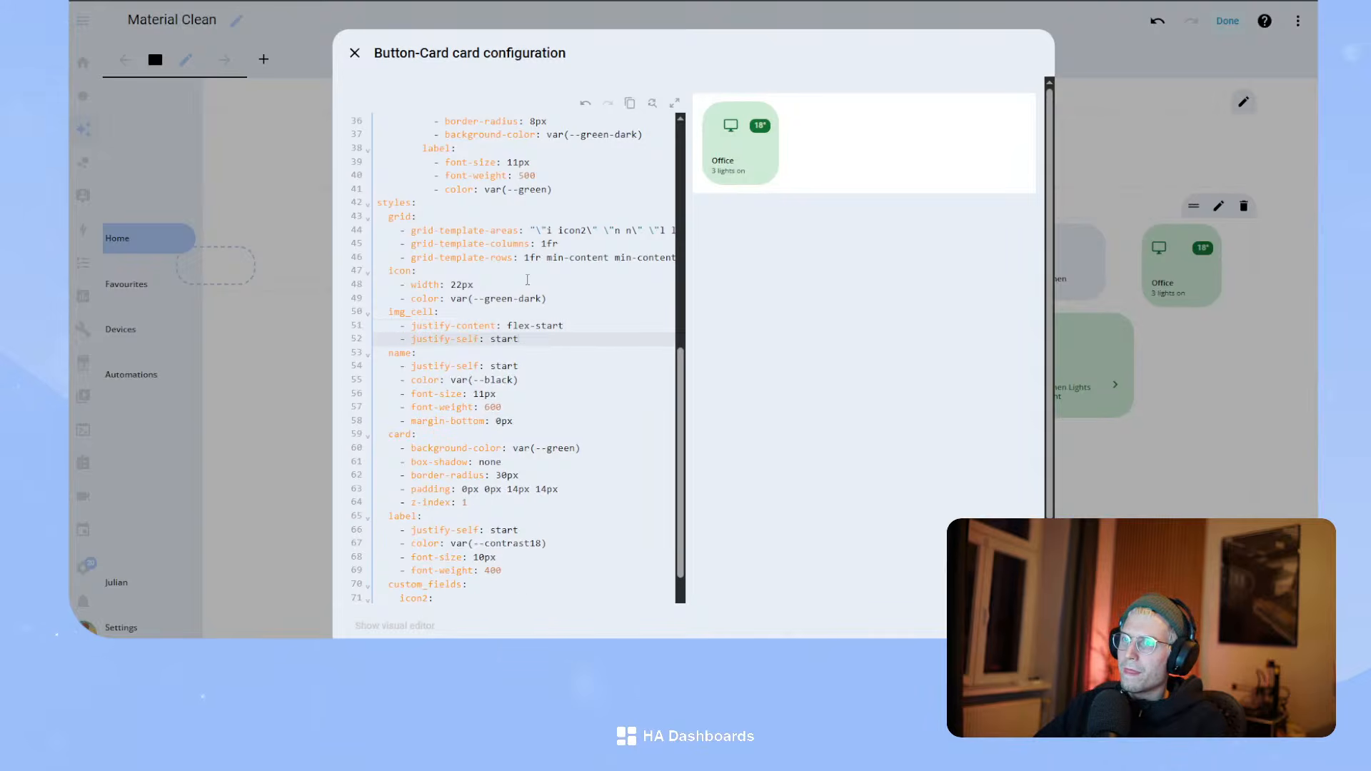
pyautogui.click(565, 299)
pyautogui.press('Return')
pyautogui.hotkey('ctrl', 'v')
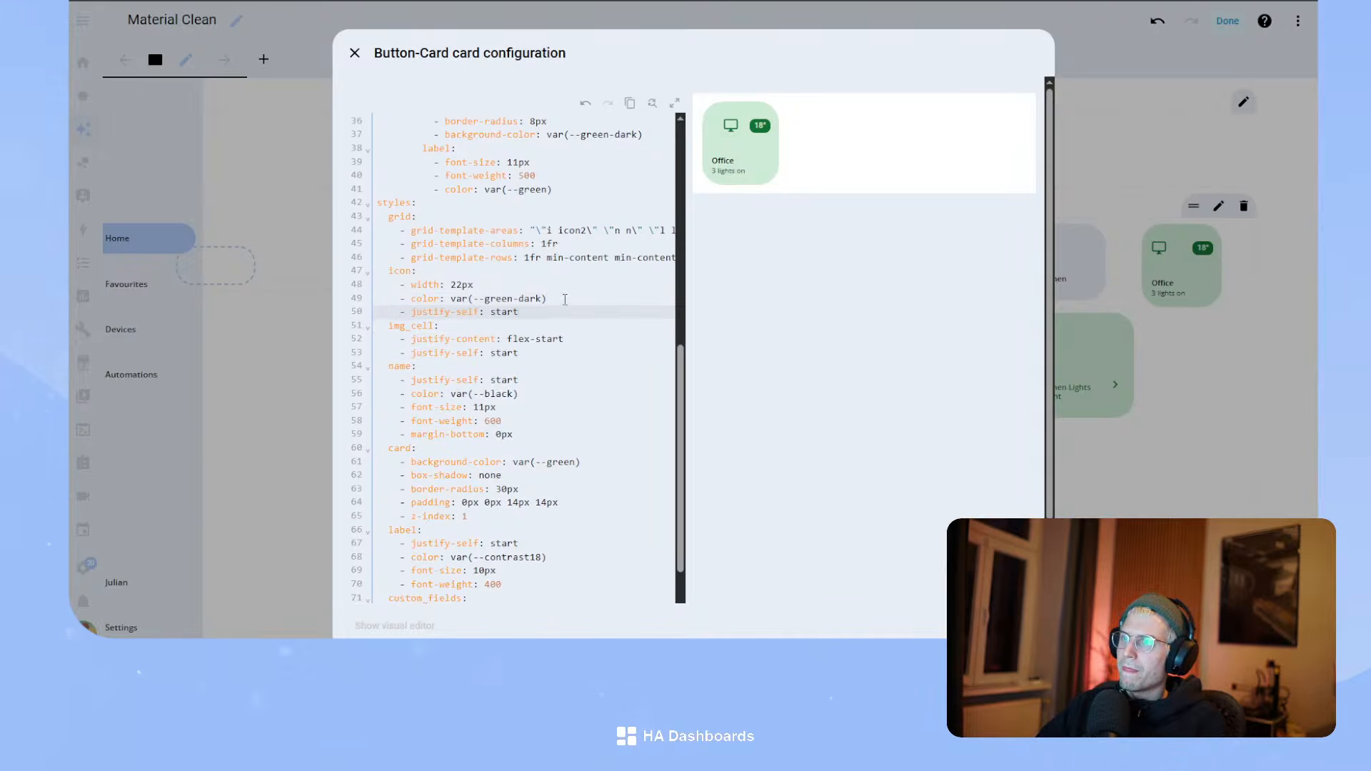
# - Try removing the 'justify-content: flex-start' line from the img_cell styles, and undo the removal
pyautogui.moveTo(563, 338); pyautogui.dragTo(350, 342)
pyautogui.hotkey('ctrl', 'x')
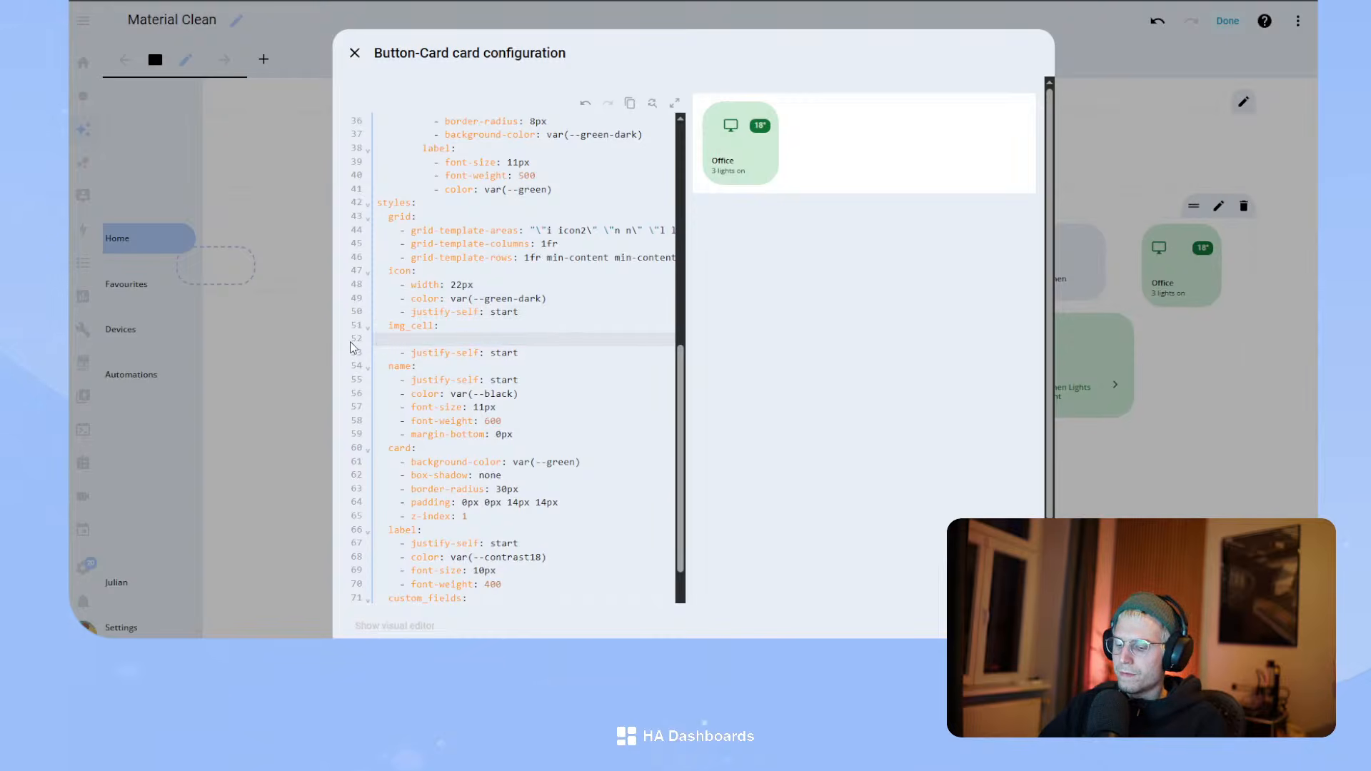
pyautogui.hotkey('ctrl', 'z')
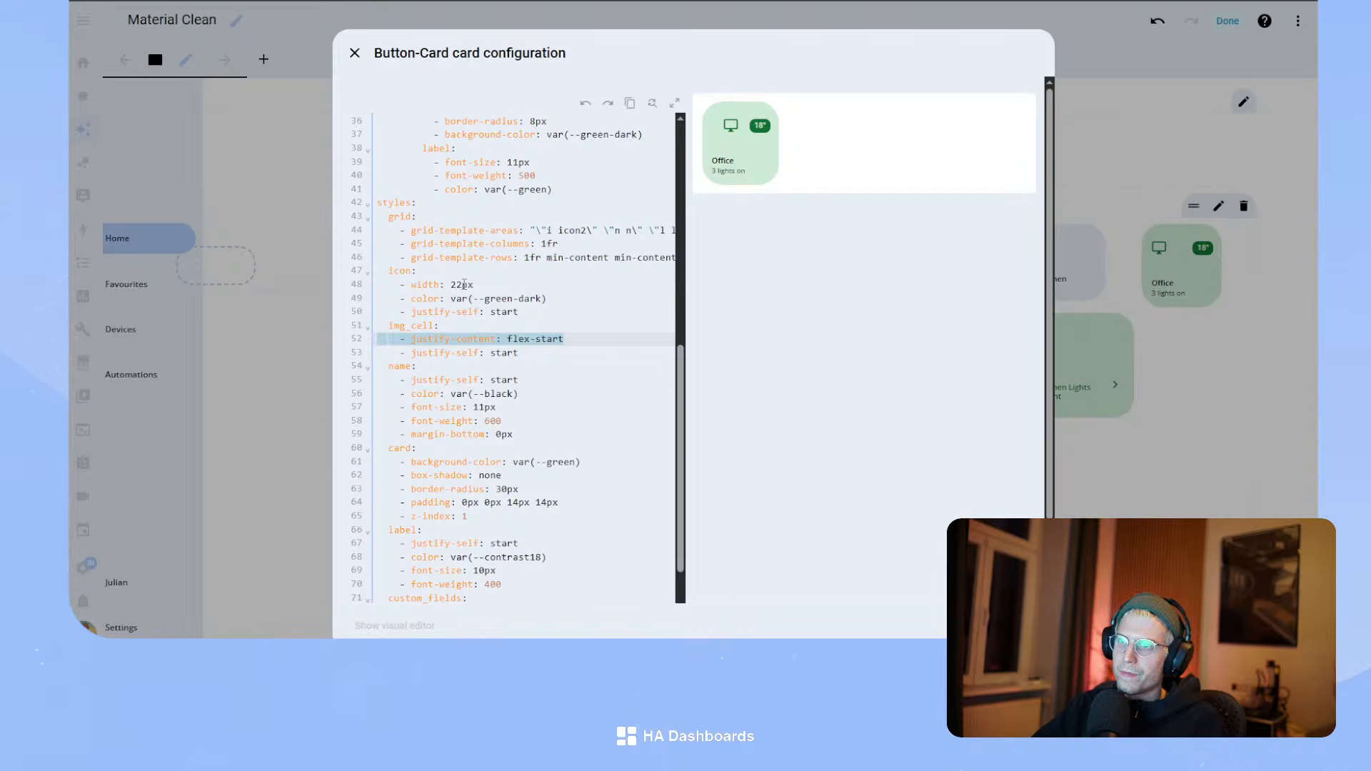
# - Change the icon style's 'justify-self: start' property to 'justify-content: start'
pyautogui.click(540, 312)
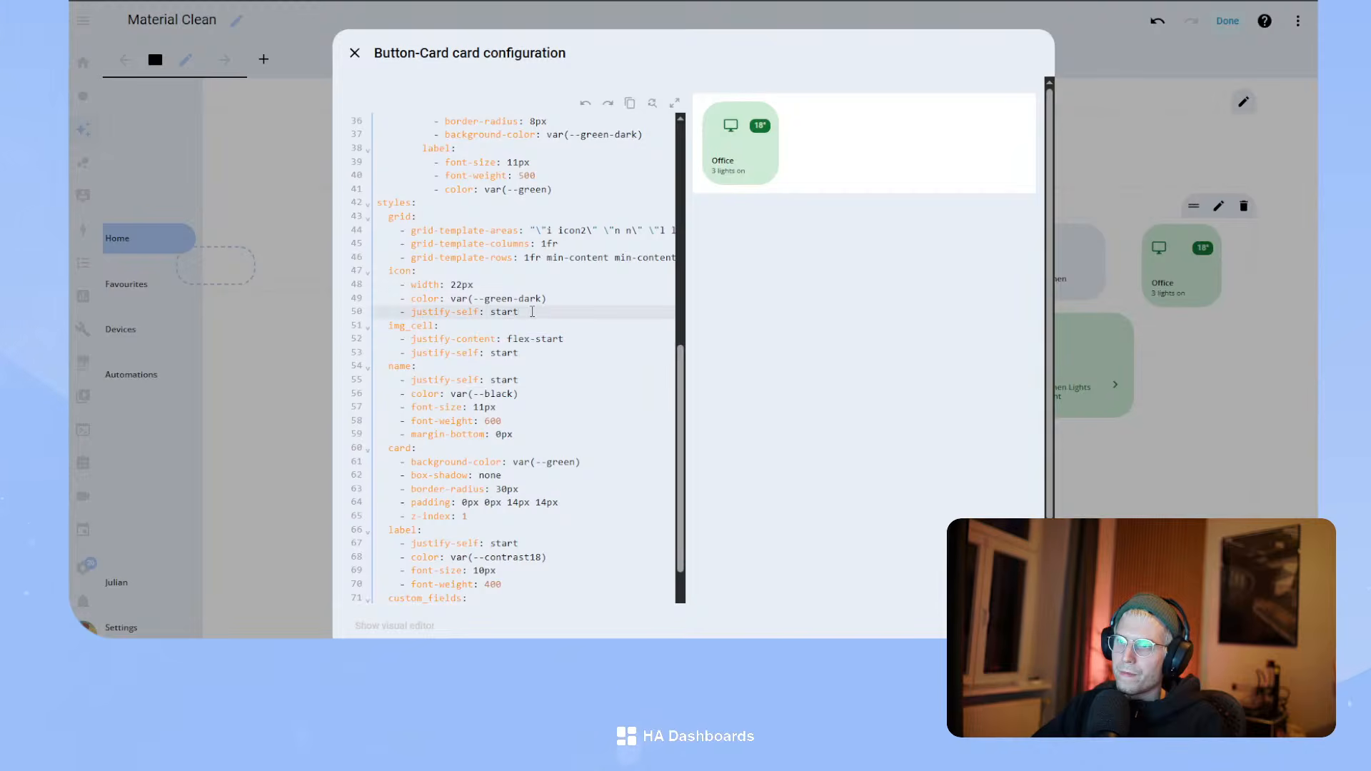
pyautogui.doubleClick(474, 312)
pyautogui.write('content')
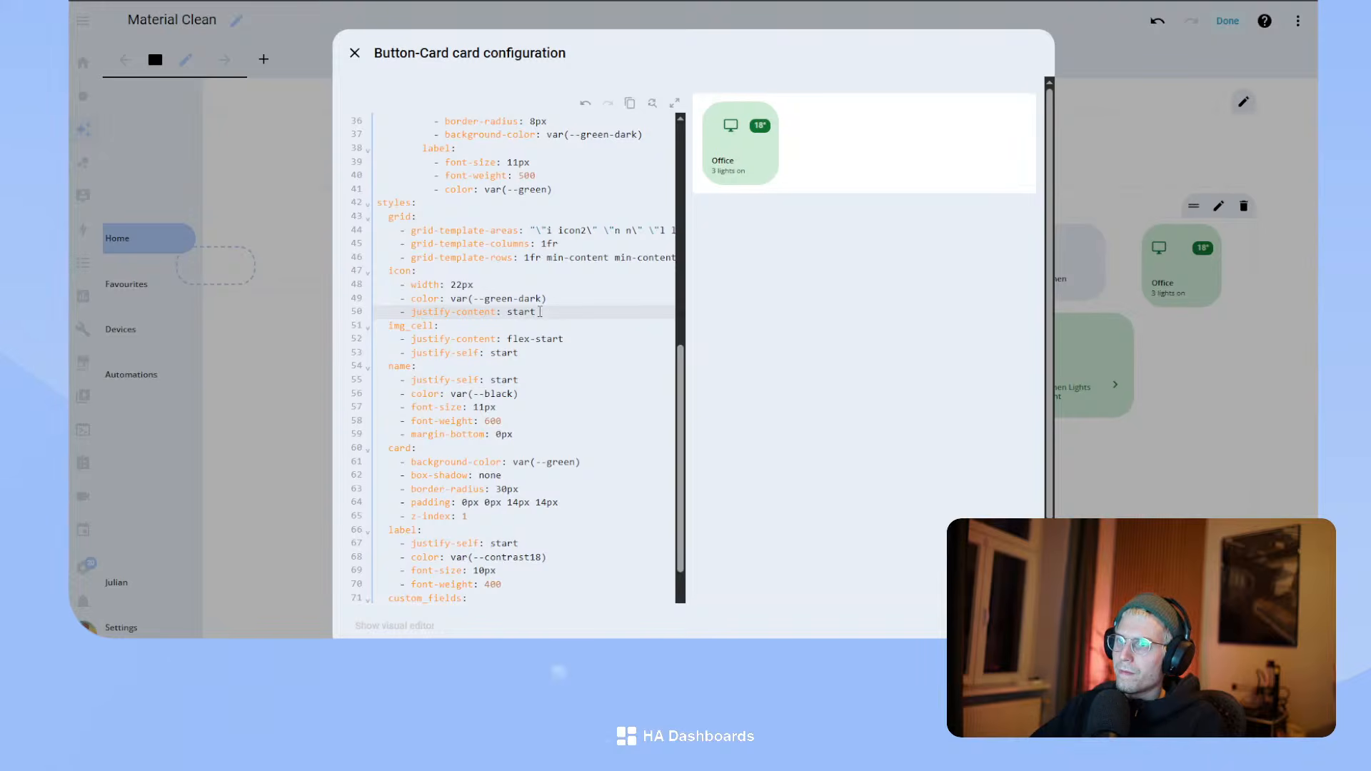
# - Try removing both justify lines from the img_cell styles, and undo the deletion
pyautogui.moveTo(518, 353); pyautogui.dragTo(349, 343)
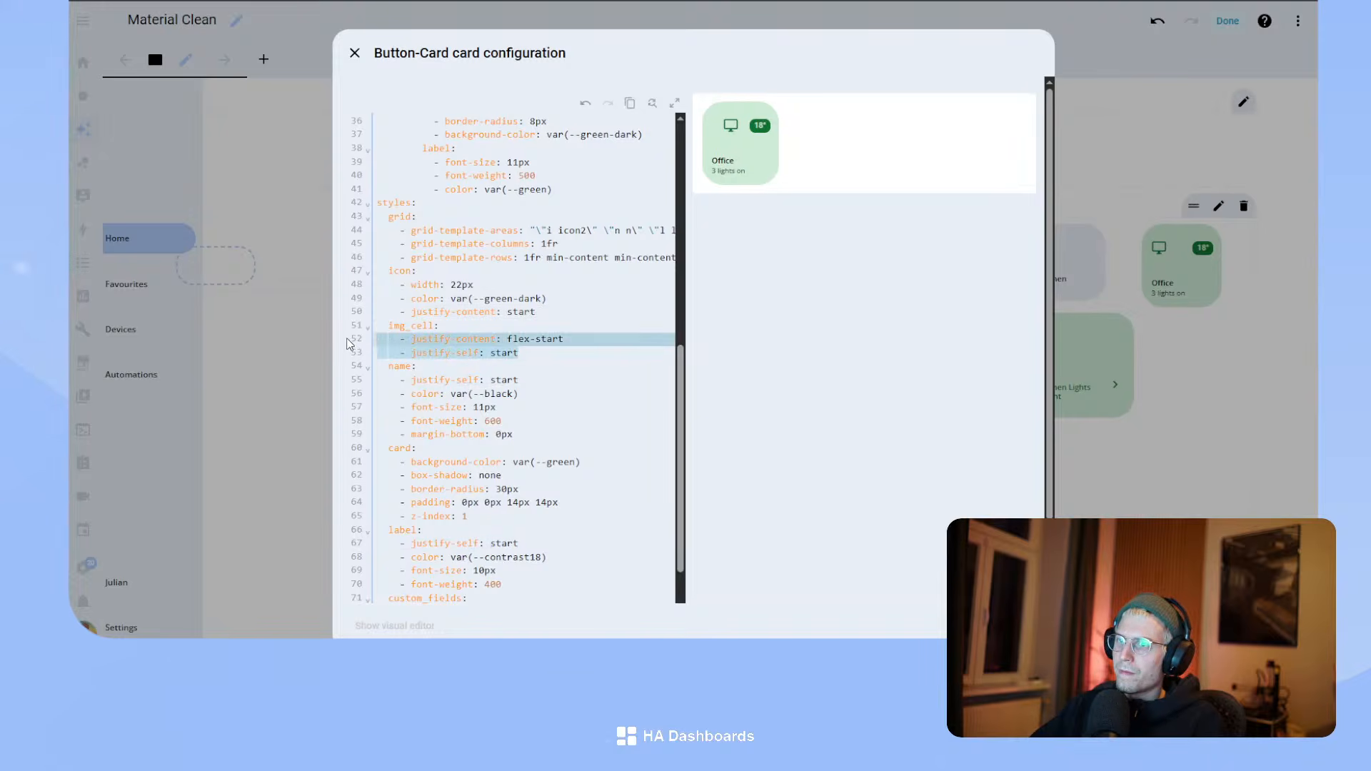
pyautogui.press('BackSpace')
pyautogui.press('BackSpace')
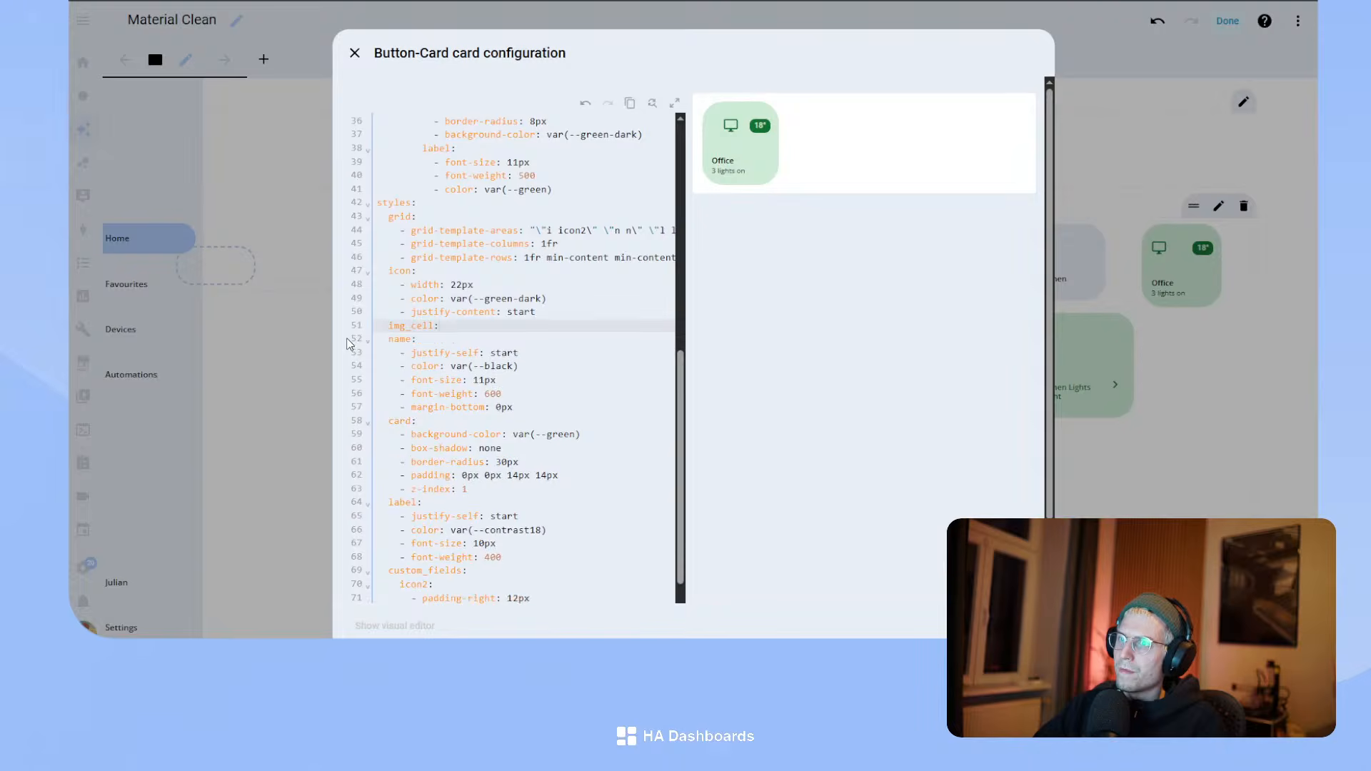
pyautogui.hotkey('ctrl', 'z')
pyautogui.hotkey('ctrl', 'z')
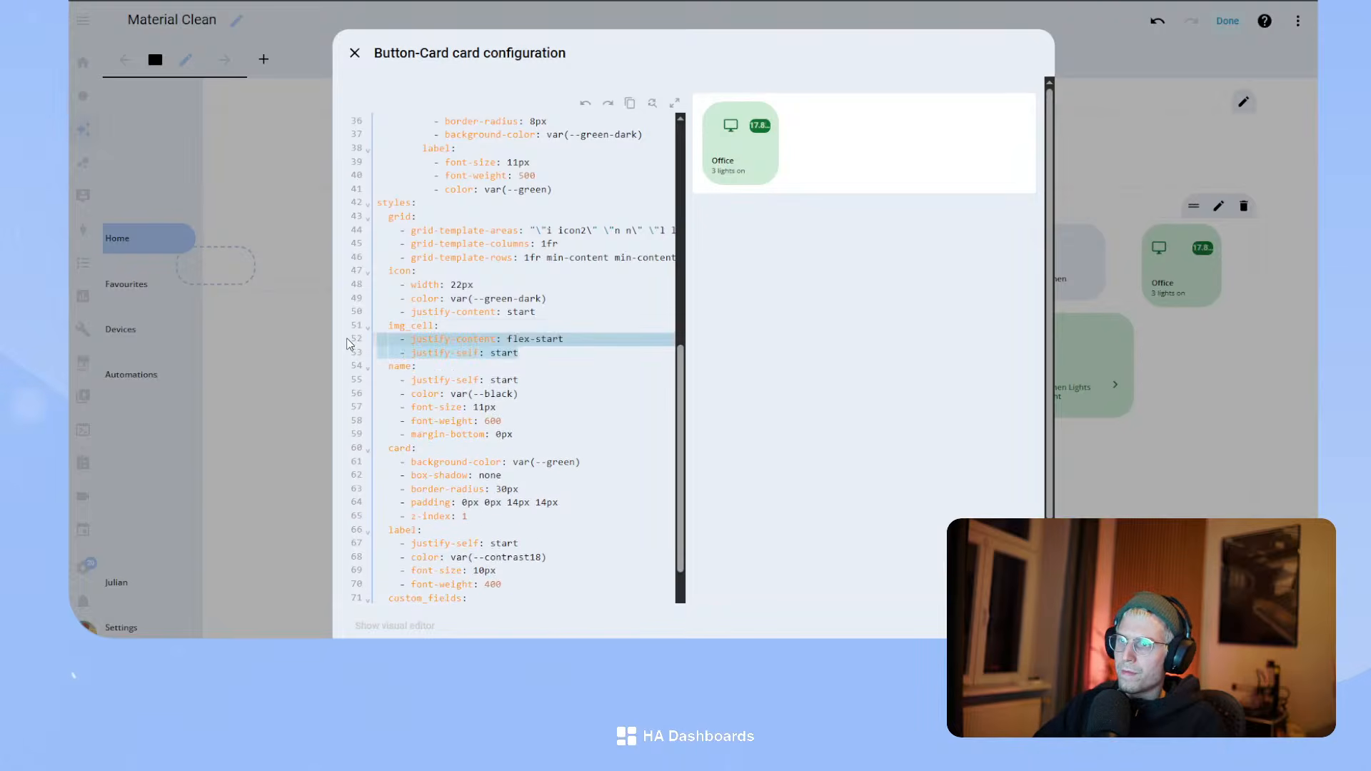
# - Delete only the 'justify-self: start' line from the img_cell styles
pyautogui.moveTo(519, 353); pyautogui.dragTo(324, 354)
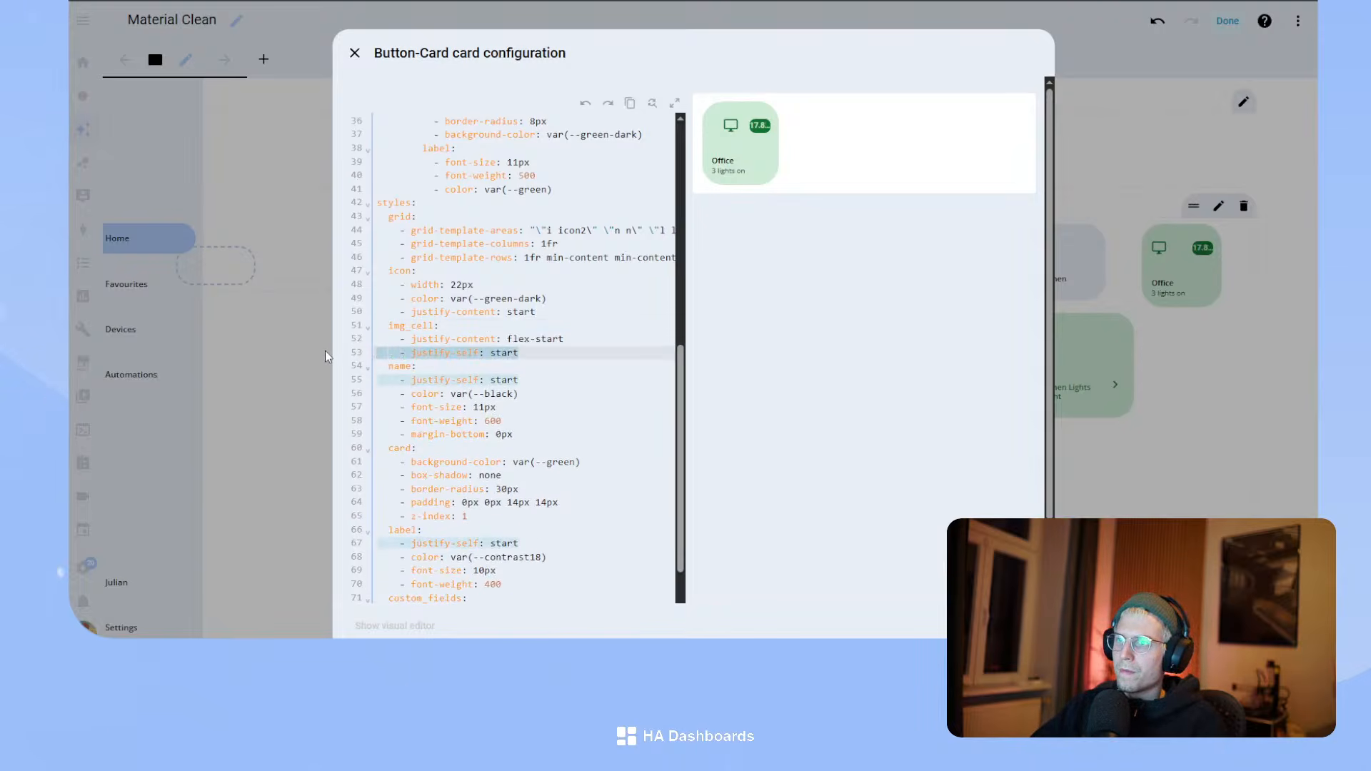
pyautogui.press('BackSpace')
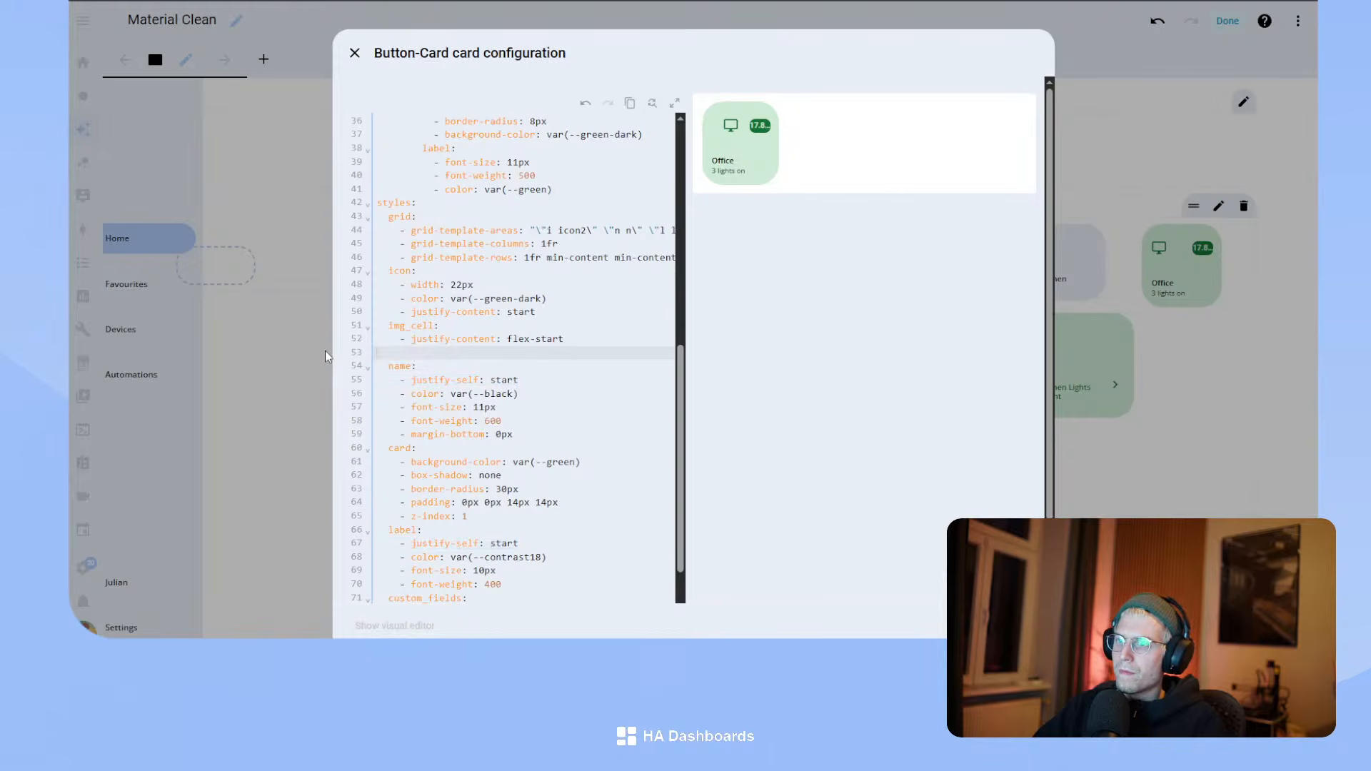
# - Try centring the name through its justify-self value, and set the value back to start
pyautogui.doubleClick(502, 381)
pyautogui.write('cont')
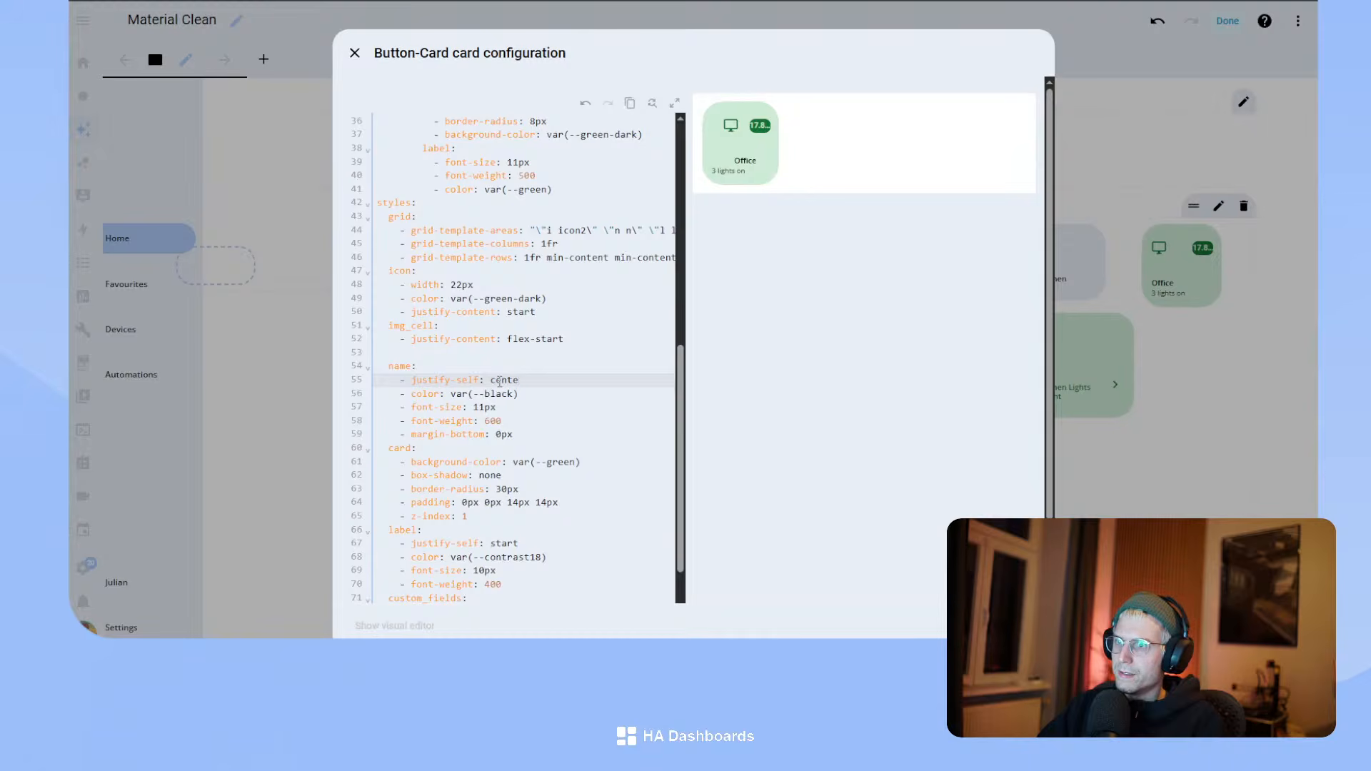
pyautogui.write('en')
pyautogui.press('BackSpace')
pyautogui.press('BackSpace')
pyautogui.press('BackSpace')
pyautogui.write('start')
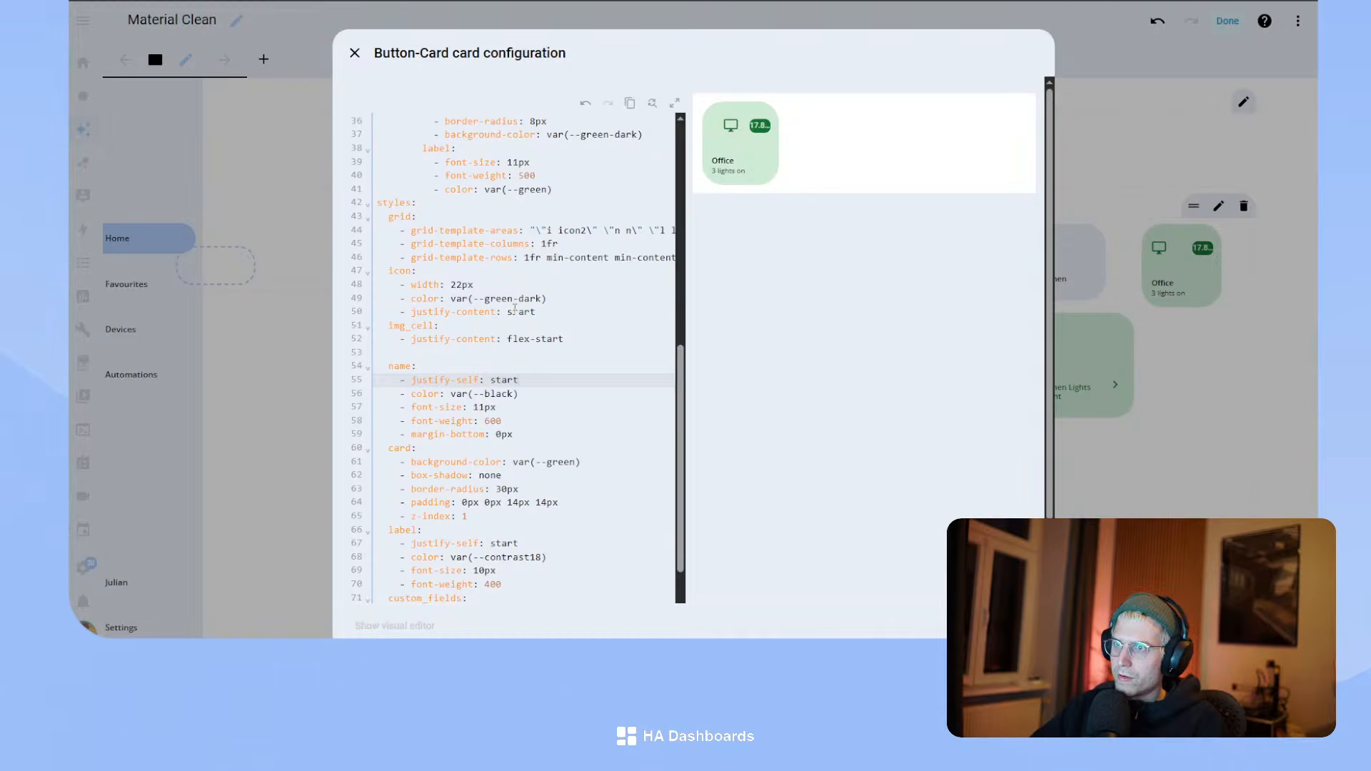
# - Delete the empty line between the img_cell and name styles
pyautogui.click(423, 350)
pyautogui.press('BackSpace')
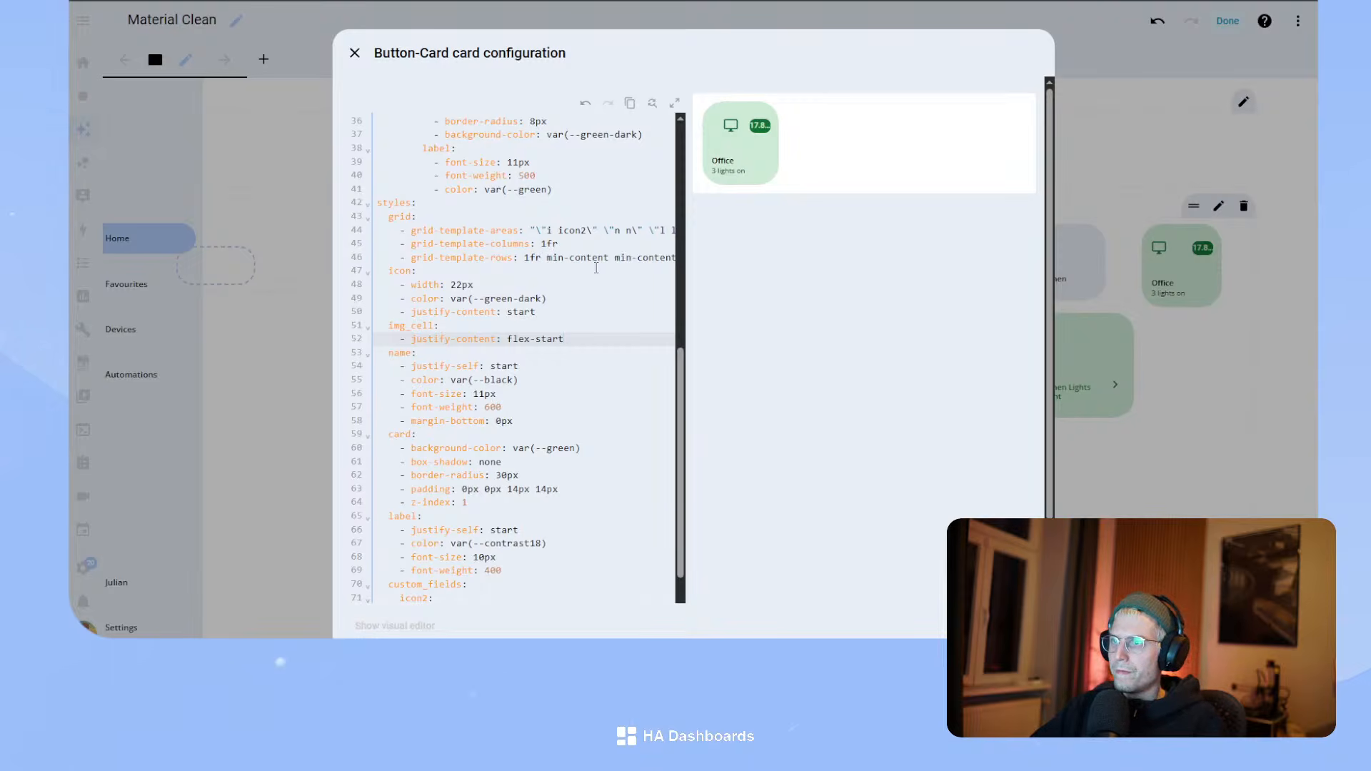
# - Add a second column to grid-template-columns, trying 'min-content' and replacing it with '1fr'
pyautogui.moveTo(571, 259); pyautogui.dragTo(673, 259)
pyautogui.click(551, 259)
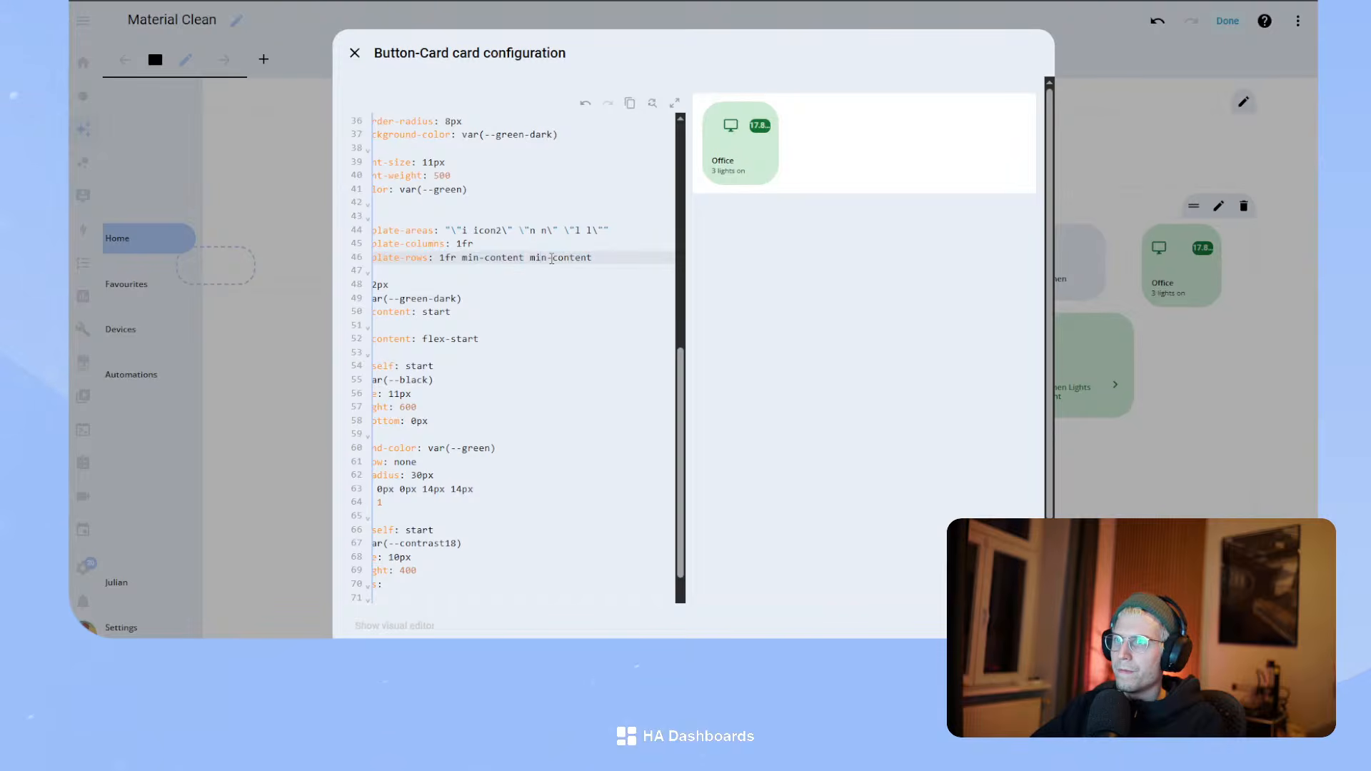
pyautogui.doubleClick(560, 259)
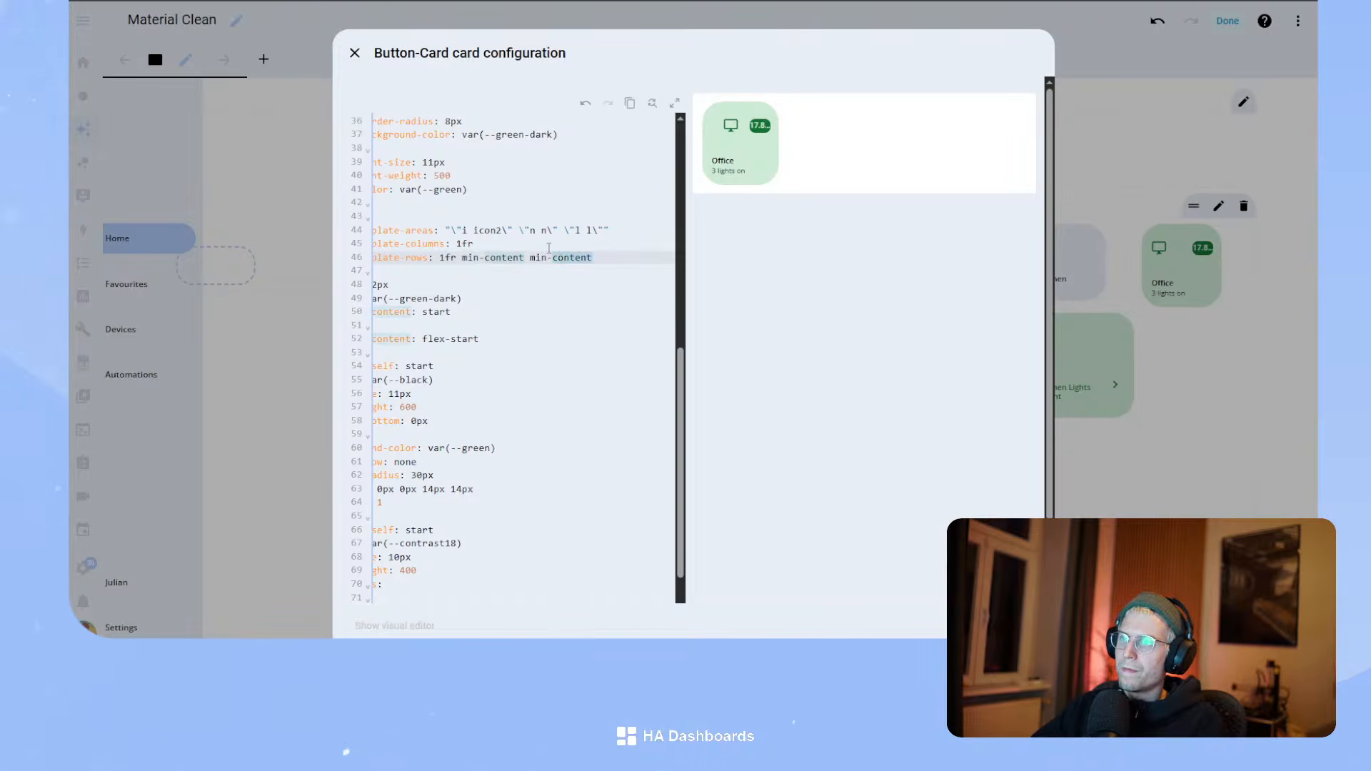
pyautogui.click(535, 243)
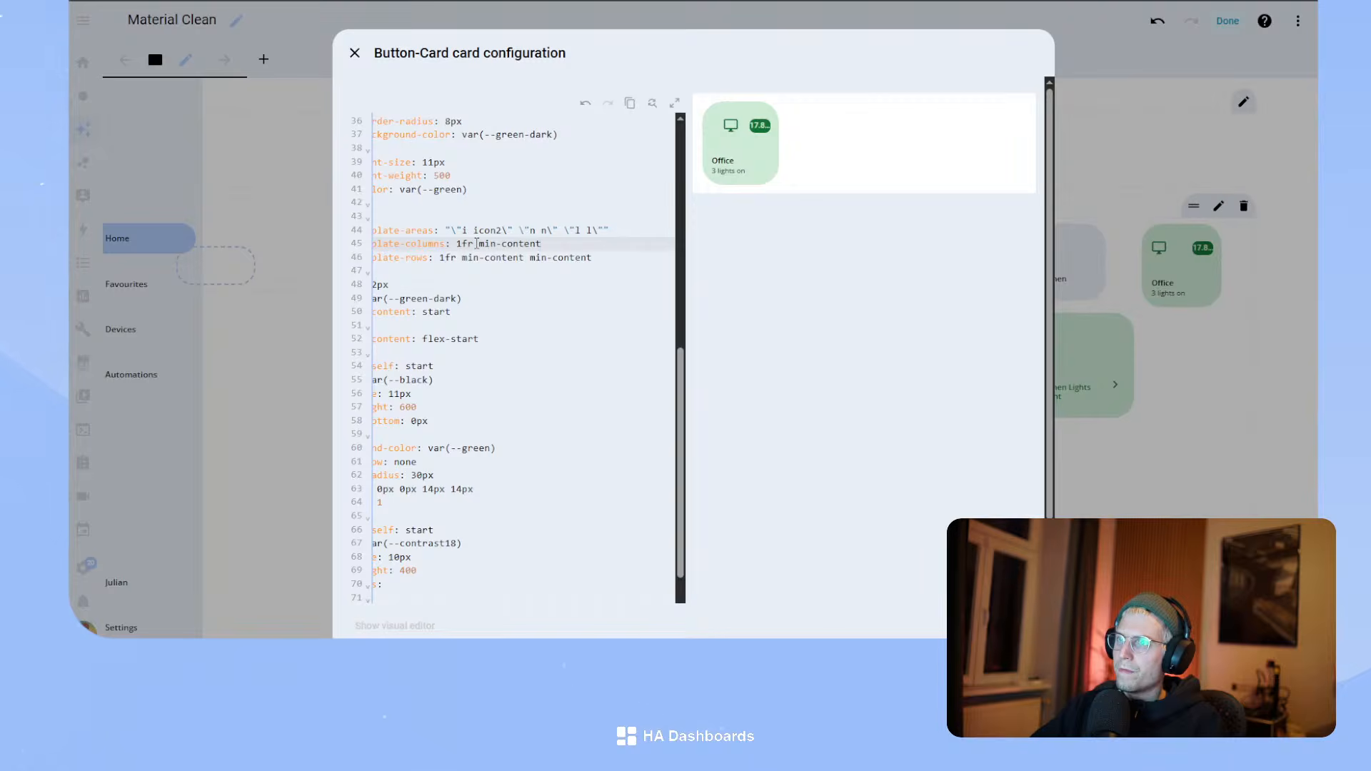
pyautogui.moveTo(477, 244); pyautogui.dragTo(542, 244)
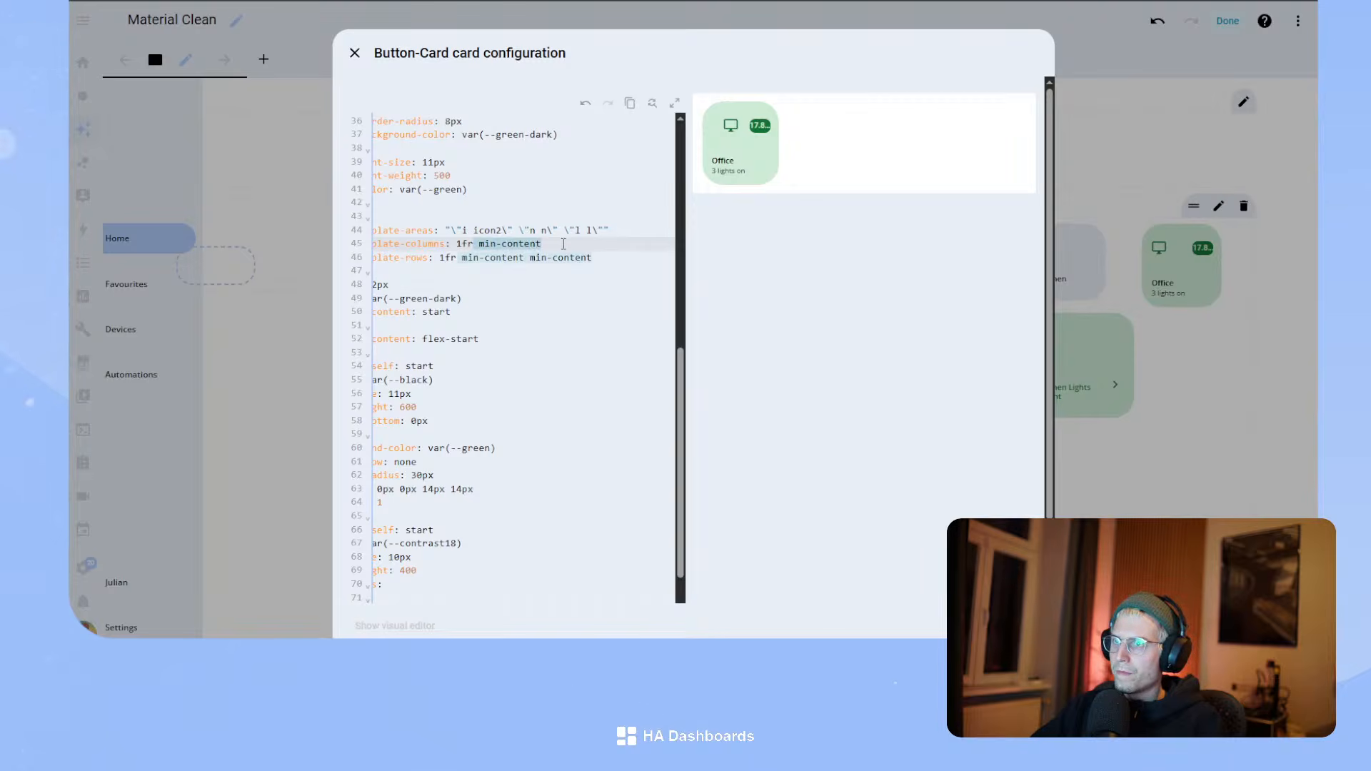
pyautogui.write('1fr')
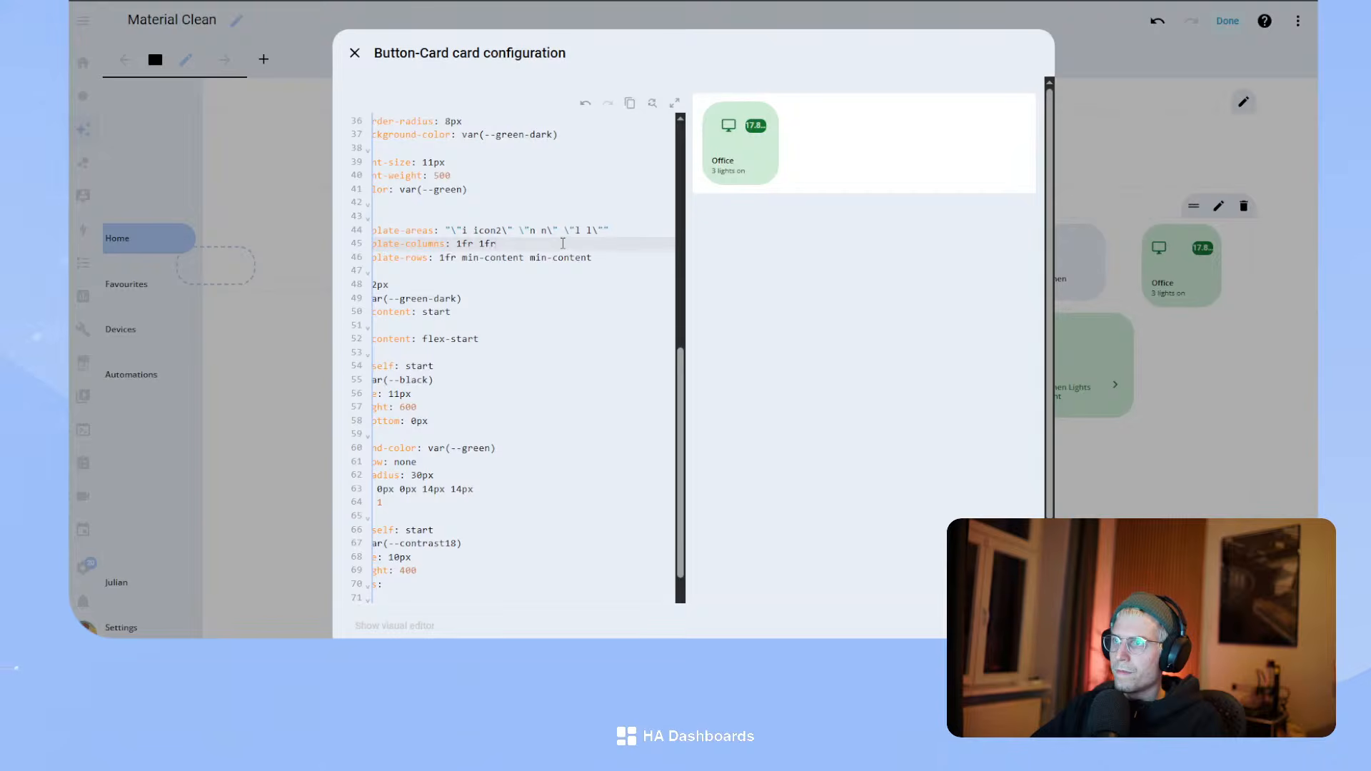
# - Change the first column in grid-template-columns to min-content so the line reads 'min-content 1fr'
pyautogui.doubleClick(462, 243)
pyautogui.write('m')
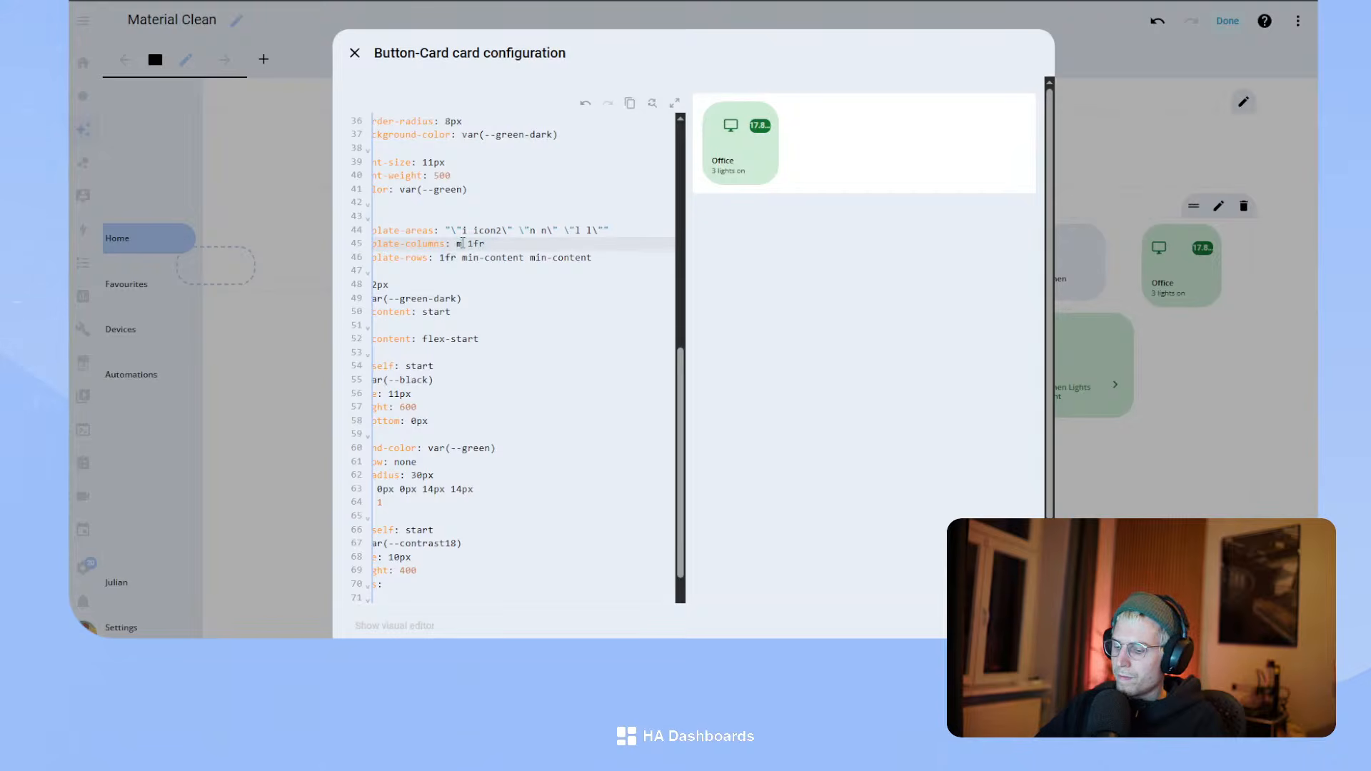
pyautogui.write('in-content')
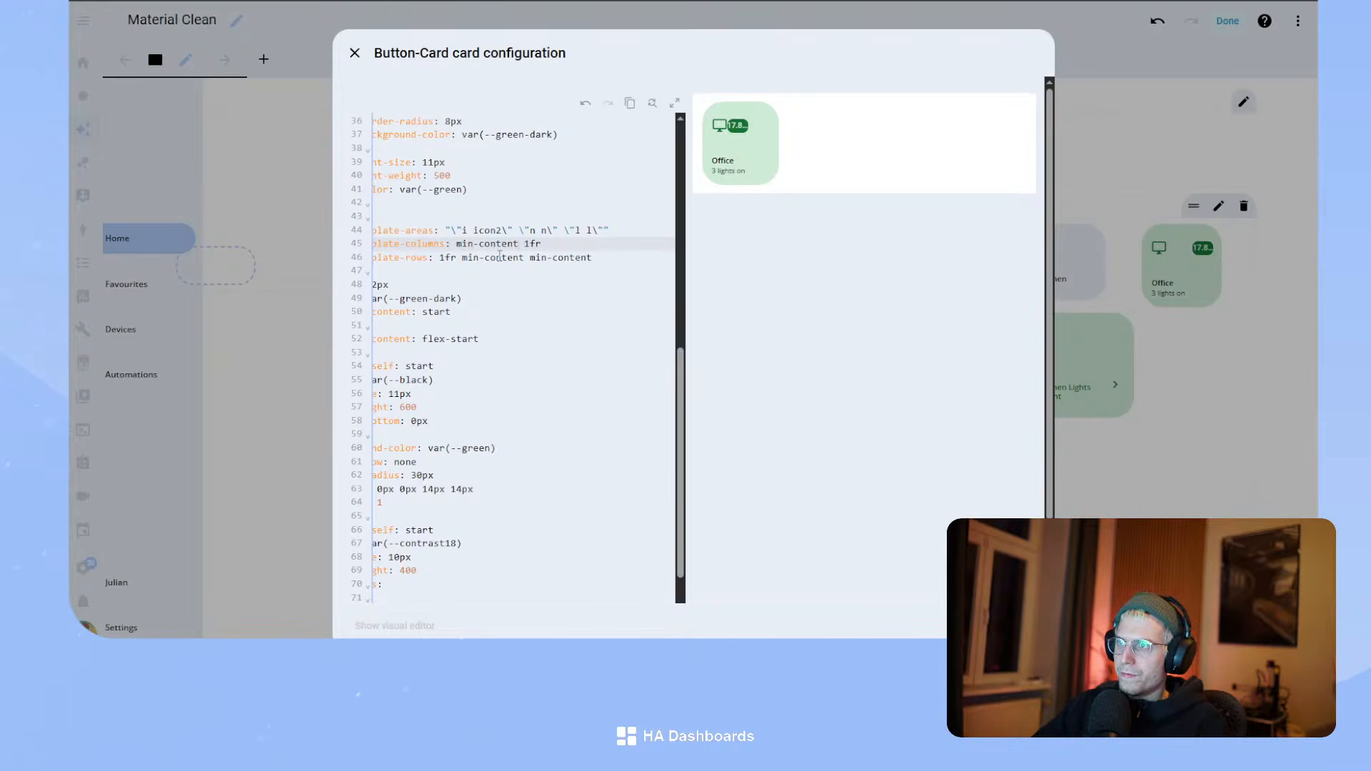
pyautogui.moveTo(480, 258); pyautogui.dragTo(338, 264)
pyautogui.click(400, 258)
pyautogui.click(459, 312)
pyautogui.moveTo(491, 327); pyautogui.dragTo(286, 326)
pyautogui.click(448, 325)
pyautogui.click(500, 285)
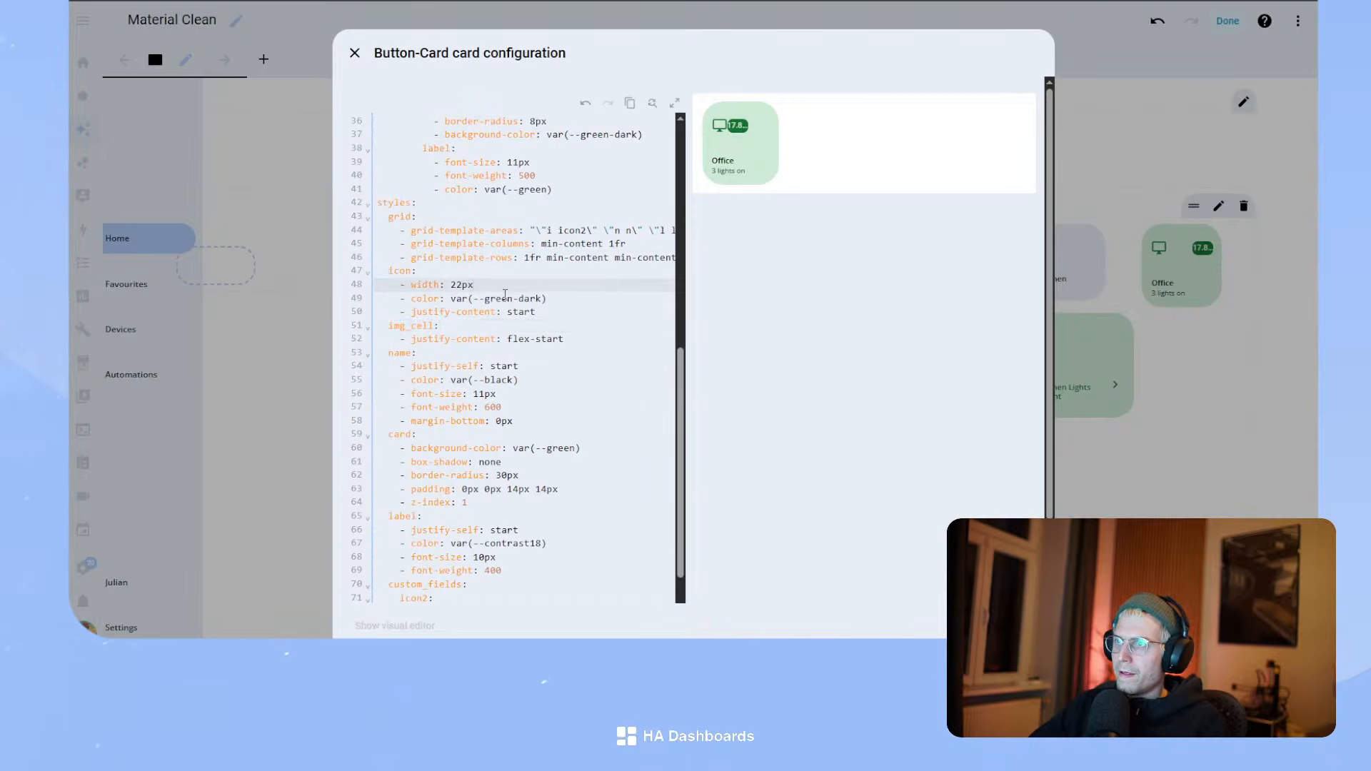
# - Add the line '- justify-self: end' to the icon2 styles under custom_fields
pyautogui.scroll(-2, 499, 293)
pyautogui.click(508, 456)
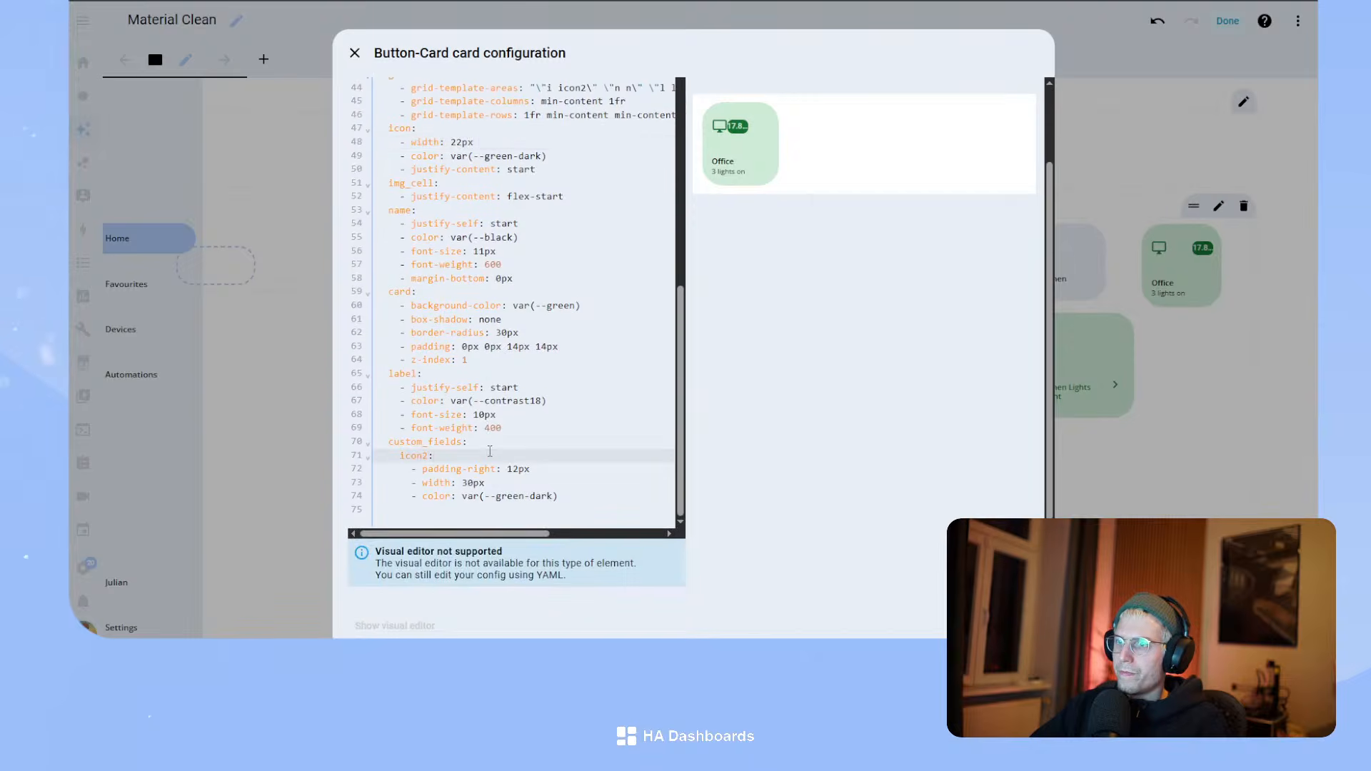
pyautogui.press('Return')
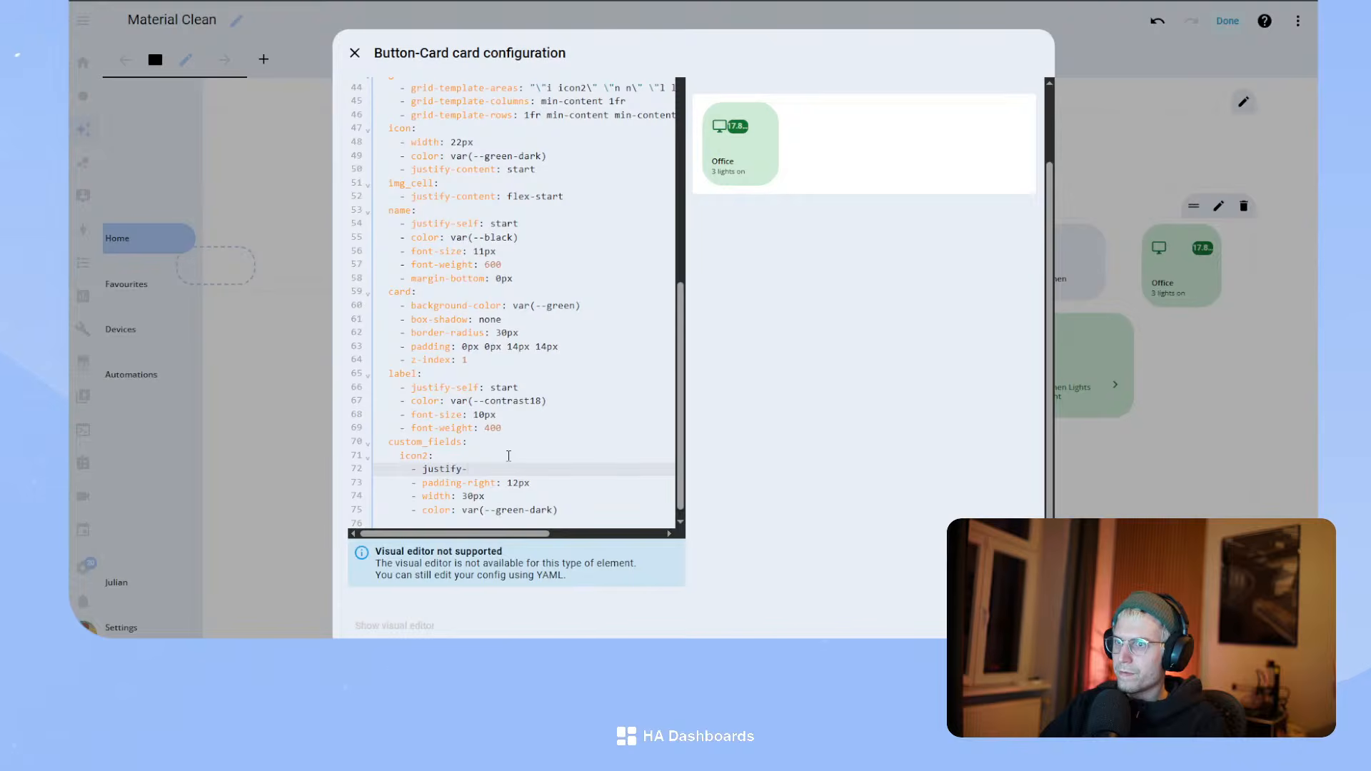
pyautogui.write('- justify-self: end')
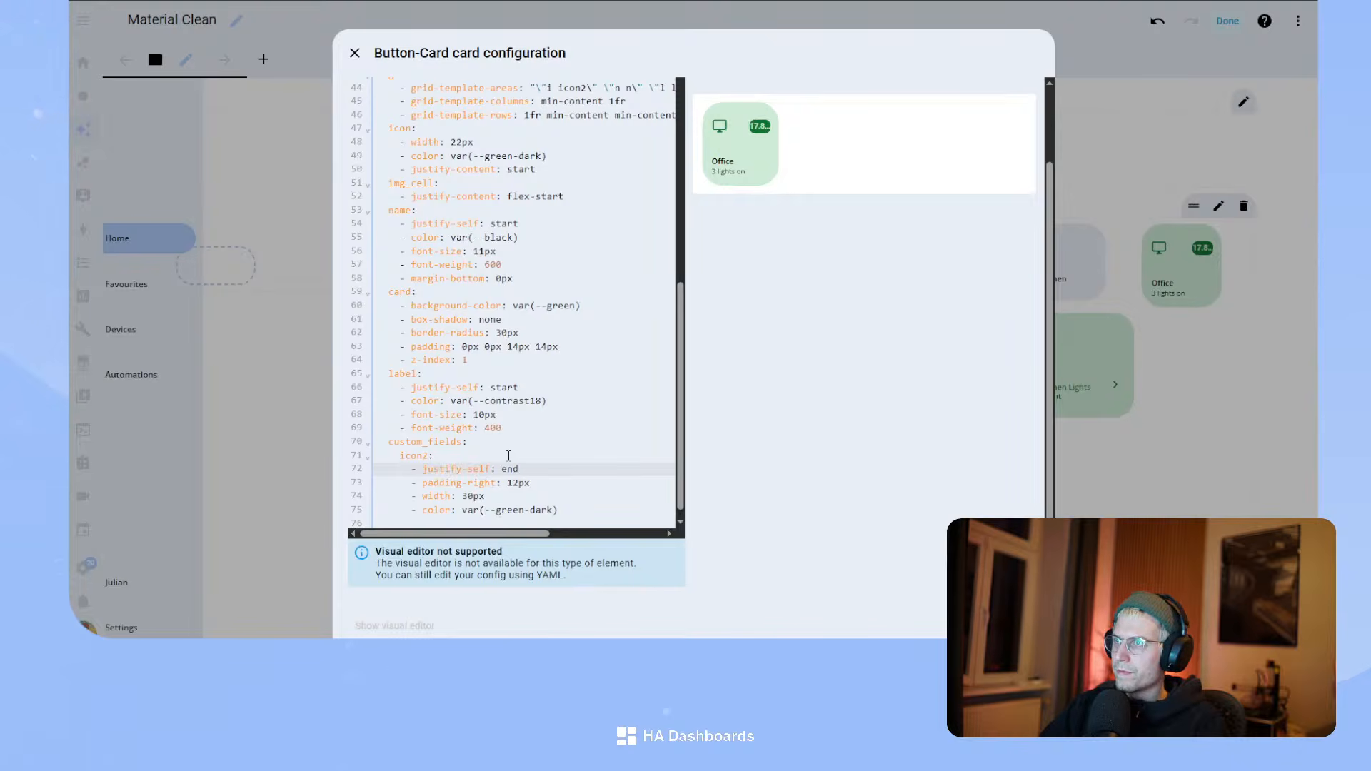
pyautogui.scroll(8, 514, 443)
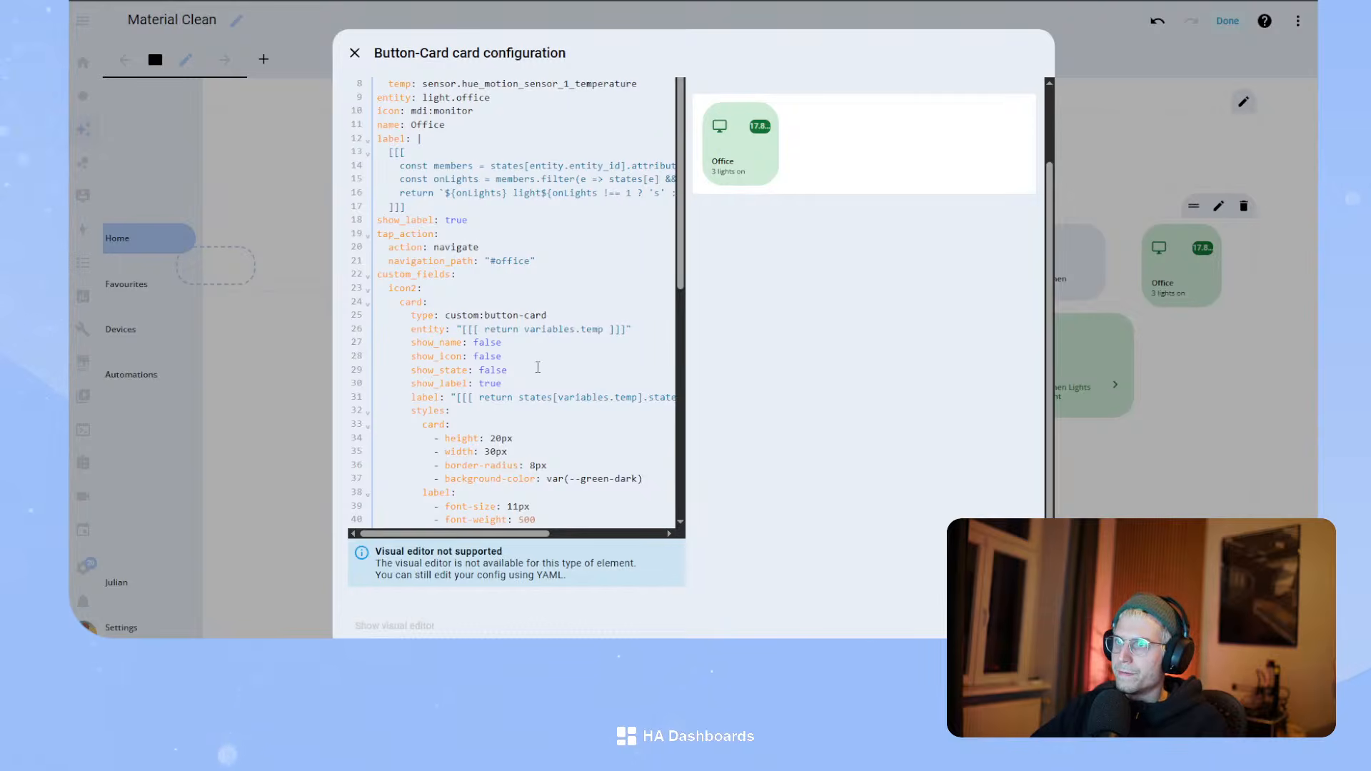
# - Wrap the temperature state in the icon2 card's label template in Math.round(), keeping the degree sign outside the parentheses
pyautogui.scroll(-1, 538, 367)
pyautogui.scroll(-2, 496, 247)
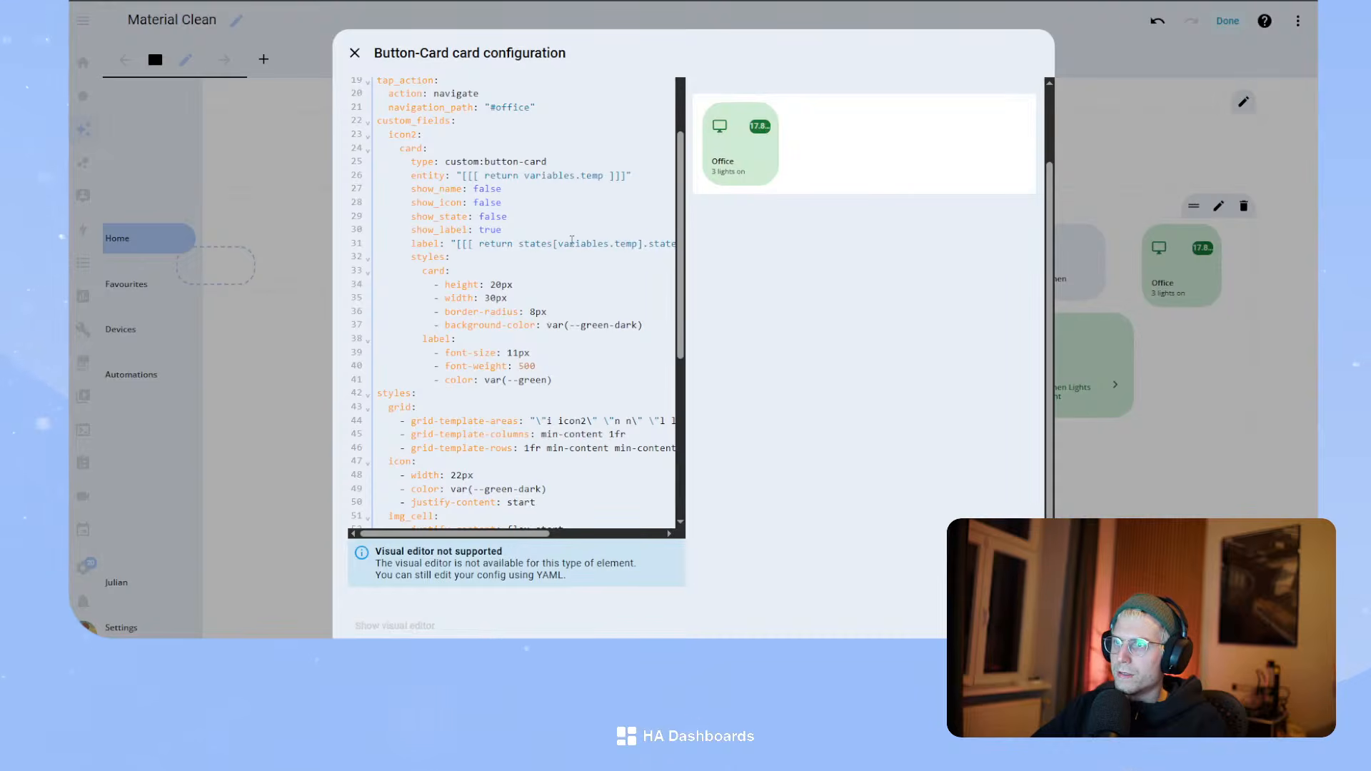
pyautogui.click(513, 243)
pyautogui.click(592, 257)
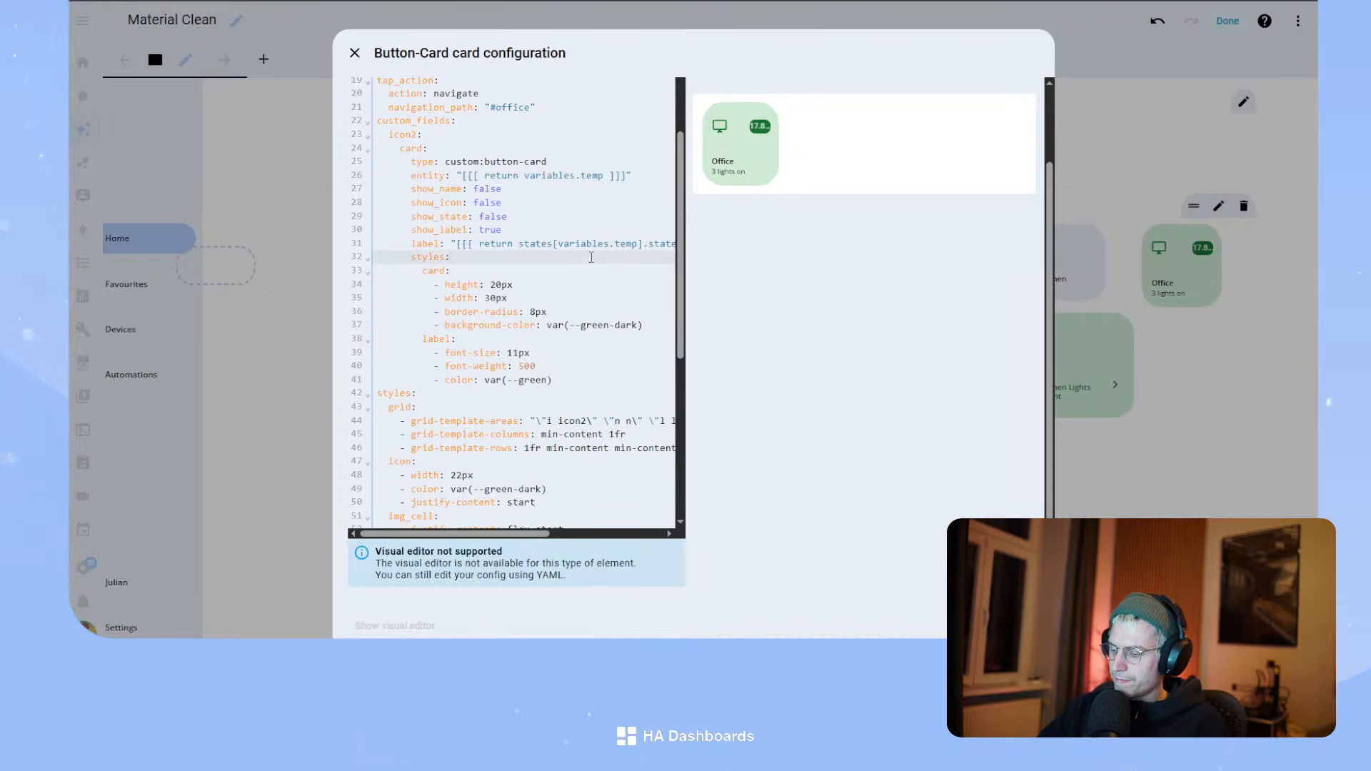
pyautogui.click(518, 244)
pyautogui.write('Math')
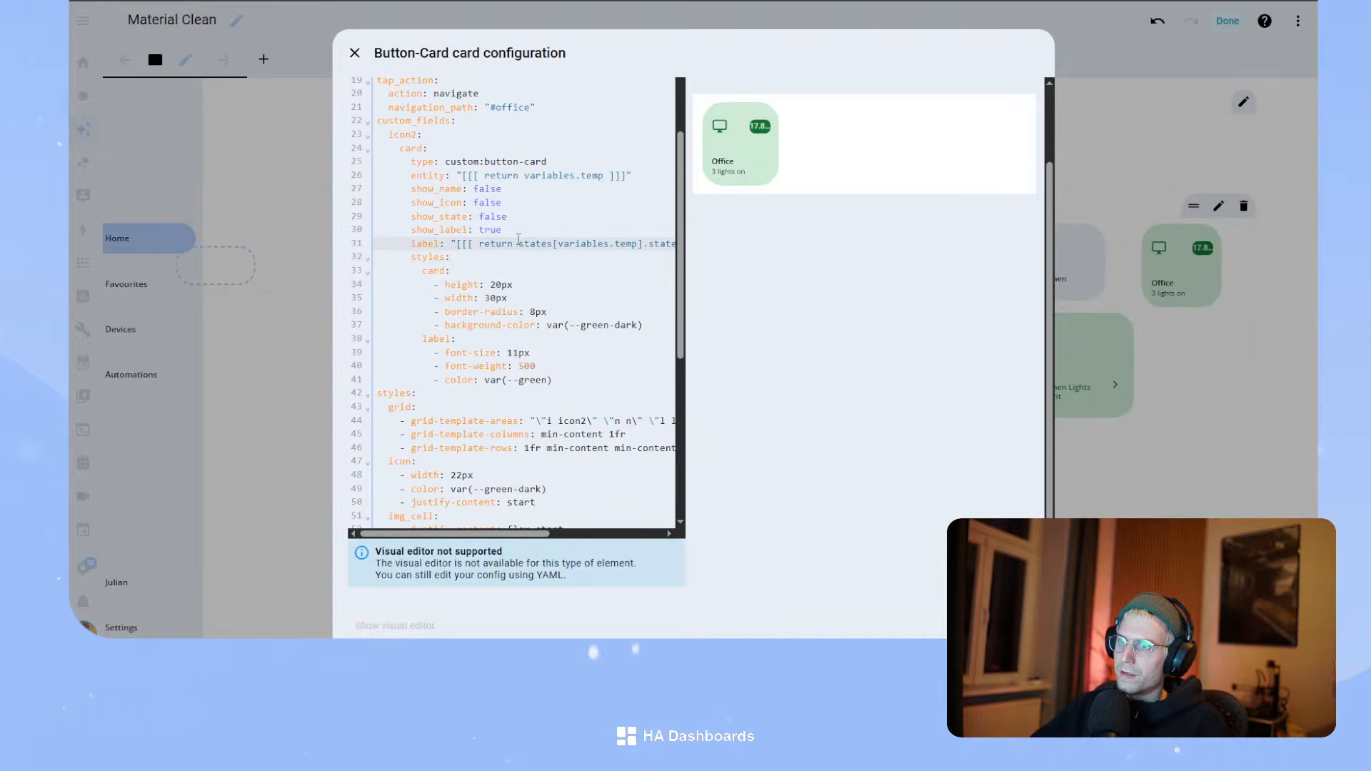
pyautogui.write('.')
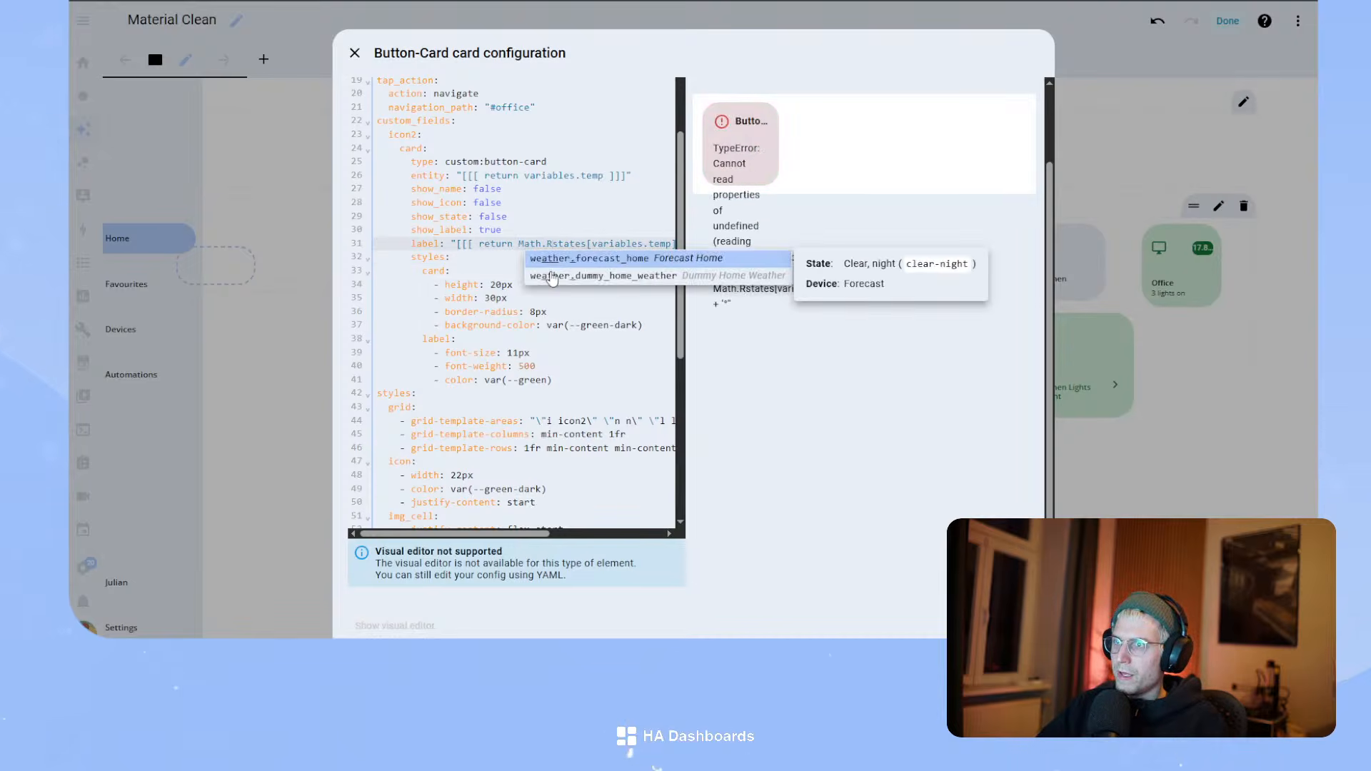
pyautogui.write('round(')
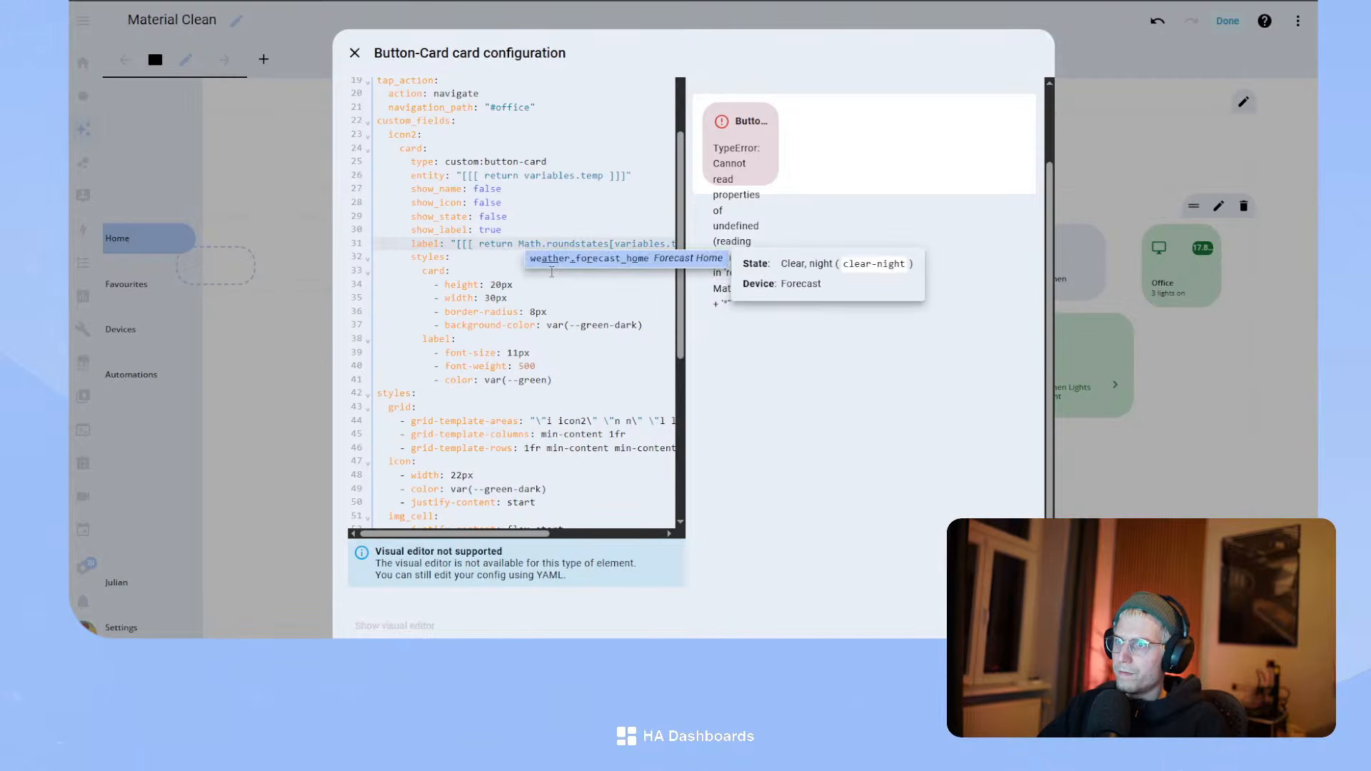
pyautogui.moveTo(628, 242); pyautogui.dragTo(676, 243)
pyautogui.click(635, 248)
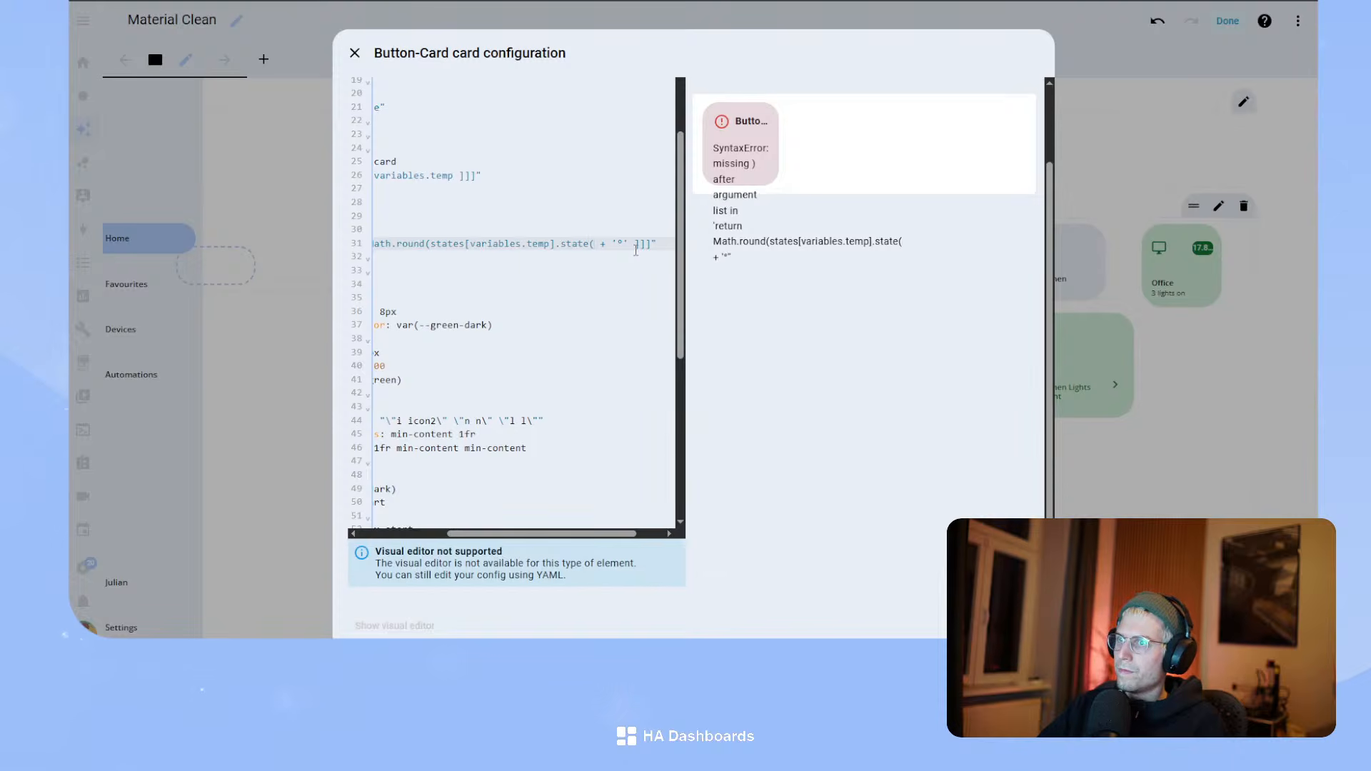
pyautogui.write(')')
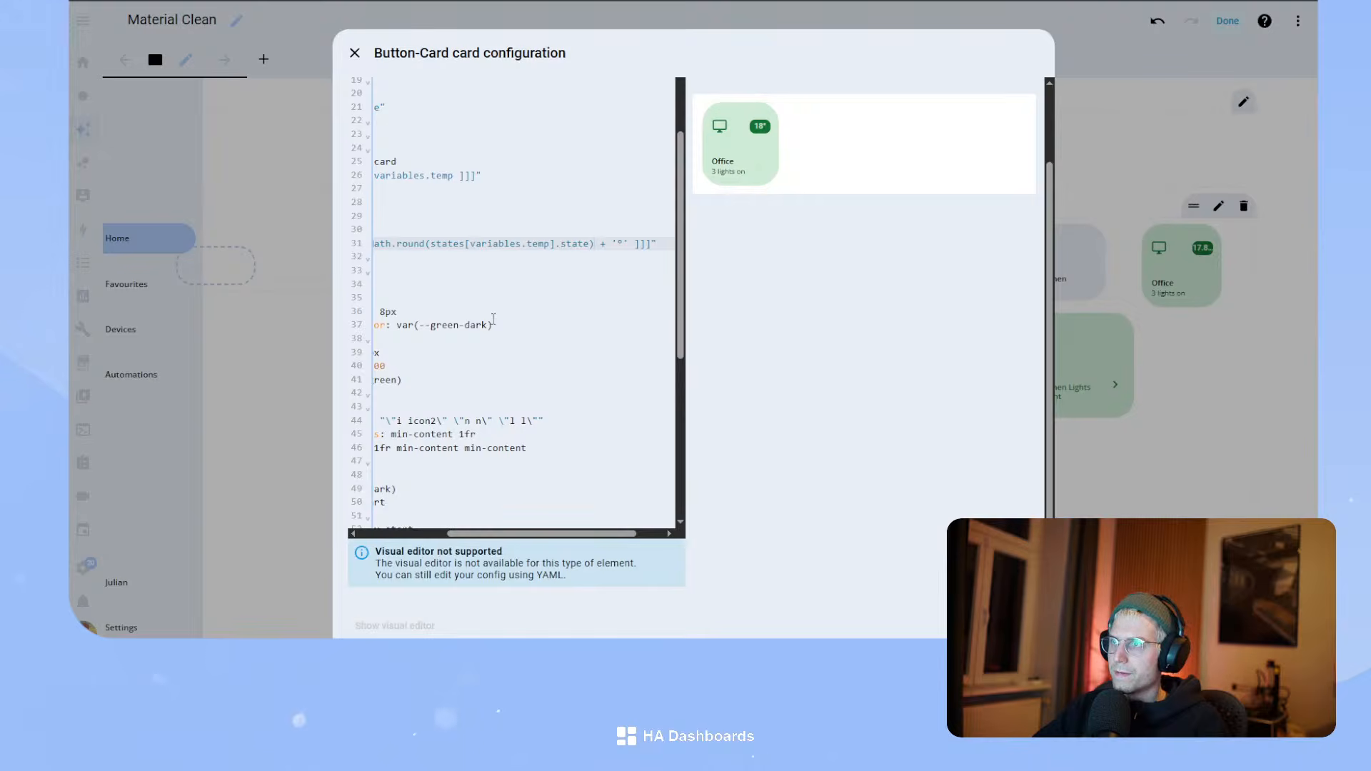
pyautogui.moveTo(492, 314); pyautogui.dragTo(327, 288)
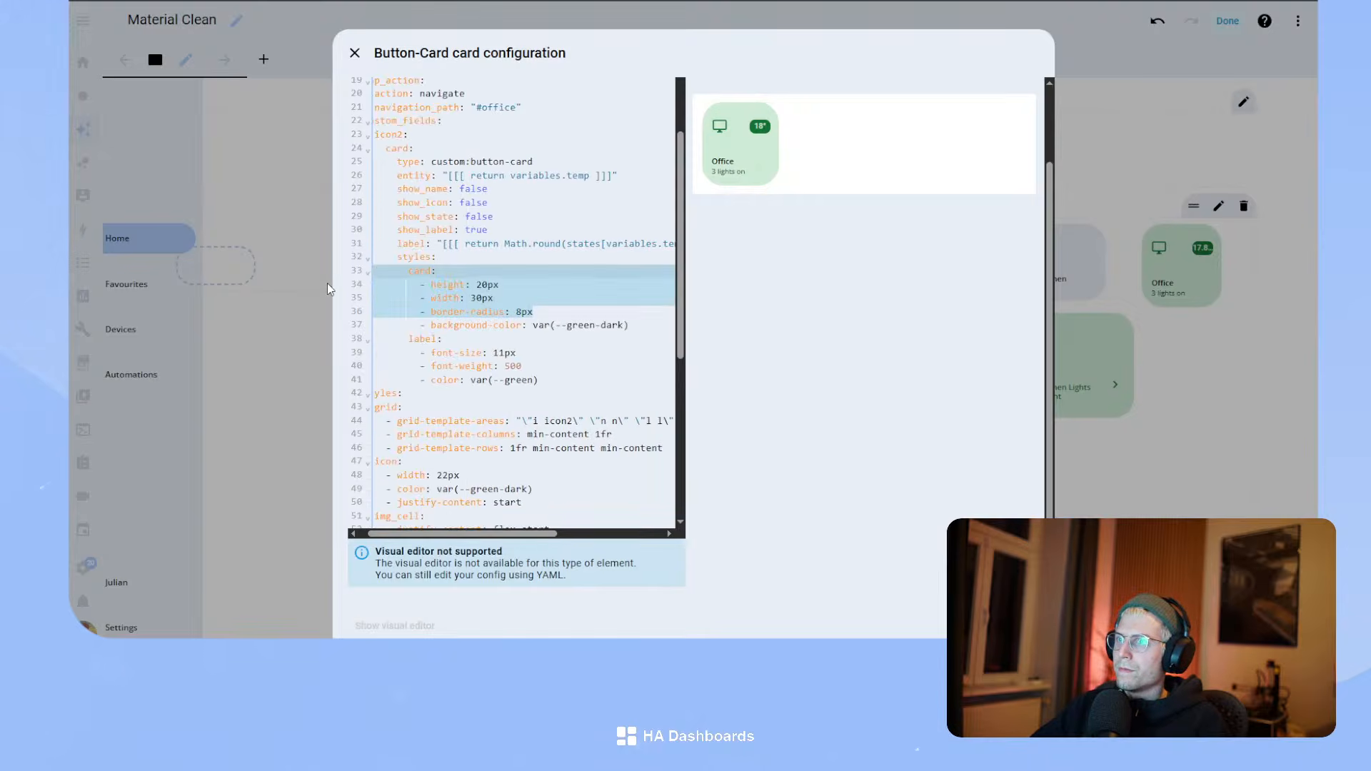
pyautogui.click(504, 243)
# - Add a light variable with the value light.office below the temp variable
pyautogui.scroll(5, 500, 241)
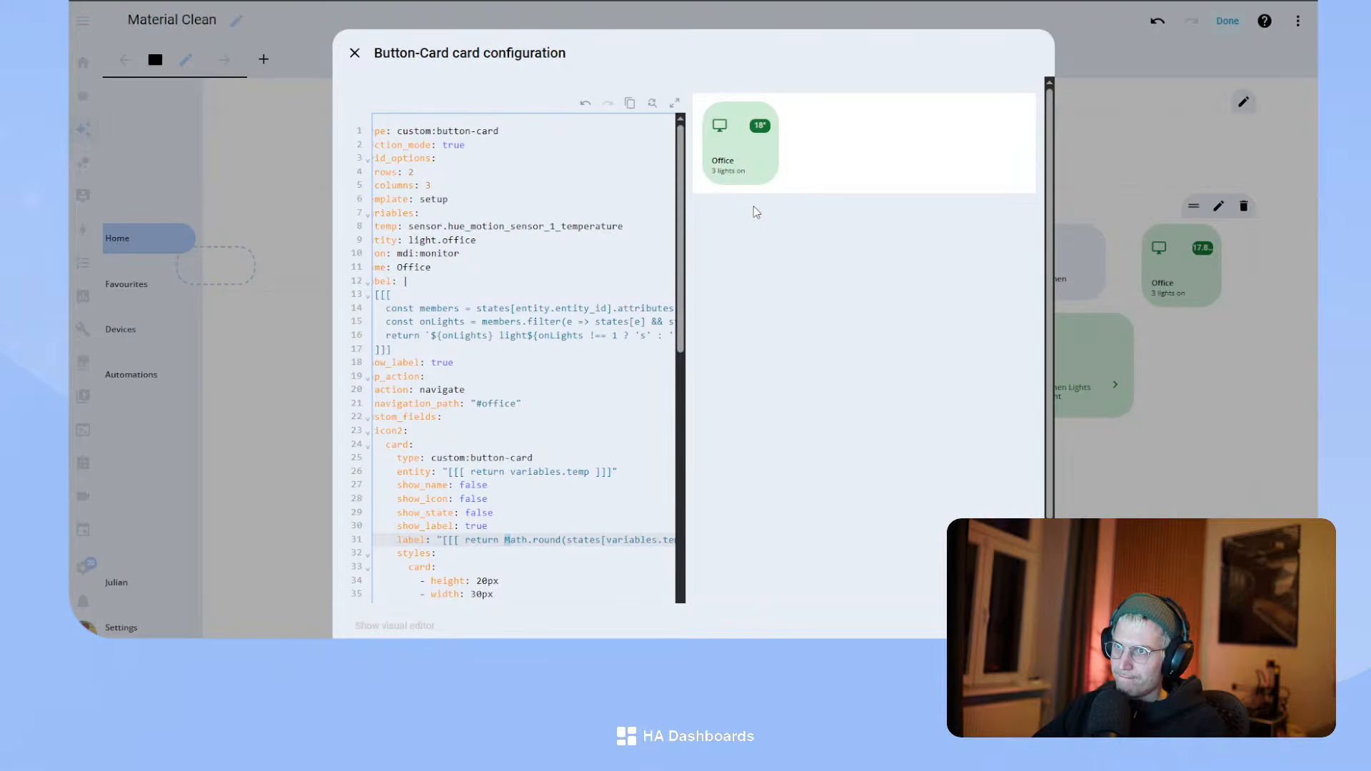
pyautogui.click(461, 238)
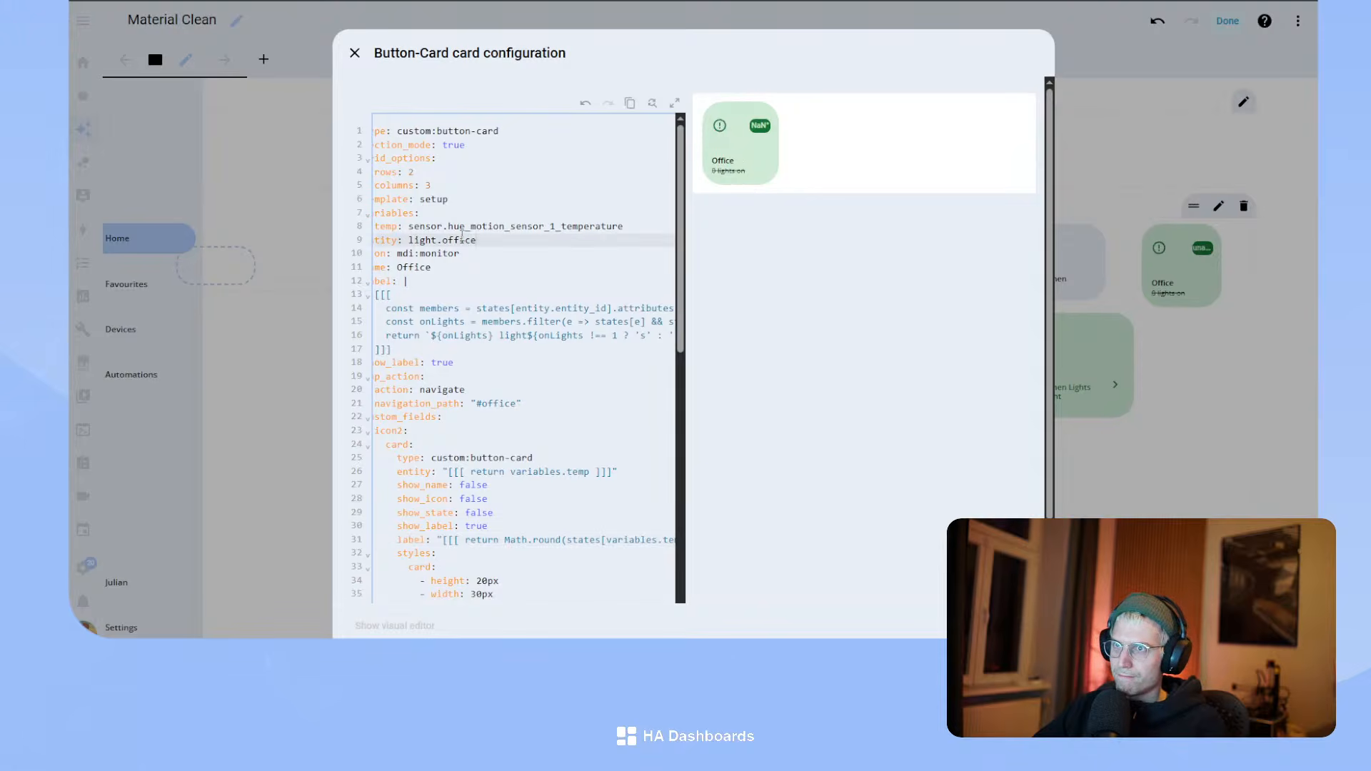
pyautogui.moveTo(413, 227); pyautogui.dragTo(264, 229)
pyautogui.click(642, 225)
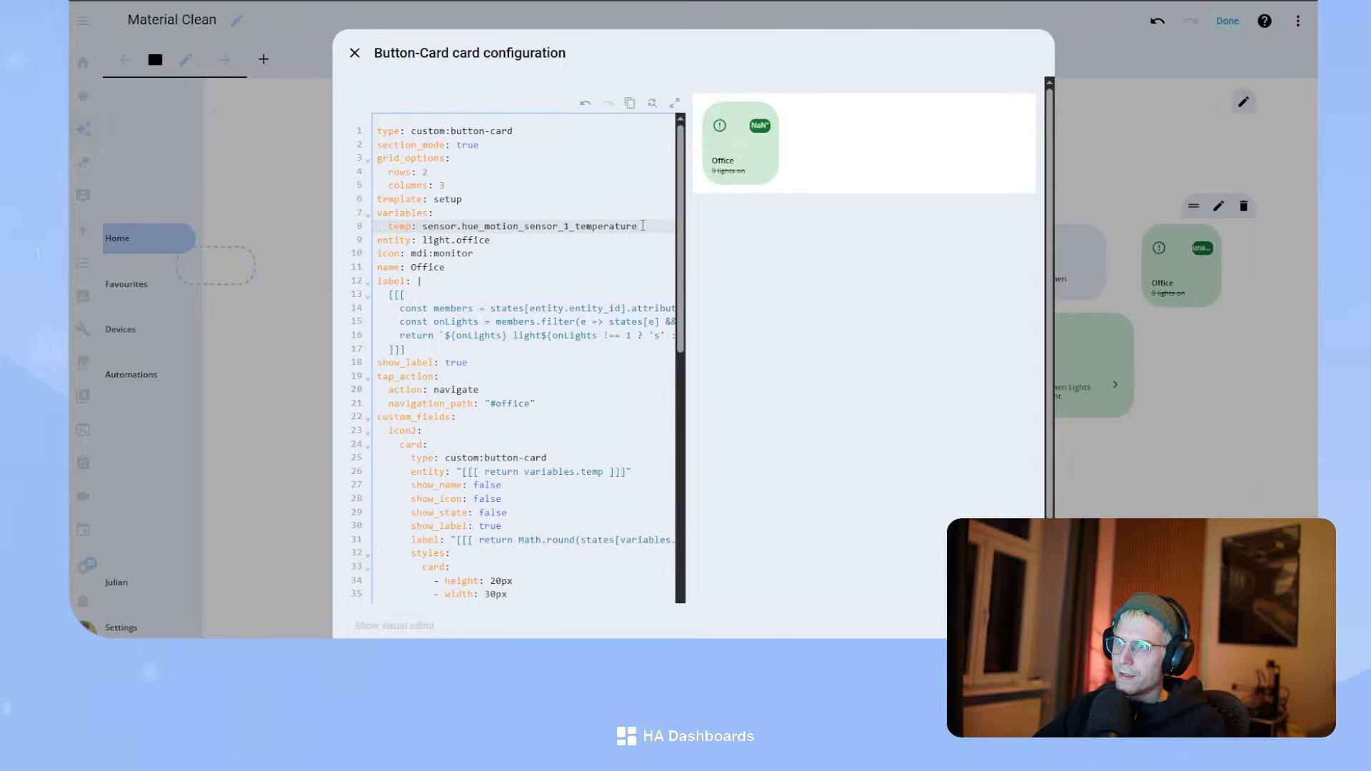
pyautogui.press('Return')
pyautogui.write('light:')
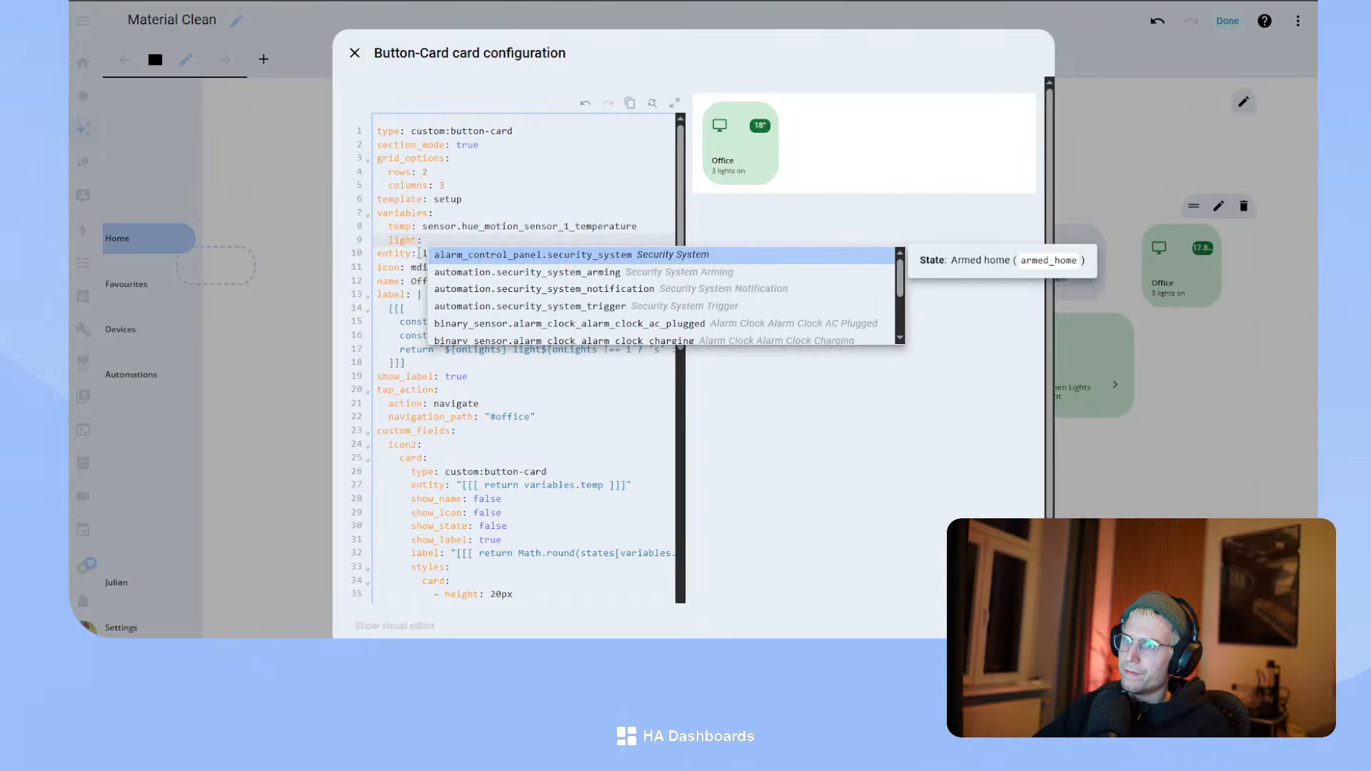
pyautogui.moveTo(421, 252); pyautogui.dragTo(490, 253)
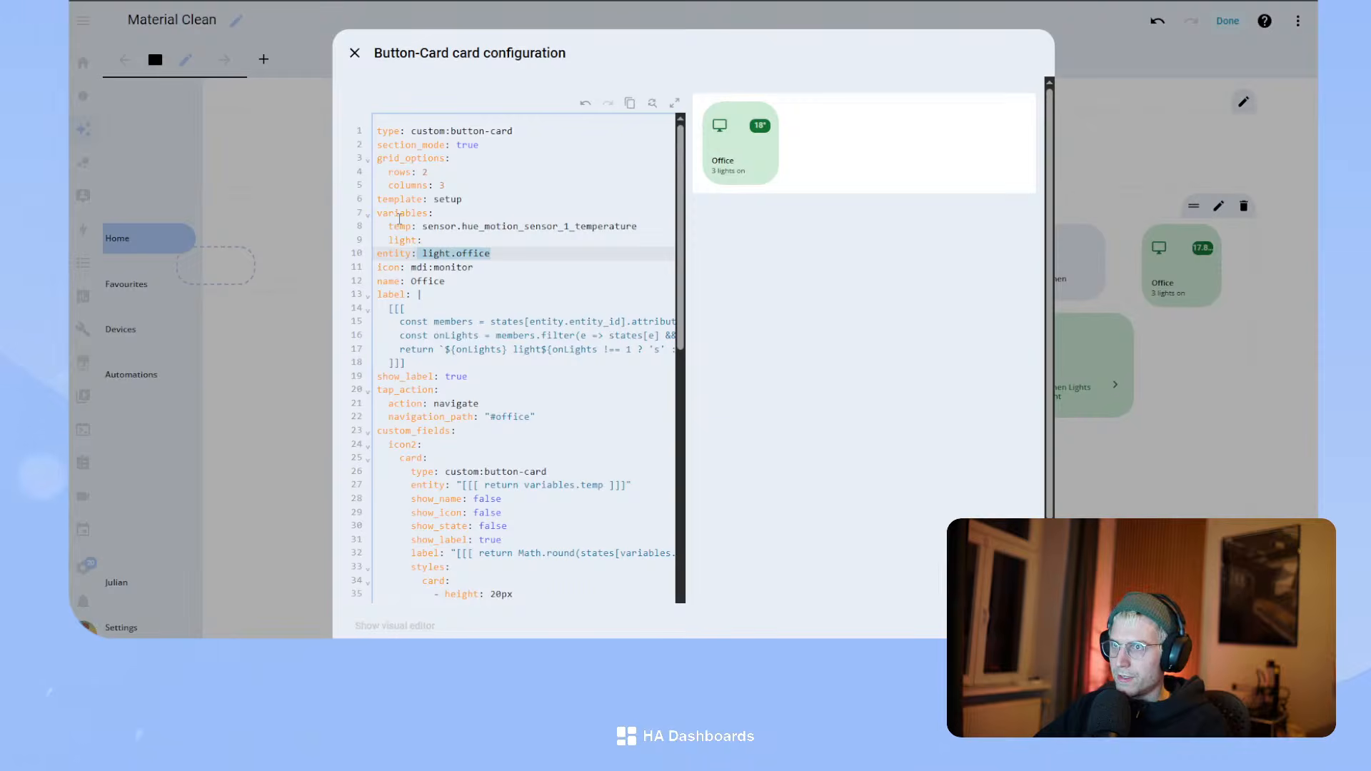
pyautogui.hotkey('ctrl', 'c')
pyautogui.click(442, 241)
pyautogui.hotkey('ctrl', 'v')
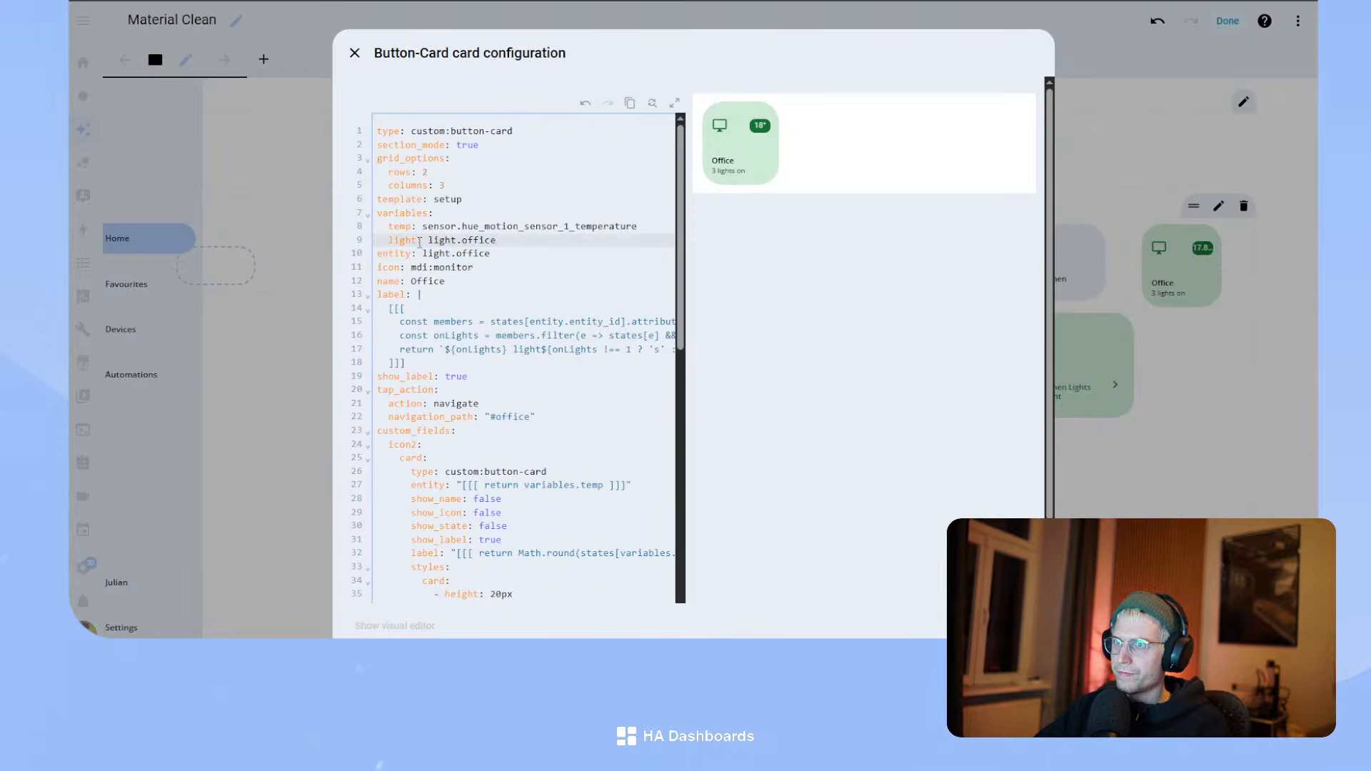
# - Replace the main card's entity with binary_sensor.office_window_door_sensor_contact
pyautogui.moveTo(421, 252); pyautogui.dragTo(559, 256)
pyautogui.write('binary_sen')
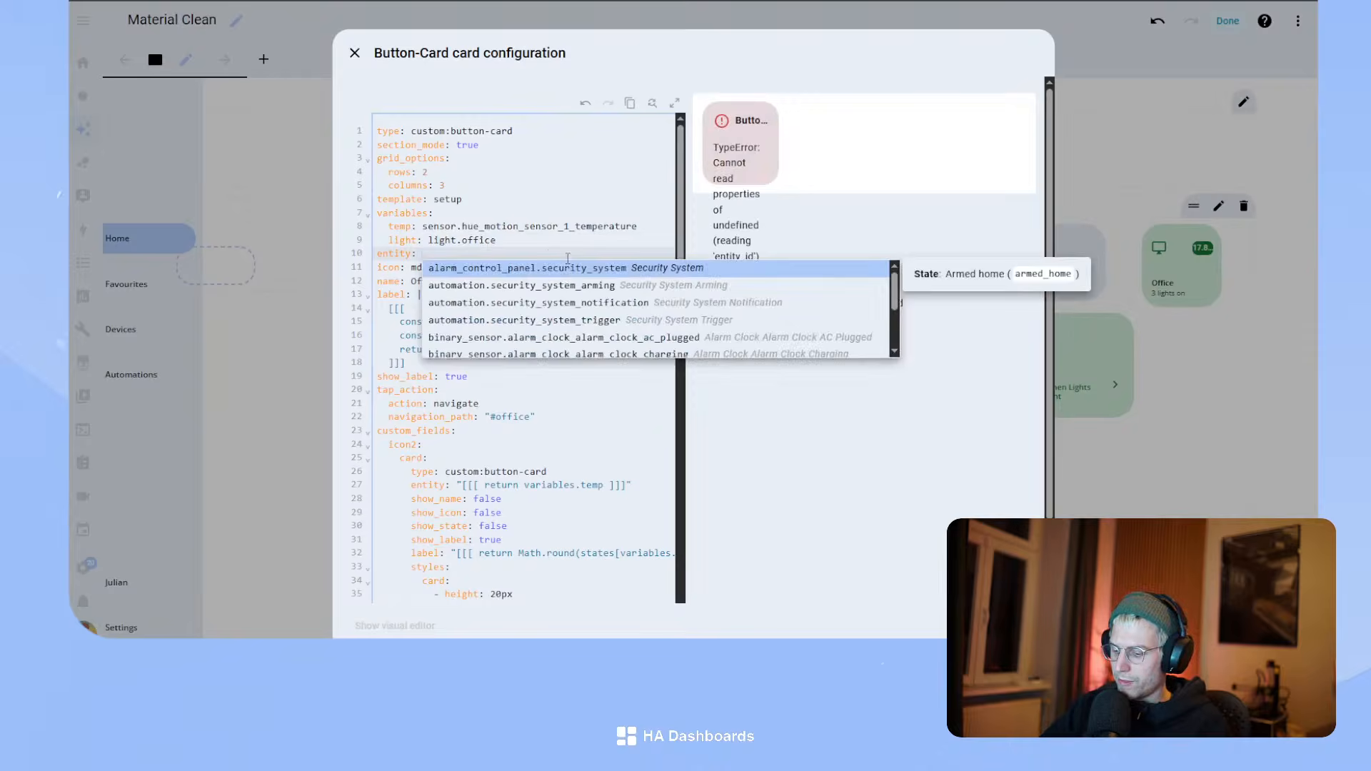
pyautogui.write('sor')
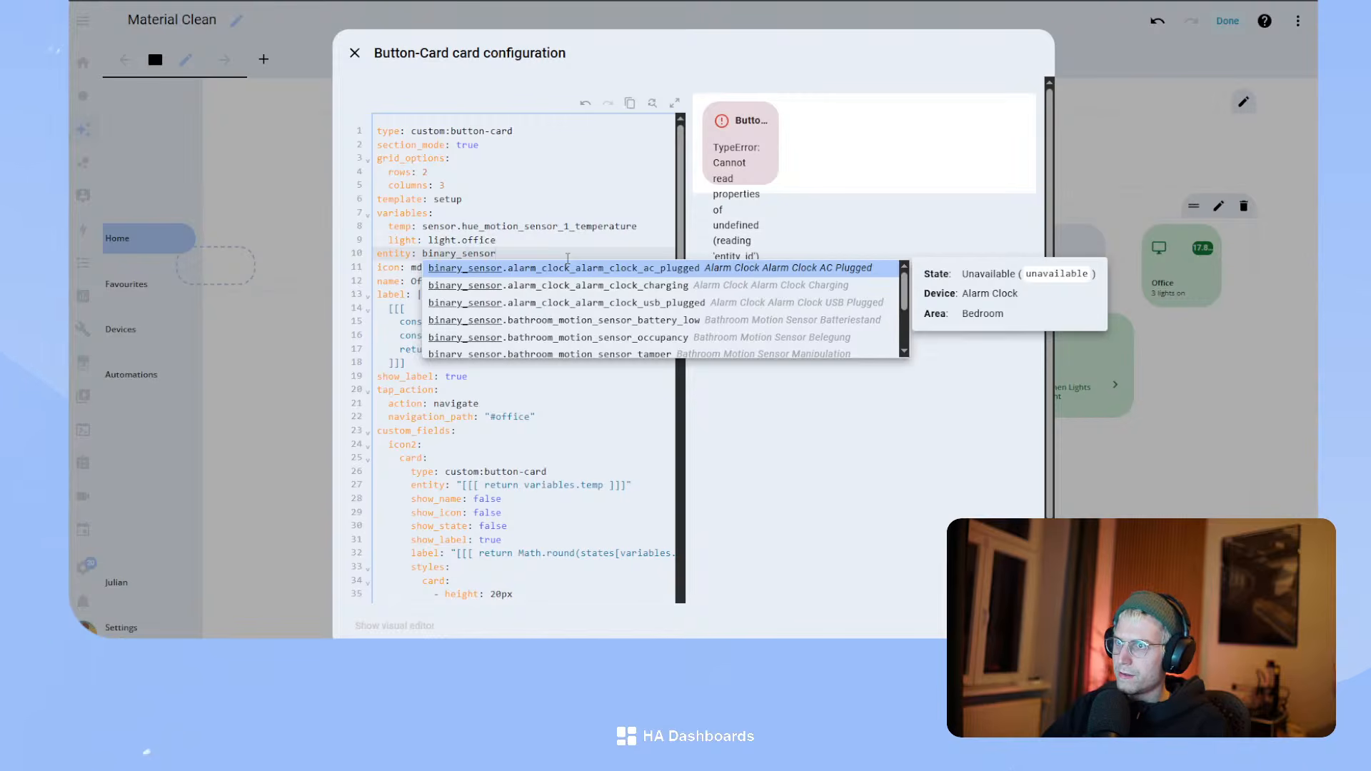
pyautogui.write('.opffice')
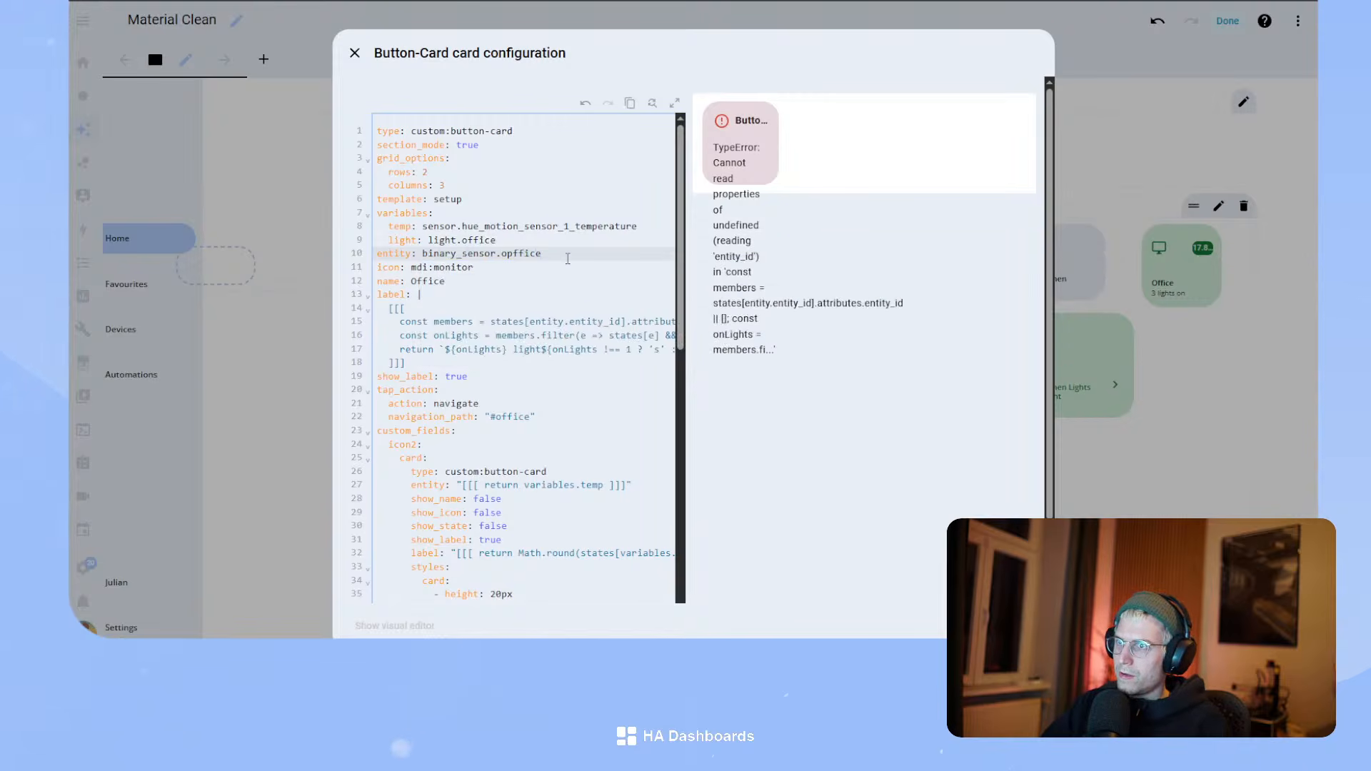
pyautogui.press('BackSpace')
pyautogui.press('BackSpace')
pyautogui.press('BackSpace')
pyautogui.write('ffice_win')
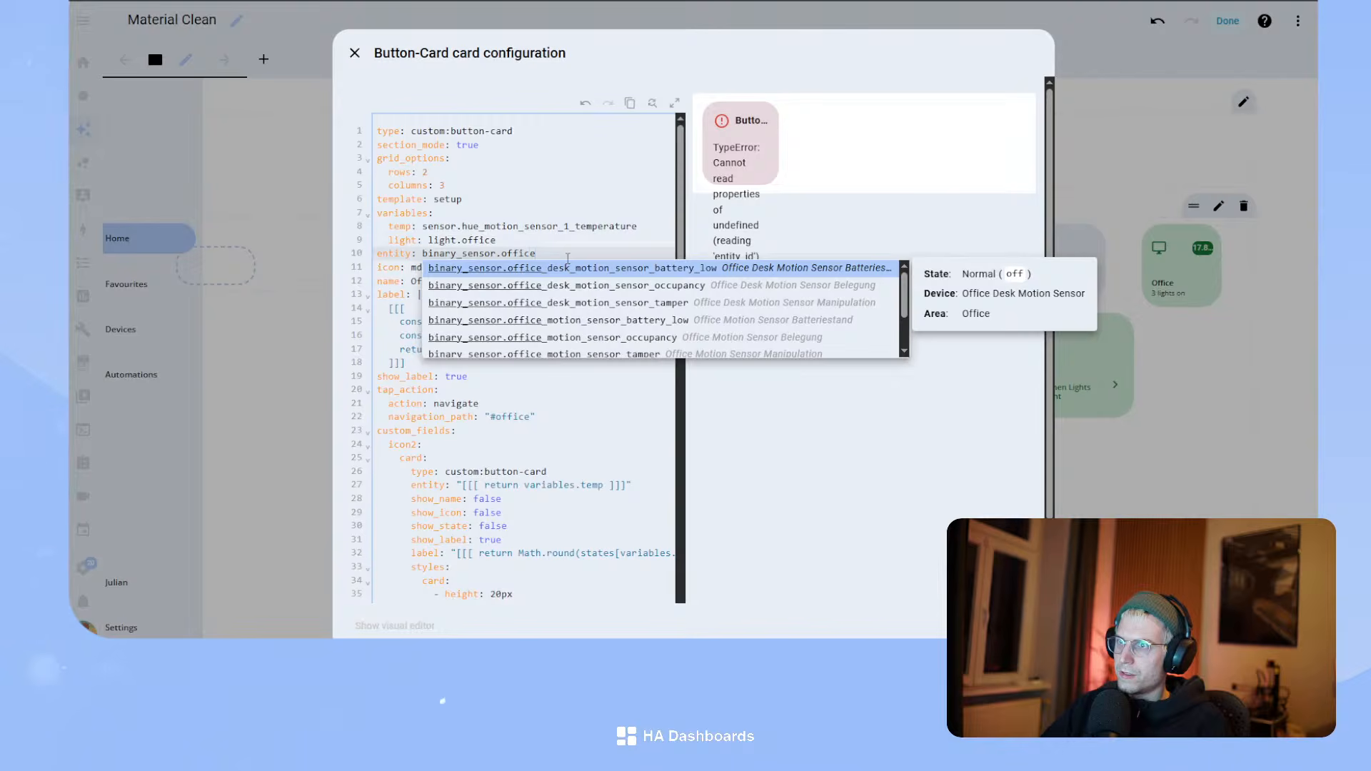
pyautogui.press('Return')
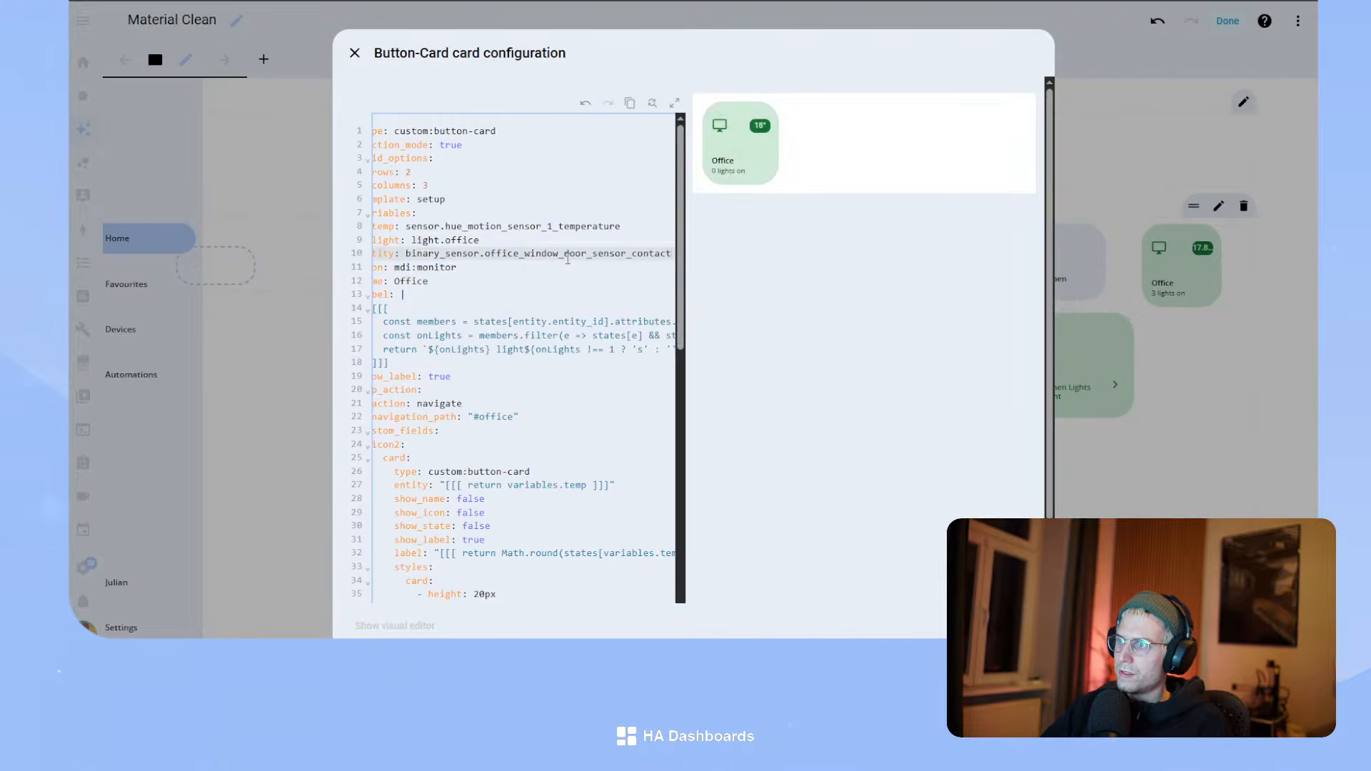
pyautogui.moveTo(482, 281); pyautogui.dragTo(326, 271)
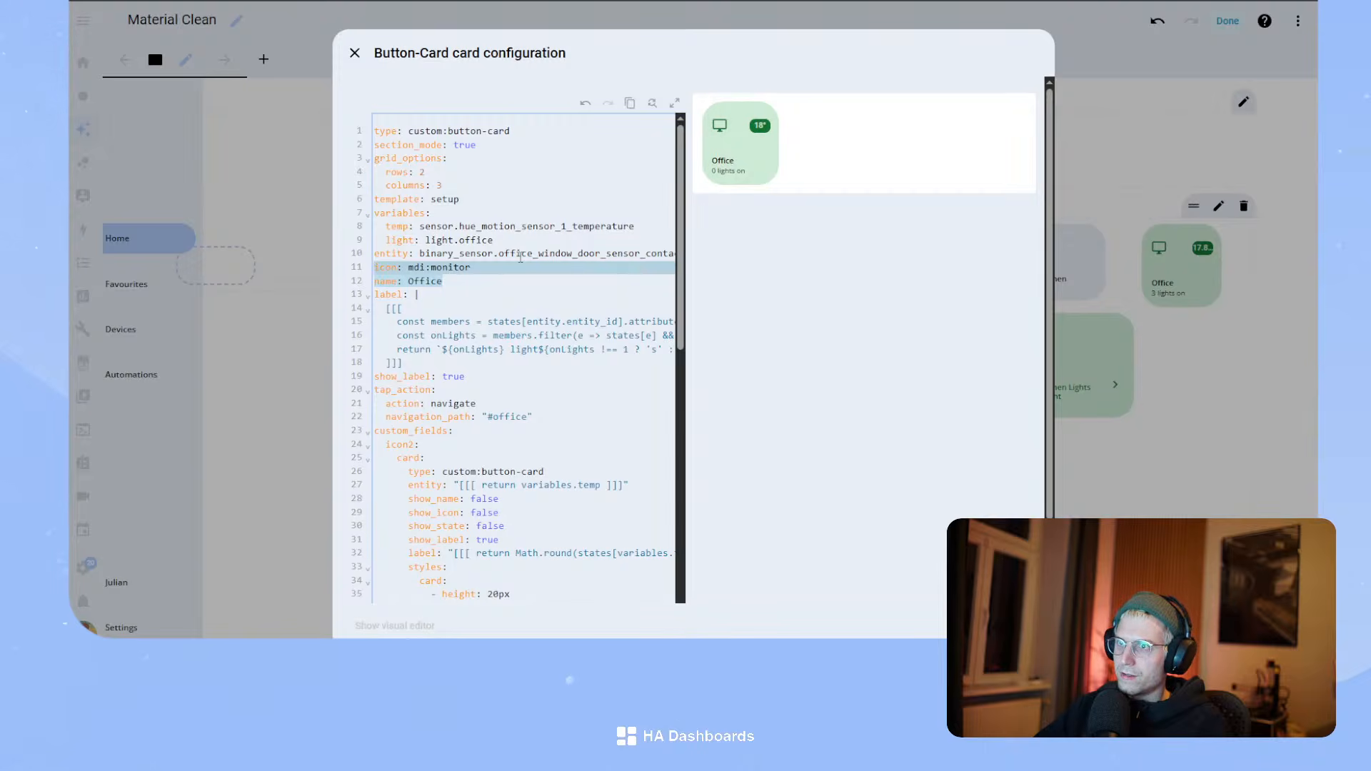
# - Replace entity.entity_id with variables.light in the members line of the main label template
pyautogui.moveTo(523, 320); pyautogui.dragTo(610, 319)
pyautogui.click(542, 320)
pyautogui.doubleClick(545, 317)
pyautogui.write('variables.light')
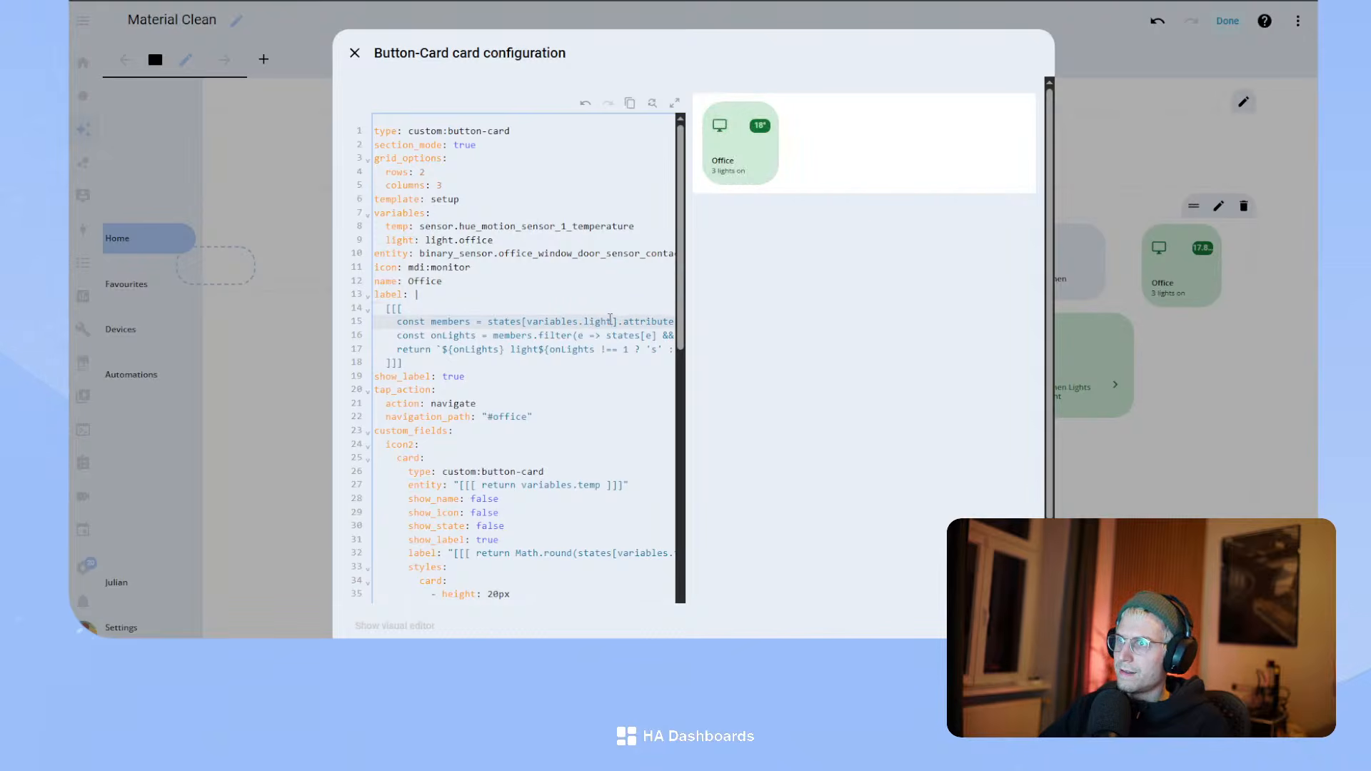
pyautogui.moveTo(424, 294); pyautogui.dragTo(307, 292)
pyautogui.click(541, 377)
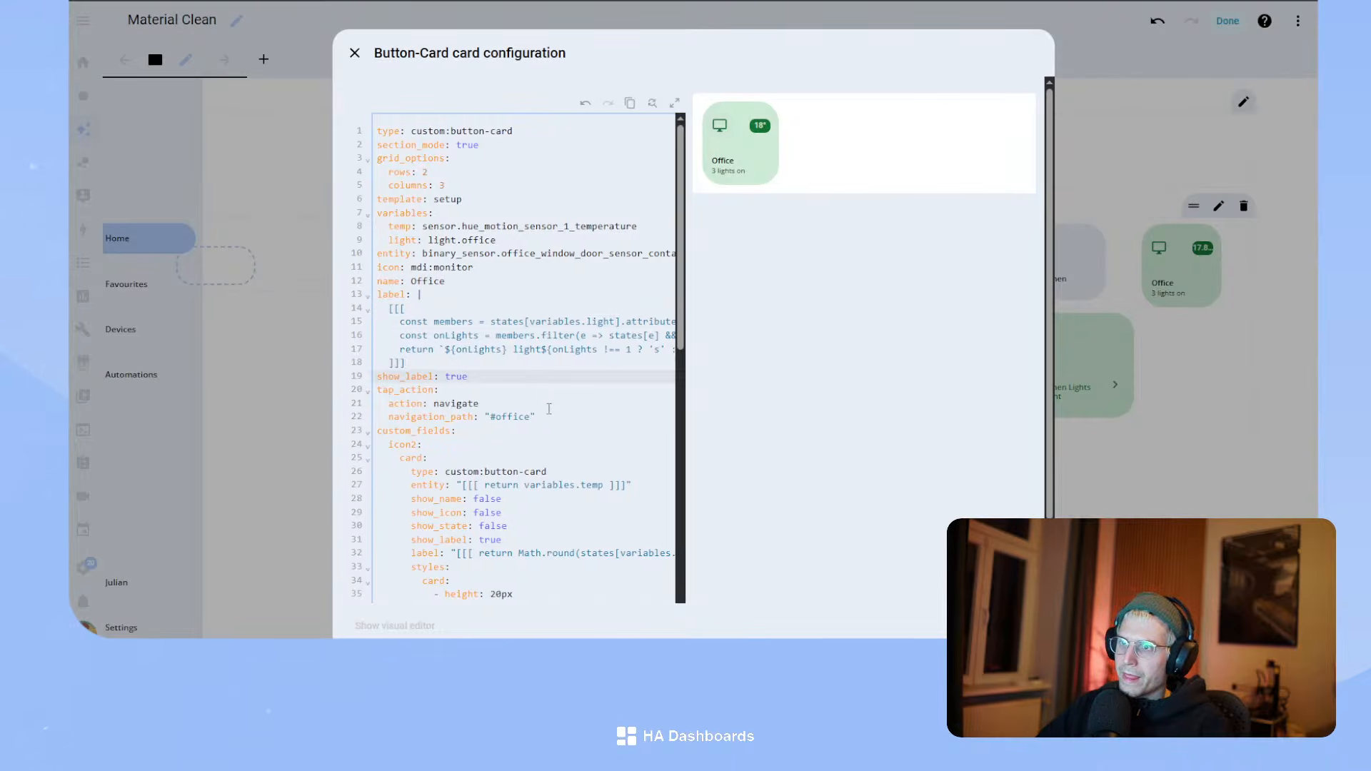
# - Add a state block after the tap action's navigation path with value "off" and icon mdi:window-open
pyautogui.click(592, 417)
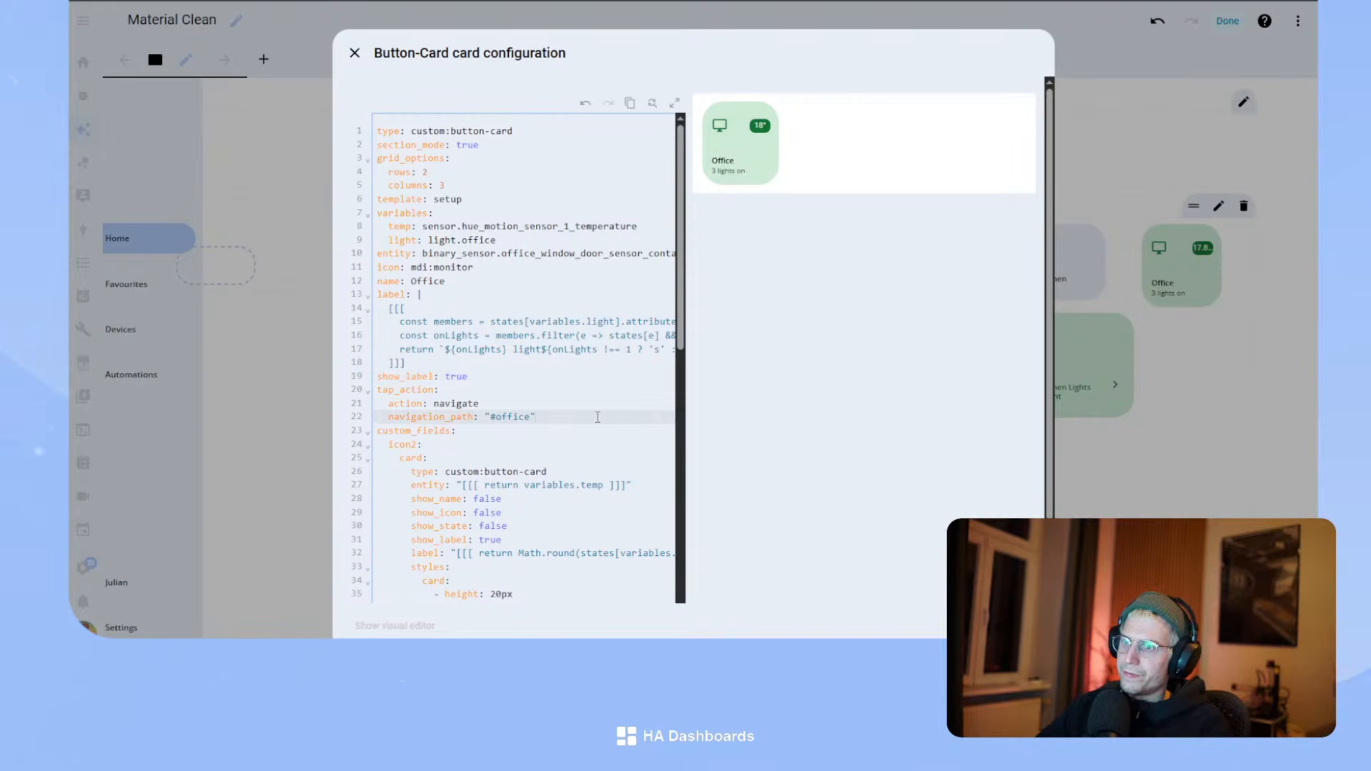
pyautogui.press('Return')
pyautogui.write('state')
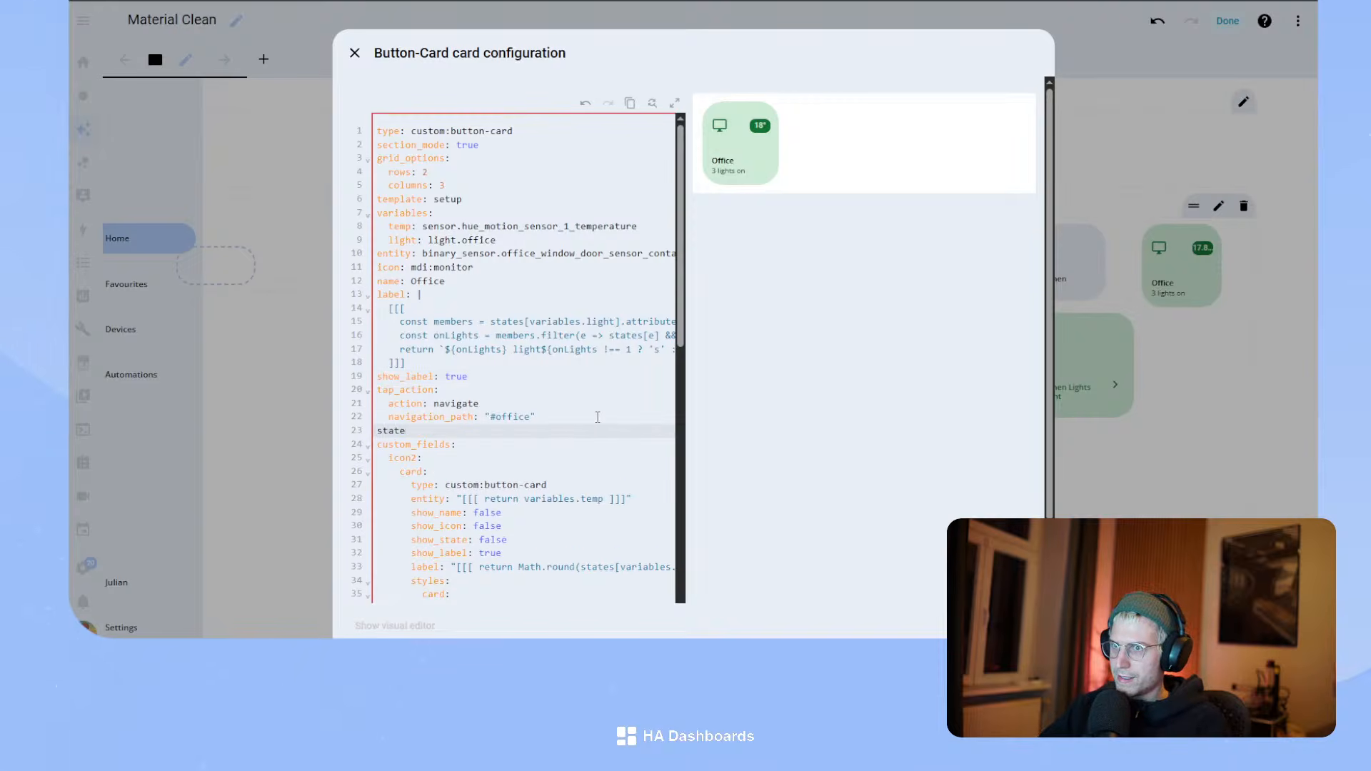
pyautogui.write(':')
pyautogui.press('Return')
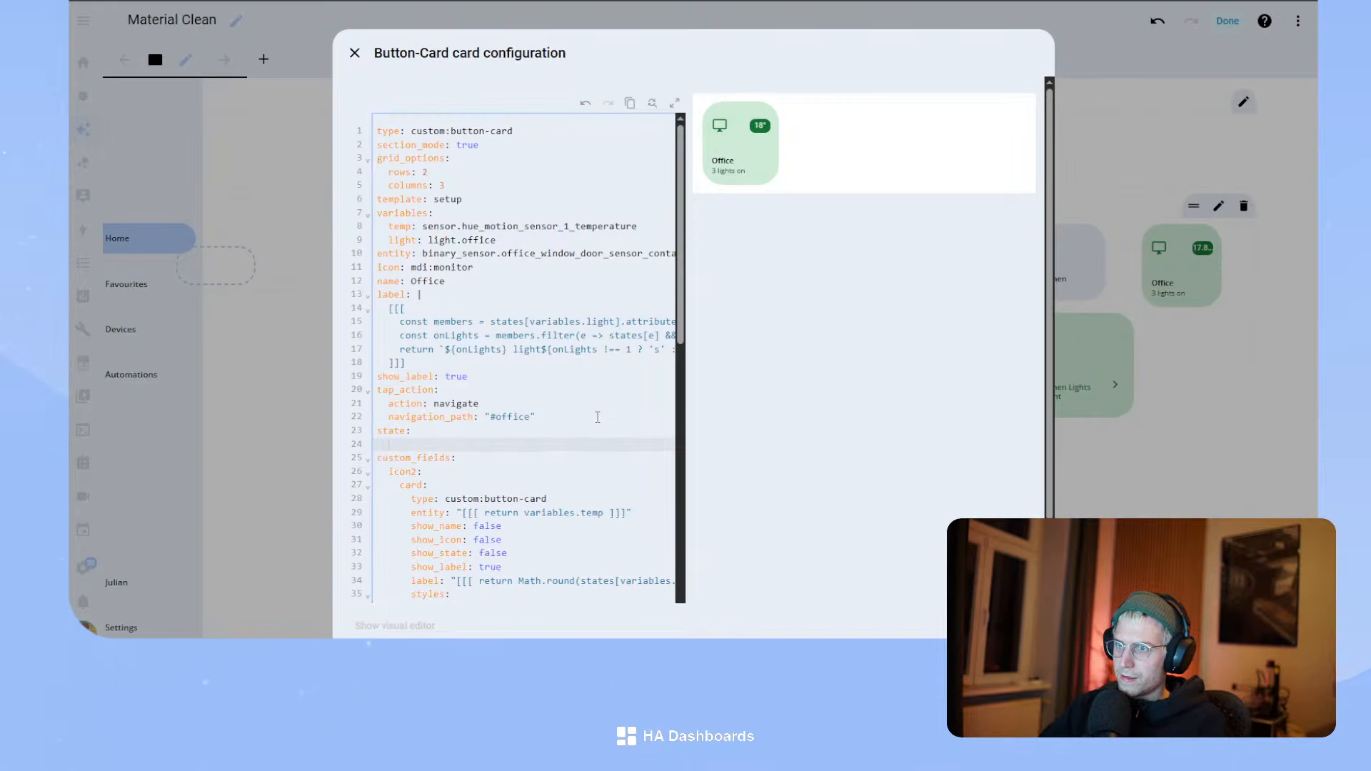
pyautogui.write('- value: "o')
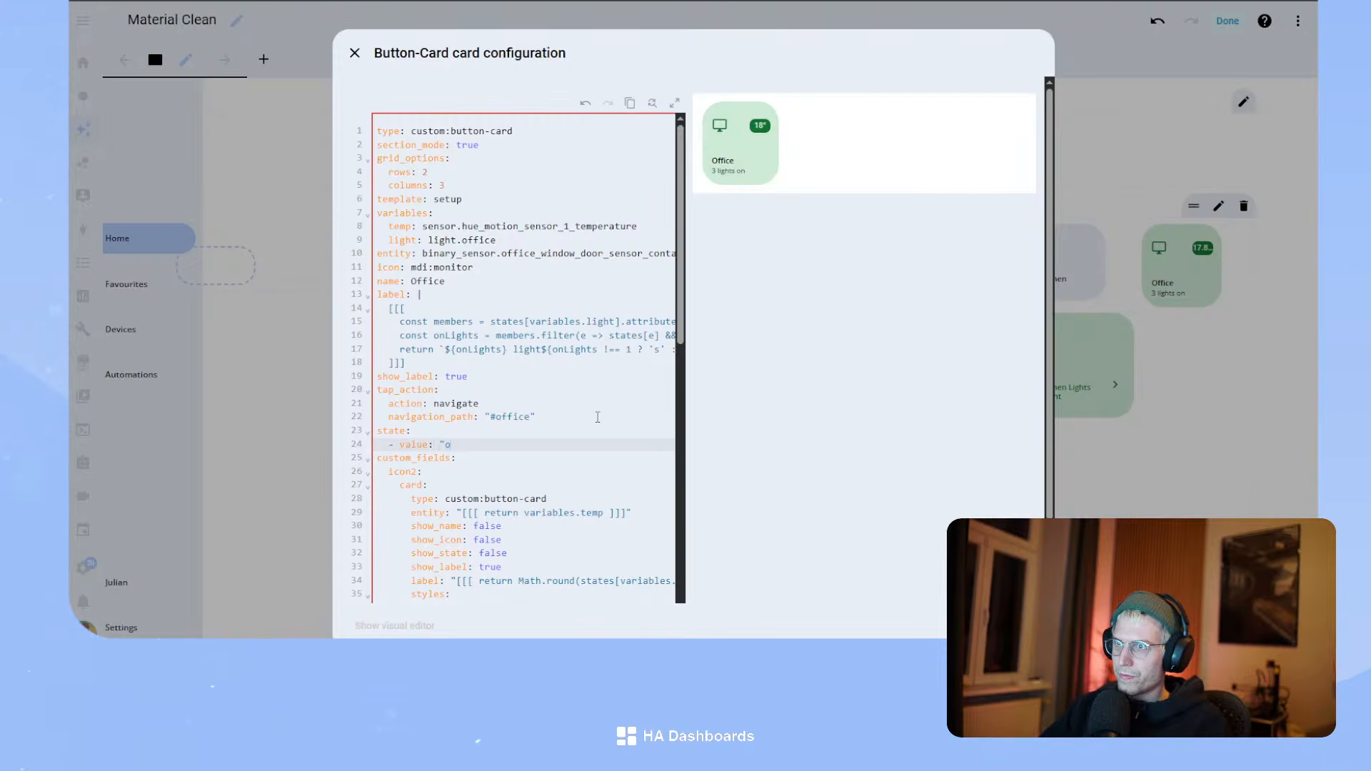
pyautogui.write('ff"')
pyautogui.press('Return')
pyautogui.write('ic')
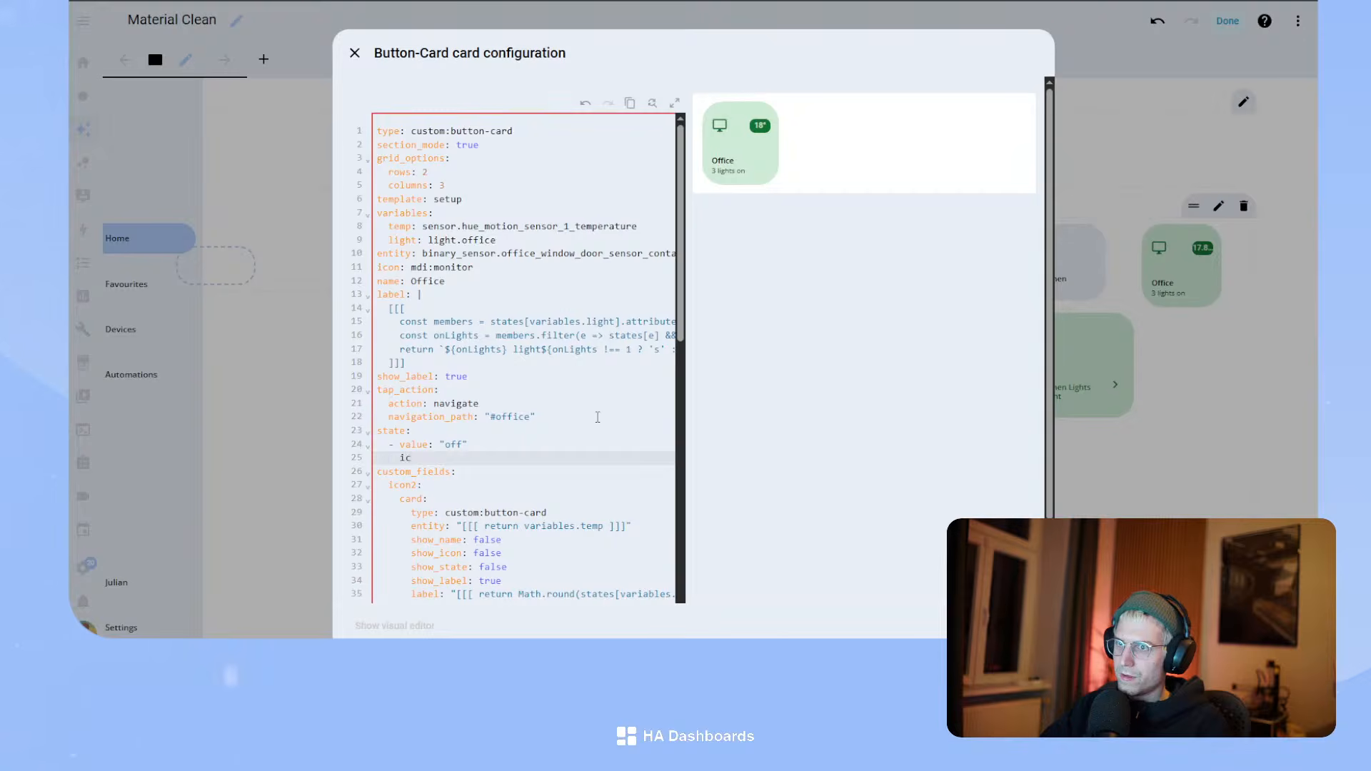
pyautogui.write('on: mdi:window-open')
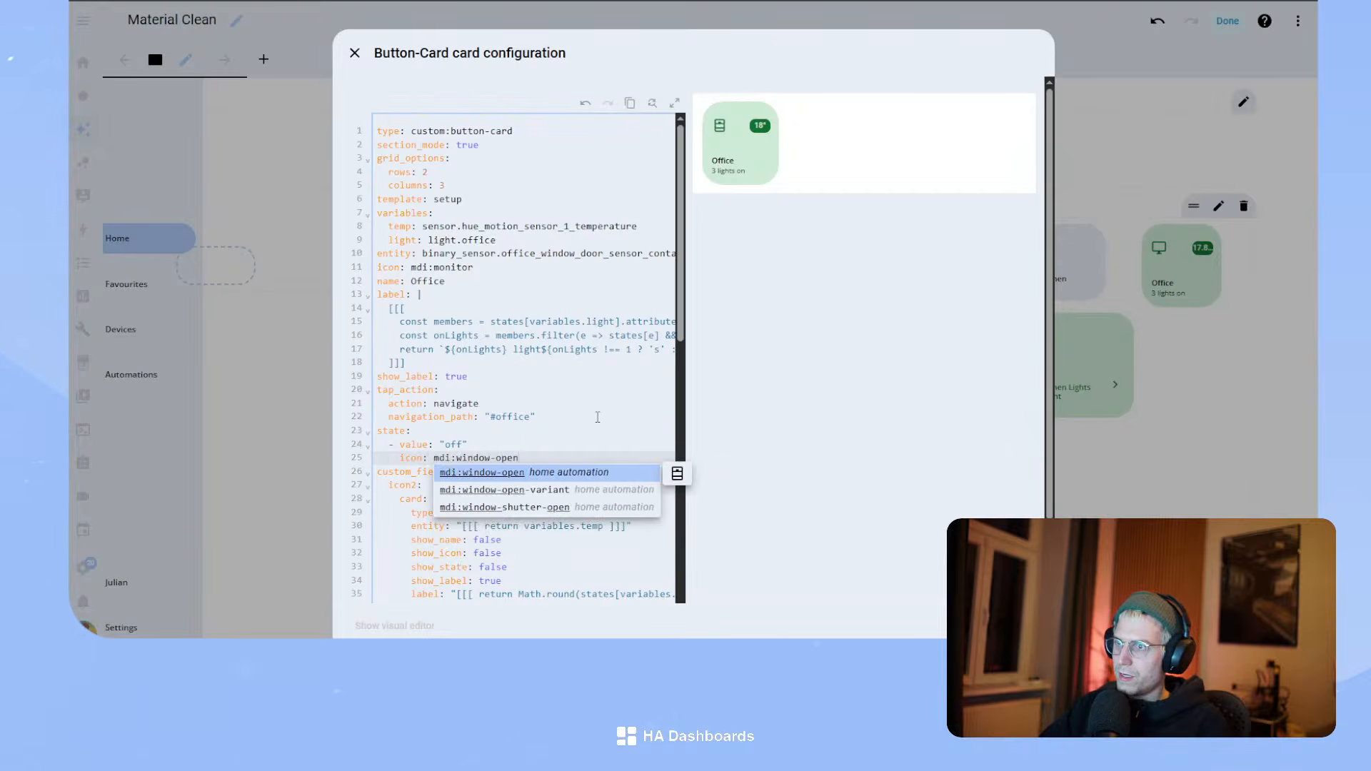
pyautogui.press('Escape')
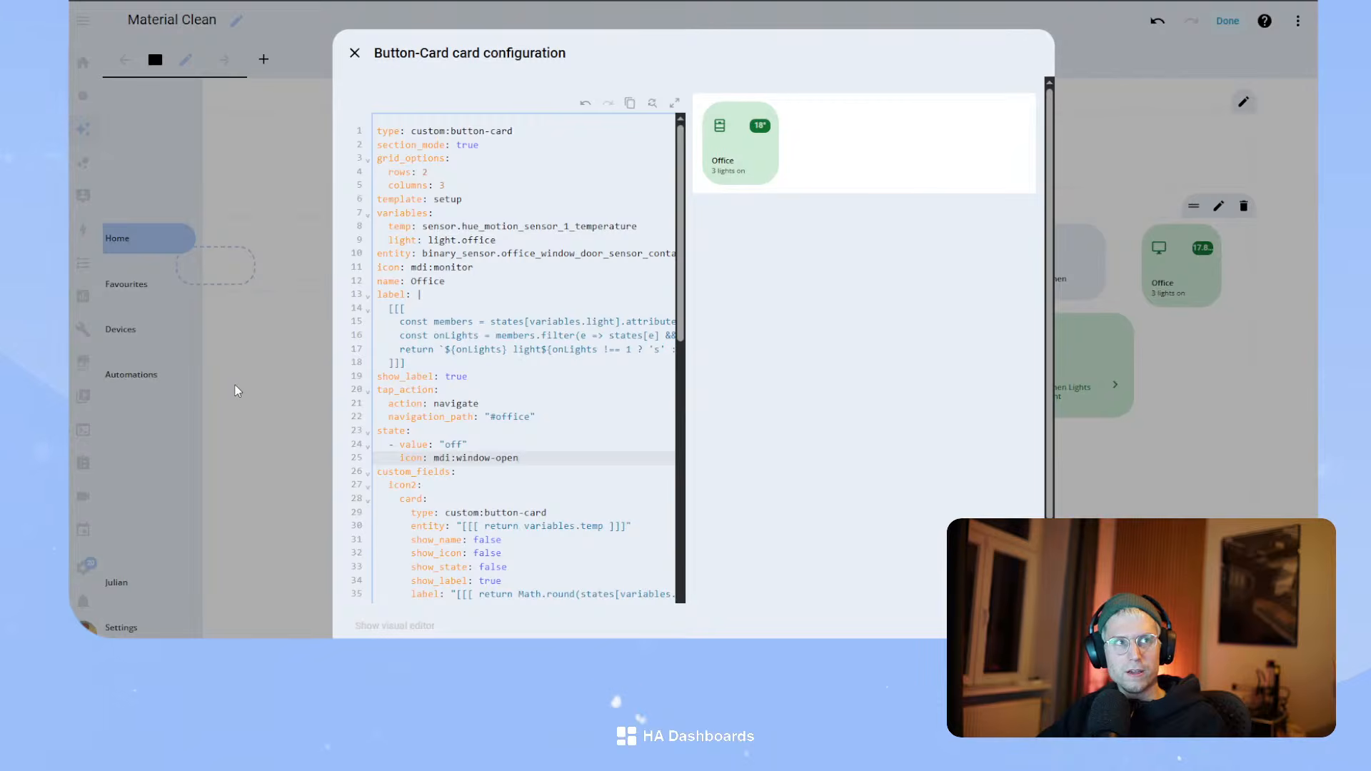
# - Widen the card editor, set the state block's value to "on" and save the Office card
pyautogui.click(478, 53)
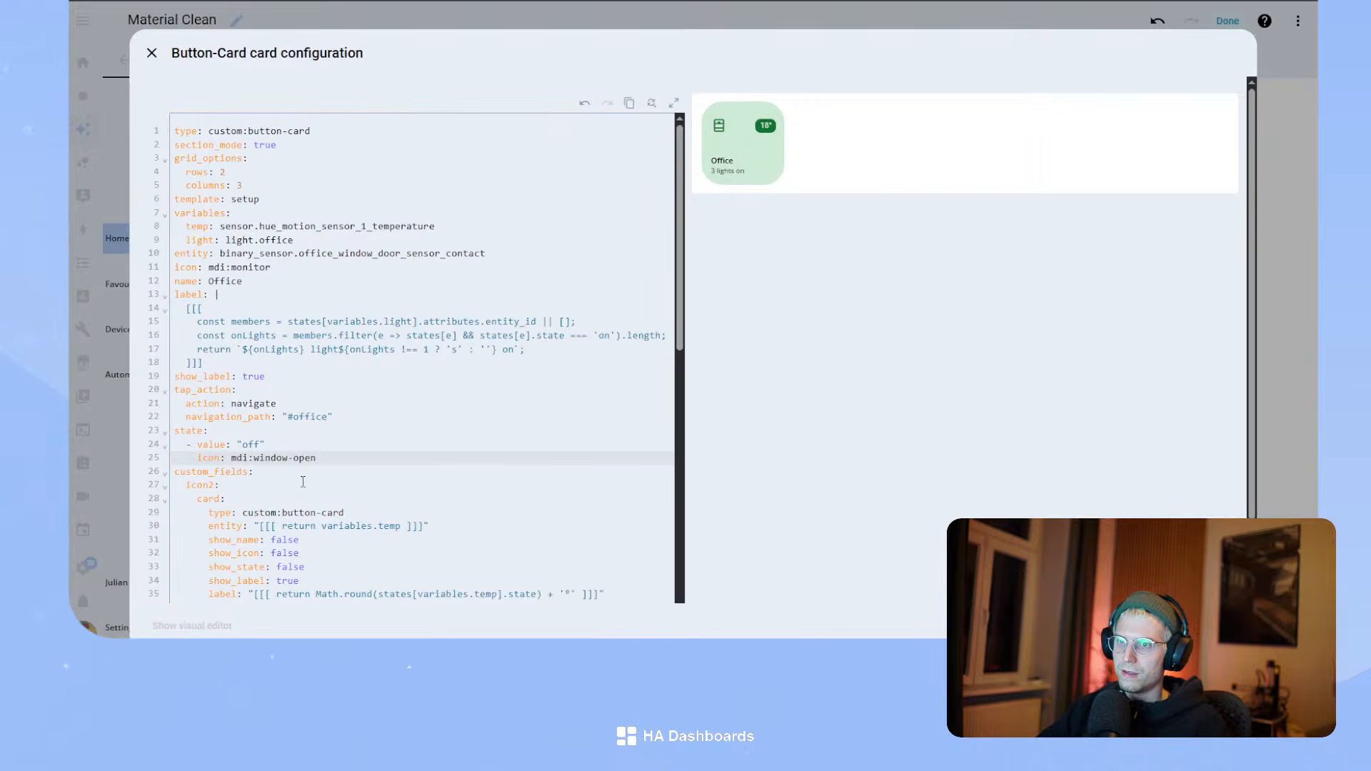
pyautogui.moveTo(303, 482); pyautogui.dragTo(128, 406)
pyautogui.click(288, 431)
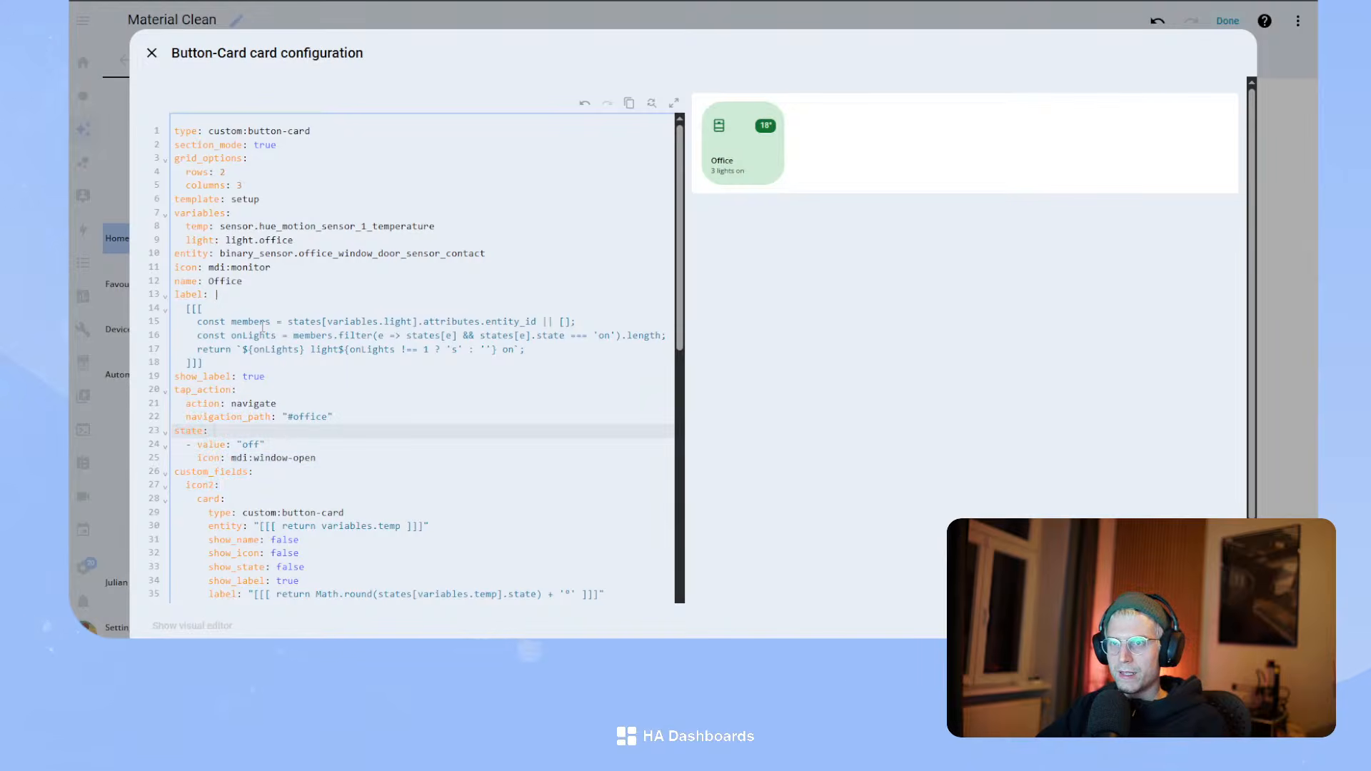
pyautogui.doubleClick(251, 444)
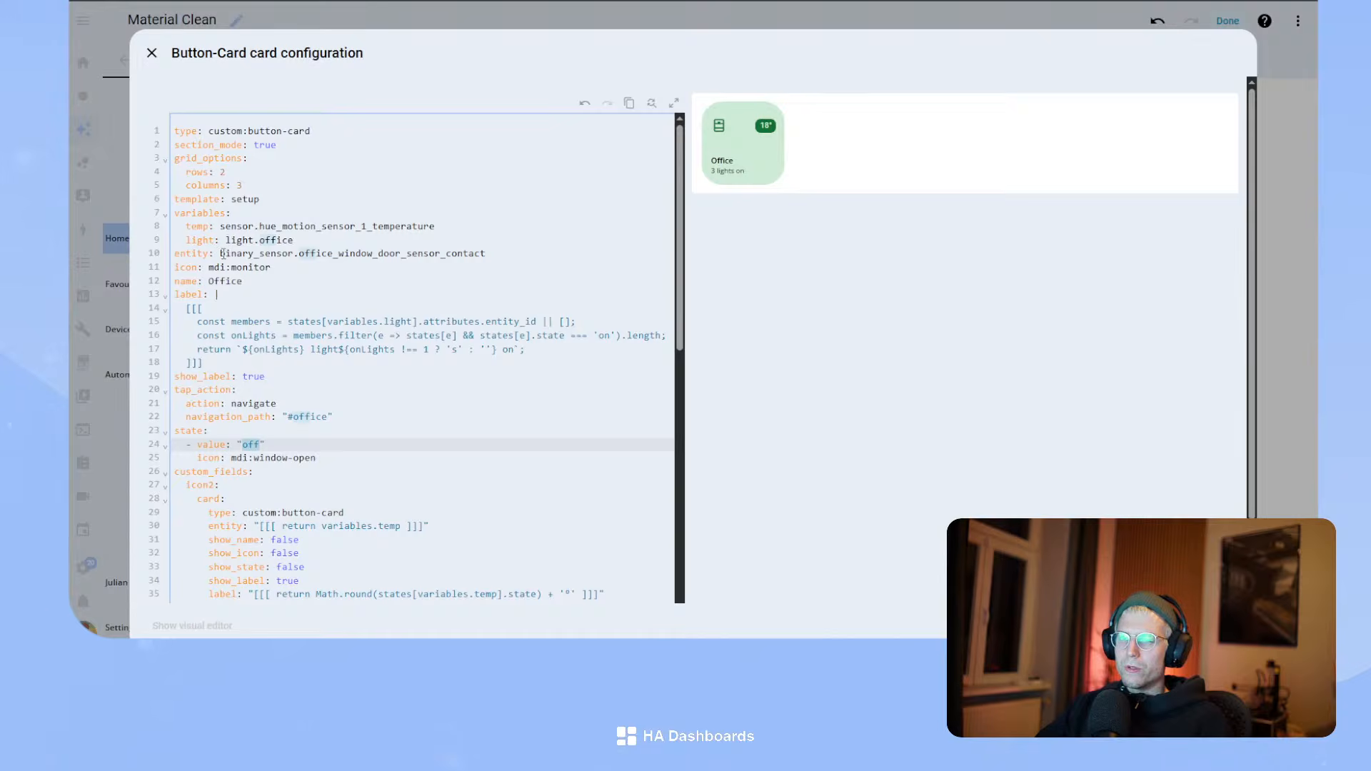
pyautogui.click(326, 255)
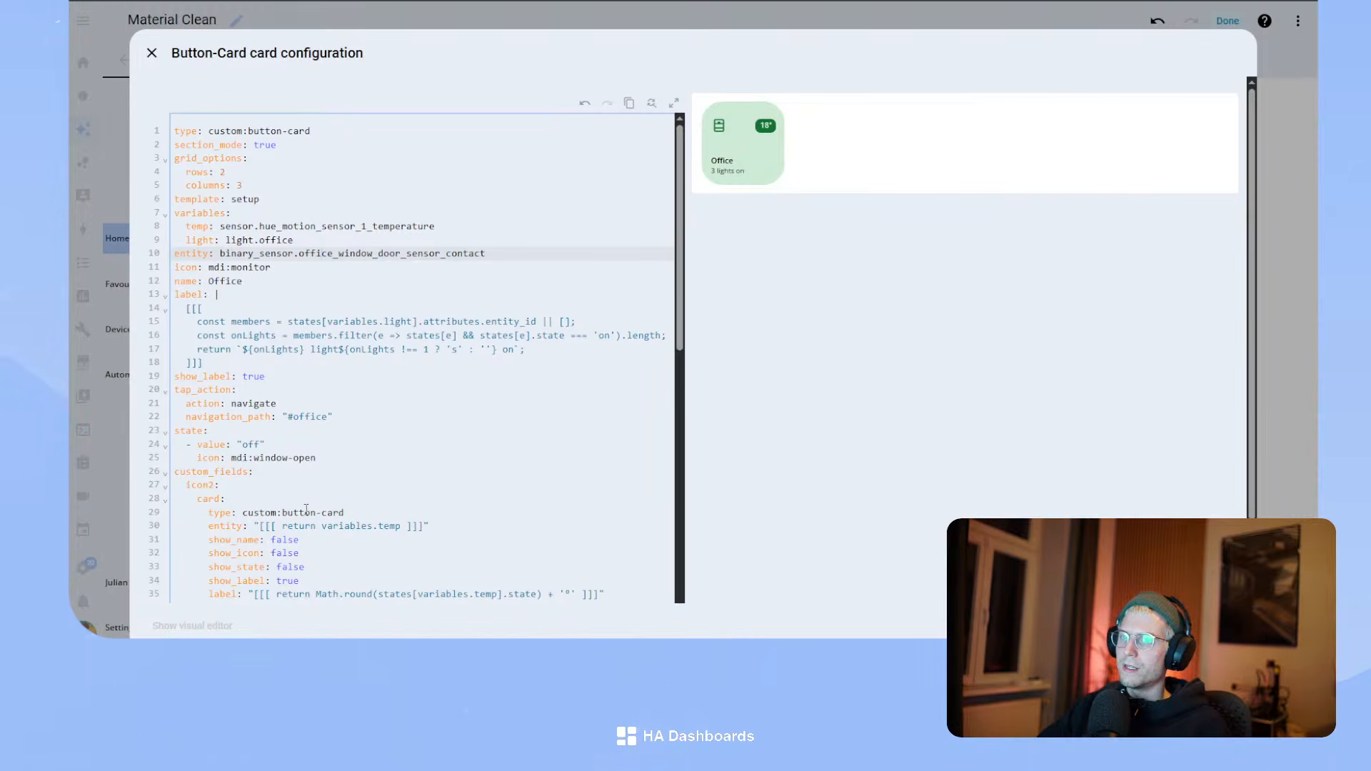
pyautogui.doubleClick(252, 444)
pyautogui.write('n')
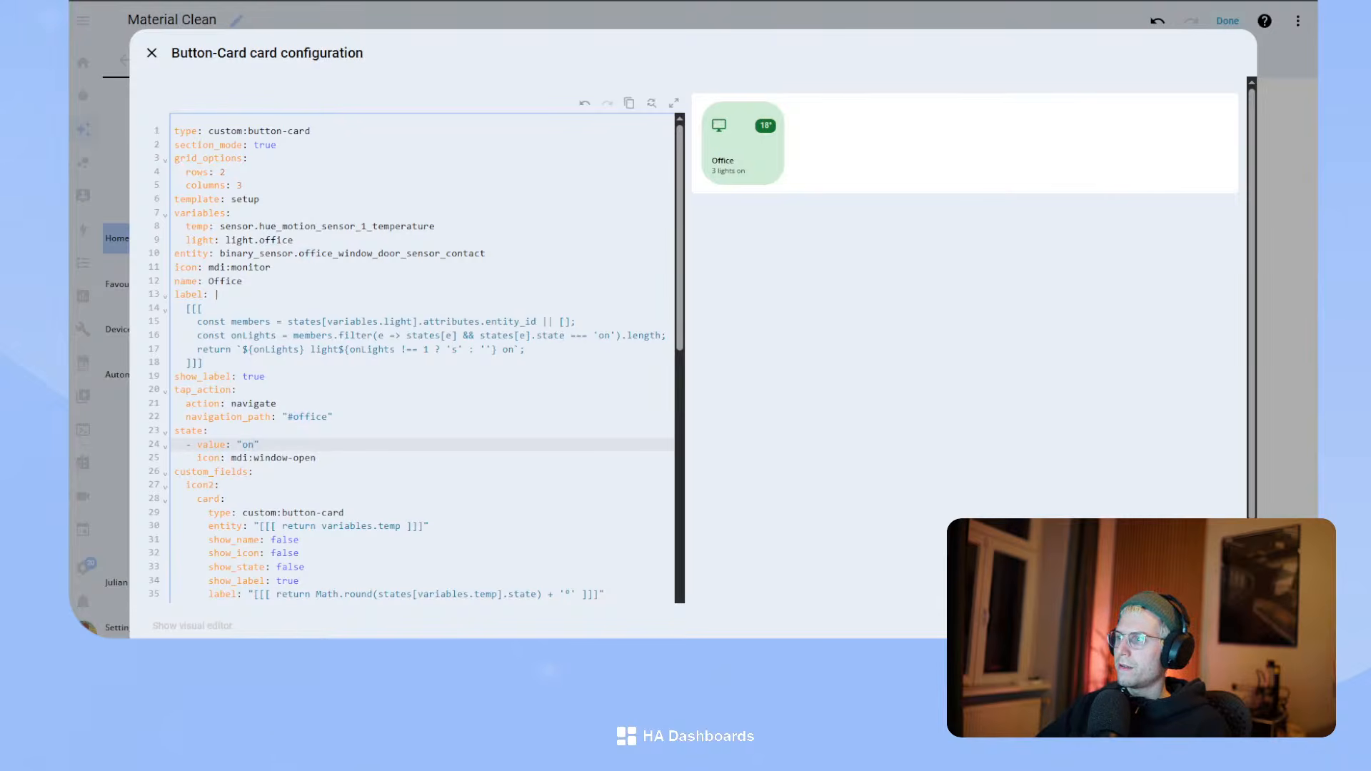
pyautogui.click(1227, 626)
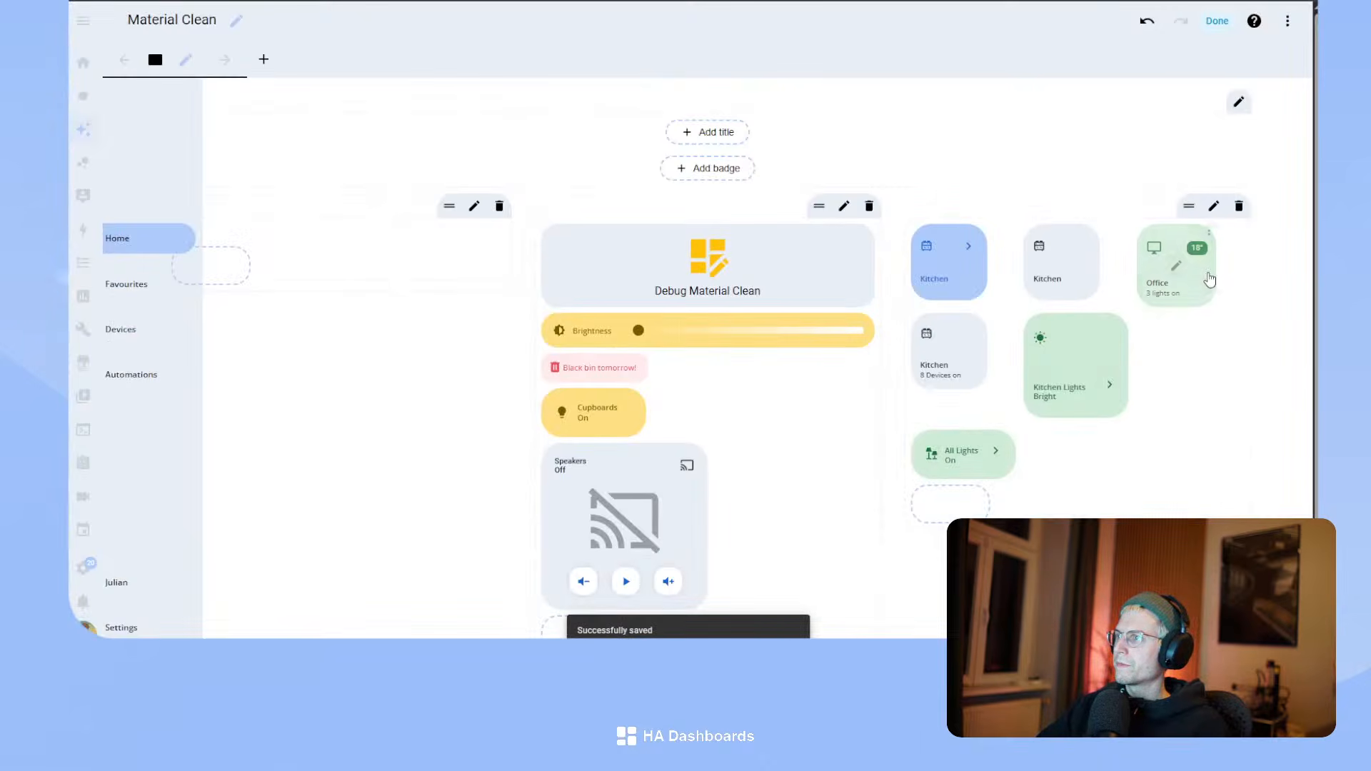
# - Open the Office card's configuration and try adding a placeholder dot between the cells of the icon and name rows in grid-template-areas
pyautogui.click(1182, 265)
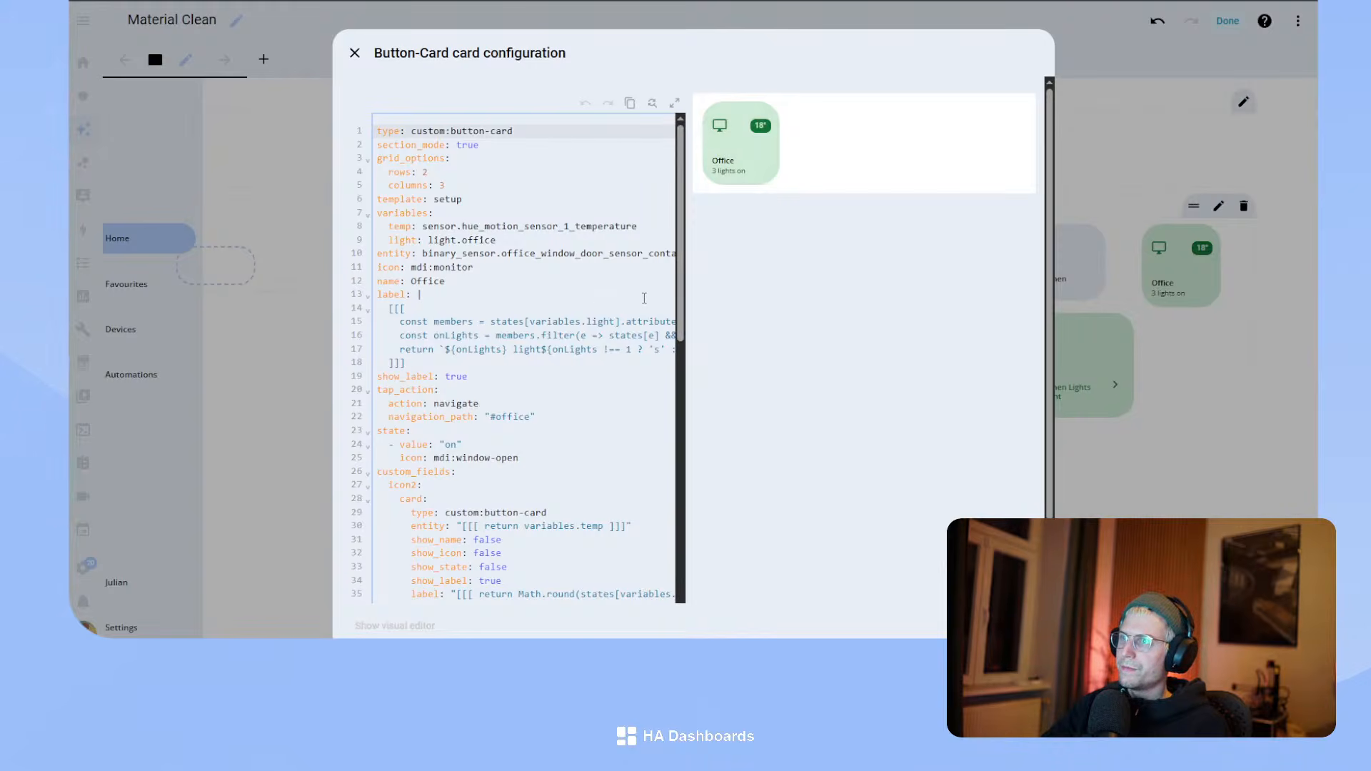
pyautogui.click(511, 312)
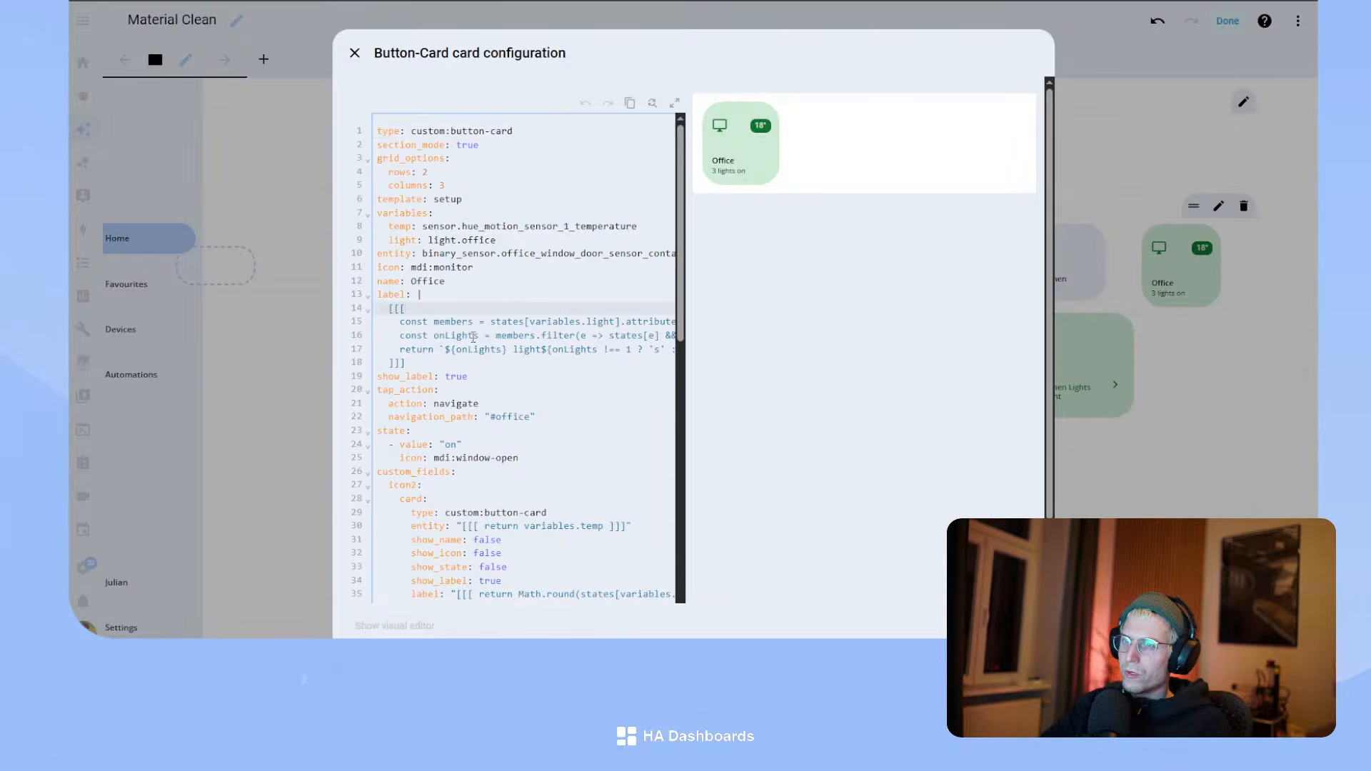
pyautogui.moveTo(537, 460); pyautogui.dragTo(416, 240)
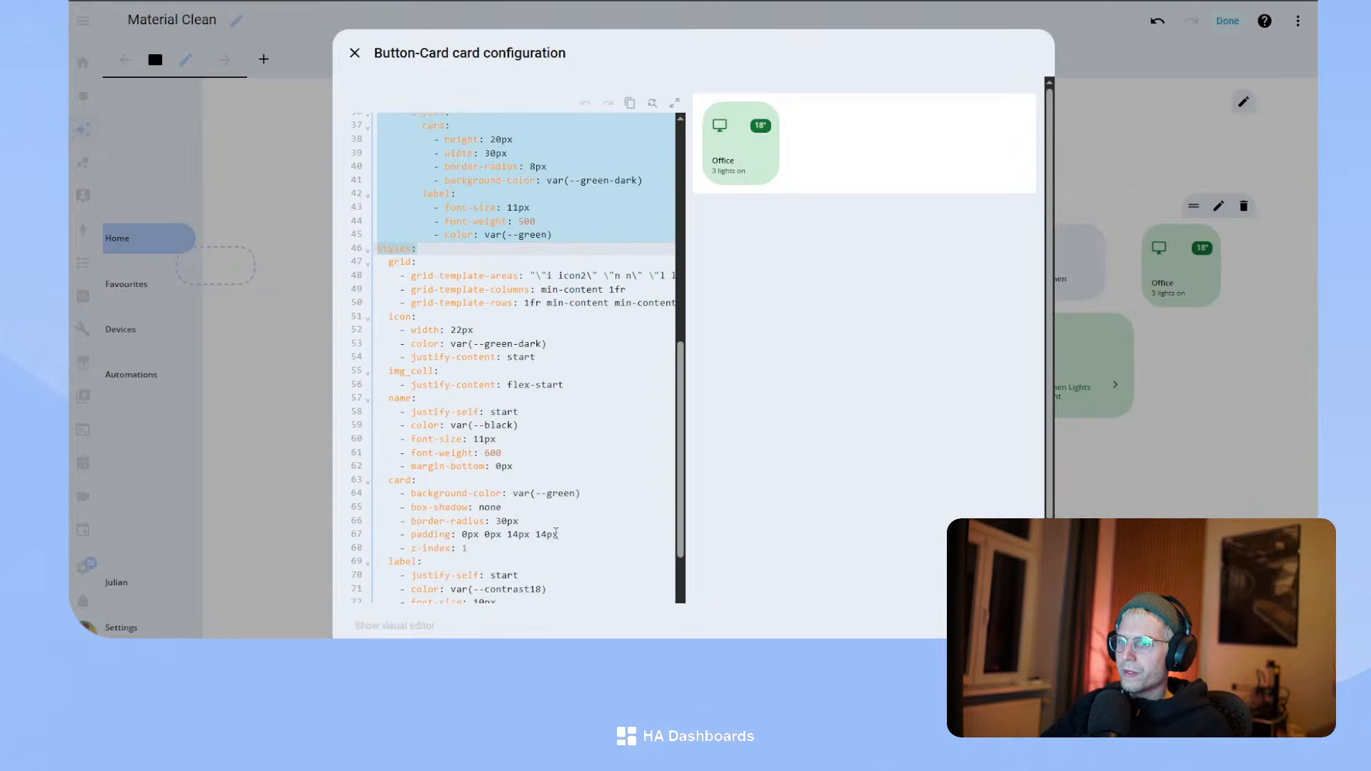
pyautogui.click(555, 263)
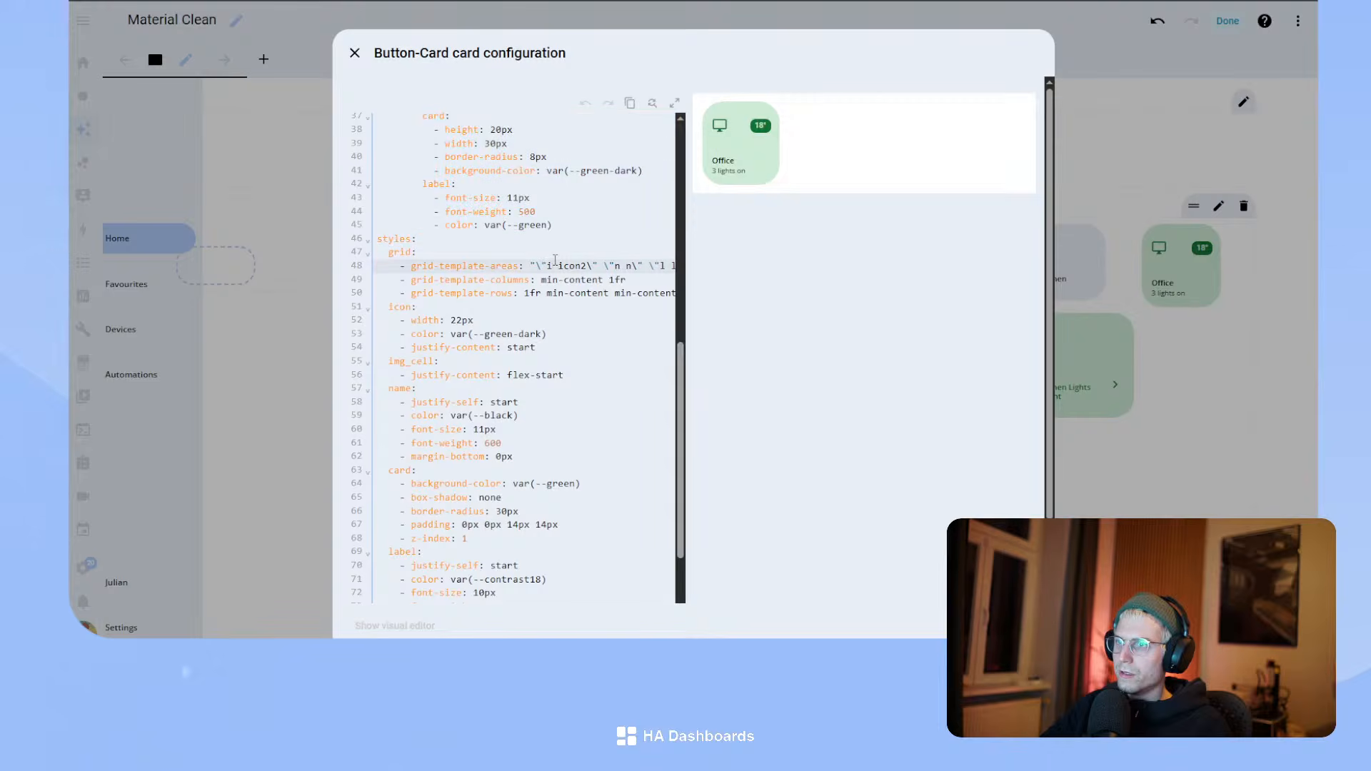
pyautogui.write('.')
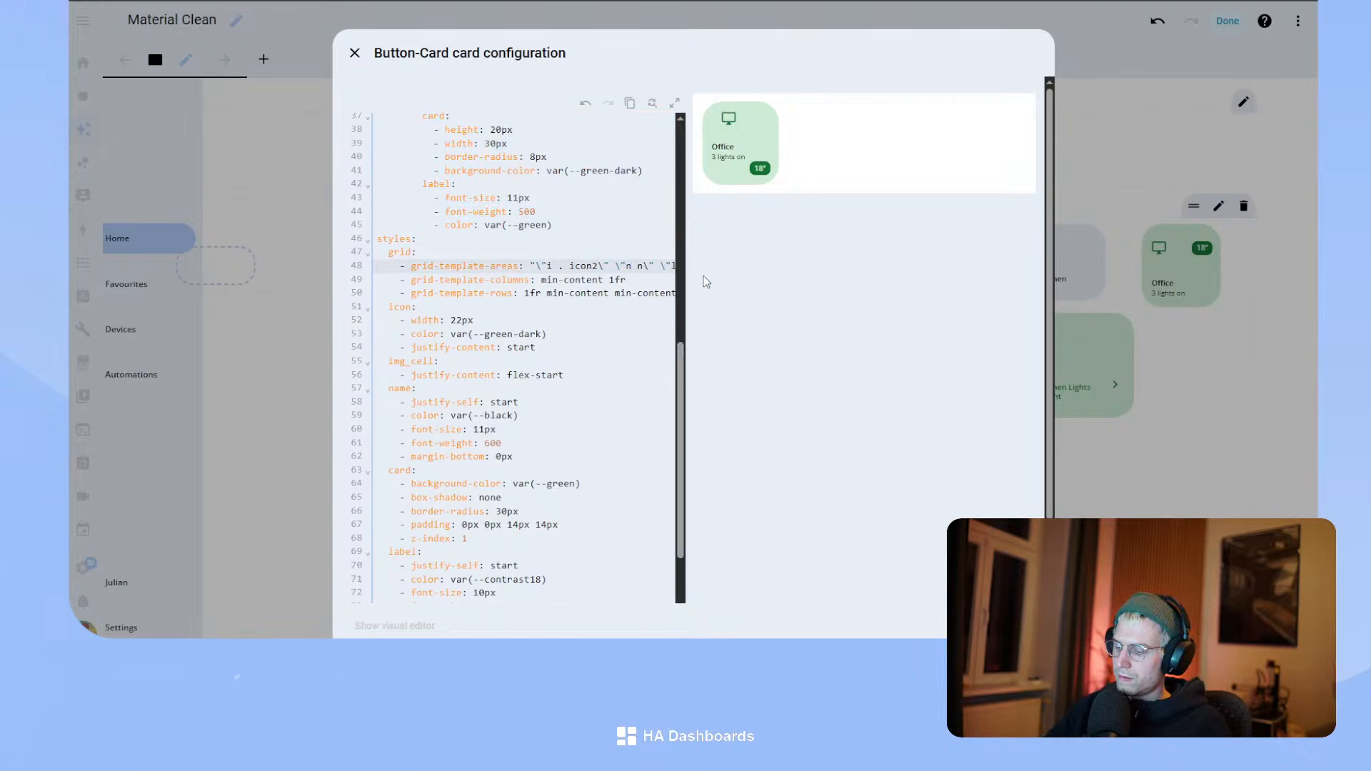
pyautogui.write(' .')
pyautogui.moveTo(660, 265); pyautogui.dragTo(636, 271)
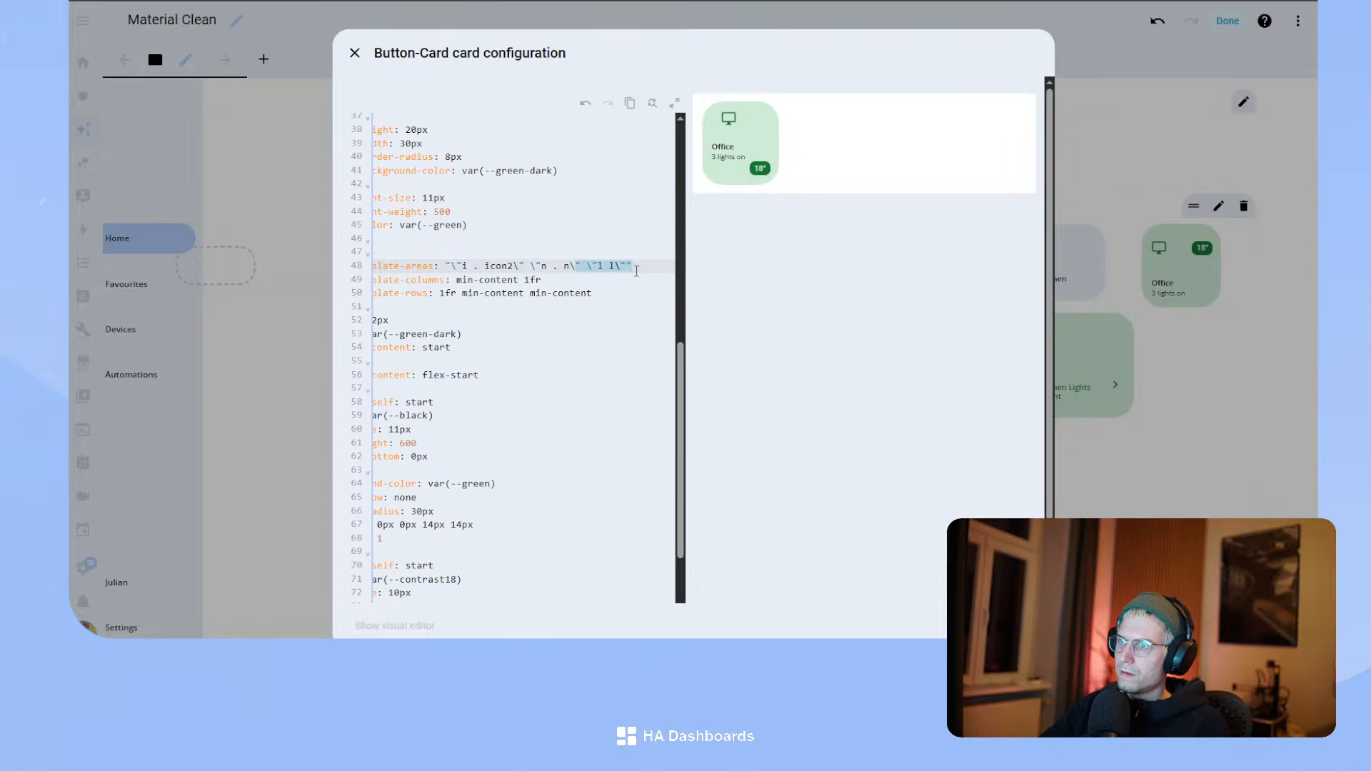
# - Remove the placeholder dots from the icon and name rows of grid-template-areas
pyautogui.click(480, 266)
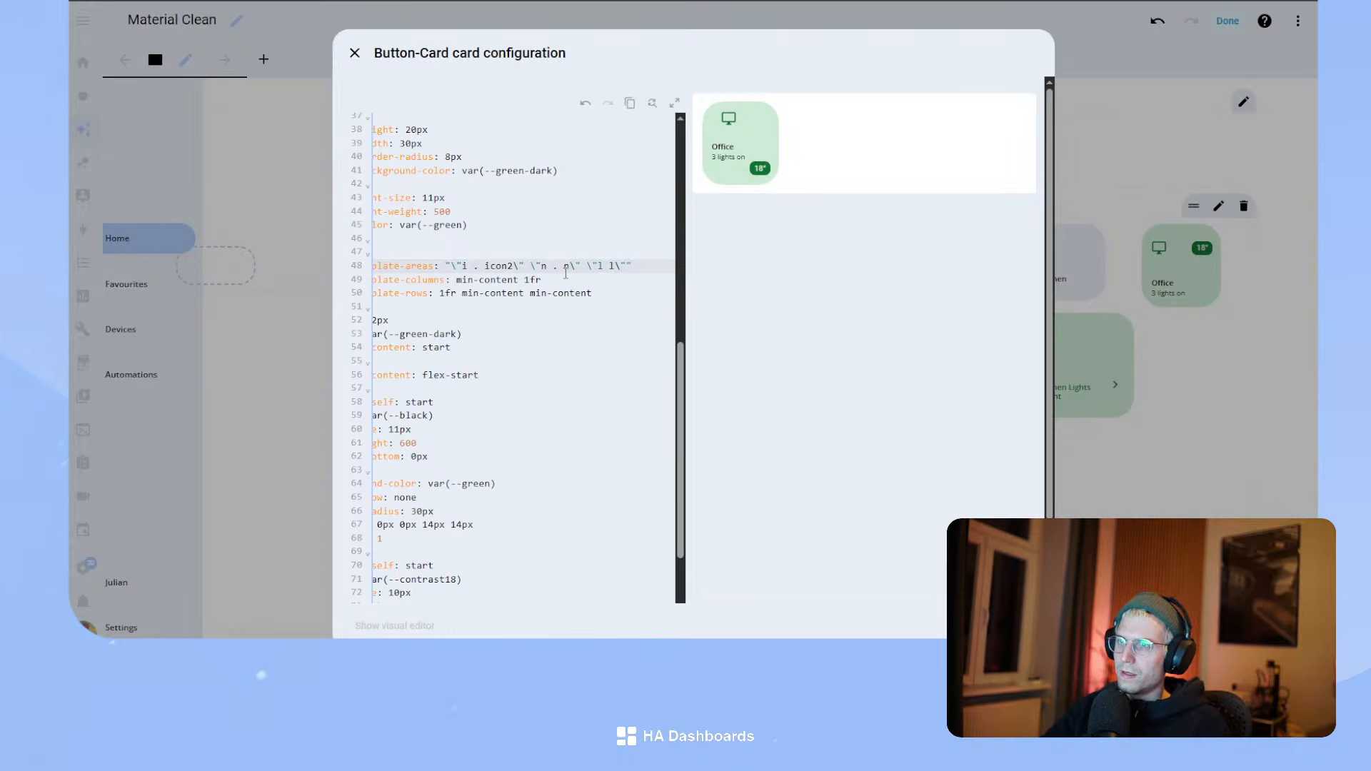
pyautogui.press('BackSpace')
pyautogui.press('BackSpace')
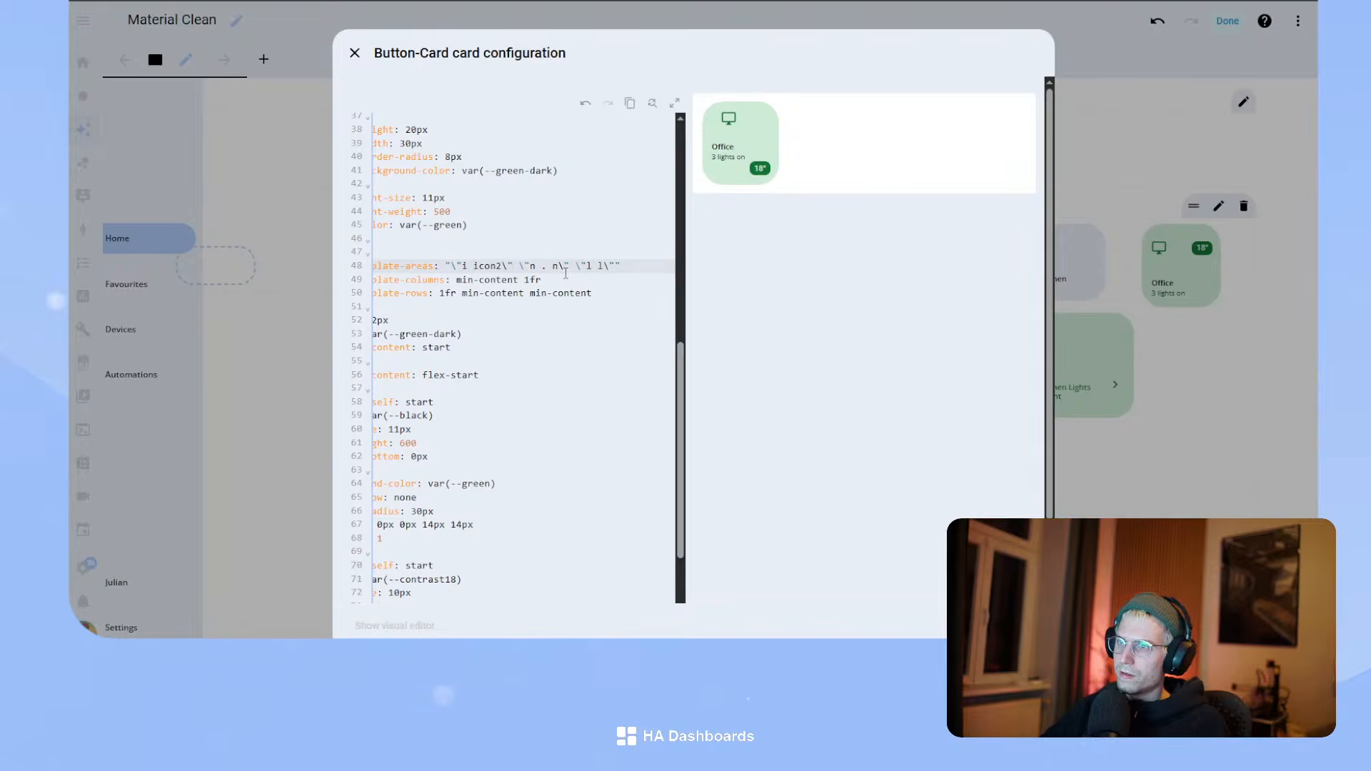
pyautogui.press('BackSpace')
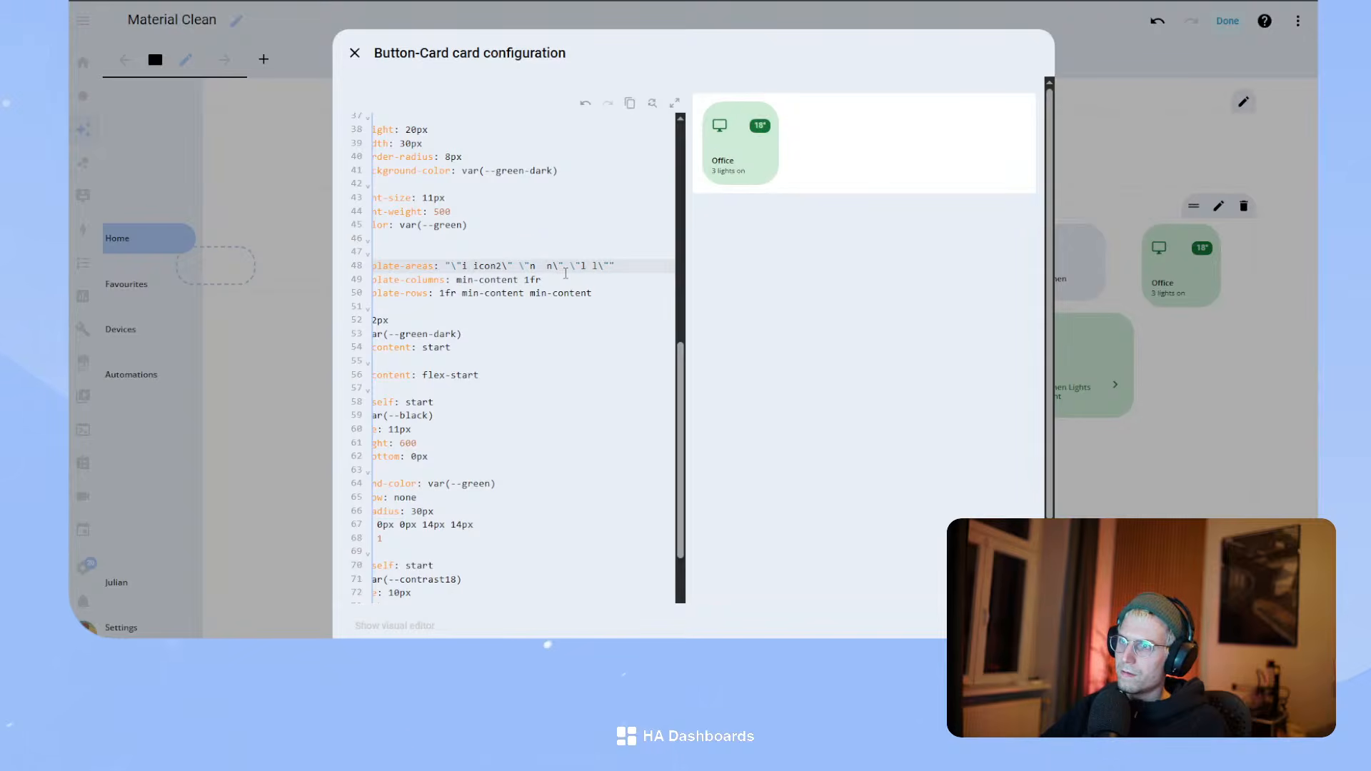
# - Duplicate the name row within the grid-template-areas value
pyautogui.moveTo(564, 265); pyautogui.dragTo(519, 262)
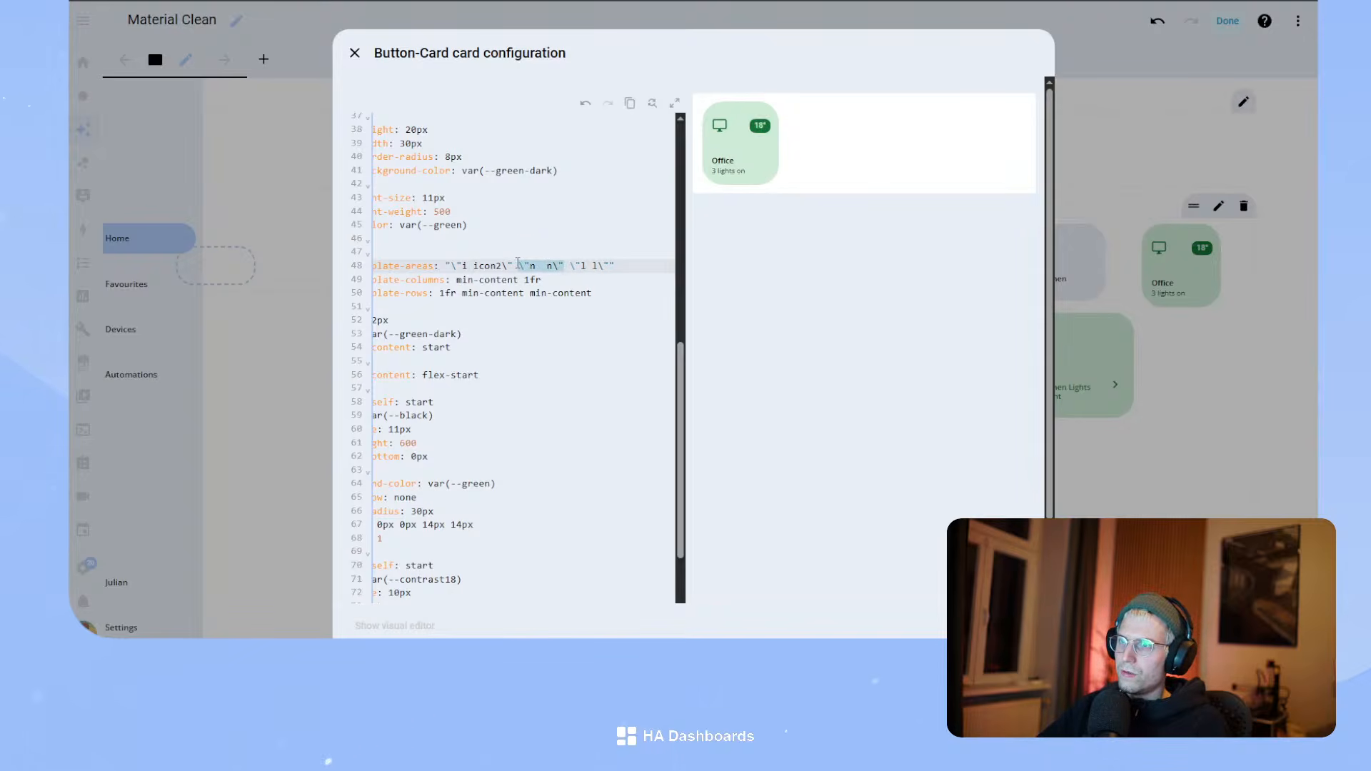
pyautogui.hotkey('ctrl', 'c')
pyautogui.press('Left')
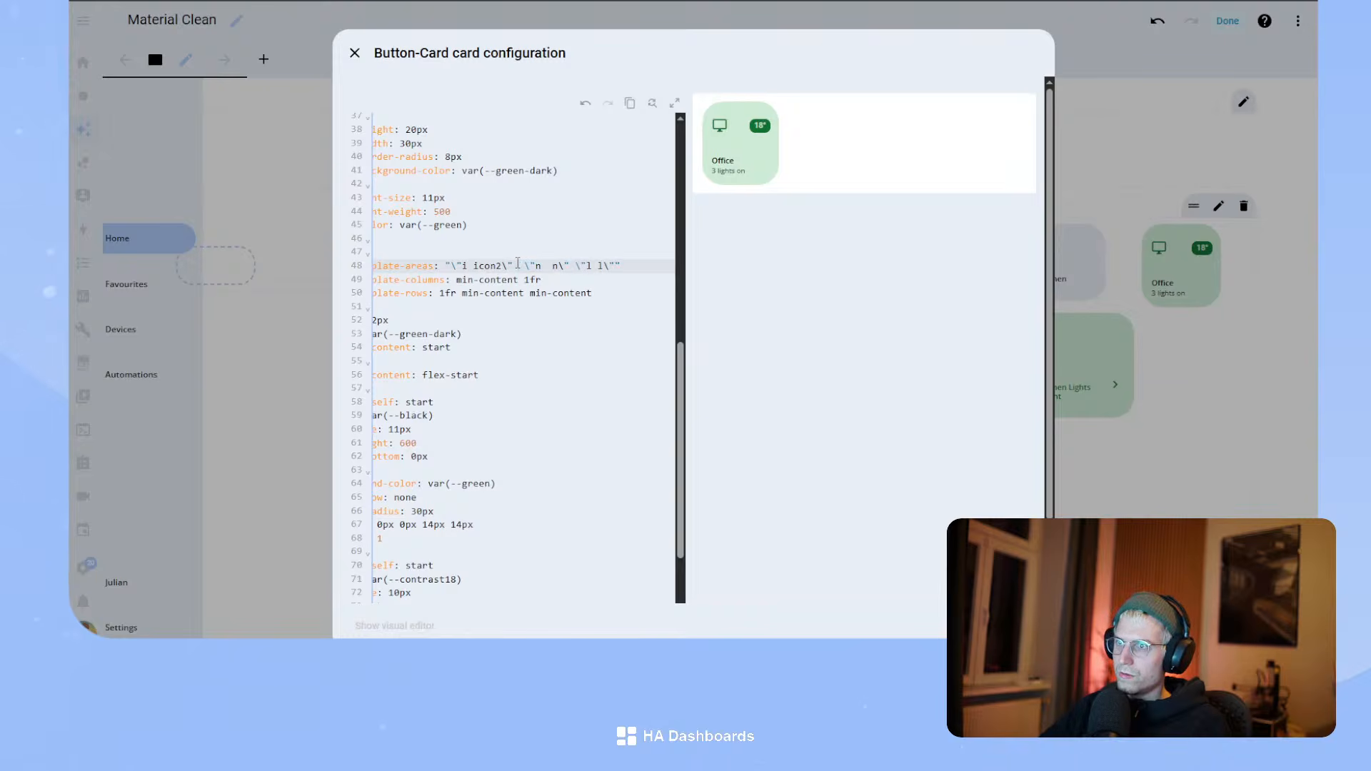
pyautogui.press('Left')
pyautogui.hotkey('ctrl', 'v')
# - Replace the names in the first copied row with dots, leaving a ". ." row after the icon row
pyautogui.press('BackSpace')
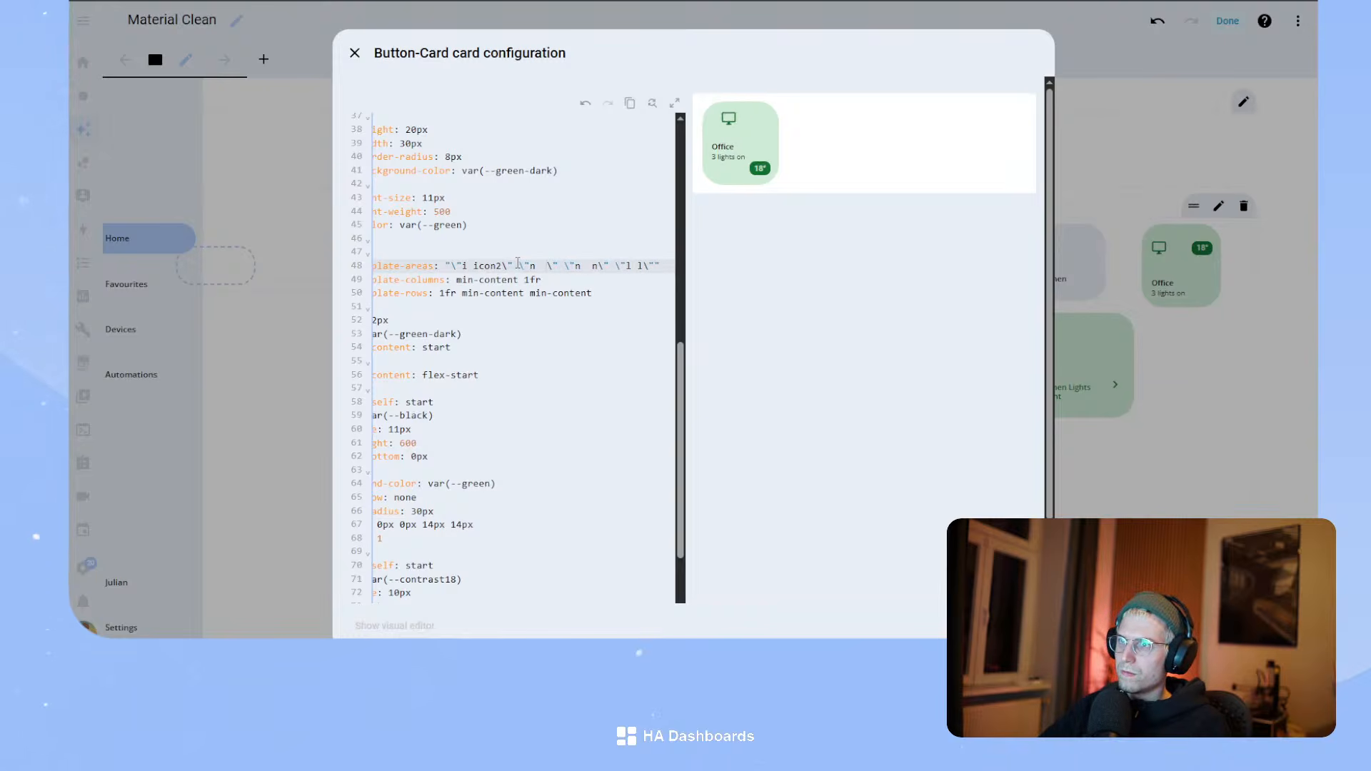
pyautogui.press('Left')
pyautogui.press('BackSpace')
pyautogui.write('.')
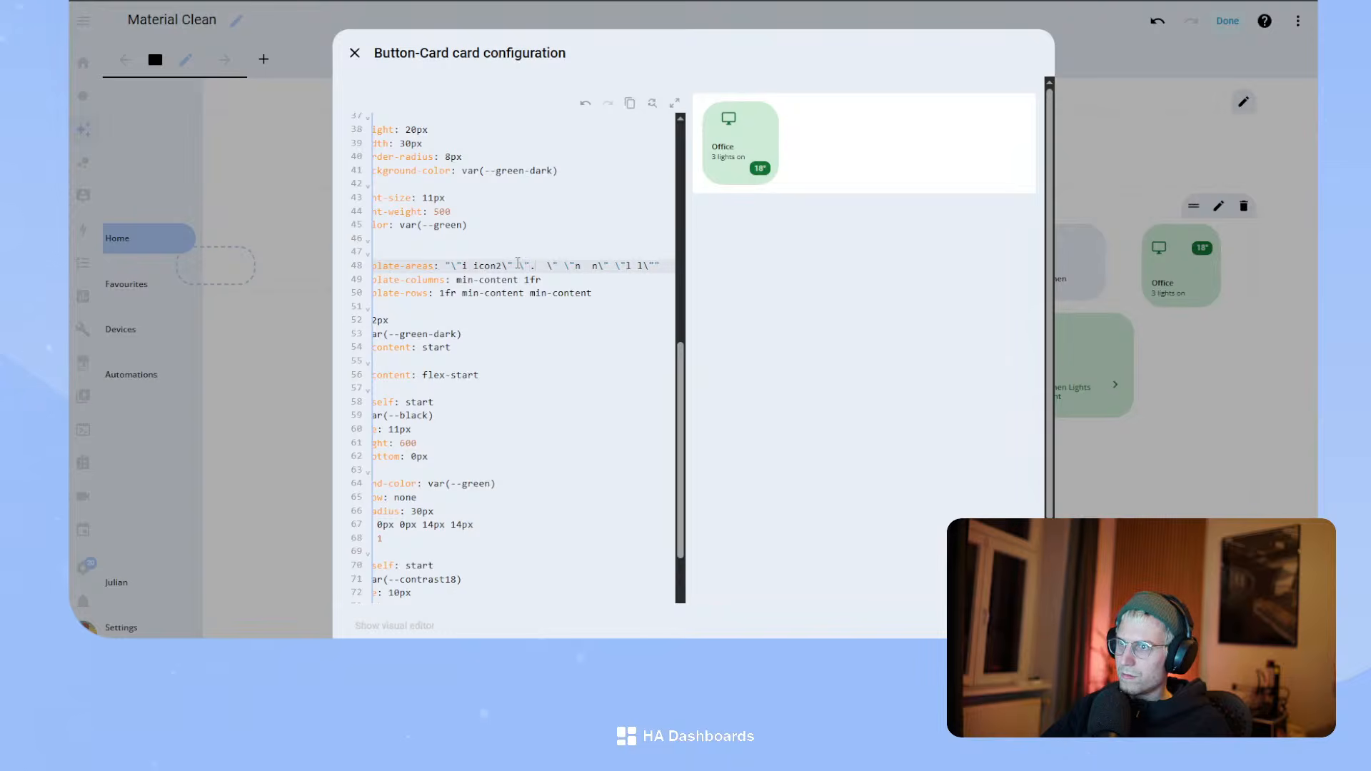
pyautogui.press('Down')
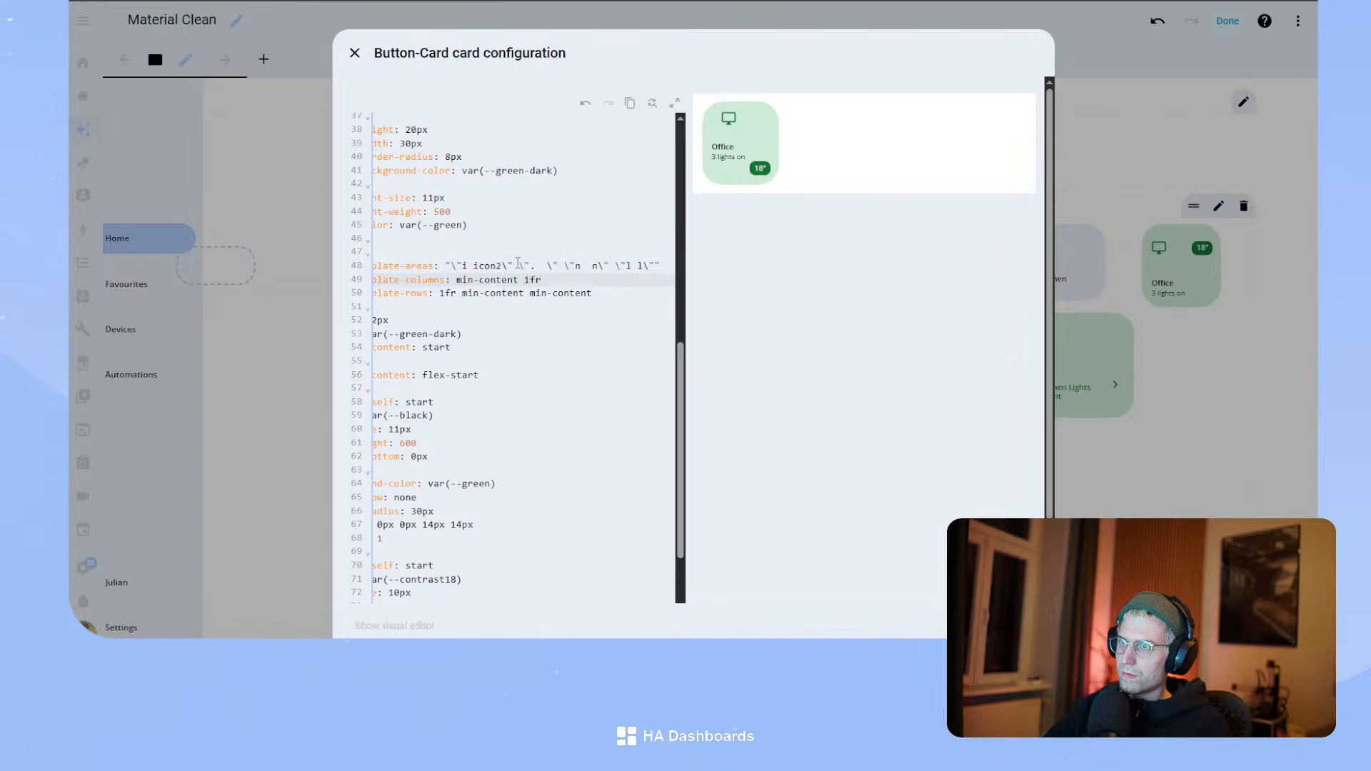
pyautogui.press('Right')
pyautogui.press('Left')
pyautogui.press('Right')
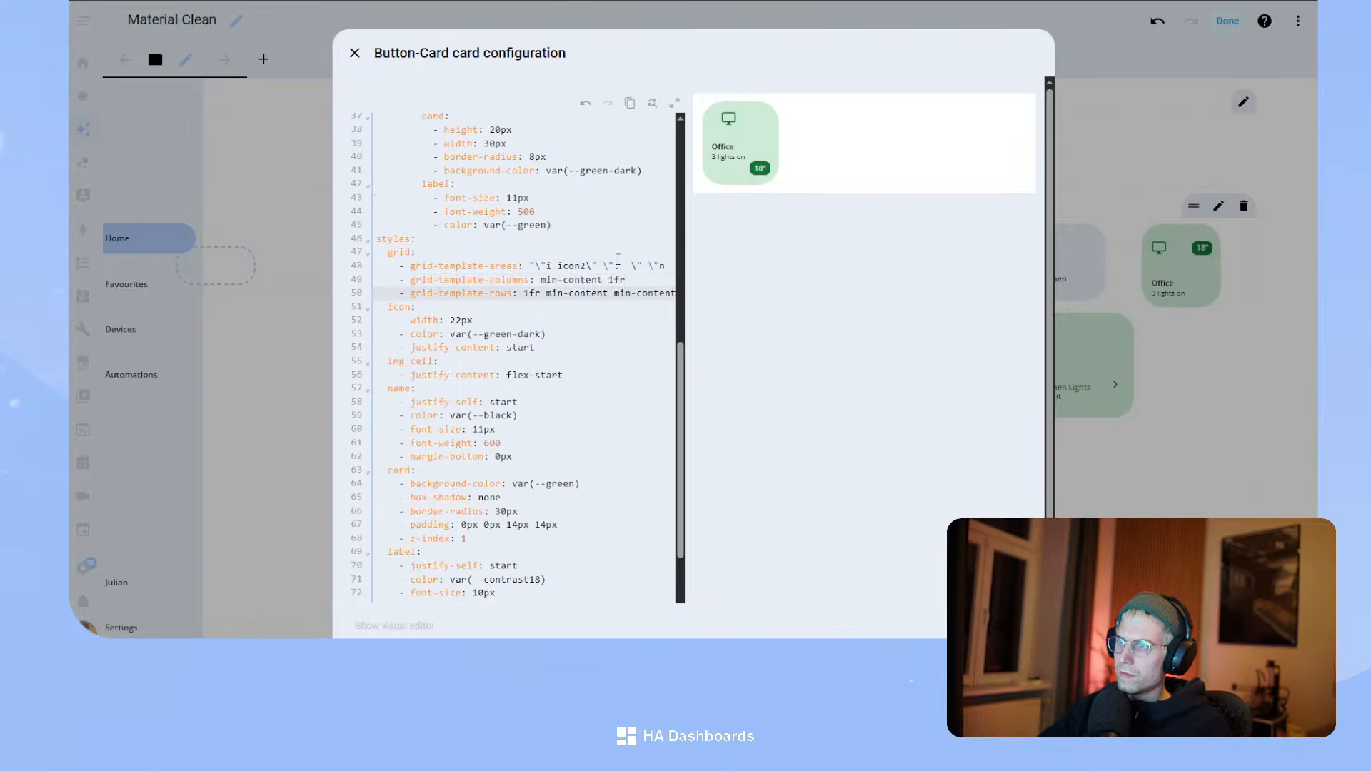
pyautogui.click(629, 264)
pyautogui.write('.')
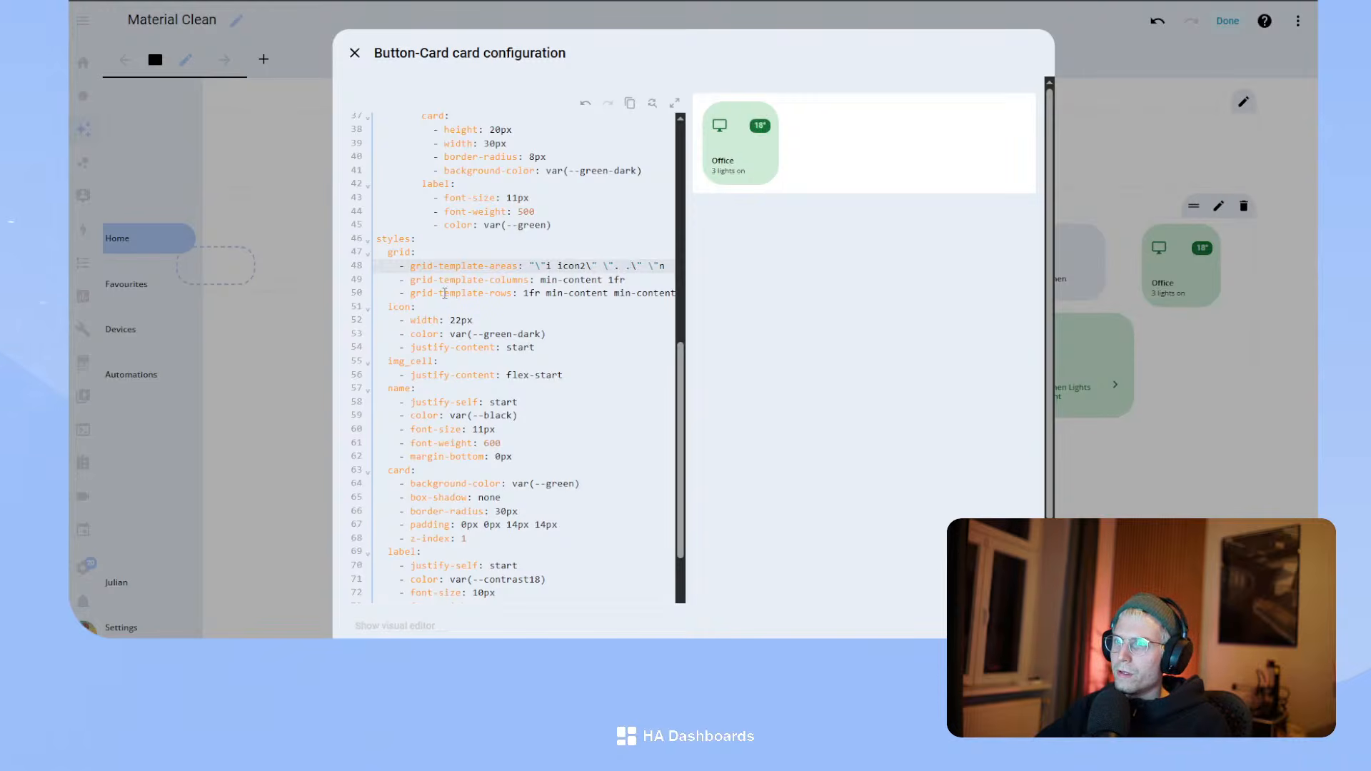
# - Set grid-template-rows to min-content 1fr min-content min-content
pyautogui.click(579, 294)
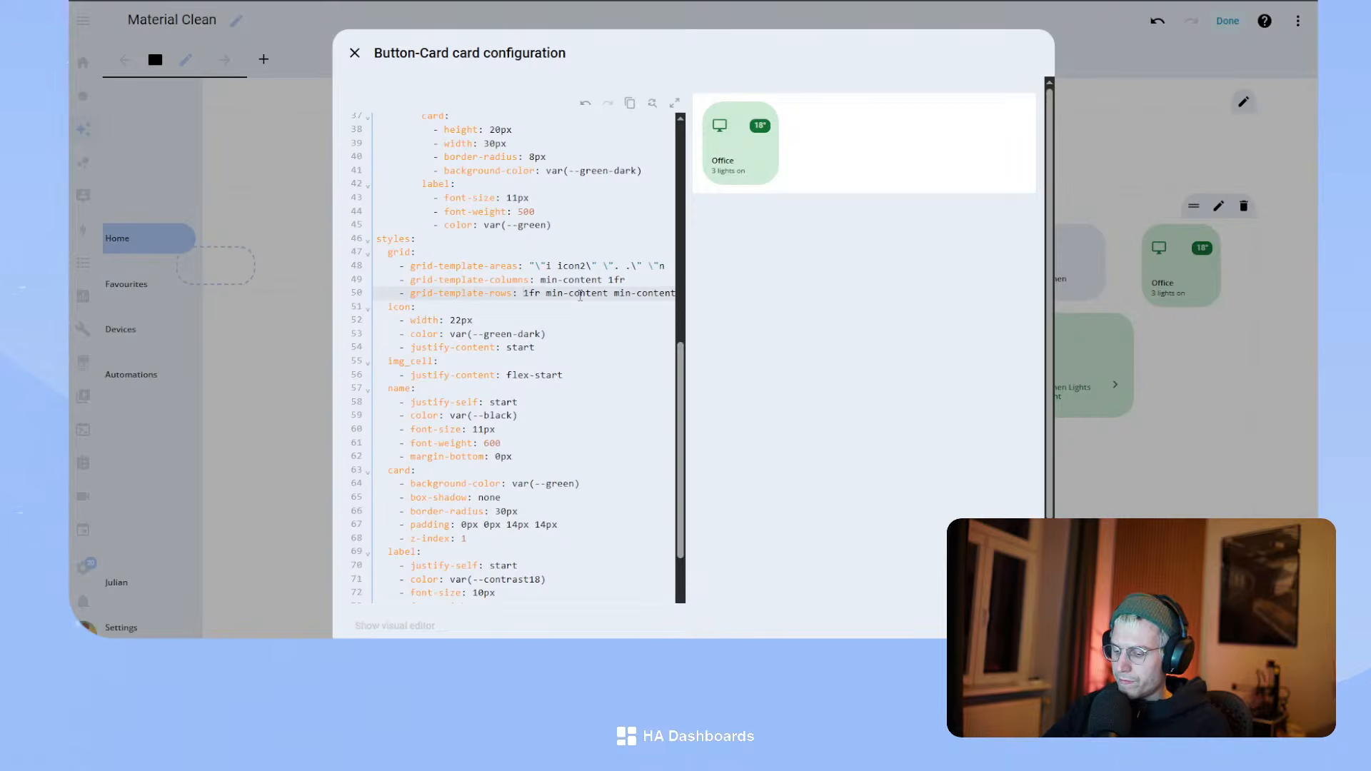
pyautogui.write('min-content')
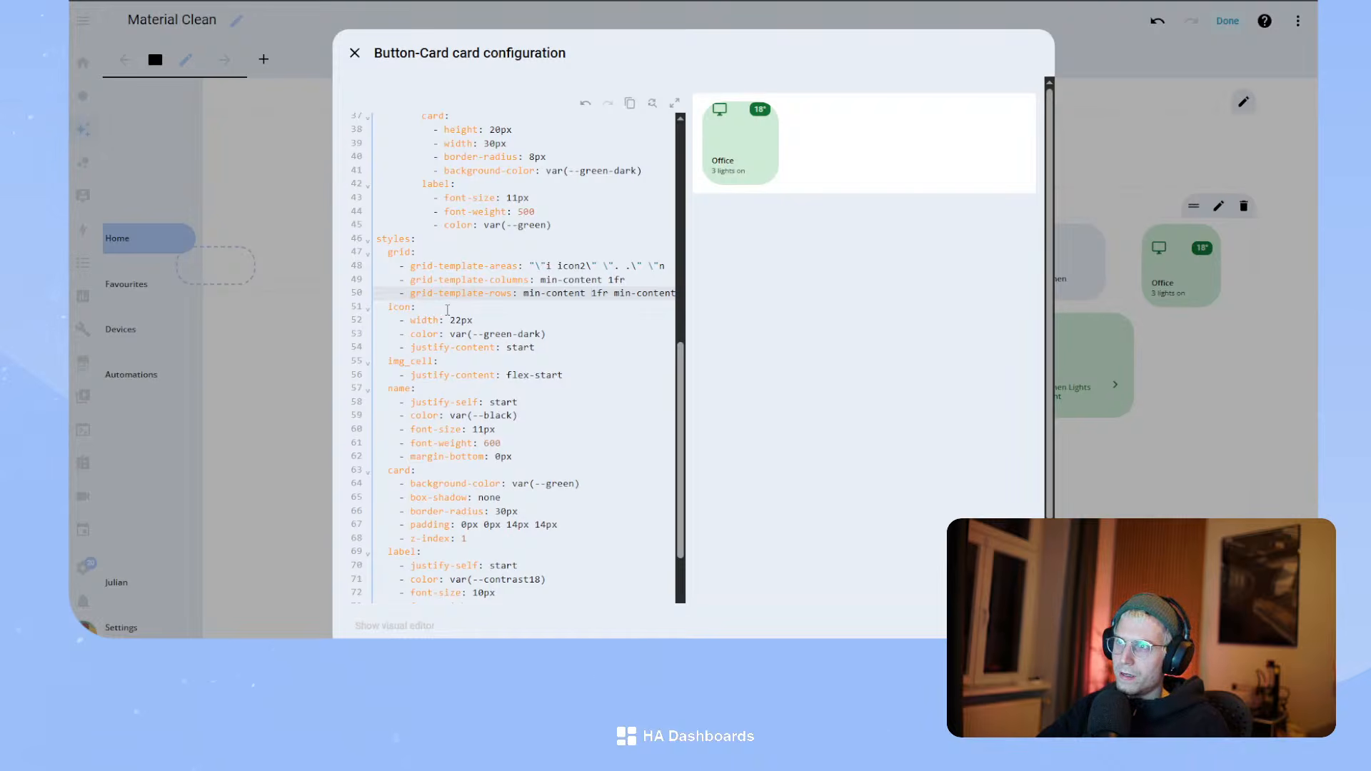
# - Add a padding-top of 12px to the icon styles and change that property to margin-top
pyautogui.click(566, 345)
pyautogui.press('Return')
pyautogui.write('- pa')
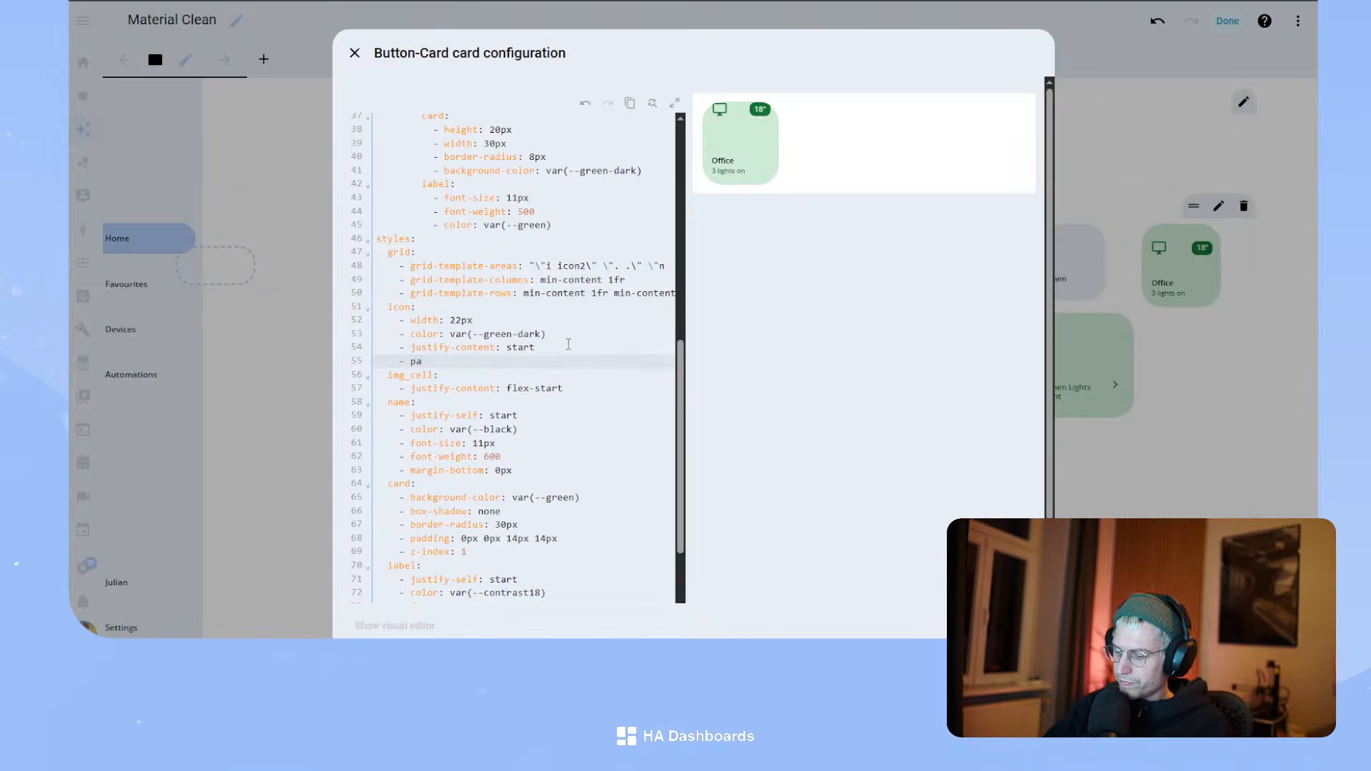
pyautogui.write('dding-top: 12p')
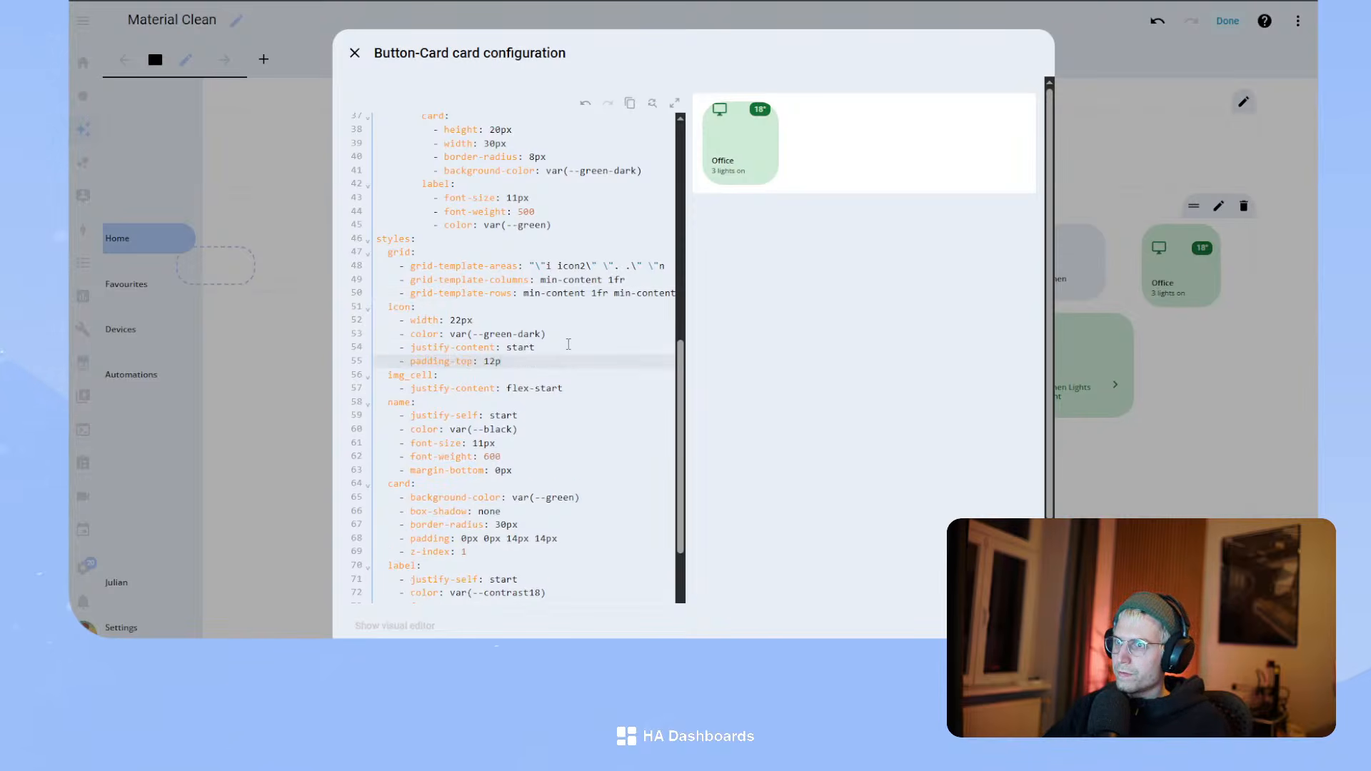
pyautogui.write('x')
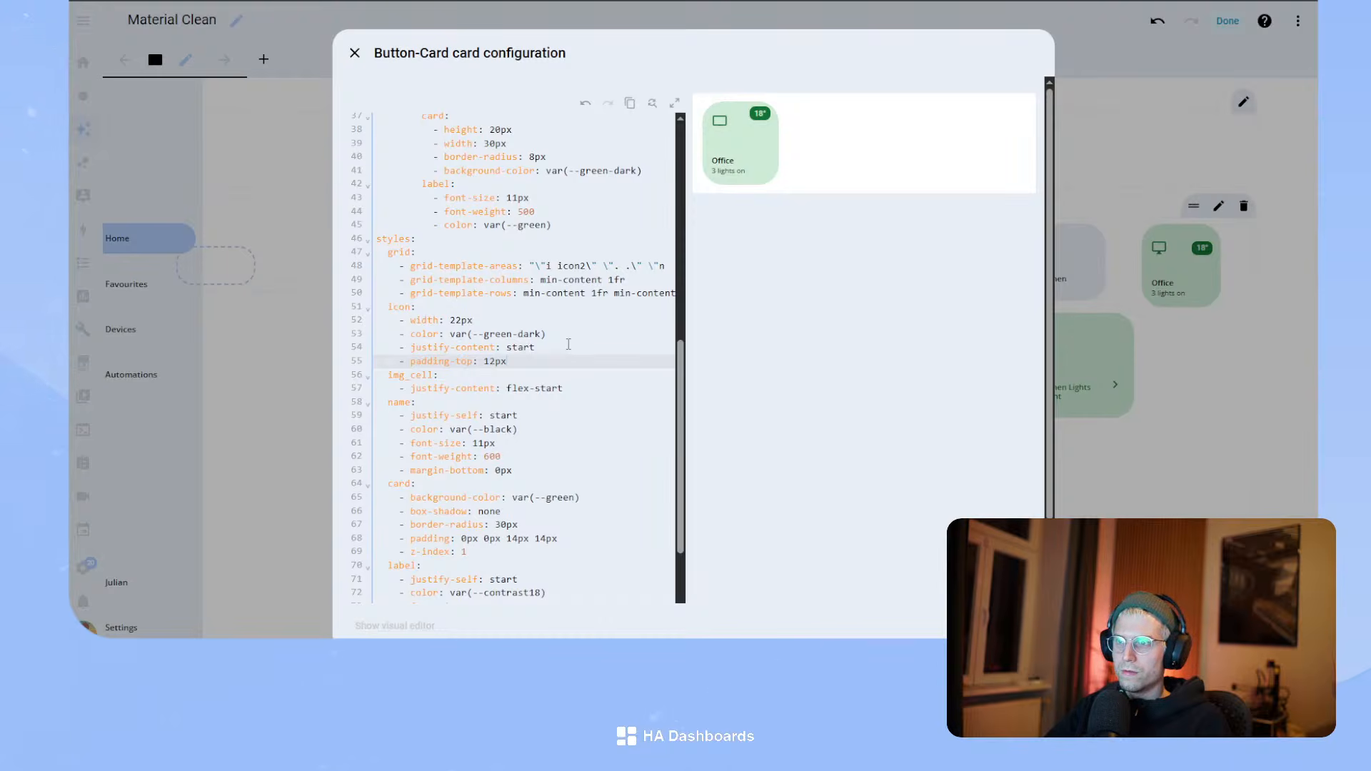
pyautogui.doubleClick(428, 362)
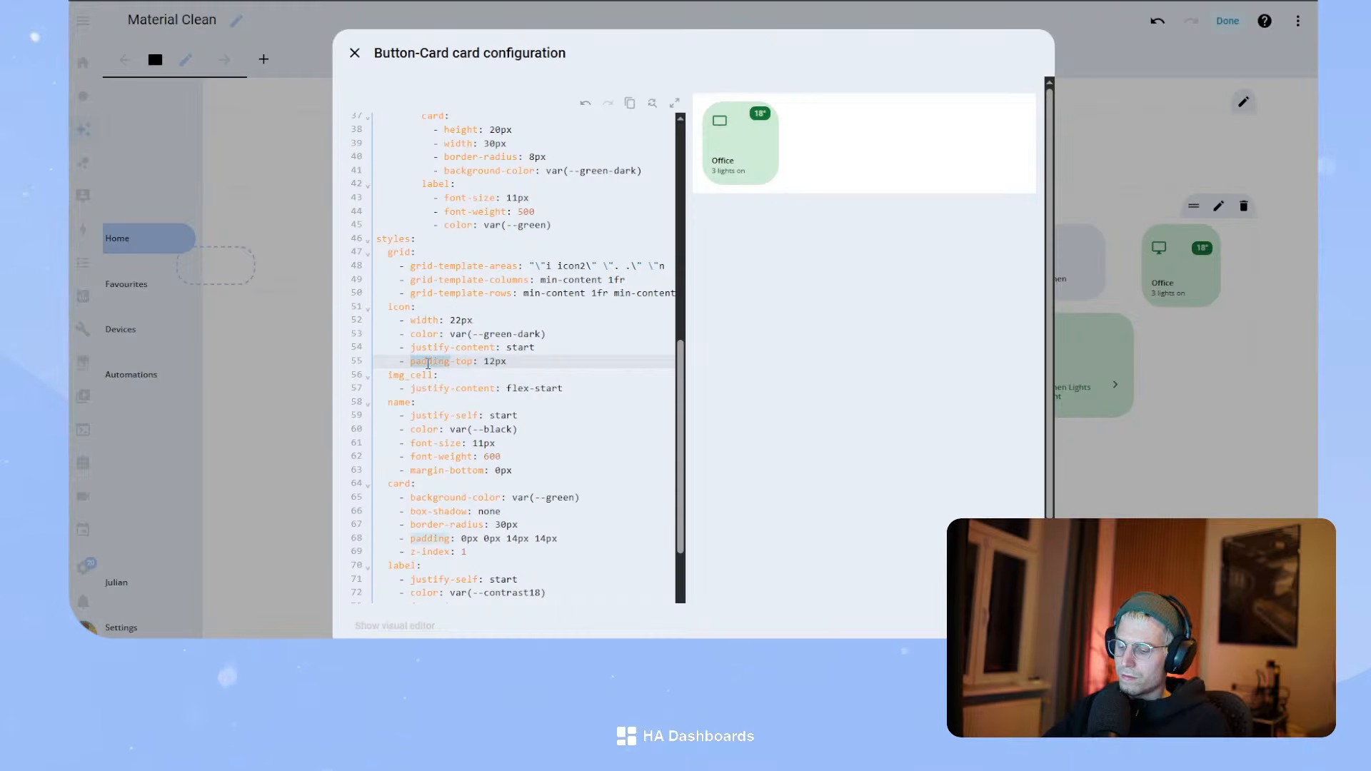
pyautogui.write('margin')
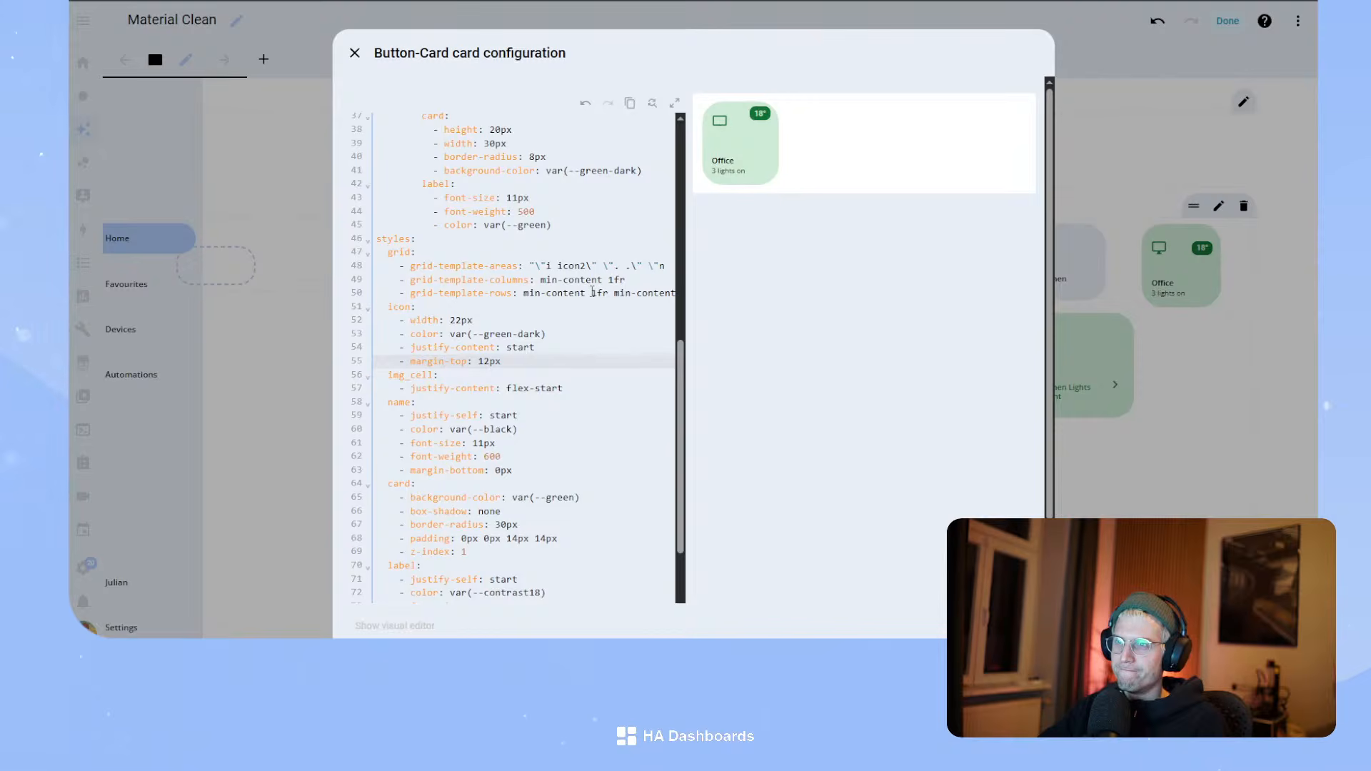
# - Remove the leading min-content from grid-template-rows and the ". ." row from grid-template-areas
pyautogui.moveTo(586, 293); pyautogui.dragTo(676, 300)
pyautogui.click(479, 294)
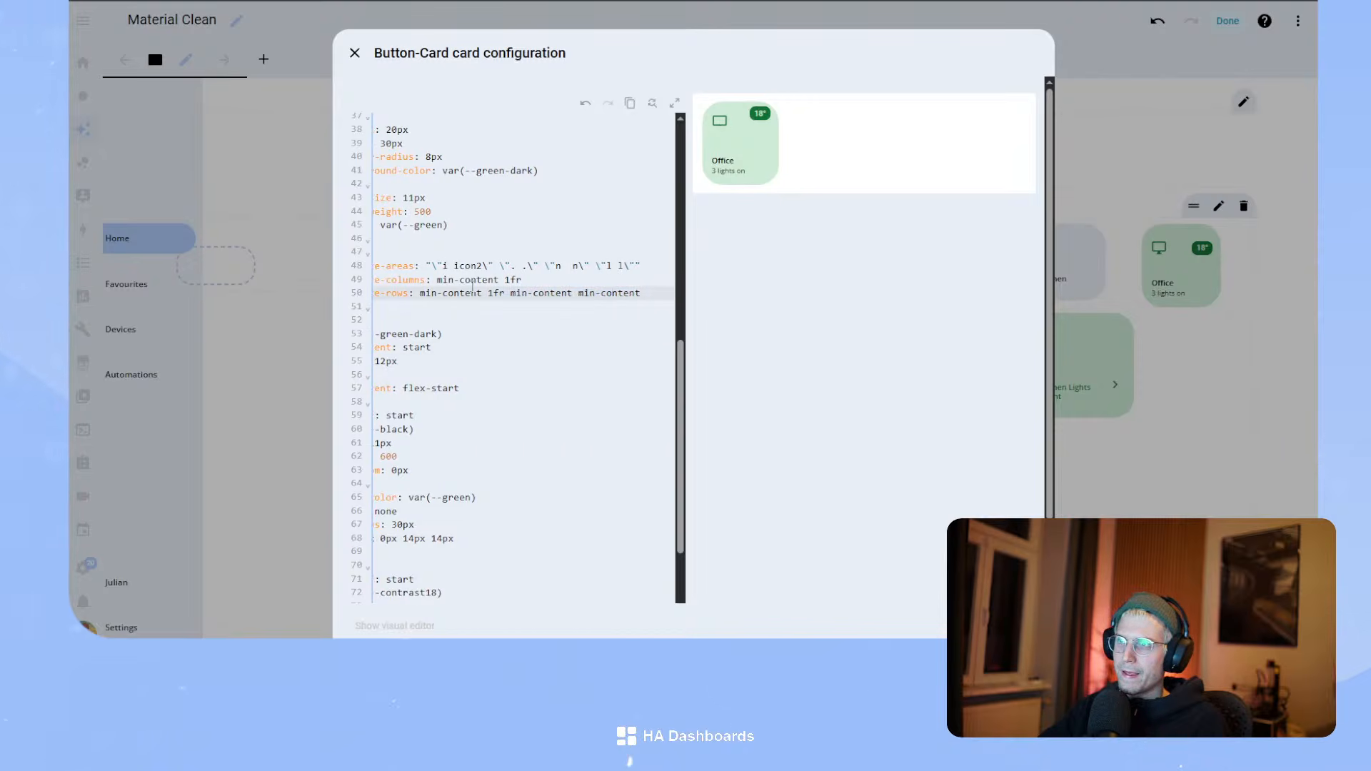
pyautogui.moveTo(471, 292); pyautogui.dragTo(315, 284)
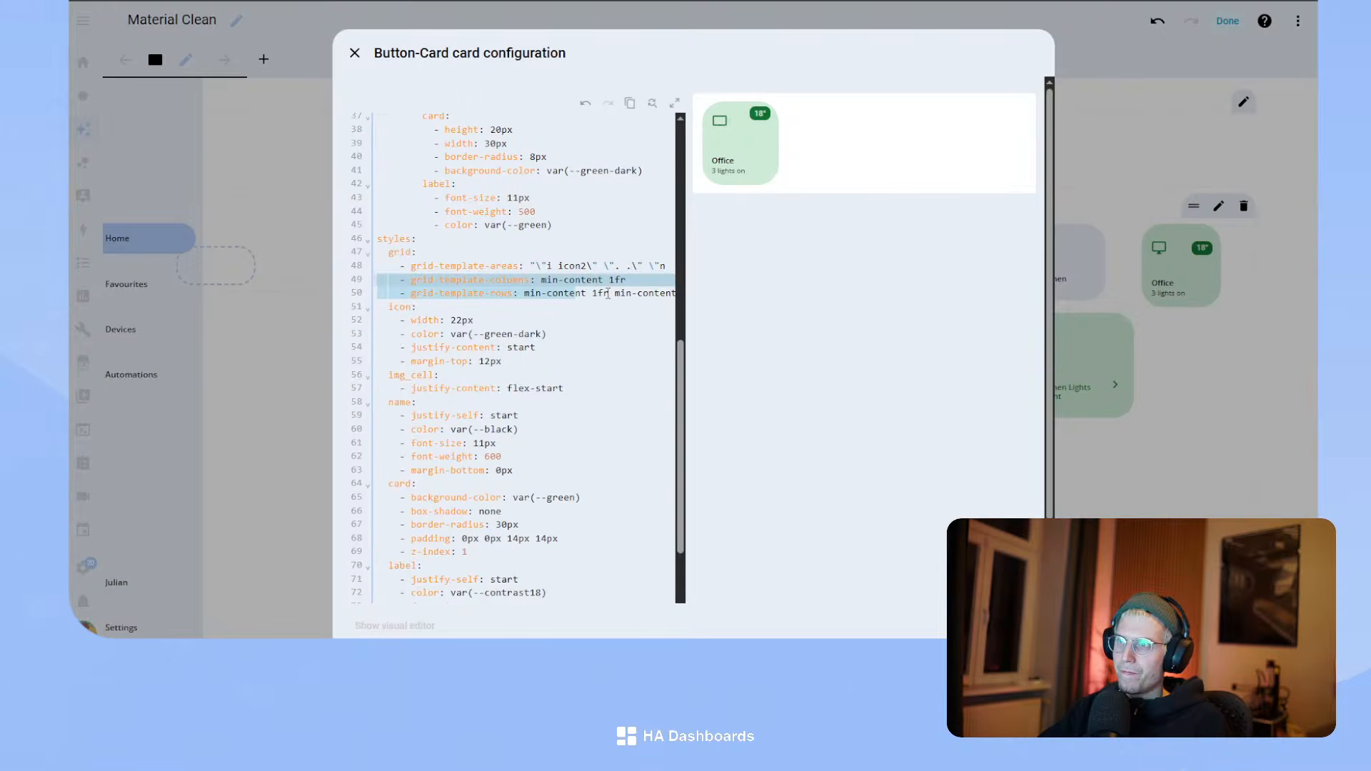
pyautogui.click(633, 291)
pyautogui.moveTo(582, 294); pyautogui.dragTo(524, 292)
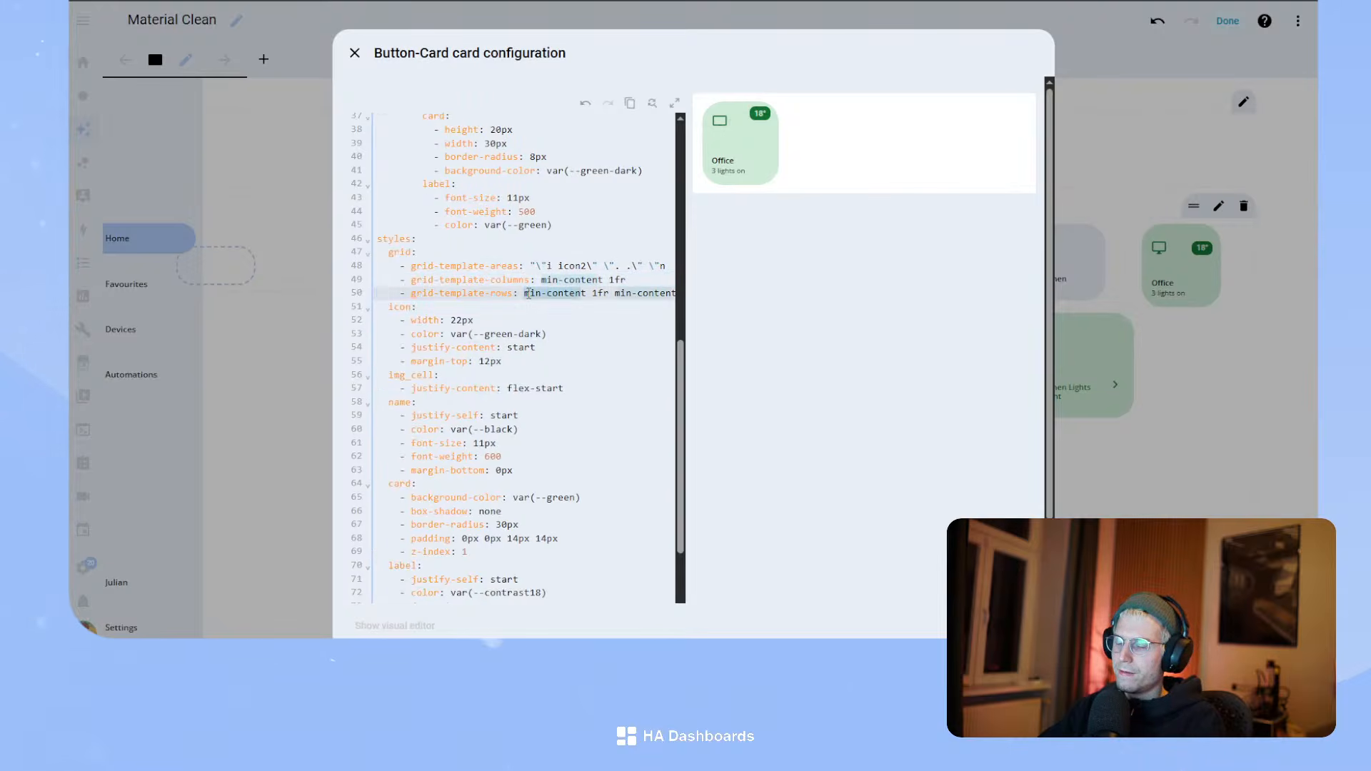
pyautogui.press('BackSpace')
pyautogui.moveTo(647, 266); pyautogui.dragTo(609, 265)
pyautogui.press('BackSpace')
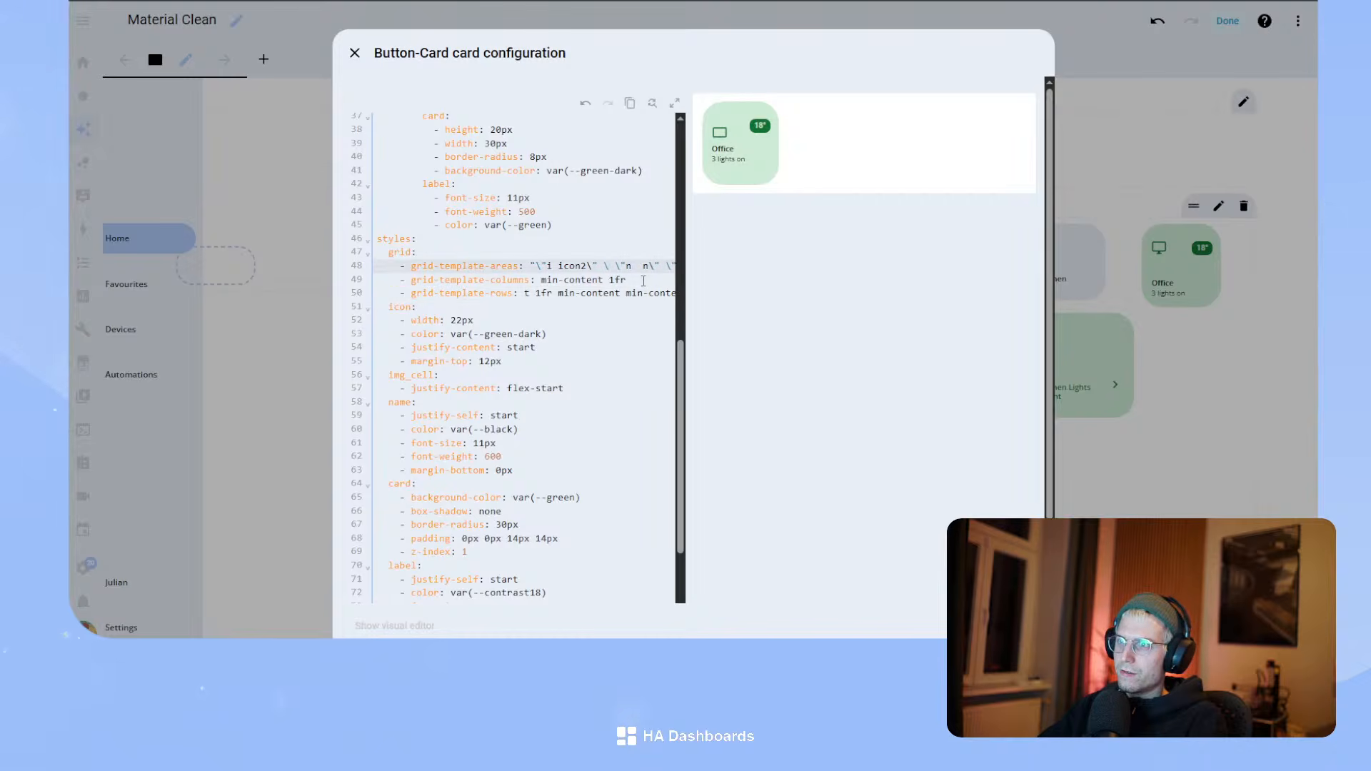
pyautogui.press('BackSpace')
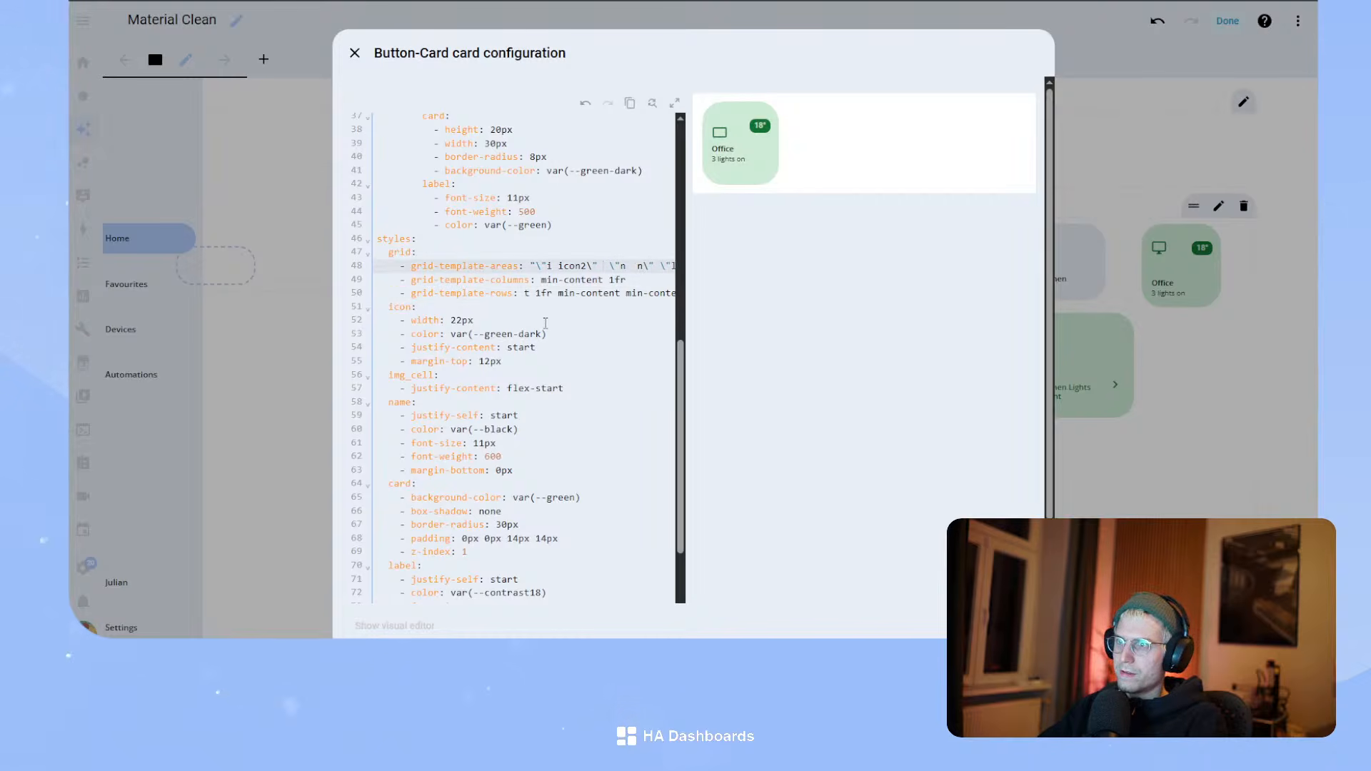
pyautogui.click(528, 293)
pyautogui.press('BackSpace')
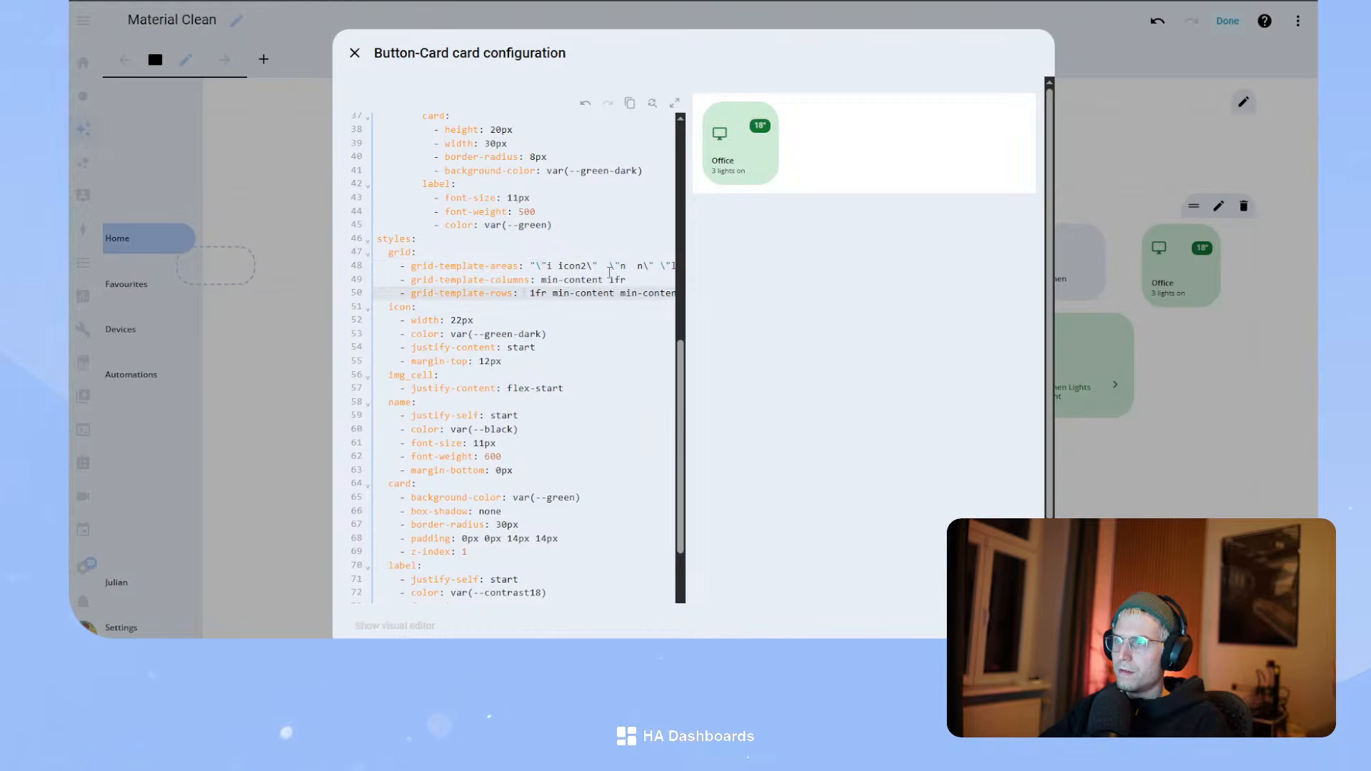
# - Delete the margin-top line from the icon styles and save the Office card
pyautogui.click(514, 360)
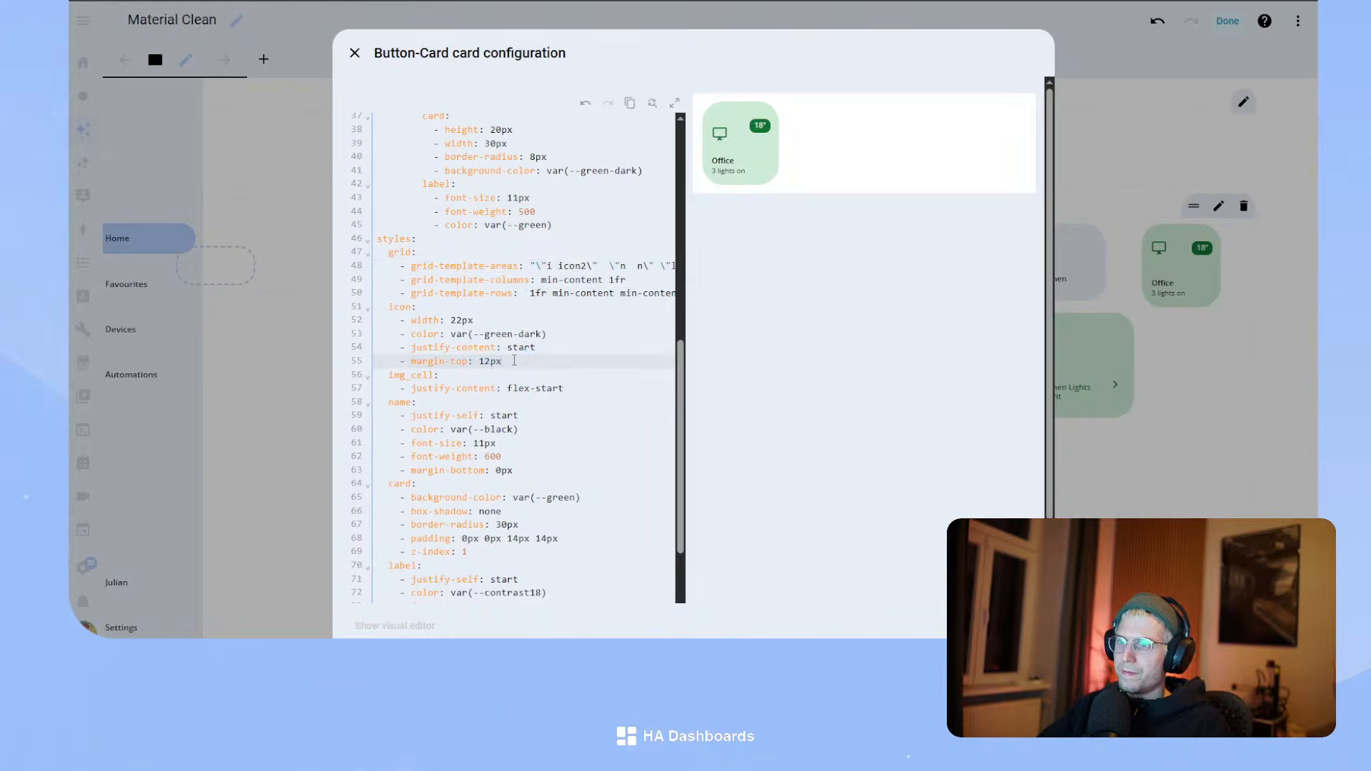
pyautogui.moveTo(514, 361); pyautogui.dragTo(338, 362)
pyautogui.click(479, 361)
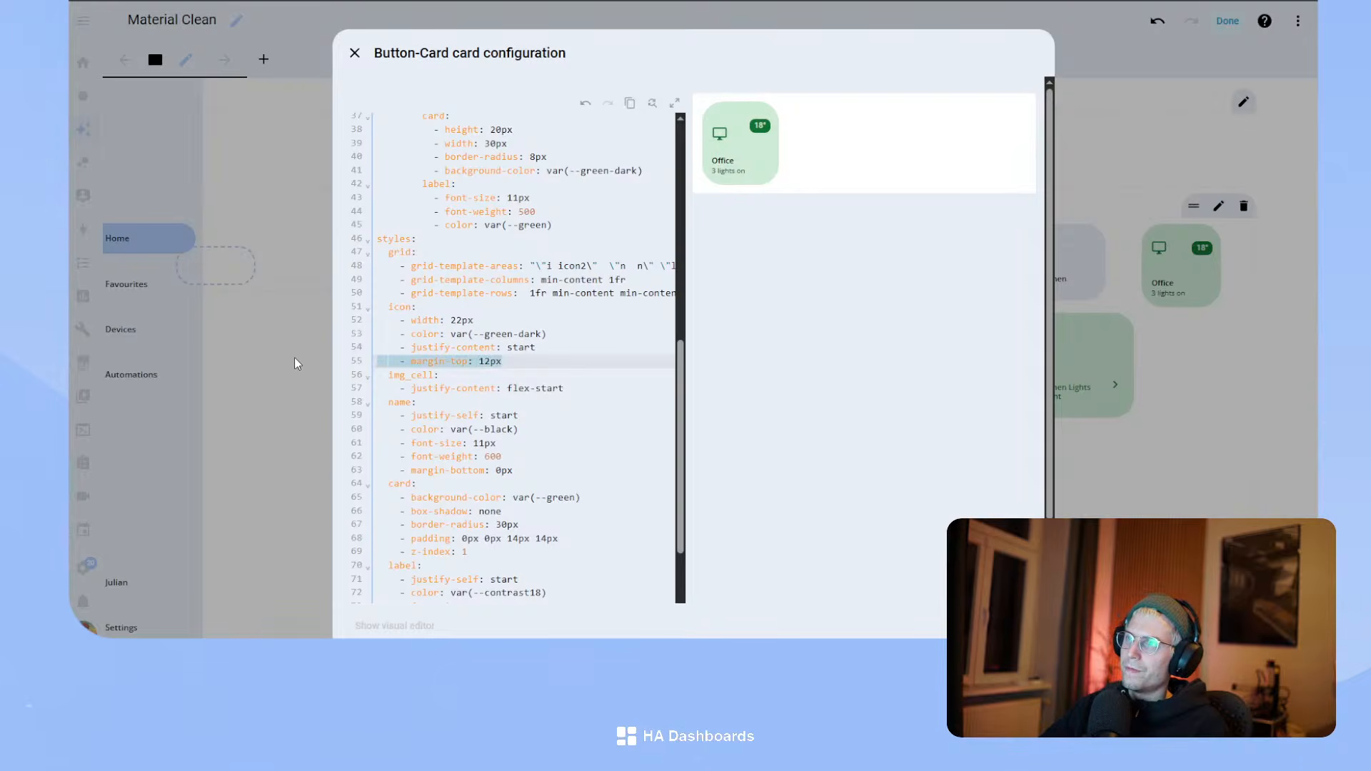
pyautogui.press('BackSpace')
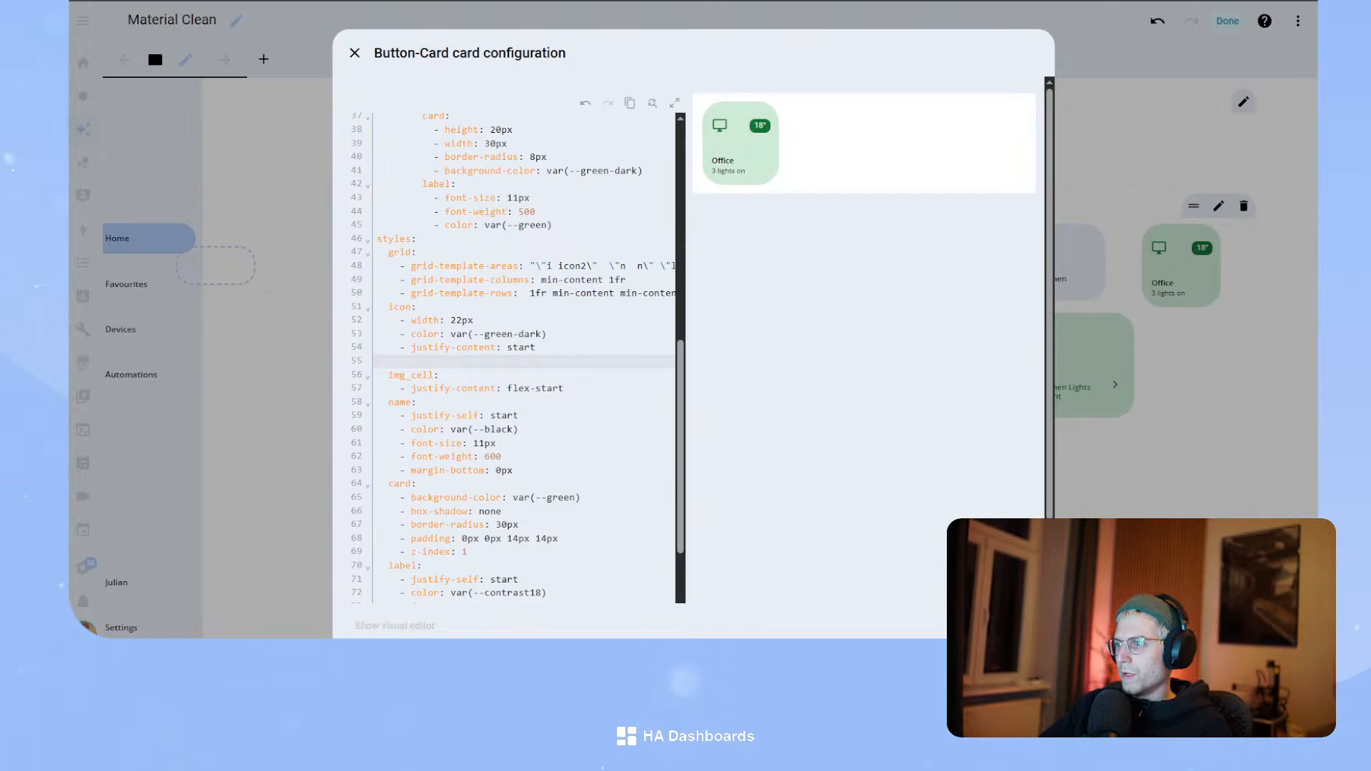
pyautogui.click(1025, 625)
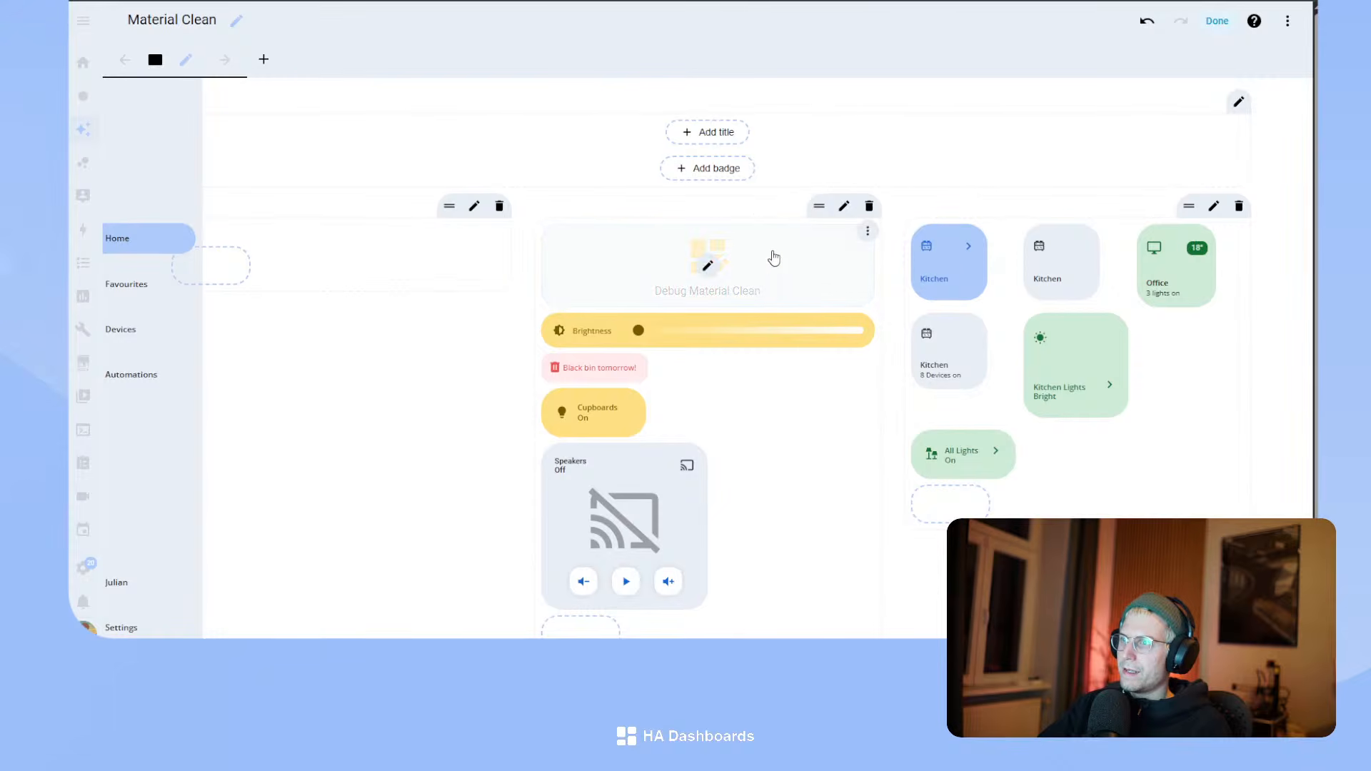
# - Set the width of the section containing the Debug Material Clean card to 2 and save it
pyautogui.click(843, 206)
pyautogui.click(652, 160)
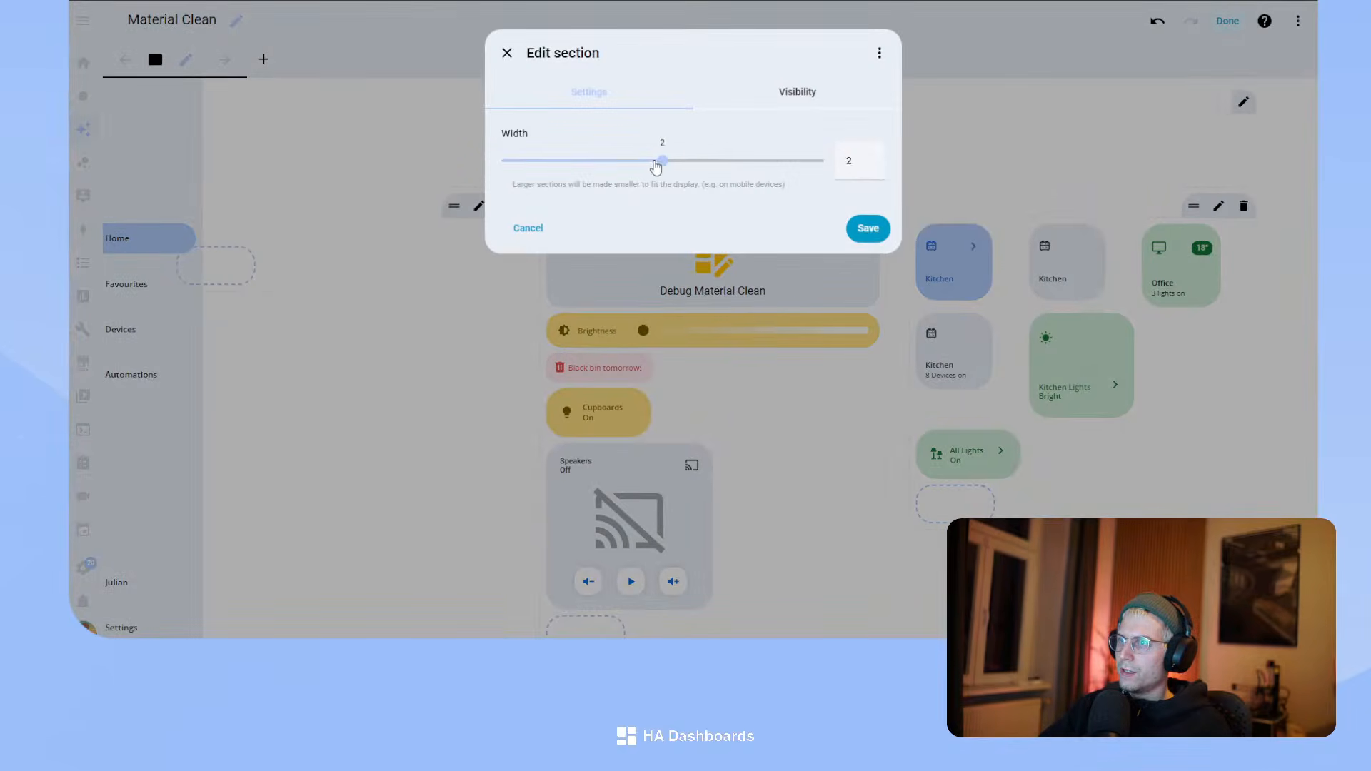
pyautogui.click(867, 227)
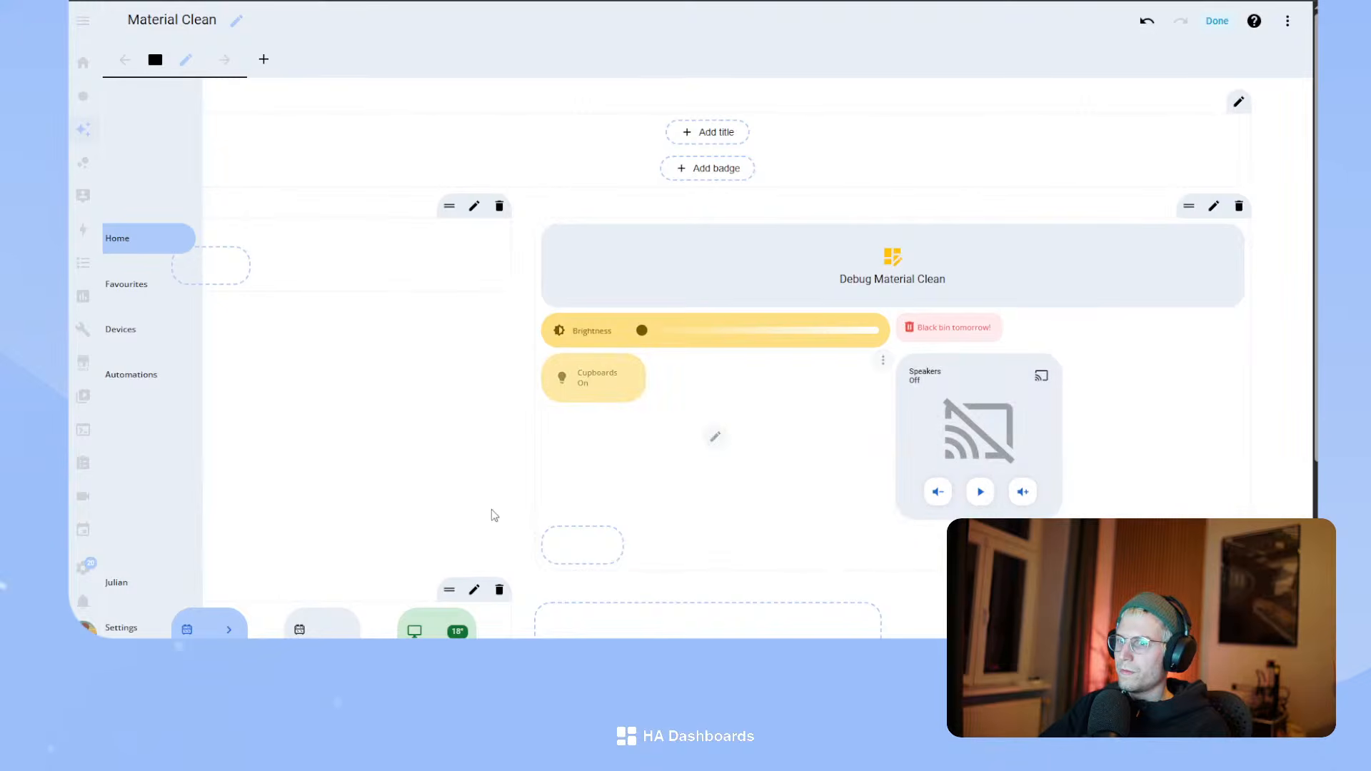
# - Move the Office card into the Debug Material Clean section and place it before the Brightness card
pyautogui.scroll(-4, 494, 512)
pyautogui.moveTo(432, 384); pyautogui.dragTo(846, 136)
pyautogui.scroll(4, 833, 288)
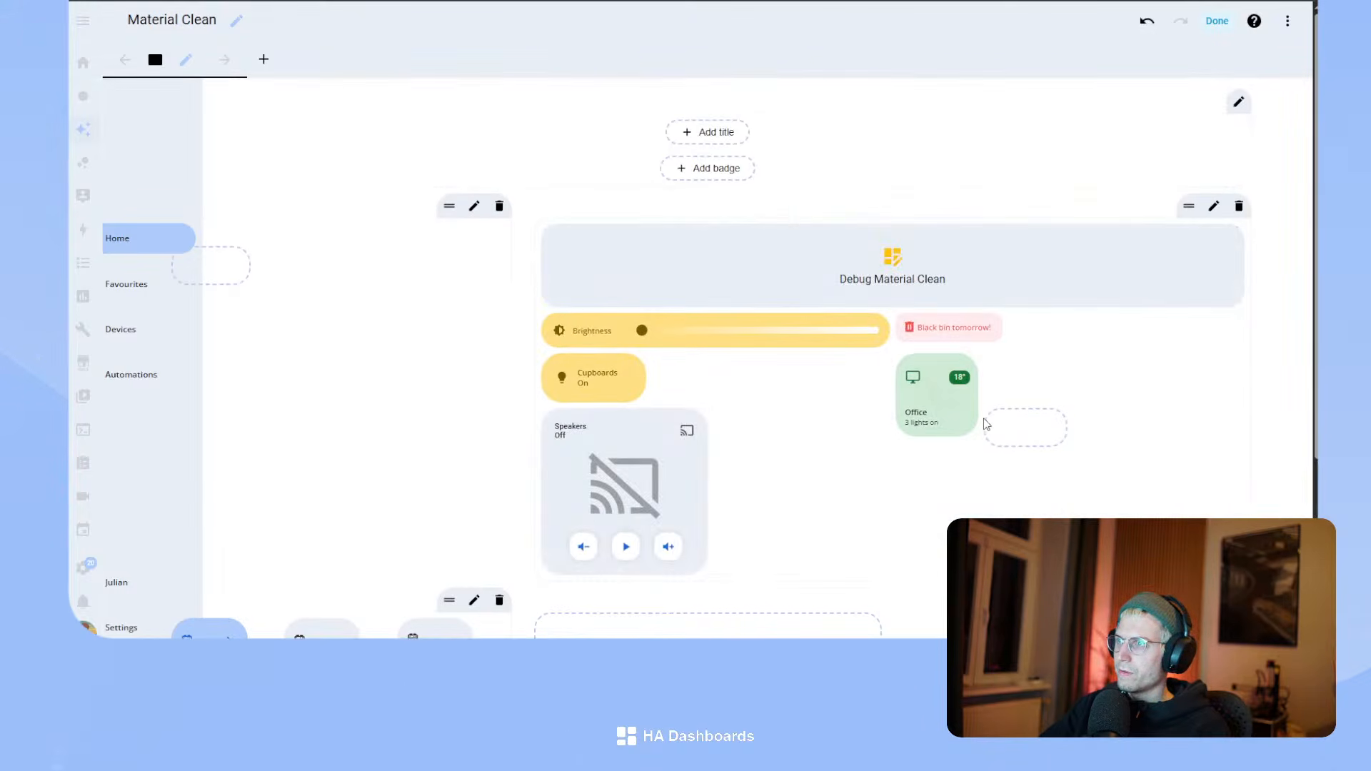
pyautogui.moveTo(940, 402); pyautogui.dragTo(600, 366)
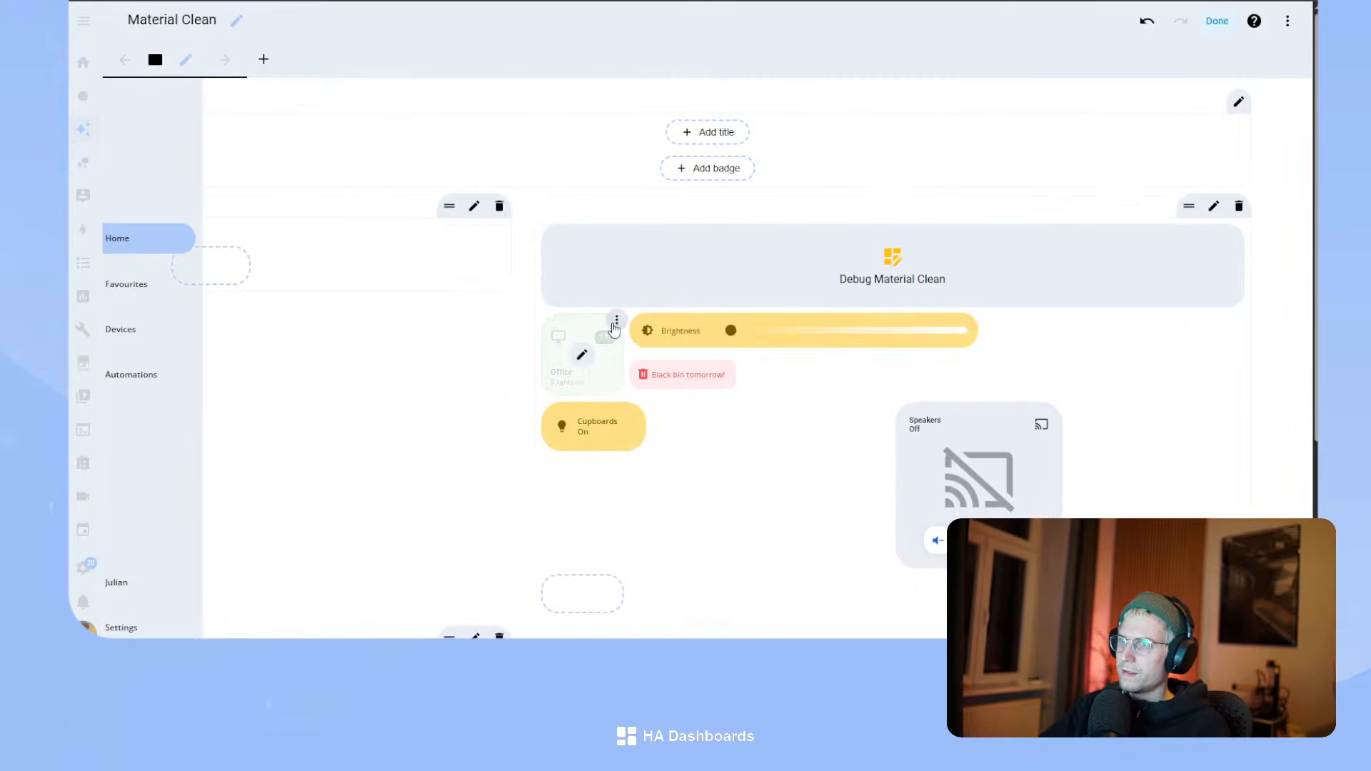
# - Duplicate the Office card and set the copy's light variable to light.living_room_lightstrip
pyautogui.click(617, 322)
pyautogui.click(582, 346)
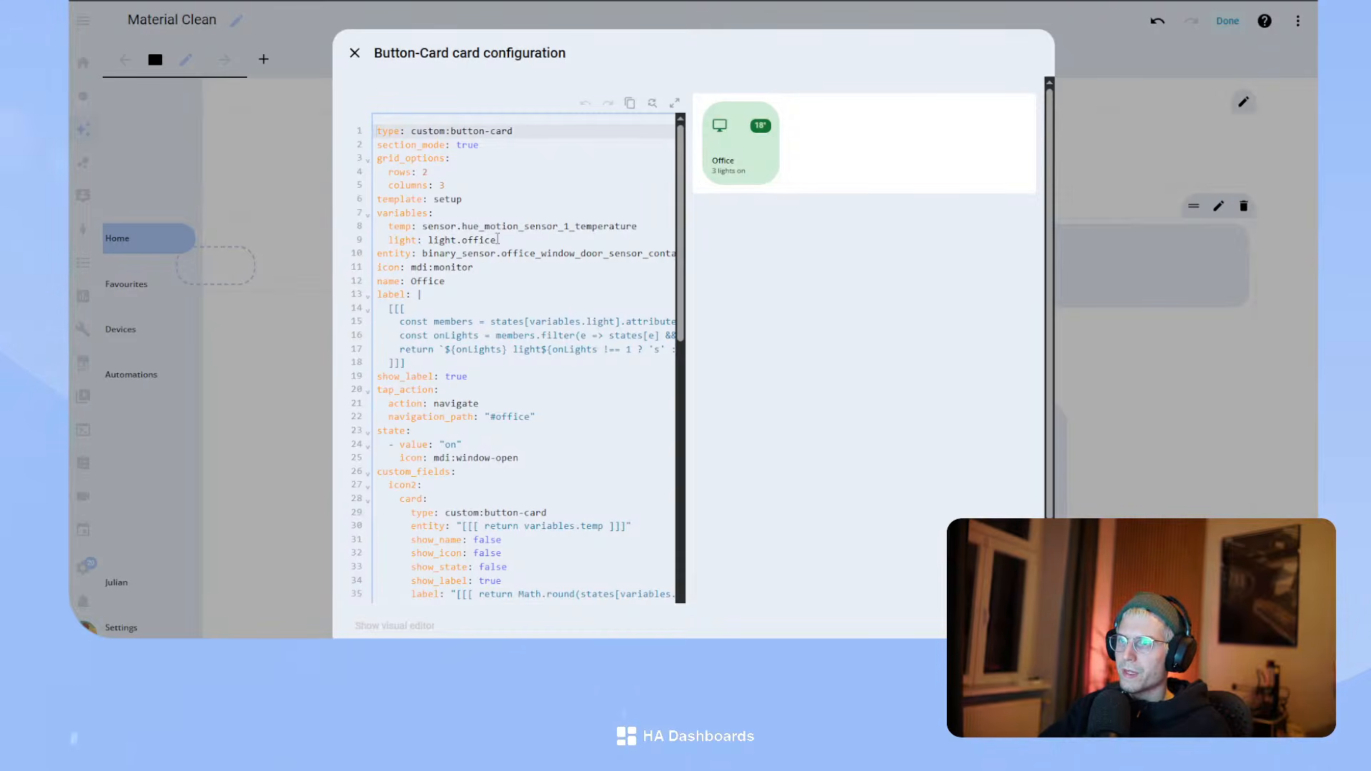
pyautogui.moveTo(462, 236); pyautogui.dragTo(549, 238)
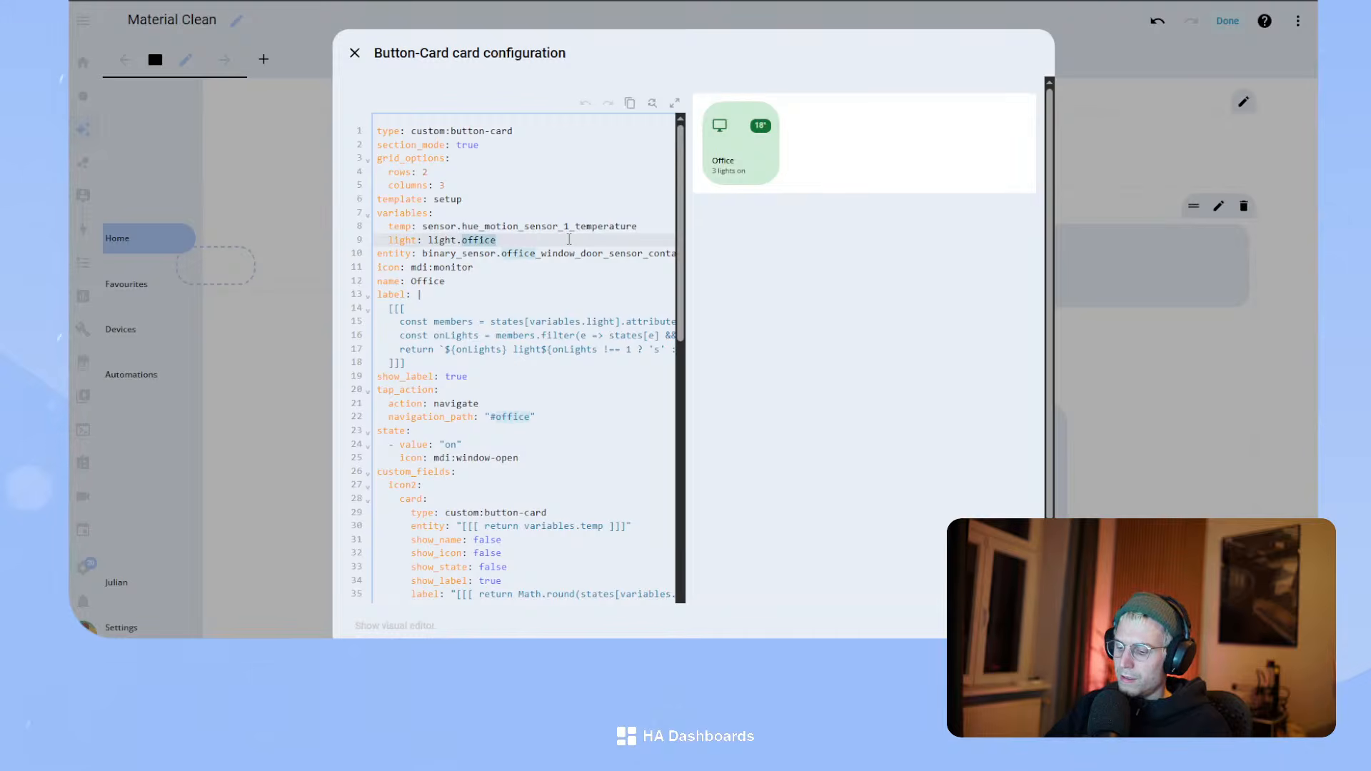
pyautogui.write('living')
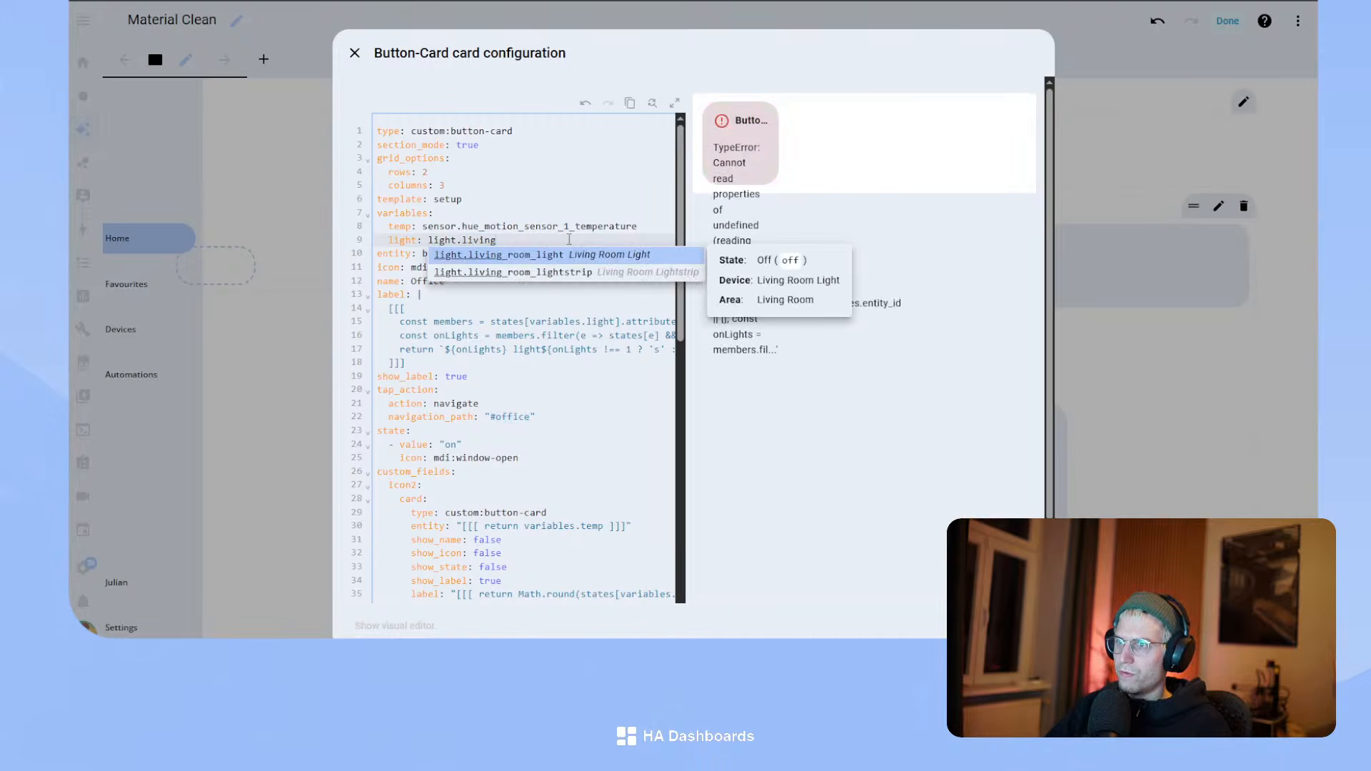
pyautogui.press('Down')
pyautogui.press('Return')
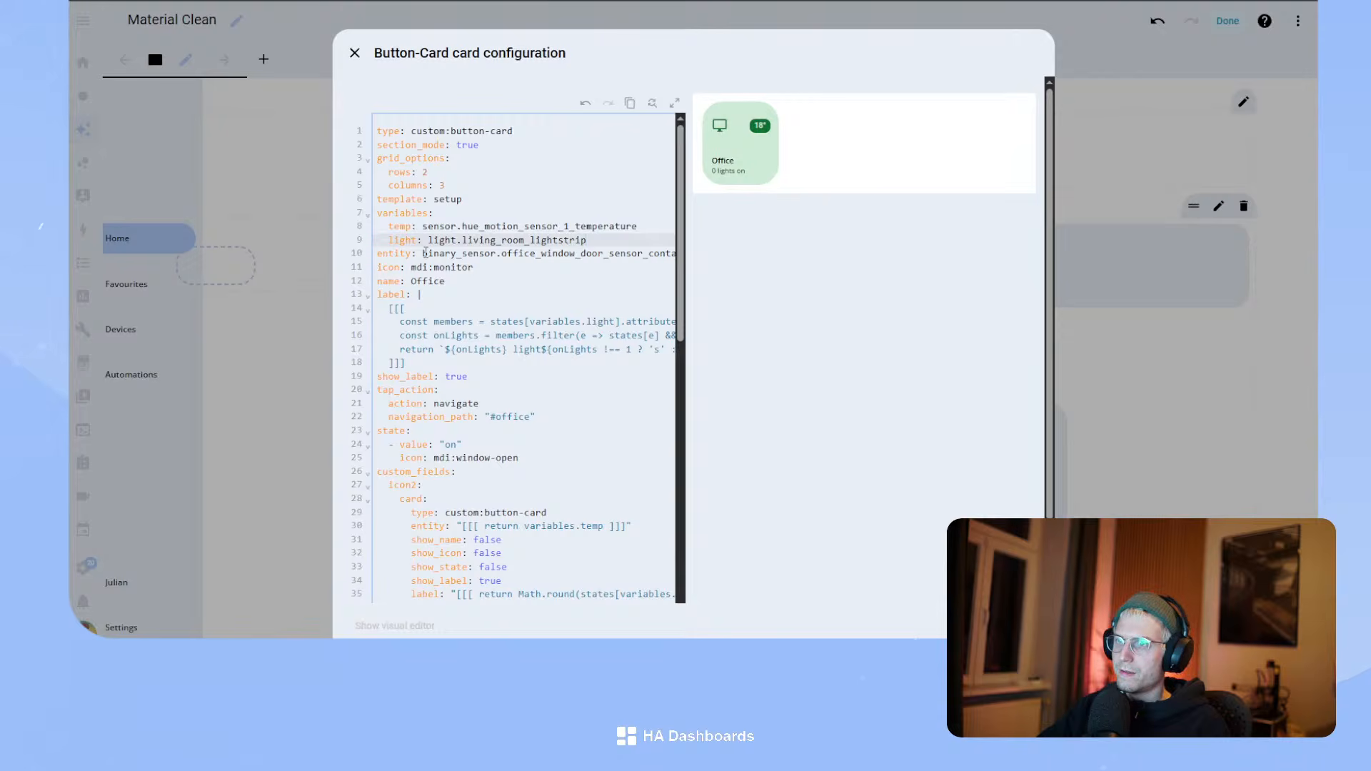
# - Set the copy's icon to mdi:sofa-outline, save it, and place it directly after the Office card
pyautogui.doubleClick(448, 269)
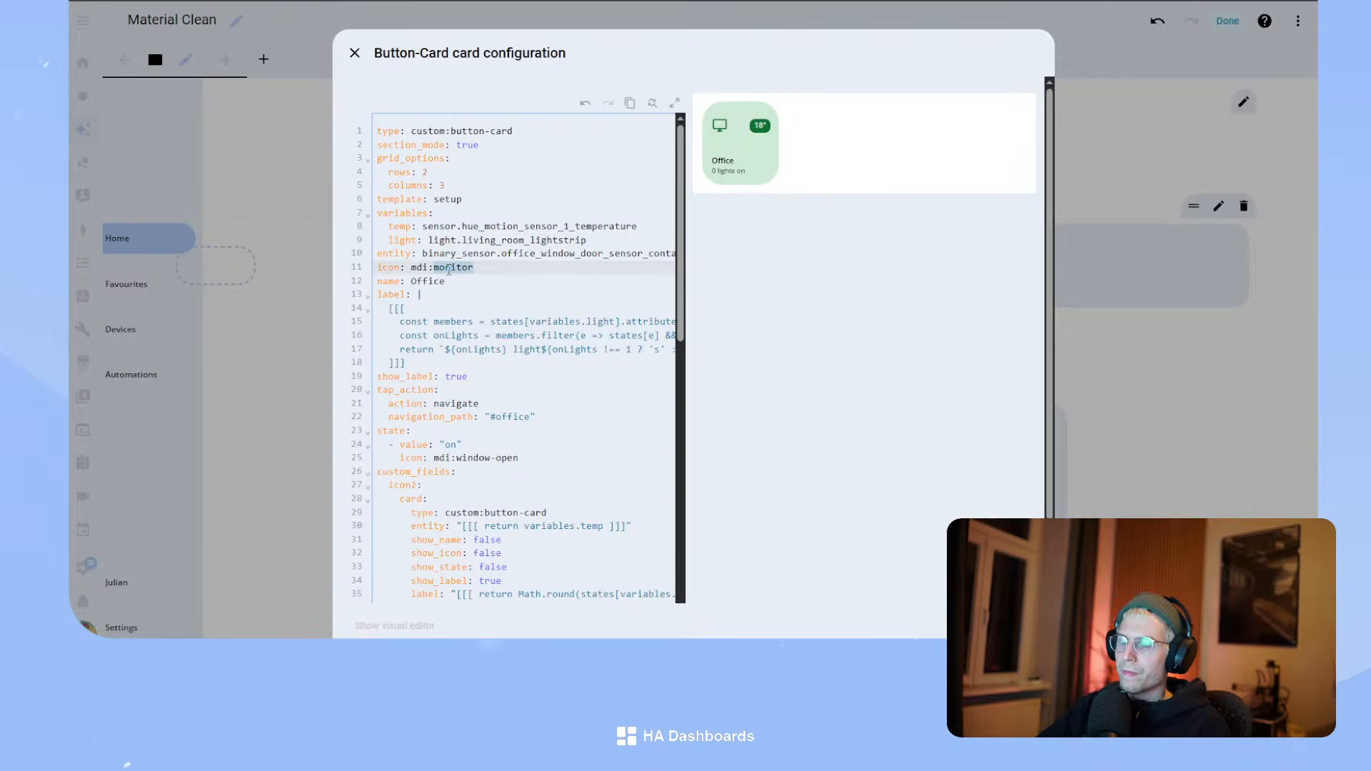
pyautogui.write('sofa-o')
pyautogui.press('Return')
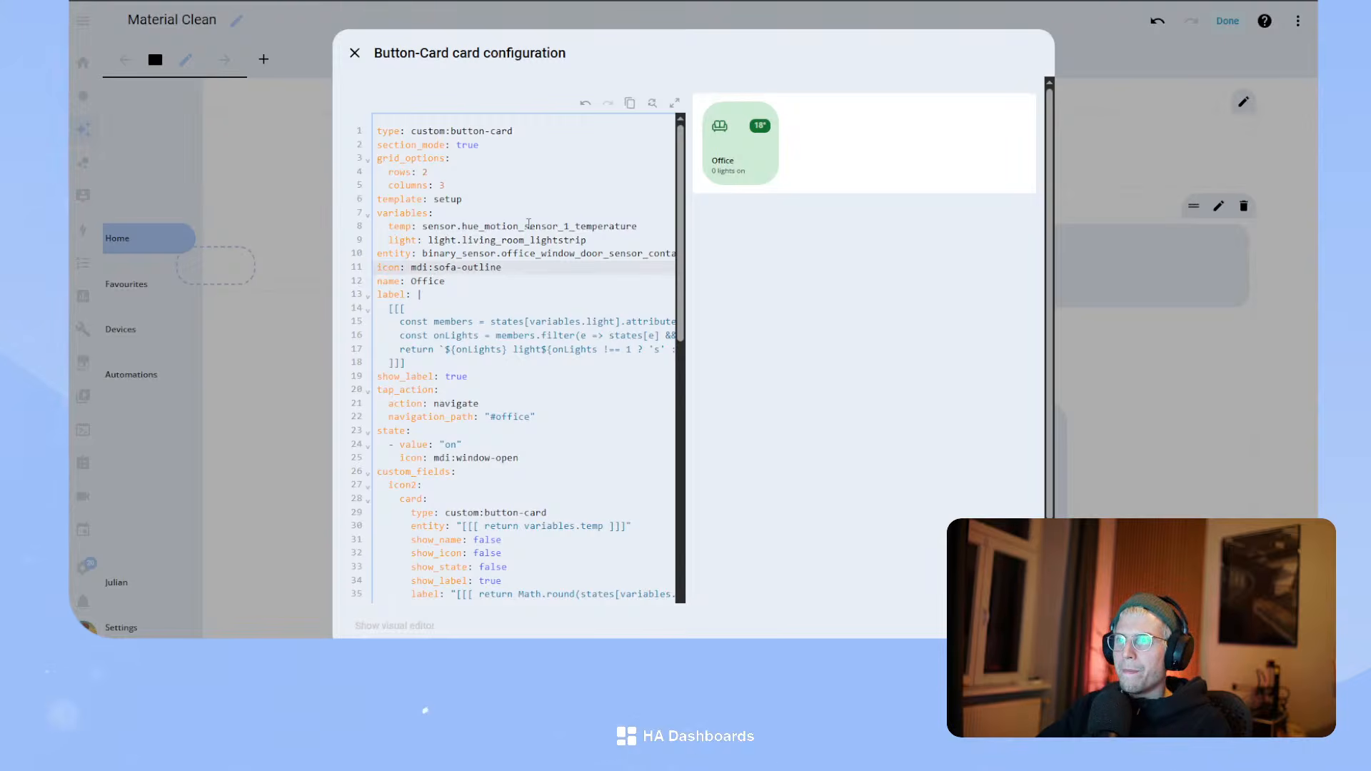
pyautogui.click(1026, 626)
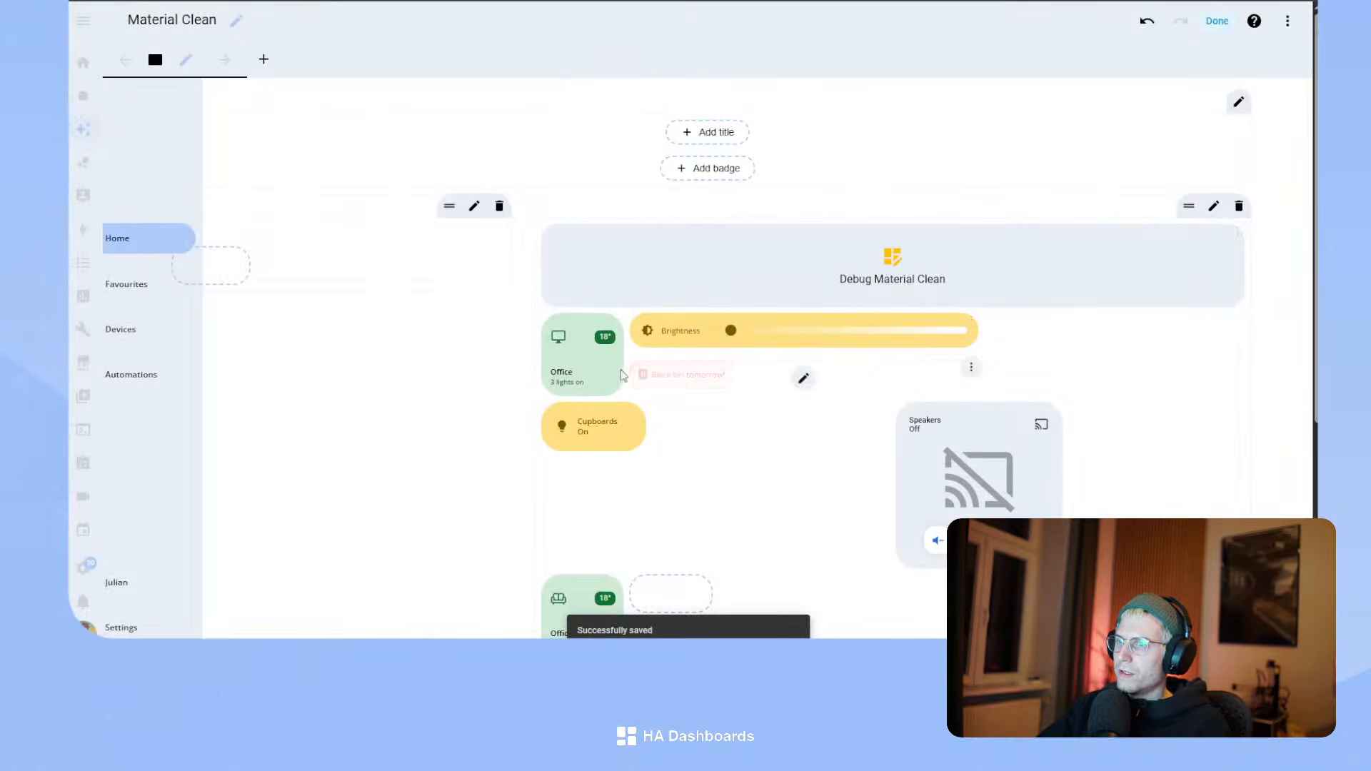
pyautogui.moveTo(587, 587); pyautogui.dragTo(664, 361)
# - Set the copied card's entity to binary_sensor.living_room_window_door_sensor_contact
pyautogui.click(668, 356)
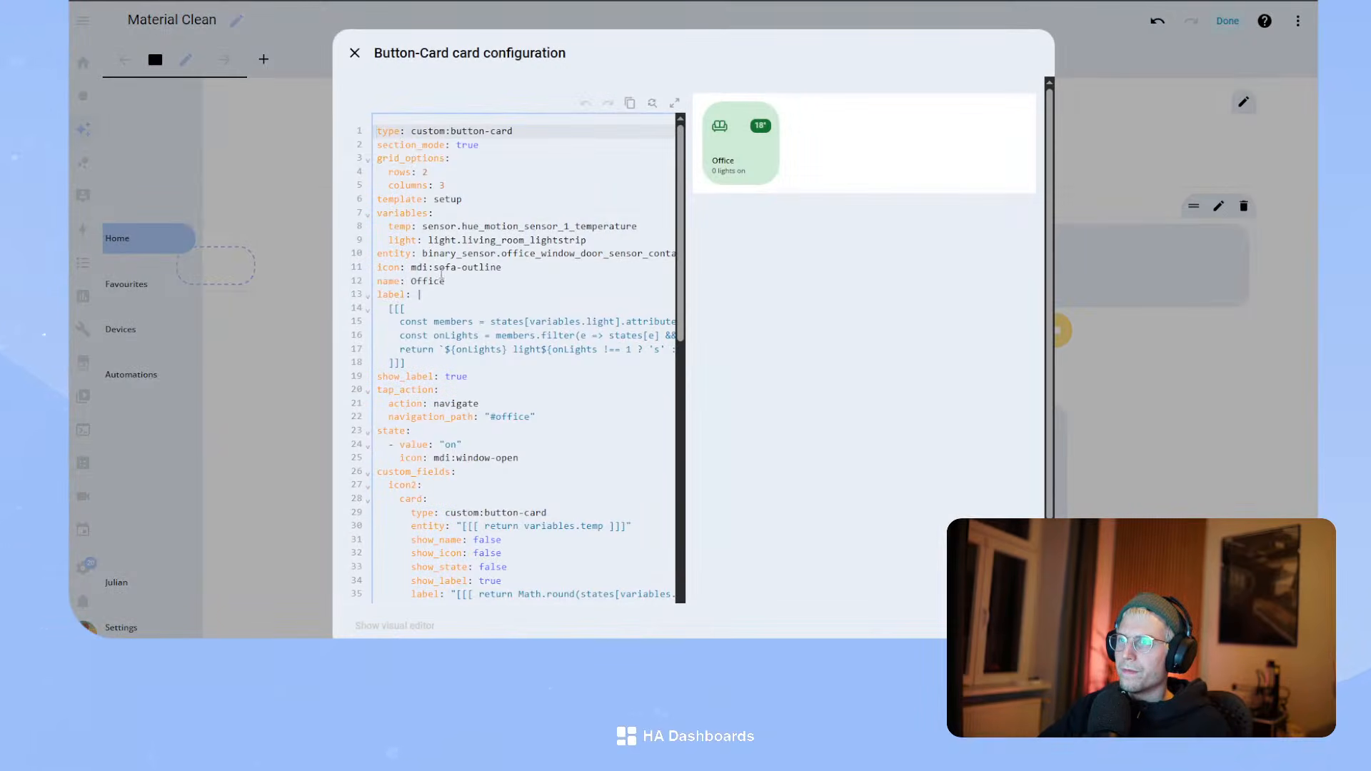
pyautogui.doubleClick(528, 253)
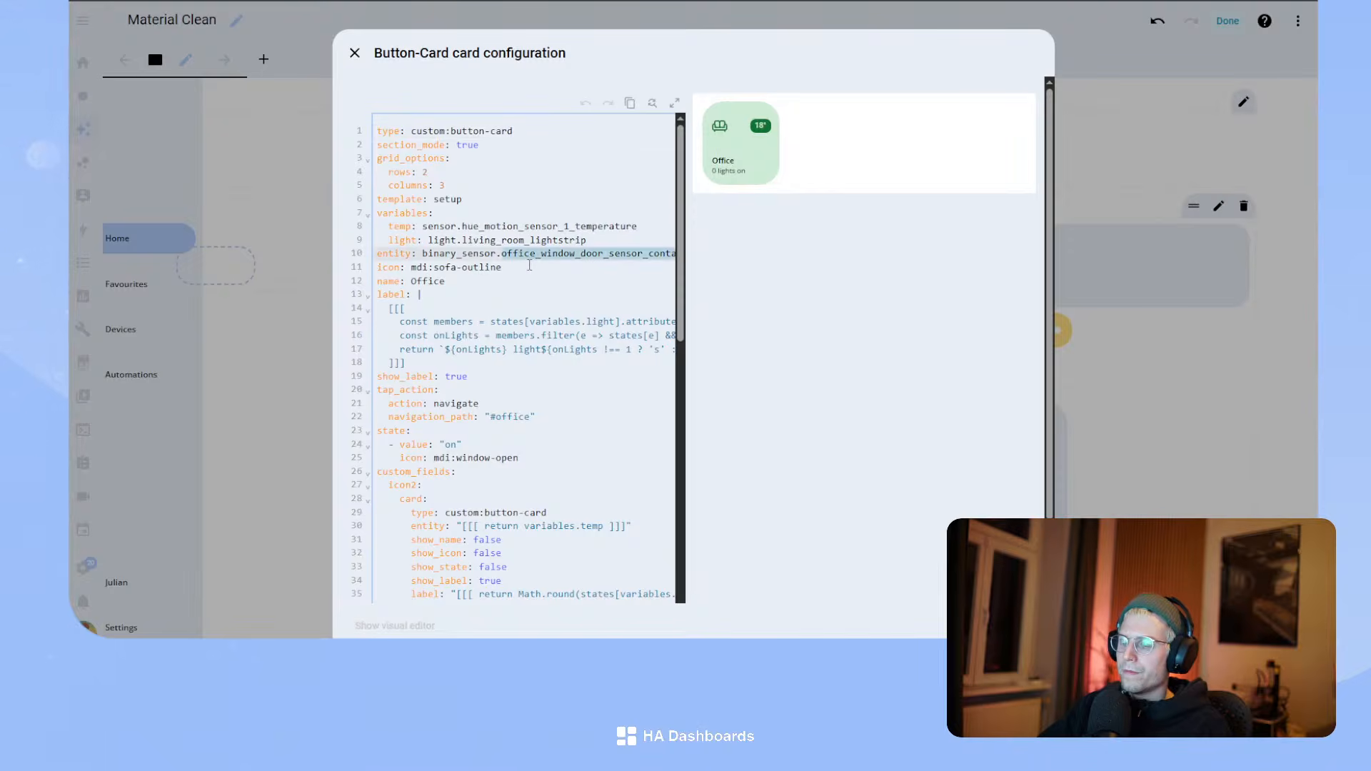
pyautogui.write('living')
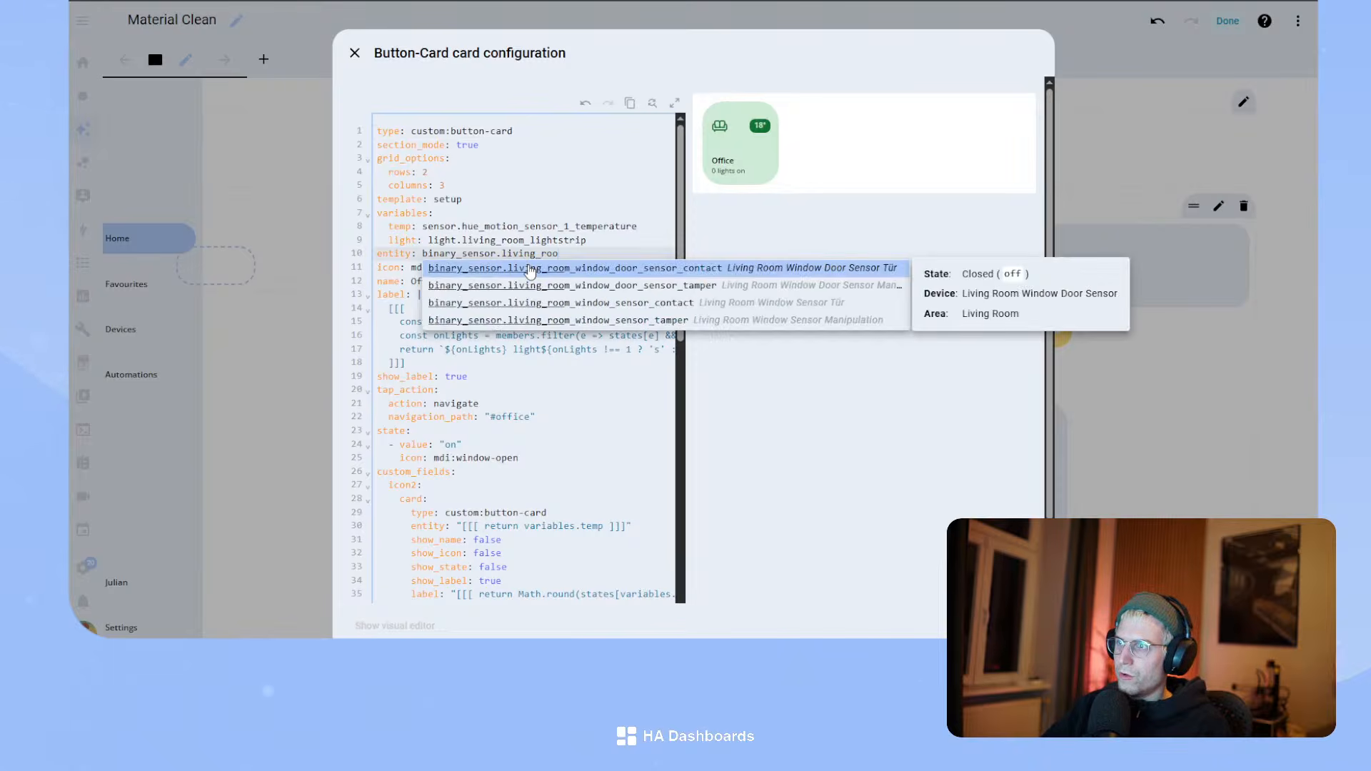
pyautogui.click(529, 269)
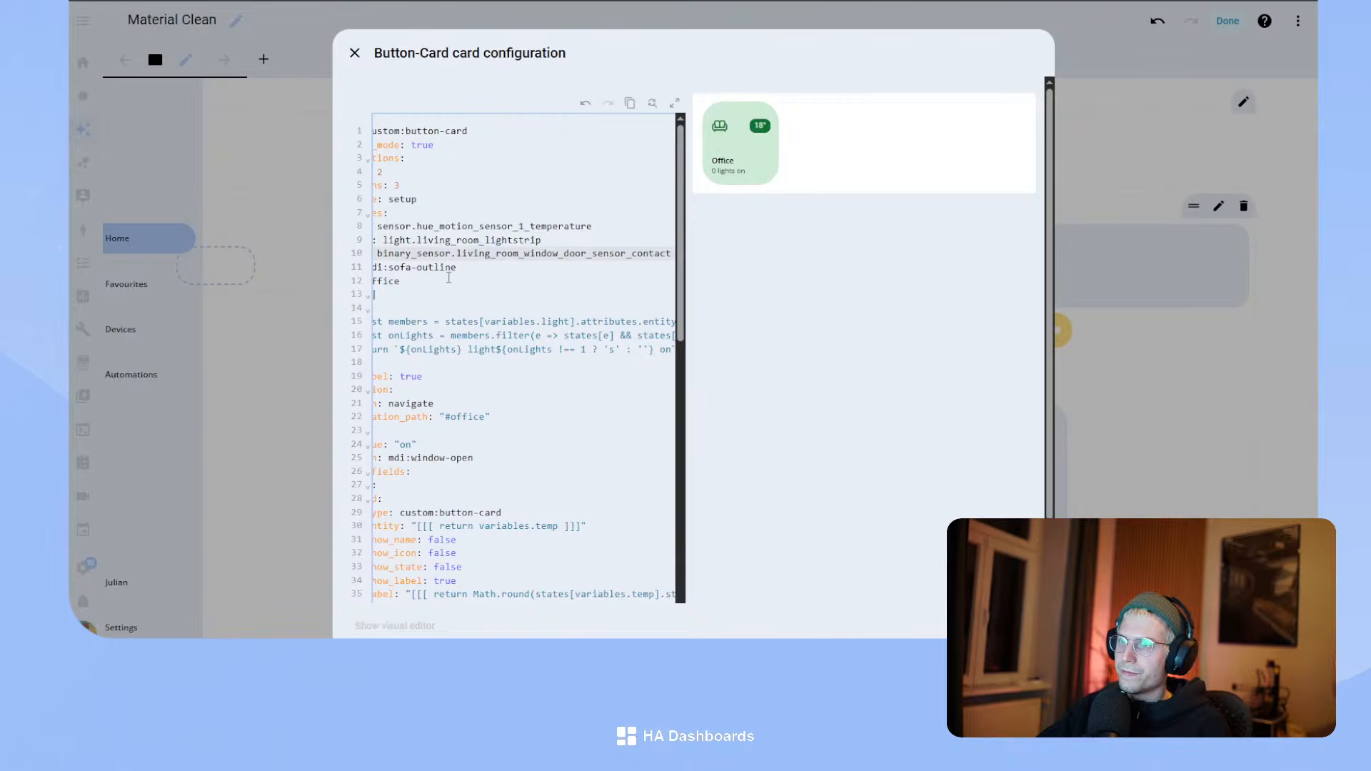
# - Rename the copied card to Living Room and save it
pyautogui.moveTo(448, 291); pyautogui.dragTo(259, 273)
pyautogui.doubleClick(423, 281)
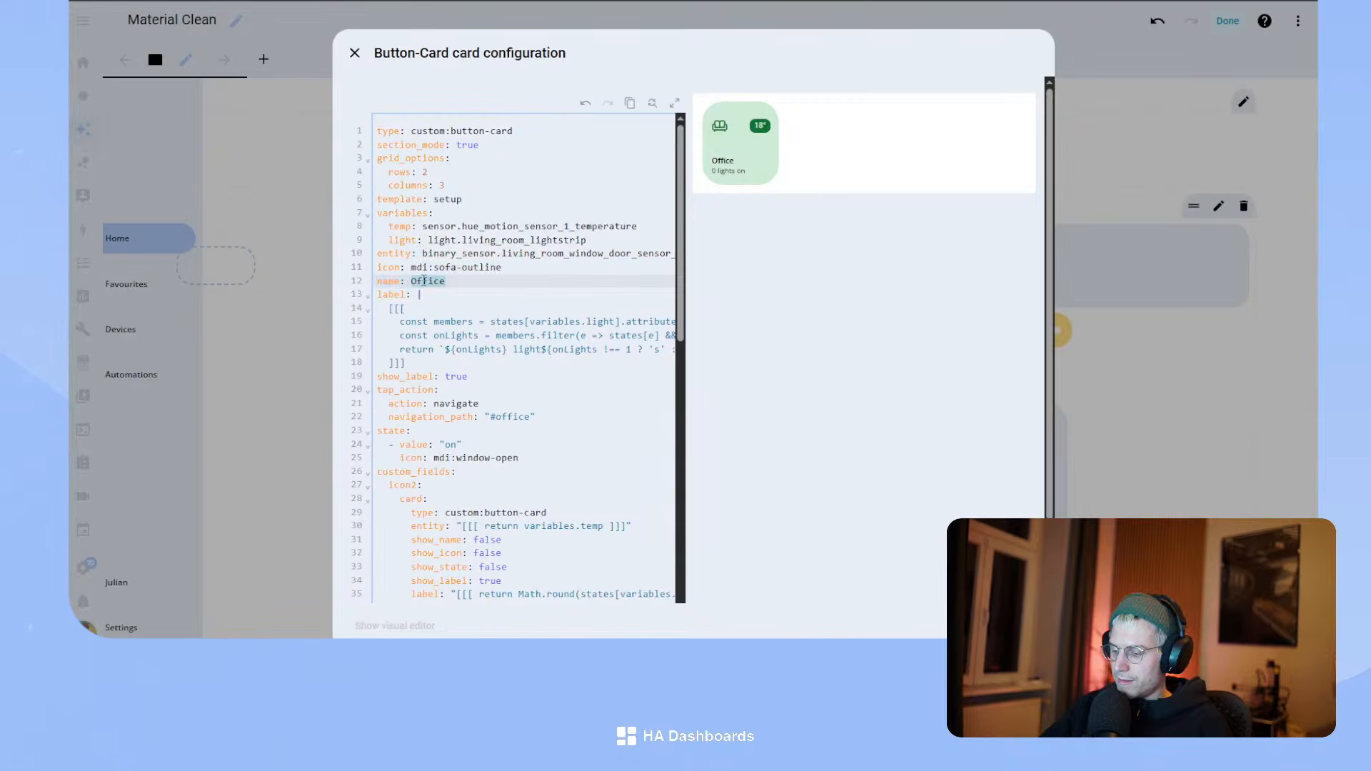
pyautogui.write('Living')
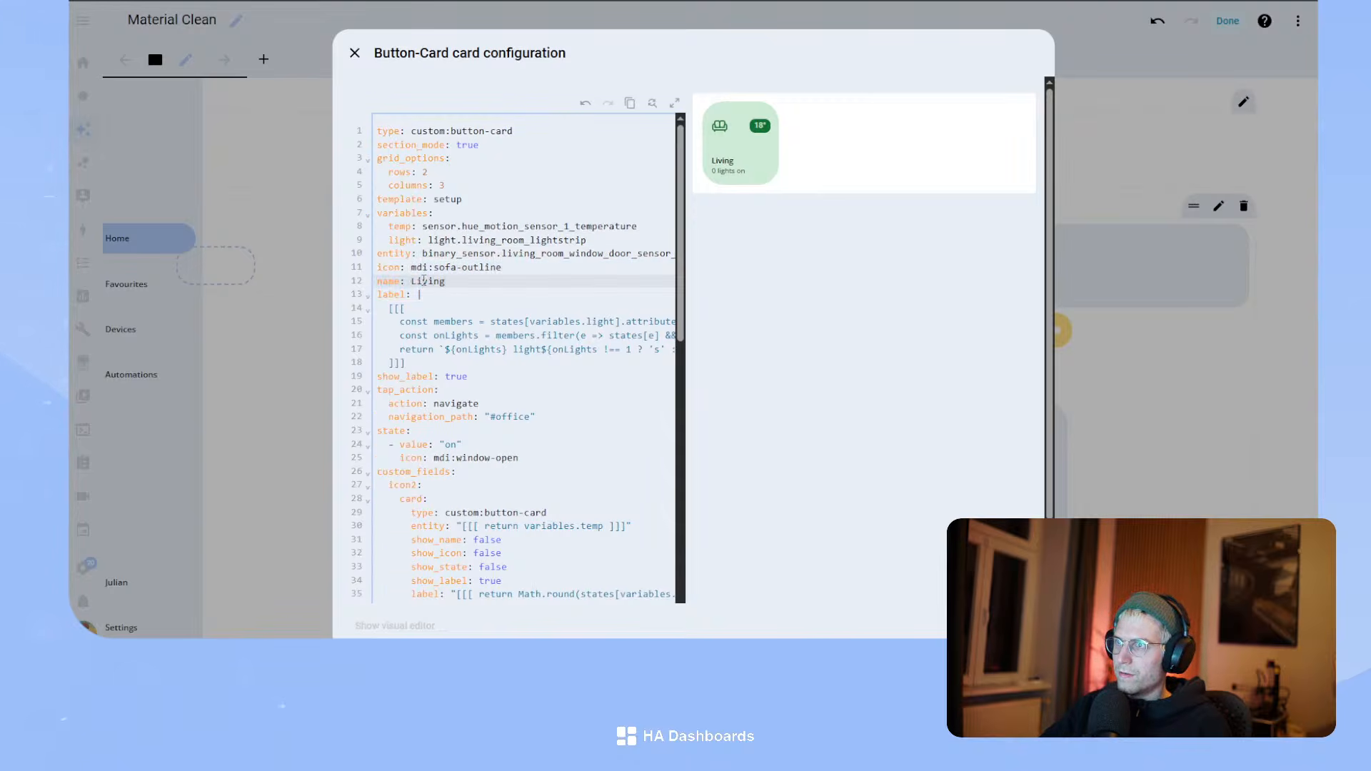
pyautogui.write(' Room')
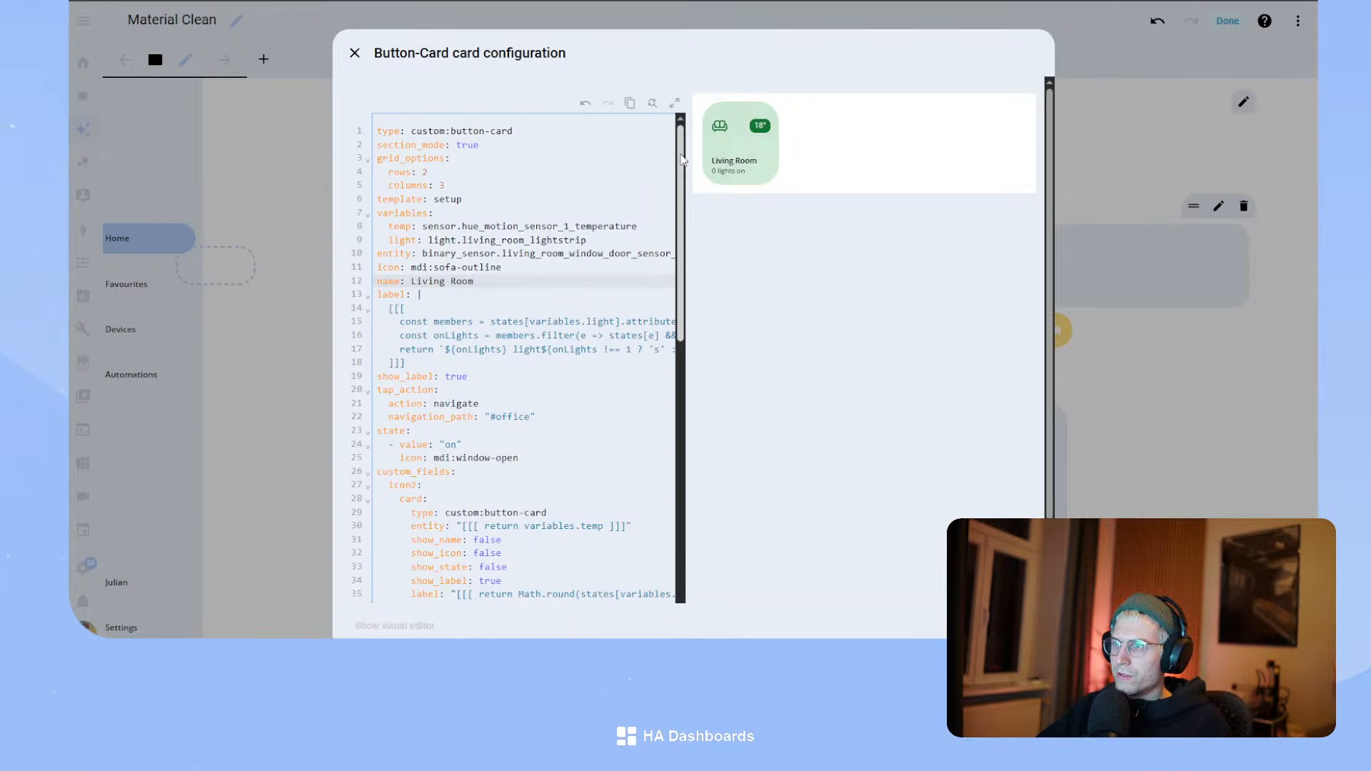
pyautogui.click(610, 239)
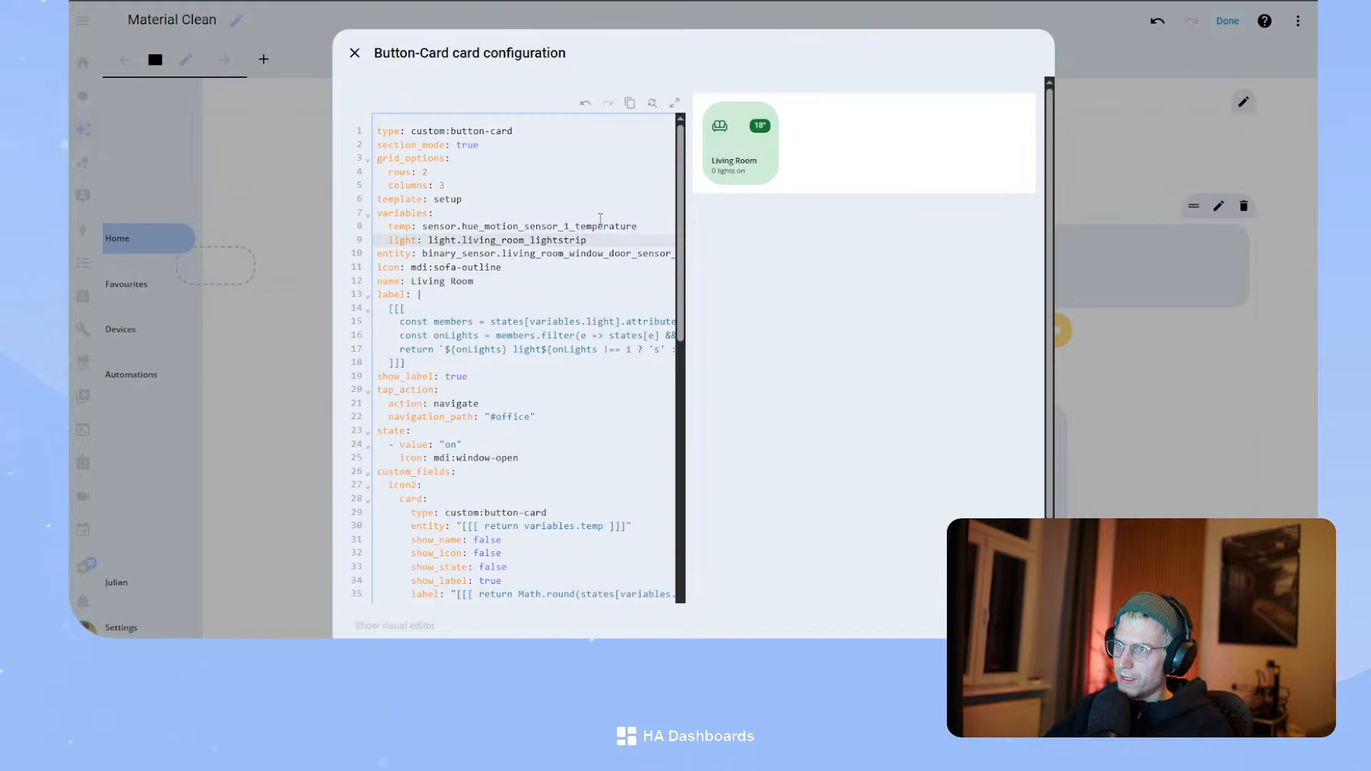
pyautogui.click(1023, 625)
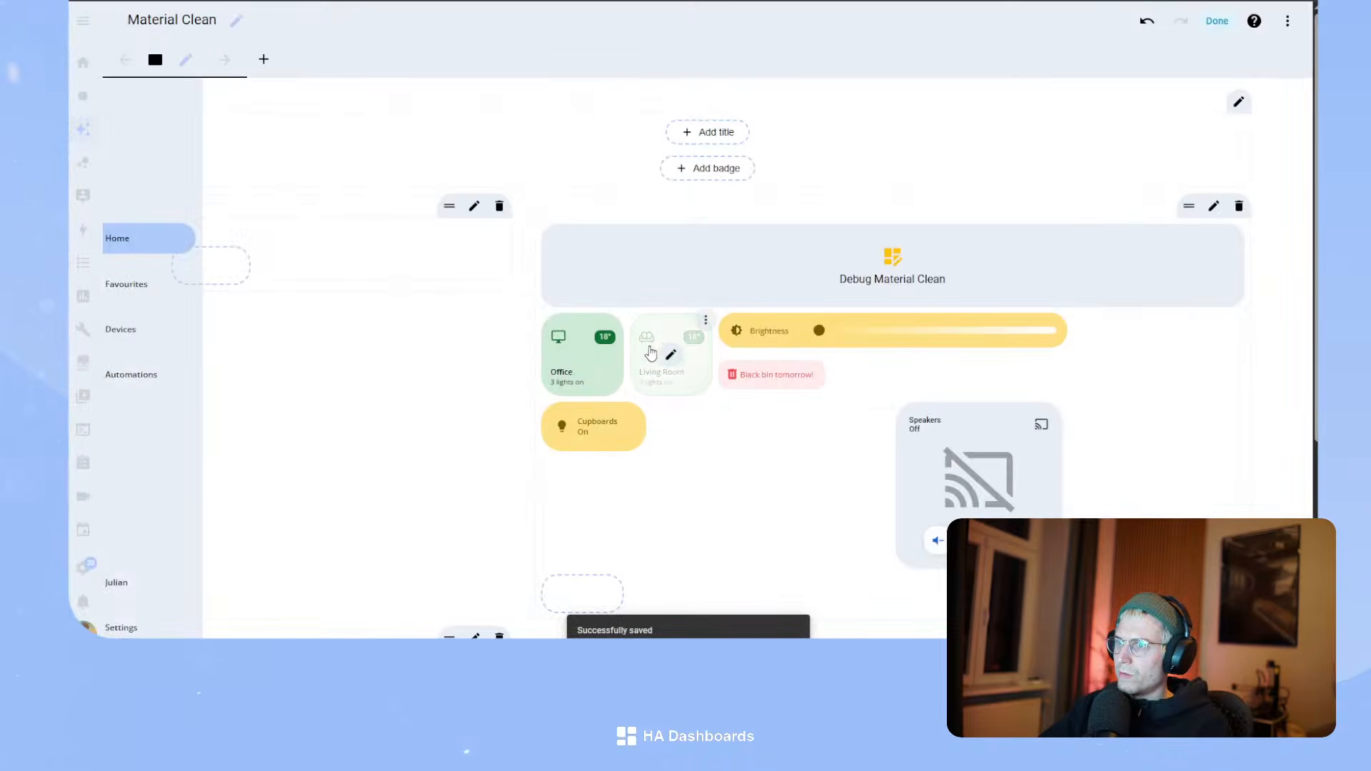
# - Add the variable color: green below the light variable in the original Office card's configuration
pyautogui.click(585, 358)
pyautogui.click(510, 241)
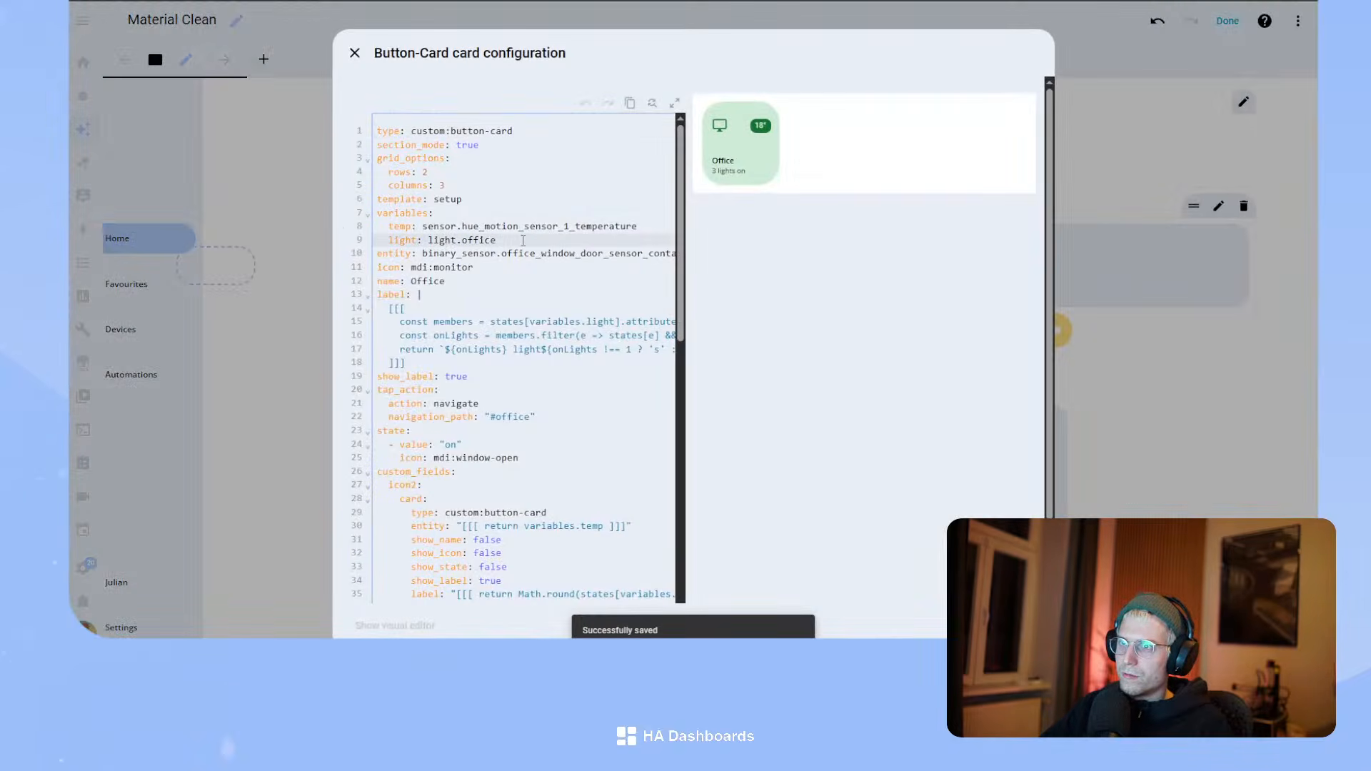
pyautogui.press('Return')
pyautogui.write('color: green')
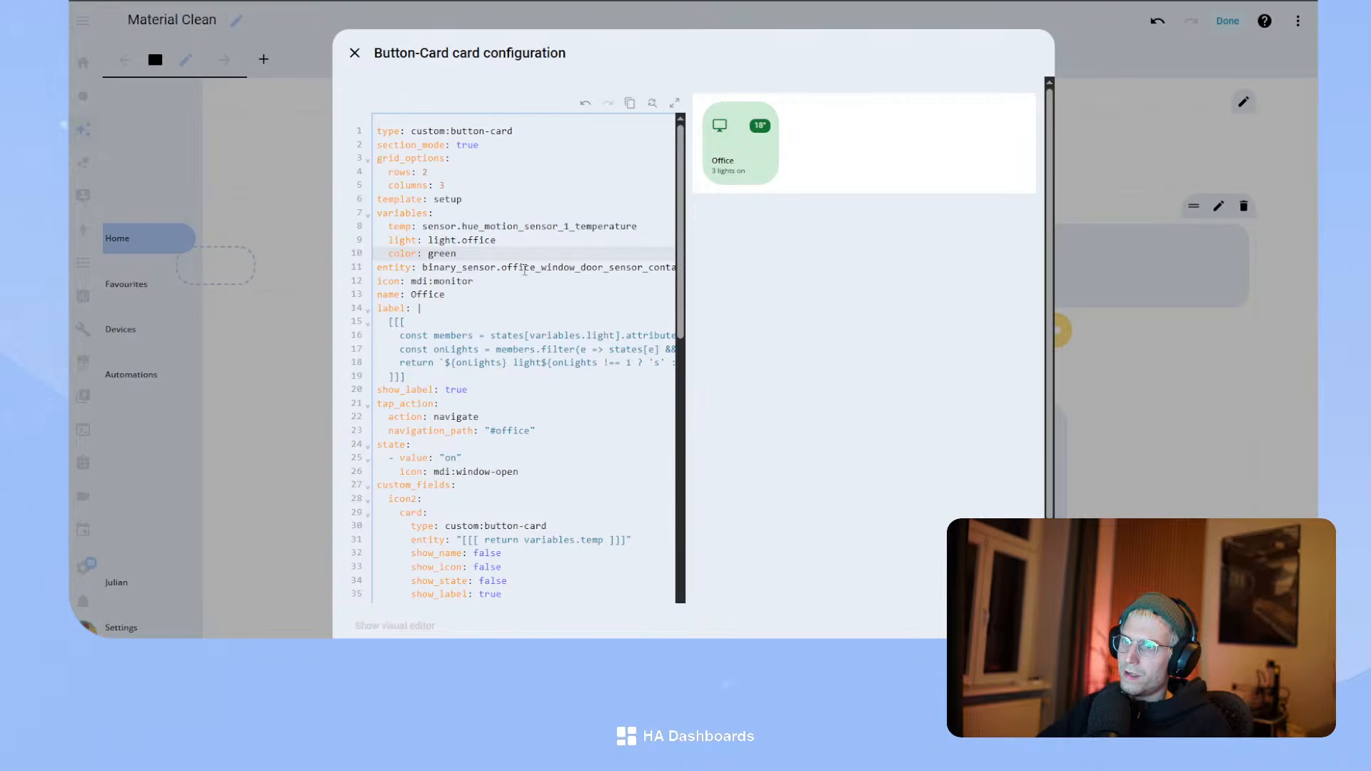
# - Copy the icon2 entity template in front of var(--green-dark) in its background-color and make it return variables.color
pyautogui.scroll(-5, 542, 396)
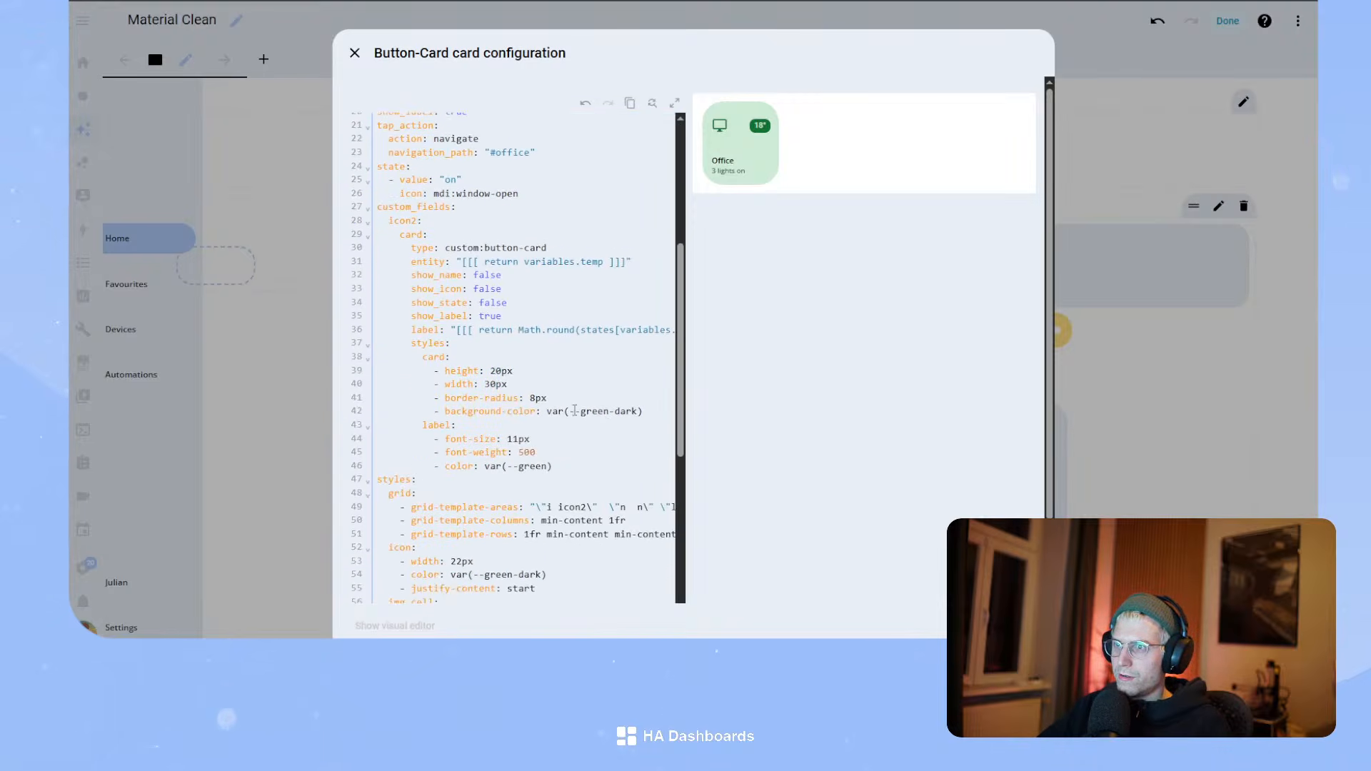
pyautogui.scroll(1, 640, 332)
pyautogui.moveTo(640, 332); pyautogui.dragTo(456, 332)
pyautogui.hotkey('ctrl', 'c')
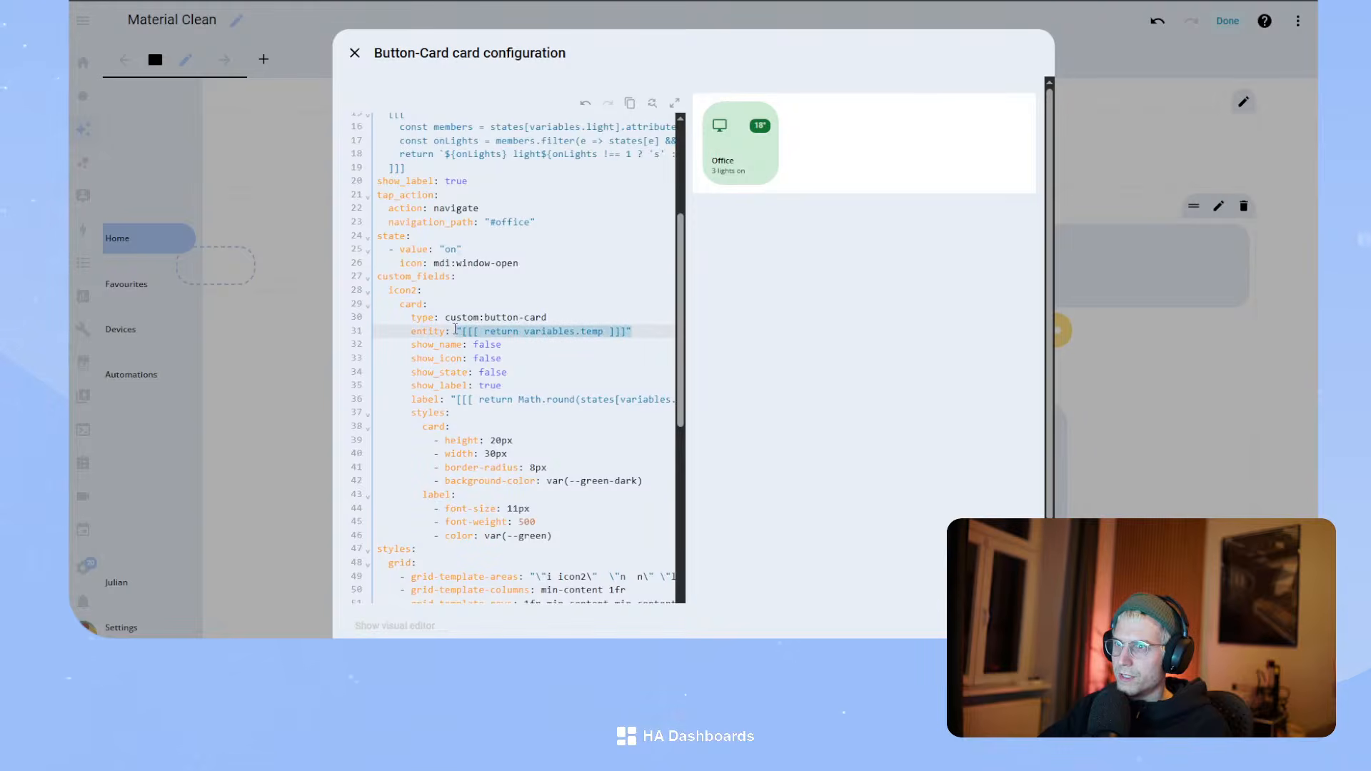
pyautogui.click(641, 480)
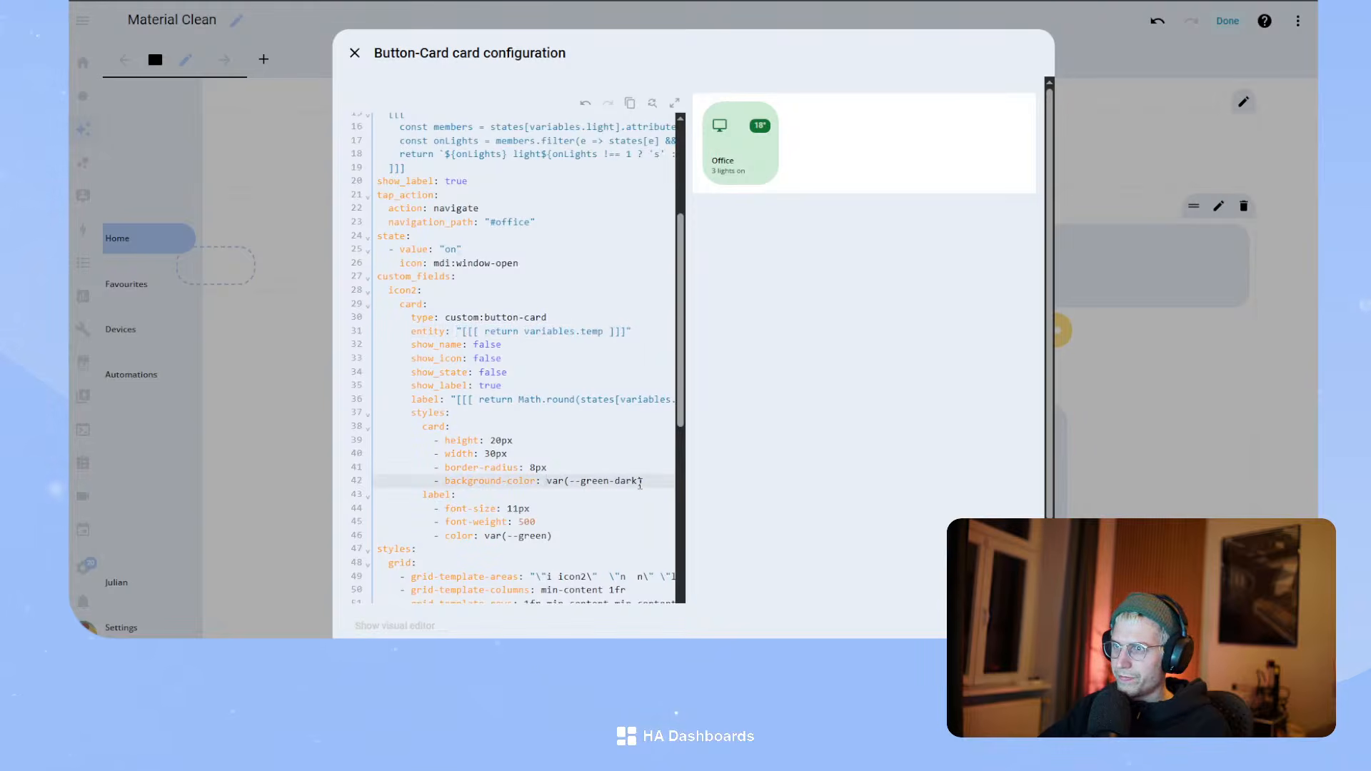
pyautogui.click(547, 481)
pyautogui.hotkey('ctrl', 'v')
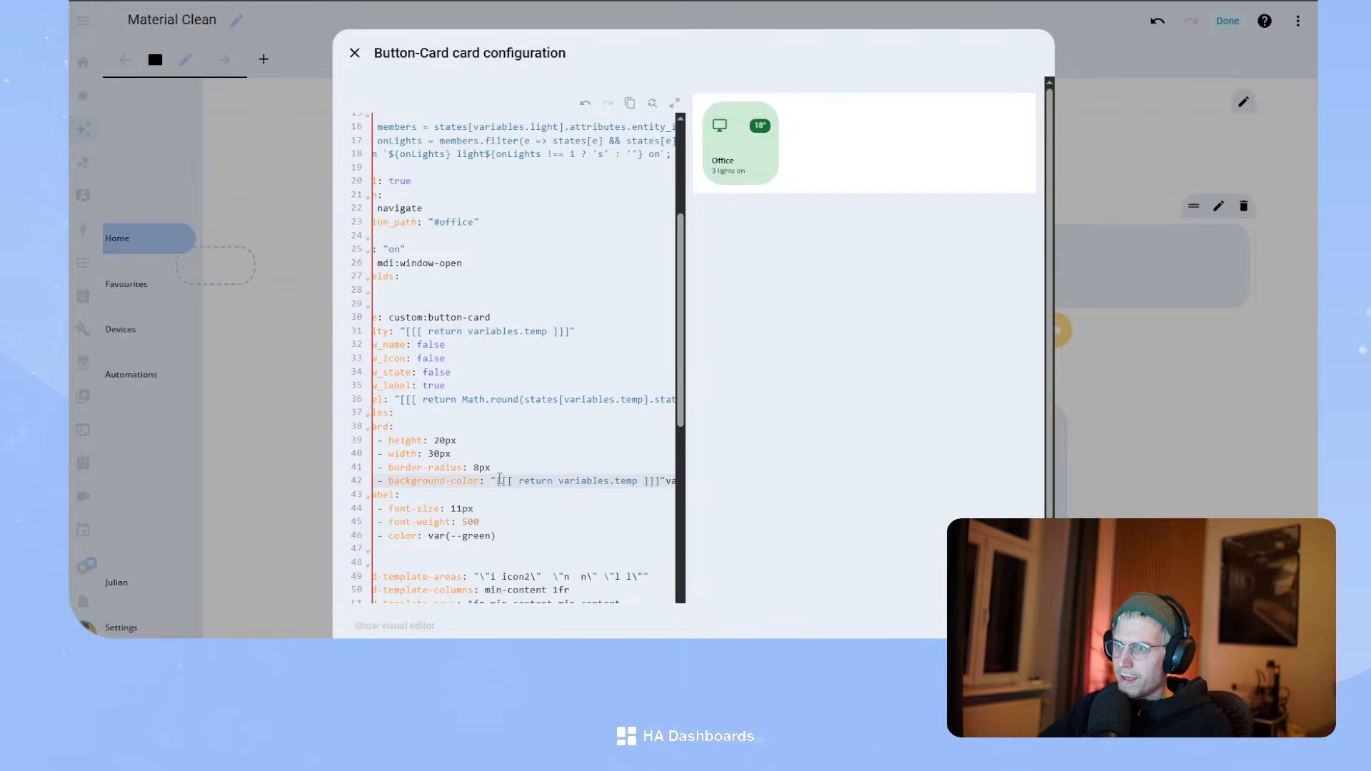
pyautogui.doubleClick(624, 481)
pyautogui.write('color')
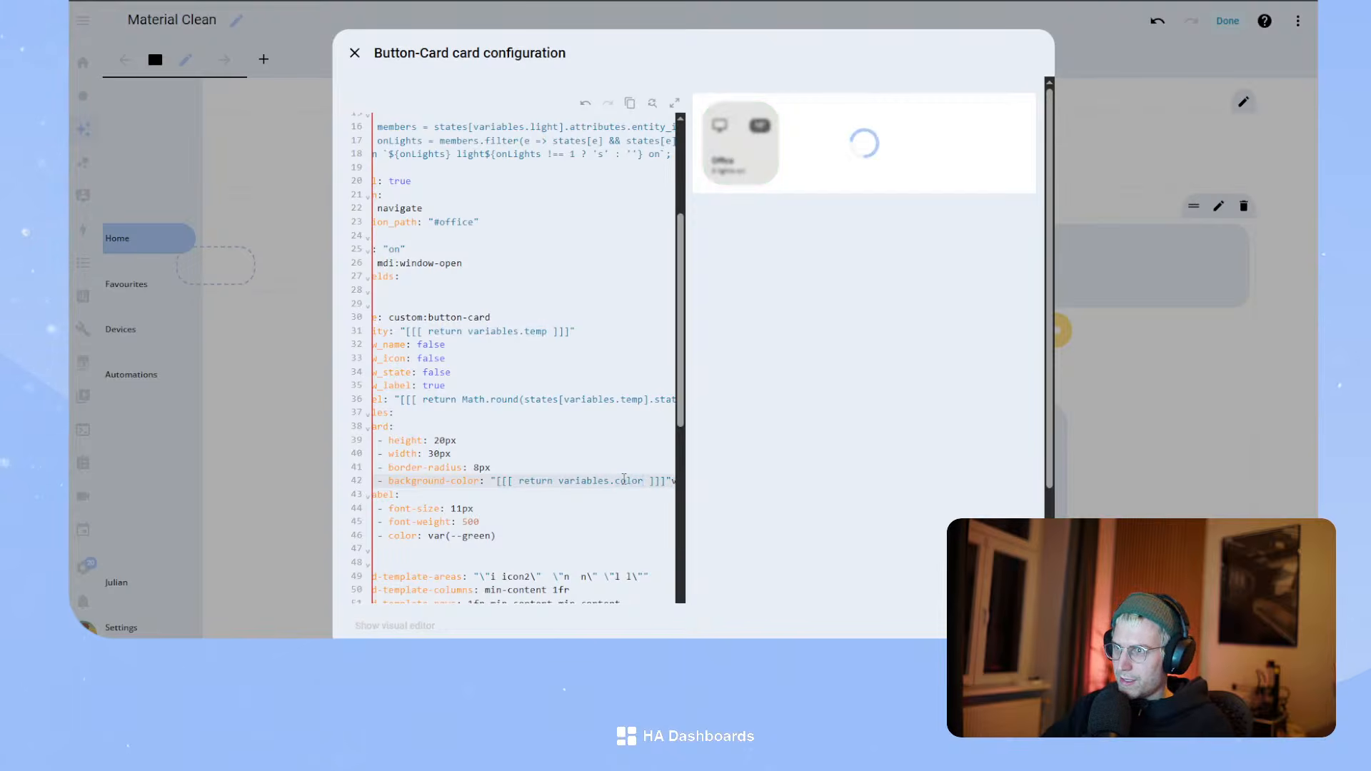
# - Insert 'var(--' + between return and variables.color in the icon2 card's background-color template
pyautogui.click(549, 479)
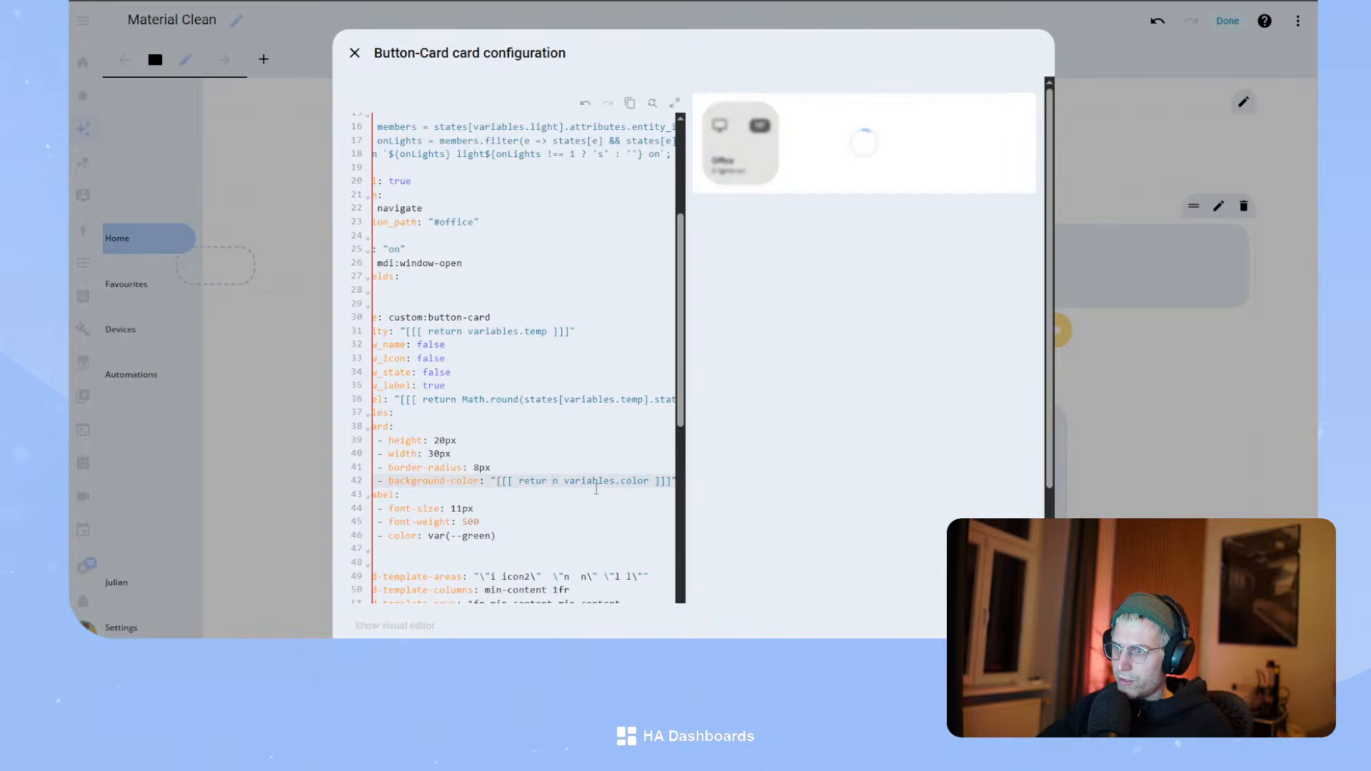
pyautogui.press('BackSpace')
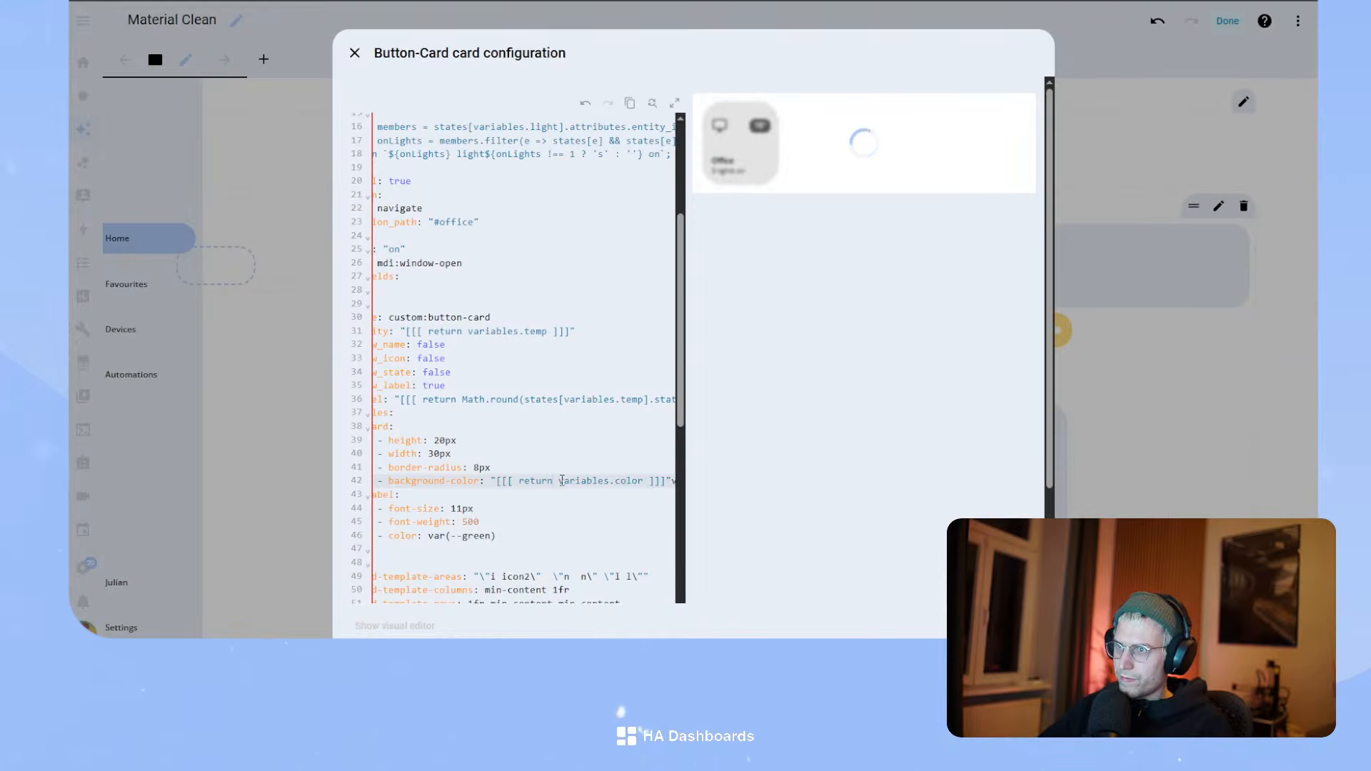
pyautogui.moveTo(600, 480); pyautogui.dragTo(748, 483)
pyautogui.click(460, 480)
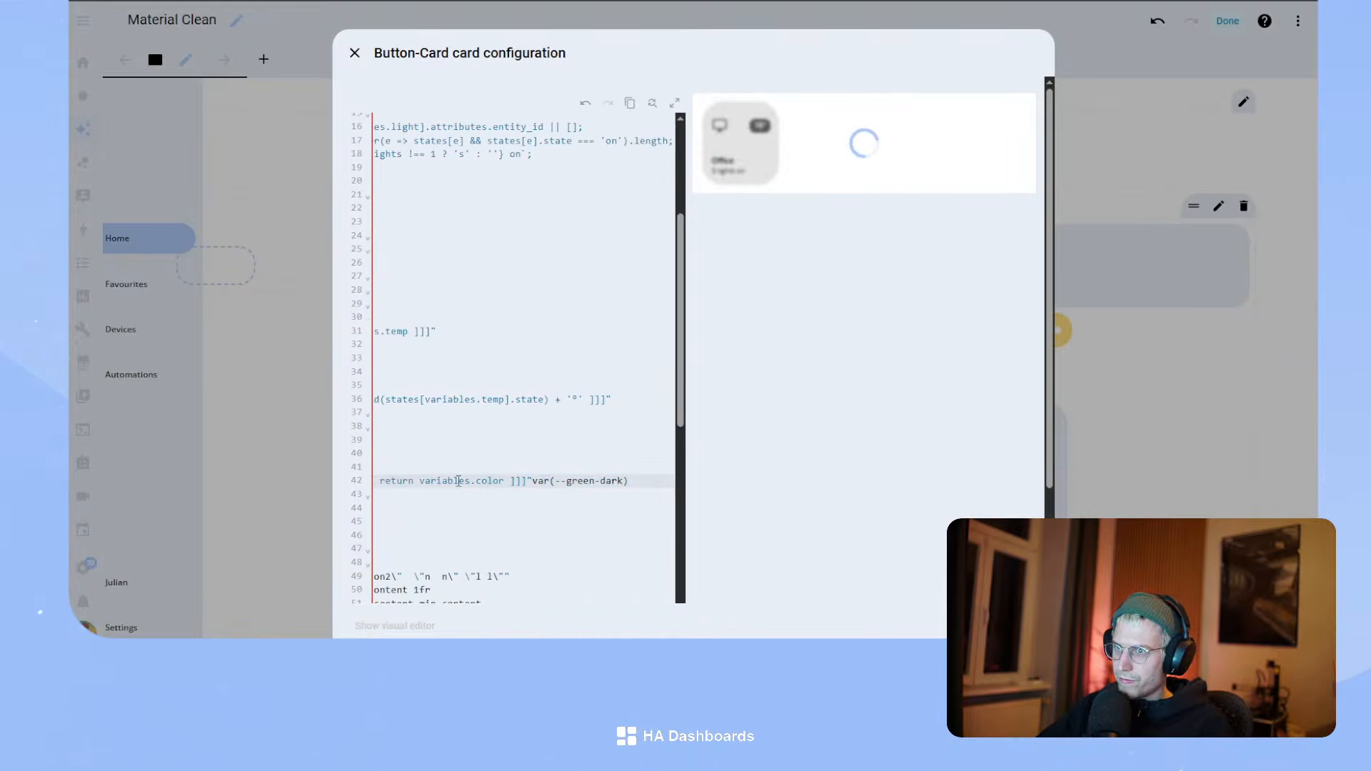
pyautogui.moveTo(460, 480); pyautogui.dragTo(374, 477)
pyautogui.click(433, 480)
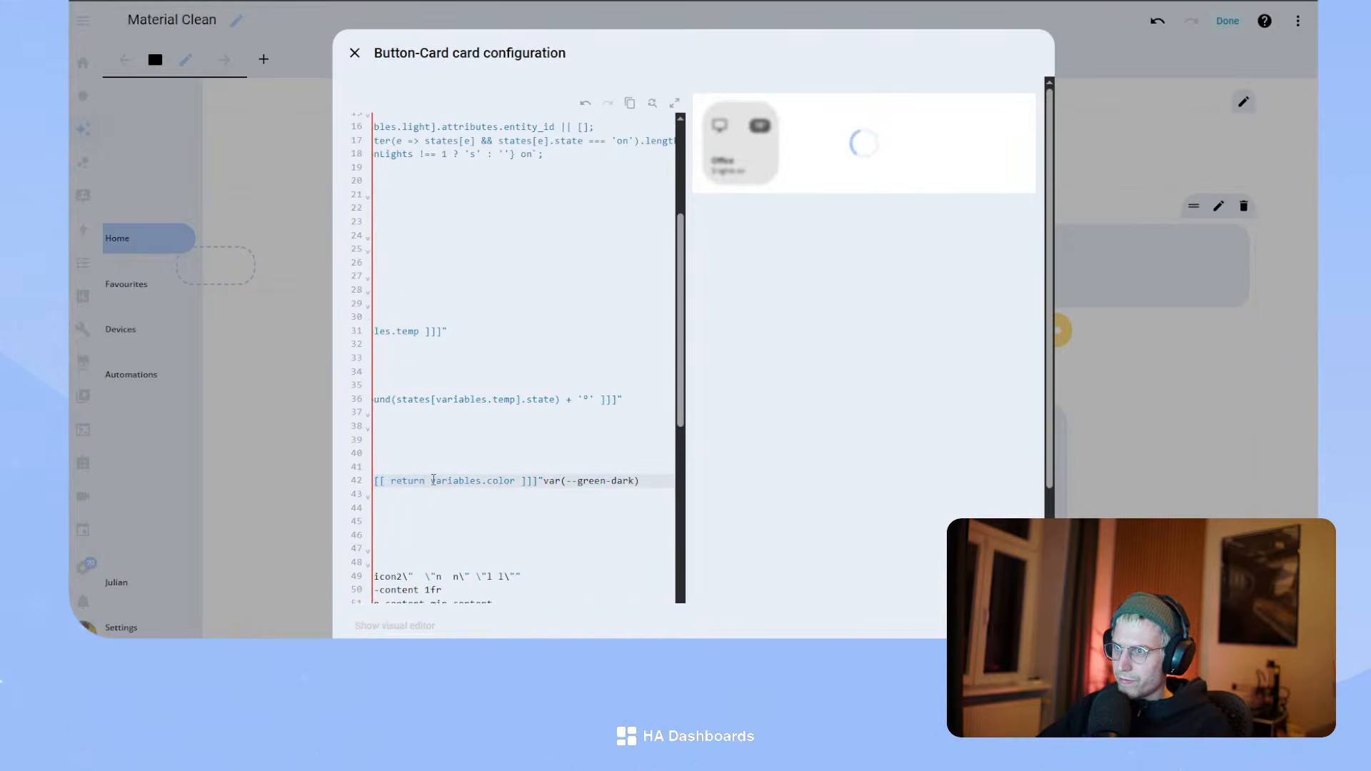
pyautogui.click(476, 481)
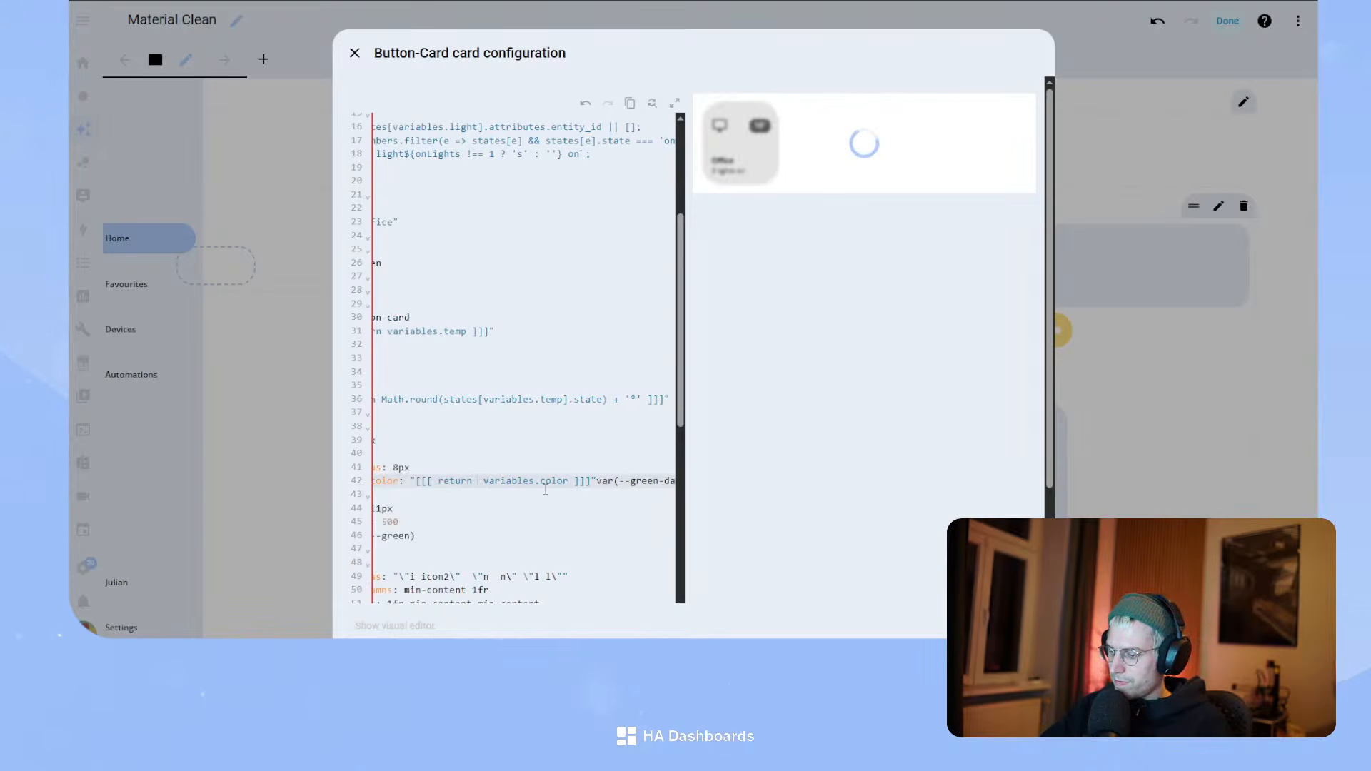
pyautogui.press('BackSpace')
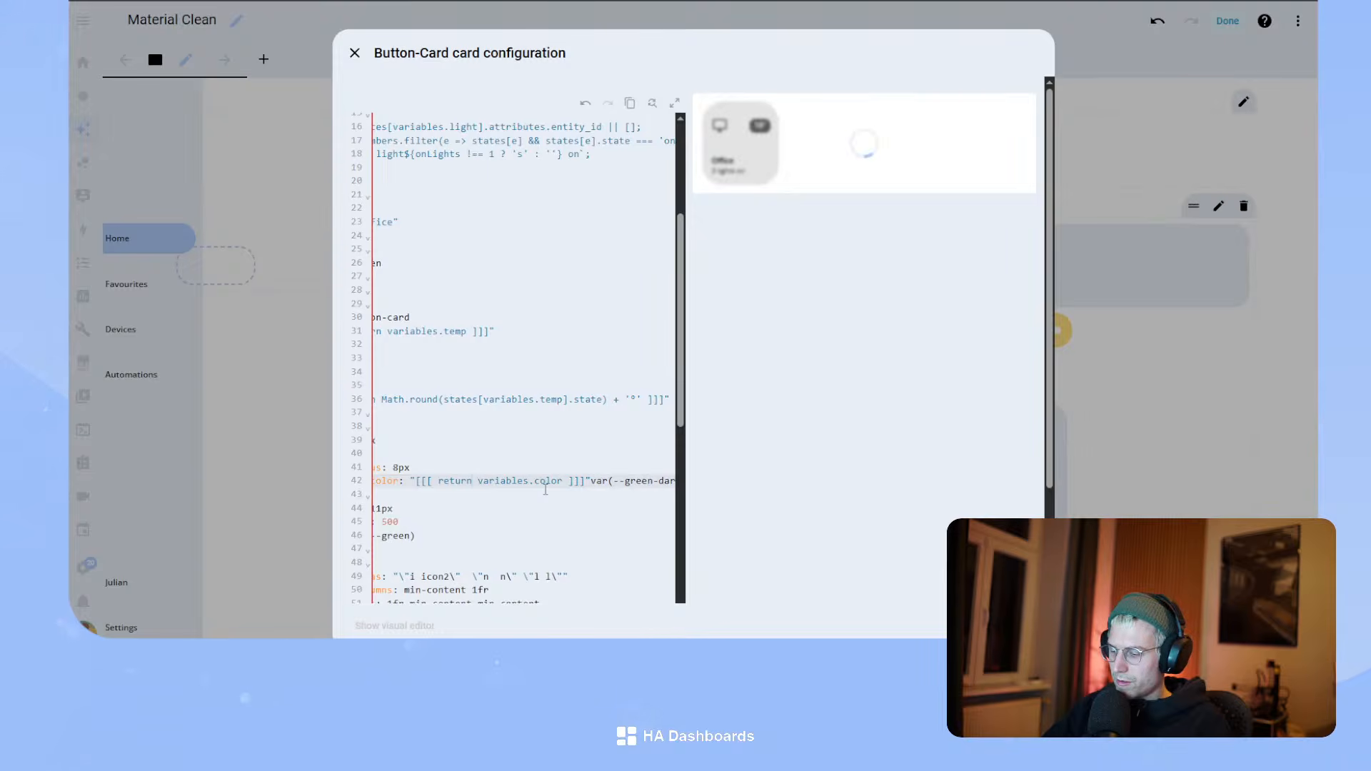
pyautogui.write('var ')
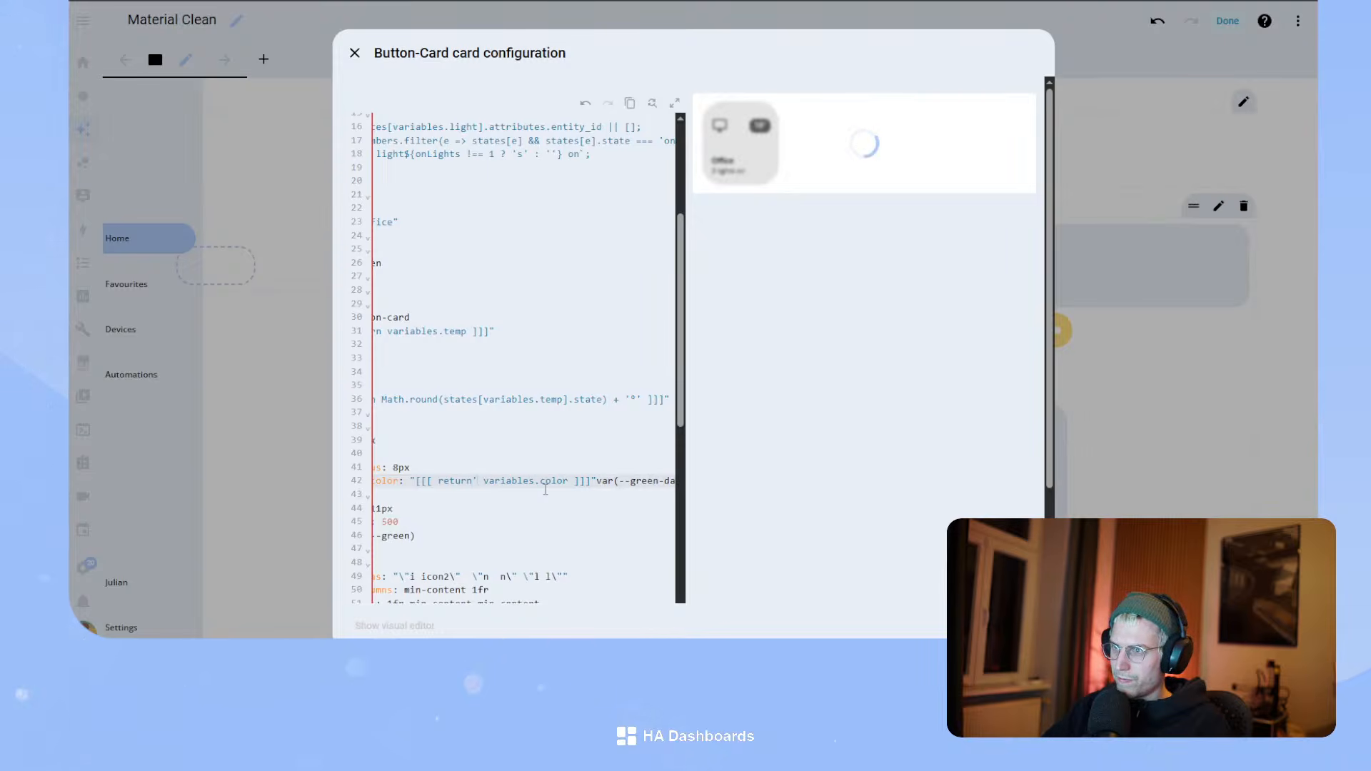
pyautogui.write('(')
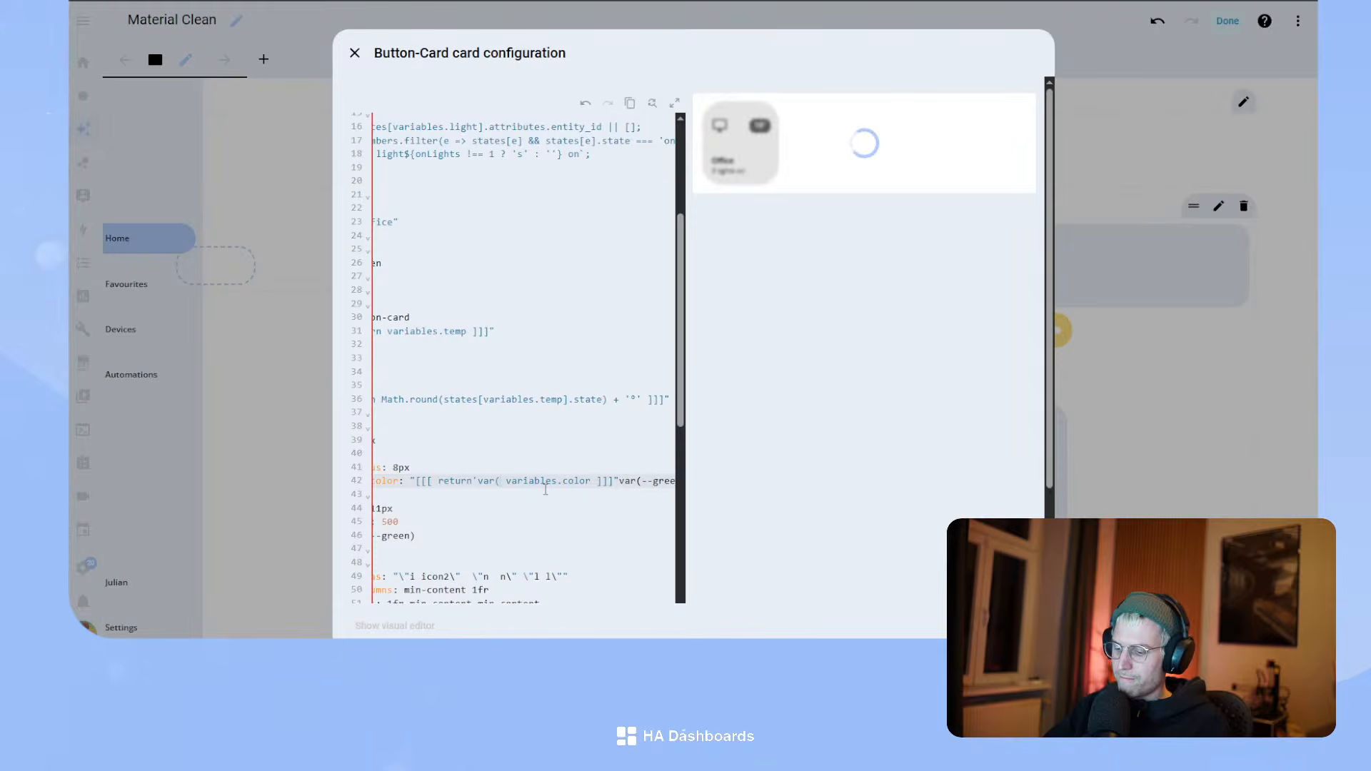
pyautogui.write('--)')
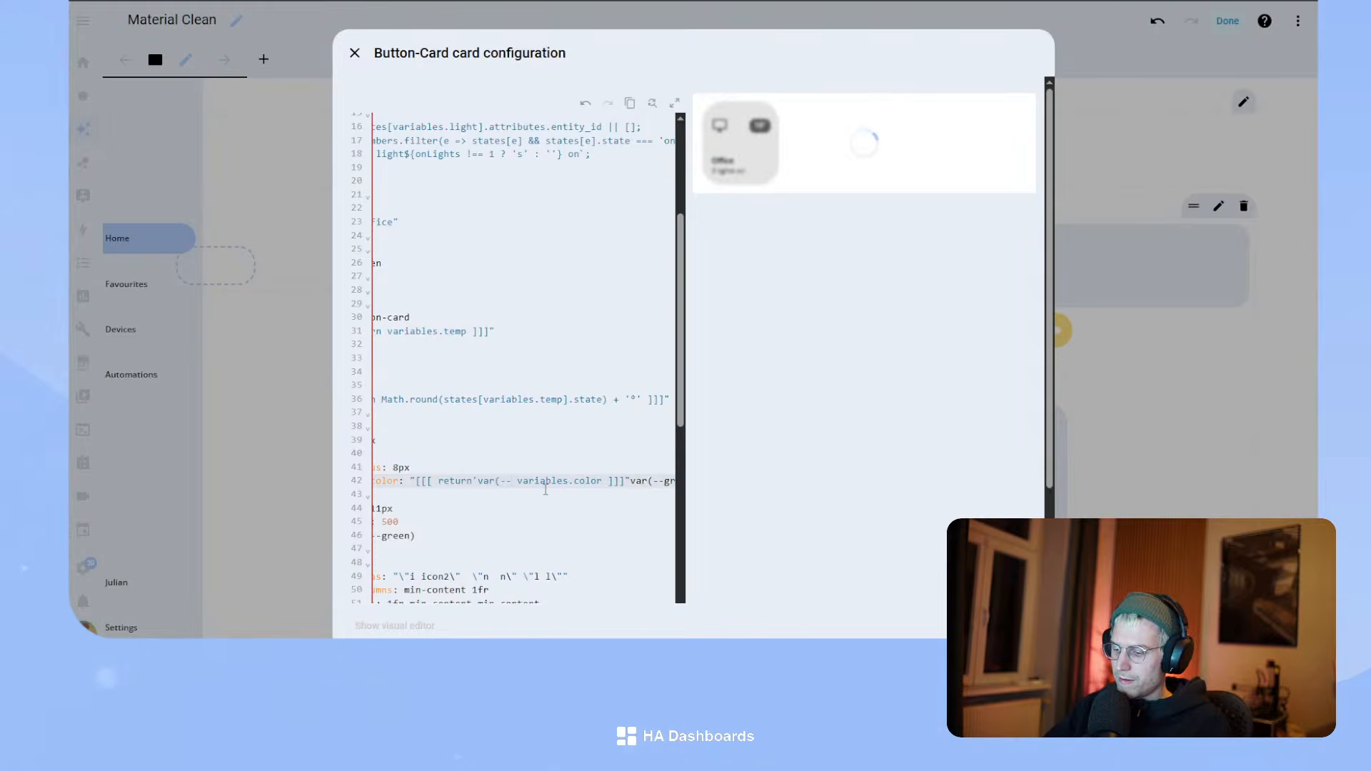
pyautogui.press('BackSpace')
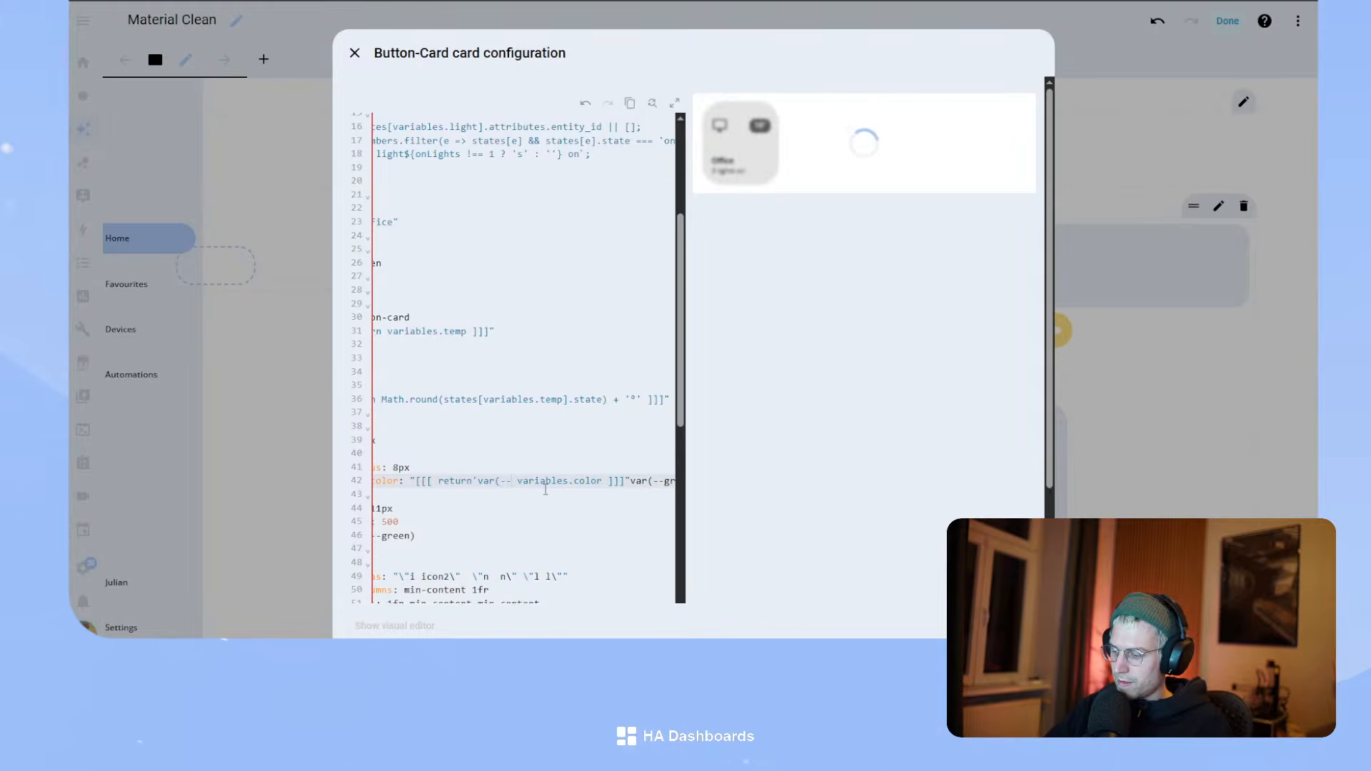
pyautogui.write("' +")
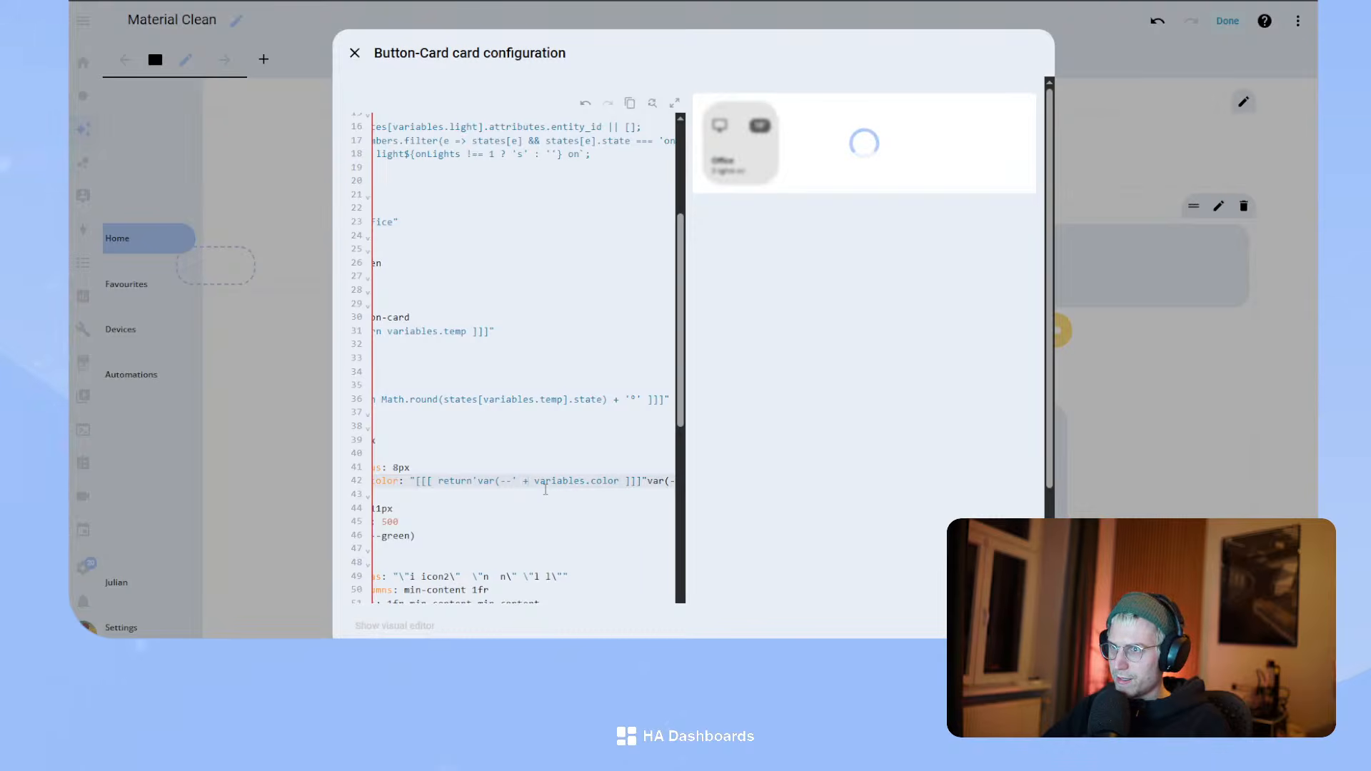
# - Append + '-dark)' after variables.color in the icon2 card's background-color template
pyautogui.write(' variables.color')
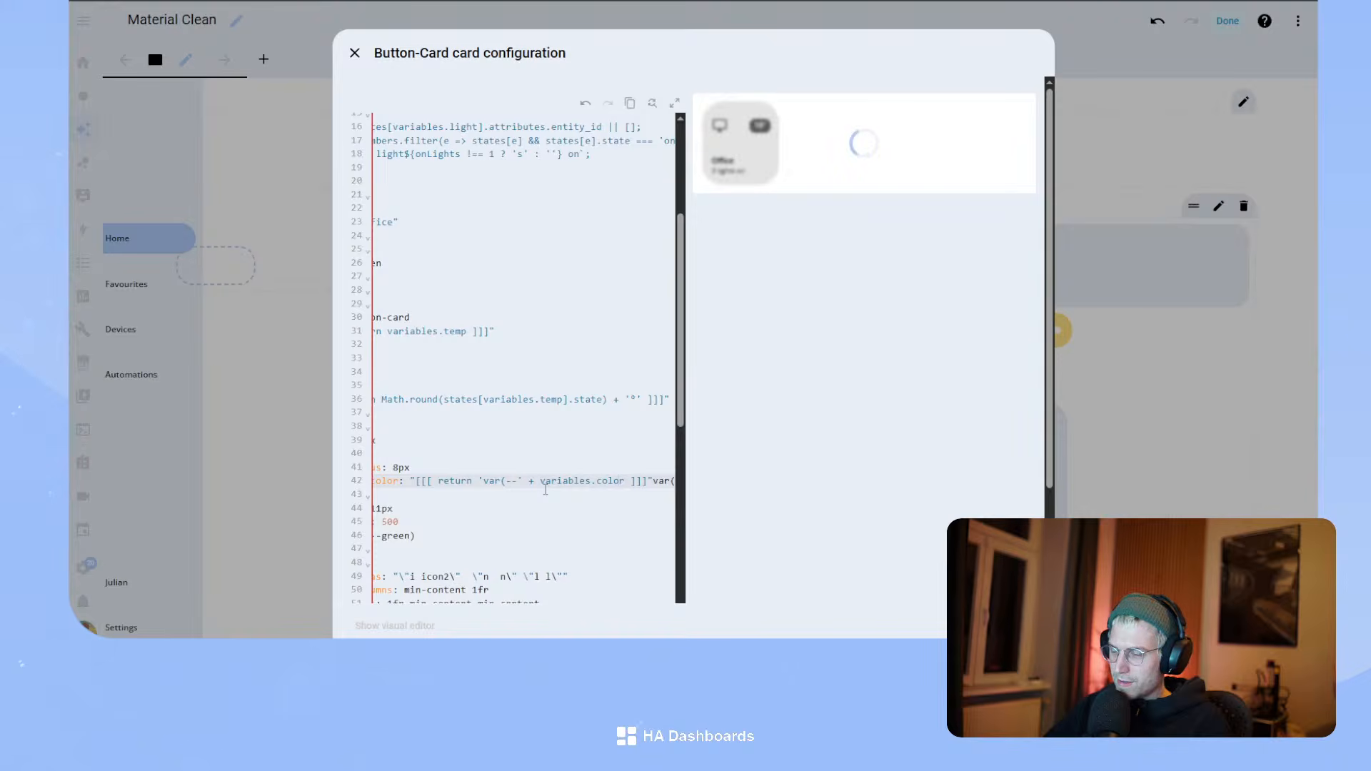
pyautogui.write(' +')
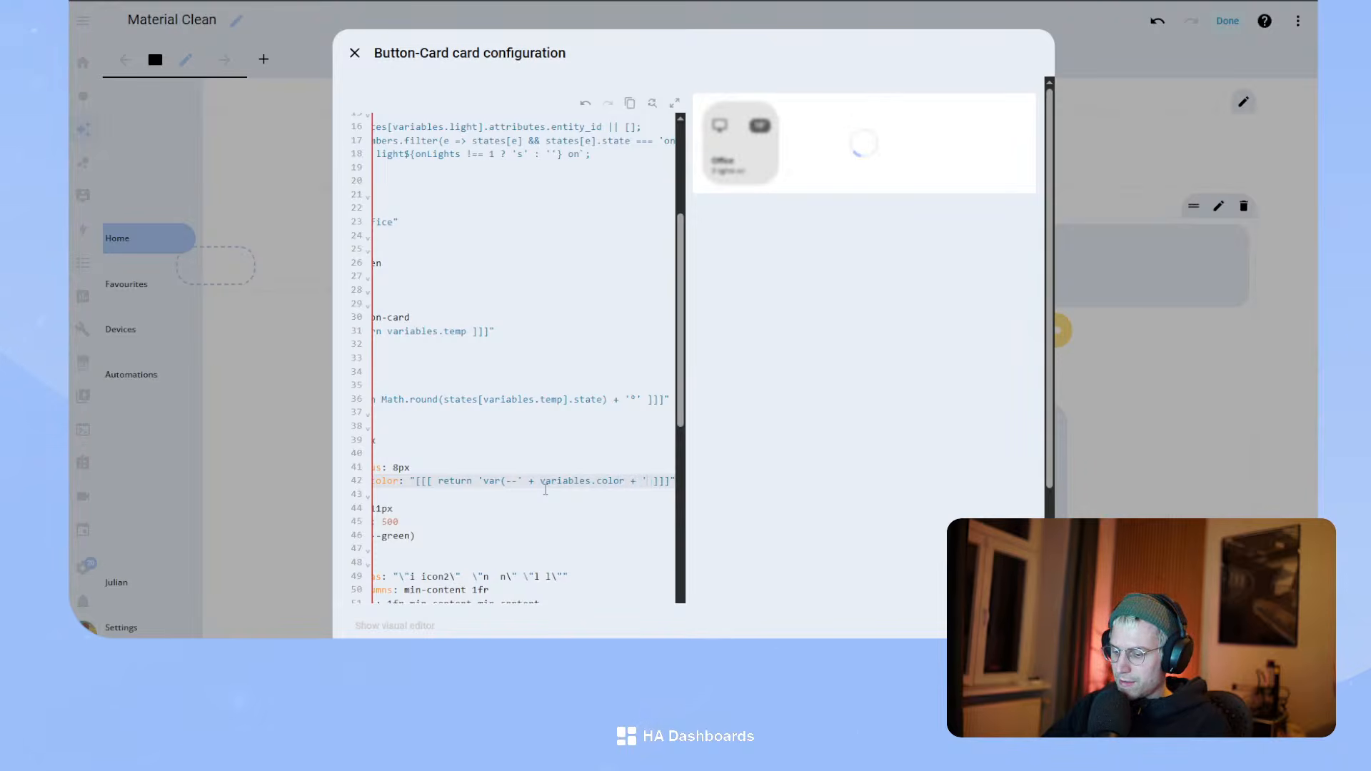
pyautogui.write(" '-dark")
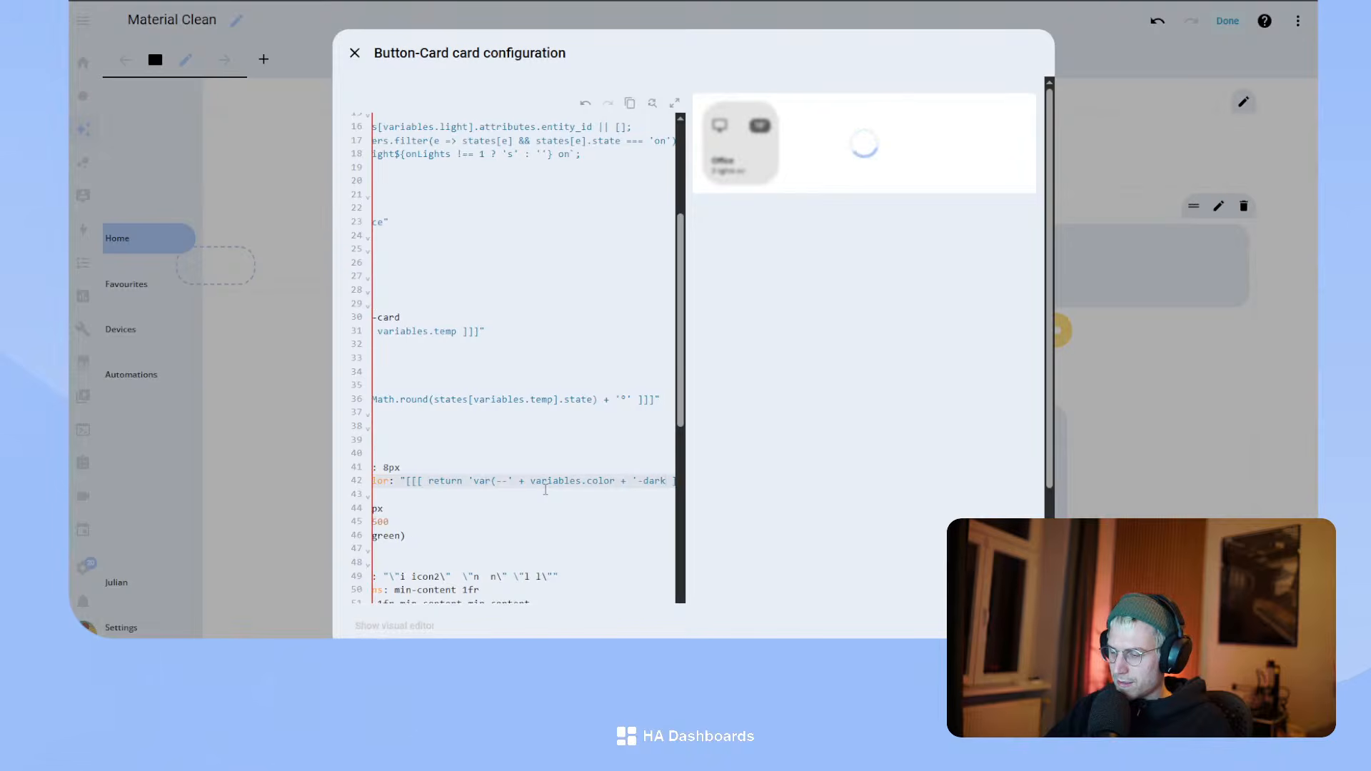
pyautogui.write(')')
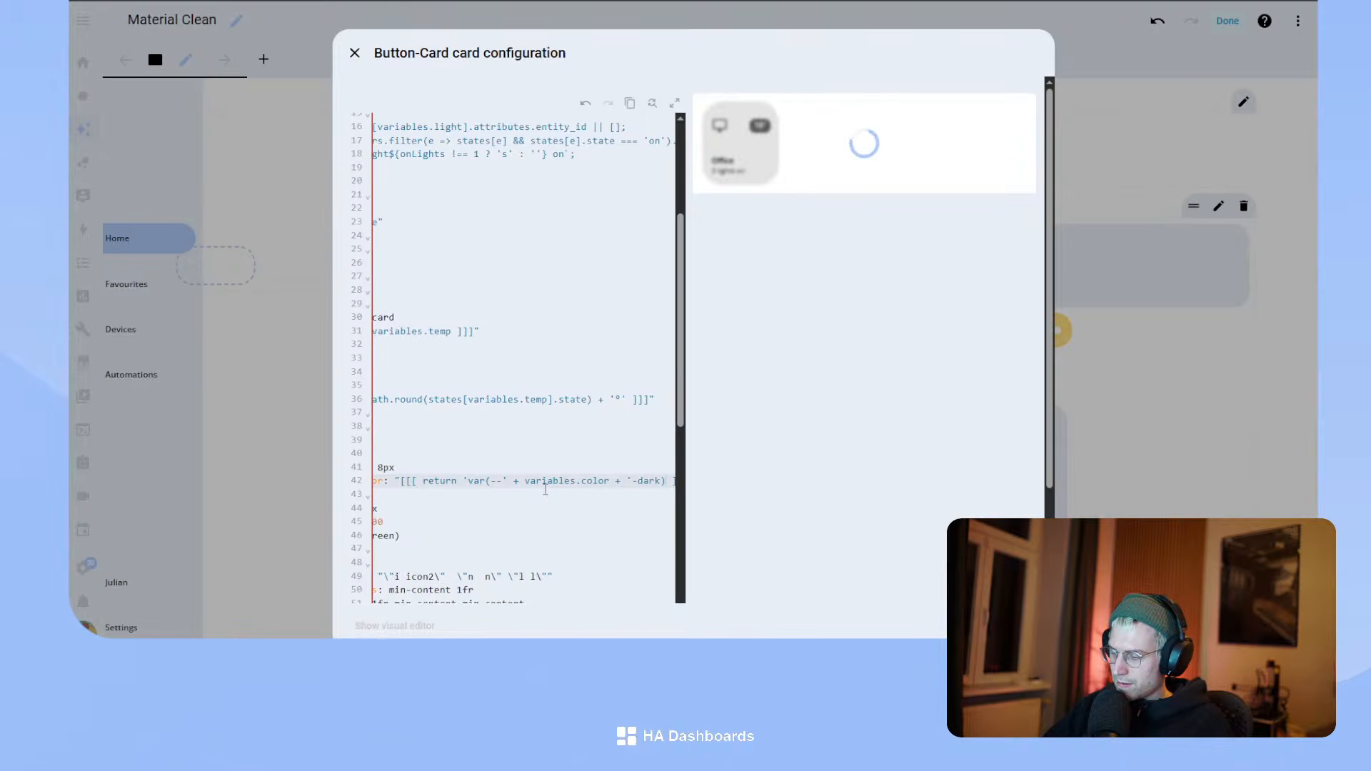
pyautogui.write("'")
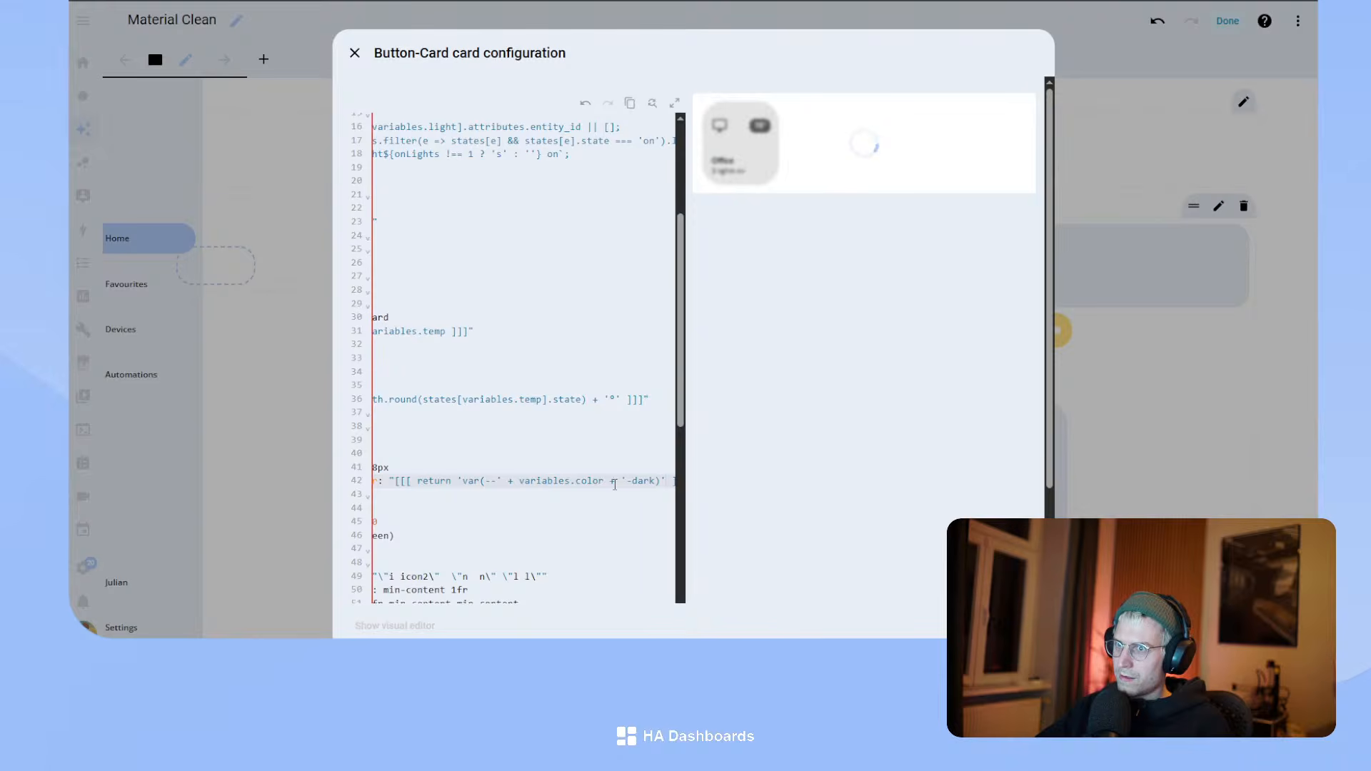
# - Delete the leftover var(--green-dark) that follows the icon2 background-color template
pyautogui.moveTo(614, 484); pyautogui.dragTo(713, 490)
pyautogui.click(575, 482)
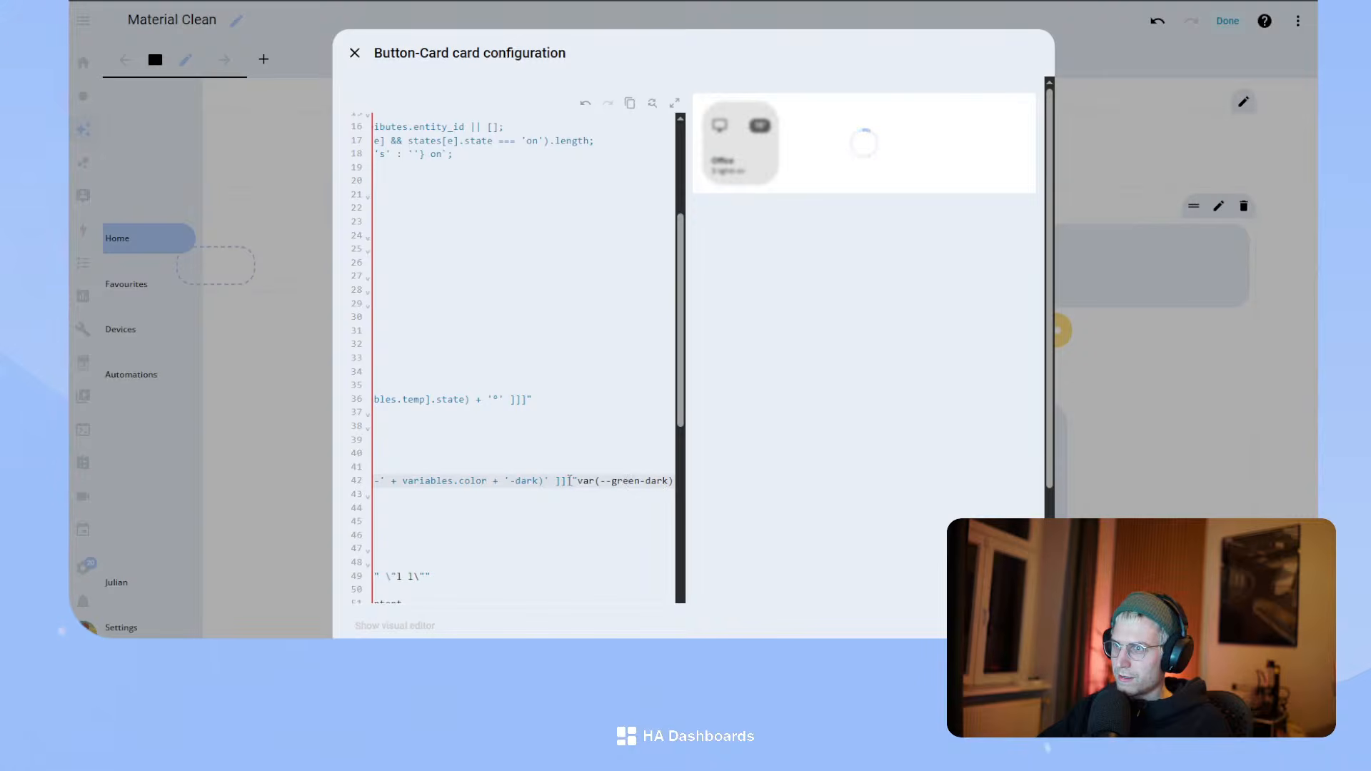
pyautogui.moveTo(578, 479); pyautogui.dragTo(671, 480)
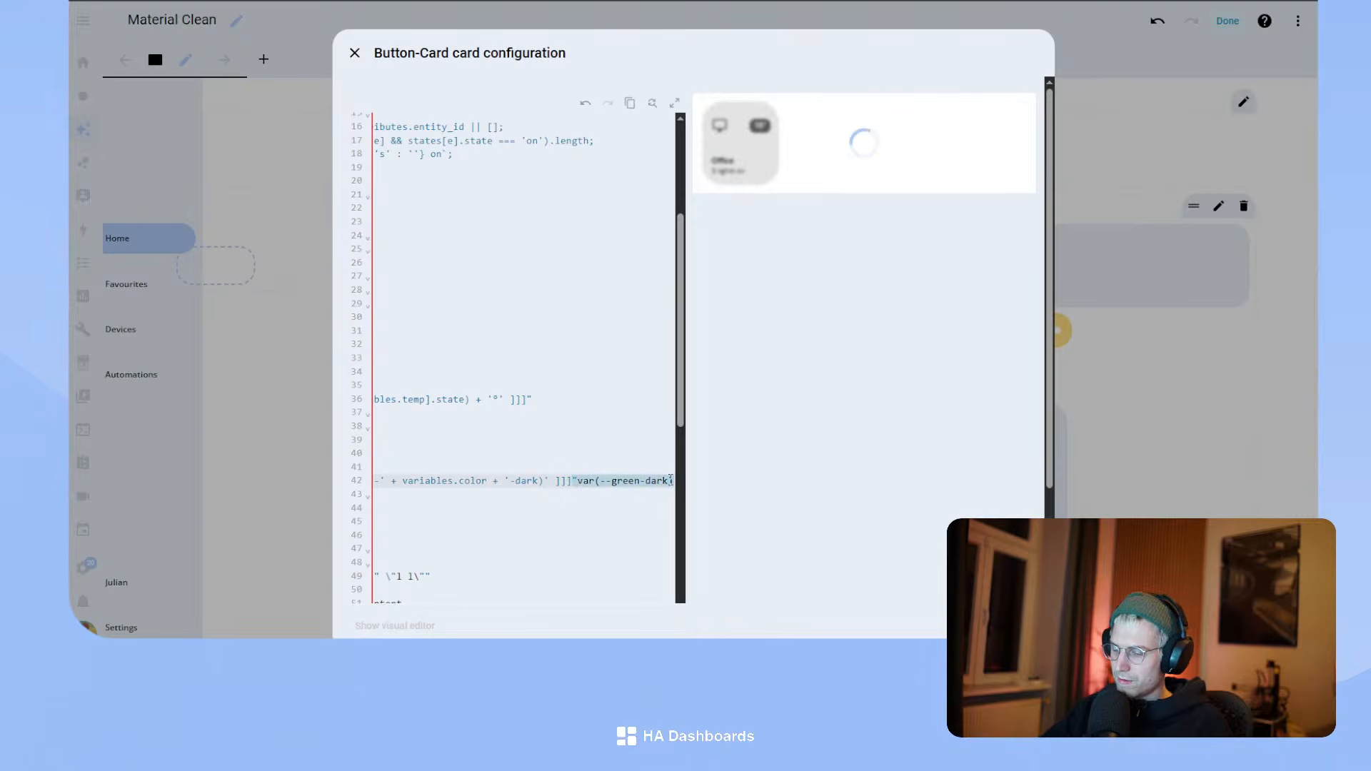
pyautogui.press('BackSpace')
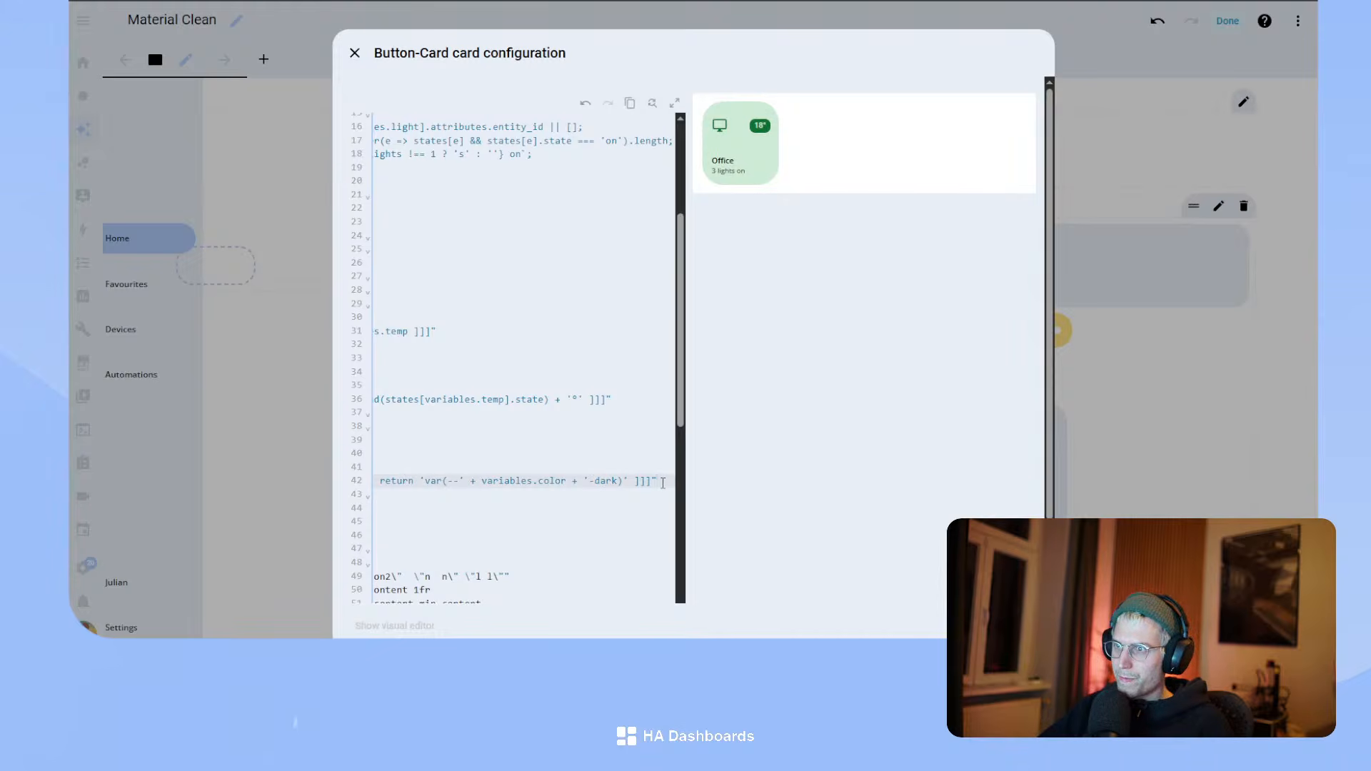
# - Replace the icon2 label's color with a copy of the background-color template, leaving out the + '-dark)' part
pyautogui.moveTo(663, 483); pyautogui.dragTo(277, 464)
pyautogui.scroll(-2, 479, 523)
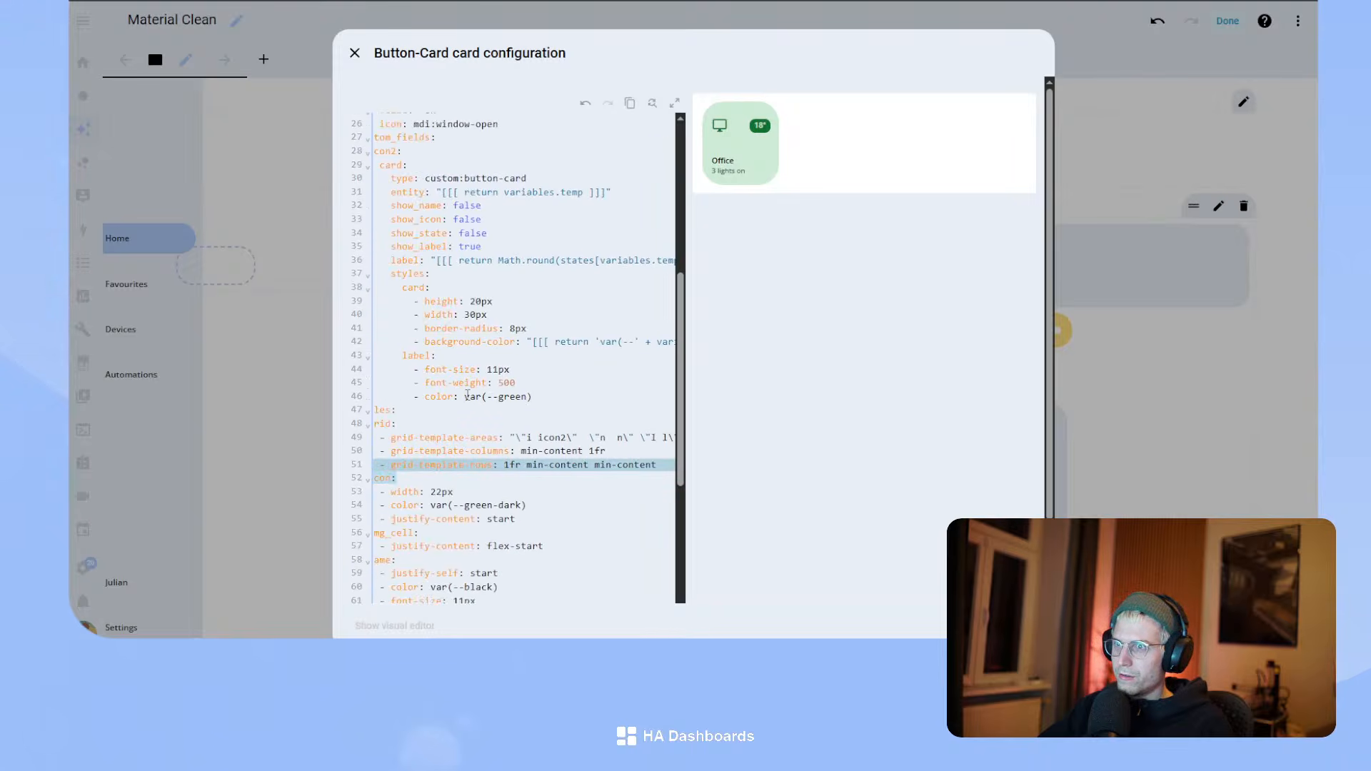
pyautogui.moveTo(465, 397); pyautogui.dragTo(587, 400)
pyautogui.press('BackSpace')
pyautogui.write('"[[[ return \'var(--\' + variables.color + \'-dark)\' ]]]"')
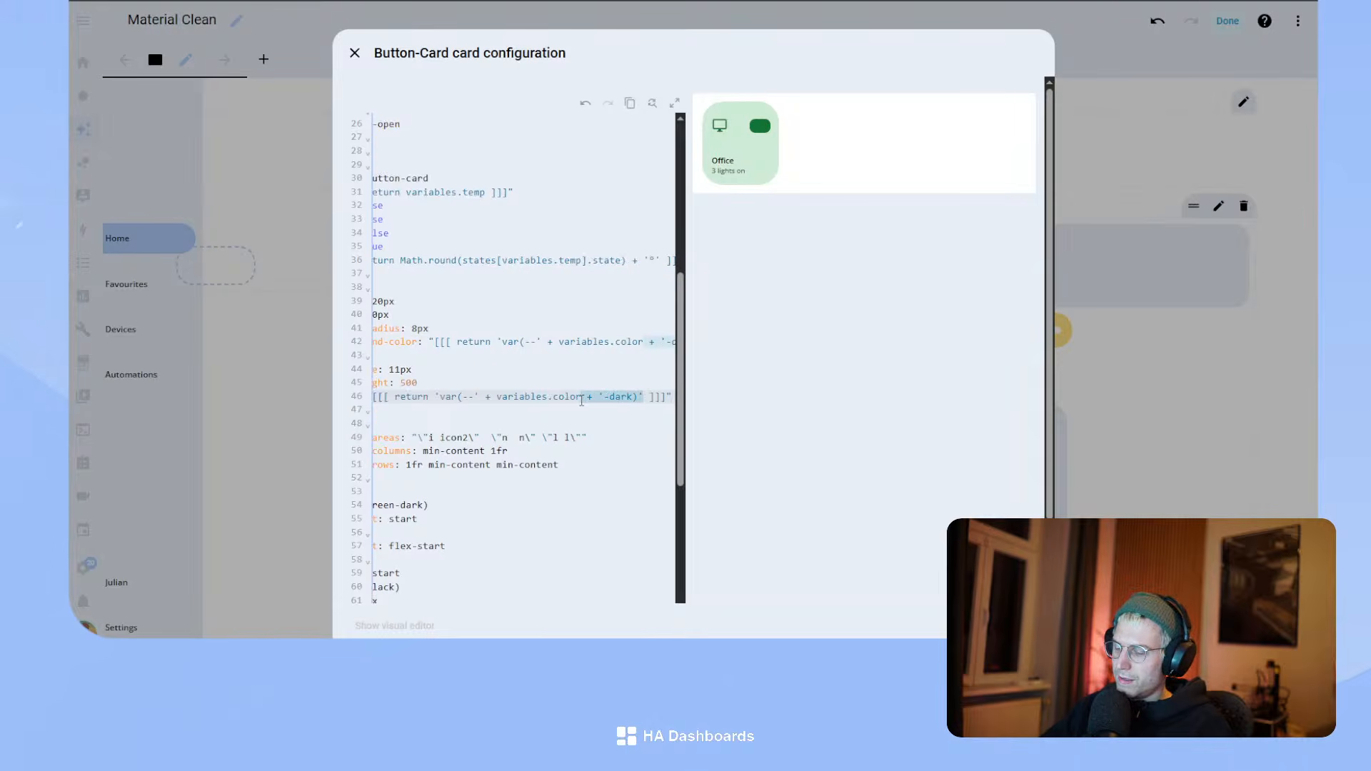
pyautogui.press('BackSpace')
# - Widen the card configuration dialog and set the main icon's color to "[[[ return 'var(--' + variables.color + '-dark)' ]]]"
pyautogui.scroll(-2, 649, 381)
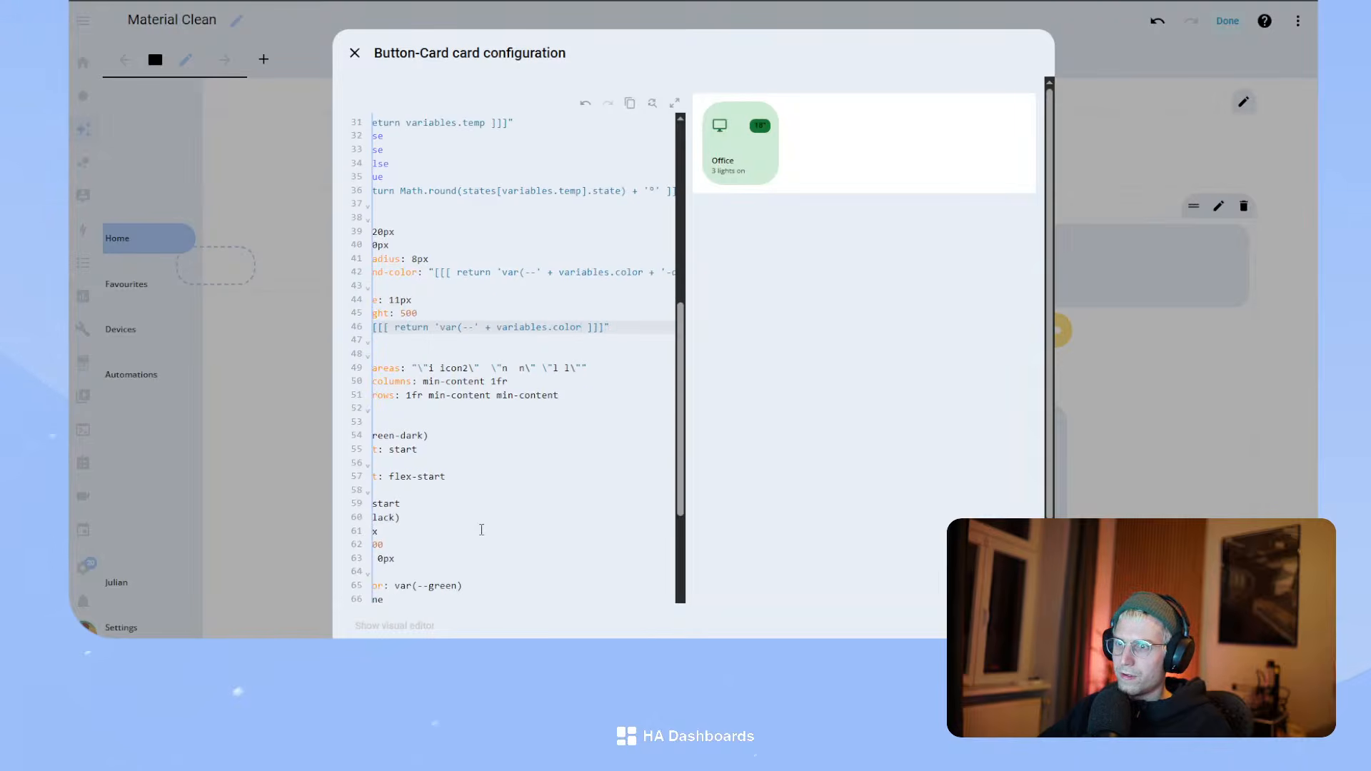
pyautogui.click(534, 68)
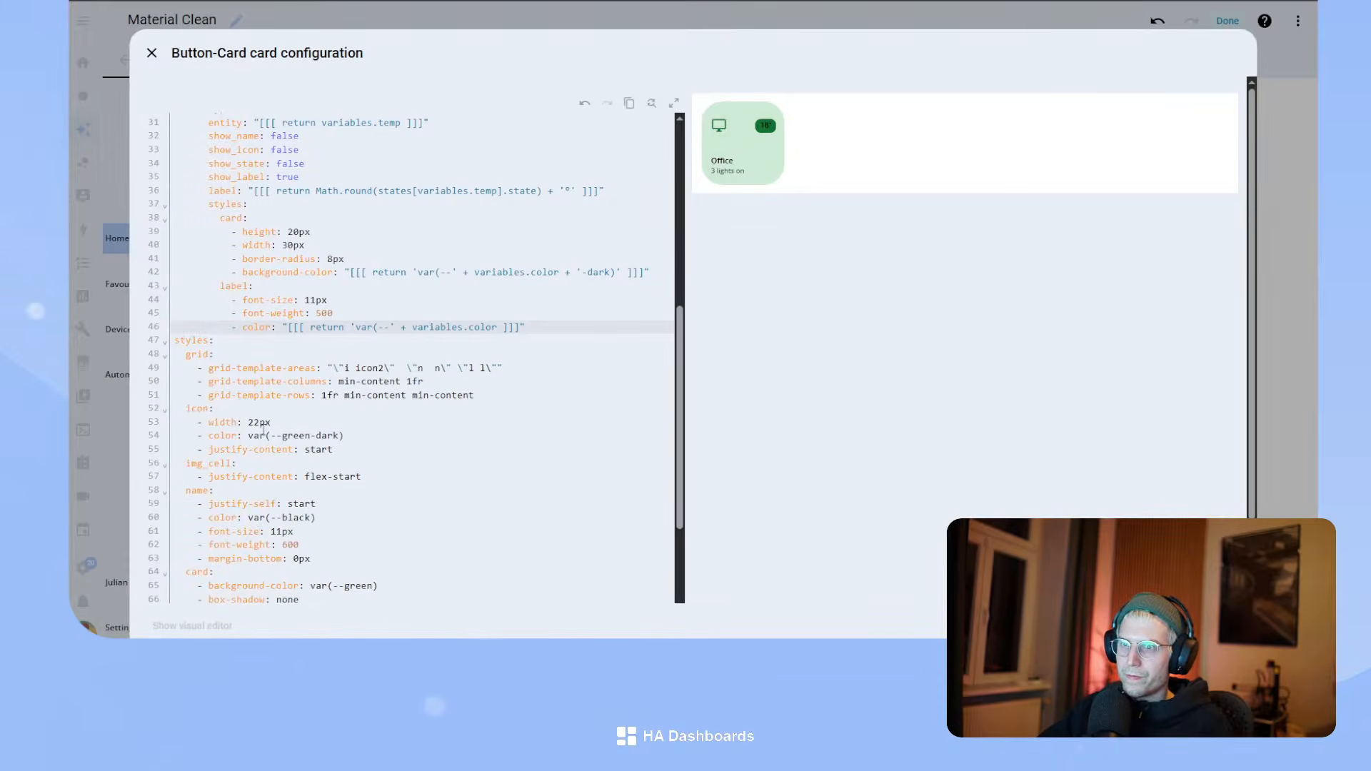
pyautogui.moveTo(243, 436); pyautogui.dragTo(346, 433)
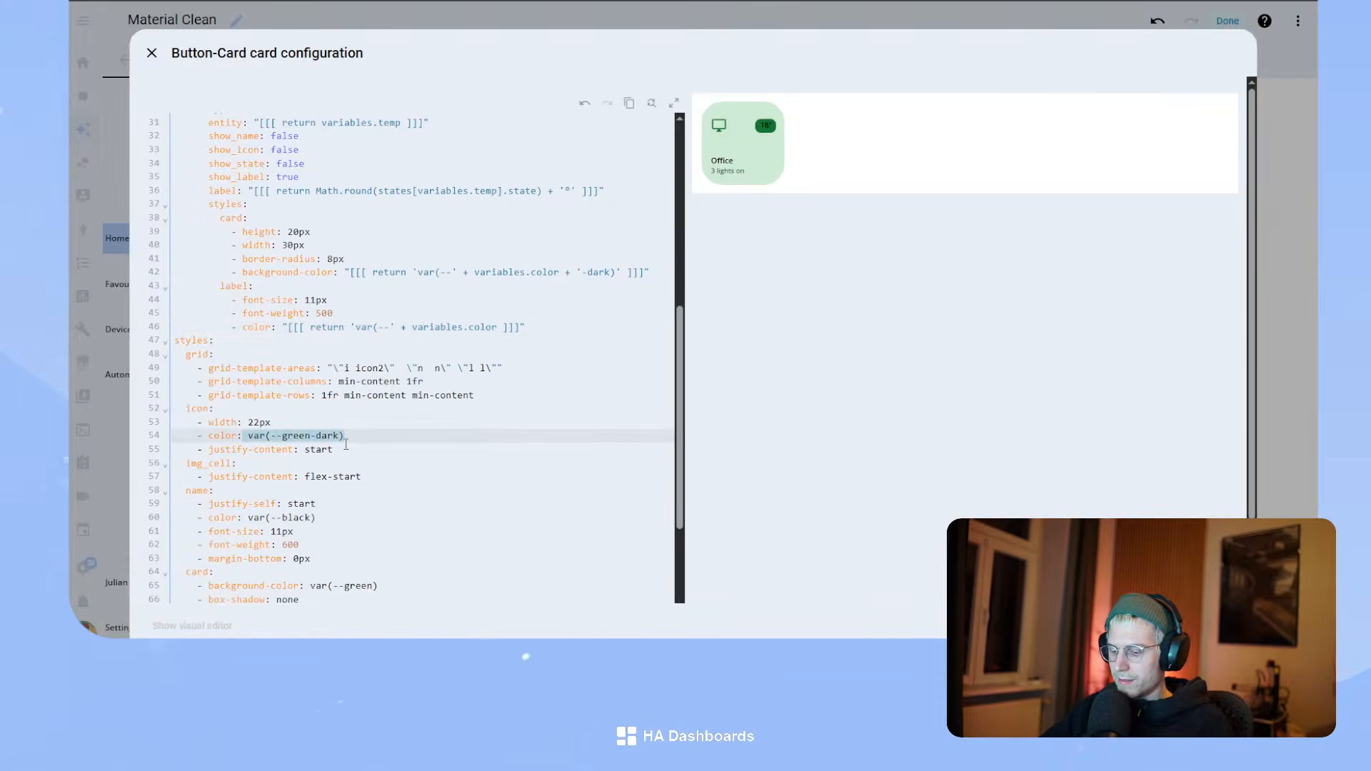
pyautogui.write('"[[[ return \'var(--\' + variables.color + \'-dark)\' ]]]"')
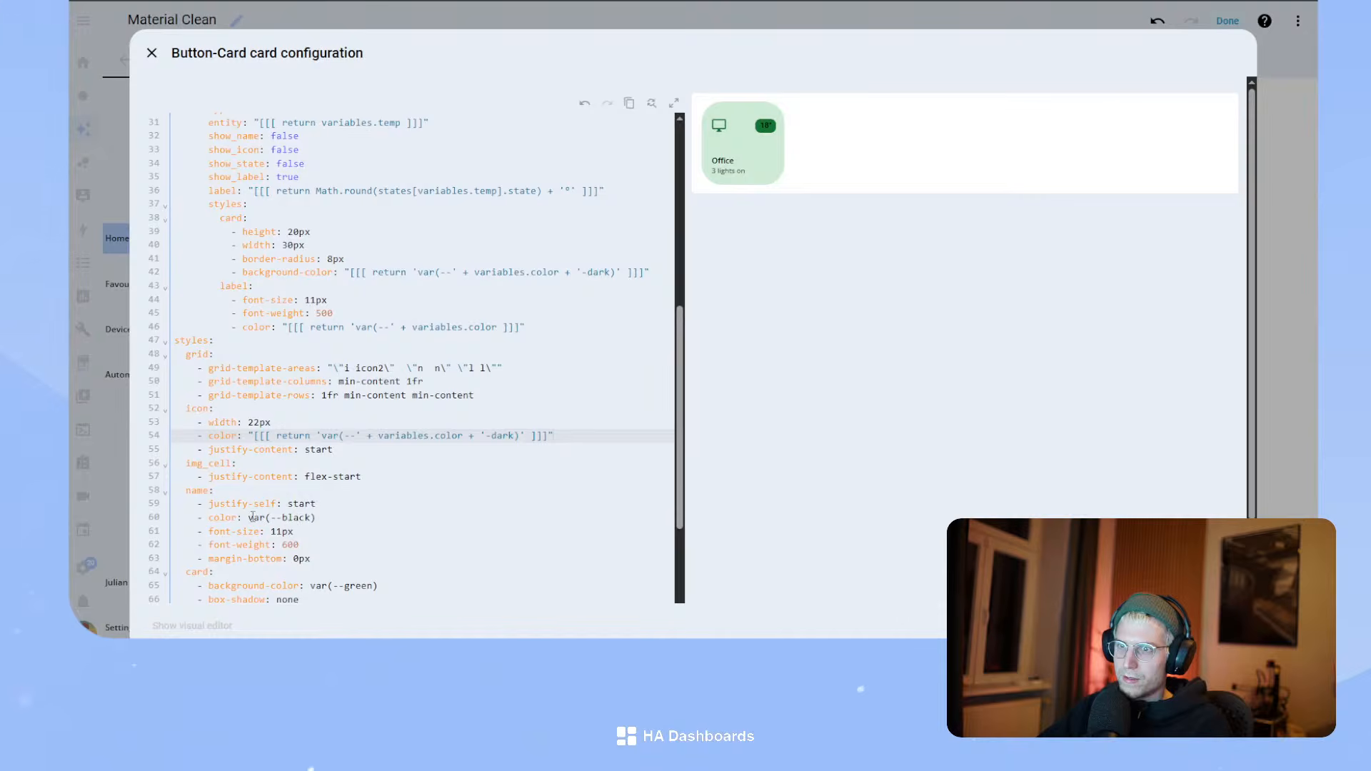
# - Set the main card's background-color to "[[[ return 'var(--' + variables.color + ')' ]]]" in place of var(--green)
pyautogui.scroll(-2, 252, 517)
pyautogui.moveTo(310, 515); pyautogui.dragTo(447, 515)
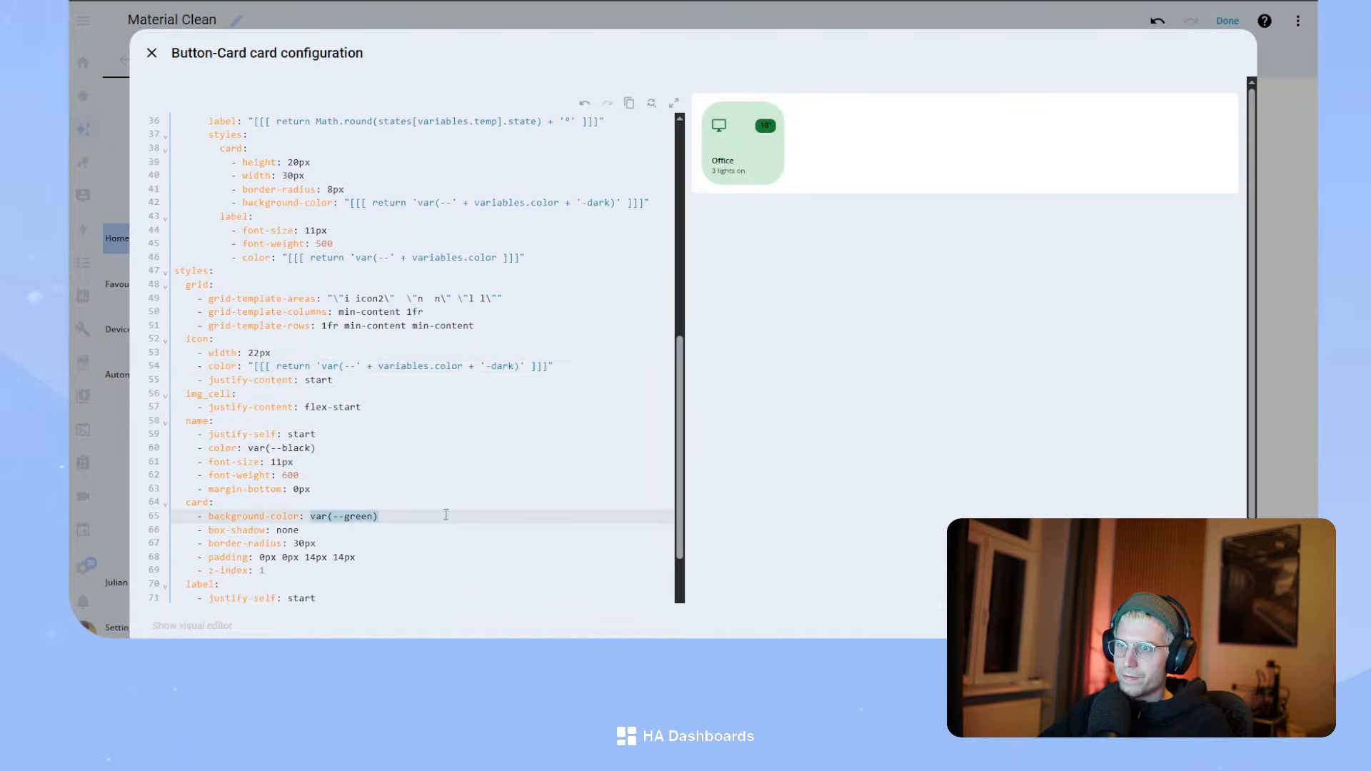
pyautogui.write('"[[[ return \'var(--\' + variables.color + \'-dark)\' ]]]"')
pyautogui.moveTo(582, 516); pyautogui.dragTo(531, 517)
pyautogui.press('BackSpace')
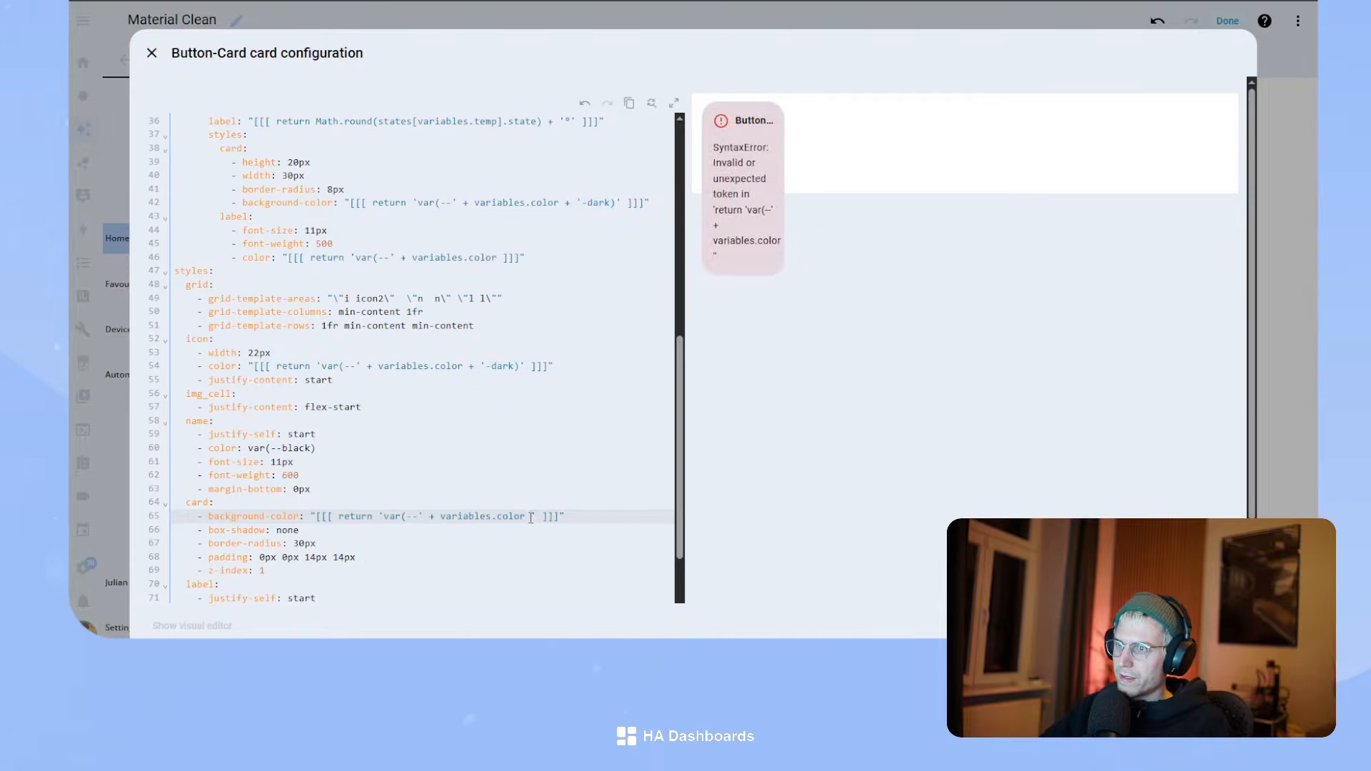
pyautogui.press('BackSpace')
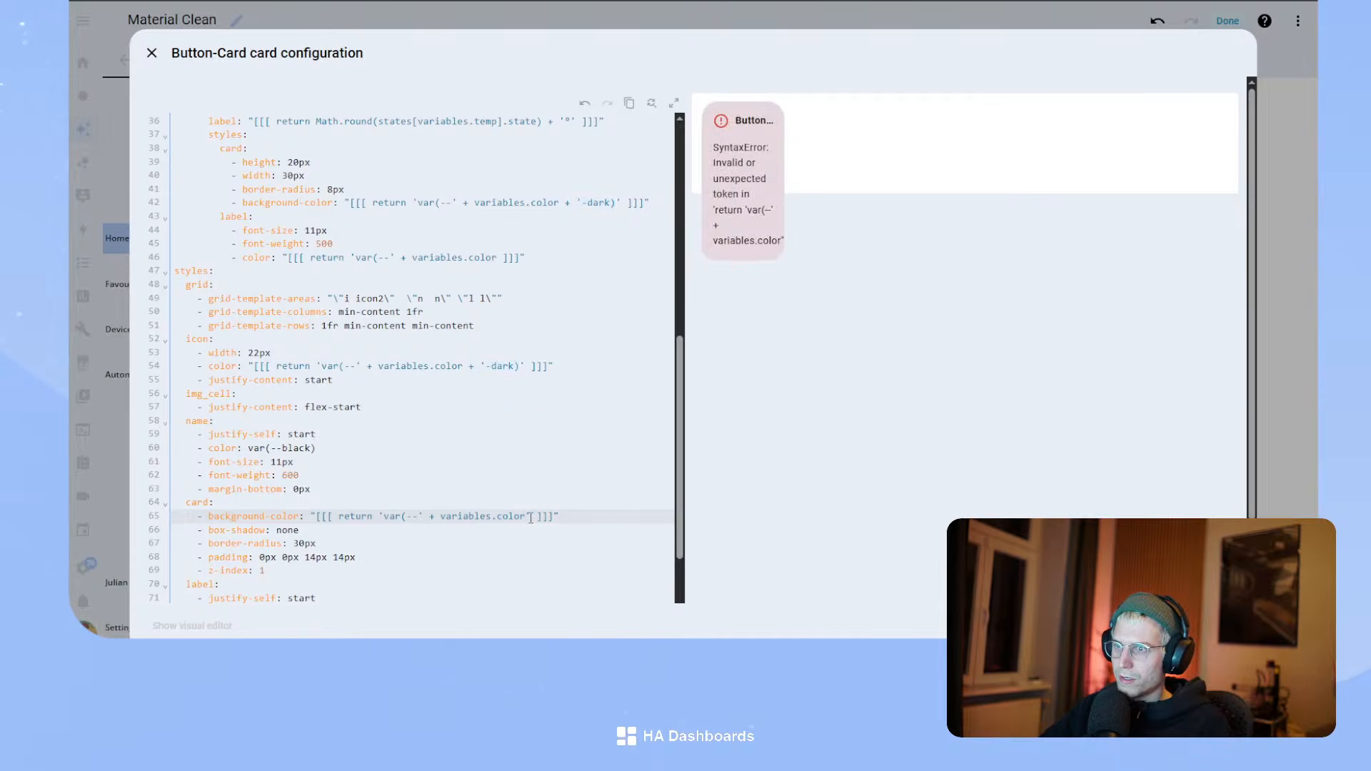
pyautogui.press('BackSpace')
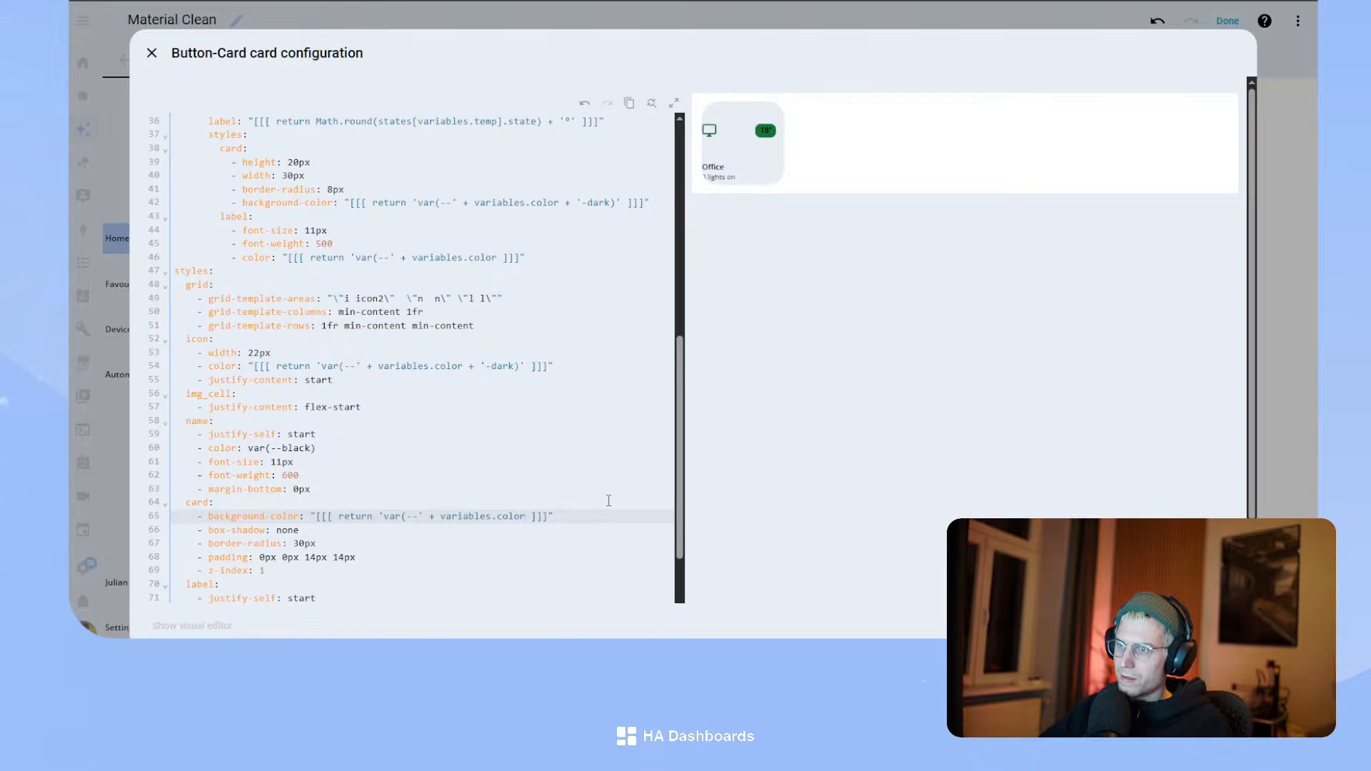
pyautogui.write('+ ')
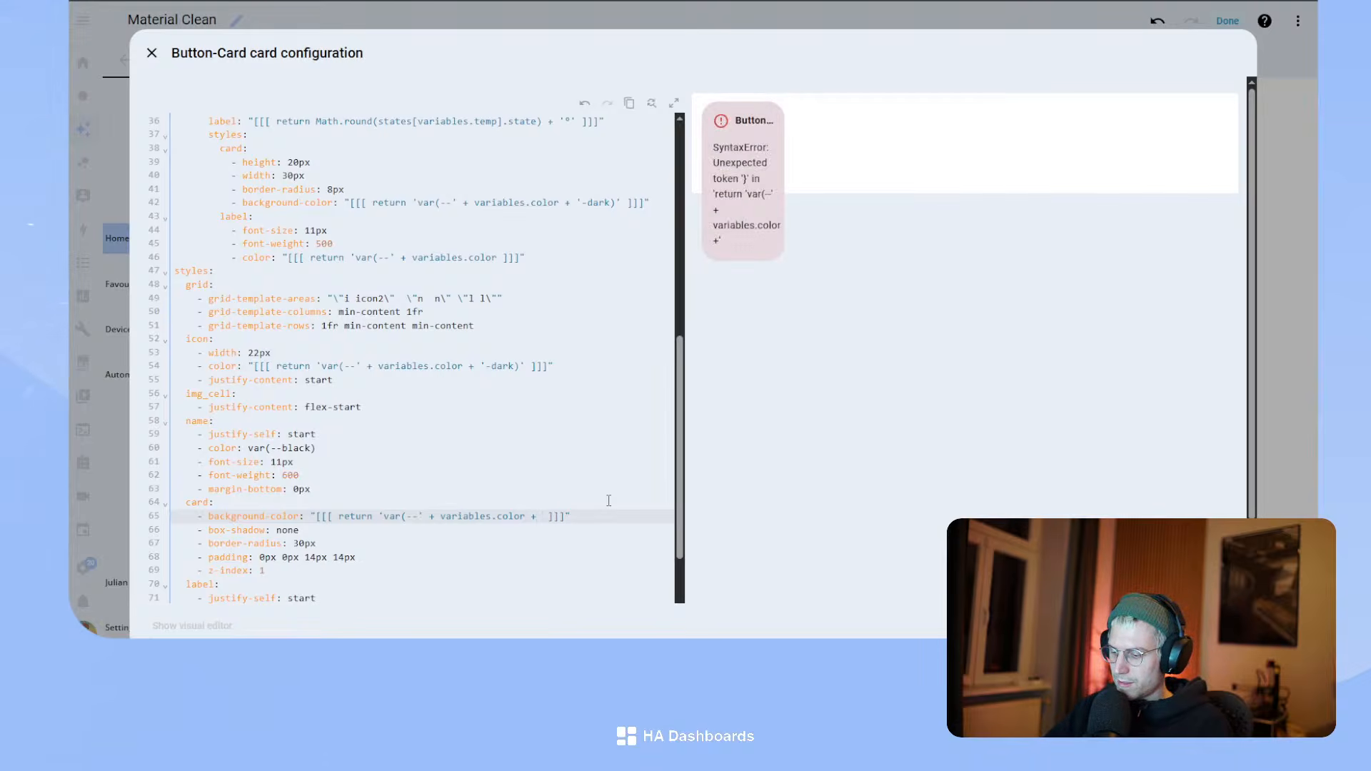
pyautogui.write("'")
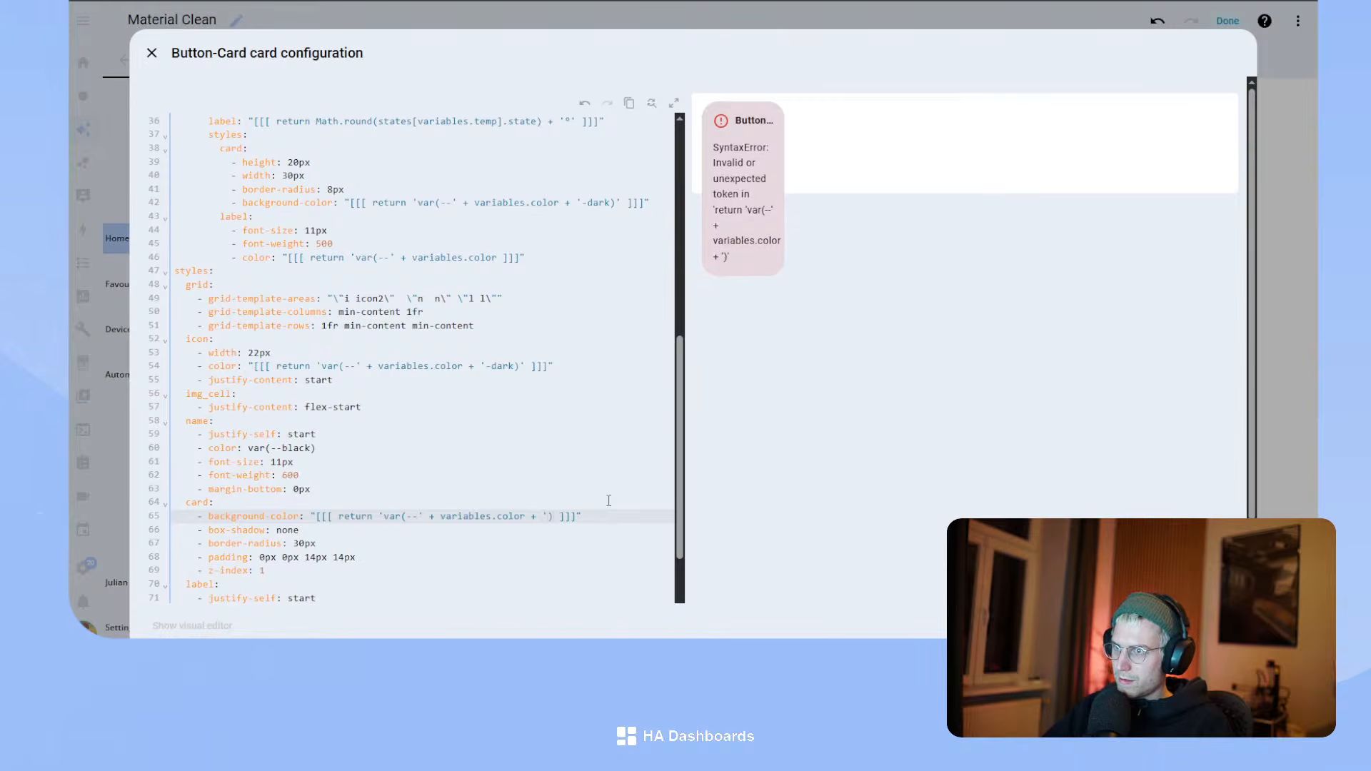
pyautogui.write(")'")
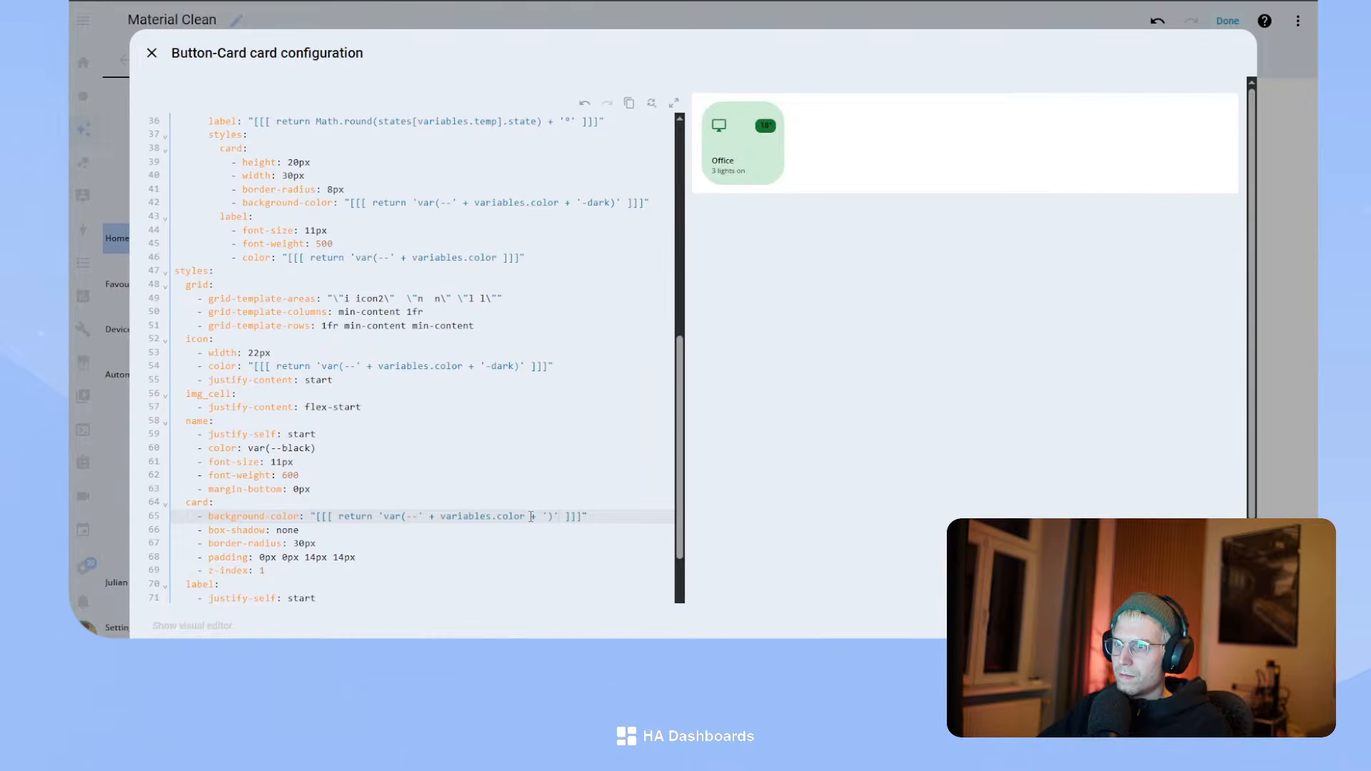
# - Copy the closing + ')' from the main card's background-color template into the icon2 label's color template after variables.color
pyautogui.moveTo(531, 515); pyautogui.dragTo(564, 519)
pyautogui.hotkey('ctrl', 'c')
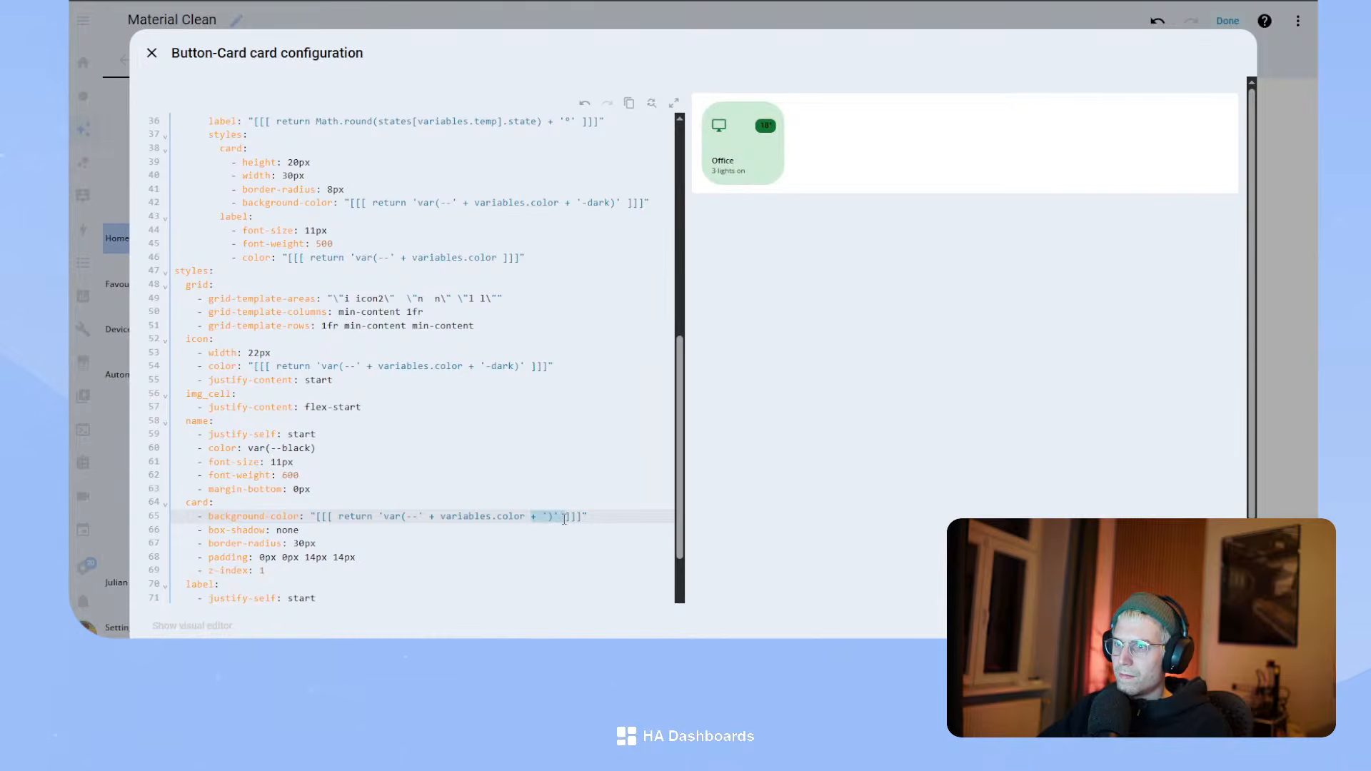
pyautogui.click(504, 258)
pyautogui.hotkey('ctrl', 'v')
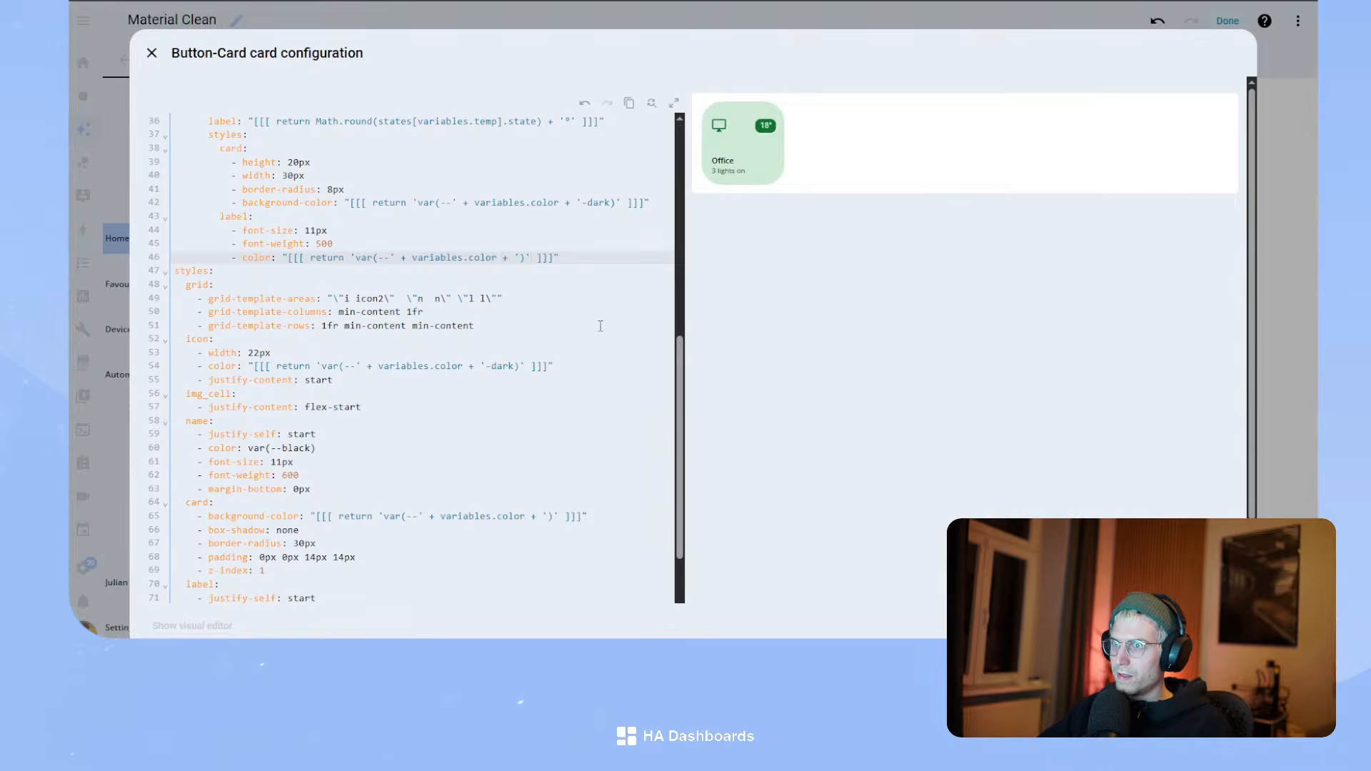
# - Replace var(--green-dark) in the icon2 custom field's color style with a copy of the main icon's color template
pyautogui.moveTo(555, 365); pyautogui.dragTo(251, 365)
pyautogui.hotkey('ctrl', 'c')
pyautogui.scroll(-5, 434, 438)
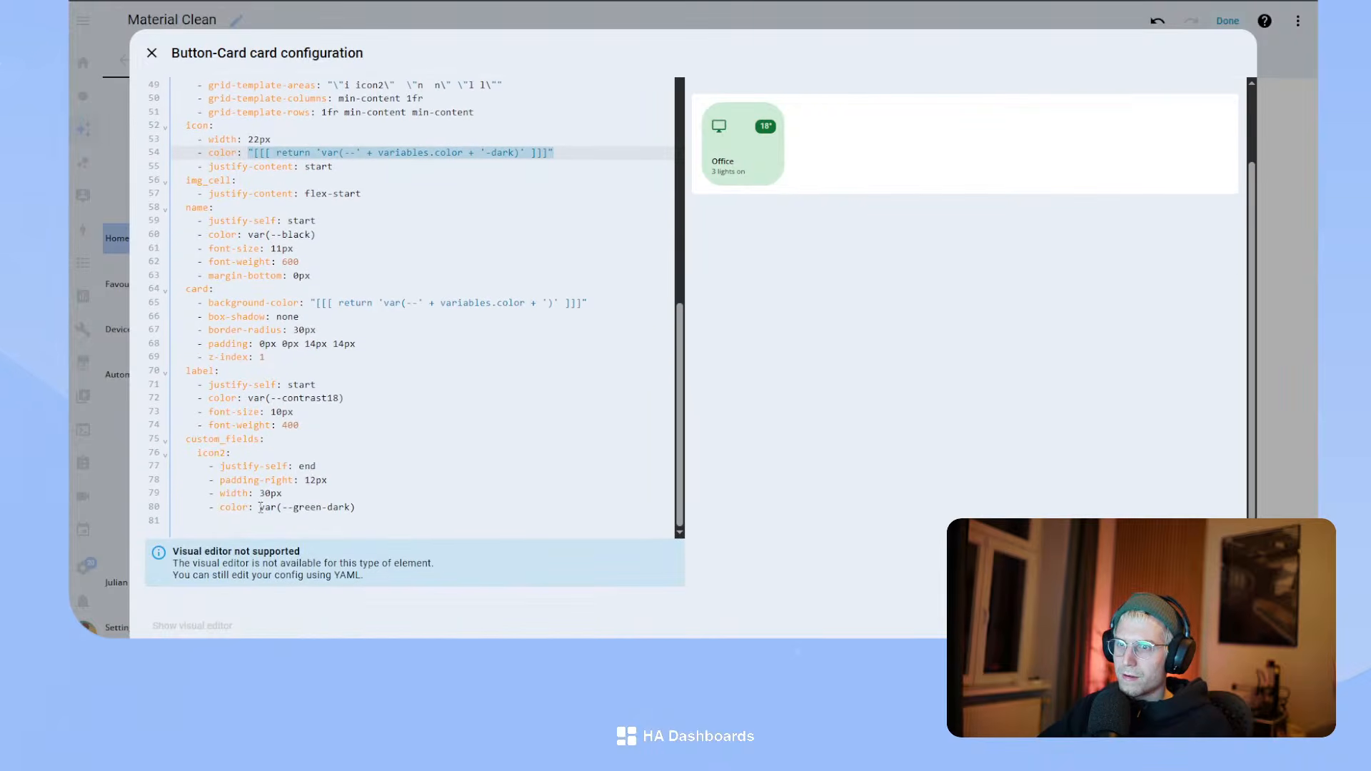
pyautogui.moveTo(261, 507); pyautogui.dragTo(416, 507)
pyautogui.hotkey('ctrl', 'v')
# - Test the Office card's color variable by setting it to red and restoring it to green
pyautogui.scroll(10, 417, 405)
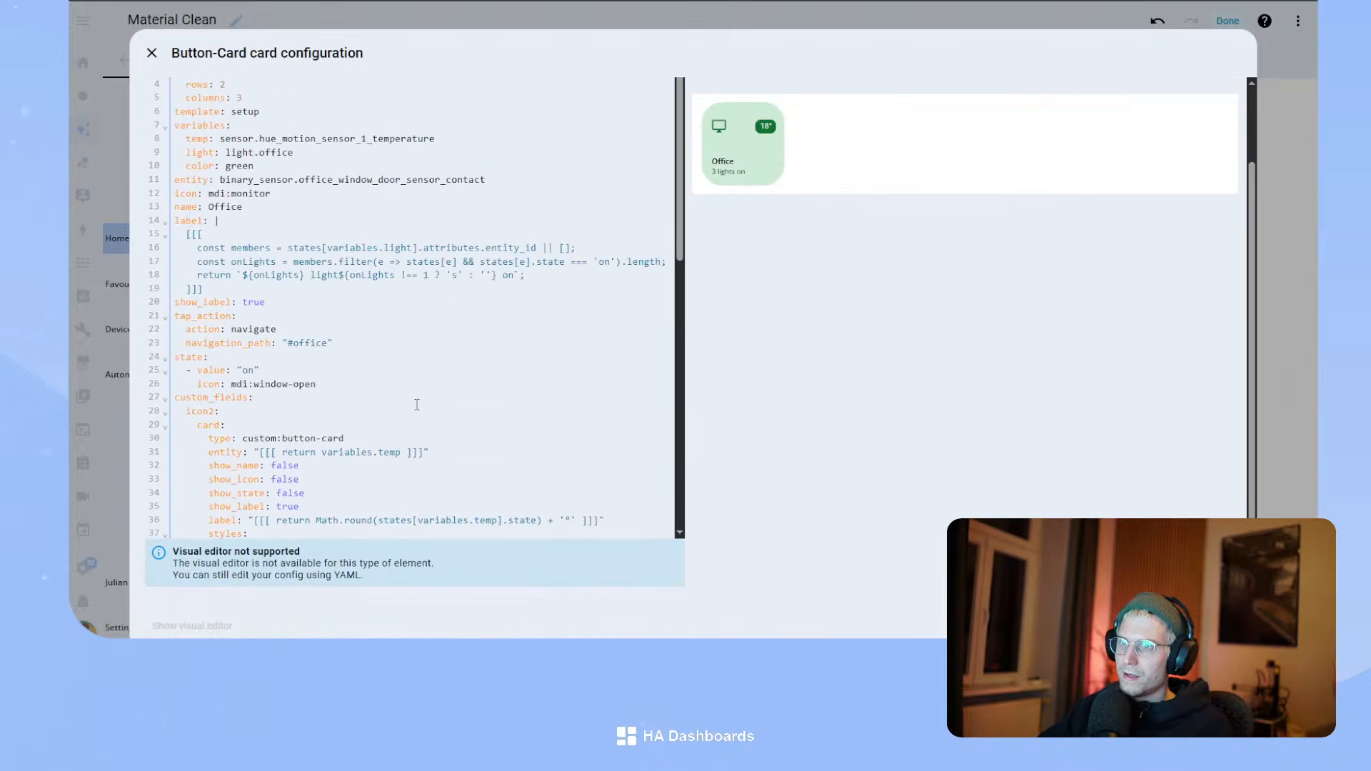
pyautogui.scroll(2, 417, 404)
pyautogui.doubleClick(243, 254)
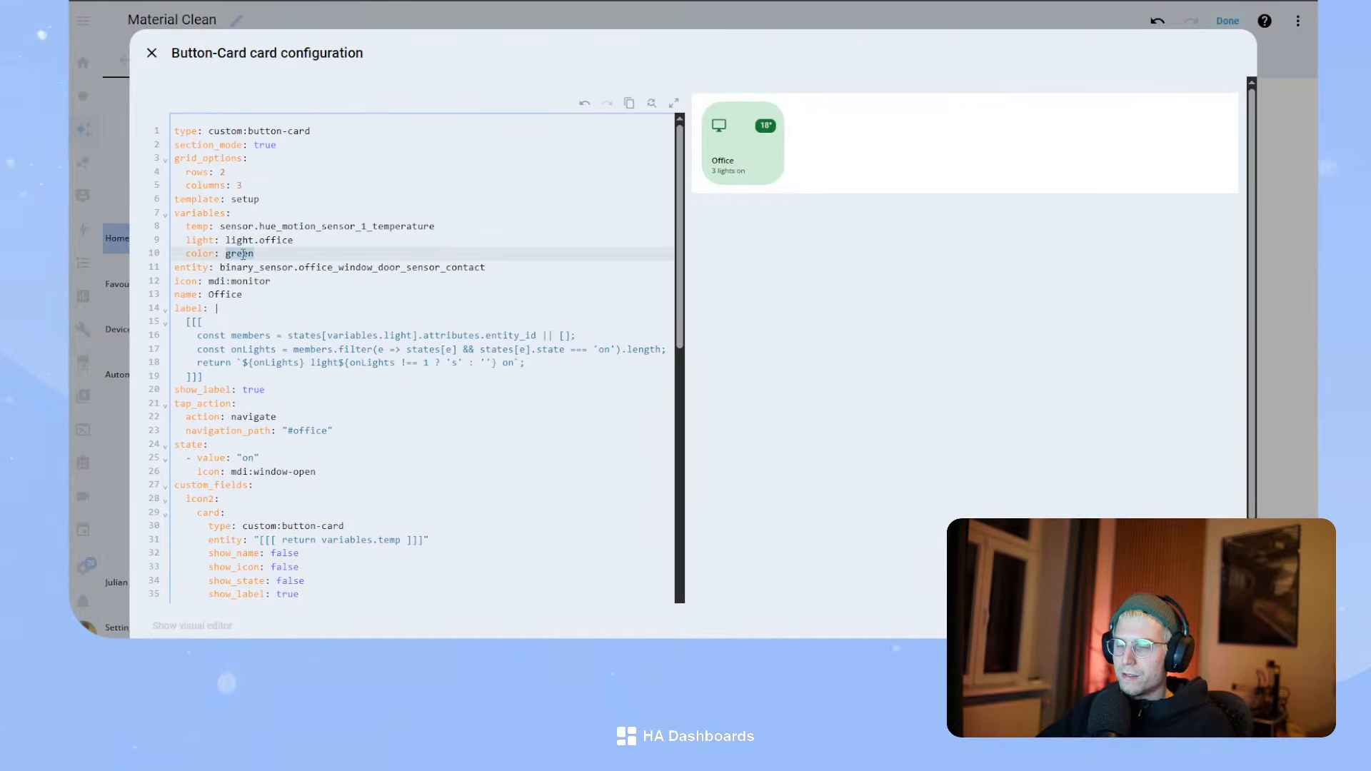
pyautogui.write('red')
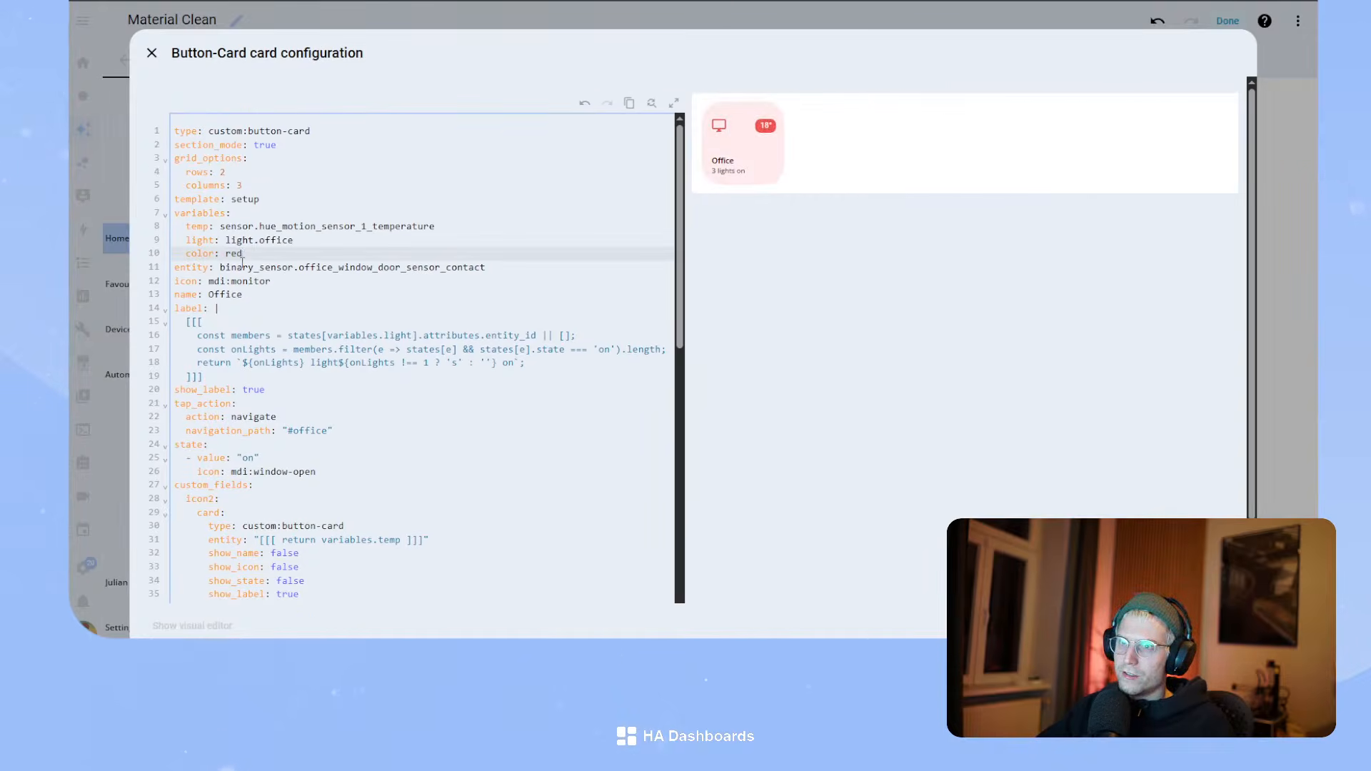
pyautogui.doubleClick(234, 254)
pyautogui.write('gree')
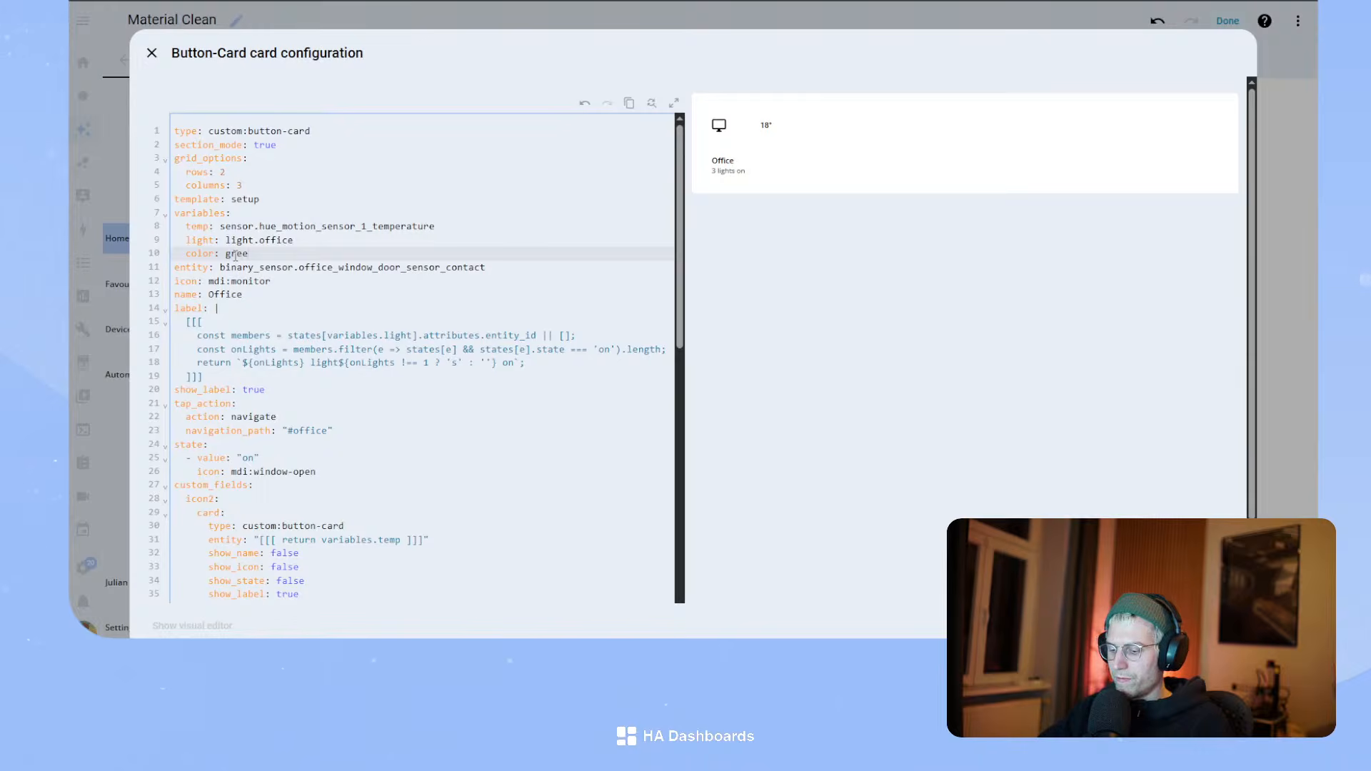
pyautogui.write('n')
# - Copy the Office card's entire configuration and save the card
pyautogui.click(518, 365)
pyautogui.hotkey('ctrl', 'a')
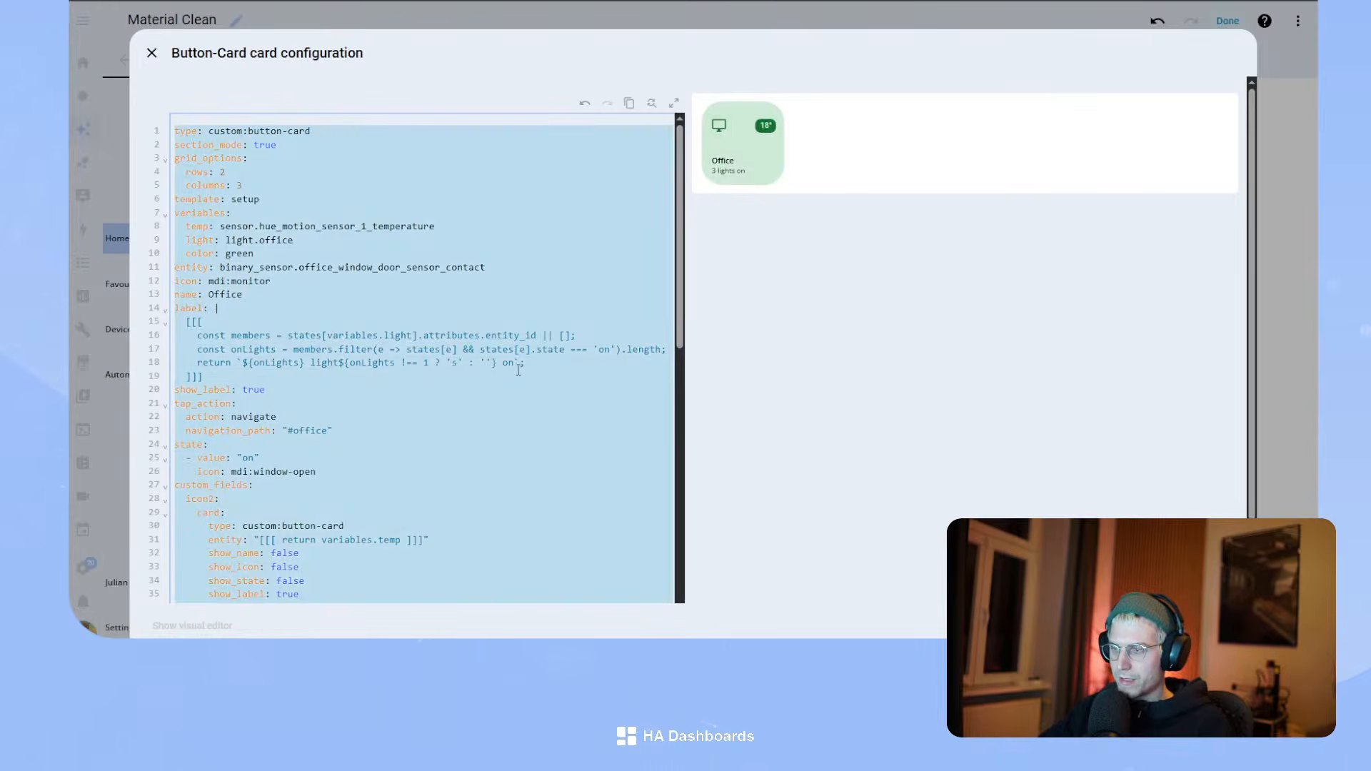
pyautogui.click(1220, 626)
# - Move the Living Room card ahead of the Office card and replace its entire configuration with the copied Office configuration
pyautogui.moveTo(674, 359)
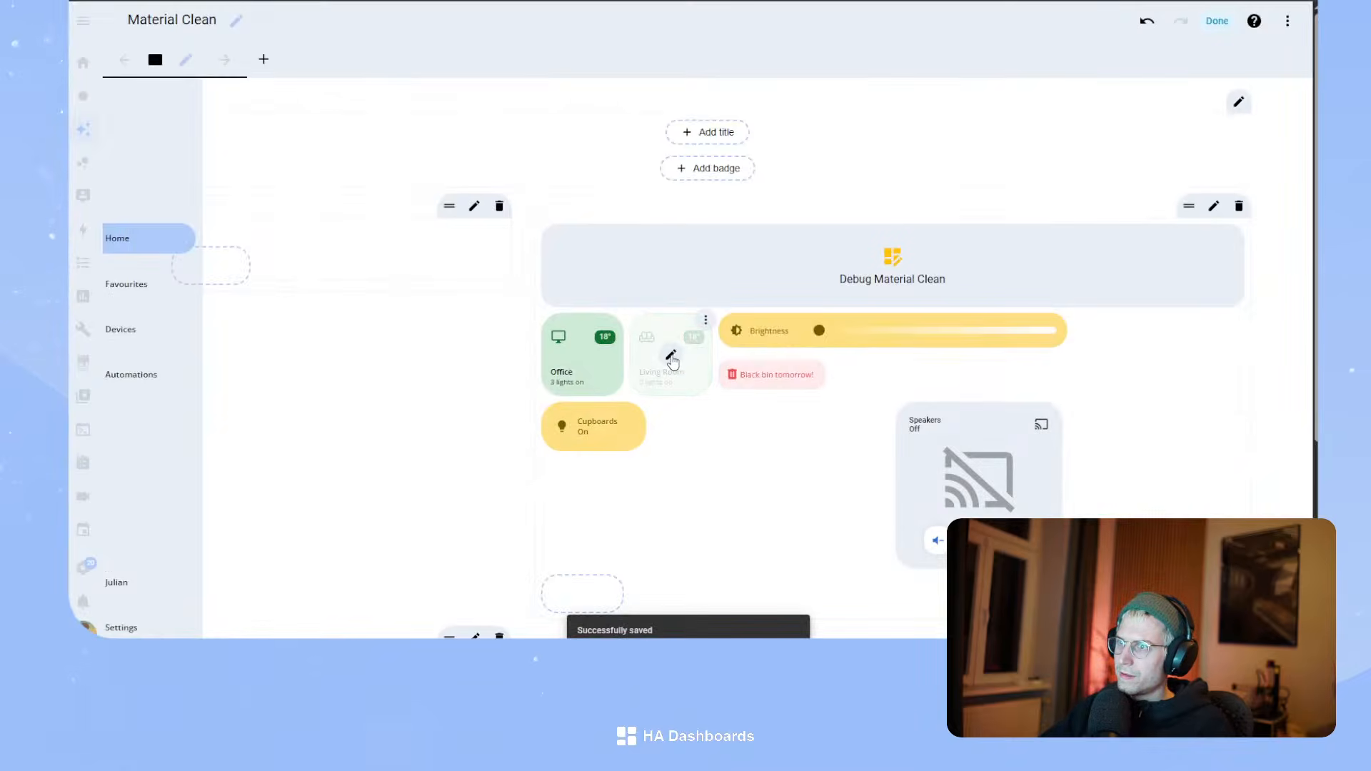
pyautogui.moveTo(683, 343); pyautogui.dragTo(588, 346)
pyautogui.click(582, 356)
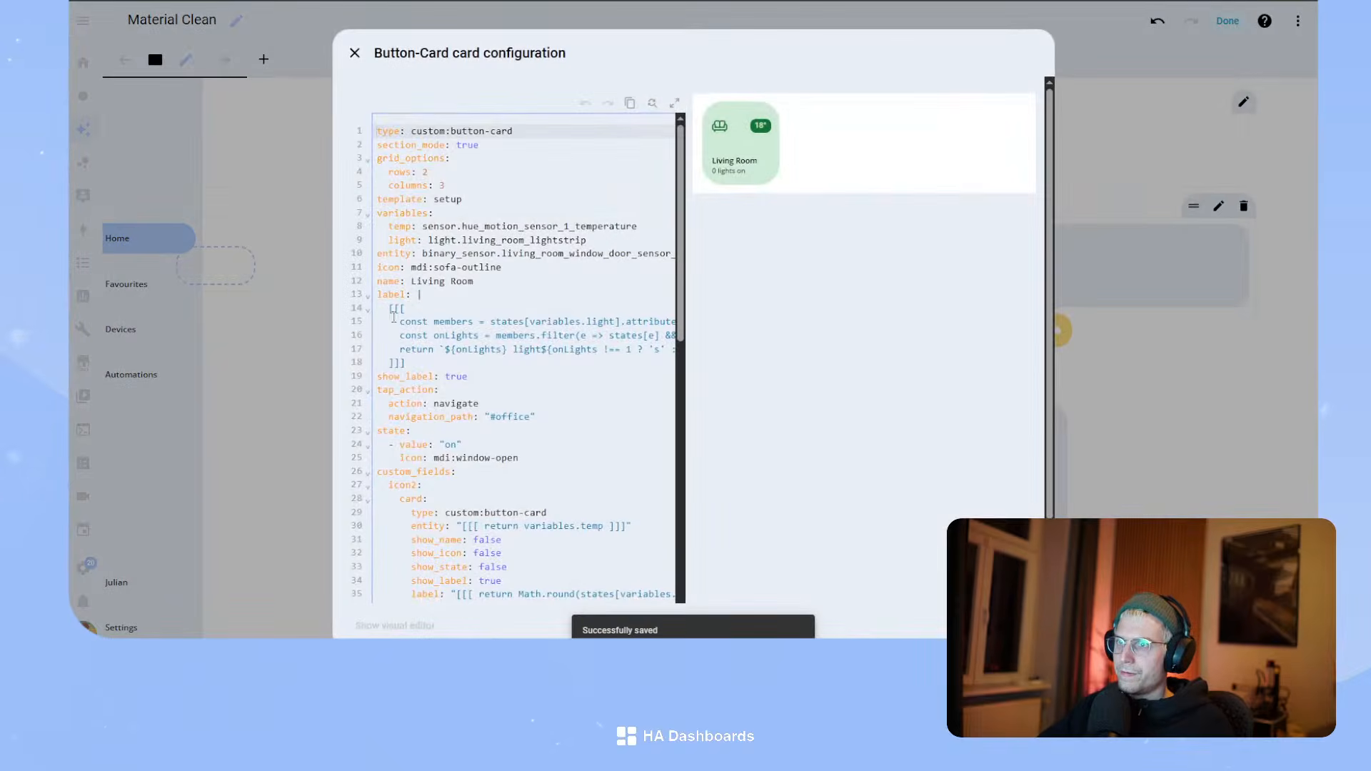
pyautogui.click(533, 299)
pyautogui.hotkey('ctrl', 'a')
pyautogui.hotkey('ctrl', 'v')
# - Set the pasted card's light variable to light.living_room_light and its color variable to orange
pyautogui.scroll(10, 439, 247)
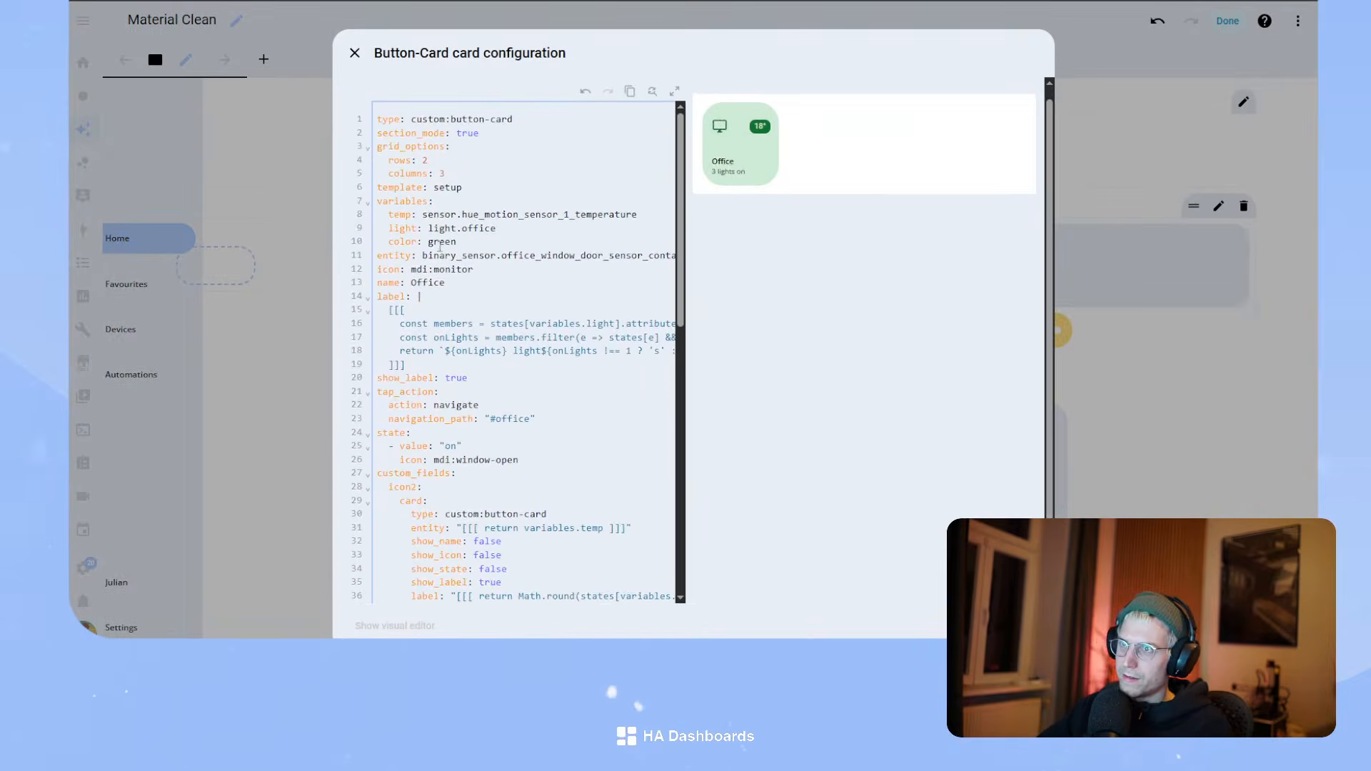
pyautogui.doubleClick(491, 228)
pyautogui.write('living')
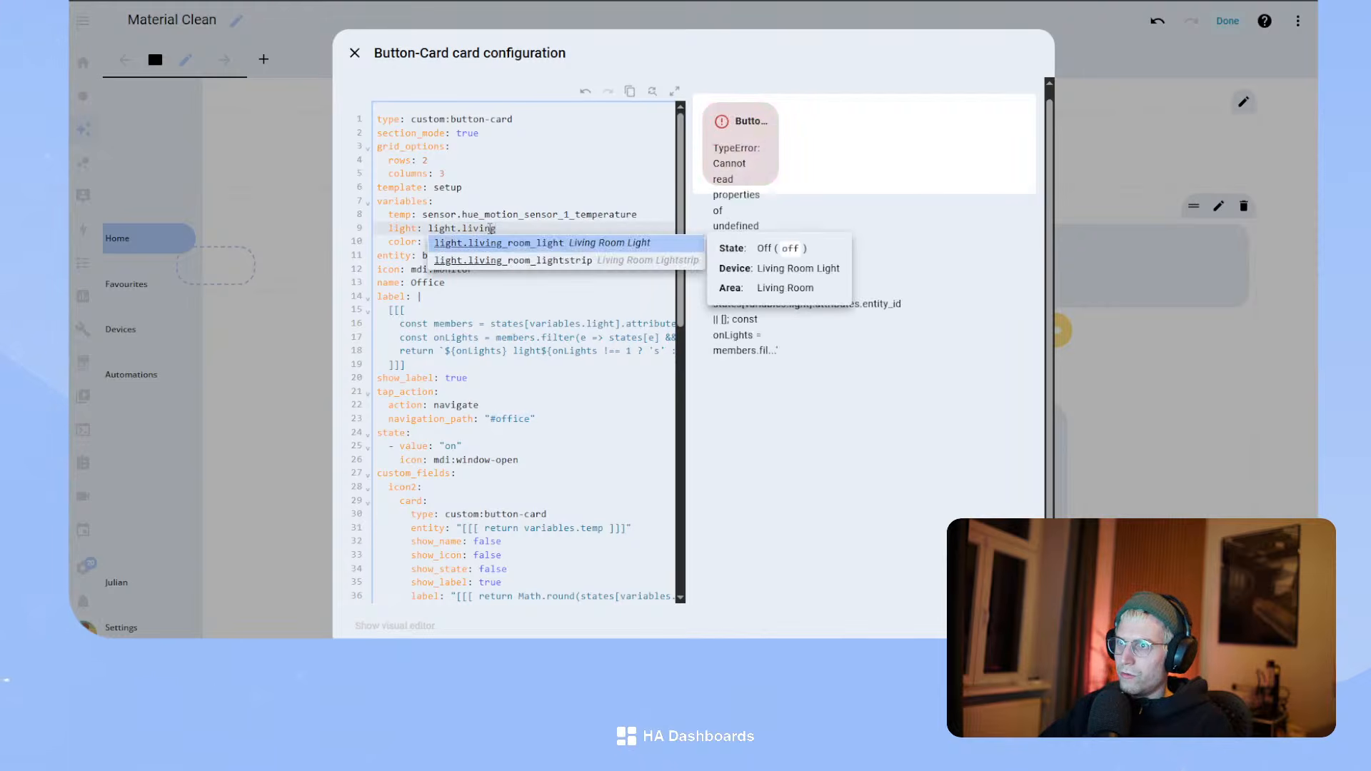
pyautogui.press('Return')
pyautogui.doubleClick(449, 242)
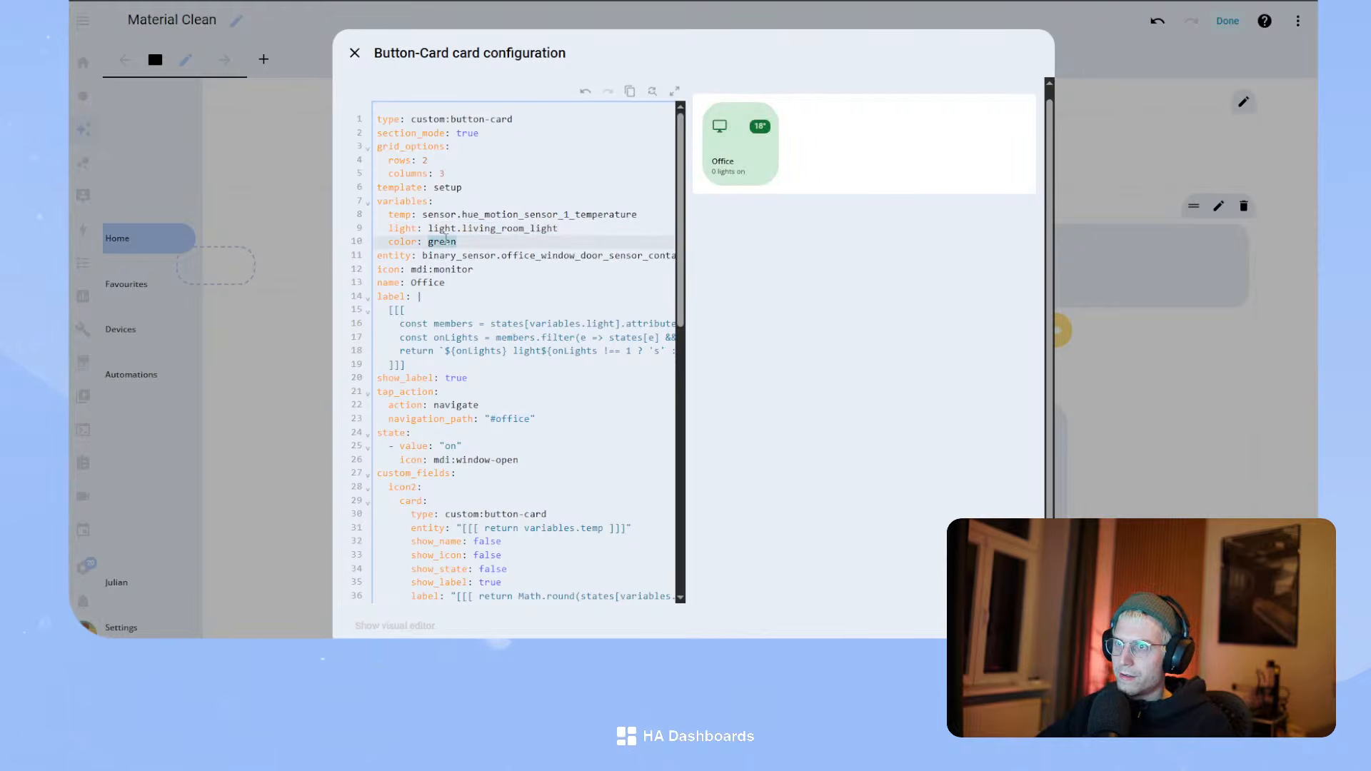
pyautogui.write('orange')
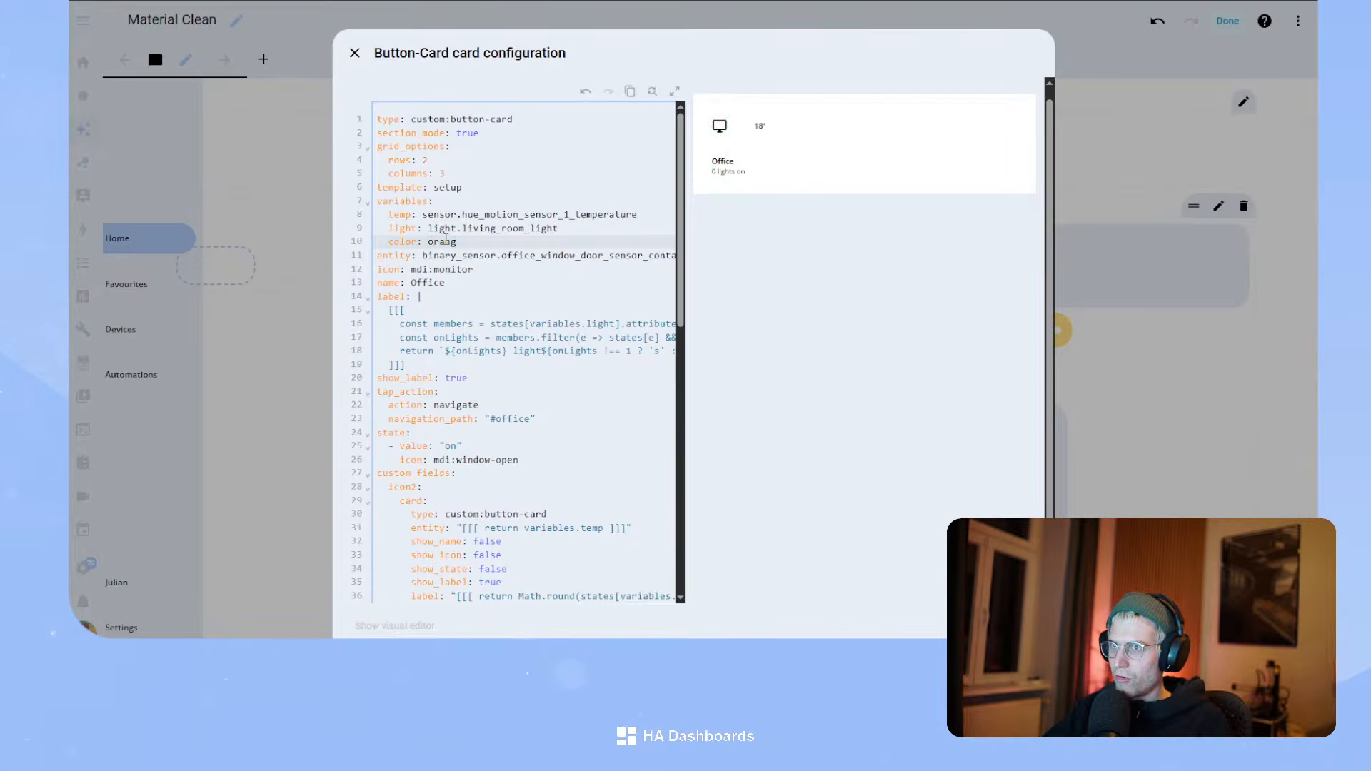
# - Set the card's entity to binary_sensor.living_room_window_door_sensor_contact
pyautogui.doubleClick(505, 214)
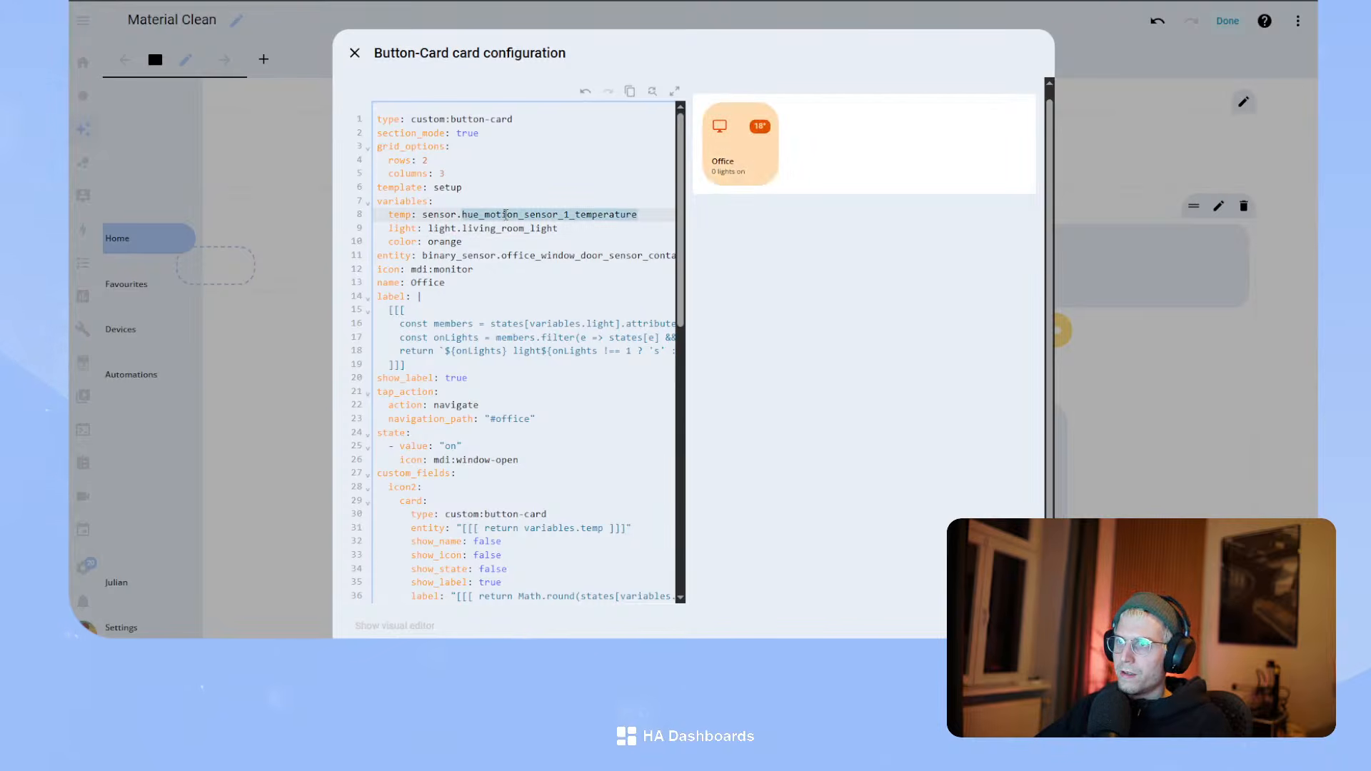
pyautogui.doubleClick(519, 257)
pyautogui.write('living_ro')
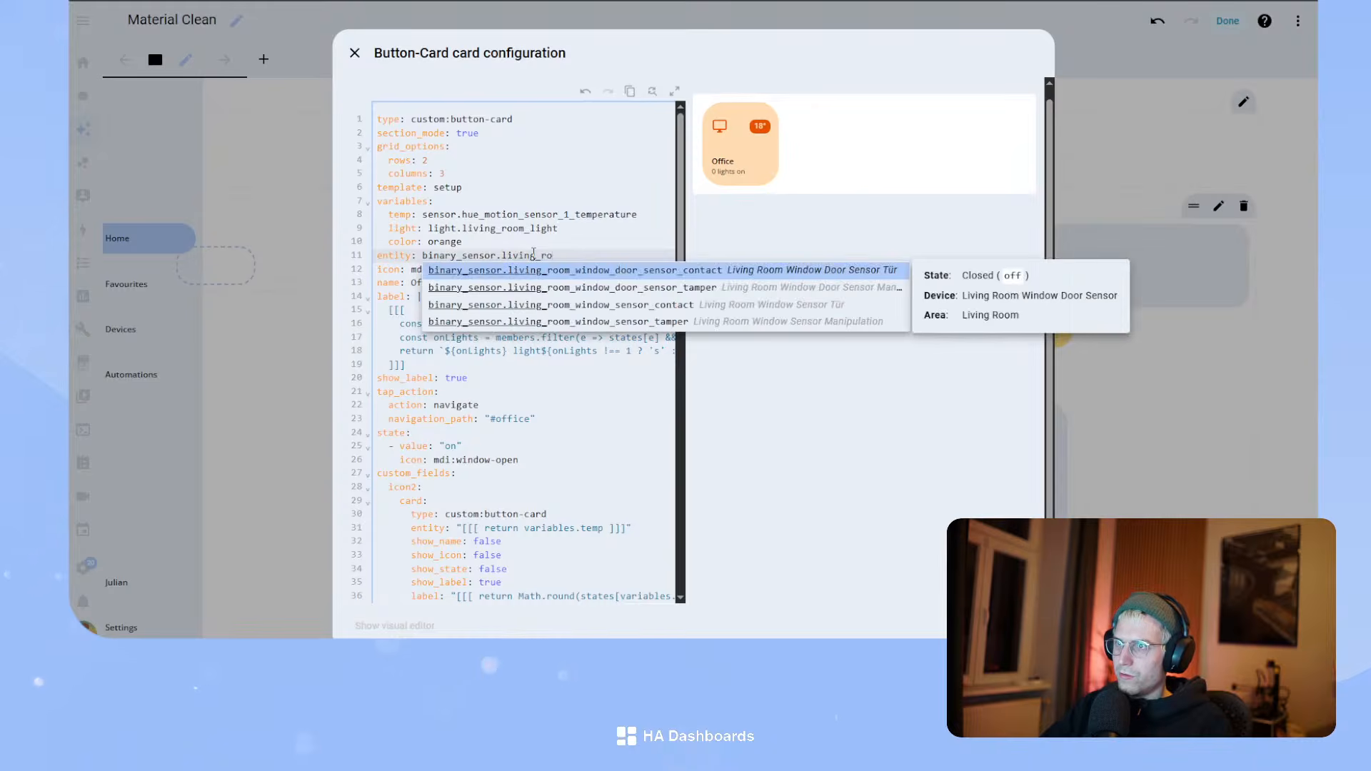
pyautogui.press('Return')
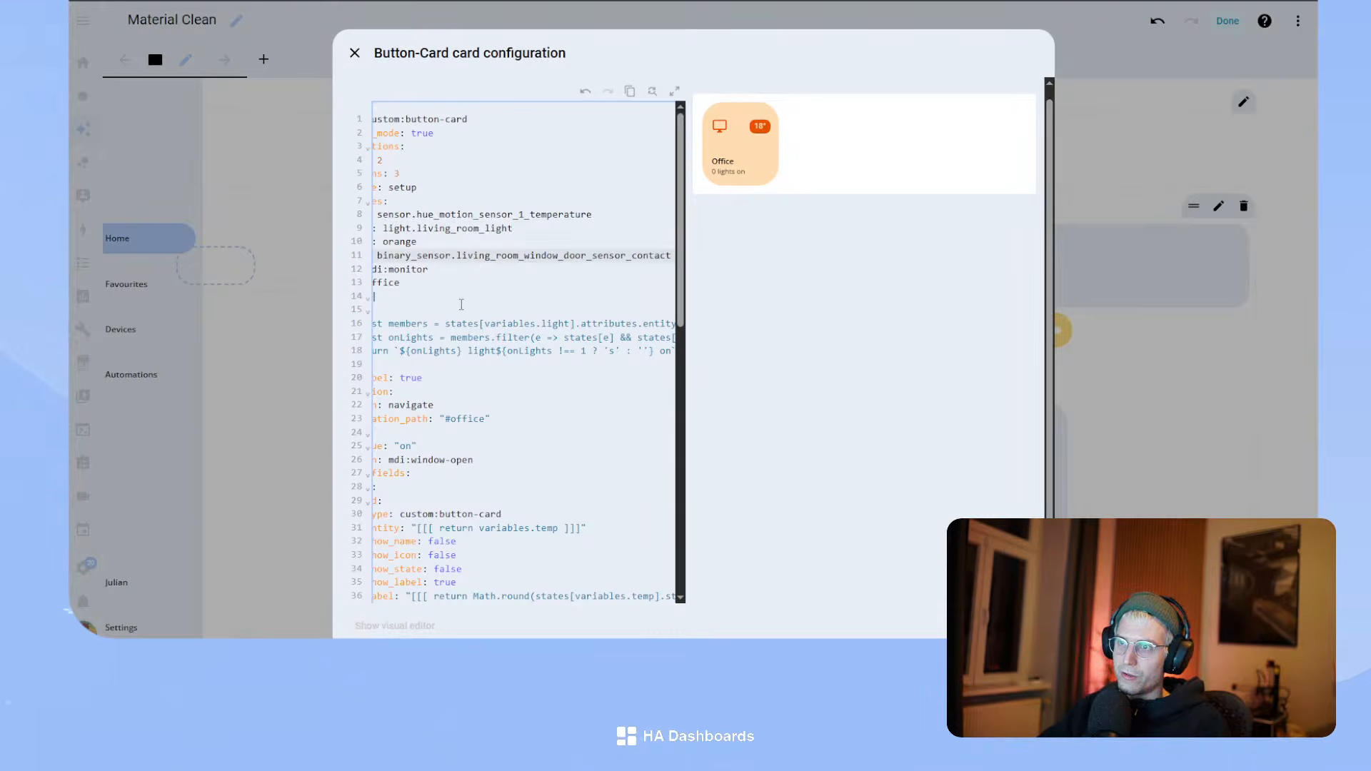
# - Name the card Living Room and set its icon to mdi:sofa-outline
pyautogui.moveTo(461, 304); pyautogui.dragTo(309, 281)
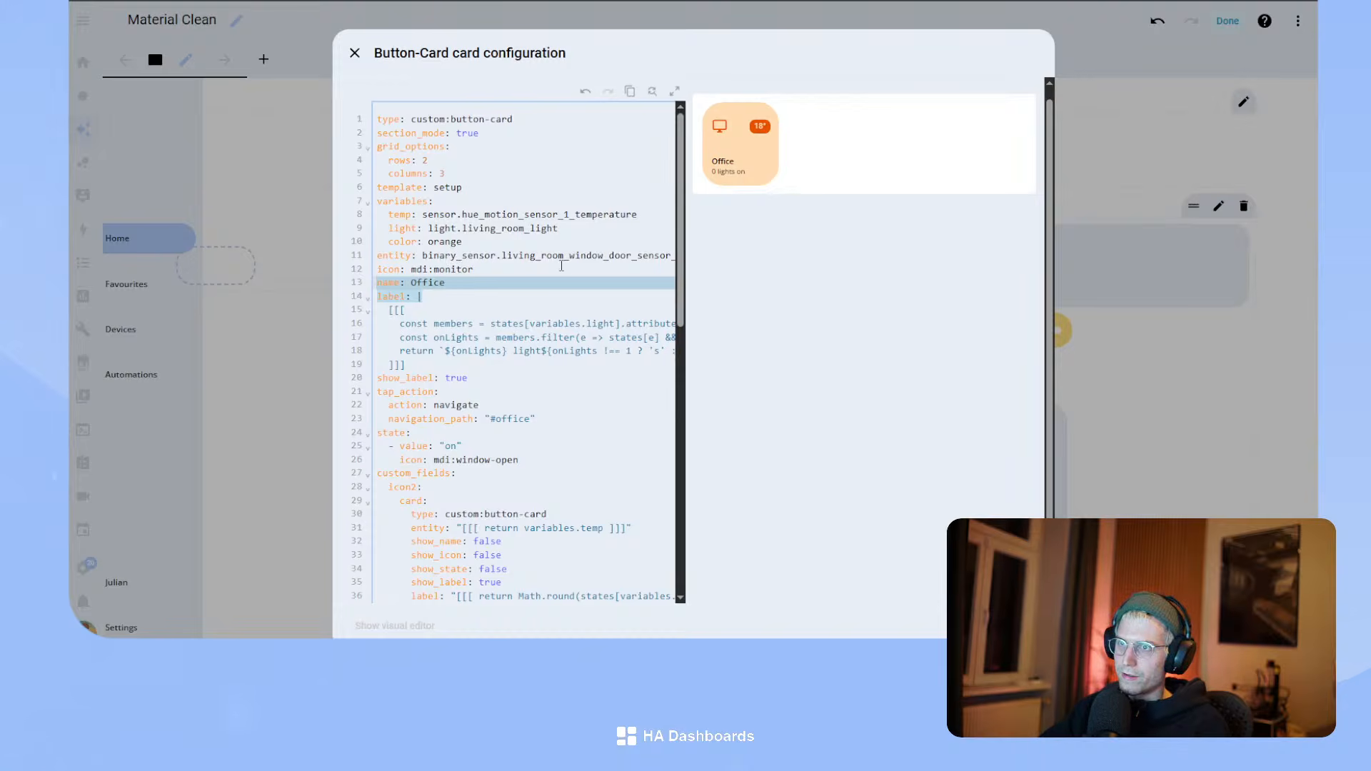
pyautogui.doubleClick(428, 282)
pyautogui.write('Livbing')
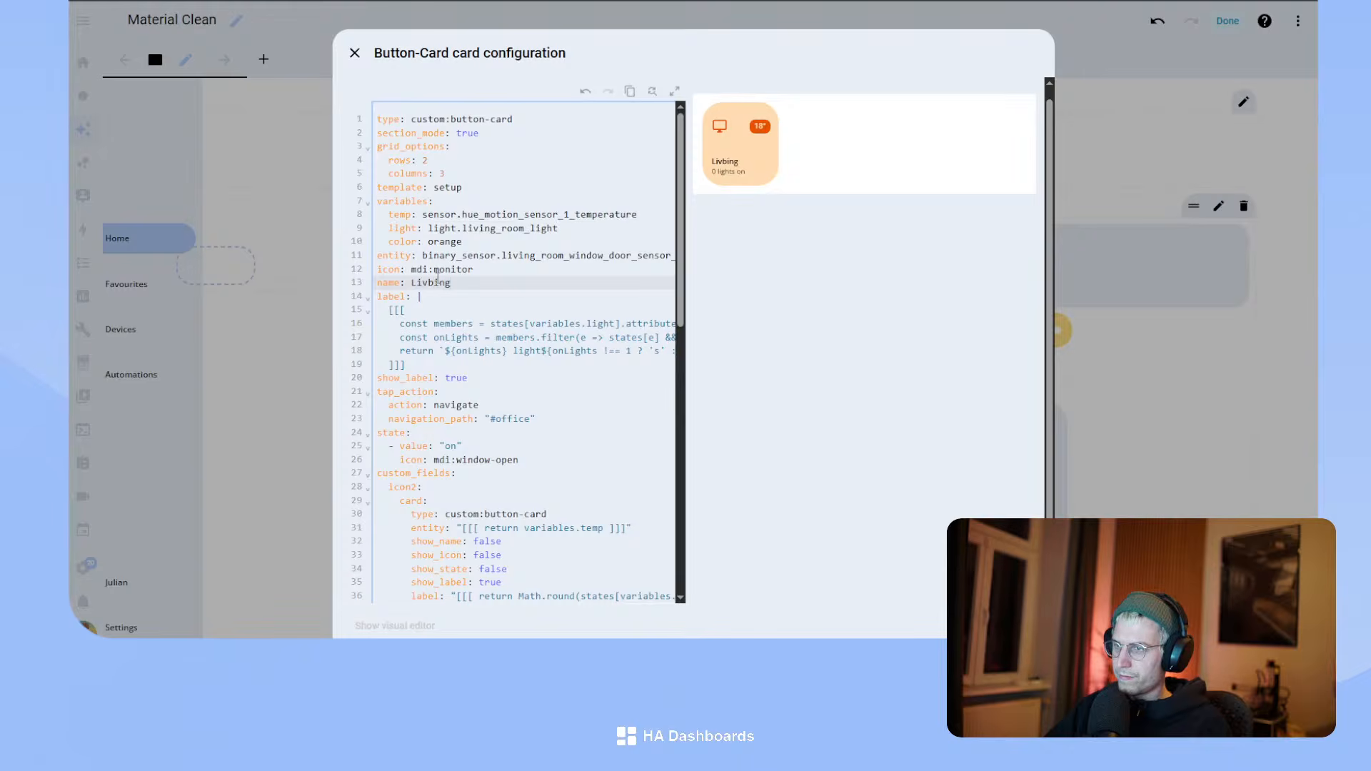
pyautogui.write(' Room')
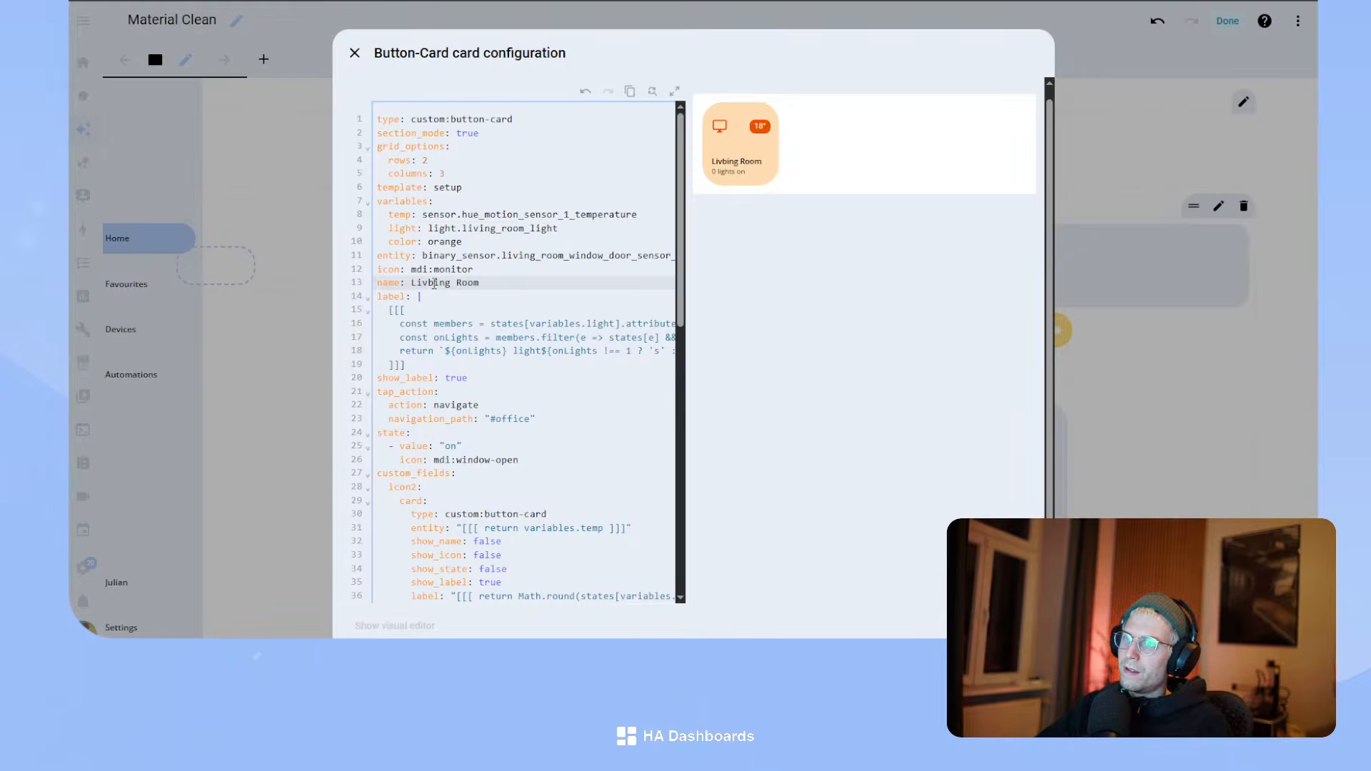
pyautogui.press('BackSpace')
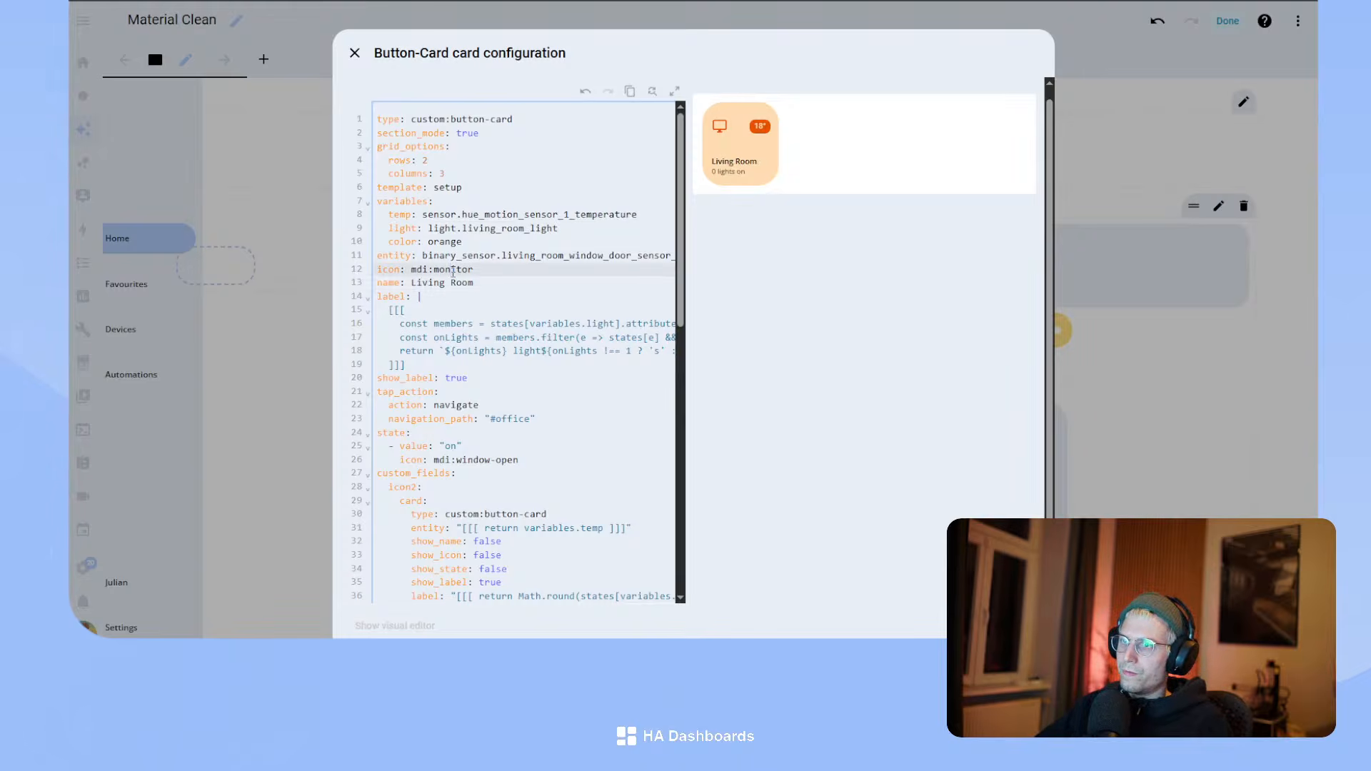
pyautogui.doubleClick(452, 270)
pyautogui.write('sofa-ou')
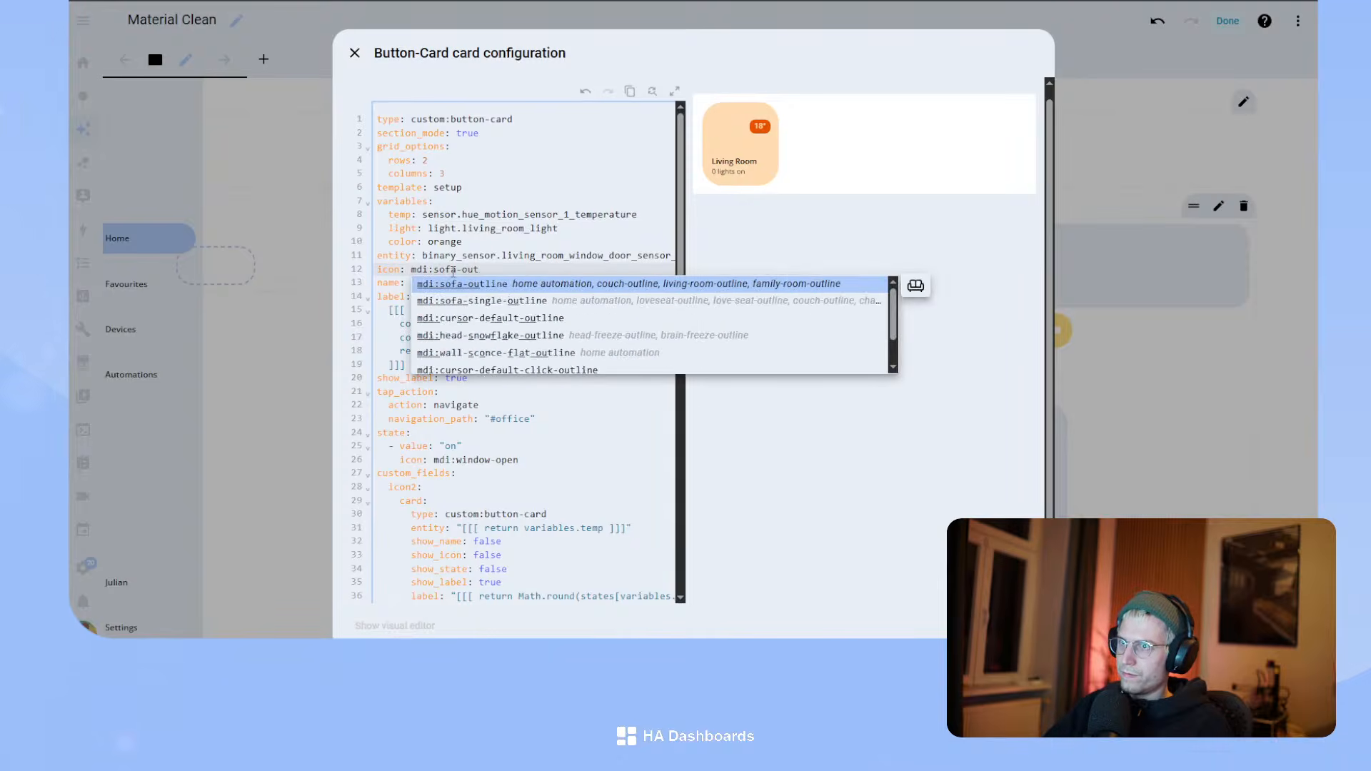
pyautogui.press('Return')
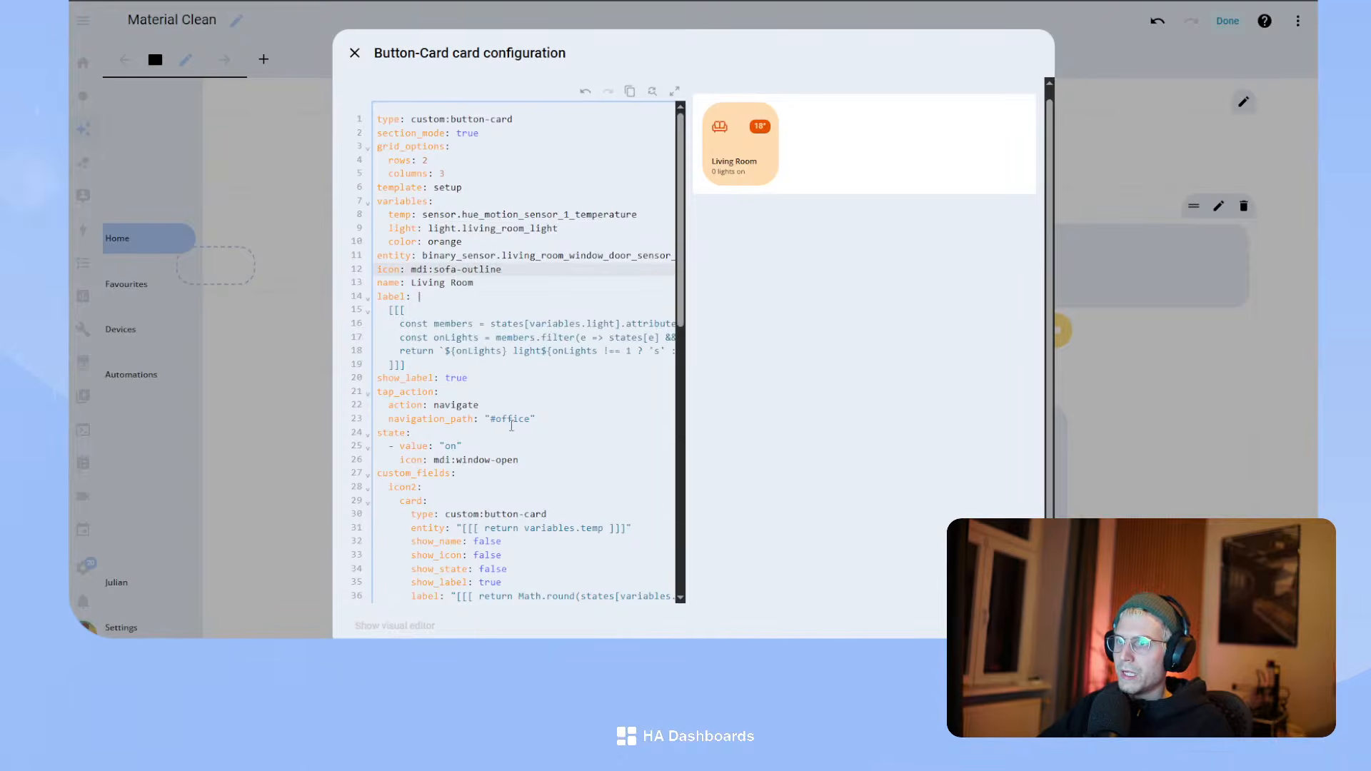
# - Move the tap_action block directly below the name line and remove the empty line left after show_label
pyautogui.moveTo(535, 418); pyautogui.dragTo(355, 388)
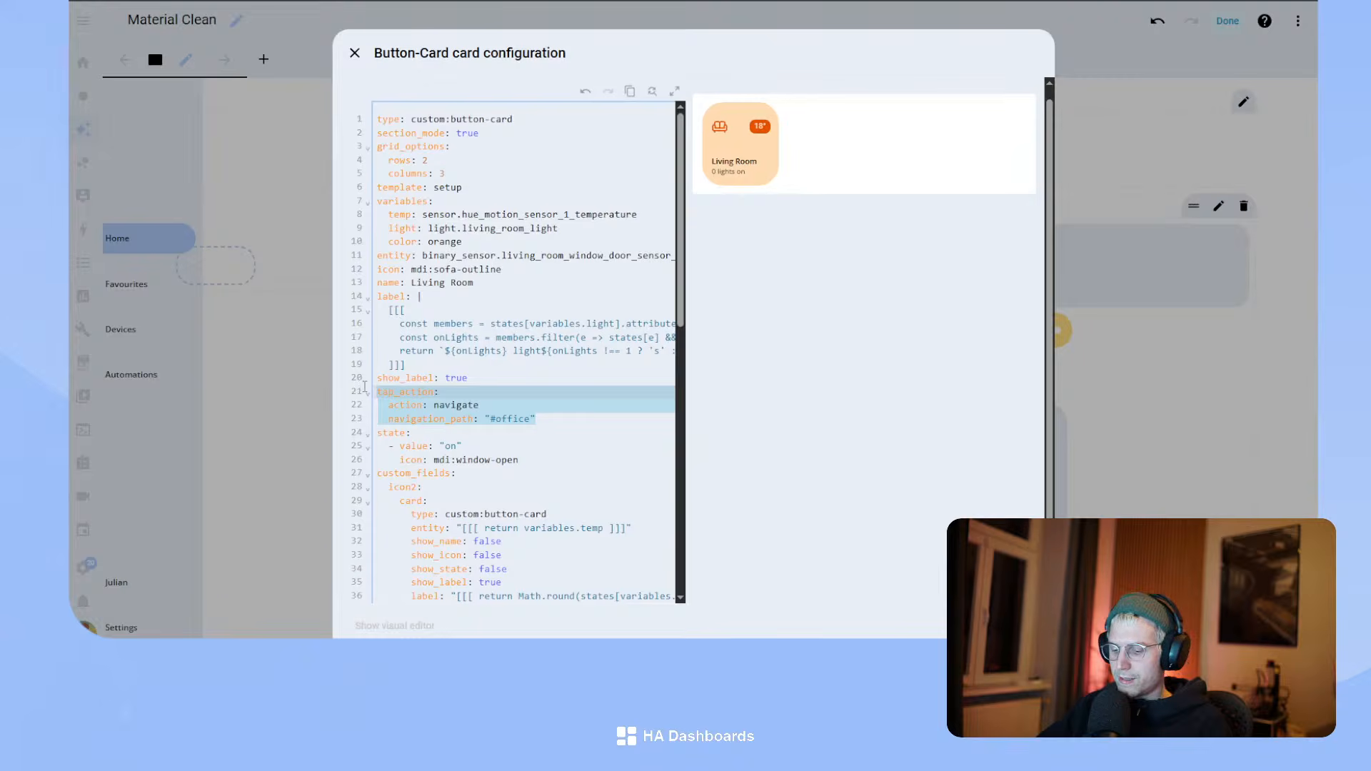
pyautogui.hotkey('ctrl', 'x')
pyautogui.click(493, 282)
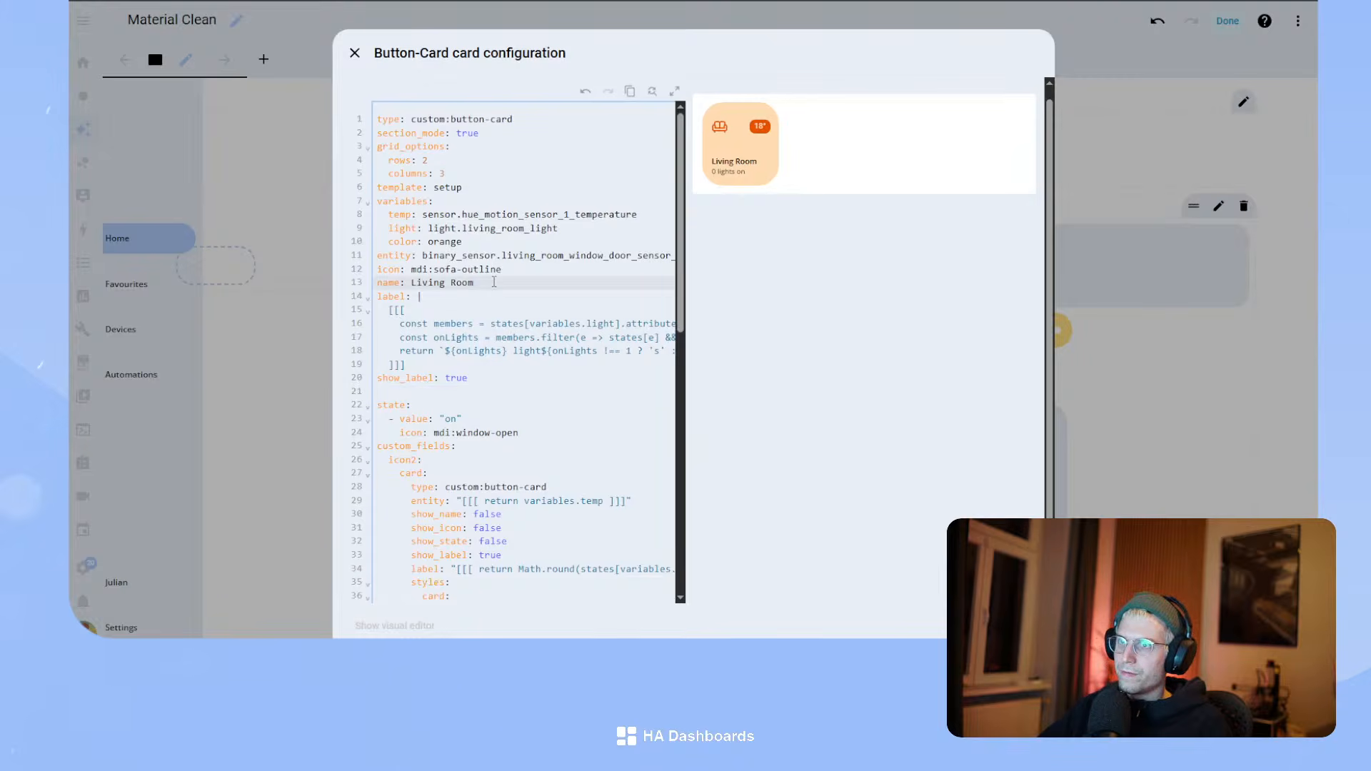
pyautogui.press('Return')
pyautogui.hotkey('ctrl', 'v')
pyautogui.click(432, 434)
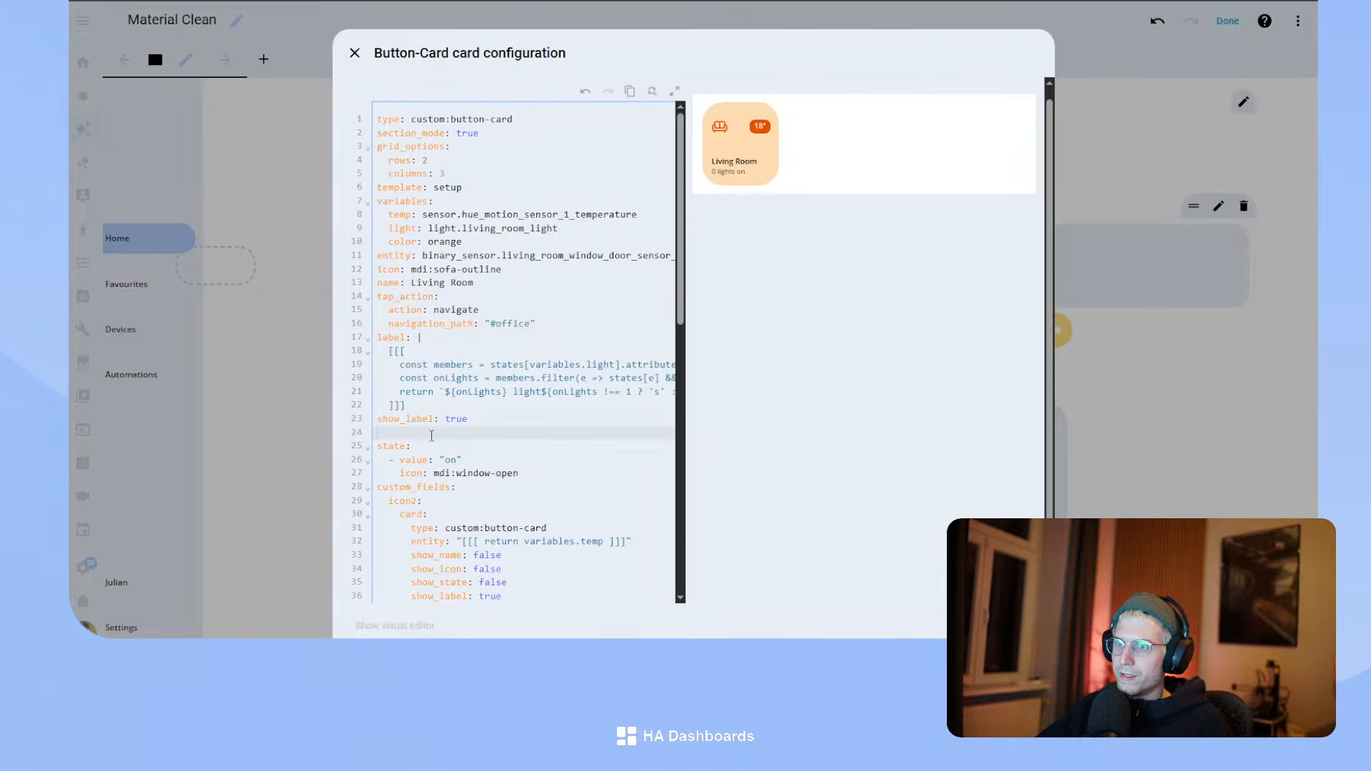
pyautogui.press('BackSpace')
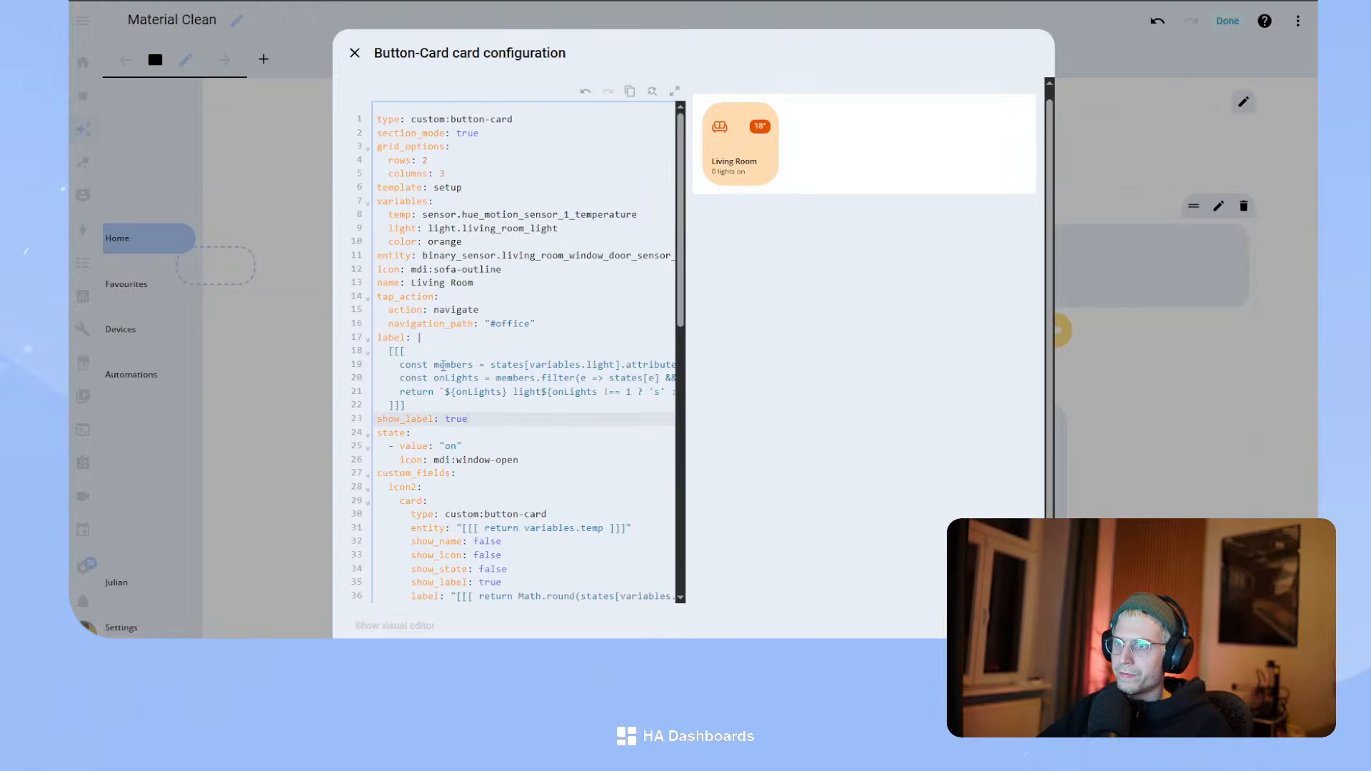
# - Set the tap_action navigation_path to "#living-room"
pyautogui.doubleClick(513, 323)
pyautogui.write('living')
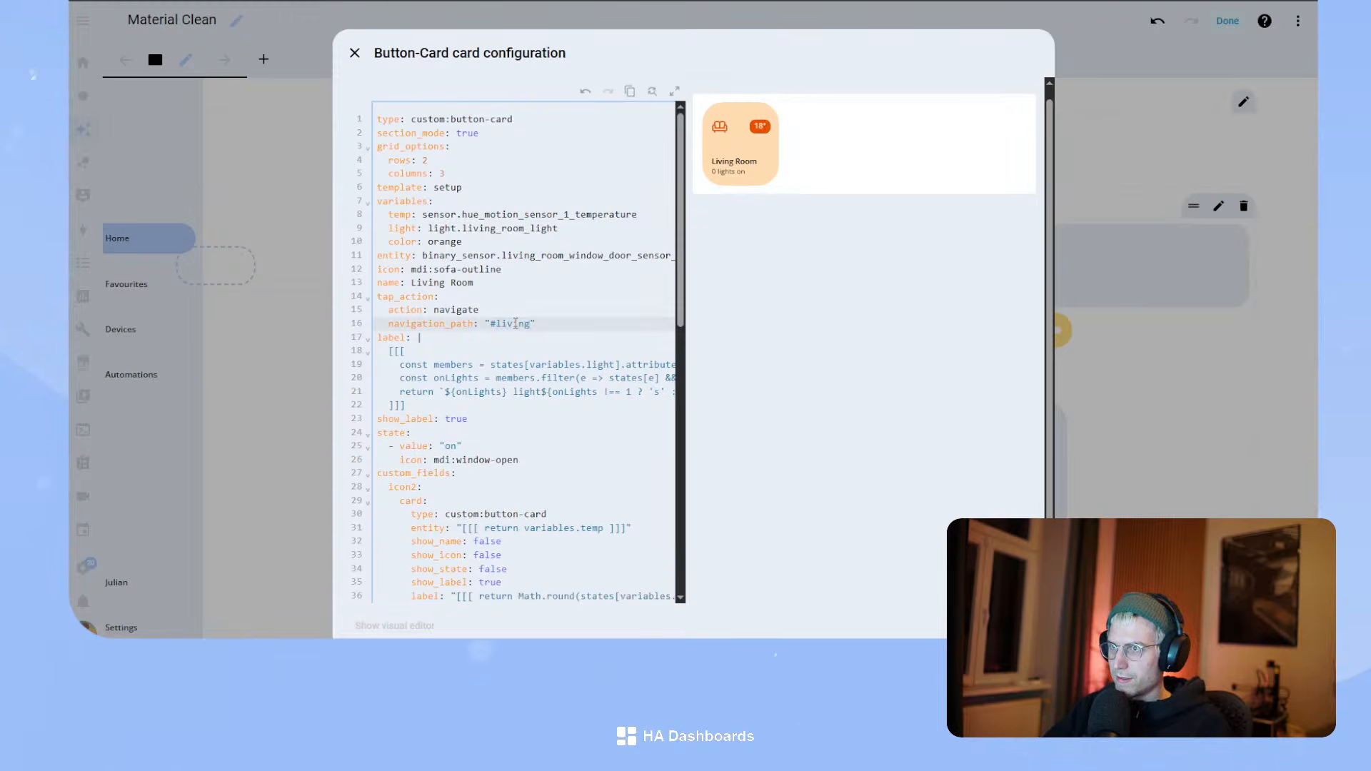
pyautogui.write('-rr')
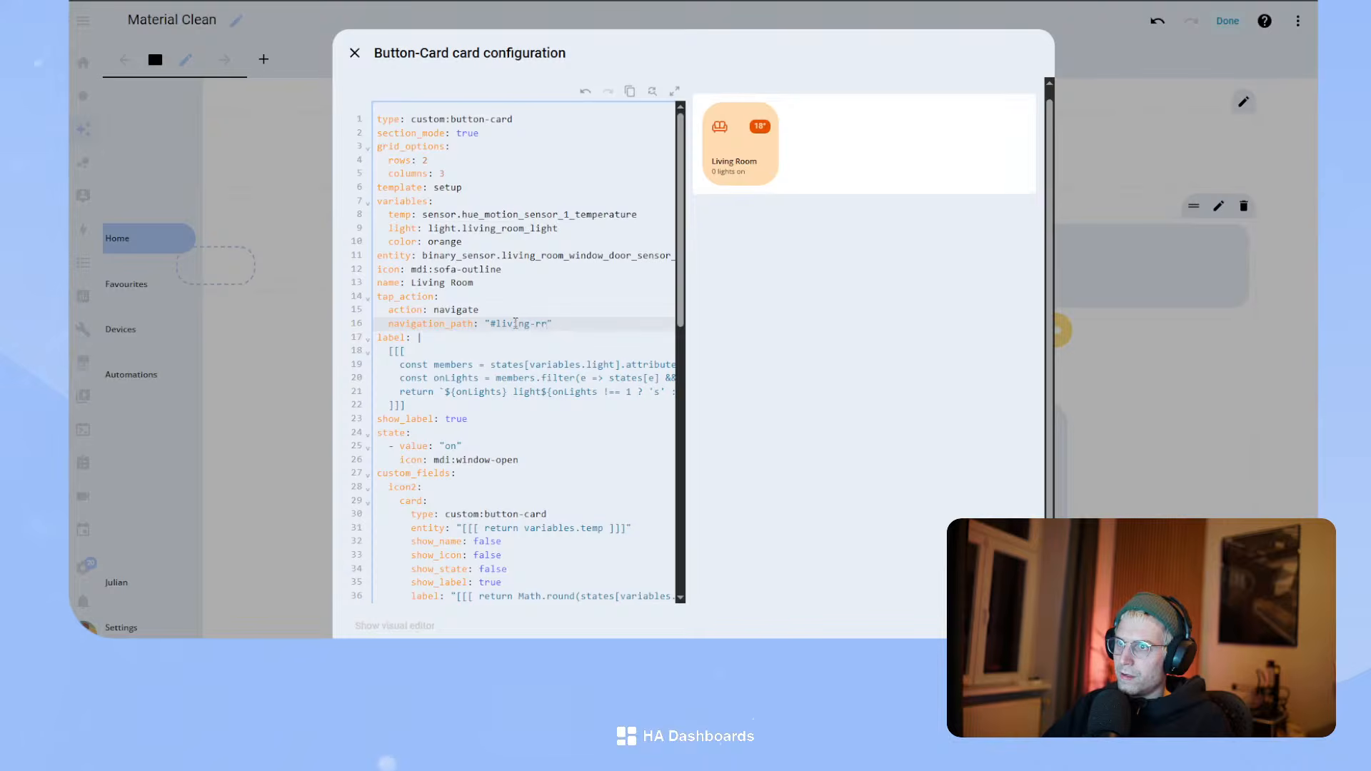
pyautogui.write('om')
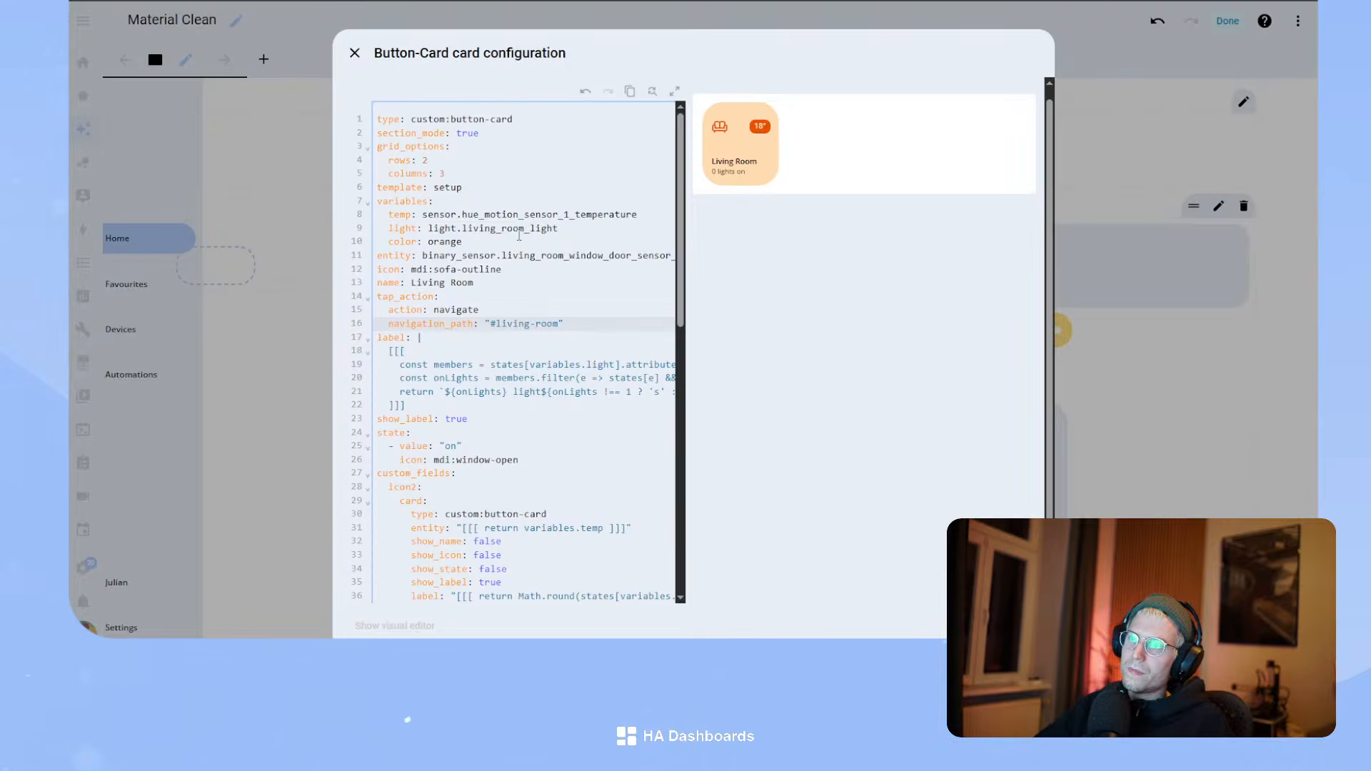
# - Move the lines from variables through tap_action directly below the type line, and save the Living Room card
pyautogui.moveTo(567, 323); pyautogui.dragTo(354, 201)
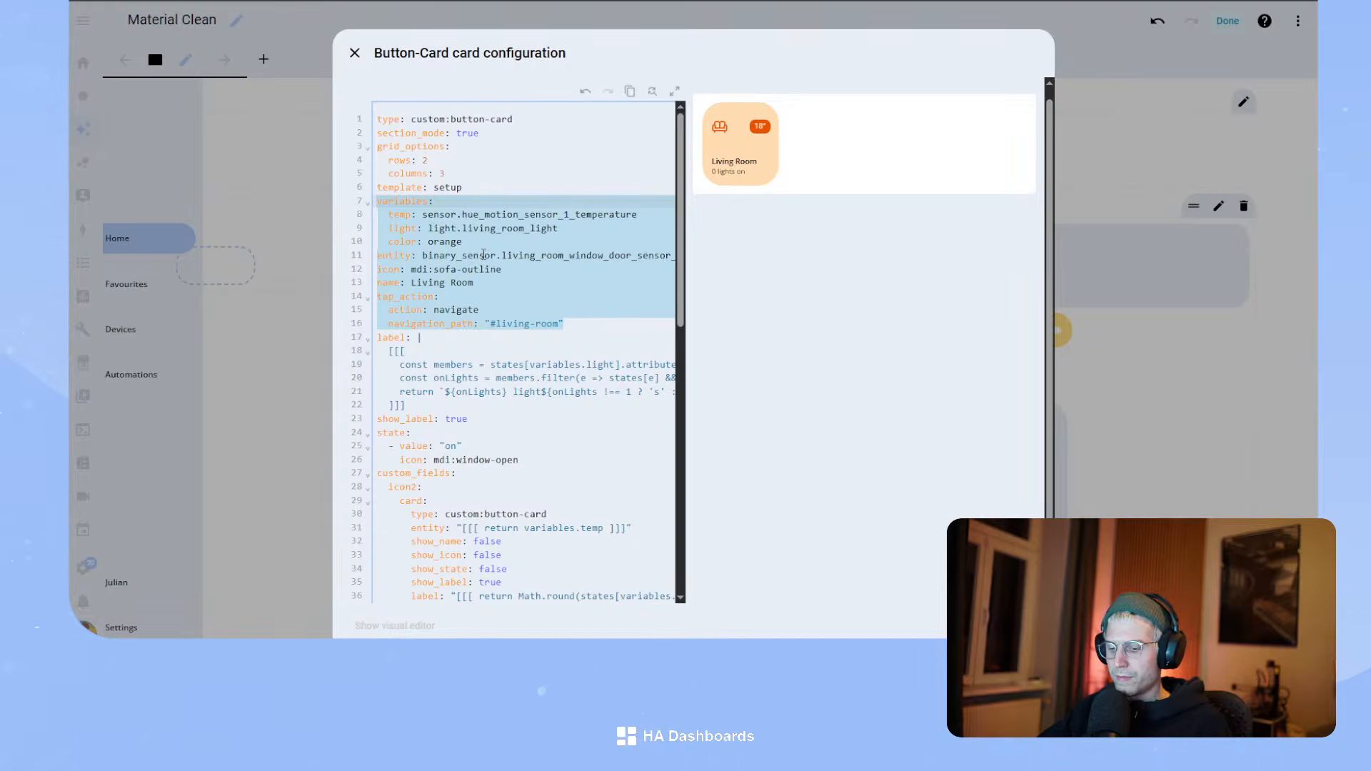
pyautogui.press('BackSpace')
pyautogui.press('BackSpace')
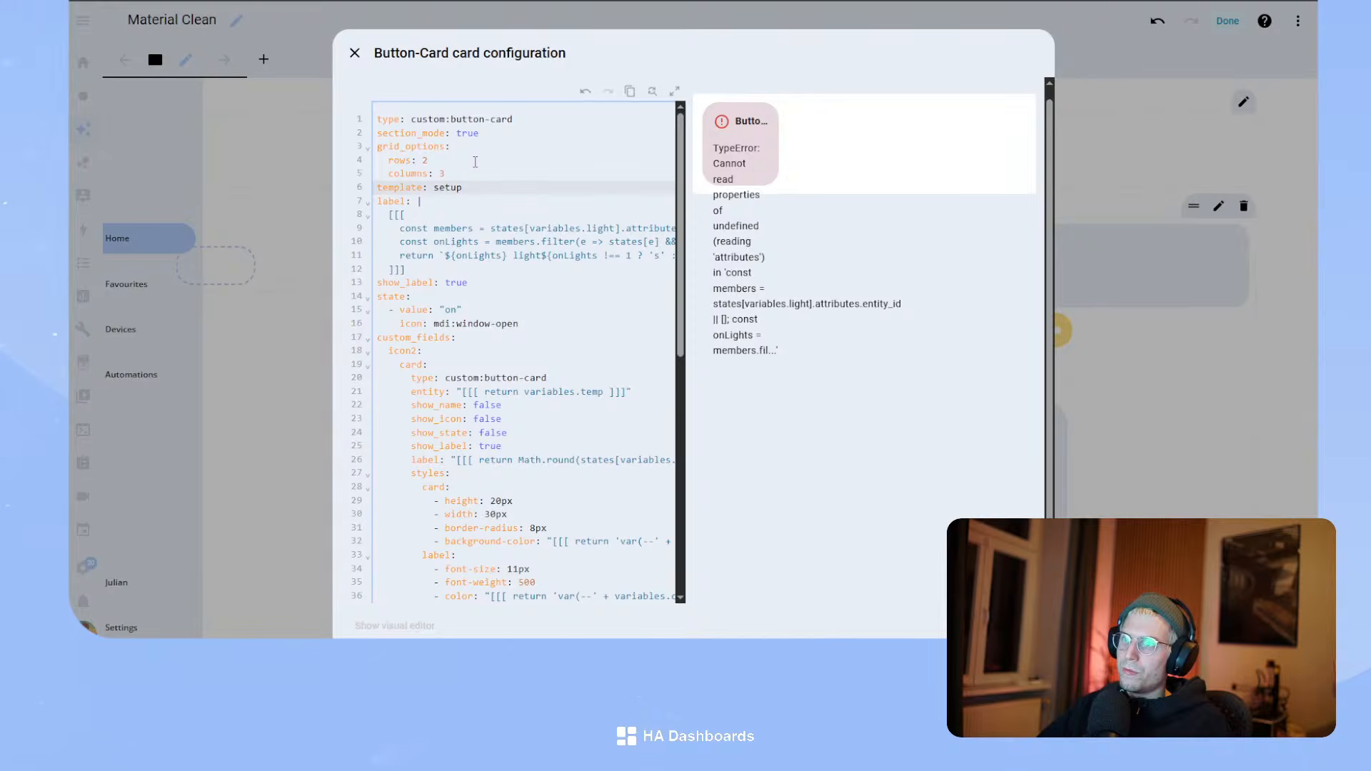
pyautogui.press('Up')
pyautogui.press('Up')
pyautogui.press('Up')
pyautogui.press('Up')
pyautogui.press('Up')
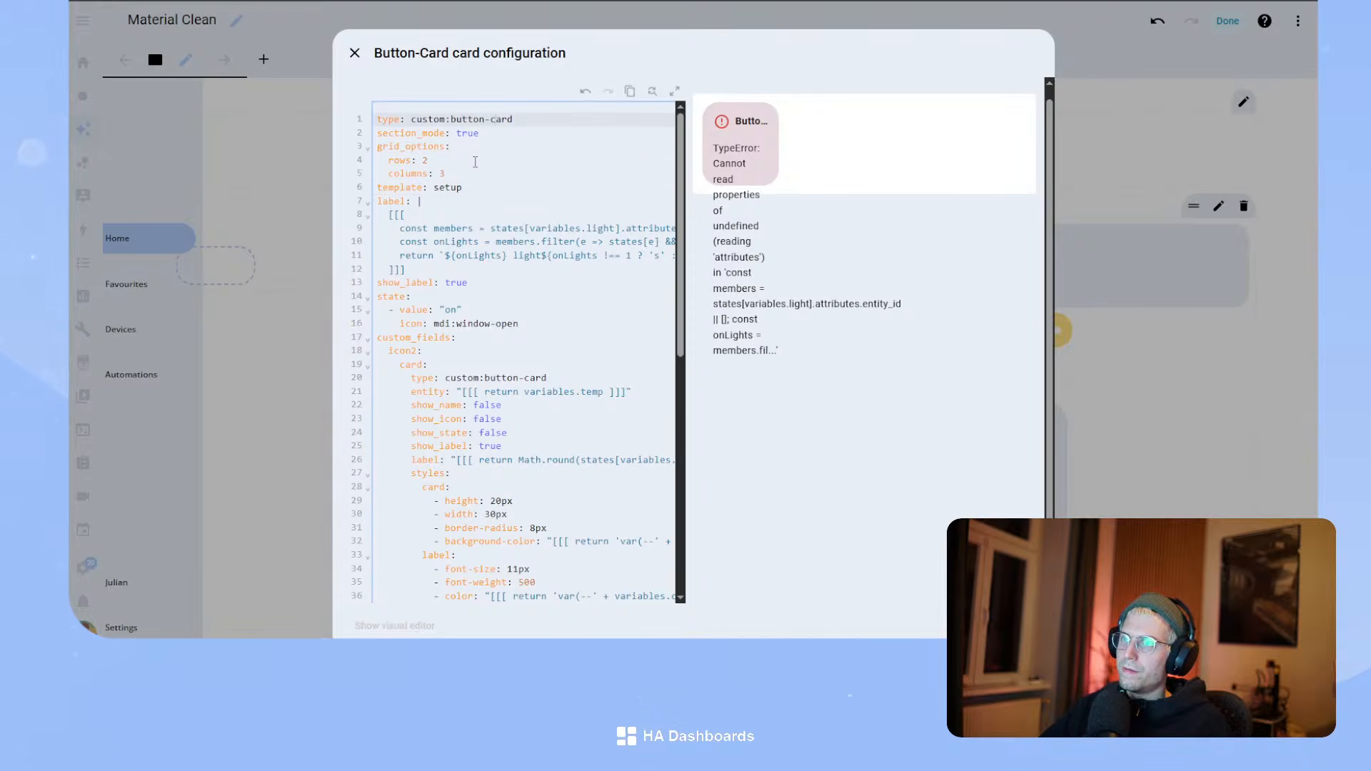
pyautogui.press('Return')
pyautogui.hotkey('ctrl', 'v')
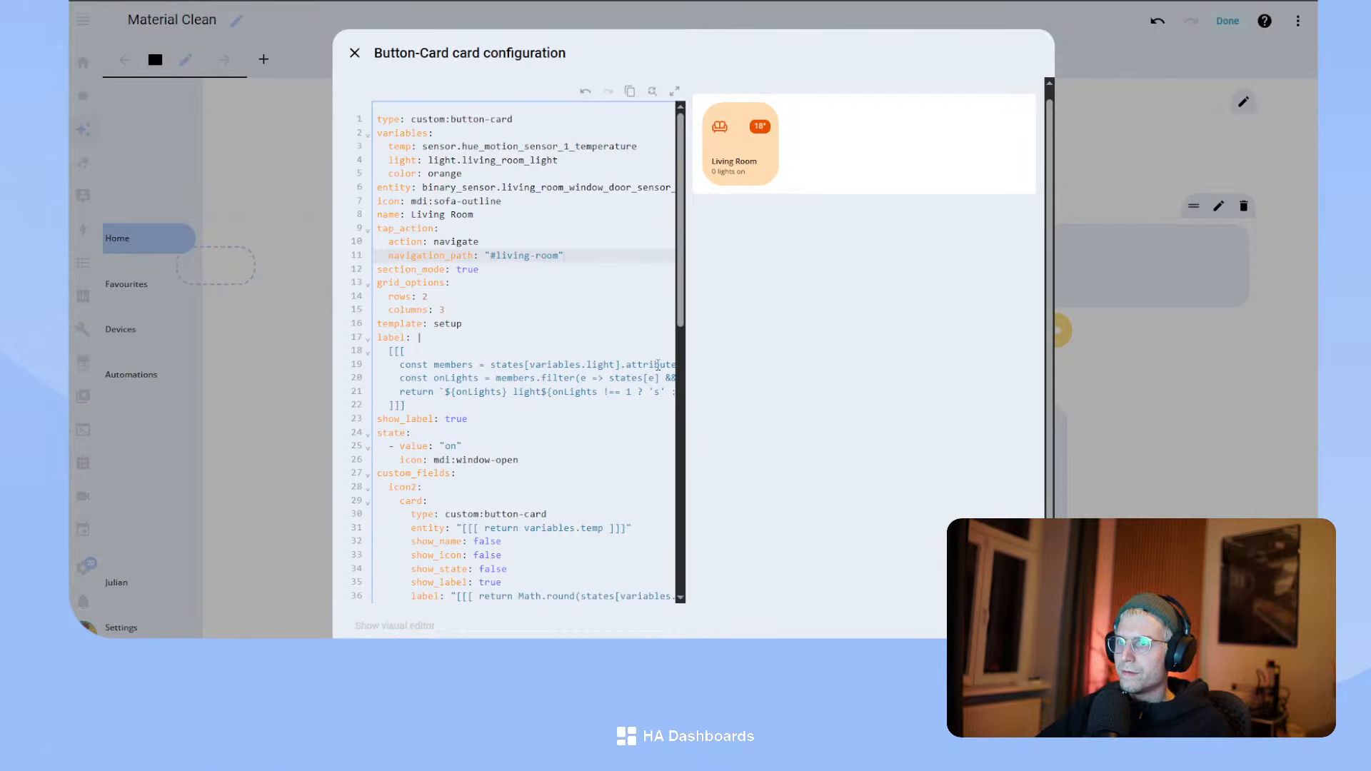
pyautogui.hotkey('ctrl', 's')
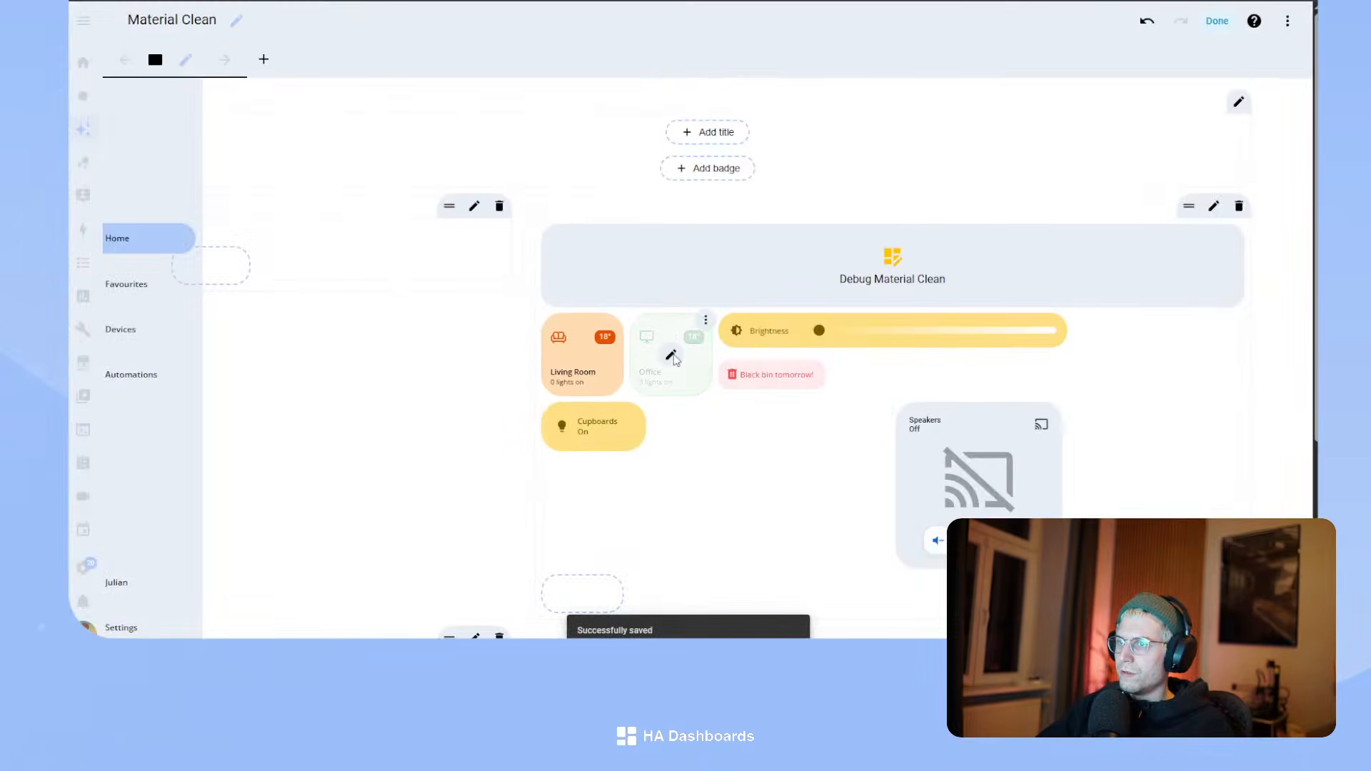
# - Open the Office card's configuration and move its tap_action block directly below the name line
pyautogui.click(671, 355)
pyautogui.moveTo(528, 428); pyautogui.dragTo(375, 403)
pyautogui.press('BackSpace')
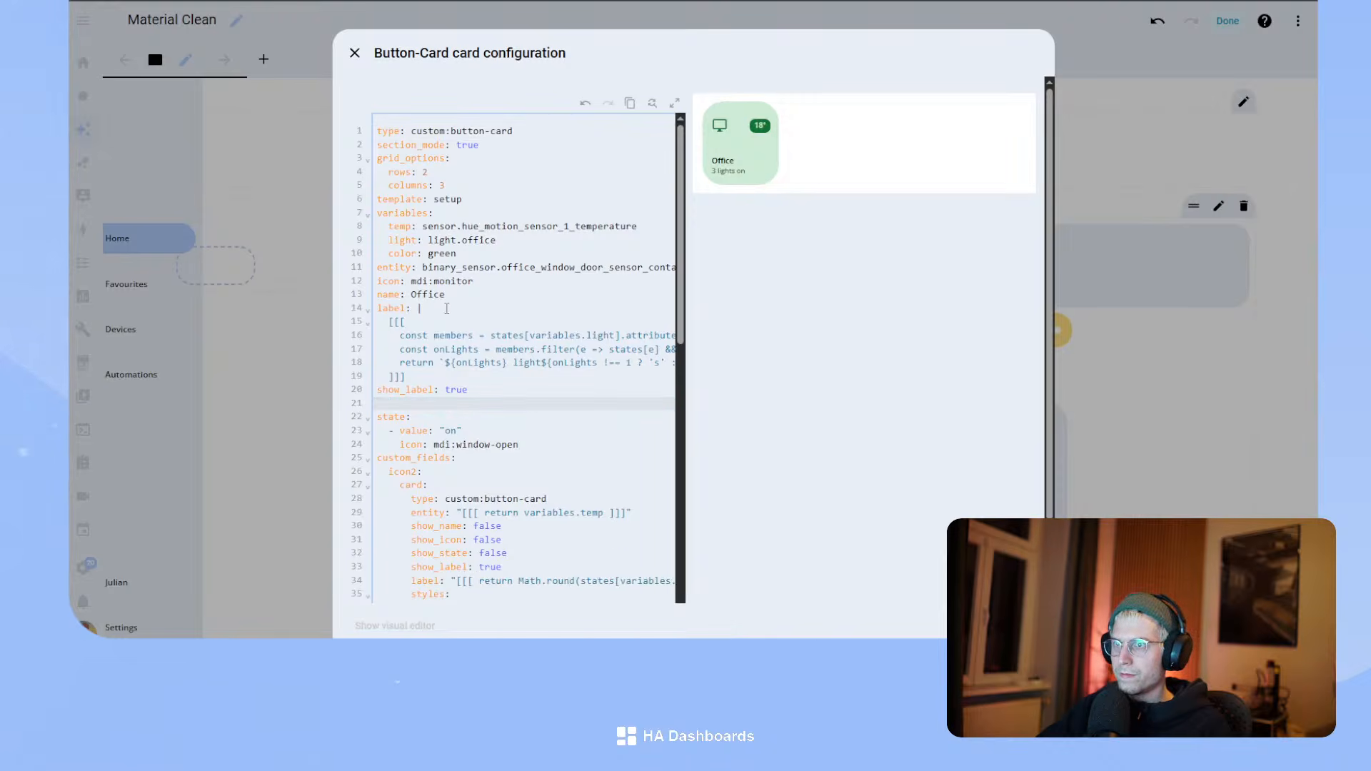
pyautogui.click(503, 292)
pyautogui.press('Return')
pyautogui.hotkey('ctrl', 'v')
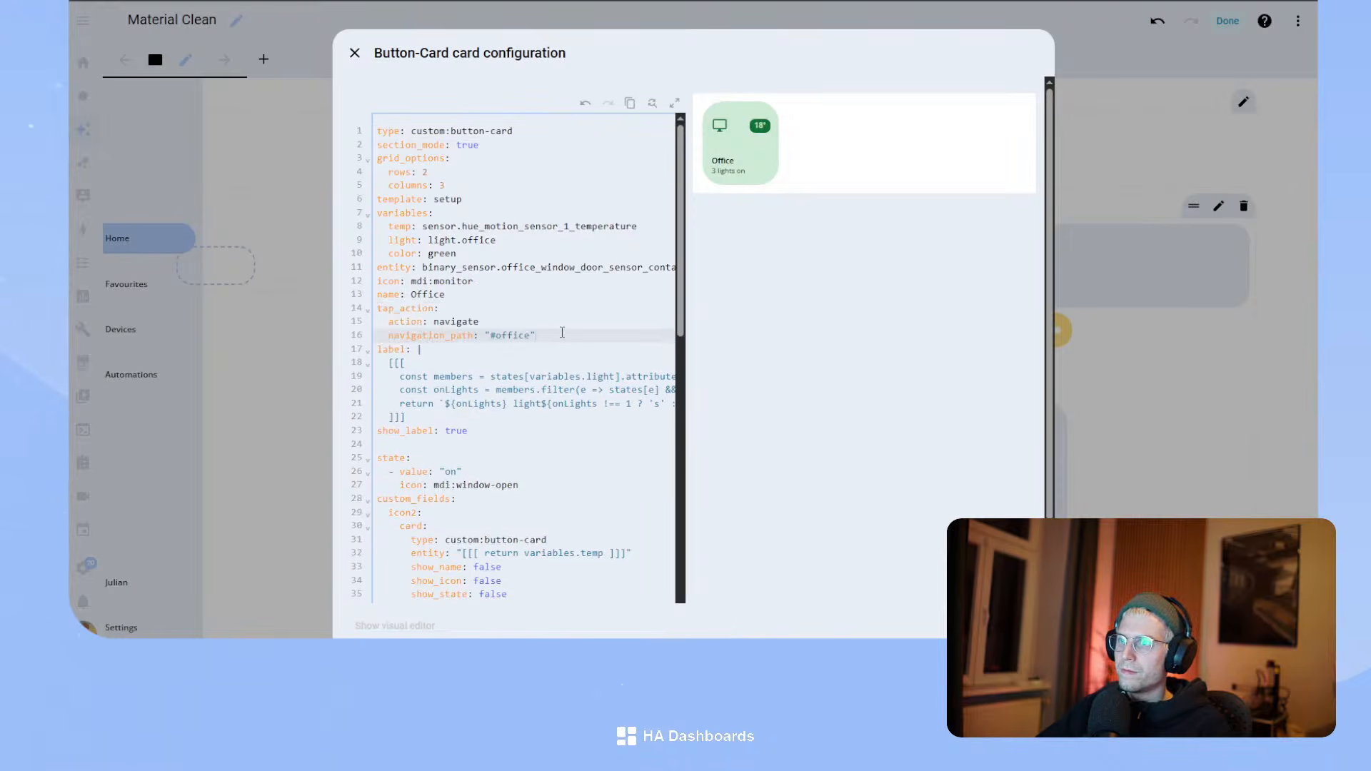
# - Move the Office card's lines from variables through tap_action directly below the type line
pyautogui.moveTo(562, 332); pyautogui.dragTo(359, 217)
pyautogui.hotkey('ctrl', 'x')
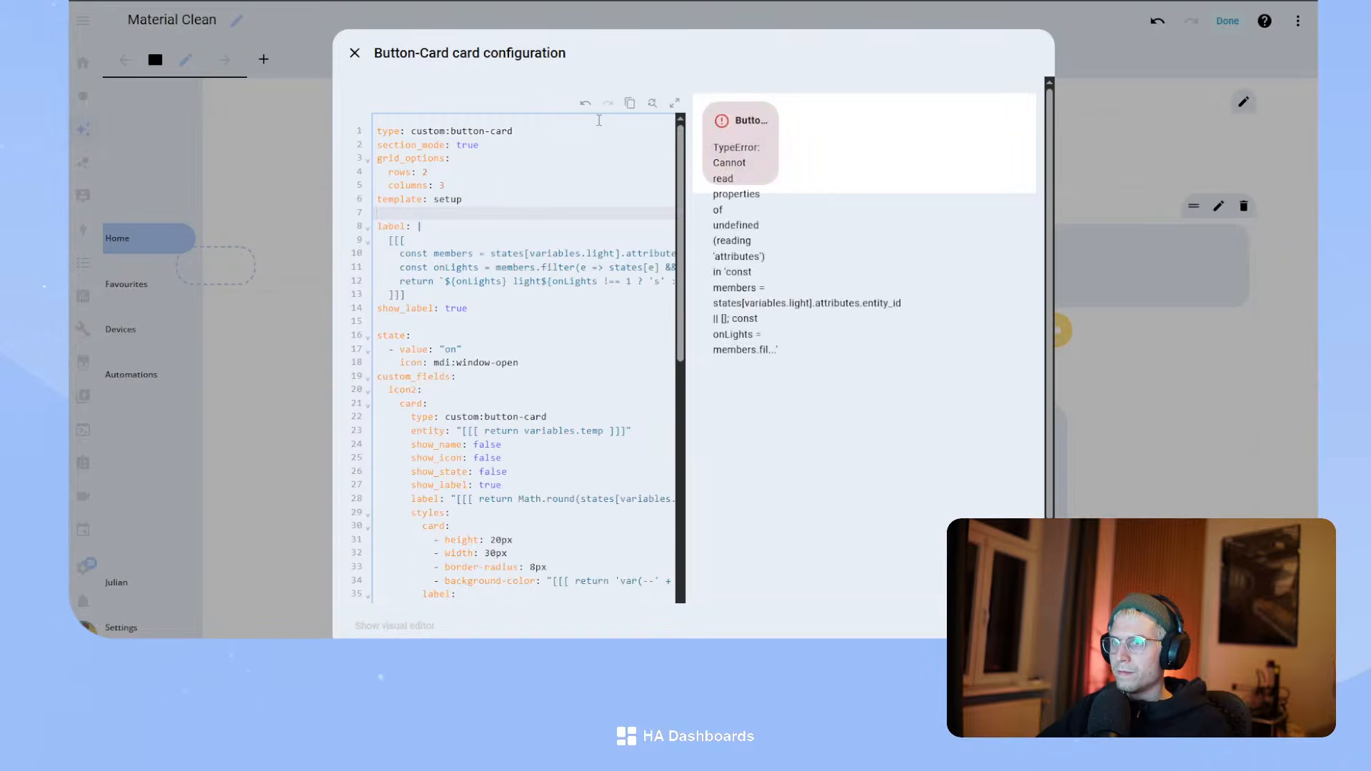
pyautogui.click(549, 122)
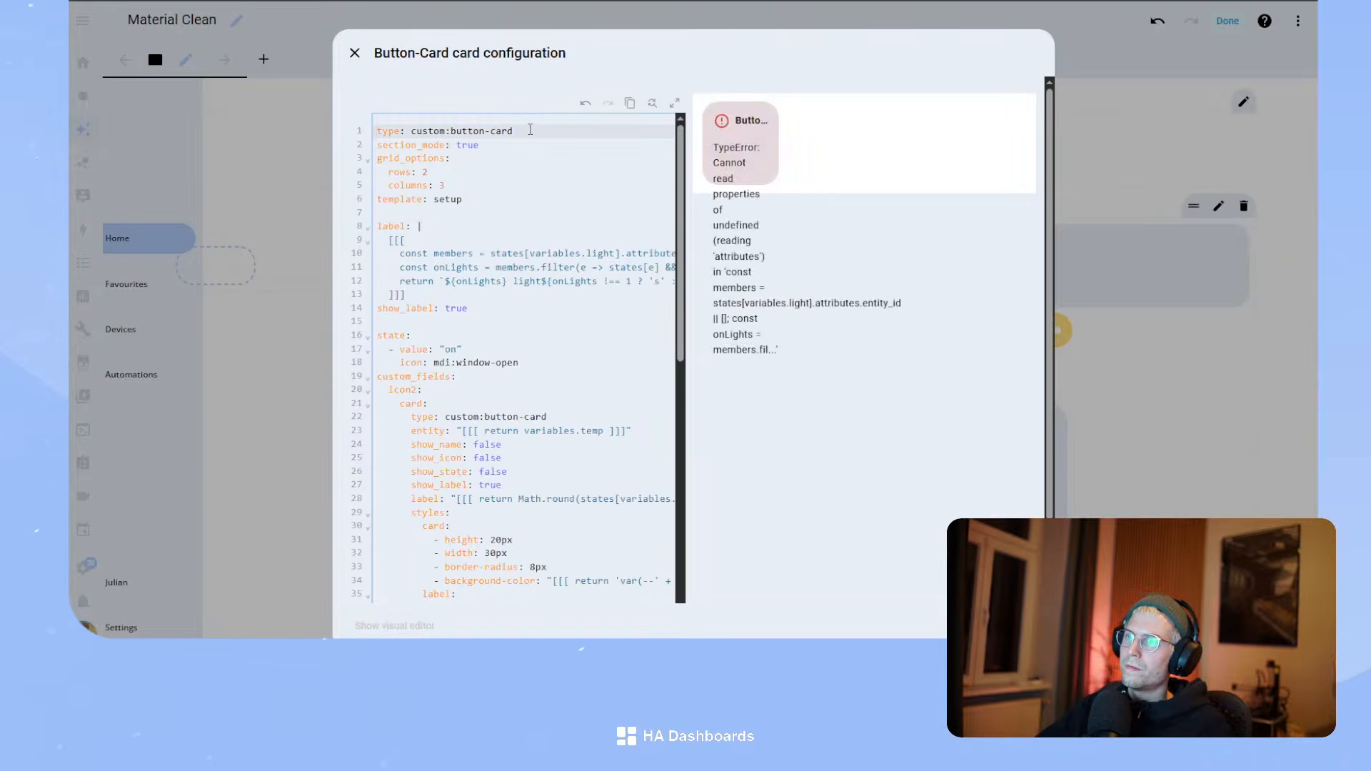
pyautogui.press('Return')
pyautogui.hotkey('ctrl', 'v')
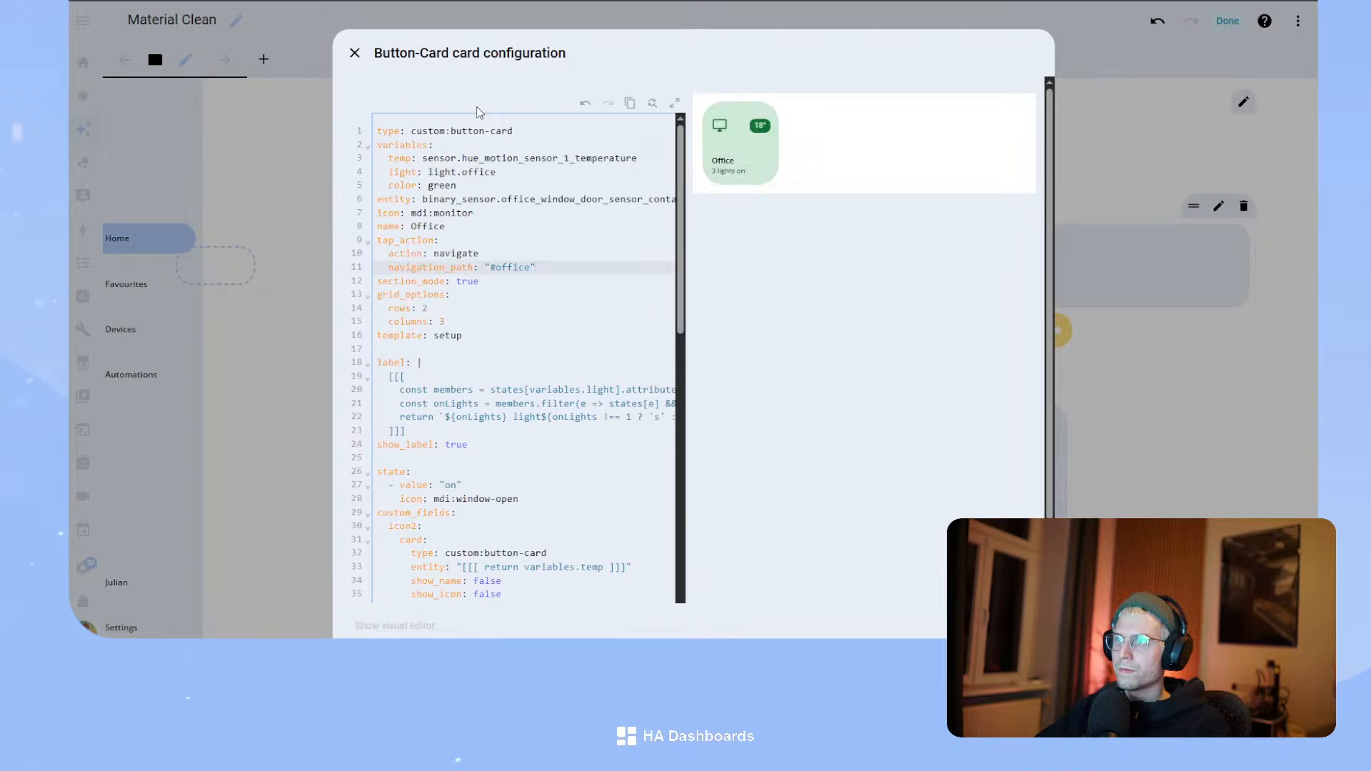
# - Remove the empty lines above label and below show_label, and save the Office card
pyautogui.click(436, 349)
pyautogui.press('BackSpace')
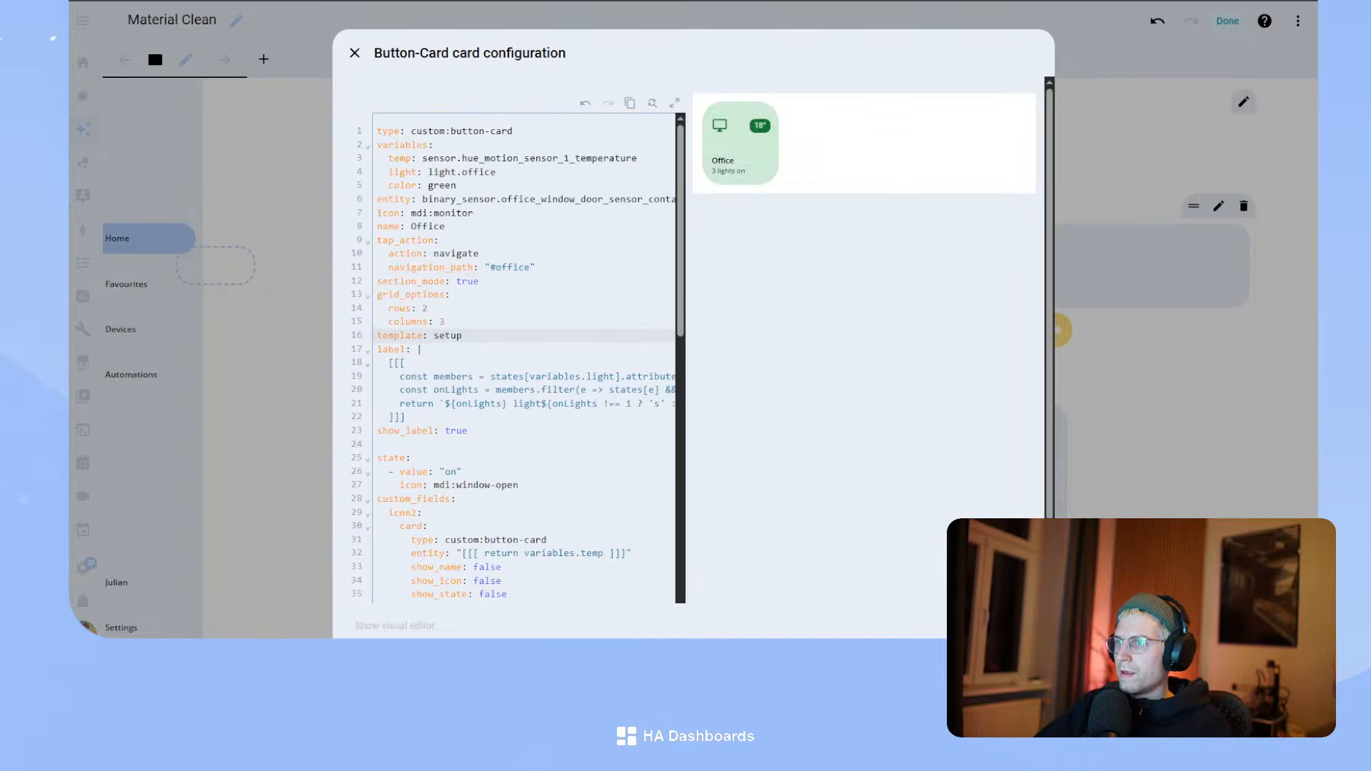
pyautogui.hotkey('ctrl', 's')
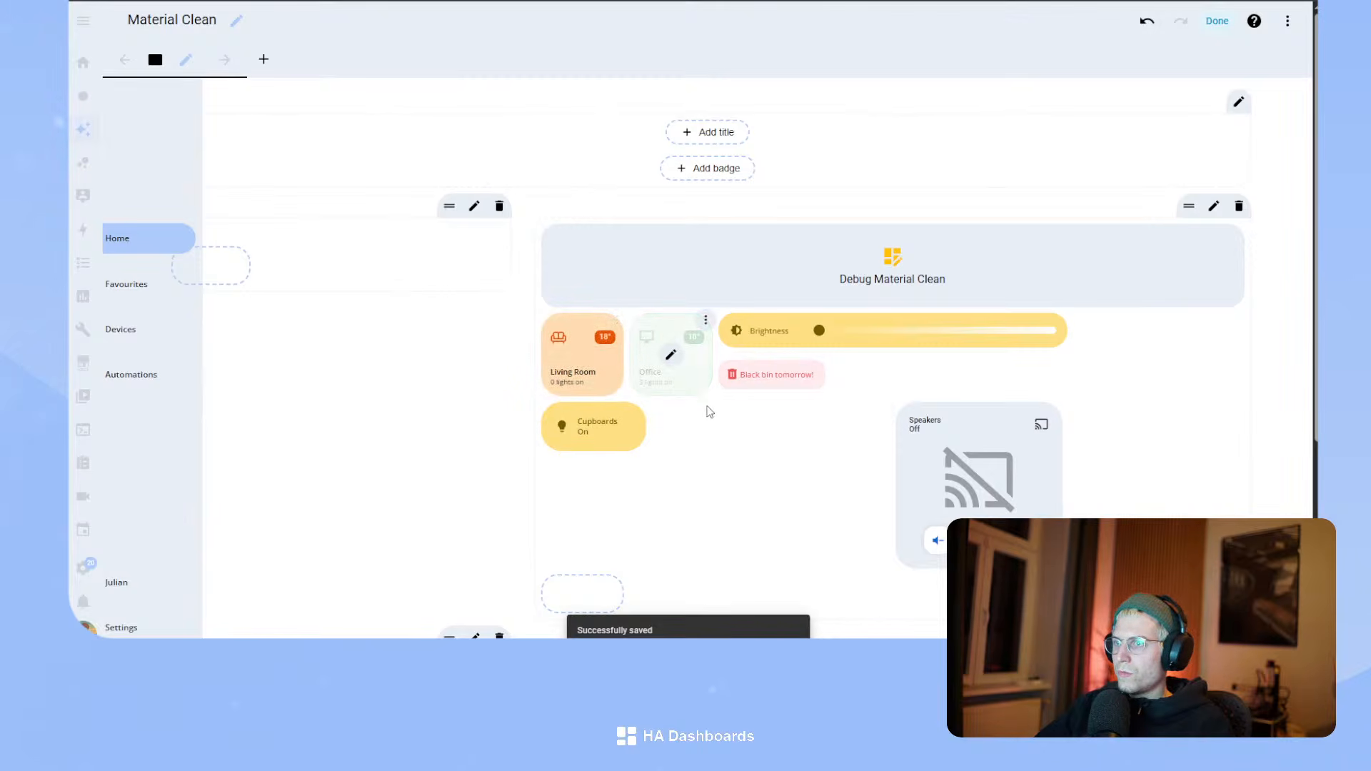
# - Duplicate the Office card and set the copy's light variable to light.bathroom_light and its color to blue
pyautogui.click(705, 320)
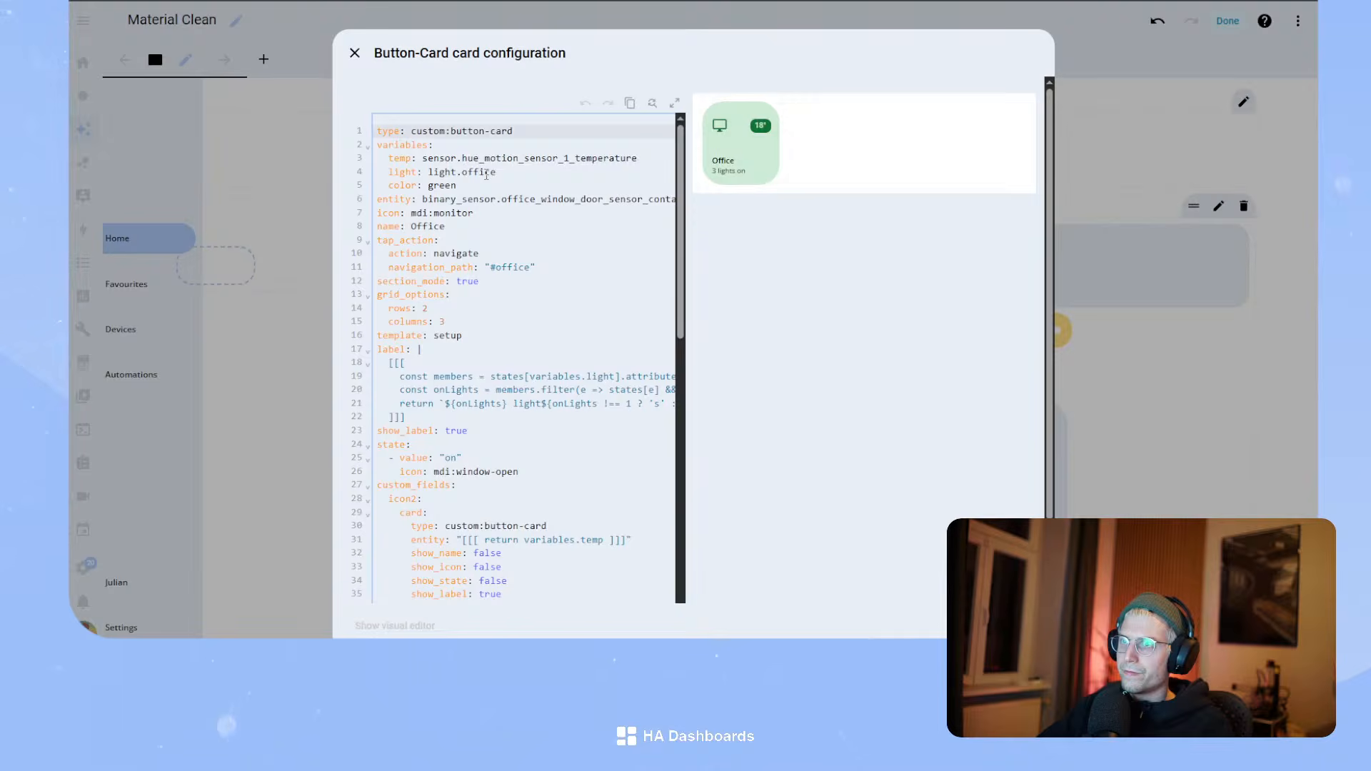
pyautogui.doubleClick(478, 172)
pyautogui.write('bathroo')
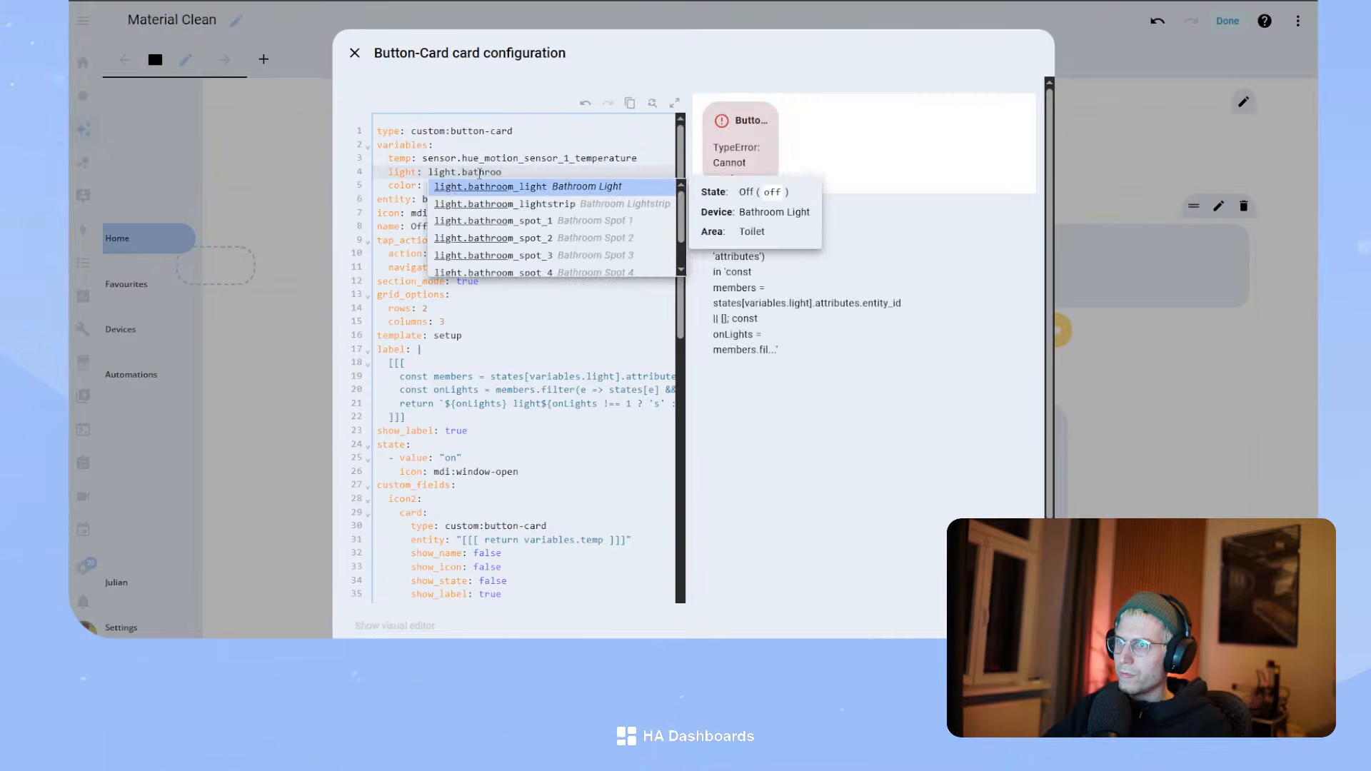
pyautogui.write('m')
pyautogui.press('Return')
pyautogui.click(441, 183)
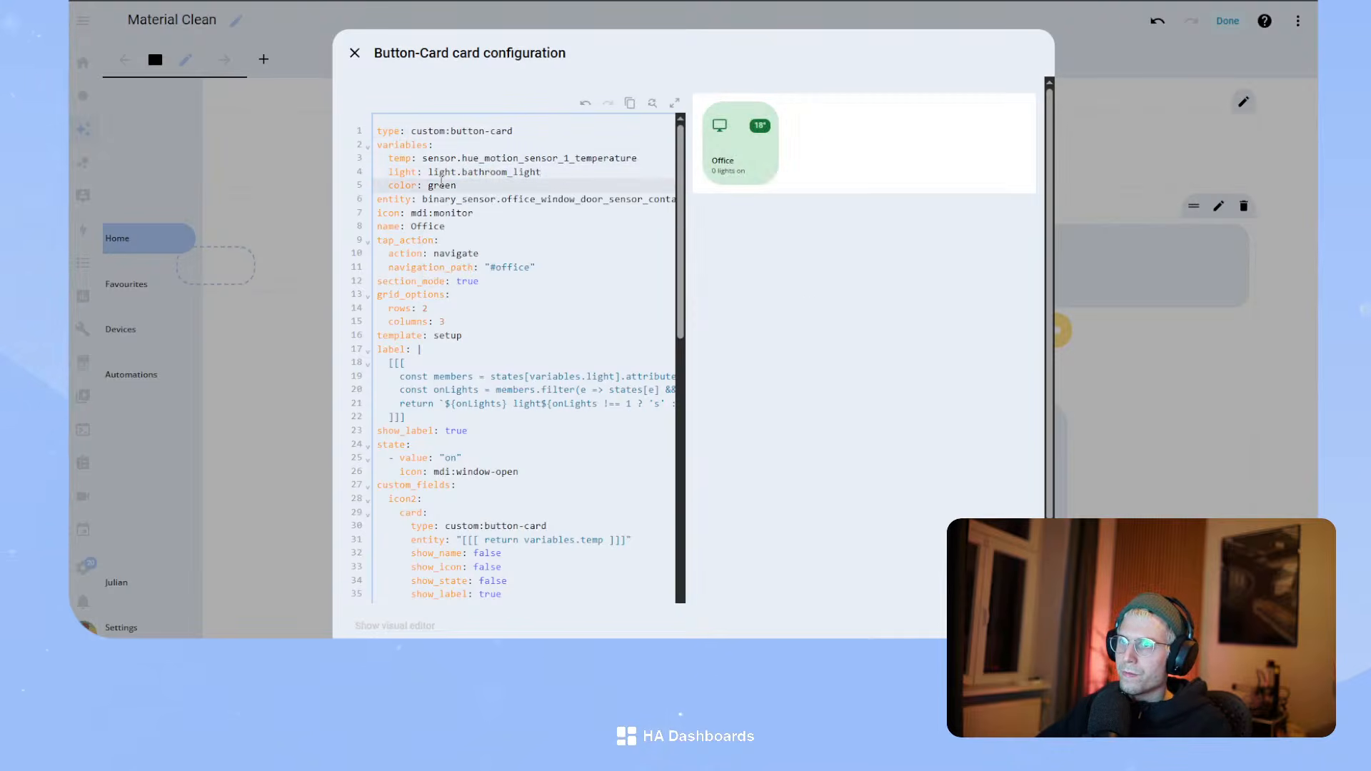
pyautogui.write('blue')
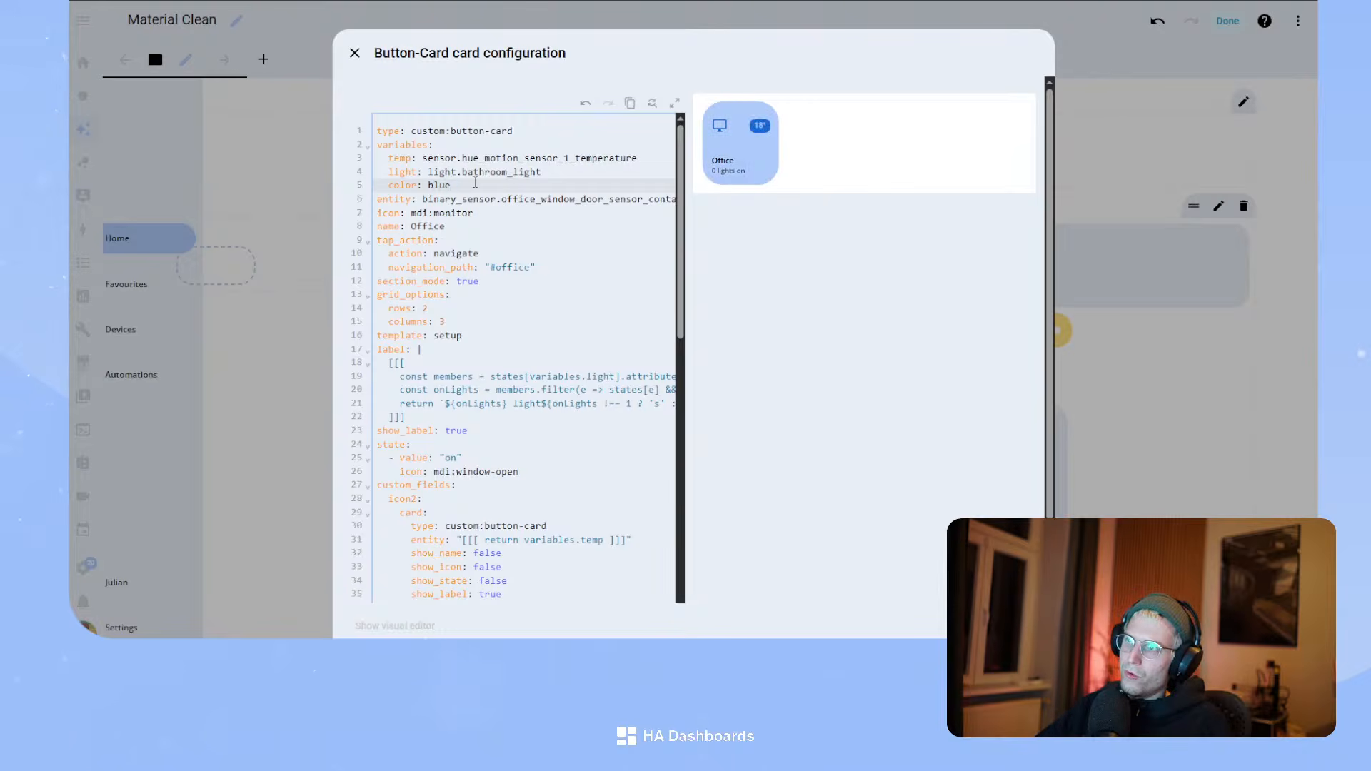
# - Set the duplicated card's icon to mdi:shower-head and its name to Bathroom
pyautogui.doubleClick(456, 212)
pyautogui.write('sh')
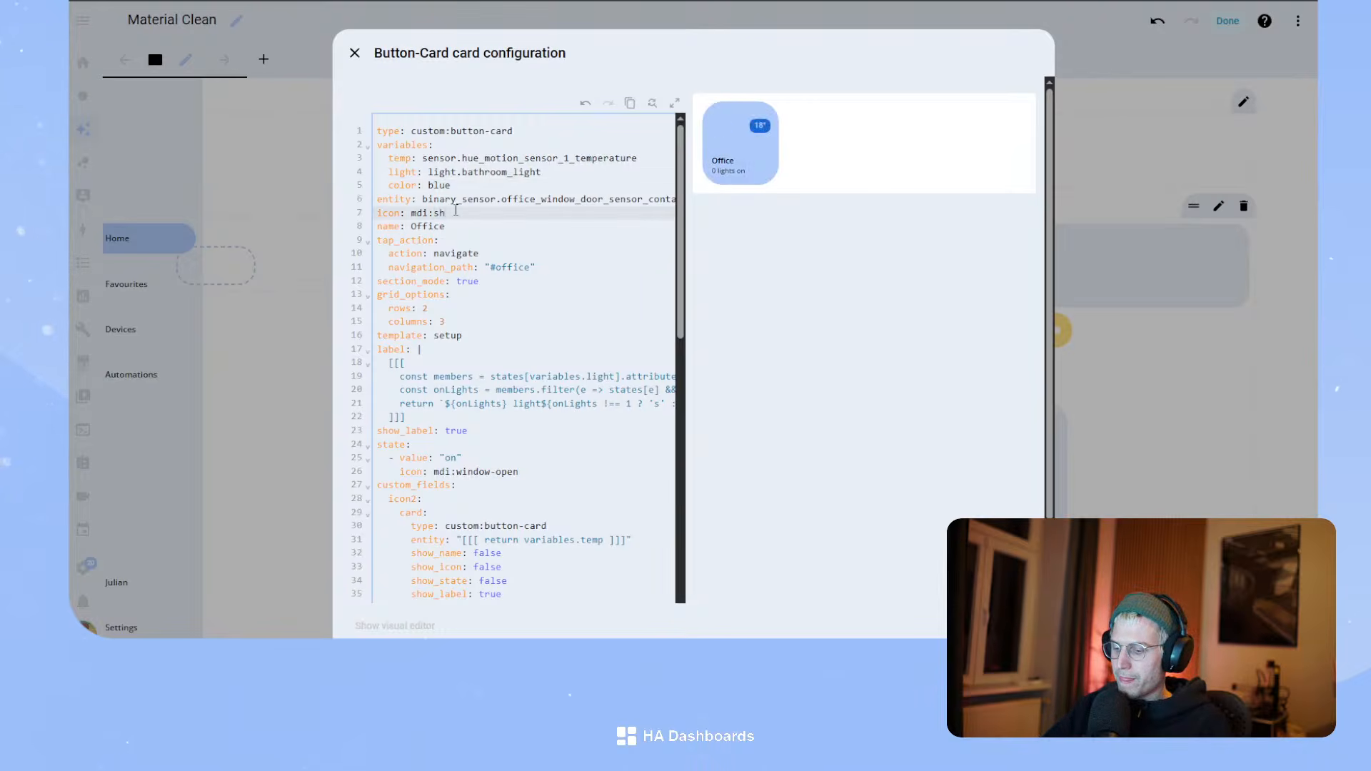
pyautogui.write('ower')
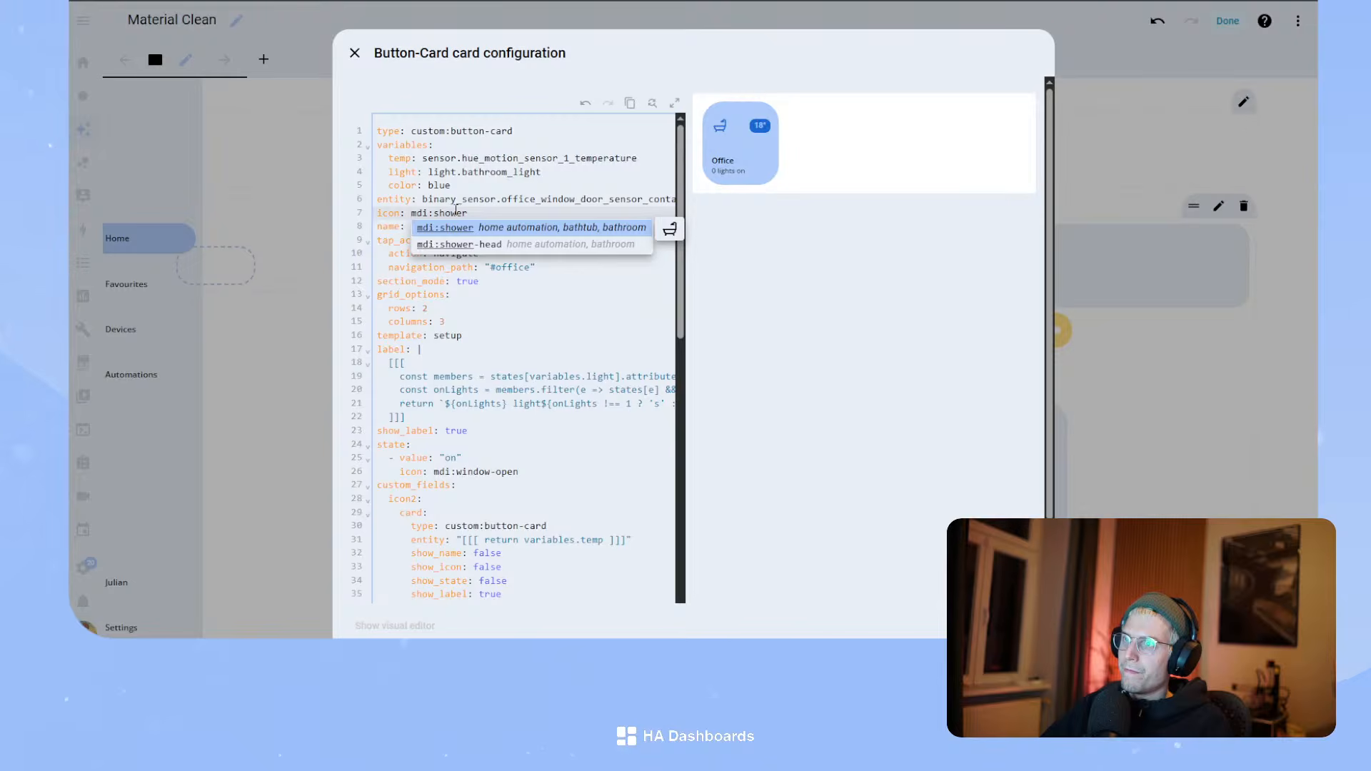
pyautogui.press('Down')
pyautogui.press('Return')
pyautogui.doubleClick(429, 226)
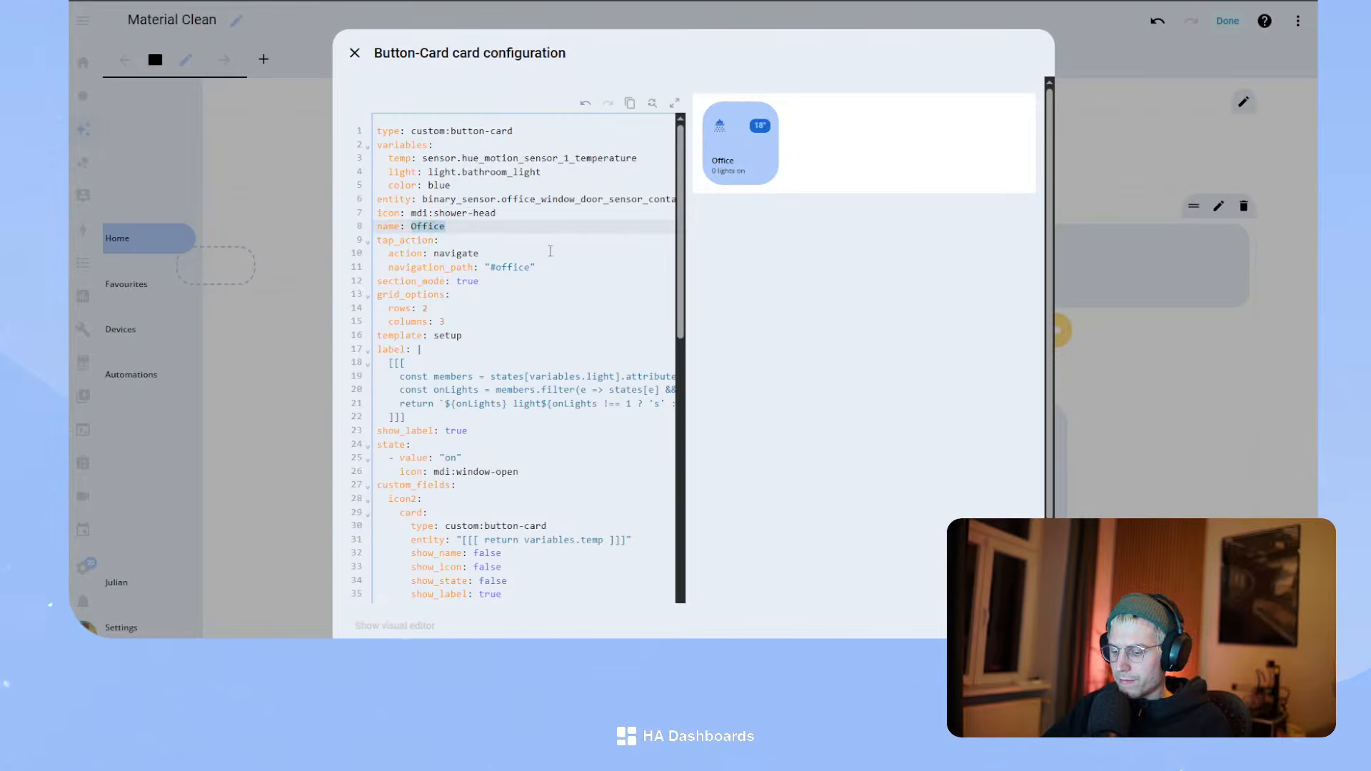
pyautogui.write('Bathroom')
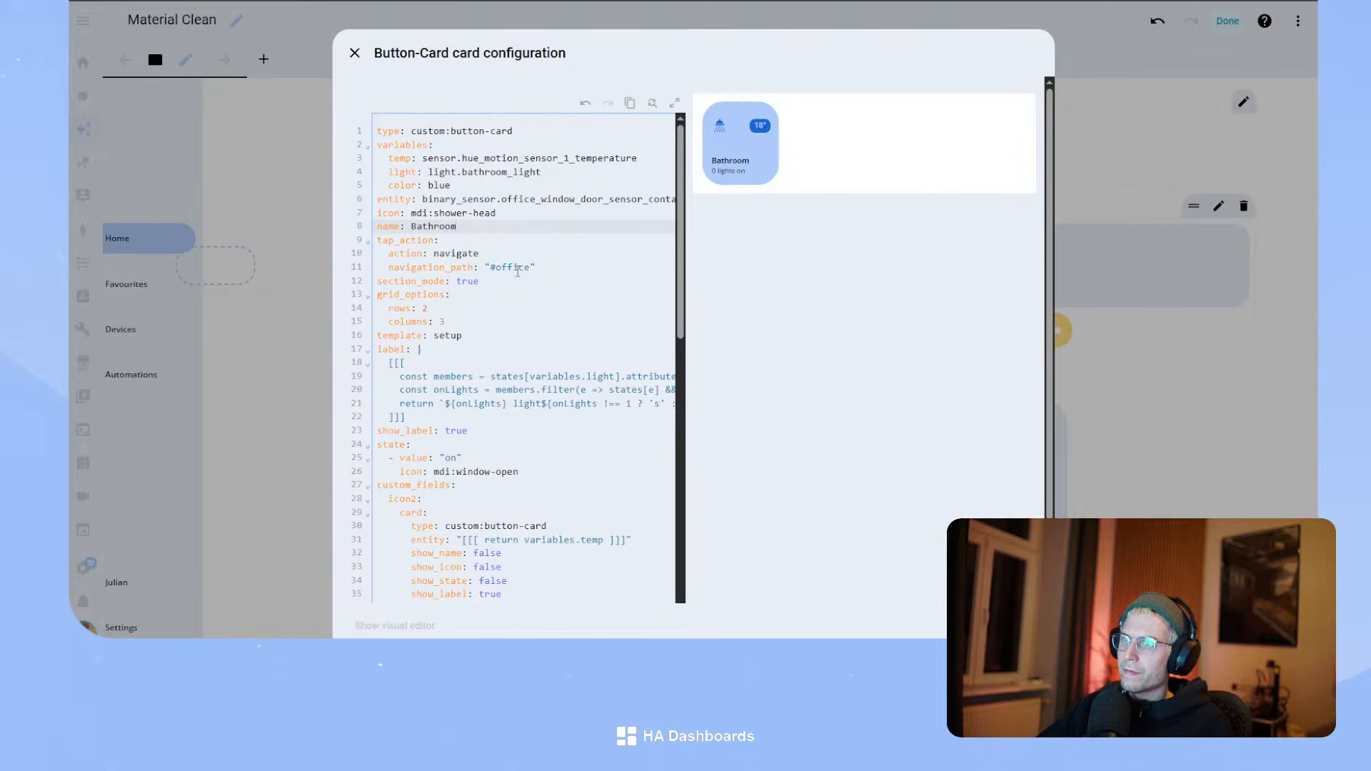
# - Set the navigation_path to "#bathroom", save the card and place it directly after the Office card
pyautogui.doubleClick(515, 269)
pyautogui.write('bathroom')
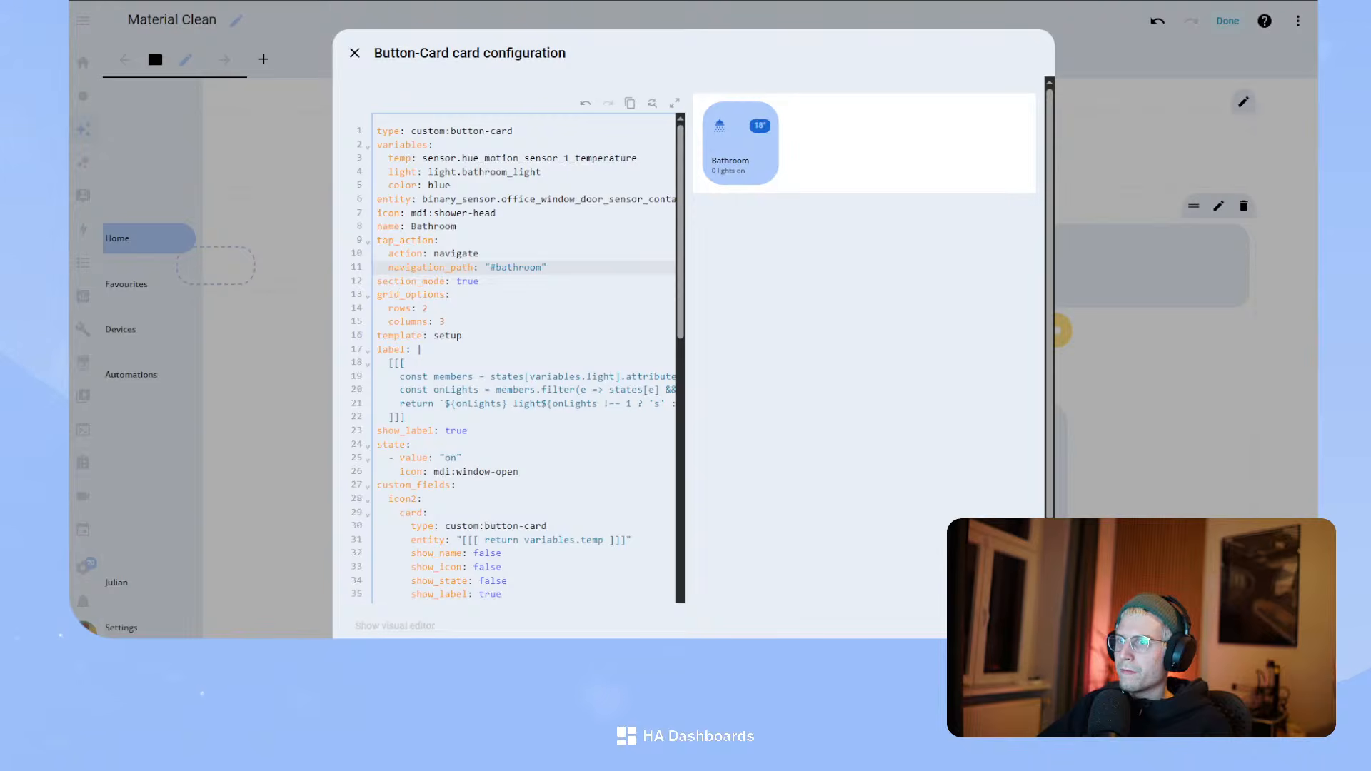
pyautogui.click(1022, 626)
pyautogui.moveTo(575, 592); pyautogui.dragTo(753, 350)
pyautogui.click(795, 319)
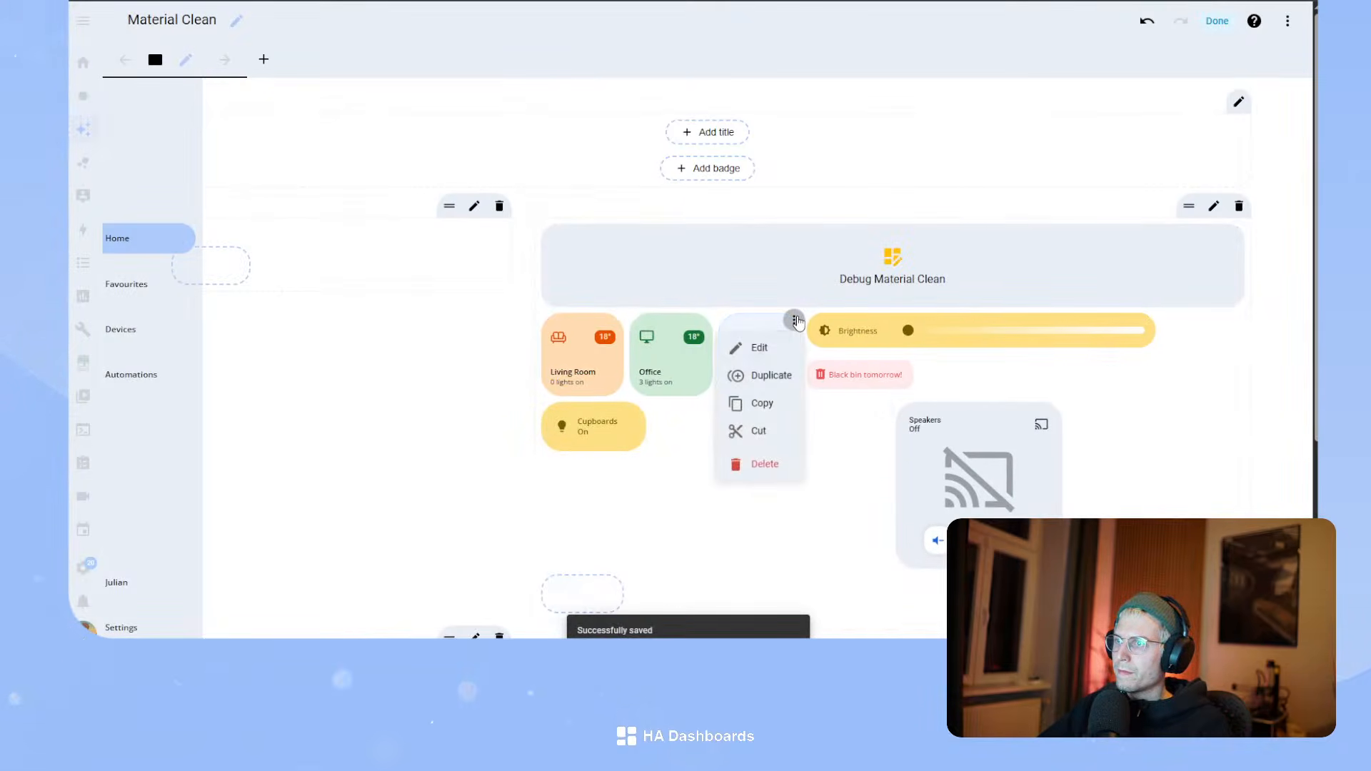
pyautogui.click(760, 348)
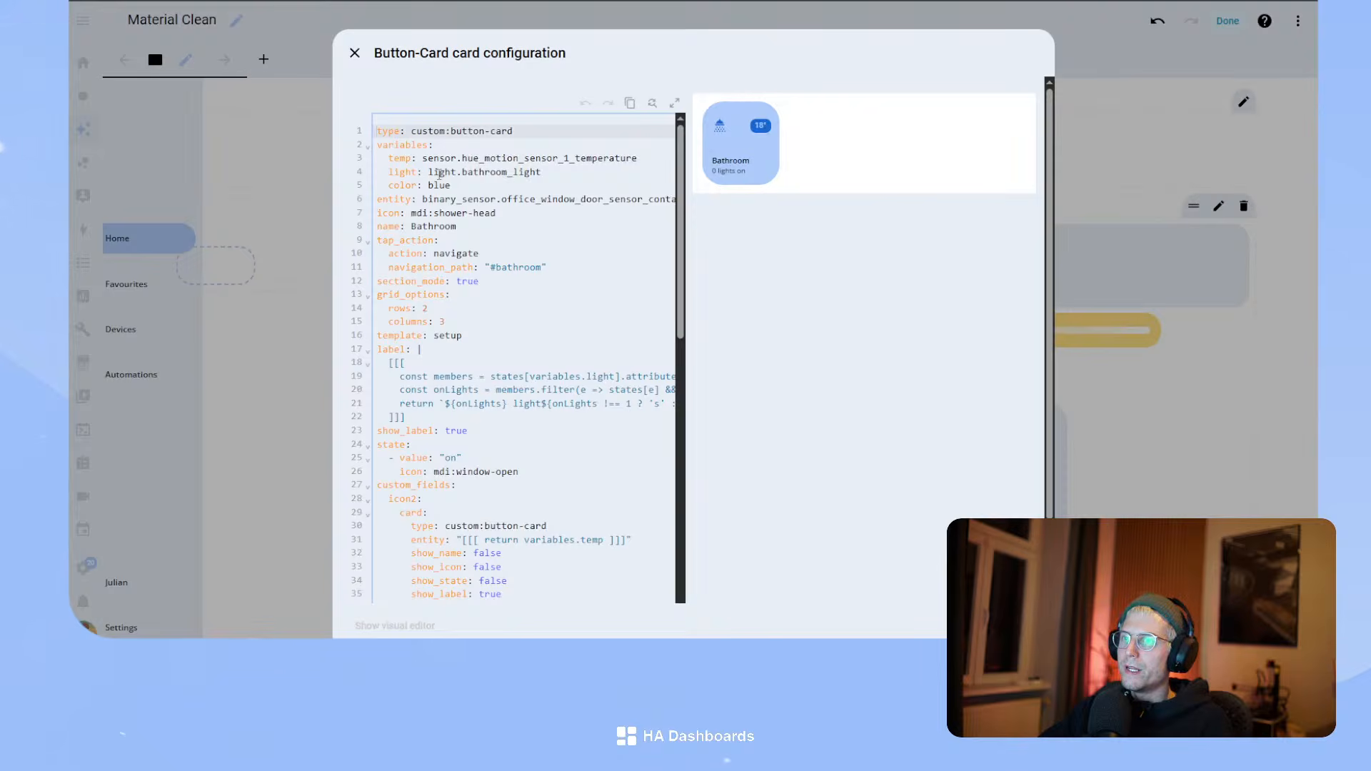
pyautogui.click(983, 626)
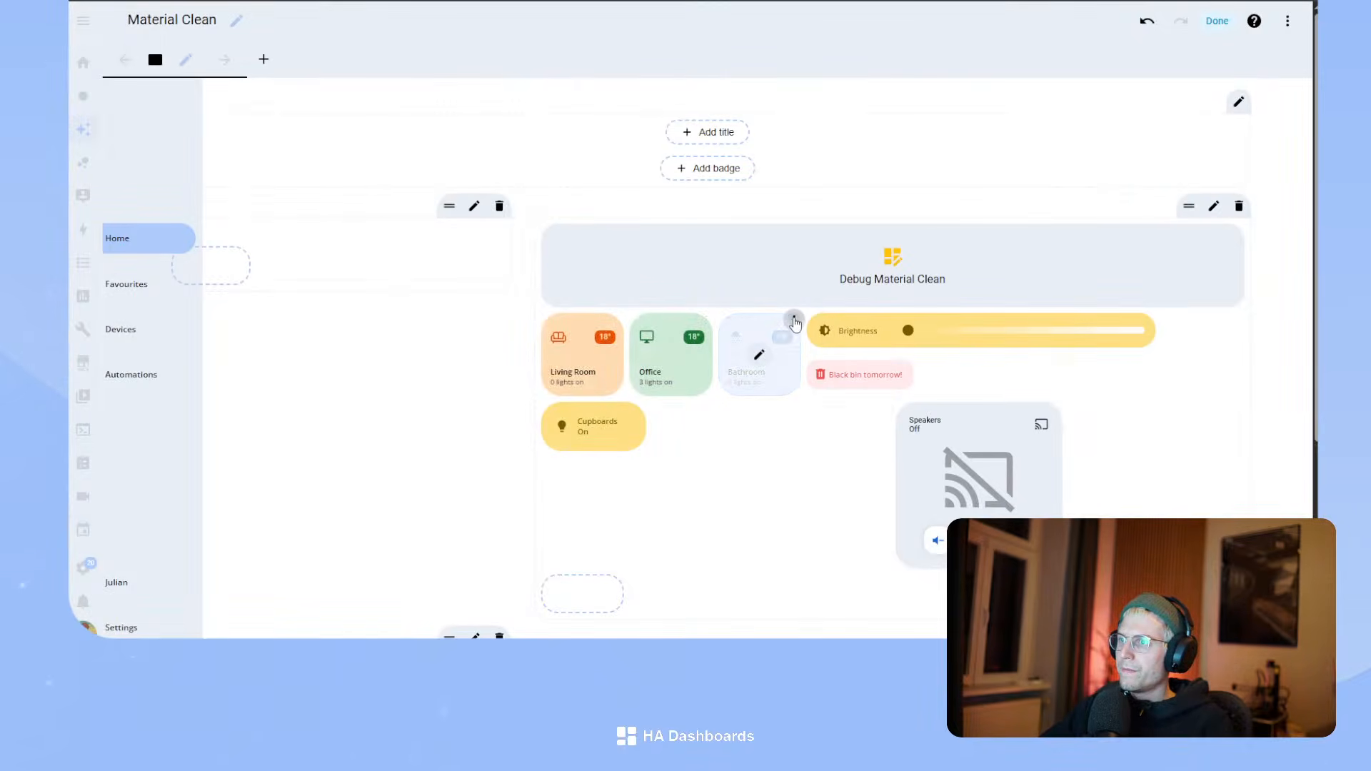
# - Duplicate the Bathroom card and set the copy's light variable to light.kitchen_light
pyautogui.click(793, 319)
pyautogui.click(738, 371)
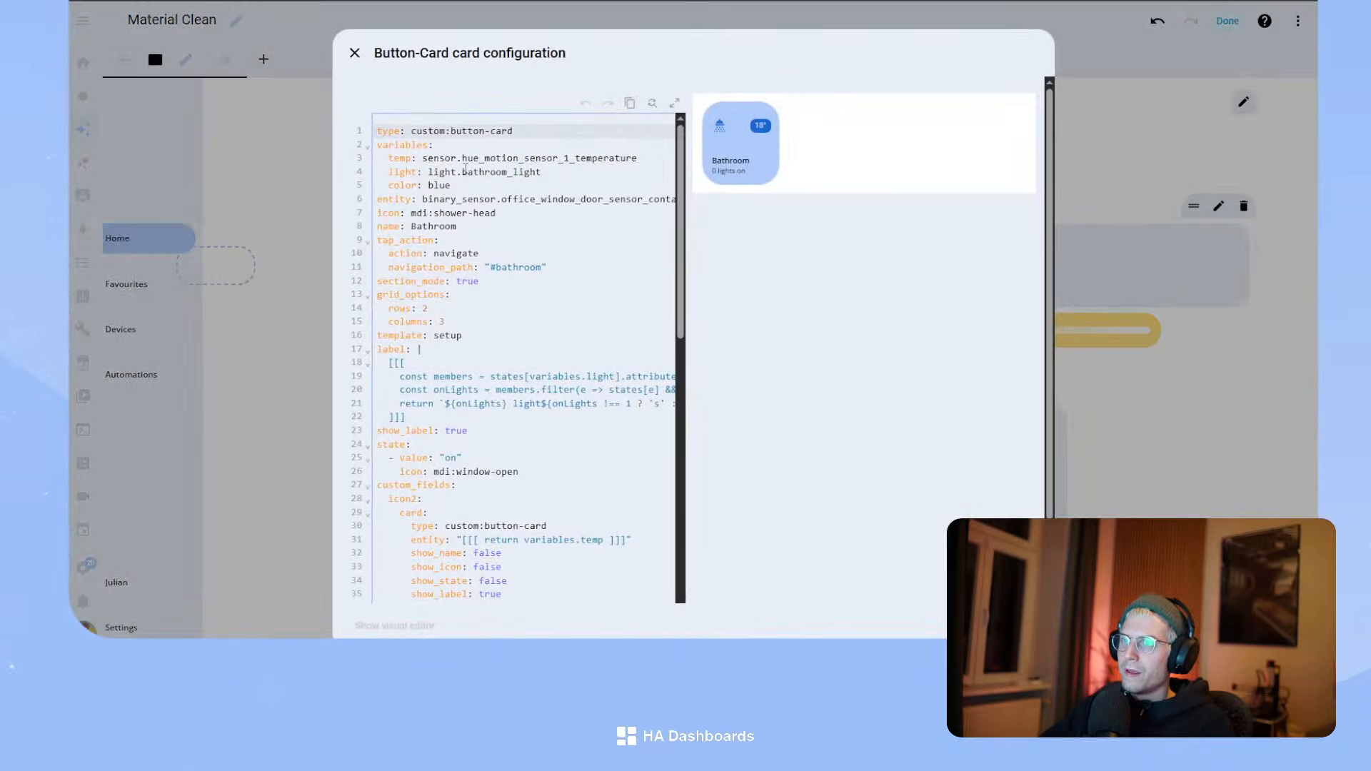
pyautogui.doubleClick(465, 172)
pyautogui.write('kitche')
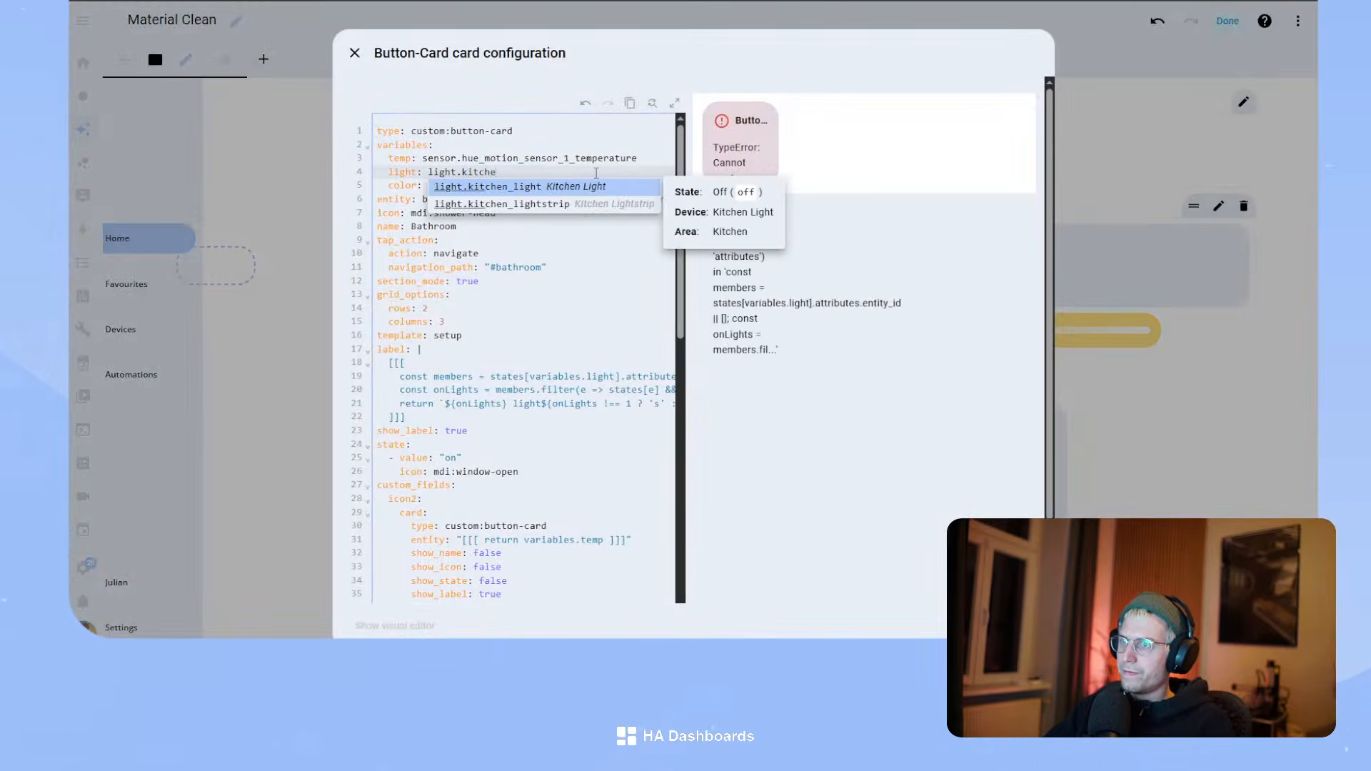
pyautogui.write('n')
pyautogui.press('Return')
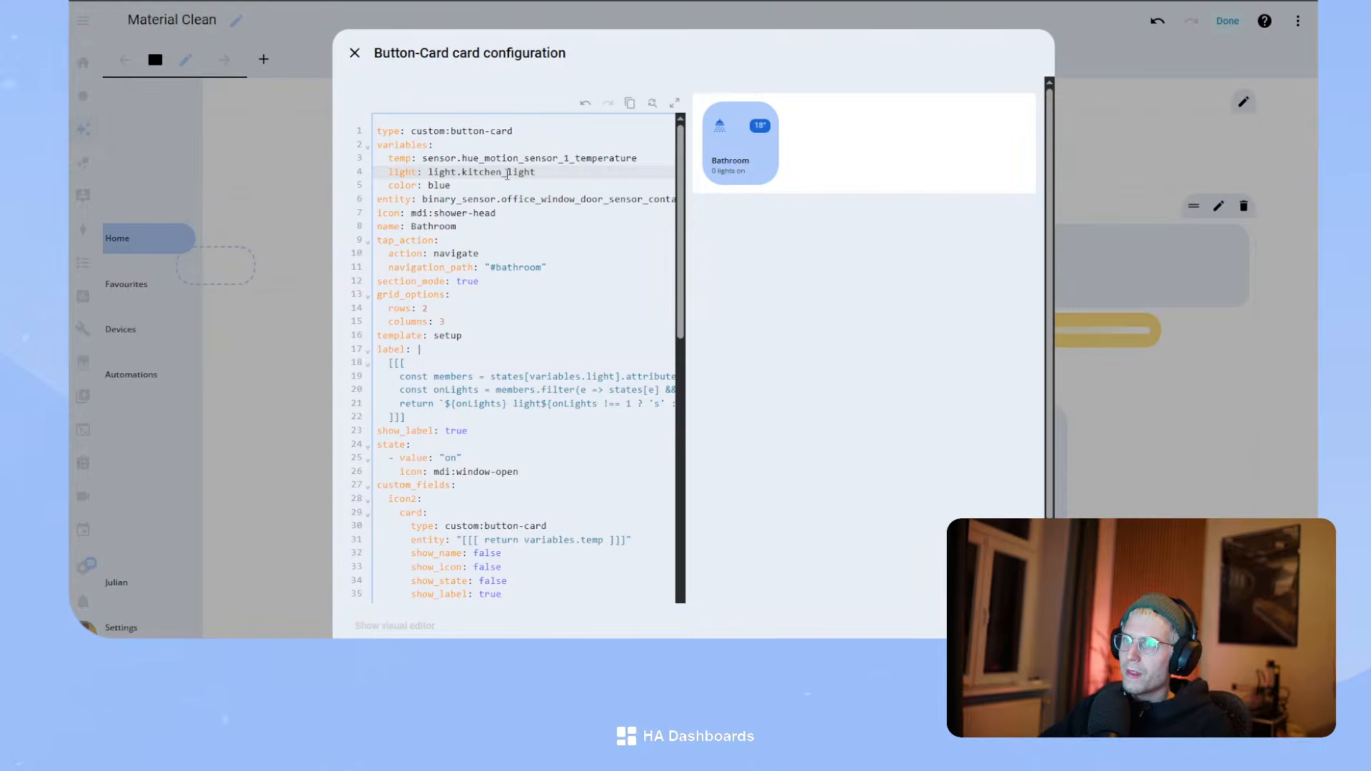
# - Set the new card's entity to binary_sensor.kitchen_window_door_sensor_contact
pyautogui.doubleClick(557, 199)
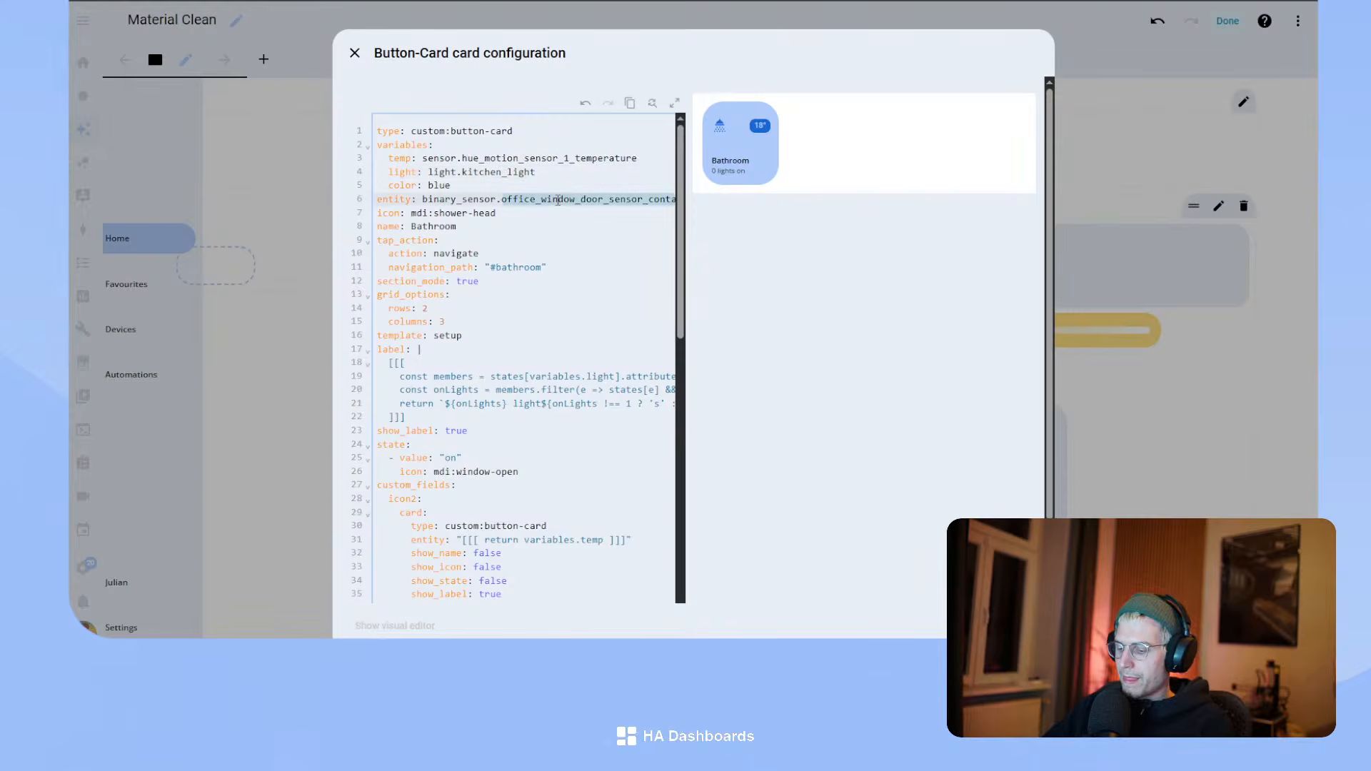
pyautogui.write('kitchen_window')
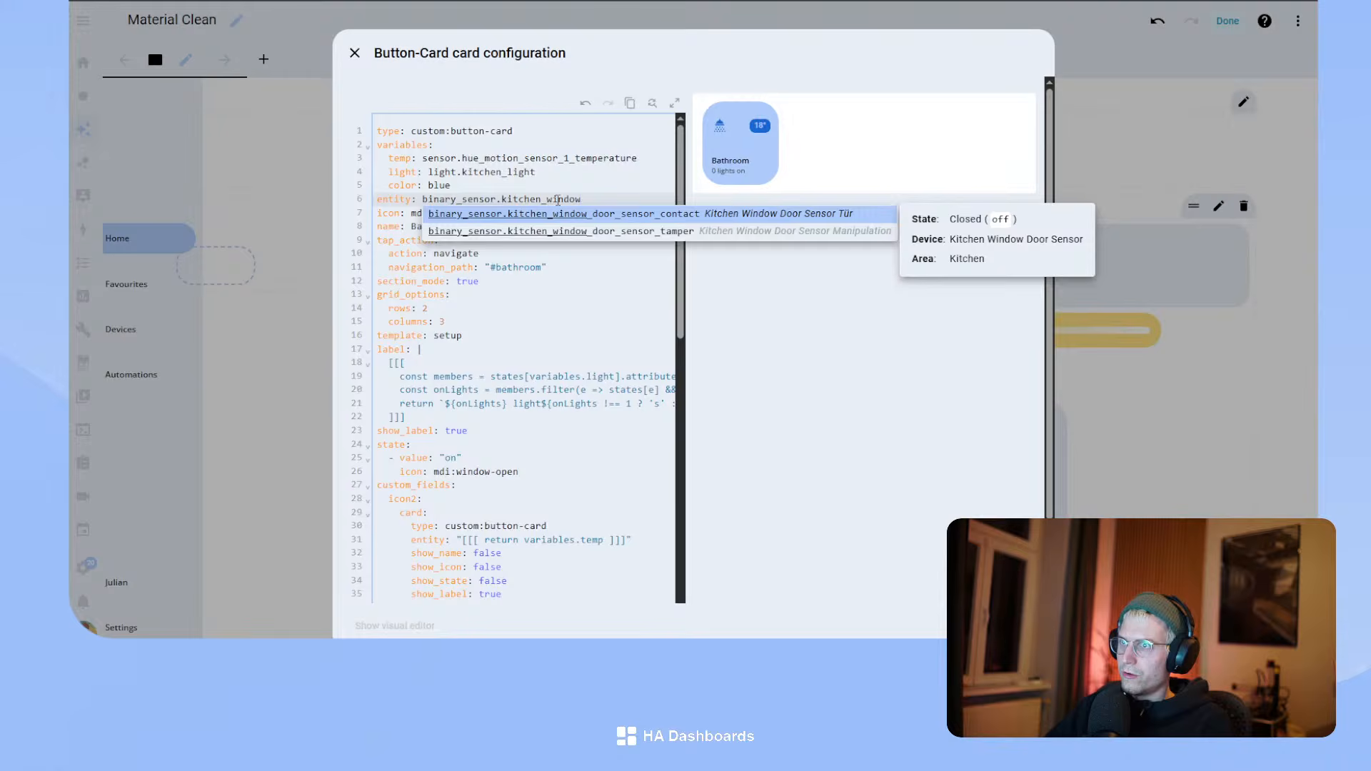
pyautogui.press('Return')
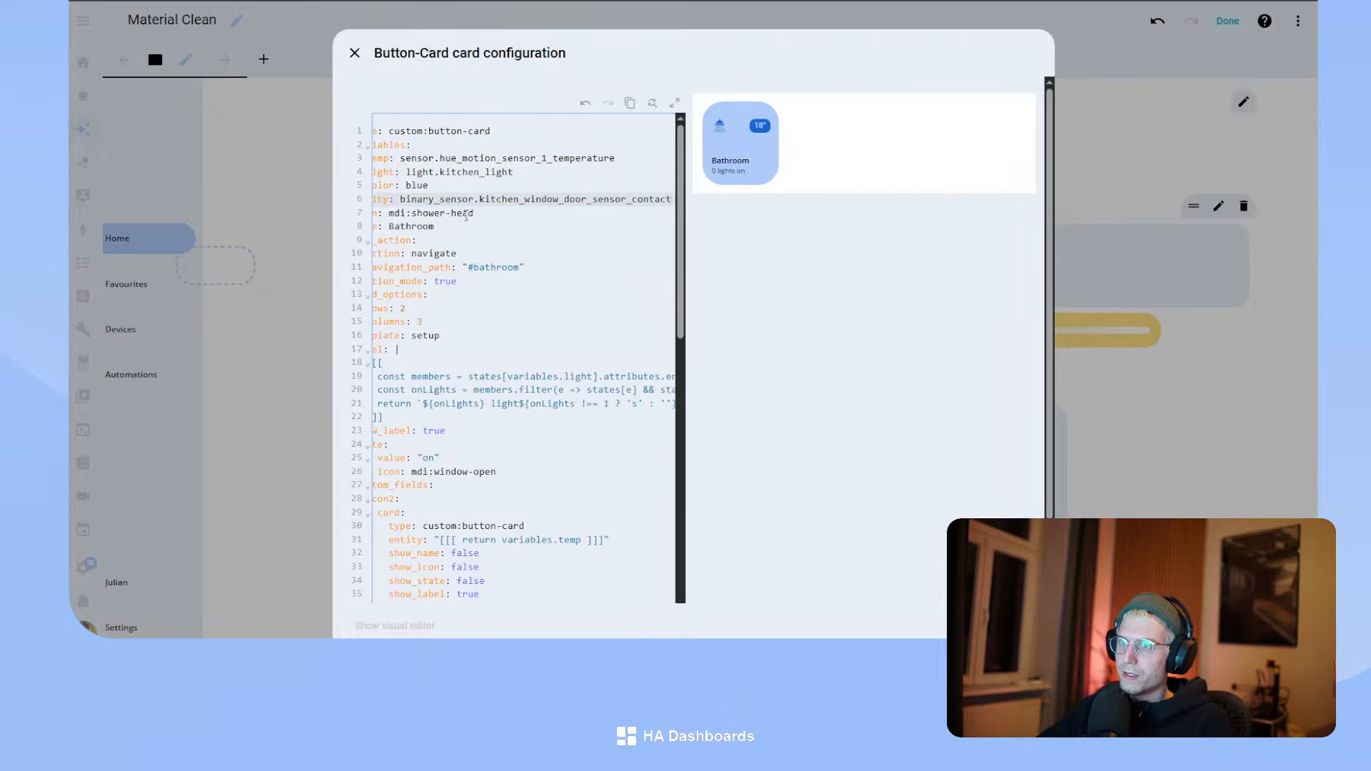
# - Set the new card's icon to mdi:silverware-variant and its color variable to red
pyautogui.doubleClick(466, 216)
pyautogui.write('silver')
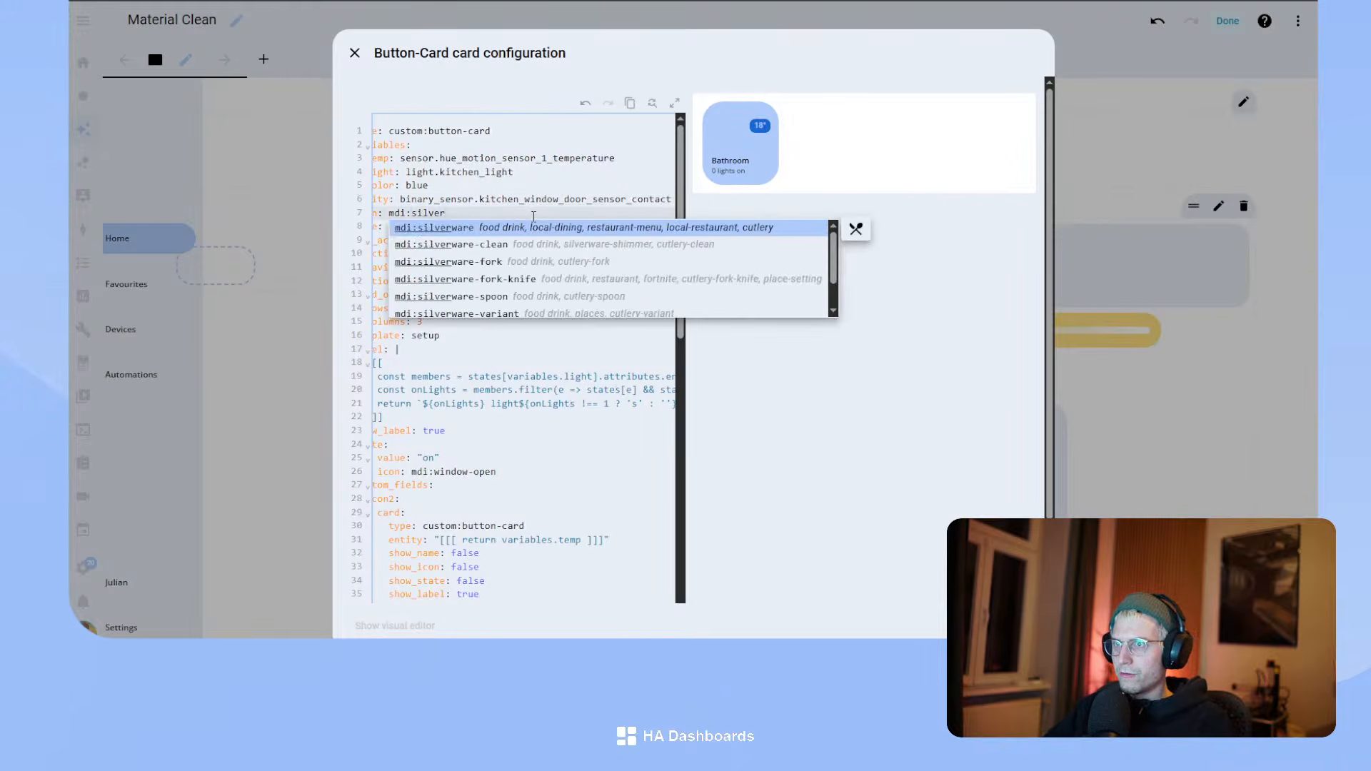
pyautogui.write('ware-va')
pyautogui.press('Return')
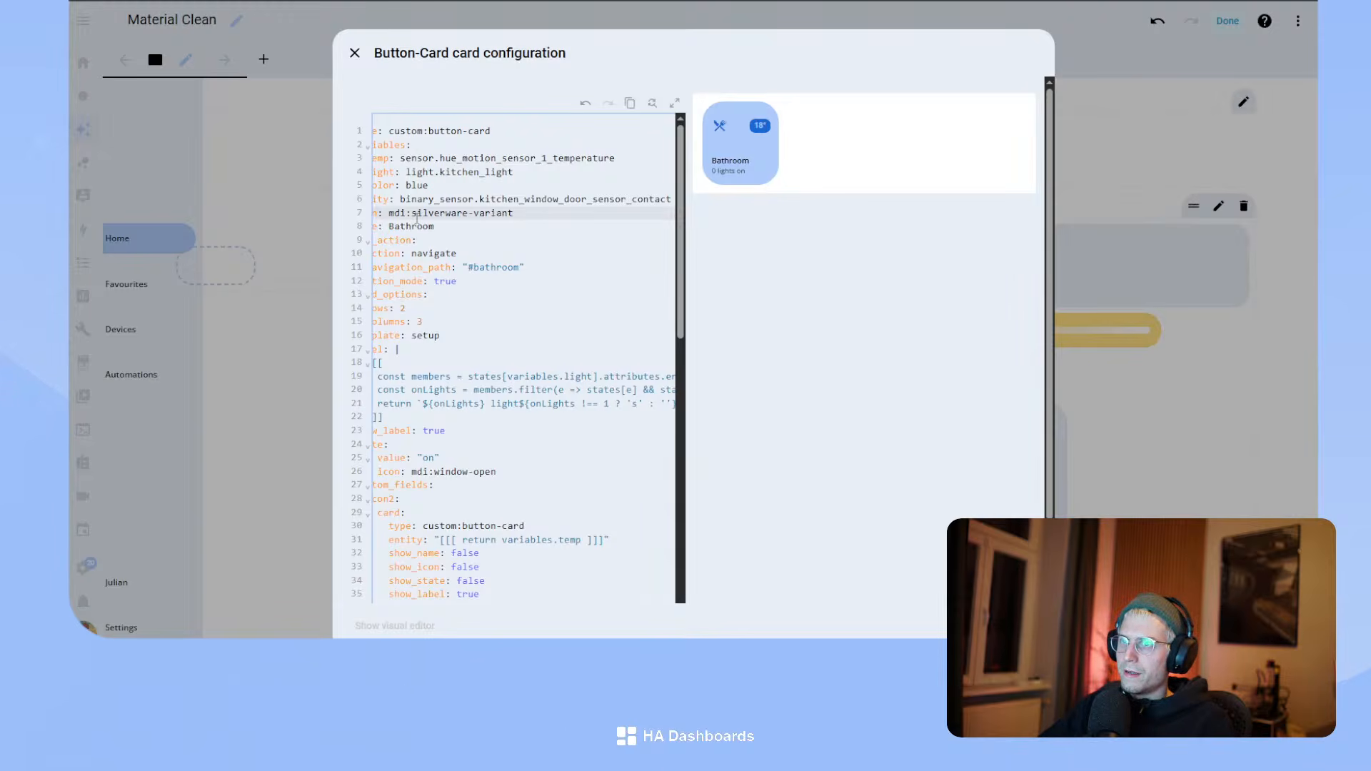
pyautogui.doubleClick(417, 185)
pyautogui.write('red')
# - Name the card Kitchen with navigation_path "#Kitchen", save it and place it directly after the Bathroom card
pyautogui.moveTo(459, 255); pyautogui.dragTo(437, 214)
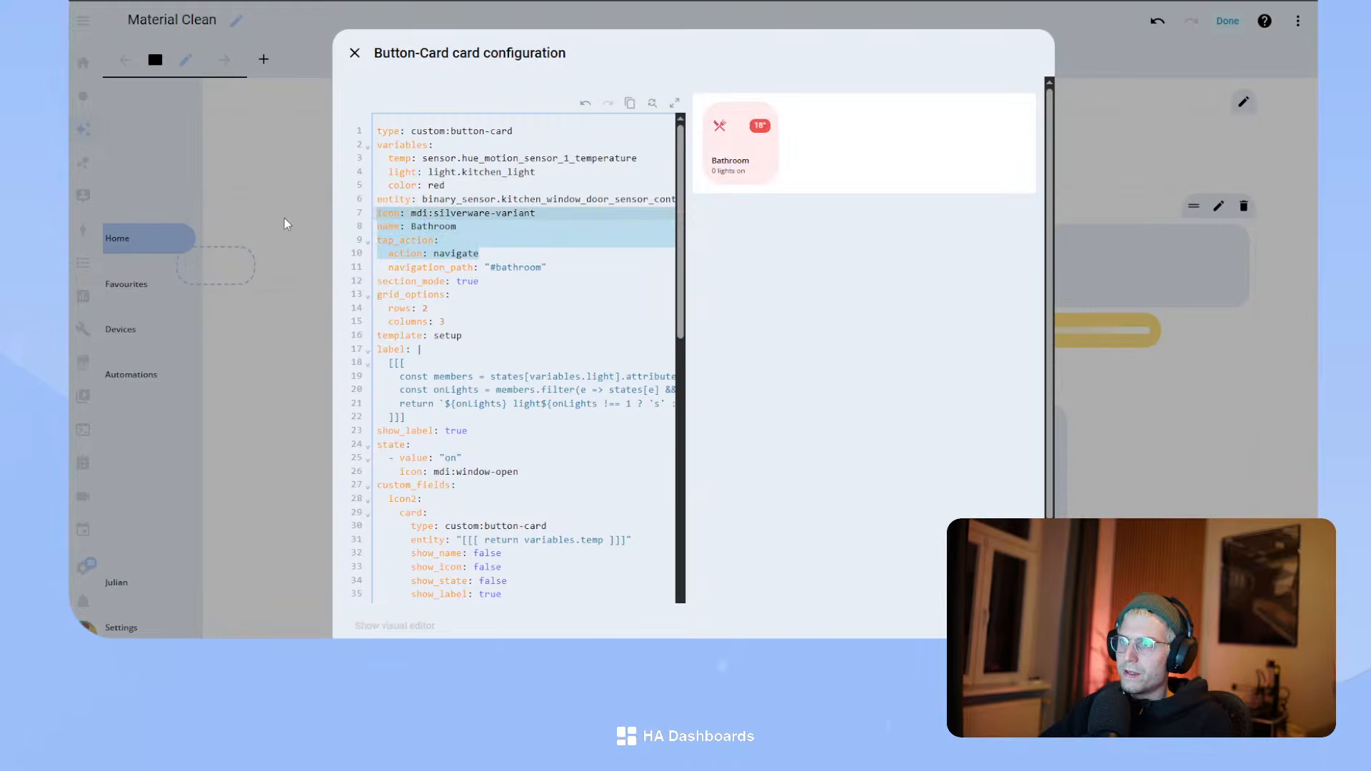
pyautogui.doubleClick(437, 226)
pyautogui.write('Kitchen')
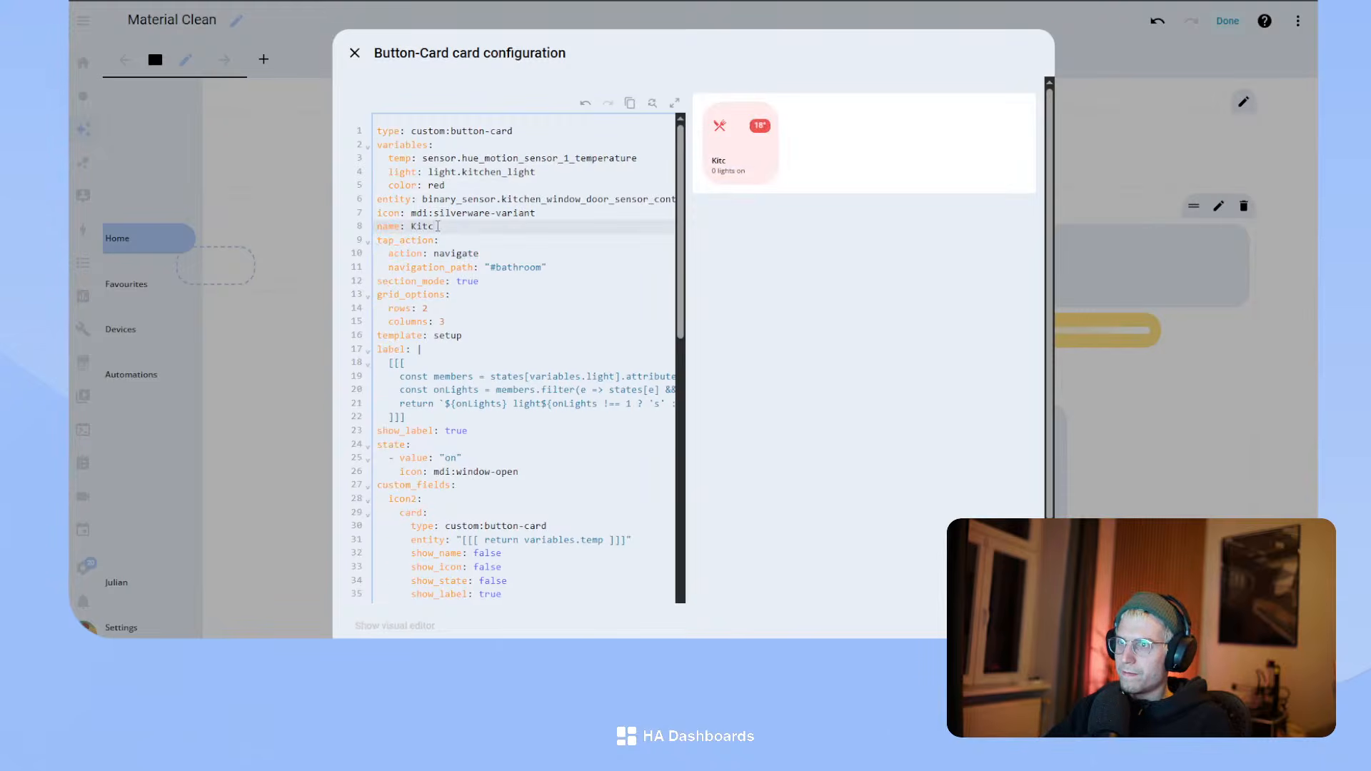
pyautogui.doubleClick(517, 266)
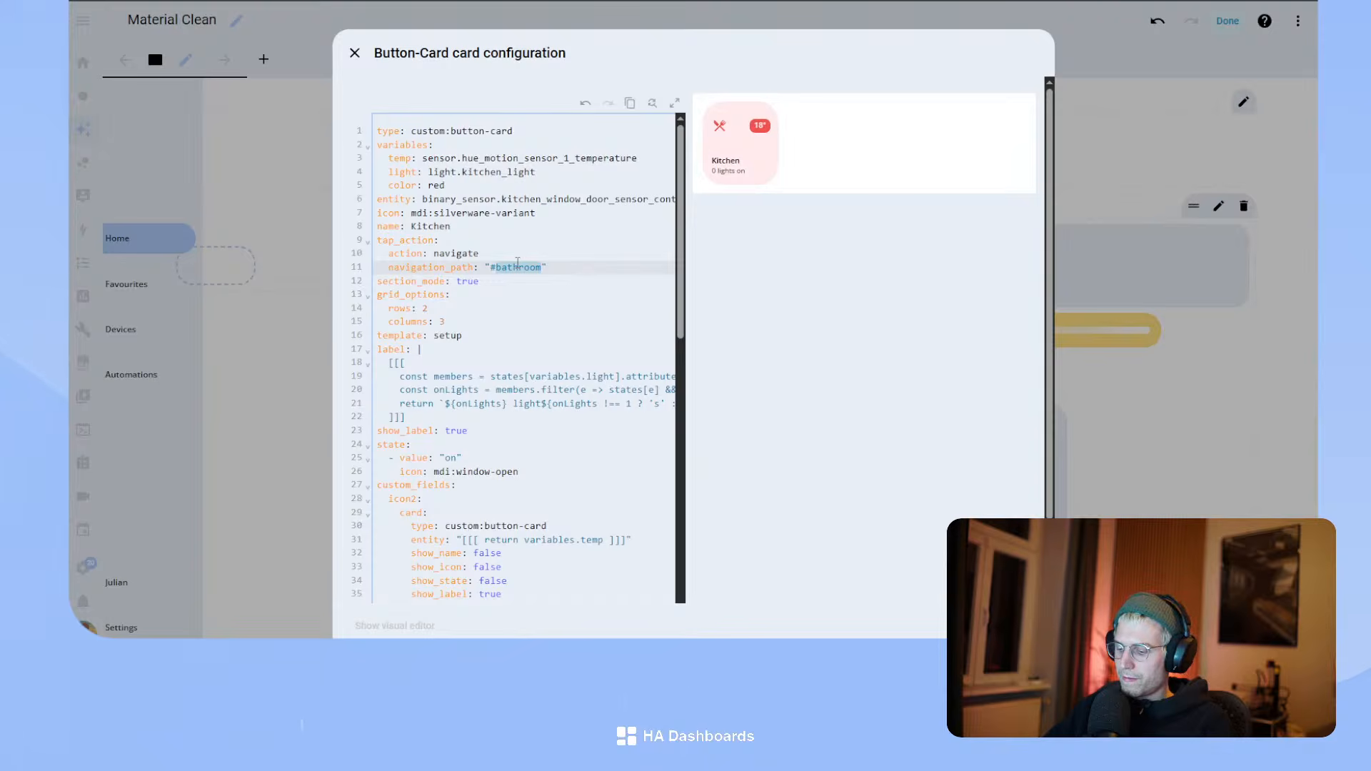
pyautogui.write('Kitchen')
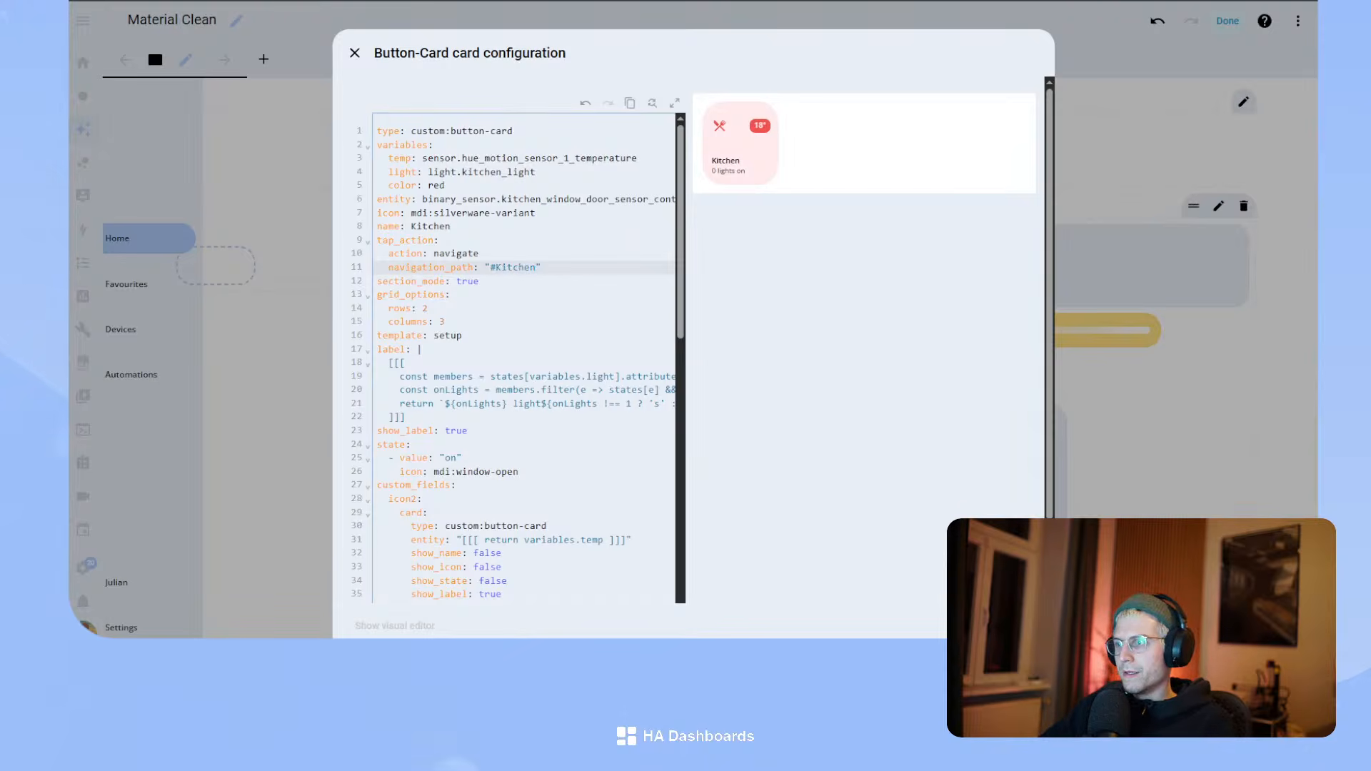
pyautogui.click(1022, 625)
pyautogui.moveTo(575, 600); pyautogui.dragTo(832, 352)
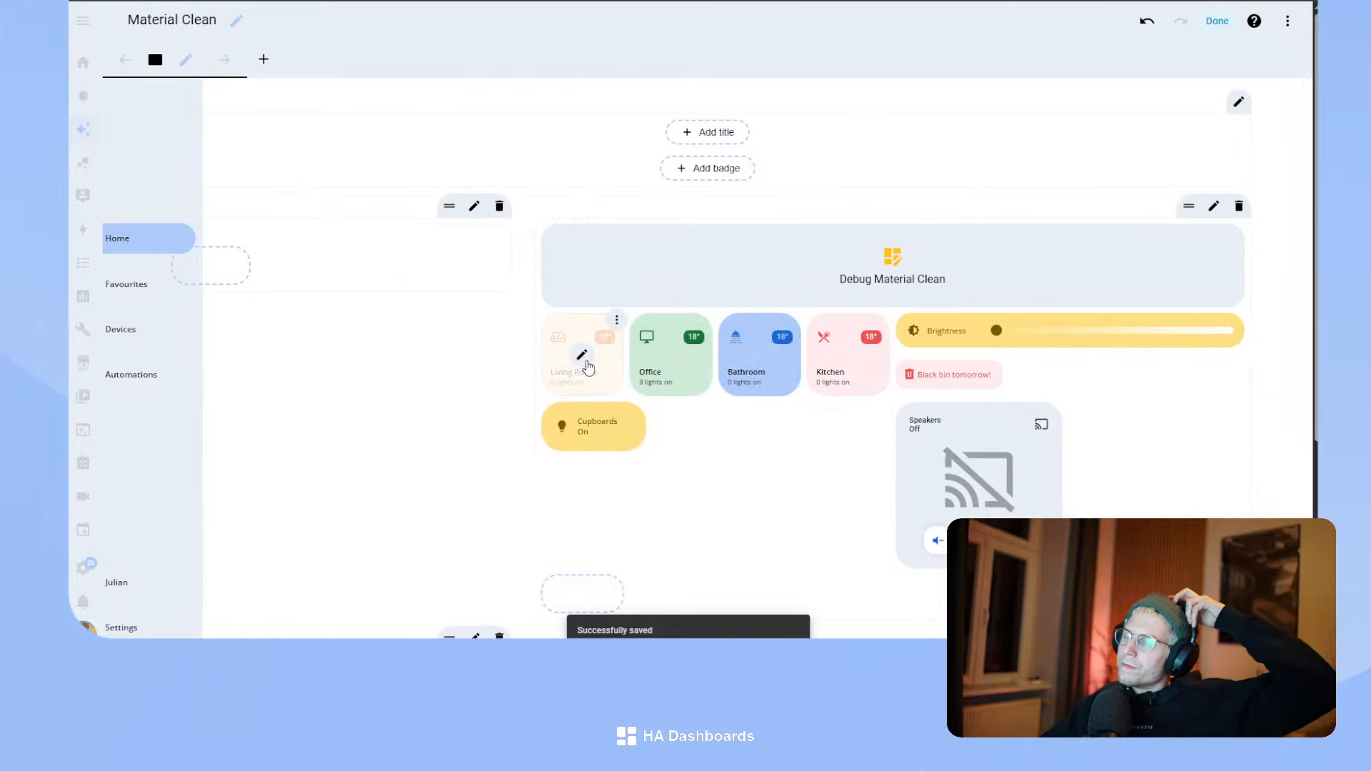
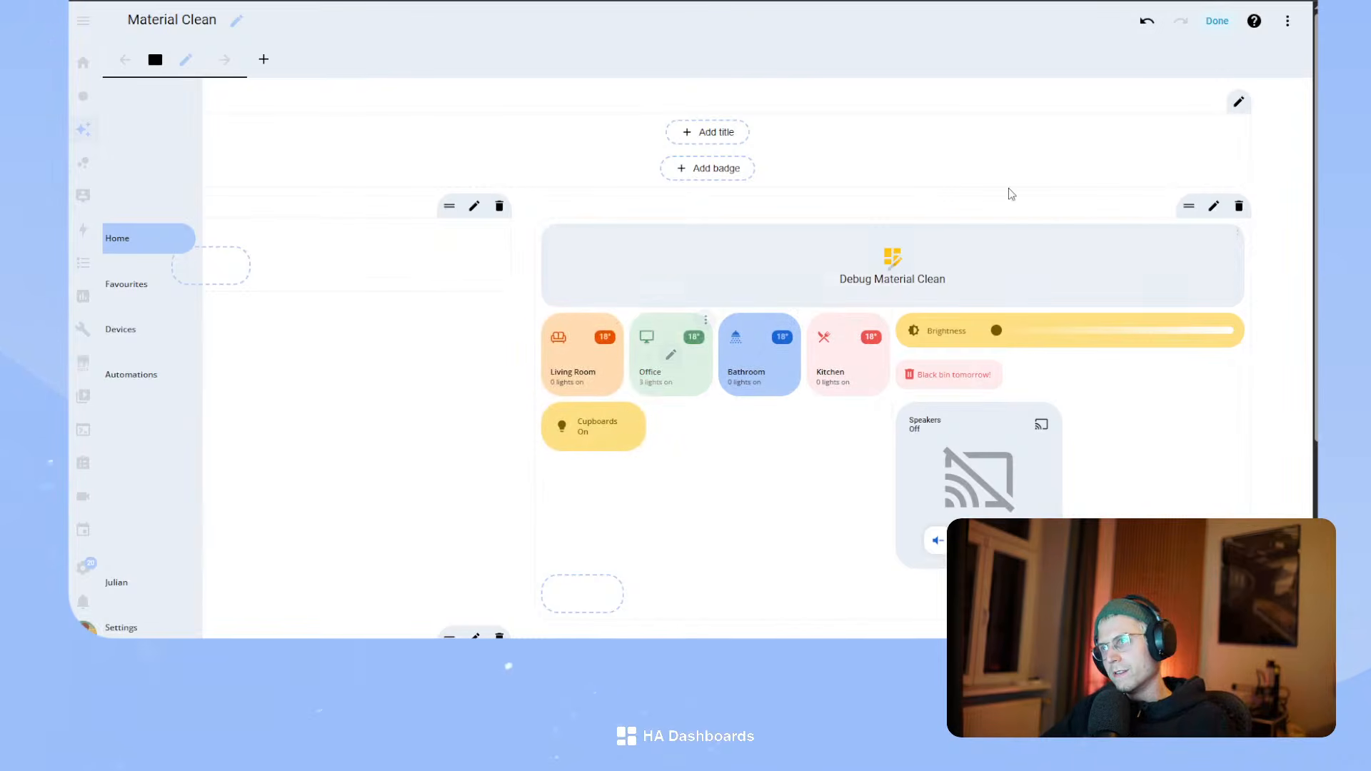
pyautogui.click(1217, 20)
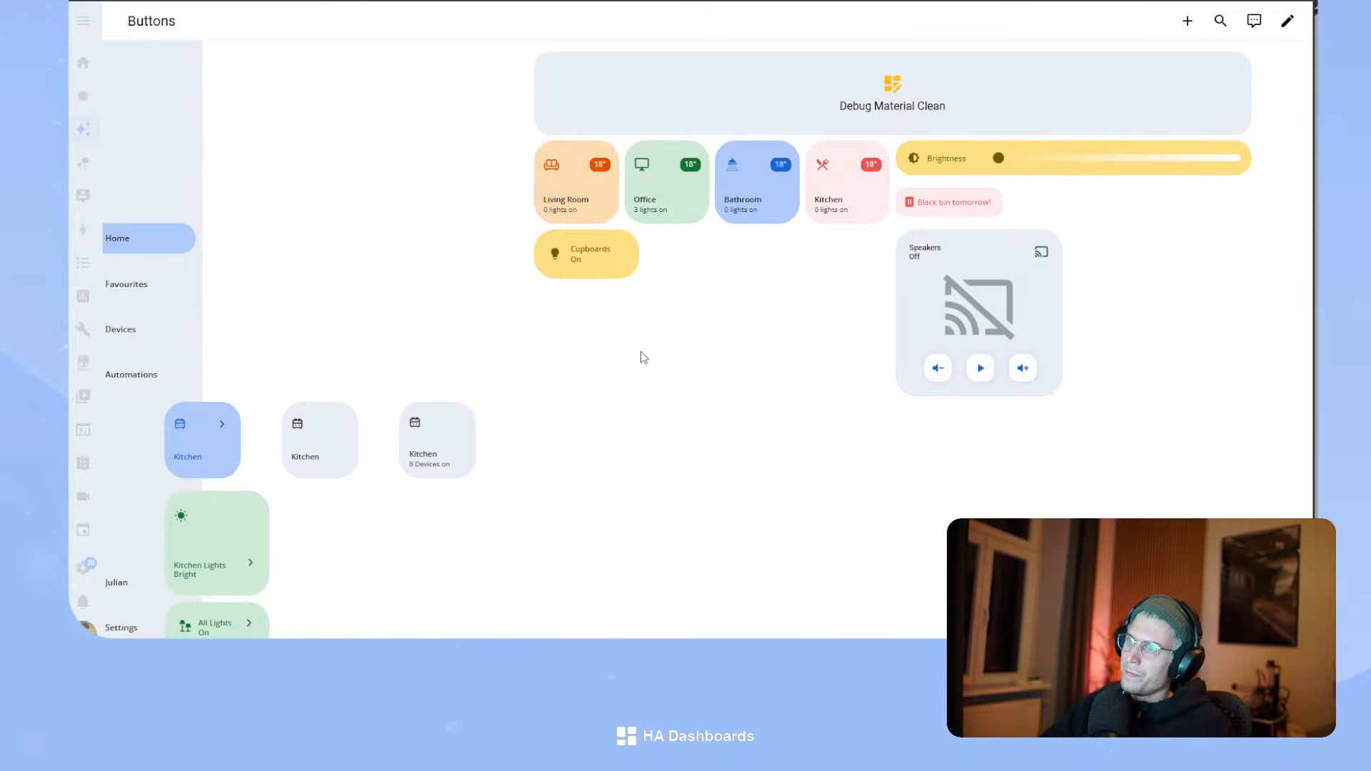
pyautogui.click(1287, 20)
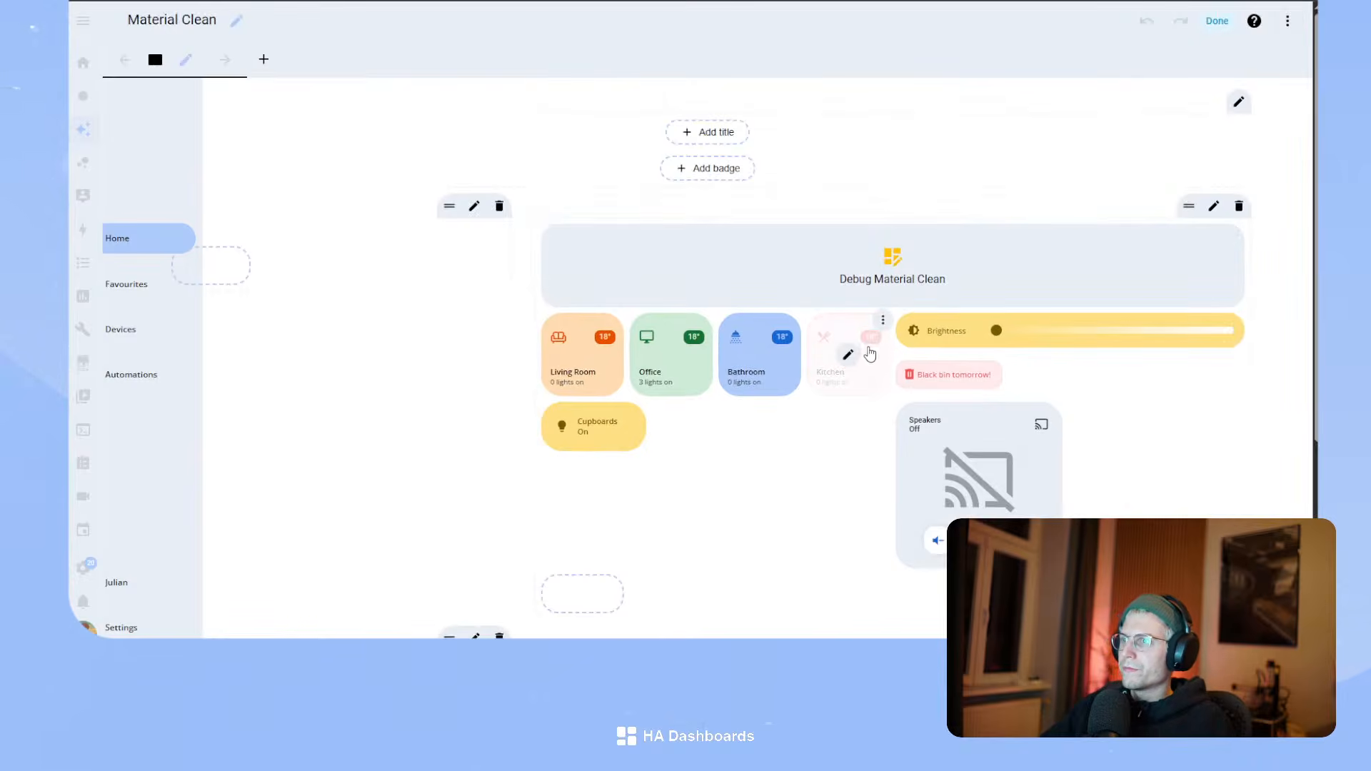
pyautogui.click(883, 321)
pyautogui.click(848, 376)
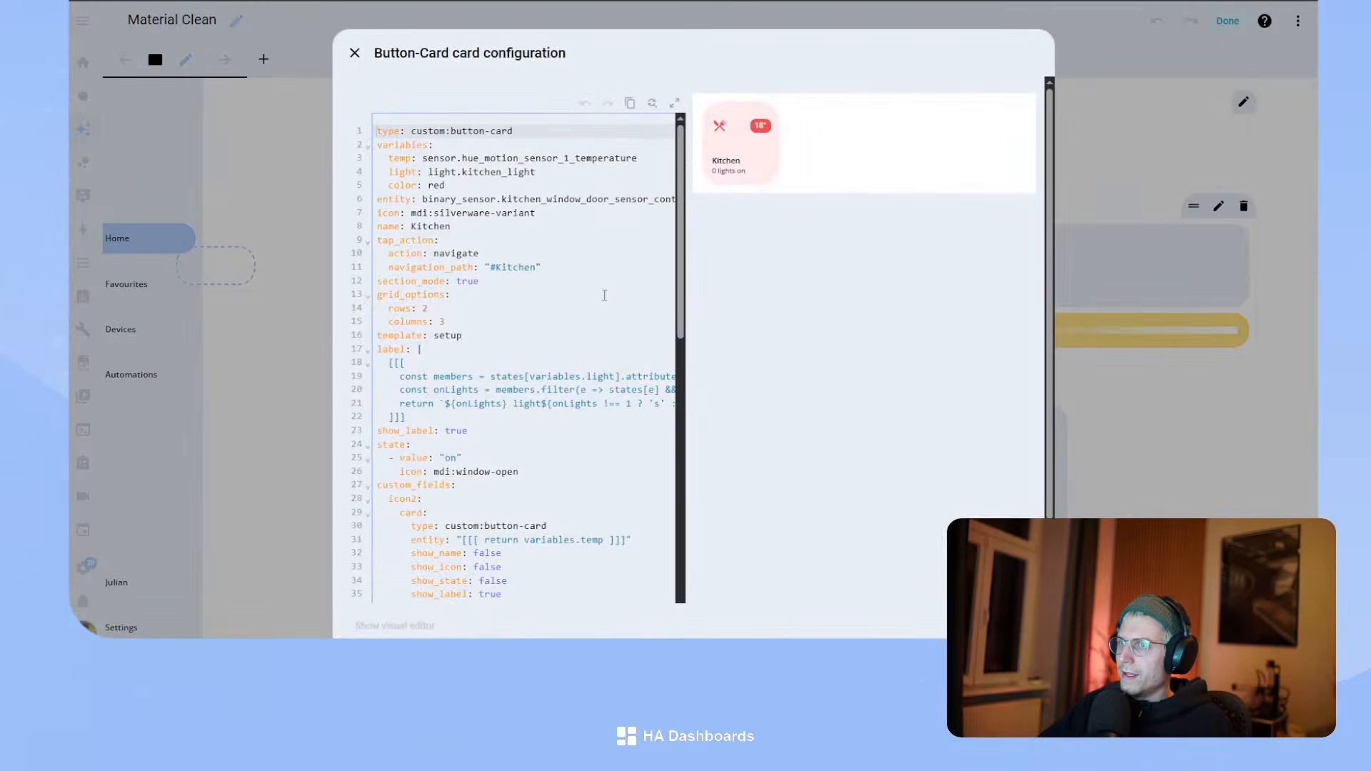
pyautogui.press('Escape')
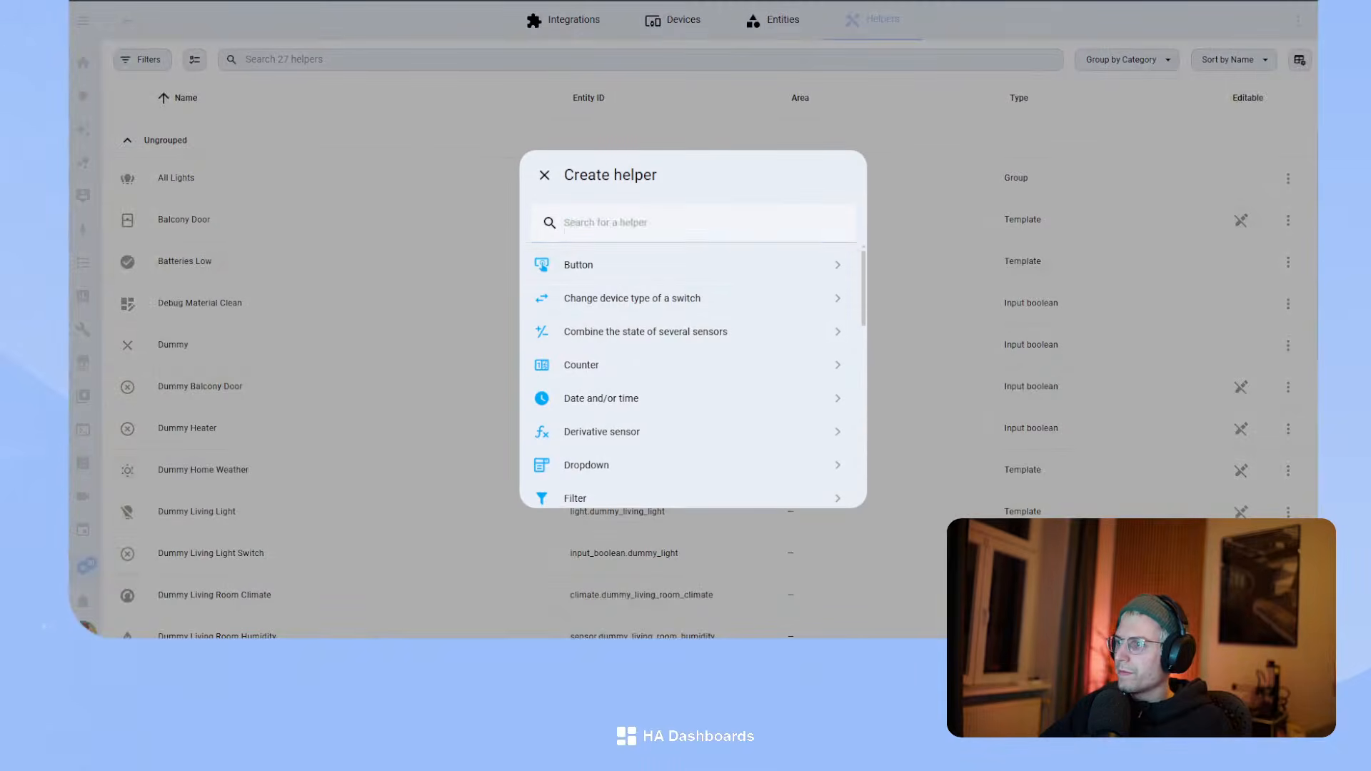
# - Start a new light group helper and name it Living Room
pyautogui.click(707, 237)
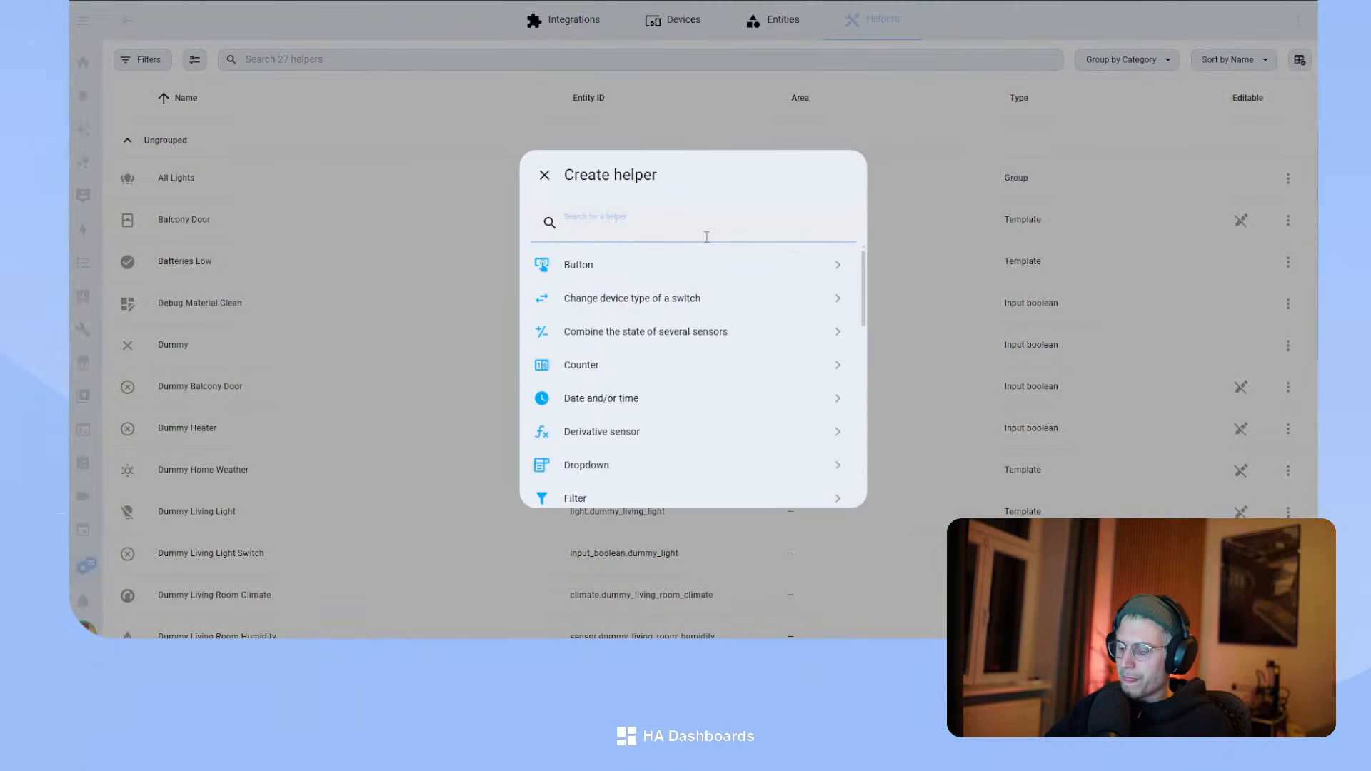
pyautogui.write('light')
pyautogui.press('BackSpace')
pyautogui.press('BackSpace')
pyautogui.press('BackSpace')
pyautogui.press('BackSpace')
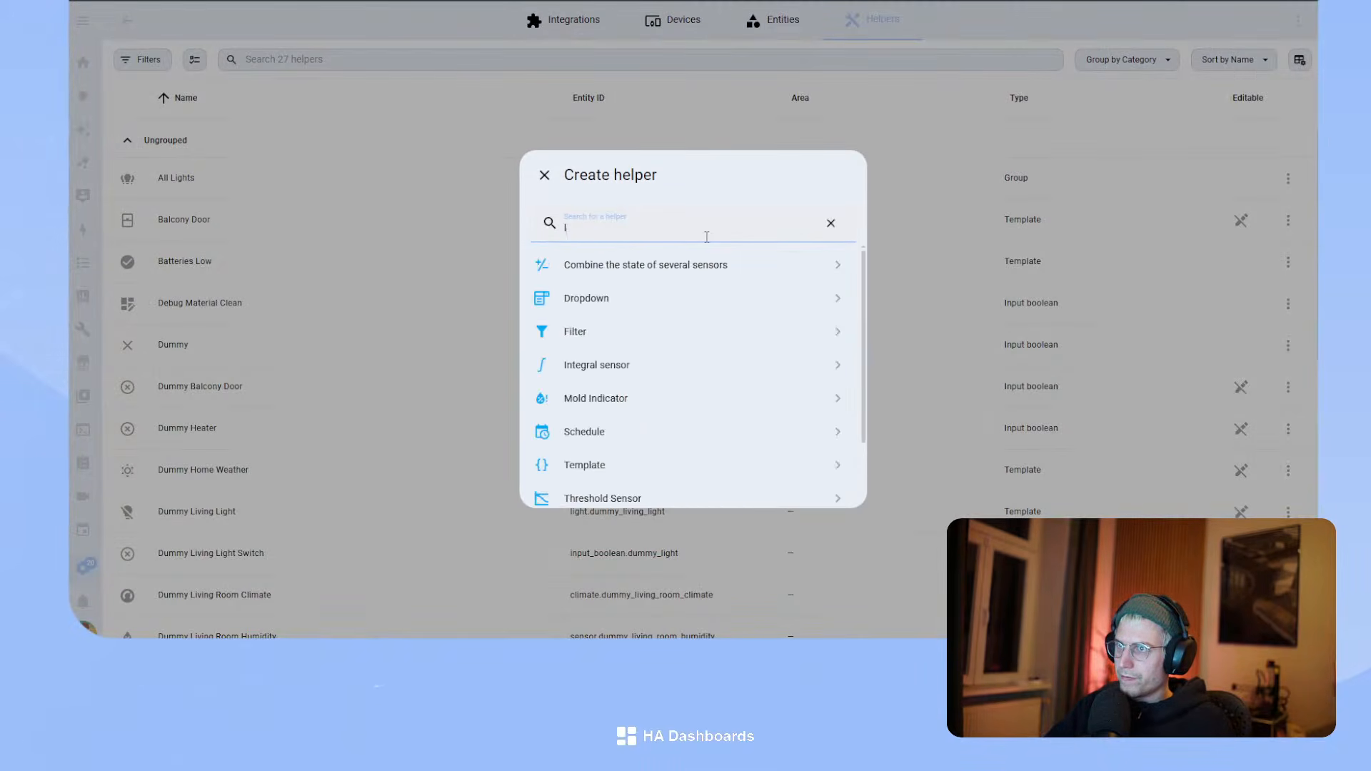
pyautogui.press('BackSpace')
pyautogui.write('group')
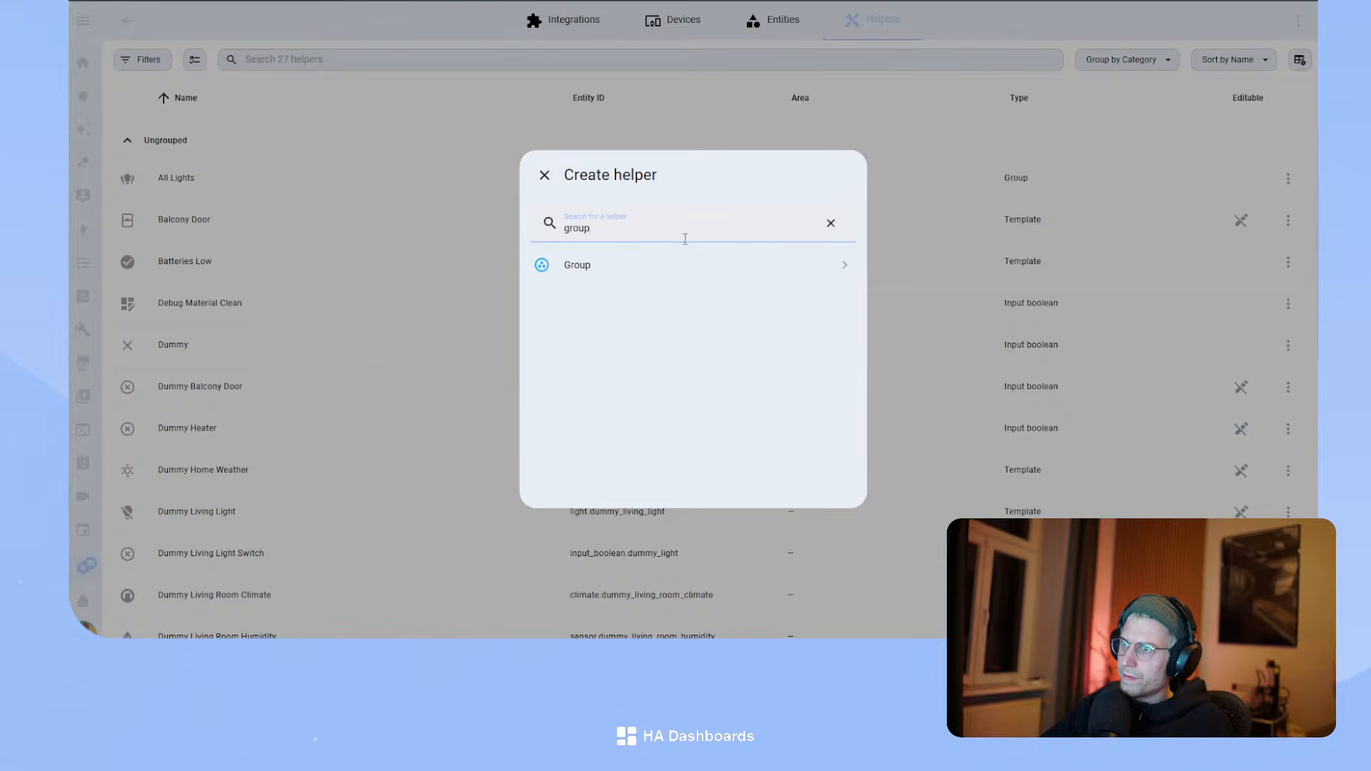
pyautogui.click(628, 264)
pyautogui.click(538, 358)
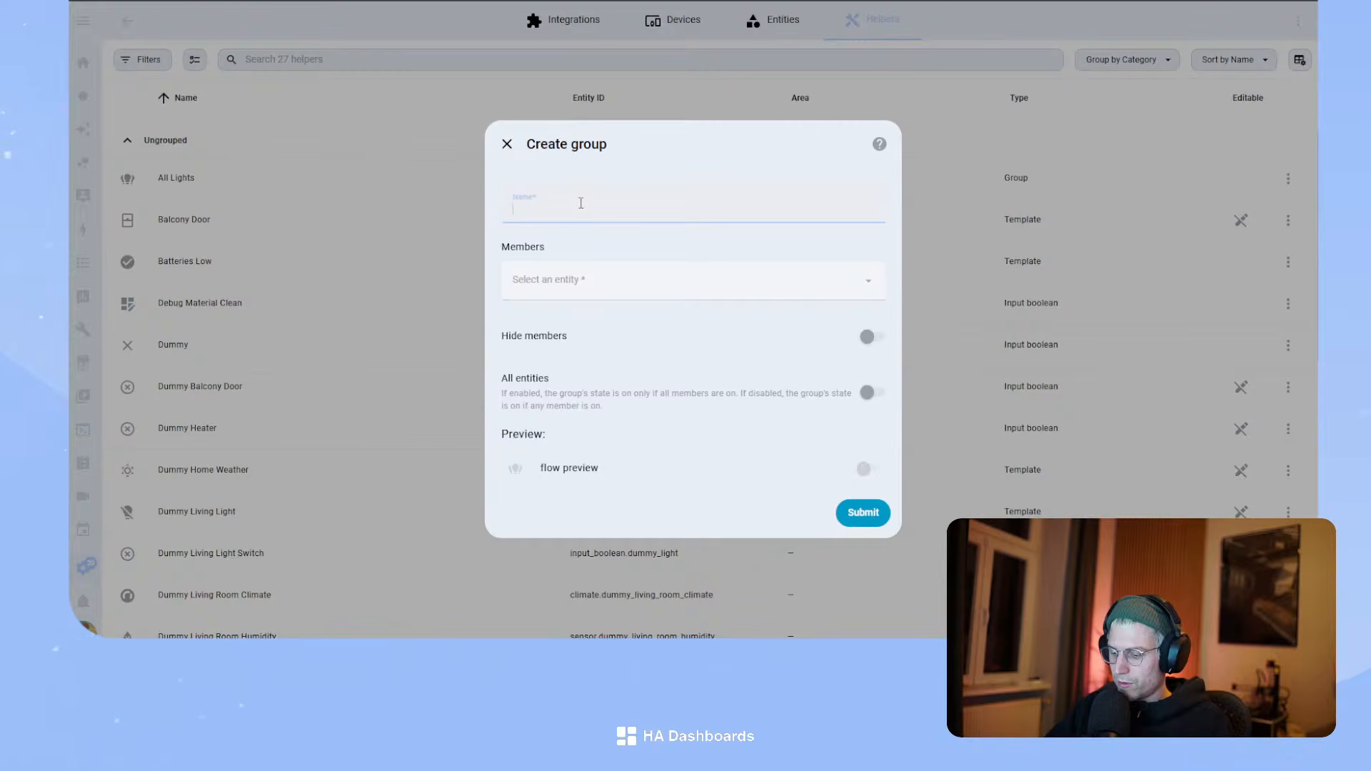
pyautogui.write('Living Roo')
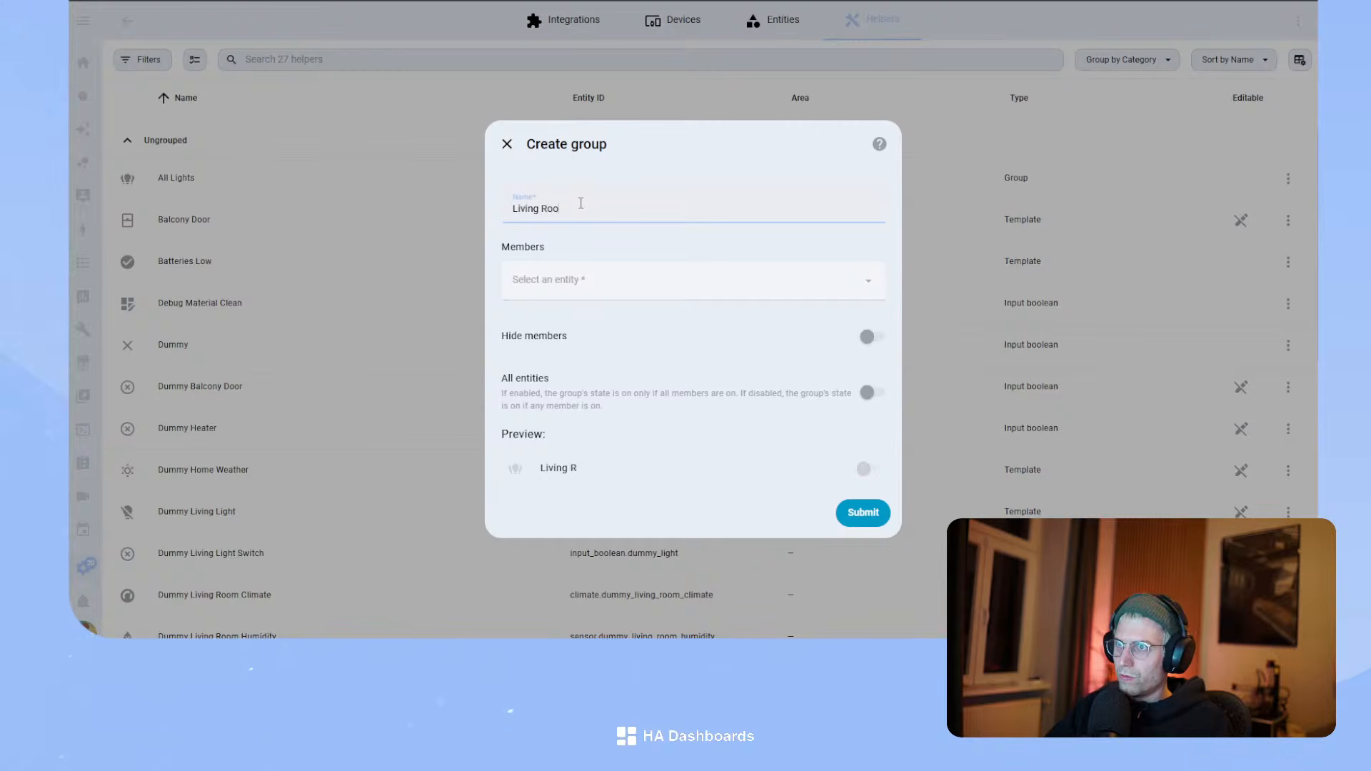
pyautogui.write('m')
# - Add Living Room Light and Bowl Lamp as members of the Living Room group
pyautogui.click(606, 291)
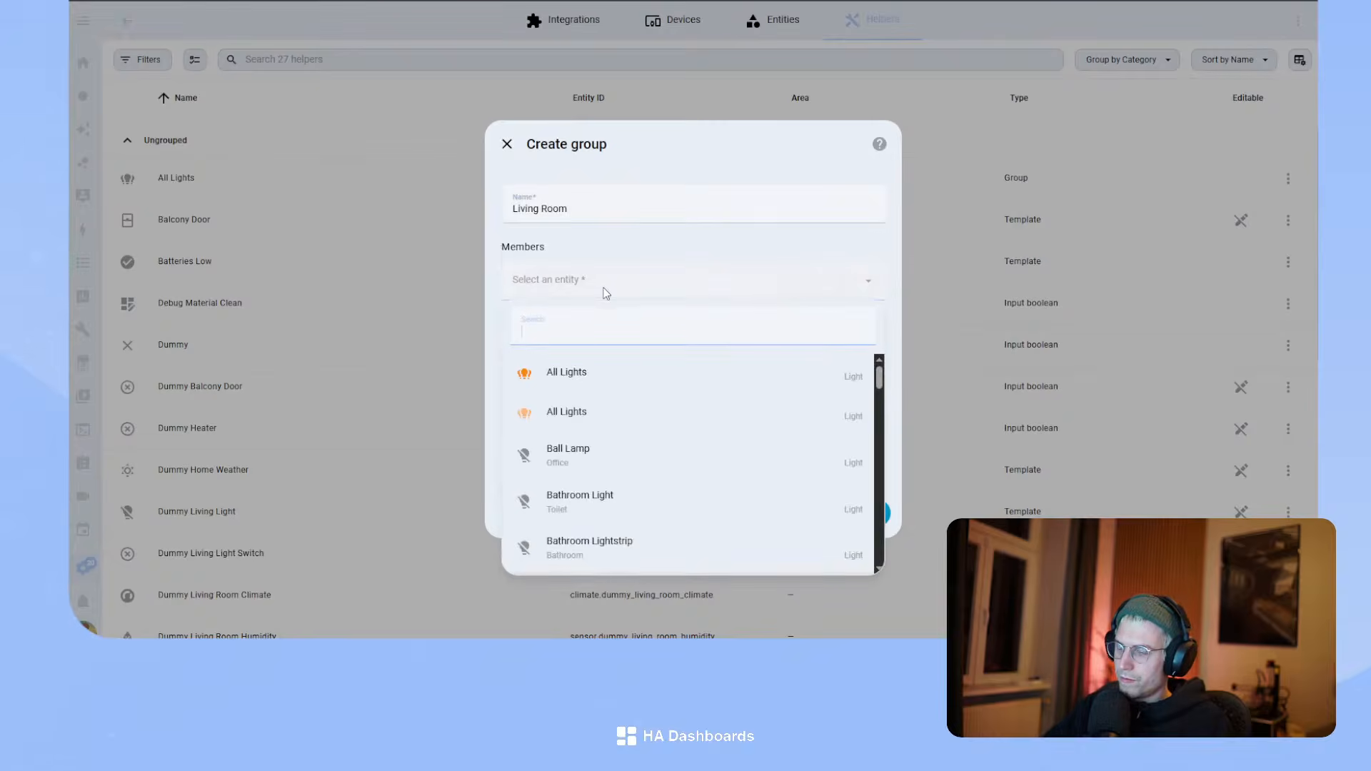
pyautogui.write('living')
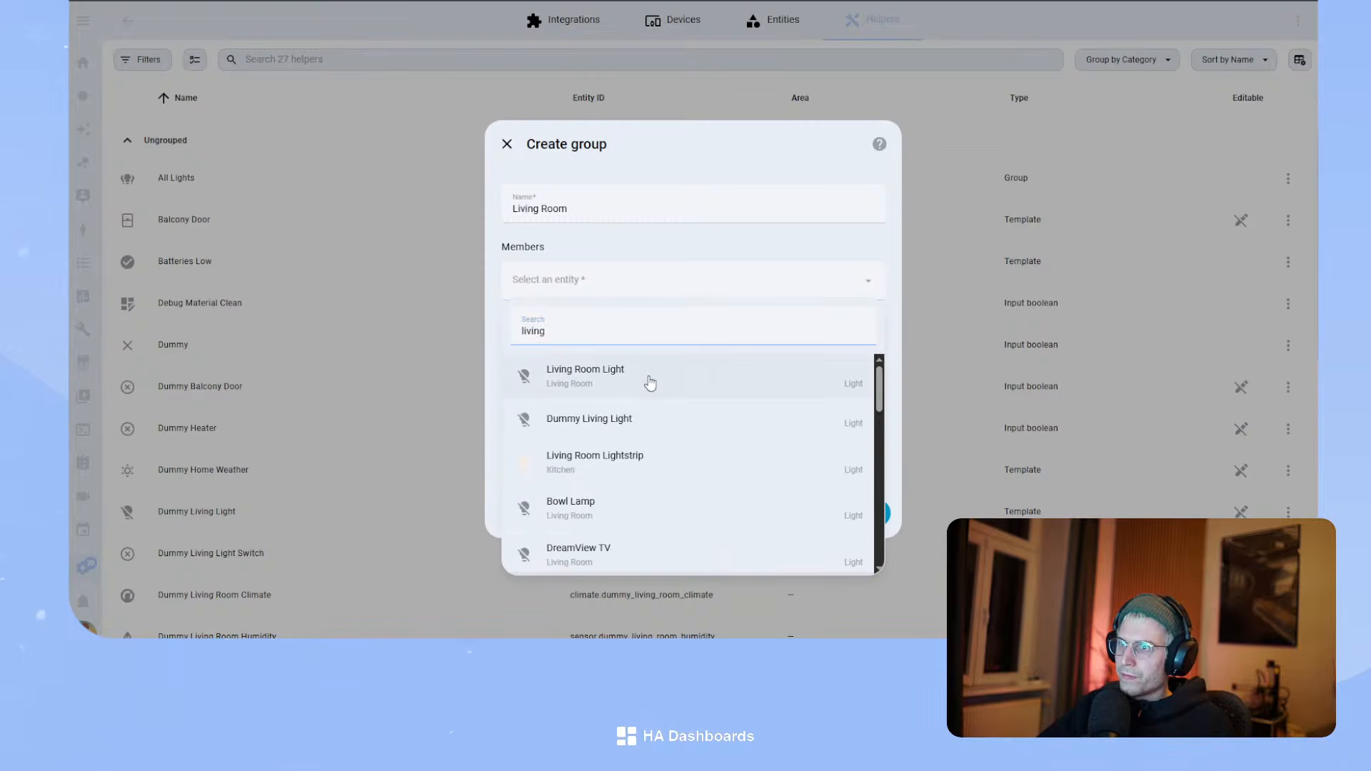
pyautogui.click(649, 384)
pyautogui.click(543, 303)
pyautogui.write('L')
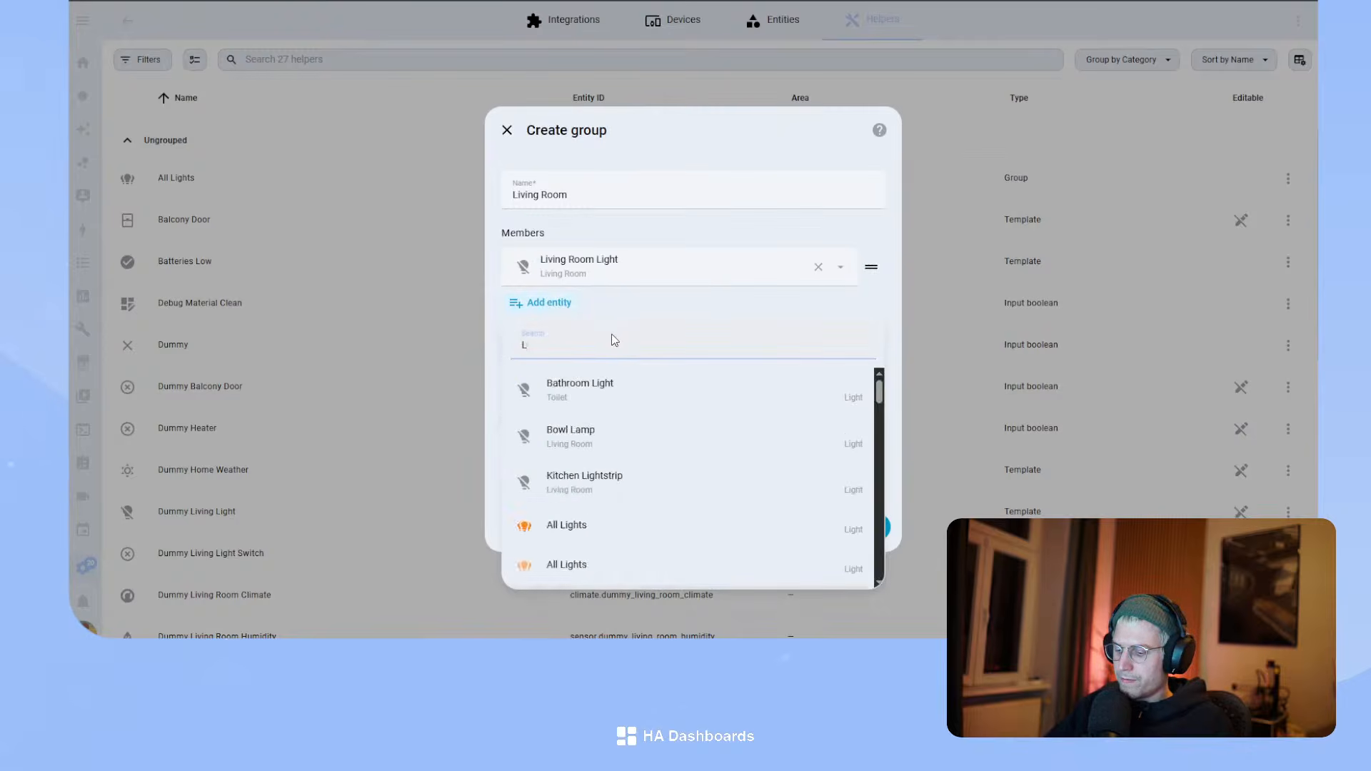
pyautogui.write('iving room')
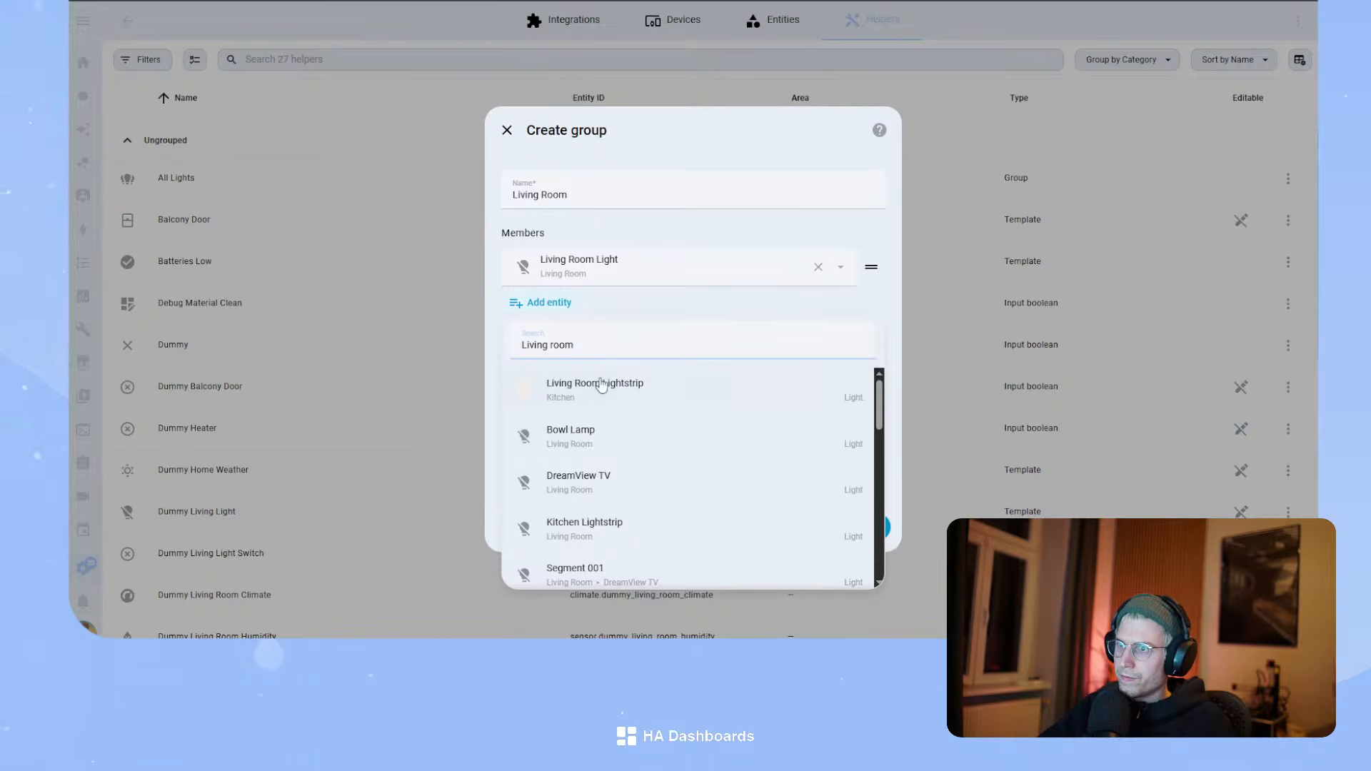
pyautogui.click(614, 437)
# - Look through the remaining Living Room light entities for further group members
pyautogui.click(559, 331)
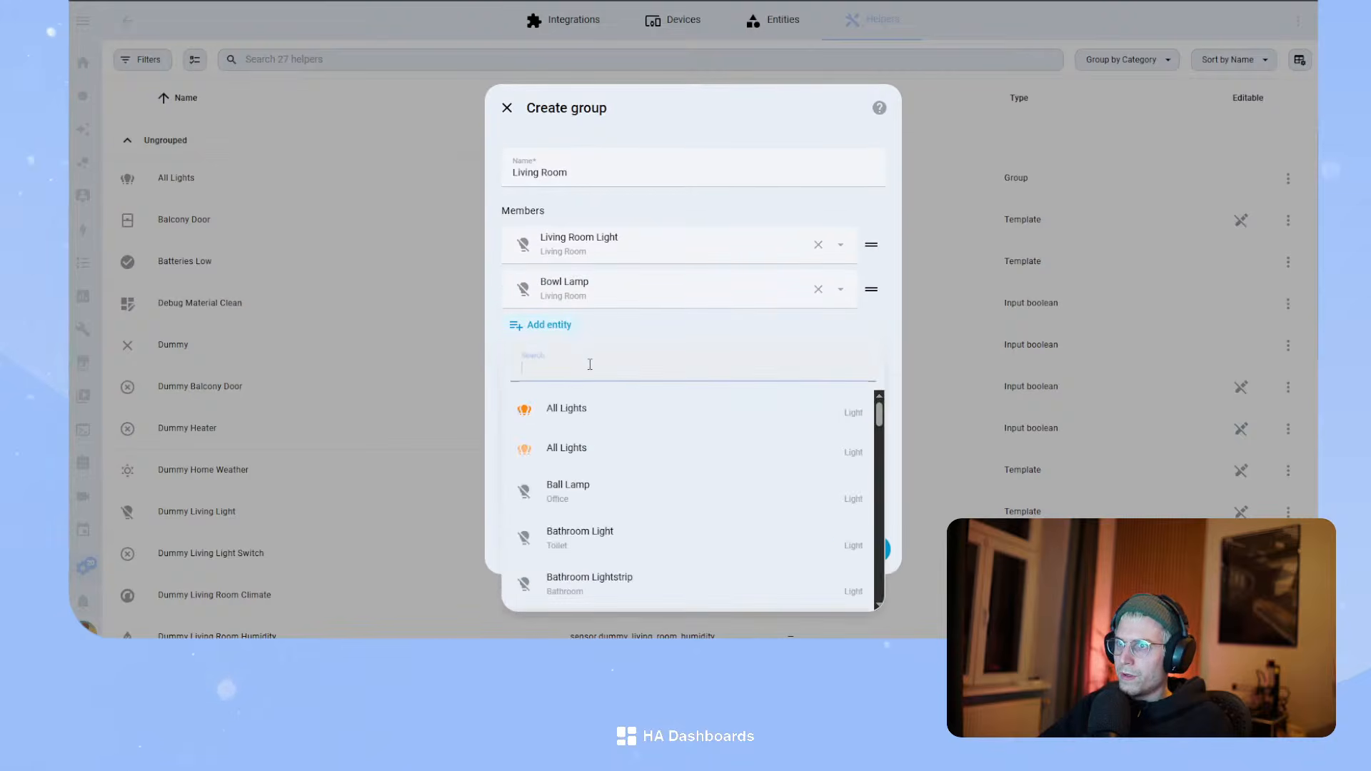
pyautogui.write('Living Room')
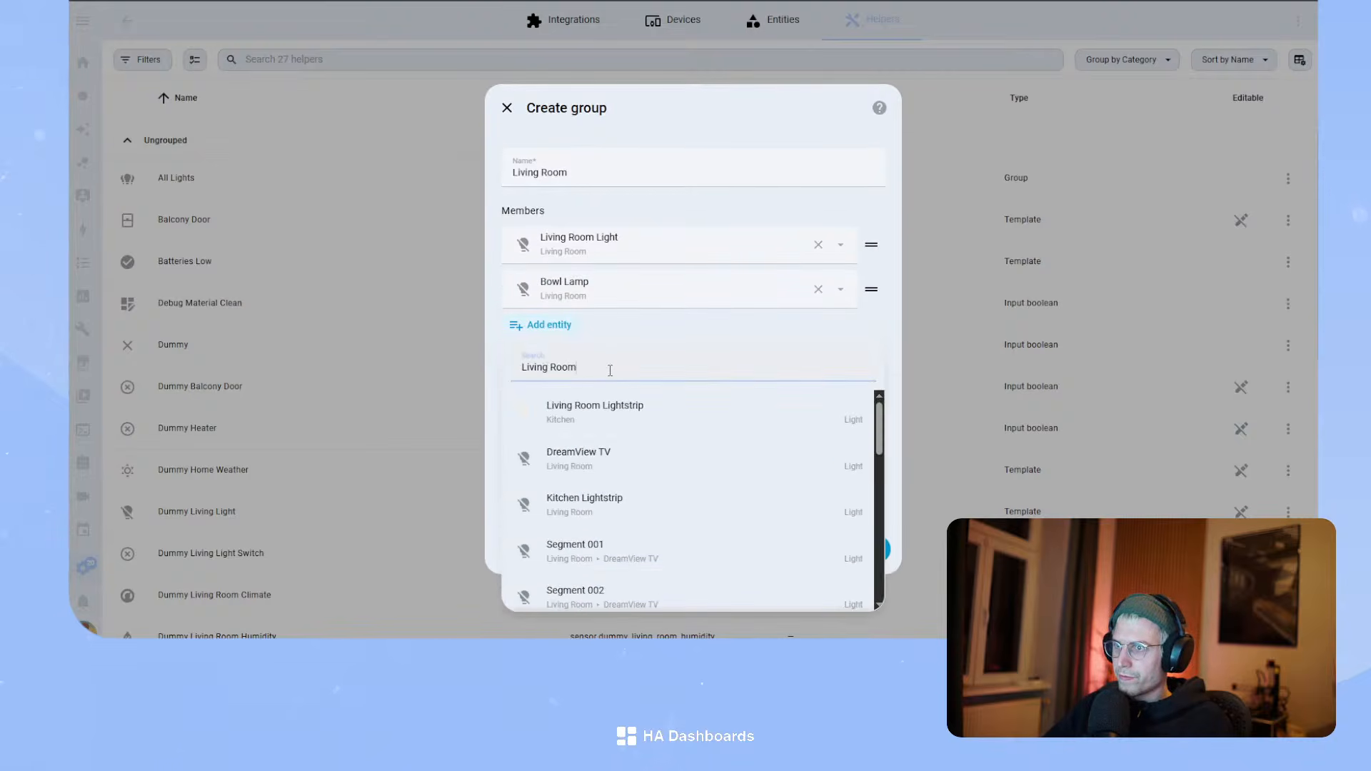
pyautogui.scroll(-1, 648, 501)
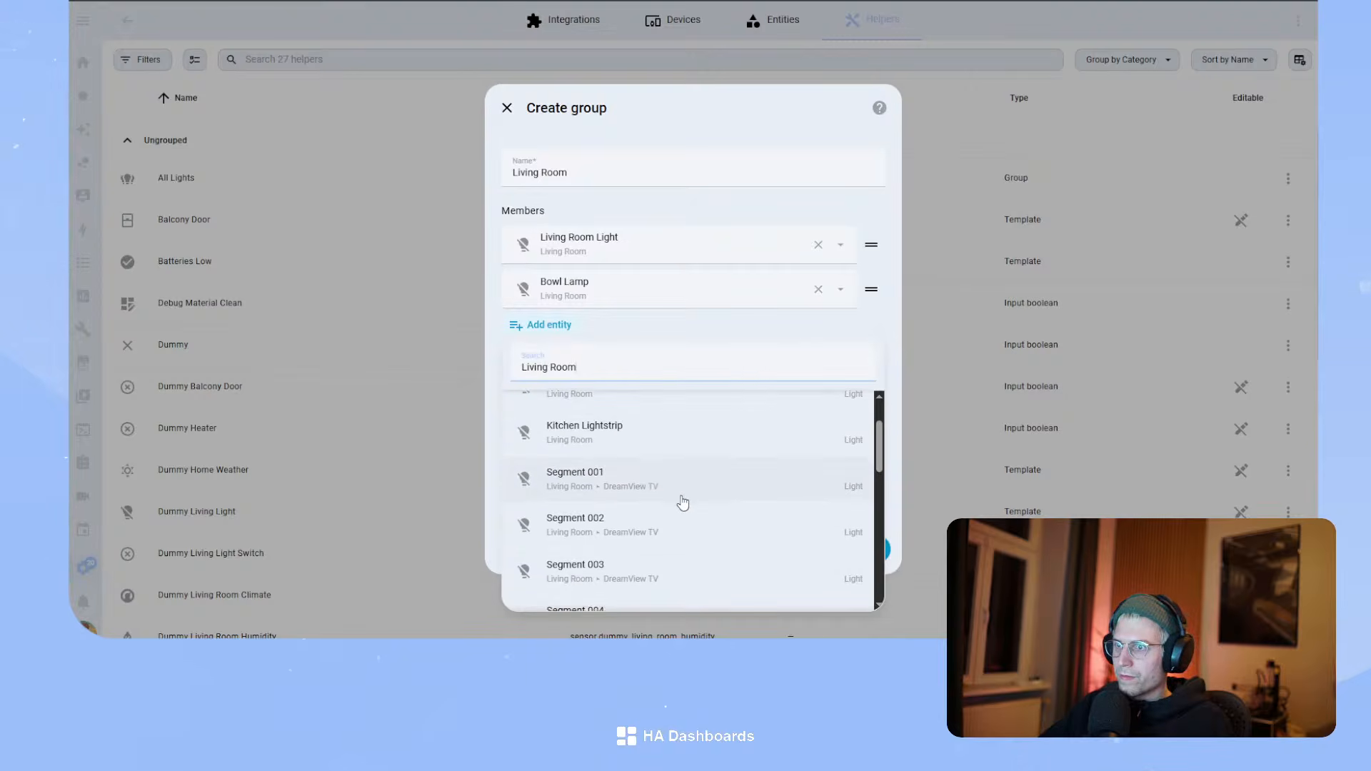
pyautogui.scroll(1, 683, 501)
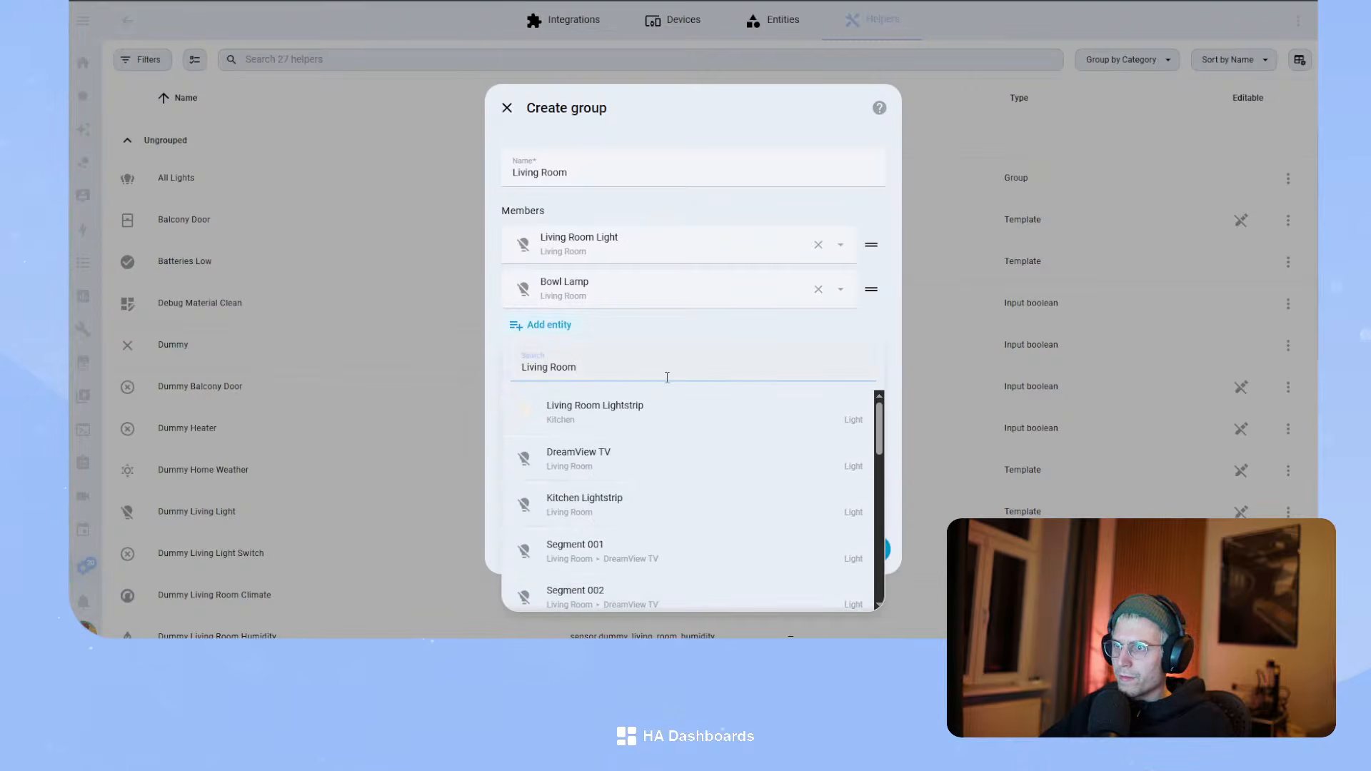
pyautogui.scroll(-1, 657, 478)
pyautogui.scroll(1, 635, 468)
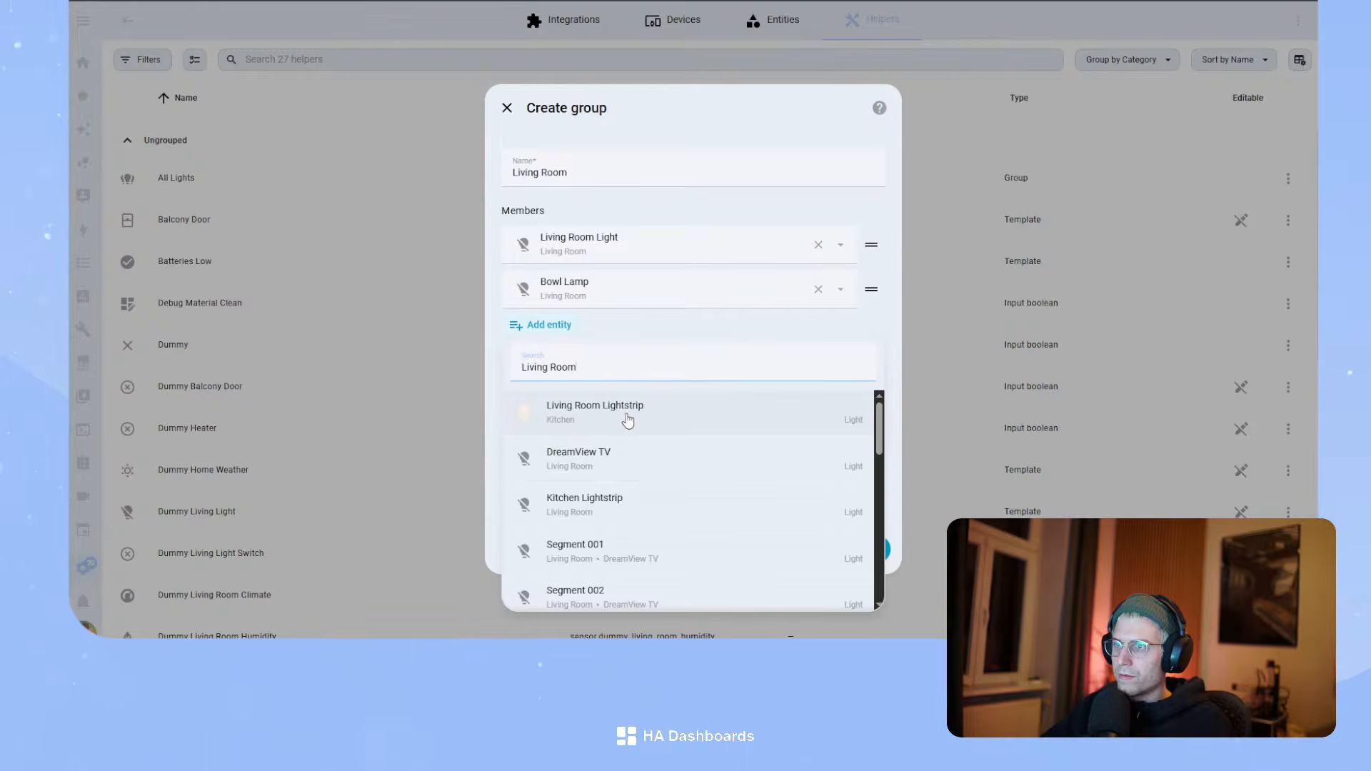
pyautogui.scroll(-4, 652, 459)
pyautogui.scroll(2, 676, 477)
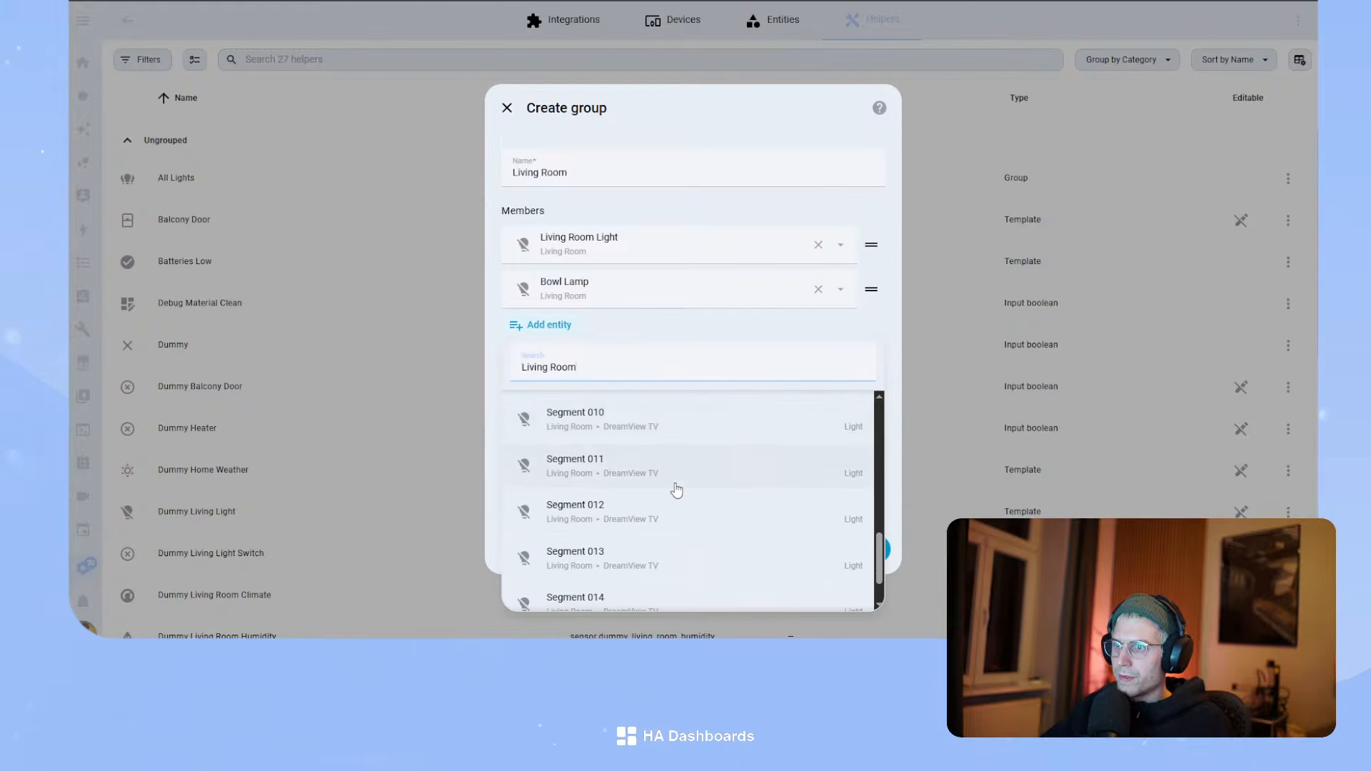
pyautogui.scroll(4, 658, 559)
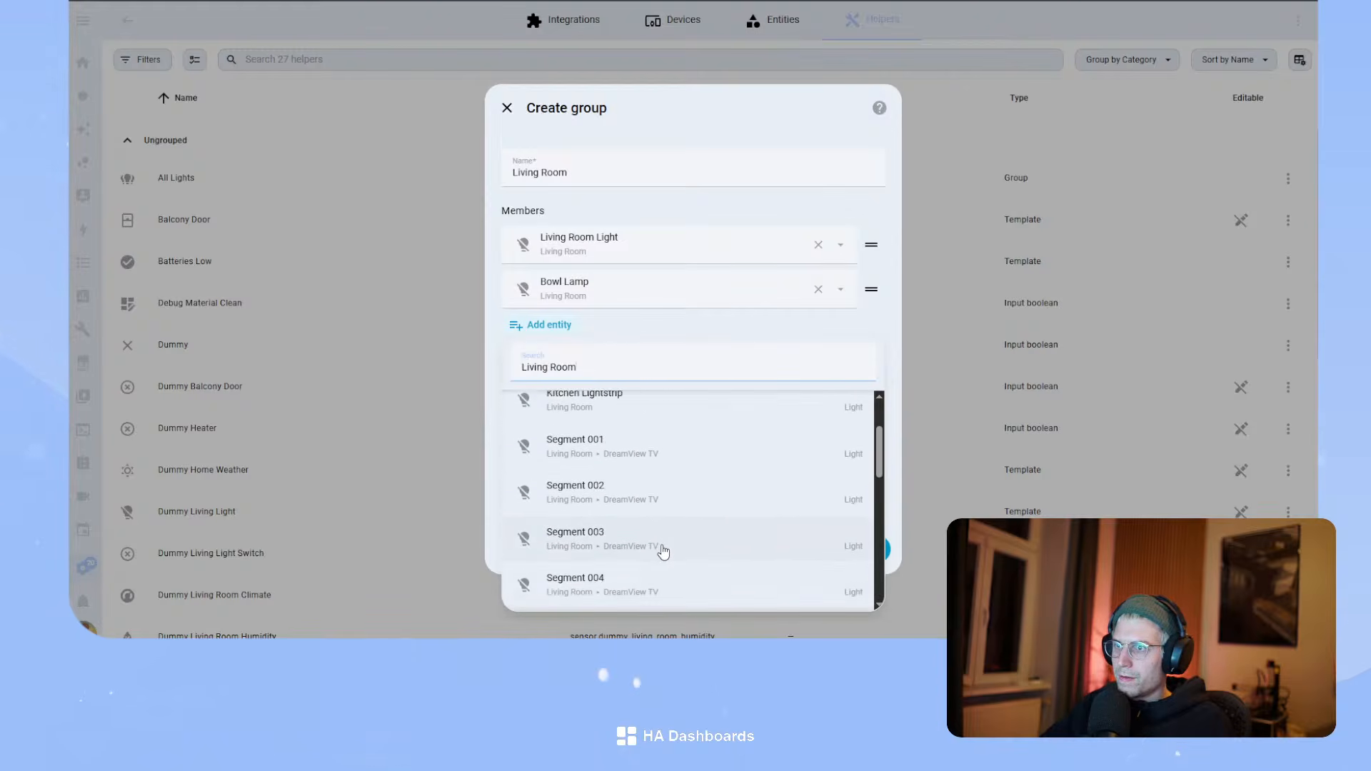
pyautogui.moveTo(607, 368); pyautogui.dragTo(465, 353)
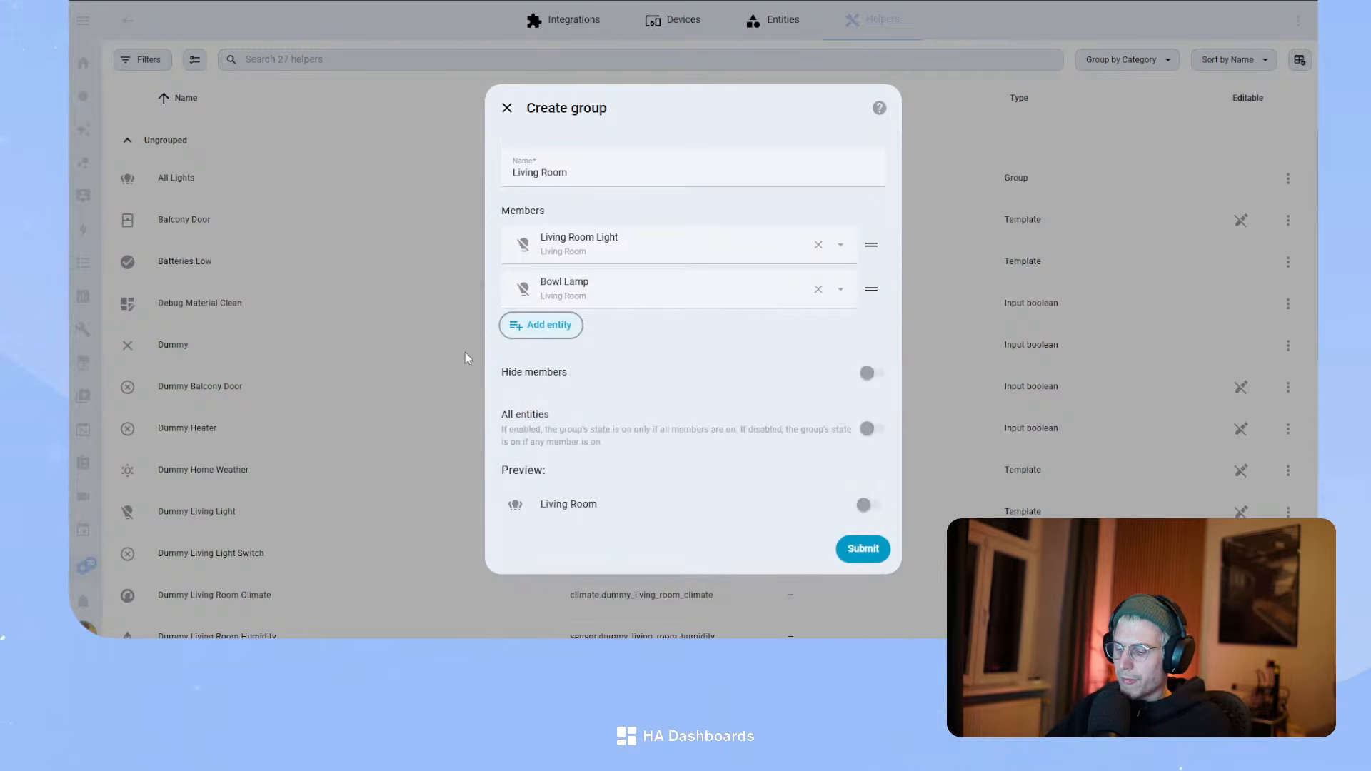
pyautogui.write('ccur')
pyautogui.press('Escape')
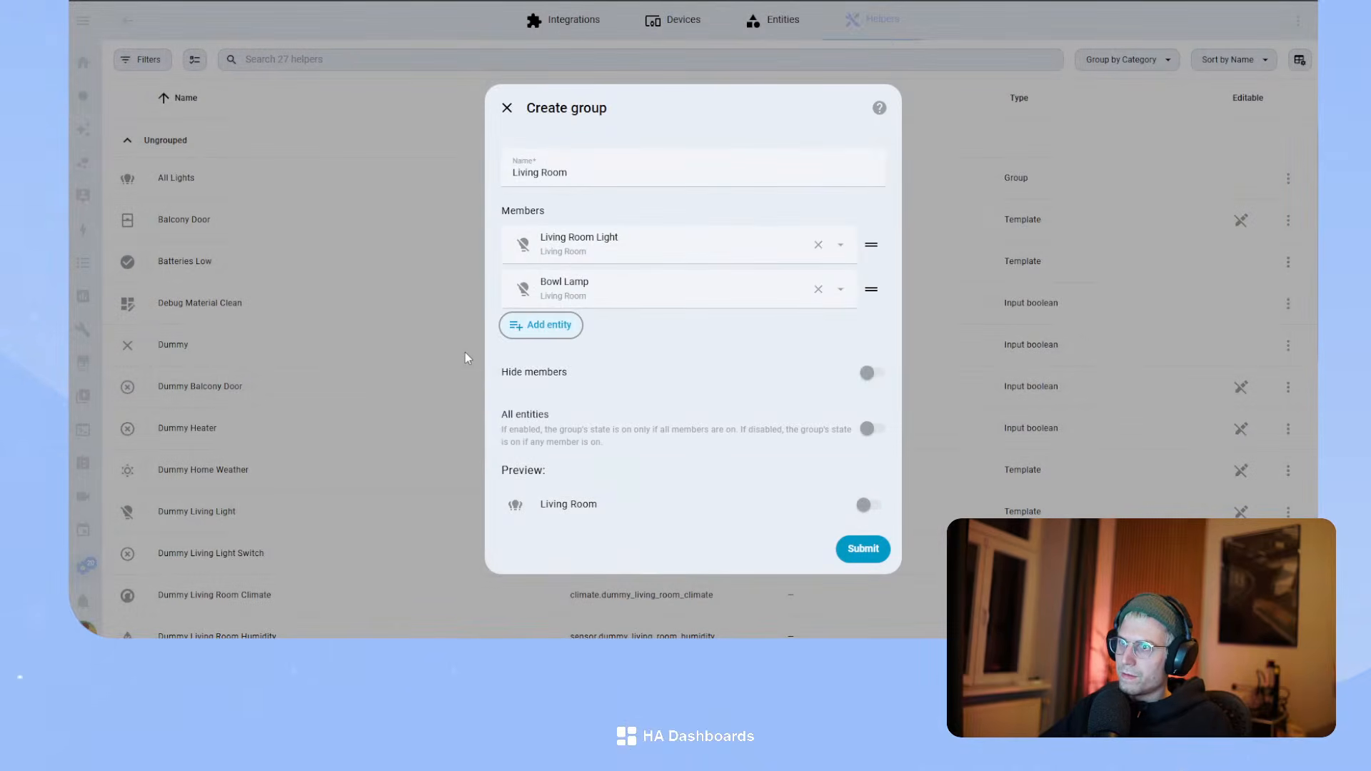
# - Search the available light entities for christmas
pyautogui.click(546, 324)
pyautogui.write('chr')
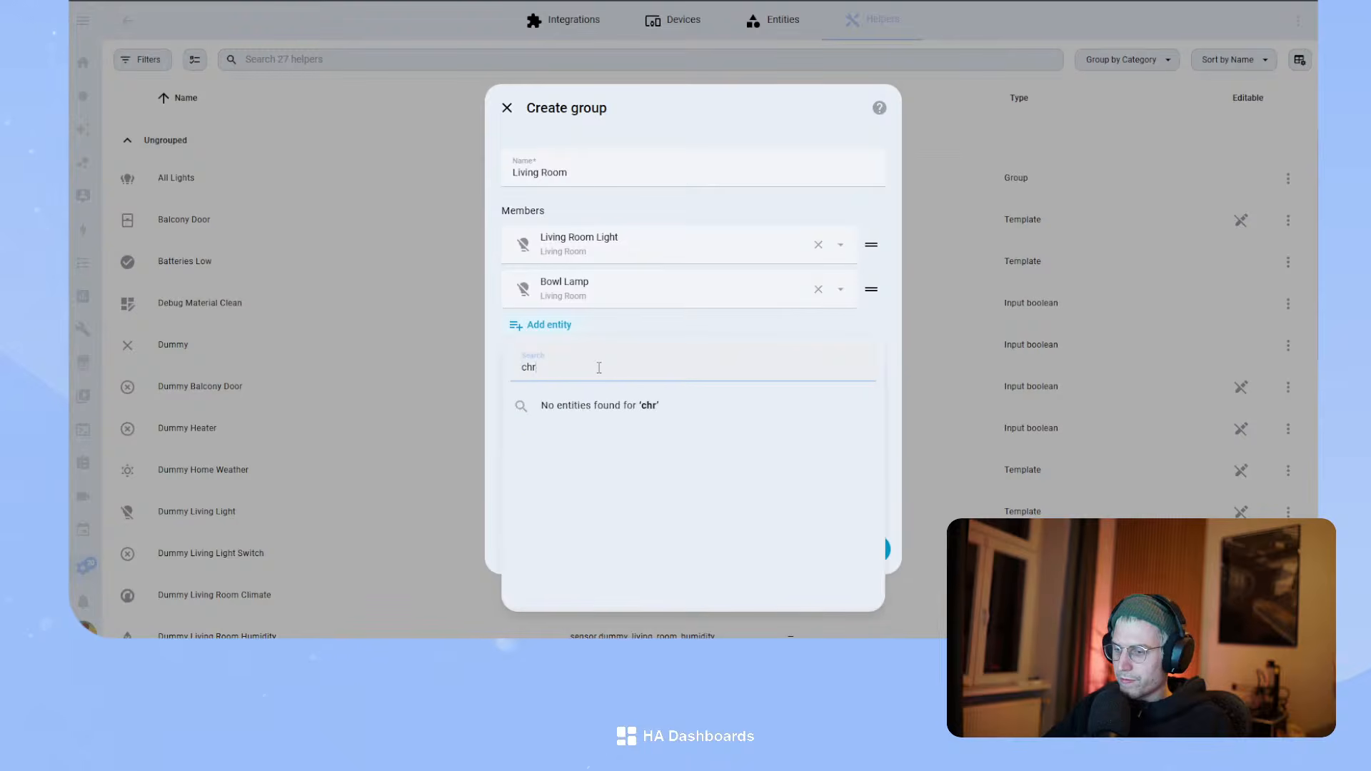
pyautogui.write('istmas')
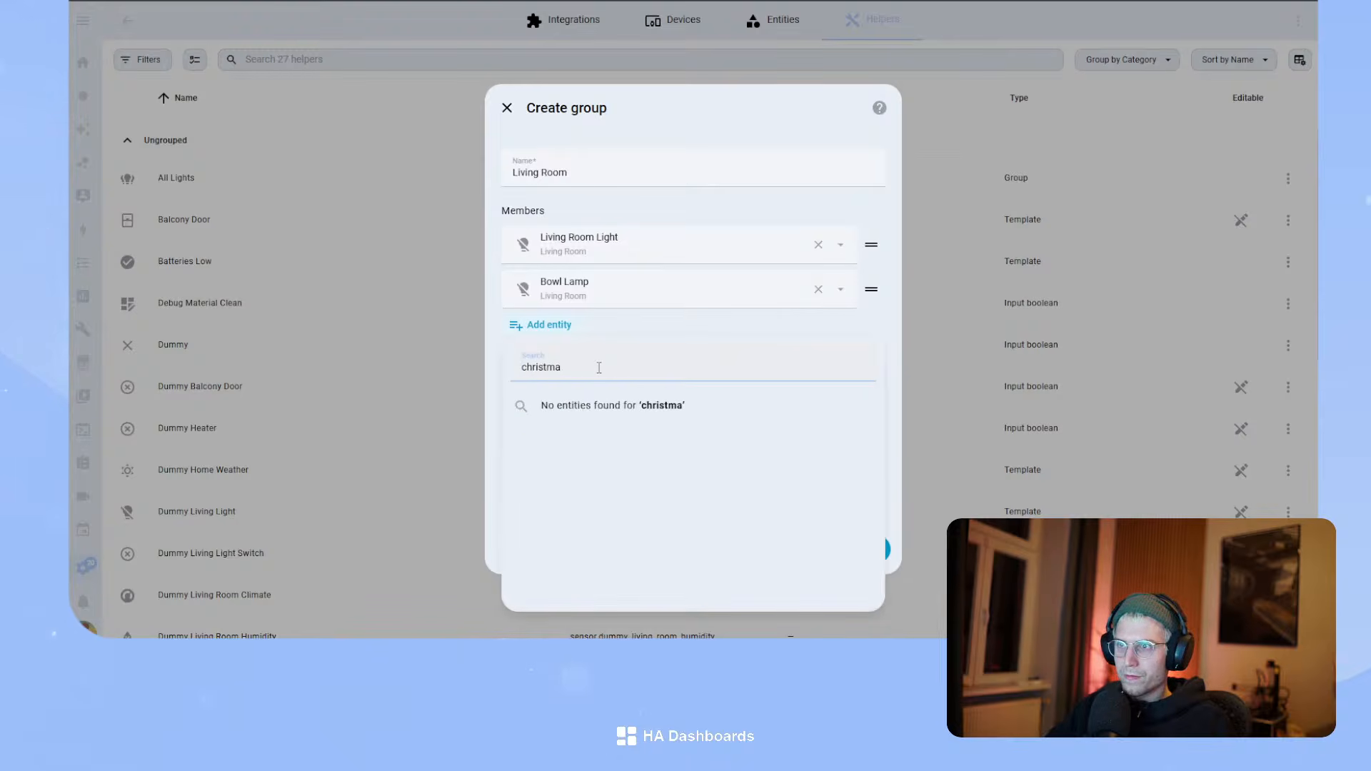
pyautogui.press('BackSpace')
pyautogui.press('BackSpace')
pyautogui.press('BackSpace')
pyautogui.press('BackSpace')
pyautogui.press('BackSpace')
pyautogui.press('BackSpace')
pyautogui.press('BackSpace')
pyautogui.press('BackSpace')
pyautogui.write('chr')
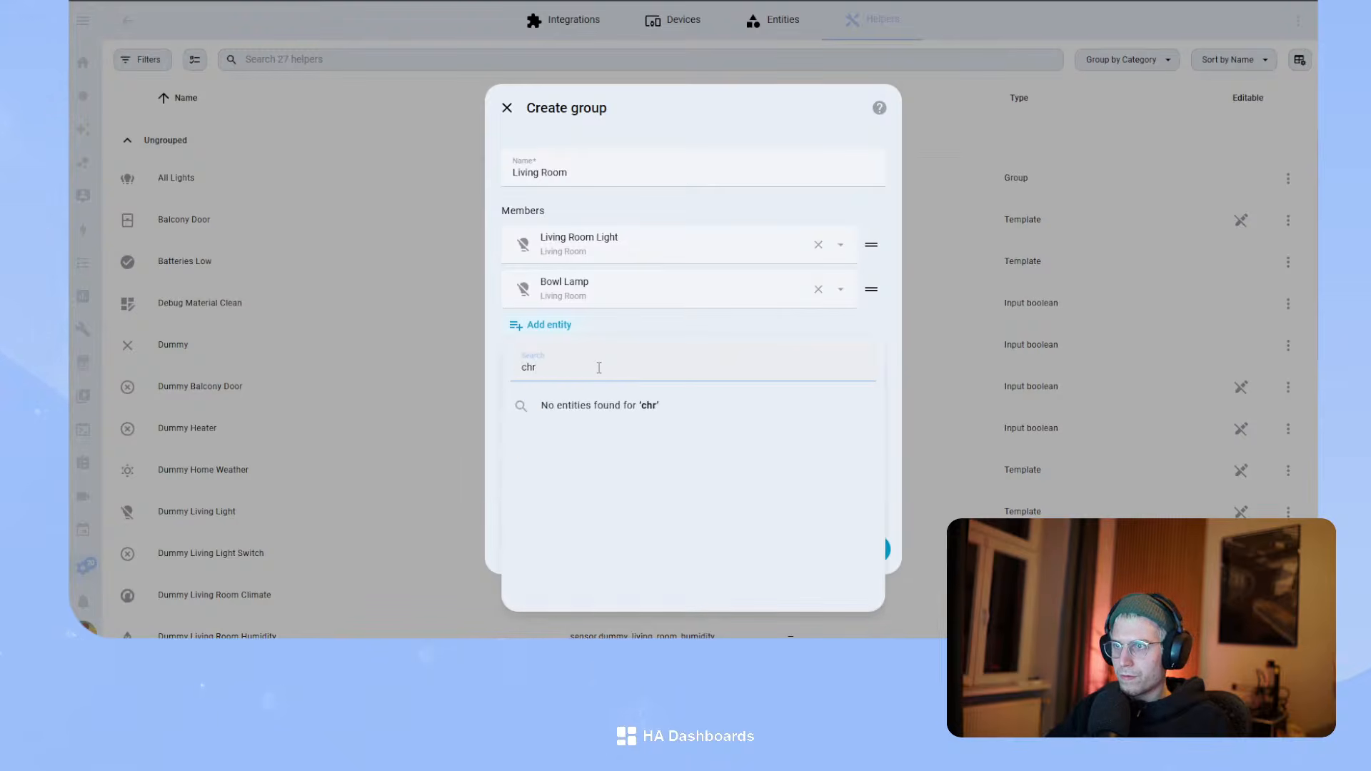
pyautogui.press('BackSpace')
pyautogui.press('BackSpace')
pyautogui.press('BackSpace')
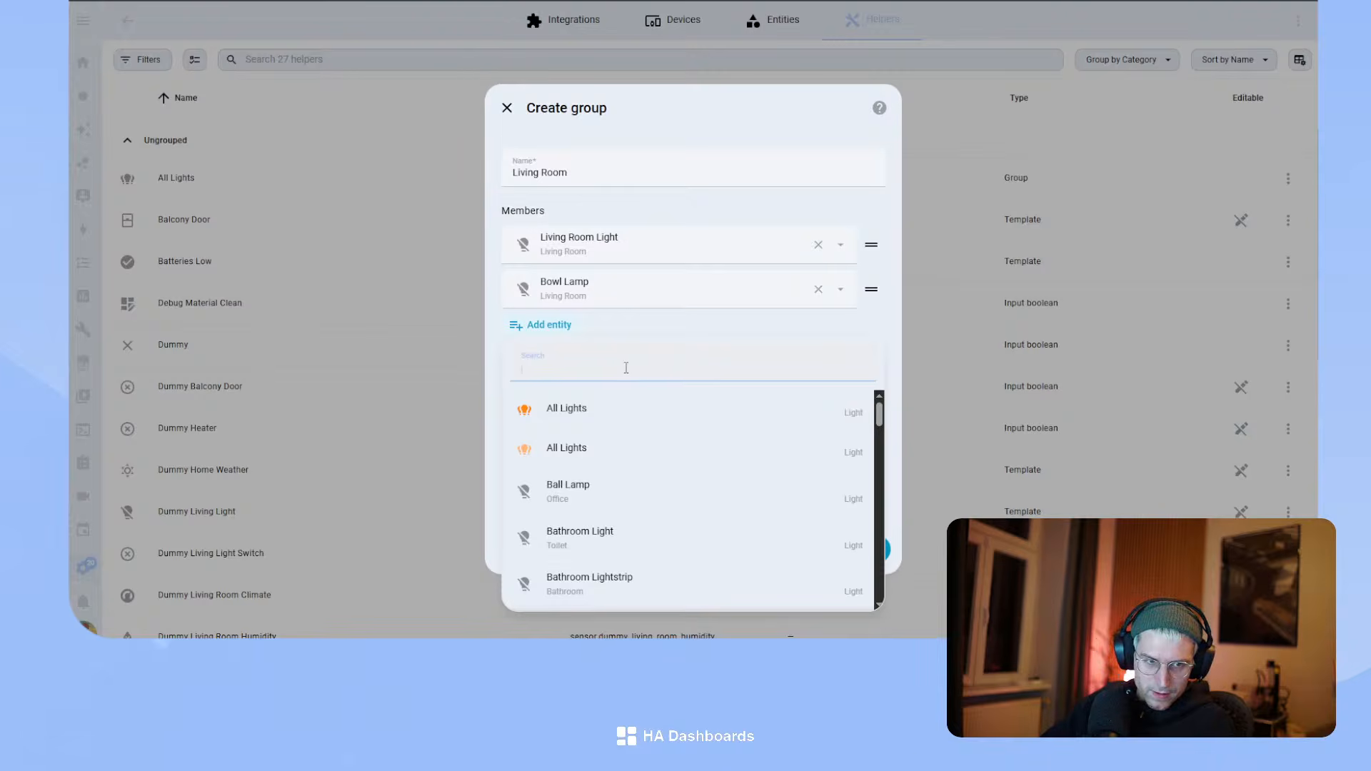
# - Create the Living Room light group with its two members and finish the helper setup
pyautogui.click(641, 322)
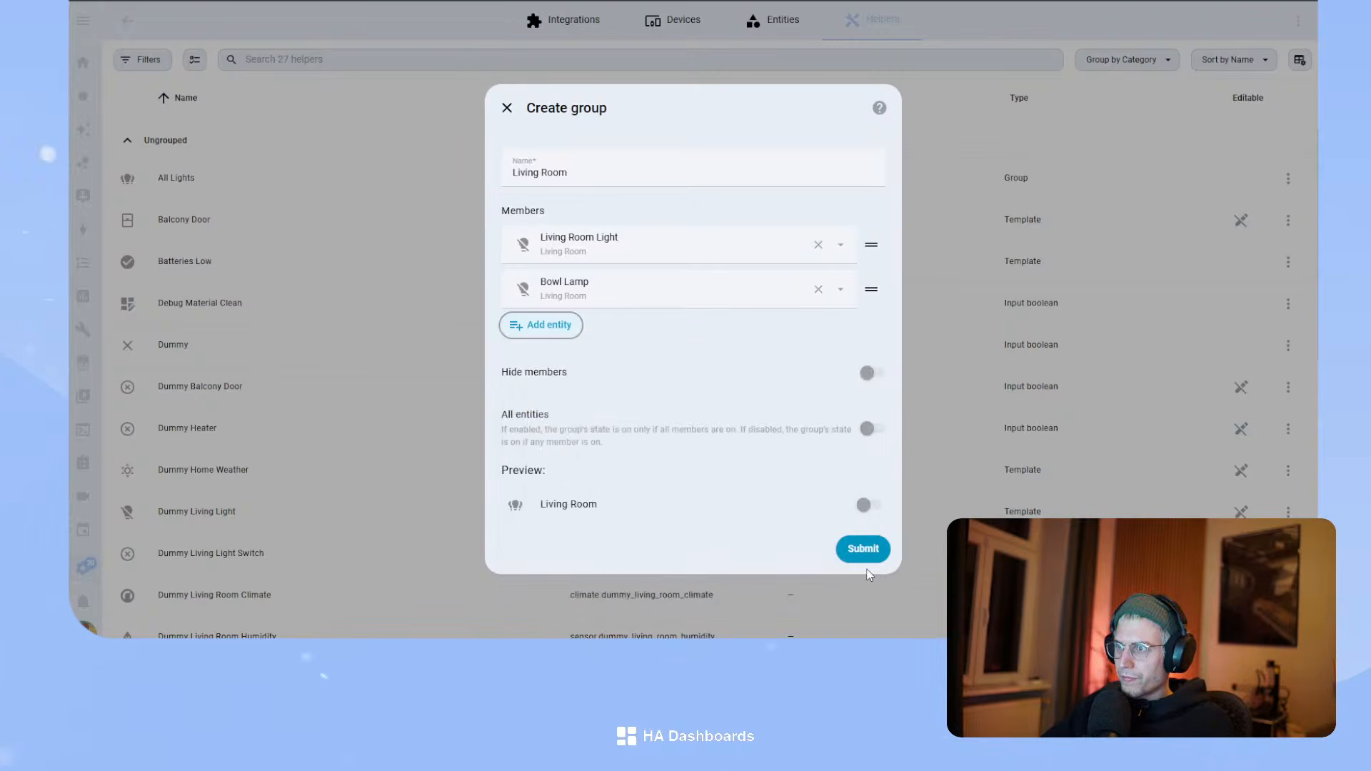
pyautogui.click(864, 546)
pyautogui.click(801, 372)
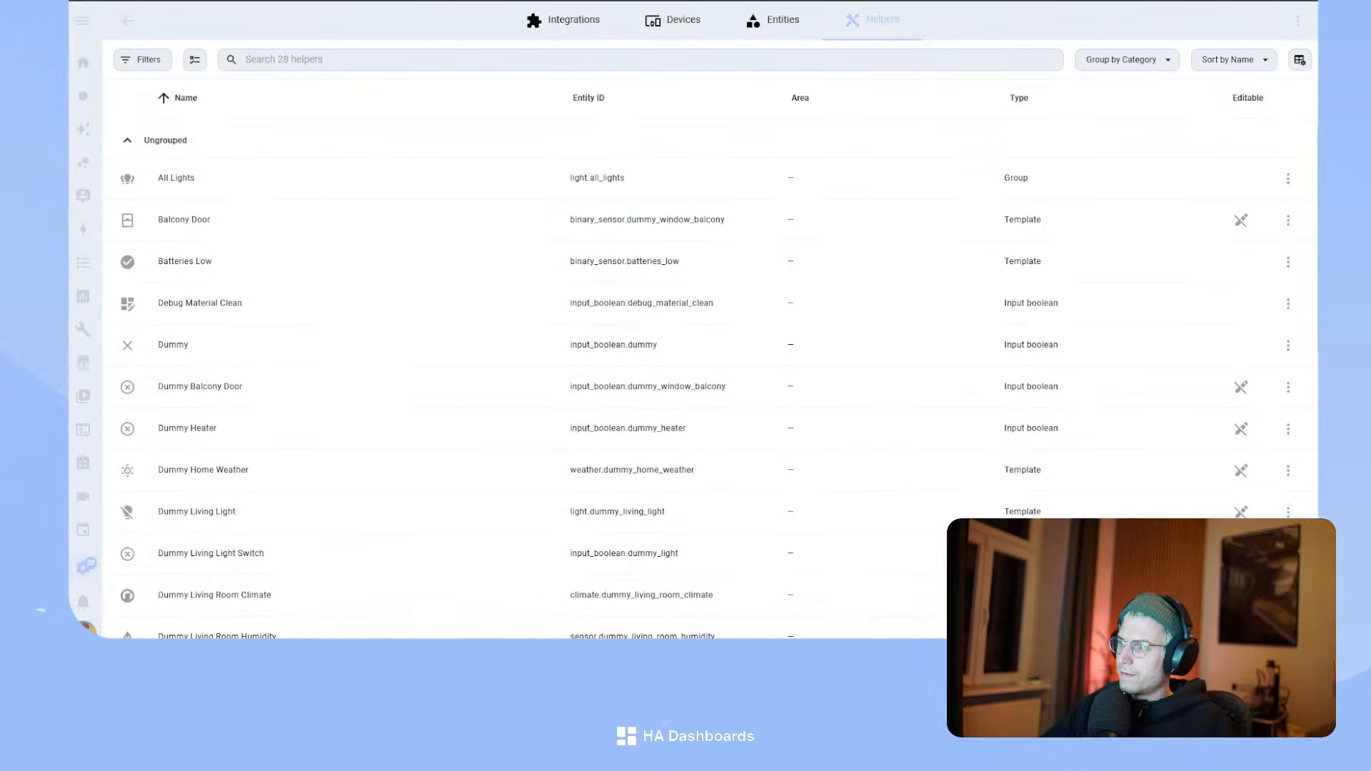
# - Start another light group helper and name it Kitchen
pyautogui.click(1243, 605)
pyautogui.write('light.gro')
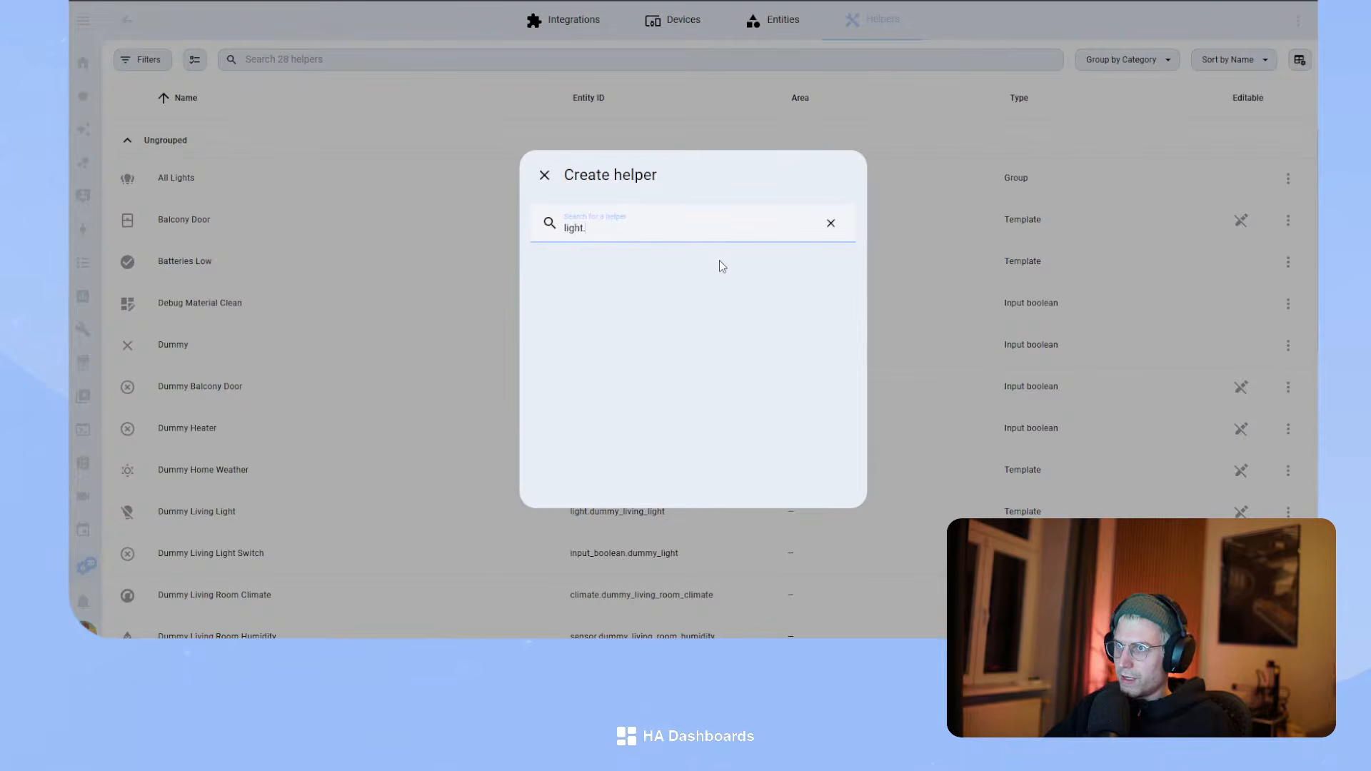
pyautogui.press('BackSpace')
pyautogui.press('BackSpace')
pyautogui.press('BackSpace')
pyautogui.press('BackSpace')
pyautogui.press('BackSpace')
pyautogui.press('BackSpace')
pyautogui.press('BackSpace')
pyautogui.press('BackSpace')
pyautogui.press('BackSpace')
pyautogui.write('grou')
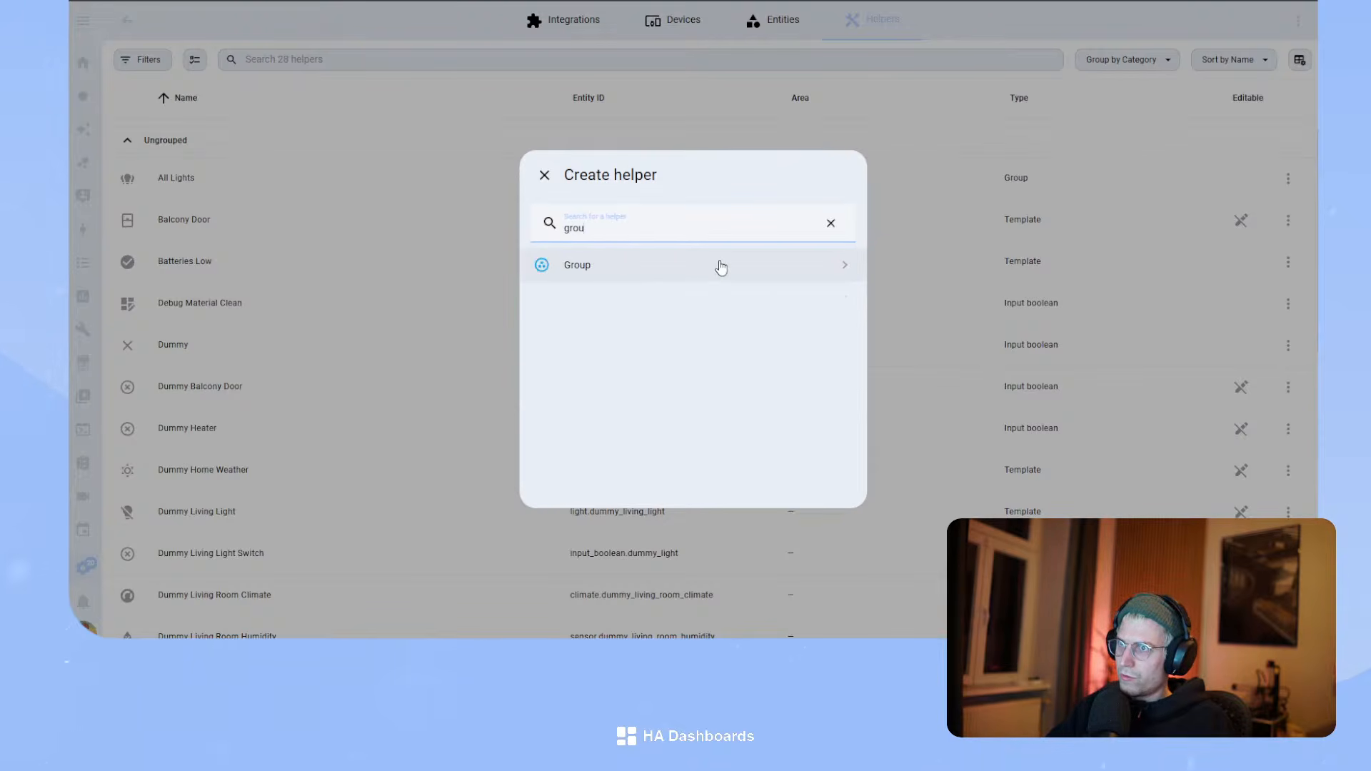
pyautogui.click(720, 266)
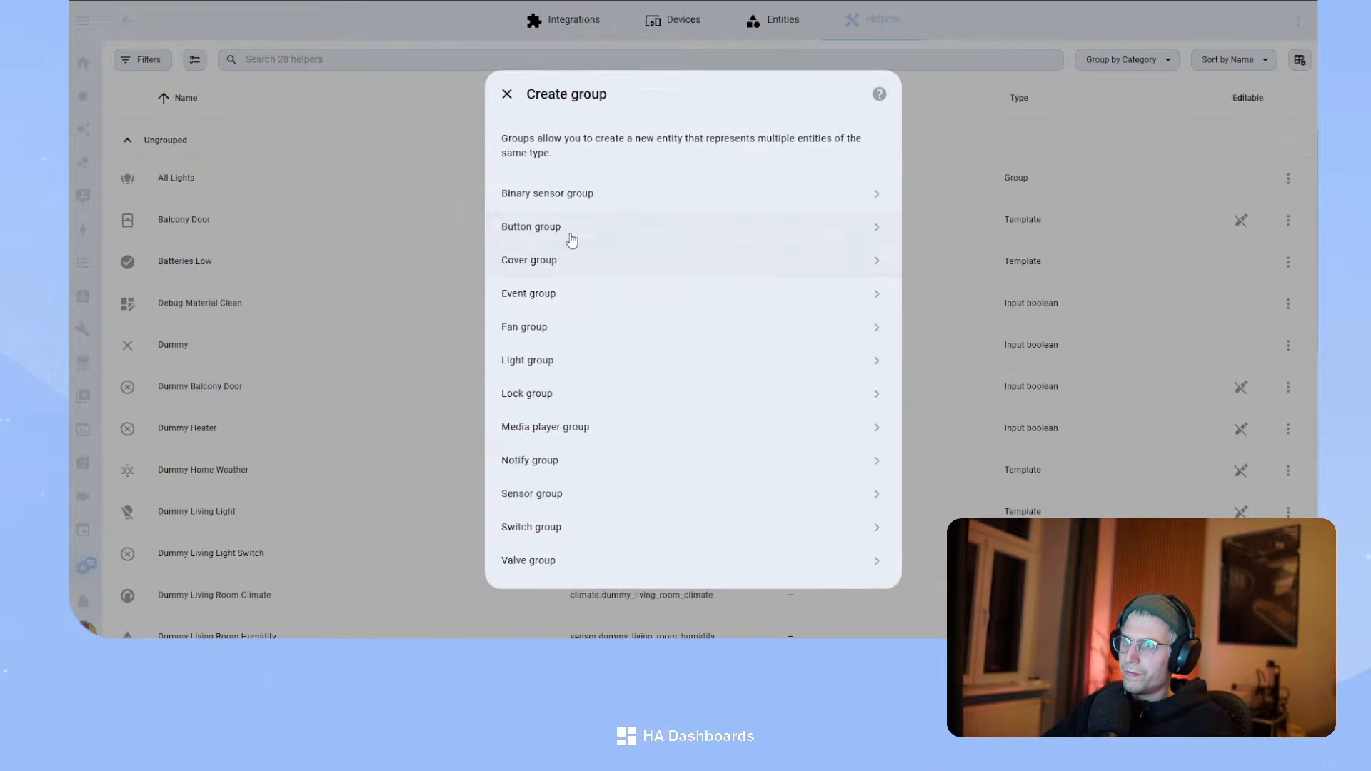
pyautogui.click(566, 365)
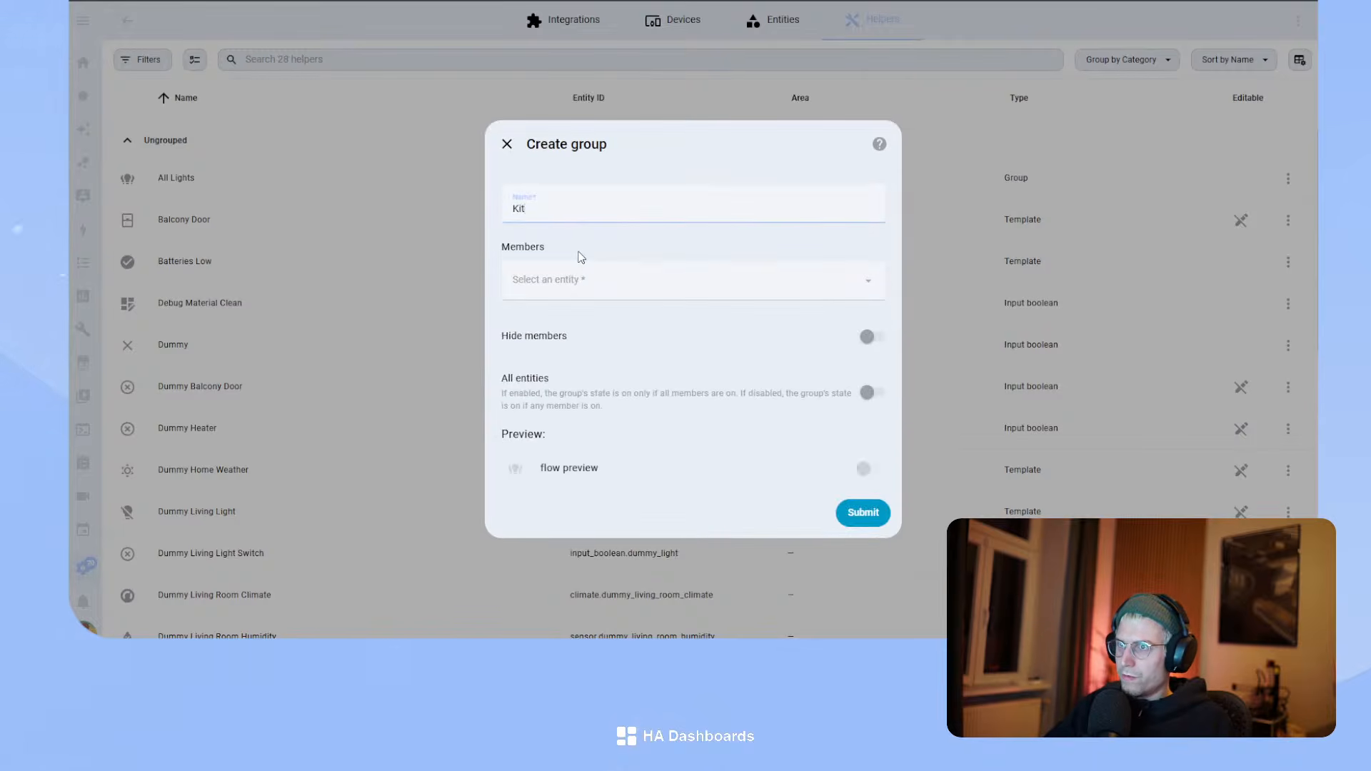
# - Add Kitchen Light and Living Room Lightstrip as members of the Kitchen group
pyautogui.click(588, 285)
pyautogui.write('K')
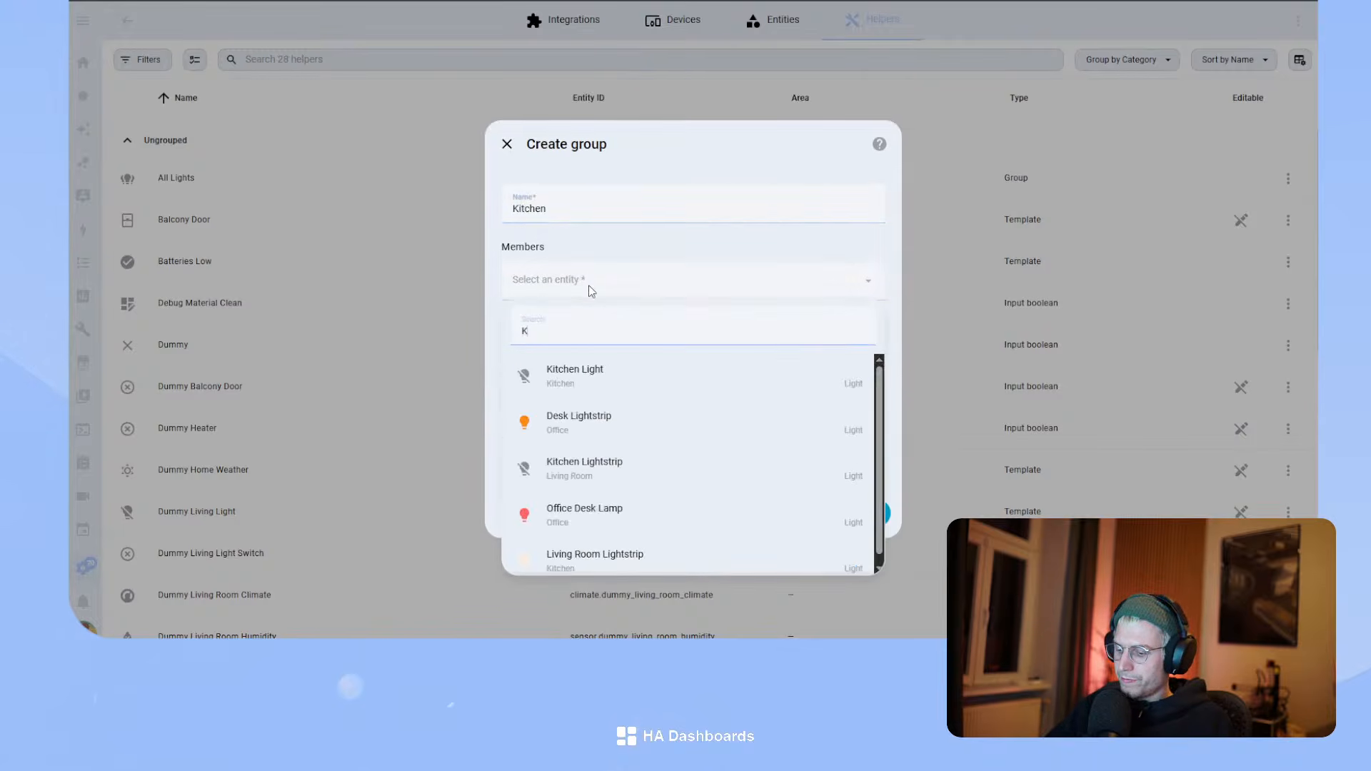
pyautogui.write('itchen')
pyautogui.click(605, 379)
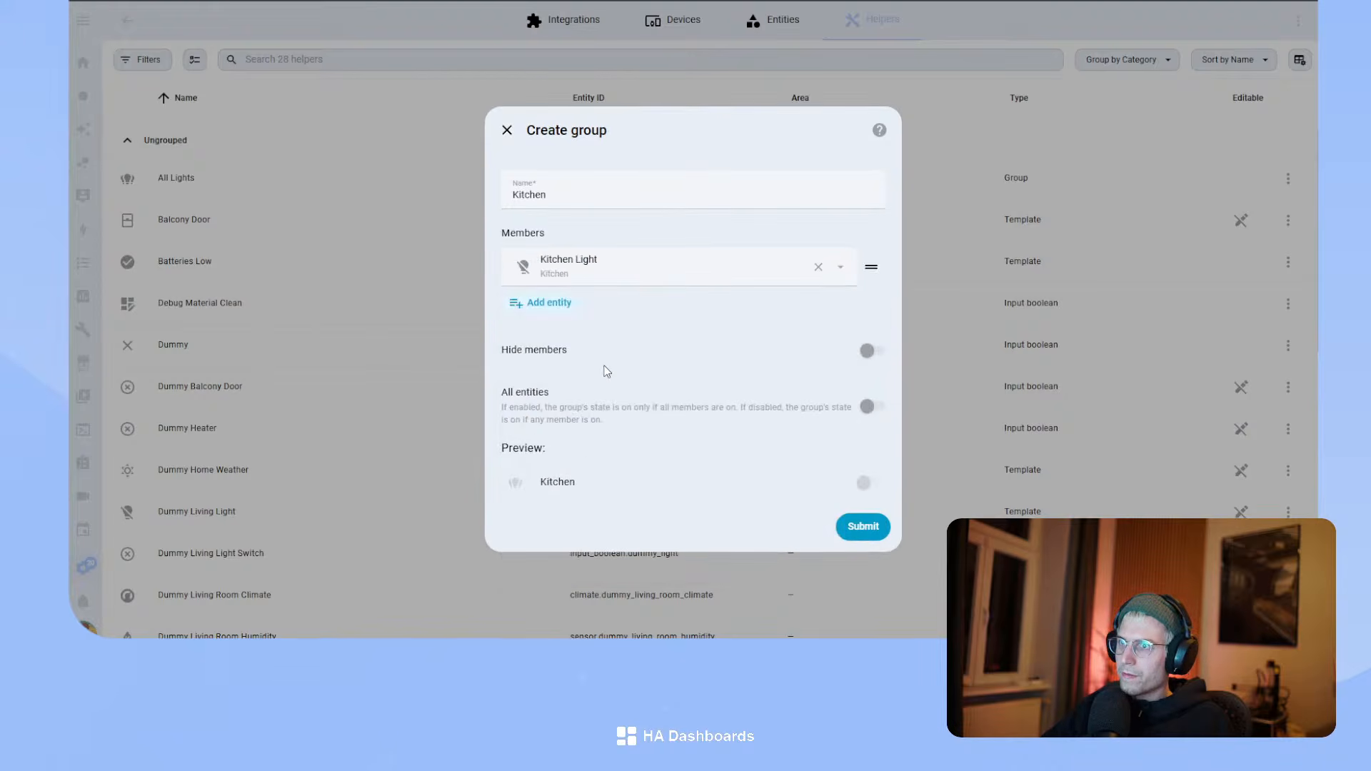
pyautogui.click(547, 313)
pyautogui.write('Kitchen')
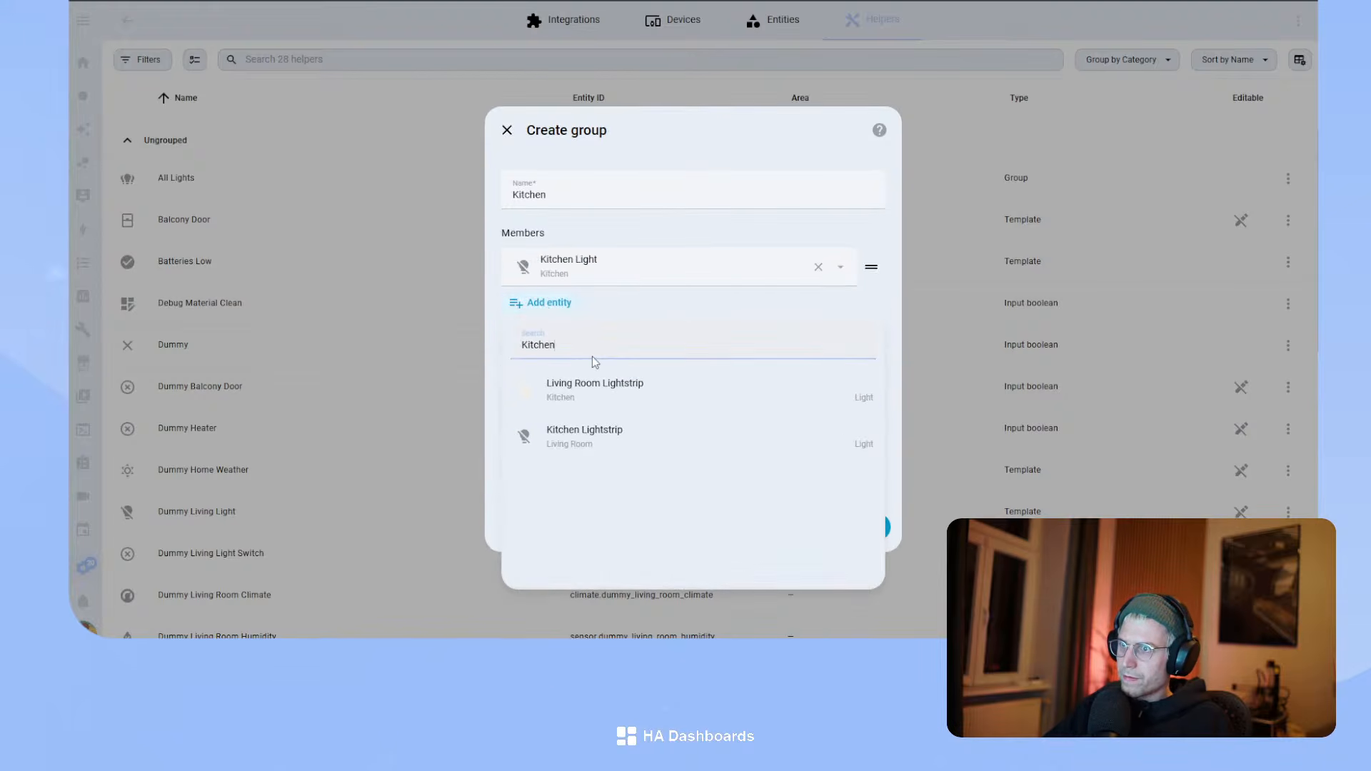
pyautogui.click(626, 386)
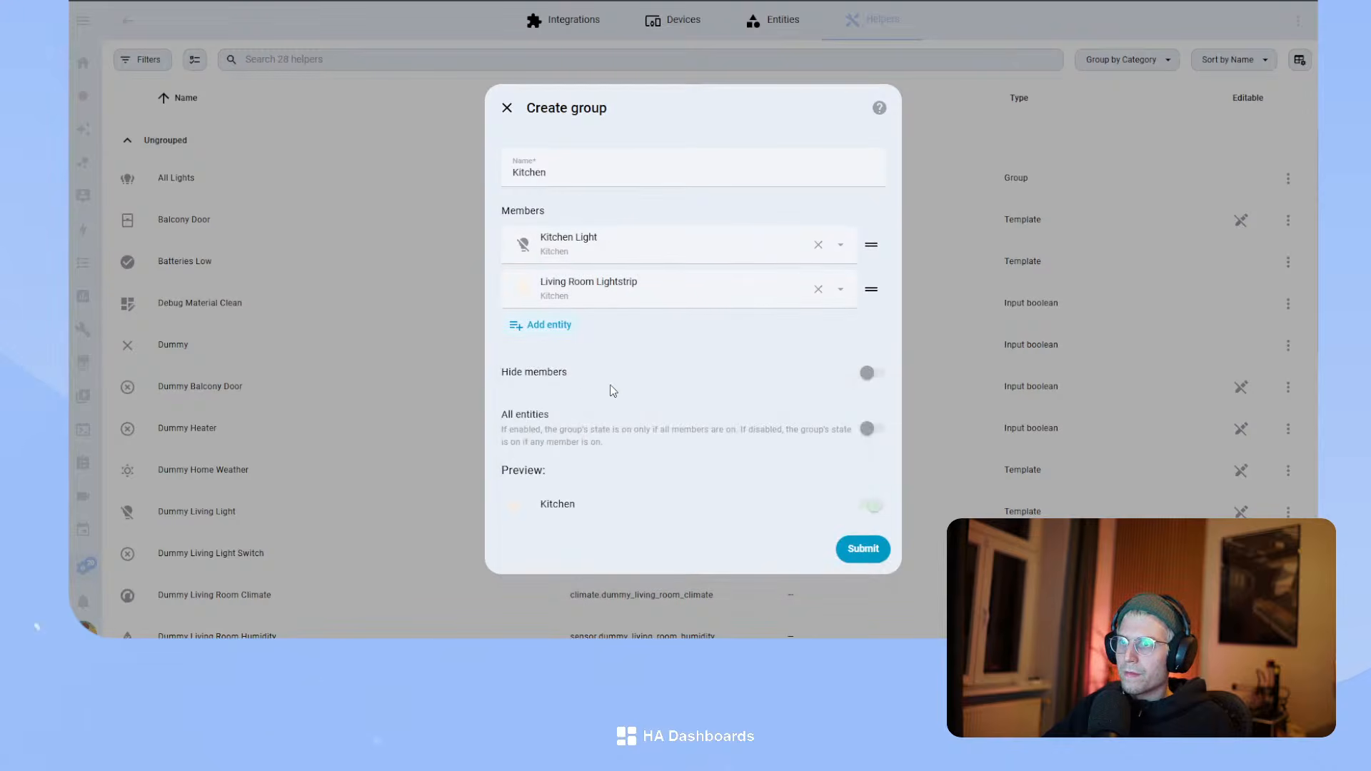
# - Reselect Living Room Lightstrip as the second member and create the Kitchen light group
pyautogui.click(602, 294)
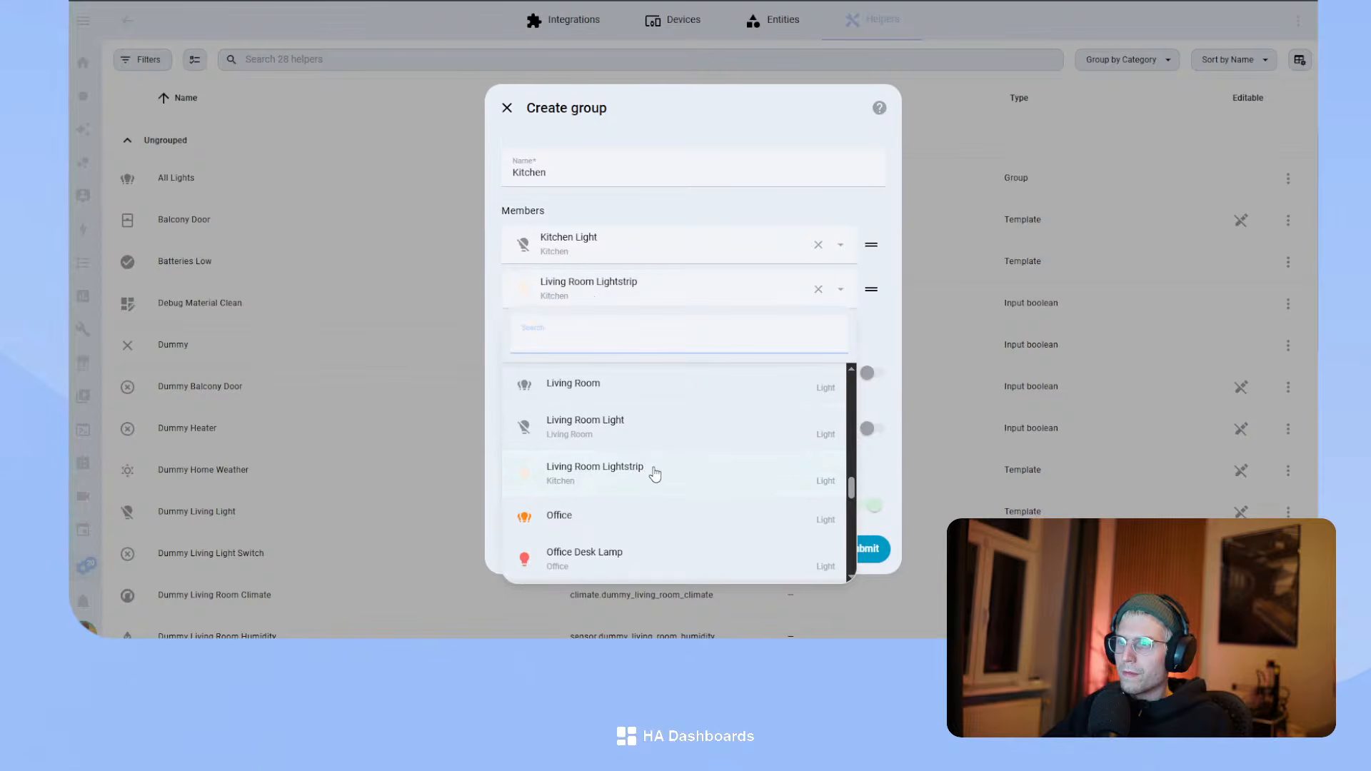
pyautogui.click(622, 473)
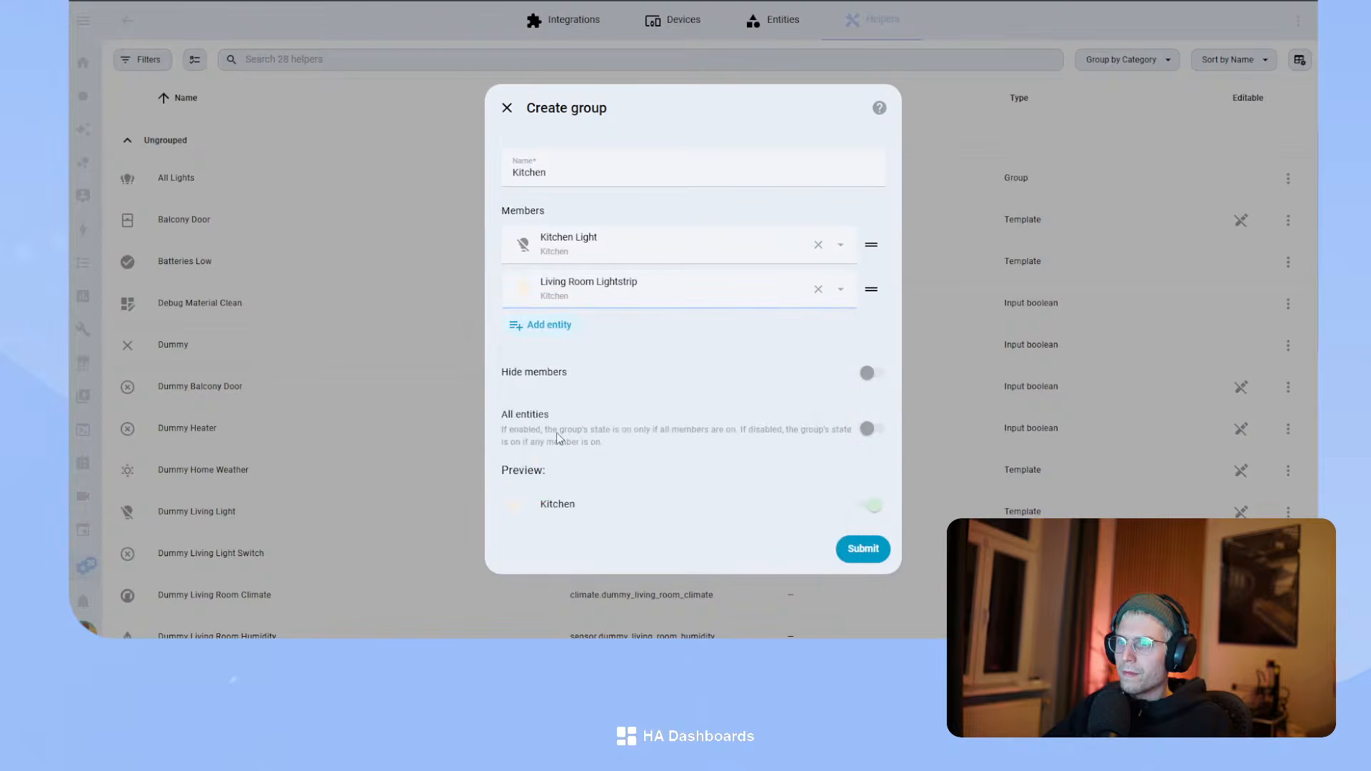
pyautogui.click(863, 548)
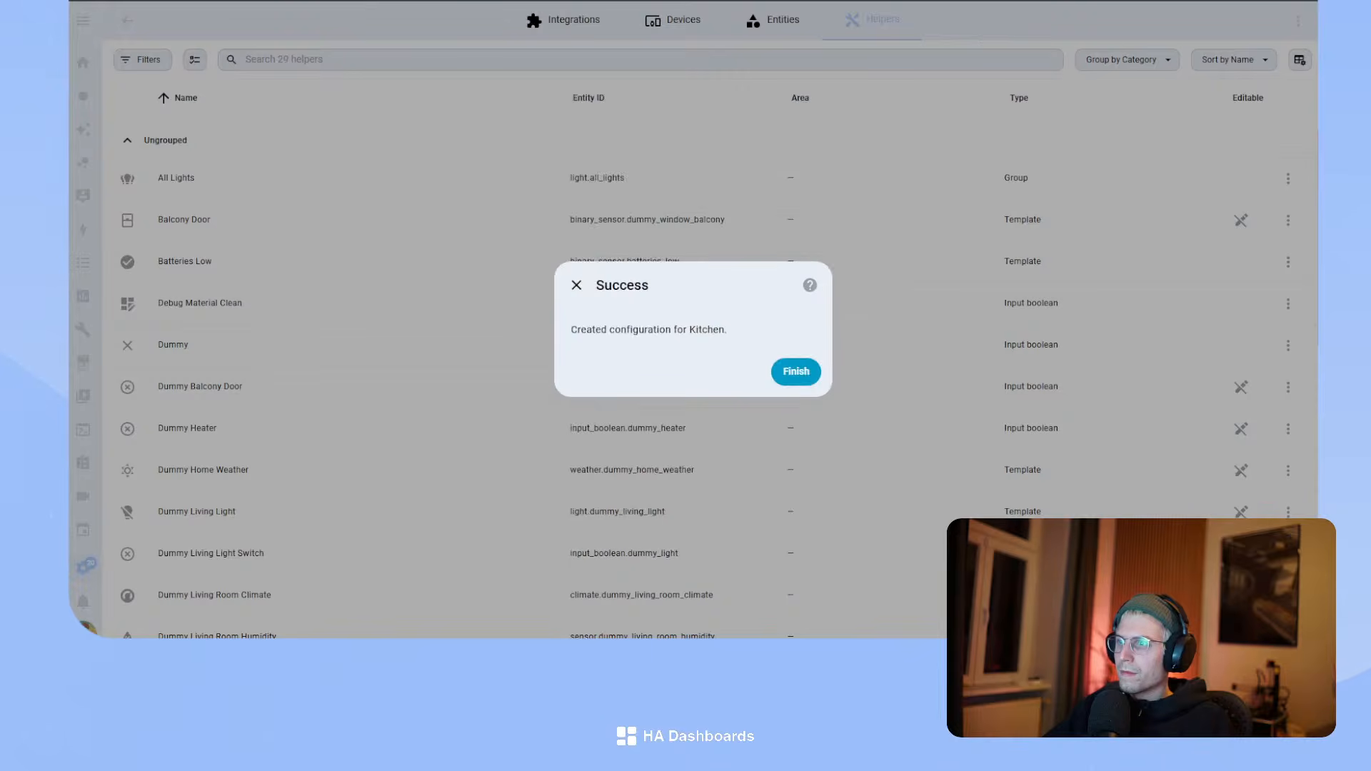
# - Finish the Kitchen helper setup and start another light group helper named Bedroom
pyautogui.click(795, 372)
pyautogui.click(1251, 605)
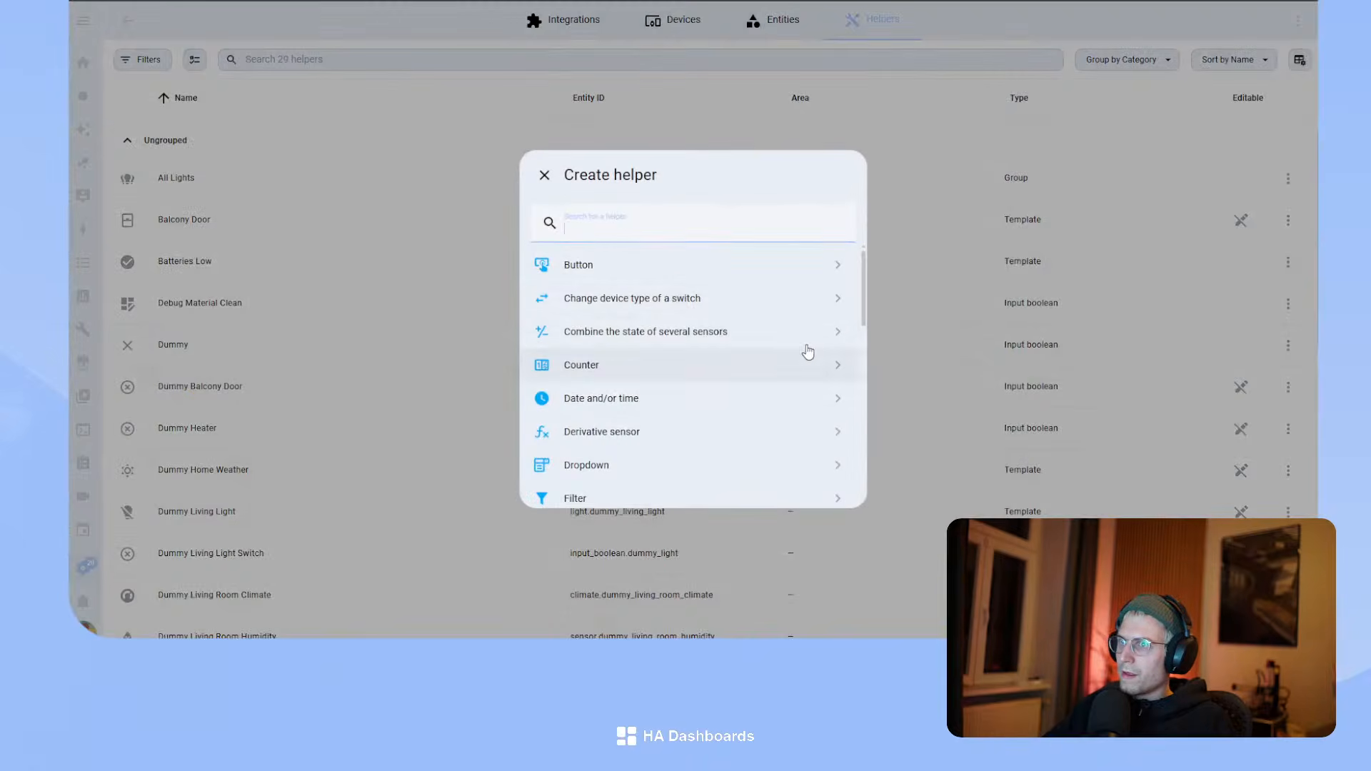
pyautogui.write('Group')
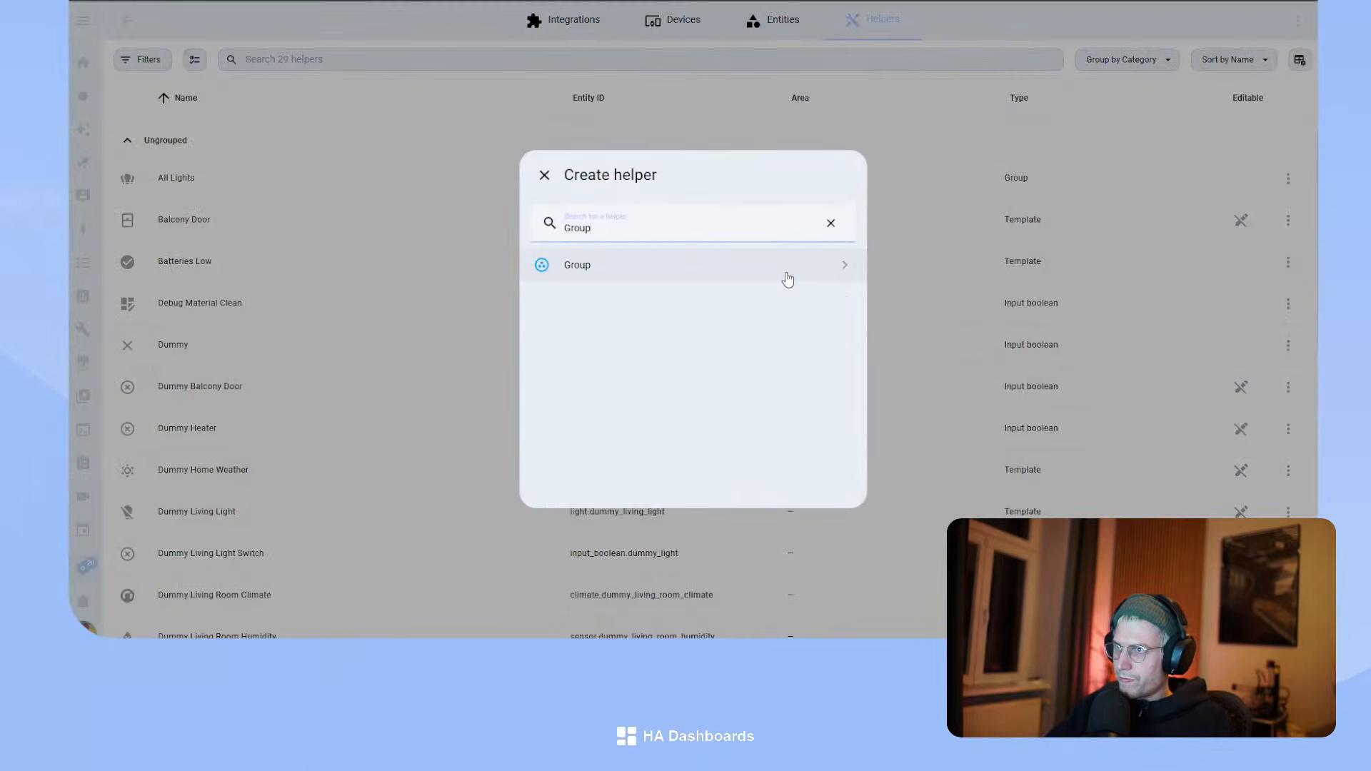
pyautogui.click(775, 268)
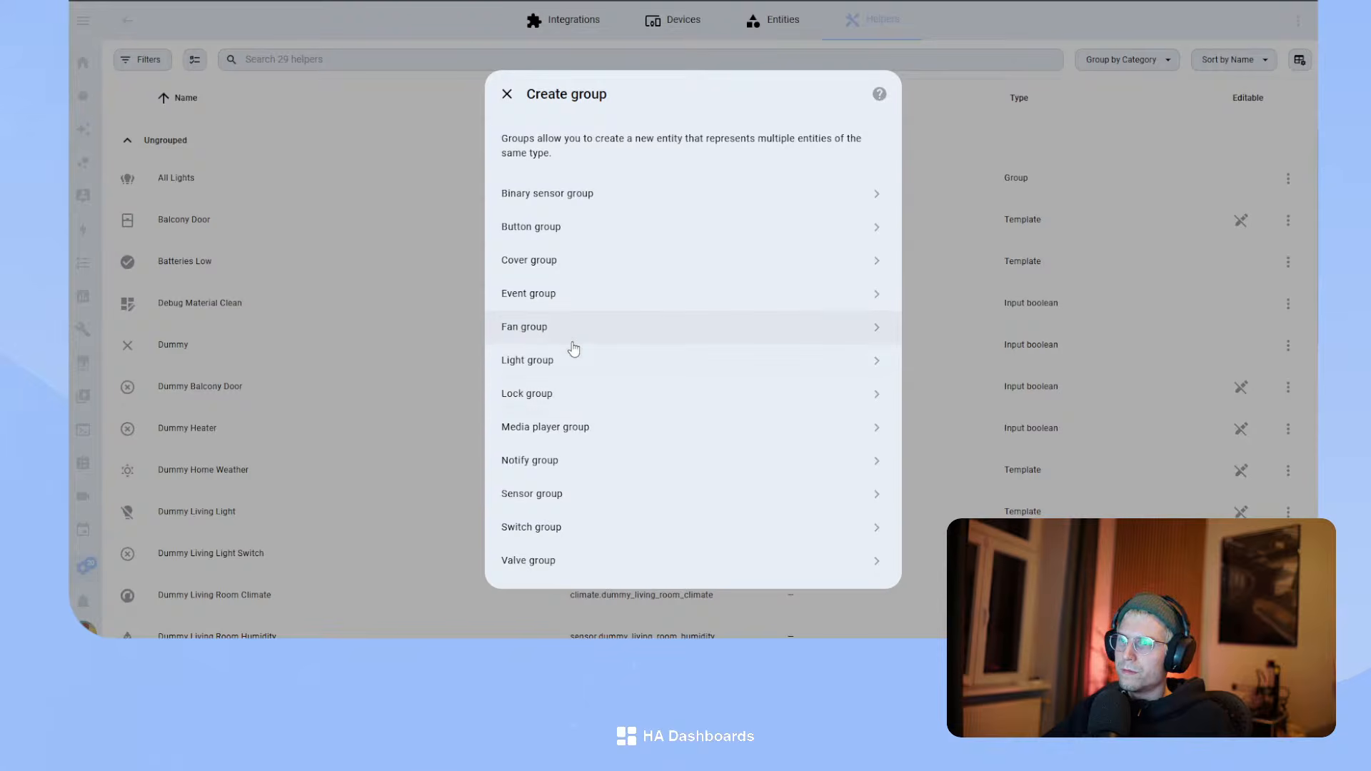
pyautogui.click(575, 368)
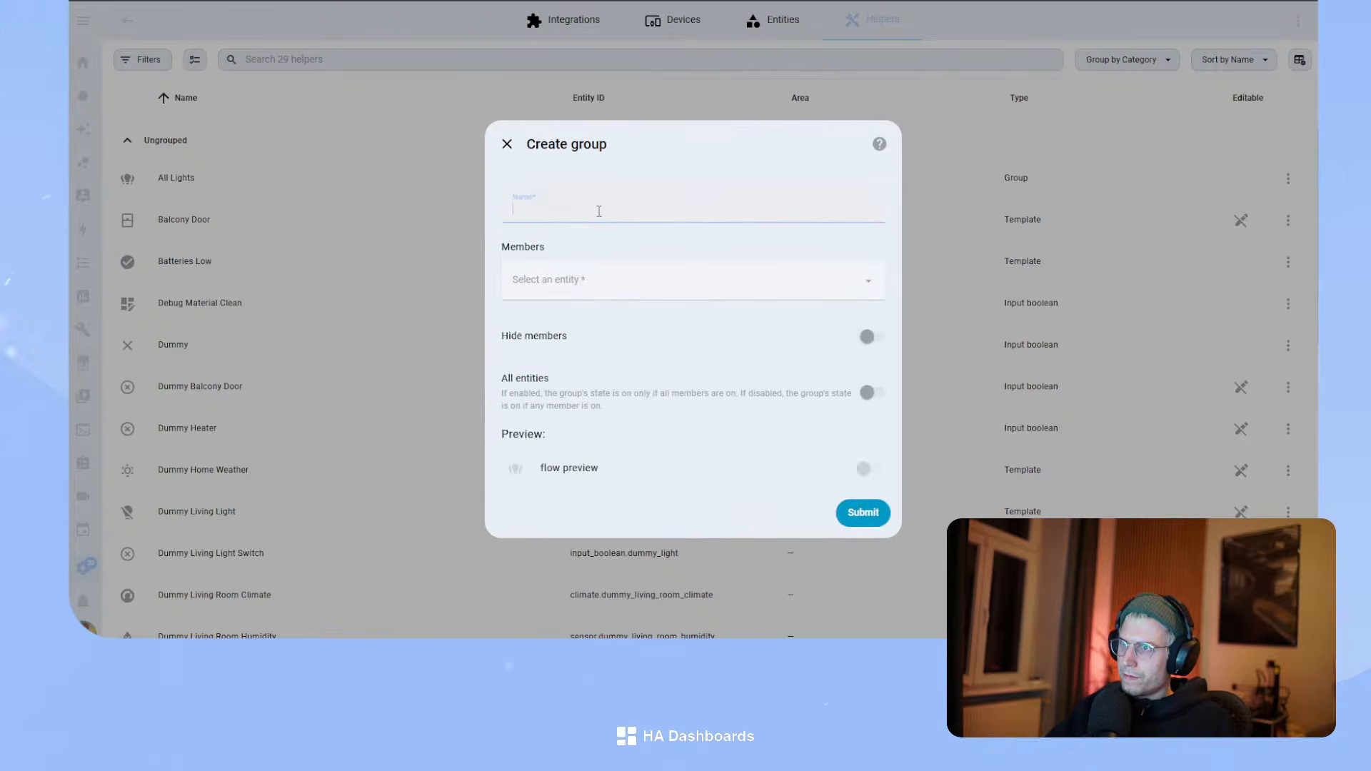
pyautogui.write('Bedroom')
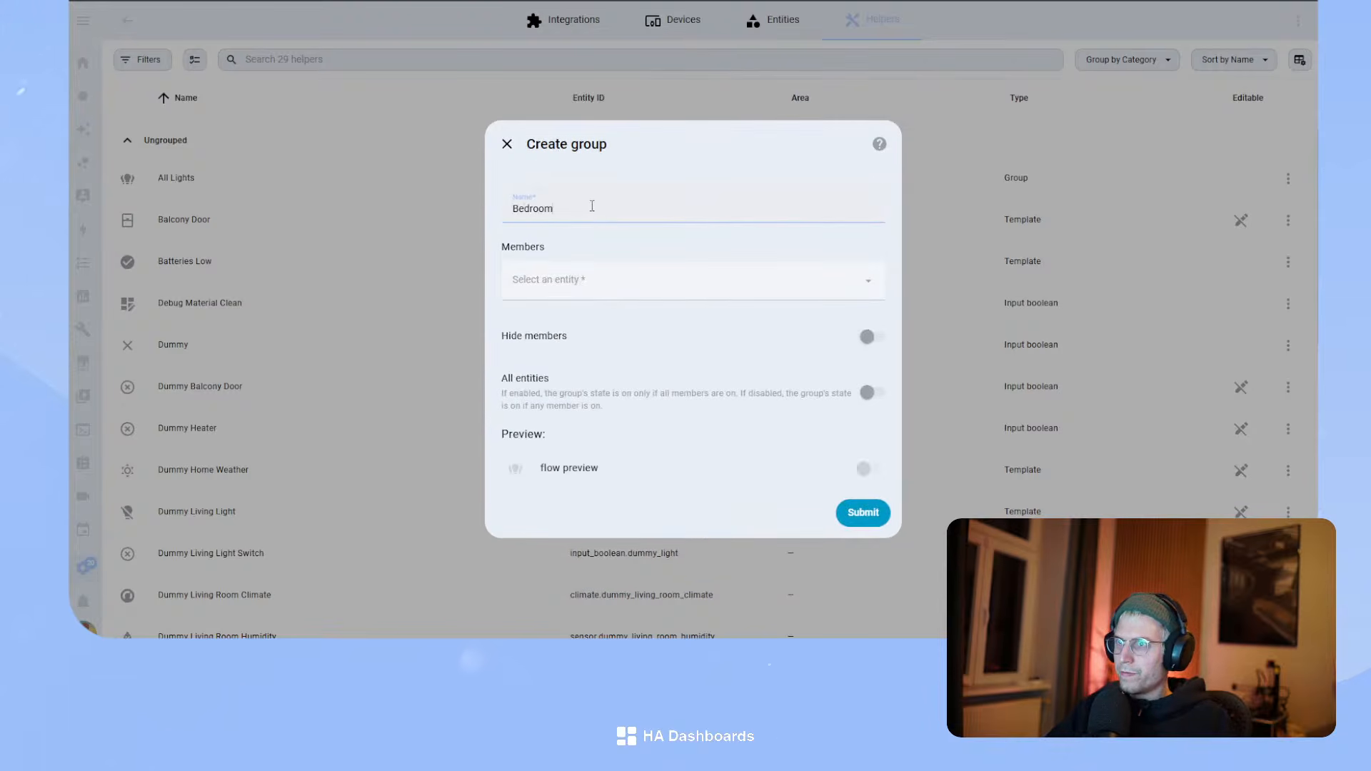
# - Add Bed Room Light and Bed lamp as members of the Bedroom group
pyautogui.click(551, 294)
pyautogui.write('bedro')
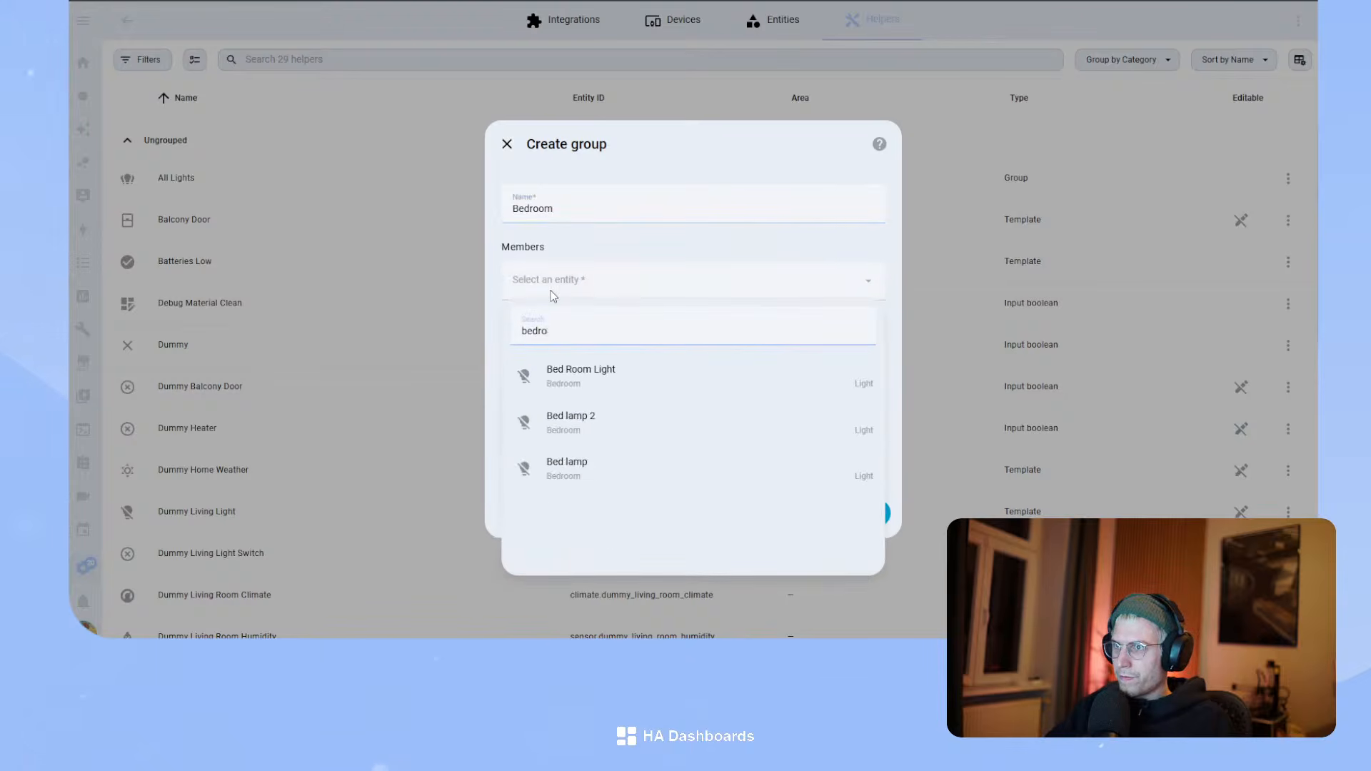
pyautogui.write('om')
pyautogui.click(581, 369)
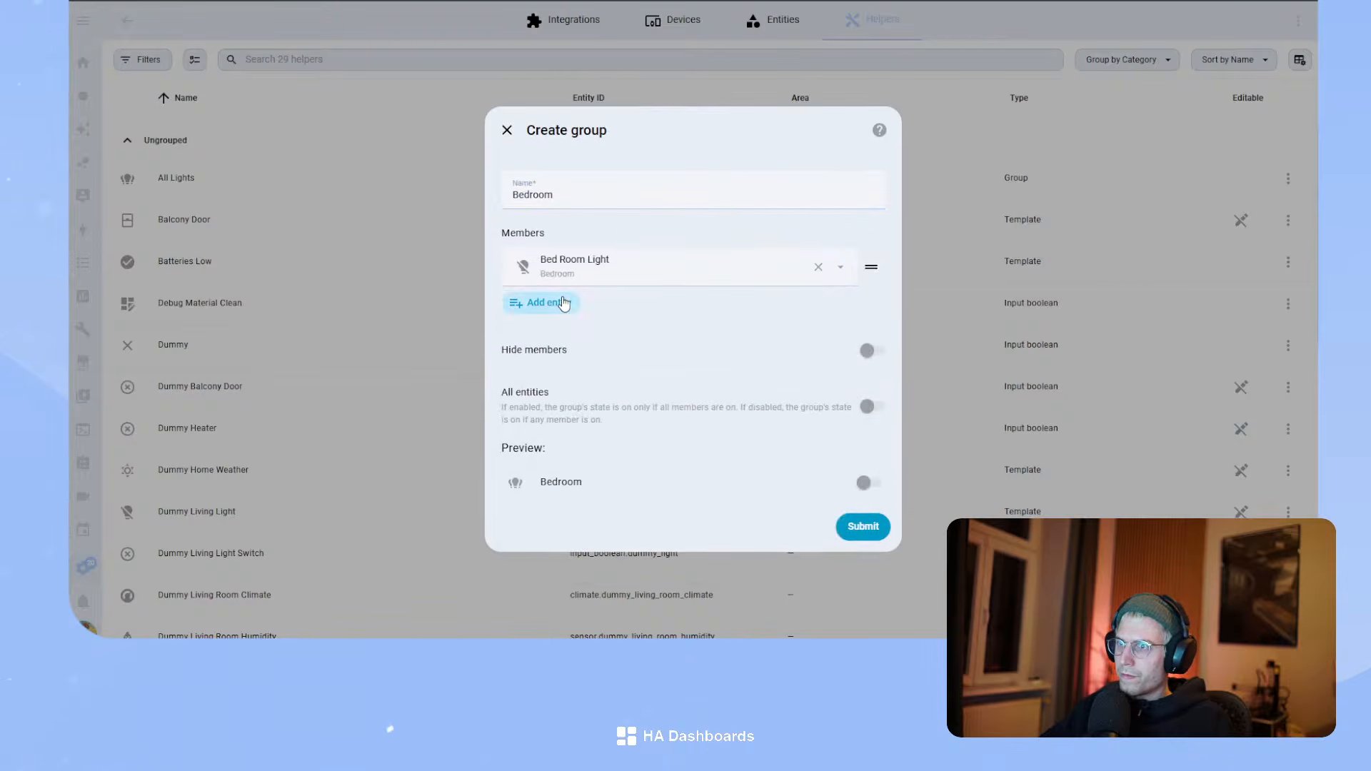
pyautogui.click(549, 302)
pyautogui.write('bed')
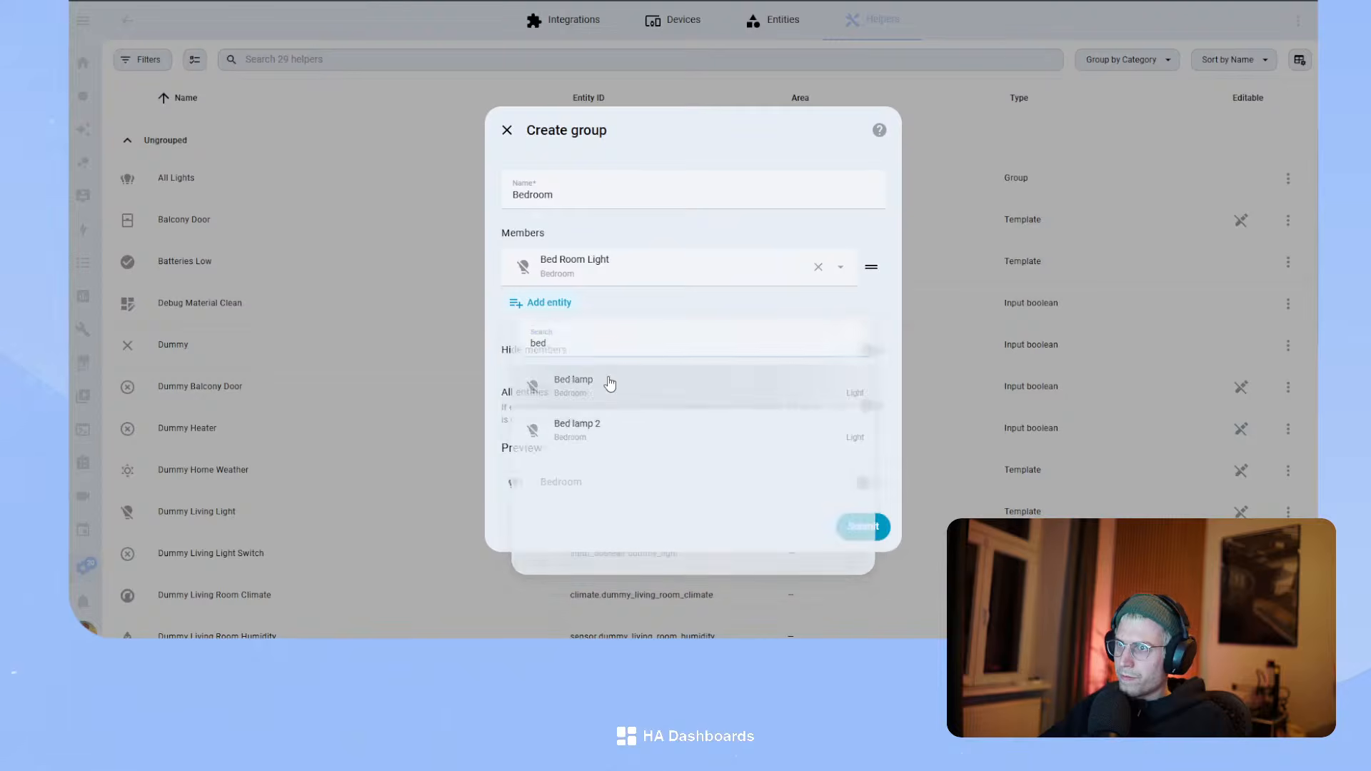
pyautogui.click(607, 386)
# - Add Bed lamp 2 as the third member, create the Bedroom light group and finish its setup
pyautogui.click(560, 324)
pyautogui.write('bed')
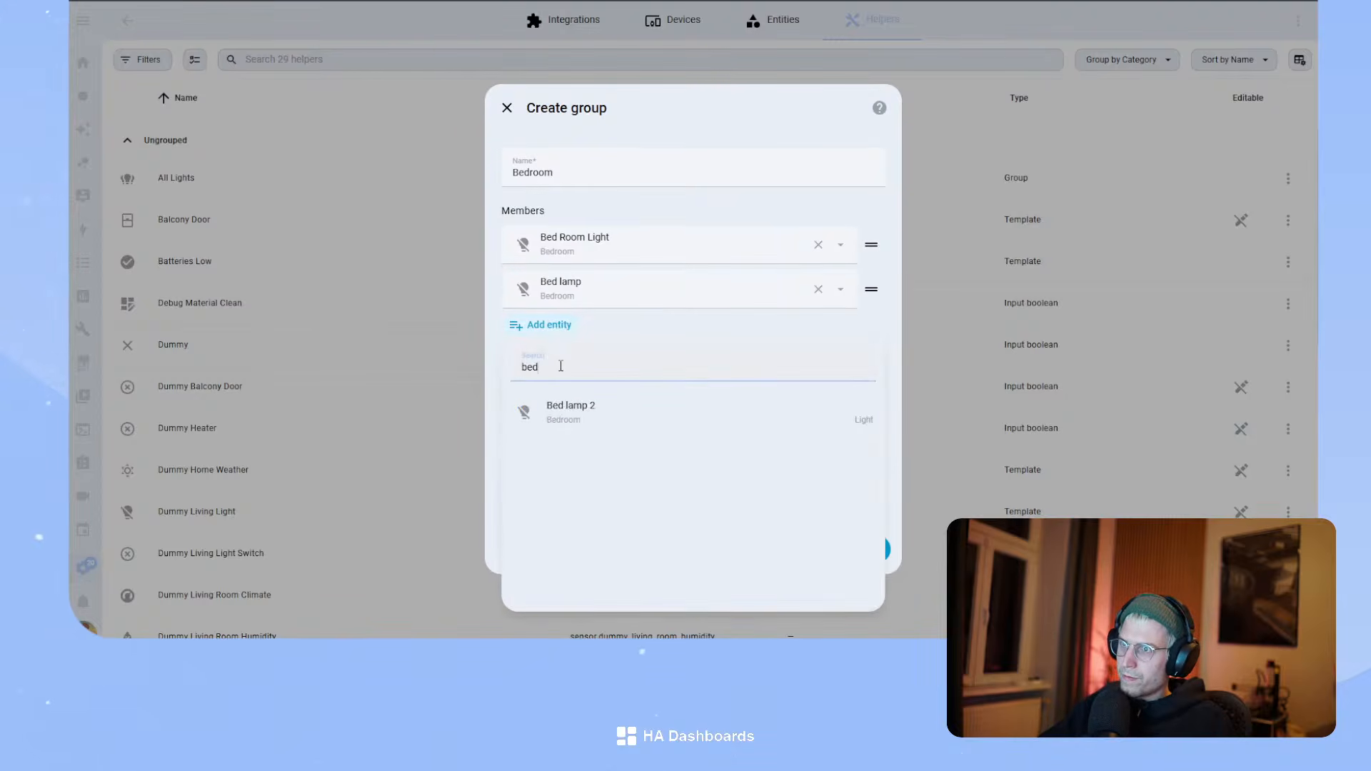
pyautogui.click(602, 415)
pyautogui.click(868, 568)
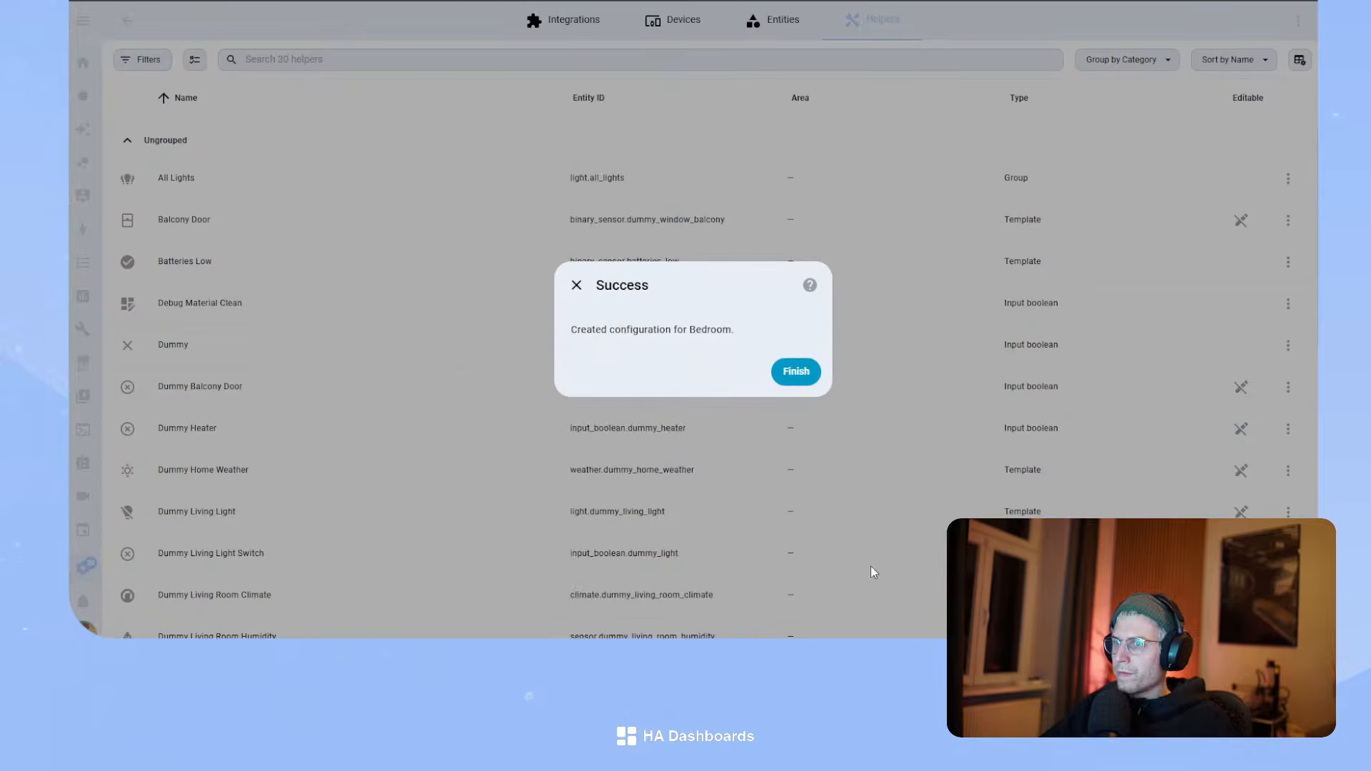
pyautogui.click(794, 372)
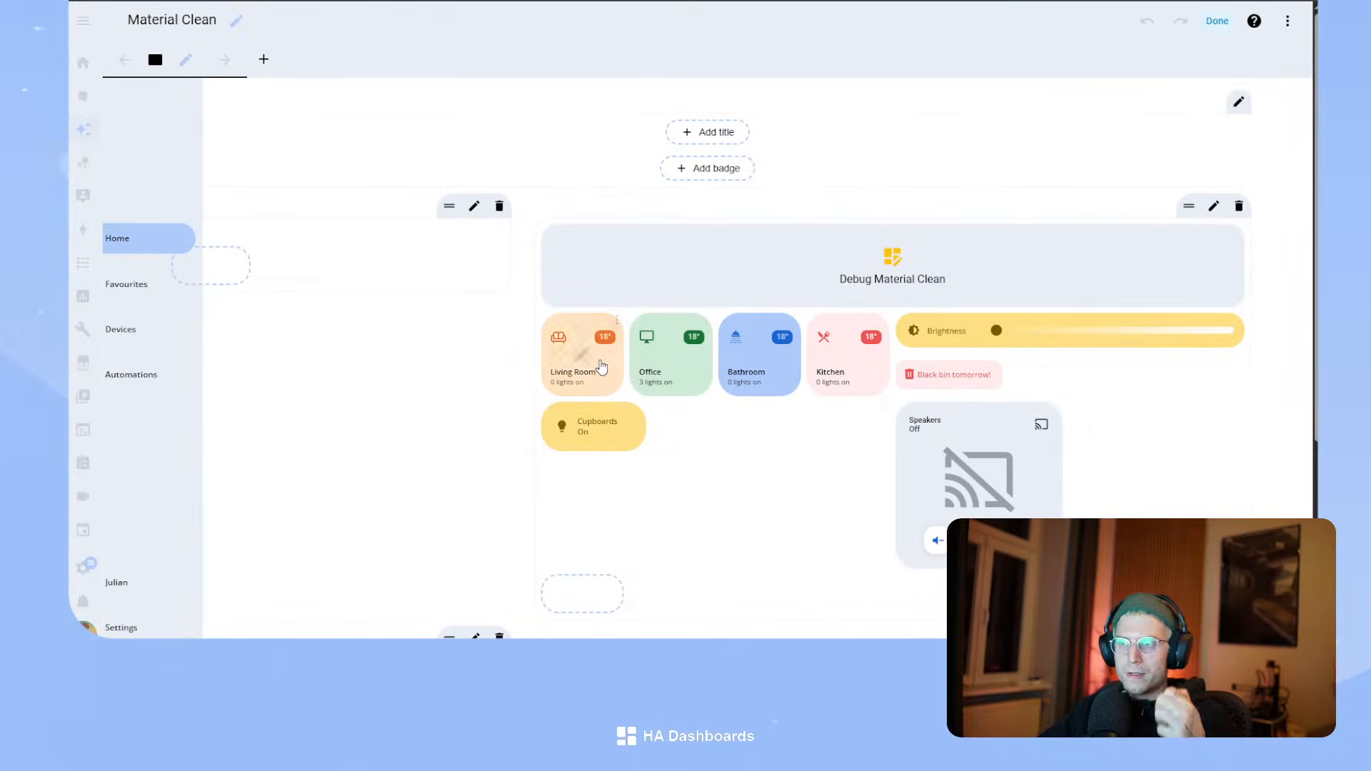
# - Set the light variable of the dashboard's Living Room card to light.living_room and save the card
pyautogui.click(599, 367)
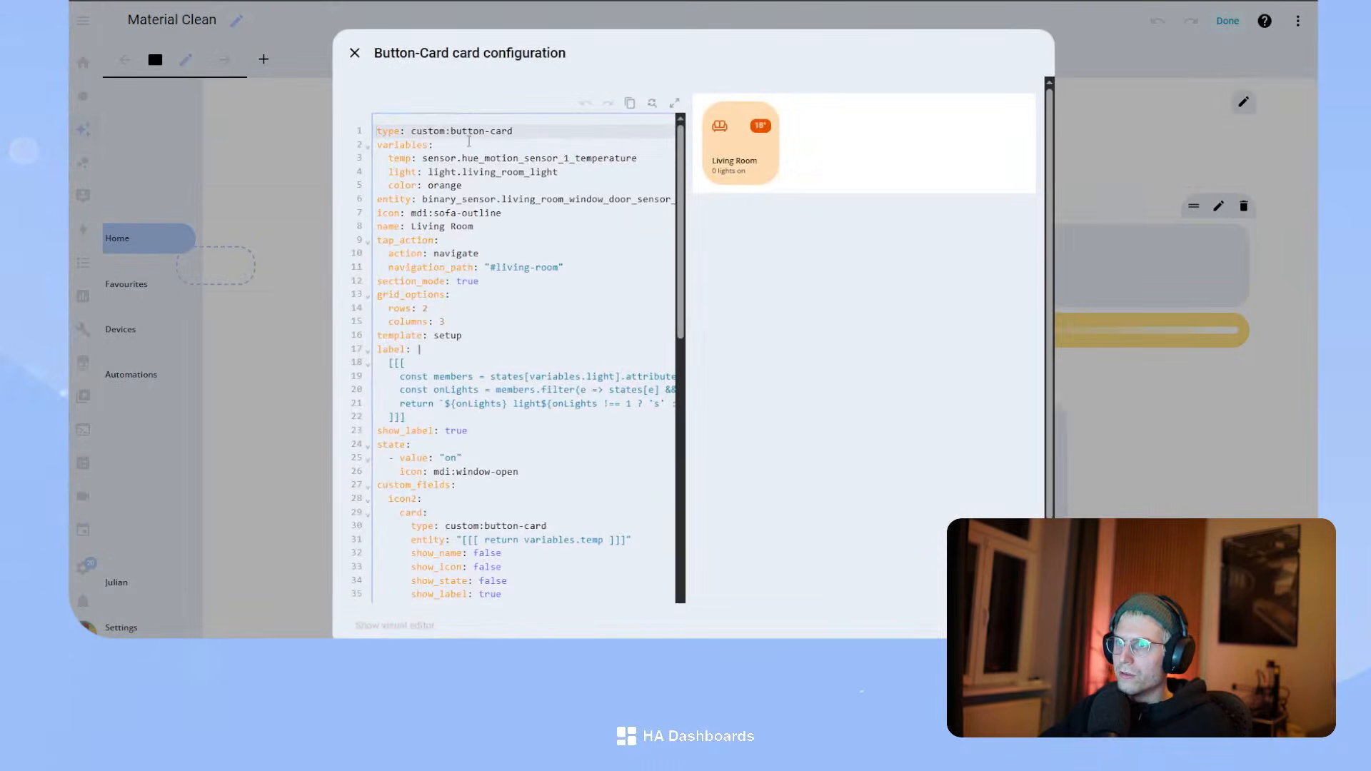
pyautogui.moveTo(497, 172); pyautogui.dragTo(629, 177)
pyautogui.press('BackSpace')
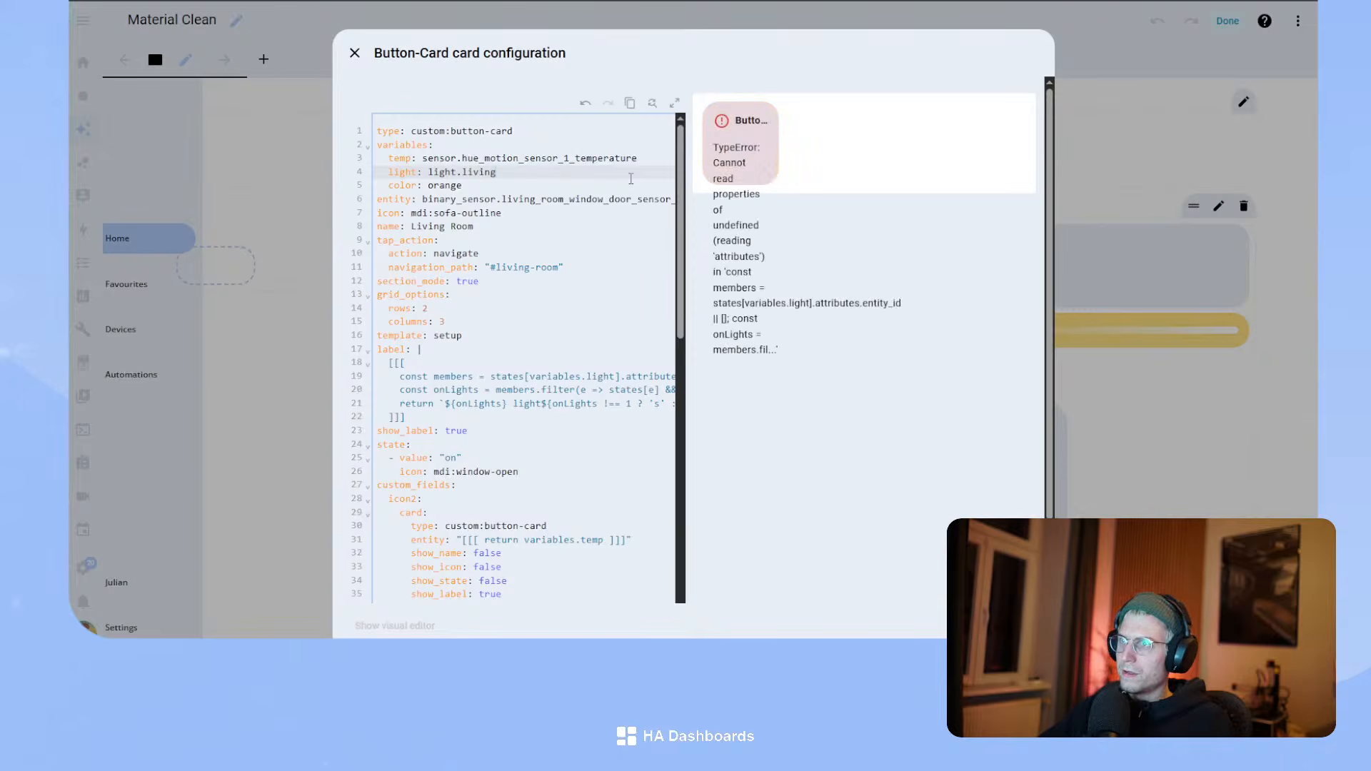
pyautogui.write('_room')
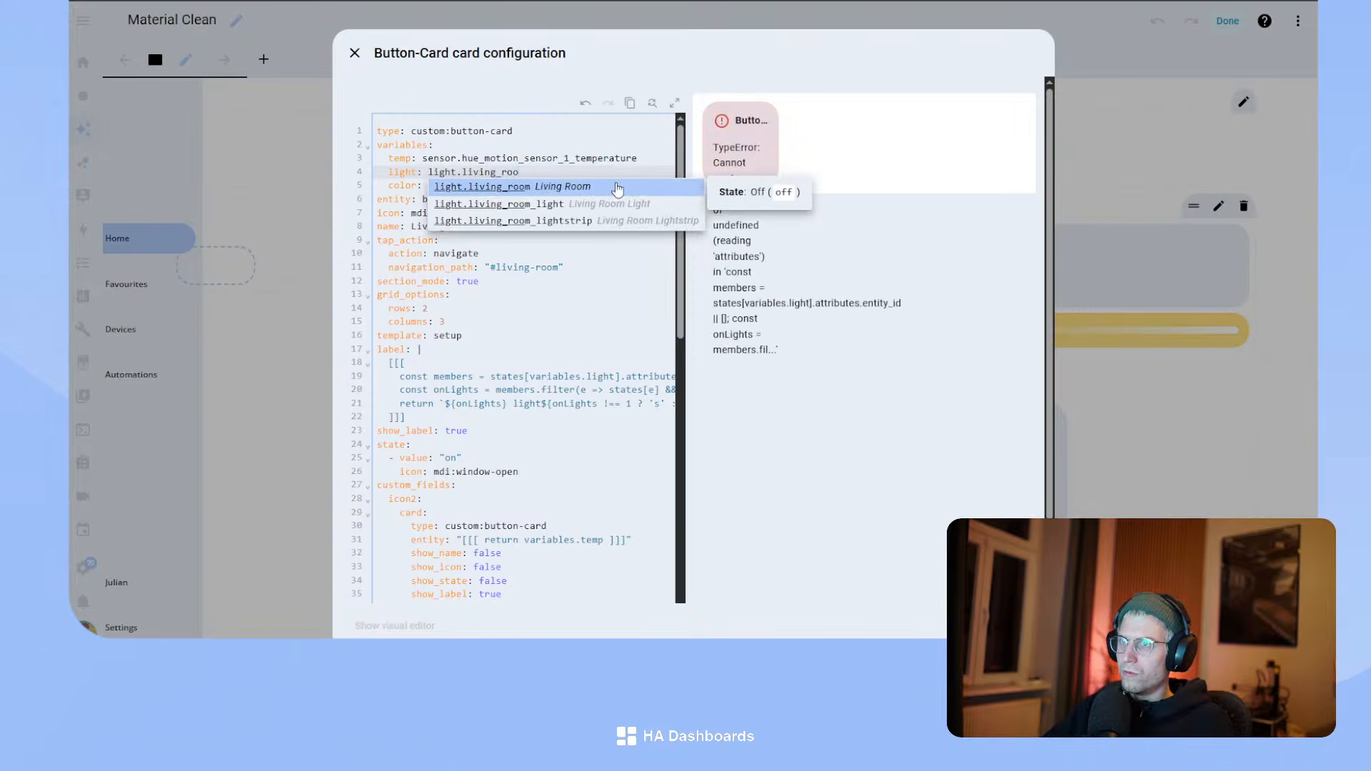
pyautogui.press('Escape')
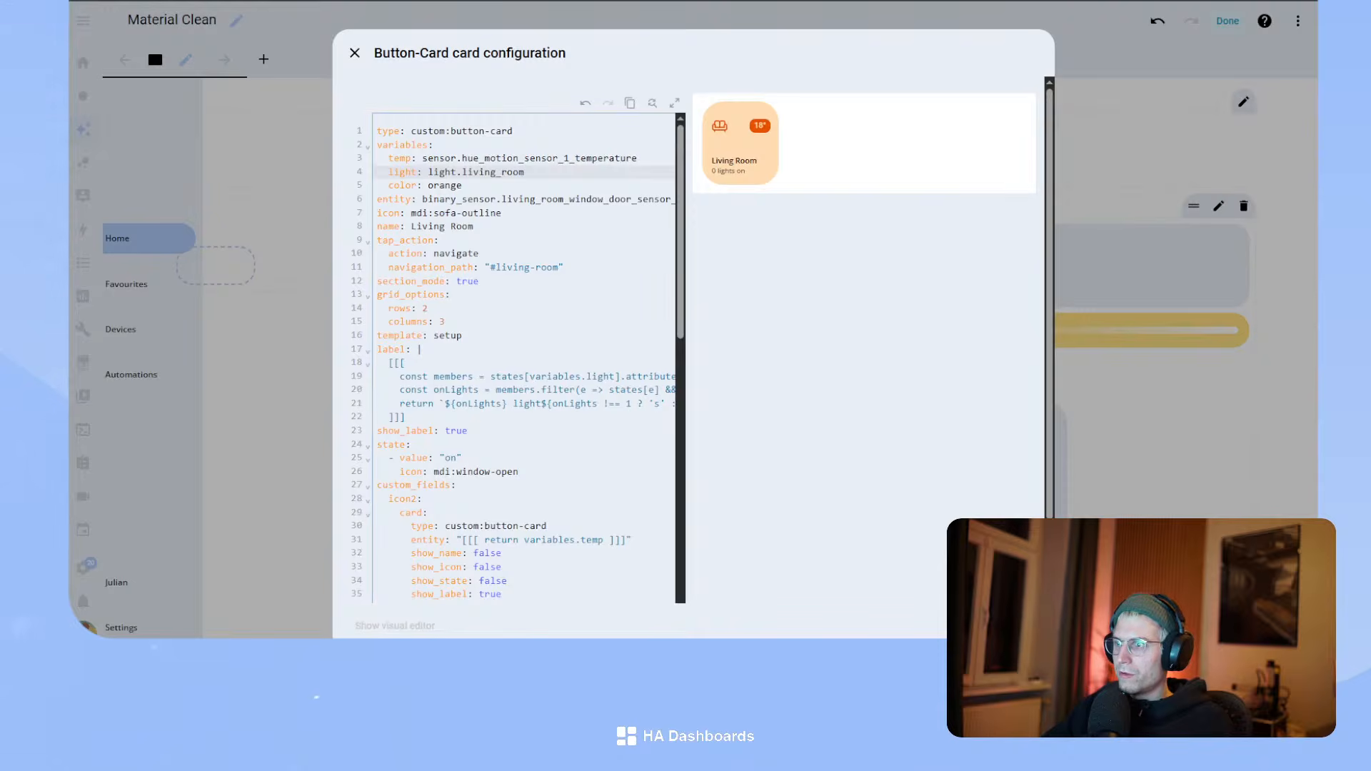
pyautogui.hotkey('ctrl', 's')
# - Check and save the Office card's configuration, and shorten the Bathroom card's light variable to light.bathroom
pyautogui.click(674, 371)
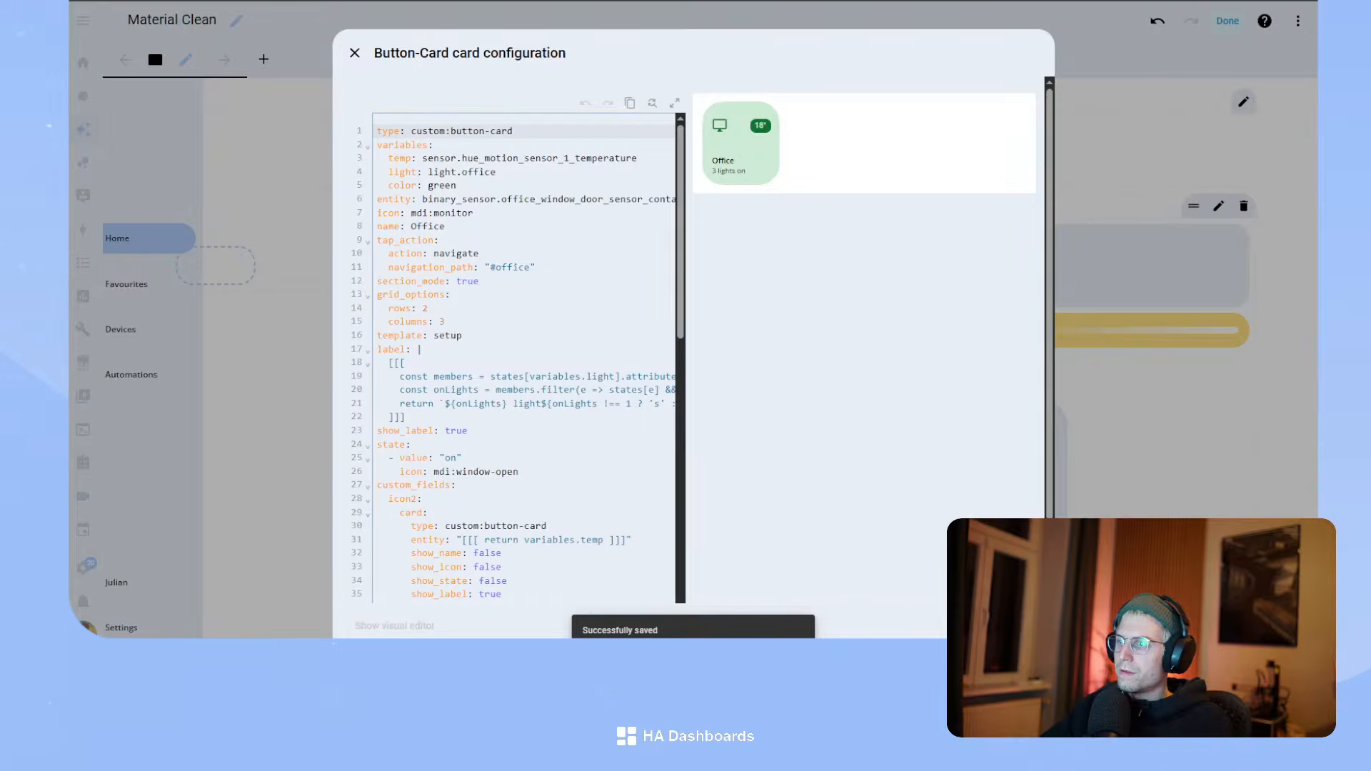
pyautogui.hotkey('ctrl', 's')
pyautogui.click(755, 354)
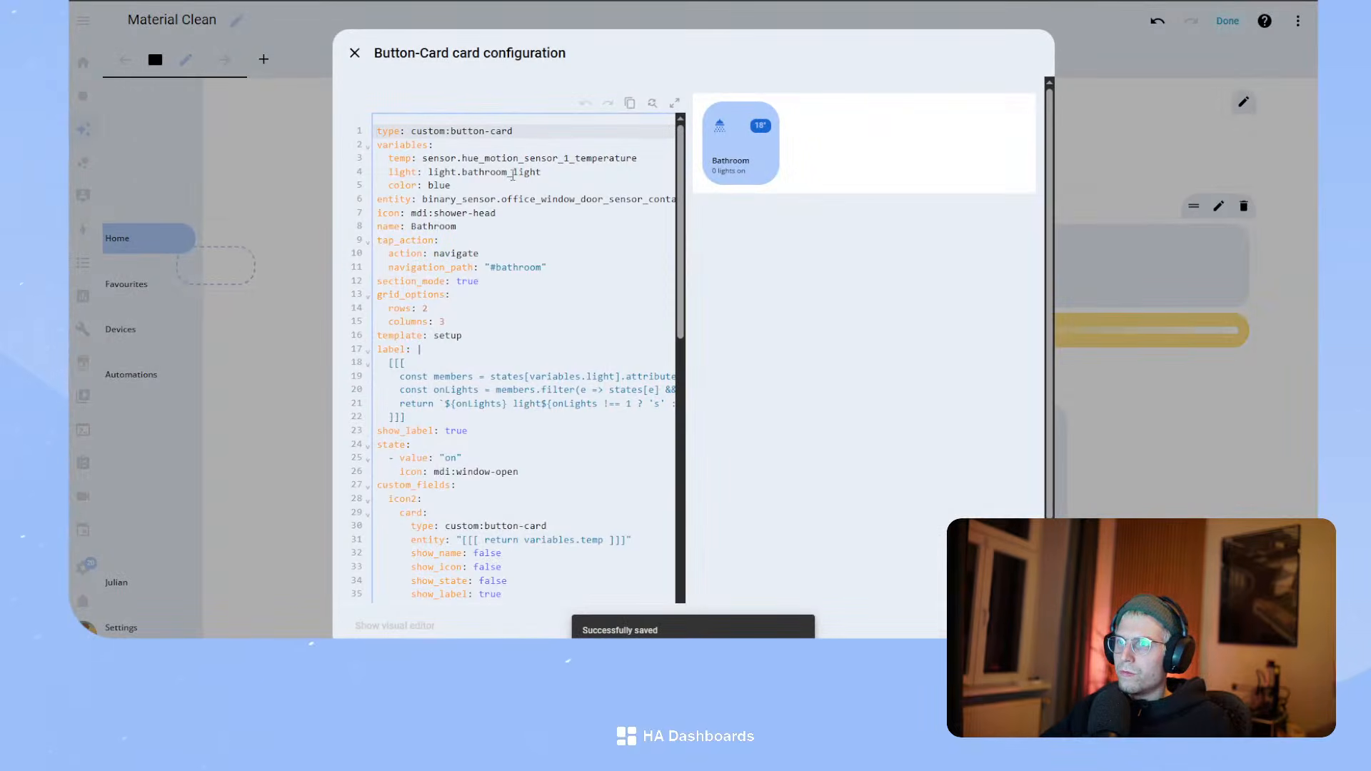
pyautogui.moveTo(507, 172); pyautogui.dragTo(541, 173)
pyautogui.press('BackSpace')
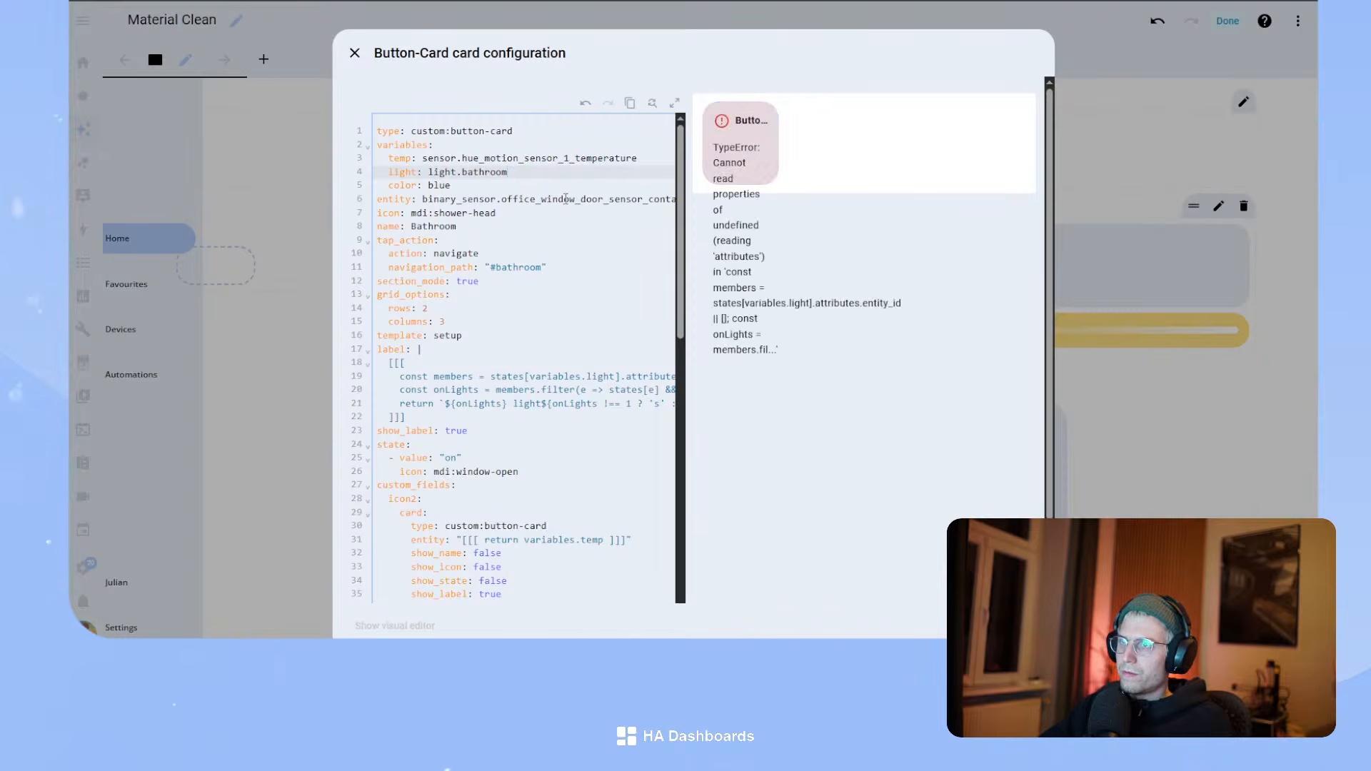
pyautogui.press('BackSpace')
pyautogui.press('BackSpace')
pyautogui.press('BackSpace')
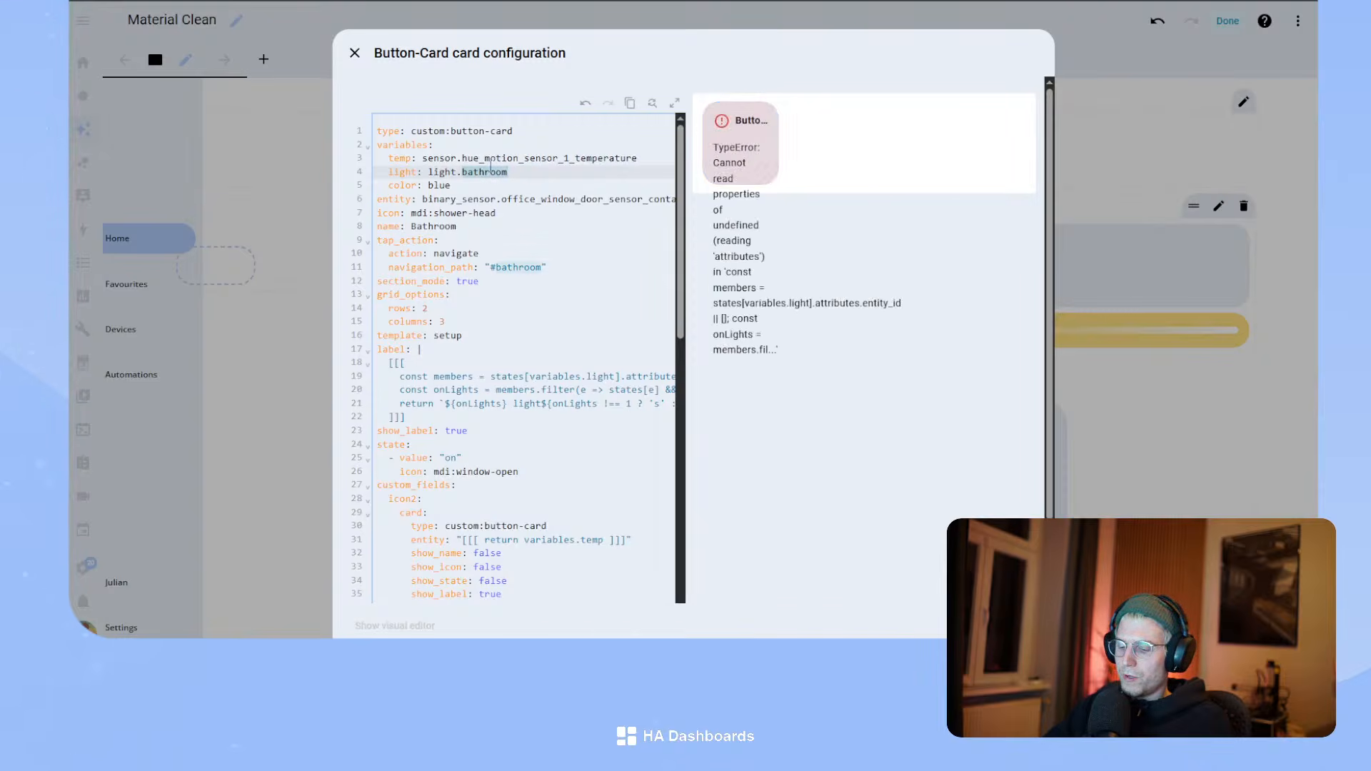
pyautogui.press('Escape')
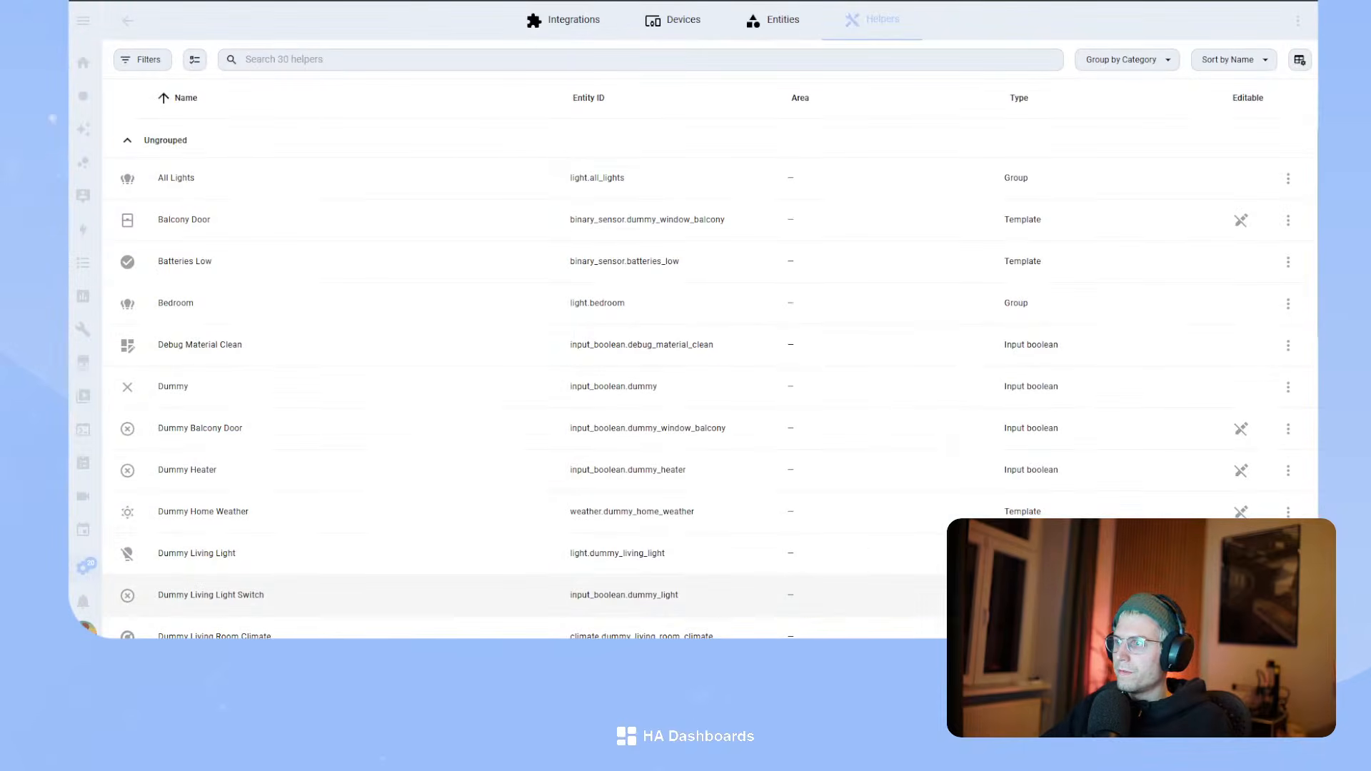
# - Start a new light group helper on the helpers page and name it Bathroom
pyautogui.click(1237, 603)
pyautogui.write('group')
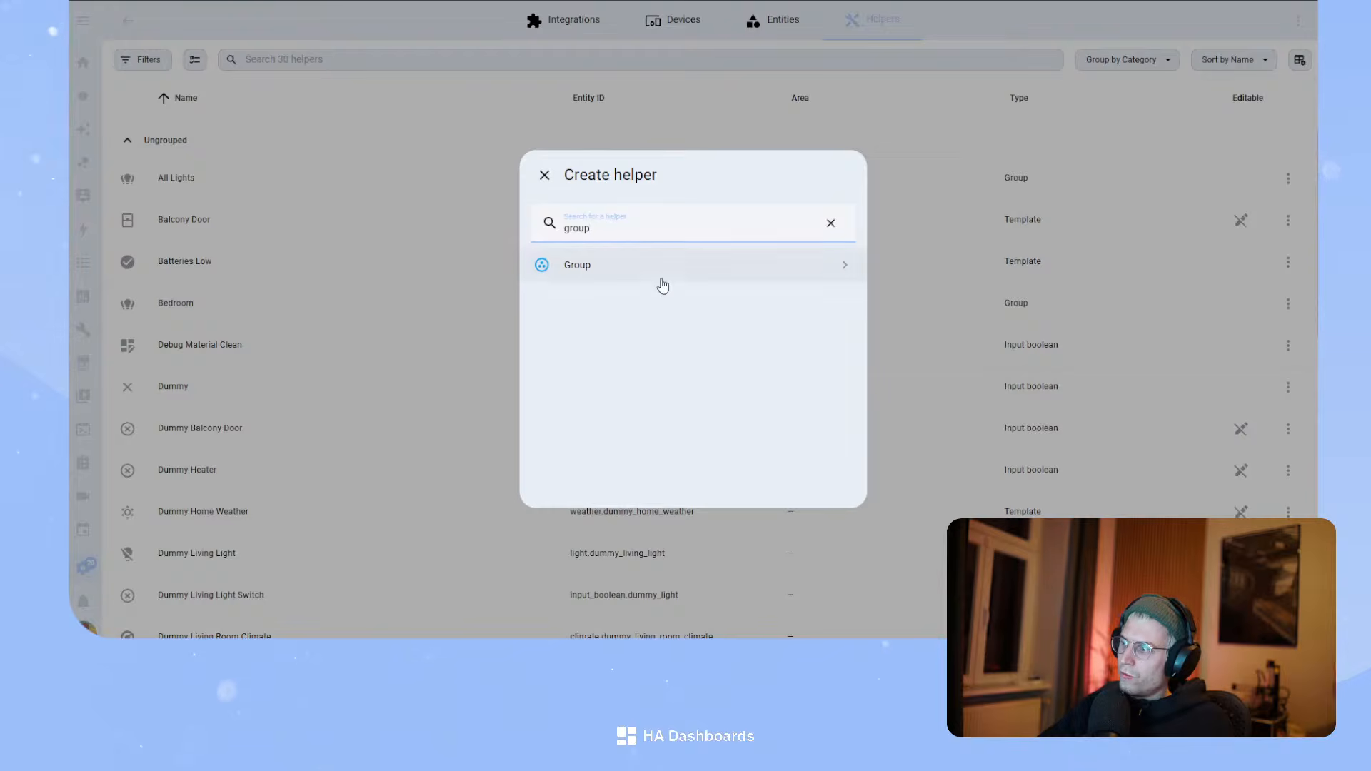
pyautogui.click(651, 270)
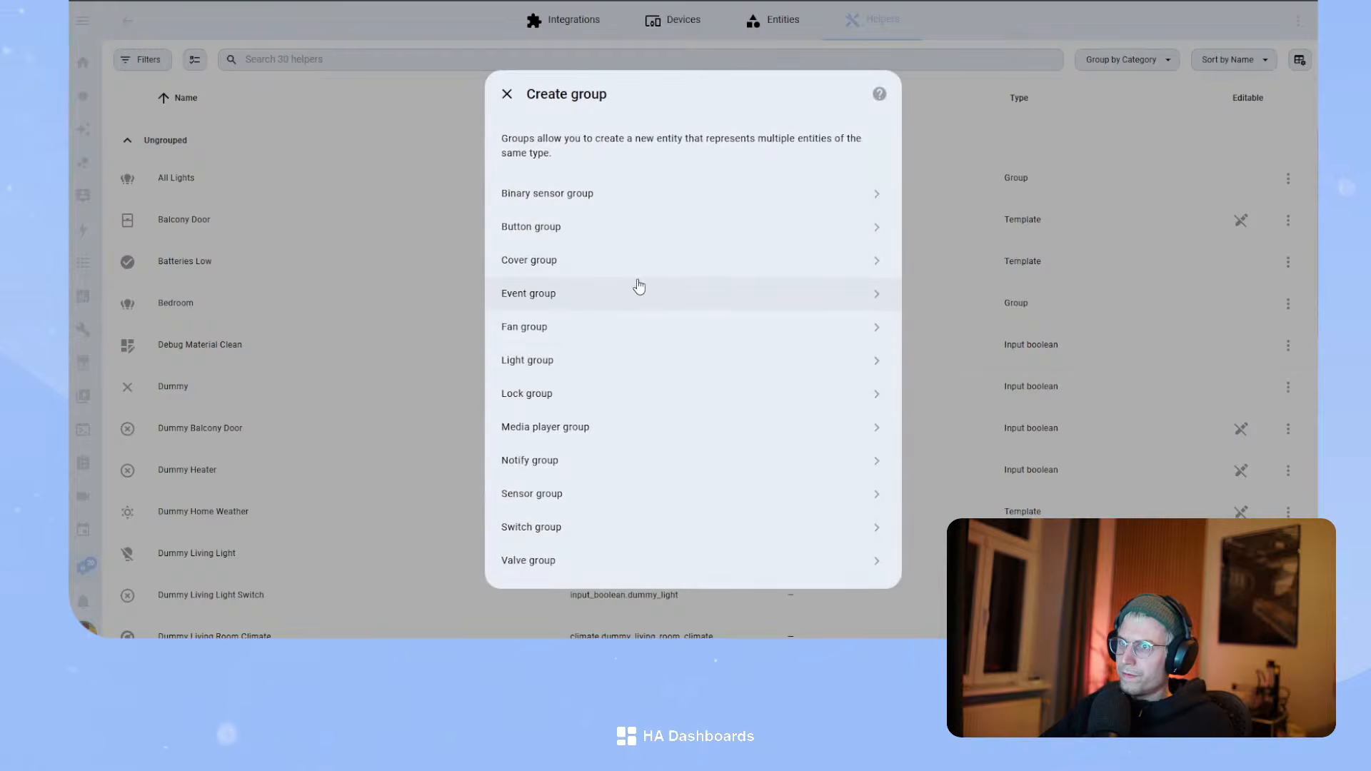
pyautogui.click(559, 360)
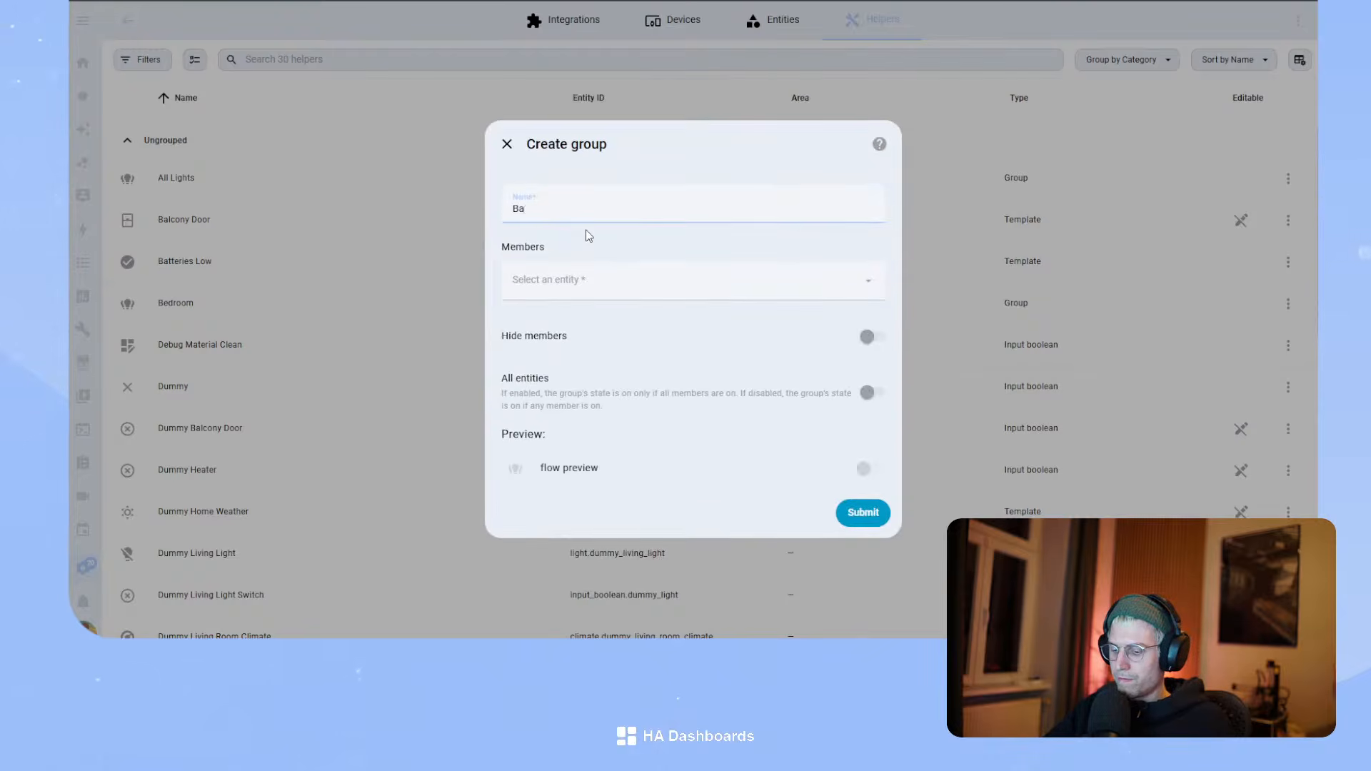
# - Add Bathroom Spot 1 and Bathroom Spot 2 as members of the Bathroom group
pyautogui.click(545, 280)
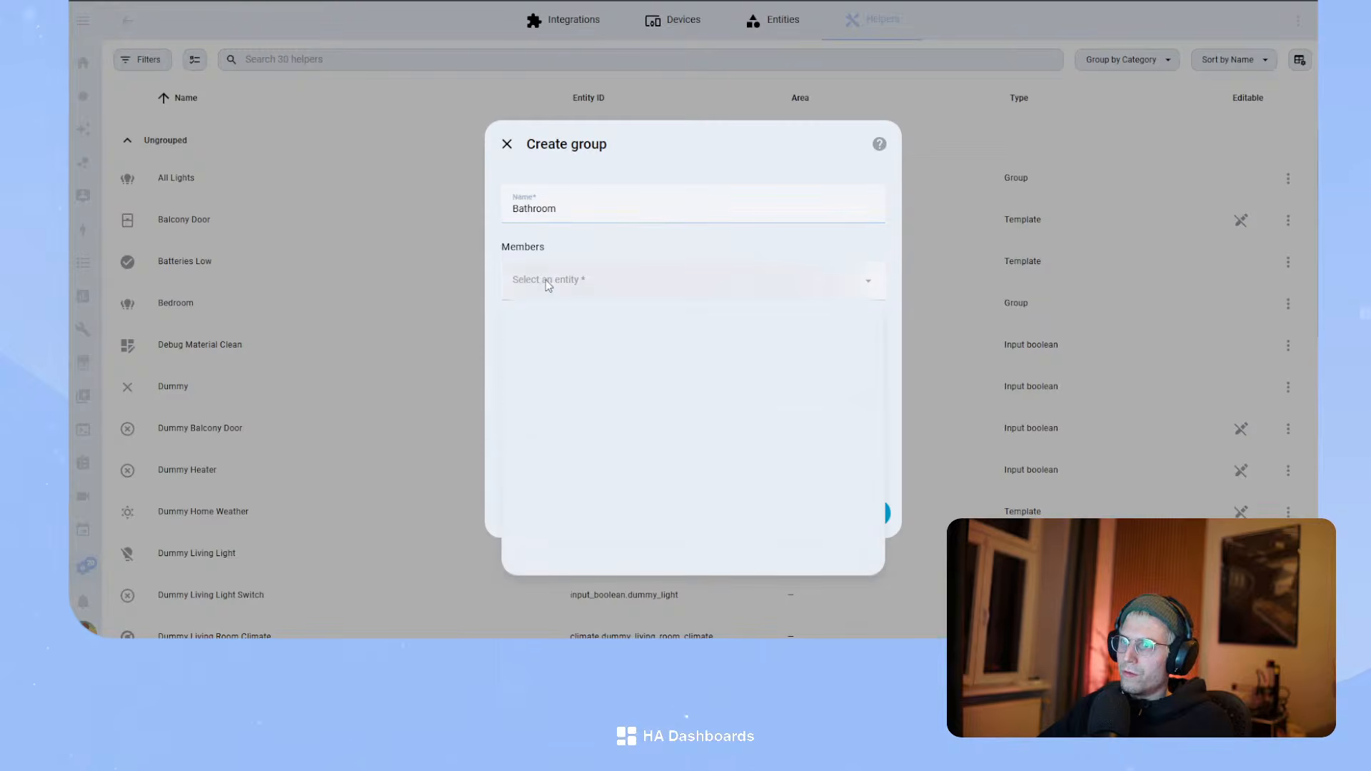
pyautogui.write('bathroom')
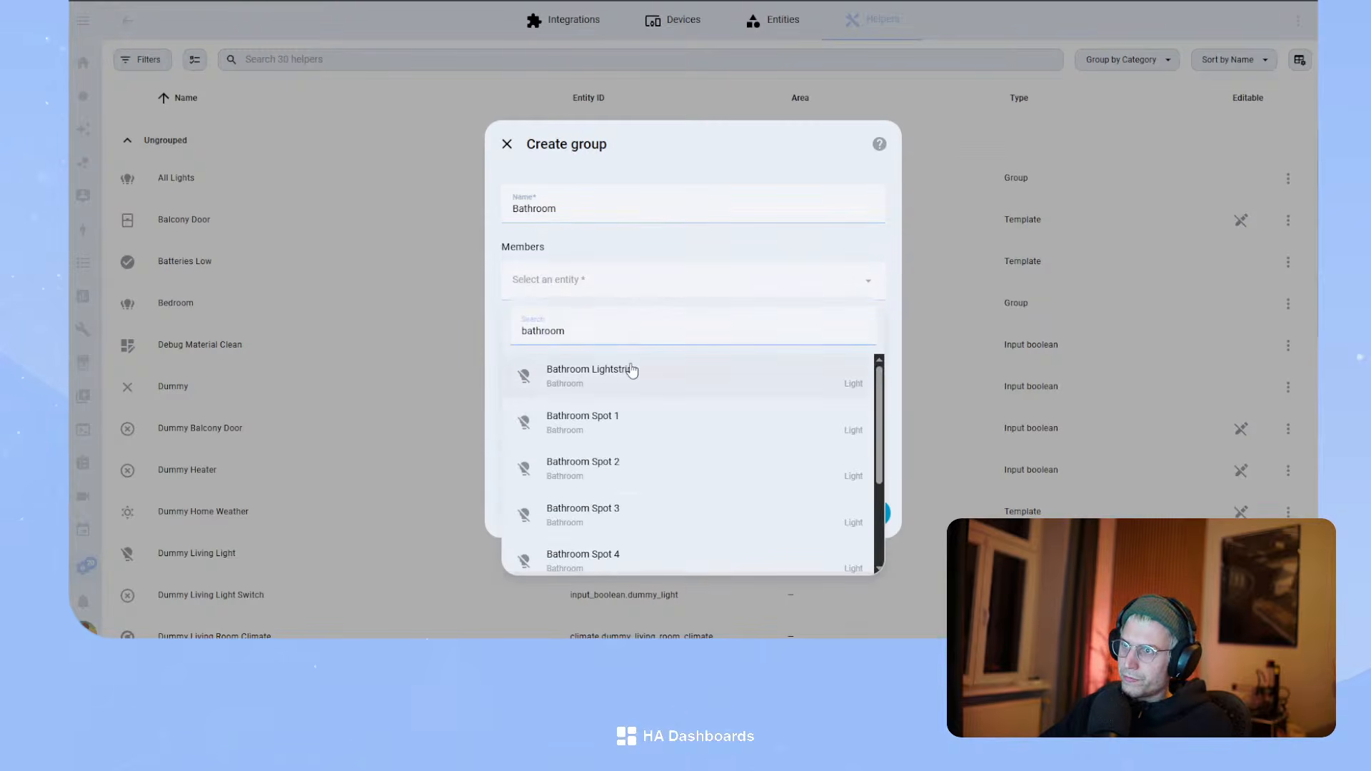
pyautogui.click(657, 422)
pyautogui.click(580, 303)
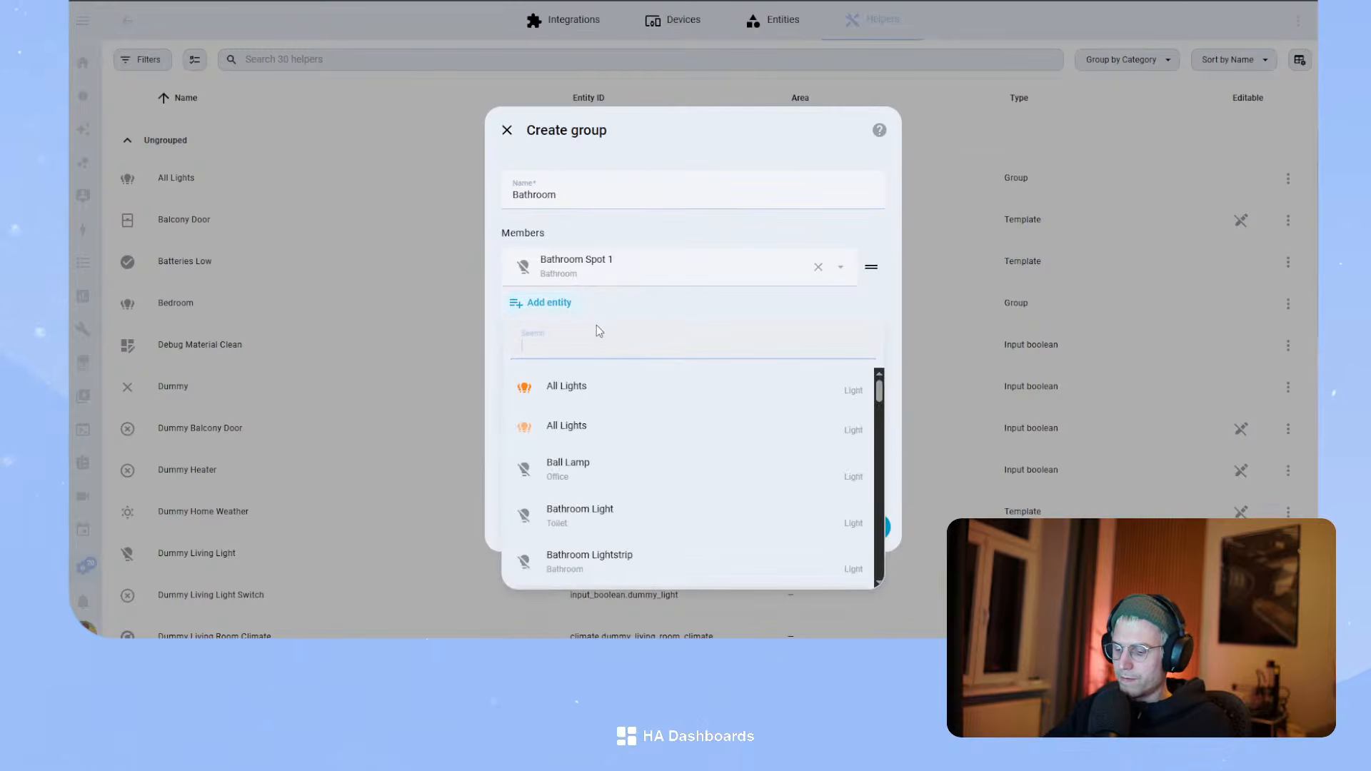
pyautogui.write('bathro')
pyautogui.click(627, 429)
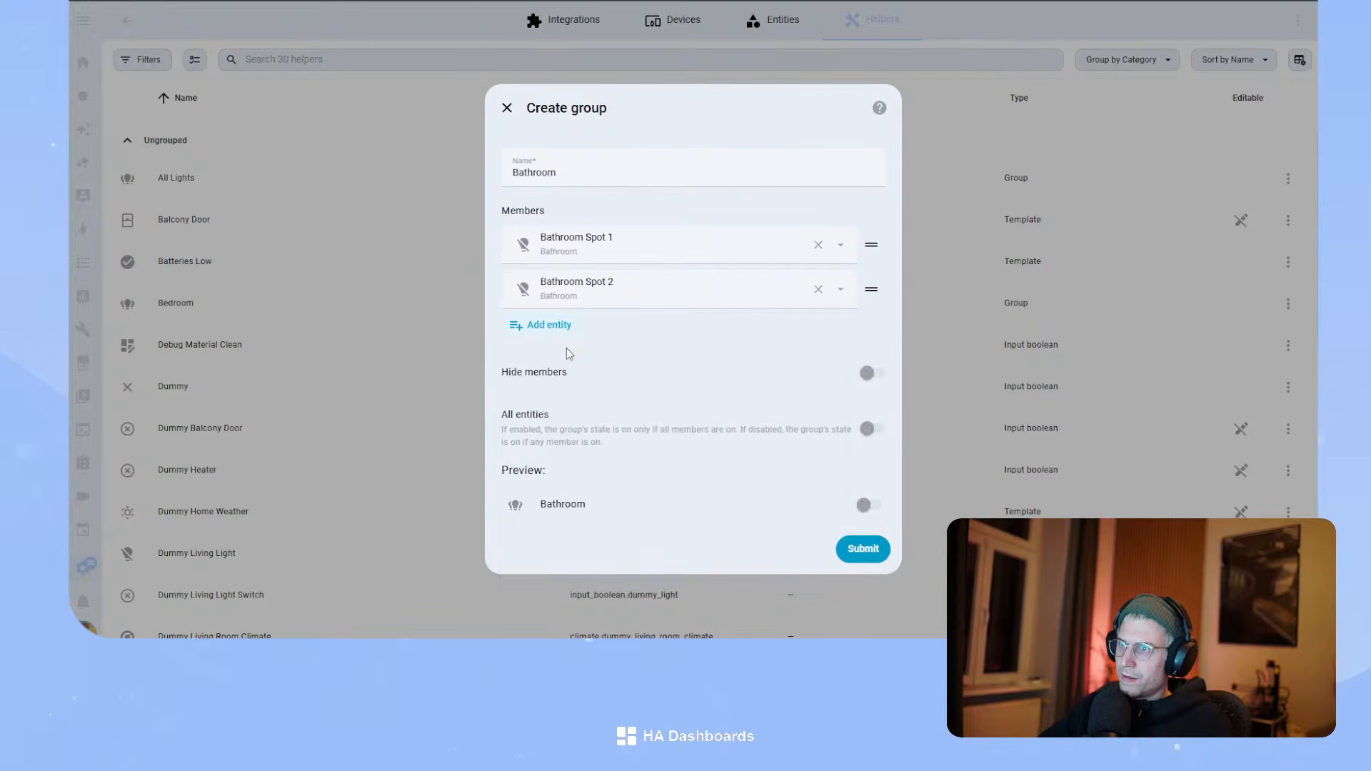
# - Add Bathroom Spot 3 and Bathroom Spot 4 to the Bathroom group's members
pyautogui.click(548, 326)
pyautogui.write('bath')
pyautogui.click(638, 454)
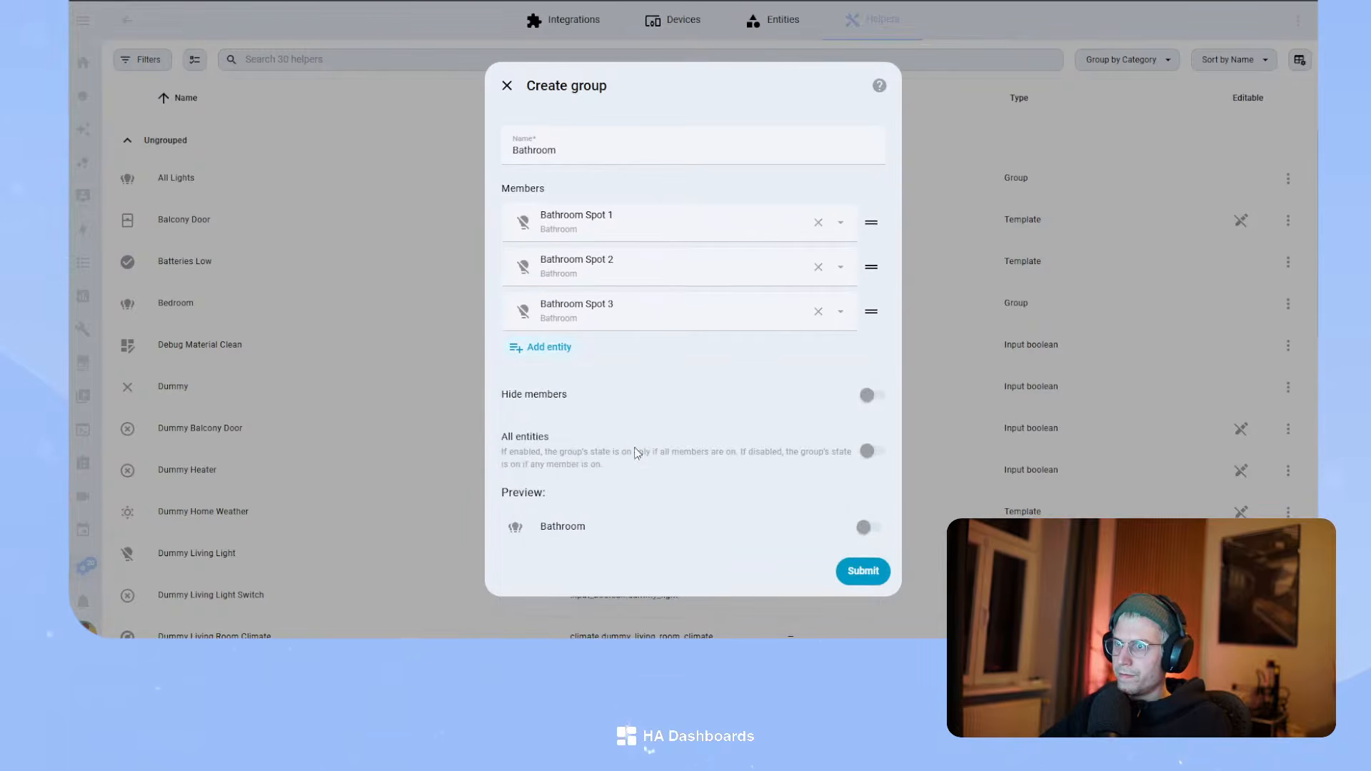
pyautogui.click(544, 350)
pyautogui.write('bartth')
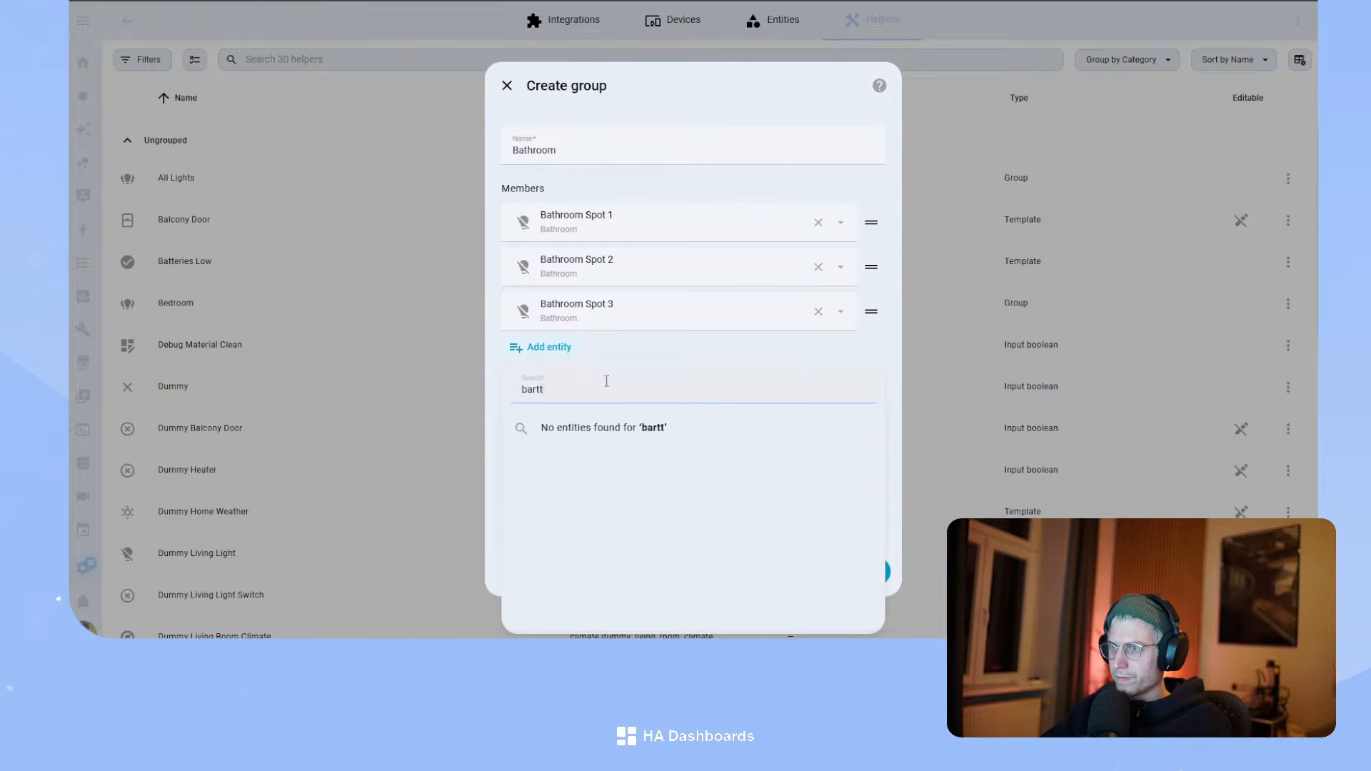
pyautogui.press('BackSpace')
pyautogui.press('BackSpace')
pyautogui.press('BackSpace')
pyautogui.press('BackSpace')
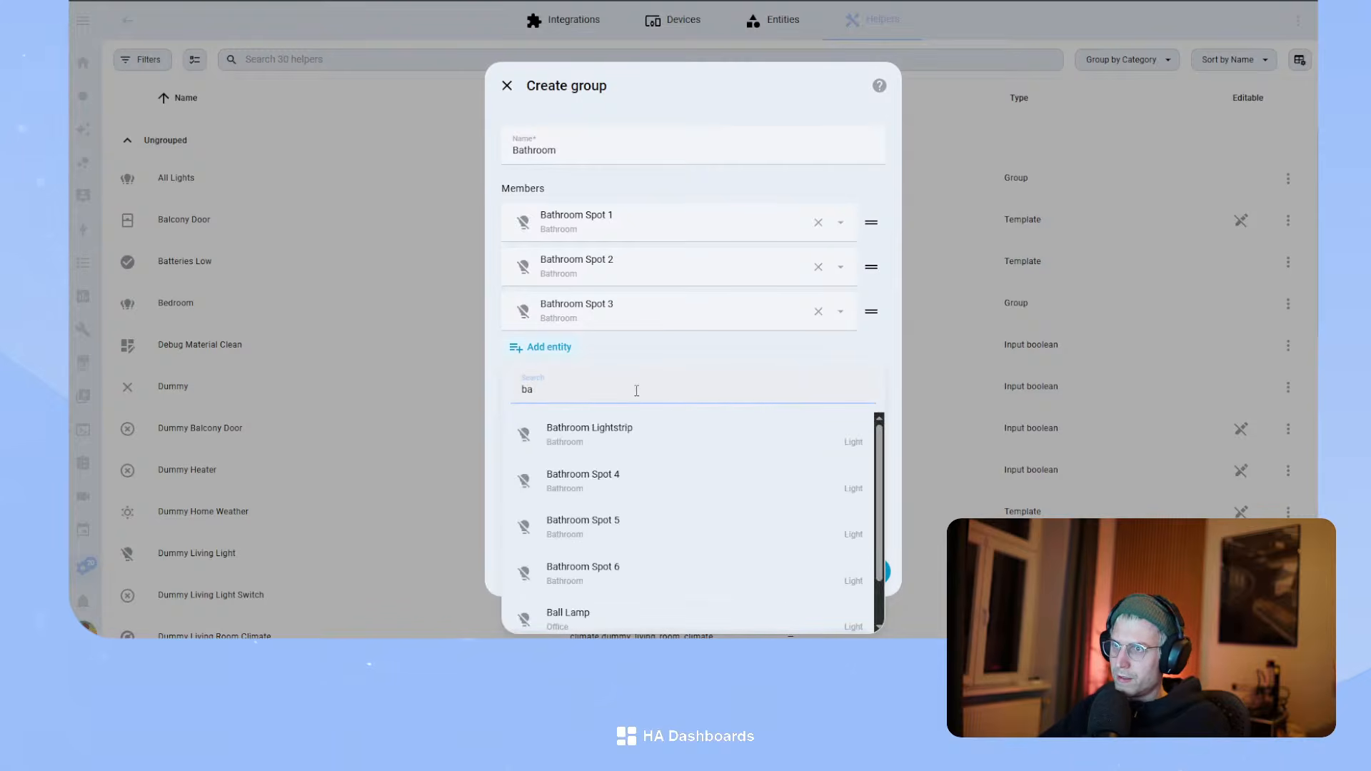
pyautogui.click(661, 474)
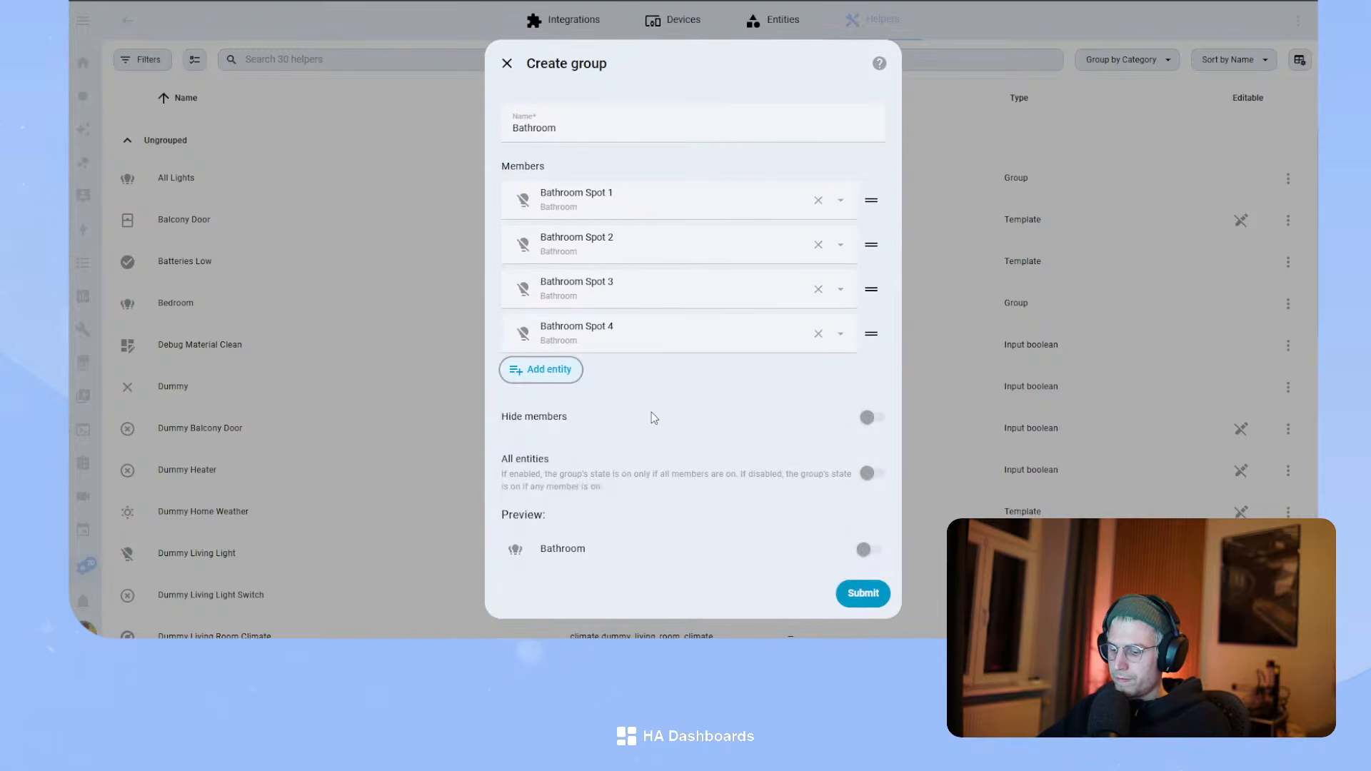
# - Add Bathroom Spot 5 and Bathroom Spot 6, then create the Bathroom light group and finish its setup
pyautogui.click(544, 373)
pyautogui.write('ba')
pyautogui.click(636, 495)
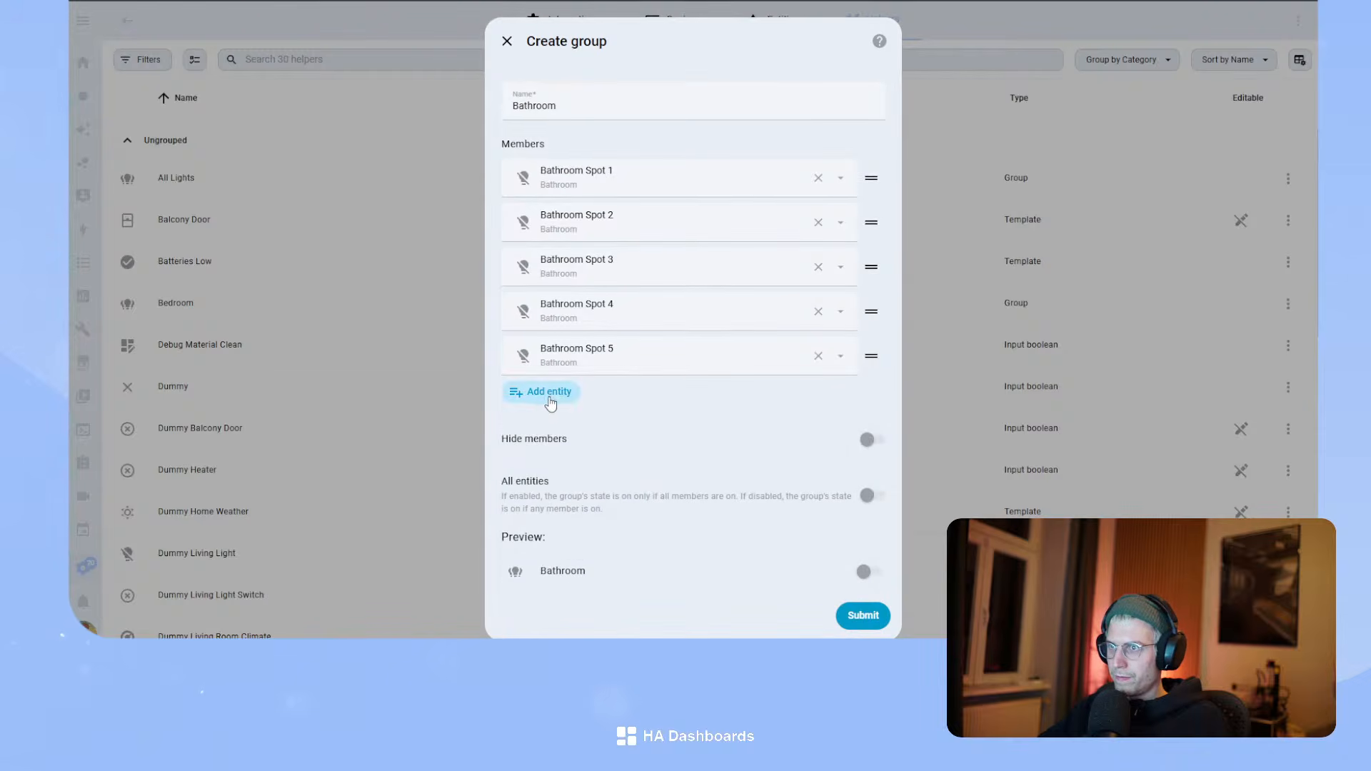
pyautogui.click(550, 395)
pyautogui.write('bas')
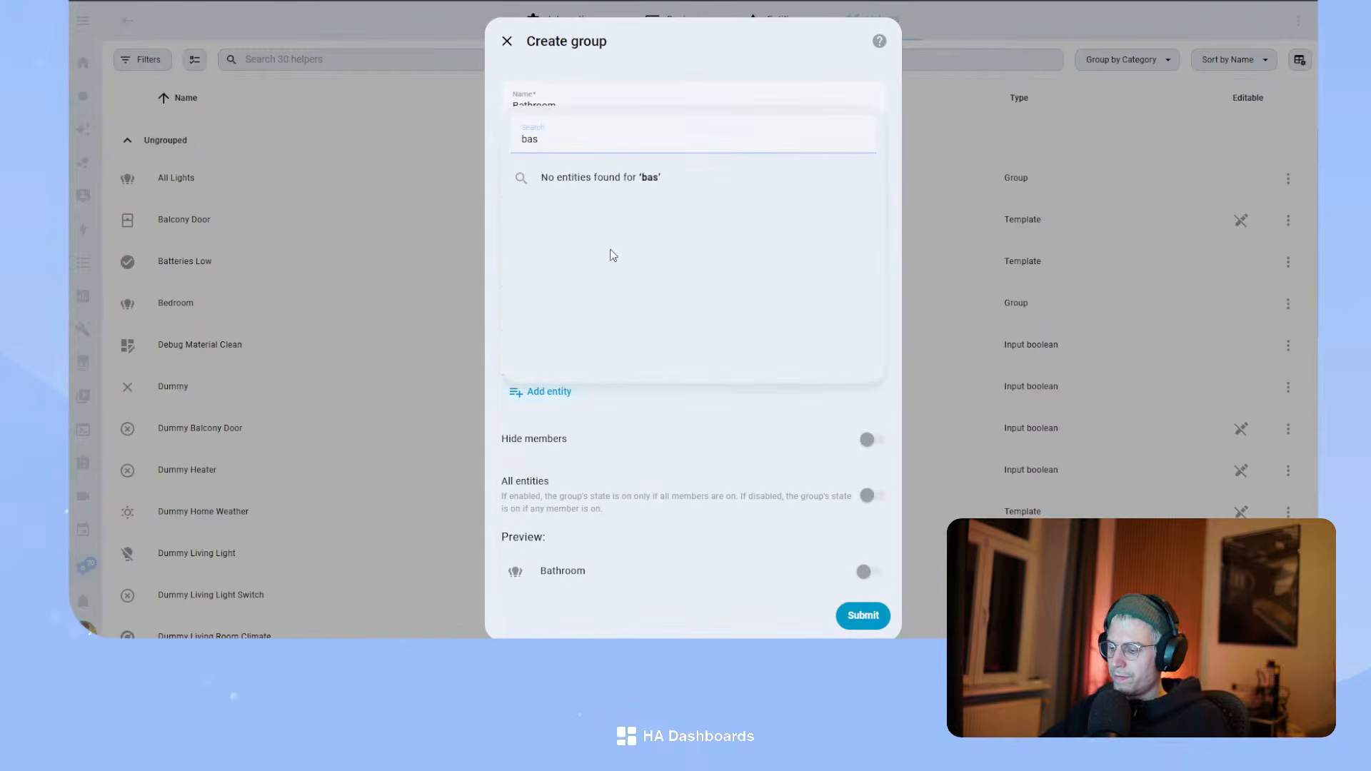
pyautogui.press('BackSpace')
pyautogui.click(626, 238)
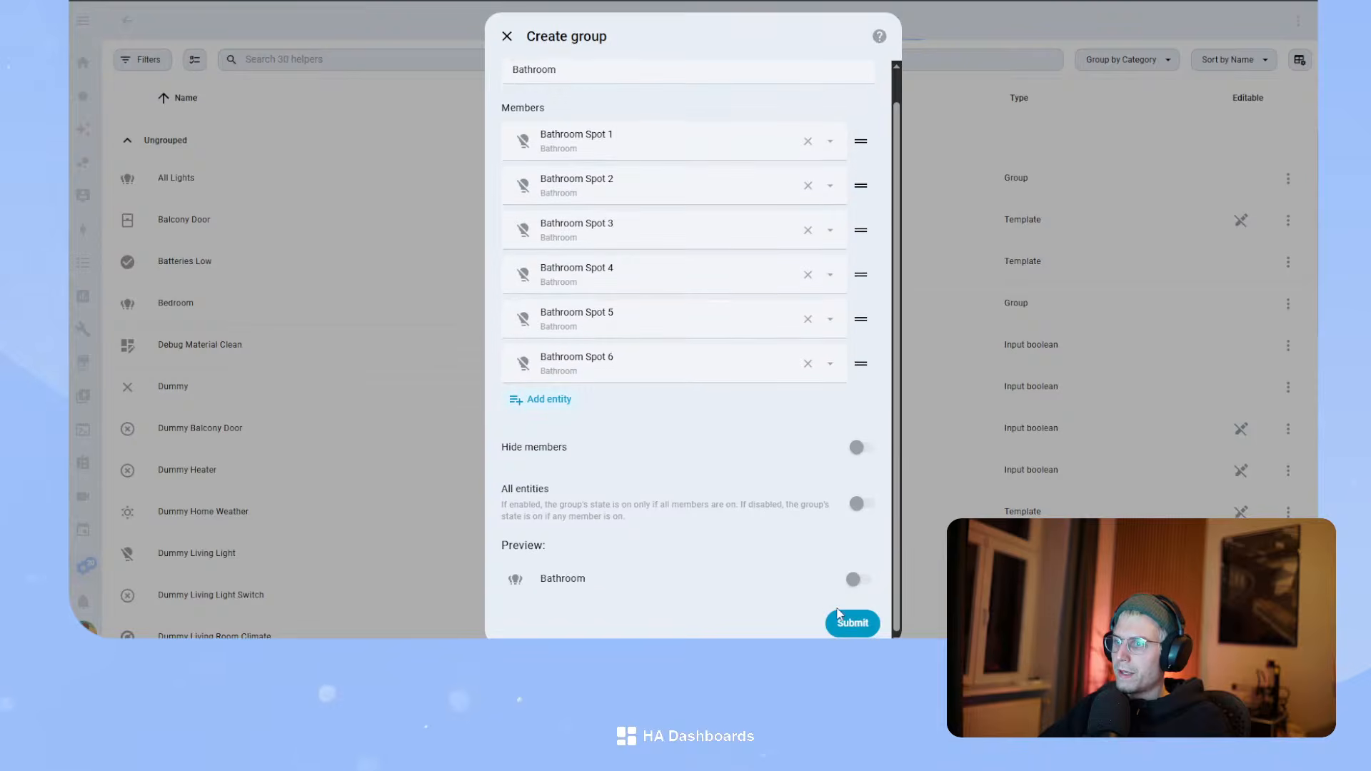
pyautogui.click(850, 621)
pyautogui.click(792, 371)
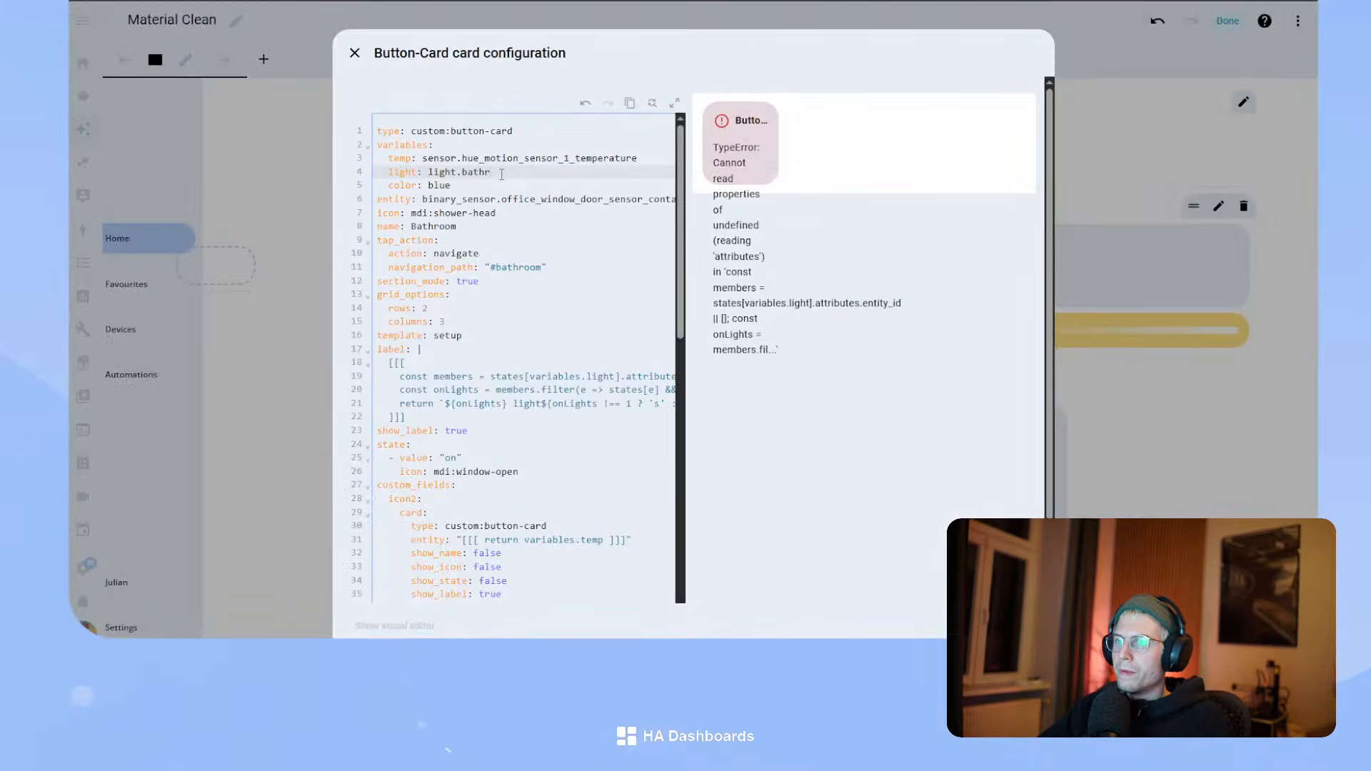
# - Set the Bathroom card's light variable to light.bathroom, set its entity to the bathroom window sensor, and save the card
pyautogui.write('oom')
pyautogui.press('Return')
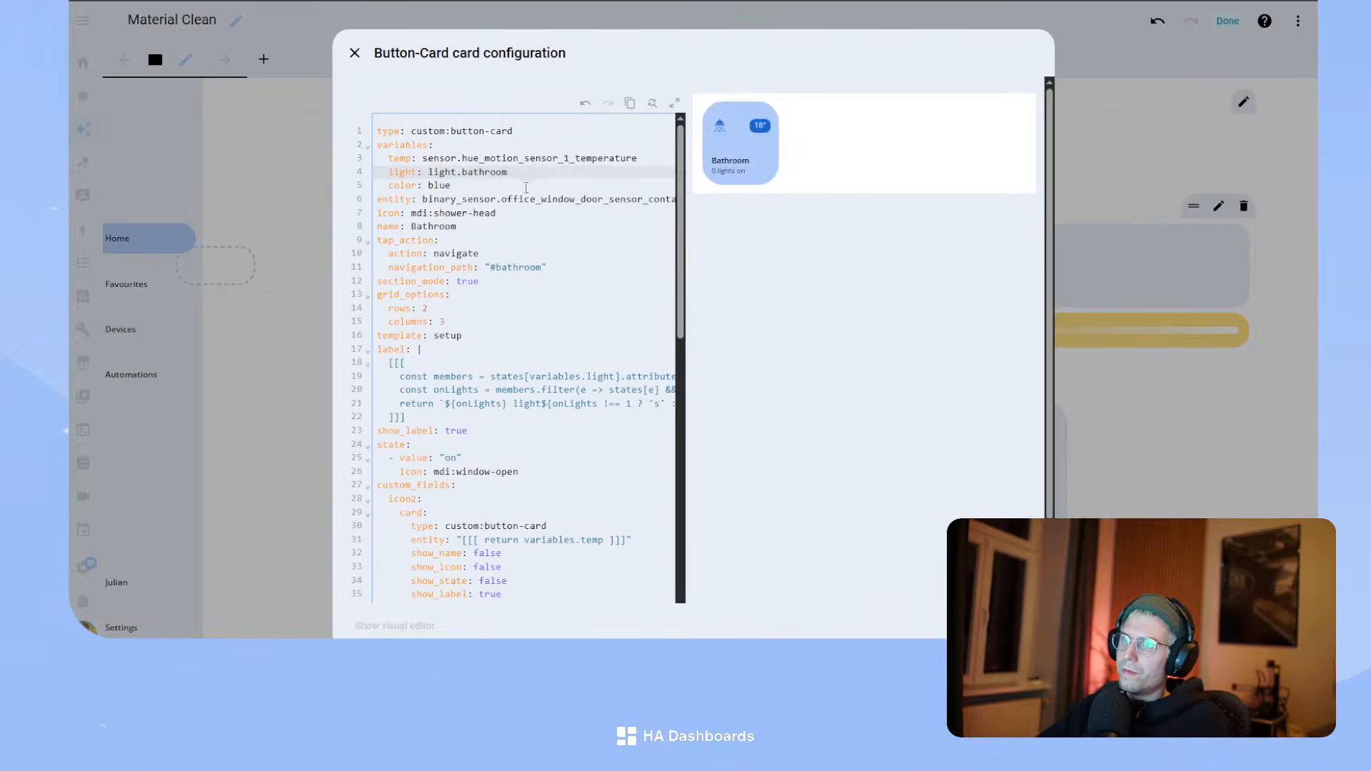
pyautogui.doubleClick(548, 197)
pyautogui.write('bathroom')
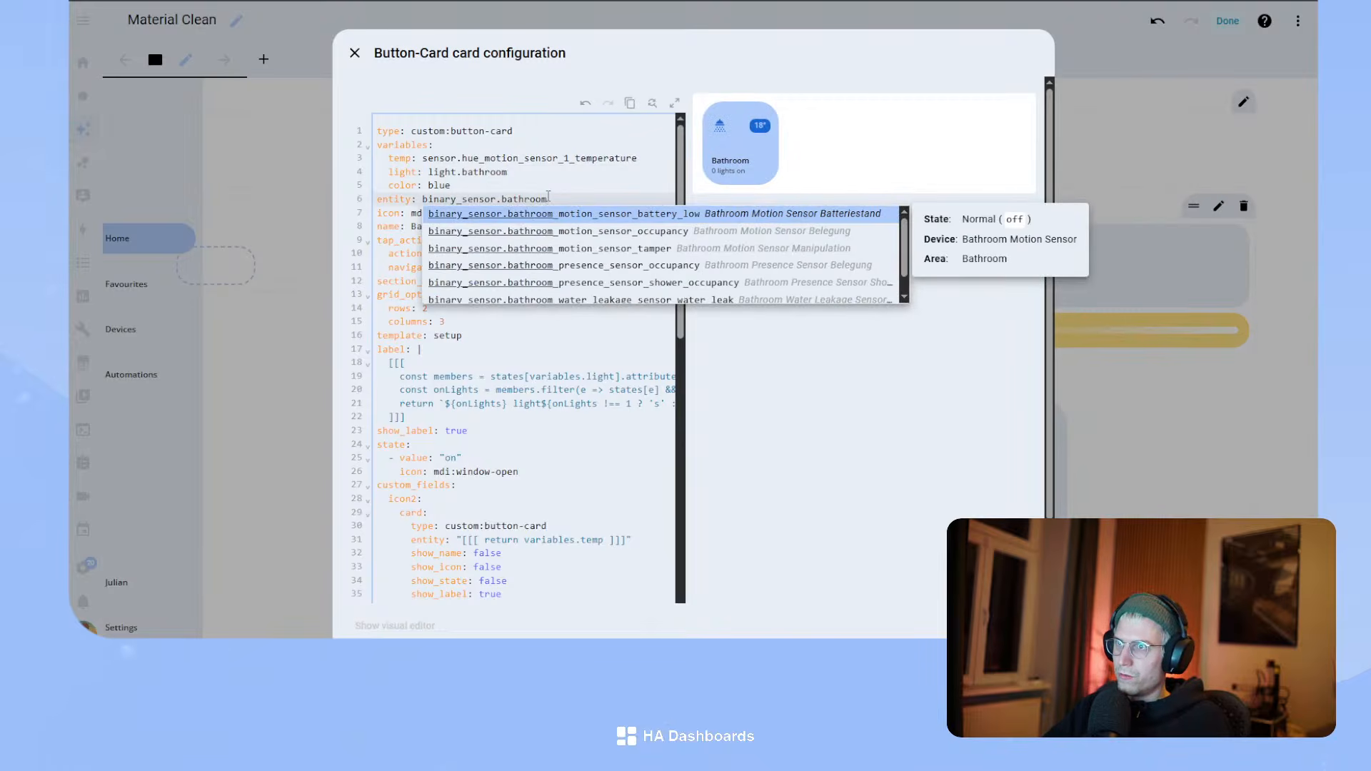
pyautogui.write('_window')
pyautogui.press('Return')
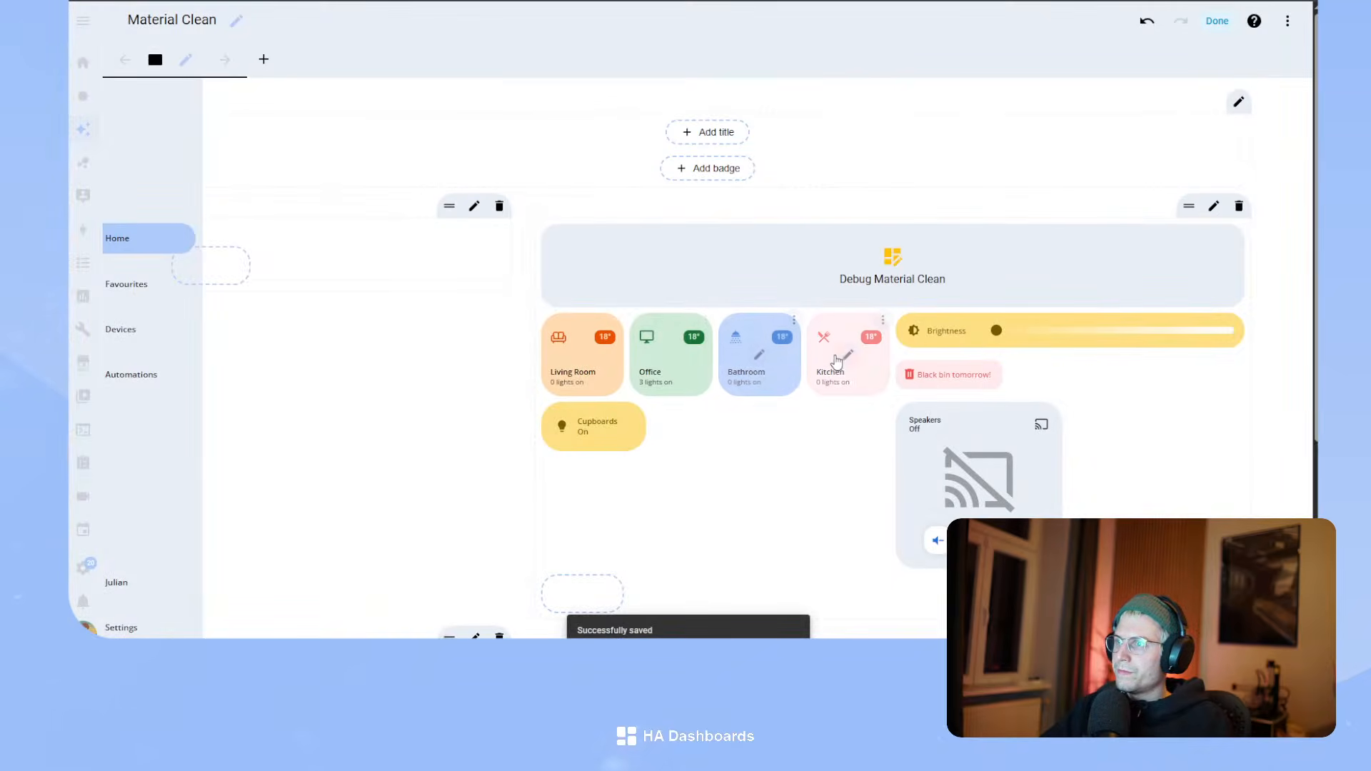
# - Change the Kitchen card's light variable to light.kitchen and save the card
pyautogui.click(854, 355)
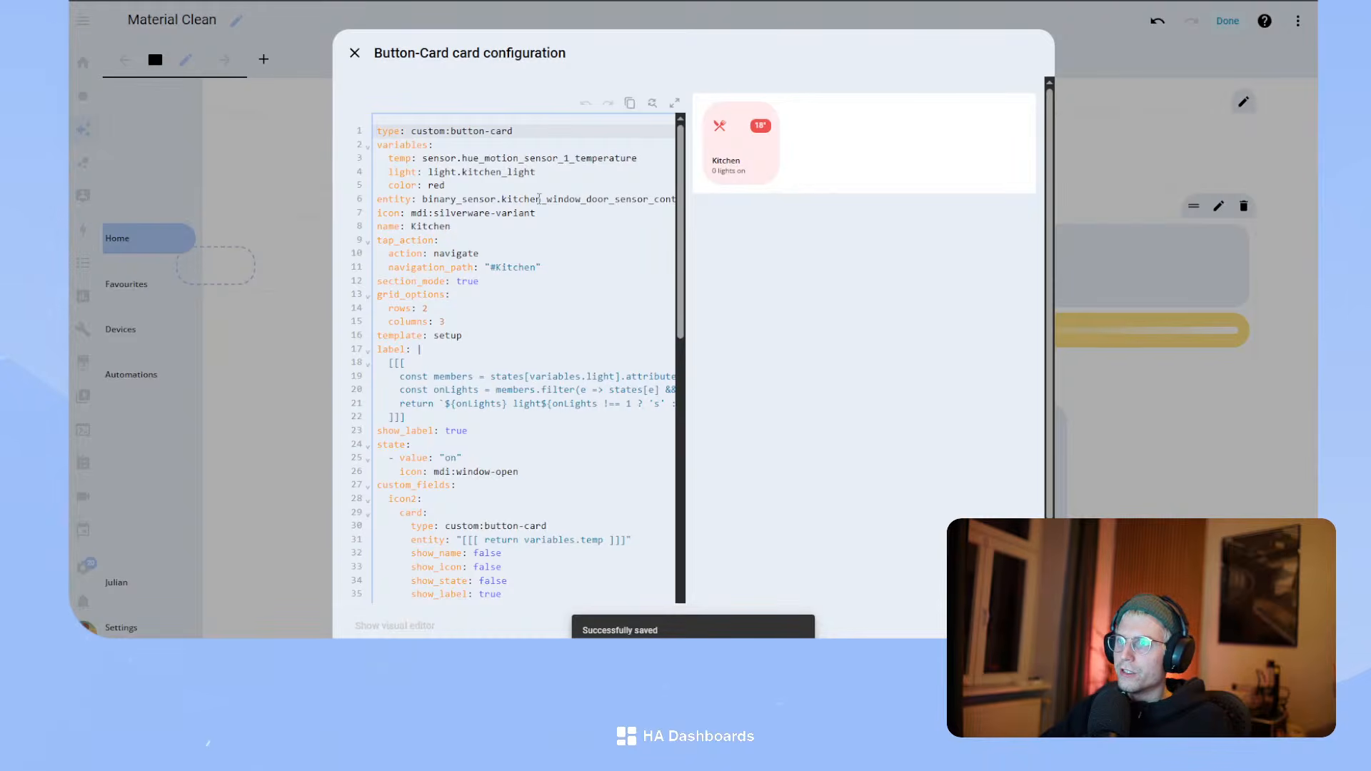
pyautogui.click(627, 173)
pyautogui.press('BackSpace')
pyautogui.press('BackSpace')
pyautogui.press('BackSpace')
pyautogui.press('BackSpace')
pyautogui.press('BackSpace')
pyautogui.press('BackSpace')
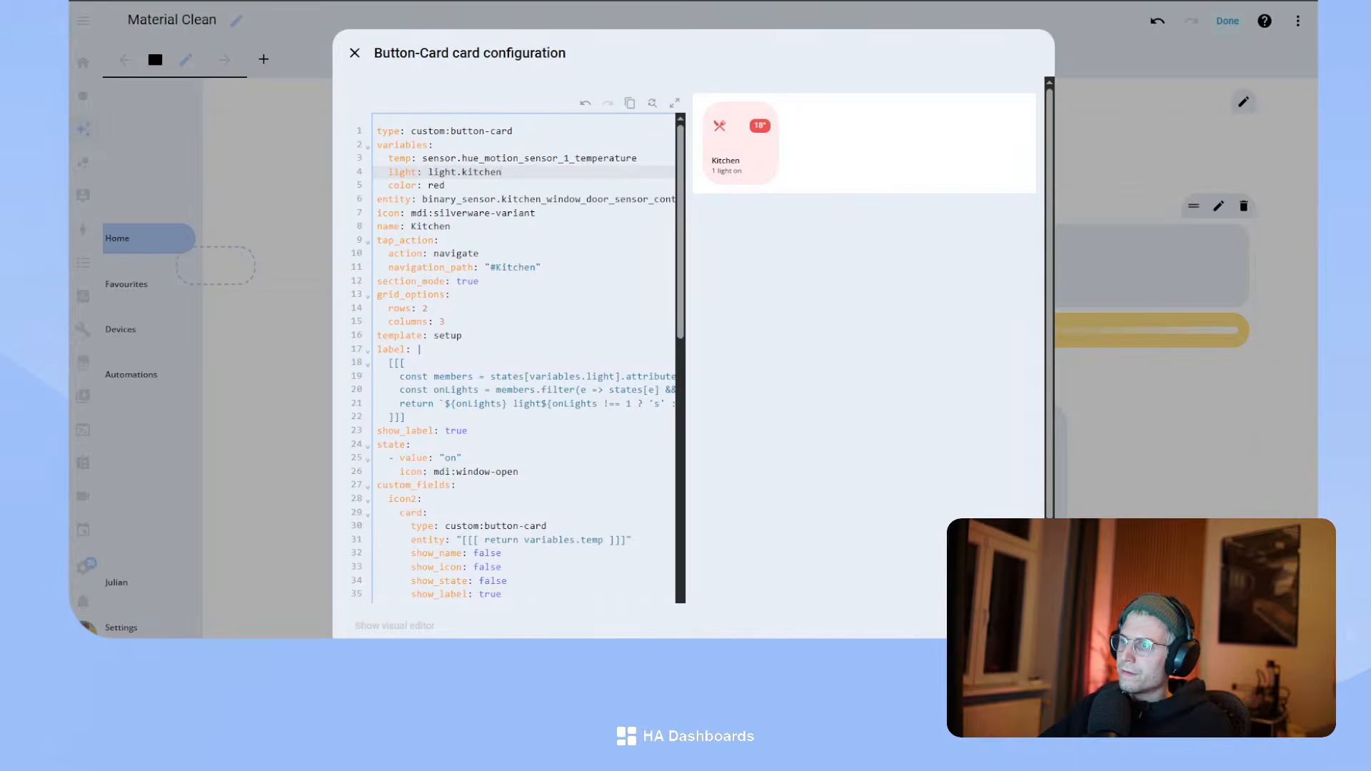
pyautogui.hotkey('ctrl', 's')
# - Duplicate the Kitchen card and set the copy's light variable to light.bedroom
pyautogui.click(884, 320)
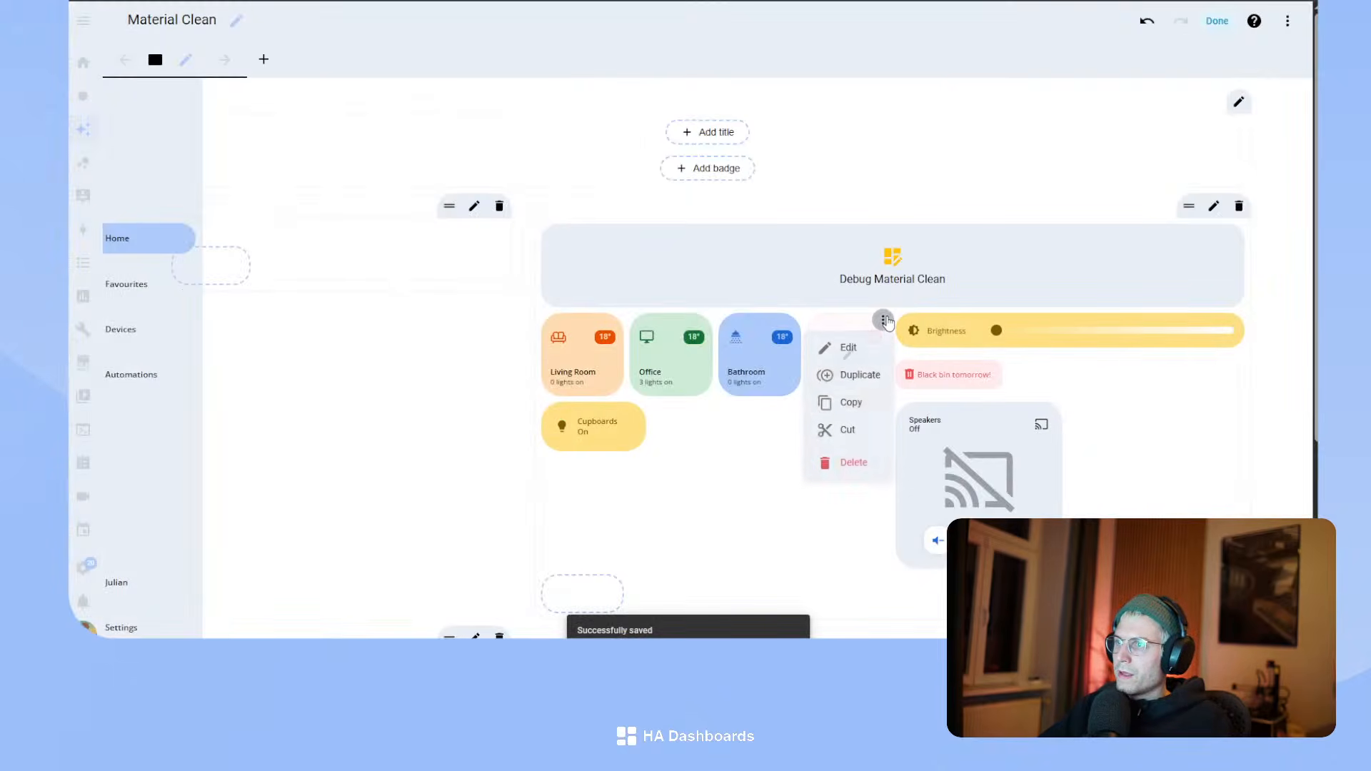
pyautogui.click(851, 377)
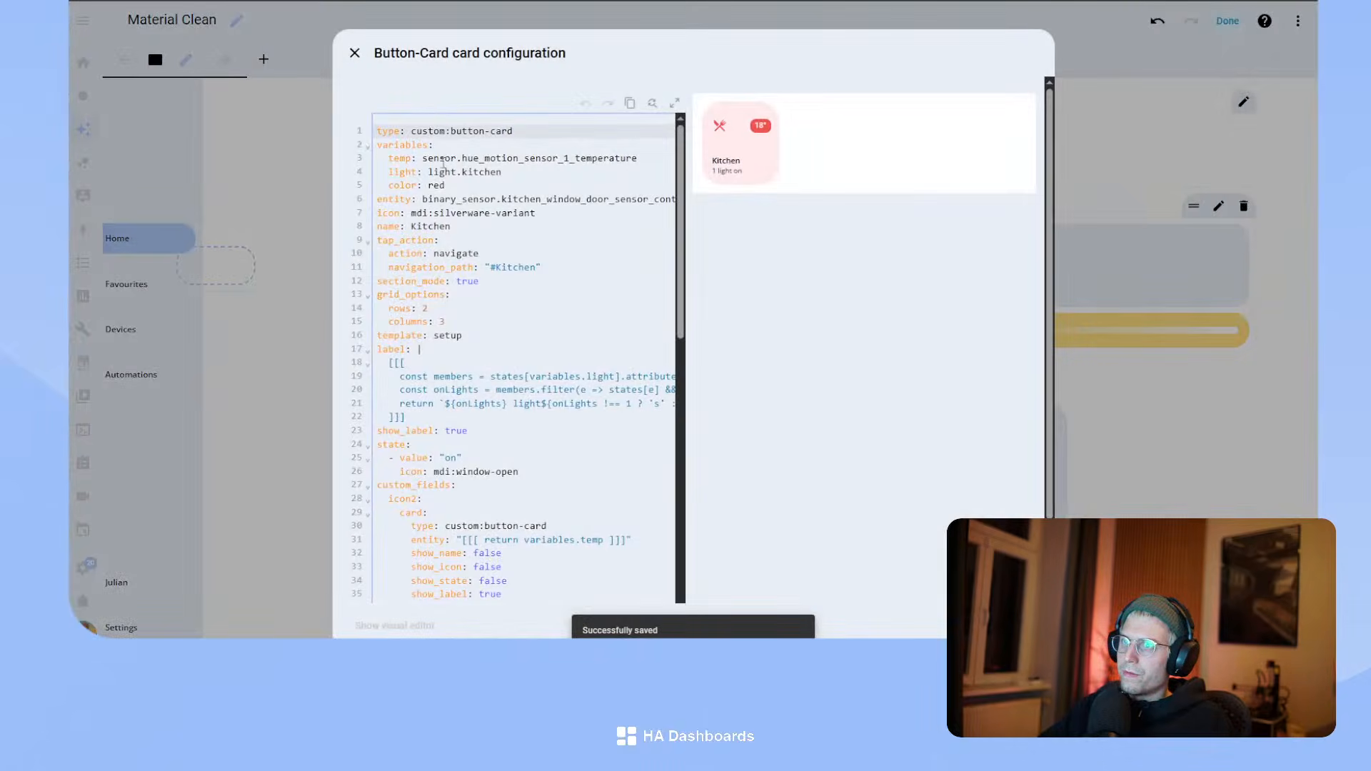
pyautogui.doubleClick(472, 172)
pyautogui.write('bed')
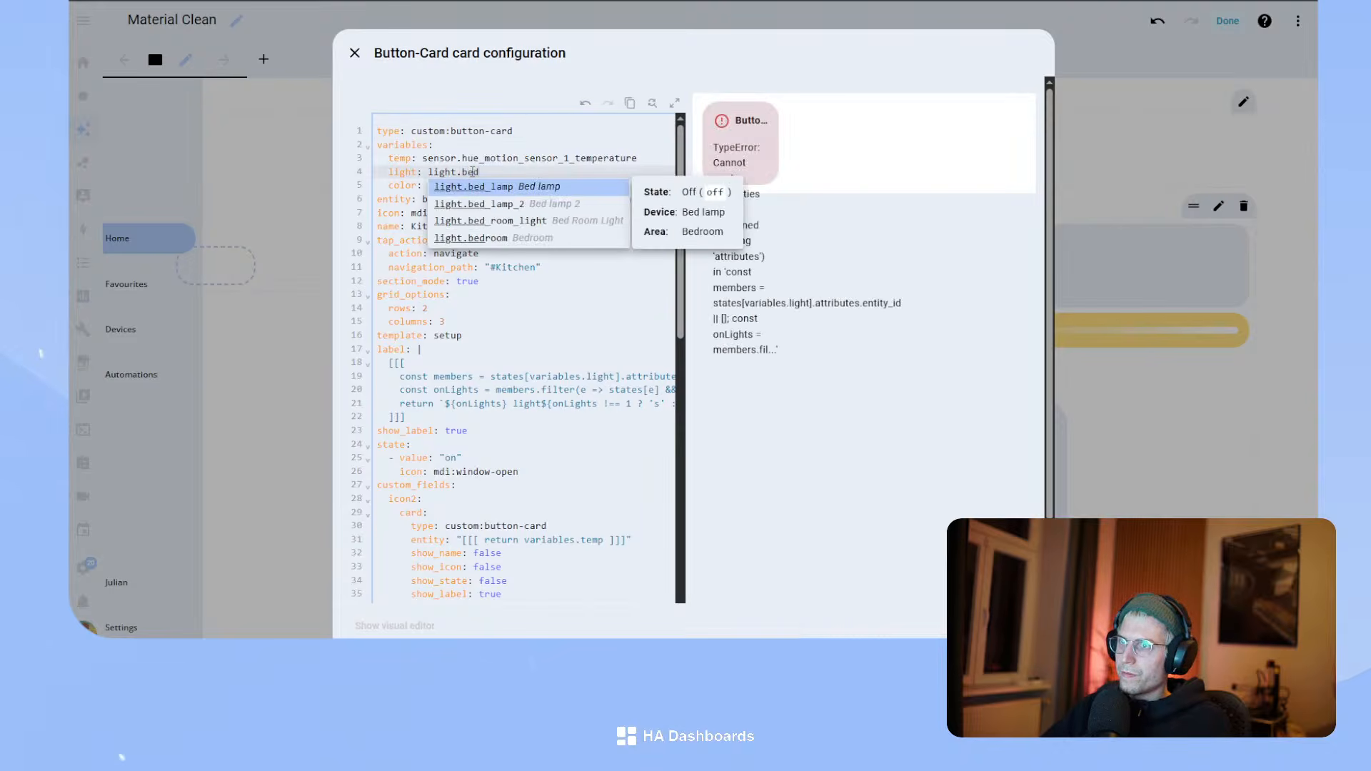
pyautogui.press('Down')
pyautogui.press('Down')
pyautogui.press('Return')
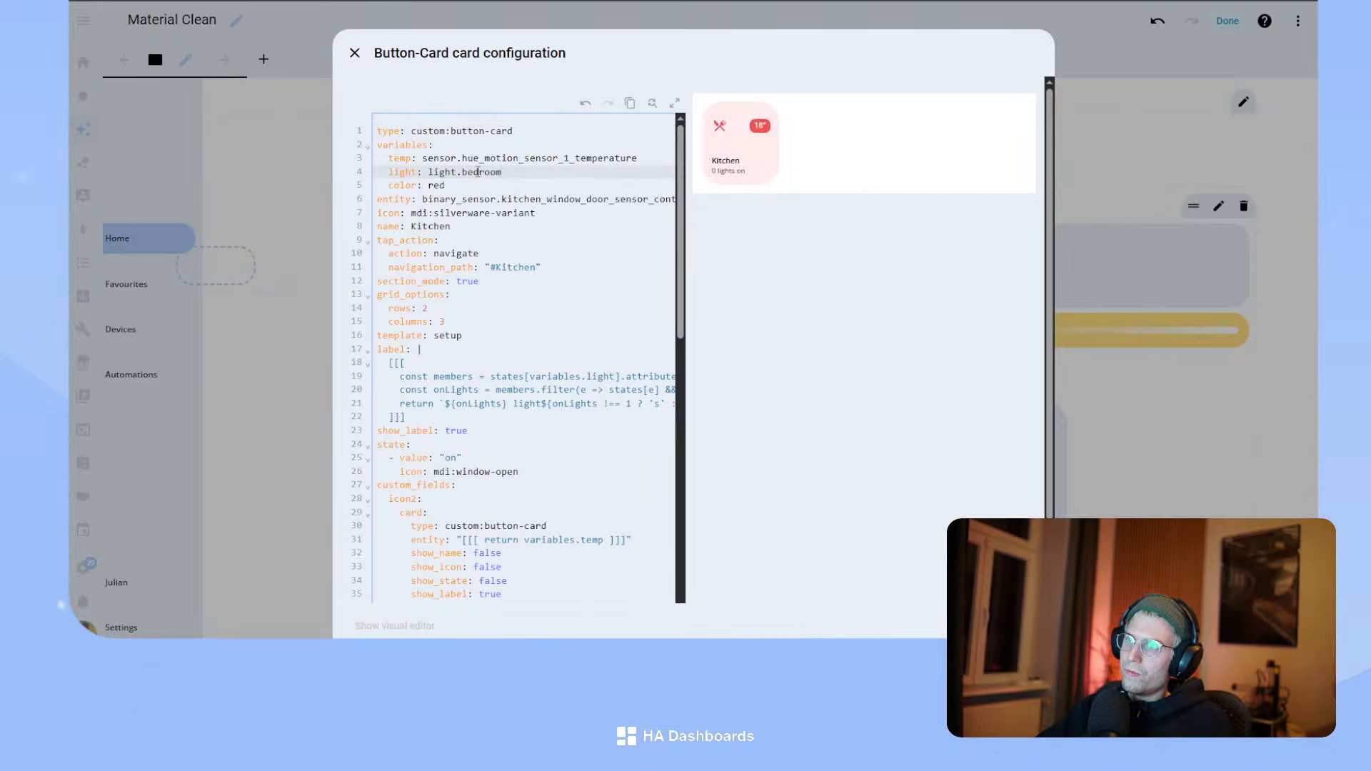
# - Set the duplicated card's entity to binary_sensor.bed_room_window_door_sensor_contact
pyautogui.doubleClick(578, 198)
pyautogui.write('bedroom')
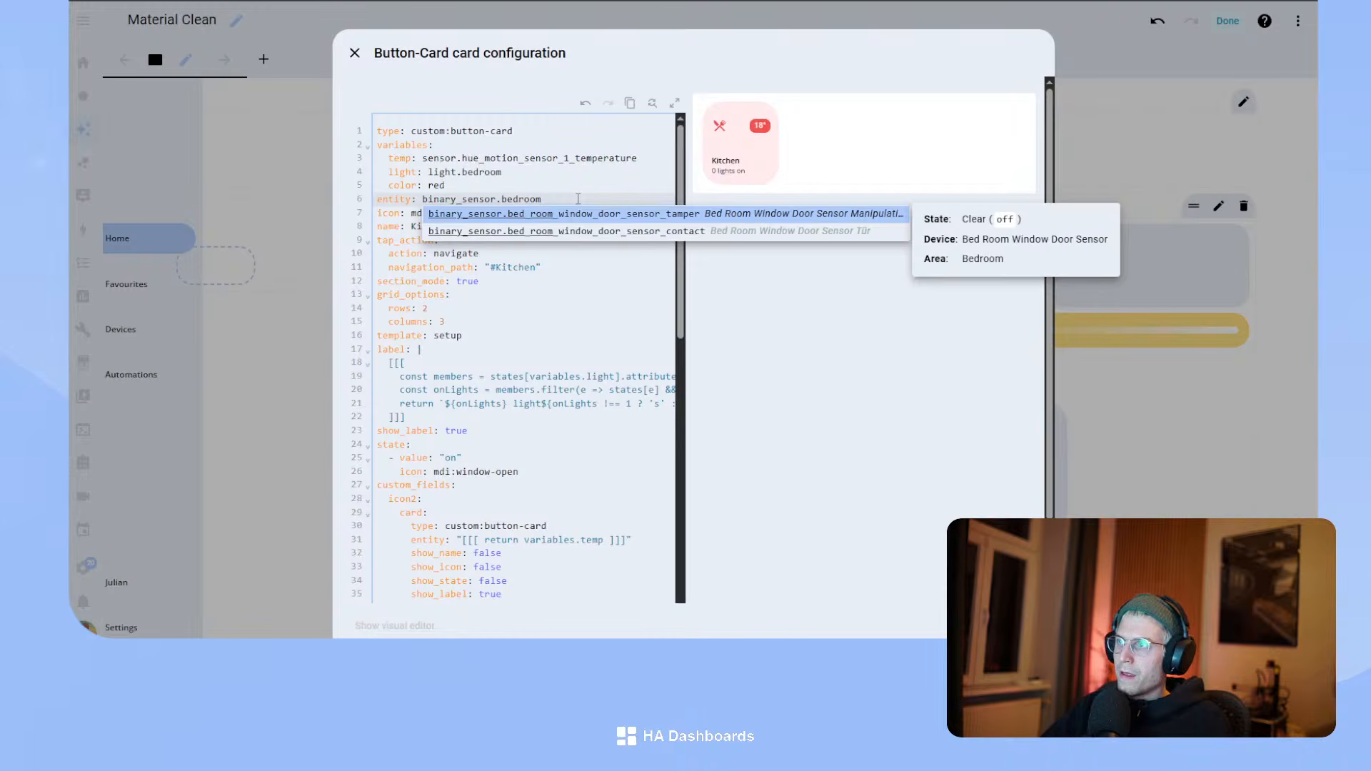
pyautogui.press('Down')
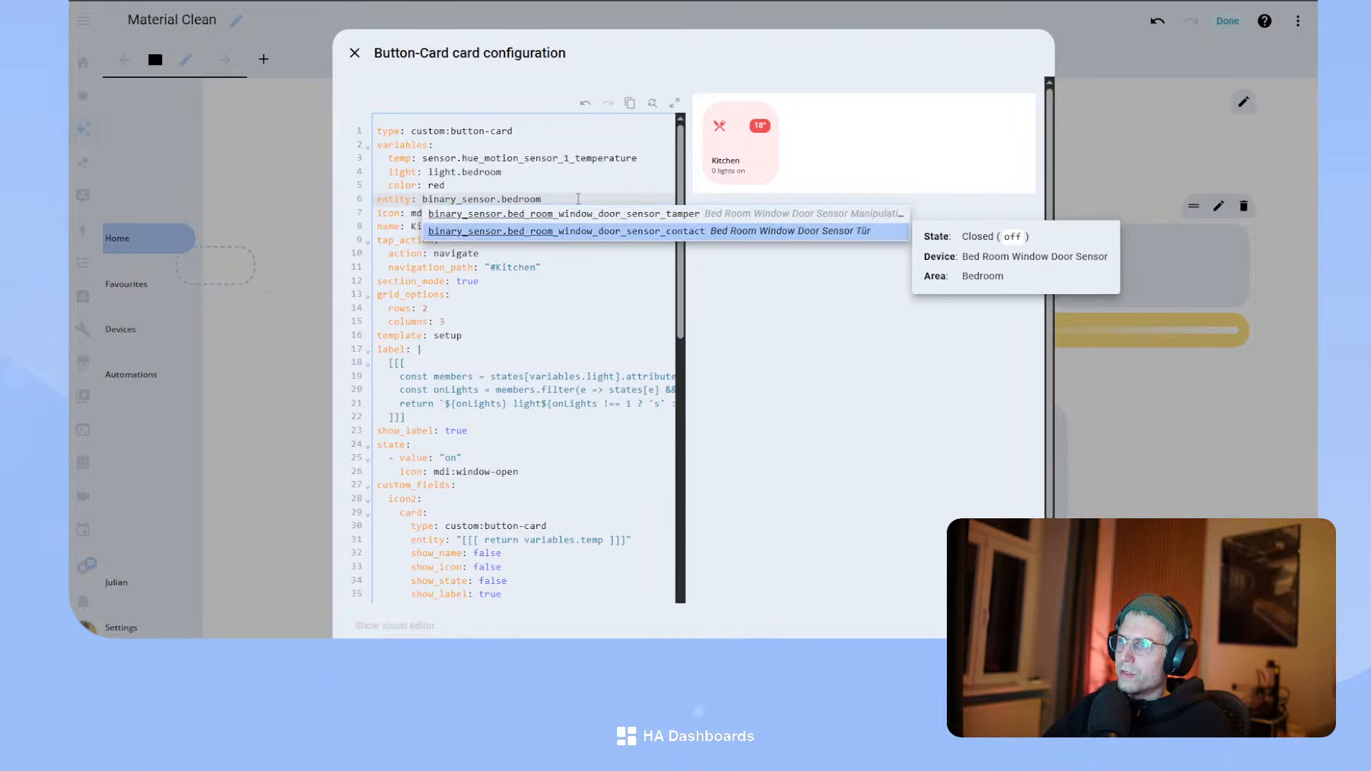
pyautogui.press('Return')
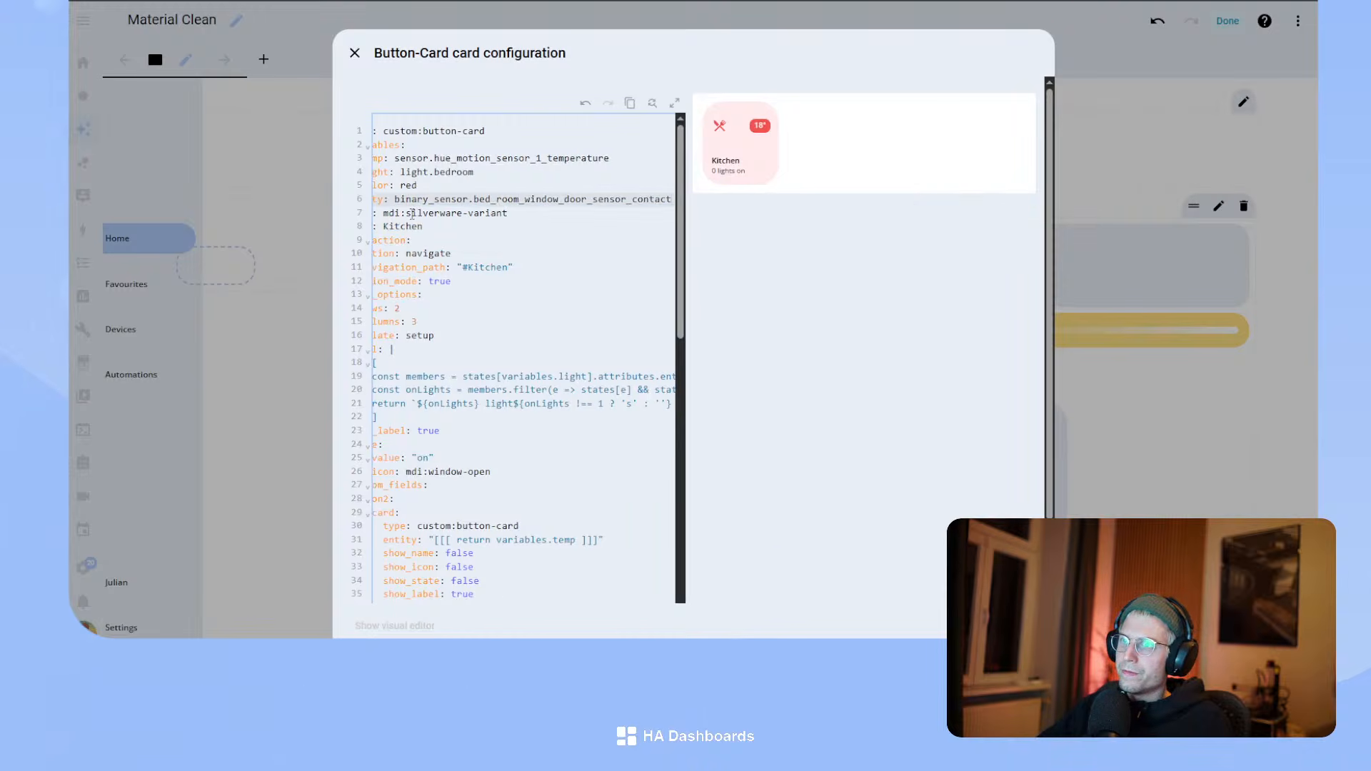
# - Change the duplicated card's navigation path to #bedroom and its name to Bedroom
pyautogui.moveTo(407, 214); pyautogui.dragTo(624, 227)
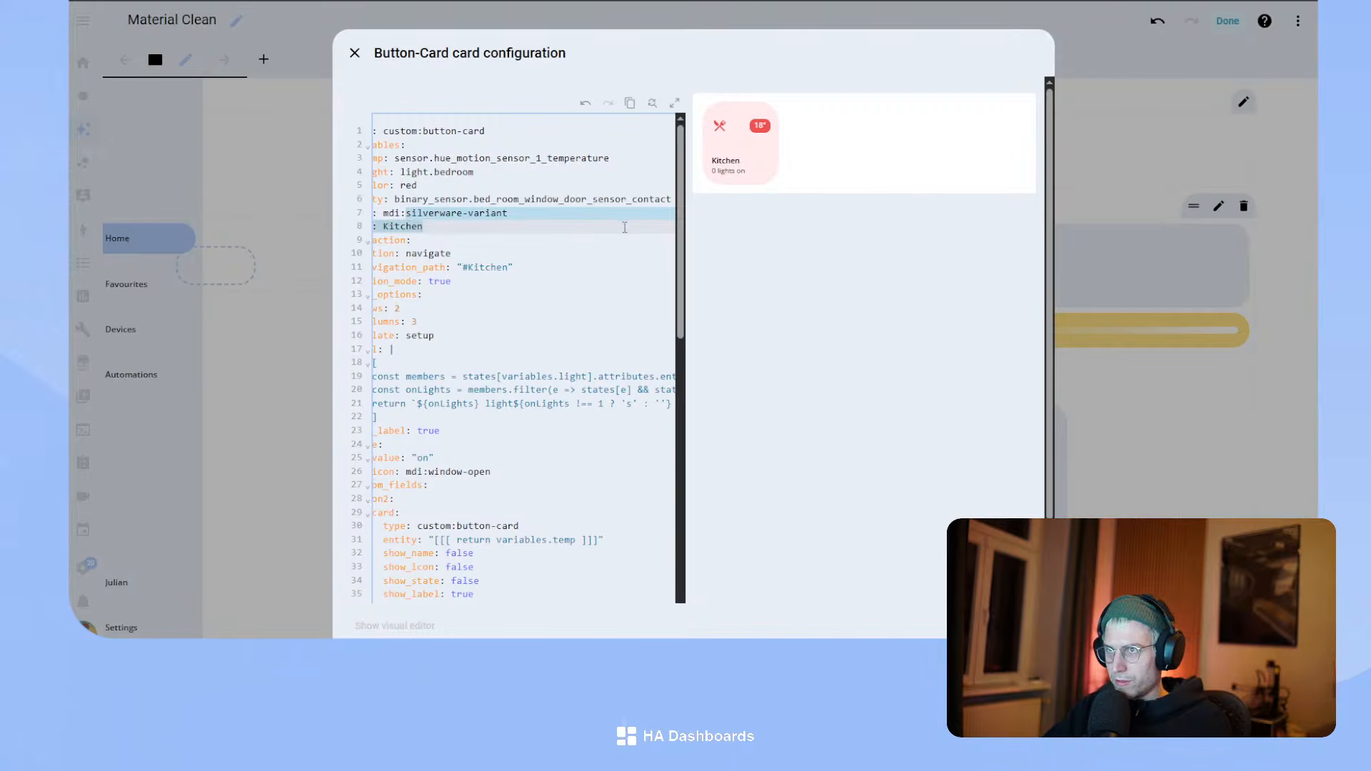
pyautogui.doubleClick(488, 268)
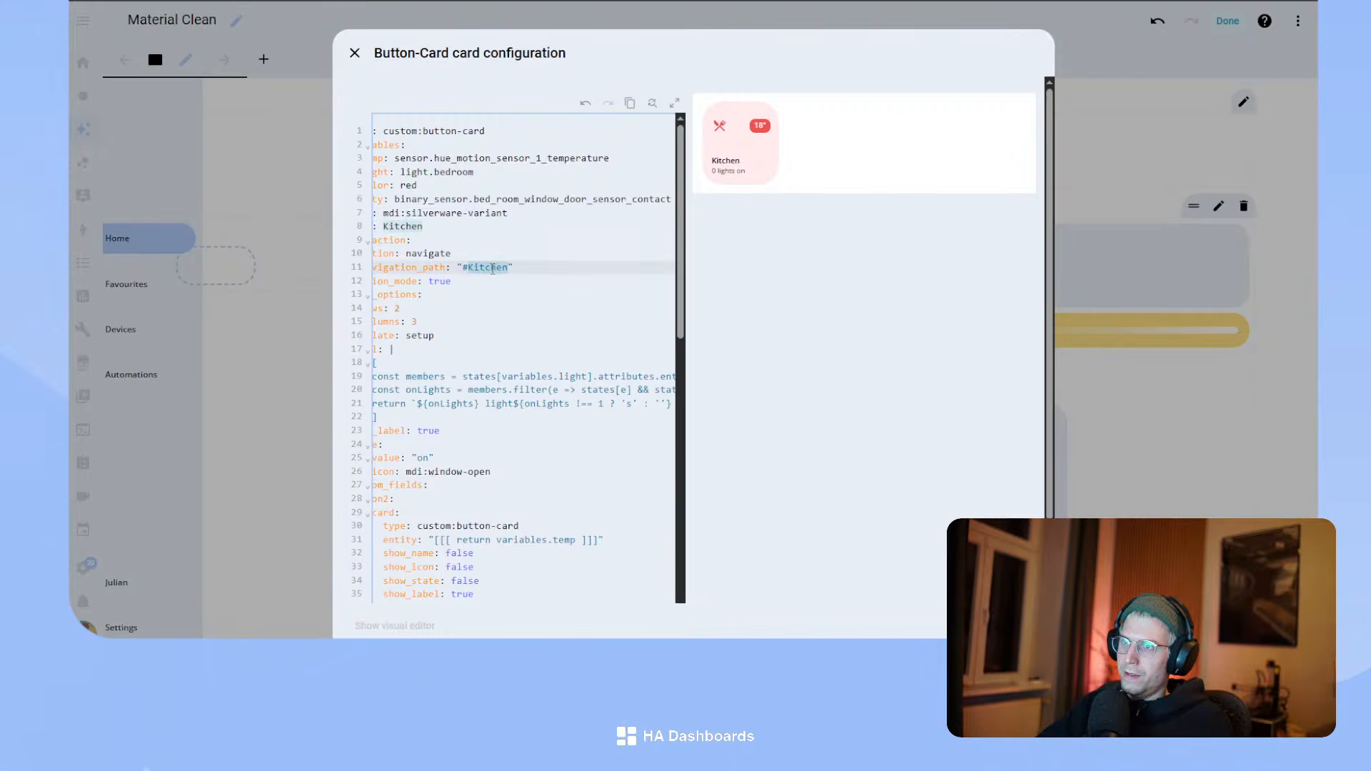
pyautogui.write('bedroom')
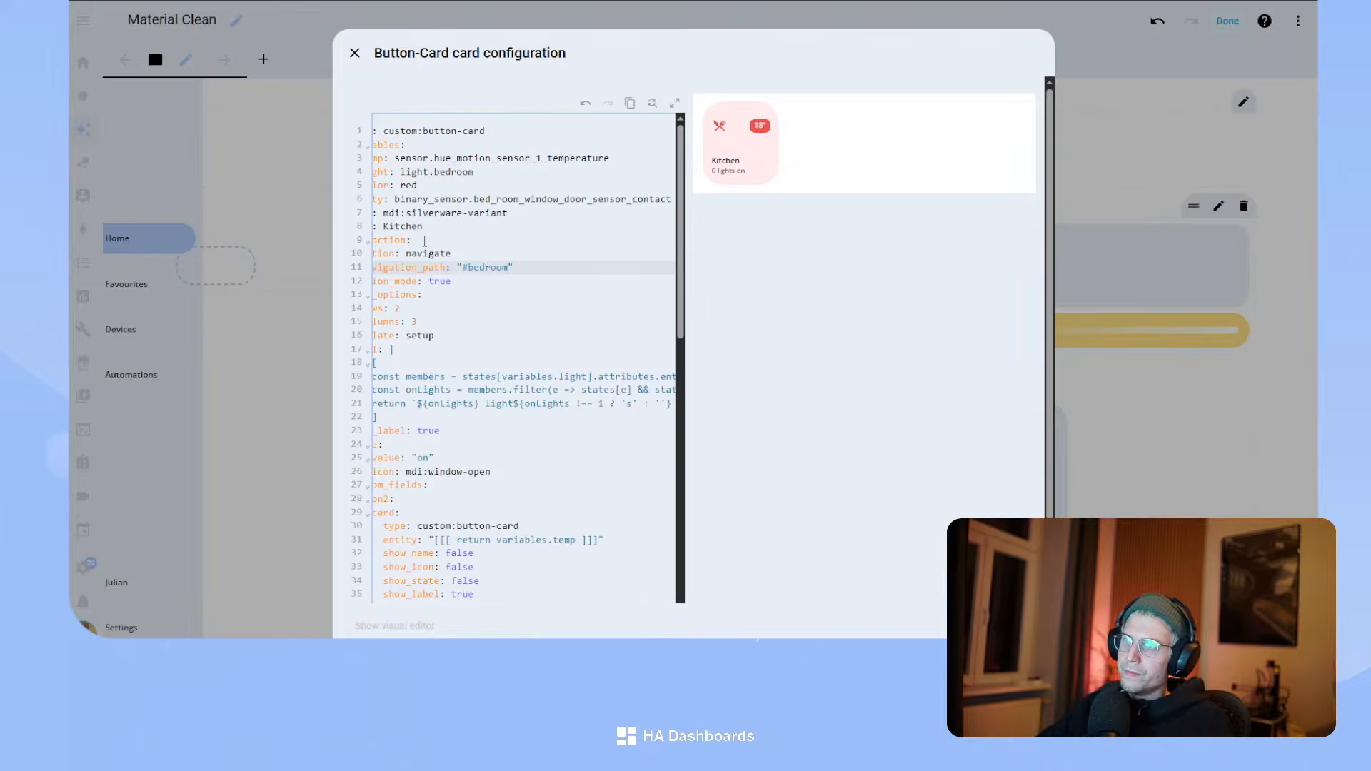
pyautogui.doubleClick(407, 227)
pyautogui.write('Bedroom')
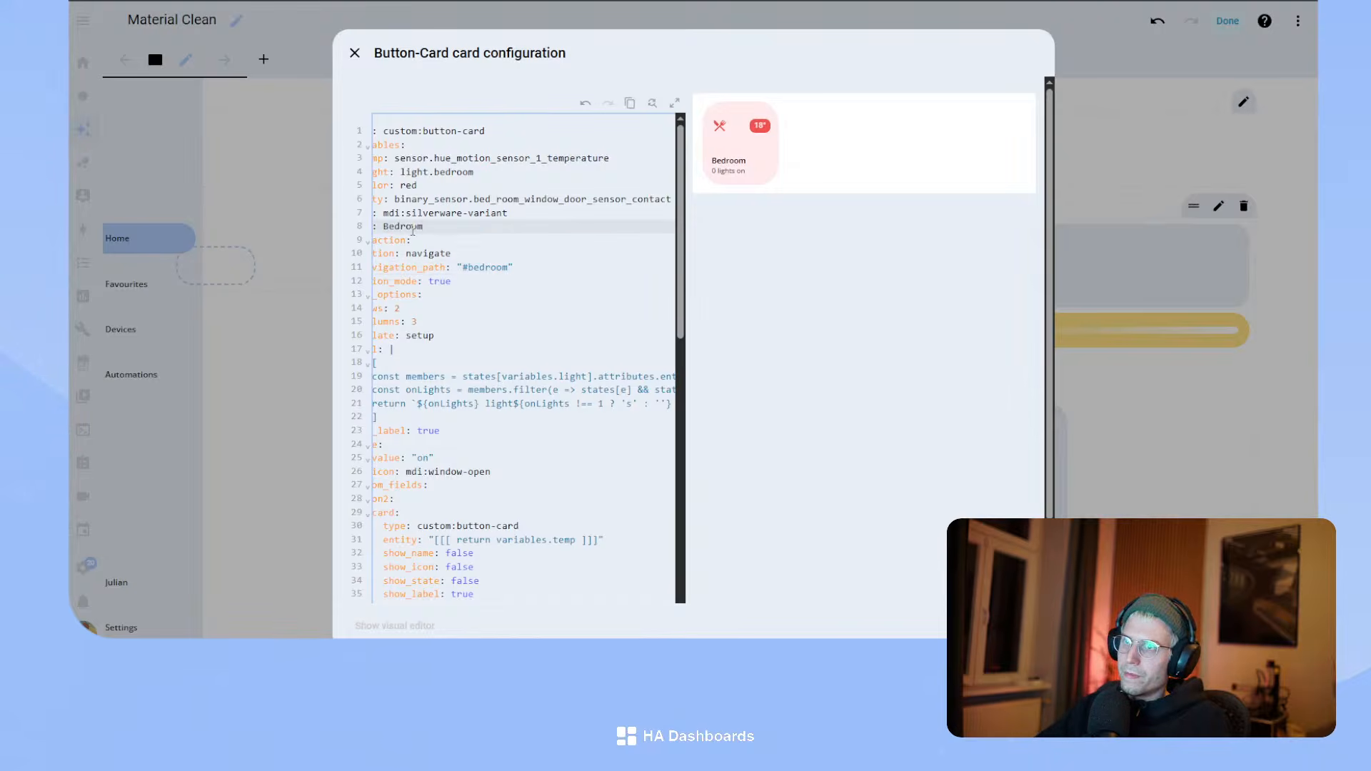
# - Set the Bedroom card's icon to mdi:bed-king-outline and save the card
pyautogui.moveTo(426, 227); pyautogui.dragTo(555, 212)
pyautogui.click(489, 212)
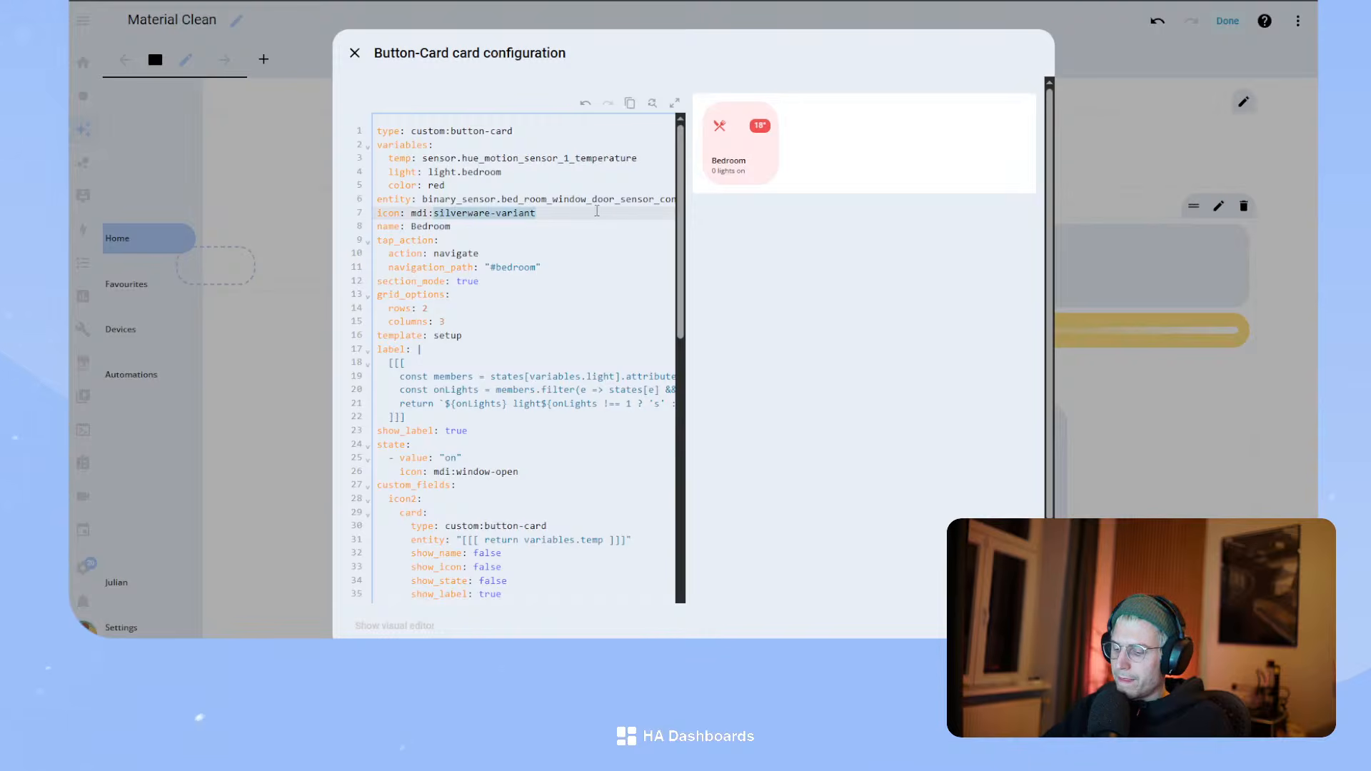
pyautogui.write('king-')
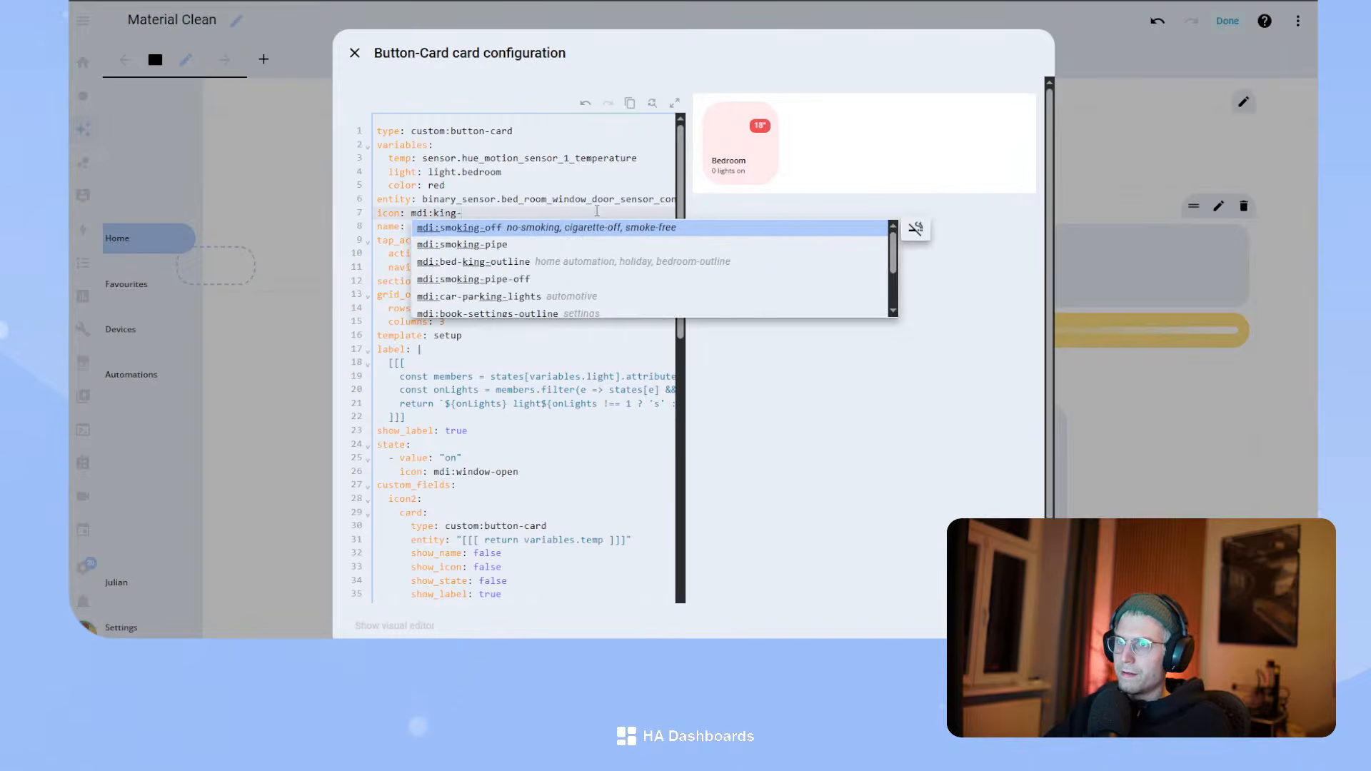
pyautogui.write('size')
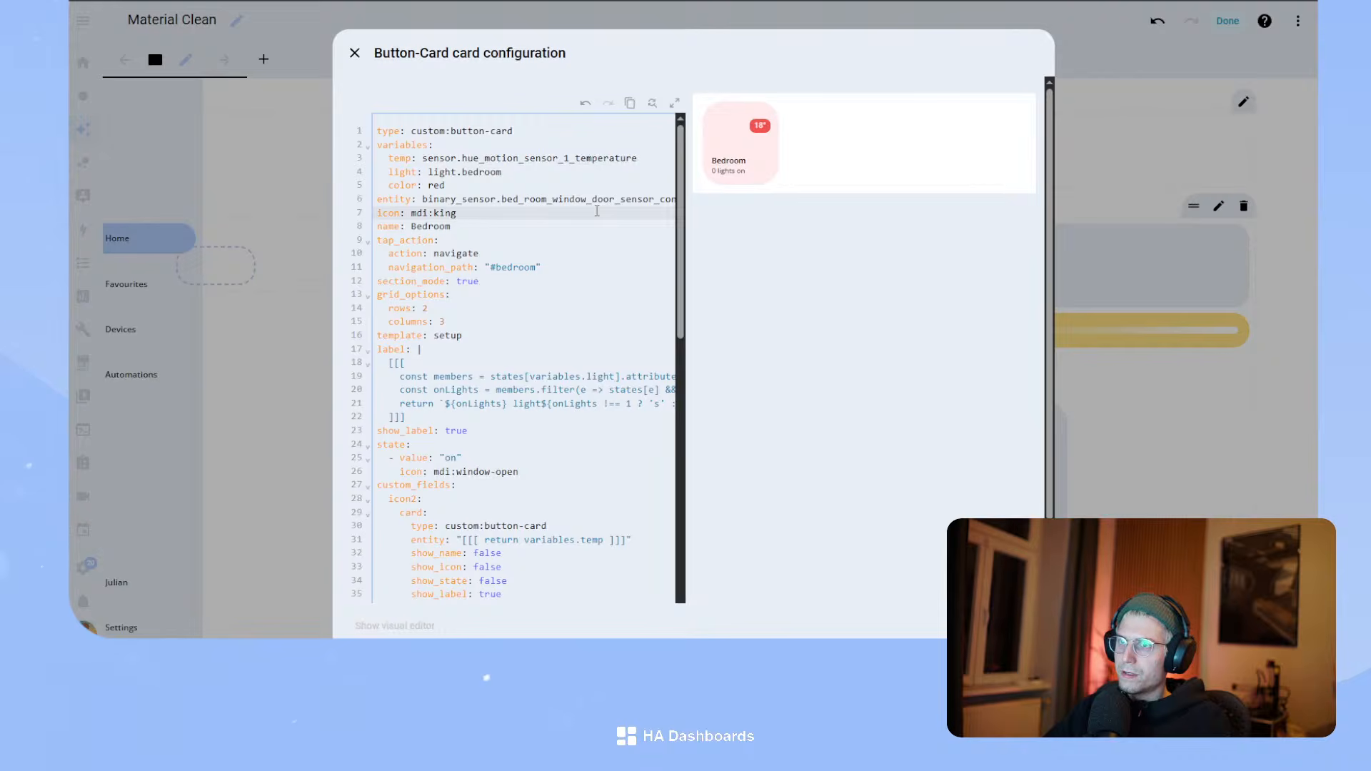
pyautogui.press('BackSpace')
pyautogui.press('BackSpace')
pyautogui.press('BackSpace')
pyautogui.press('BackSpace')
pyautogui.write('bed.')
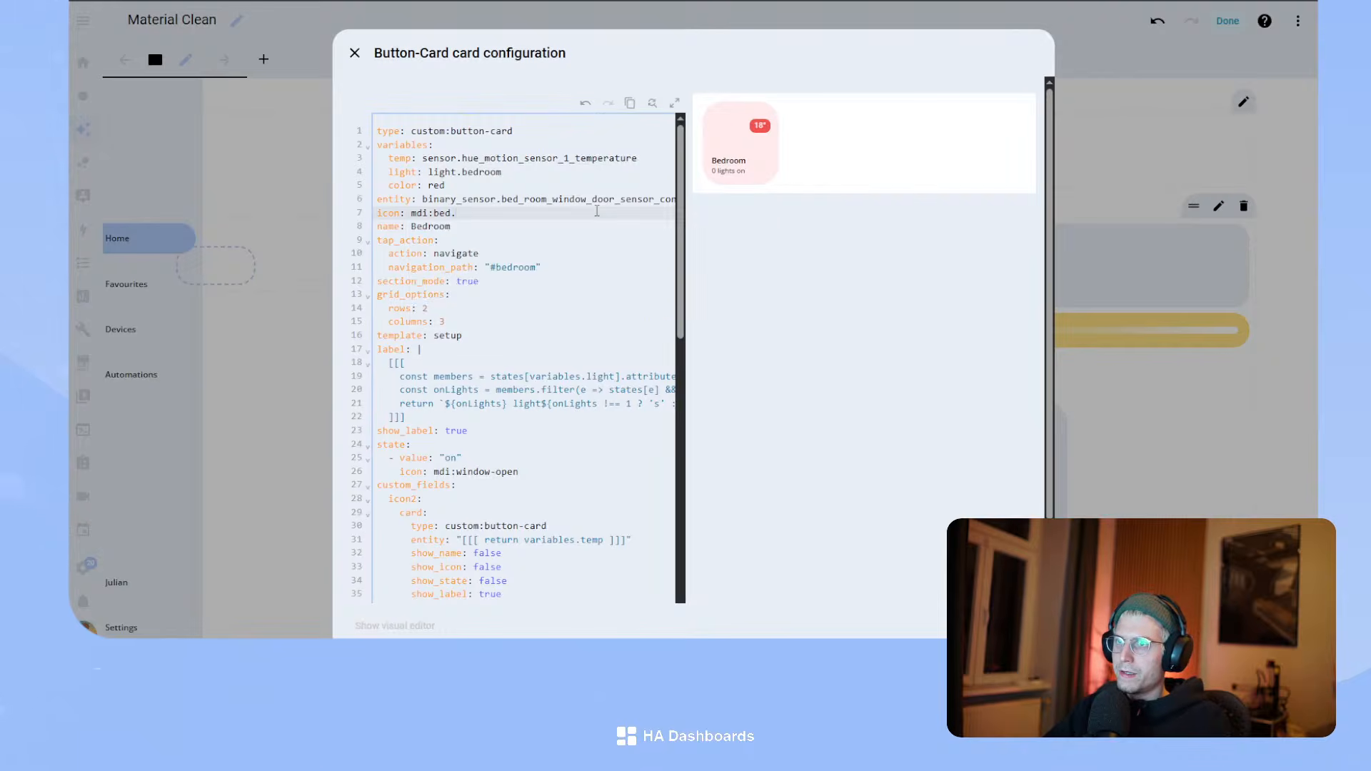
pyautogui.press('BackSpace')
pyautogui.write('-king')
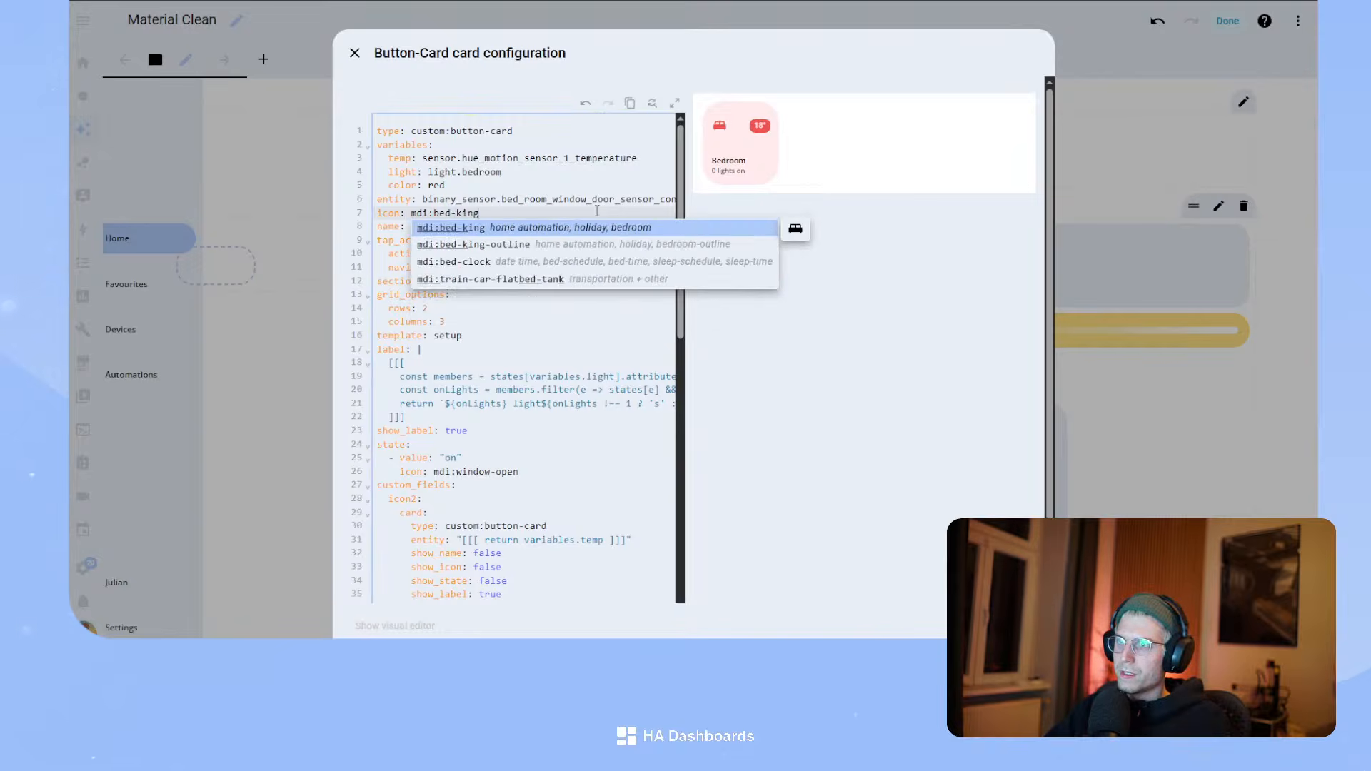
pyautogui.press('Down')
pyautogui.press('Return')
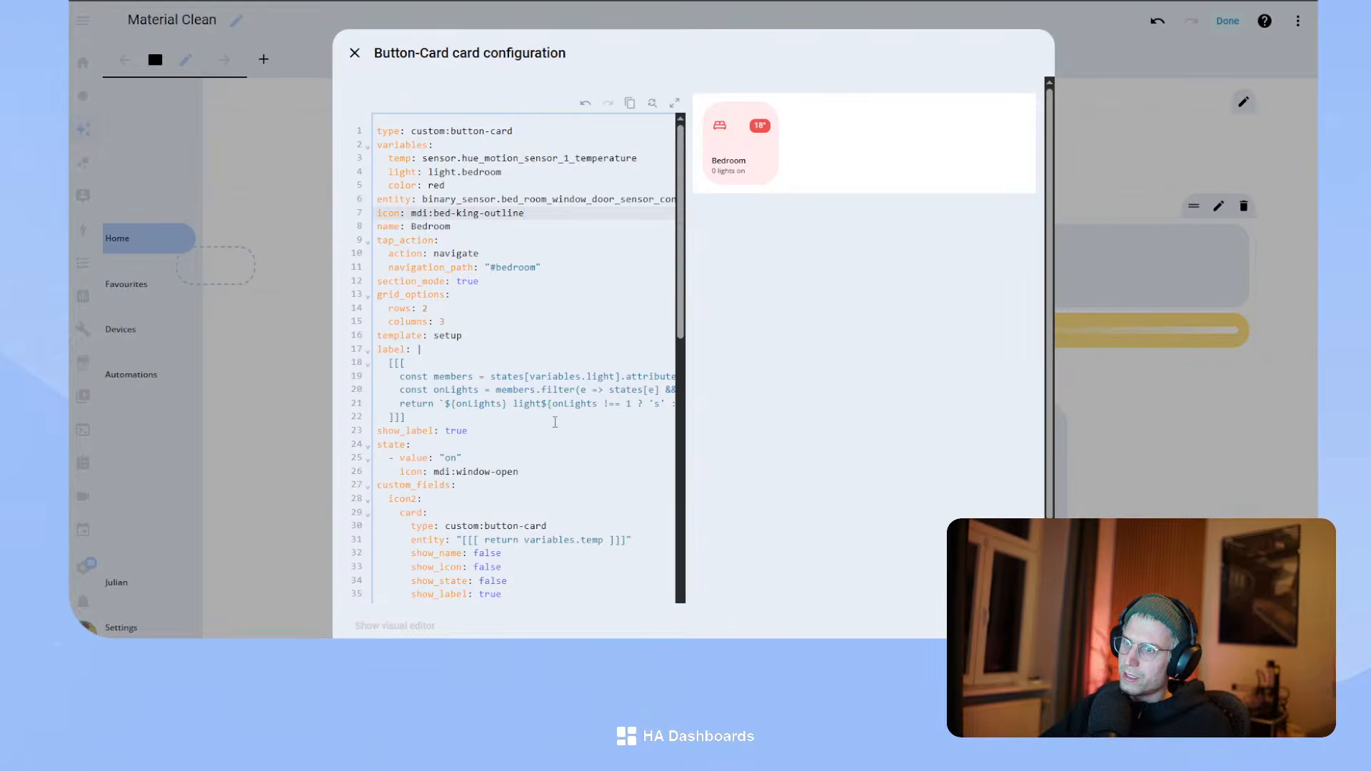
pyautogui.click(1022, 626)
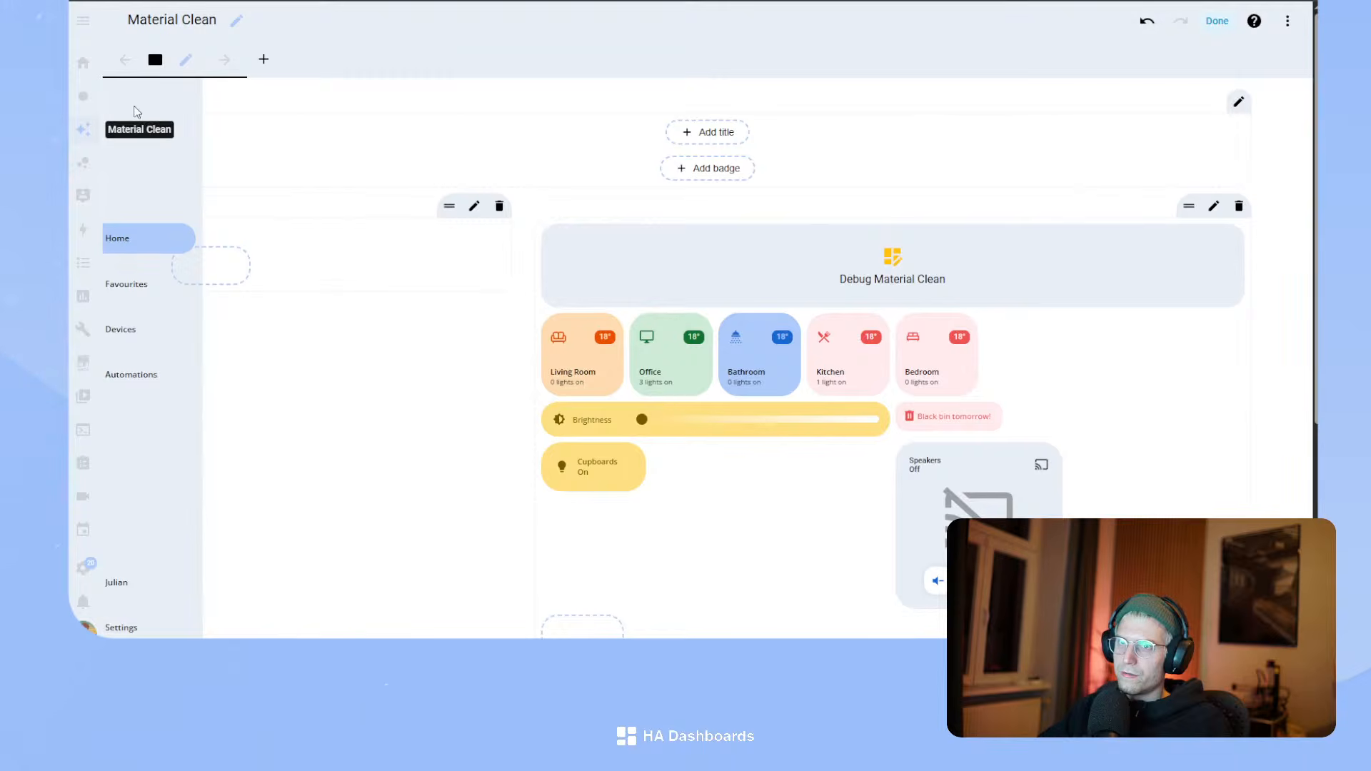
# - Leave edit mode and check the dashboard layout with the sidebar collapsed and expanded
pyautogui.click(1216, 21)
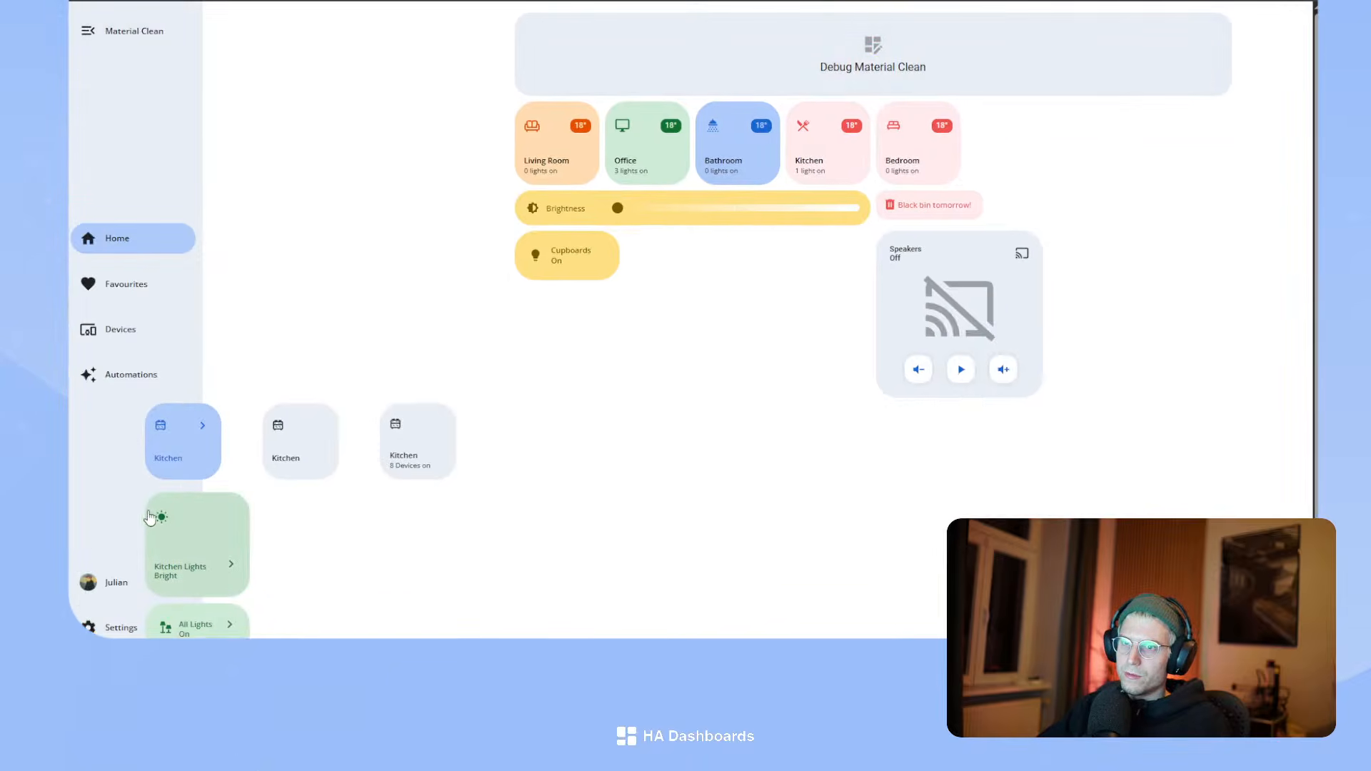
pyautogui.click(90, 30)
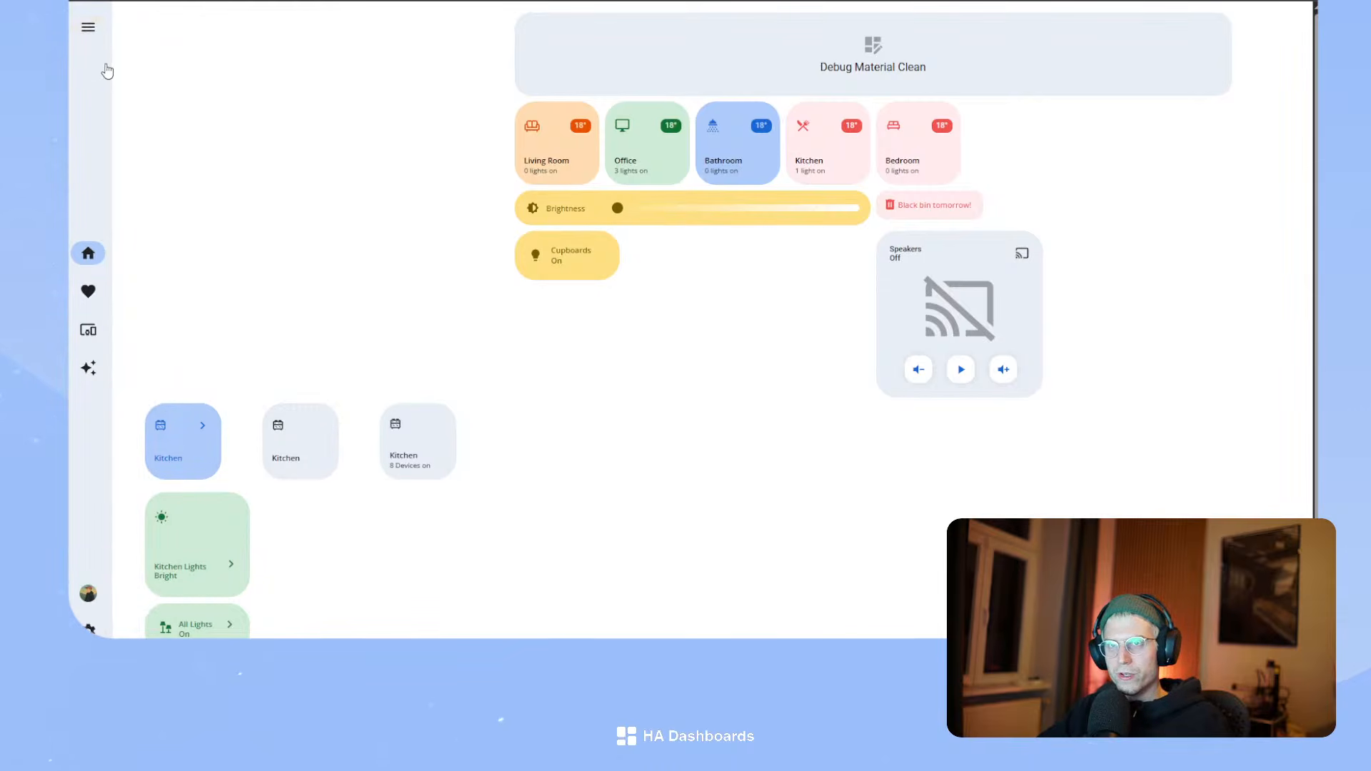
pyautogui.click(87, 28)
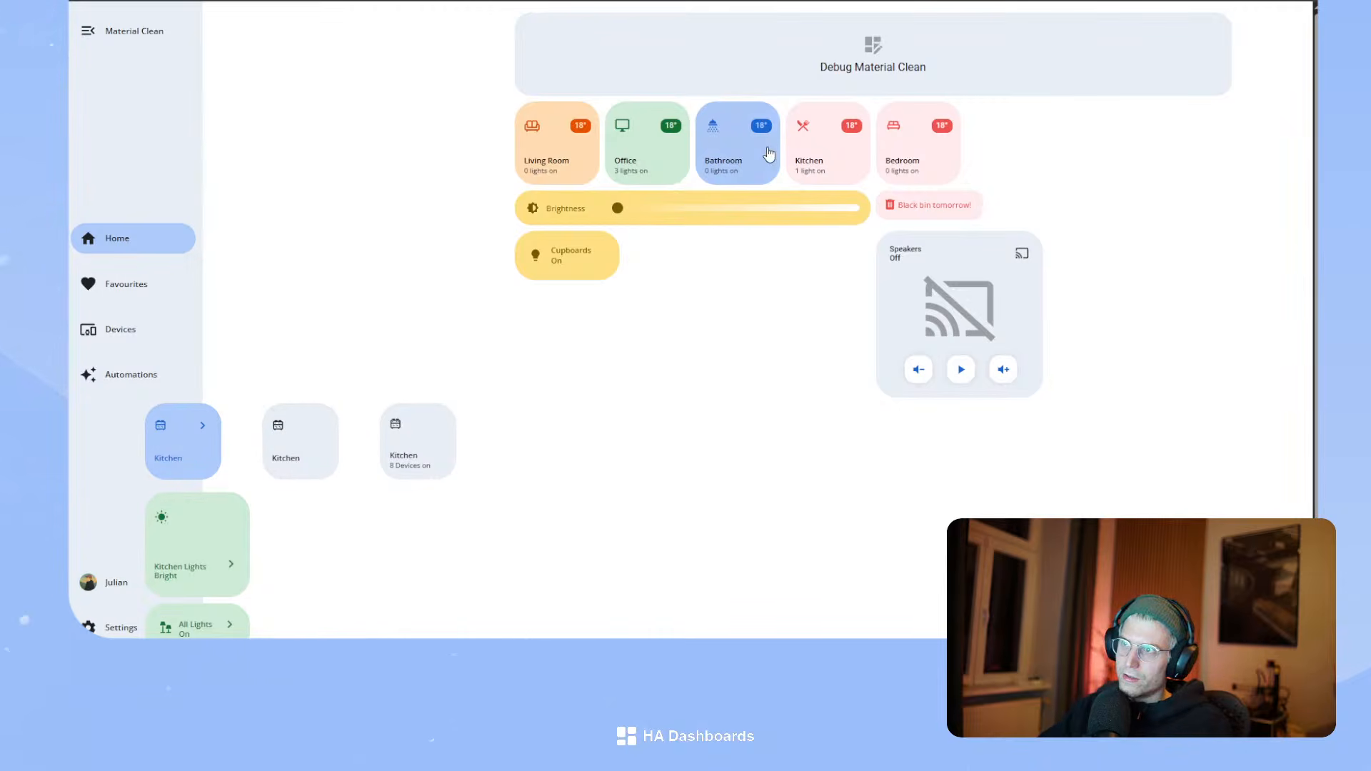
pyautogui.click(90, 30)
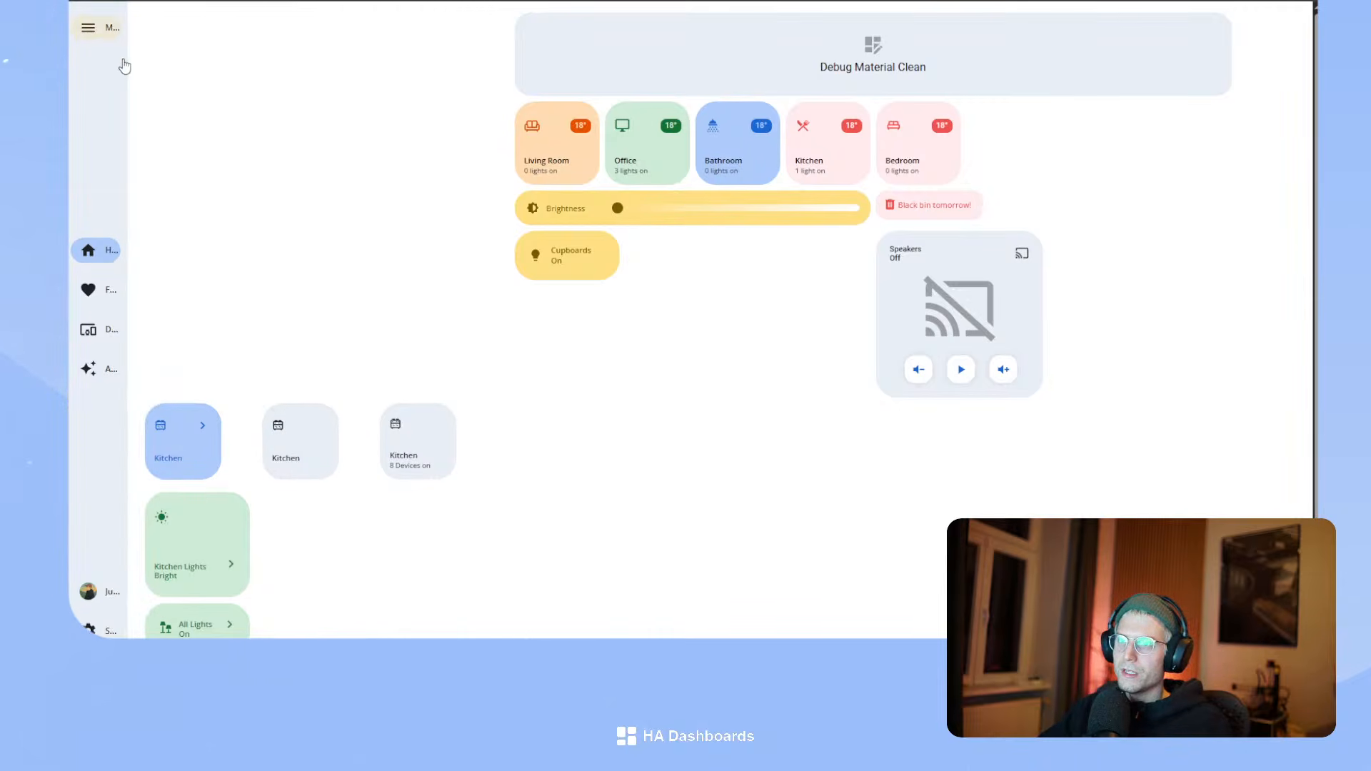
pyautogui.click(88, 31)
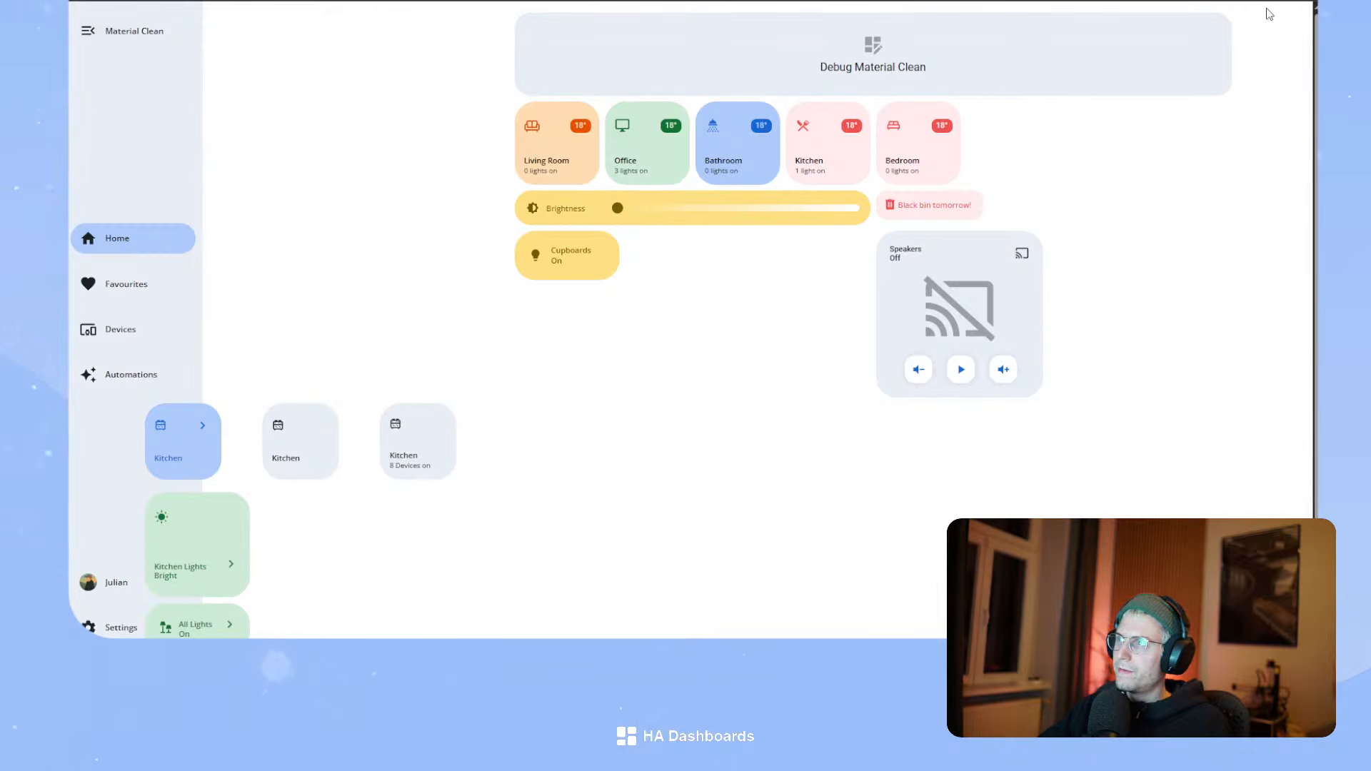
# - Re-enter edit mode and move the three grey and blue Kitchen test cards into the main section with the room cards
pyautogui.click(1035, 39)
pyautogui.click(1286, 23)
pyautogui.scroll(-5, 764, 349)
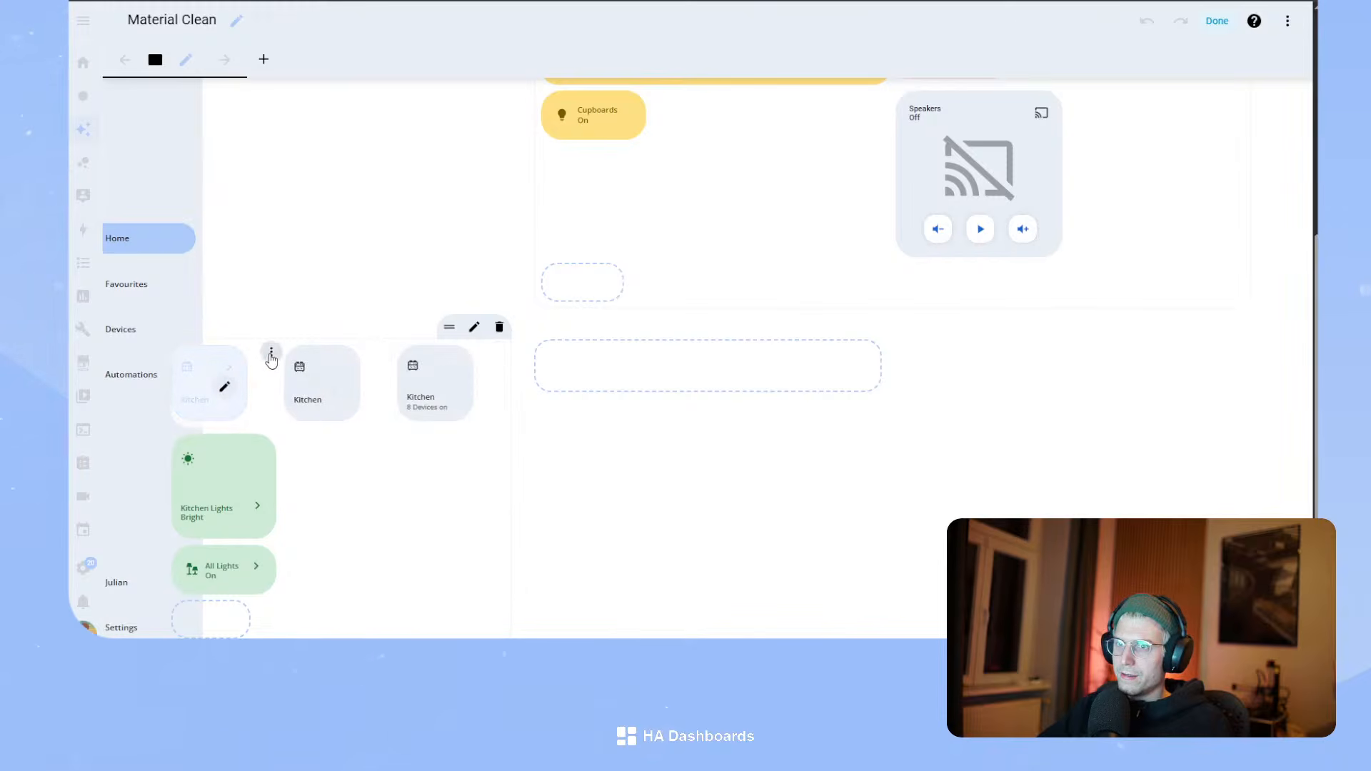
pyautogui.click(272, 353)
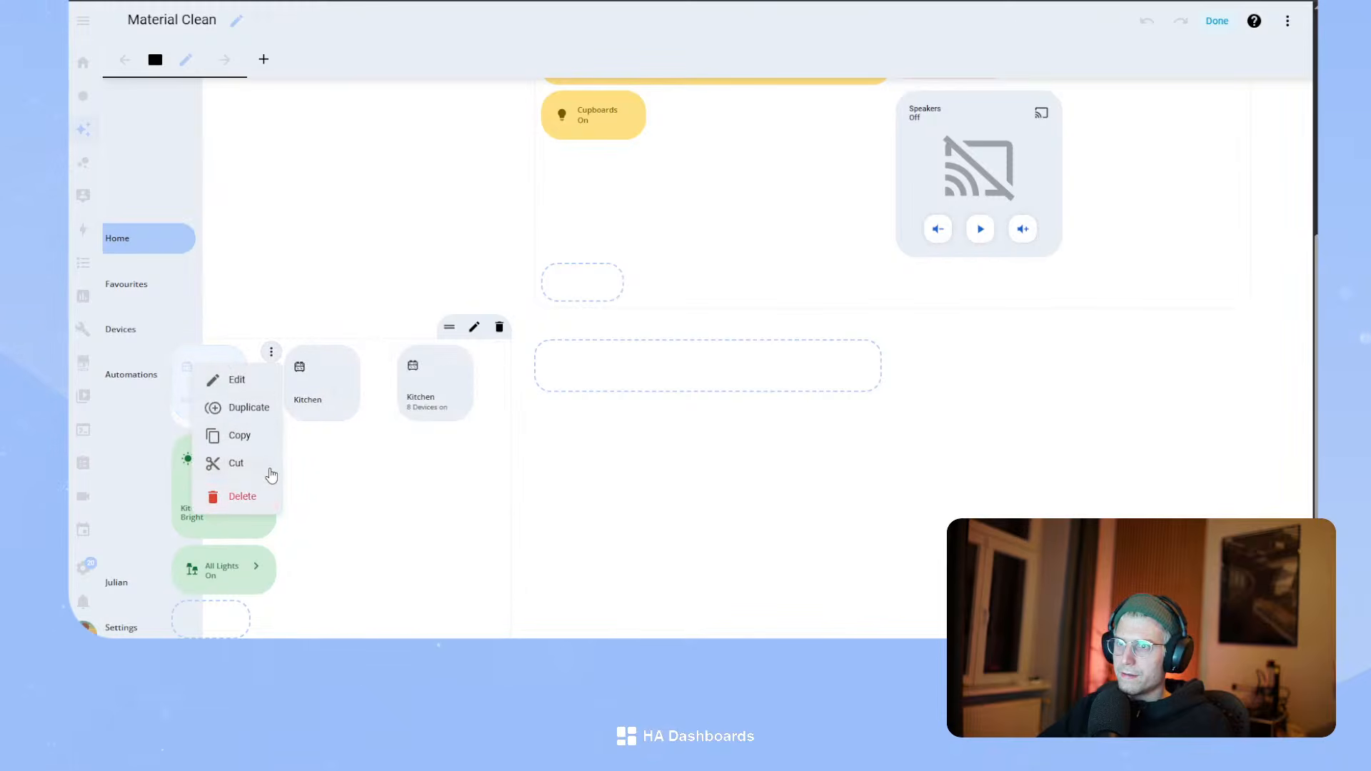
pyautogui.click(439, 430)
pyautogui.moveTo(439, 404); pyautogui.dragTo(646, 289)
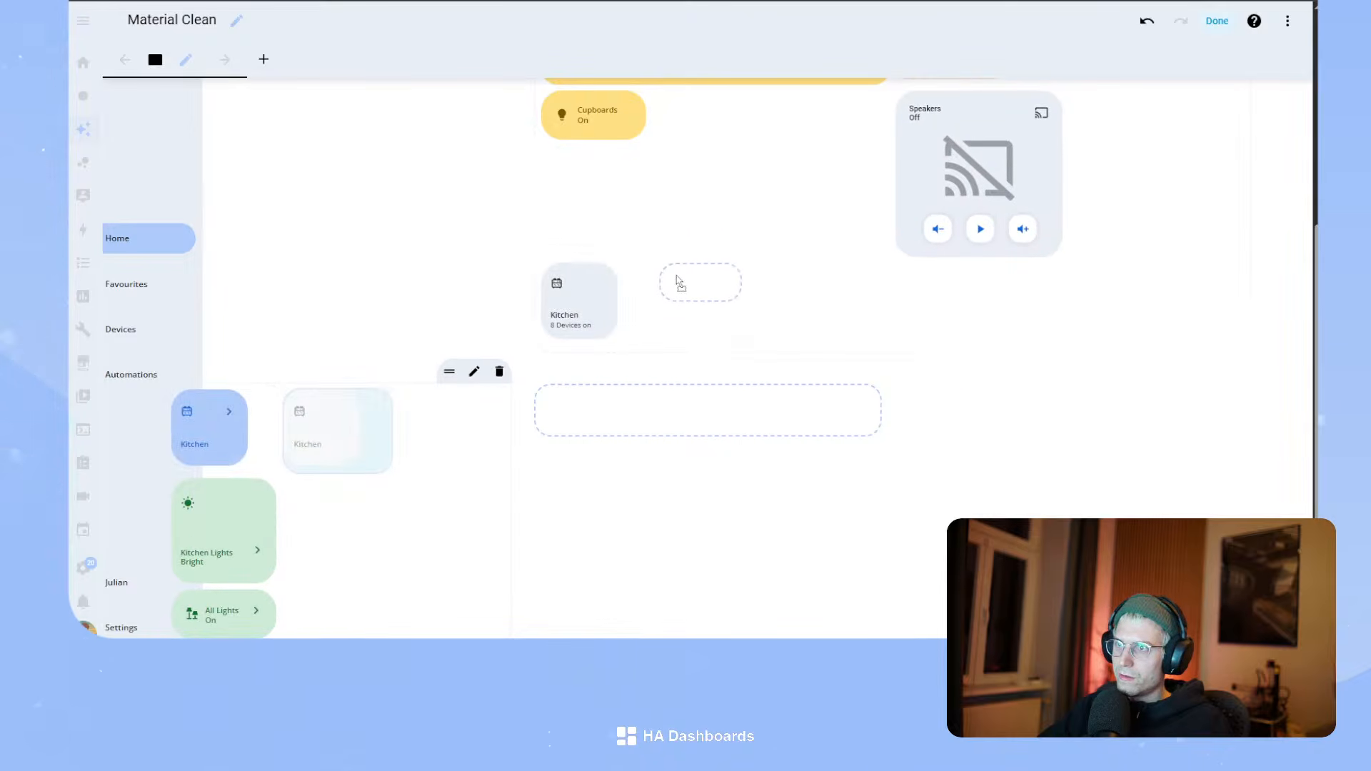
pyautogui.moveTo(819, 292); pyautogui.dragTo(802, 300)
pyautogui.moveTo(216, 421); pyautogui.dragTo(775, 279)
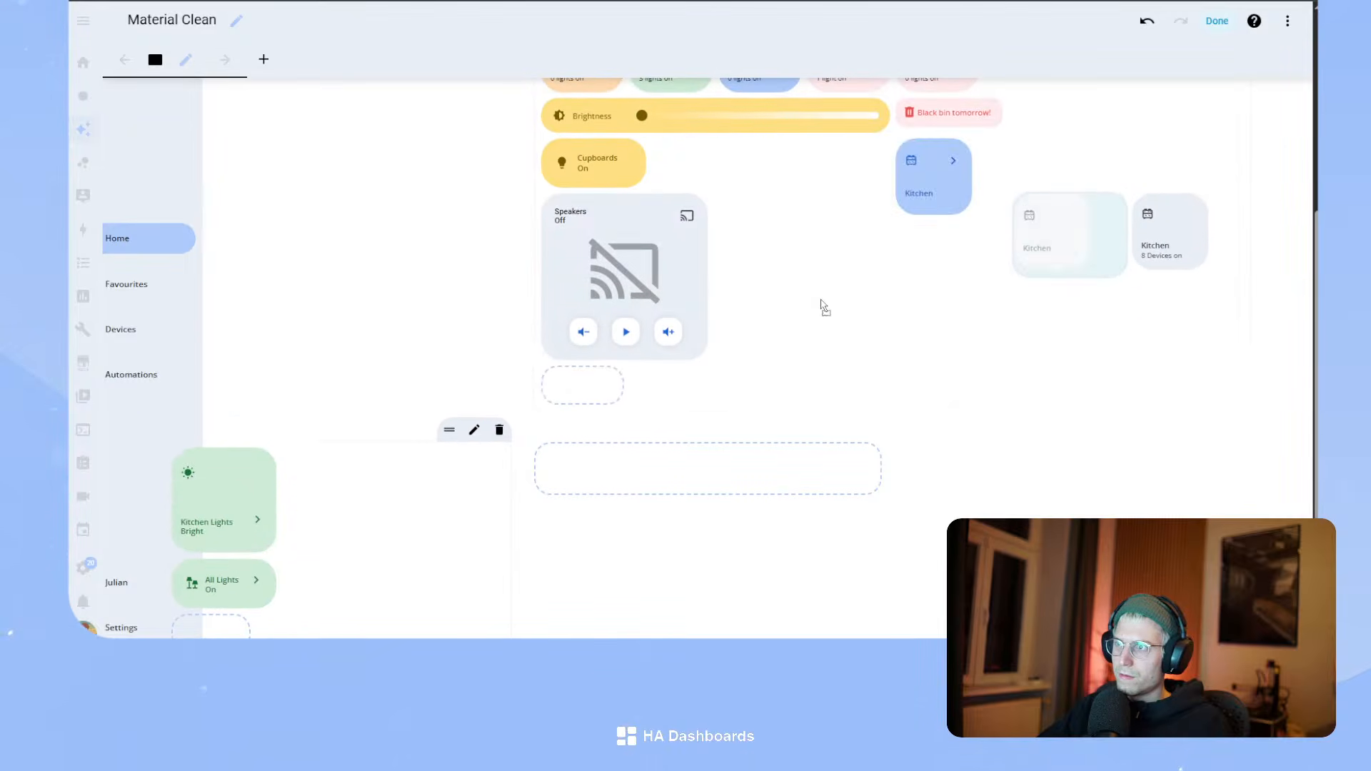
# - Move the Kitchen Lights and All Lights cards into the main section as well
pyautogui.moveTo(286, 496); pyautogui.dragTo(821, 315)
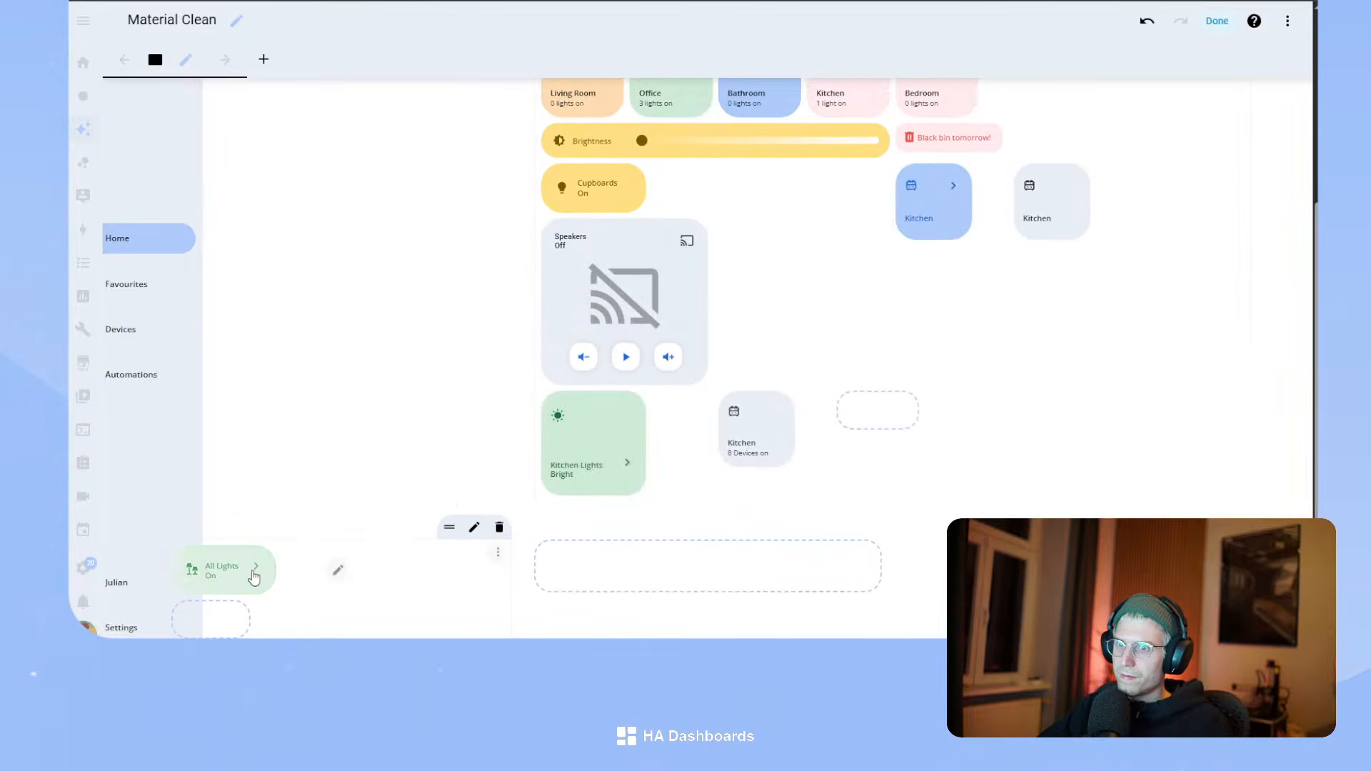
pyautogui.moveTo(254, 573); pyautogui.dragTo(800, 416)
pyautogui.scroll(4, 694, 393)
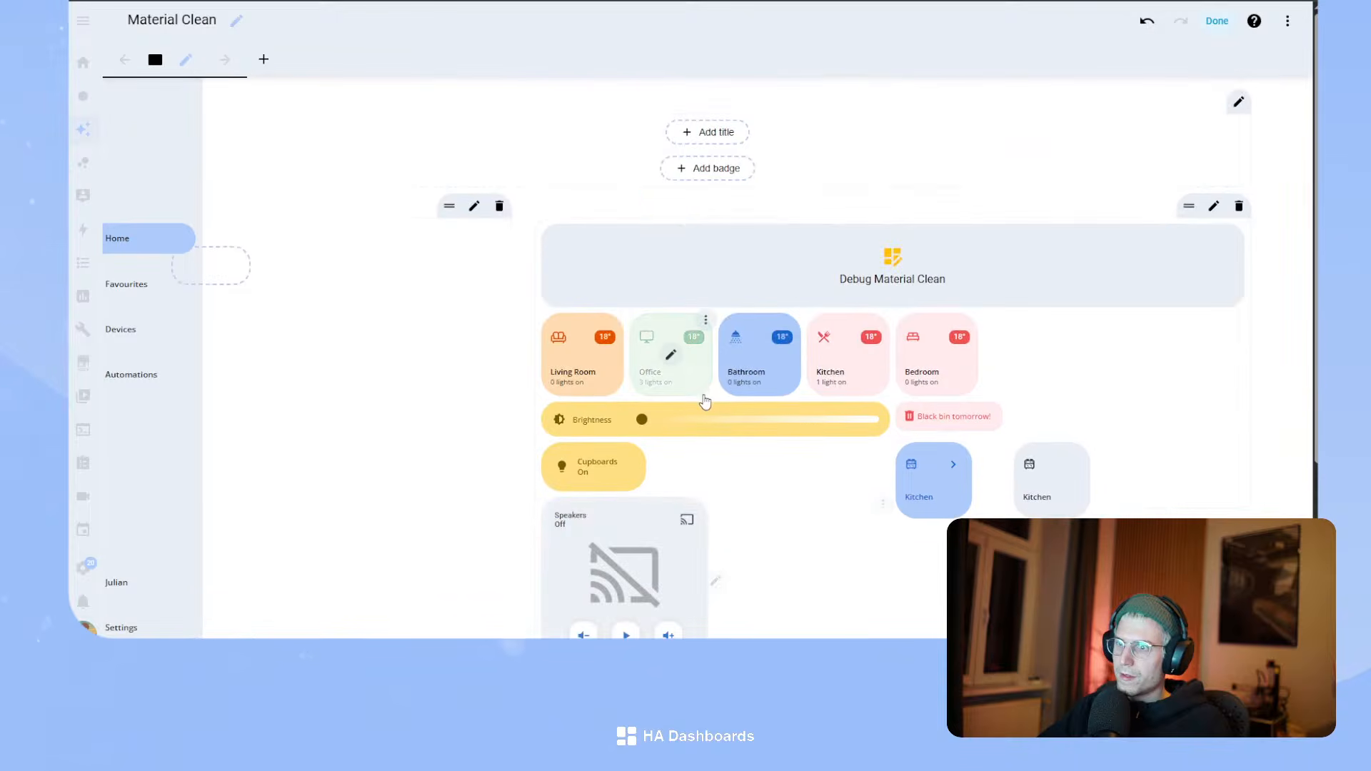
pyautogui.scroll(-1, 786, 371)
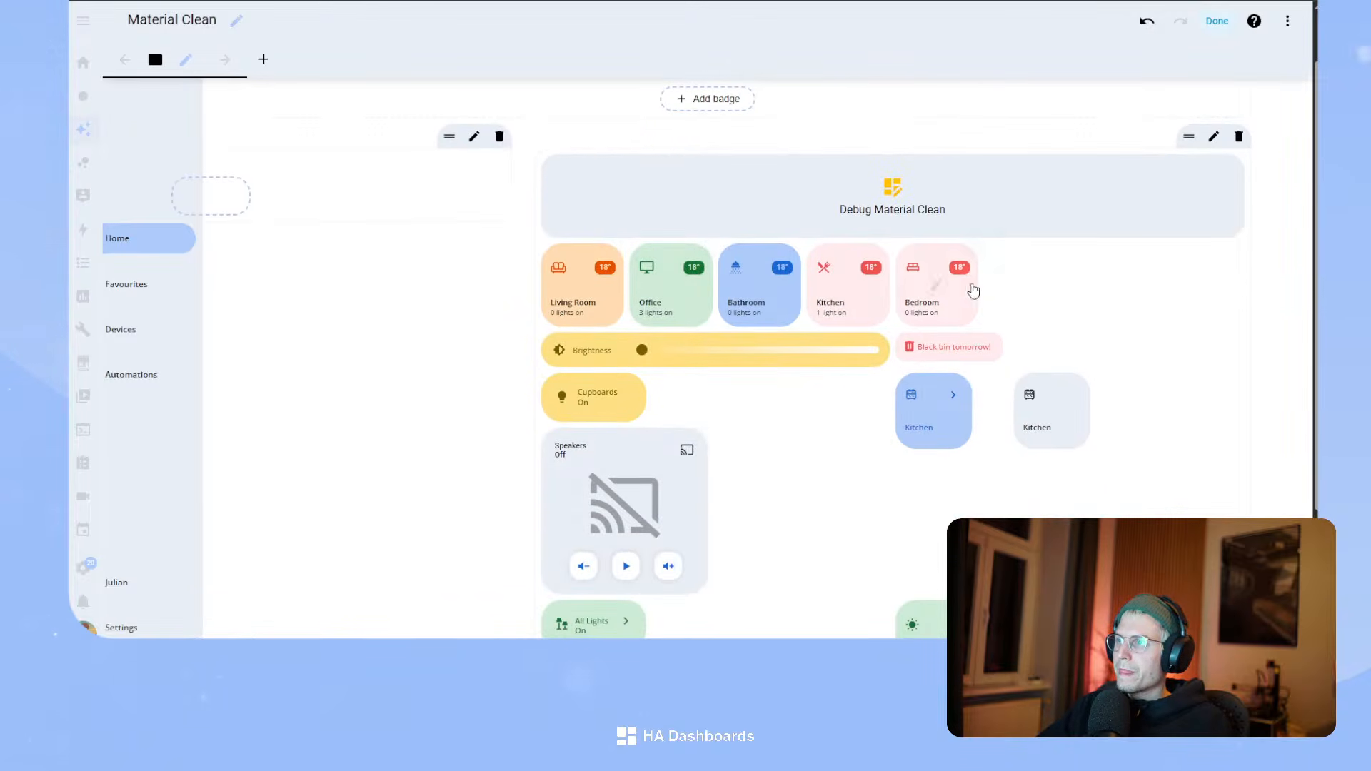
# - Set the Bedroom card's color variable to purple and save the card
pyautogui.click(935, 286)
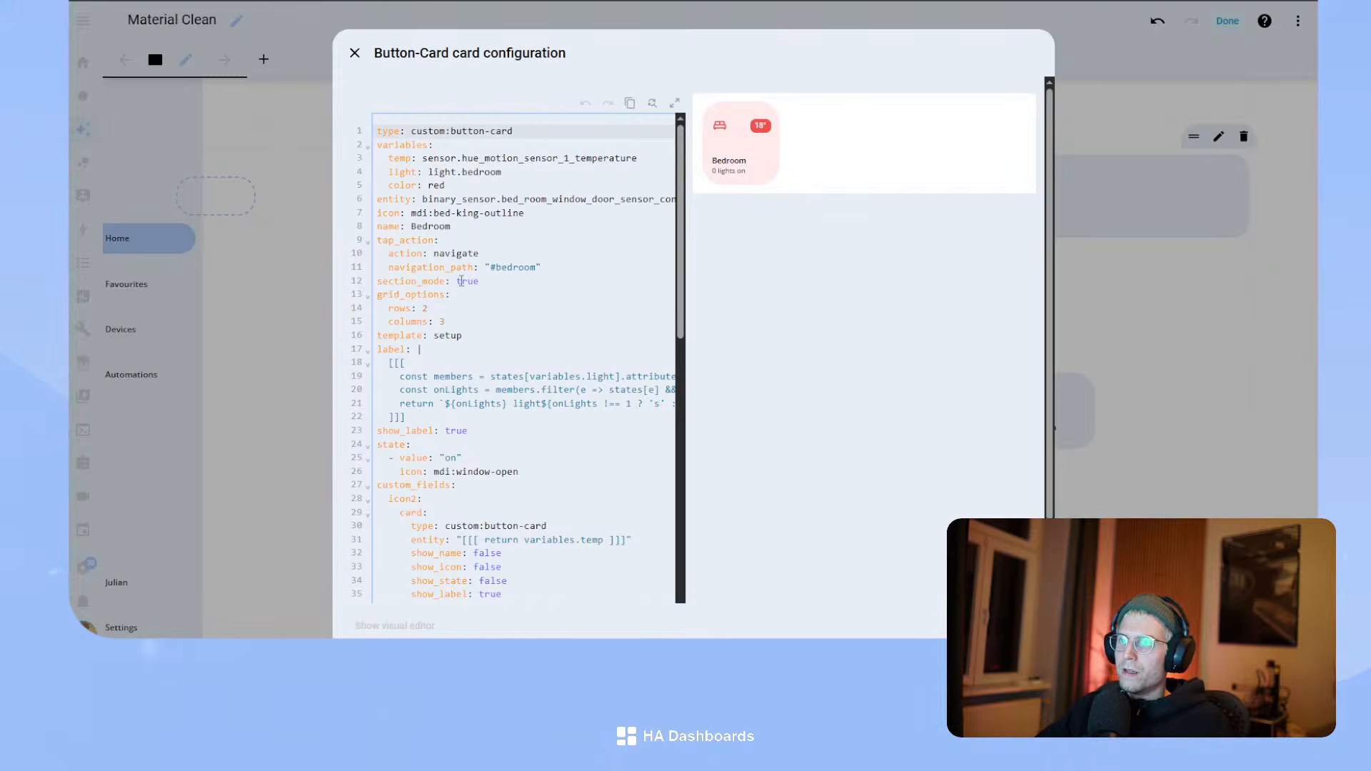
pyautogui.doubleClick(435, 185)
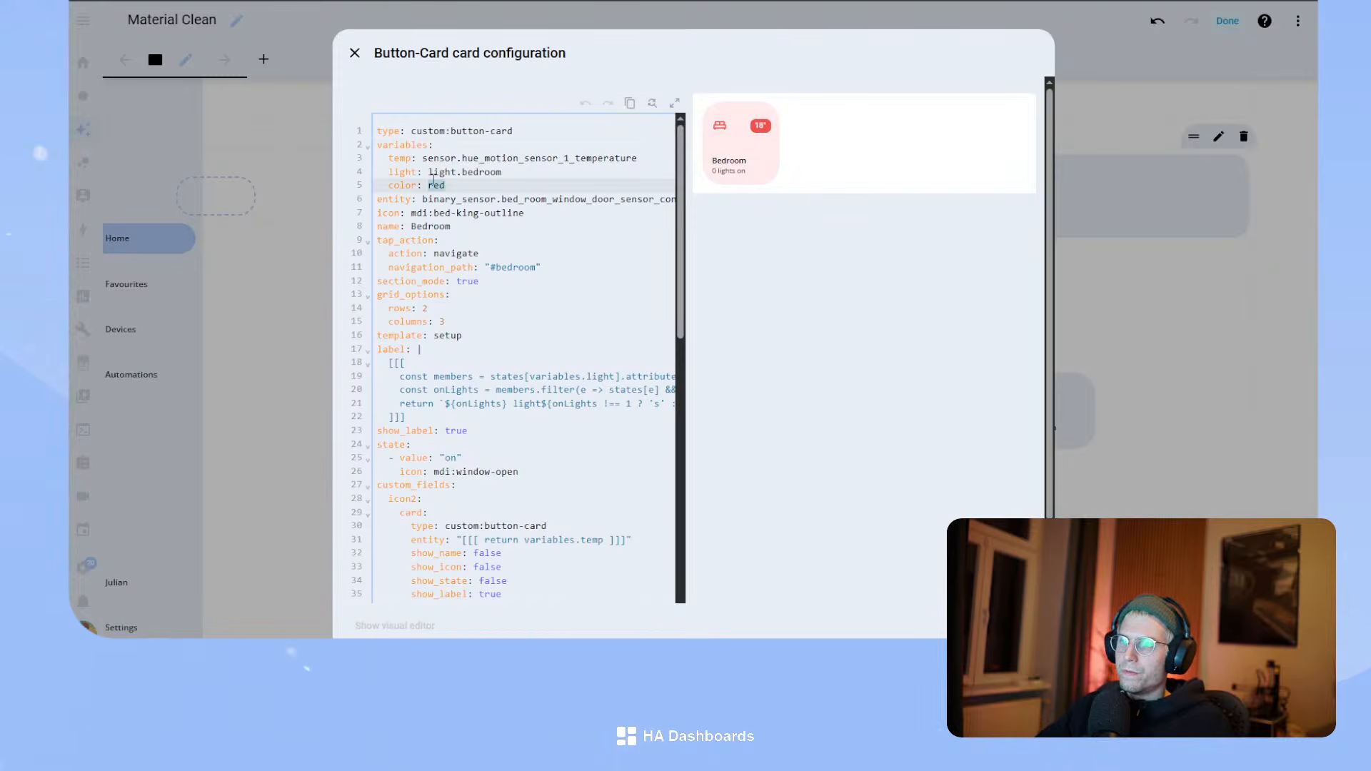
pyautogui.write('purple')
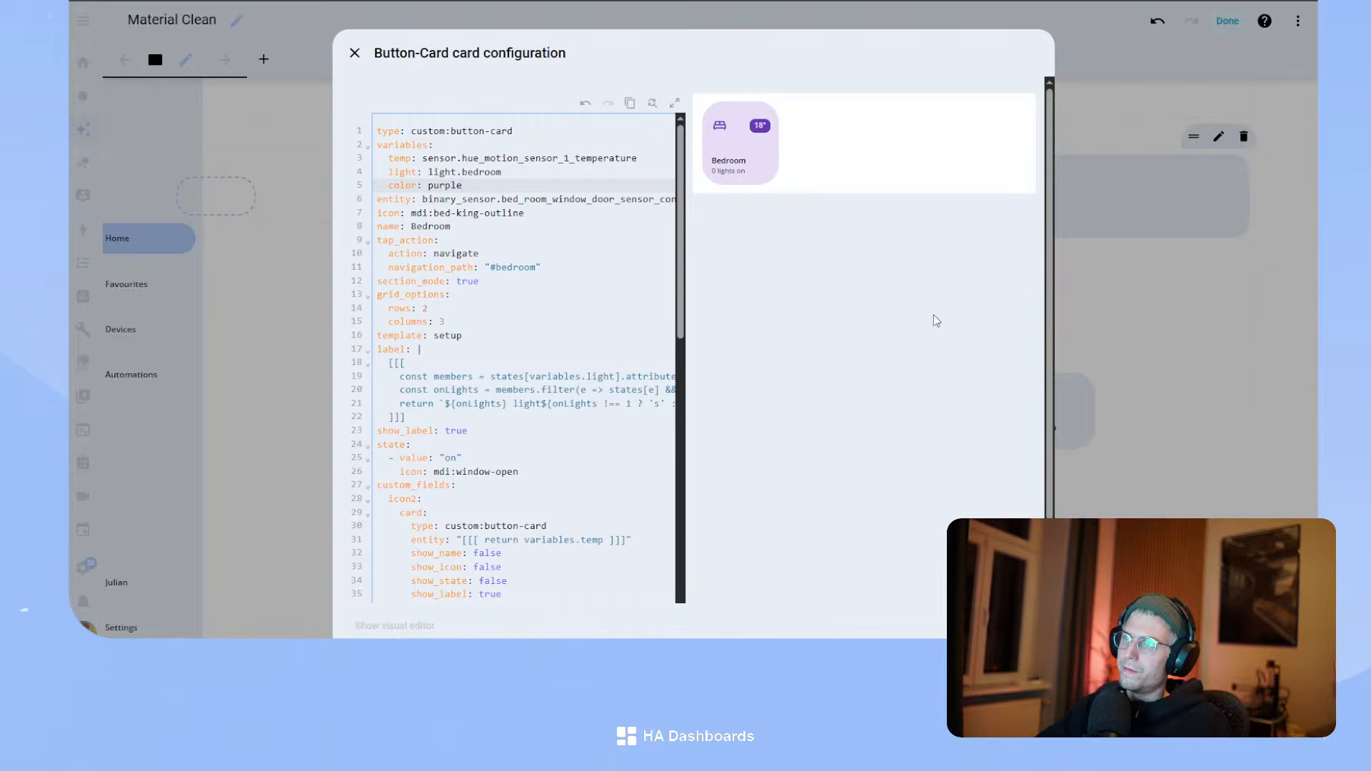
pyautogui.click(1019, 626)
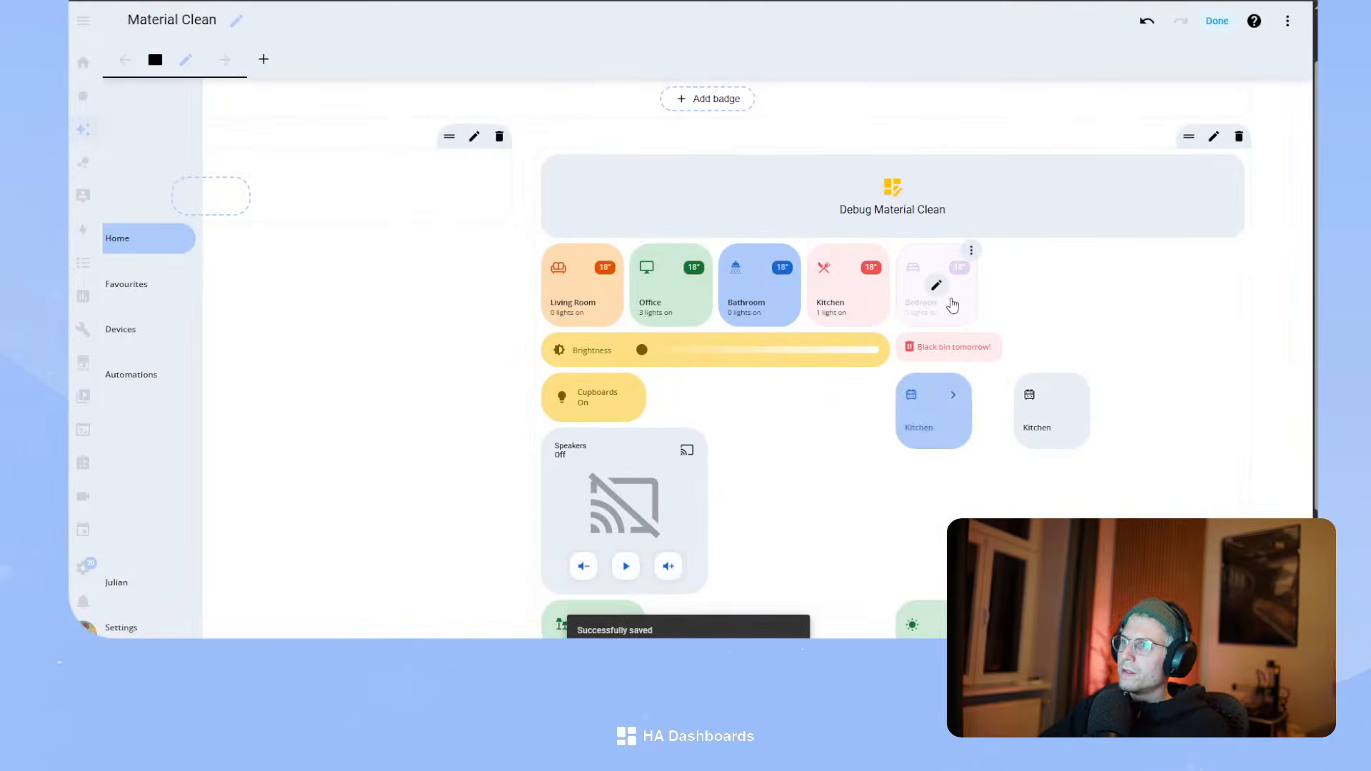
# - Reorder the room cards to Living Room, Bedroom, Office, Kitchen, Bathroom and leave edit mode
pyautogui.moveTo(952, 305); pyautogui.dragTo(642, 303)
pyautogui.moveTo(935, 304); pyautogui.dragTo(821, 299)
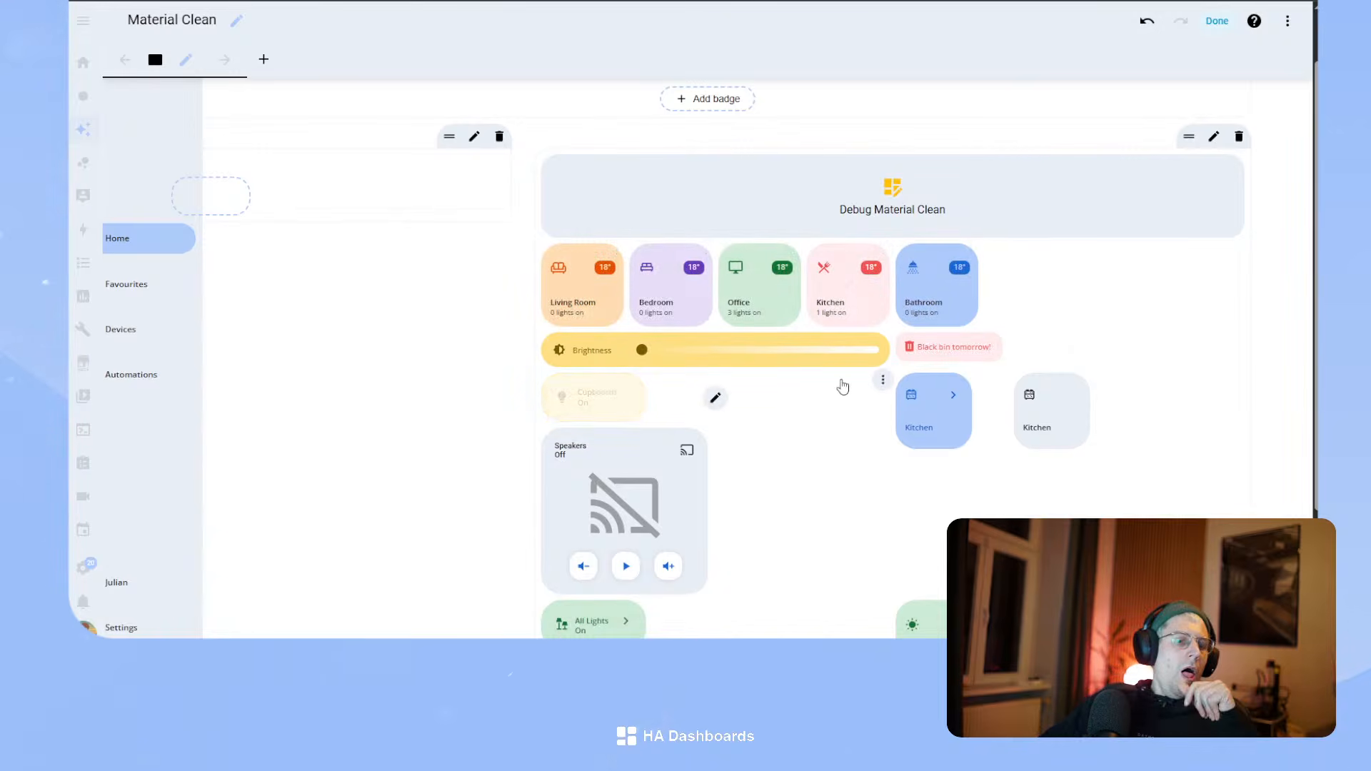
pyautogui.click(1216, 16)
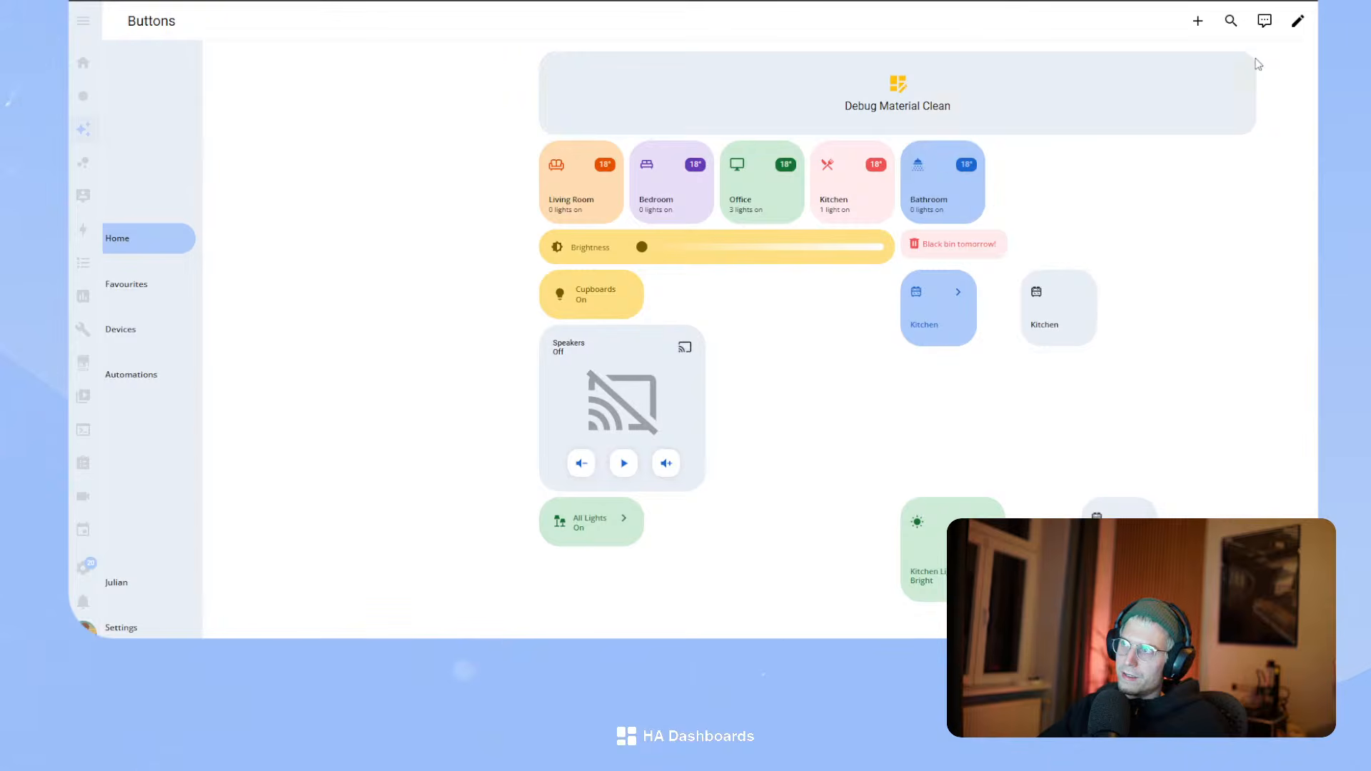
pyautogui.click(1297, 21)
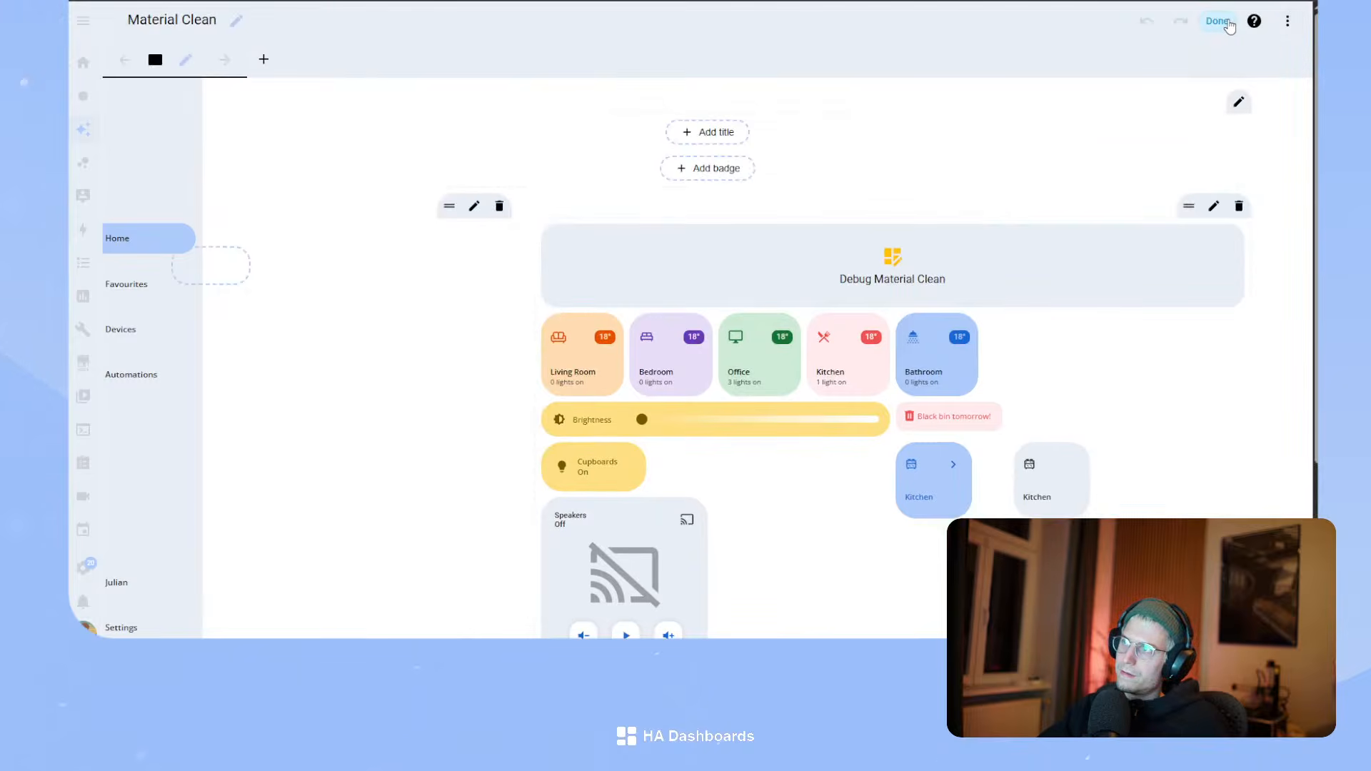
pyautogui.click(1216, 21)
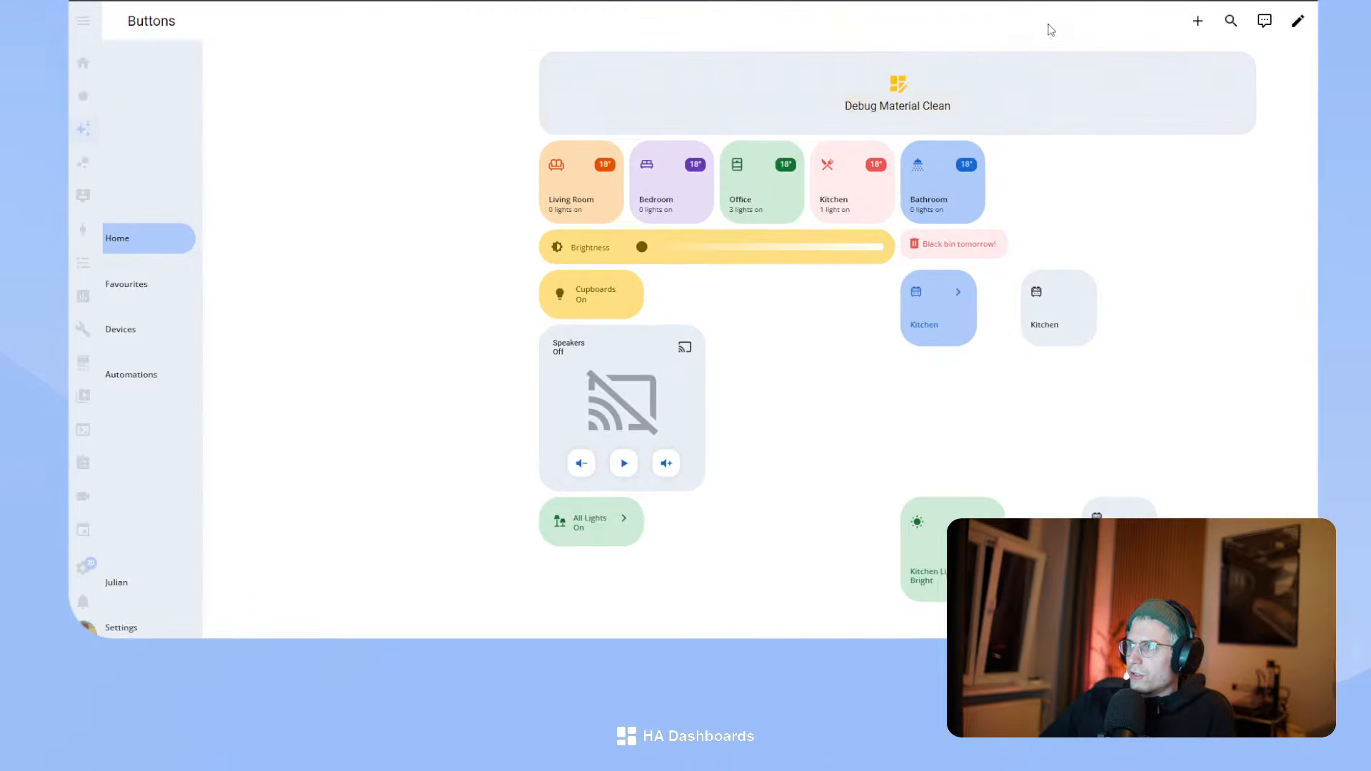
# - Re-enter edit mode and start a new view titled Buttons with the icon mdi:button-cursor
pyautogui.click(1298, 21)
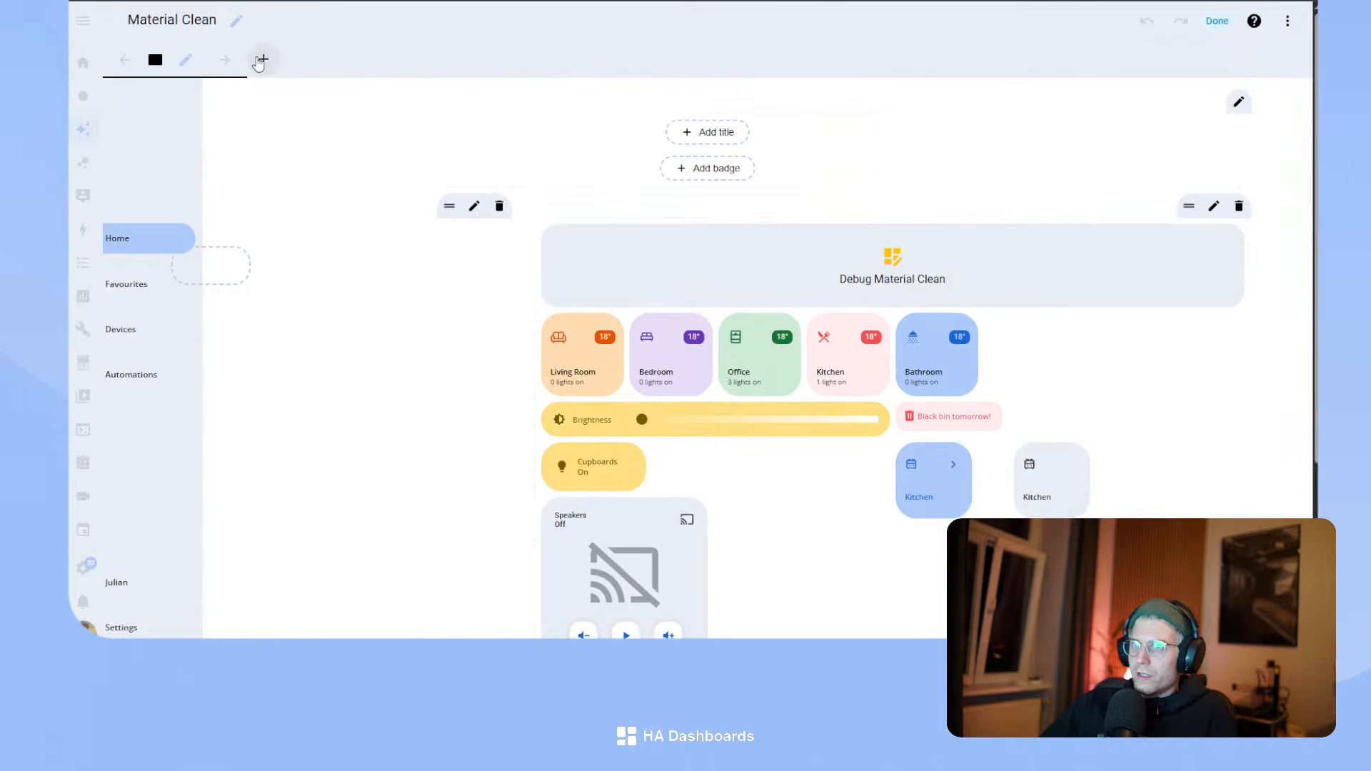
pyautogui.click(261, 60)
pyautogui.click(593, 202)
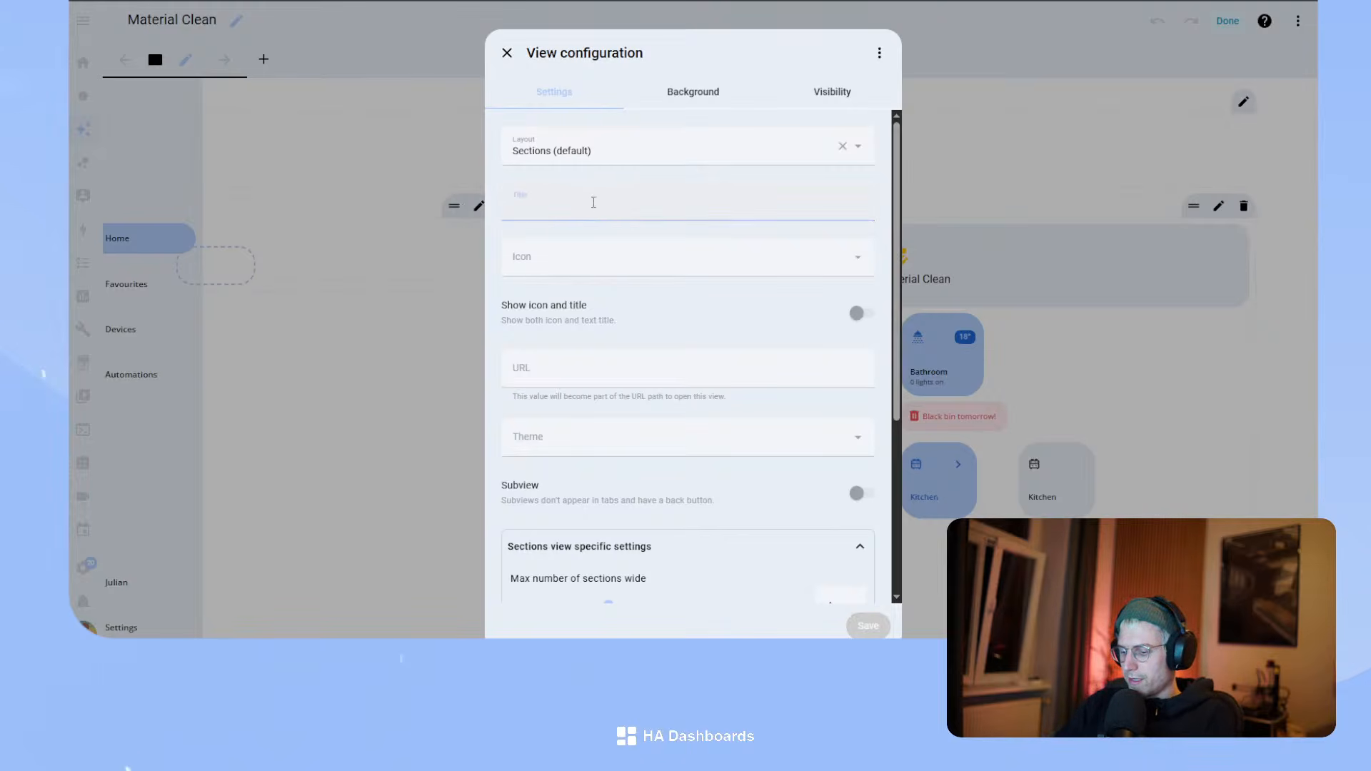
pyautogui.write('Buttons')
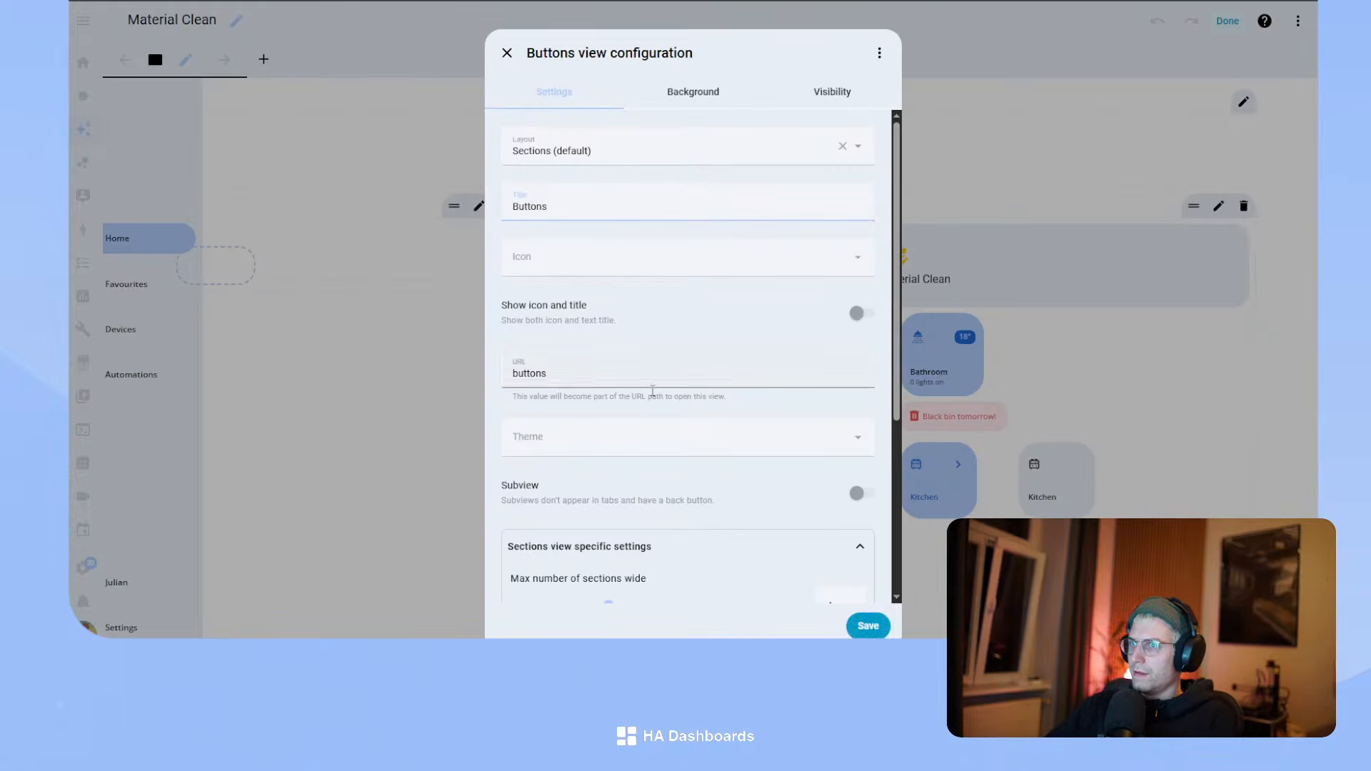
pyautogui.click(561, 267)
pyautogui.write('button')
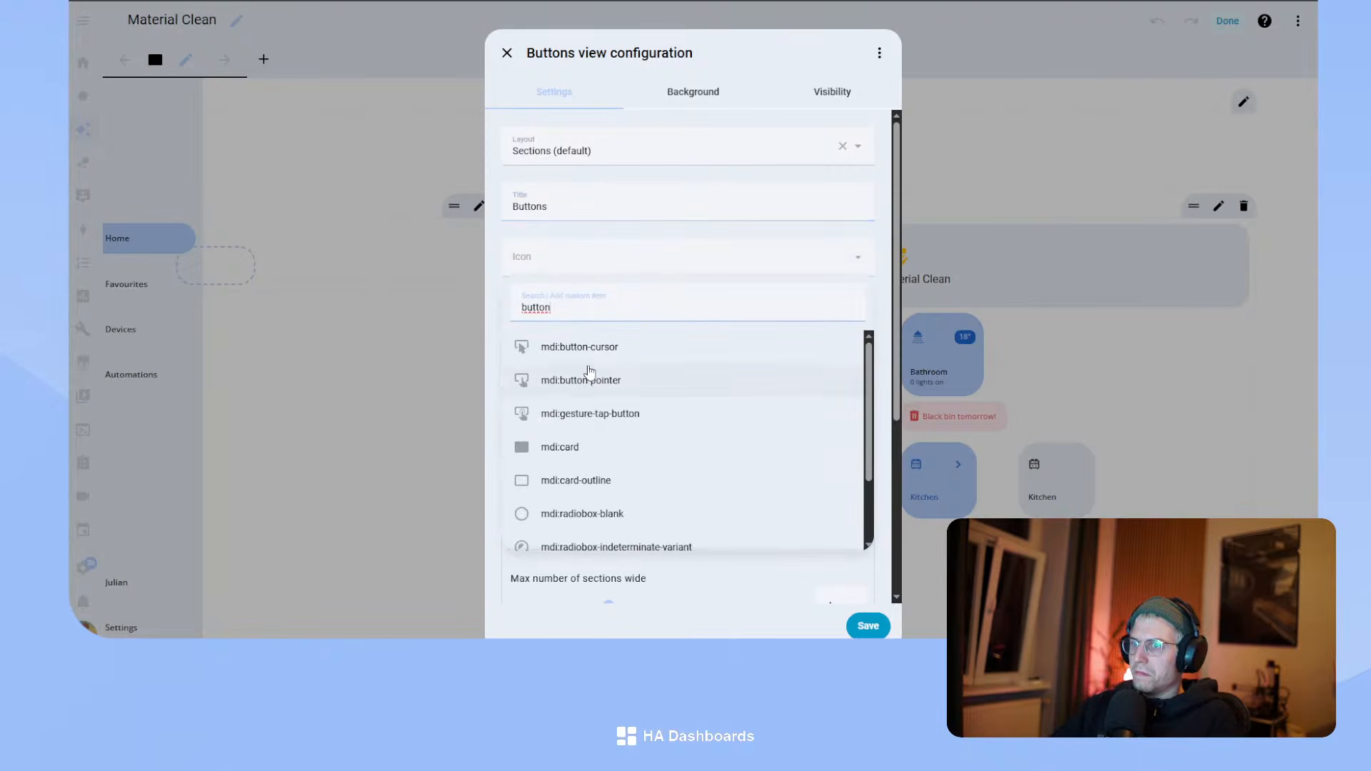
pyautogui.click(589, 349)
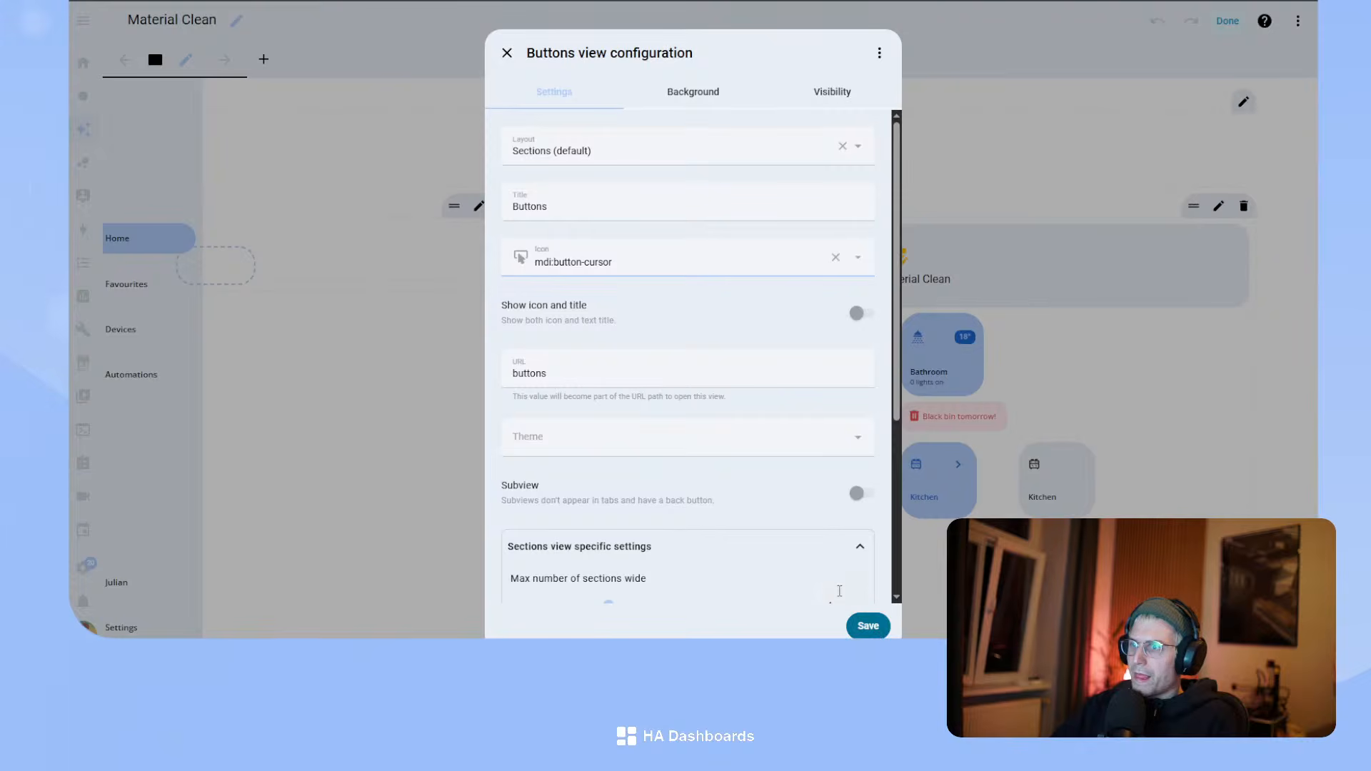
# - Set the Buttons view's theme to Material-Clean and save the view
pyautogui.click(688, 442)
pyautogui.click(542, 512)
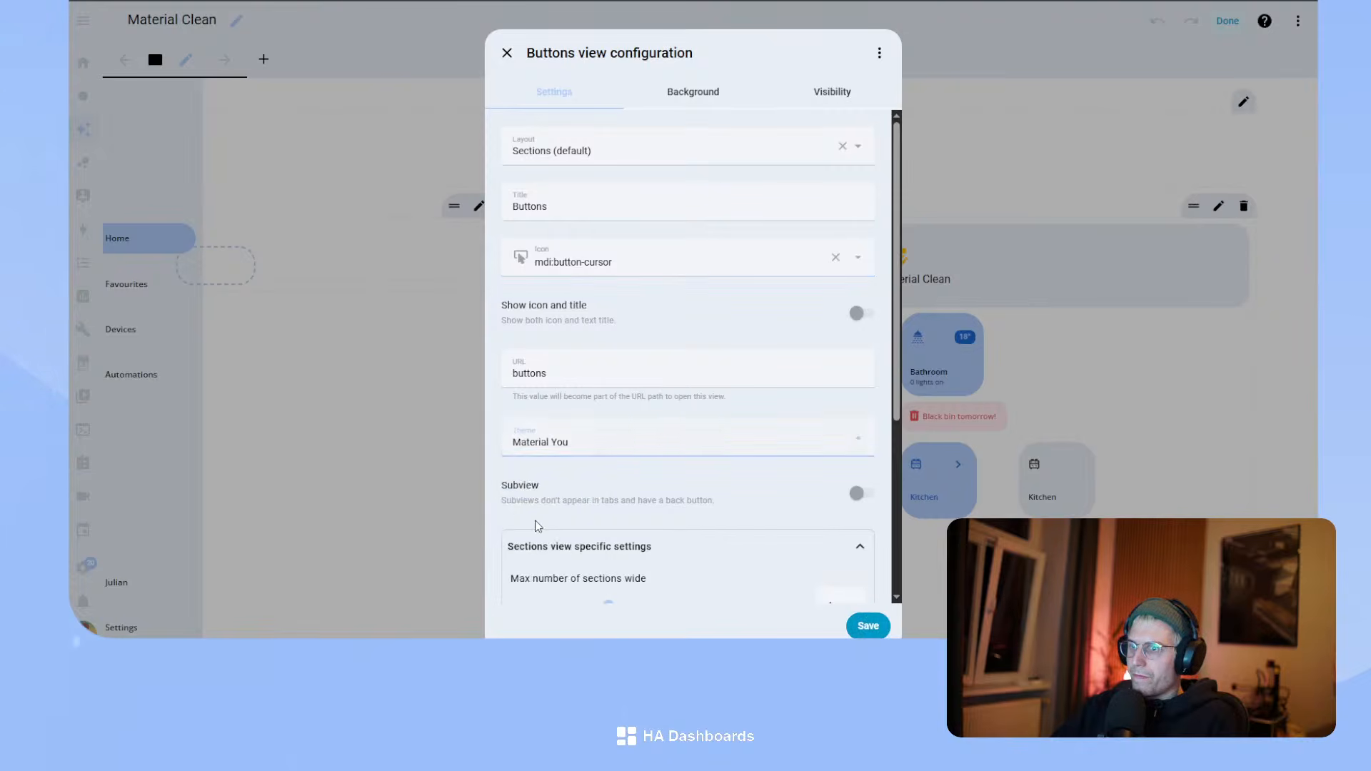
pyautogui.click(581, 440)
pyautogui.click(555, 544)
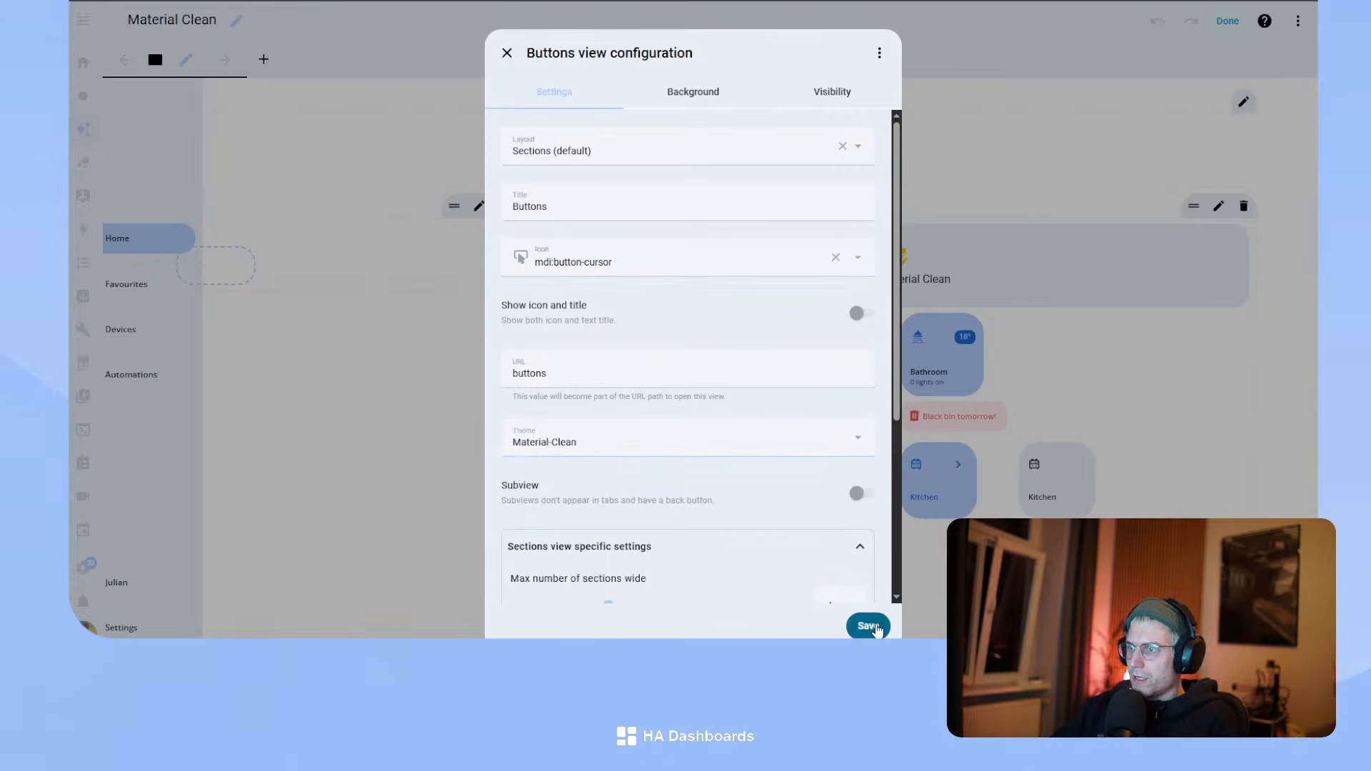
pyautogui.scroll(-3, 876, 621)
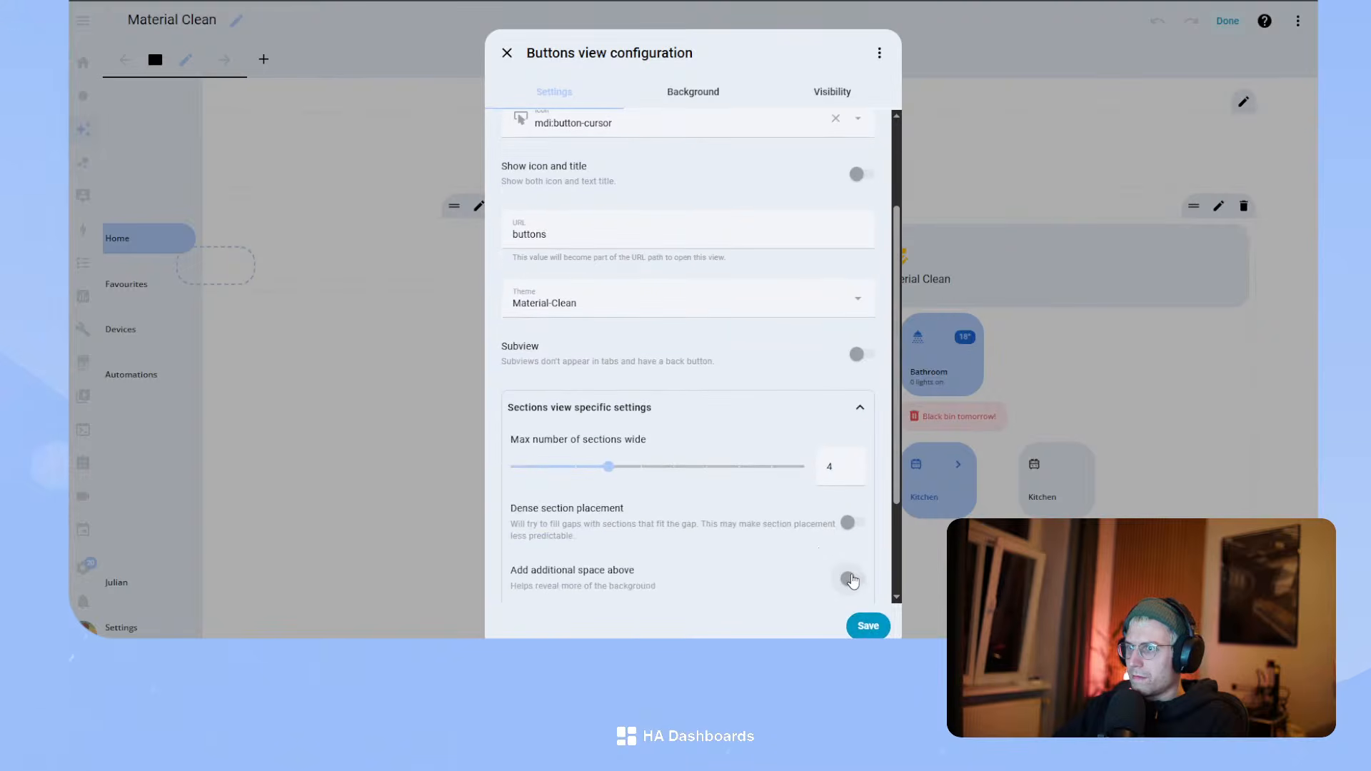
pyautogui.click(868, 626)
# - Cut the Brightness slider card from the Home view, paste it into the Buttons view and save it
pyautogui.click(122, 59)
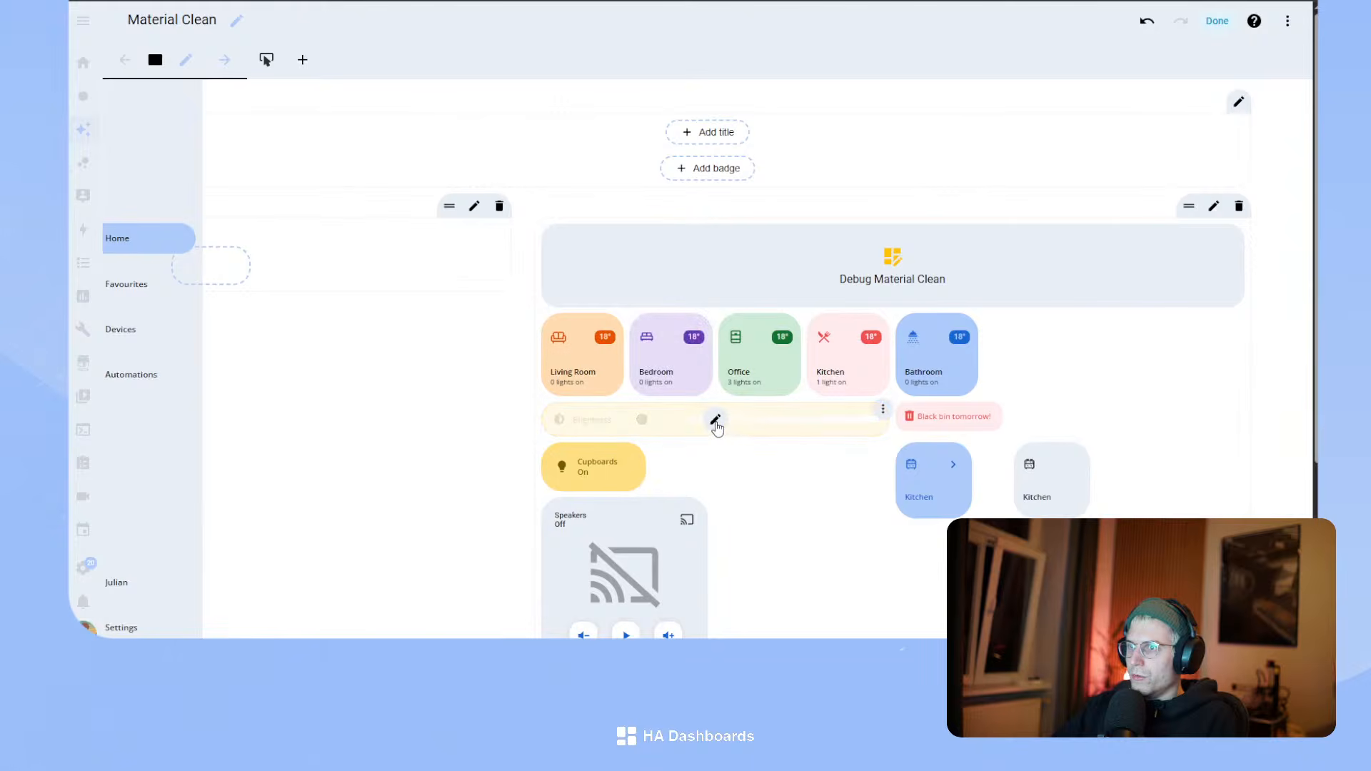
pyautogui.click(883, 408)
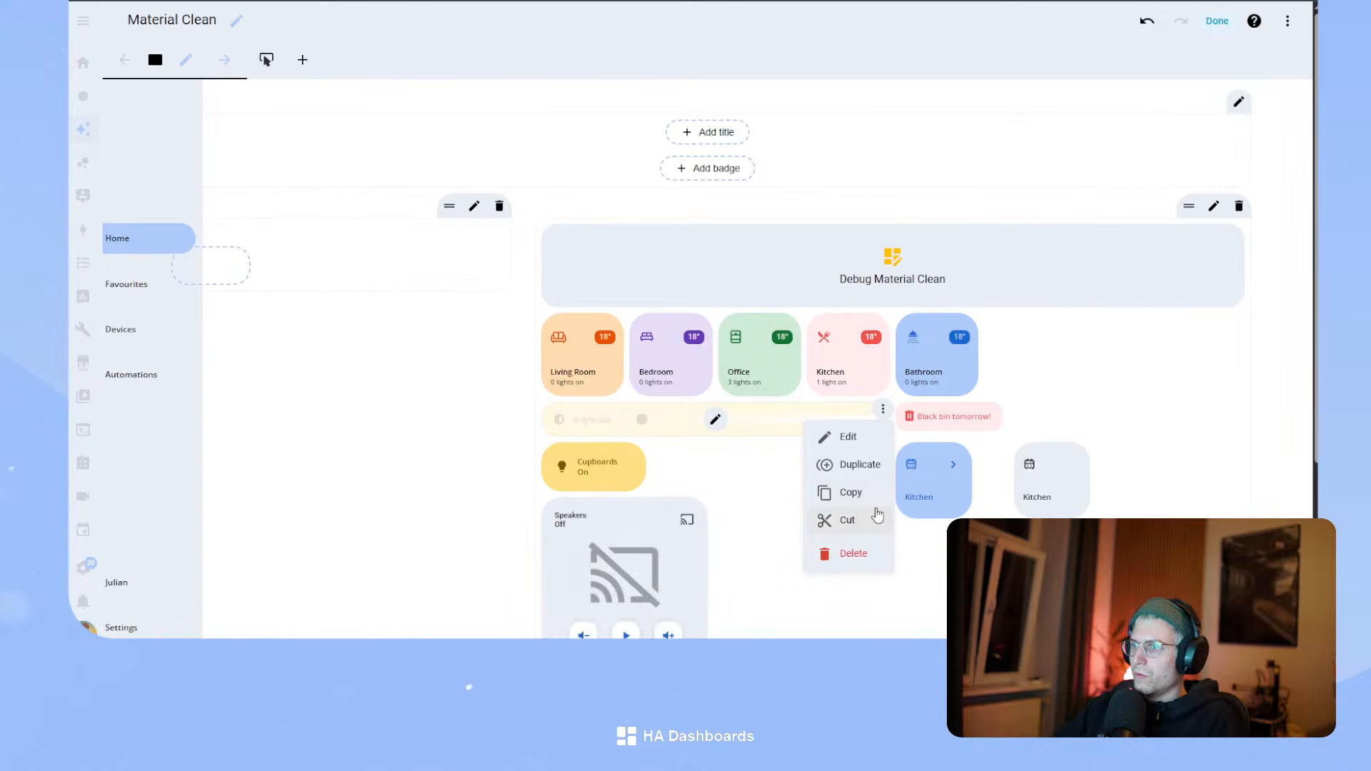
pyautogui.click(862, 522)
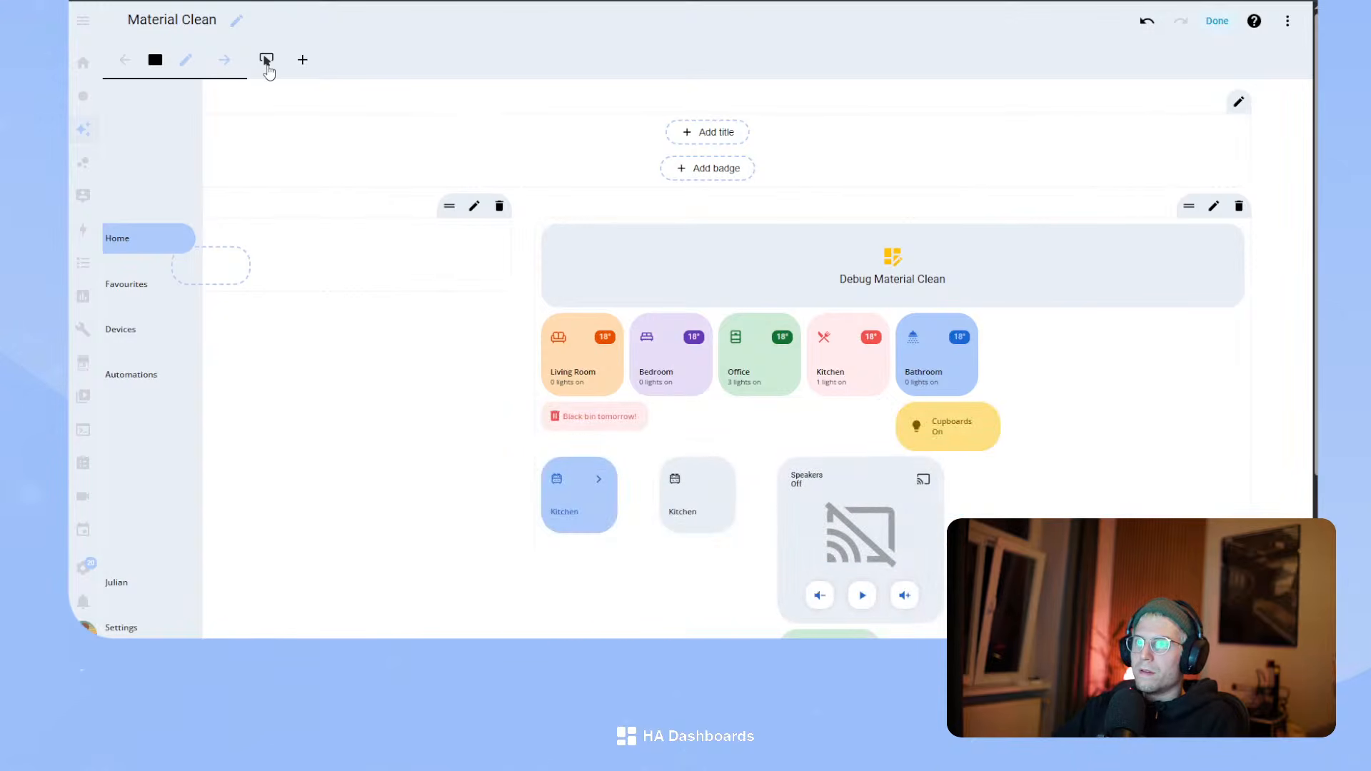
pyautogui.click(265, 62)
pyautogui.click(405, 255)
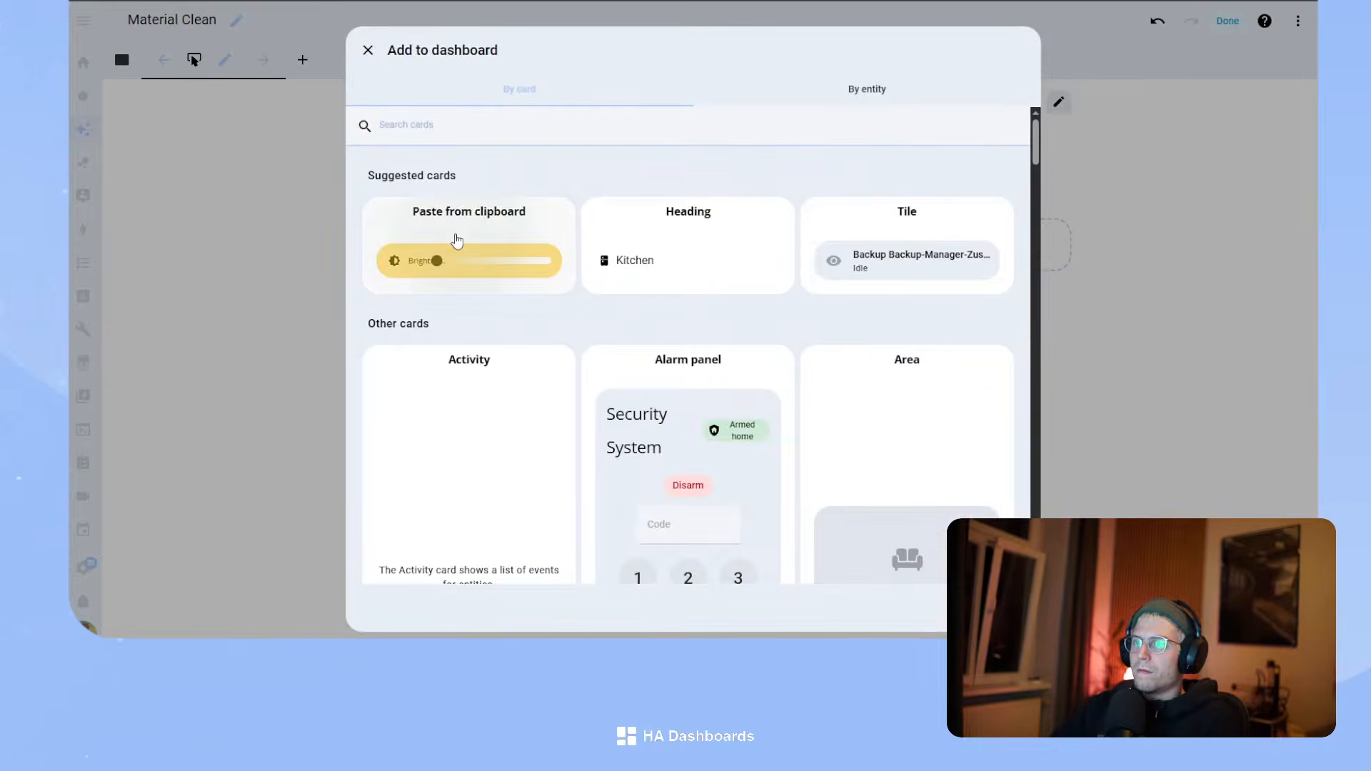
pyautogui.click(453, 241)
pyautogui.click(1020, 626)
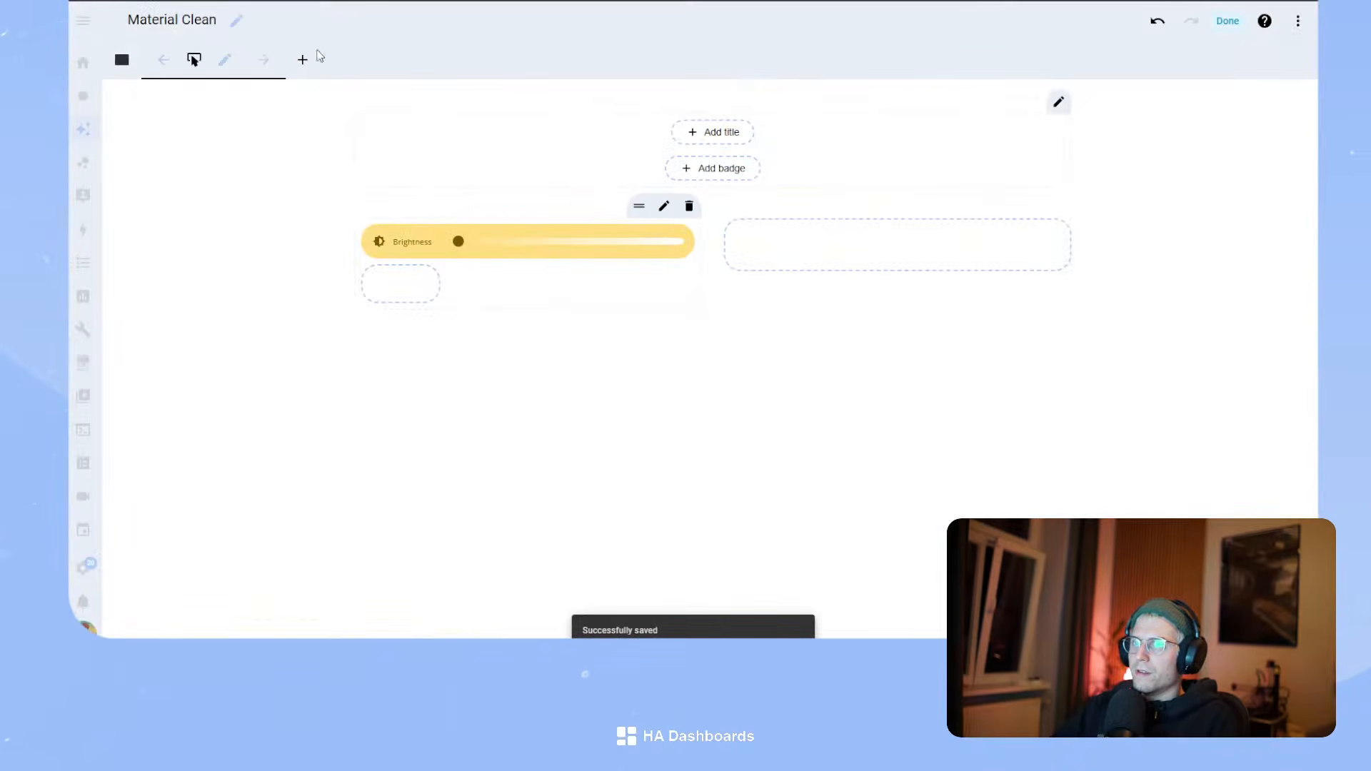
# - Return to the Home view and cut the Speakers card from its main section
pyautogui.click(121, 60)
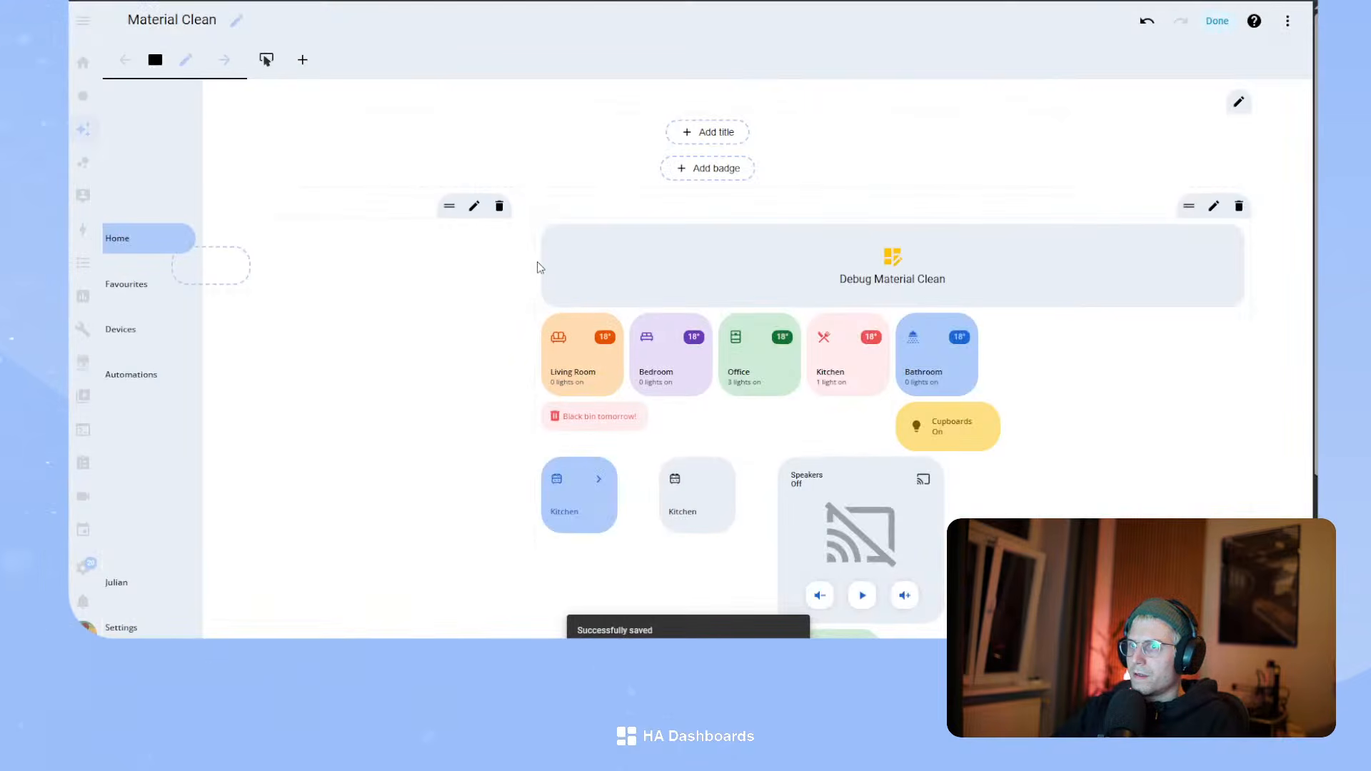
pyautogui.scroll(-3, 956, 442)
pyautogui.scroll(1, 960, 448)
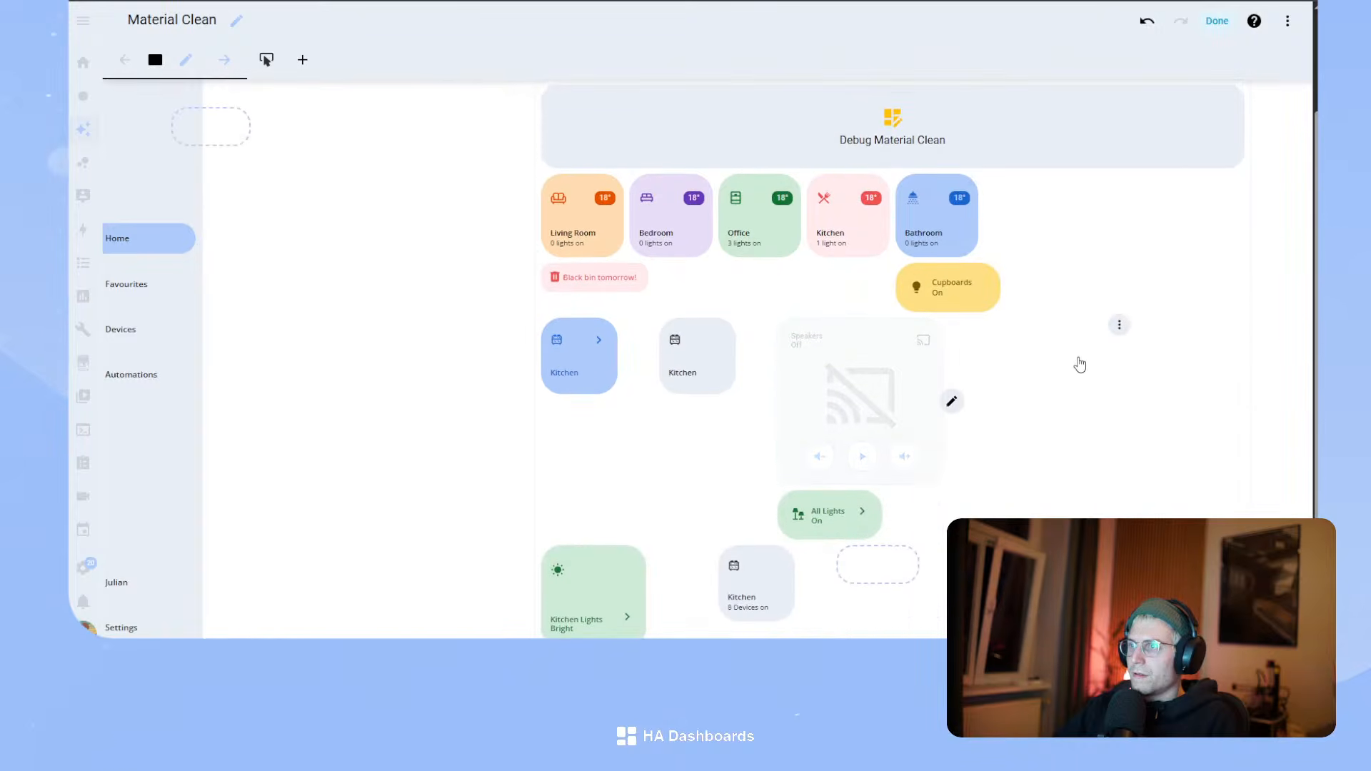
pyautogui.scroll(1, 718, 339)
pyautogui.scroll(1, 718, 338)
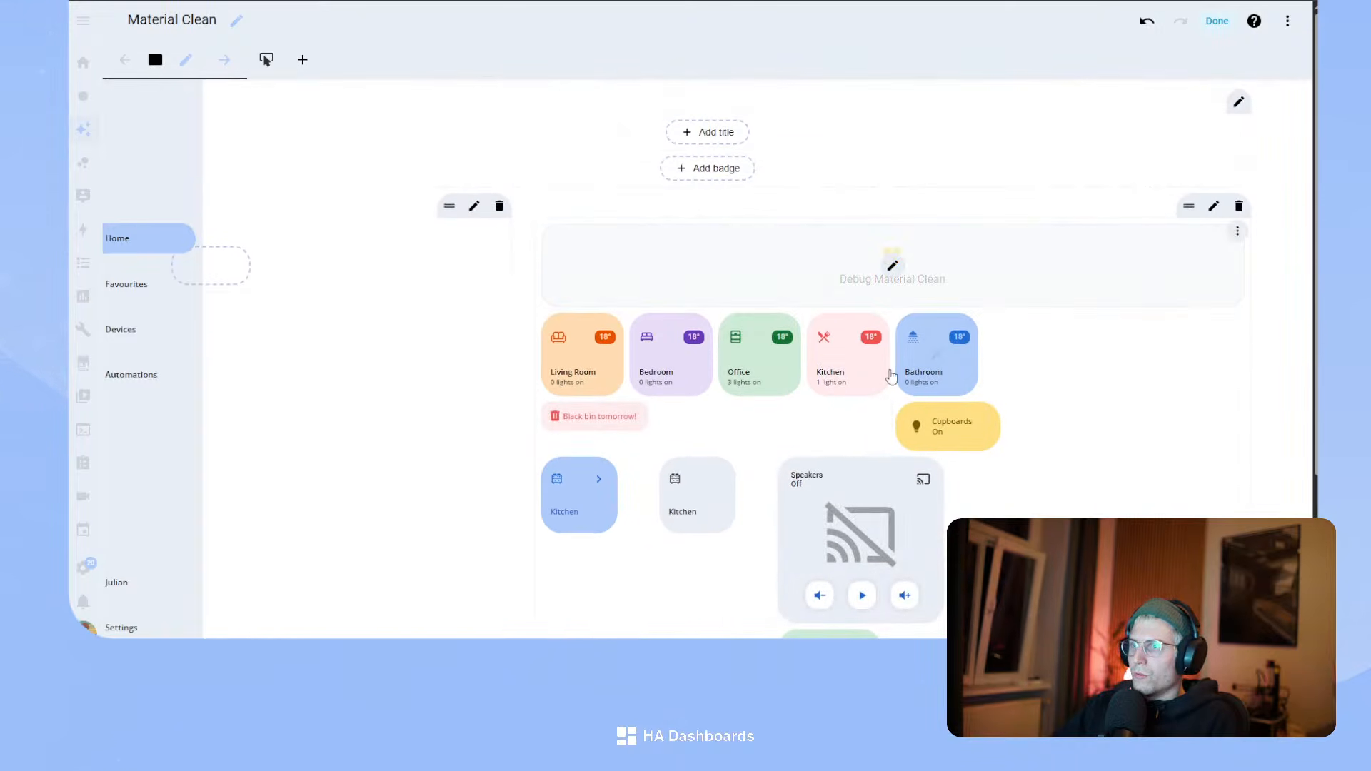
pyautogui.moveTo(860, 427)
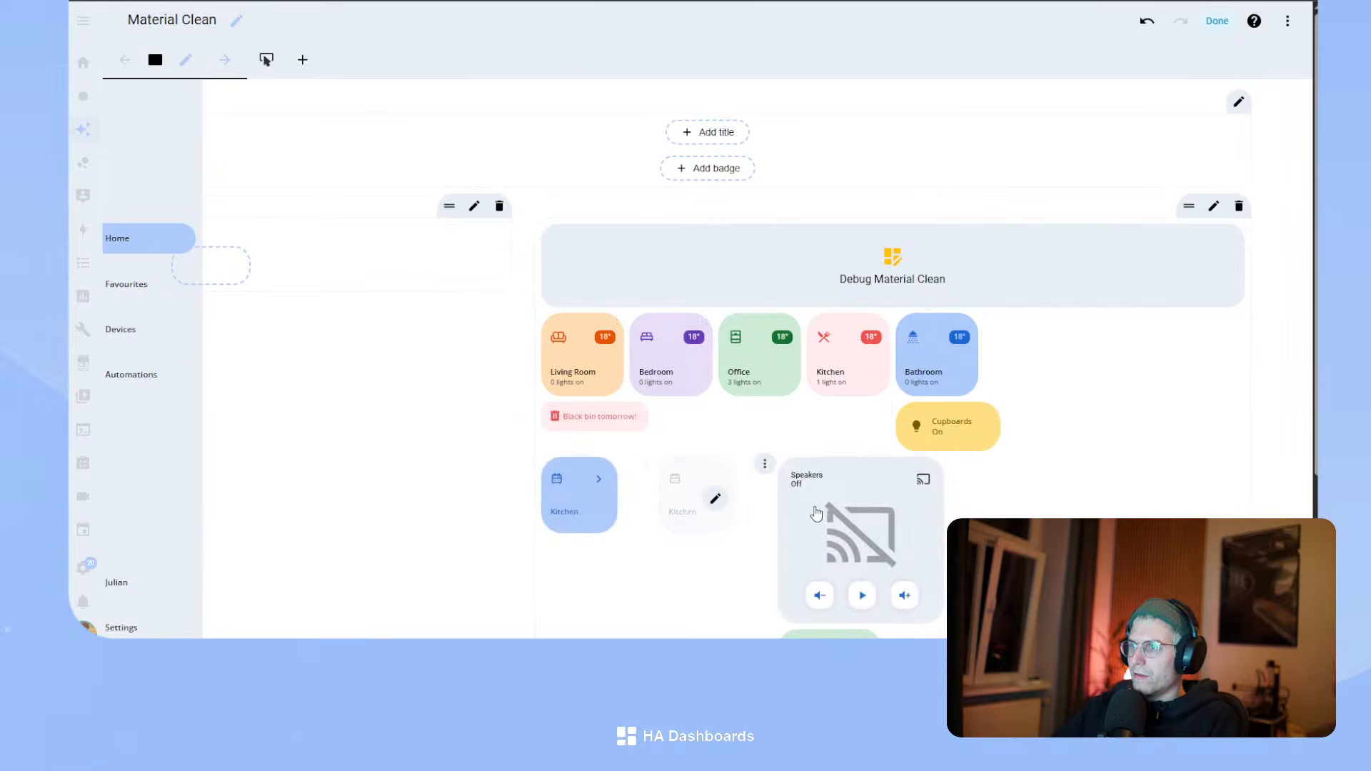
pyautogui.click(1119, 471)
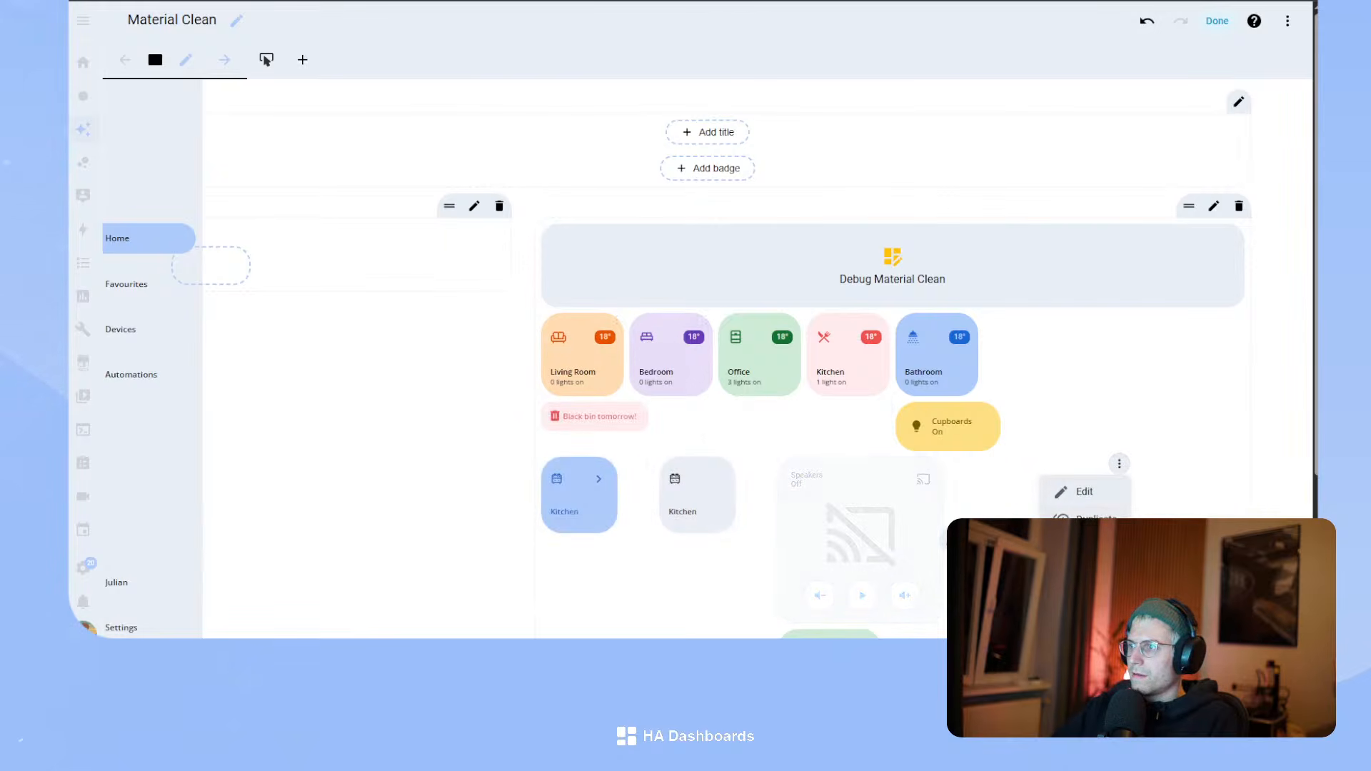
pyautogui.click(1115, 468)
pyautogui.click(1114, 468)
pyautogui.click(866, 475)
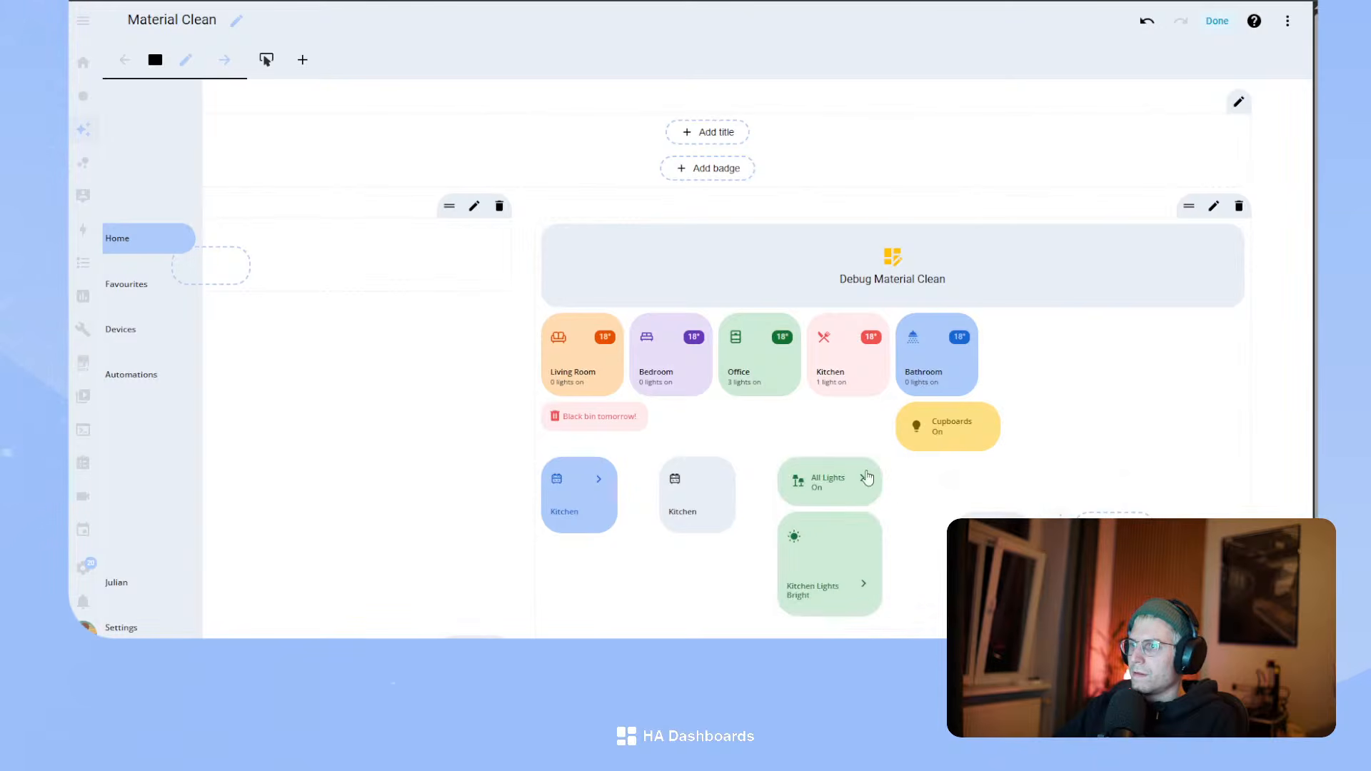
# - Add a second section to the Buttons view and paste the Speakers card into it
pyautogui.click(274, 68)
pyautogui.click(410, 285)
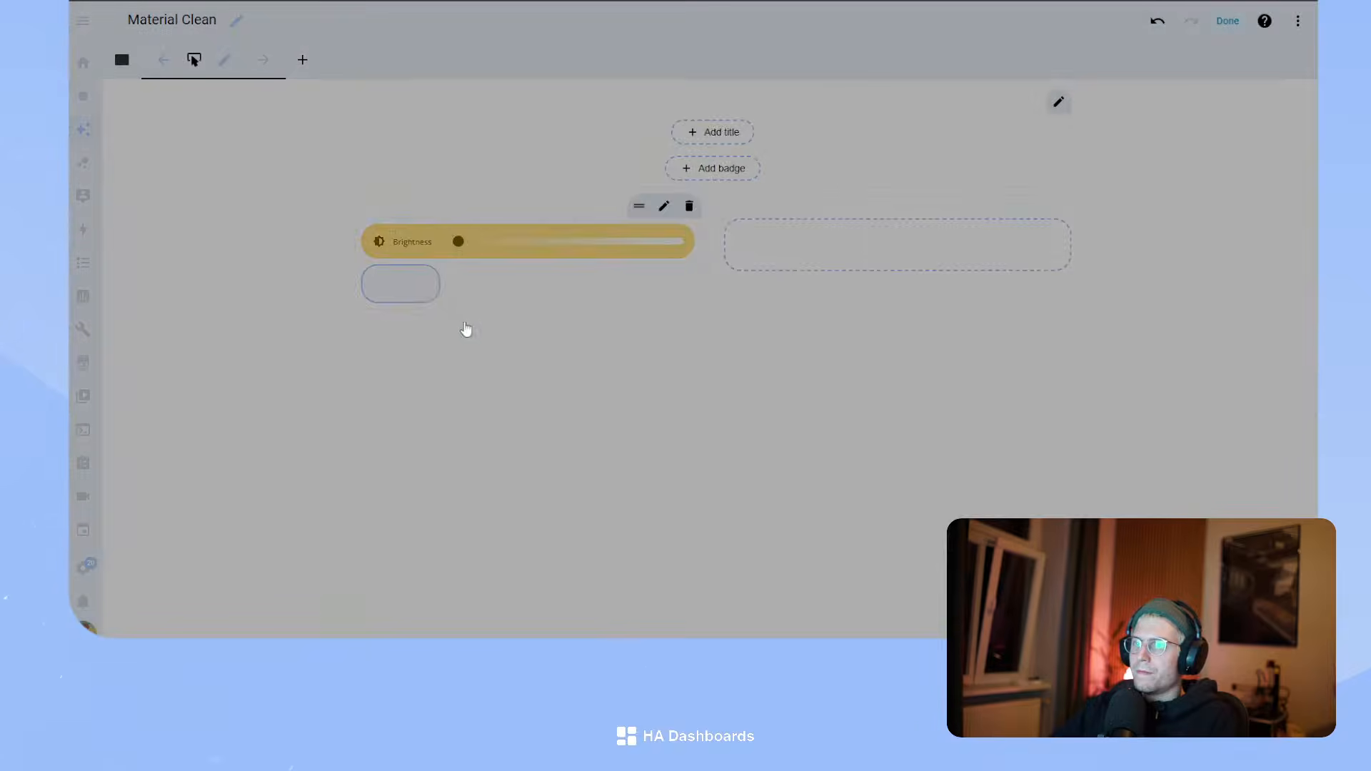
pyautogui.click(368, 50)
pyautogui.click(749, 229)
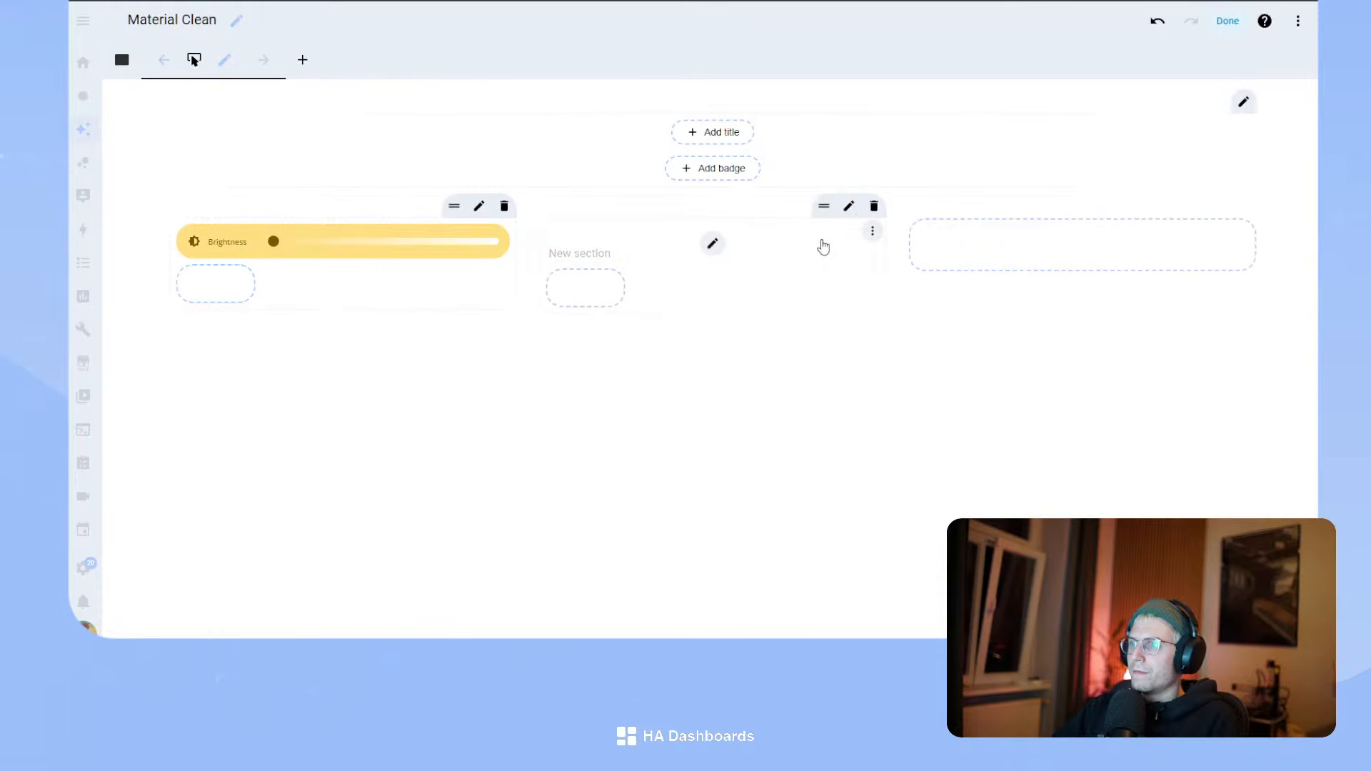
pyautogui.click(590, 294)
pyautogui.click(525, 257)
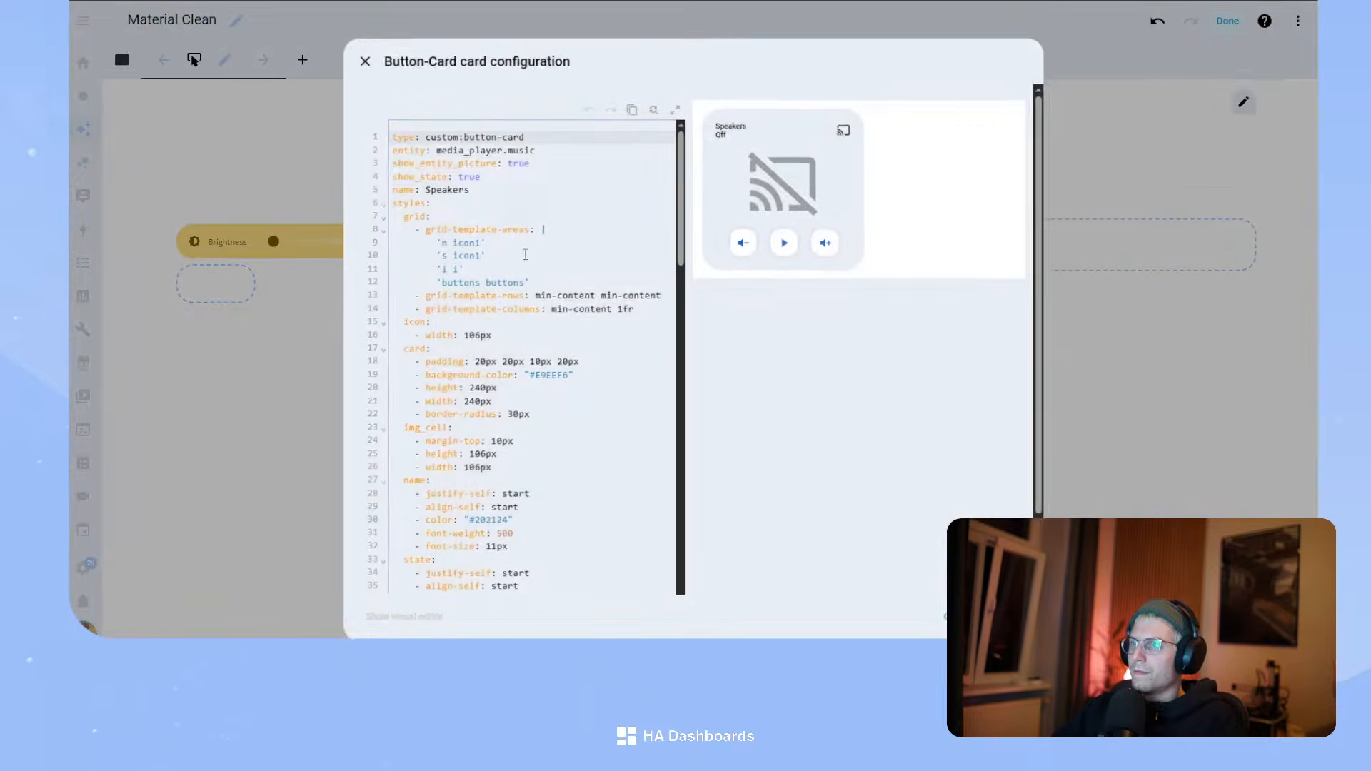
# - Save the Speakers button card in the second section and delete that section's "New section" heading
pyautogui.click(1013, 623)
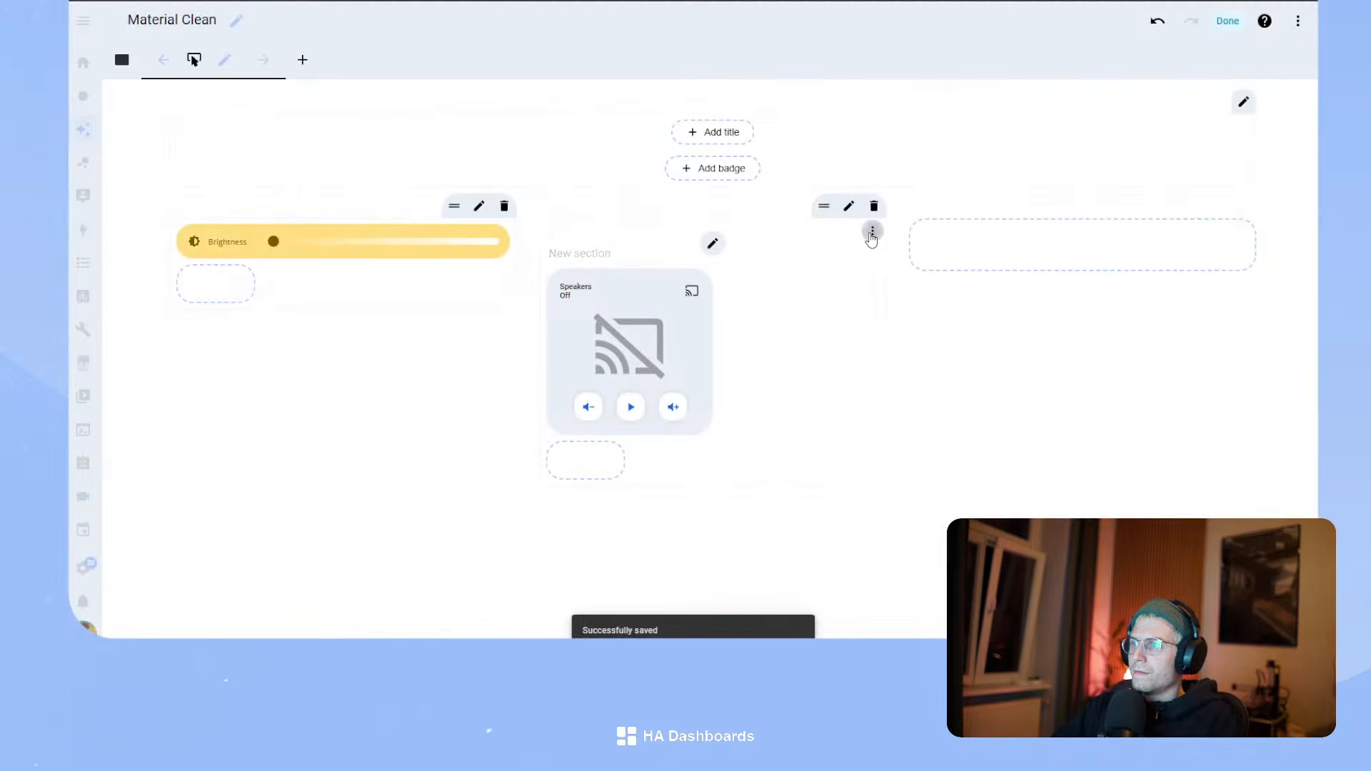
pyautogui.click(872, 232)
pyautogui.click(862, 374)
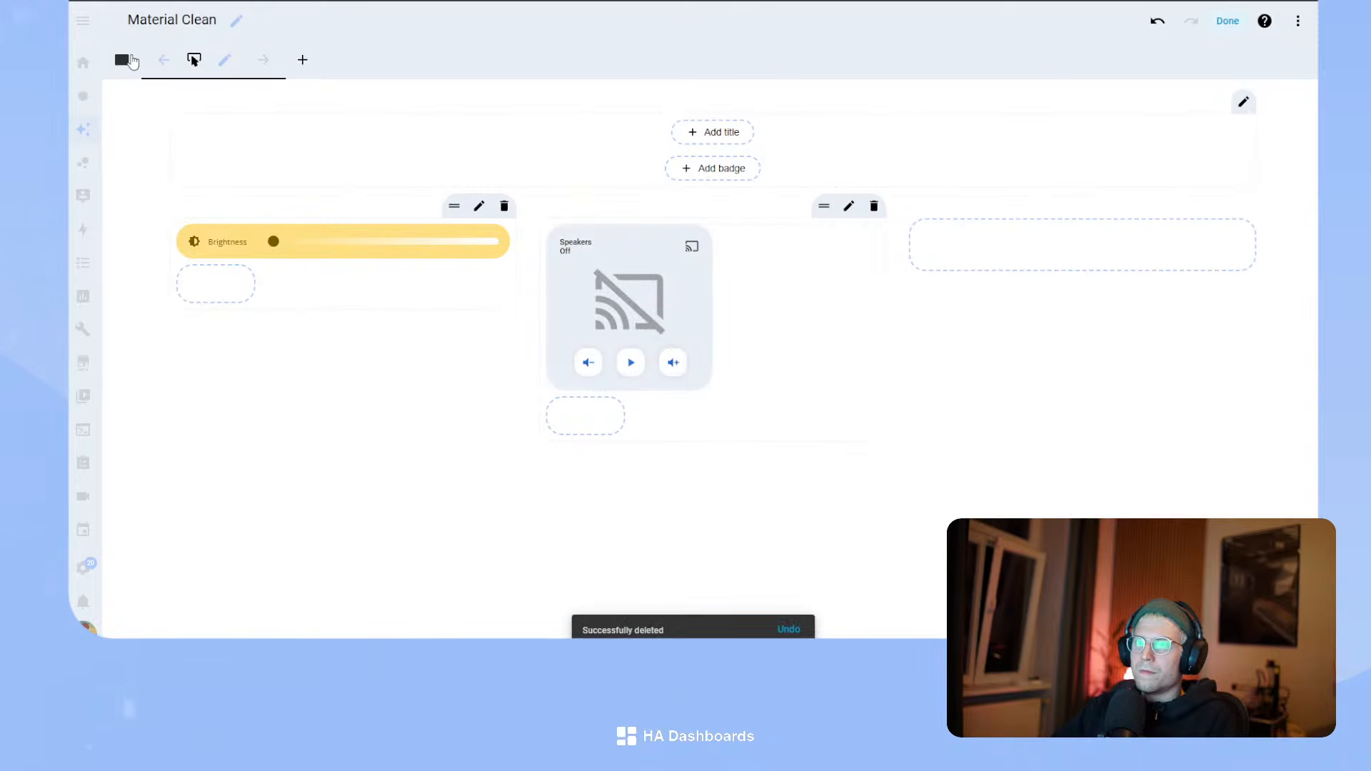
# - Move the Cupboards card from the Home view into the first section of the Buttons view, below Brightness
pyautogui.click(127, 62)
pyautogui.scroll(-1, 928, 358)
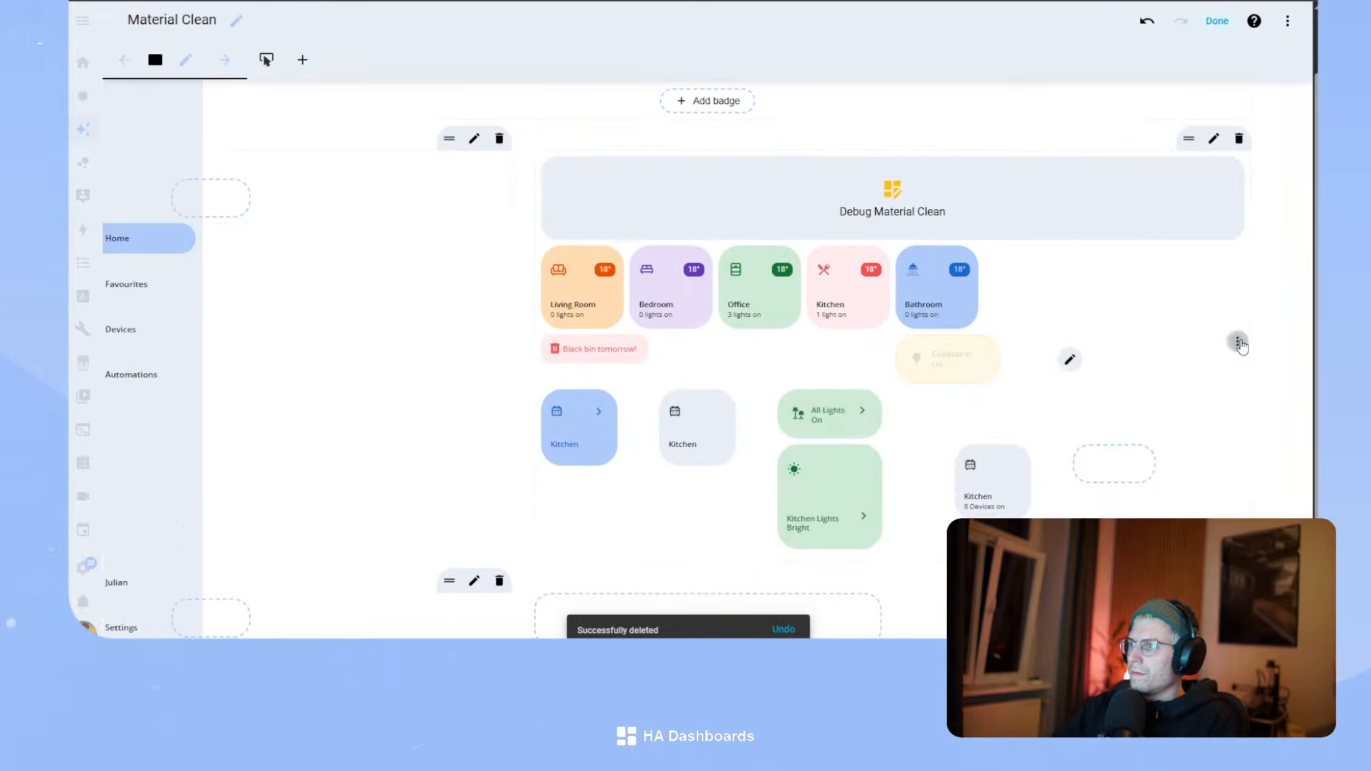
pyautogui.click(1237, 341)
pyautogui.click(1209, 449)
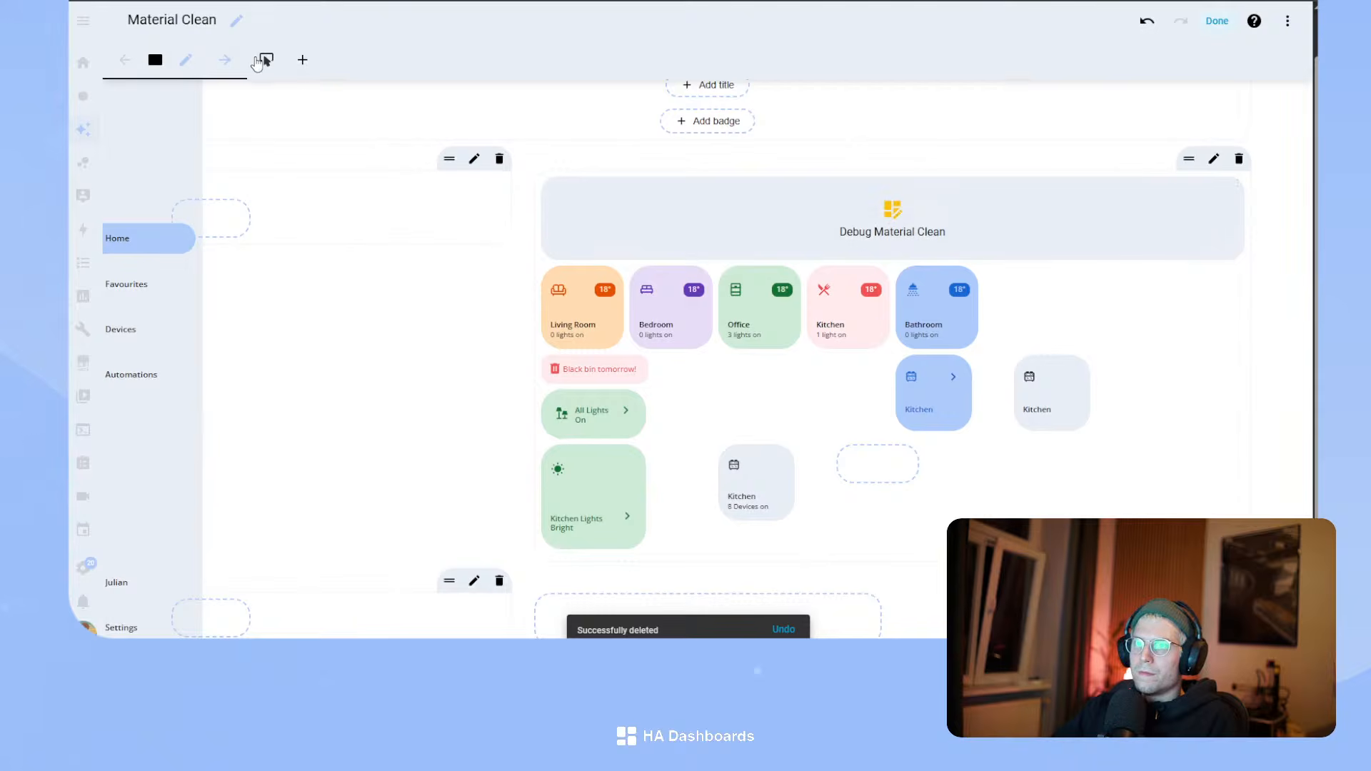
pyautogui.click(266, 60)
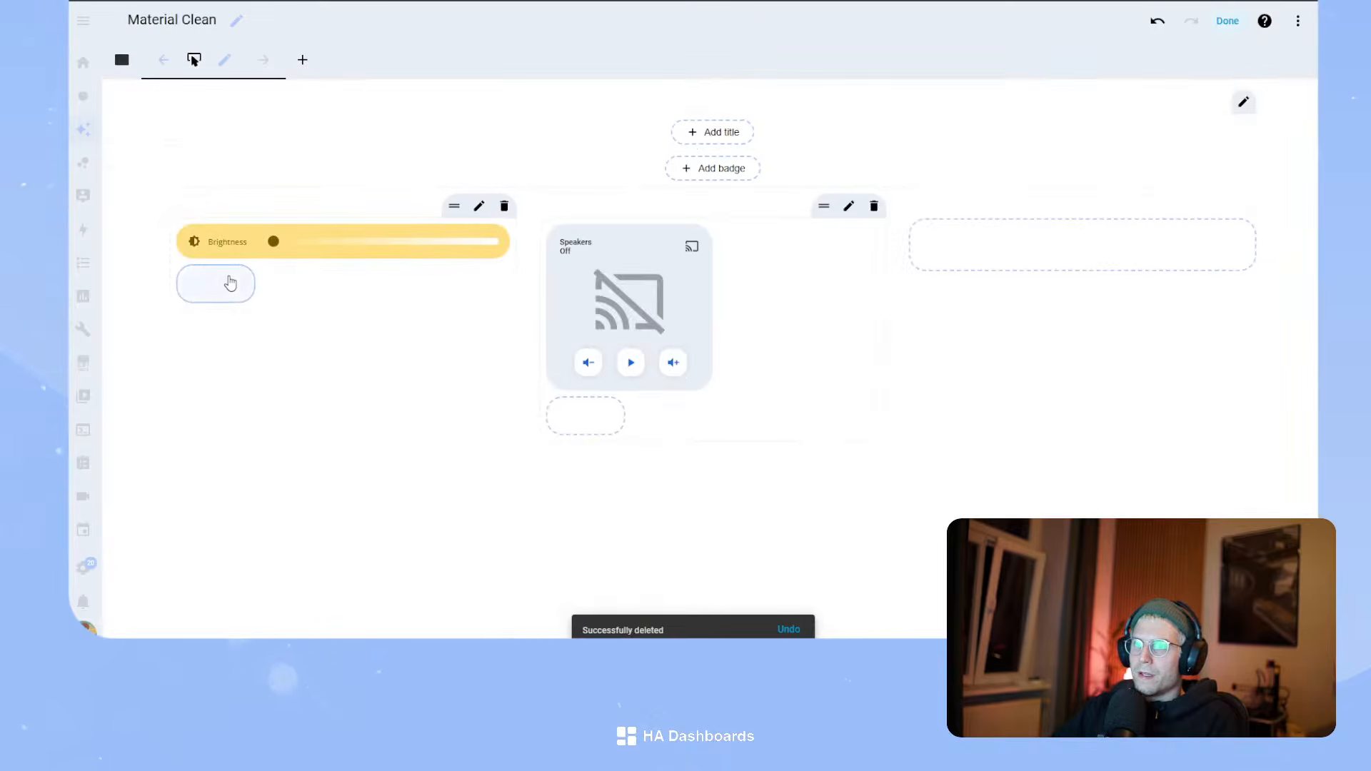
pyautogui.click(229, 282)
pyautogui.click(453, 263)
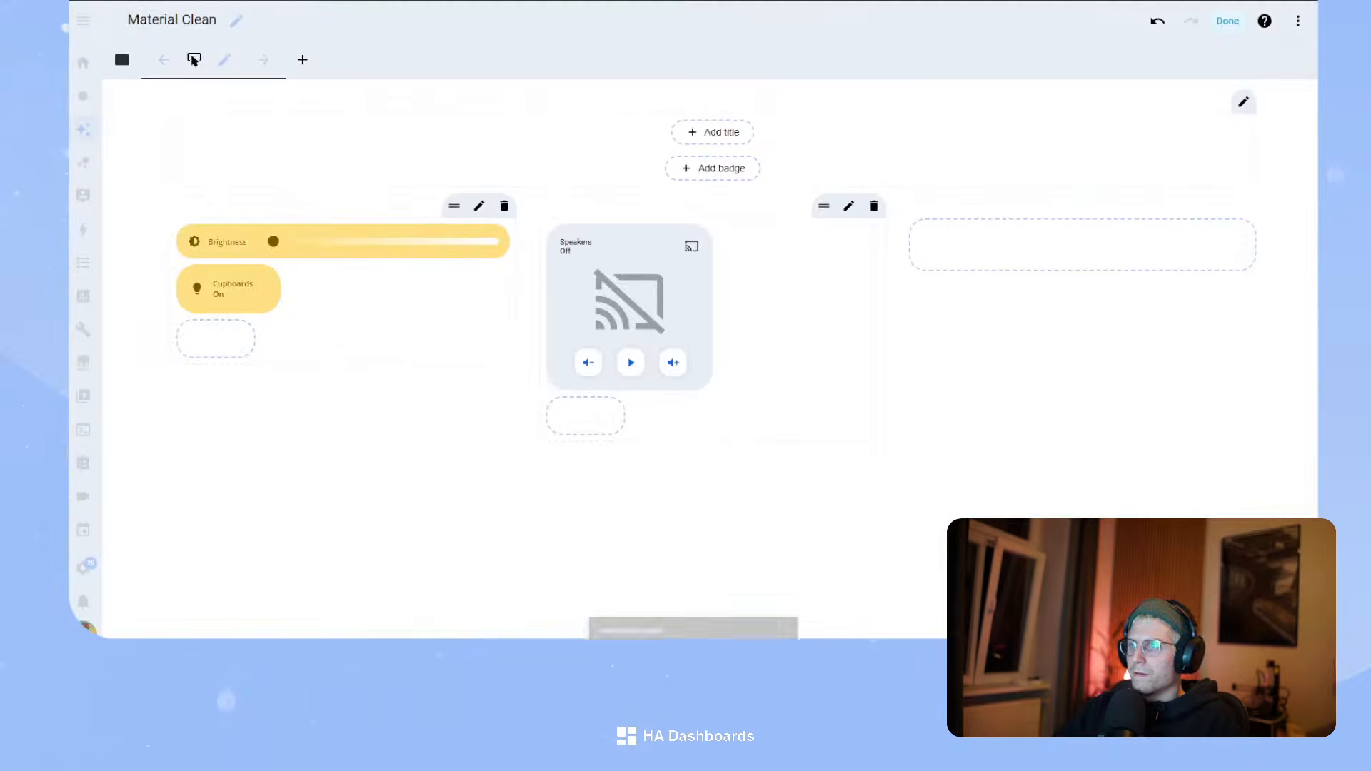
# - Move the All Lights card from the Home view into the first section of the Buttons view, below Cupboards
pyautogui.click(121, 59)
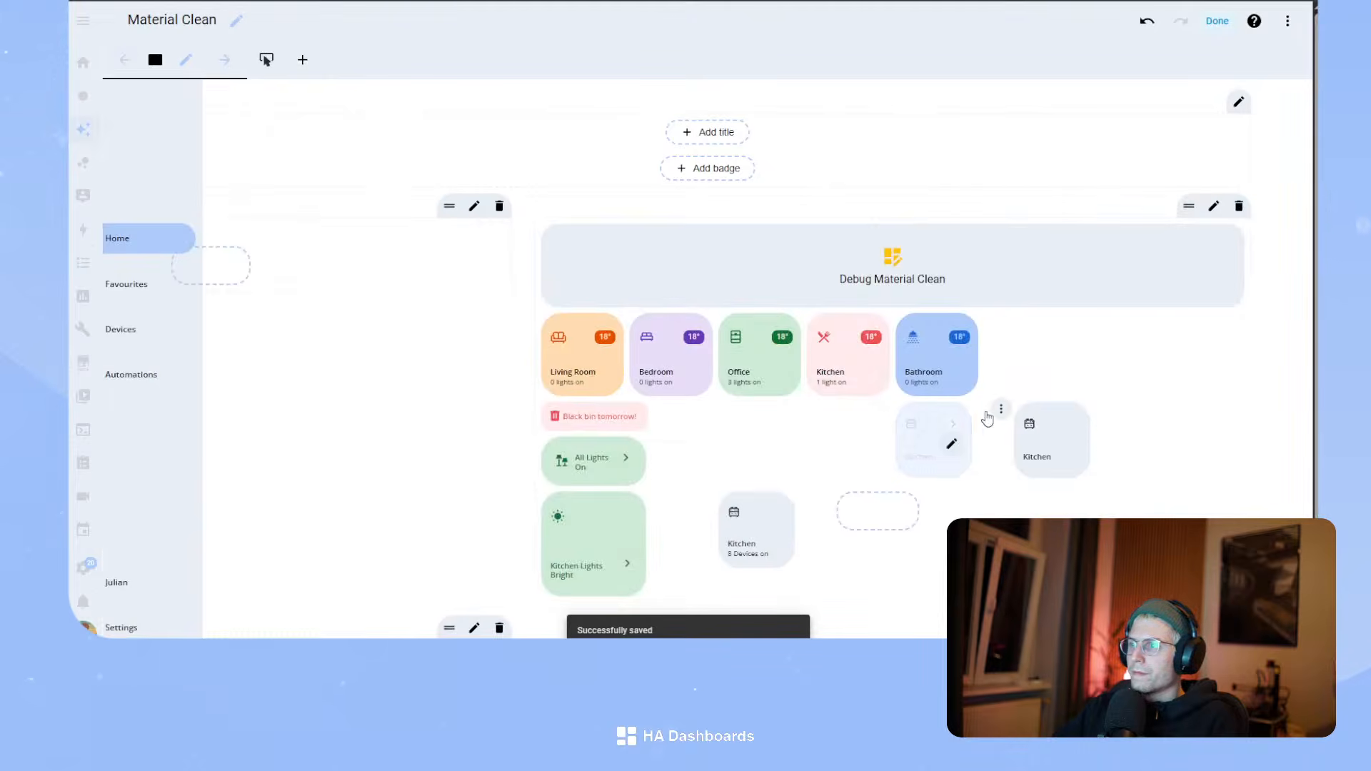
pyautogui.moveTo(689, 469)
pyautogui.click(884, 444)
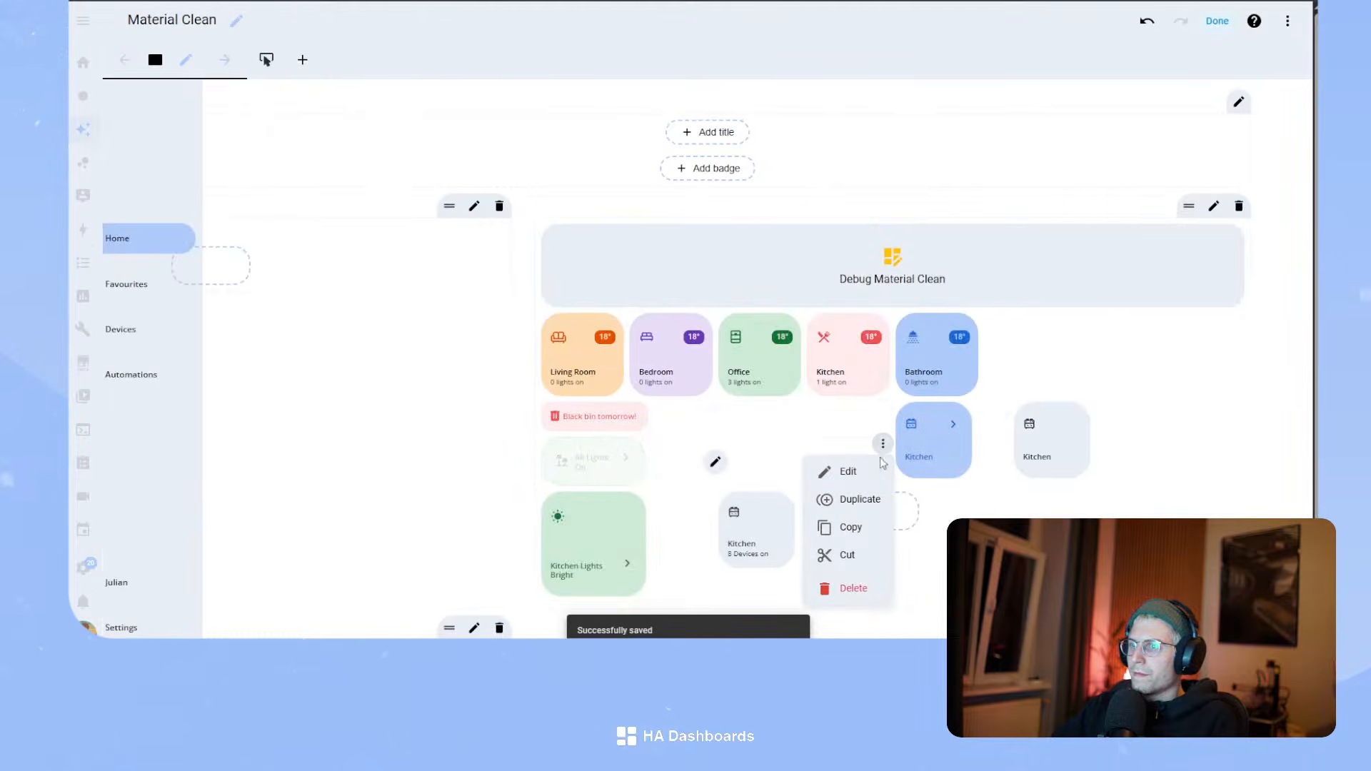
pyautogui.click(851, 557)
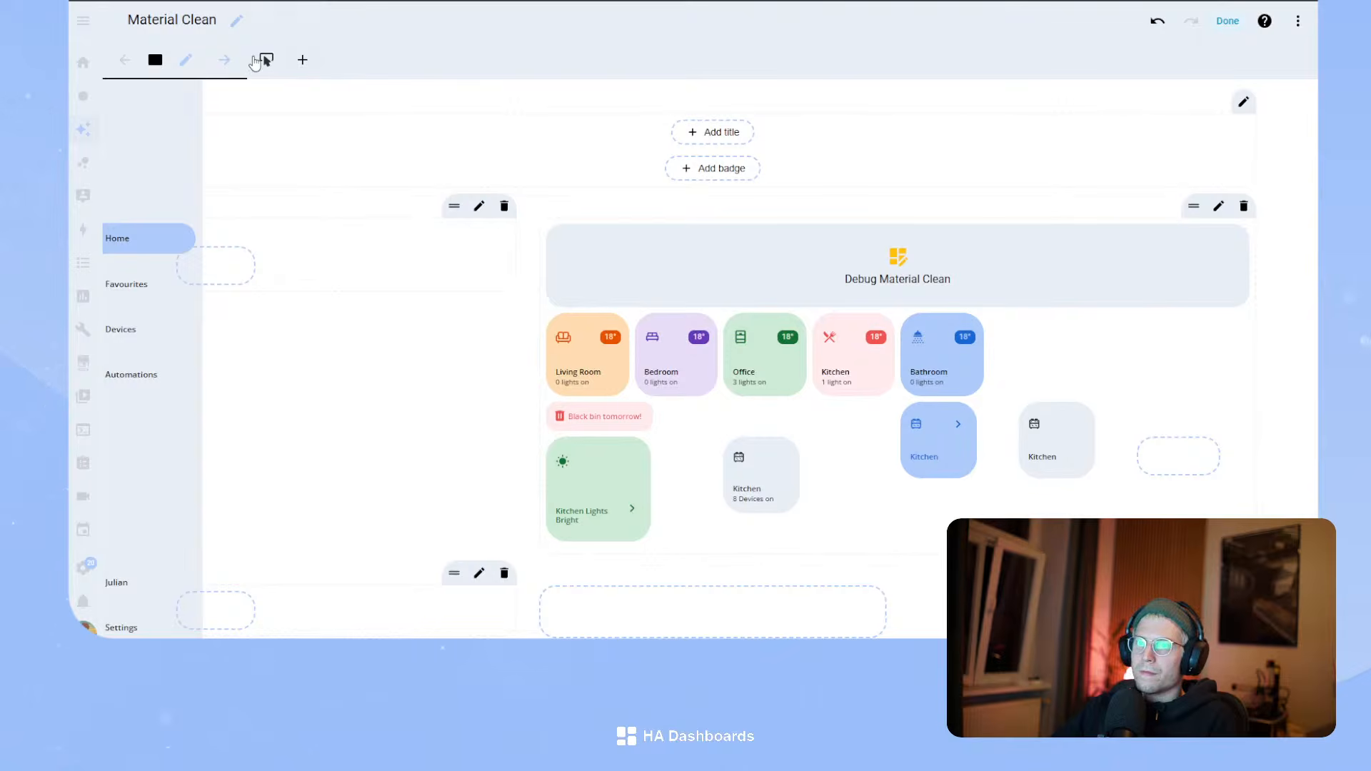
pyautogui.click(266, 60)
pyautogui.click(220, 335)
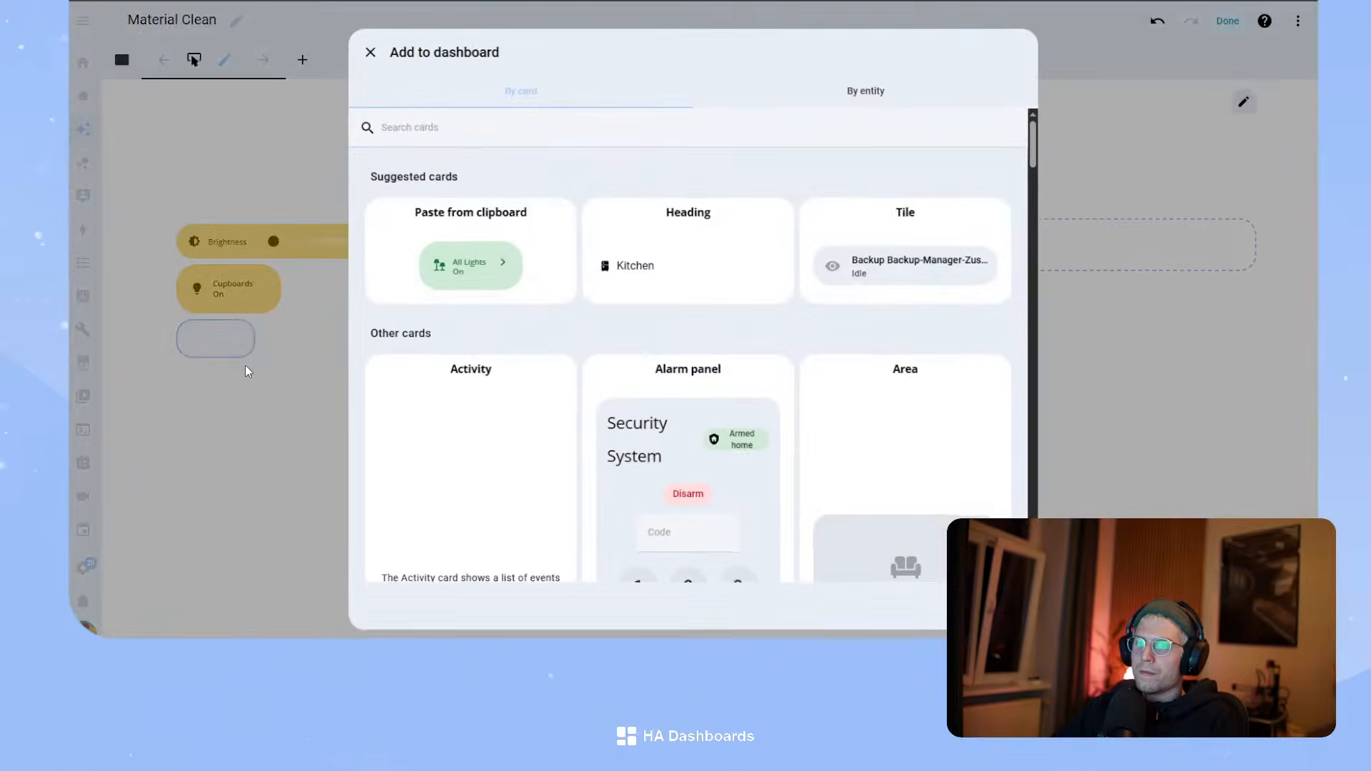
pyautogui.click(457, 246)
pyautogui.click(1024, 626)
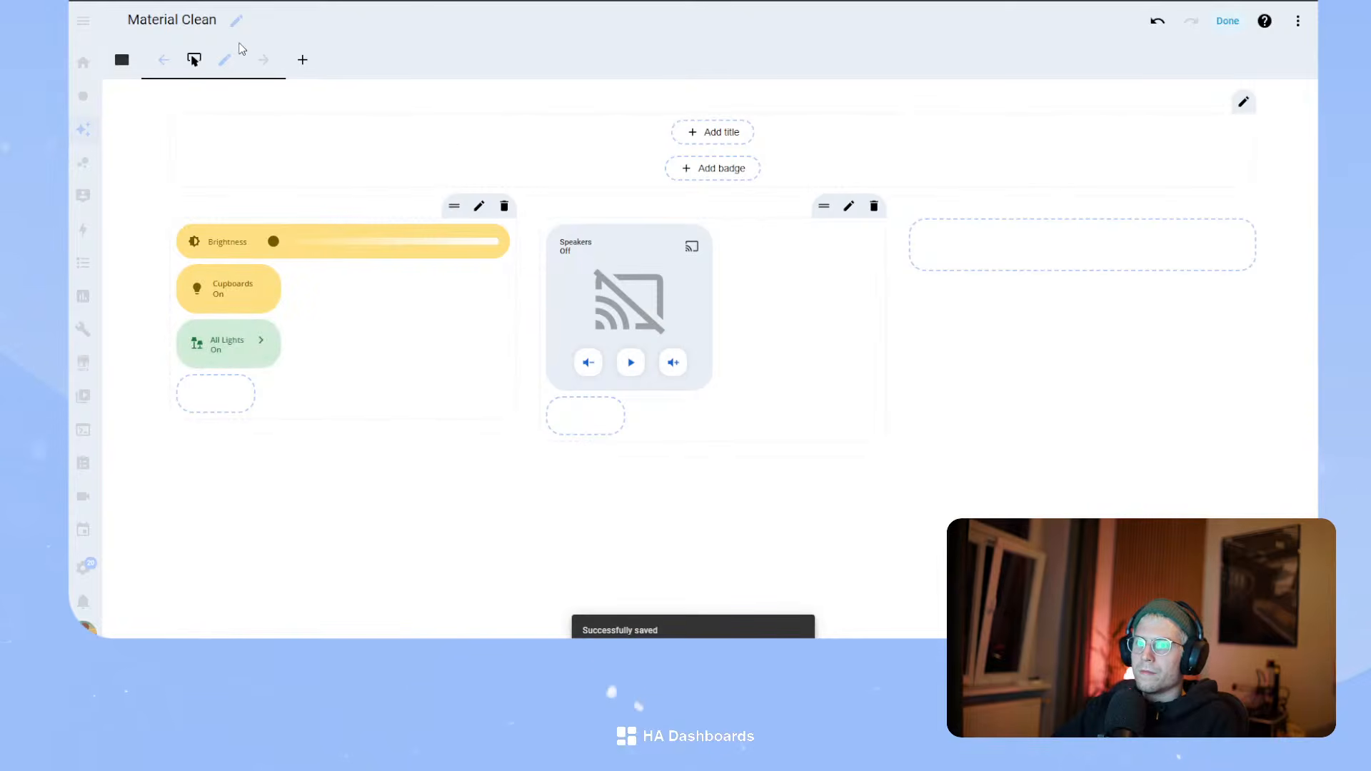
# - Cut the grey Kitchen card without a device label from the Home view and add a third section to the Buttons view
pyautogui.click(121, 60)
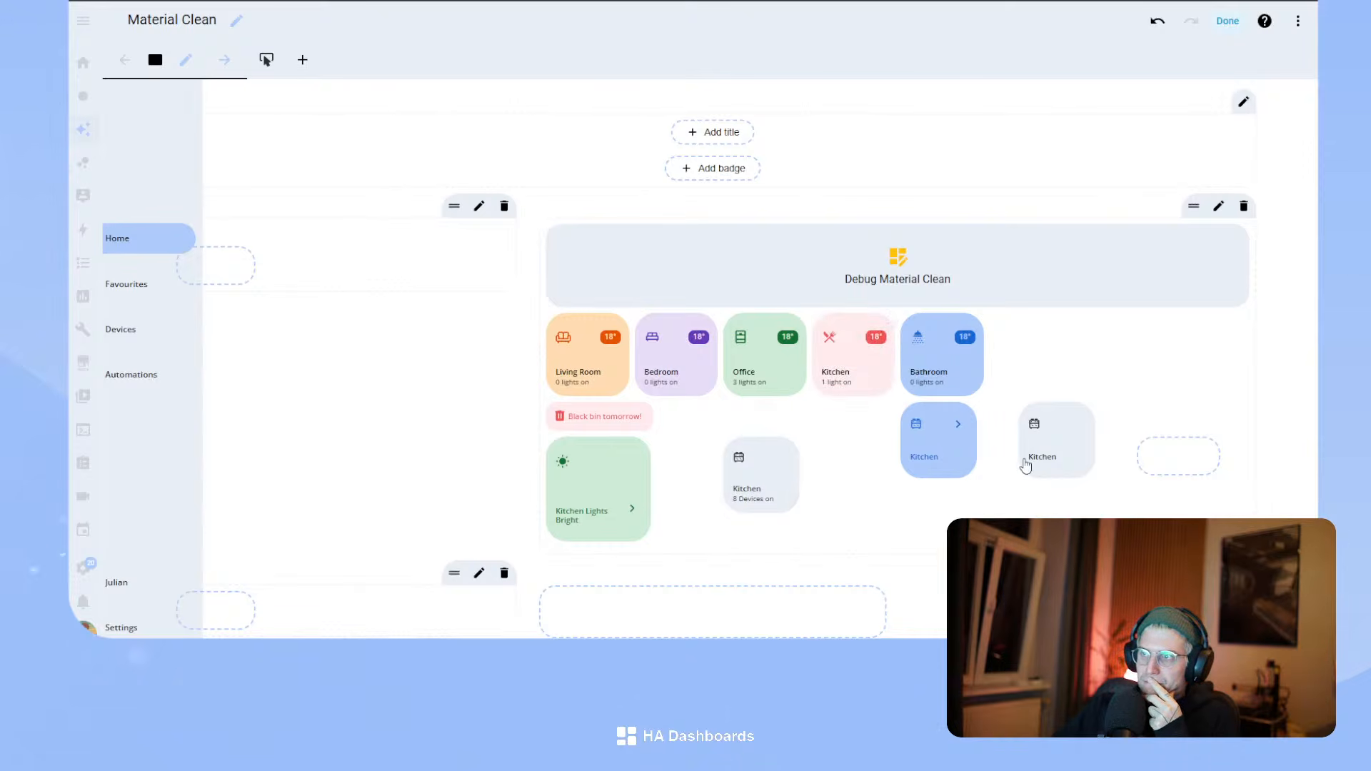
pyautogui.moveTo(749, 442)
pyautogui.moveTo(612, 414)
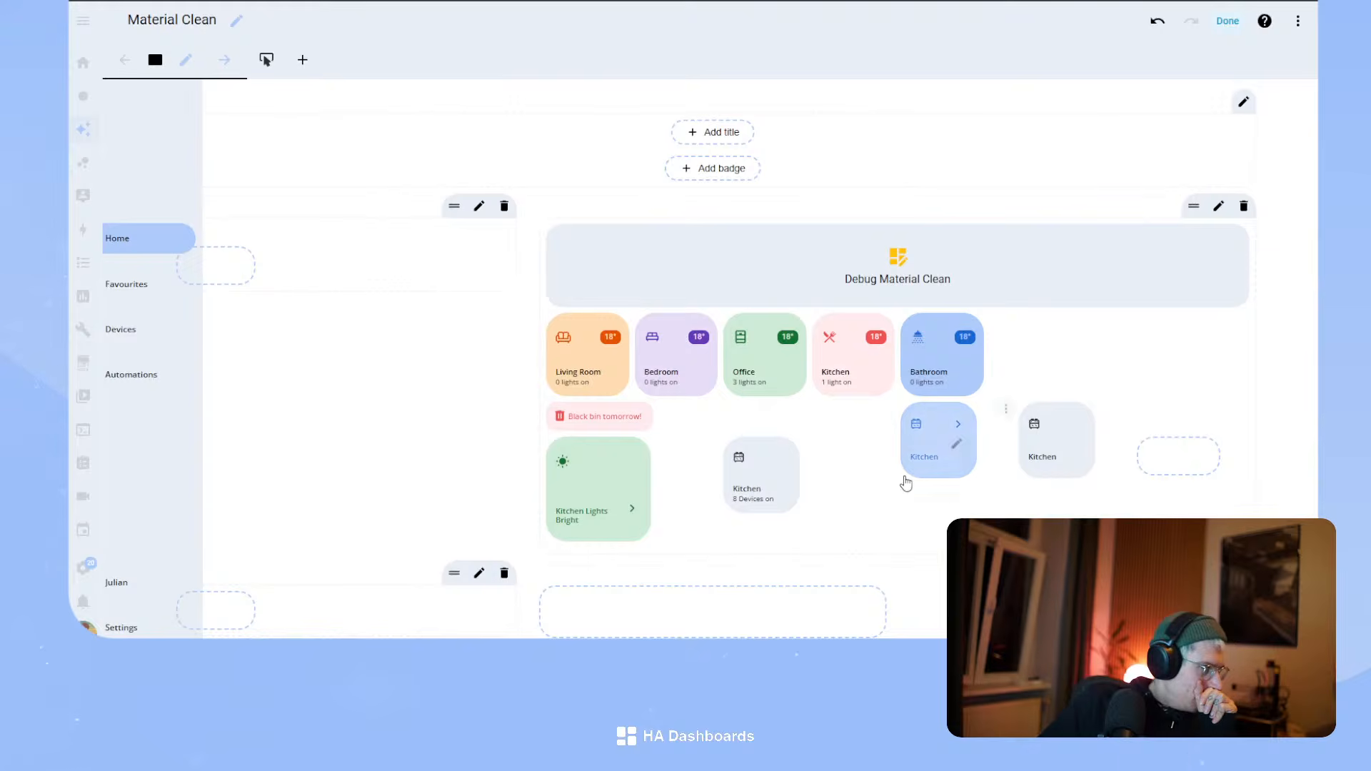
pyautogui.moveTo(1007, 469)
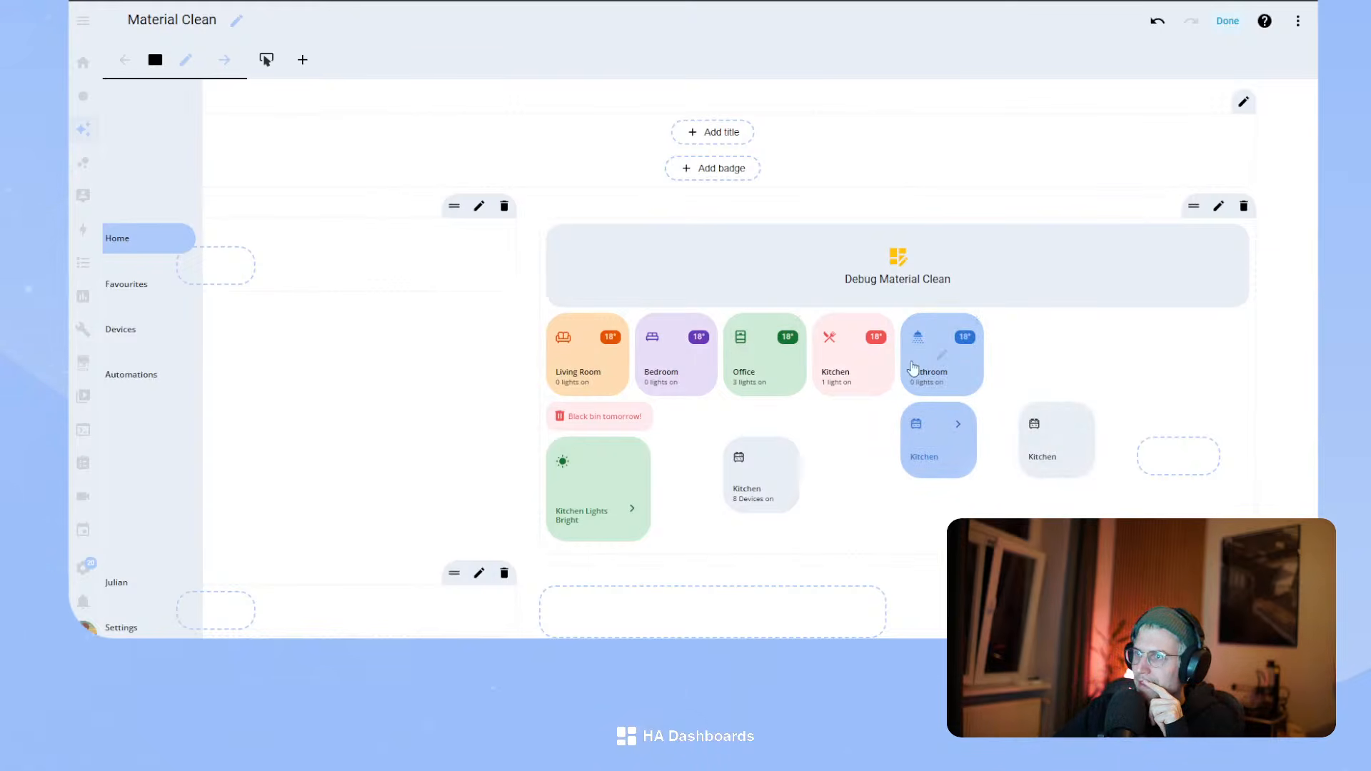
pyautogui.click(1121, 411)
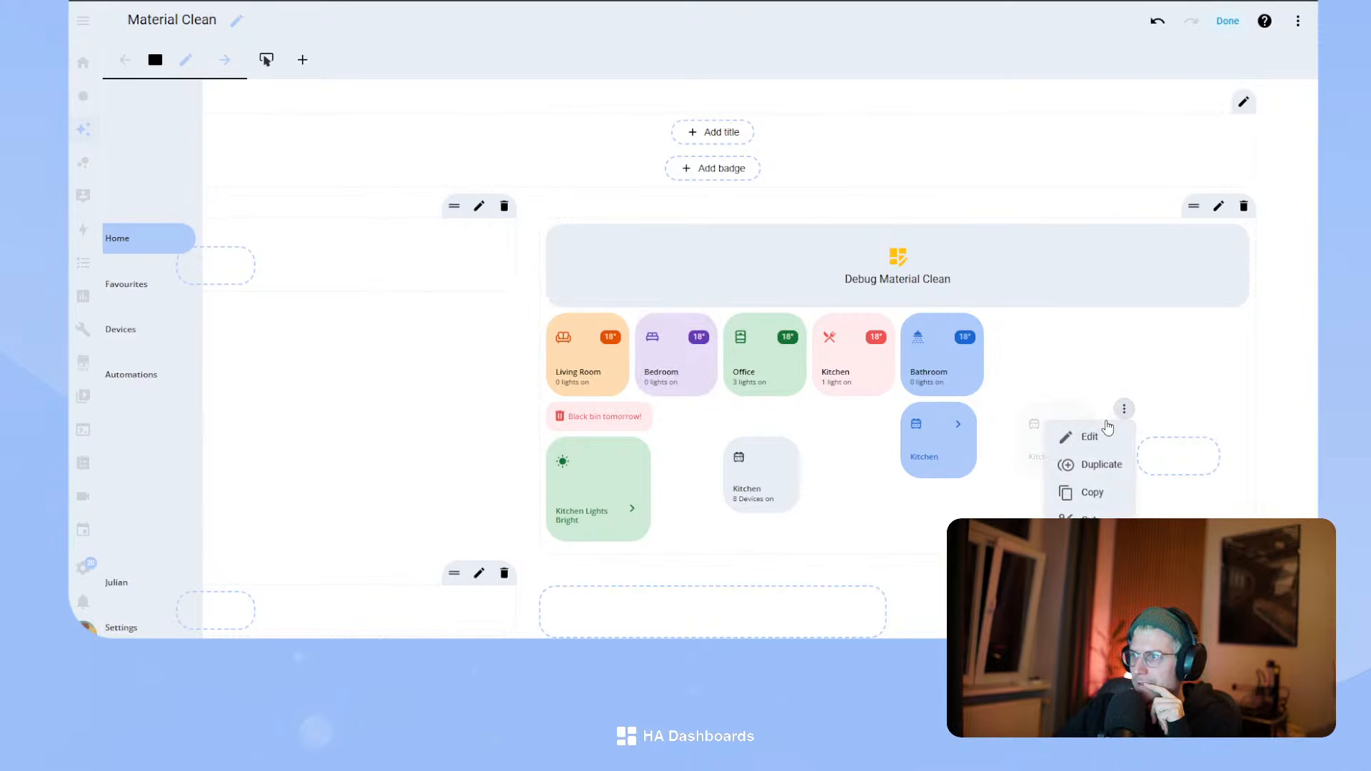
pyautogui.click(1096, 554)
pyautogui.click(271, 66)
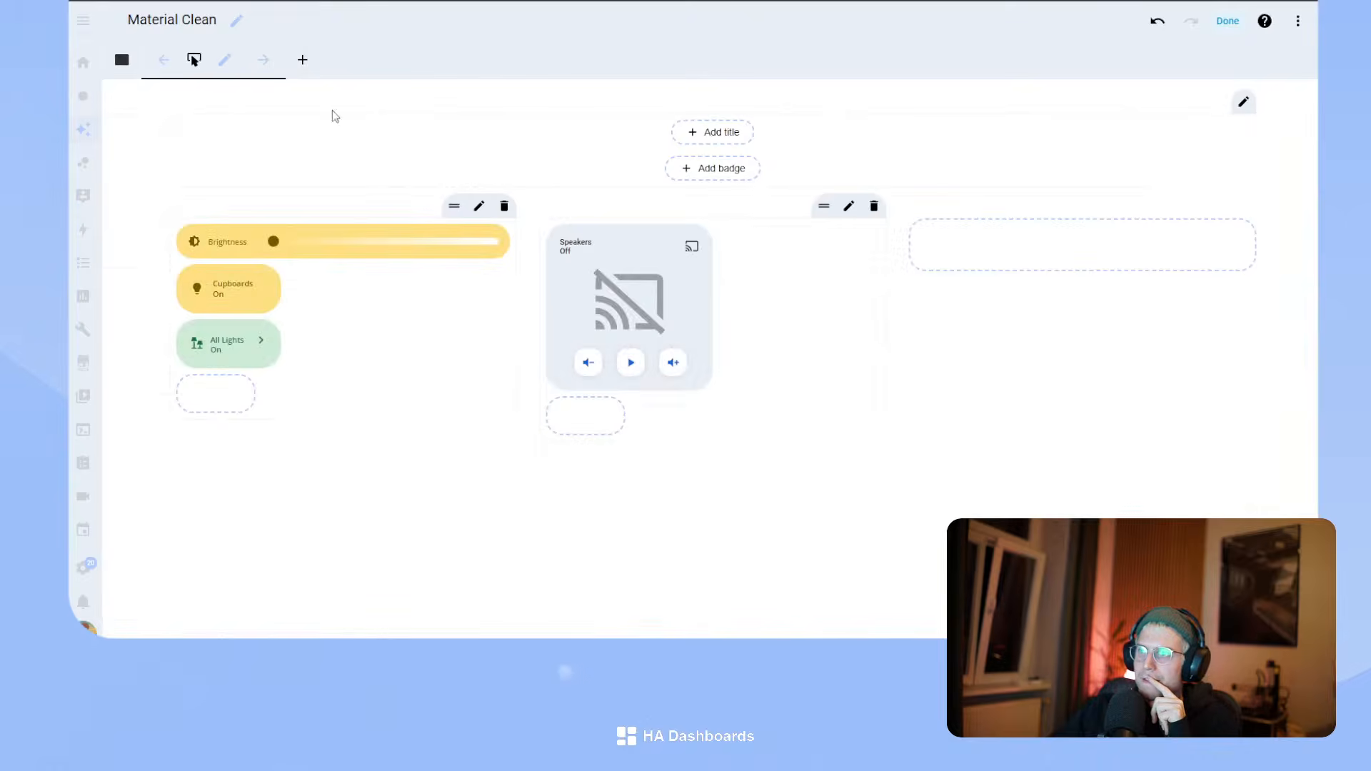
pyautogui.click(1055, 248)
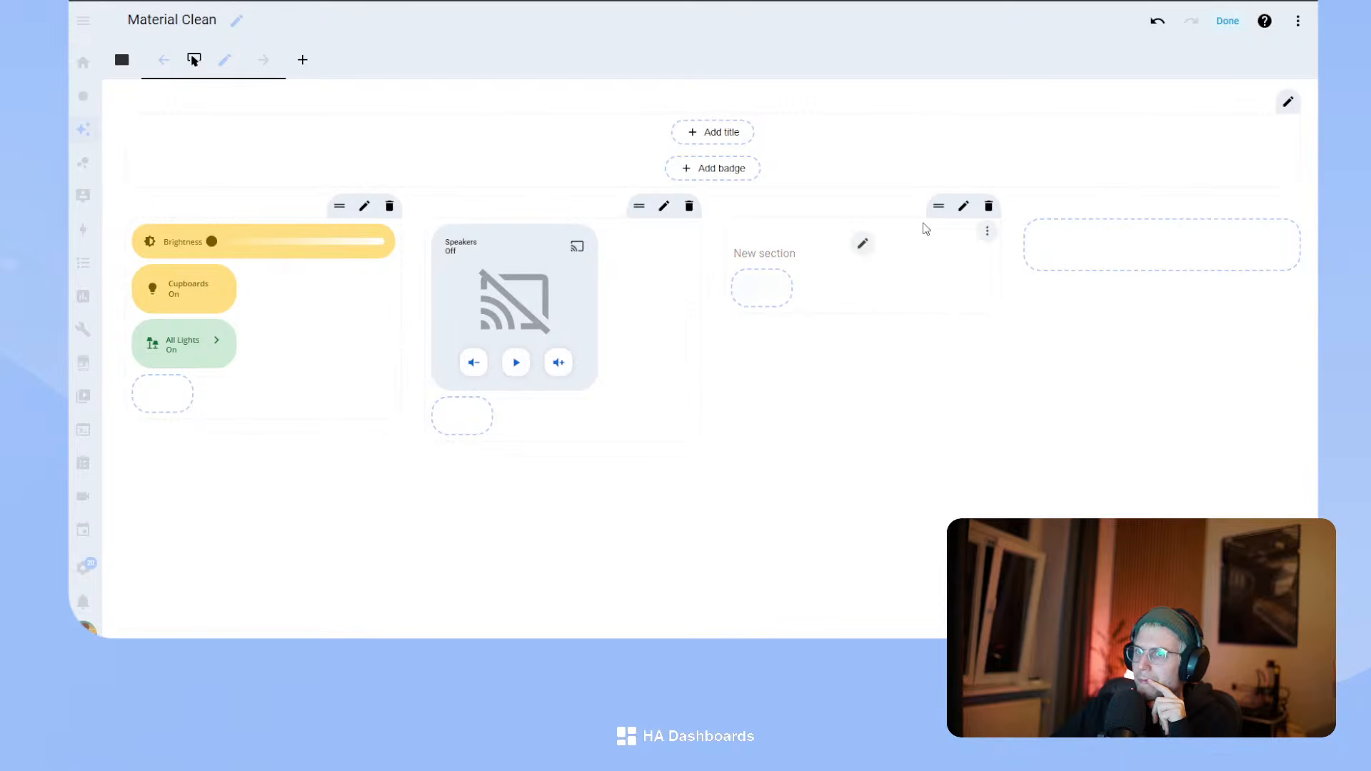
# - Set the Buttons view's maximum number of sections wide to 3 and save the view configuration
pyautogui.click(214, 61)
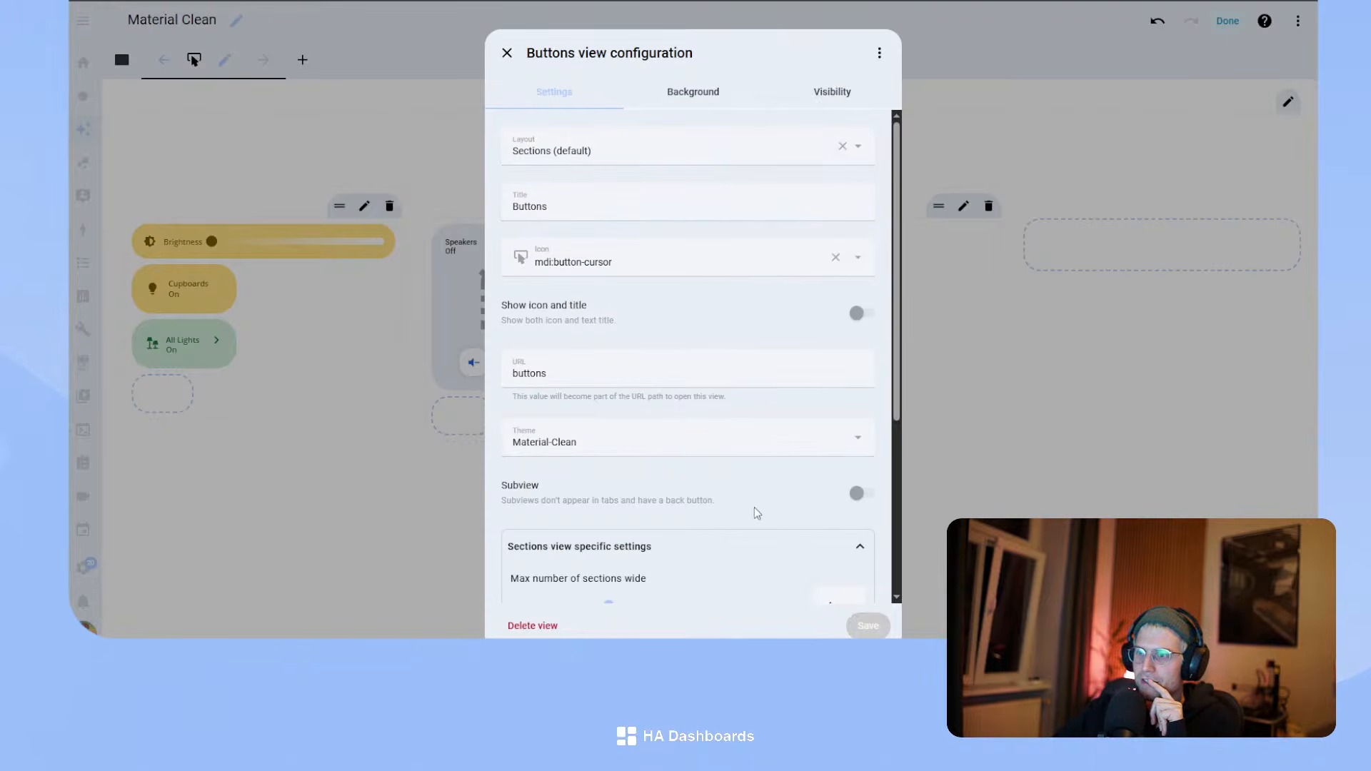
pyautogui.scroll(-4, 750, 486)
pyautogui.moveTo(608, 329); pyautogui.dragTo(580, 336)
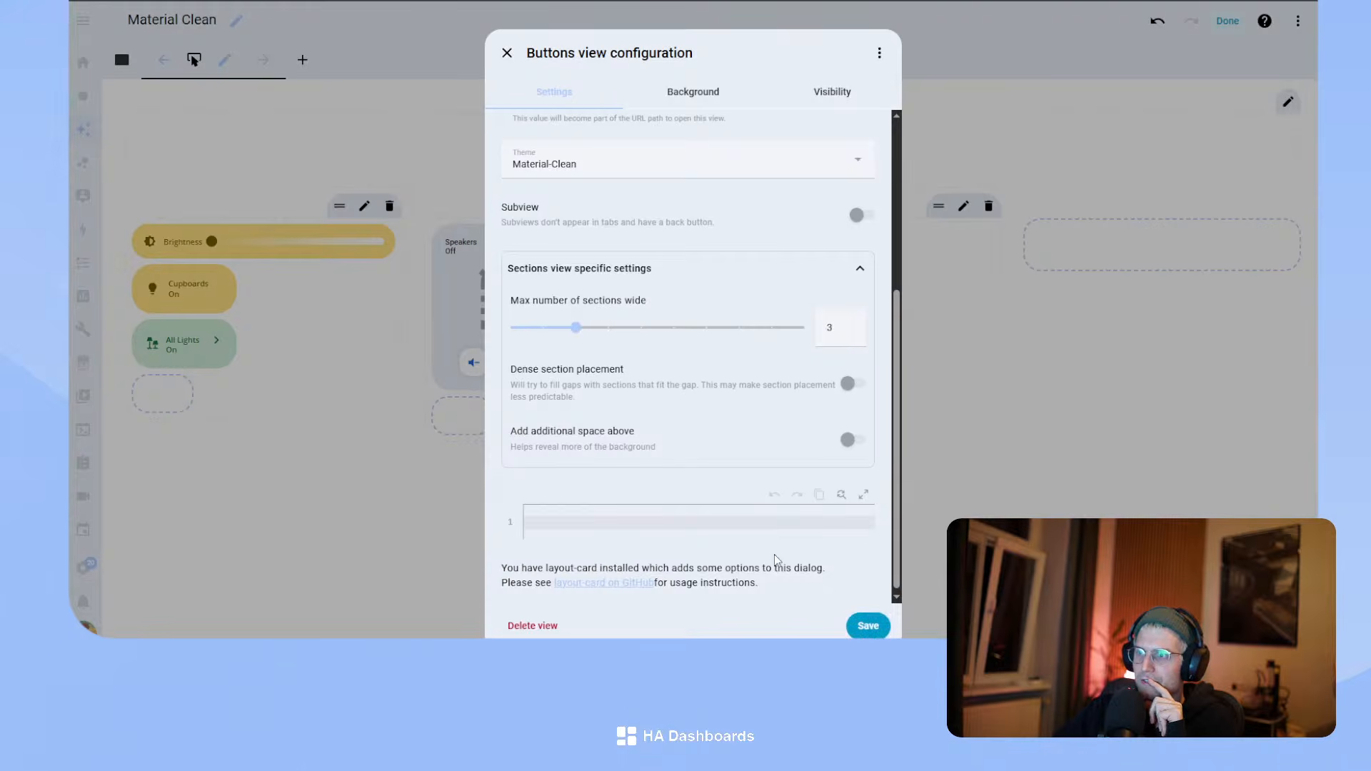
pyautogui.click(867, 626)
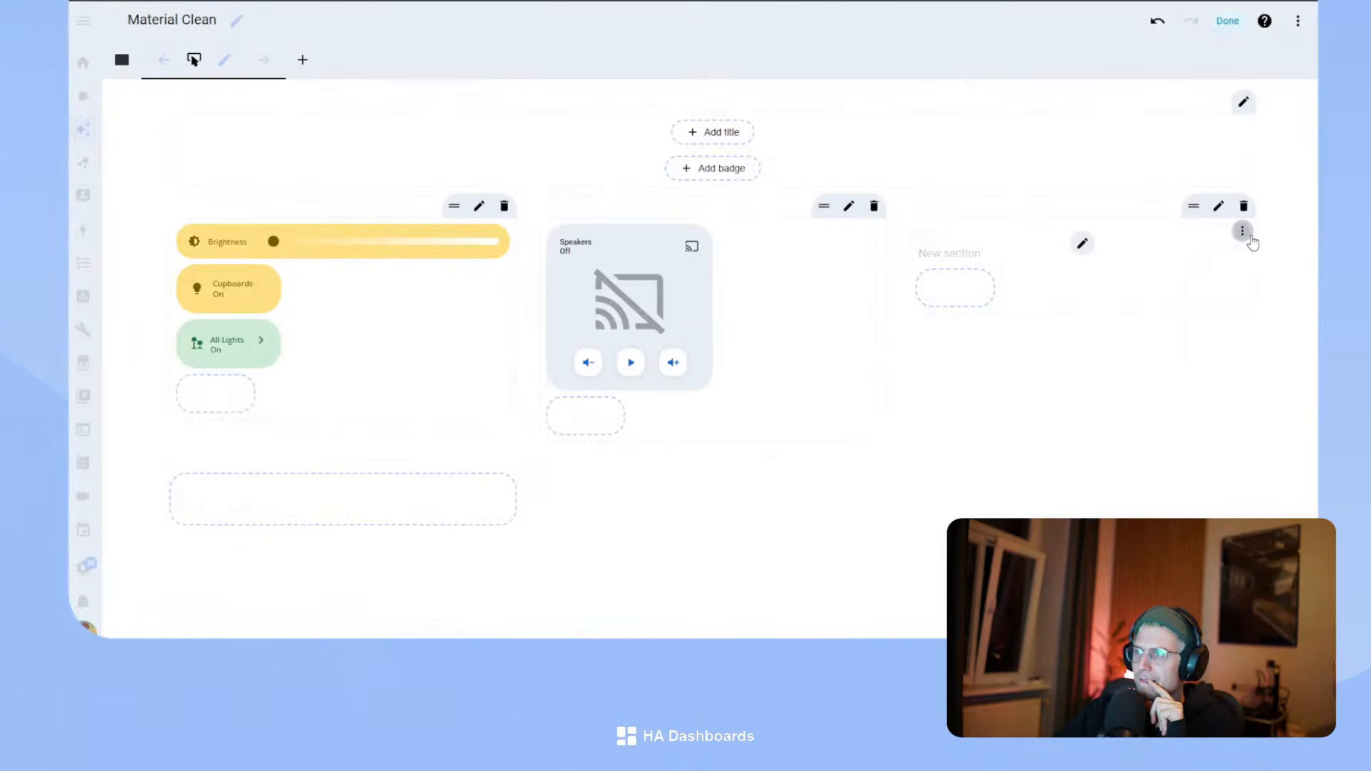
# - Delete the third section's "New section" heading and paste the cut grey Kitchen card into that section
pyautogui.click(1242, 231)
pyautogui.click(1224, 379)
pyautogui.click(949, 257)
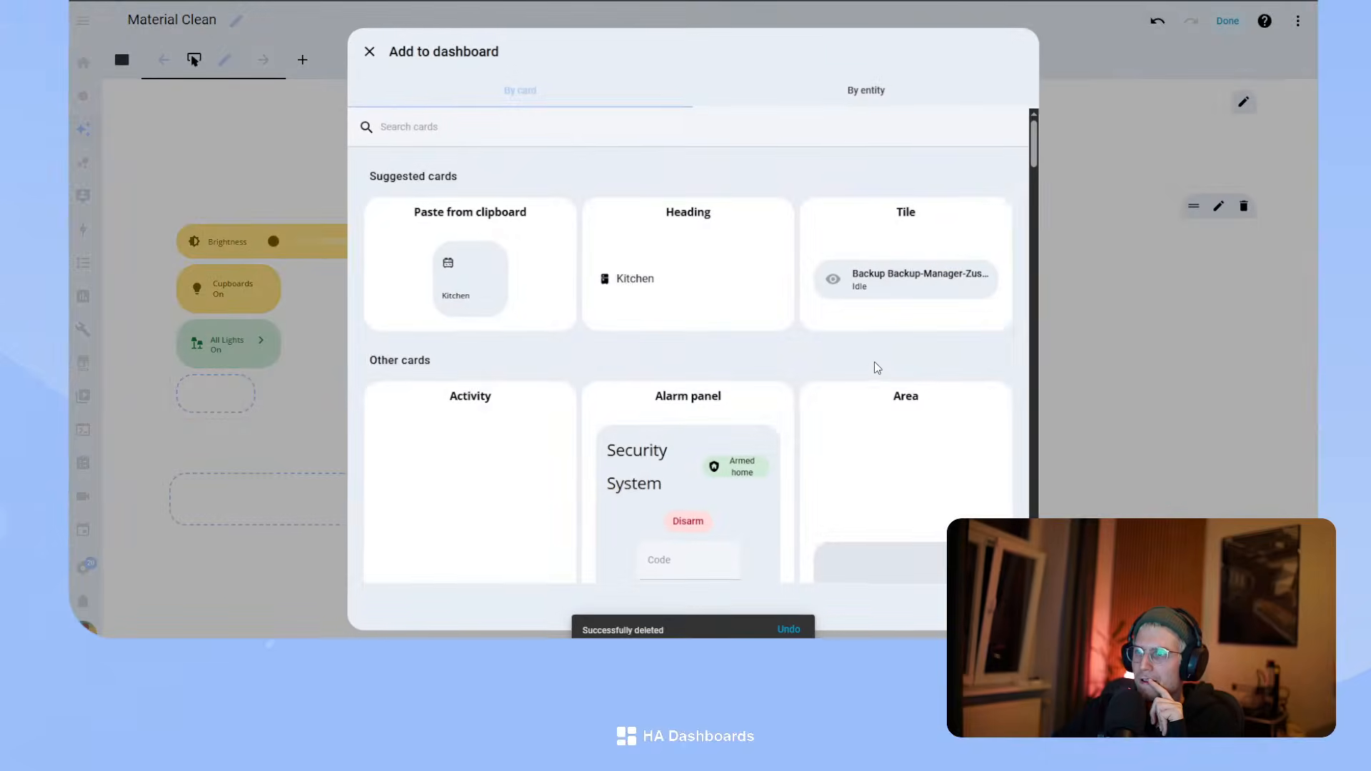
pyautogui.click(520, 297)
pyautogui.click(1023, 625)
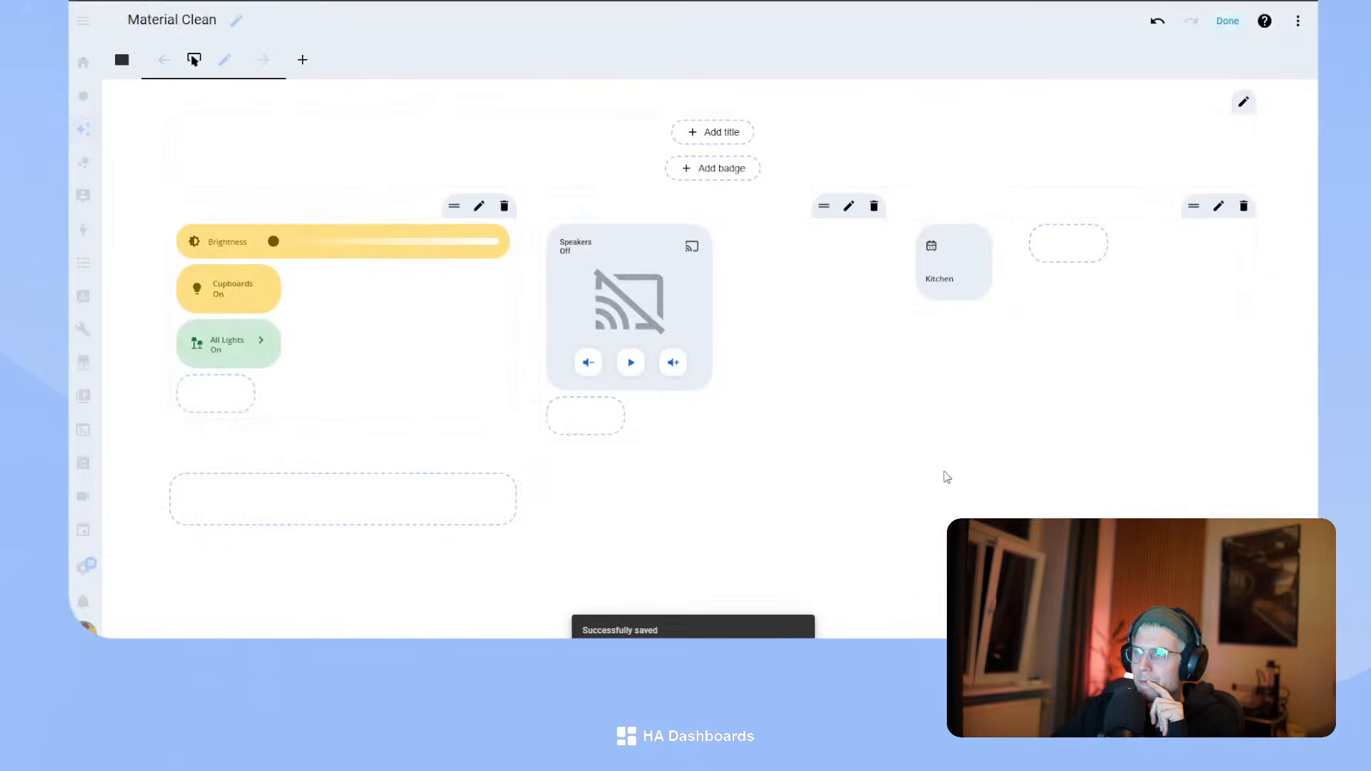
# - Move the blue Kitchen card from the Home view into the third section of the Buttons view
pyautogui.click(122, 60)
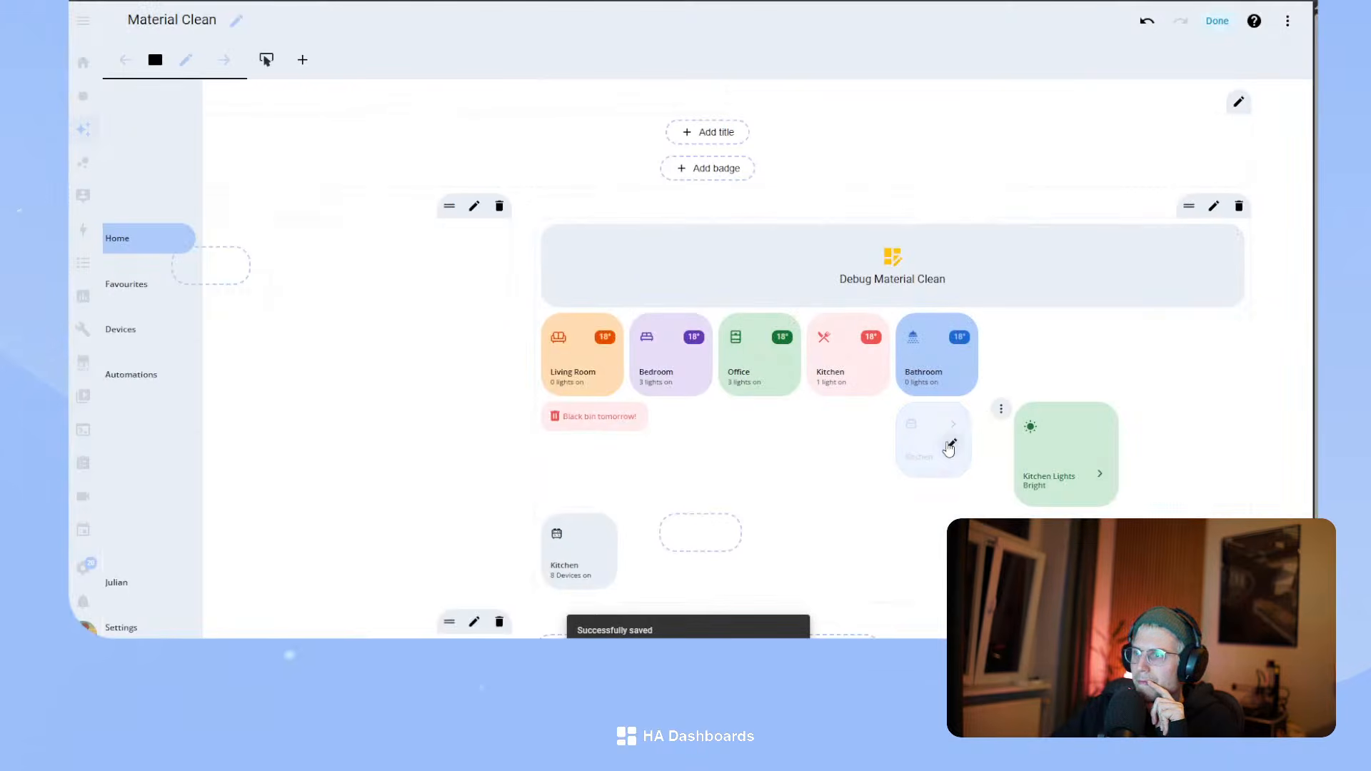
pyautogui.click(1000, 408)
pyautogui.click(979, 519)
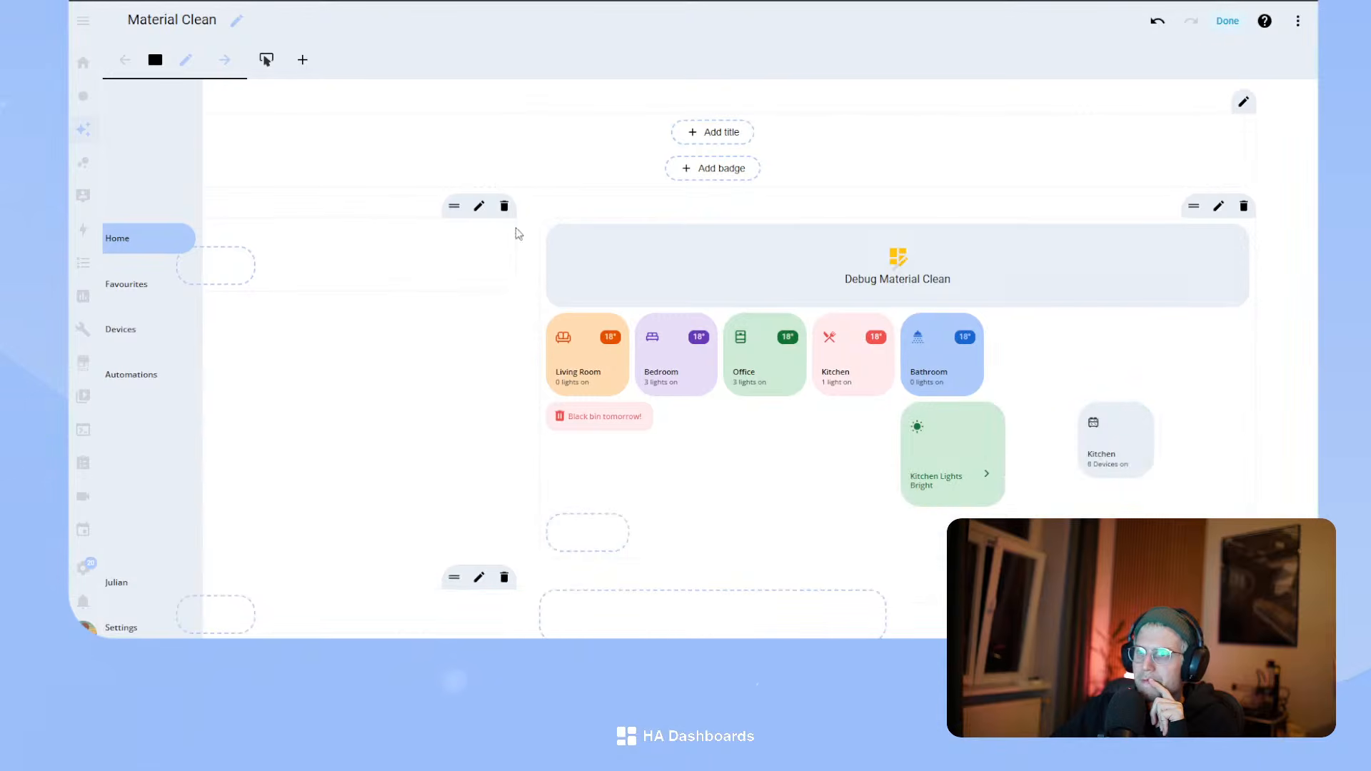
pyautogui.click(265, 60)
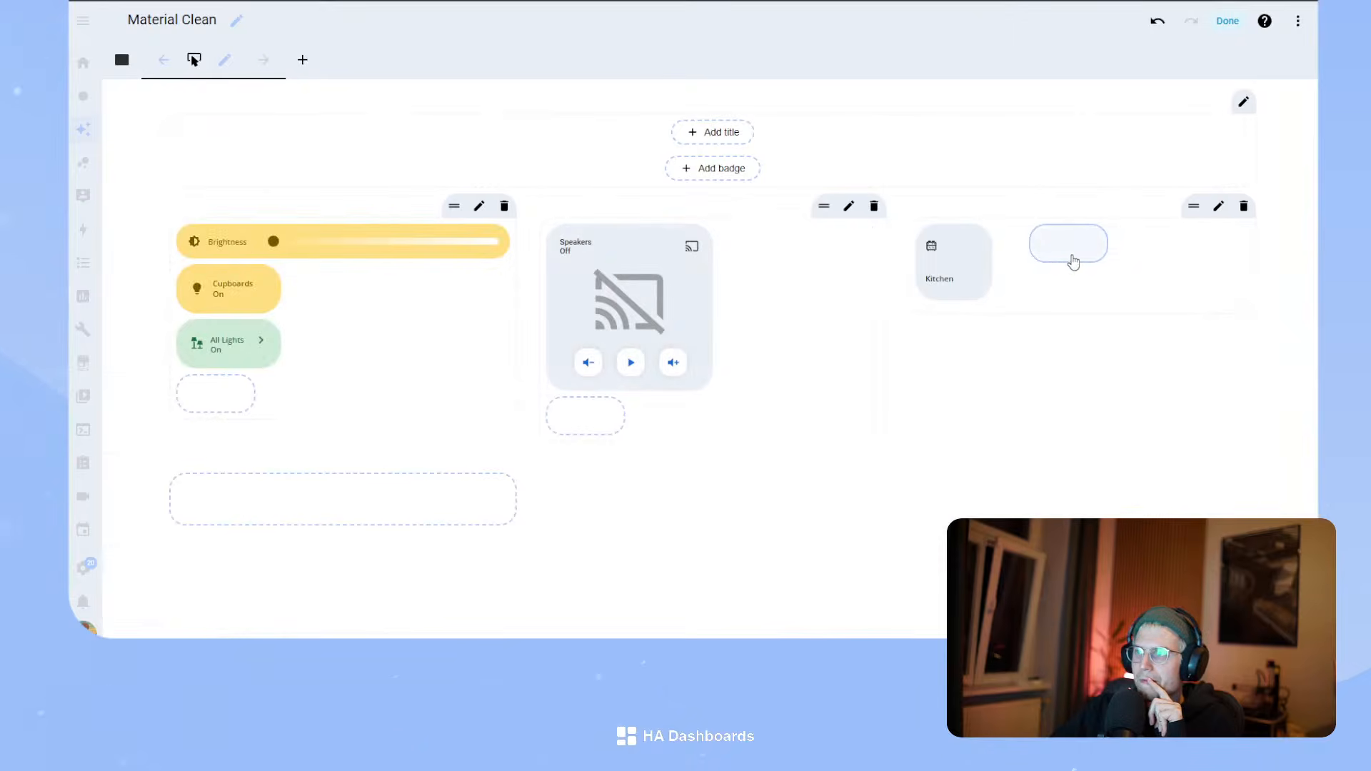
pyautogui.click(1070, 251)
pyautogui.click(527, 264)
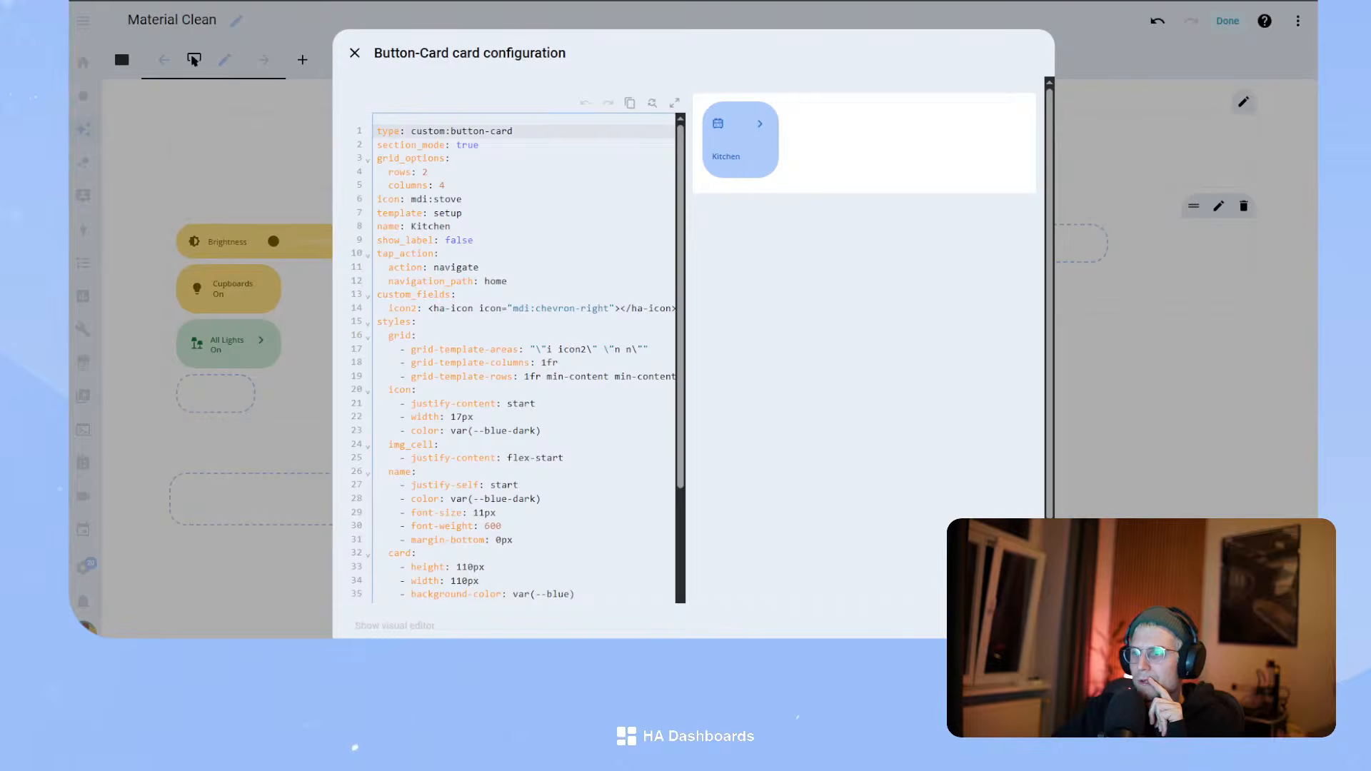
pyautogui.click(1025, 626)
# - Move the Kitchen card labelled "8 Devices on" from the Home view into the third section of the Buttons view
pyautogui.click(122, 61)
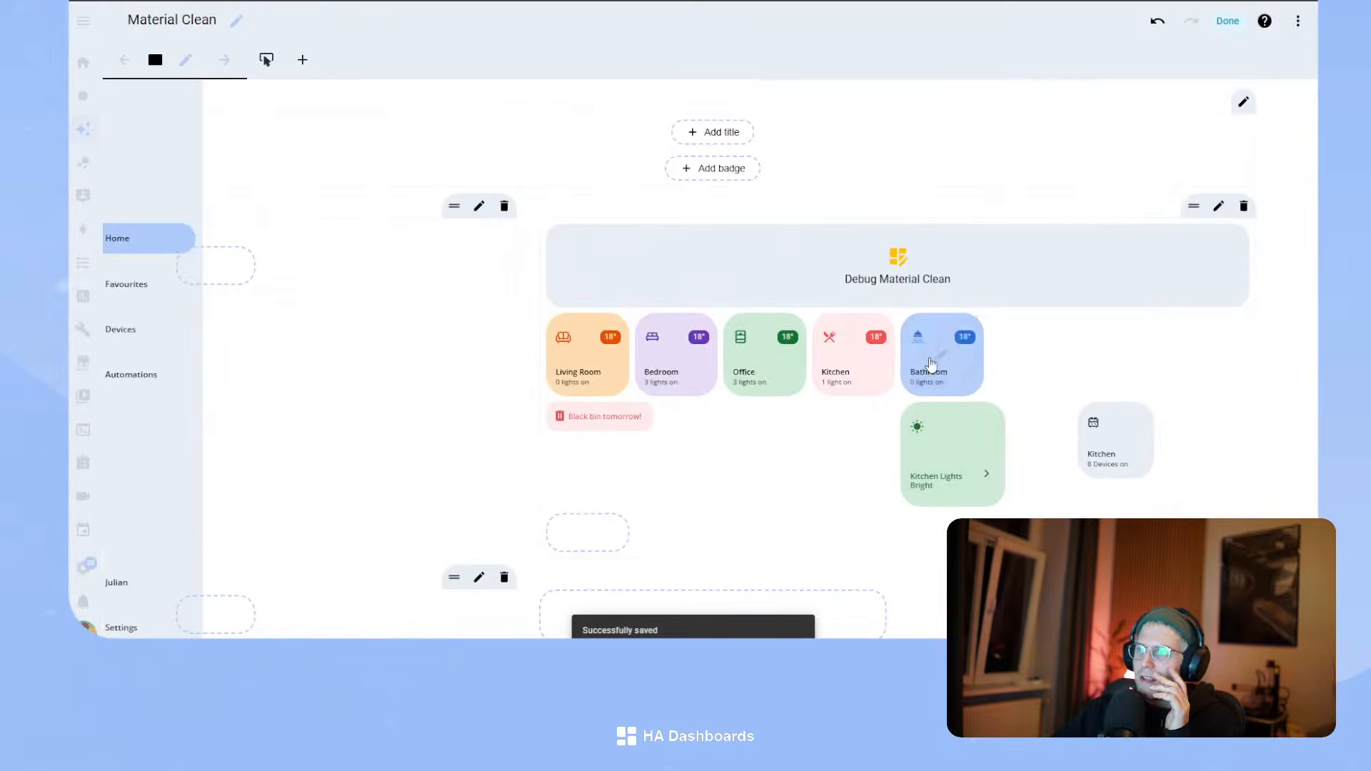
pyautogui.click(1181, 409)
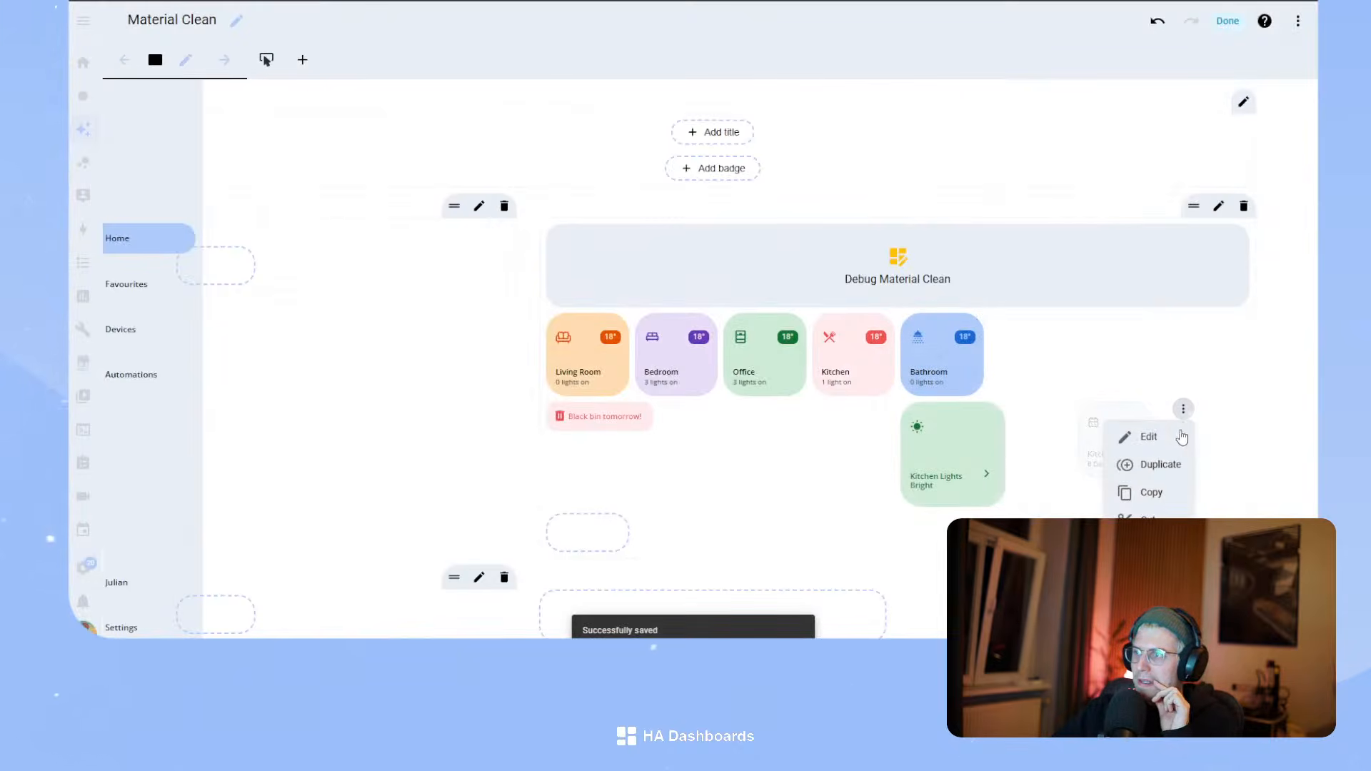
pyautogui.click(1160, 523)
pyautogui.click(267, 59)
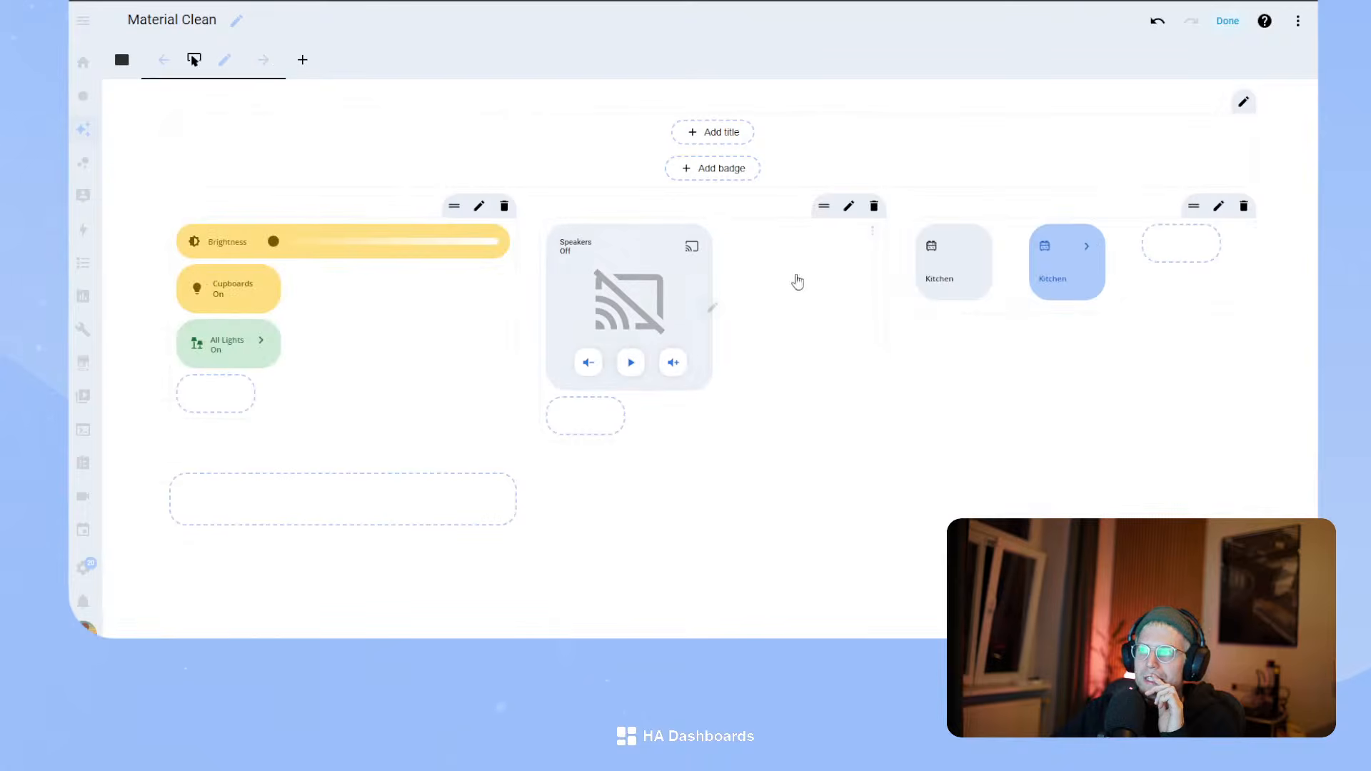
pyautogui.click(1170, 247)
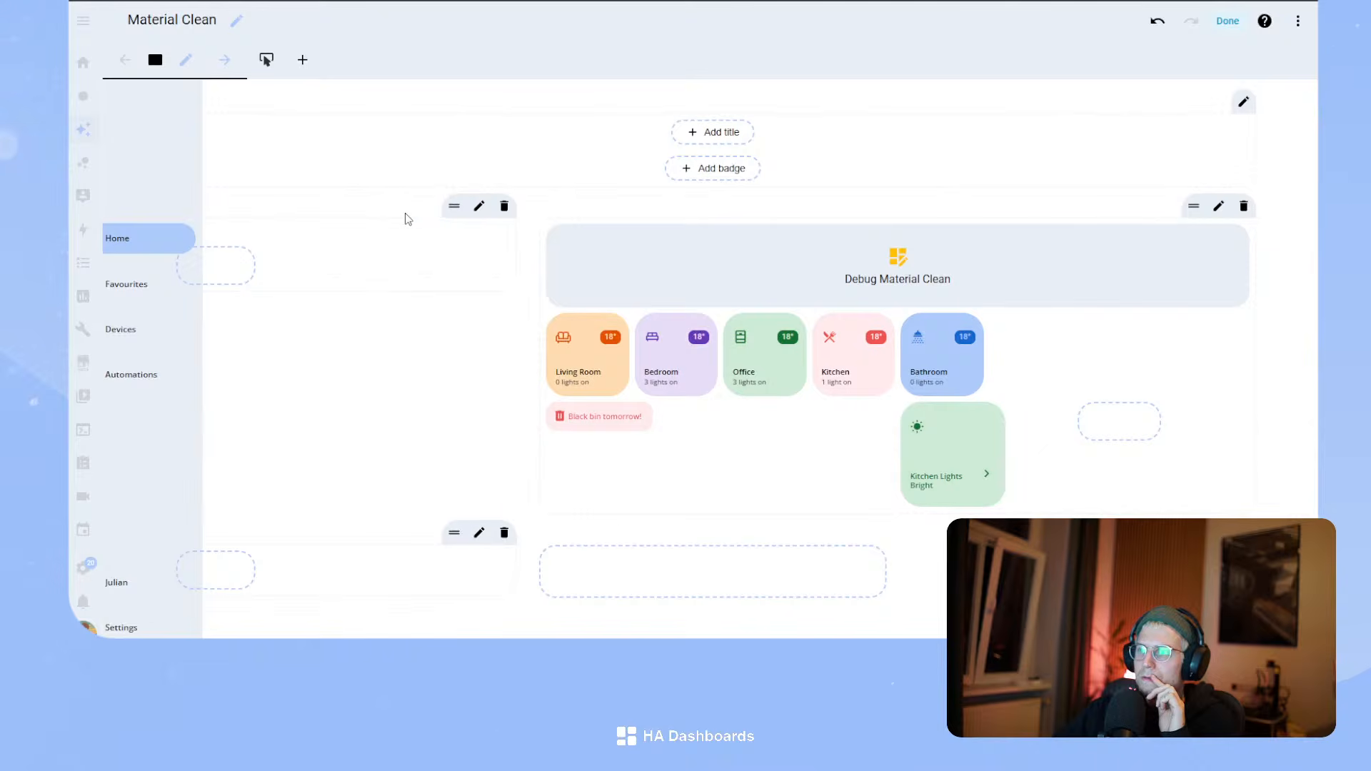
pyautogui.click(271, 60)
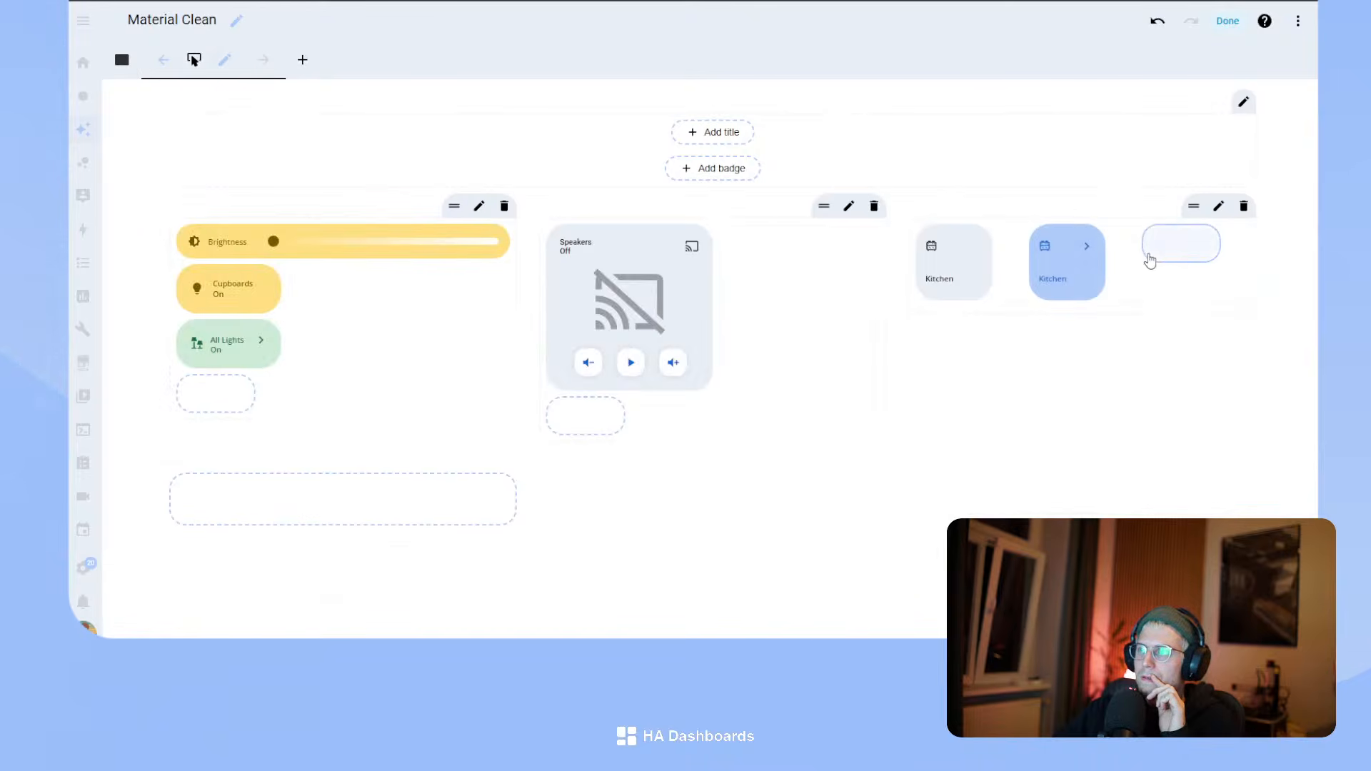
pyautogui.click(1151, 256)
pyautogui.click(502, 244)
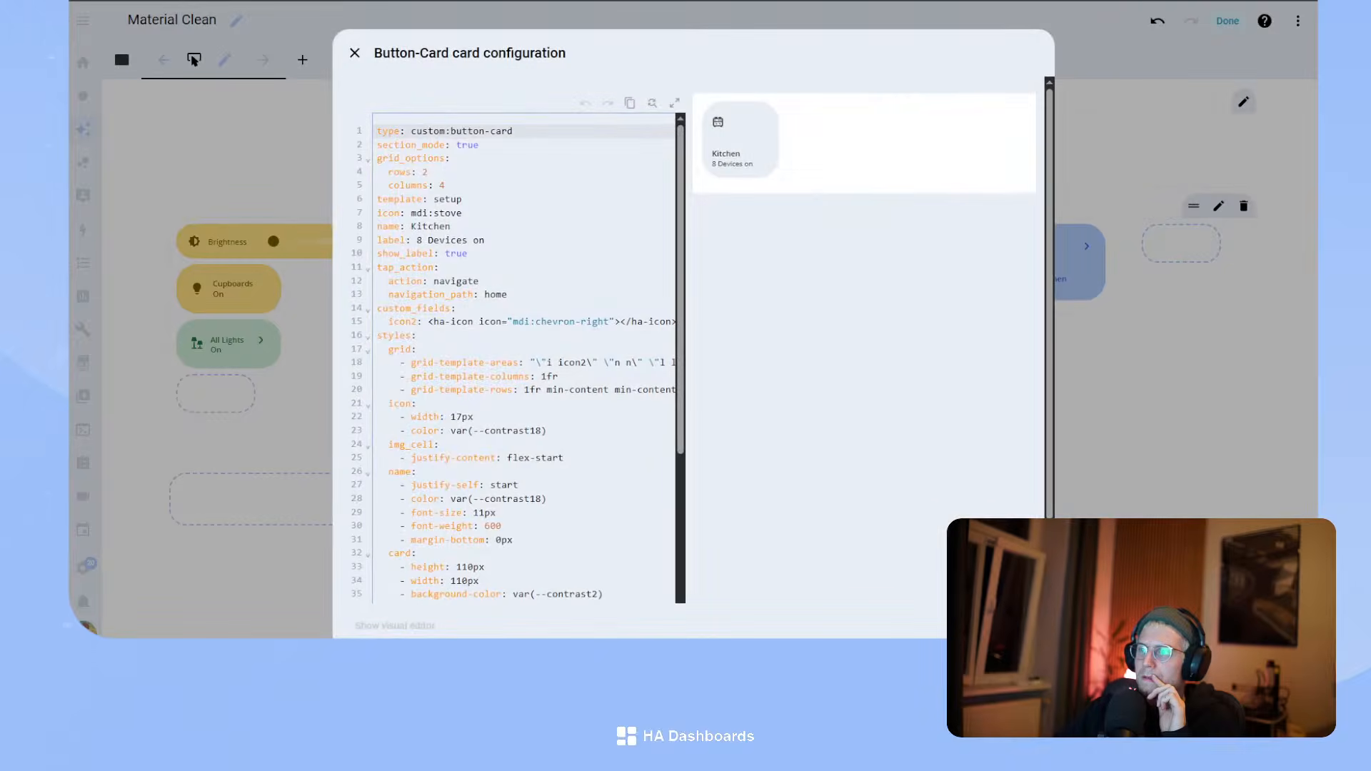
pyautogui.click(1010, 620)
# - Move the green Kitchen Lights card from the Home view into the first section of the Buttons view
pyautogui.click(124, 62)
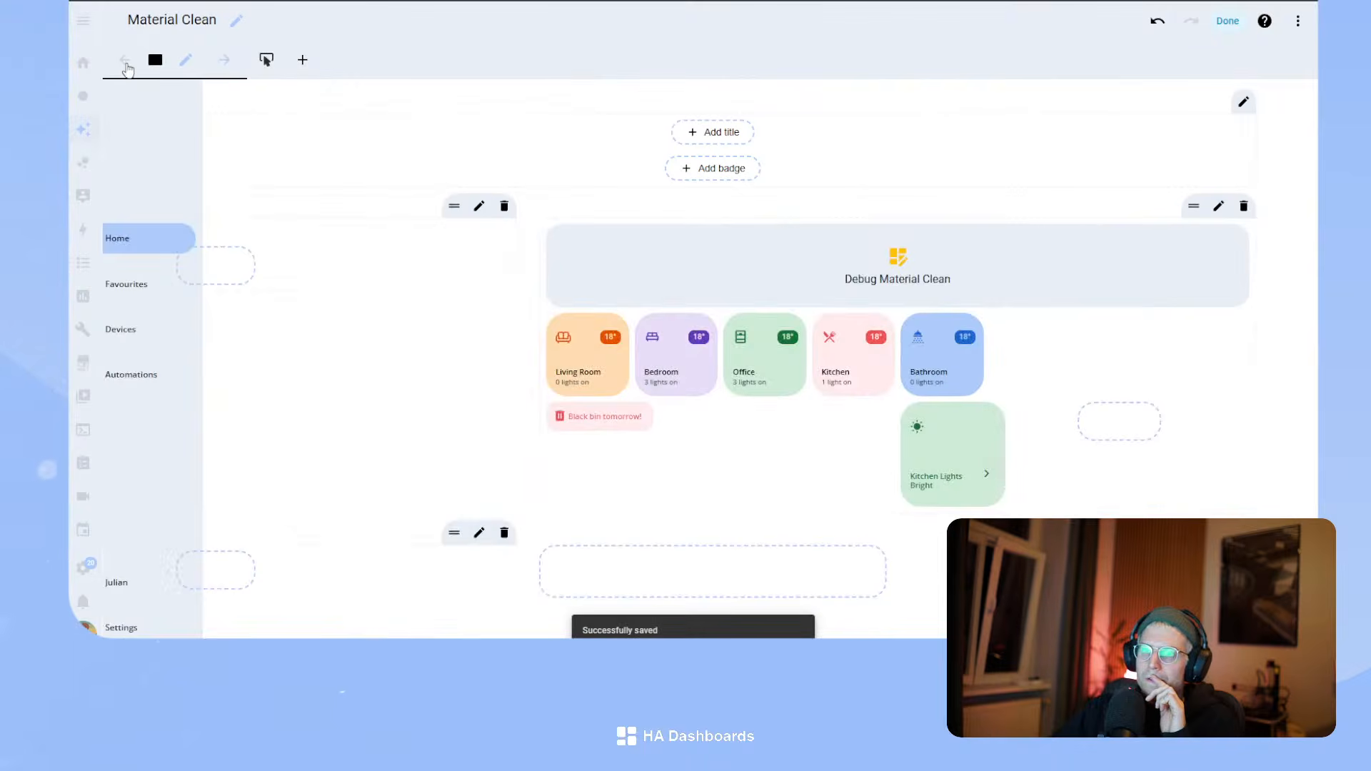
pyautogui.click(1064, 409)
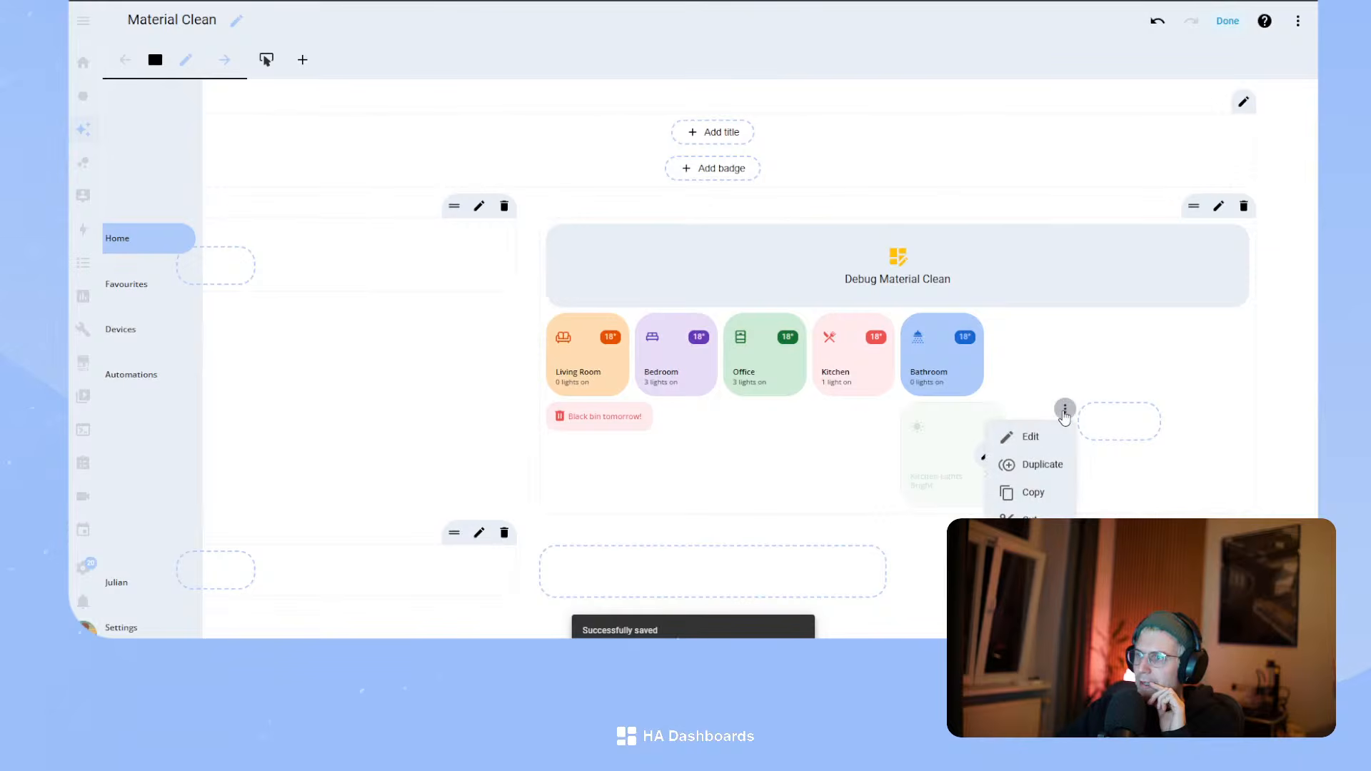
pyautogui.click(1032, 558)
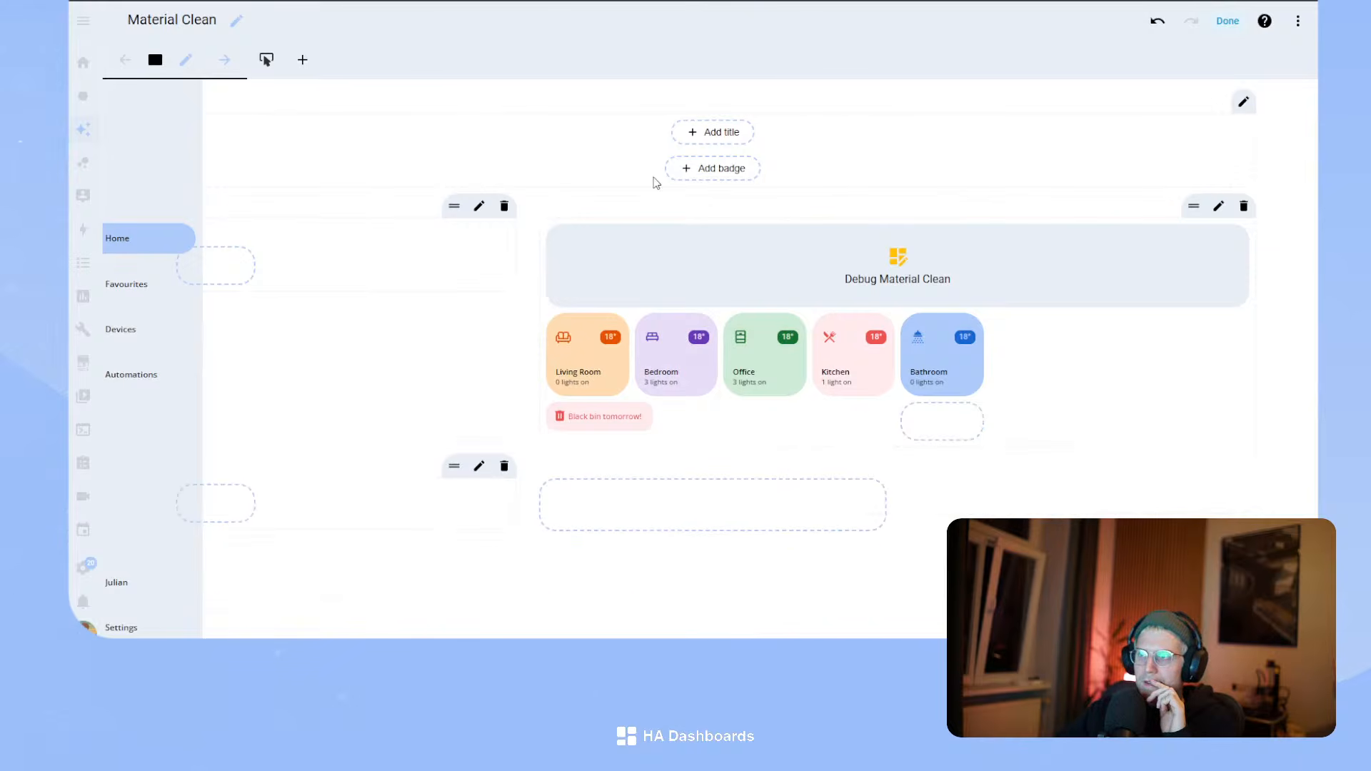
pyautogui.click(263, 64)
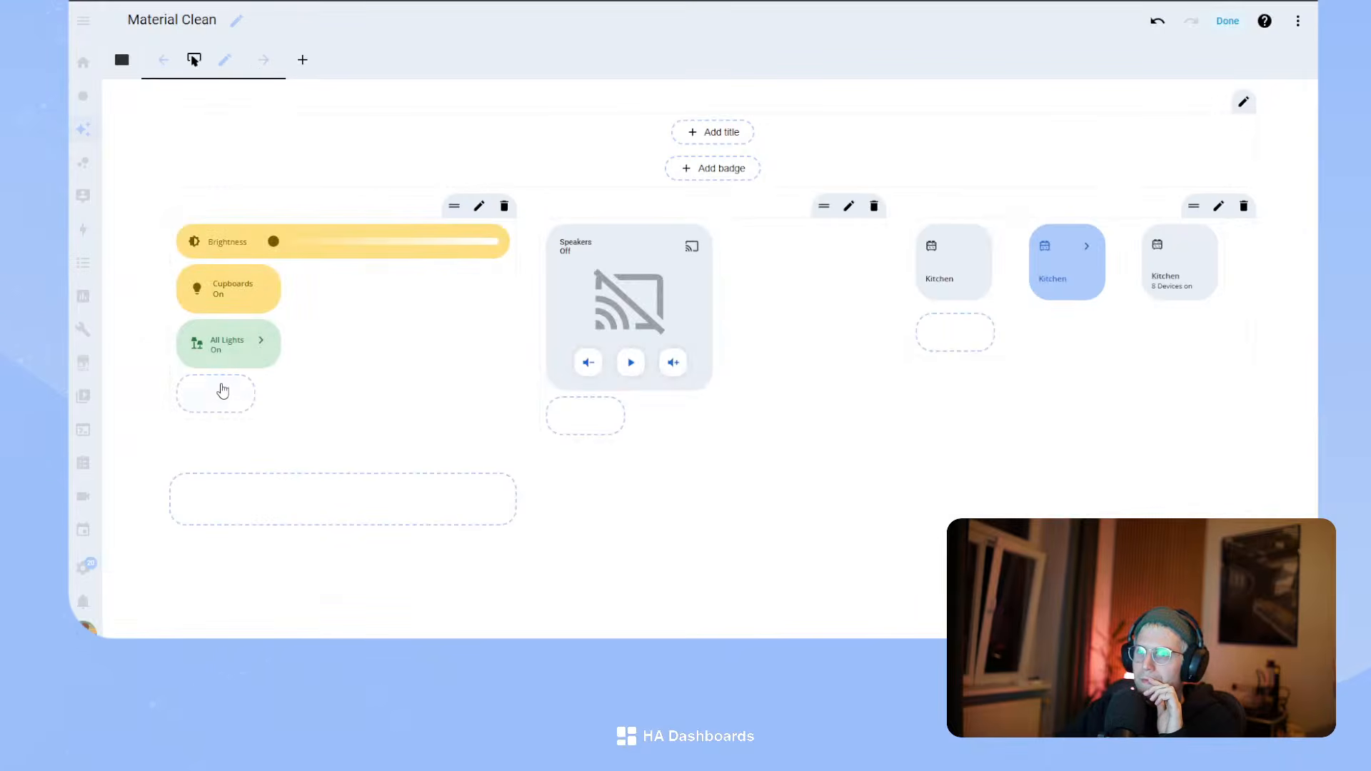
pyautogui.click(223, 390)
pyautogui.click(478, 269)
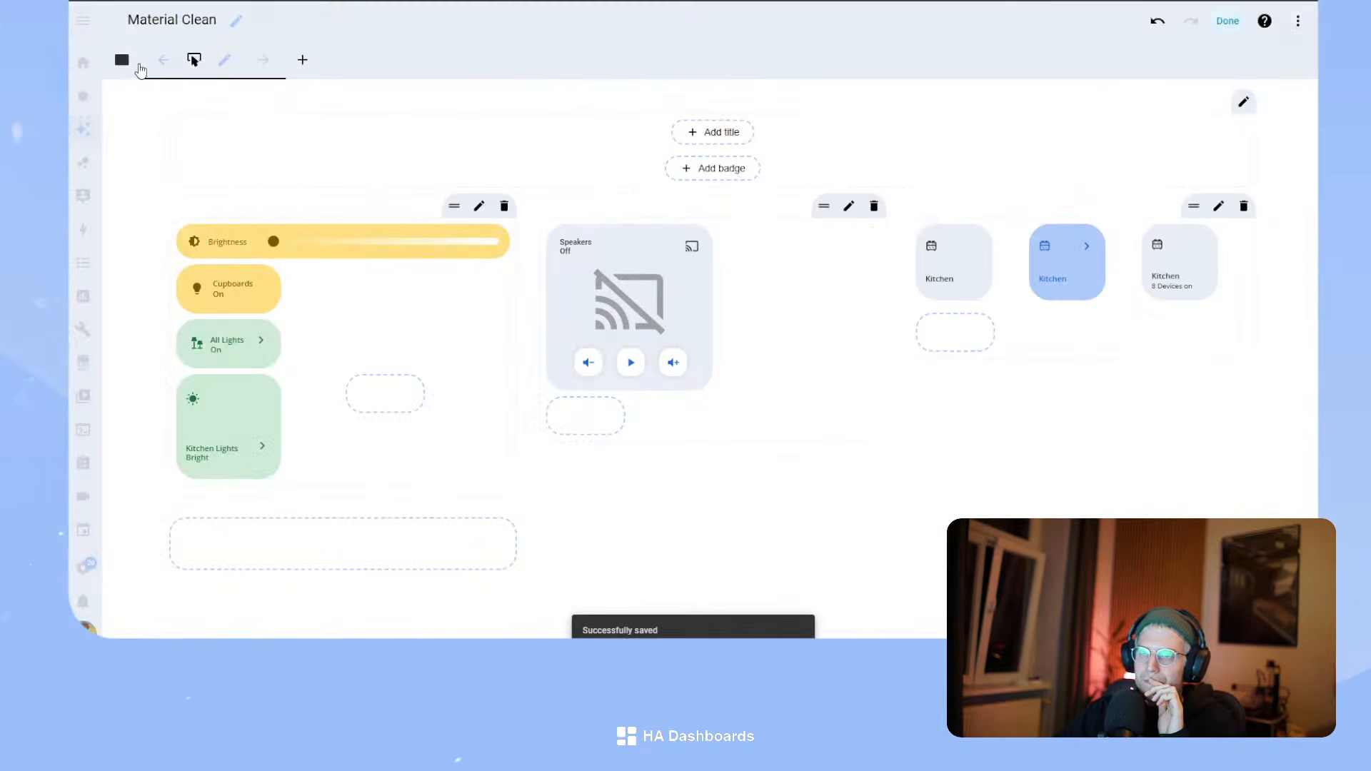
# - Move the Debug Material Clean card below the row of room cards on the Home view and finish editing
pyautogui.click(133, 61)
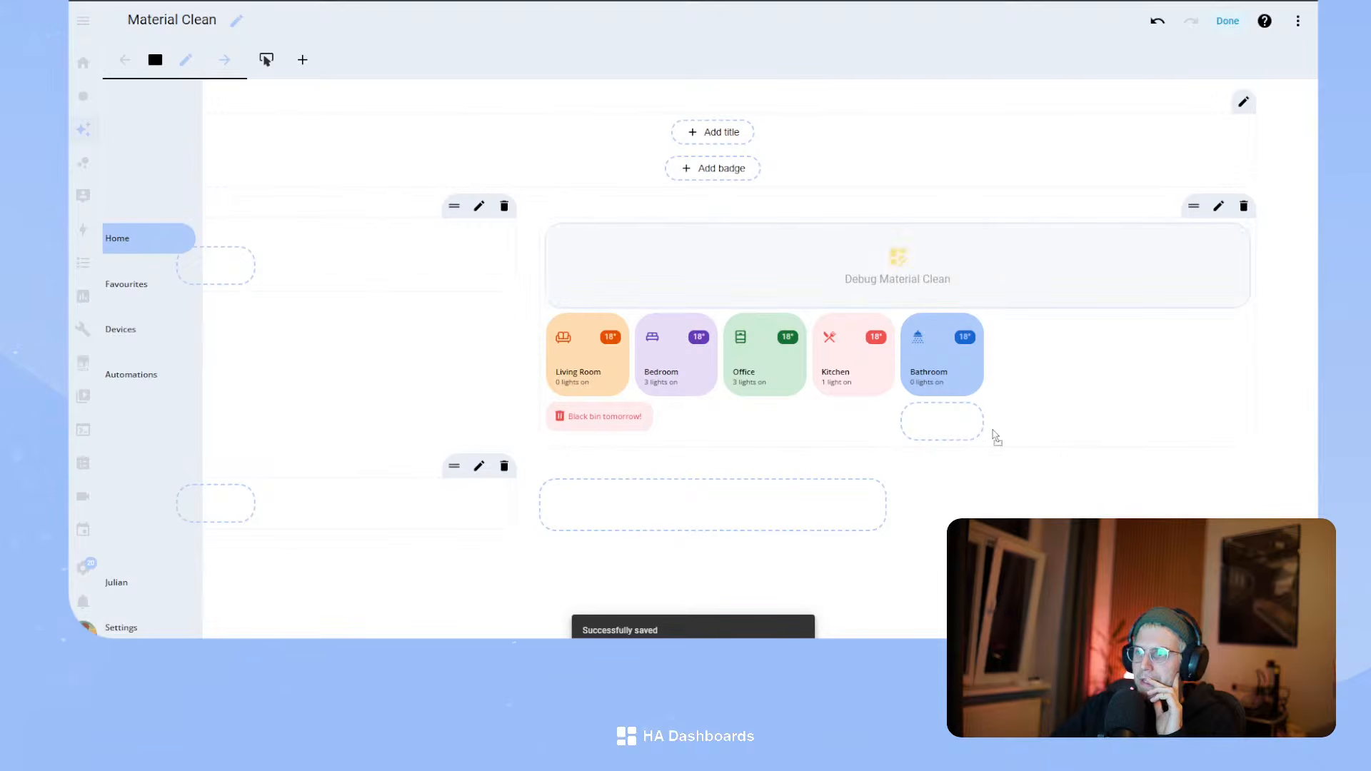
pyautogui.moveTo(992, 430); pyautogui.dragTo(909, 405)
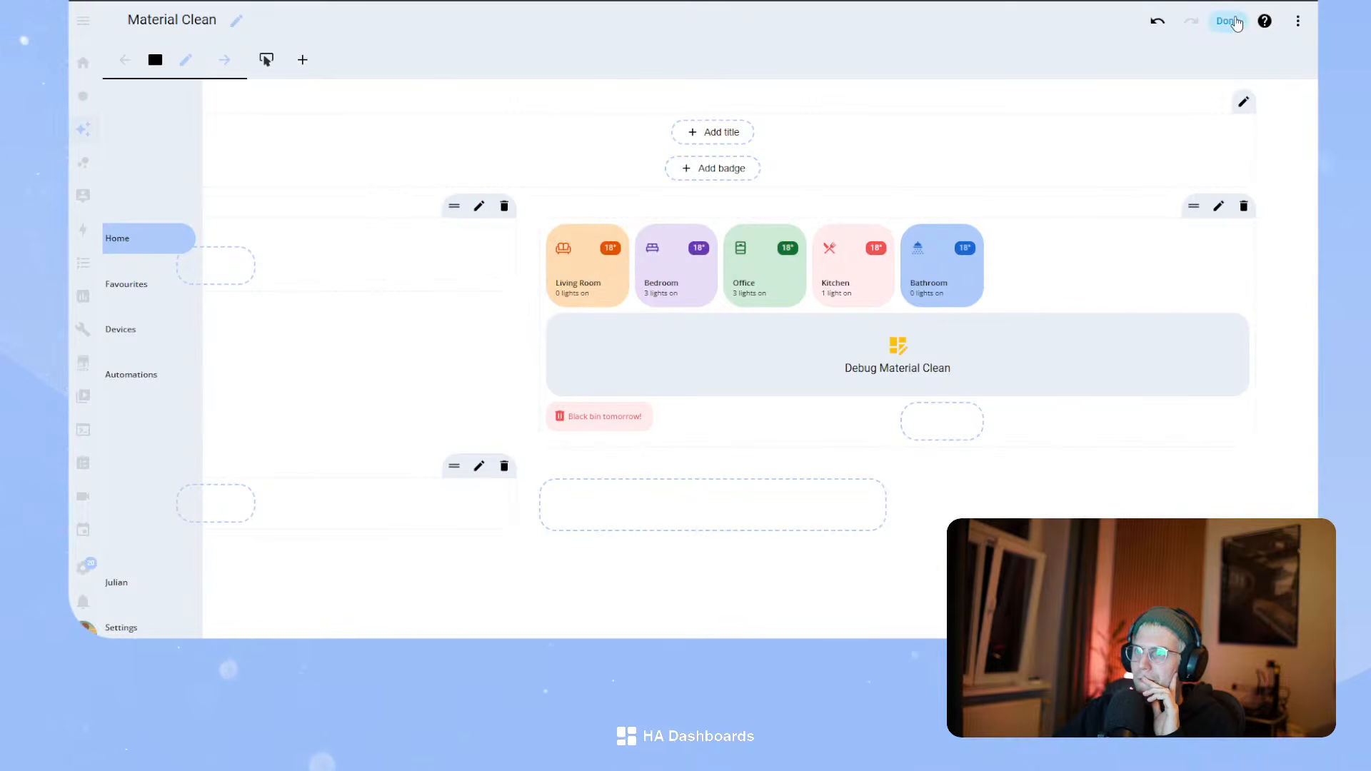
pyautogui.click(1236, 23)
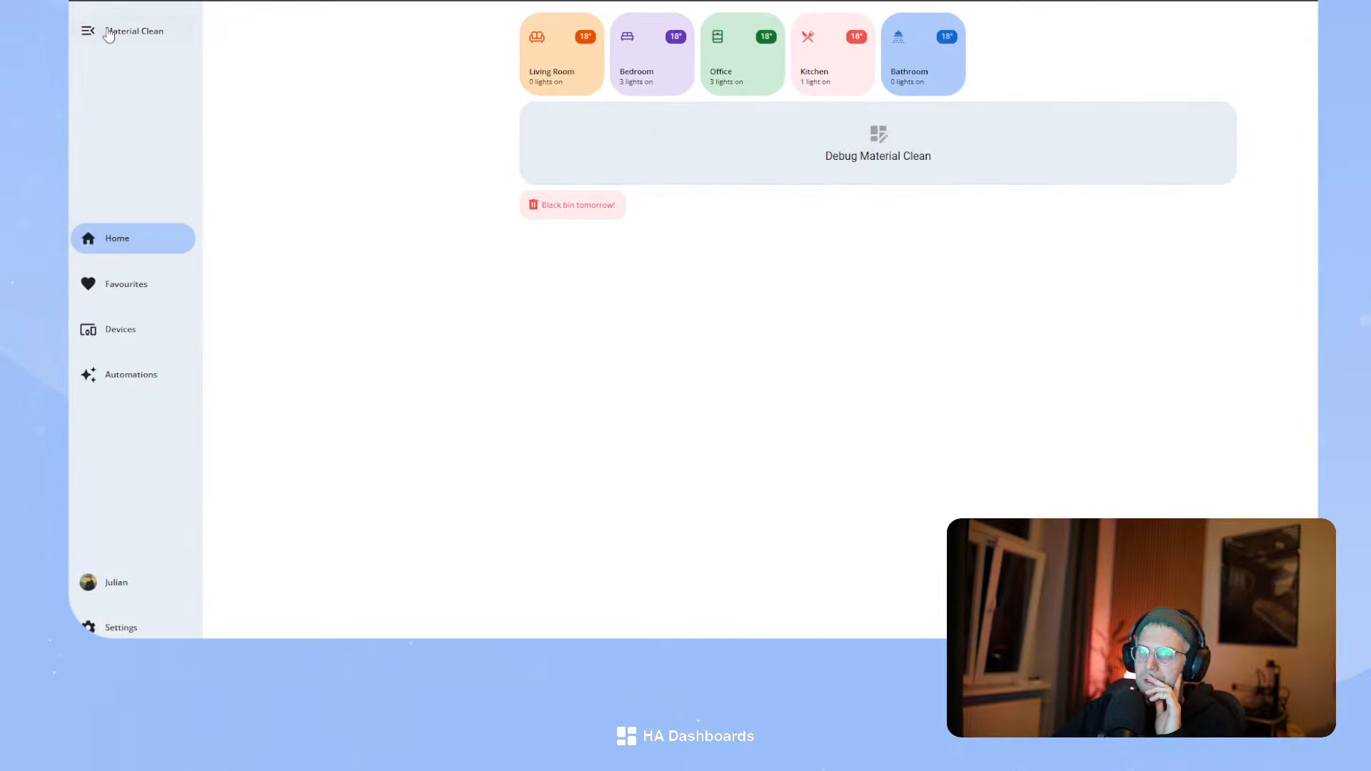
# - Turn on Debug Material Clean and put the dashboard back into edit mode
pyautogui.click(107, 35)
pyautogui.click(108, 34)
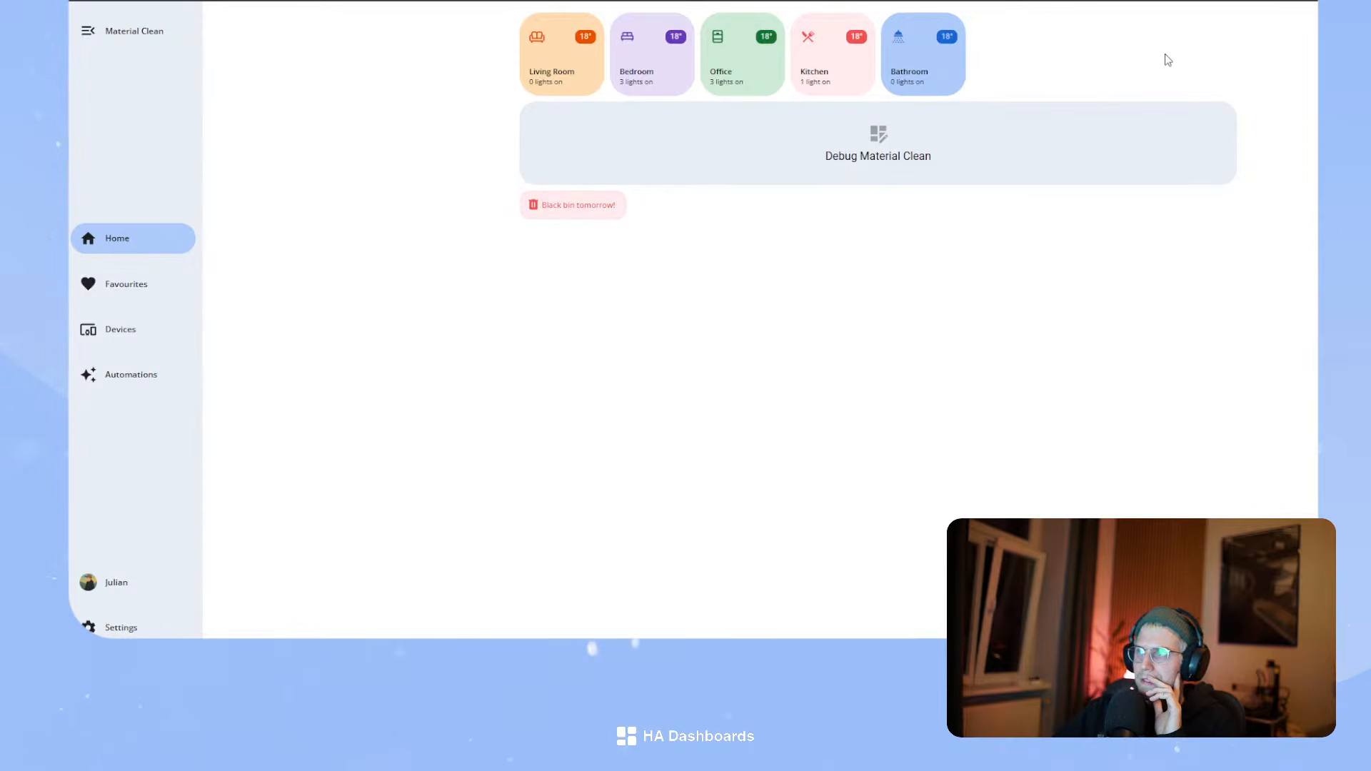
pyautogui.click(856, 152)
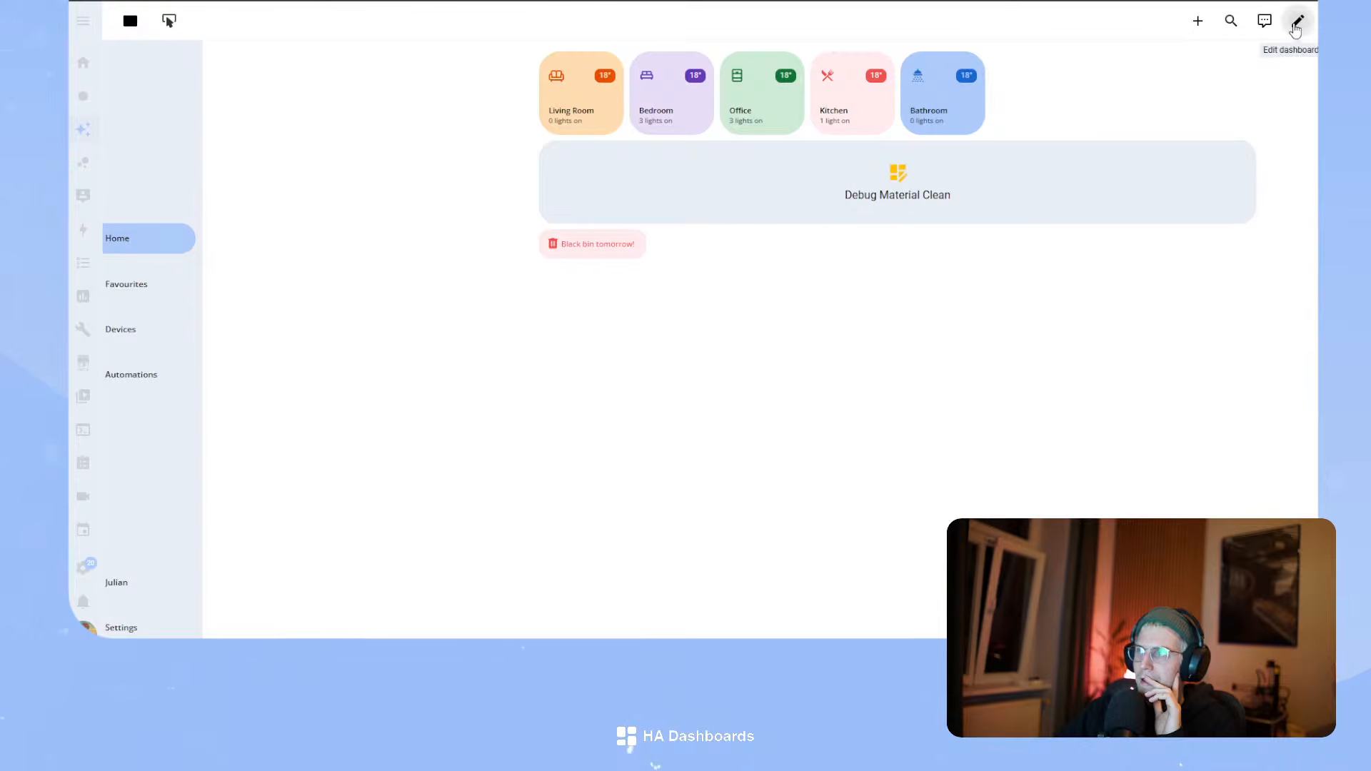
pyautogui.click(1296, 23)
# - Copy the variable-based background-color expression from the Bathroom card's configuration for reuse in the Black bin card
pyautogui.moveTo(658, 425)
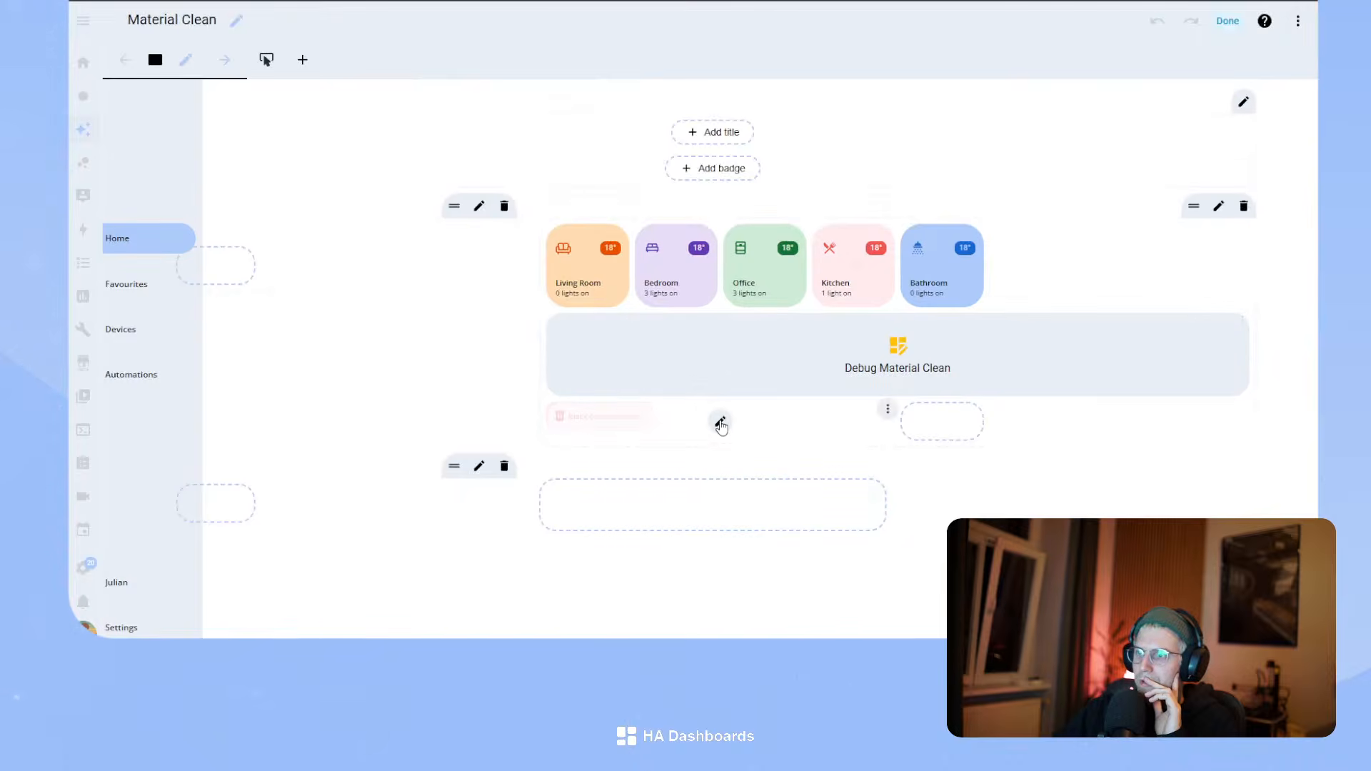
pyautogui.click(719, 421)
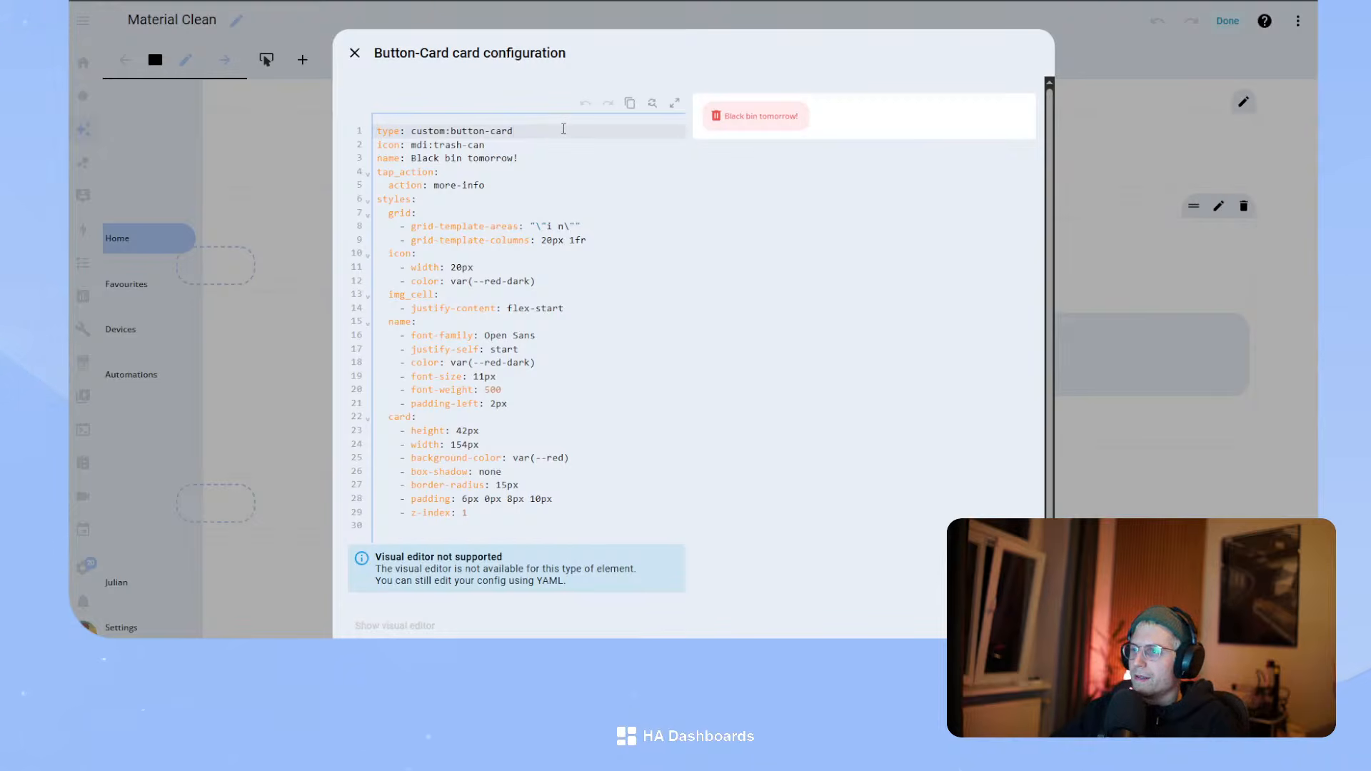
pyautogui.press('Escape')
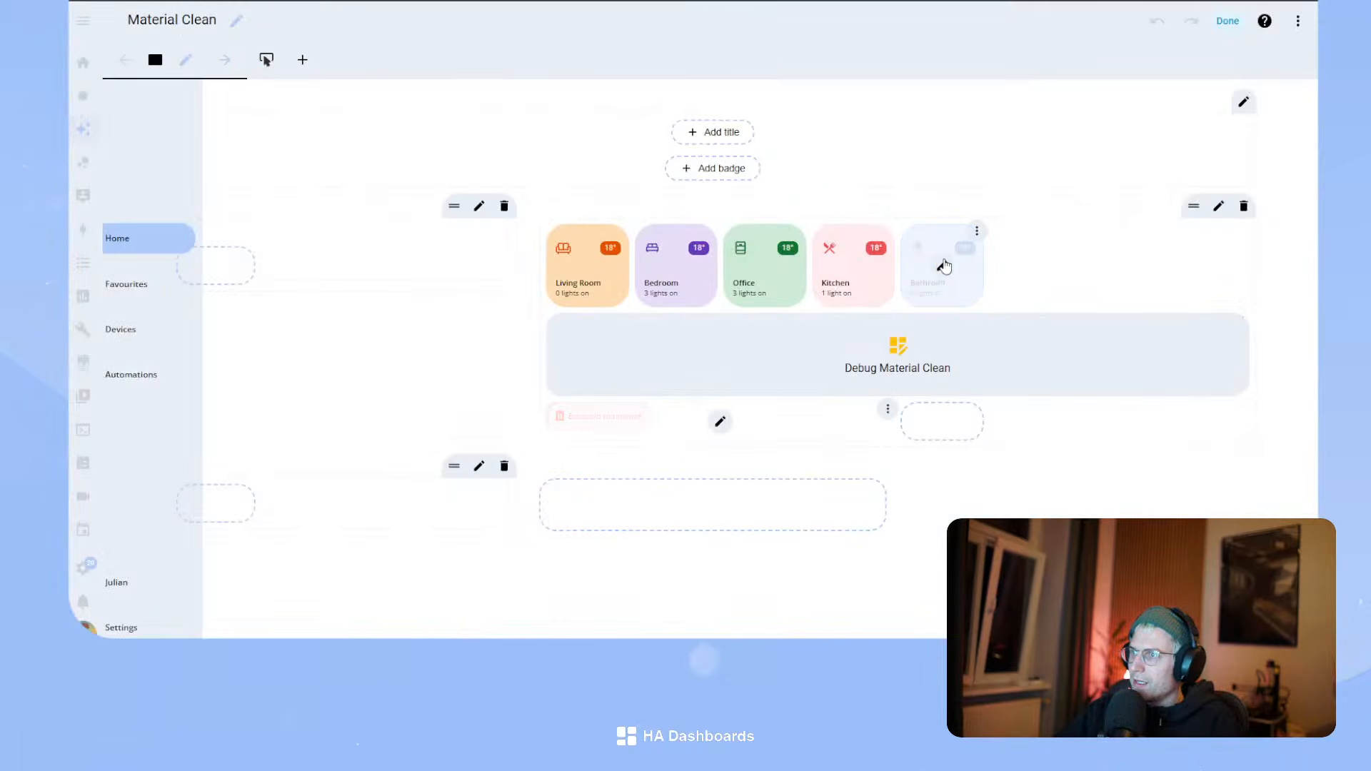
pyautogui.click(941, 266)
pyautogui.scroll(-3, 575, 439)
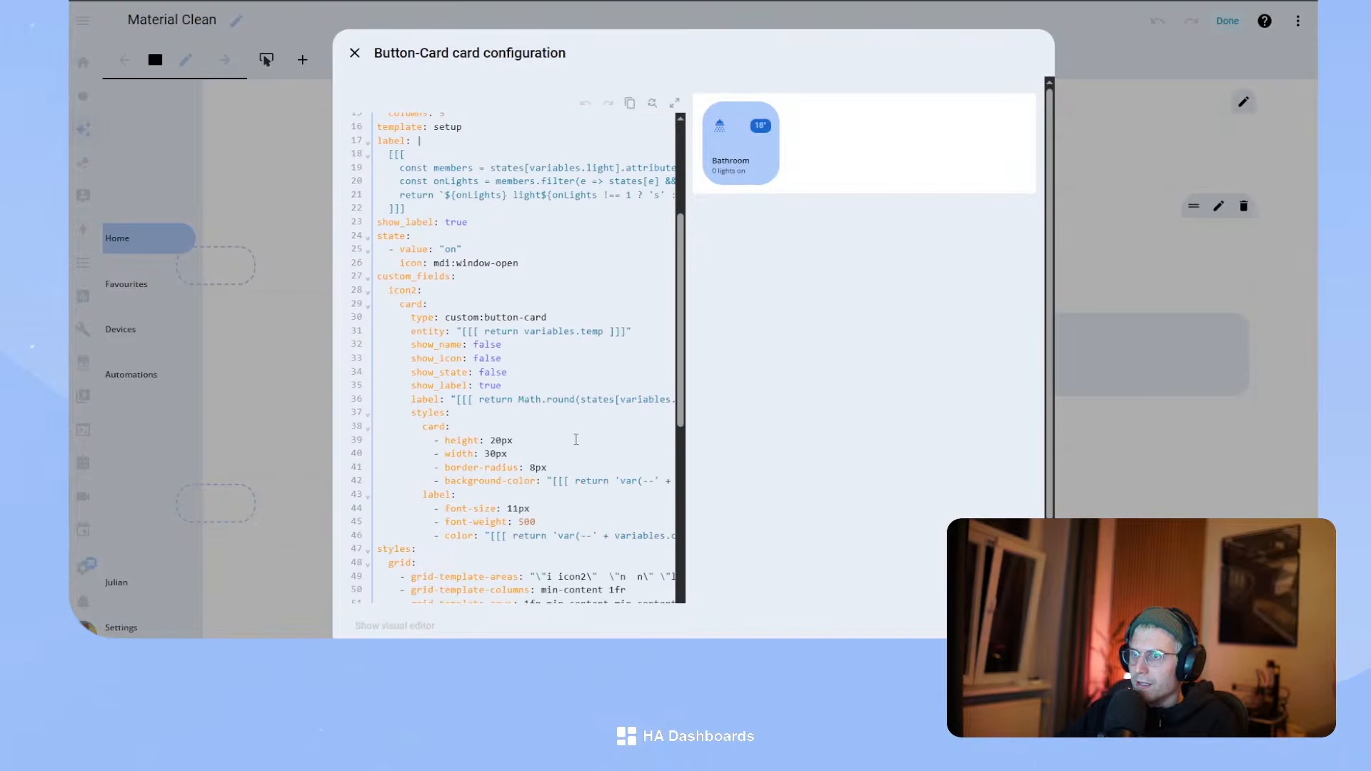
pyautogui.scroll(-2, 576, 439)
pyautogui.moveTo(486, 396); pyautogui.dragTo(735, 398)
pyautogui.click(583, 392)
pyautogui.moveTo(646, 339); pyautogui.dragTo(516, 337)
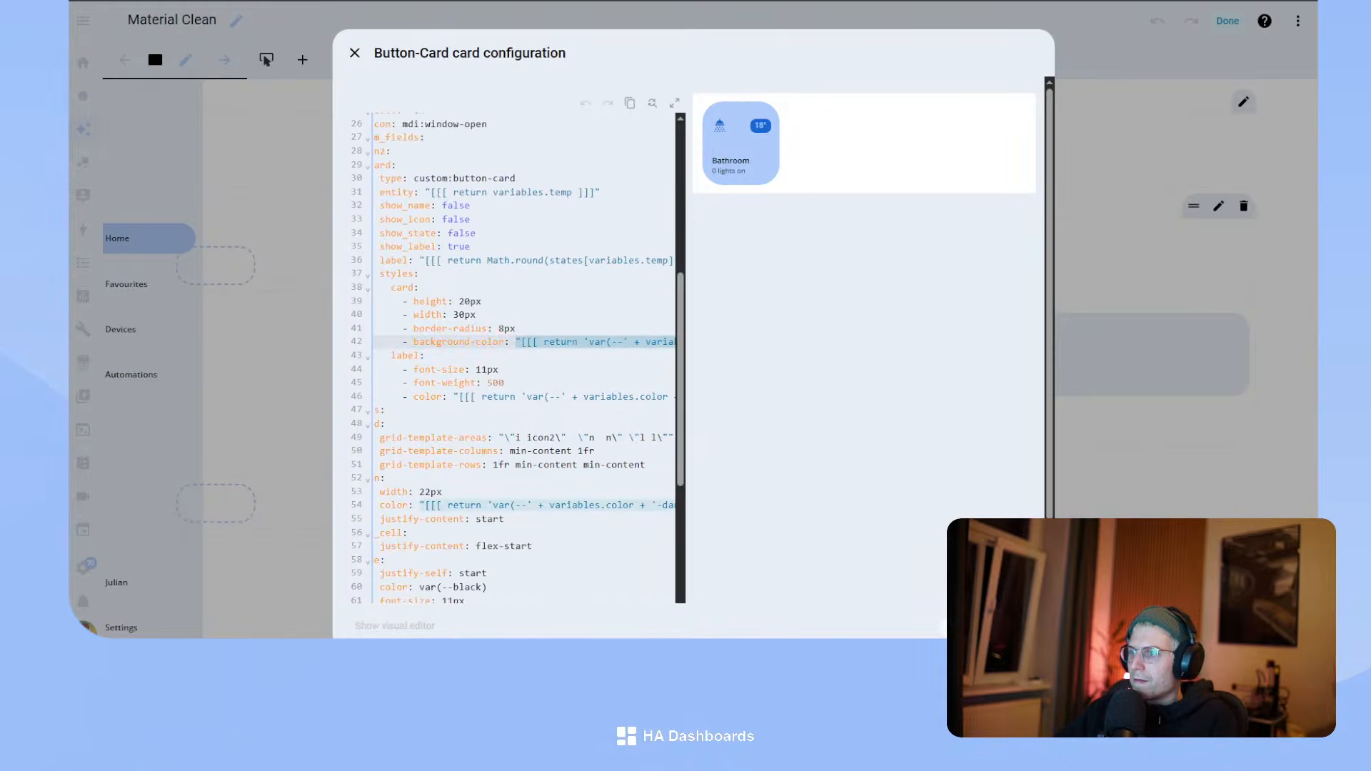
pyautogui.click(949, 624)
# - Add a variables block containing "color: red" below the type line of the "Black bin tomorrow!" card's configuration
pyautogui.click(715, 423)
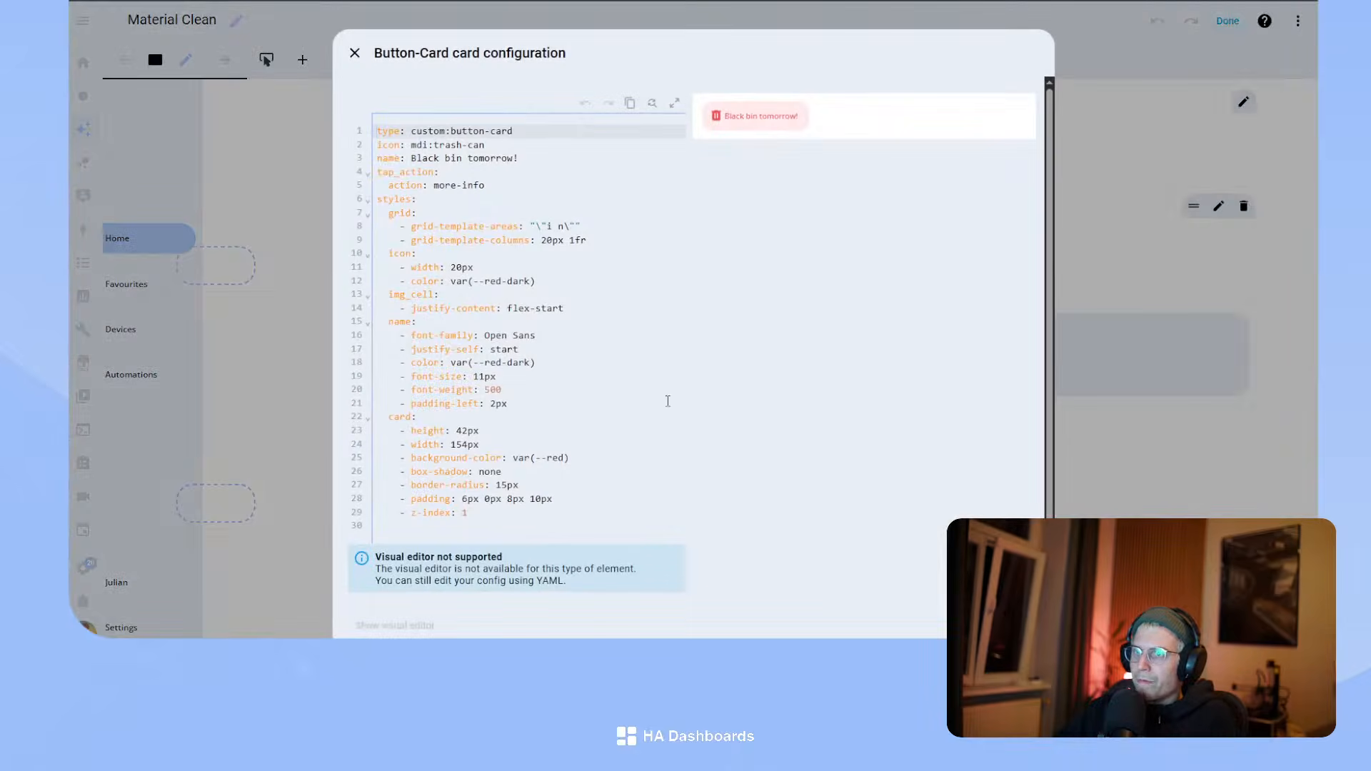
pyautogui.click(571, 147)
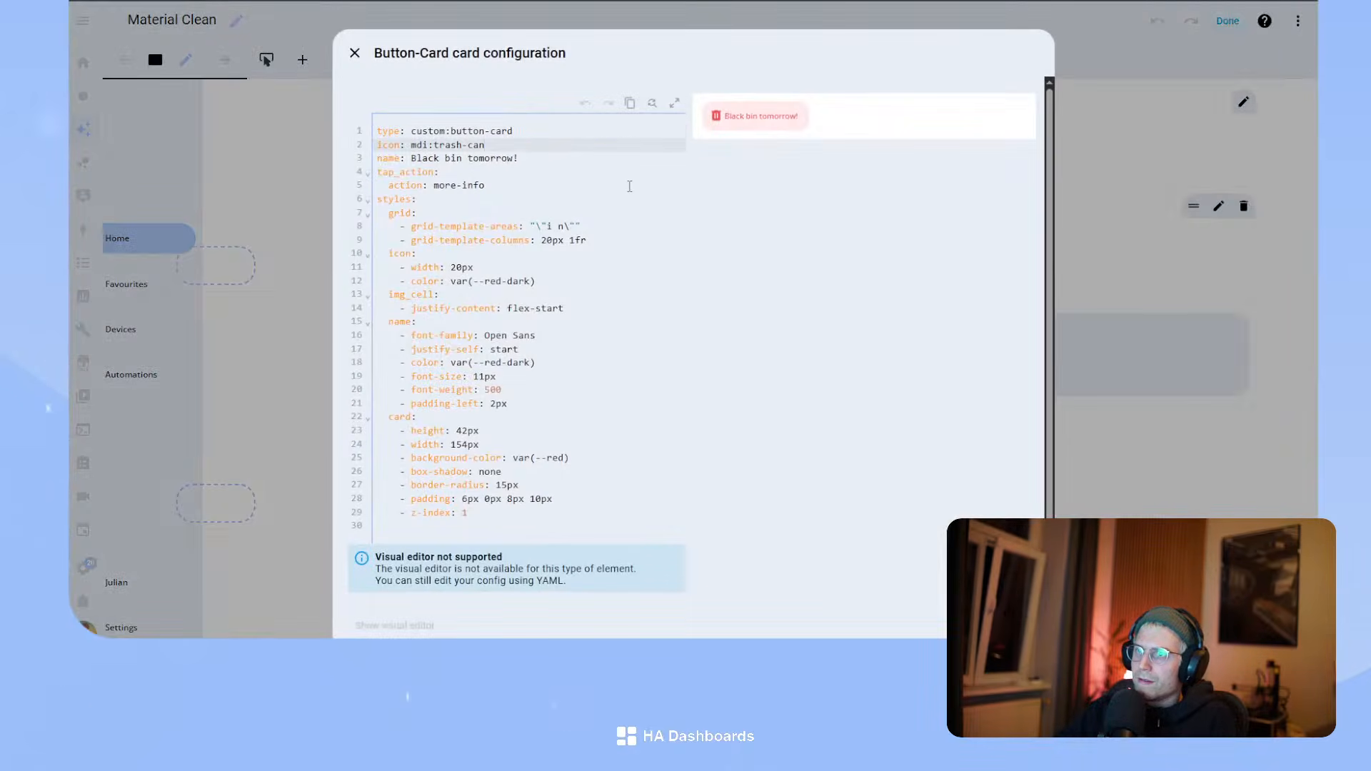
pyautogui.click(564, 126)
pyautogui.press('Return')
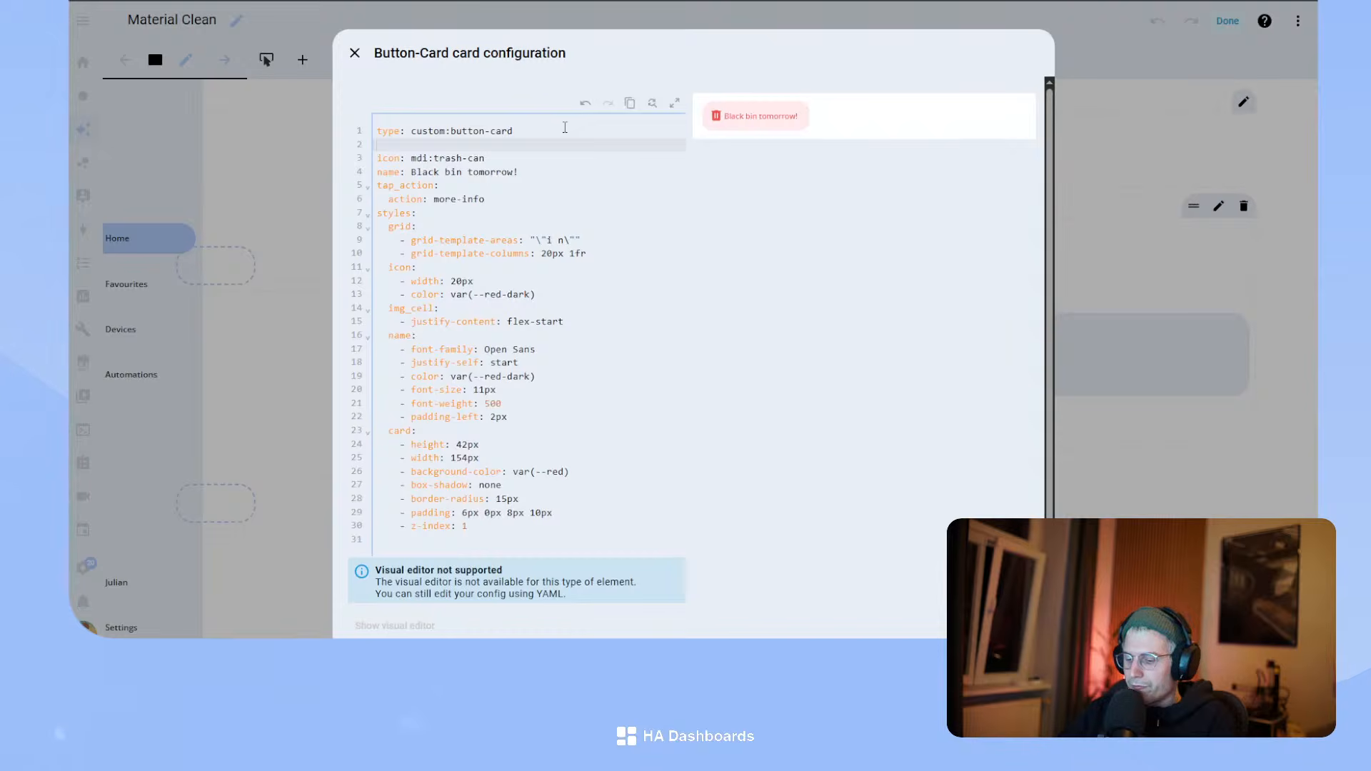
pyautogui.write('variables:')
pyautogui.press('Return')
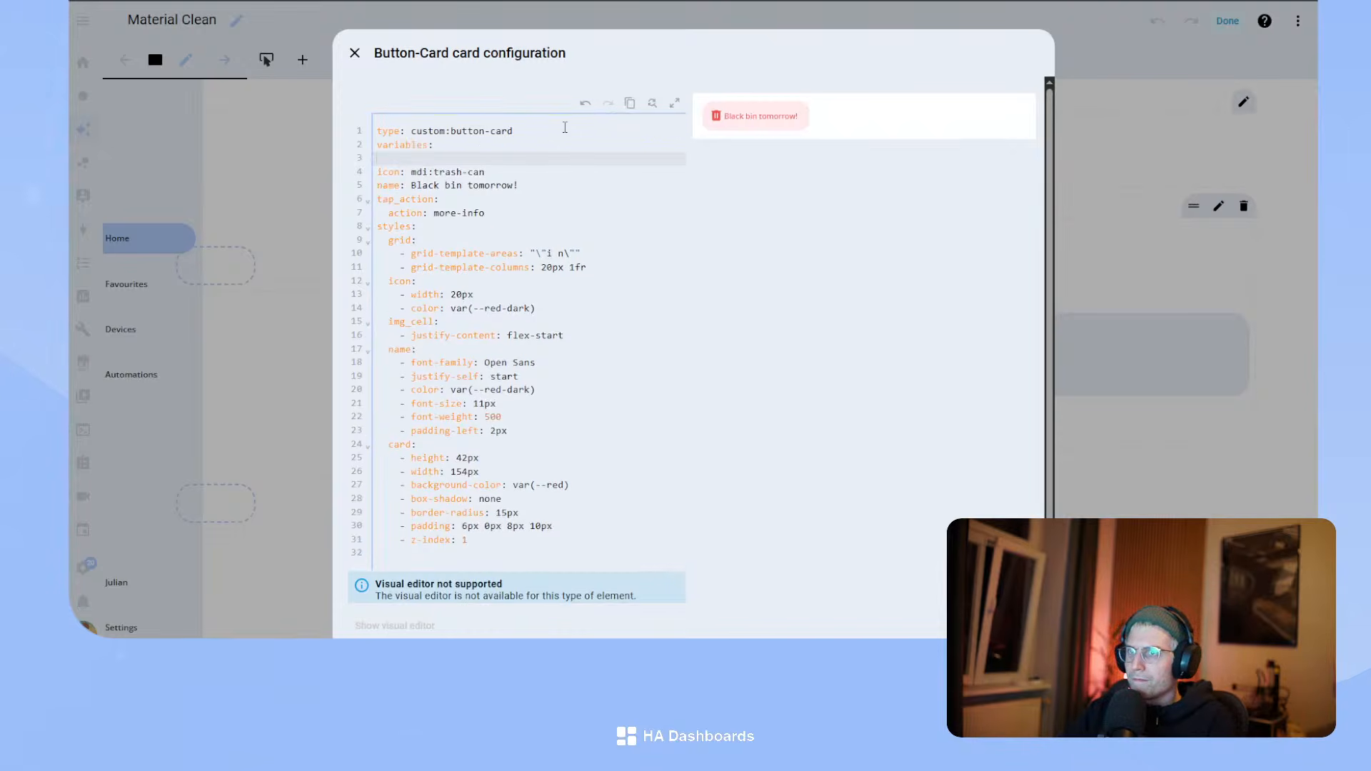
pyautogui.write('color: red')
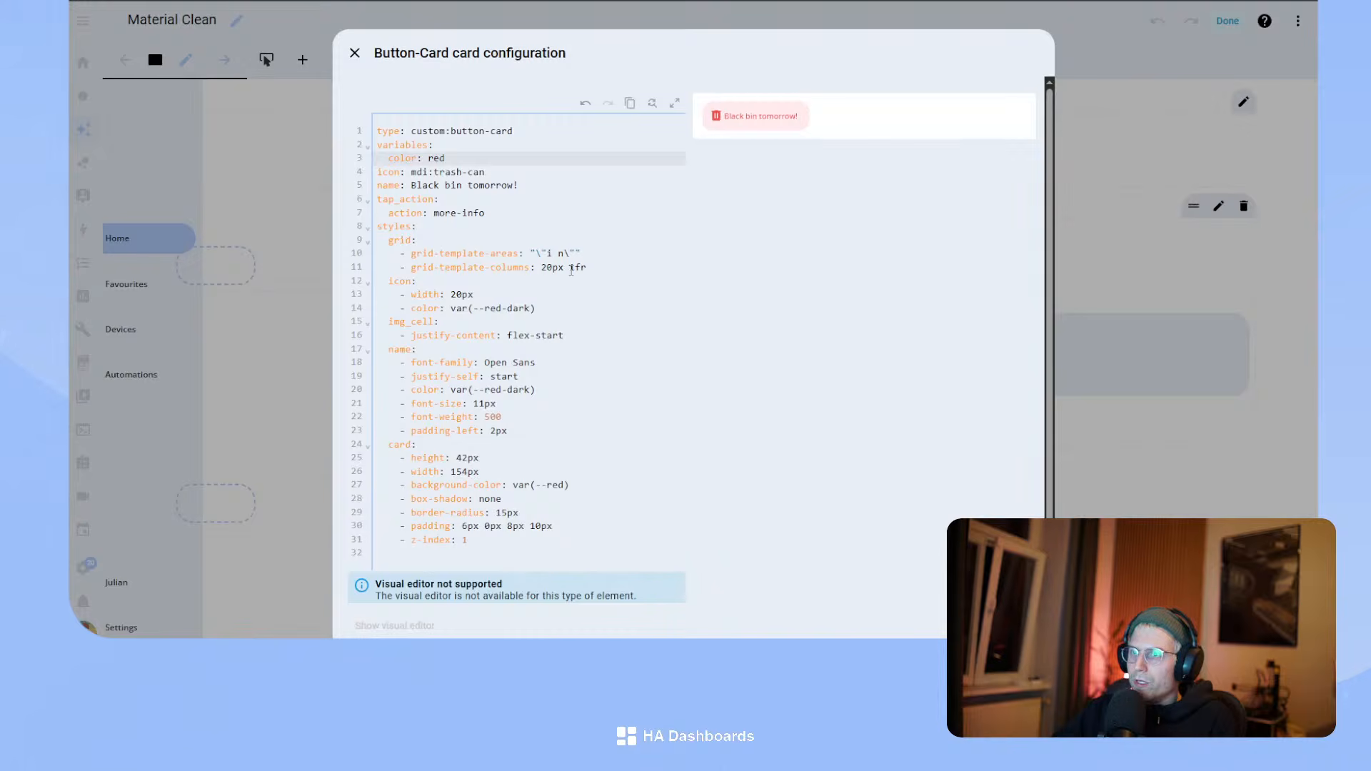
# - Replace the icon and name colors with "[[[ return 'var(--' + variables.color + '-dark)' ]]]"
pyautogui.moveTo(451, 308); pyautogui.dragTo(603, 307)
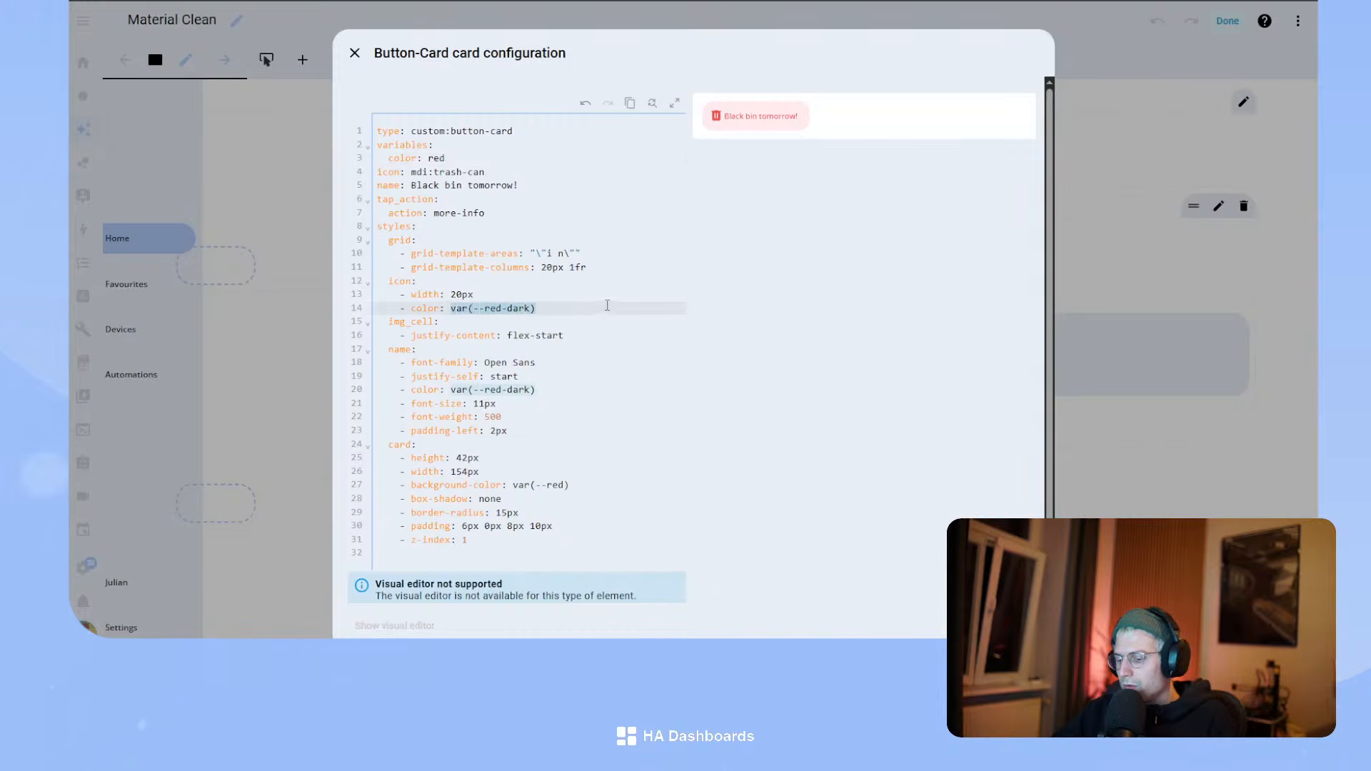
pyautogui.write('"[[[ return \'var(--\' + variables.color + \'-dark)\' ]]]"')
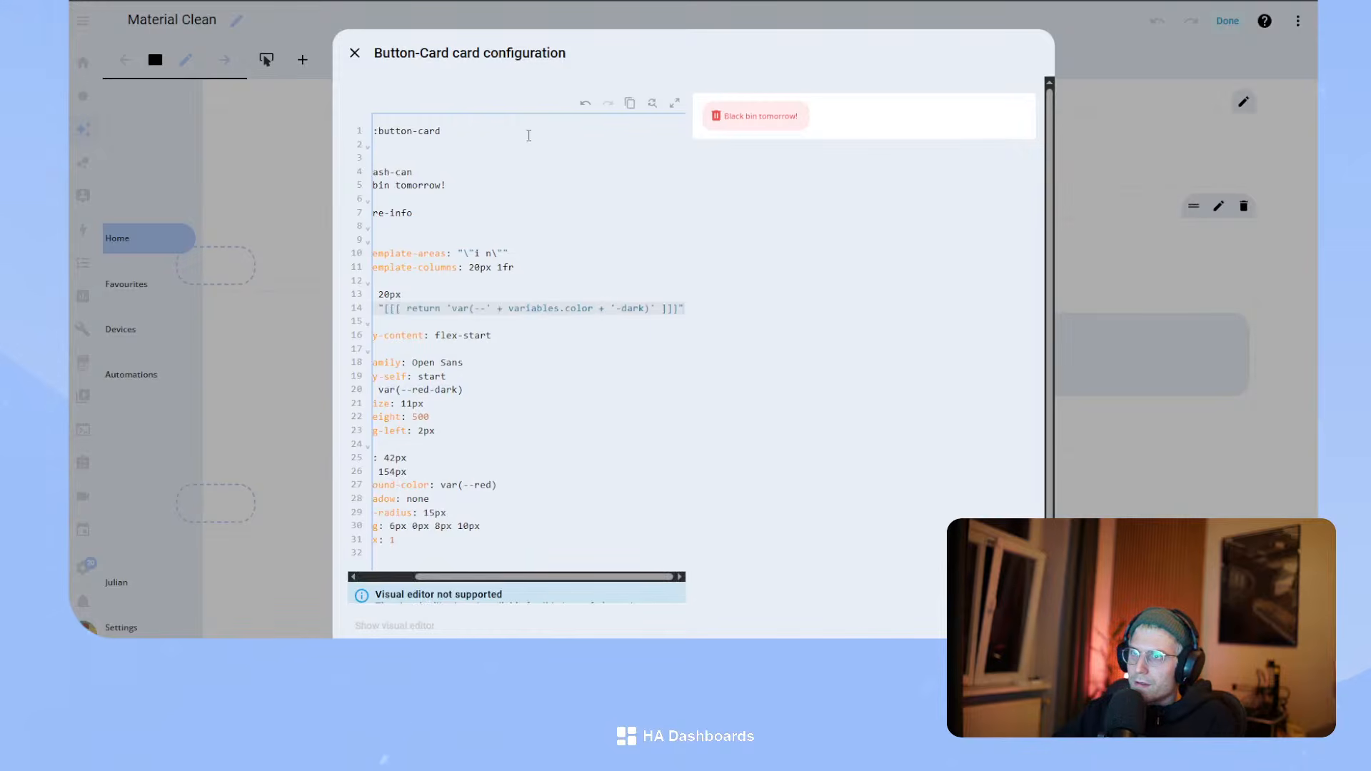
pyautogui.click(531, 50)
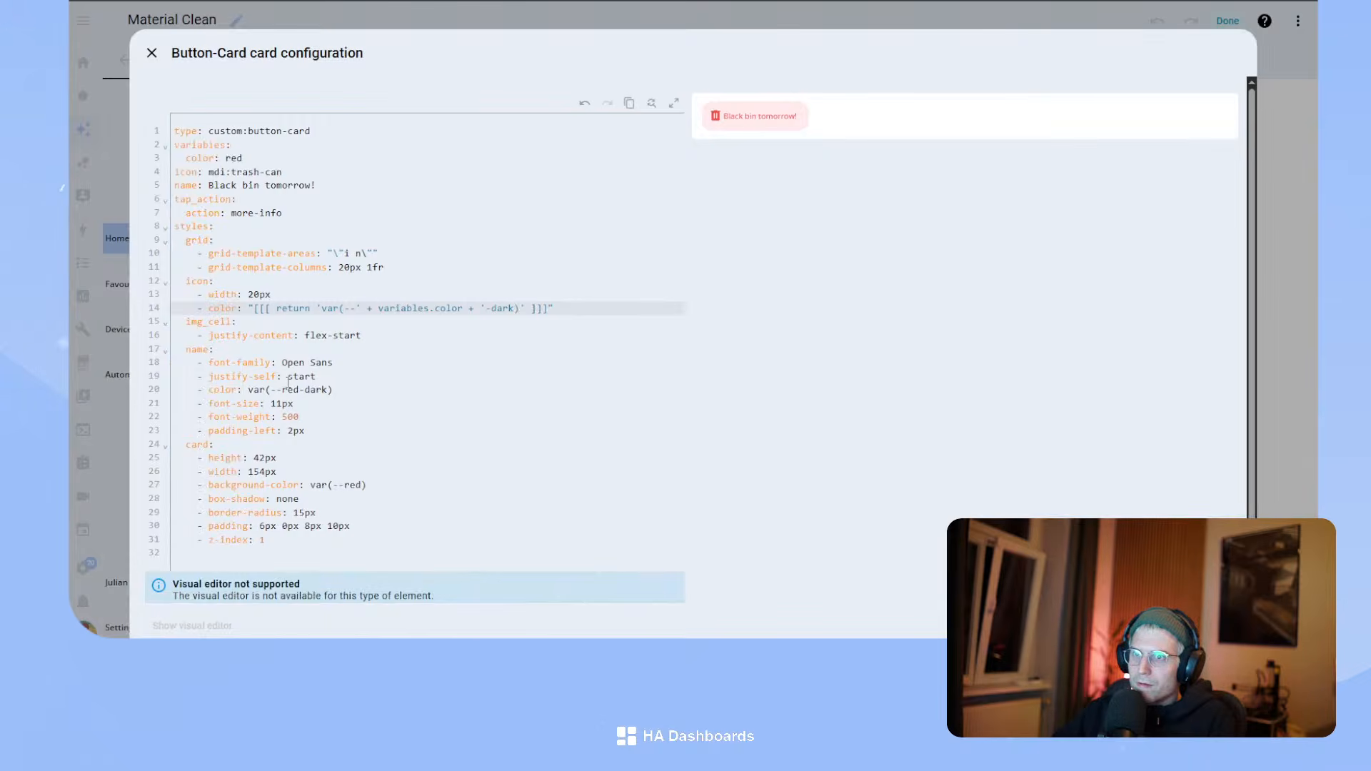
pyautogui.moveTo(243, 389); pyautogui.dragTo(398, 387)
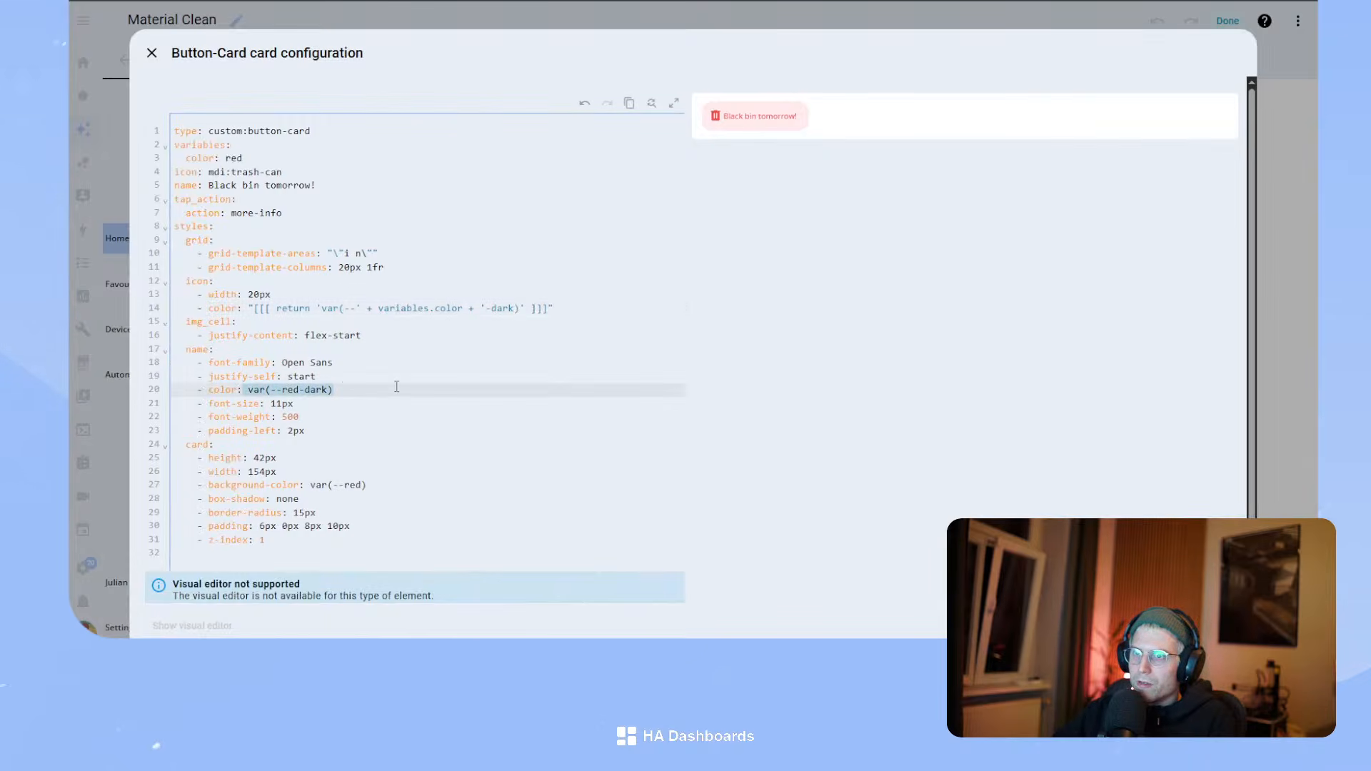
pyautogui.write('"[[[ return \'var(--\' + variables.color + \'-dark)\' ]]]"')
# - Set the card's background-color to "[[[ return 'var(--' + variables.color + ')' ]]]" and add the missing spaces after the name color and background-color colons
pyautogui.moveTo(305, 484); pyautogui.dragTo(417, 480)
pyautogui.write('"[[[ return \'var(--\' + variables.color + \'-dark)\' ]]]"')
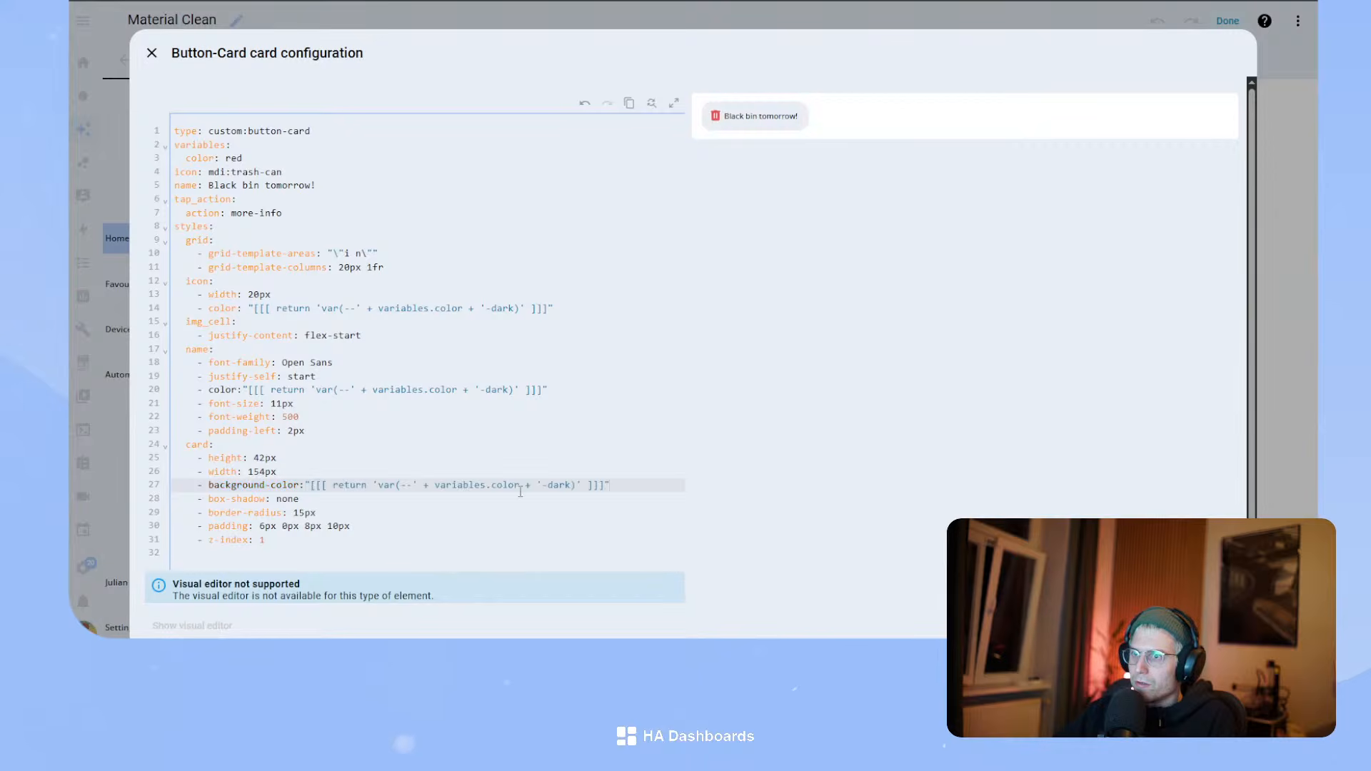
pyautogui.click(575, 485)
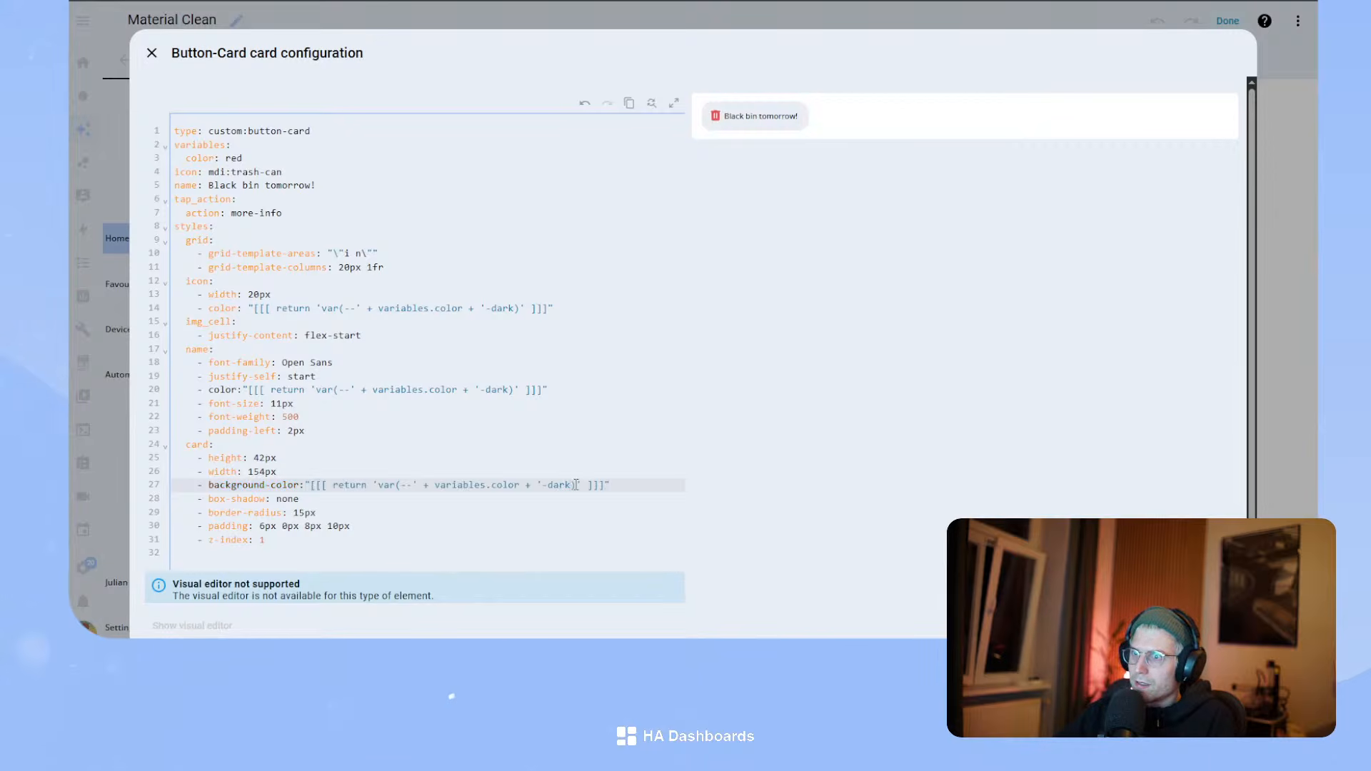
pyautogui.press('BackSpace')
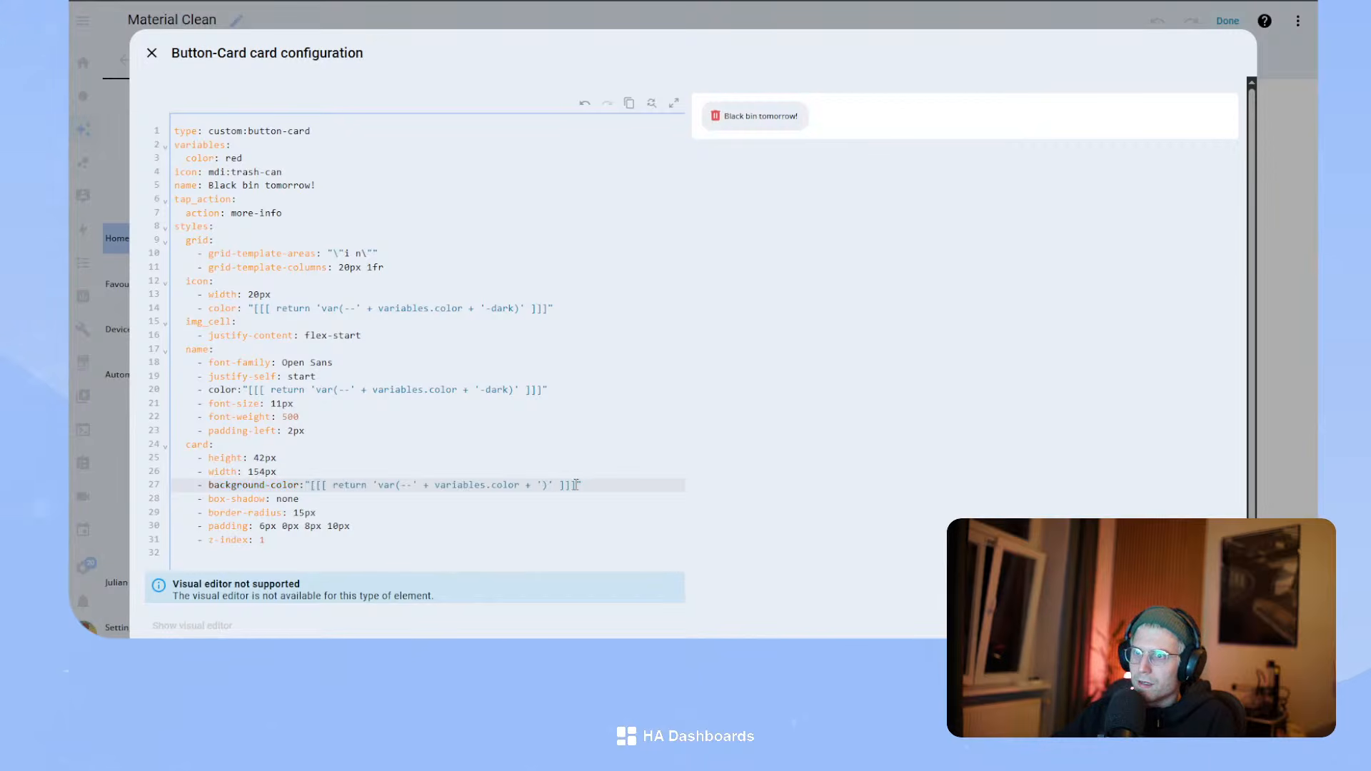
pyautogui.click(243, 389)
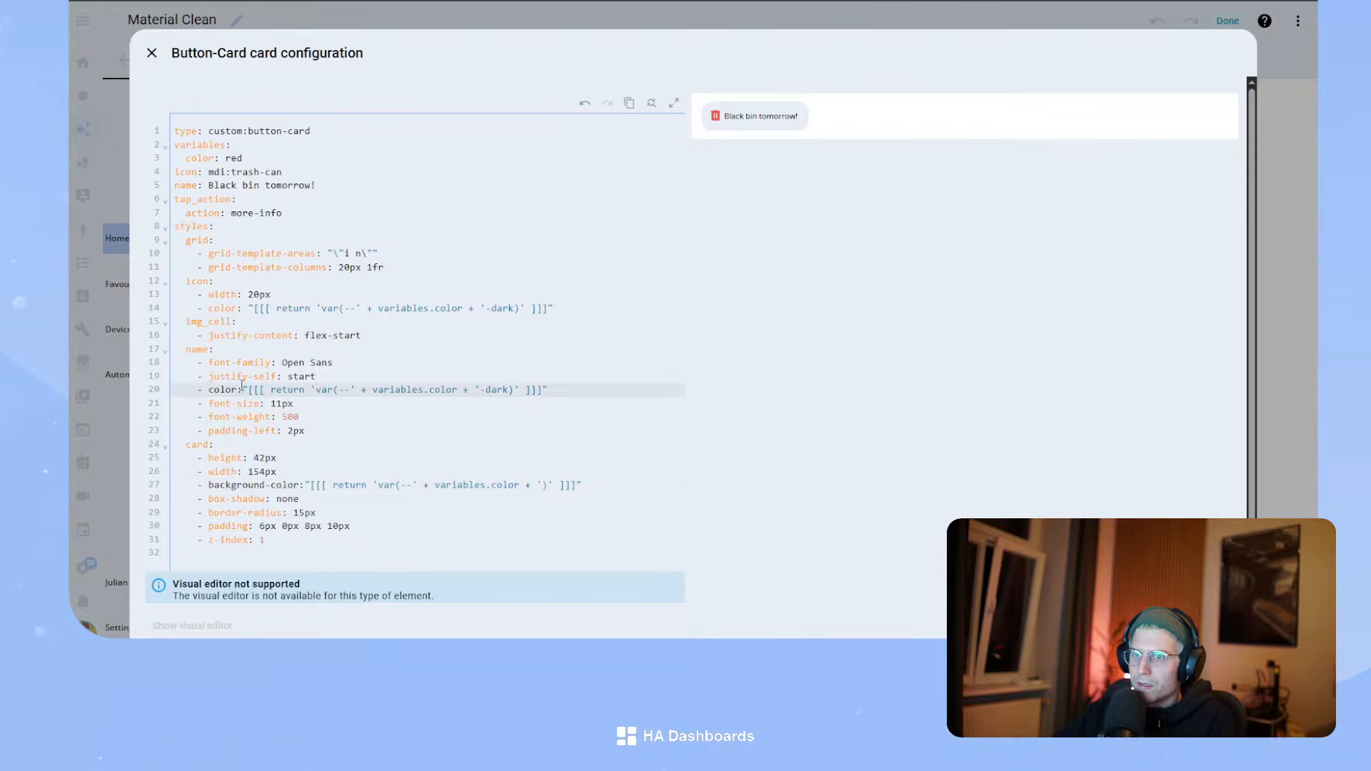
pyautogui.click(305, 484)
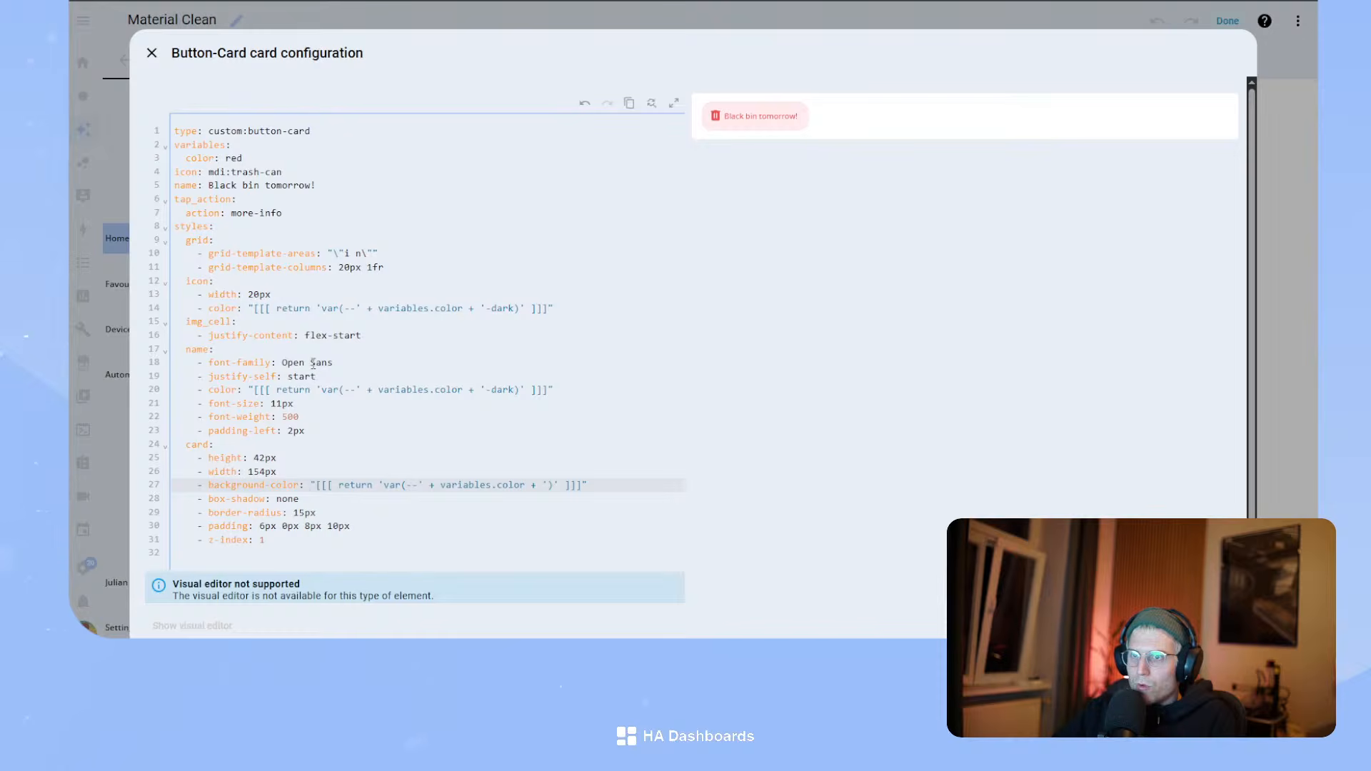
# - Delete the Open Sans font-family line from the name styles of the Black bin card
pyautogui.moveTo(360, 364); pyautogui.dragTo(147, 368)
pyautogui.press('BackSpace')
pyautogui.press('BackSpace')
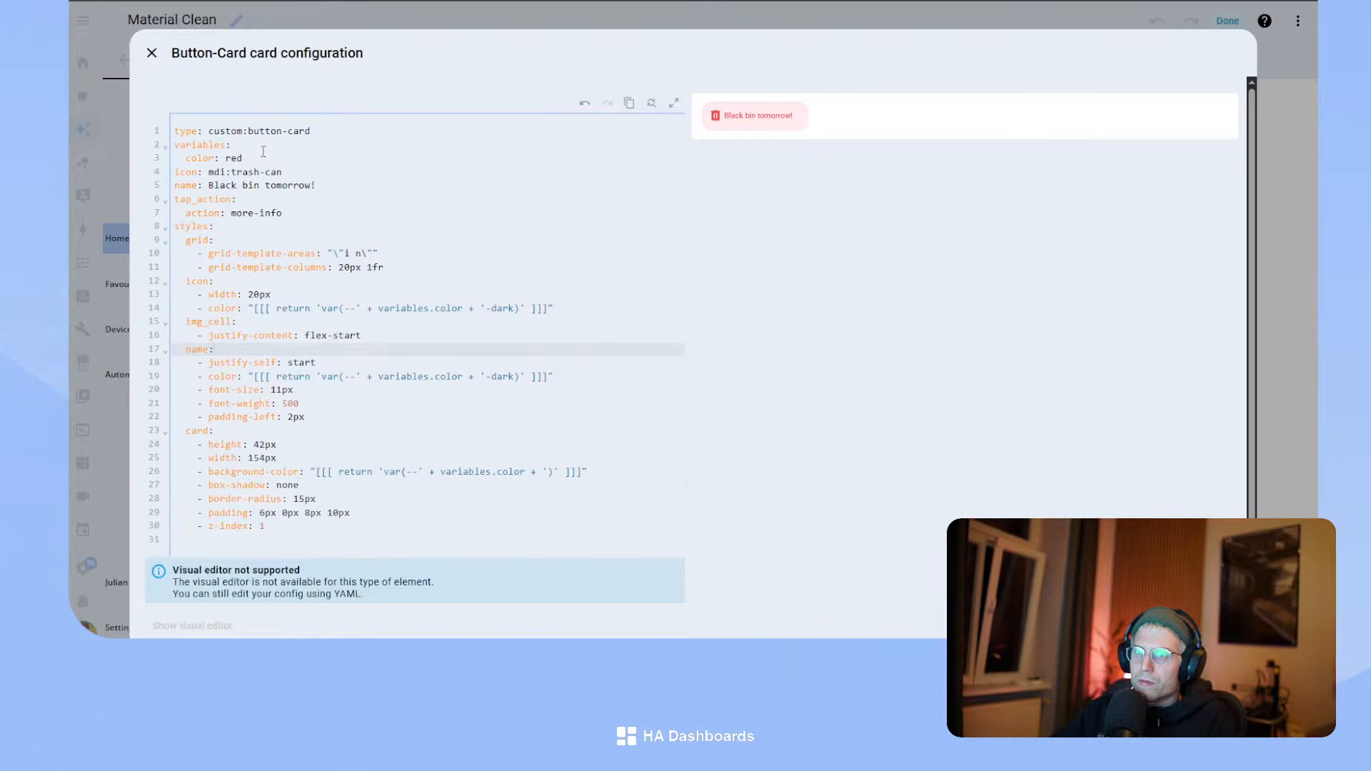
# - Add a top-level "template: setup" line below the color variable in the Black bin card's configuration
pyautogui.click(309, 161)
pyautogui.press('Return')
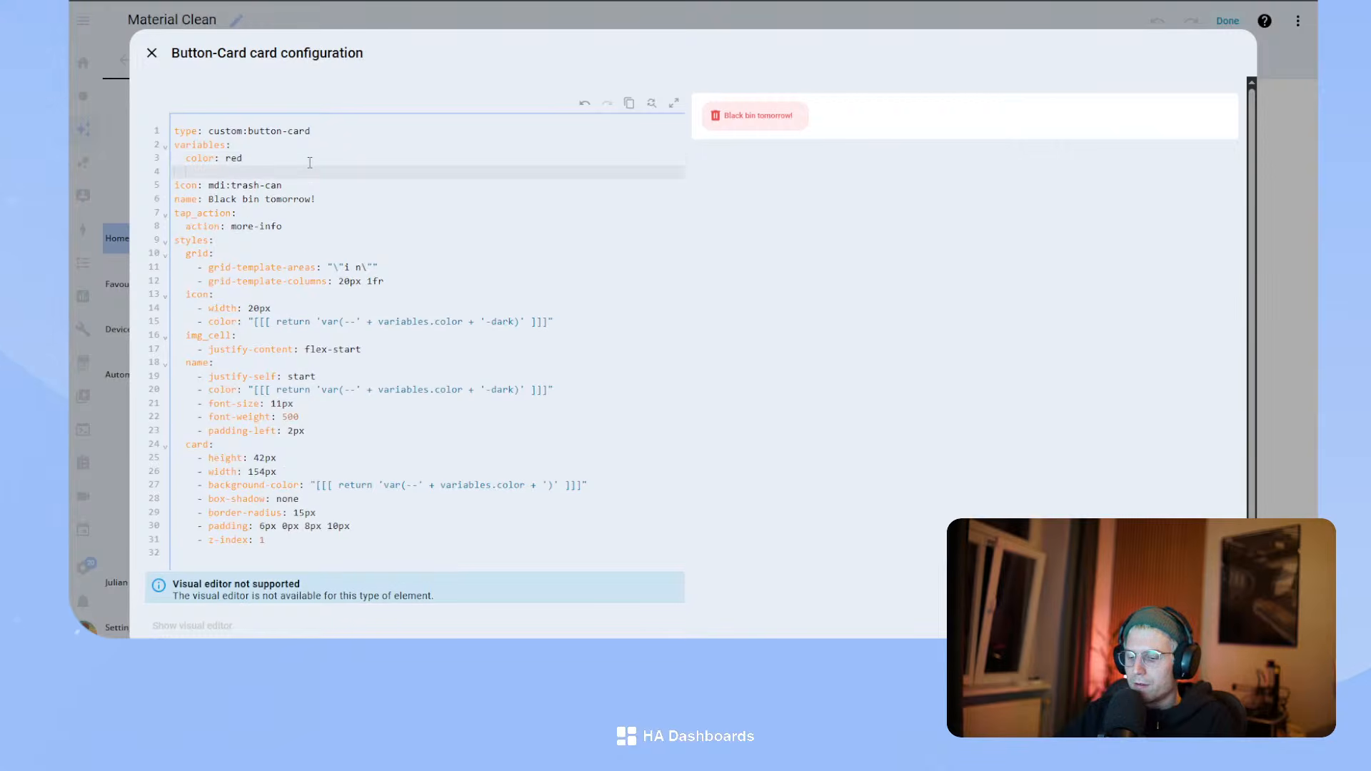
pyautogui.press('BackSpace')
pyautogui.write('template: setup')
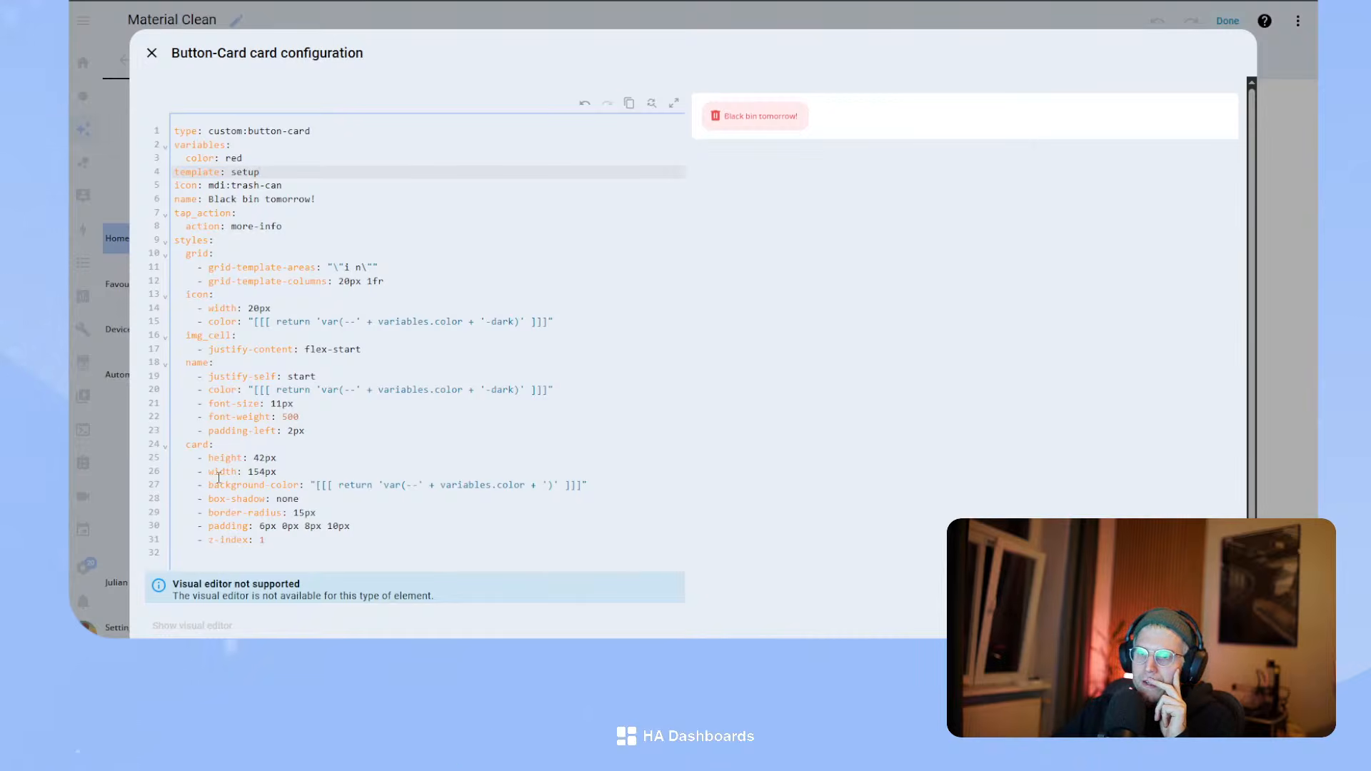
# - Delete the width line from the card styles of the Black bin card
pyautogui.moveTo(278, 471); pyautogui.dragTo(128, 474)
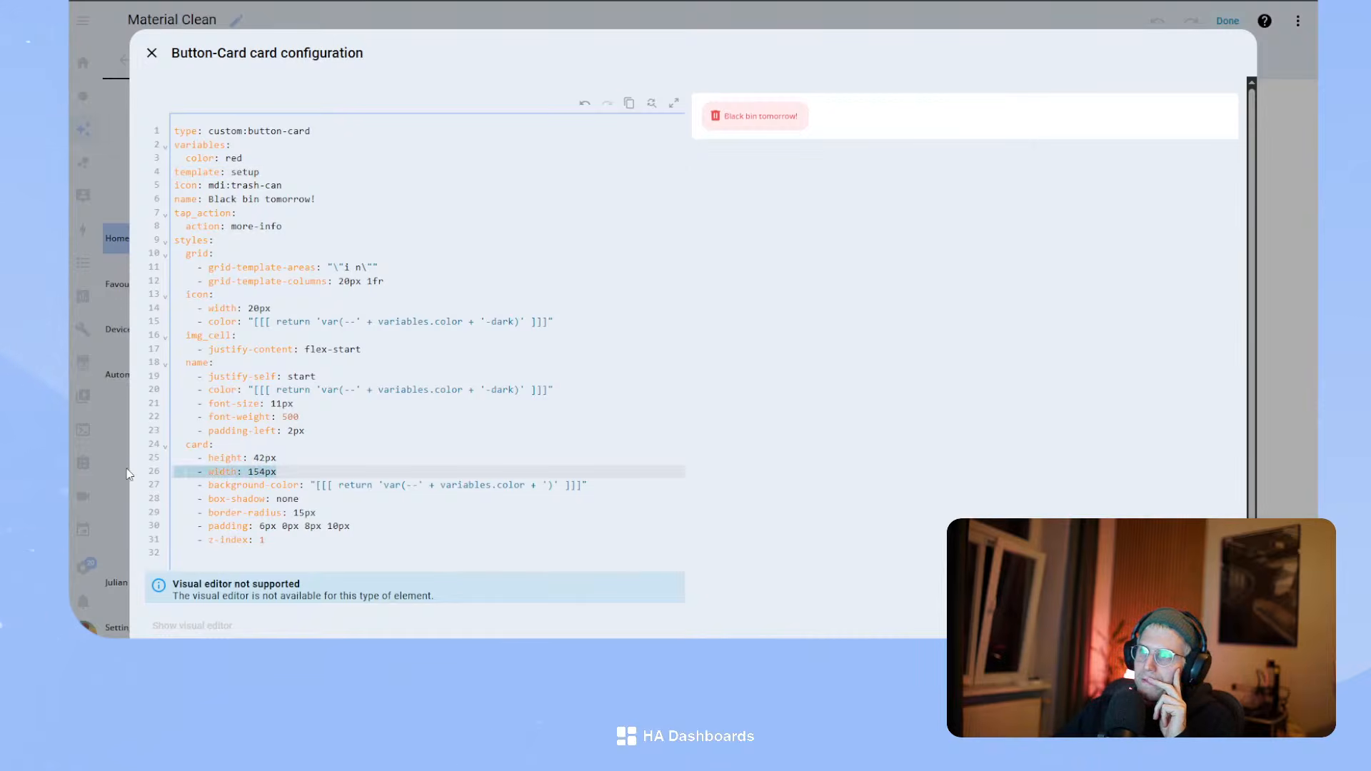
pyautogui.press('BackSpace')
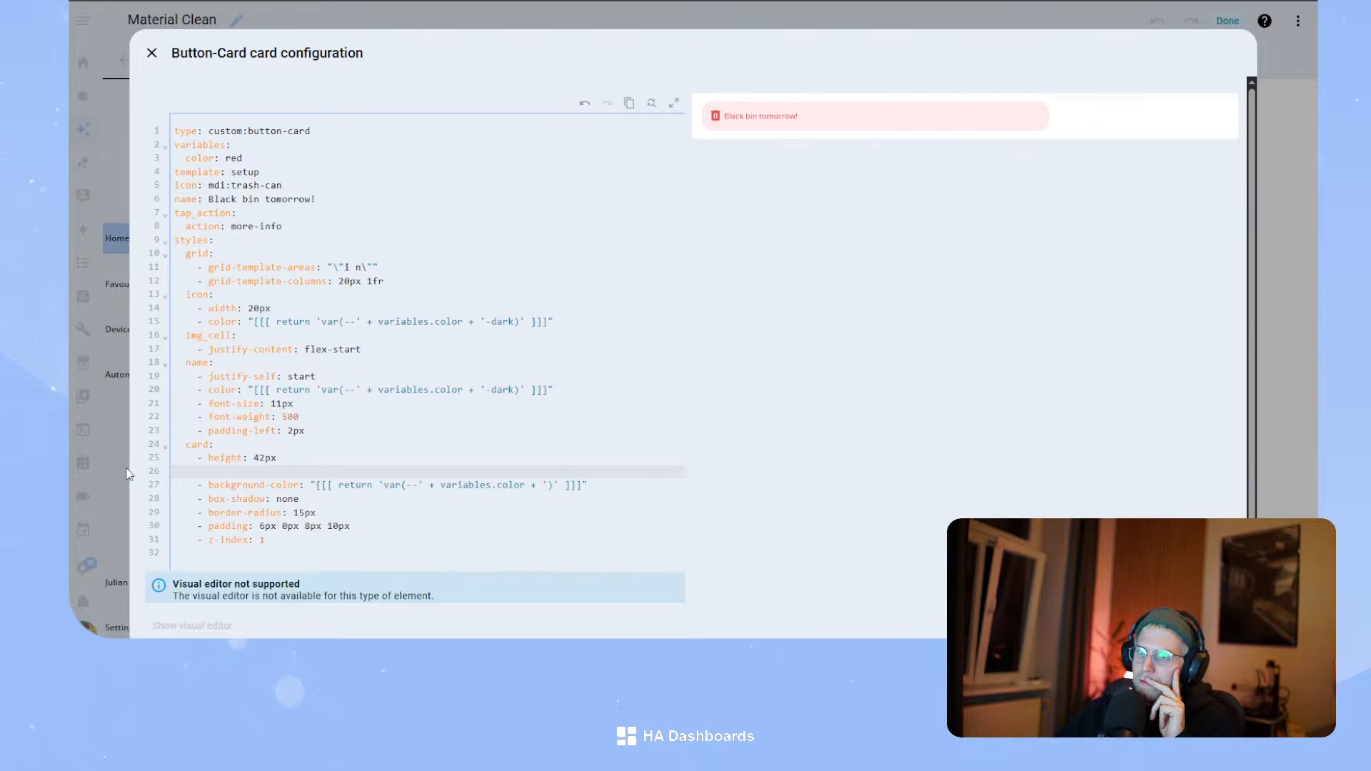
pyautogui.press('BackSpace')
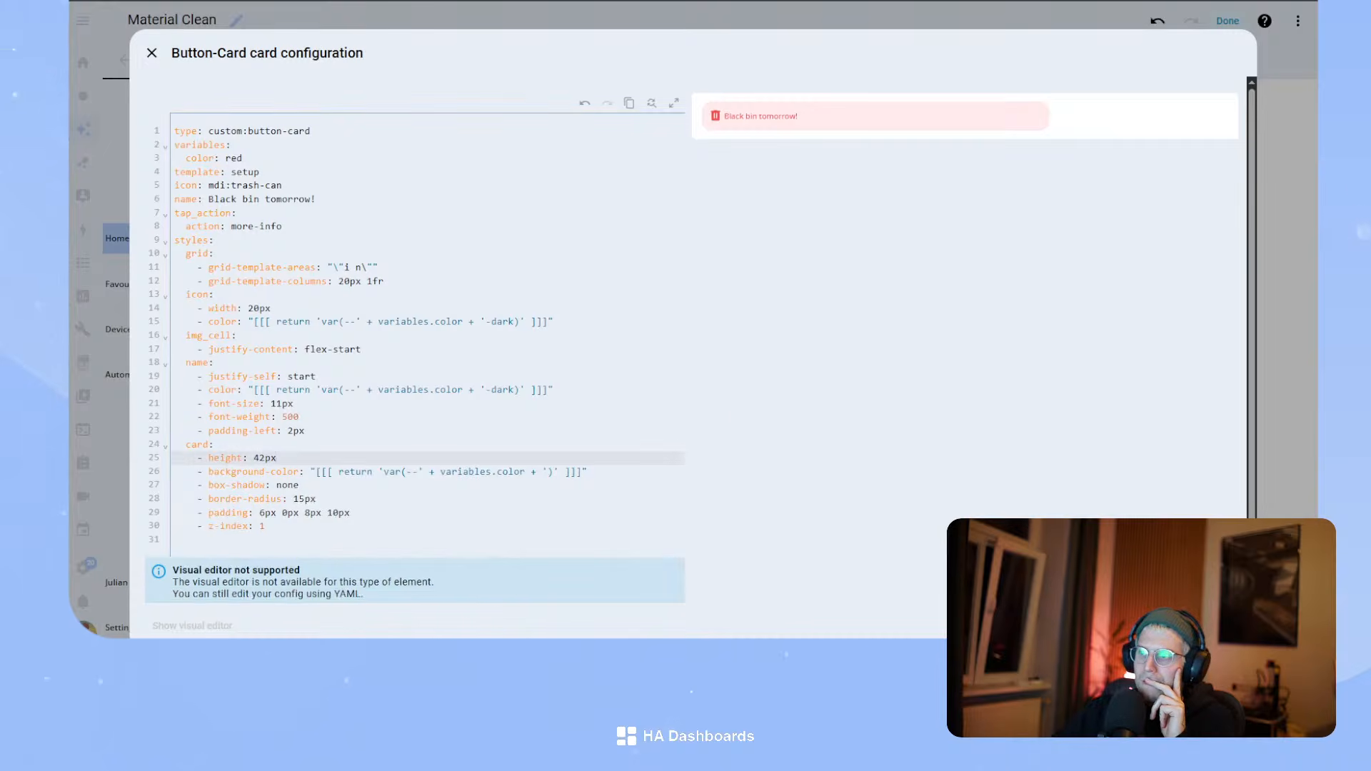
# - Save the Black bin card, copy the section_mode and grid_options lines from the Bathroom card, and reopen the Black bin card
pyautogui.hotkey('ctrl', 's')
pyautogui.click(941, 267)
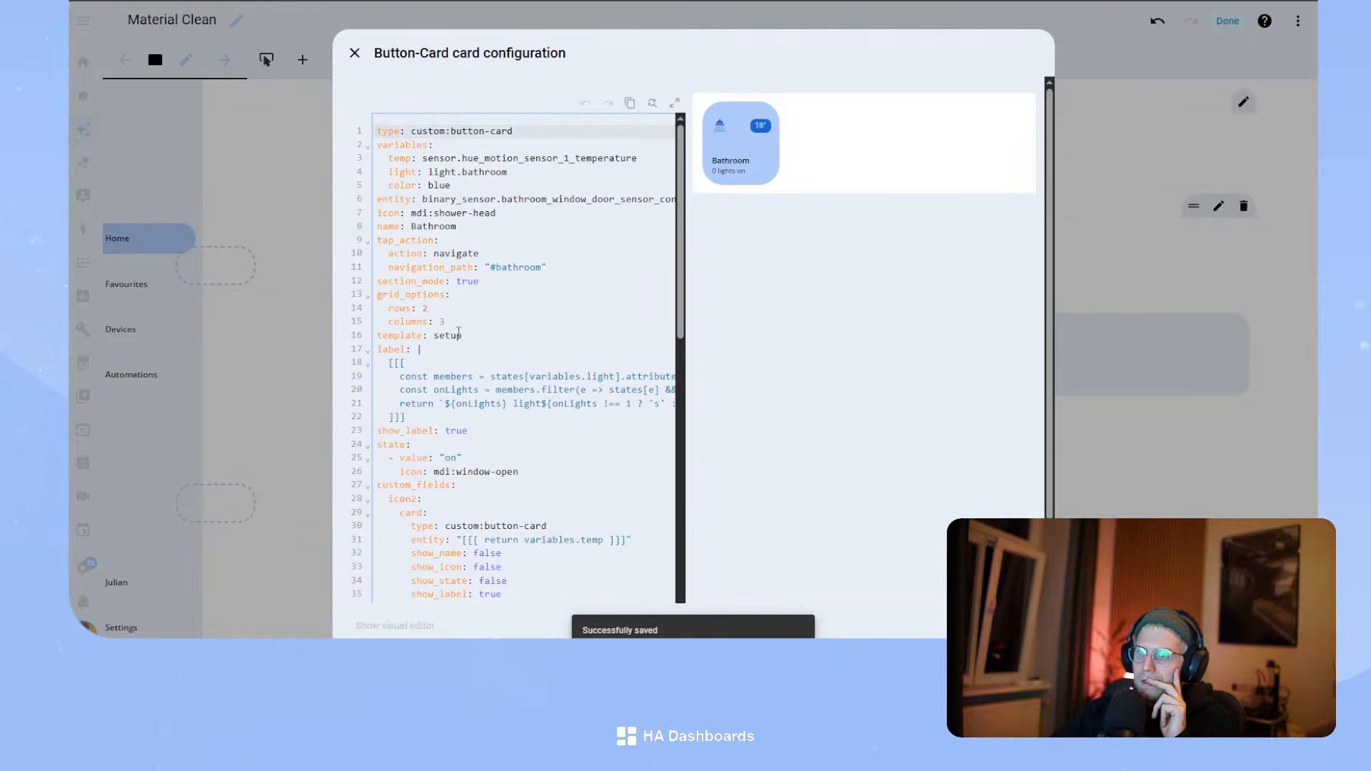
pyautogui.moveTo(445, 322); pyautogui.dragTo(368, 302)
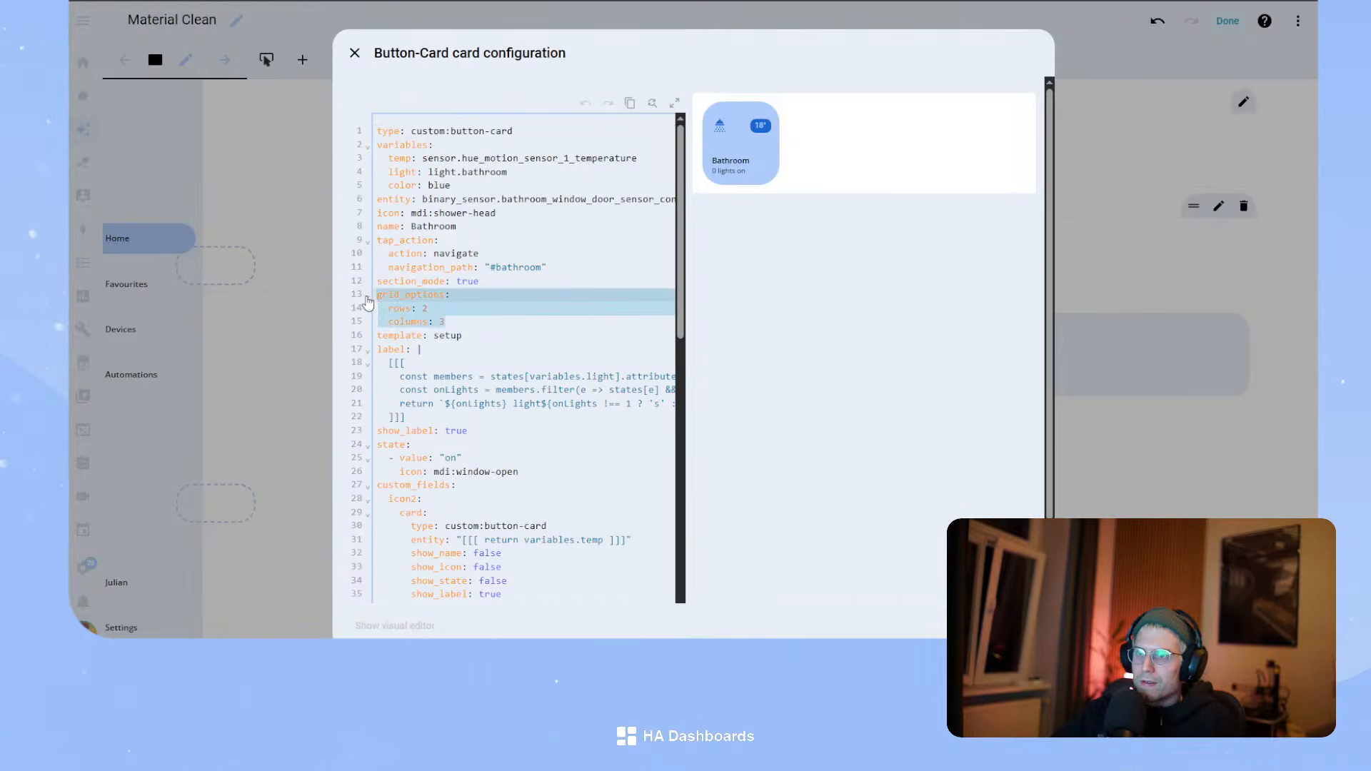
pyautogui.click(532, 307)
pyautogui.moveTo(457, 321); pyautogui.dragTo(366, 285)
pyautogui.hotkey('ctrl', 'c')
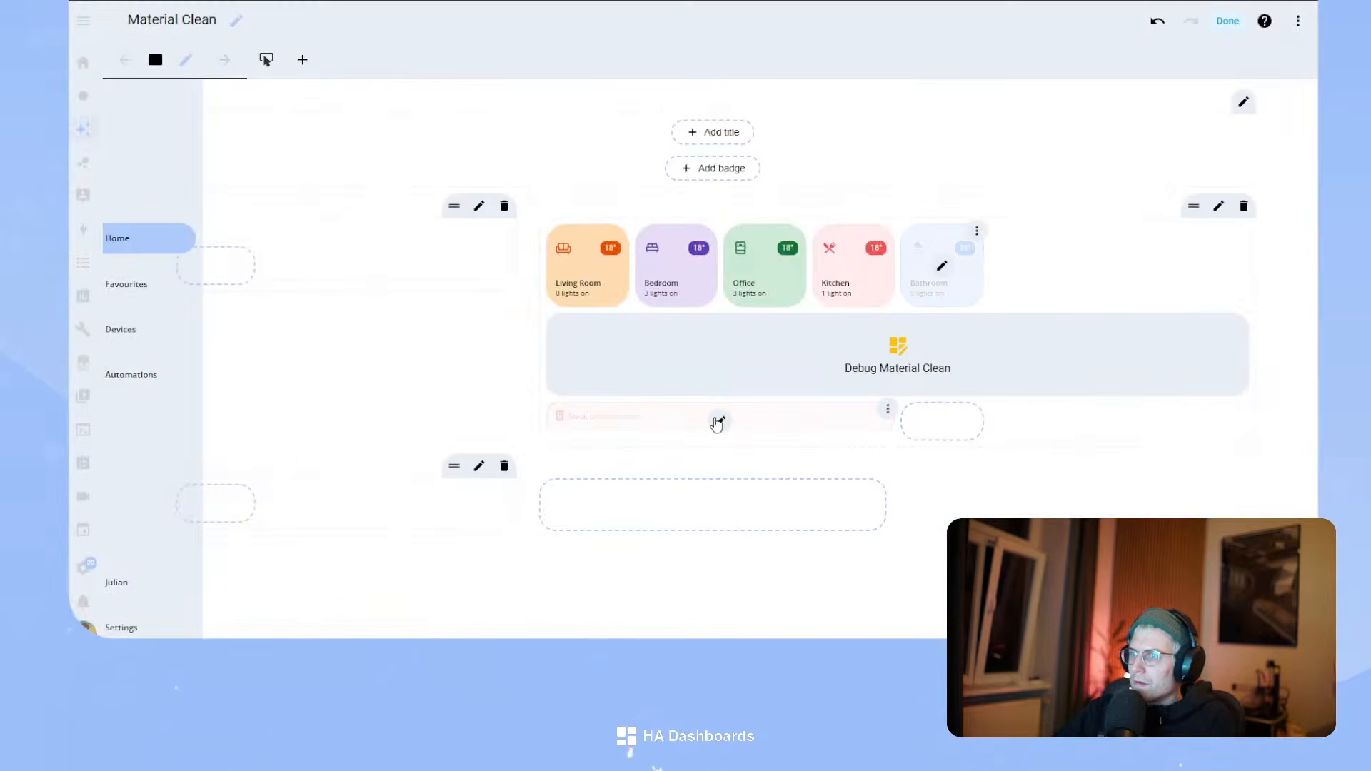
pyautogui.click(716, 421)
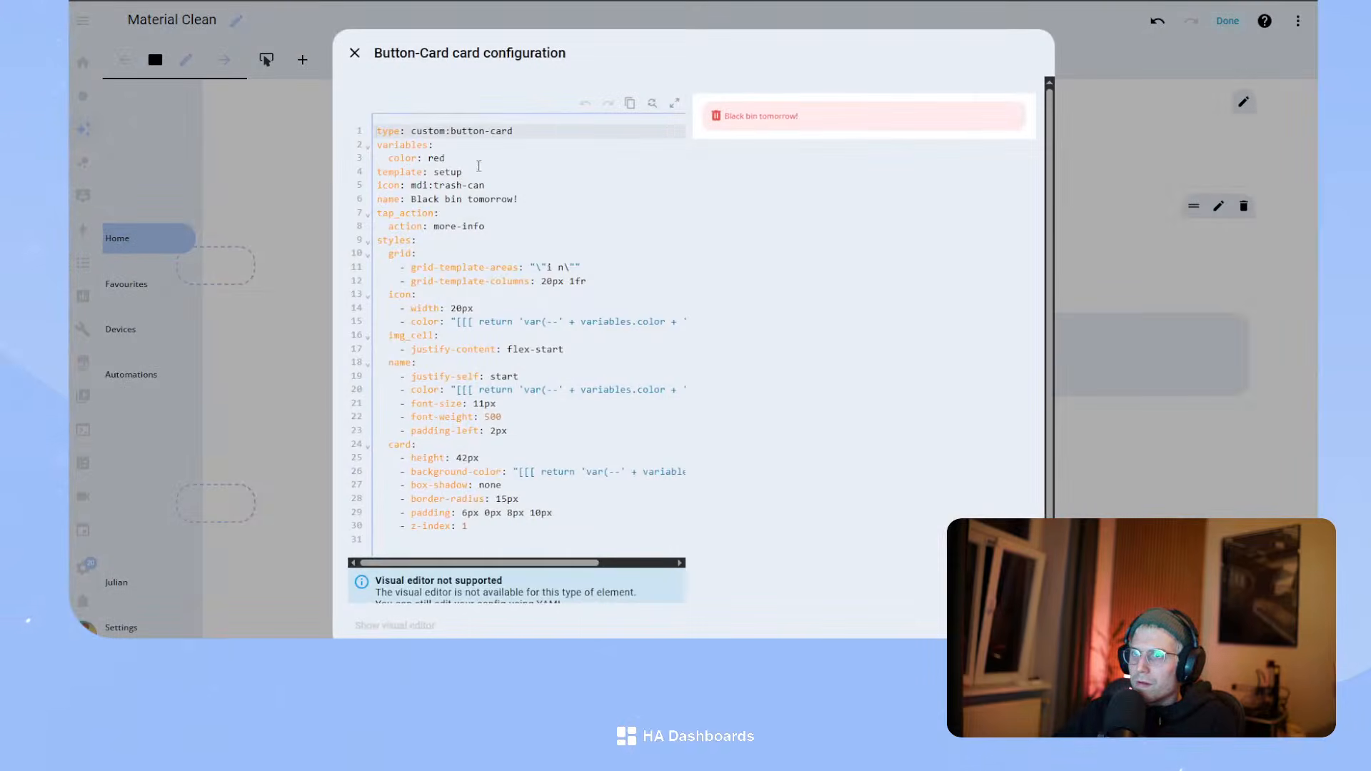
# - Try section_mode: true with grid_options of 2 rows and 4 columns below the template line, and remove the block again
pyautogui.click(524, 172)
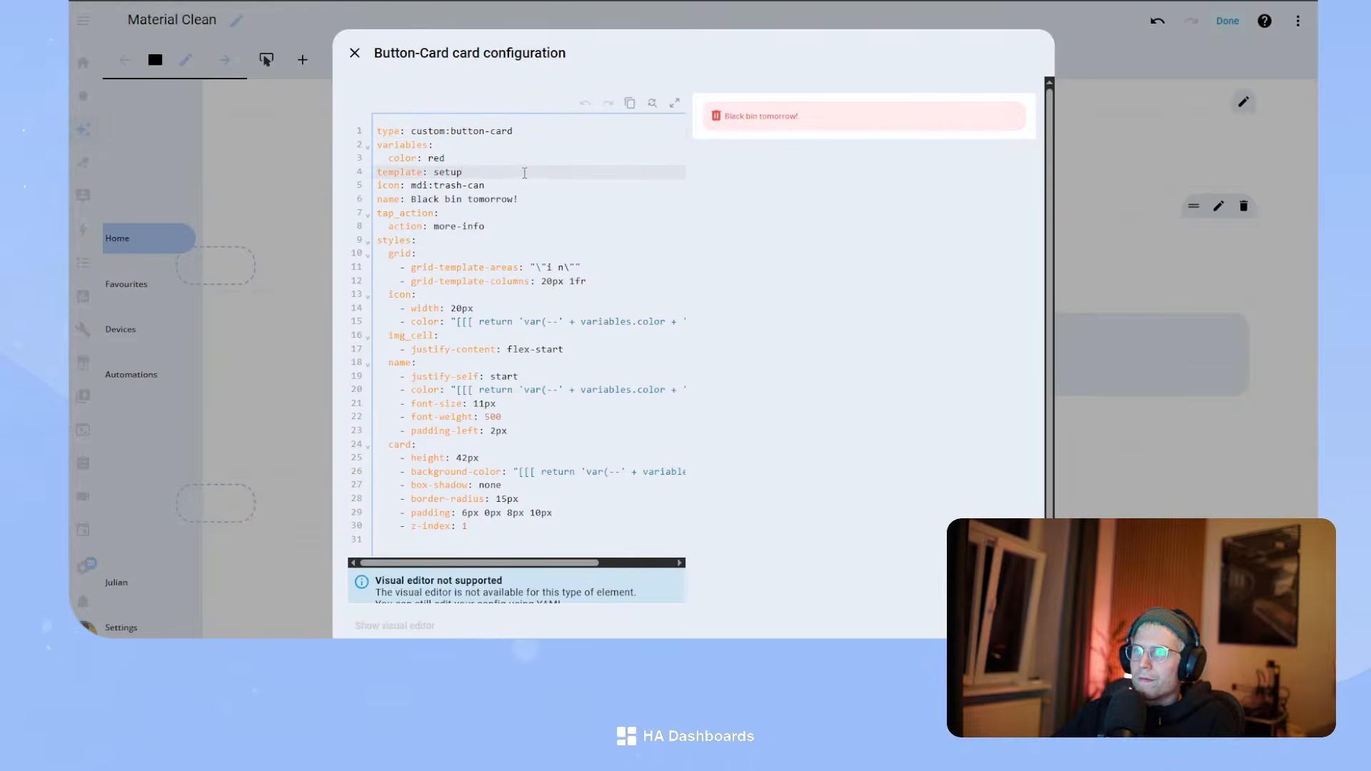
pyautogui.hotkey('ctrl', 'v')
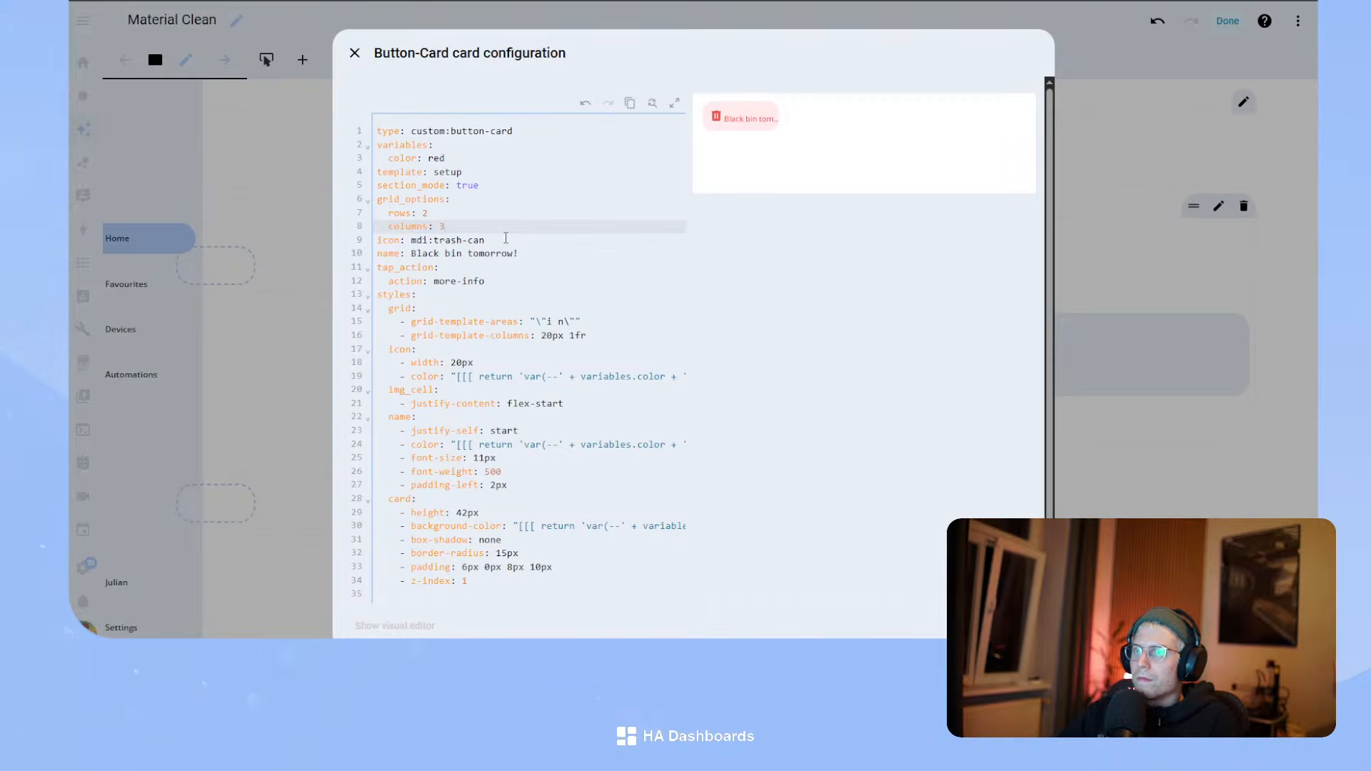
pyautogui.press('BackSpace')
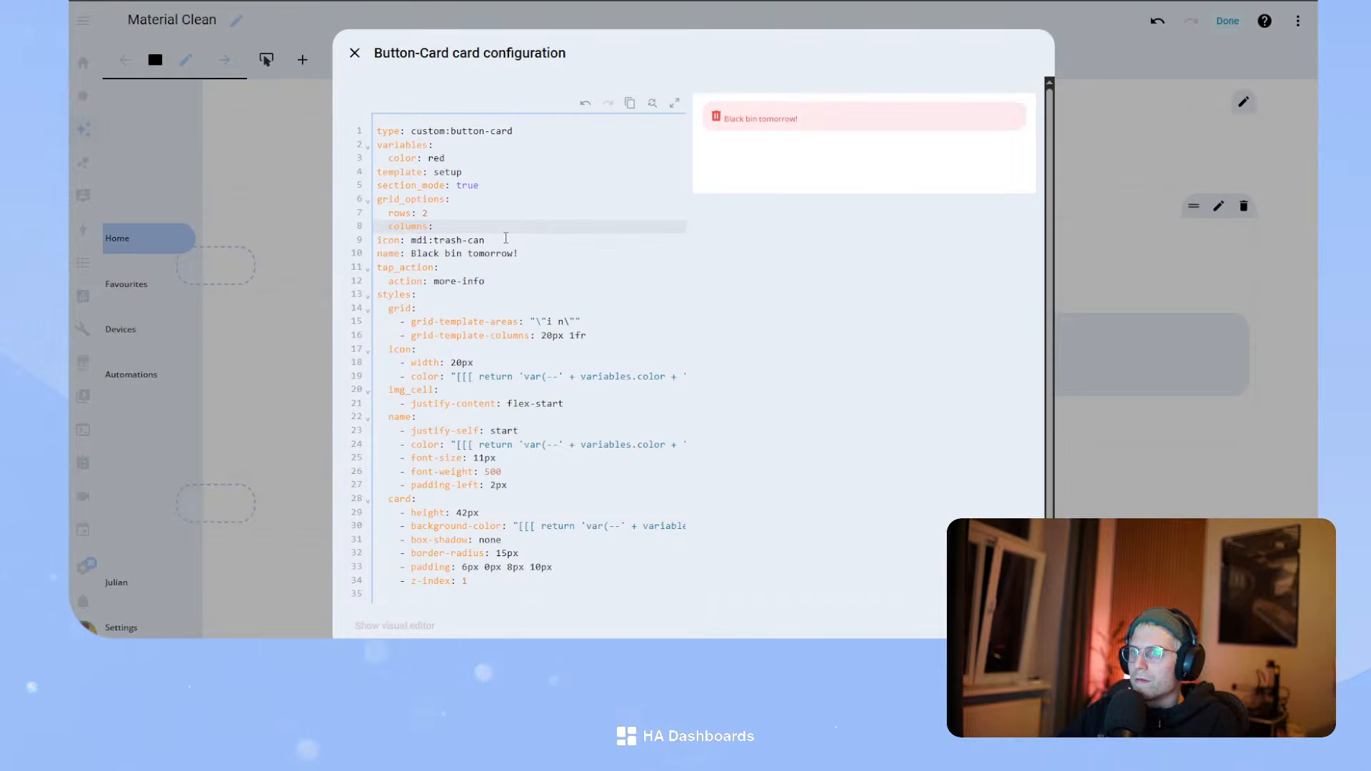
pyautogui.write('5')
pyautogui.press('BackSpace')
pyautogui.write('4')
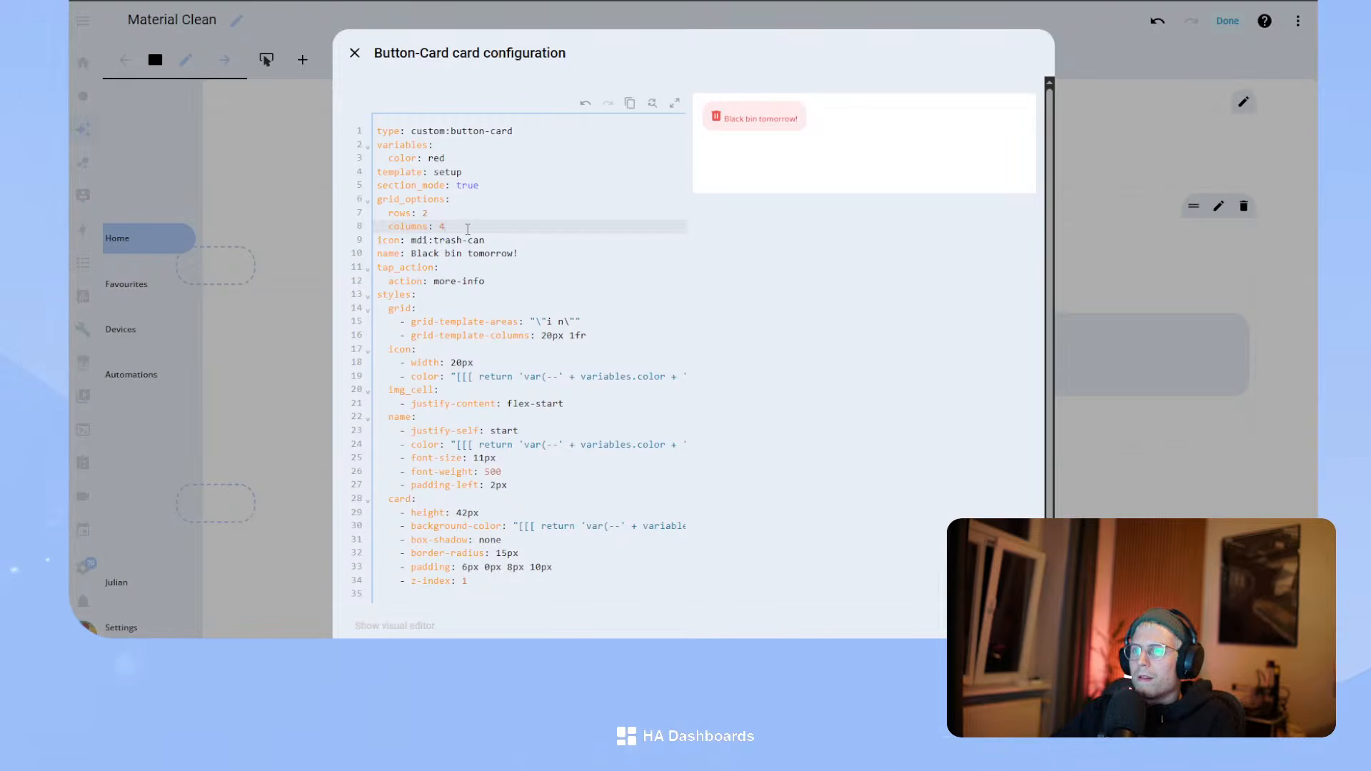
pyautogui.moveTo(468, 229); pyautogui.dragTo(370, 191)
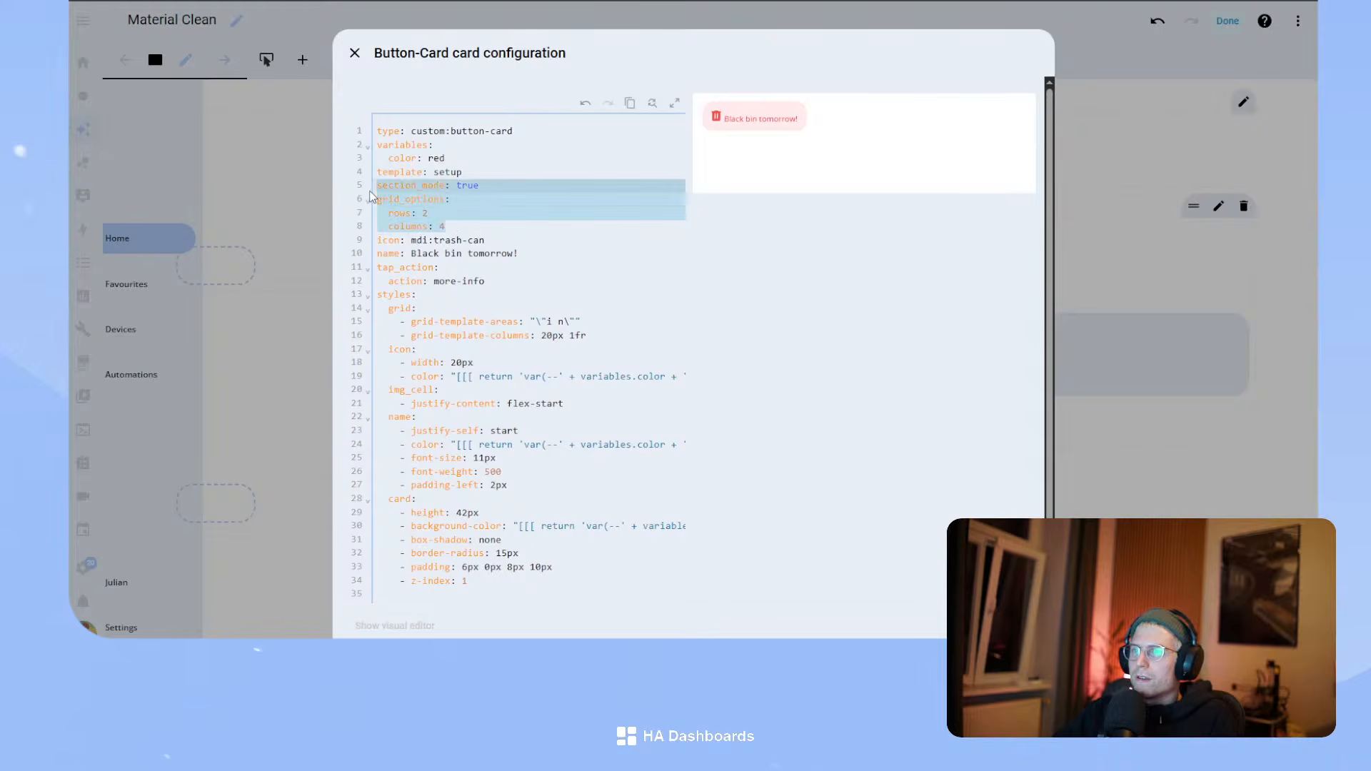
pyautogui.press('BackSpace')
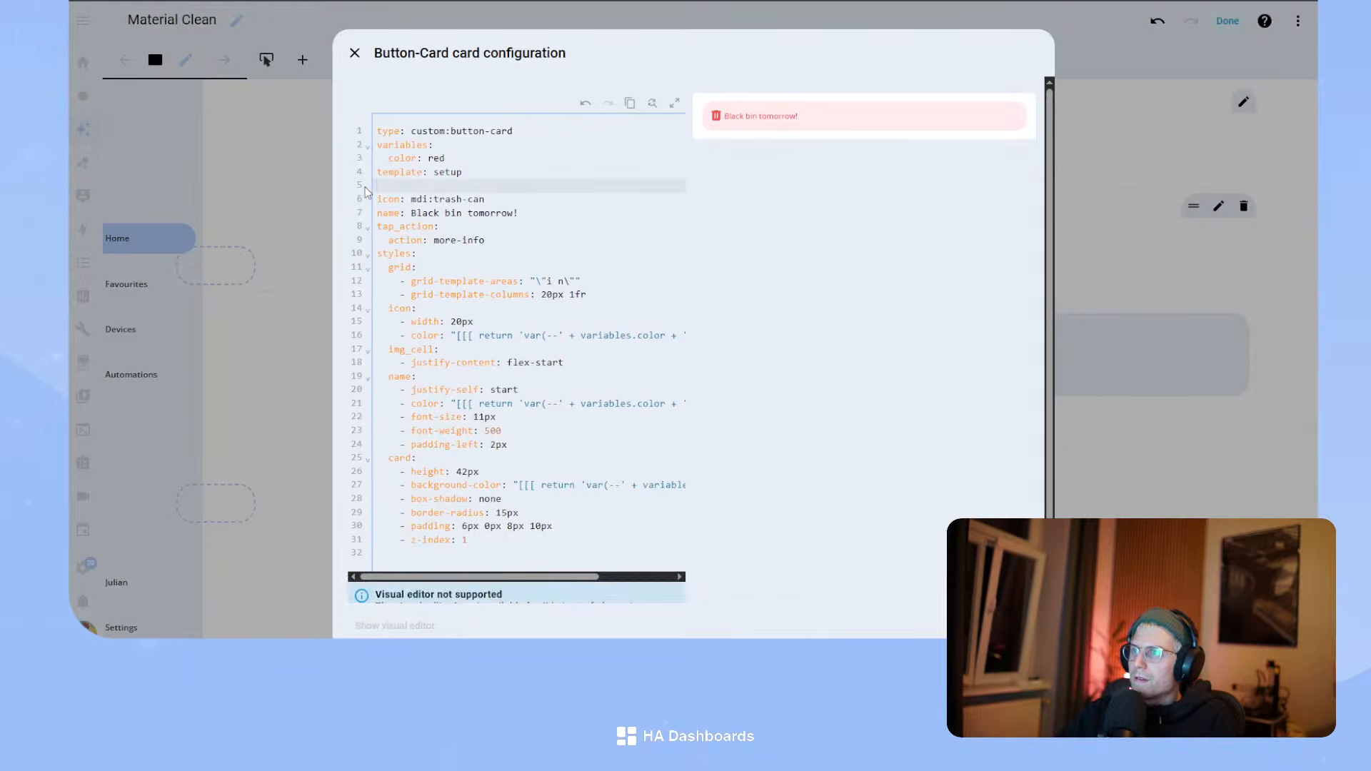
# - Add a "width: 154px" line below the height in the card styles
pyautogui.click(496, 469)
pyautogui.press('Return')
pyautogui.write('- wid')
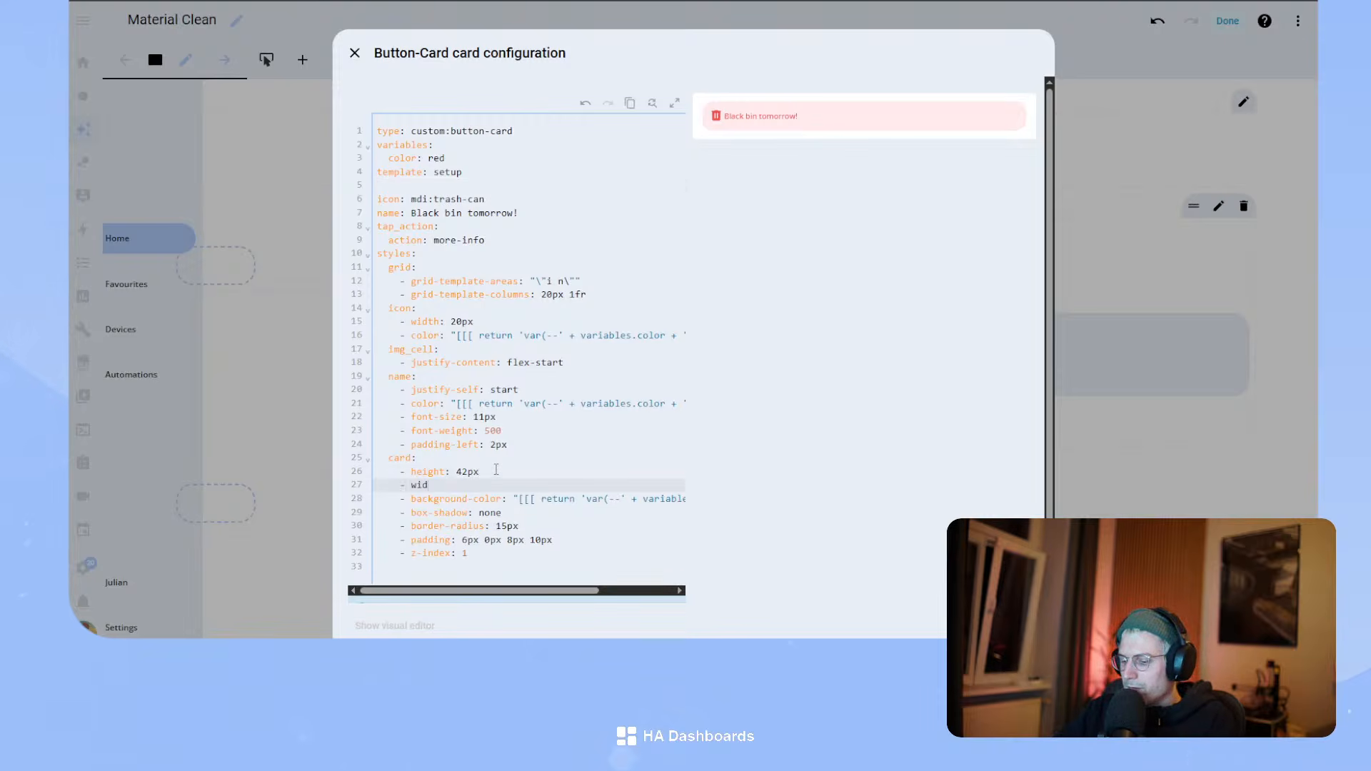
pyautogui.write('th: 154')
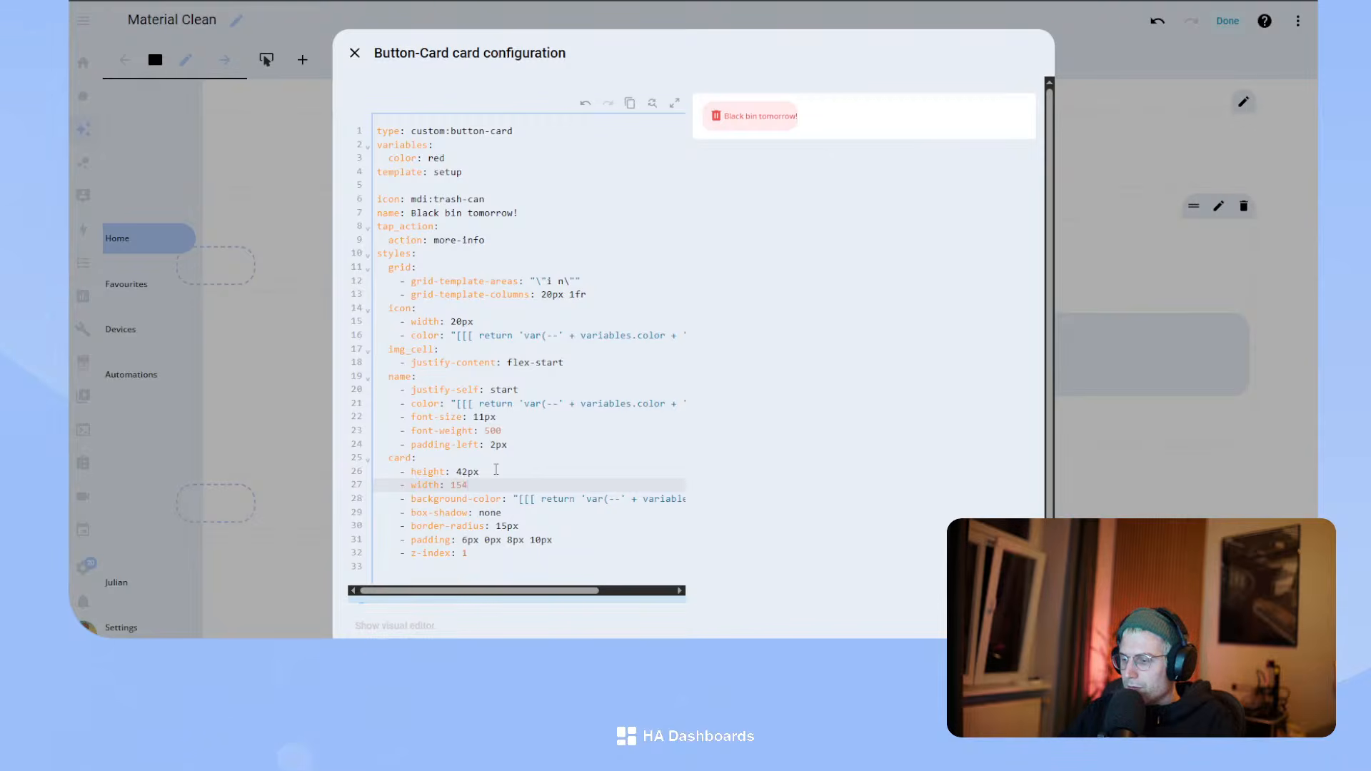
pyautogui.write('px')
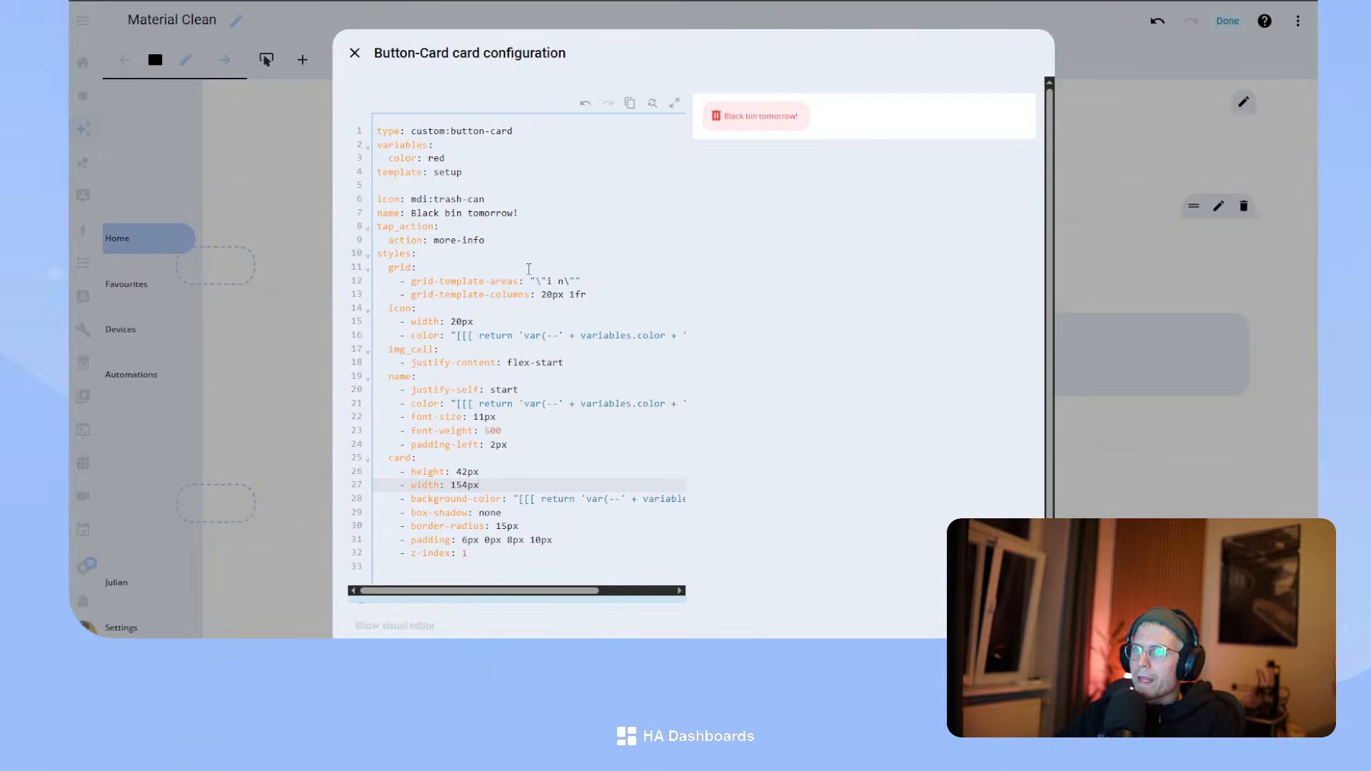
# - Set the card's entity to alarm_control_panel.security_system on the empty line below the template
pyautogui.click(421, 185)
pyautogui.write('entity')
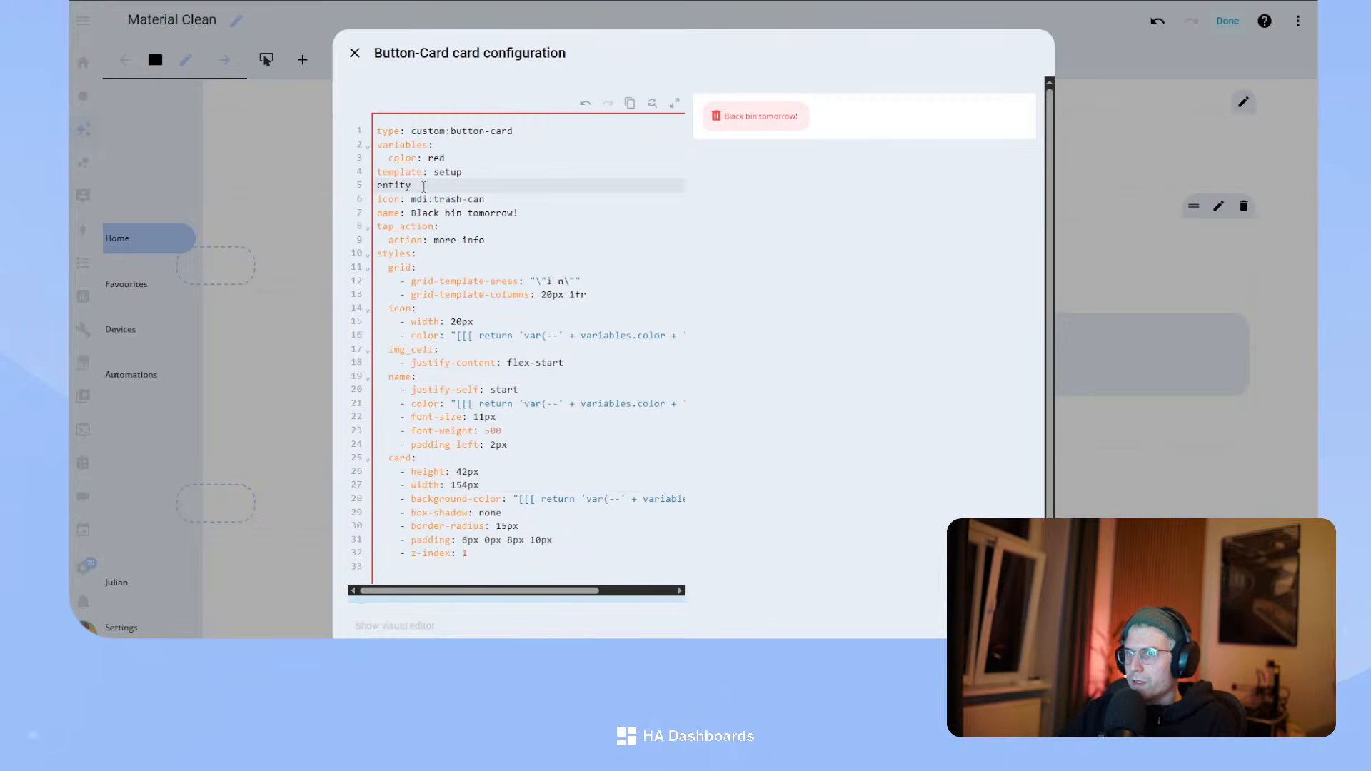
pyautogui.write(':')
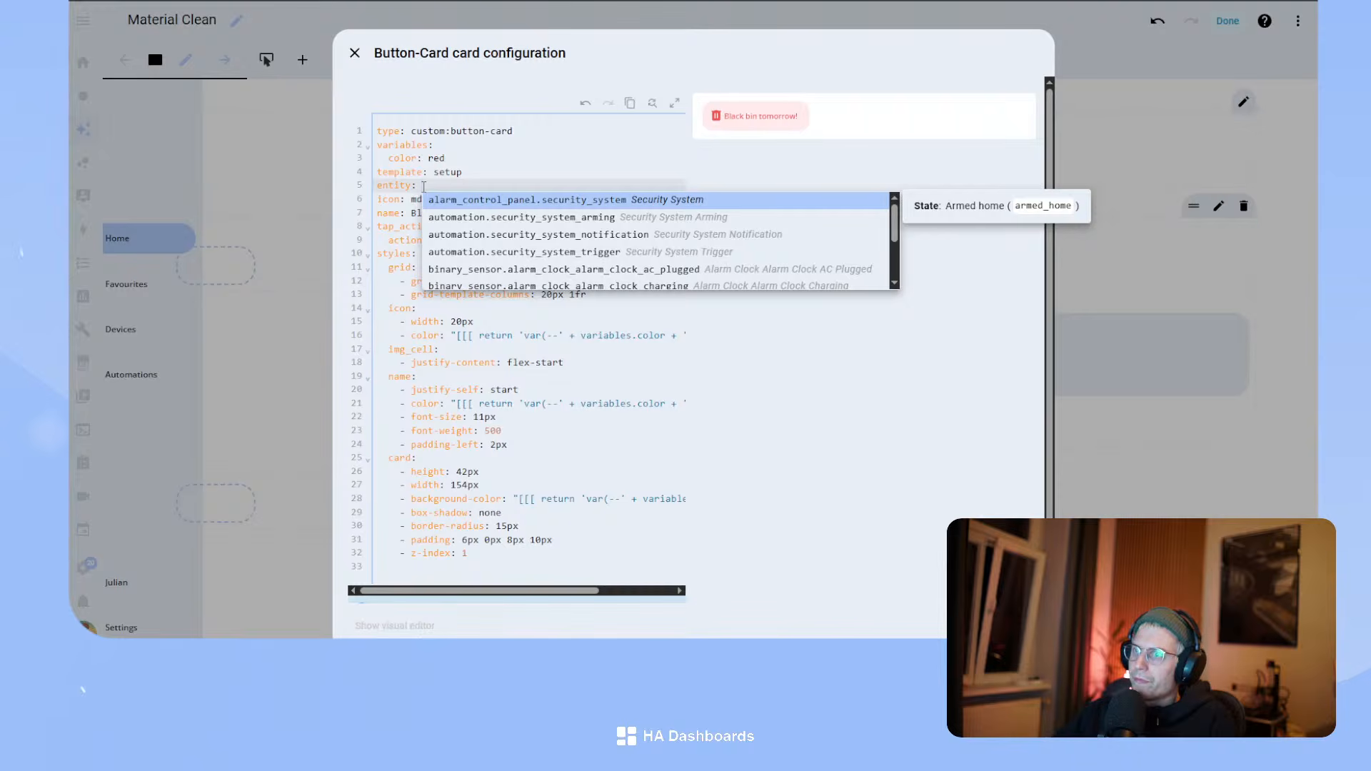
pyautogui.click(514, 199)
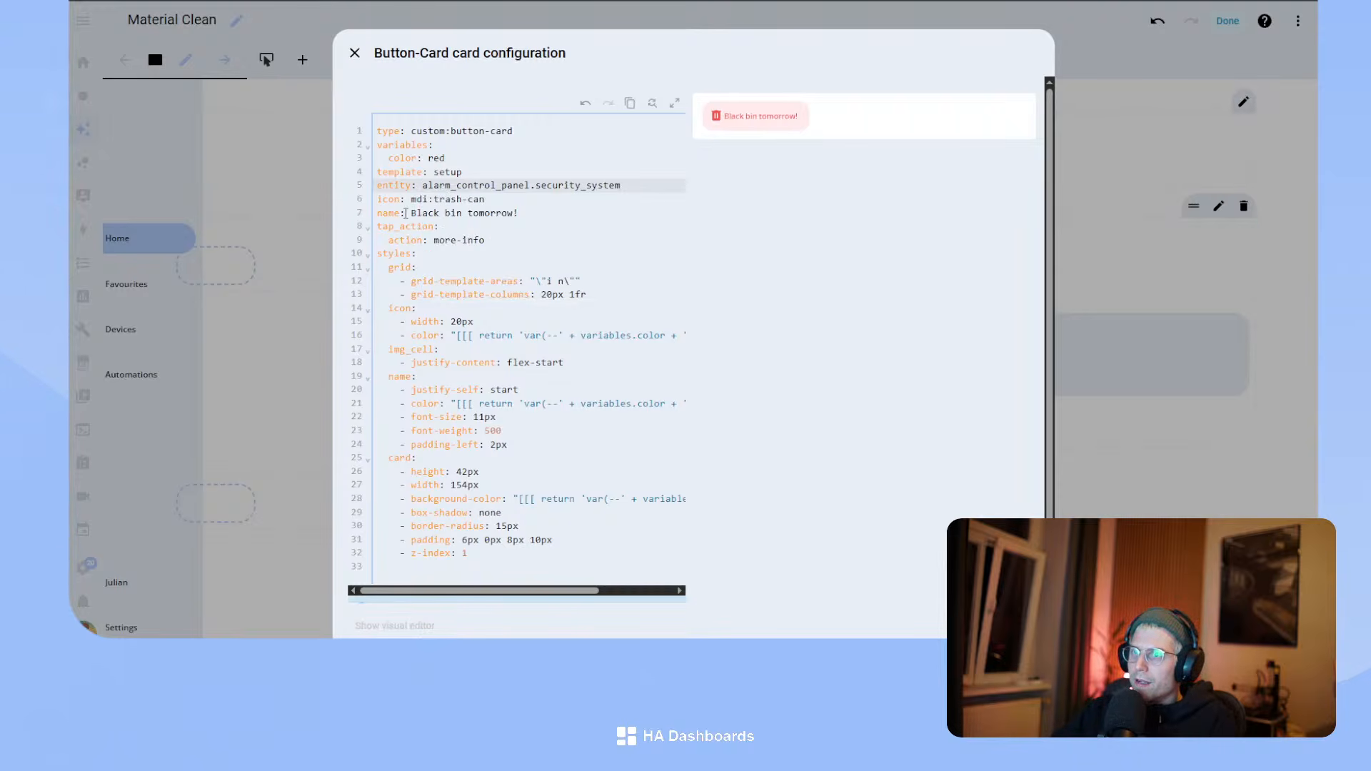
# - Replace the "Black bin tomorrow!" name line with "show_name: false" and "show_state: true"
pyautogui.moveTo(526, 213); pyautogui.dragTo(350, 213)
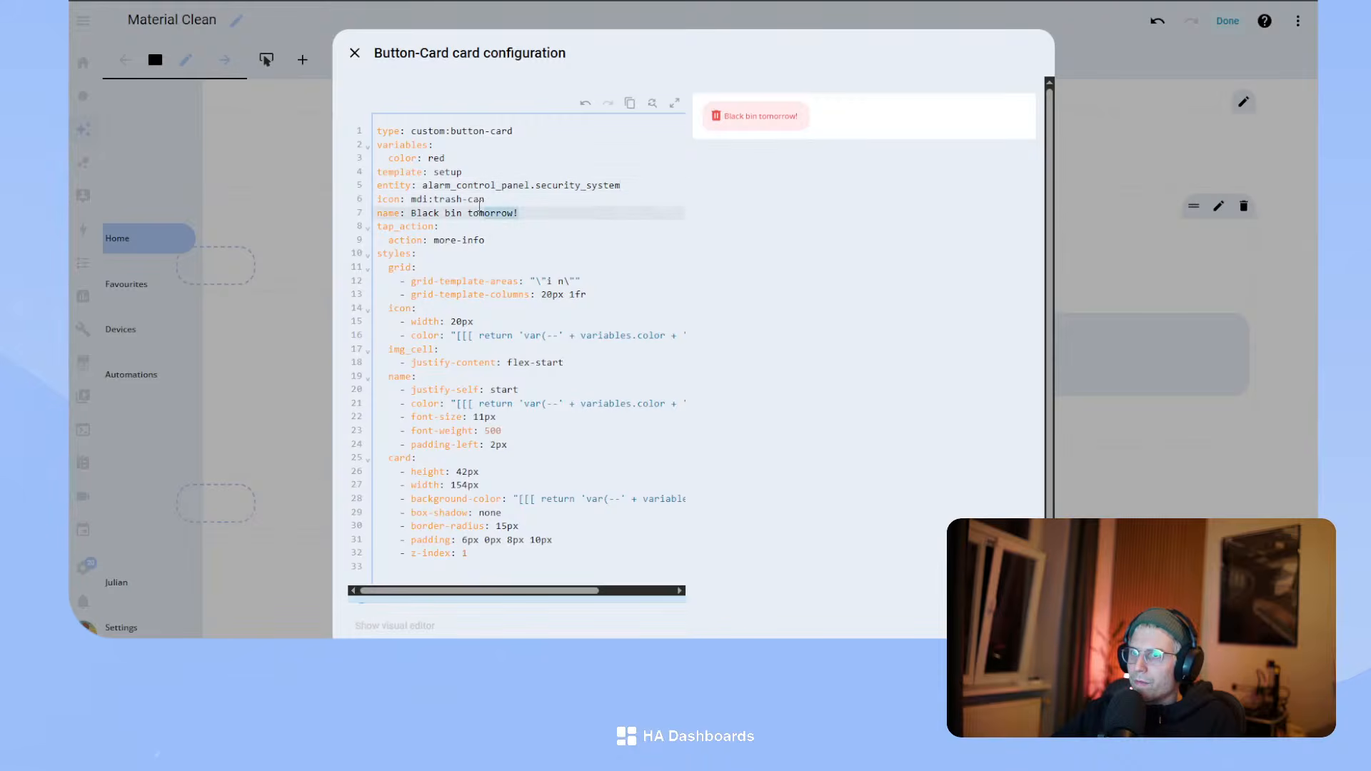
pyautogui.press('BackSpace')
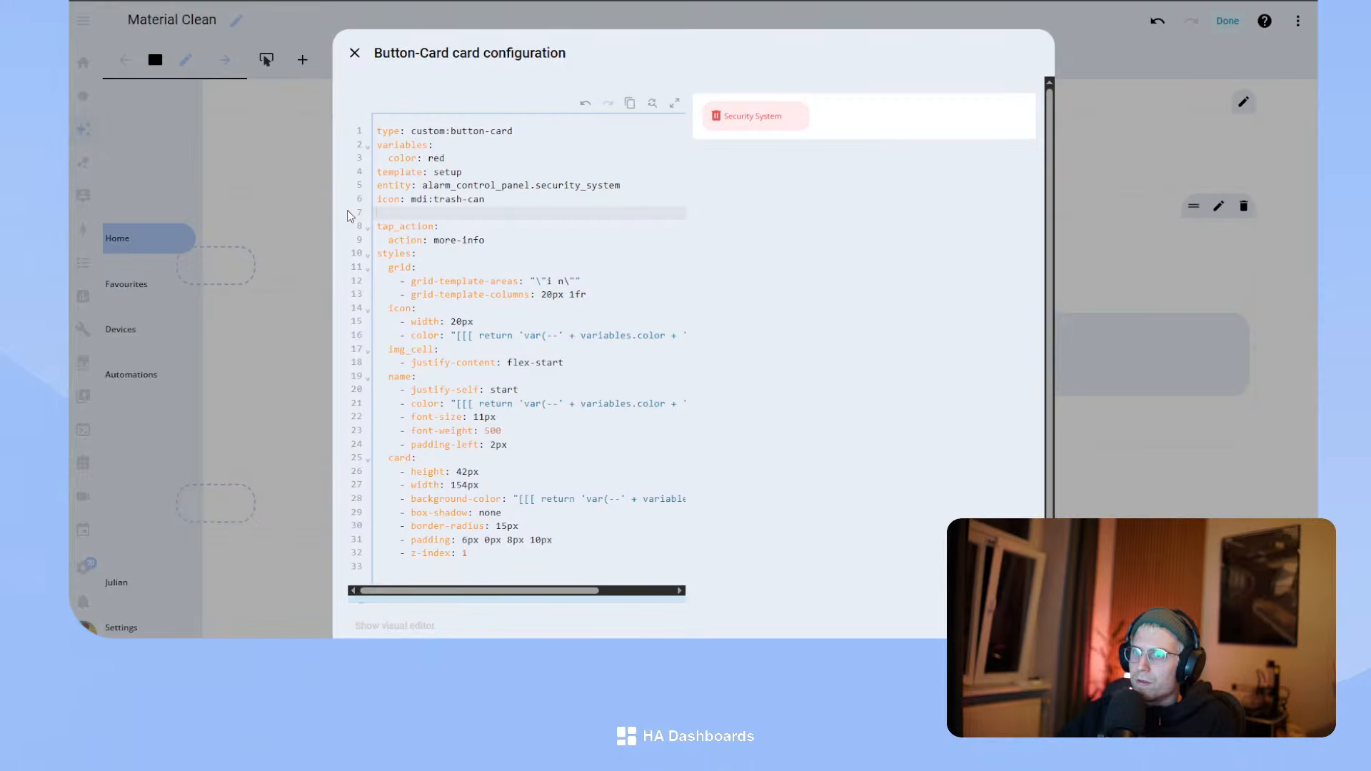
pyautogui.write('s')
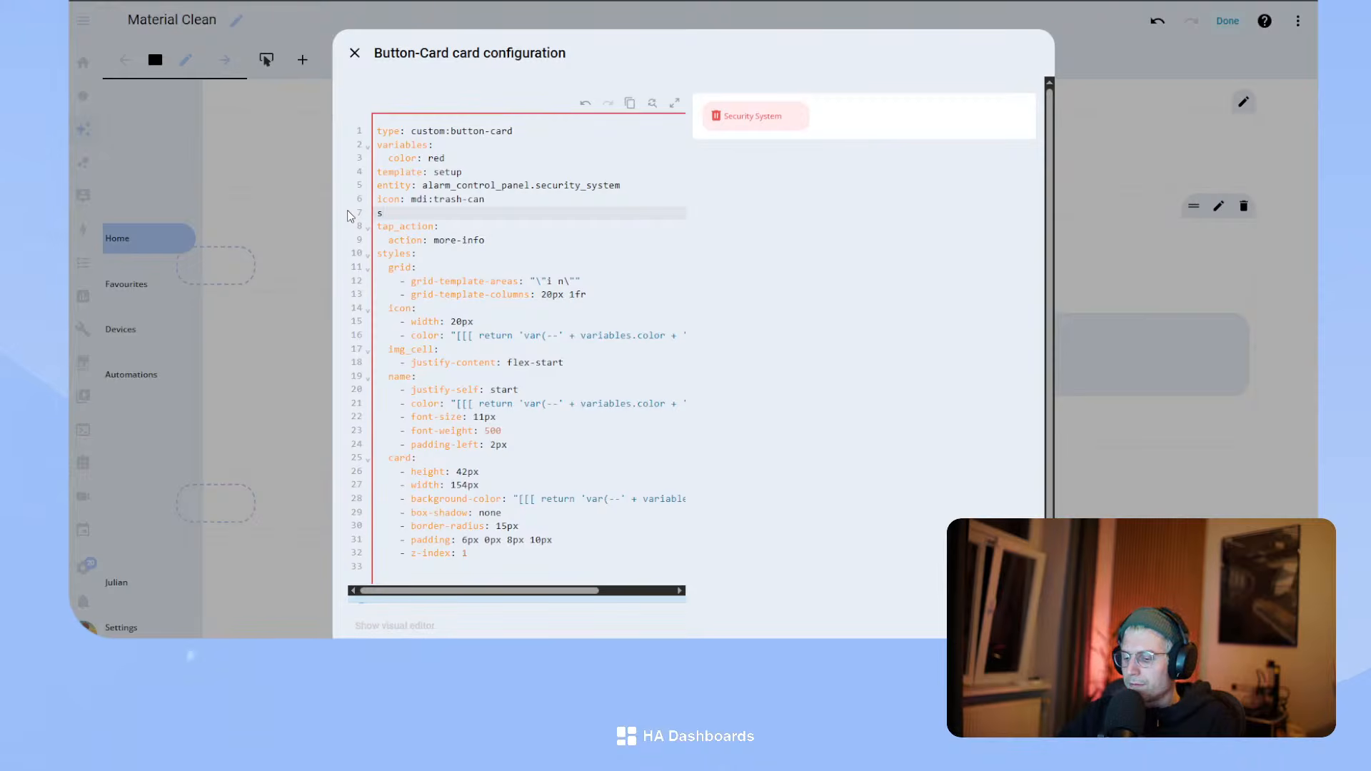
pyautogui.write('how_name')
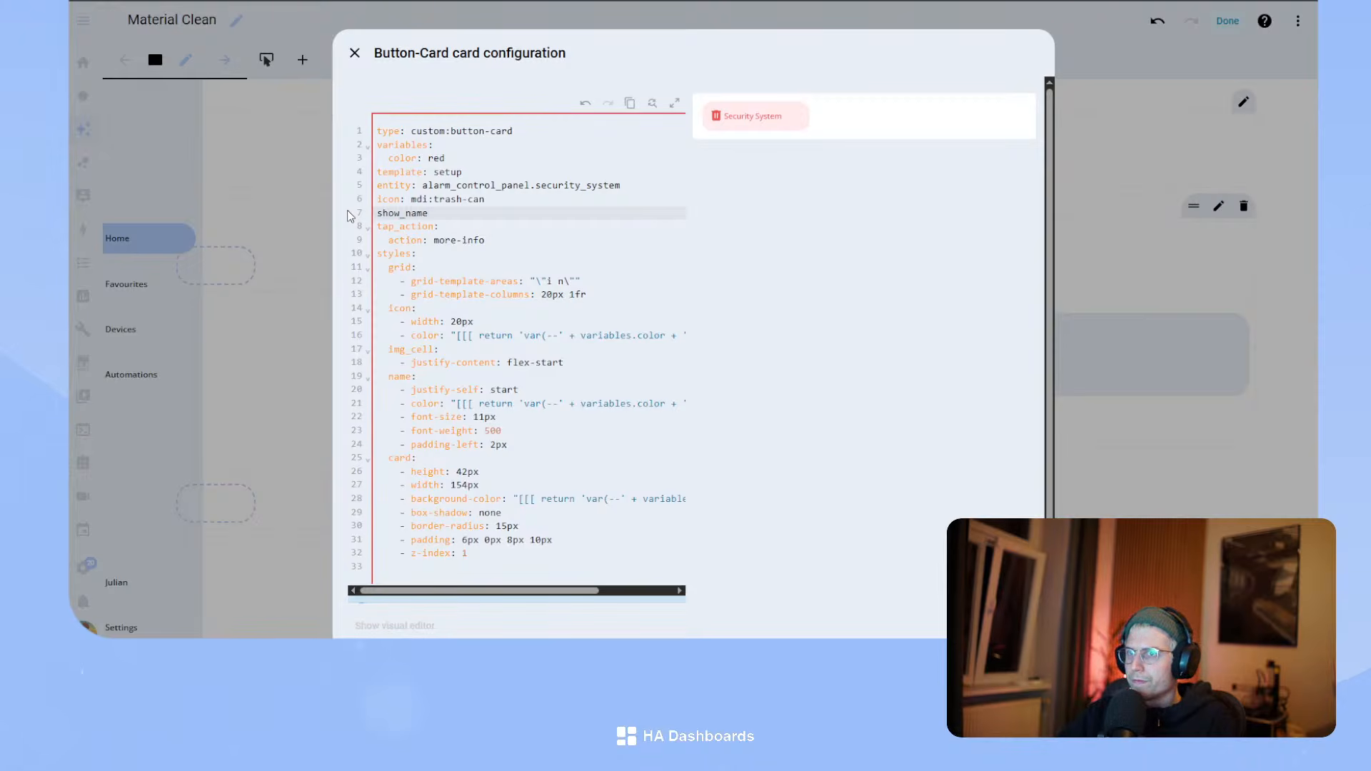
pyautogui.write(': false')
pyautogui.press('Return')
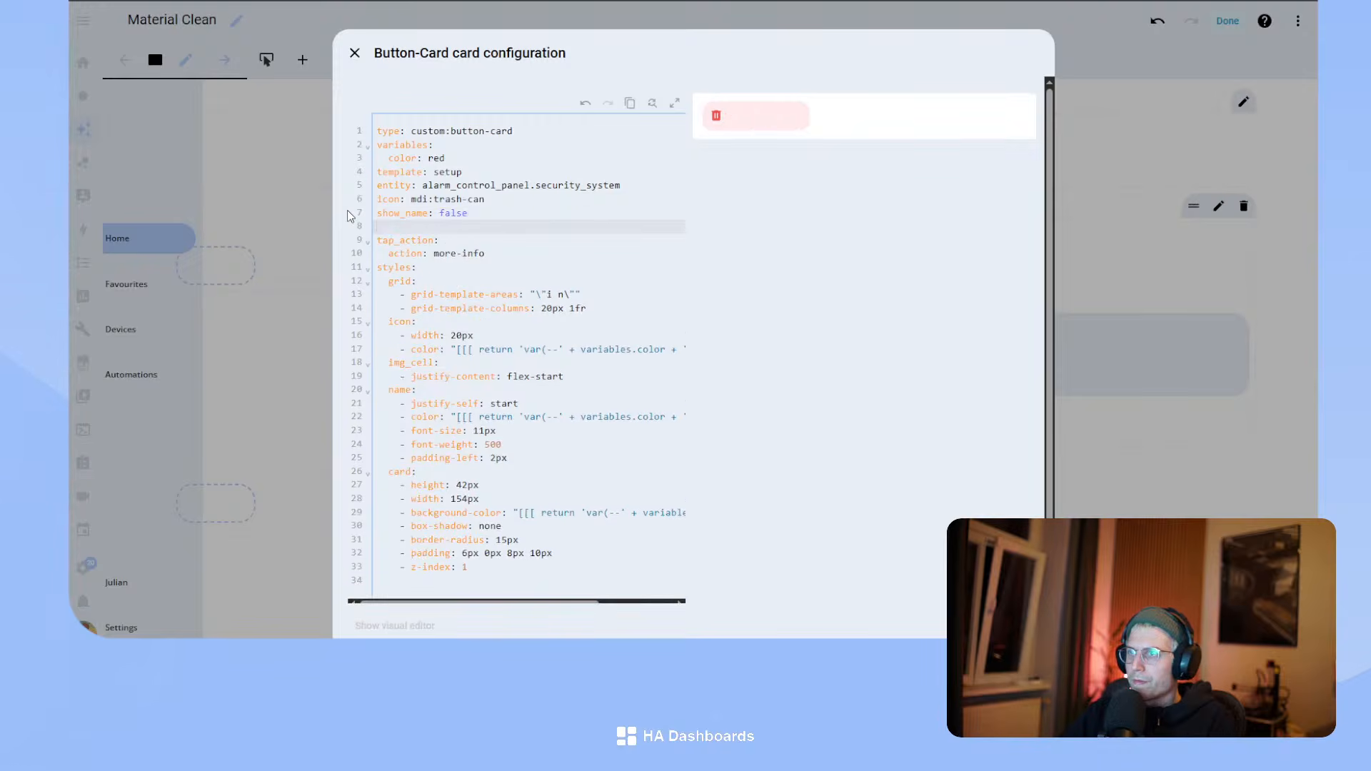
pyautogui.write('show_')
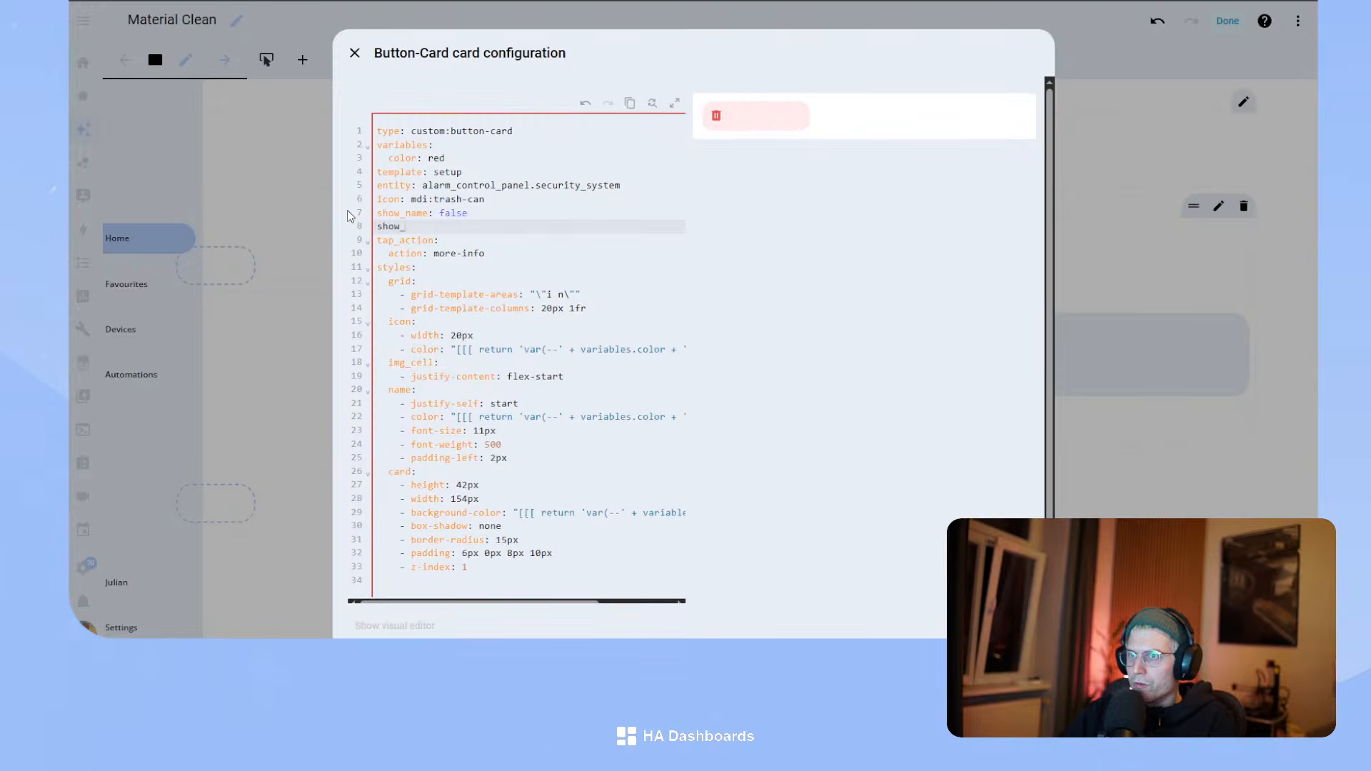
pyautogui.write('state:')
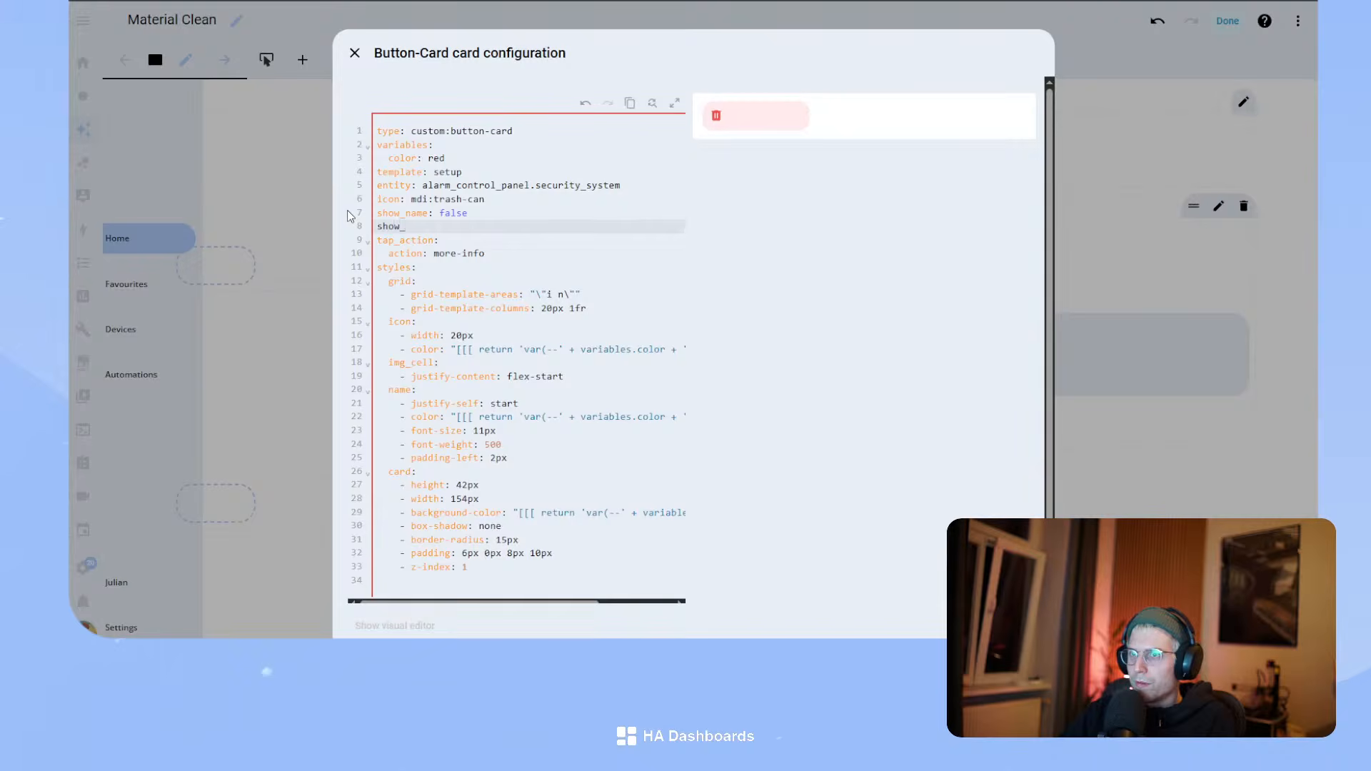
pyautogui.write(' true')
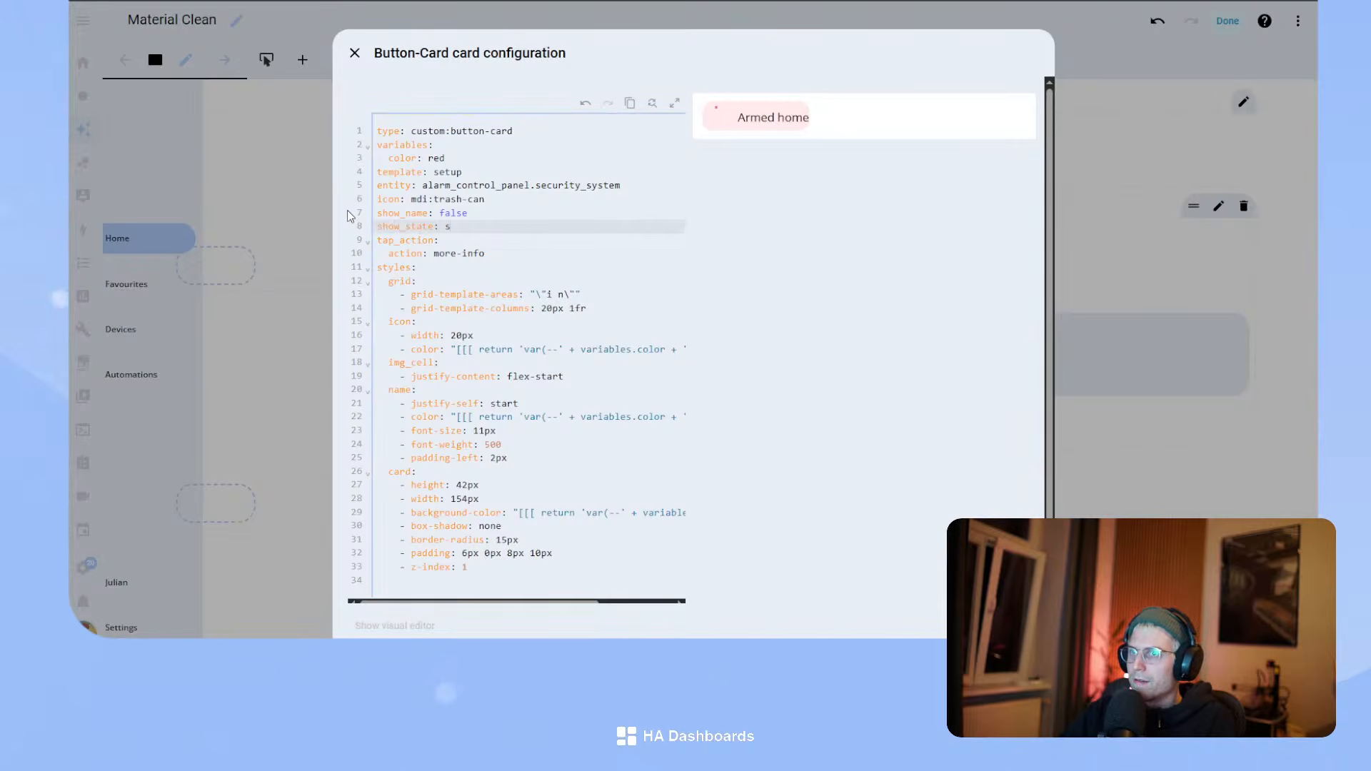
# - Change the grid-template-areas from "i n" to "i s" and rename the name styles section to state
pyautogui.click(564, 295)
pyautogui.press('BackSpace')
pyautogui.write('s')
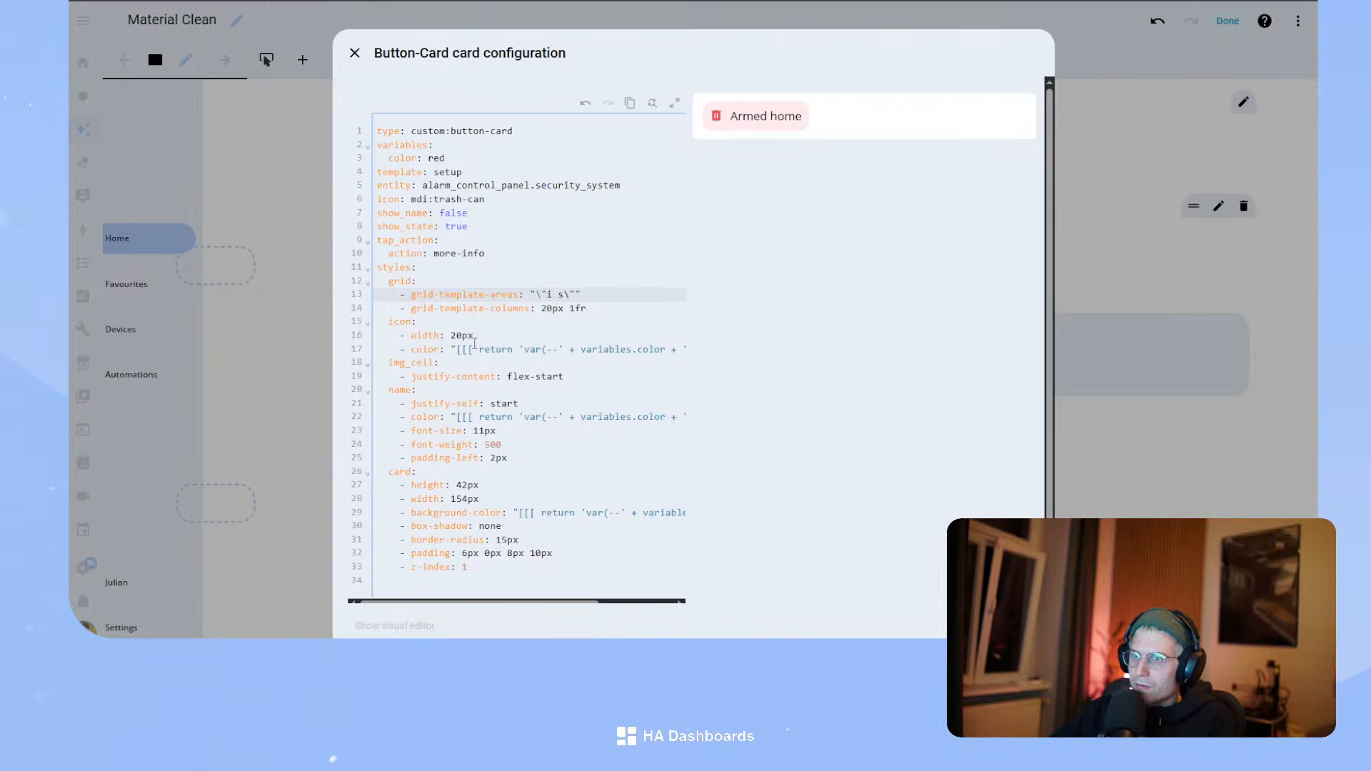
pyautogui.doubleClick(401, 389)
pyautogui.write('state')
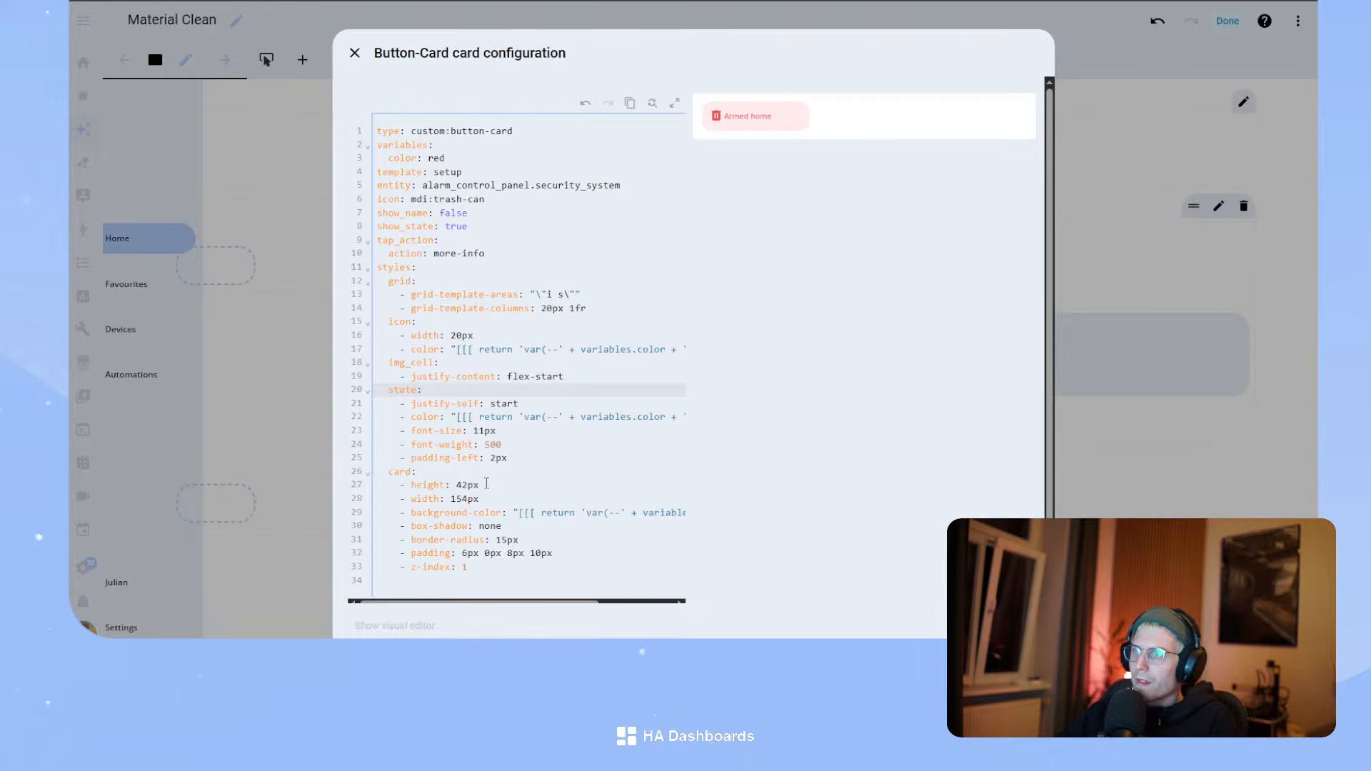
# - Delete the mdi:trash-can icon line from the security system card's configuration, leaving no blank line
pyautogui.moveTo(485, 200); pyautogui.dragTo(350, 206)
pyautogui.press('BackSpace')
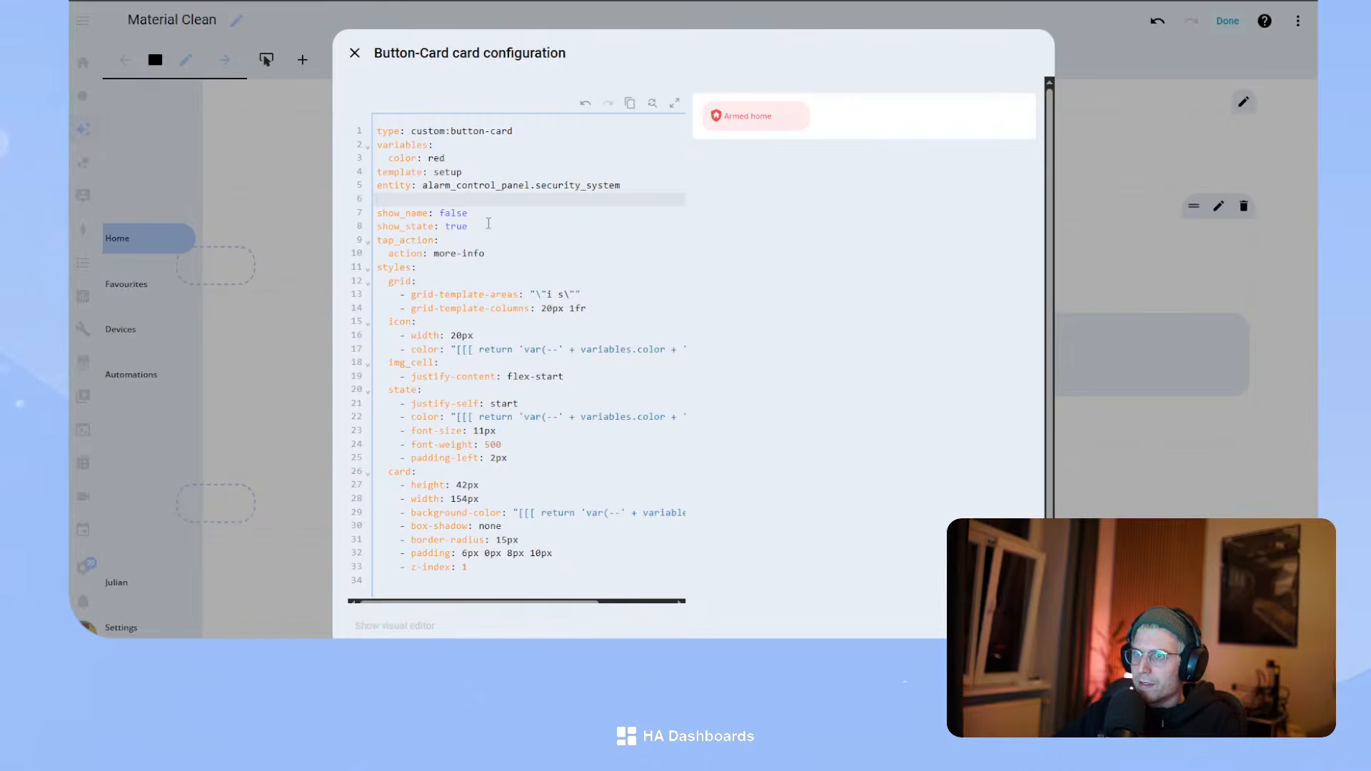
pyautogui.press('BackSpace')
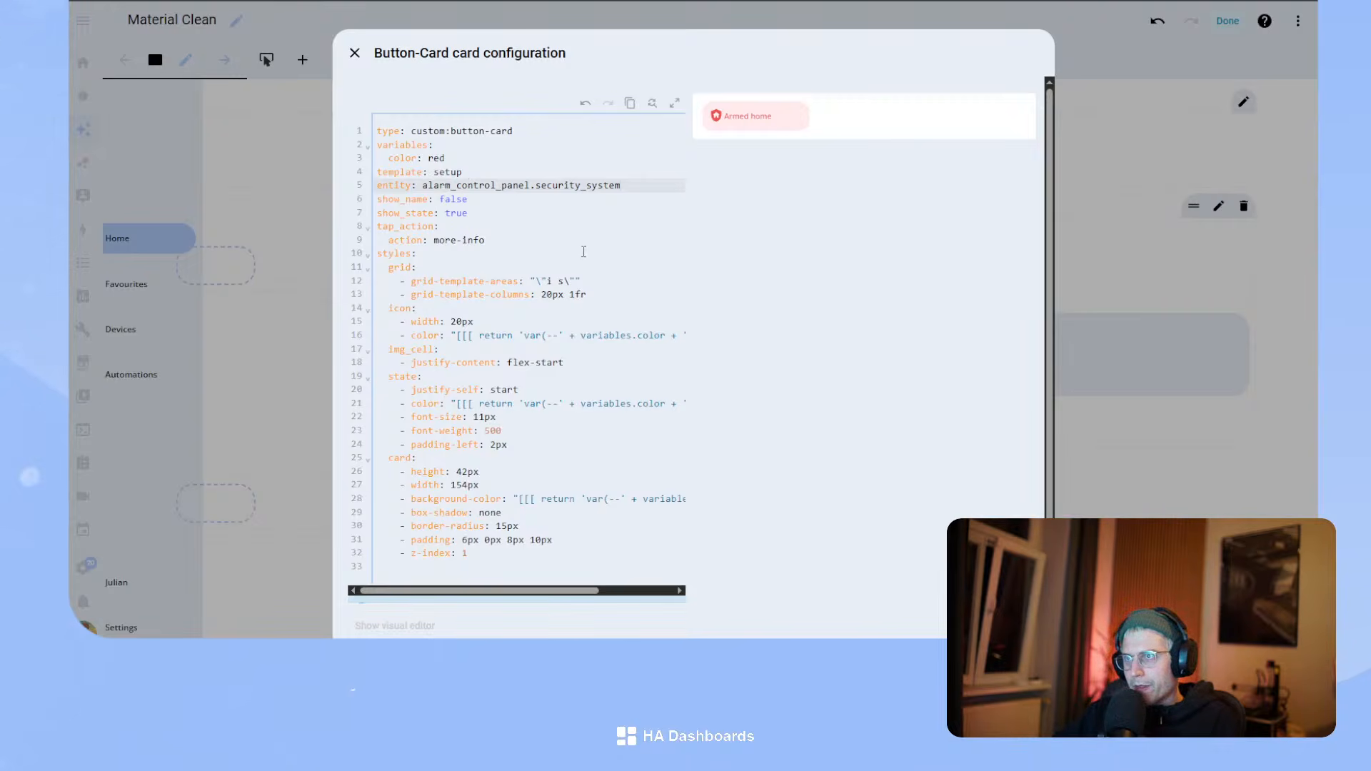
# - Set the width in the card styles to 114px
pyautogui.click(465, 483)
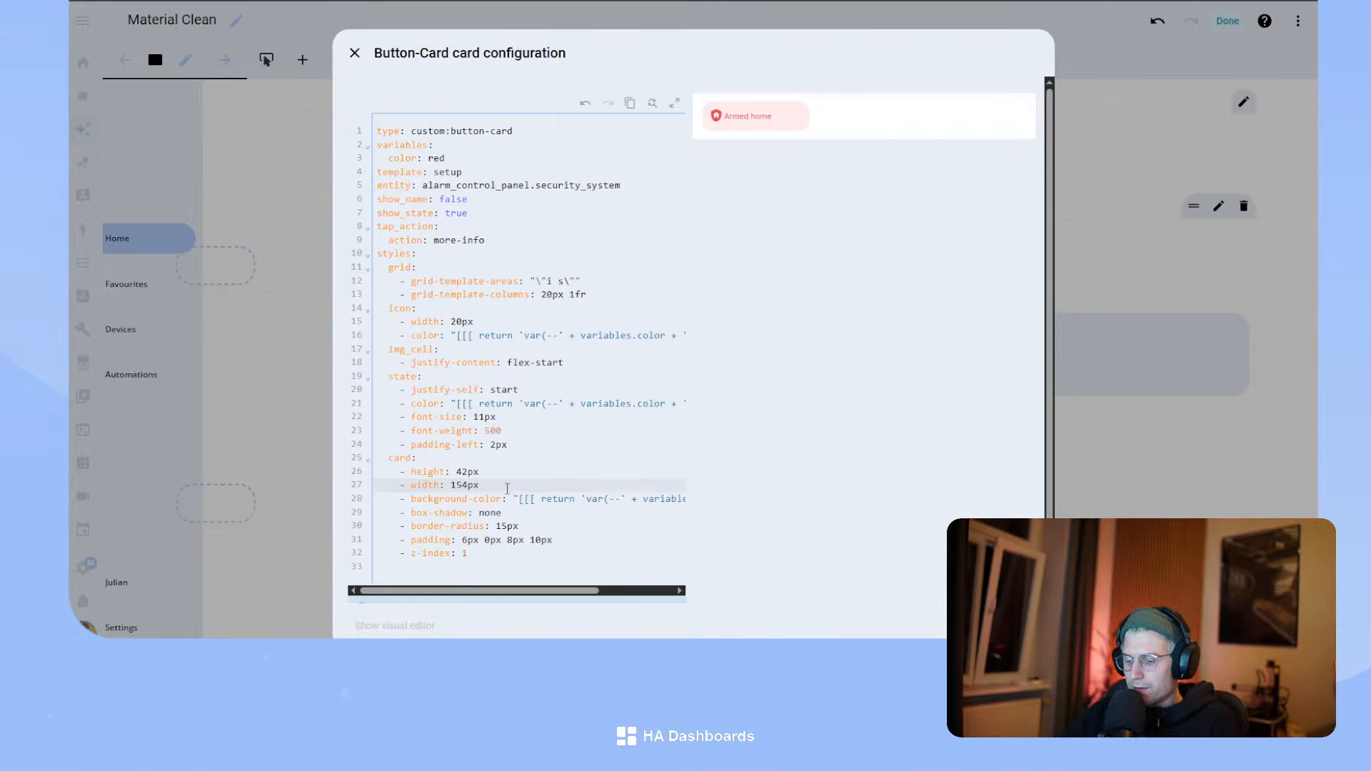
pyautogui.press('BackSpace')
pyautogui.write('2')
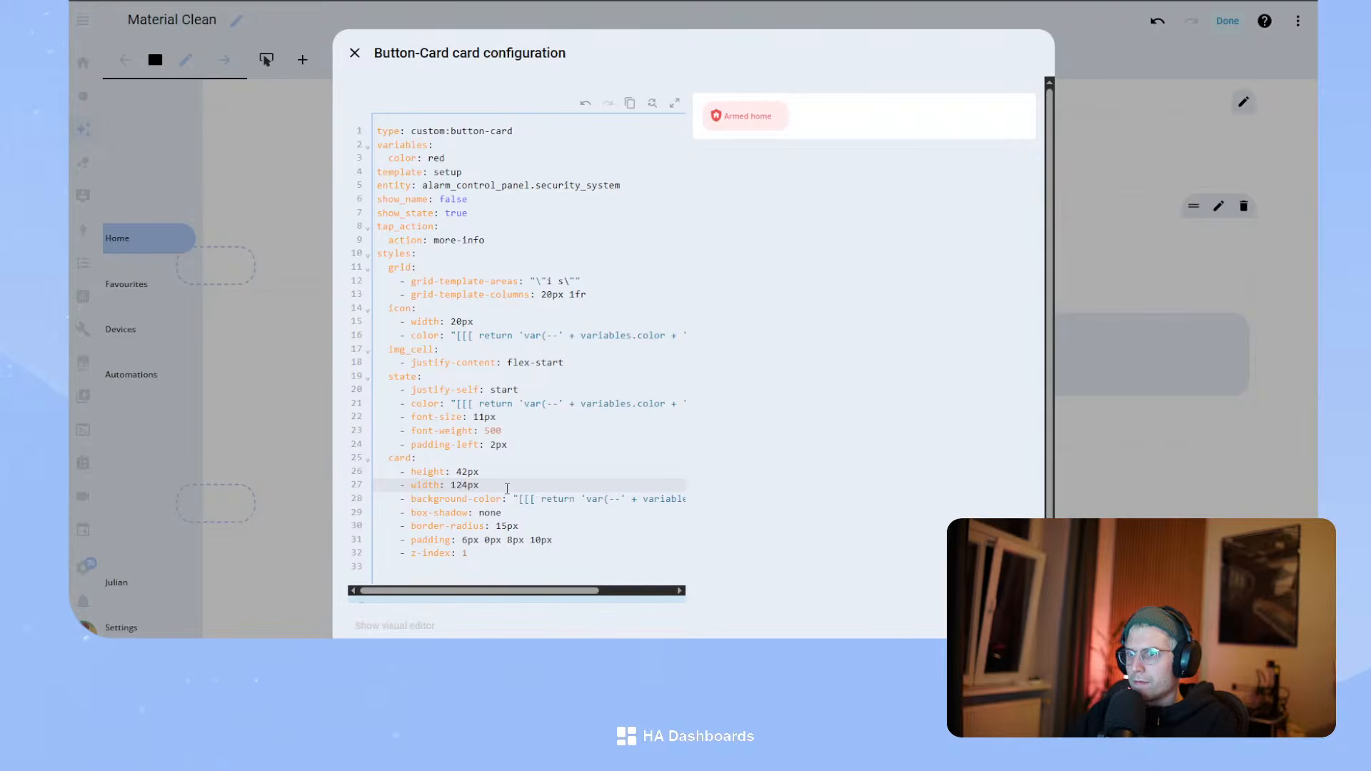
pyautogui.press('BackSpace')
pyautogui.write('1')
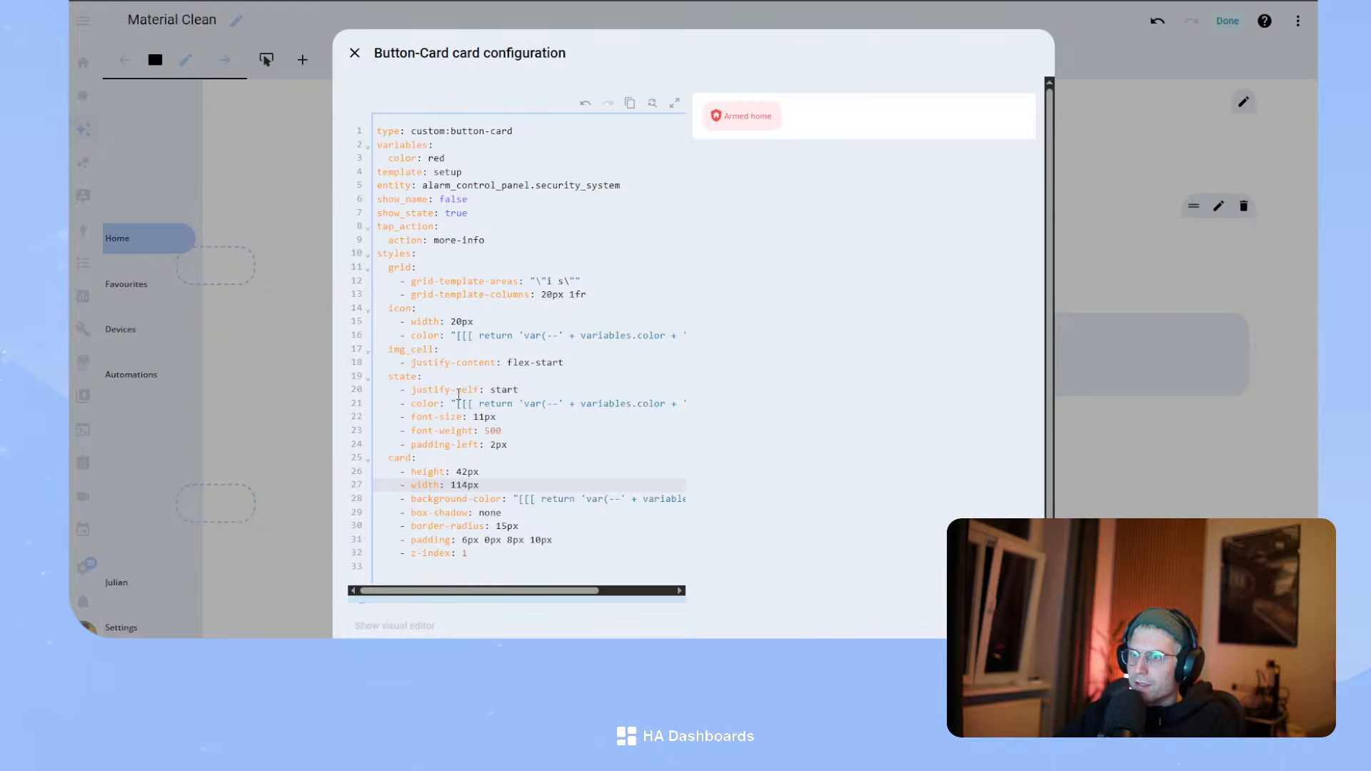
# - Set the state's padding-left to 4px, and test the preview button by opening and closing its more-info dialog
pyautogui.click(572, 449)
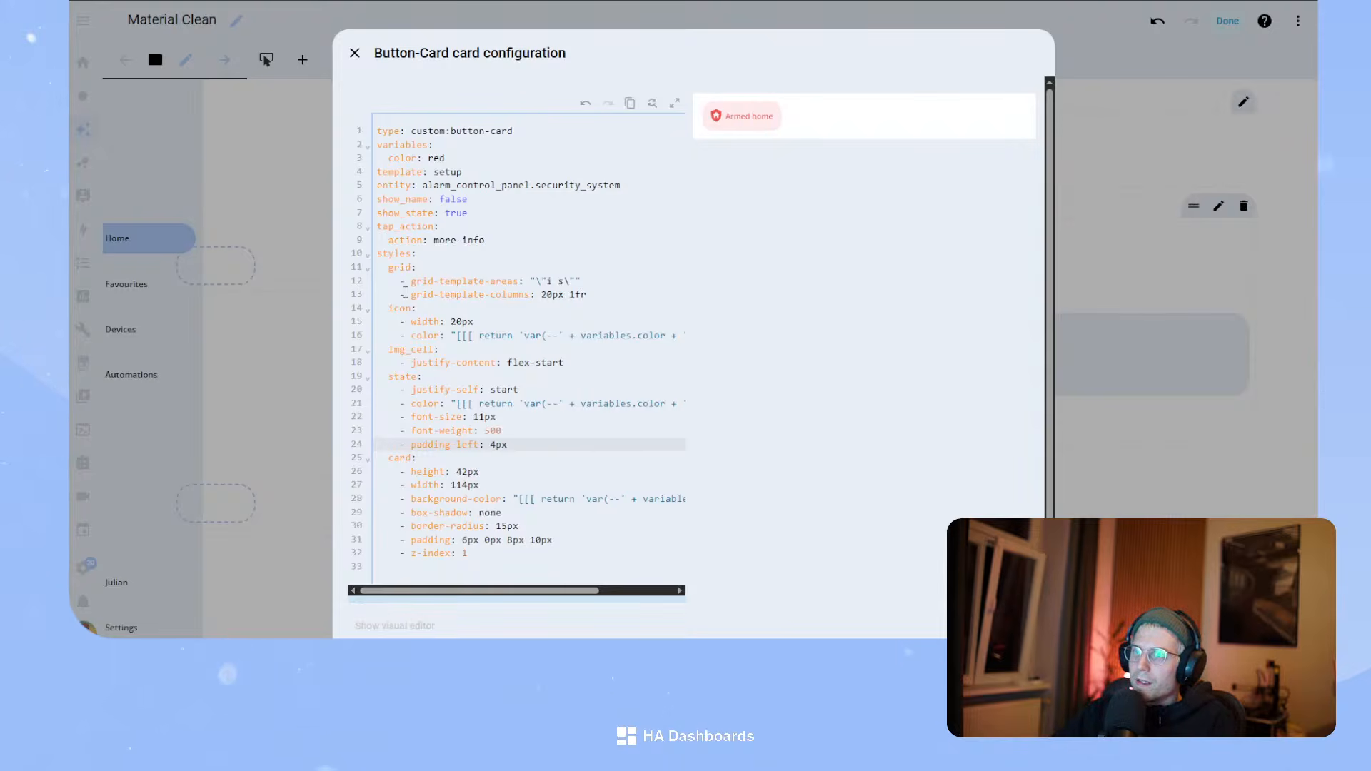
pyautogui.click(712, 123)
pyautogui.click(517, 56)
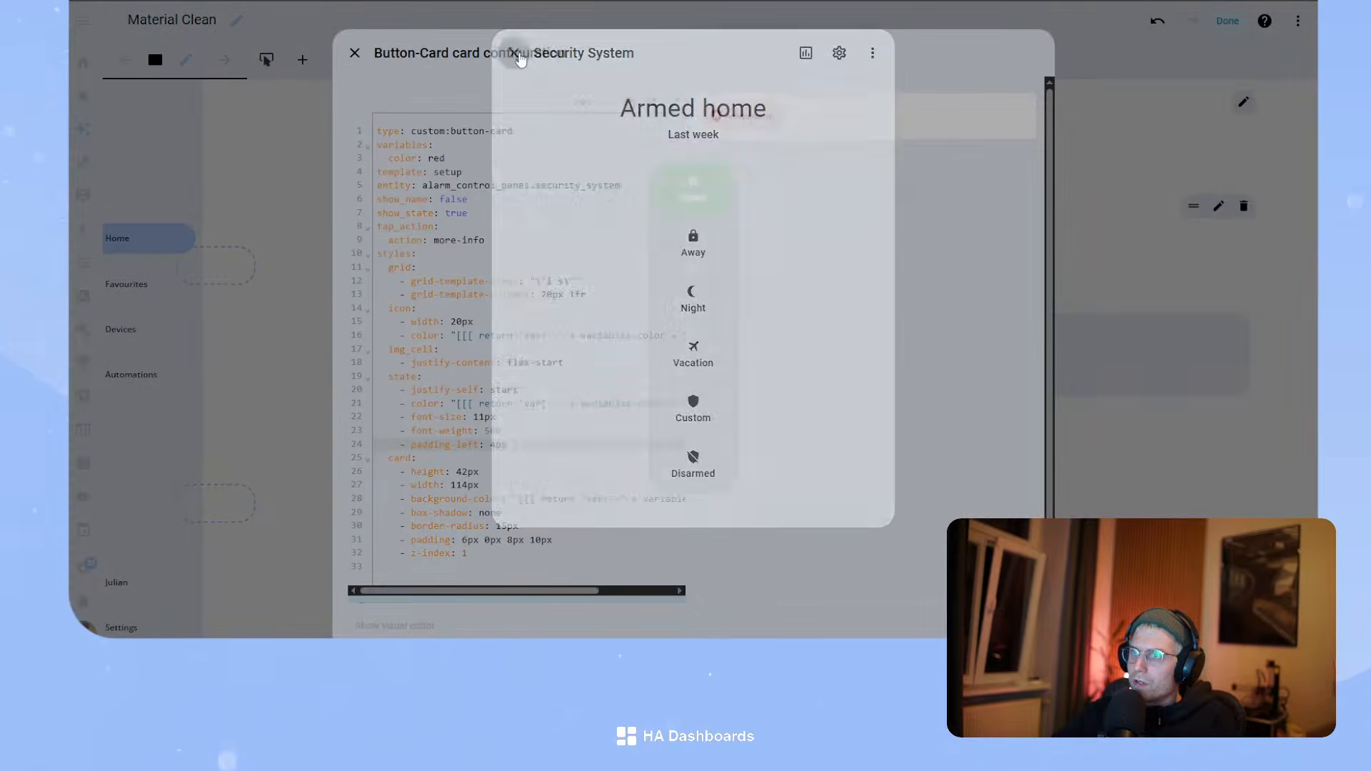
# - Add a state section below the more-info tap action with a first entry whose value is "armed_home"
pyautogui.click(509, 239)
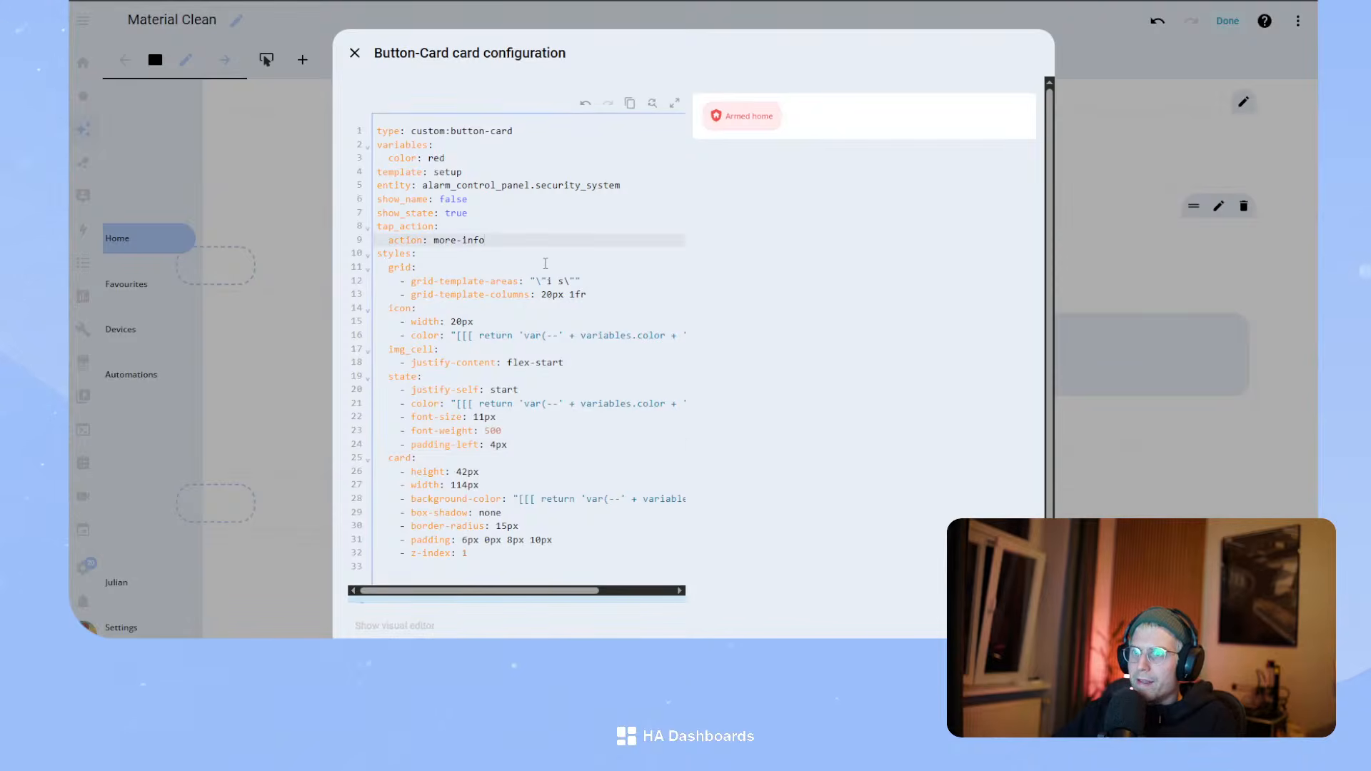
pyautogui.press('Return')
pyautogui.write('state')
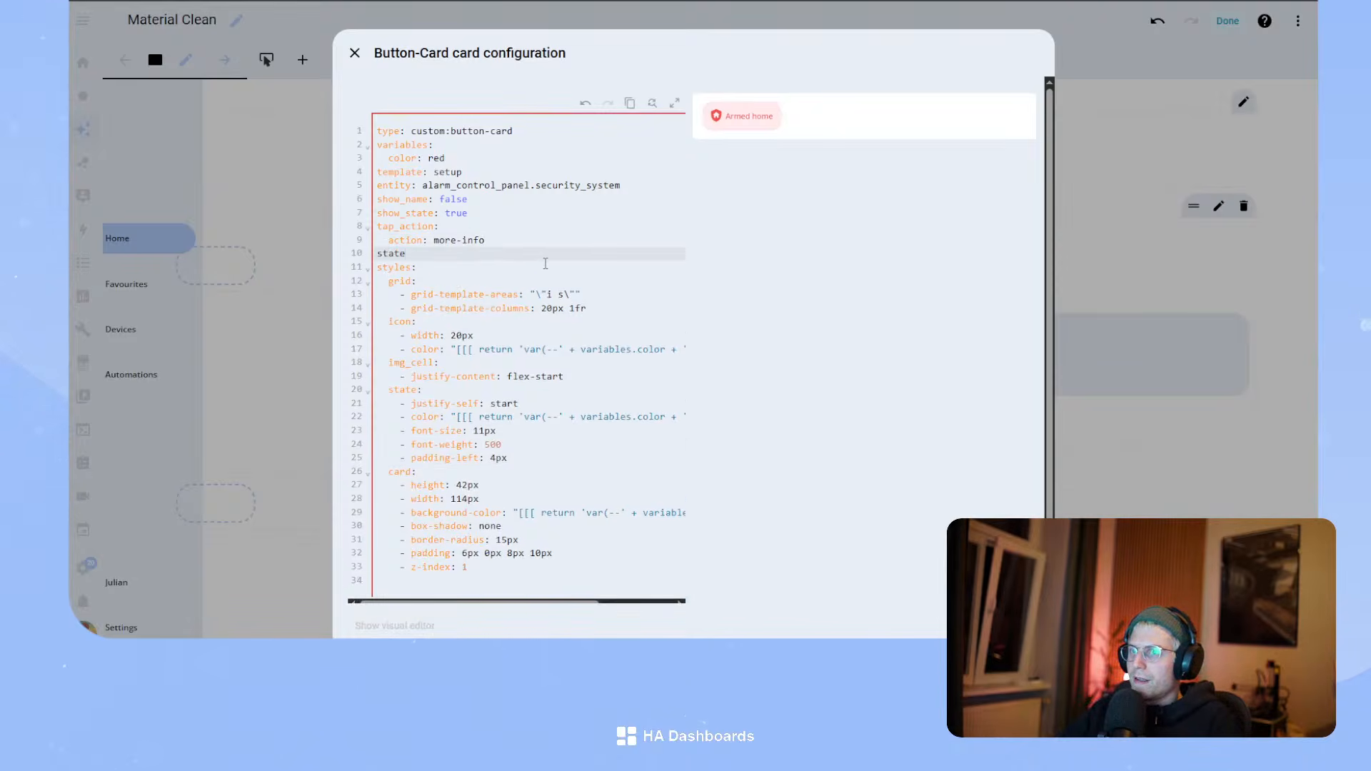
pyautogui.write(':')
pyautogui.press('Return')
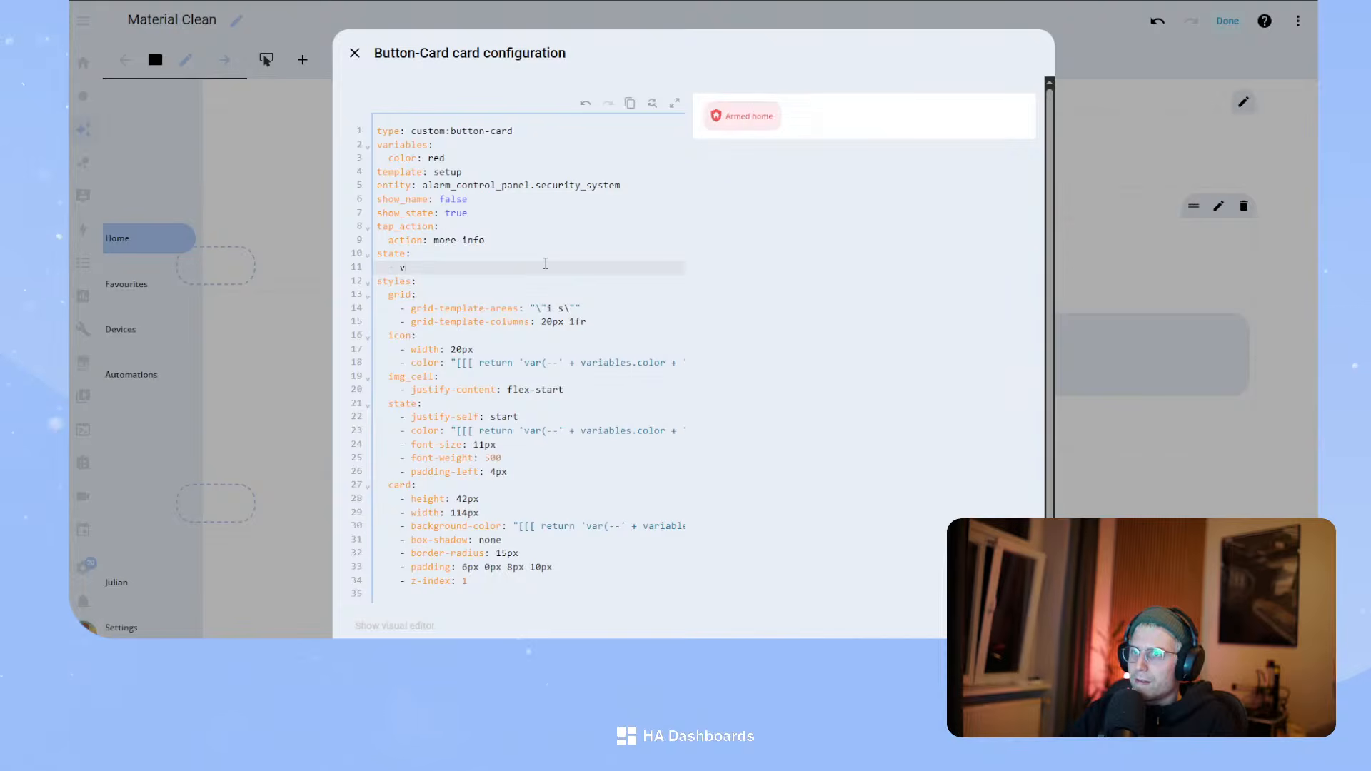
pyautogui.write('- value: "arm')
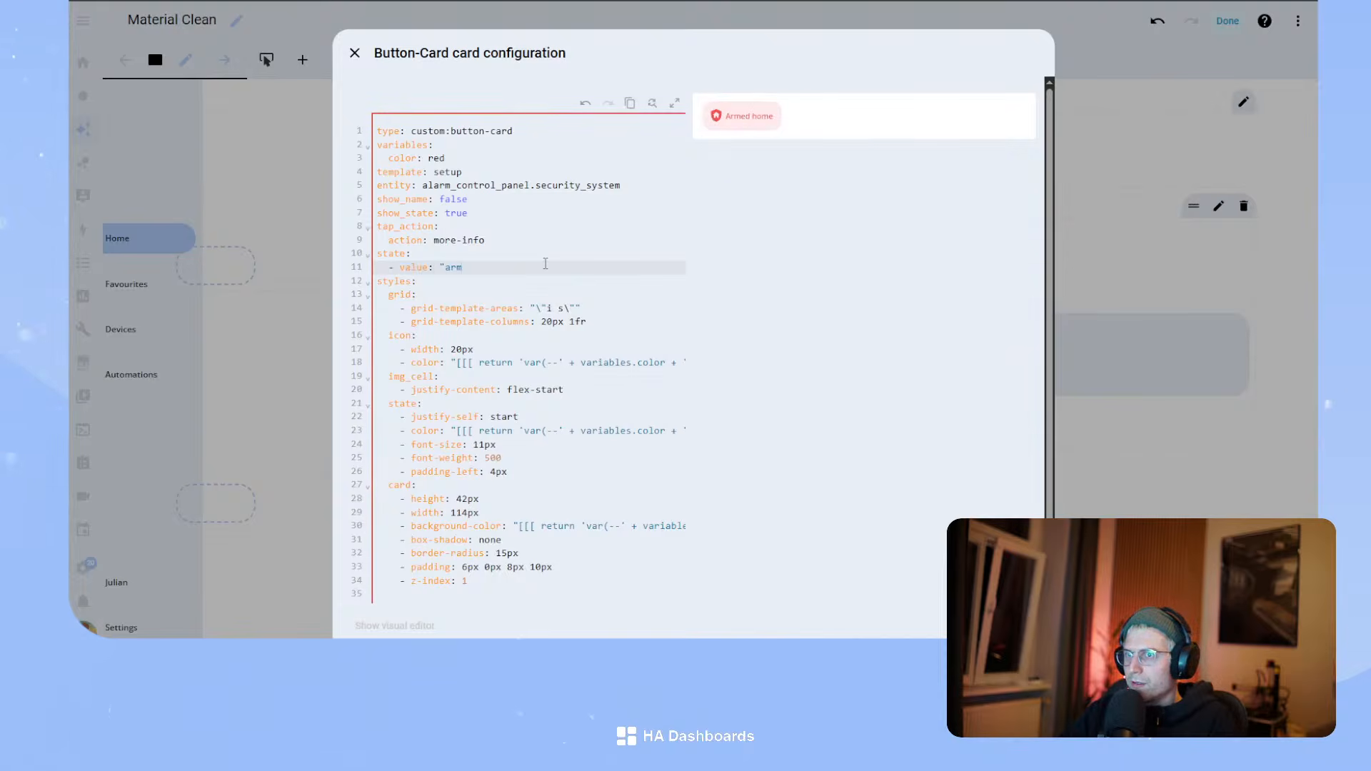
pyautogui.write('ed_home"')
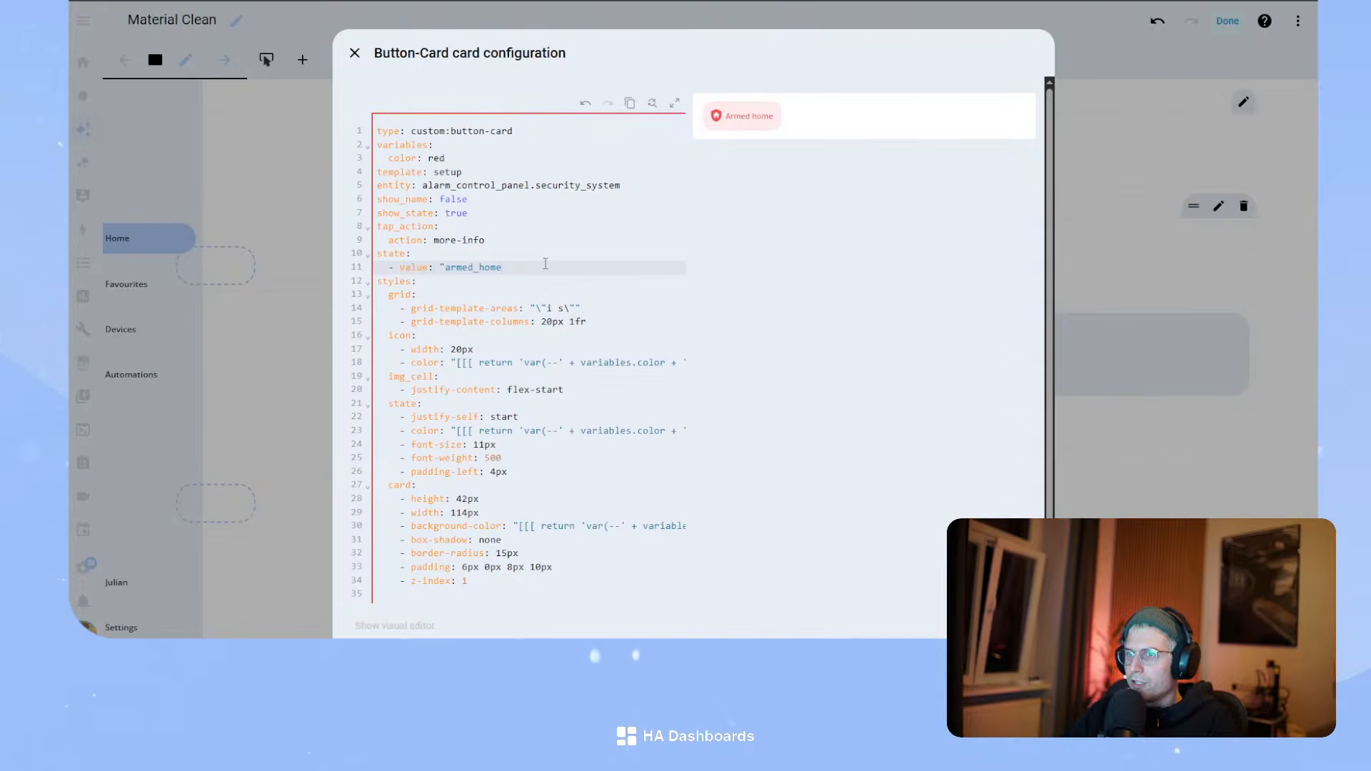
# - Try overriding the color variable with green in a variables block under the armed_home state entry
pyautogui.press('Return')
pyautogui.write('variables:')
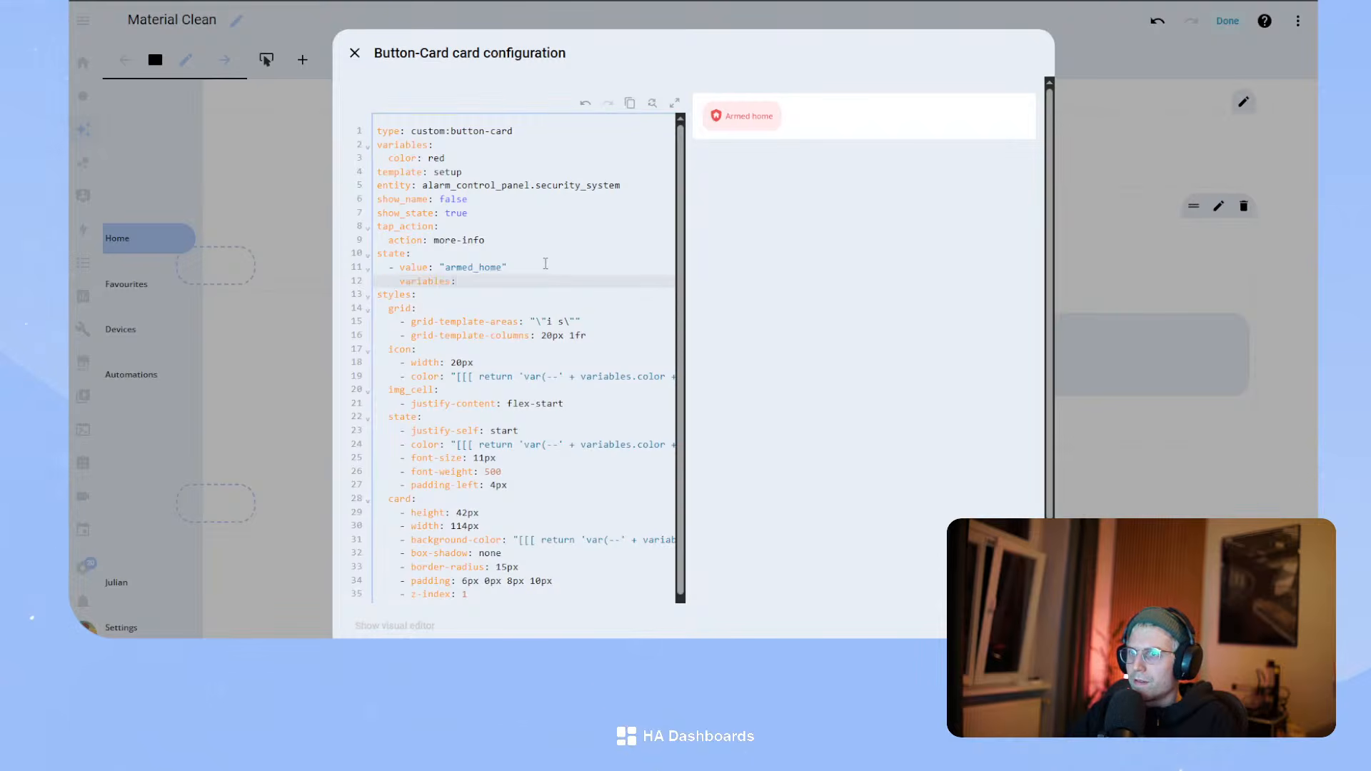
pyautogui.press('Return')
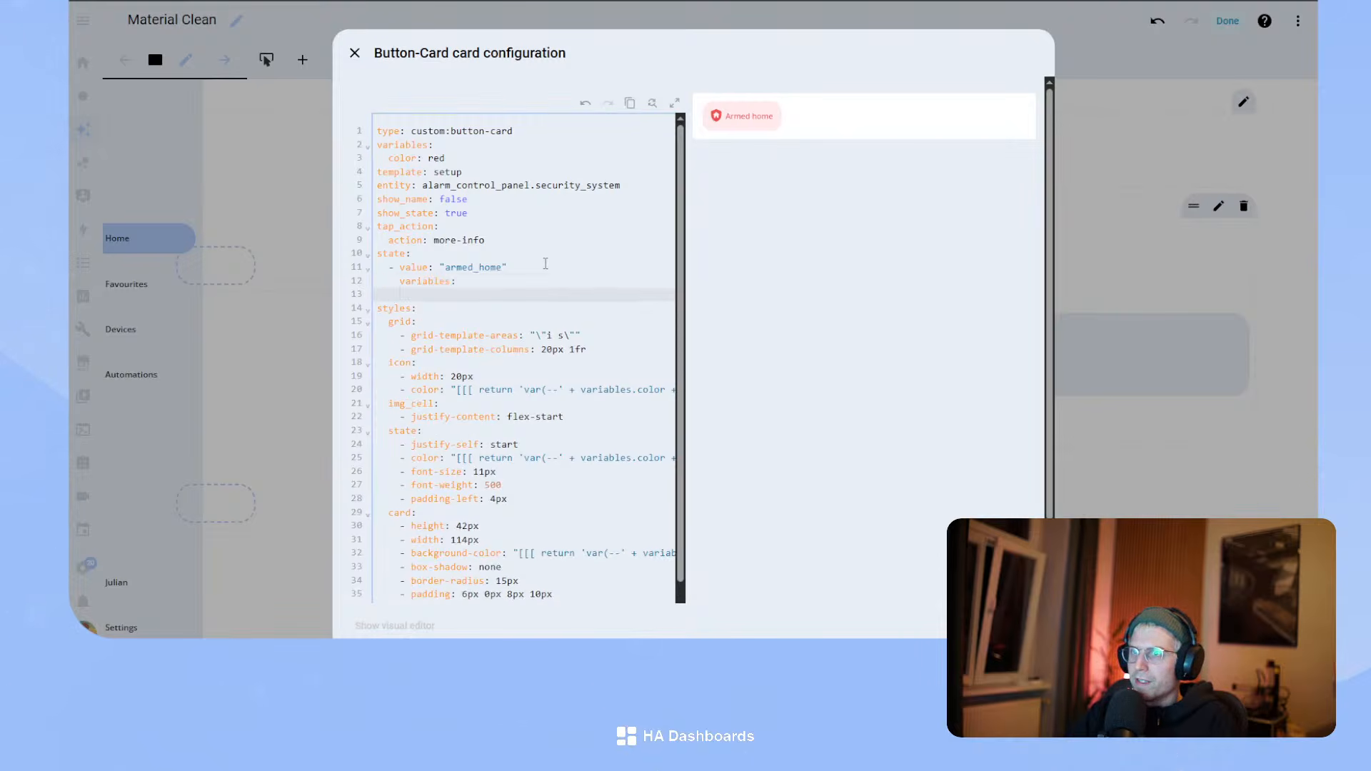
pyautogui.write('color: green')
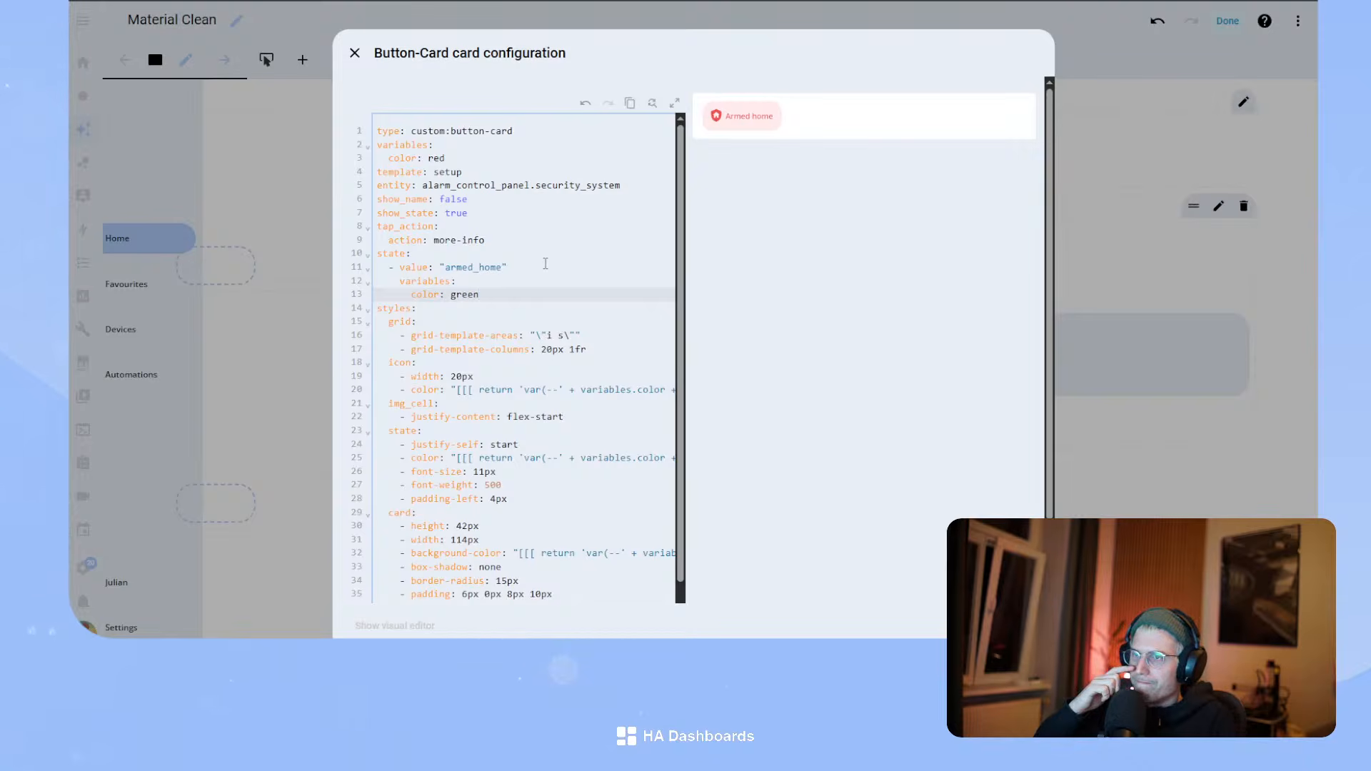
# - Remove the quotation marks around the armed_home value
pyautogui.click(517, 268)
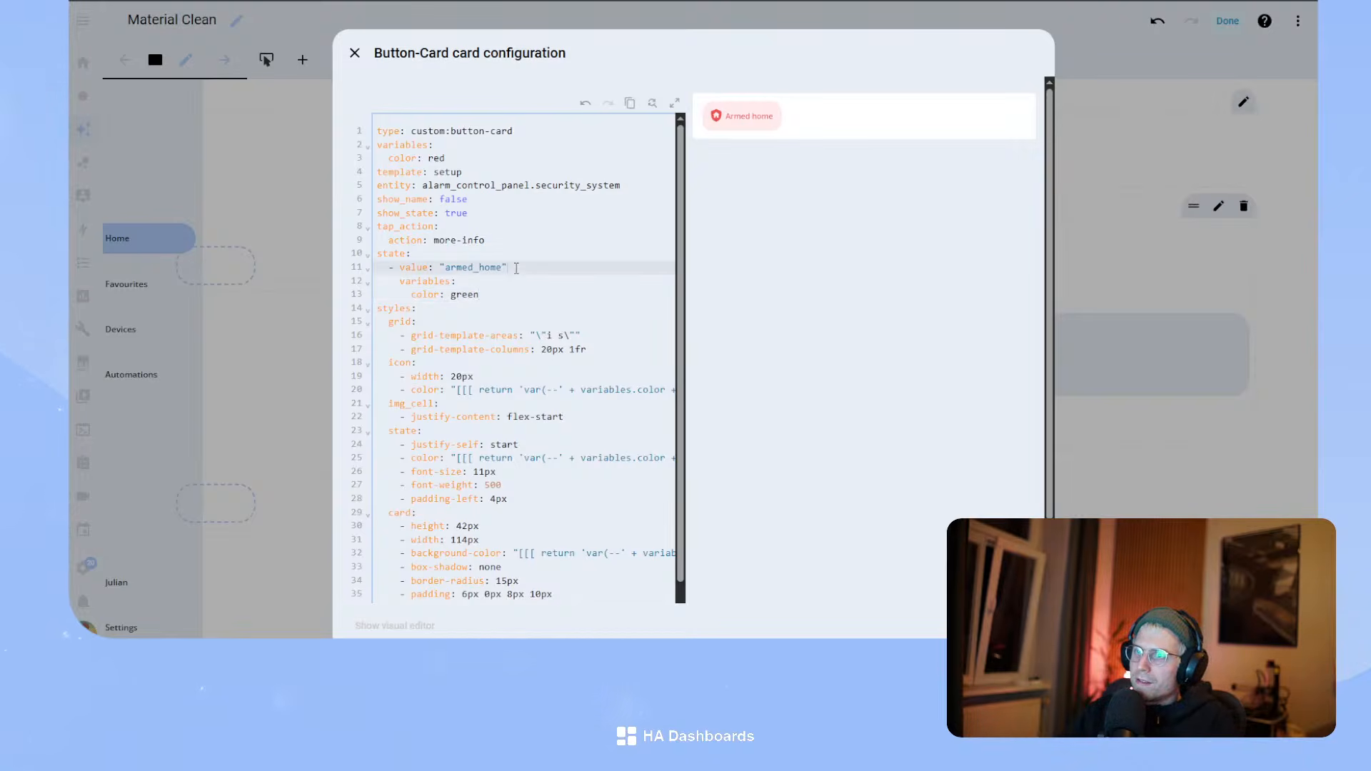
pyautogui.press('BackSpace')
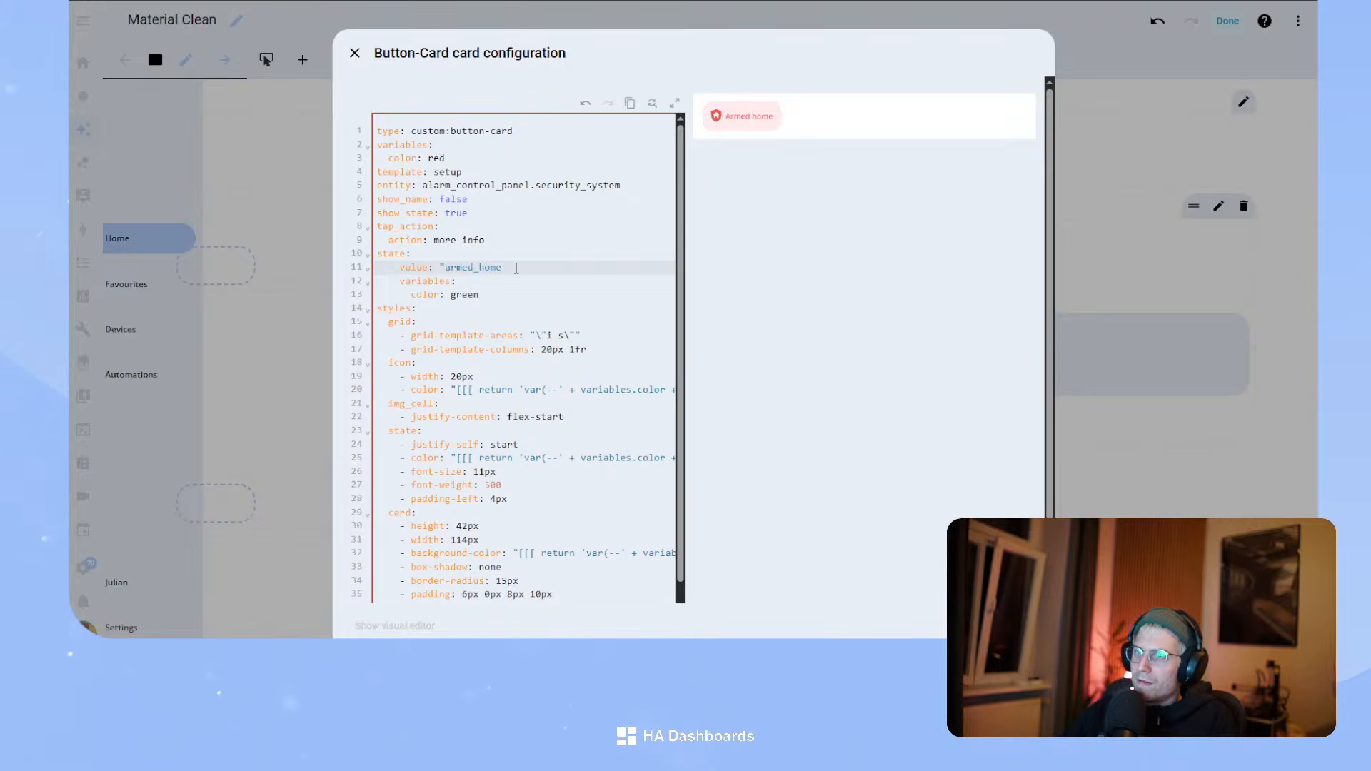
pyautogui.hotkey('ctrl', 'Left')
pyautogui.press('BackSpace')
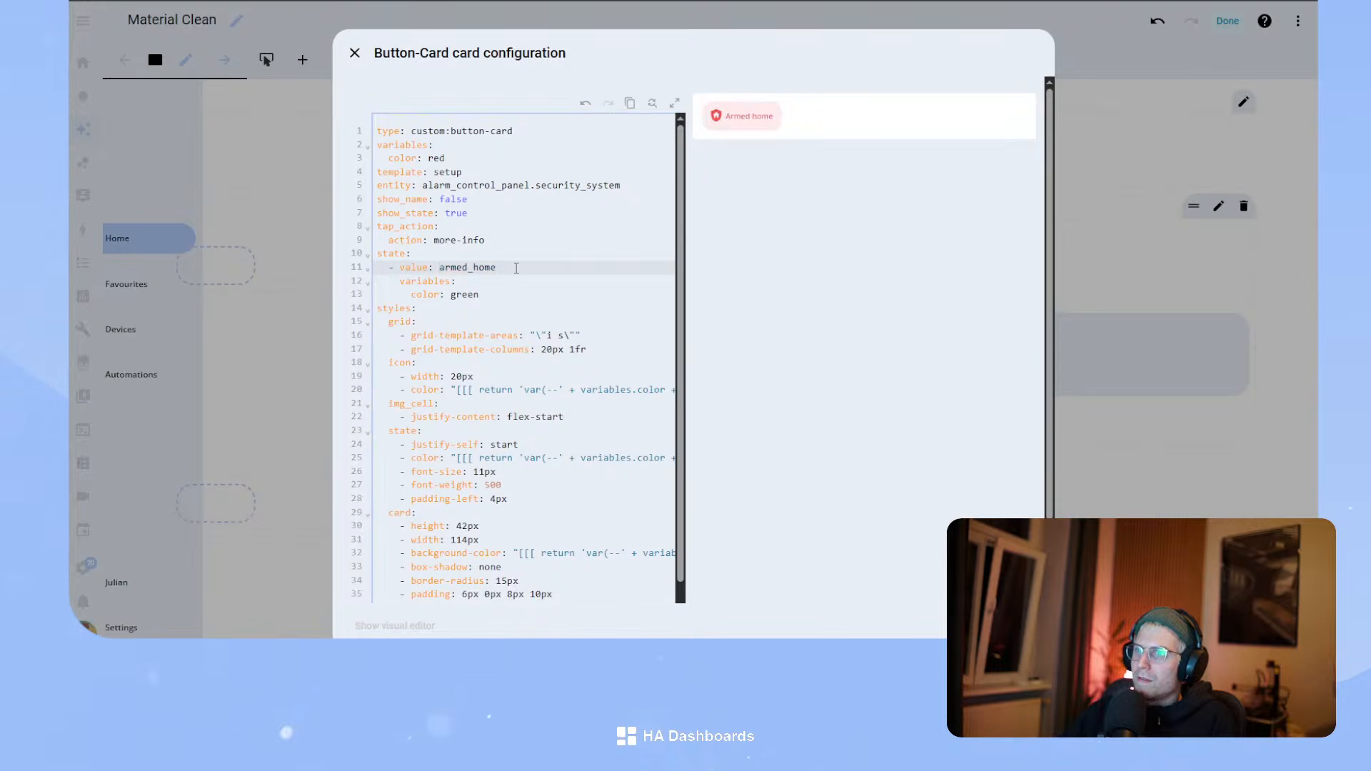
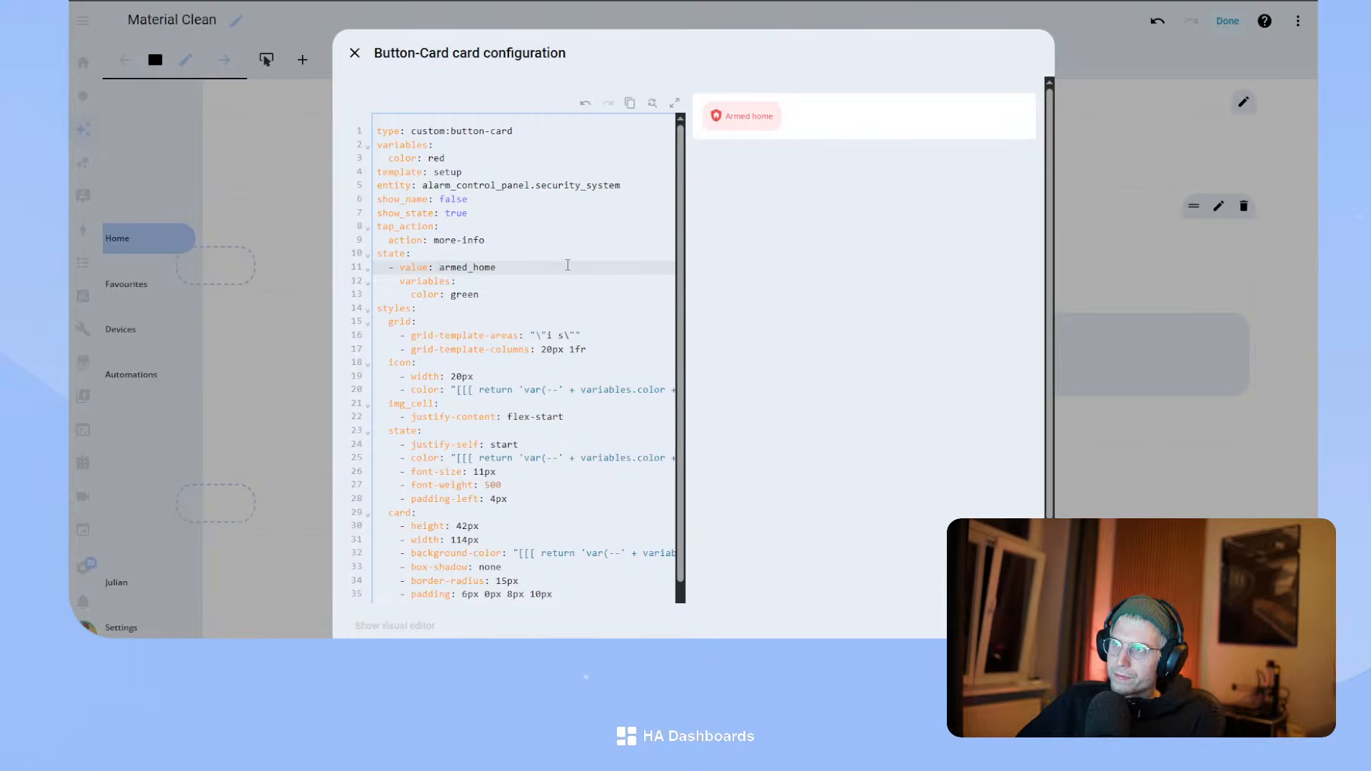
# - Replace the armed_home entry's variables block with a styles block setting the card's background-color to var(--green)
pyautogui.moveTo(401, 281); pyautogui.dragTo(537, 296)
pyautogui.write('sty')
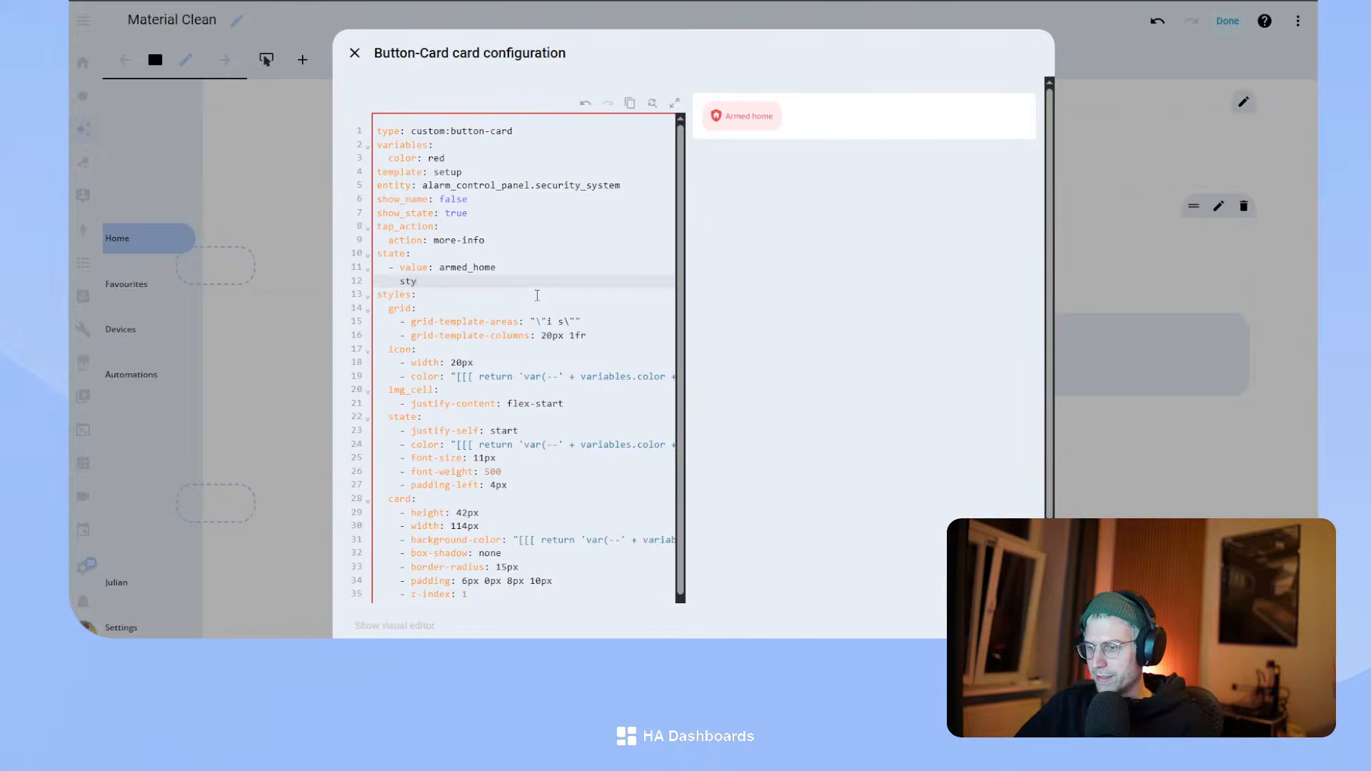
pyautogui.write('les:')
pyautogui.press('Return')
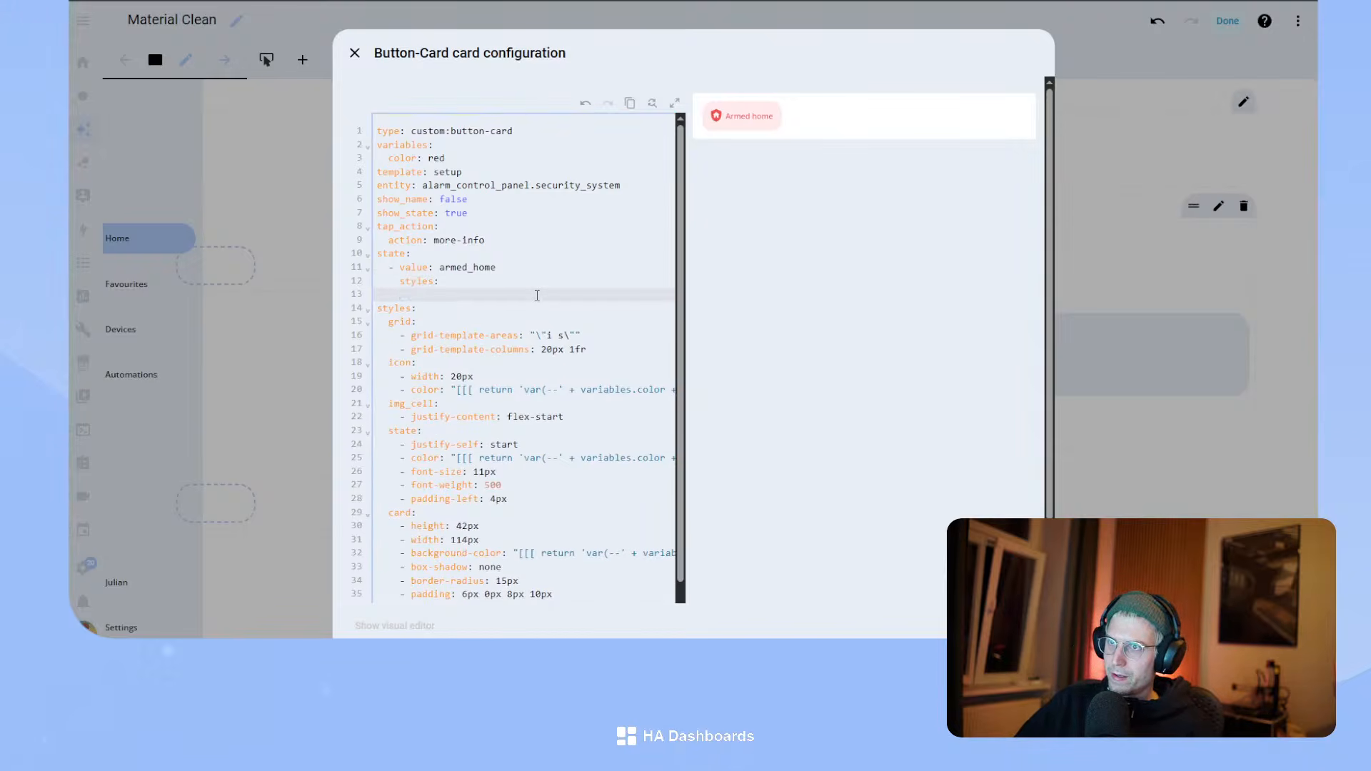
pyautogui.write('car')
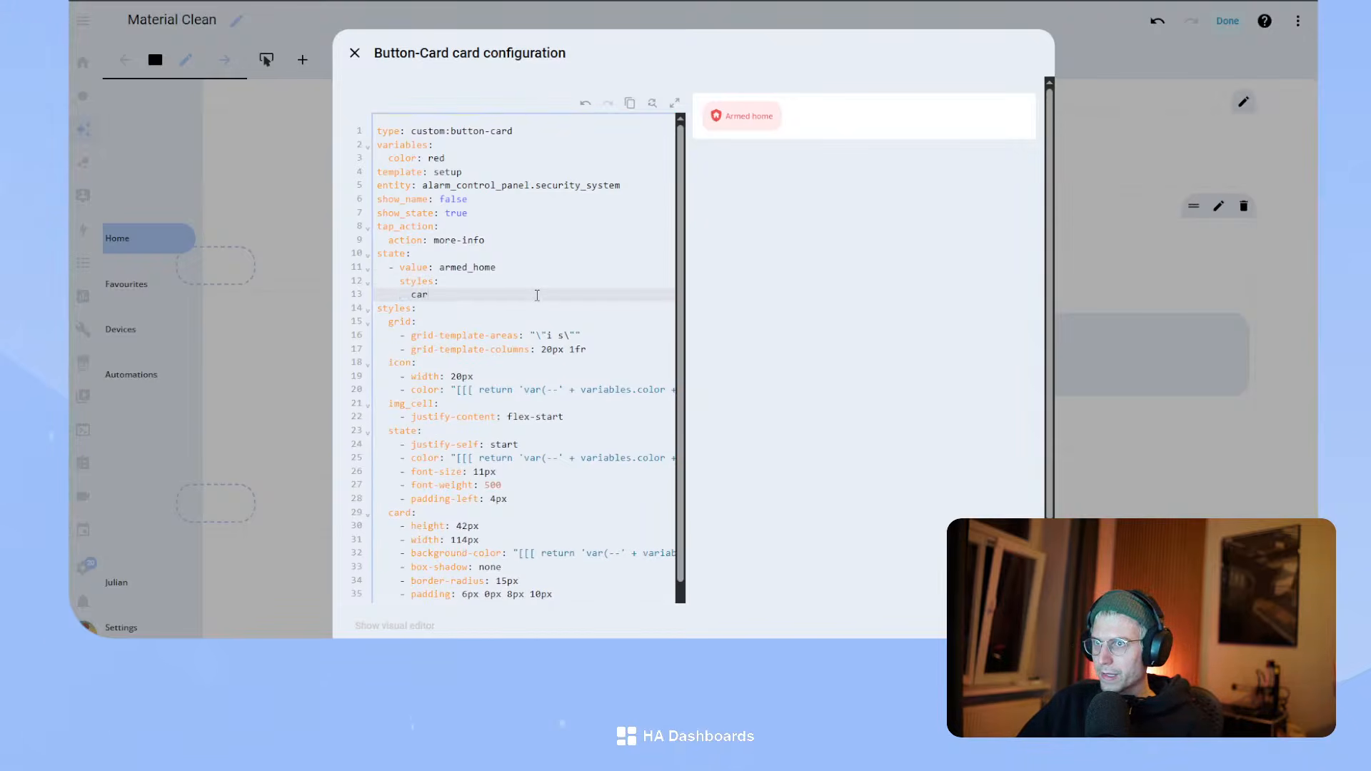
pyautogui.write('d:')
pyautogui.press('Return')
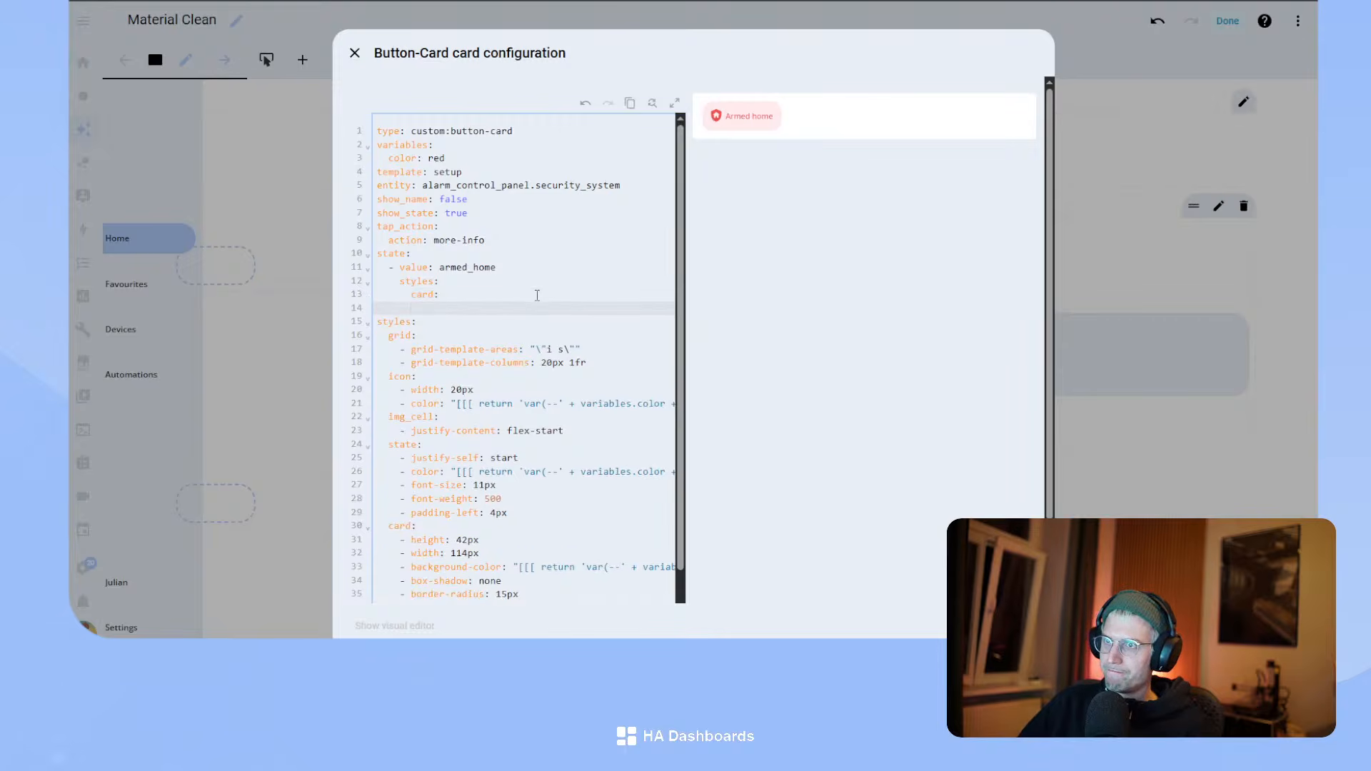
pyautogui.write('- background')
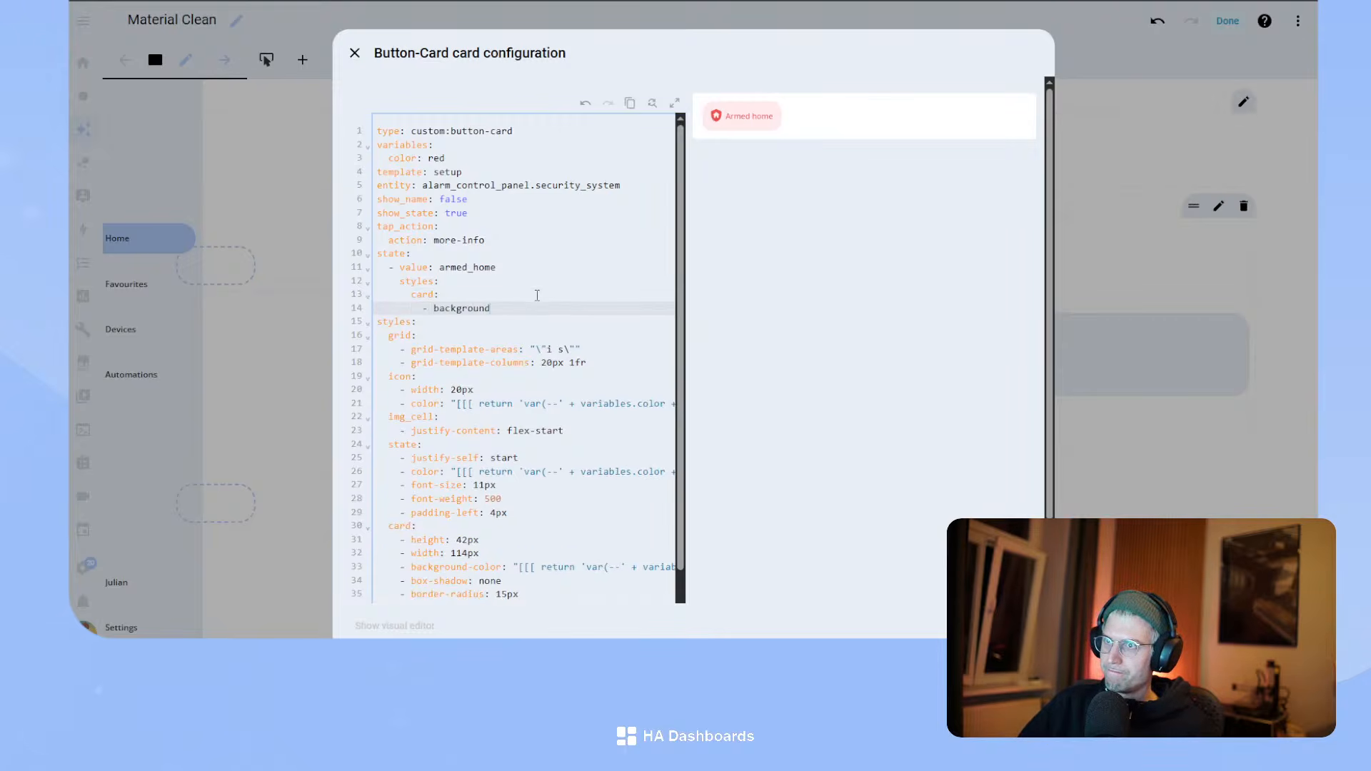
pyautogui.write('-color: var')
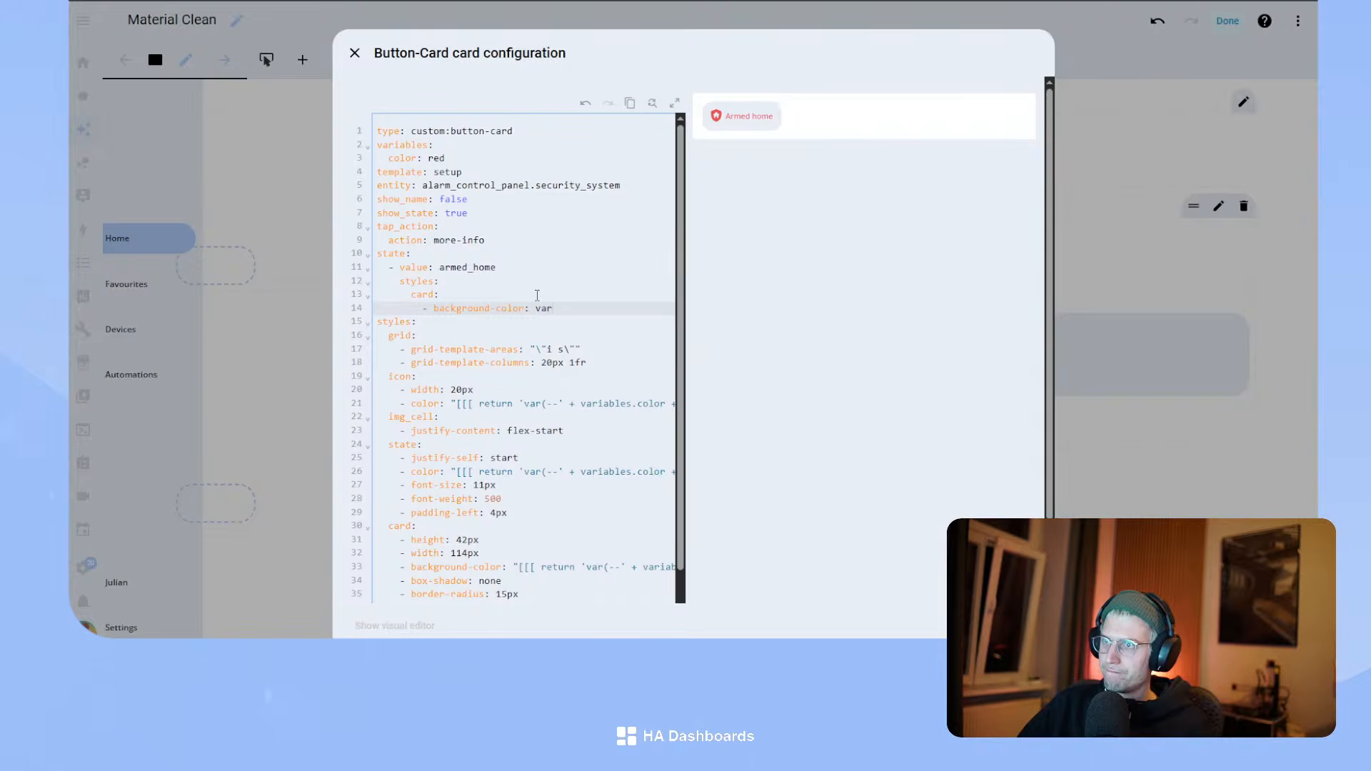
pyautogui.write('(--green)')
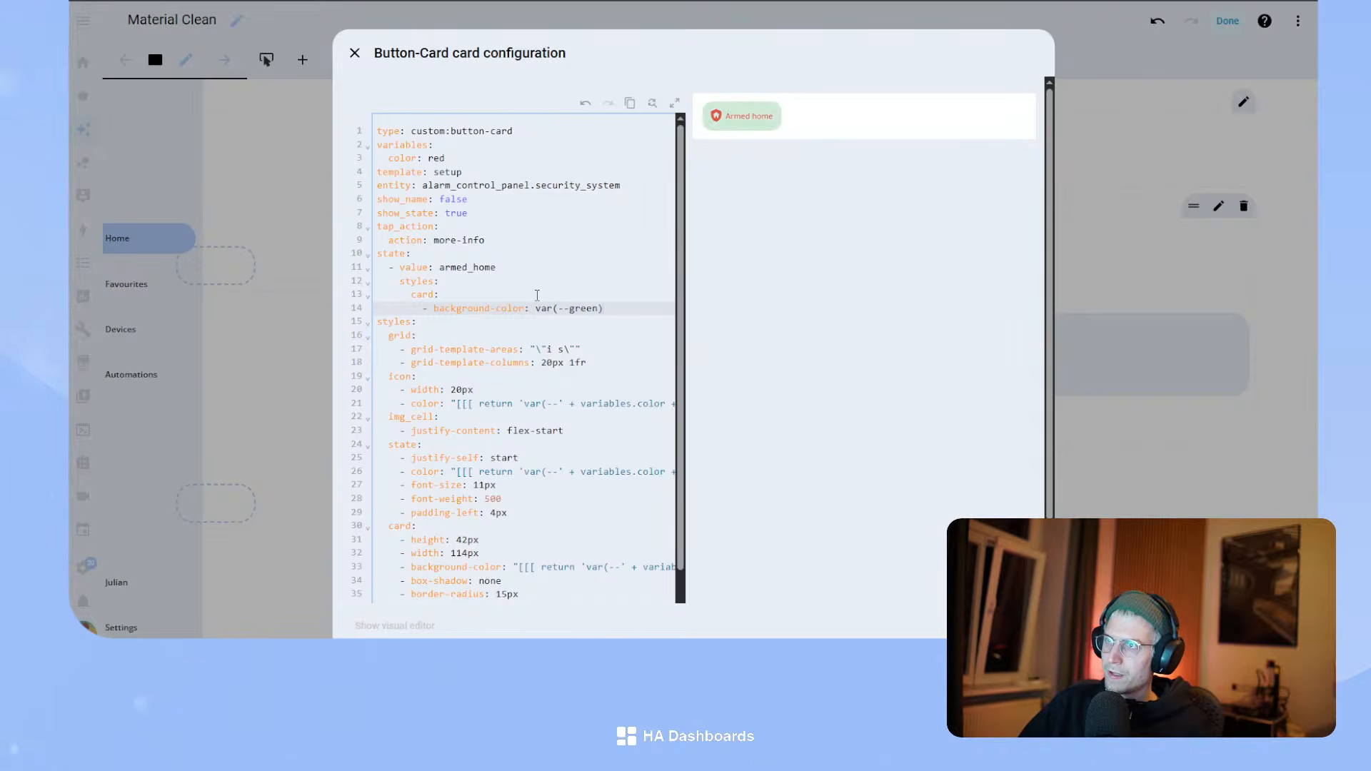
# - Add an icon section to the armed_home styles with color var(--green-dark)
pyautogui.press('Return')
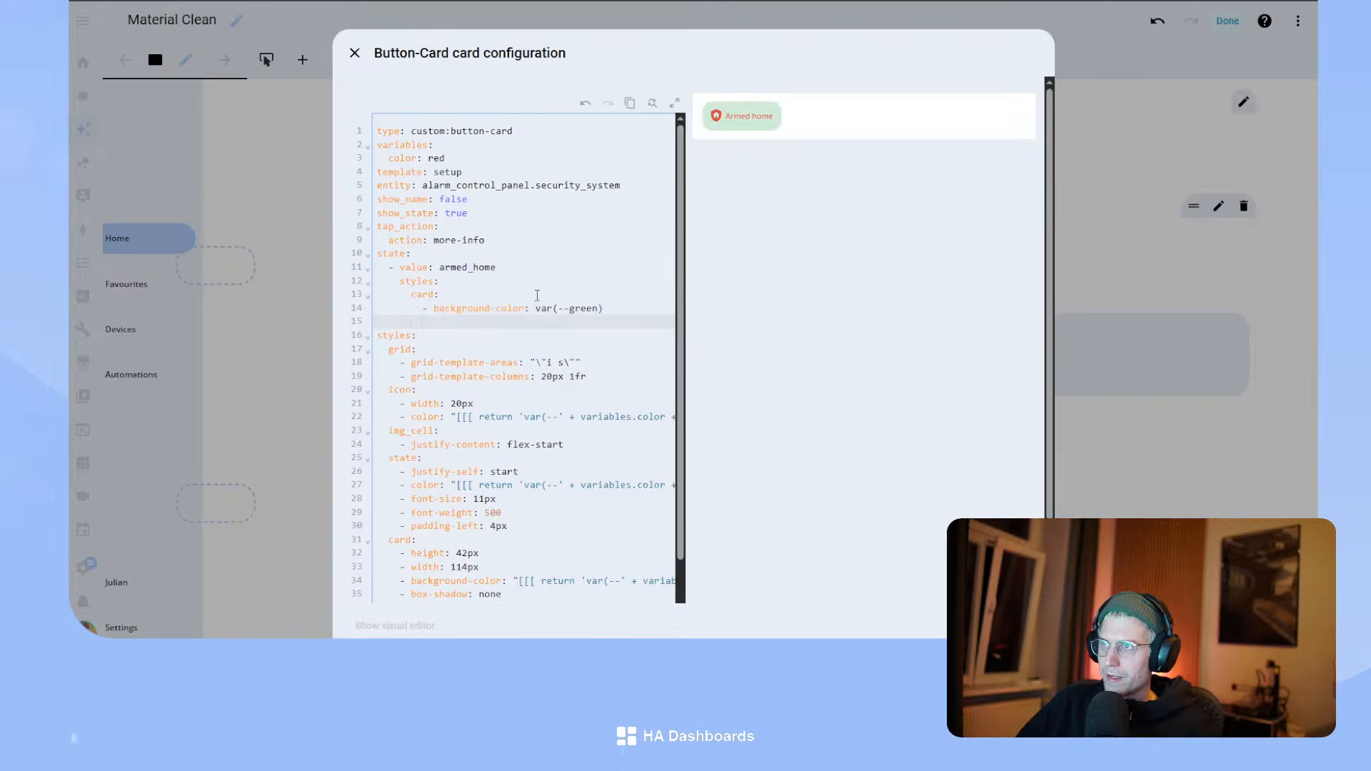
pyautogui.write('ico')
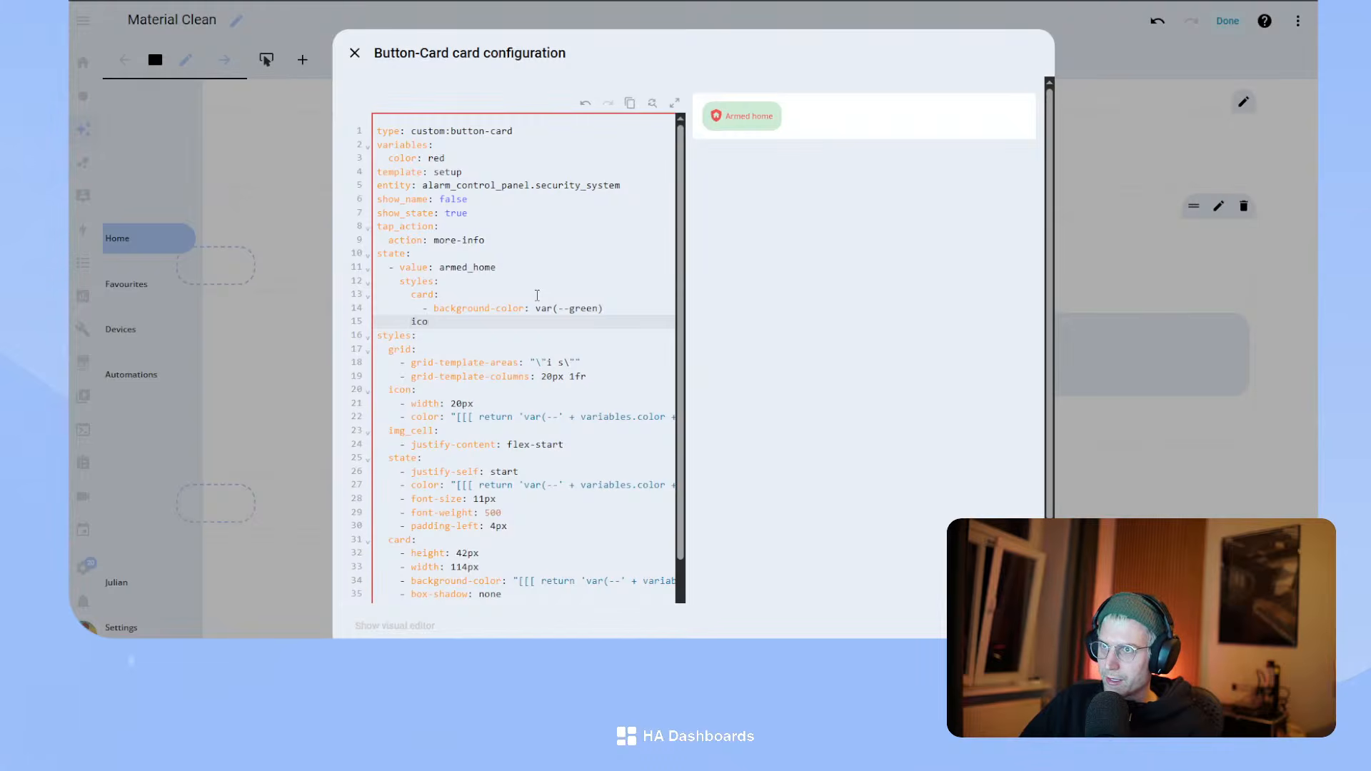
pyautogui.write('con:')
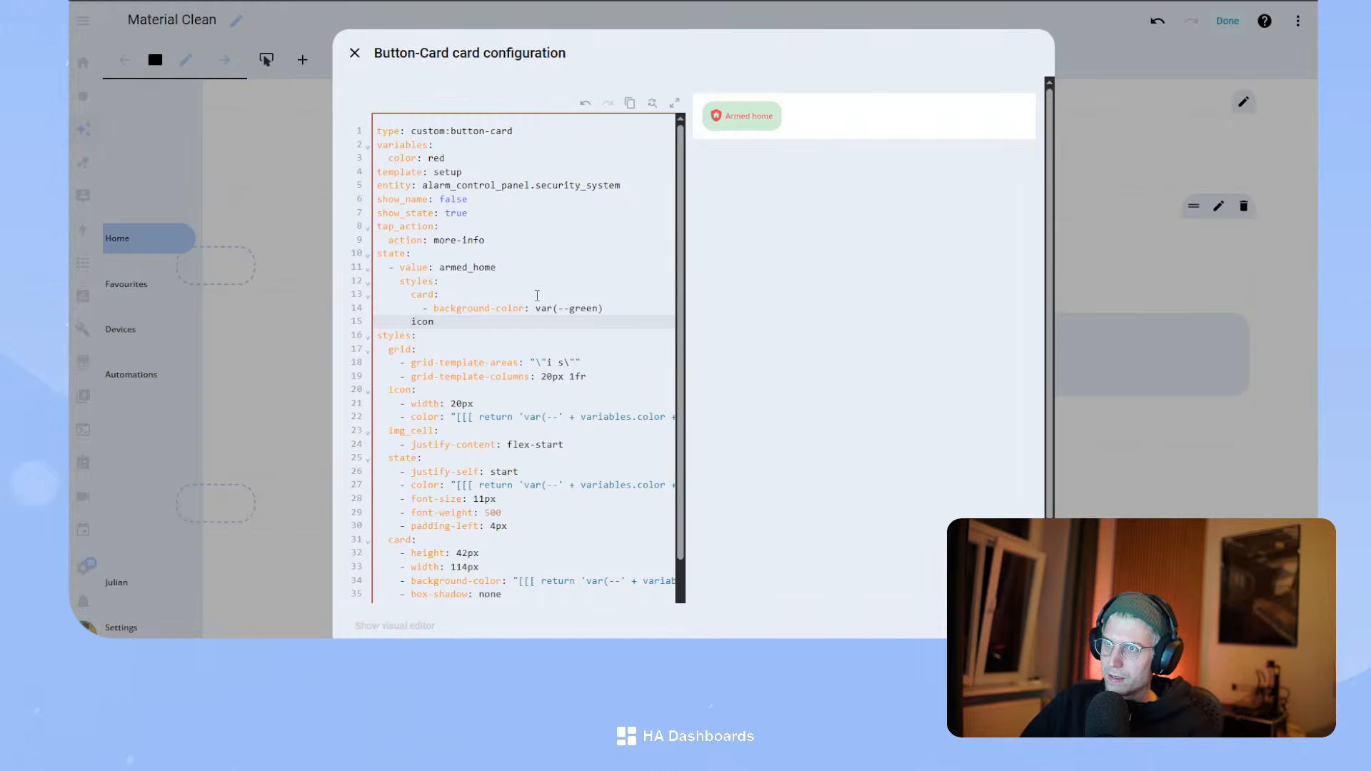
pyautogui.press('Return')
pyautogui.write('- color')
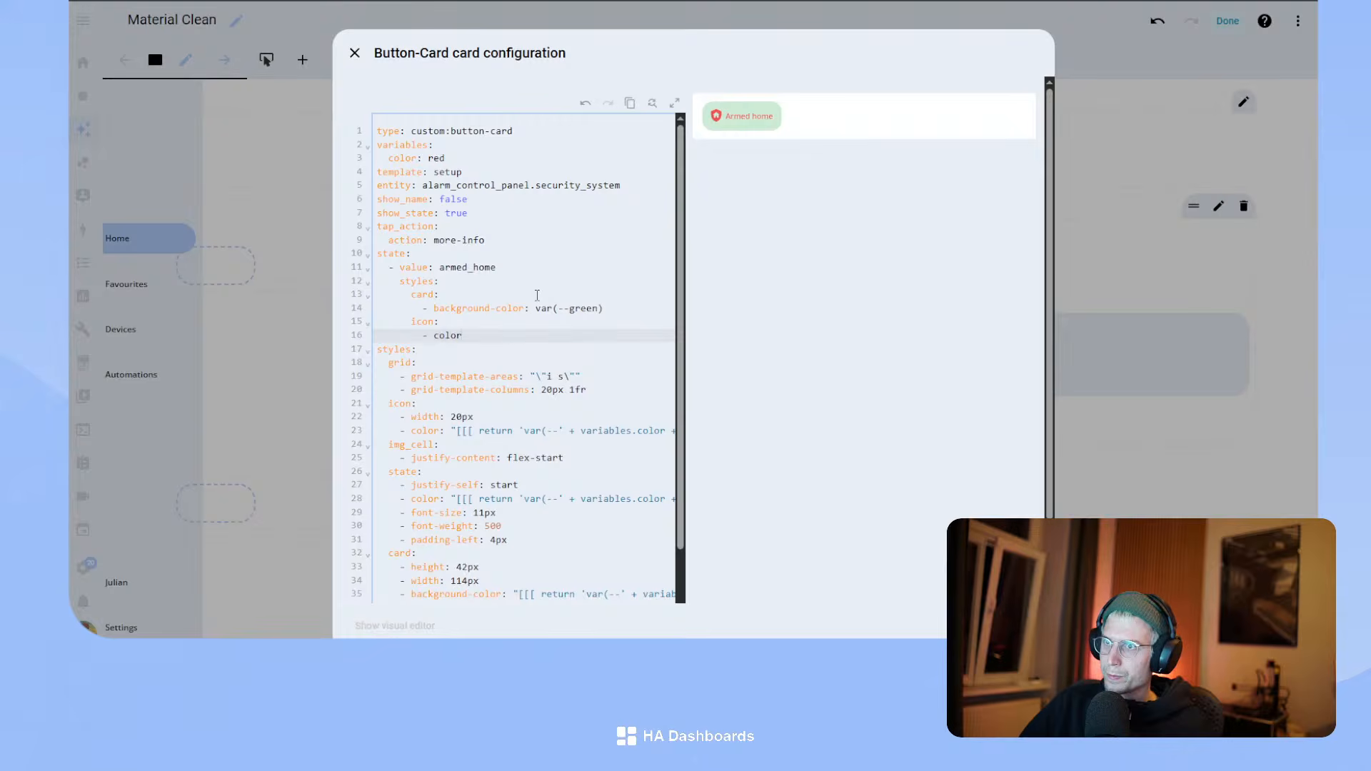
pyautogui.write(': var(--')
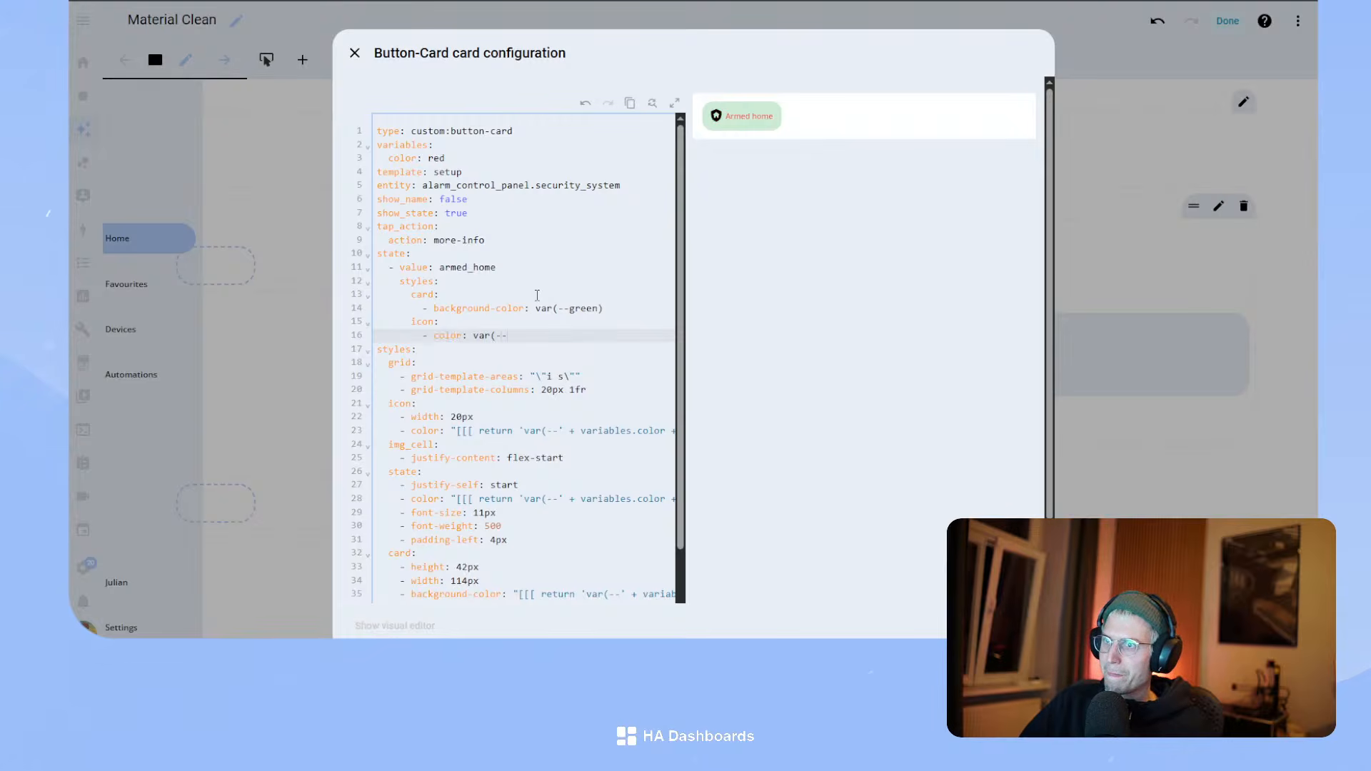
pyautogui.write('green-dark)')
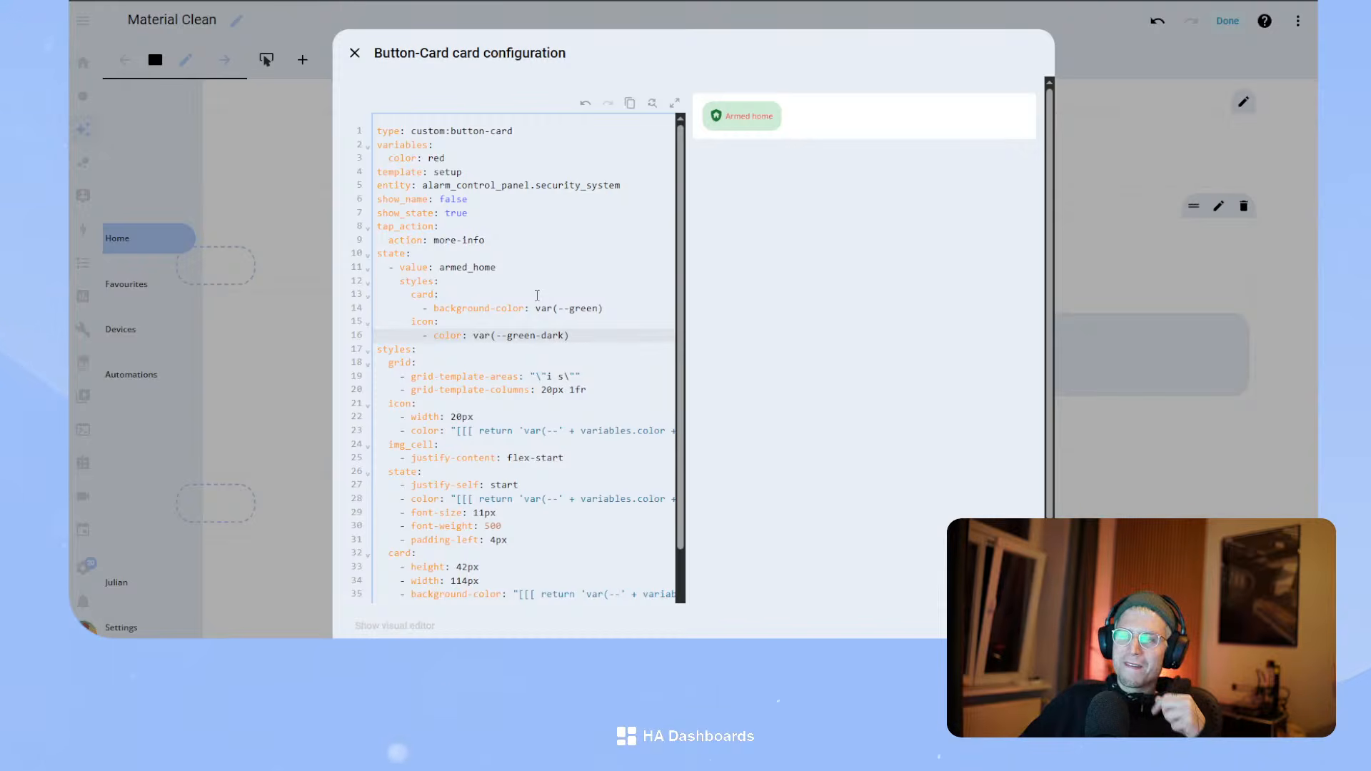
# - Add a state section to the armed_home styles with color var(--green-dark)
pyautogui.press('Return')
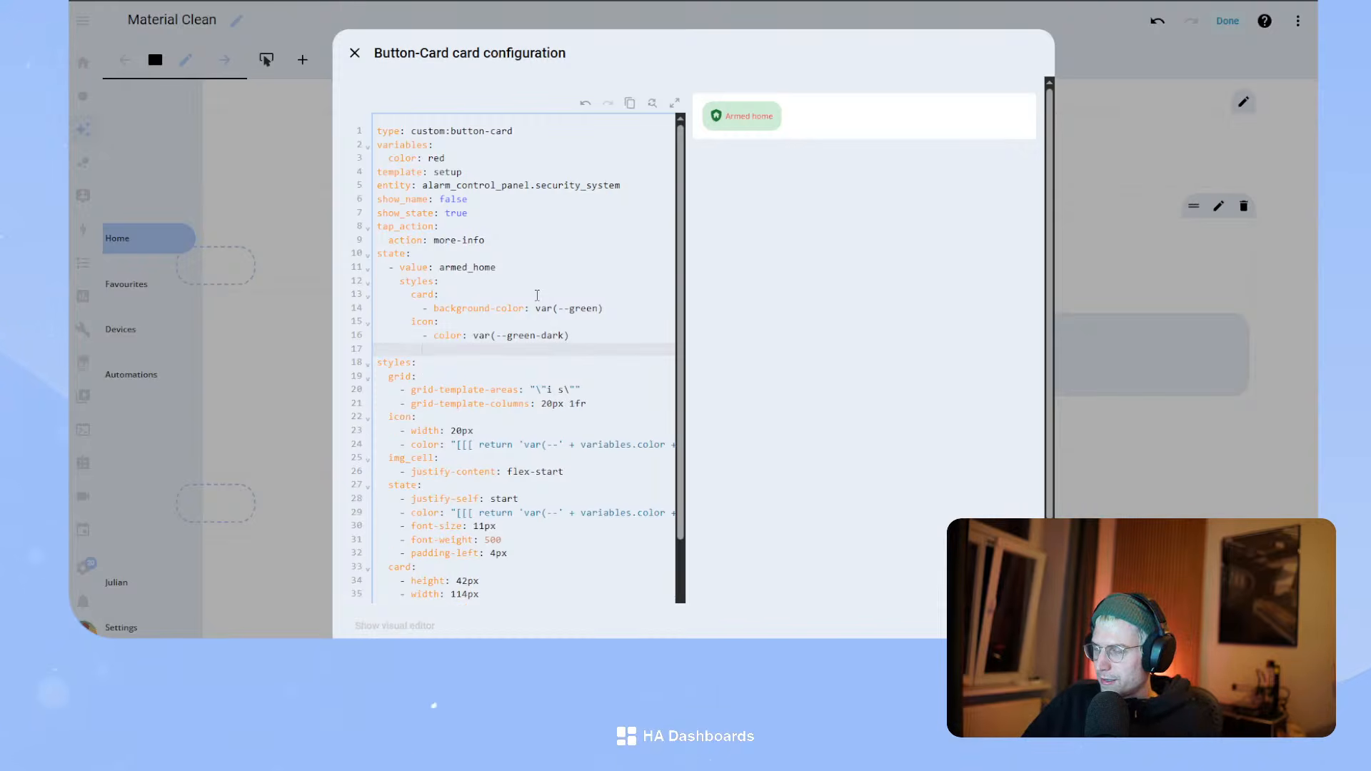
pyautogui.write('state:')
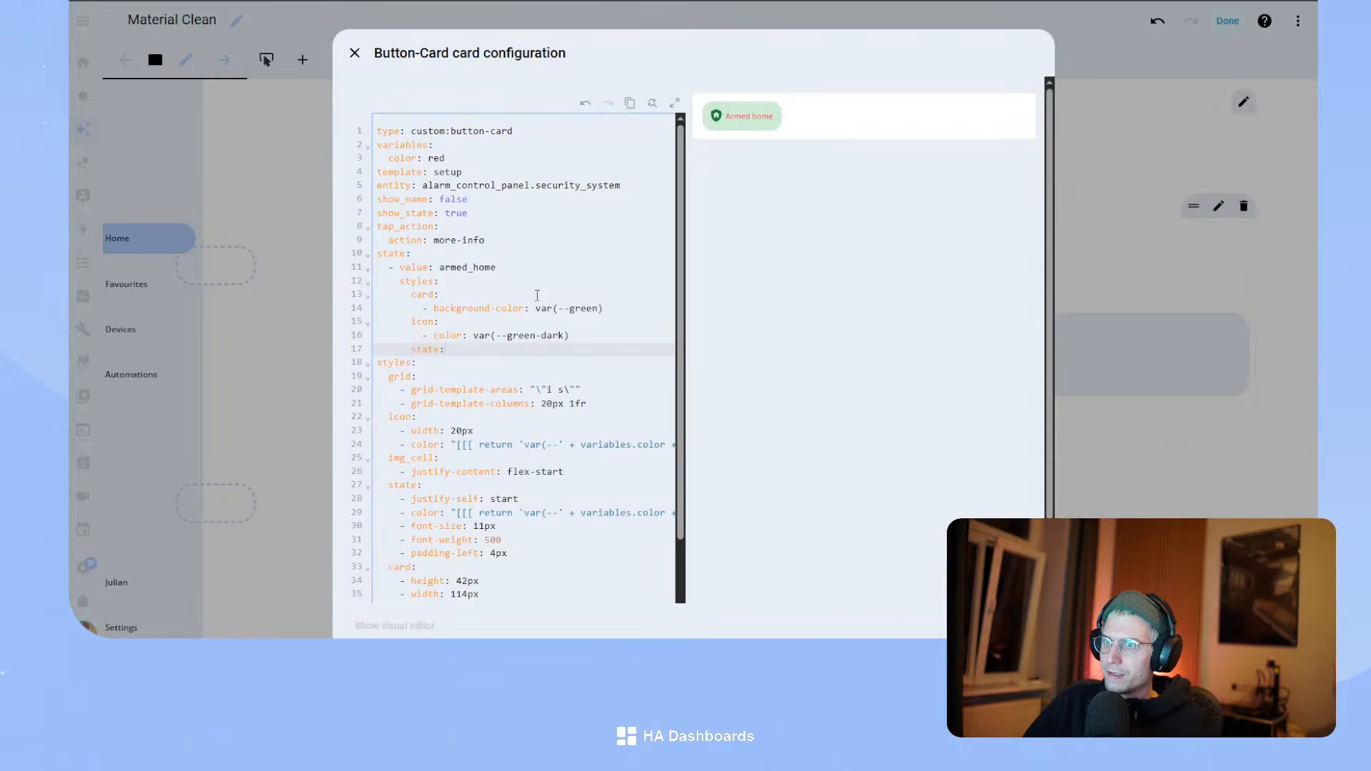
pyautogui.press('Return')
pyautogui.write('- ')
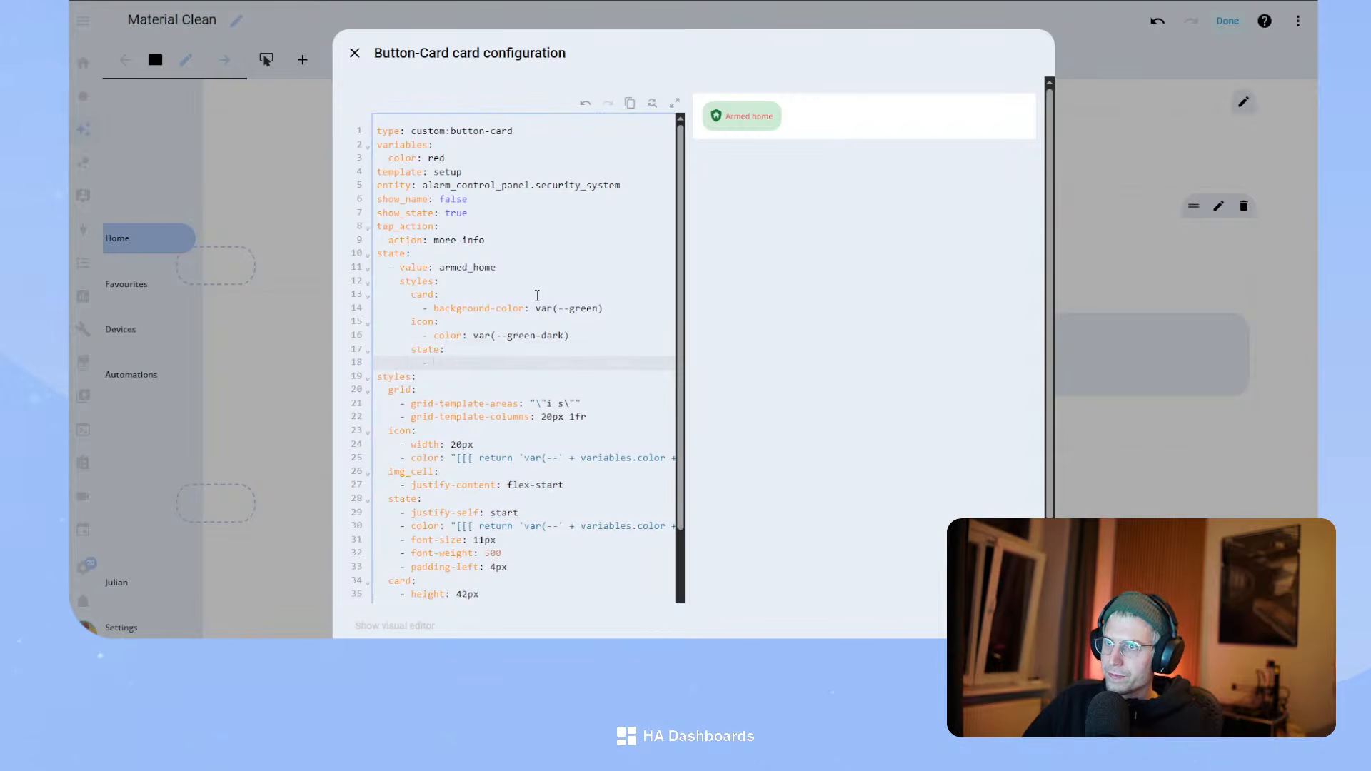
pyautogui.write('co')
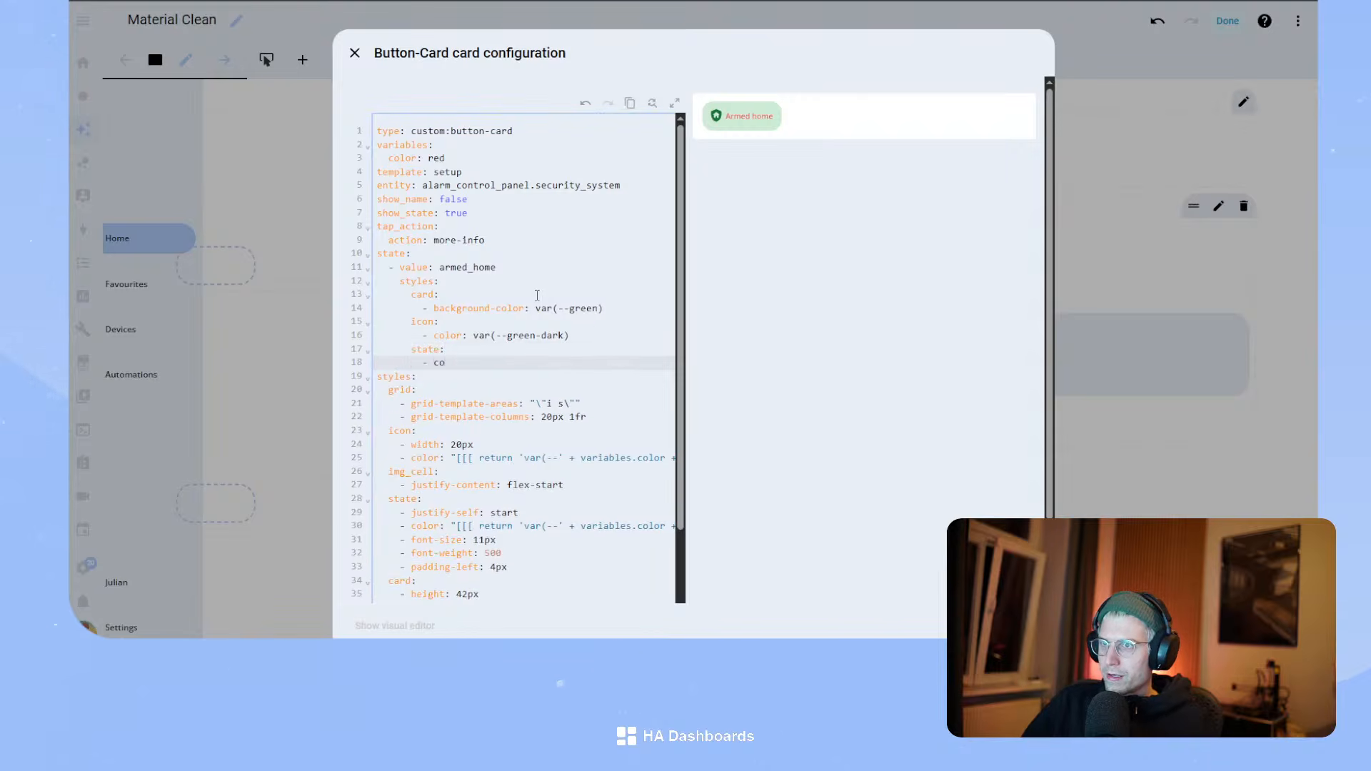
pyautogui.write('lor: var')
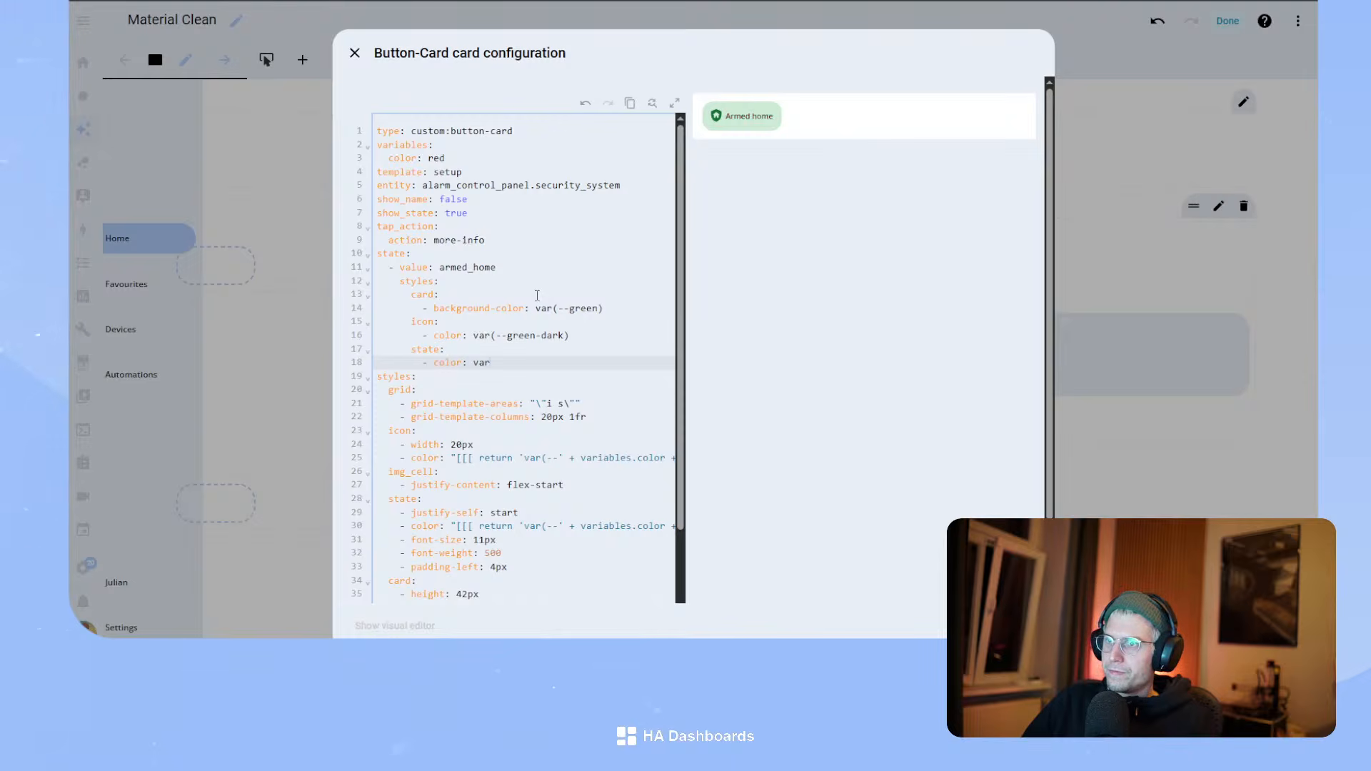
pyautogui.write('(--green-dark)')
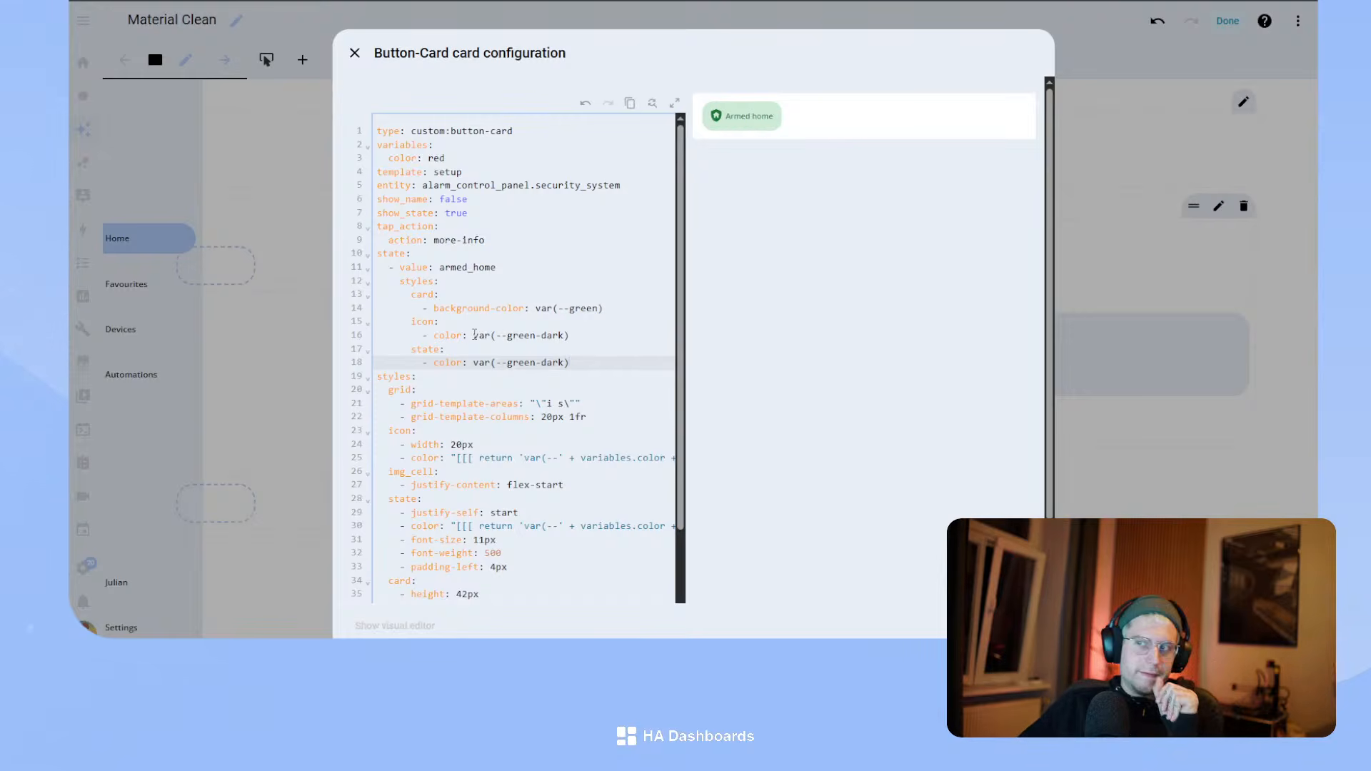
# - Duplicate the whole armed_home entry within the state section and change the second entry's value to armed_away
pyautogui.moveTo(581, 362); pyautogui.dragTo(337, 268)
pyautogui.hotkey('ctrl', 'c')
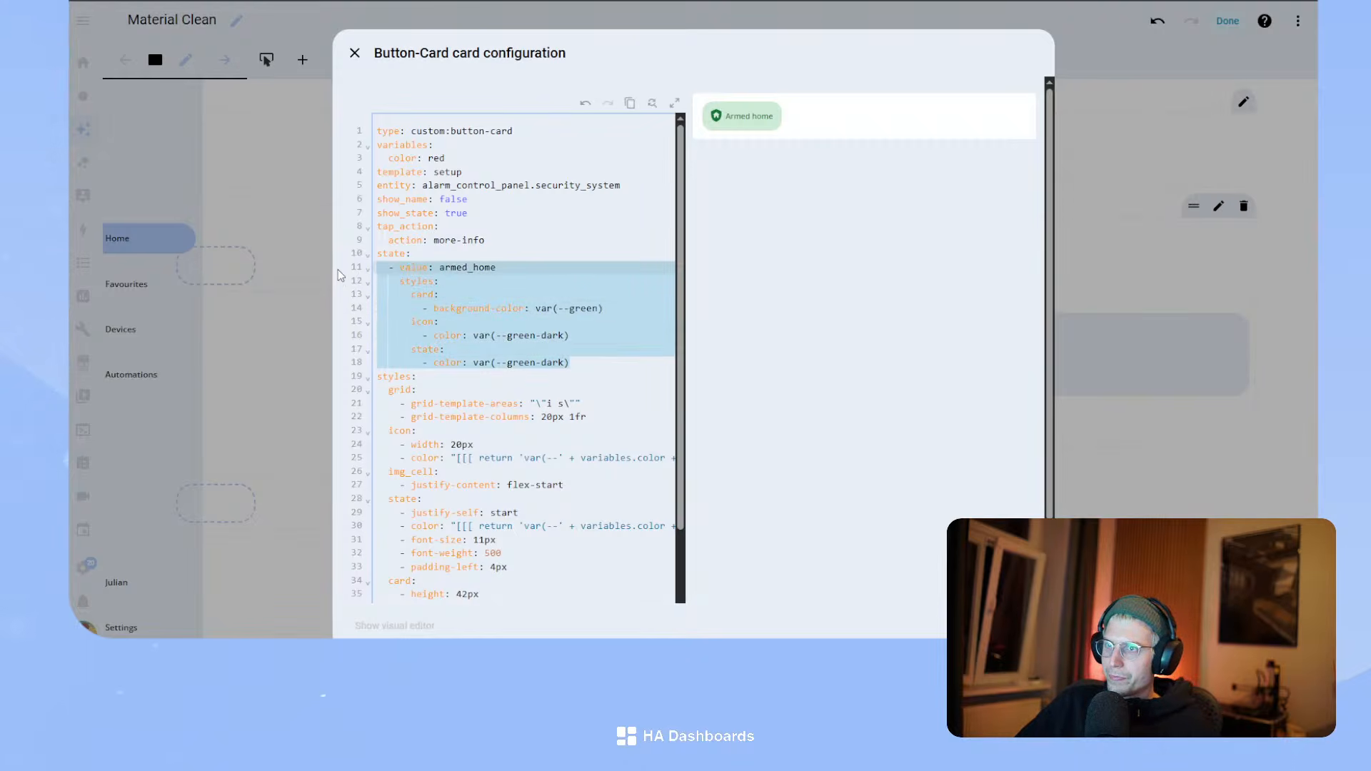
pyautogui.click(452, 254)
pyautogui.press('Return')
pyautogui.hotkey('ctrl', 'v')
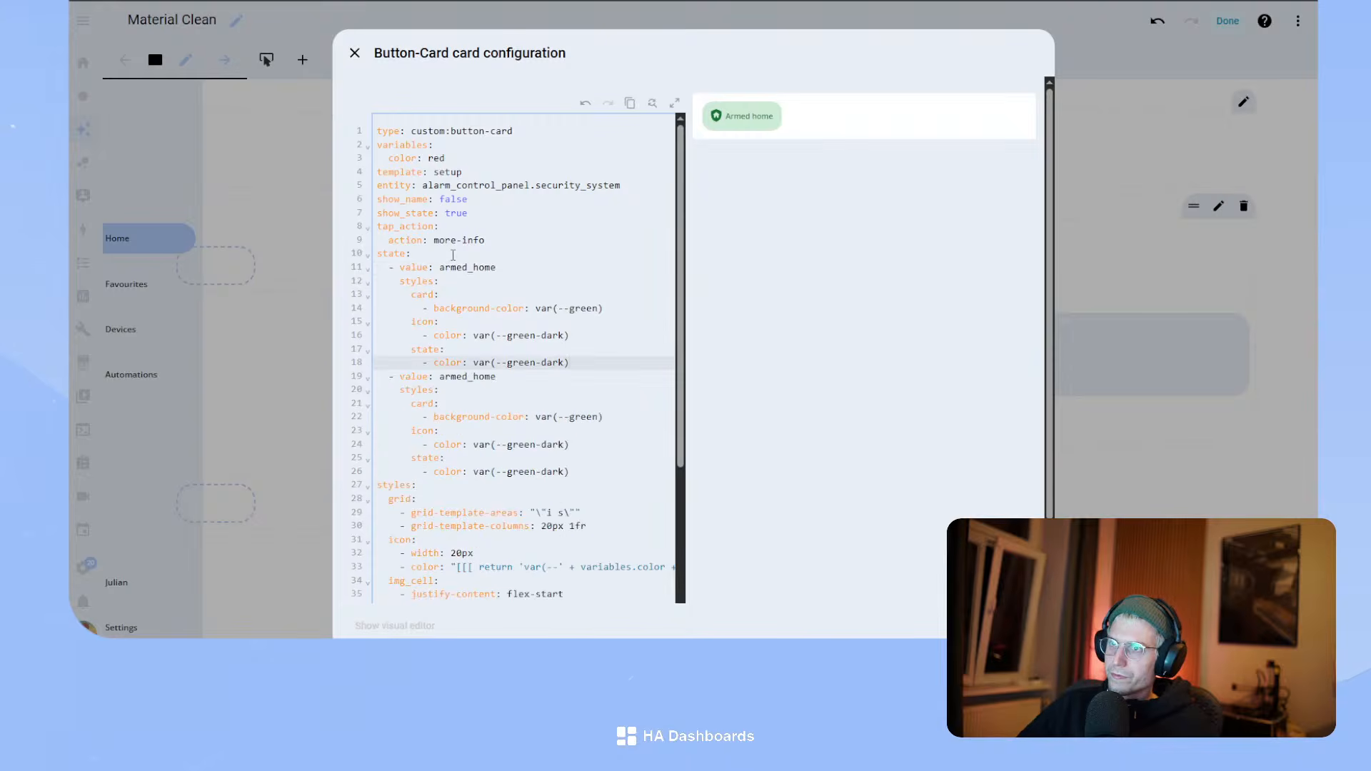
pyautogui.doubleClick(483, 376)
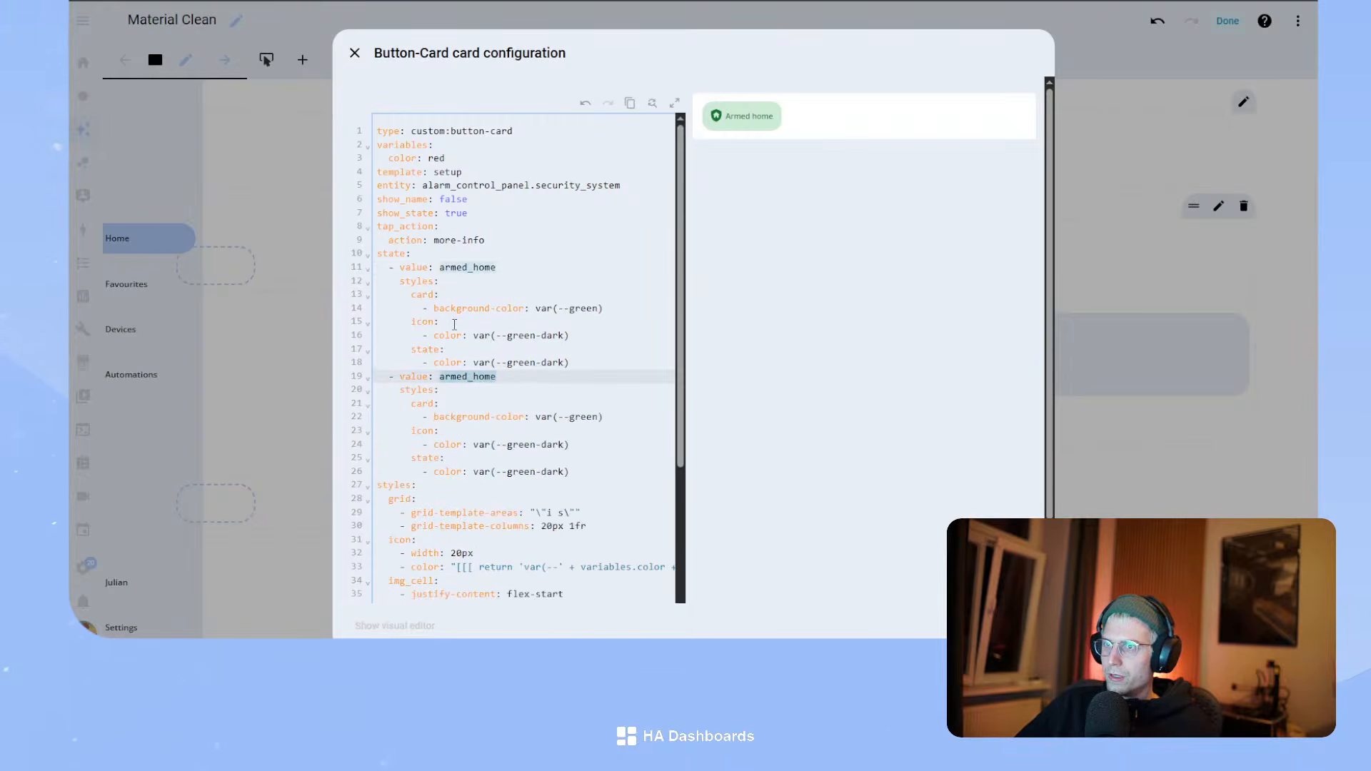
pyautogui.write('armed_aw')
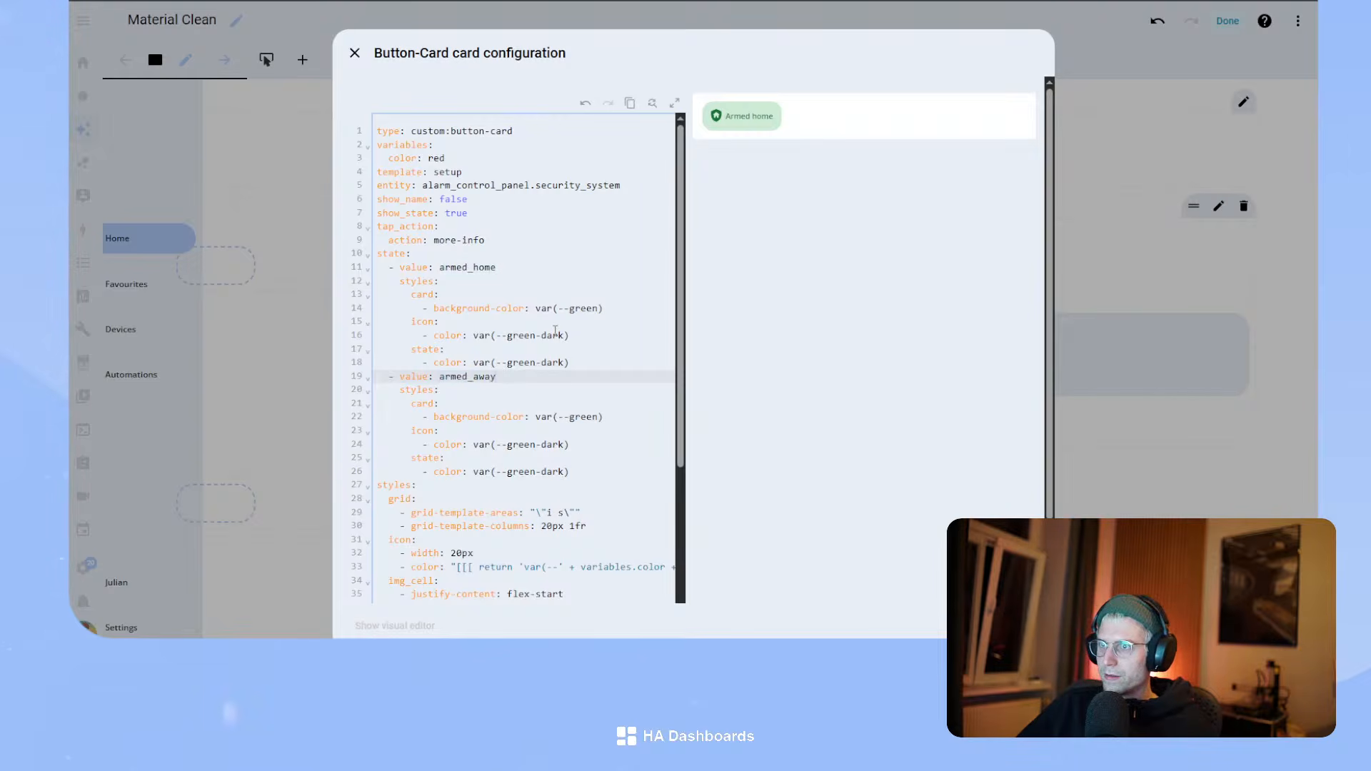
# - Set the armed_away entry's card background-color to var(--red) and its icon and state colors to var(--red-dark)
pyautogui.write('ay')
pyautogui.doubleClick(582, 309)
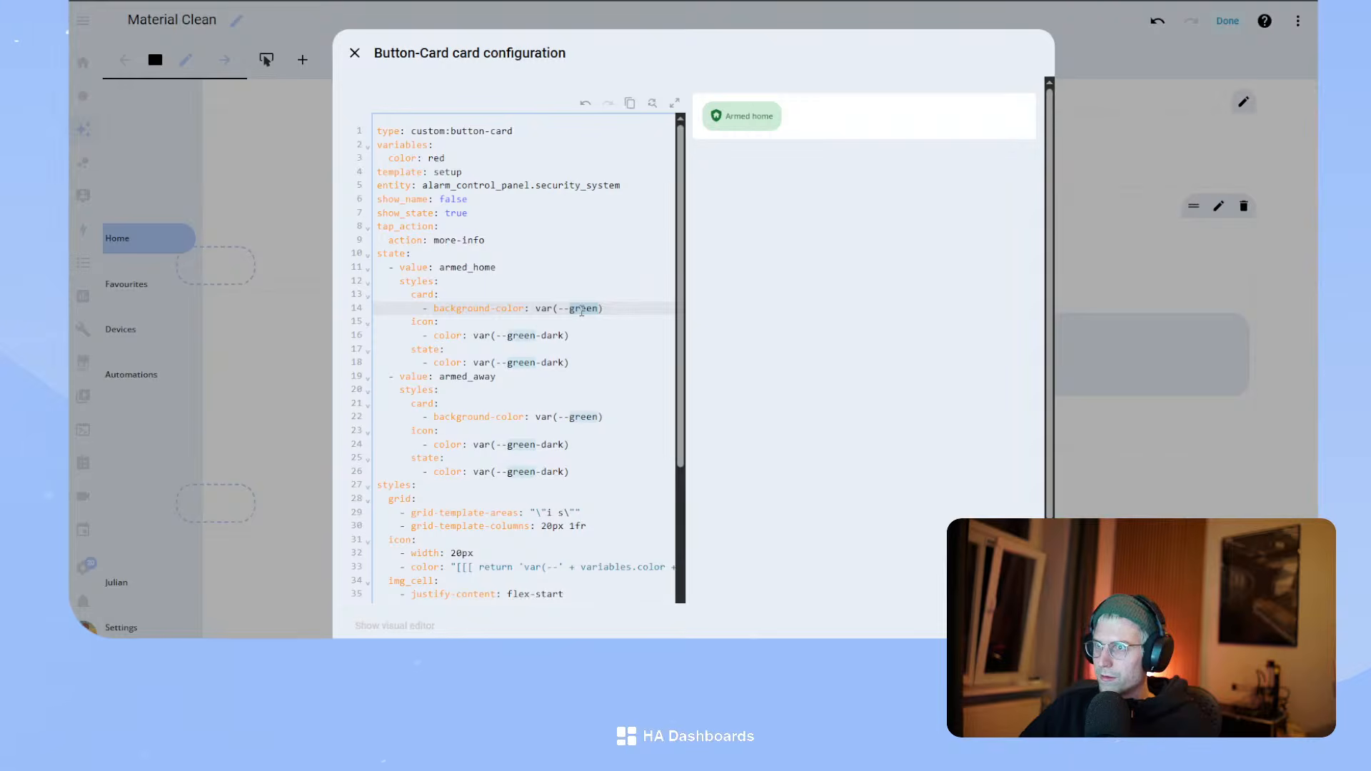
pyautogui.doubleClick(584, 417)
pyautogui.write('r')
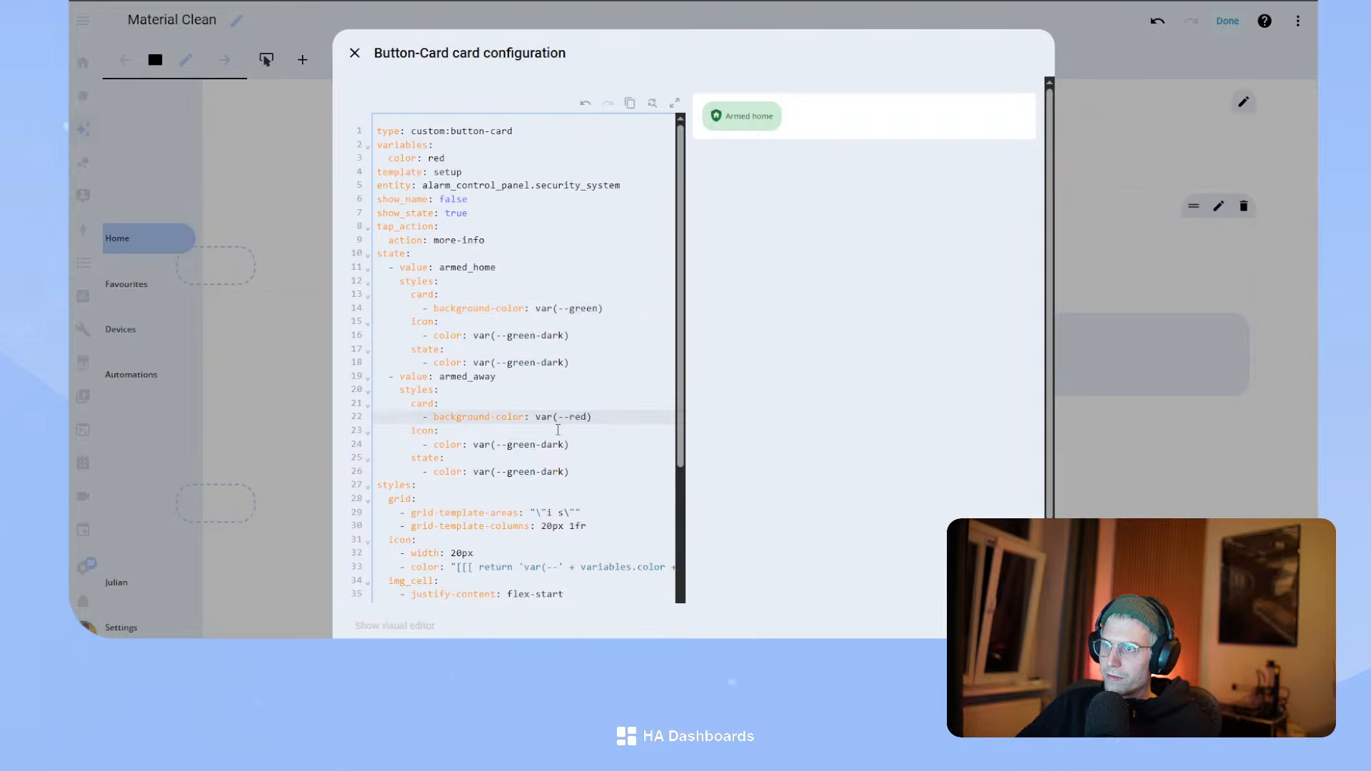
pyautogui.write('e-d')
pyautogui.doubleClick(532, 444)
pyautogui.write('red')
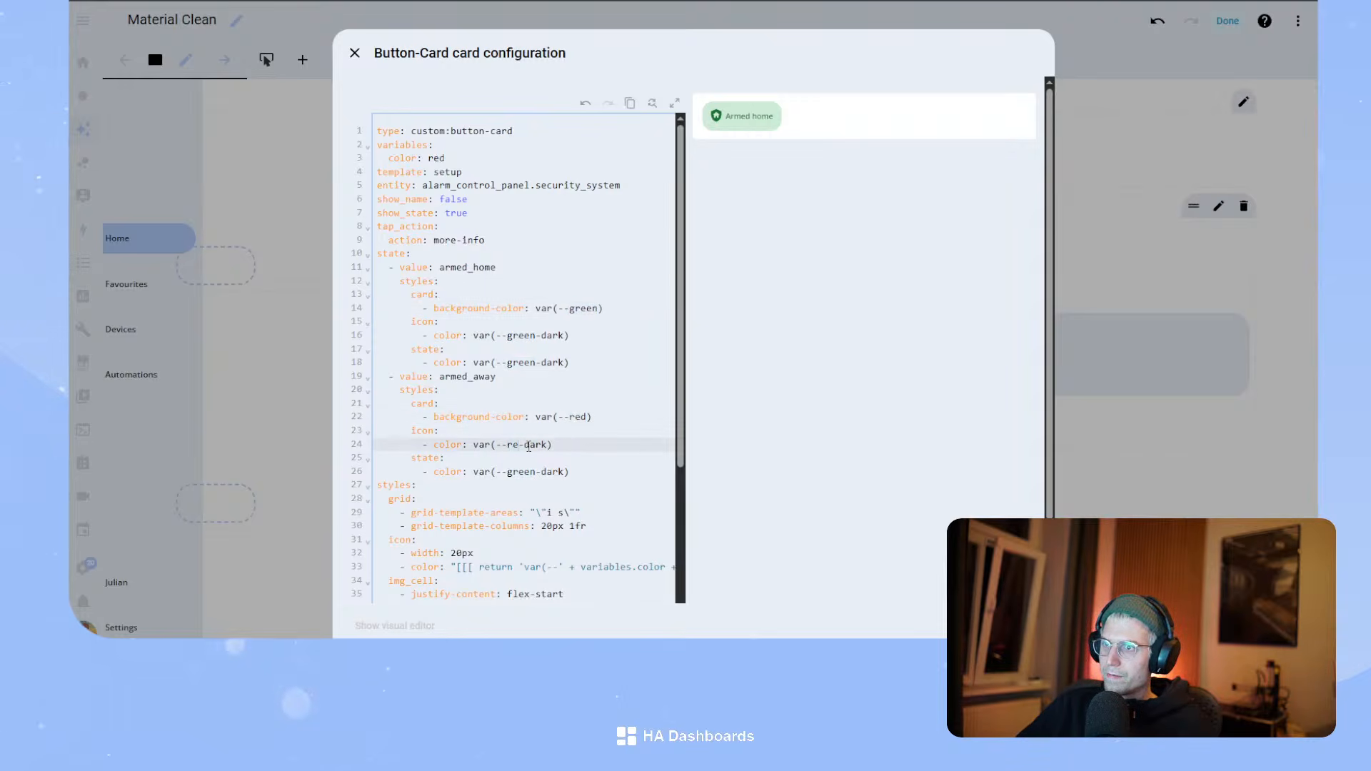
pyautogui.doubleClick(529, 472)
pyautogui.write('red')
# - Duplicate the whole armed_away entry below itself and change the copy's value to armed_night
pyautogui.moveTo(558, 472); pyautogui.dragTo(380, 387)
pyautogui.hotkey('ctrl', 'c')
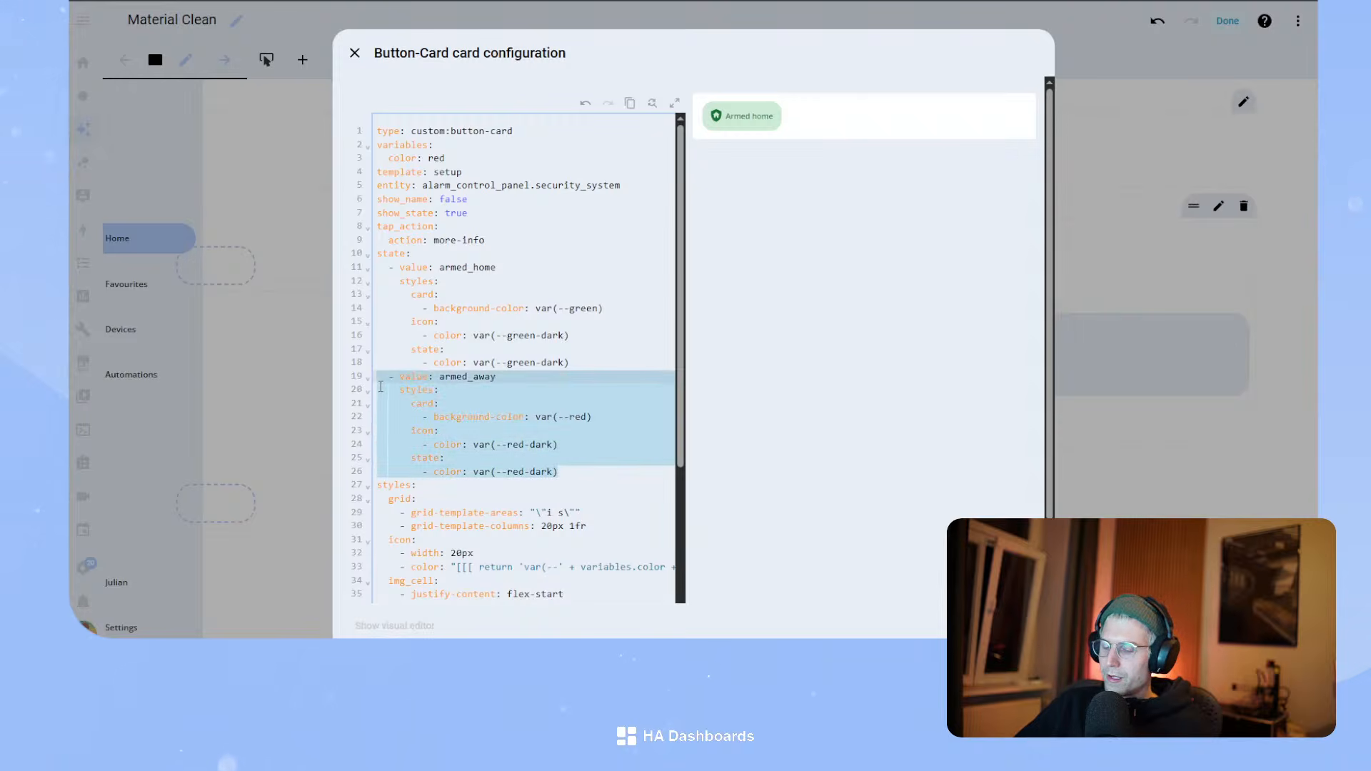
pyautogui.click(581, 469)
pyautogui.press('Return')
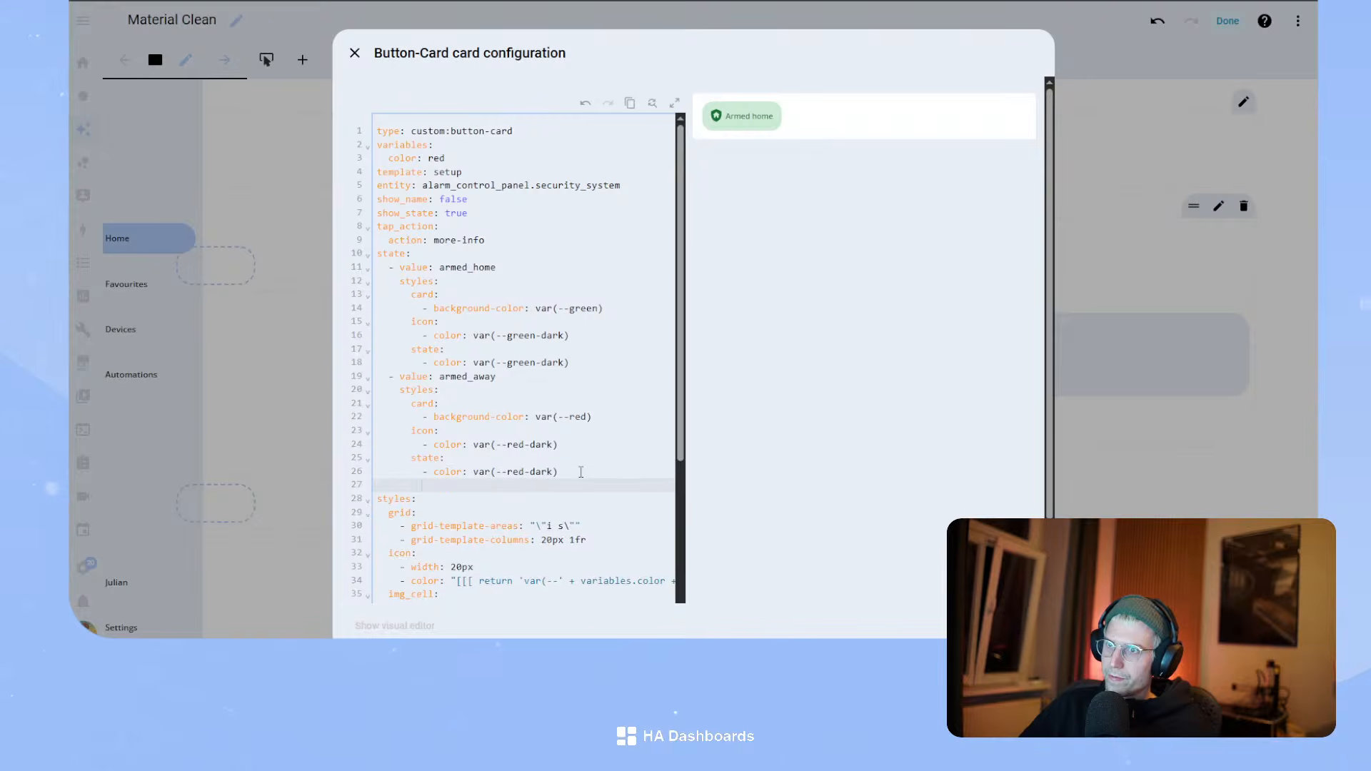
pyautogui.hotkey('ctrl', 'v')
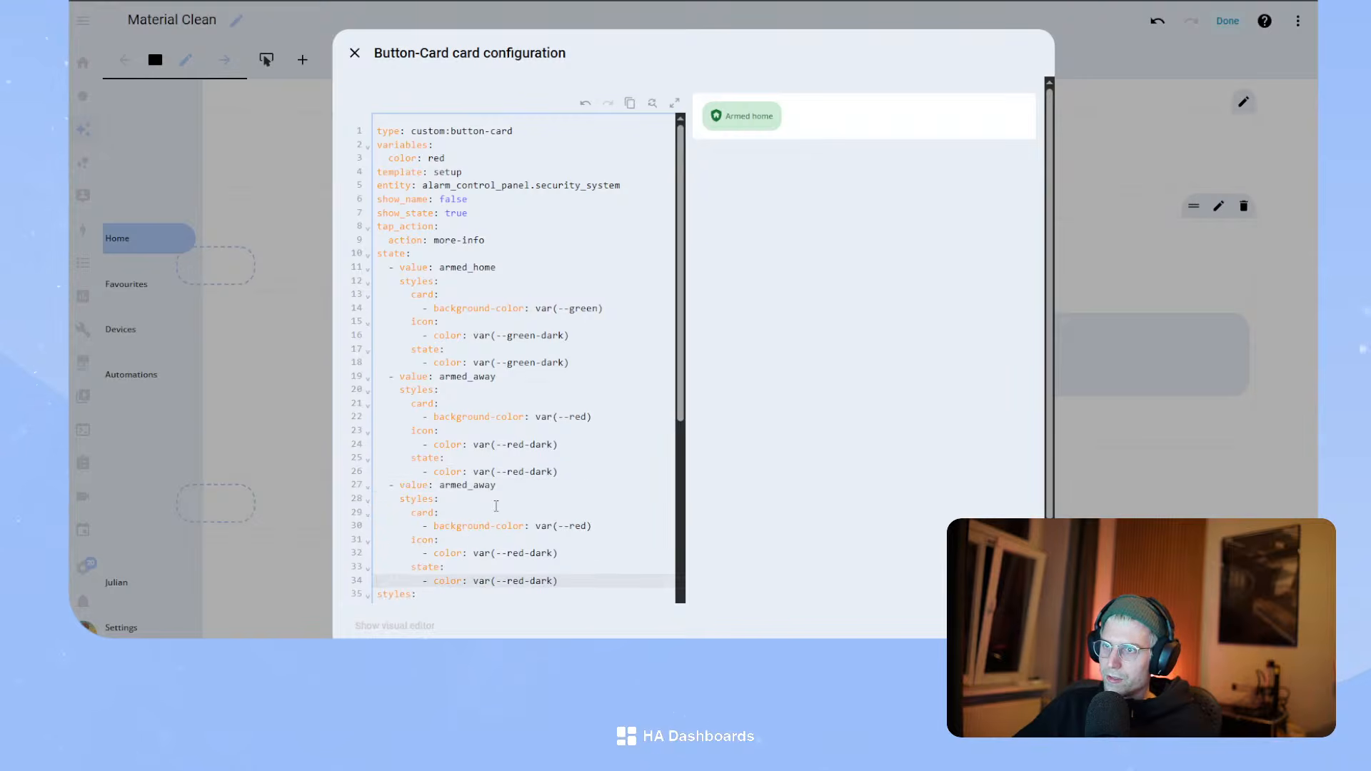
pyautogui.doubleClick(470, 485)
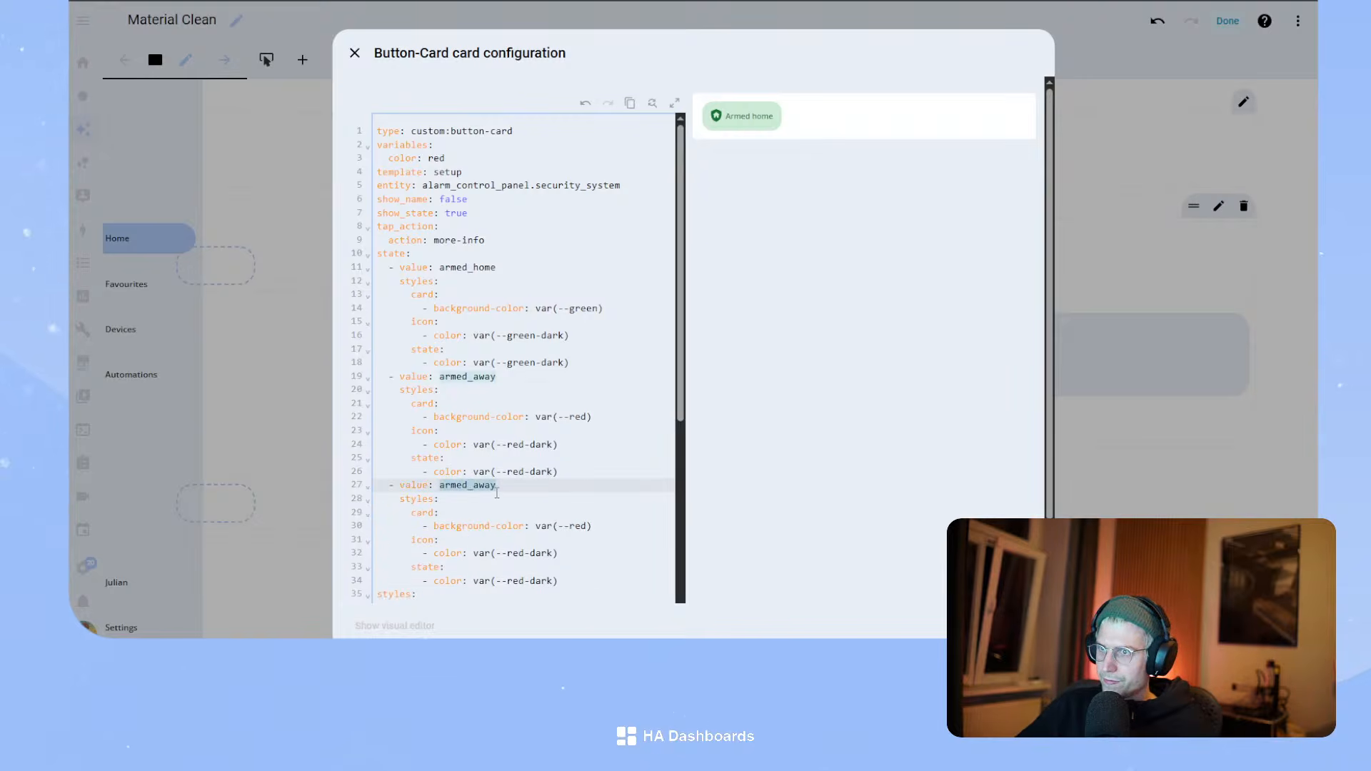
pyautogui.write('ar')
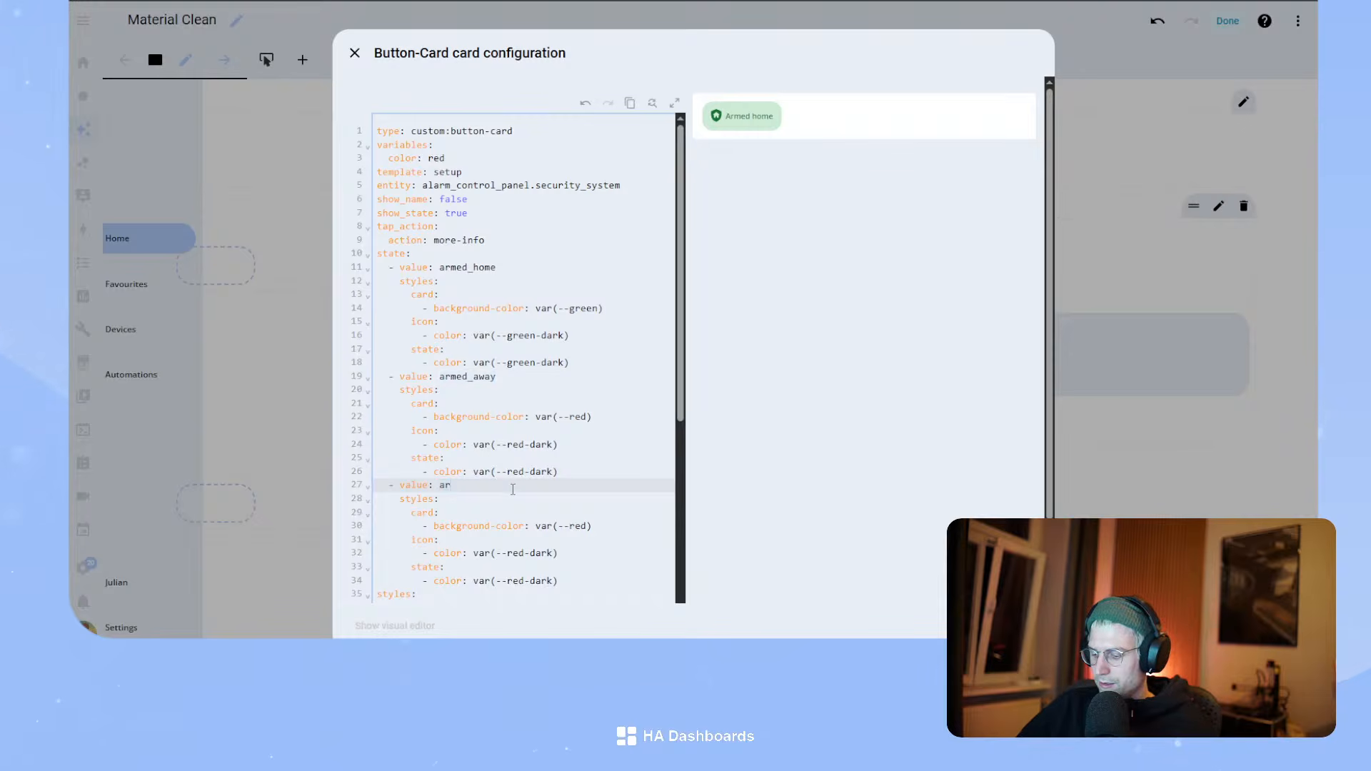
pyautogui.write('med_night')
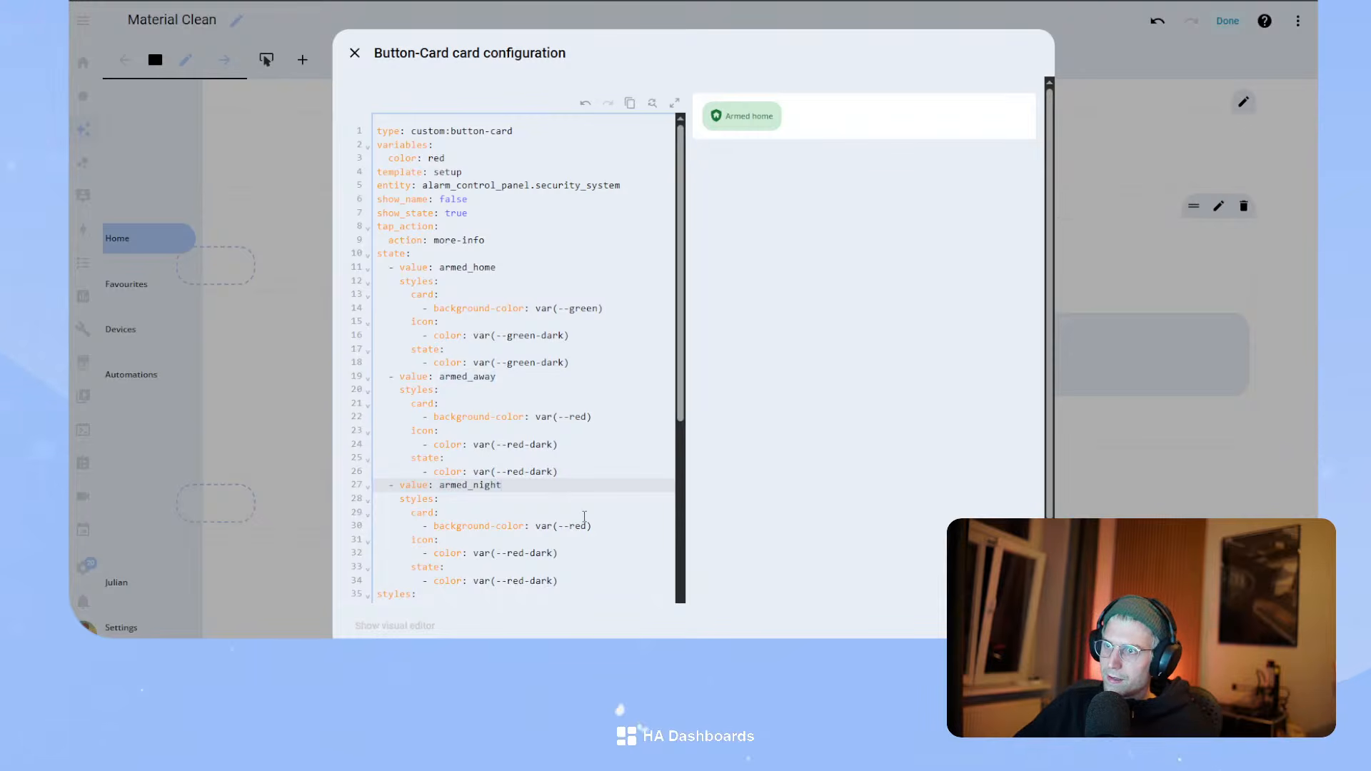
# - Set the armed_night entry's card background-color to var(--blue) and its icon and state colors to var(--blue-dark)
pyautogui.doubleClick(580, 526)
pyautogui.write('blu')
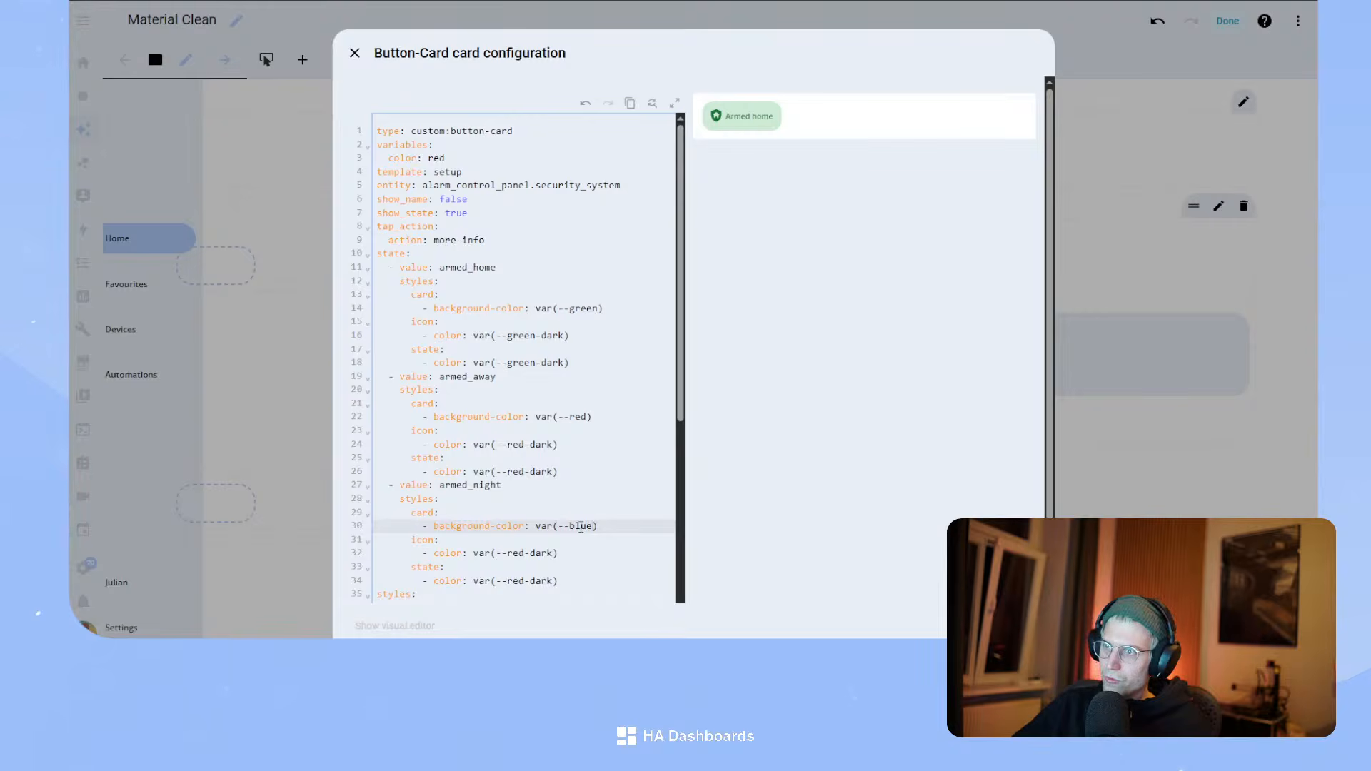
pyautogui.doubleClick(517, 554)
pyautogui.write('blu')
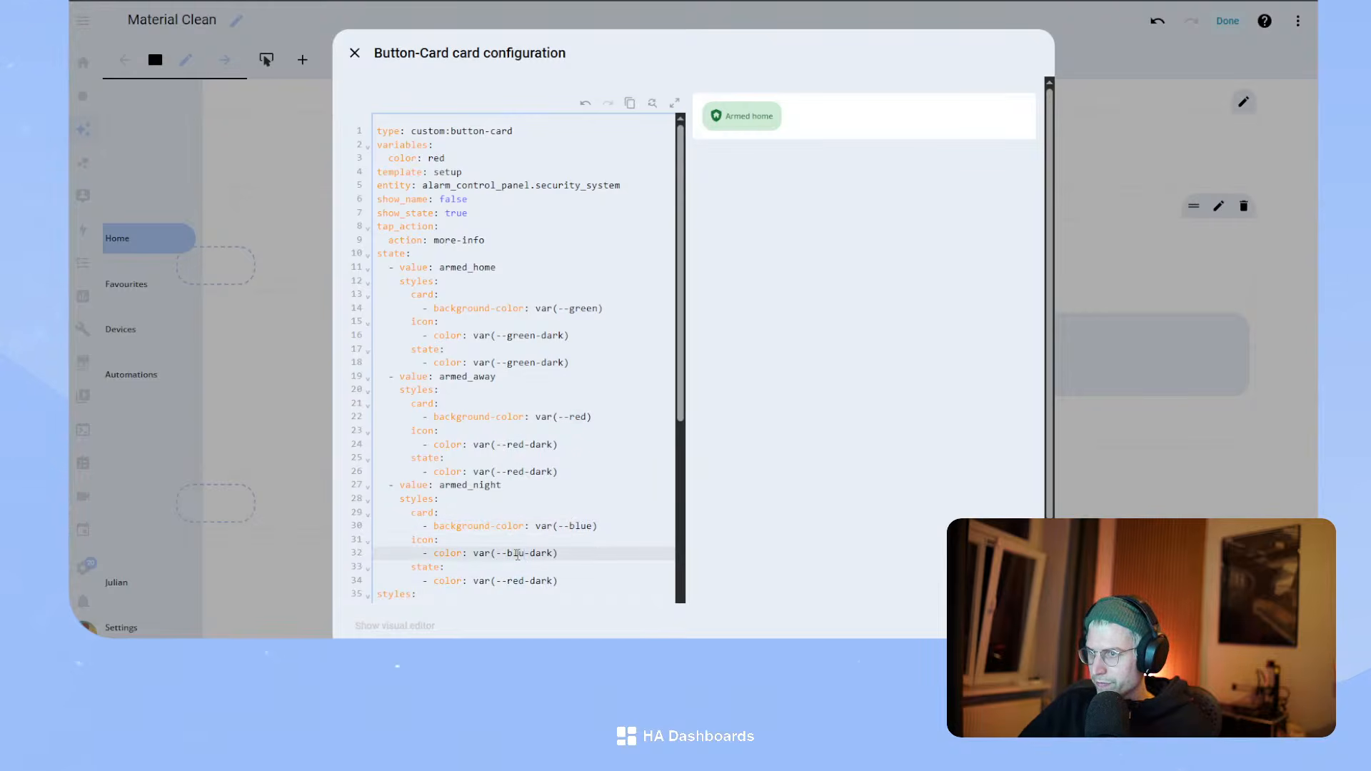
pyautogui.doubleClick(516, 581)
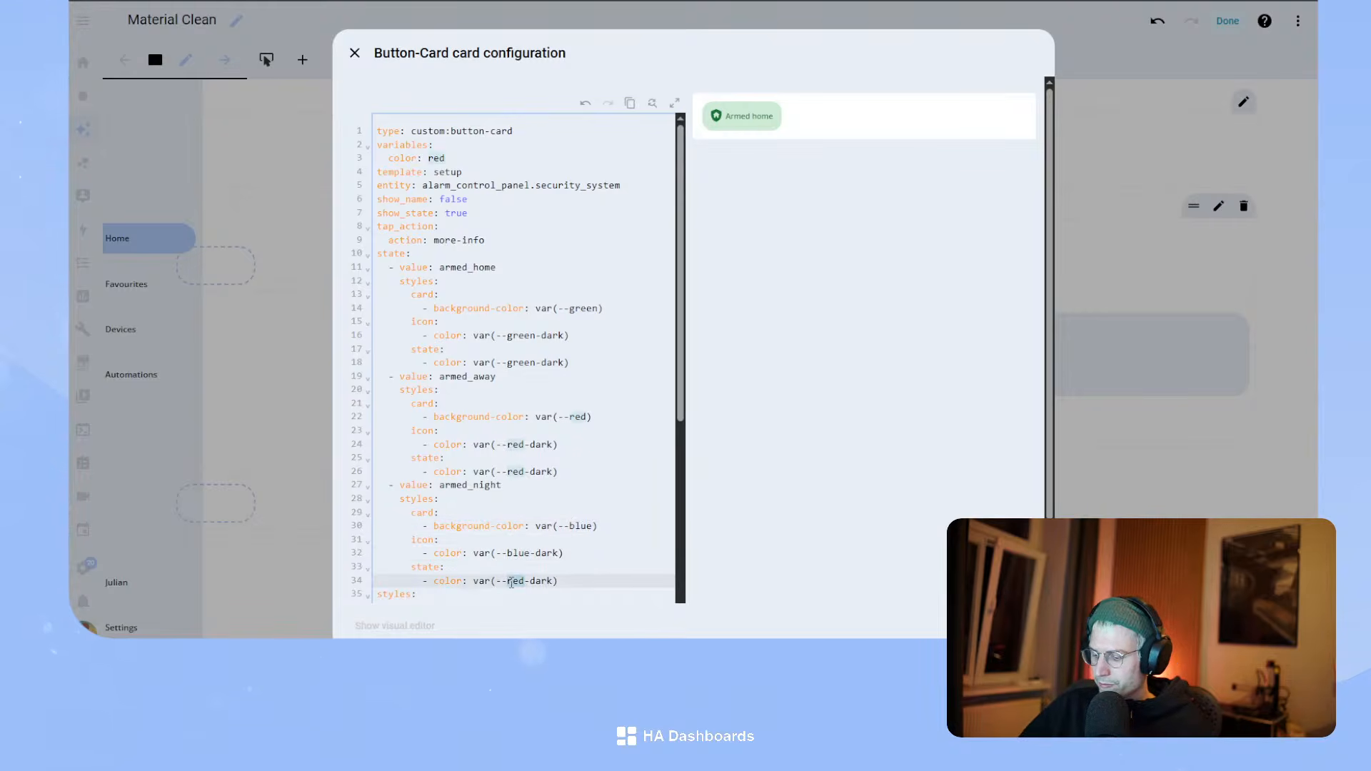
pyautogui.write('blue')
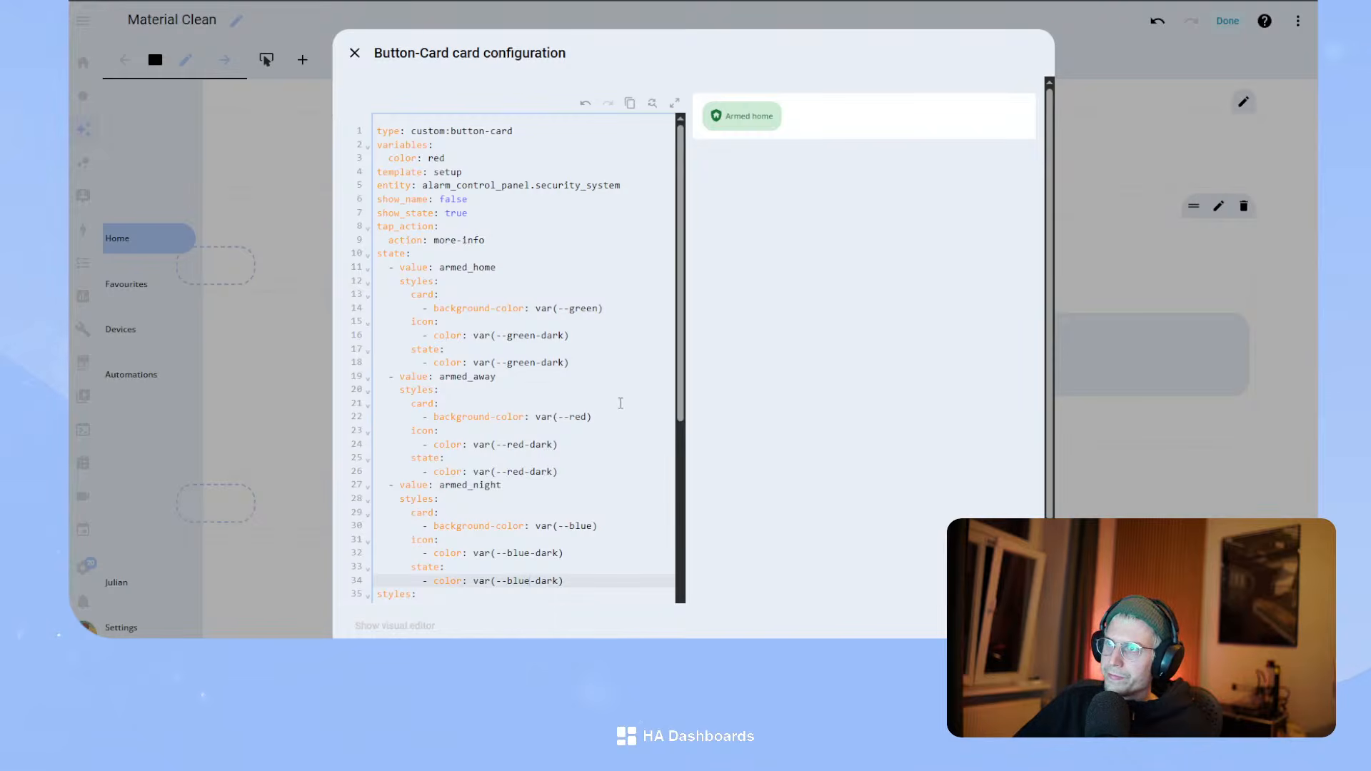
pyautogui.scroll(-5, 527, 478)
pyautogui.scroll(5, 528, 469)
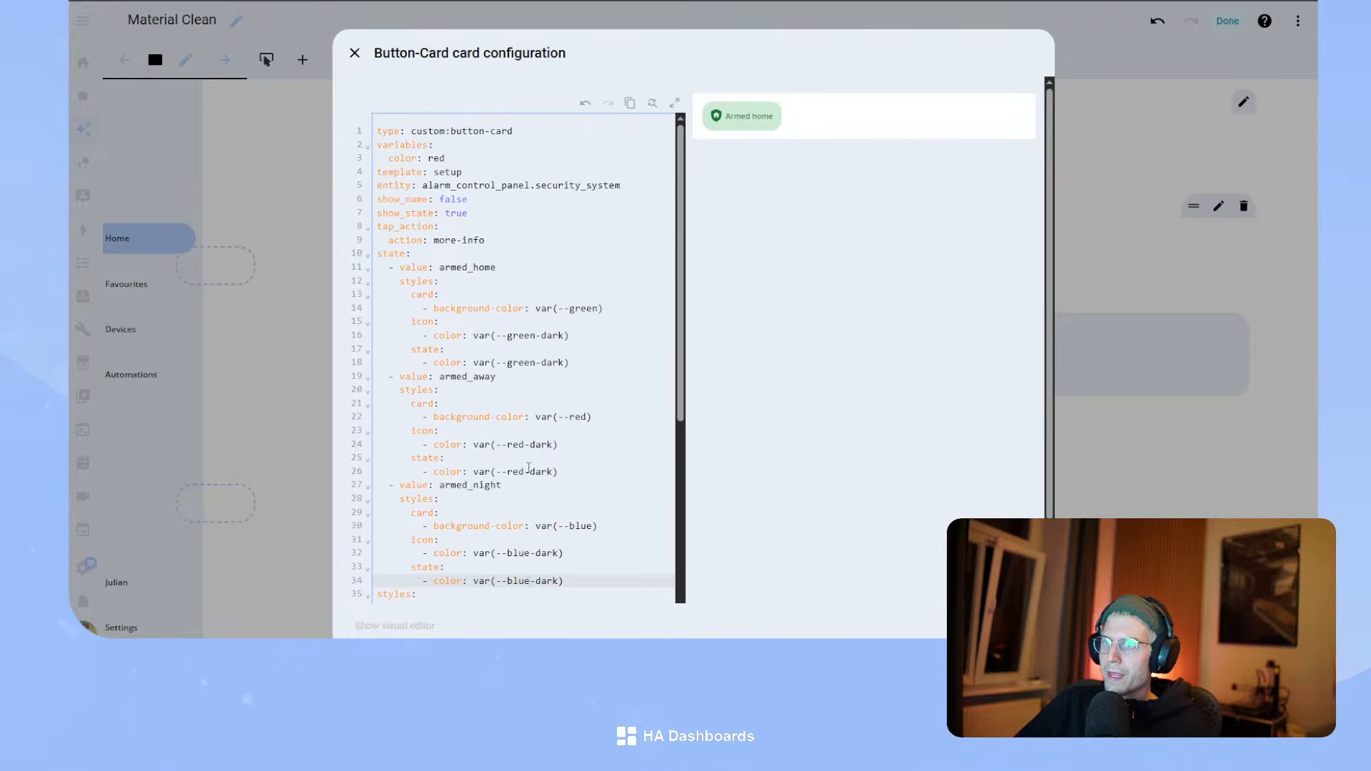
pyautogui.scroll(-2, 386, 400)
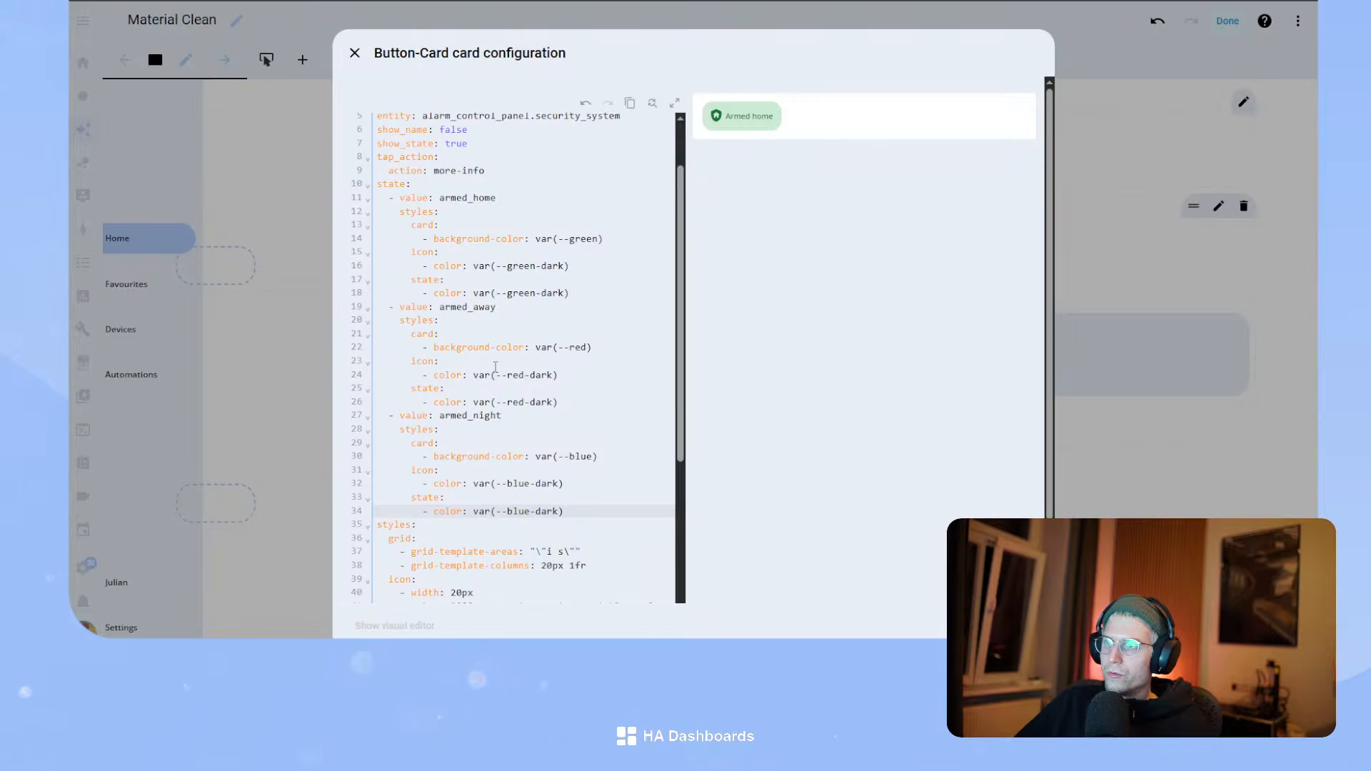
pyautogui.scroll(2, 547, 424)
pyautogui.scroll(1, 529, 400)
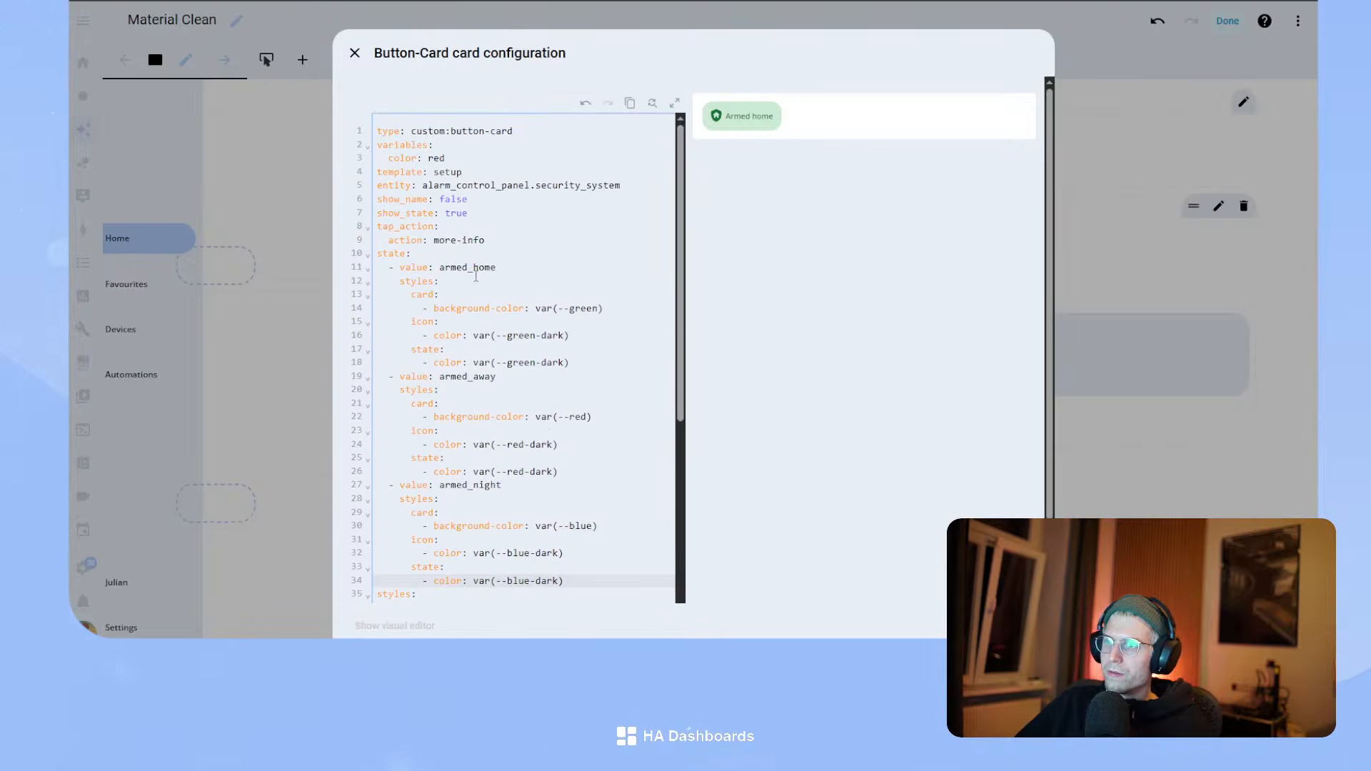
# - Try asd as the green entry's value and armed_home as the red entry's value, then reset the red entry to armed_away
pyautogui.doubleClick(476, 265)
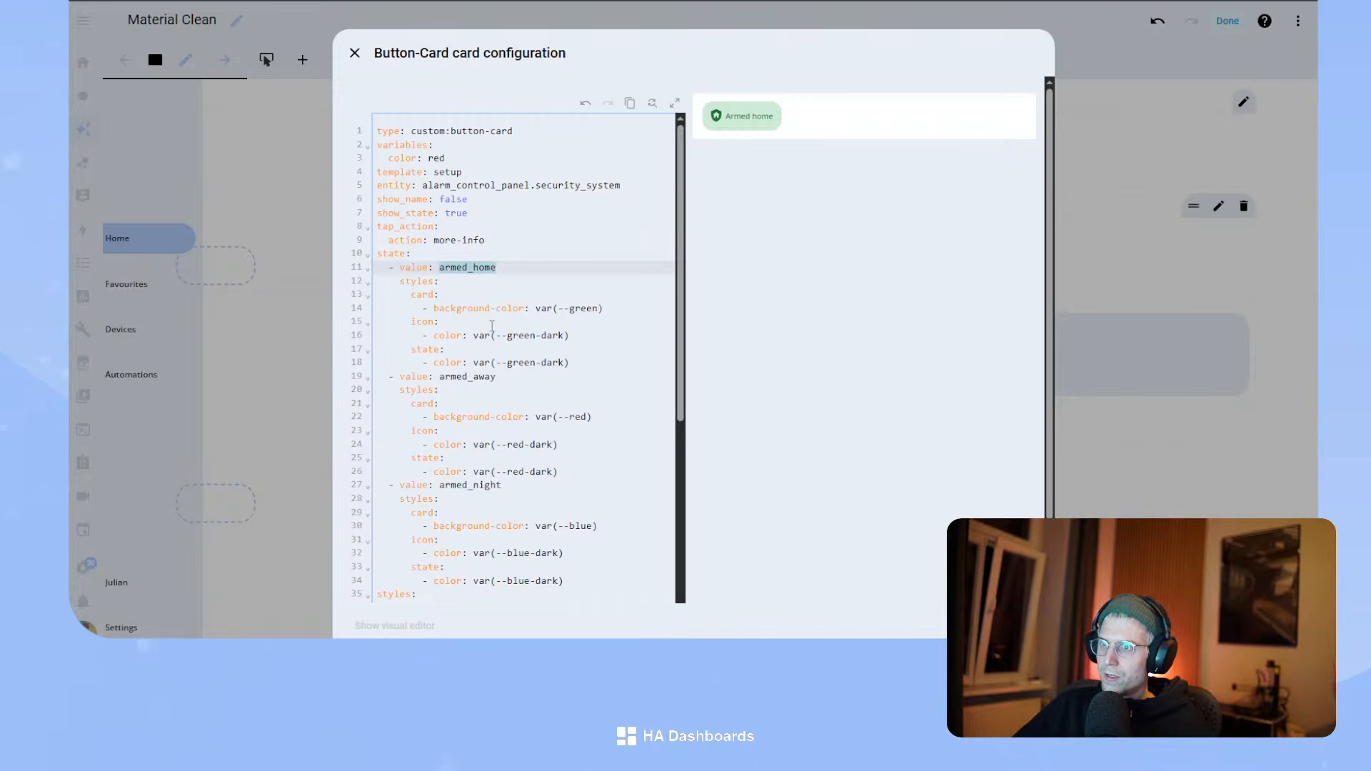
pyautogui.write('asd')
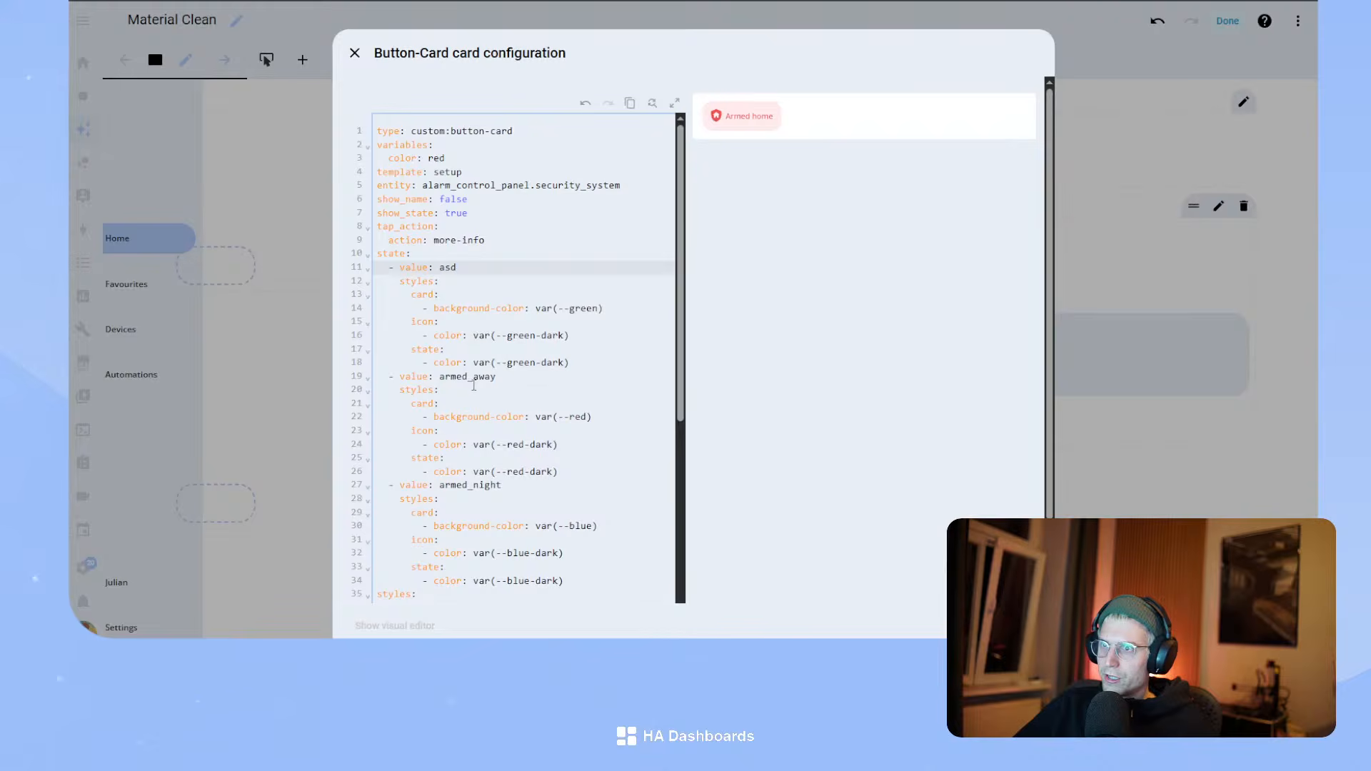
pyautogui.doubleClick(468, 377)
pyautogui.write('ar')
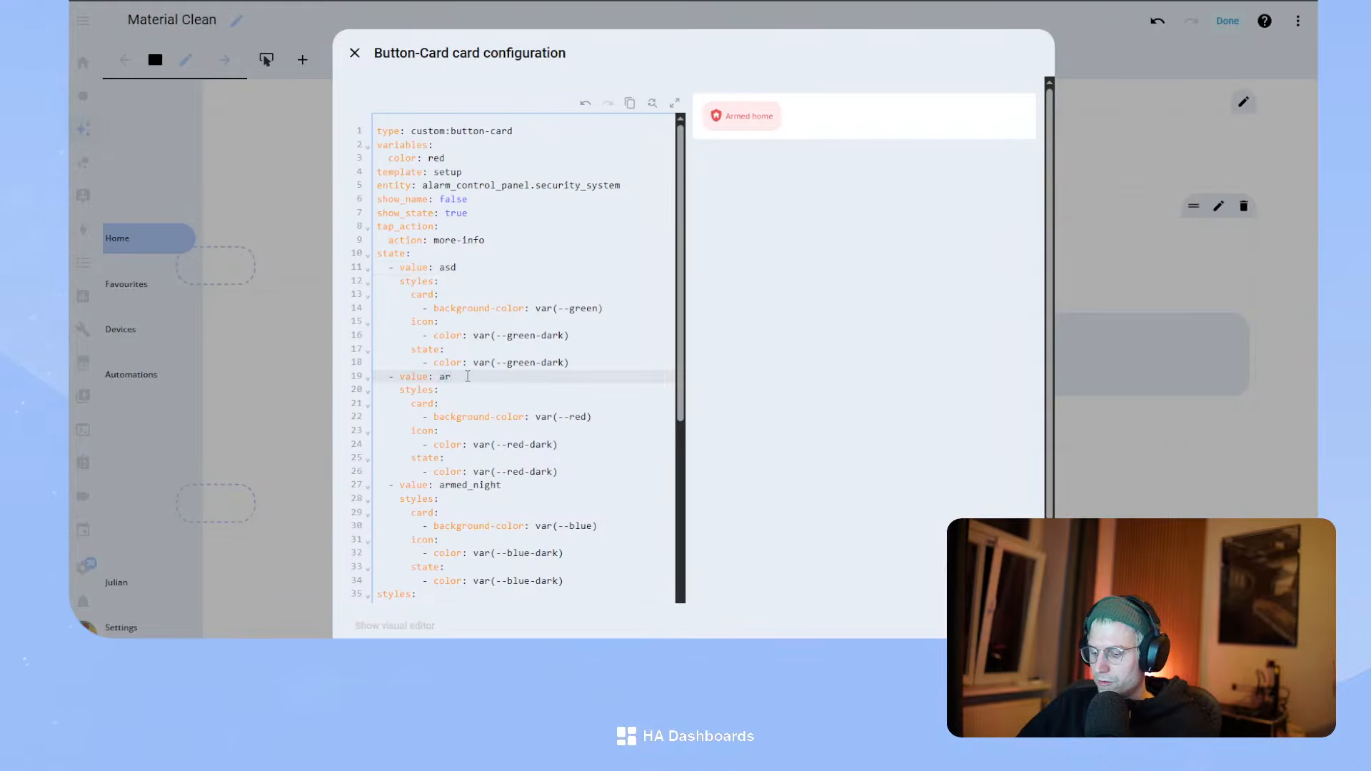
pyautogui.write('med_home')
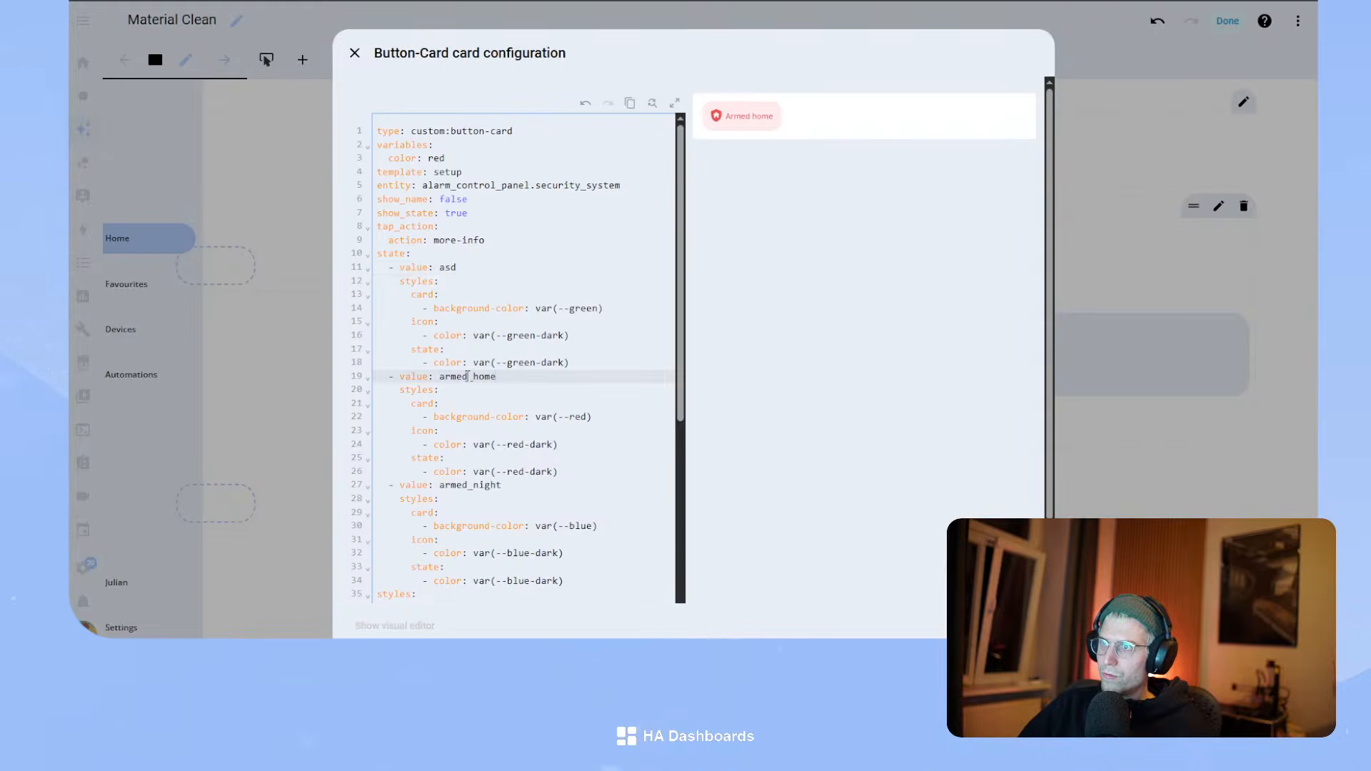
pyautogui.doubleClick(455, 376)
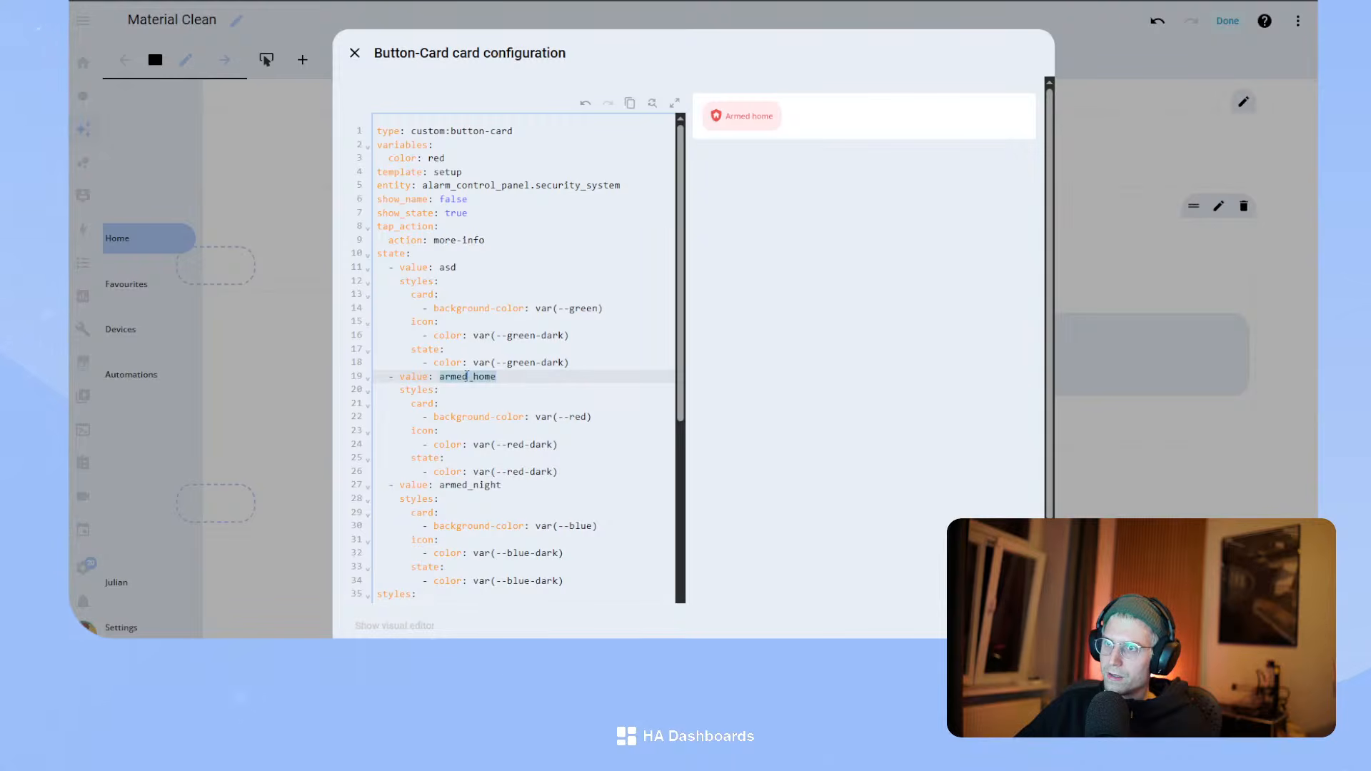
pyautogui.write('armed_away')
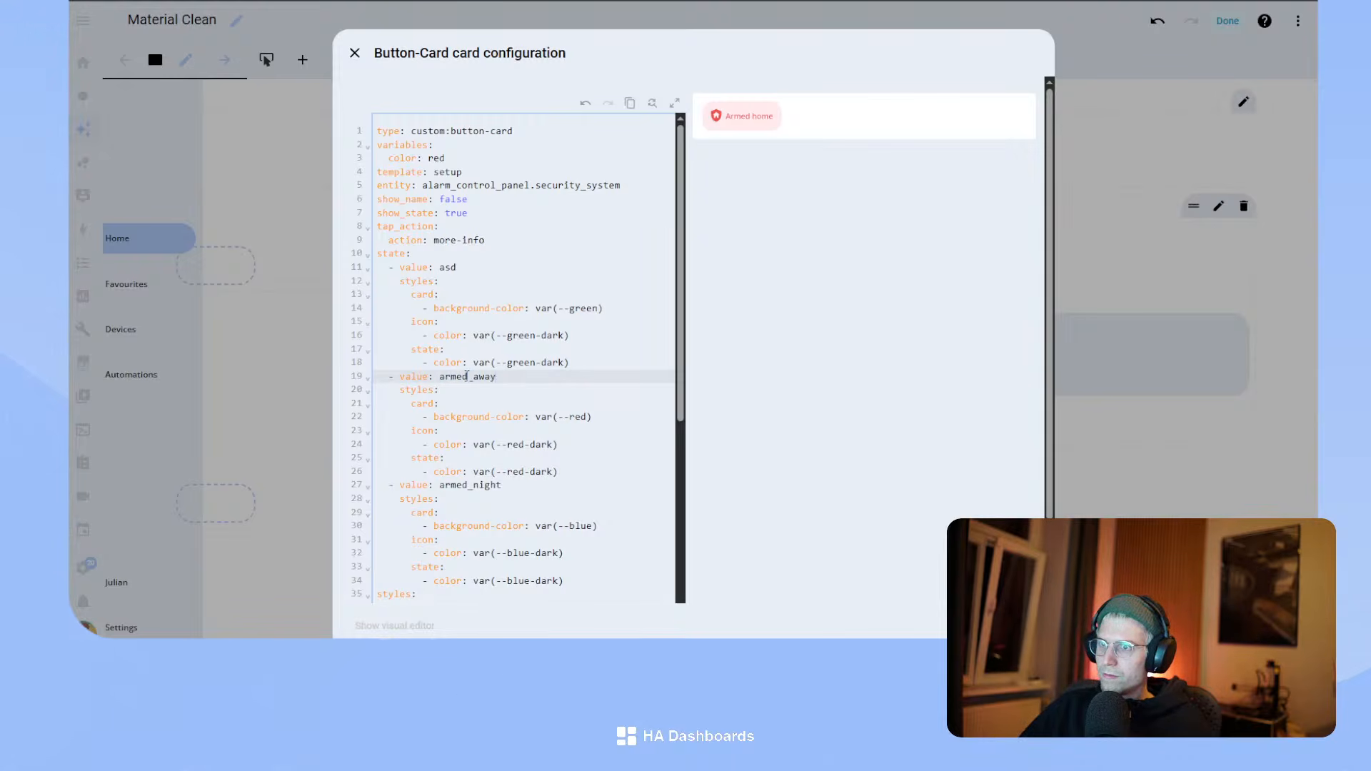
# - Try armed_home as the blue entry's value, undo it, and restore armed_home as the green entry's value
pyautogui.doubleClick(475, 484)
pyautogui.write('armed_h')
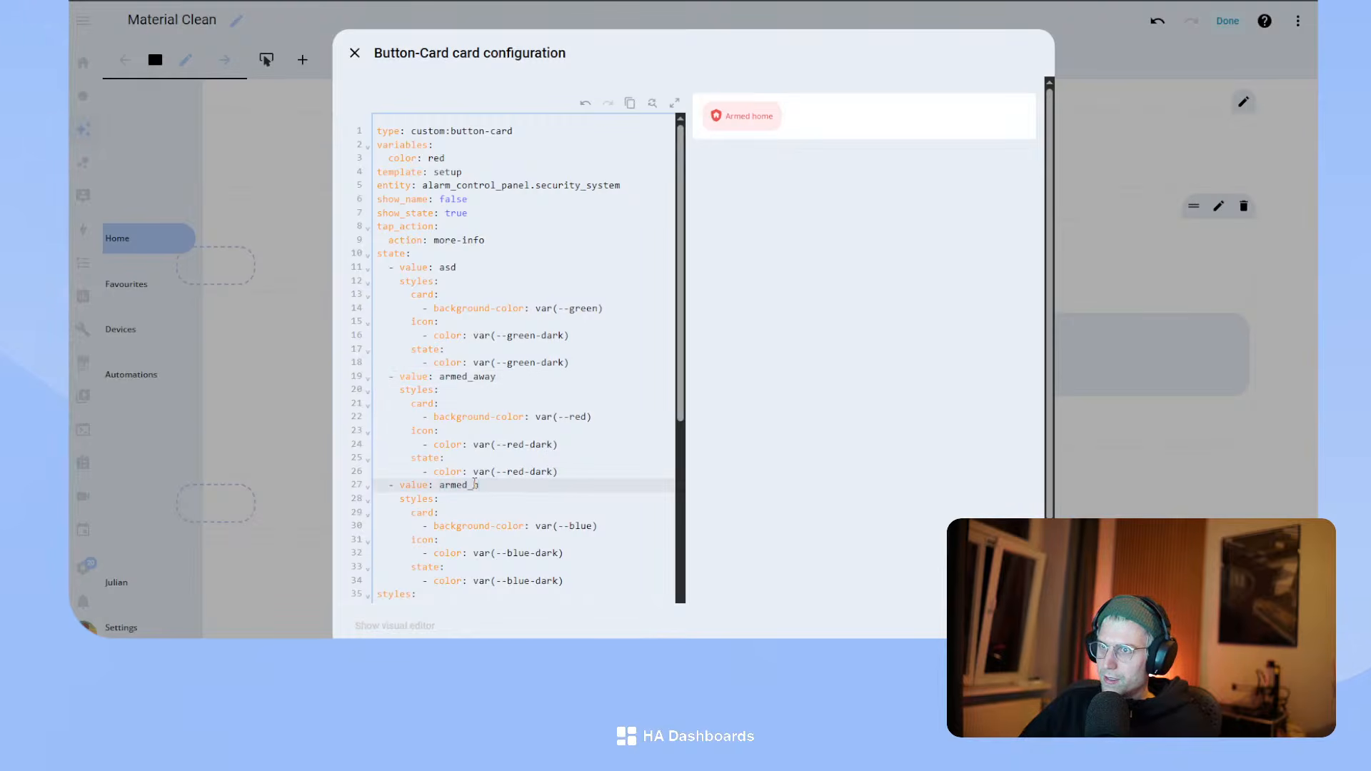
pyautogui.write('ome')
pyautogui.hotkey('ctrl', 'z')
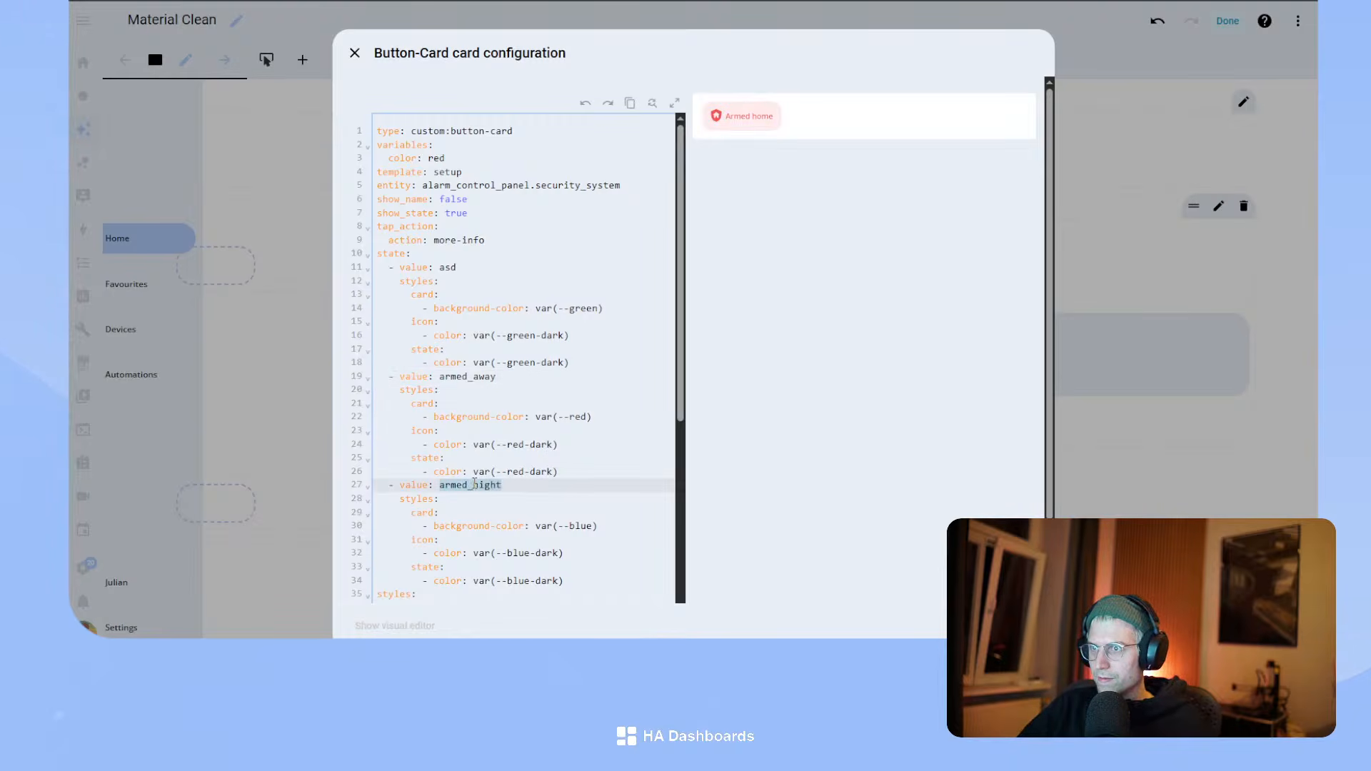
pyautogui.doubleClick(448, 266)
pyautogui.write('ar')
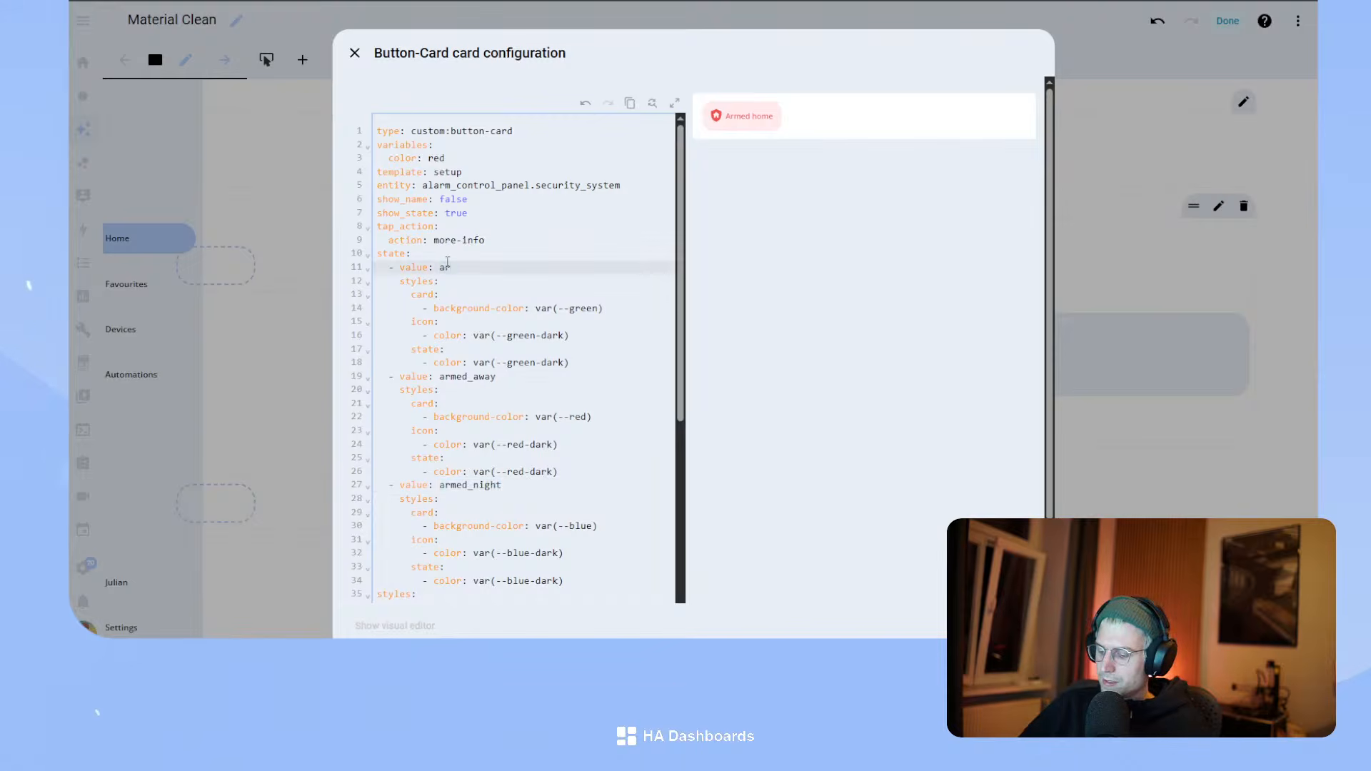
pyautogui.write('med_home')
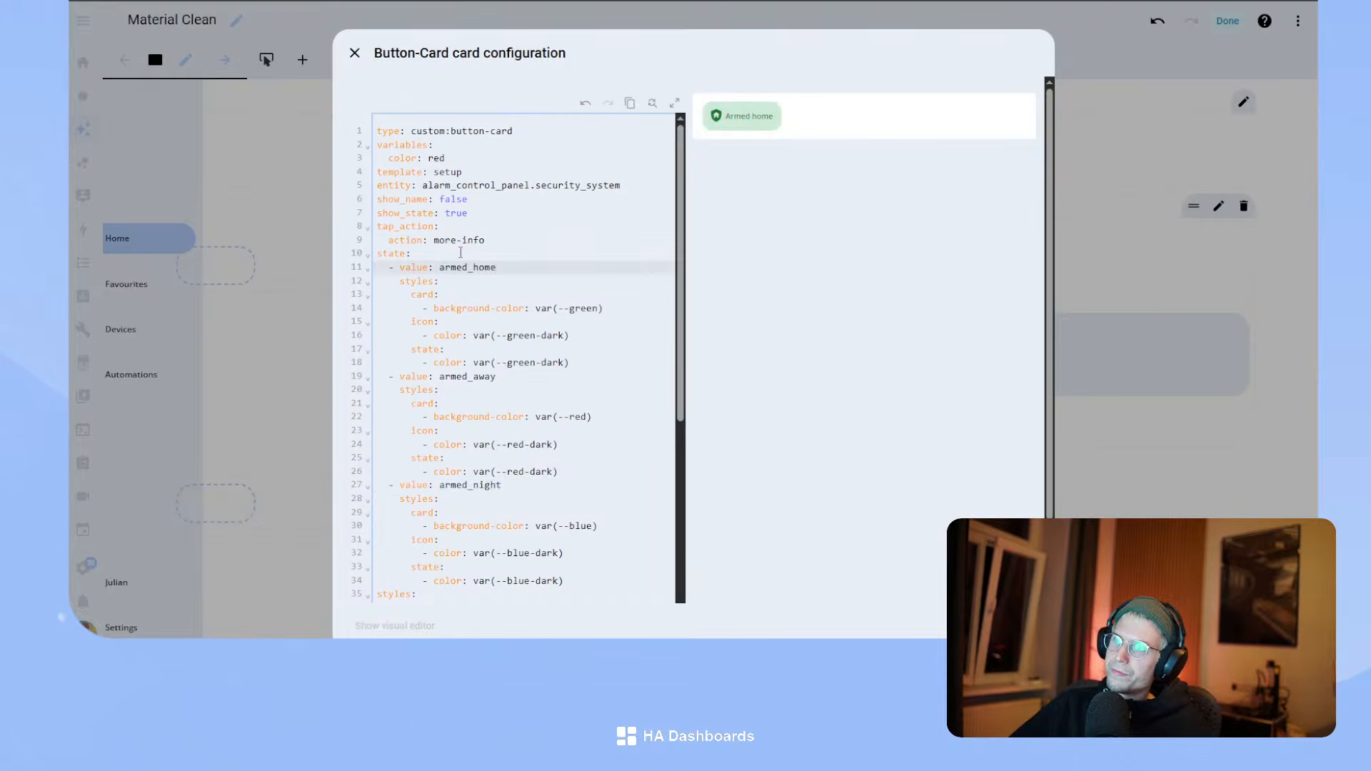
# - Copy the security button card's complete YAML configuration and save the card
pyautogui.click(599, 455)
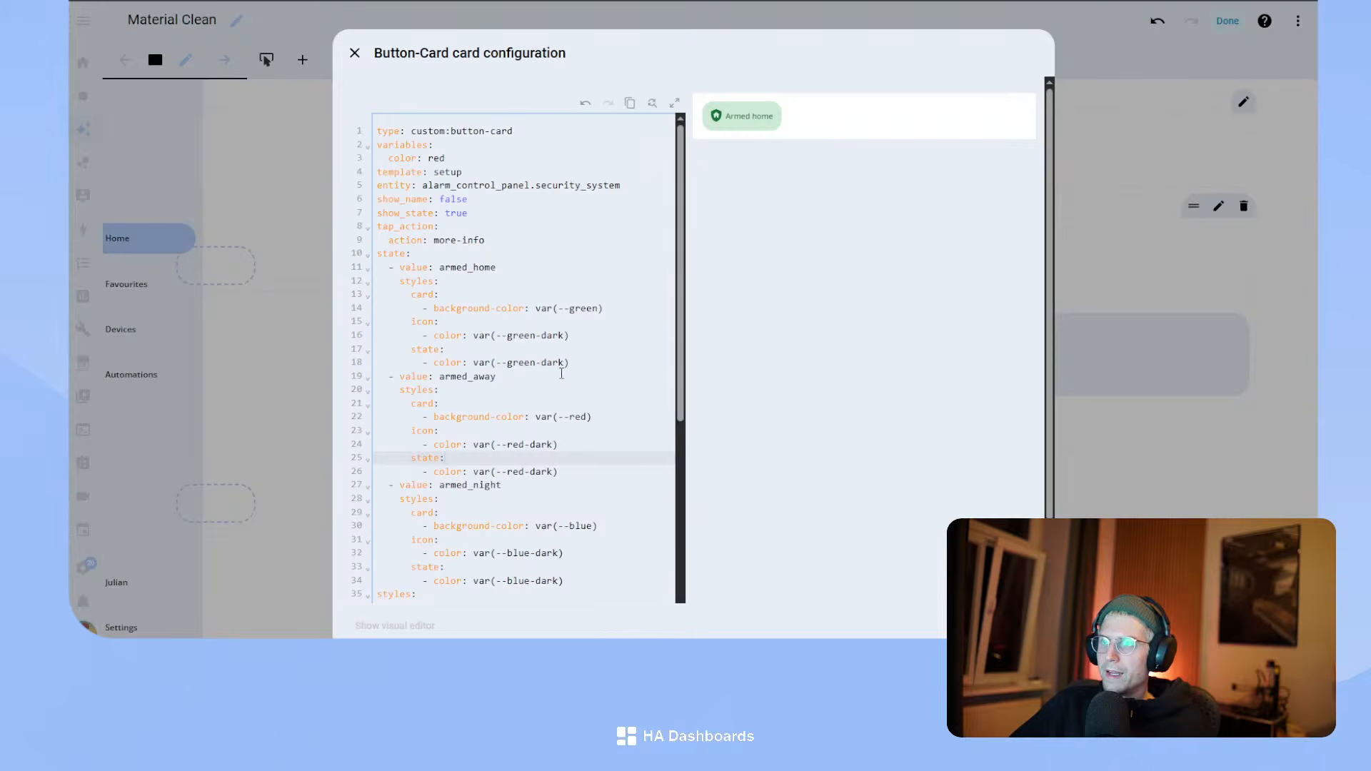
pyautogui.scroll(-5, 561, 374)
pyautogui.scroll(5, 561, 373)
pyautogui.click(543, 179)
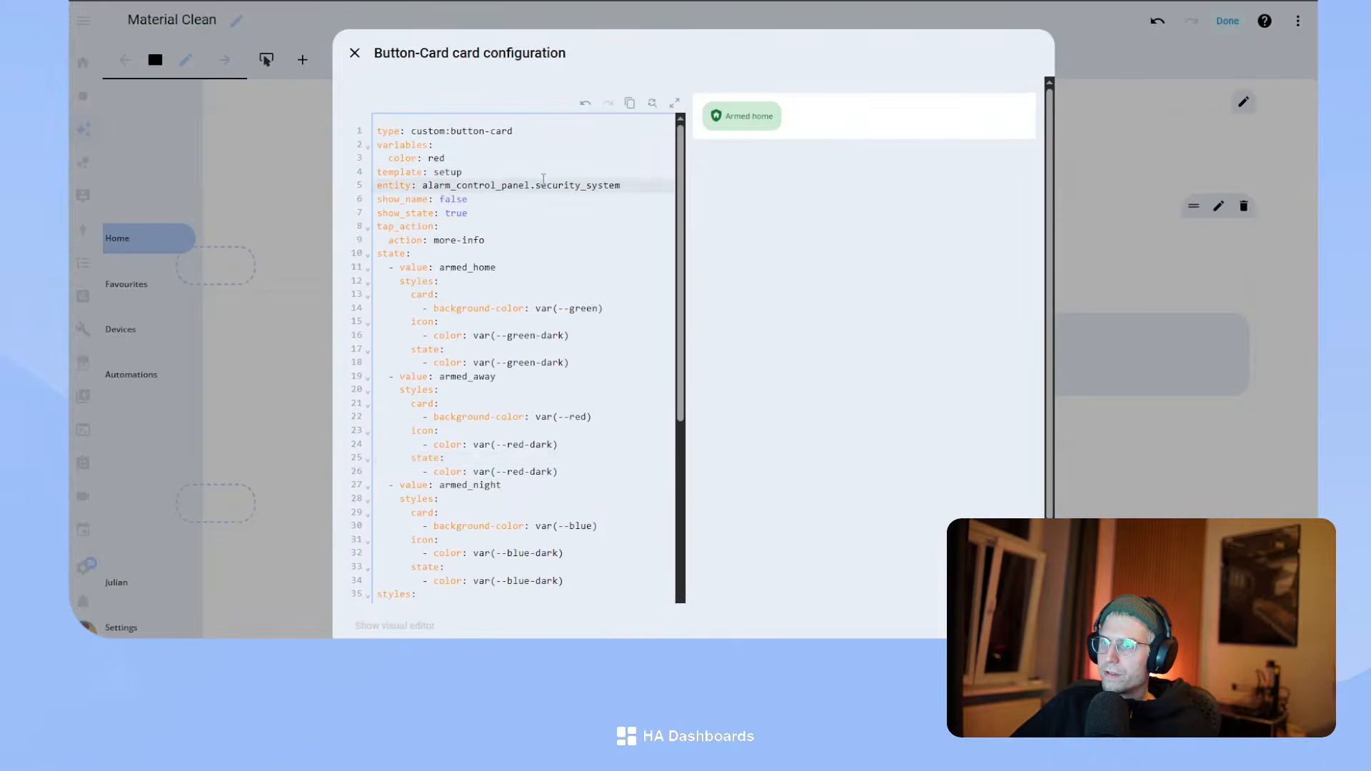
pyautogui.hotkey('ctrl', 'a')
pyautogui.click(1023, 626)
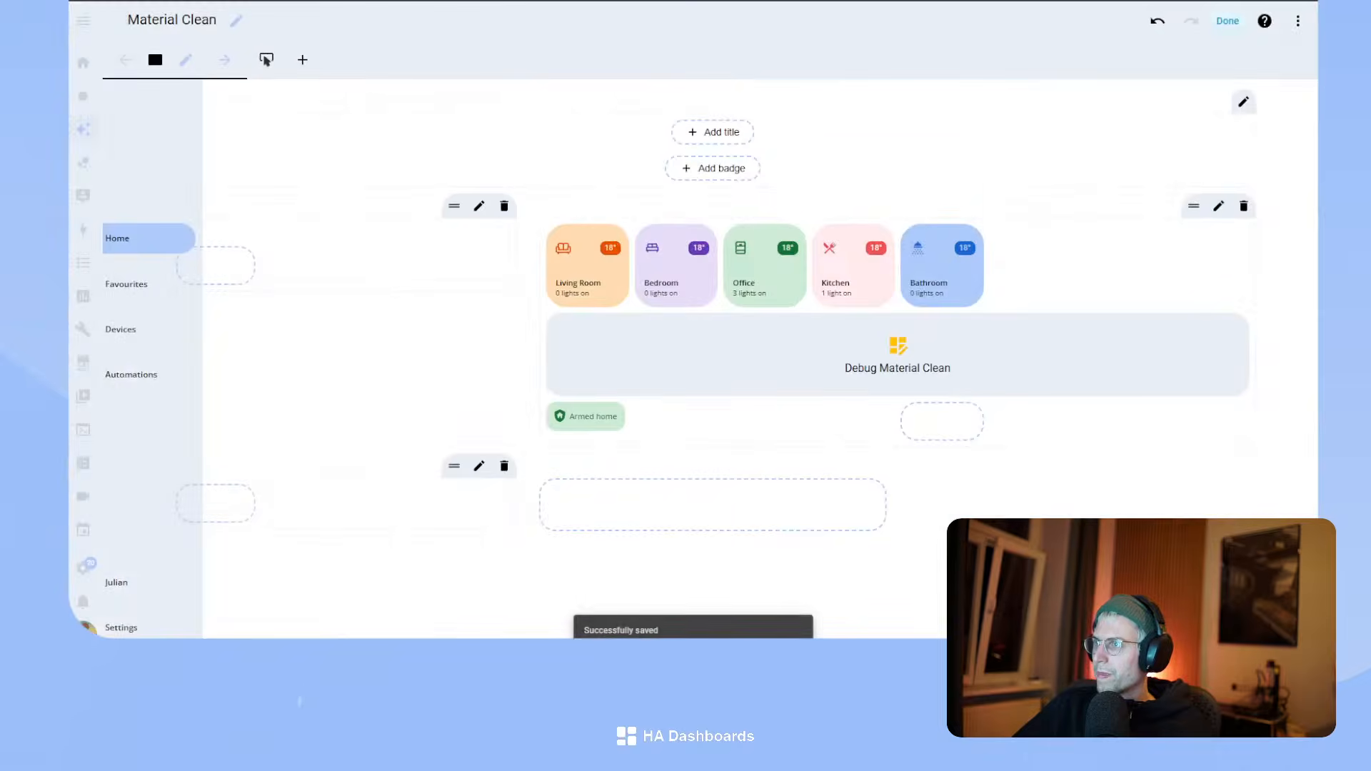
pyautogui.click(716, 170)
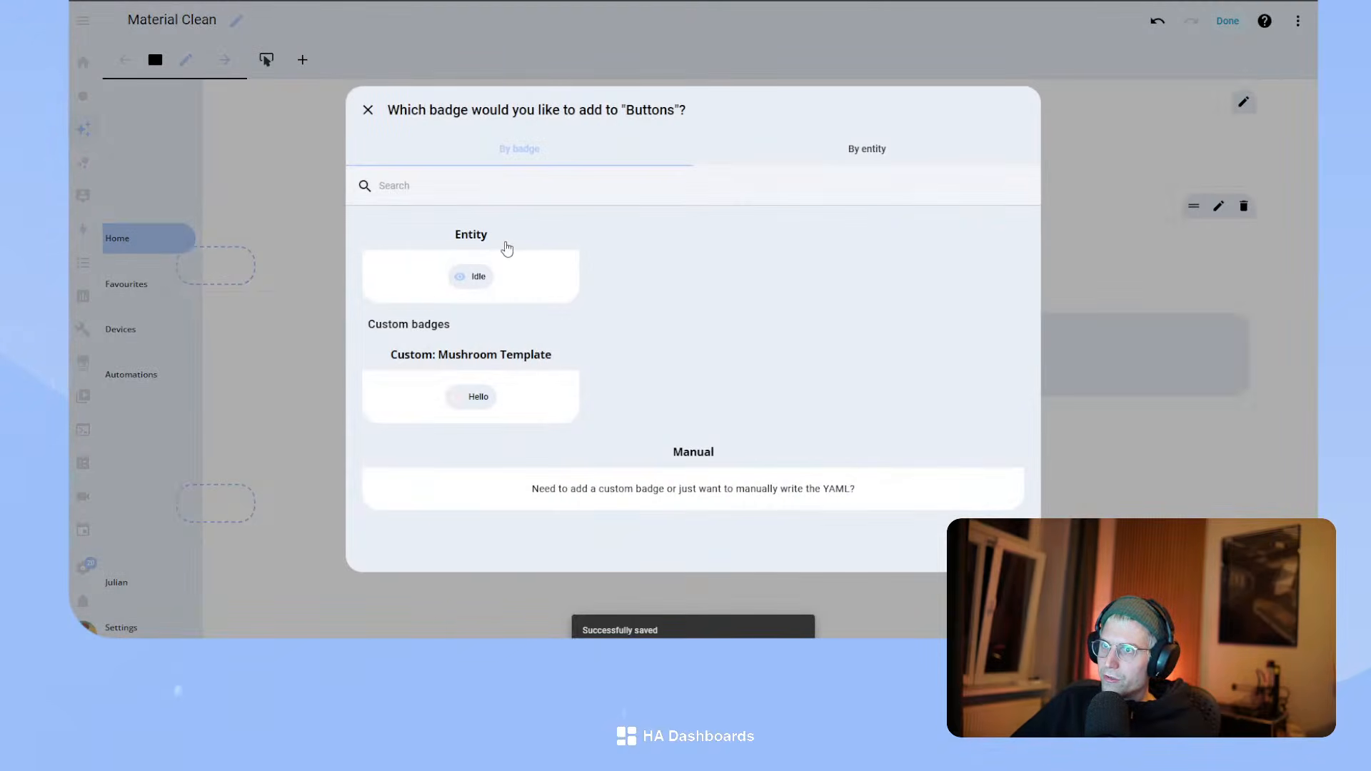
pyautogui.click(474, 247)
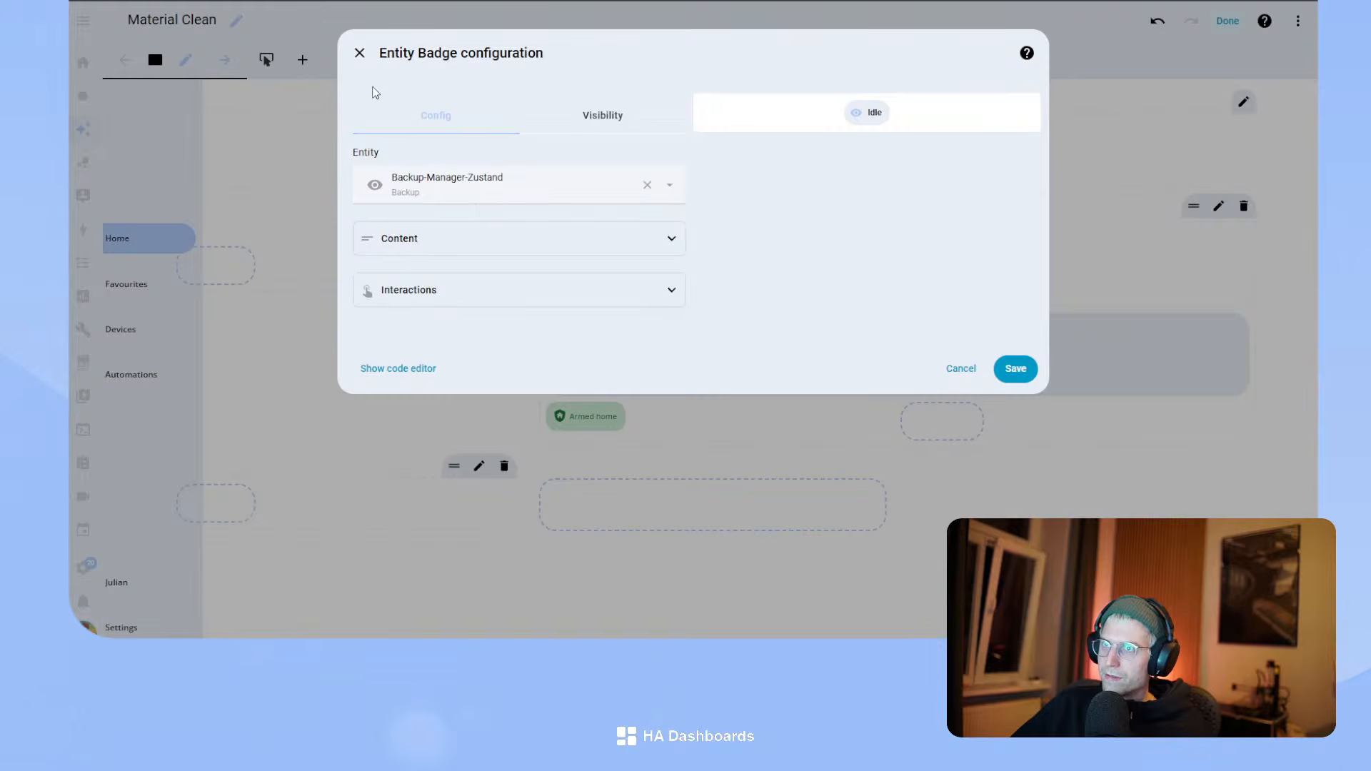
pyautogui.click(360, 53)
# - Add a manual badge to the view and replace its default YAML with the copied security button-card configuration
pyautogui.click(717, 170)
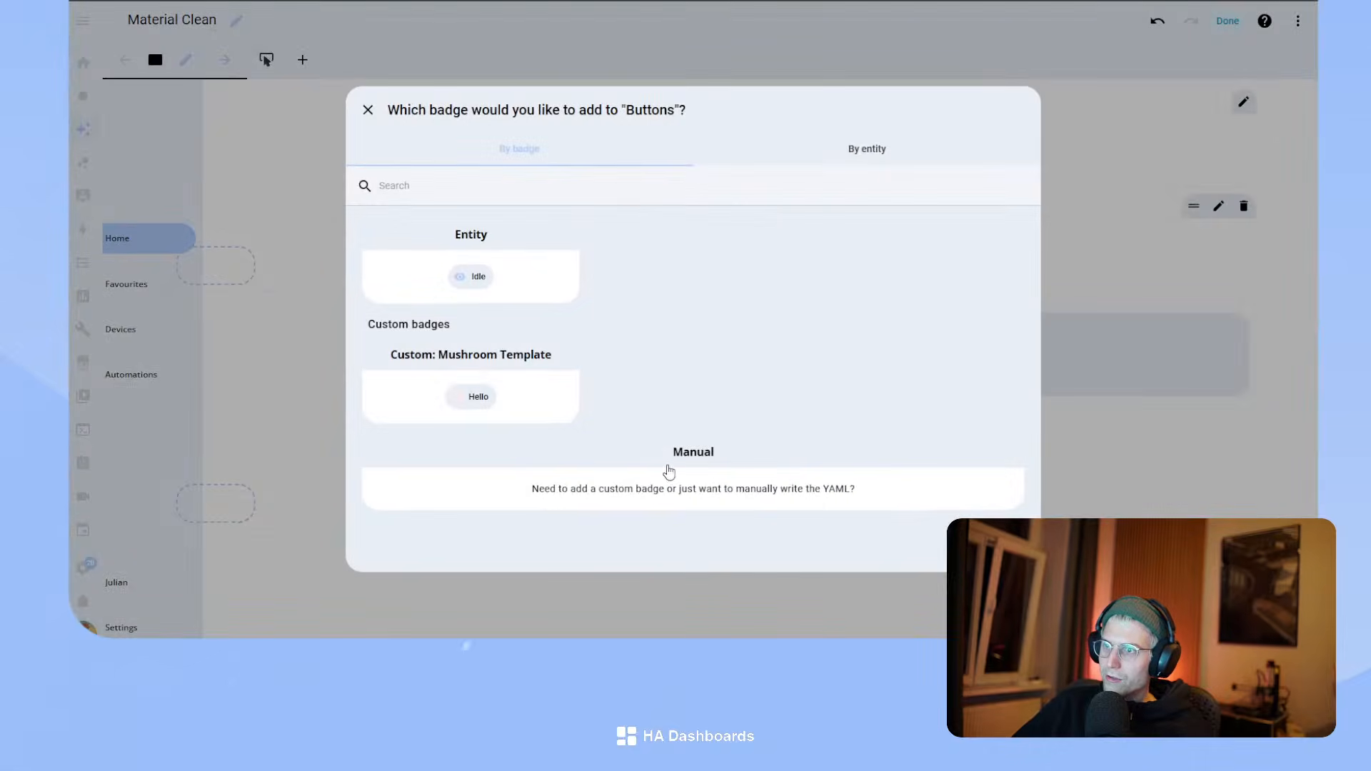
pyautogui.click(685, 482)
pyautogui.click(484, 146)
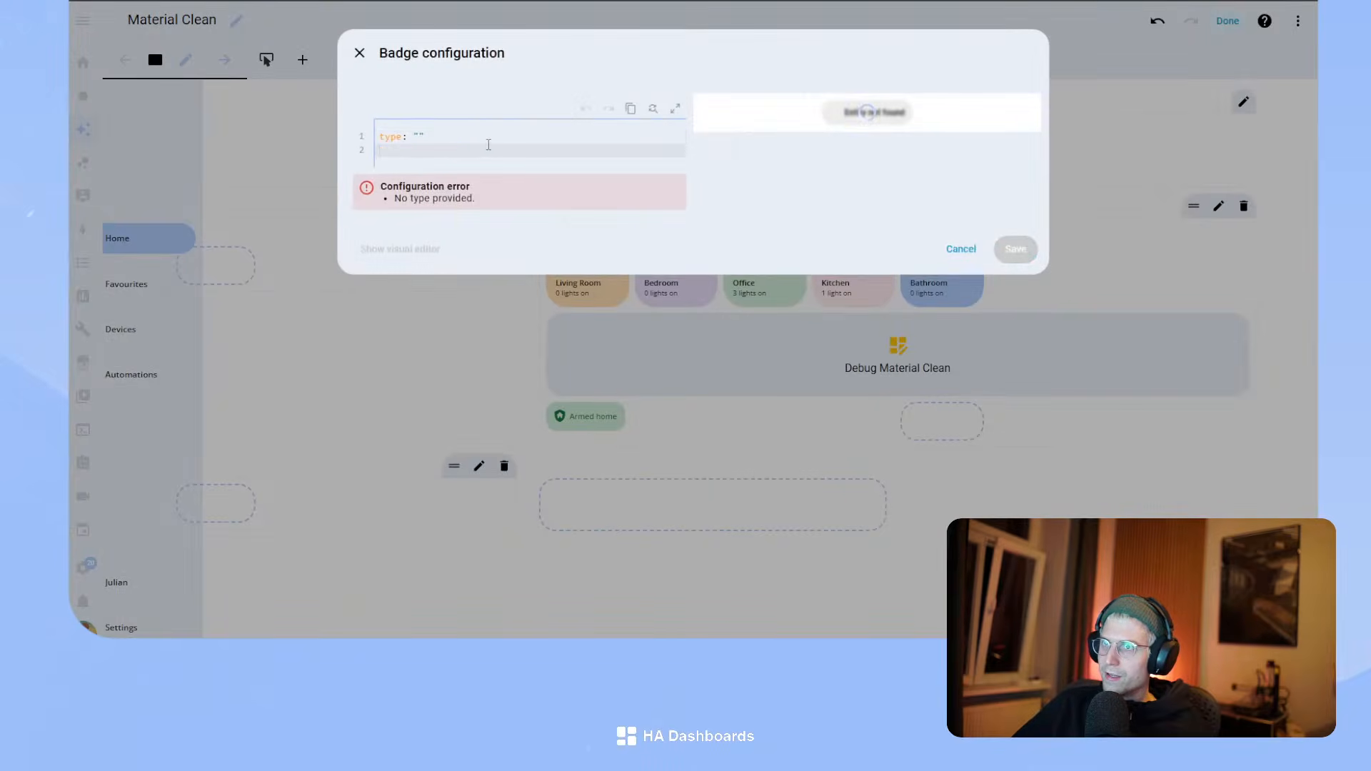
pyautogui.hotkey('ctrl', 'a')
pyautogui.hotkey('ctrl', 'v')
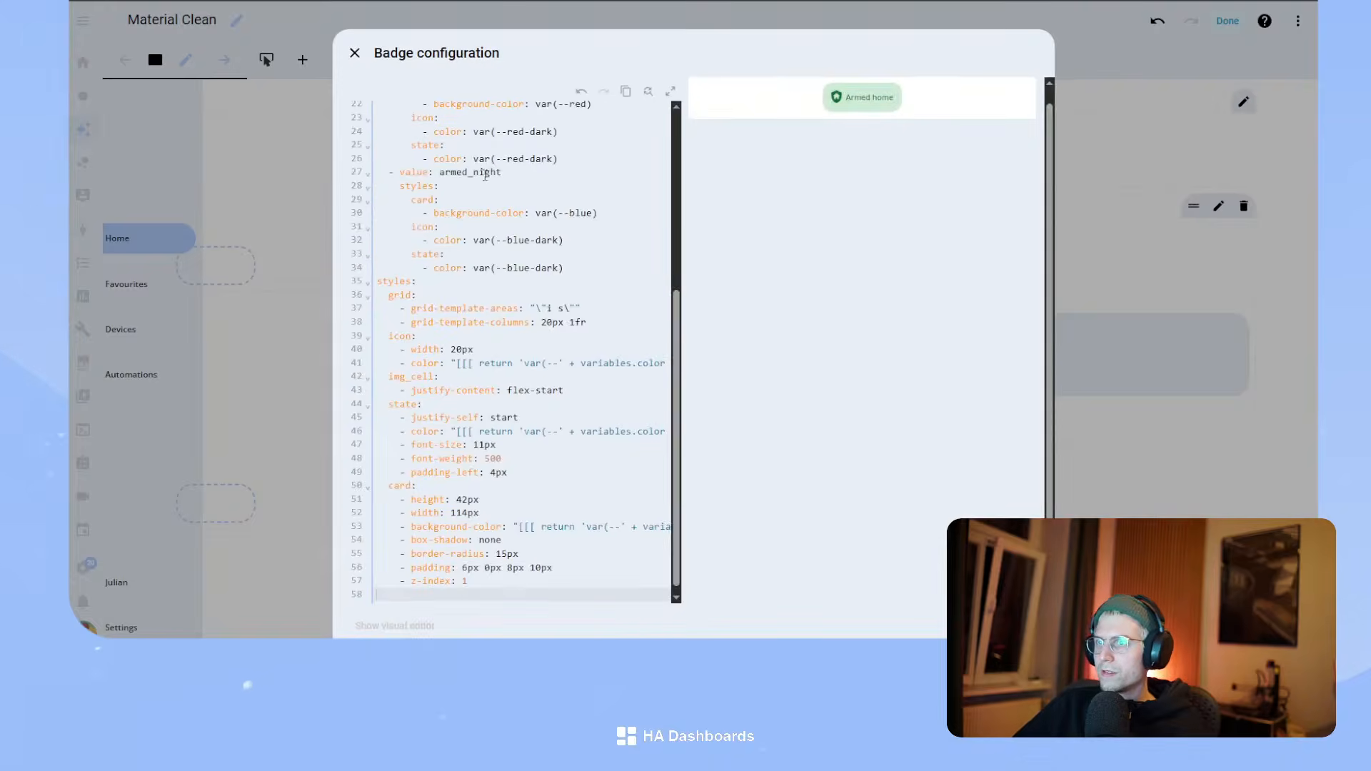
pyautogui.scroll(5, 557, 446)
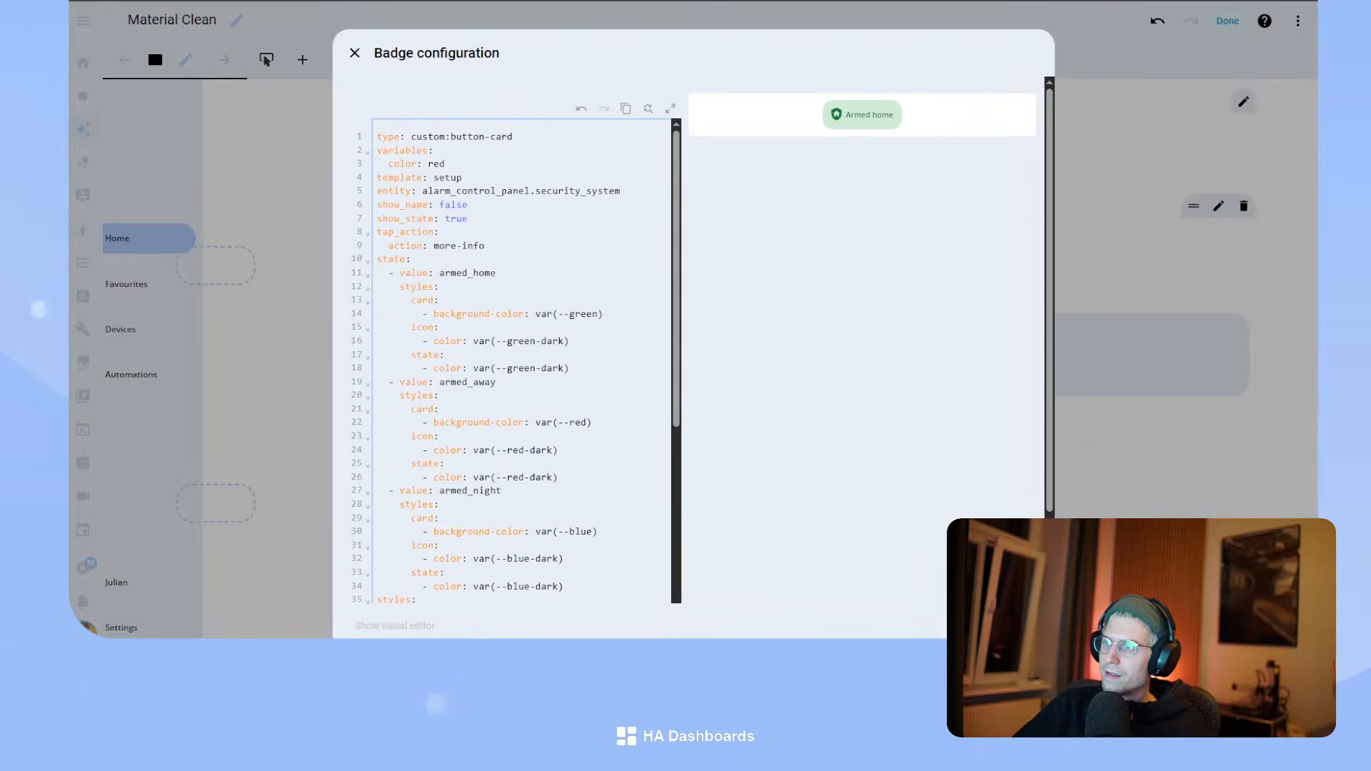
# - Save the new security badge and finish editing the dashboard
pyautogui.click(1021, 626)
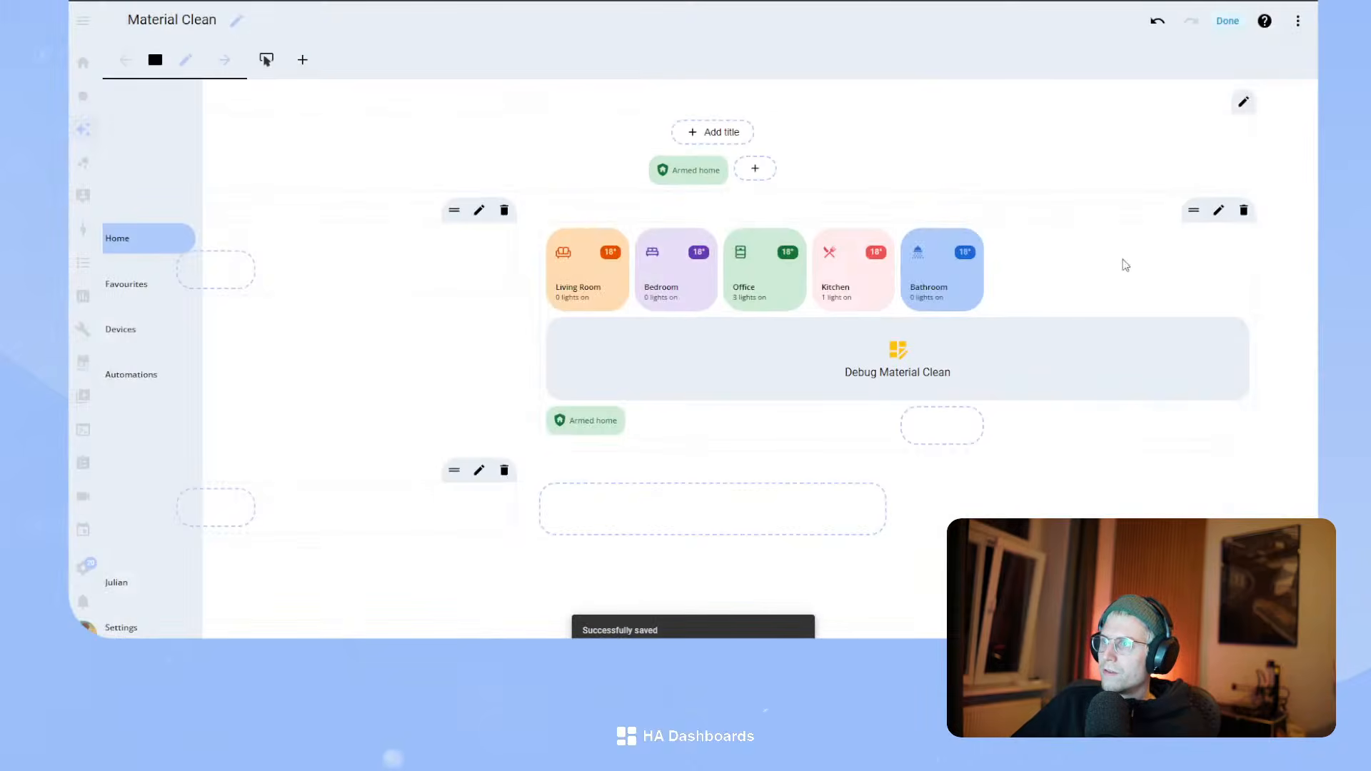
pyautogui.click(1228, 22)
# - Set the view header's layout to Responsive and the badges behaviour to Scroll, saving the settings and finishing editing
pyautogui.click(1297, 21)
pyautogui.click(1243, 102)
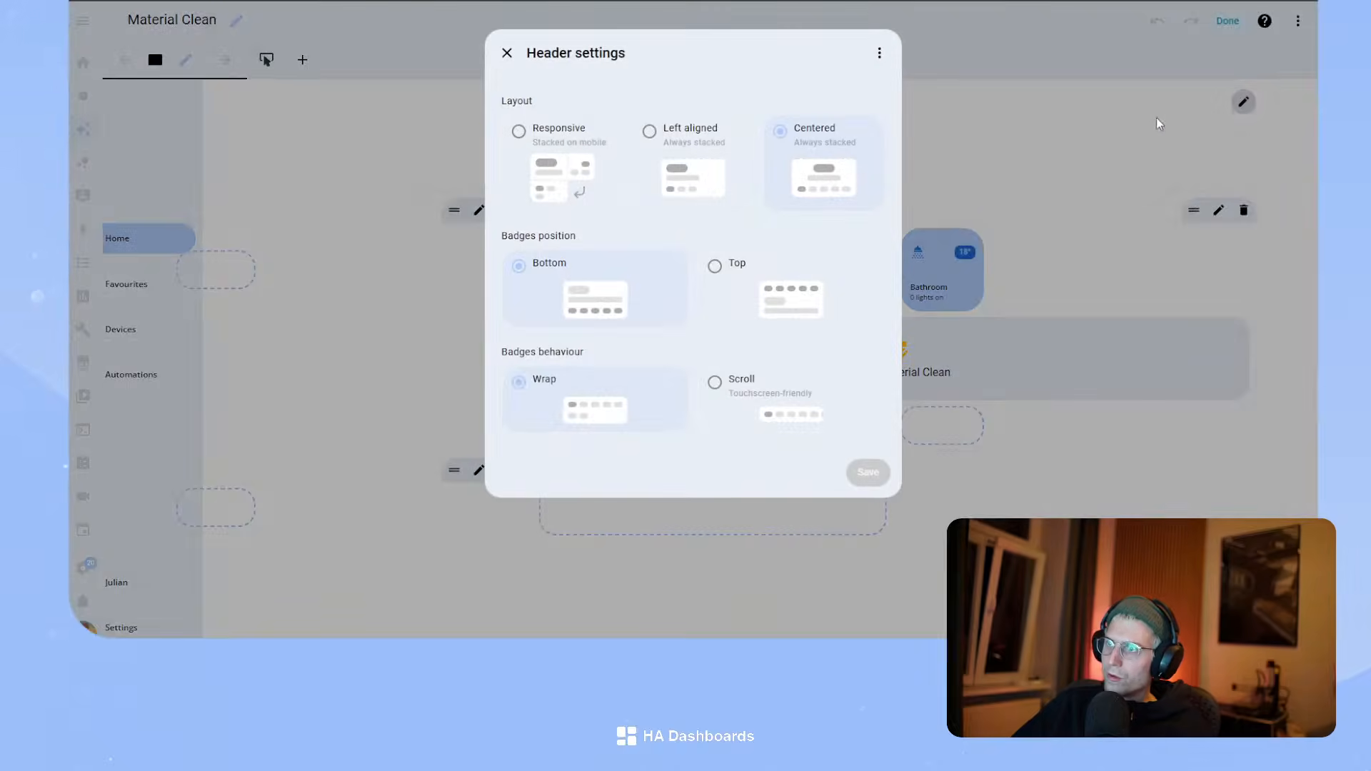
pyautogui.click(672, 146)
pyautogui.click(547, 143)
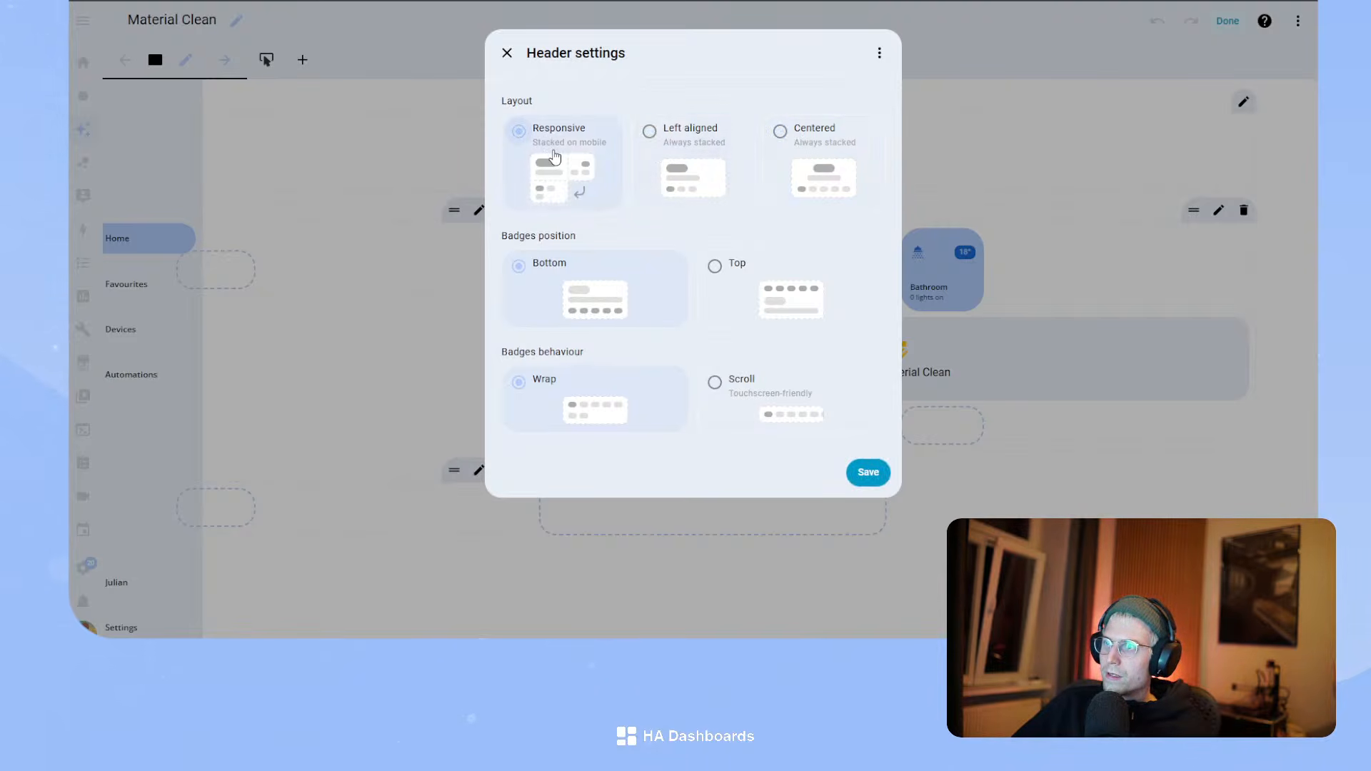
pyautogui.click(736, 390)
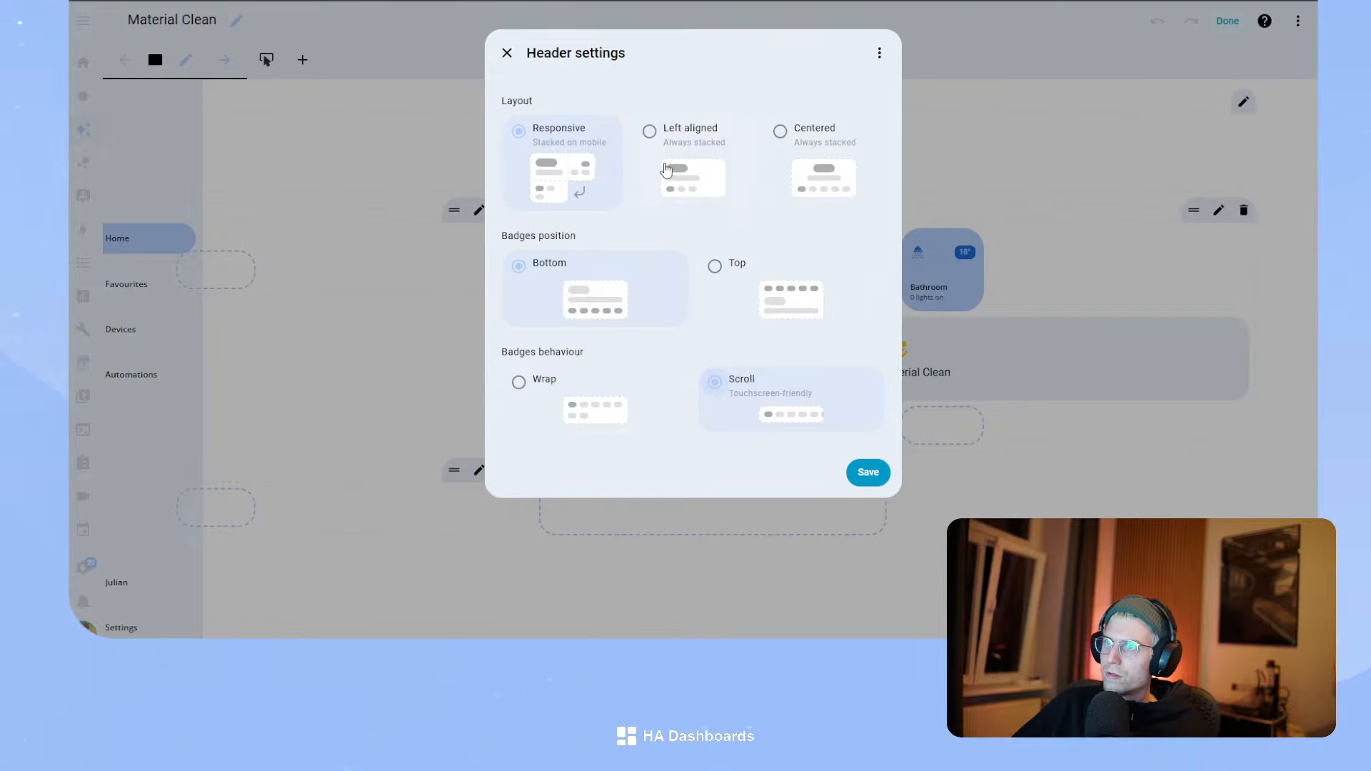
pyautogui.click(872, 474)
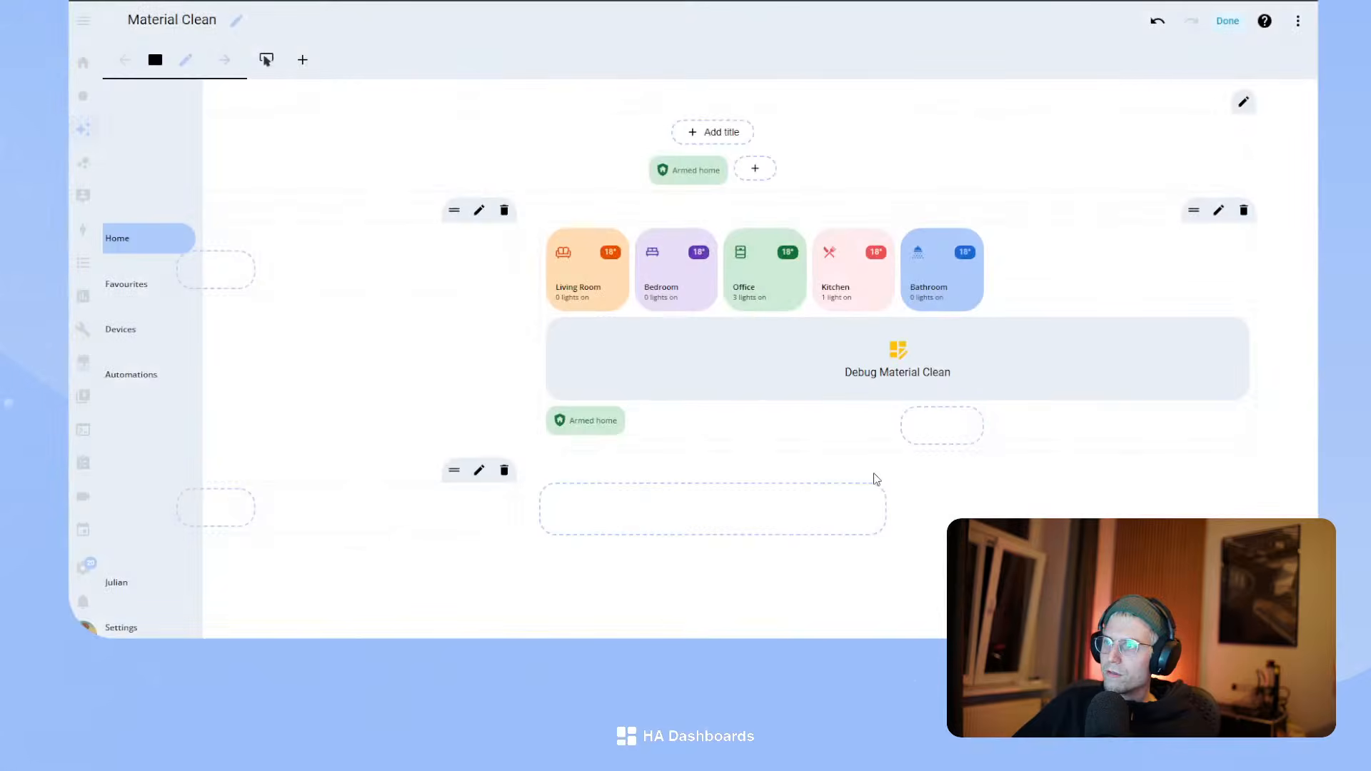
pyautogui.click(1227, 21)
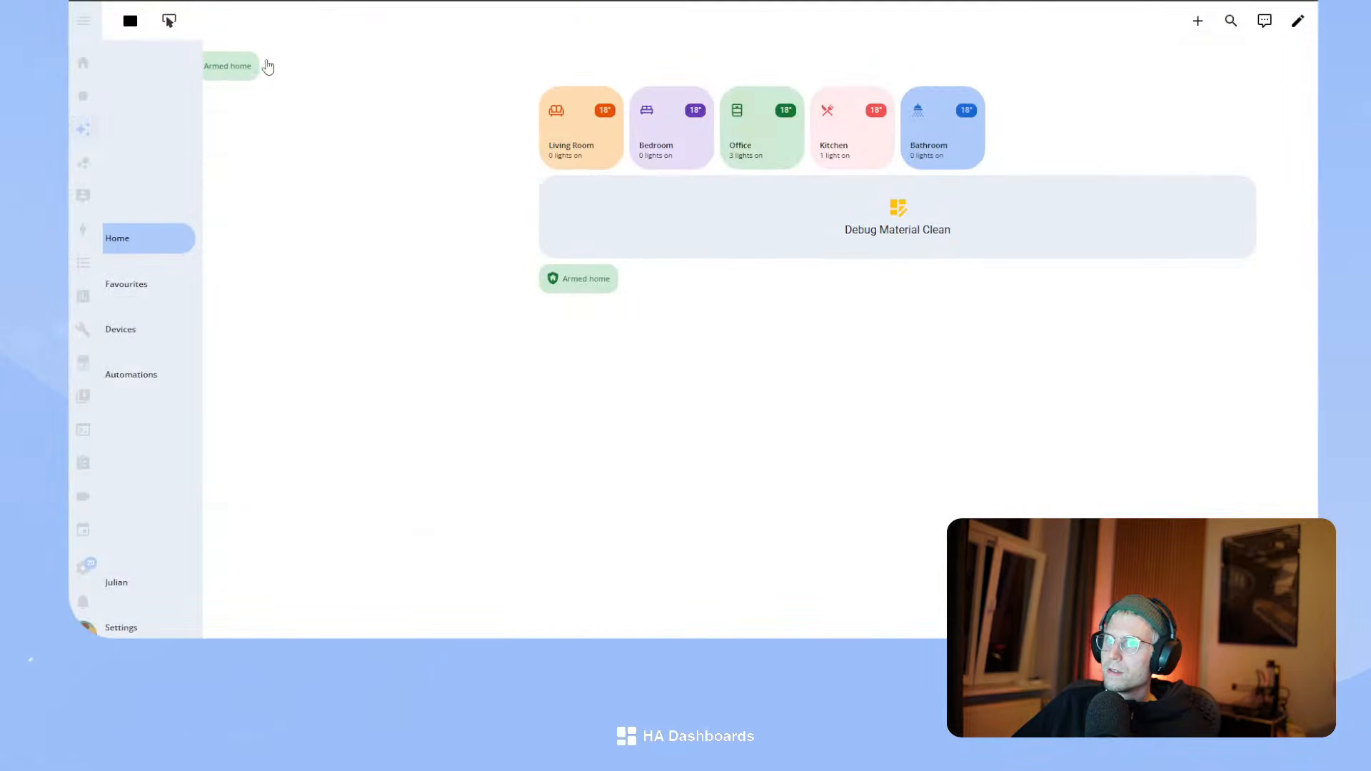
# - Set the header layout back to Centered, save it, and check the alarm controls opened by the security badge
pyautogui.click(1297, 21)
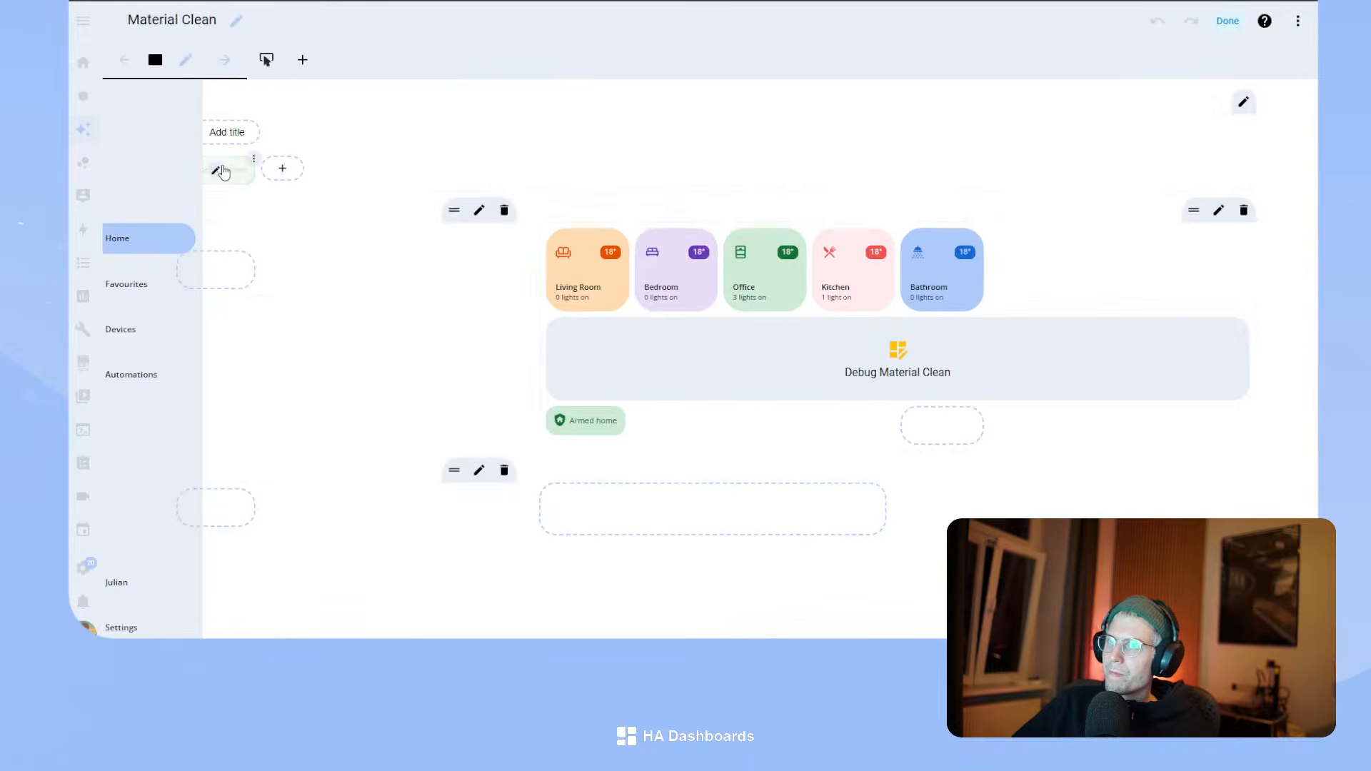
pyautogui.click(1243, 101)
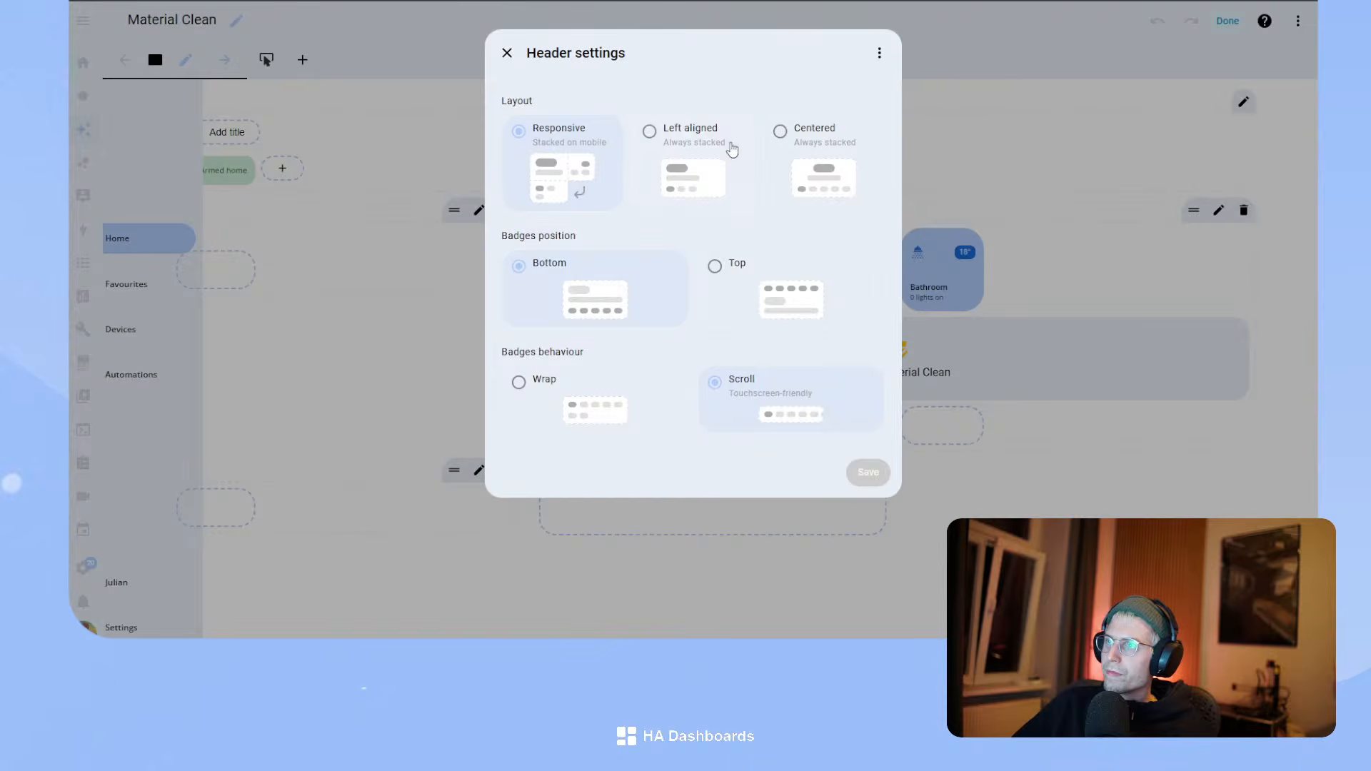
pyautogui.click(822, 151)
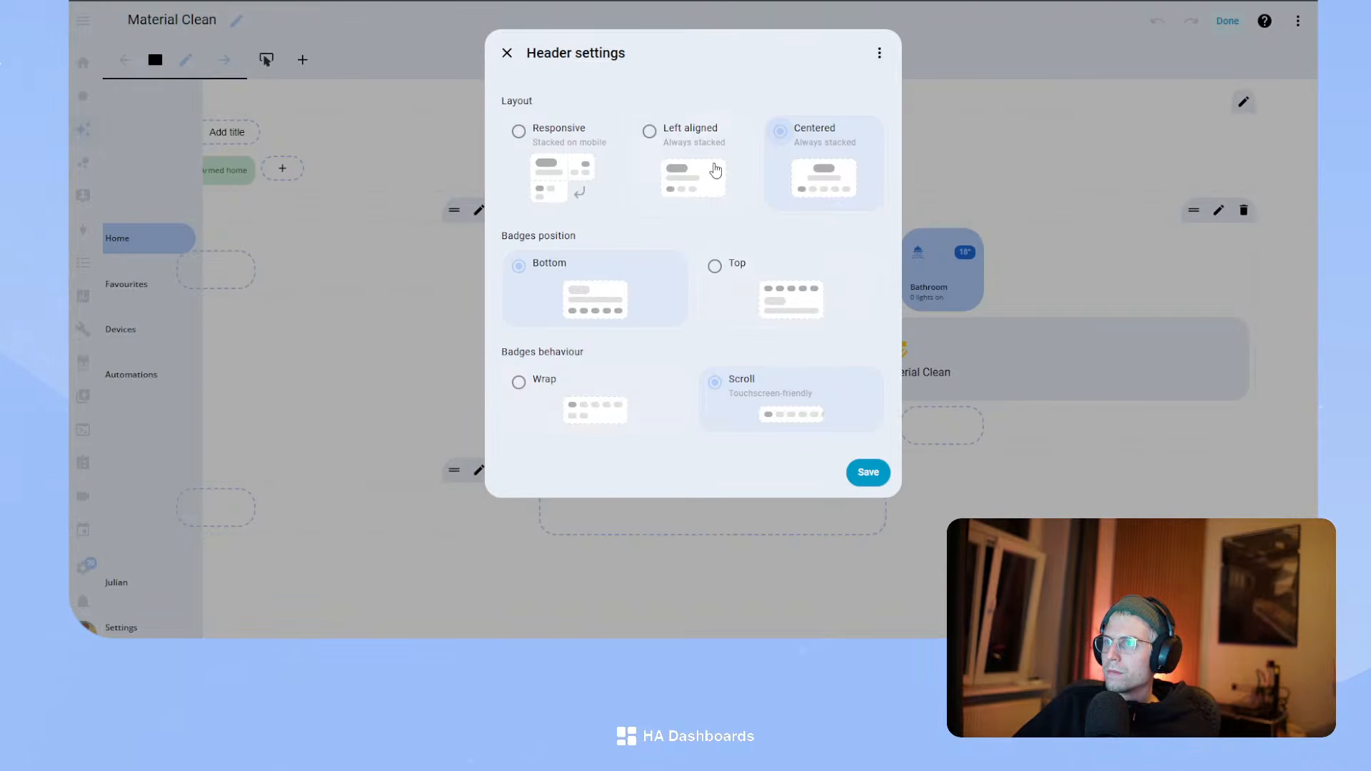
pyautogui.click(869, 472)
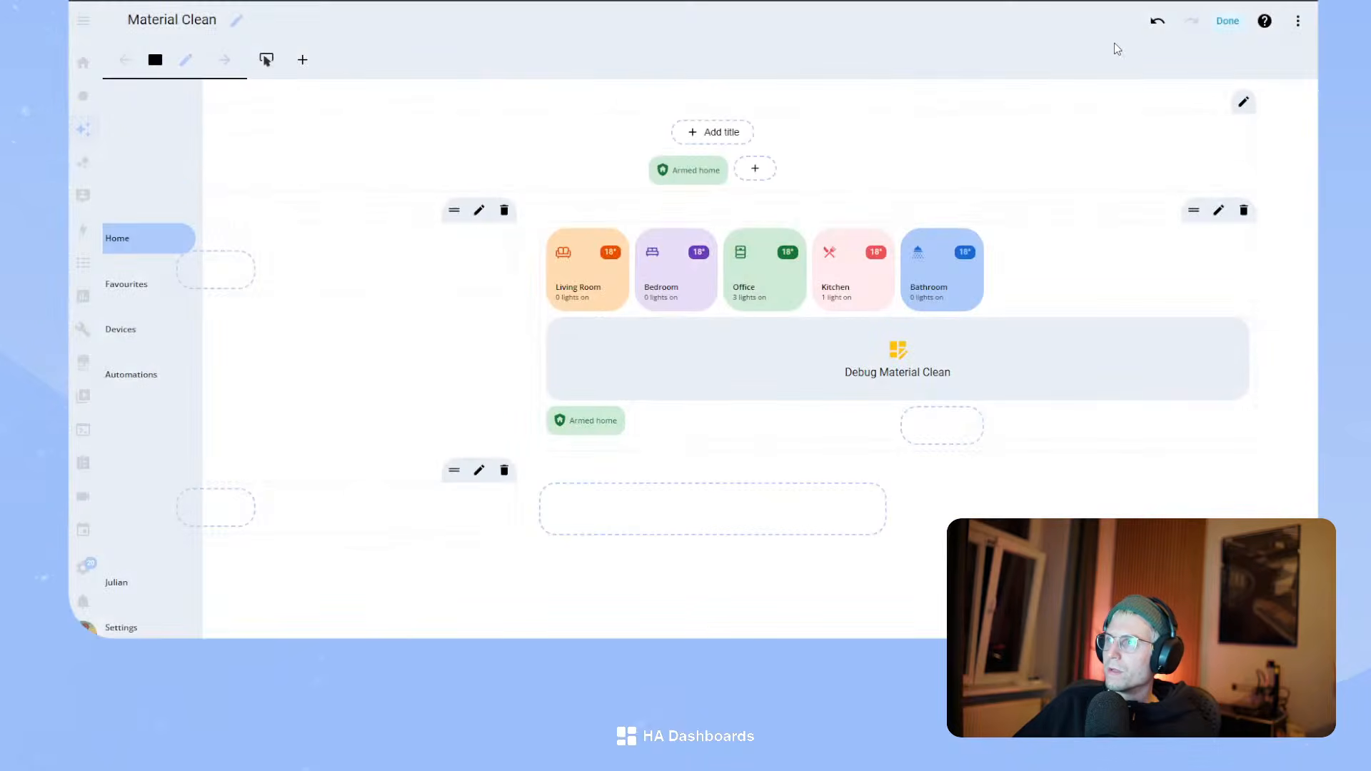
pyautogui.click(1225, 21)
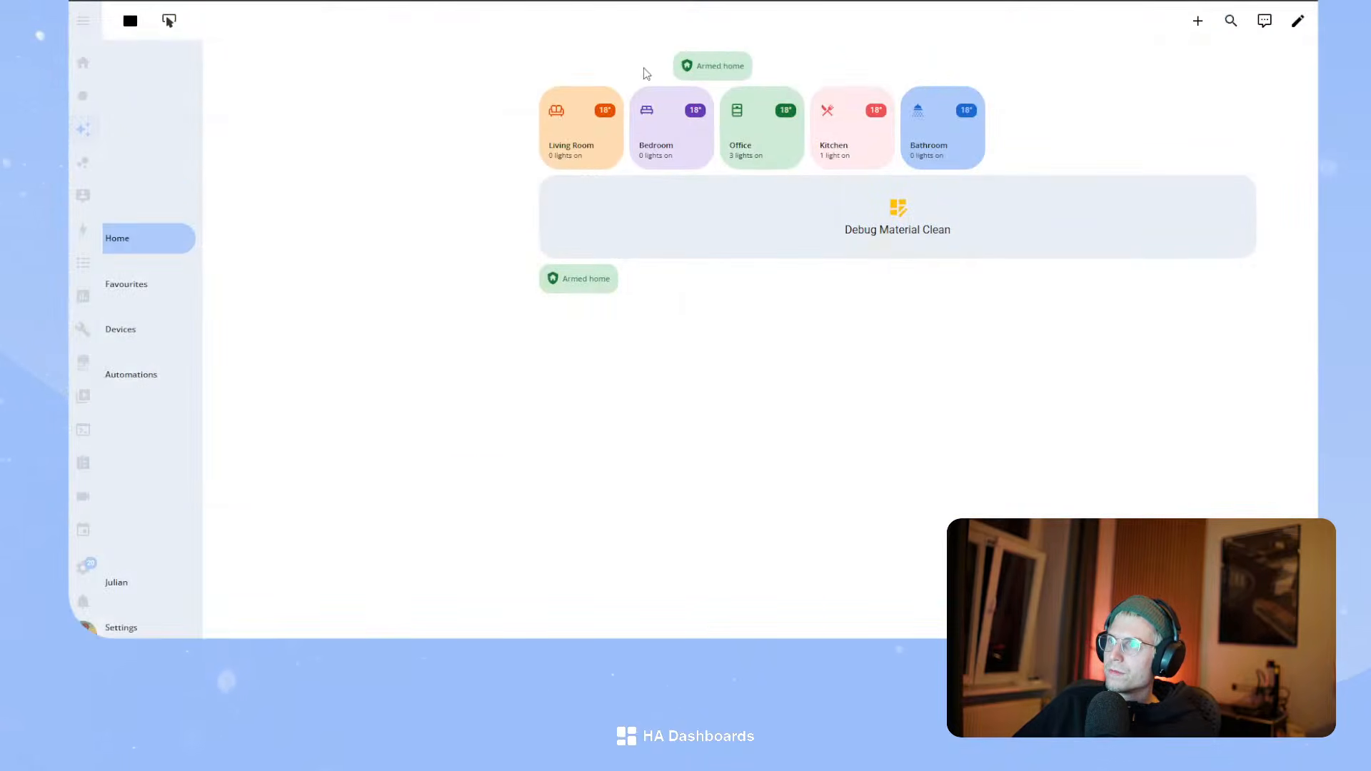
pyautogui.click(711, 68)
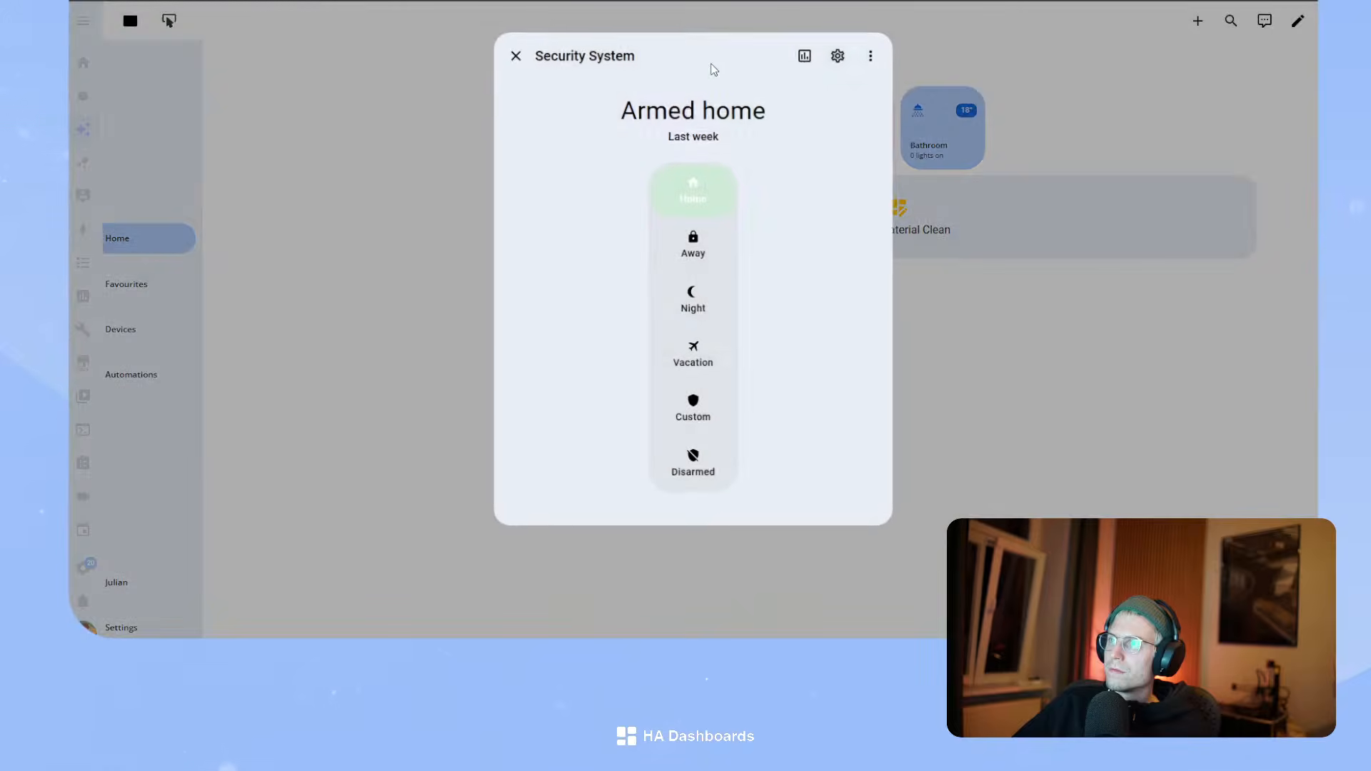
pyautogui.click(513, 53)
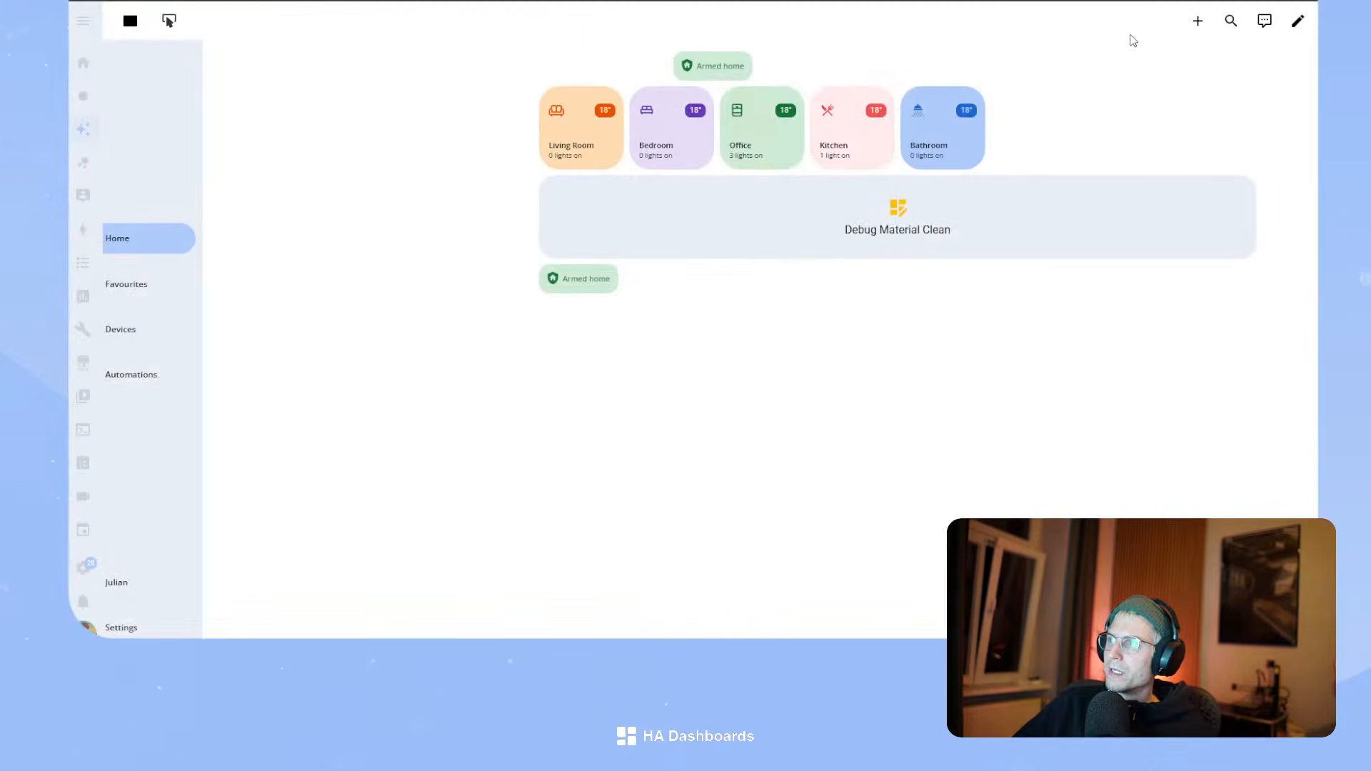
# - Duplicate the security badge and set the copy's color variable to orange
pyautogui.click(1298, 21)
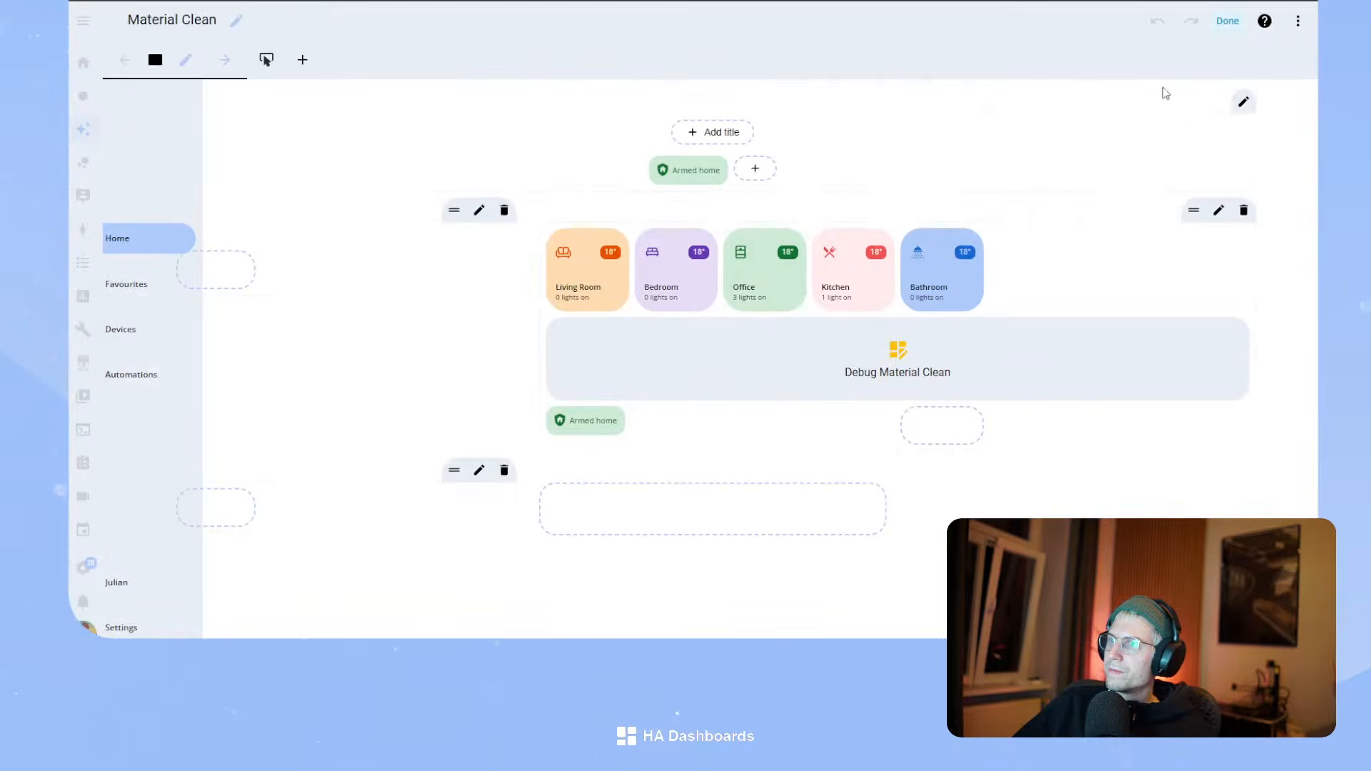
pyautogui.click(725, 160)
pyautogui.click(686, 183)
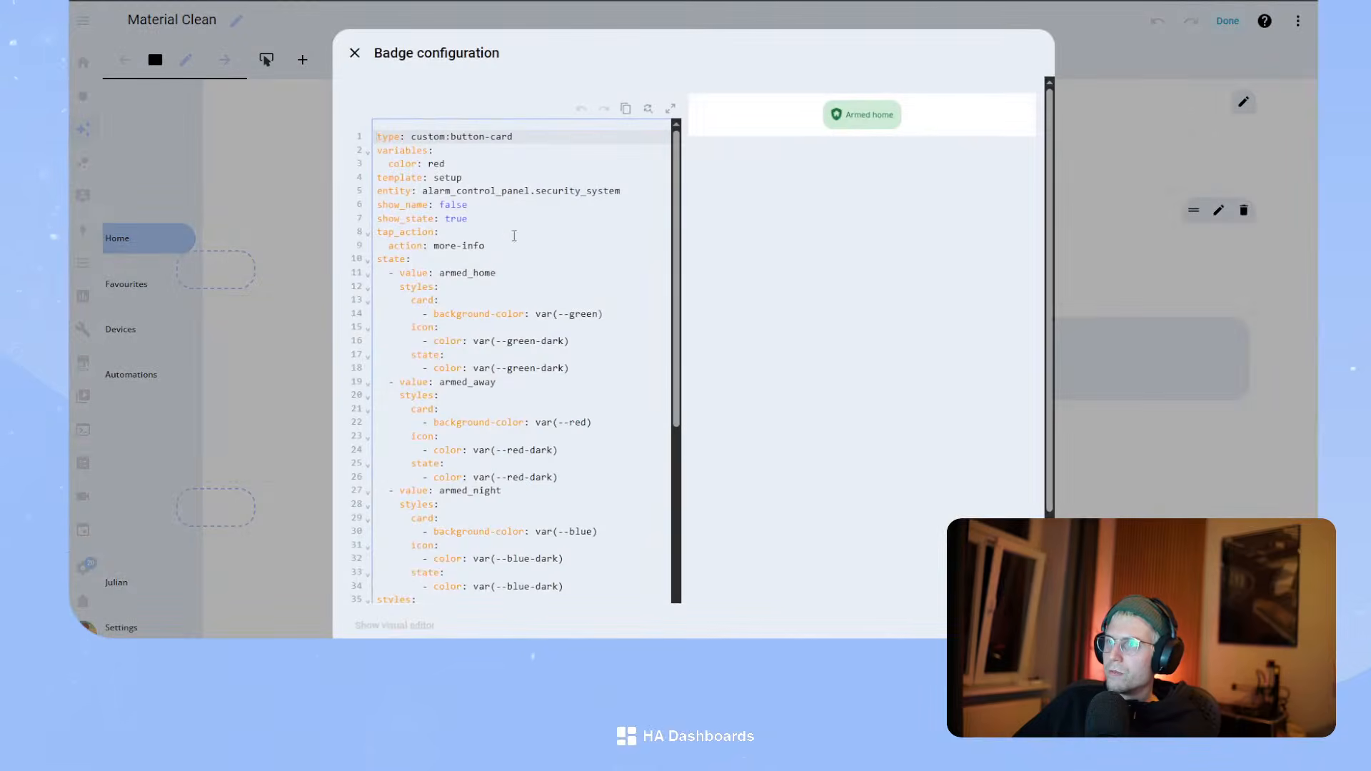
pyautogui.doubleClick(436, 164)
pyautogui.write('orang')
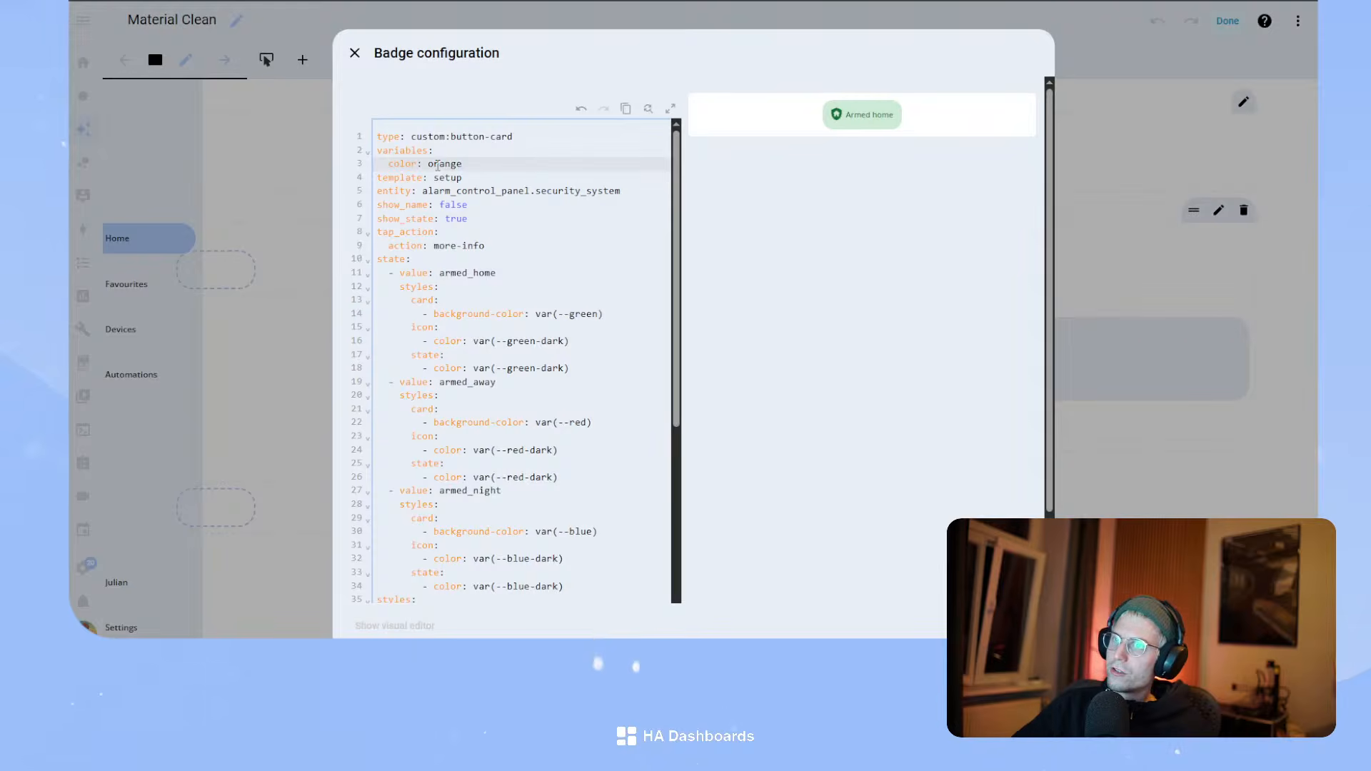
# - Delete the whole state block with its armed_home, armed_away and armed_night entries from the orange badge's YAML
pyautogui.moveTo(588, 584); pyautogui.dragTo(345, 264)
pyautogui.press('BackSpace')
pyautogui.press('BackSpace')
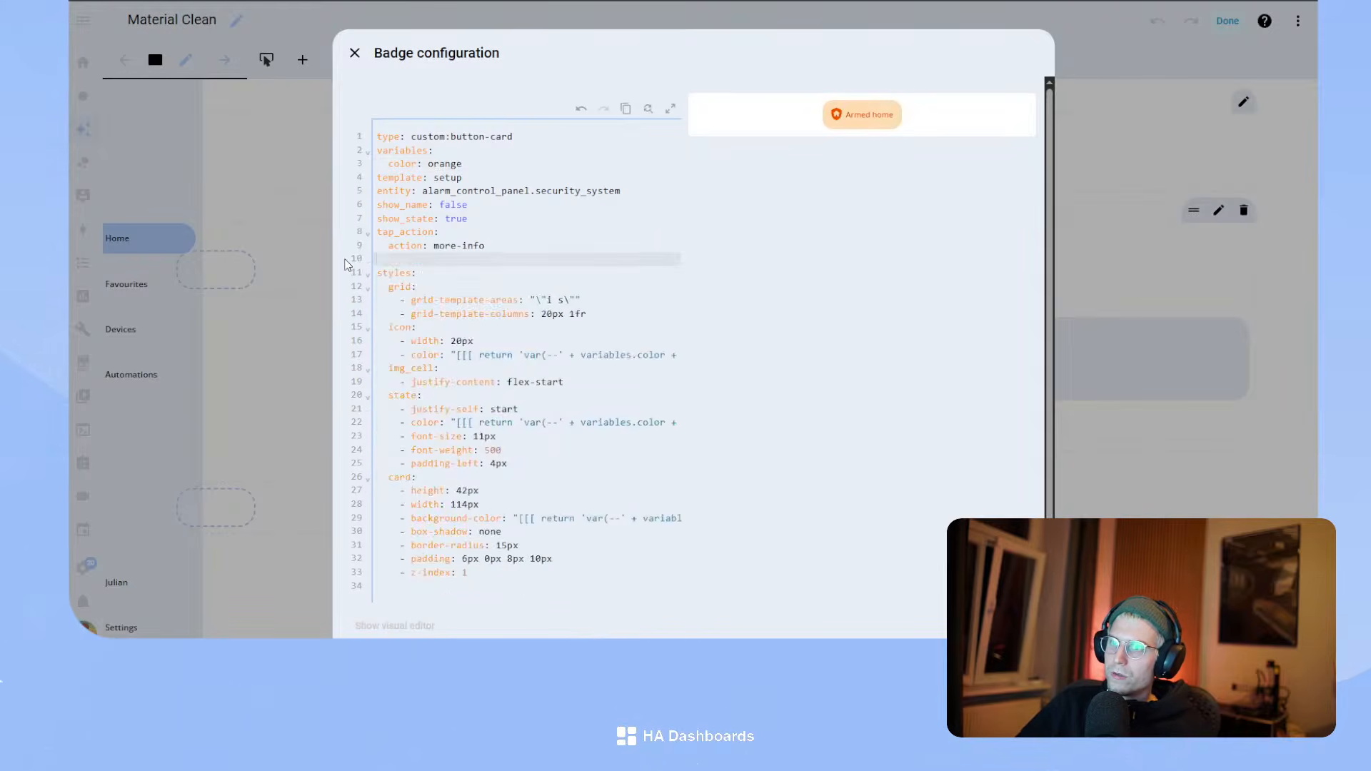
# - Set the orange badge's entity to sensor.lights_on_count, save the badge, and finish editing the dashboard
pyautogui.moveTo(423, 190); pyautogui.dragTo(646, 190)
pyautogui.write('sensor')
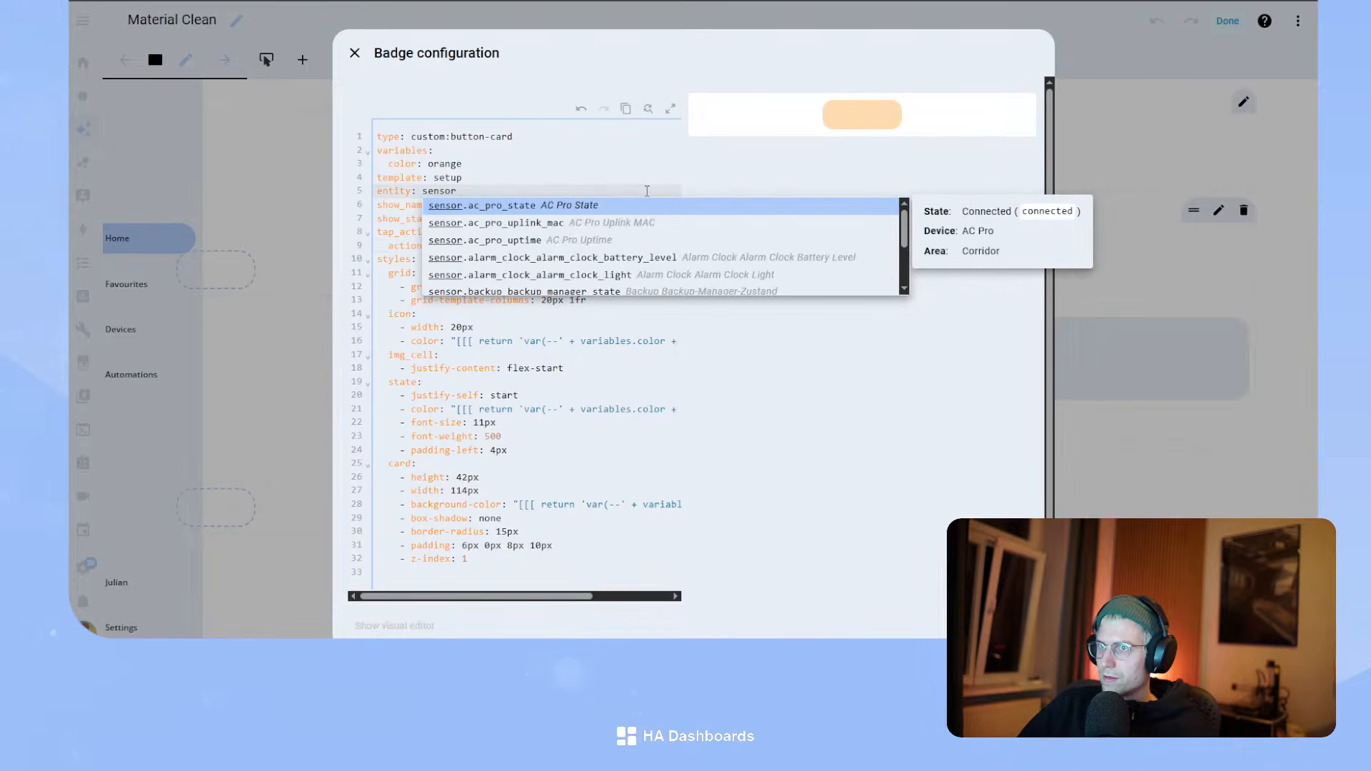
pyautogui.write('.light')
pyautogui.press('Return')
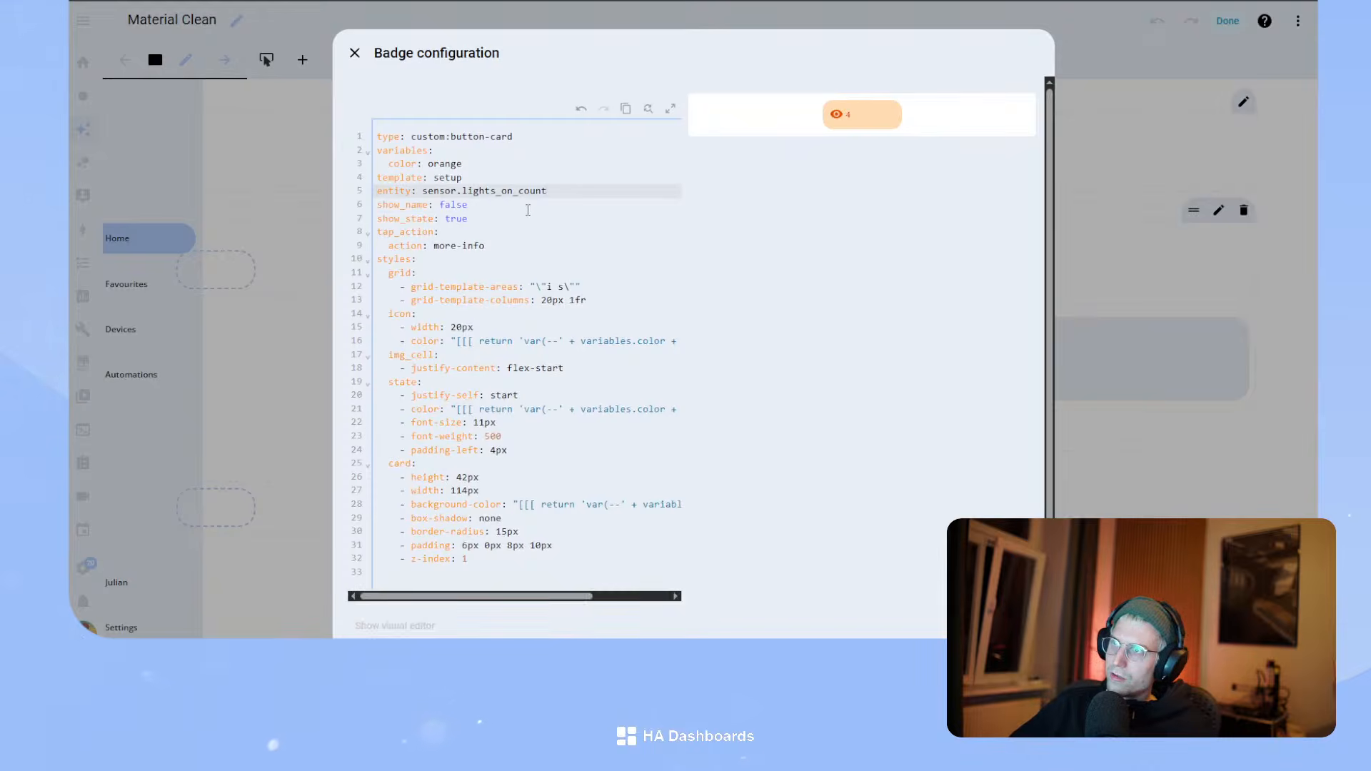
pyautogui.click(1022, 626)
pyautogui.click(725, 171)
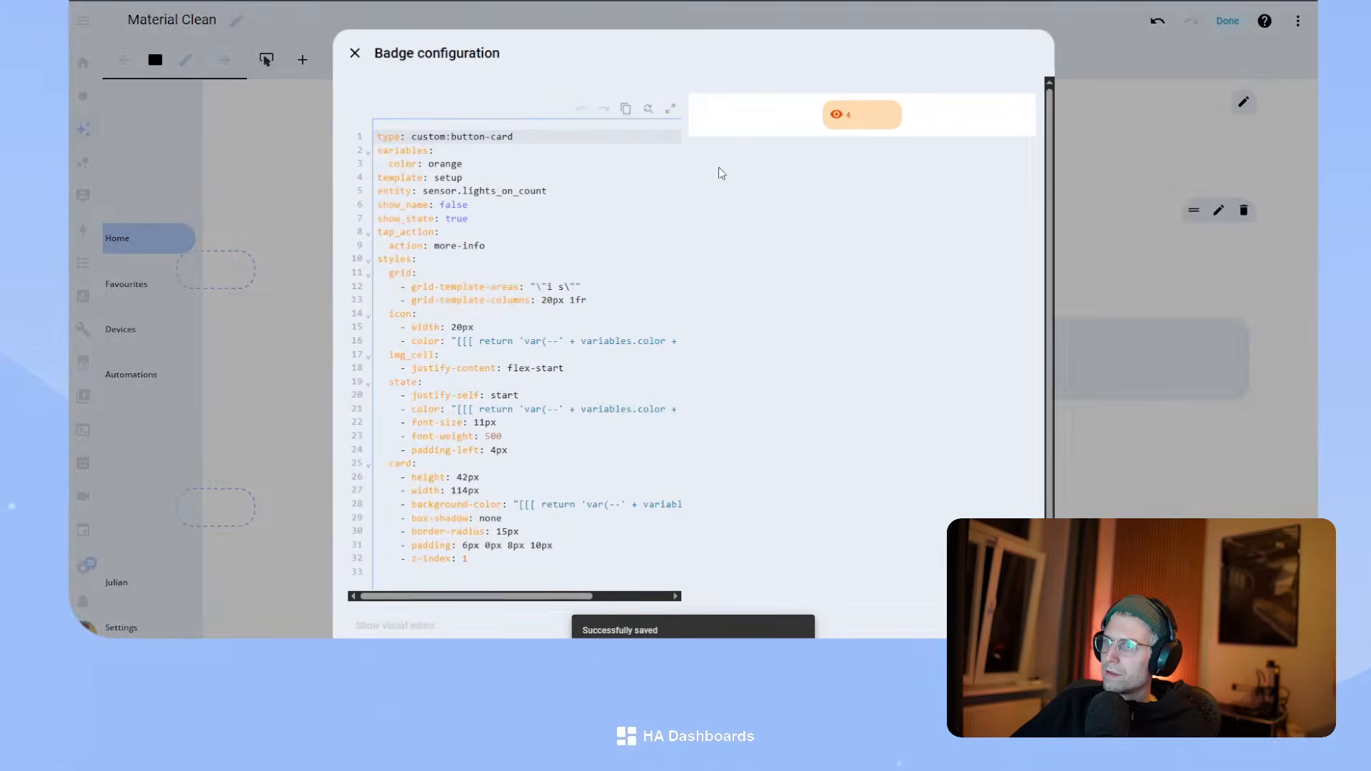
pyautogui.click(1230, 56)
pyautogui.click(1228, 22)
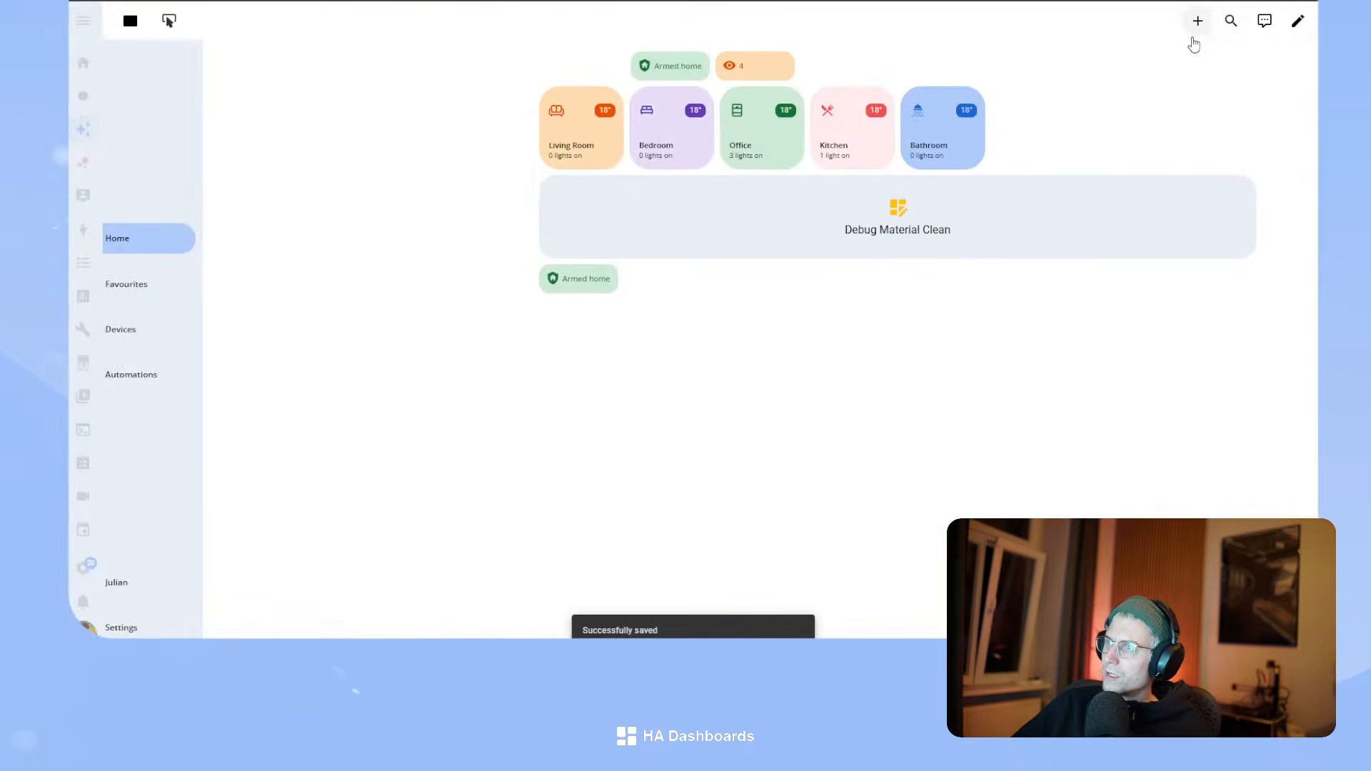
# - Set the Lights on count entity's icon to mdi:lightbulb in its settings and update it
pyautogui.click(743, 66)
pyautogui.click(836, 52)
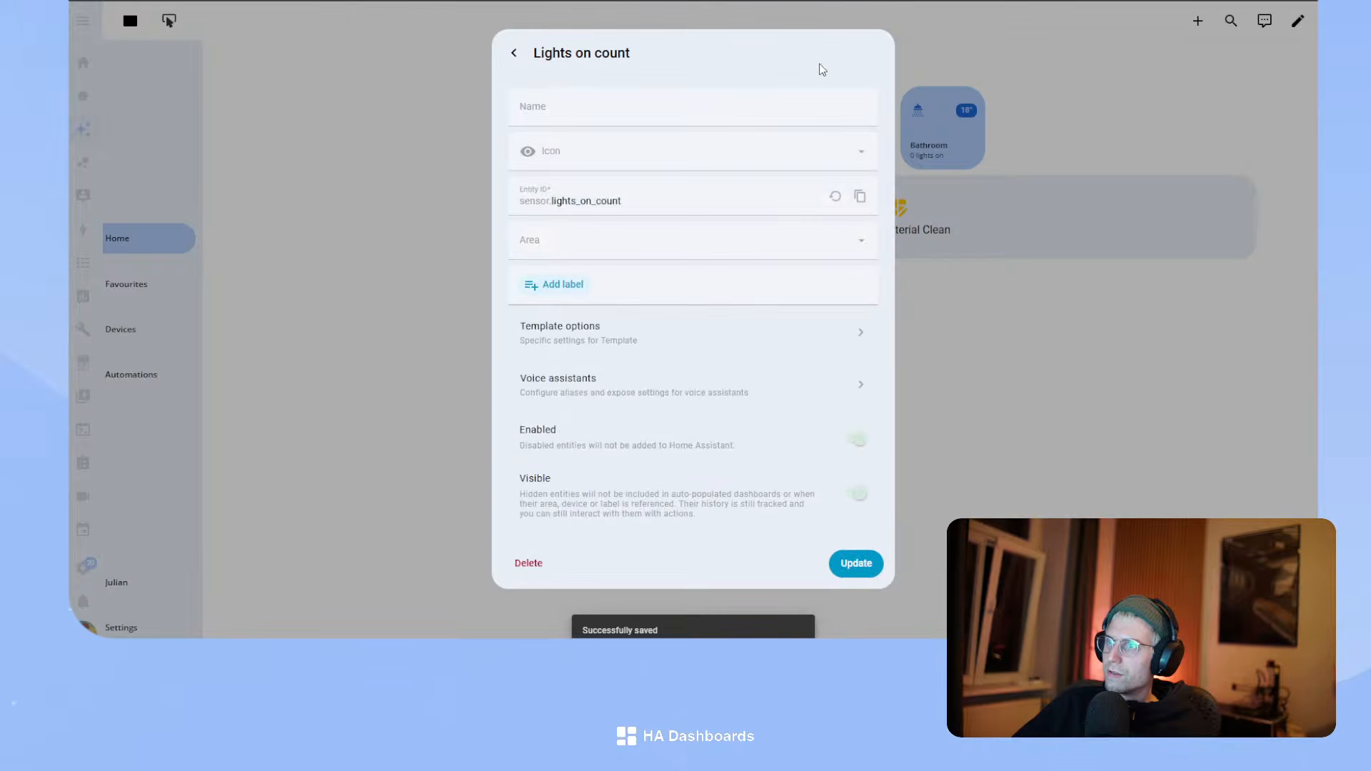
pyautogui.click(561, 147)
pyautogui.write('light')
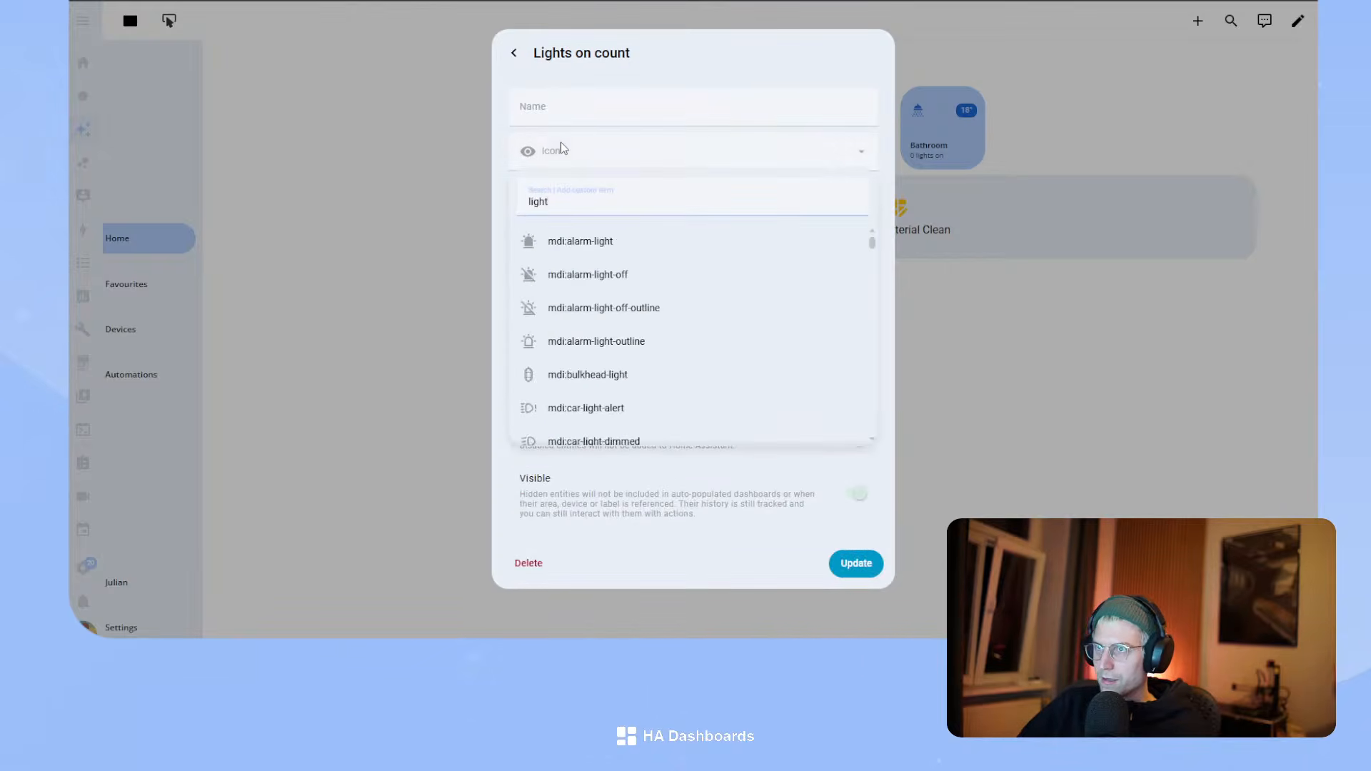
pyautogui.write('bulb')
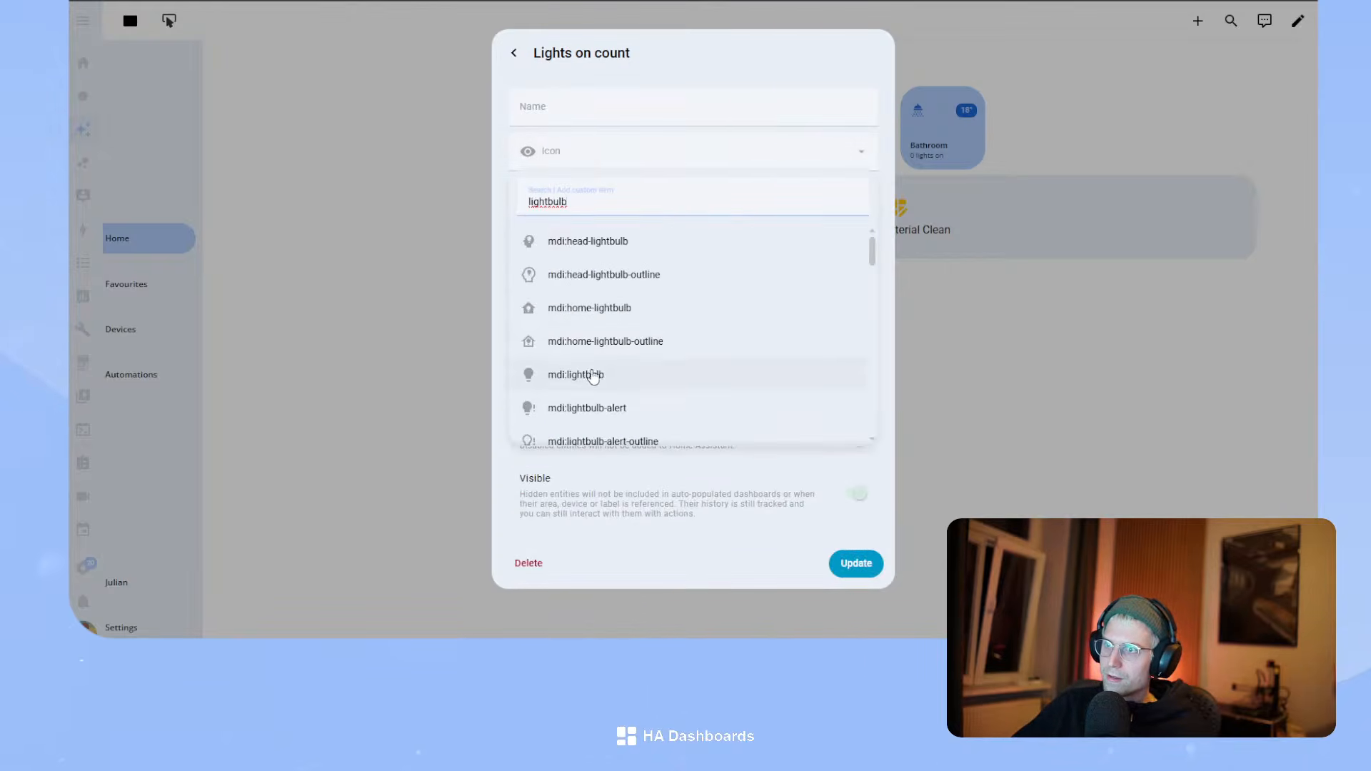
pyautogui.click(575, 374)
pyautogui.click(855, 564)
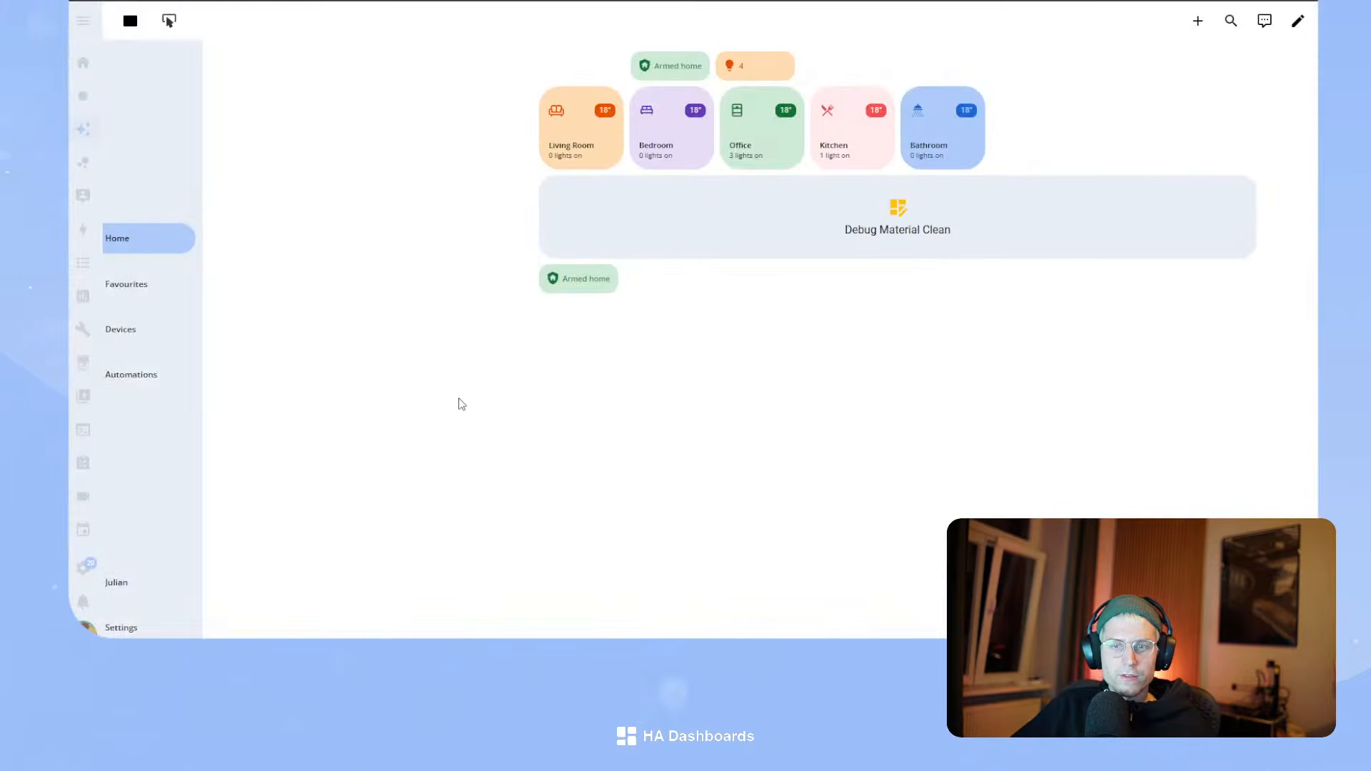
# - Make the lights badge display a label instead of its state: show_state false, show_label true, and grid-template-areas "i l"
pyautogui.click(1297, 20)
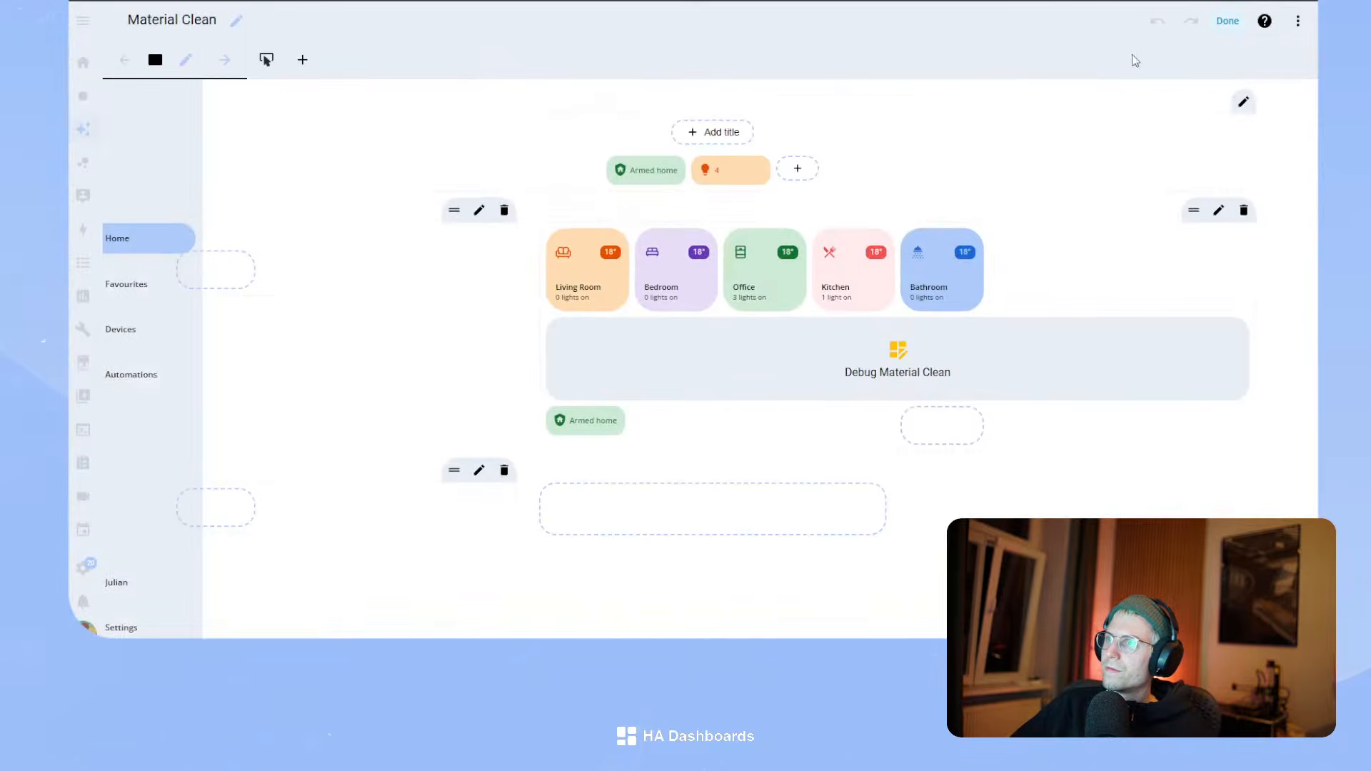
pyautogui.click(725, 173)
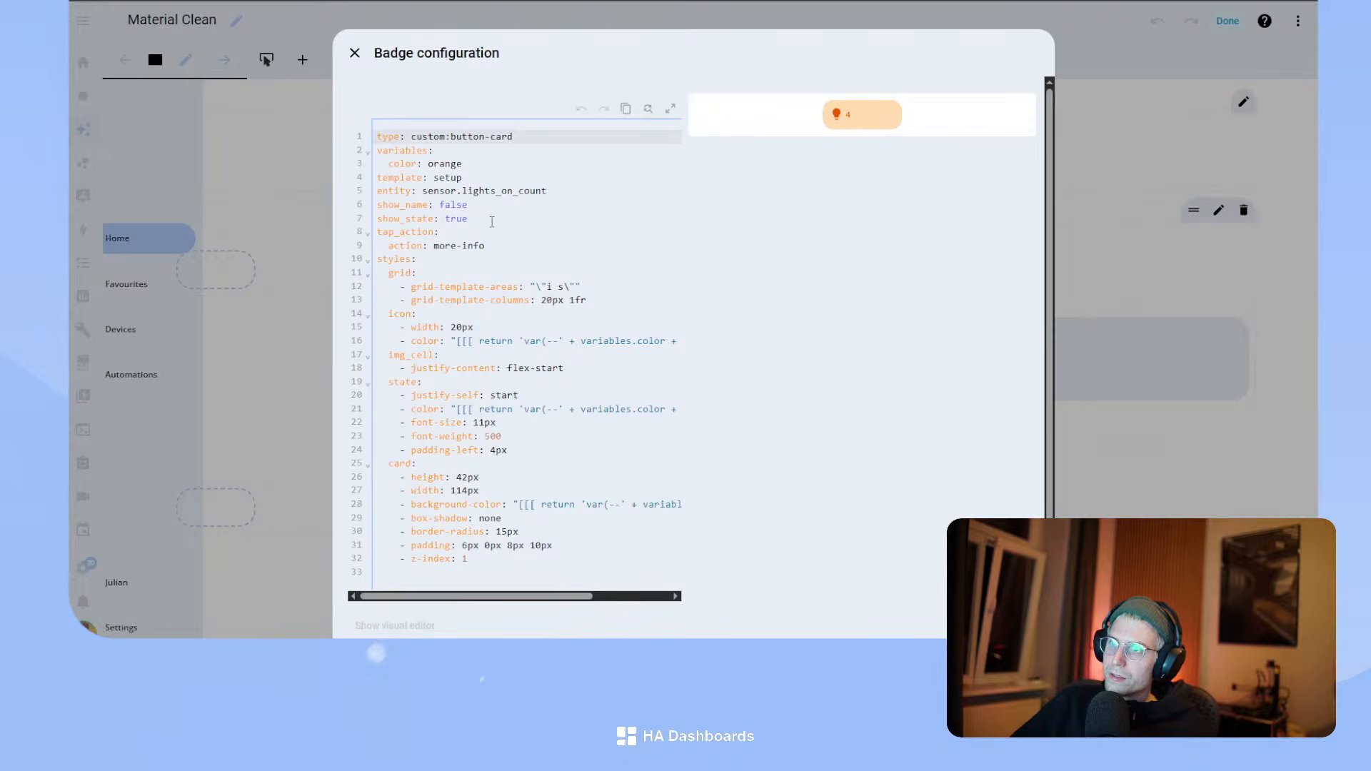
pyautogui.doubleClick(458, 218)
pyautogui.write('false')
pyautogui.press('Return')
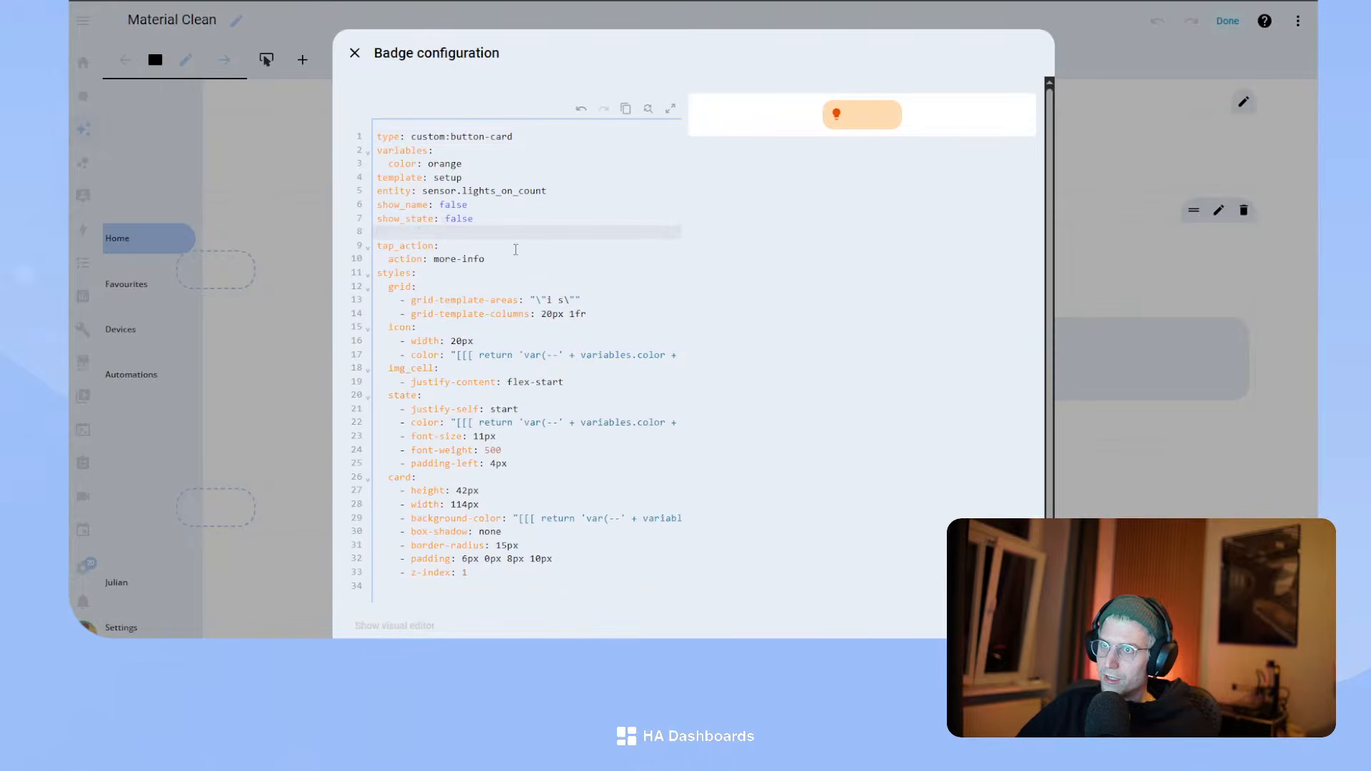
pyautogui.write('show_label')
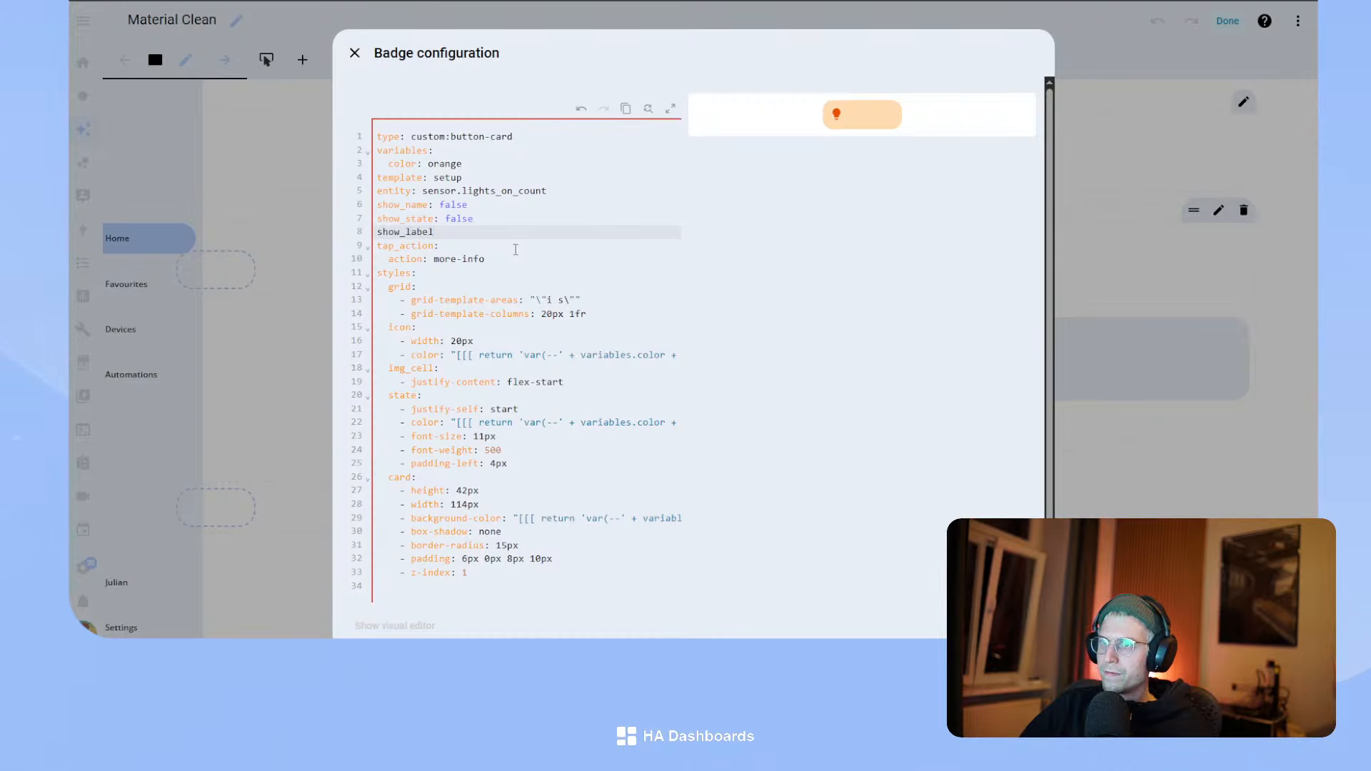
pyautogui.write(': true')
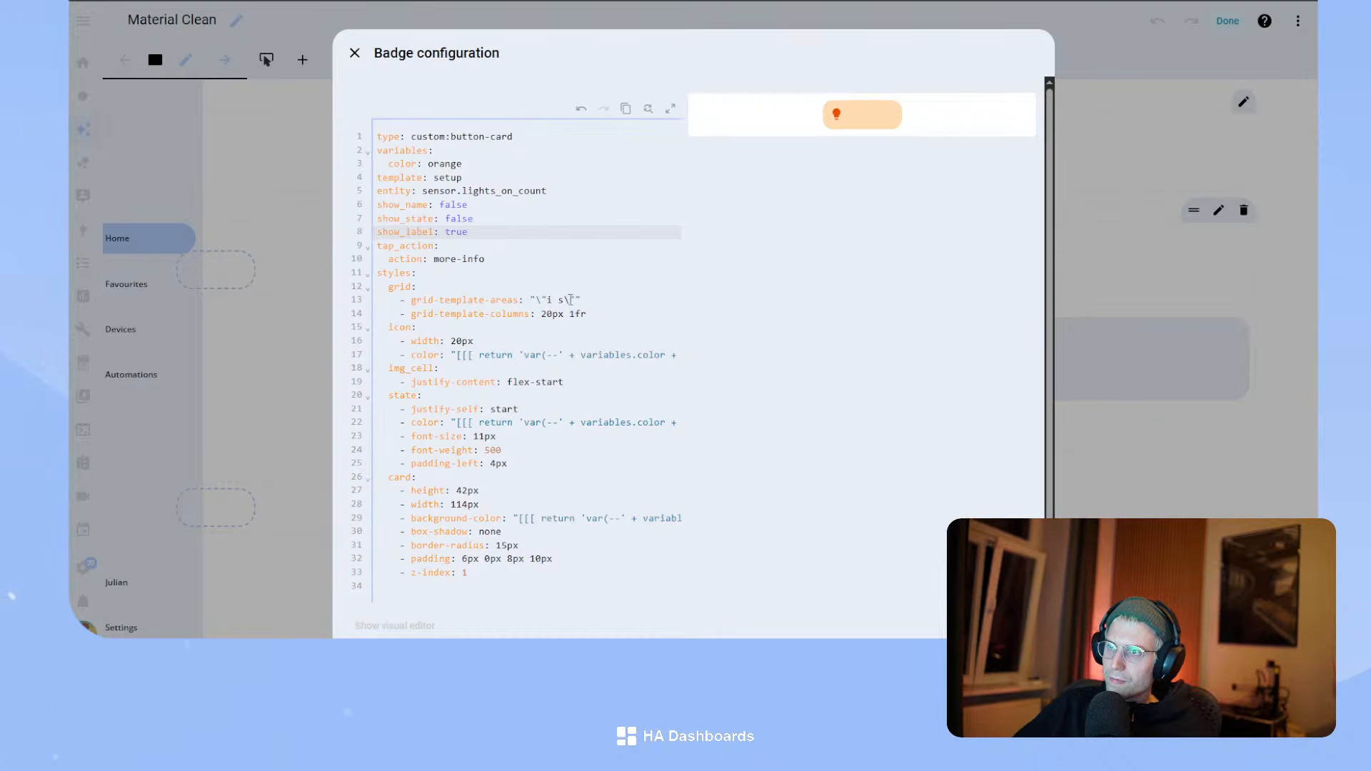
pyautogui.click(571, 300)
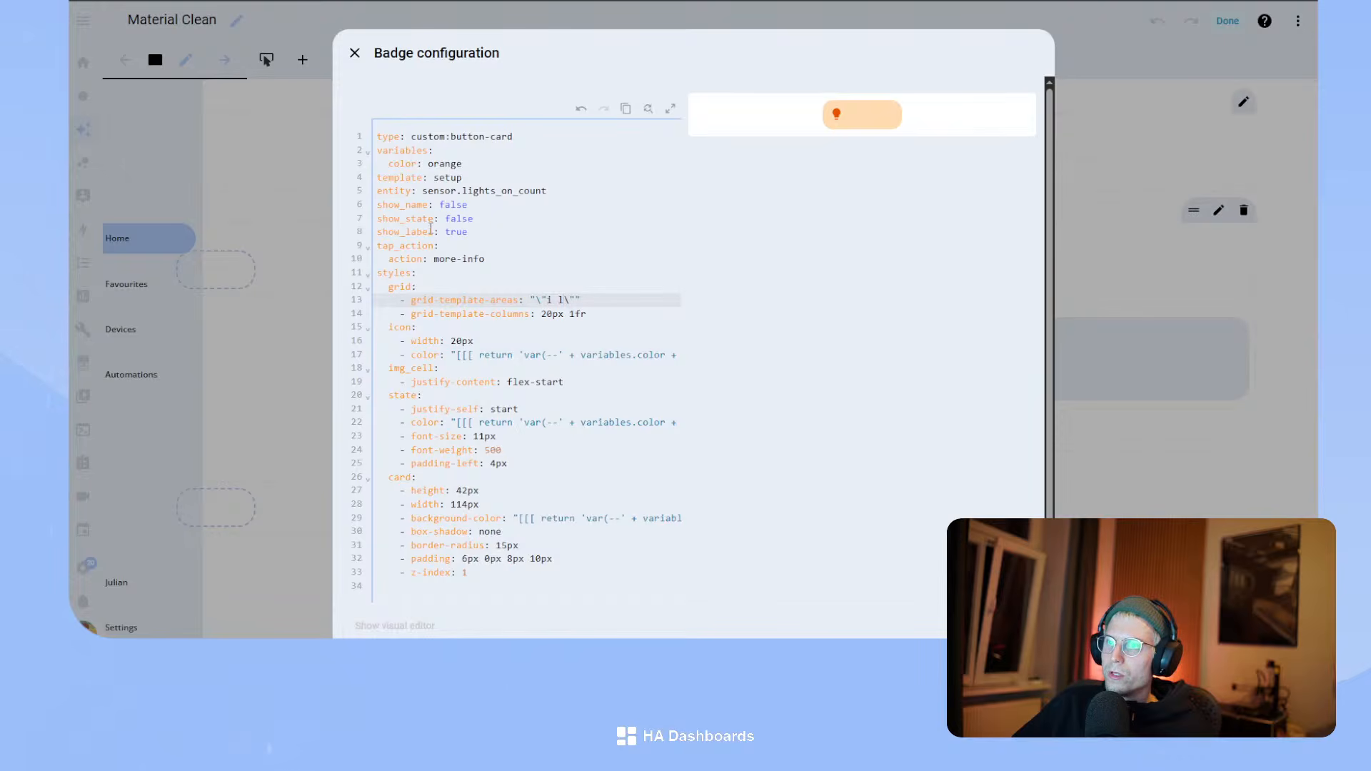
# - Add a label line below the lights badge's entity: "[[[ return entity.state + 'lights on' ]]]"
pyautogui.click(584, 193)
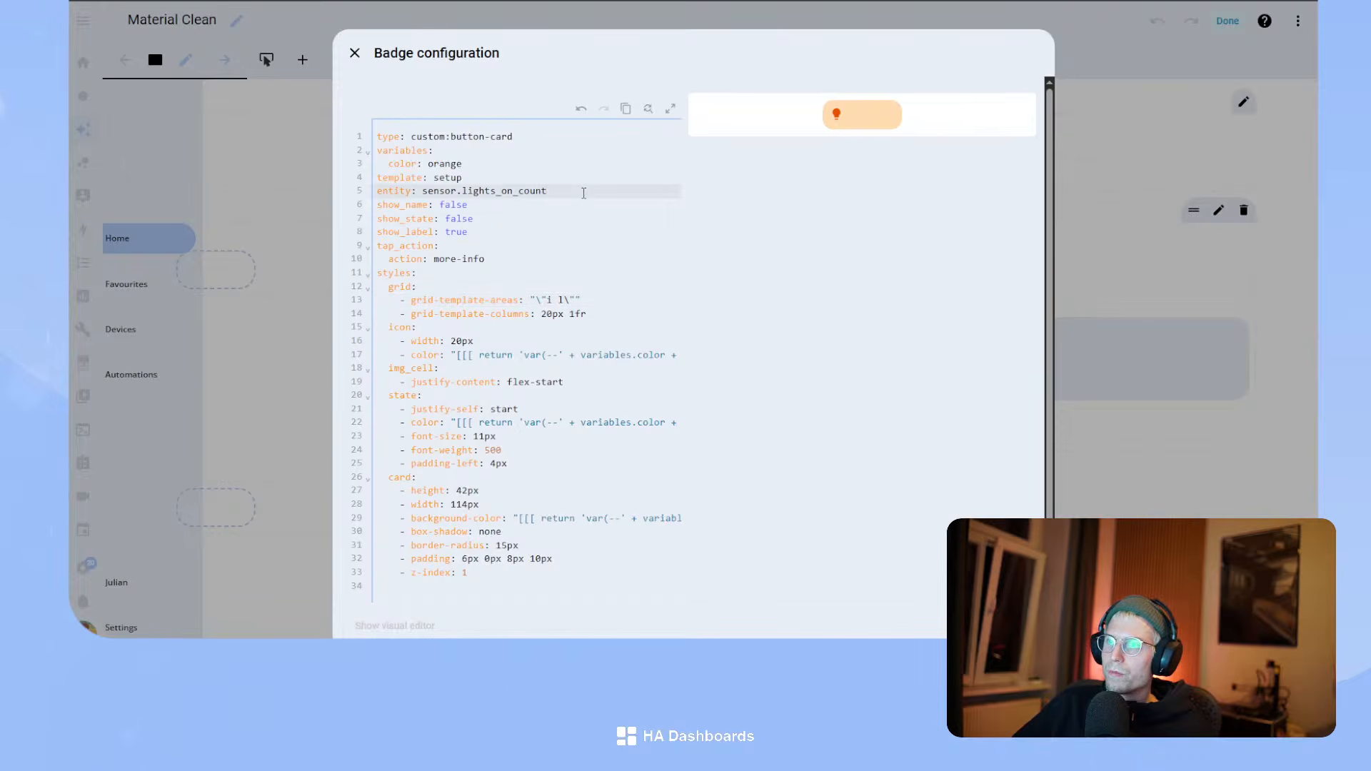
pyautogui.press('Return')
pyautogui.write('el:')
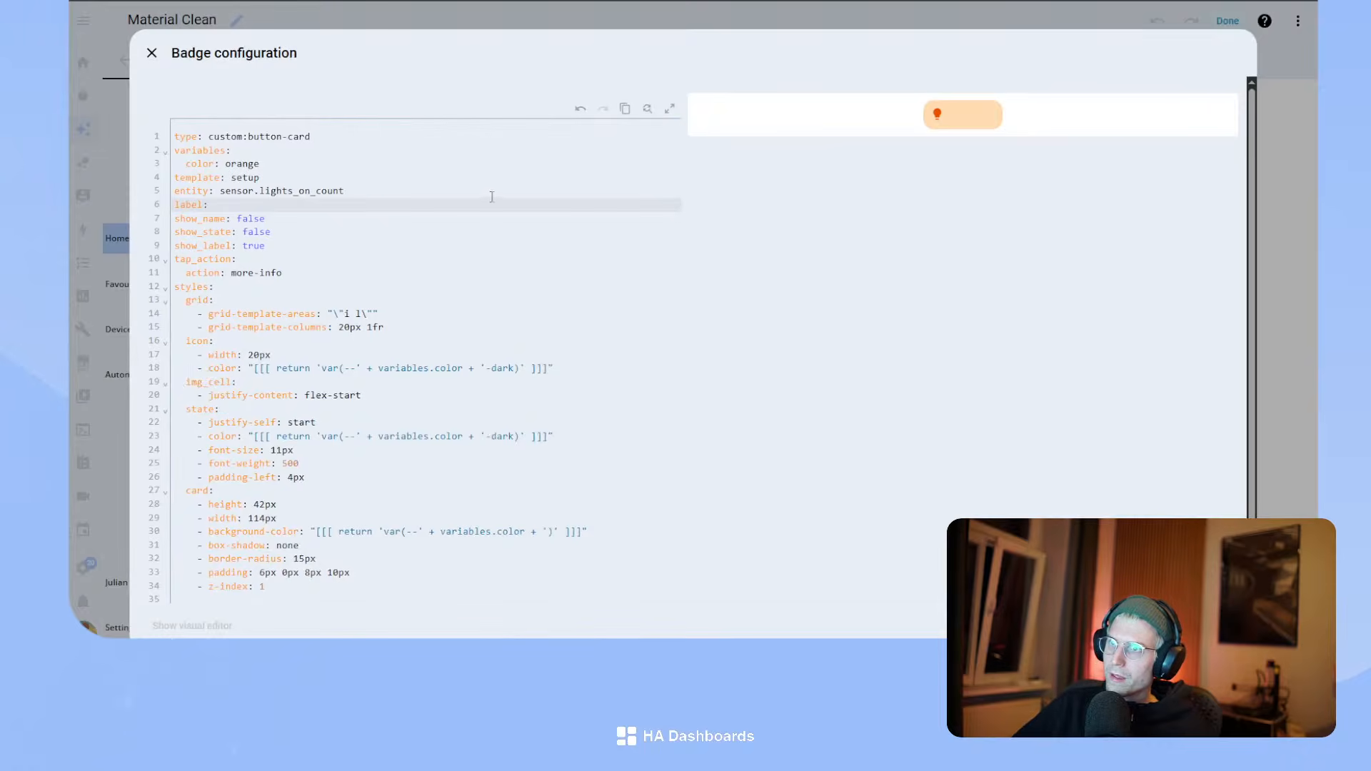
pyautogui.write(' "')
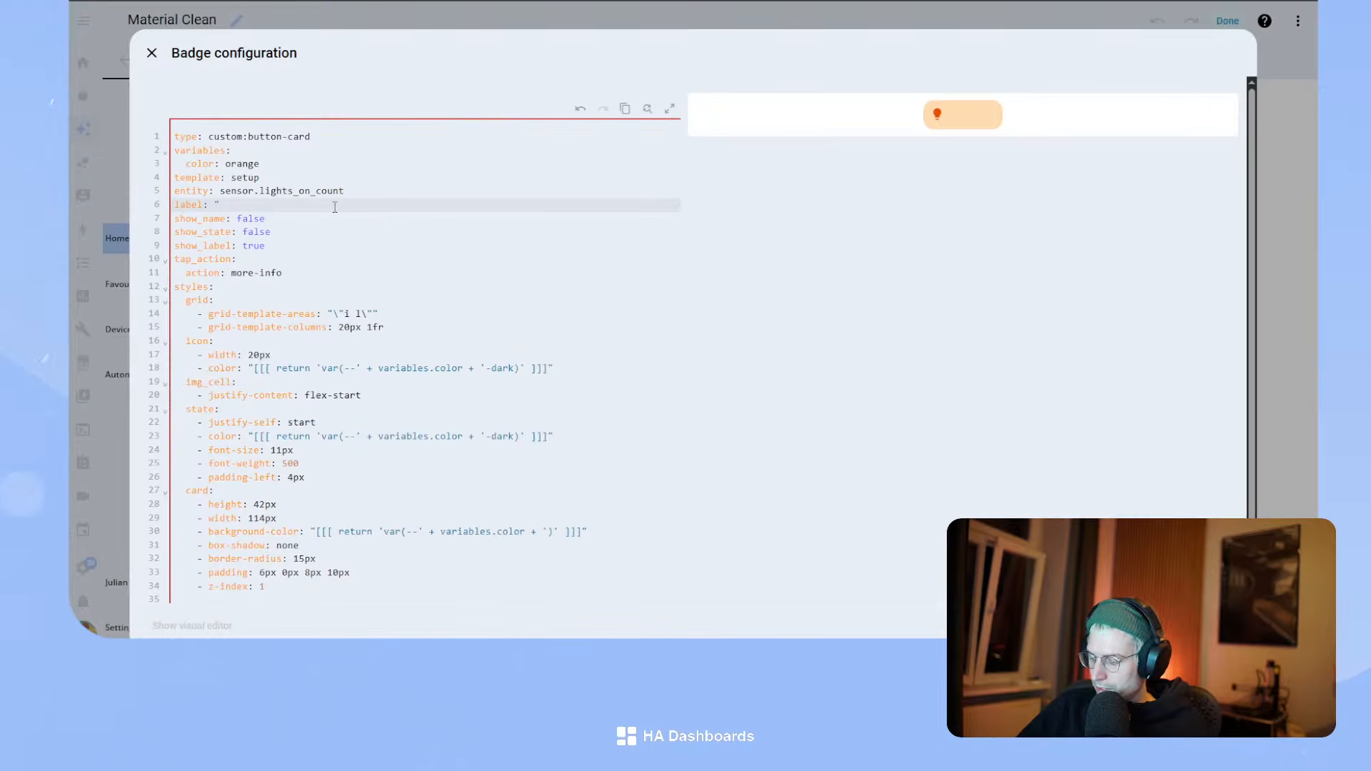
pyautogui.write('[[[')
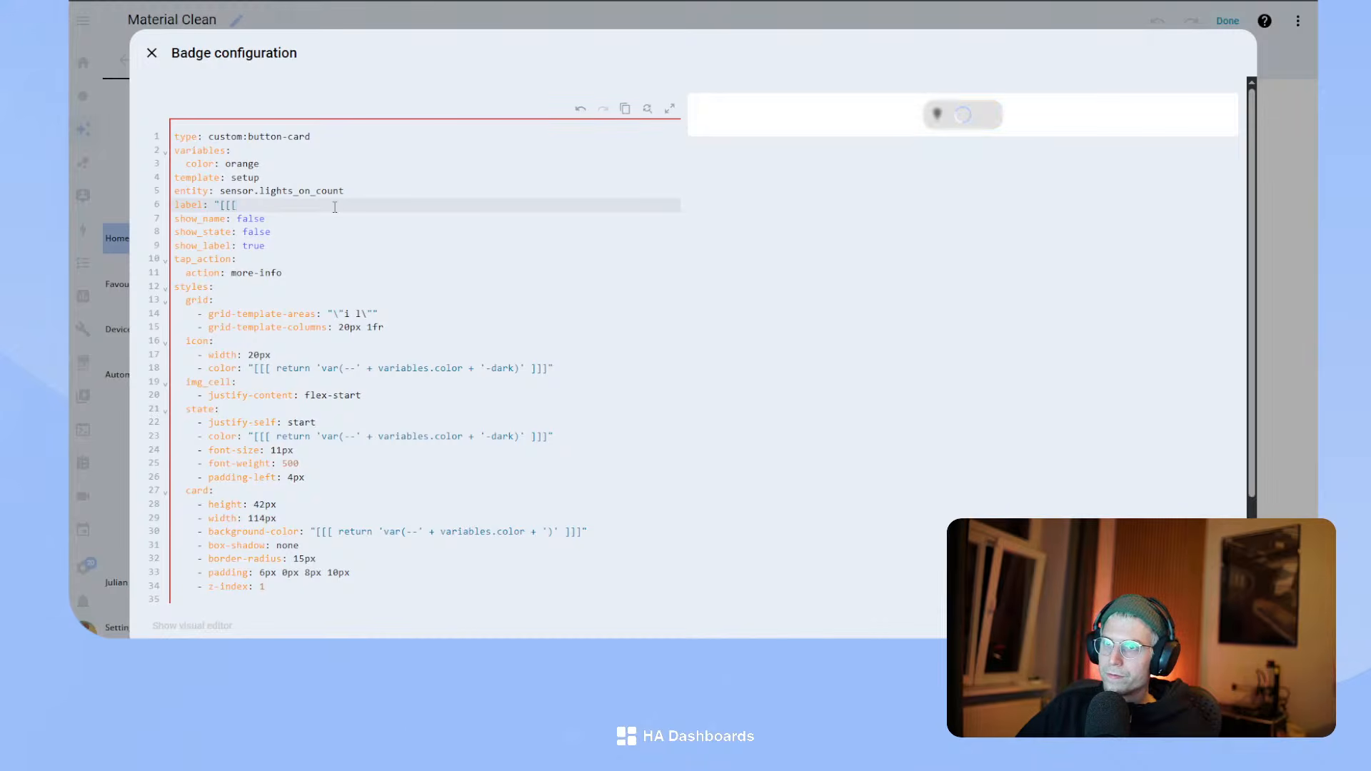
pyautogui.write('[ return entity.')
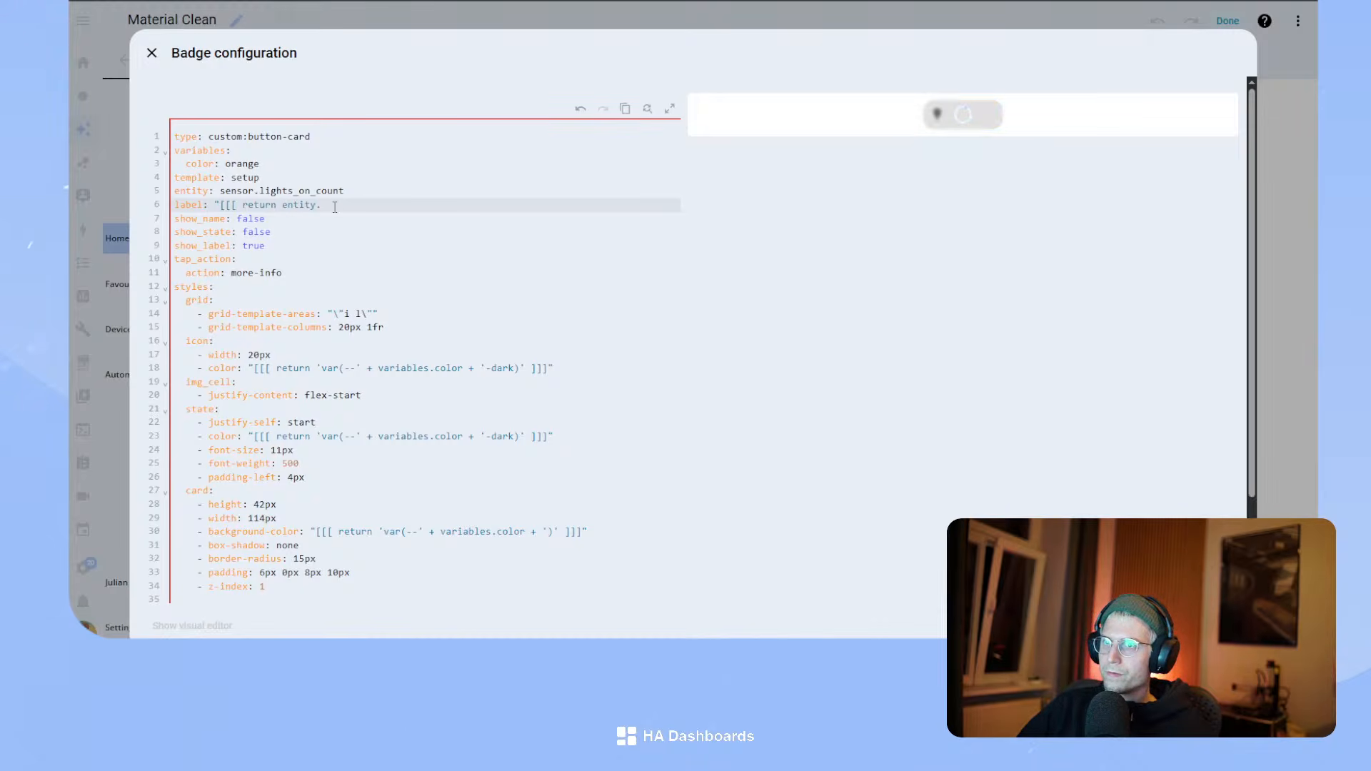
pyautogui.write('state +')
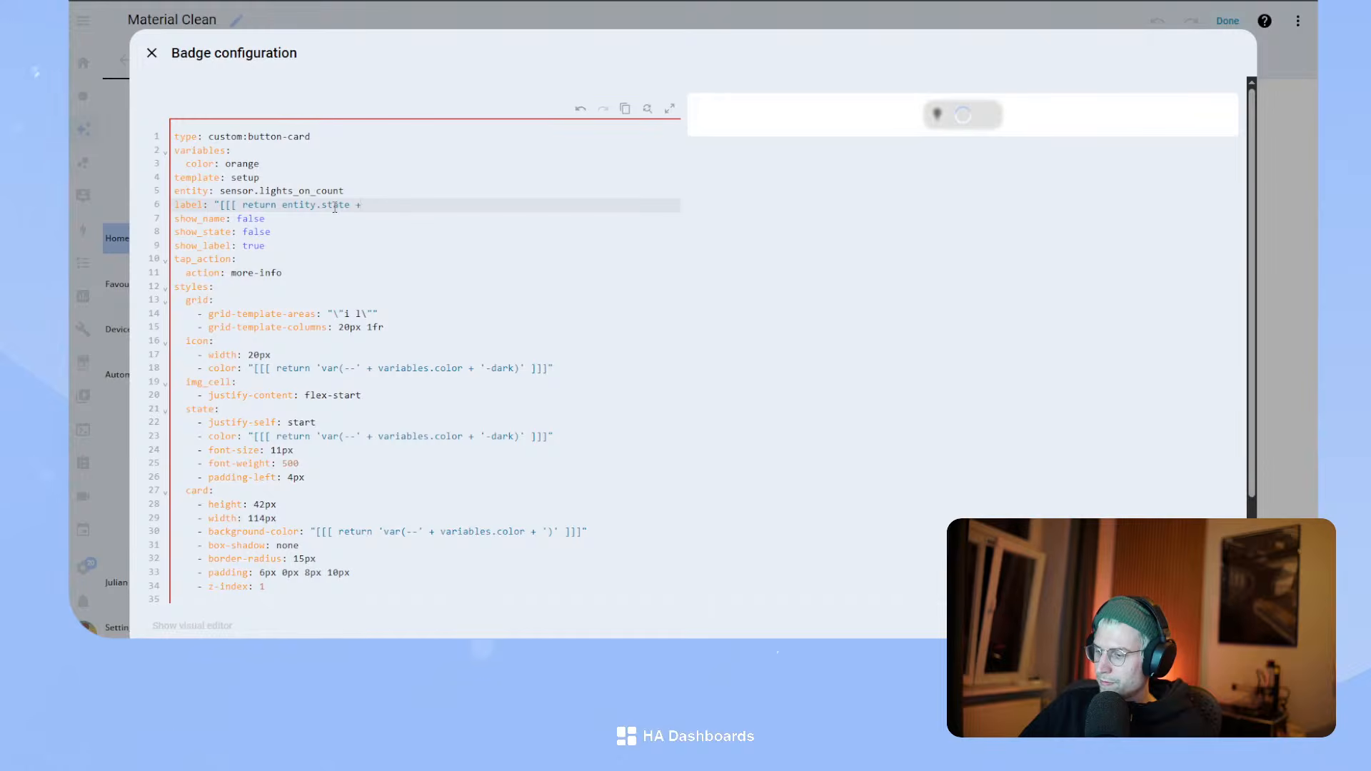
pyautogui.write(' "')
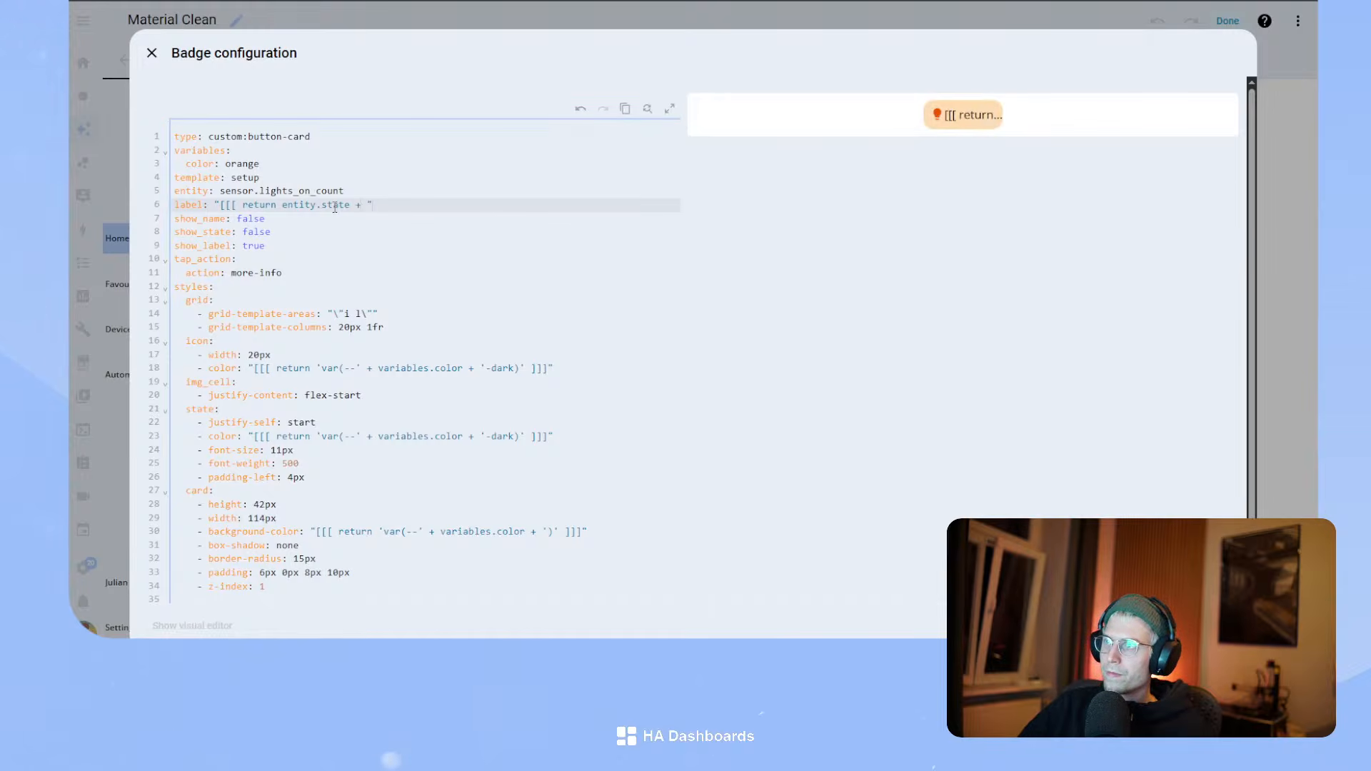
pyautogui.write('lights')
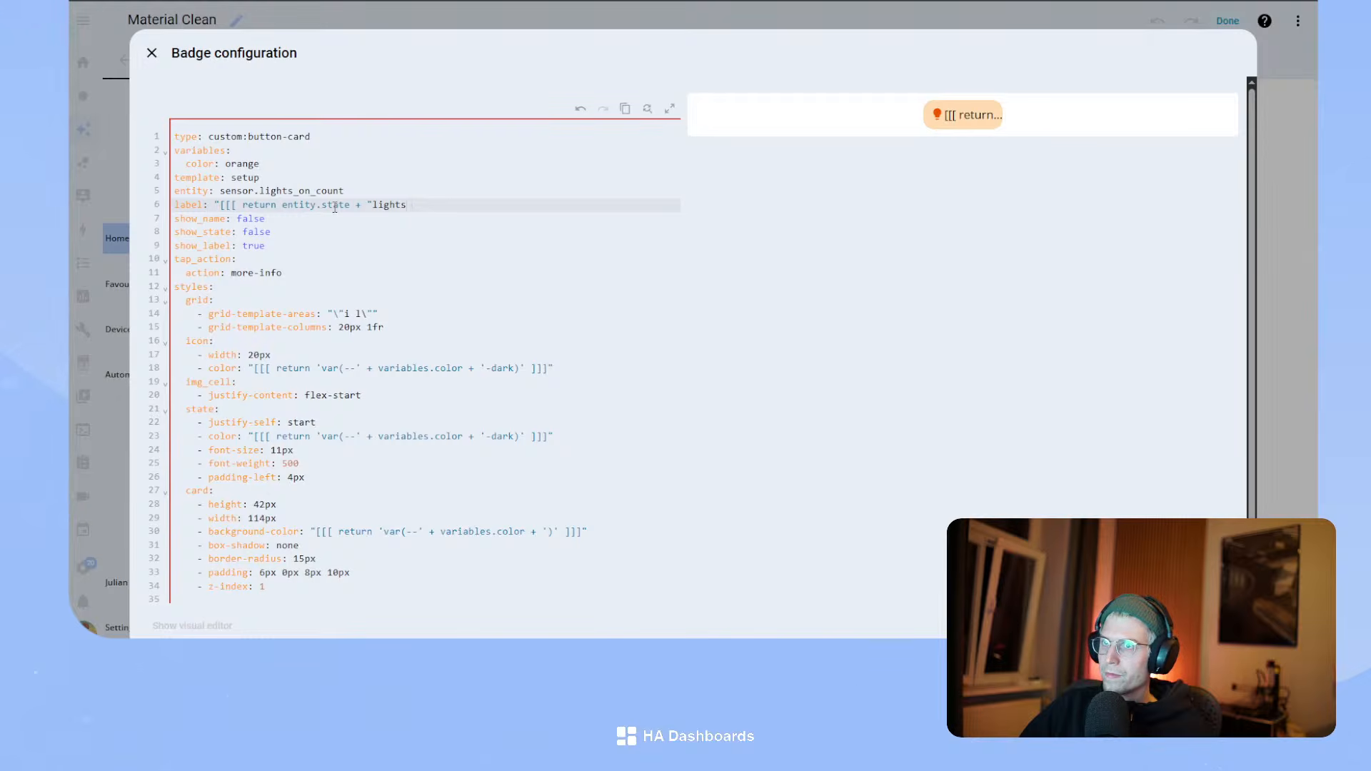
pyautogui.press('BackSpace')
pyautogui.press('BackSpace')
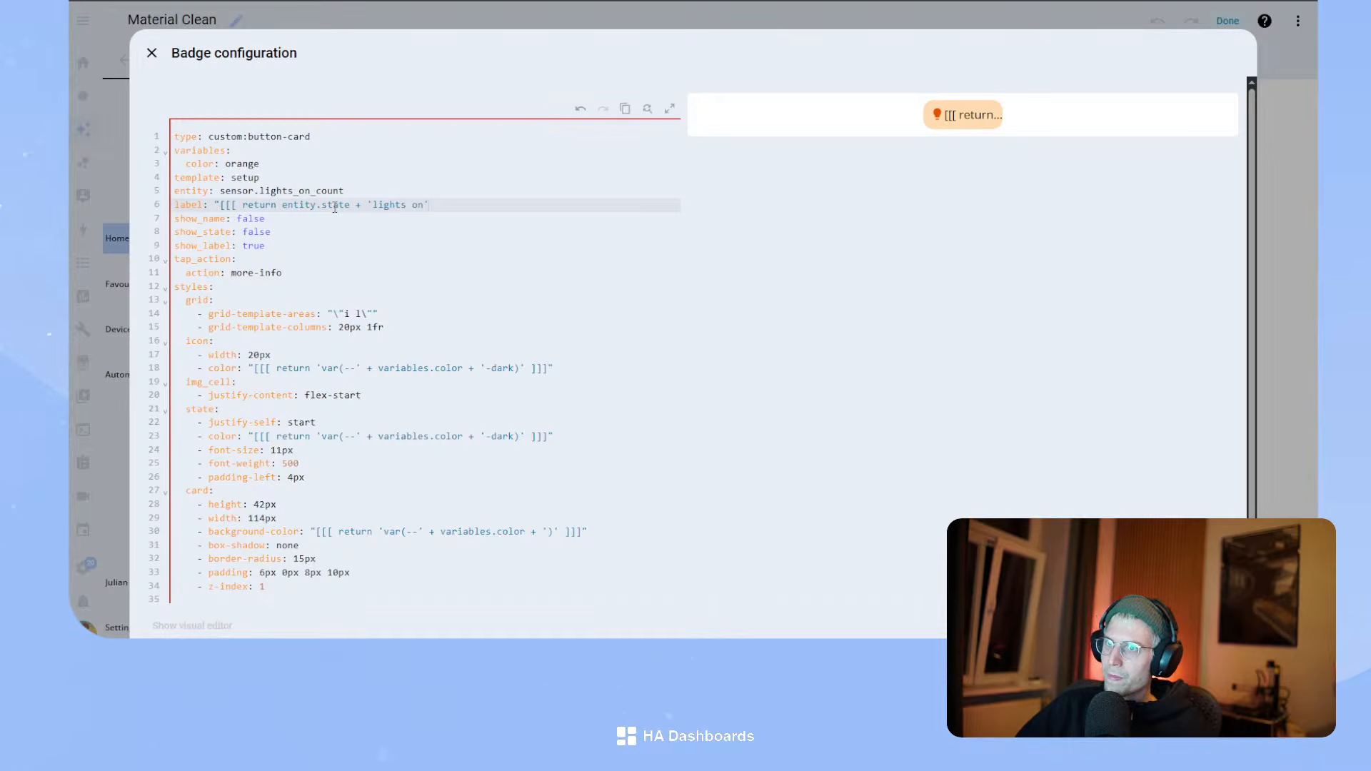
pyautogui.write(')')
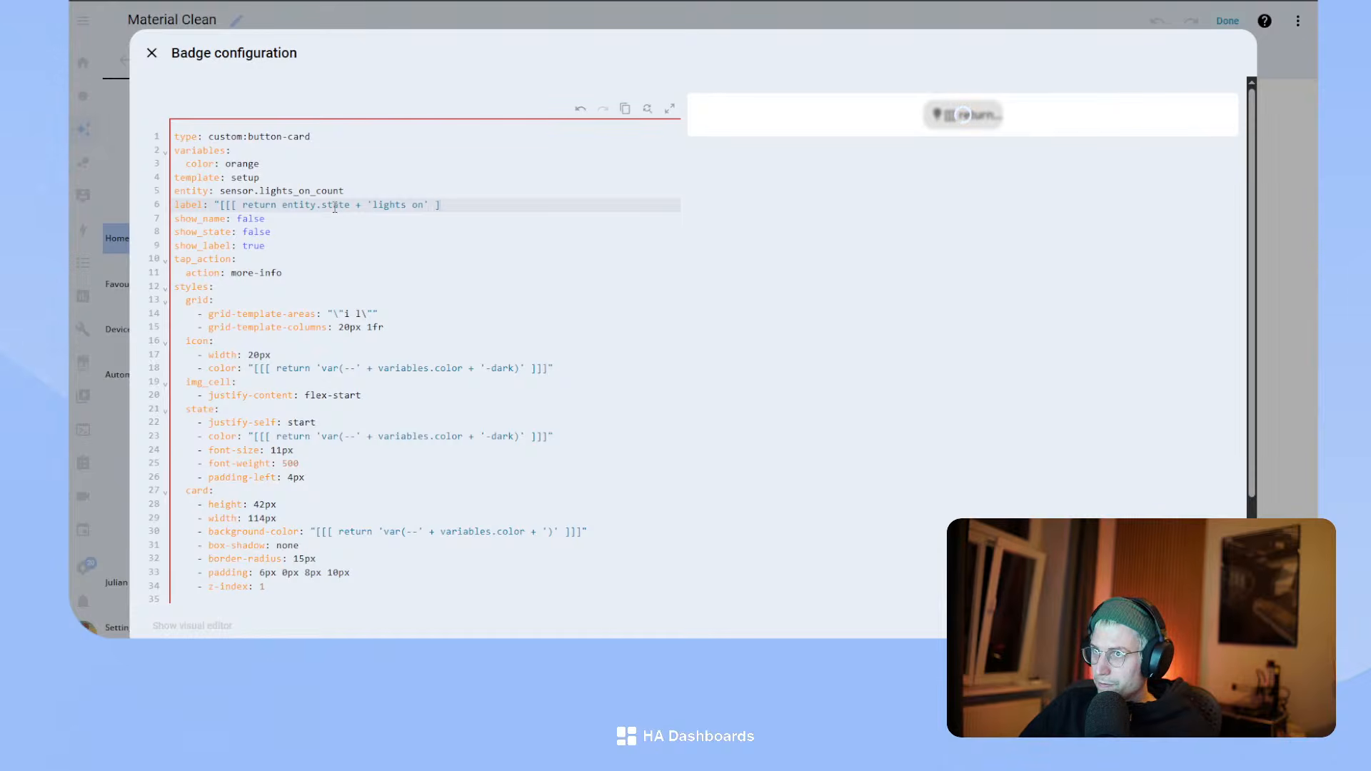
pyautogui.write('"')
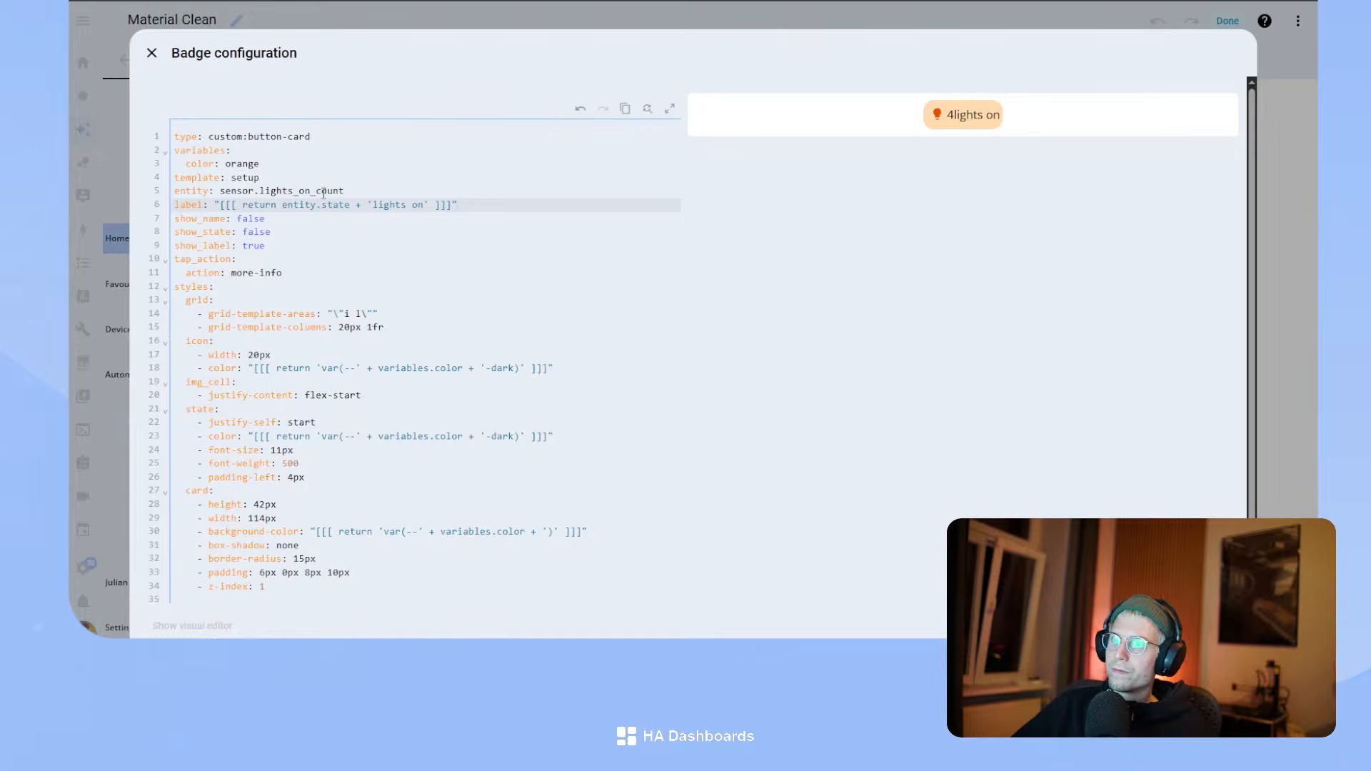
# - Rename the state block under styles to label, and insert a space before "lights on" in the label text
pyautogui.doubleClick(197, 409)
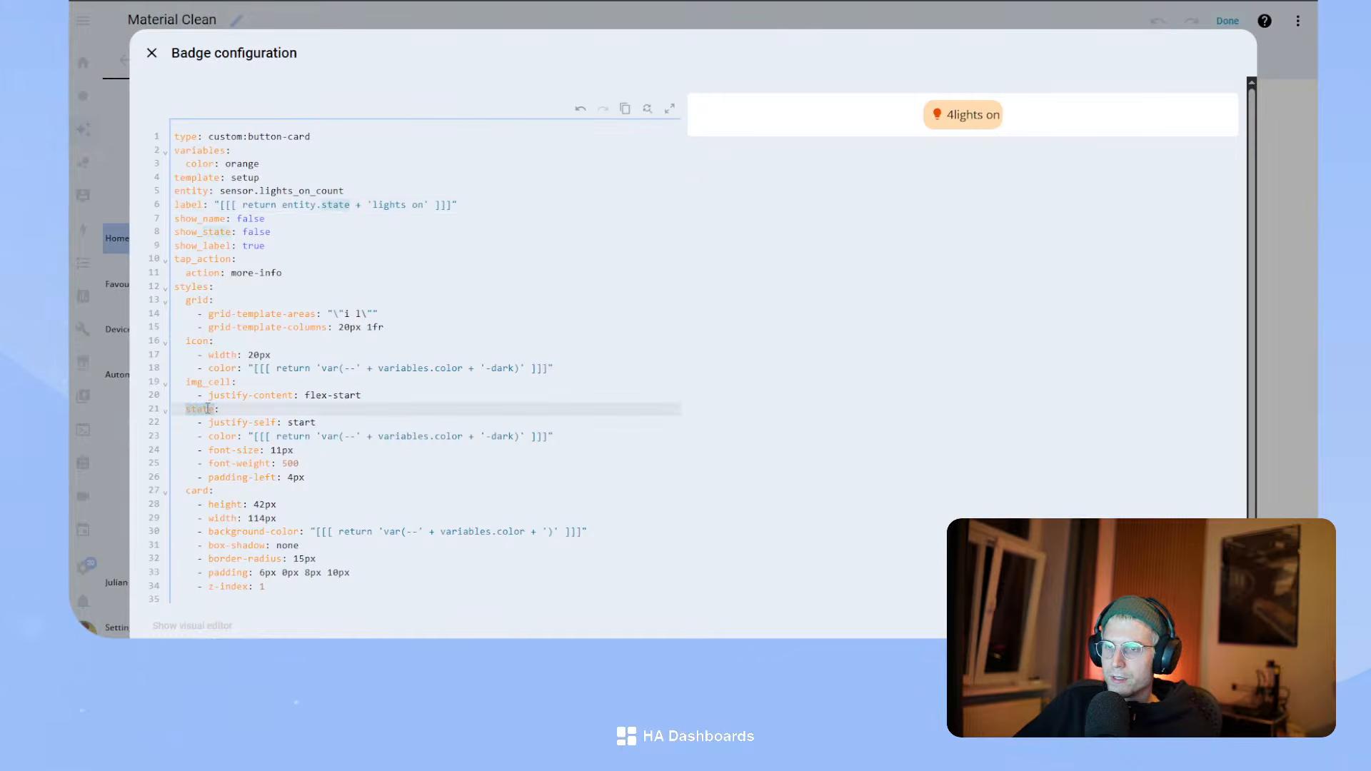
pyautogui.write('label')
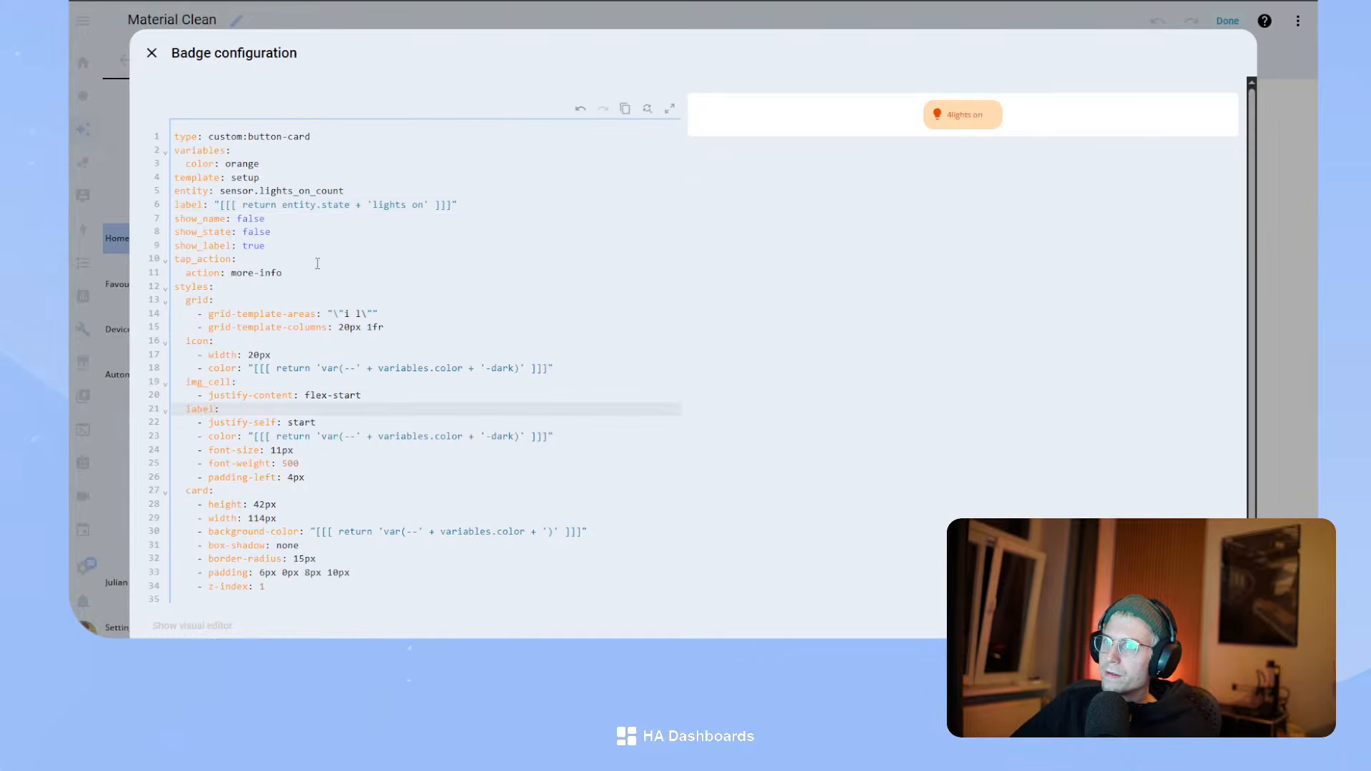
pyautogui.click(372, 205)
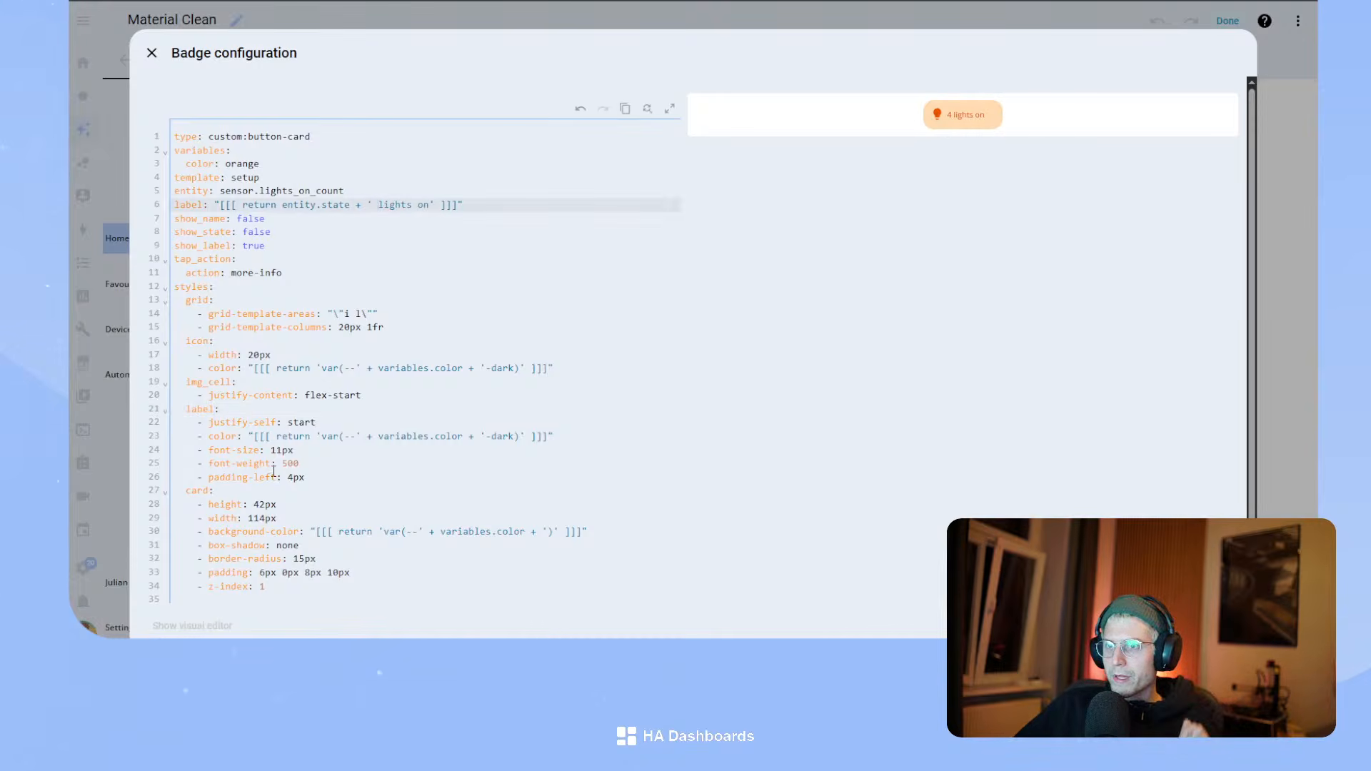
# - Set the lights badge's card width to 102px, save the badge, and finish editing the dashboard
pyautogui.scroll(-1, 267, 498)
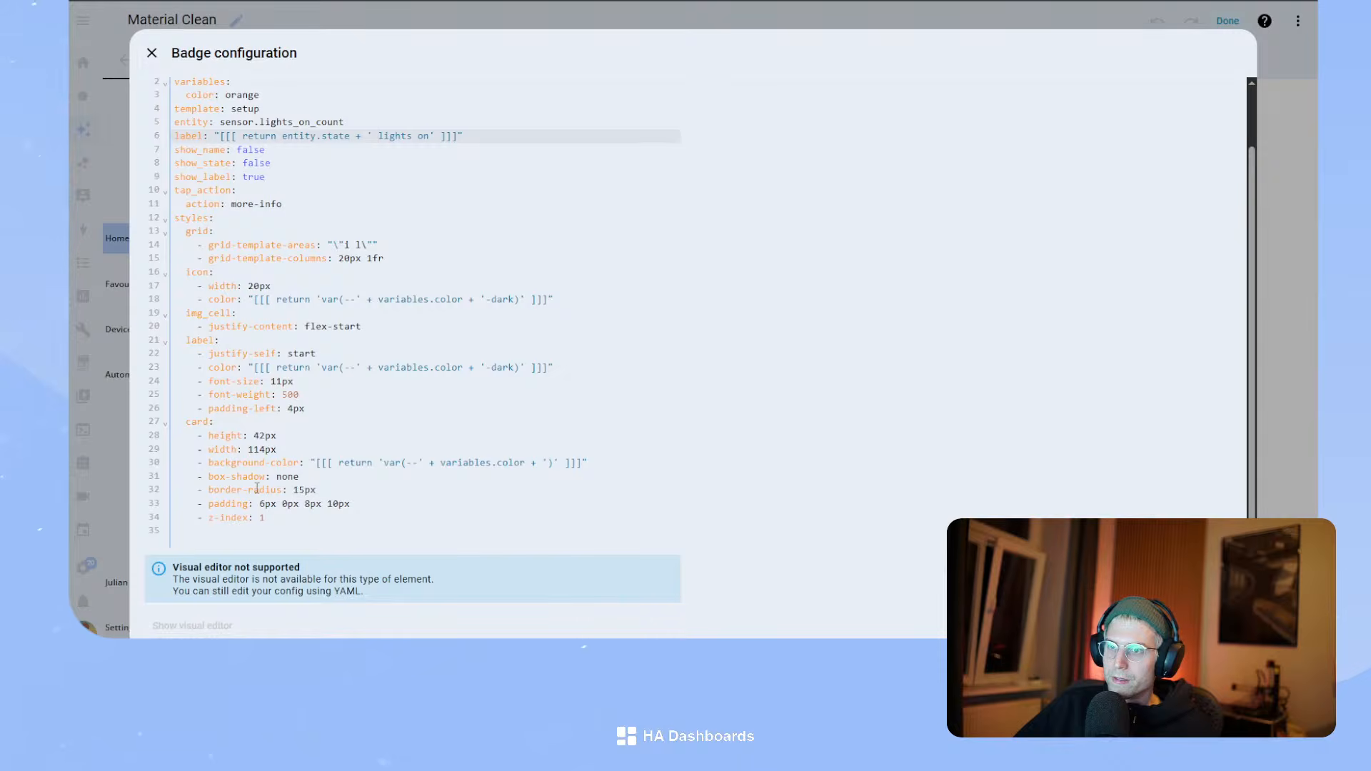
pyautogui.scroll(1, 257, 488)
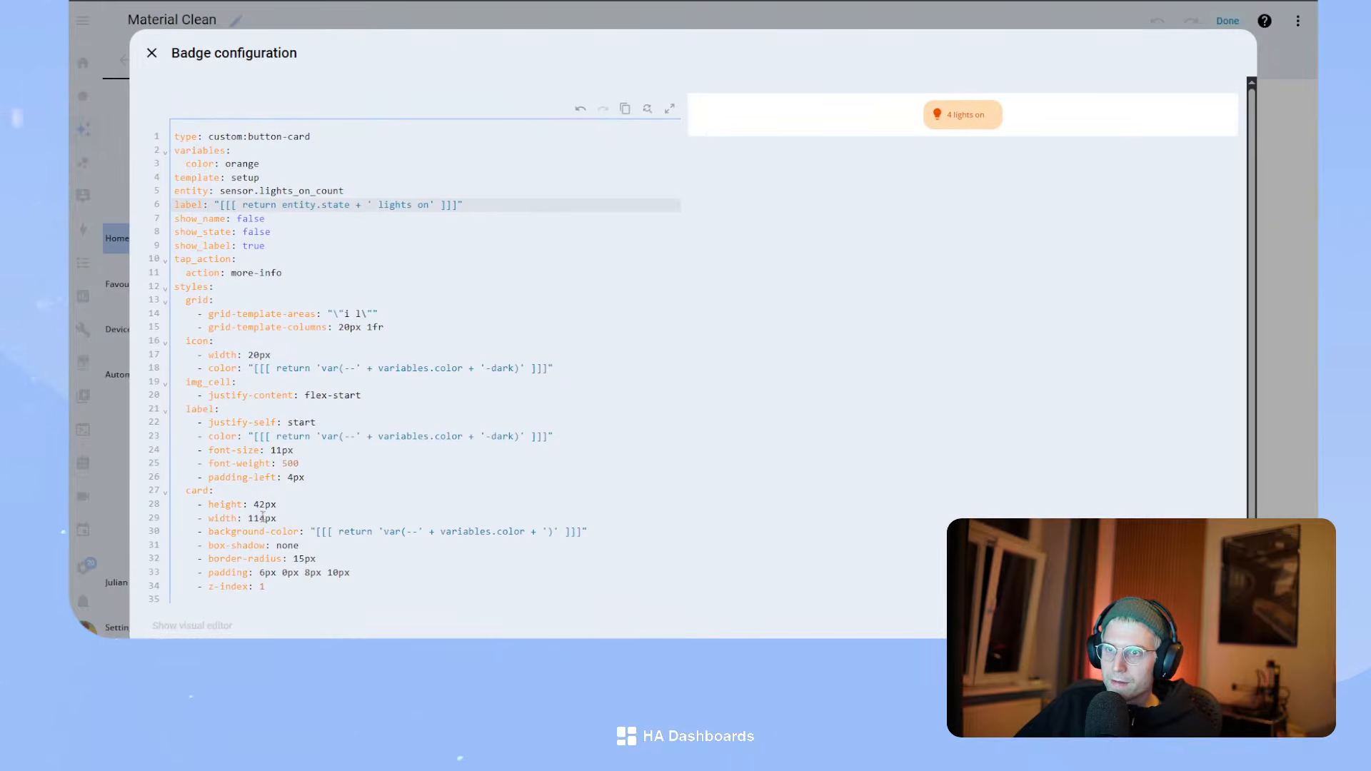
pyautogui.click(392, 519)
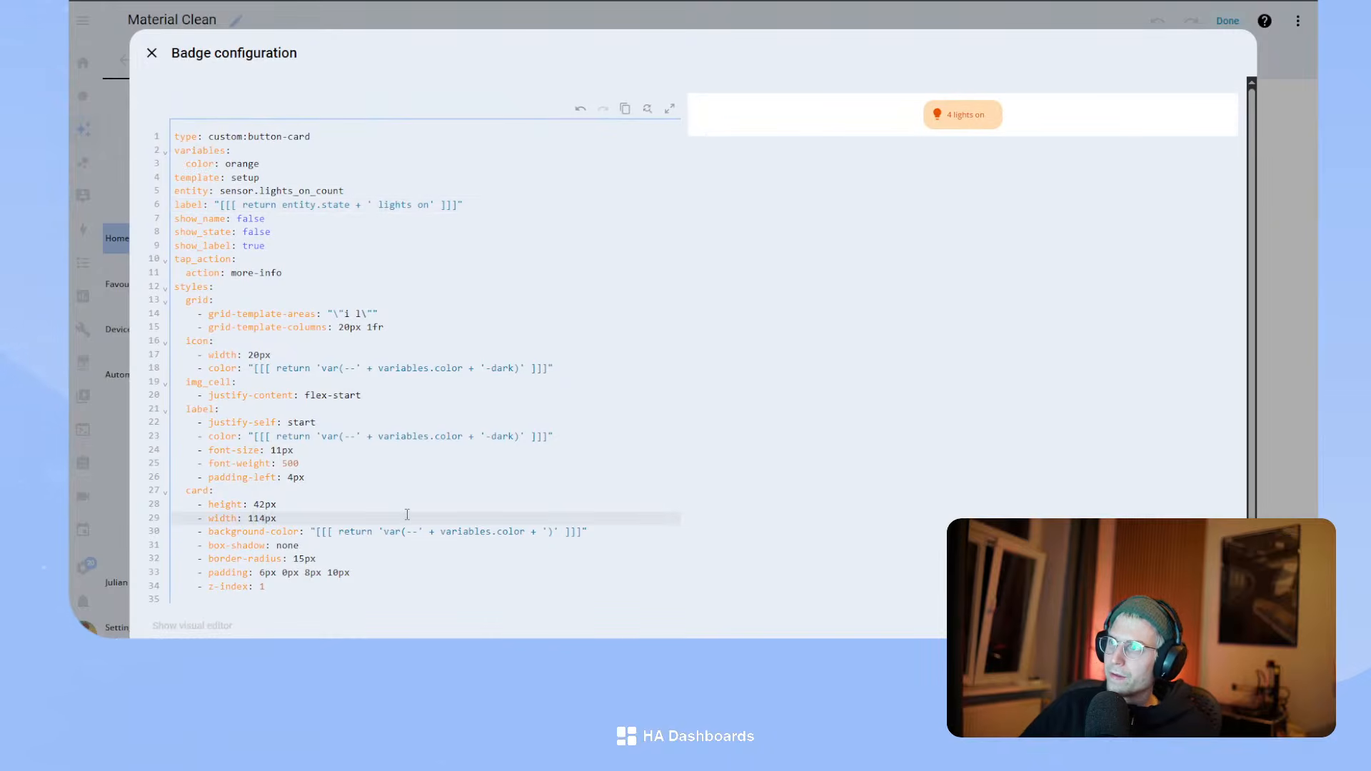
pyautogui.press('Left')
pyautogui.press('Left')
pyautogui.press('BackSpace')
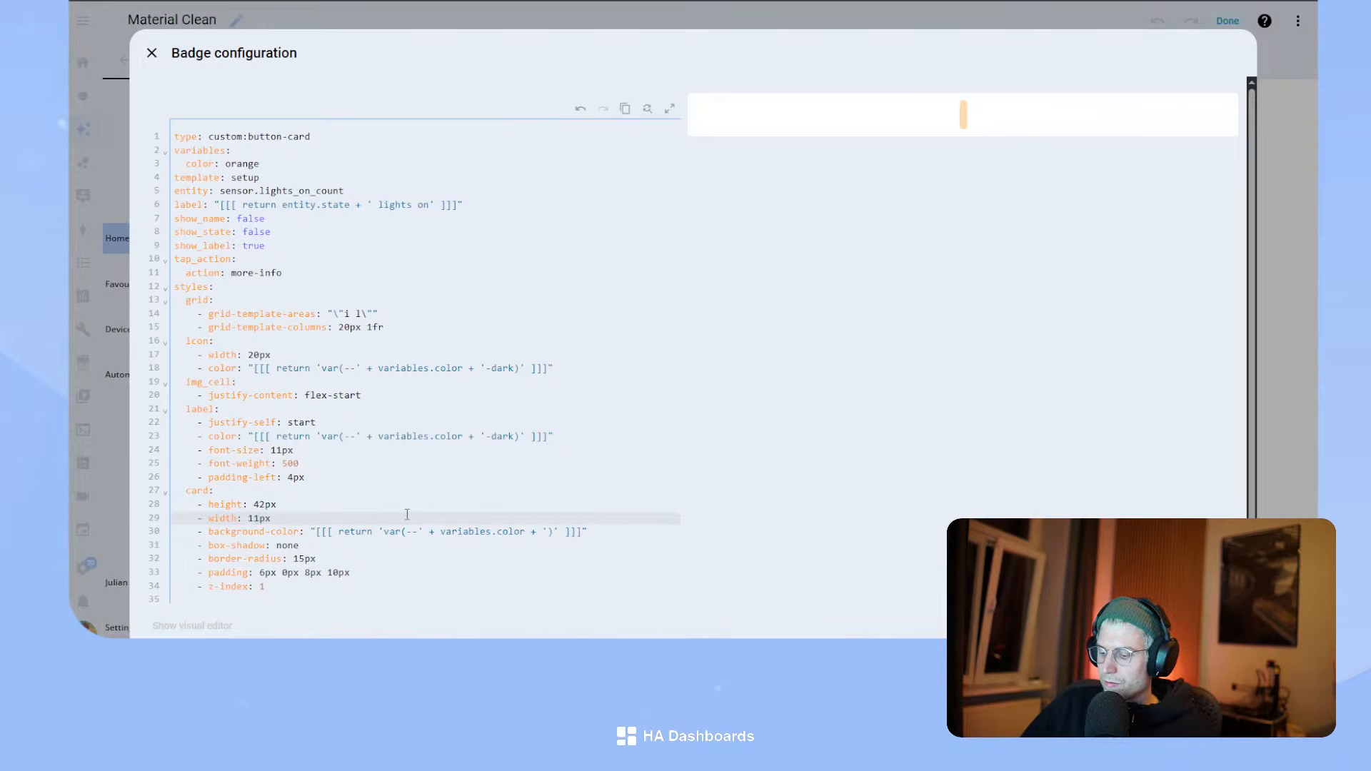
pyautogui.press('BackSpace')
pyautogui.write('05')
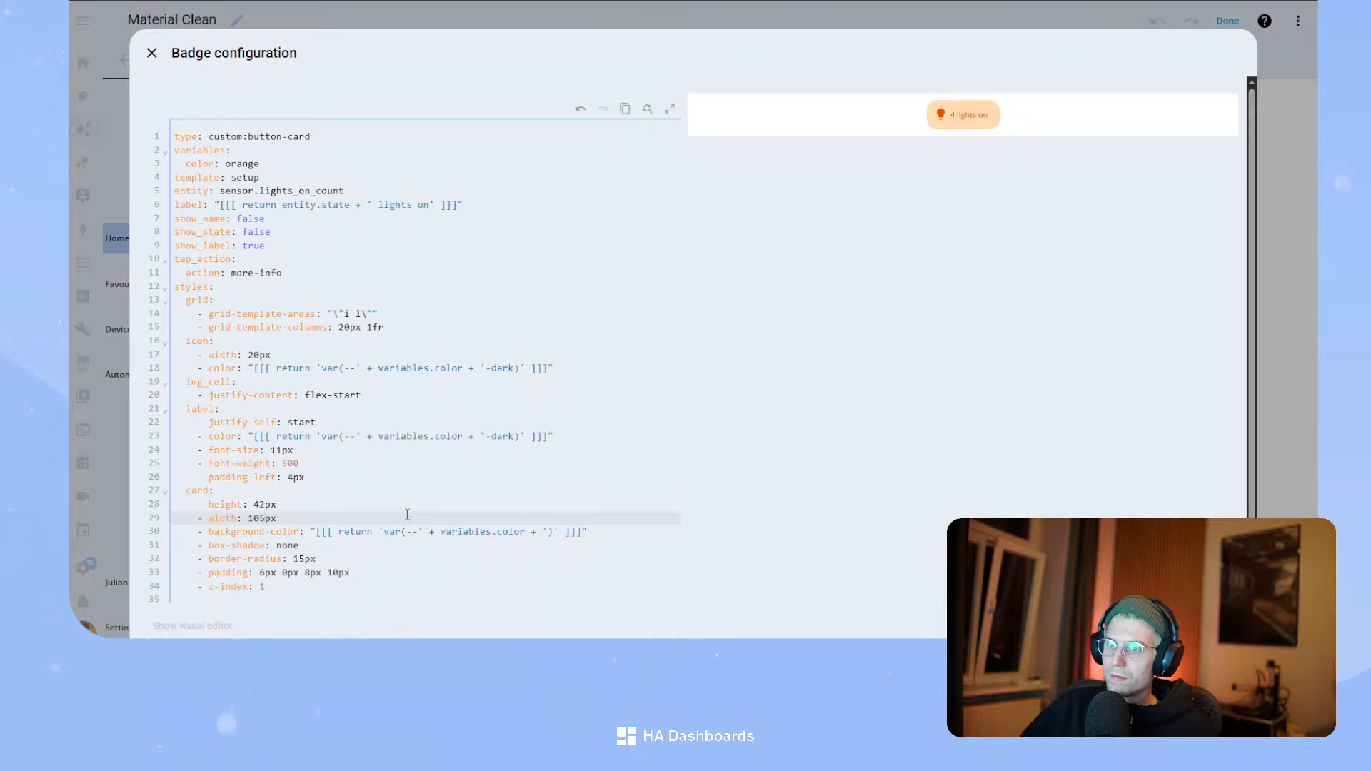
pyautogui.press('BackSpace')
pyautogui.write('2')
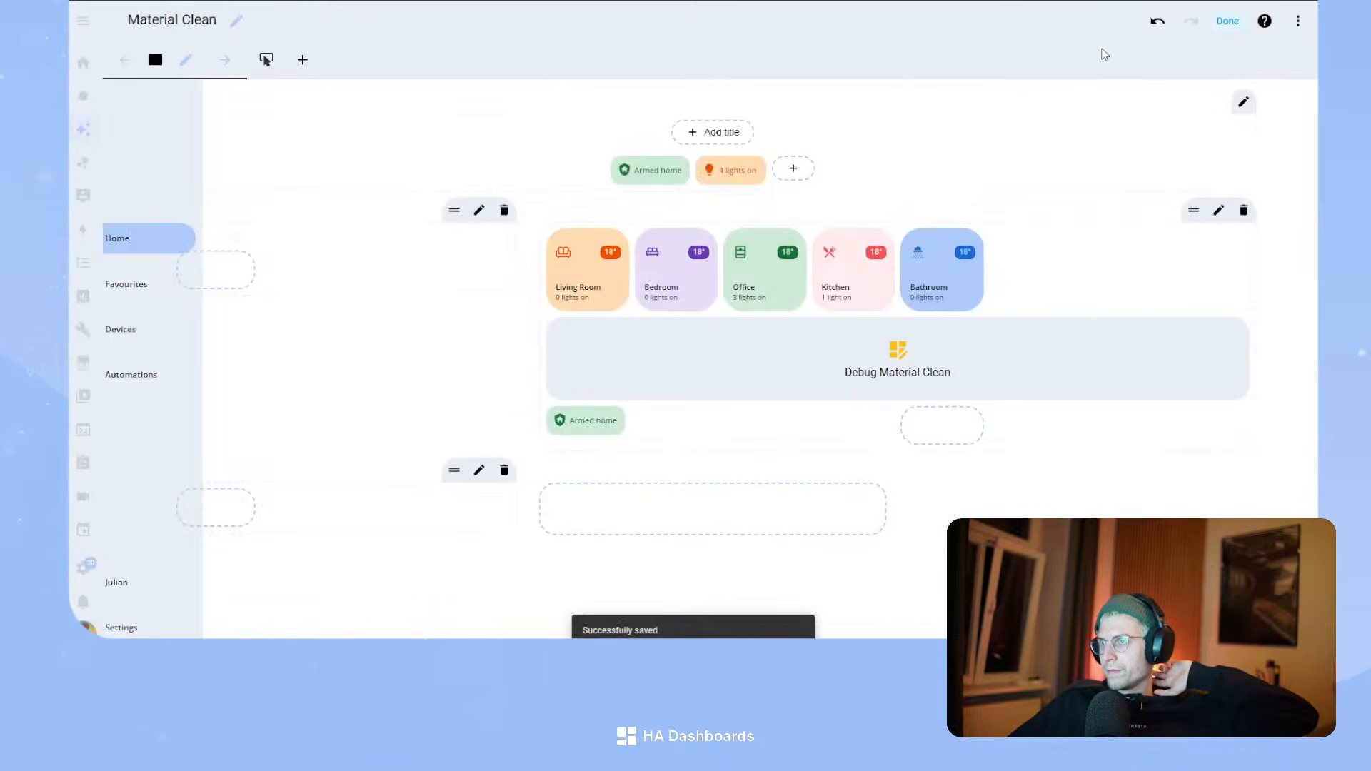
pyautogui.click(1218, 29)
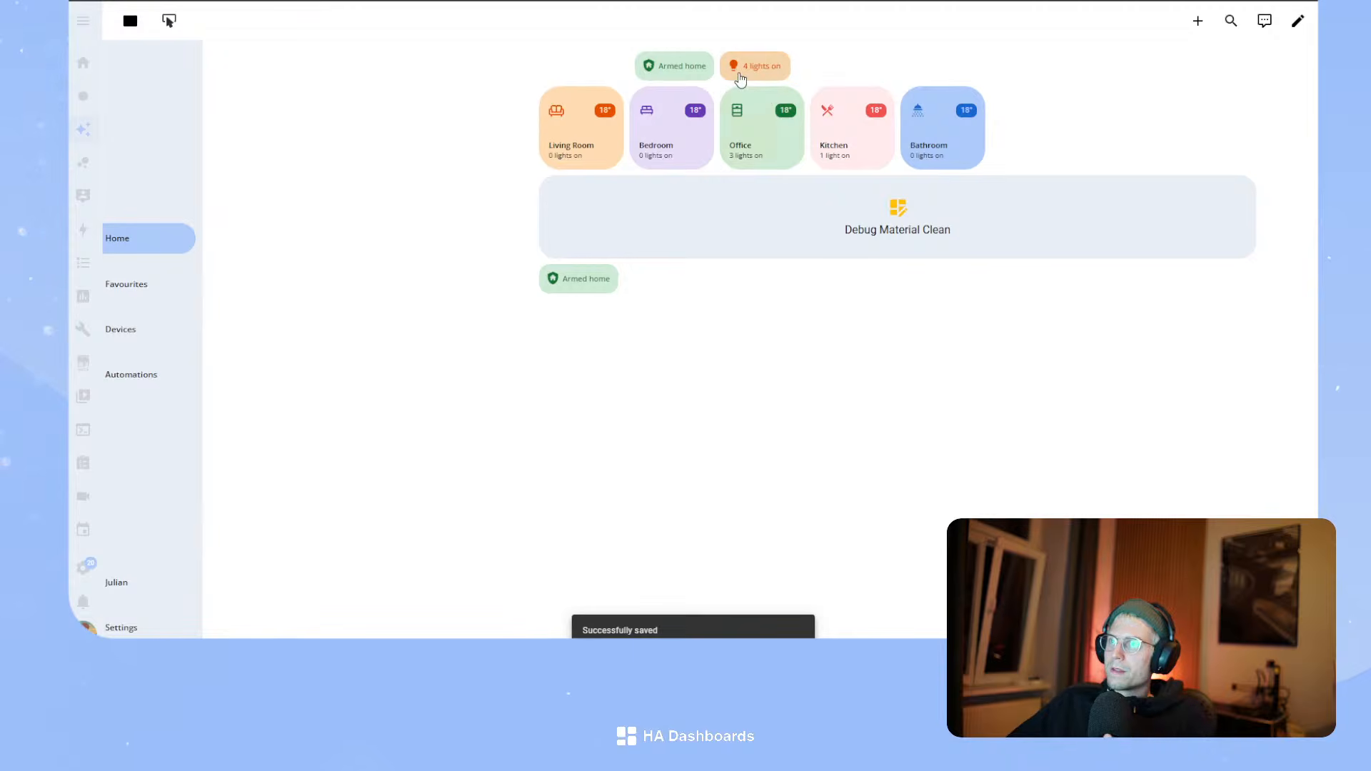
# - Reorder the header badges so the lights badge comes before the security badge, then finish editing
pyautogui.click(1297, 21)
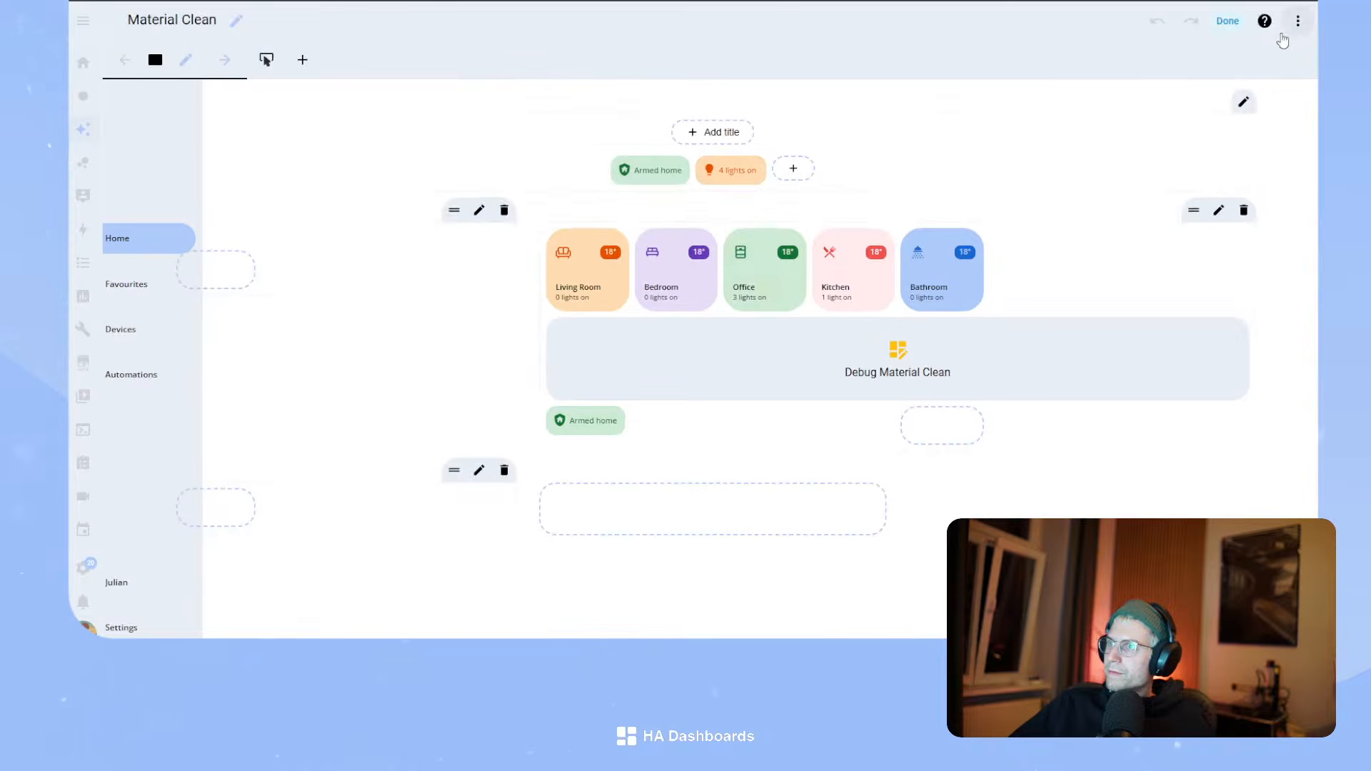
pyautogui.moveTo(732, 179); pyautogui.dragTo(628, 180)
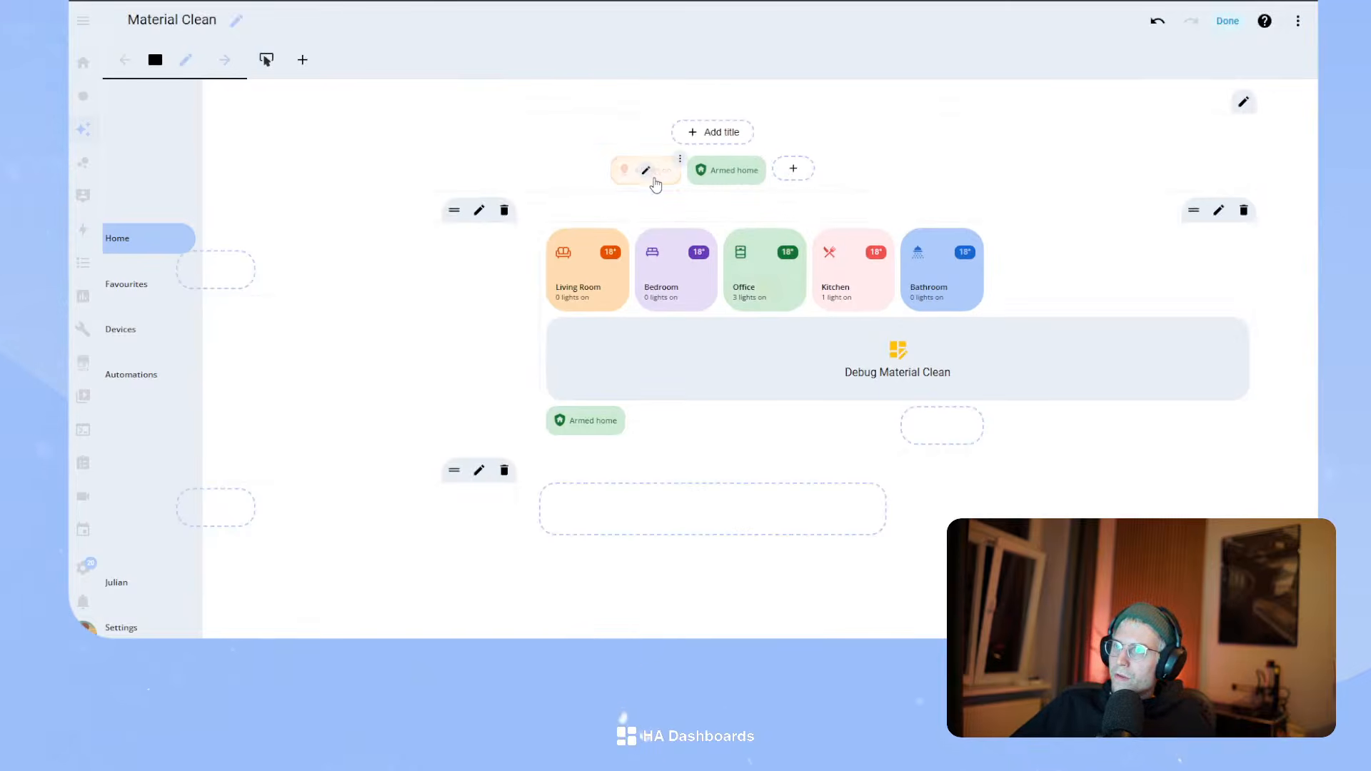
pyautogui.moveTo(955, 290)
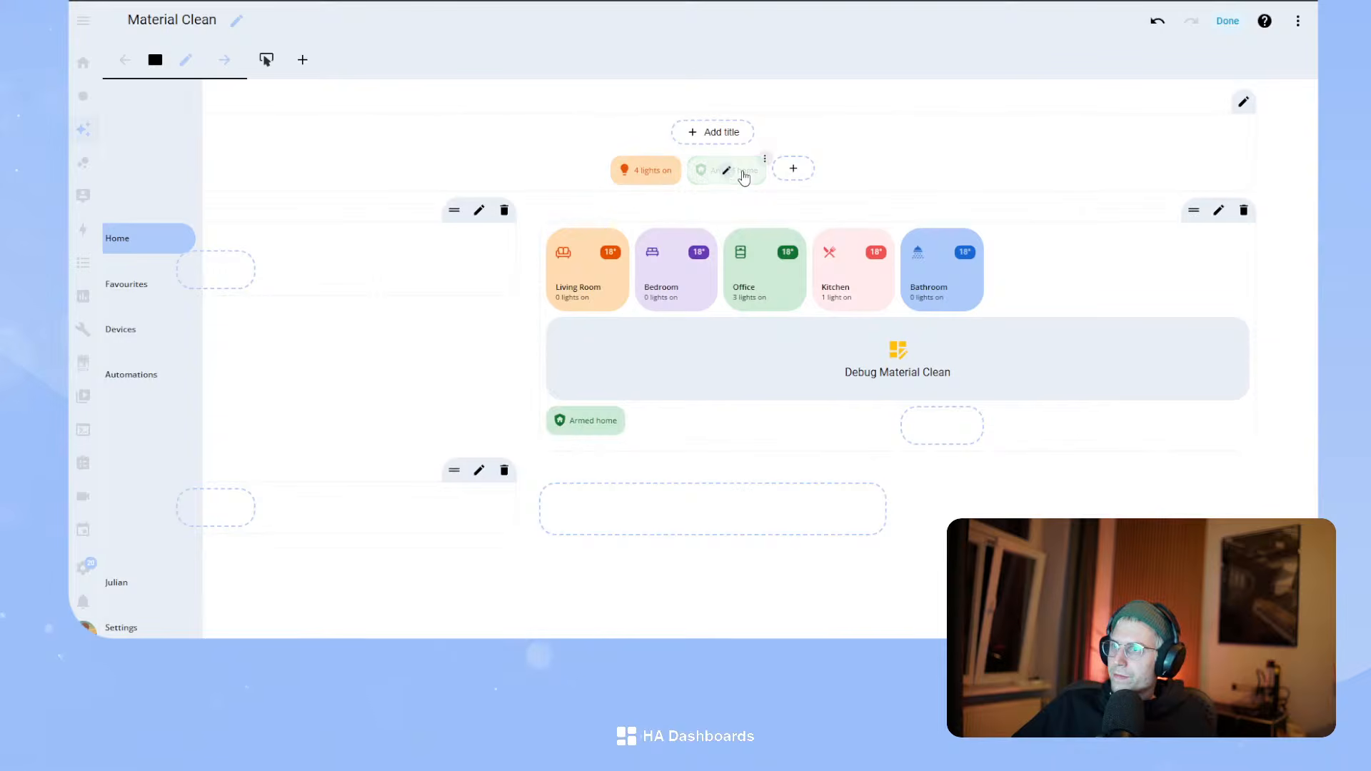
pyautogui.click(1227, 21)
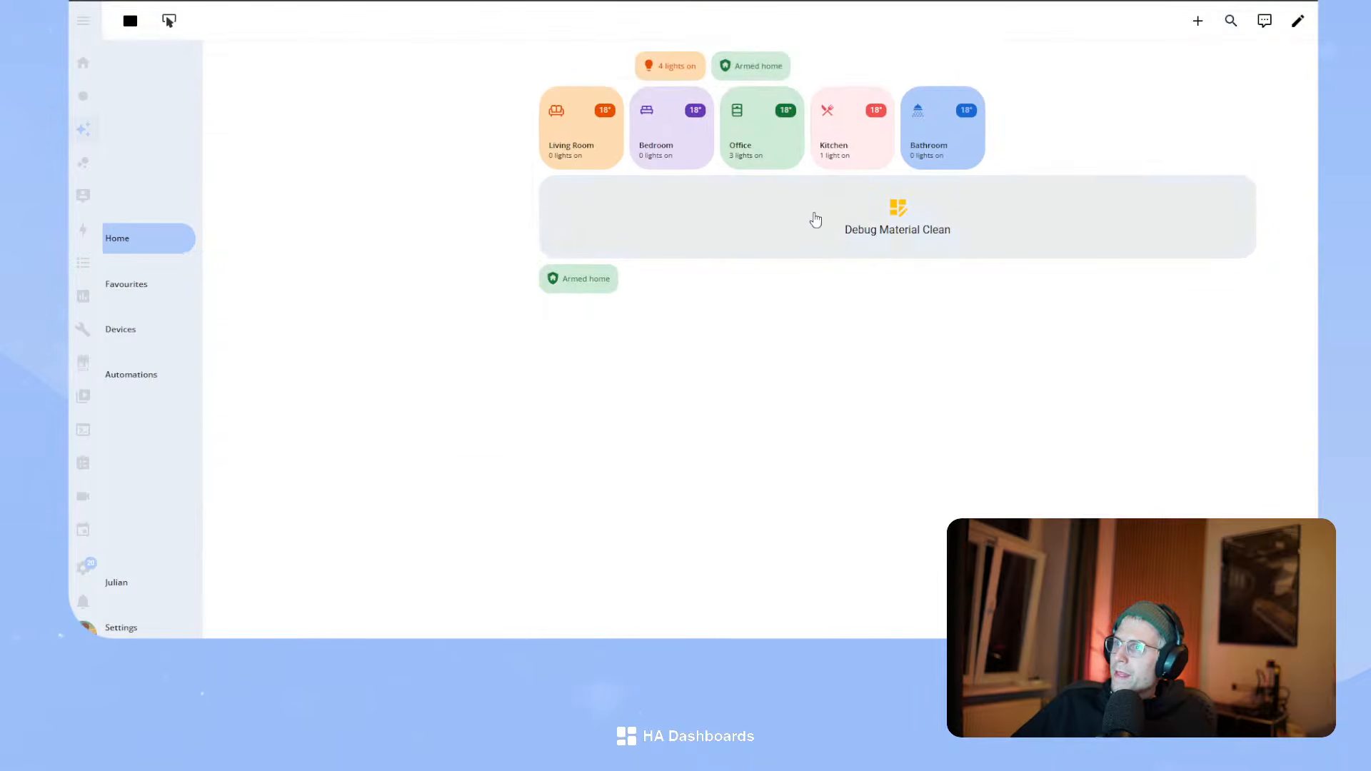
# - Check the details dialogs of the lights badge and the security badge, closing each one
pyautogui.click(672, 69)
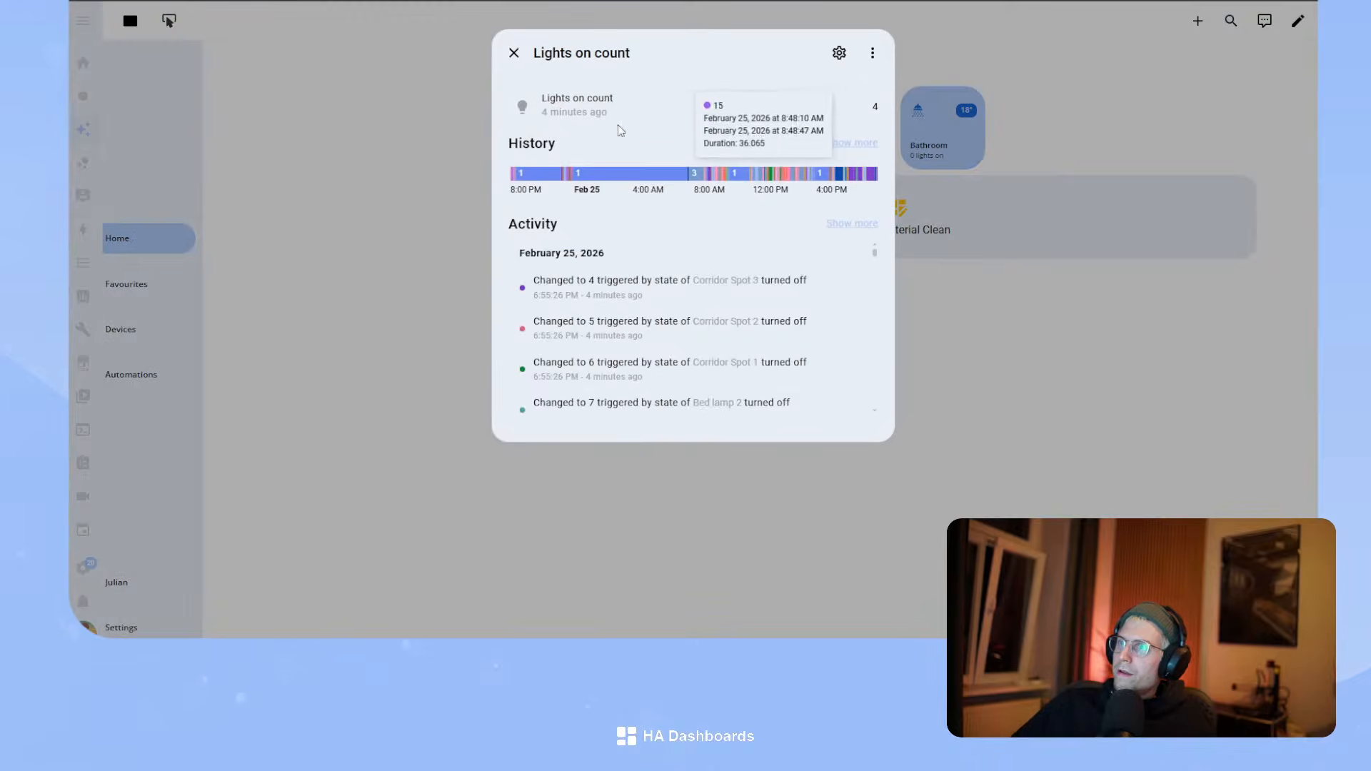
pyautogui.click(514, 53)
pyautogui.click(750, 66)
pyautogui.click(513, 54)
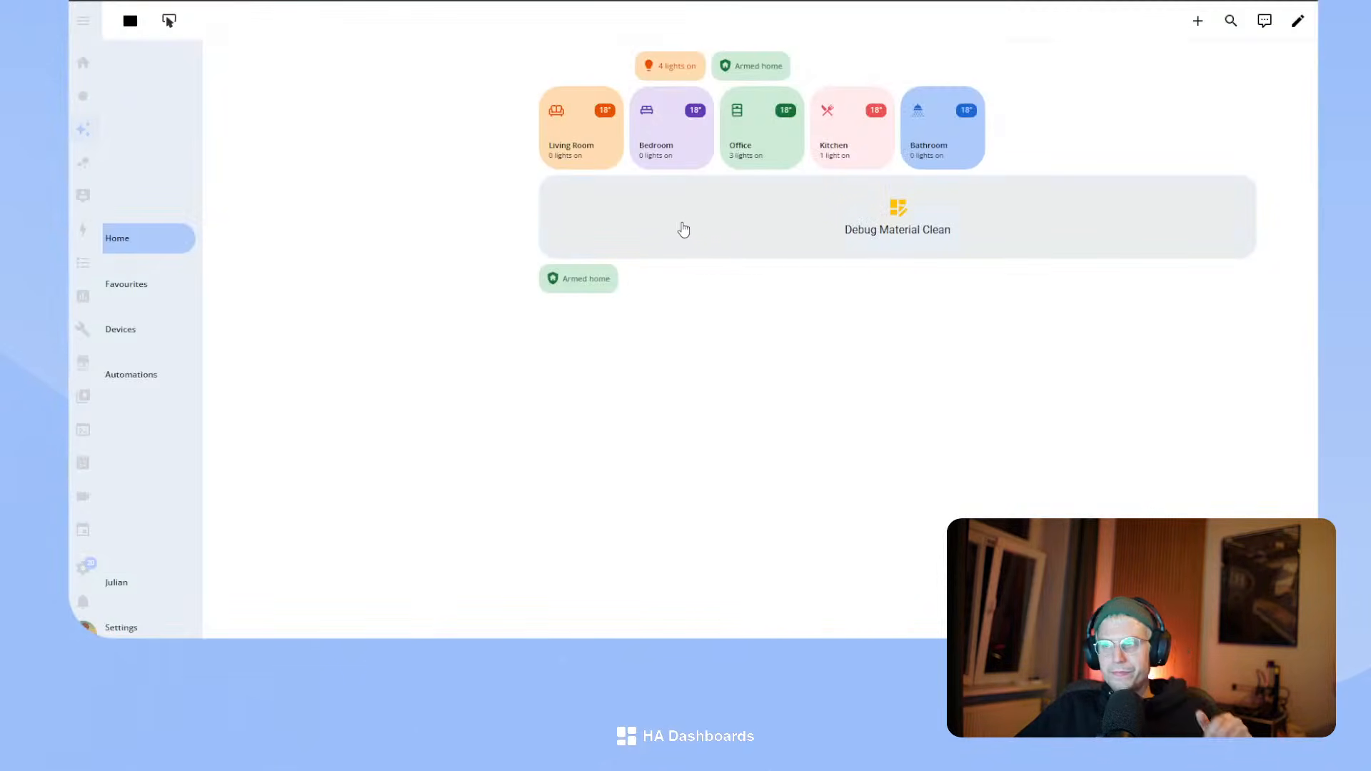
# - Delete the leftover security system card below the Debug Material Clean card in dashboard edit mode
pyautogui.click(1297, 21)
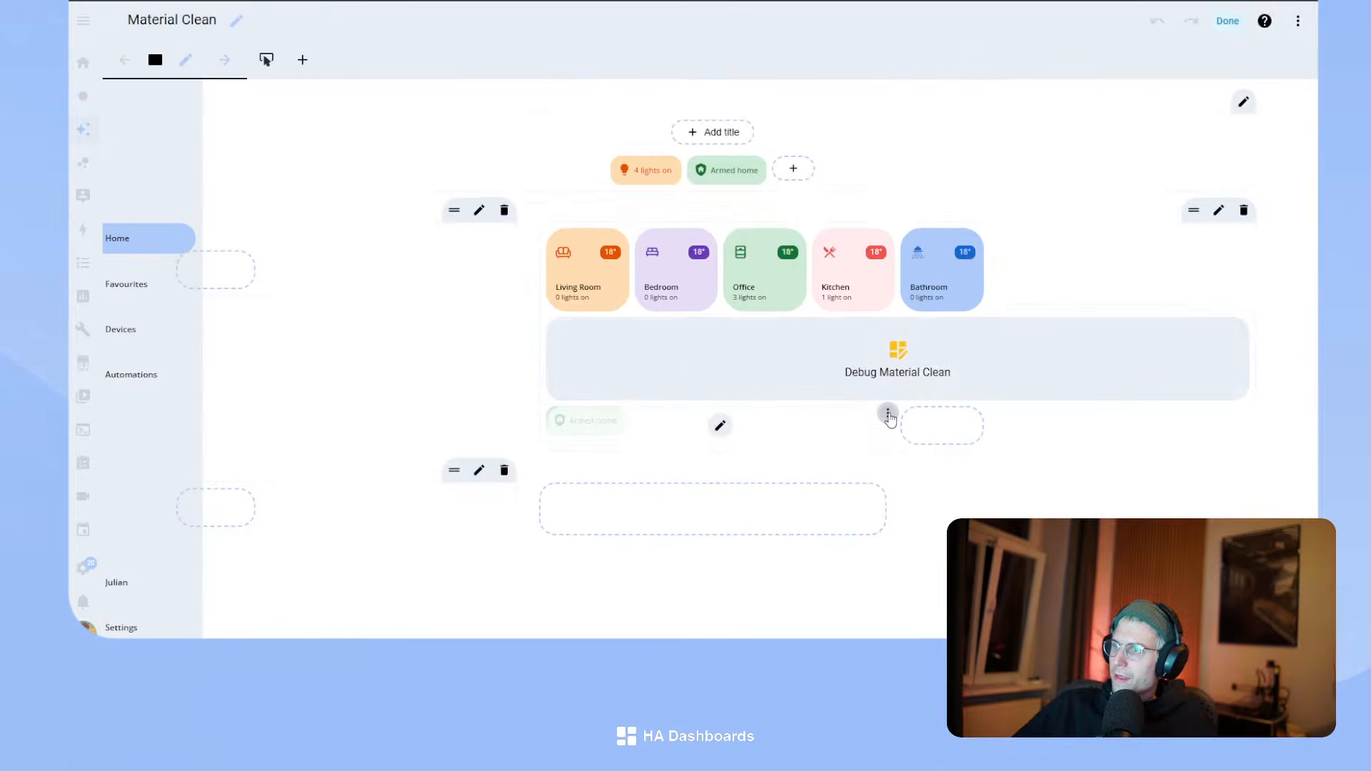
pyautogui.click(887, 412)
pyautogui.click(856, 558)
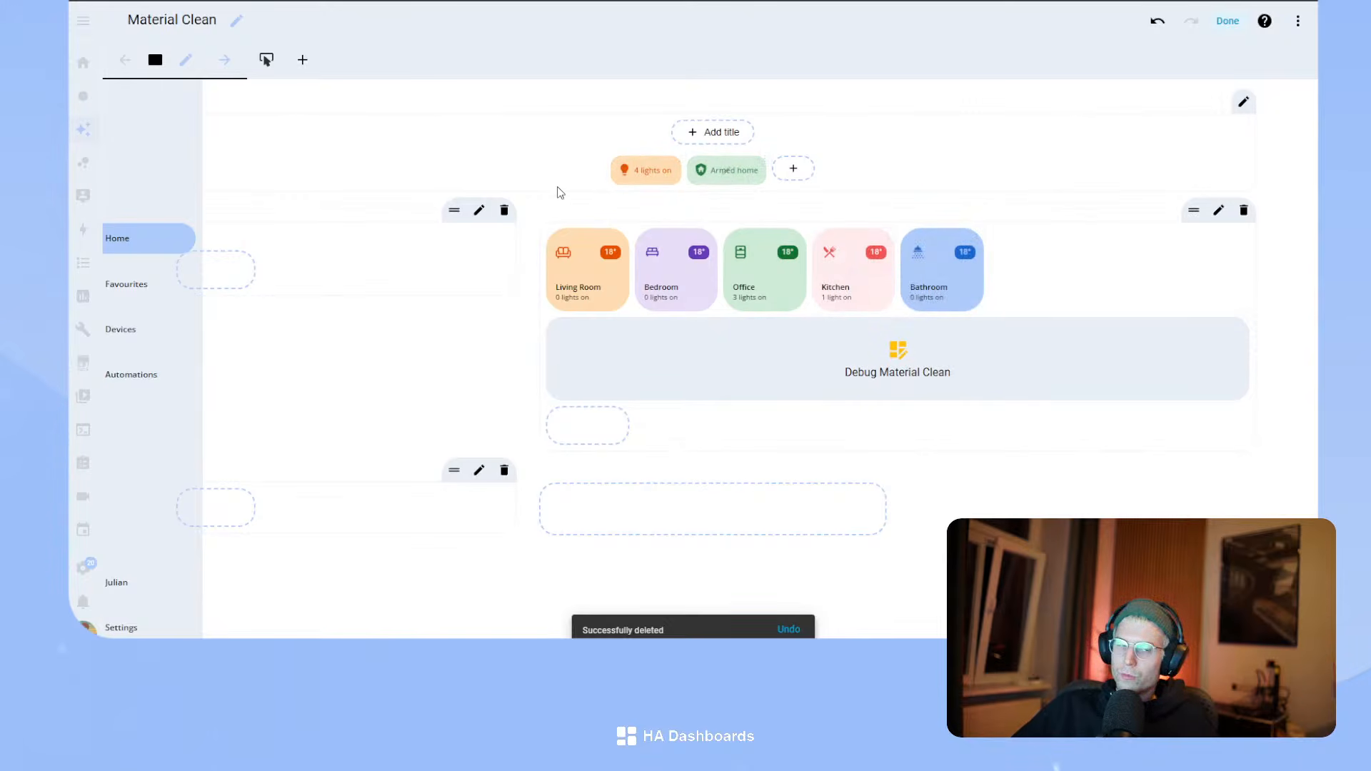
# - Duplicate the lights badge and set the copy's color variable to red
pyautogui.click(679, 158)
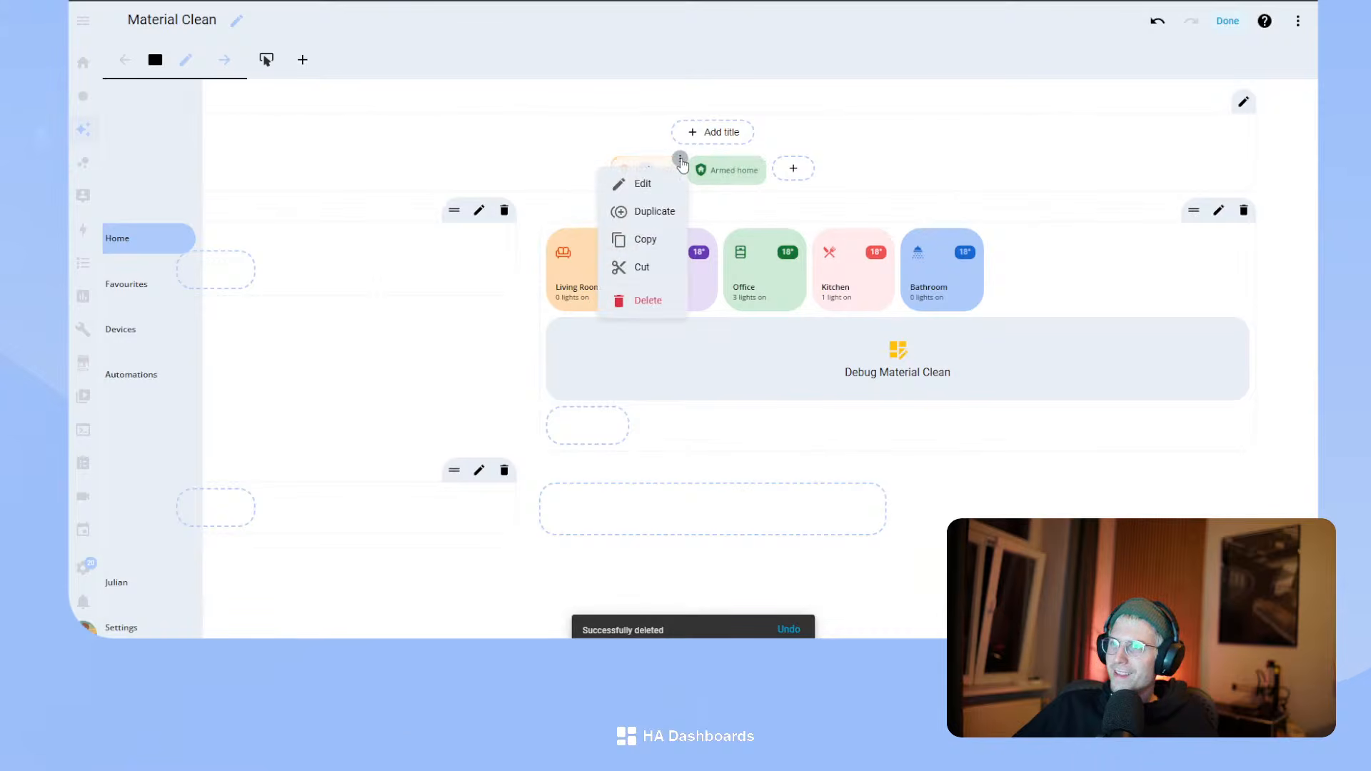
pyautogui.click(642, 212)
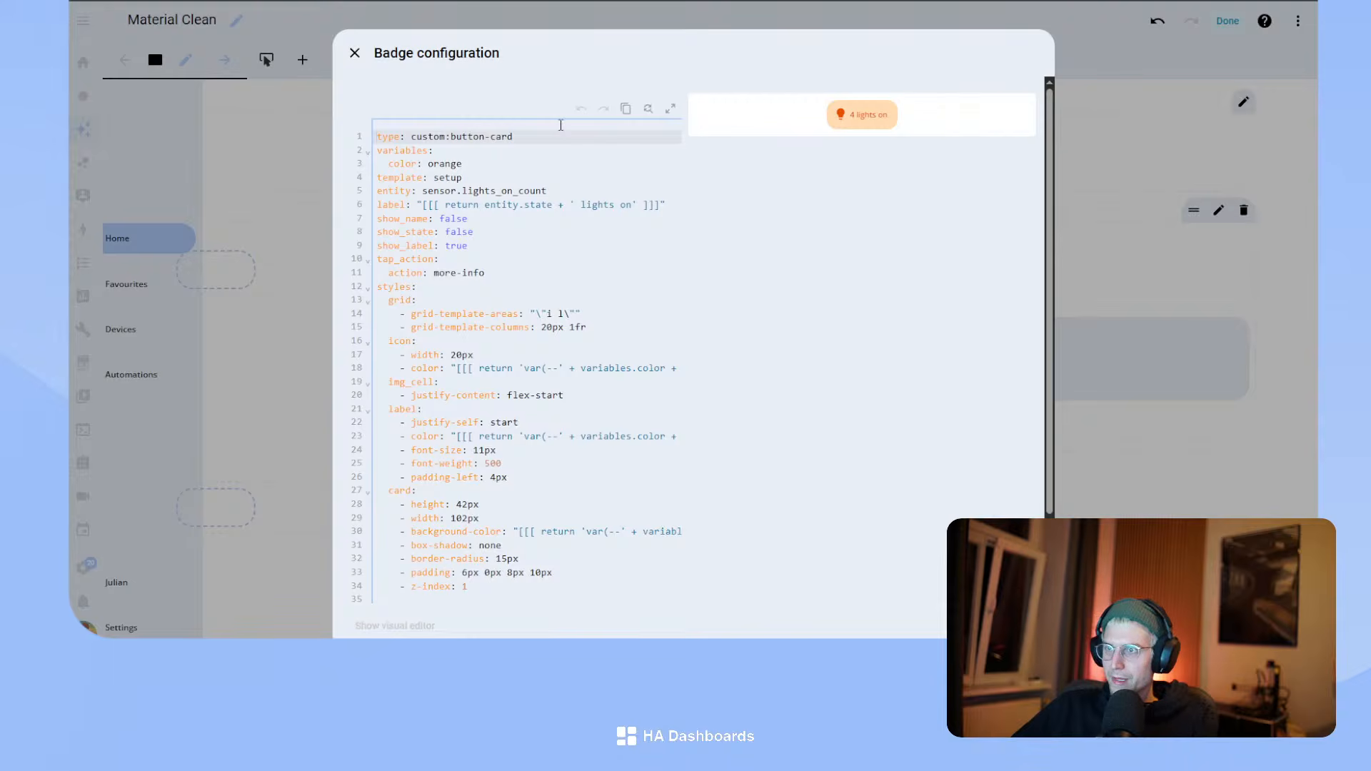
pyautogui.doubleClick(450, 164)
pyautogui.write('red')
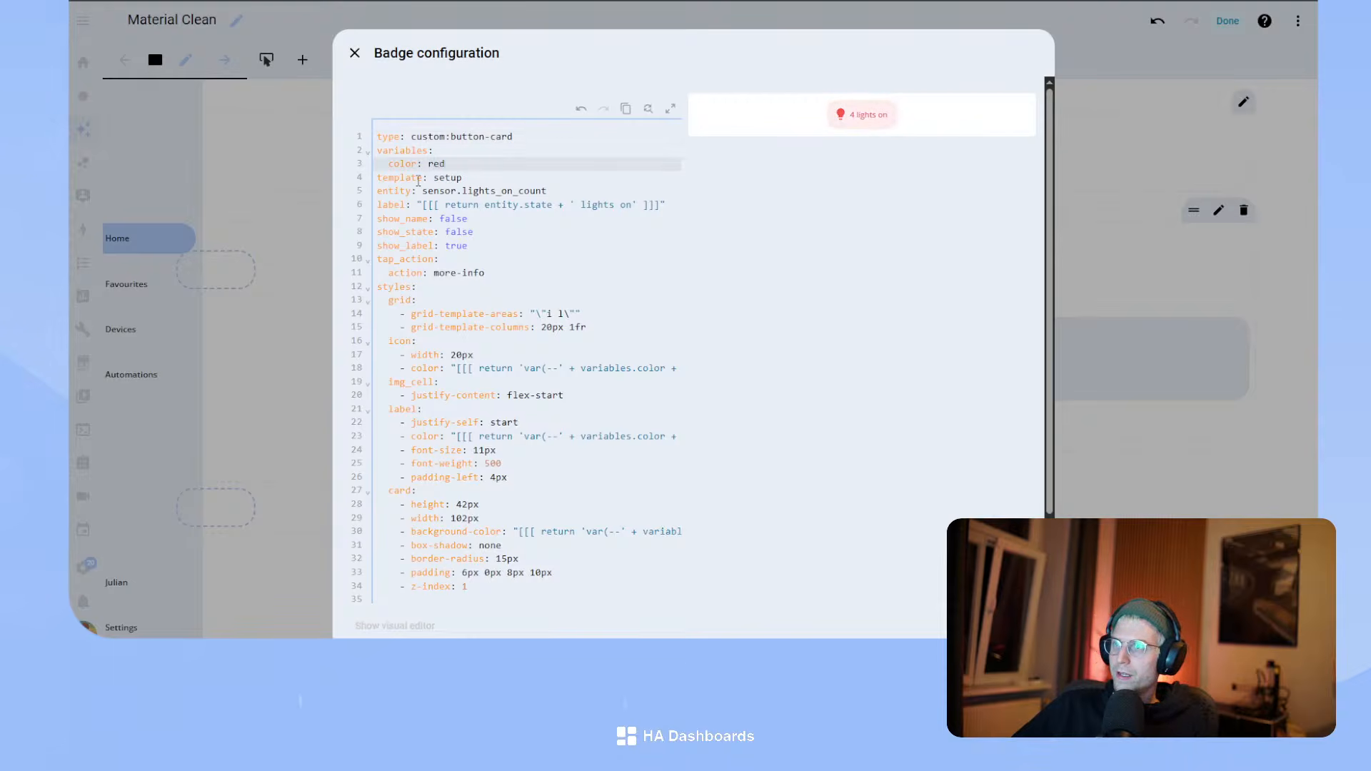
# - Try to point the red badge copy at a window sensor and set its entity back to sensor.lights_on_count
pyautogui.doubleClick(463, 190)
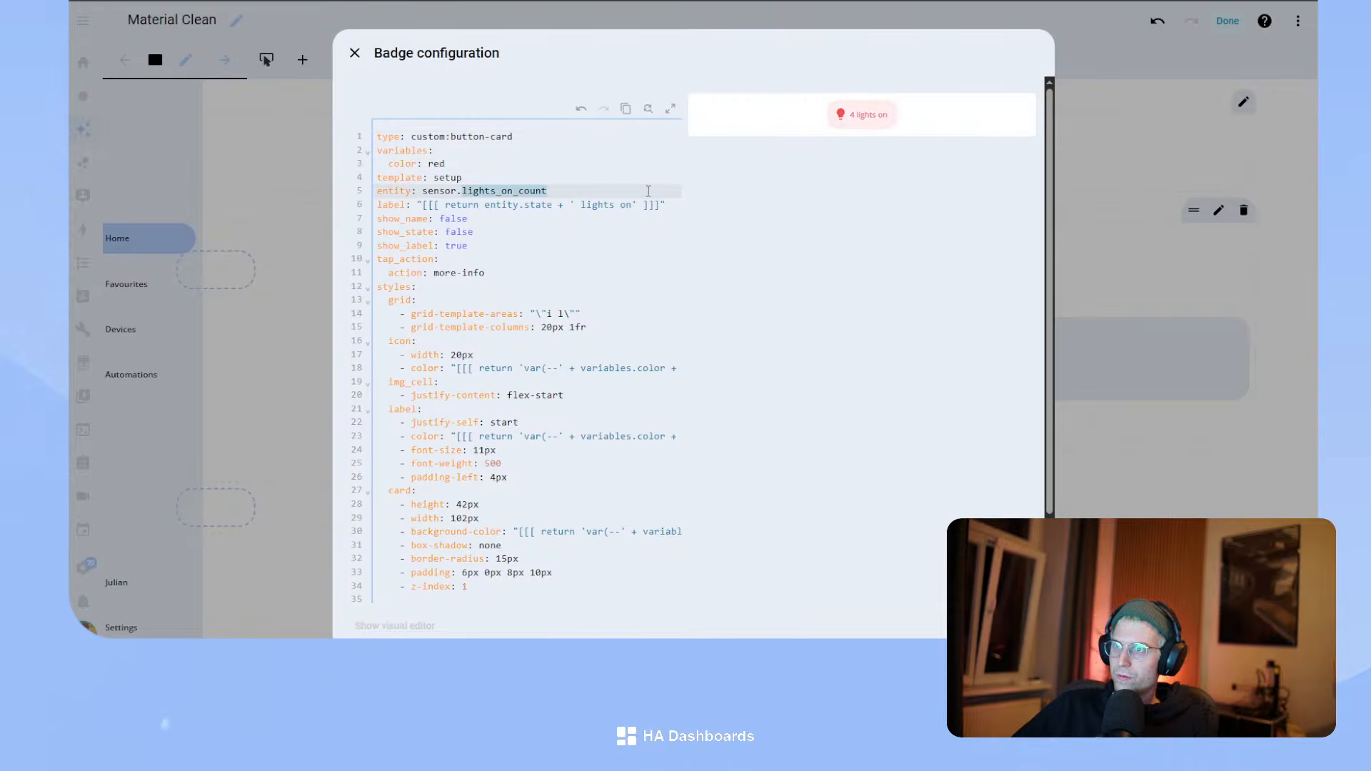
pyautogui.write('window')
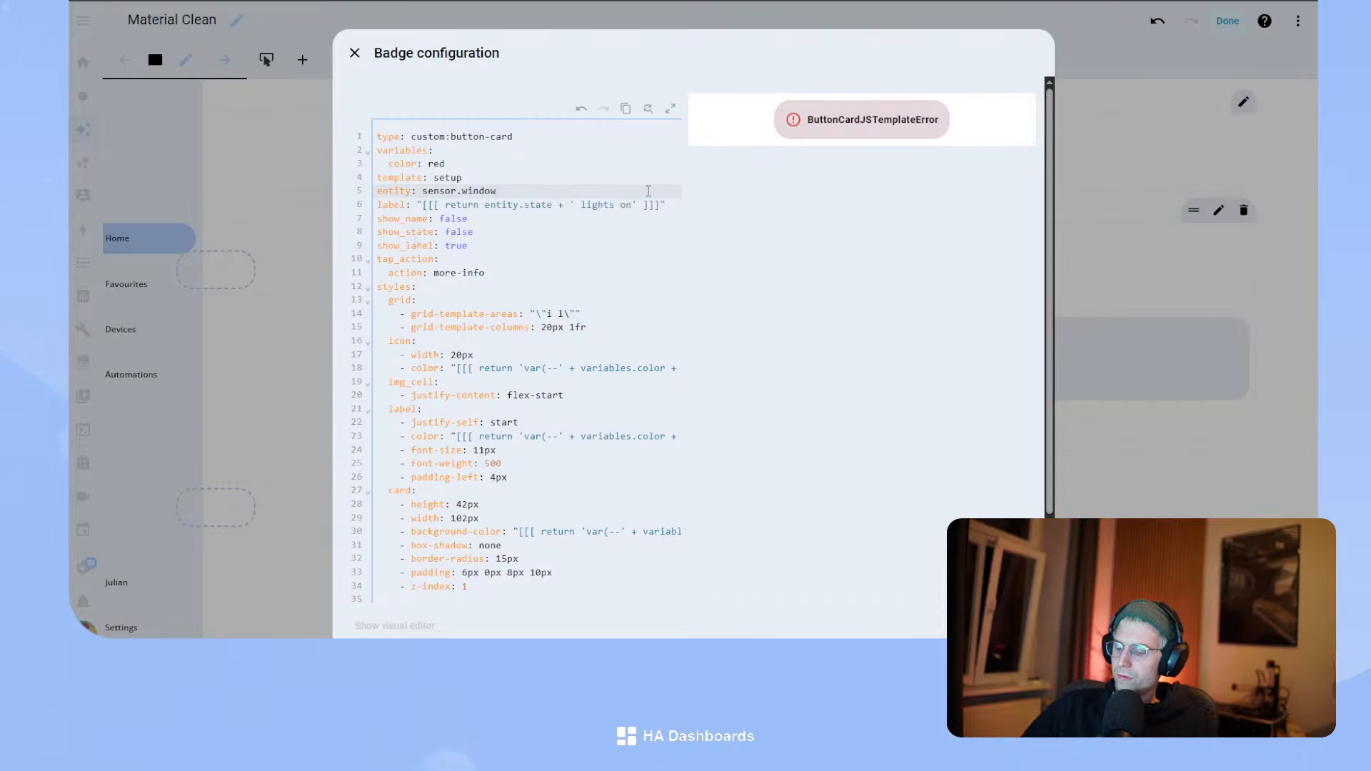
pyautogui.write('_open')
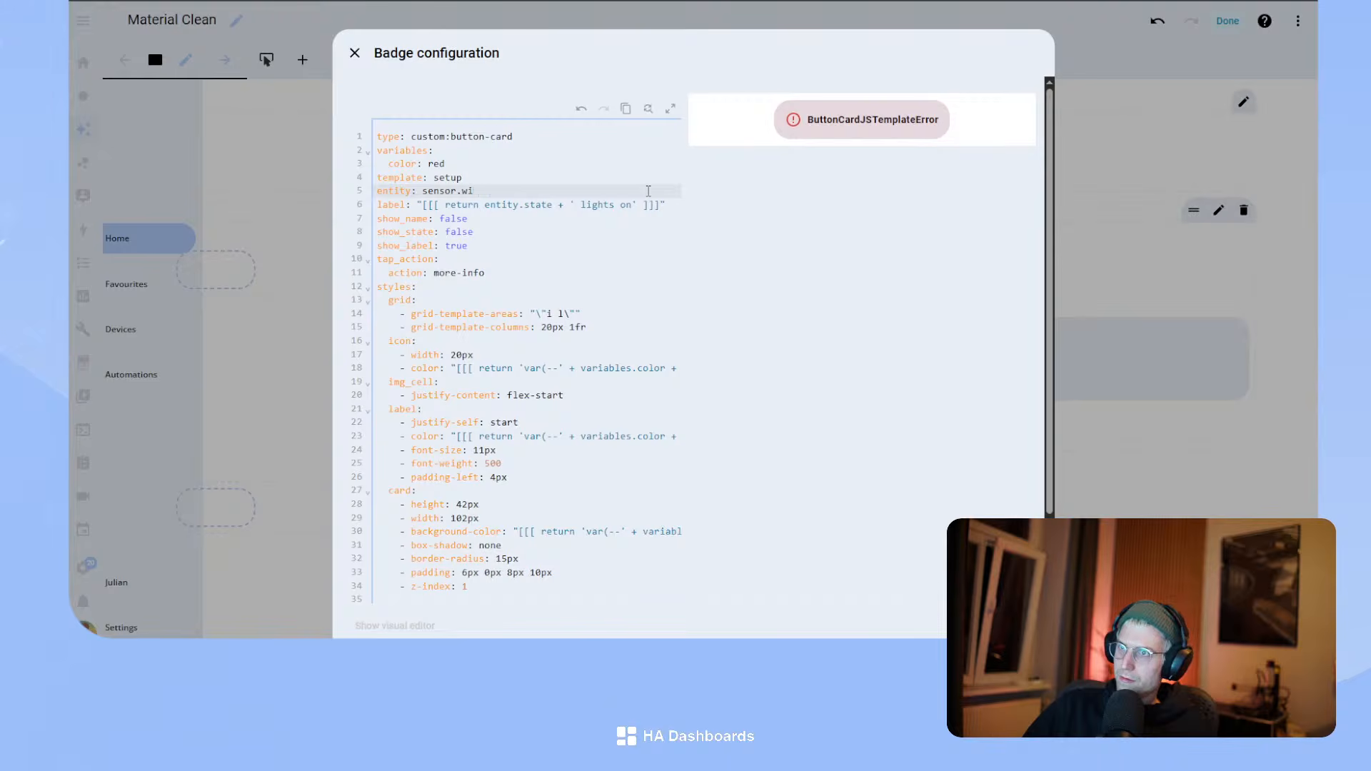
pyautogui.write('light')
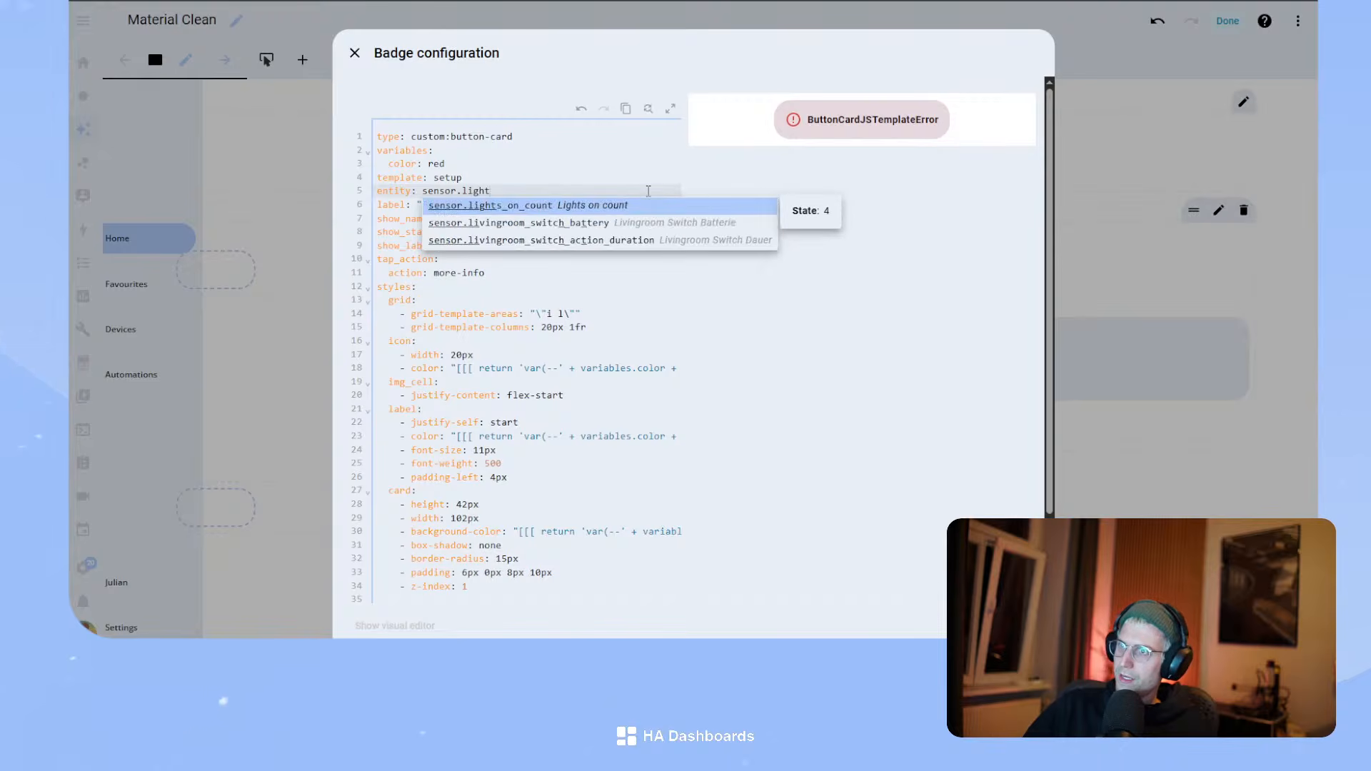
pyautogui.press('Return')
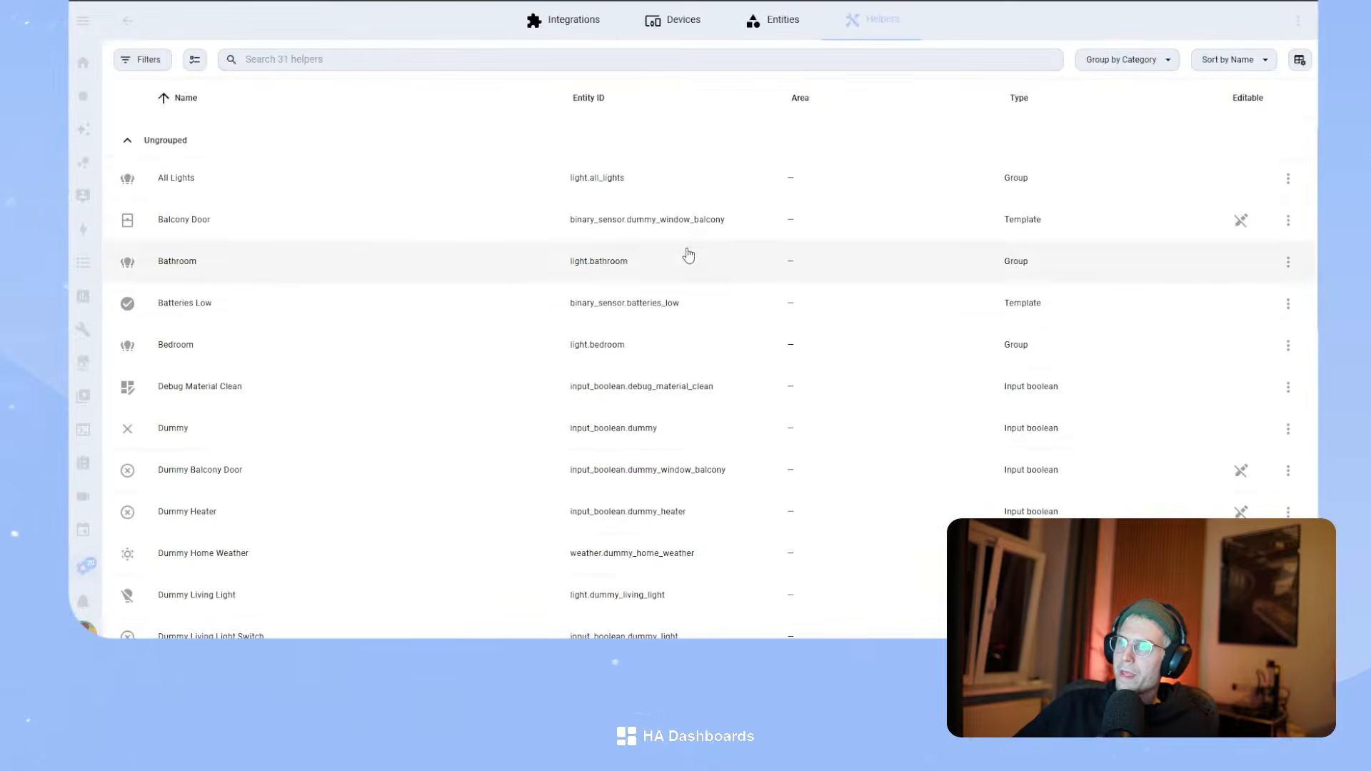
# - Start creating a new Template helper in the Home Assistant helpers
pyautogui.write('template')
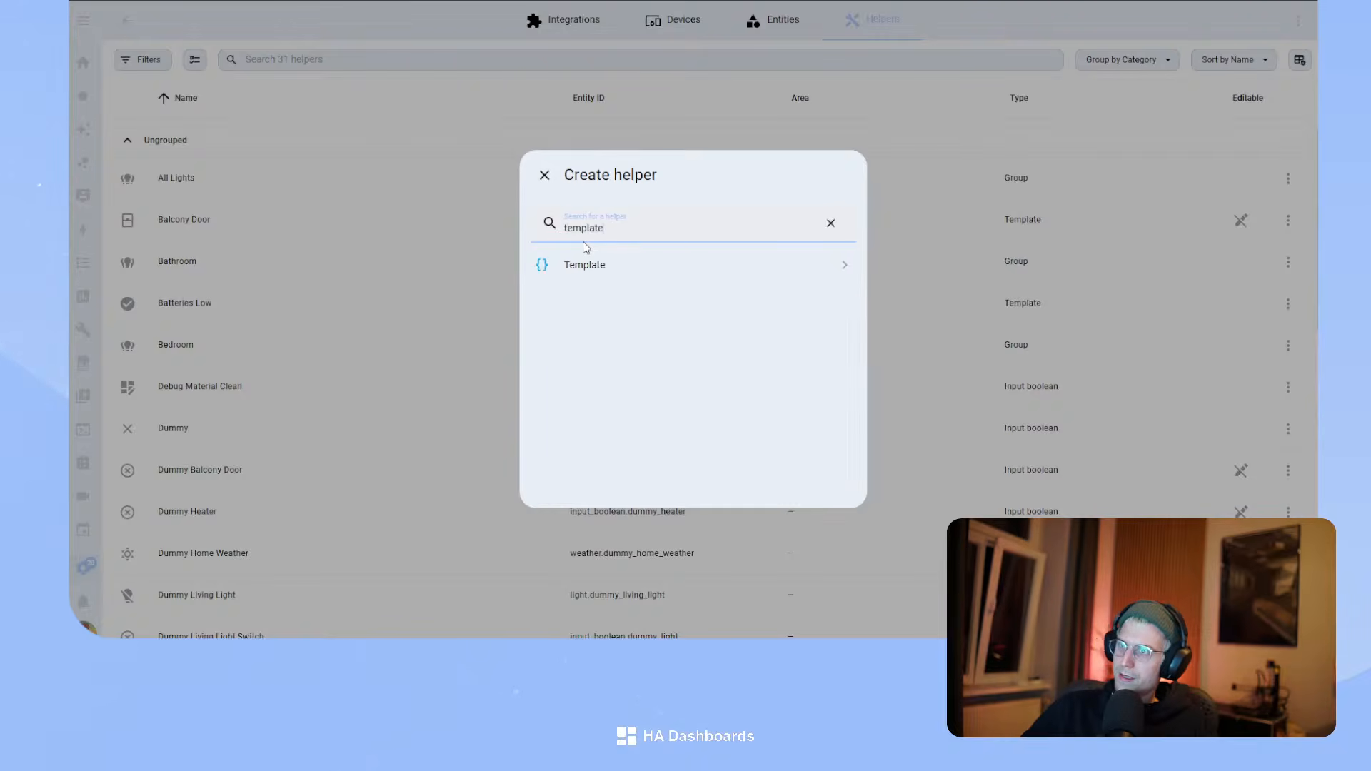
pyautogui.click(632, 268)
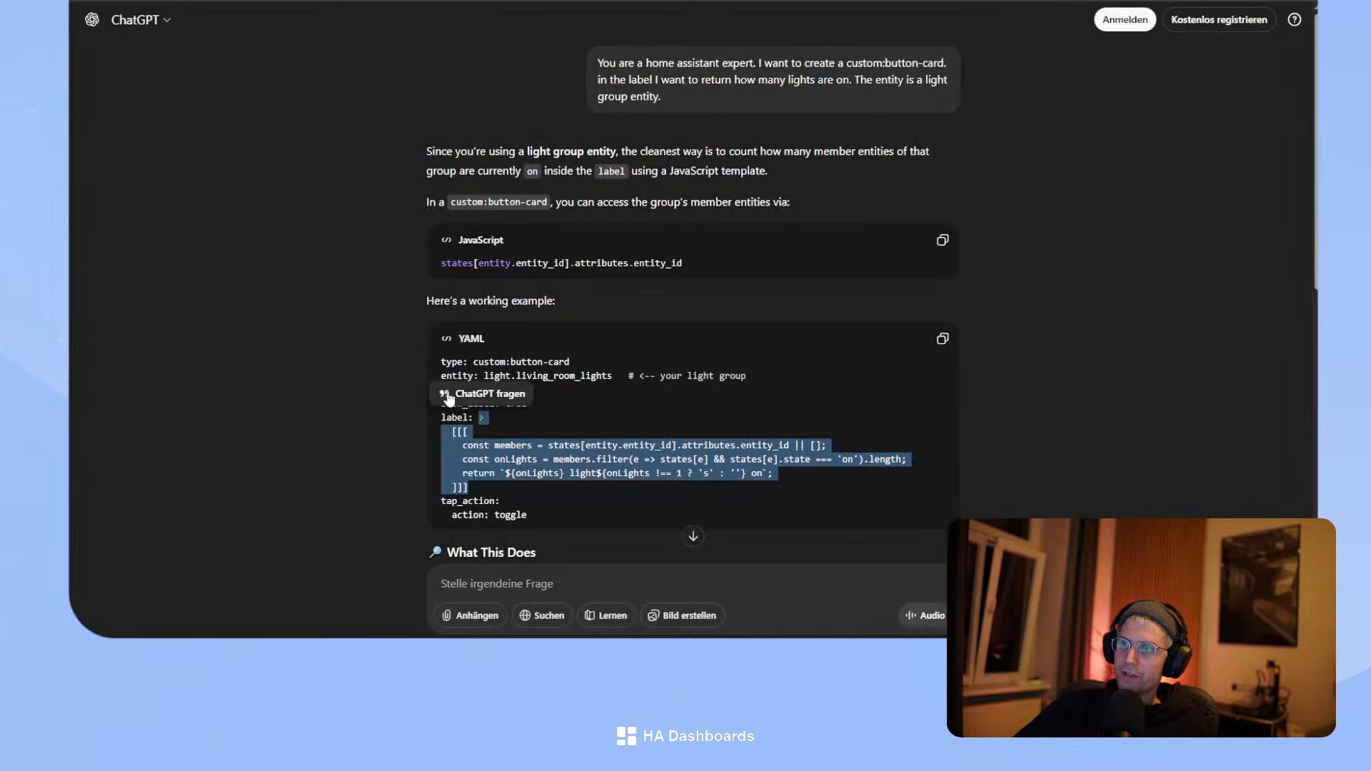
# - Switch to ChatGPT and ask it to create a Home Assistant template sensor that counts all the window sensors that are on
pyautogui.scroll(-10, 598, 498)
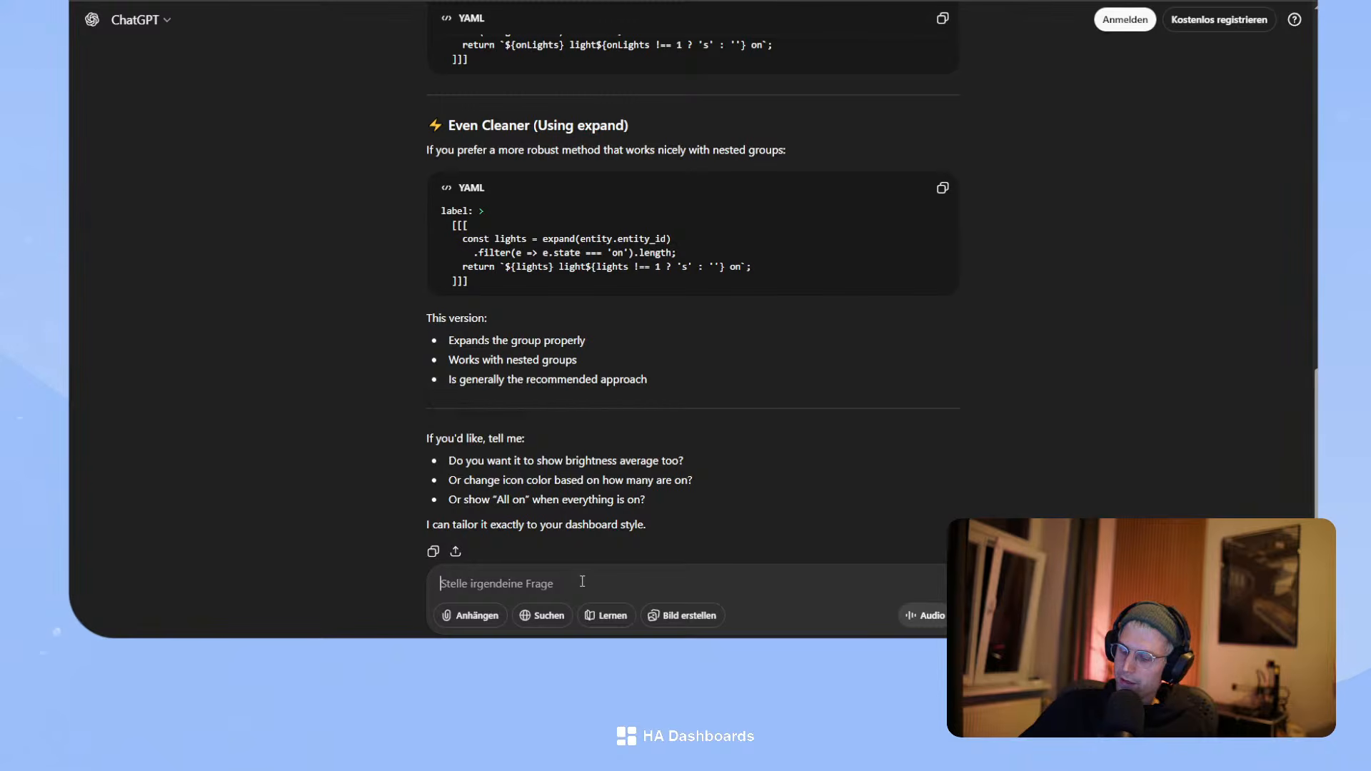
pyautogui.write('Create a home assistant template sensor')
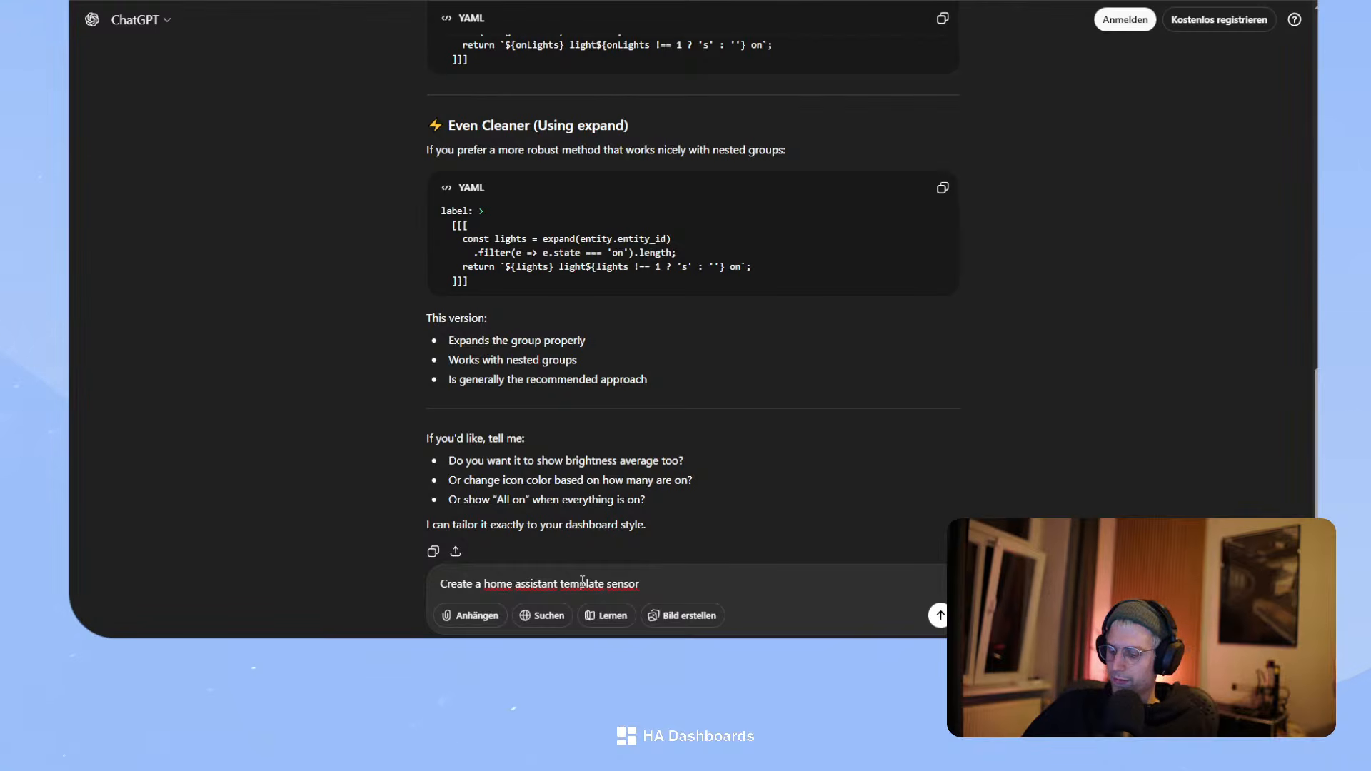
pyautogui.write('that counts al')
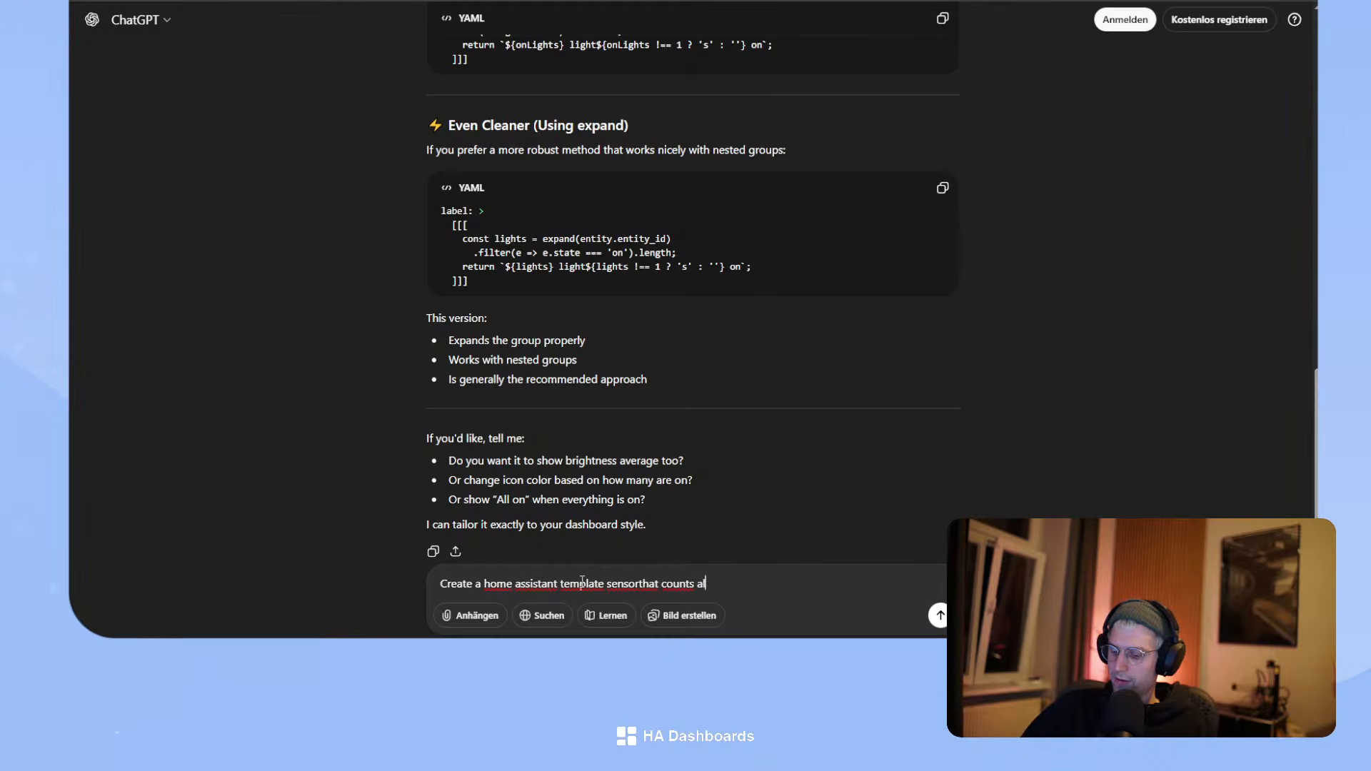
pyautogui.write('l the window sensor that are on.')
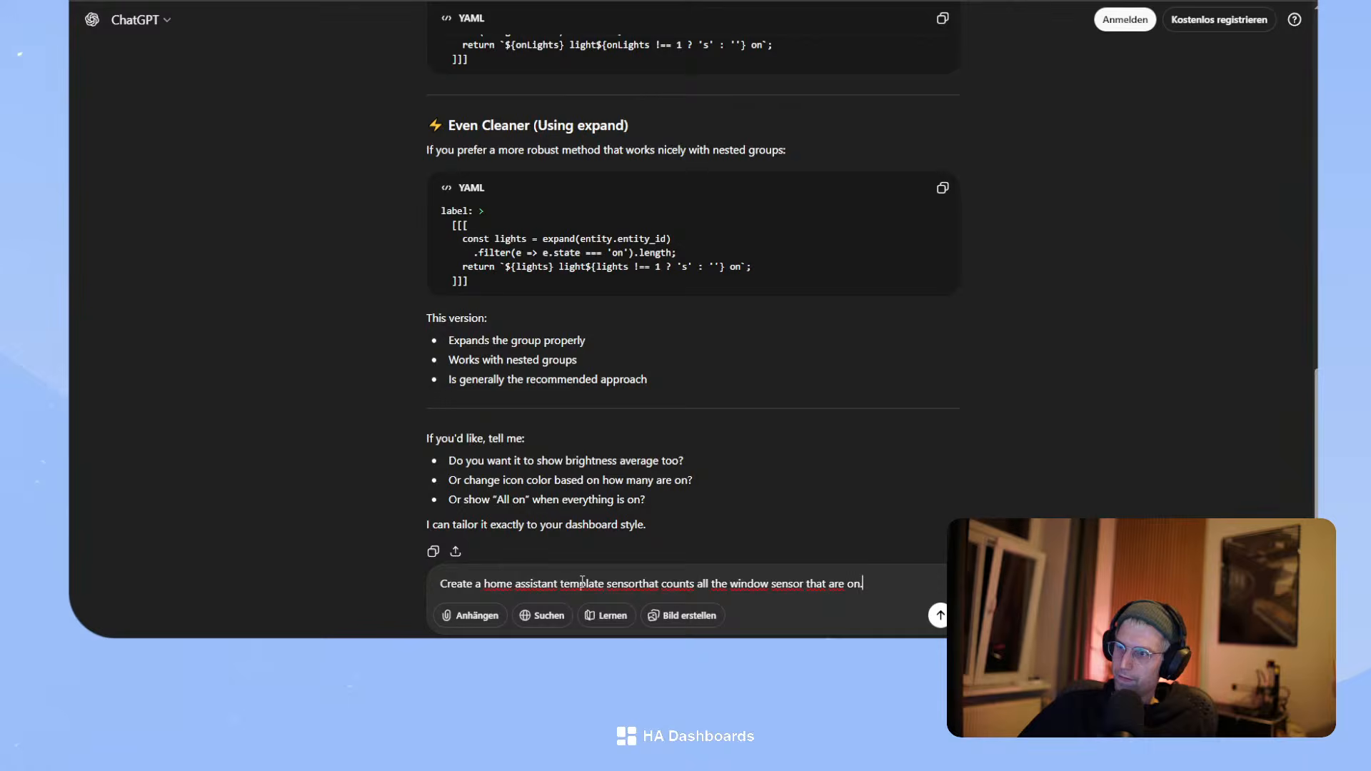
pyautogui.press('Return')
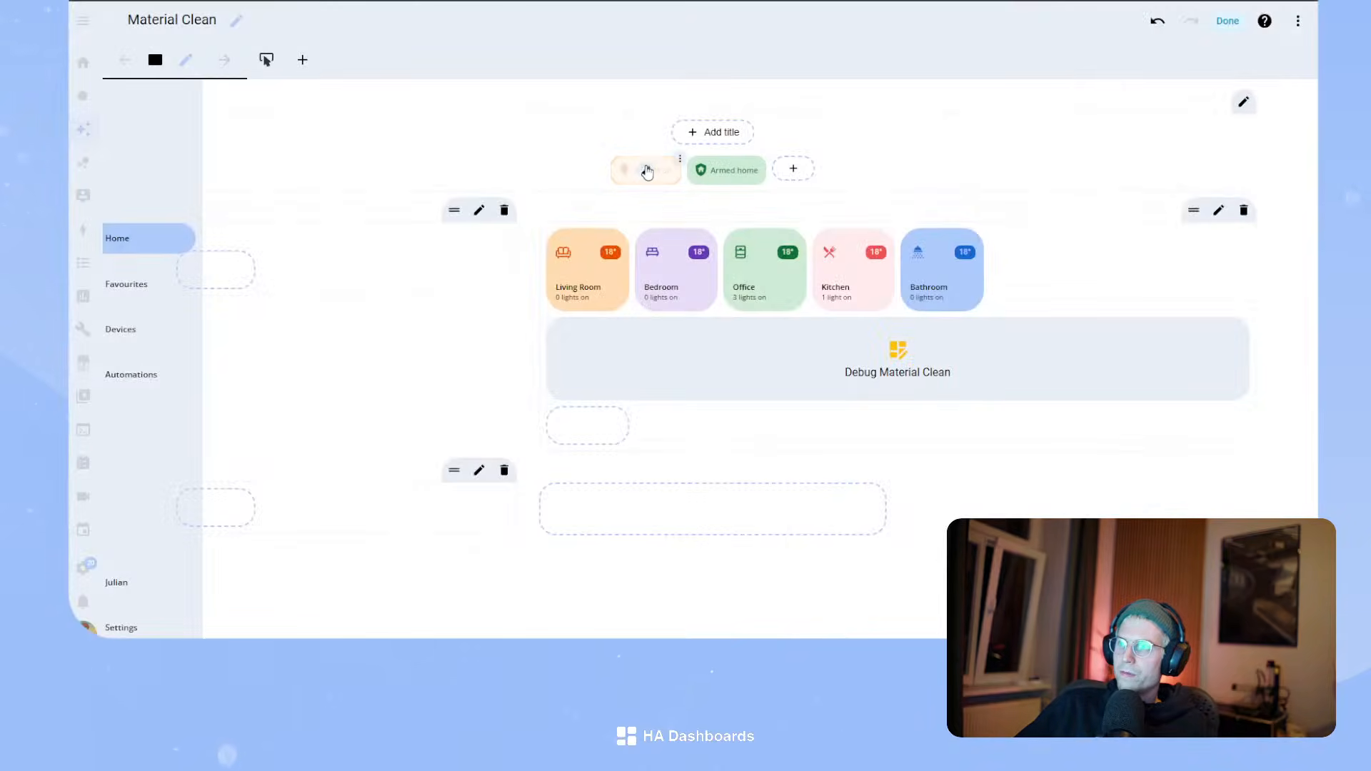
# - Back in the Material Clean dashboard, remove the fixed width line from the lights badge's card styles
pyautogui.click(647, 172)
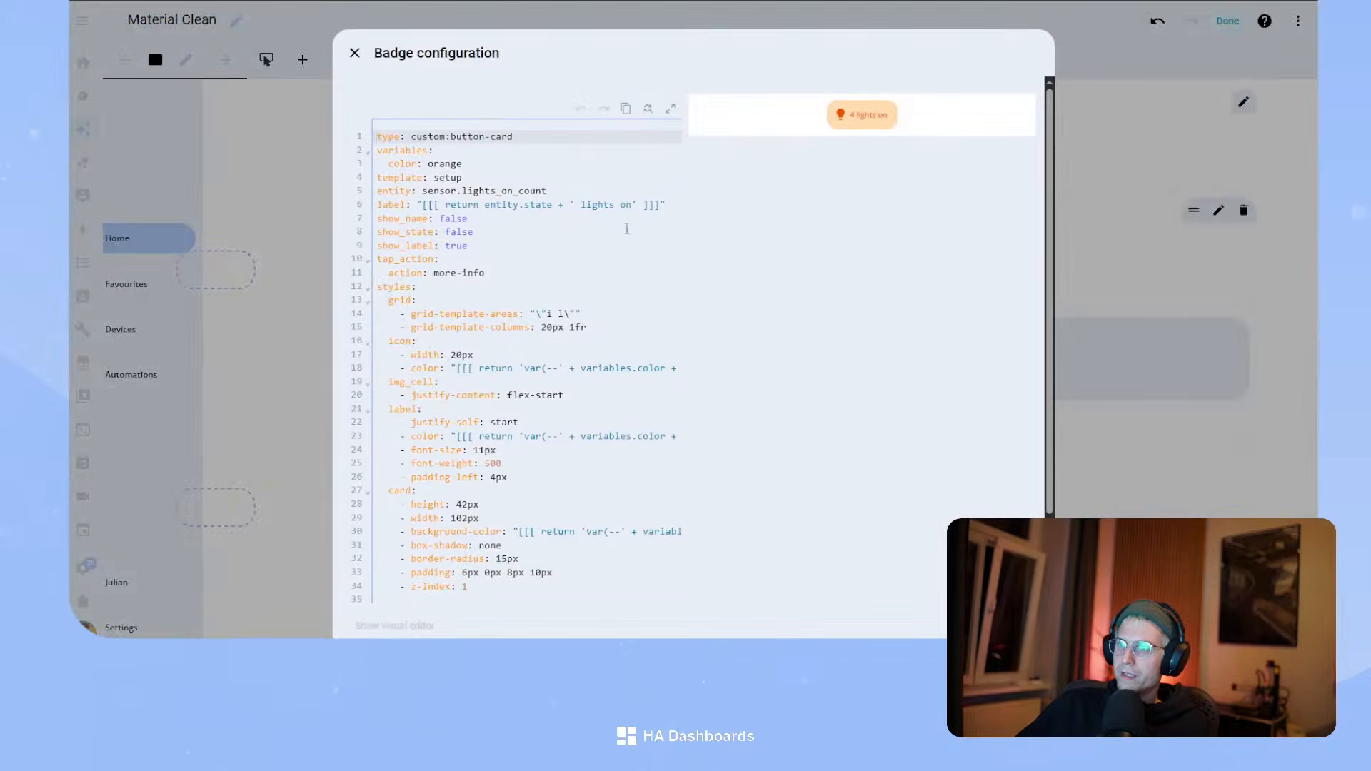
pyautogui.scroll(-3, 514, 285)
pyautogui.moveTo(480, 424); pyautogui.dragTo(353, 420)
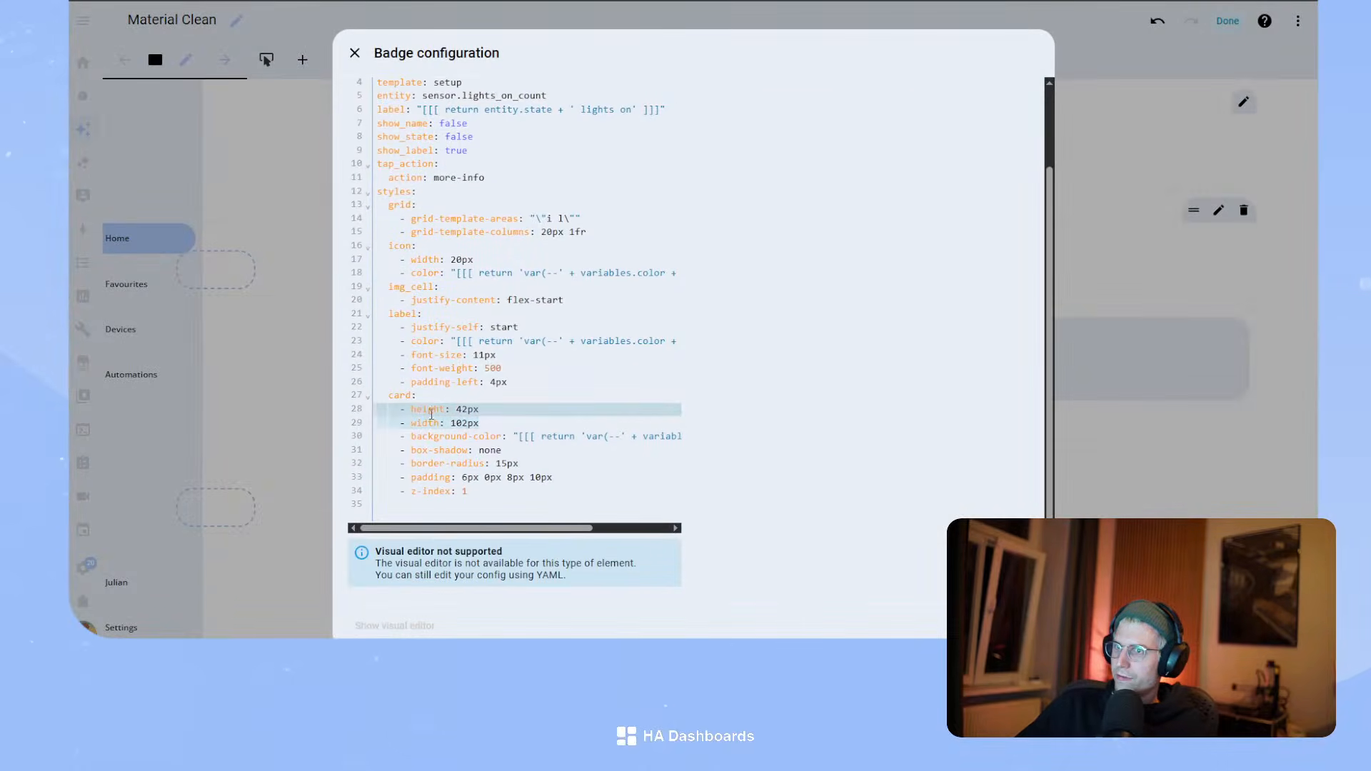
pyautogui.click(483, 414)
pyautogui.moveTo(491, 422); pyautogui.dragTo(352, 421)
pyautogui.press('BackSpace')
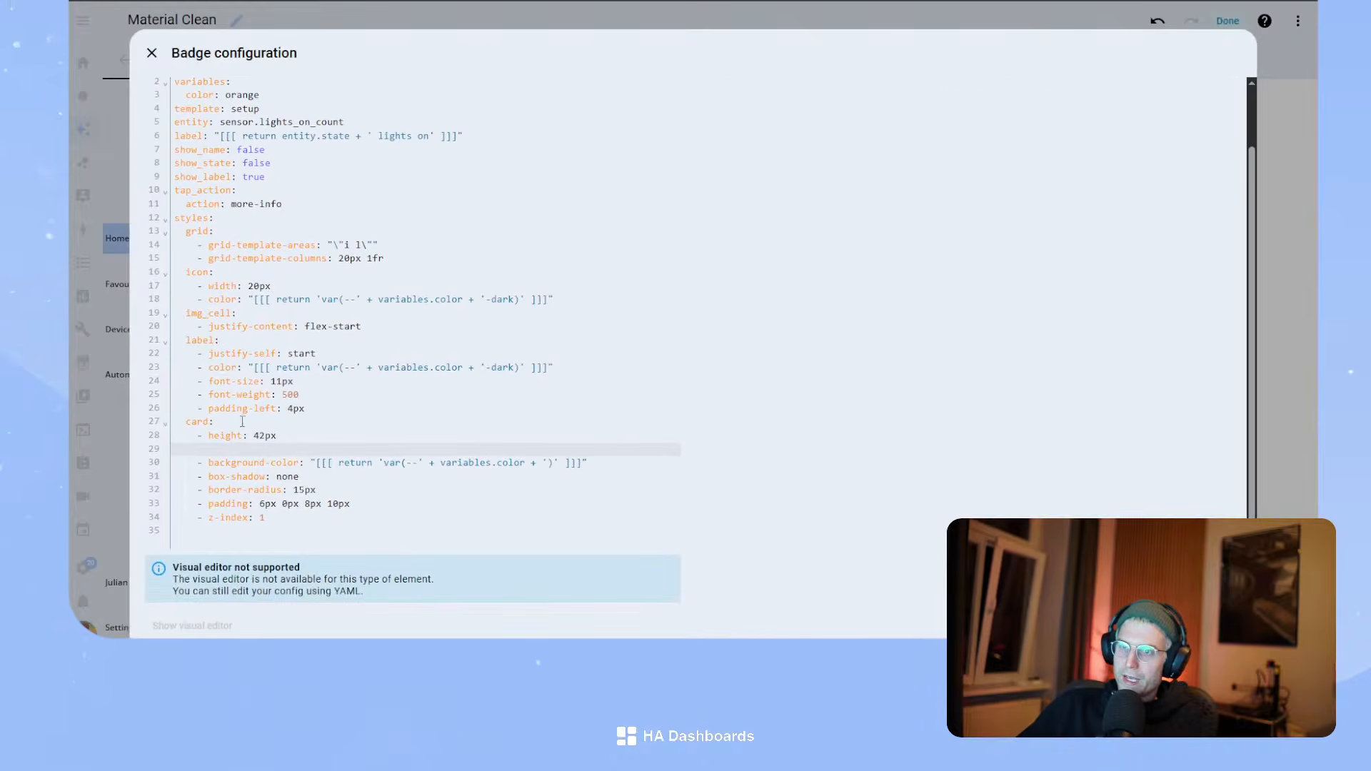
pyautogui.press('BackSpace')
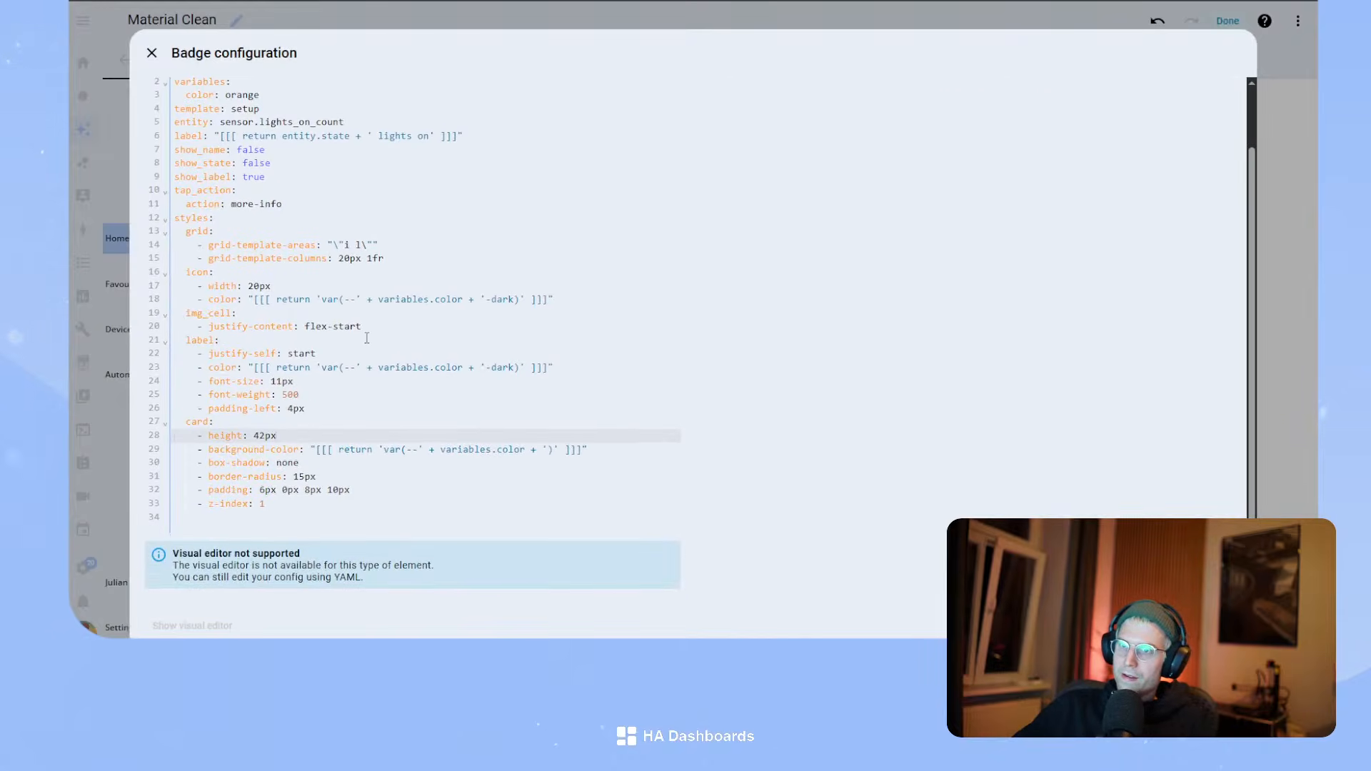
# - Add padding-right: 12px to the lights badge's label styles, copy that line, and save the badge
pyautogui.click(375, 476)
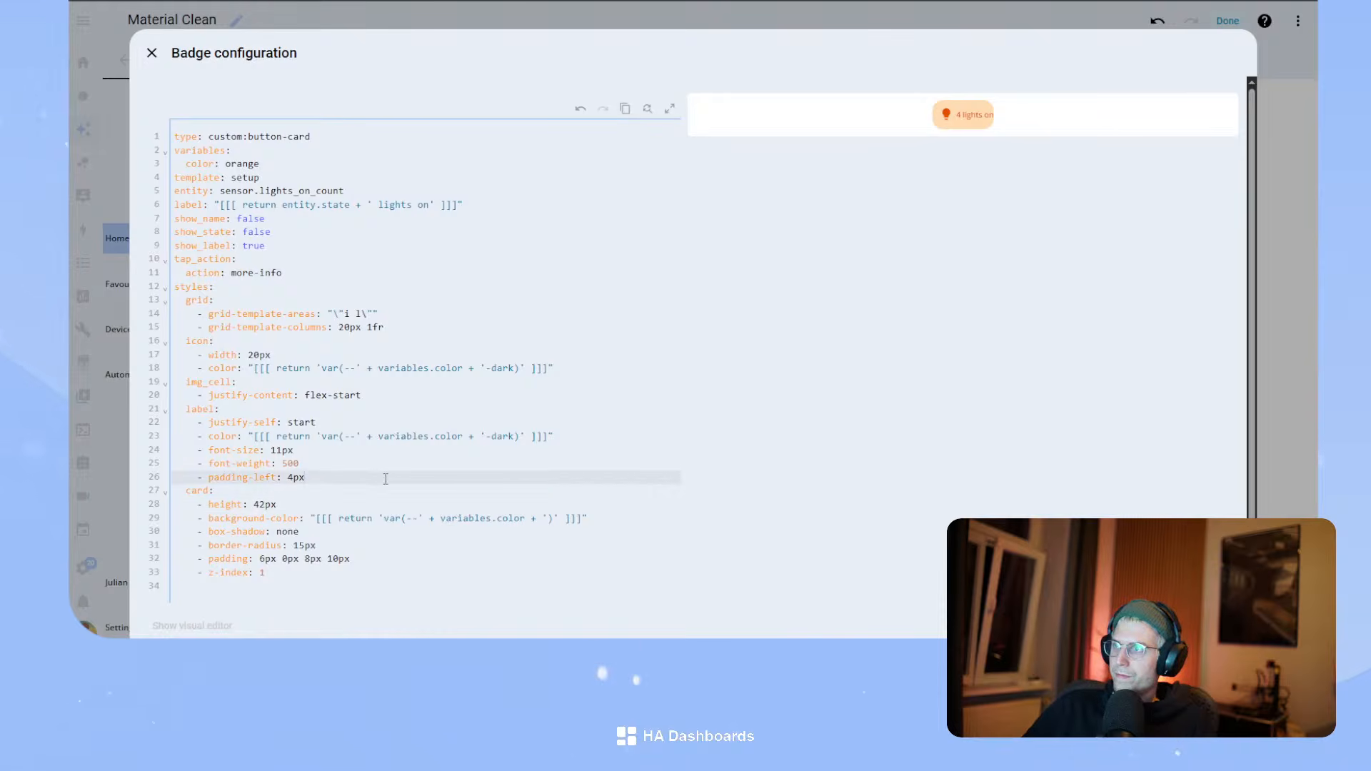
pyautogui.press('Return')
pyautogui.write('- pad')
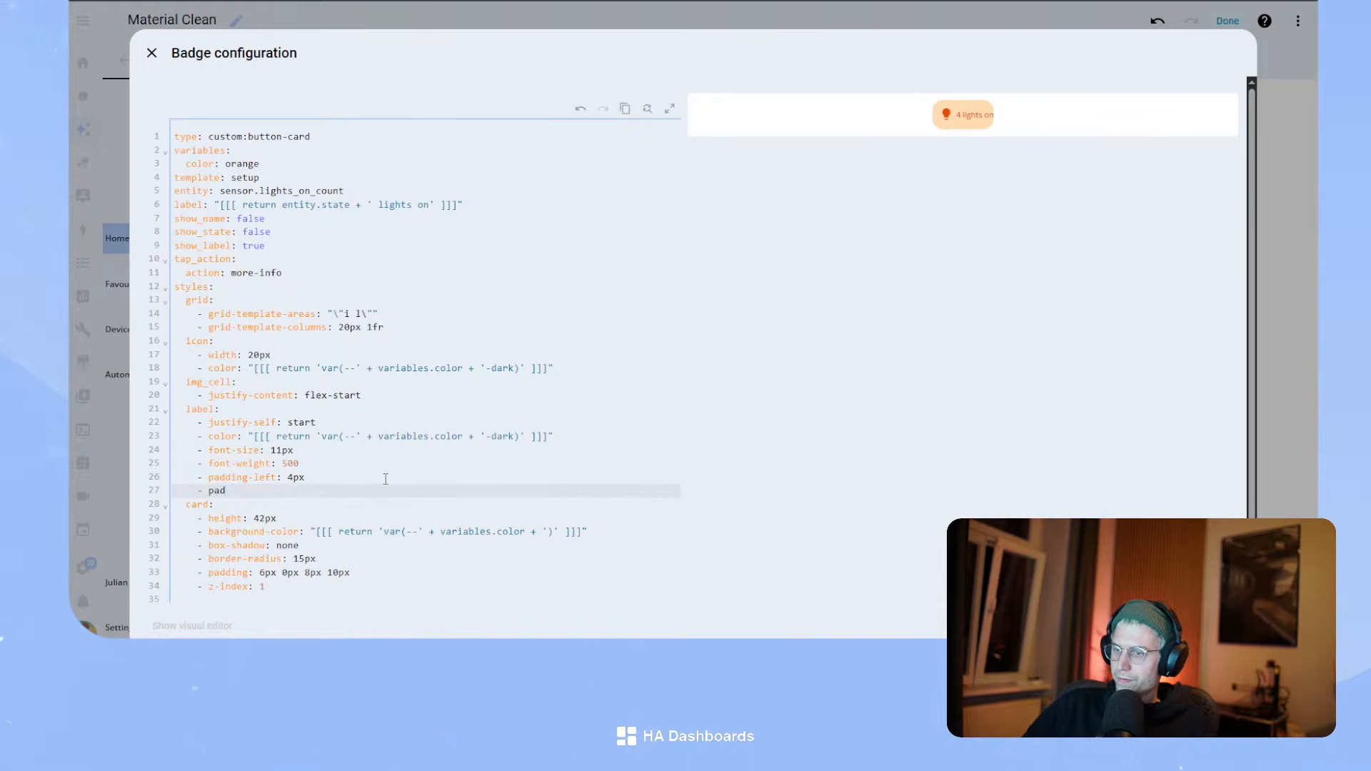
pyautogui.write('ding-right:')
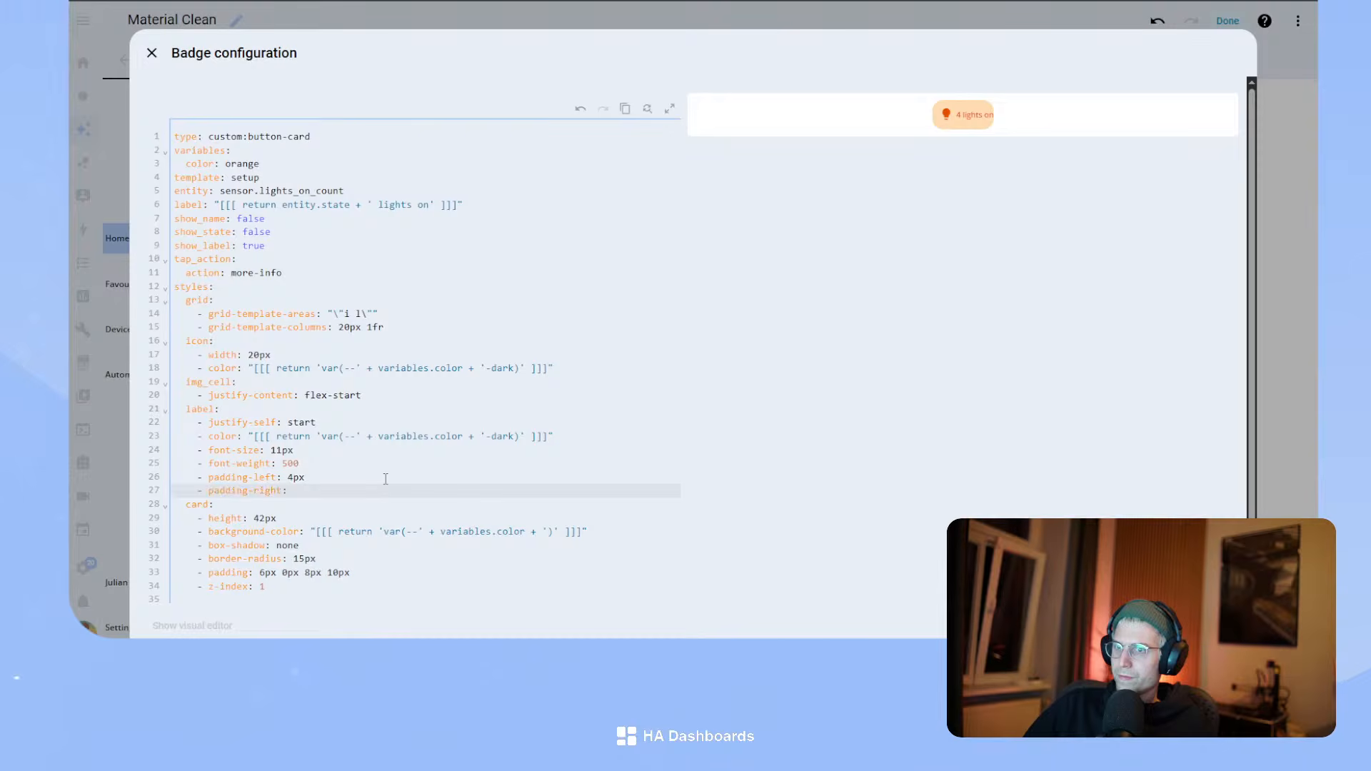
pyautogui.write(' 12px')
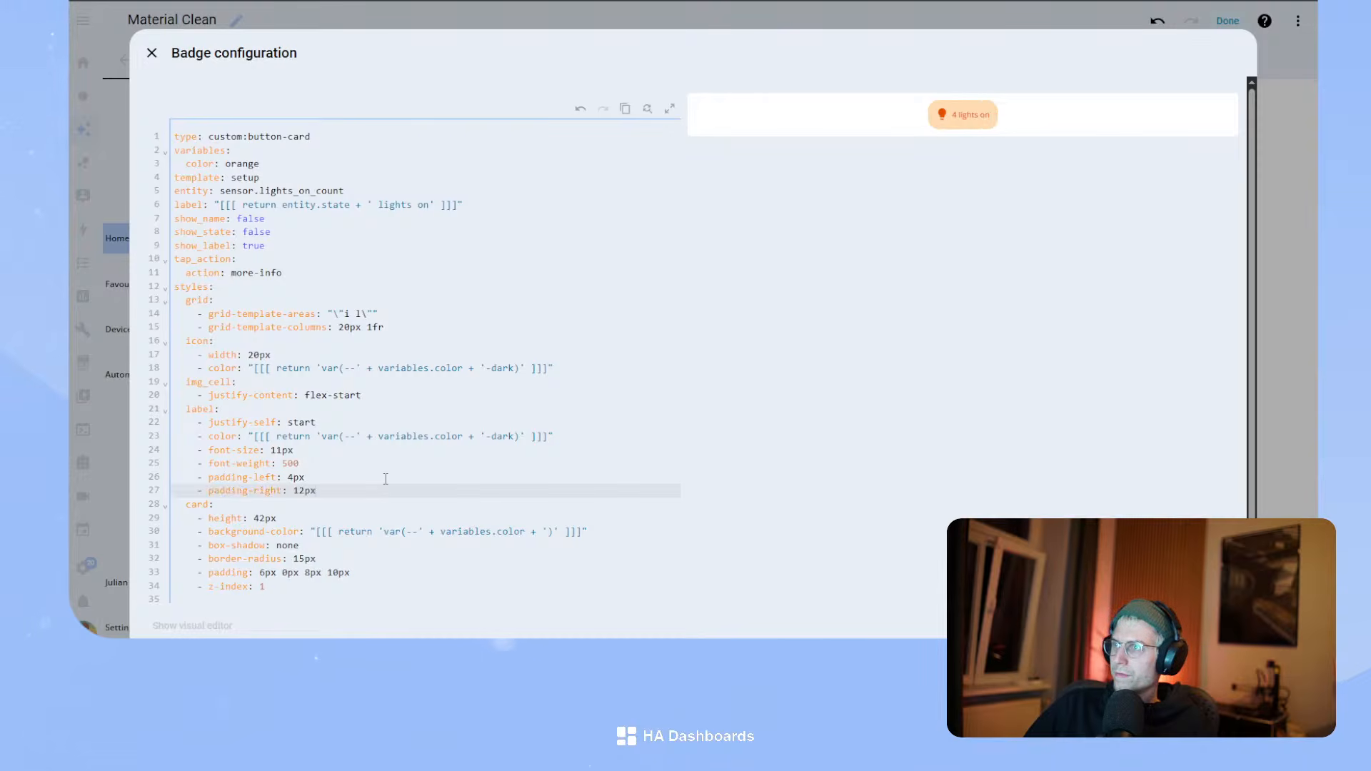
pyautogui.moveTo(386, 491); pyautogui.dragTo(147, 491)
pyautogui.hotkey('ctrl', 'c')
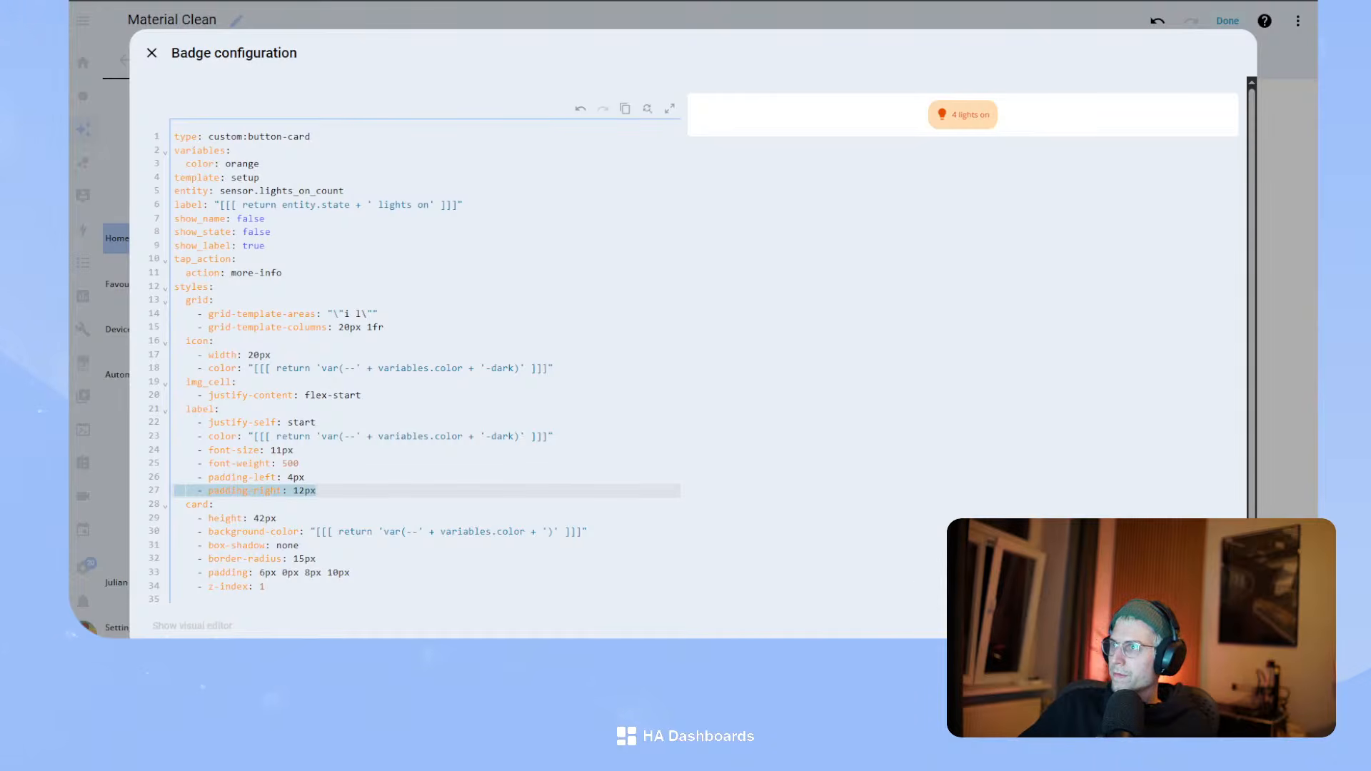
pyautogui.click(1221, 626)
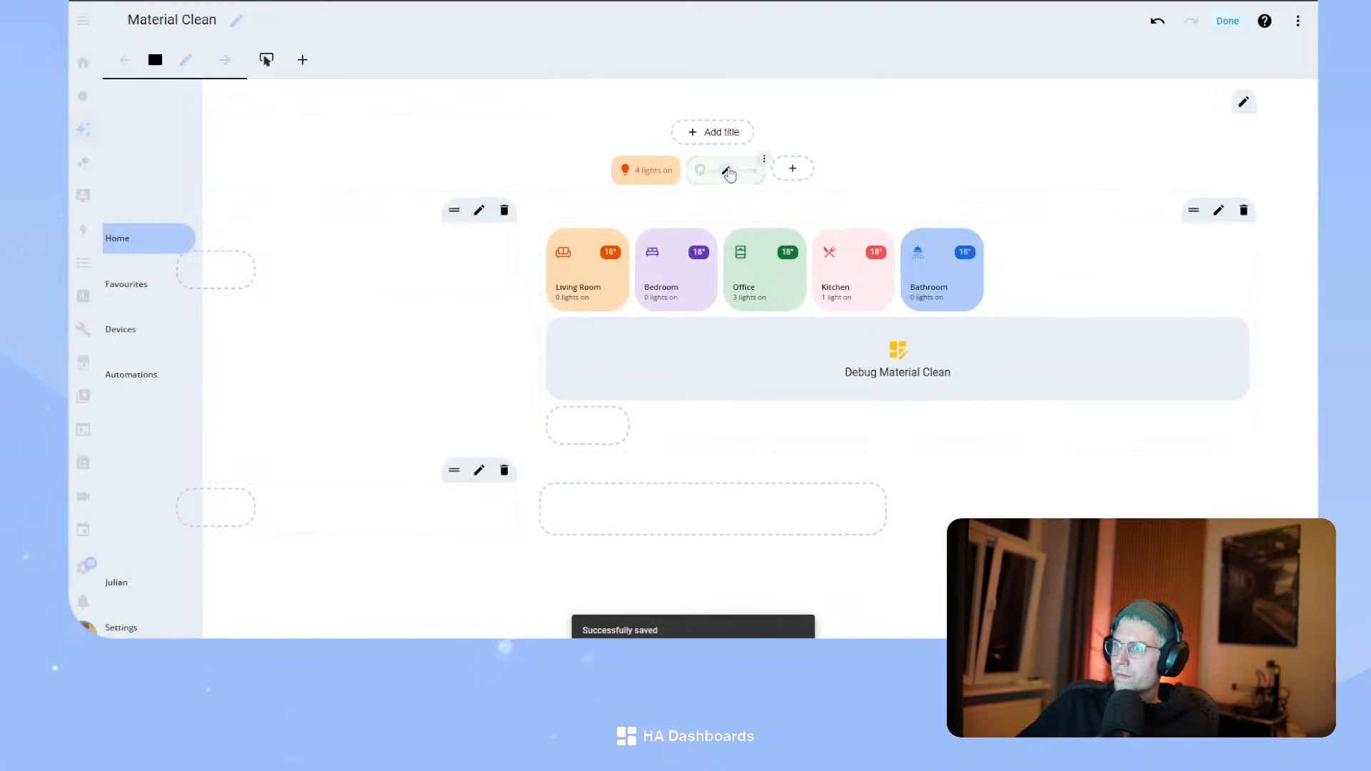
# - Remove the fixed width setting from the security badge's card styles
pyautogui.click(726, 171)
pyautogui.scroll(-5, 490, 462)
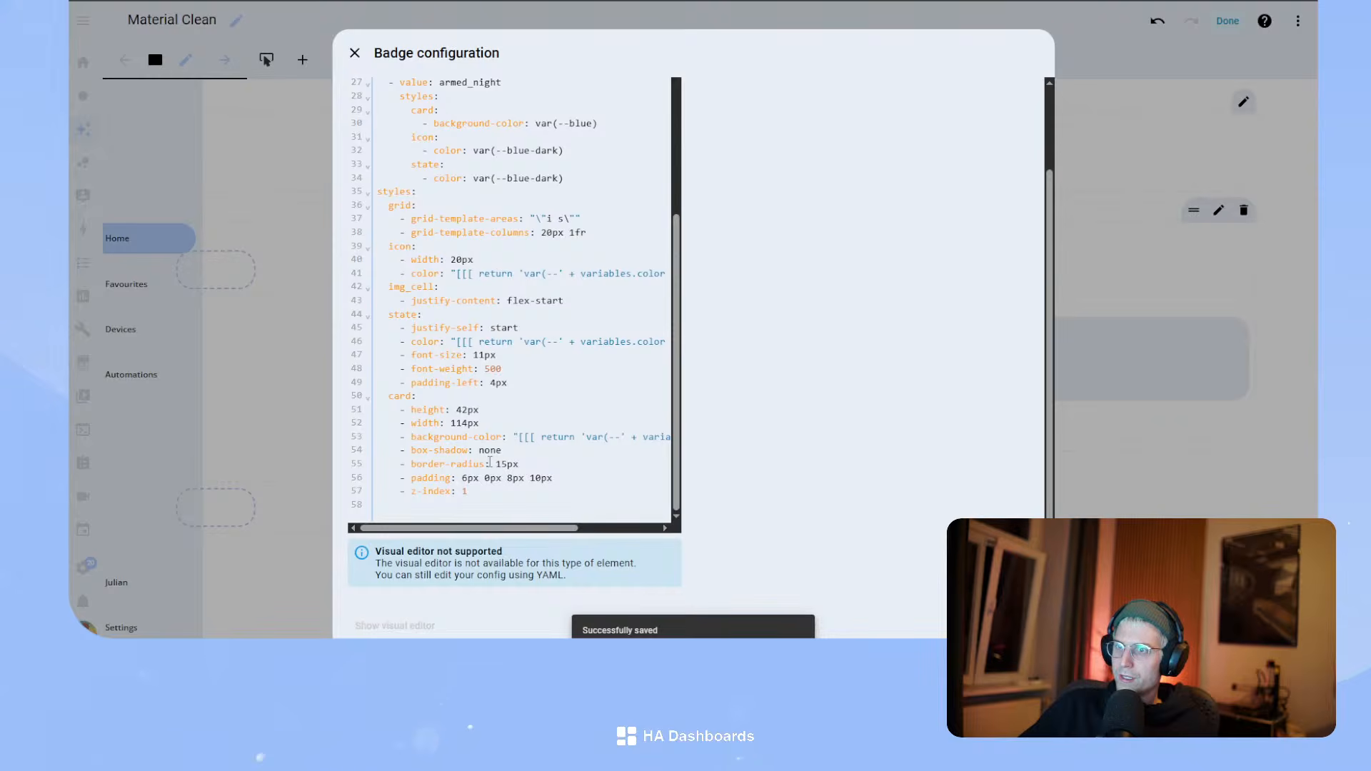
pyautogui.moveTo(510, 424); pyautogui.dragTo(323, 422)
pyautogui.press('BackSpace')
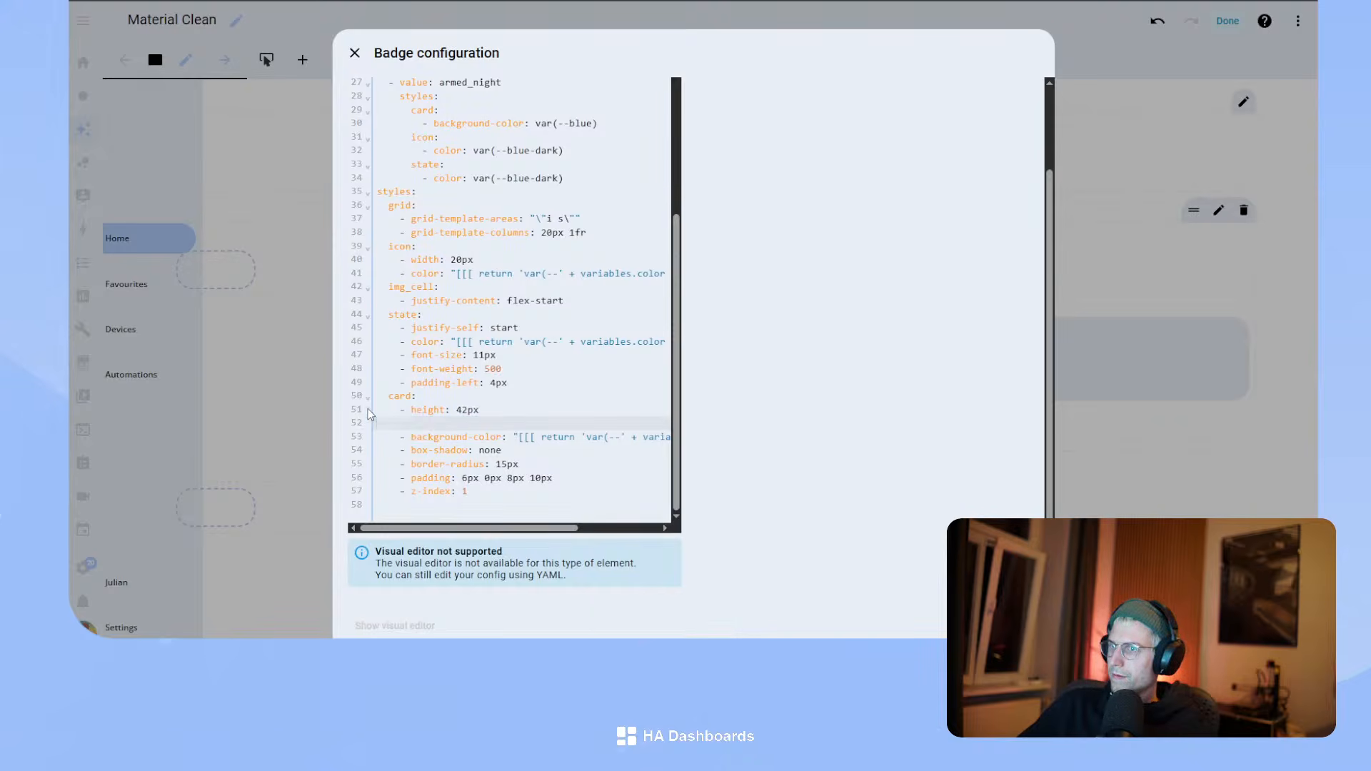
# - Paste padding-right: 12px below padding-left in the security badge's state styles, correct its indentation, and save the badge
pyautogui.scroll(4, 569, 205)
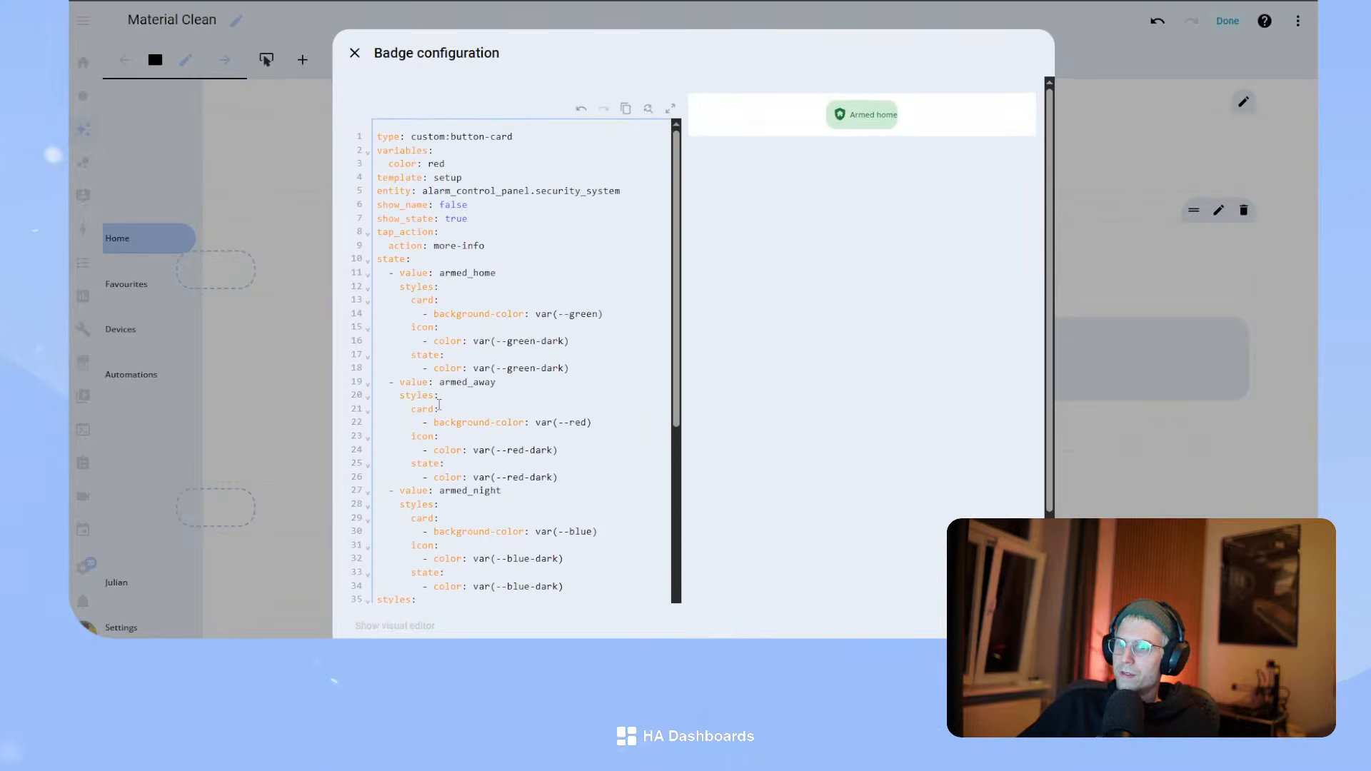
pyautogui.scroll(-3, 449, 498)
pyautogui.scroll(-2, 499, 507)
pyautogui.click(534, 513)
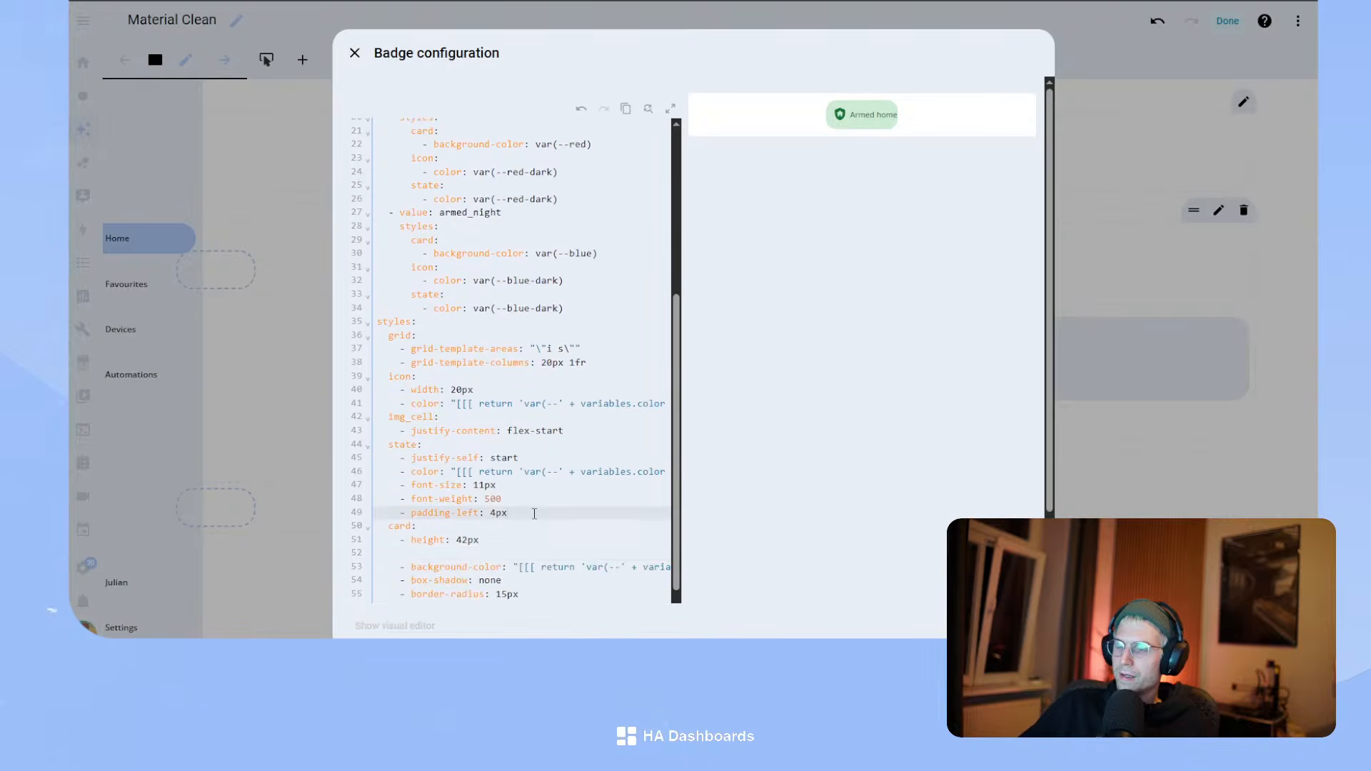
pyautogui.press('Return')
pyautogui.hotkey('ctrl', 'v')
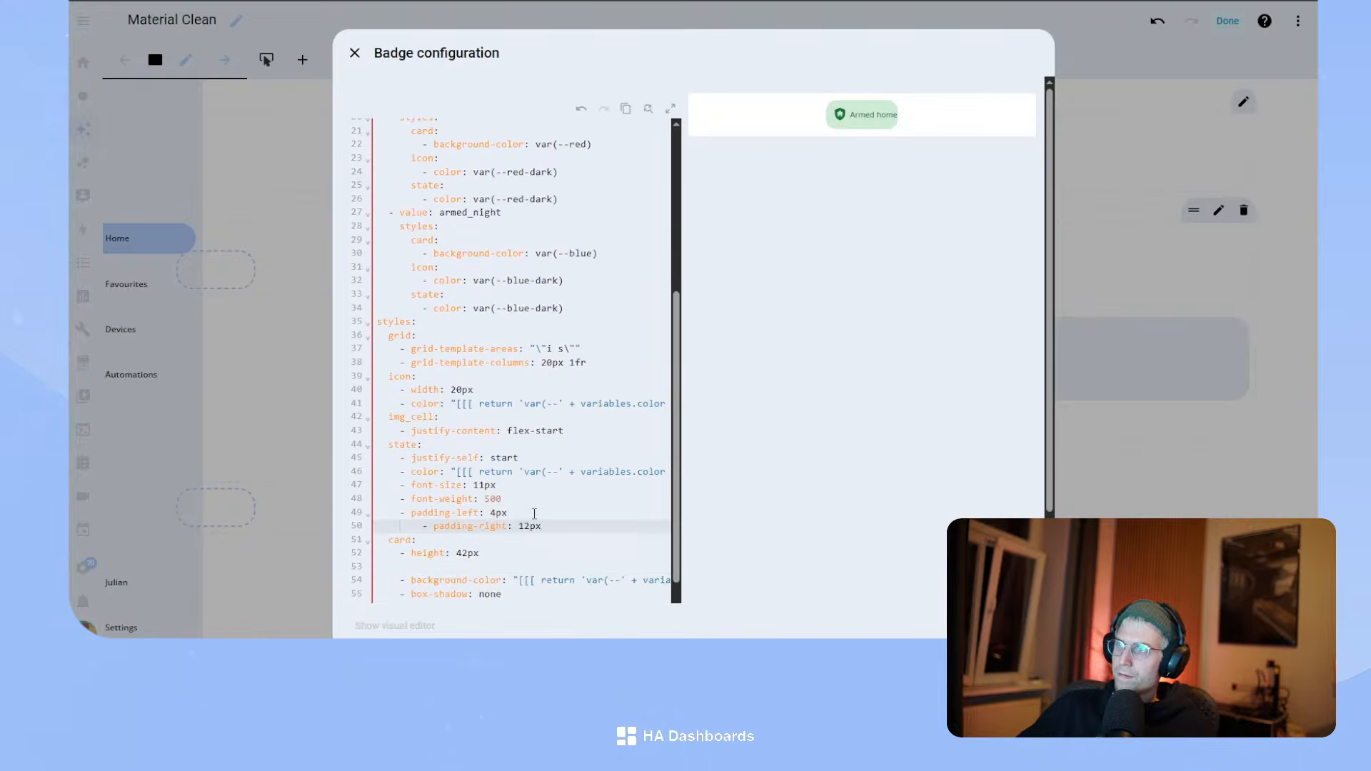
pyautogui.press('BackSpace')
pyautogui.press('BackSpace')
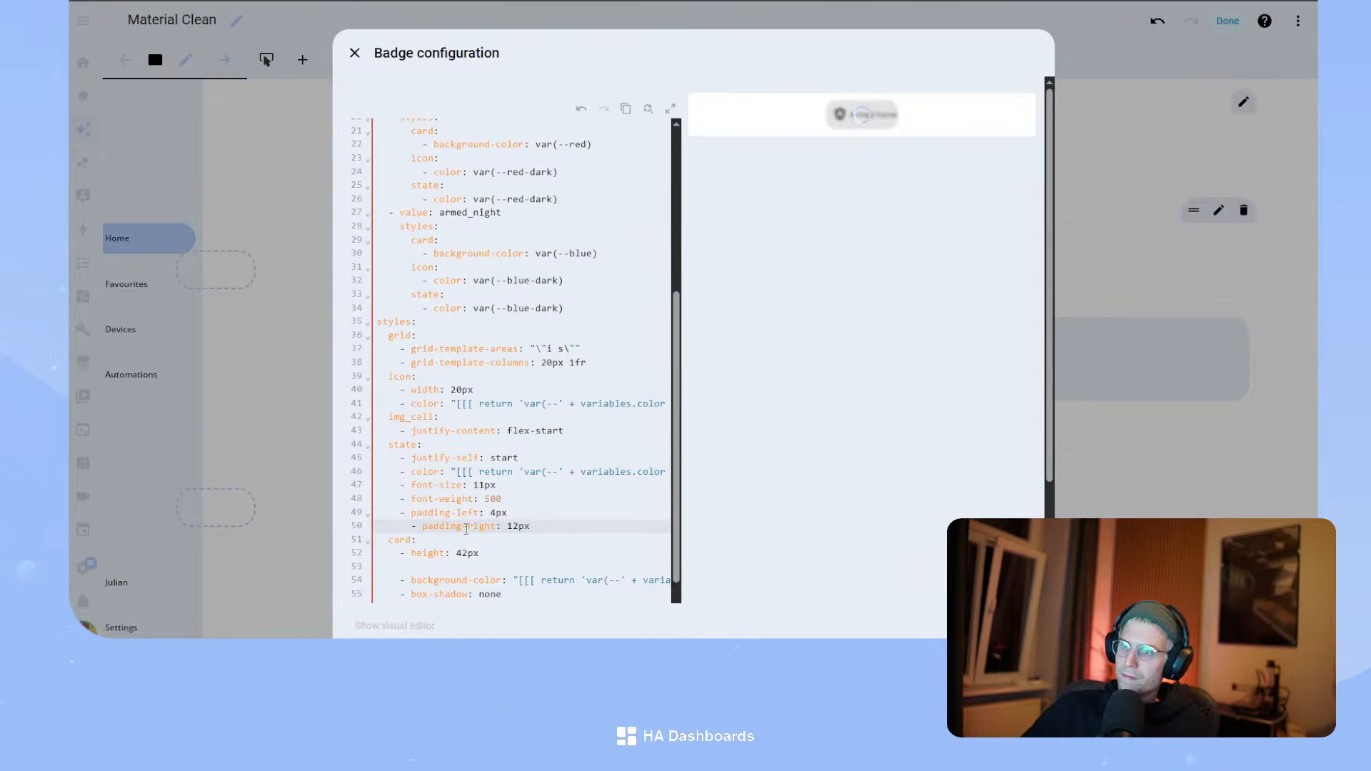
pyautogui.click(1021, 626)
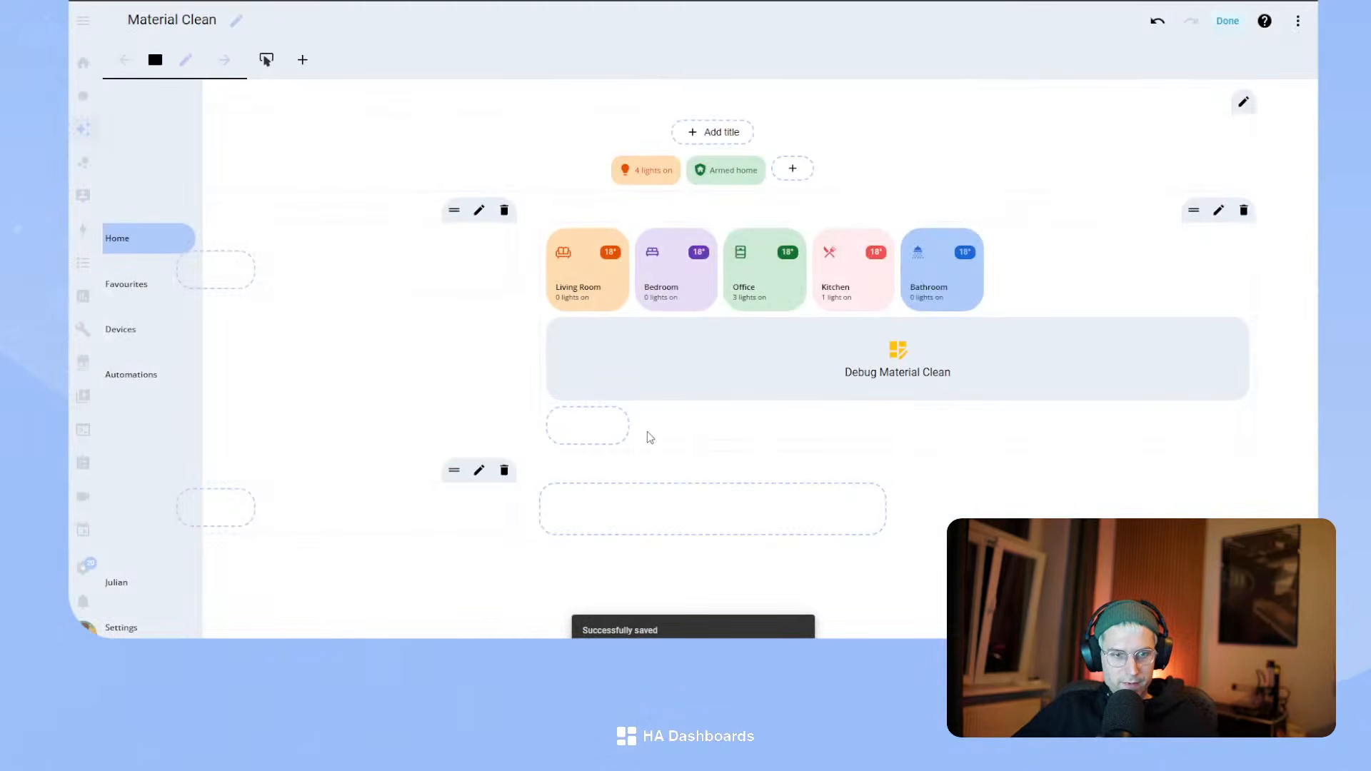
pyautogui.moveTo(704, 367)
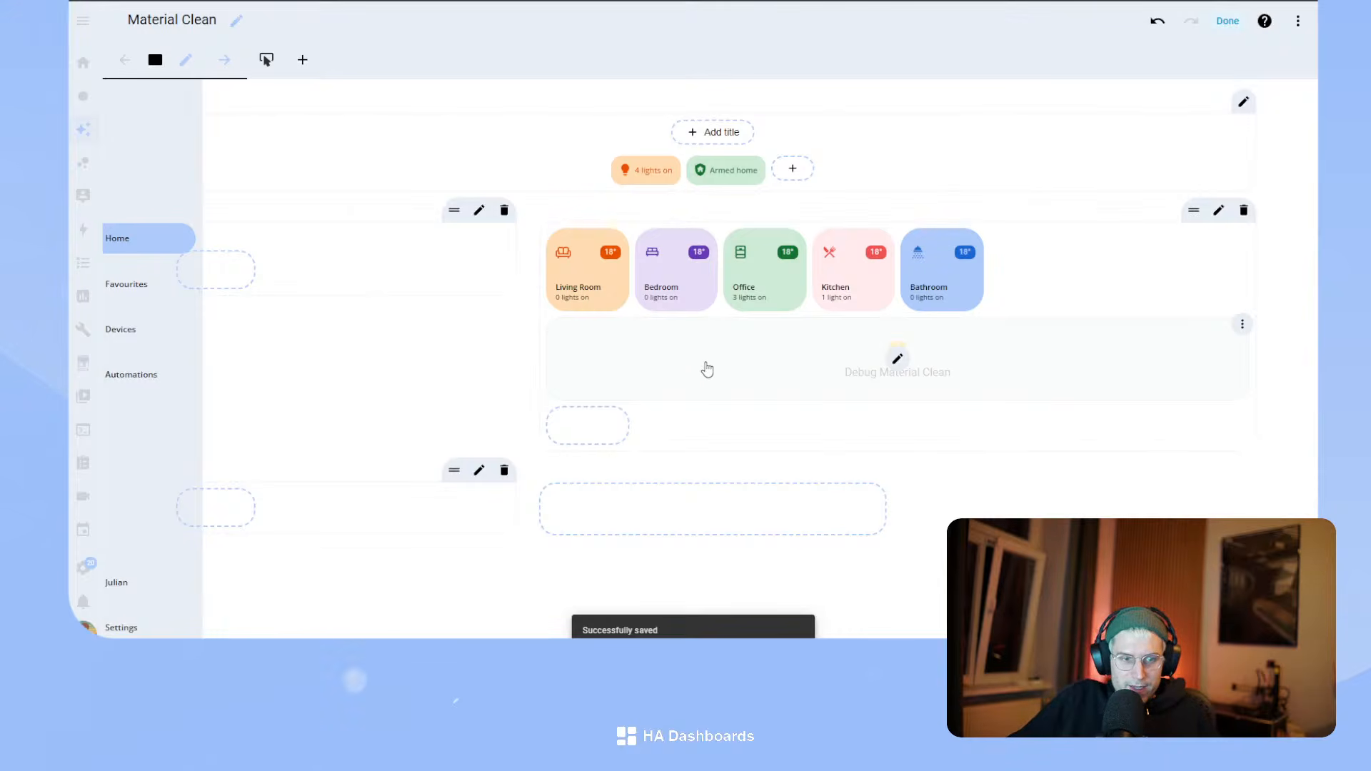
pyautogui.moveTo(837, 300)
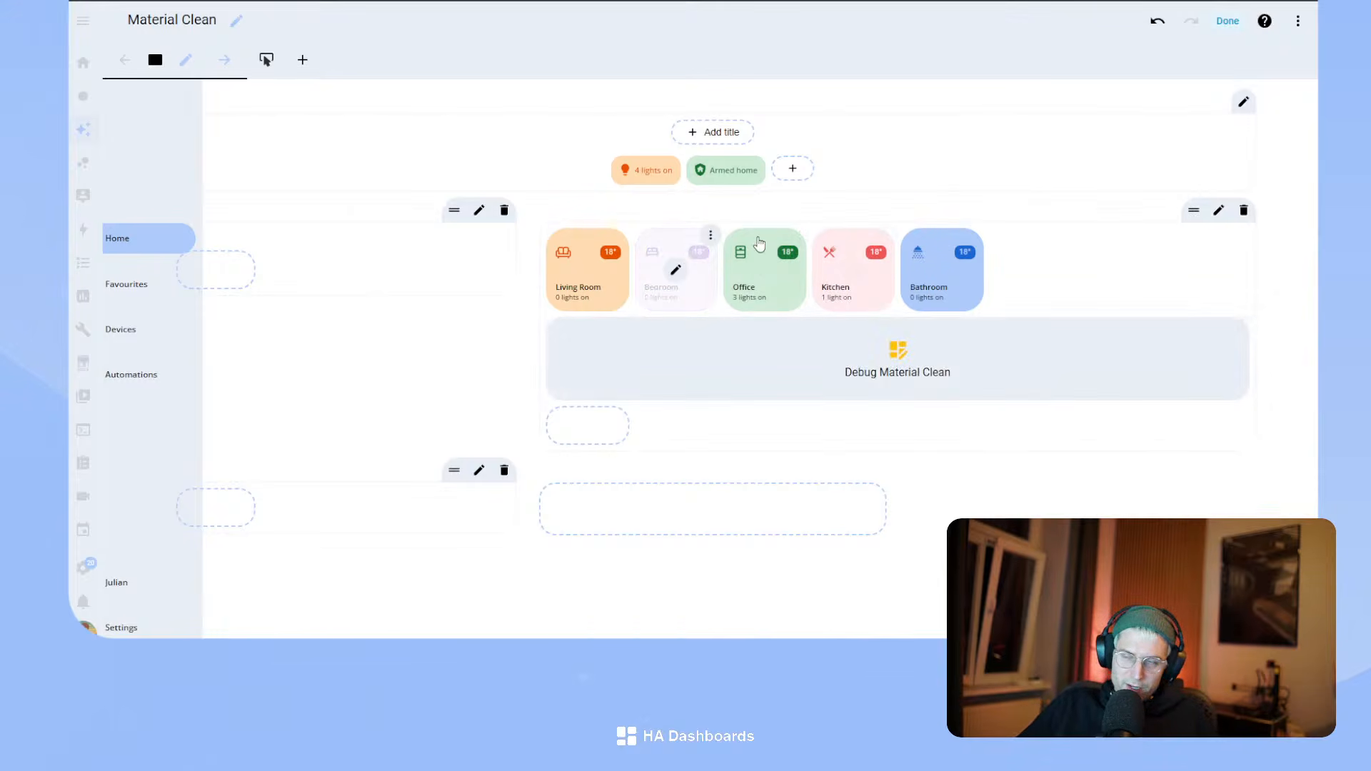
pyautogui.moveTo(903, 382)
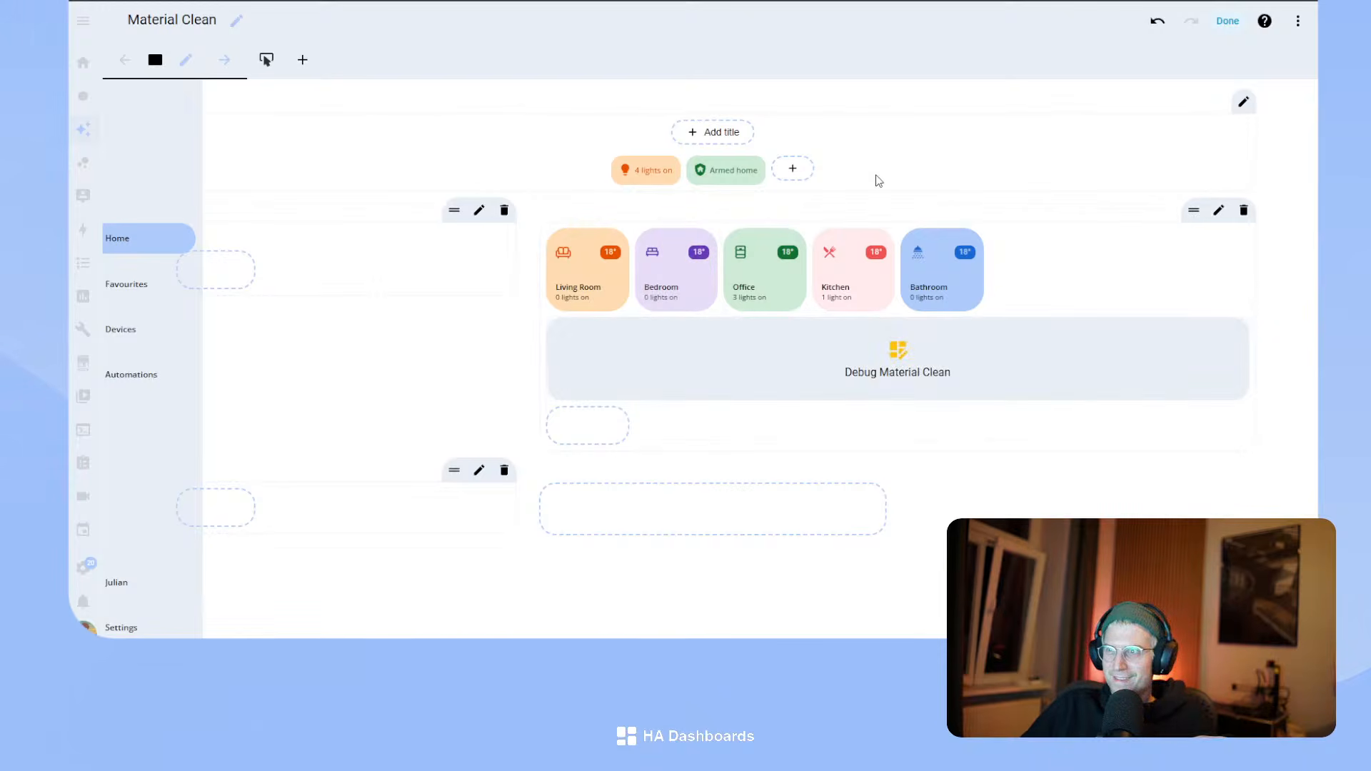
pyautogui.moveTo(653, 150)
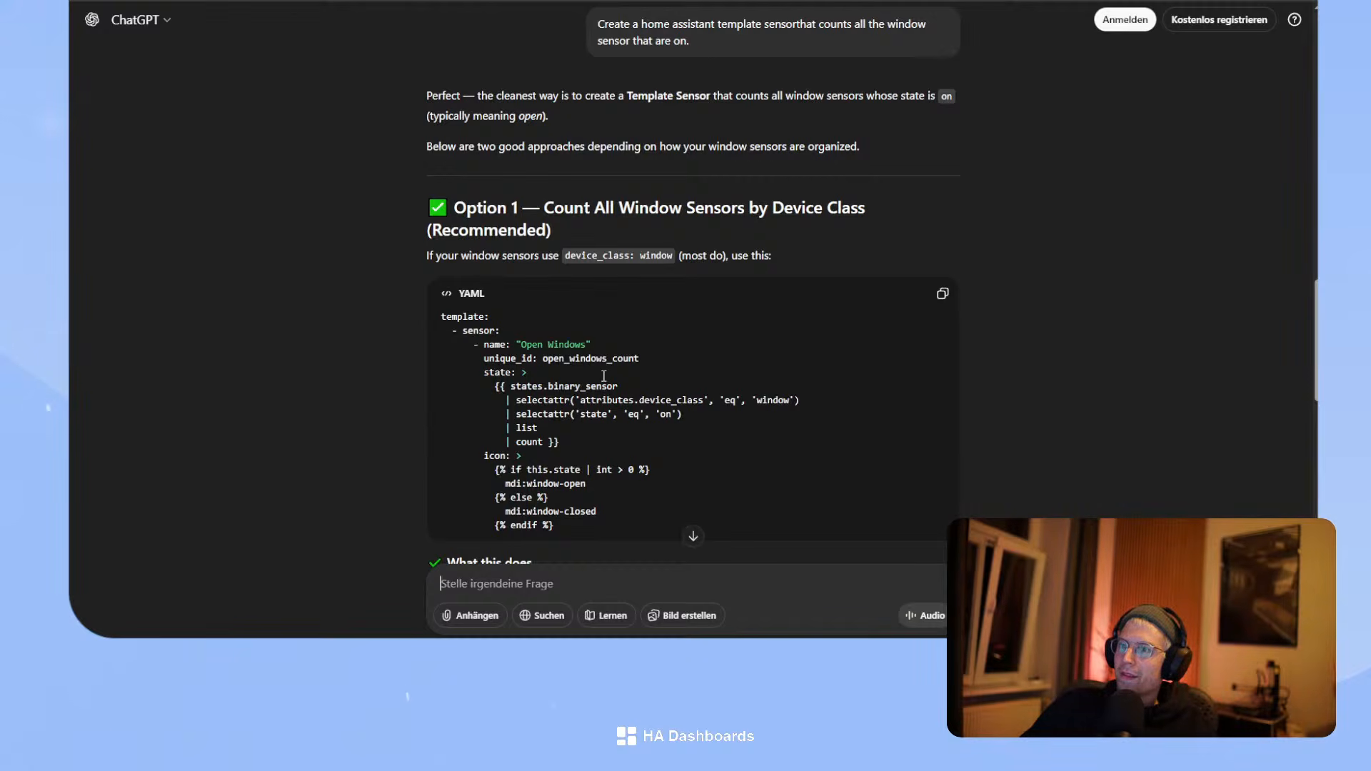
# - In ChatGPT, copy the state template code that counts open window sensors by device class from Option 1
pyautogui.scroll(-1, 604, 376)
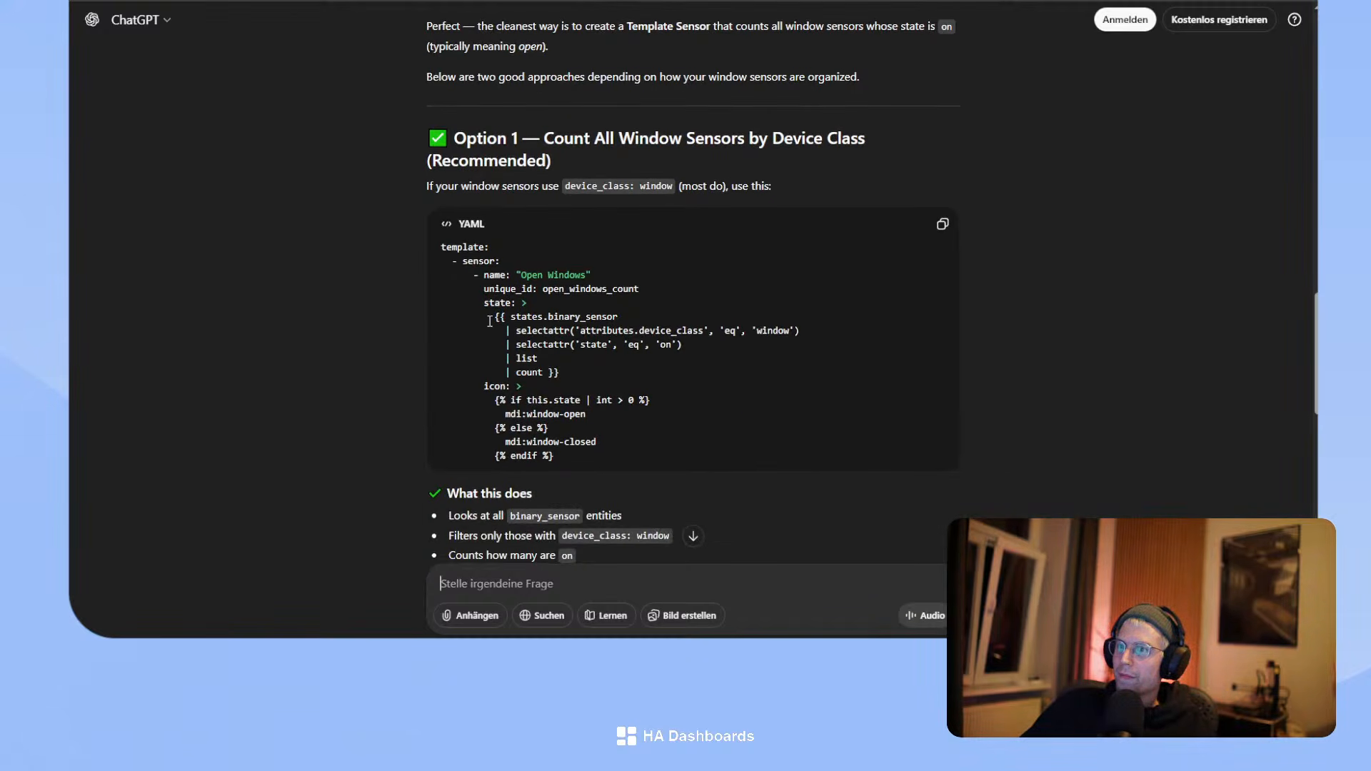
pyautogui.moveTo(497, 315); pyautogui.dragTo(593, 371)
pyautogui.hotkey('ctrl', 'c')
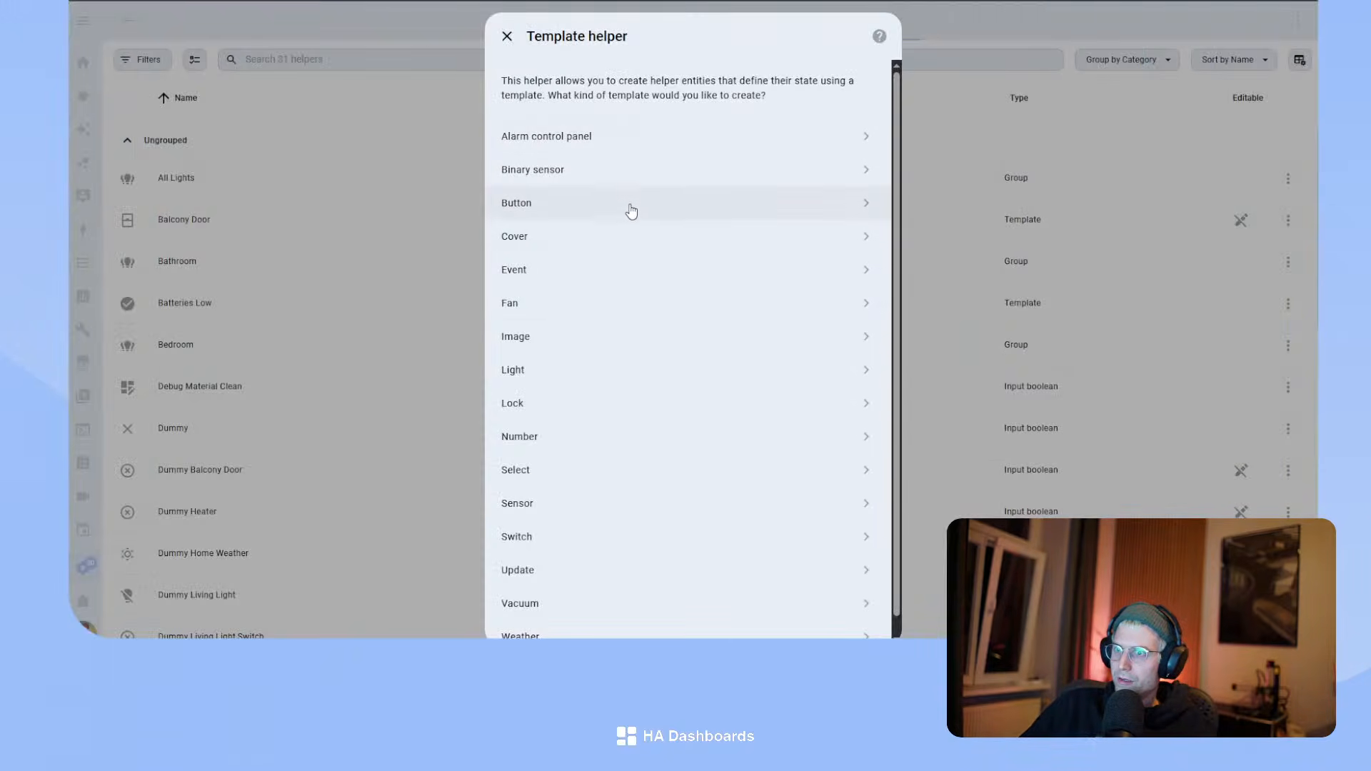
# - Start a template sensor named "Windows open count" and paste the copied window-counting code as its state template
pyautogui.scroll(-1, 557, 486)
pyautogui.click(557, 485)
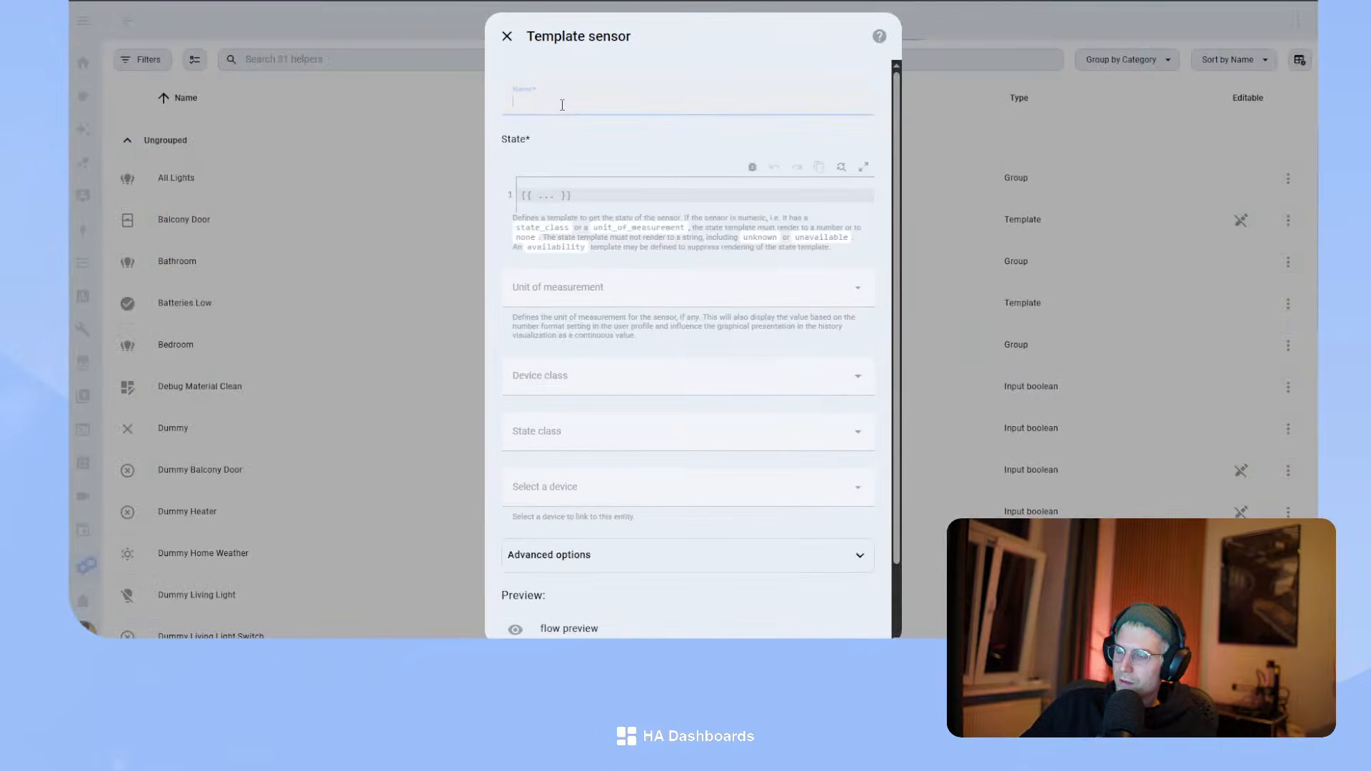
pyautogui.write('Windows open count')
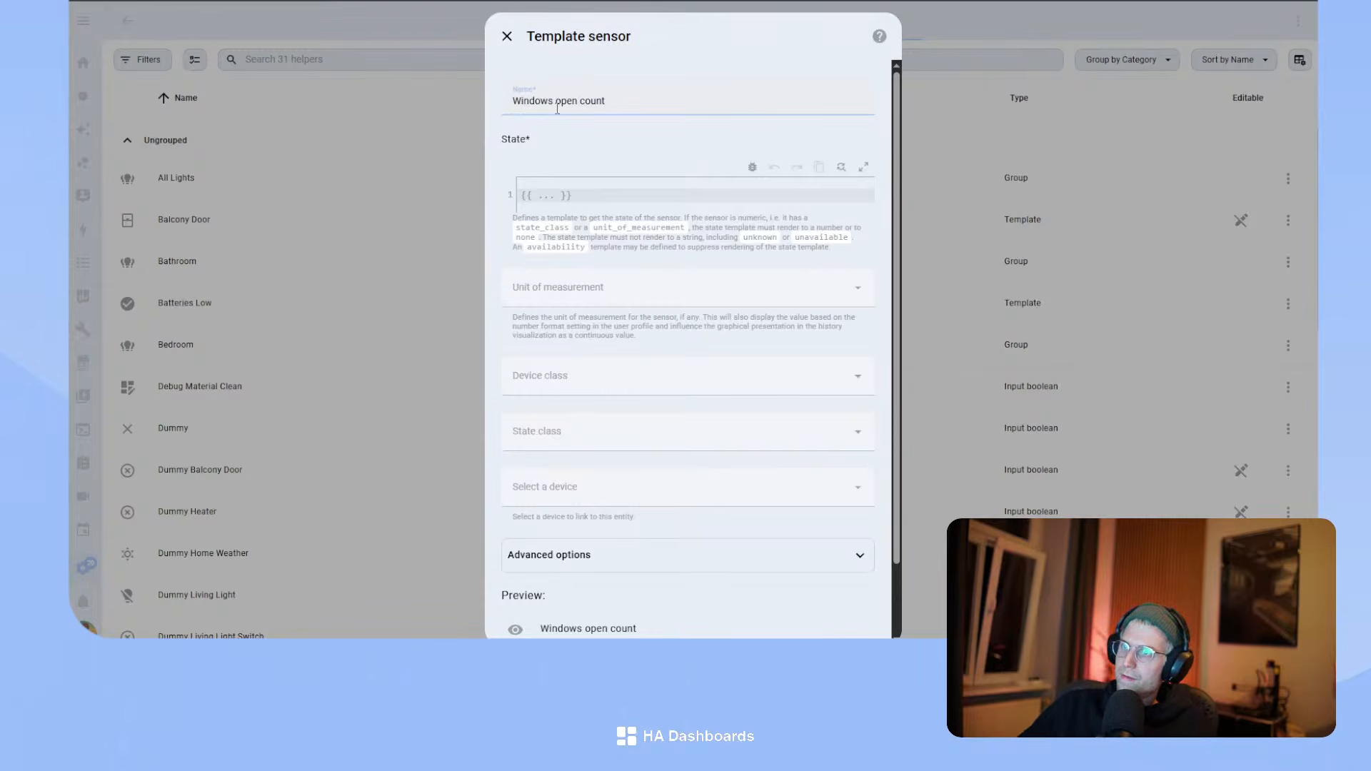
pyautogui.click(623, 196)
pyautogui.hotkey('ctrl', 'v')
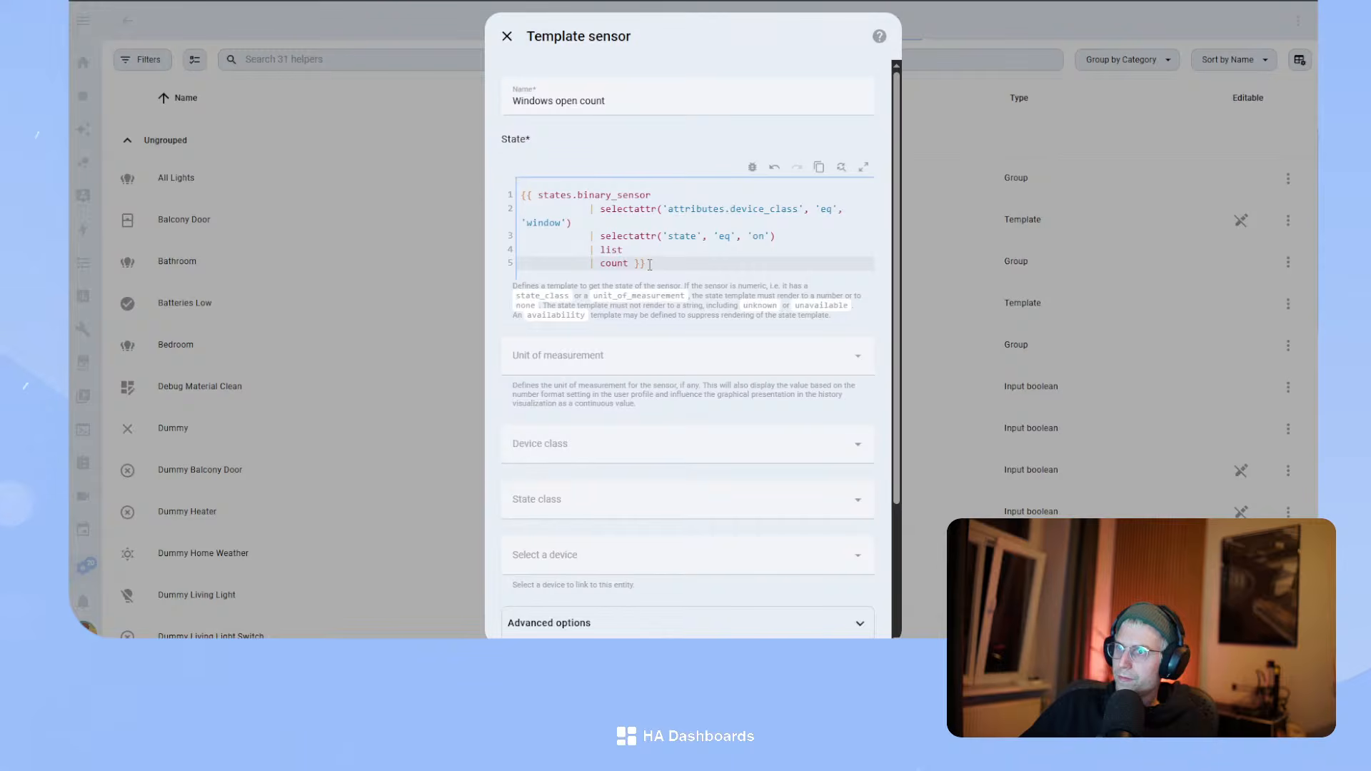
pyautogui.scroll(-2, 737, 433)
pyautogui.scroll(2, 661, 398)
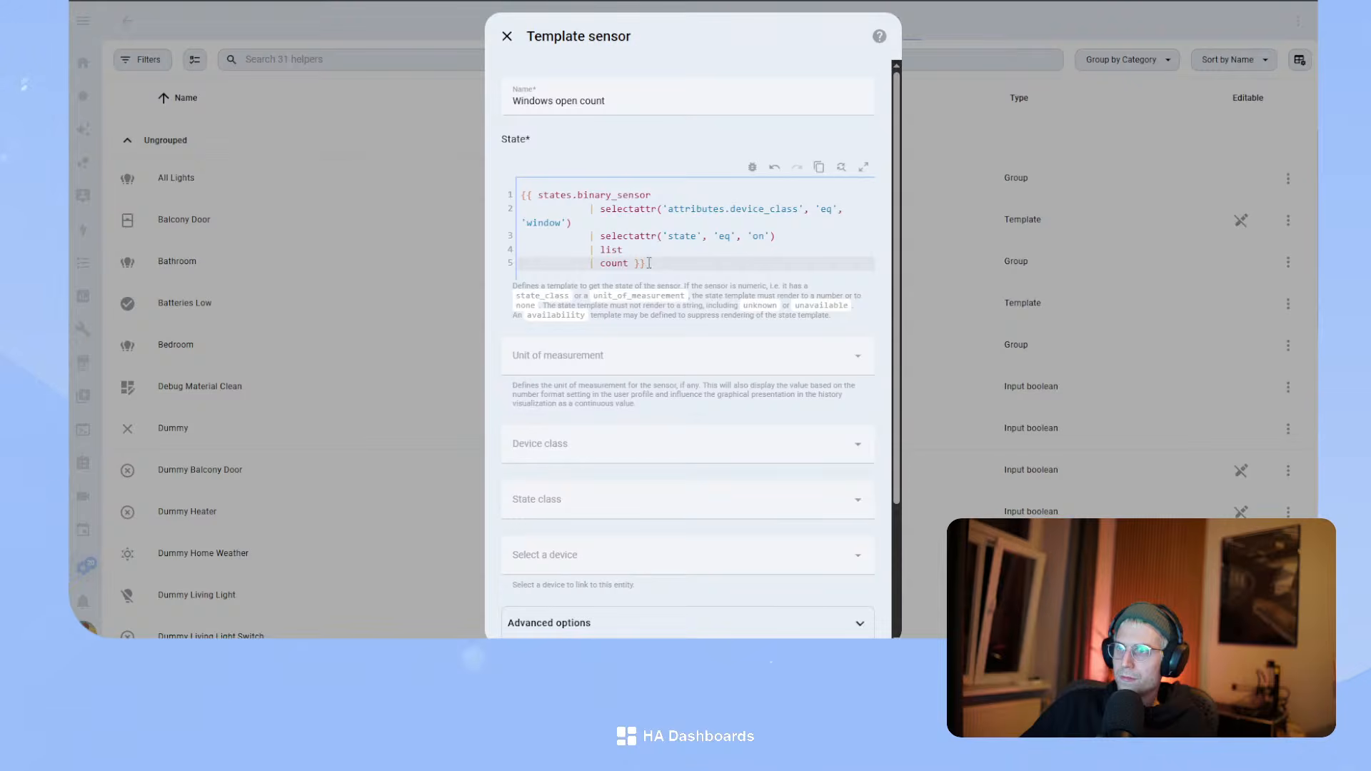
# - Outdent the filter lines of the state template by three levels and submit the template sensor
pyautogui.moveTo(649, 262); pyautogui.dragTo(591, 209)
pyautogui.hotkey('shift', 'Tab')
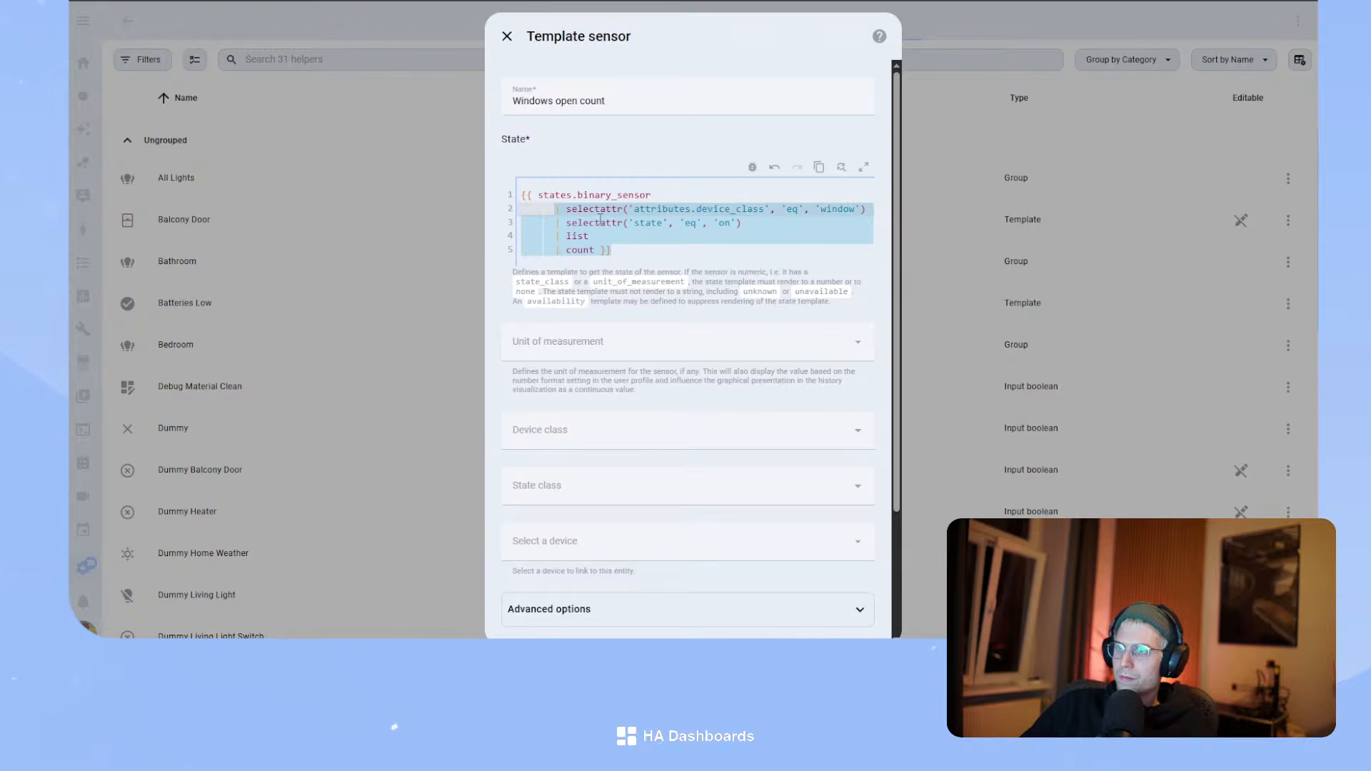
pyautogui.hotkey('shift', 'Tab')
pyautogui.hotkey('shift', 'Tab')
pyautogui.scroll(-2, 633, 297)
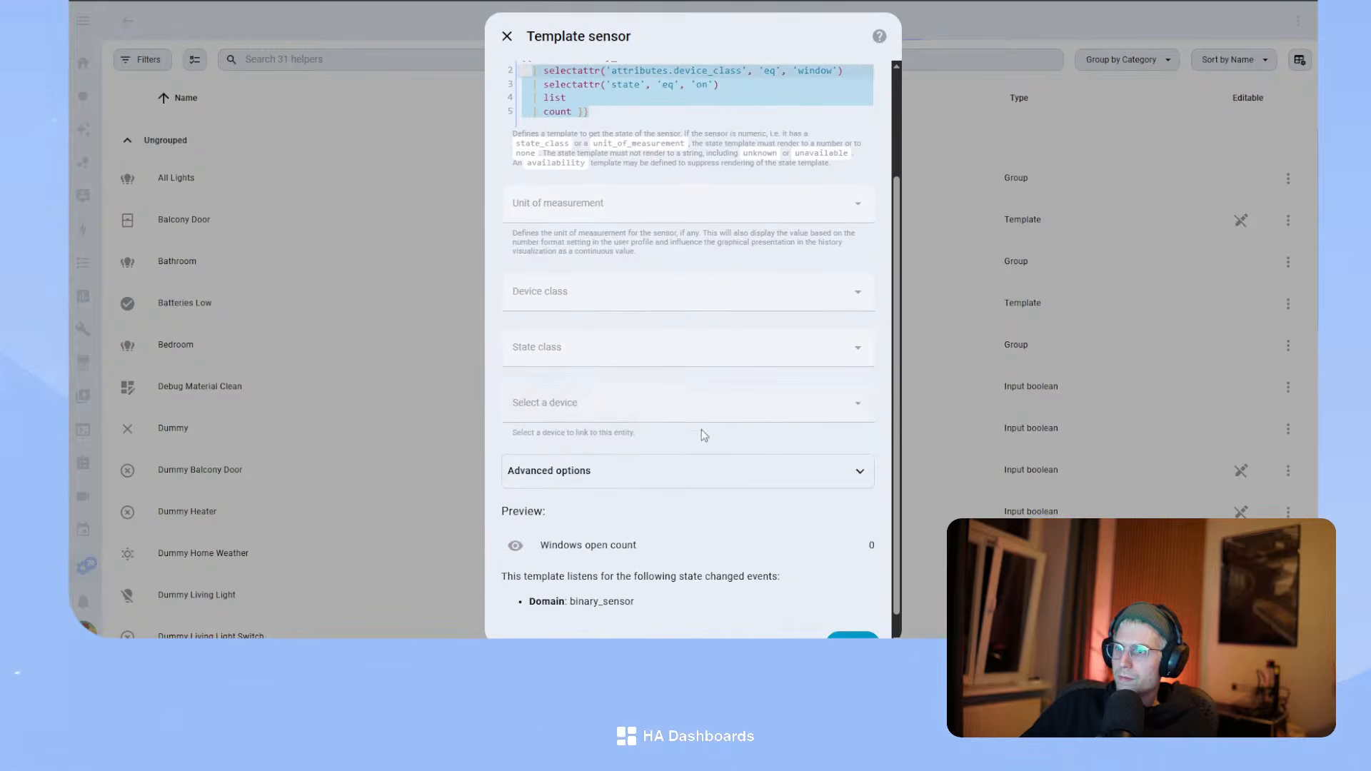
pyautogui.scroll(2, 688, 138)
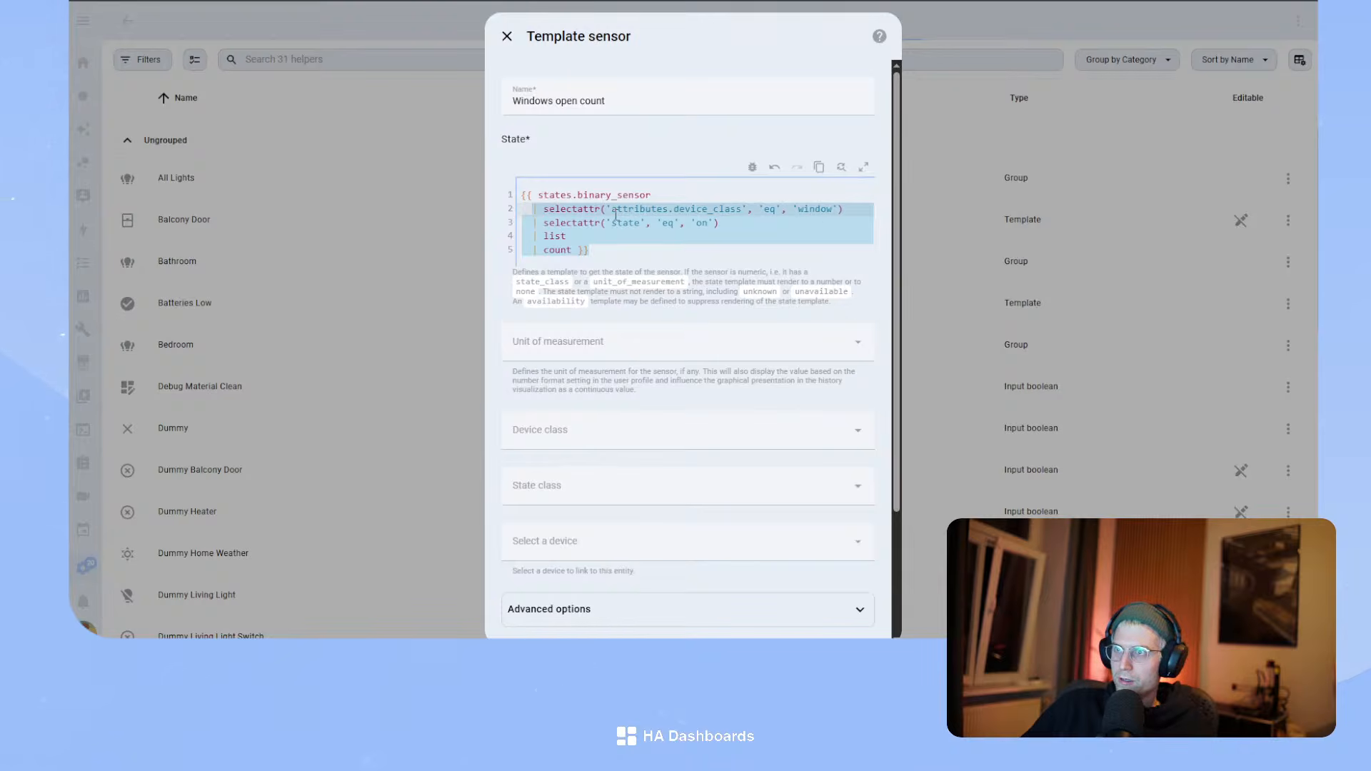
pyautogui.scroll(-3, 679, 224)
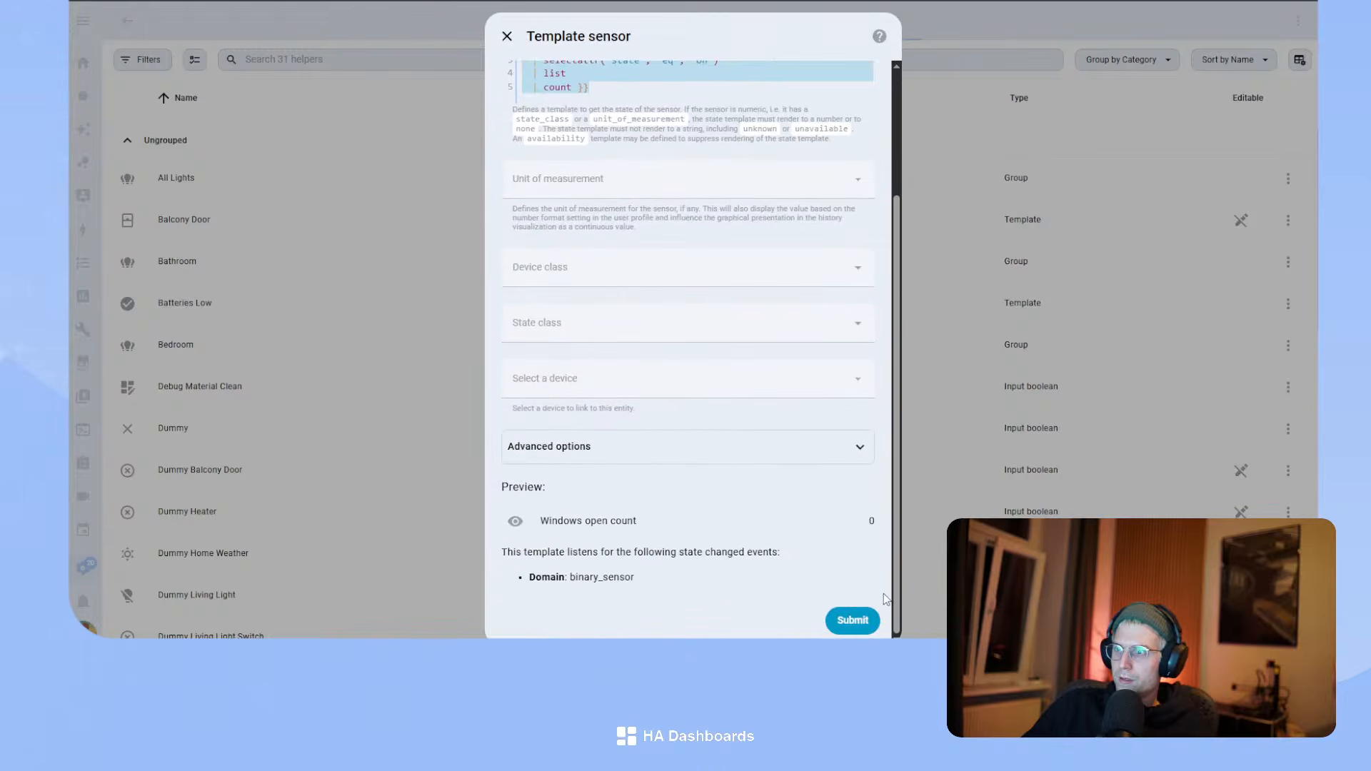
pyautogui.click(853, 620)
pyautogui.click(803, 370)
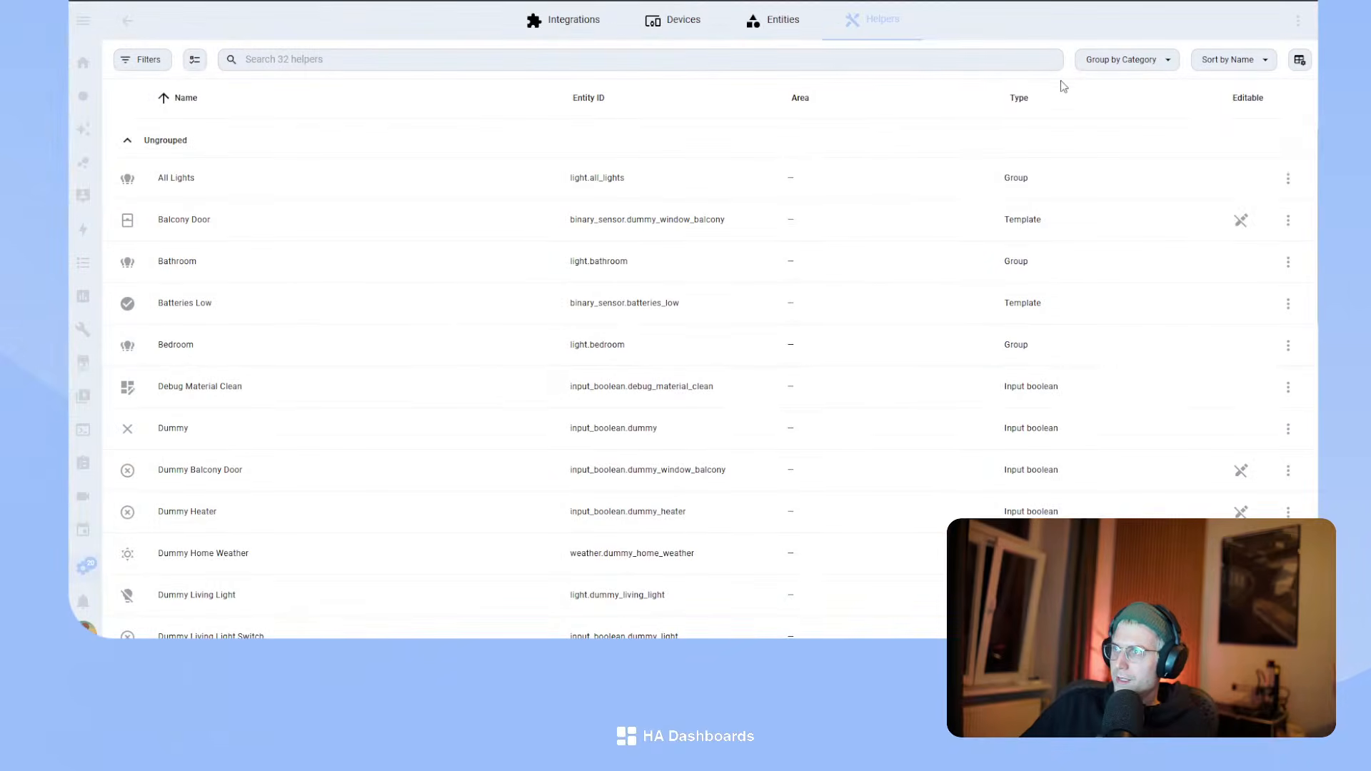
# - Search the entities for office window and open the Office Window Door Sensor's Tür entity
pyautogui.click(1071, 96)
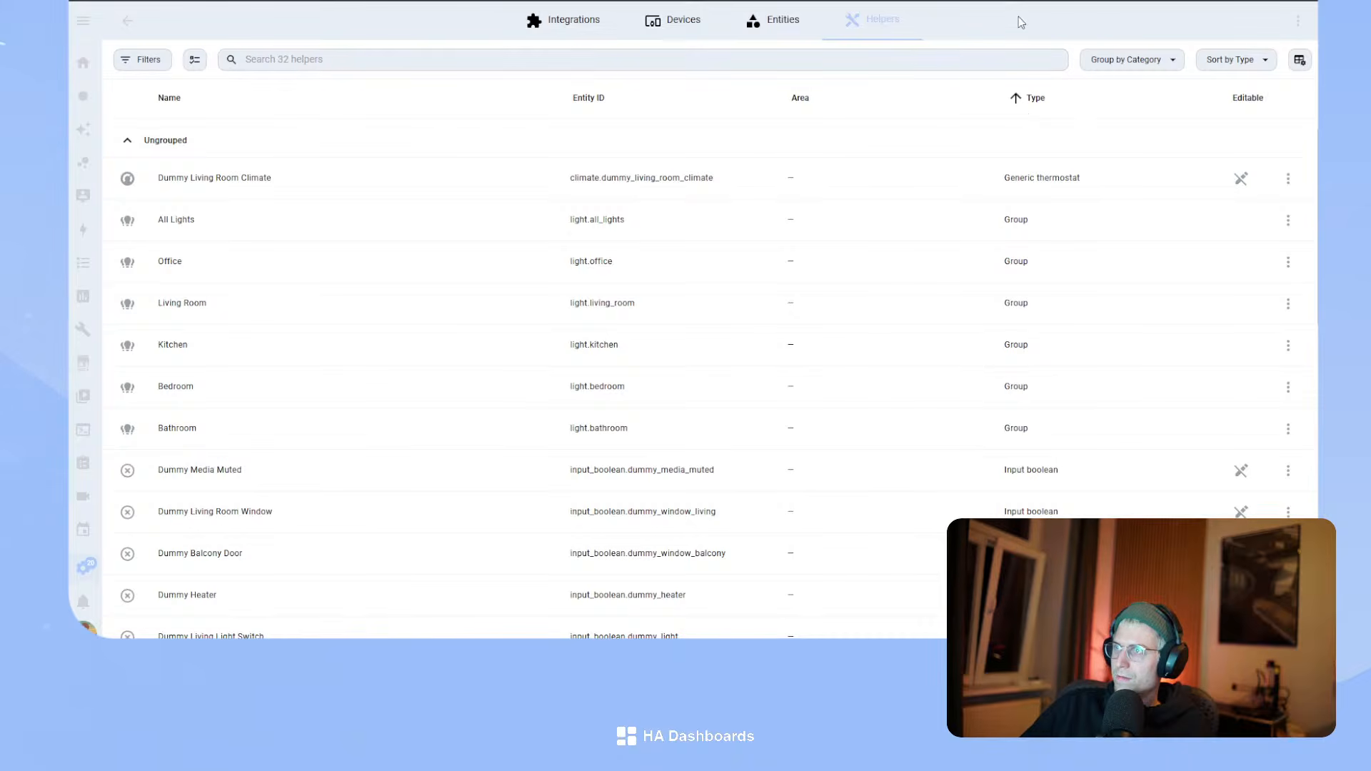
pyautogui.write('ewindow')
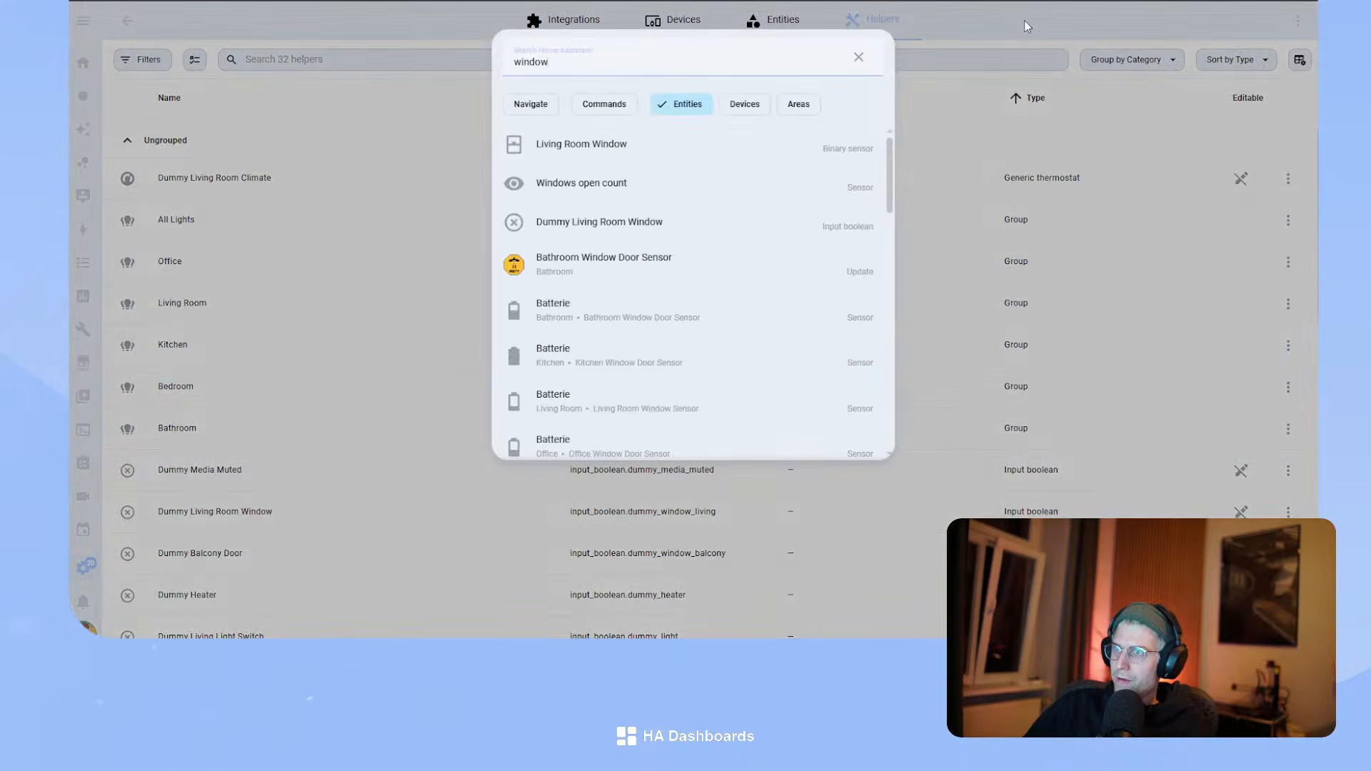
pyautogui.press('BackSpace')
pyautogui.press('BackSpace')
pyautogui.press('BackSpace')
pyautogui.press('BackSpace')
pyautogui.press('BackSpace')
pyautogui.press('BackSpace')
pyautogui.write('yd')
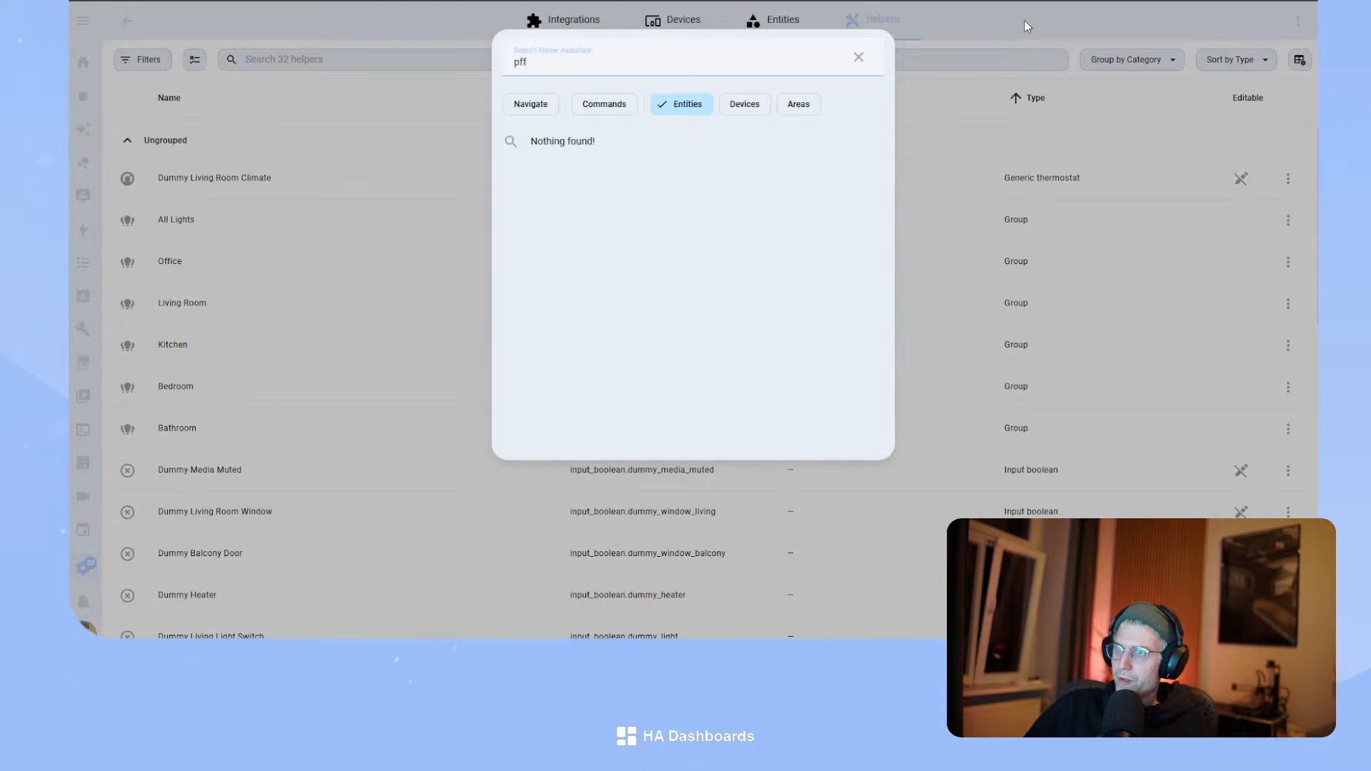
pyautogui.press('BackSpace')
pyautogui.press('BackSpace')
pyautogui.write('office window')
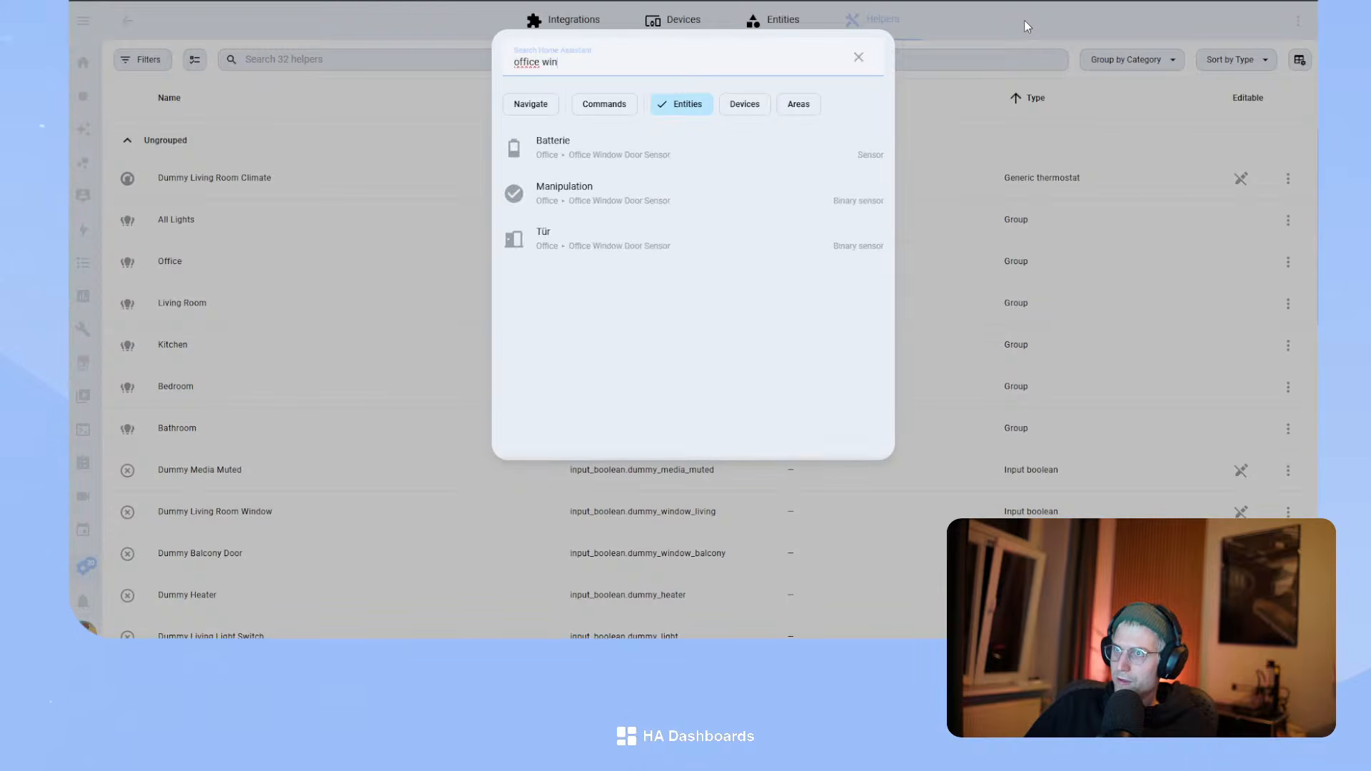
pyautogui.click(614, 239)
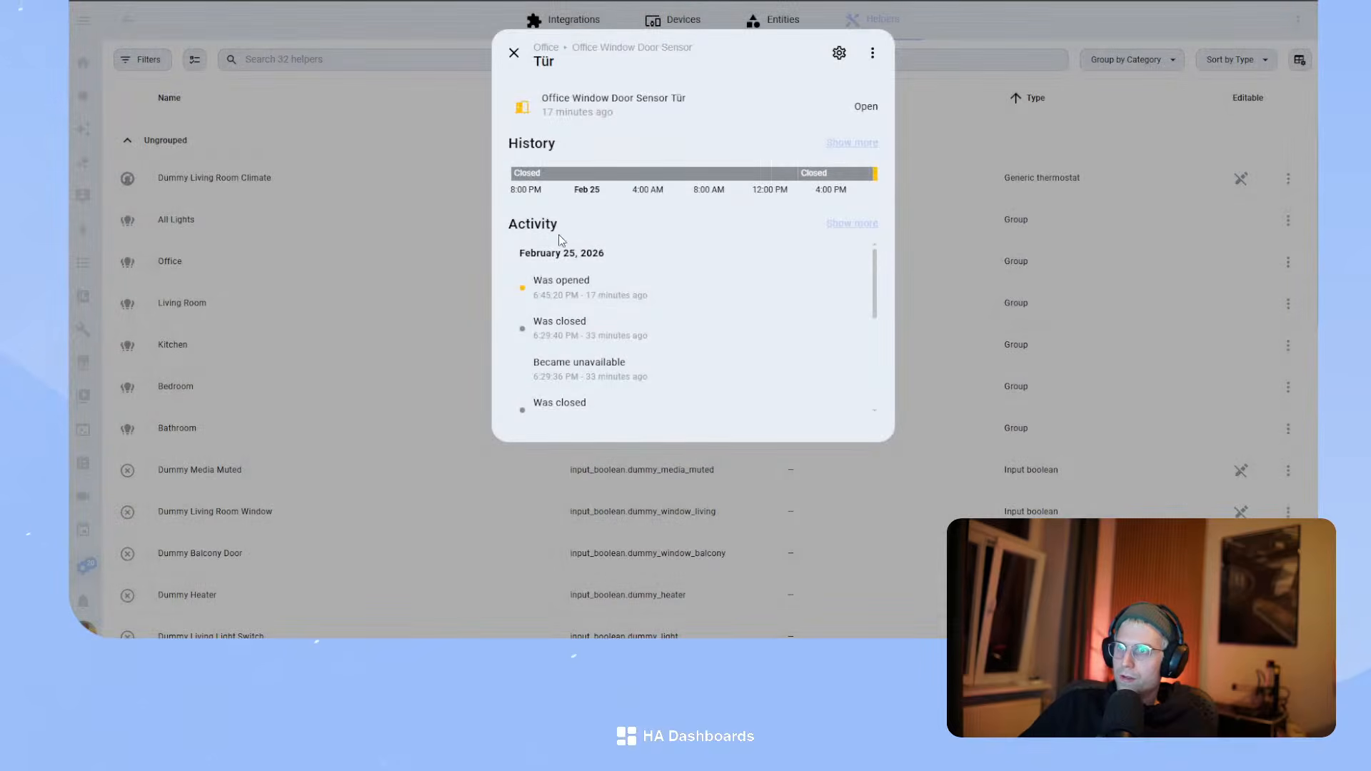
# - Set the office sensor's Tür entity to show as Window and update it
pyautogui.click(829, 55)
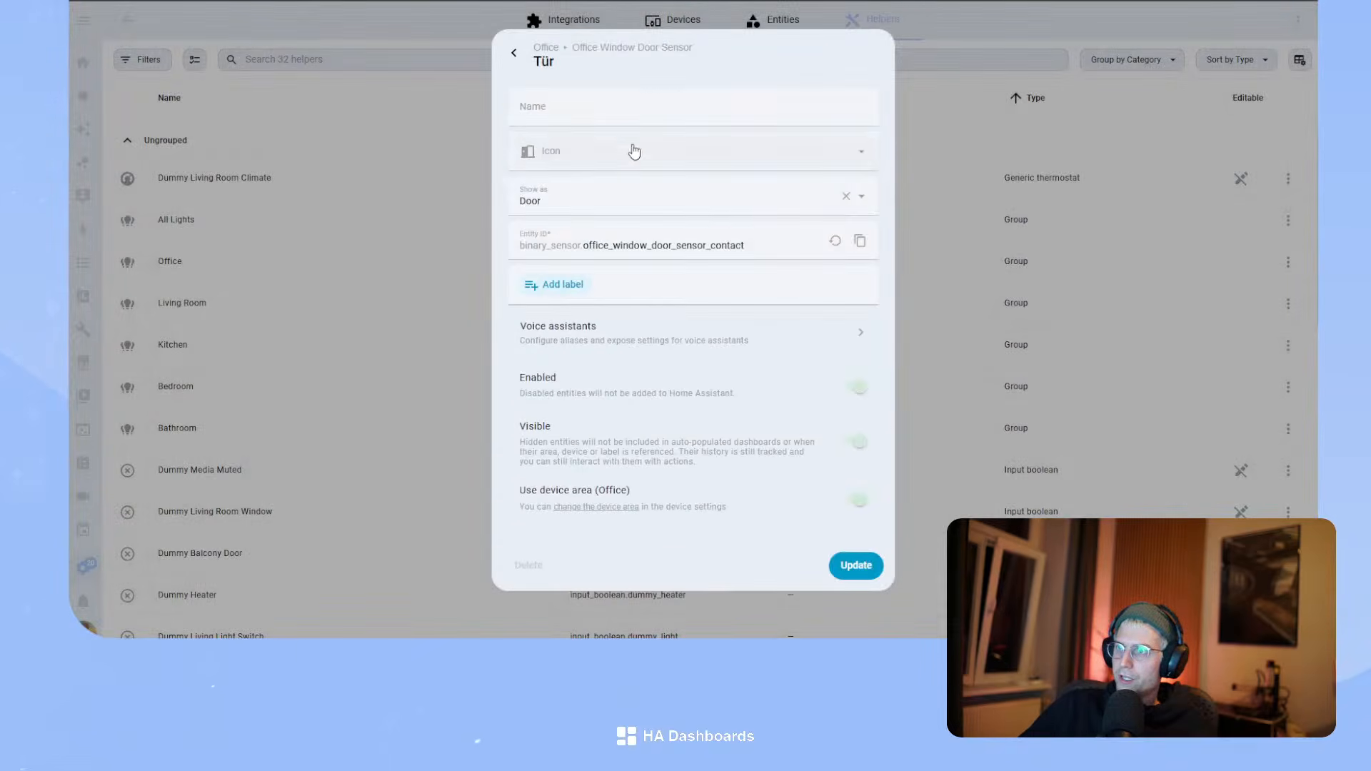
pyautogui.click(581, 201)
pyautogui.click(560, 337)
pyautogui.click(854, 564)
# - Search the entities for living_room window and check the settings of the Living Room Window binary sensor
pyautogui.write('eliv')
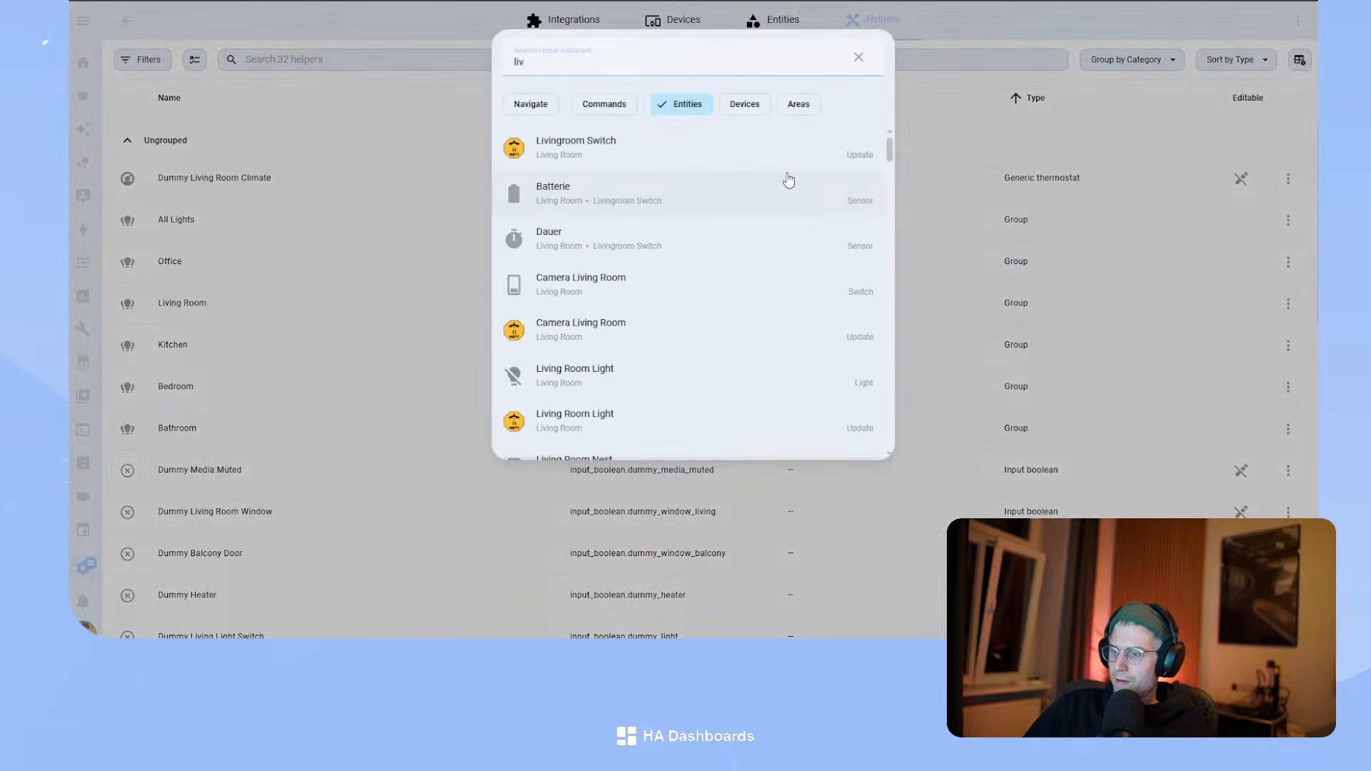
pyautogui.write('ing_room windo')
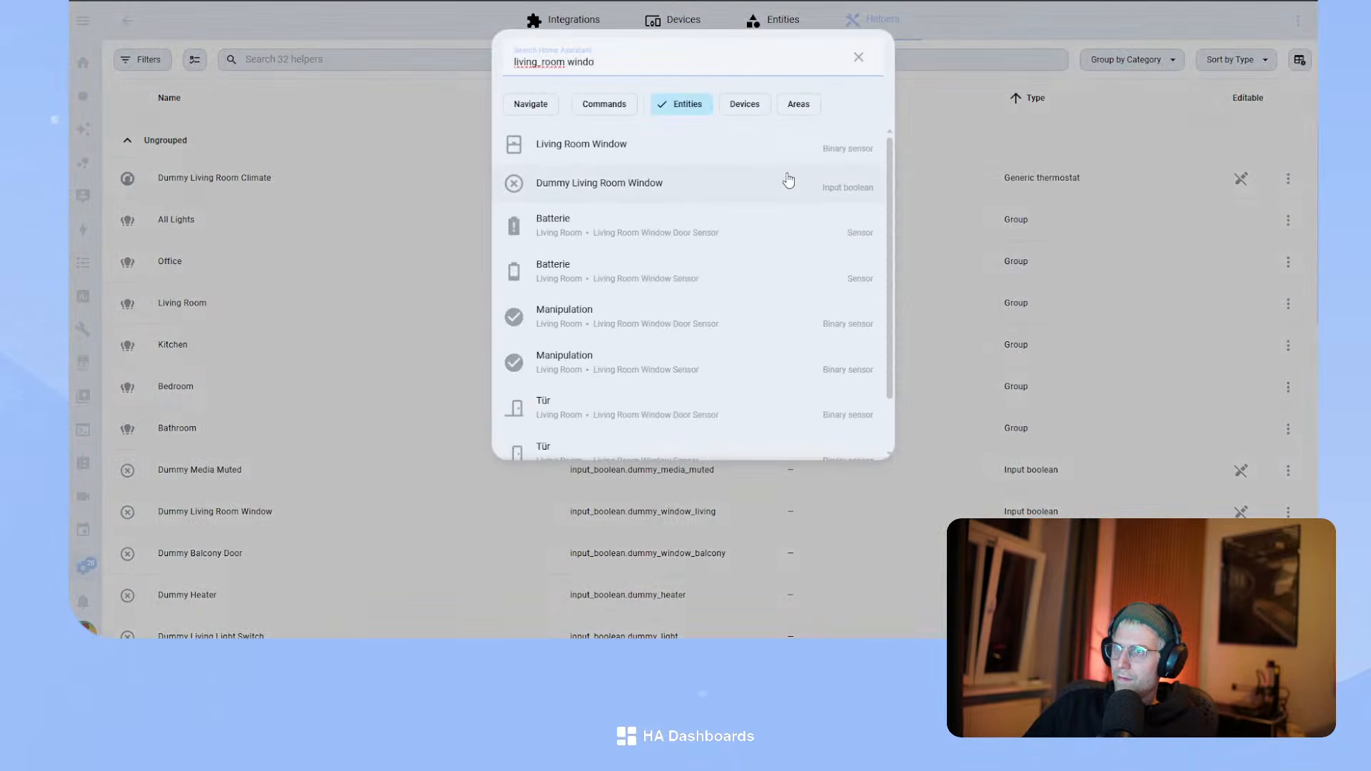
pyautogui.write('w')
pyautogui.click(632, 143)
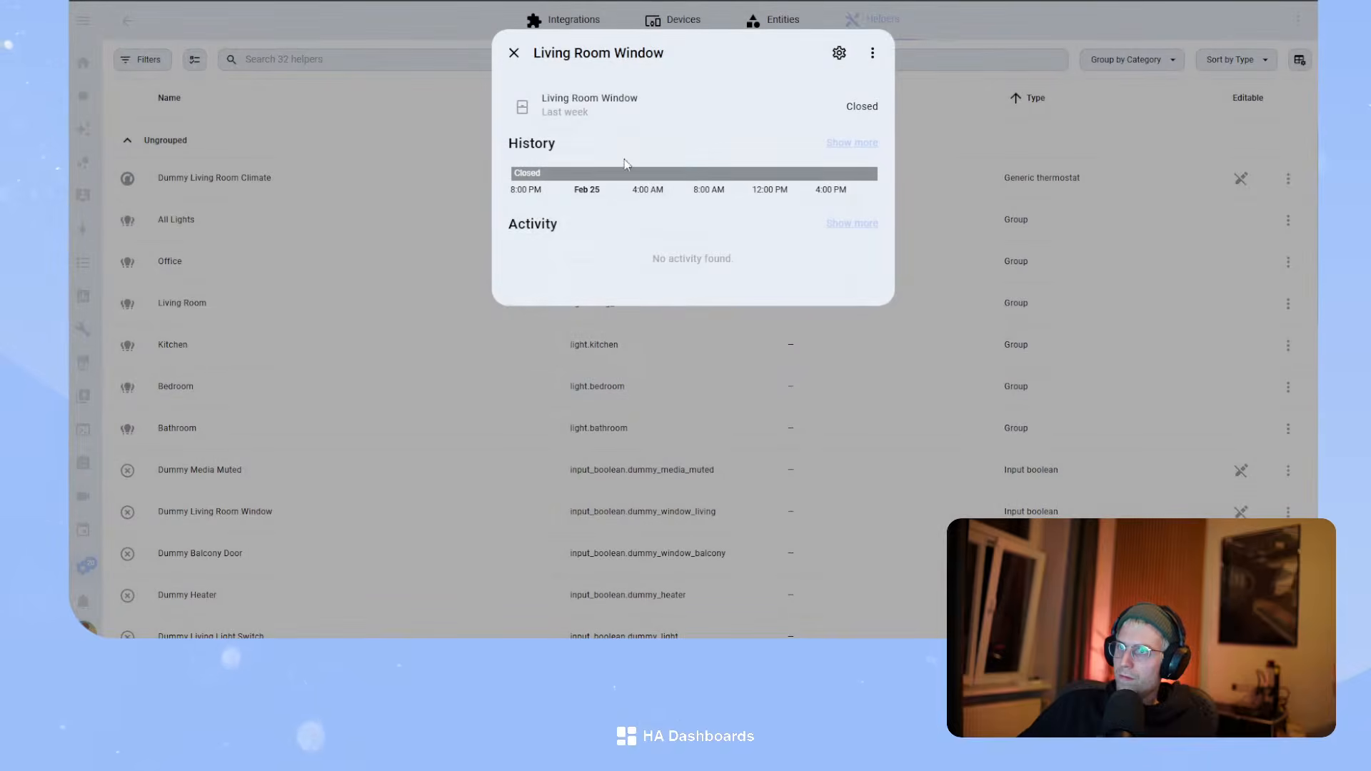
pyautogui.click(839, 53)
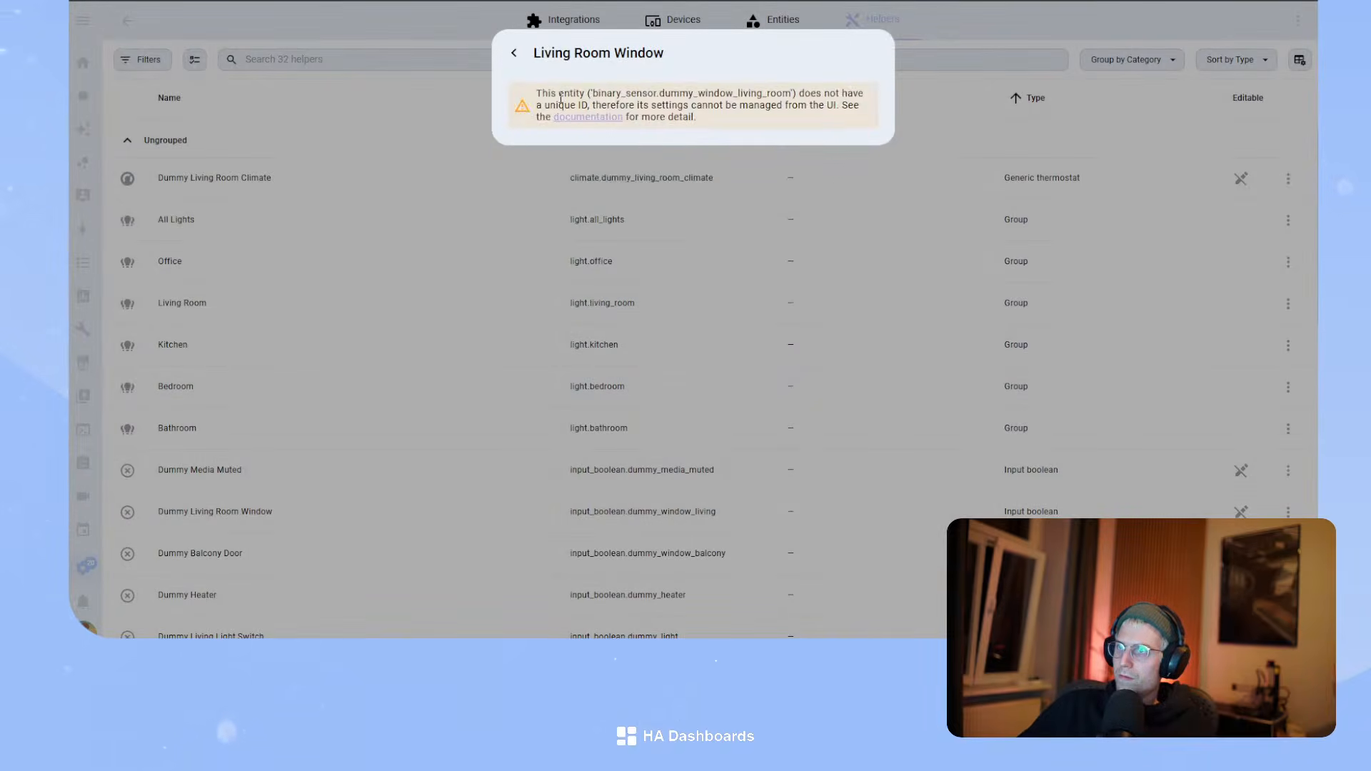
pyautogui.click(514, 58)
pyautogui.click(515, 57)
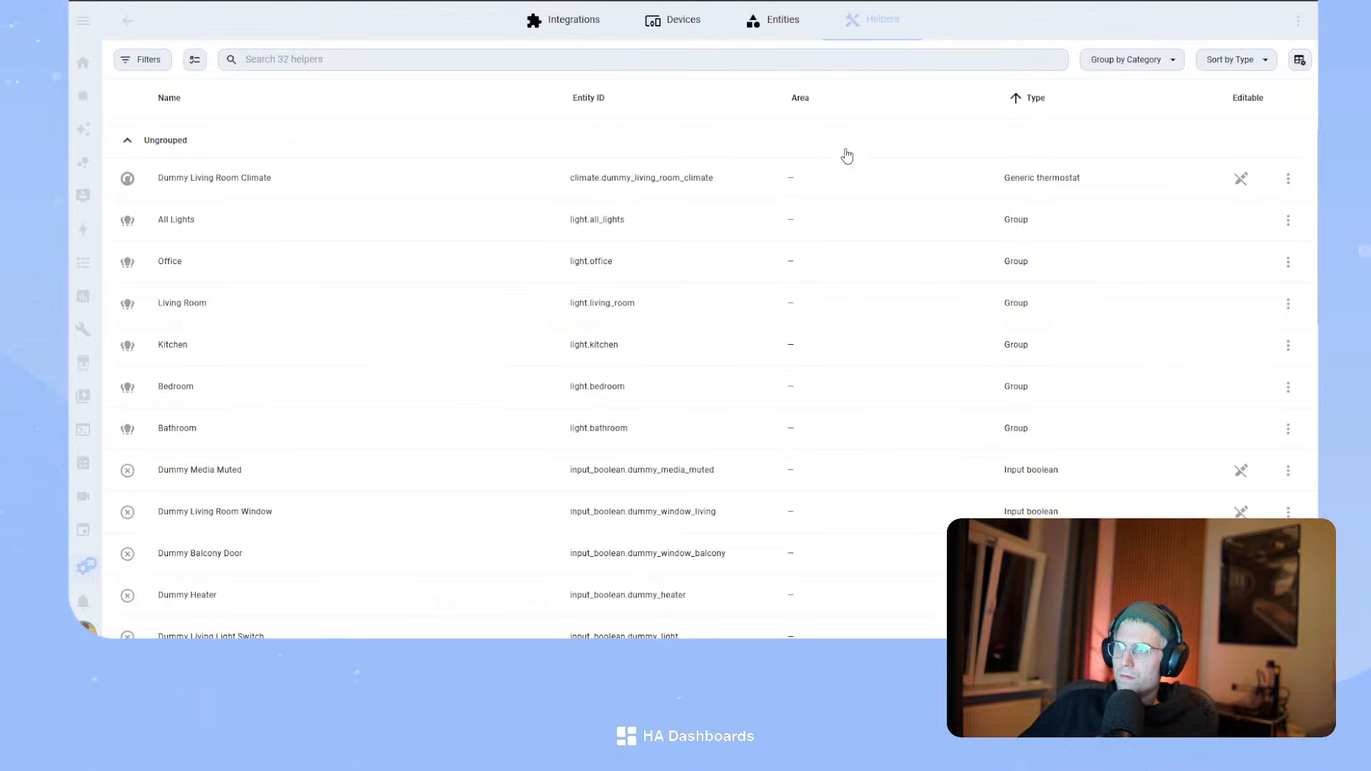
# - Search the helpers for window count and check the state and activity of Windows open count
pyautogui.click(709, 60)
pyautogui.write('window_sensor')
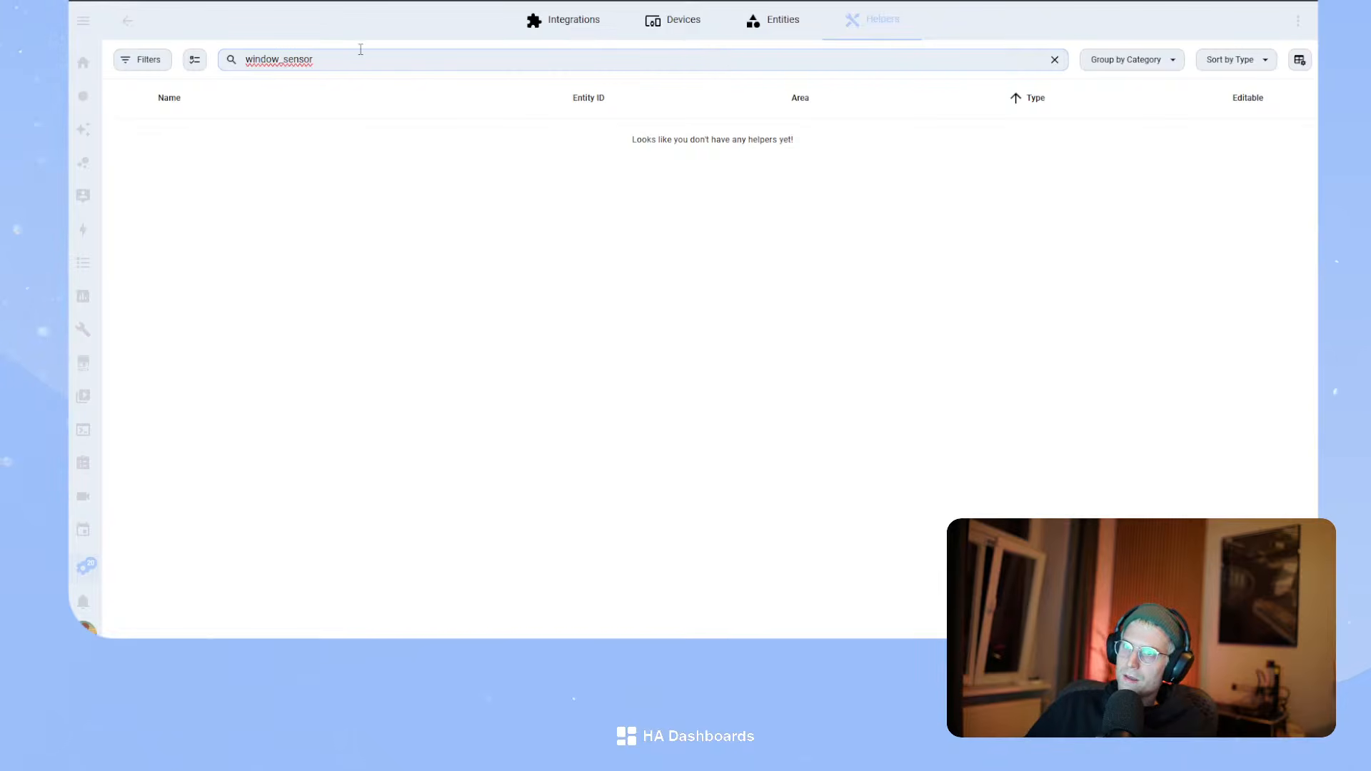
pyautogui.press('BackSpace')
pyautogui.press('BackSpace')
pyautogui.press('BackSpace')
pyautogui.press('BackSpace')
pyautogui.press('BackSpace')
pyautogui.press('BackSpace')
pyautogui.press('BackSpace')
pyautogui.write('c')
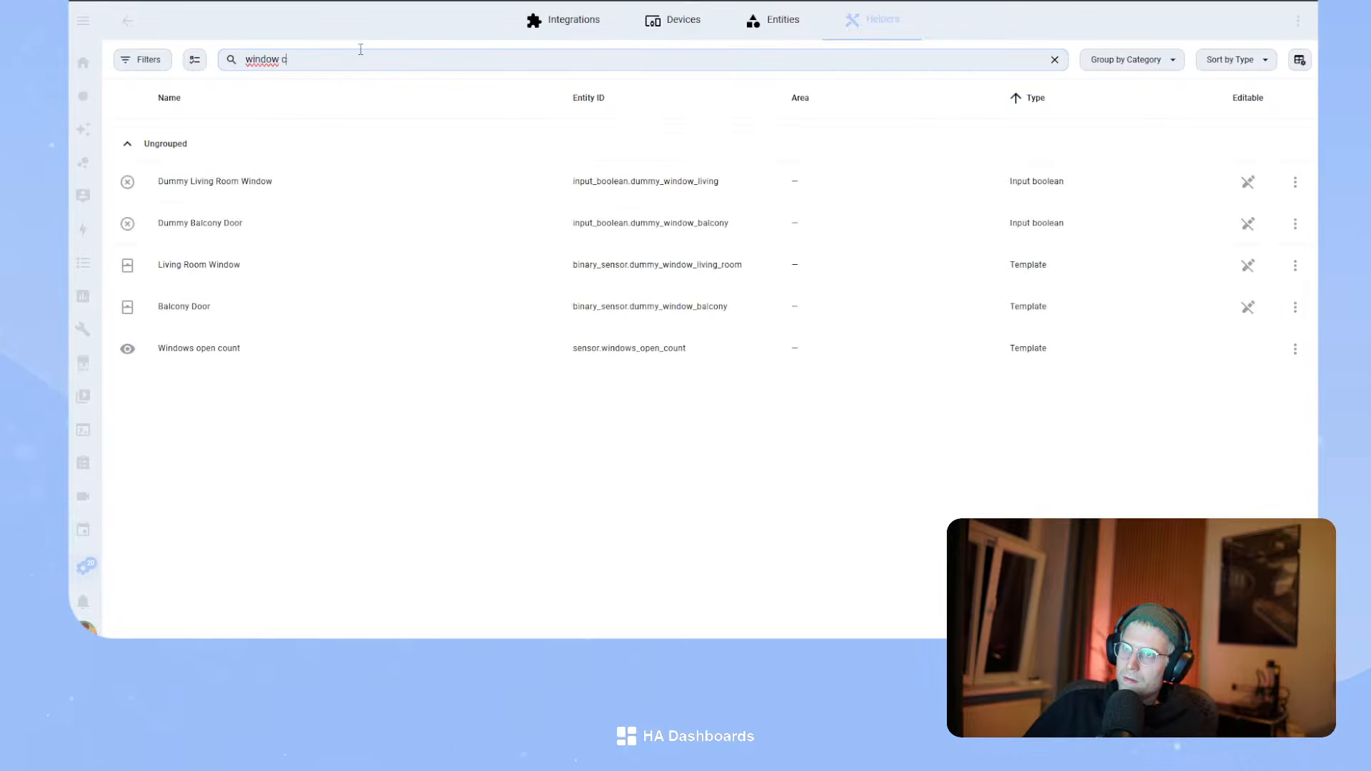
pyautogui.write('ount')
pyautogui.click(333, 191)
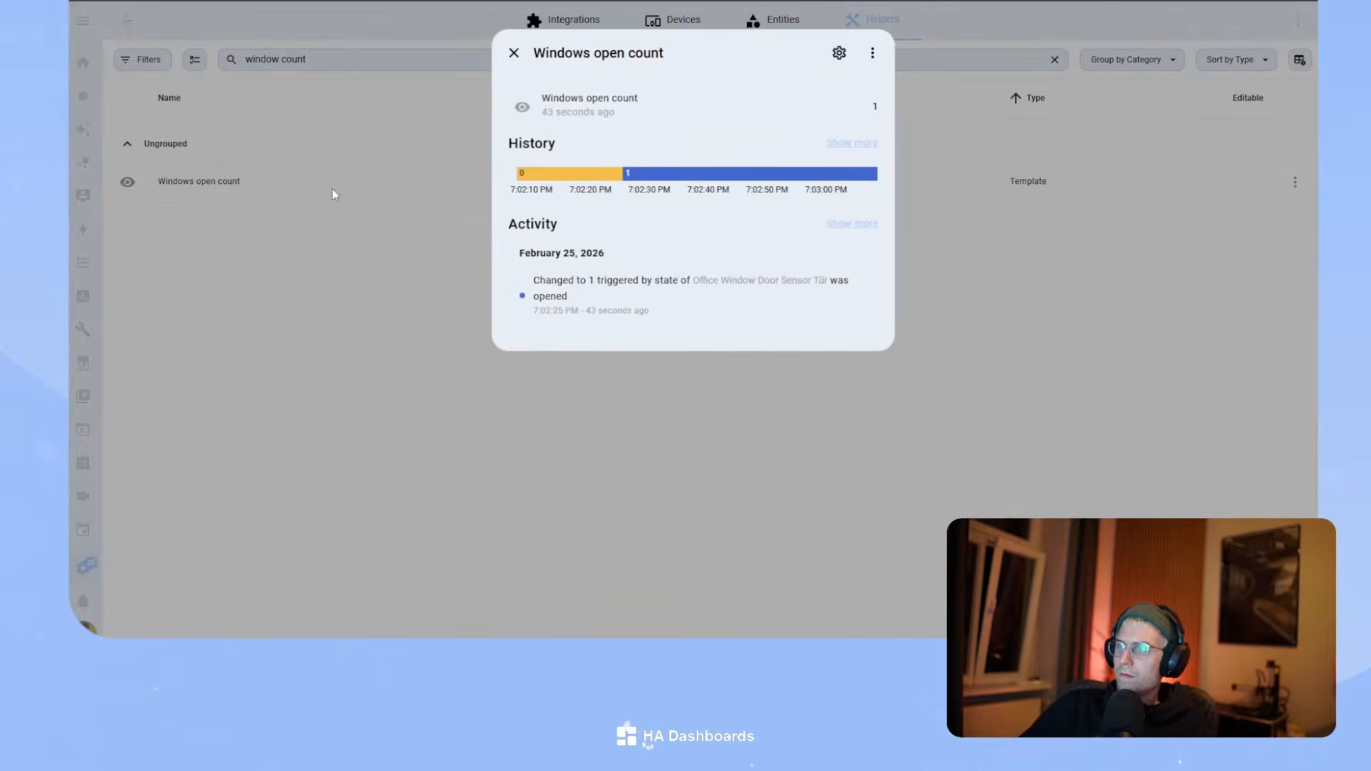
pyautogui.click(513, 53)
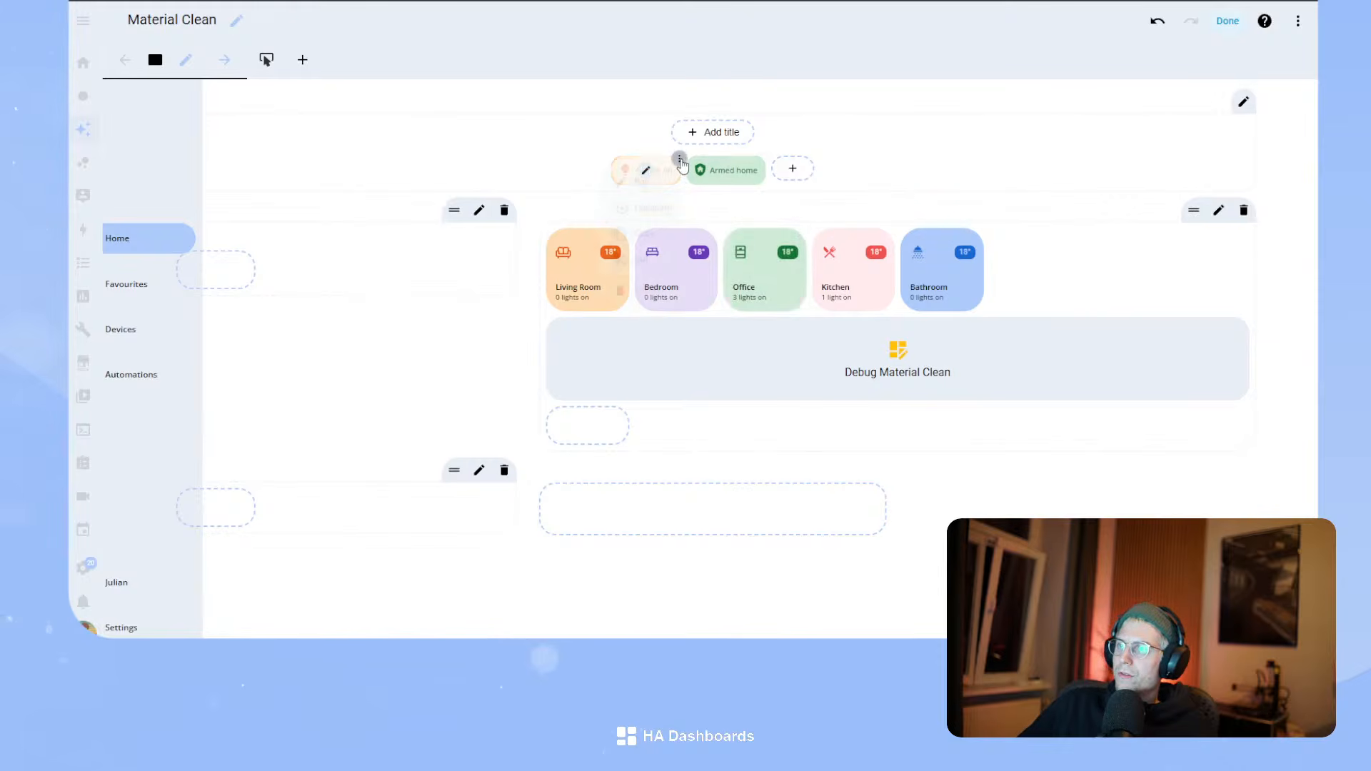
# - On the Material Clean dashboard, duplicate the lights badge and set the copy's entity to sensor.windows_open_count
pyautogui.click(679, 160)
pyautogui.click(643, 185)
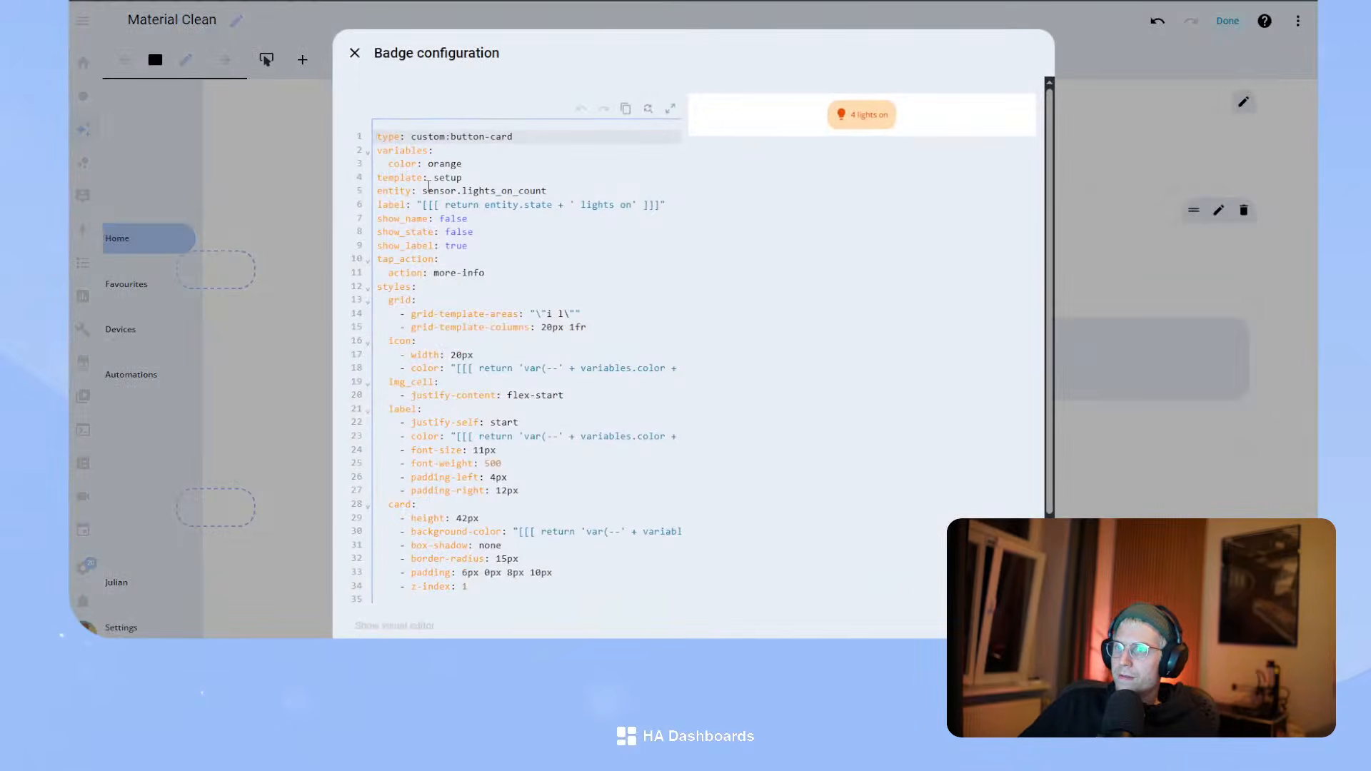
pyautogui.doubleClick(463, 191)
pyautogui.write('window')
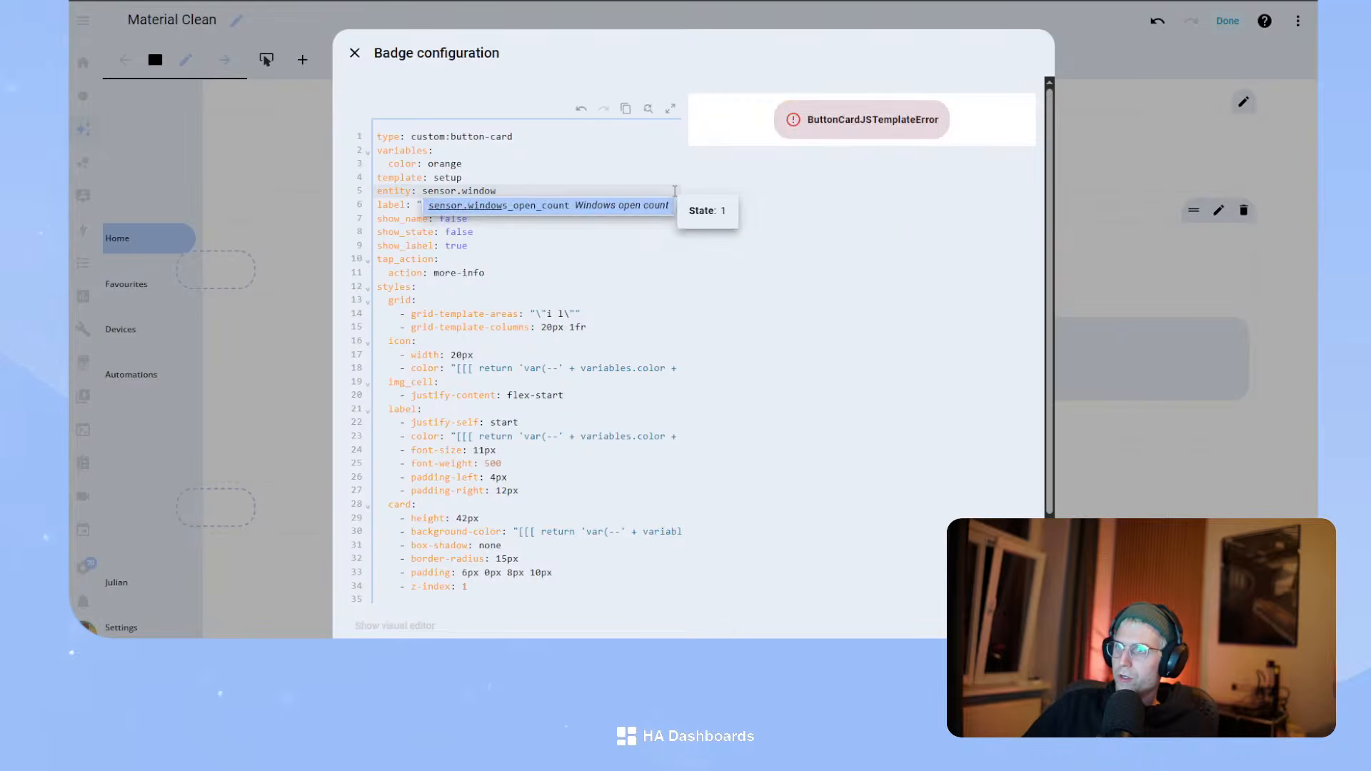
pyautogui.press('Return')
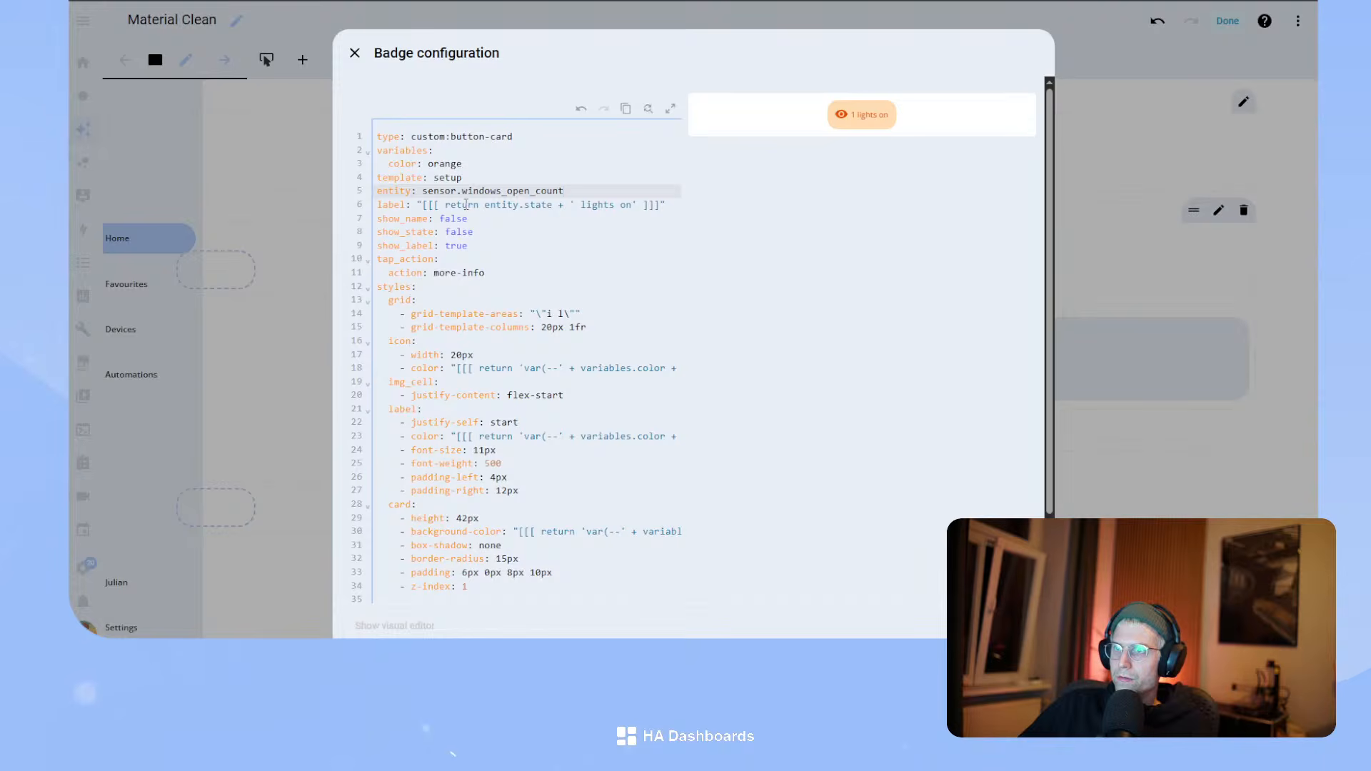
# - Change the label text of the duplicated badge to ' windows open' after the entity state
pyautogui.doubleClick(597, 205)
pyautogui.write('windows')
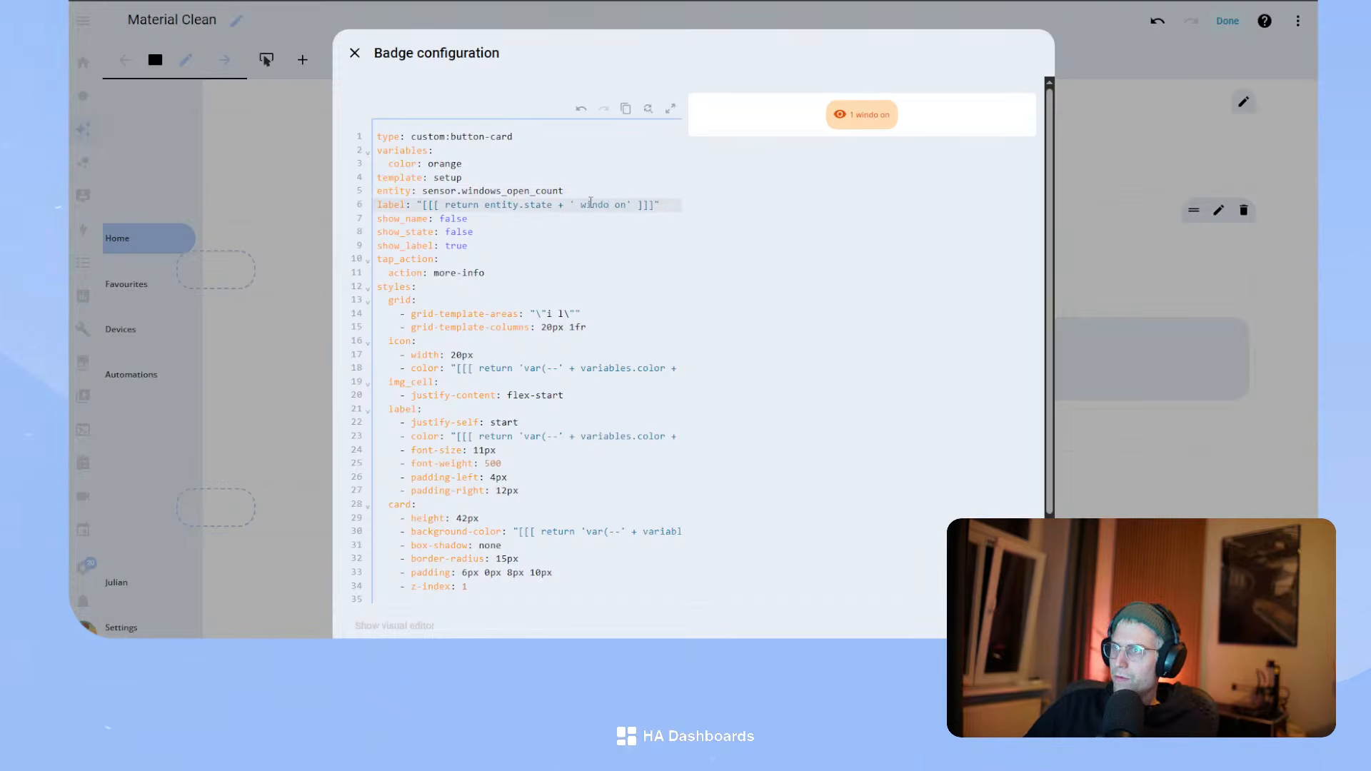
pyautogui.press('Right')
pyautogui.press('Right')
pyautogui.write('pe')
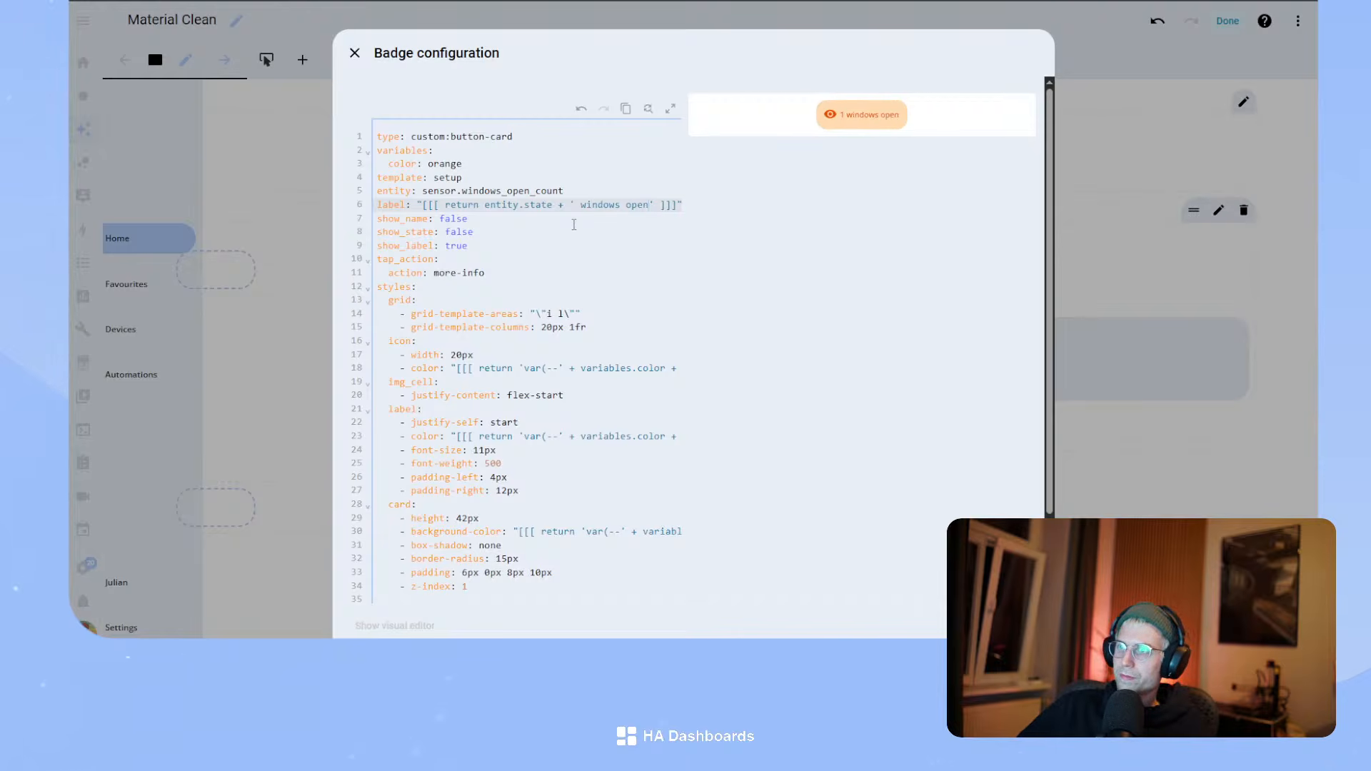
# - Set the windows badge's color variable to red, save the badge, and finish editing the dashboard
pyautogui.doubleClick(445, 166)
pyautogui.write('red')
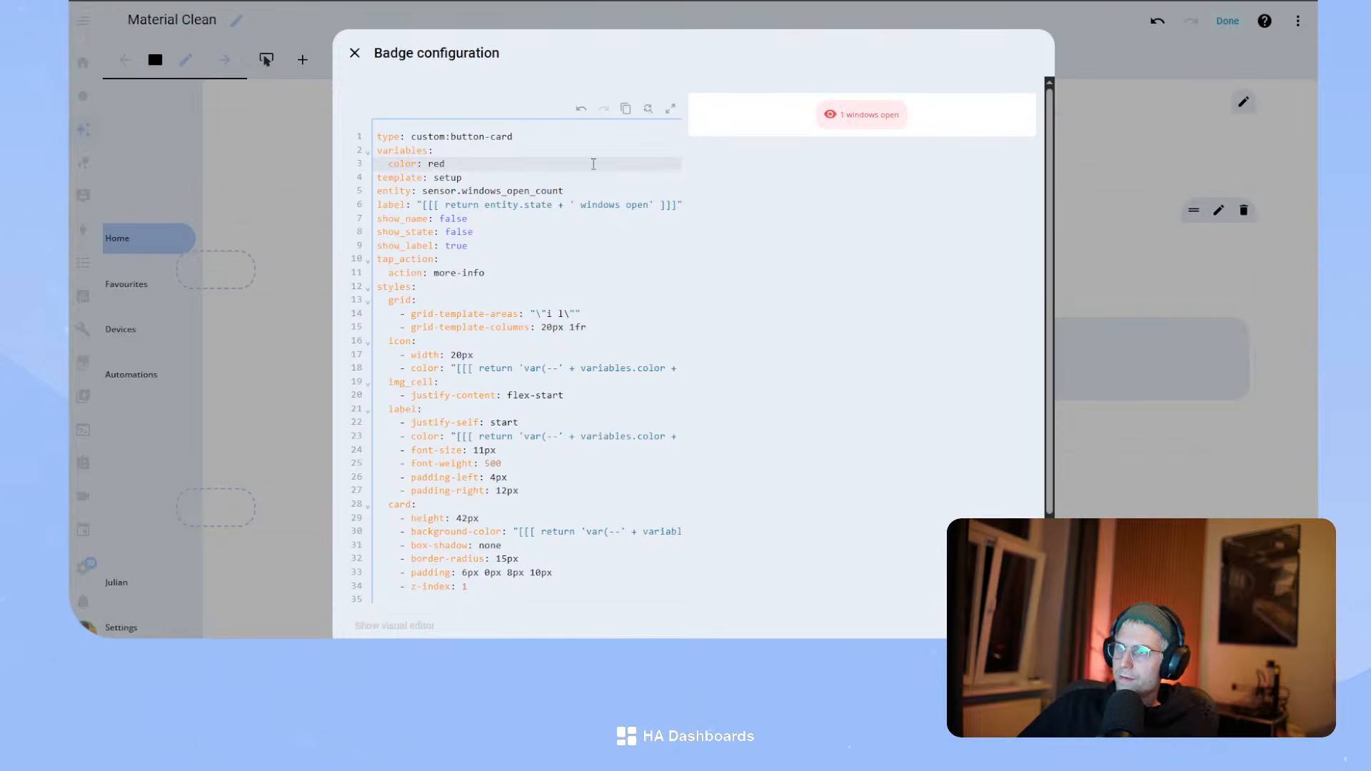
pyautogui.click(1025, 626)
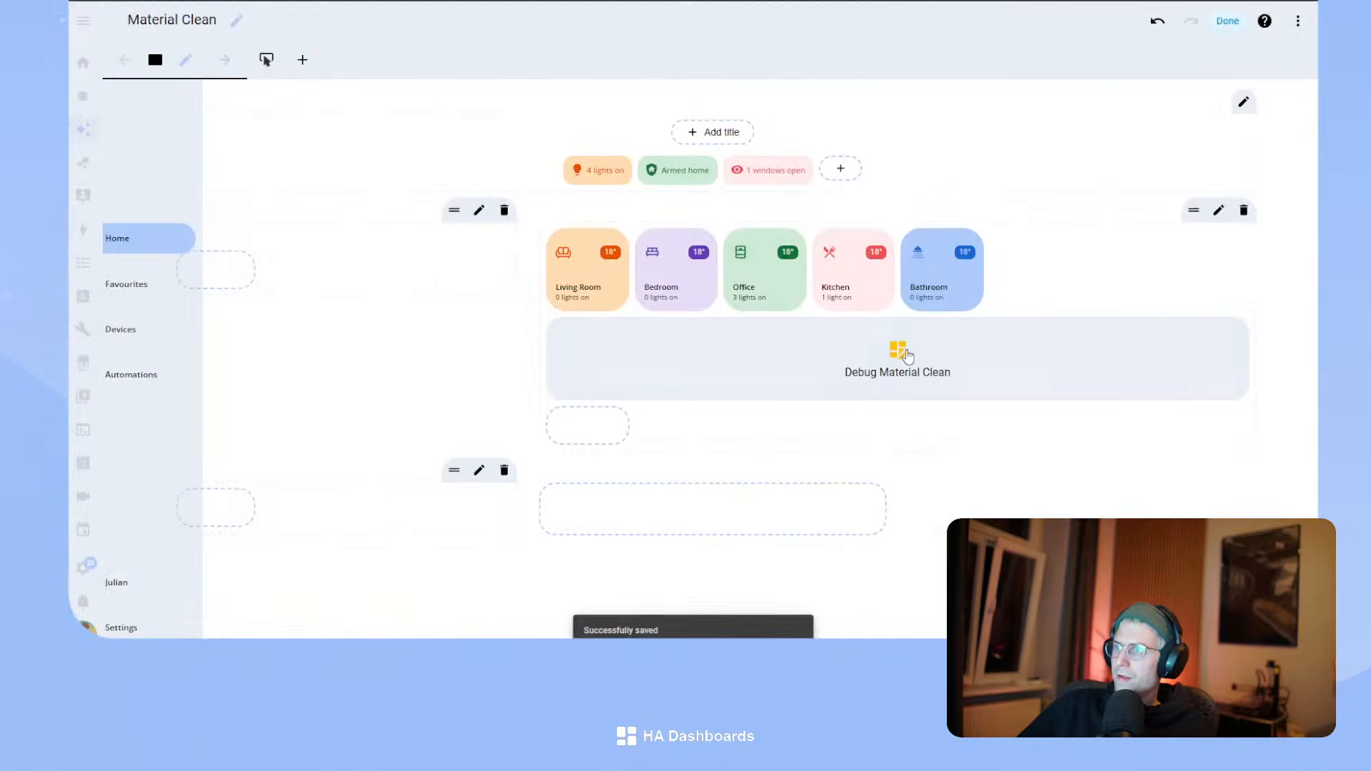
pyautogui.click(769, 173)
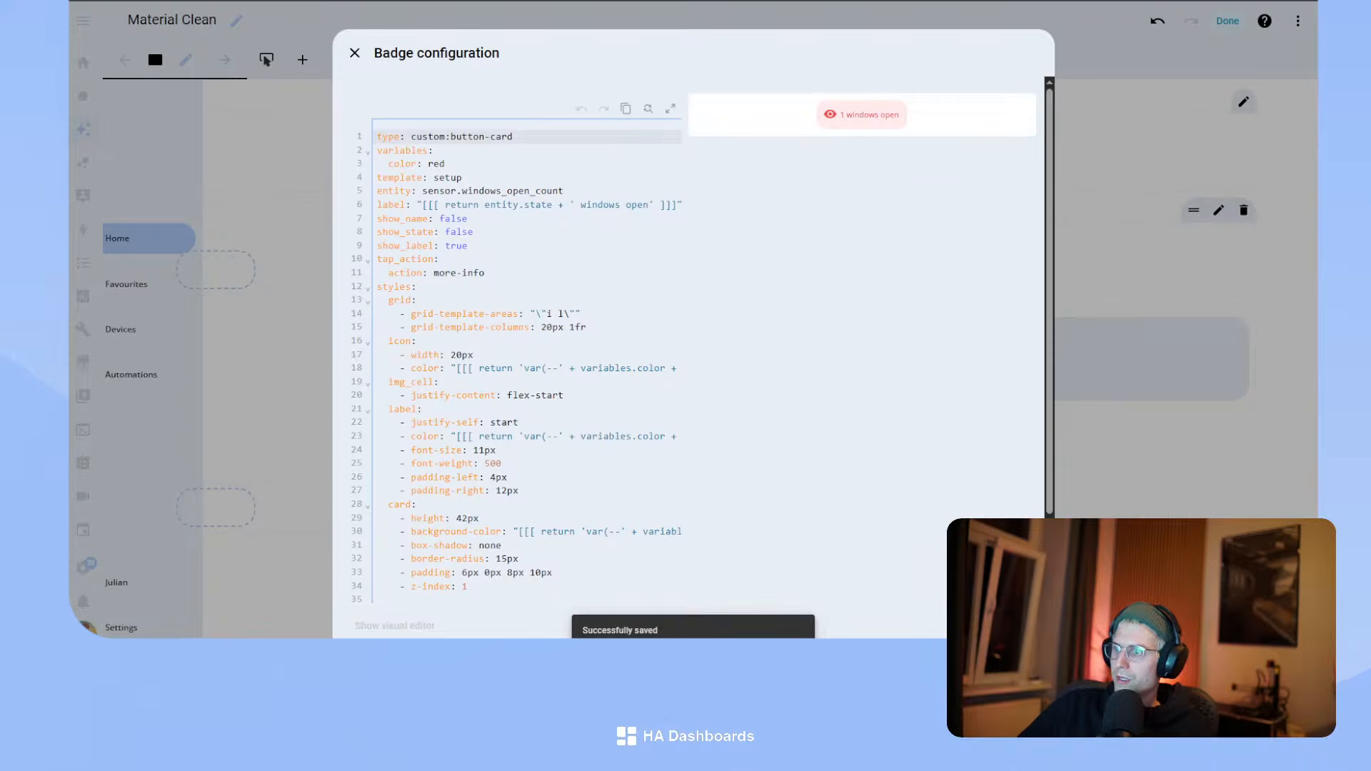
pyautogui.click(1024, 626)
pyautogui.click(1227, 23)
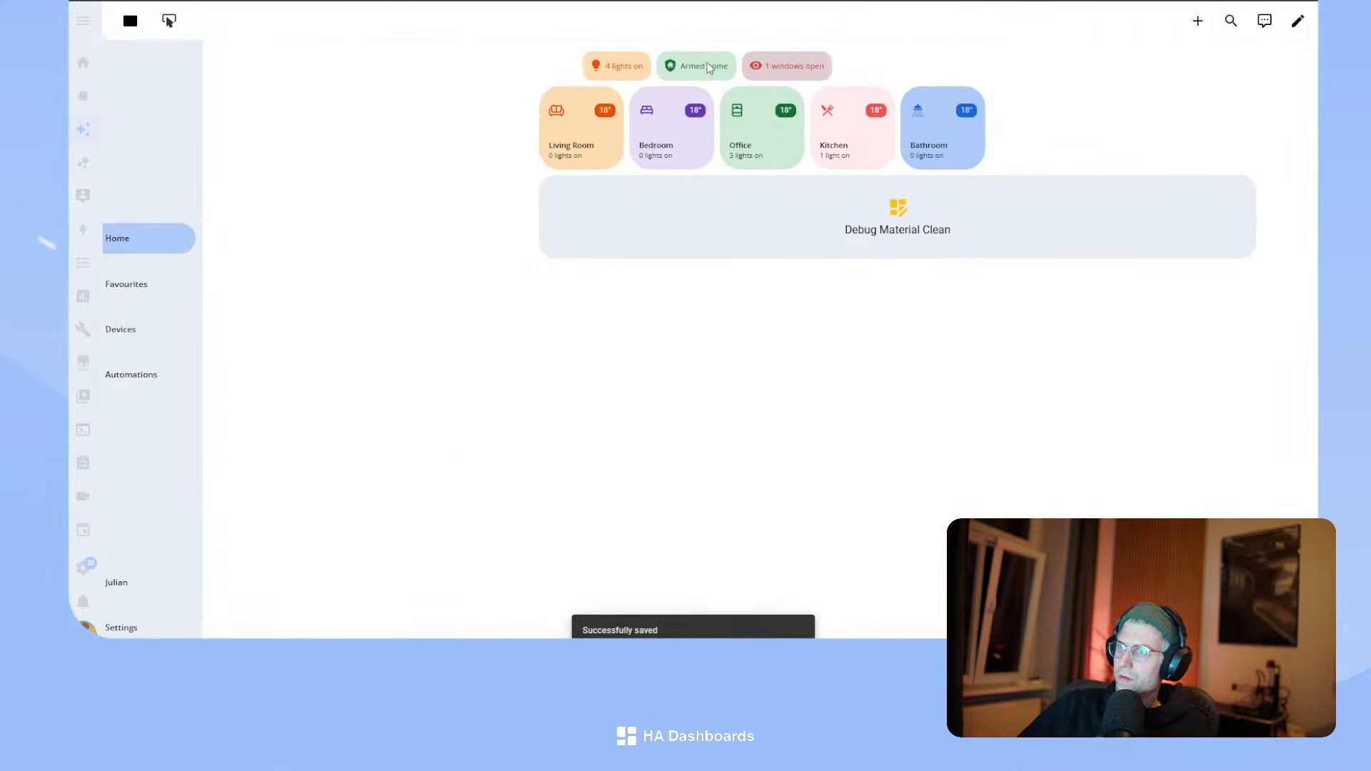
# - Set the icon of the Windows open count entity to mdi:window-open and update the entity
pyautogui.click(789, 66)
pyautogui.click(839, 53)
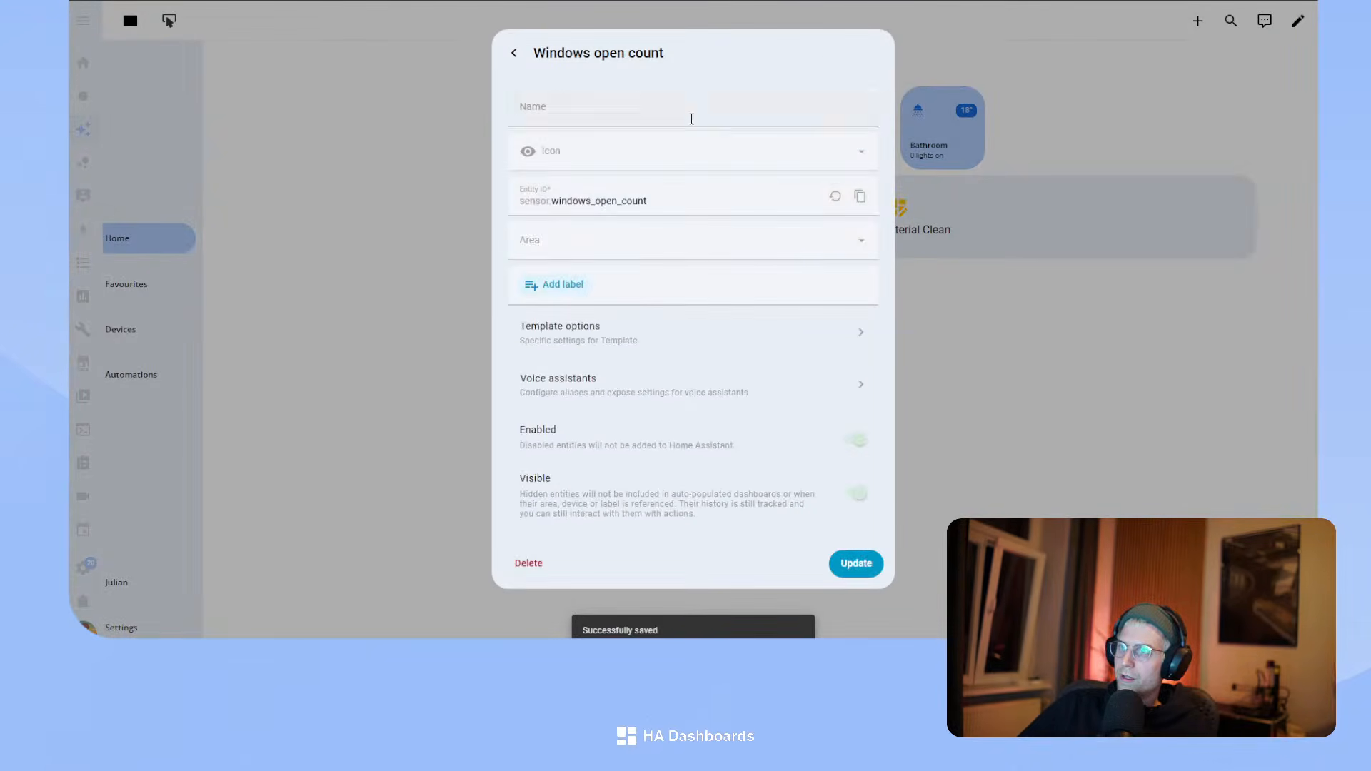
pyautogui.click(619, 150)
pyautogui.write('window-open')
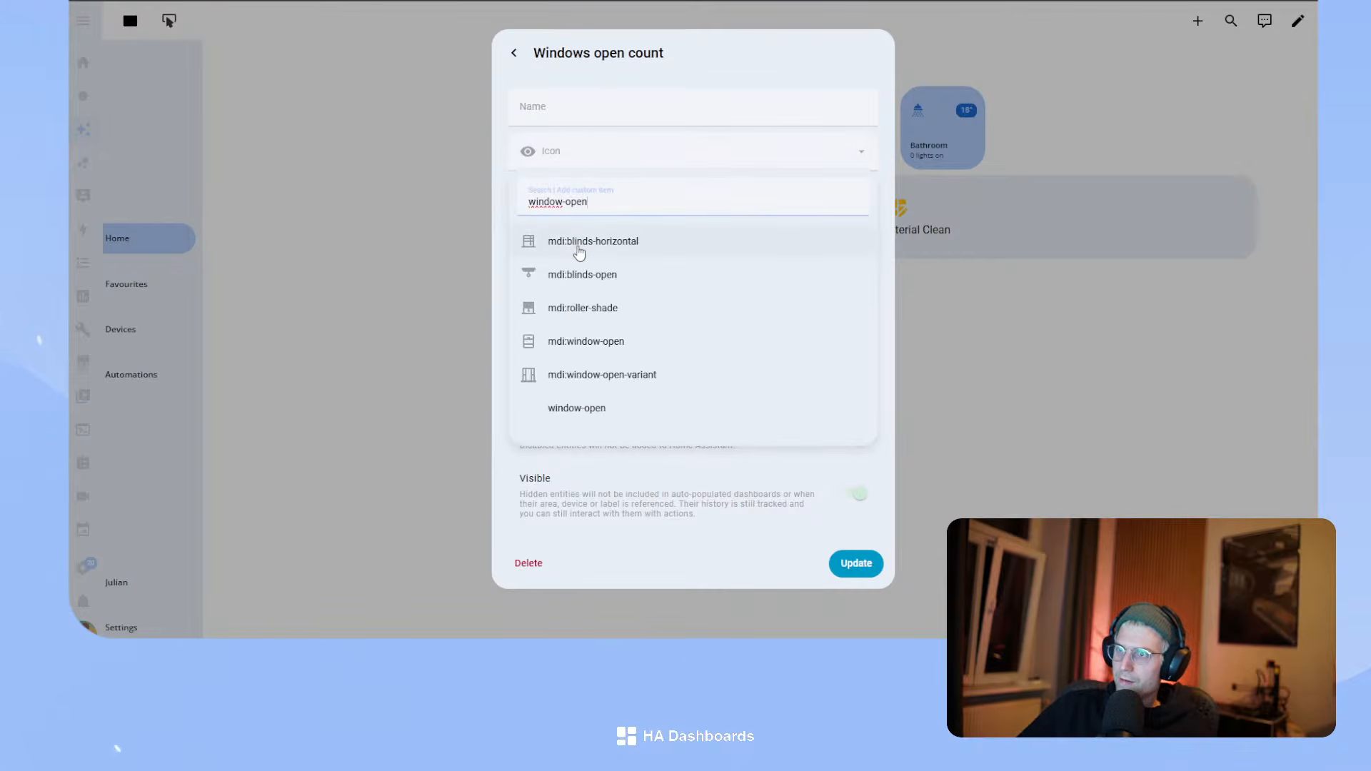
pyautogui.click(557, 347)
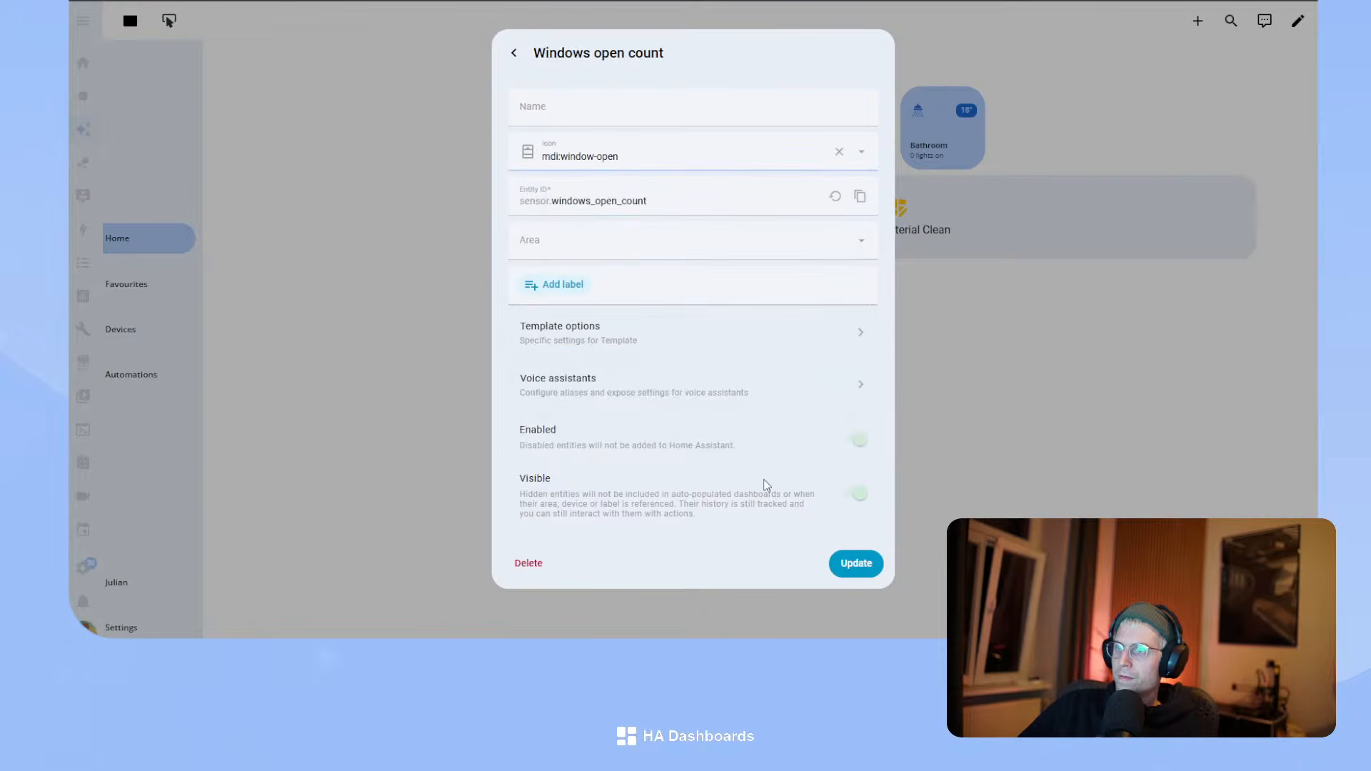
pyautogui.click(856, 563)
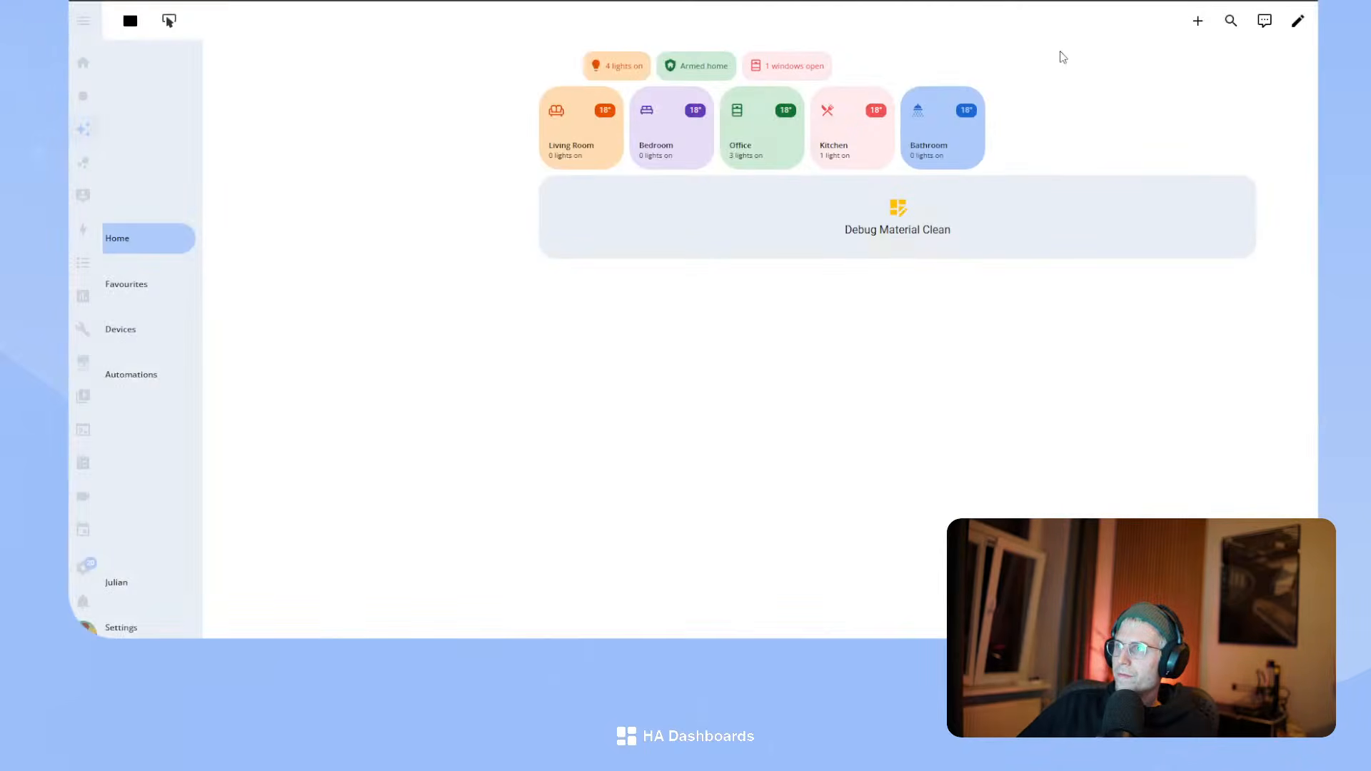
# - Start editing the dashboard and move the windows open badge between the lights badge and the Armed home badge
pyautogui.click(1297, 20)
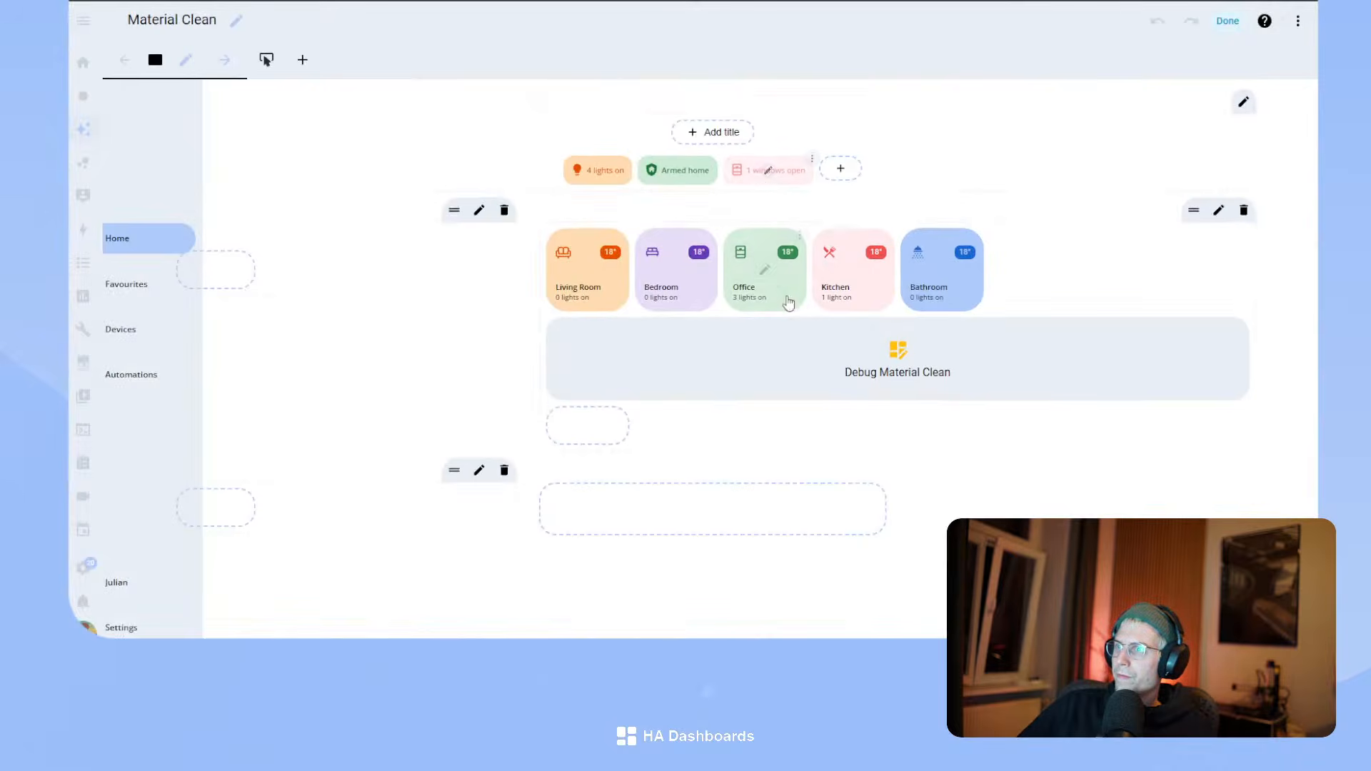
pyautogui.moveTo(760, 173); pyautogui.dragTo(667, 184)
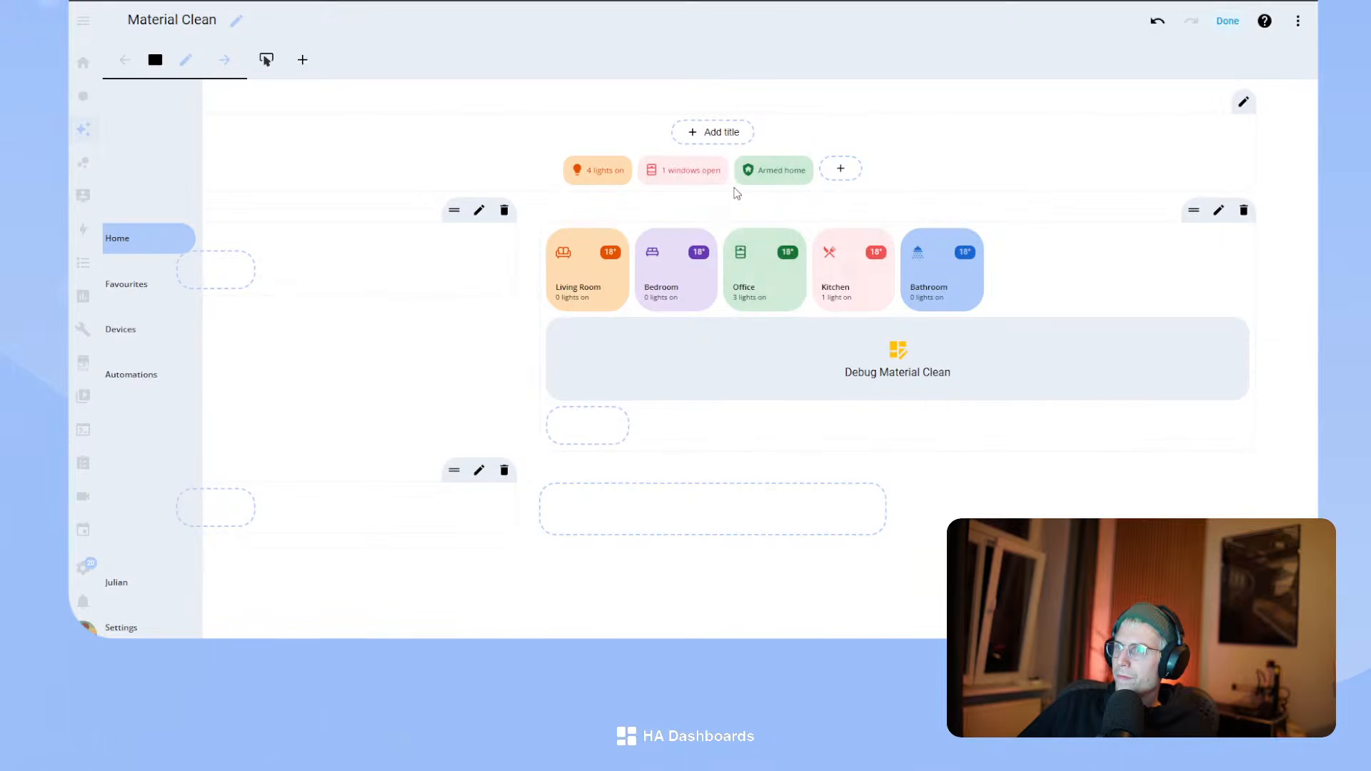
pyautogui.moveTo(689, 168)
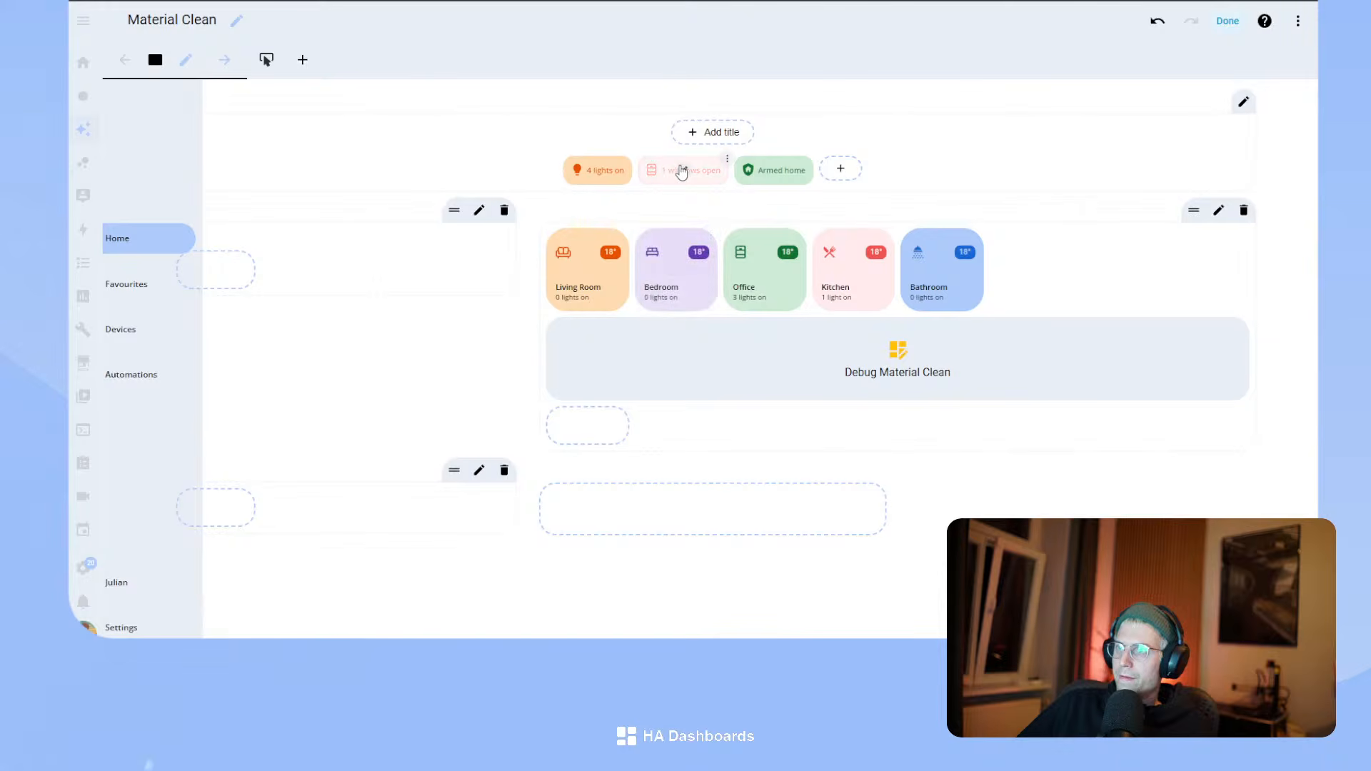
# - Copy the plural expression light${onLights !== 1 ? 's' : ''} from the label code of the Living Room card and close its configuration
pyautogui.moveTo(685, 261)
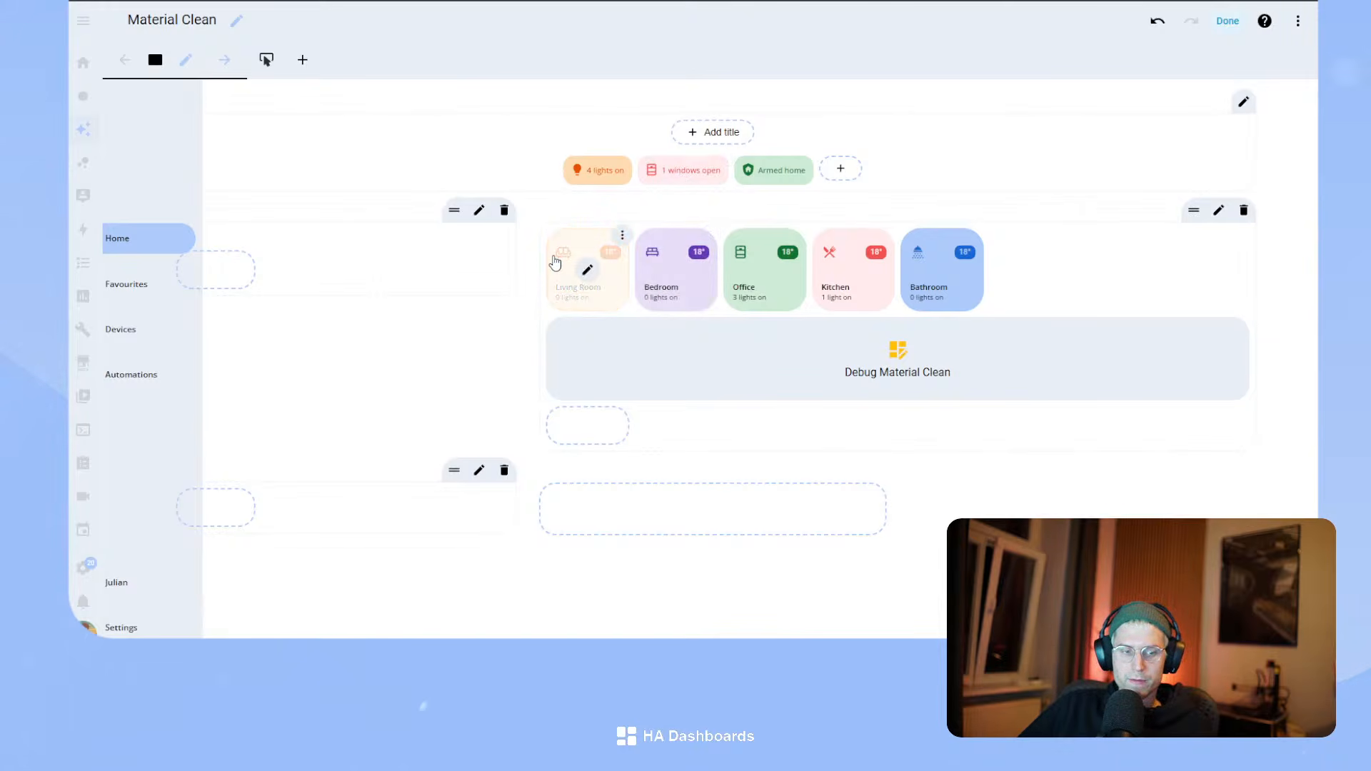
pyautogui.moveTo(771, 238)
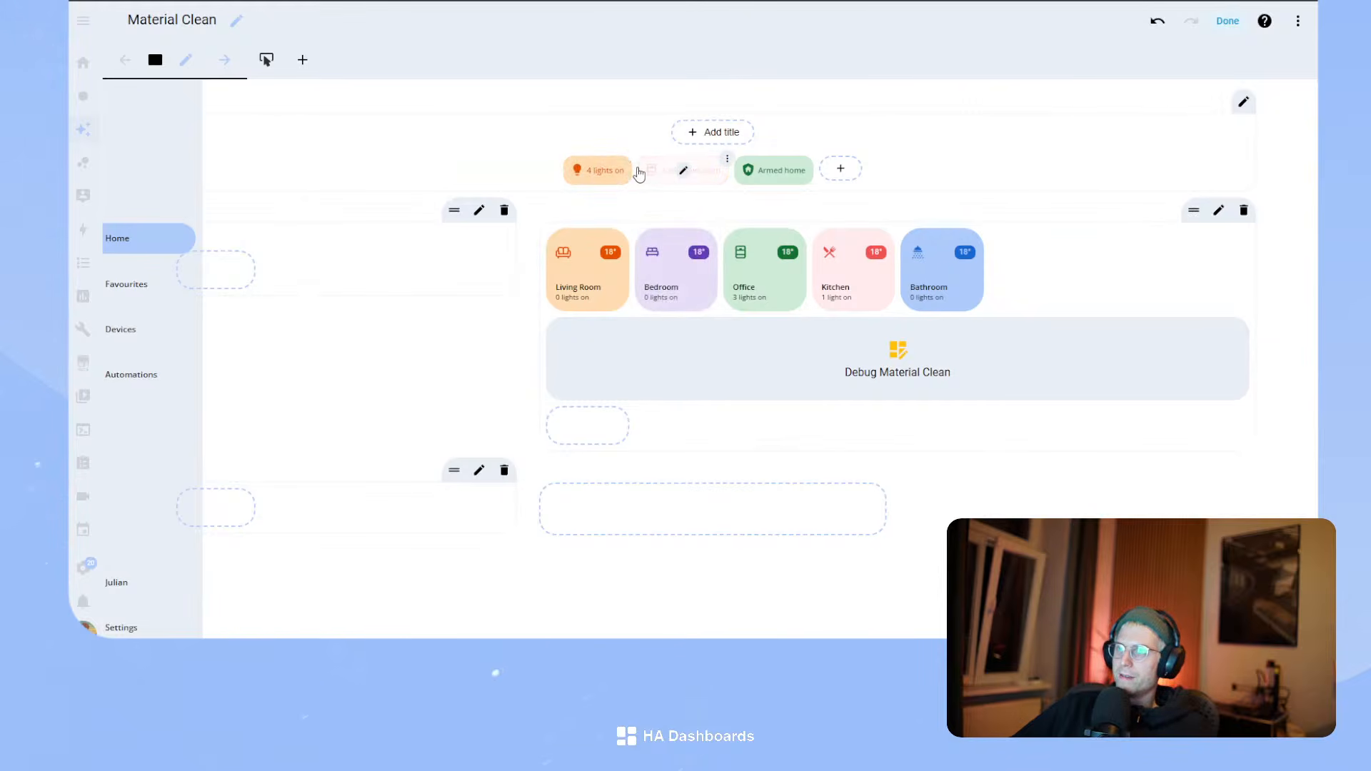
pyautogui.click(583, 269)
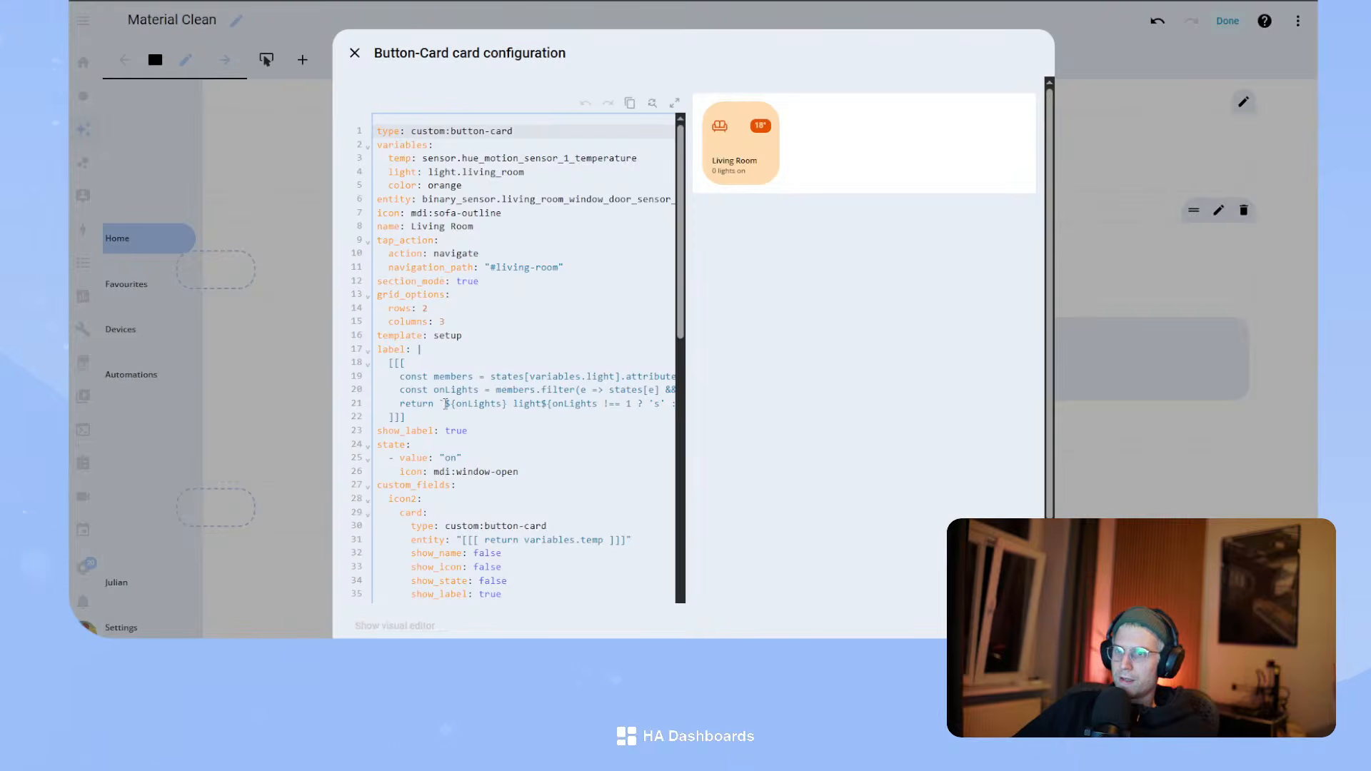
pyautogui.moveTo(445, 404); pyautogui.dragTo(686, 410)
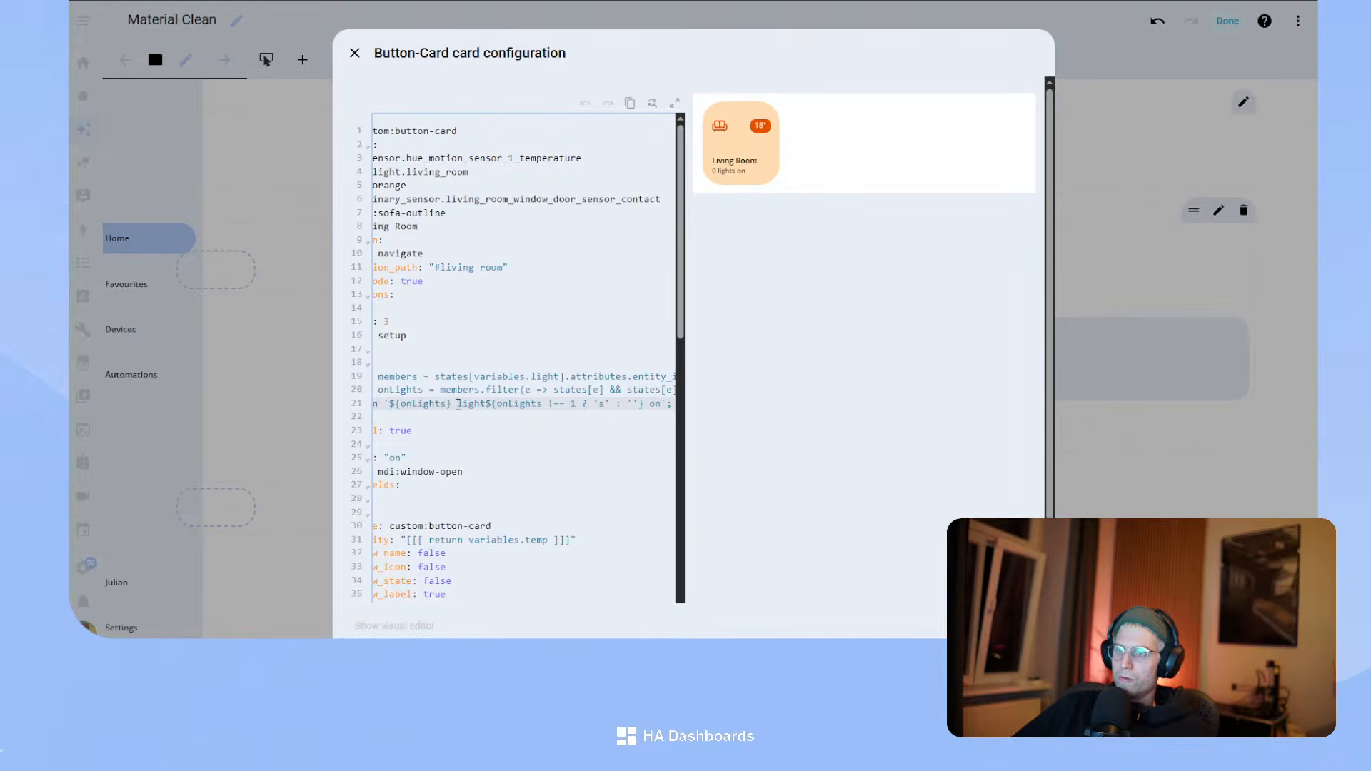
pyautogui.moveTo(460, 405); pyautogui.dragTo(639, 409)
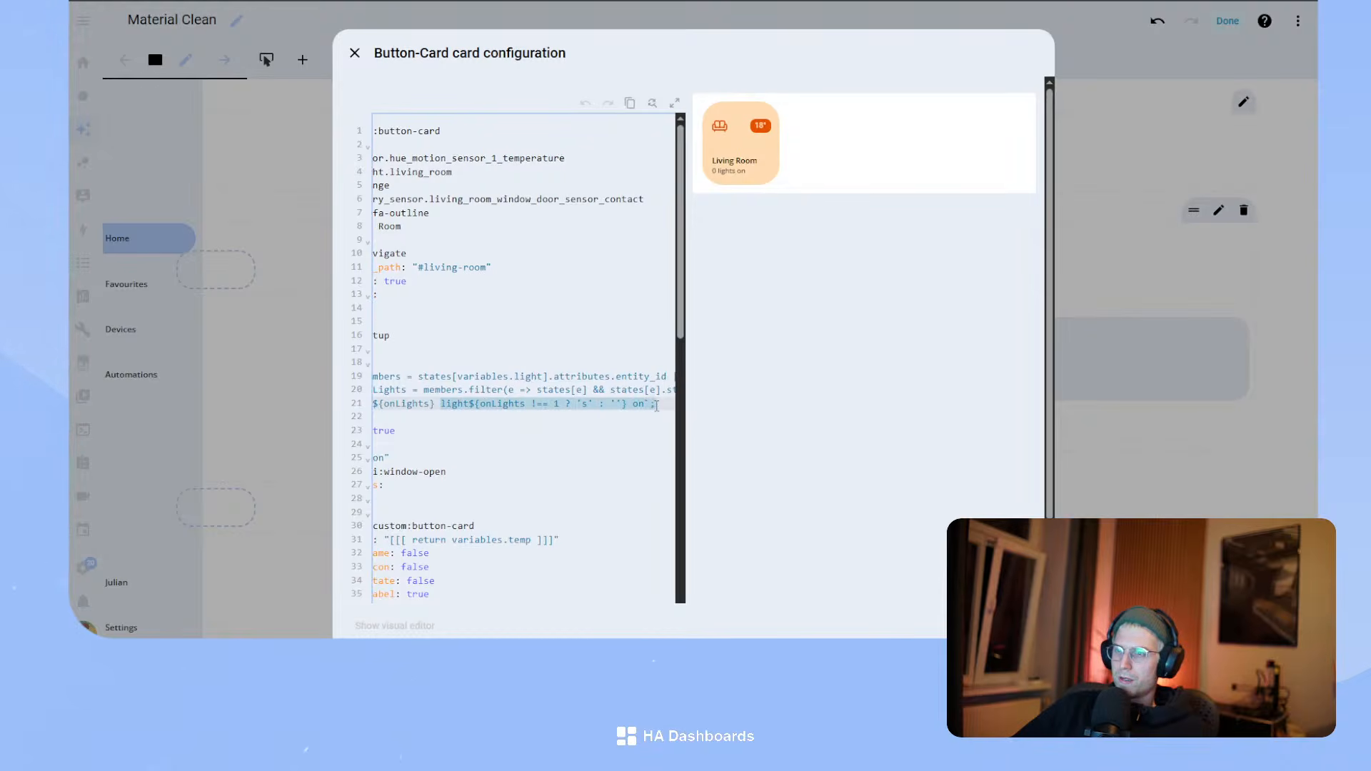
pyautogui.moveTo(656, 404); pyautogui.dragTo(549, 404)
pyautogui.click(398, 401)
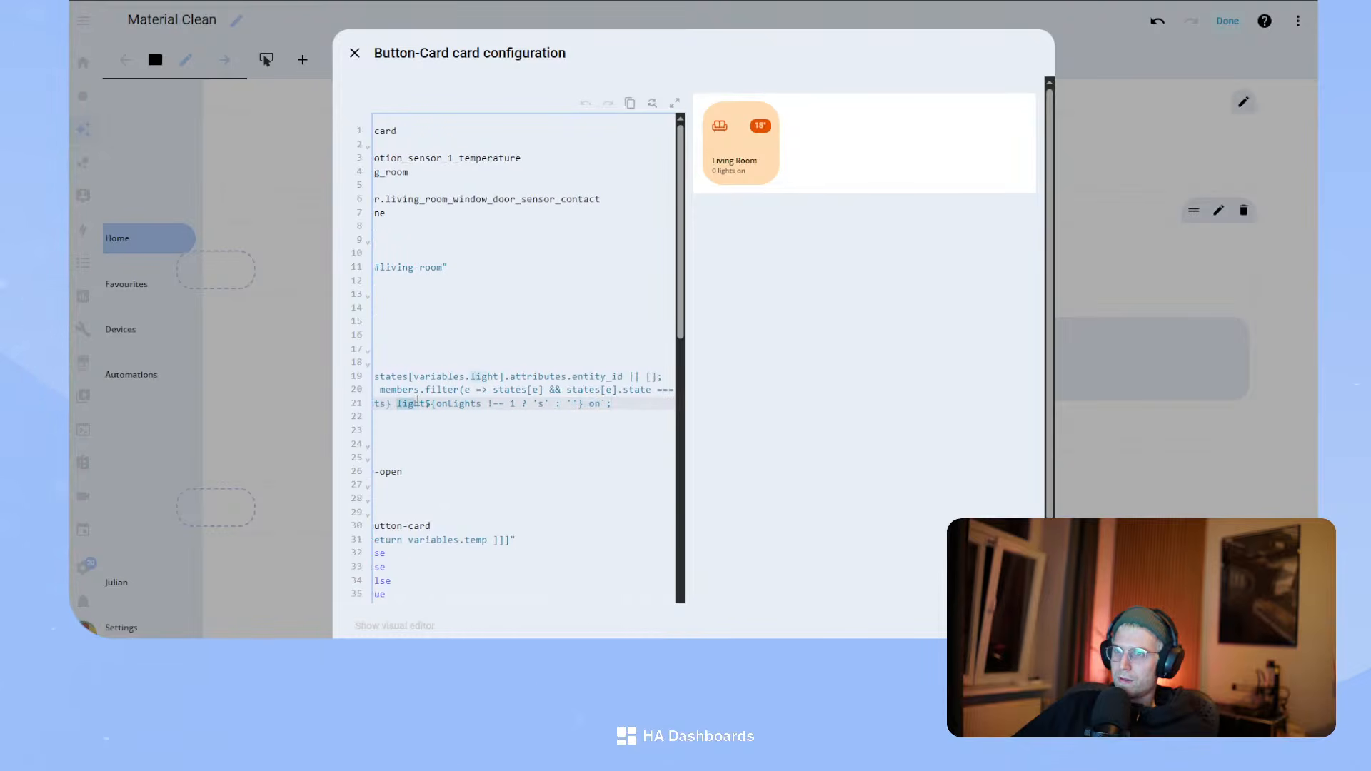
pyautogui.moveTo(418, 401); pyautogui.dragTo(586, 404)
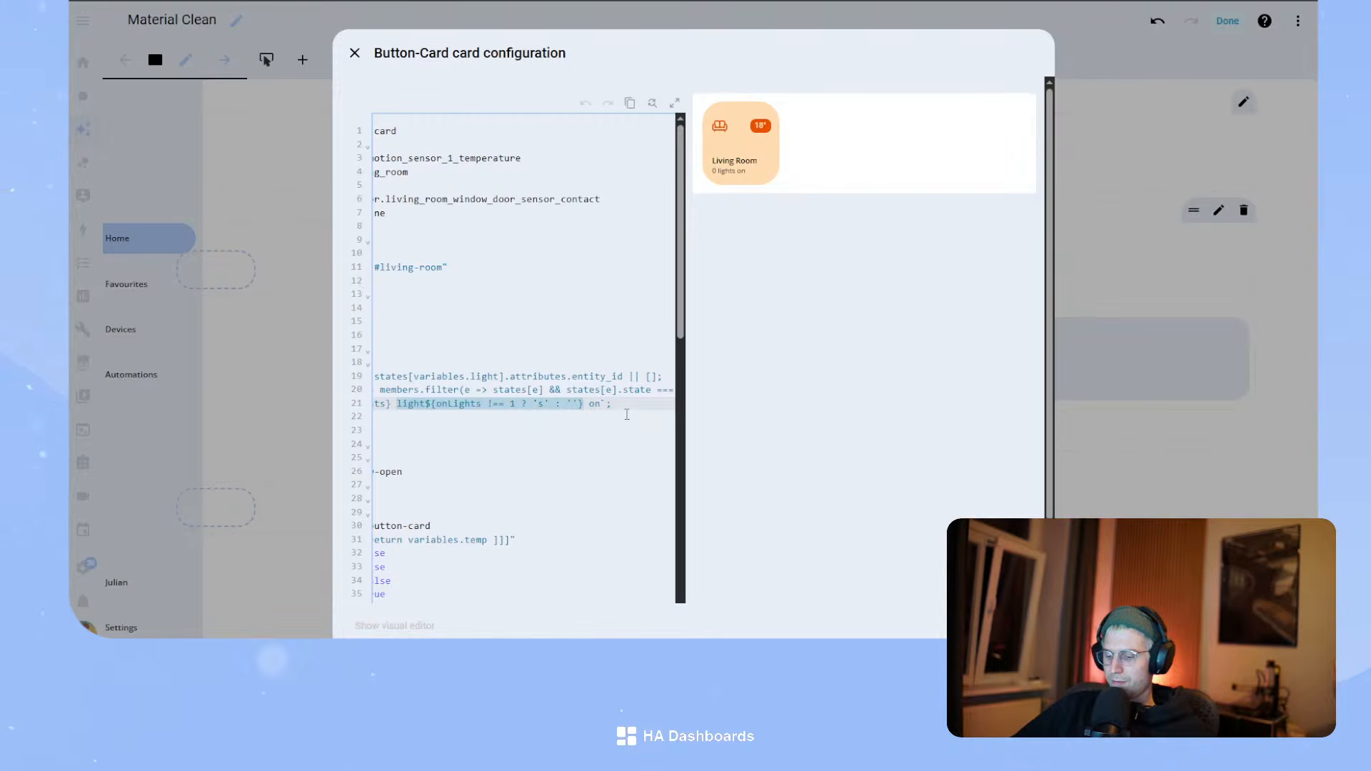
pyautogui.press('Escape')
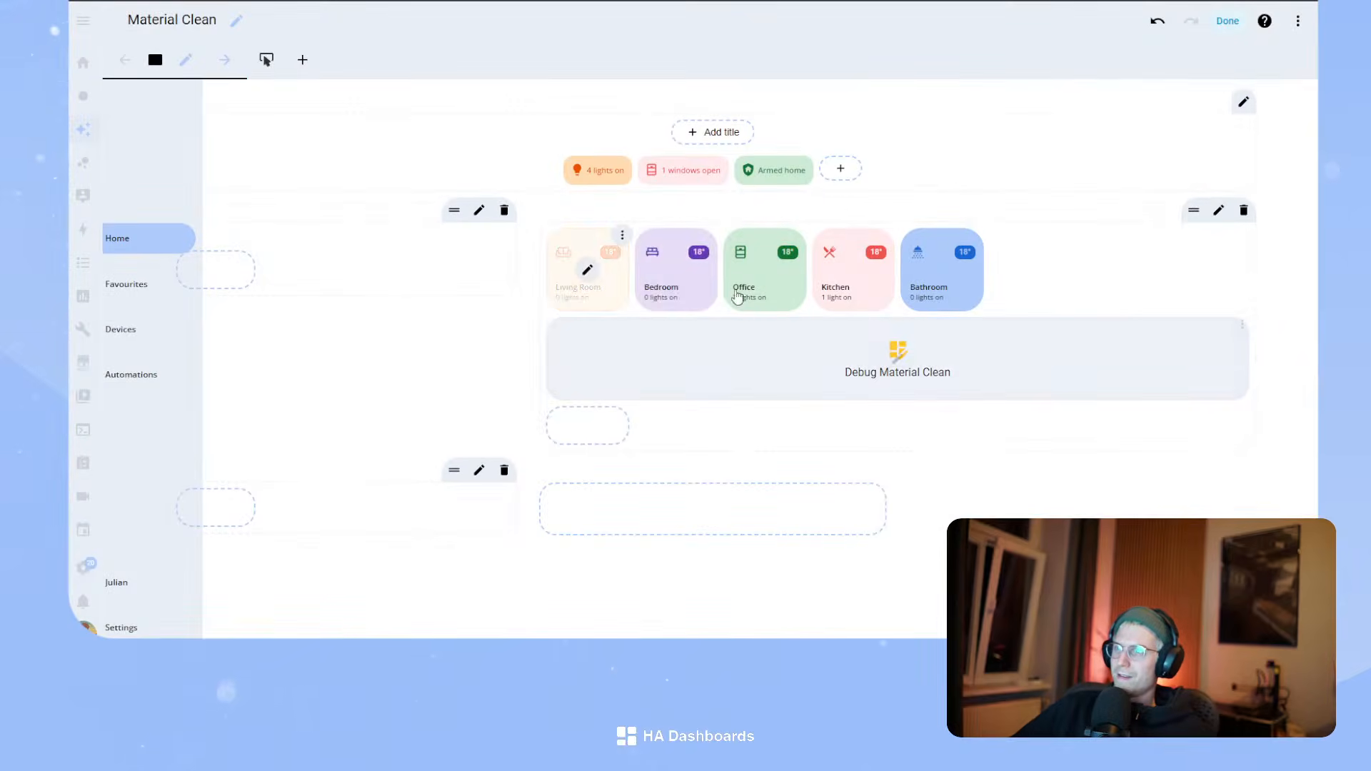
# - Try replacing the plural 's' in the windows badge's label with ${onLights !== 1 ? 's' : ''}, undo the edit, and close the badge configuration
pyautogui.click(683, 171)
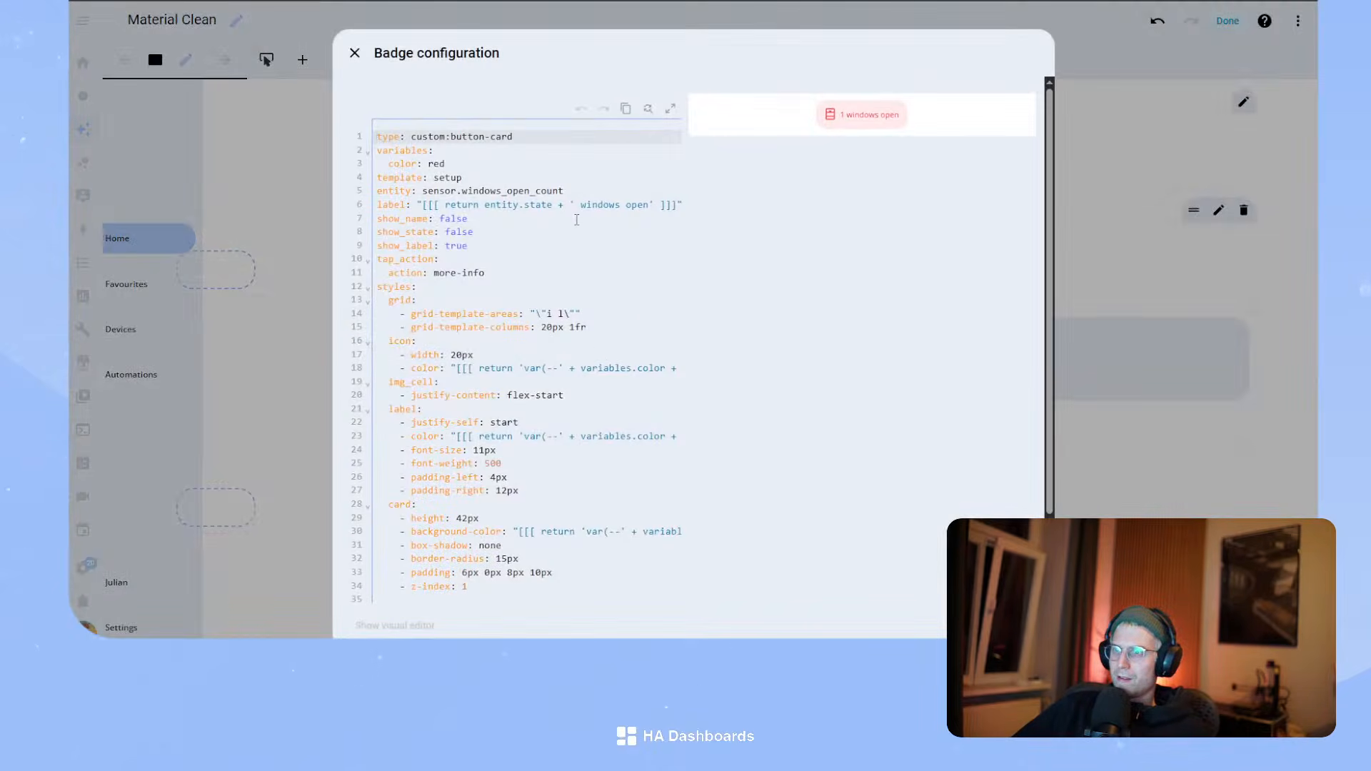
pyautogui.click(619, 205)
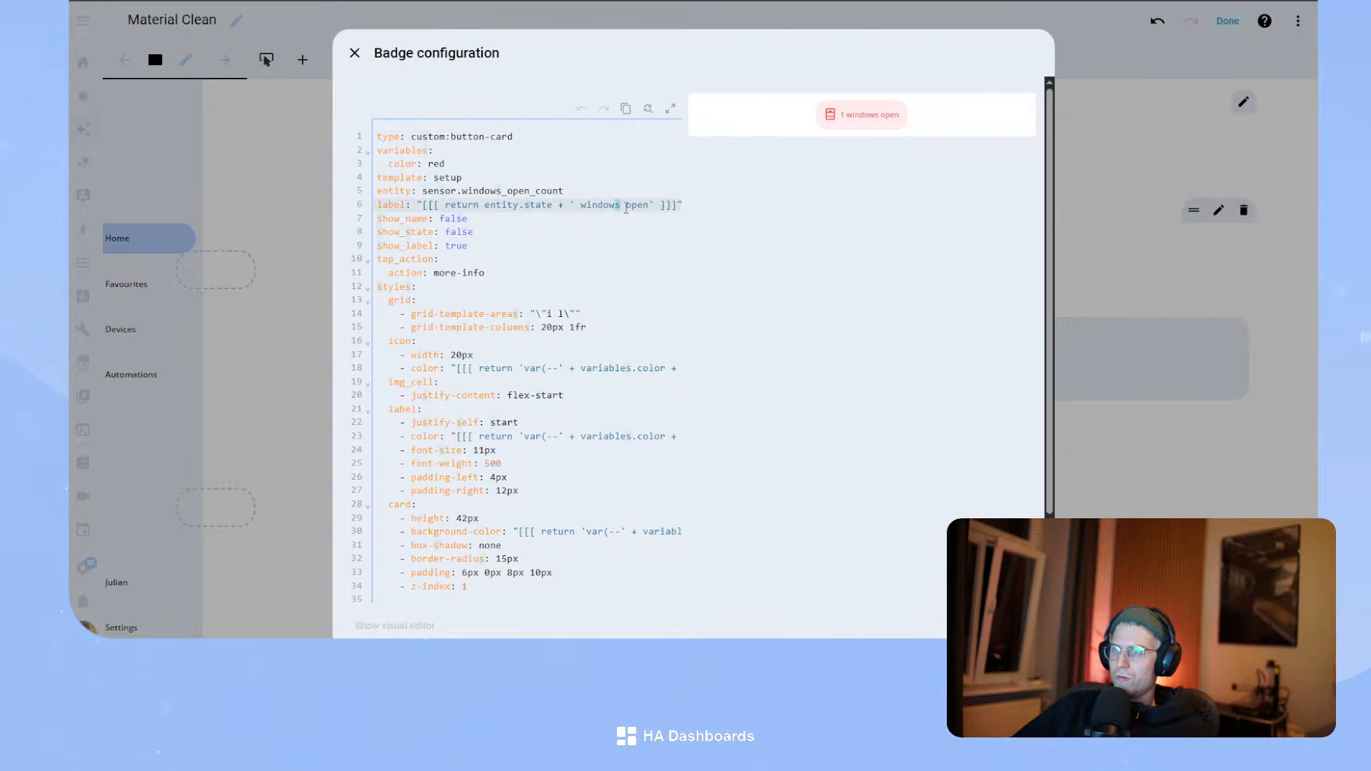
pyautogui.hotkey('ctrl', 'v')
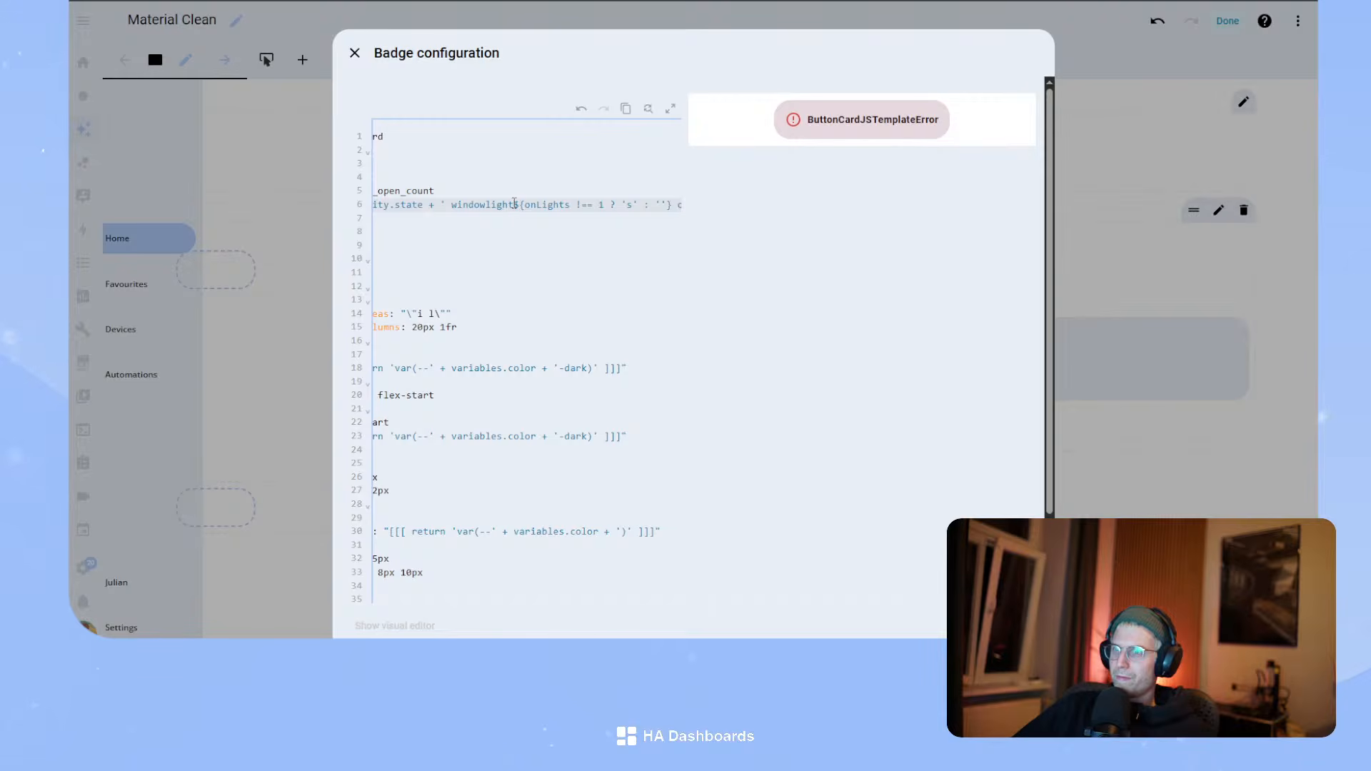
pyautogui.press('BackSpace')
pyautogui.press('BackSpace')
pyautogui.press('BackSpace')
pyautogui.press('BackSpace')
pyautogui.press('BackSpace')
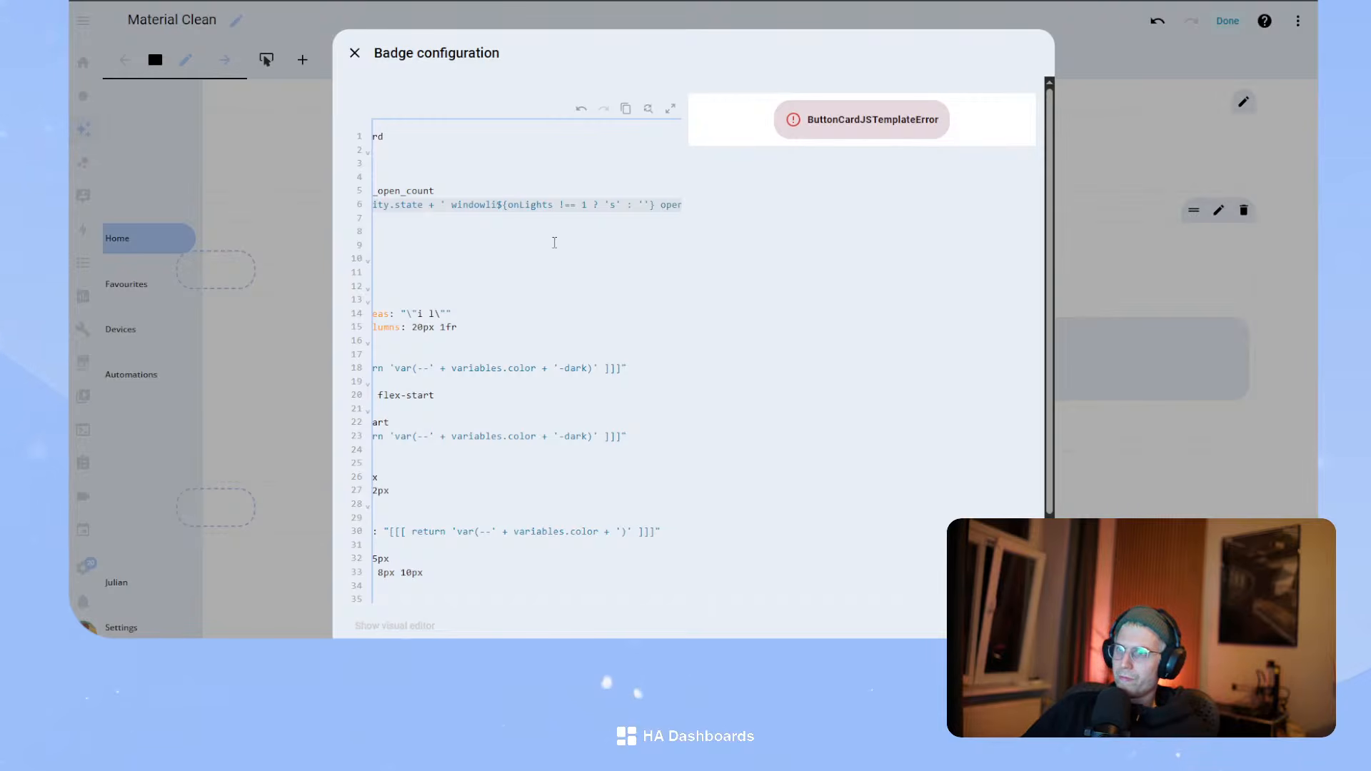
pyautogui.moveTo(457, 203); pyautogui.dragTo(293, 195)
pyautogui.click(483, 205)
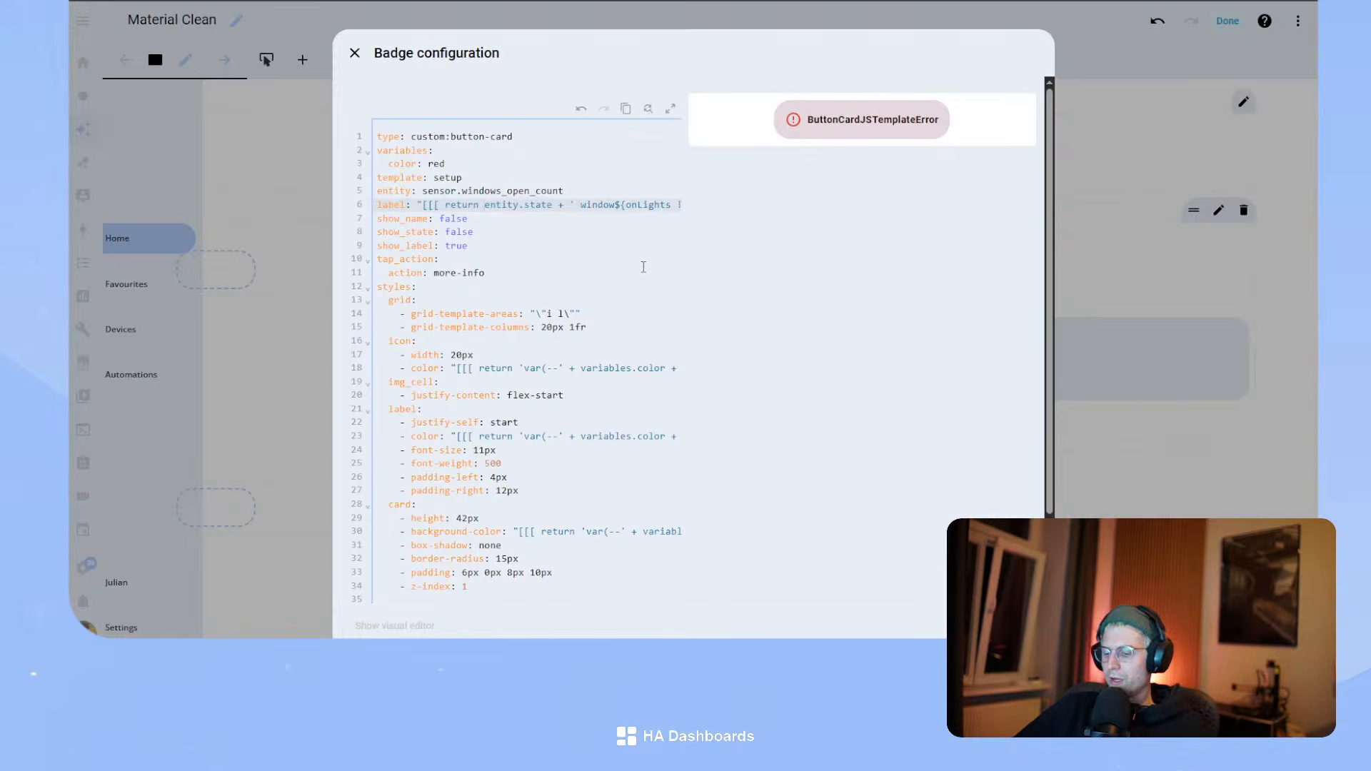
pyautogui.hotkey('ctrl', 'z')
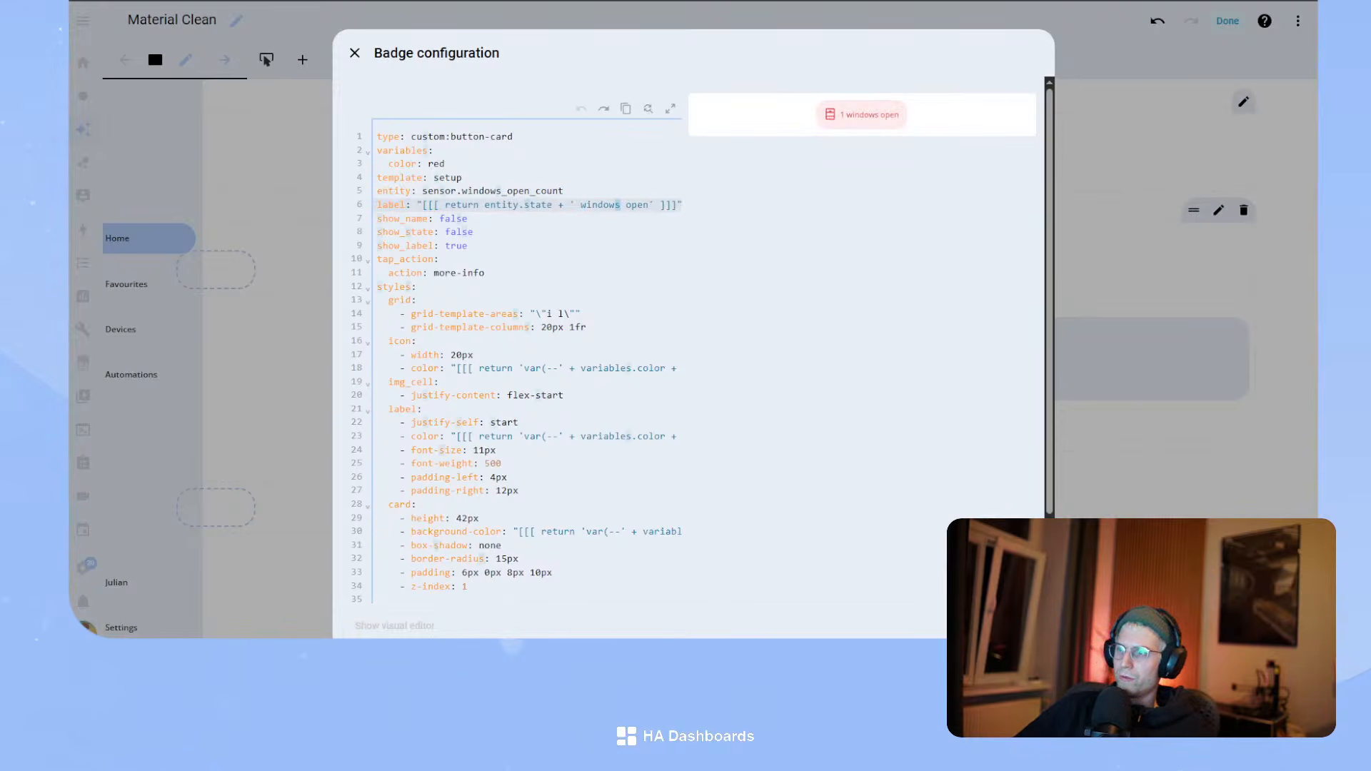
pyautogui.press('Escape')
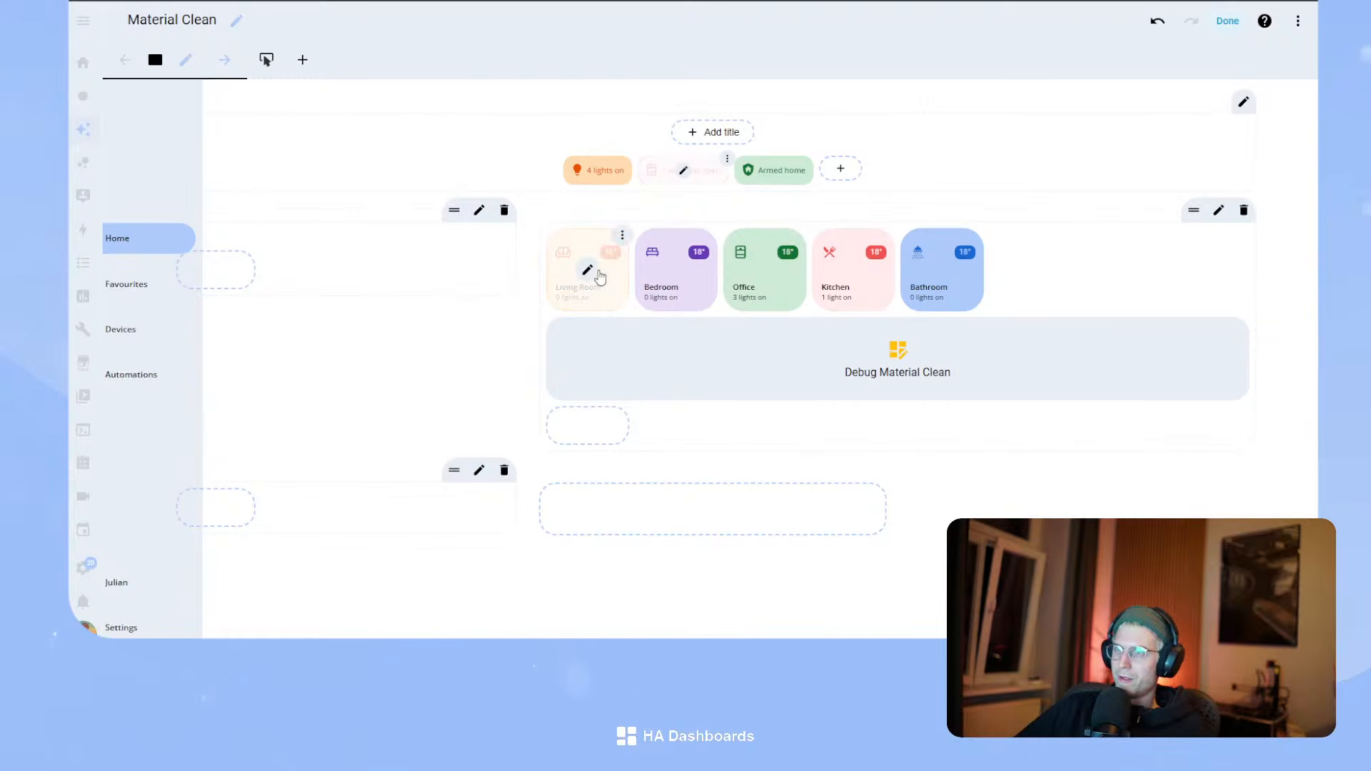
# - Examine how the Living Room card's label code handles the singular and plural of light
pyautogui.click(595, 270)
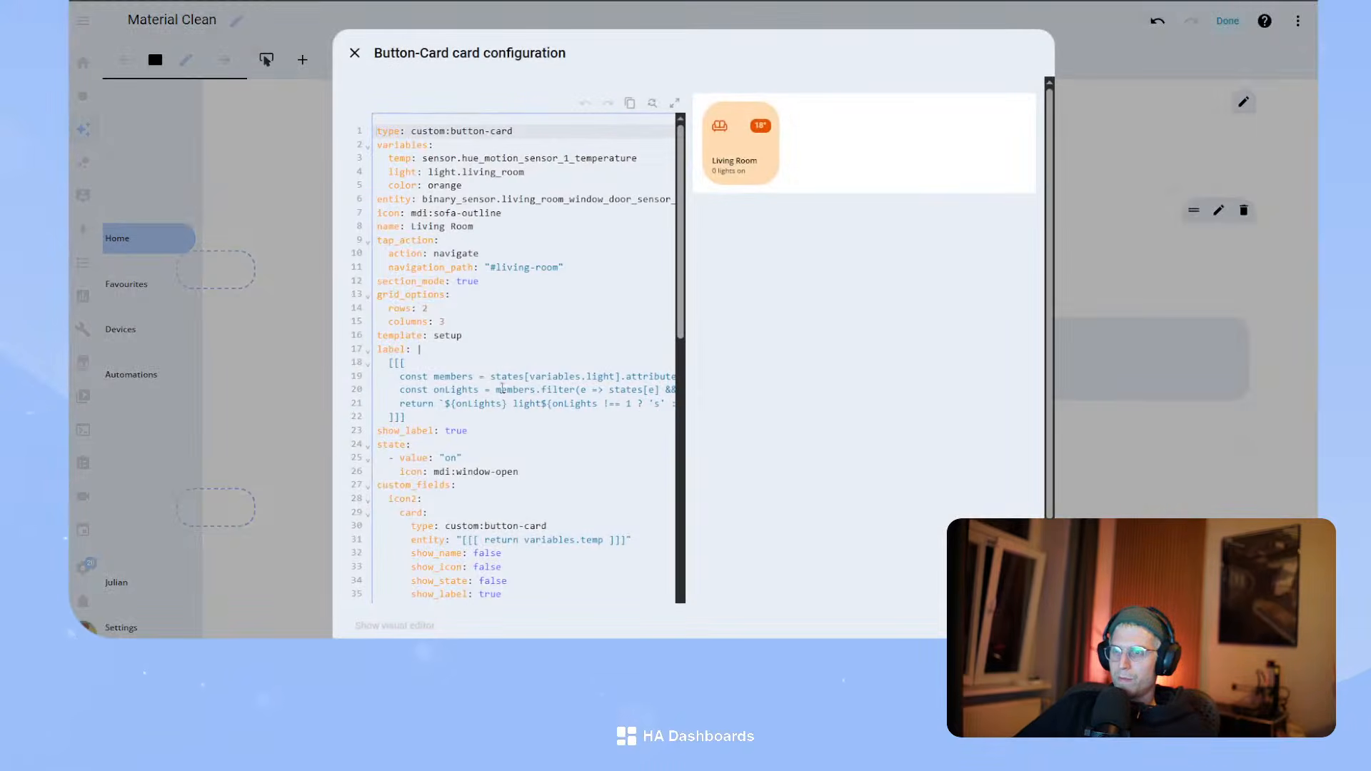
pyautogui.moveTo(524, 395); pyautogui.dragTo(702, 403)
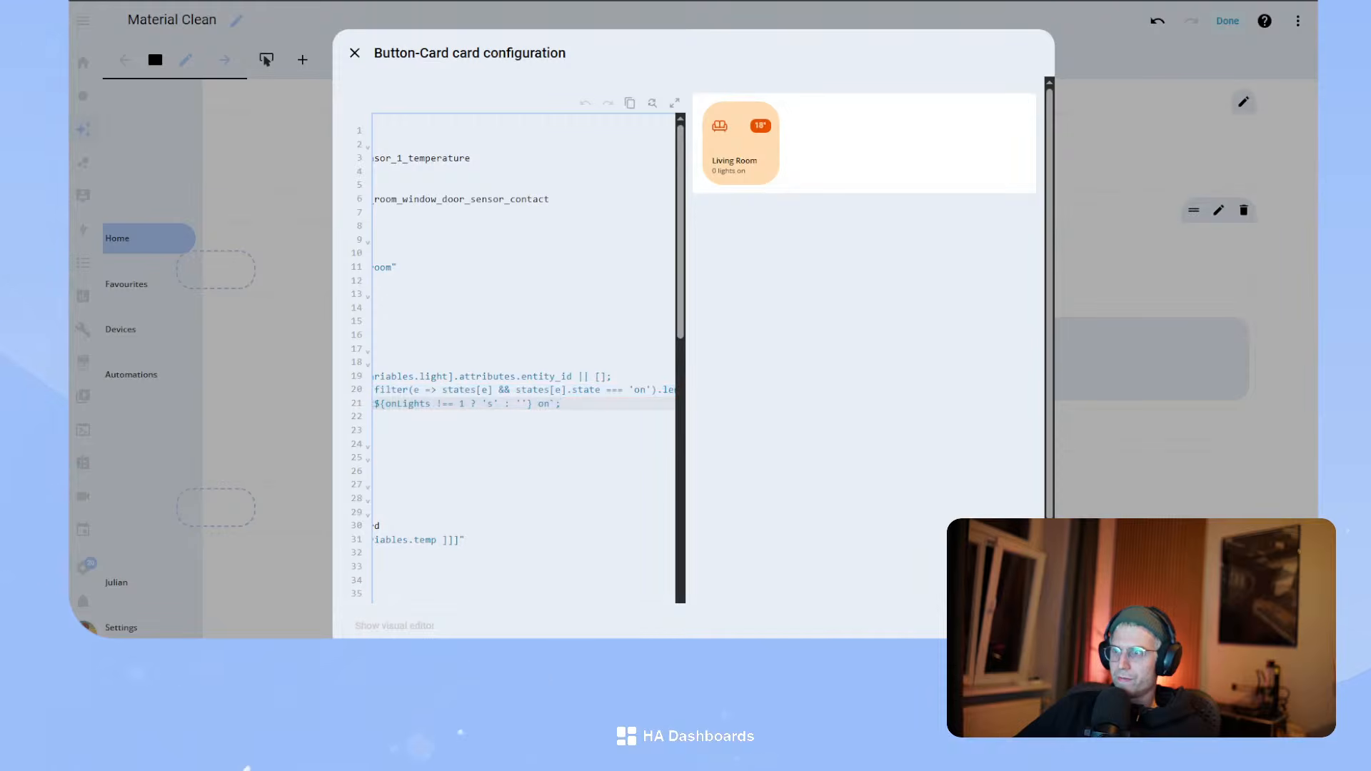
pyautogui.press('Escape')
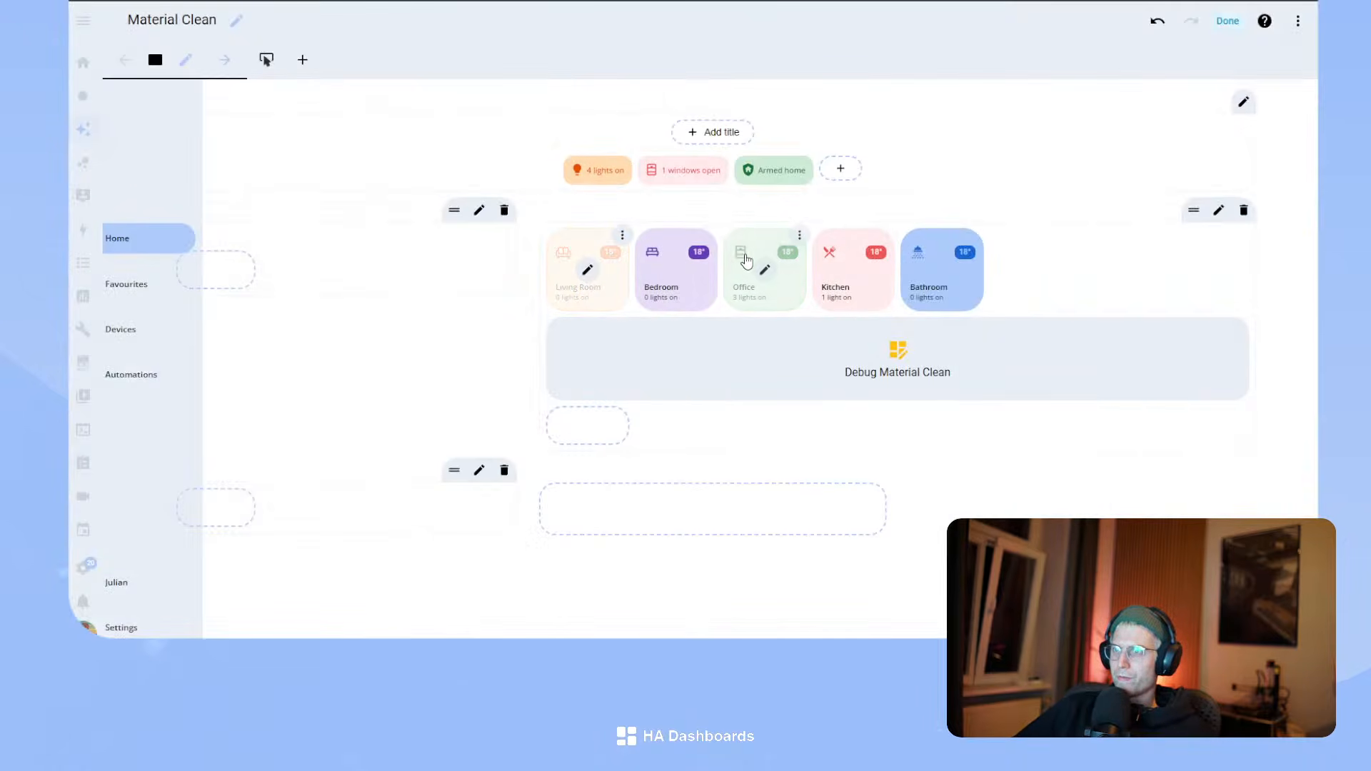
# - Copy the complete label line from the lights badge's configuration
pyautogui.click(597, 175)
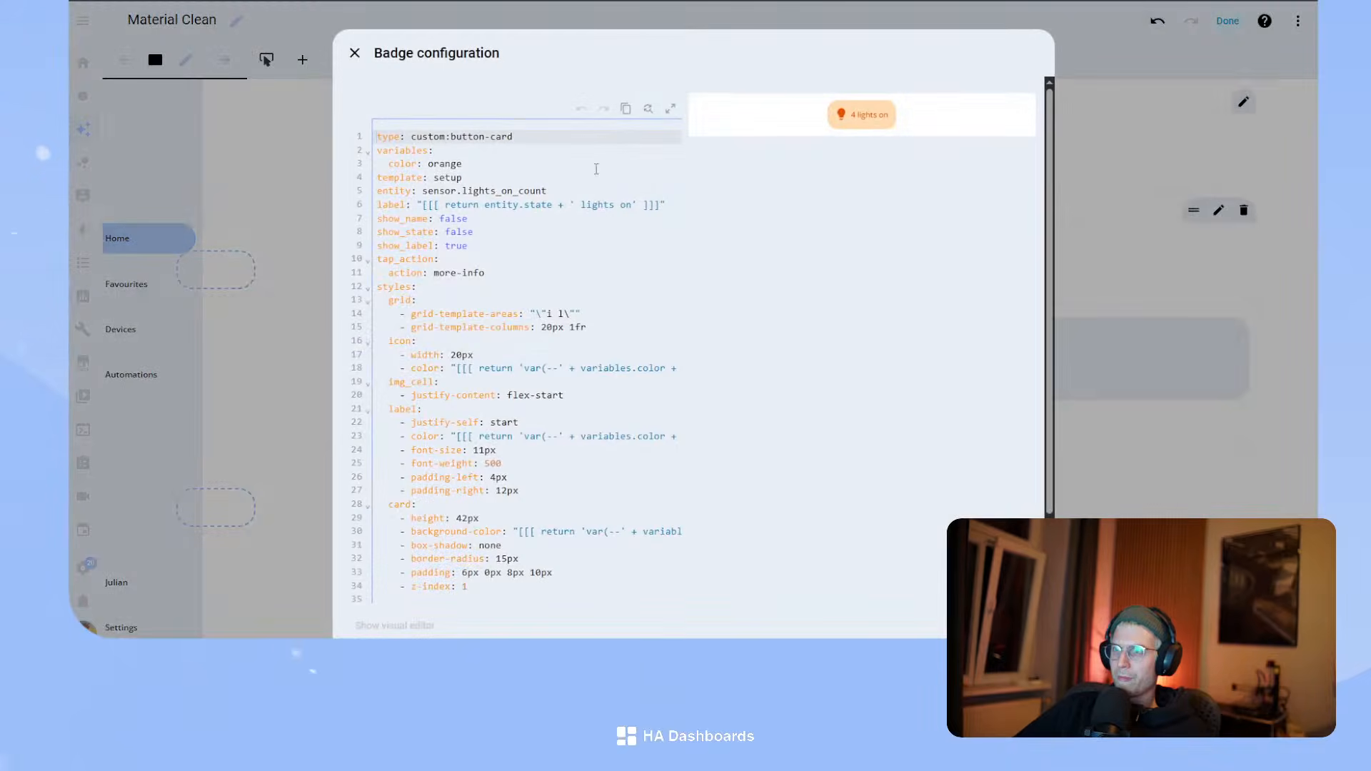
pyautogui.click(671, 204)
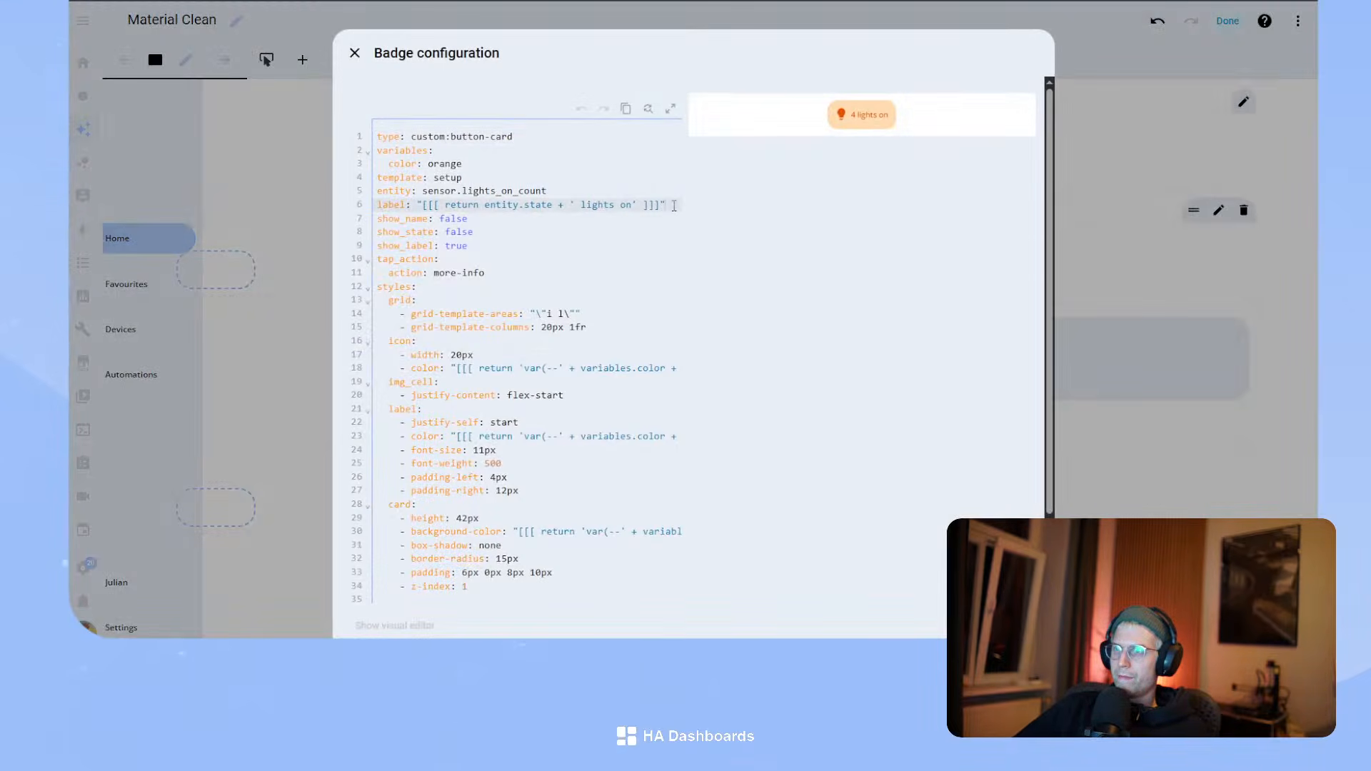
pyautogui.moveTo(673, 205); pyautogui.dragTo(376, 205)
pyautogui.hotkey('ctrl', 'c')
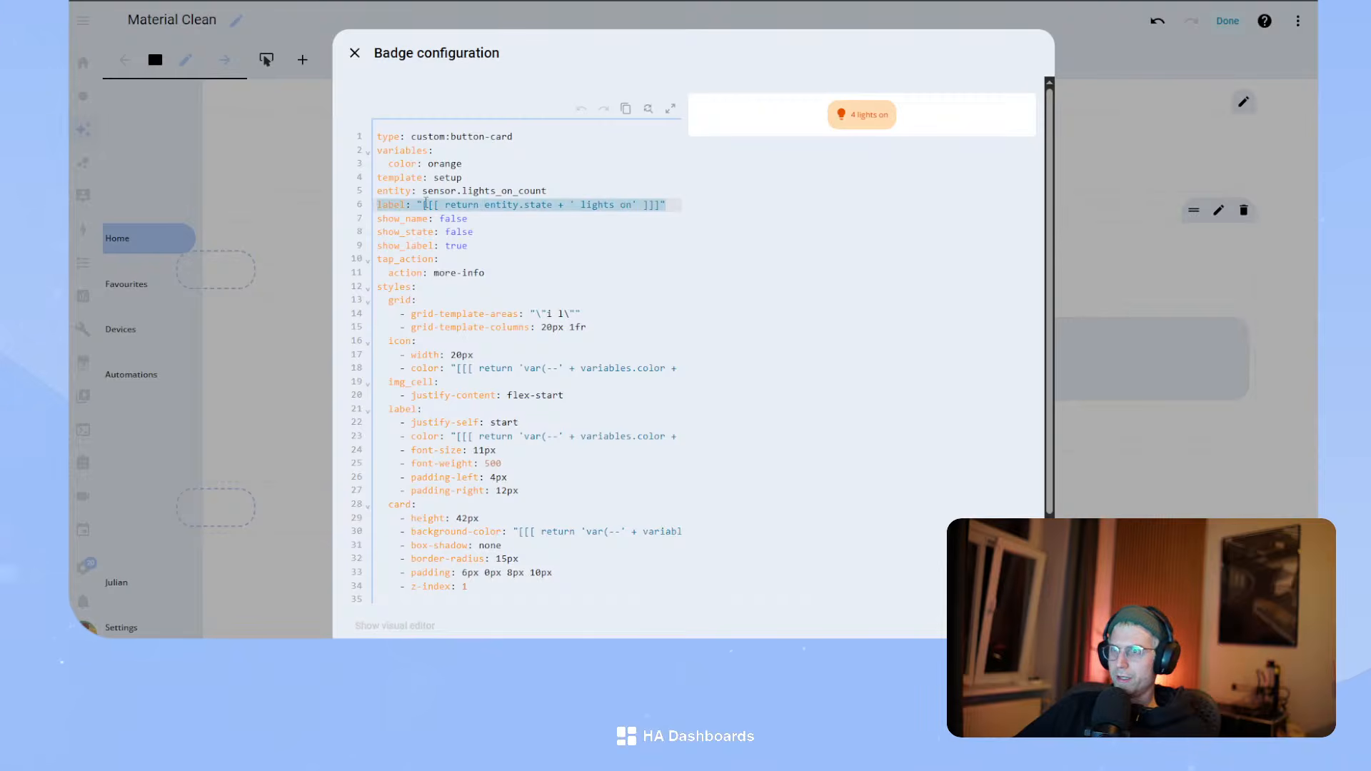
# - Switch to ChatGPT and draft the prompt 'Help me with this button-card label:' followed by the copied label line
pyautogui.click(671, 1)
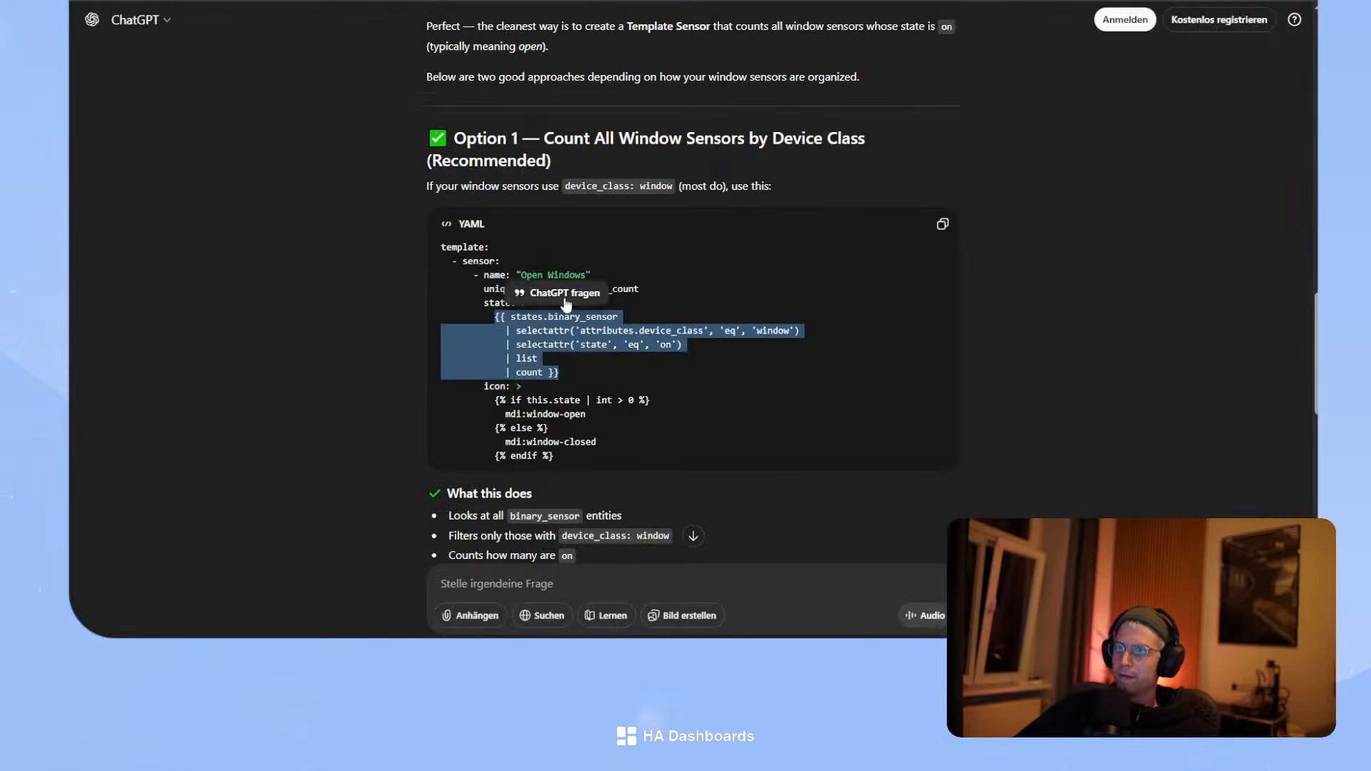
pyautogui.scroll(-15, 568, 428)
pyautogui.click(601, 573)
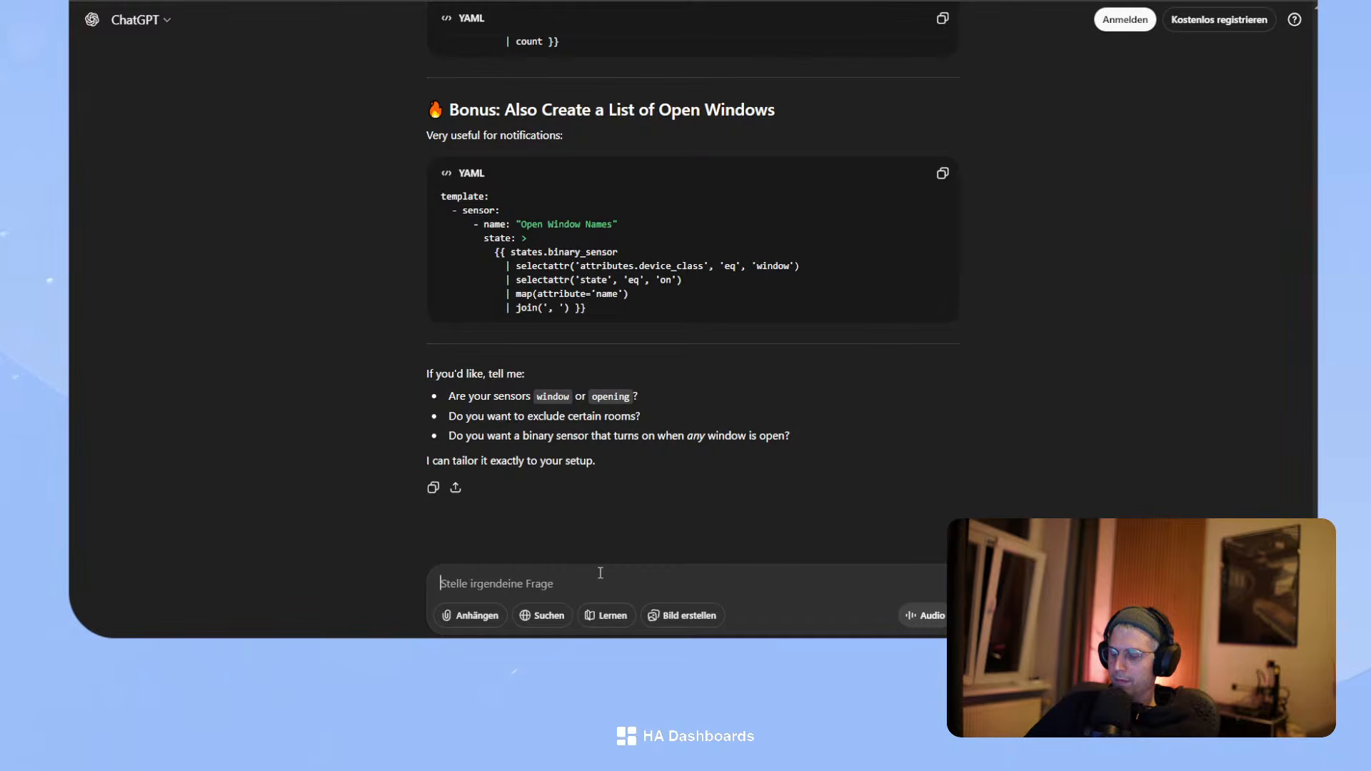
pyautogui.write('Help me with th')
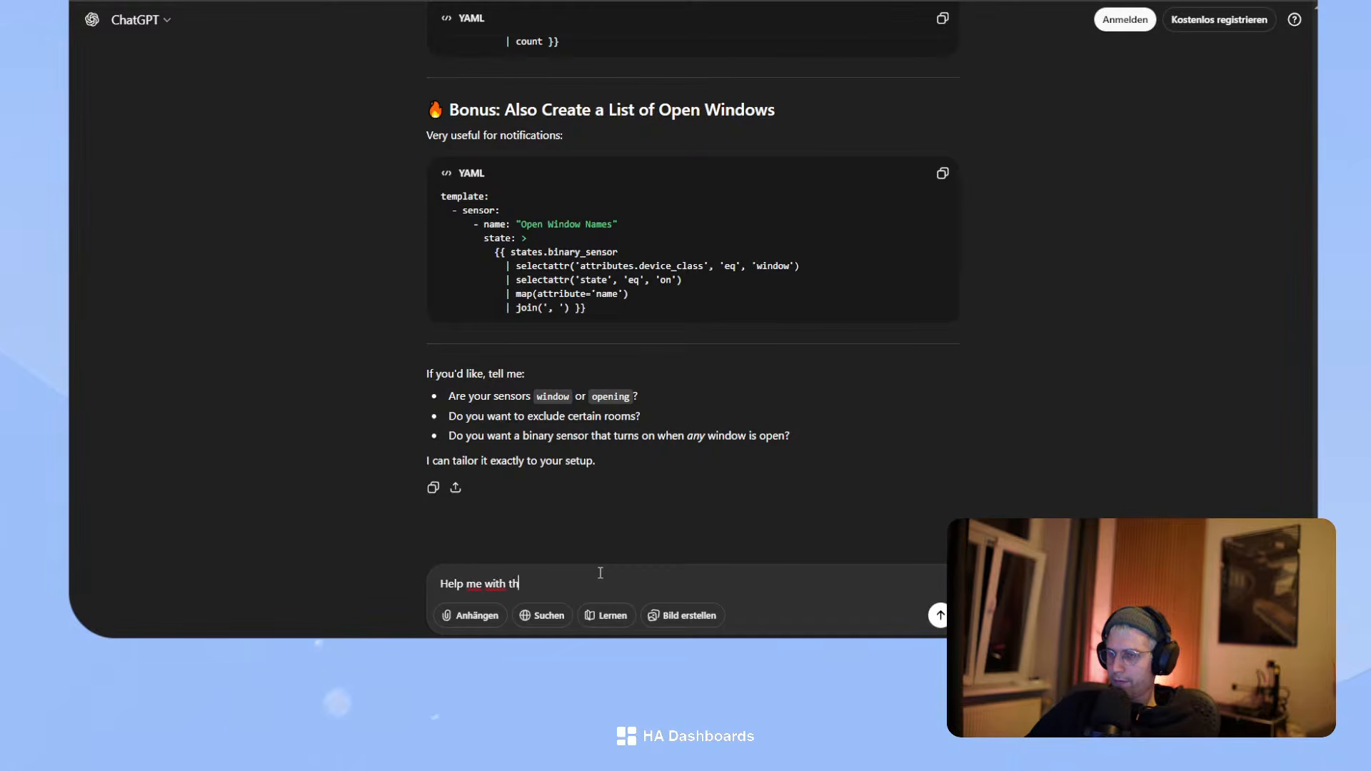
pyautogui.write('is button-card la')
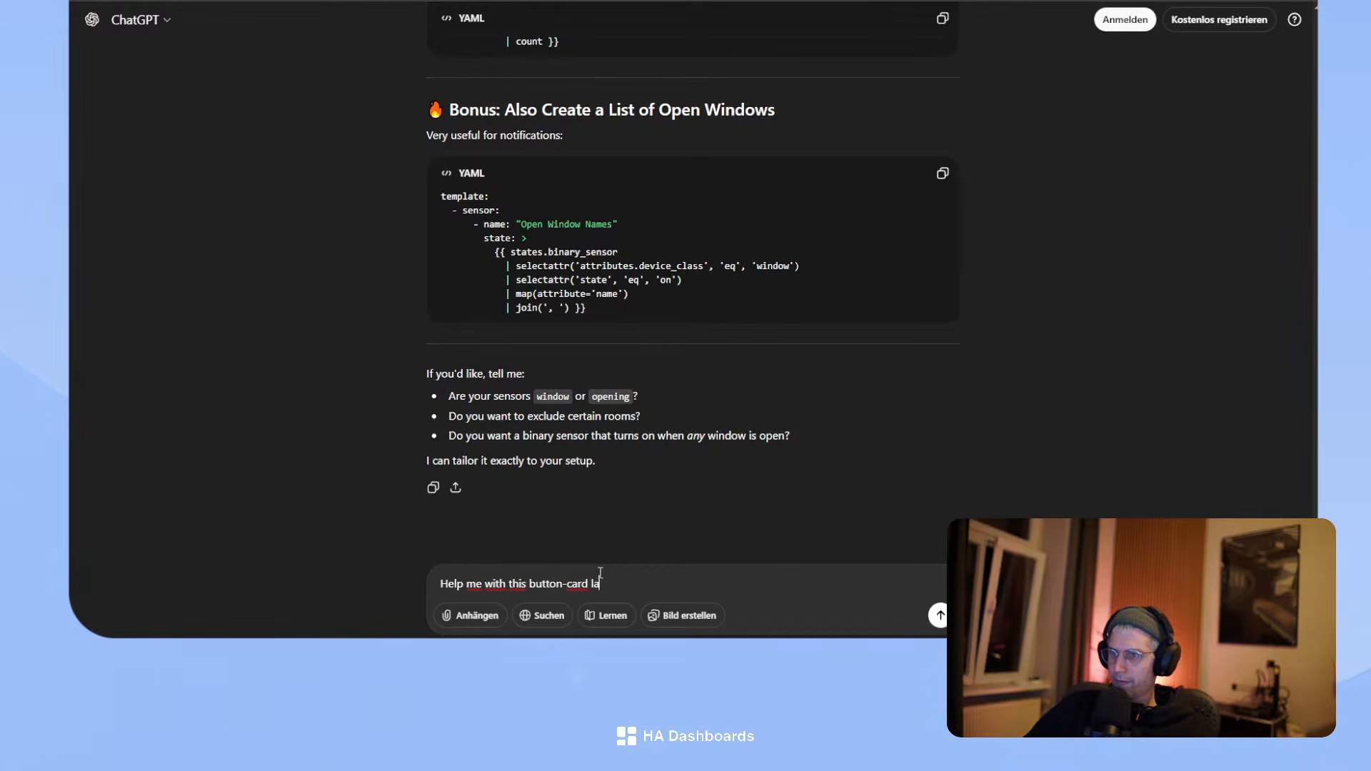
pyautogui.write('bel:')
pyautogui.hotkey('ctrl', 'v')
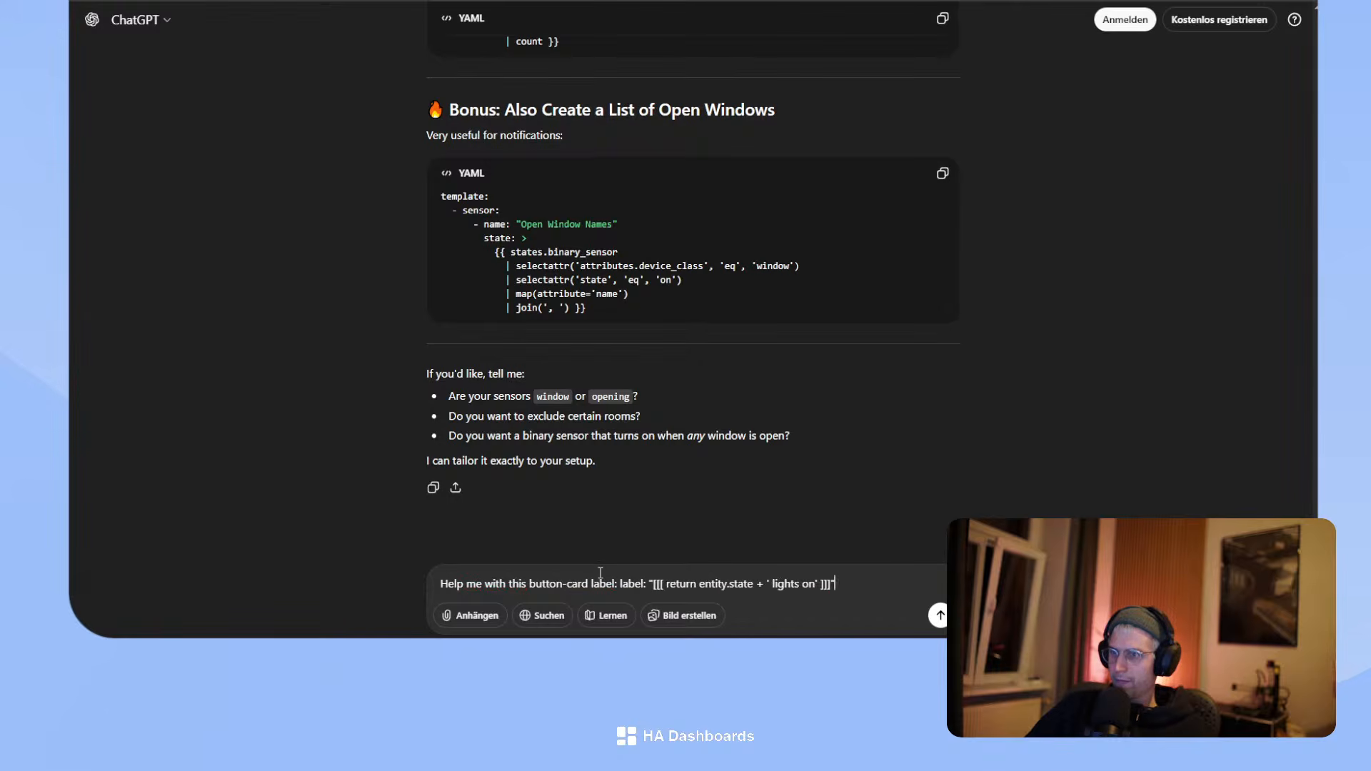
# - Add to the prompt that entity.state shows how many lights are on and that one should read "1 light on"
pyautogui.hotkey('shift', 'Return')
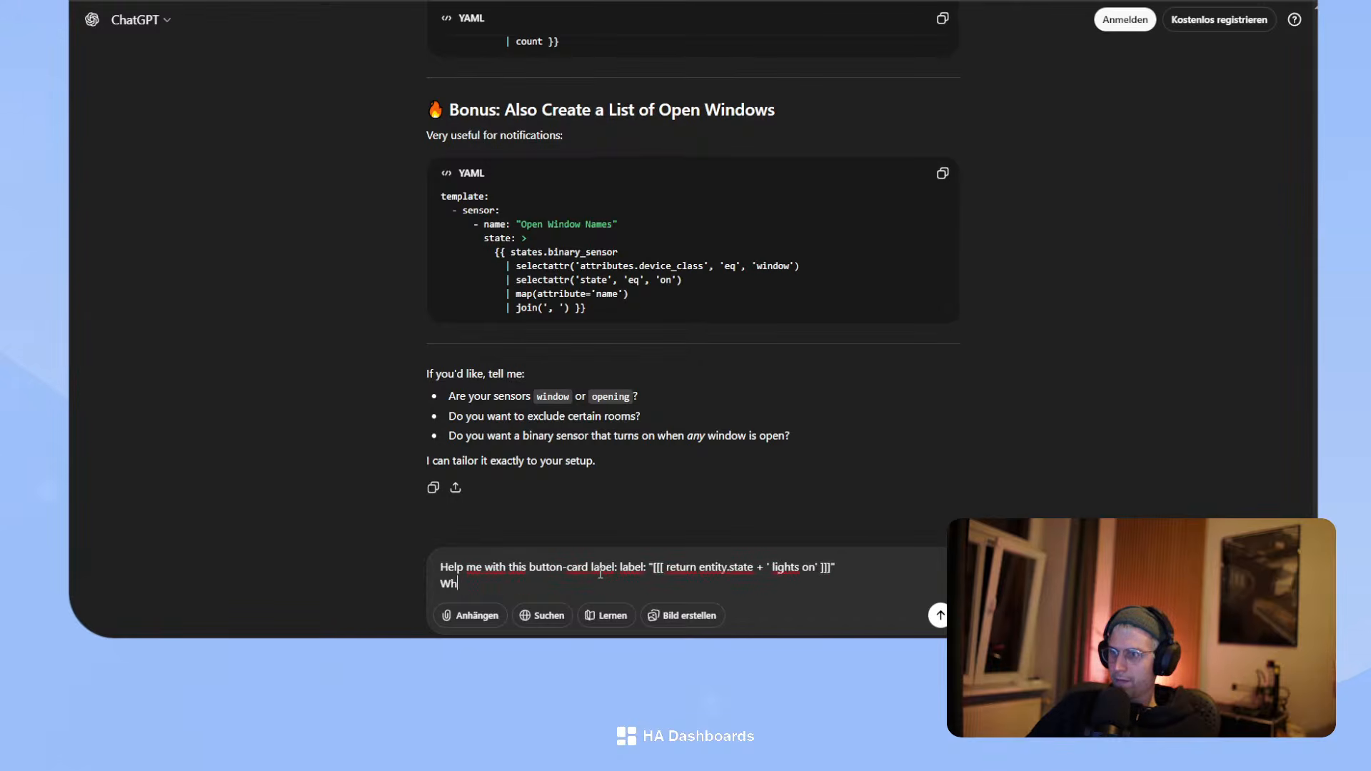
pyautogui.write('the entity stat')
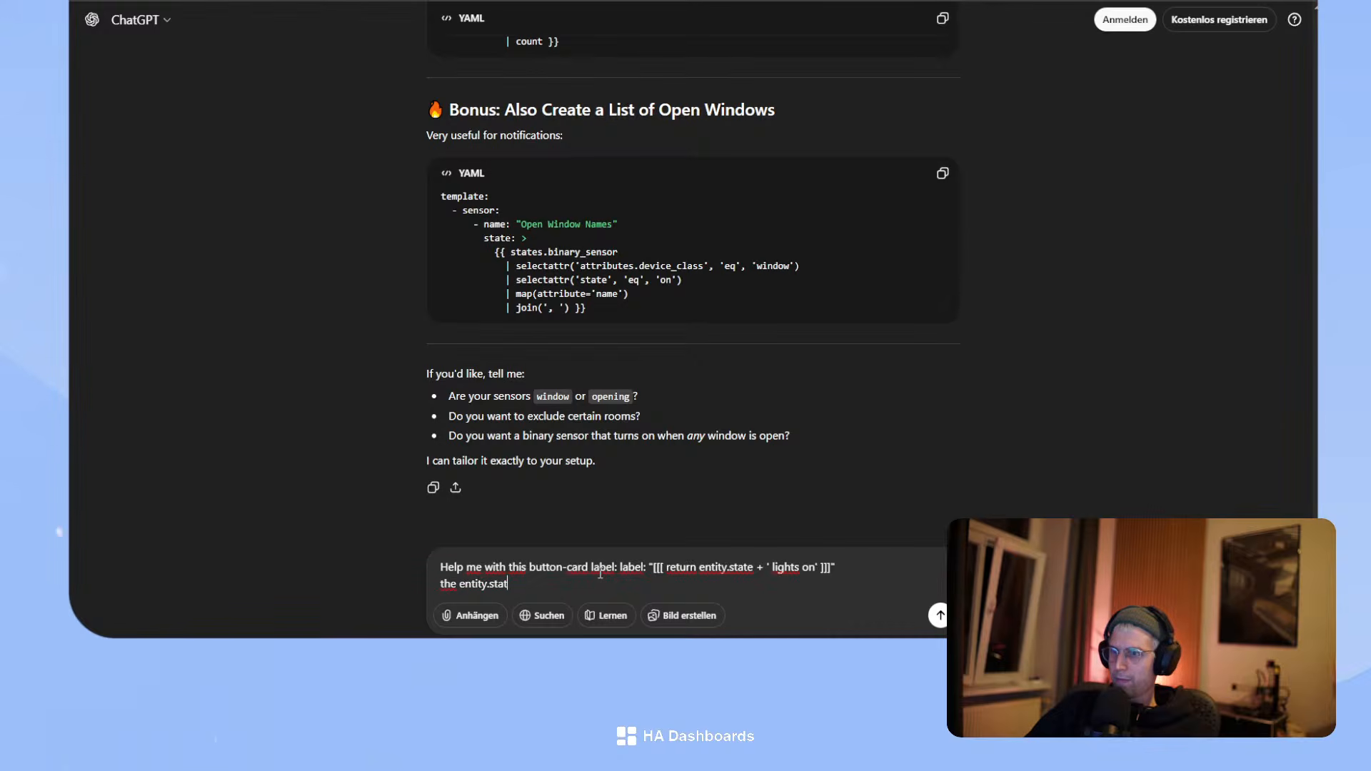
pyautogui.write('e shows how many lights are on. If its o')
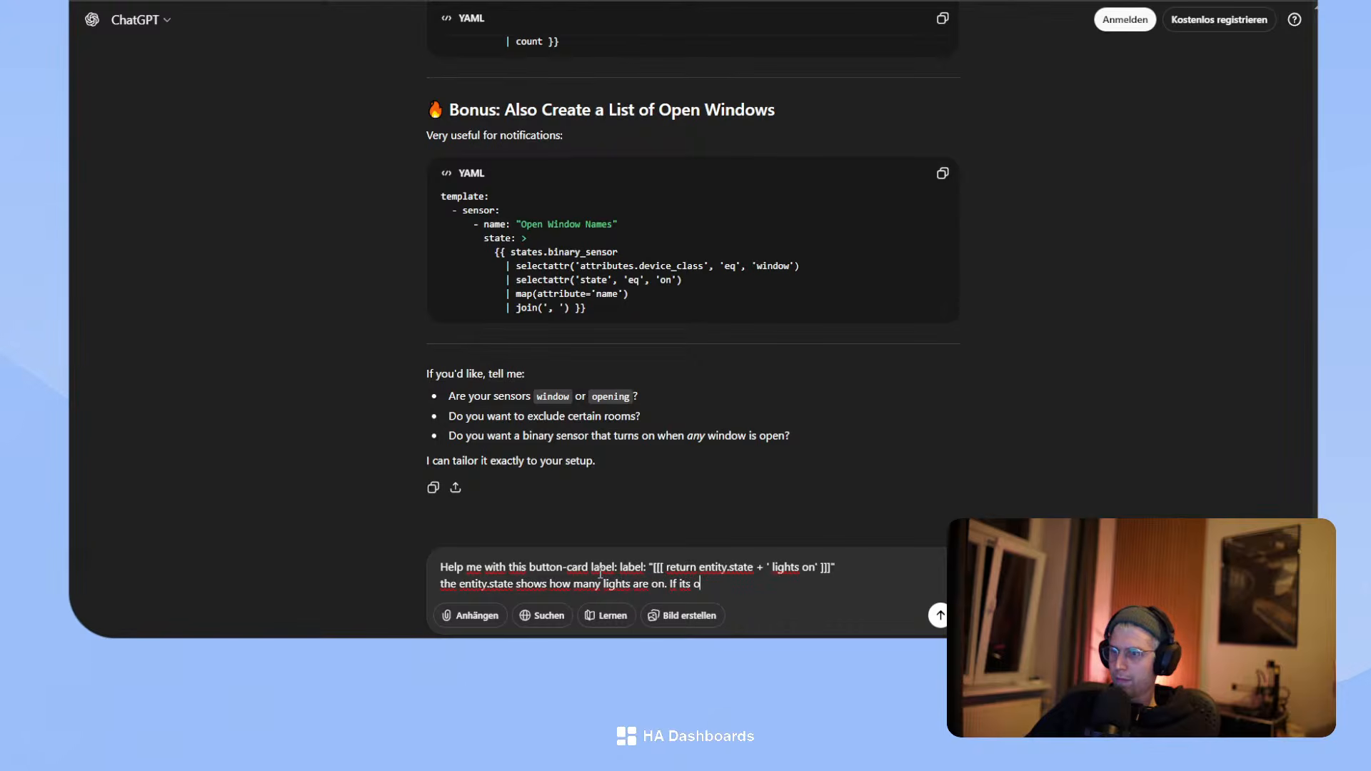
pyautogui.write('ne it should read 1 light')
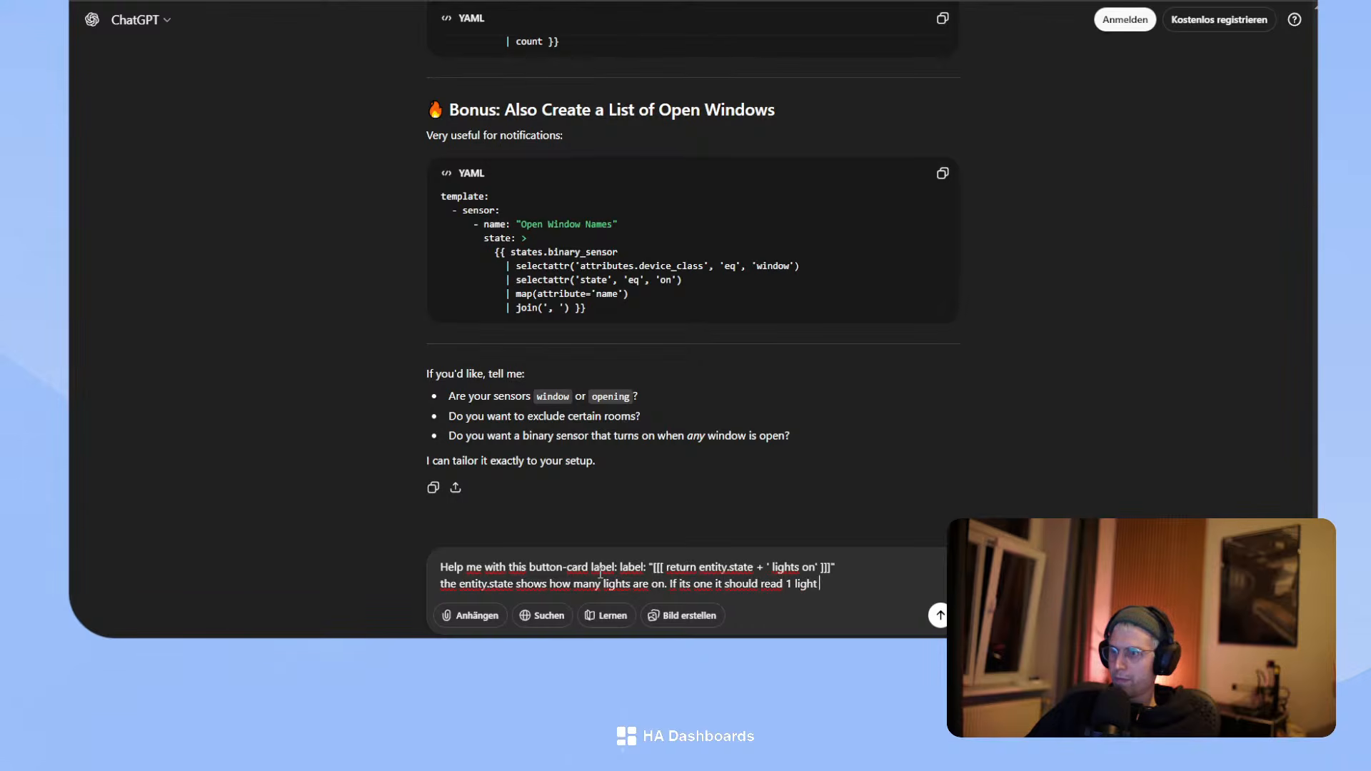
pyautogui.write('. ')
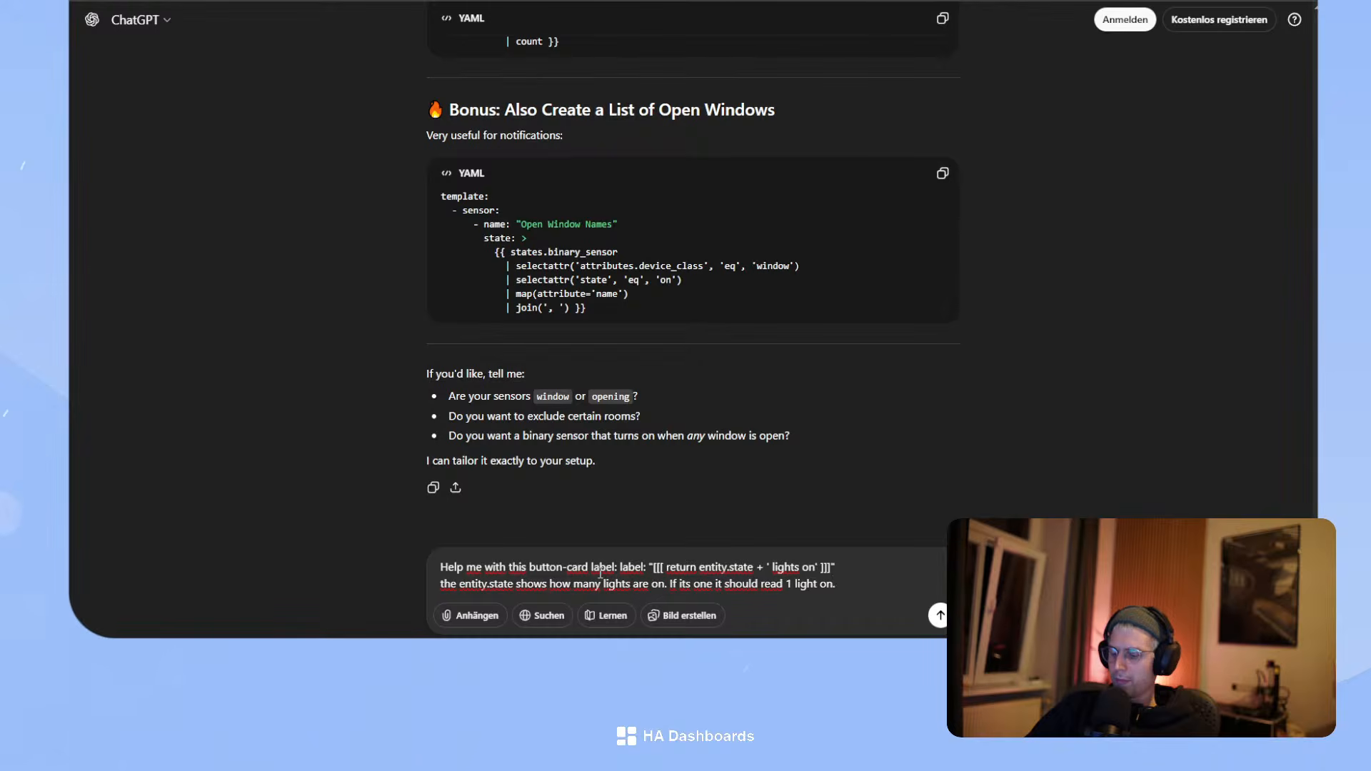
# - Complete the prompt by asking that any other number read "... lights on", and send it
pyautogui.write('Any oth')
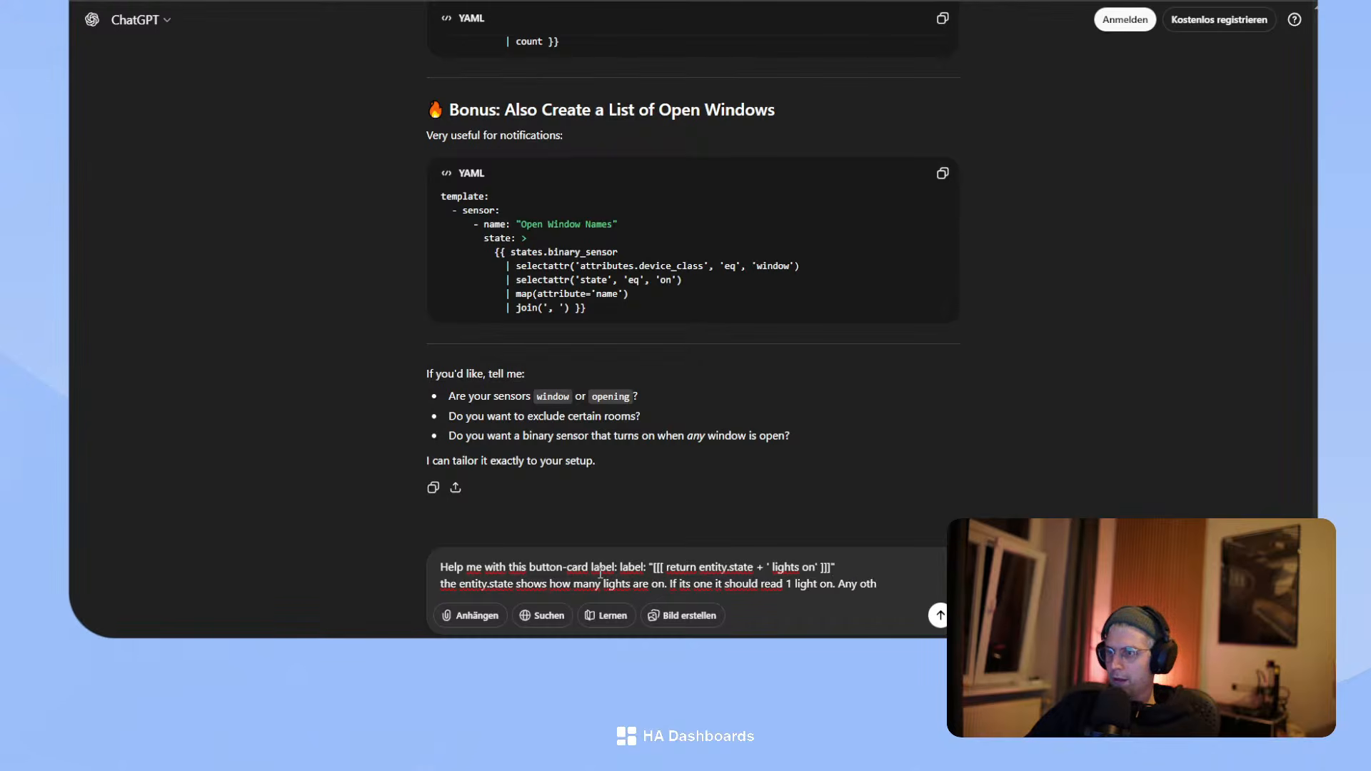
pyautogui.write('er nu')
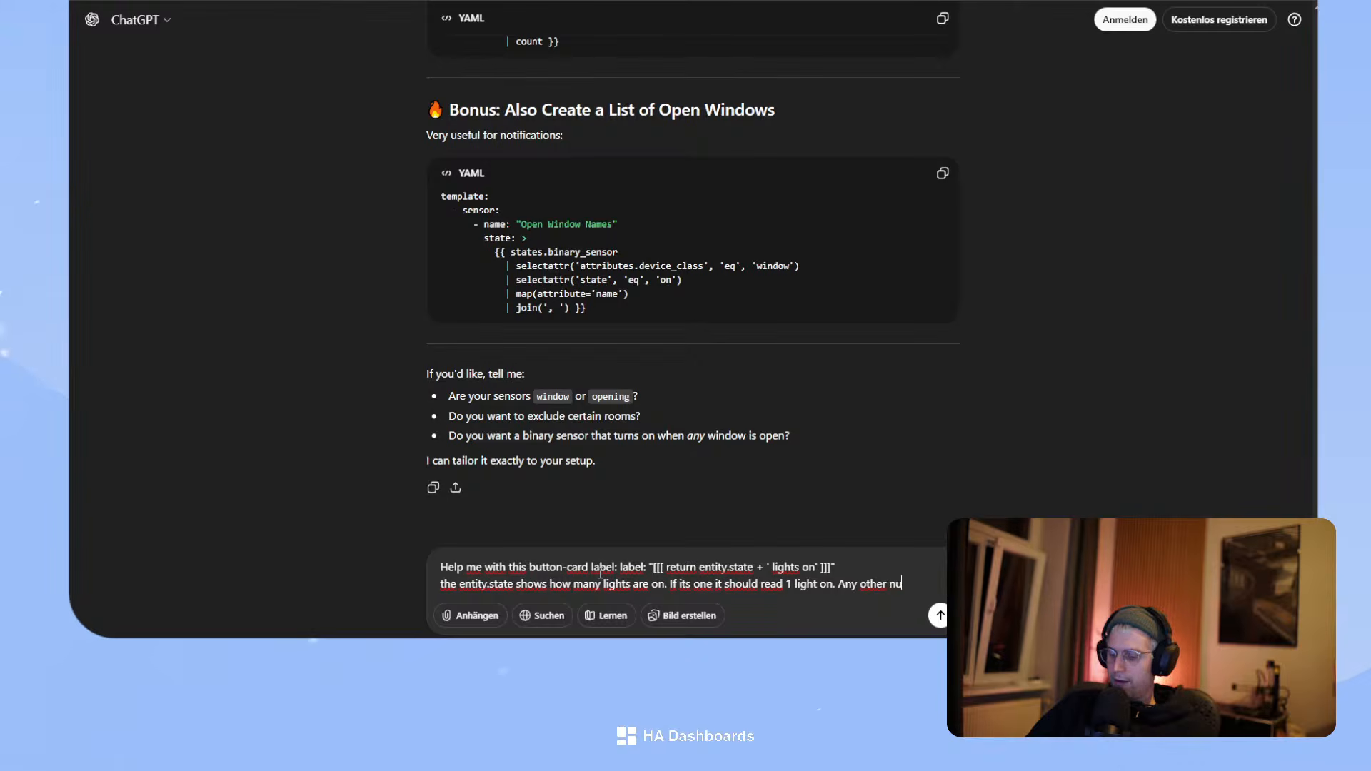
pyautogui.write('mber is should ')
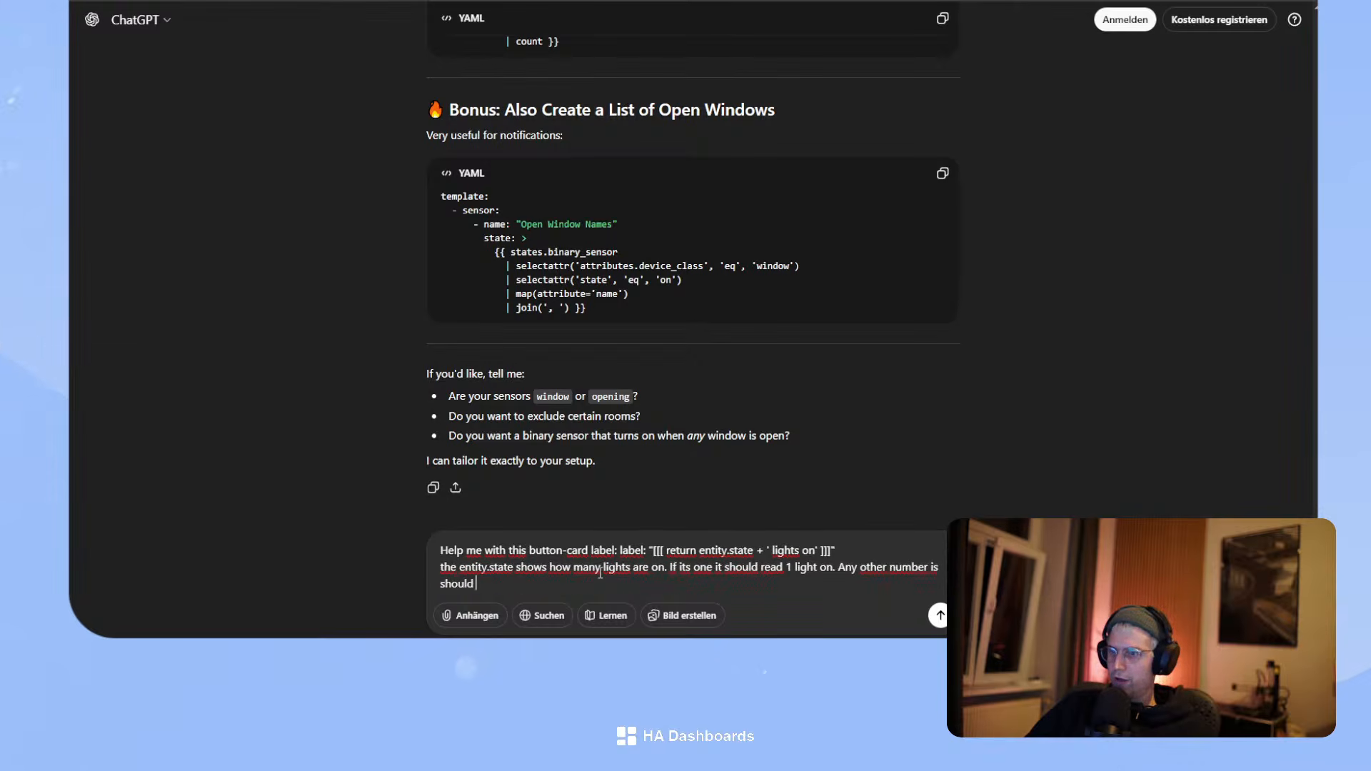
pyautogui.write('read 2 li')
pyautogui.press('BackSpace')
pyautogui.press('BackSpace')
pyautogui.press('BackSpace')
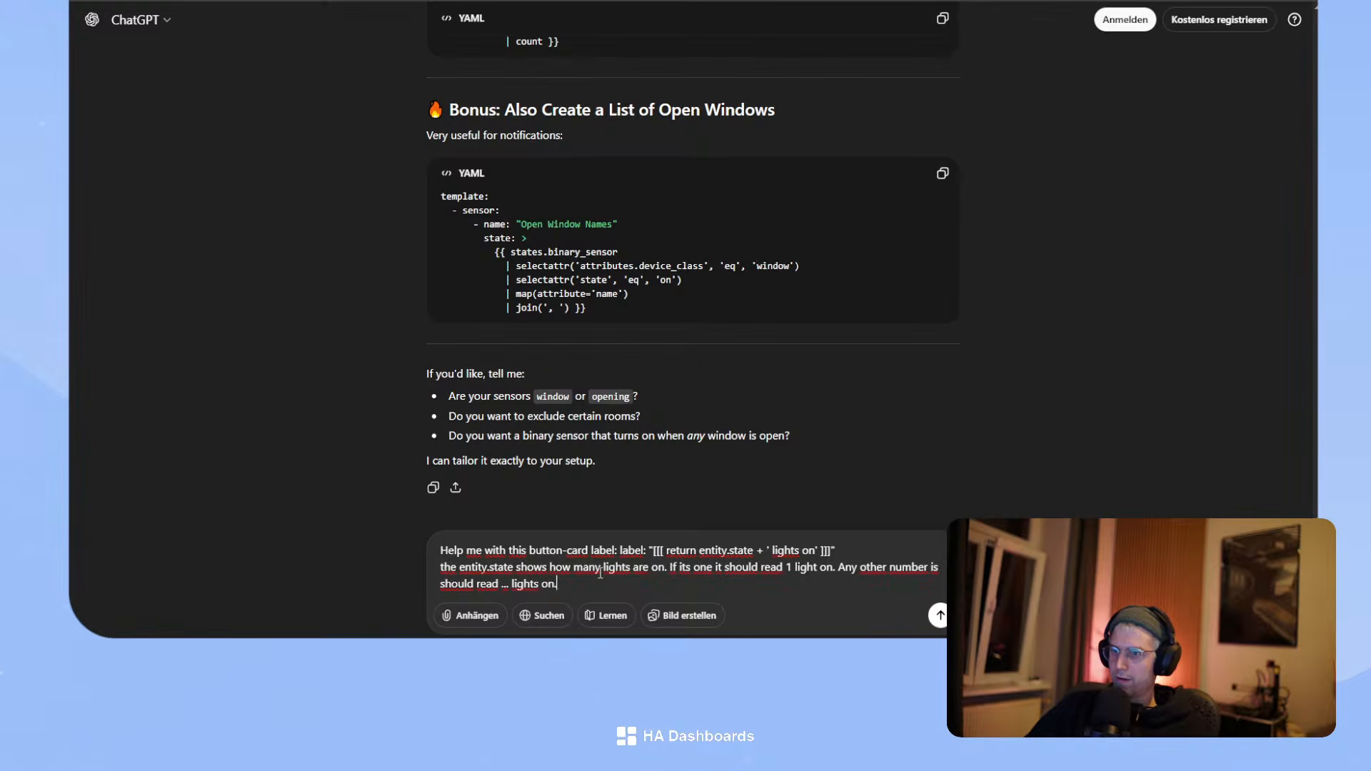
pyautogui.press('Return')
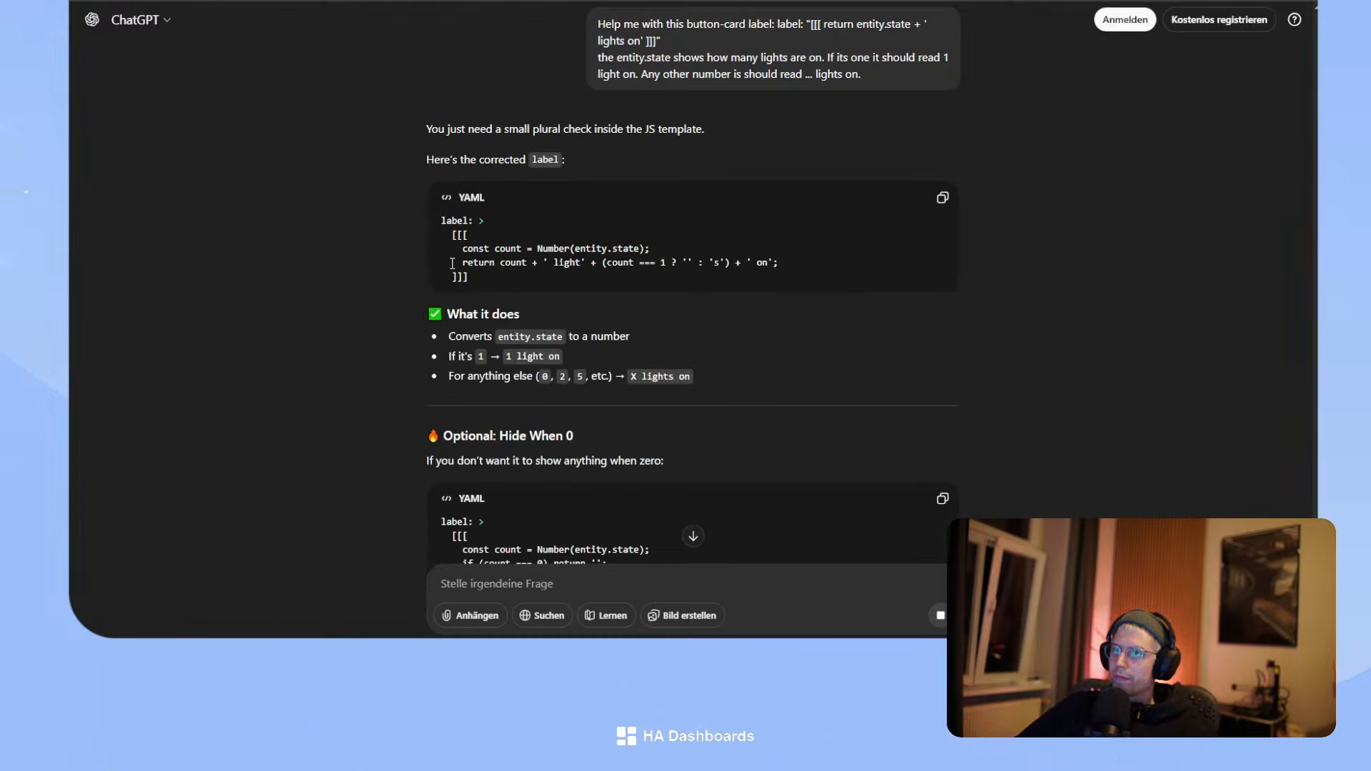
# - Copy ChatGPT's first suggested label template and replace the label value in Home Assistant's lights badge configuration with it
pyautogui.moveTo(479, 220); pyautogui.dragTo(514, 276)
pyautogui.hotkey('ctrl', 'c')
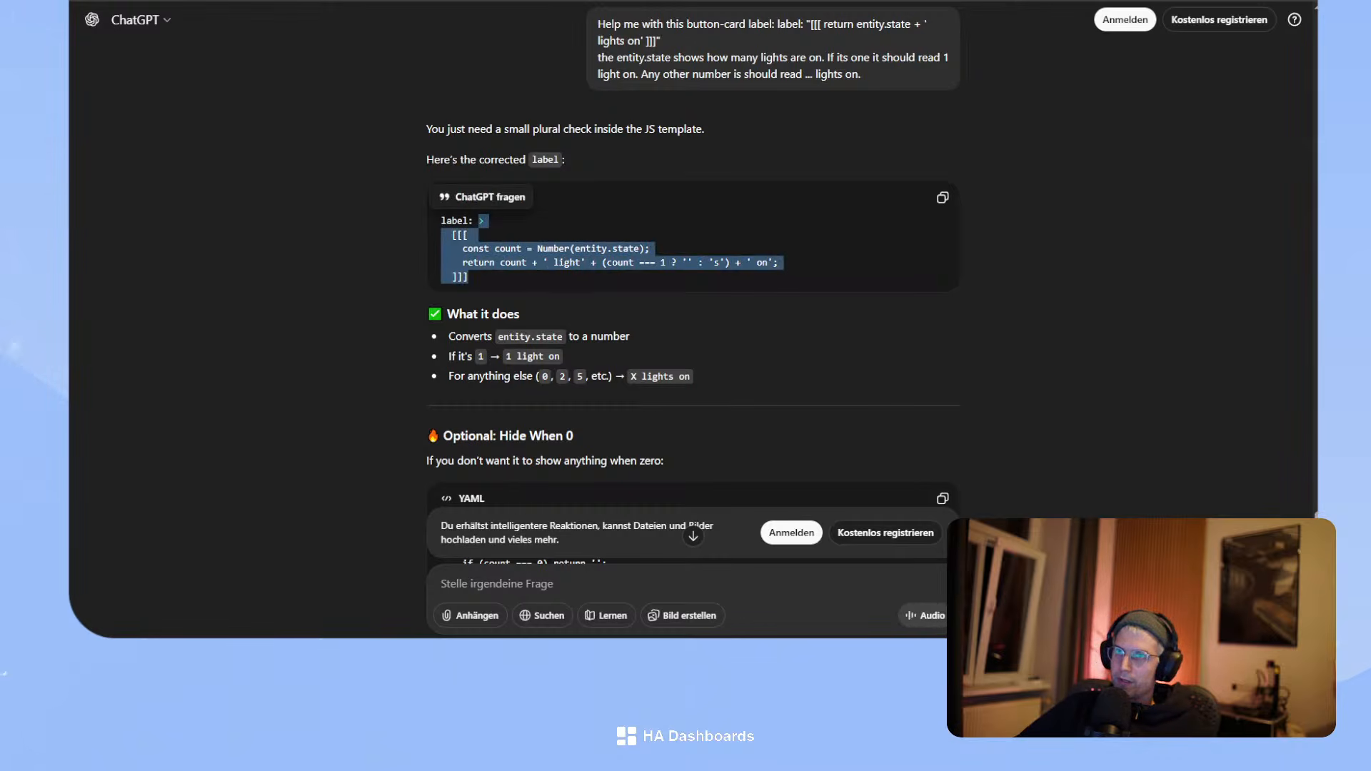
pyautogui.hotkey('alt', 'Tab')
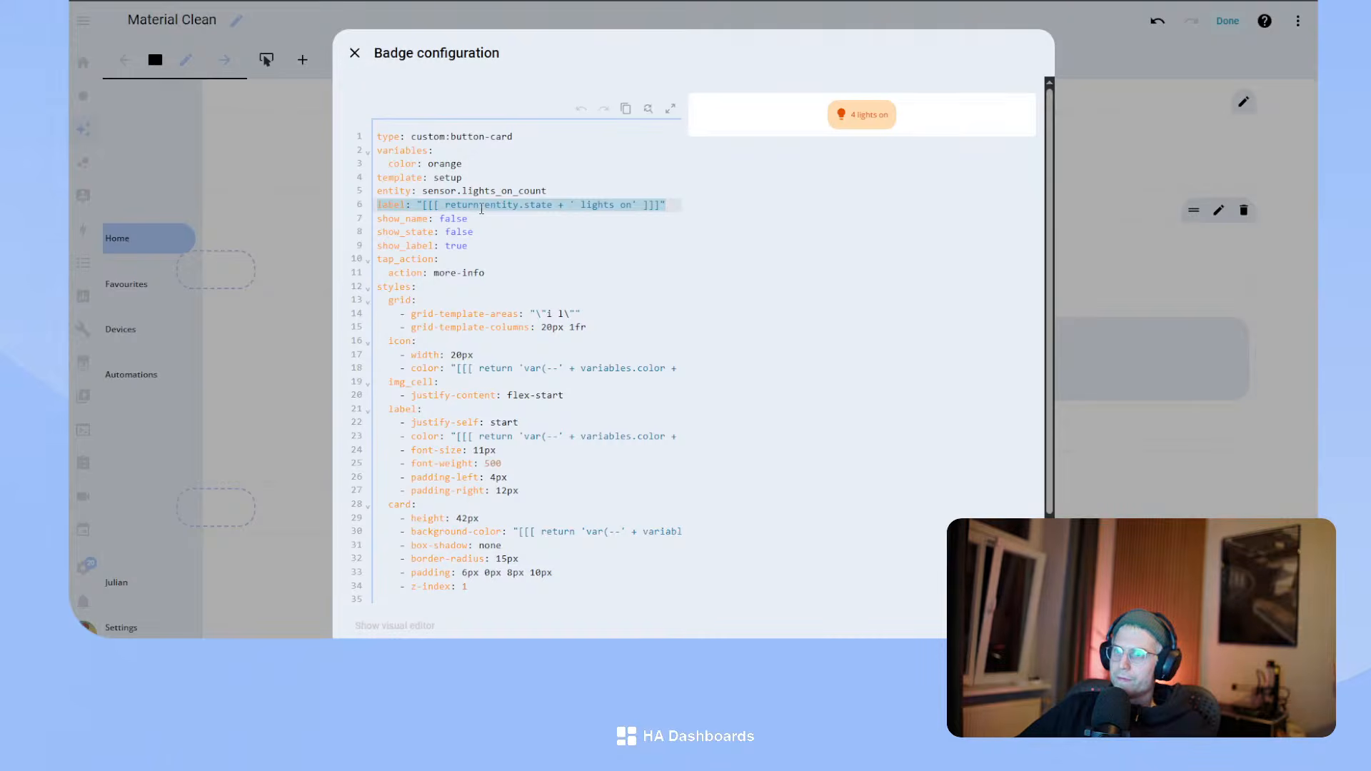
pyautogui.click(425, 200)
pyautogui.moveTo(415, 202); pyautogui.dragTo(633, 202)
pyautogui.hotkey('ctrl', 'v')
# - Insert the missing space after "label:" in the lights badge, copy the multi-line label value and save the badge
pyautogui.moveTo(432, 259); pyautogui.dragTo(254, 234)
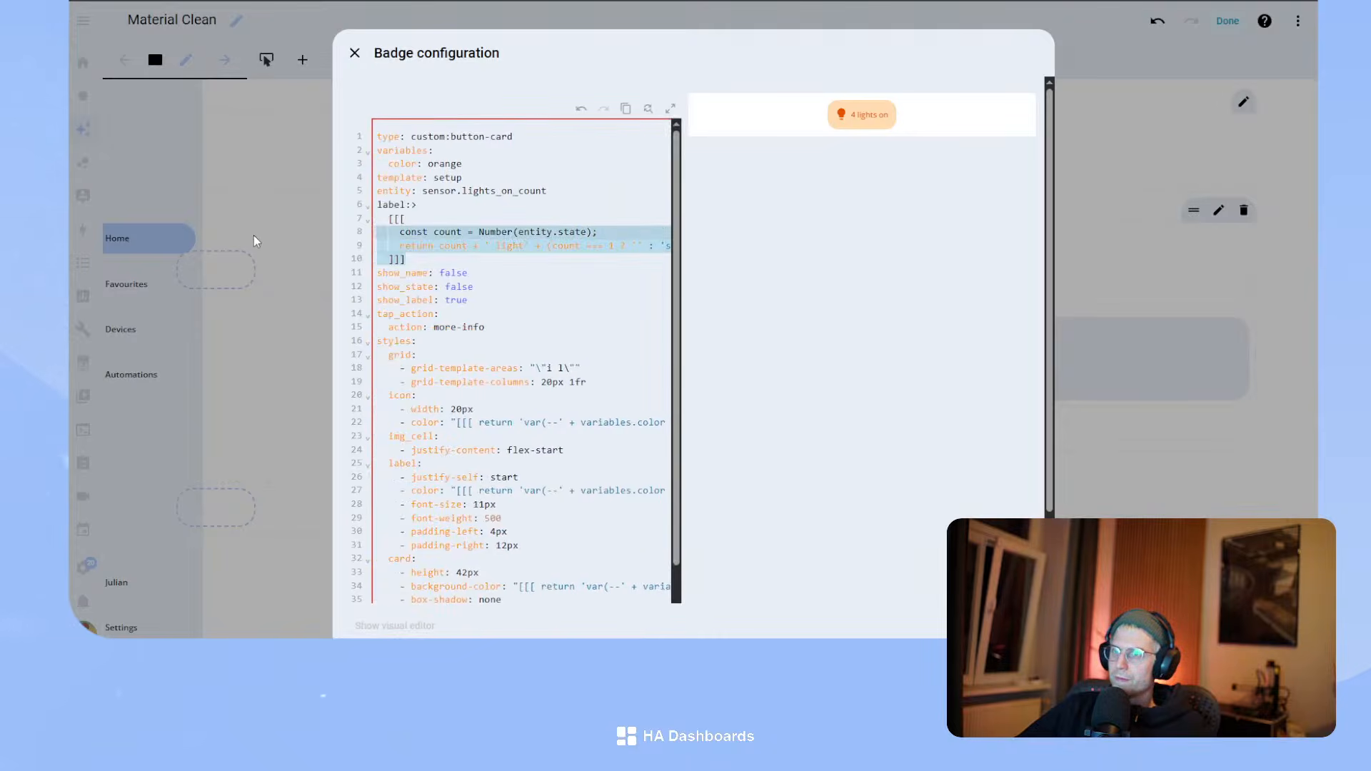
pyautogui.click(413, 203)
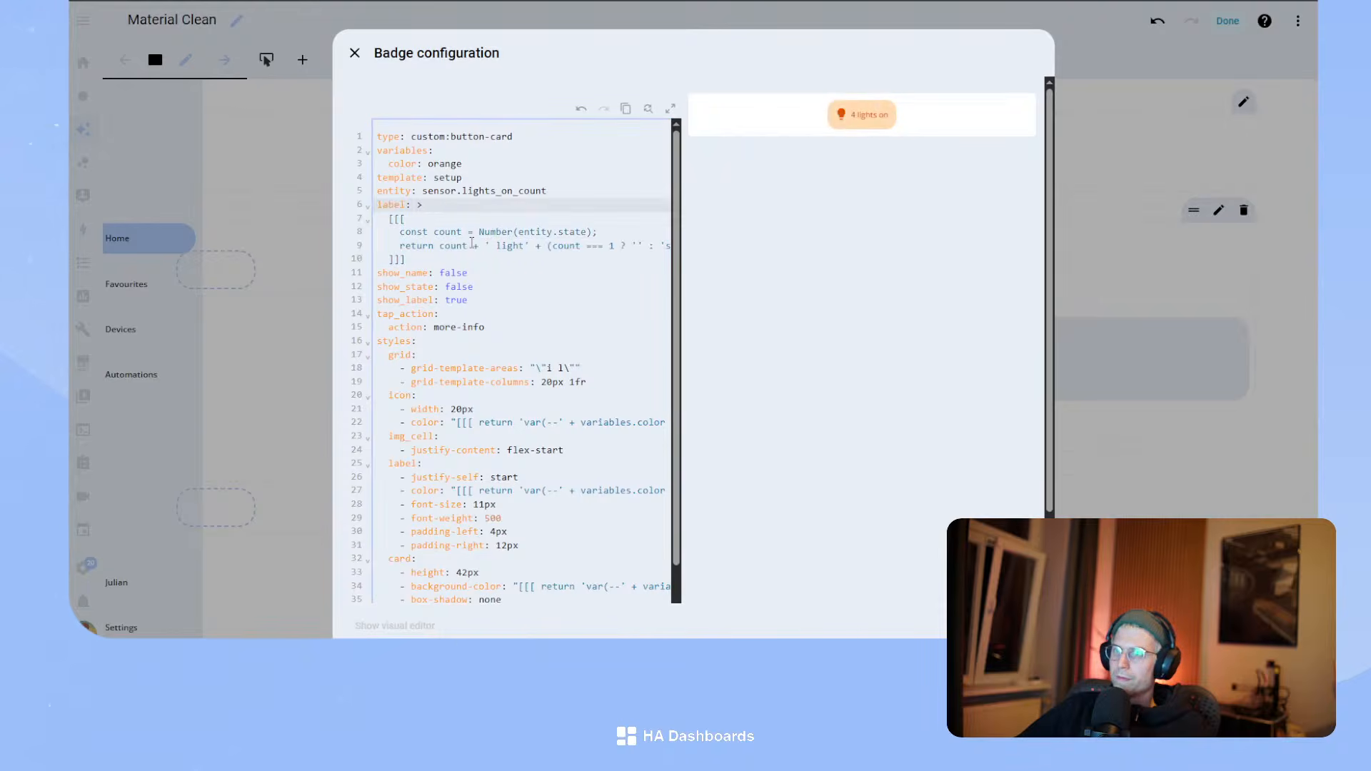
pyautogui.moveTo(420, 206); pyautogui.dragTo(435, 254)
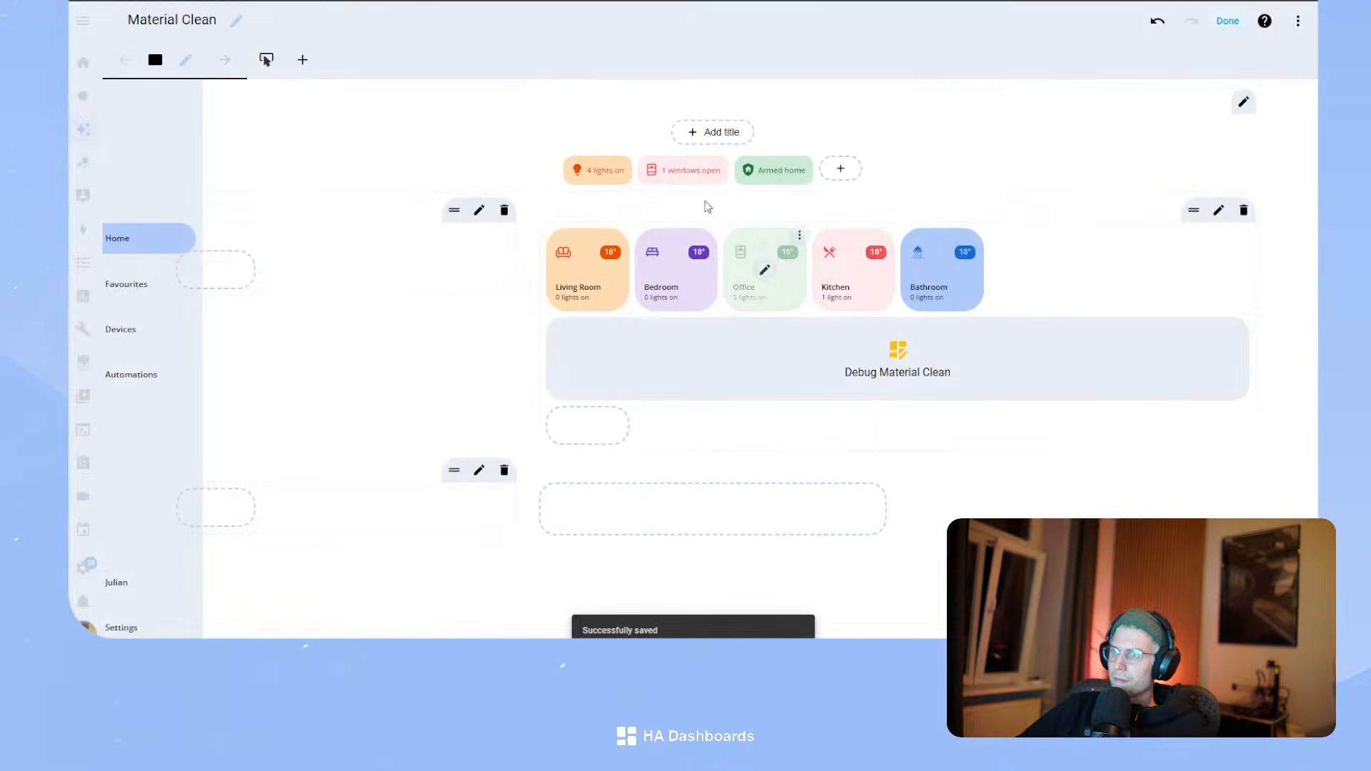
# - Open the windows badge configuration and replace its label value with the copied count-based template
pyautogui.click(682, 168)
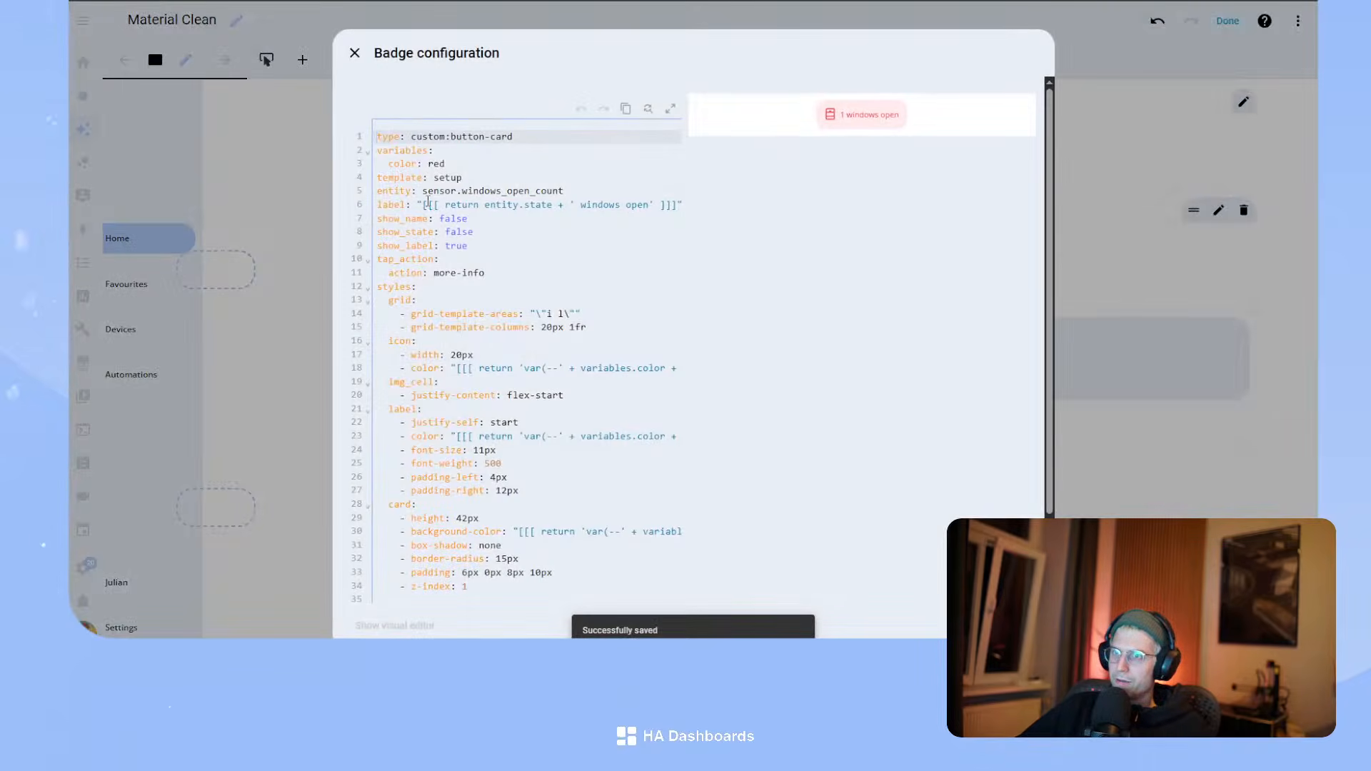
pyautogui.moveTo(415, 205); pyautogui.dragTo(724, 207)
pyautogui.write(">   [[[     const count = Number(entity.state);     return count + ' light' + (count === 1 ? '' : 's') + ' on';   ]]]")
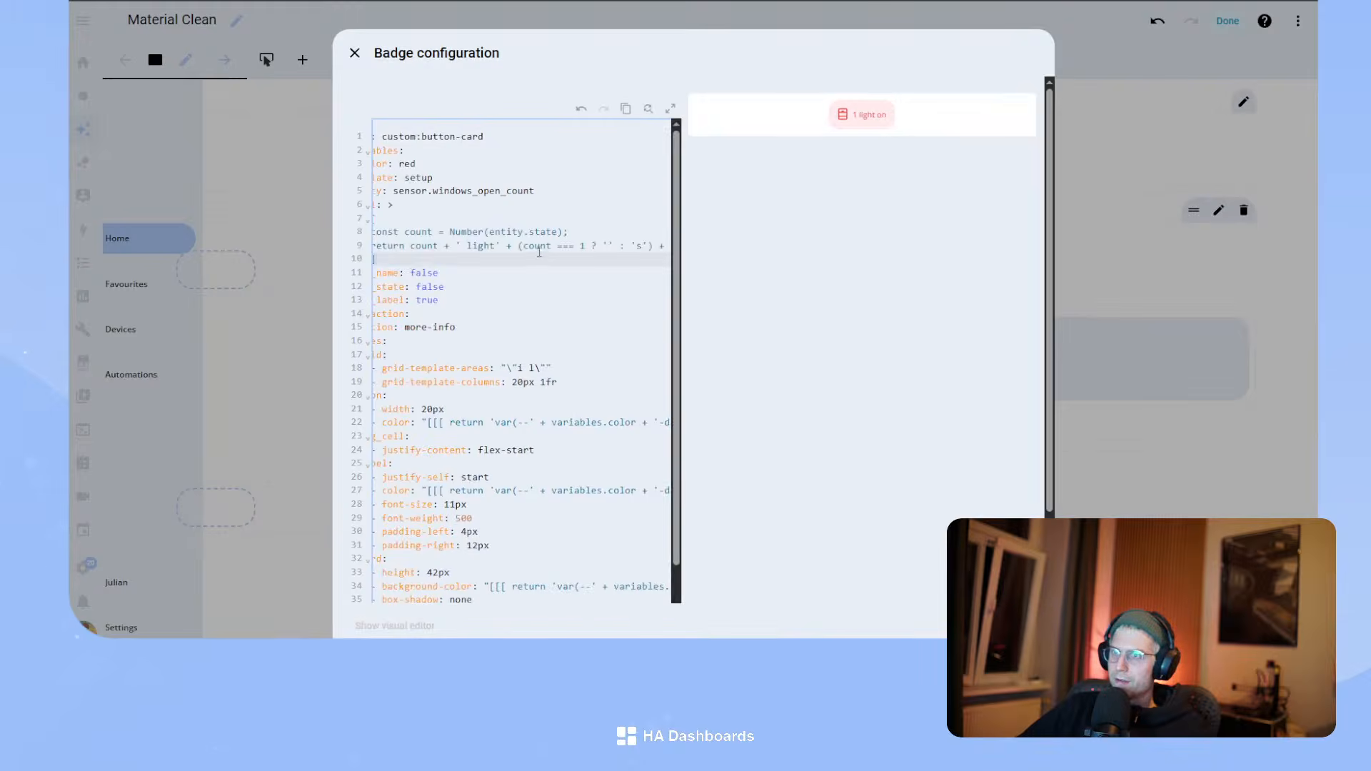
# - In the windows badge's label template, replace "light" with "window" and "on" with "open", and save the badge
pyautogui.moveTo(472, 284); pyautogui.dragTo(355, 255)
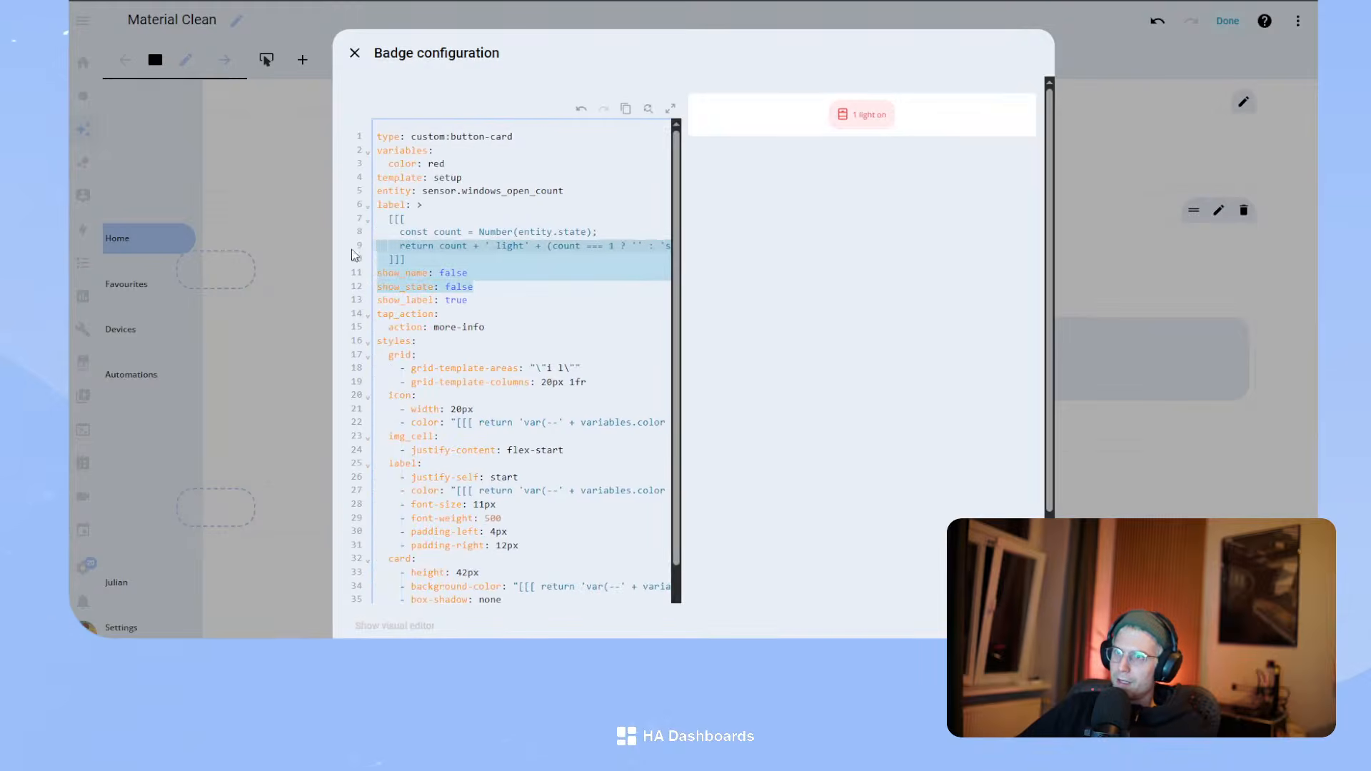
pyautogui.doubleClick(522, 245)
pyautogui.write('window')
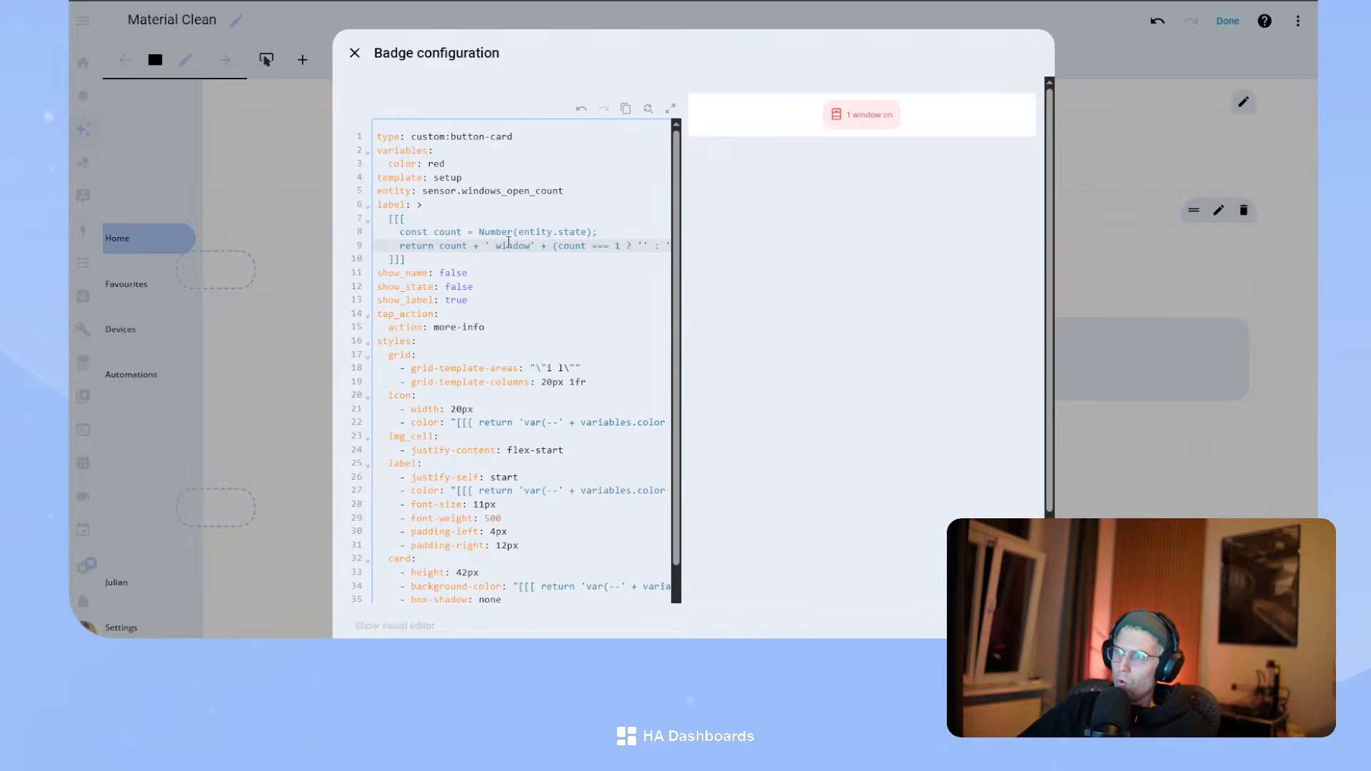
pyautogui.moveTo(648, 246); pyautogui.dragTo(691, 248)
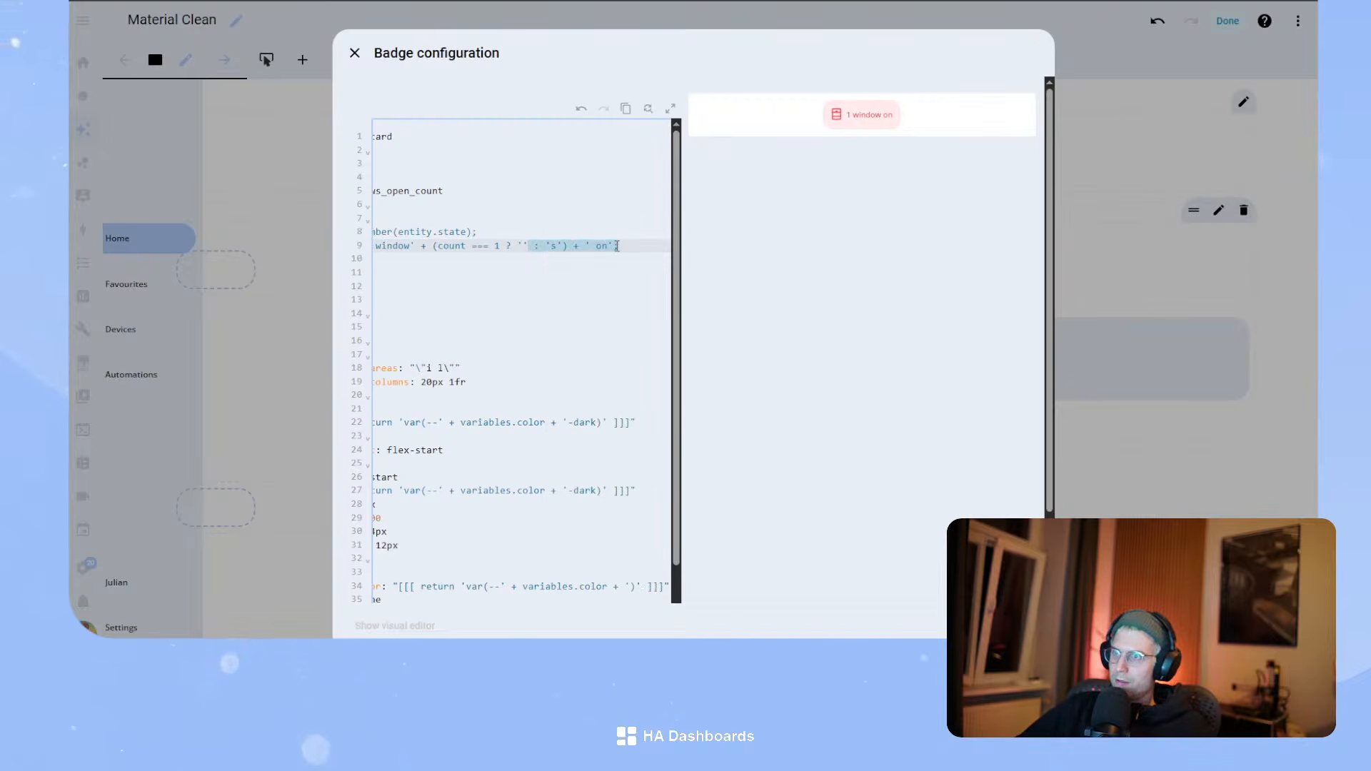
pyautogui.click(597, 246)
pyautogui.doubleClick(603, 246)
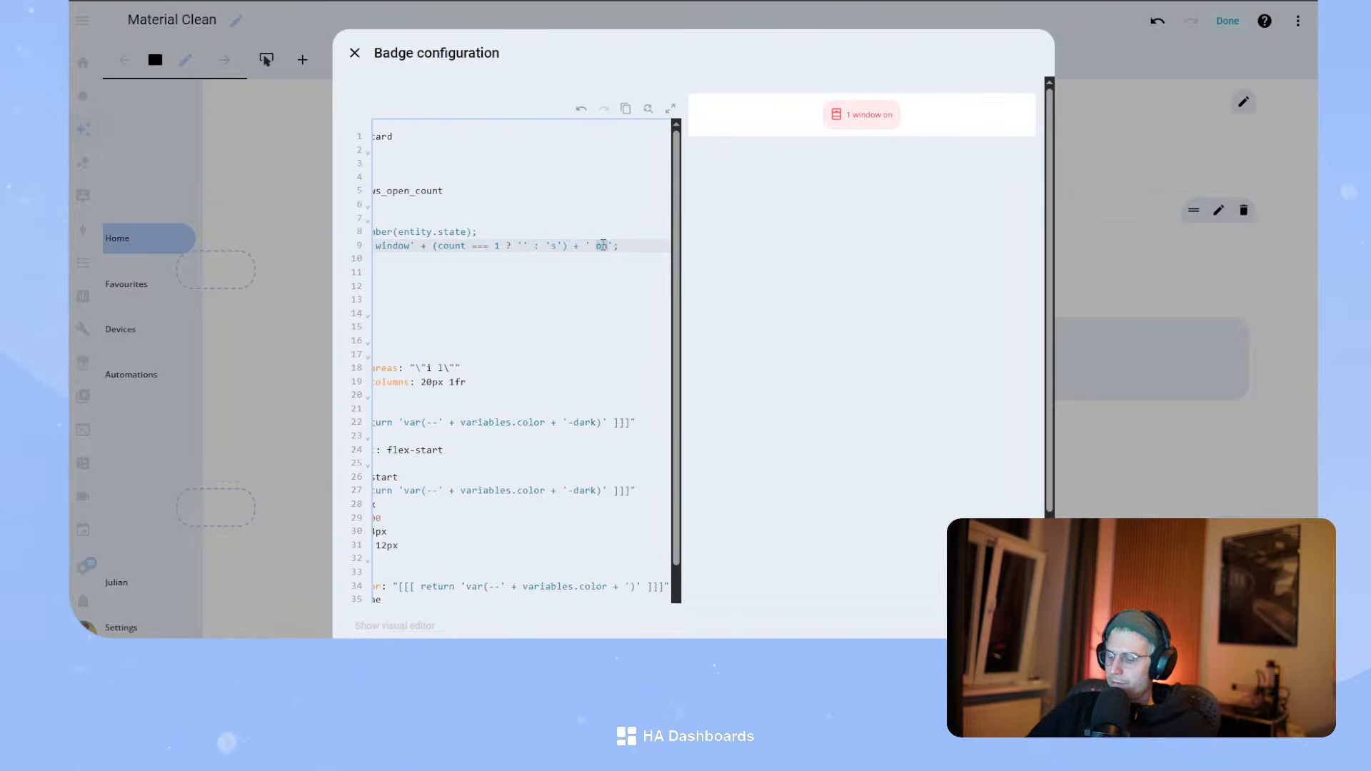
pyautogui.write('open')
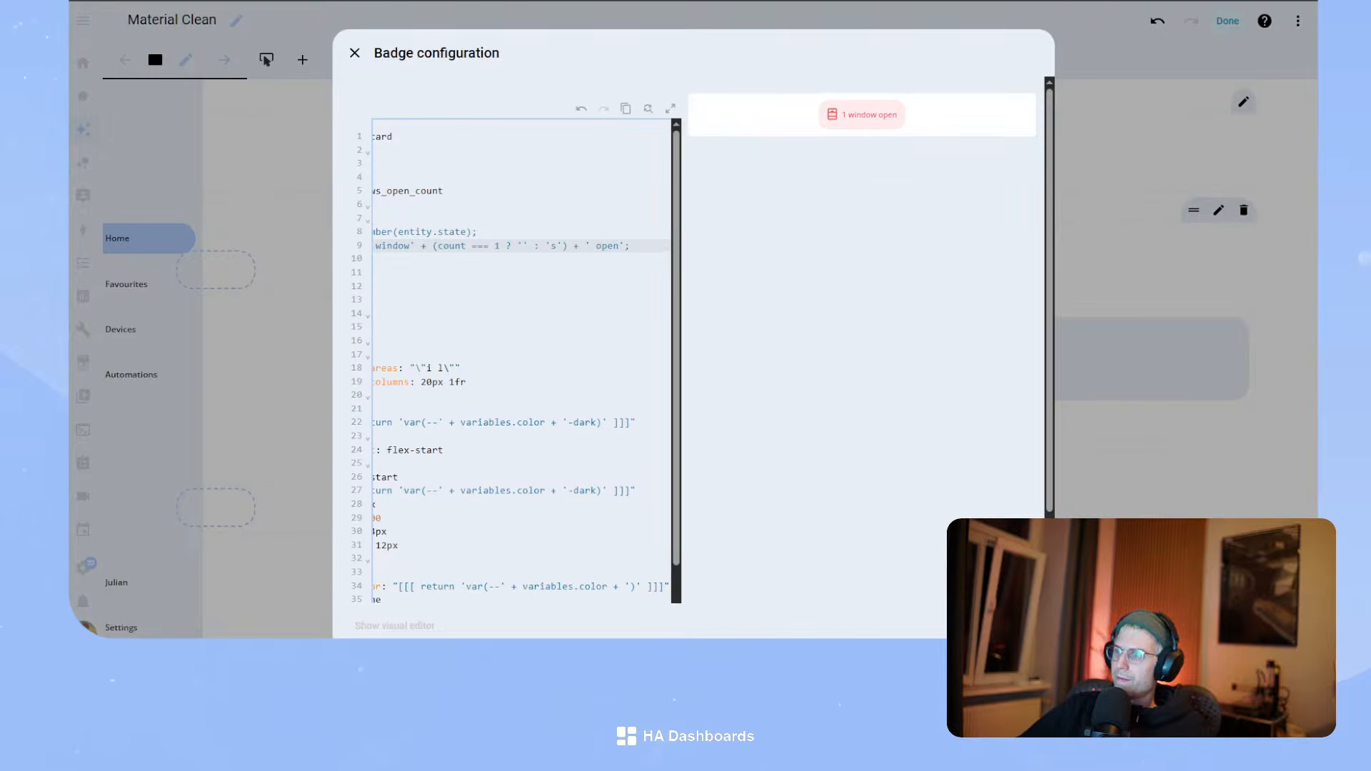
pyautogui.hotkey('ctrl', 's')
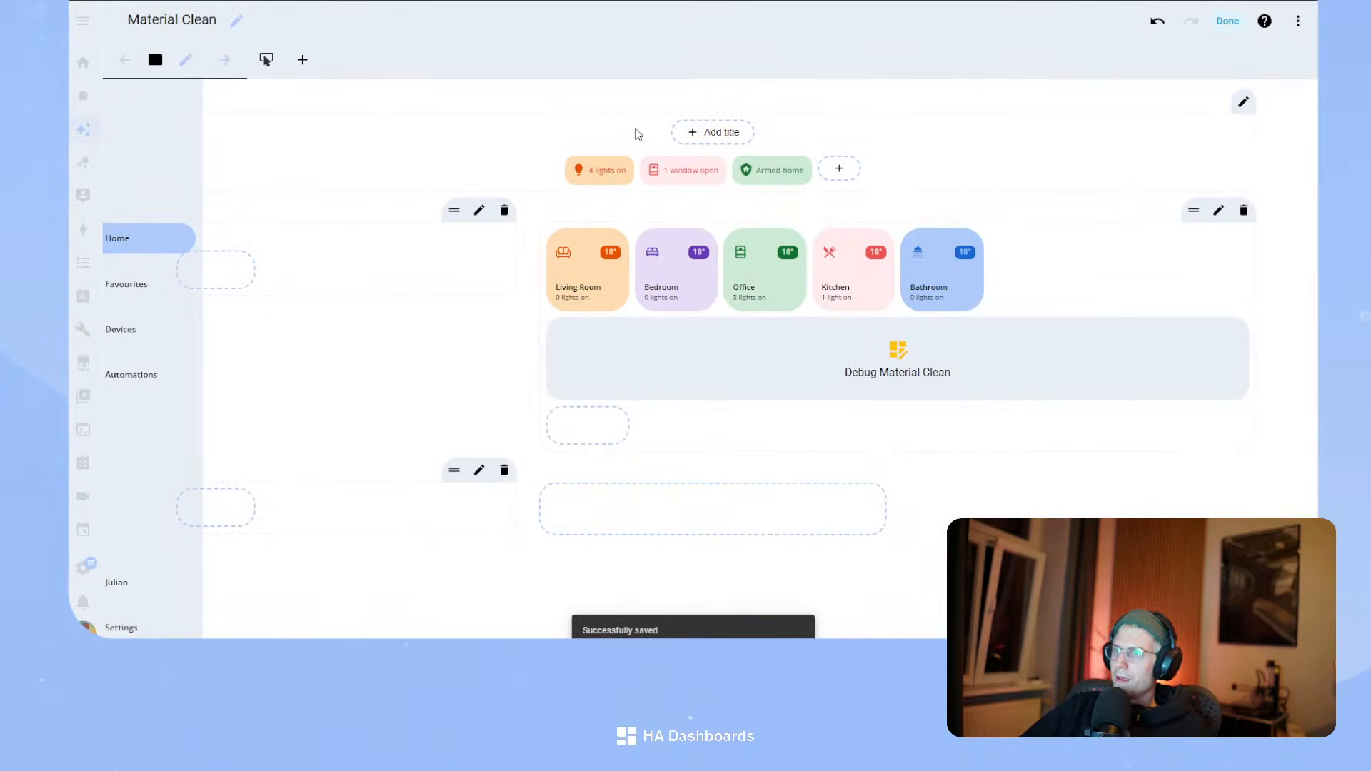
# - Duplicate the Armed home badge and open the copy's configuration
pyautogui.moveTo(616, 310)
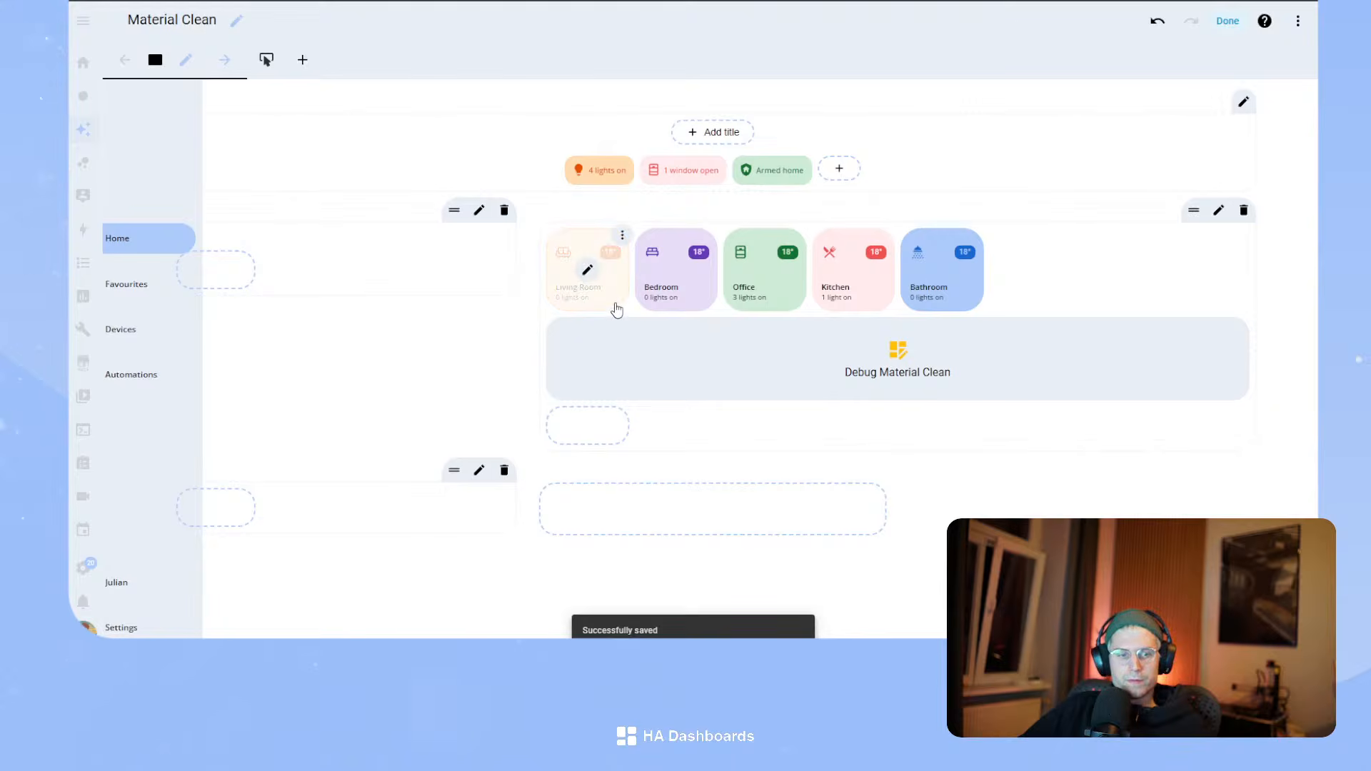
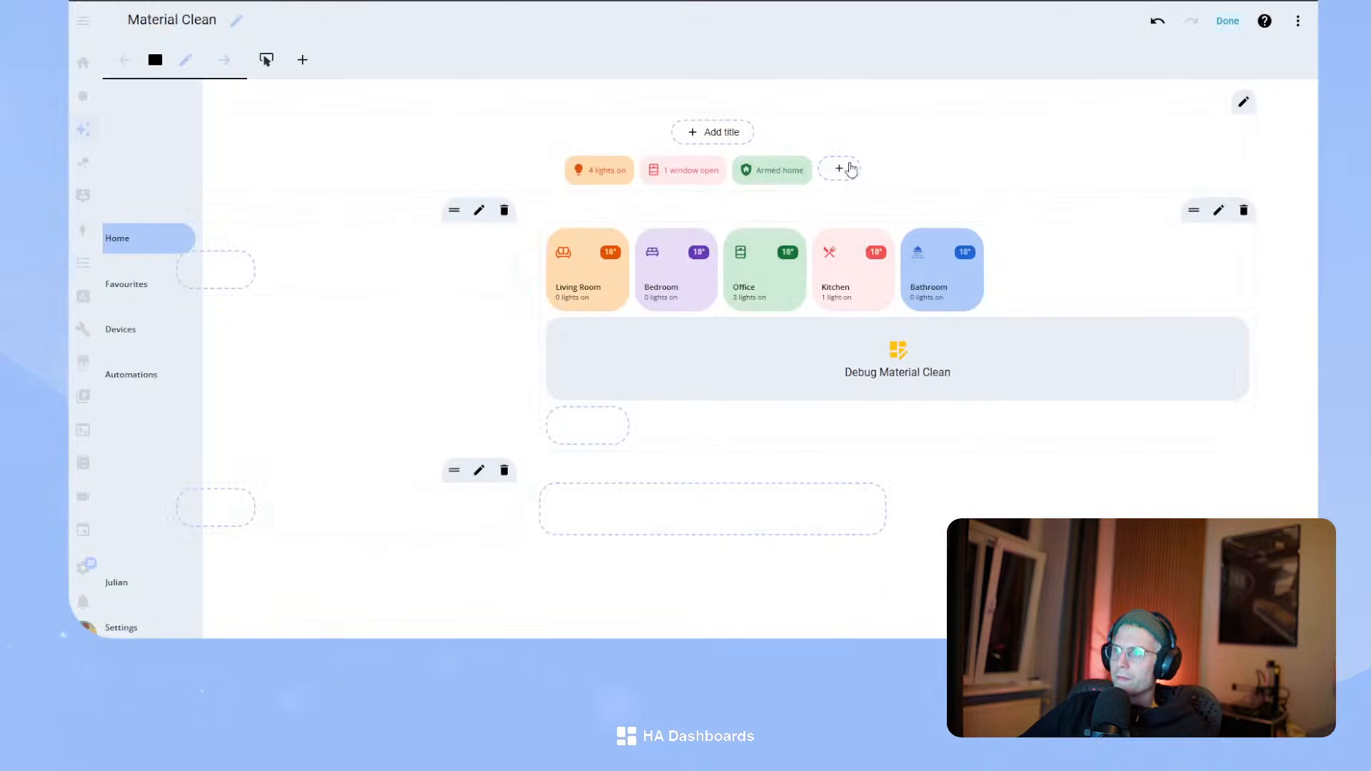
pyautogui.click(841, 170)
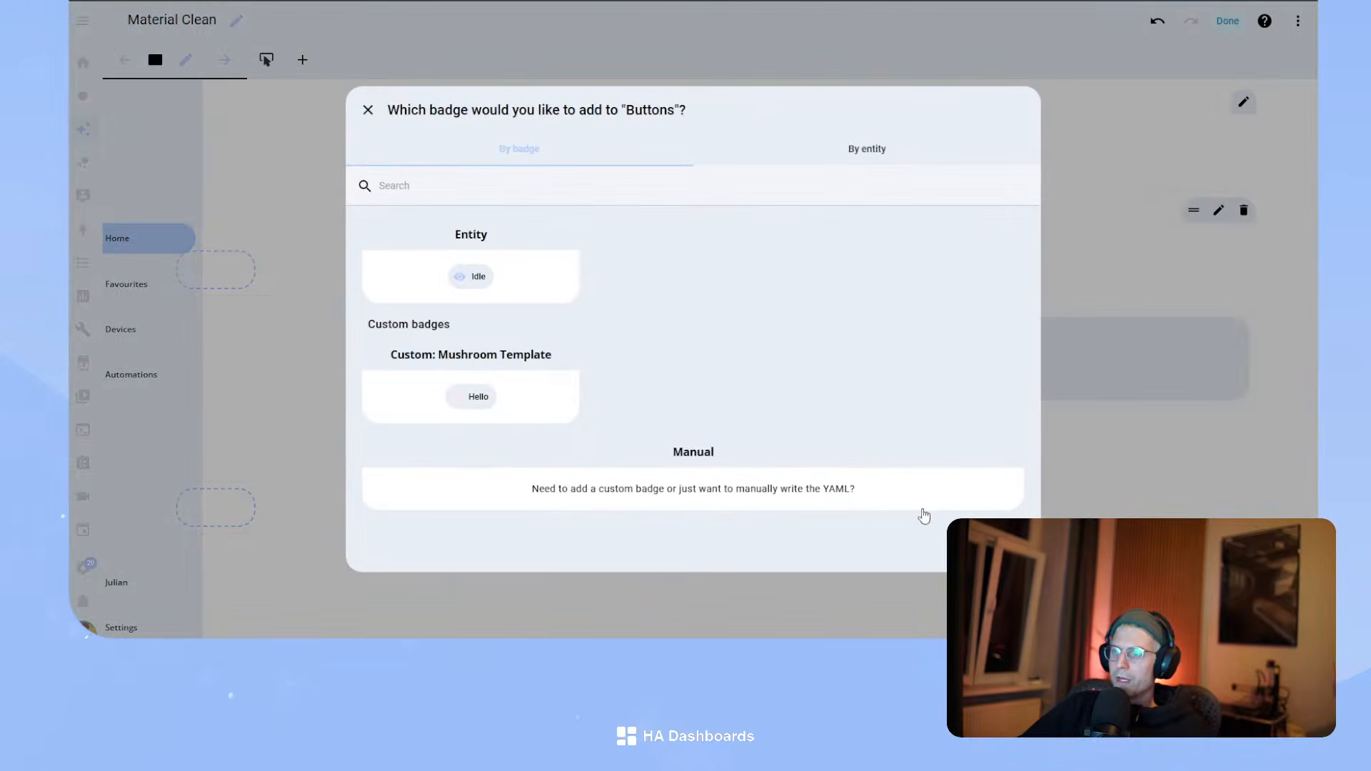
pyautogui.press('Escape')
pyautogui.click(811, 158)
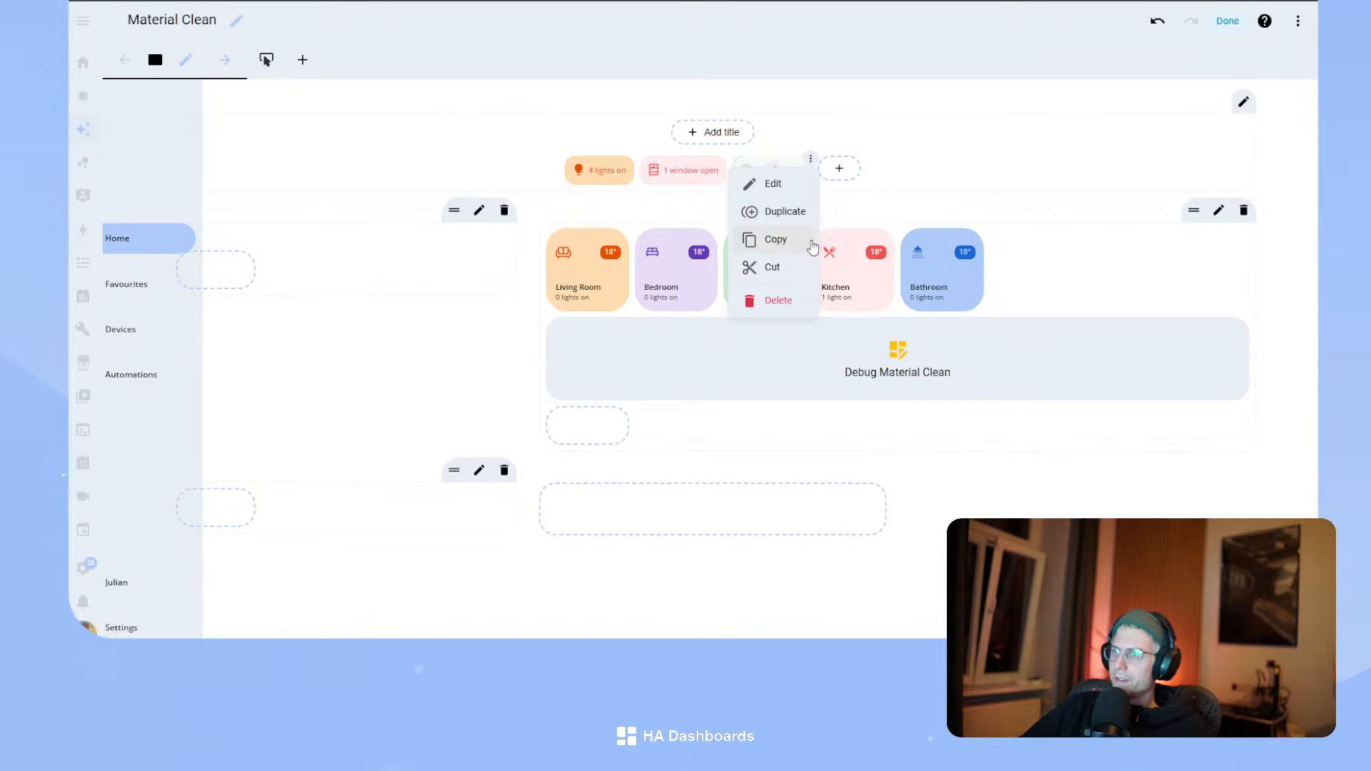
pyautogui.click(785, 211)
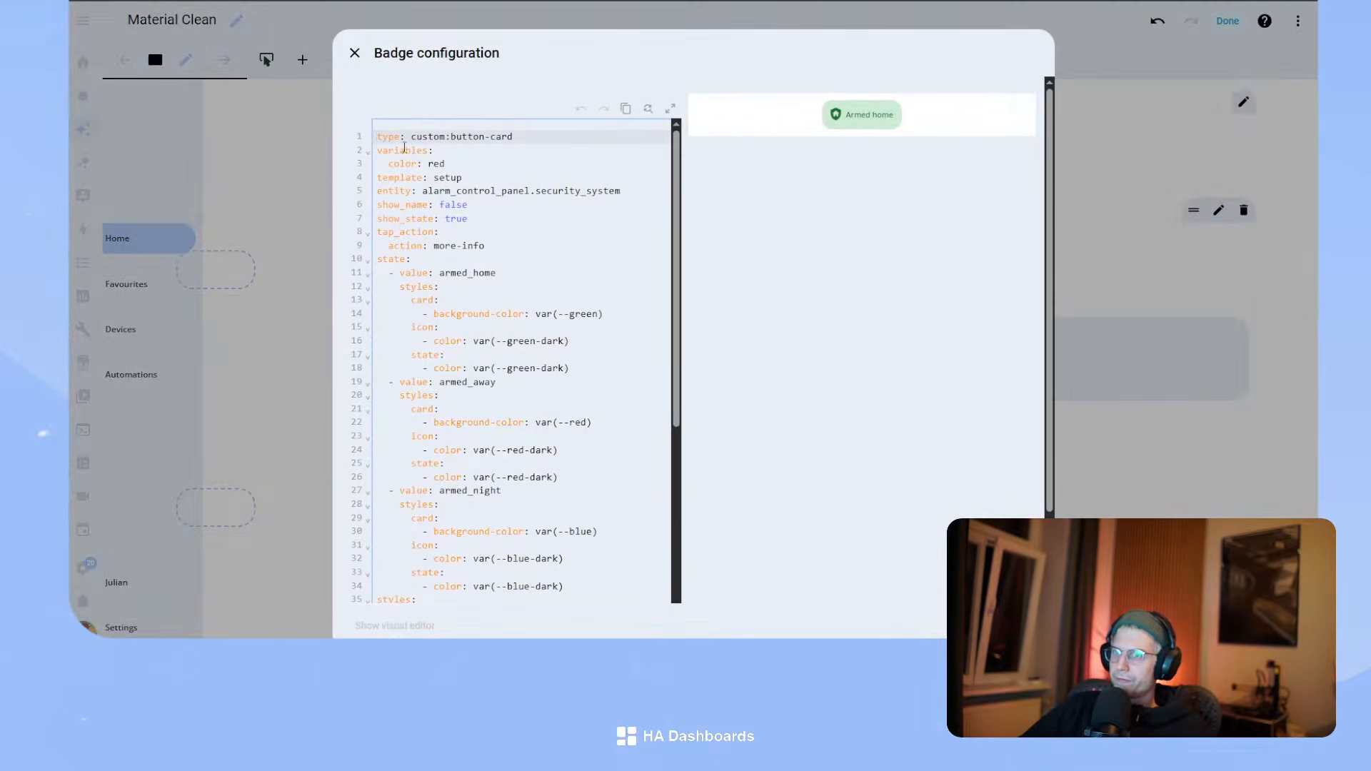
# - Delete the whole state block with the armed_home, armed_away and armed_night styles from the duplicated badge, including the leftover blank line
pyautogui.doubleClick(441, 165)
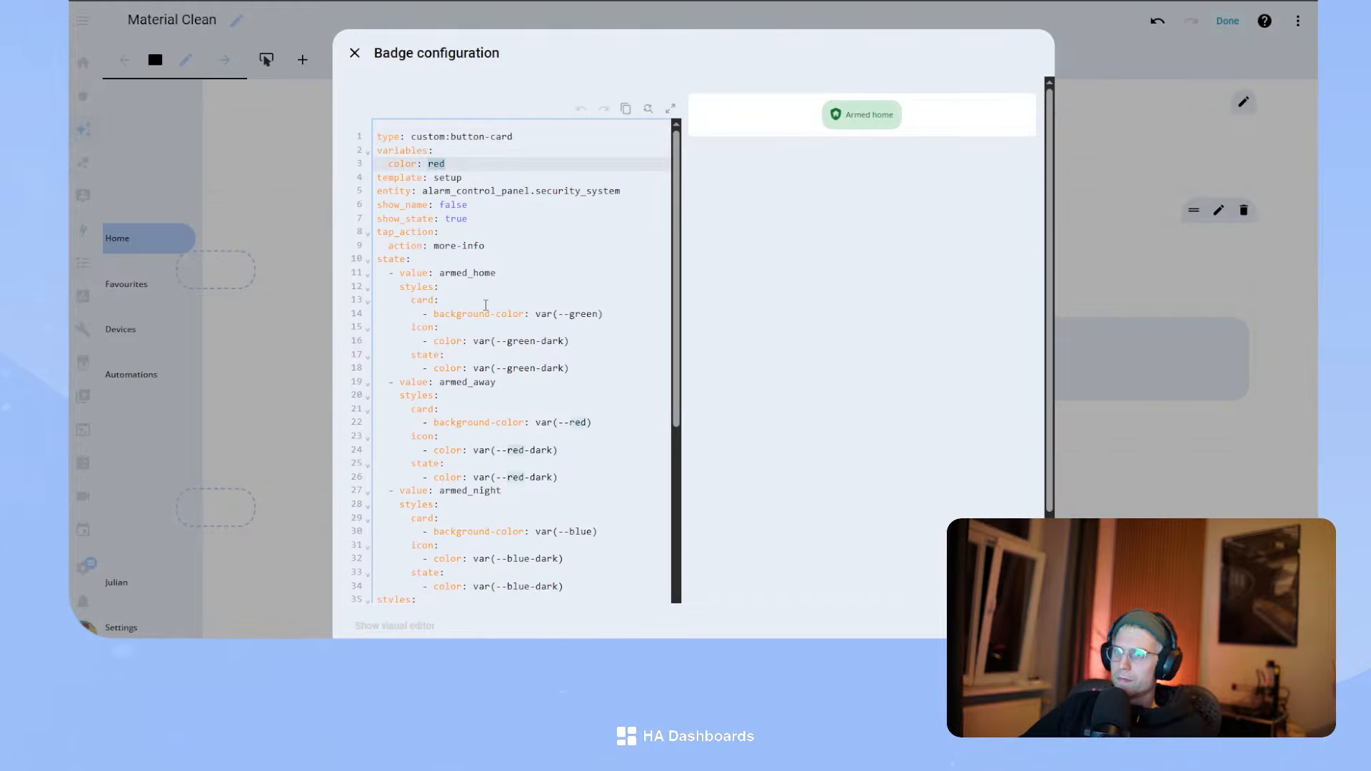
pyautogui.moveTo(375, 256); pyautogui.dragTo(574, 440)
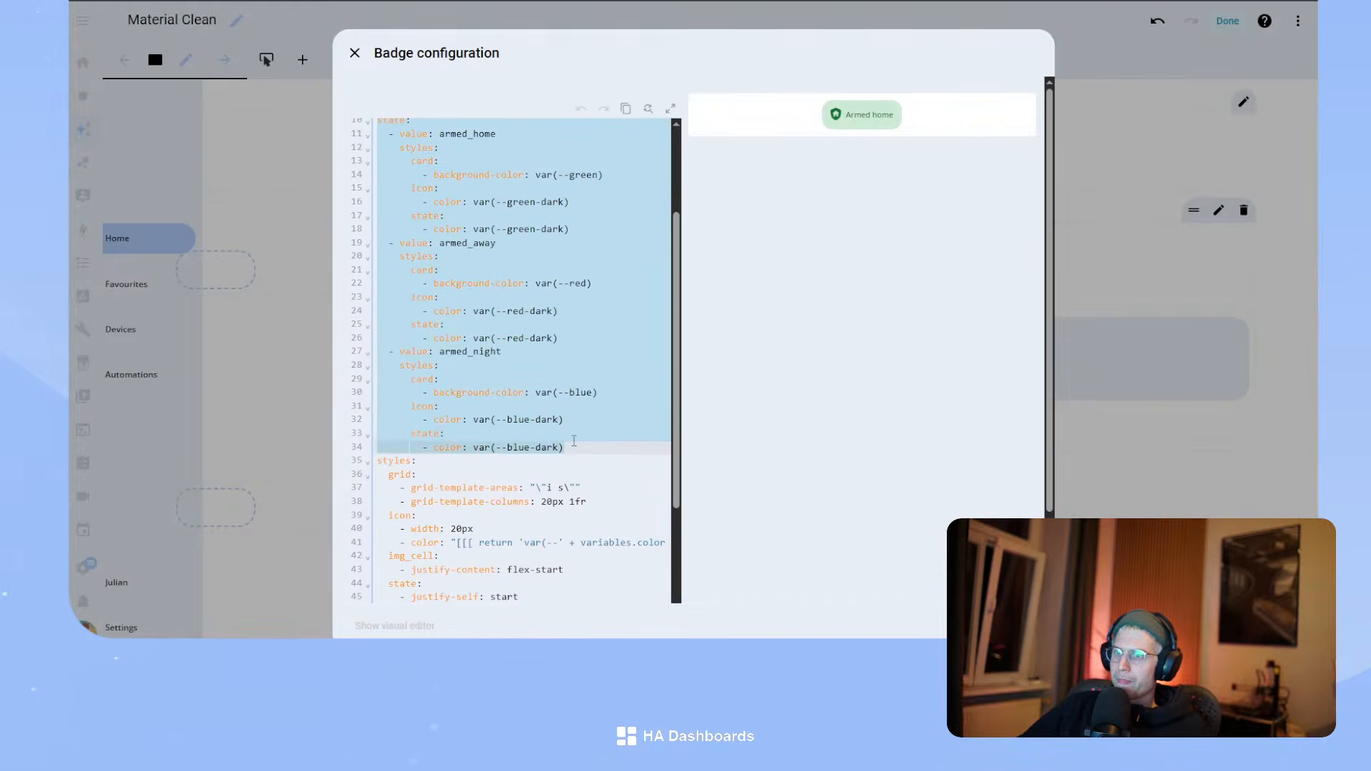
pyautogui.press('BackSpace')
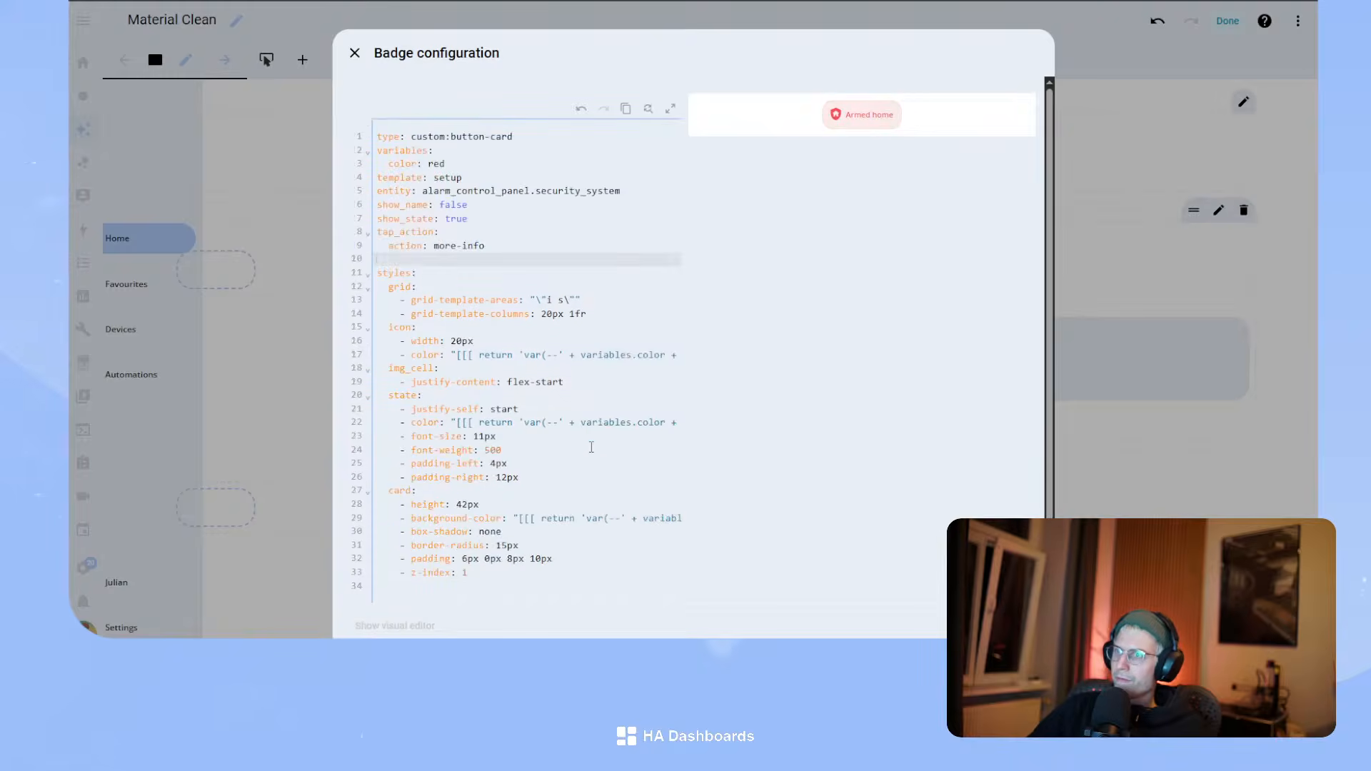
pyautogui.press('BackSpace')
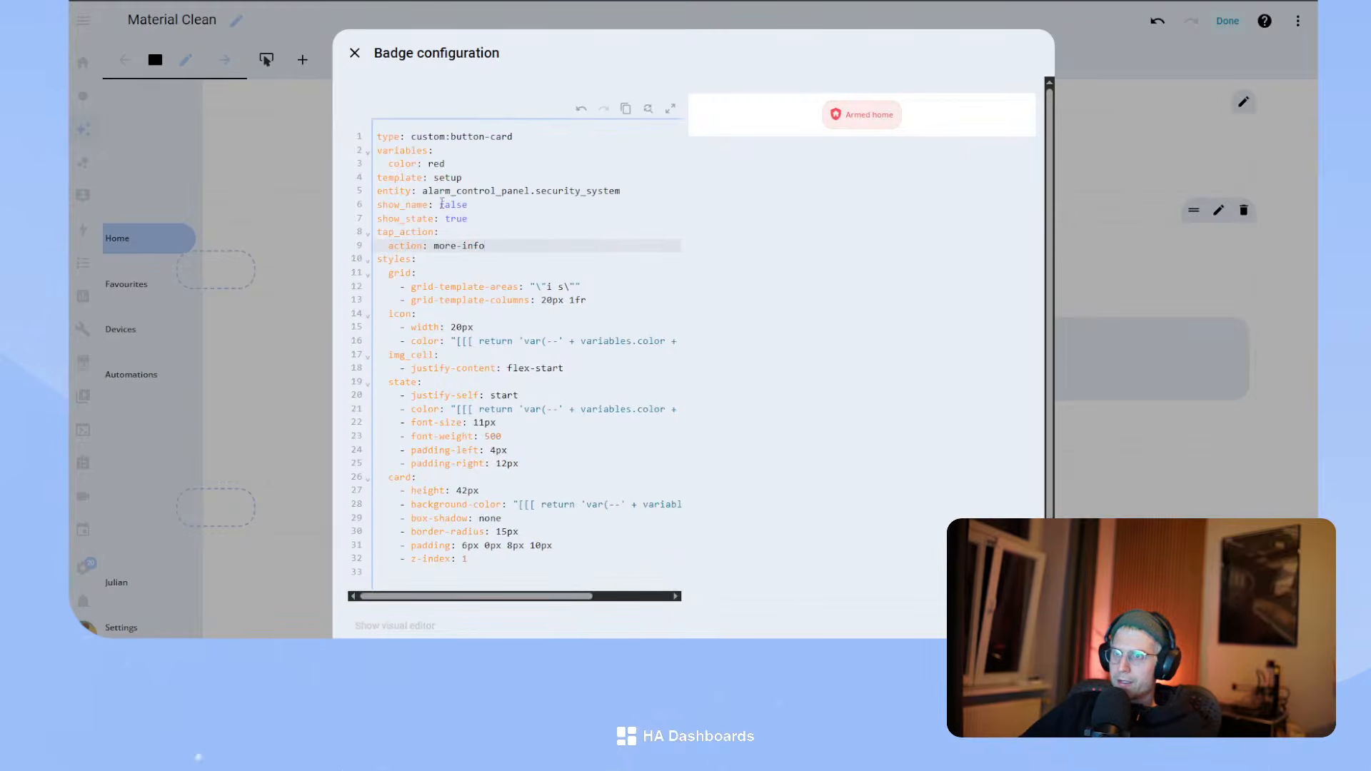
# - Set the duplicated badge's entity to input_boolean.dummy instead of the alarm control panel
pyautogui.moveTo(620, 191); pyautogui.dragTo(423, 187)
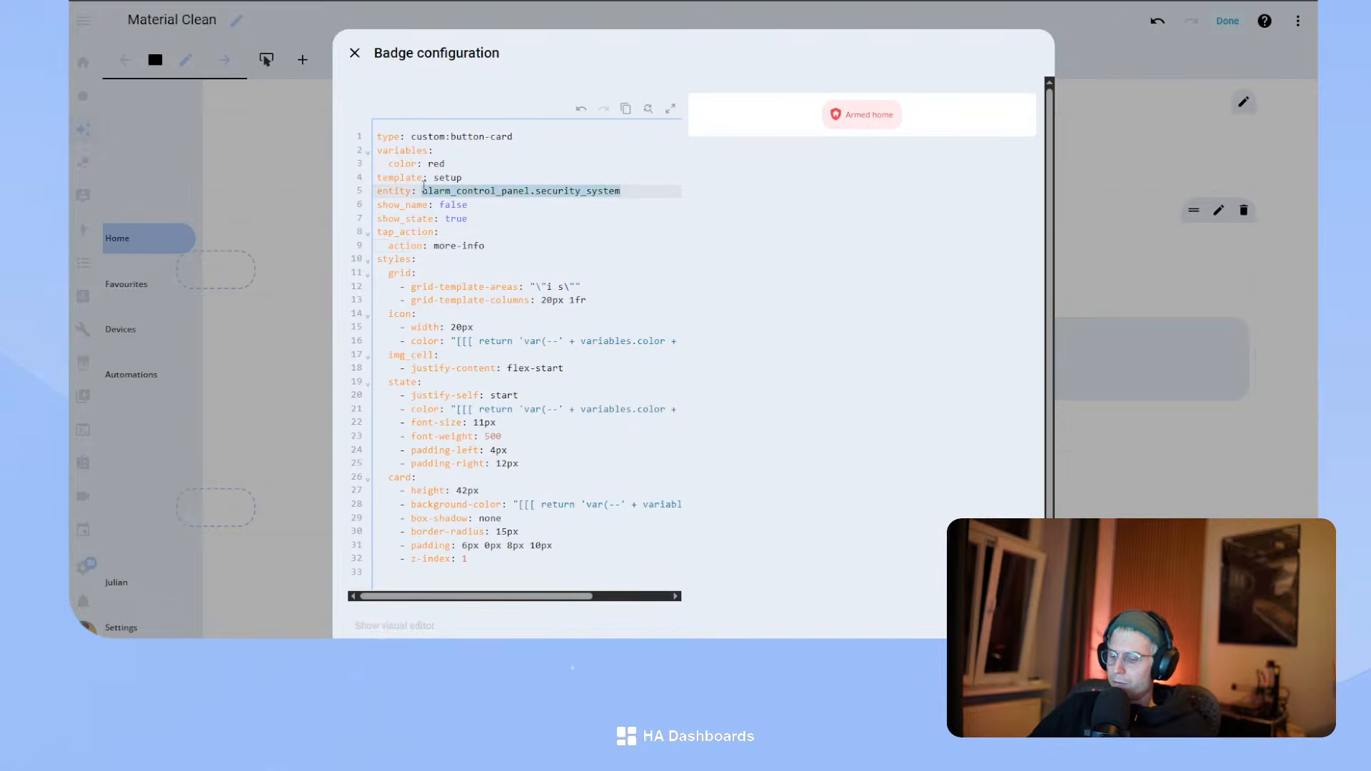
pyautogui.write('in')
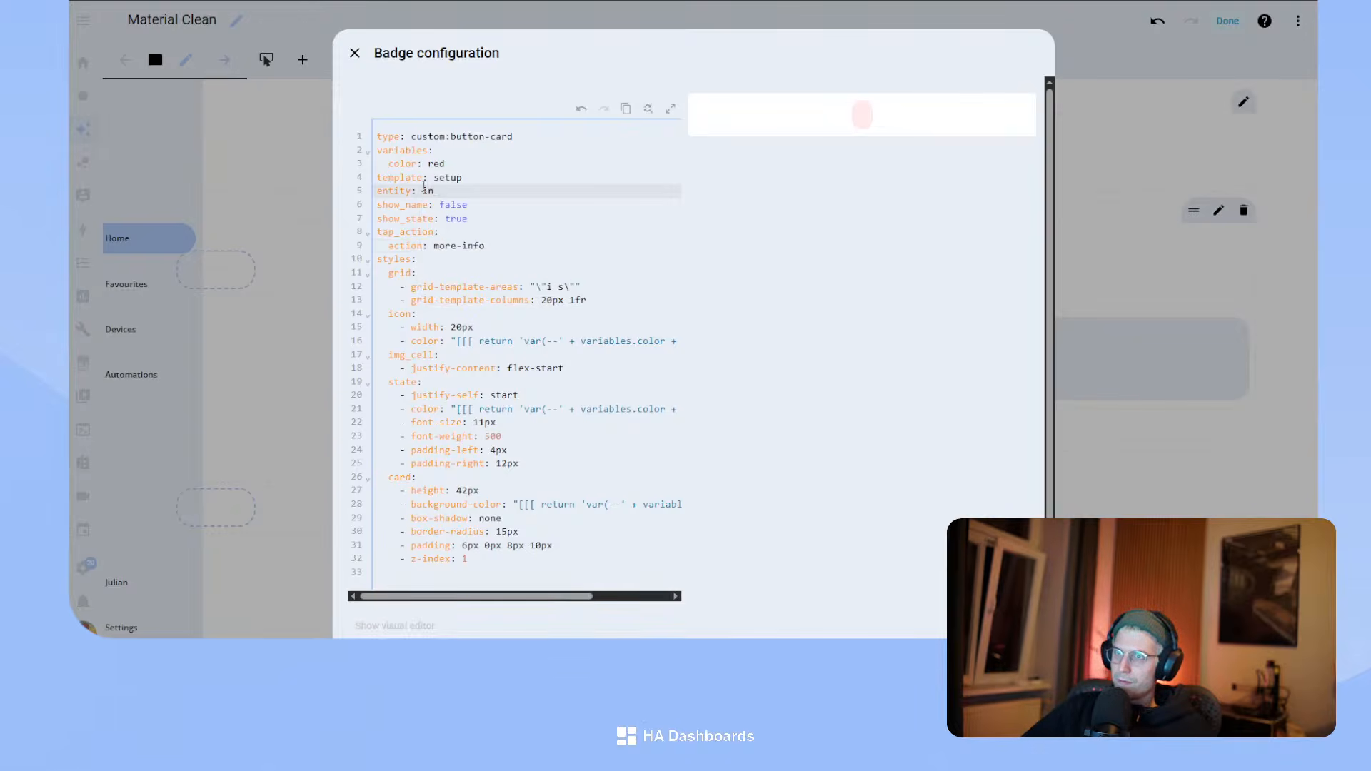
pyautogui.write('uput_')
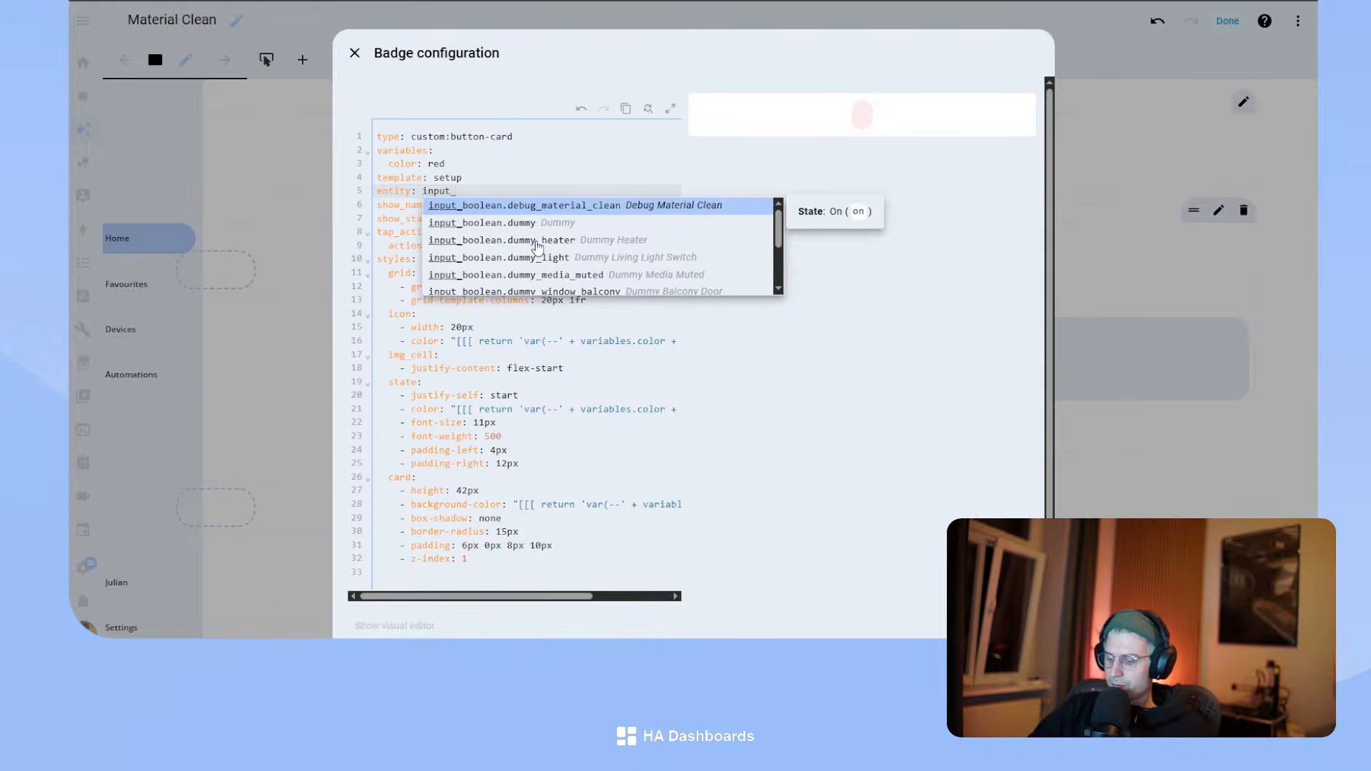
pyautogui.write('boolean.dummy')
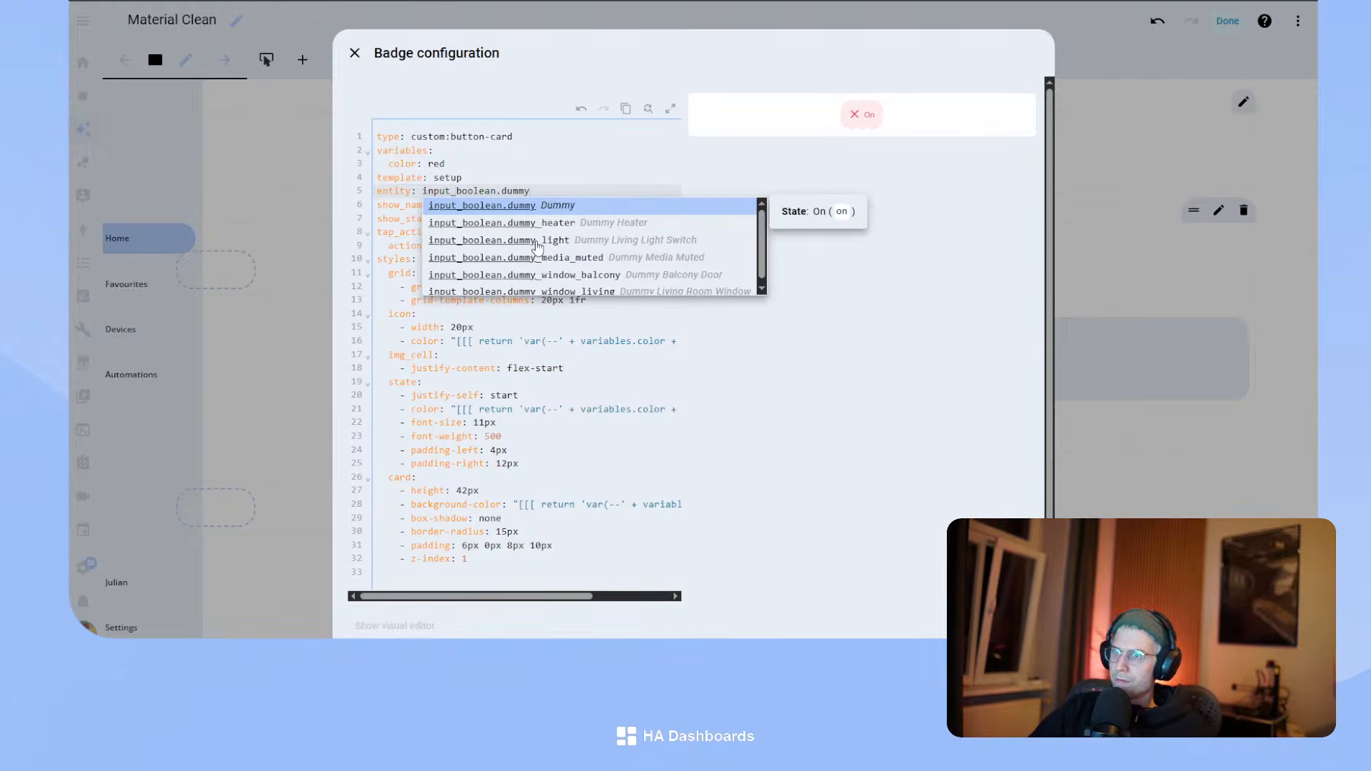
pyautogui.press('Return')
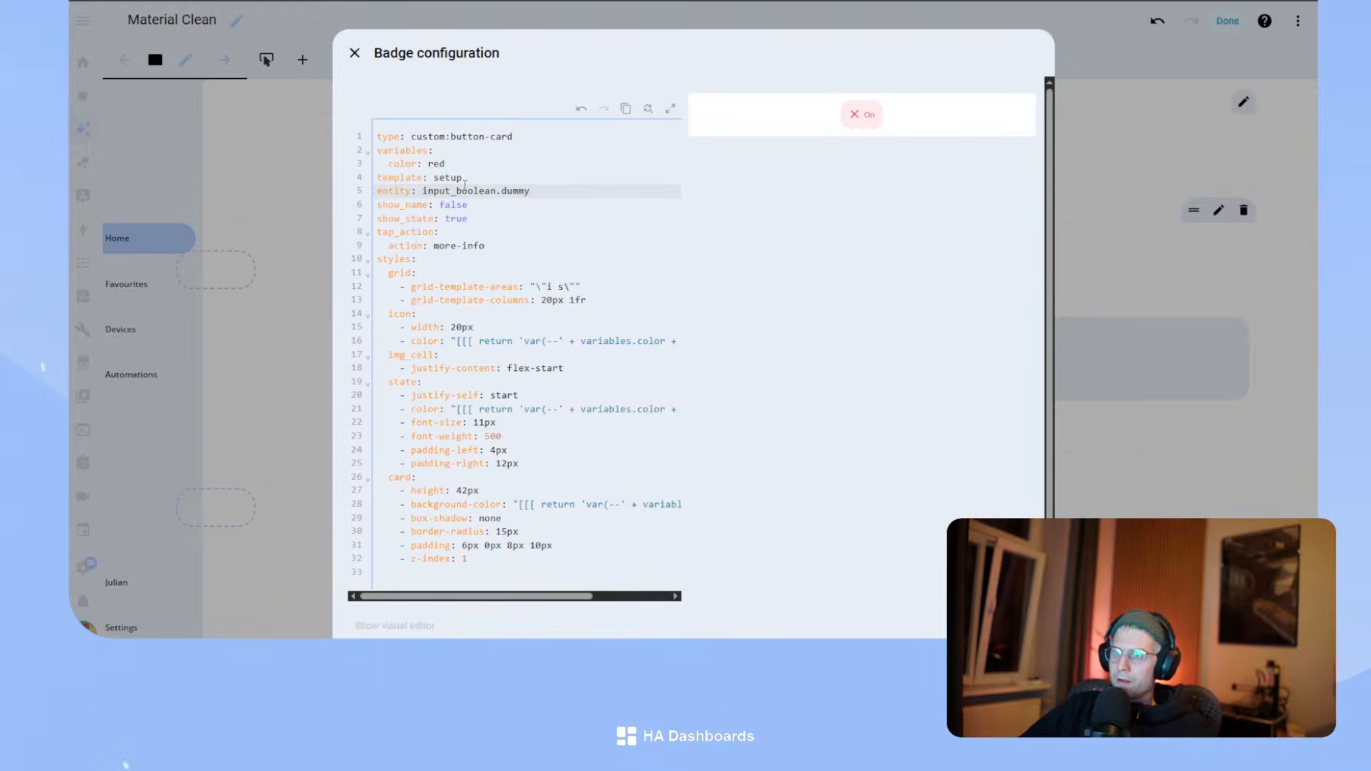
# - Add an icon line below the entity with the value mdi:lock-open
pyautogui.press('Return')
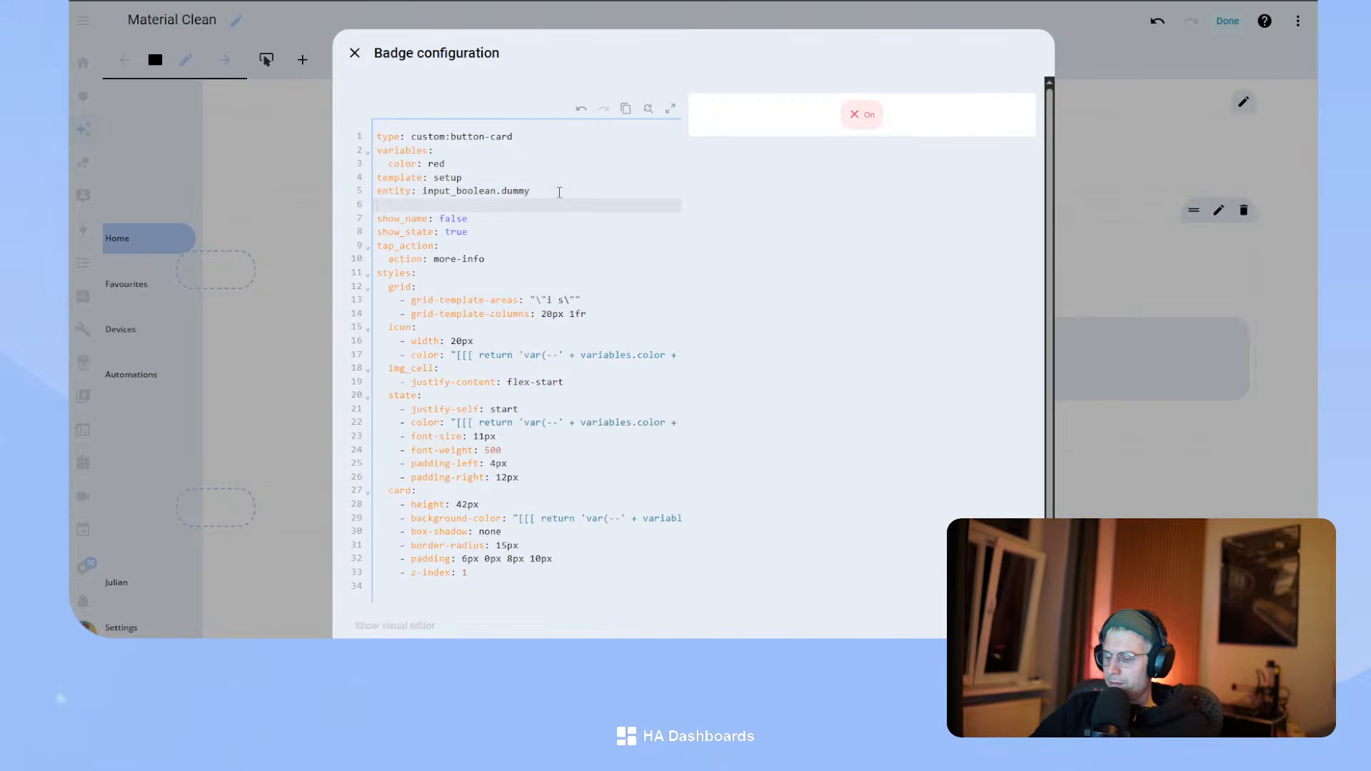
pyautogui.write('icon: mdi:')
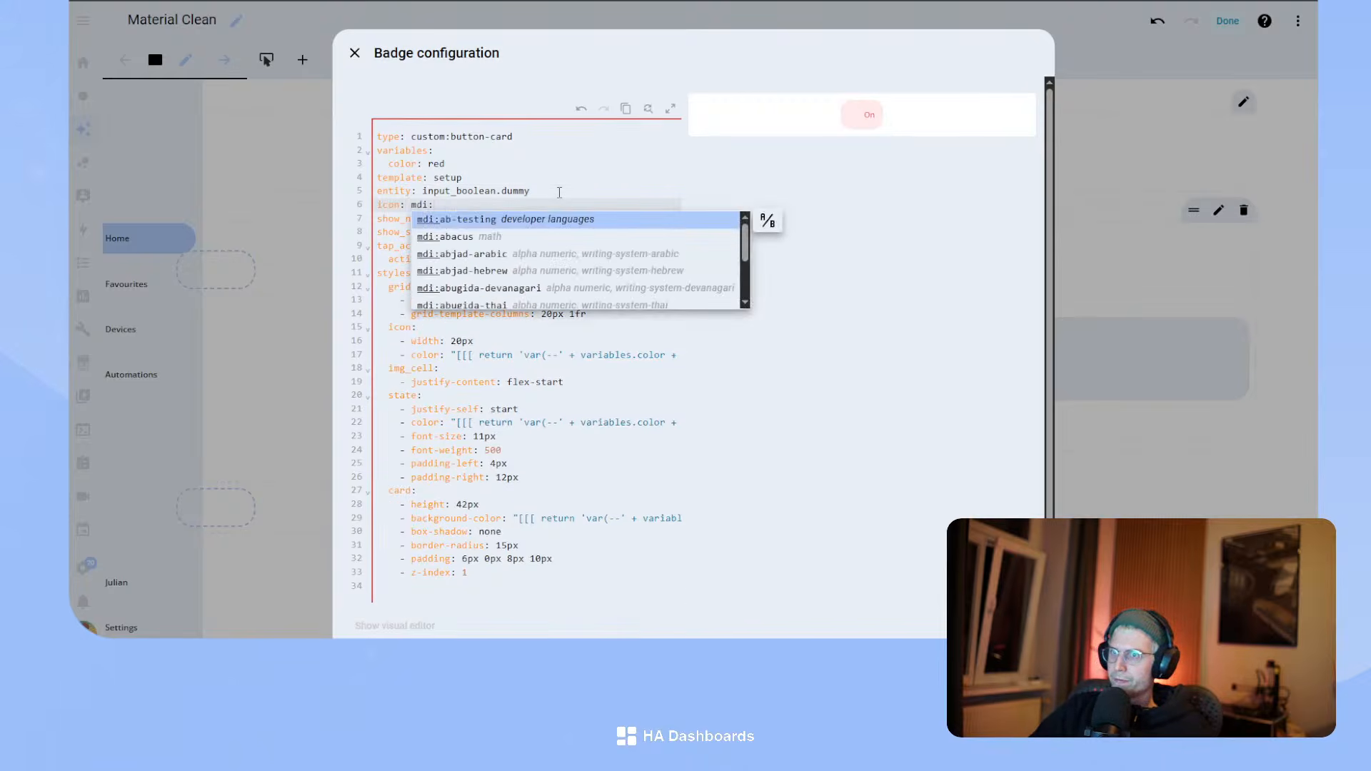
pyautogui.write('loc')
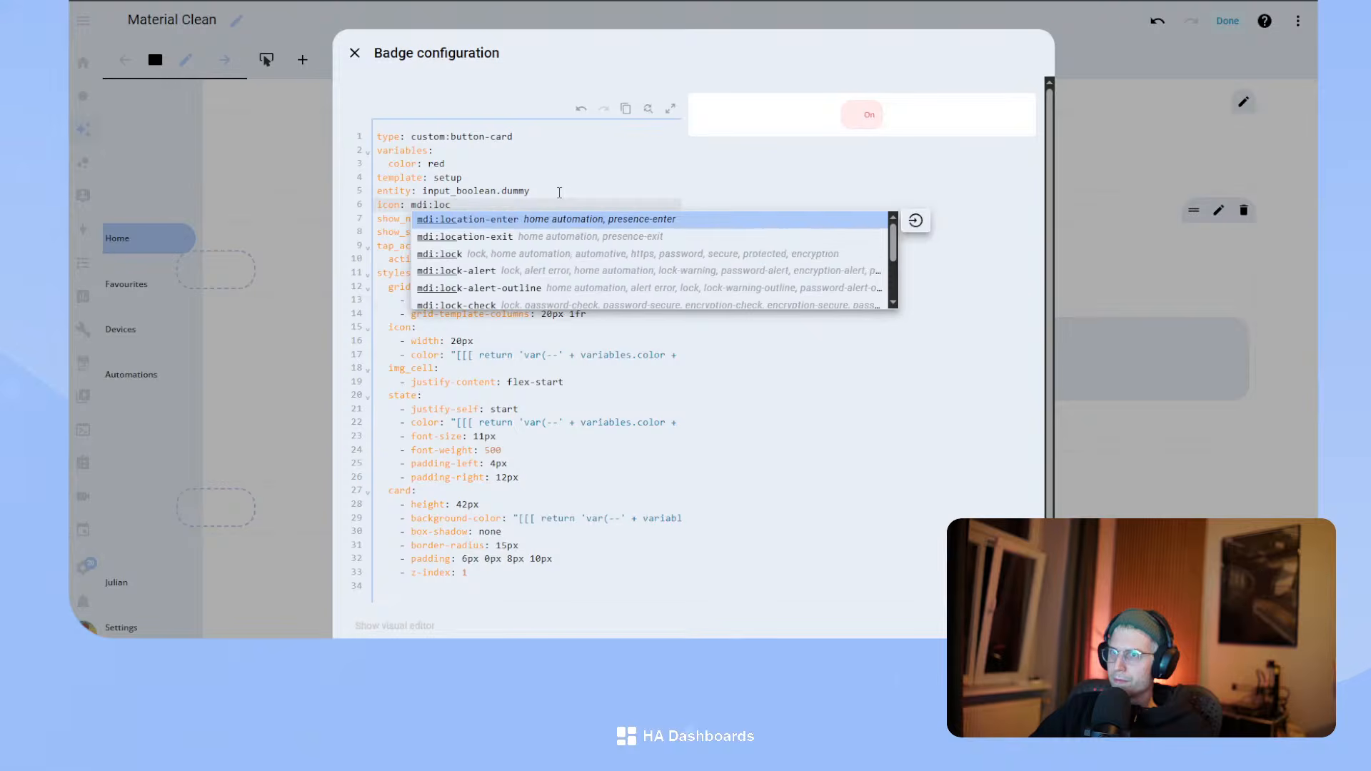
pyautogui.write('k-open')
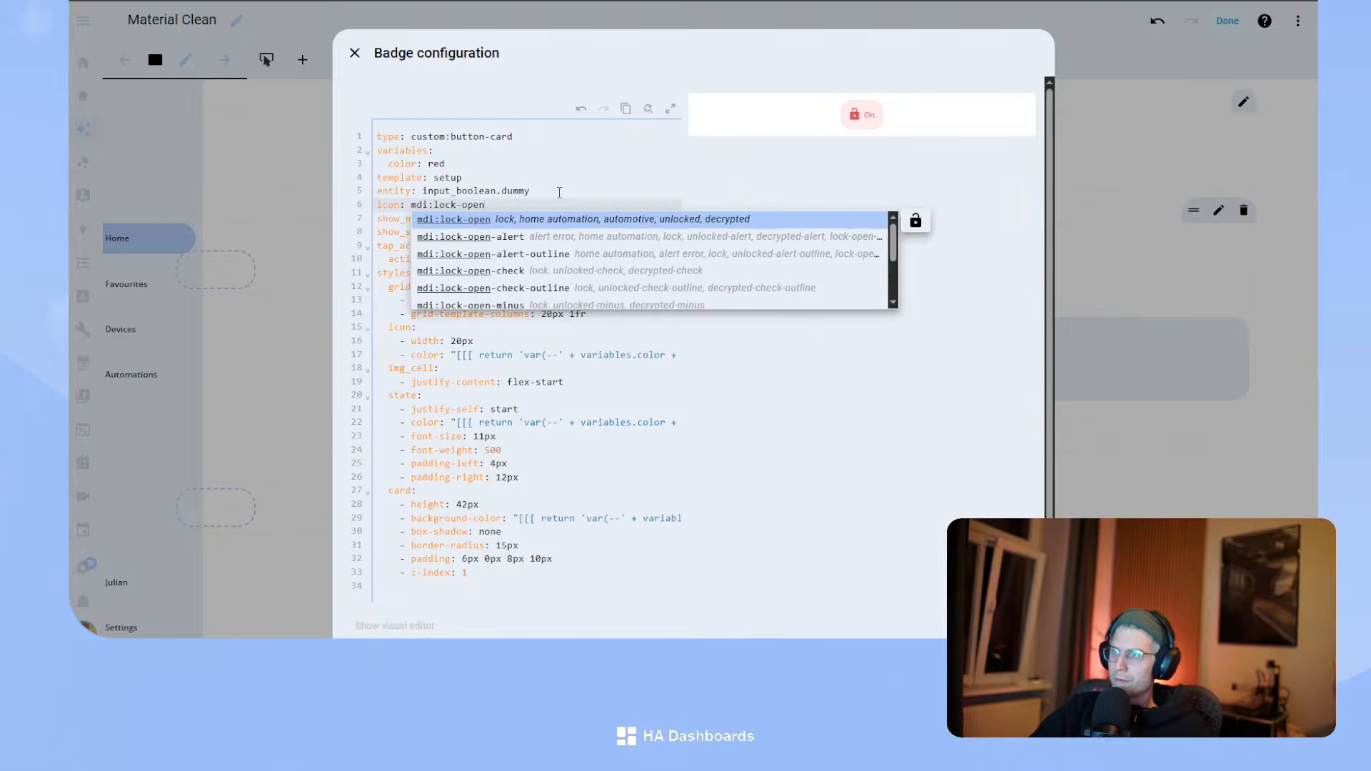
pyautogui.press('Return')
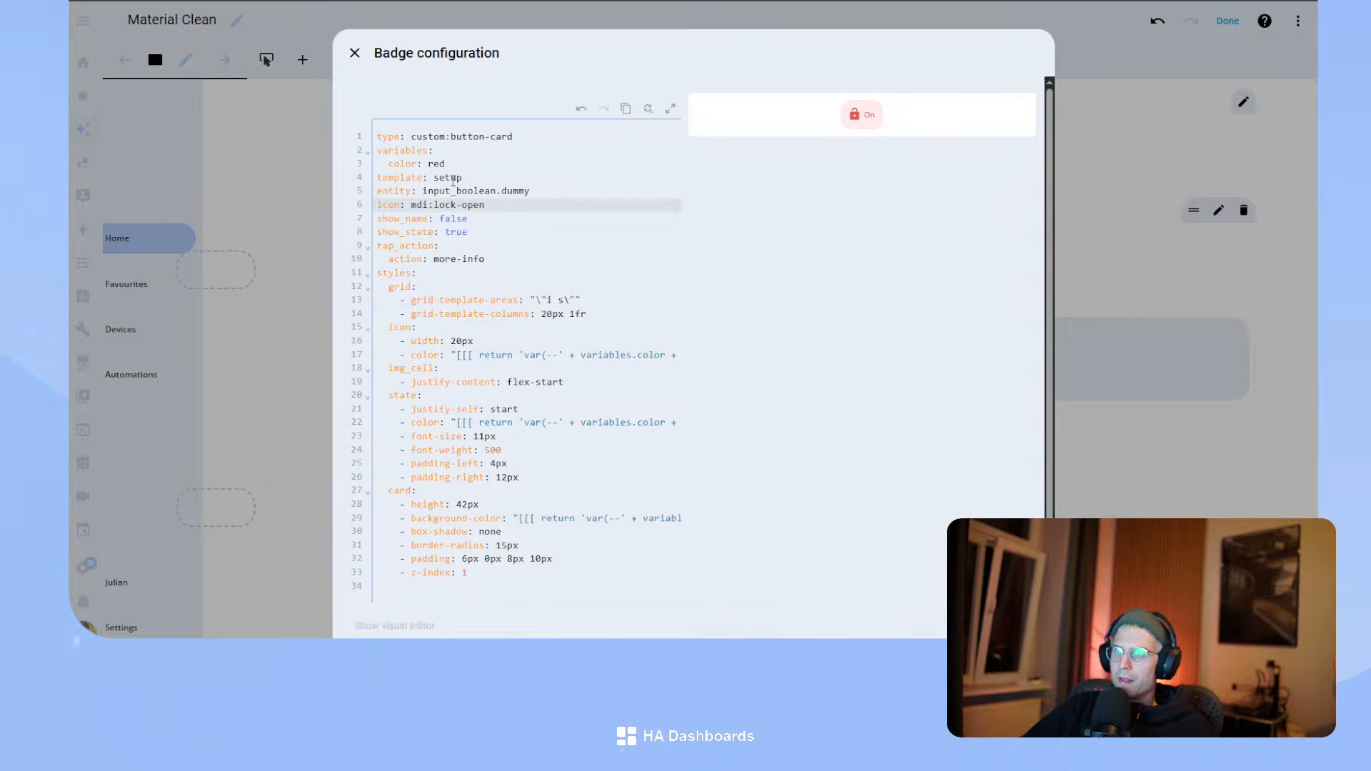
# - Make the badge use a label instead of the state: grid-template-areas "i l", show_state false and a new show_label line set to true
pyautogui.click(565, 299)
pyautogui.press('BackSpace')
pyautogui.write('l')
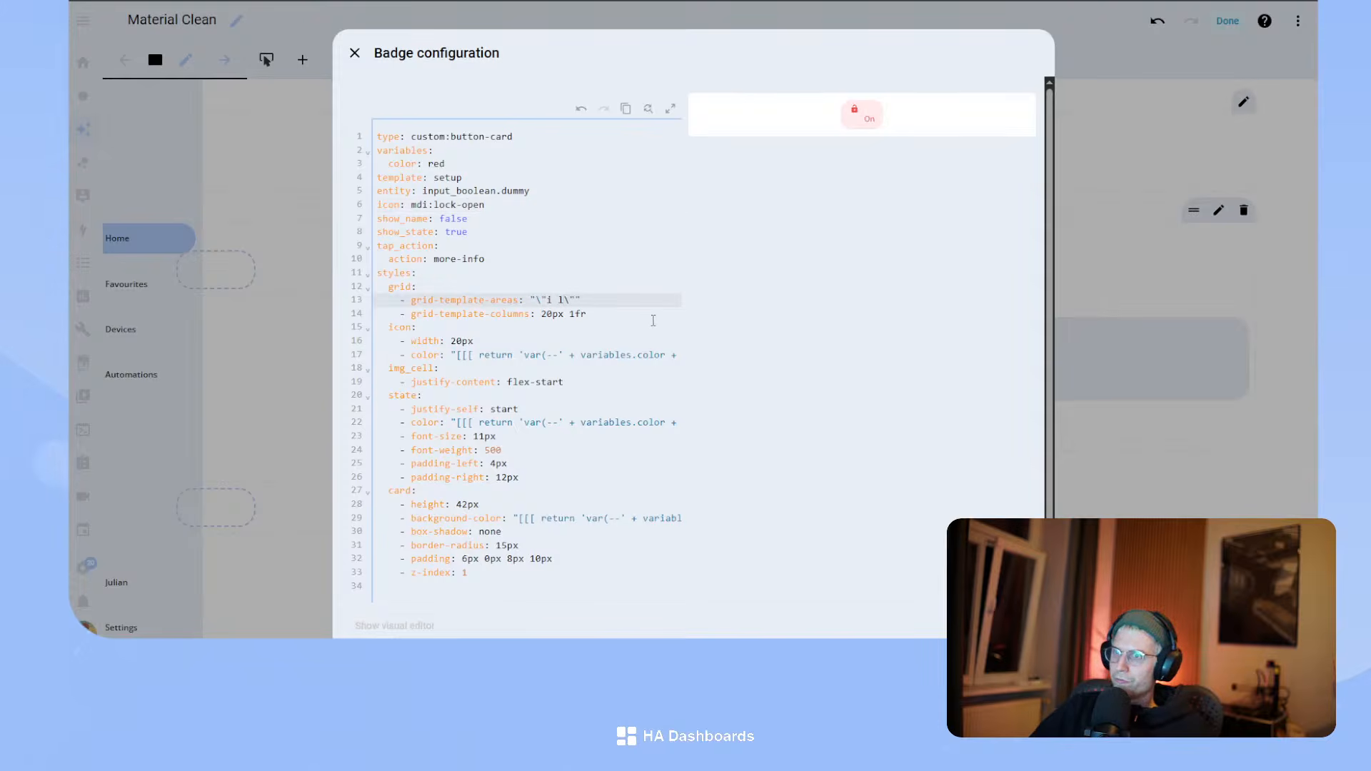
pyautogui.doubleClick(456, 231)
pyautogui.write('false')
pyautogui.press('Return')
pyautogui.write('s')
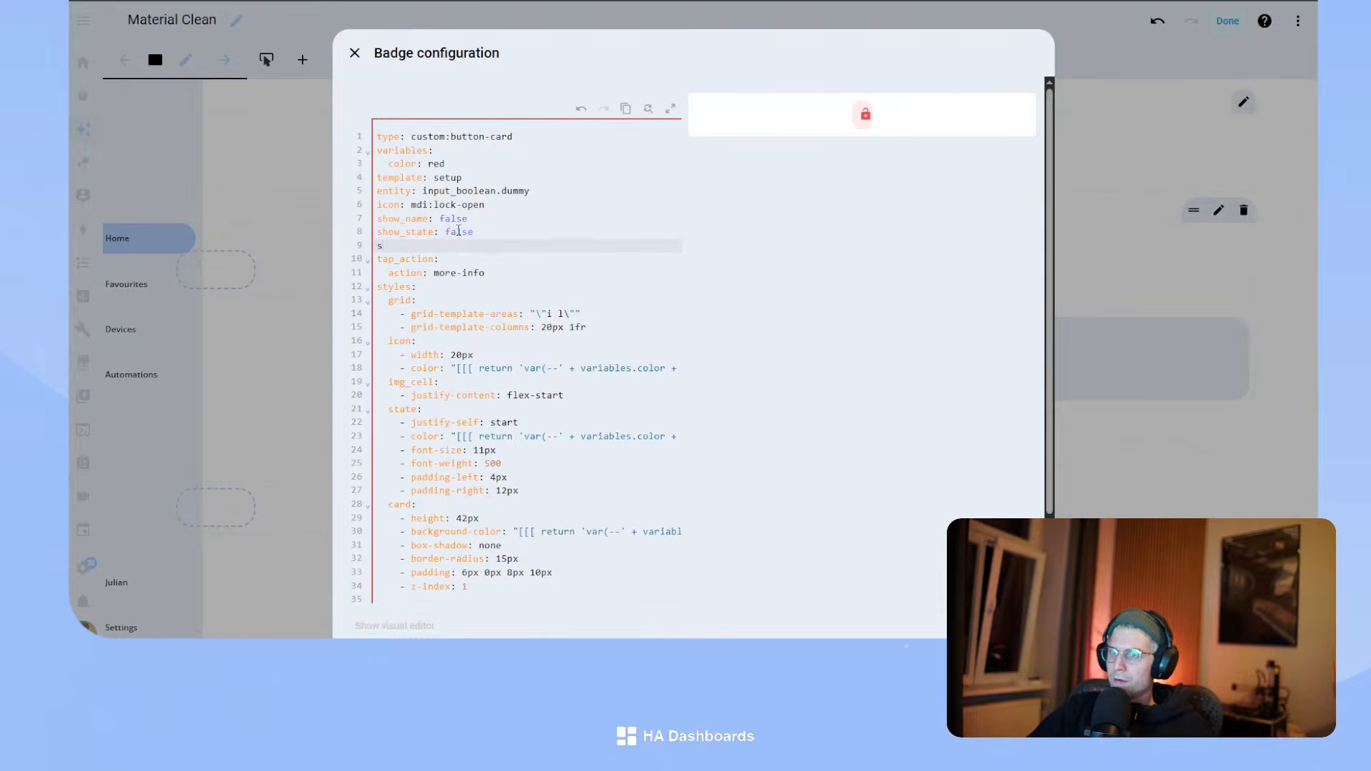
pyautogui.write('how_label: tru')
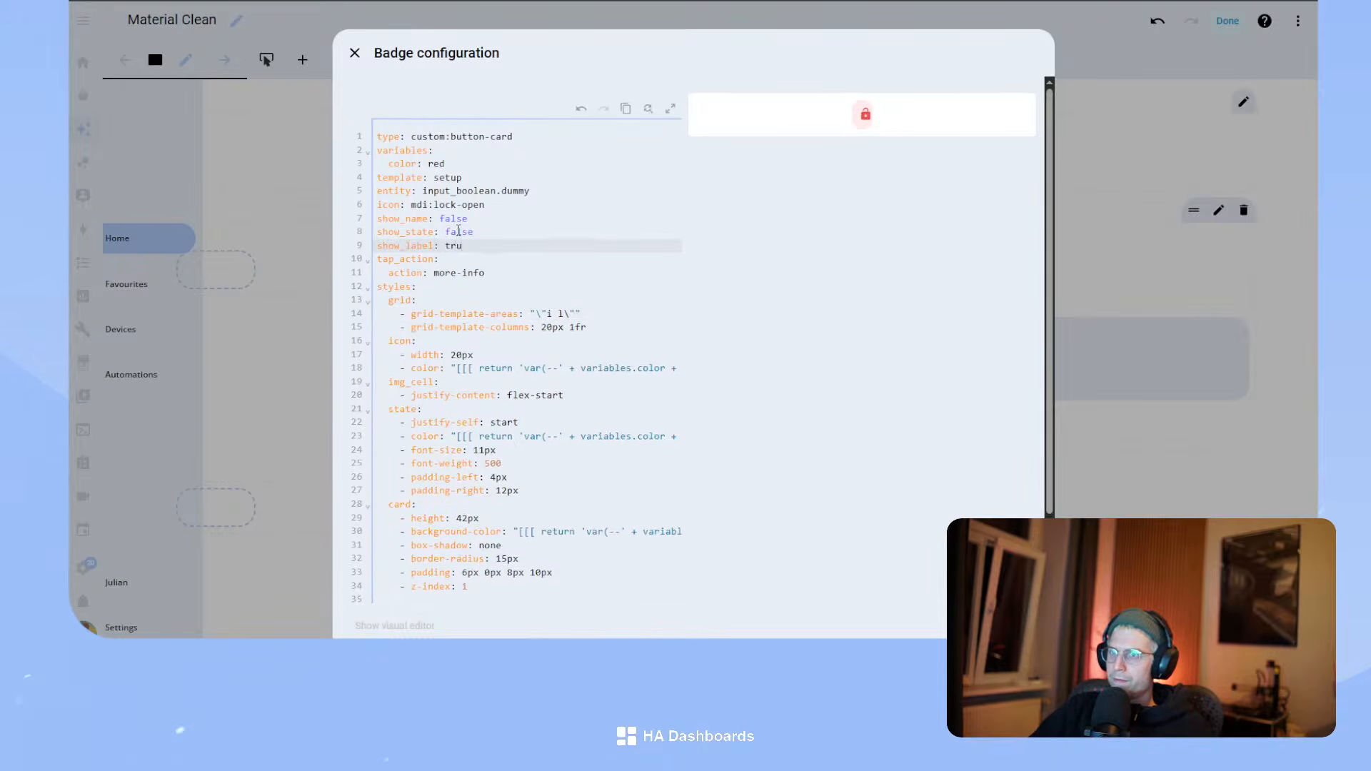
pyautogui.write('e')
# - Add the line label: open below show_label and rename the state style block to label
pyautogui.press('Return')
pyautogui.write('label:')
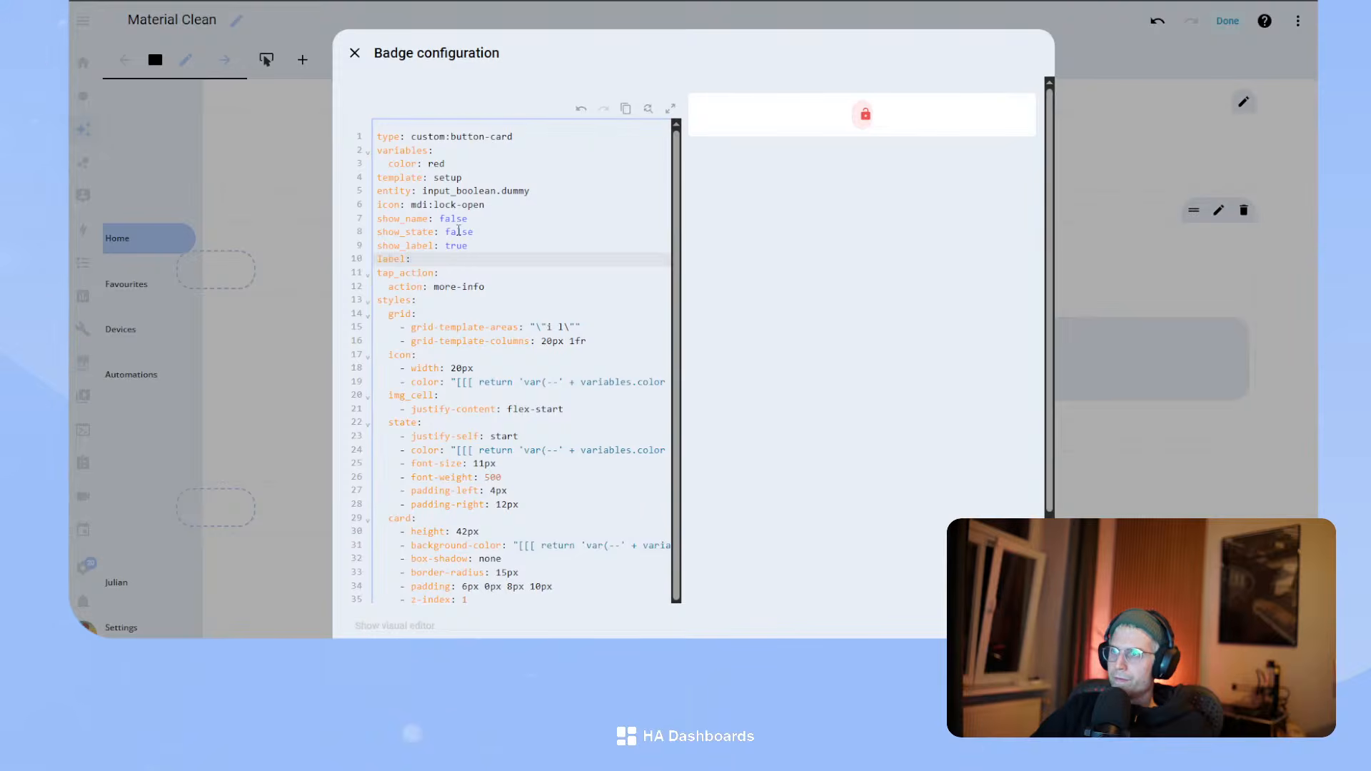
pyautogui.write(' open')
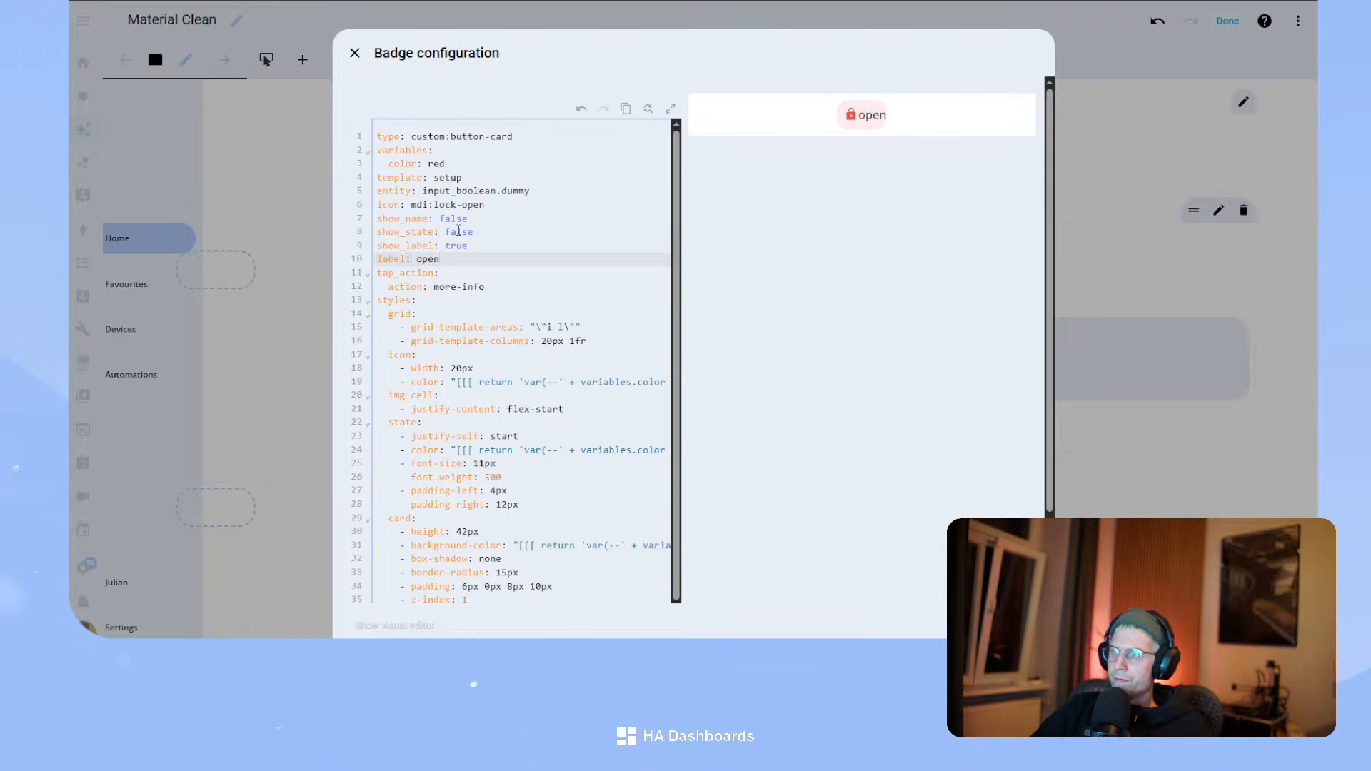
pyautogui.doubleClick(404, 425)
pyautogui.write('label')
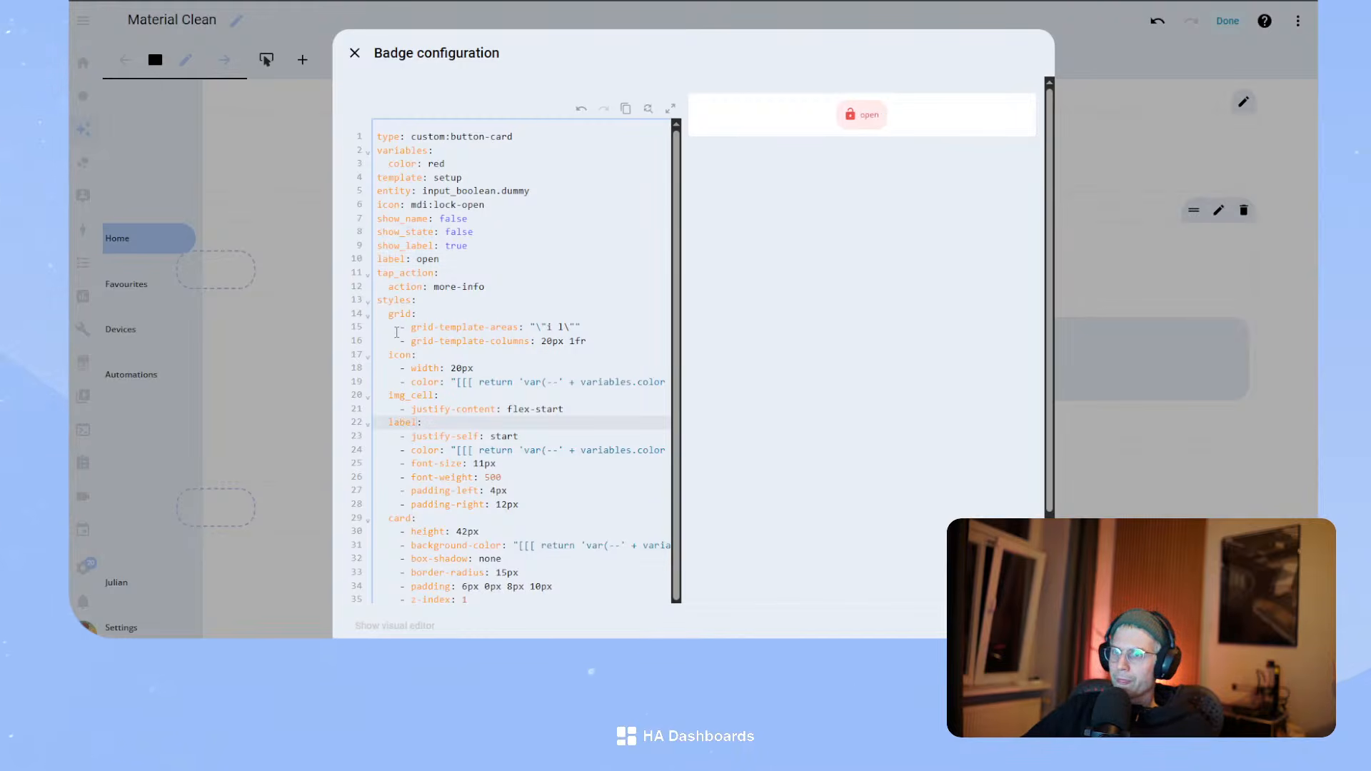
# - Change the badge's label text to "Unlocked" with a capital U and save the badge
pyautogui.doubleClick(429, 257)
pyautogui.write('unlocked')
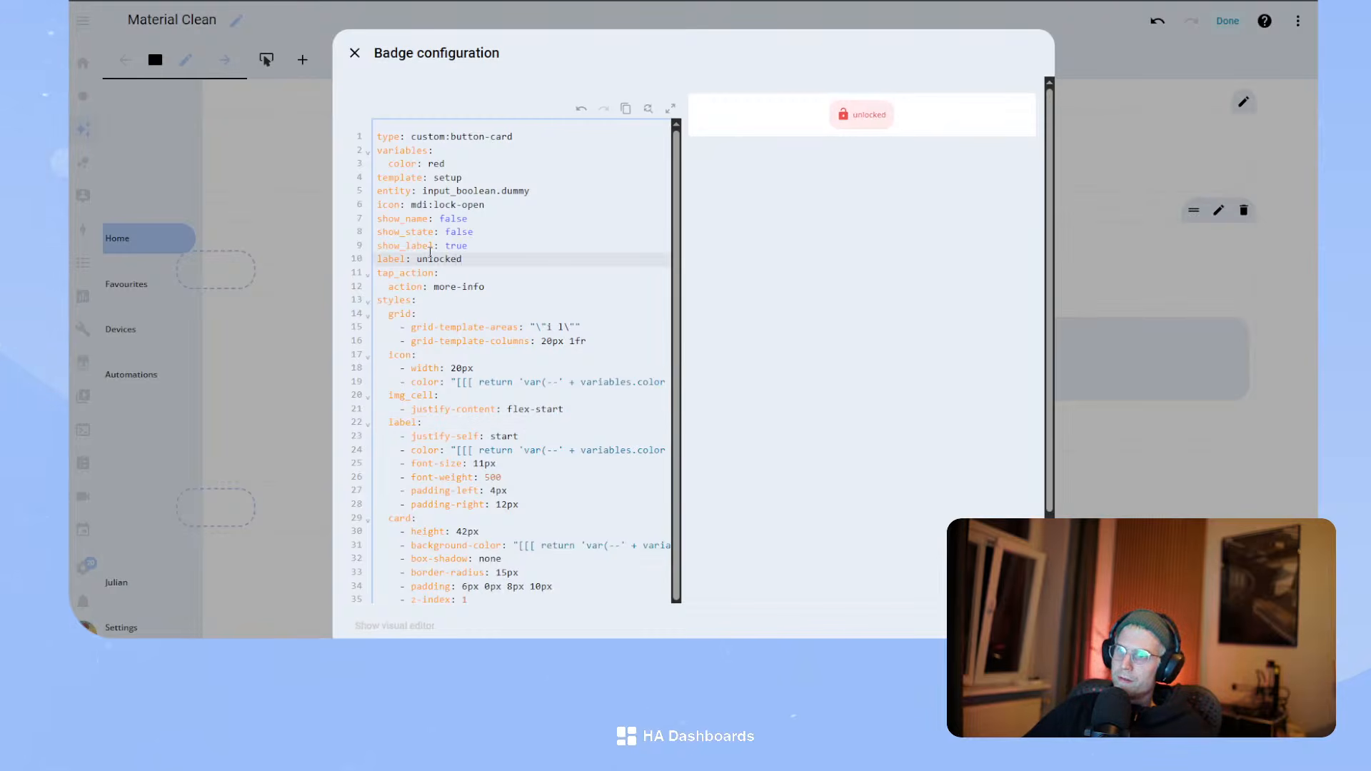
pyautogui.press('Left')
pyautogui.press('Left')
pyautogui.press('Left')
pyautogui.press('Left')
pyautogui.press('Left')
pyautogui.press('Left')
pyautogui.press('Left')
pyautogui.press('BackSpace')
pyautogui.write('U')
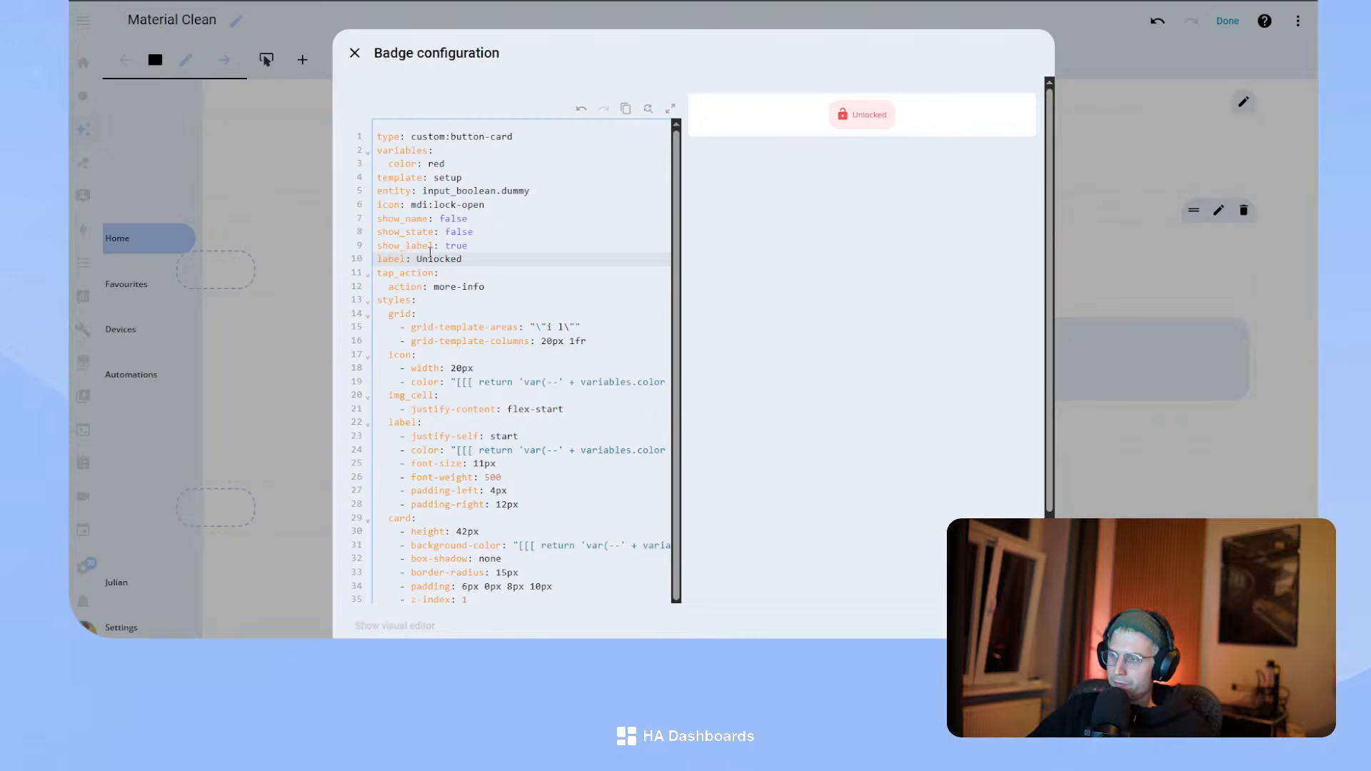
pyautogui.click(1021, 626)
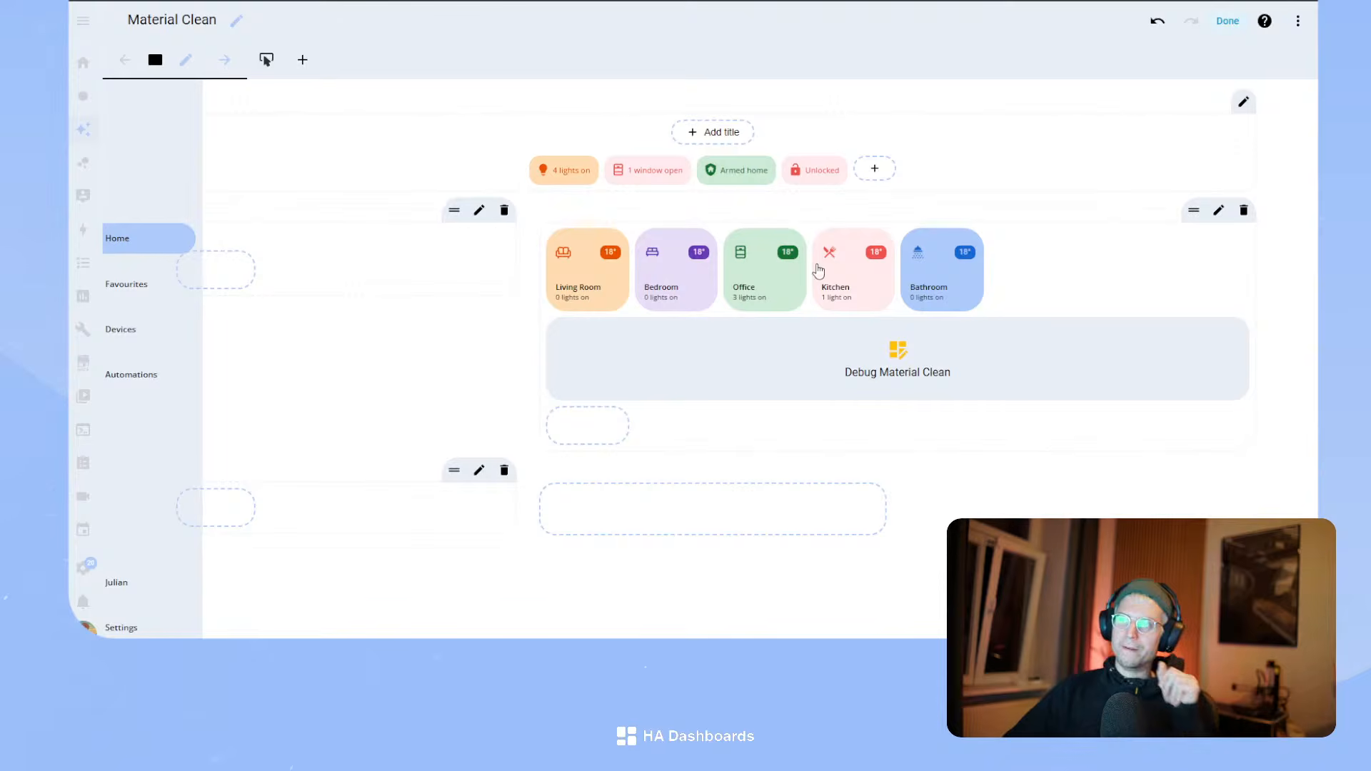
# - Examine the windows badge's configuration code and close it without making changes
pyautogui.moveTo(586, 254)
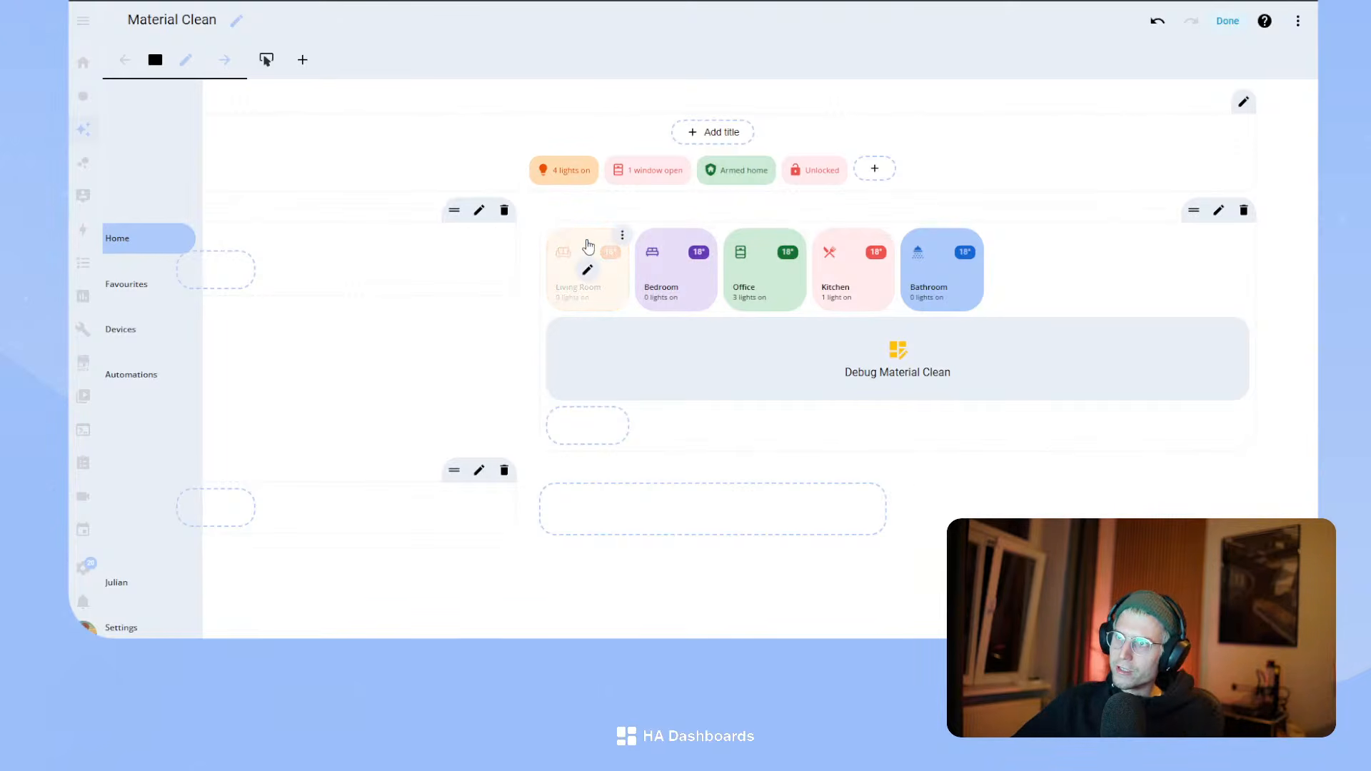
pyautogui.click(647, 175)
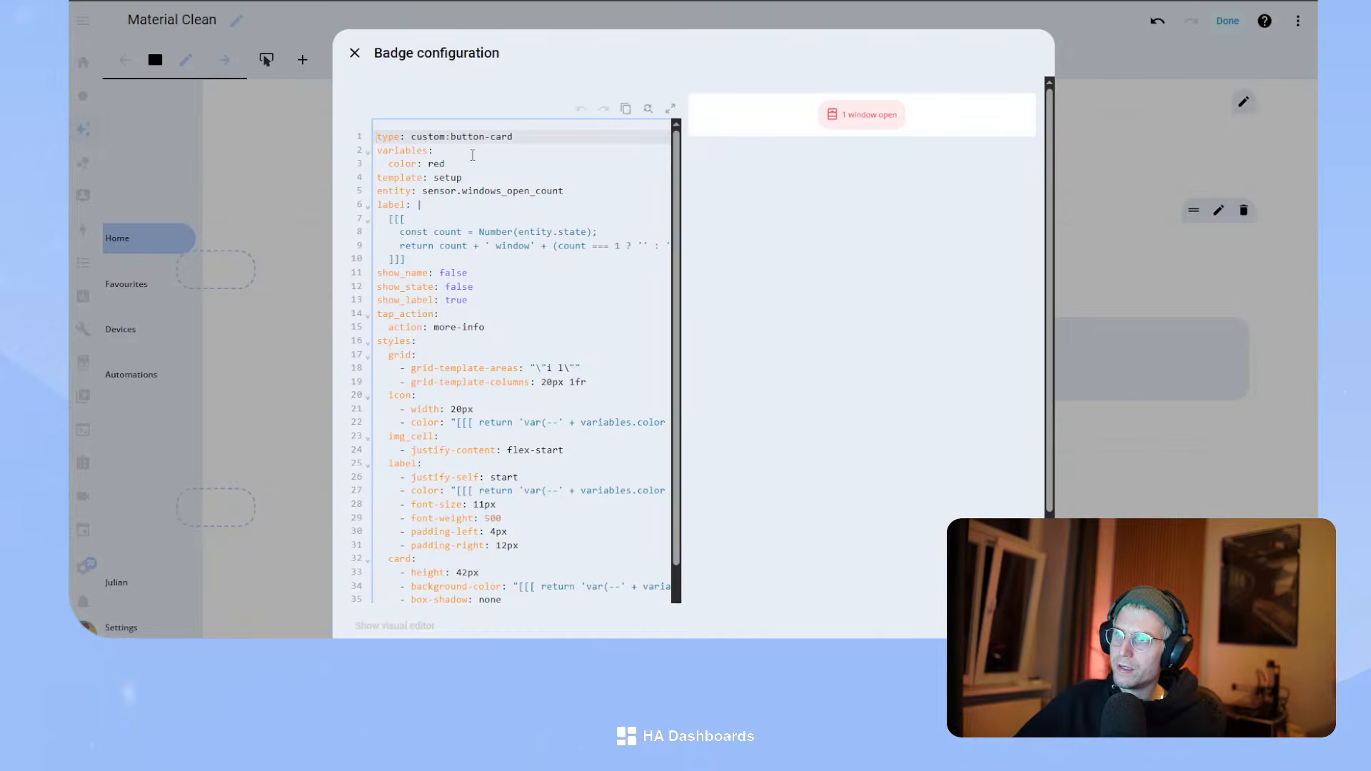
pyautogui.click(975, 625)
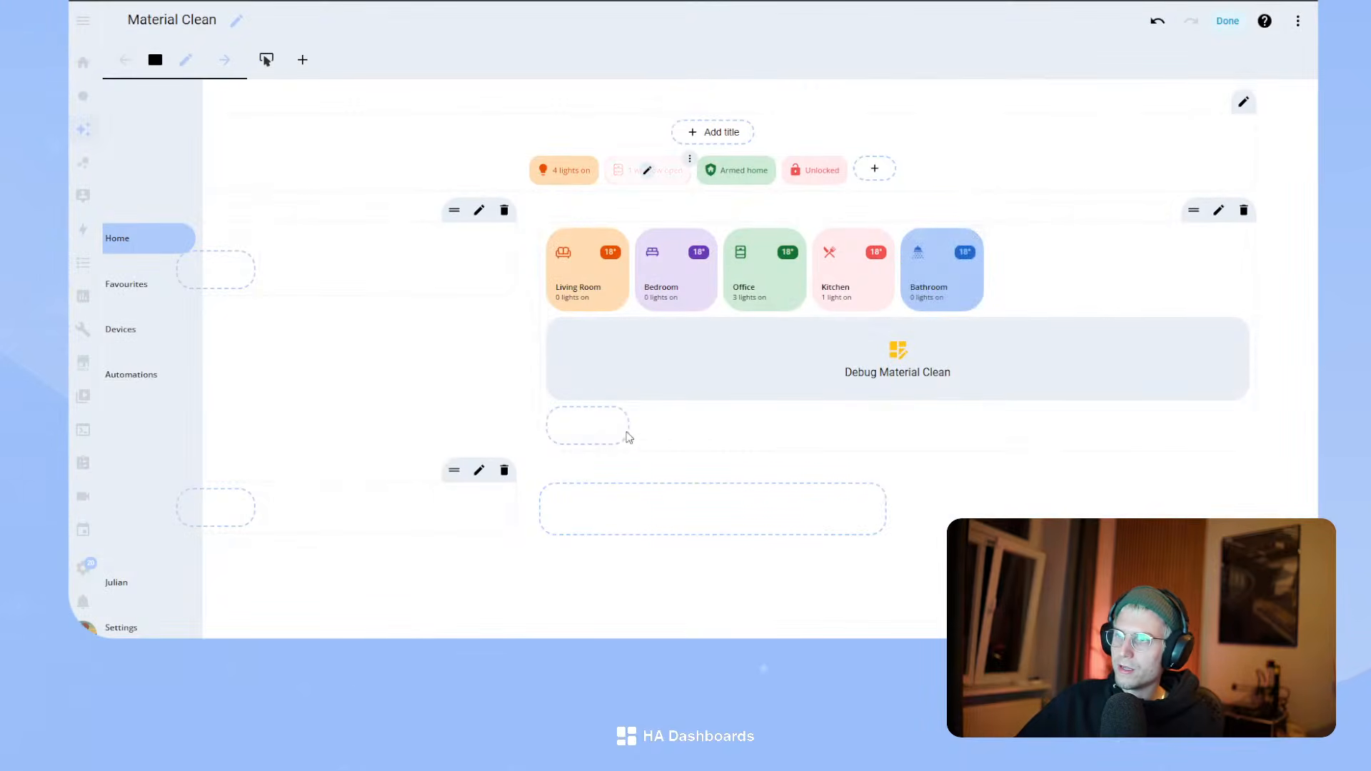
# - Open the visibility settings of the Debug Material Clean button card
pyautogui.click(910, 357)
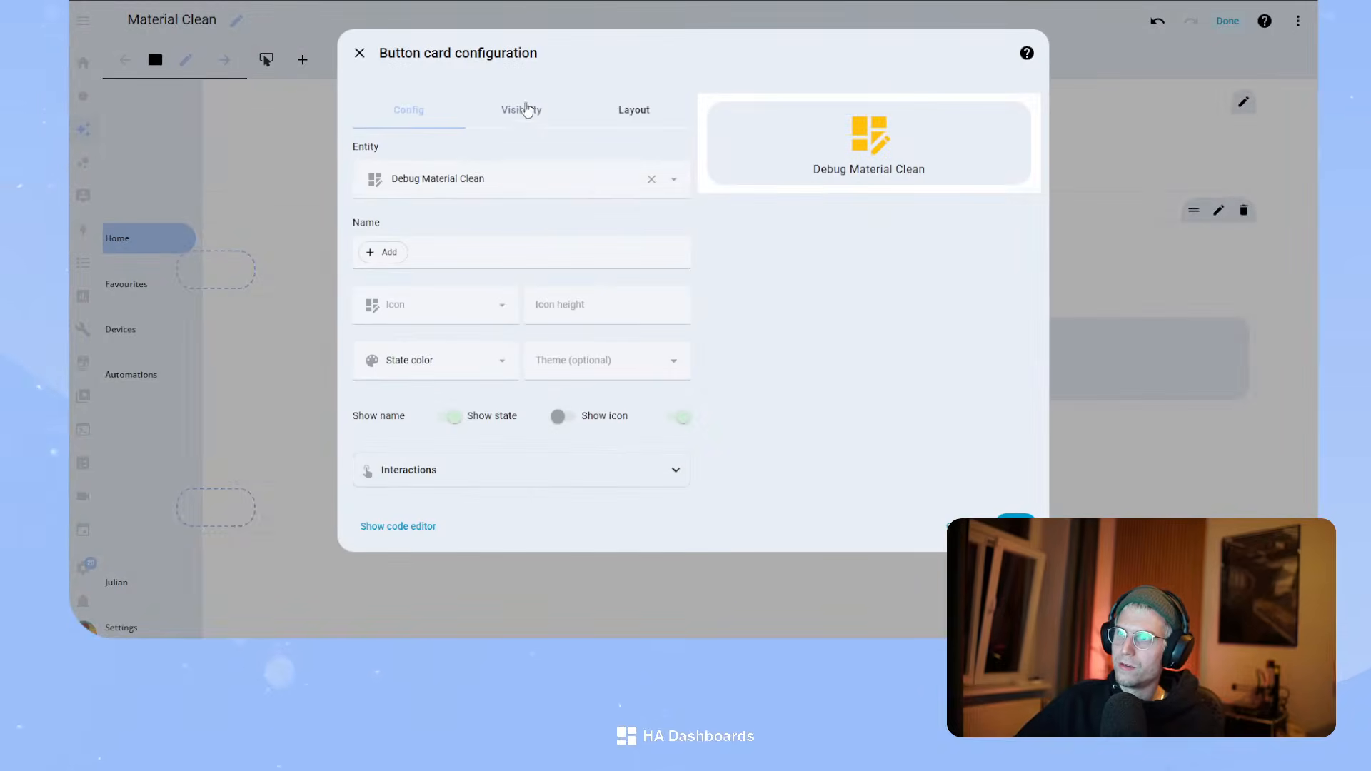
pyautogui.click(523, 109)
pyautogui.click(411, 197)
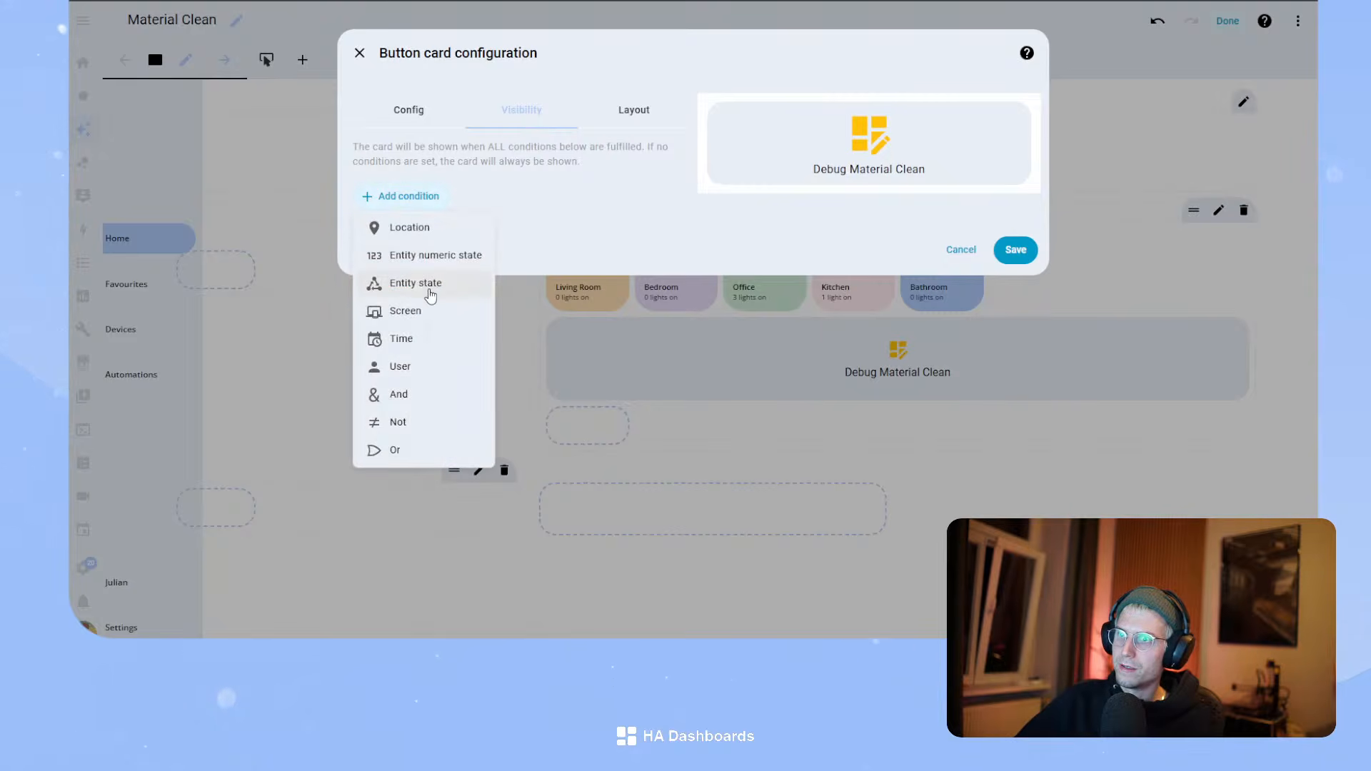
pyautogui.click(431, 295)
pyautogui.click(427, 261)
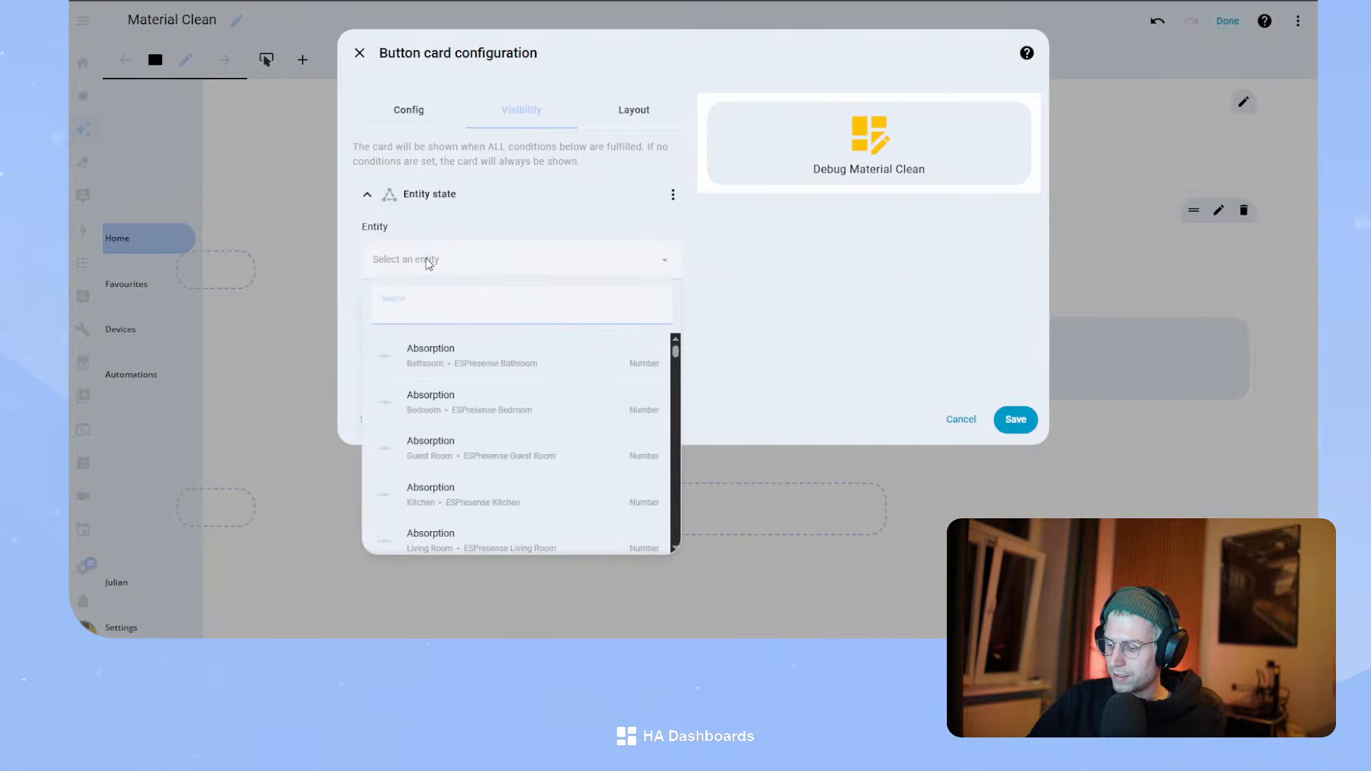
pyautogui.write('window open')
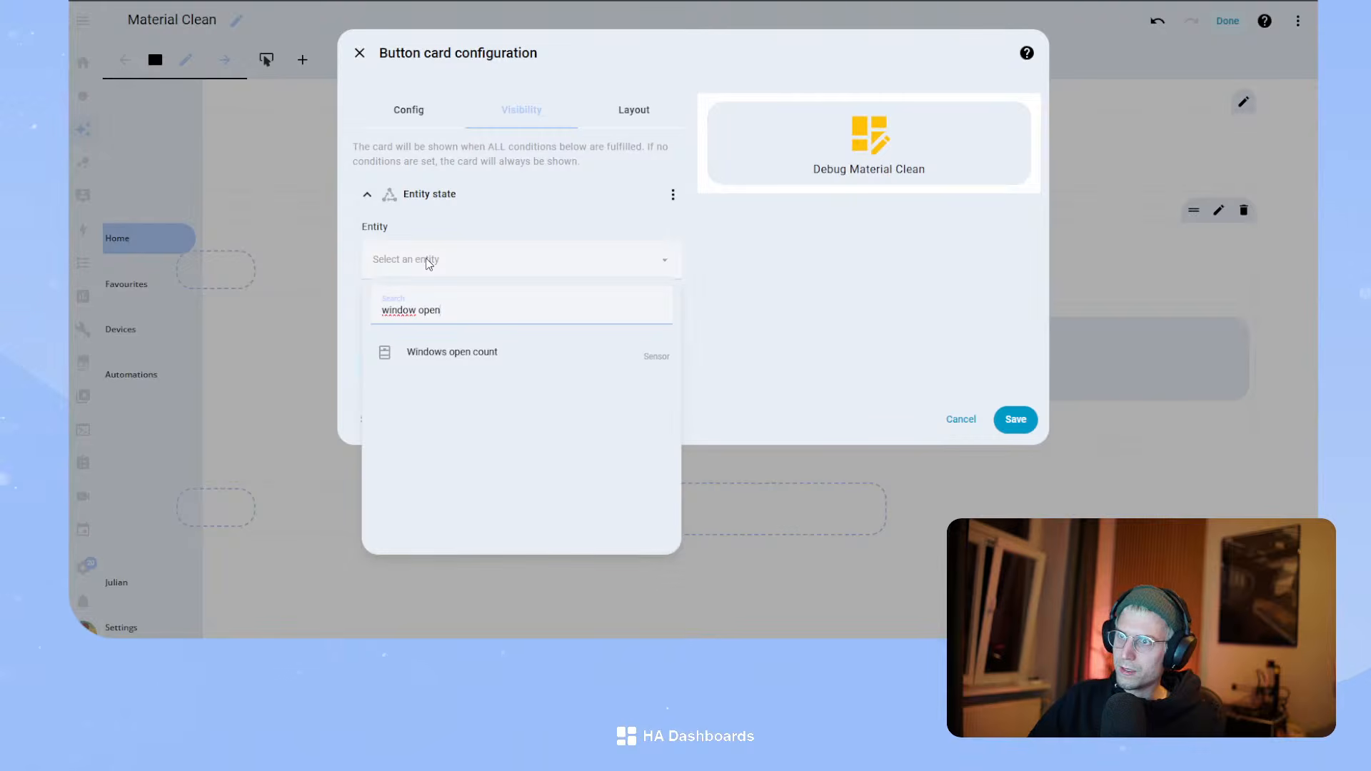
pyautogui.click(498, 351)
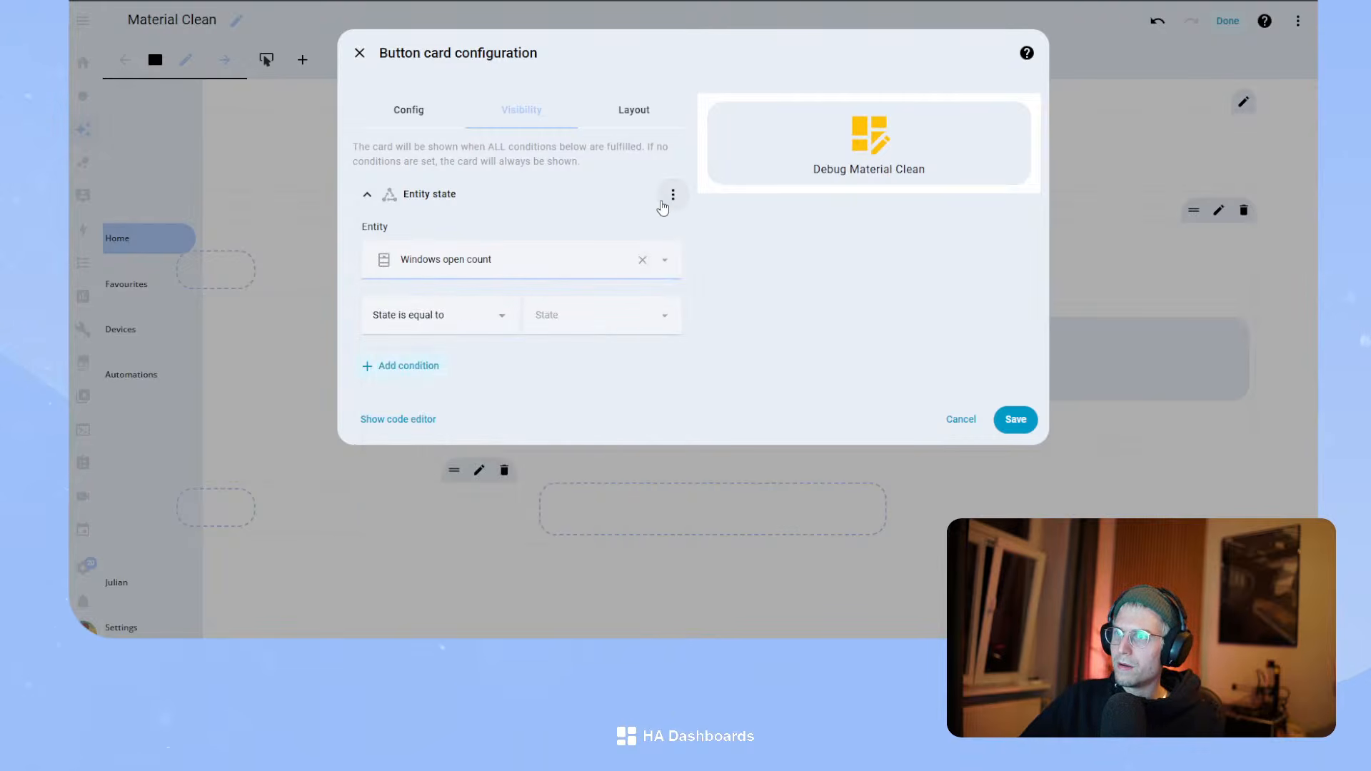
pyautogui.click(672, 195)
pyautogui.click(629, 372)
# - Add an entity numeric state visibility condition for Windows open count with an above value of 0
pyautogui.click(411, 197)
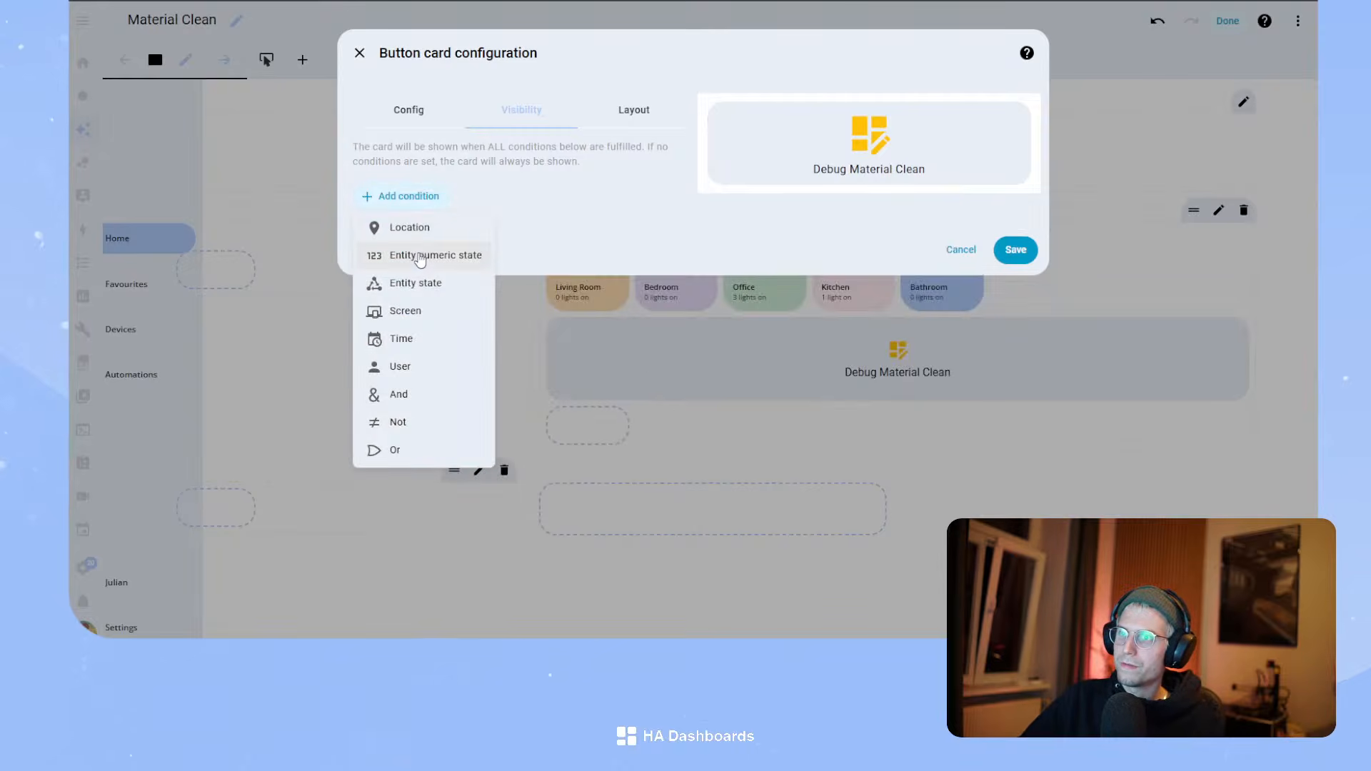
pyautogui.click(450, 270)
pyautogui.click(434, 262)
pyautogui.write('windows')
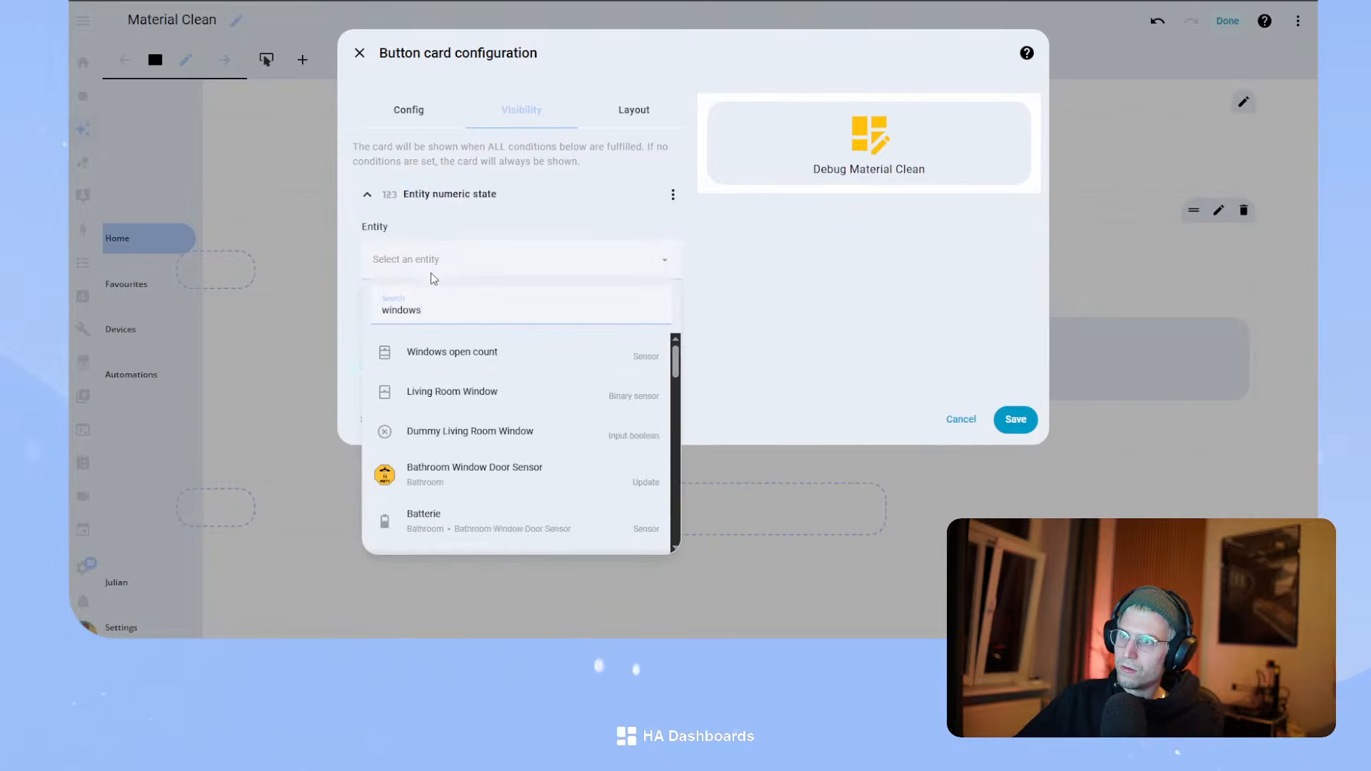
pyautogui.click(453, 352)
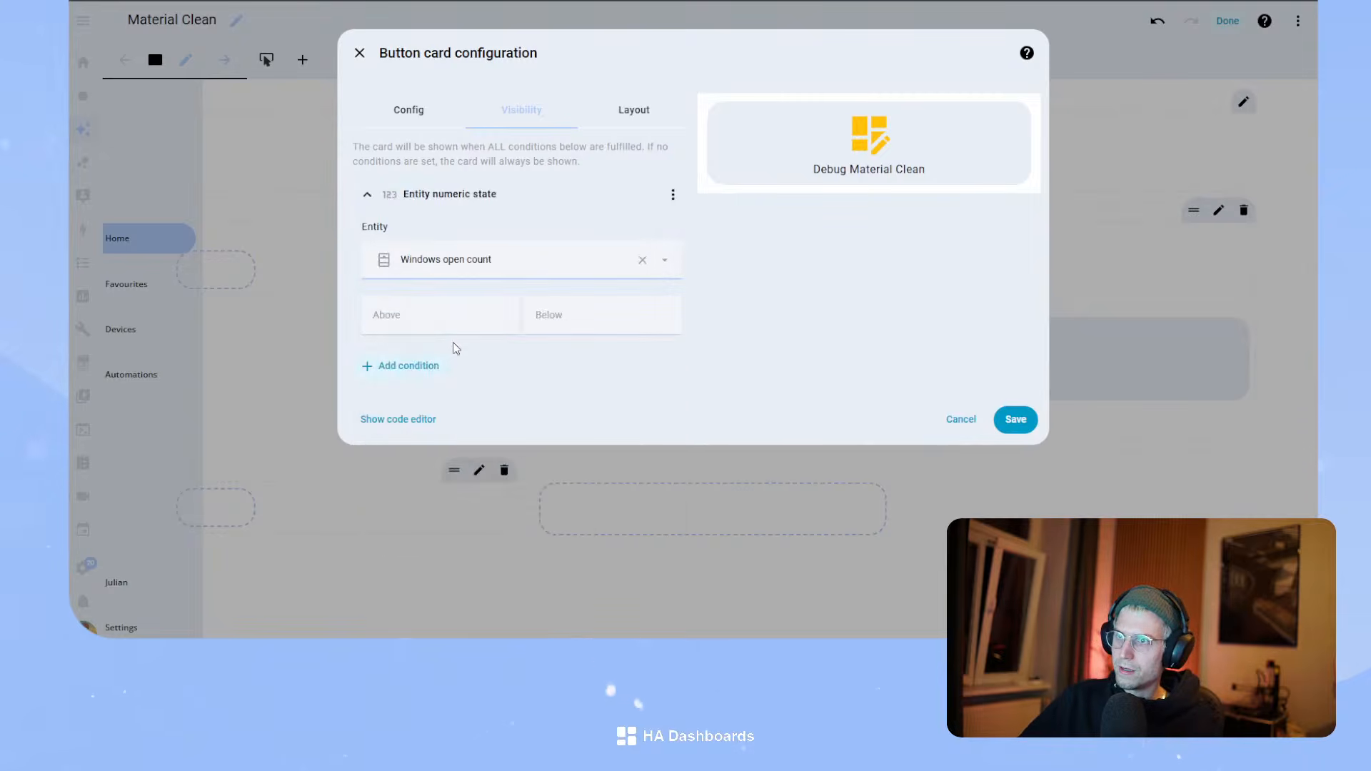
pyautogui.click(442, 317)
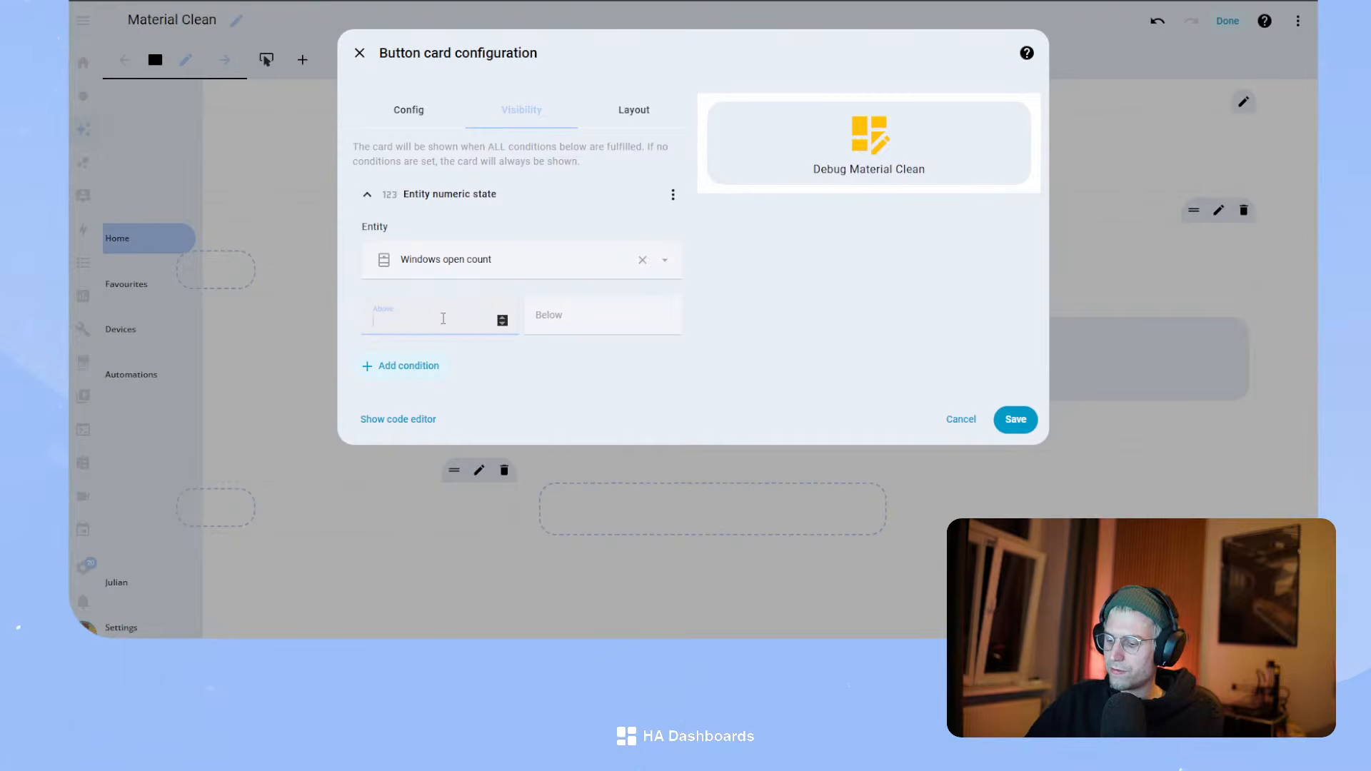
pyautogui.click(566, 416)
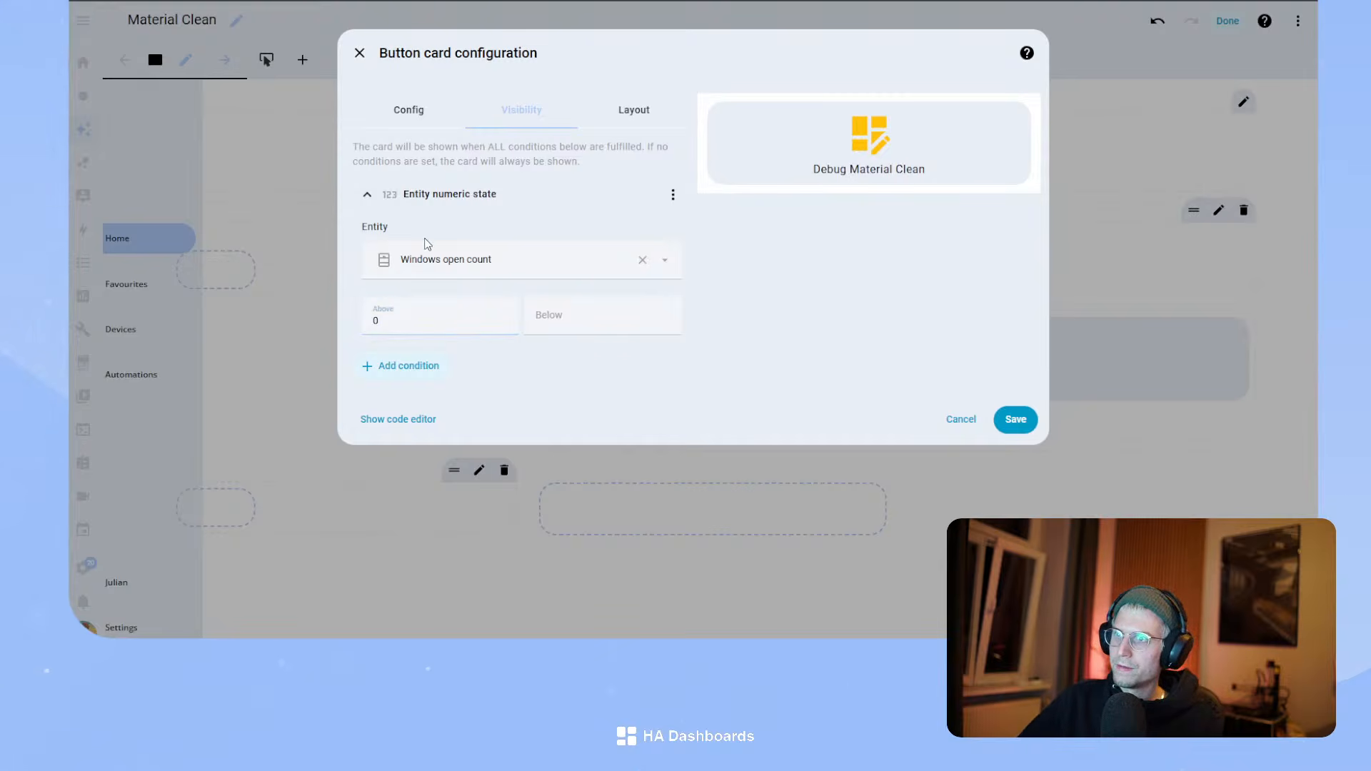
# - Show the card's code and copy the whole visibility block with the numeric_state condition
pyautogui.click(401, 419)
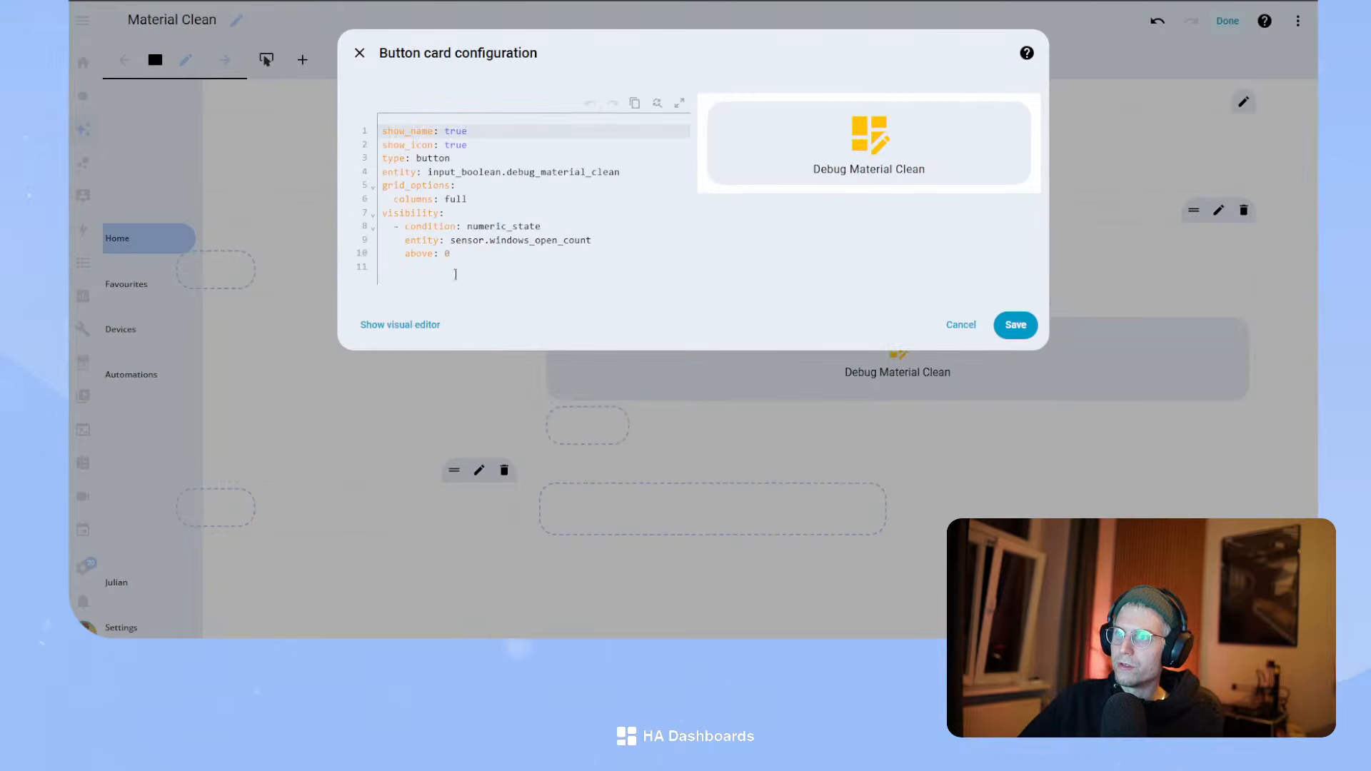
pyautogui.moveTo(451, 252); pyautogui.dragTo(348, 212)
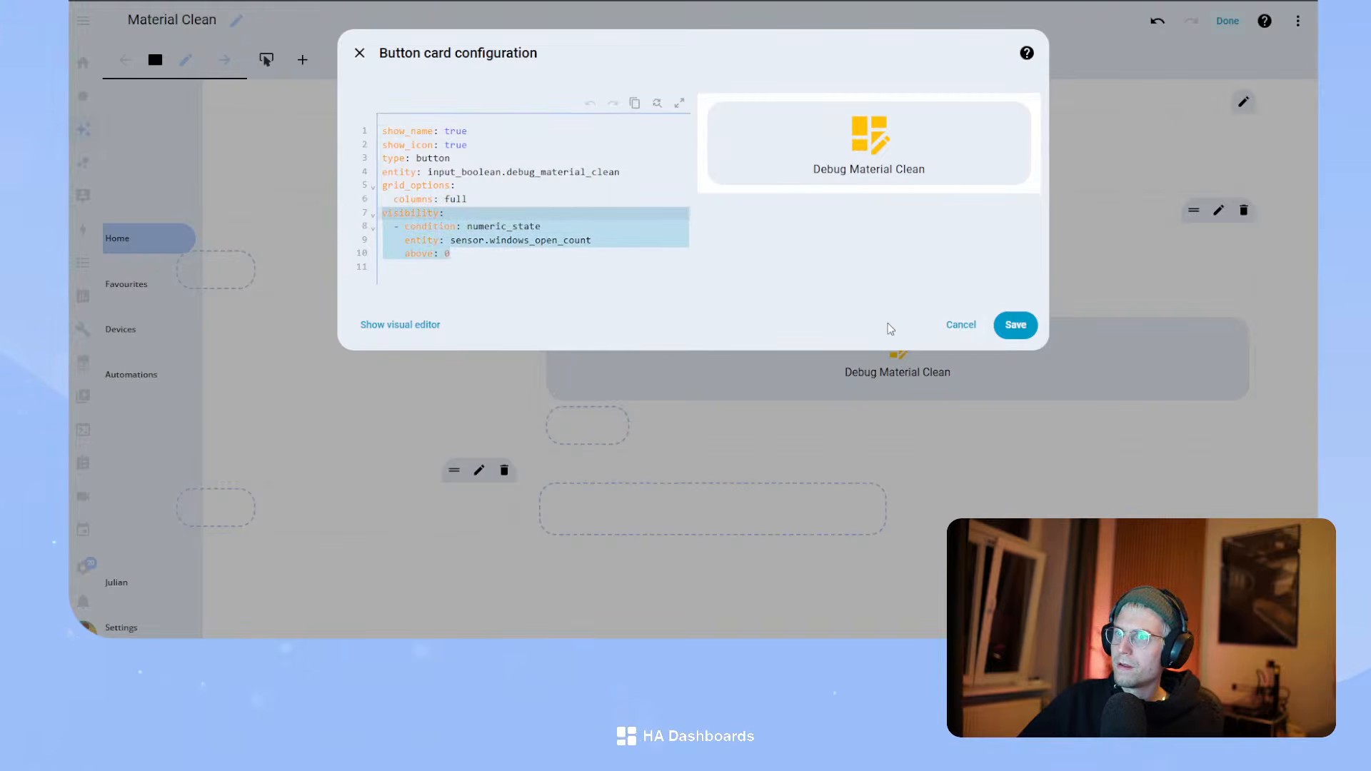
pyautogui.click(528, 265)
pyautogui.moveTo(454, 254); pyautogui.dragTo(342, 216)
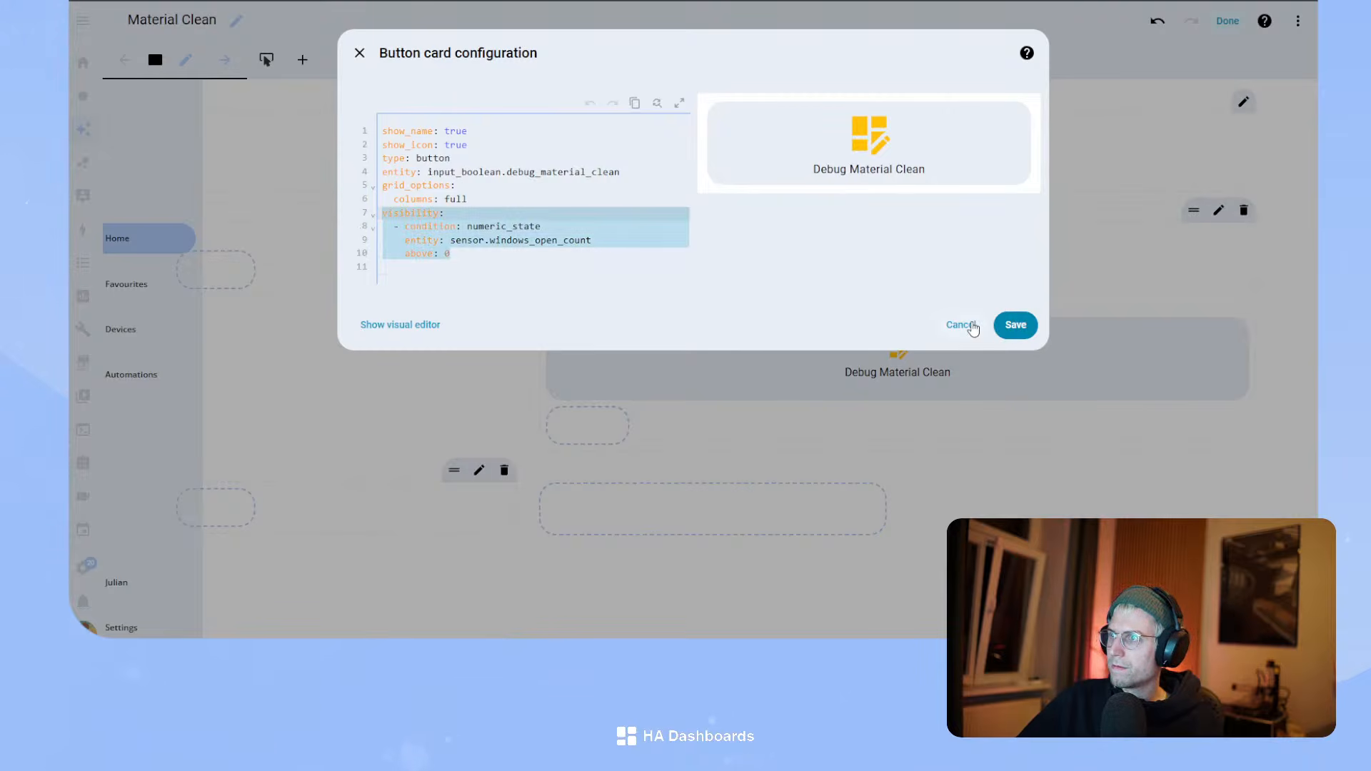
# - Discard the button card changes, add the numeric_state visibility block for sensor.windows_open_count with above 1 to the windows badge, save, and finish editing
pyautogui.click(957, 325)
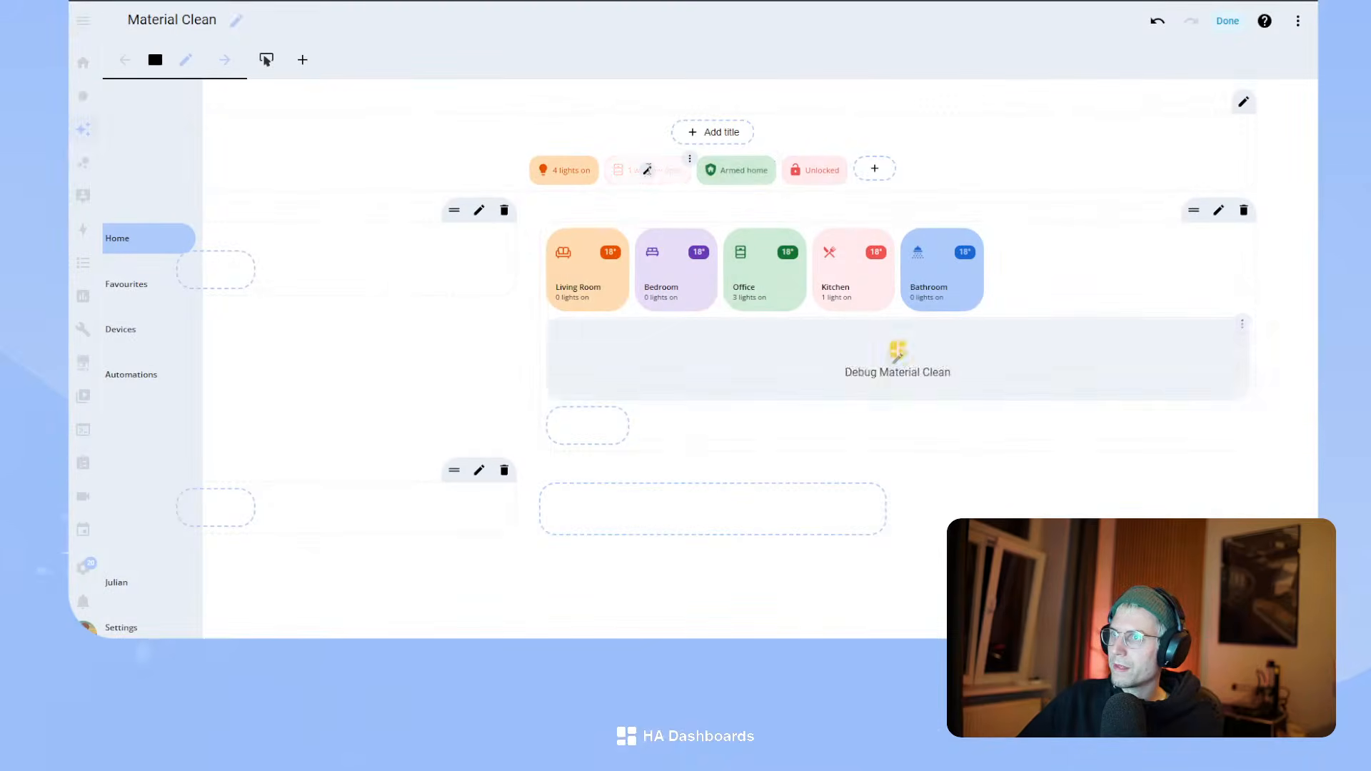
pyautogui.click(652, 171)
pyautogui.scroll(-1, 429, 279)
pyautogui.scroll(-1, 429, 280)
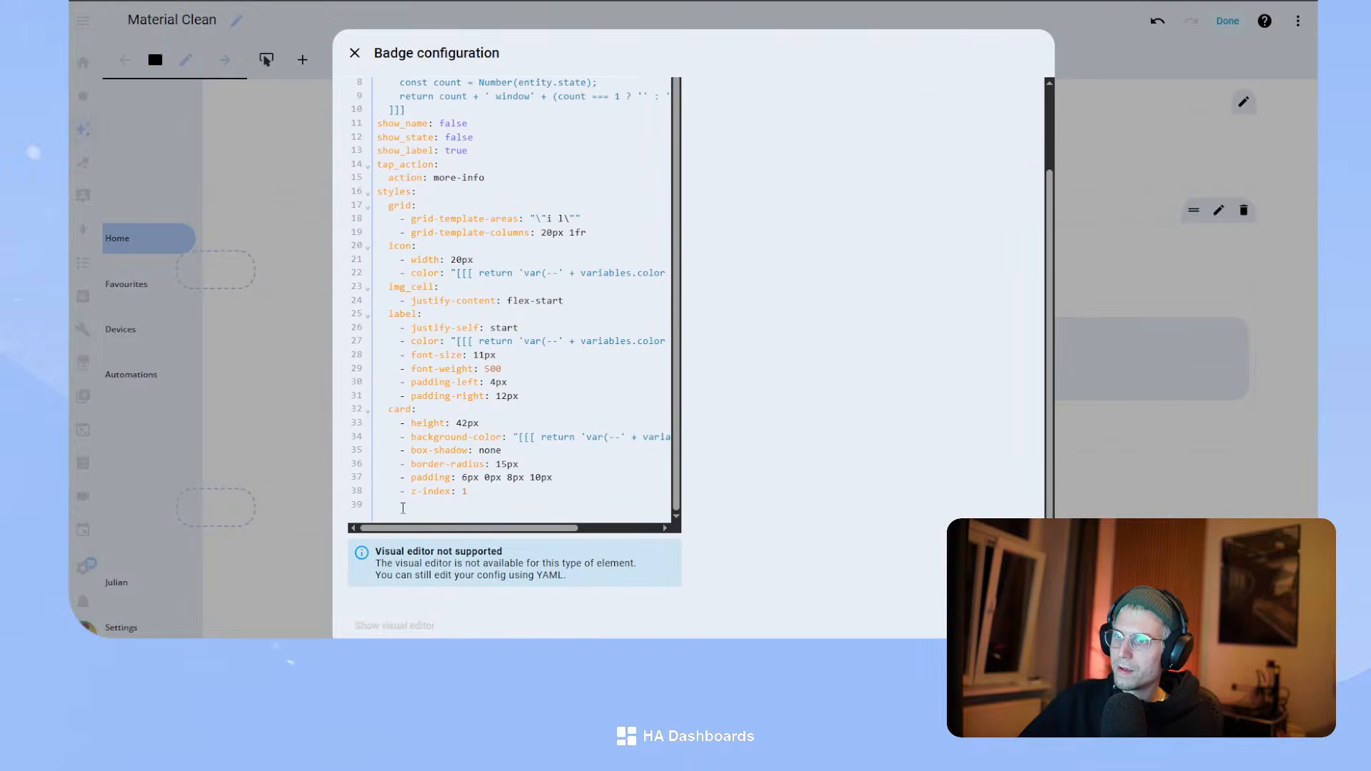
pyautogui.scroll(-1, 498, 470)
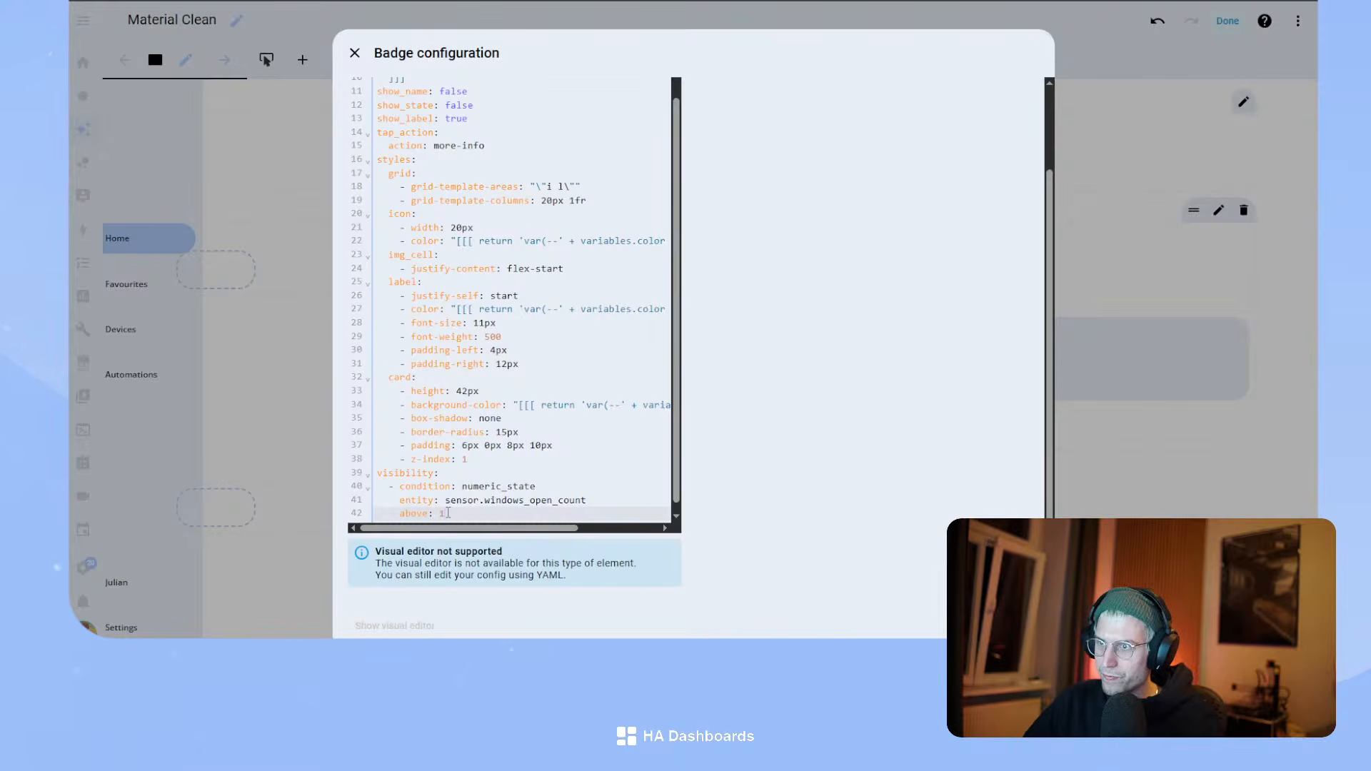
pyautogui.click(1027, 625)
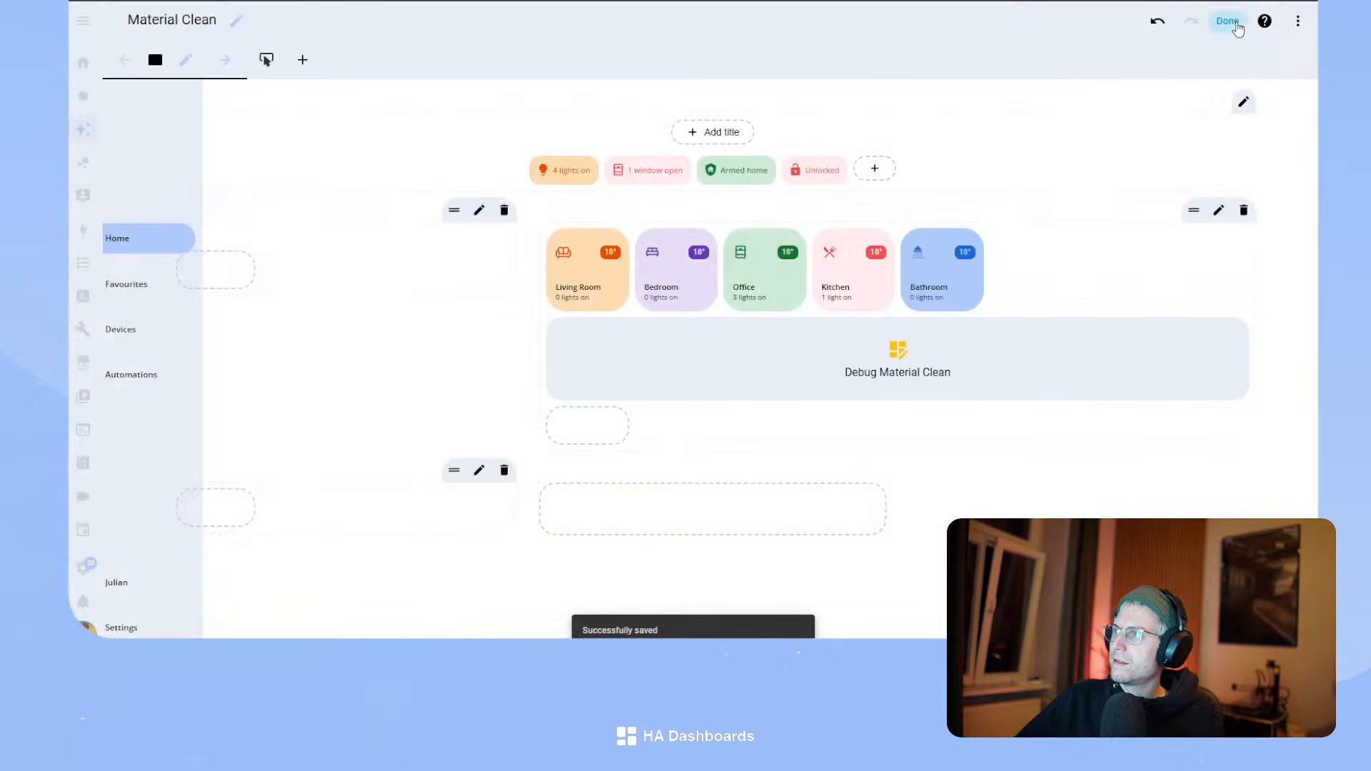
pyautogui.click(1233, 24)
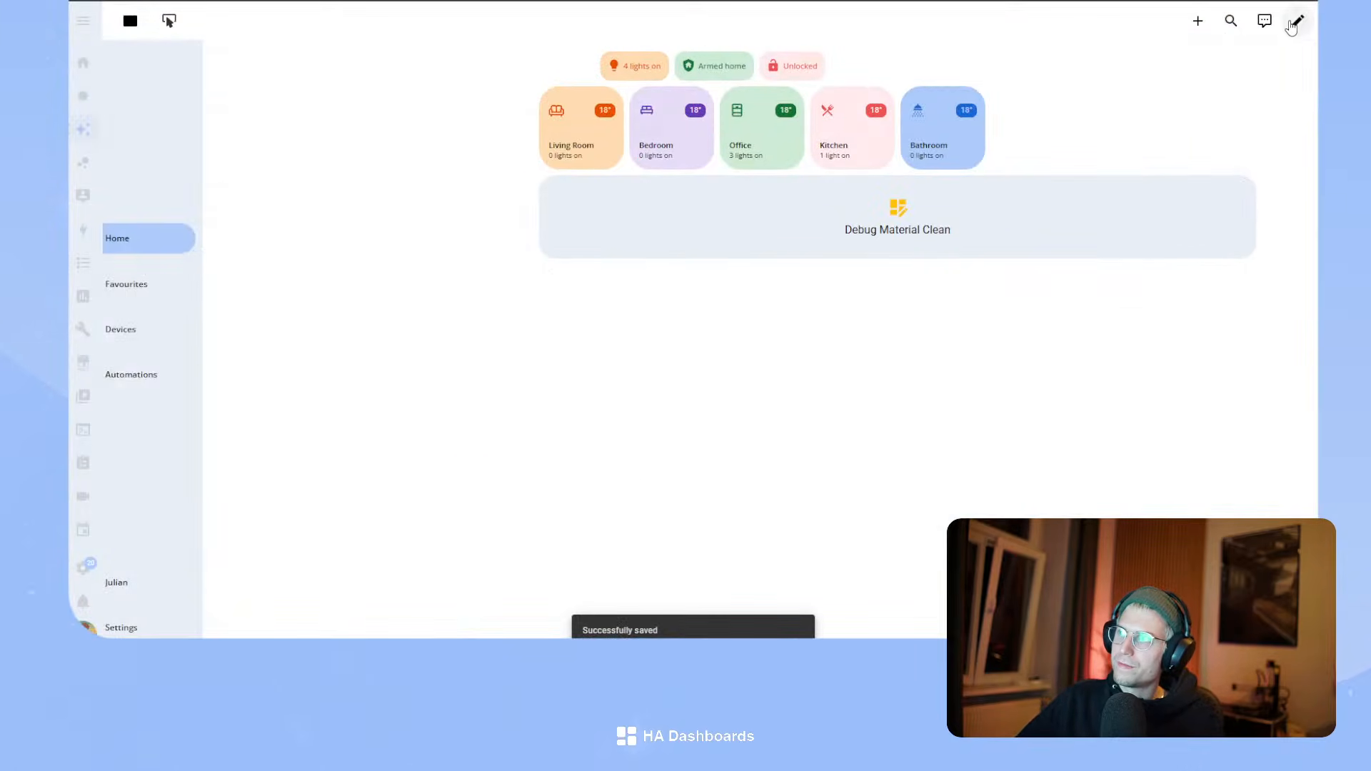
# - Set the above value in the windows badge's visibility condition to 0, copy the whole visibility block, and save the badge
pyautogui.click(1297, 20)
pyautogui.click(650, 170)
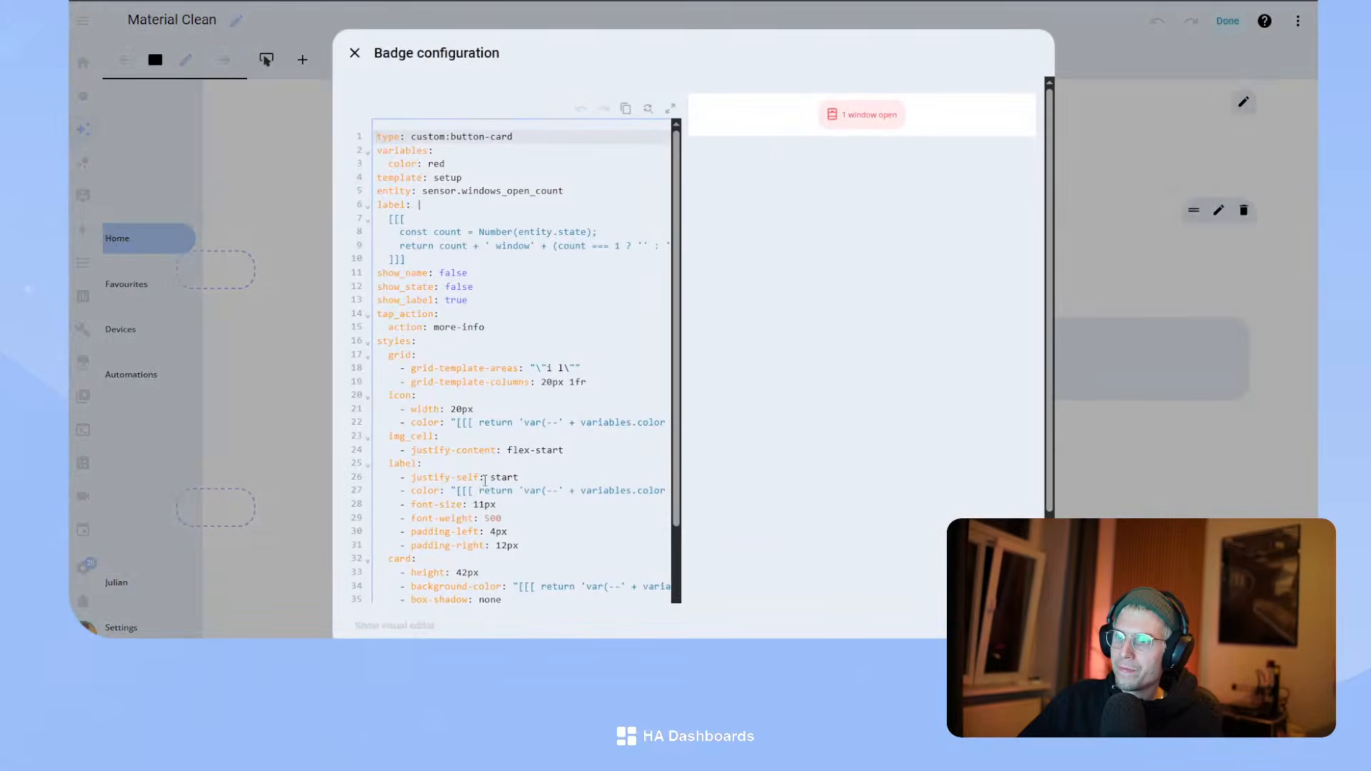
pyautogui.scroll(-2, 500, 536)
pyautogui.scroll(-1, 500, 536)
pyautogui.click(461, 482)
pyautogui.click(462, 489)
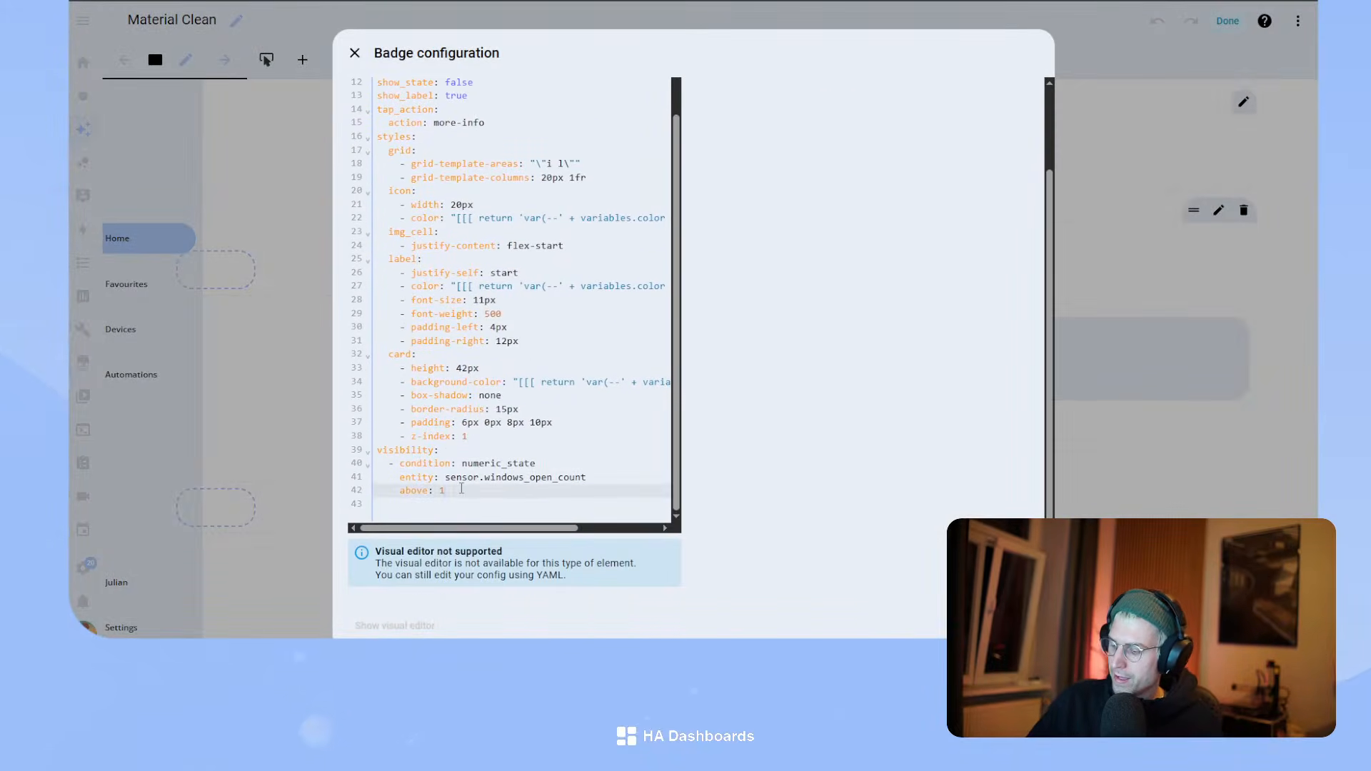
pyautogui.press('BackSpace')
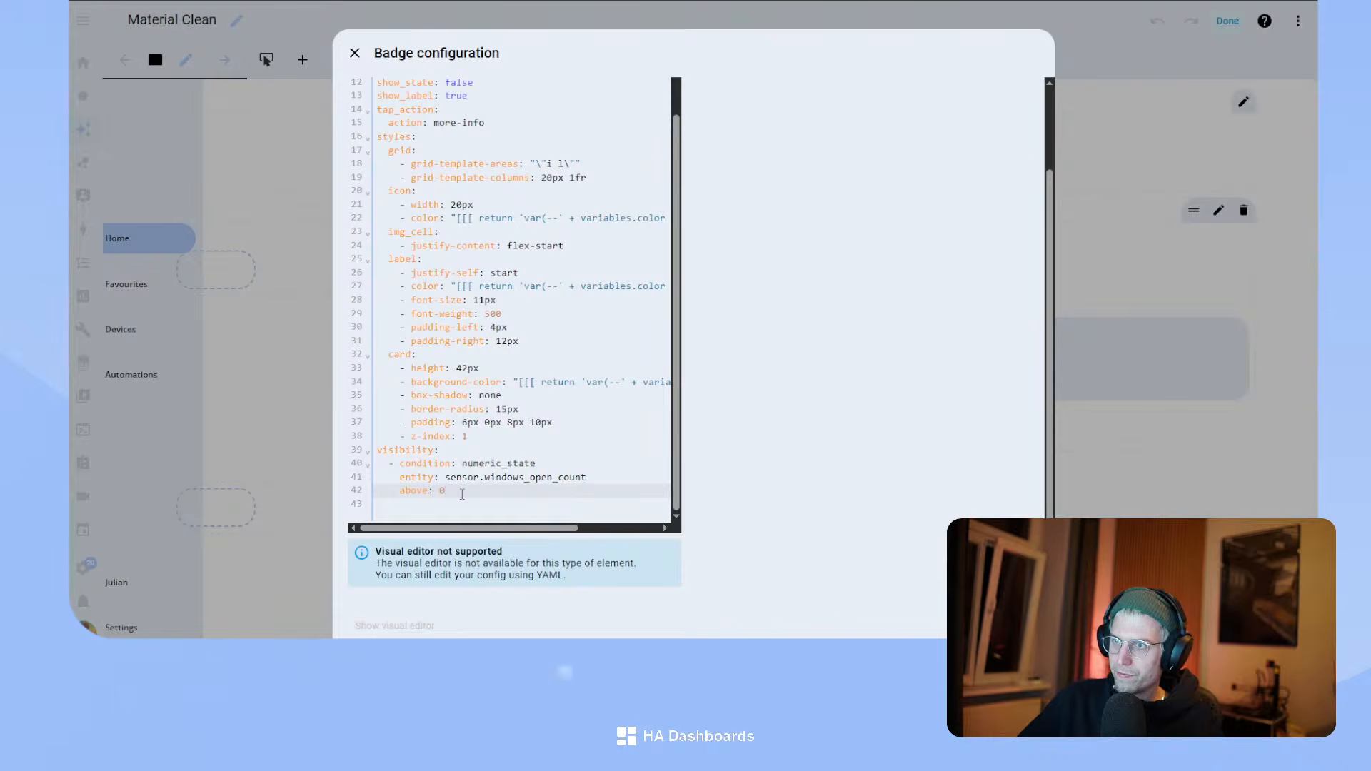
pyautogui.moveTo(462, 494); pyautogui.dragTo(367, 458)
pyautogui.hotkey('ctrl', 'c')
pyautogui.click(1023, 626)
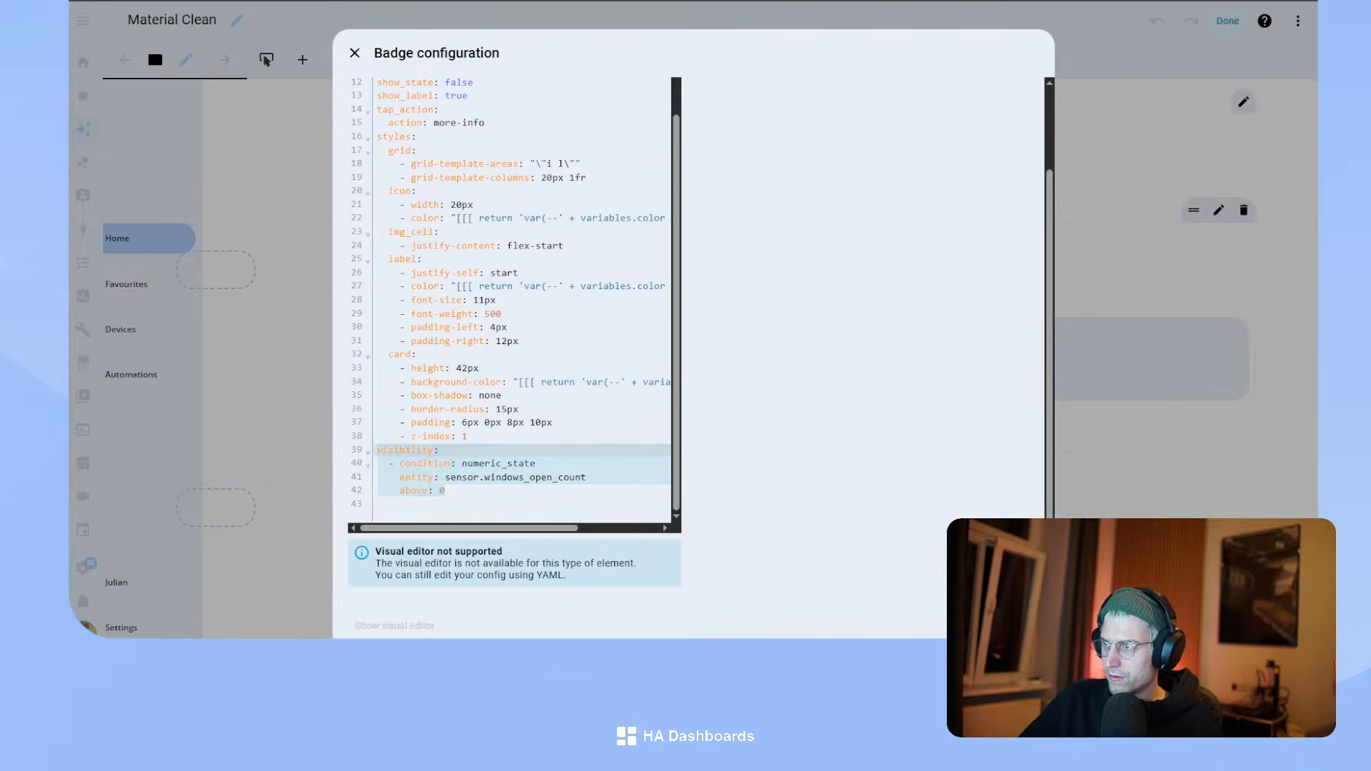
# - Paste the visibility block at the end of the lights badge's code and change its condition entity to sensor.lights_on_count
pyautogui.click(564, 171)
pyautogui.hotkey('ctrl', 'End')
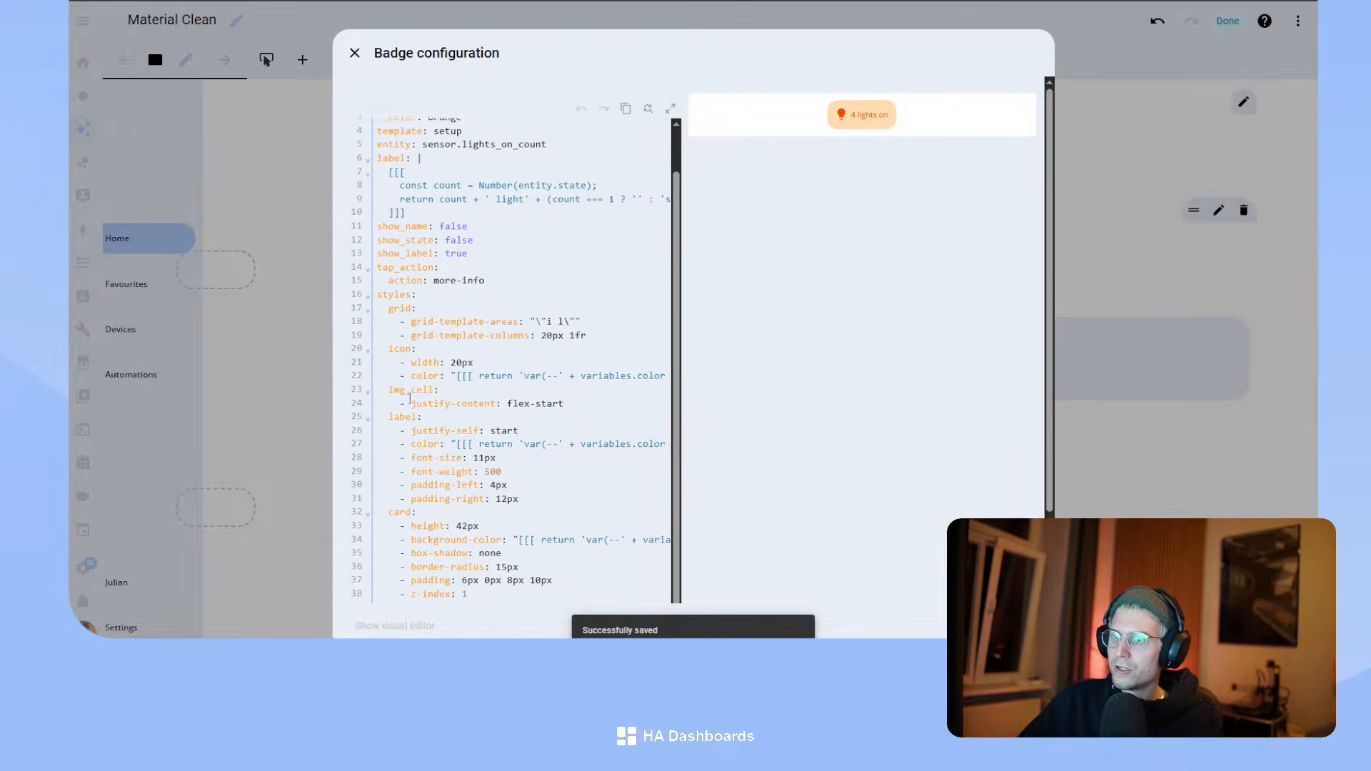
pyautogui.hotkey('ctrl', 'v')
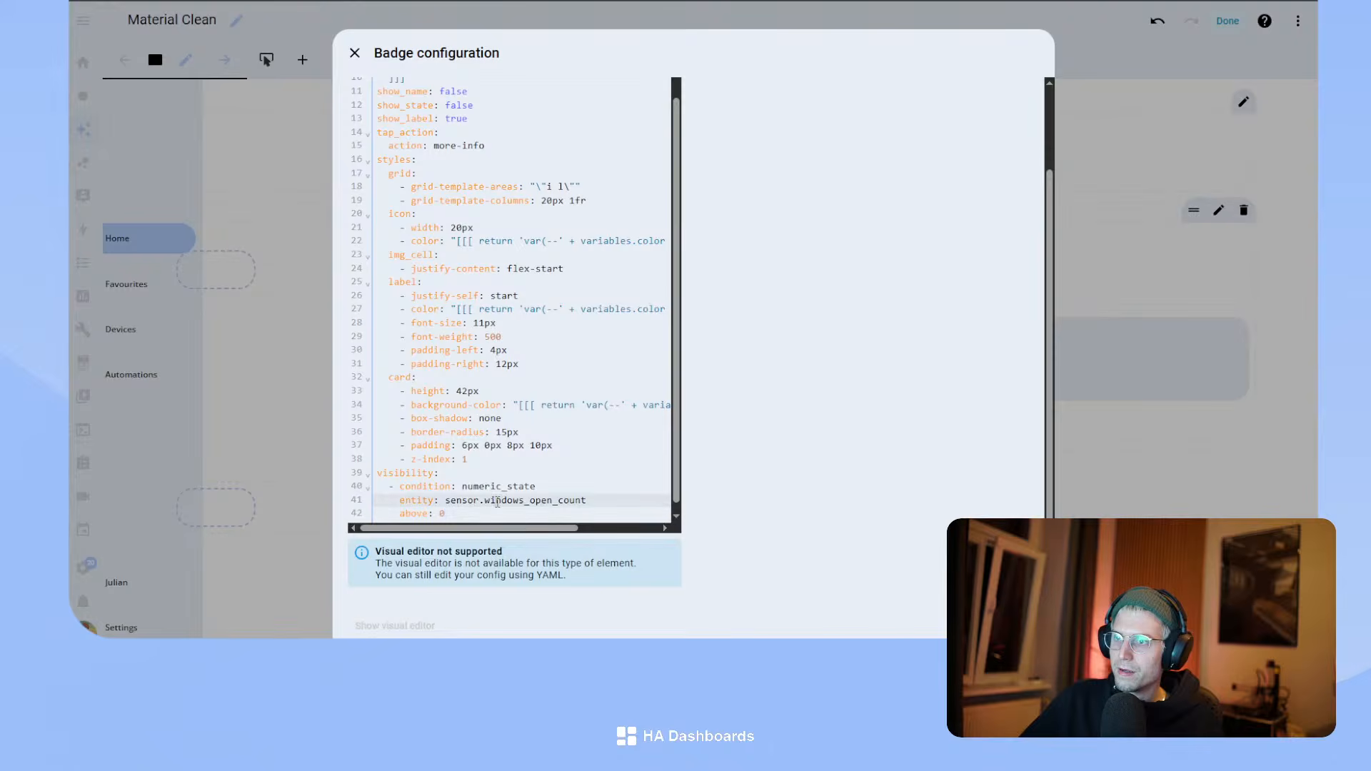
pyautogui.doubleClick(493, 501)
pyautogui.write('lights')
pyautogui.press('Return')
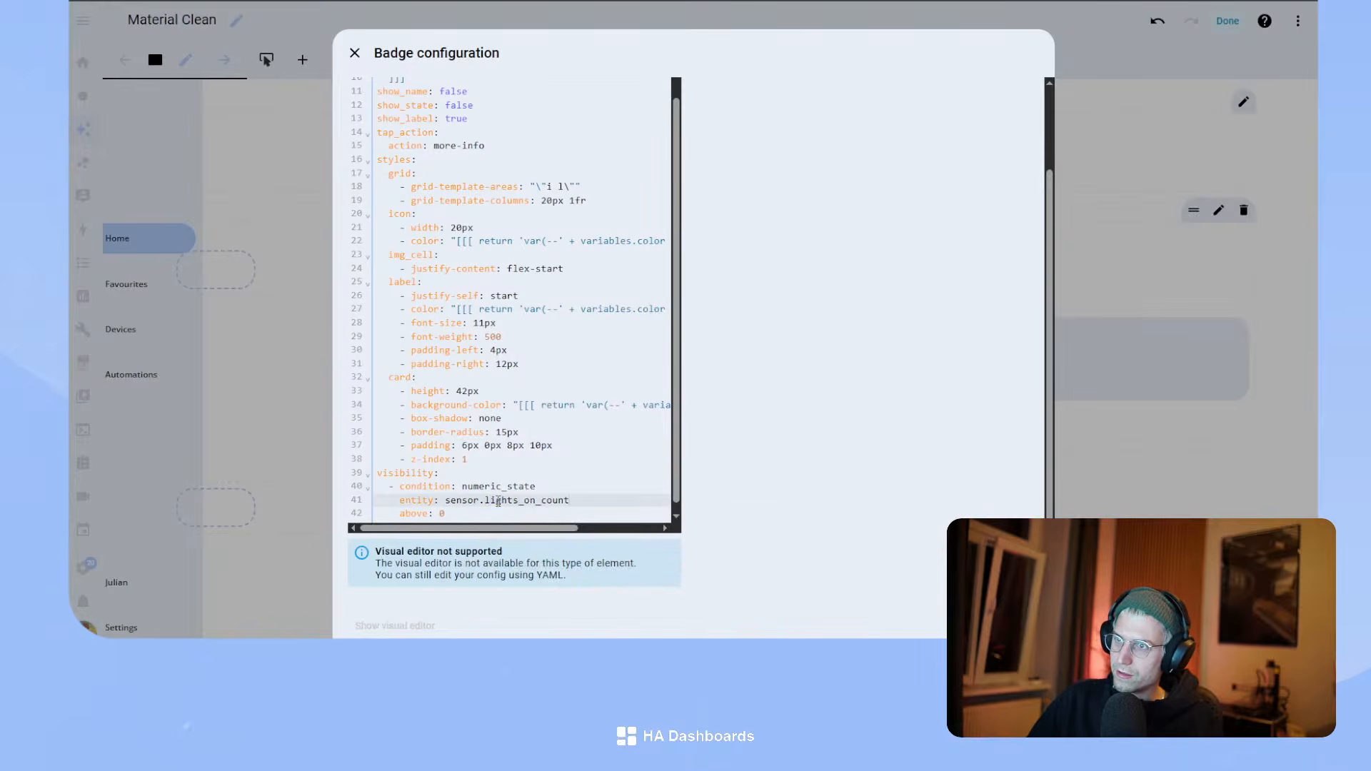
# - Replace the lights badge's more-info tap action with navigate
pyautogui.scroll(2, 409, 414)
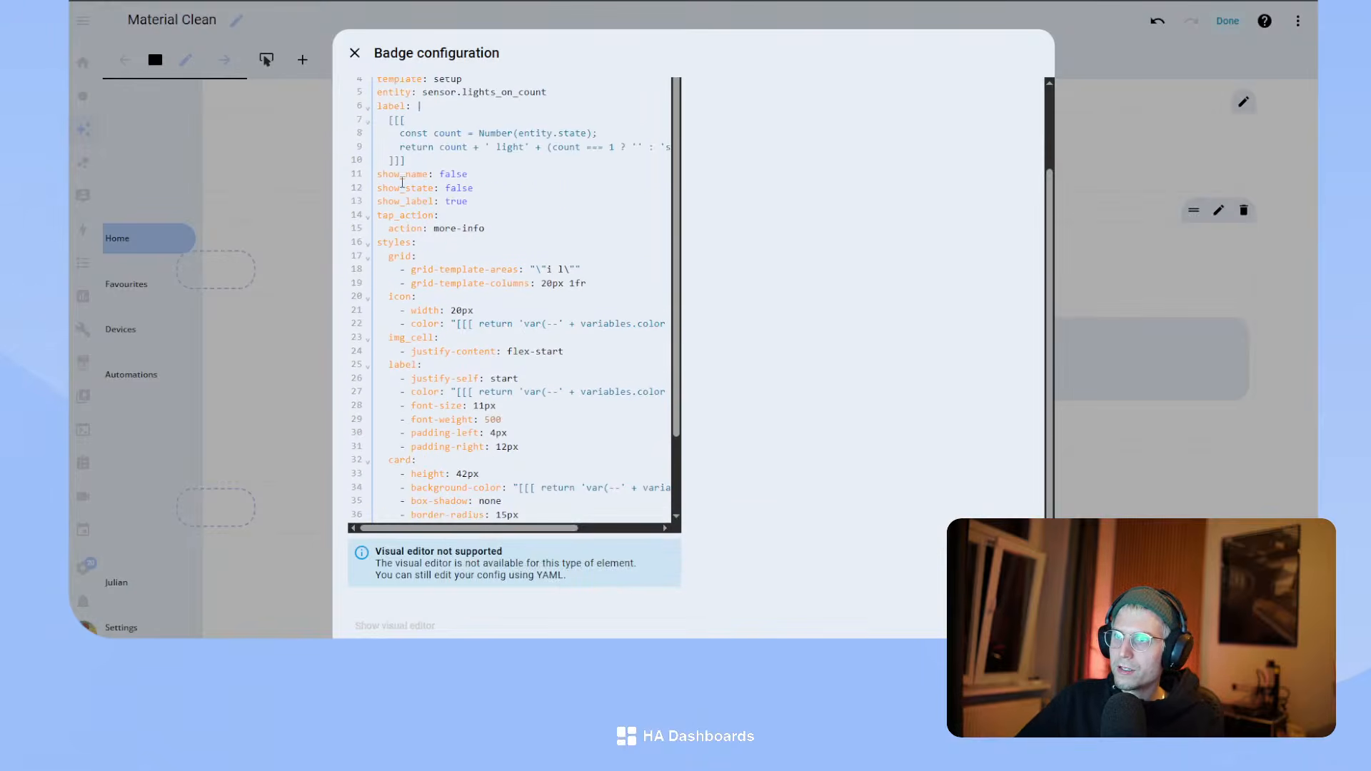
pyautogui.scroll(2, 402, 182)
pyautogui.moveTo(434, 298); pyautogui.dragTo(541, 295)
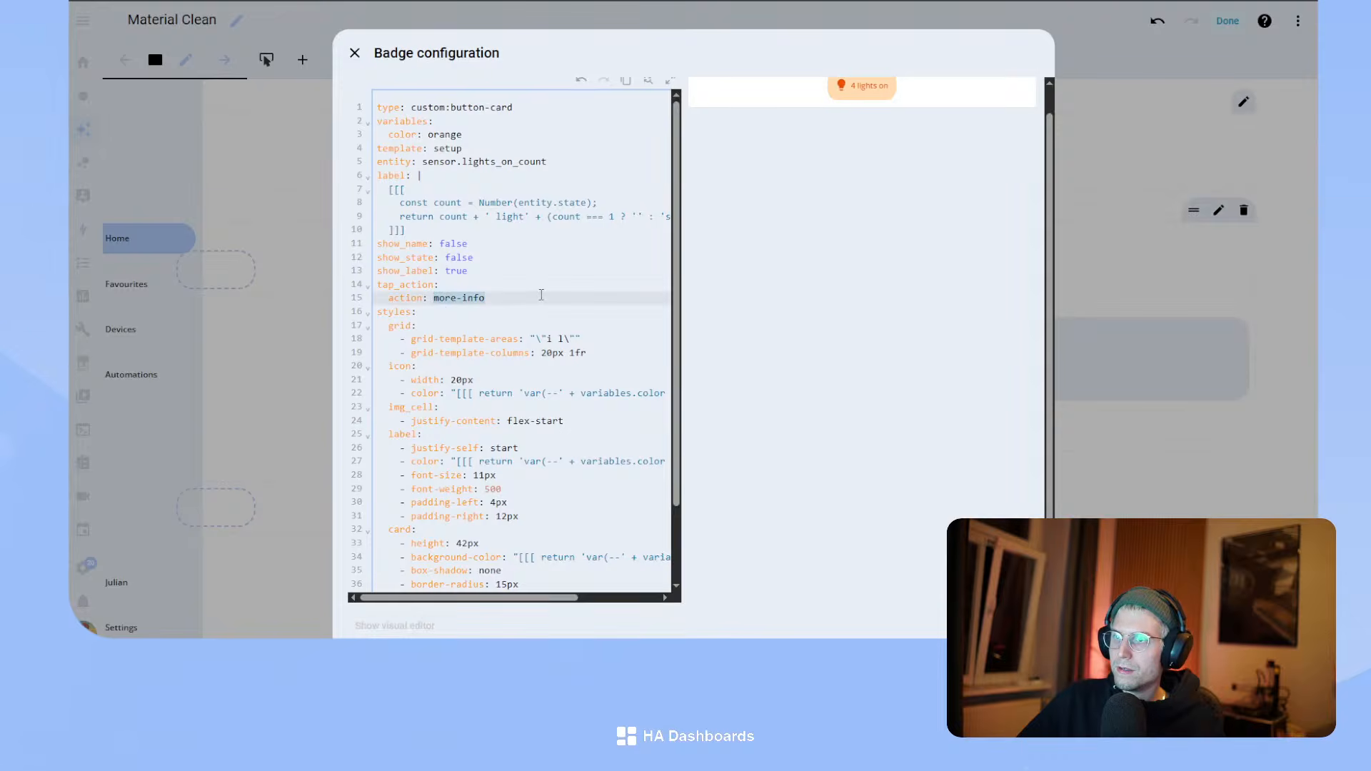
pyautogui.write('navi')
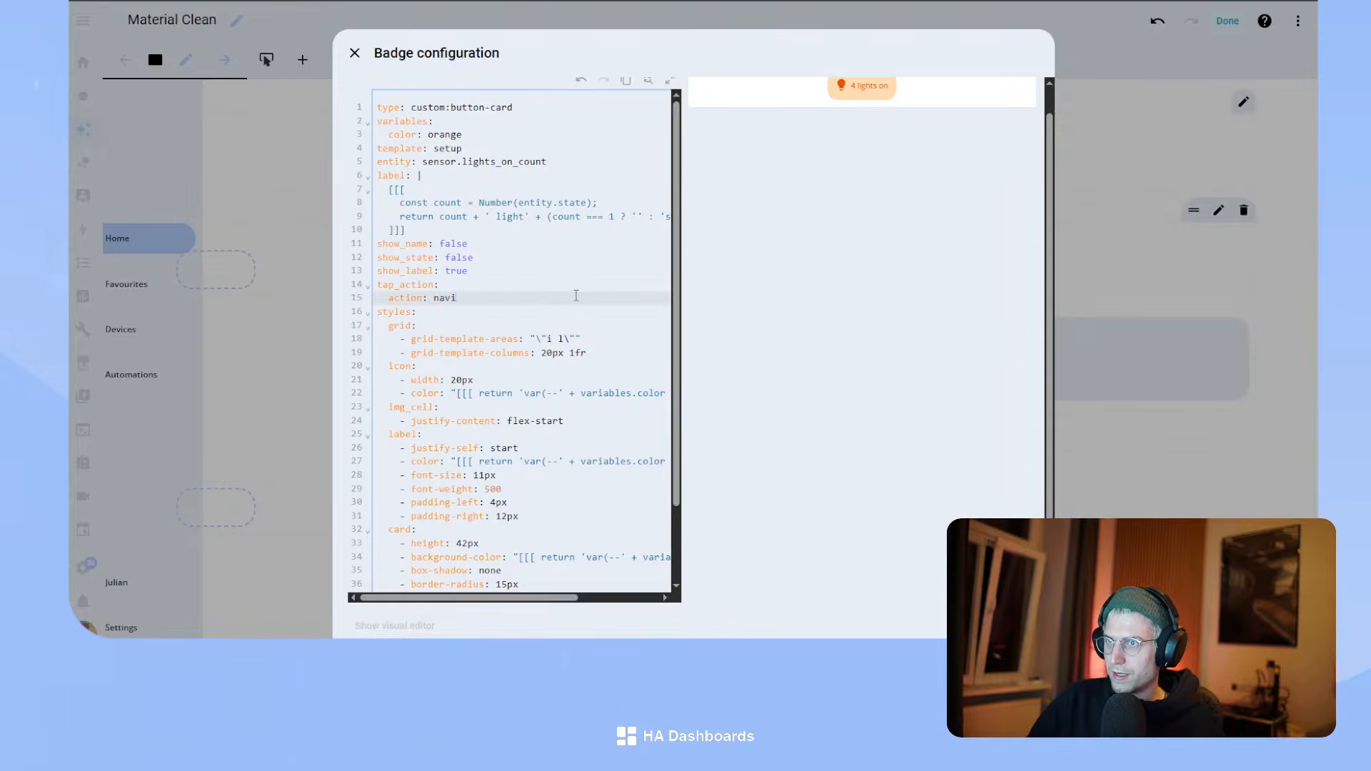
pyautogui.write('gate')
pyautogui.press('Return')
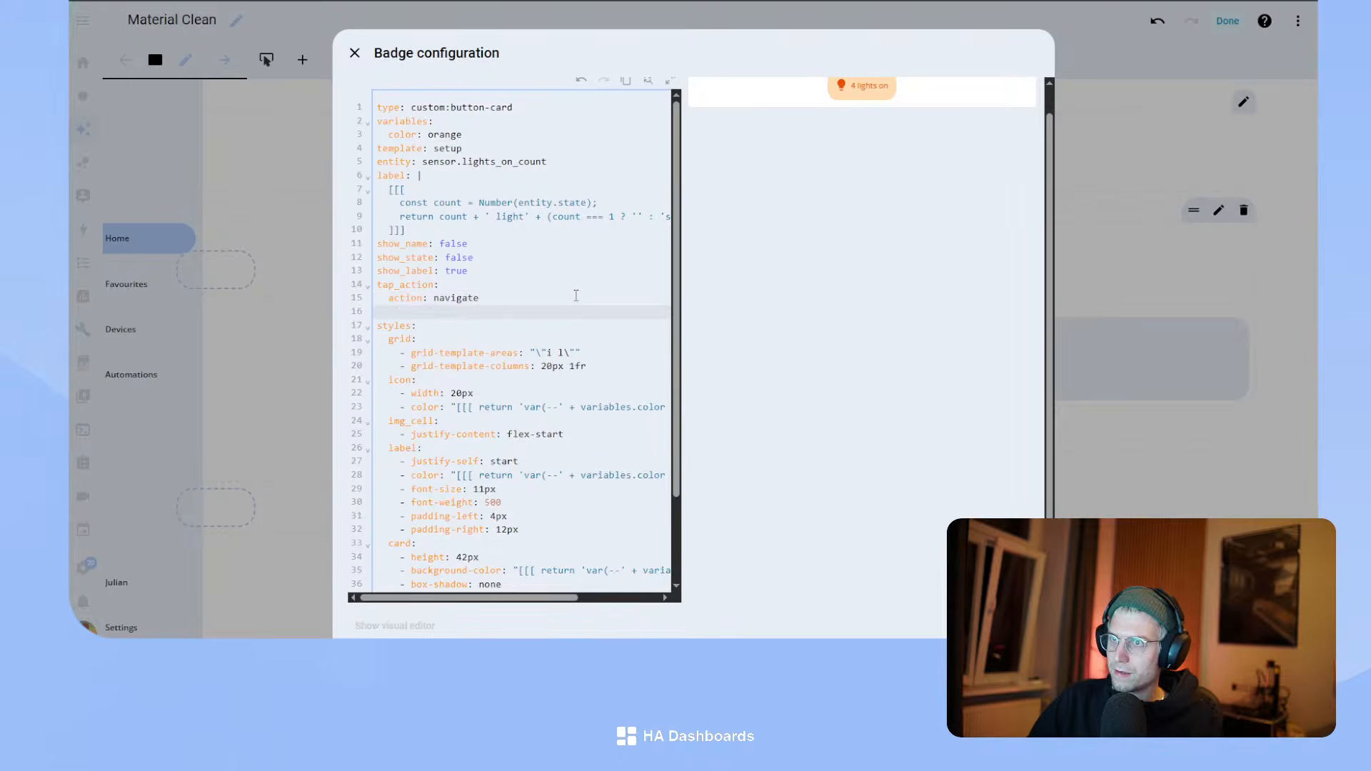
# - Add the navigation_path 'home#lights' to the lights badge's tap action and save the badge
pyautogui.write('navi')
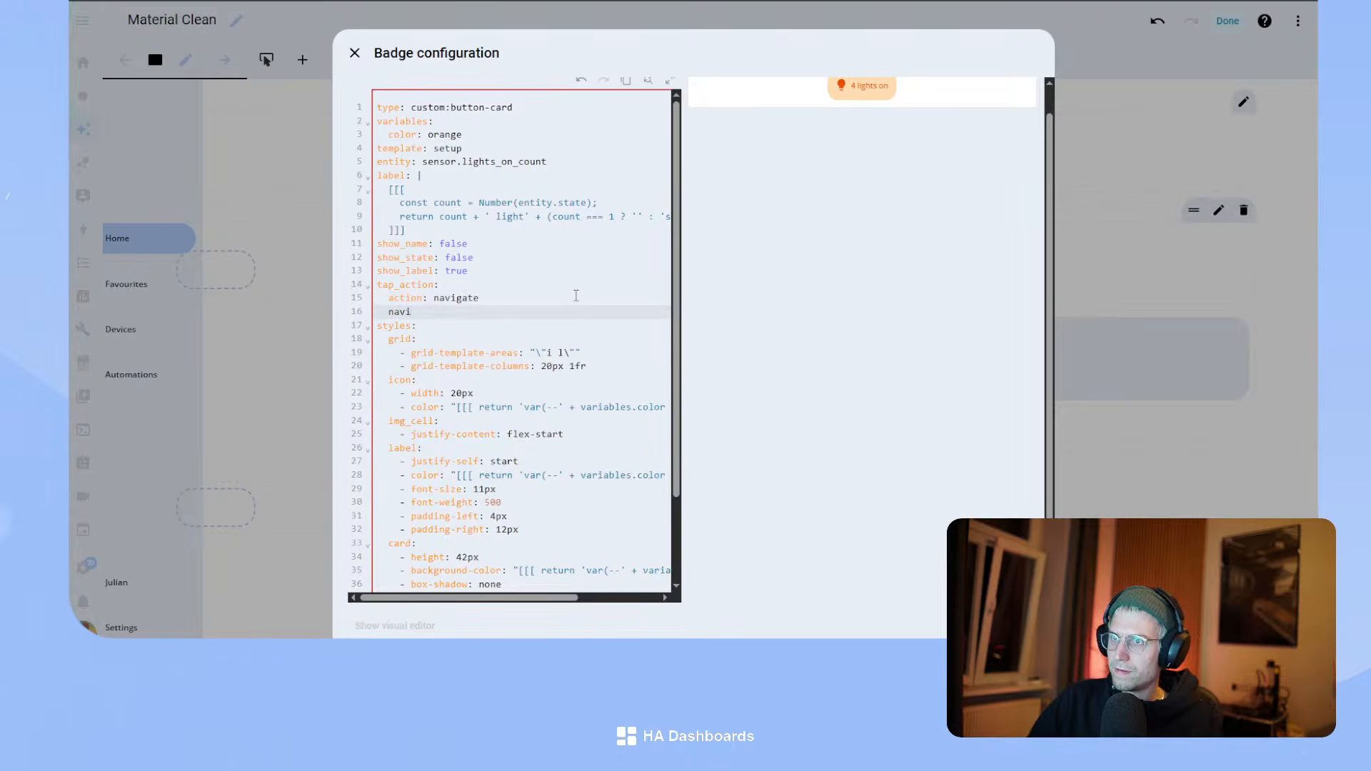
pyautogui.write('gation_path:')
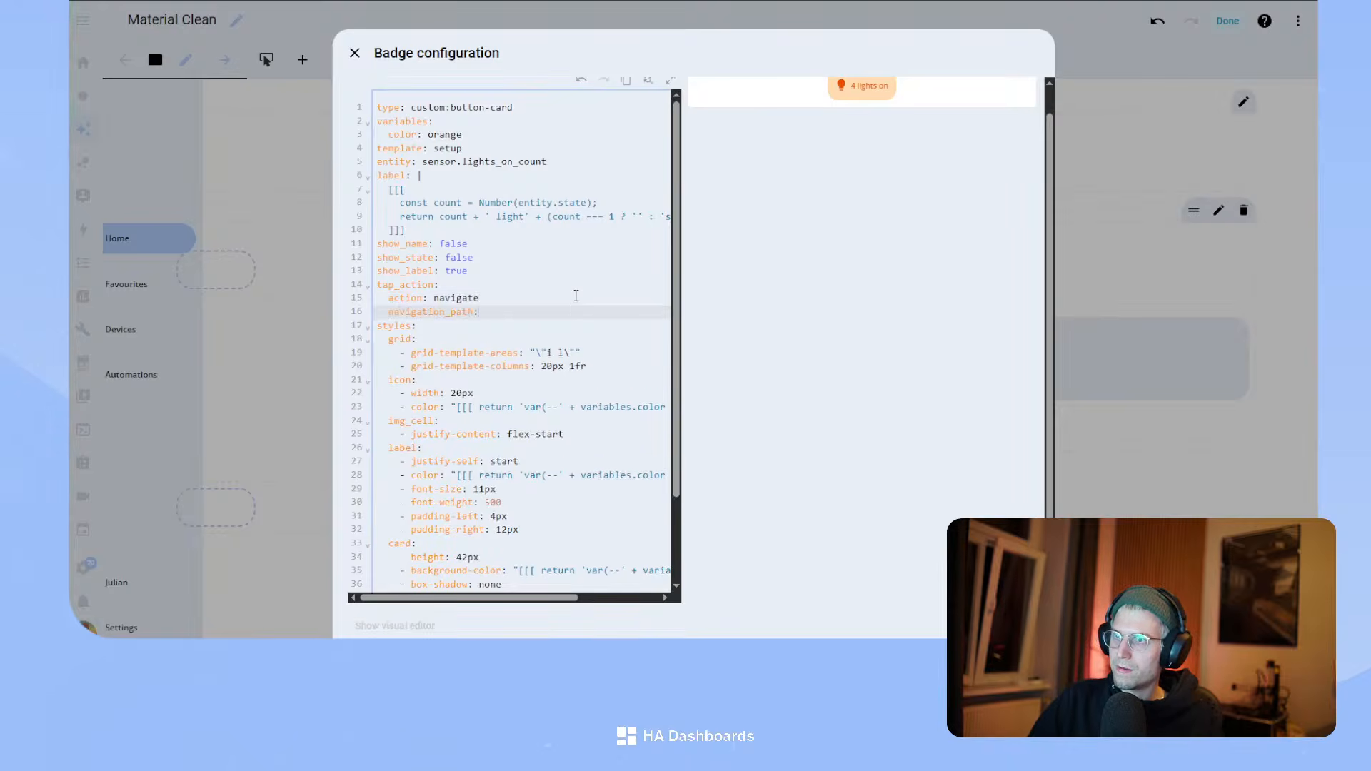
pyautogui.write(" '")
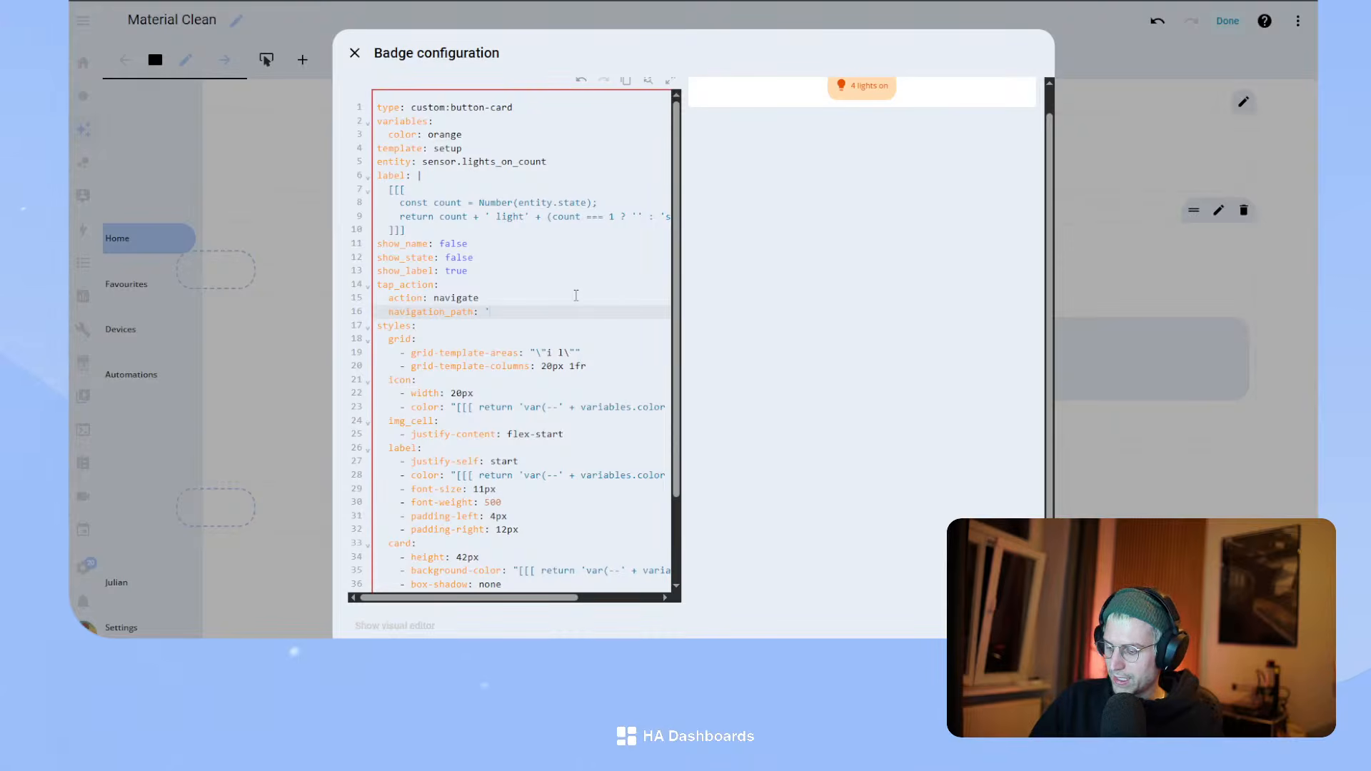
pyautogui.write('home')
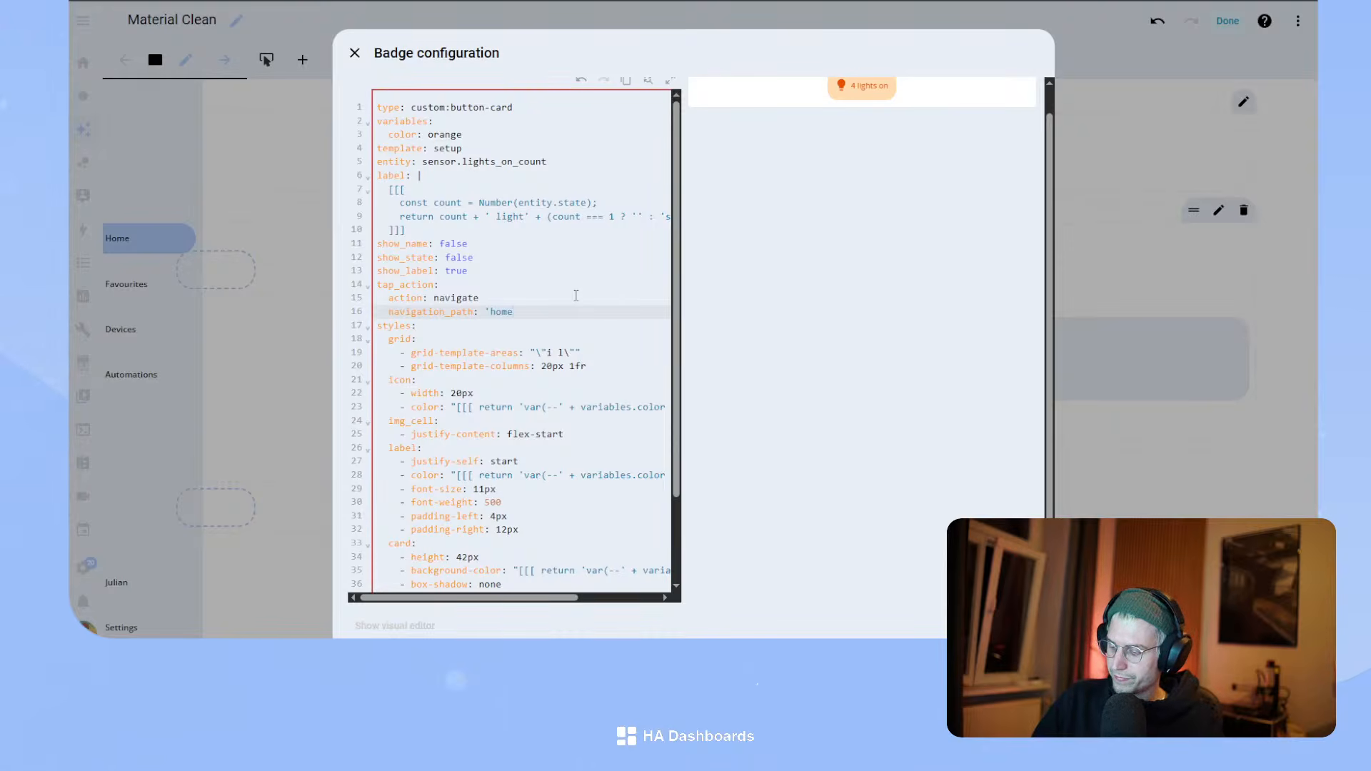
pyautogui.write('#lights')
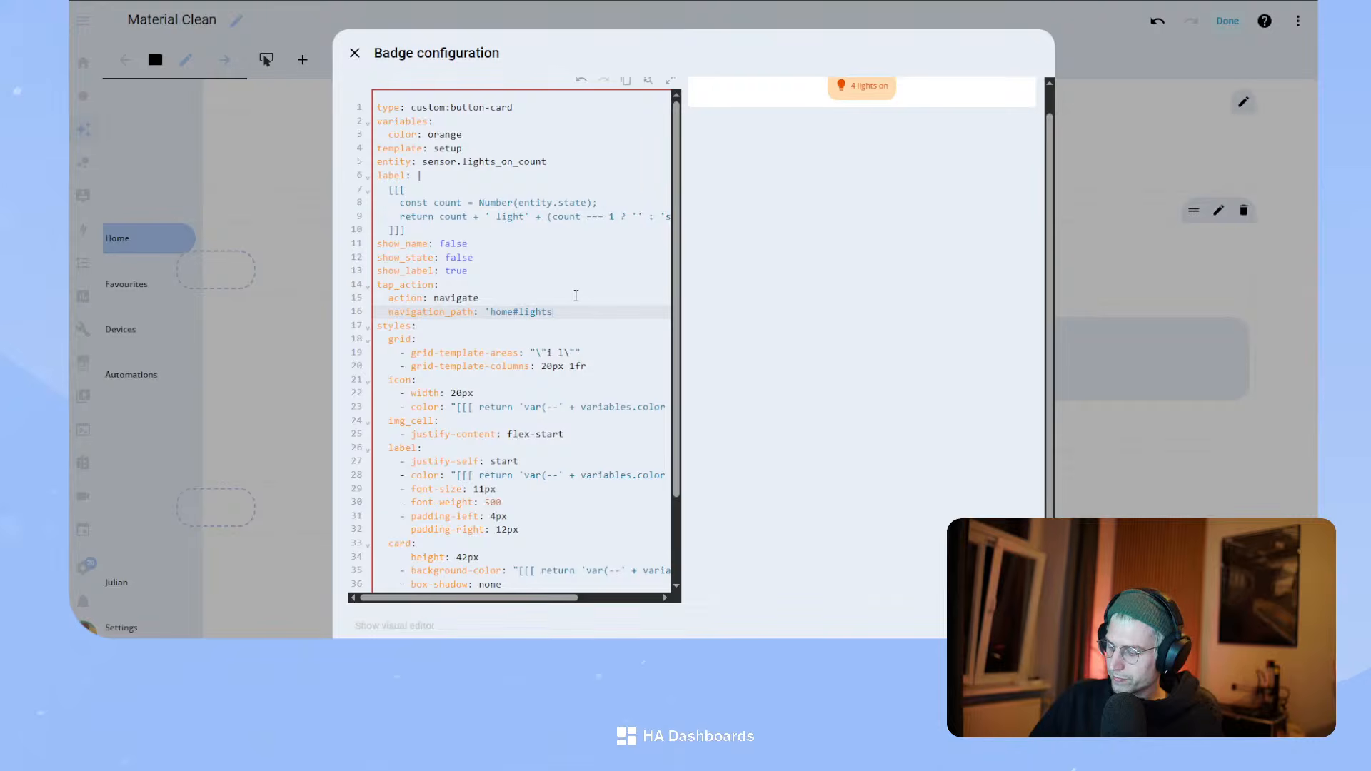
pyautogui.write("'")
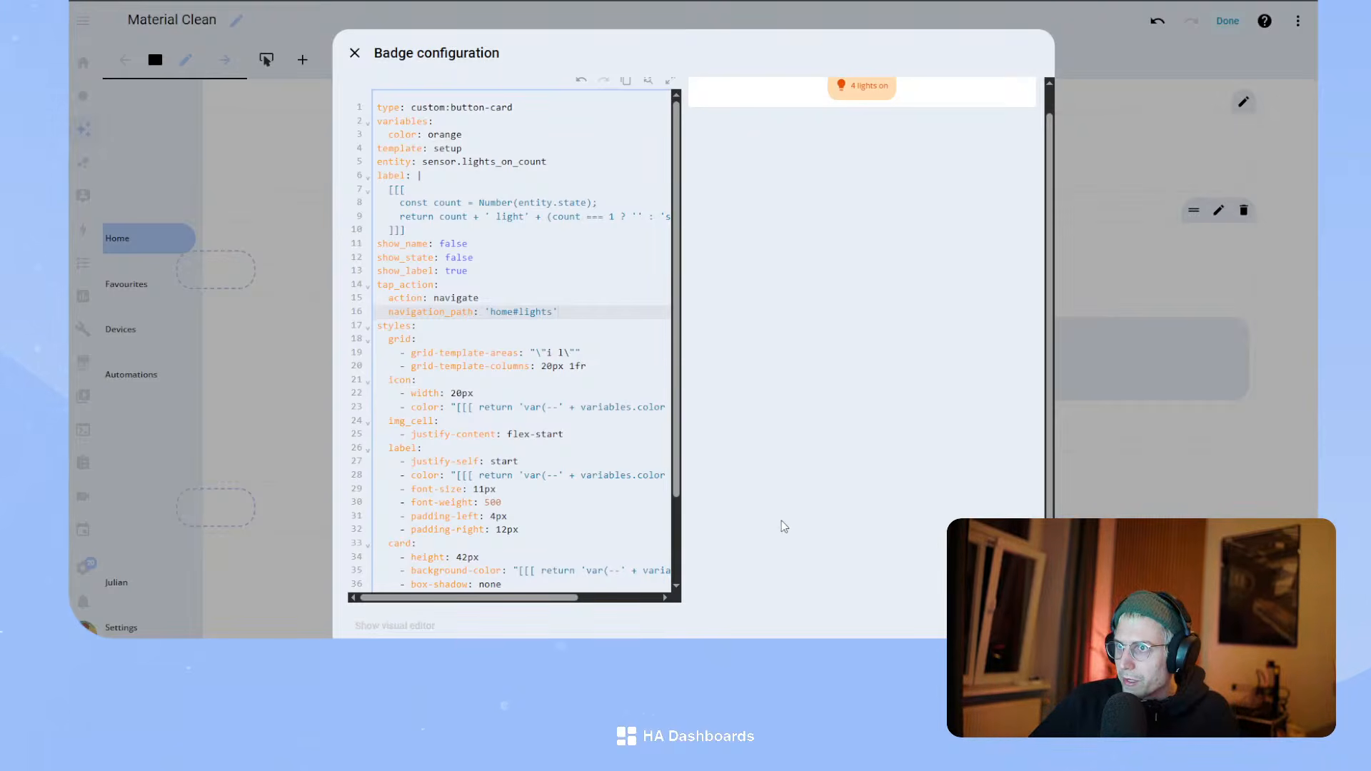
pyautogui.click(1027, 625)
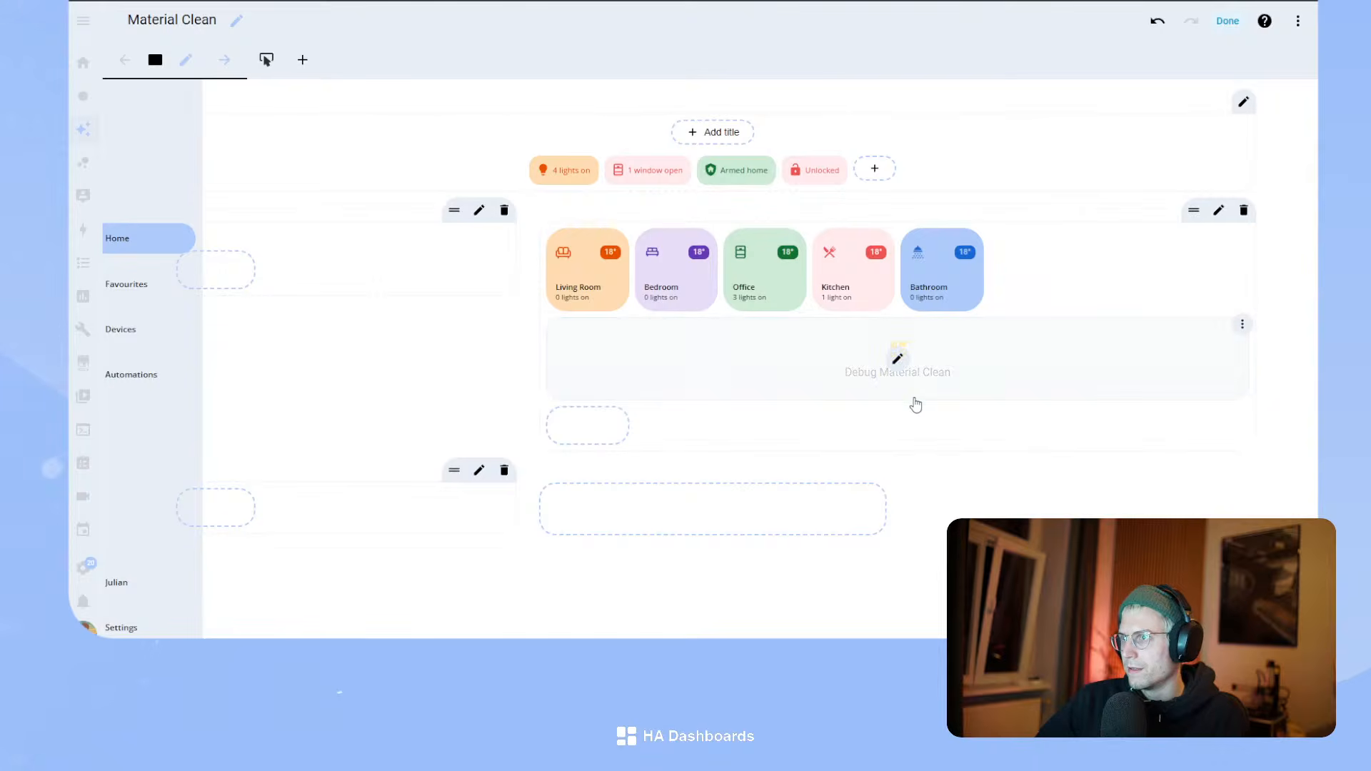
# - Duplicate the Unlocked badge and set the copy's color variable to purple
pyautogui.click(846, 160)
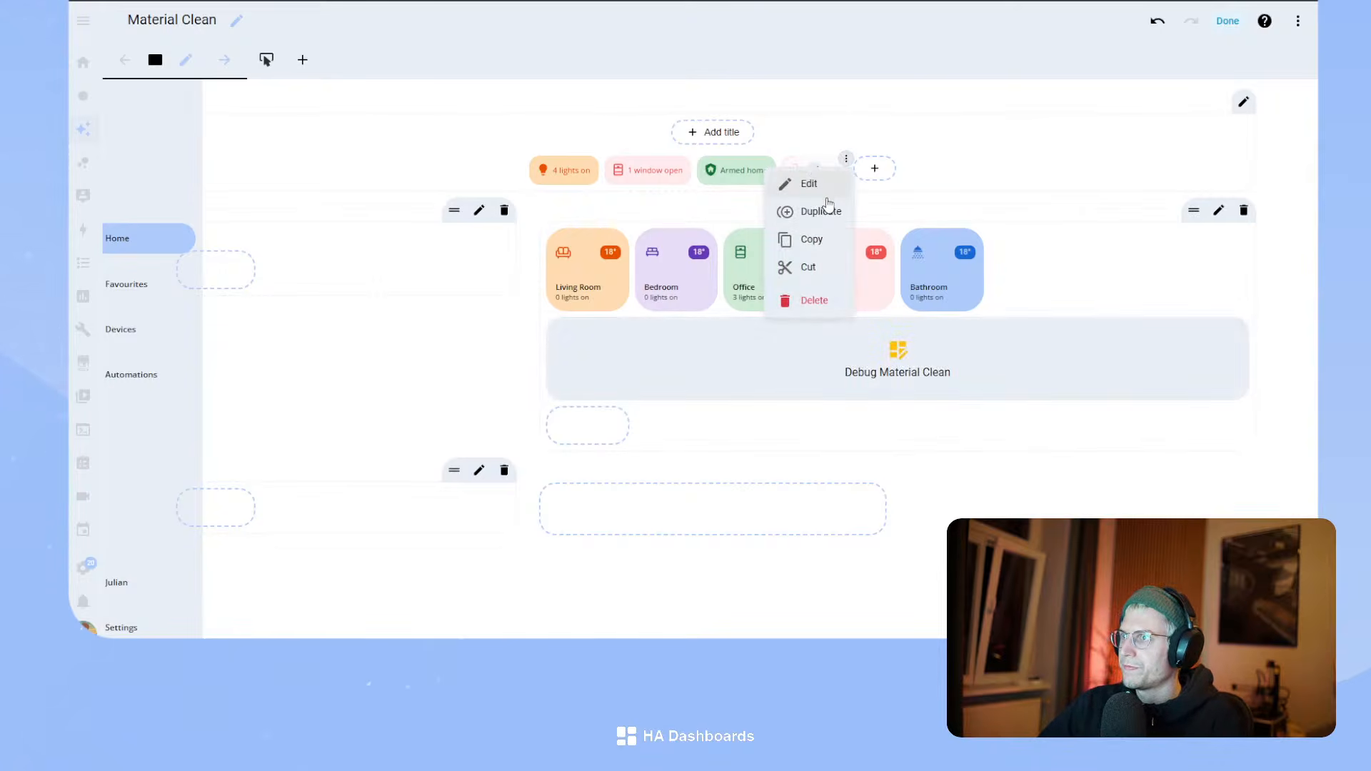
pyautogui.click(808, 185)
pyautogui.click(429, 163)
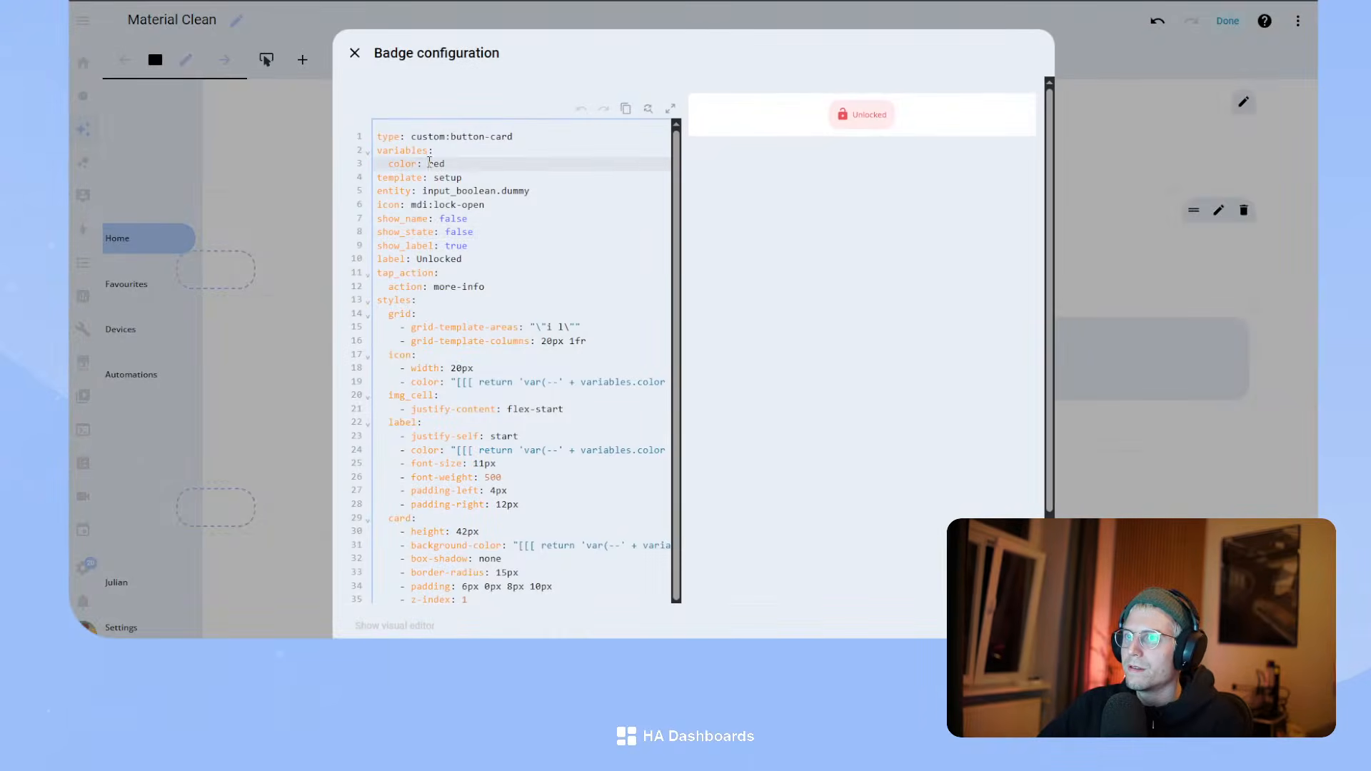
pyautogui.write('purple')
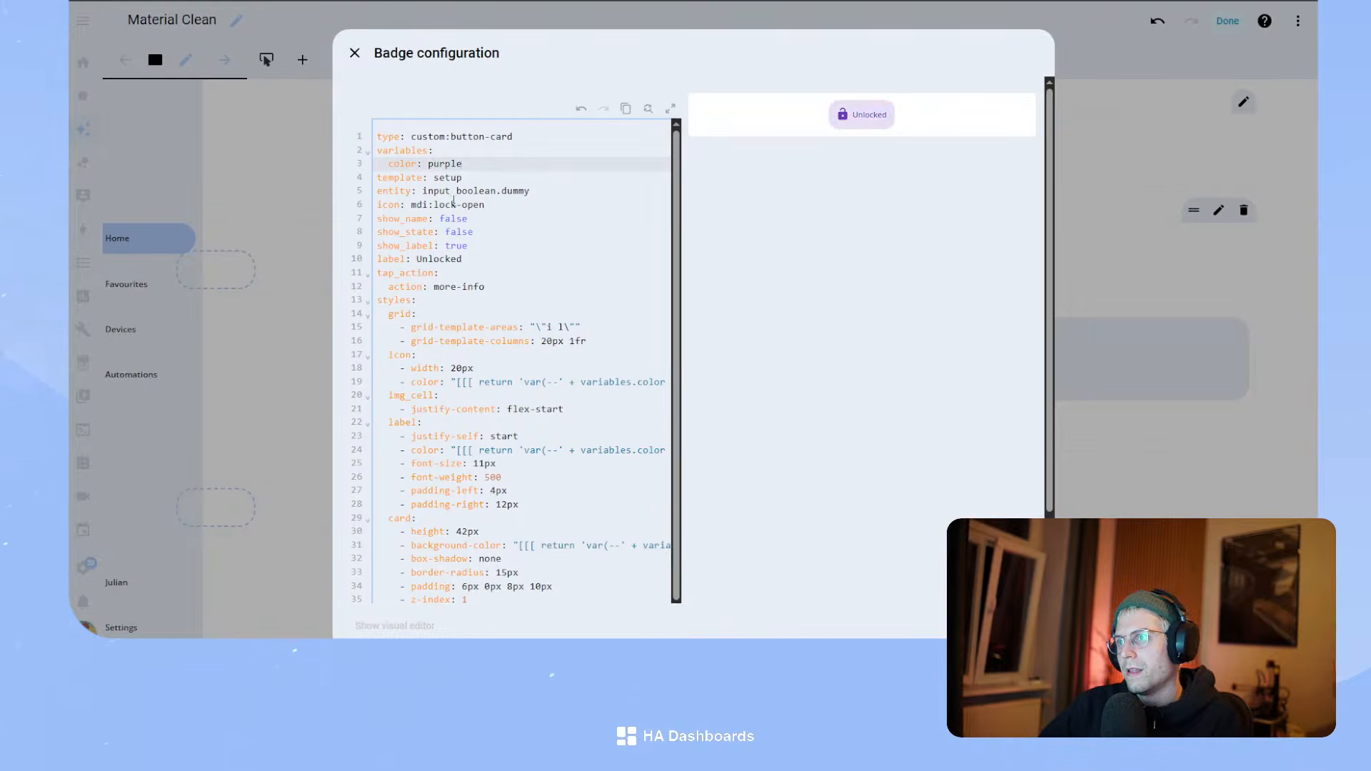
# - Set the duplicated badge's entity to input_boolean.debug_material_clean and remove its mdi:lock-open icon line
pyautogui.click(470, 192)
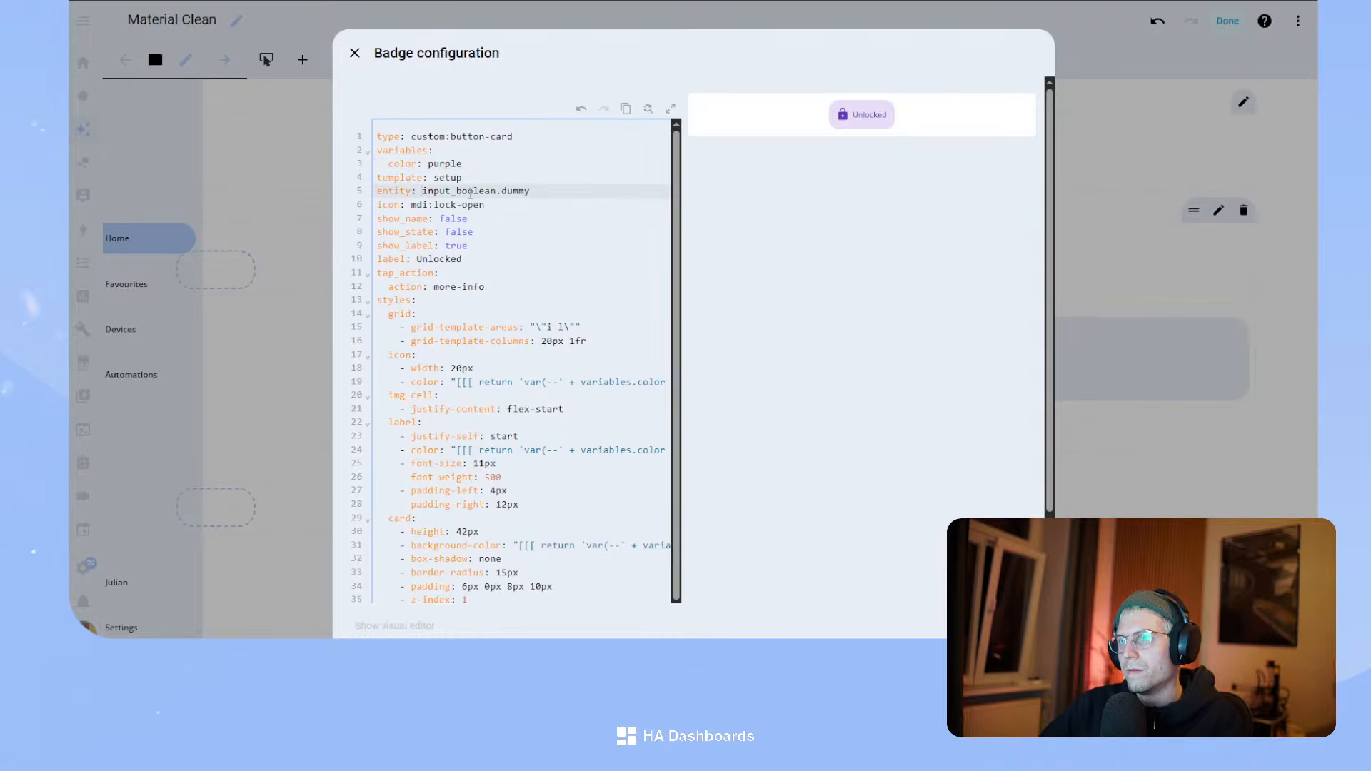
pyautogui.write('debug')
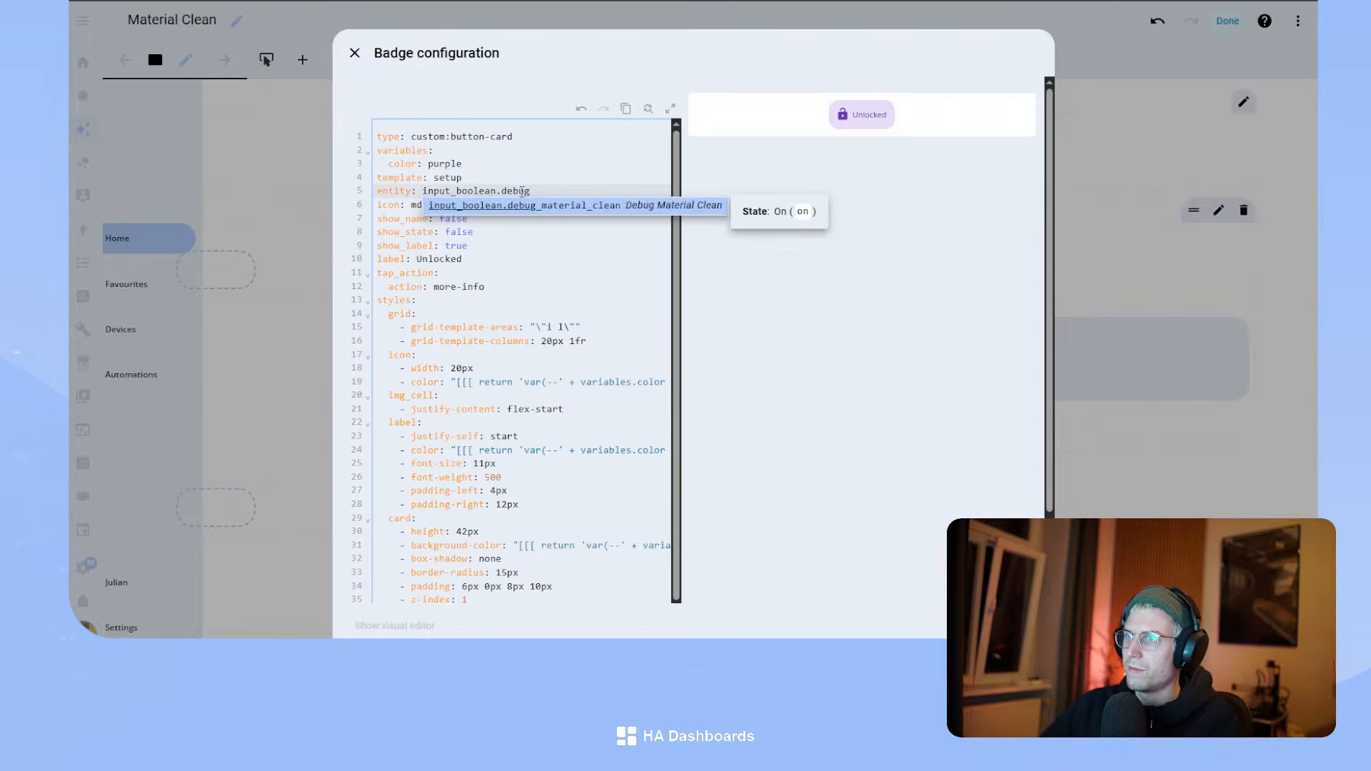
pyautogui.press('Return')
pyautogui.moveTo(496, 204); pyautogui.dragTo(349, 197)
pyautogui.click(428, 214)
pyautogui.moveTo(490, 205); pyautogui.dragTo(357, 205)
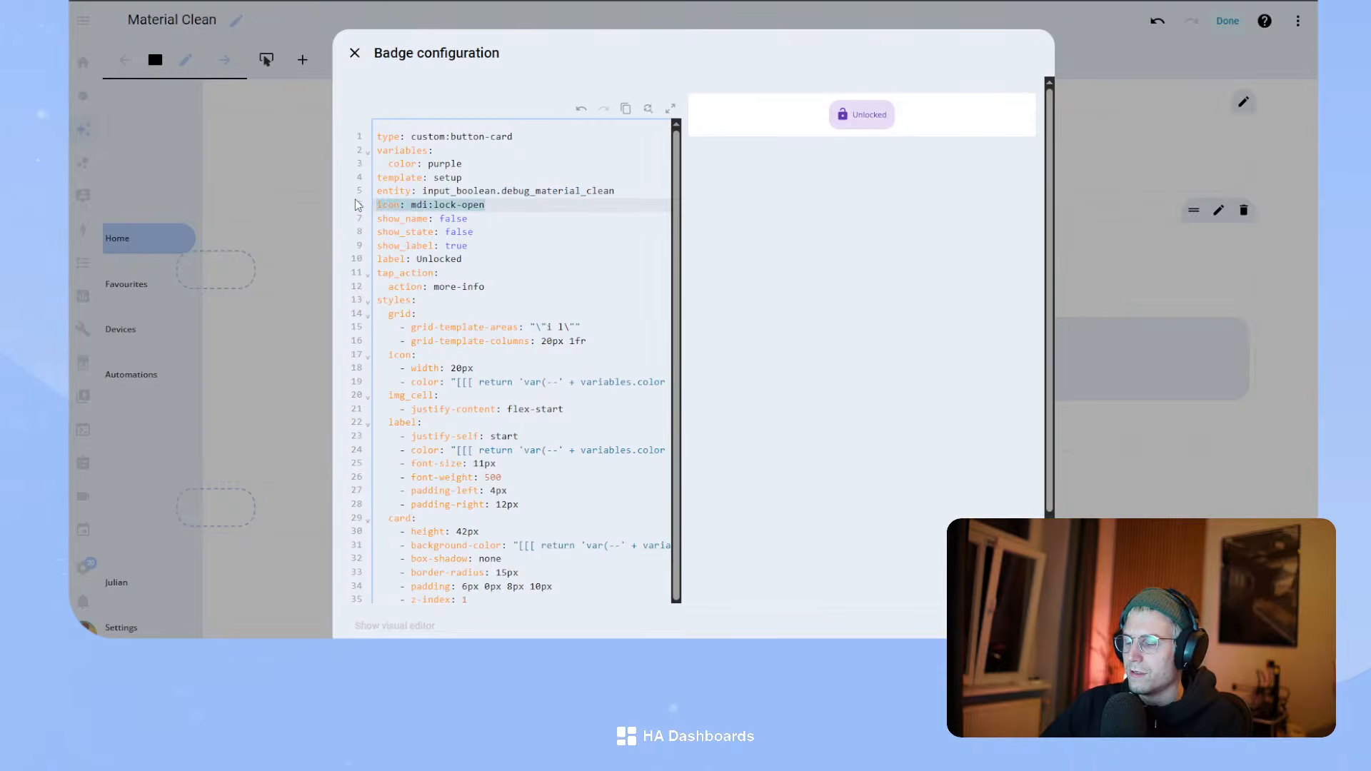
pyautogui.press('BackSpace')
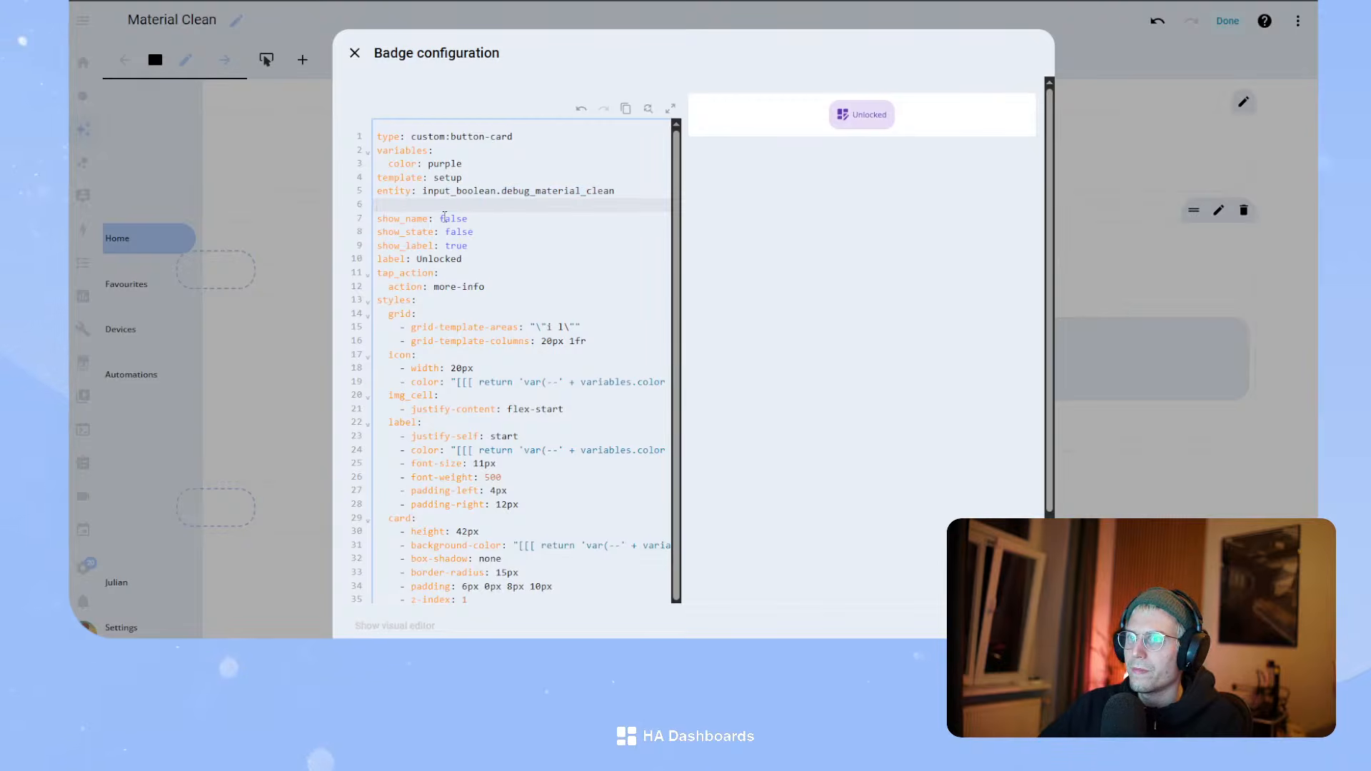
pyautogui.press('BackSpace')
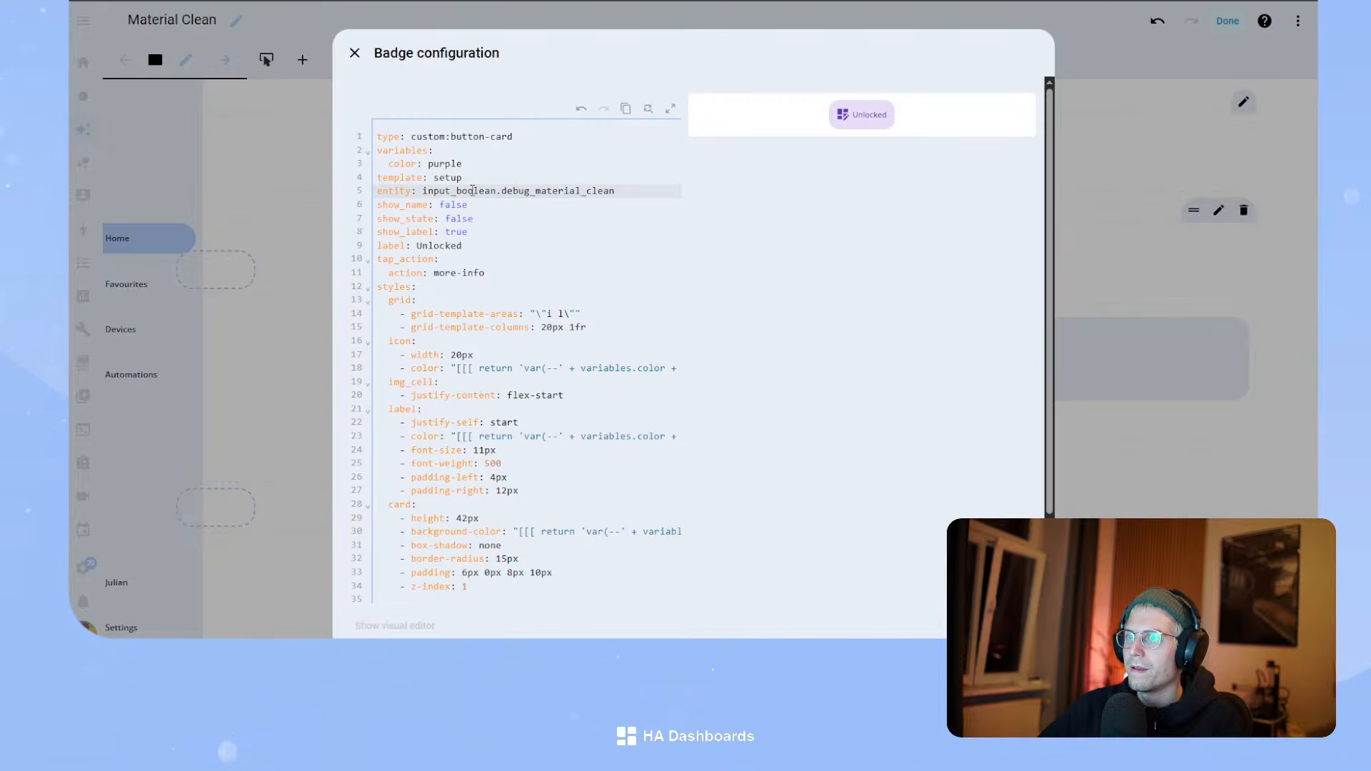
# - Set the duplicated badge's label to Debug and its tap action to toggle, save it, and finish editing the dashboard
pyautogui.click(440, 246)
pyautogui.doubleClick(441, 246)
pyautogui.write('Debug')
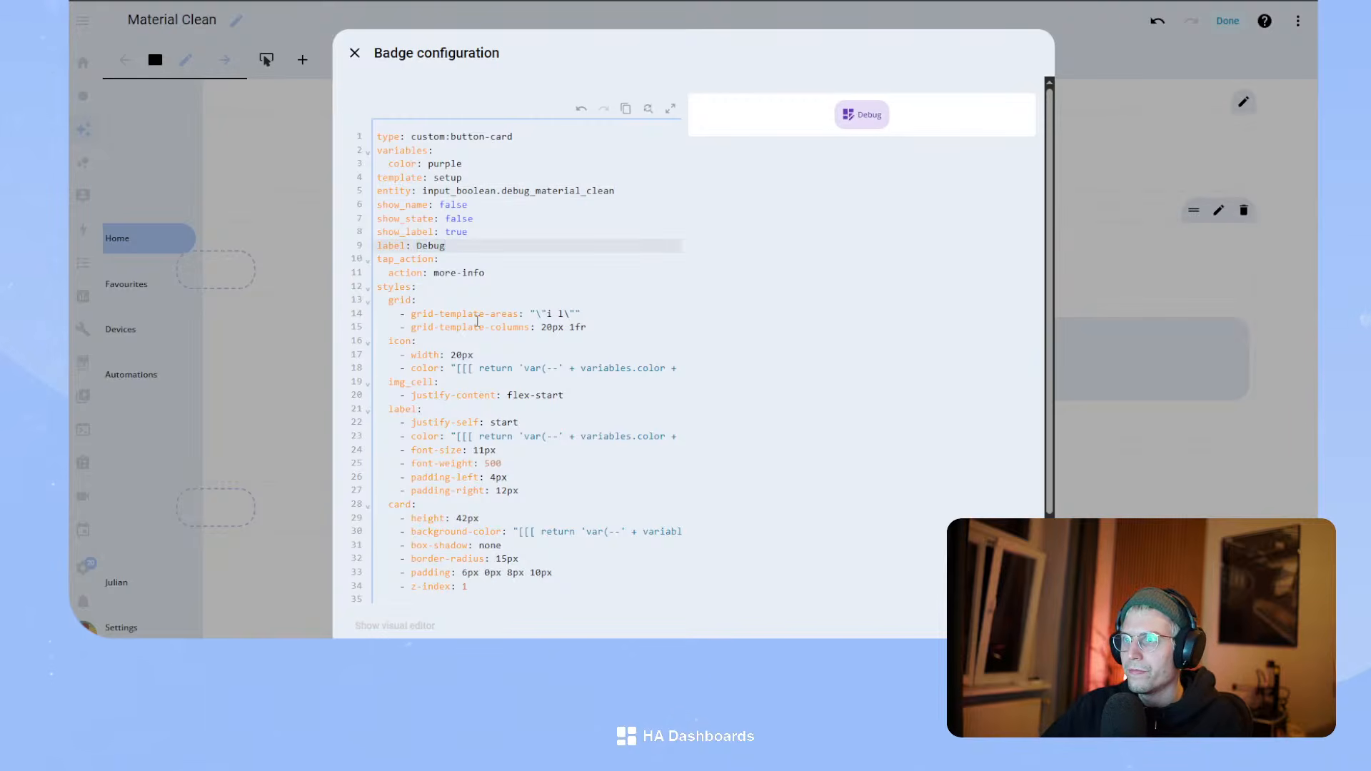
pyautogui.moveTo(435, 274); pyautogui.dragTo(531, 275)
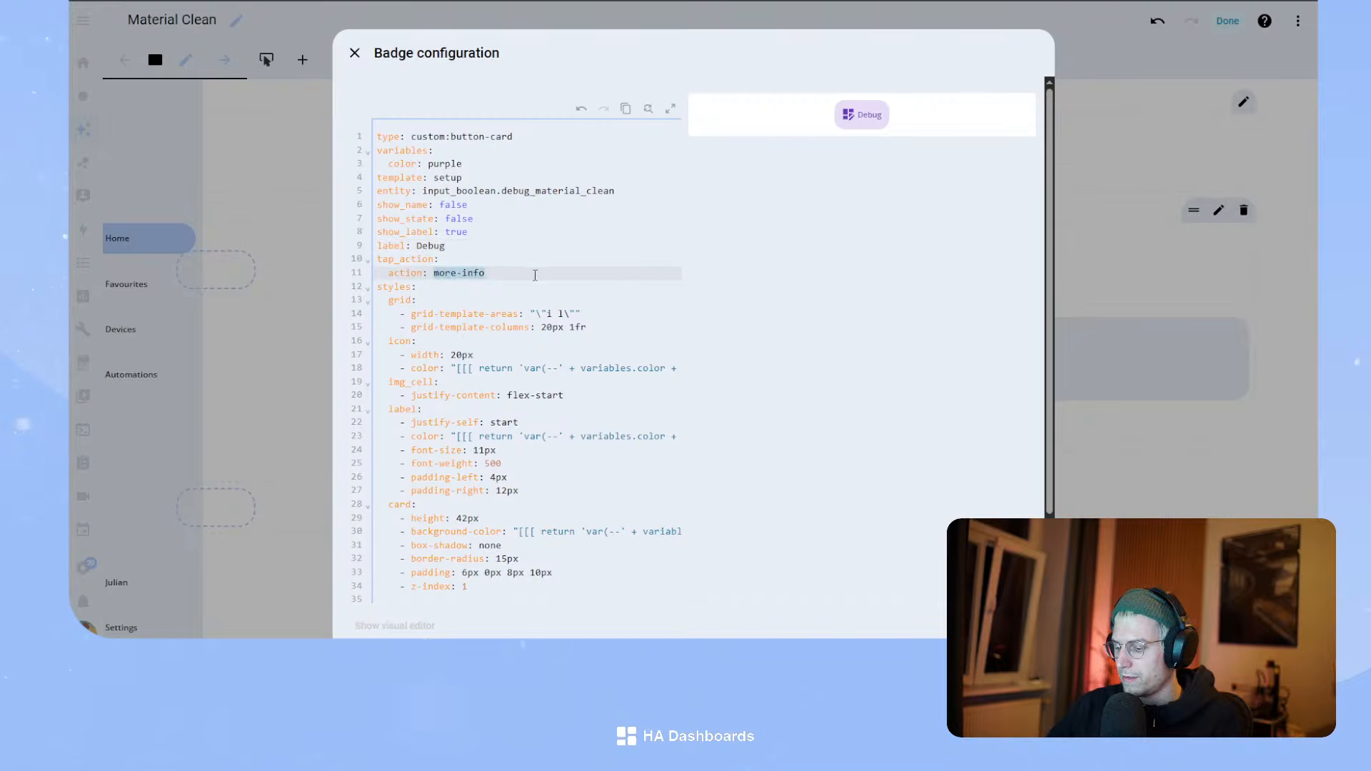
pyautogui.write('toggle')
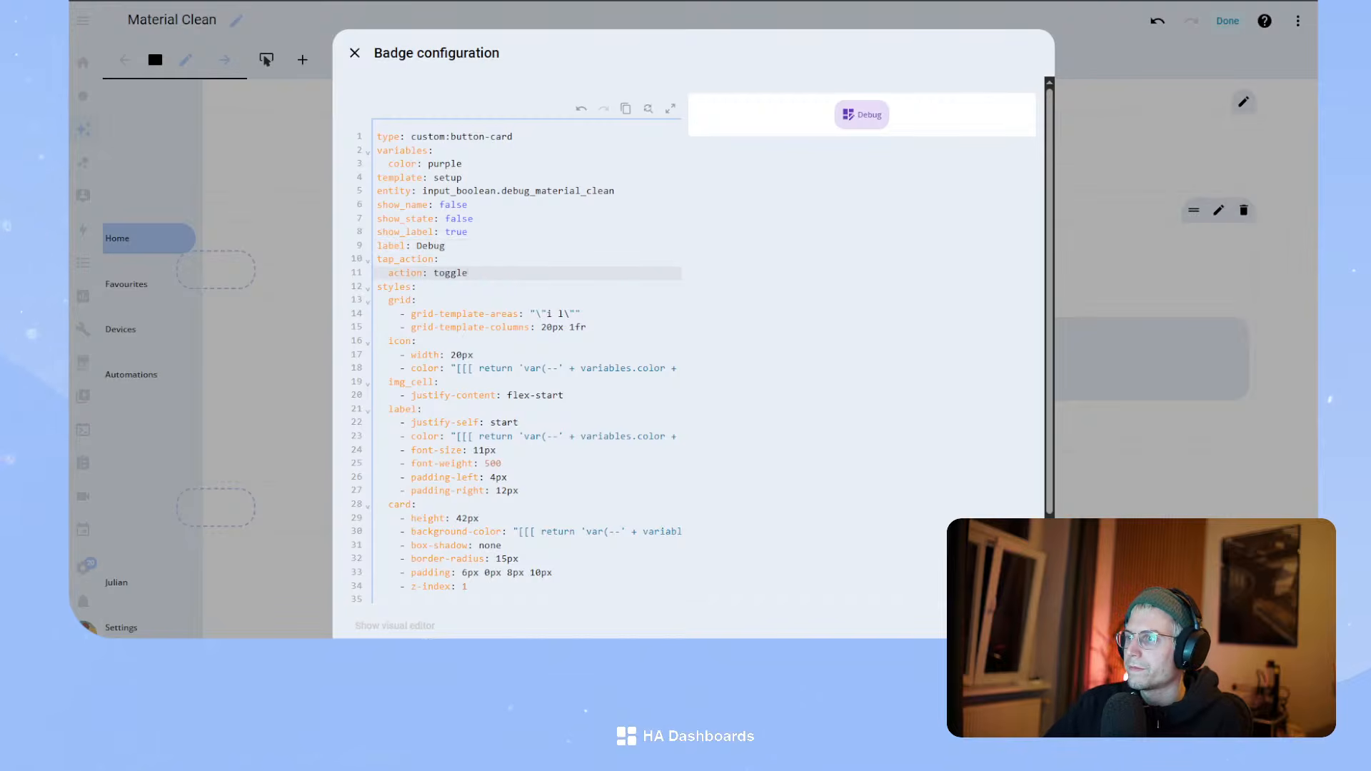
pyautogui.click(1022, 625)
pyautogui.click(1227, 21)
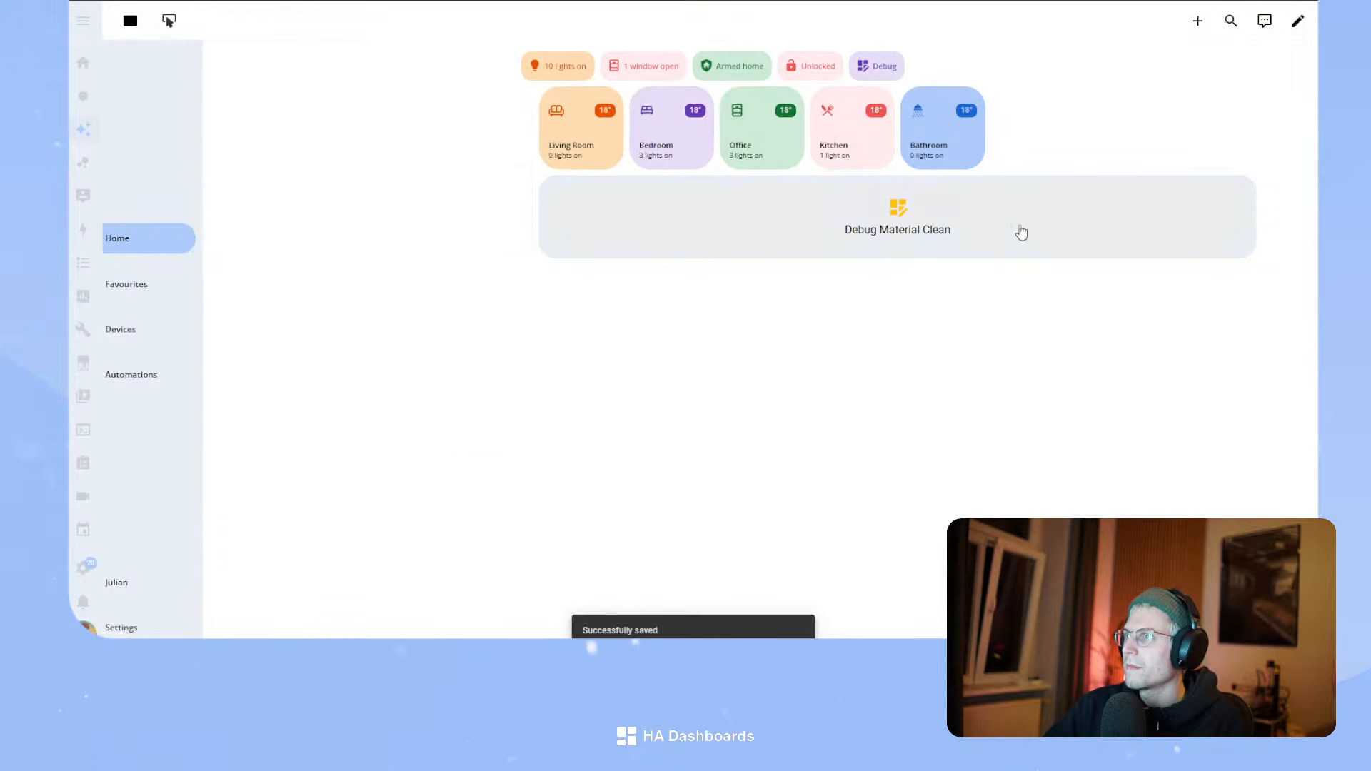
# - Test the new Debug badge by toggling the dashboard's debug mode
pyautogui.click(867, 37)
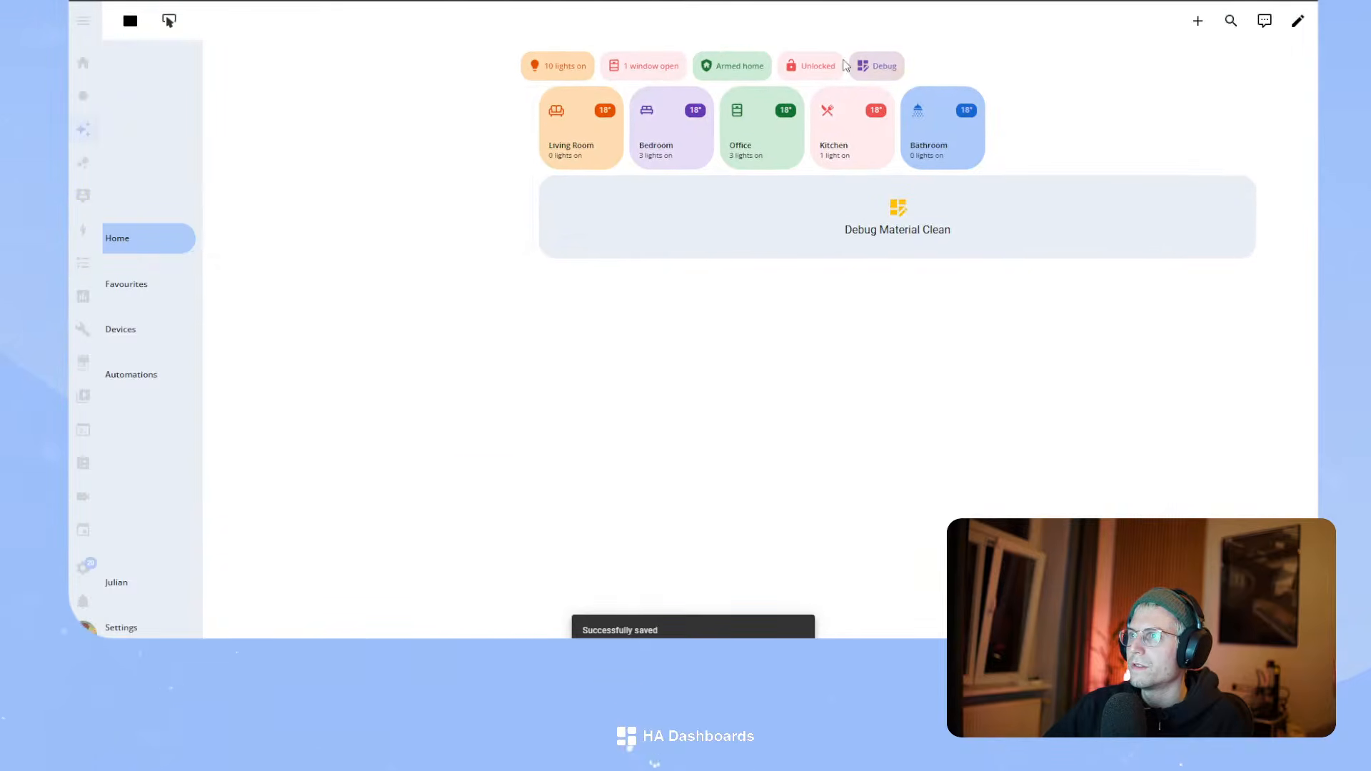
pyautogui.click(883, 71)
pyautogui.click(860, 27)
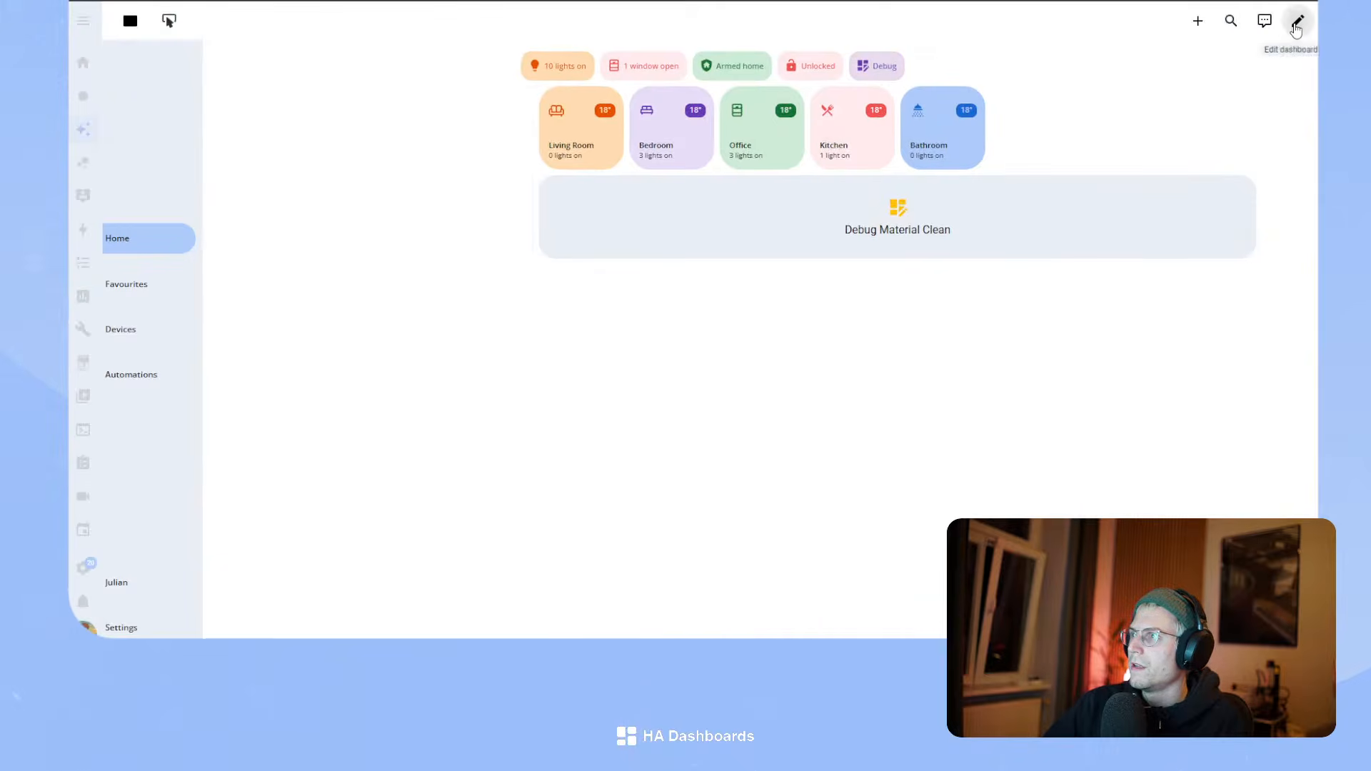
# - Delete the Debug Material Clean card below the room cards and finish editing the dashboard
pyautogui.click(1294, 19)
pyautogui.click(1242, 324)
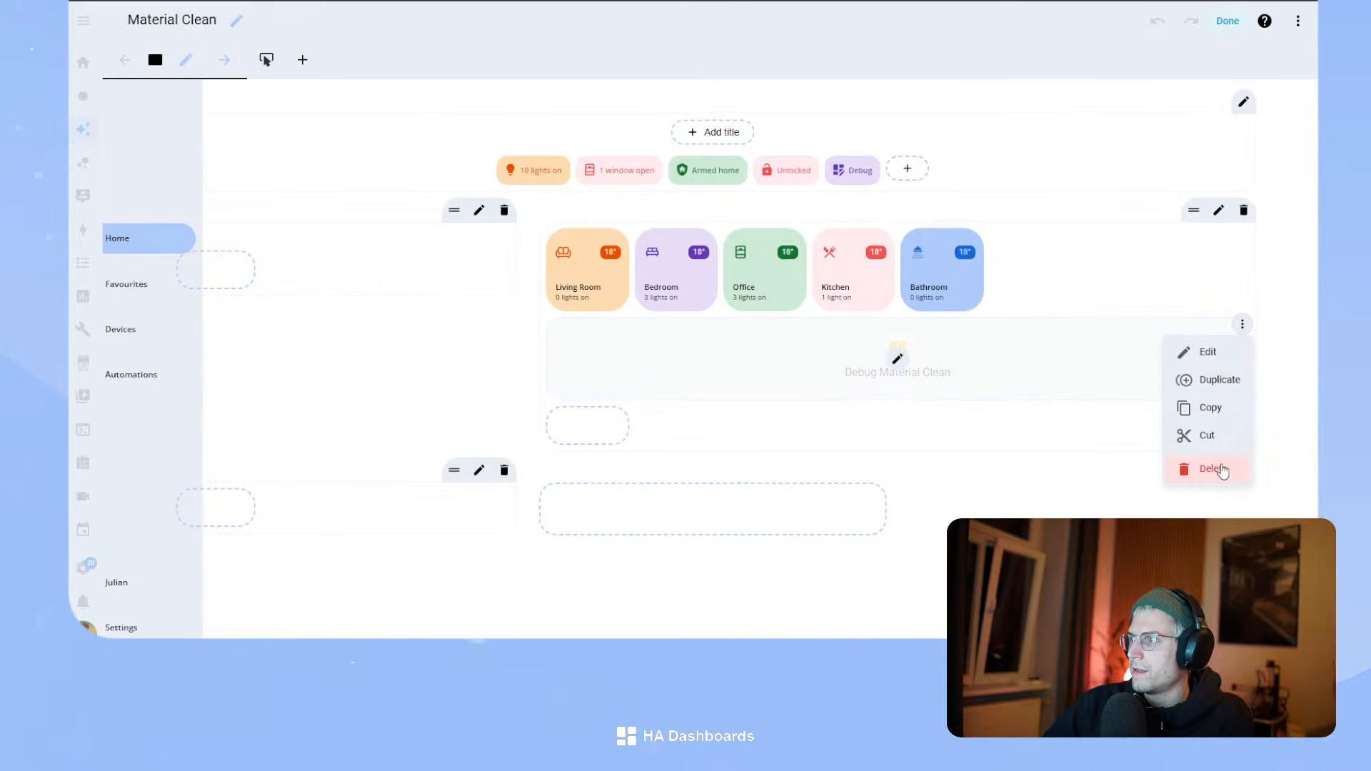
pyautogui.click(1206, 472)
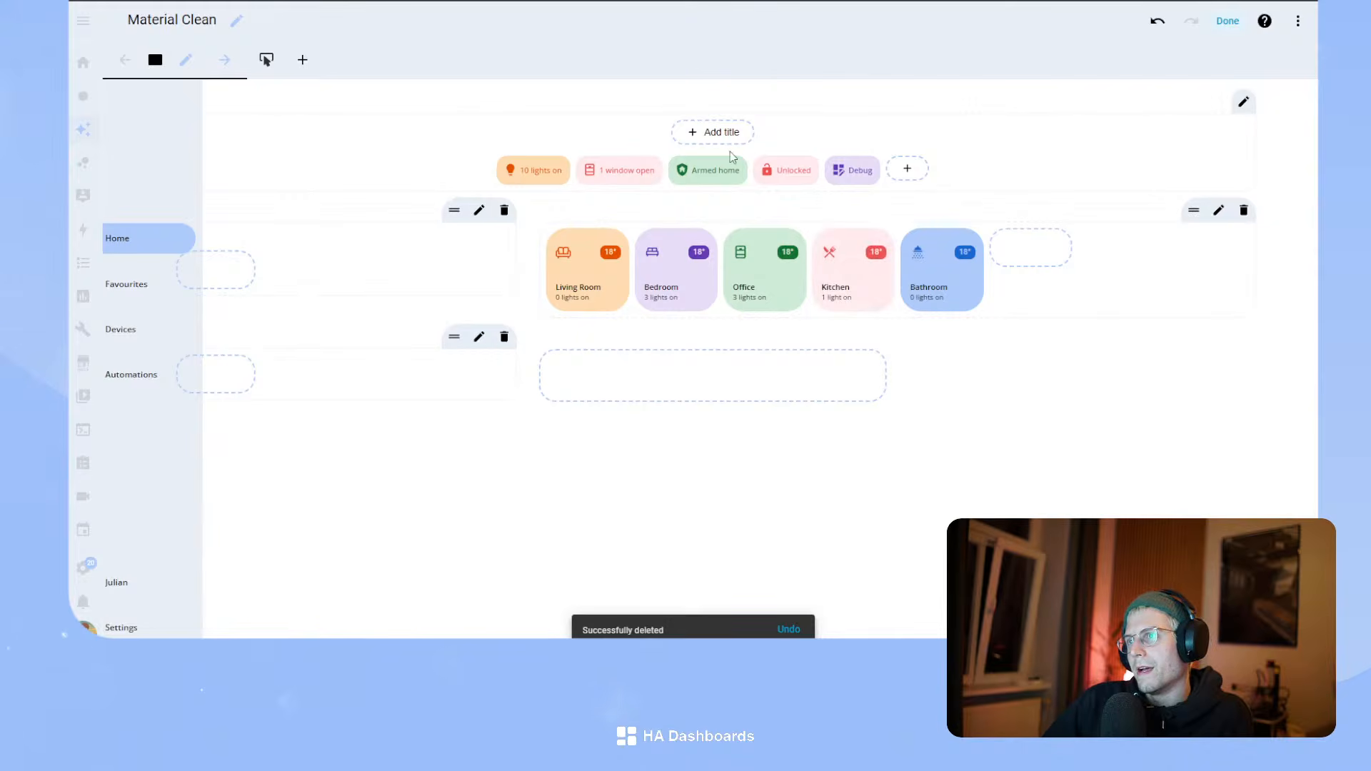
pyautogui.click(1228, 21)
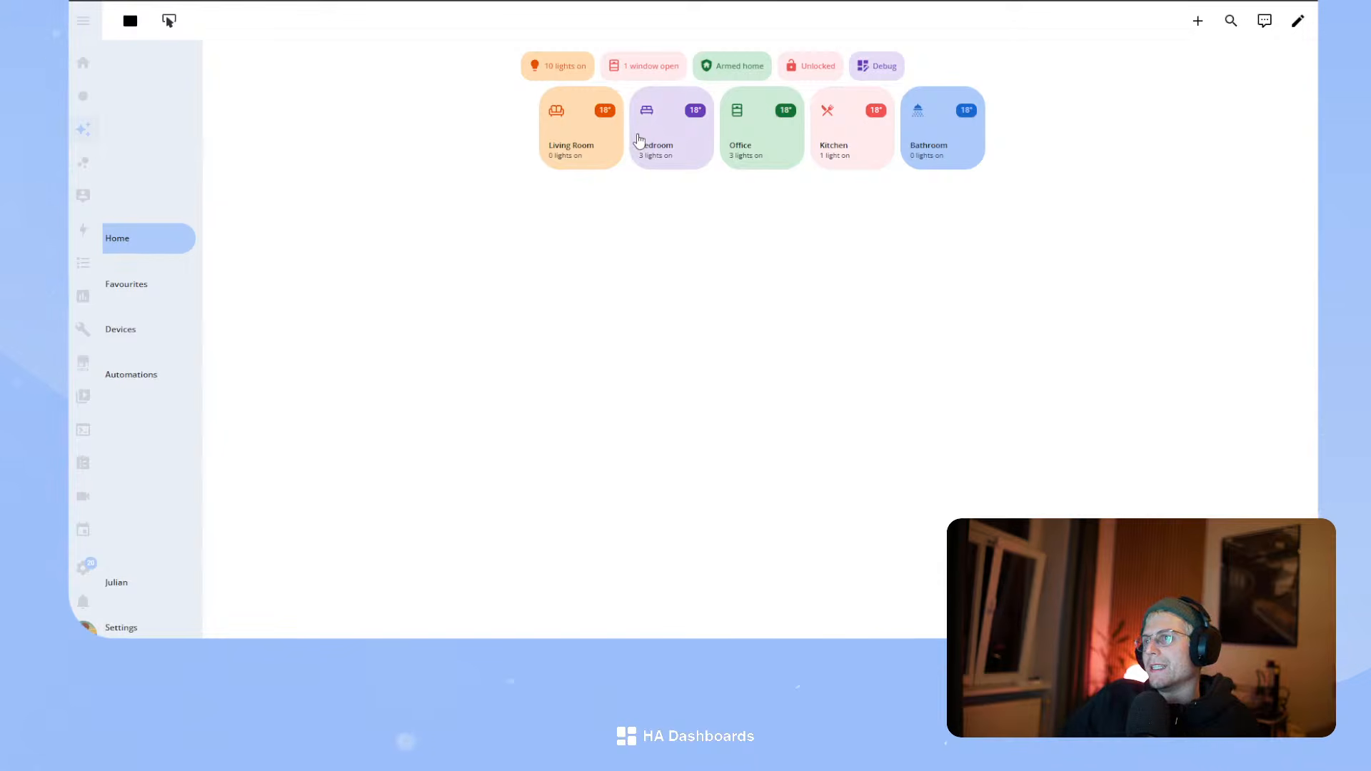
# - Open the Living Room card of the Material Clean dashboard for editing and go to the styles in its code
pyautogui.click(1298, 21)
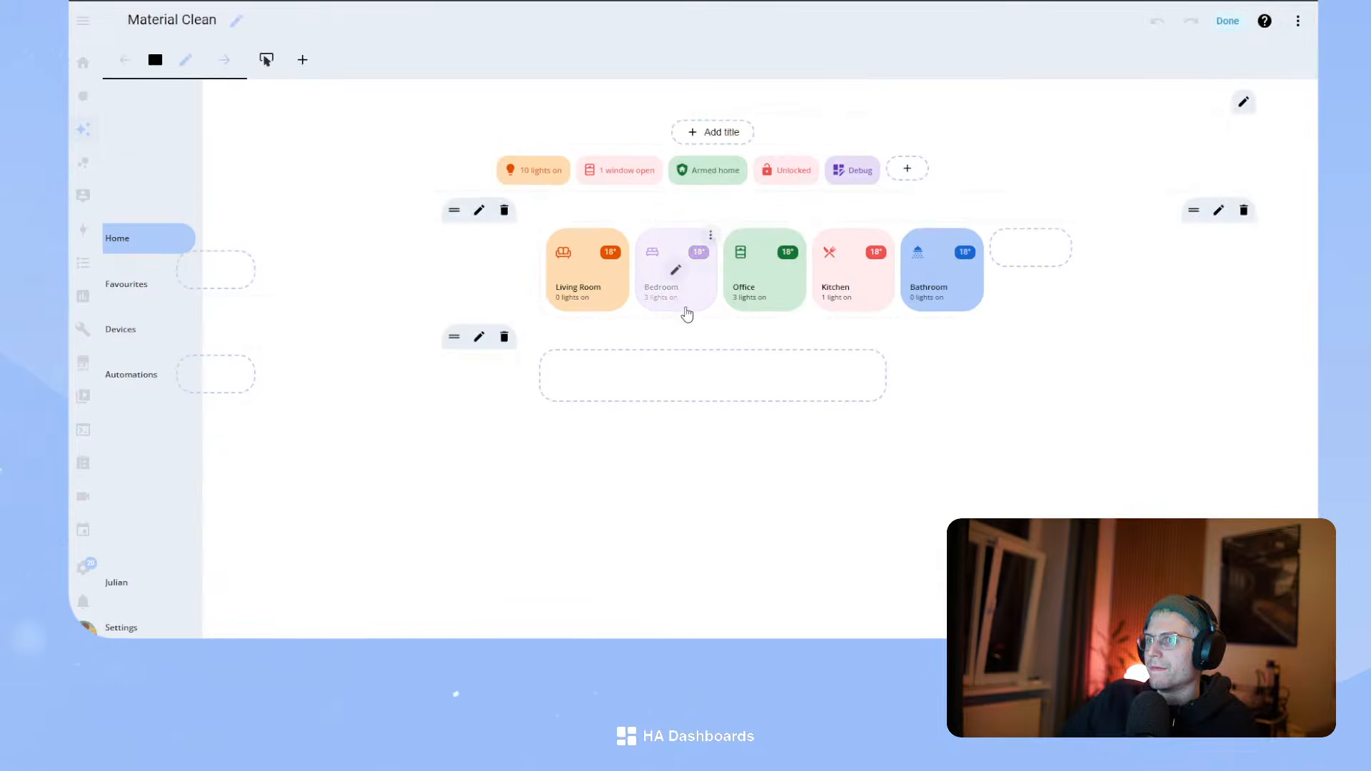
pyautogui.click(587, 270)
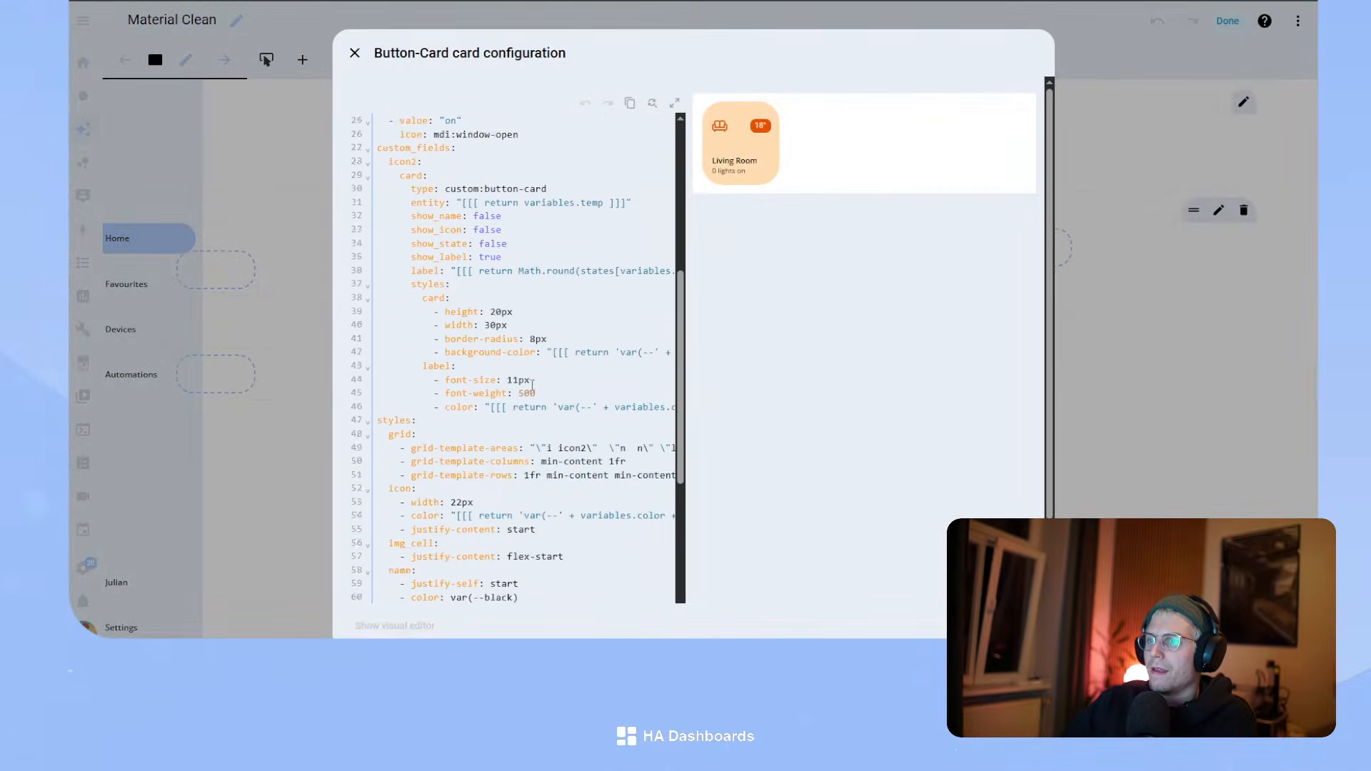
pyautogui.scroll(-5, 532, 385)
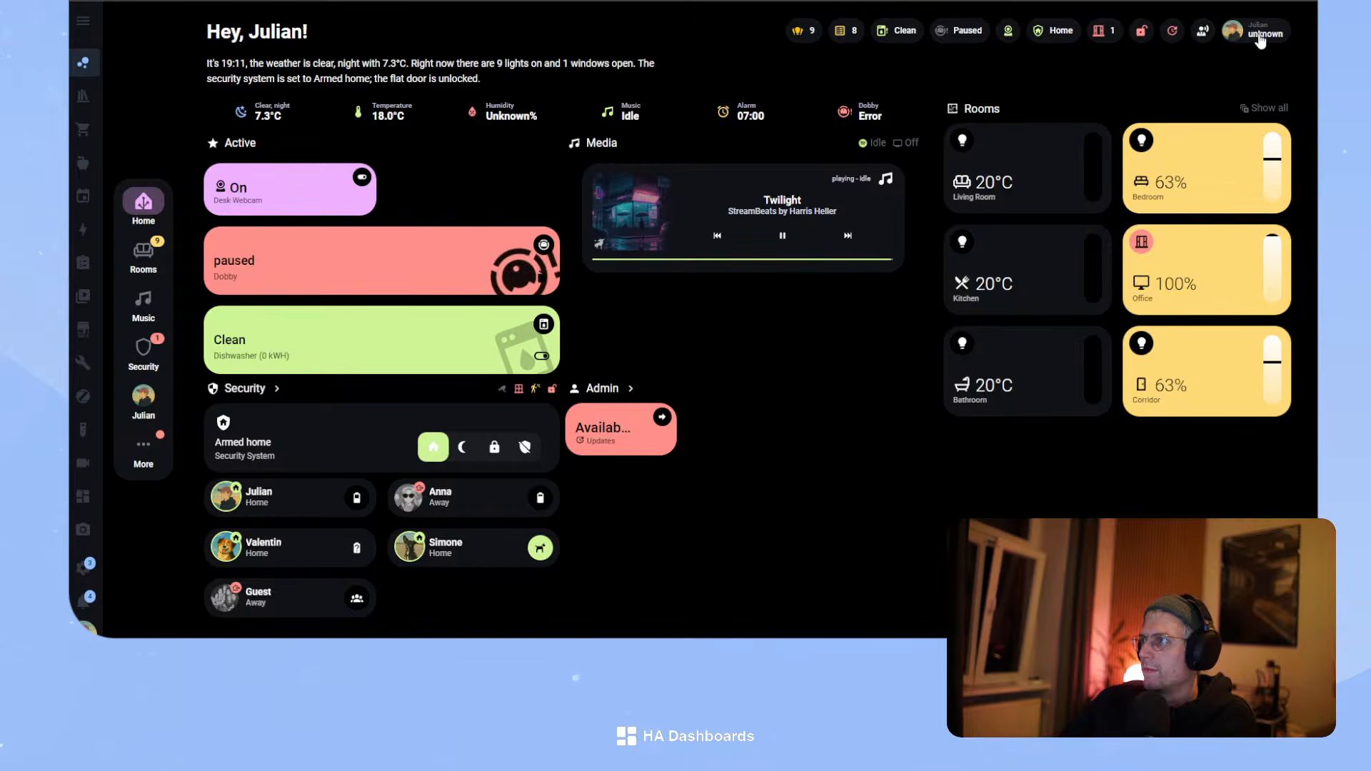
# - Switch to the Bubble dashboard and open the configuration of the grid card holding the room buttons
pyautogui.scroll(1, 1190, 114)
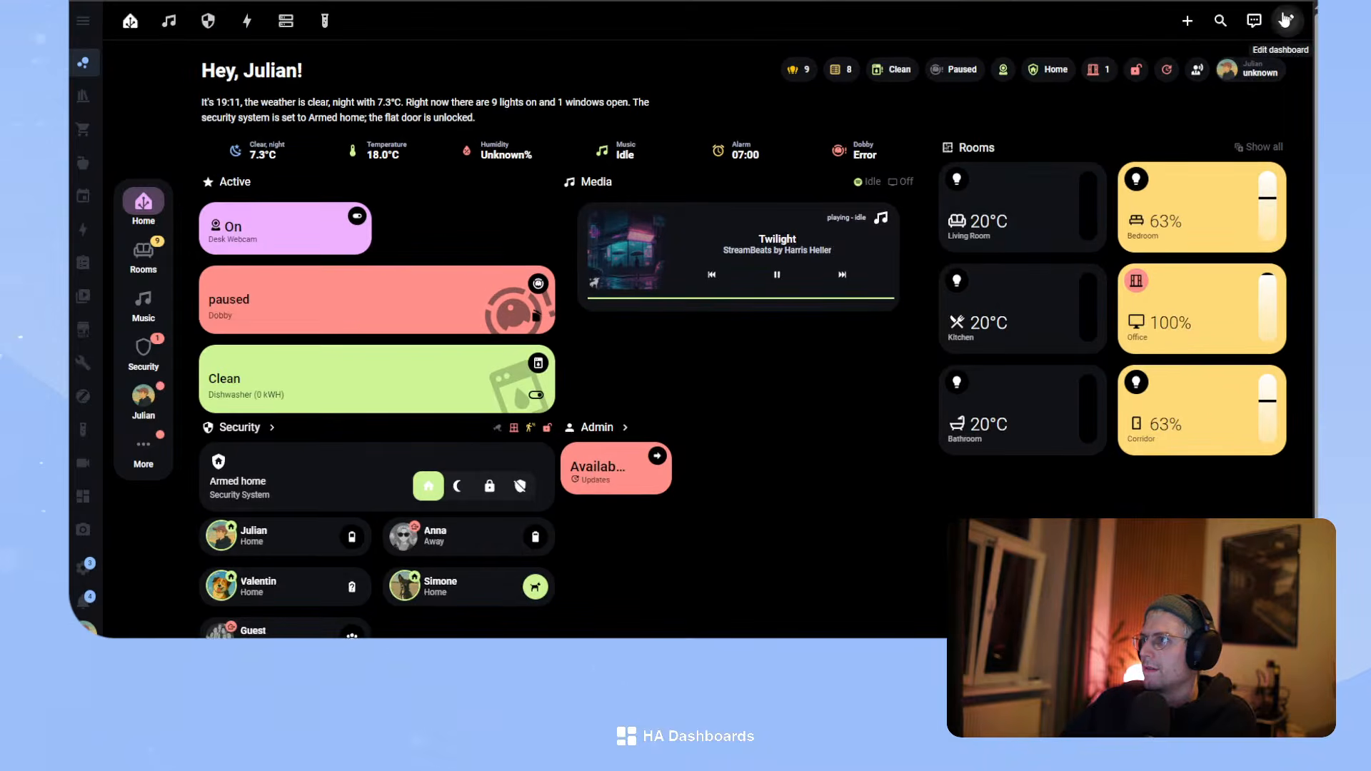
pyautogui.click(1287, 20)
pyautogui.scroll(-10, 996, 312)
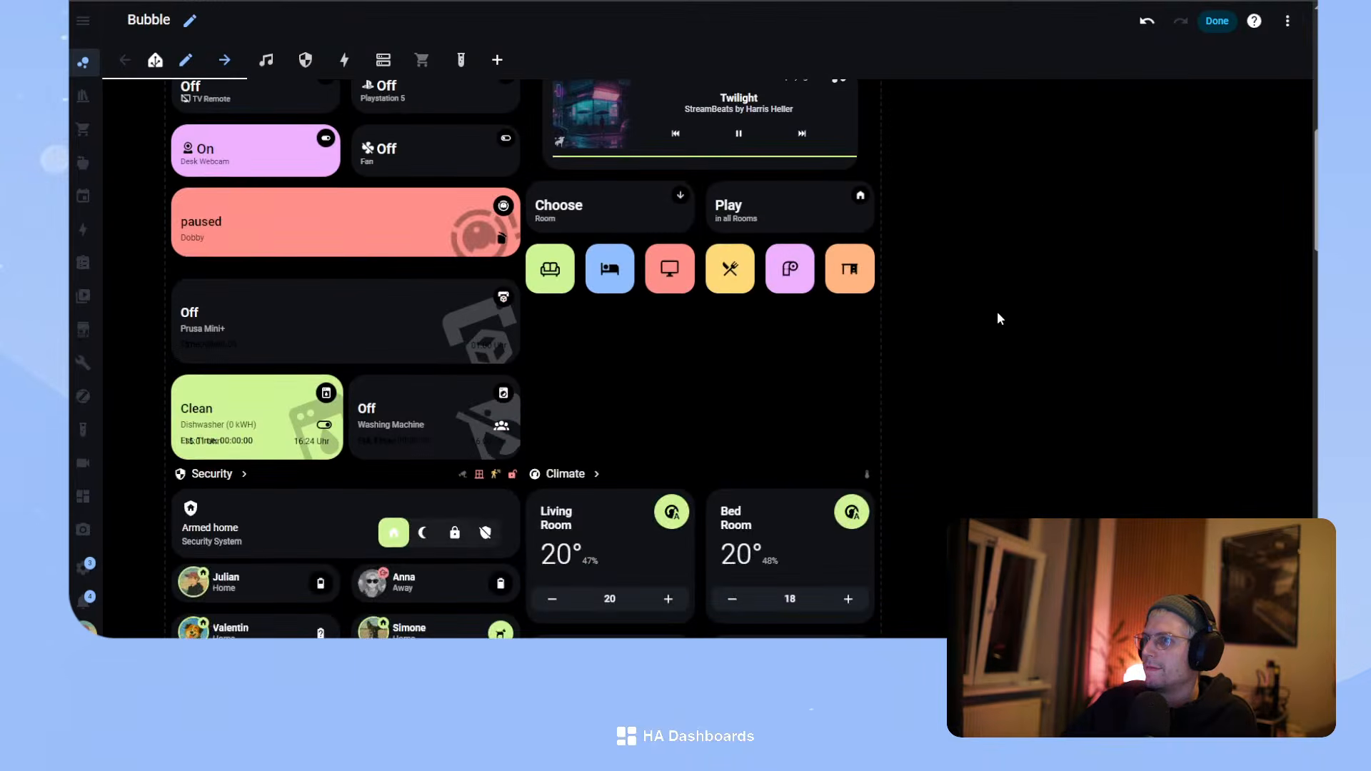
pyautogui.scroll(-5, 593, 328)
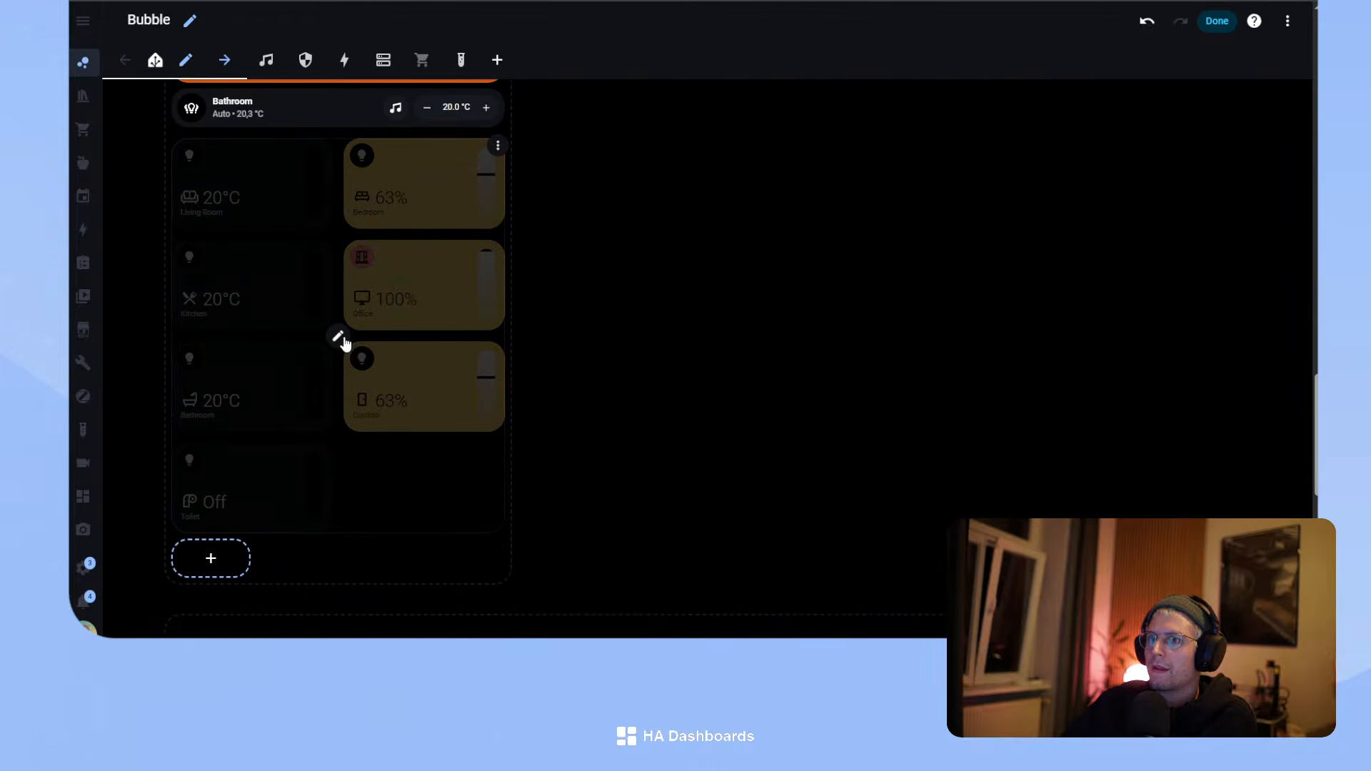
pyautogui.click(348, 339)
# - Copy the if/else template from the "off" state's label in the first room card's code
pyautogui.scroll(-10, 568, 502)
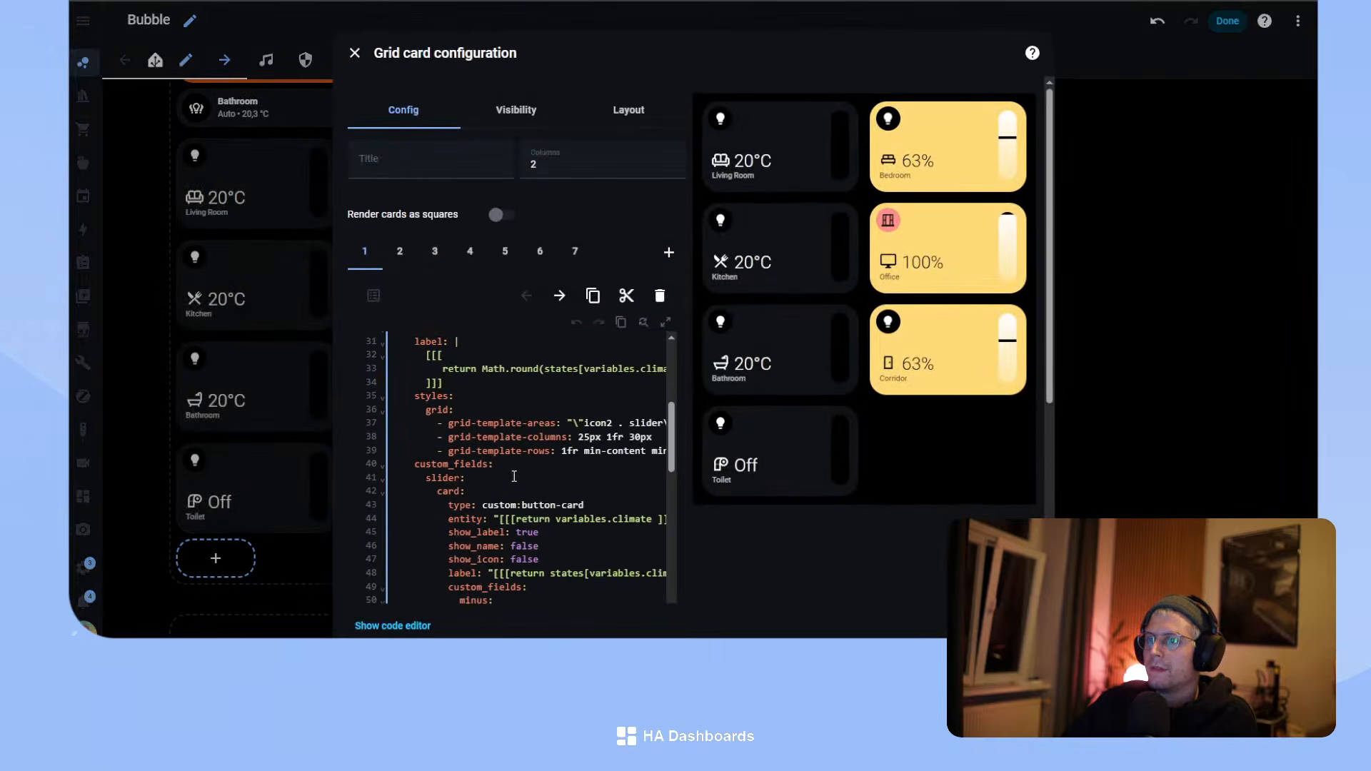
pyautogui.scroll(-15, 568, 502)
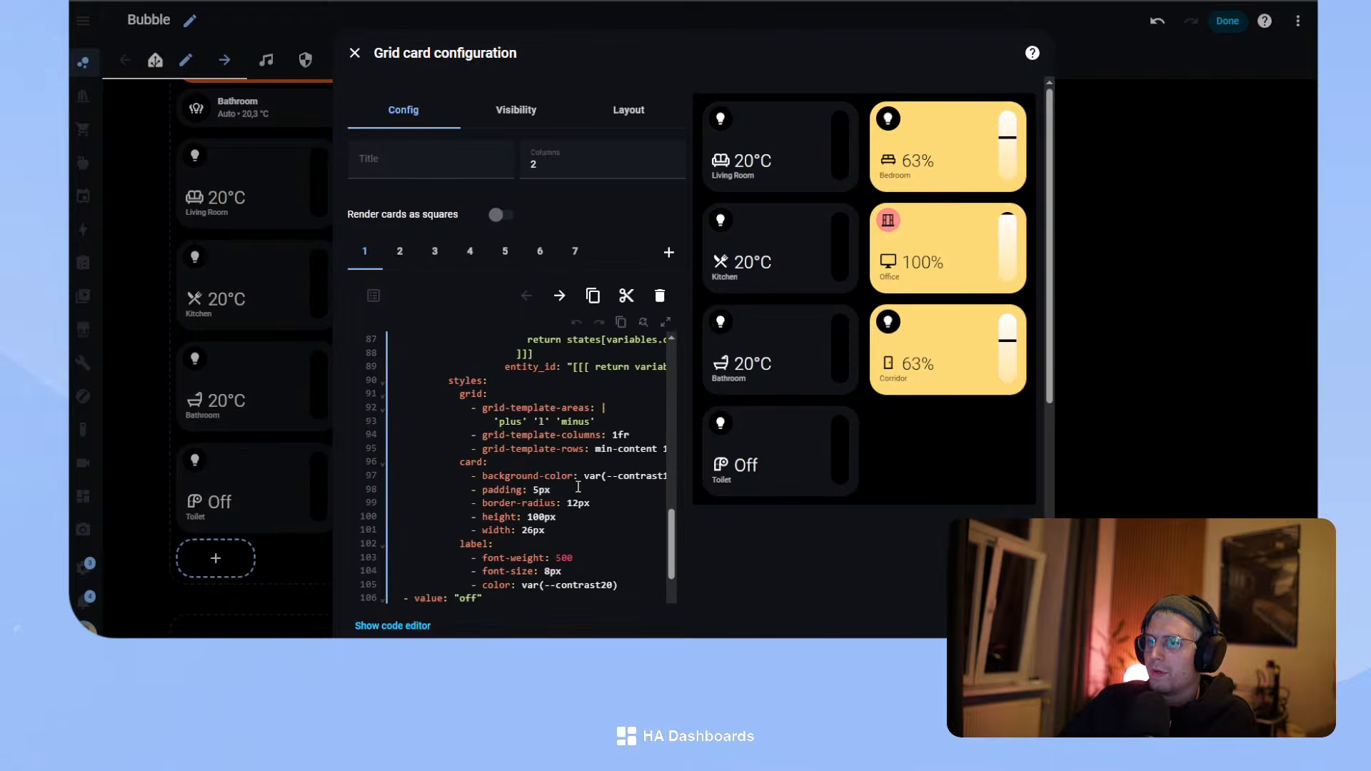
pyautogui.scroll(-2, 568, 477)
pyautogui.scroll(3, 533, 451)
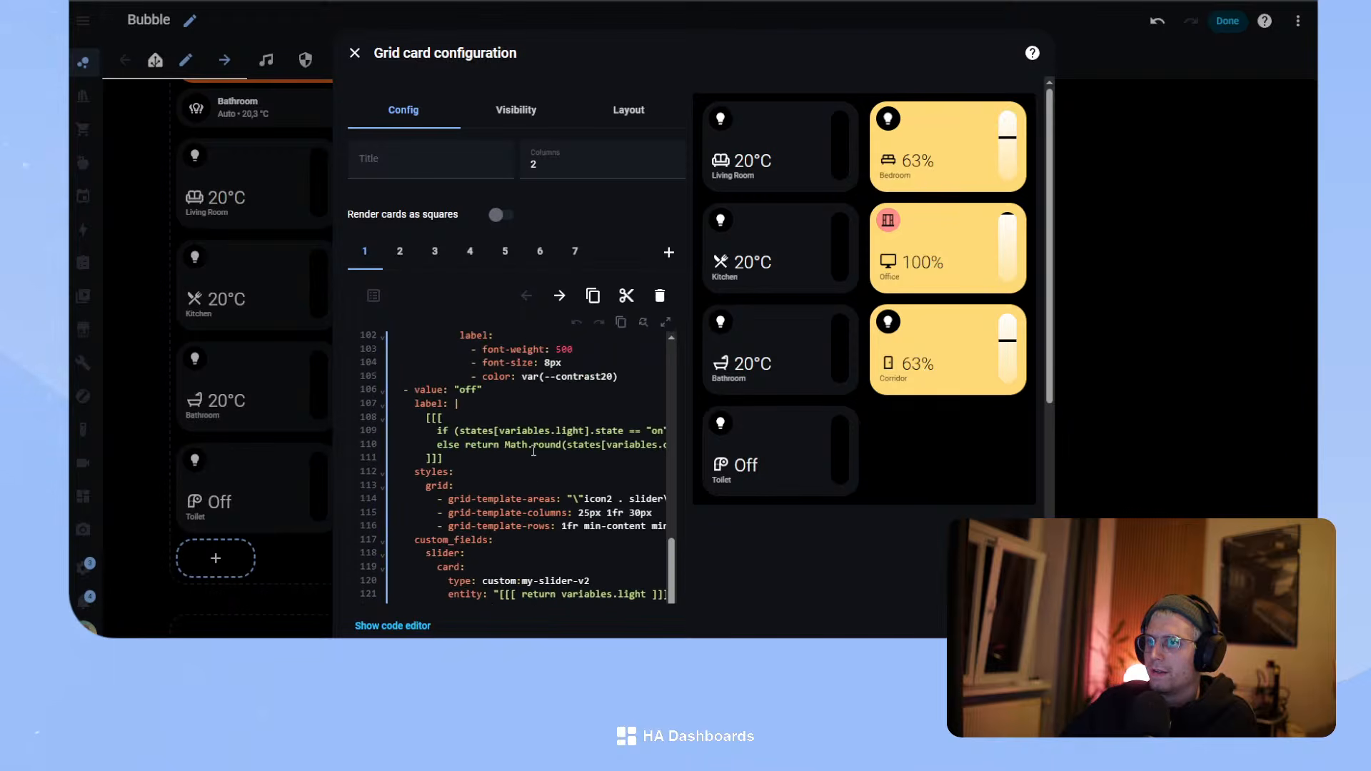
pyautogui.moveTo(452, 404); pyautogui.dragTo(478, 459)
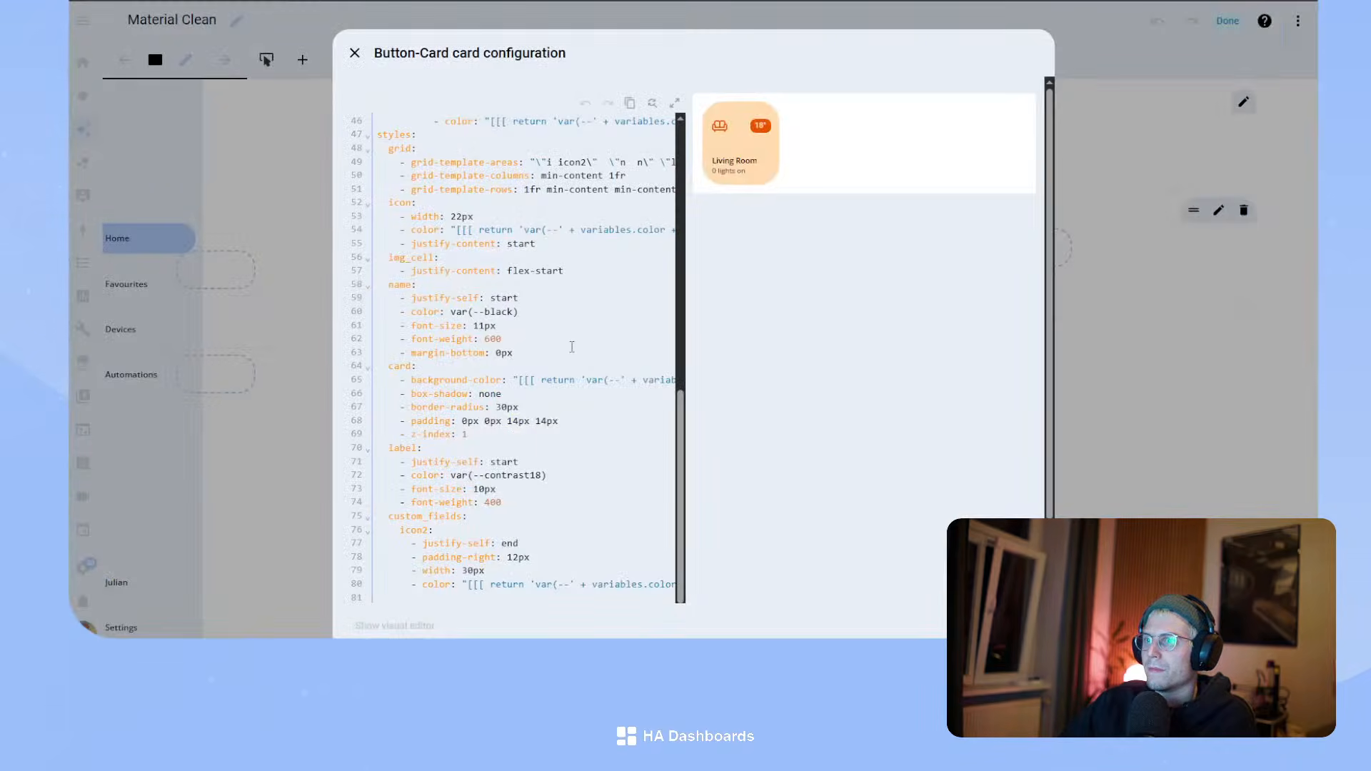
# - Paste the copied if/else template as the Living Room card's background-color value and indent it under the property
pyautogui.click(507, 56)
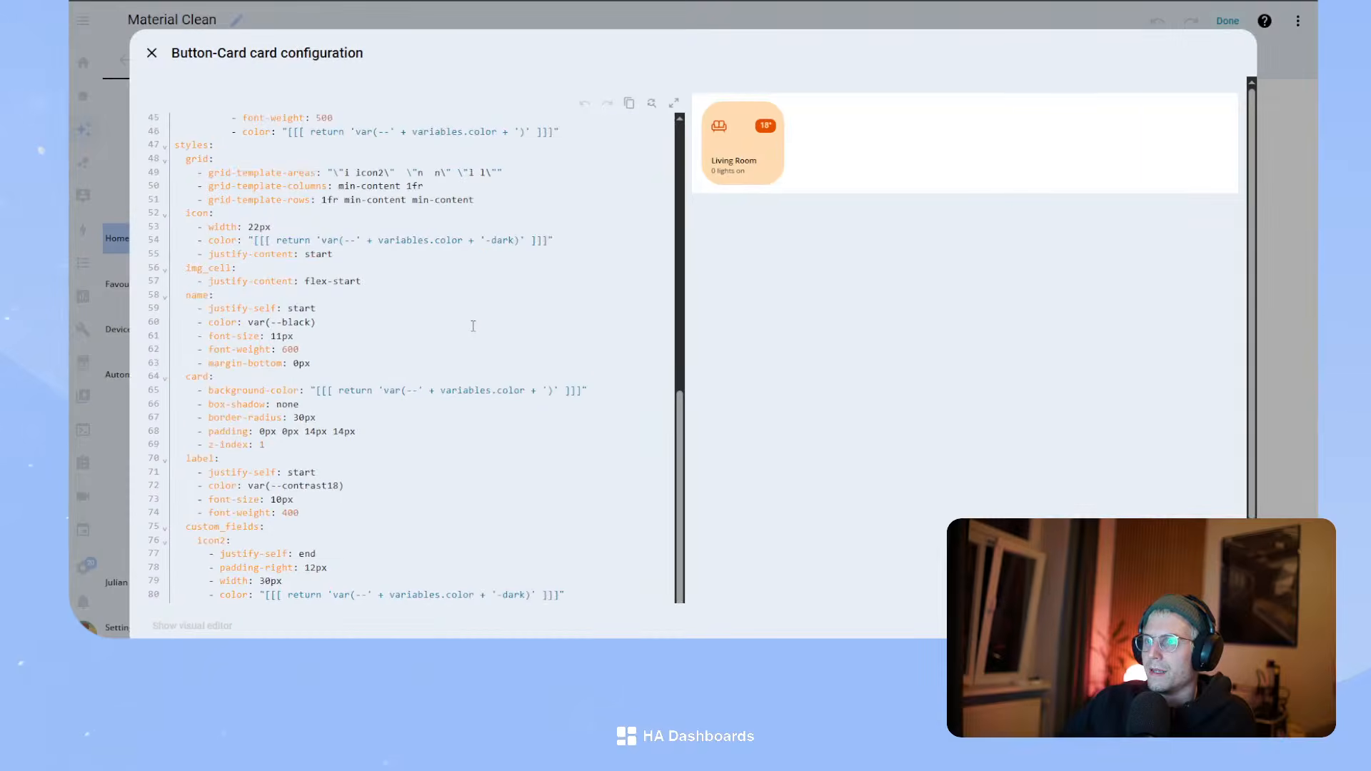
pyautogui.click(312, 390)
pyautogui.hotkey('ctrl', 'v')
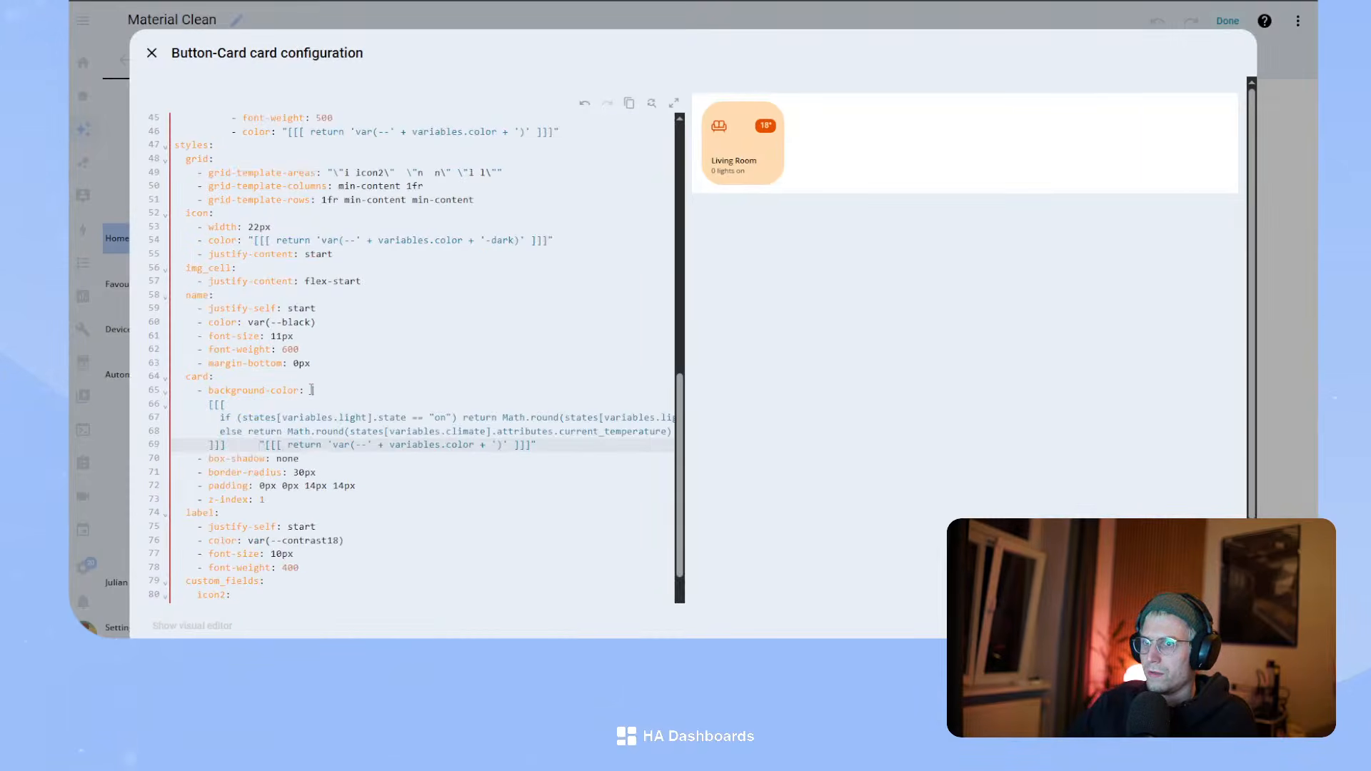
pyautogui.keyDown('shift'); pyautogui.click(210, 405); pyautogui.keyUp('shift')
pyautogui.press('Tab')
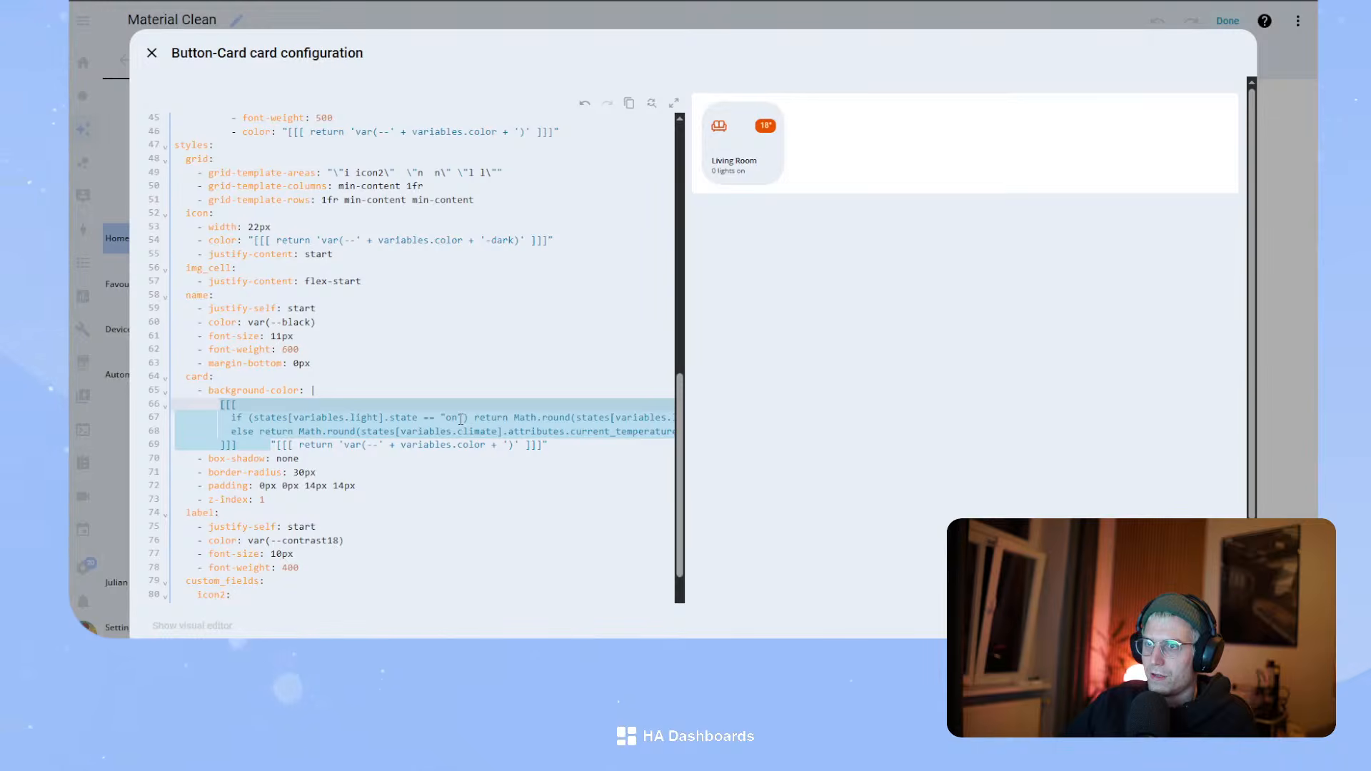
# - Move the original return 'var(--' + variables.color + ')' into the if branch, replacing the brightness expression, and delete its leftovers after the template
pyautogui.moveTo(271, 445); pyautogui.dragTo(570, 440)
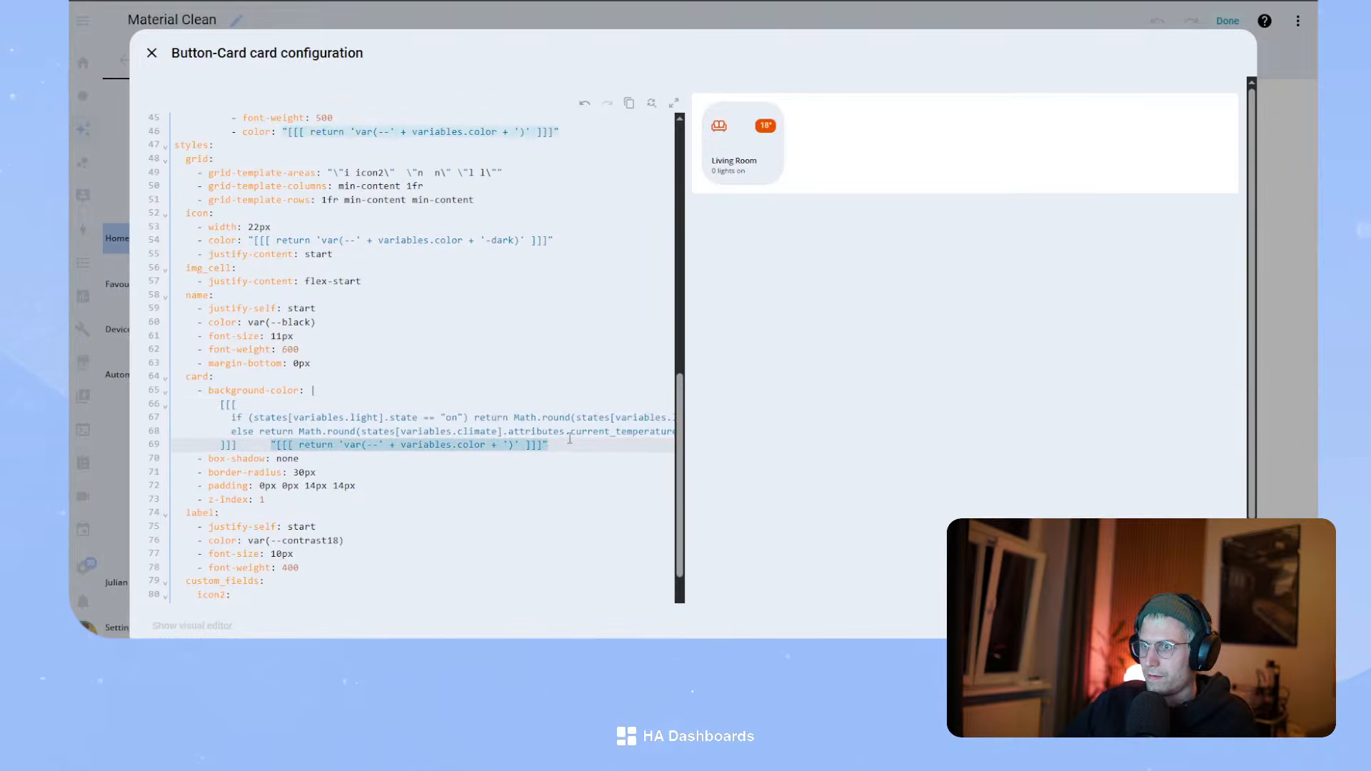
pyautogui.moveTo(299, 445); pyautogui.dragTo(524, 438)
pyautogui.hotkey('ctrl', 'c')
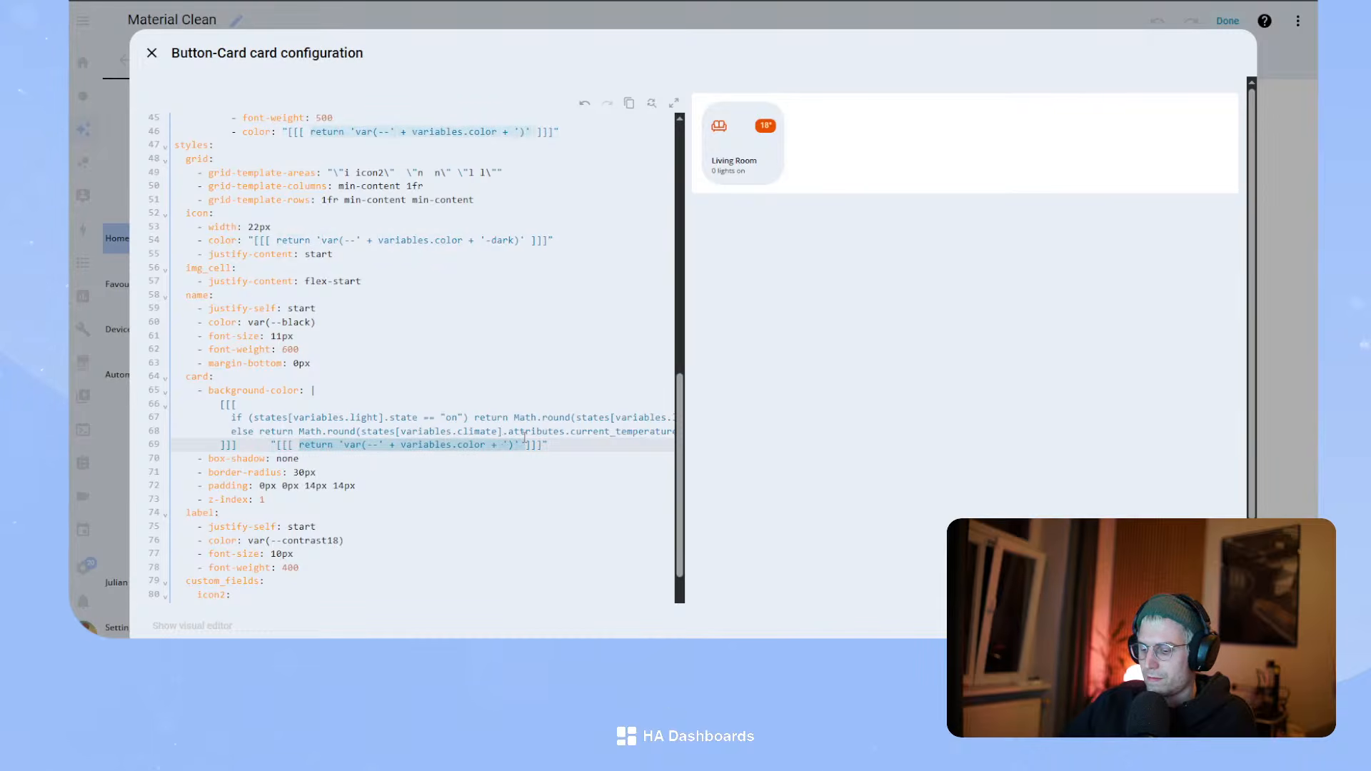
pyautogui.press('BackSpace')
pyautogui.moveTo(325, 444); pyautogui.dragTo(261, 445)
pyautogui.press('BackSpace')
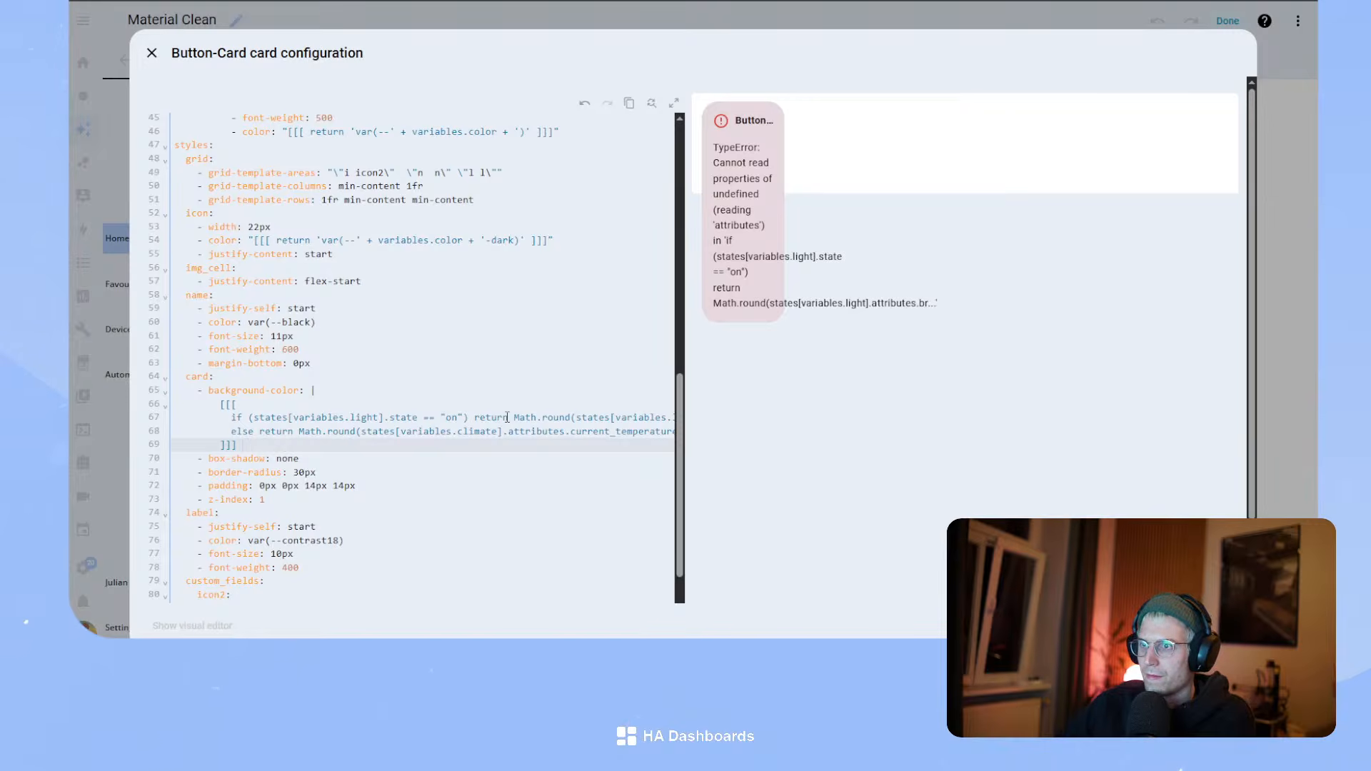
pyautogui.moveTo(513, 417); pyautogui.dragTo(668, 415)
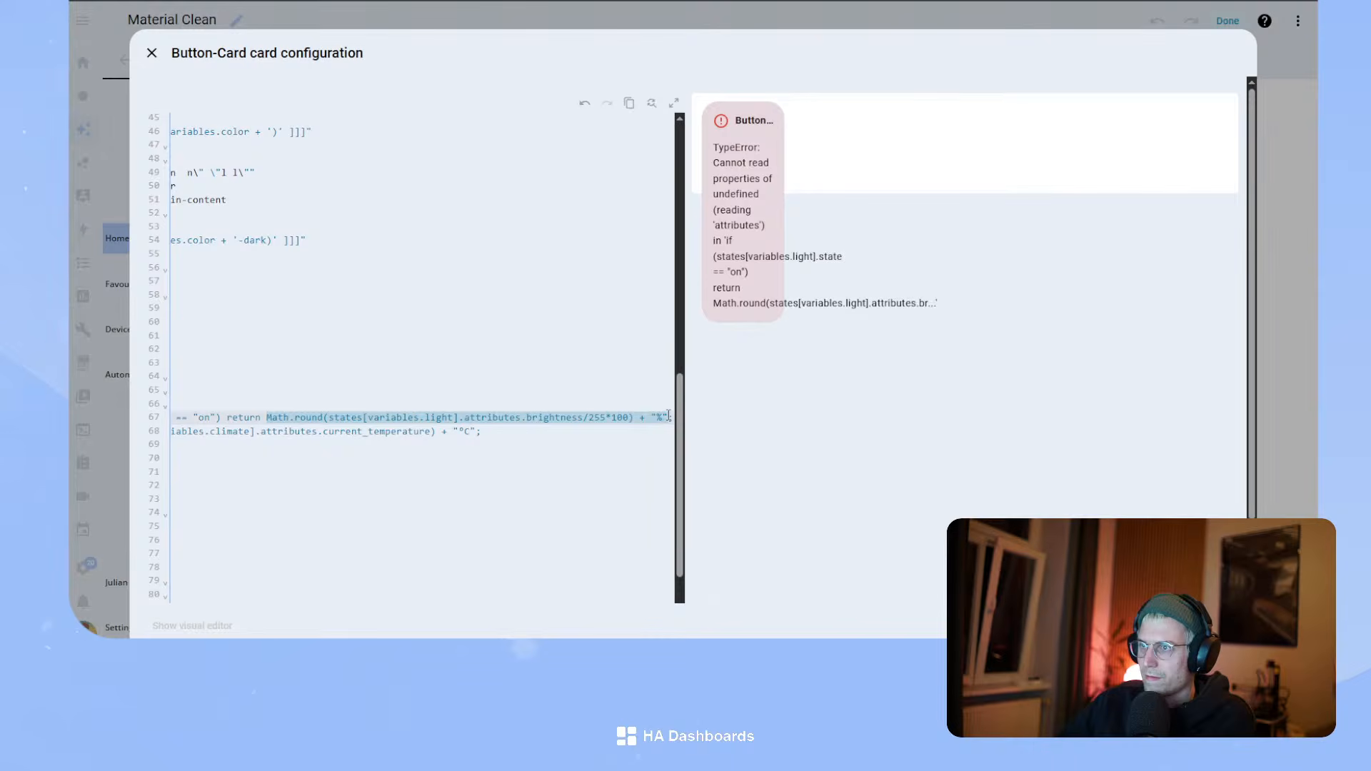
pyautogui.hotkey('ctrl', 'v')
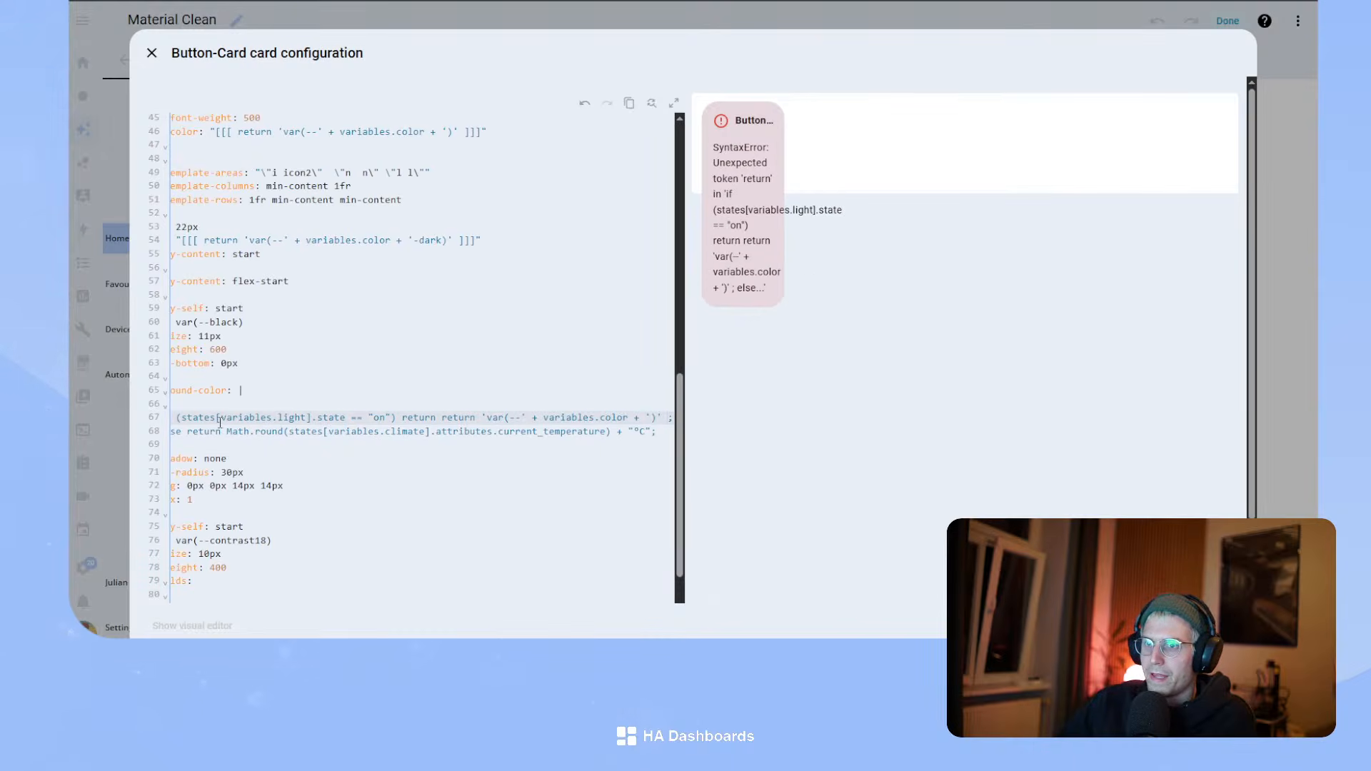
# - Replace the current_temperature expression in the background-color template's else branch with var(--contrast2)
pyautogui.moveTo(214, 431); pyautogui.dragTo(130, 429)
pyautogui.click(292, 431)
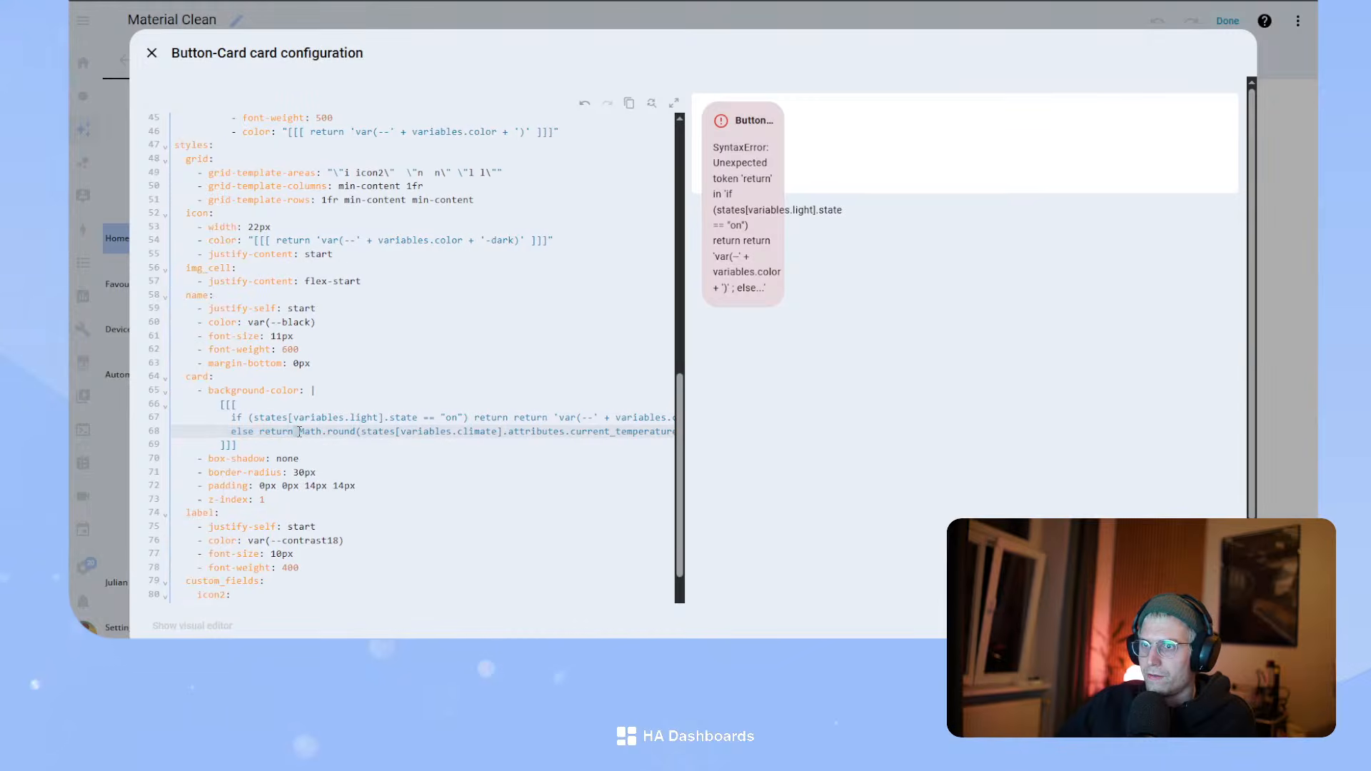
pyautogui.moveTo(295, 431); pyautogui.dragTo(646, 431)
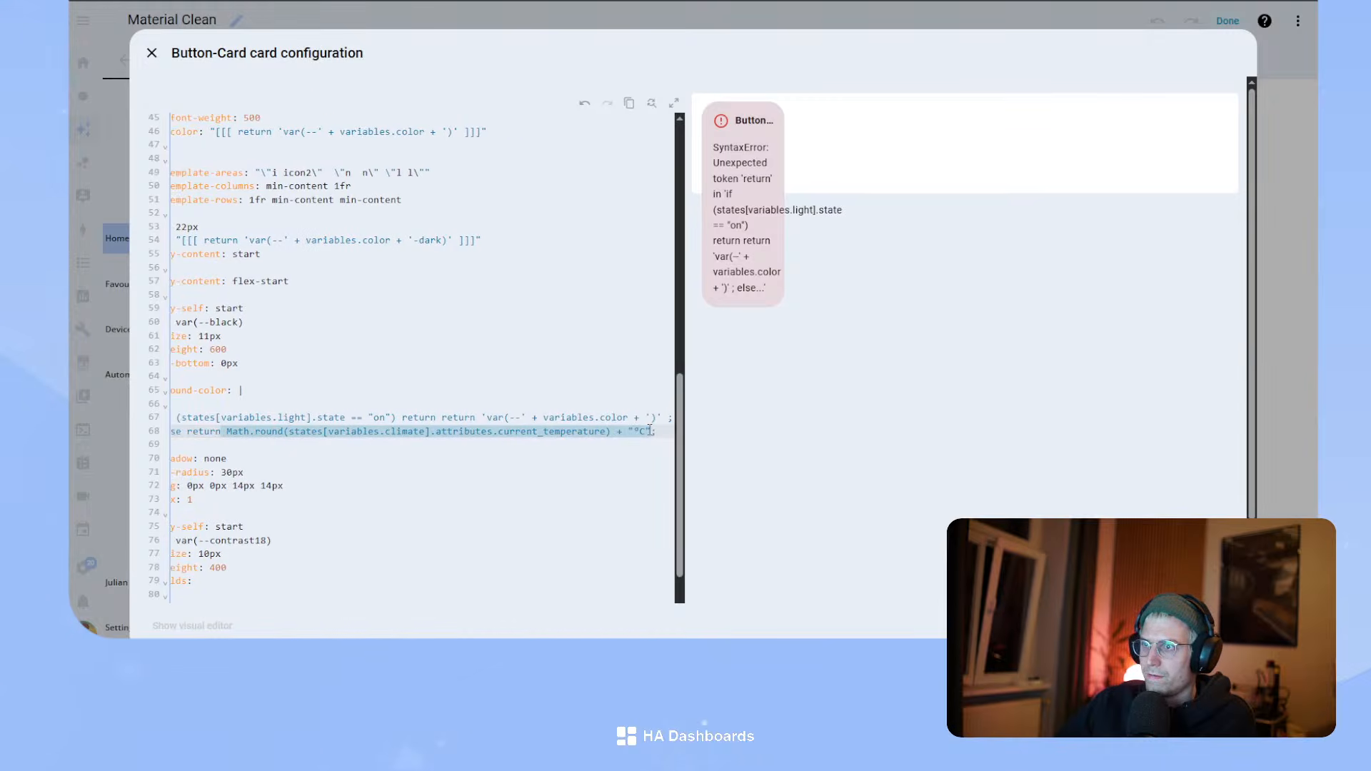
pyautogui.press('BackSpace')
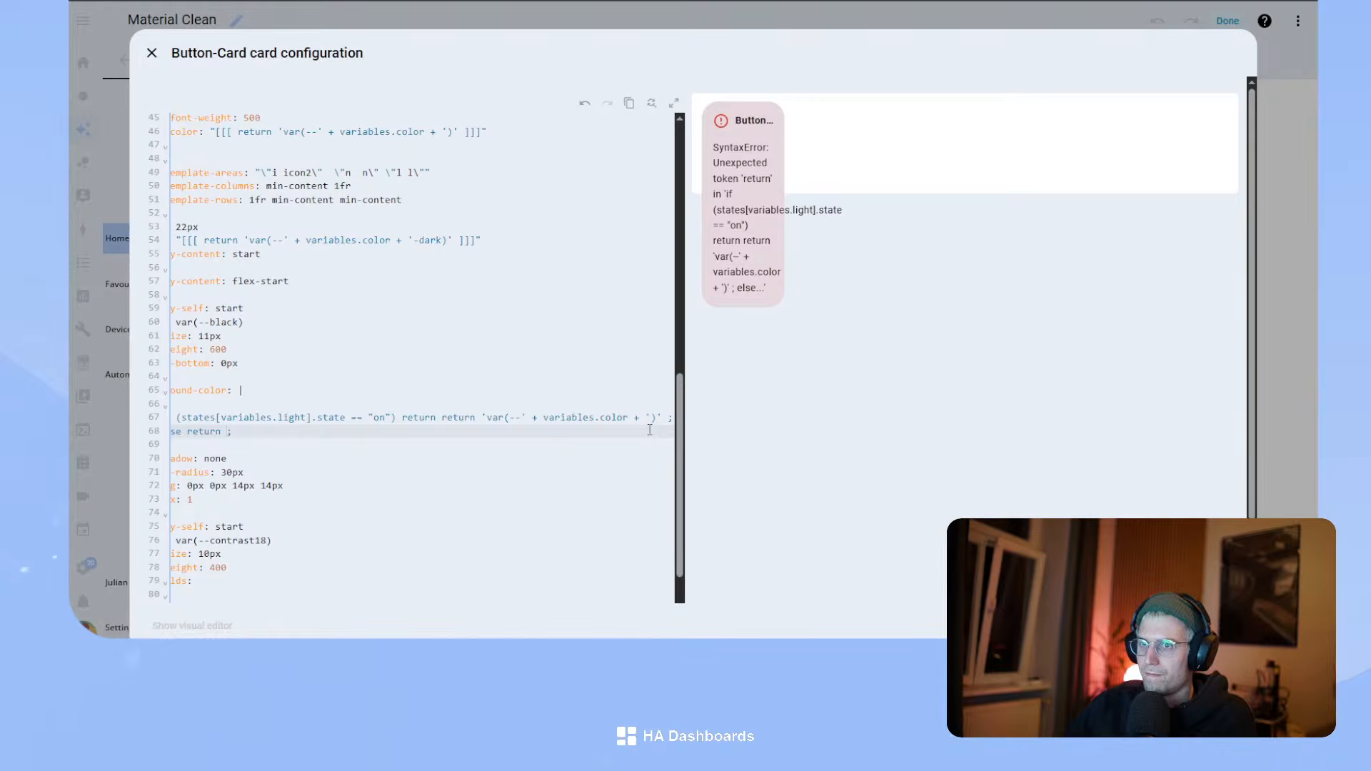
pyautogui.write('var(--con')
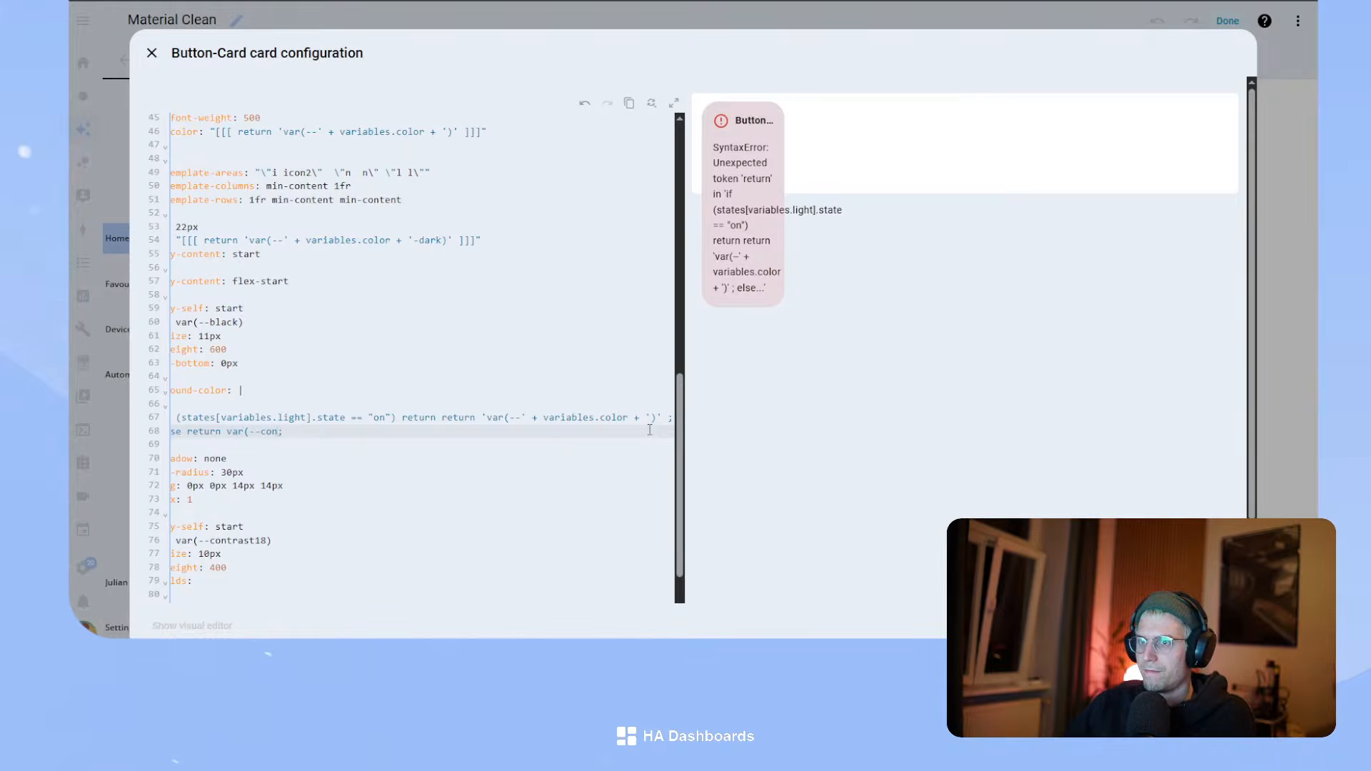
pyautogui.write('trast2')
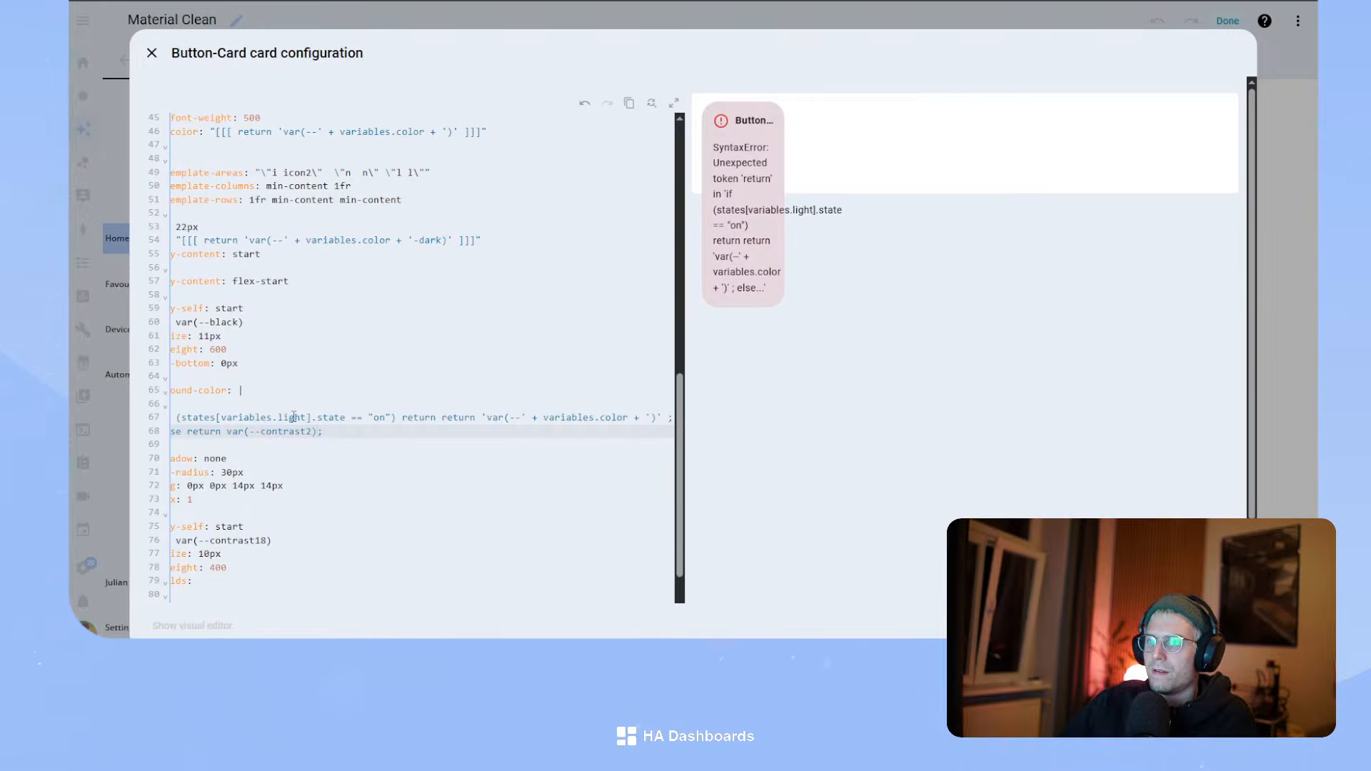
# - Remove the duplicate return keyword from the if branch of the card's background-color template
pyautogui.moveTo(249, 321); pyautogui.dragTo(97, 118)
pyautogui.scroll(9, 289, 213)
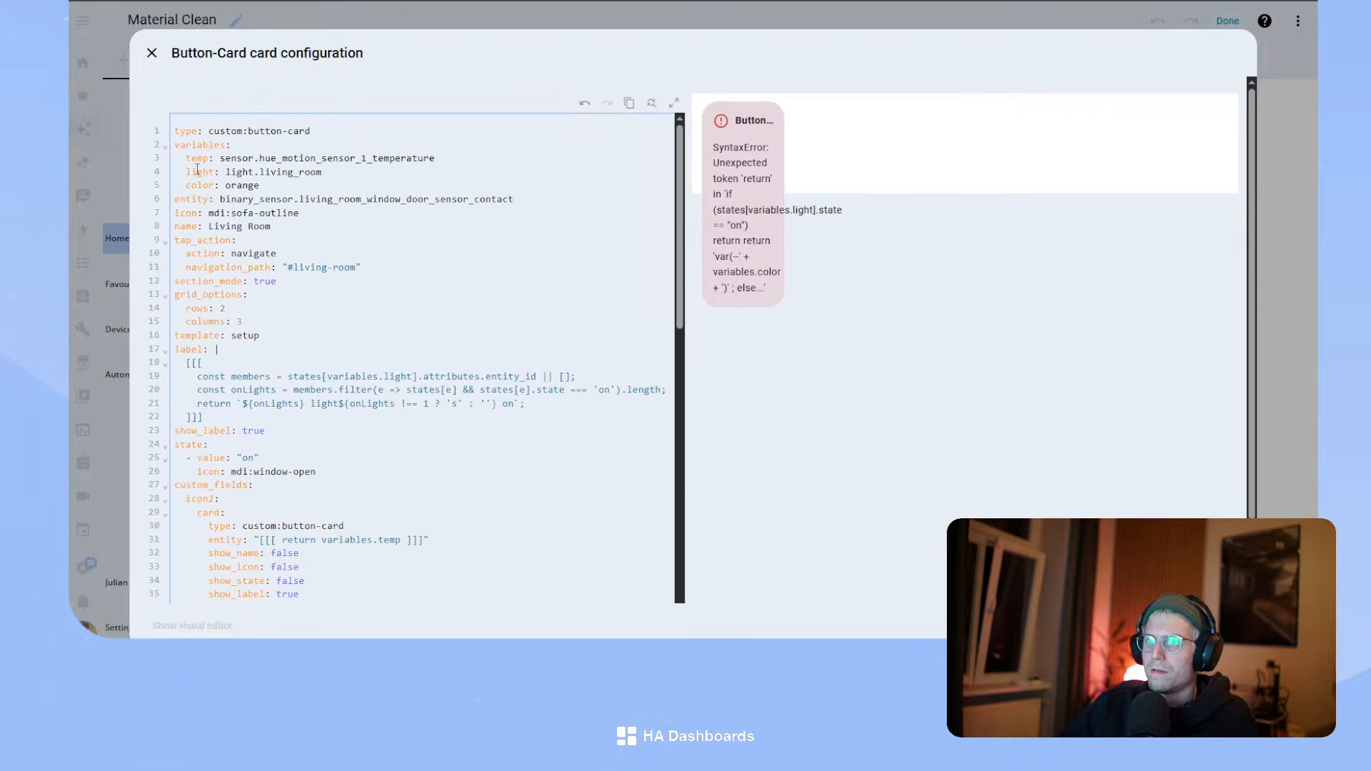
pyautogui.doubleClick(197, 171)
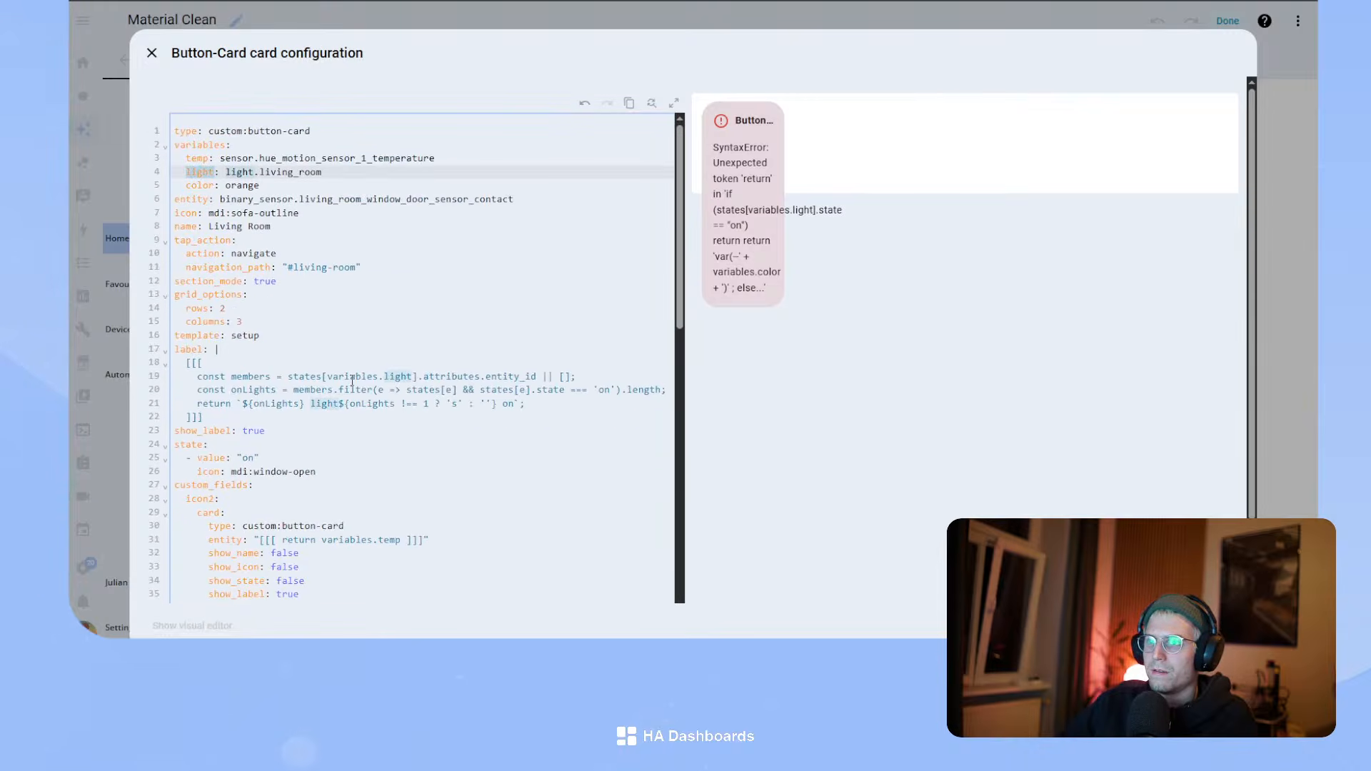
pyautogui.scroll(-10, 420, 435)
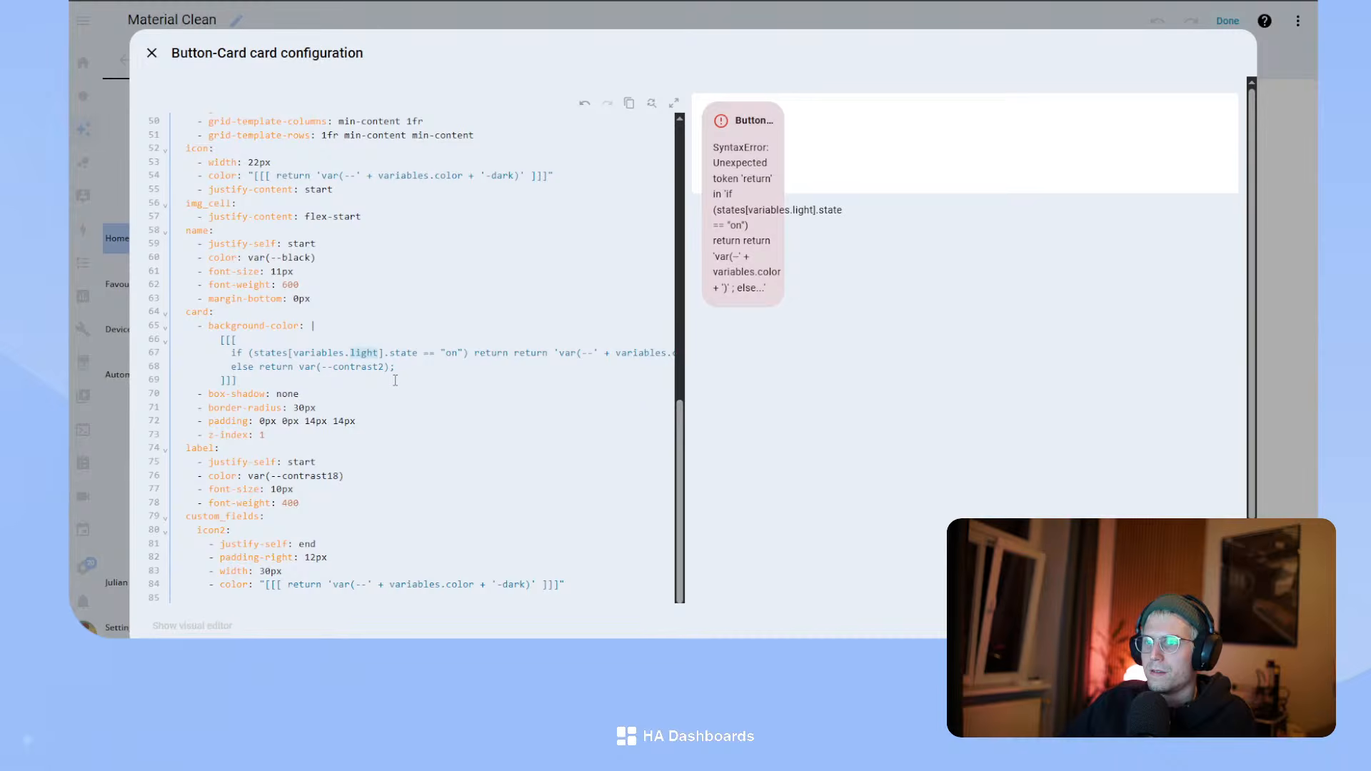
pyautogui.doubleClick(498, 353)
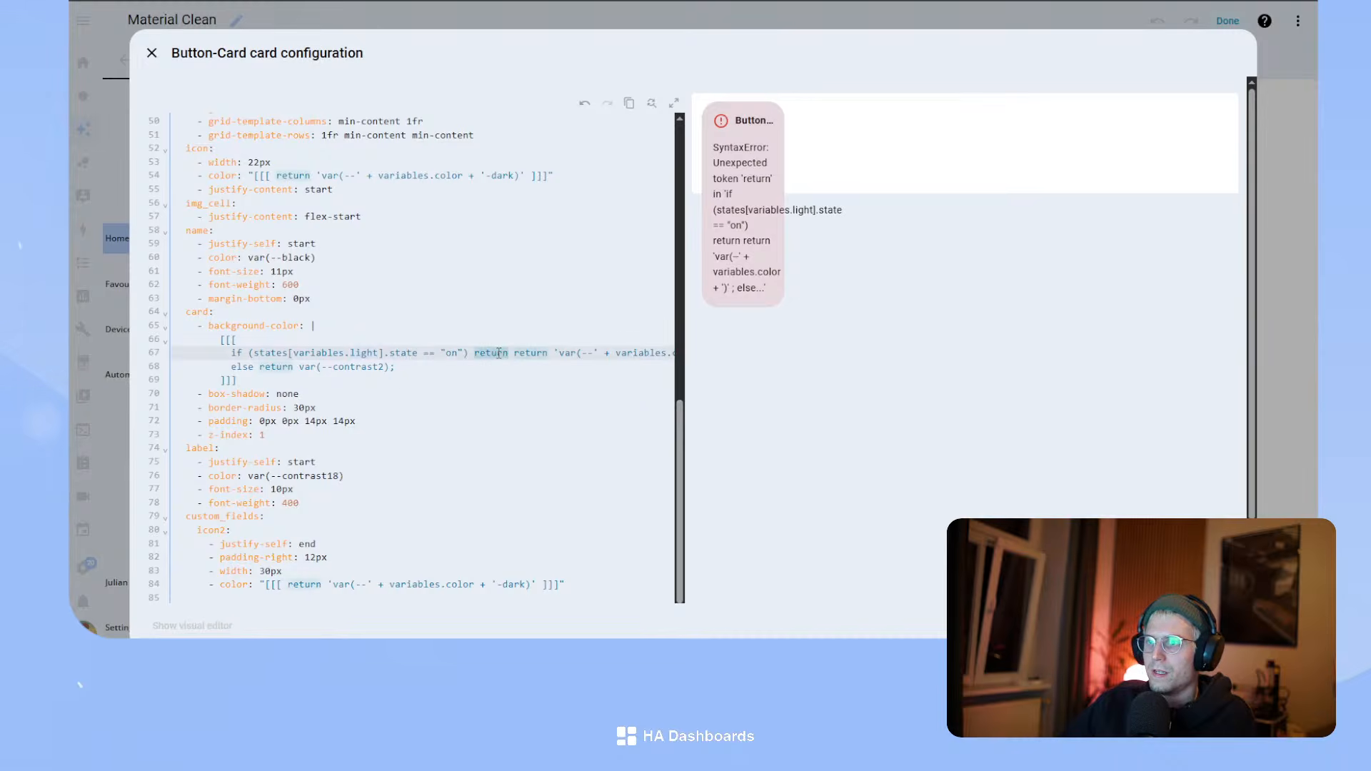
pyautogui.press('BackSpace')
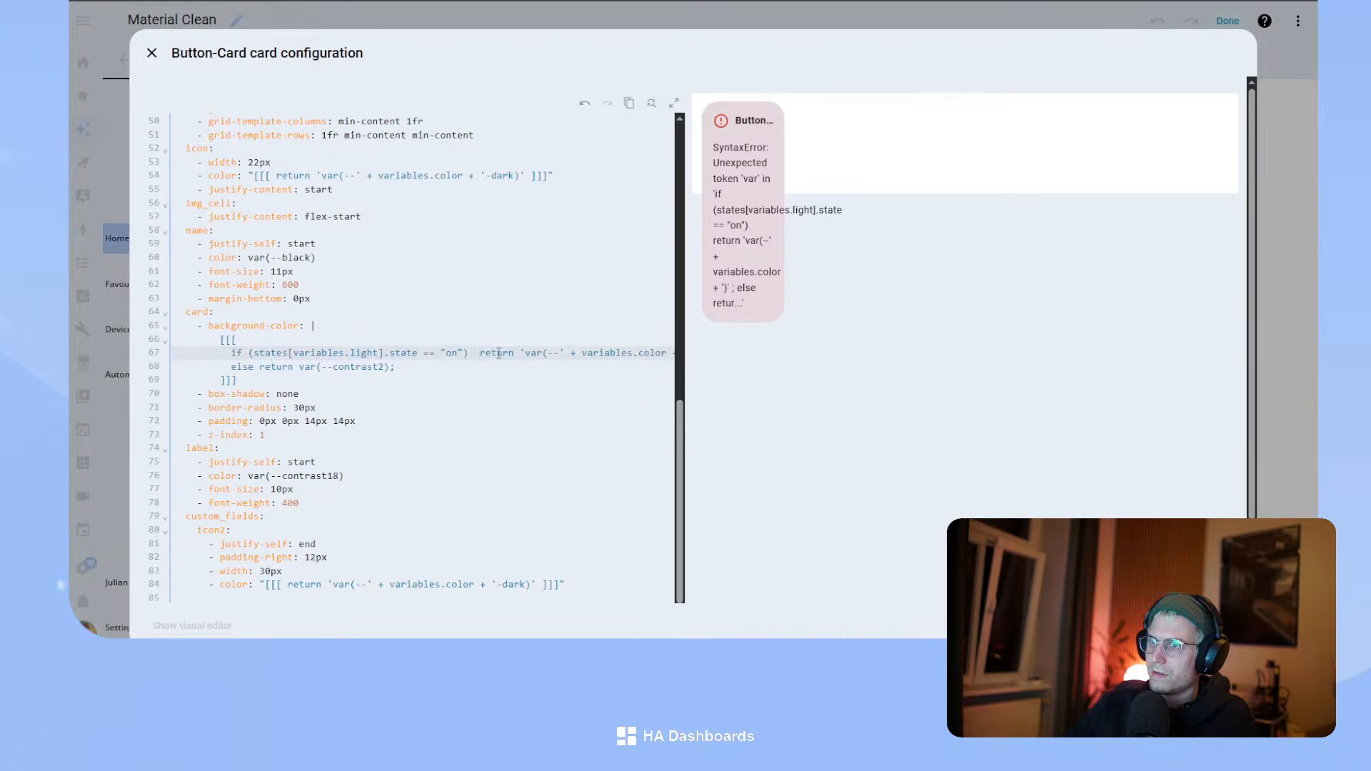
pyautogui.press('BackSpace')
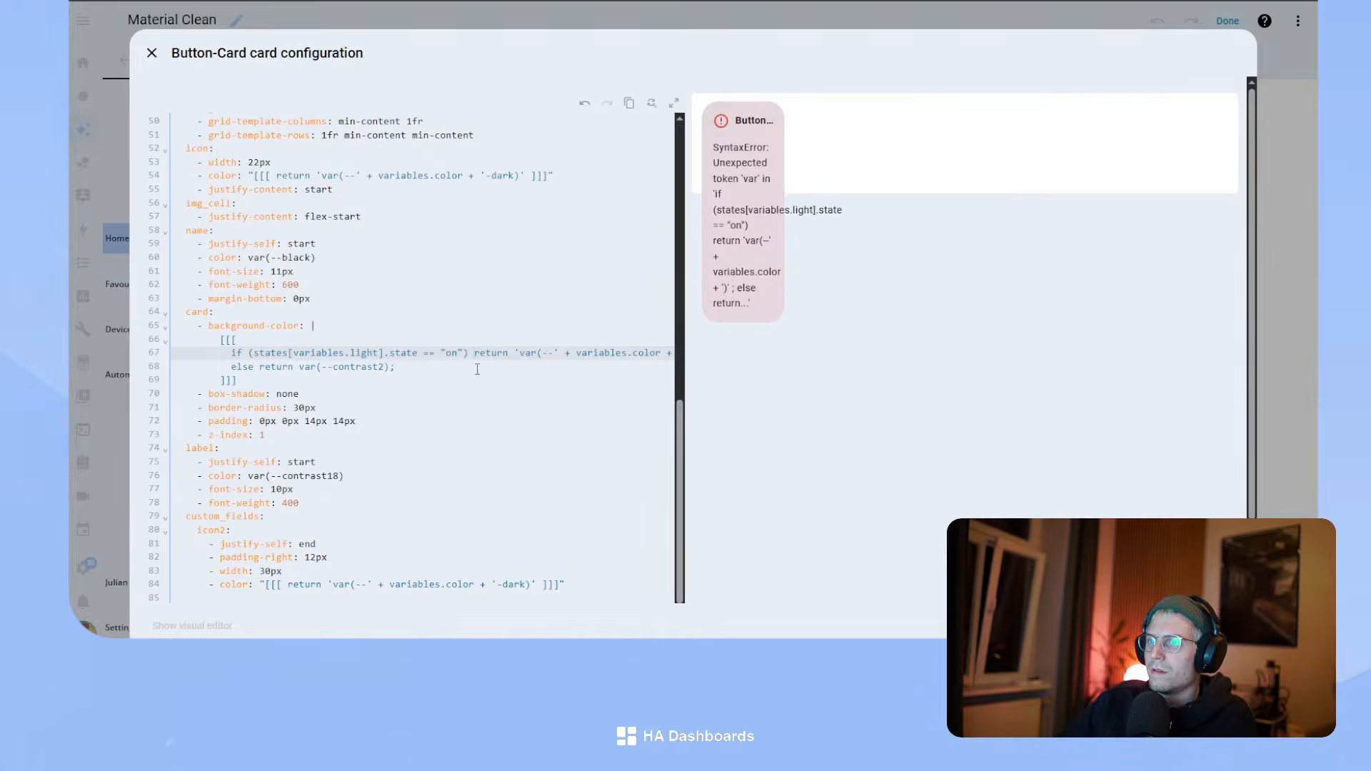
# - Change the single quotes around var(-- in the background-color template's if branch to double quotes
pyautogui.moveTo(509, 352); pyautogui.dragTo(629, 352)
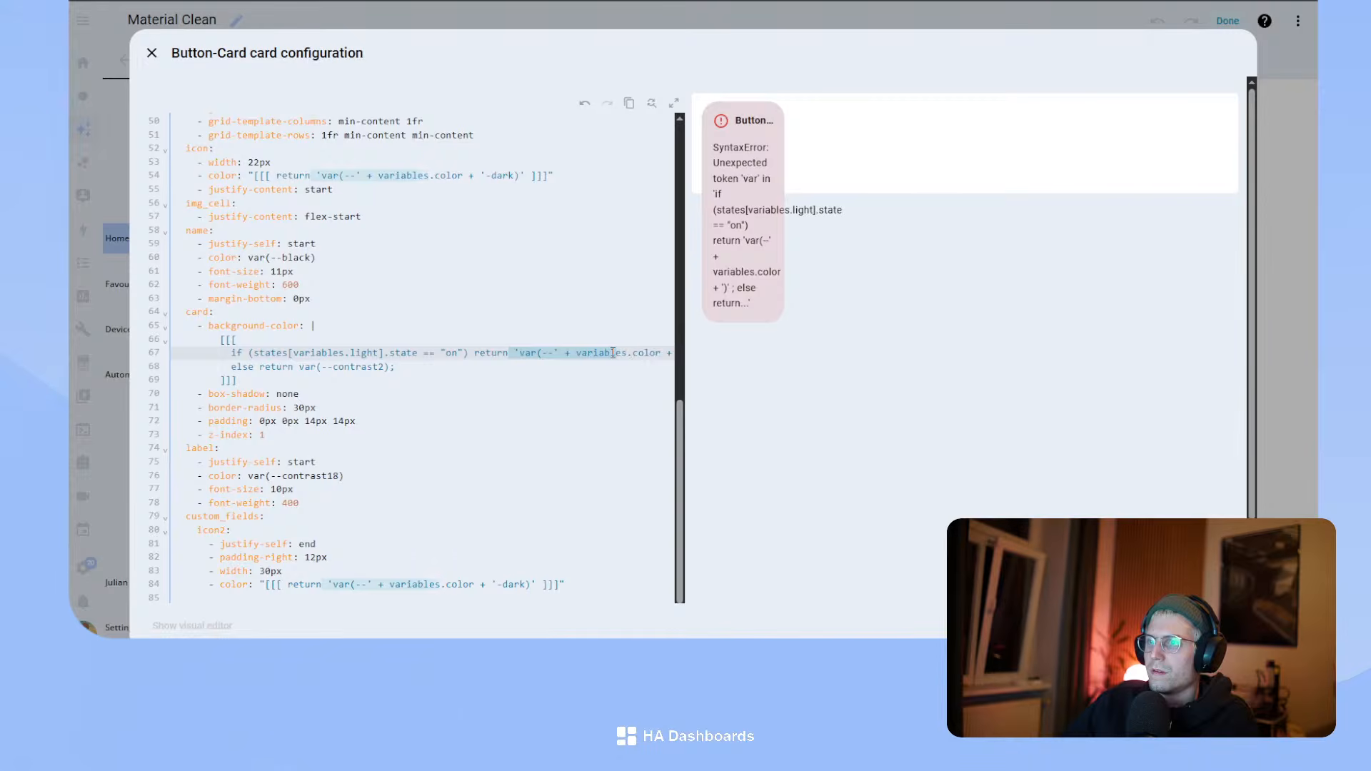
pyautogui.click(579, 357)
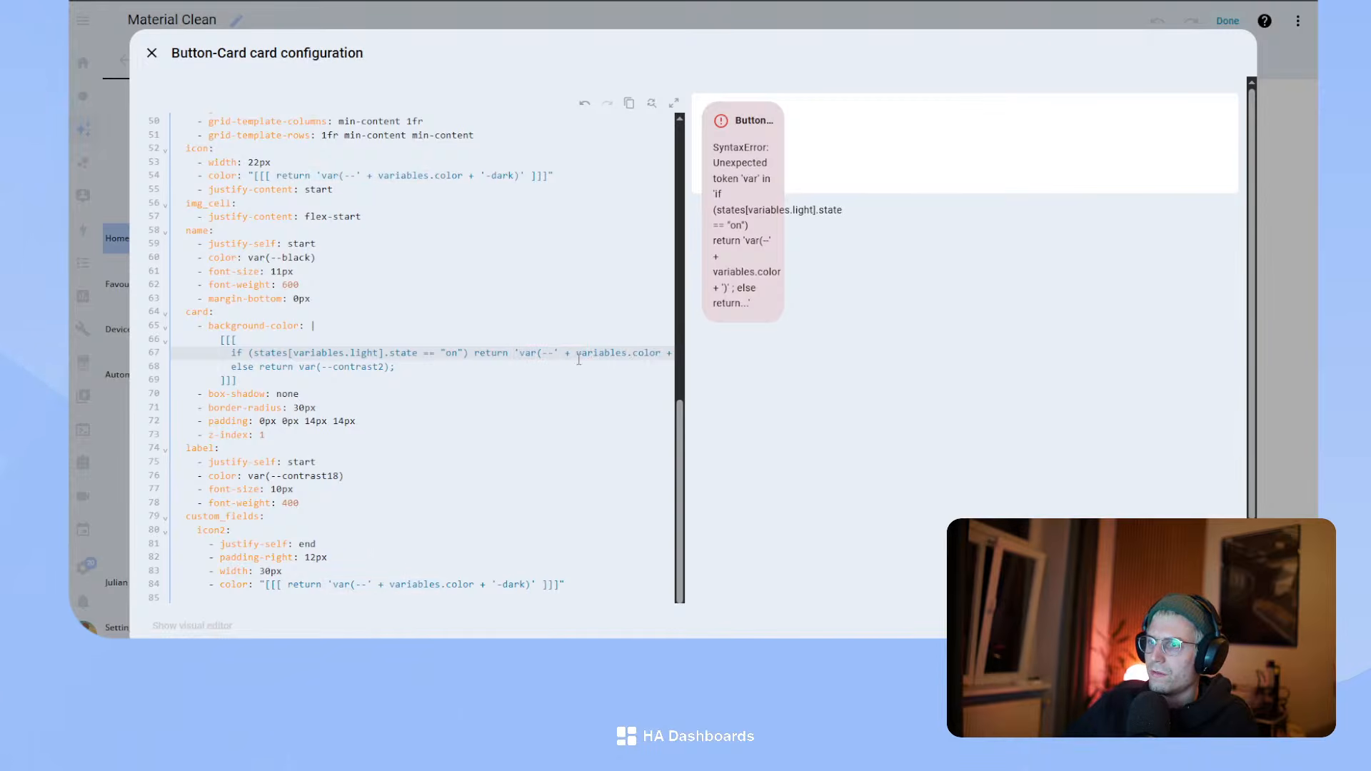
pyautogui.press('BackSpace')
pyautogui.write('"')
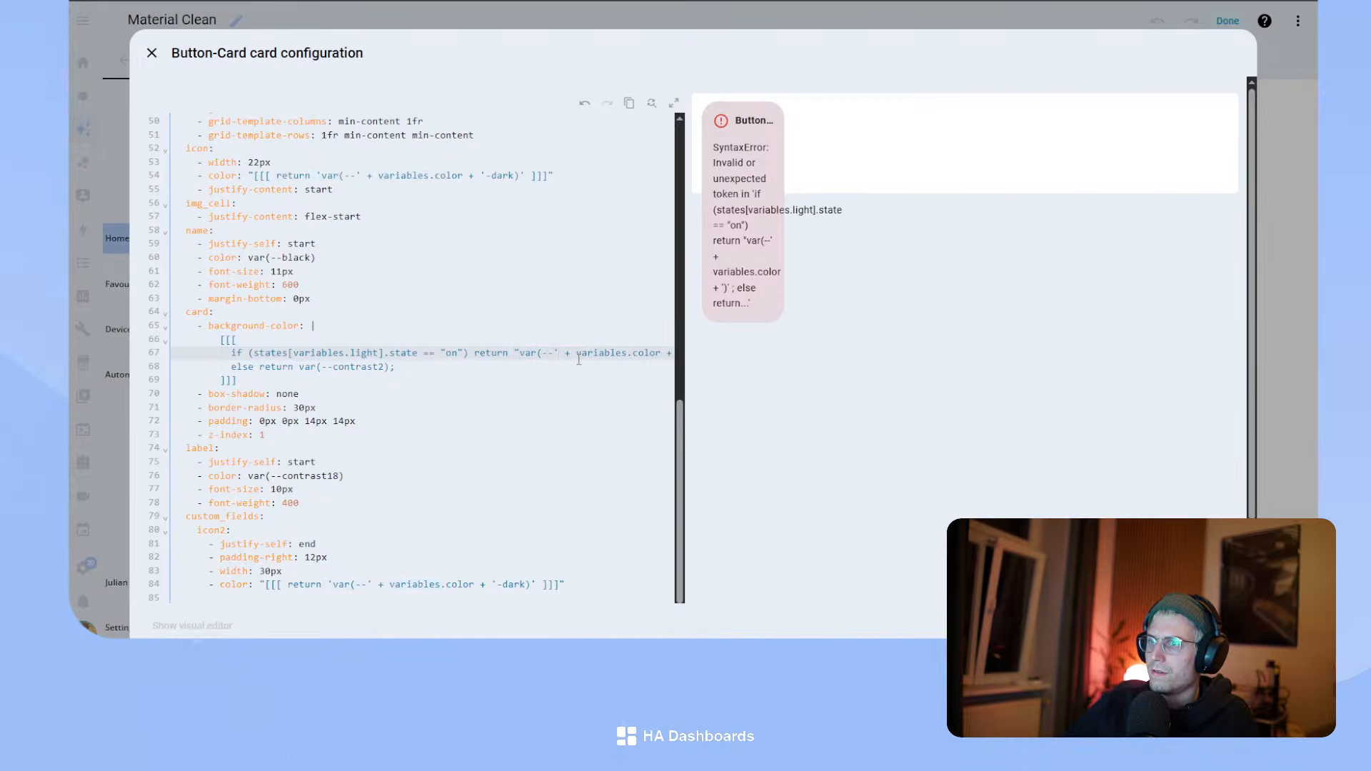
pyautogui.press('Left')
pyautogui.press('Left')
pyautogui.press('Left')
pyautogui.press('BackSpace')
pyautogui.write('"')
# - Change the single quotes around the closing parenthesis string after variables.color in the background-color template to double quotes
pyautogui.moveTo(622, 355); pyautogui.dragTo(738, 355)
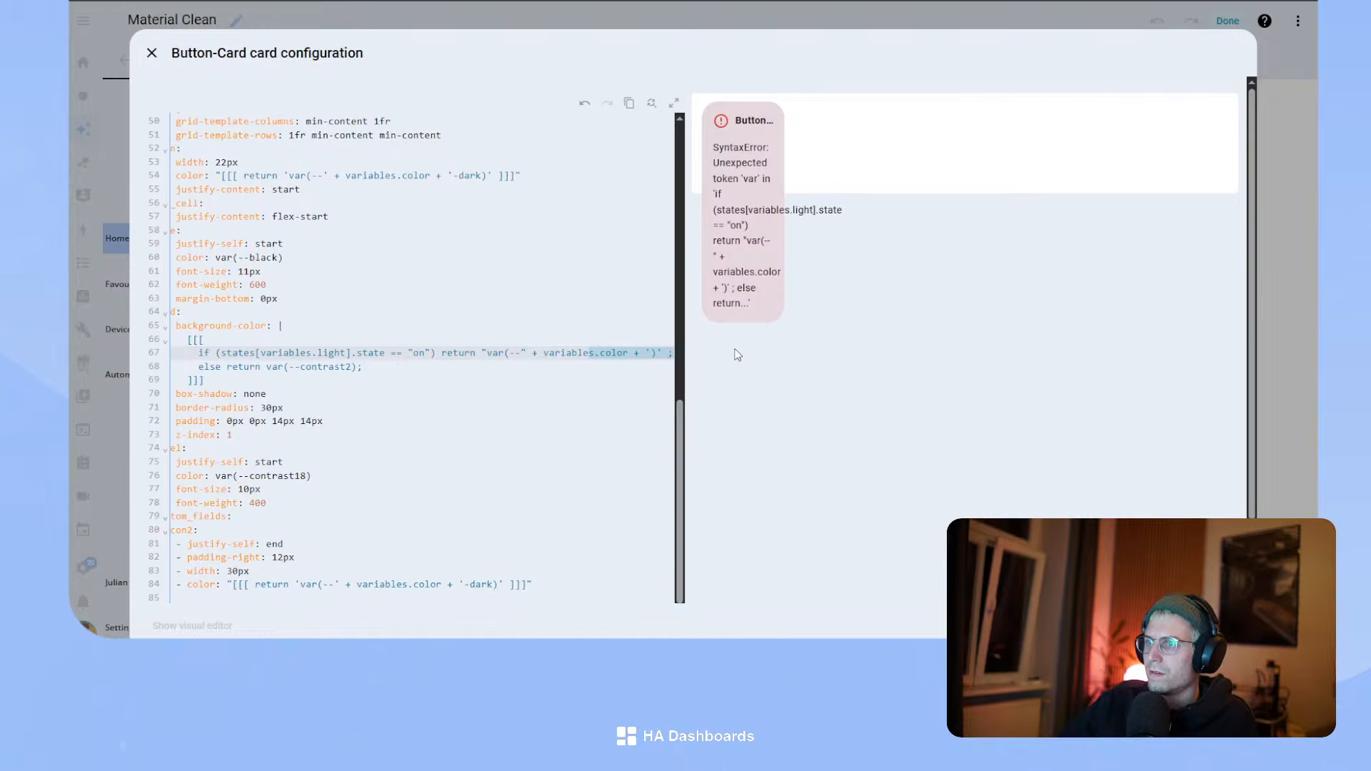
pyautogui.click(653, 350)
pyautogui.press('BackSpace')
pyautogui.write('"')
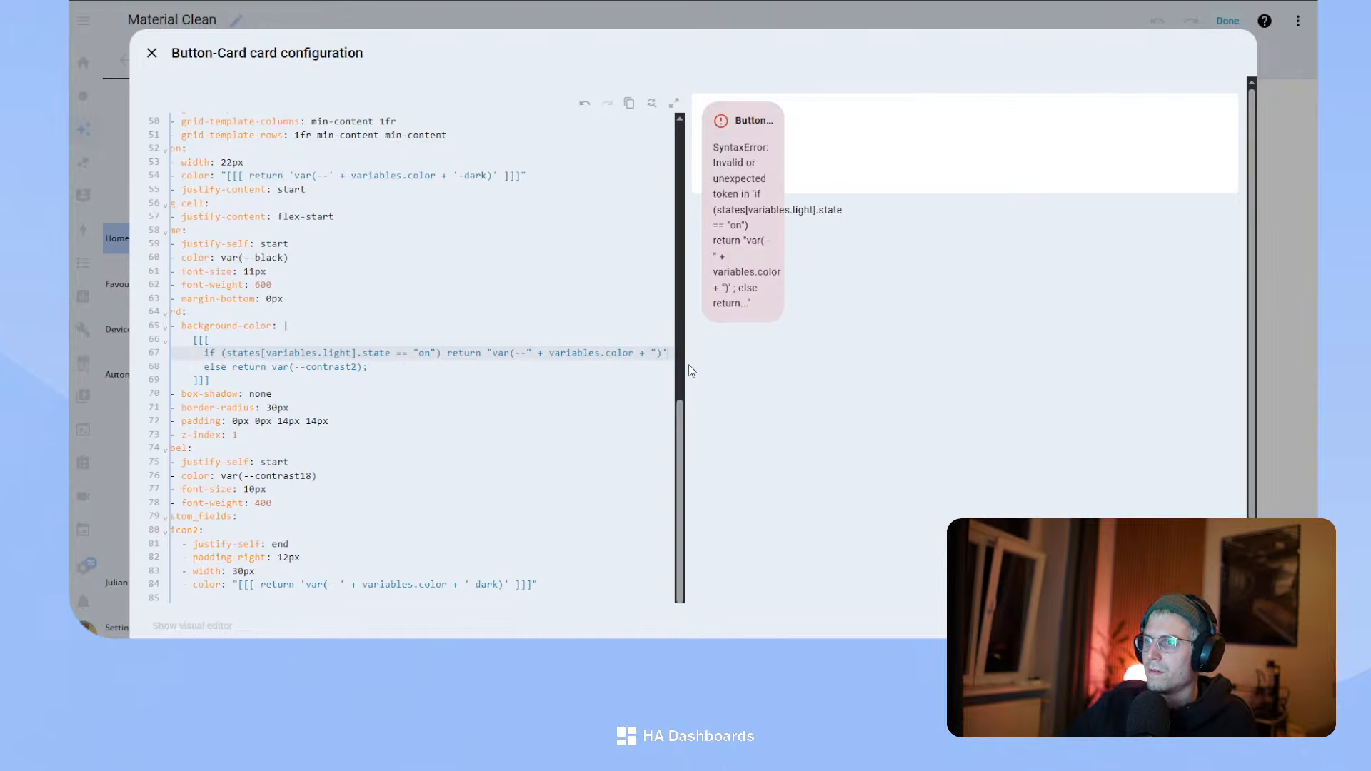
pyautogui.press('Right')
pyautogui.press('Right')
pyautogui.press('BackSpace')
pyautogui.write('"')
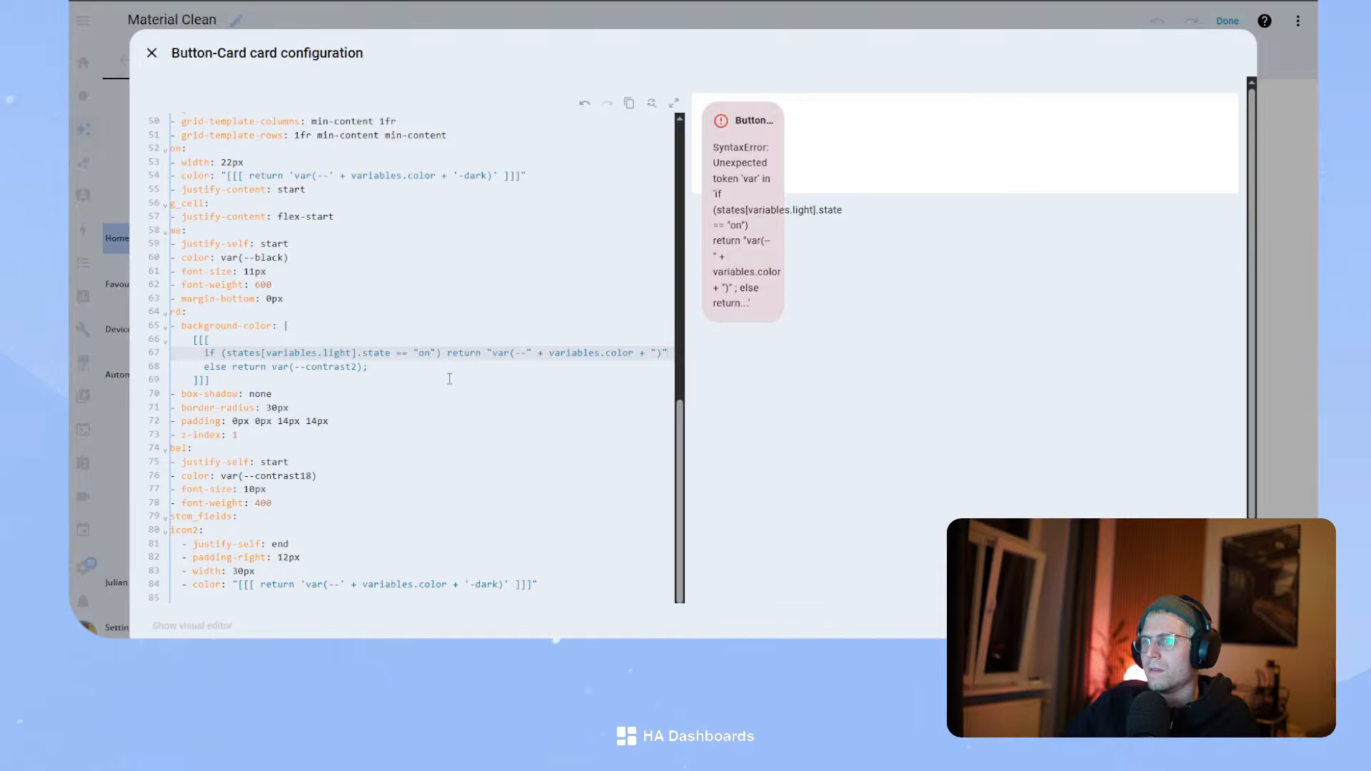
# - Wrap var(--contrast2) in the background-color template's else branch in double quotes
pyautogui.click(272, 366)
pyautogui.write('"')
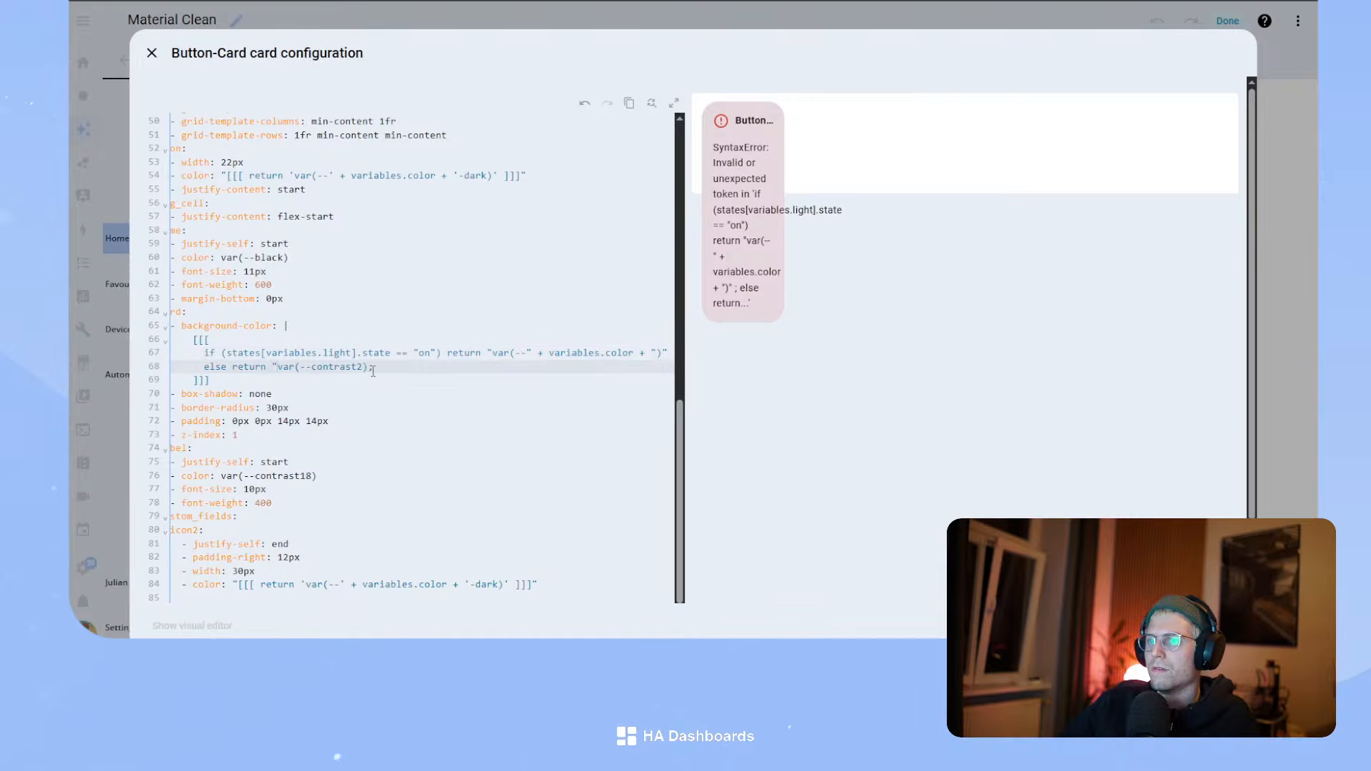
pyautogui.click(364, 366)
pyautogui.write('"')
pyautogui.press('BackSpace')
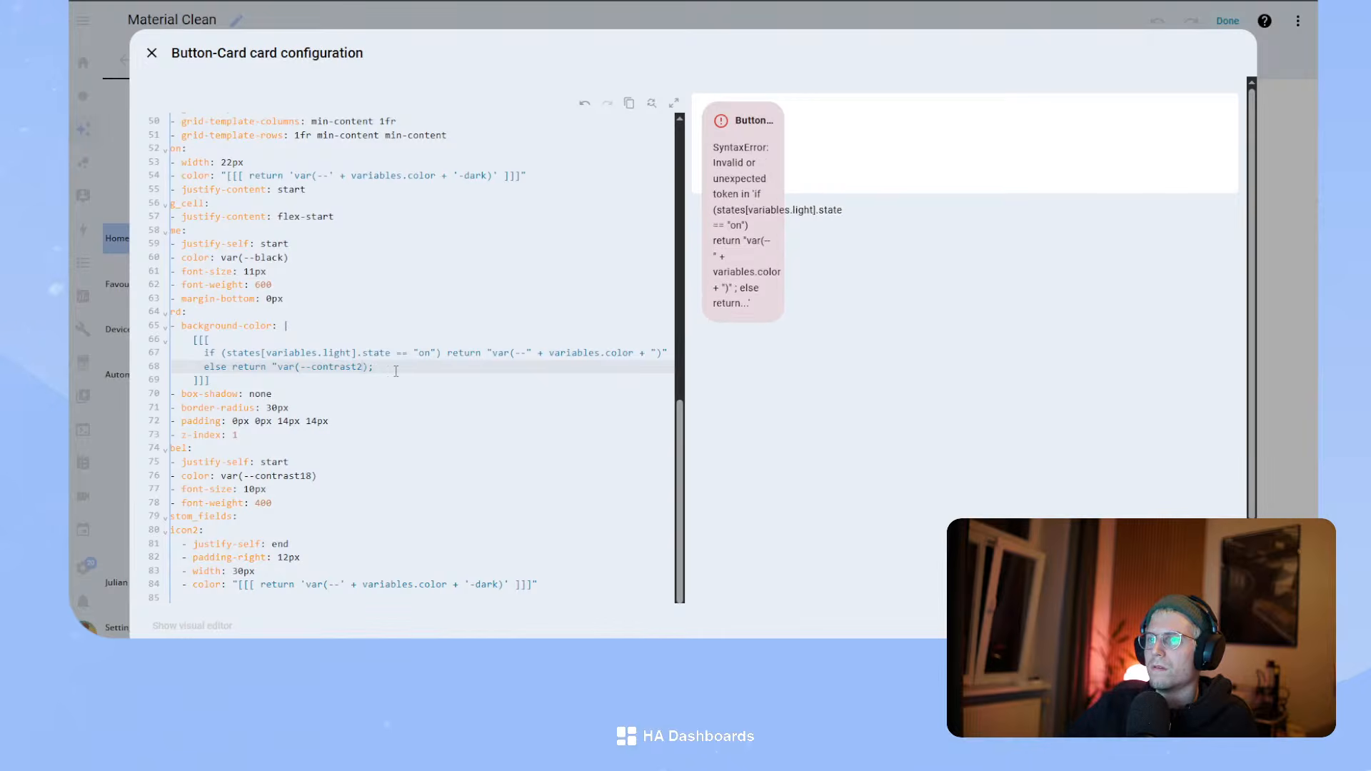
pyautogui.press('Right')
pyautogui.write('"')
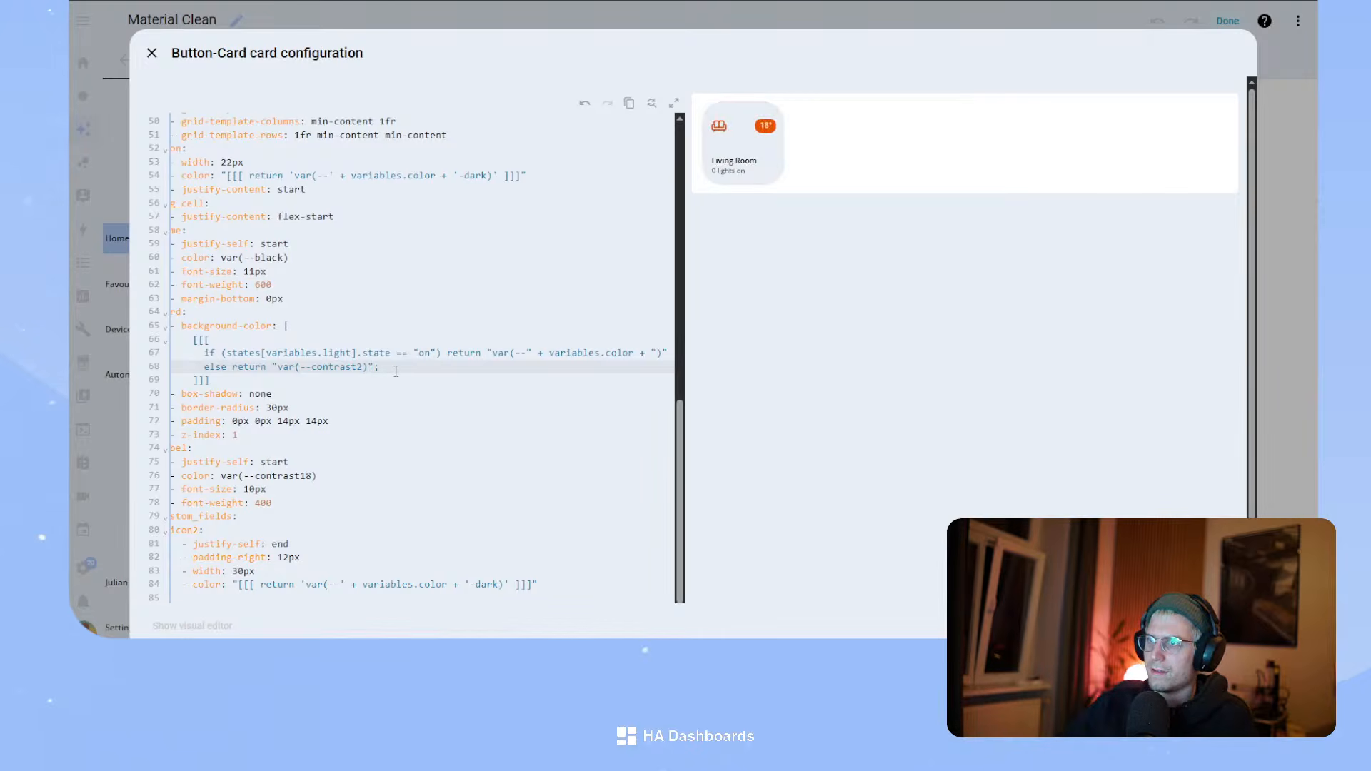
pyautogui.click(367, 379)
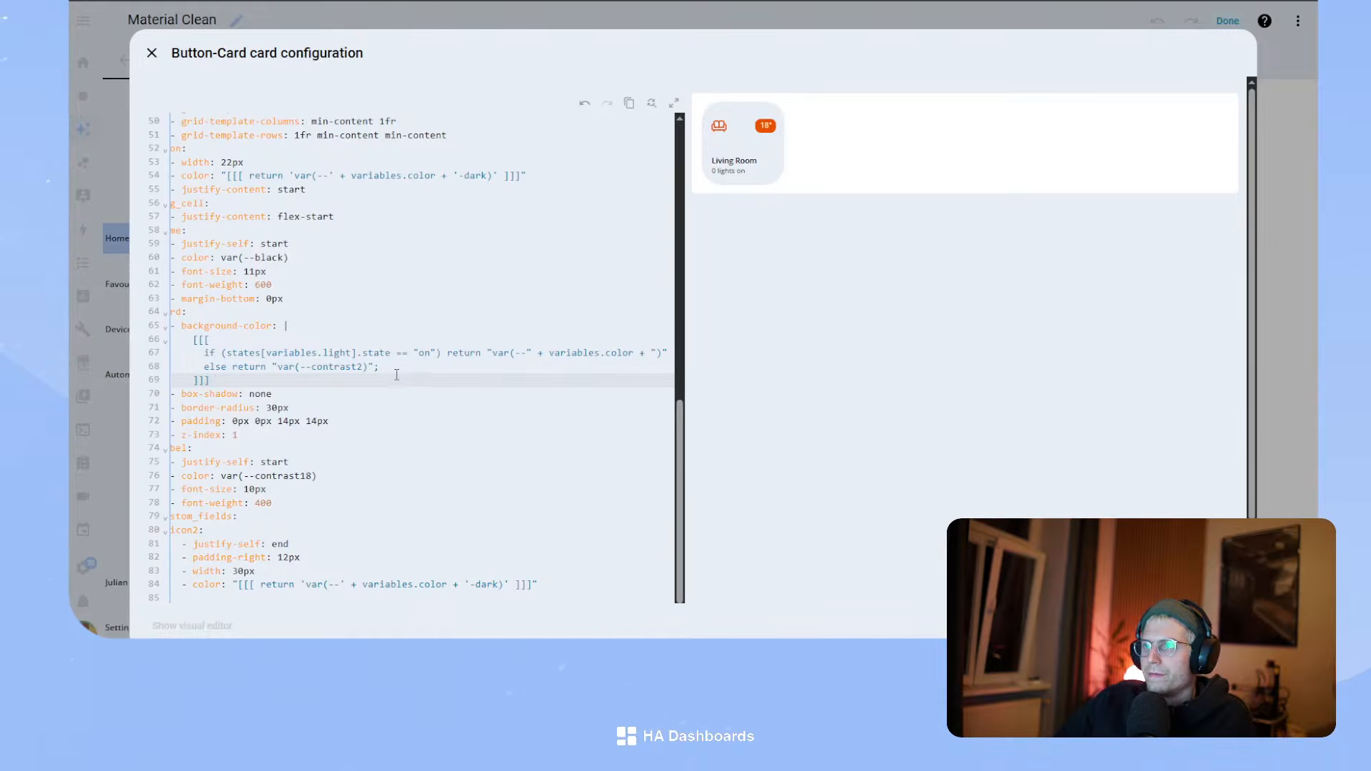
# - Copy the background-color's if/else template and paste it over the color value in the icon styles
pyautogui.moveTo(289, 327); pyautogui.dragTo(298, 377)
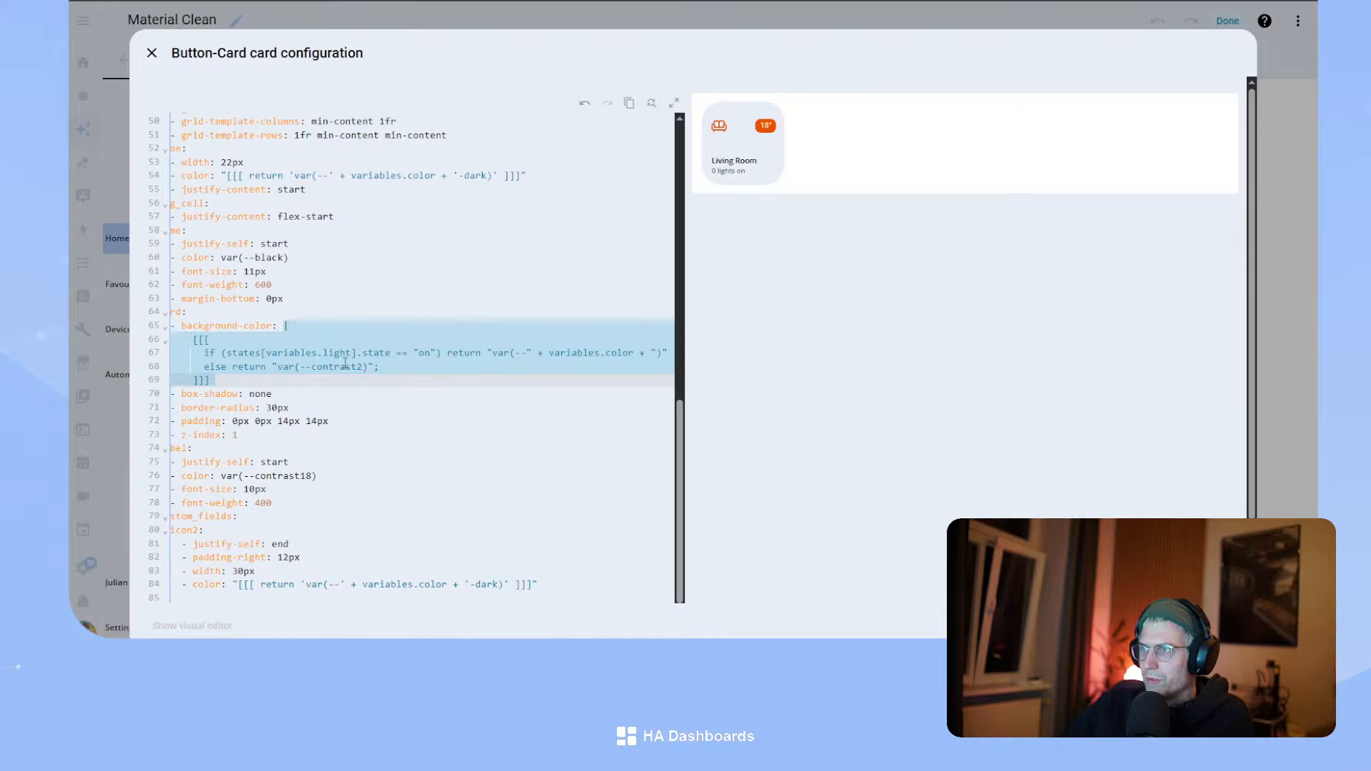
pyautogui.moveTo(334, 231); pyautogui.dragTo(119, 153)
pyautogui.click(276, 171)
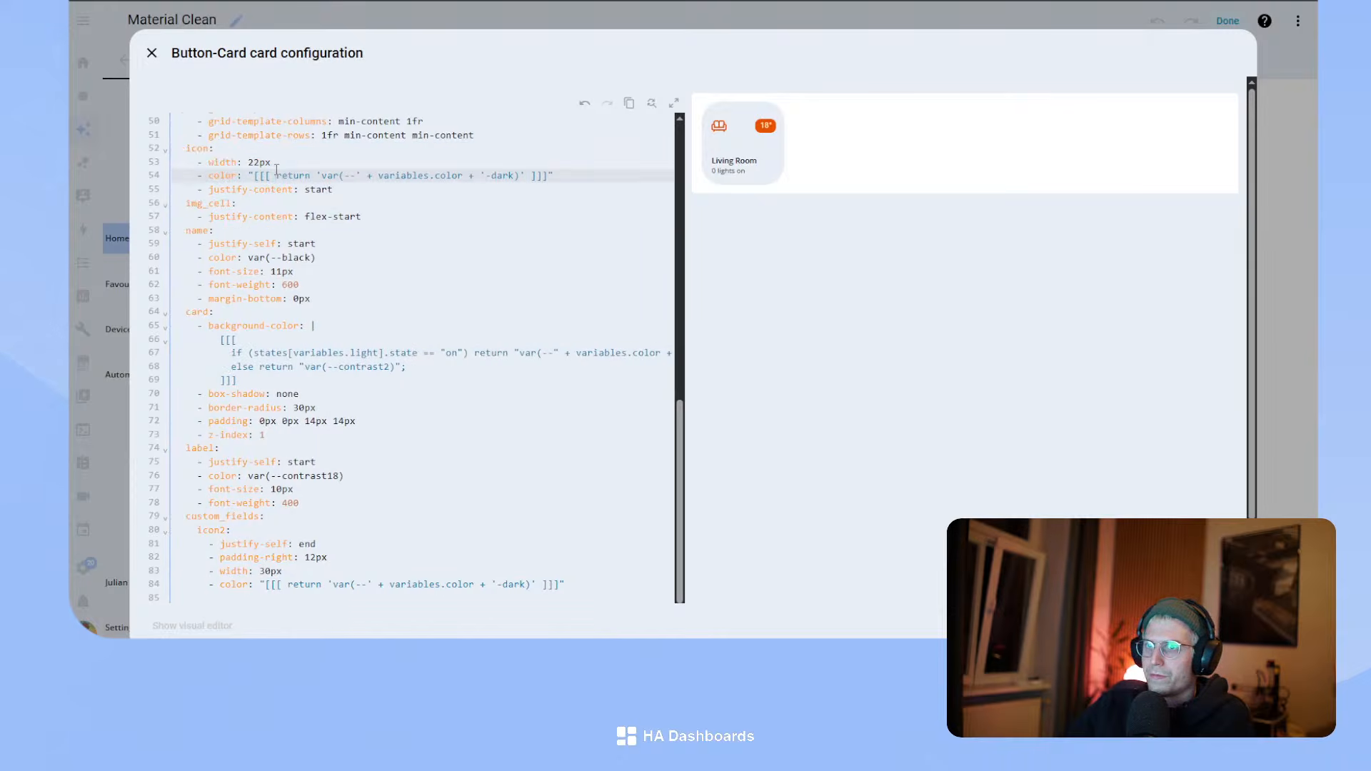
pyautogui.moveTo(247, 175); pyautogui.dragTo(590, 173)
pyautogui.hotkey('ctrl', 'v')
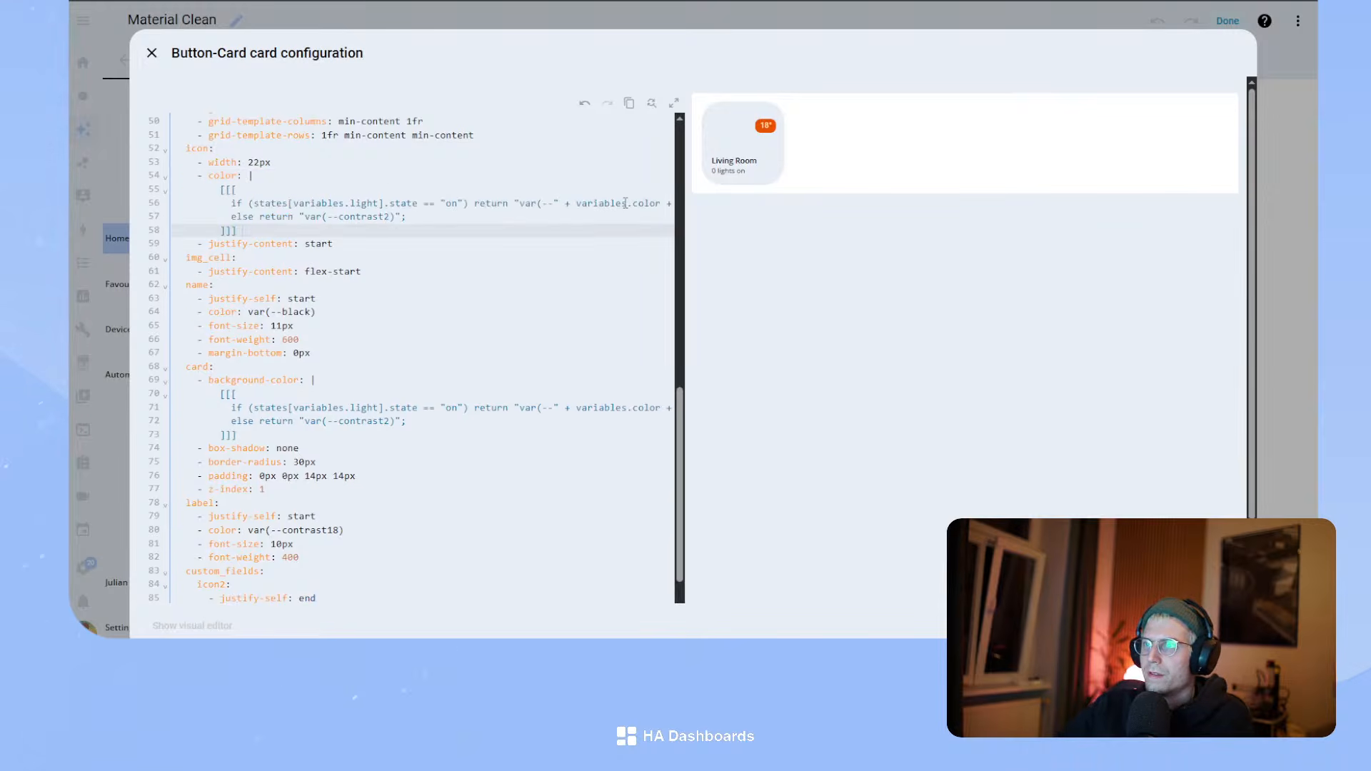
# - In the icon's color template, set the else color to var(--contrast20) and add the -dark suffix to the if branch's color variable
pyautogui.moveTo(628, 202); pyautogui.dragTo(717, 204)
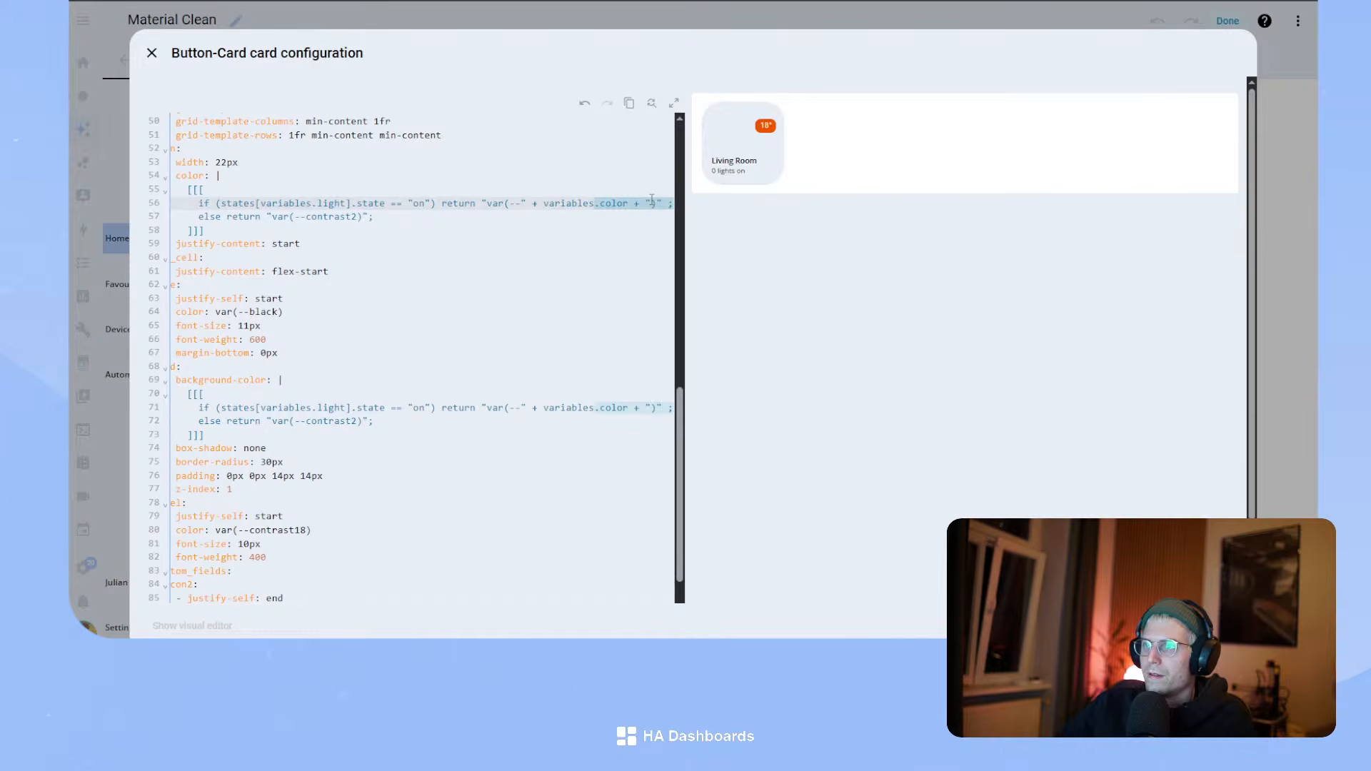
pyautogui.click(651, 201)
pyautogui.moveTo(353, 216); pyautogui.dragTo(359, 216)
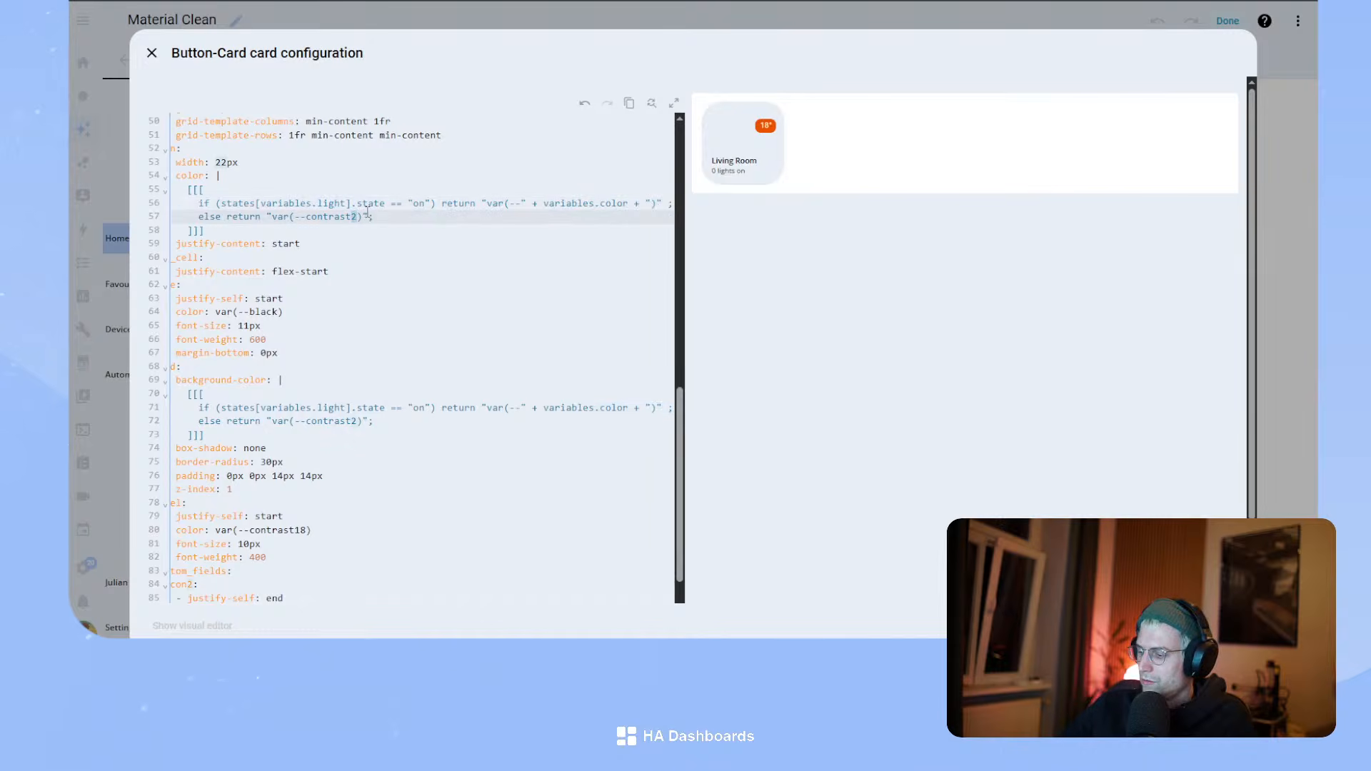
pyautogui.write('20')
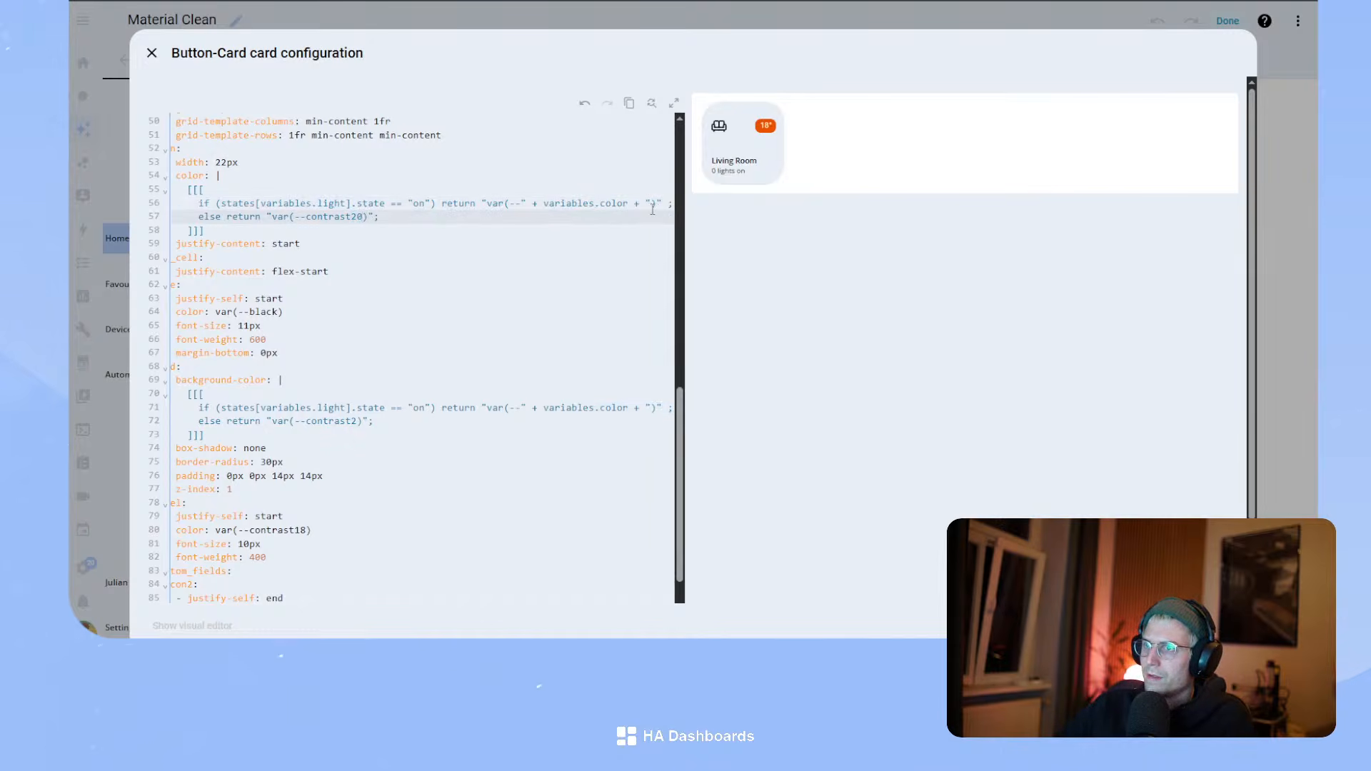
pyautogui.click(650, 203)
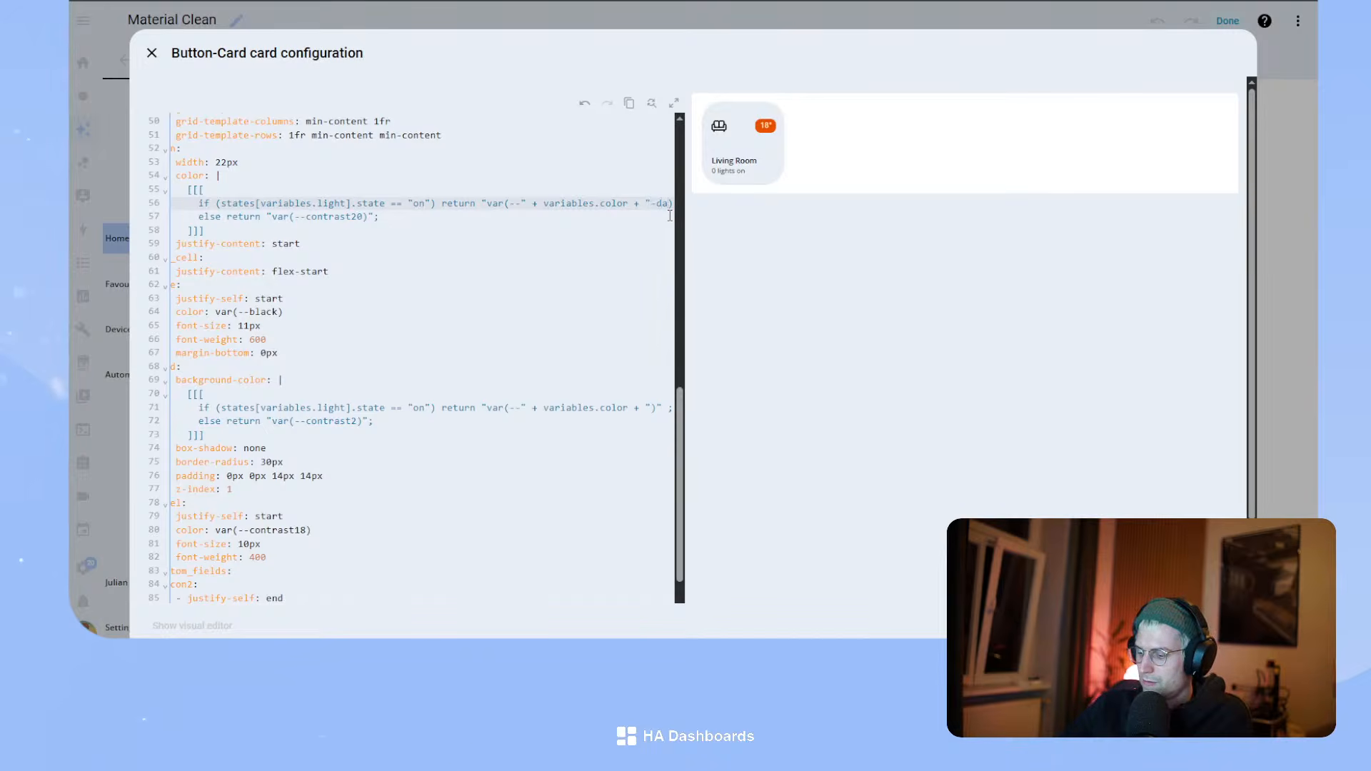
pyautogui.write('-dark')
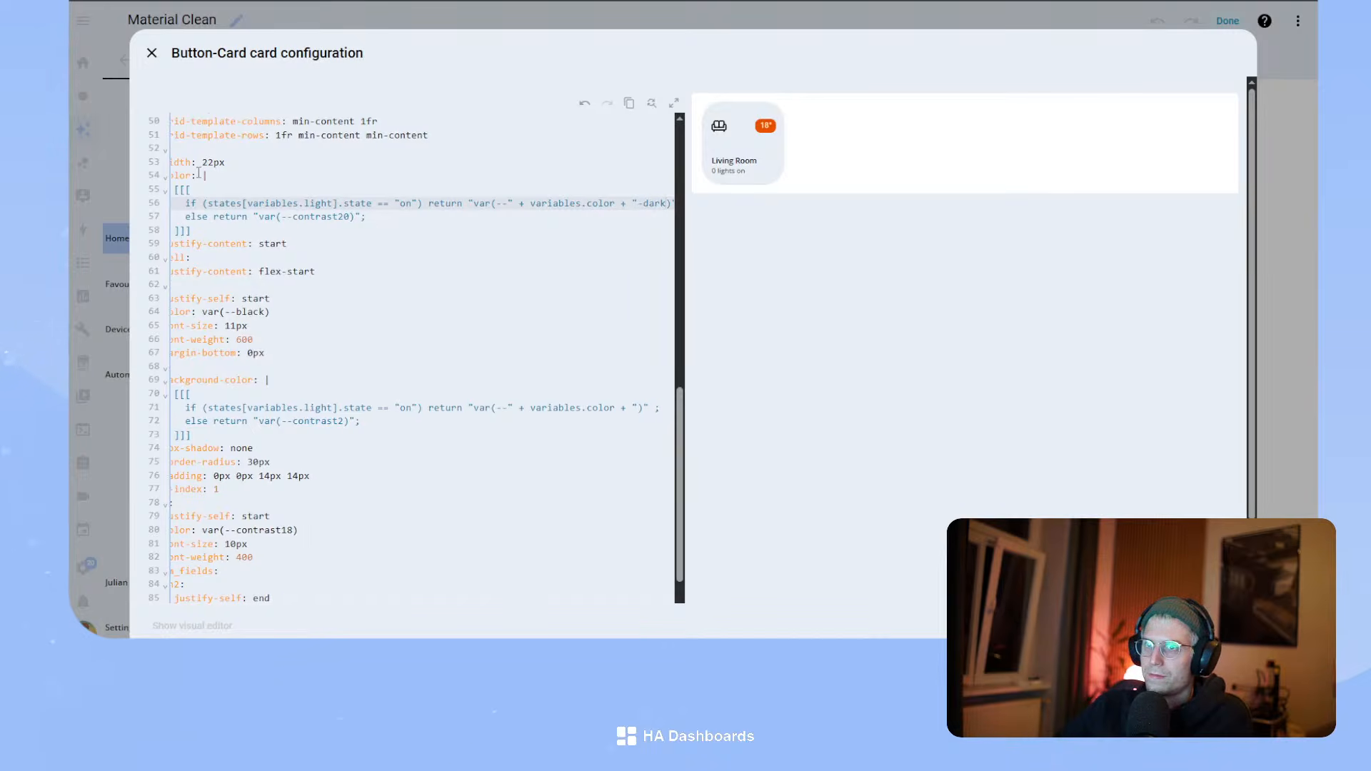
# - Copy the icon's color template over the color value in the icon2 custom field styles and indent it under the property
pyautogui.moveTo(199, 173); pyautogui.dragTo(225, 225)
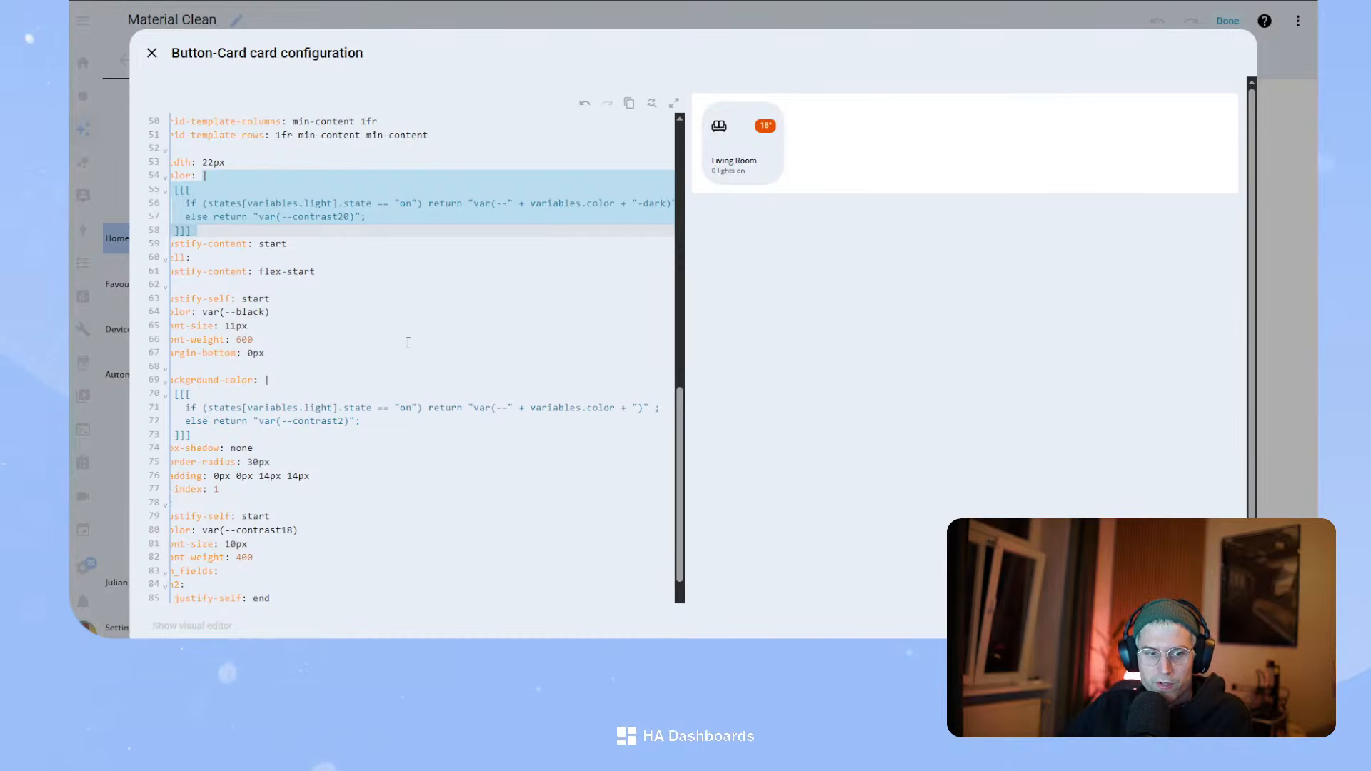
pyautogui.scroll(-2, 256, 389)
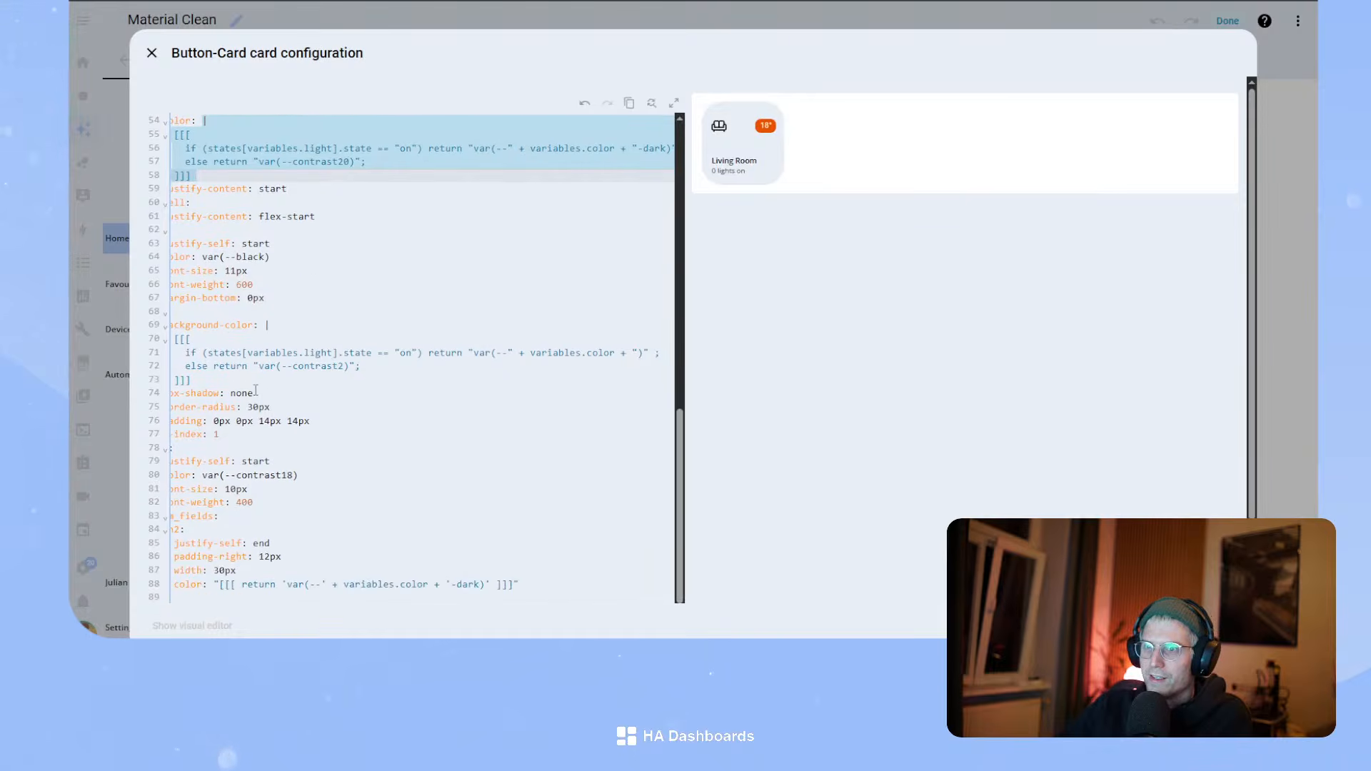
pyautogui.moveTo(291, 462); pyautogui.dragTo(142, 401)
pyautogui.scroll(-1, 369, 363)
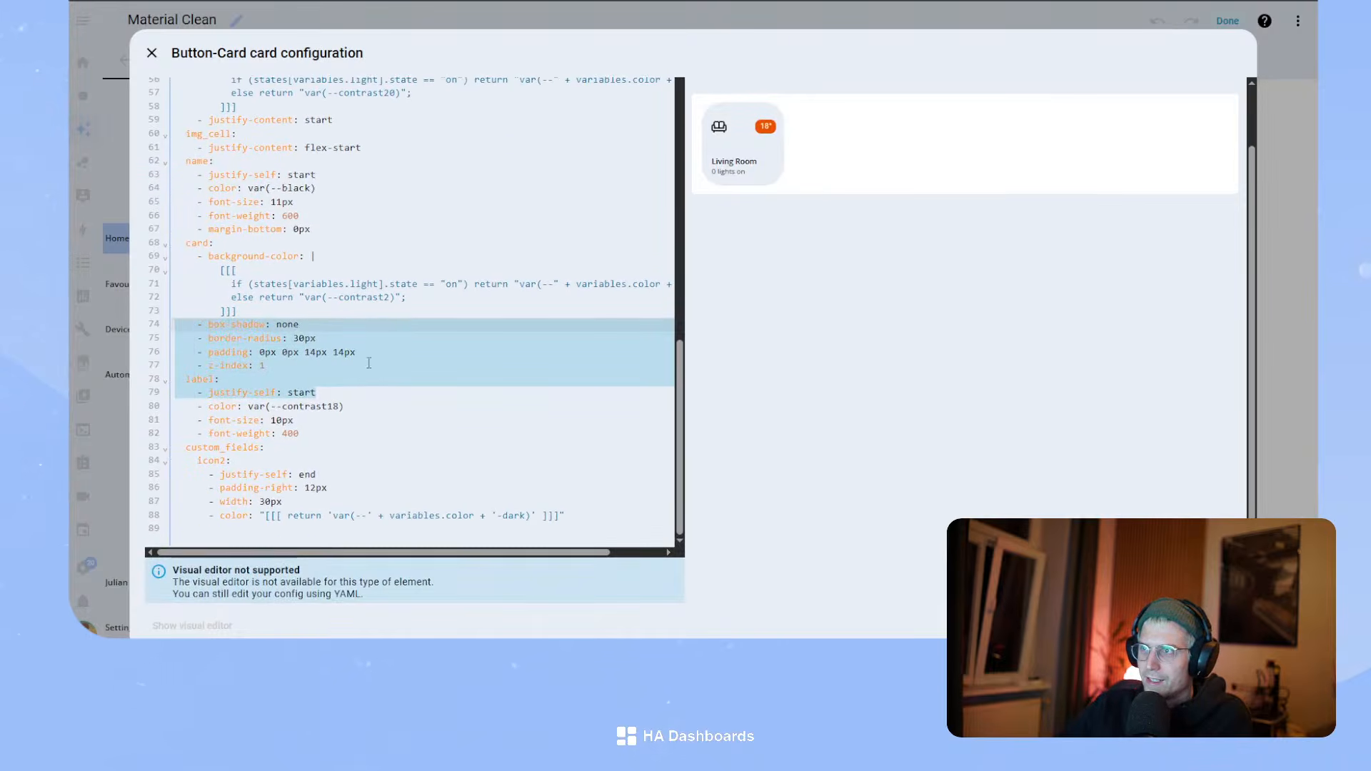
pyautogui.scroll(1, 343, 362)
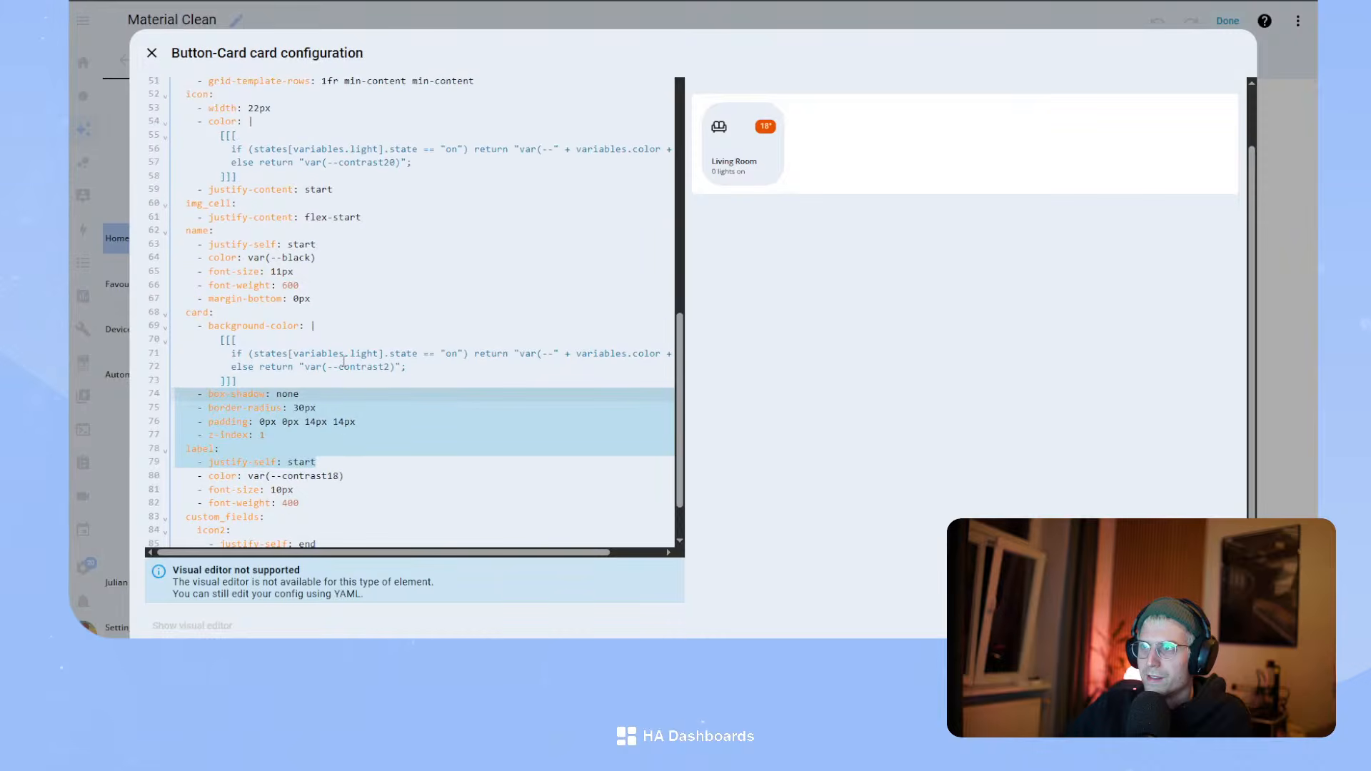
pyautogui.scroll(1, 343, 361)
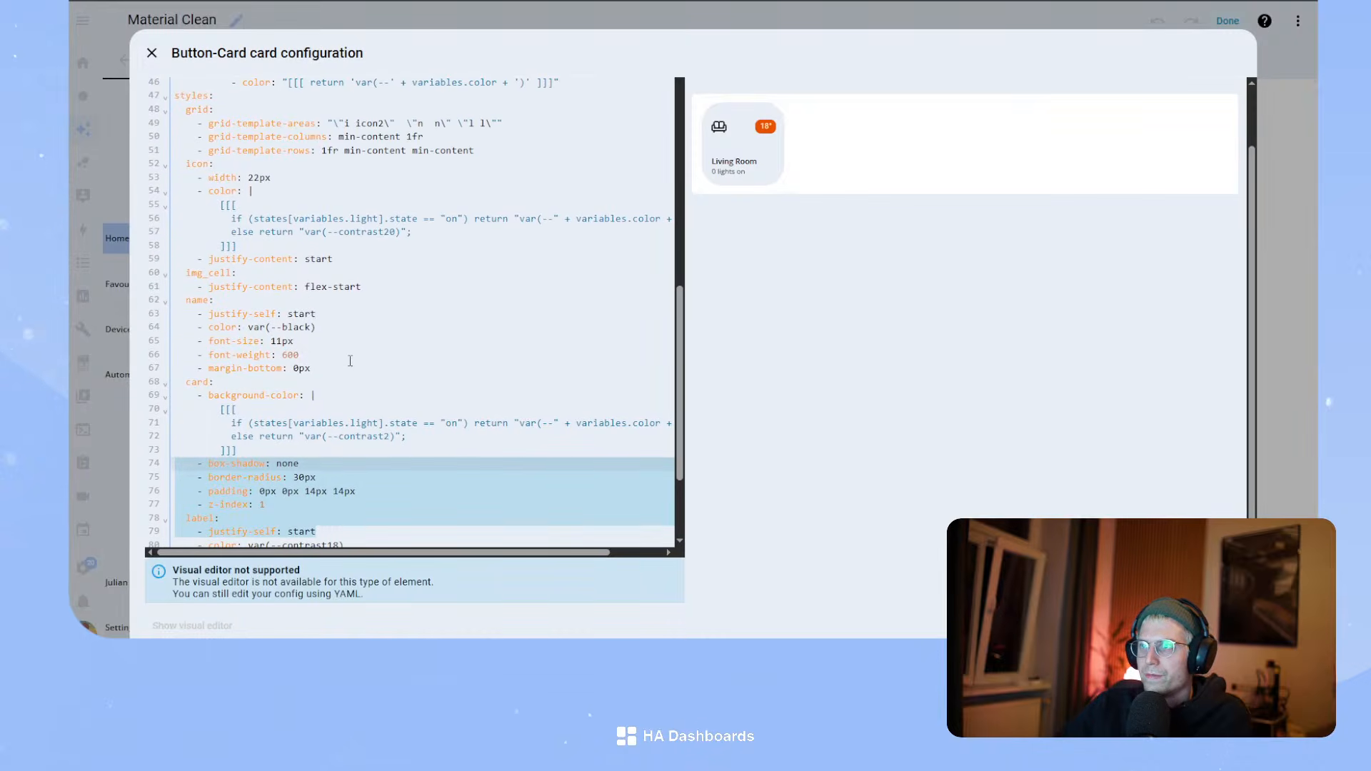
pyautogui.scroll(-1, 377, 388)
pyautogui.scroll(-1, 376, 388)
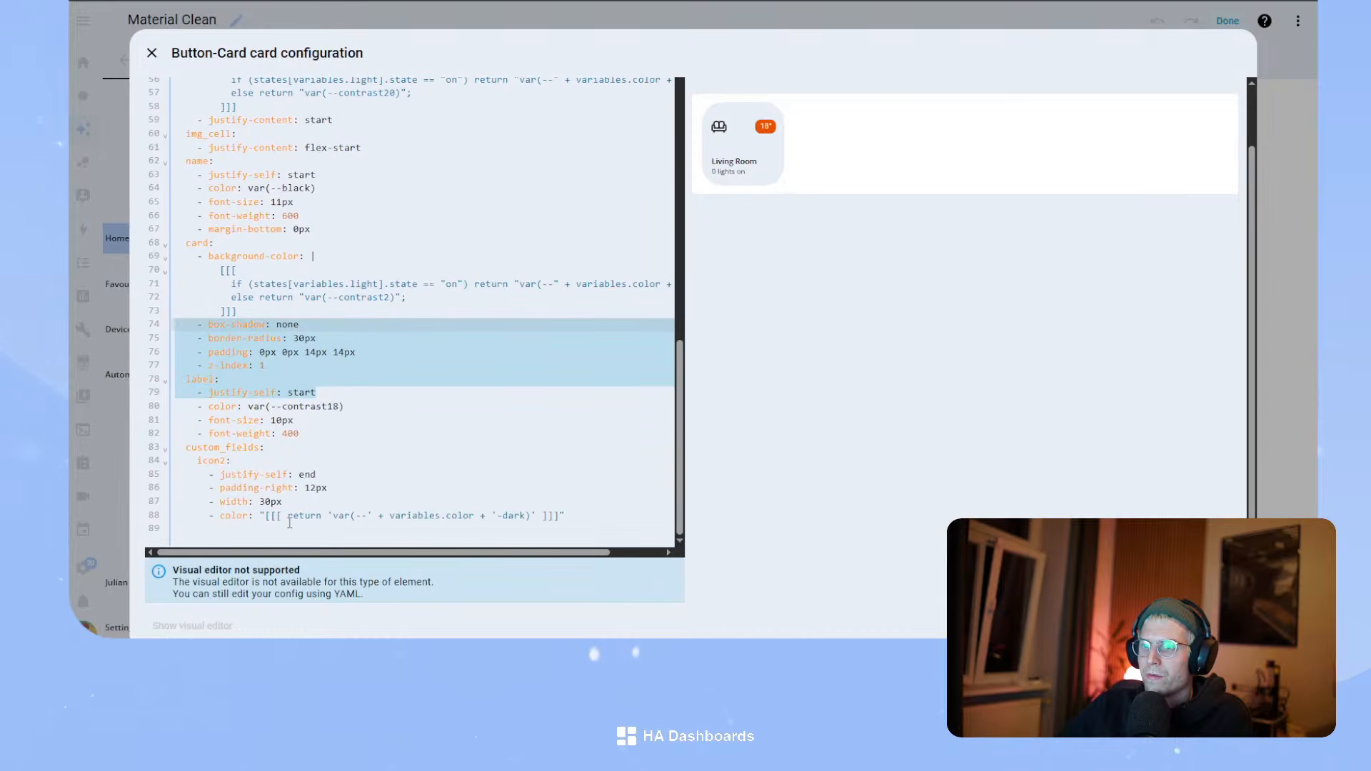
pyautogui.moveTo(259, 515); pyautogui.dragTo(573, 511)
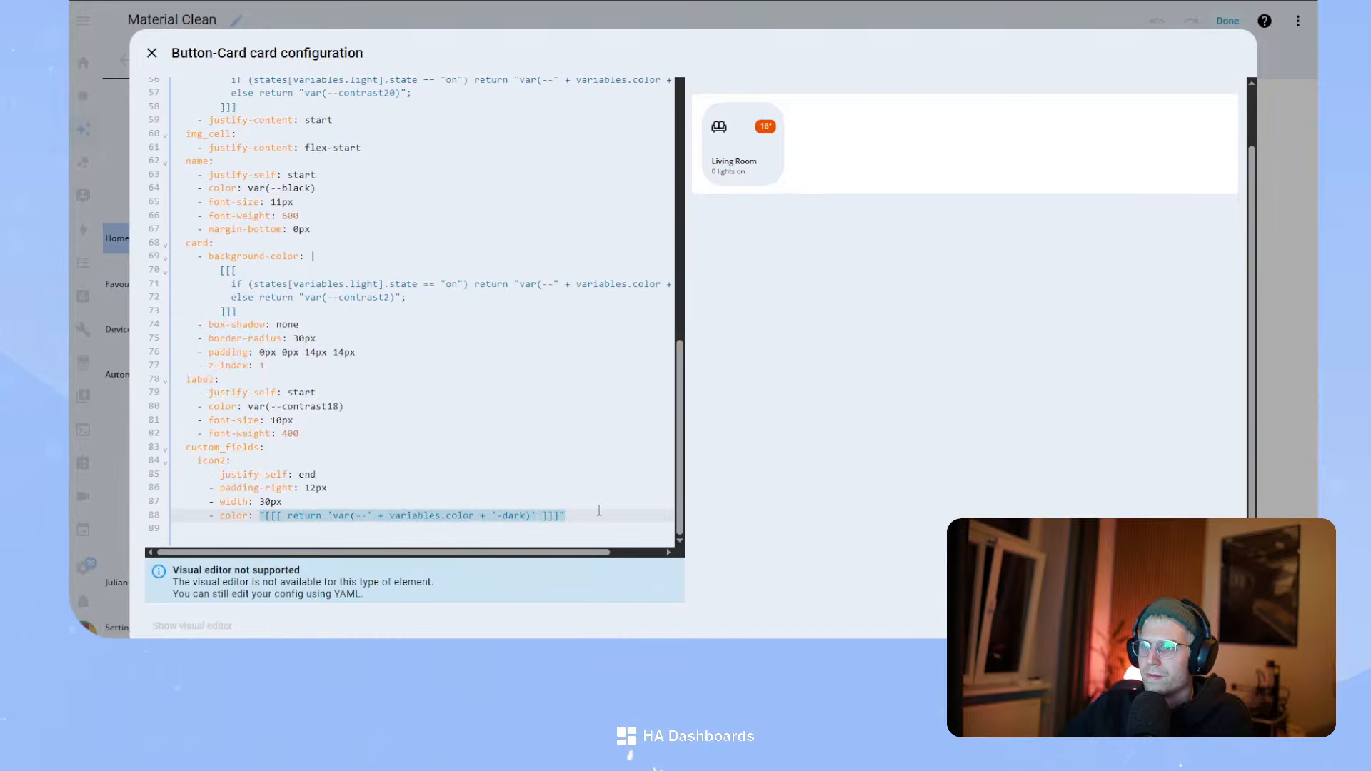
pyautogui.hotkey('ctrl', 'v')
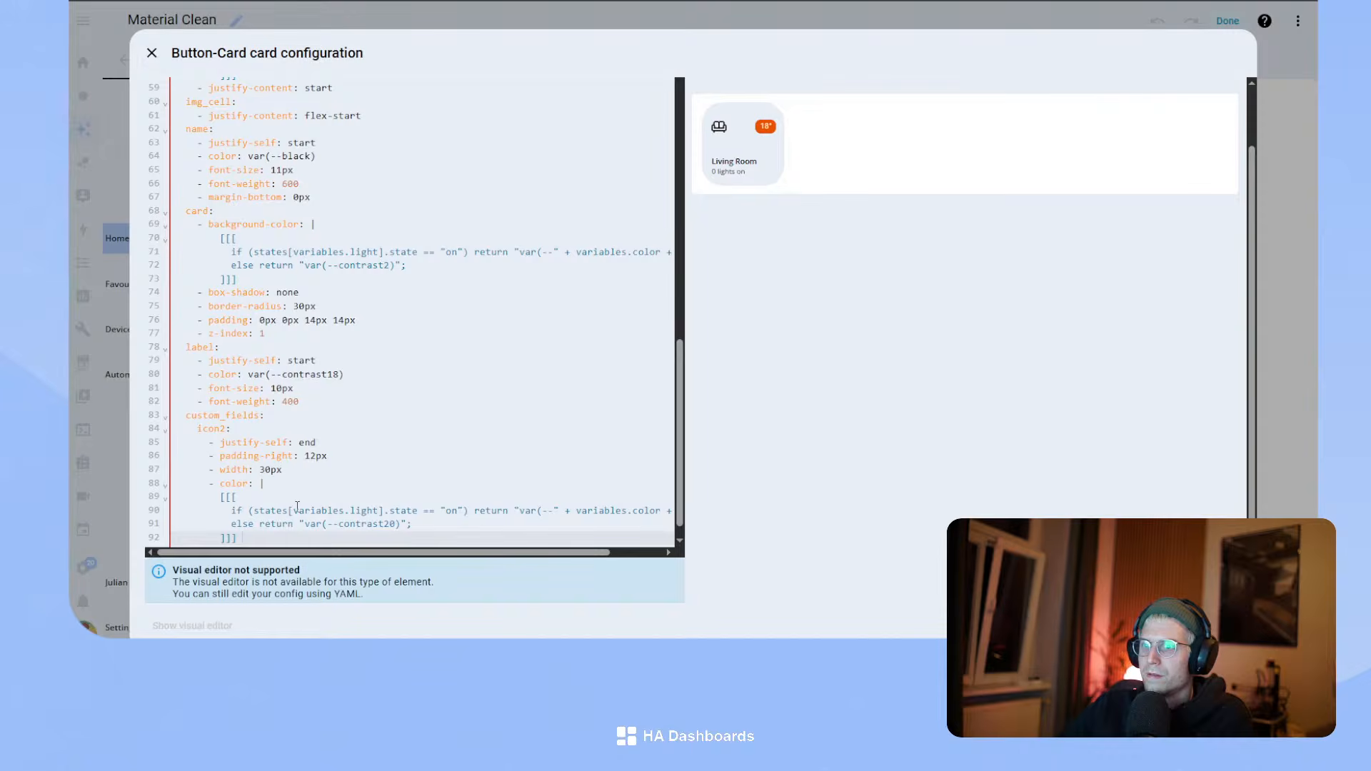
pyautogui.moveTo(246, 538); pyautogui.dragTo(223, 497)
pyautogui.press('Tab')
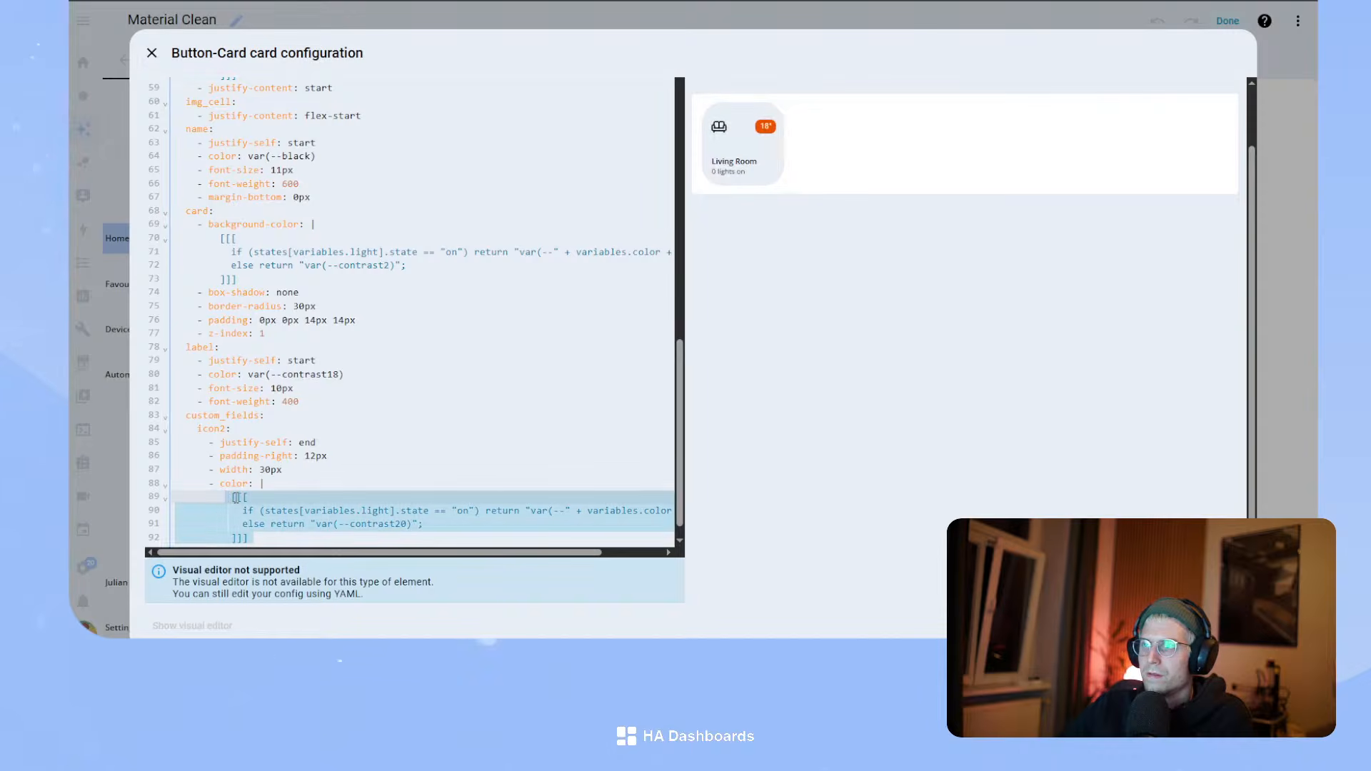
pyautogui.click(278, 538)
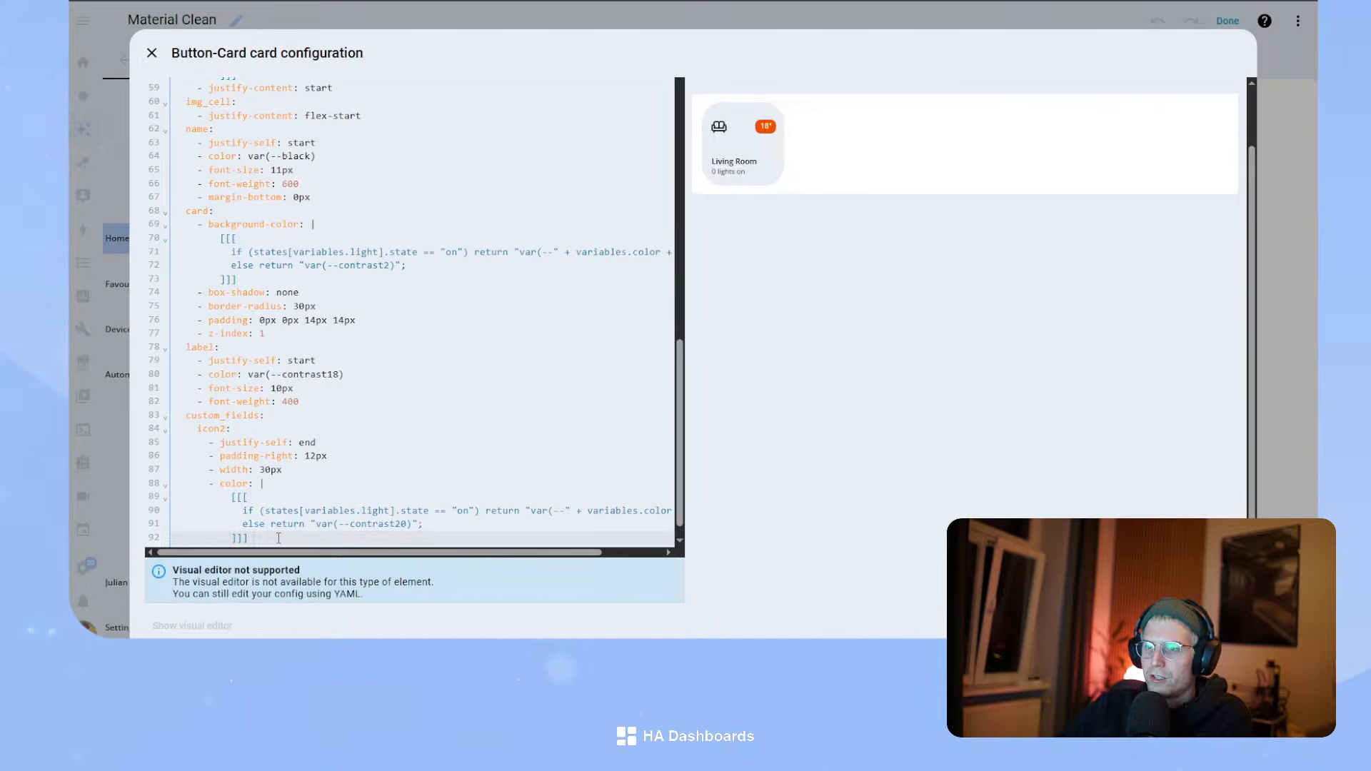
# - Delete the color property with its whole template from the icon2 custom field styles
pyautogui.moveTo(278, 538); pyautogui.dragTo(159, 486)
pyautogui.press('BackSpace')
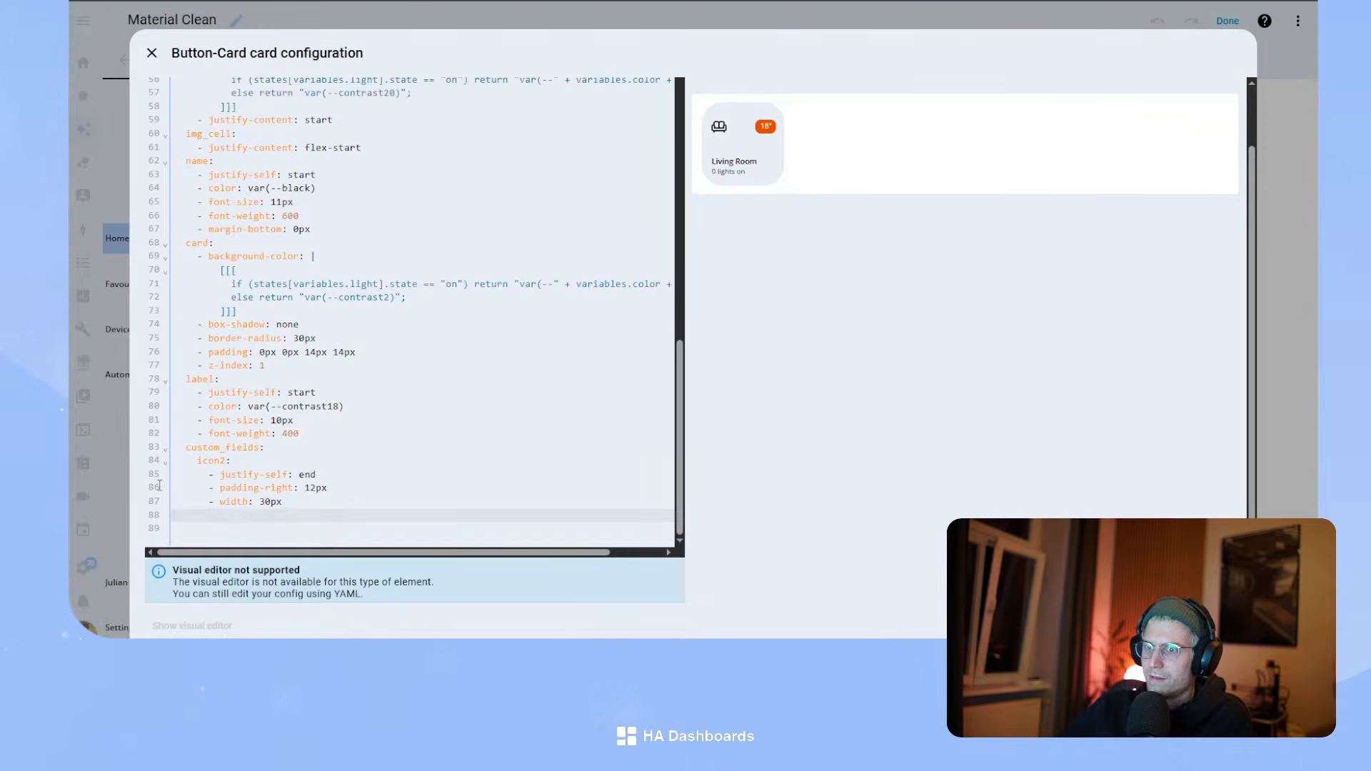
# - Replace the background-color value in icon2's inner card styles with the copied light-state if/else template and indent it under the property
pyautogui.scroll(10, 350, 388)
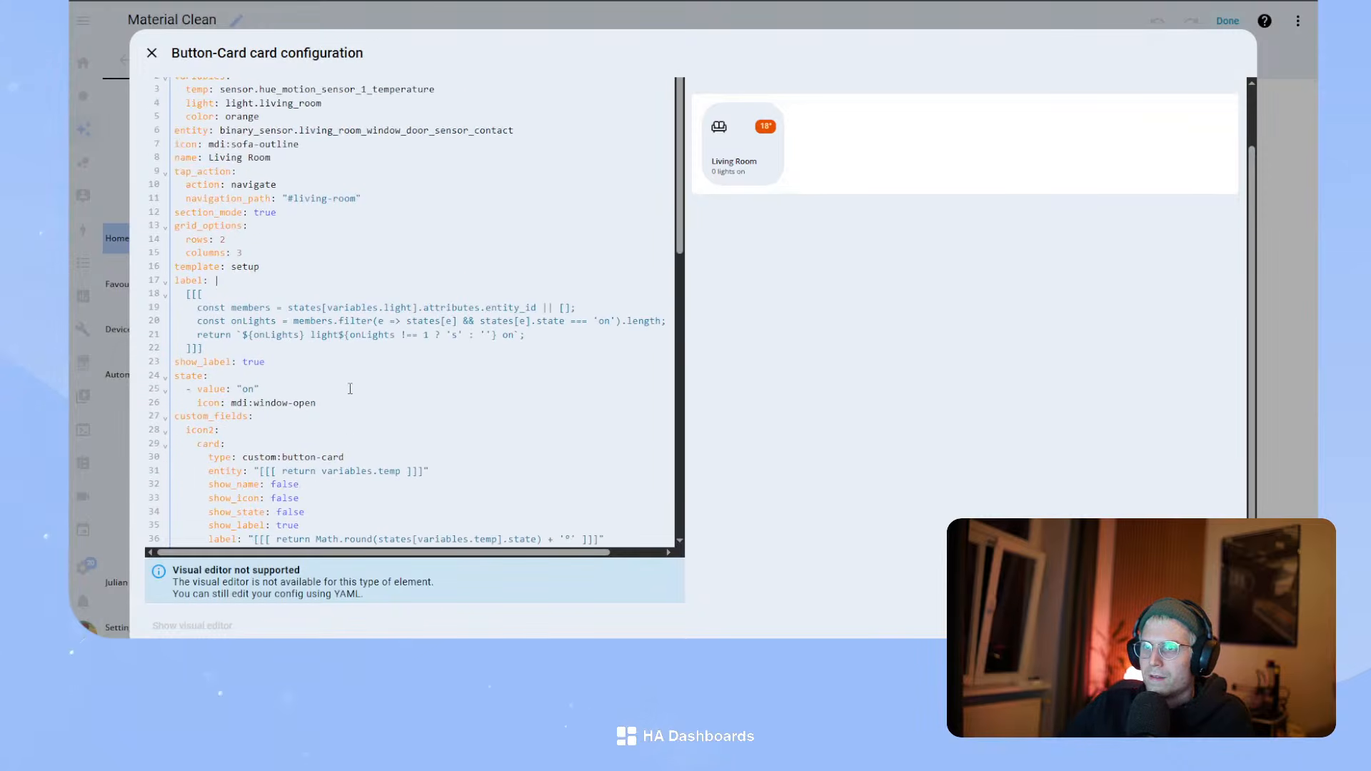
pyautogui.scroll(-3, 339, 353)
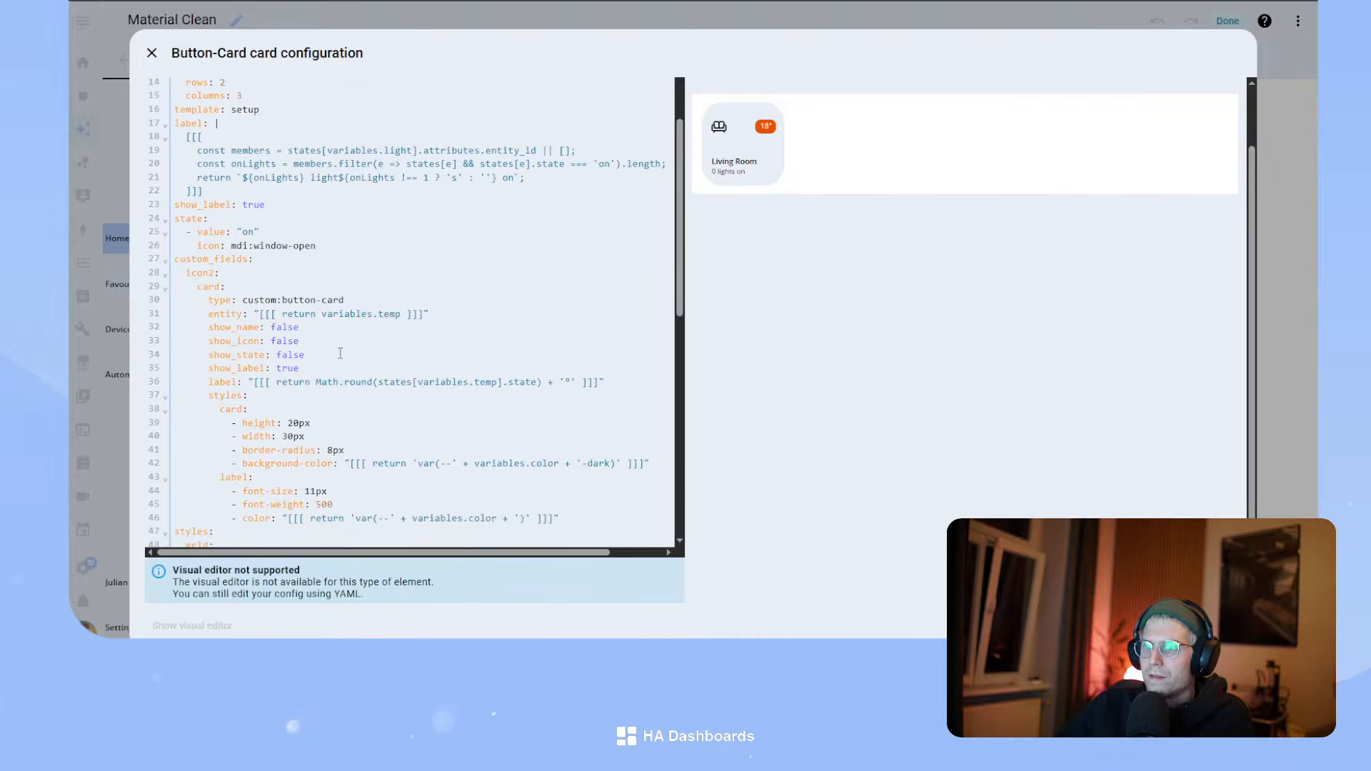
pyautogui.scroll(-3, 339, 353)
pyautogui.moveTo(344, 343); pyautogui.dragTo(651, 342)
pyautogui.hotkey('ctrl', 'v')
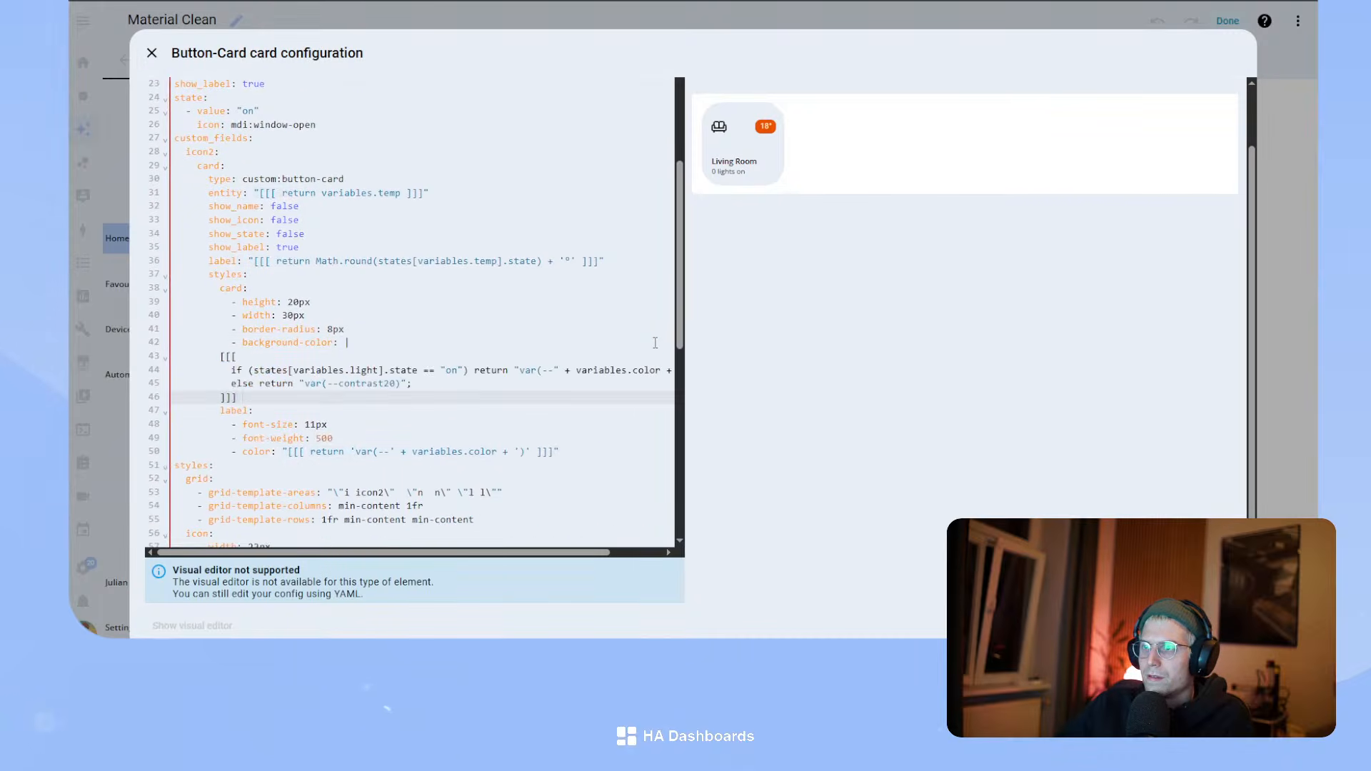
pyautogui.moveTo(243, 397); pyautogui.dragTo(231, 353)
pyautogui.press('Tab')
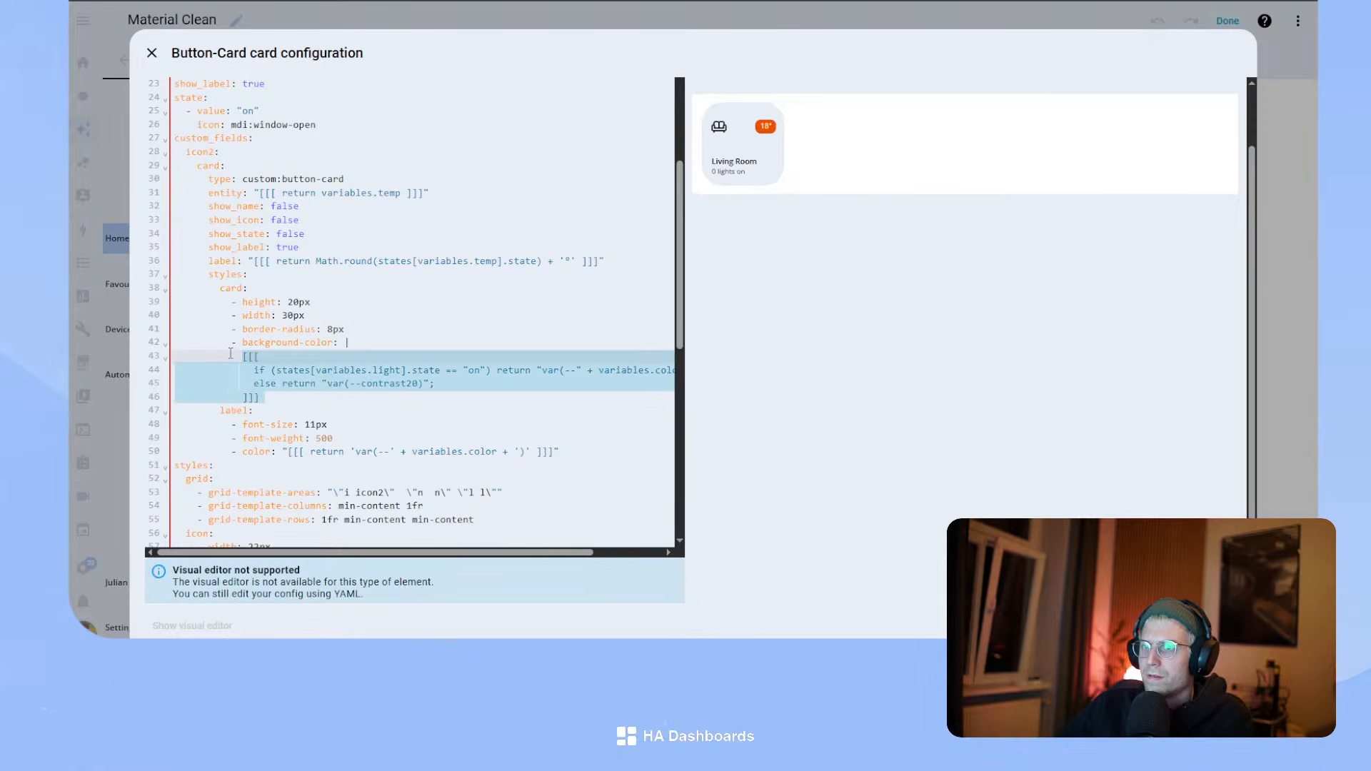
pyautogui.press('Tab')
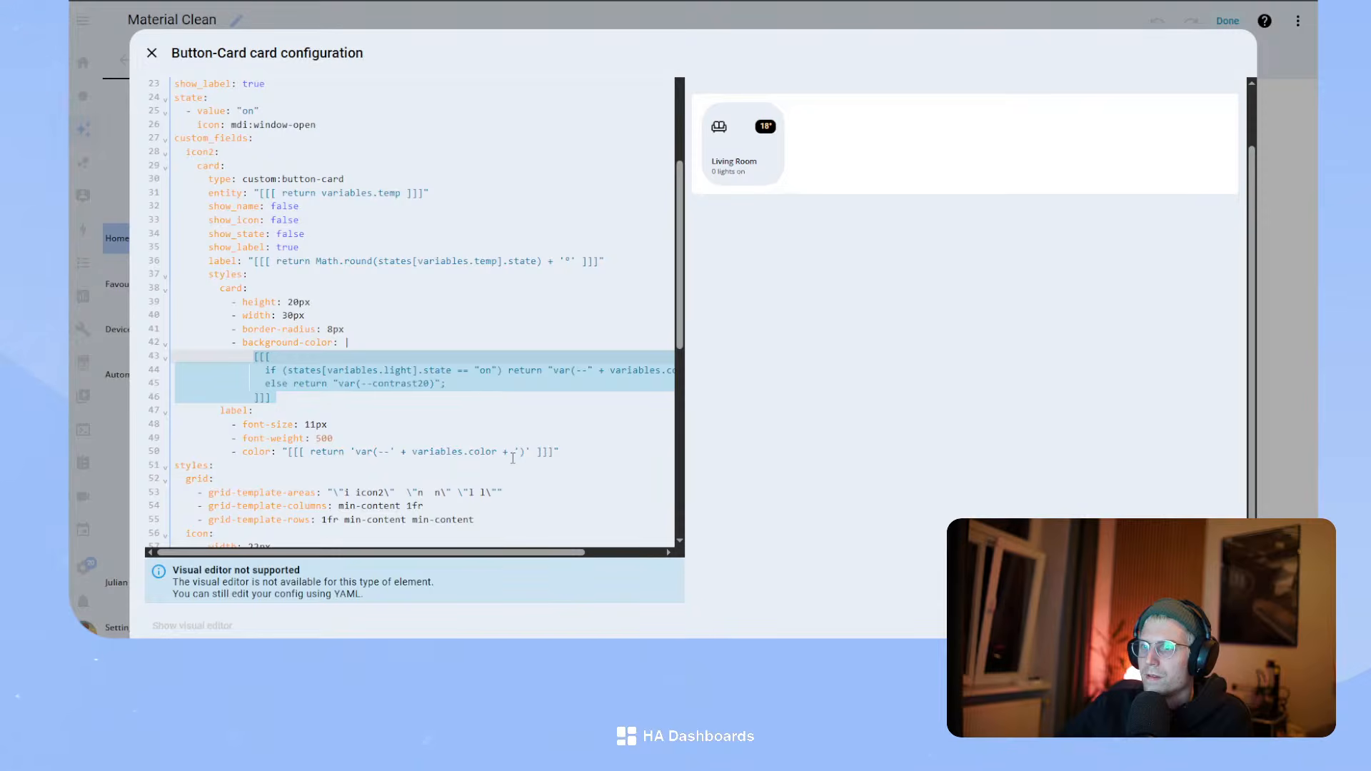
# - Paste the same if/else template over the color value in icon2's label styles and indent it under the property
pyautogui.click(465, 450)
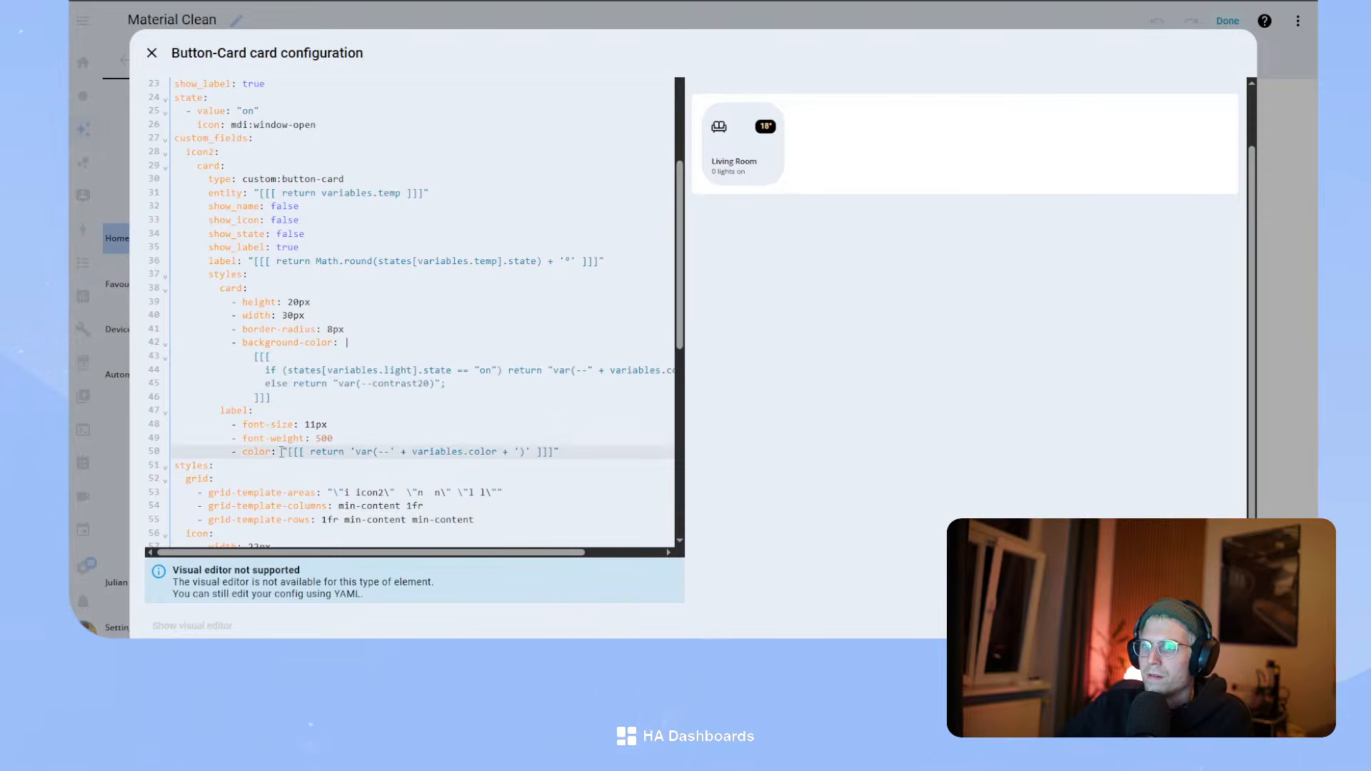
pyautogui.moveTo(282, 451); pyautogui.dragTo(609, 446)
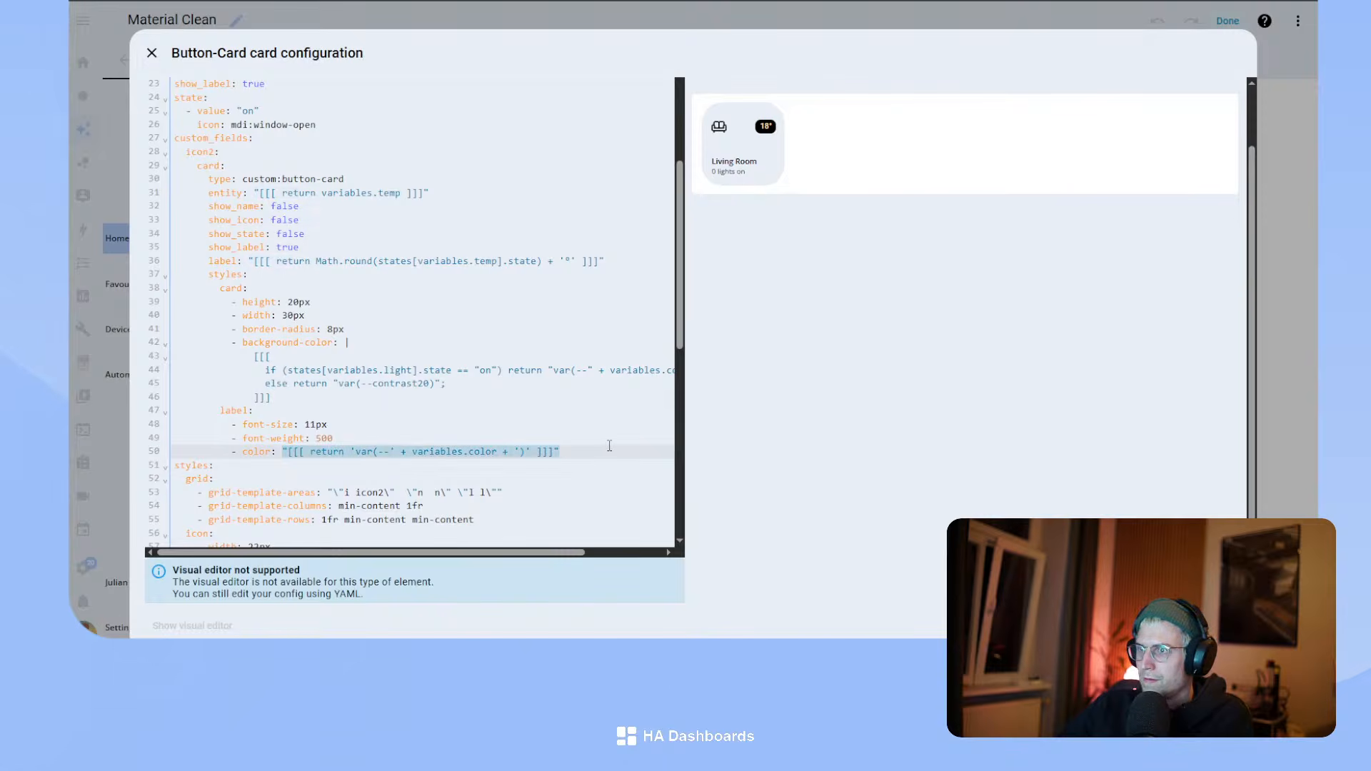
pyautogui.hotkey('ctrl', 'v')
pyautogui.keyDown('shift'); pyautogui.click(224, 465); pyautogui.keyUp('shift')
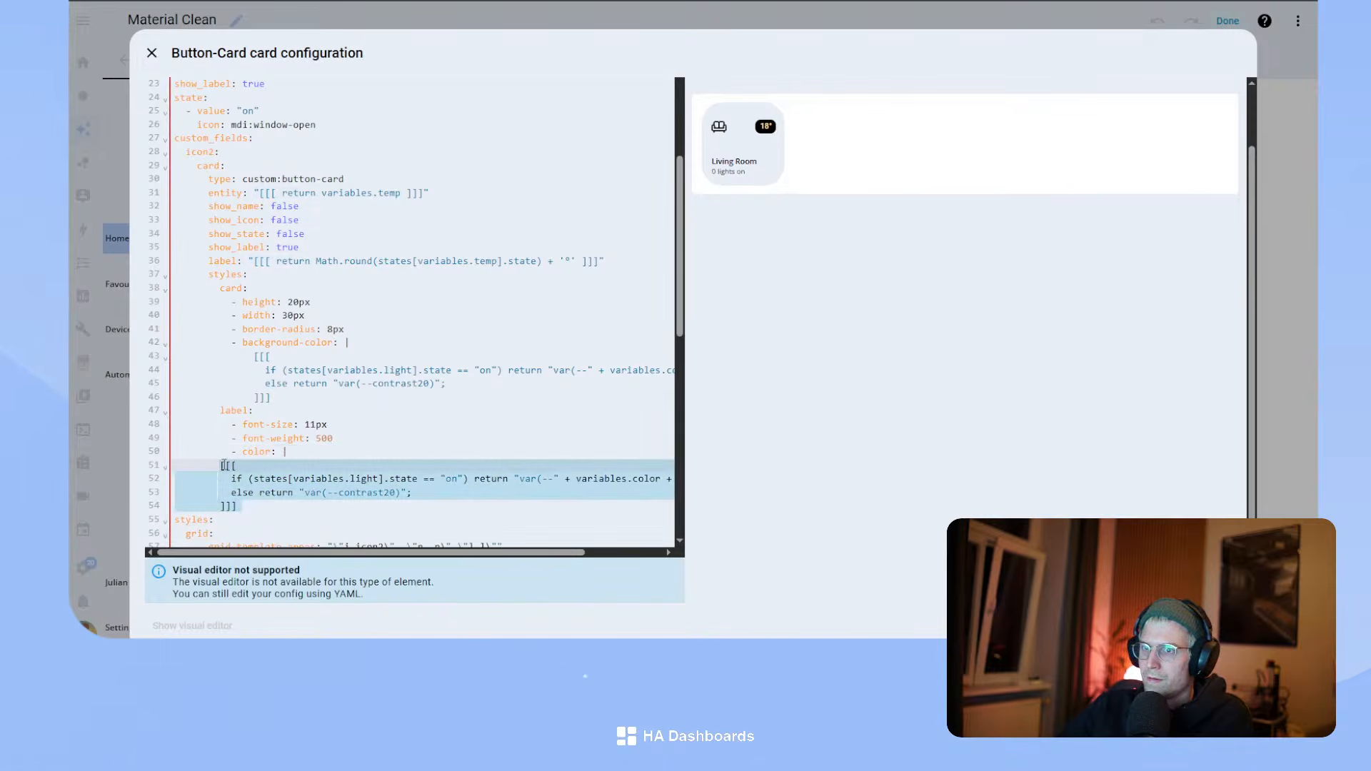
pyautogui.press('Tab')
pyautogui.press('Tab')
pyautogui.press('Tab')
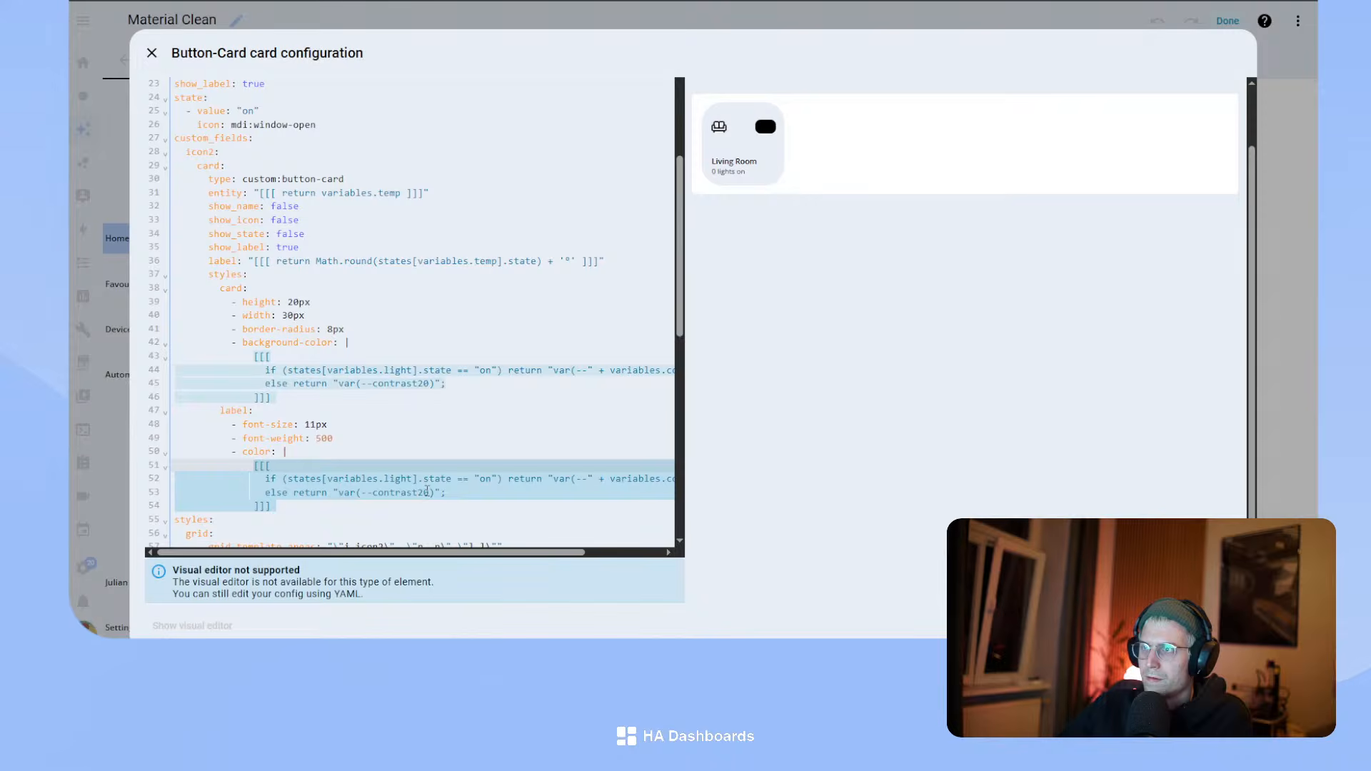
# - In icon2's label color template, set the else color to var(--contrast2), remove the -dark suffix, save the card and finish editing the dashboard
pyautogui.click(502, 489)
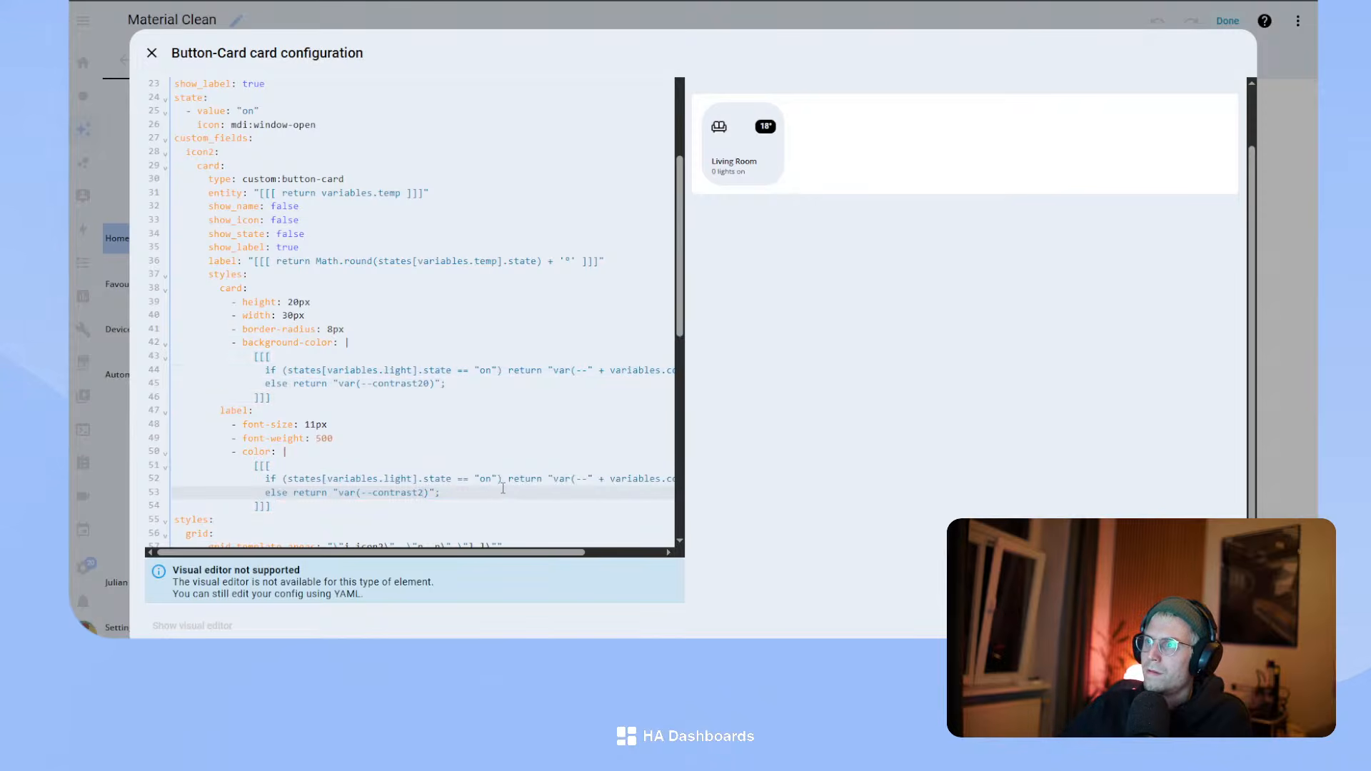
pyautogui.moveTo(592, 476); pyautogui.dragTo(704, 484)
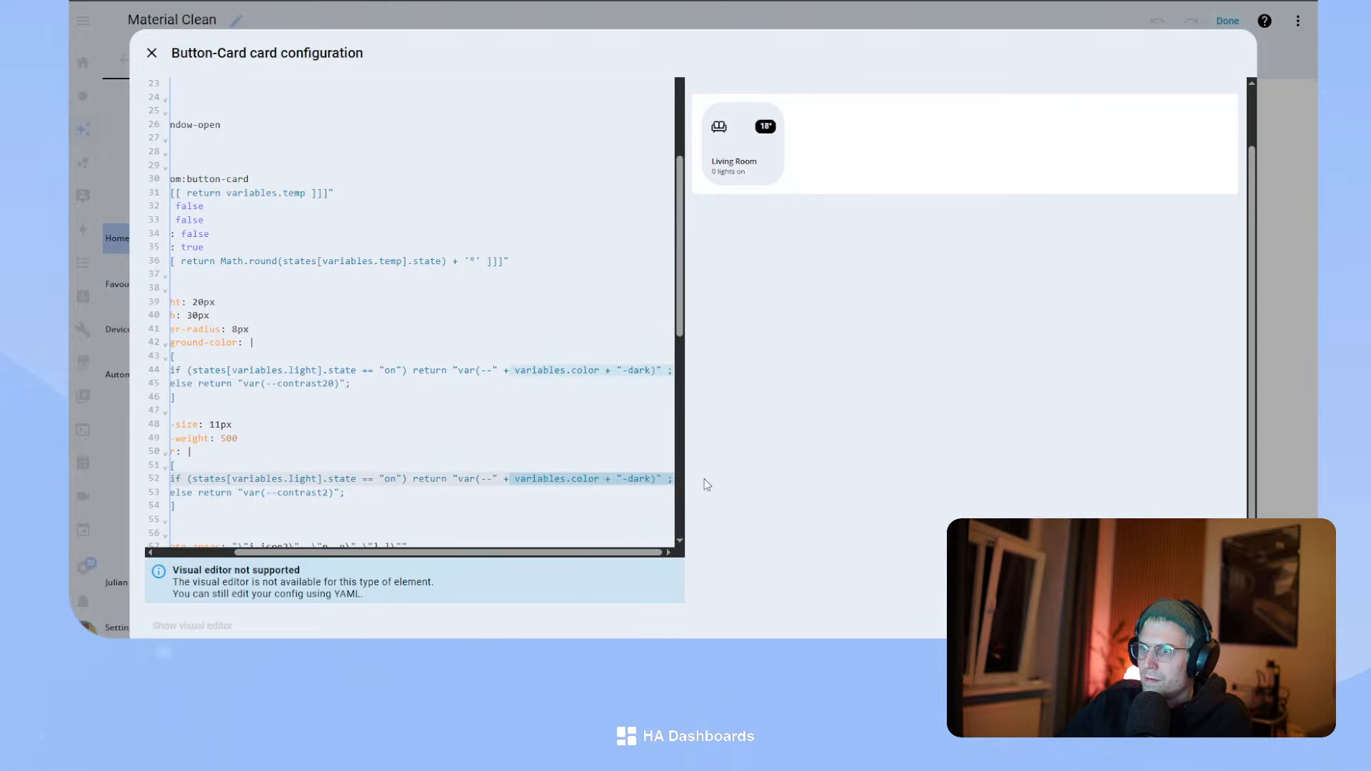
pyautogui.click(649, 476)
pyautogui.press('BackSpace')
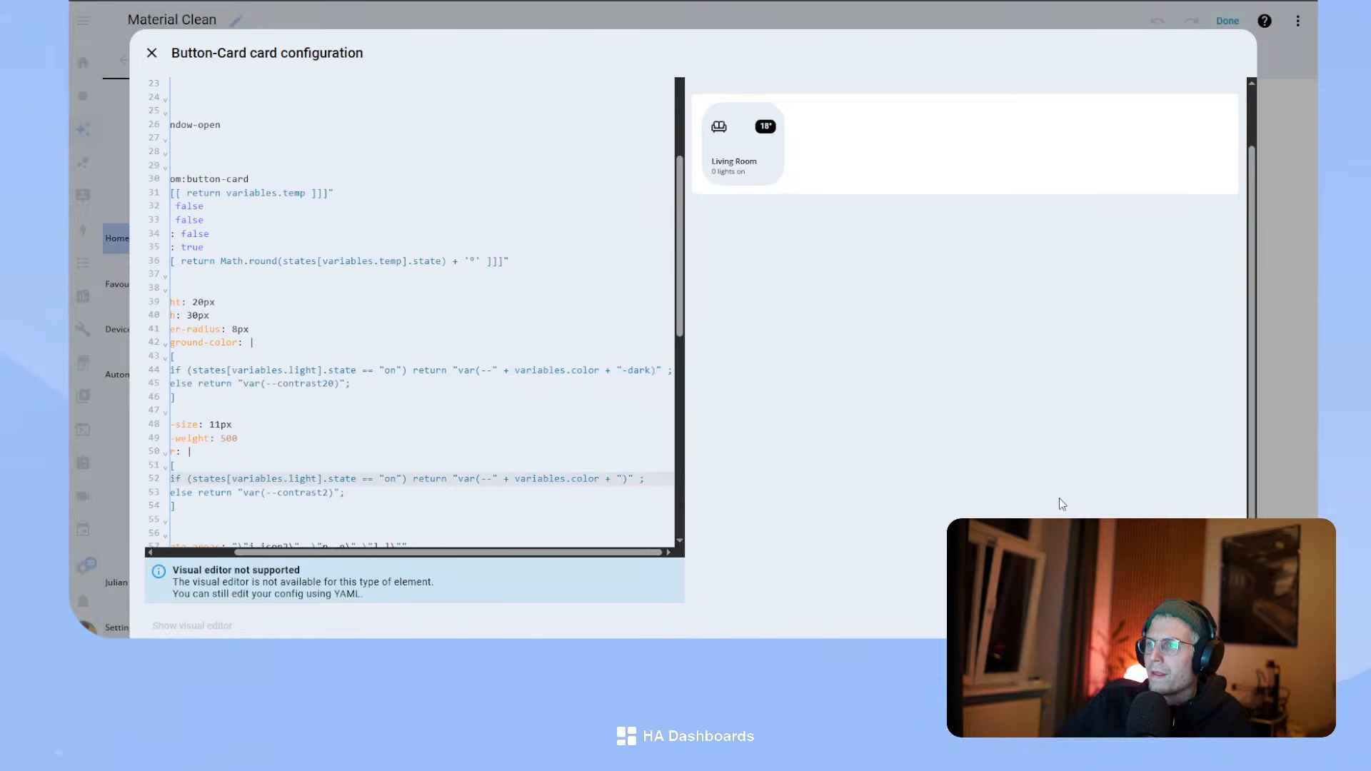
pyautogui.click(1222, 625)
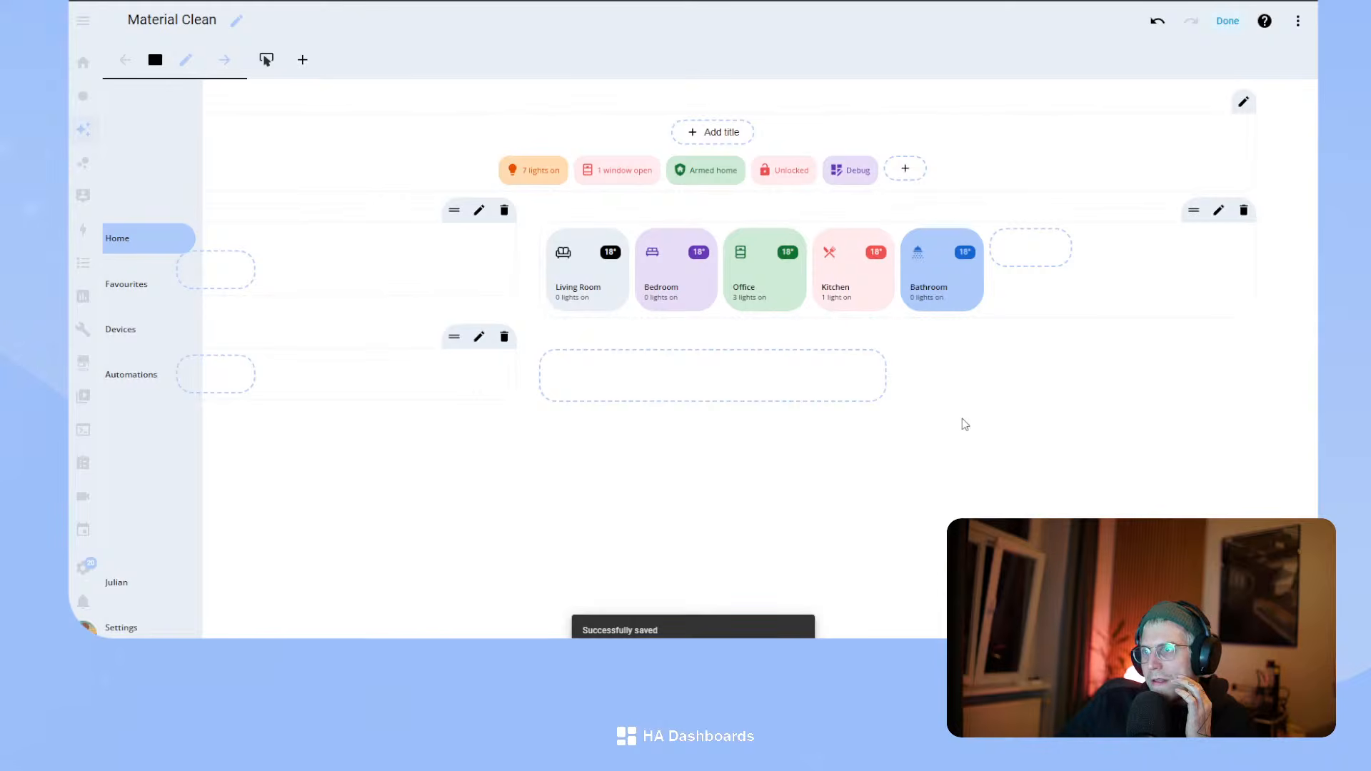
pyautogui.click(1227, 21)
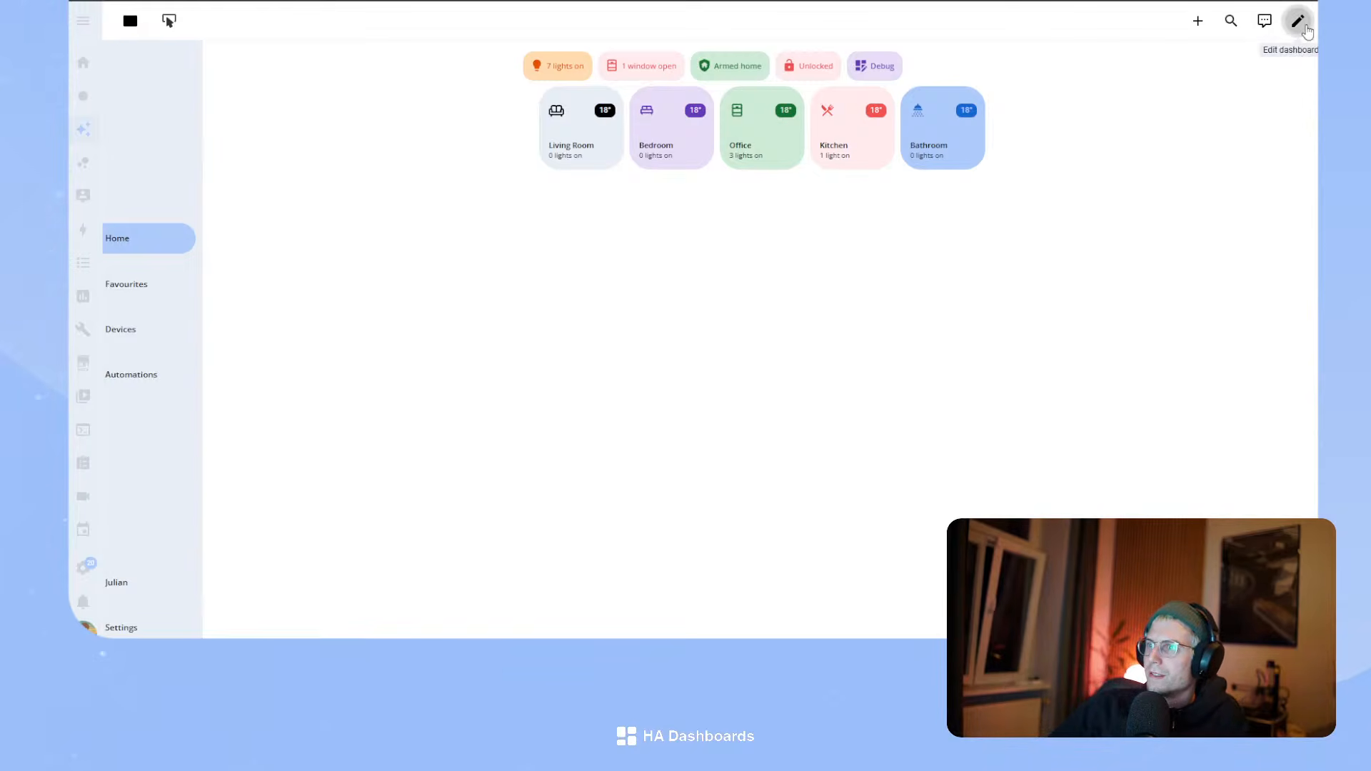
# - Add a title with the default Markdown content to the dashboard header and save it
pyautogui.click(1297, 20)
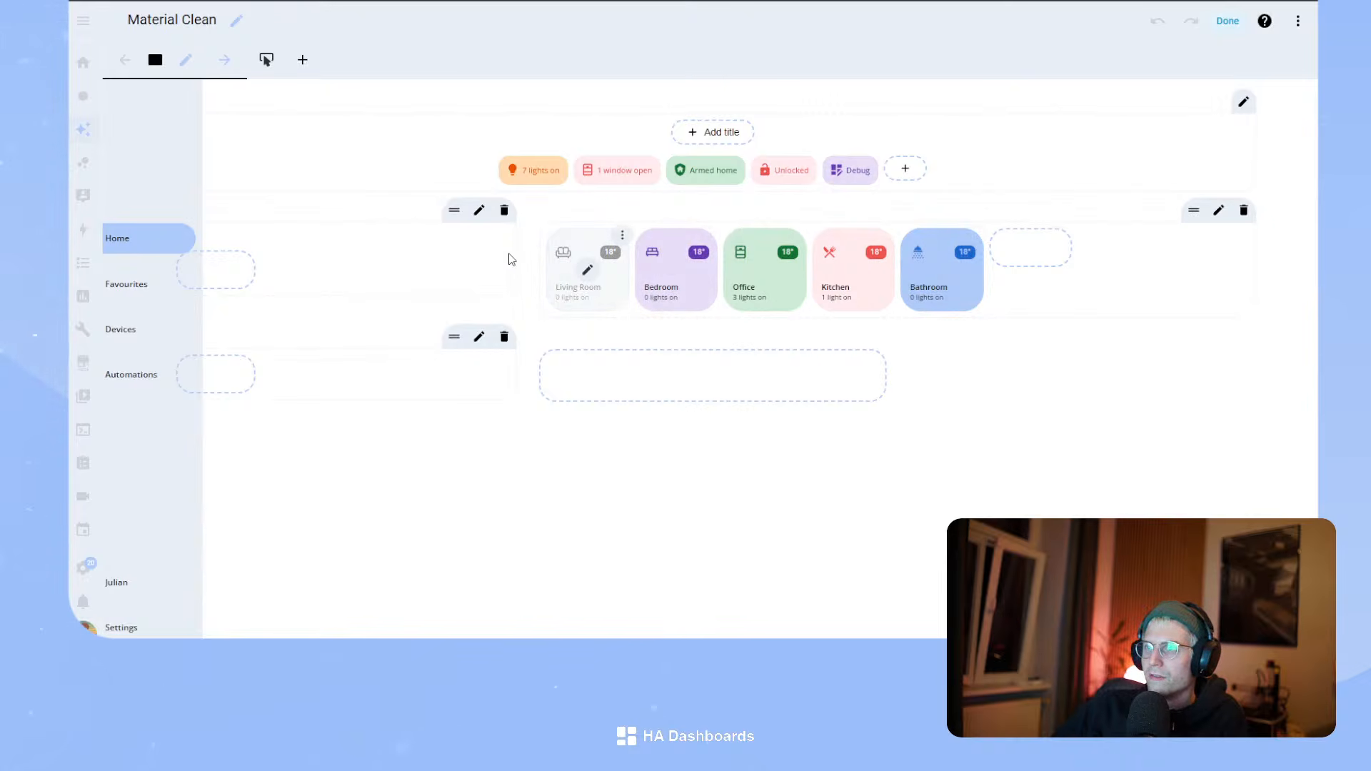
pyautogui.click(712, 133)
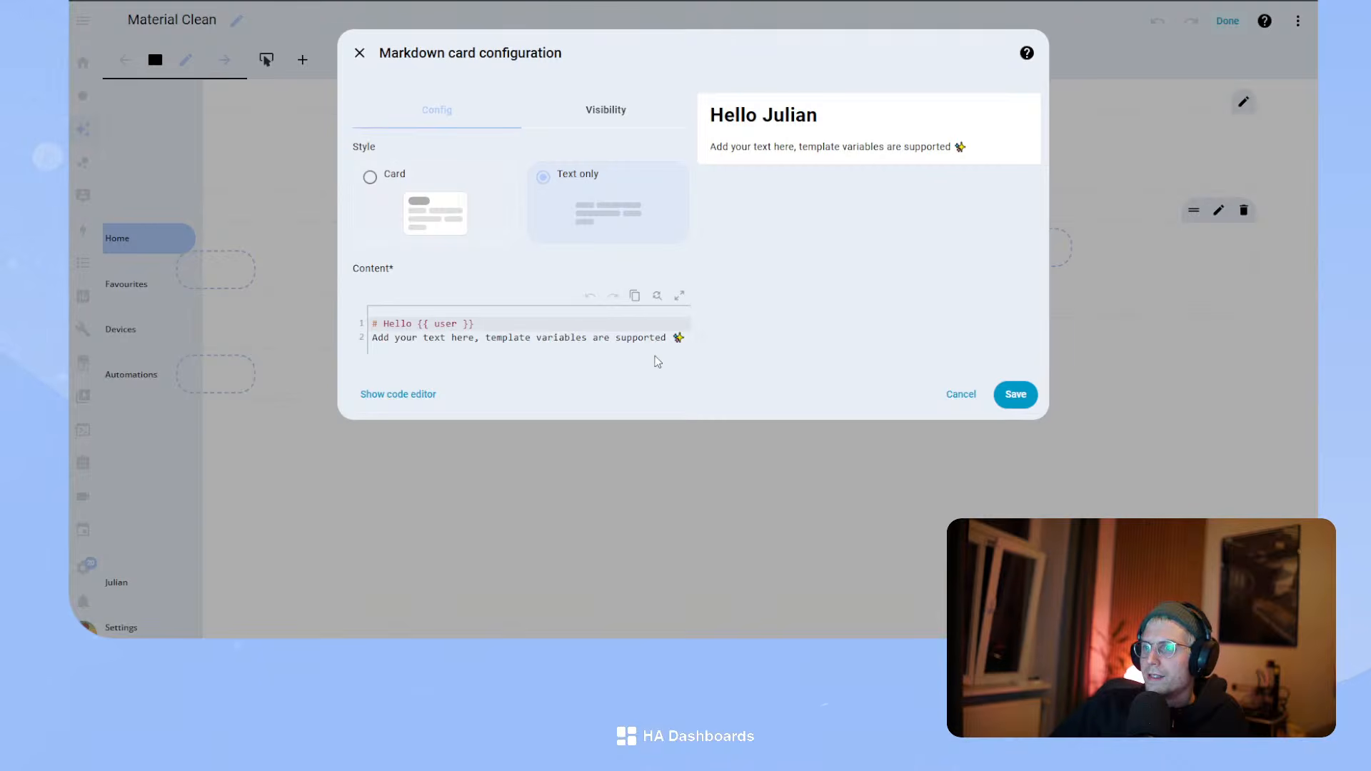
pyautogui.click(1013, 394)
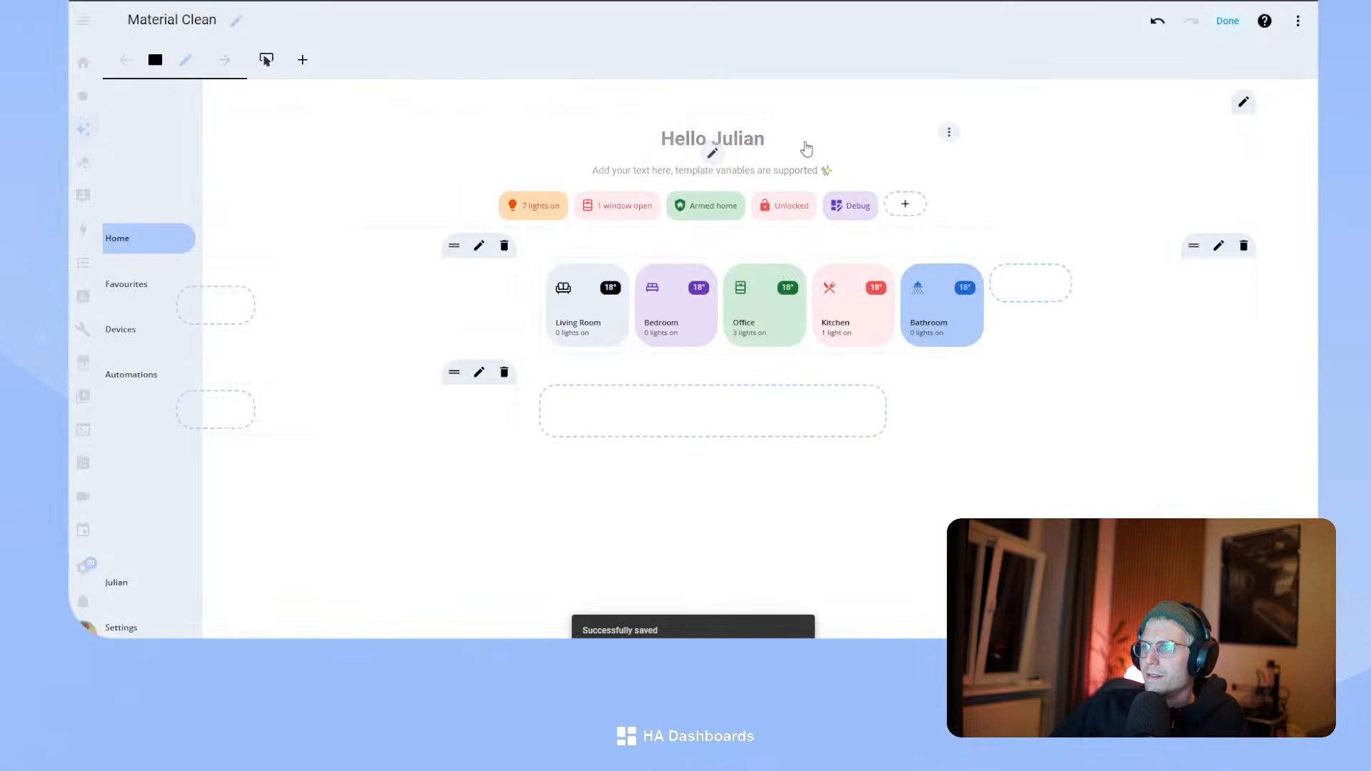
# - Set the dashboard header's layout to Responsive, save it and finish editing
pyautogui.click(1243, 101)
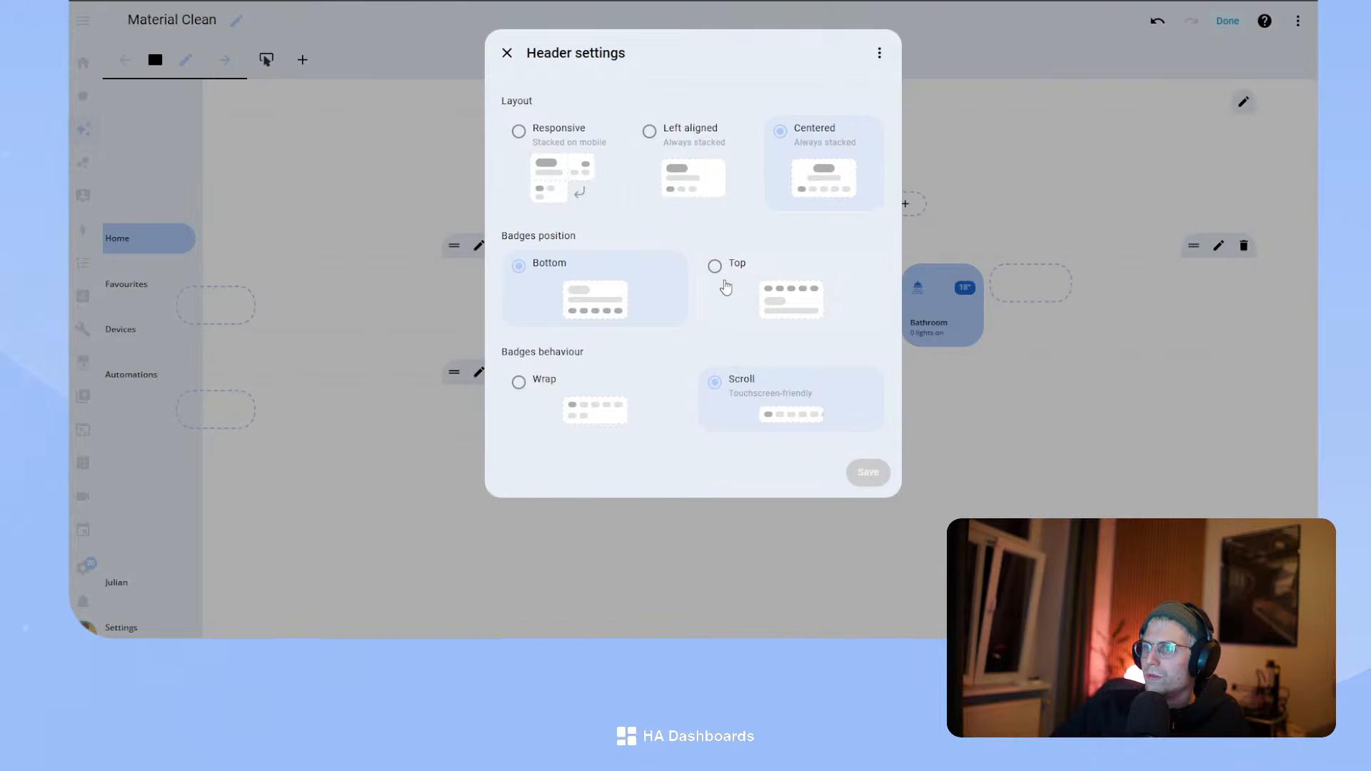
pyautogui.click(537, 142)
pyautogui.click(868, 471)
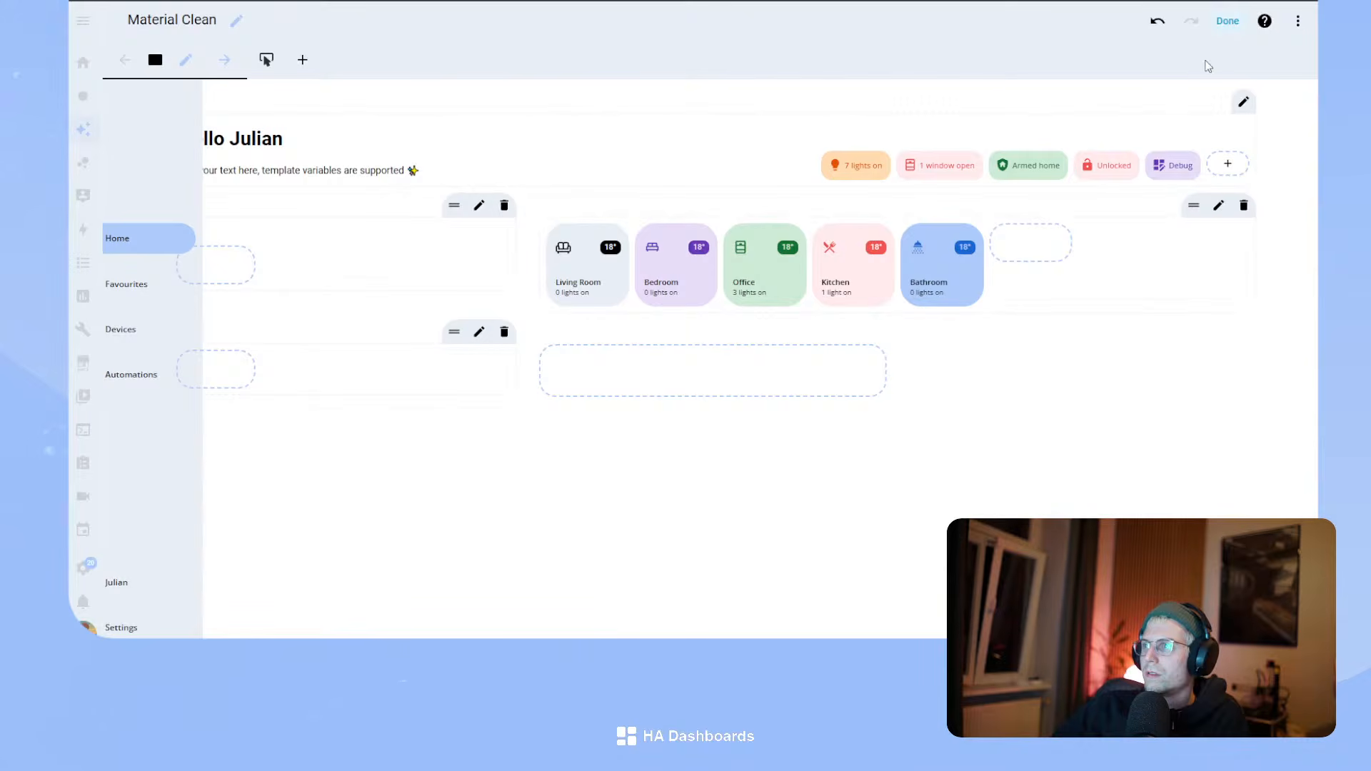
pyautogui.click(1228, 21)
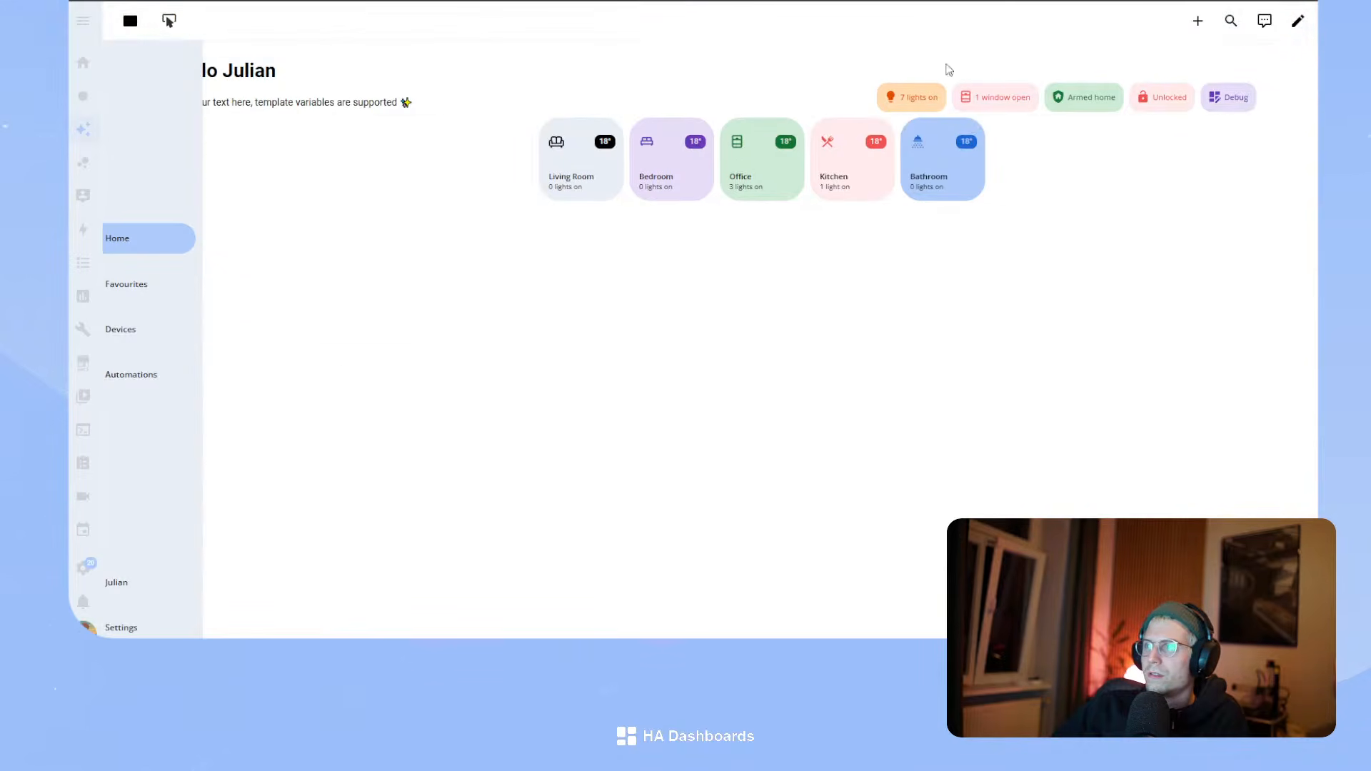
# - Delete all content of the header's Markdown title card, save it and leave dashboard editing
pyautogui.click(1297, 21)
pyautogui.click(419, 156)
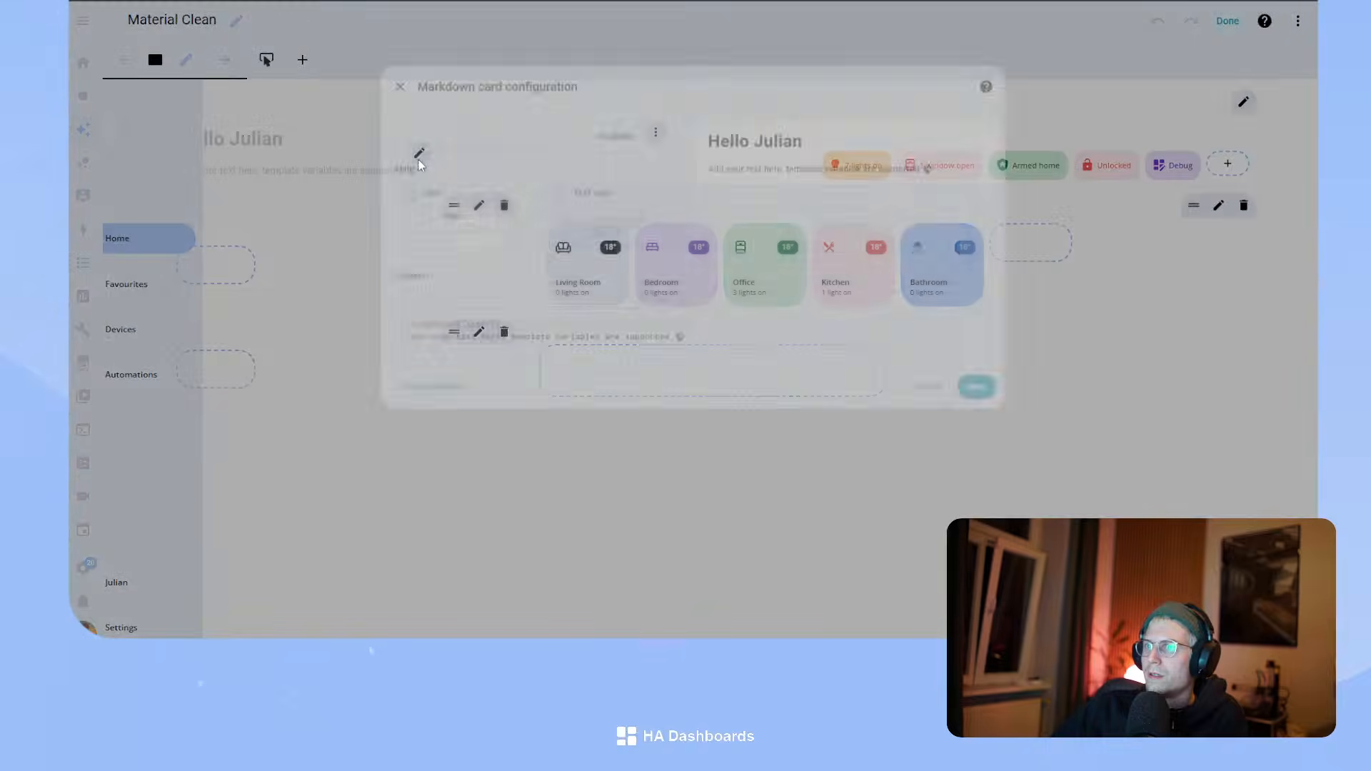
pyautogui.click(527, 344)
pyautogui.hotkey('ctrl', 'a')
pyautogui.press('BackSpace')
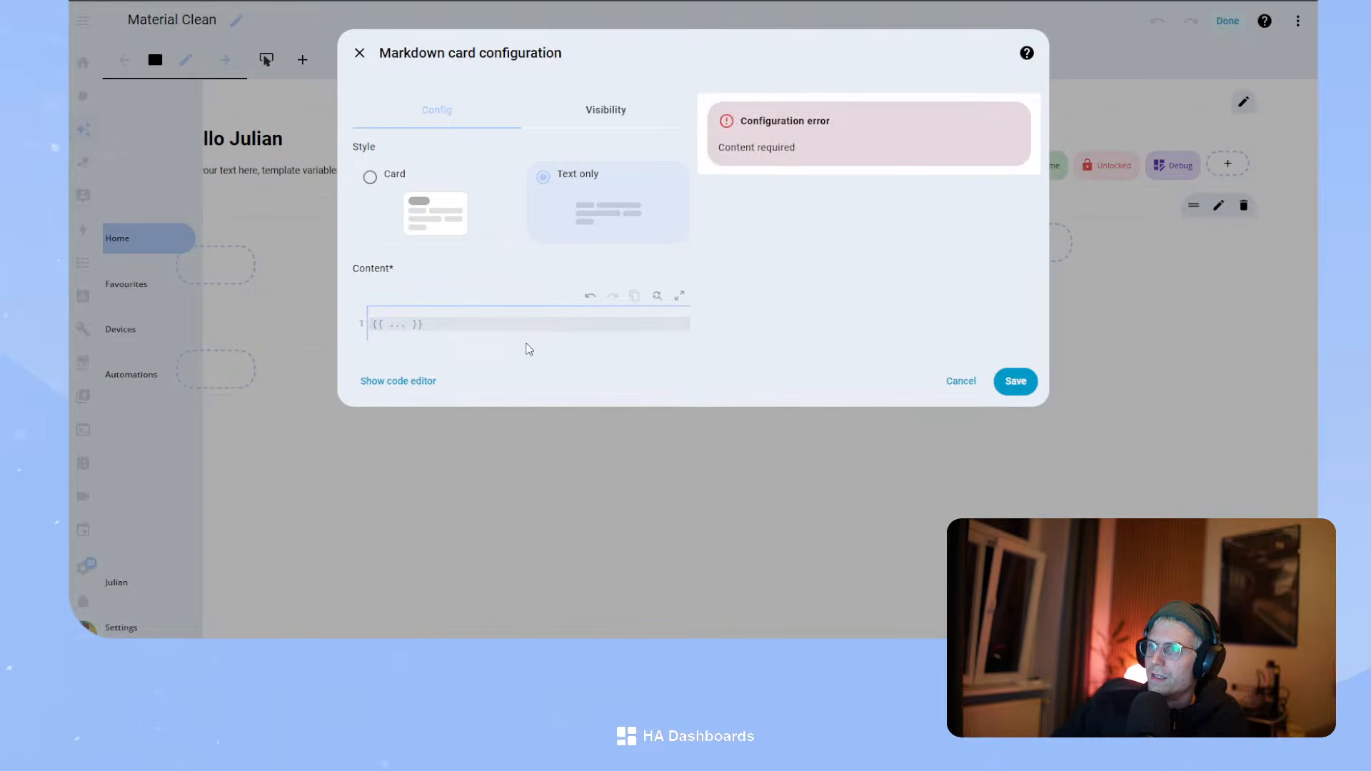
pyautogui.click(1015, 381)
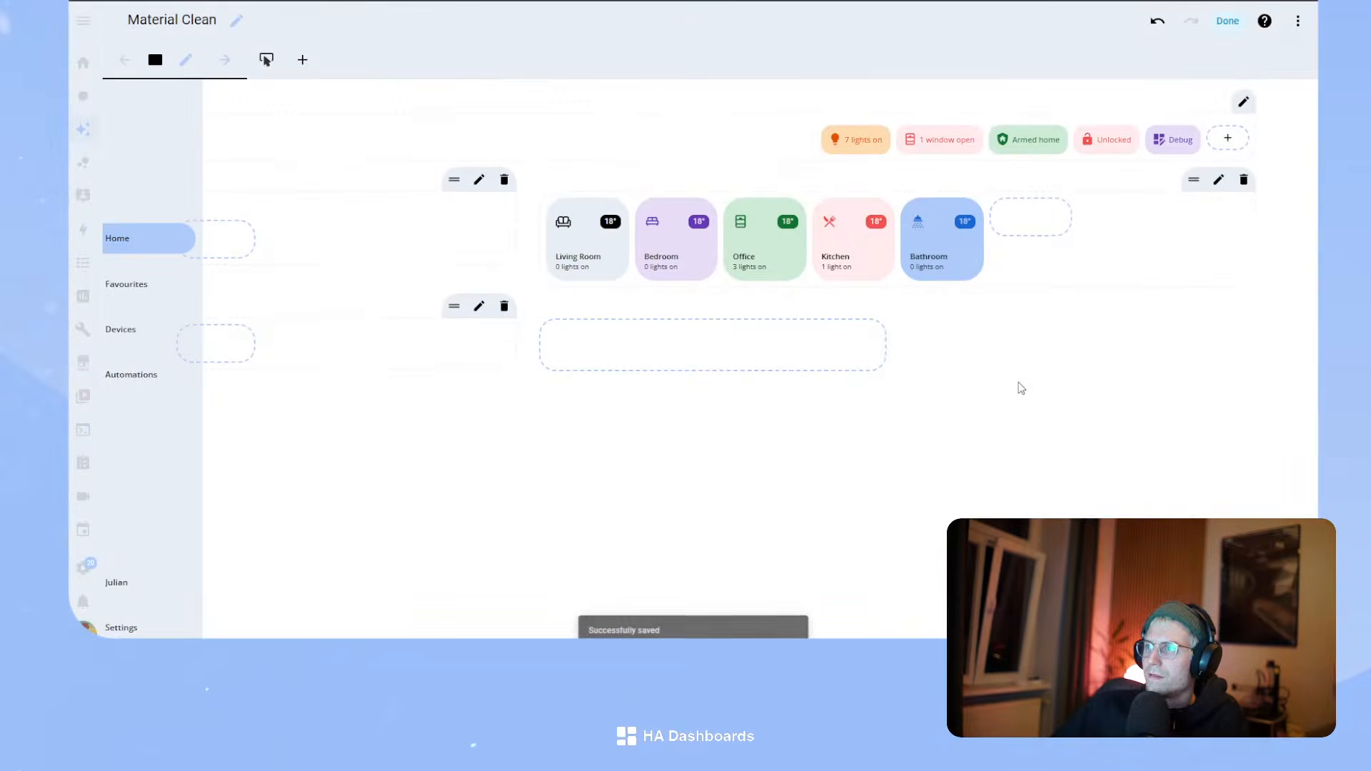
pyautogui.click(1227, 21)
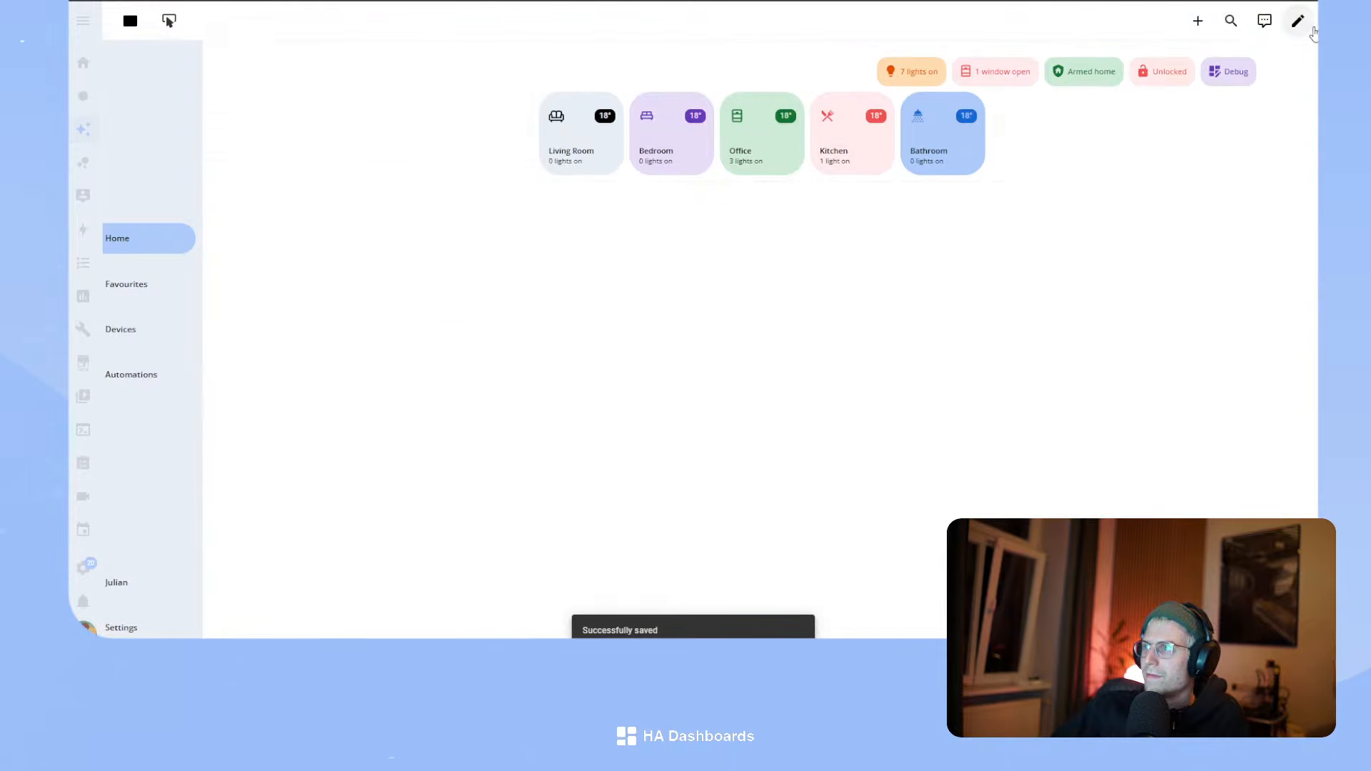
# - Copy the complete YAML configuration of the Living Room card and close its editor
pyautogui.click(1297, 20)
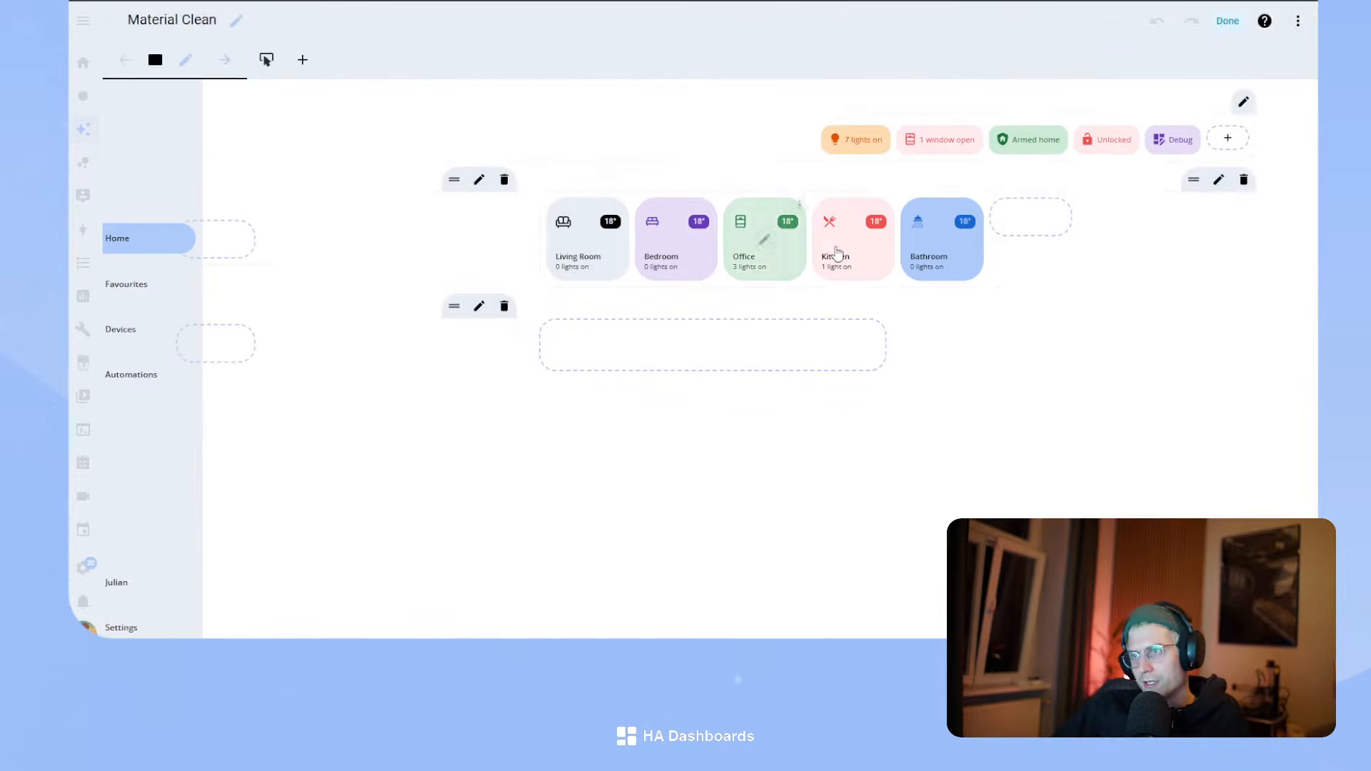
pyautogui.moveTo(591, 224)
pyautogui.click(621, 207)
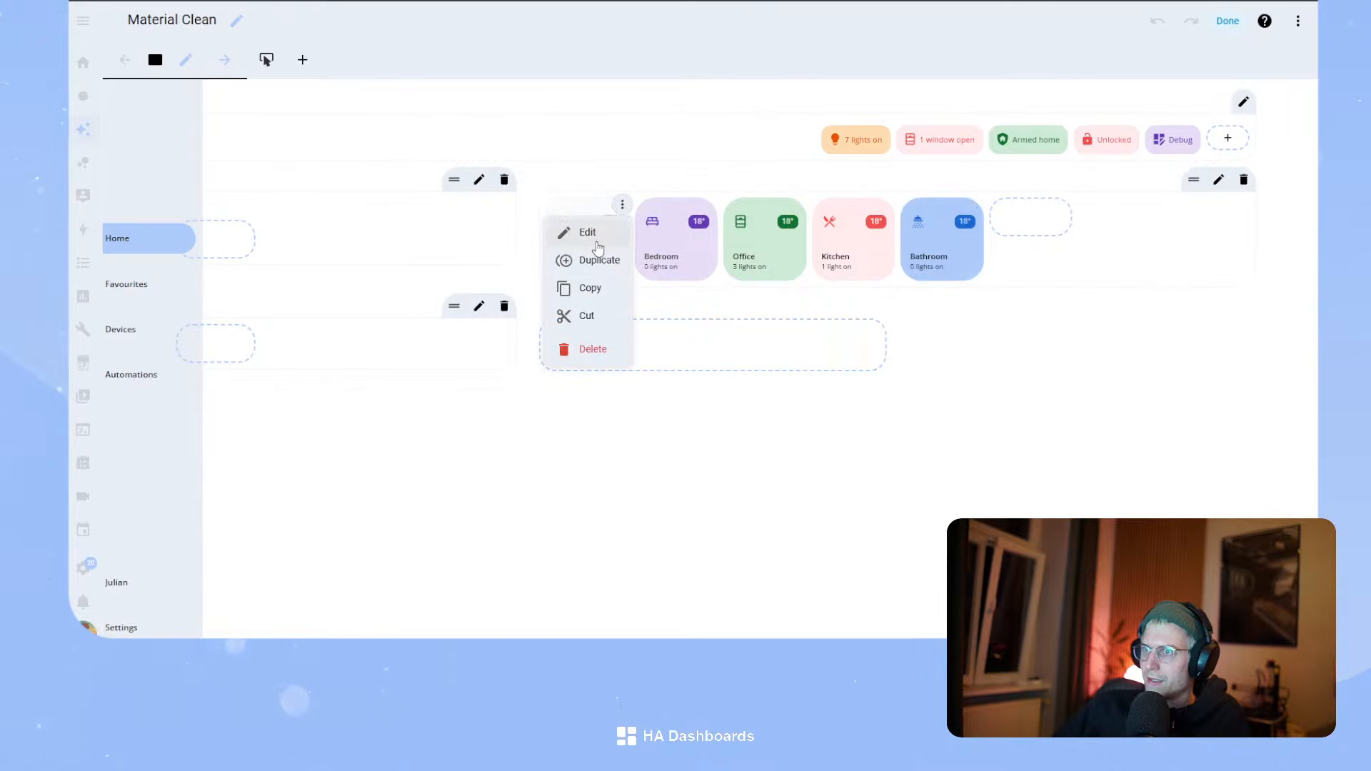
pyautogui.click(563, 231)
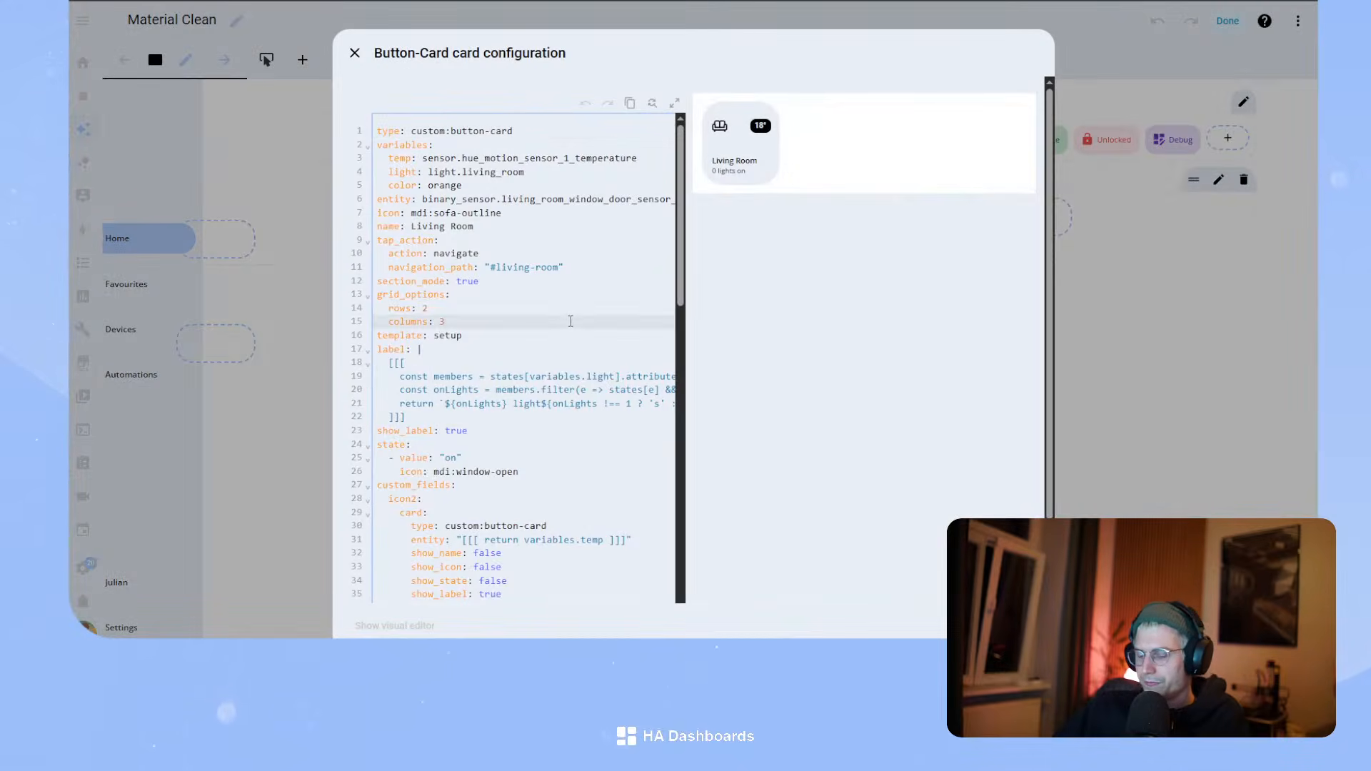
pyautogui.hotkey('ctrl', 'a')
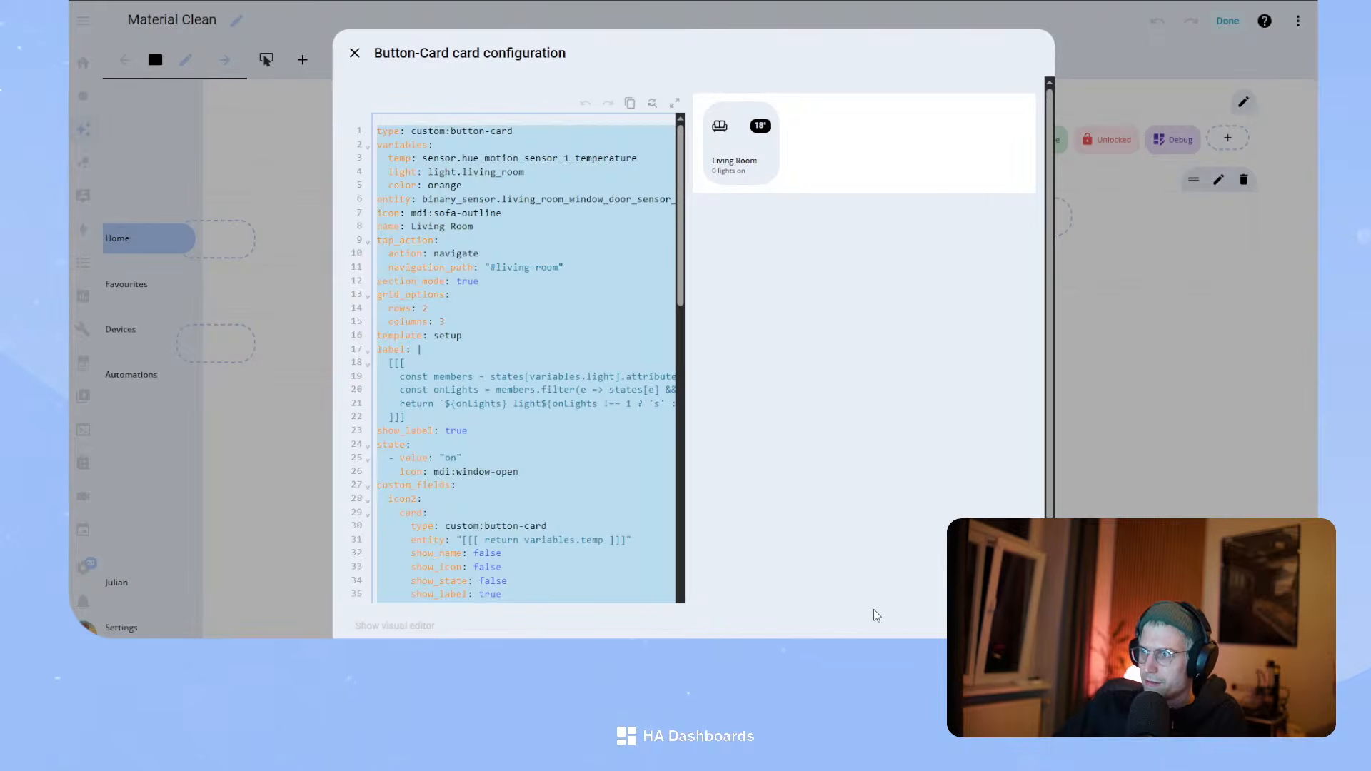
pyautogui.press('Escape')
# - In the dashboard's raw configuration, add a room_card template under button_card_templates and paste the copied card YAML beneath it
pyautogui.click(1298, 21)
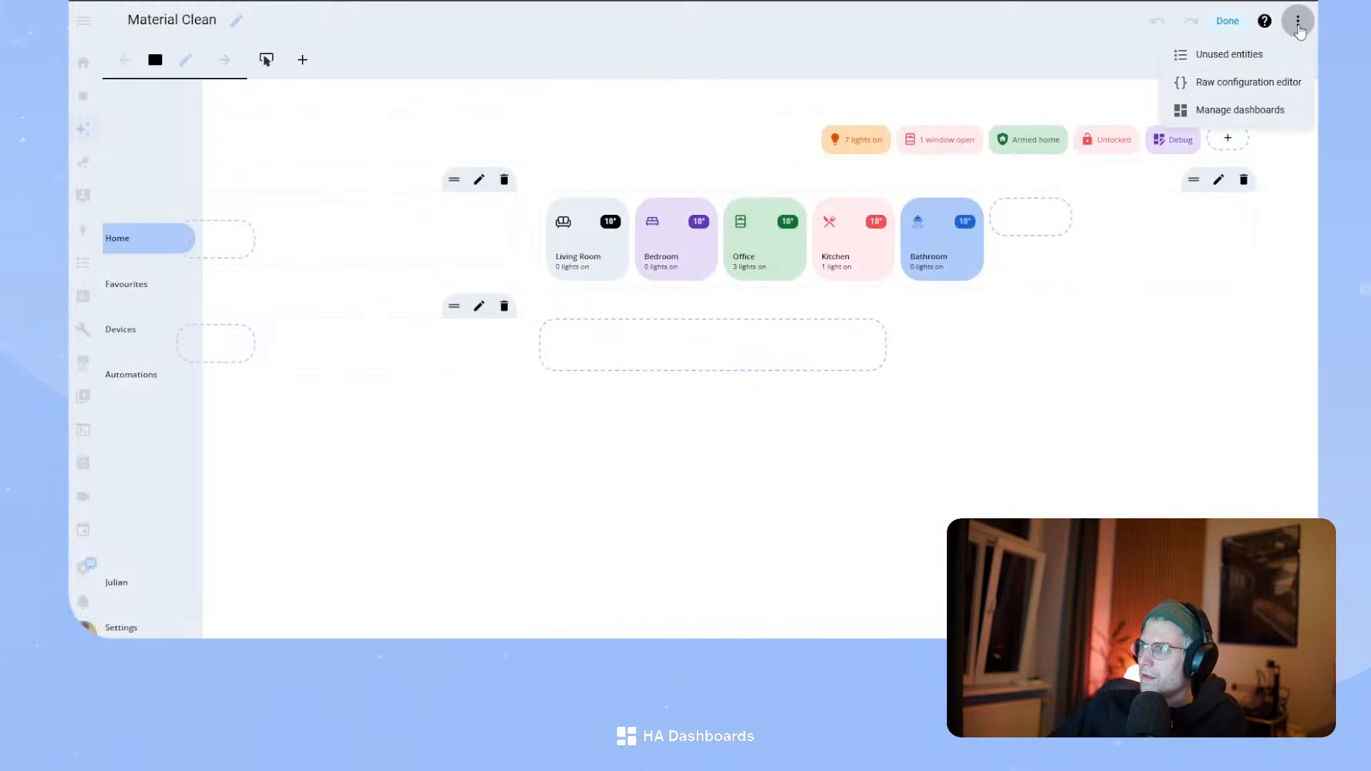
pyautogui.click(1266, 85)
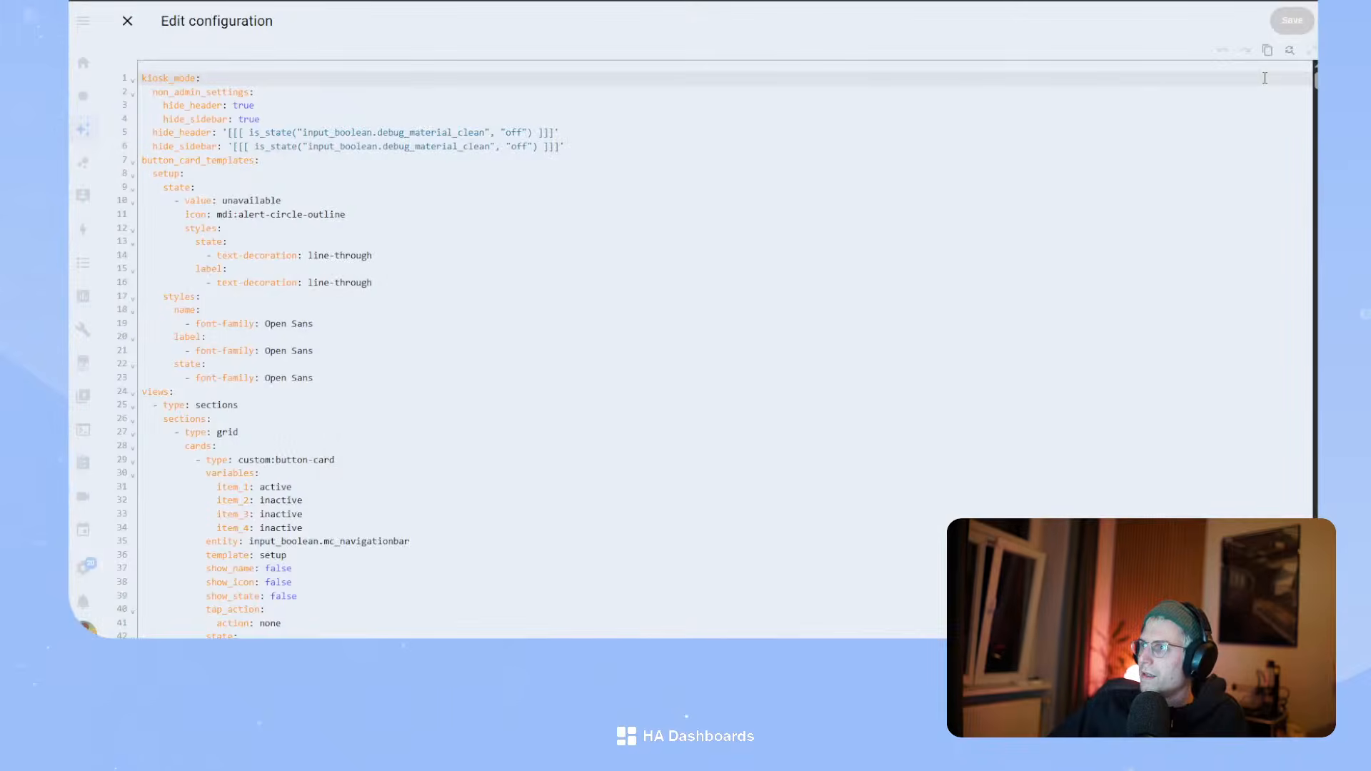
pyautogui.click(133, 80)
pyautogui.click(290, 93)
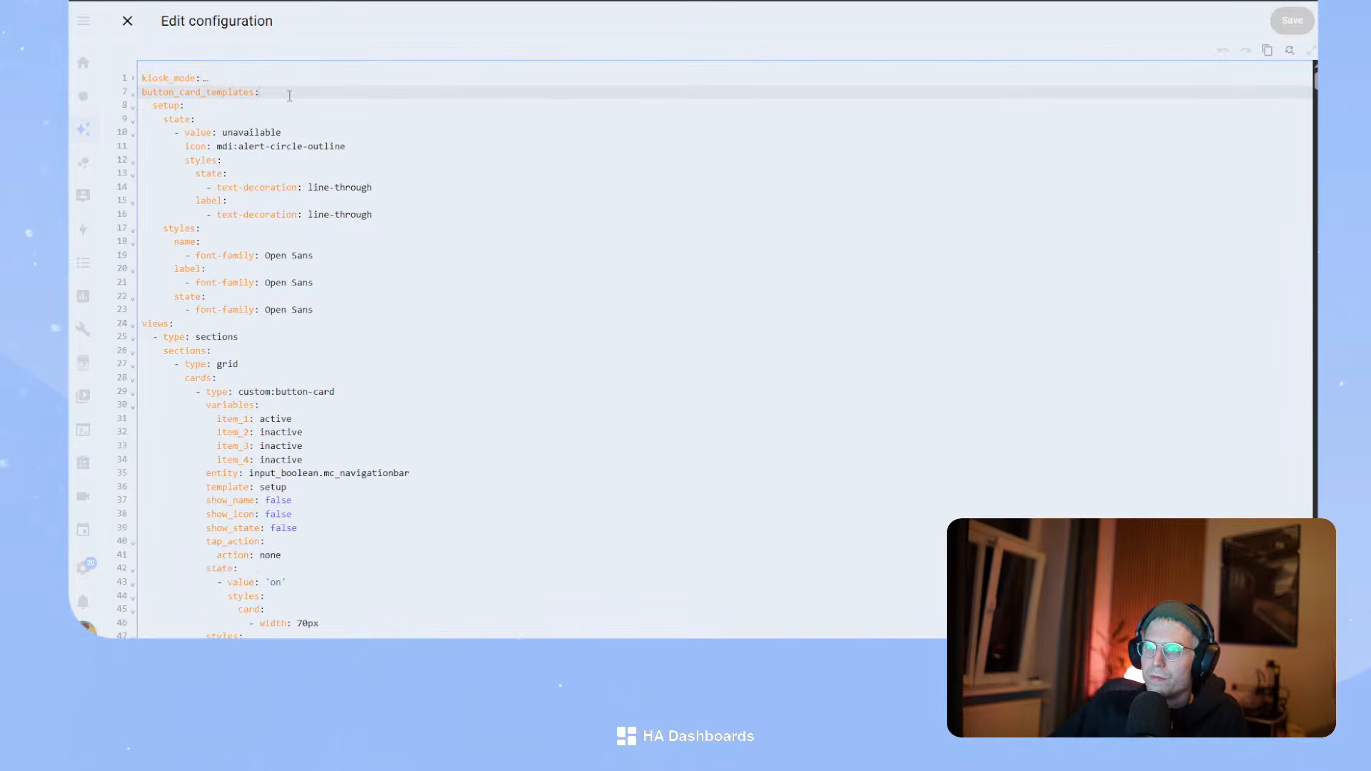
pyautogui.press('Return')
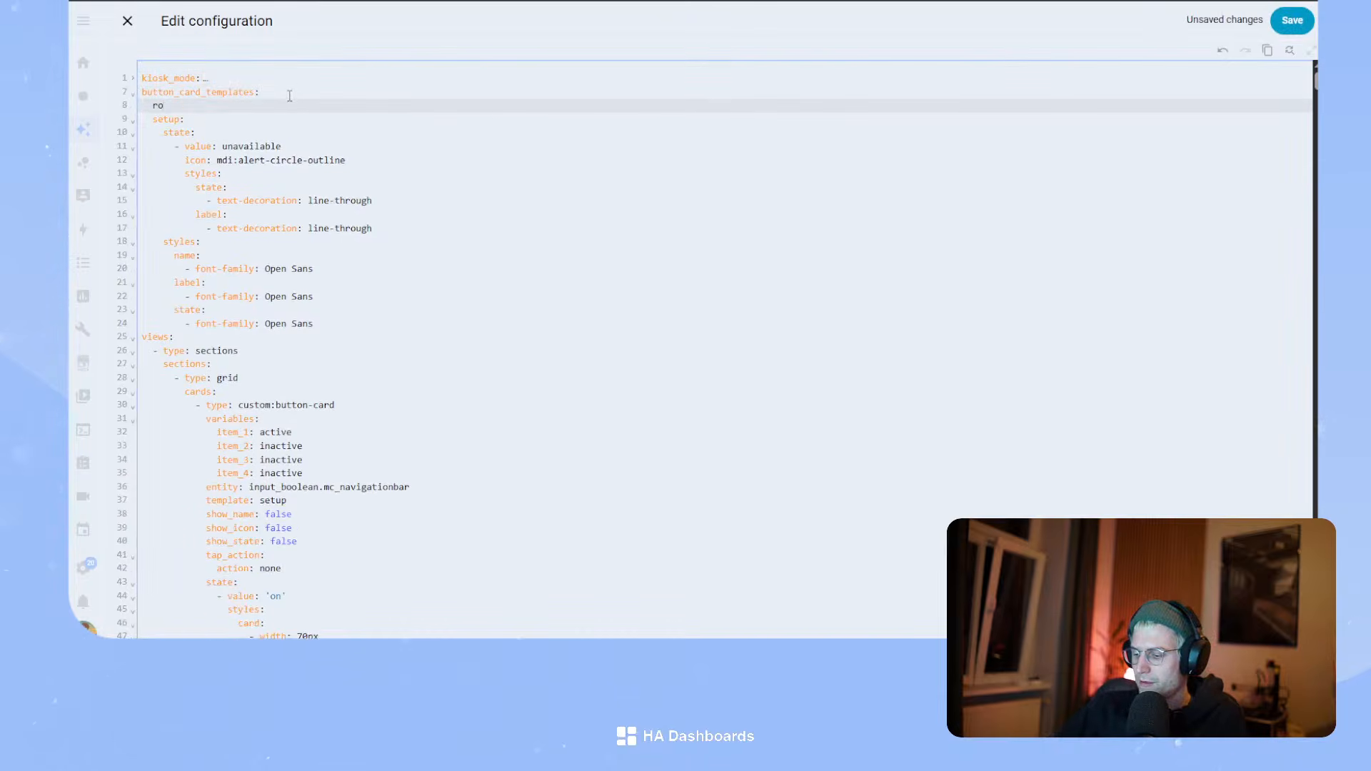
pyautogui.write('room_card:')
pyautogui.press('Return')
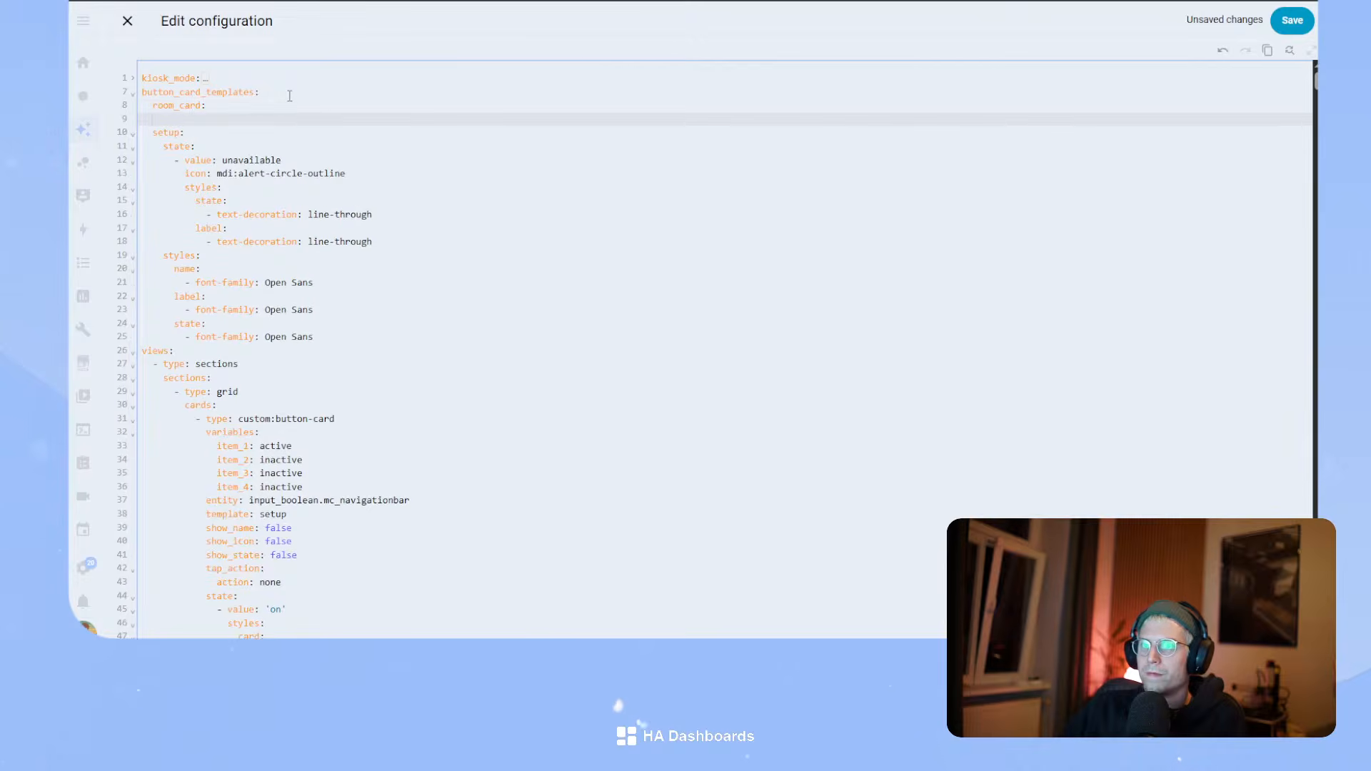
pyautogui.hotkey('ctrl', 'v')
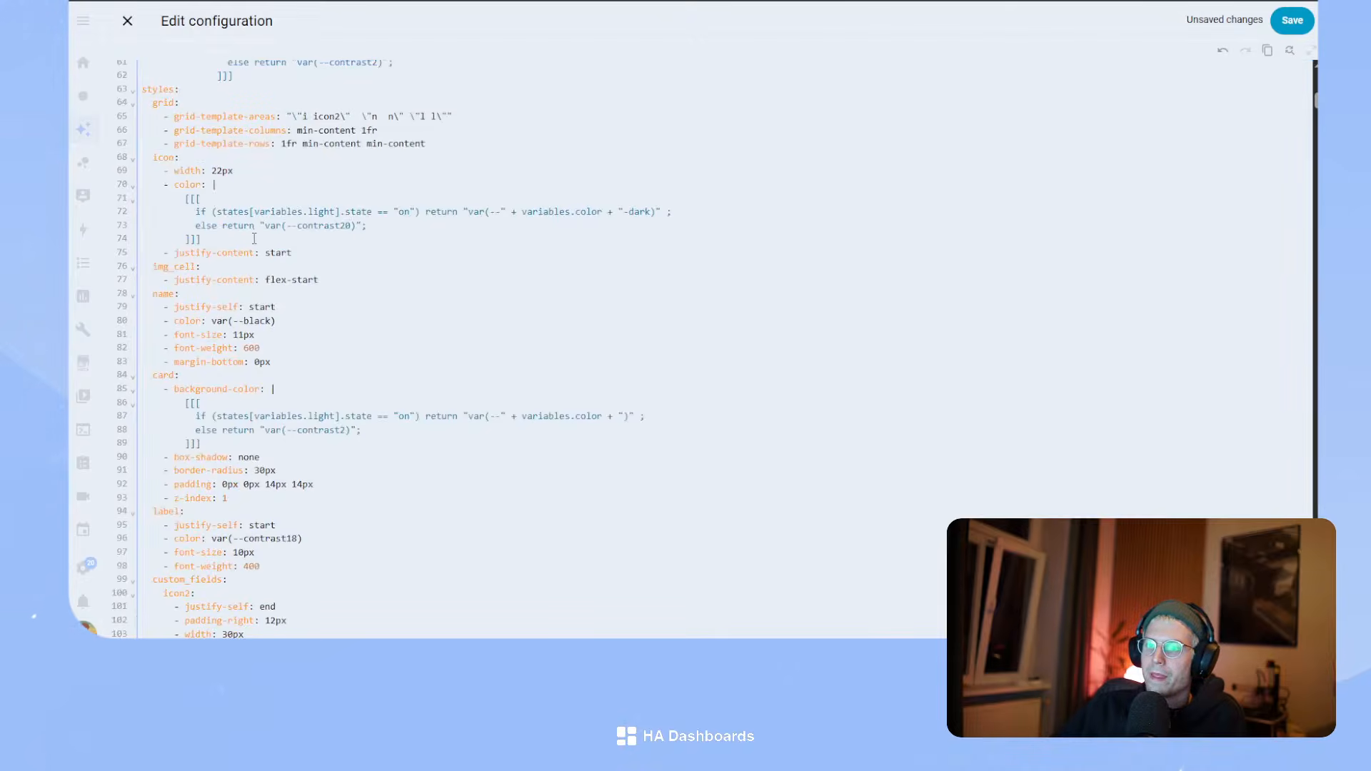
pyautogui.scroll(12, 254, 238)
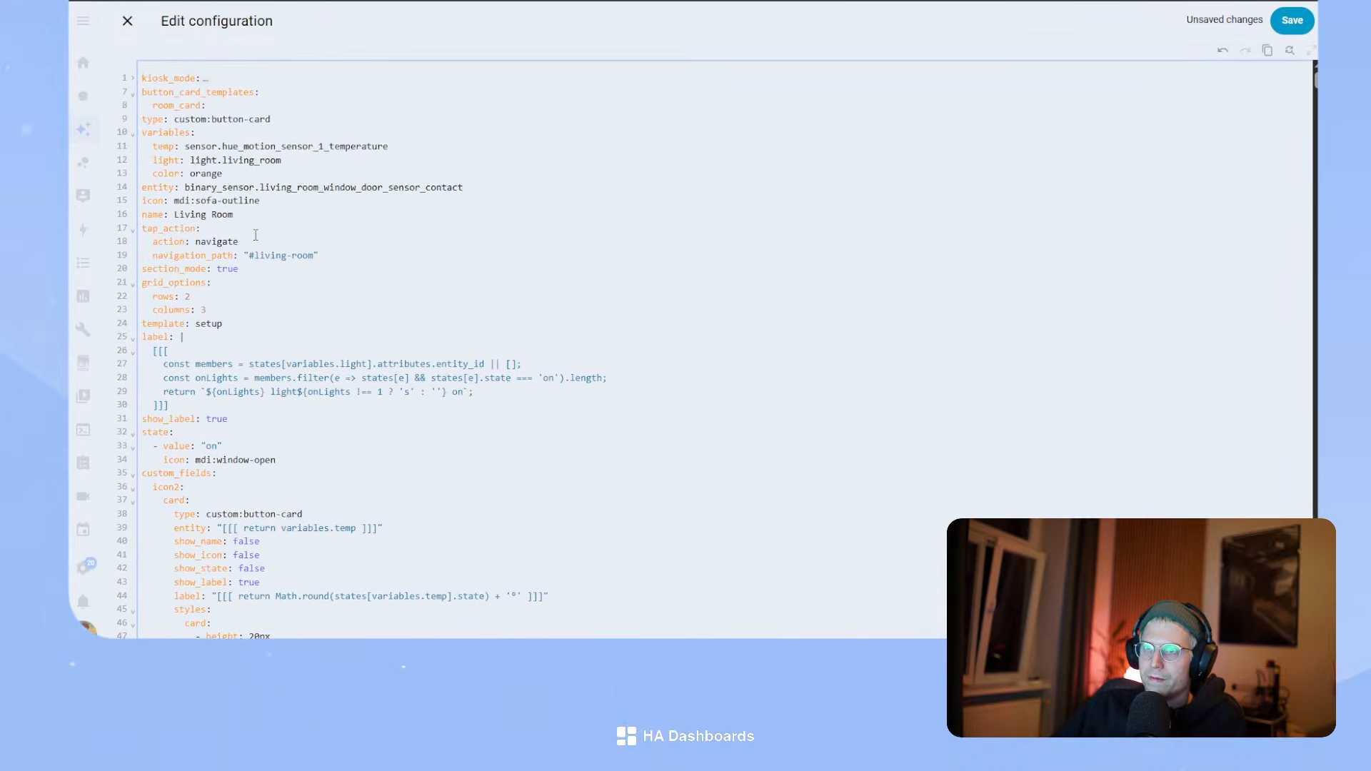
# - Indent the pasted card YAML two levels so it nests under room_card, and delete its top type: custom:button-card line
pyautogui.keyDown('shift'); pyautogui.click(143, 122); pyautogui.keyUp('shift')
pyautogui.press('Tab')
pyautogui.press('Tab')
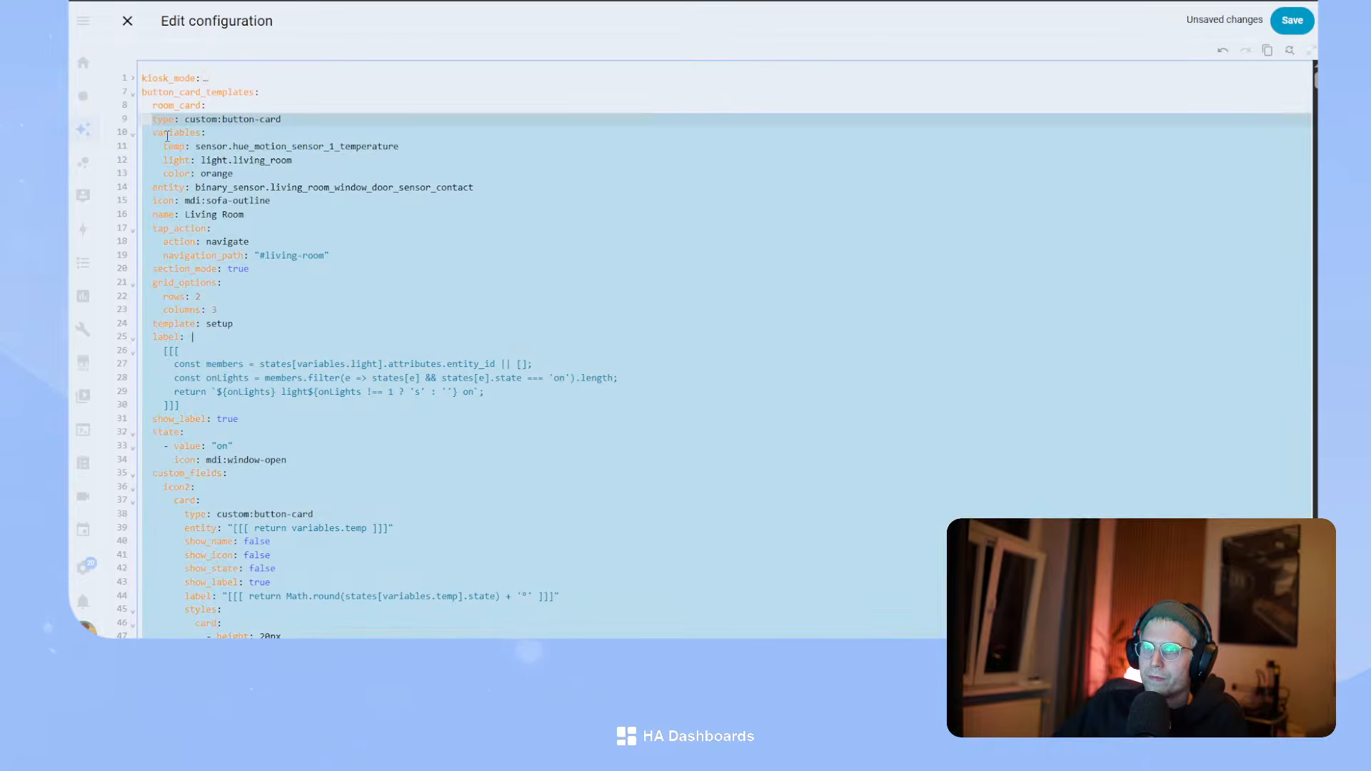
pyautogui.click(250, 131)
pyautogui.moveTo(319, 117); pyautogui.dragTo(91, 126)
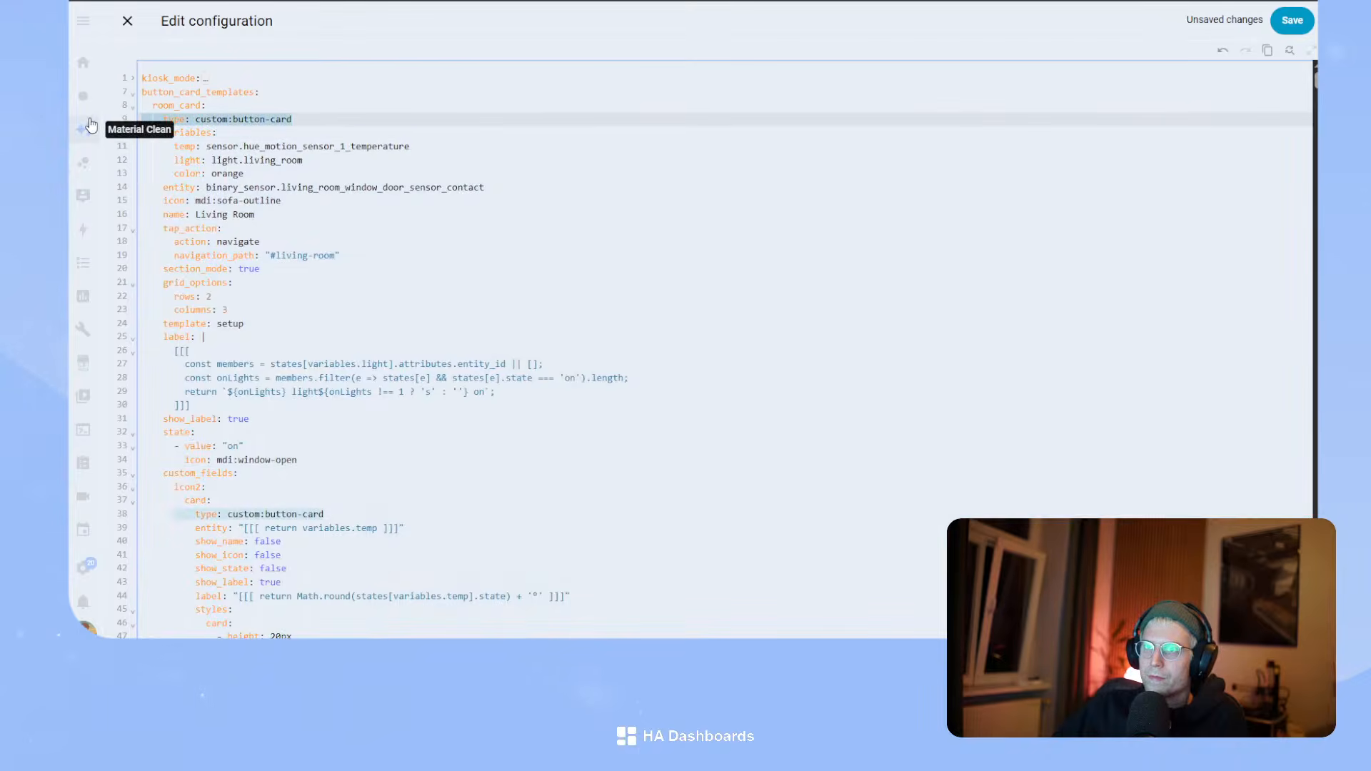
pyautogui.press('BackSpace')
pyautogui.press('BackSpace')
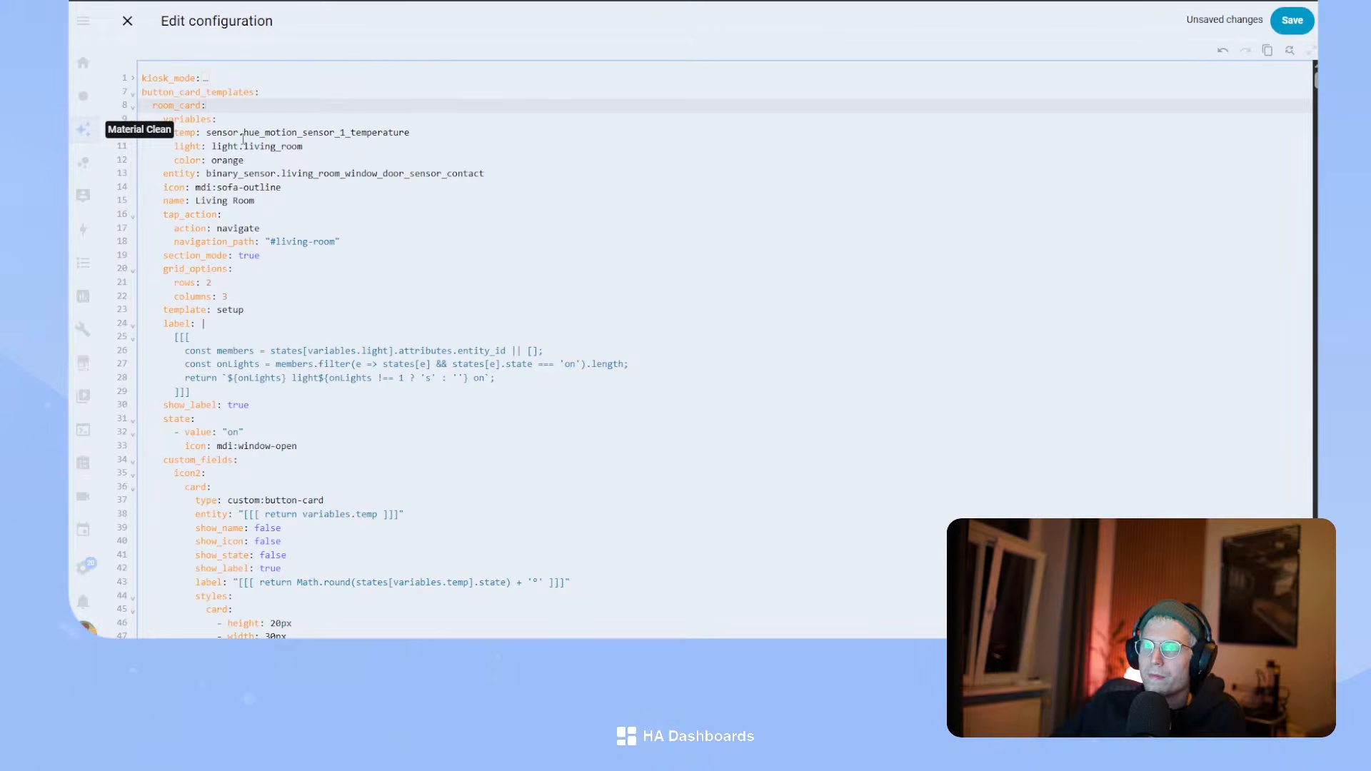
# - Save the raw configuration with the room_card template and close it to return to the dashboard
pyautogui.click(272, 142)
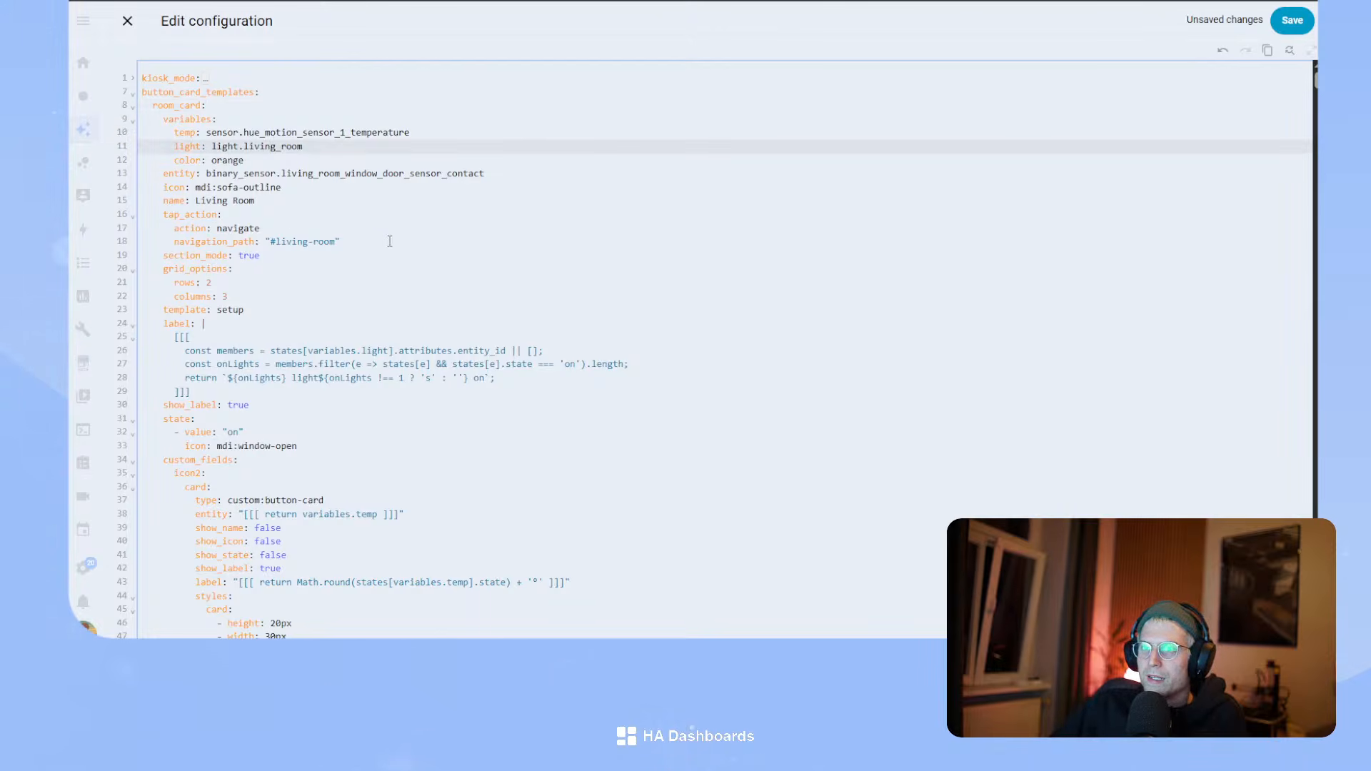
pyautogui.scroll(-1, 275, 351)
pyautogui.scroll(1, 300, 339)
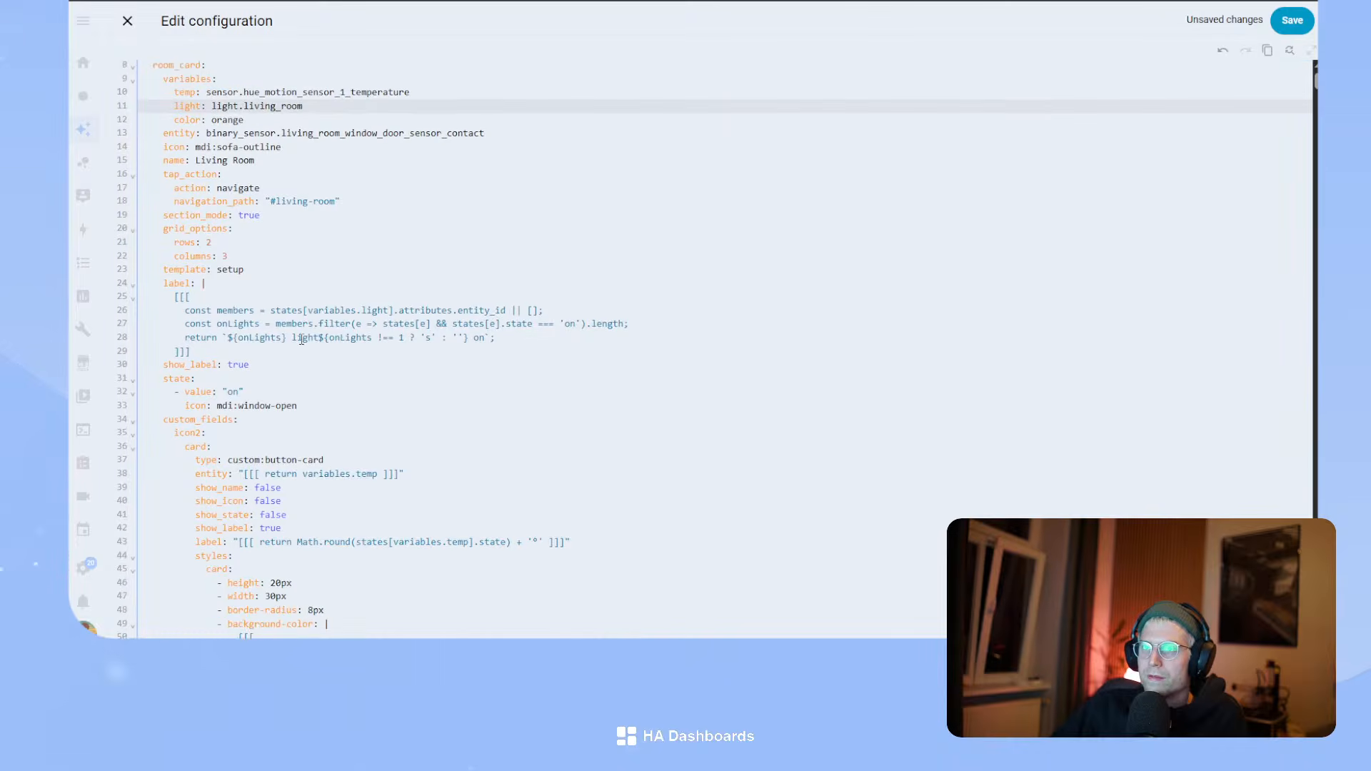
pyautogui.click(1285, 21)
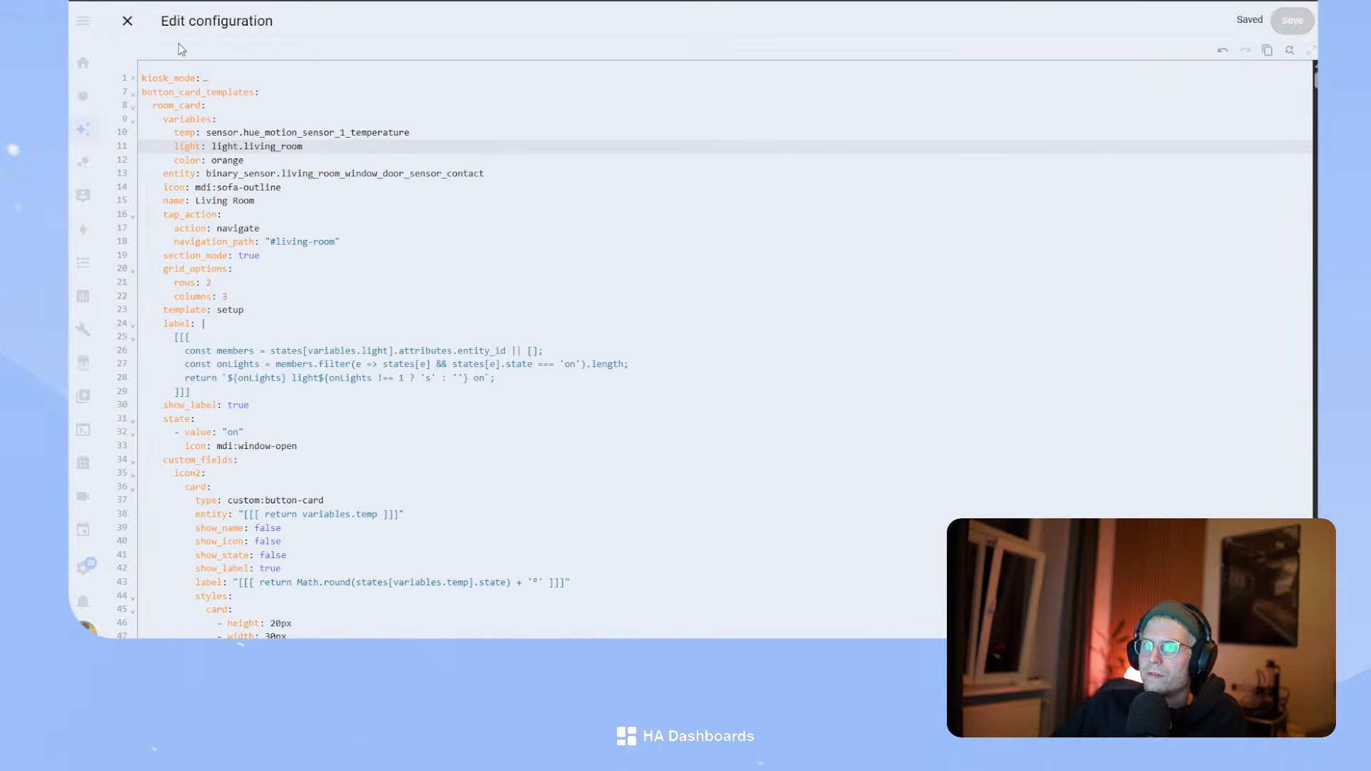
pyautogui.click(127, 21)
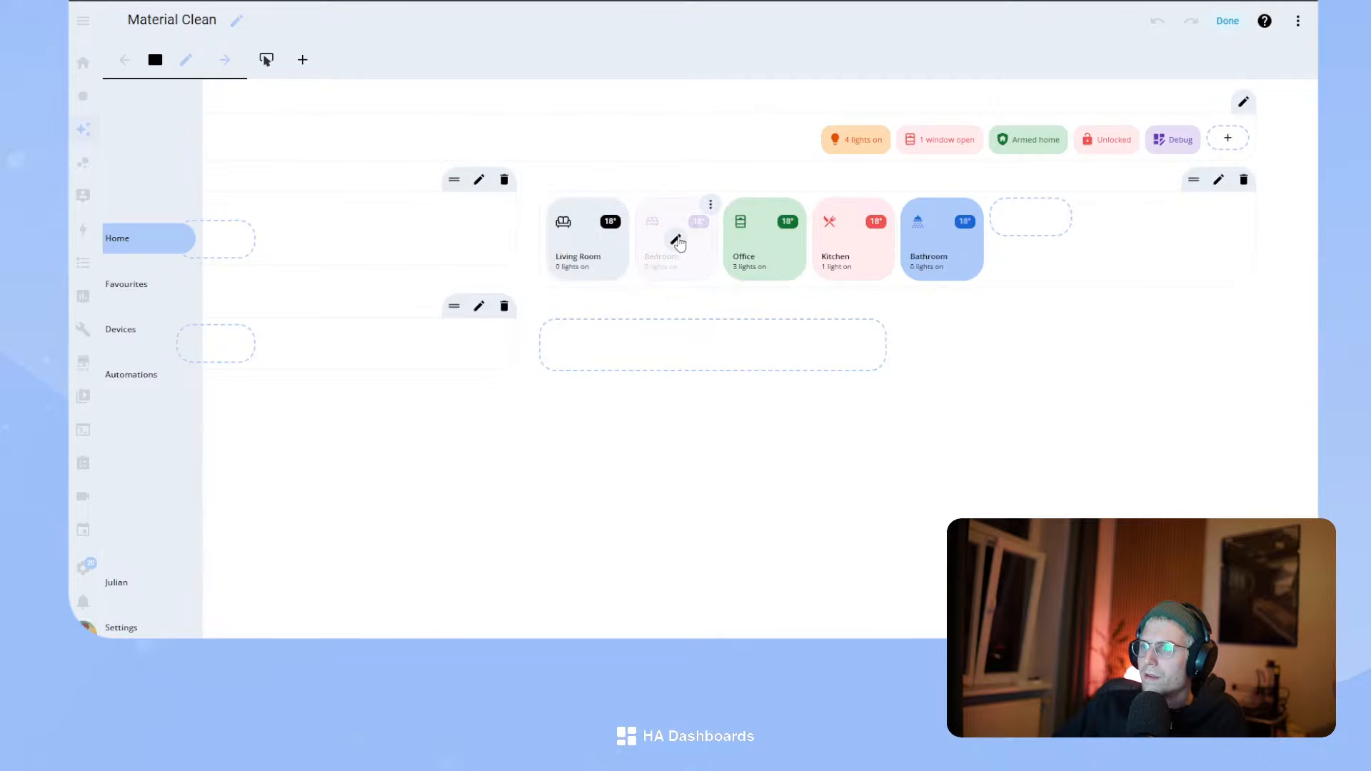
# - In the Bedroom card's YAML, delete everything from section_mode to the end, keeping the code through the tap_action navigation path
pyautogui.click(680, 239)
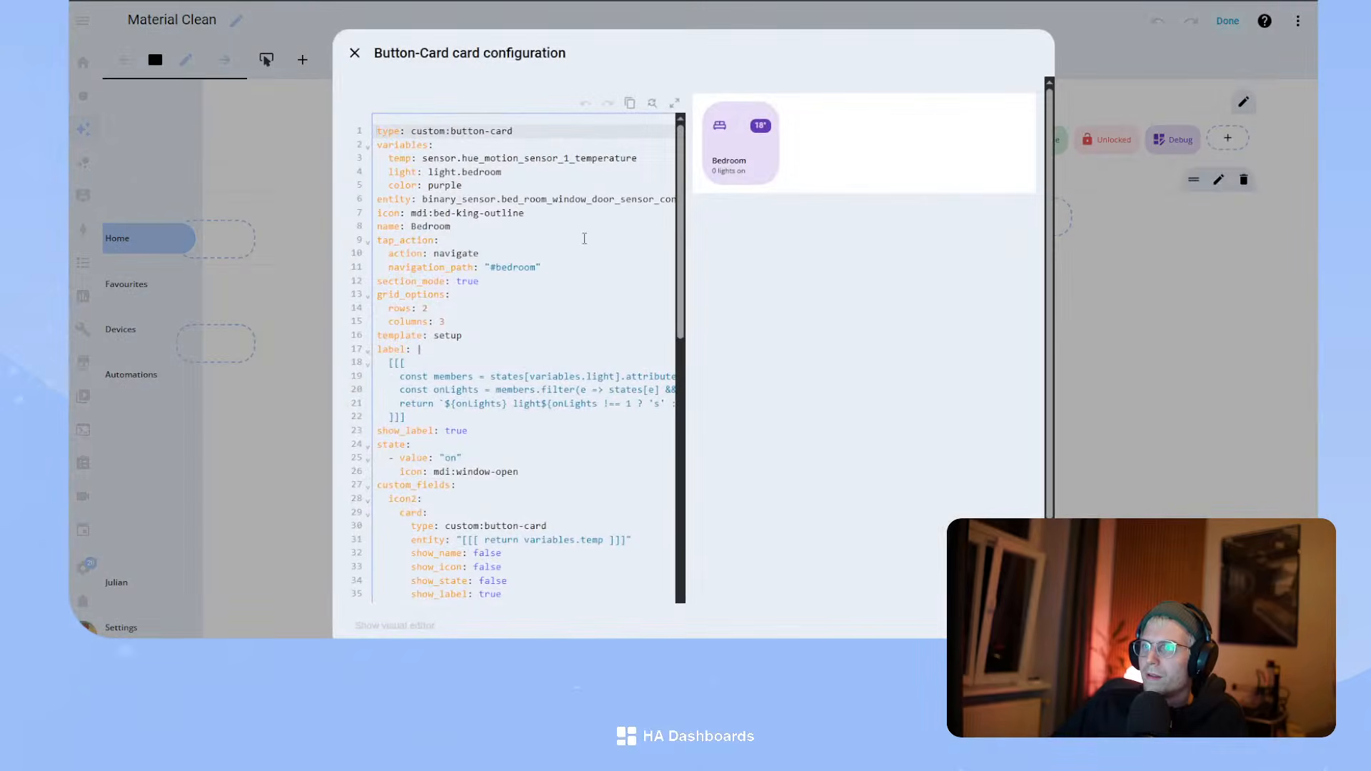
pyautogui.click(504, 187)
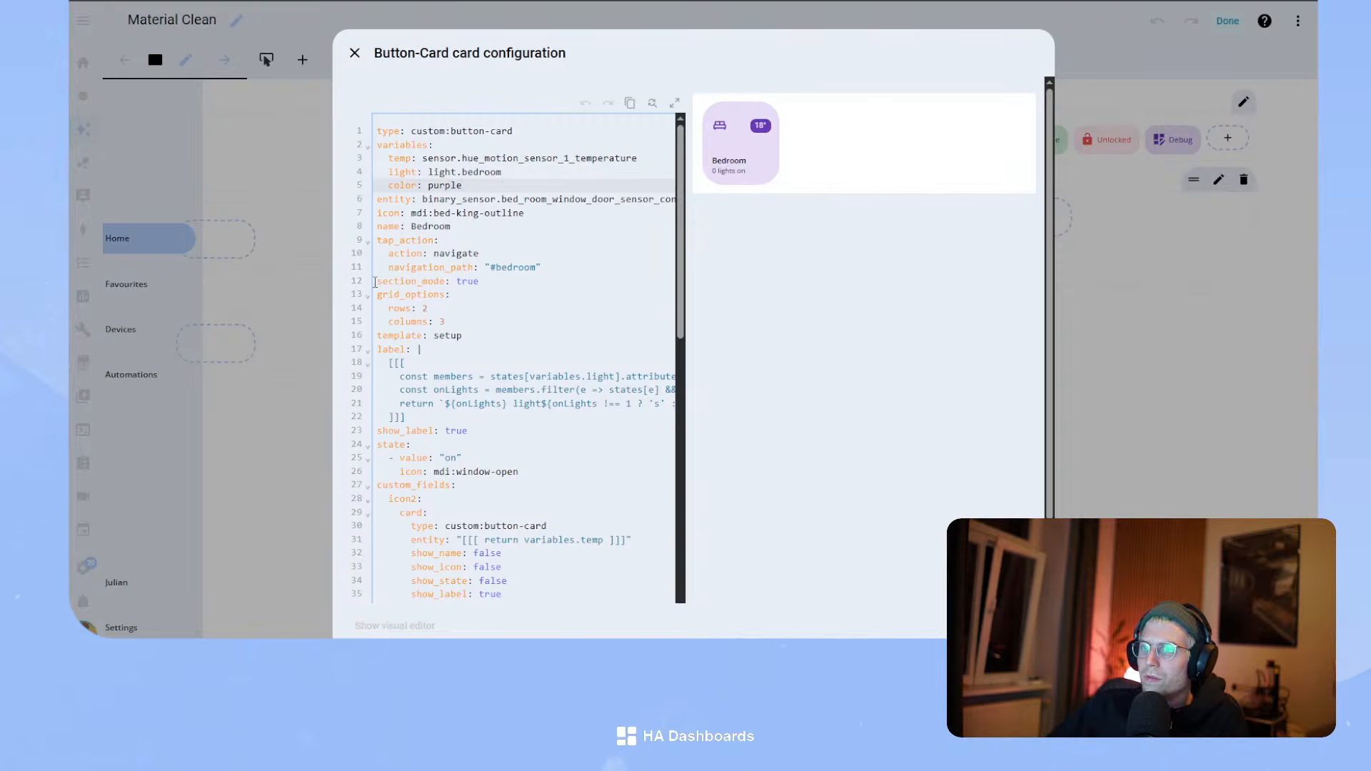
pyautogui.moveTo(376, 280); pyautogui.dragTo(525, 510)
pyautogui.press('BackSpace')
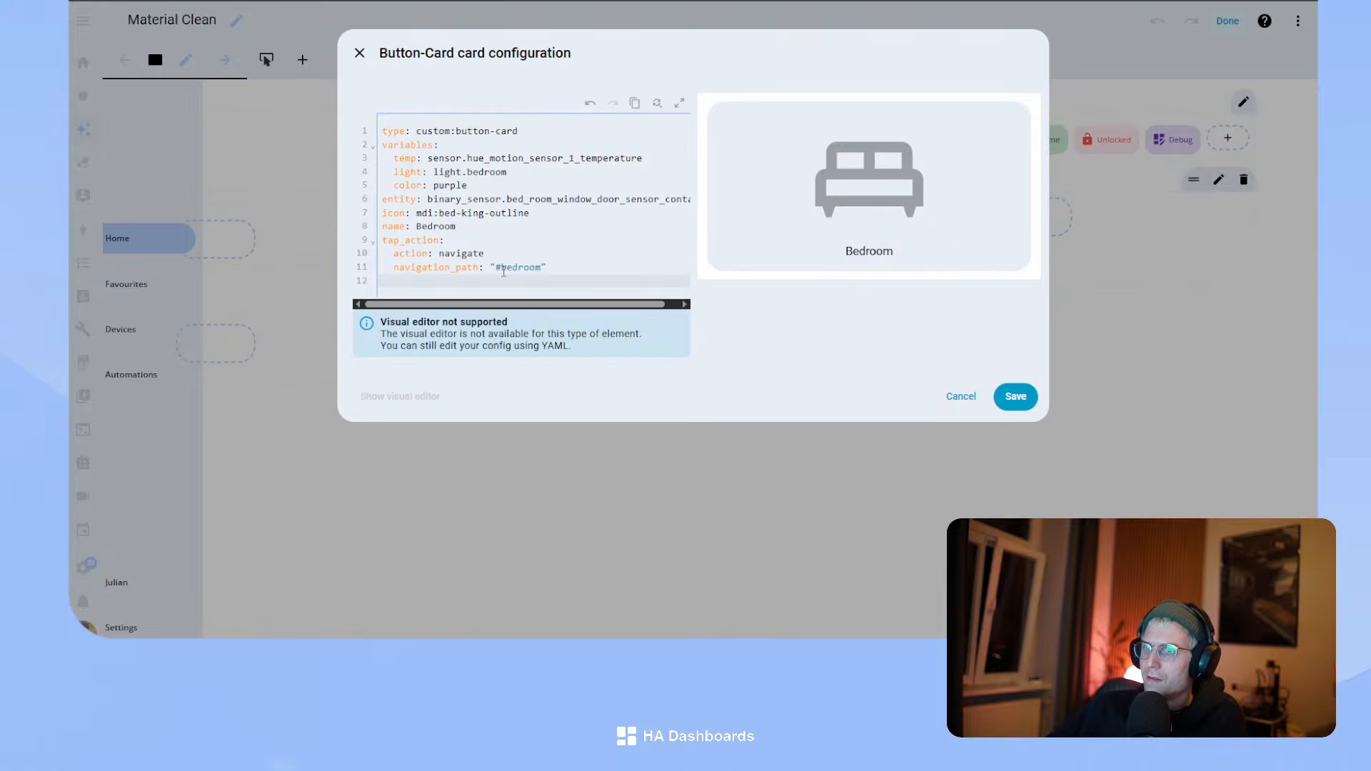
# - Add template: room_card below the type line of the Bedroom card and save the card
pyautogui.click(543, 130)
pyautogui.press('Return')
pyautogui.write('tem')
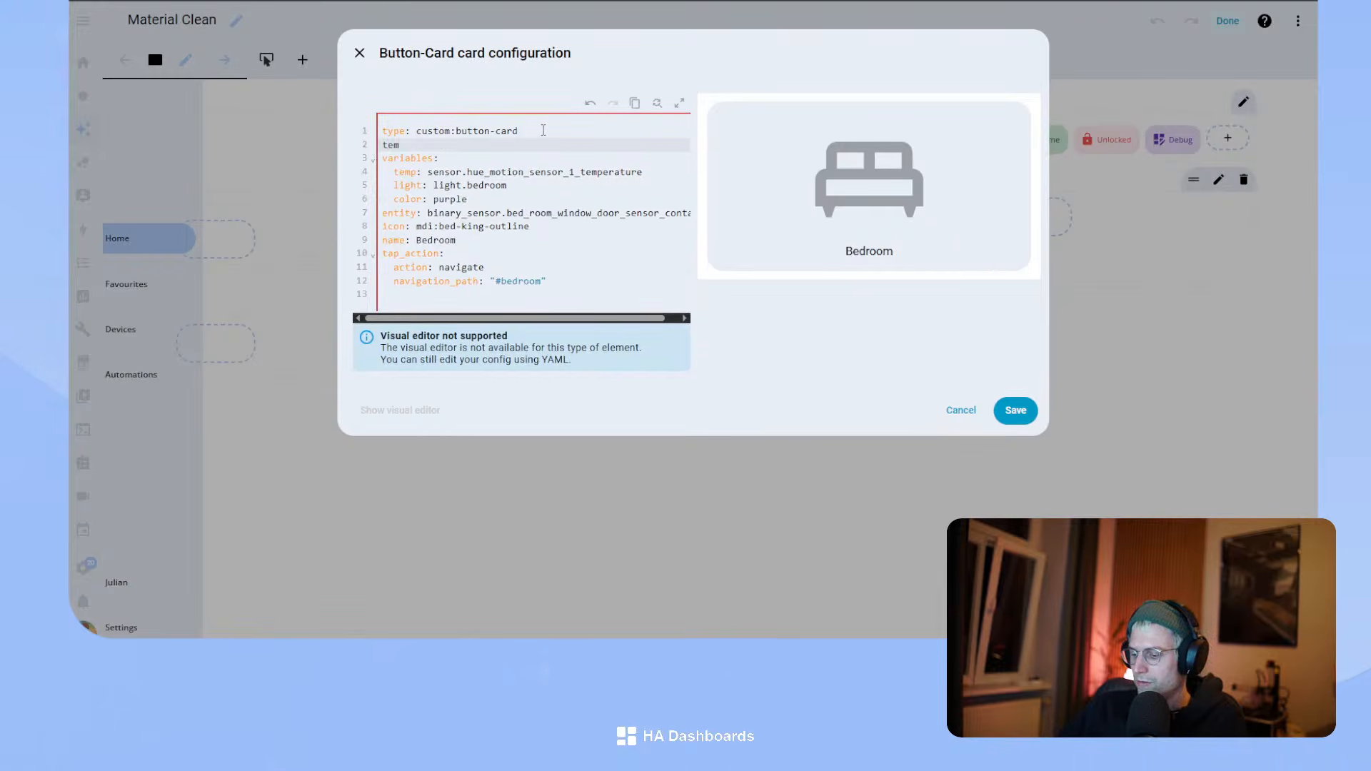
pyautogui.write('plate: room')
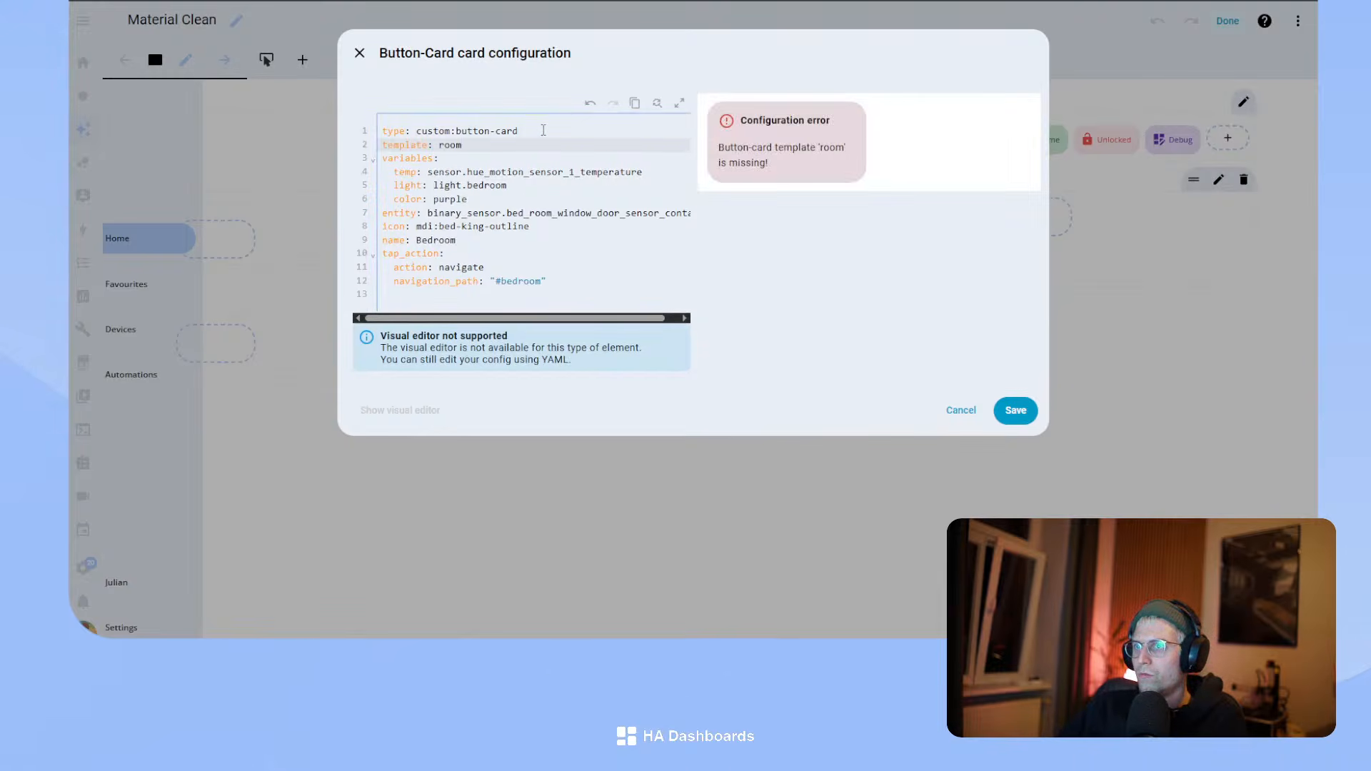
pyautogui.write('_card')
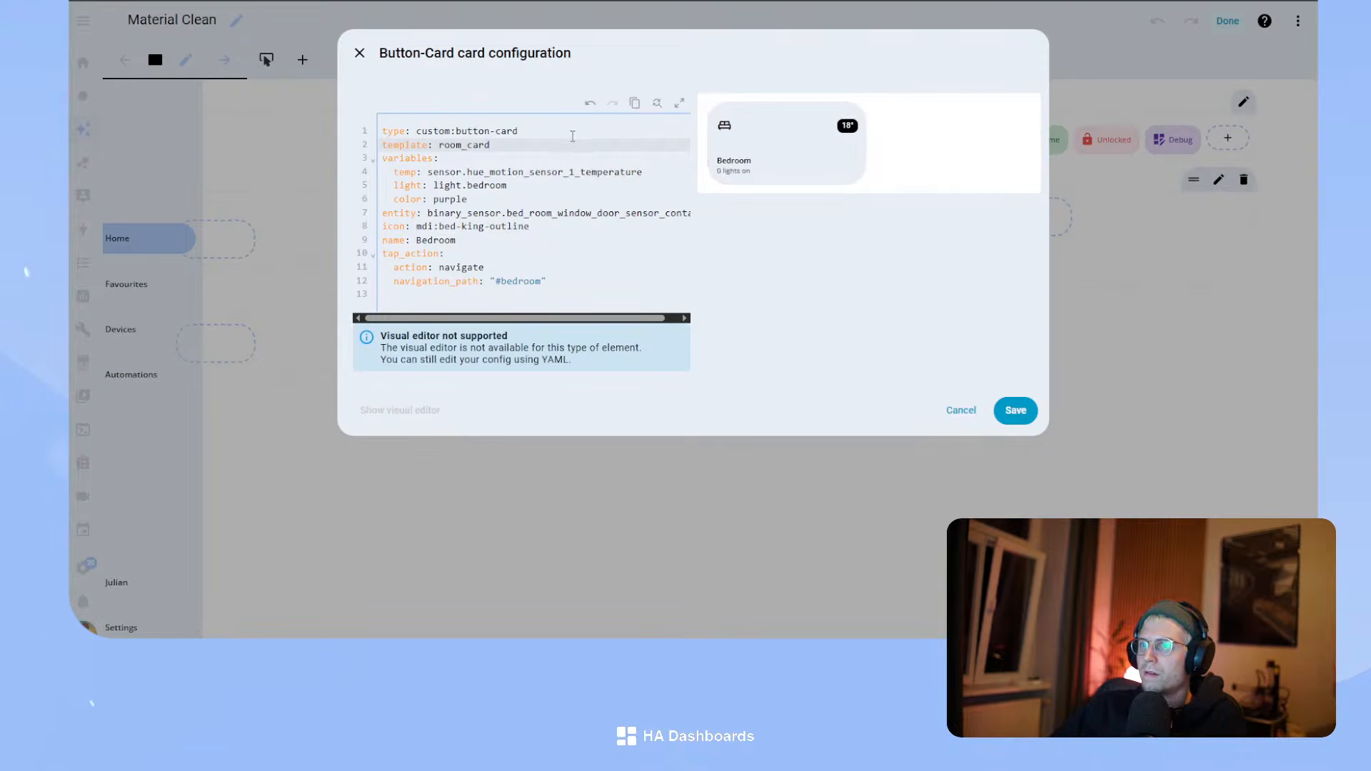
pyautogui.click(1015, 410)
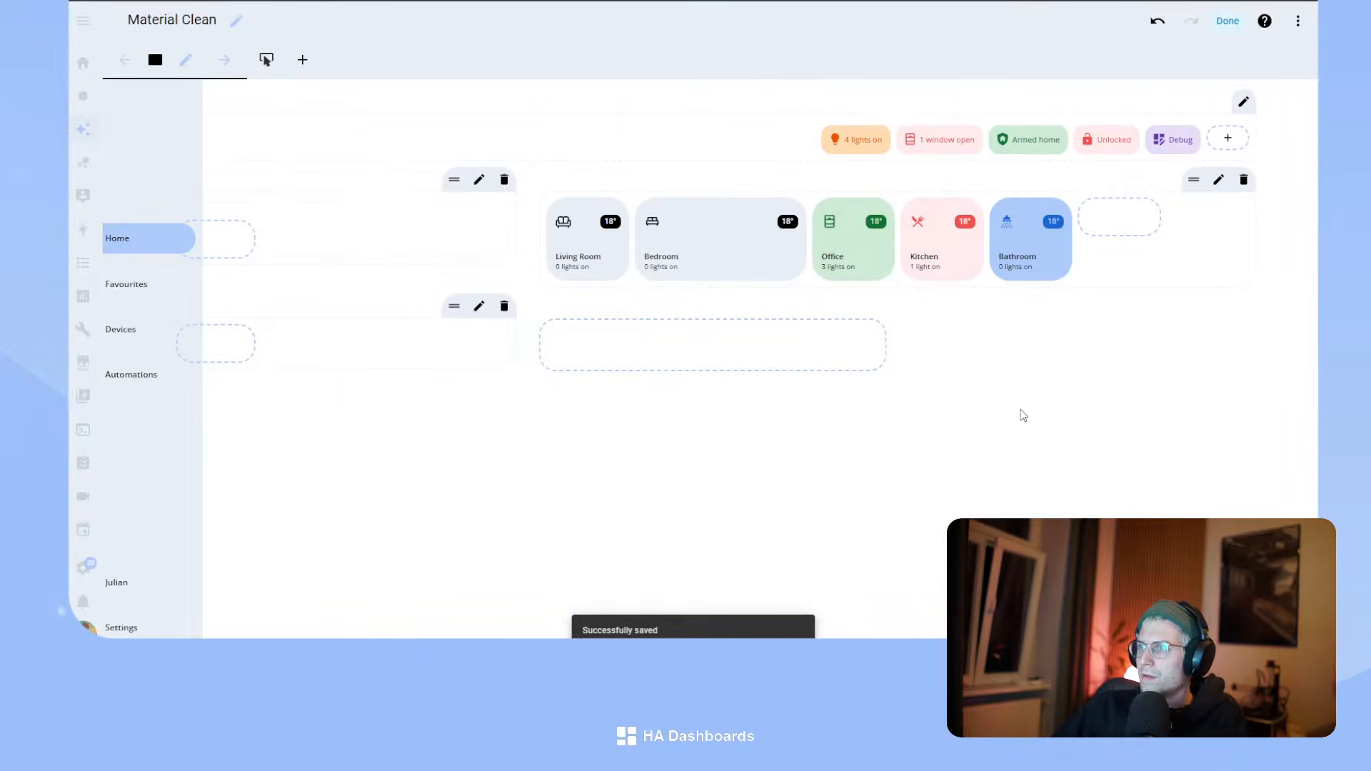
# - In the Living Room card's YAML, add template: room_card below the type line and delete everything from template: setup to the end
pyautogui.moveTo(724, 257)
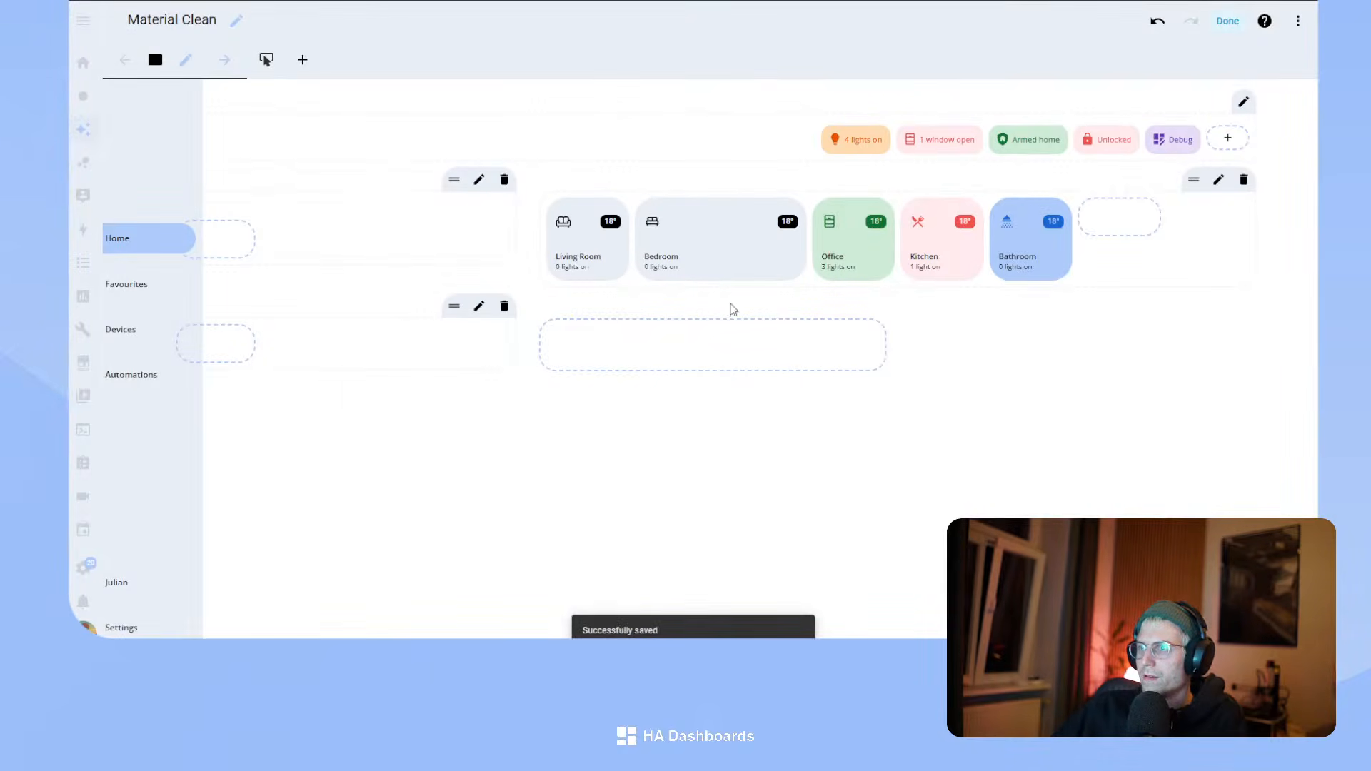
pyautogui.click(582, 241)
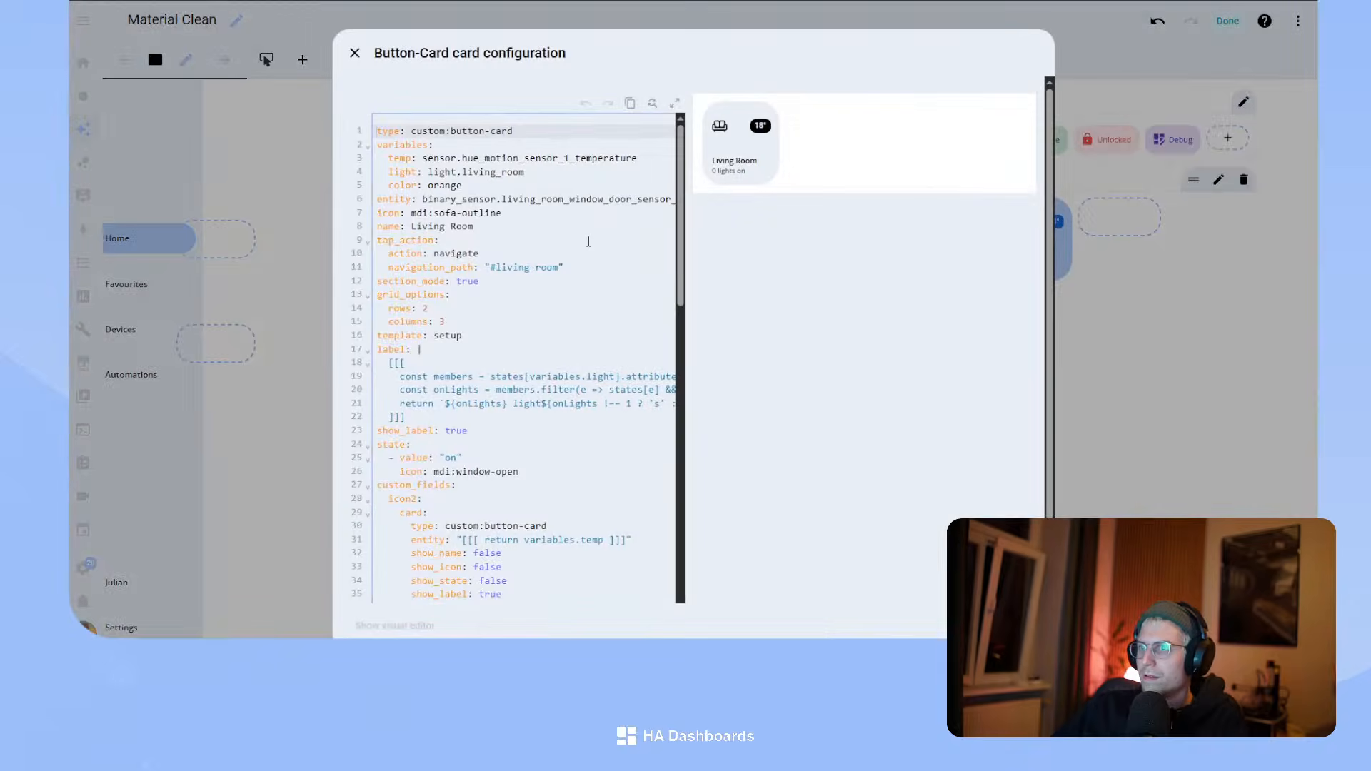
pyautogui.press('Return')
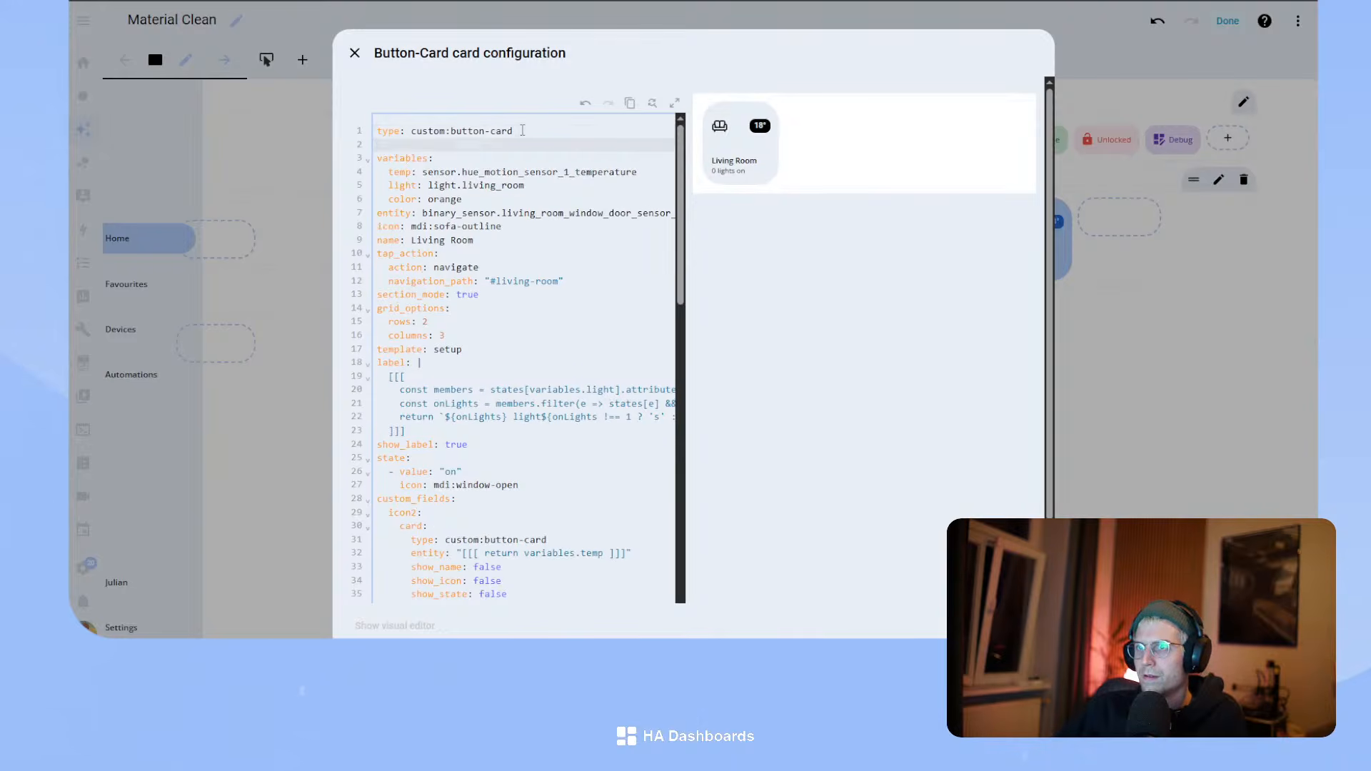
pyautogui.write('temp')
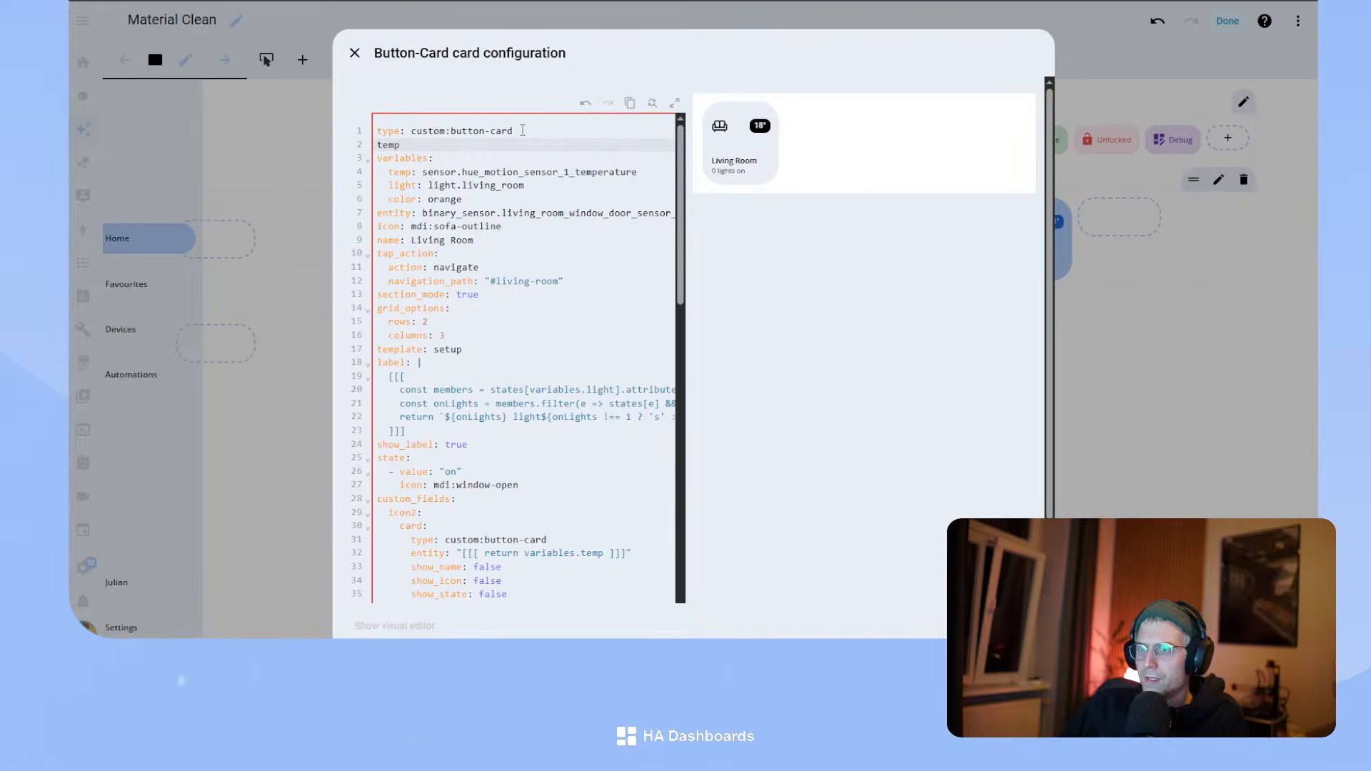
pyautogui.write('late')
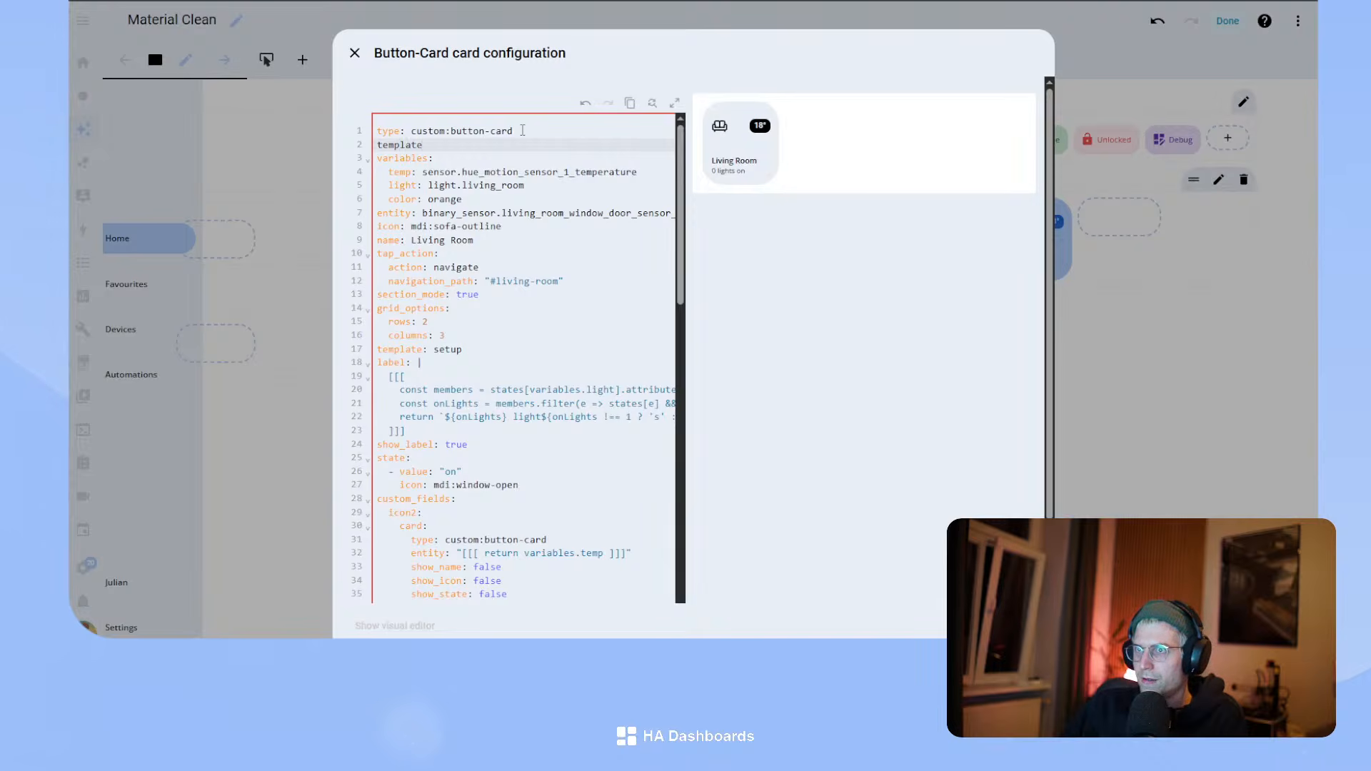
pyautogui.write(': room_card')
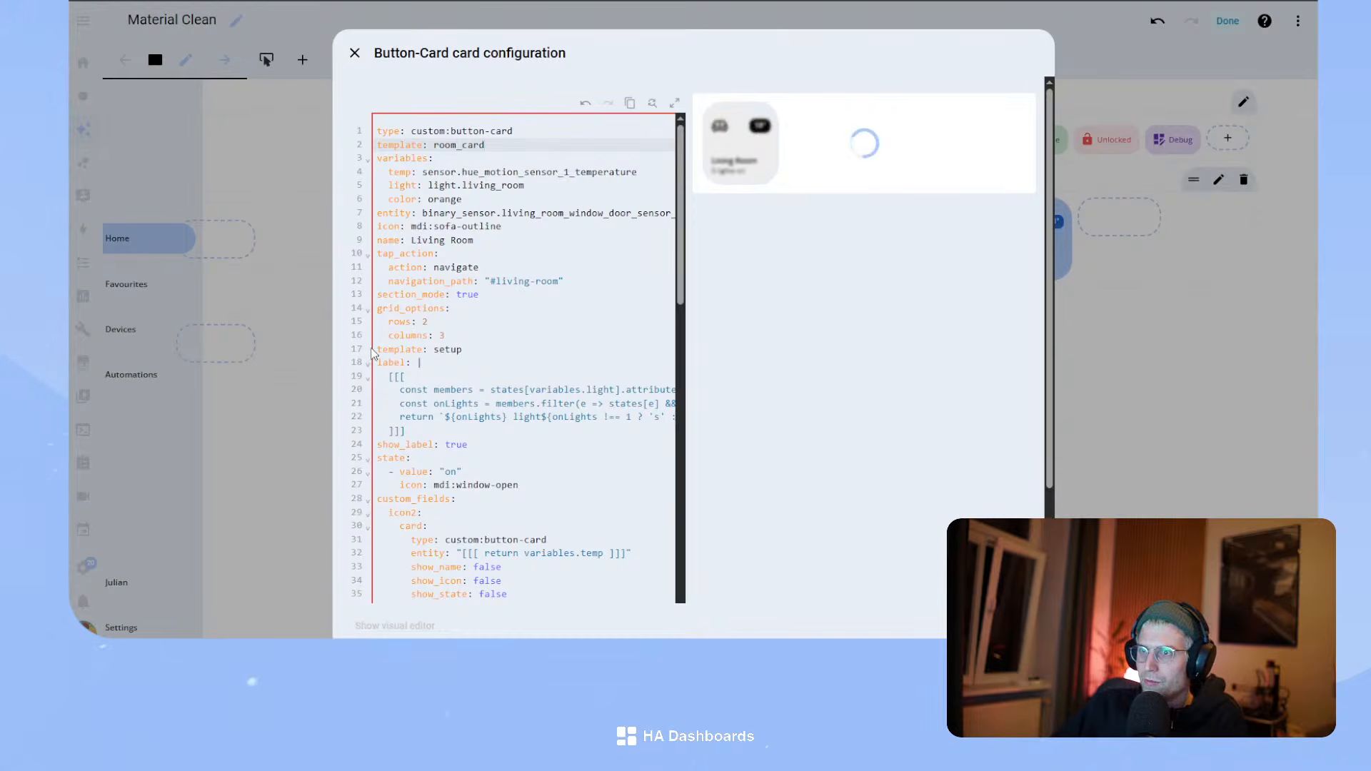
pyautogui.moveTo(376, 348); pyautogui.dragTo(514, 454)
pyautogui.press('BackSpace')
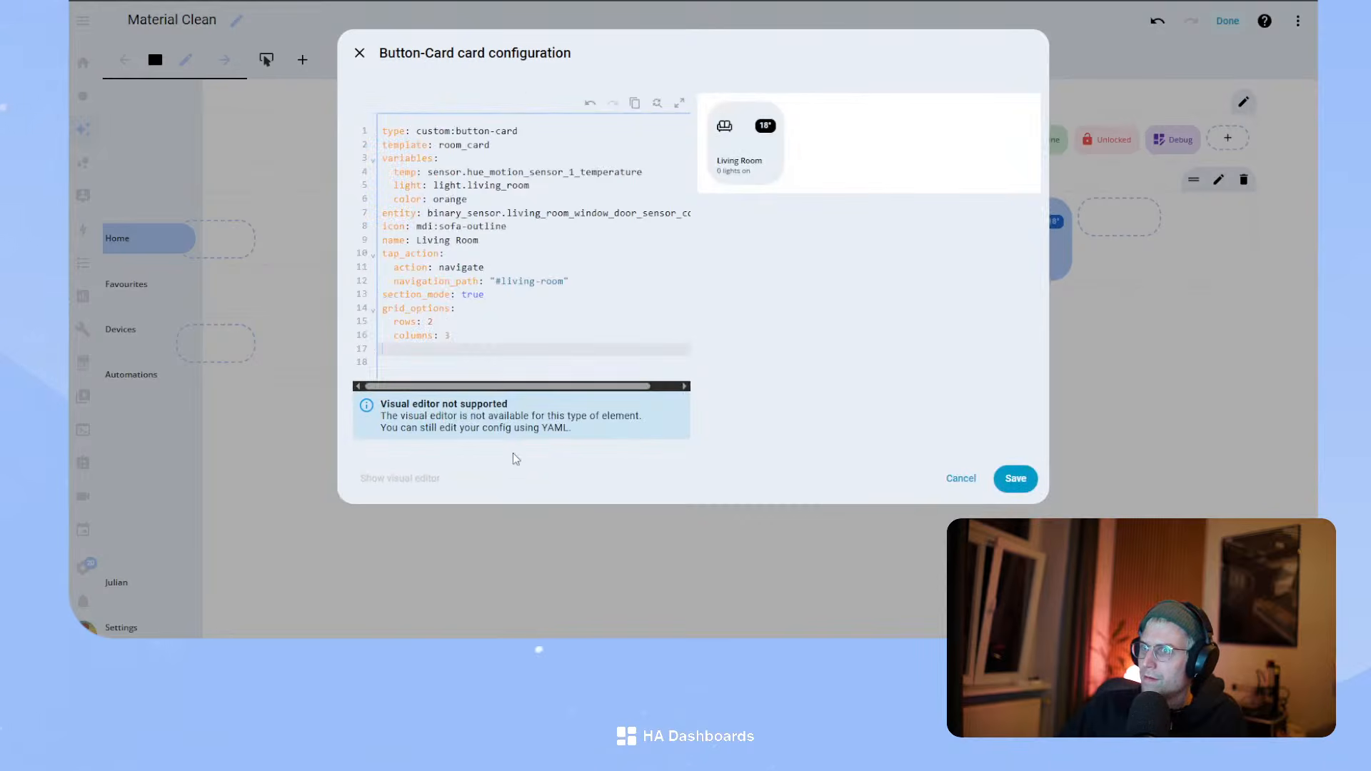
# - Copy the grid_options block from the Living Room card's YAML and save the card
pyautogui.moveTo(476, 335); pyautogui.dragTo(367, 310)
pyautogui.hotkey('ctrl', 'c')
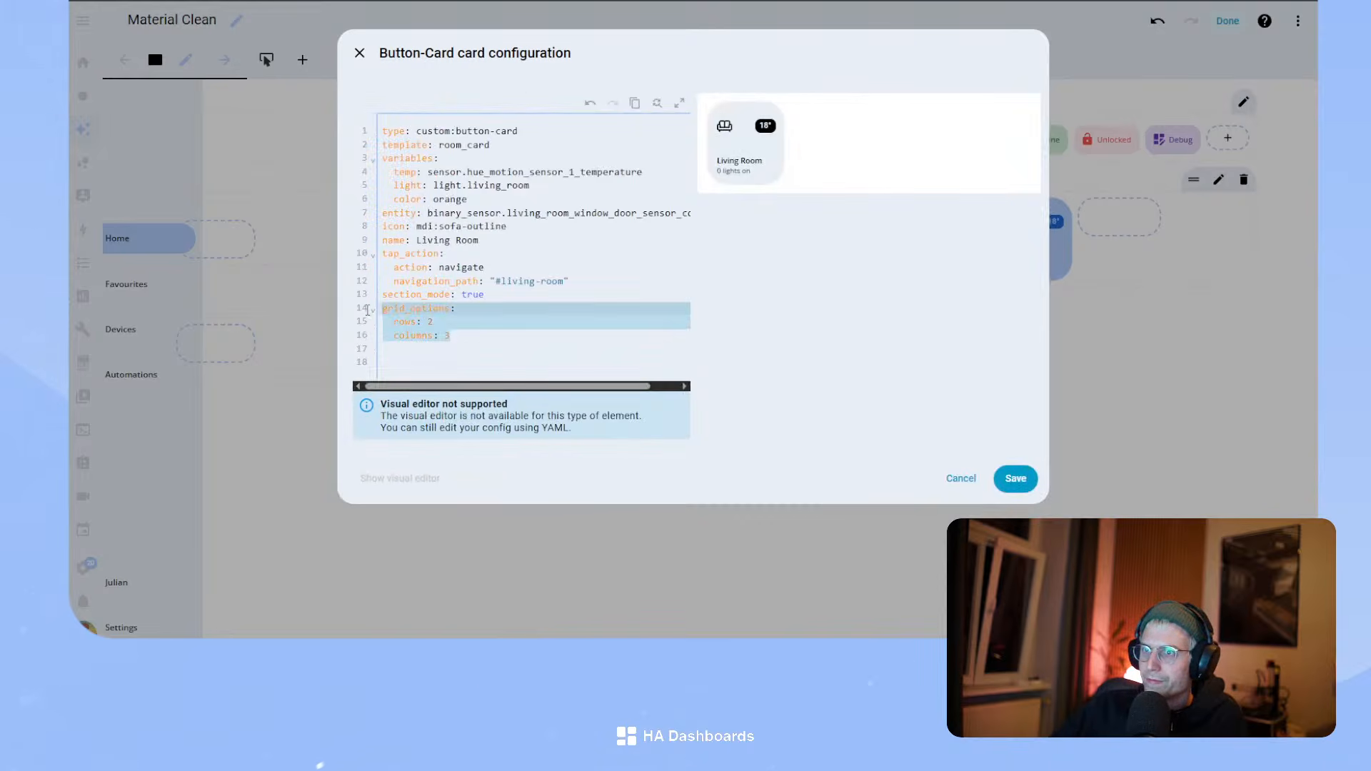
pyautogui.click(1015, 478)
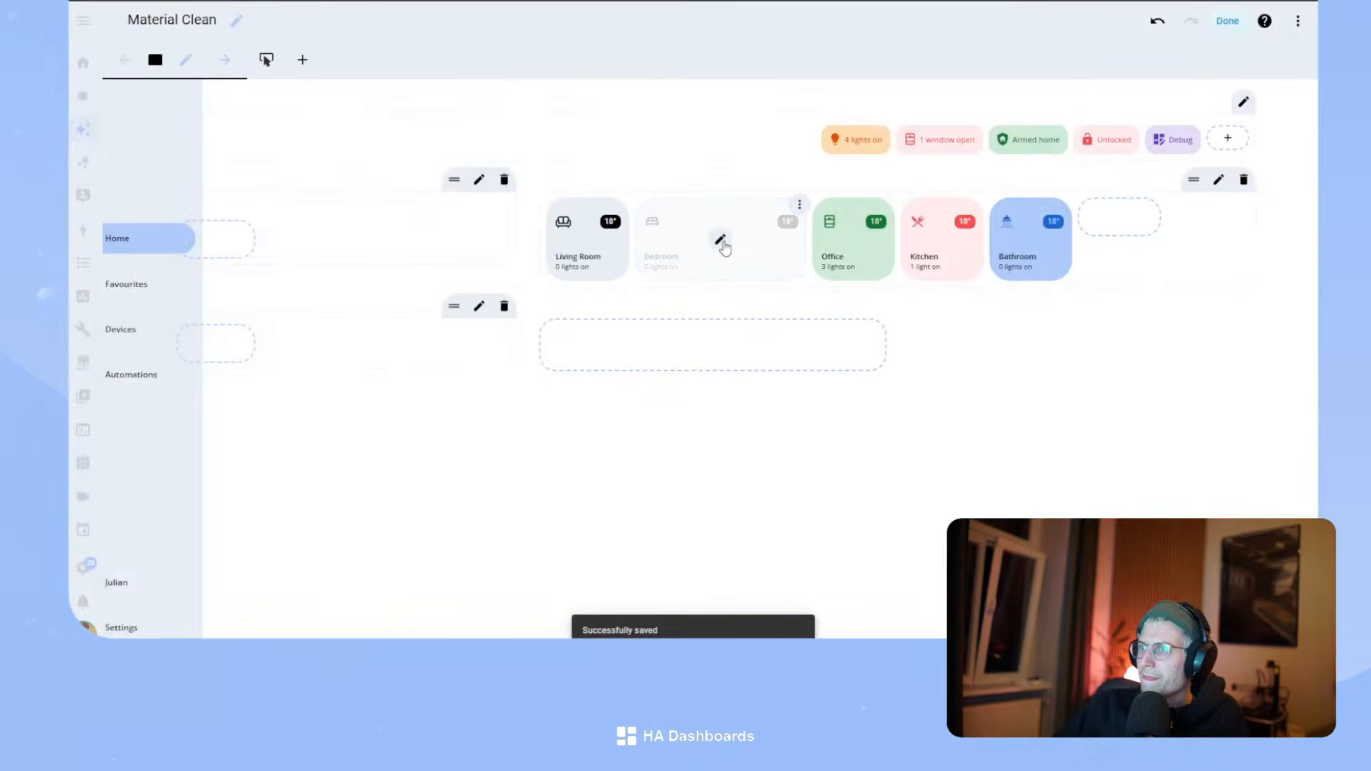
# - Paste the grid_options block with rows: 2 and columns: 3 at the end of the Bedroom card's YAML and save the card
pyautogui.click(722, 244)
pyautogui.click(469, 295)
pyautogui.hotkey('ctrl', 'v')
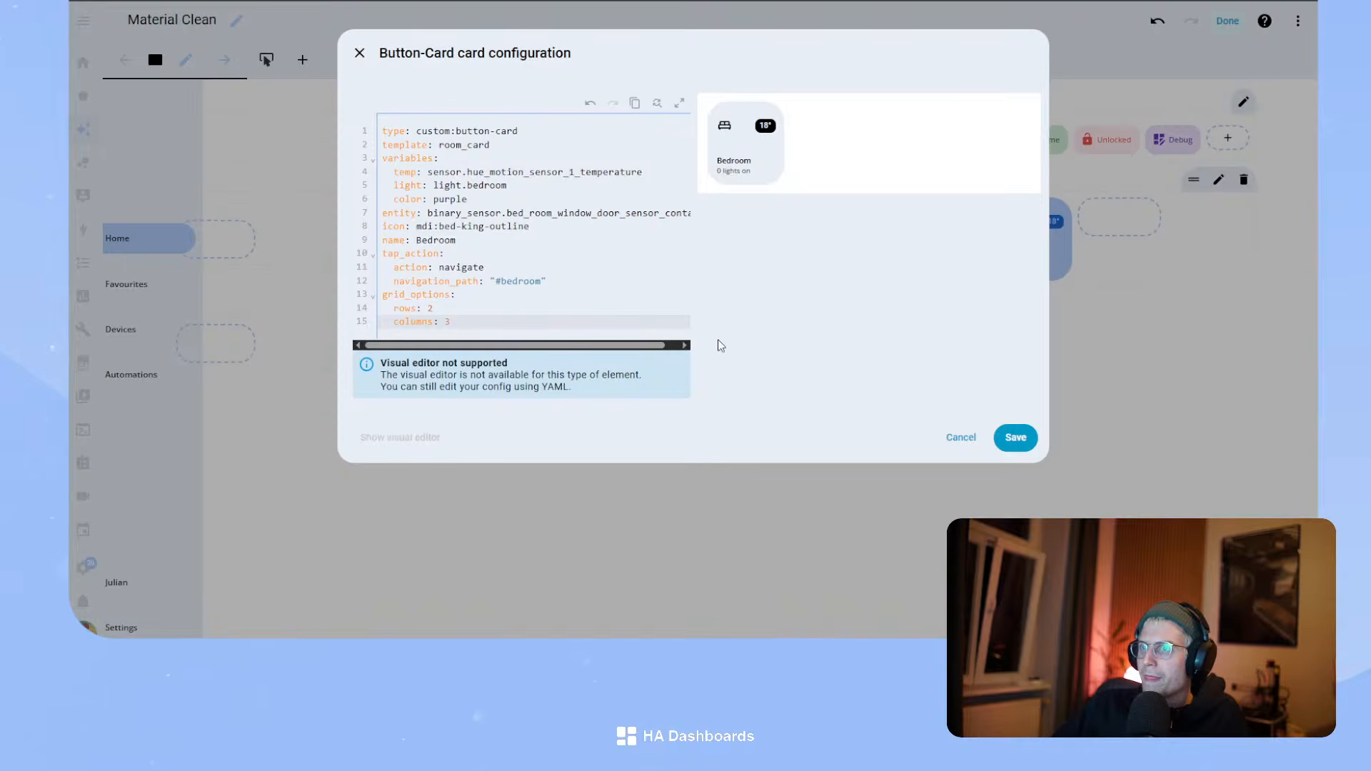
pyautogui.click(1014, 437)
# - Add template: room_card below the type line in the Office card's YAML
pyautogui.click(766, 243)
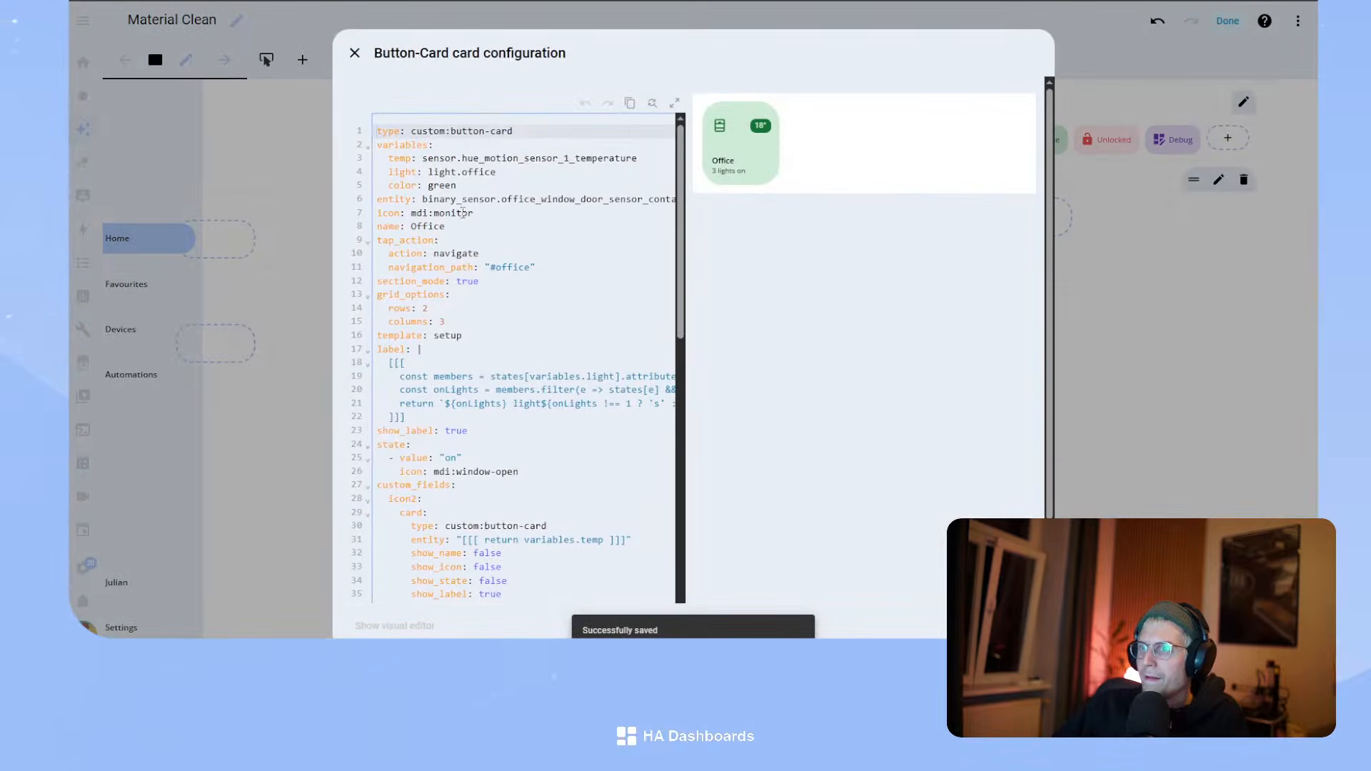
pyautogui.press('Return')
pyautogui.write('te')
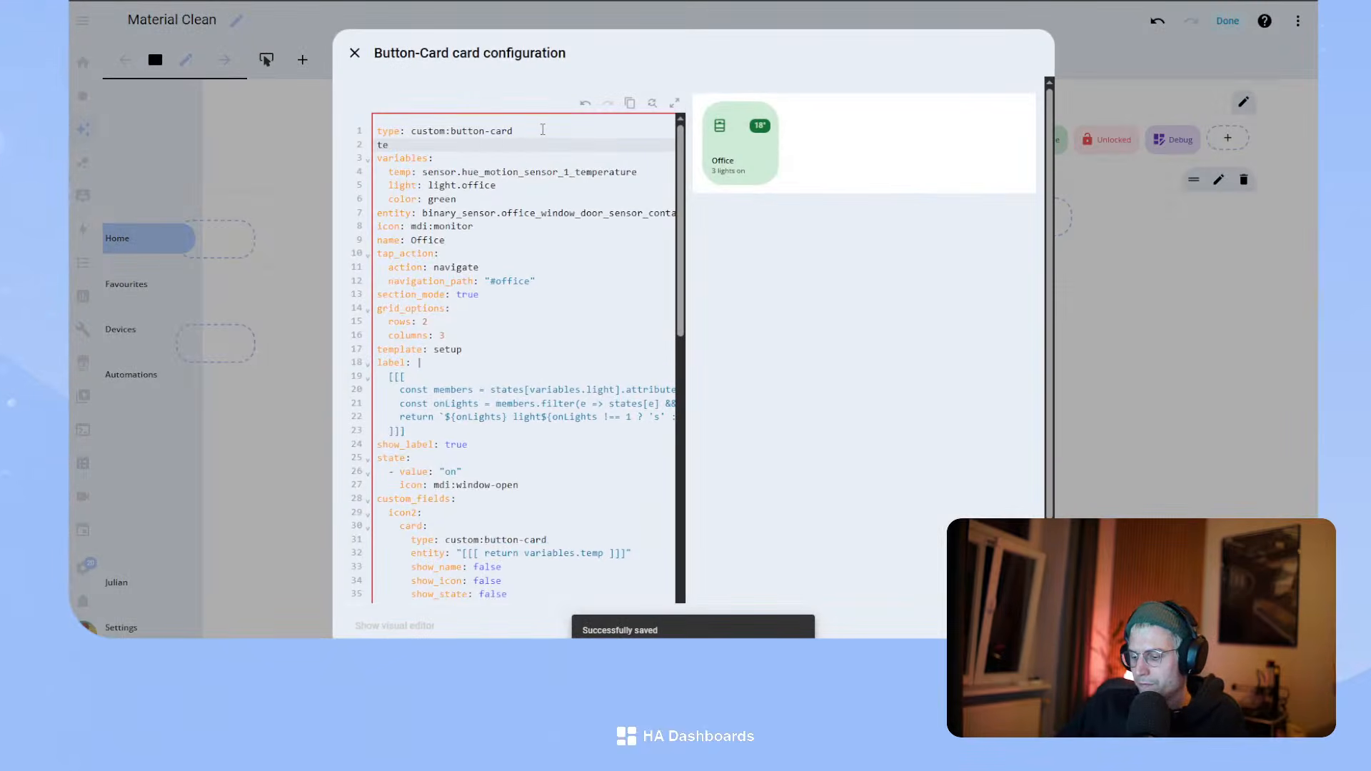
pyautogui.write('mplate: room_card')
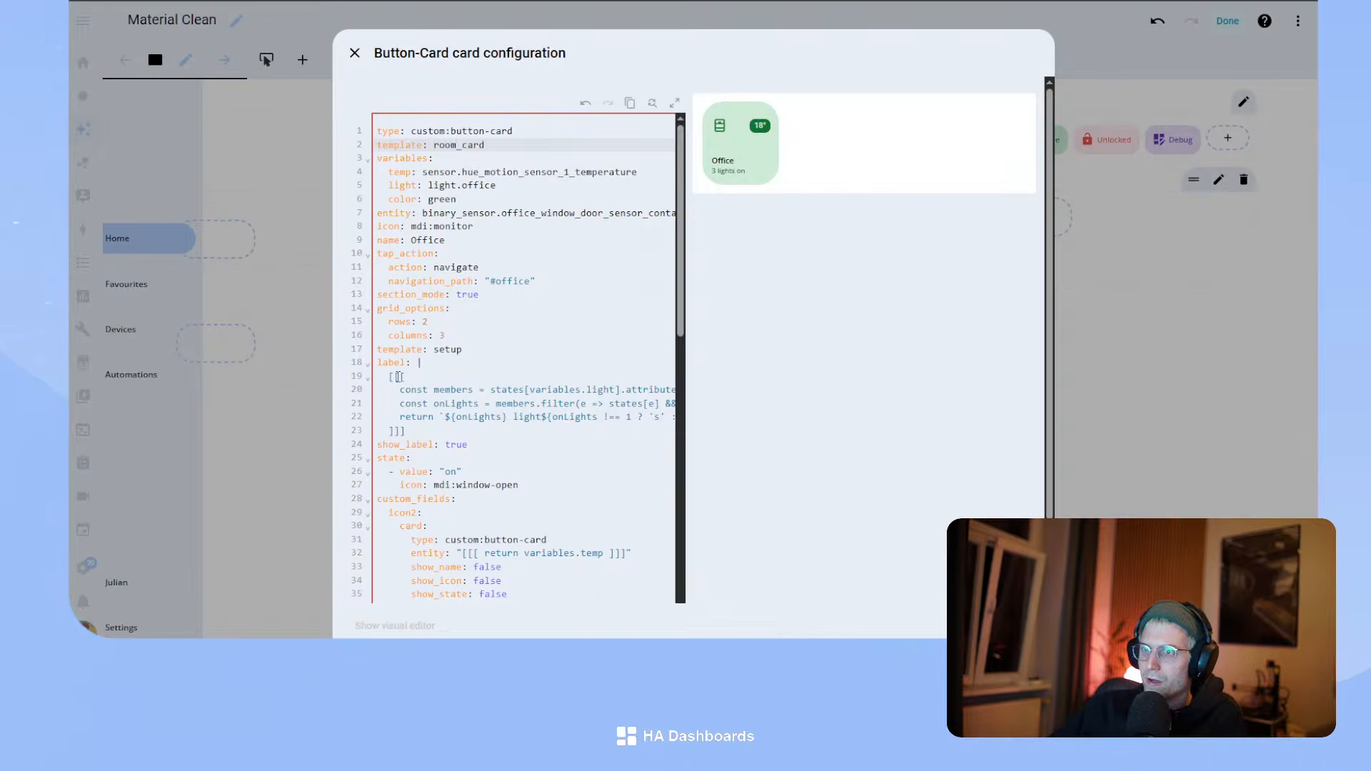
# - Delete the Office card's code from template: setup to the end, keeping grid_options, and save the card
pyautogui.click(379, 349)
pyautogui.scroll(-10, 539, 551)
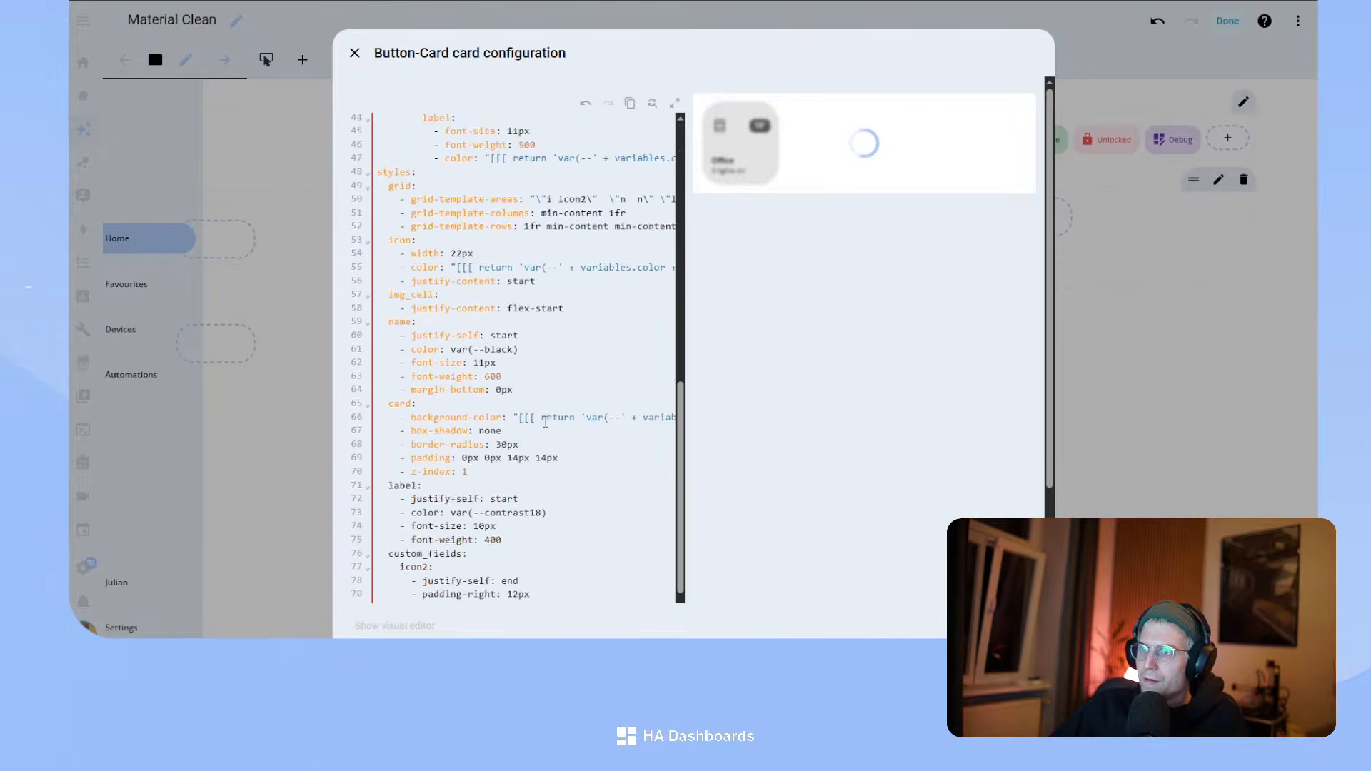
pyautogui.keyDown('shift'); pyautogui.click(499, 597); pyautogui.keyUp('shift')
pyautogui.press('BackSpace')
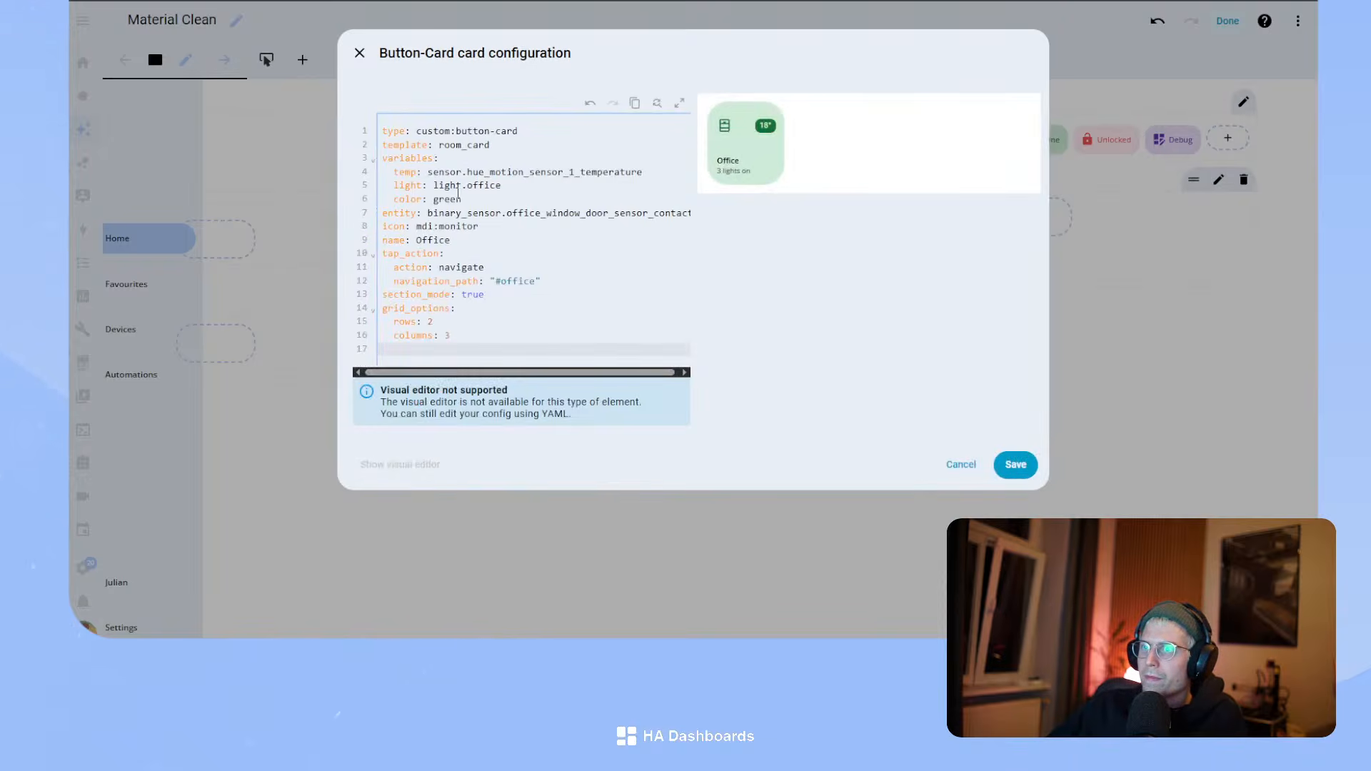
pyautogui.click(1016, 464)
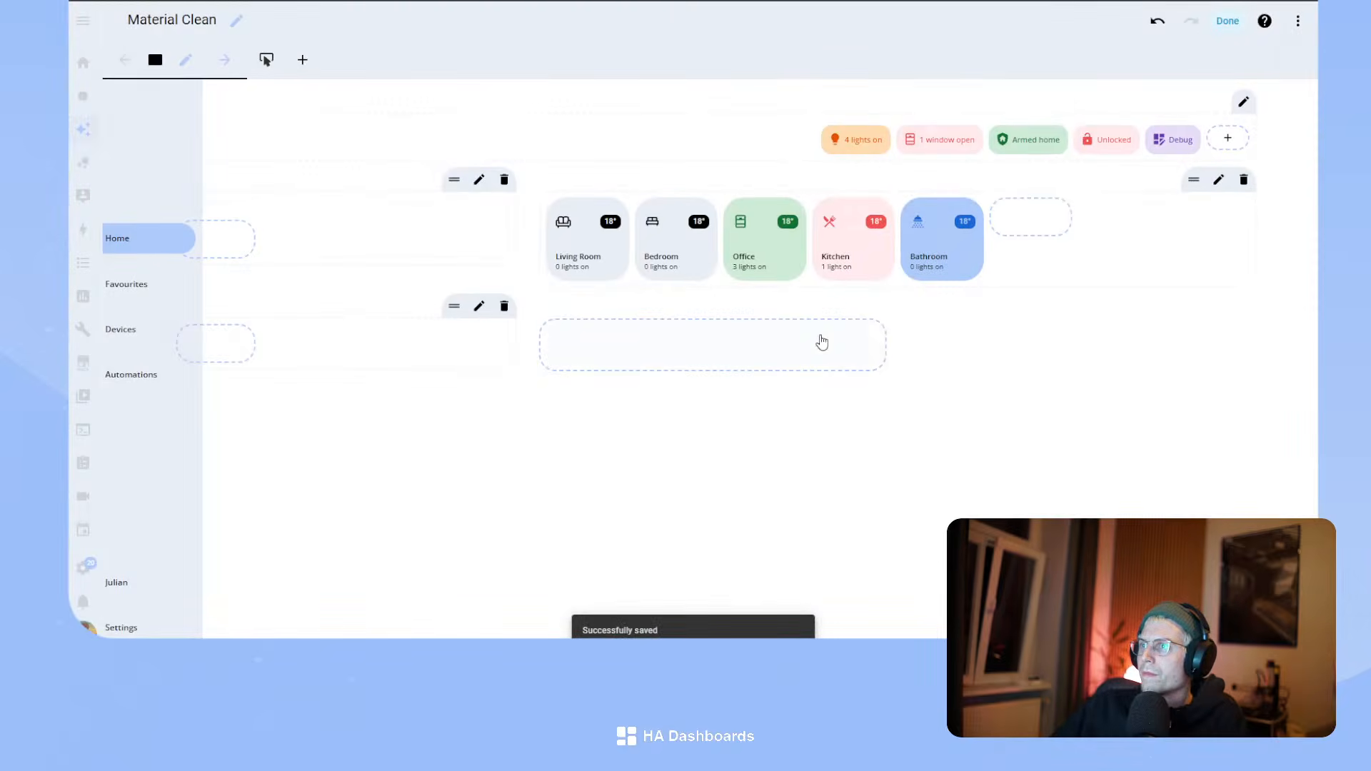
# - Add template: room_card below the type line in the Kitchen card's YAML
pyautogui.click(853, 241)
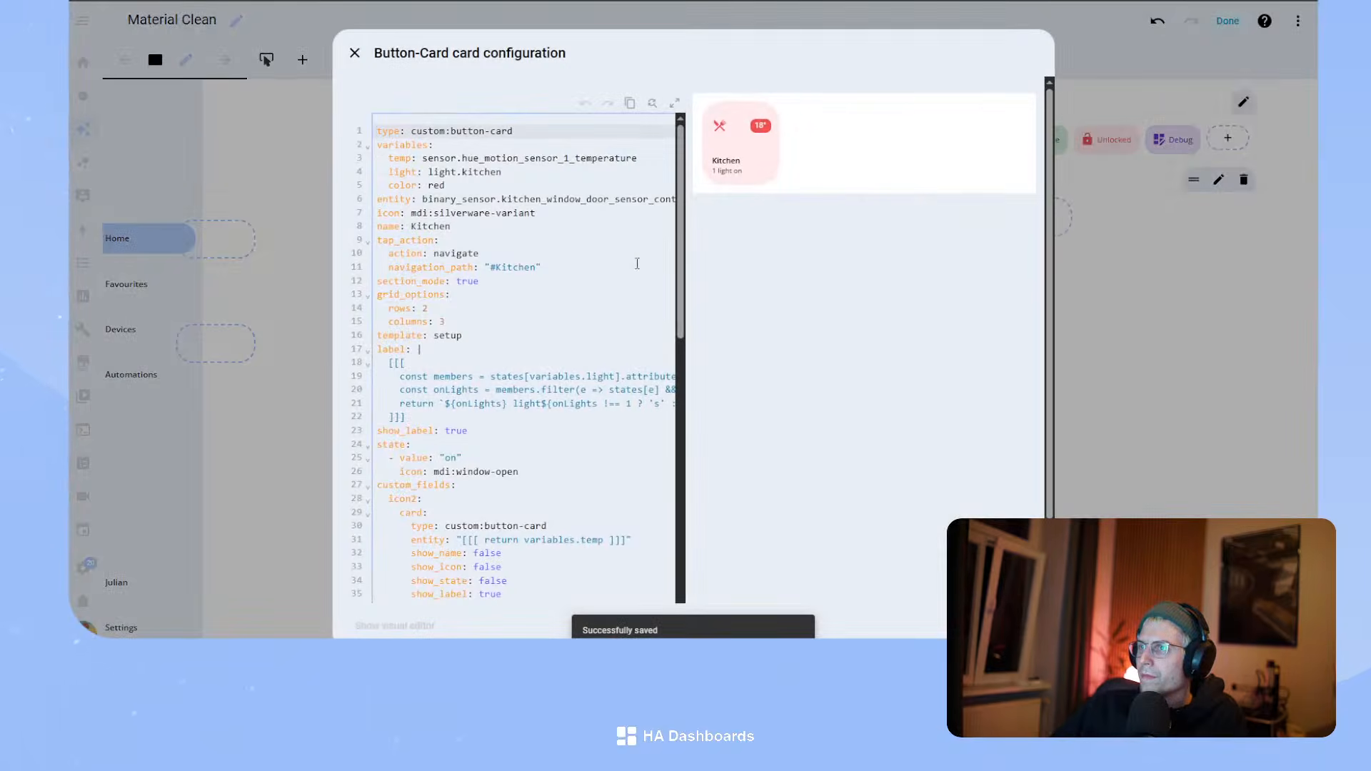
pyautogui.click(1017, 626)
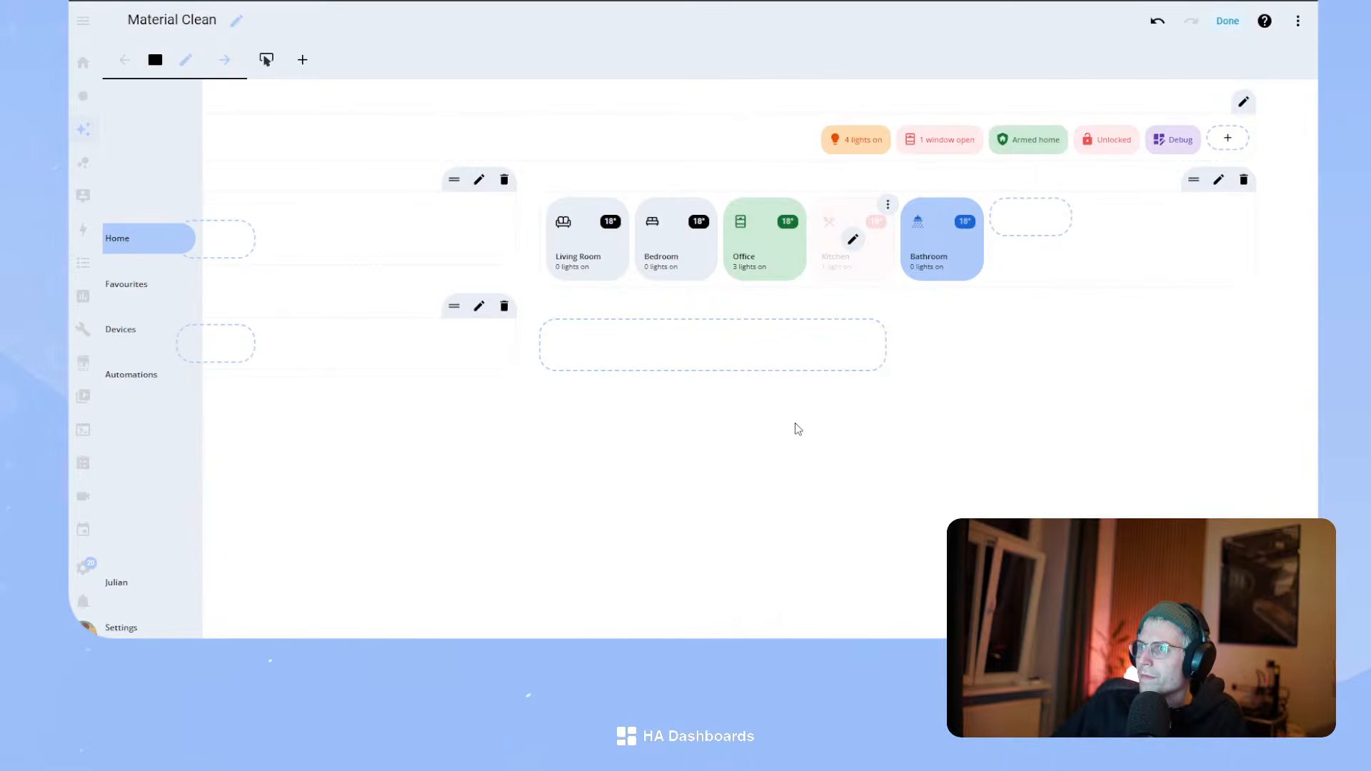
pyautogui.click(853, 239)
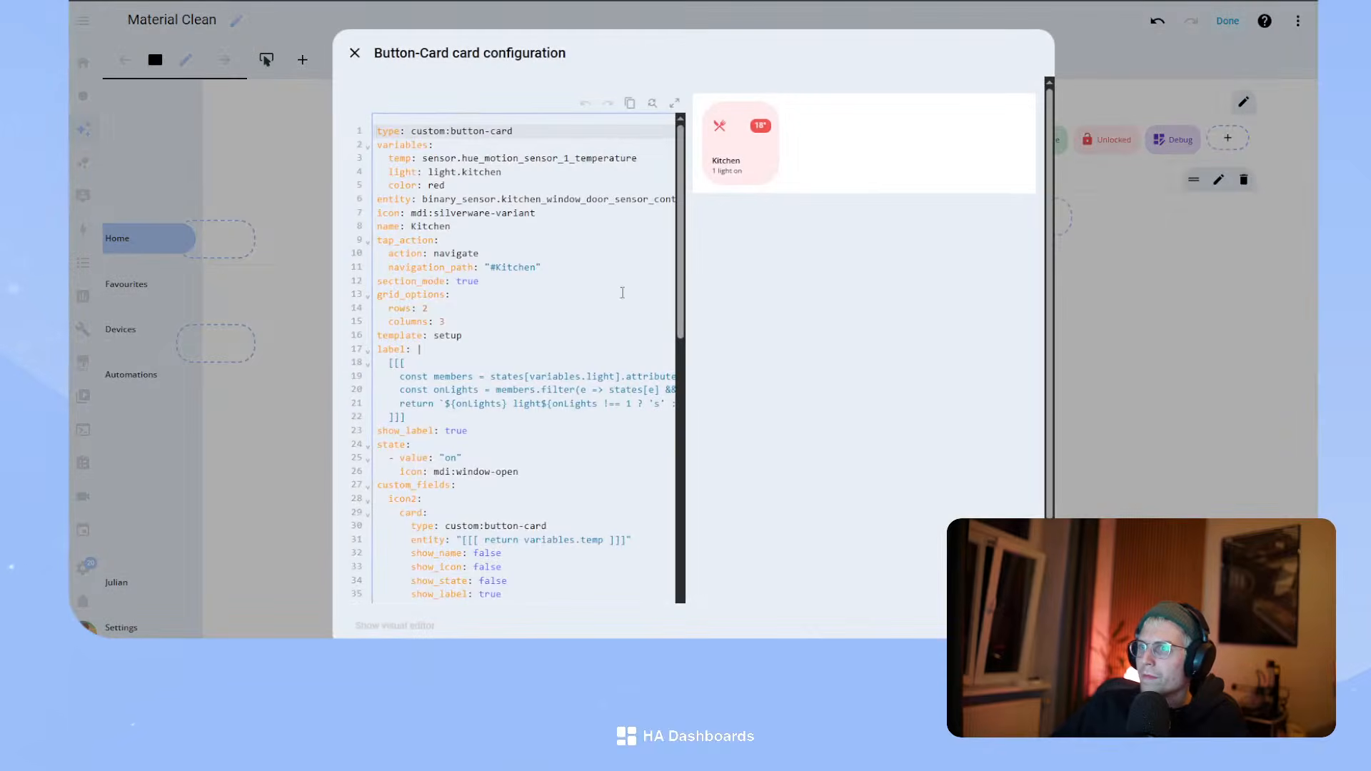
pyautogui.press('Return')
pyautogui.write('tempu')
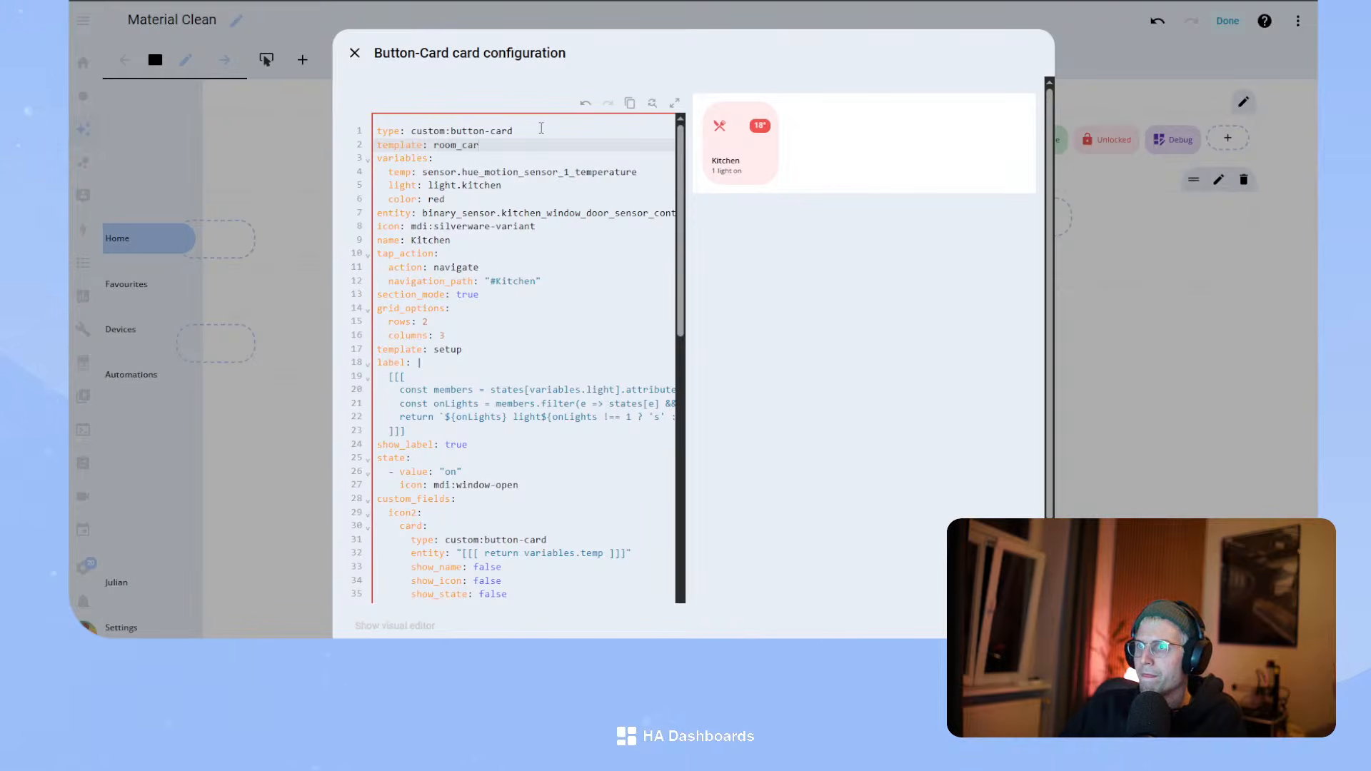
pyautogui.write('d')
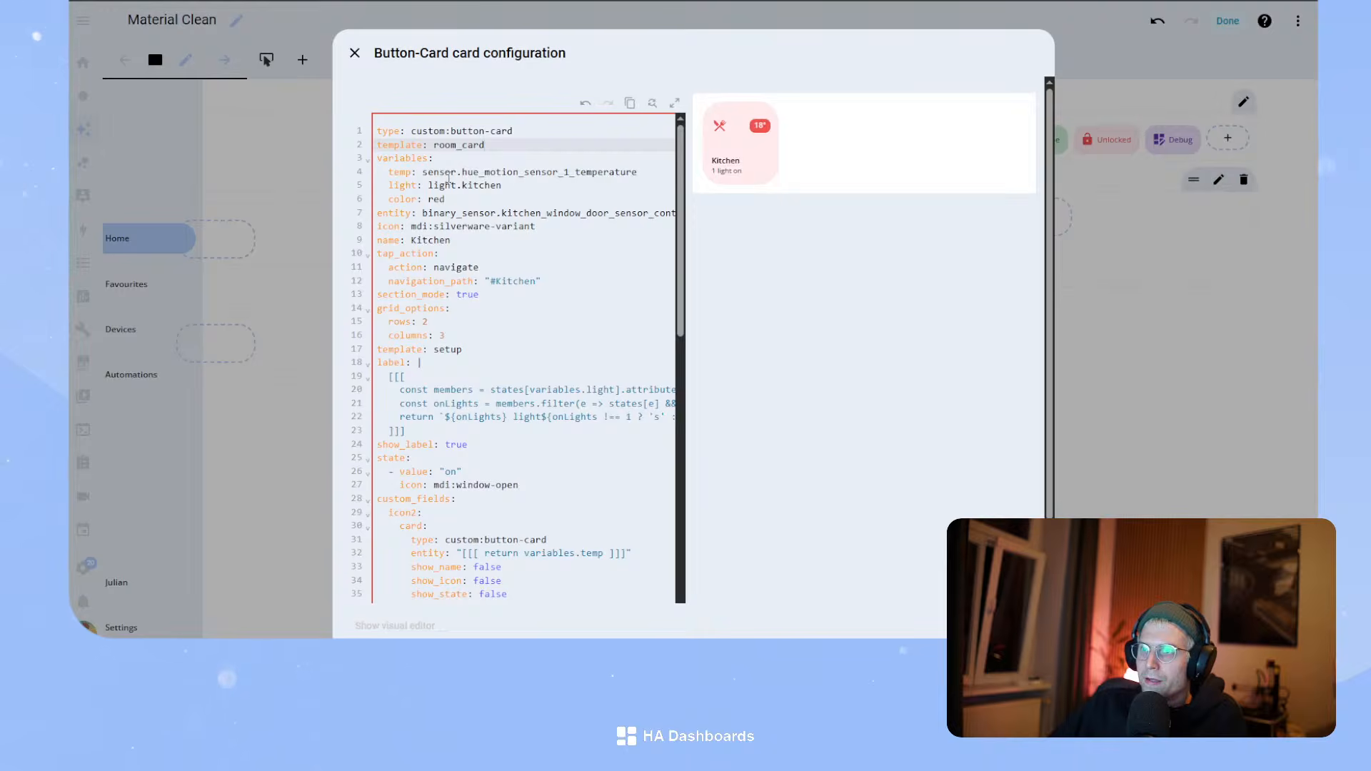
# - Delete the Kitchen card's code from template: setup to the end, keeping grid_options, and save the card
pyautogui.click(380, 350)
pyautogui.scroll(-10, 464, 429)
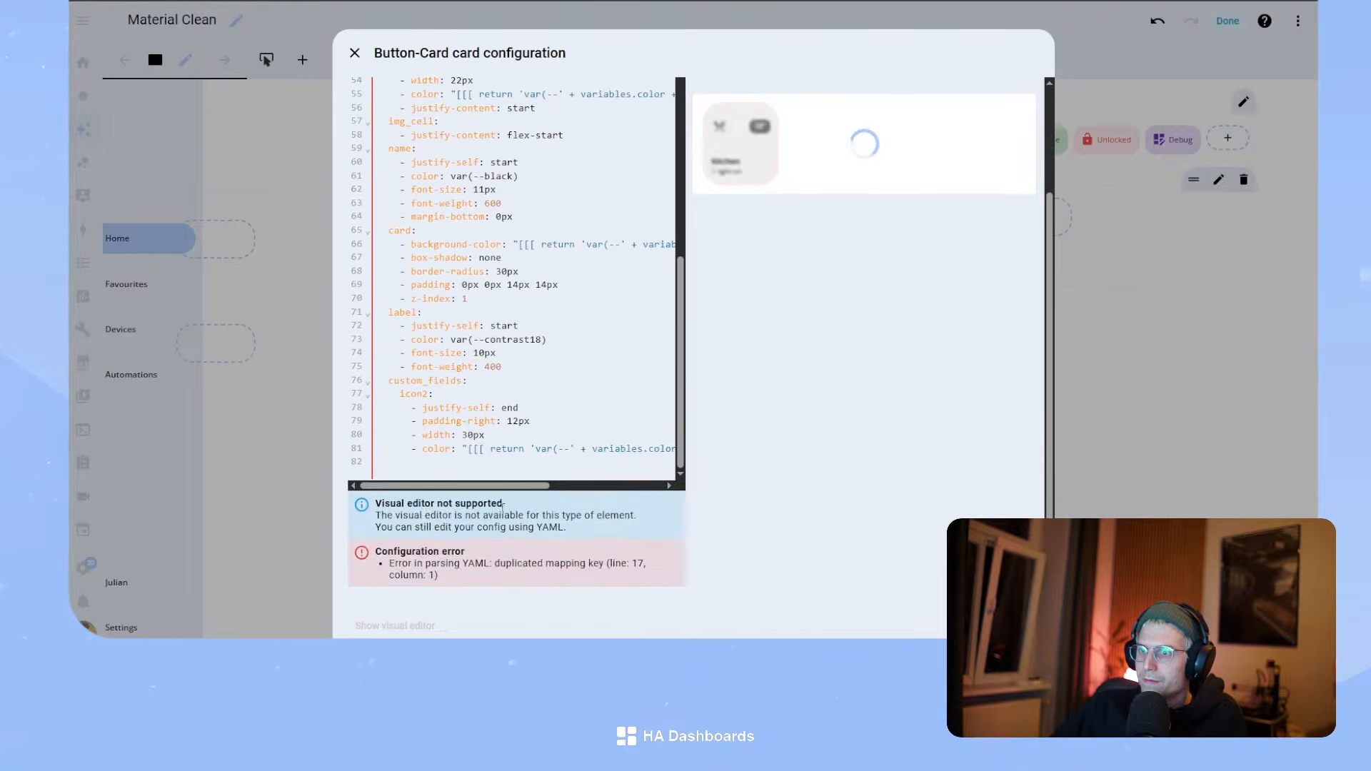
pyautogui.hotkey('ctrl', 'shift', 'End')
pyautogui.press('BackSpace')
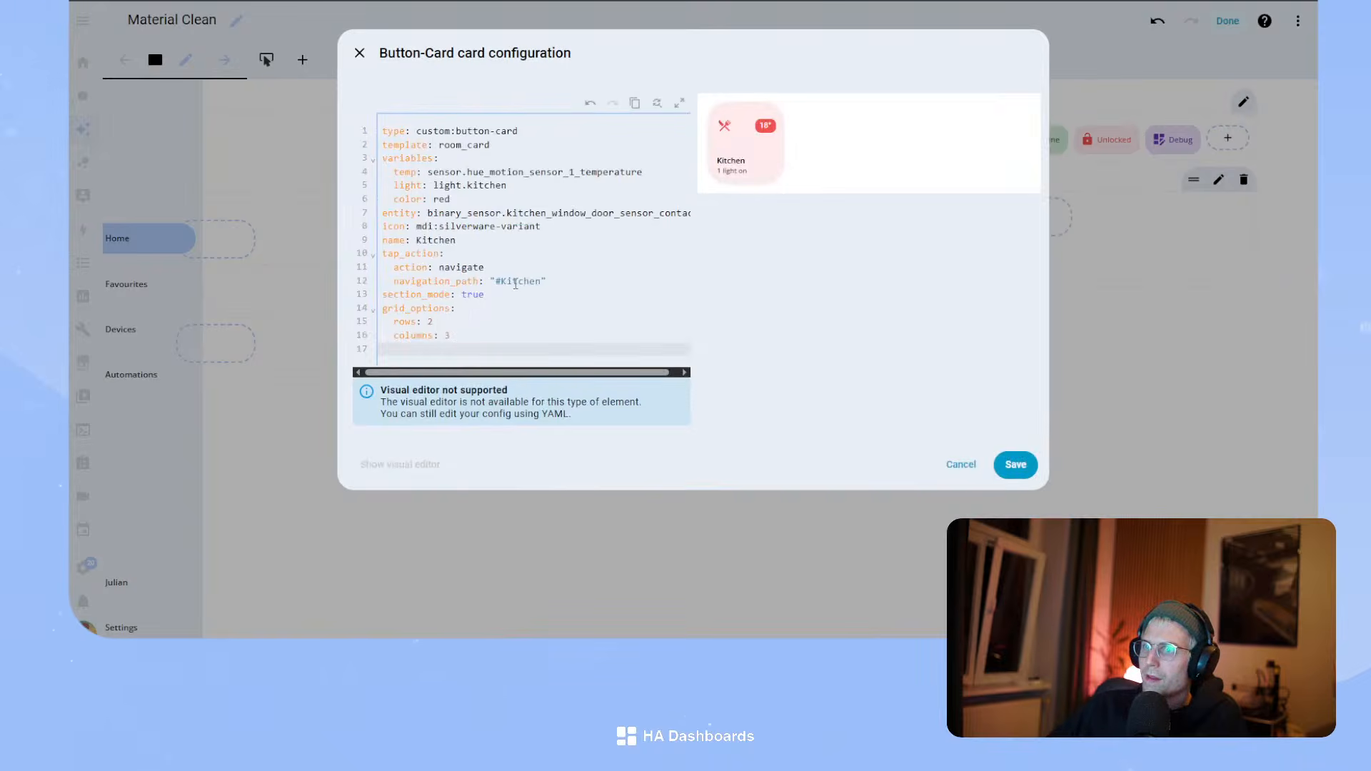
pyautogui.click(1008, 461)
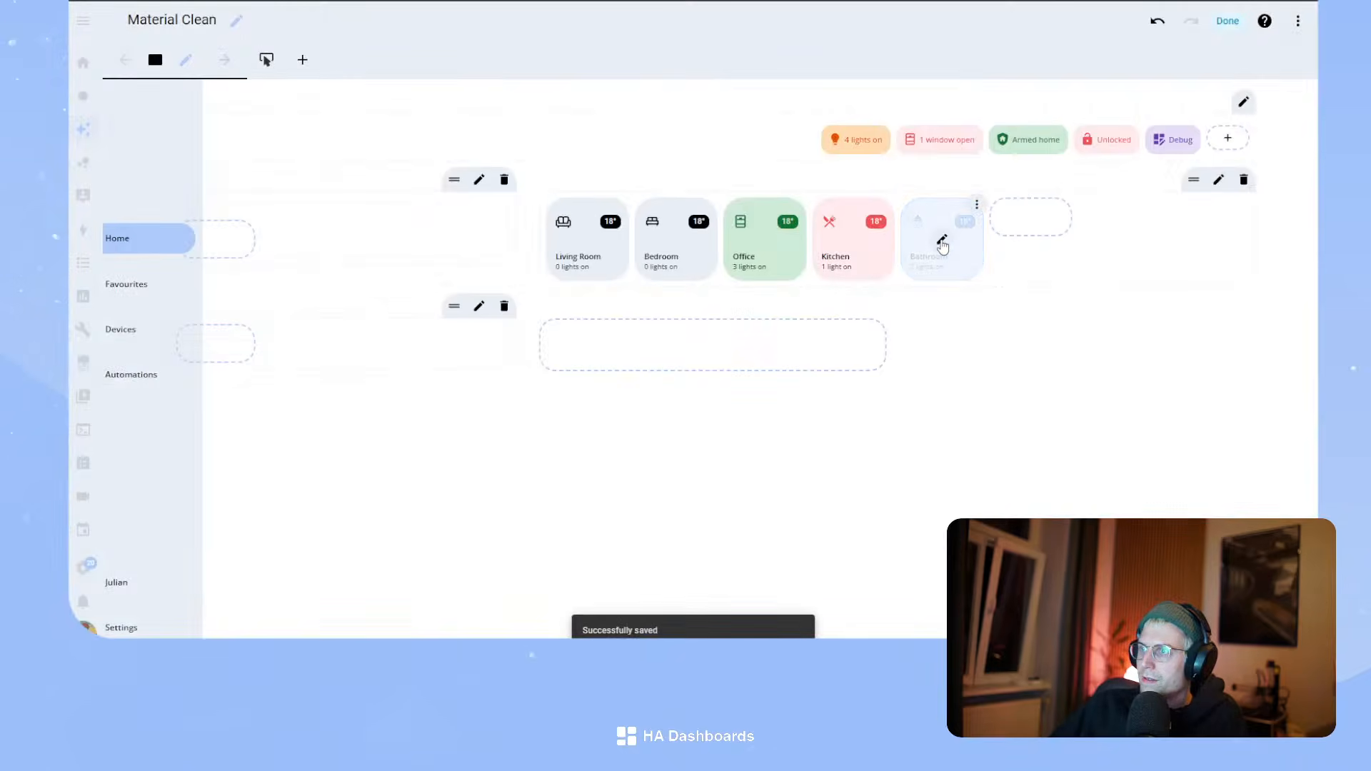
# - Add template: room_card below the type line in the Bathroom card's YAML
pyautogui.click(937, 249)
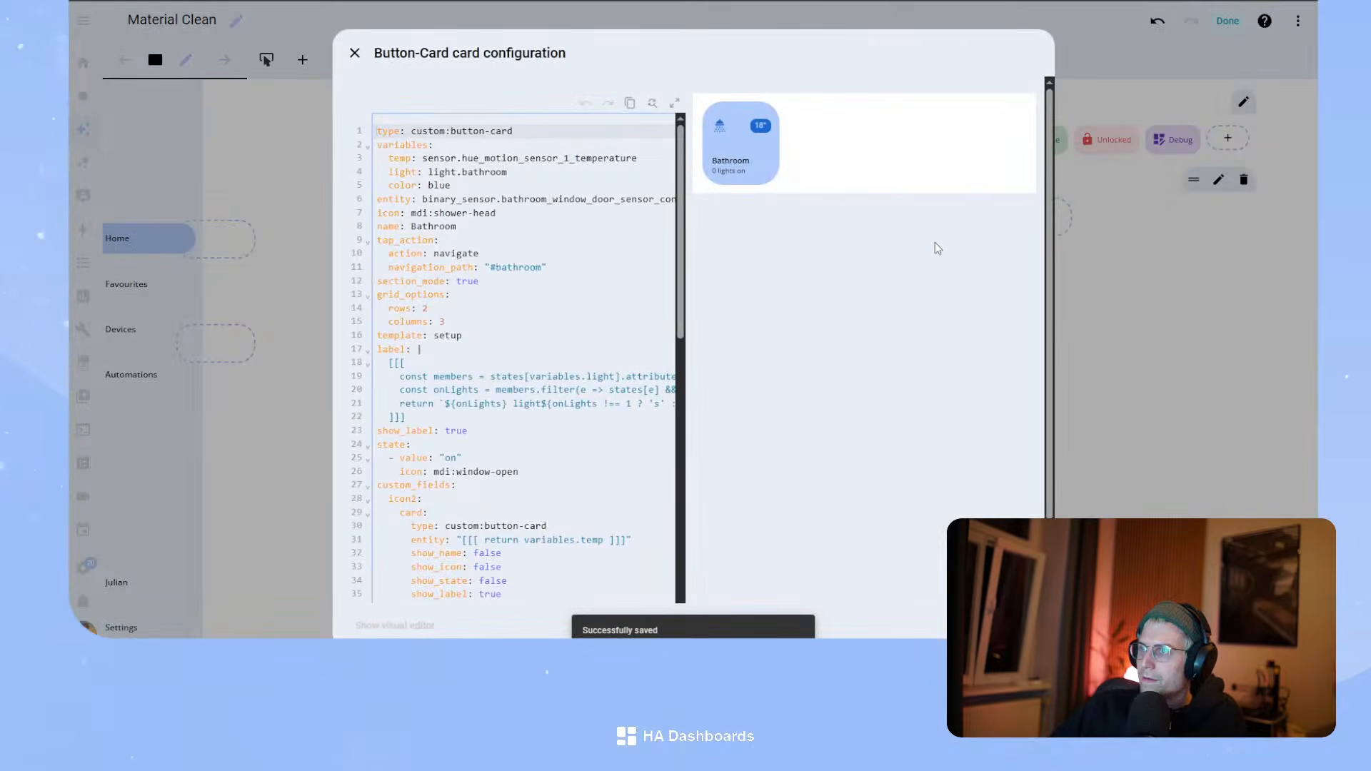
pyautogui.click(538, 130)
pyautogui.press('Return')
pyautogui.write('template:')
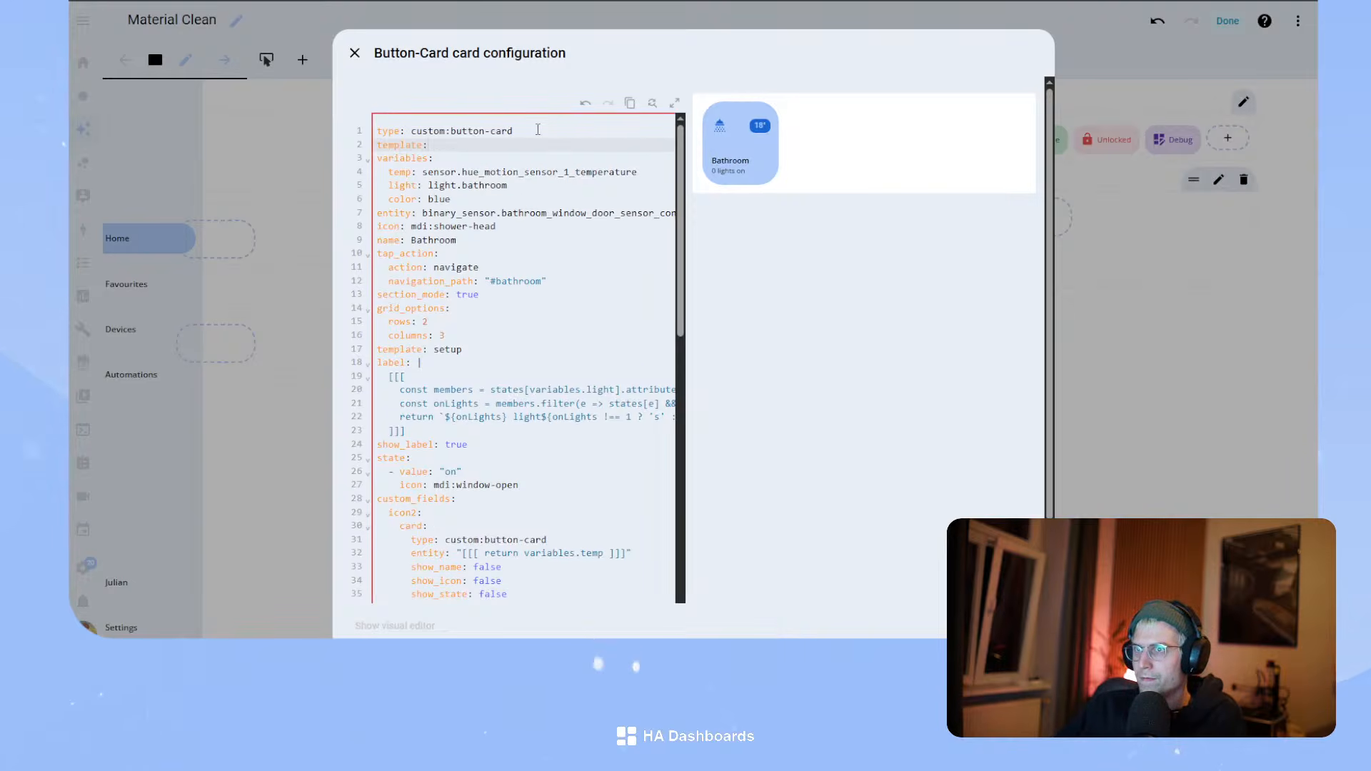
pyautogui.write(' room_card')
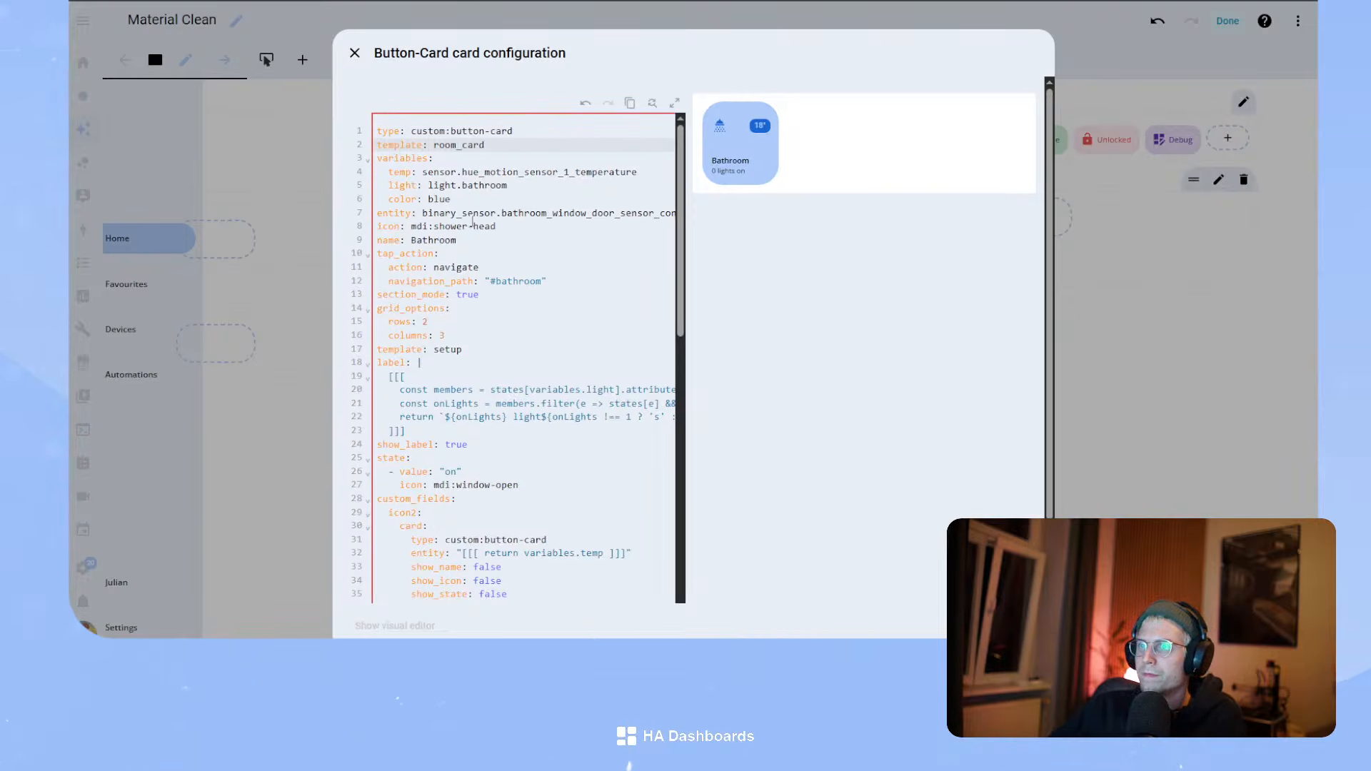
# - Delete the Bathroom card's code from template: setup to the end, keeping grid_options, and save the card
pyautogui.moveTo(377, 347); pyautogui.dragTo(499, 422)
pyautogui.scroll(-9, 504, 429)
pyautogui.keyDown('shift'); pyautogui.click(516, 597); pyautogui.keyUp('shift')
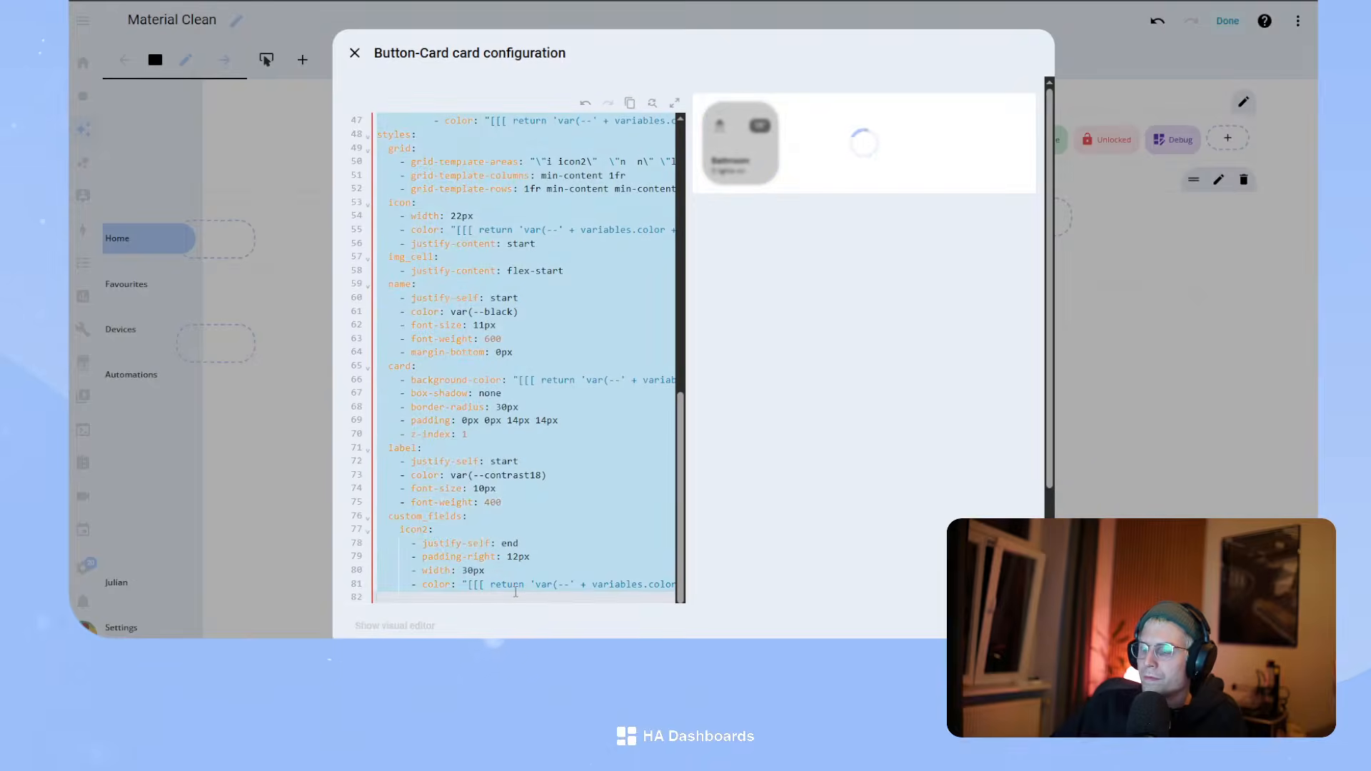
pyautogui.press('BackSpace')
pyautogui.click(1003, 472)
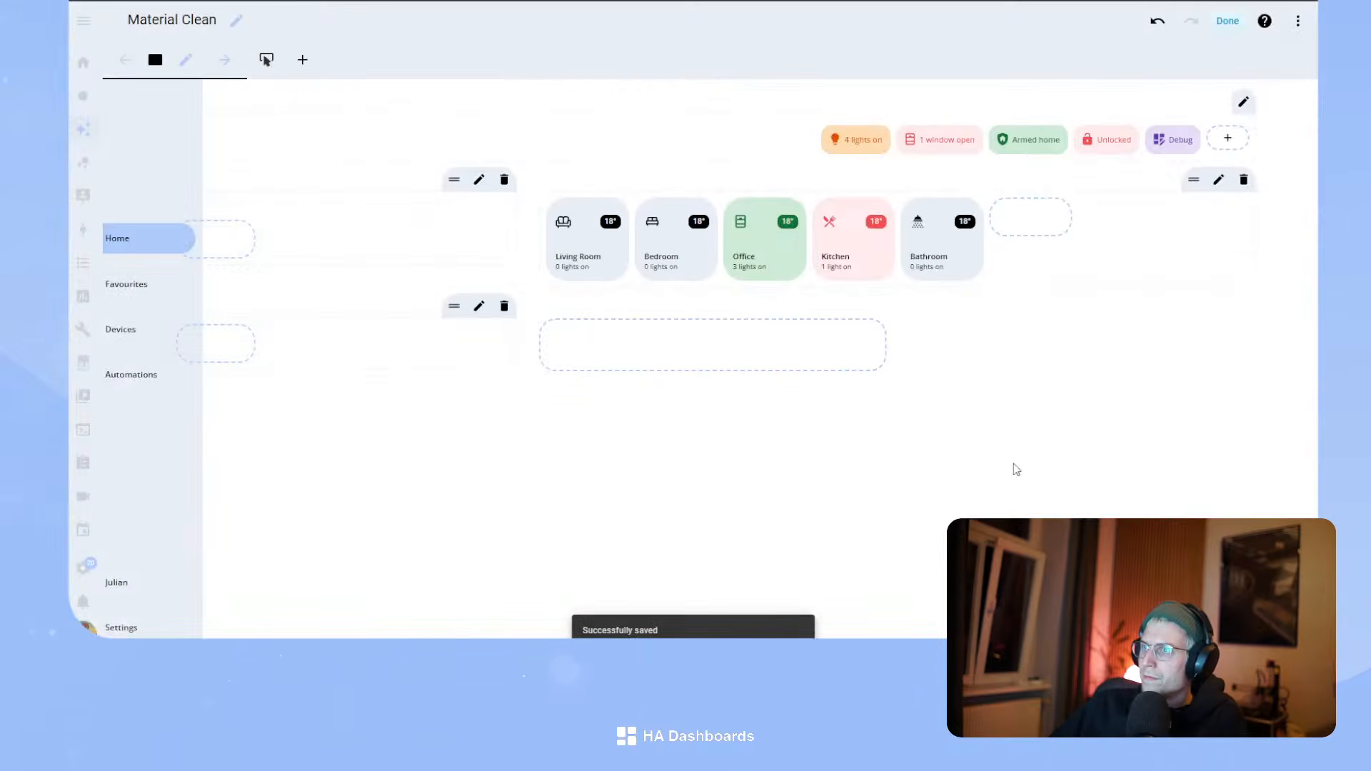
# - Exit and re-enter dashboard editing, copy the navigation bar card's entire YAML, and save the card
pyautogui.click(1227, 21)
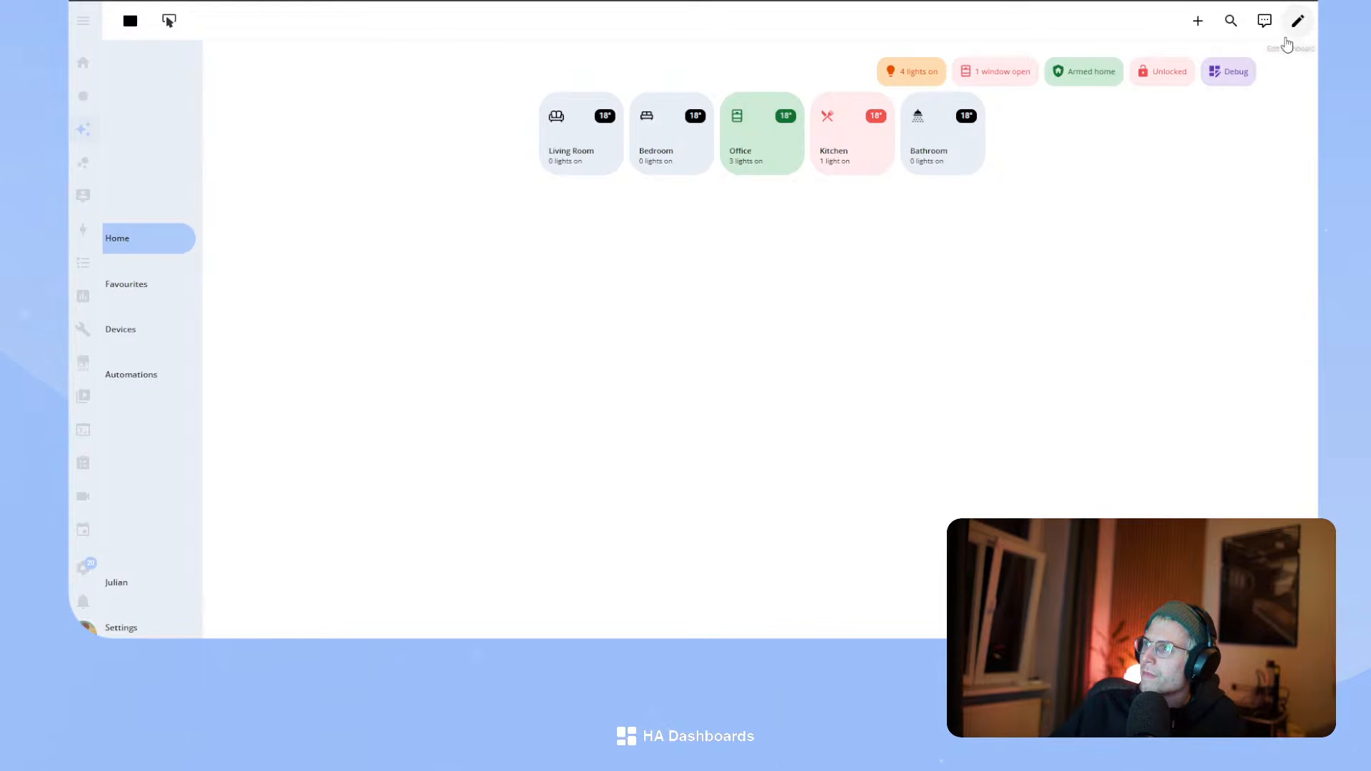
pyautogui.click(1297, 20)
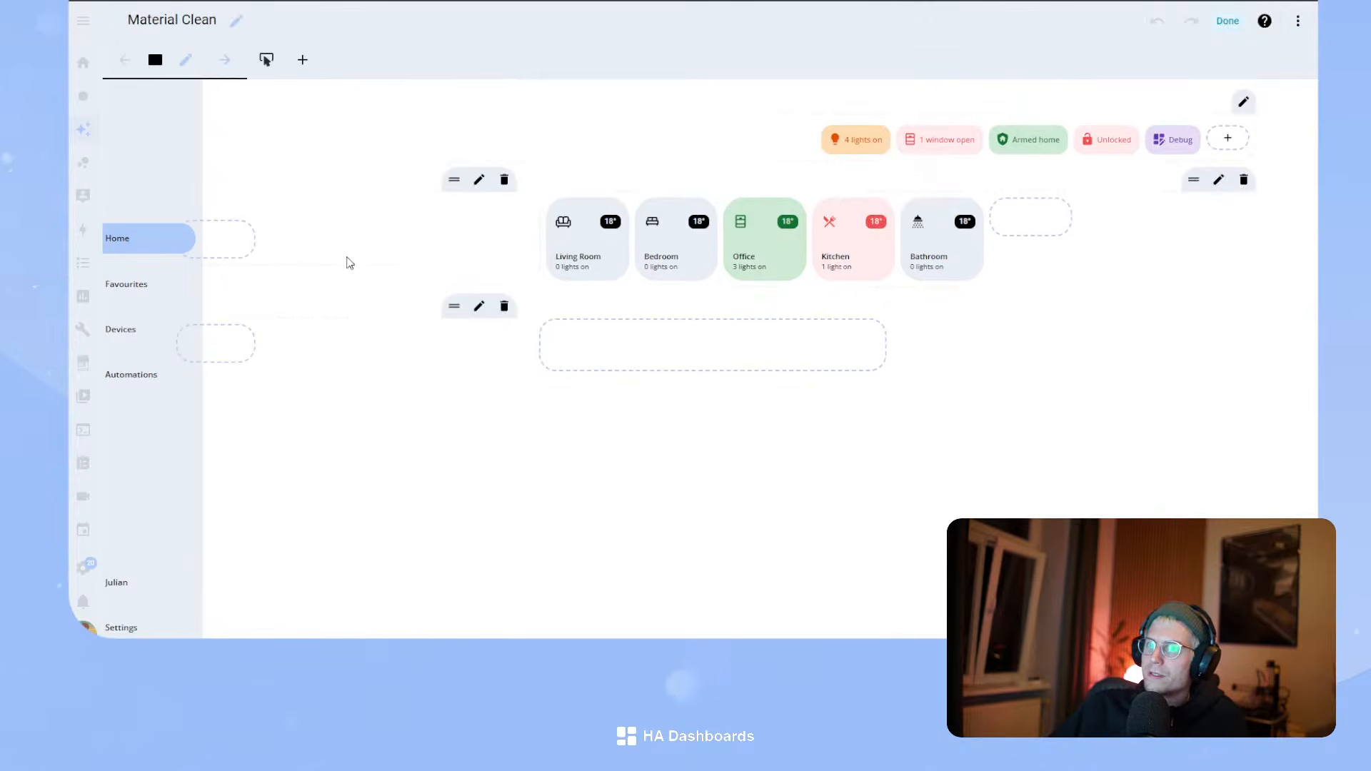
pyautogui.click(342, 207)
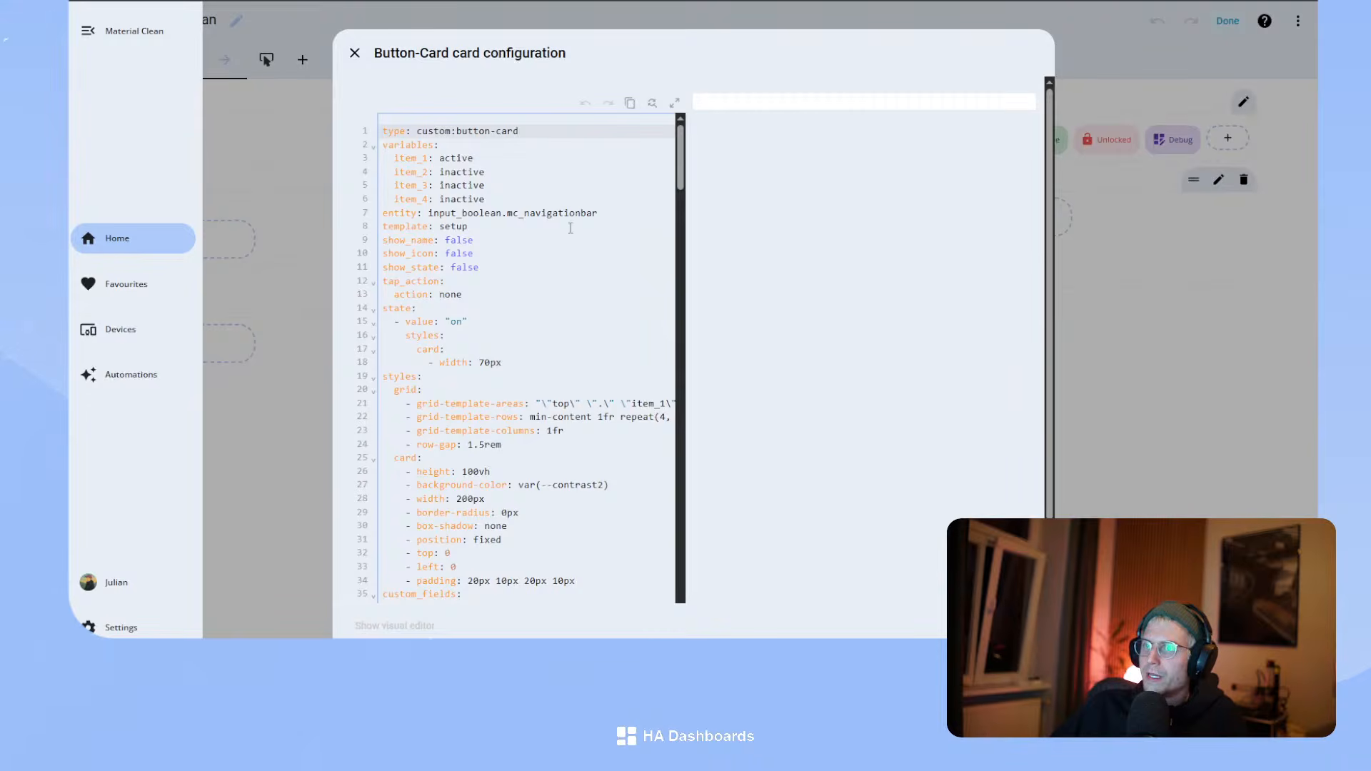
pyautogui.click(558, 389)
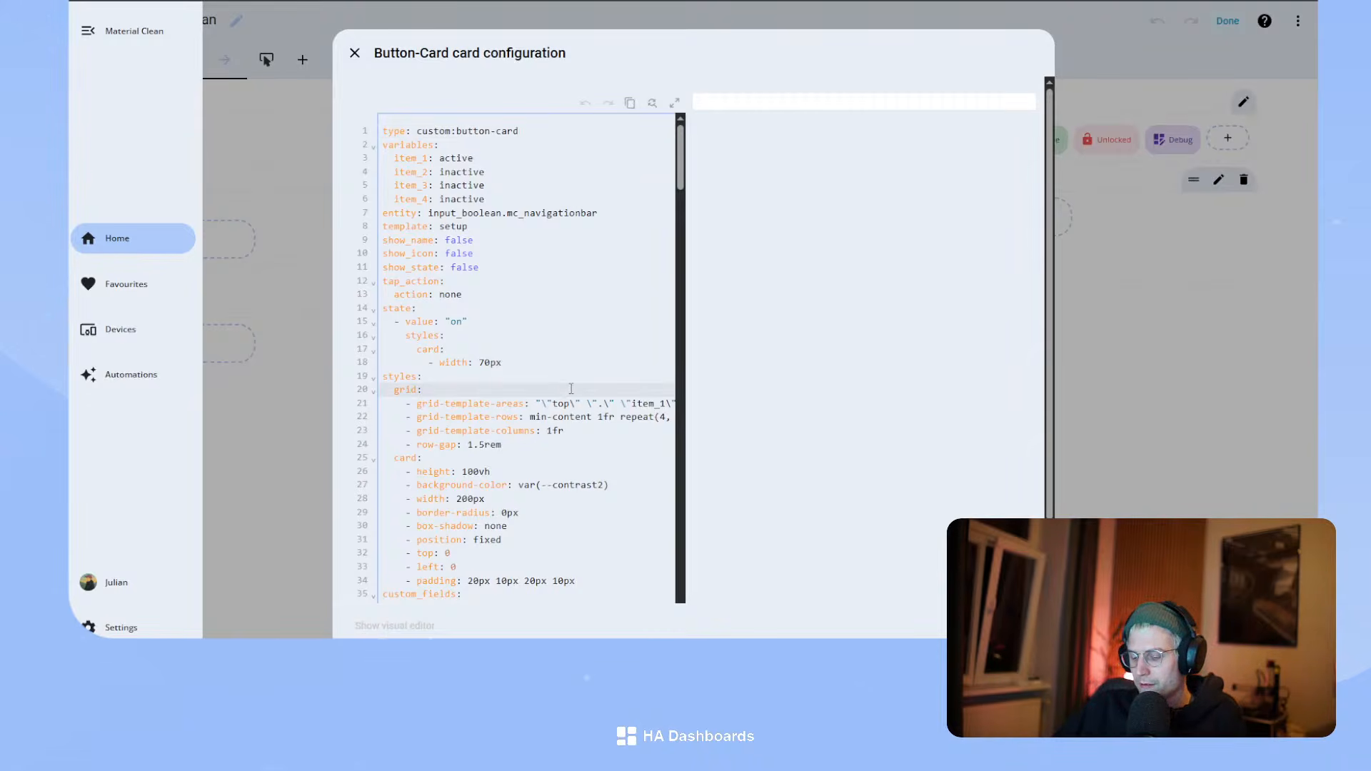
pyautogui.click(551, 361)
pyautogui.hotkey('ctrl', 'a')
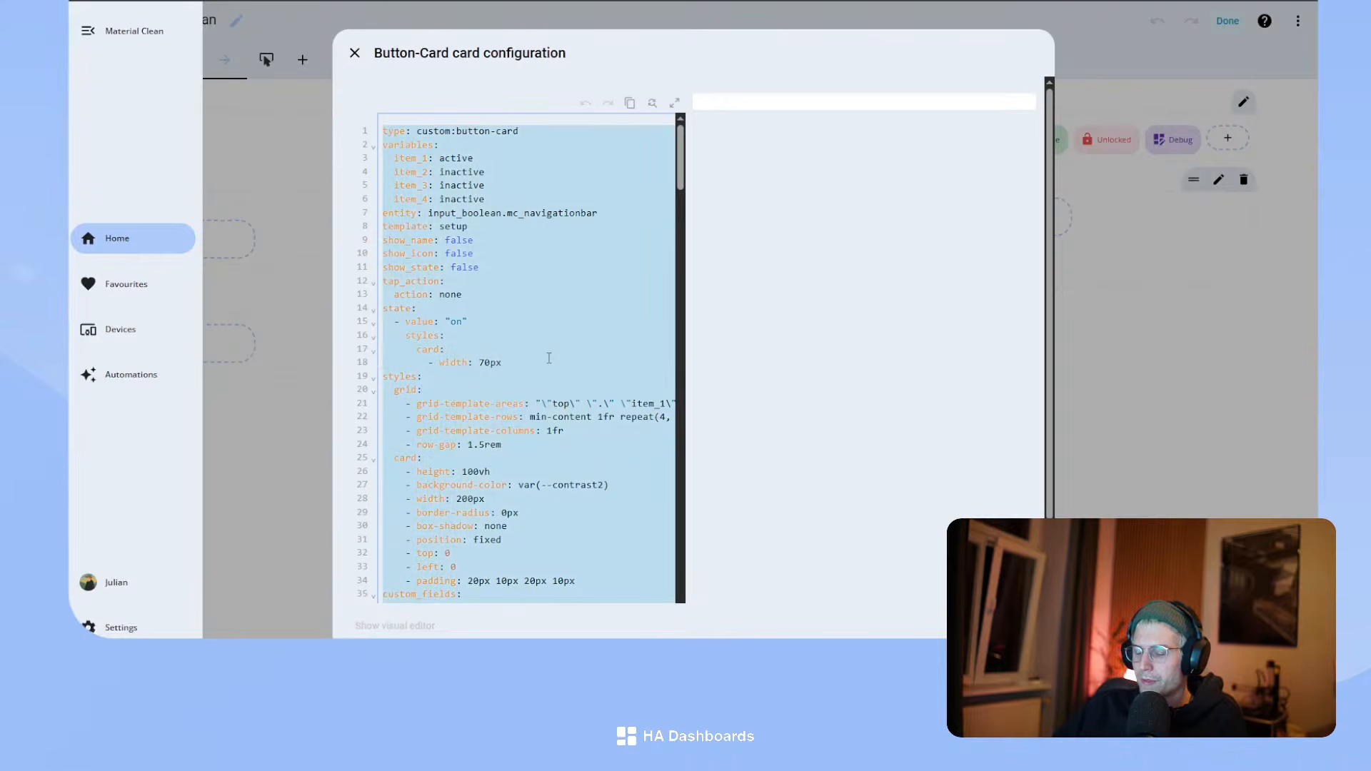
pyautogui.click(1022, 626)
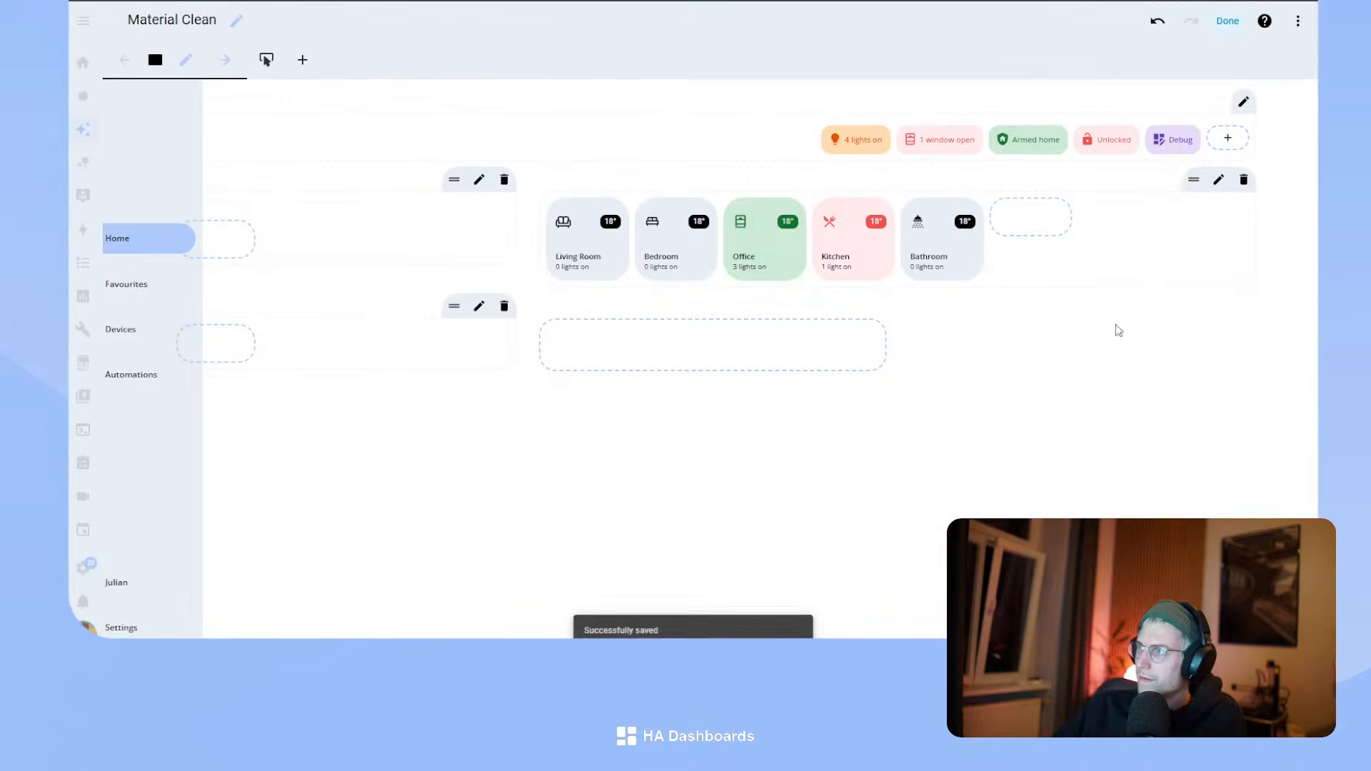
# - Open the dashboard's raw configuration and collapse the kiosk_mode and room_card blocks
pyautogui.click(1300, 28)
pyautogui.click(1252, 84)
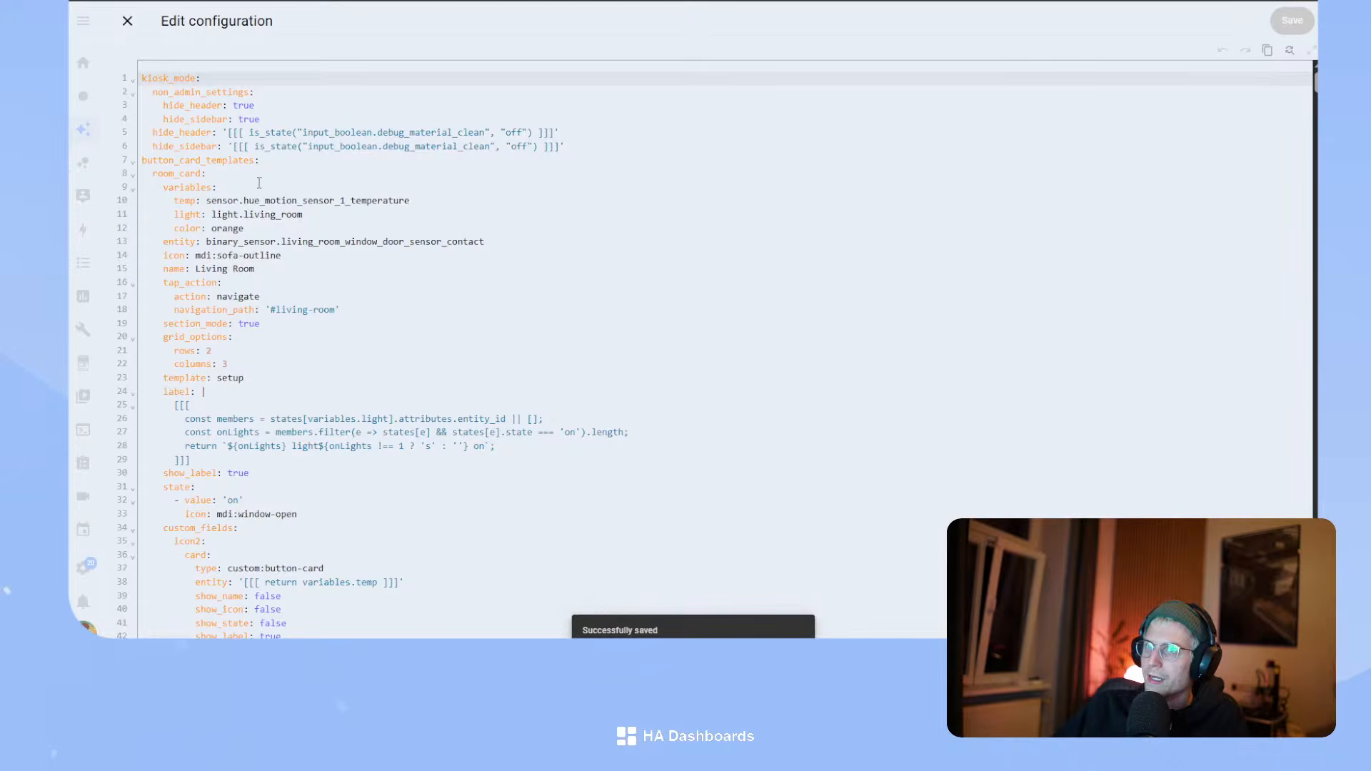
pyautogui.click(132, 79)
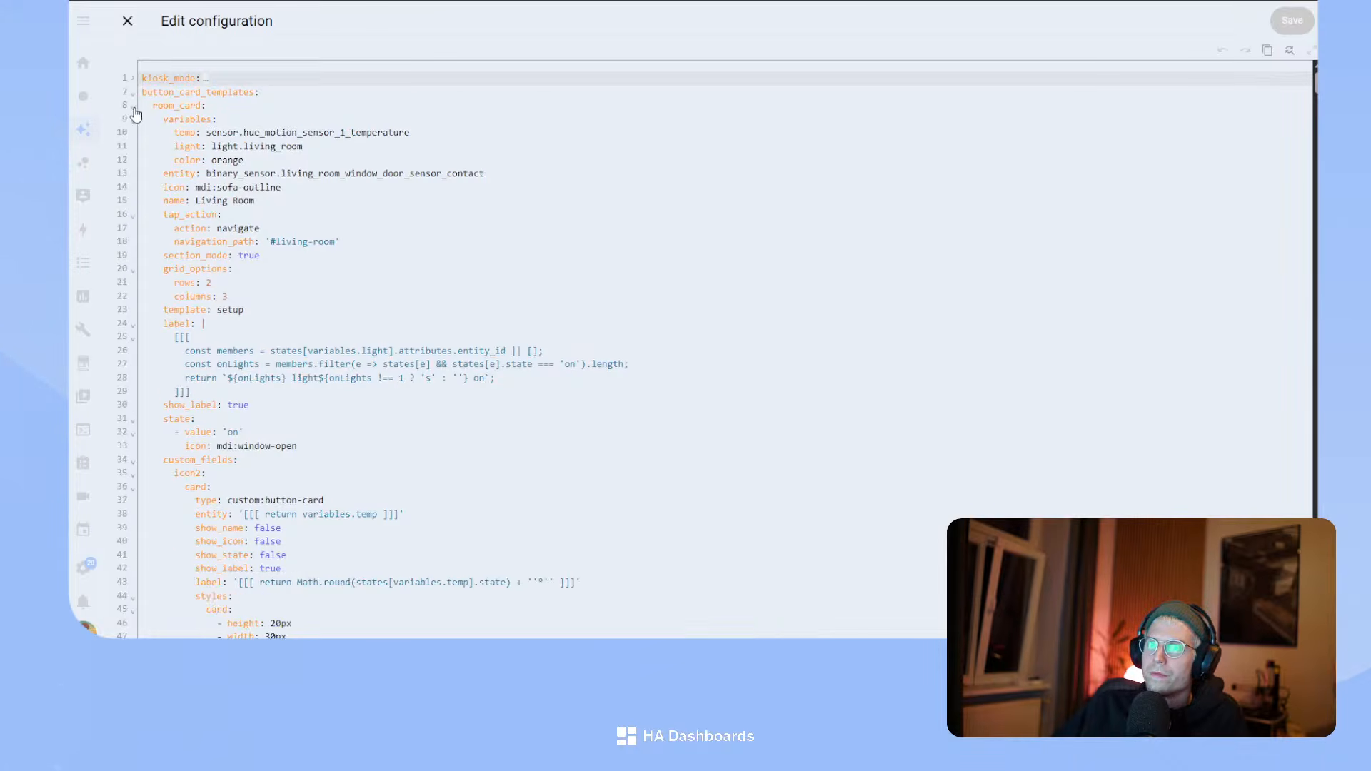
pyautogui.click(133, 106)
pyautogui.click(134, 120)
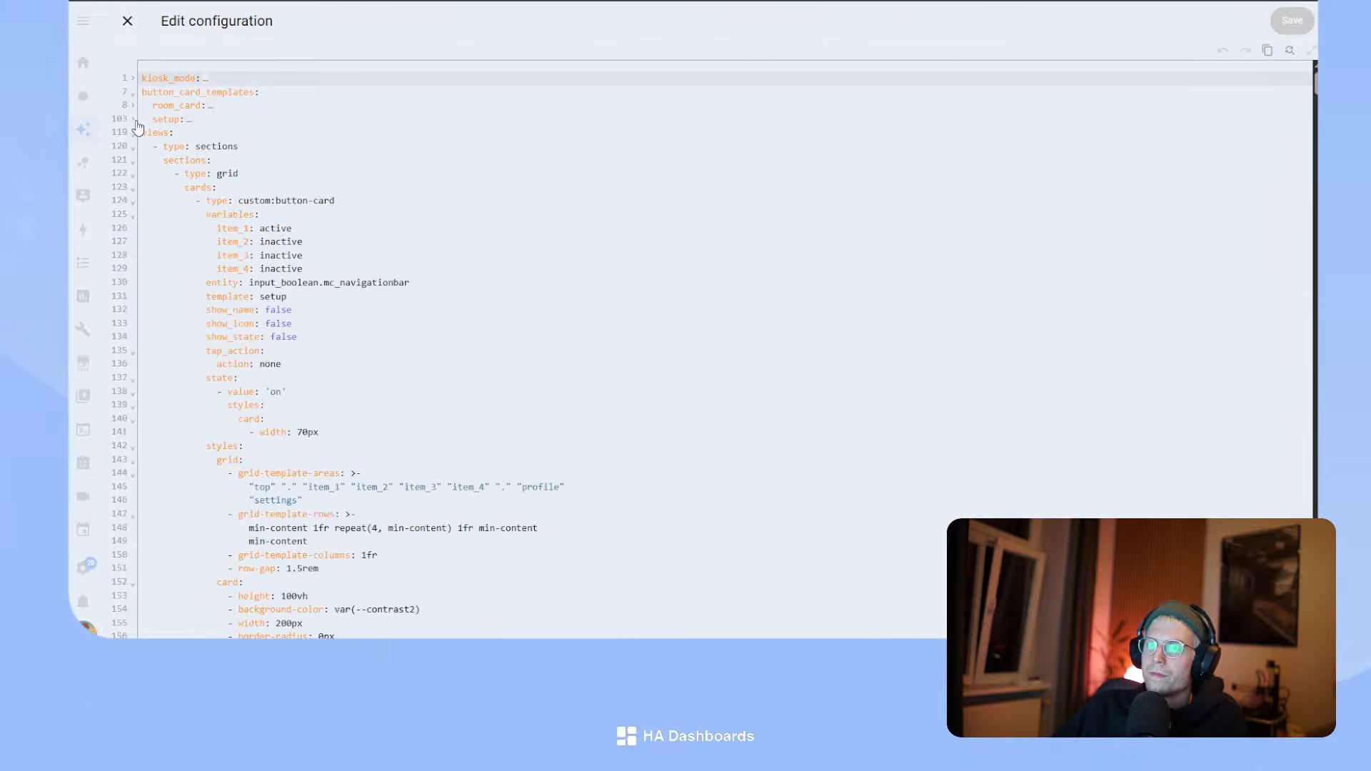
pyautogui.click(134, 120)
# - Add a navigation_bar: template entry under button_card_templates, directly above setup
pyautogui.click(154, 116)
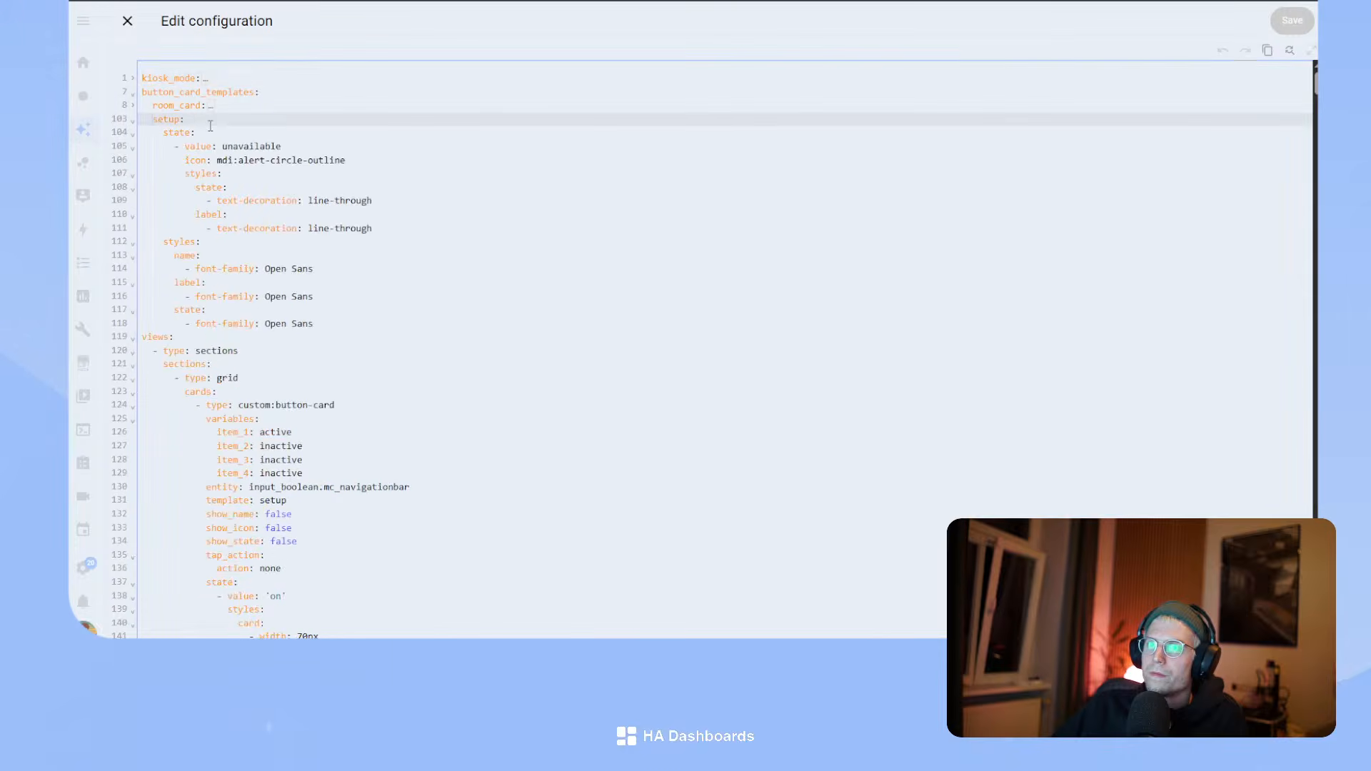
pyautogui.press('Return')
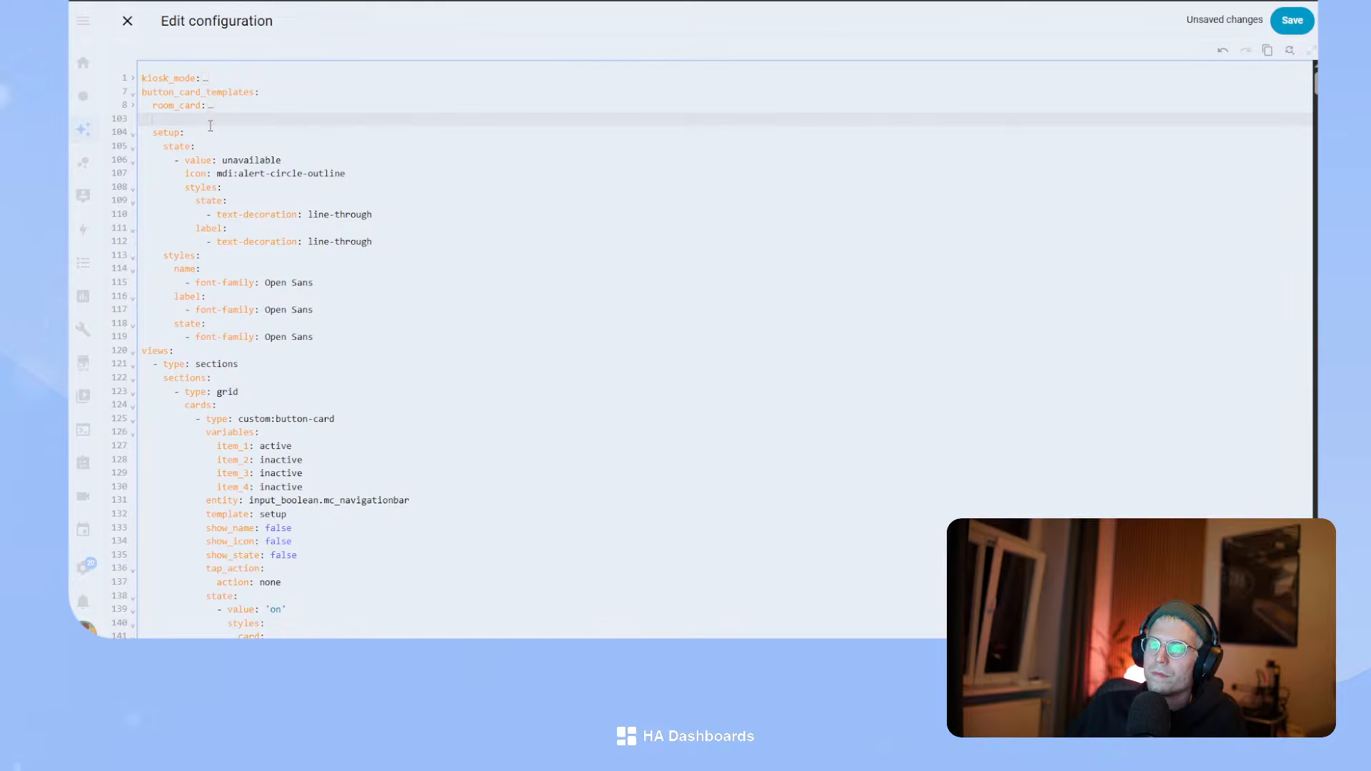
pyautogui.write('n')
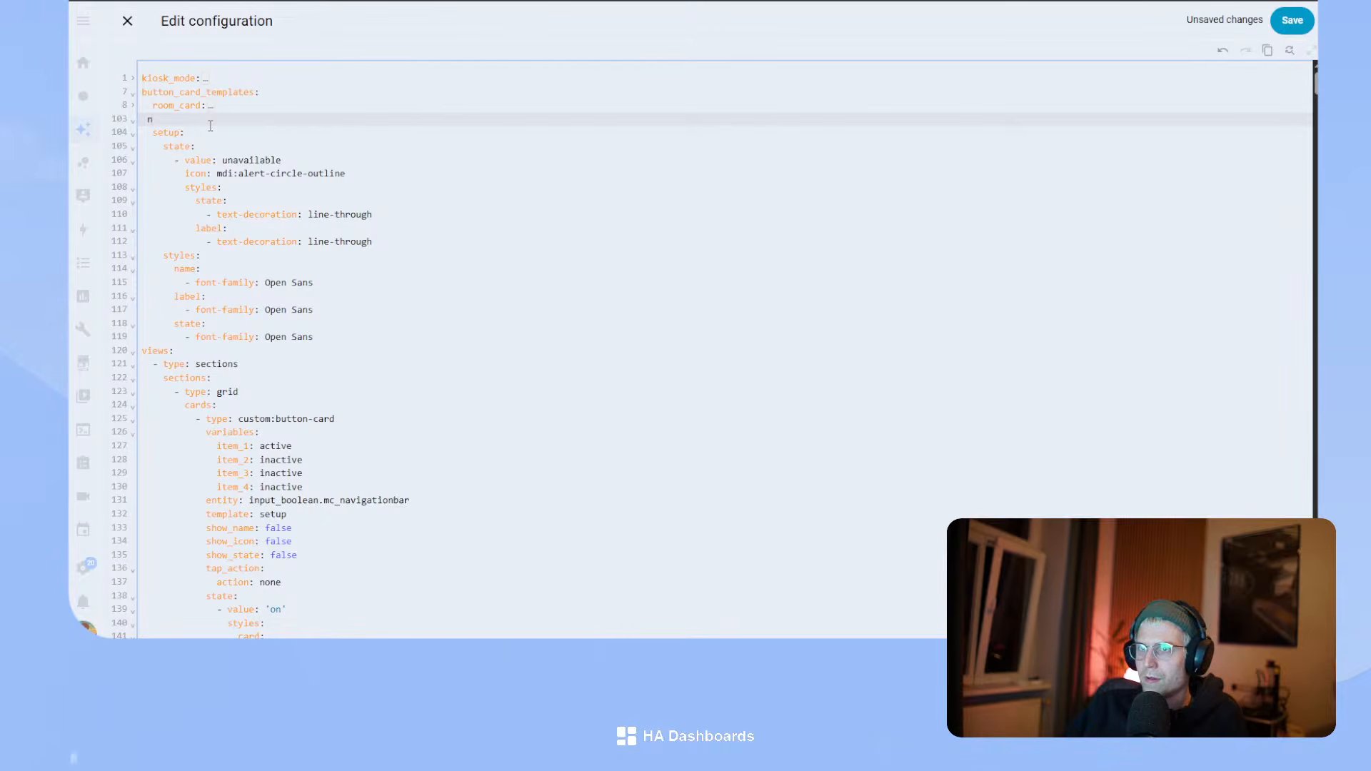
pyautogui.write('avig')
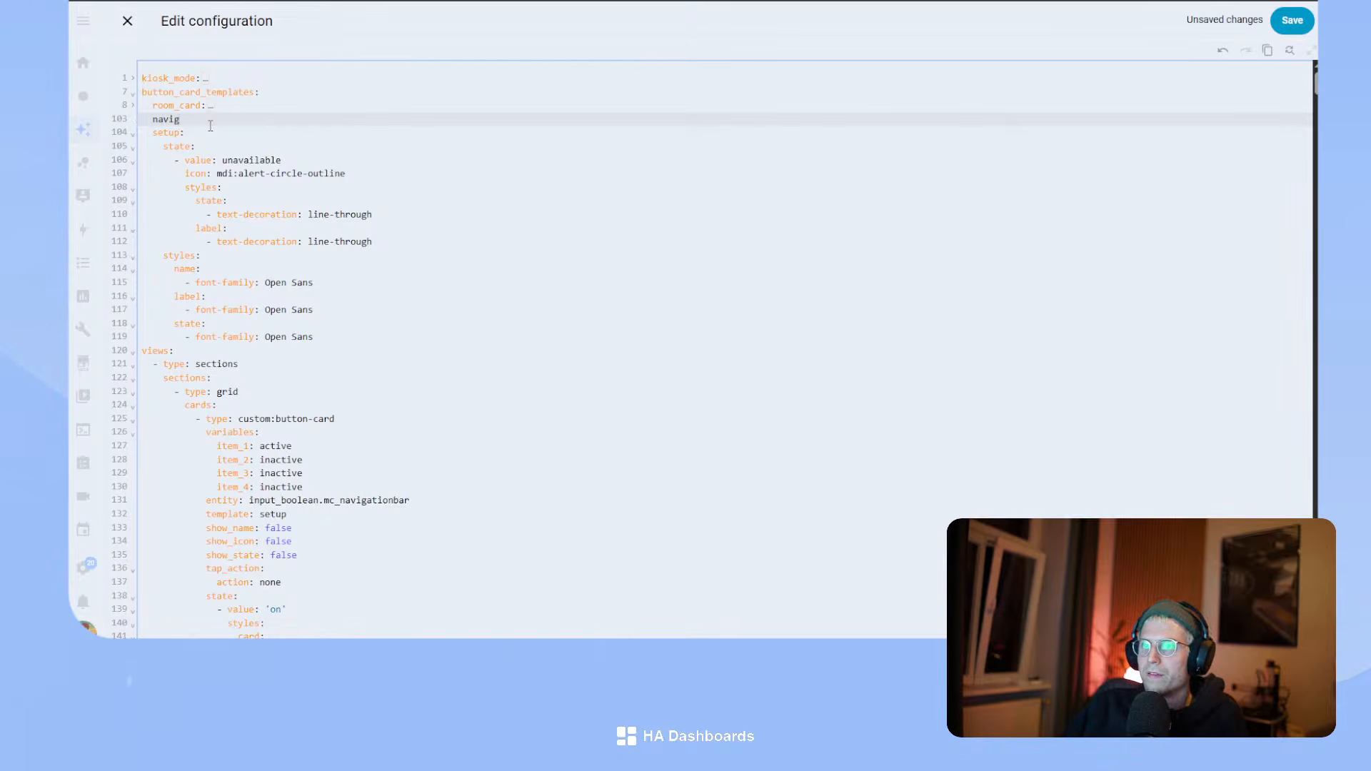
pyautogui.write('ation')
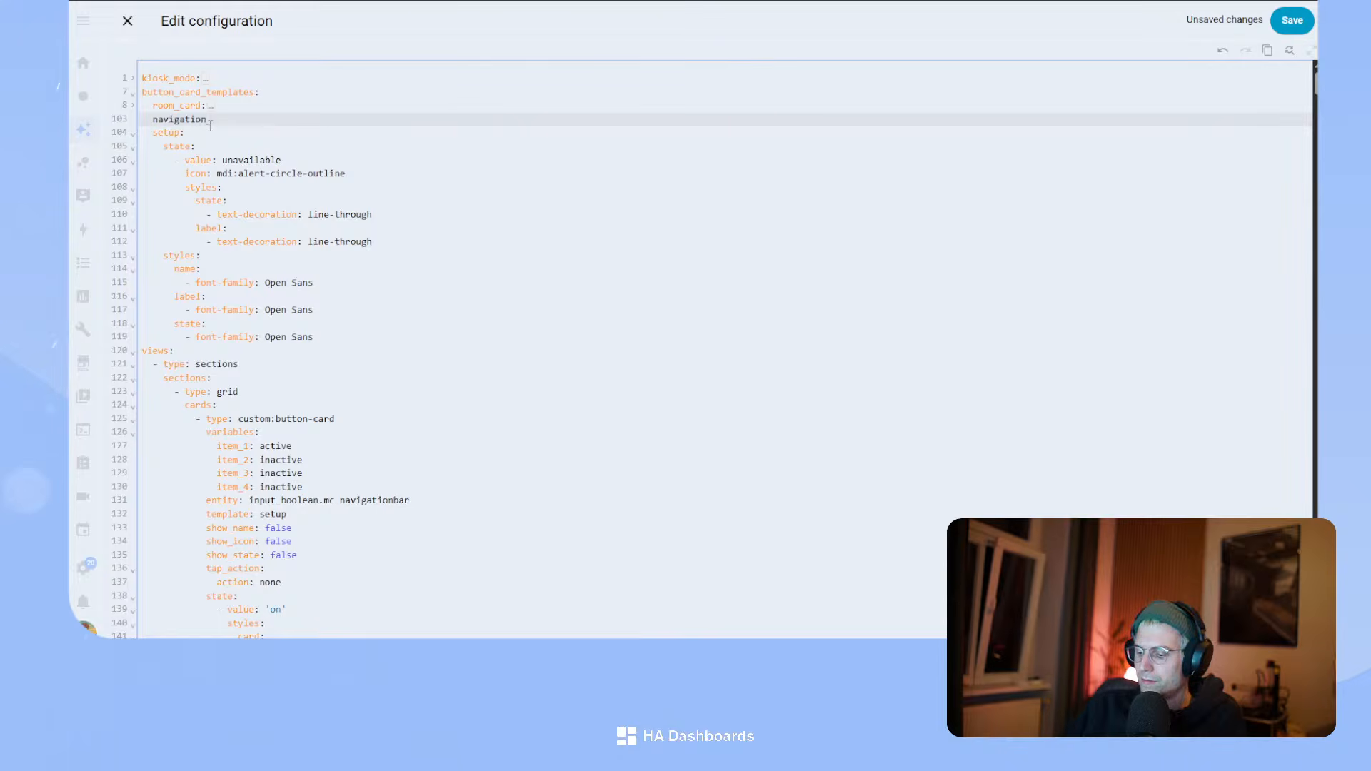
pyautogui.write('_bar:')
pyautogui.press('Return')
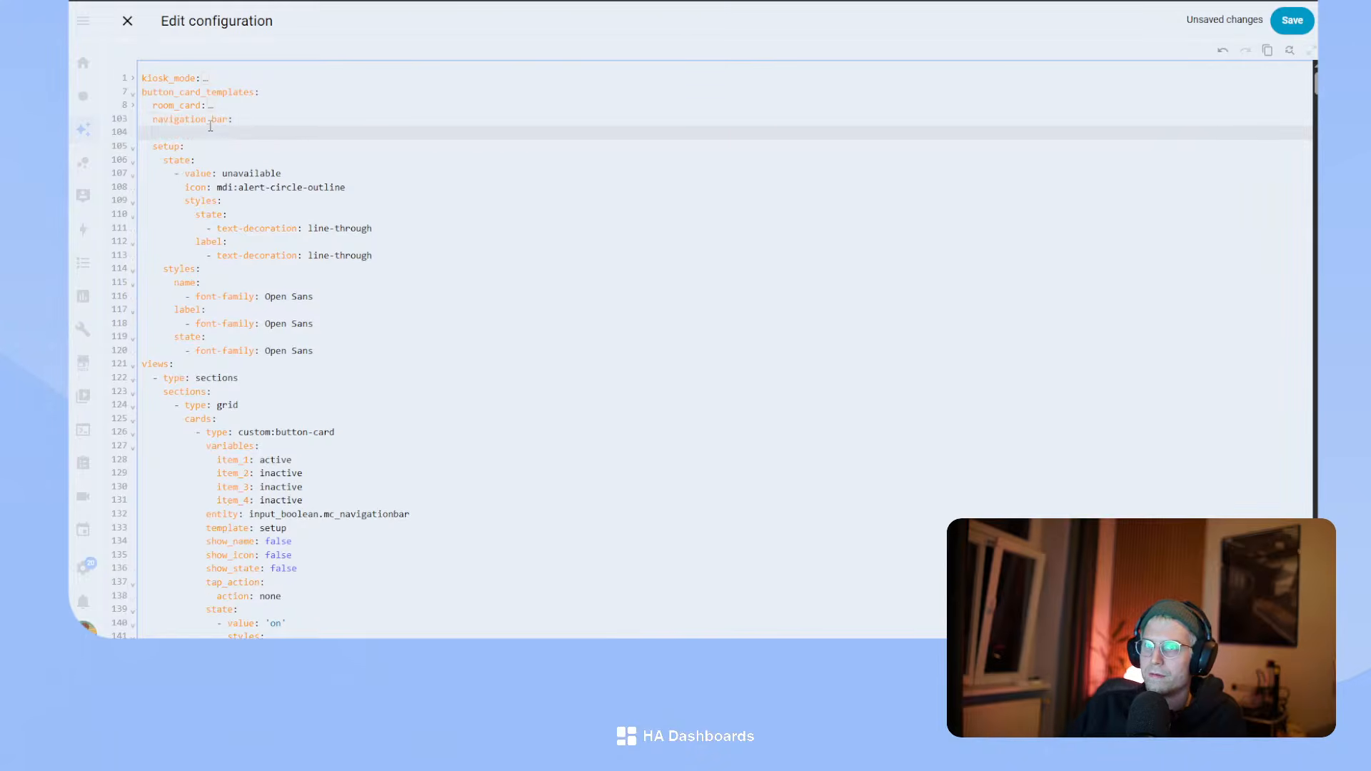
# - Paste the copied navigation bar YAML under navigation_bar: and indent the whole pasted block two levels
pyautogui.hotkey('ctrl', 'v')
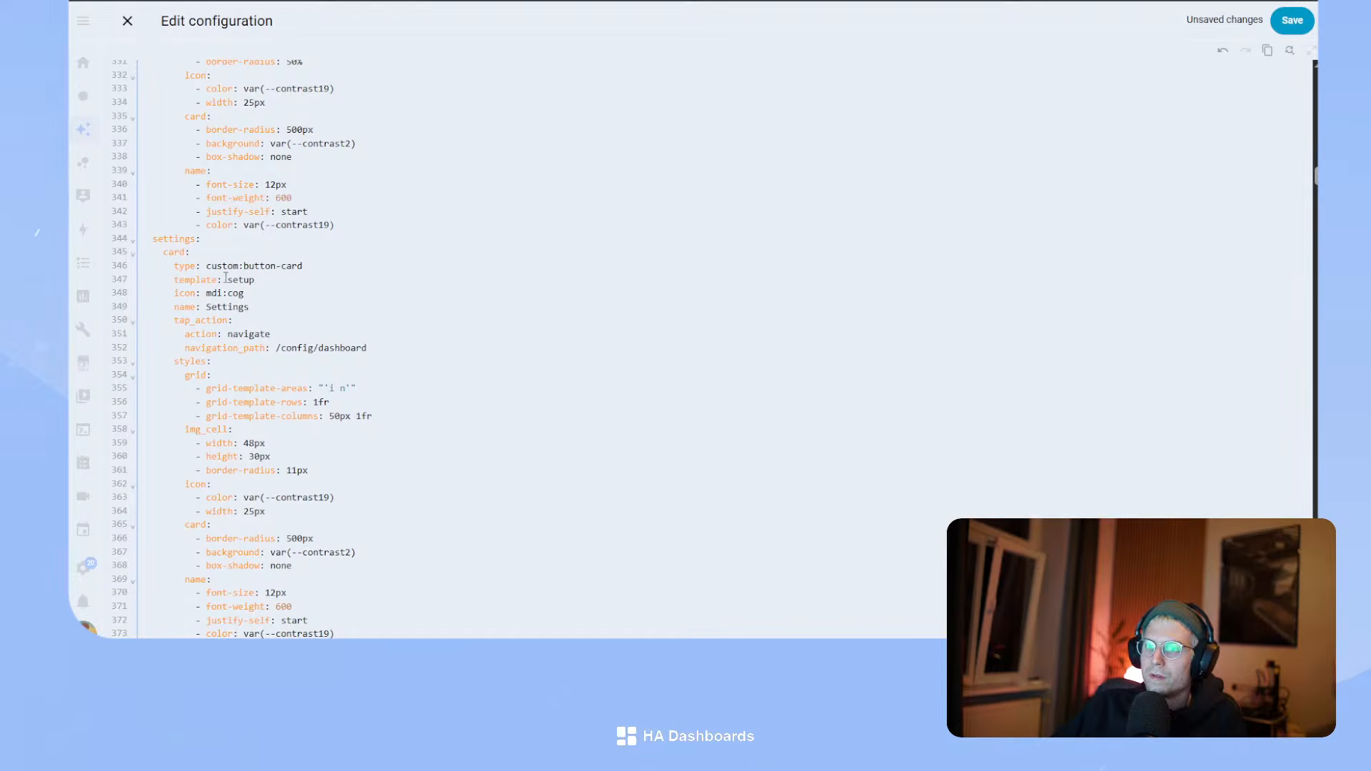
pyautogui.scroll(20, 225, 278)
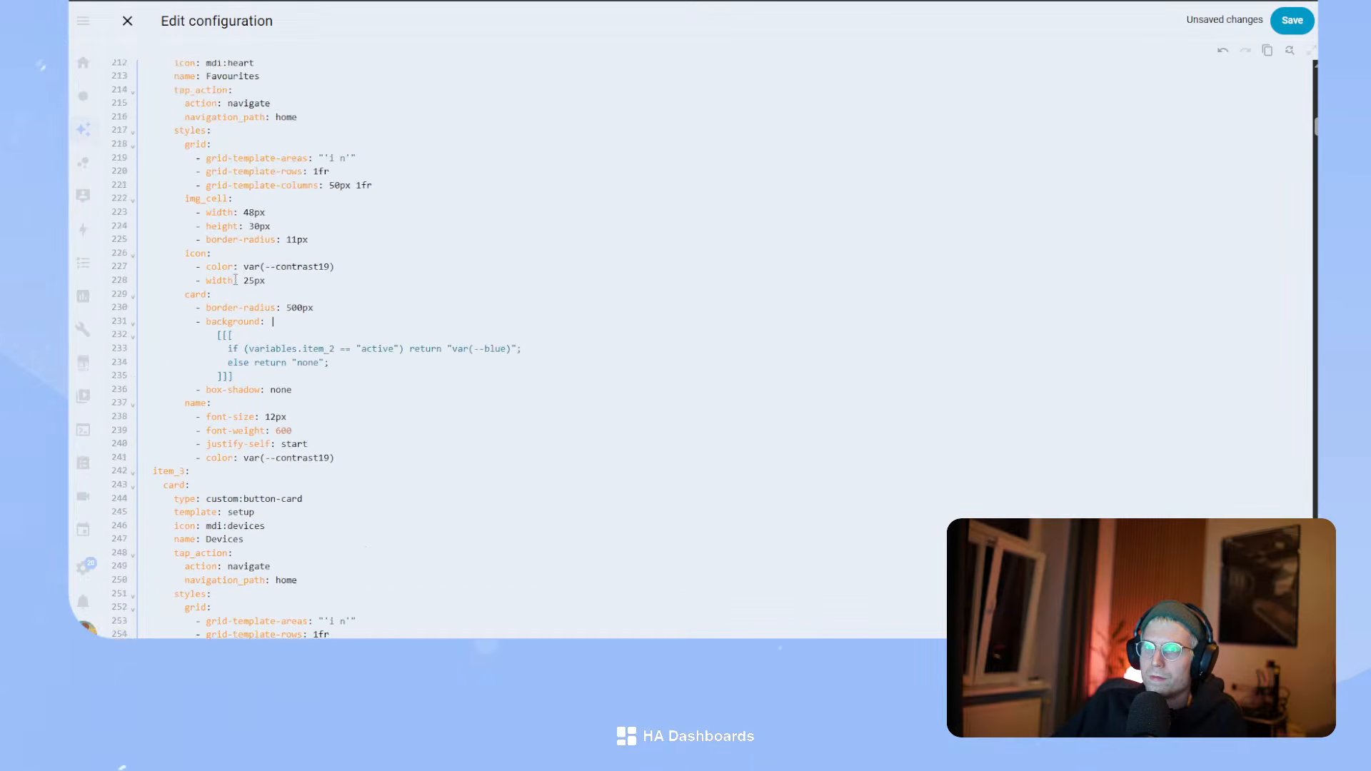
pyautogui.scroll(20, 235, 280)
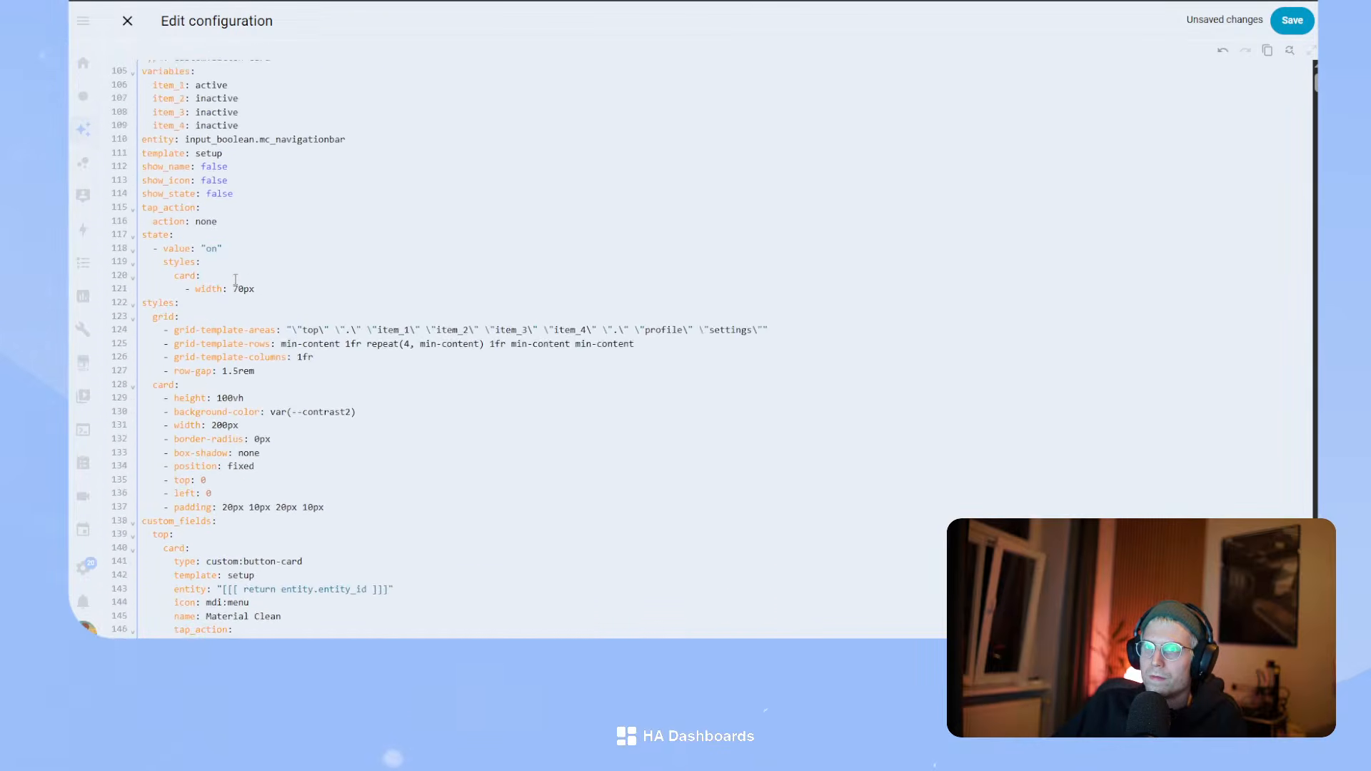
pyautogui.scroll(3, 236, 280)
pyautogui.click(147, 134)
pyautogui.hotkey('ctrl', 'shift', 'End')
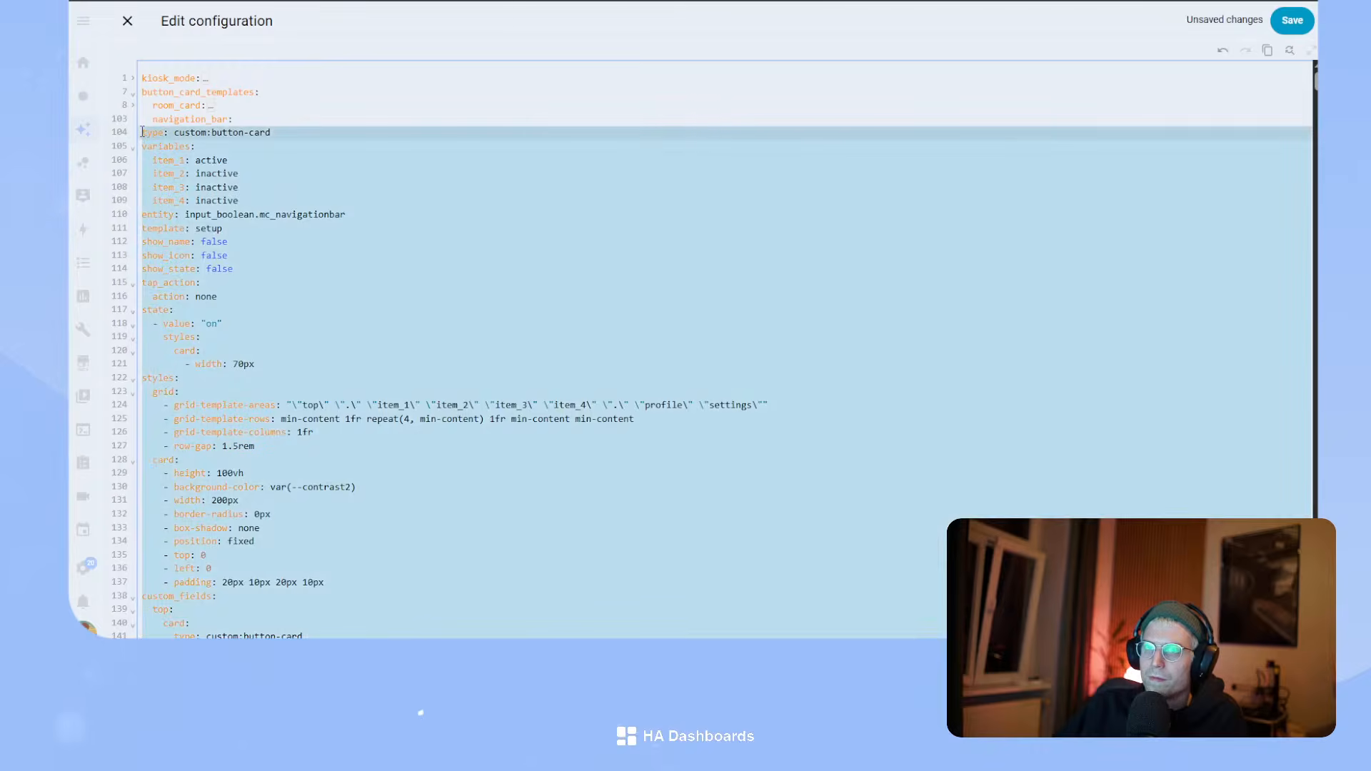
pyautogui.press('Tab')
pyautogui.press('Tab')
pyautogui.click(231, 161)
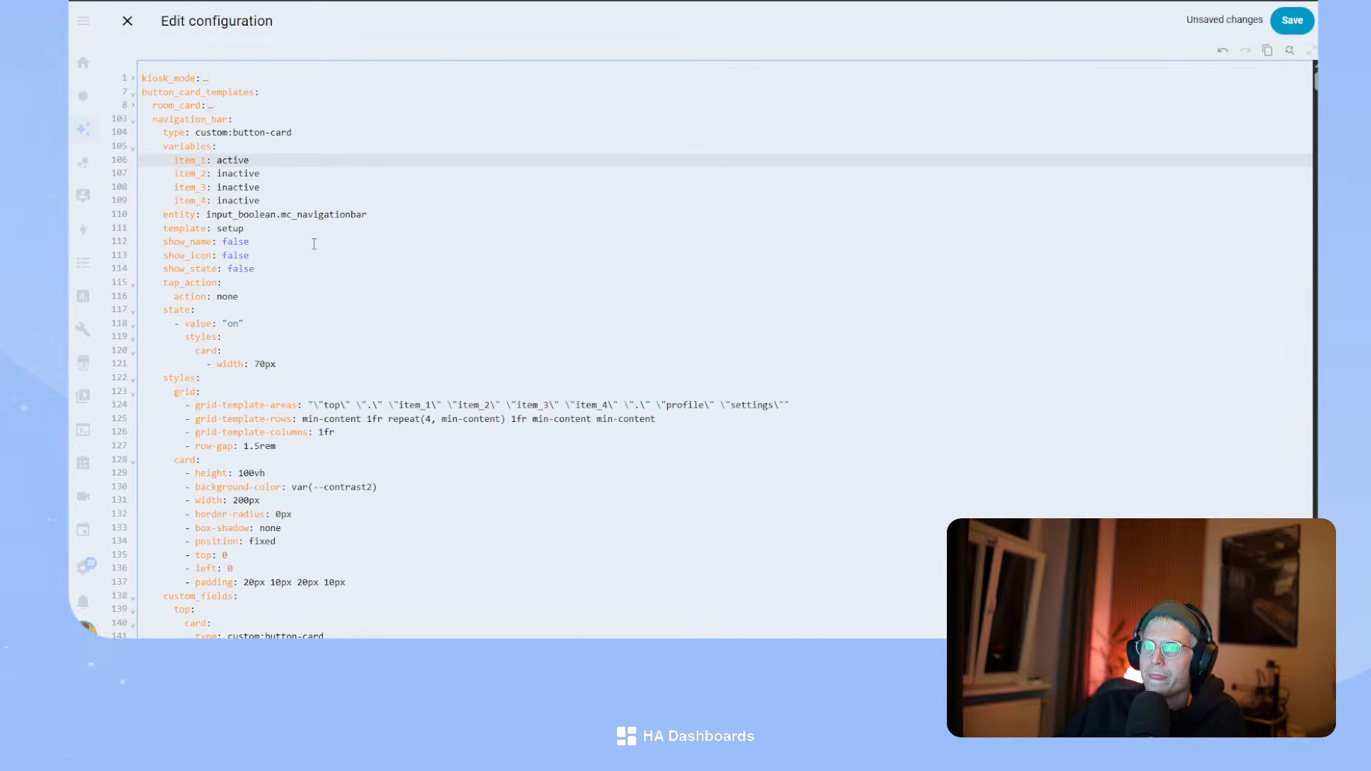
# - Remove the type: custom:button-card line directly under navigation_bar: and save the raw configuration
pyautogui.moveTo(311, 131); pyautogui.dragTo(122, 130)
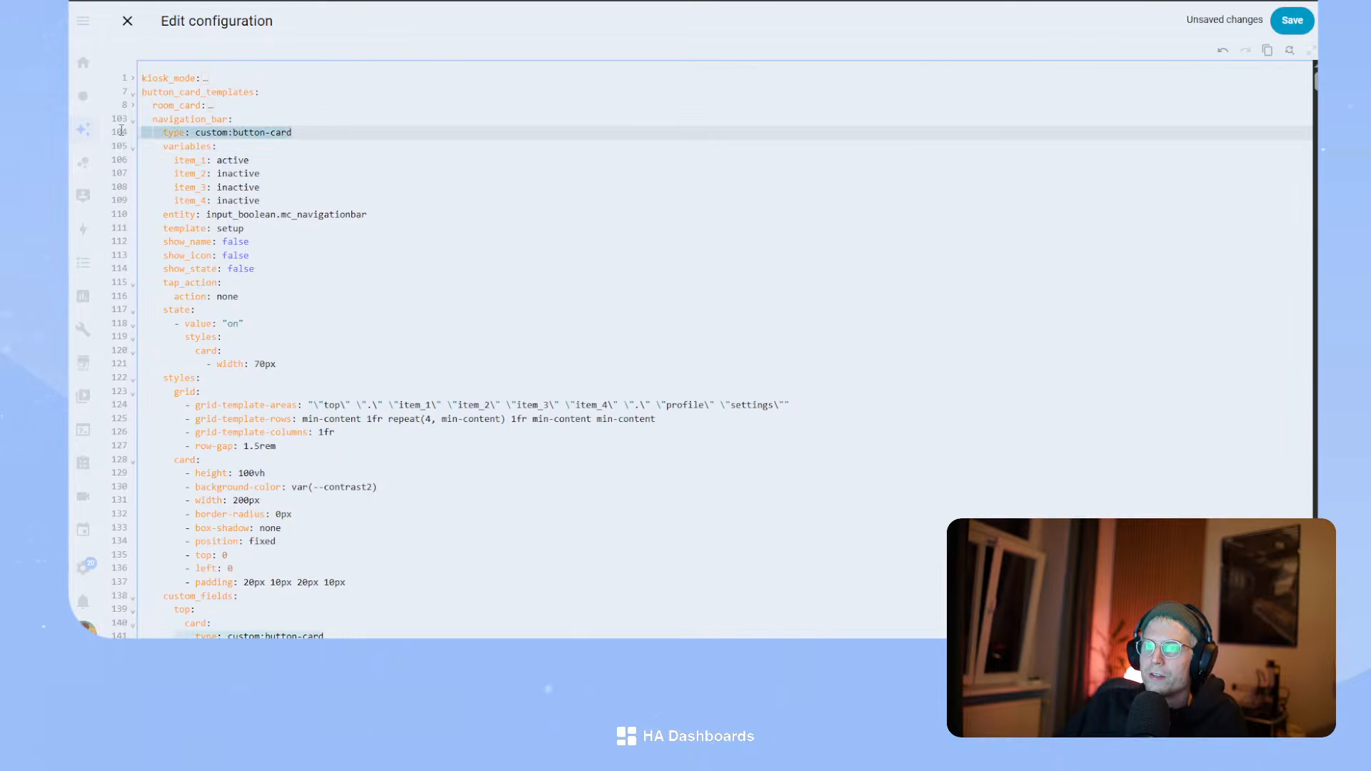
pyautogui.press('BackSpace')
pyautogui.press('BackSpace')
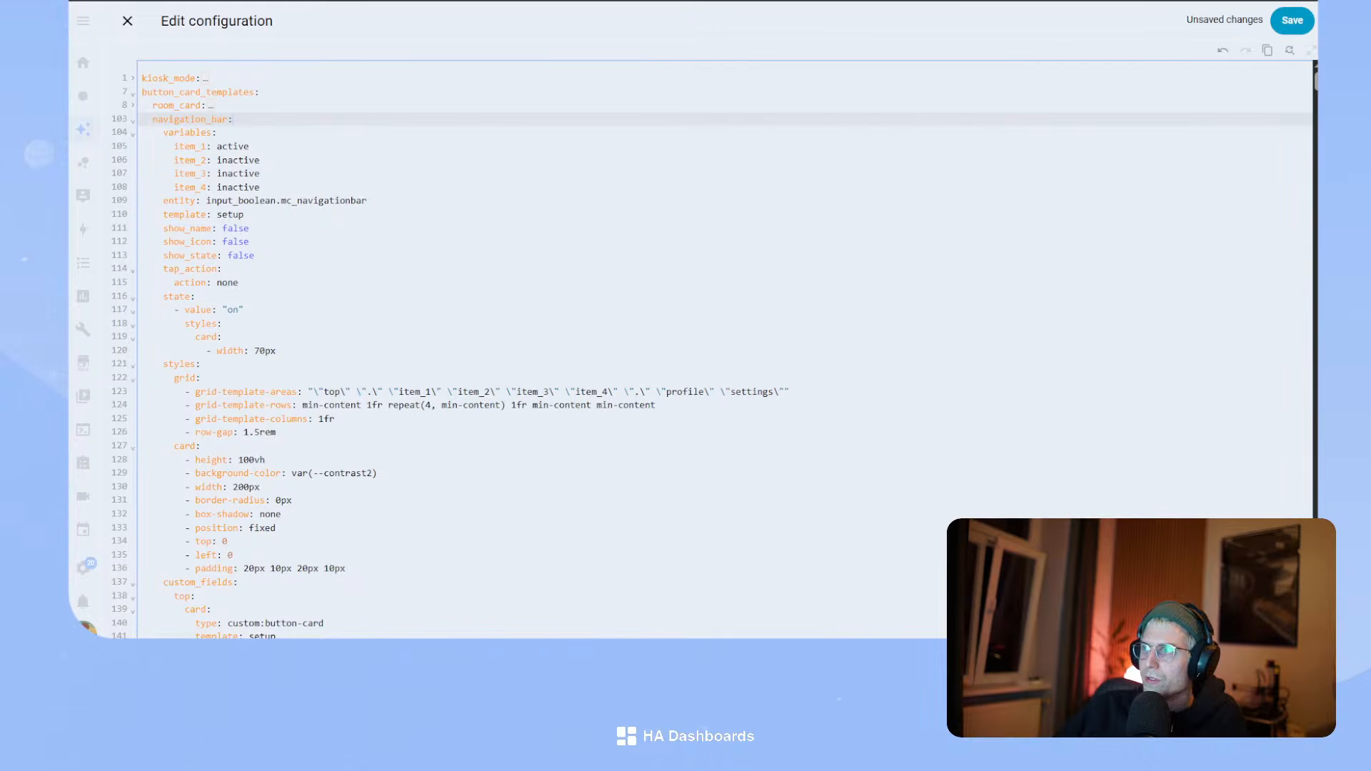
pyautogui.hotkey('ctrl', 's')
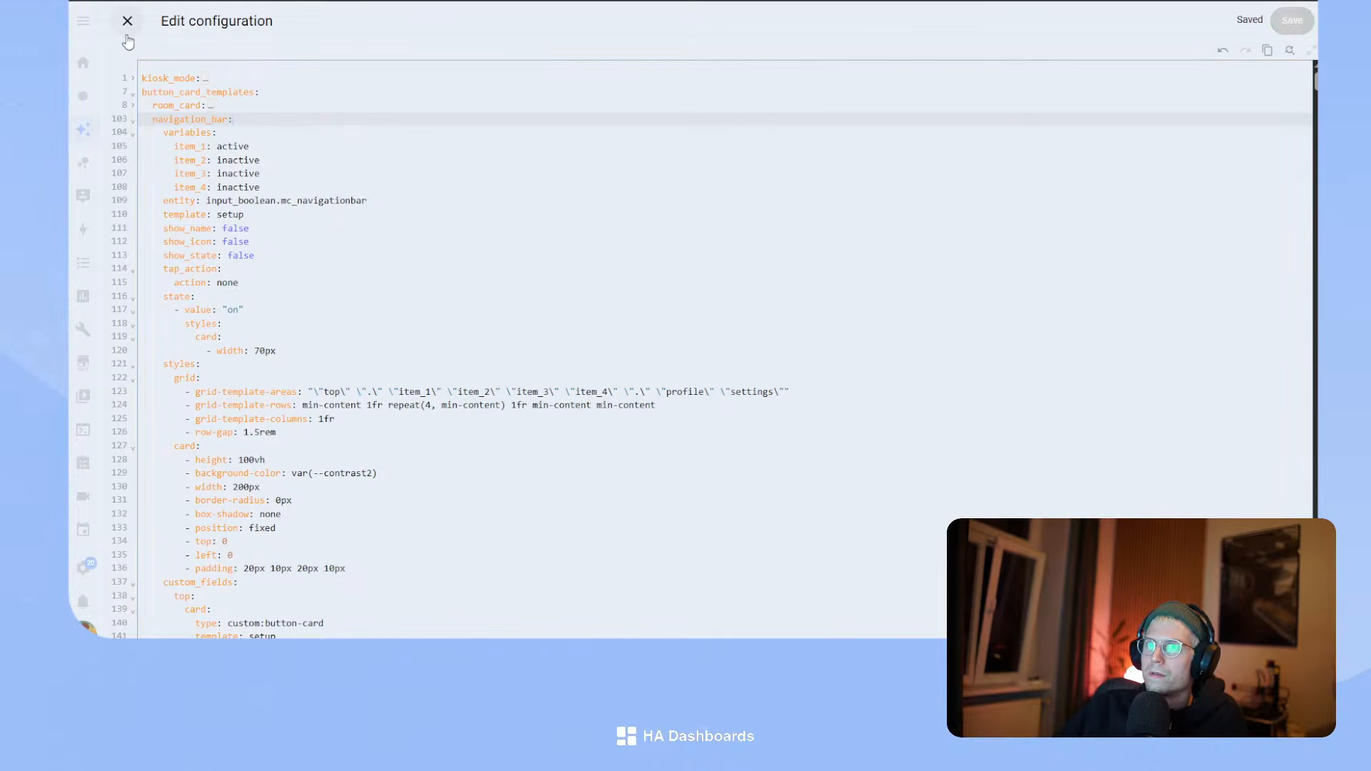
# - Open the navigation bar card's configuration and cut all of its YAML after the item_1: active line
pyautogui.click(127, 22)
pyautogui.click(343, 208)
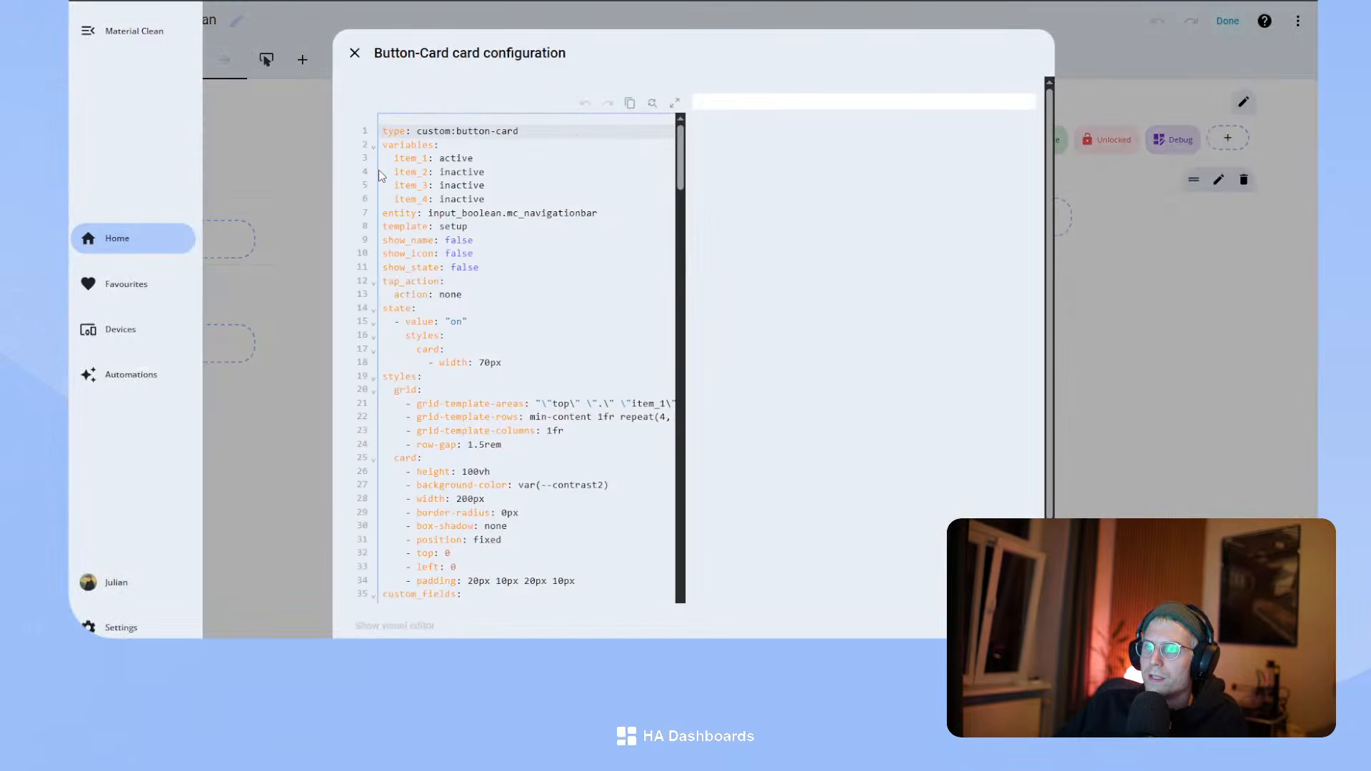
pyautogui.moveTo(378, 171); pyautogui.dragTo(579, 601)
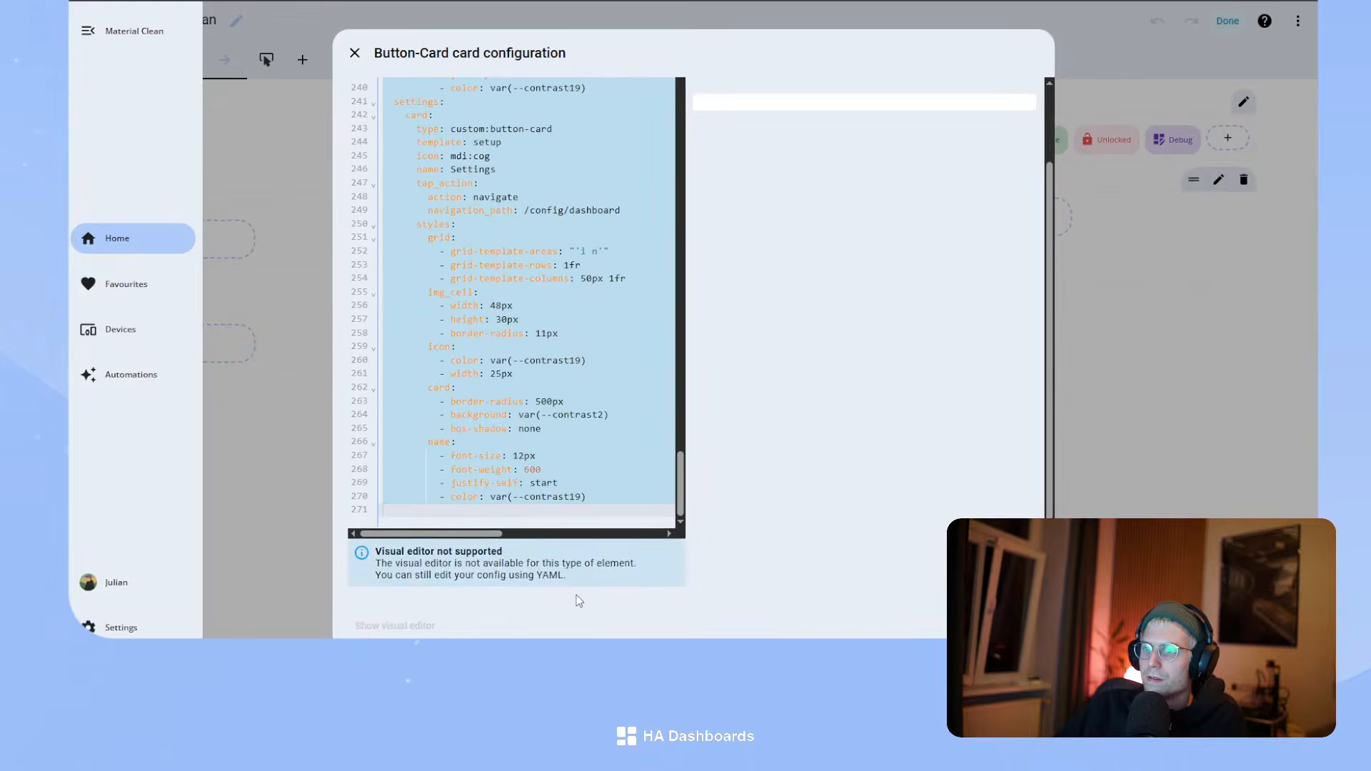
pyautogui.hotkey('ctrl', 'x')
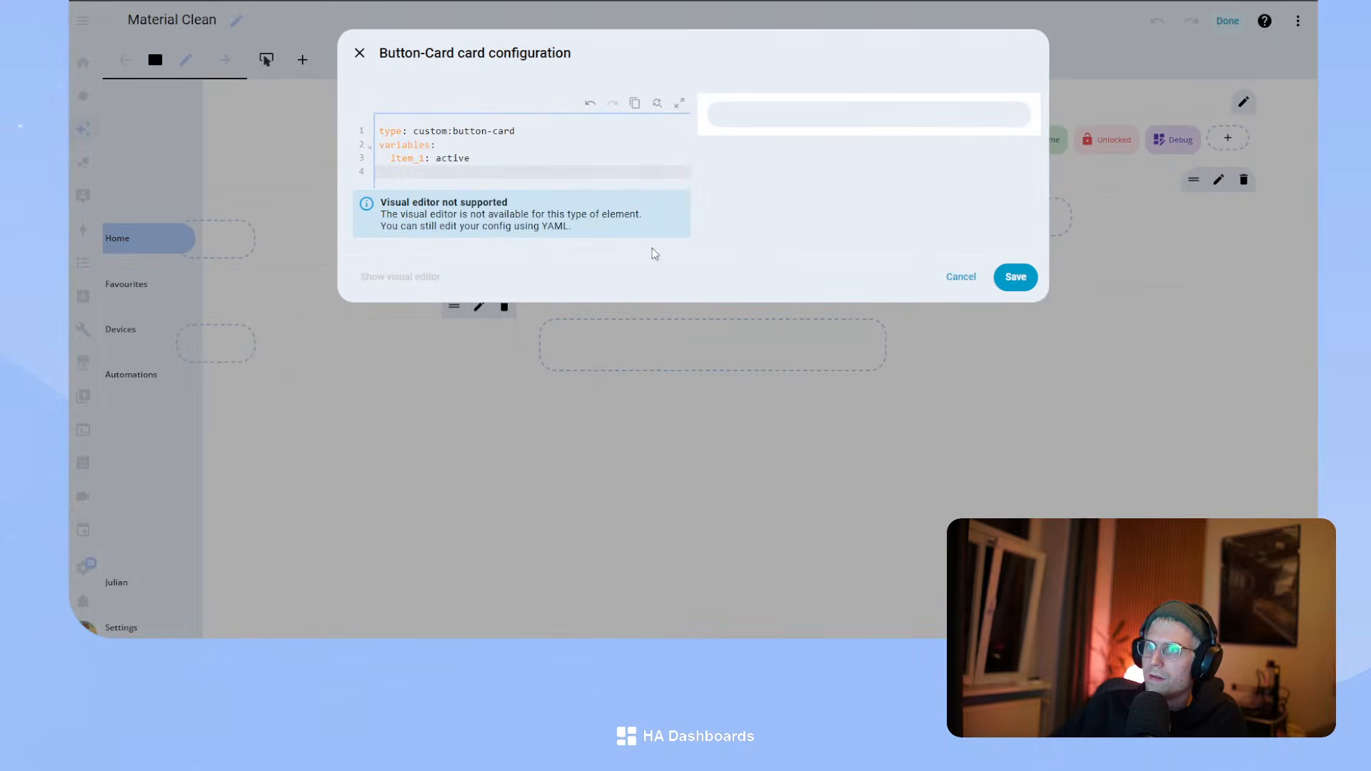
# - Add template: navigation_bar to the navigation bar card's YAML and save the card
pyautogui.write('tem')
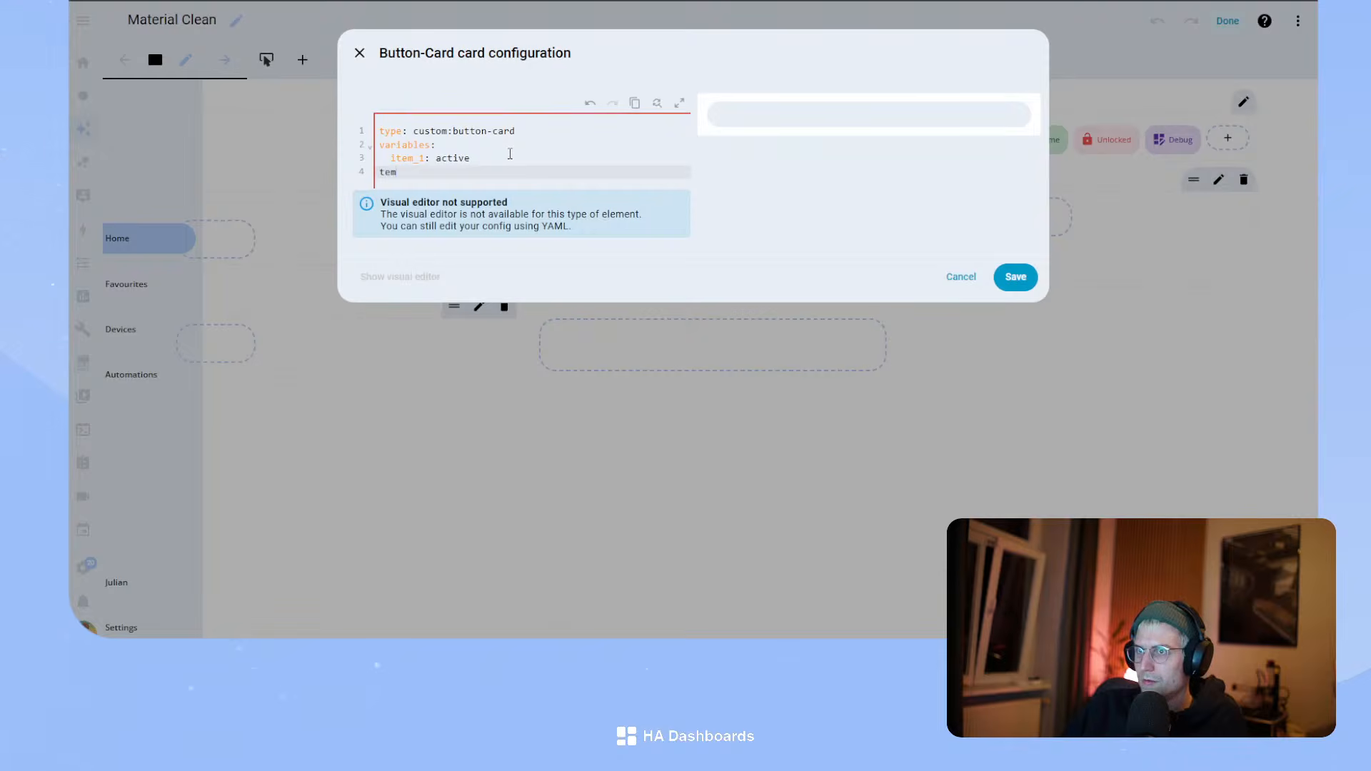
pyautogui.write('plate: navigat')
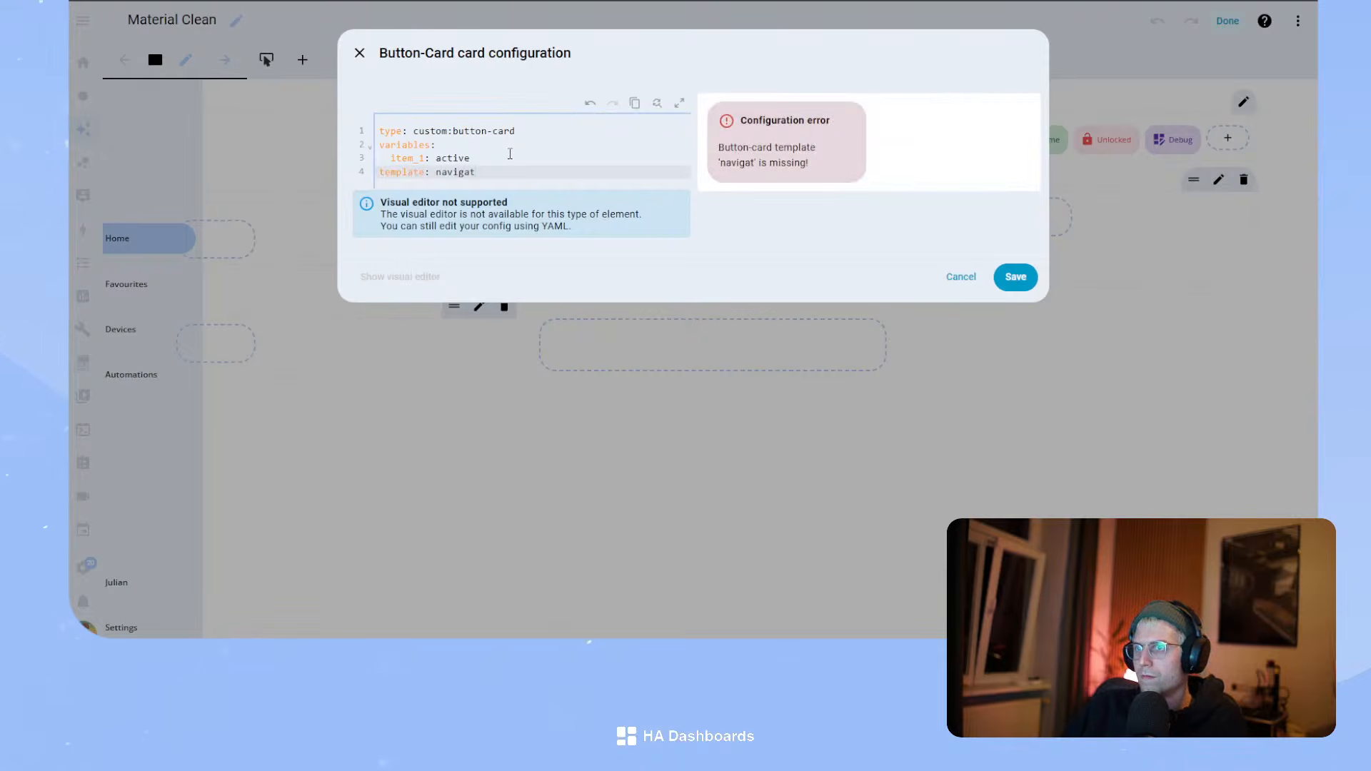
pyautogui.write('ion_bar')
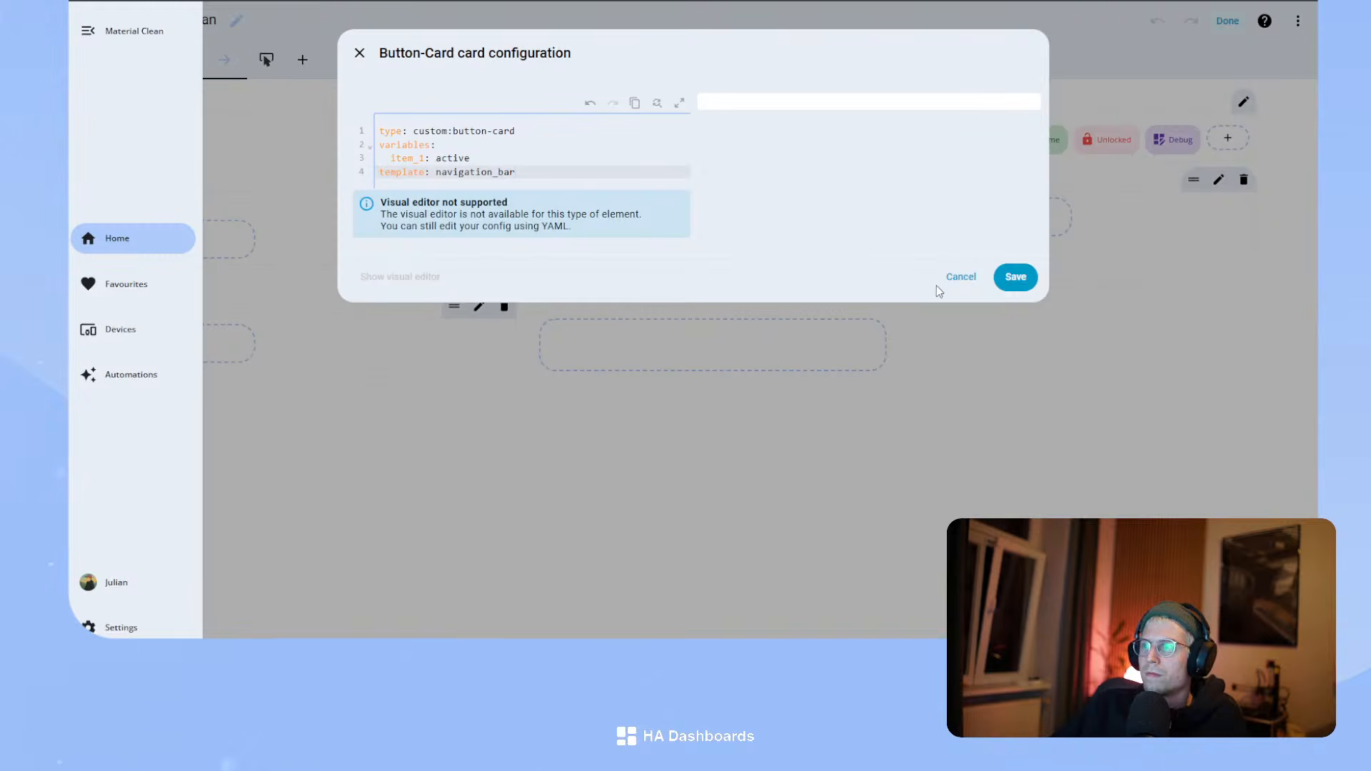
pyautogui.click(1012, 278)
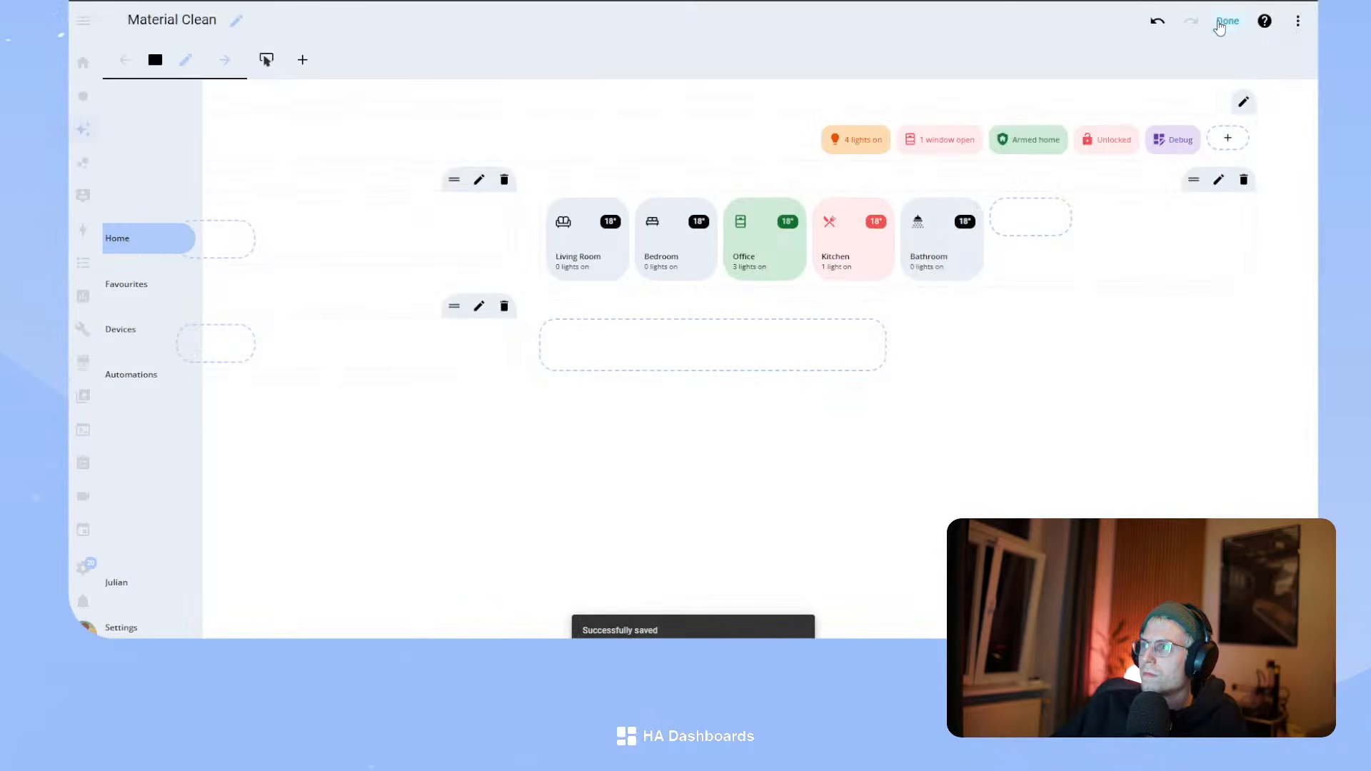
# - Leave dashboard editing and test the navigation bar by collapsing it
pyautogui.click(1221, 23)
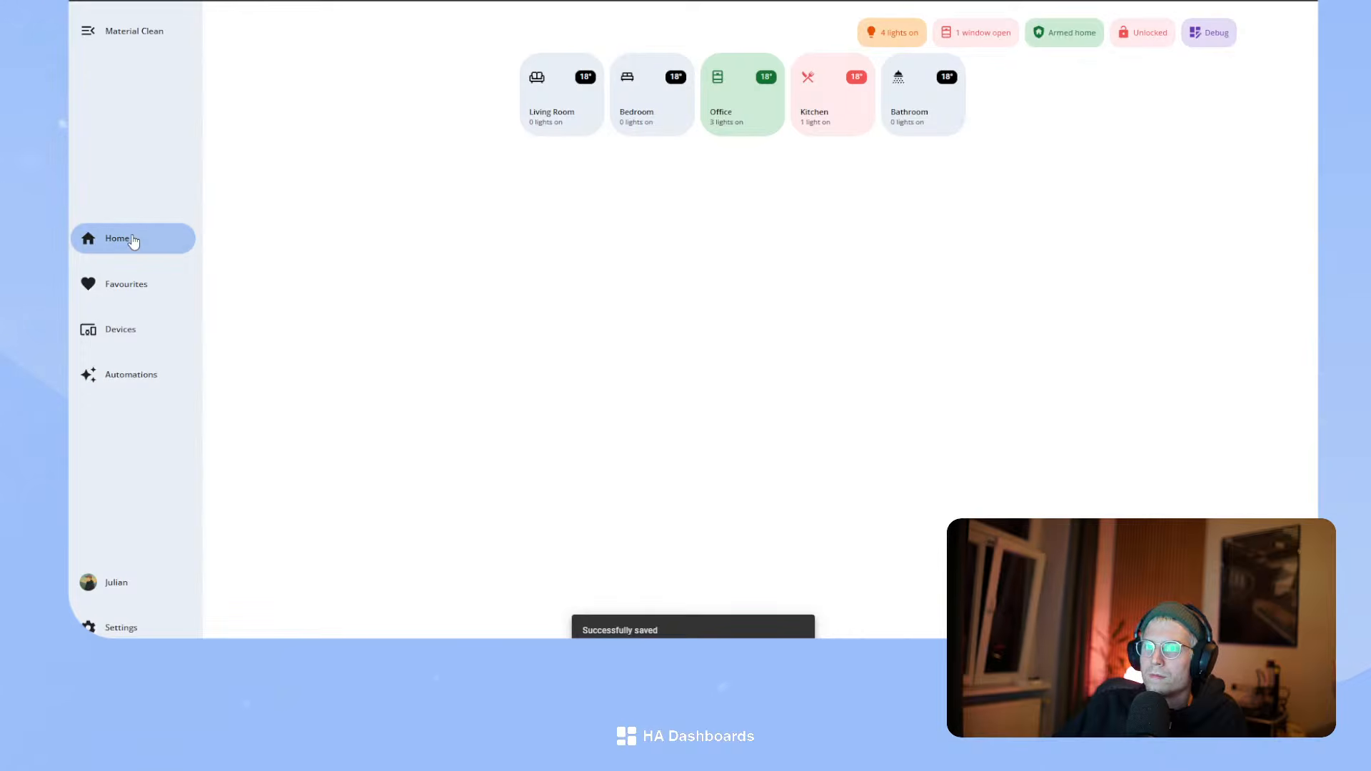
pyautogui.click(120, 27)
pyautogui.click(87, 33)
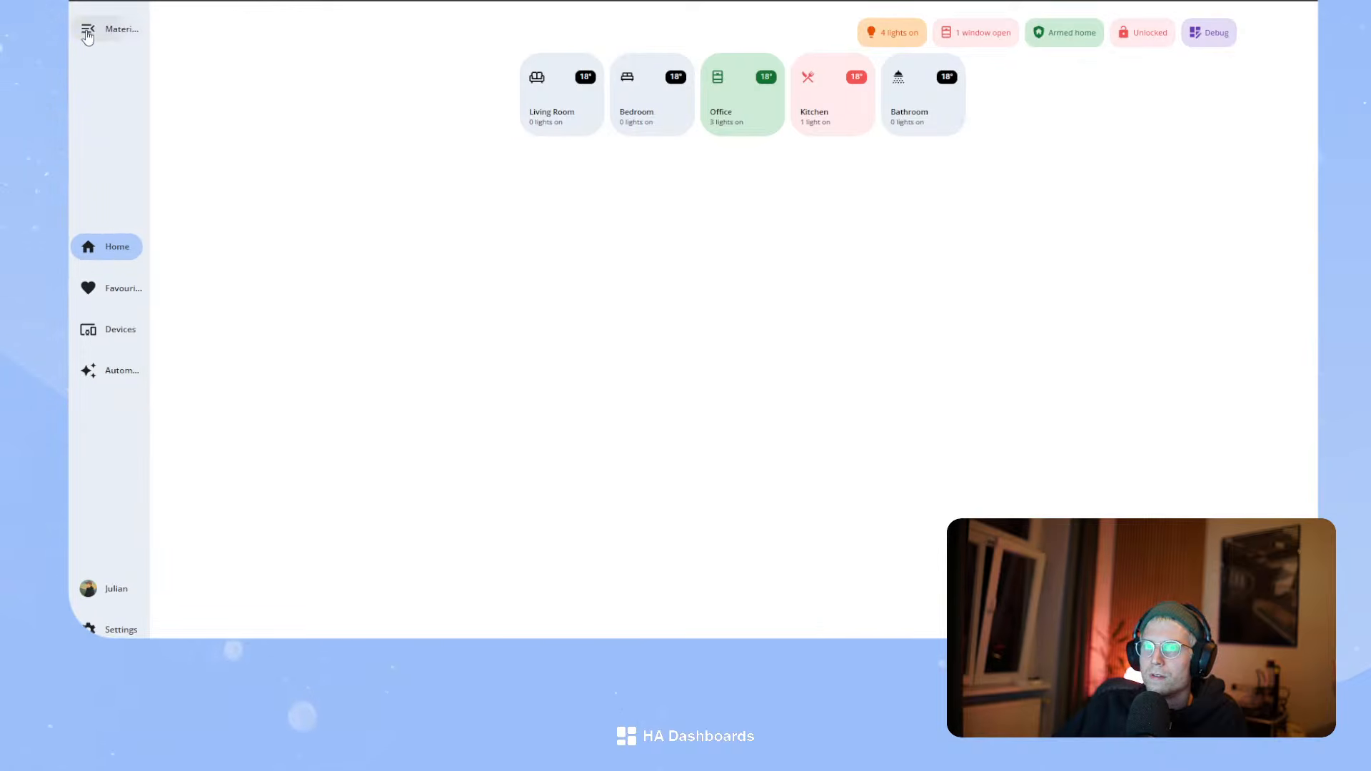
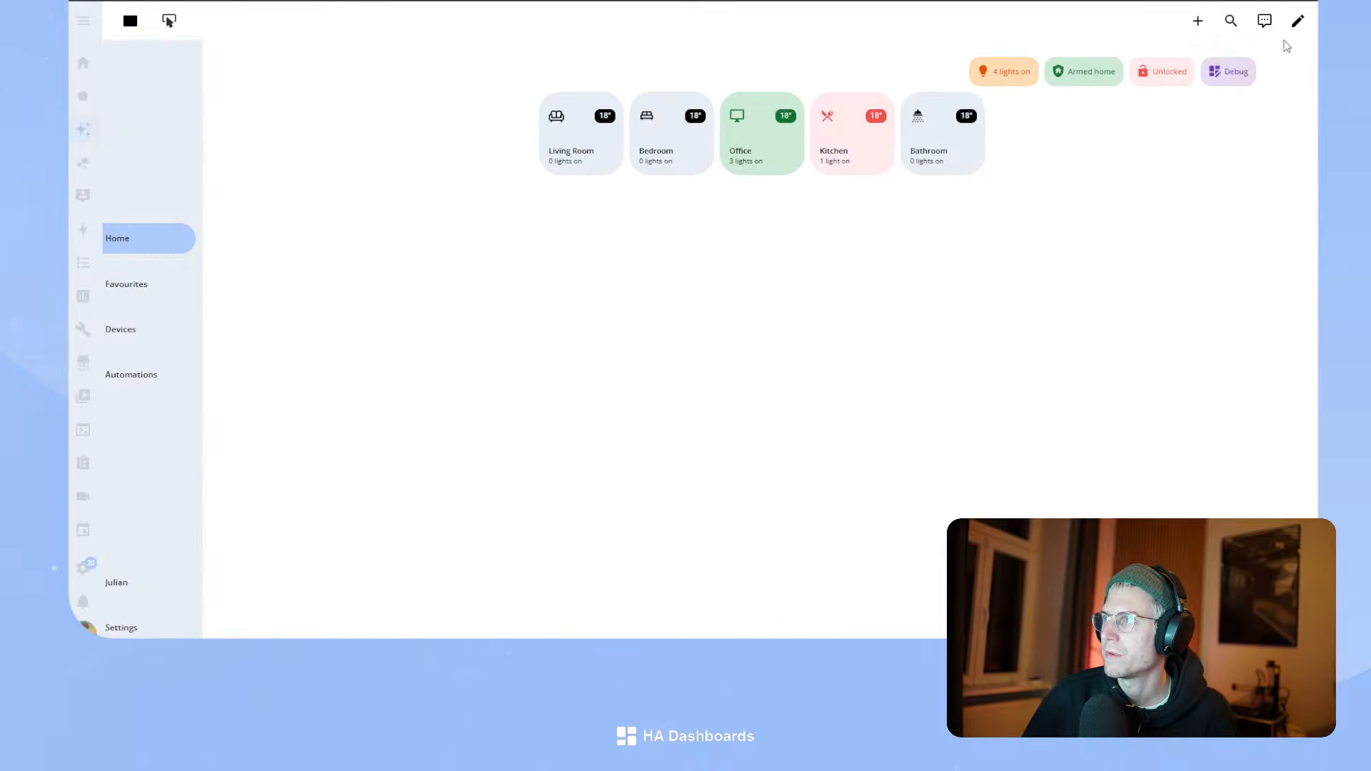
# - Copy the entire YAML of the lights badge from its configuration and close the badge without changes
pyautogui.click(1297, 21)
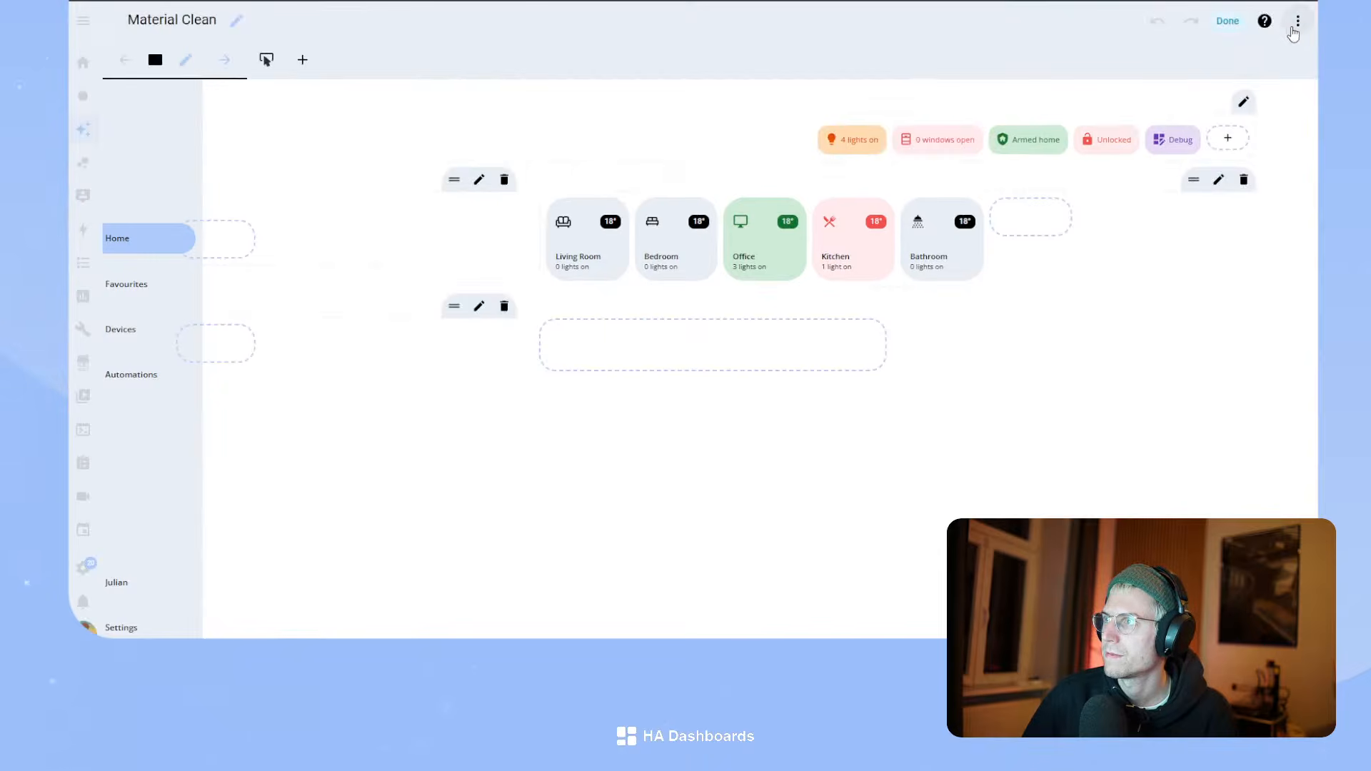
pyautogui.click(861, 134)
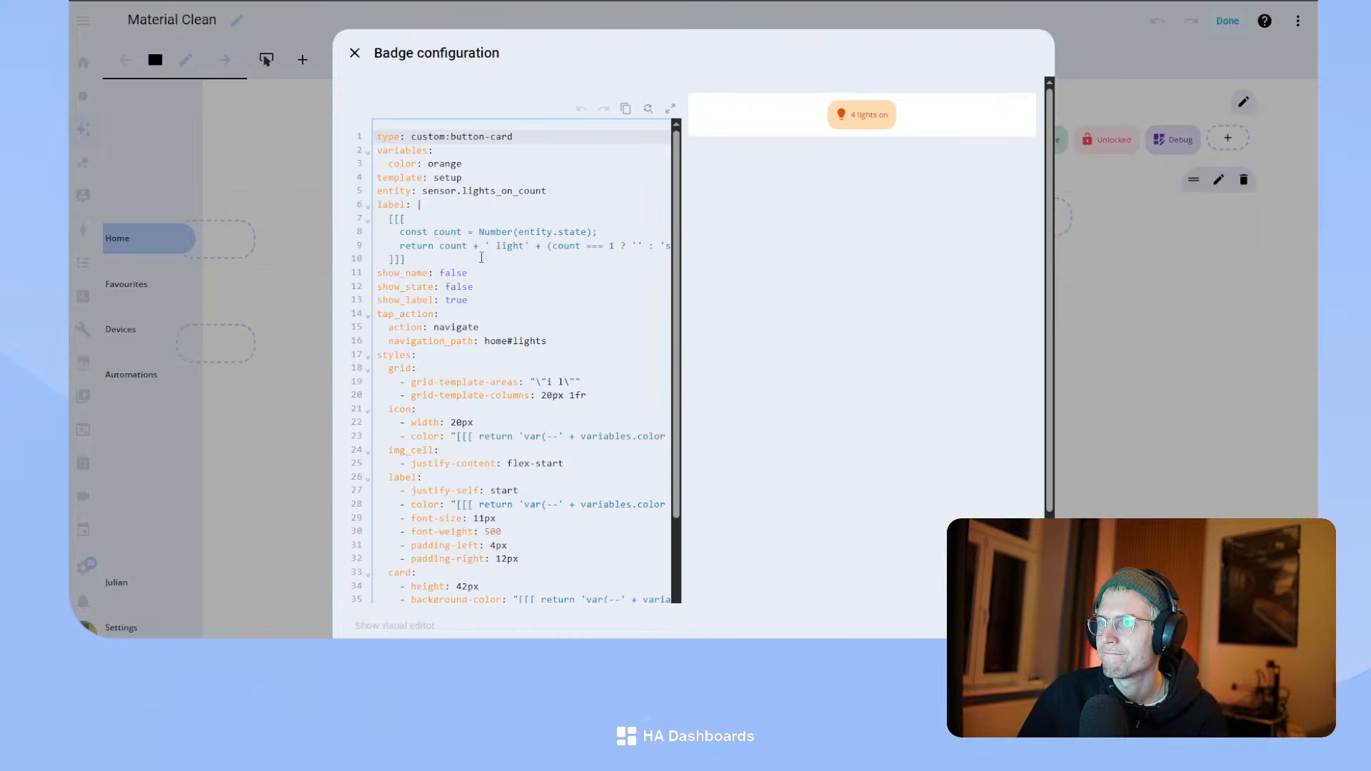
pyautogui.click(572, 340)
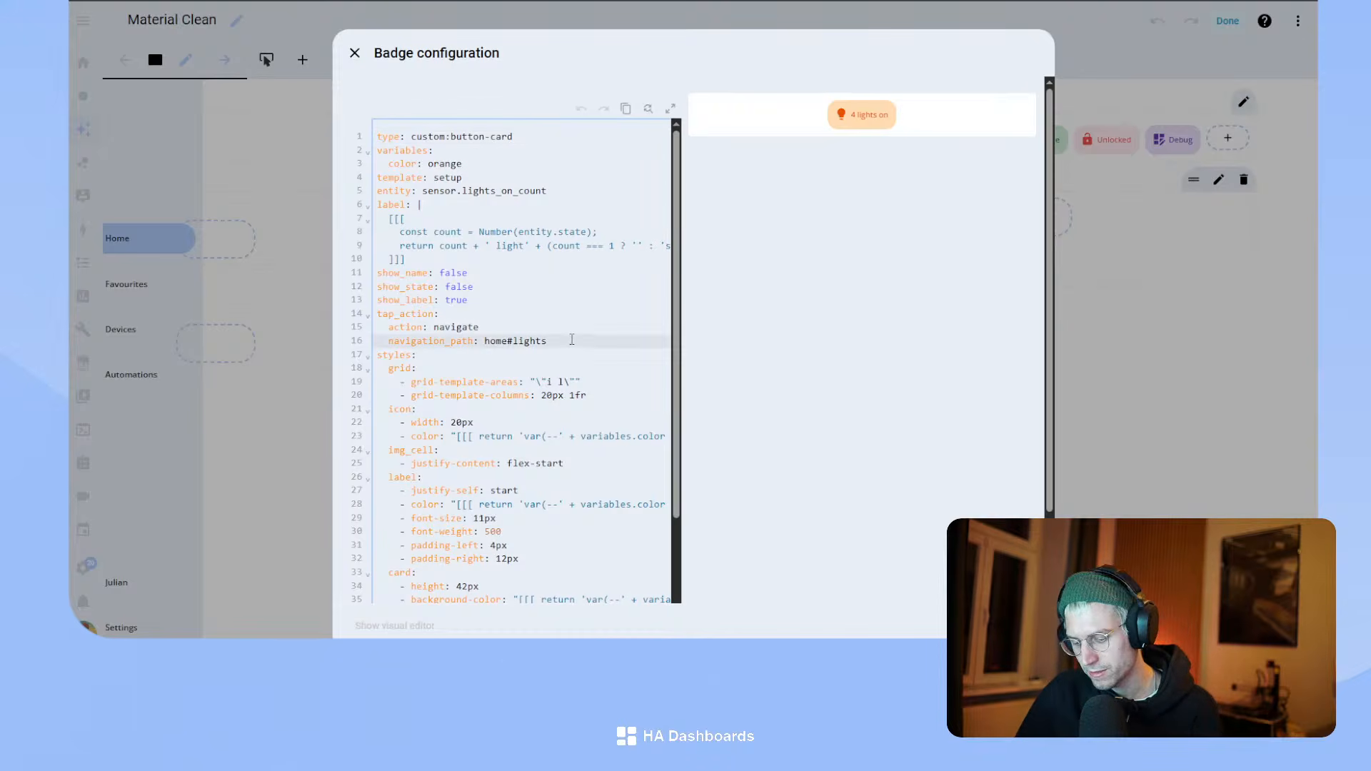
pyautogui.hotkey('ctrl', 'a')
pyautogui.hotkey('ctrl', 'c')
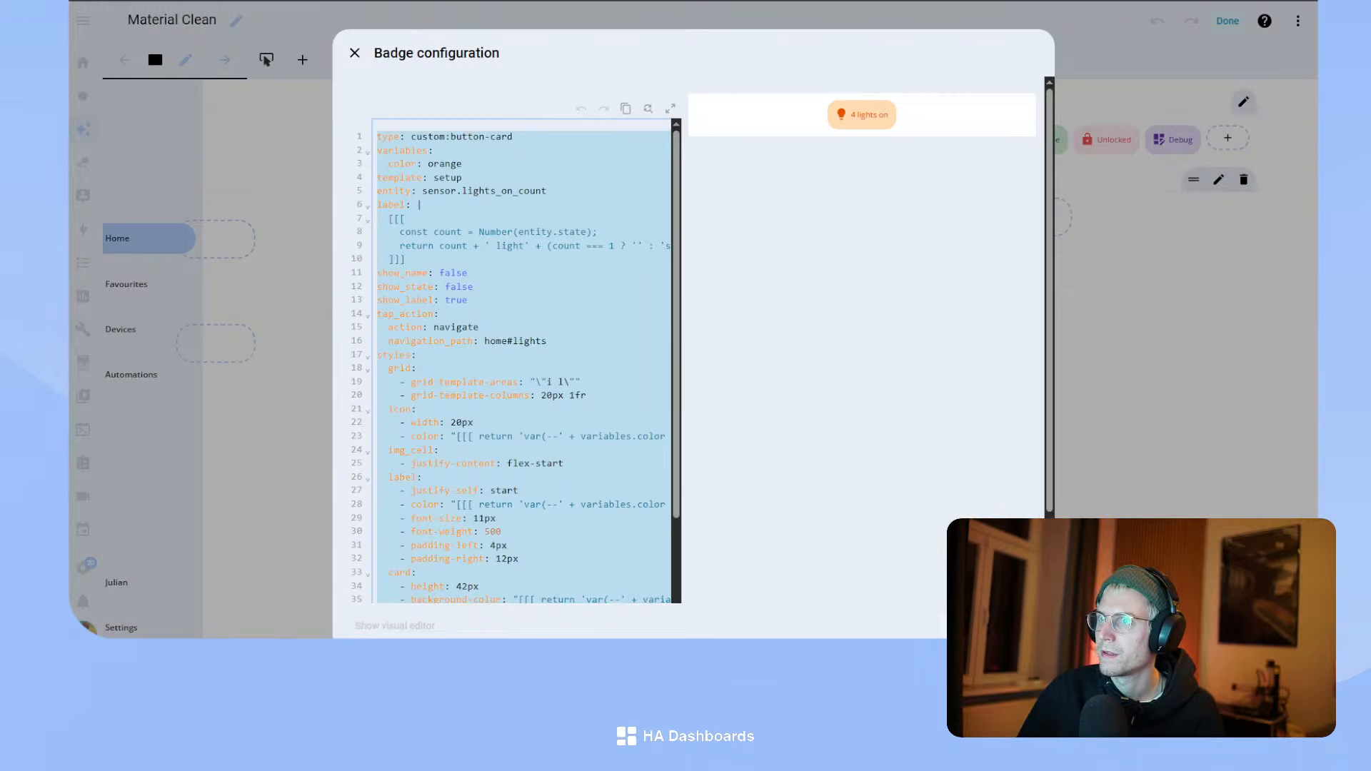
pyautogui.press('Escape')
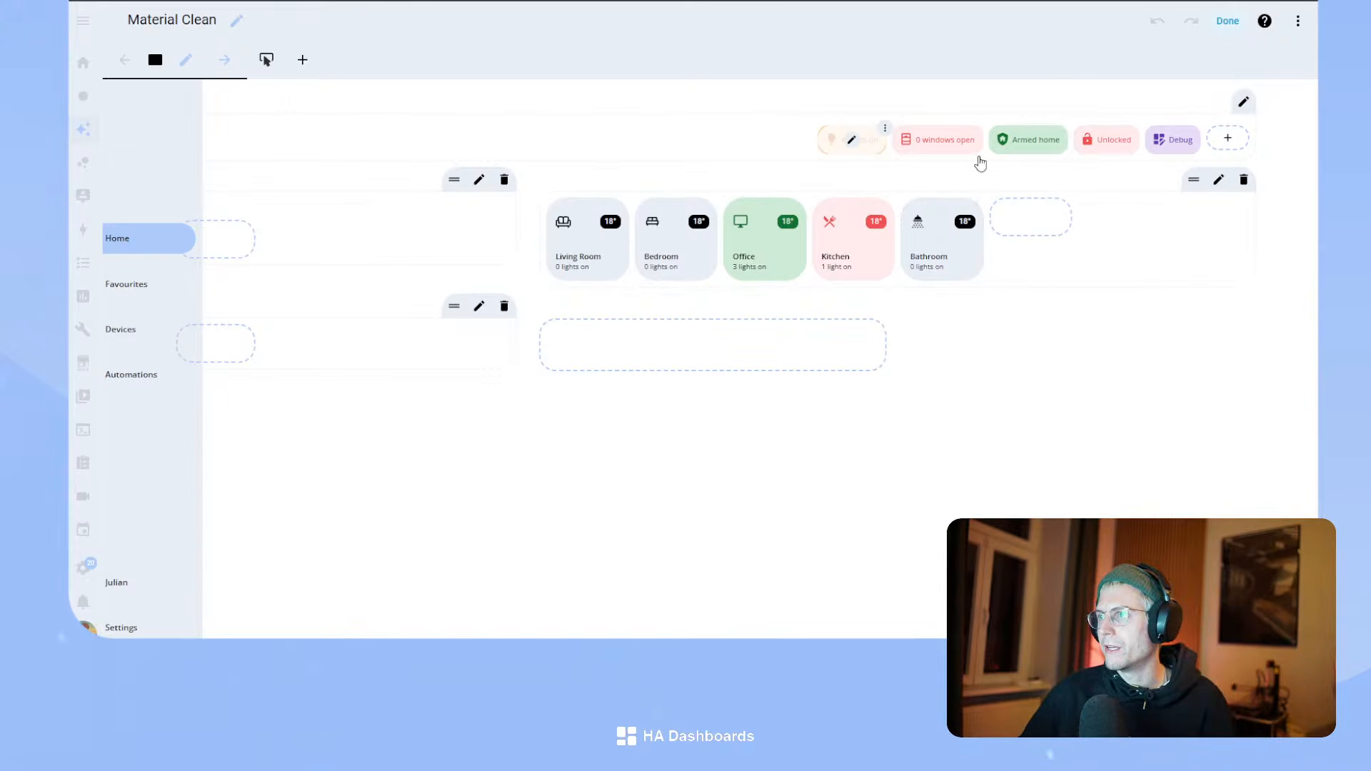
# - Open the dashboard's raw configuration and add a badge_label: template entry directly under button_card_templates
pyautogui.click(1298, 21)
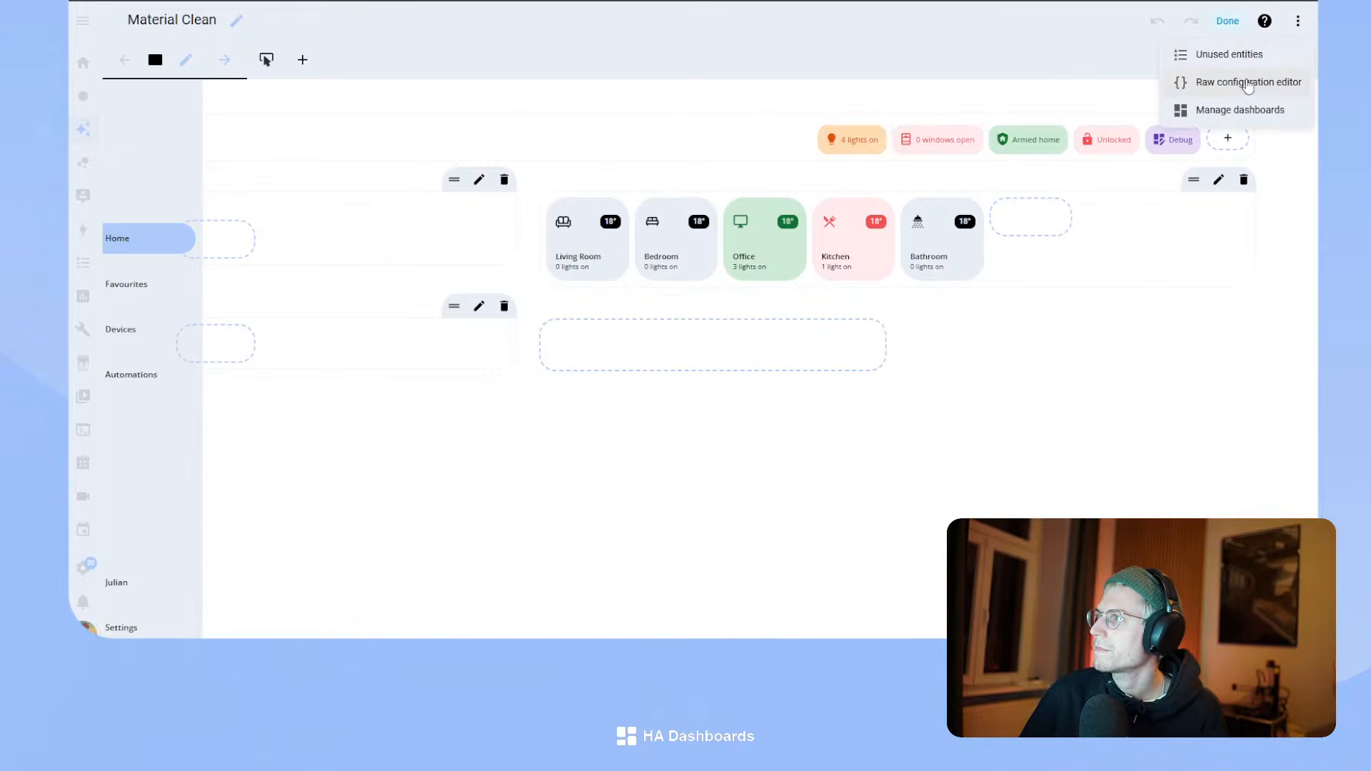
pyautogui.click(1247, 87)
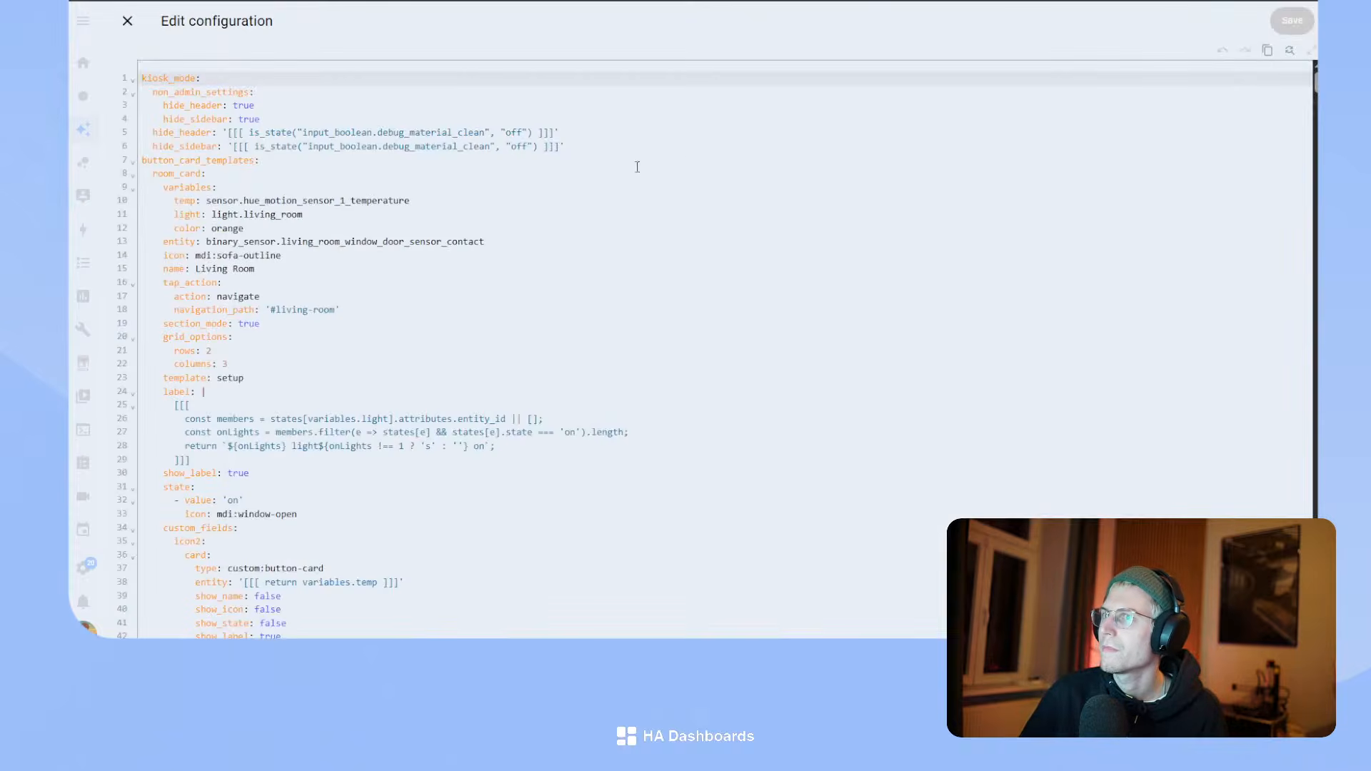
pyautogui.click(255, 164)
pyautogui.press('Return')
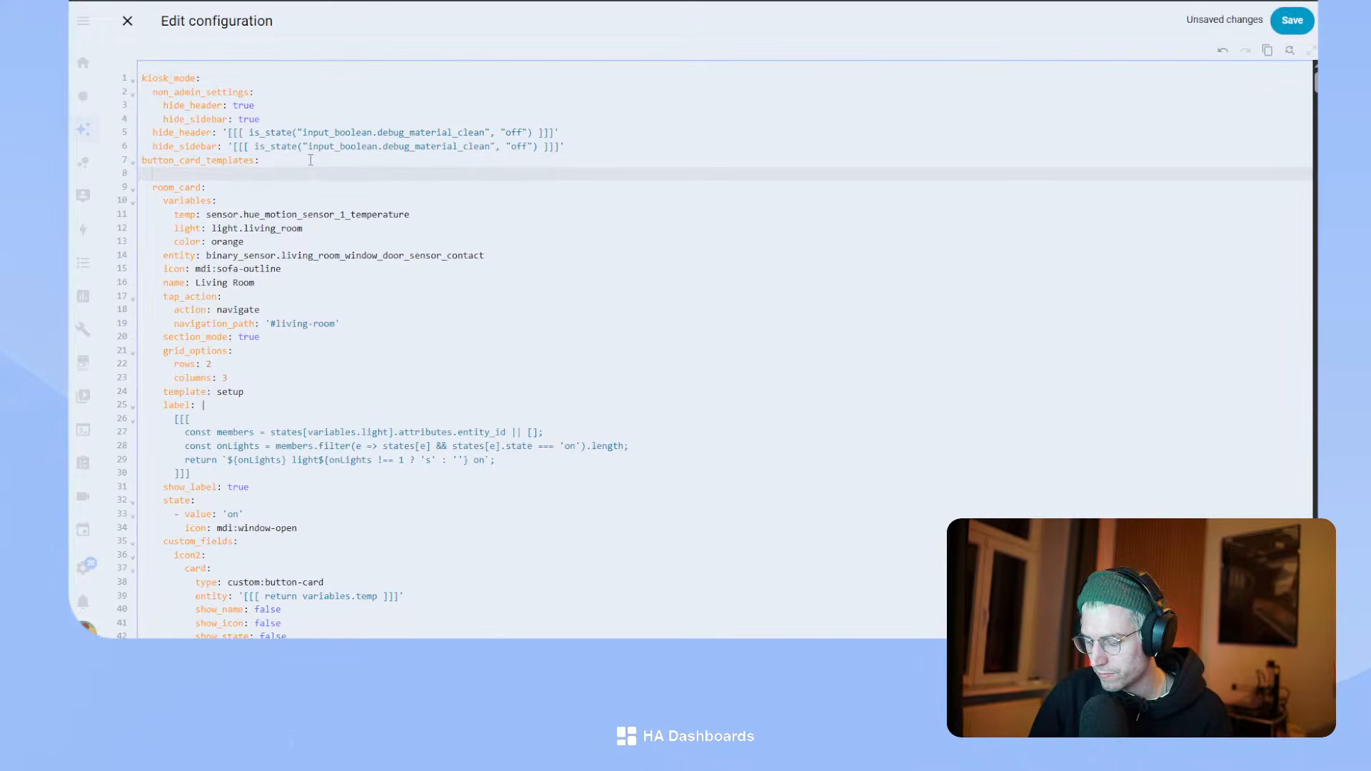
pyautogui.write('badge_label')
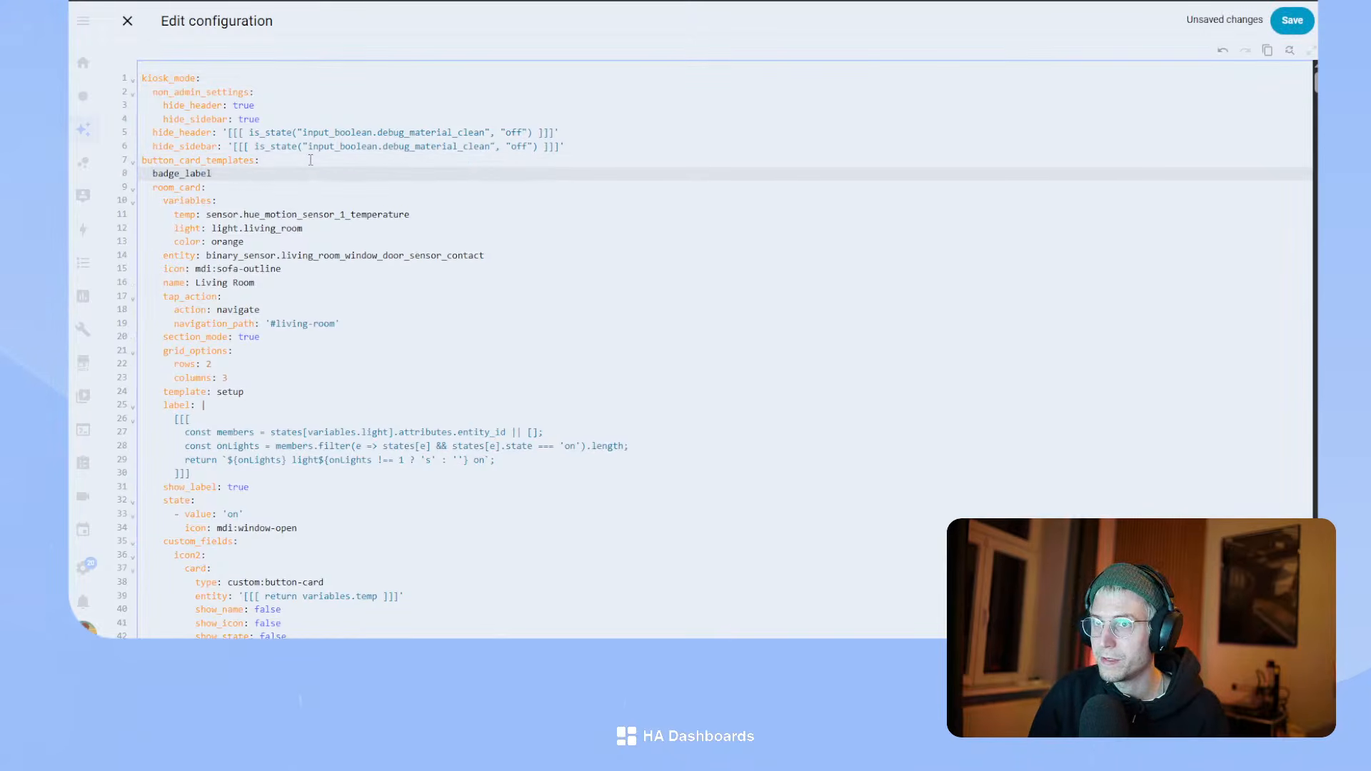
pyautogui.write(':')
# - Paste the copied badge YAML under badge_label:, indent it two levels and remove its type: custom:button-card line
pyautogui.press('Return')
pyautogui.hotkey('ctrl', 'v')
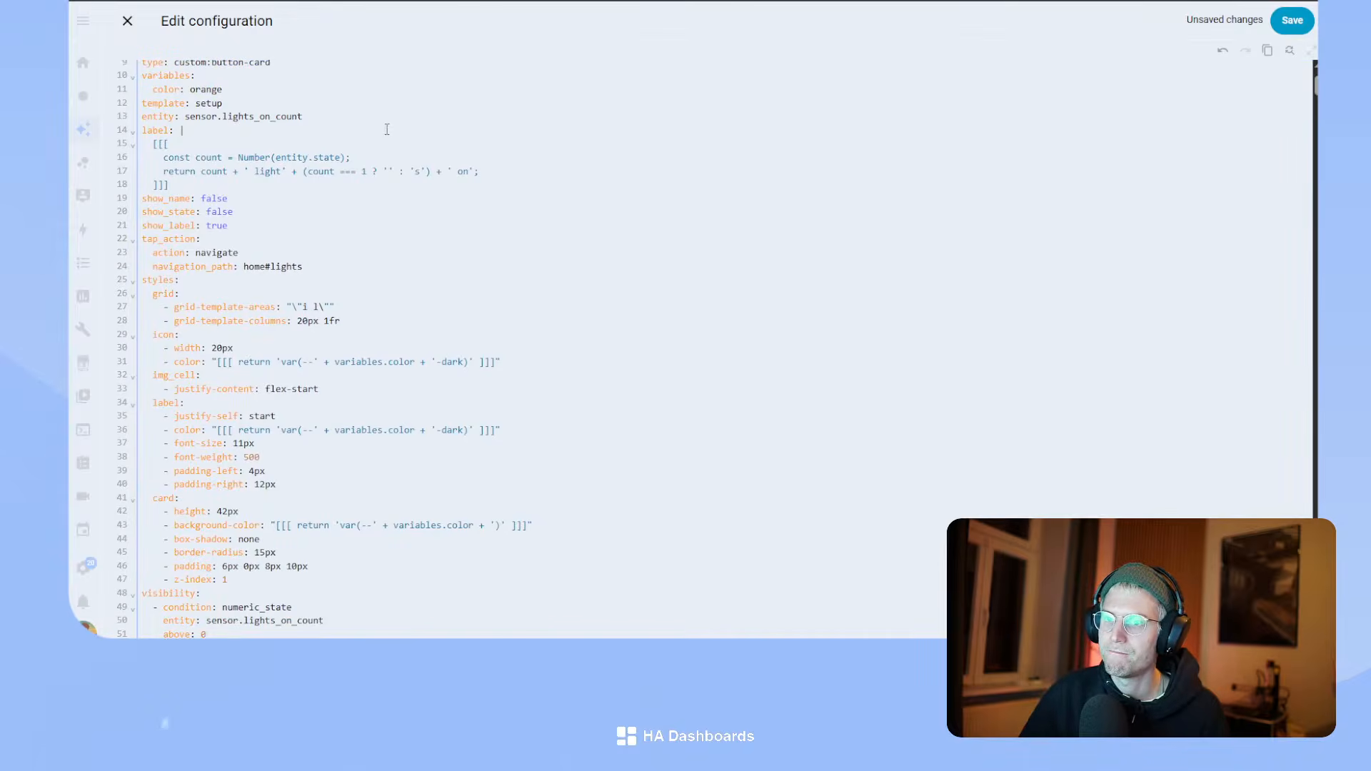
pyautogui.scroll(3, 264, 210)
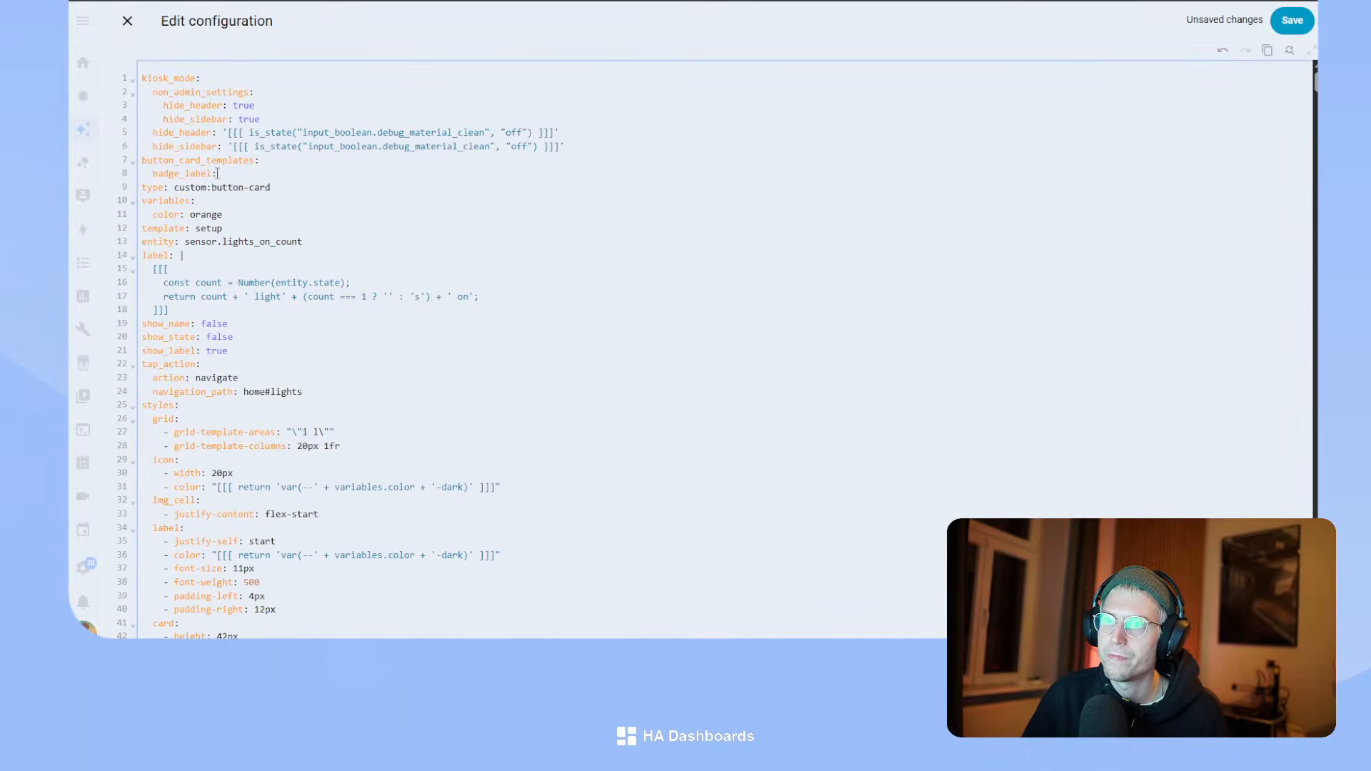
pyautogui.keyDown('shift'); pyautogui.click(160, 186); pyautogui.keyUp('shift')
pyautogui.press('Tab')
pyautogui.click(253, 187)
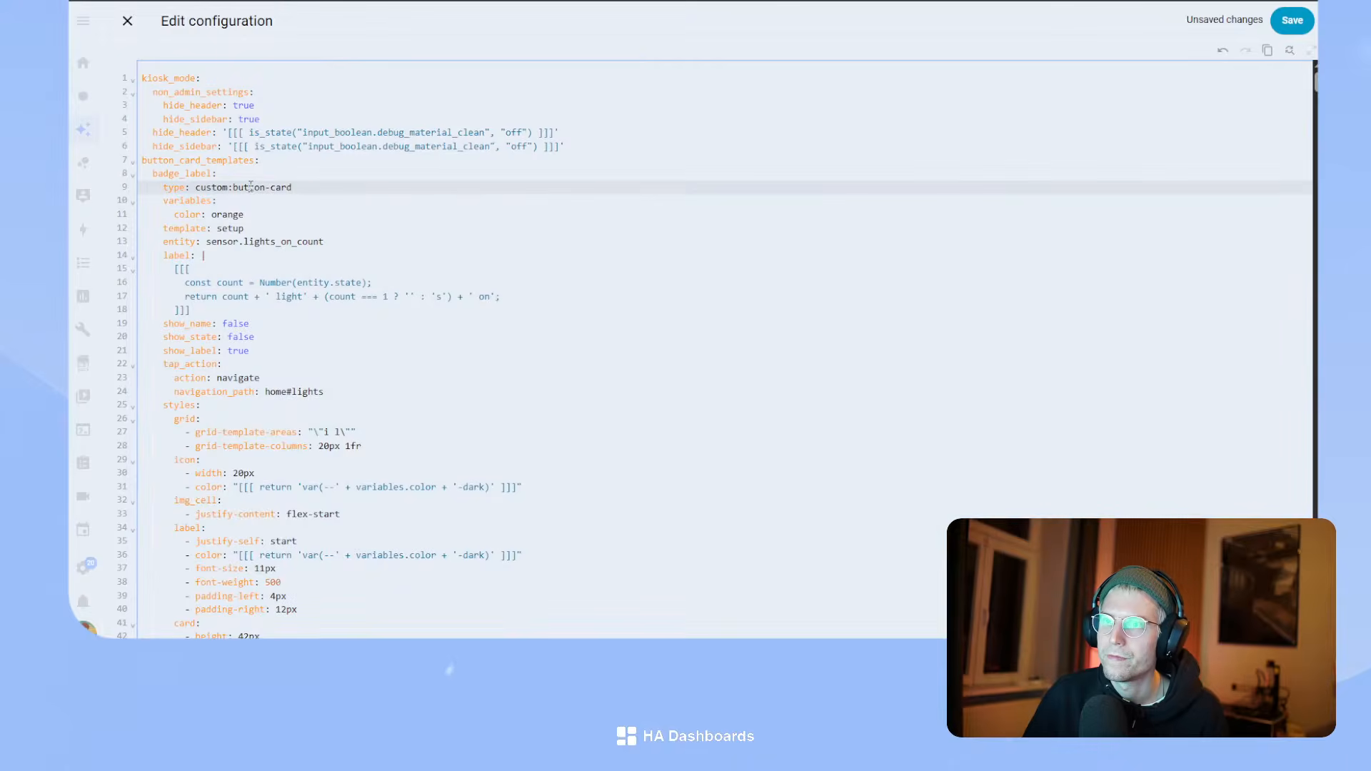
pyautogui.moveTo(292, 187); pyautogui.dragTo(106, 187)
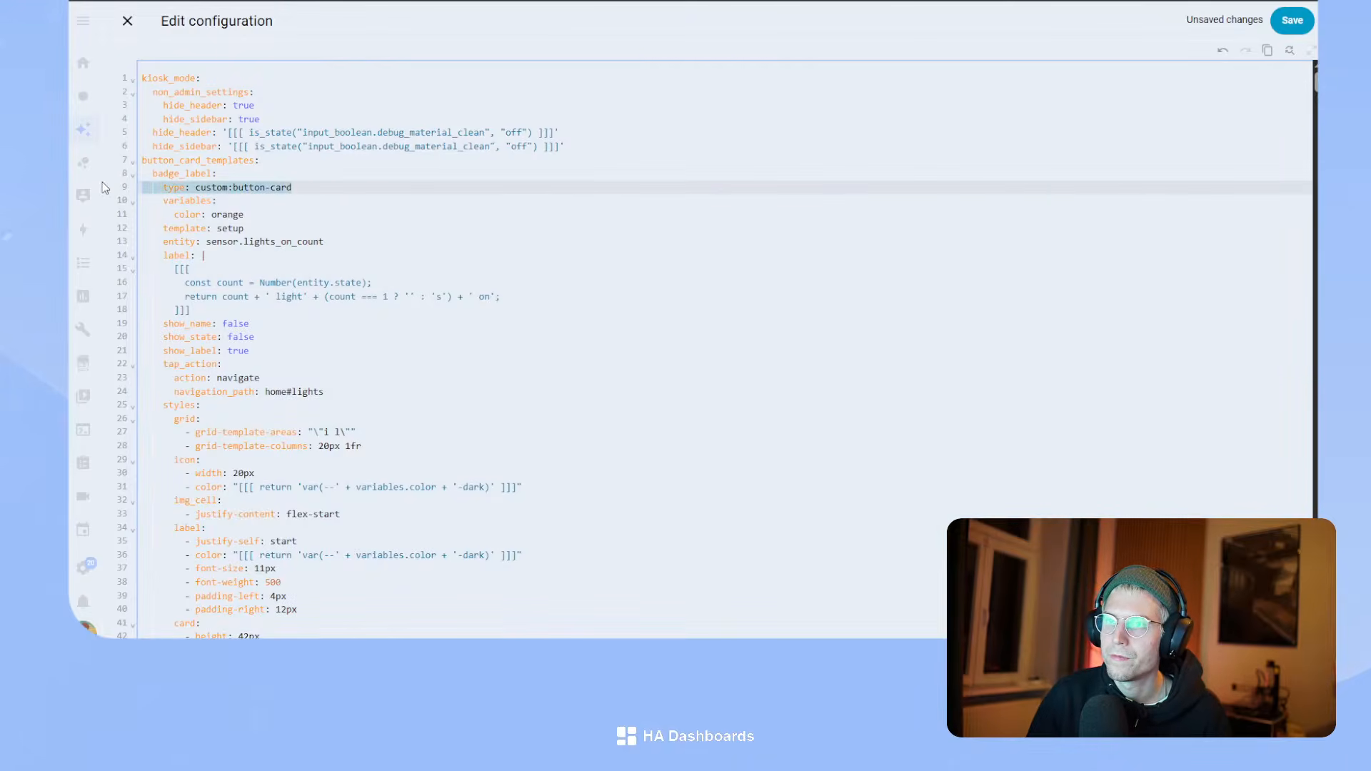
pyautogui.press('BackSpace')
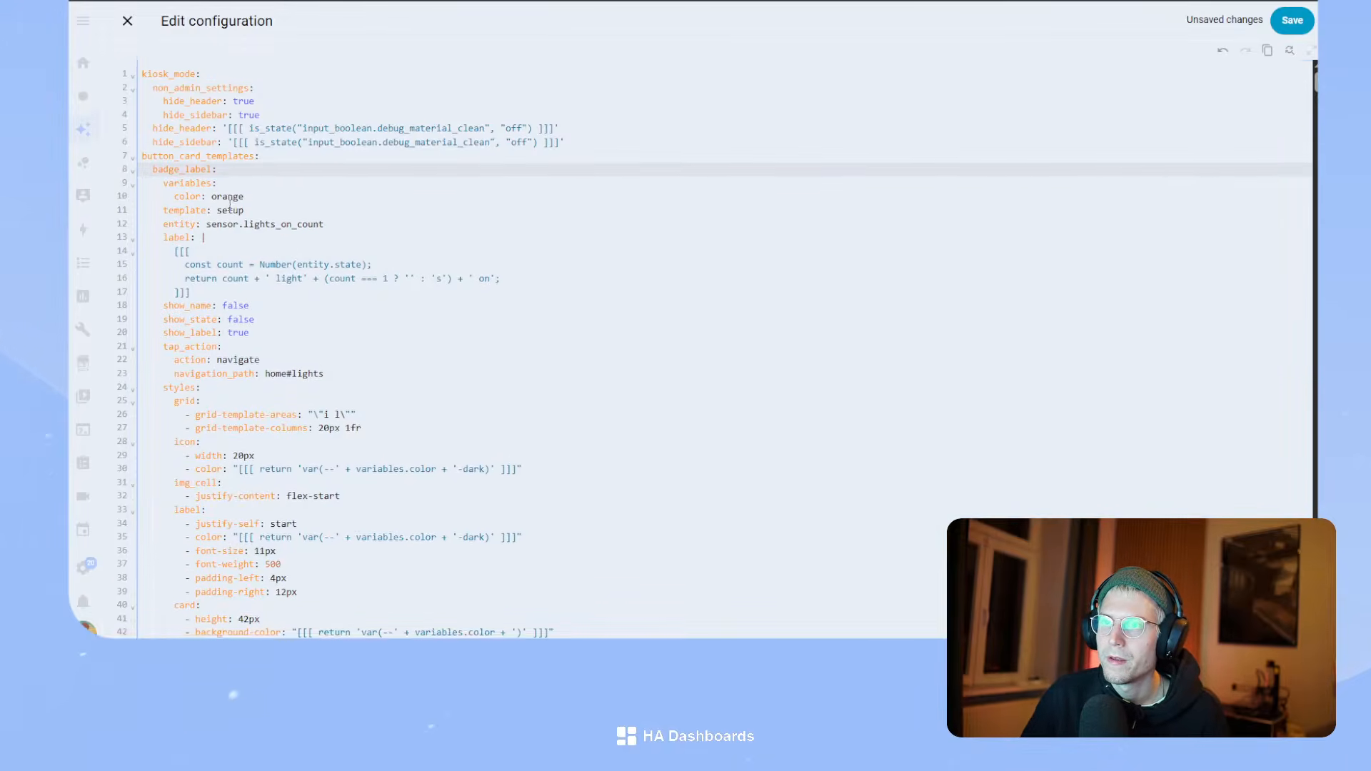
# - Replace the navigate tap action and its navigation_path in the badge_label template with action: more-info
pyautogui.scroll(-4, 229, 207)
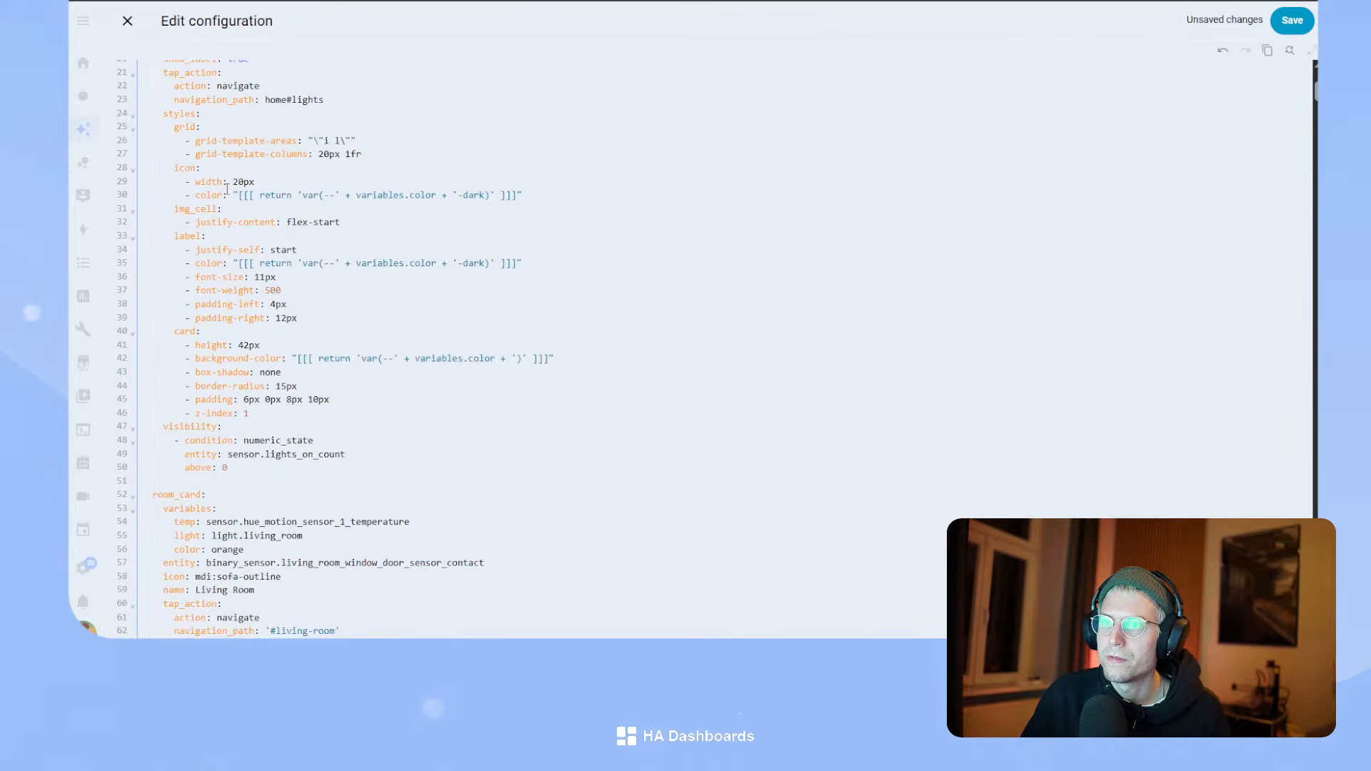
pyautogui.scroll(2, 227, 188)
pyautogui.moveTo(325, 239); pyautogui.dragTo(122, 210)
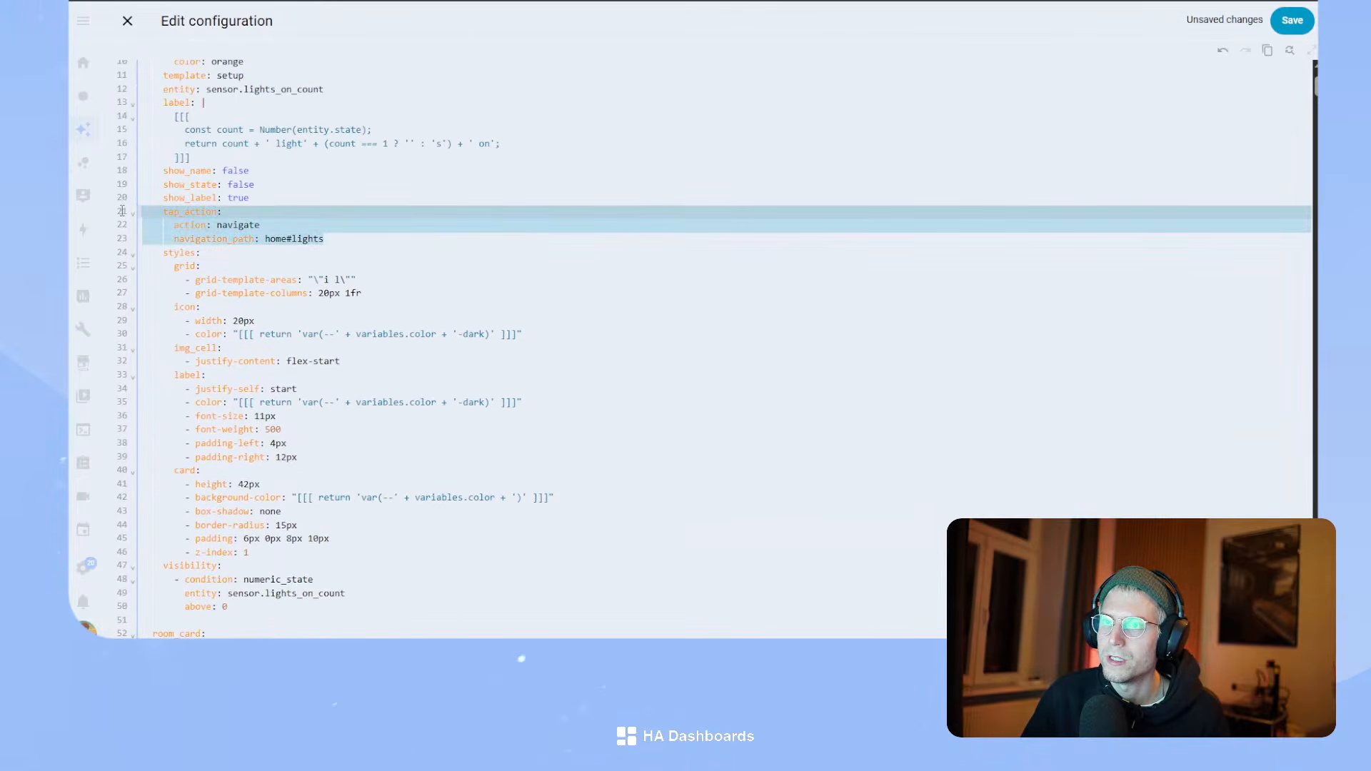
pyautogui.click(227, 224)
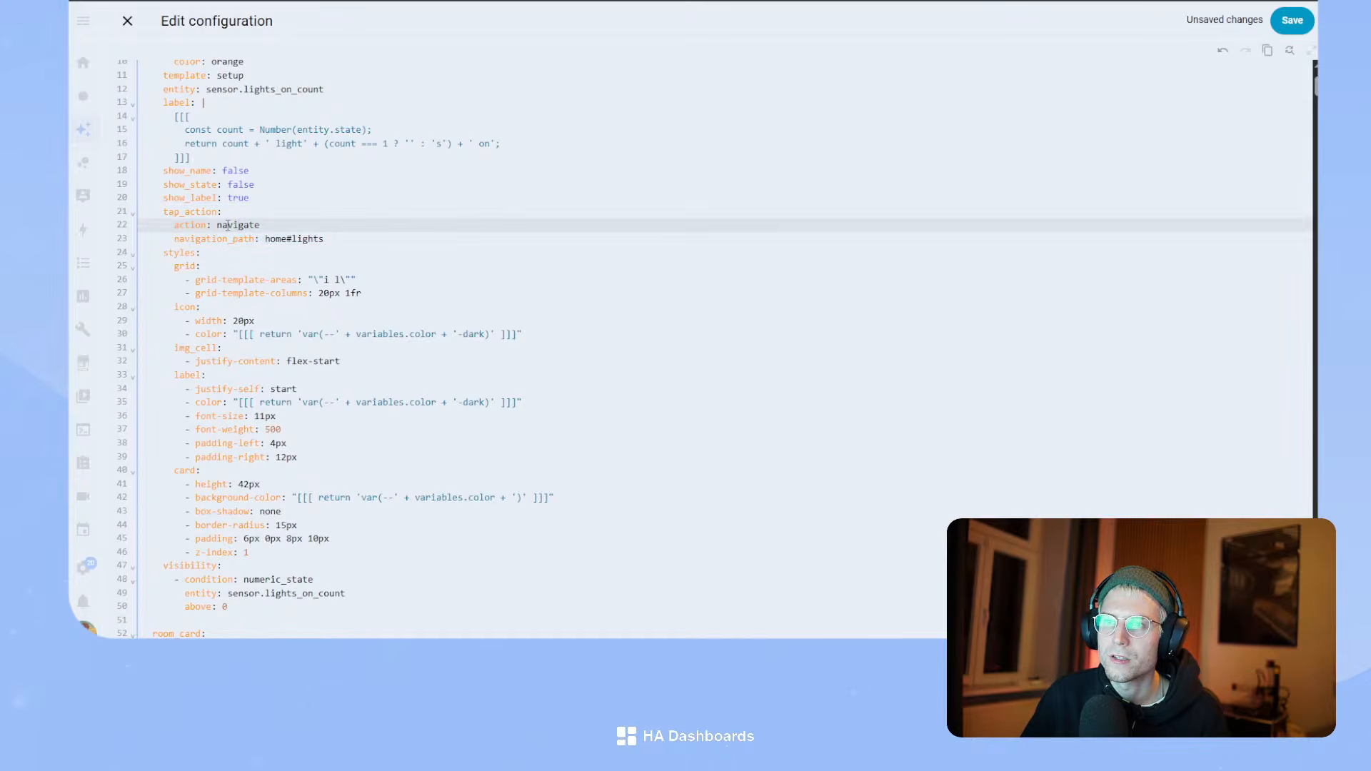
pyautogui.moveTo(218, 225); pyautogui.dragTo(322, 241)
pyautogui.write('more-info')
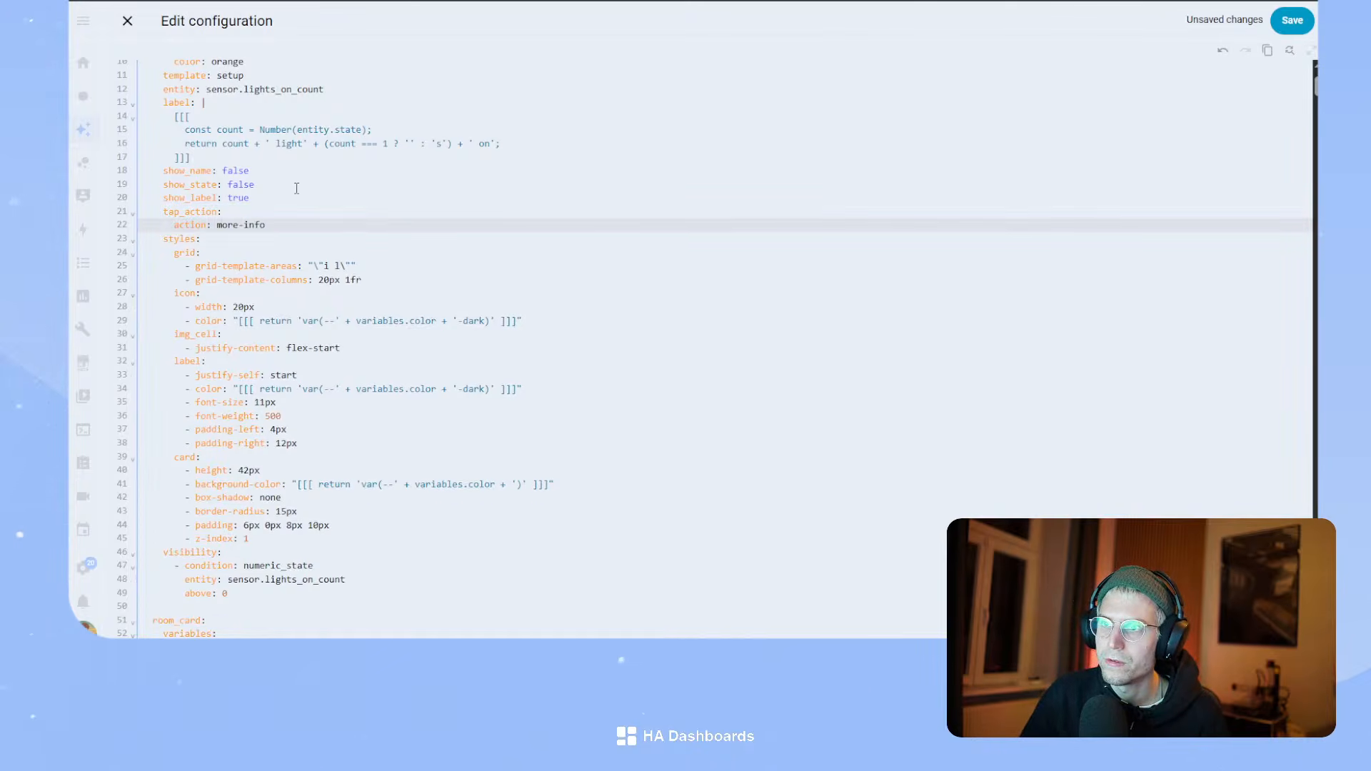
# - Delete the visibility block and the blank lines at the end of the badge_label template and save the raw configuration
pyautogui.scroll(2, 293, 197)
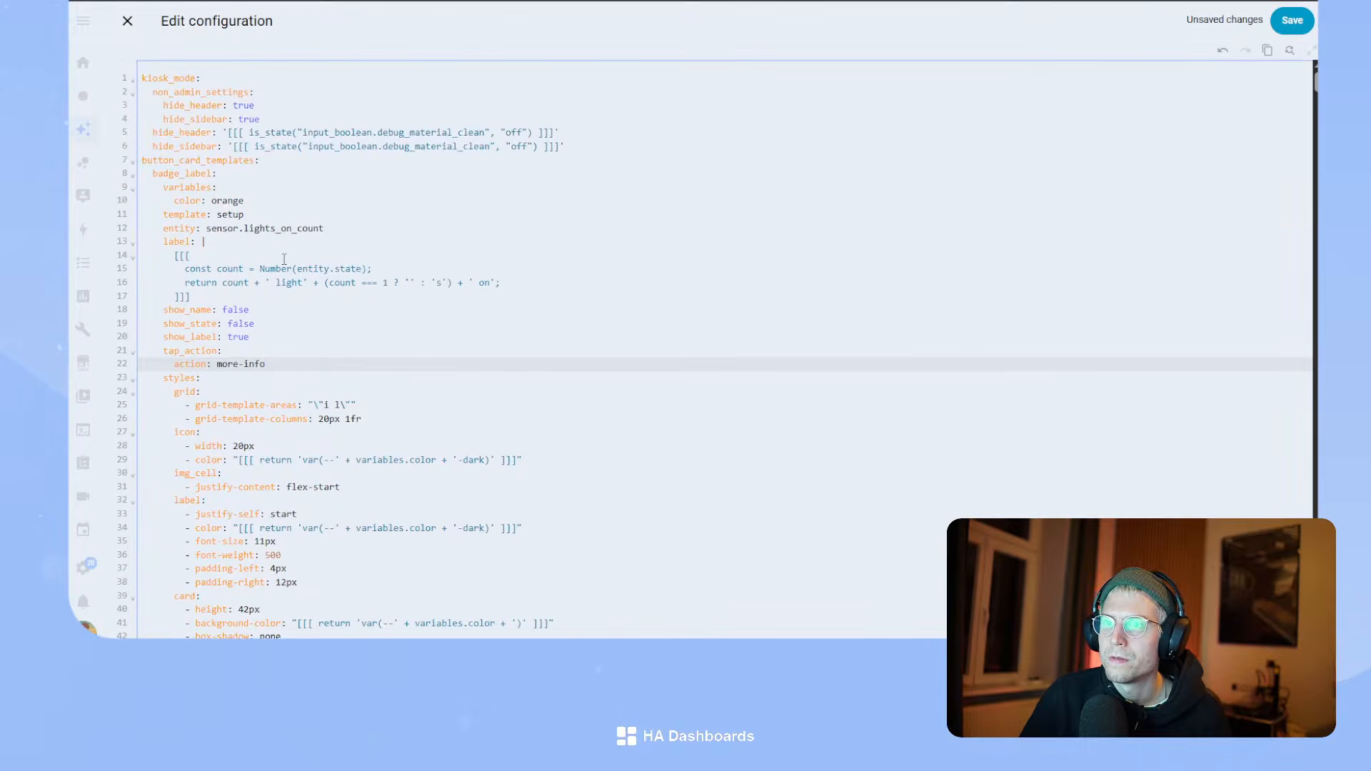
pyautogui.scroll(-4, 284, 258)
pyautogui.moveTo(236, 448); pyautogui.dragTo(128, 419)
pyautogui.press('BackSpace')
pyautogui.press('BackSpace')
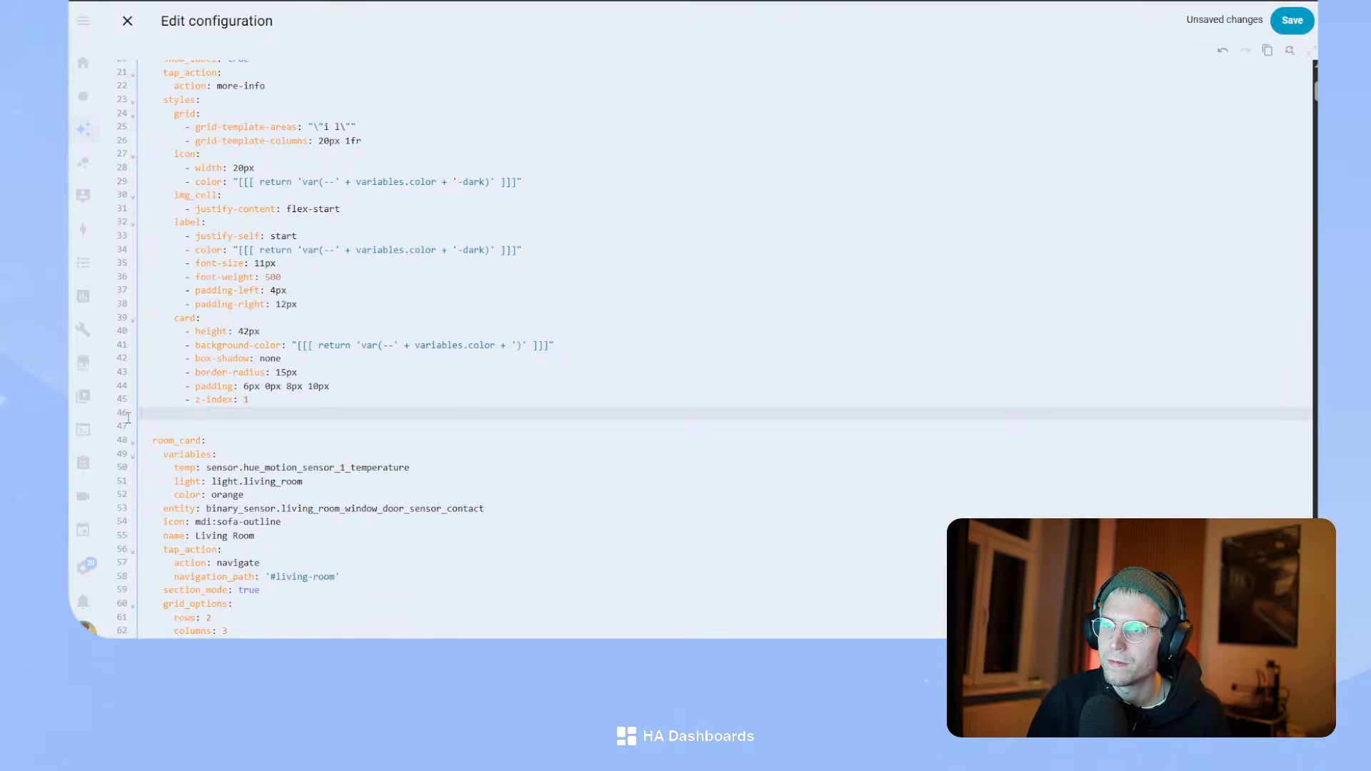
pyautogui.press('Delete')
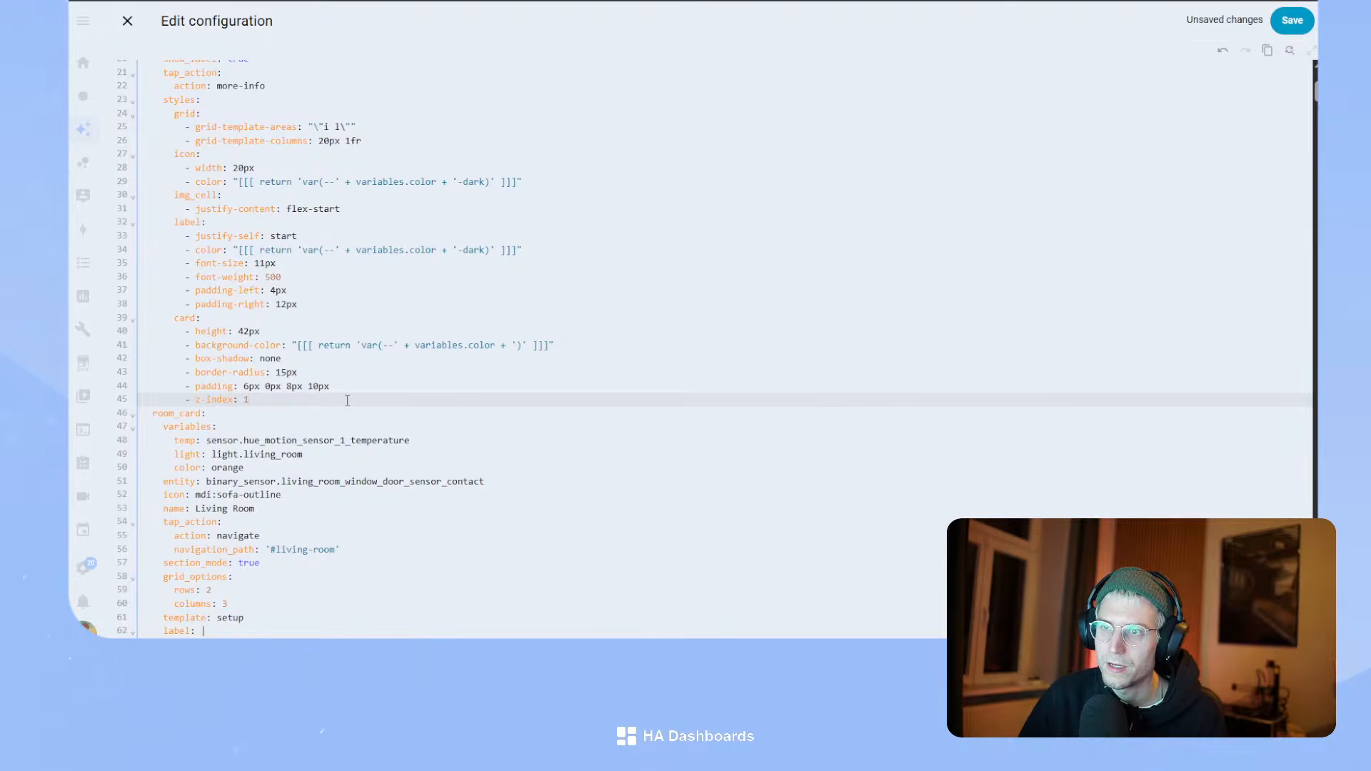
pyautogui.scroll(4, 404, 383)
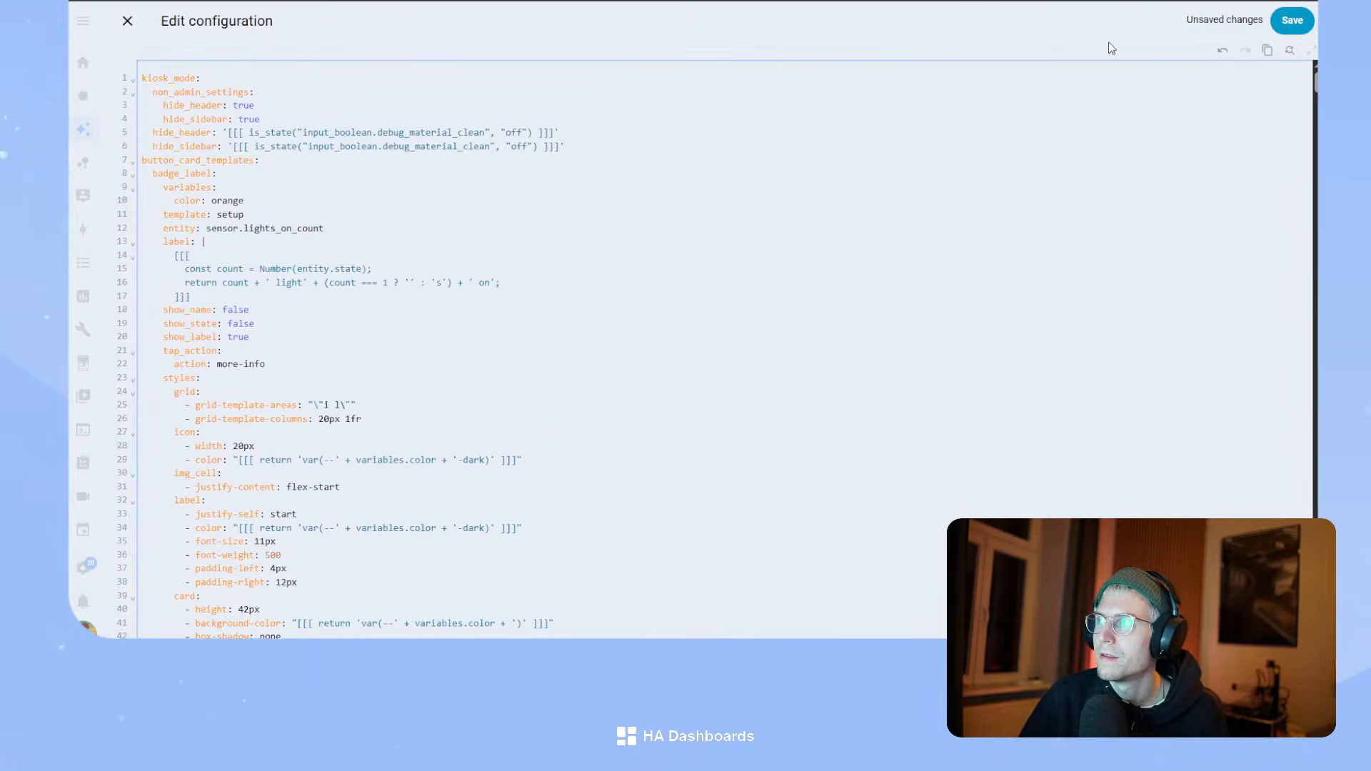
pyautogui.click(1290, 21)
# - Return to the dashboard and add template: badge_label below the type line in the lights badge's YAML
pyautogui.click(127, 20)
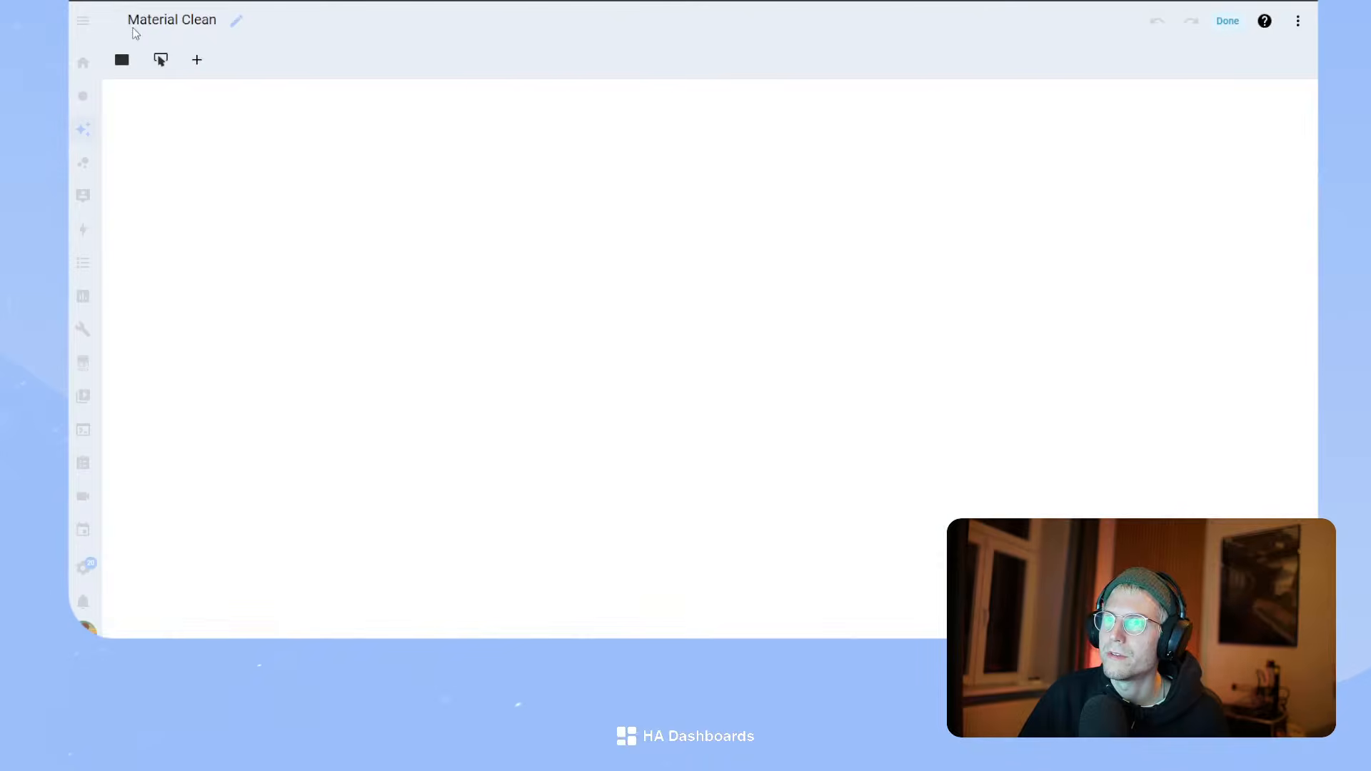
pyautogui.click(850, 139)
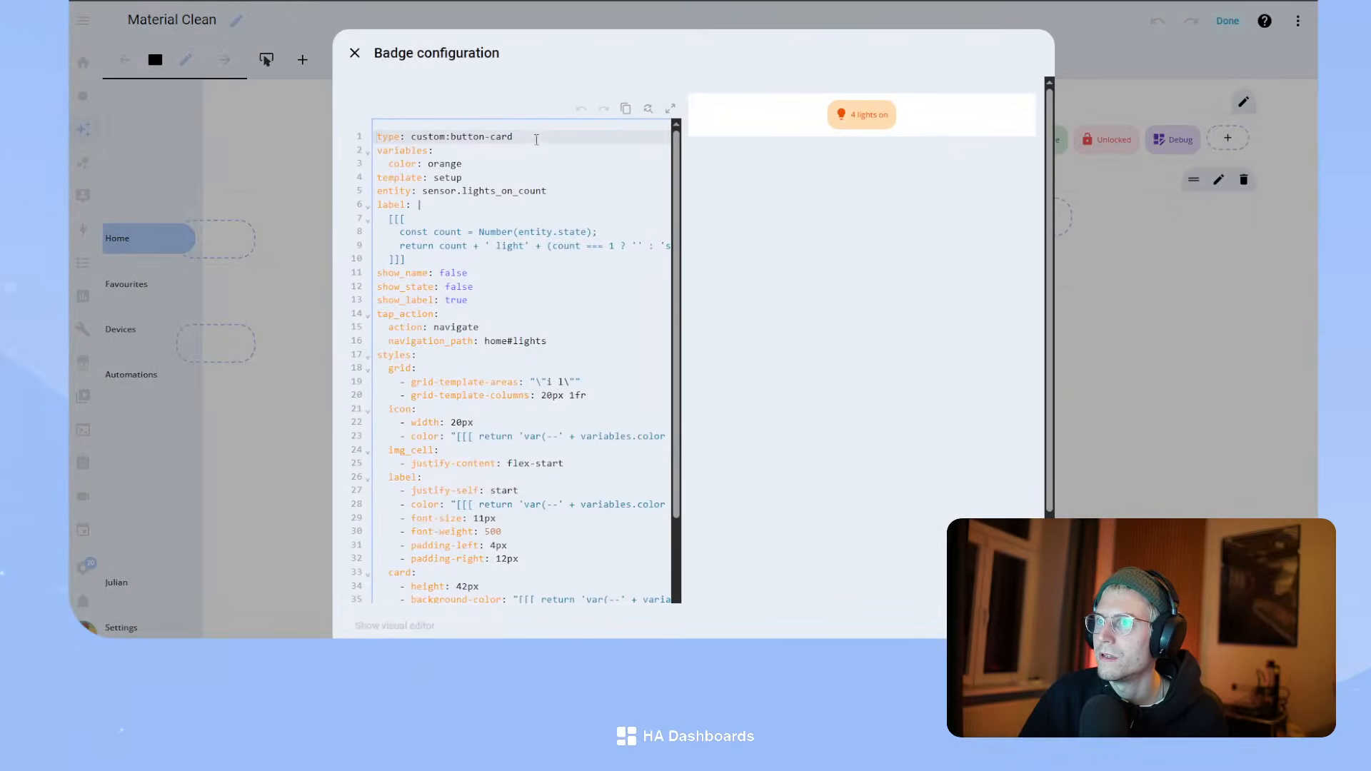
pyautogui.click(548, 137)
pyautogui.press('Return')
pyautogui.write('template: badge_label')
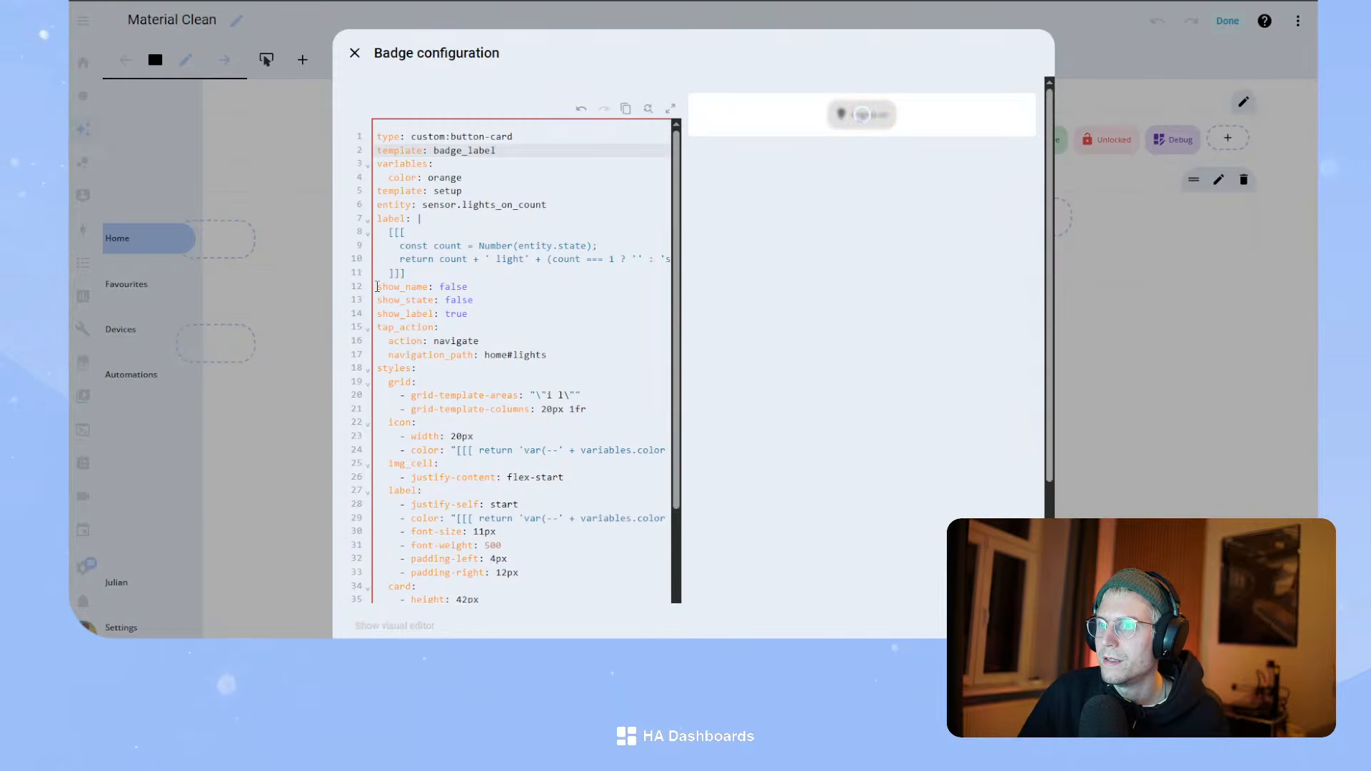
# - Delete the show_name, show_state and show_label lines and the template: setup line from the lights badge's YAML
pyautogui.moveTo(376, 287); pyautogui.dragTo(507, 313)
pyautogui.press('BackSpace')
pyautogui.press('BackSpace')
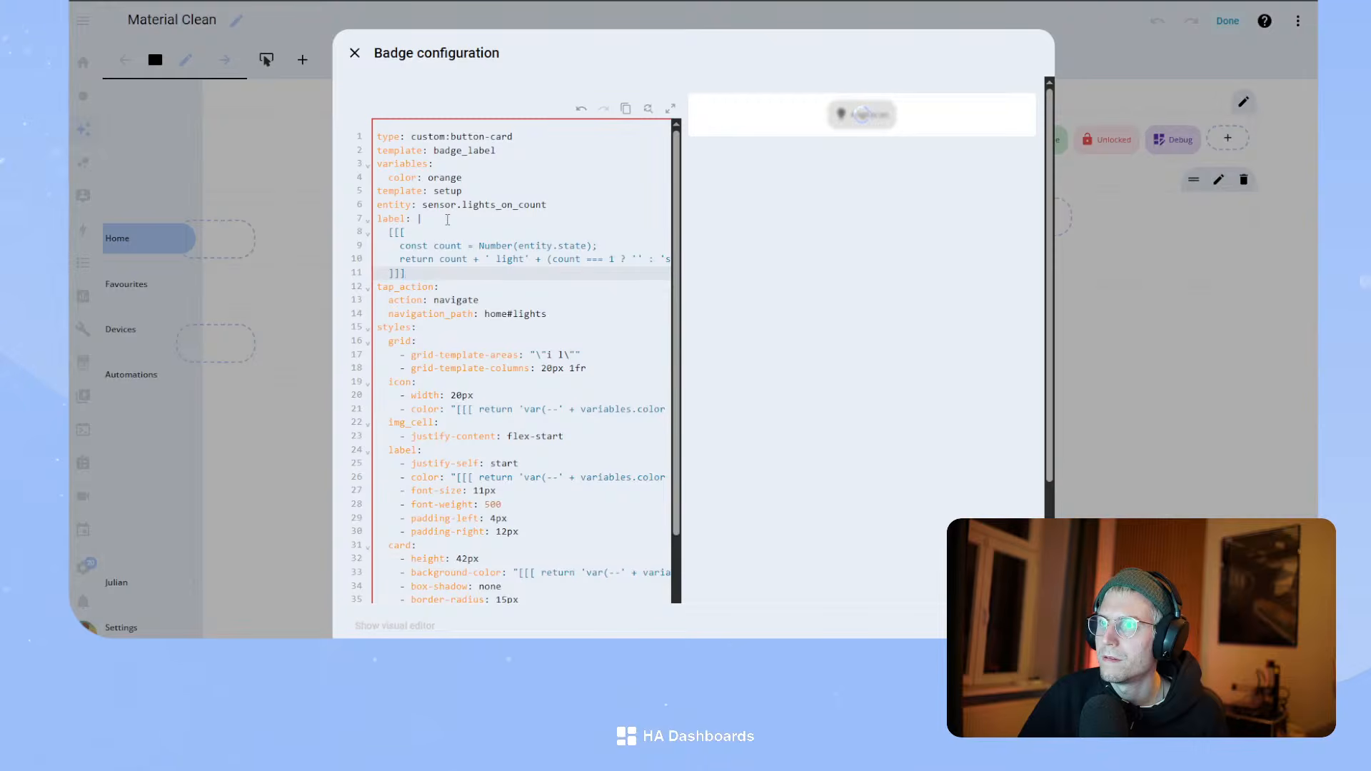
pyautogui.moveTo(473, 192); pyautogui.dragTo(354, 191)
pyautogui.press('BackSpace')
pyautogui.press('BackSpace')
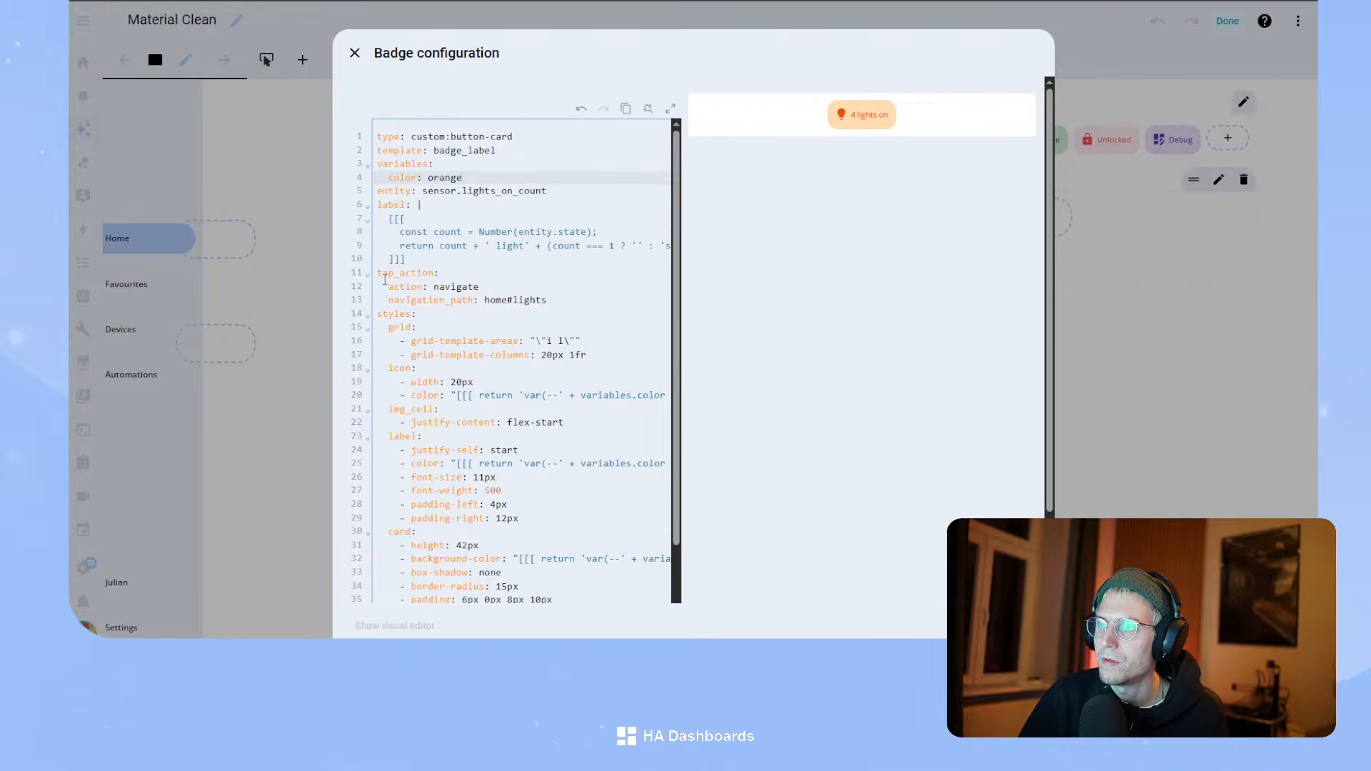
# - Delete the entire styles block from the lights badge's YAML, keeping the visibility condition, and save the badge
pyautogui.moveTo(375, 313); pyautogui.dragTo(440, 409)
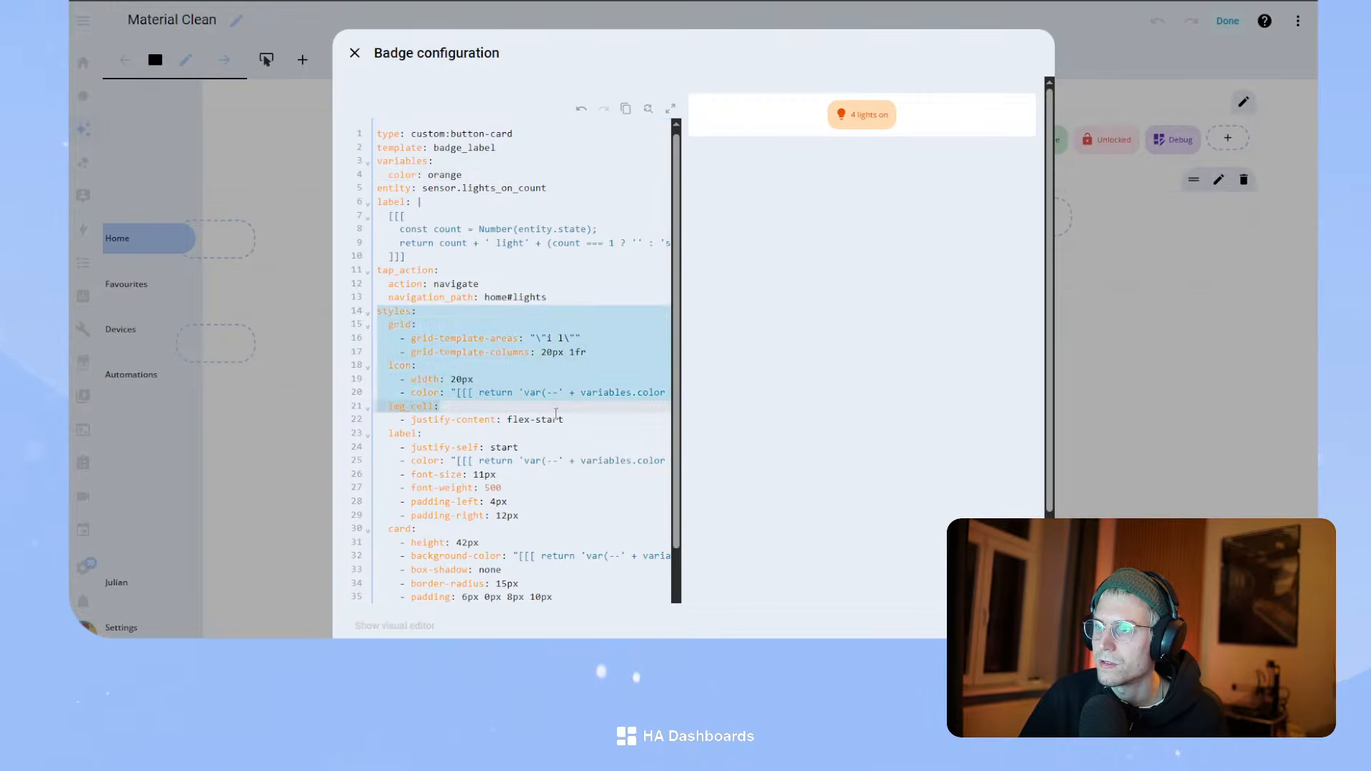
pyautogui.scroll(-3, 482, 506)
pyautogui.keyDown('shift'); pyautogui.click(480, 445); pyautogui.keyUp('shift')
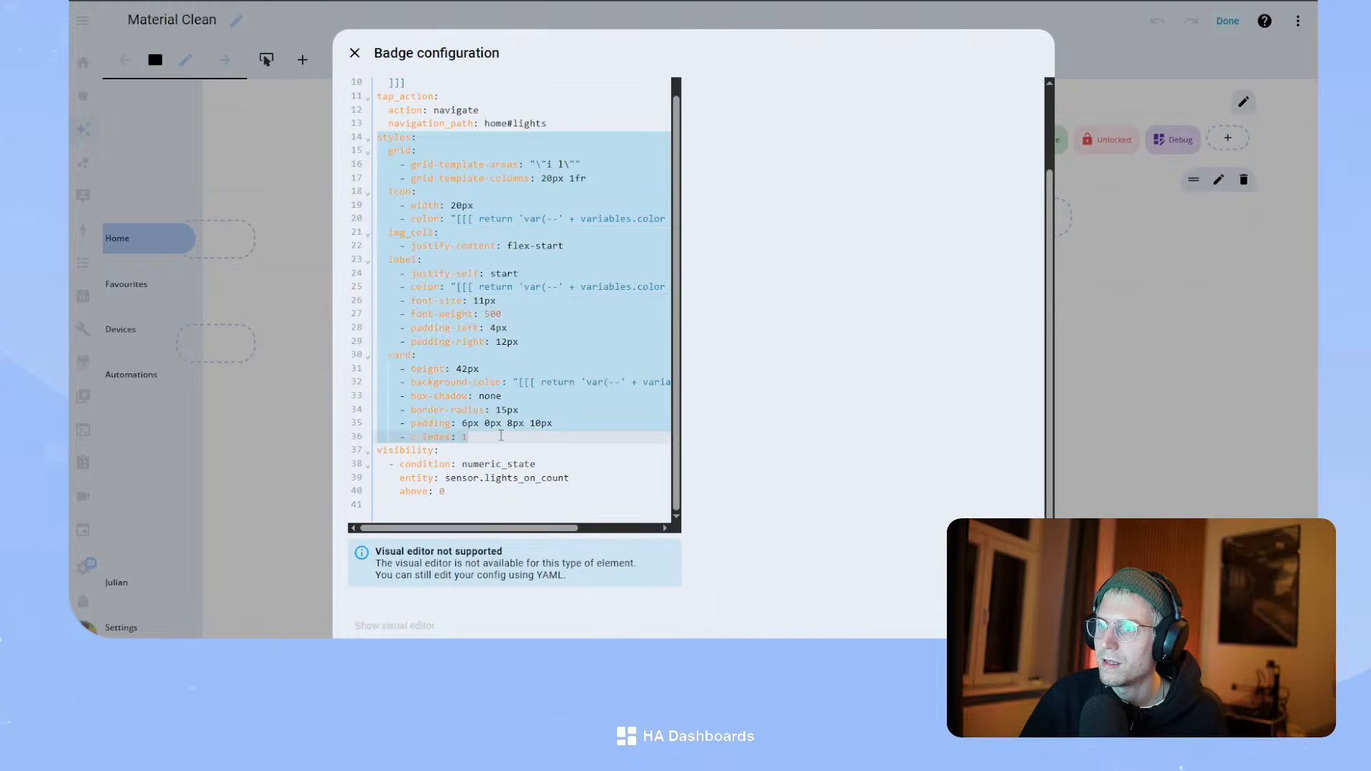
pyautogui.press('Delete')
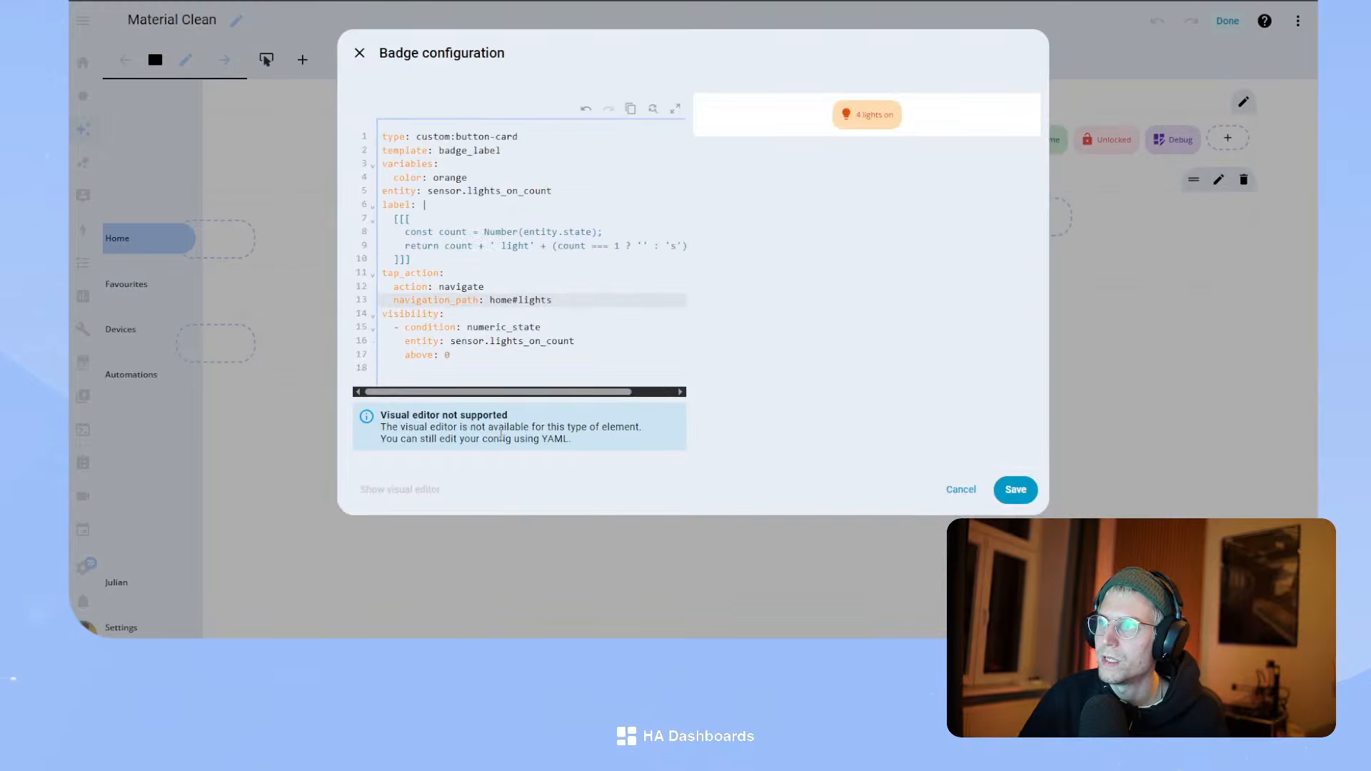
pyautogui.click(1016, 488)
# - Open the windows badge's configuration and add template: badge_label below its type line
pyautogui.click(940, 141)
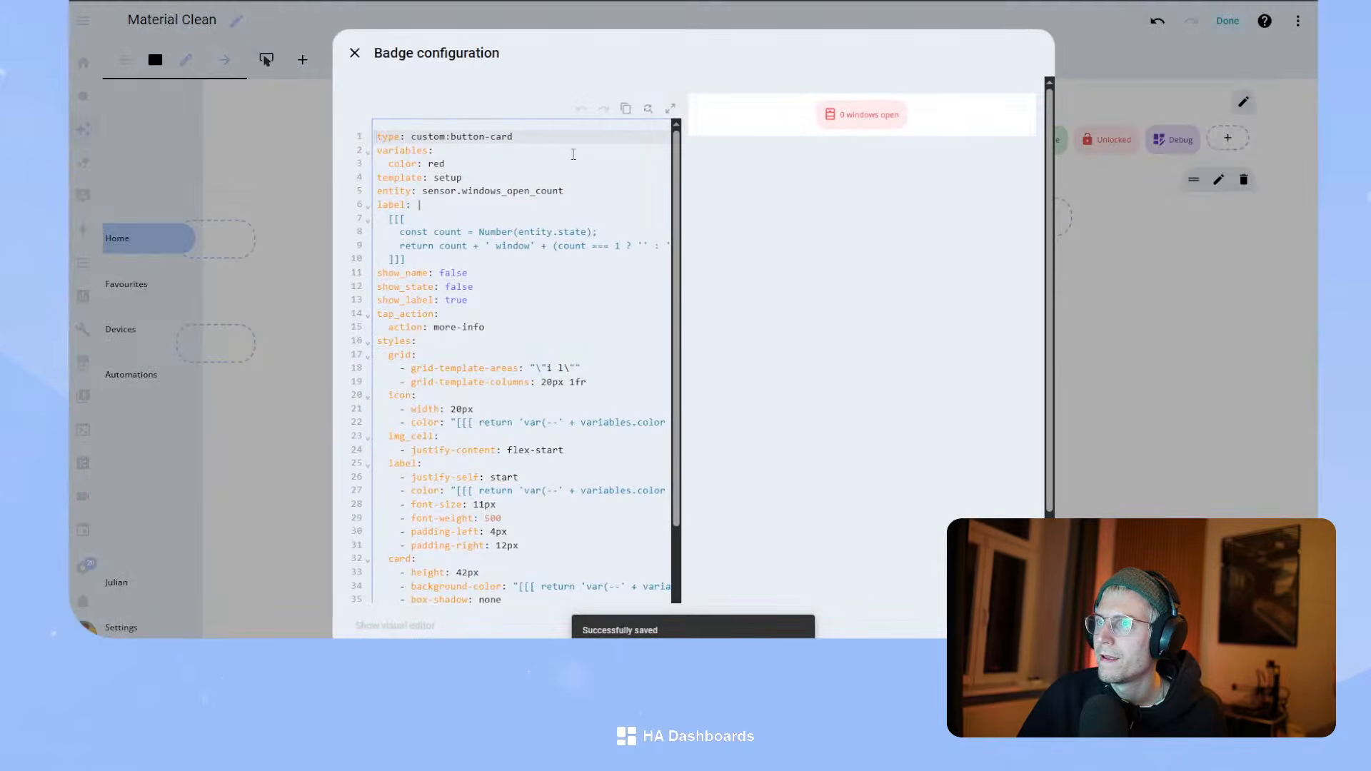
pyautogui.press('Return')
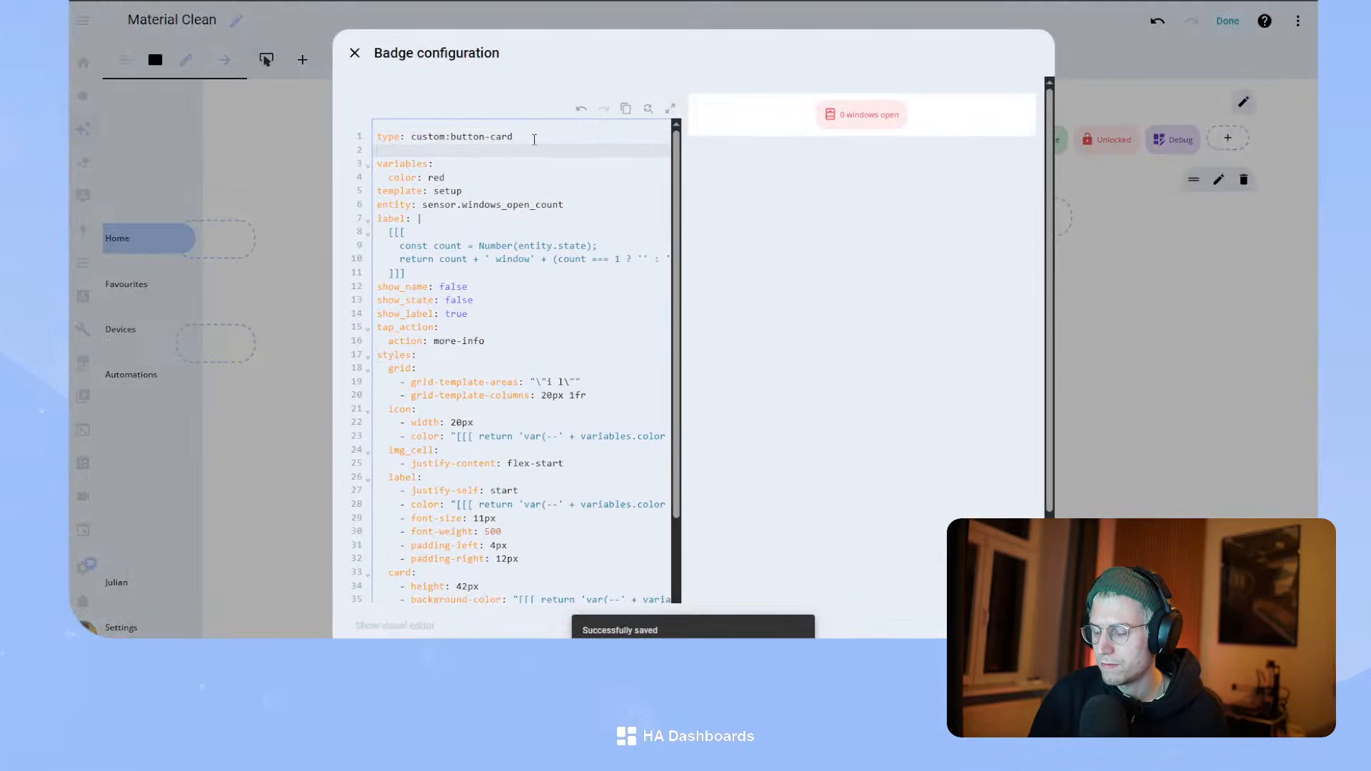
pyautogui.write('template:')
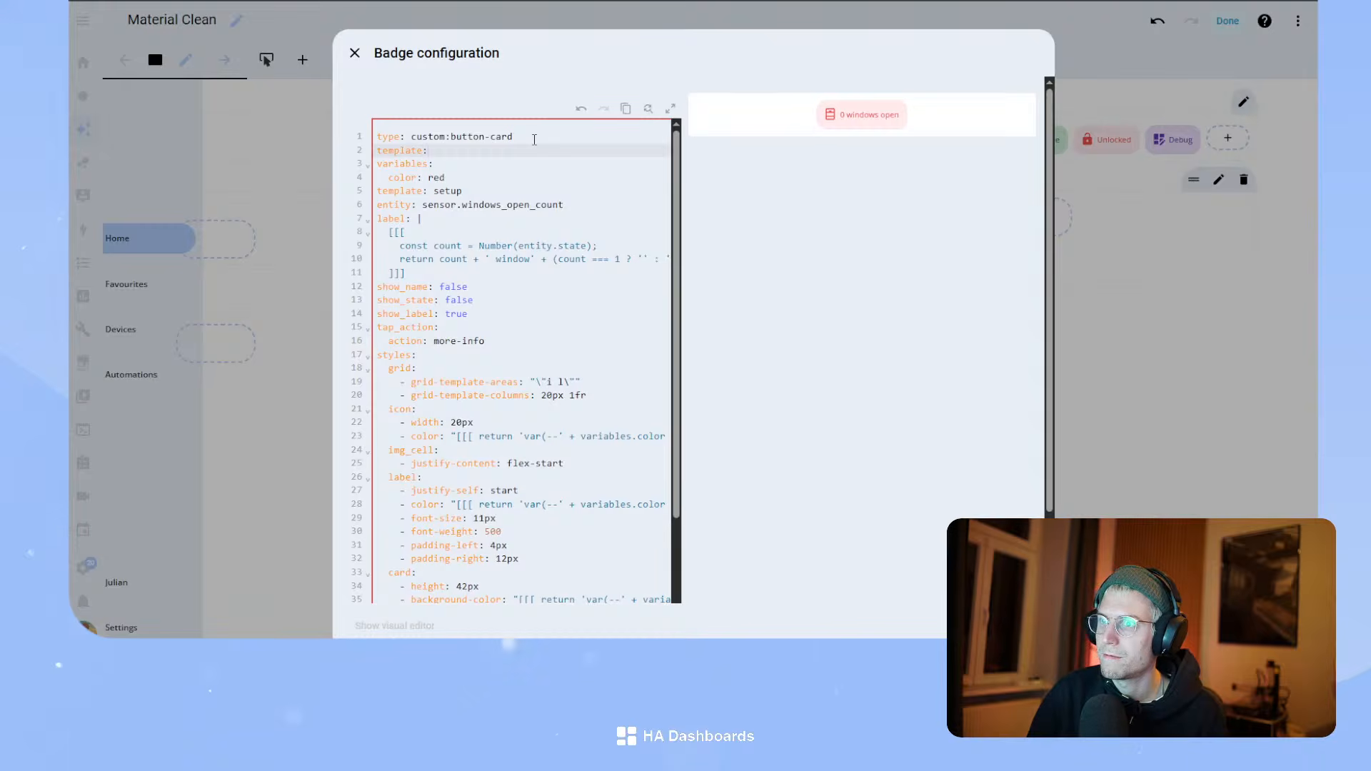
pyautogui.write(' badge_label')
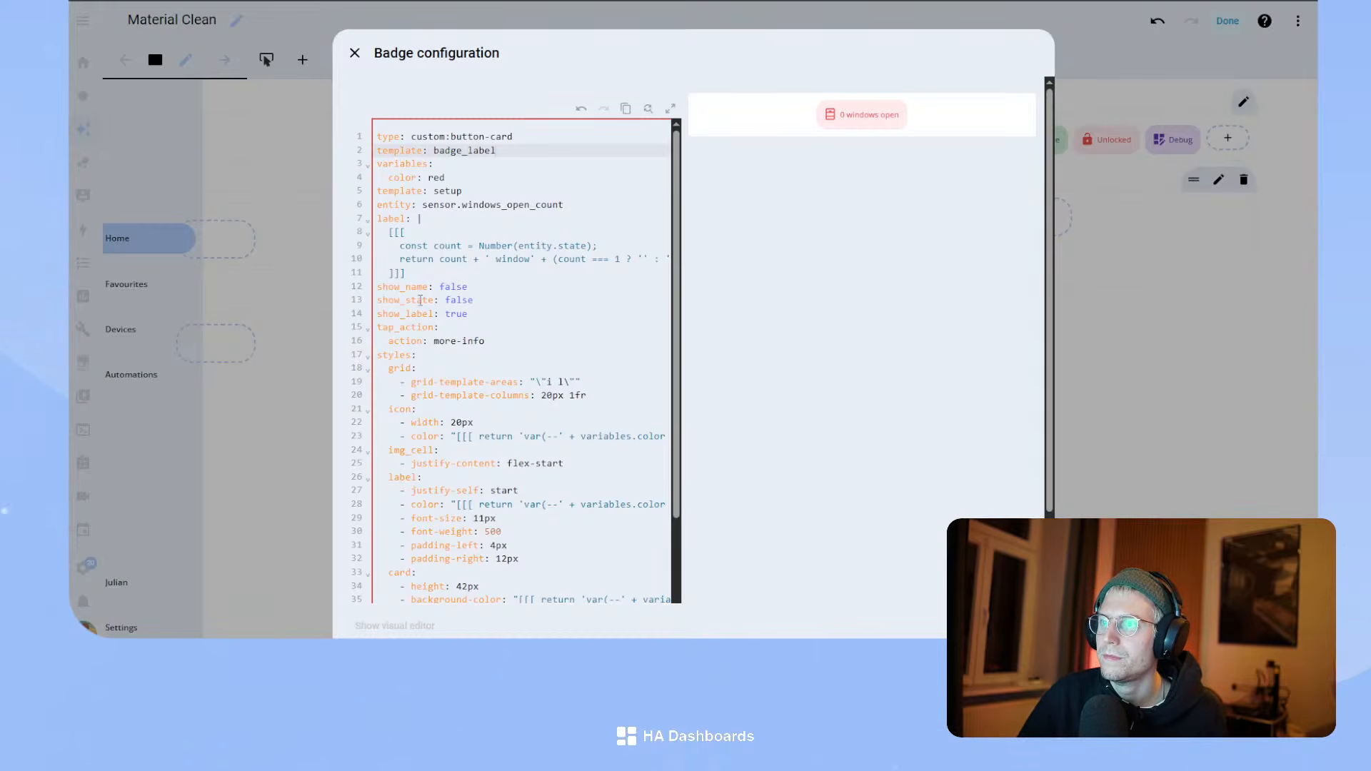
# - Remove the three show_ lines, the template: setup line and the leftover blank line from the windows badge's YAML
pyautogui.moveTo(470, 314); pyautogui.dragTo(362, 297)
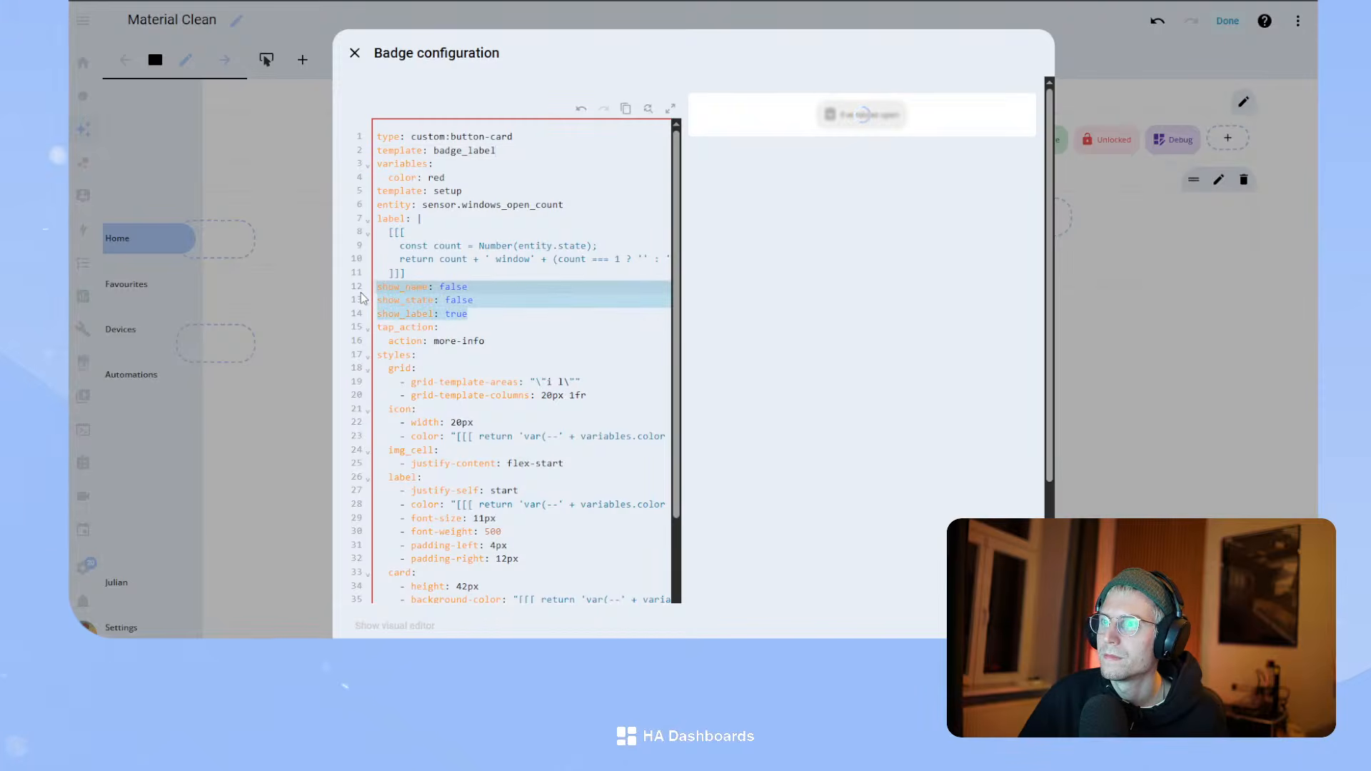
pyautogui.press('BackSpace')
pyautogui.moveTo(482, 191); pyautogui.dragTo(342, 194)
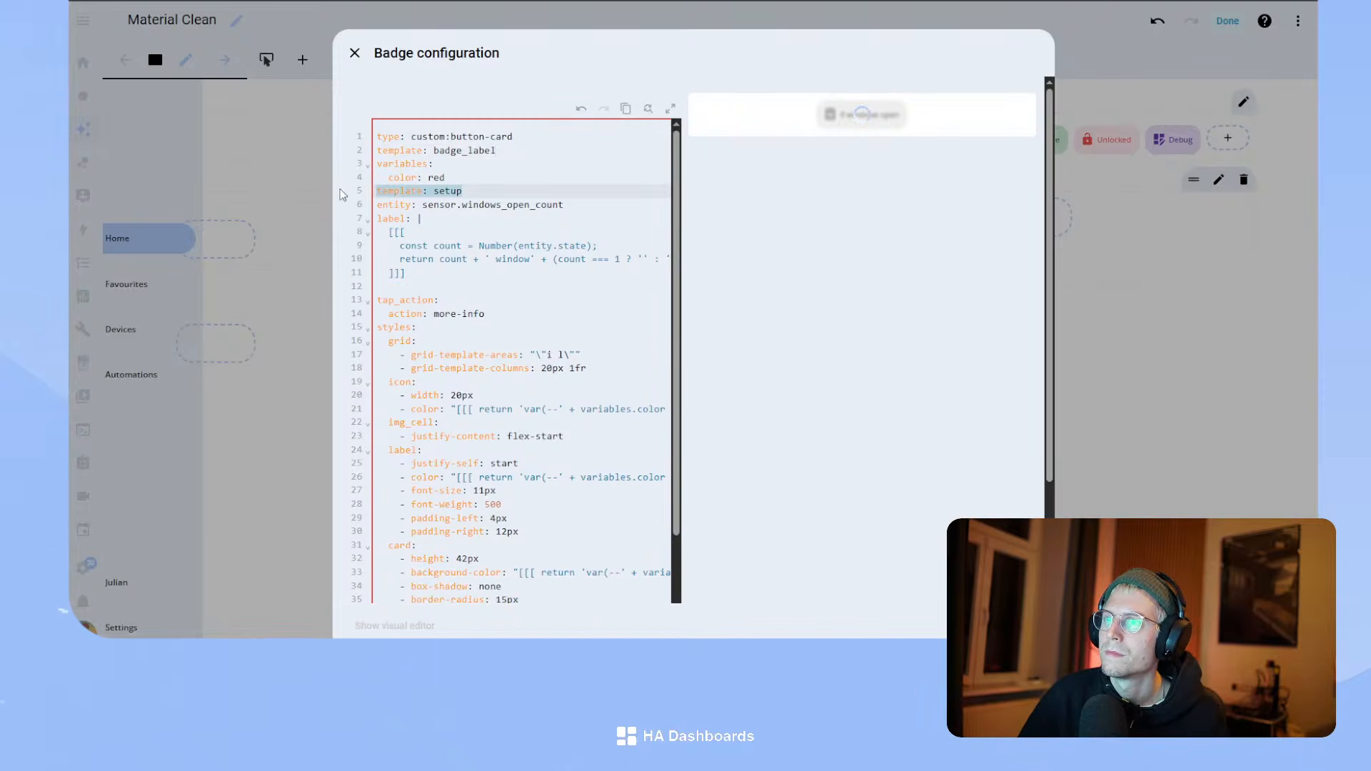
pyautogui.press('BackSpace')
pyautogui.click(409, 276)
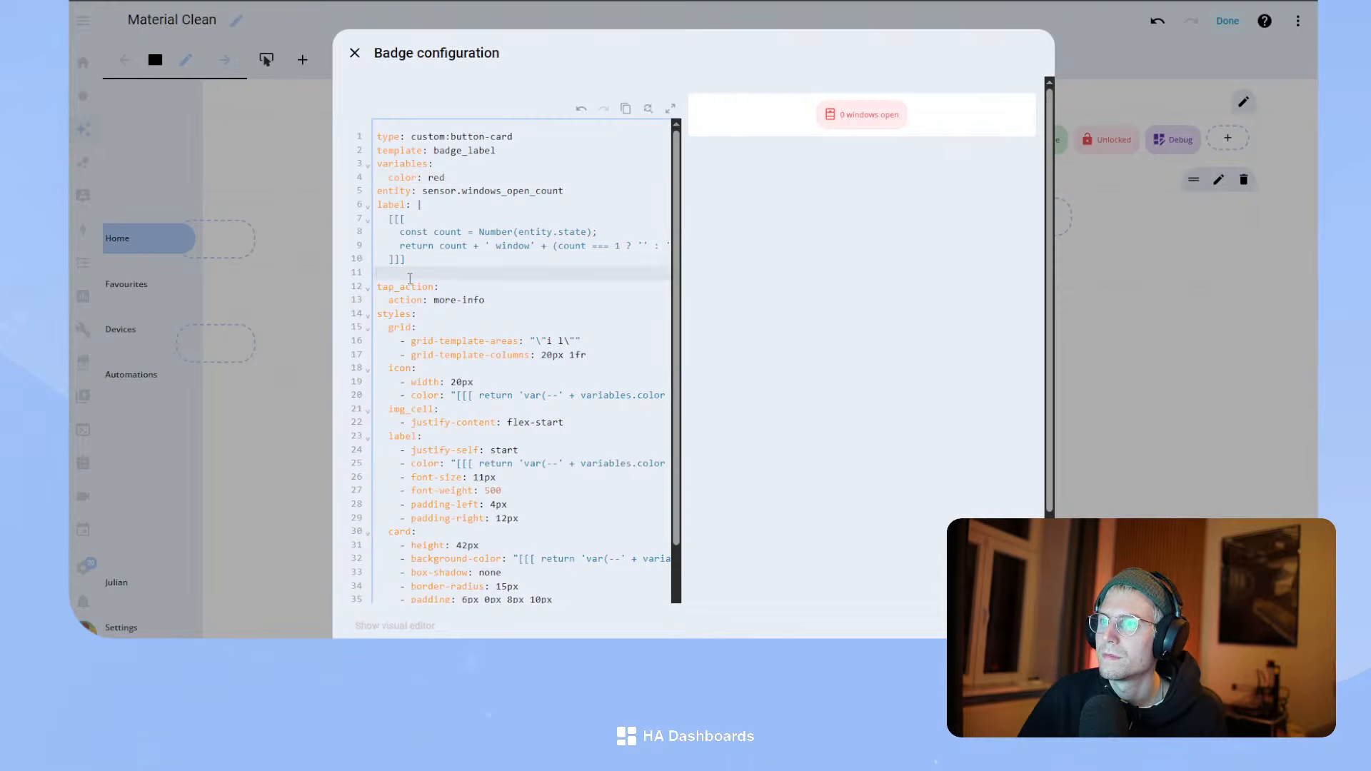
pyautogui.press('BackSpace')
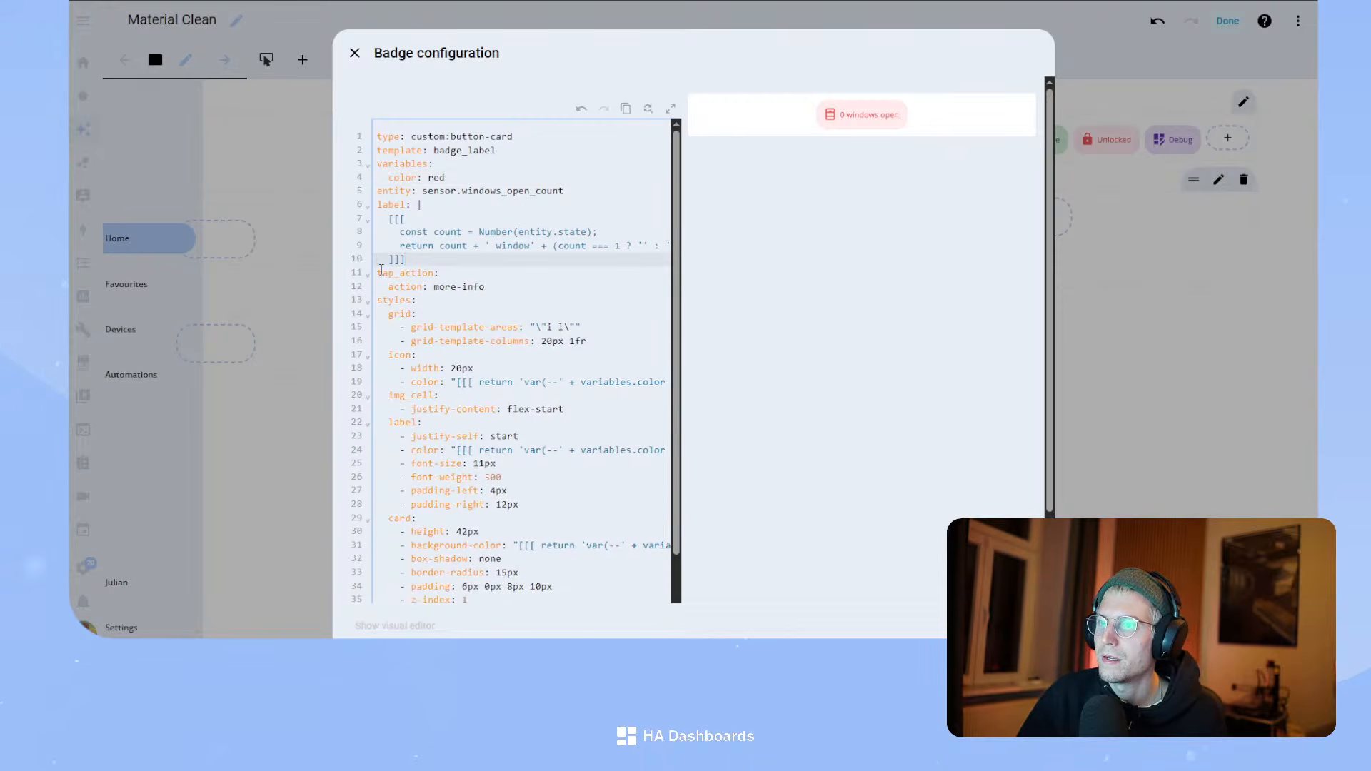
# - Delete the tap_action and styles blocks from the windows badge's YAML and save the badge
pyautogui.moveTo(376, 273); pyautogui.dragTo(538, 436)
pyautogui.press('BackSpace')
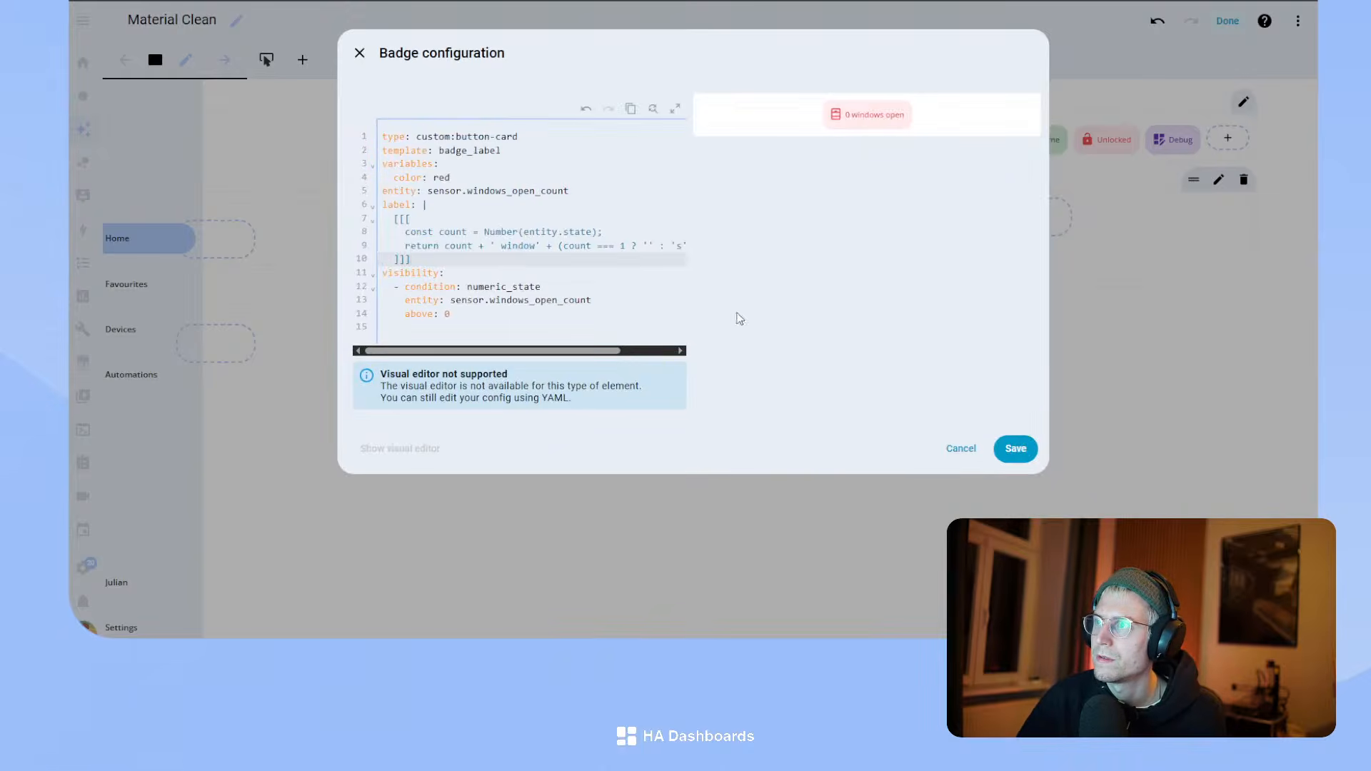
pyautogui.click(1017, 449)
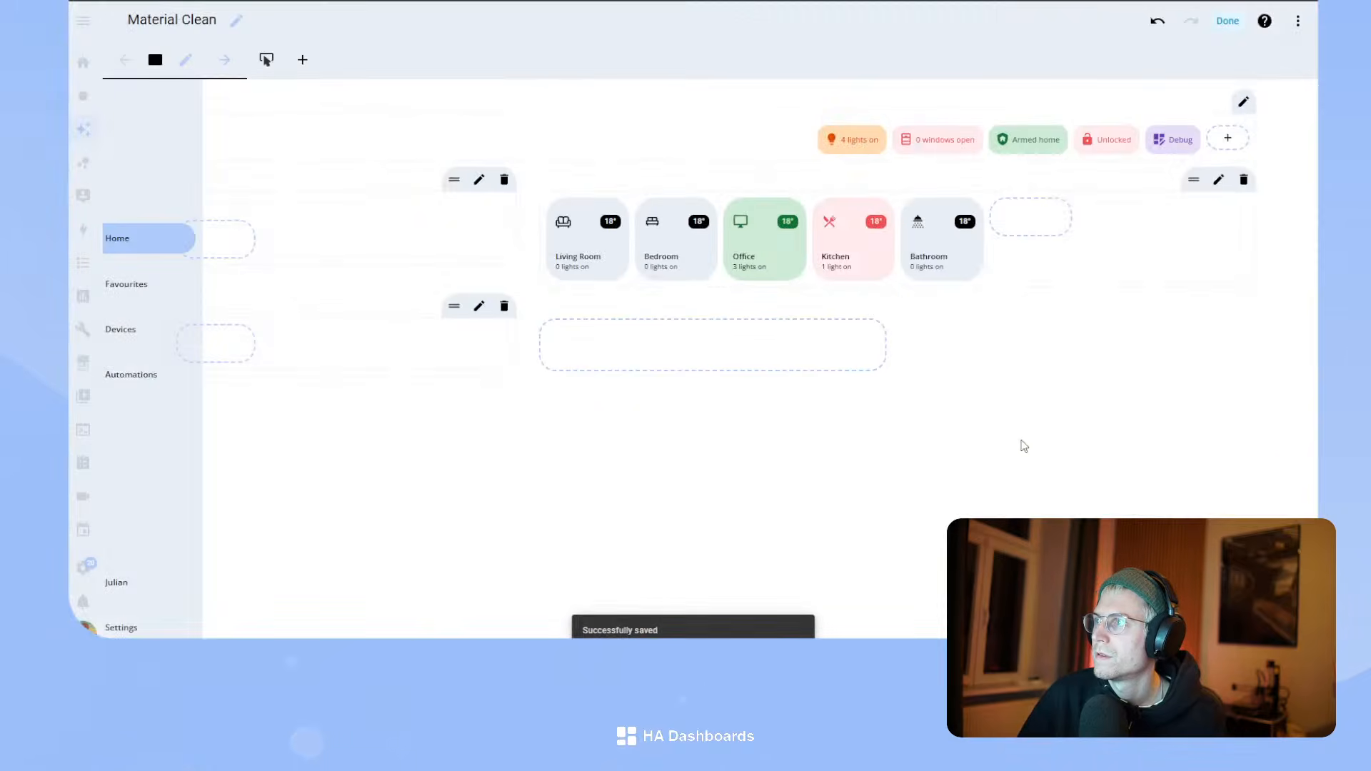
# - Open the Unlocked badge's configuration and add template: badge_label below its type line
pyautogui.click(1105, 138)
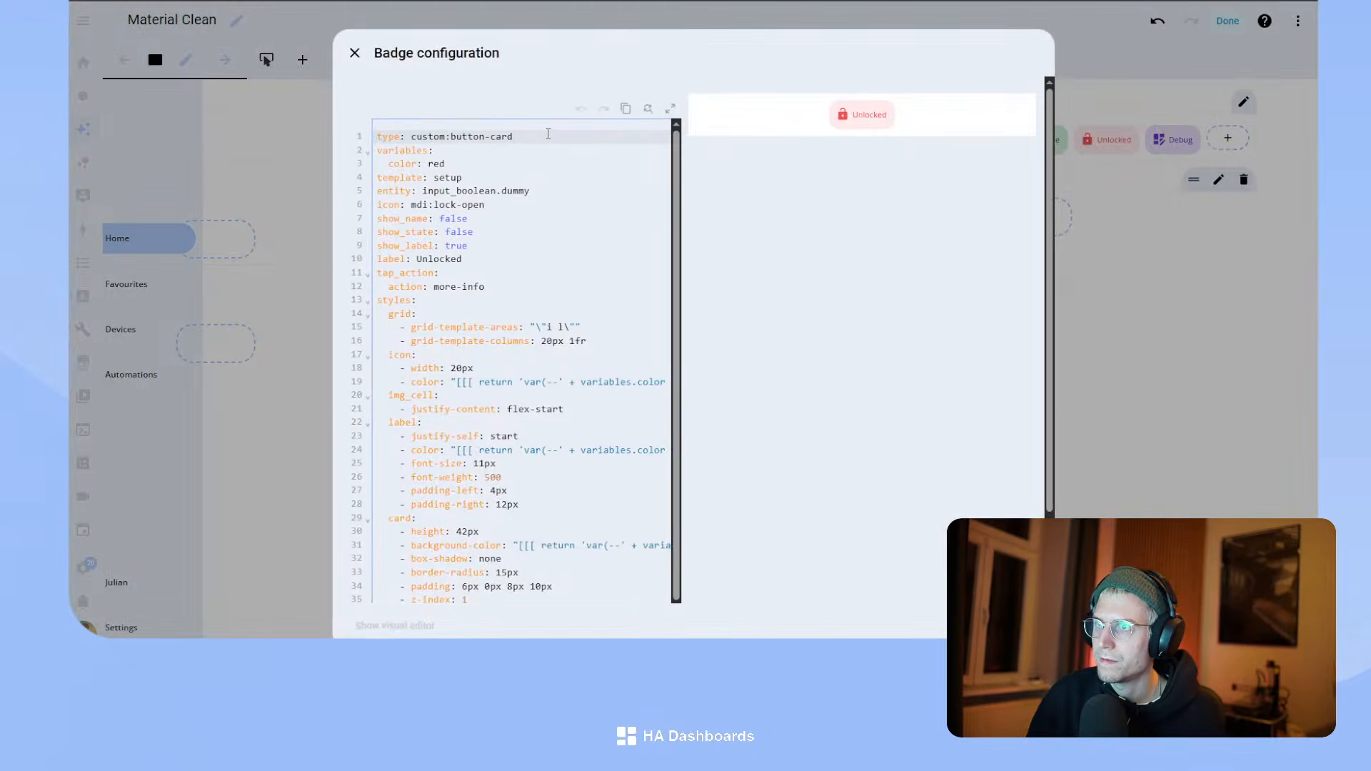
pyautogui.press('Return')
pyautogui.write('template:')
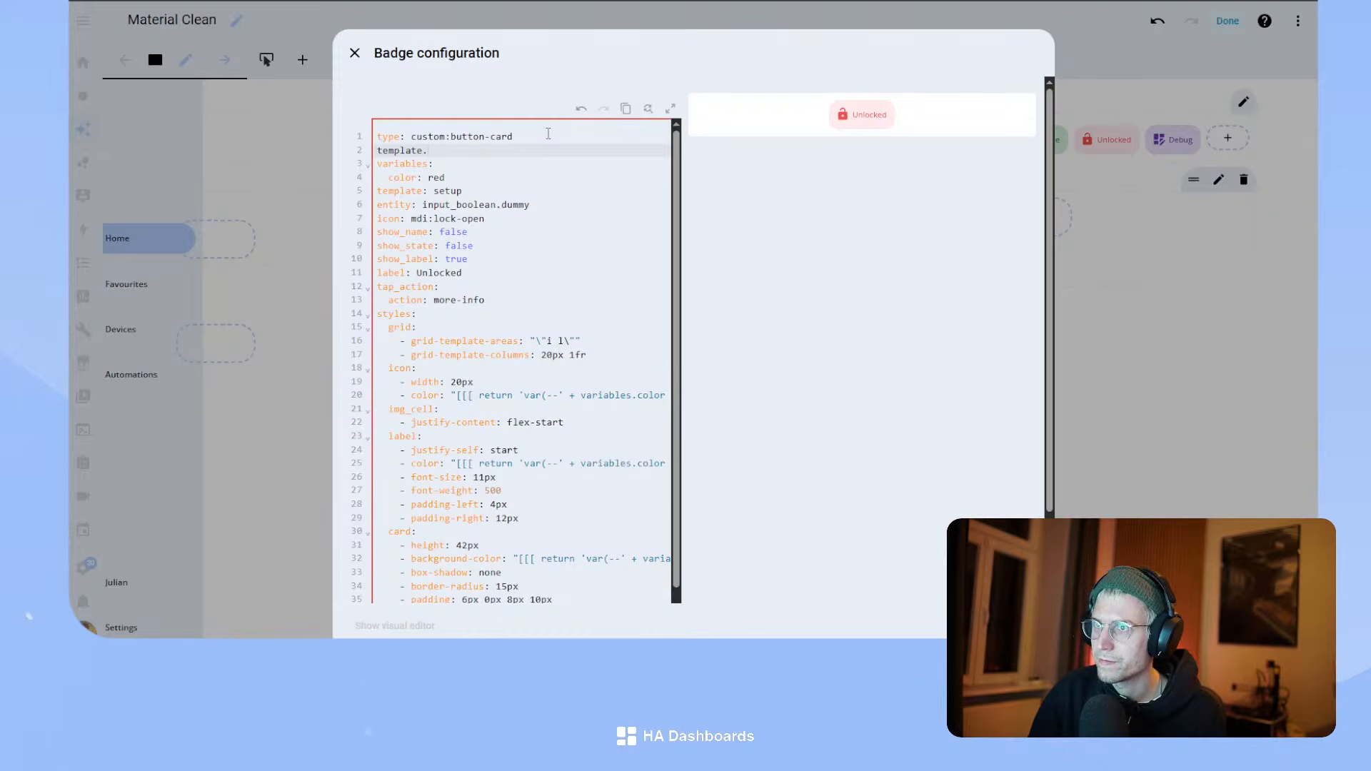
pyautogui.write(' ba')
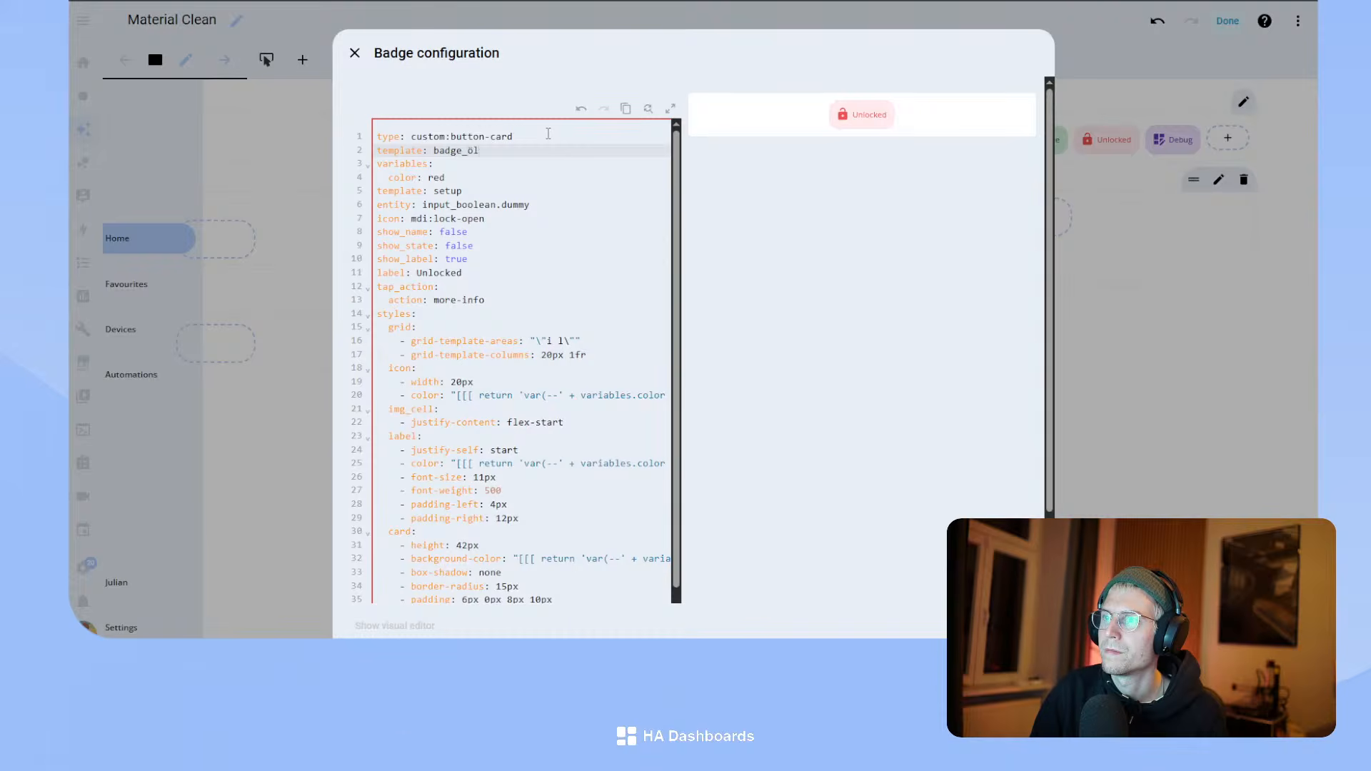
pyautogui.write('dge_label')
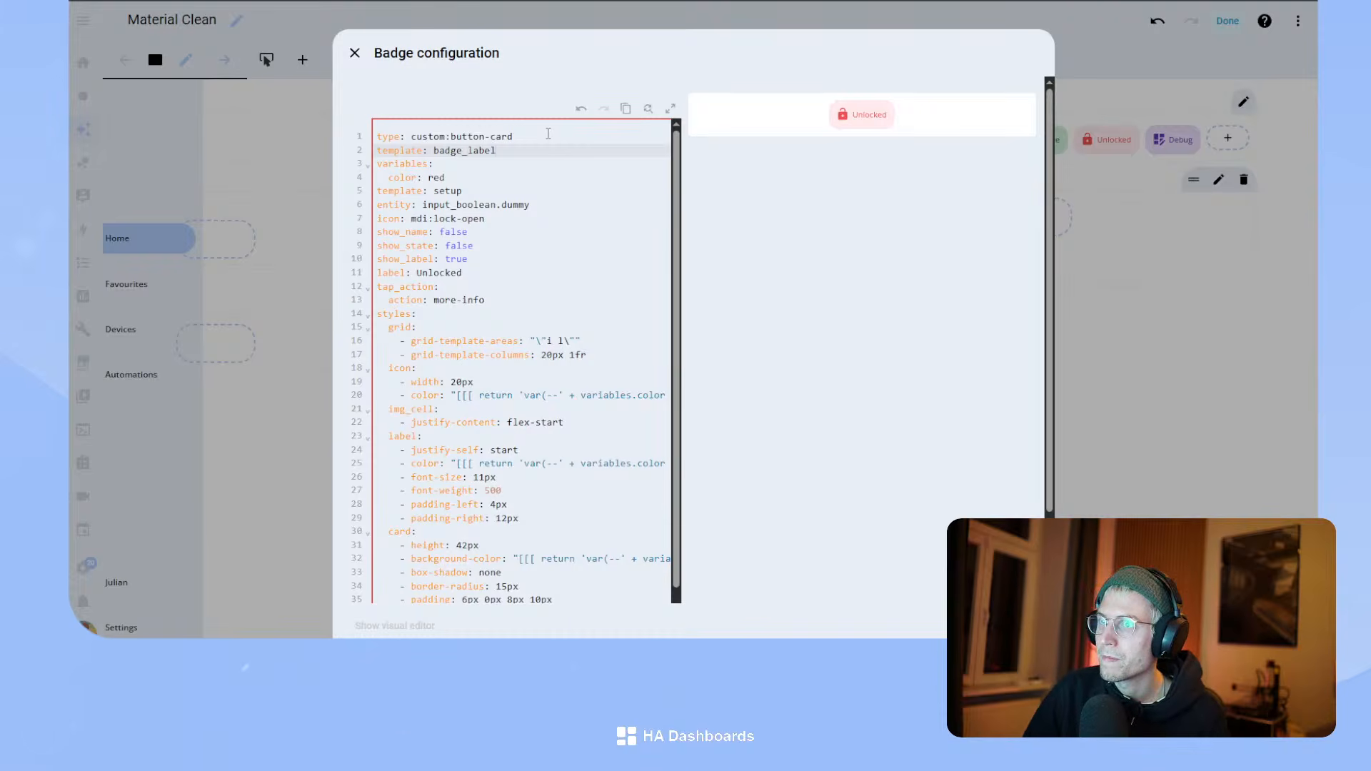
# - Remove the three show_ lines, the template: setup line and the leftover blank line from the Unlocked badge's YAML
pyautogui.moveTo(499, 261); pyautogui.dragTo(373, 232)
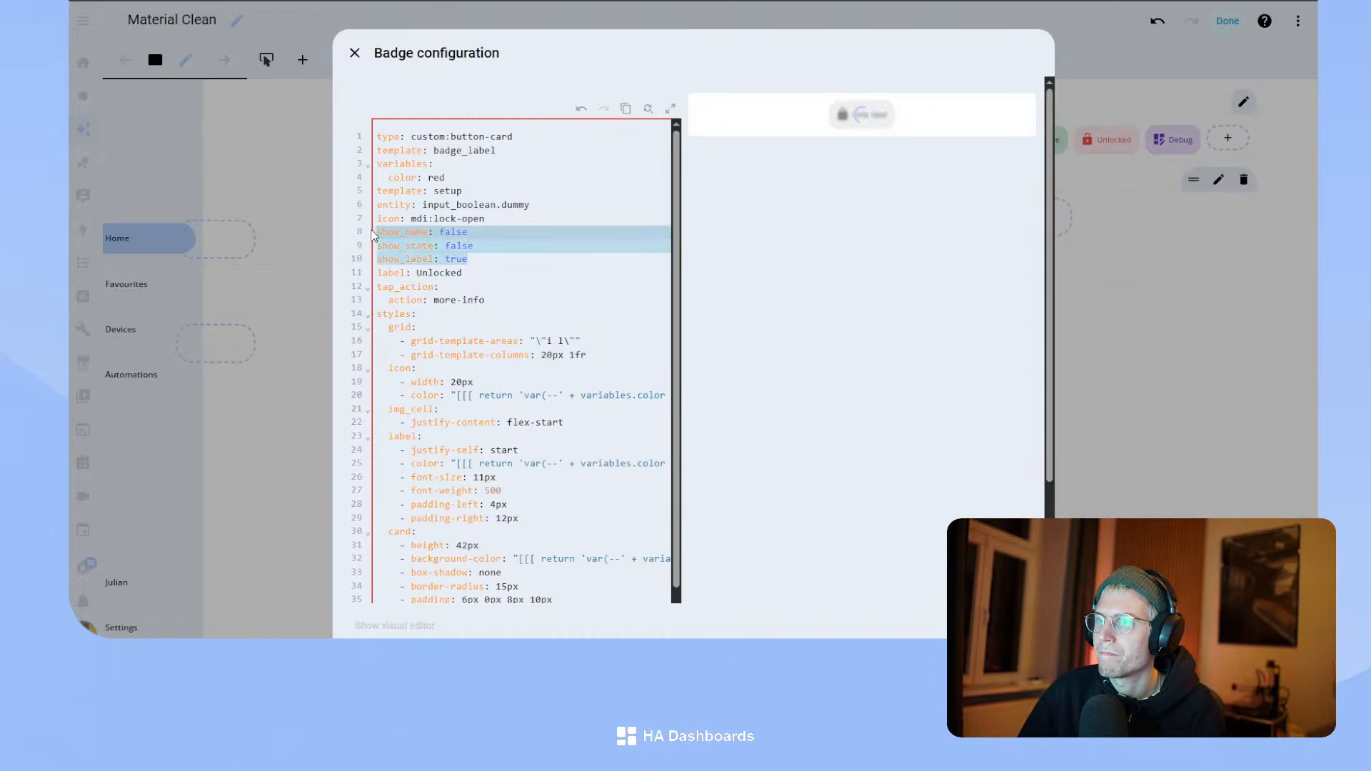
pyautogui.press('BackSpace')
pyautogui.moveTo(463, 191); pyautogui.dragTo(360, 192)
pyautogui.press('BackSpace')
pyautogui.press('BackSpace')
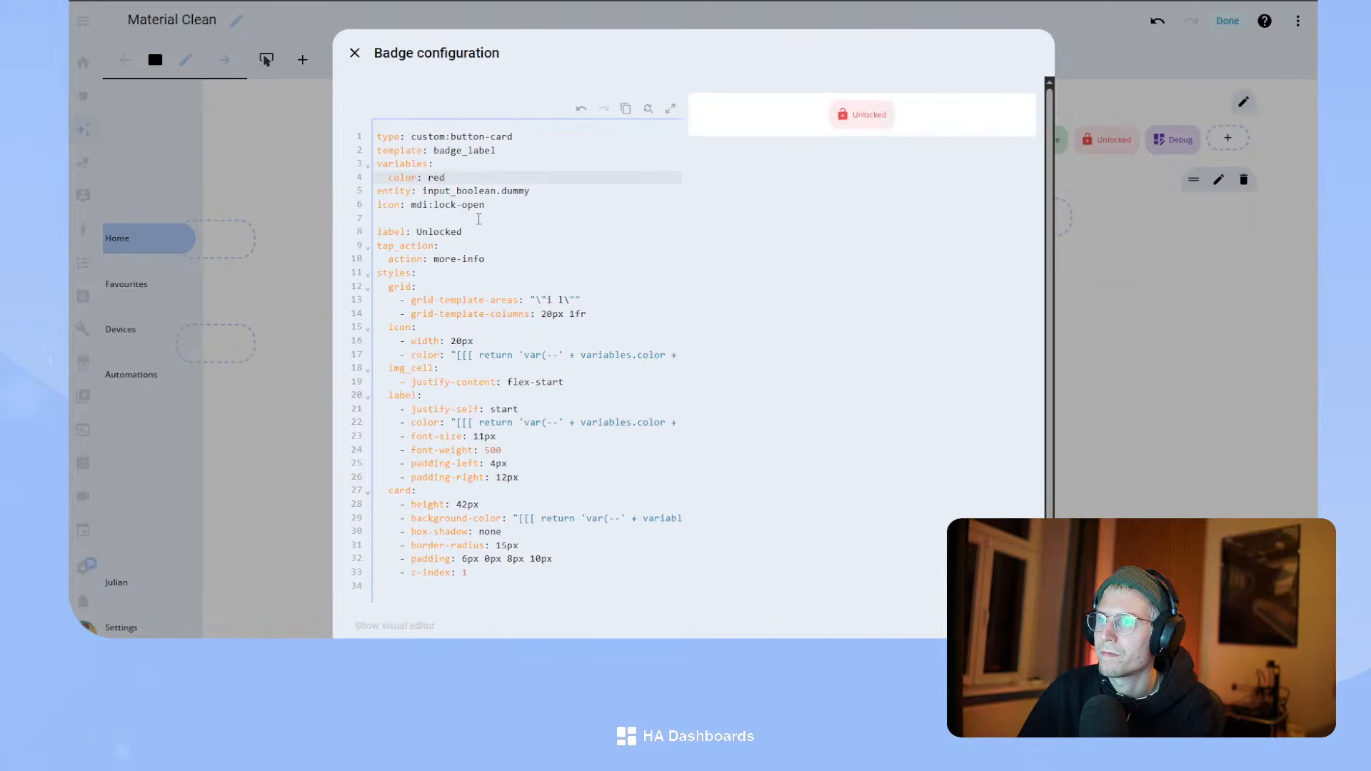
pyautogui.click(454, 215)
pyautogui.press('BackSpace')
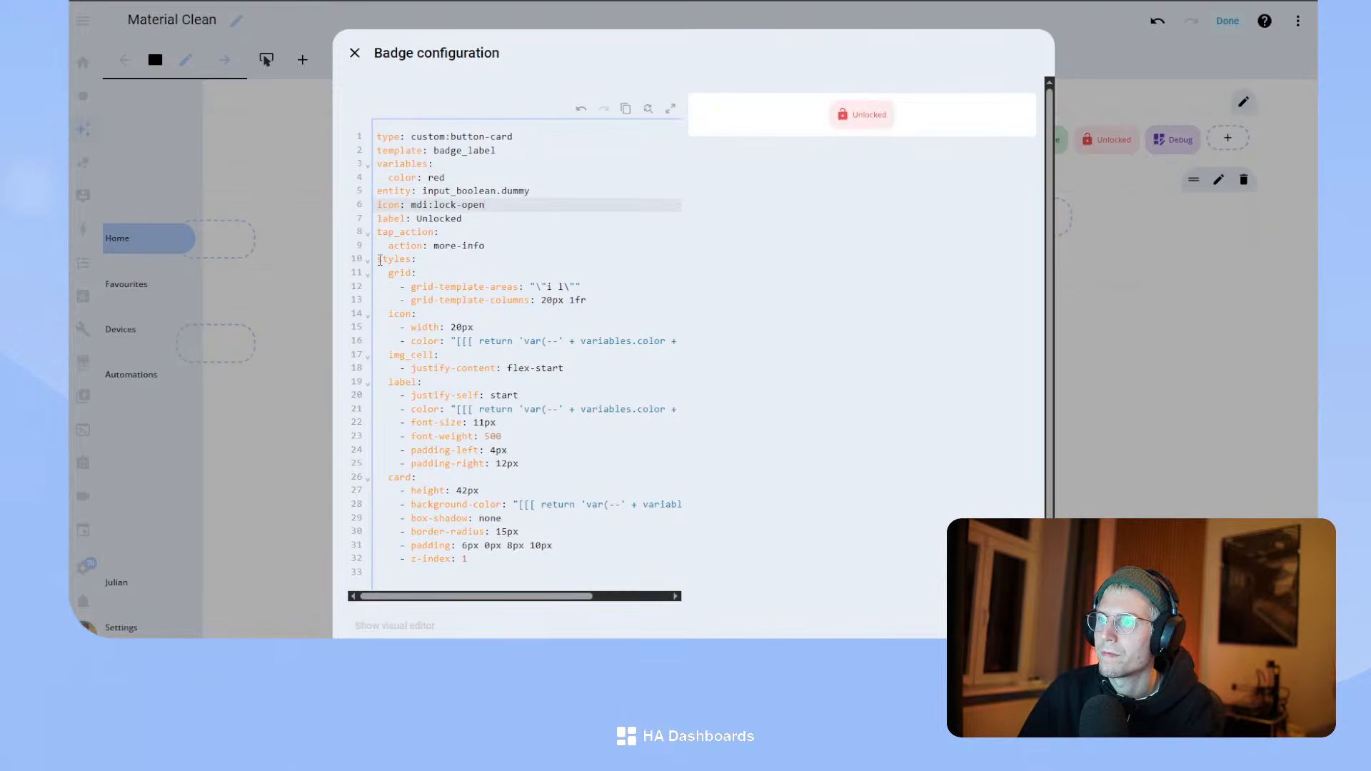
# - Delete the tap_action and styles blocks from the Unlocked badge's YAML and save the badge
pyautogui.moveTo(376, 233); pyautogui.dragTo(511, 486)
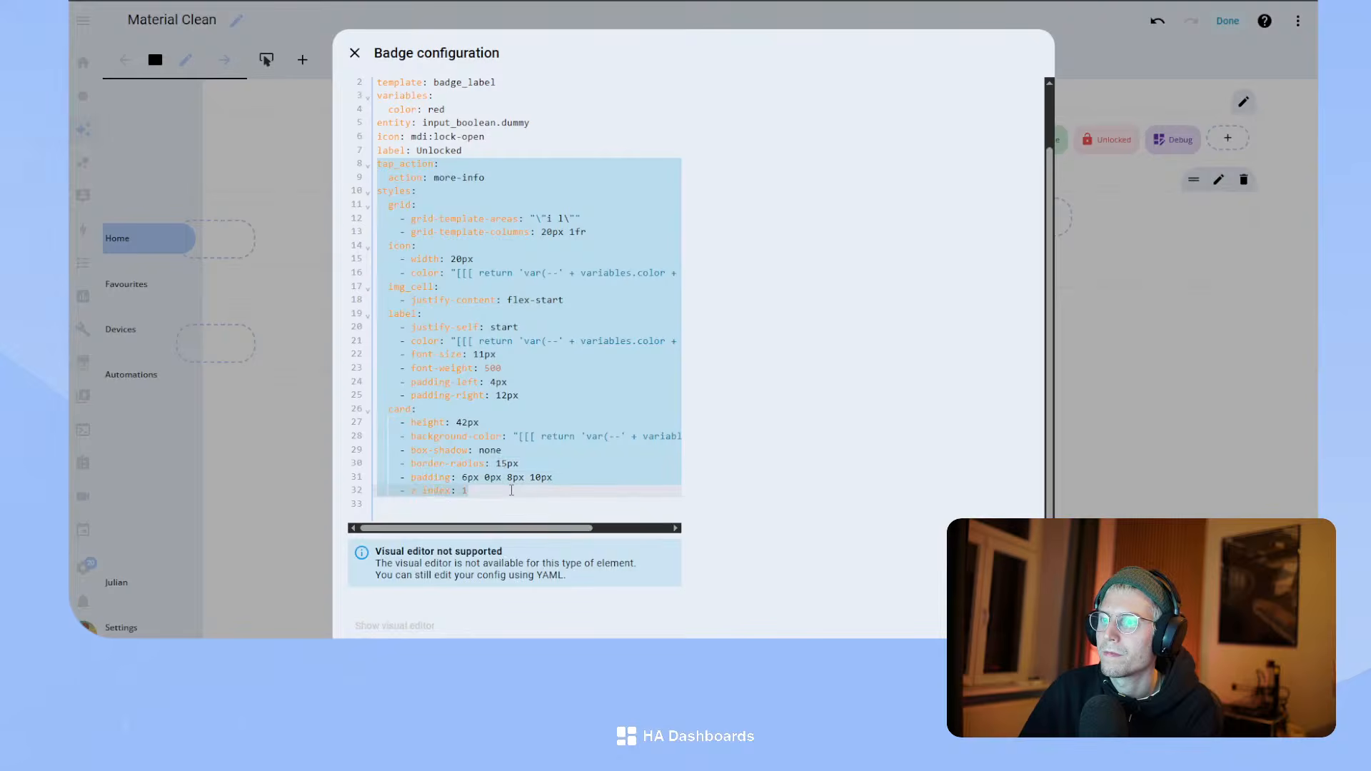
pyautogui.press('BackSpace')
pyautogui.press('BackSpace')
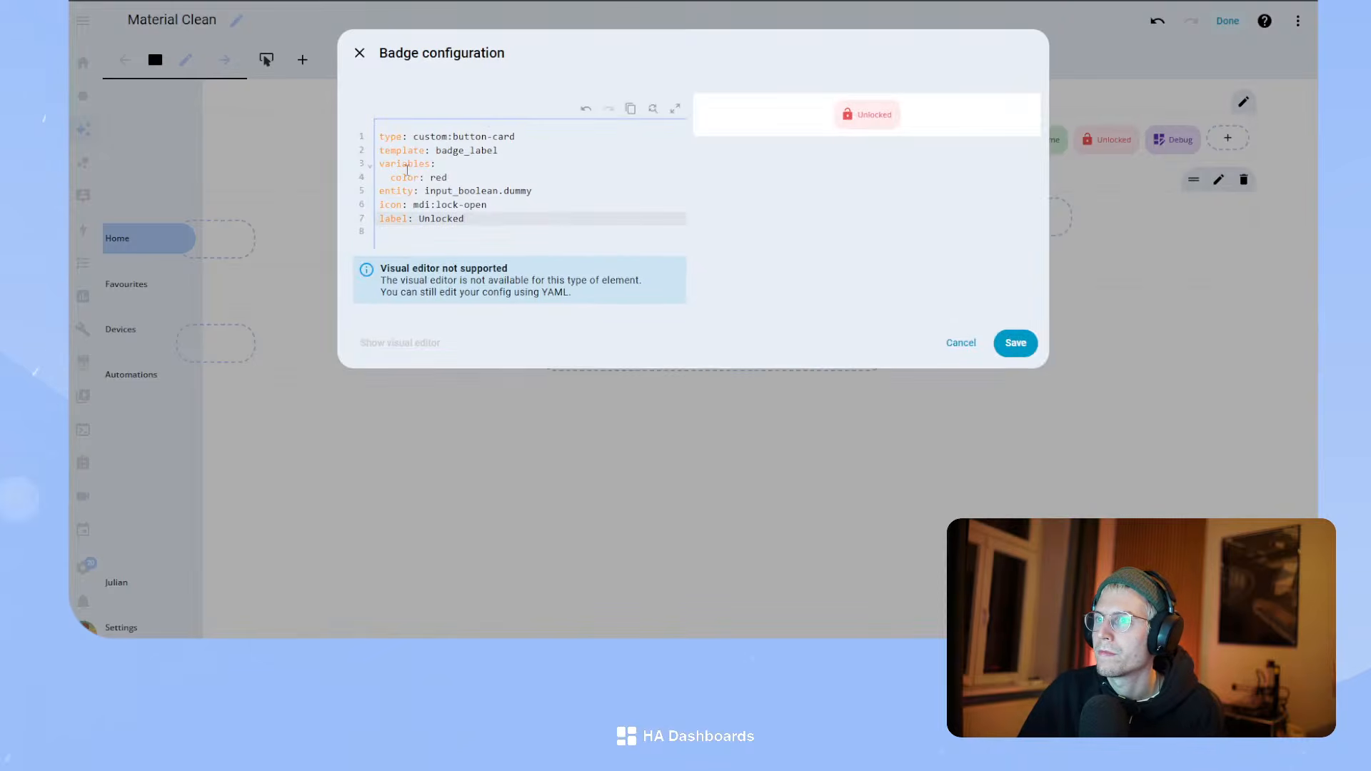
pyautogui.click(1021, 346)
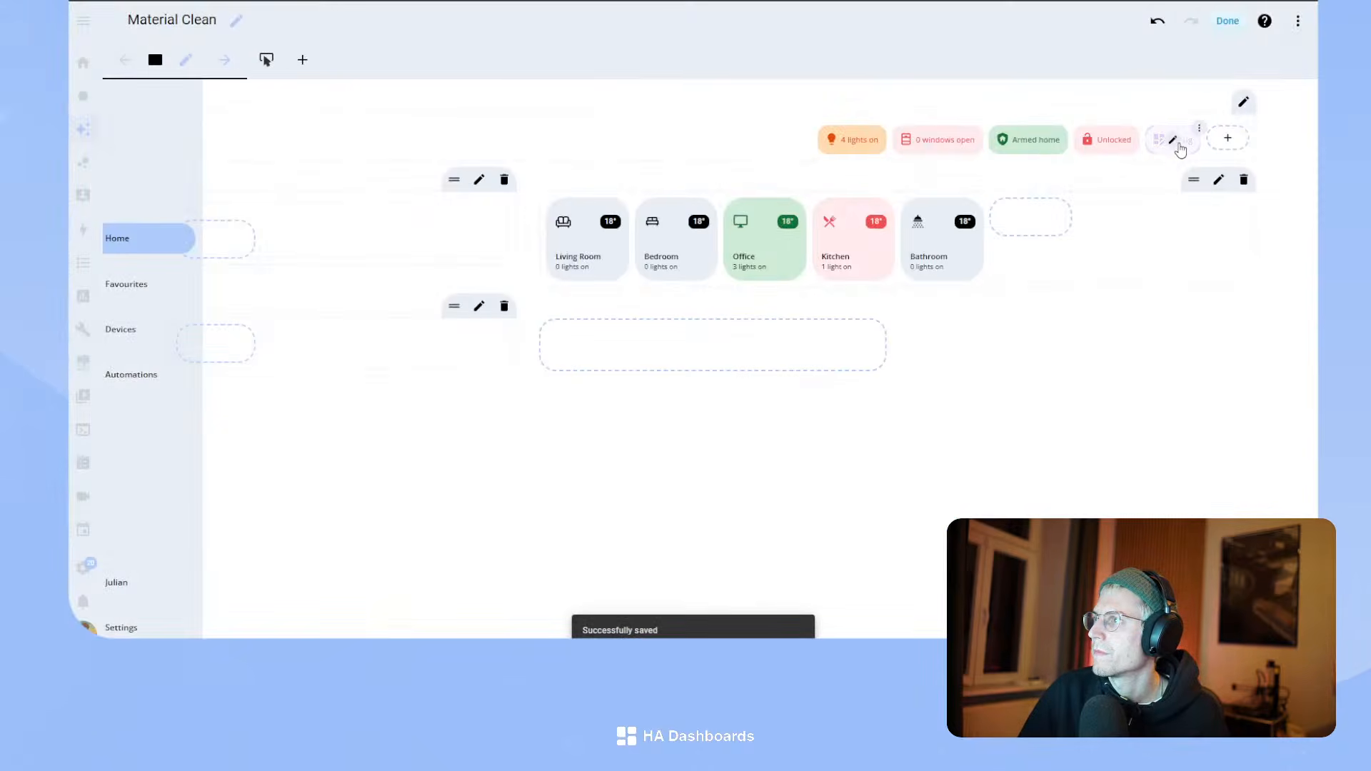
# - Open the Debug badge's configuration and change its template from setup to badge_label
pyautogui.click(1173, 142)
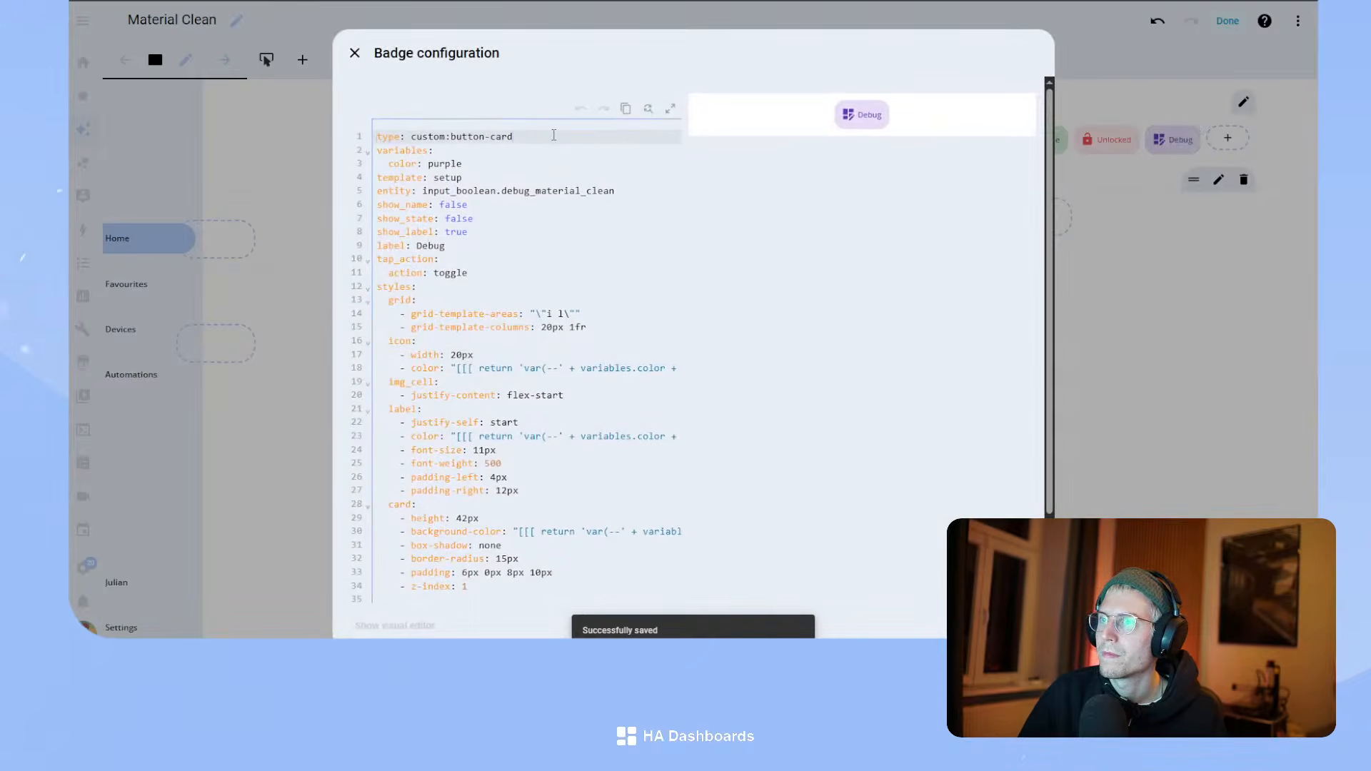
pyautogui.doubleClick(439, 177)
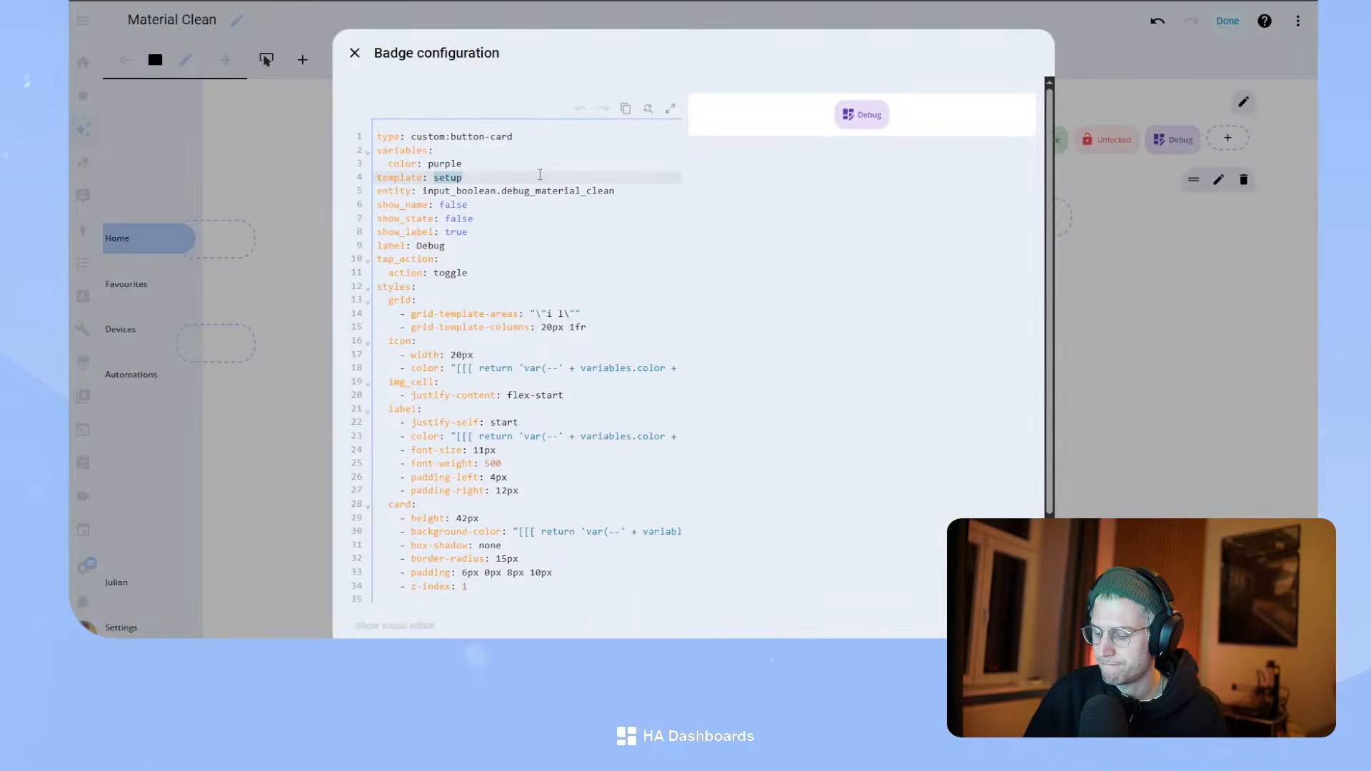
pyautogui.write('badge_label')
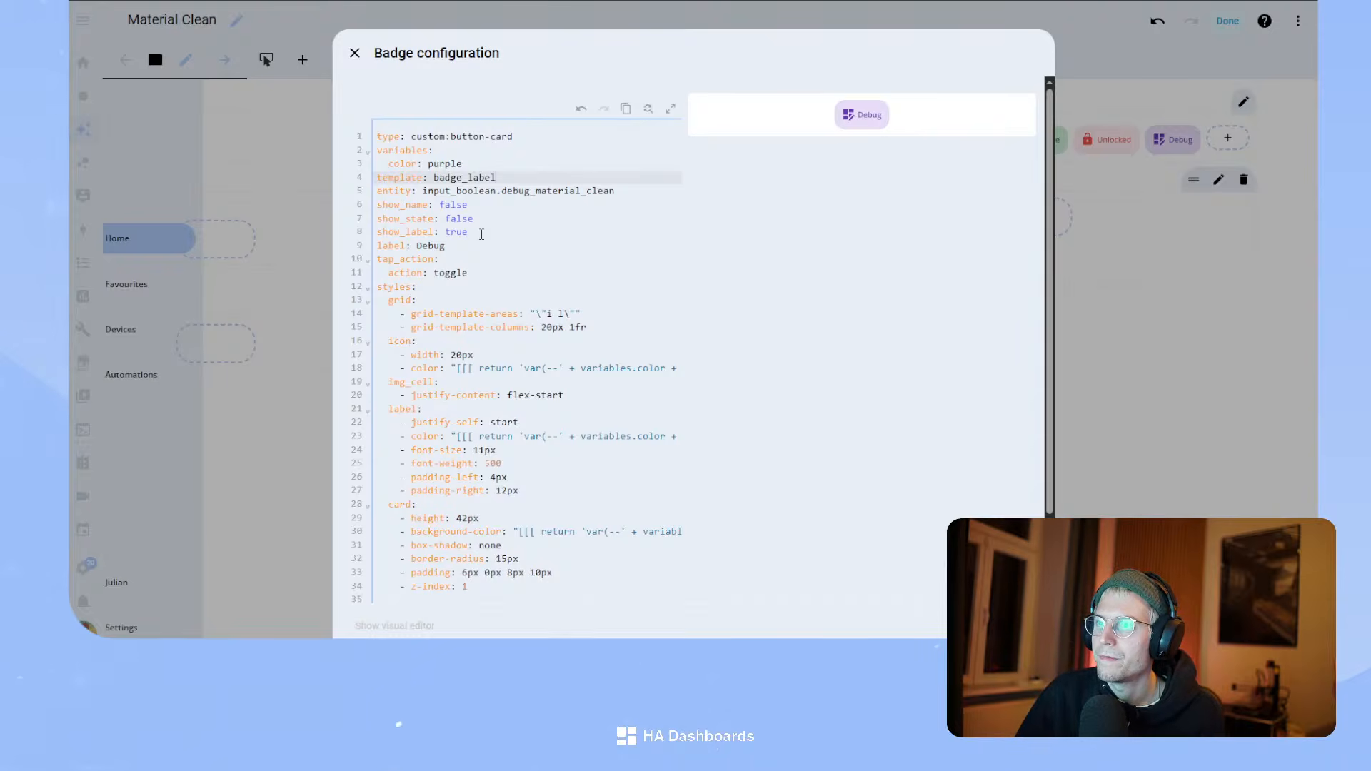
# - Delete the three show_ lines and the styles block from the Debug badge's YAML, keeping the toggle tap action, and save
pyautogui.moveTo(468, 232); pyautogui.dragTo(348, 211)
pyautogui.press('BackSpace')
pyautogui.press('BackSpace')
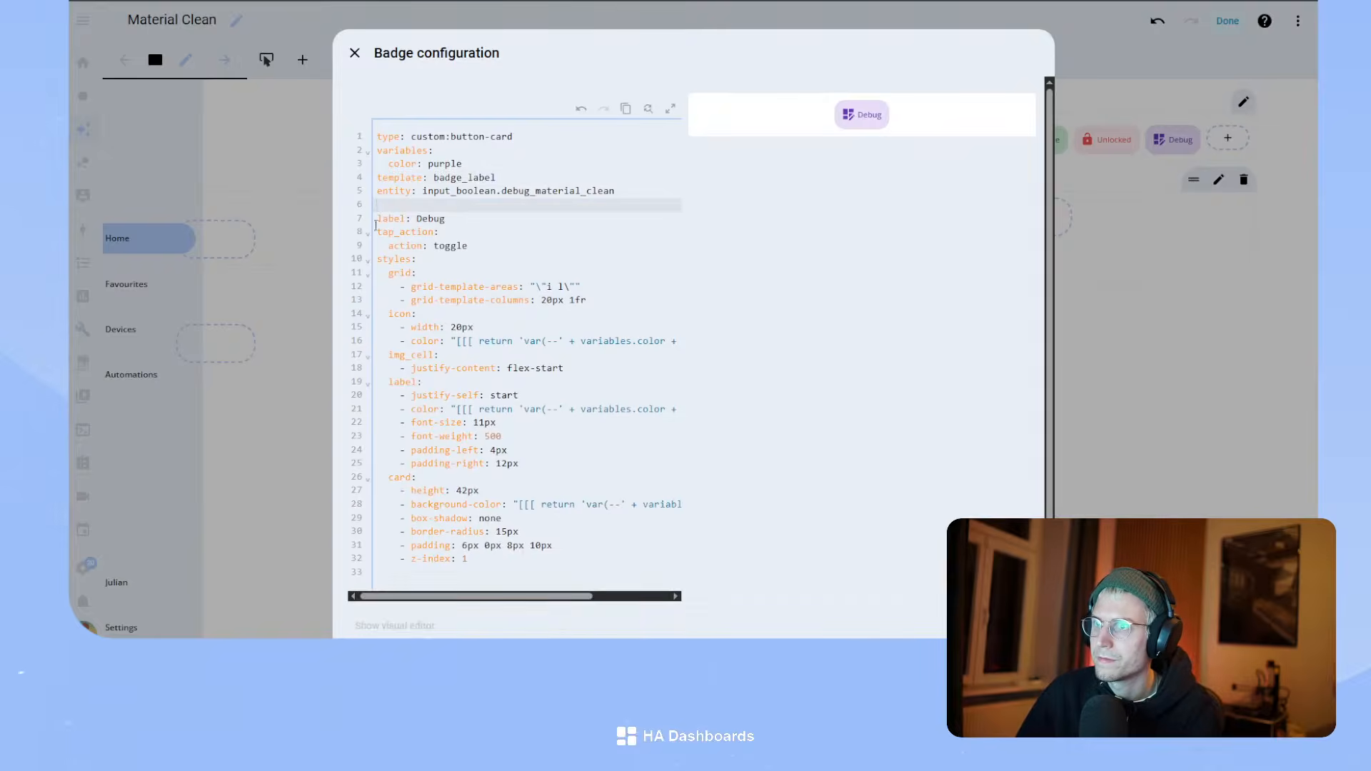
pyautogui.moveTo(379, 245); pyautogui.dragTo(532, 490)
pyautogui.press('BackSpace')
pyautogui.press('BackSpace')
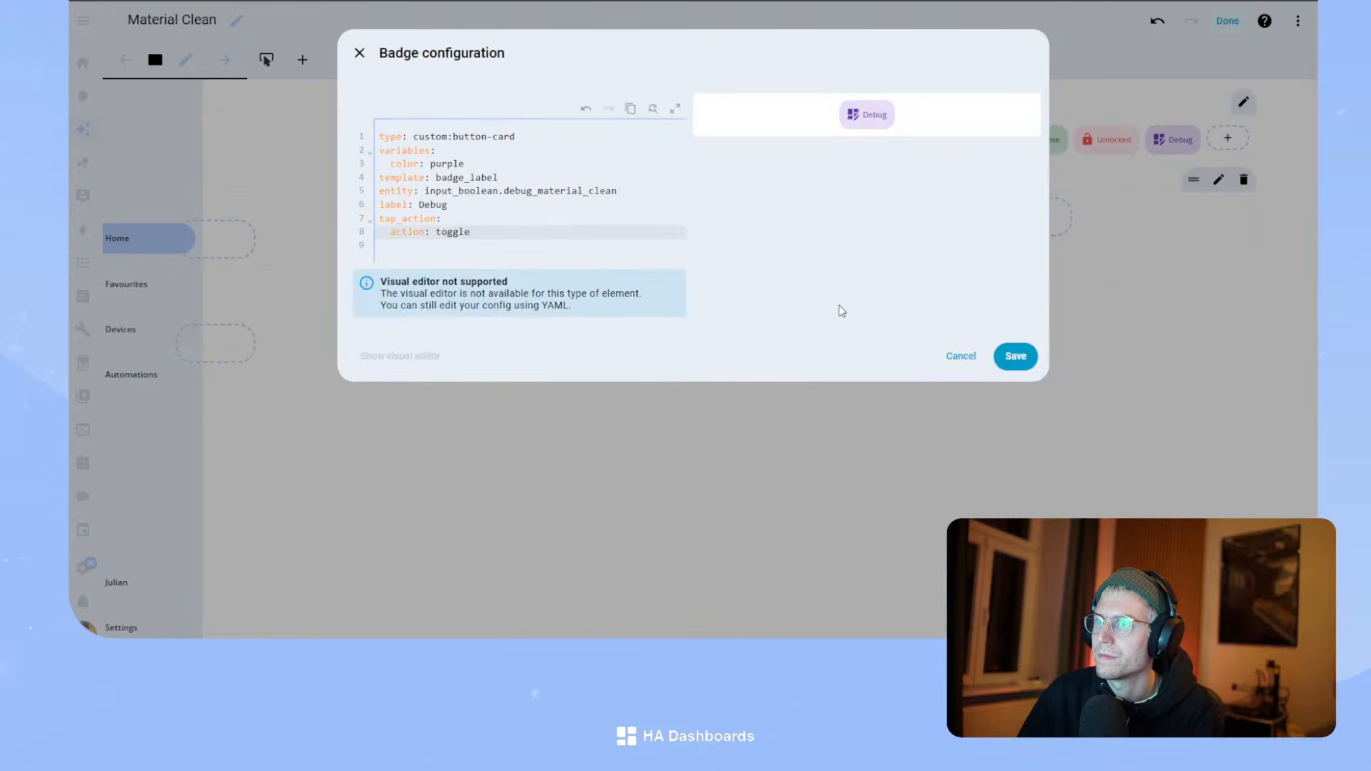
pyautogui.click(1014, 359)
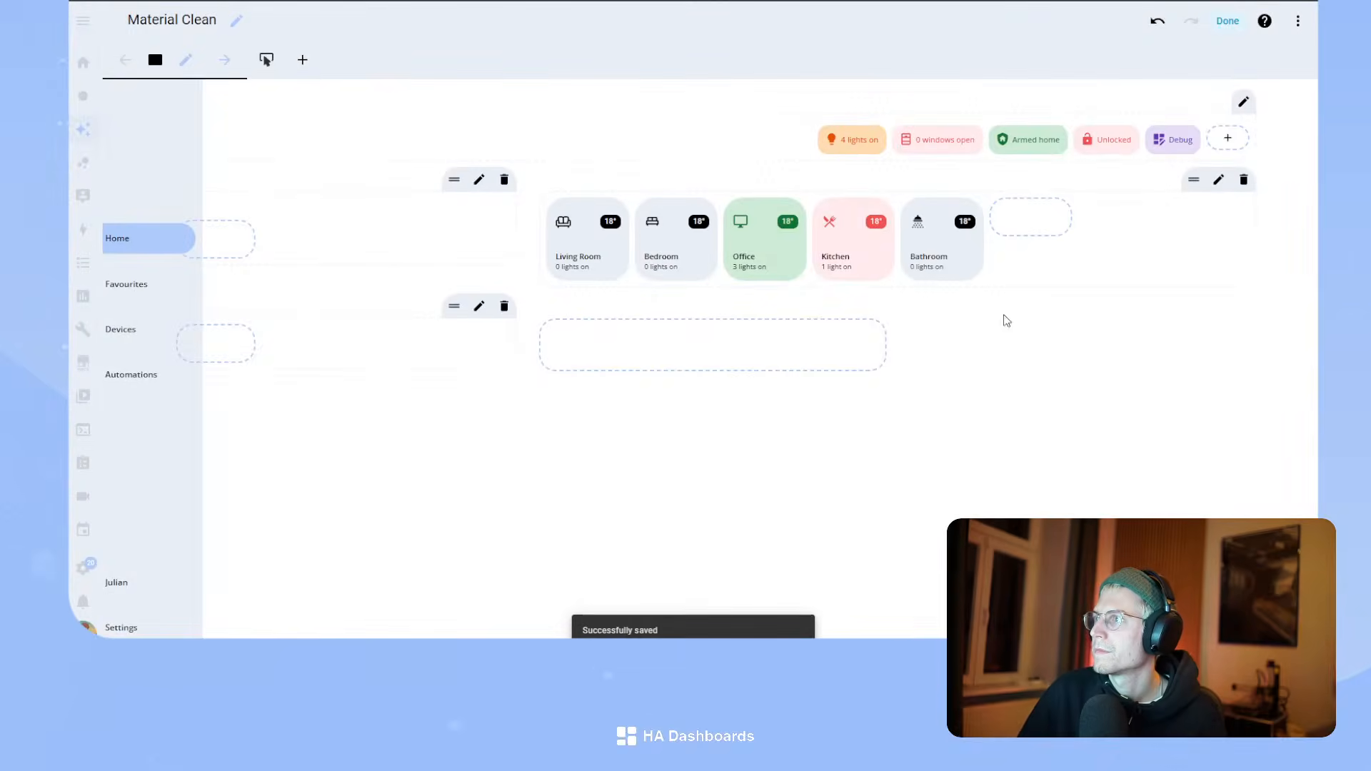
# - Select the whole YAML of the Armed home badge, close the configuration and reopen it
pyautogui.click(1027, 139)
pyautogui.hotkey('ctrl', 'a')
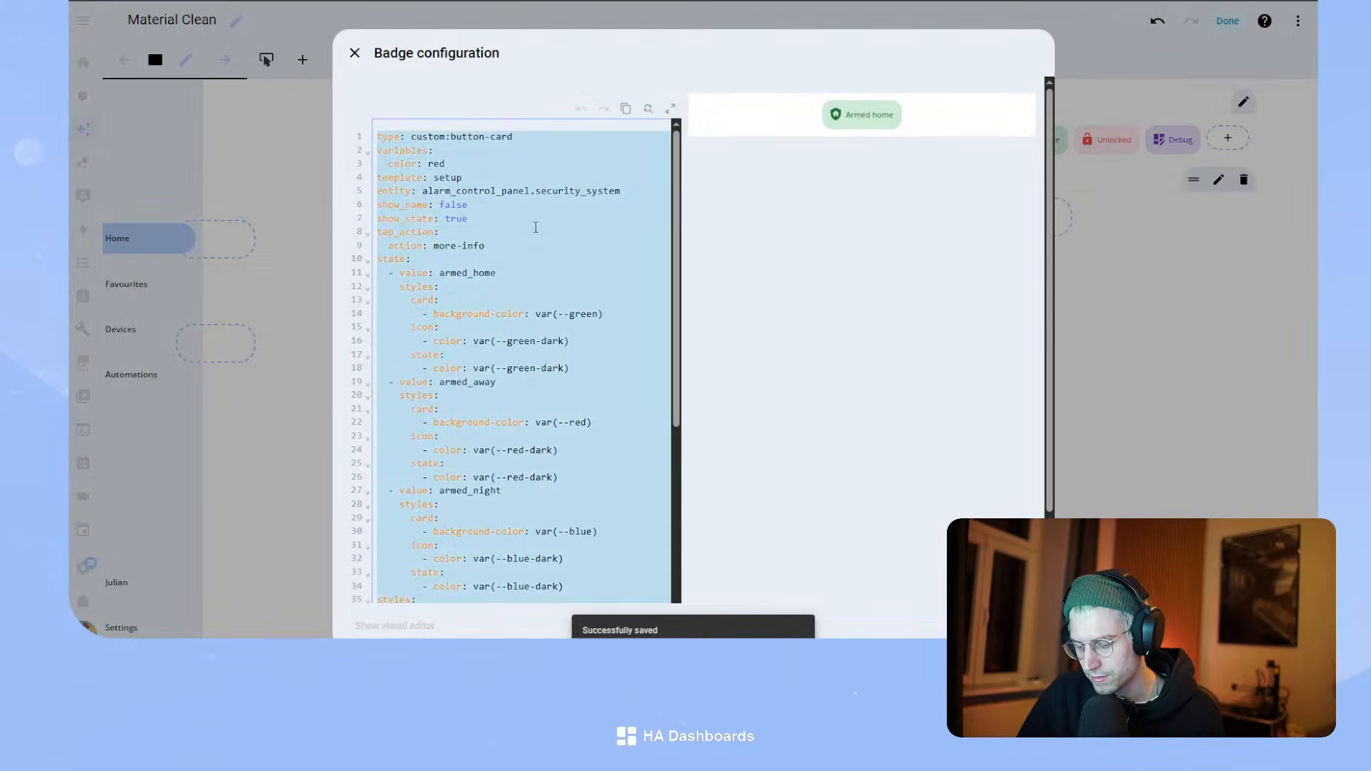
pyautogui.click(1014, 625)
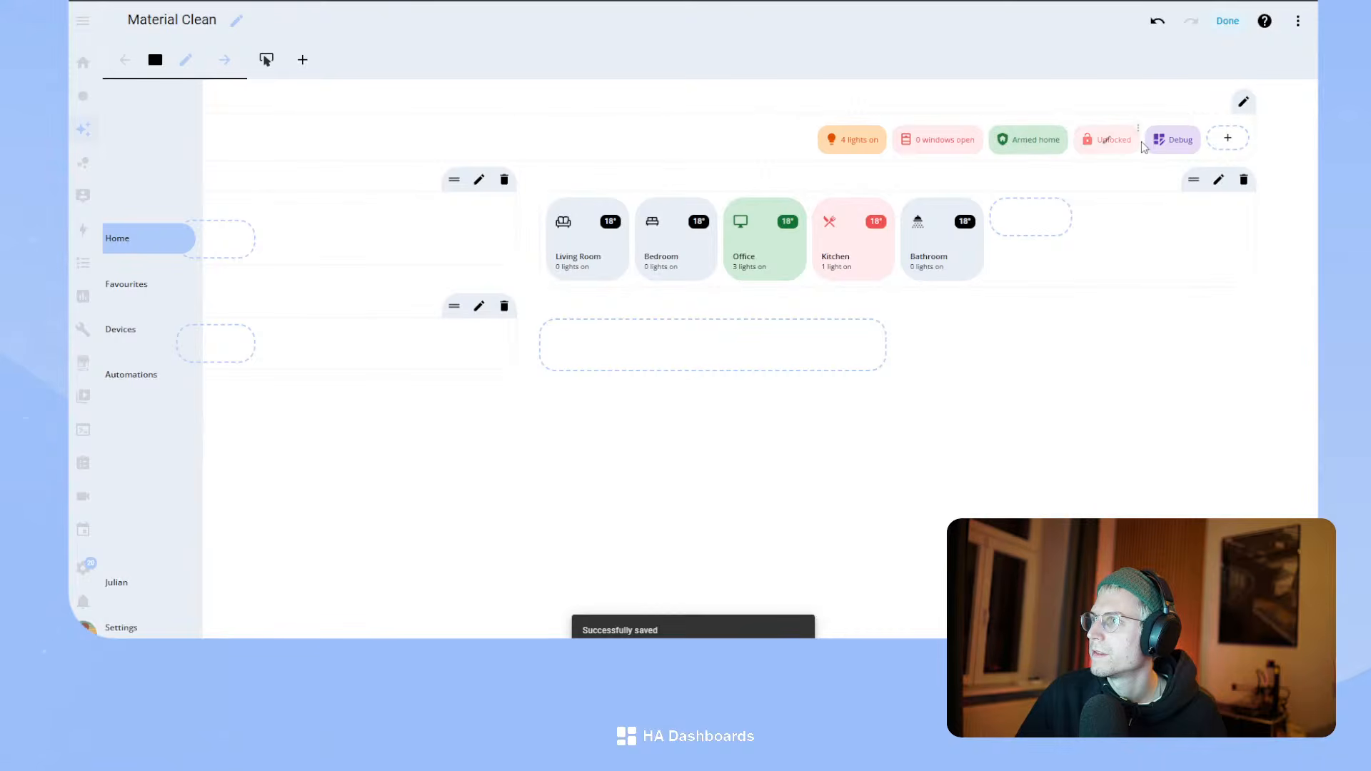
pyautogui.click(1028, 140)
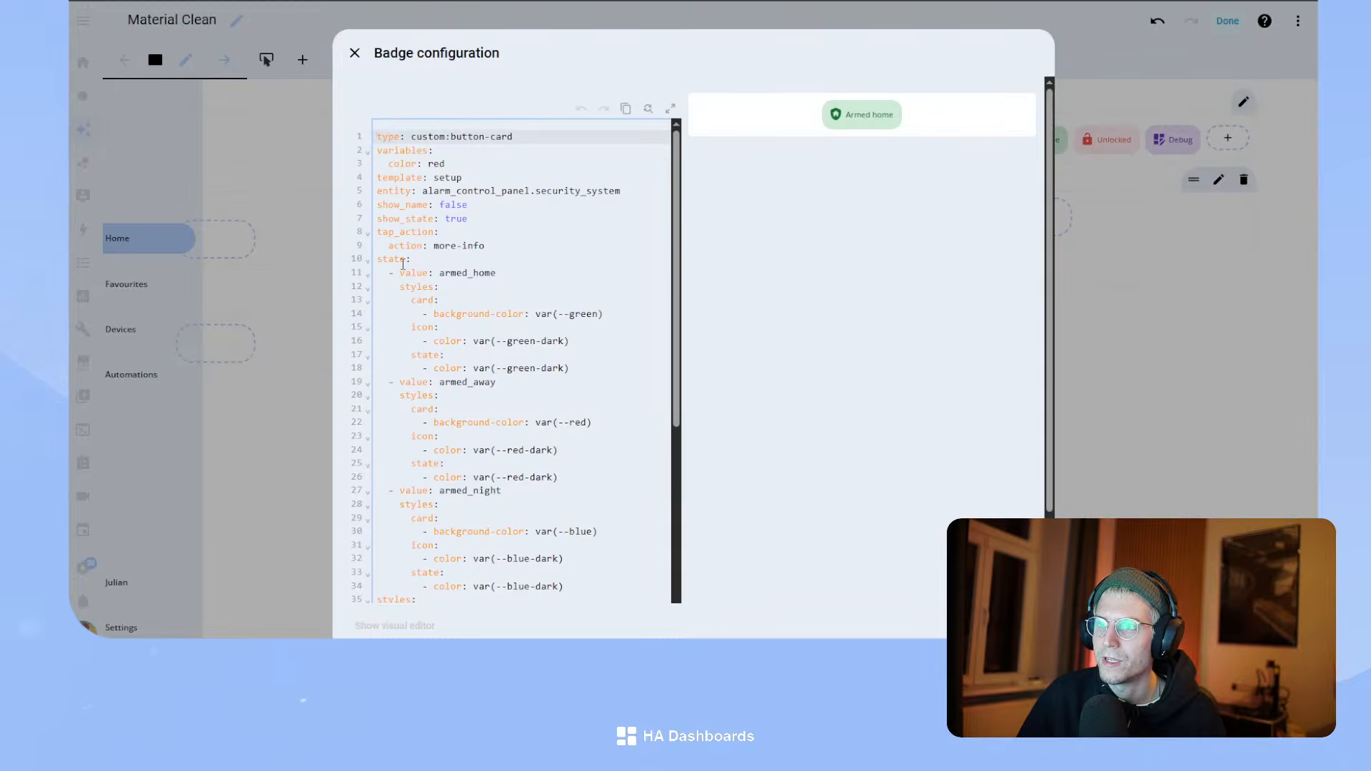
# - Review the armed-state colours and style definitions in the alarm badge's YAML and save the badge
pyautogui.scroll(-2, 472, 466)
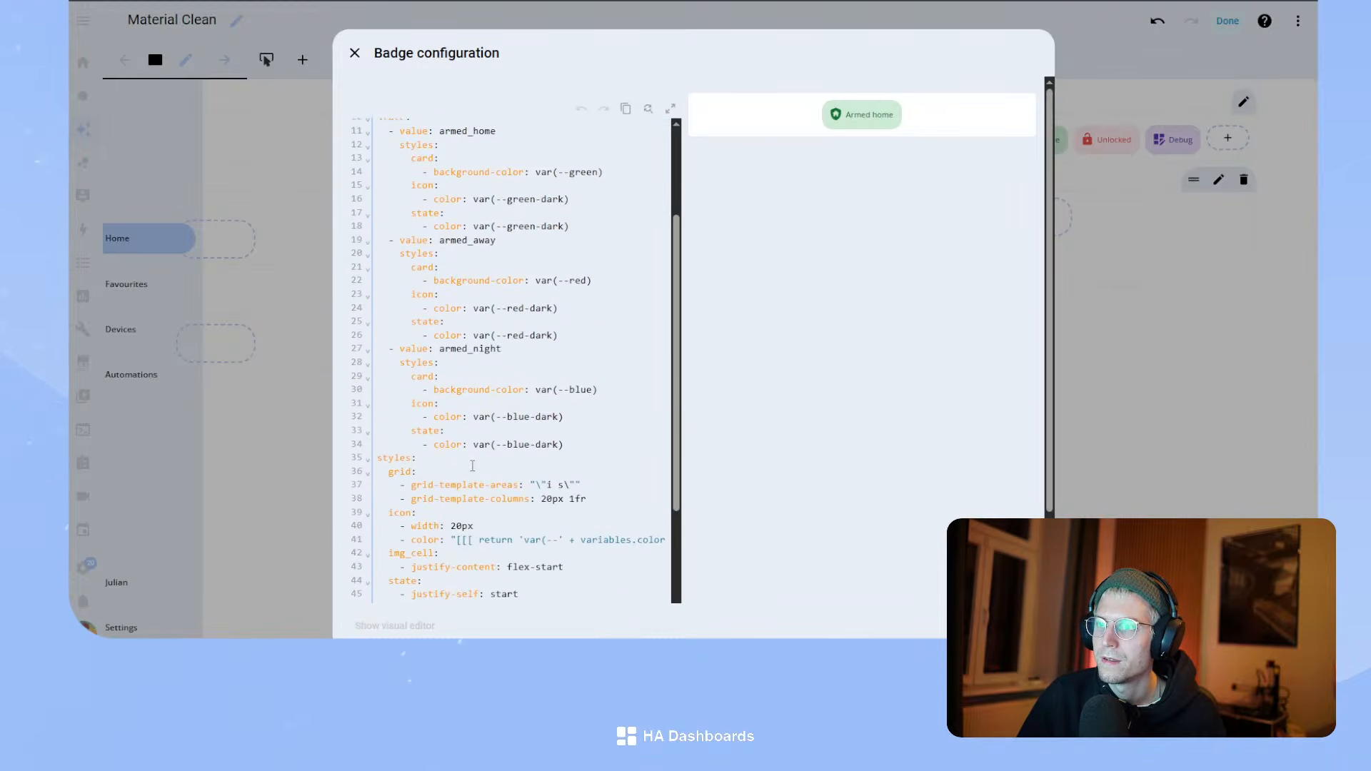
pyautogui.scroll(-1, 472, 465)
pyautogui.scroll(2, 497, 420)
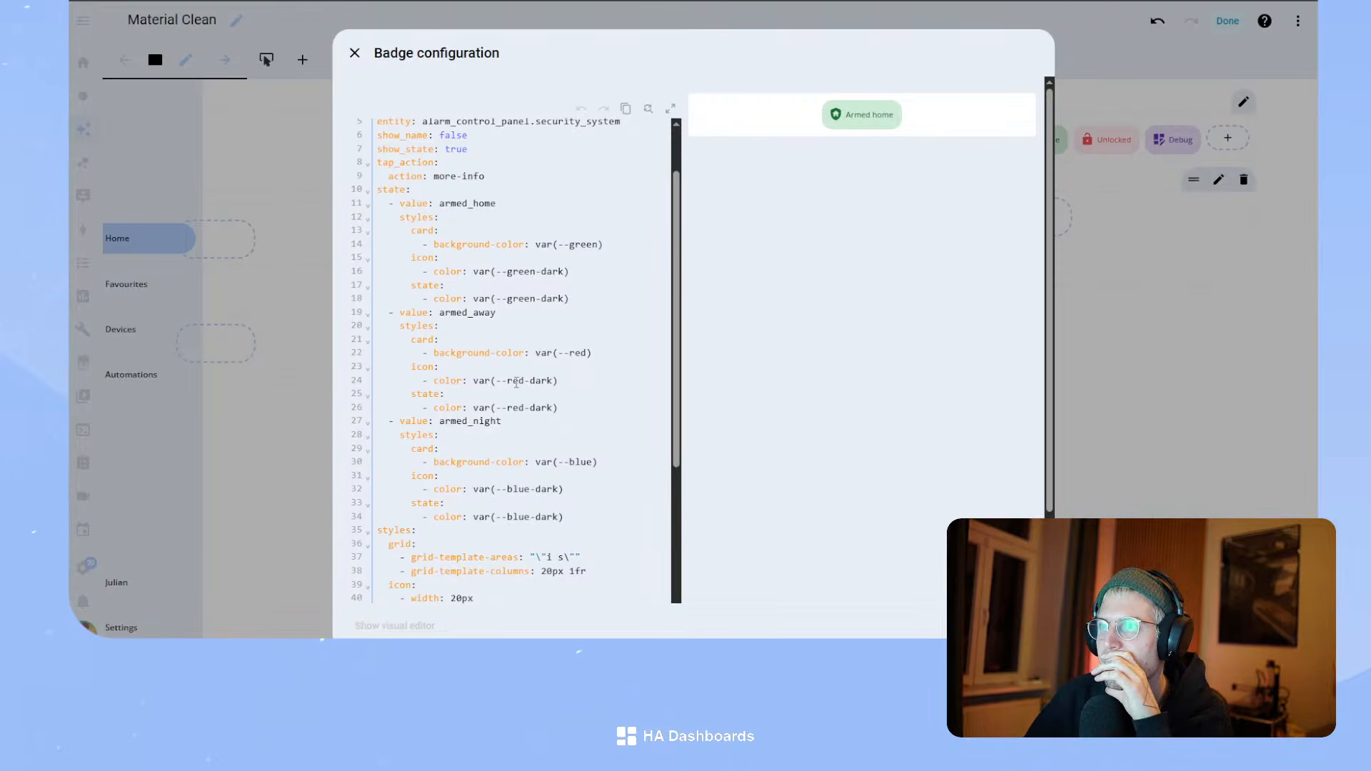
pyautogui.scroll(1, 514, 383)
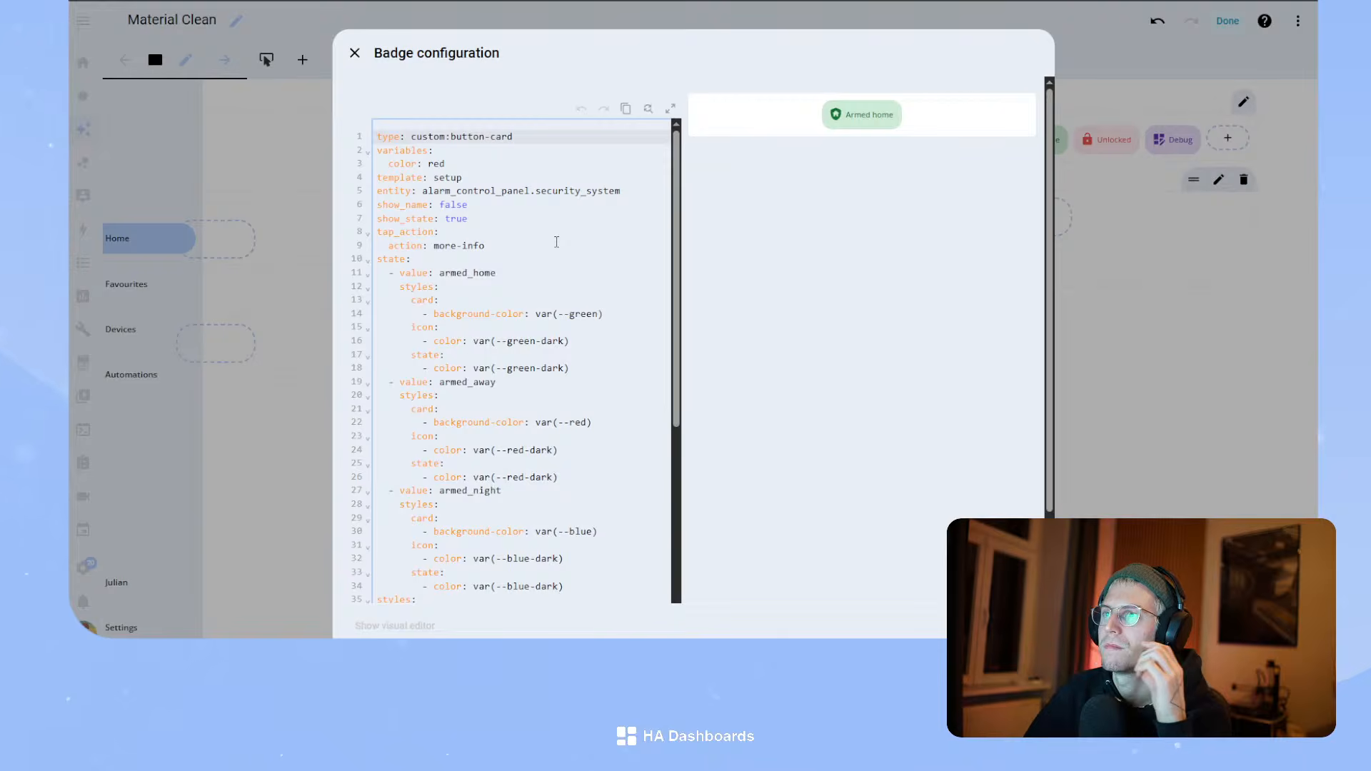
pyautogui.click(559, 464)
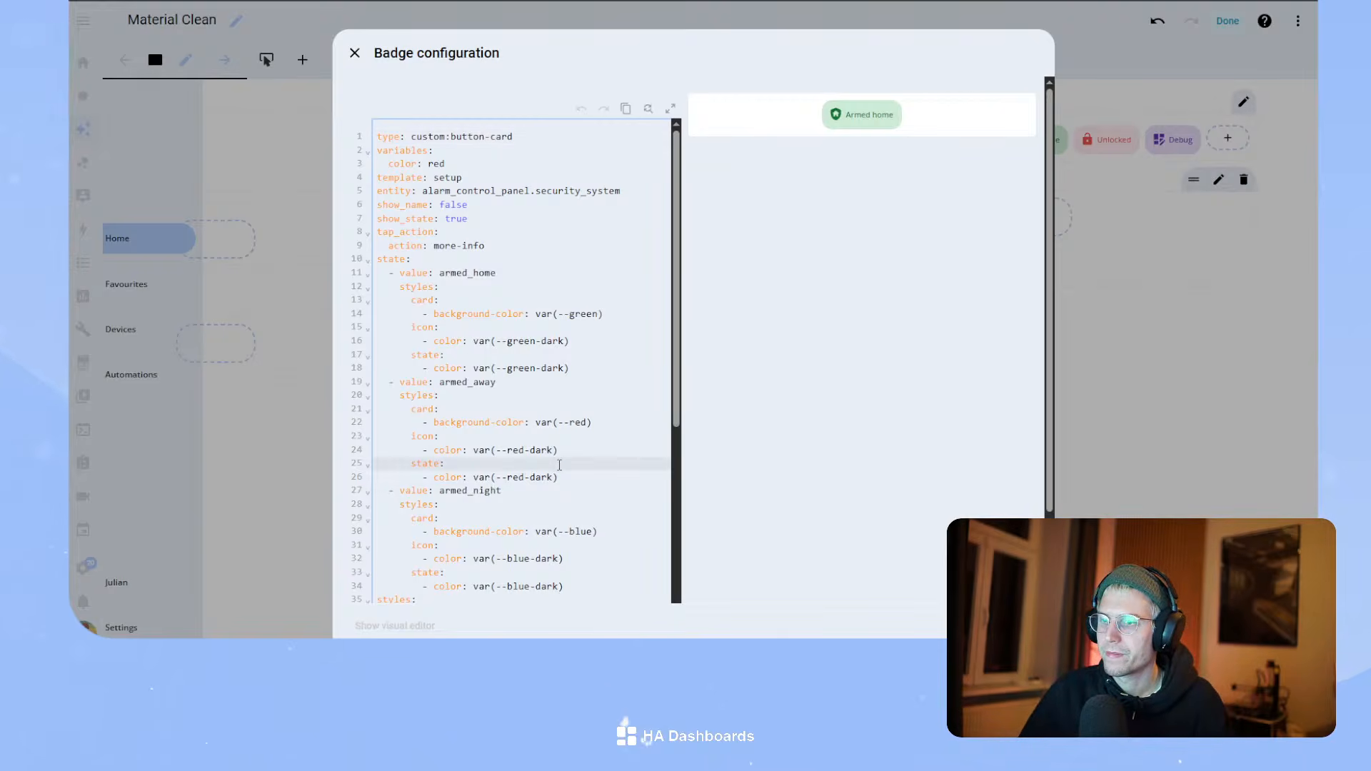
pyautogui.scroll(-6, 559, 465)
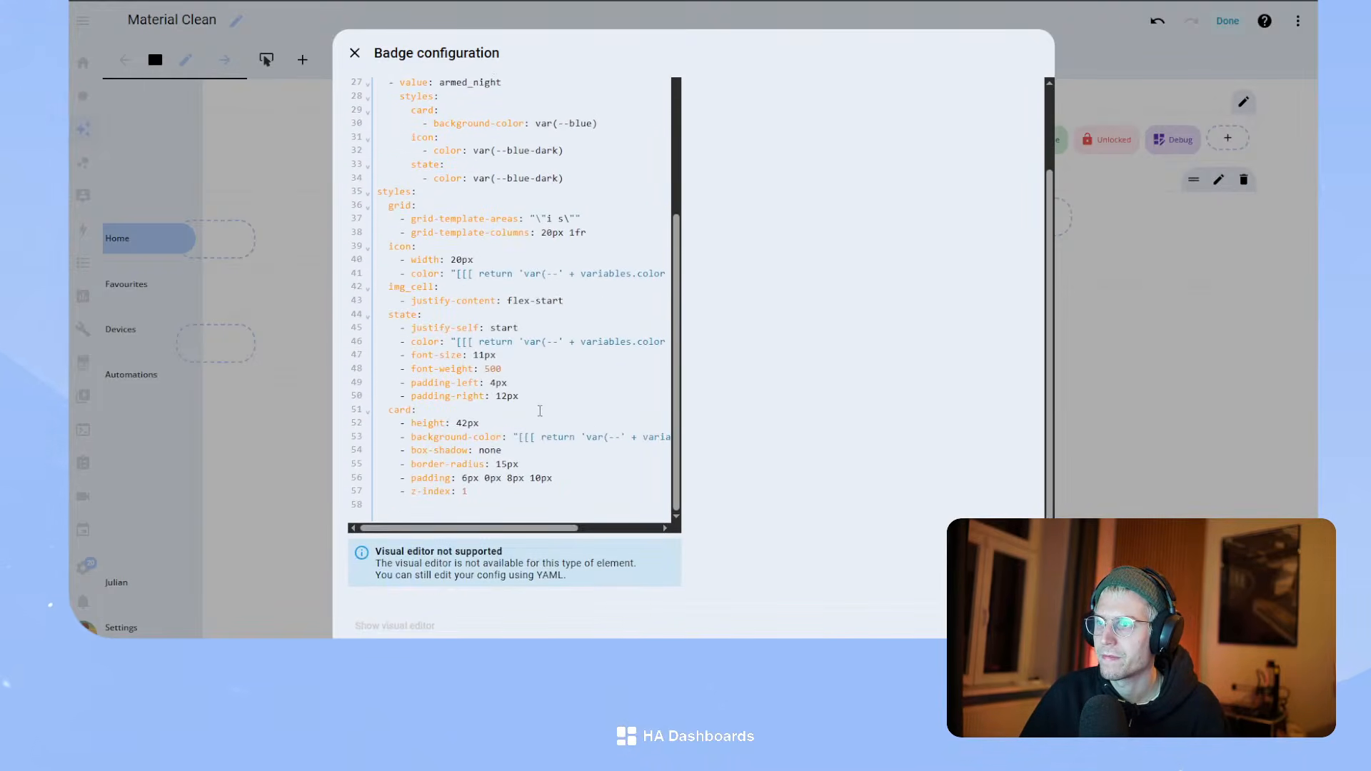
pyautogui.scroll(4, 539, 411)
pyautogui.scroll(-4, 542, 411)
pyautogui.scroll(6, 546, 416)
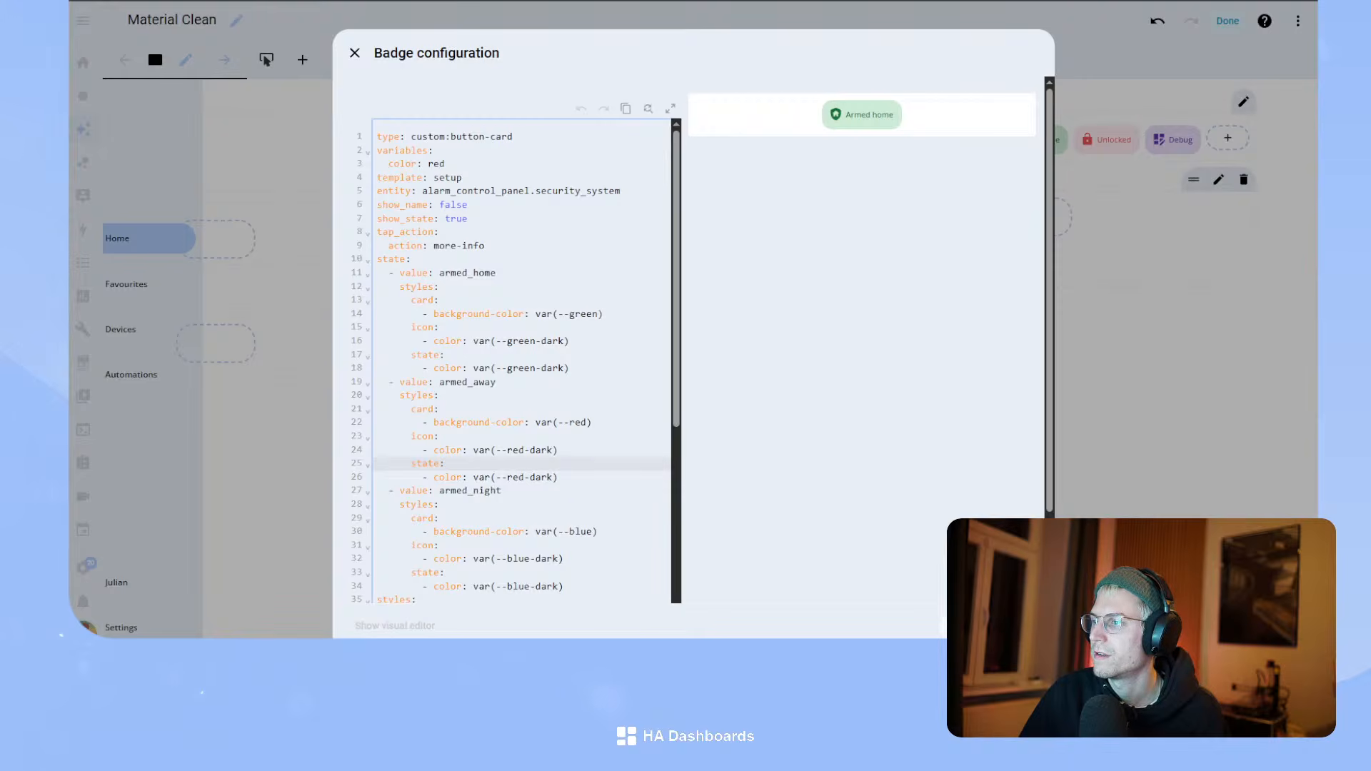
pyautogui.click(1023, 625)
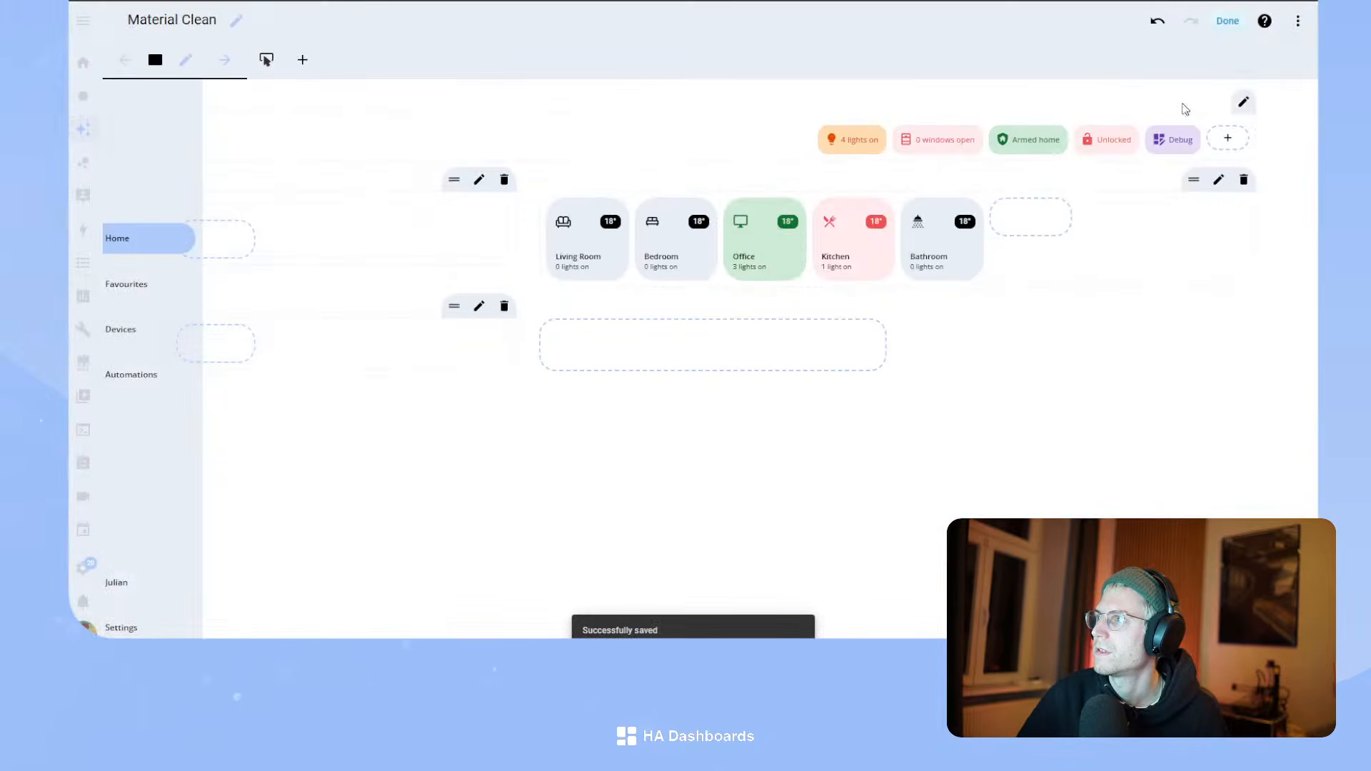
# - Duplicate the complete badge_label template directly under button_card_templates in the dashboard's raw configuration
pyautogui.click(1297, 23)
pyautogui.click(1259, 85)
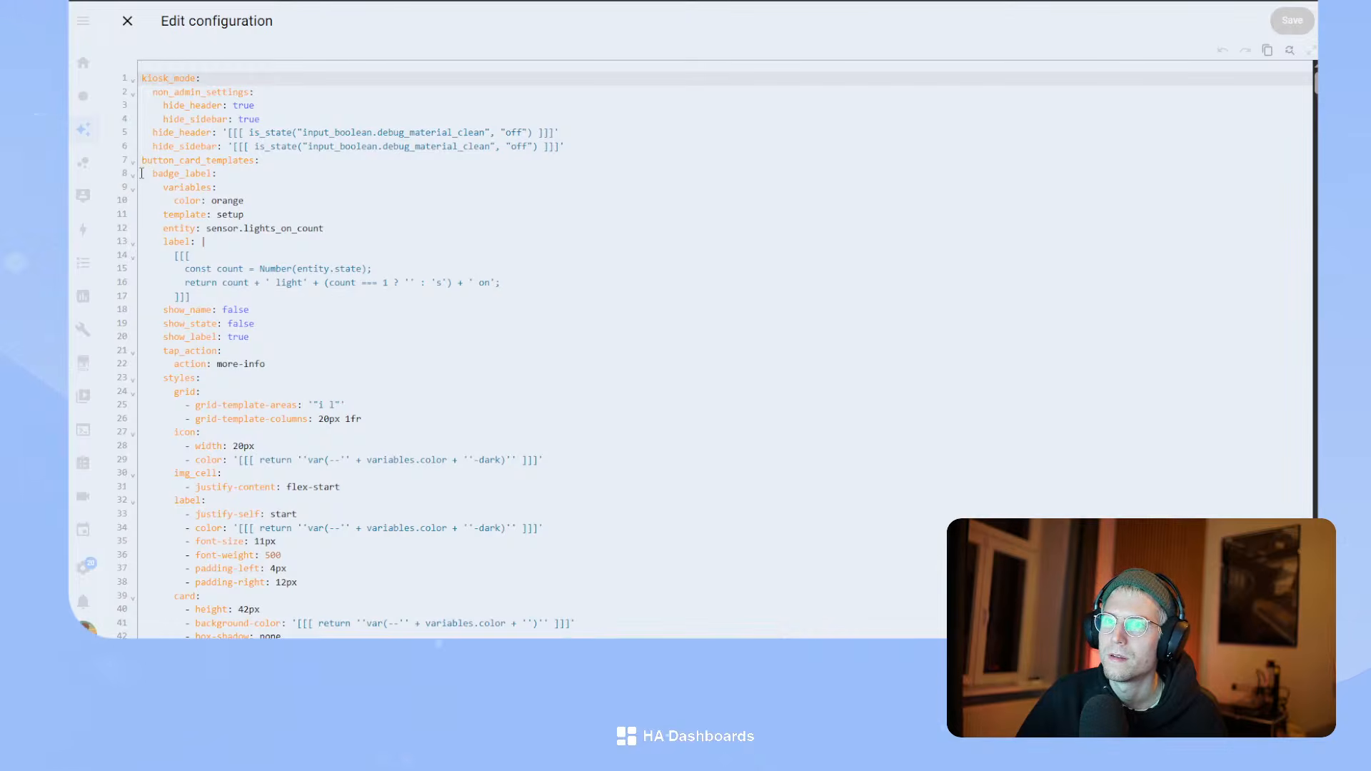
pyautogui.moveTo(137, 180); pyautogui.dragTo(312, 467)
pyautogui.hotkey('ctrl', 'c')
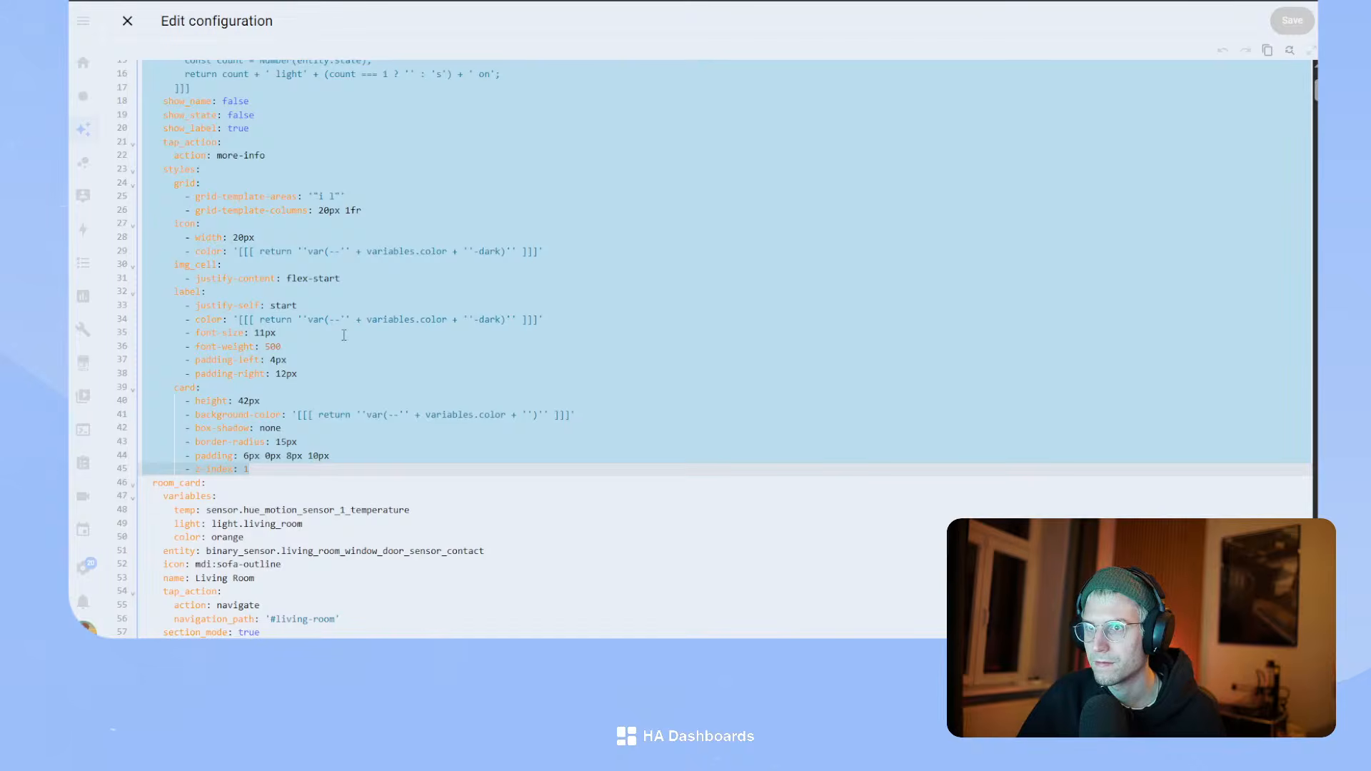
pyautogui.scroll(3, 320, 318)
pyautogui.click(277, 163)
pyautogui.press('Return')
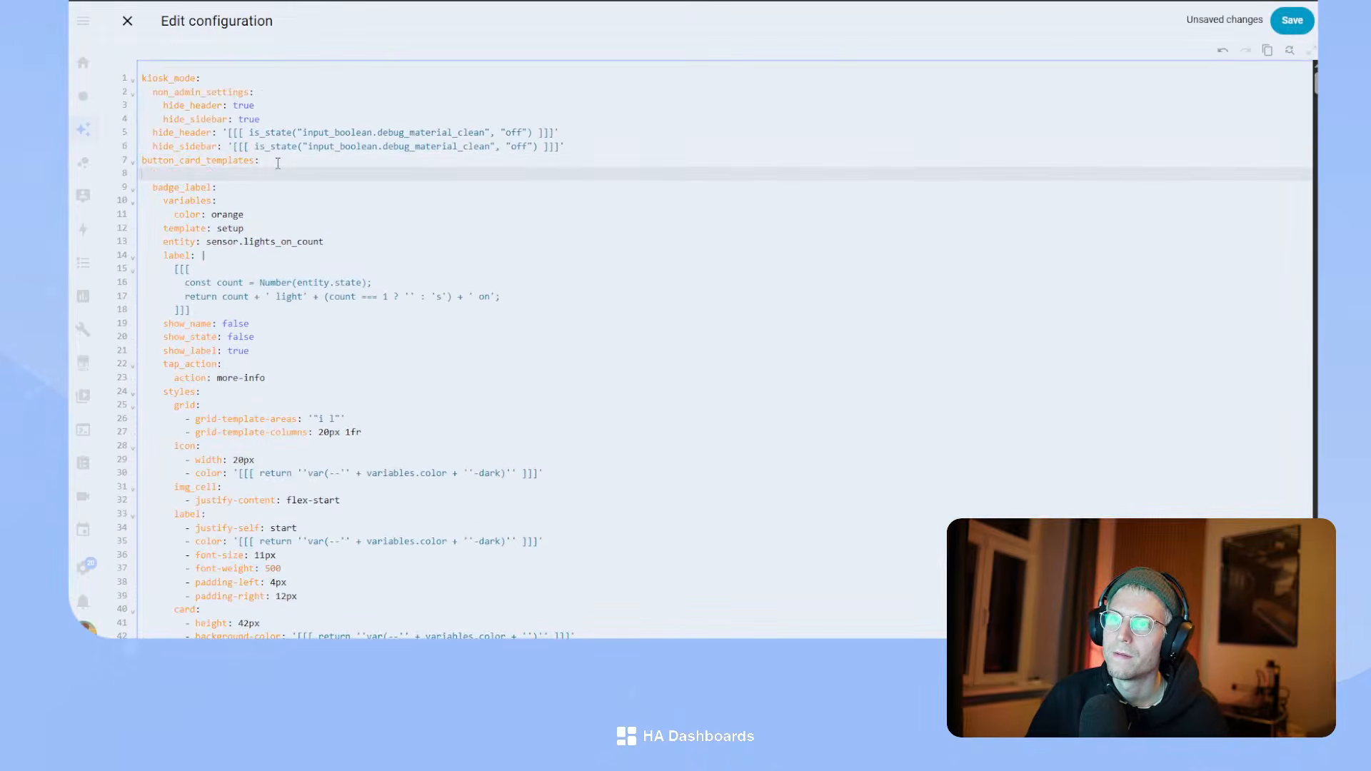
pyautogui.hotkey('ctrl', 'v')
# - Rename the duplicated template as badge_state and delete its light-count label block
pyautogui.doubleClick(203, 142)
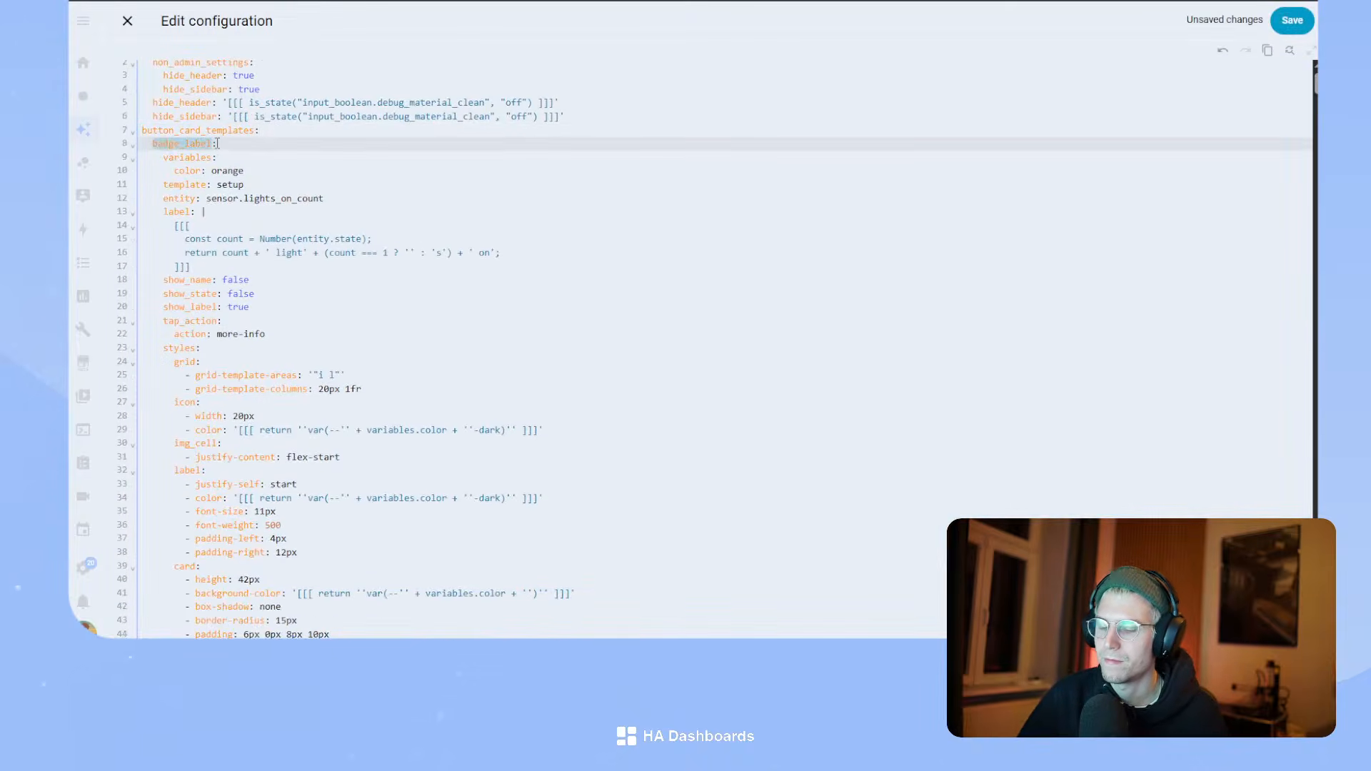
pyautogui.write('badge')
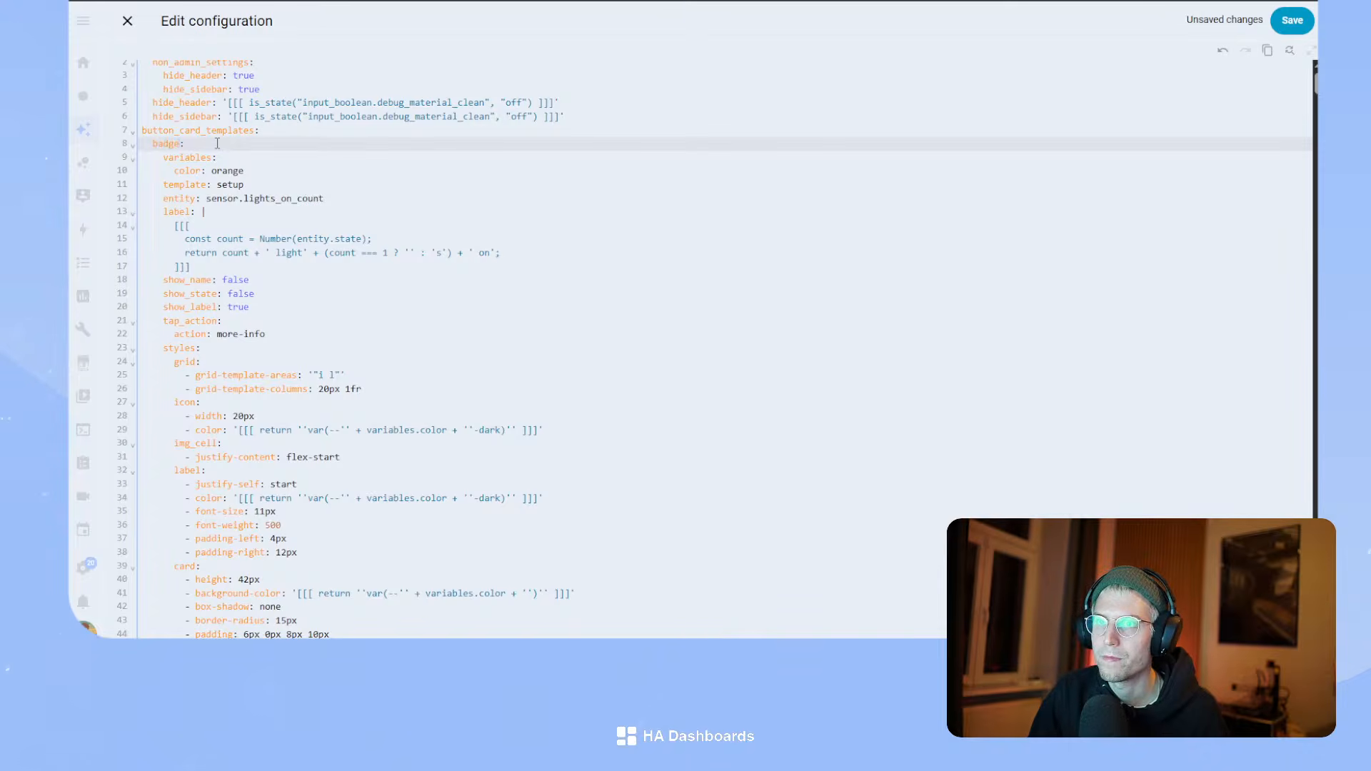
pyautogui.write('_state')
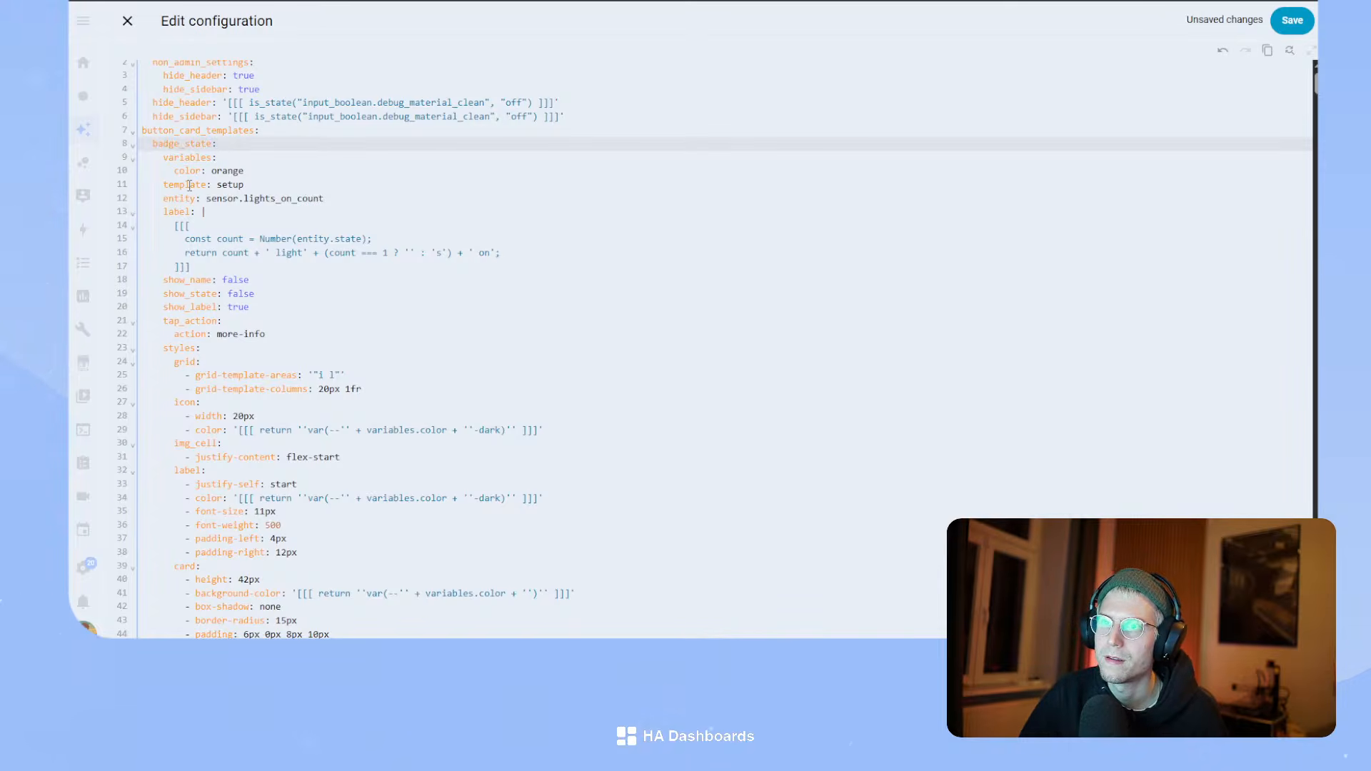
pyautogui.moveTo(164, 211); pyautogui.dragTo(234, 265)
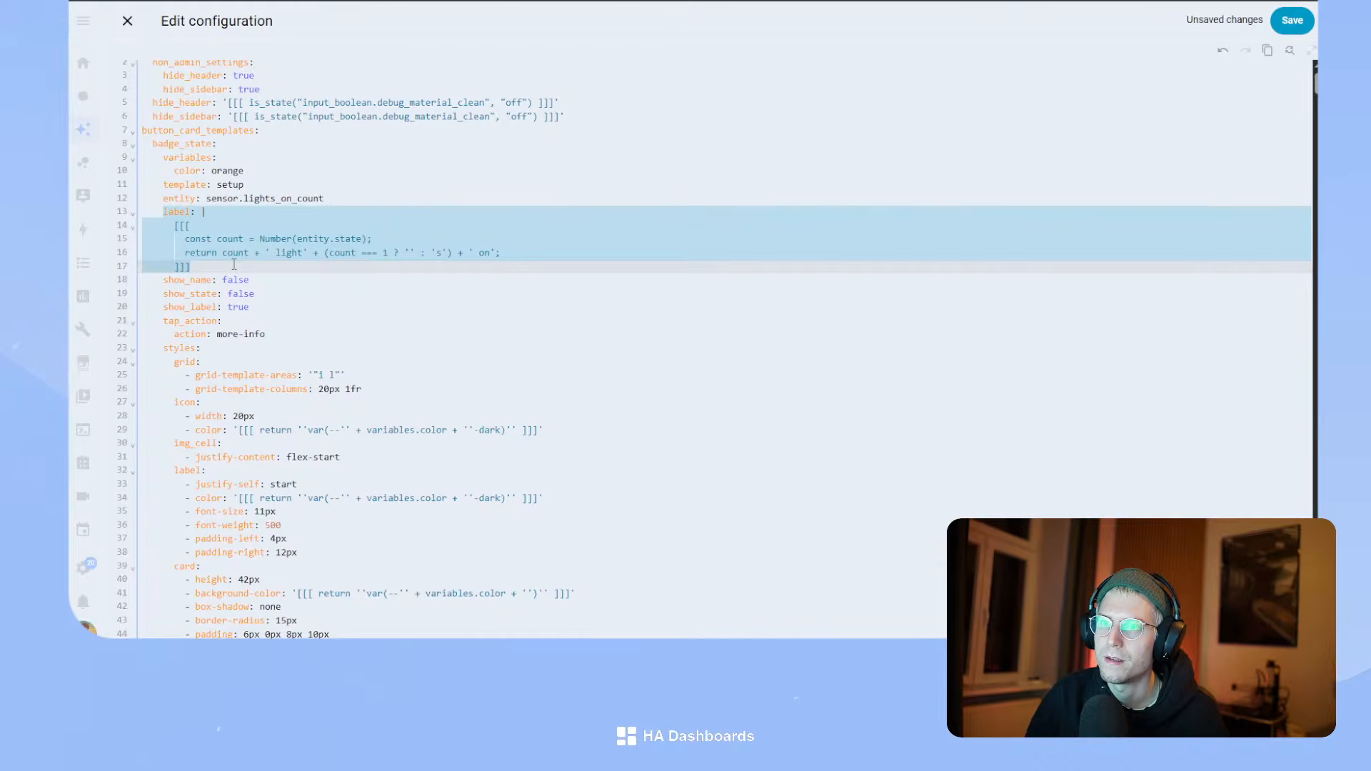
pyautogui.press('BackSpace')
pyautogui.press('BackSpace')
# - Set show_state to true and show_label to false in the badge_state template
pyautogui.press('Down')
pyautogui.press('Down')
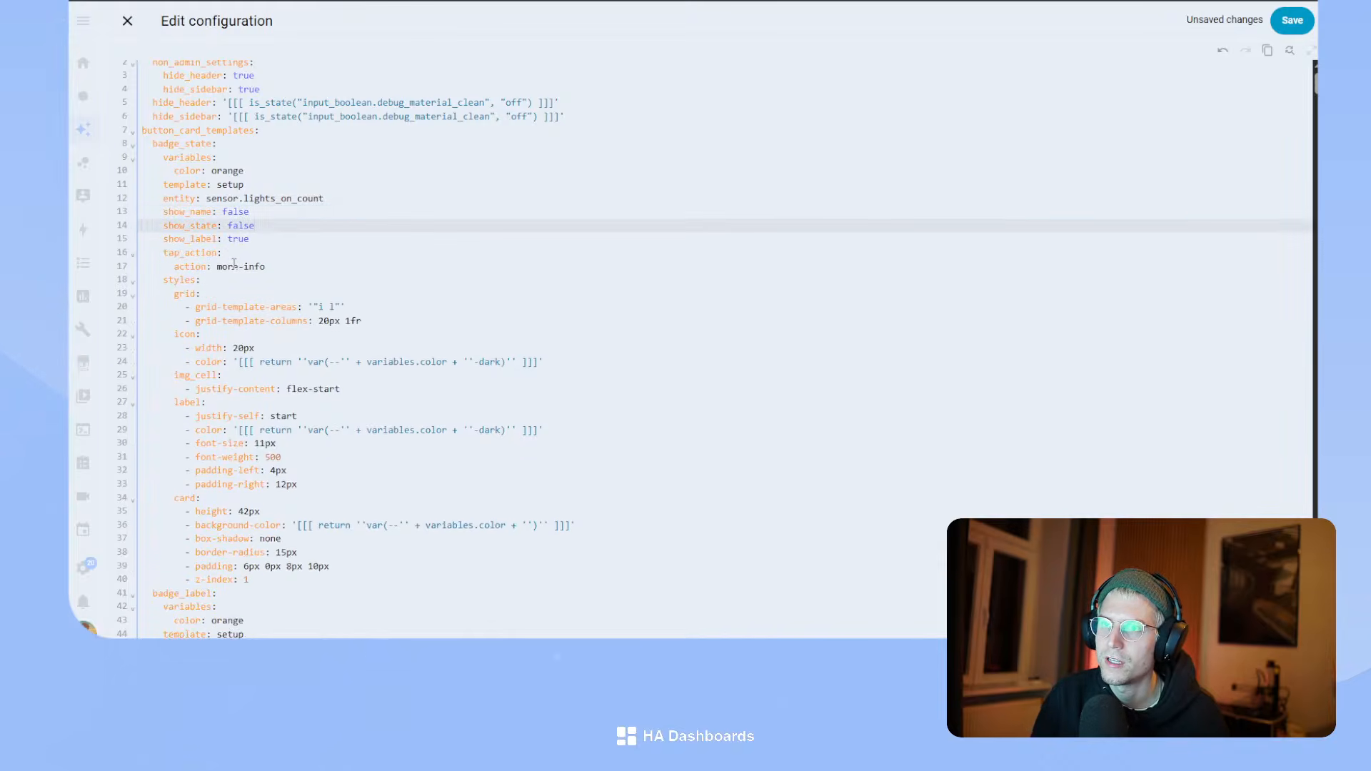
pyautogui.write('rue')
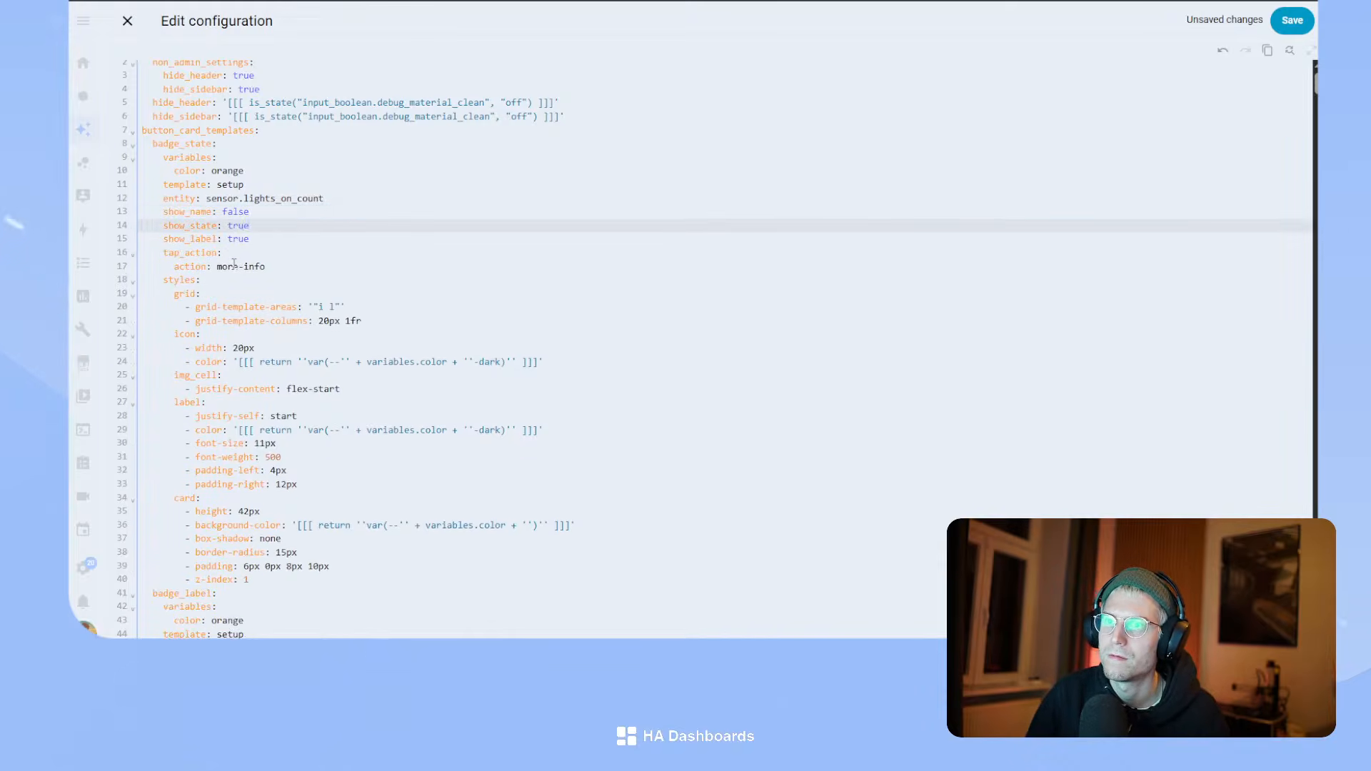
pyautogui.press('Down')
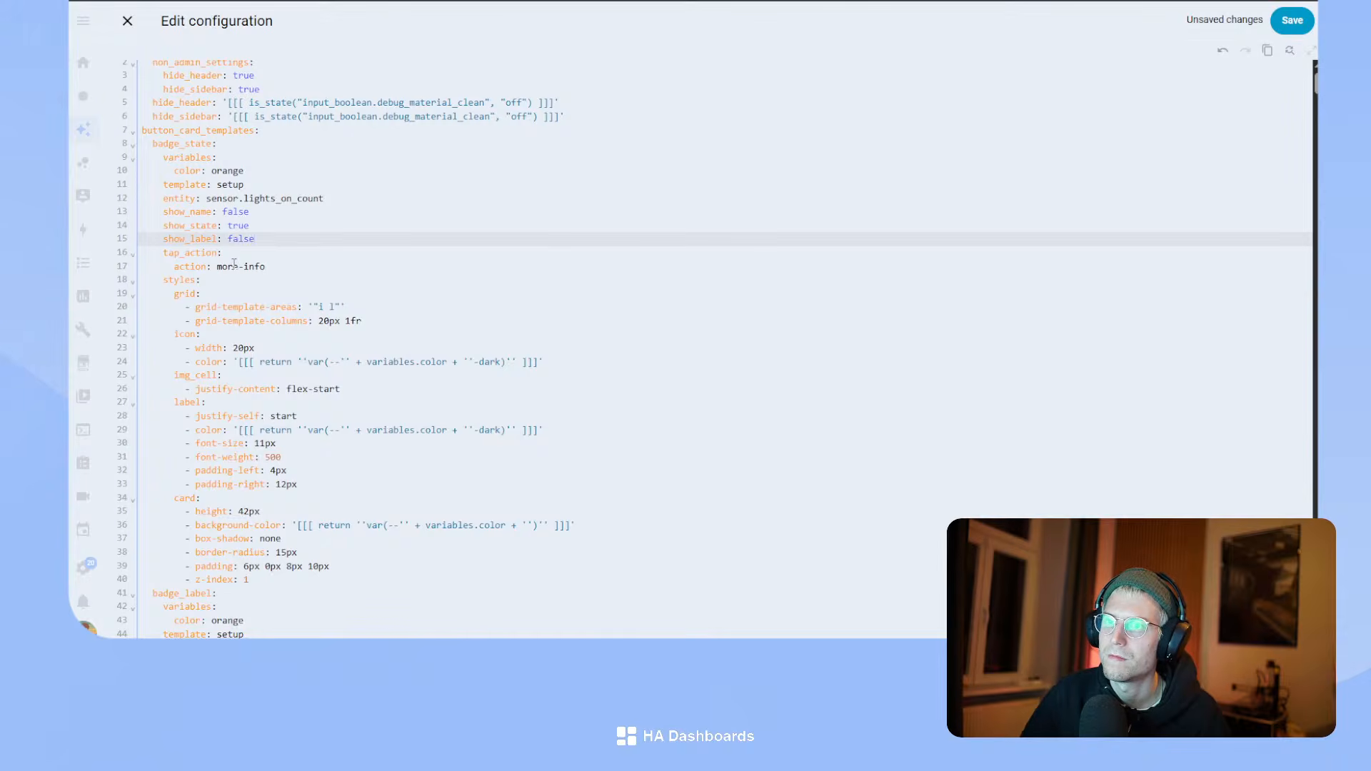
# - Set badge_state's grid-template-areas to "i s", rename its label style section as state, and save and close the raw configuration
pyautogui.click(363, 312)
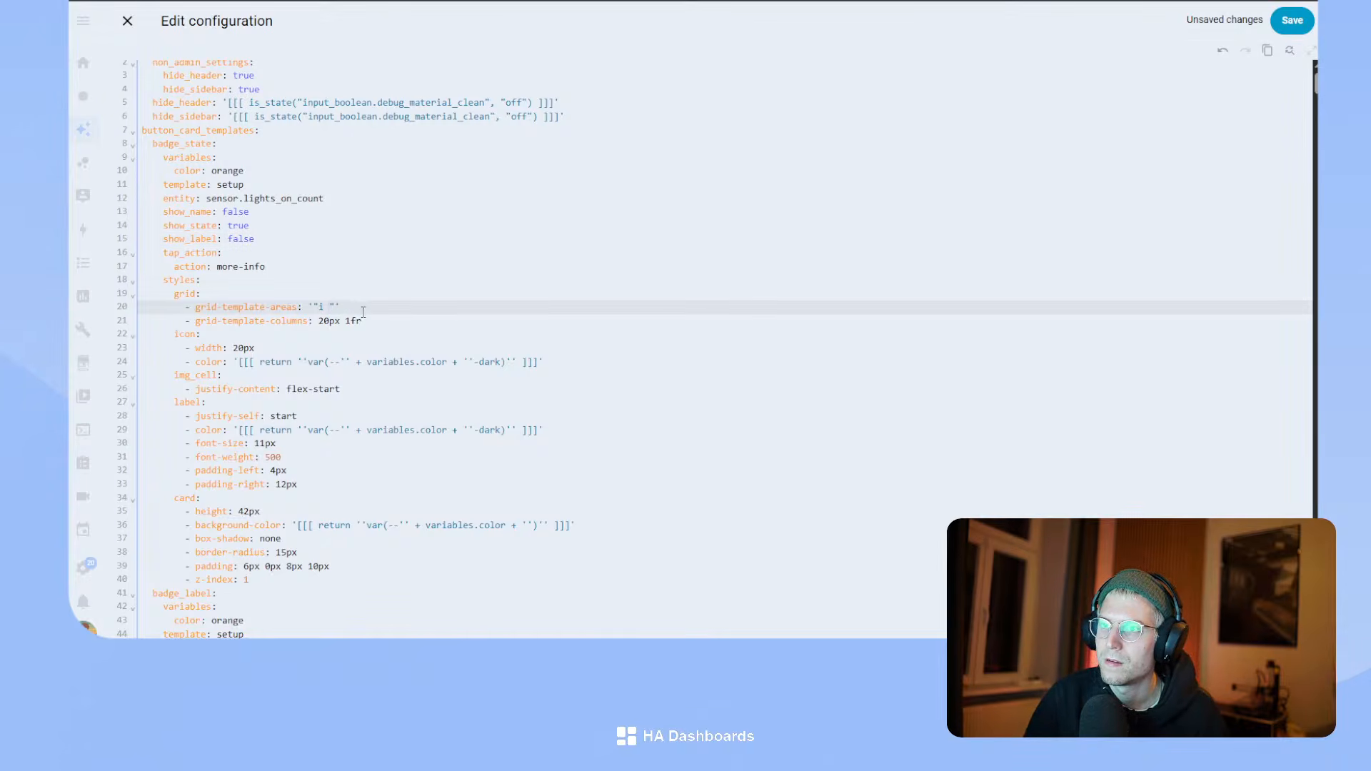
pyautogui.doubleClick(187, 402)
pyautogui.write('stat')
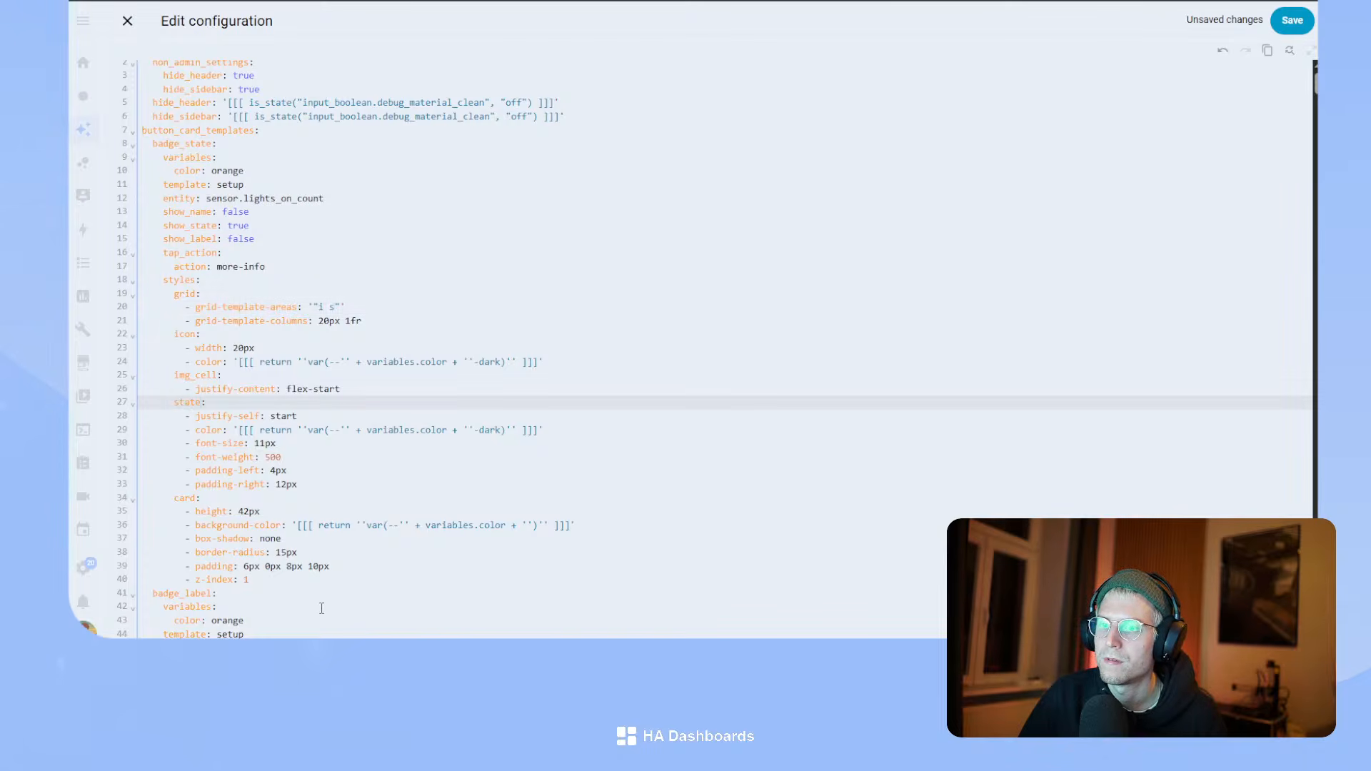
pyautogui.hotkey('ctrl', 's')
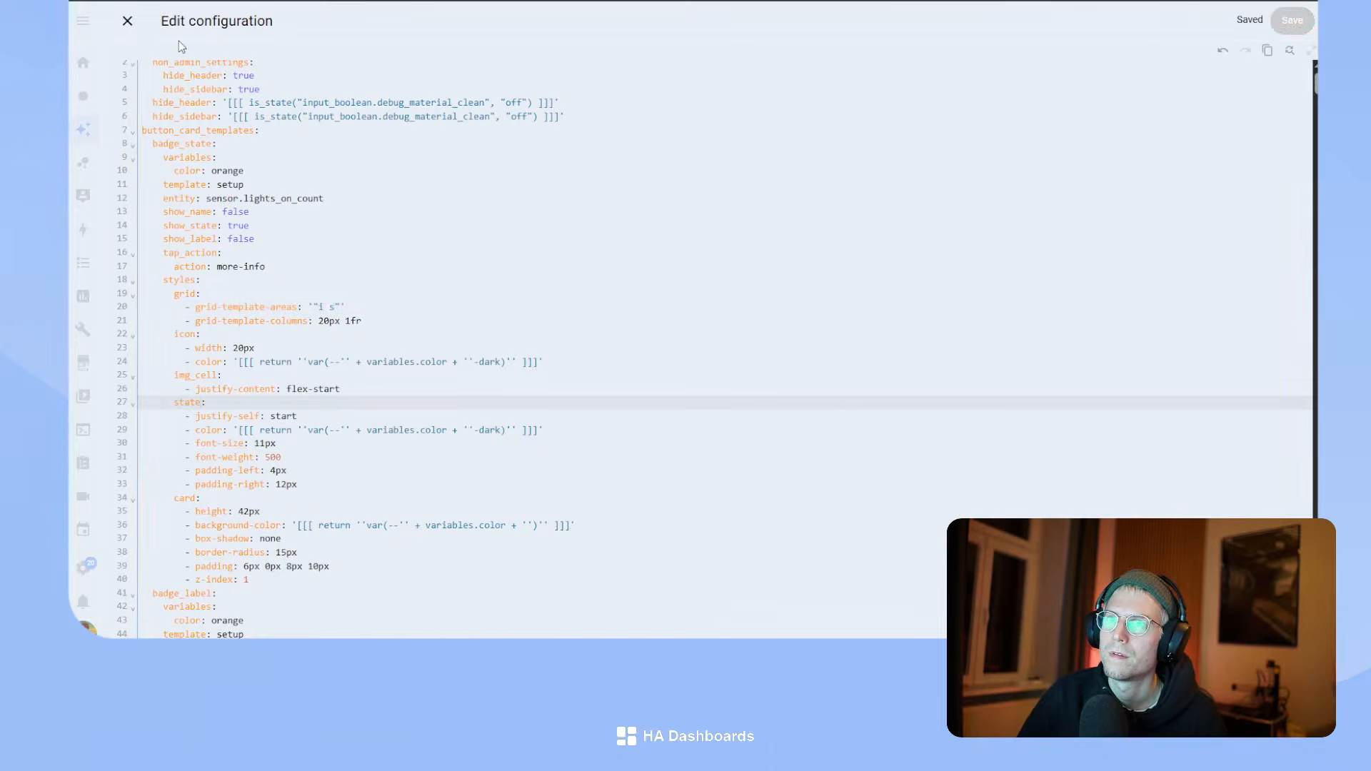
pyautogui.click(127, 21)
# - Set the template of the Armed home alarm badge to badge_state
pyautogui.click(1030, 139)
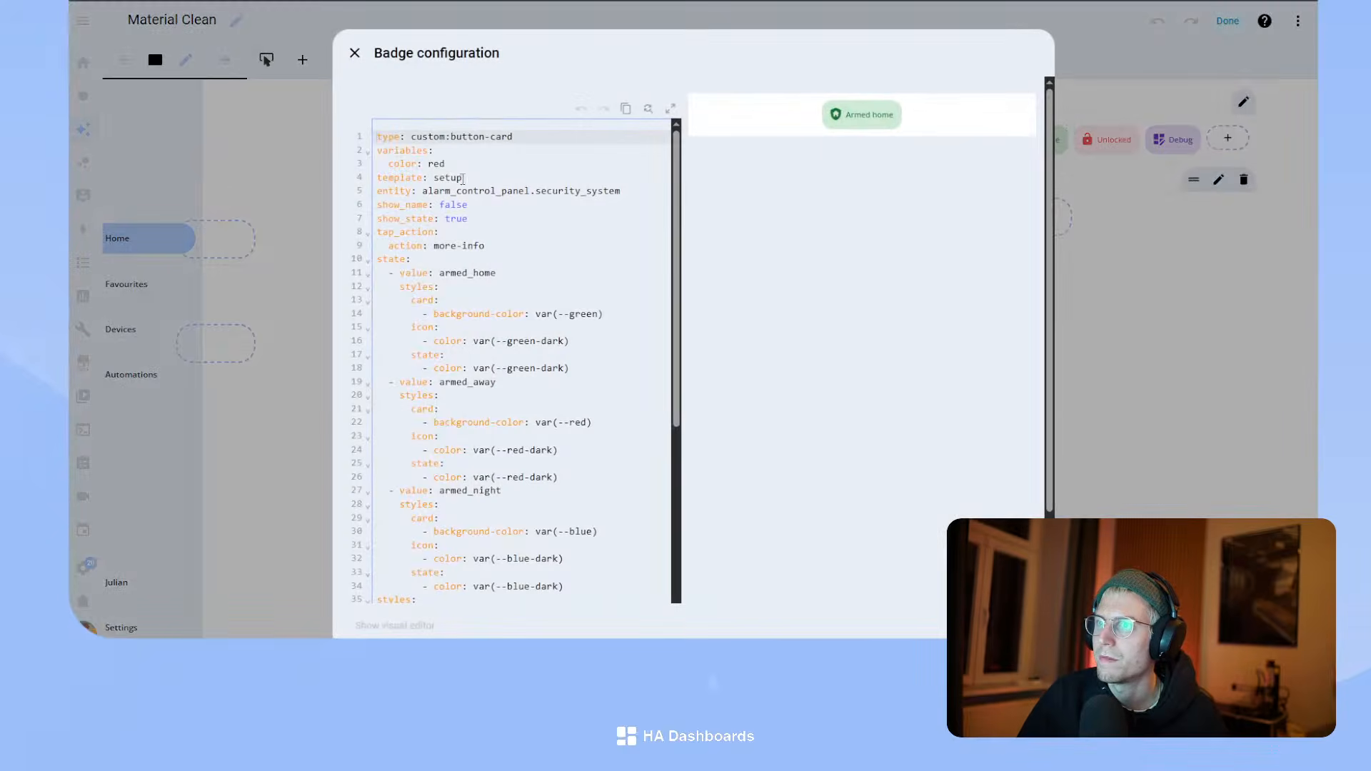
pyautogui.doubleClick(449, 177)
pyautogui.write('badge_stat')
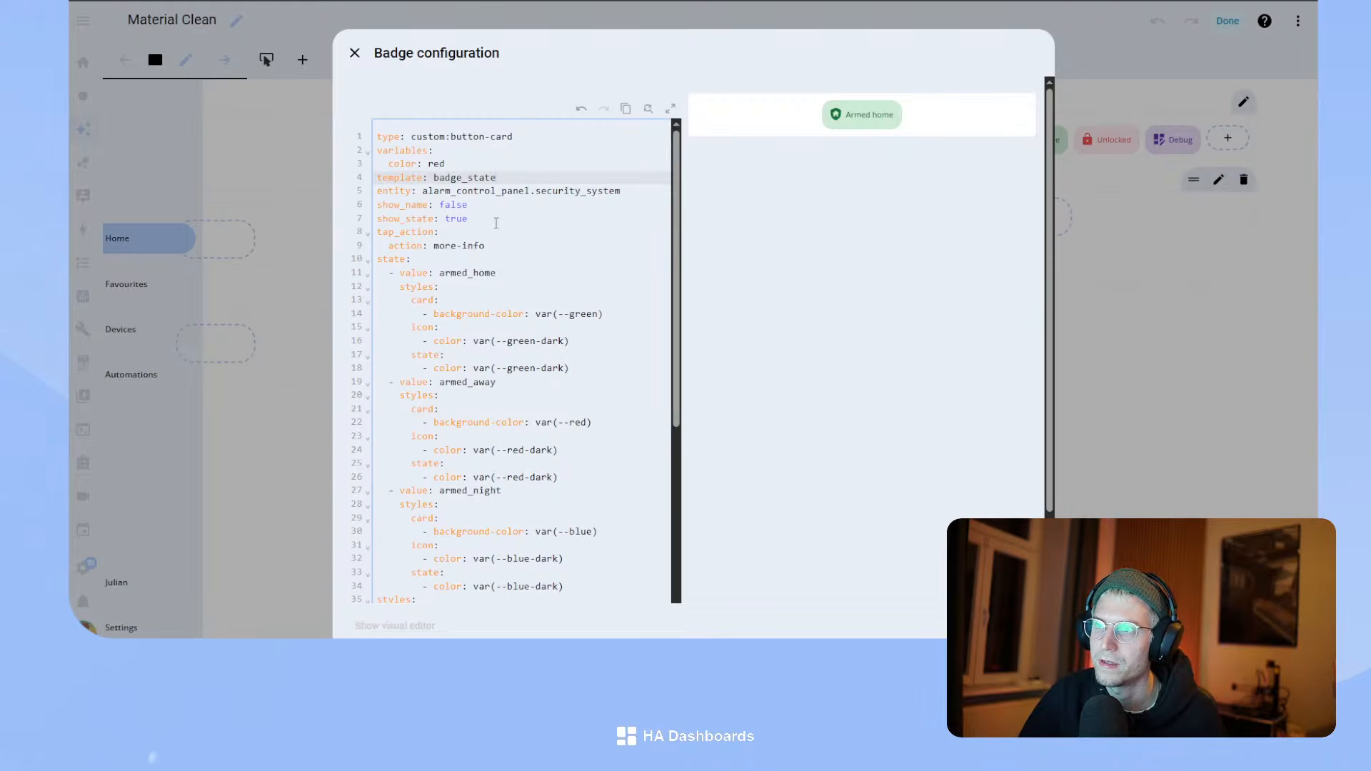
# - Delete the show_name, show_state and tap_action entries from the alarm badge's YAML
pyautogui.moveTo(496, 223); pyautogui.dragTo(361, 209)
pyautogui.press('BackSpace')
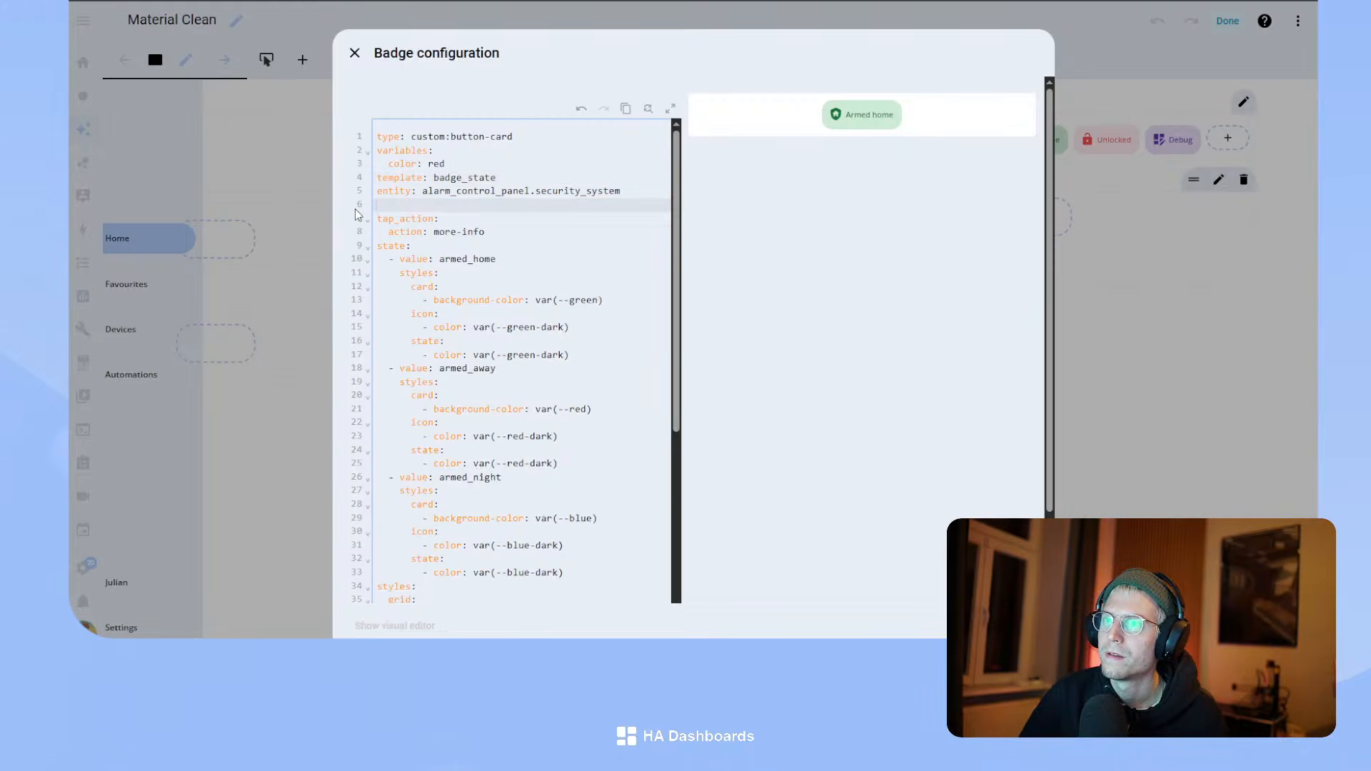
pyautogui.moveTo(486, 232); pyautogui.dragTo(359, 207)
pyautogui.press('BackSpace')
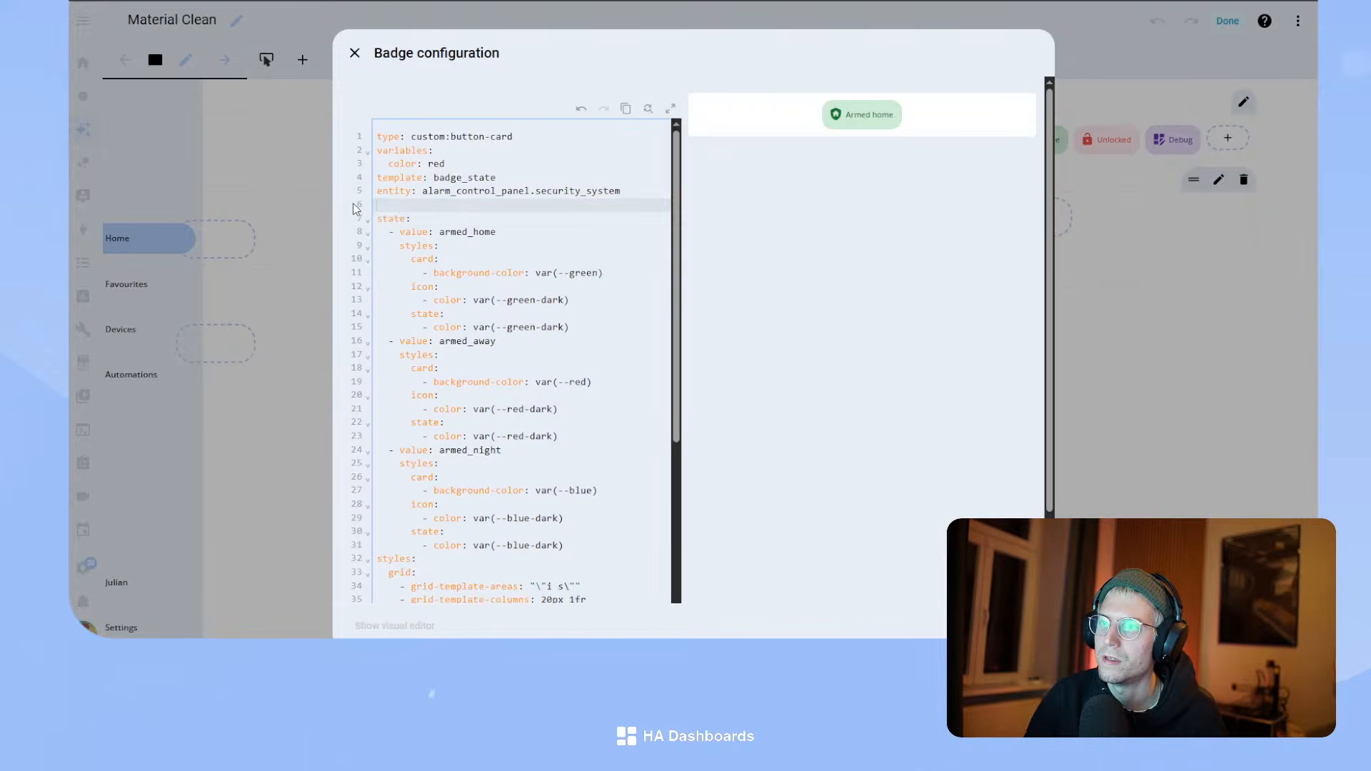
pyautogui.press('BackSpace')
# - Delete the alarm badge's top-level styles block, keeping the armed-state definitions, save the badge and leave dashboard editing
pyautogui.scroll(-3, 486, 357)
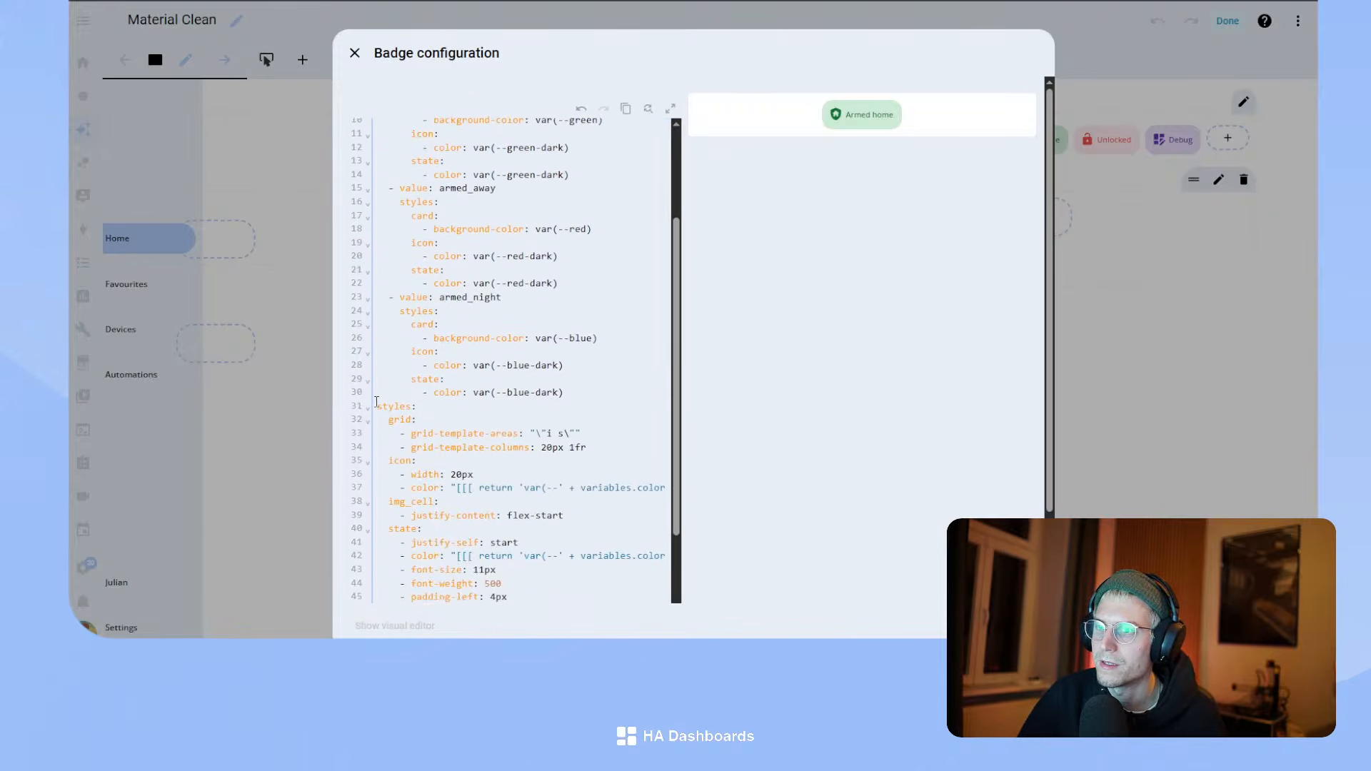
pyautogui.moveTo(377, 400); pyautogui.dragTo(512, 521)
pyautogui.scroll(-2, 505, 504)
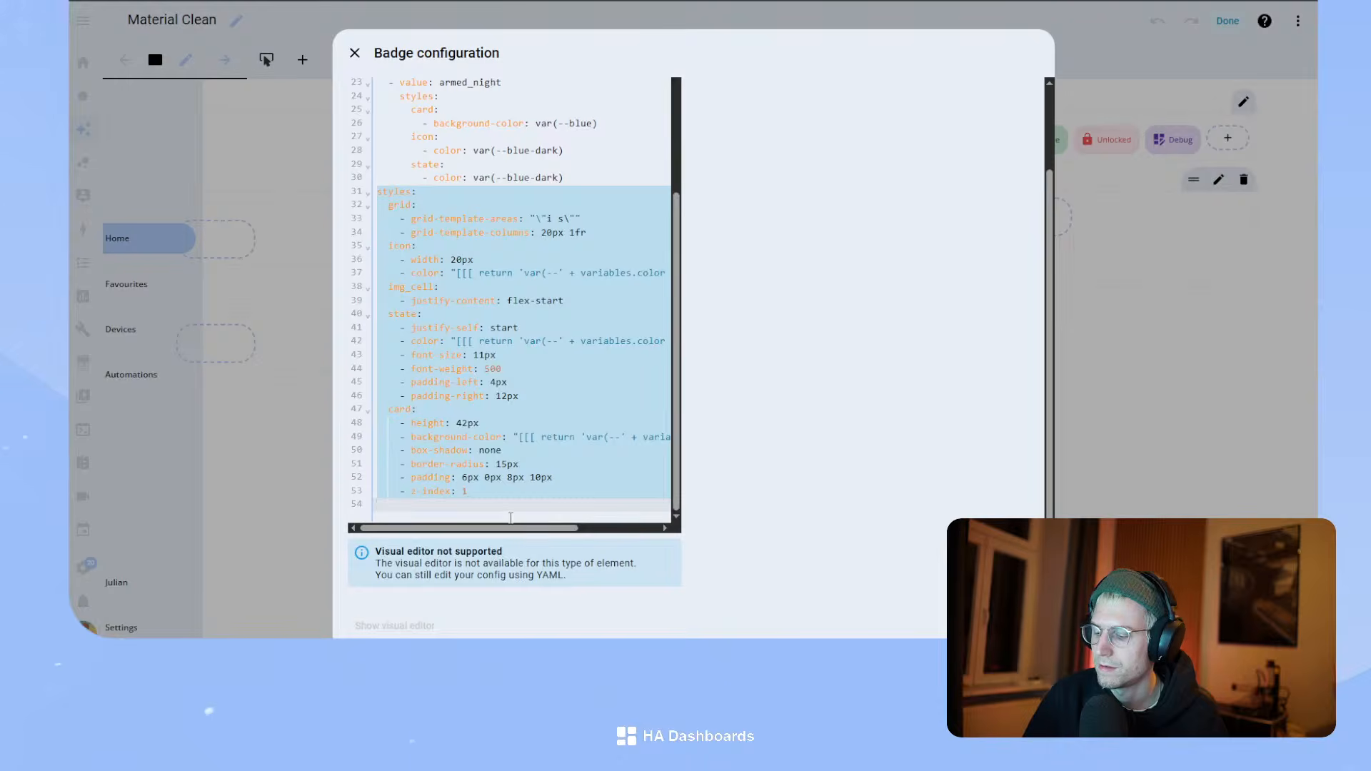
pyautogui.press('BackSpace')
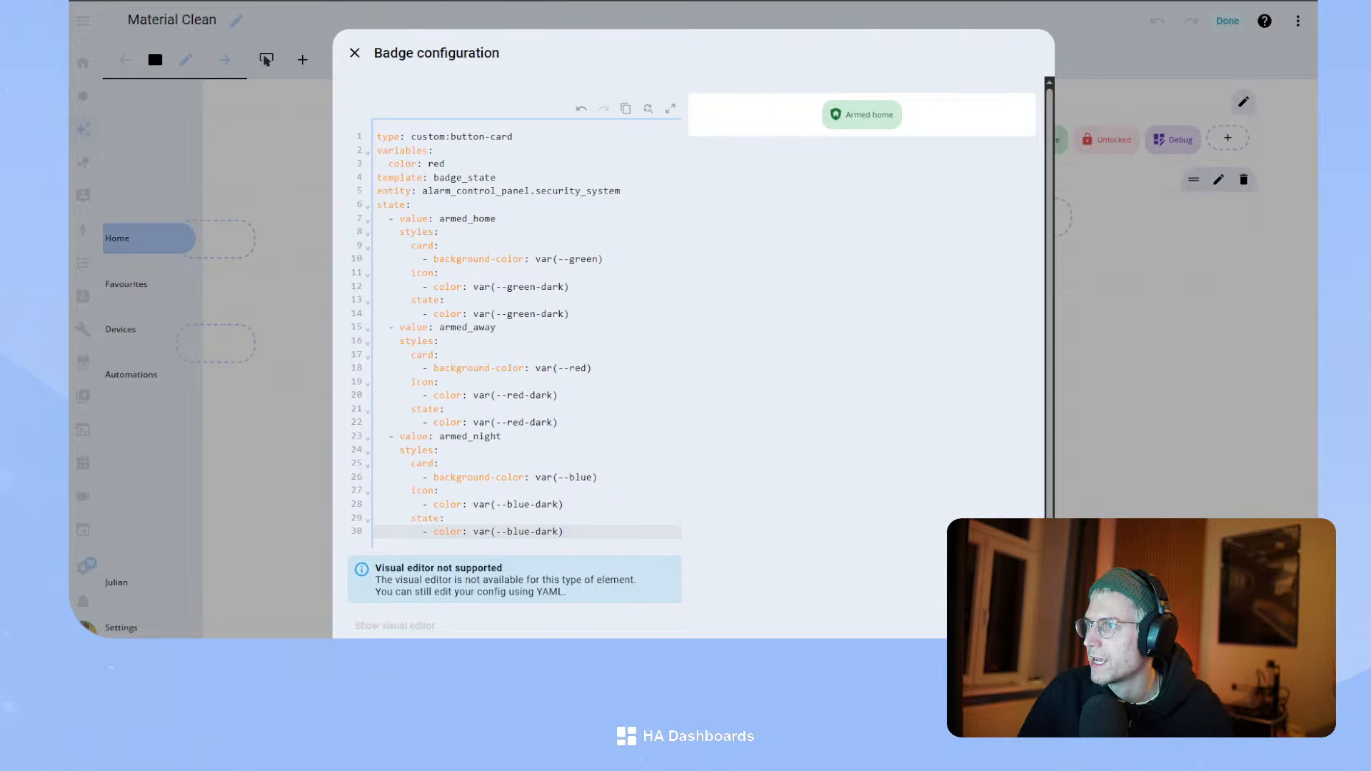
pyautogui.click(1026, 626)
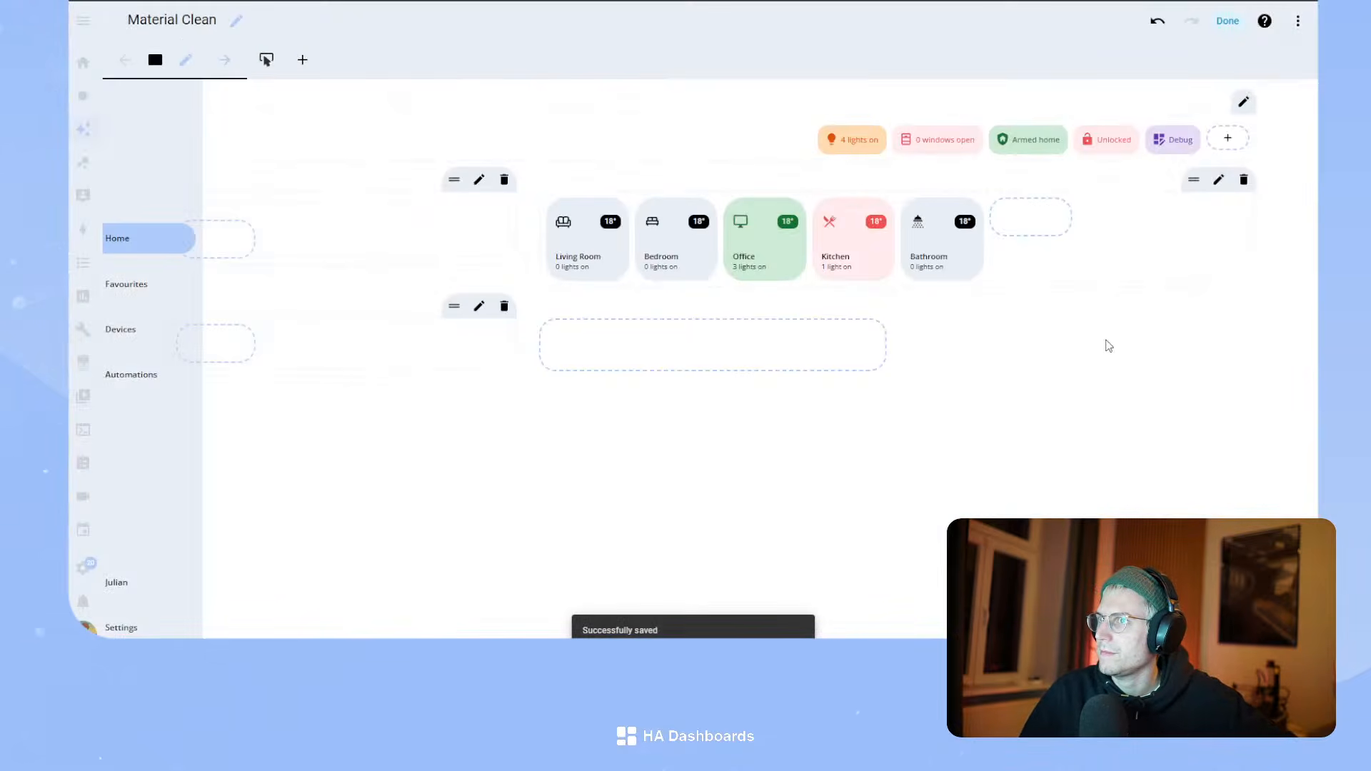
pyautogui.click(1227, 21)
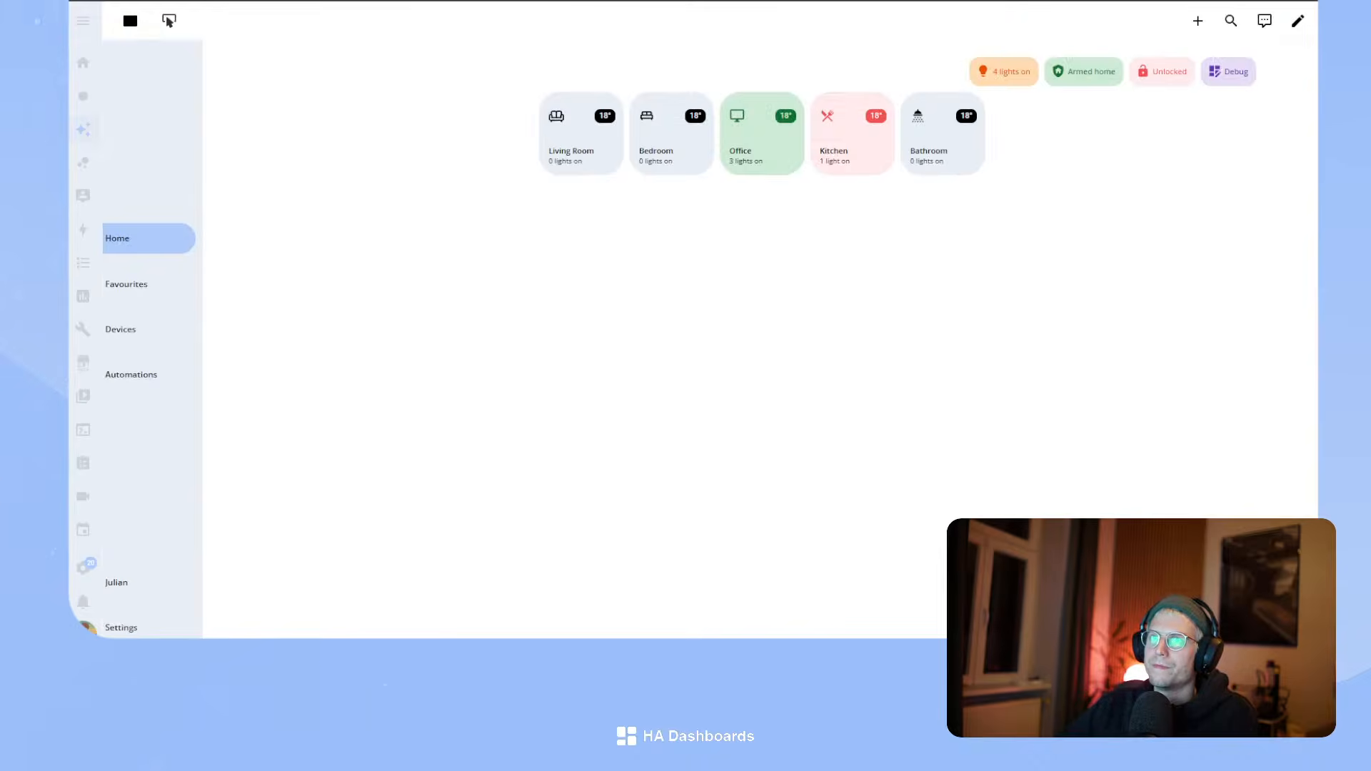
# - Copy the complete YAML of the Speakers button card from the dashboard's second view and close it without changes
pyautogui.click(169, 21)
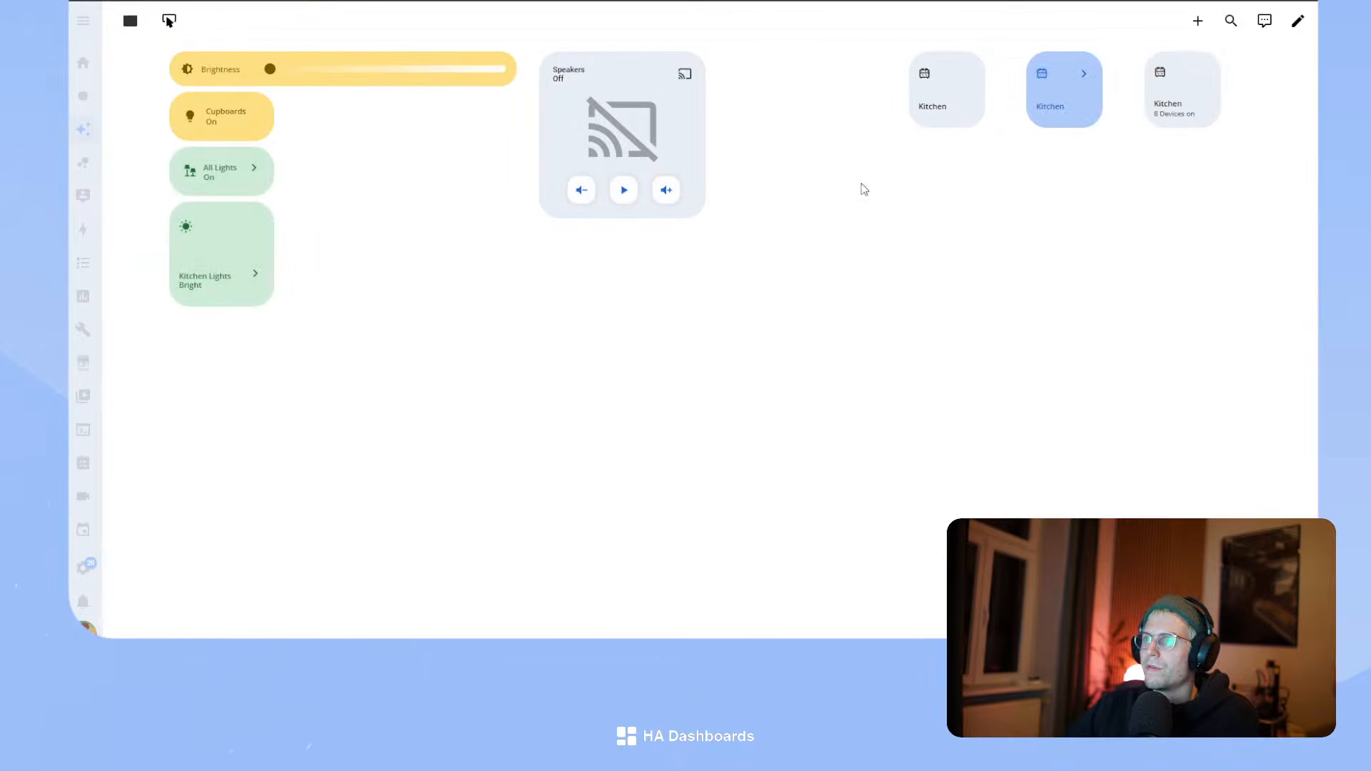
pyautogui.click(1297, 21)
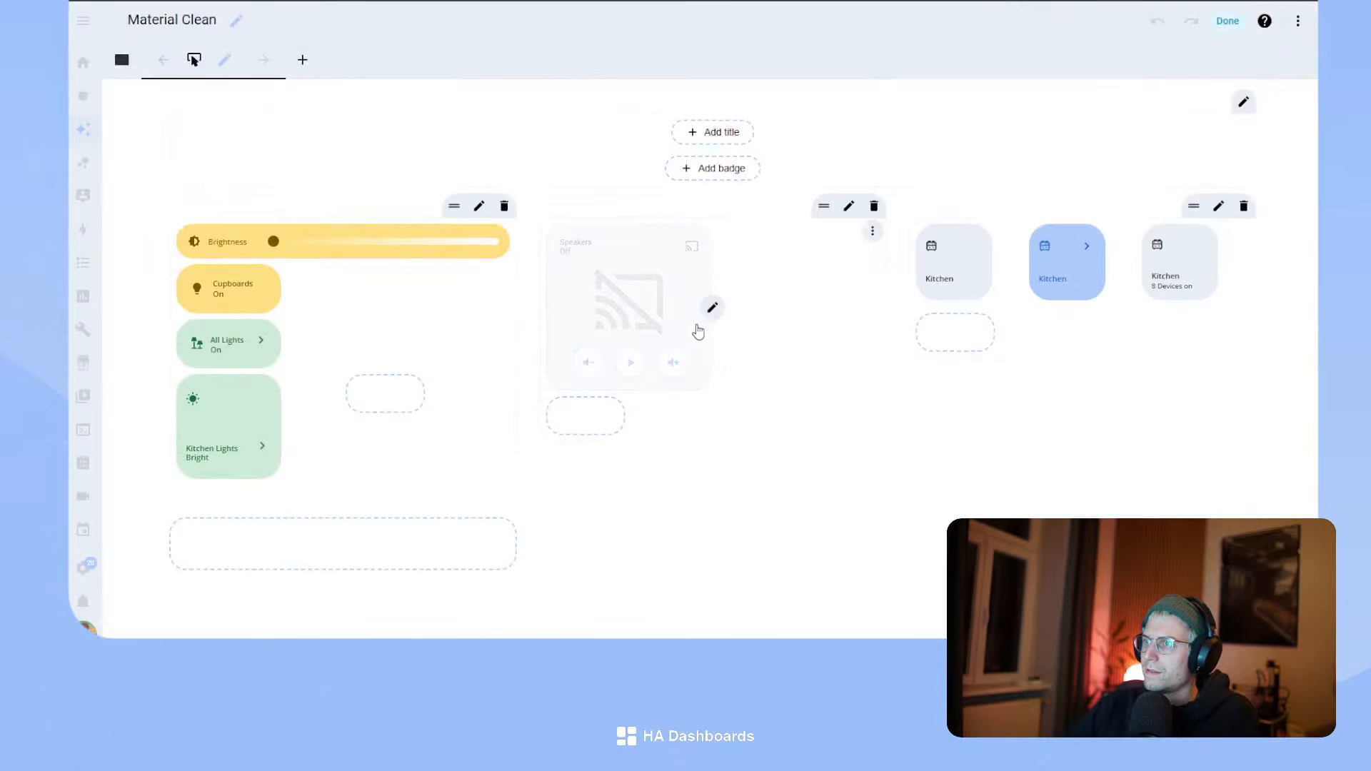
pyautogui.click(711, 307)
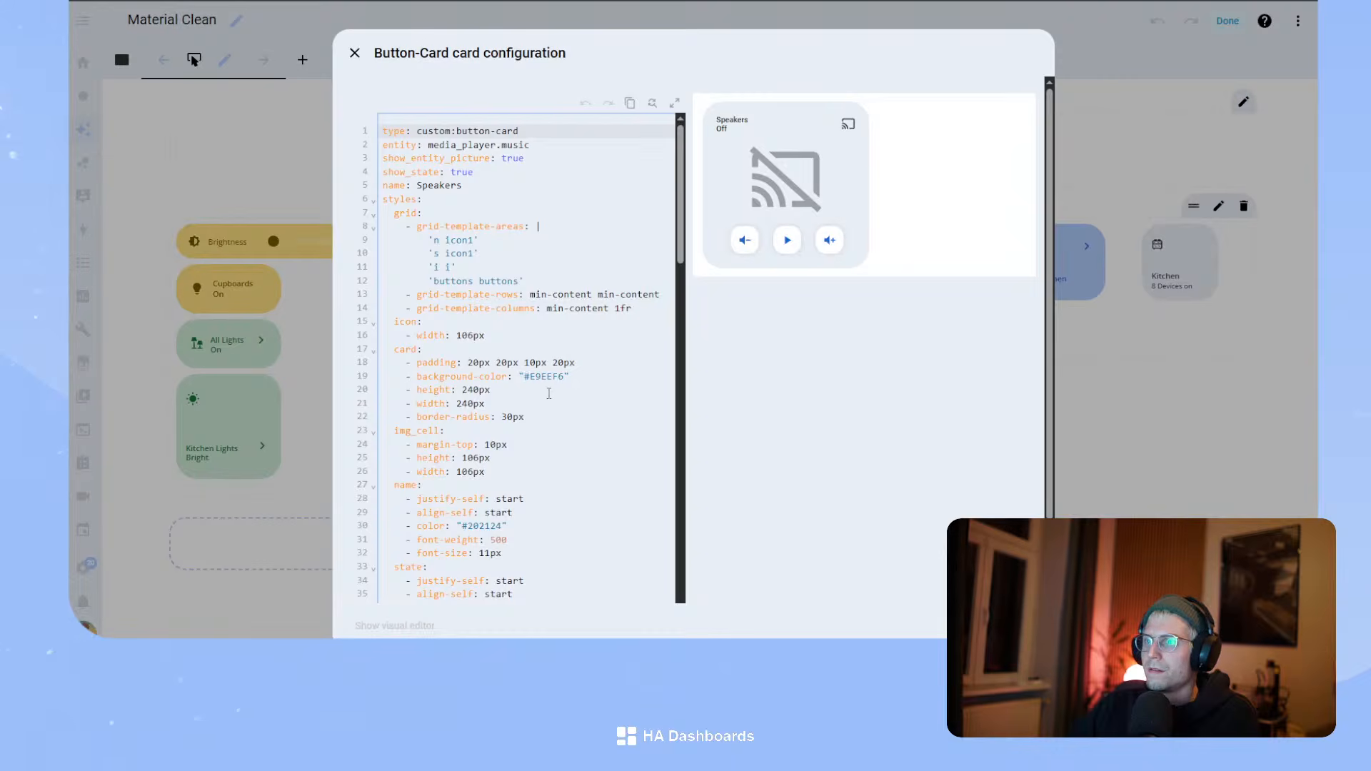
pyautogui.click(581, 399)
pyautogui.hotkey('ctrl', 'a')
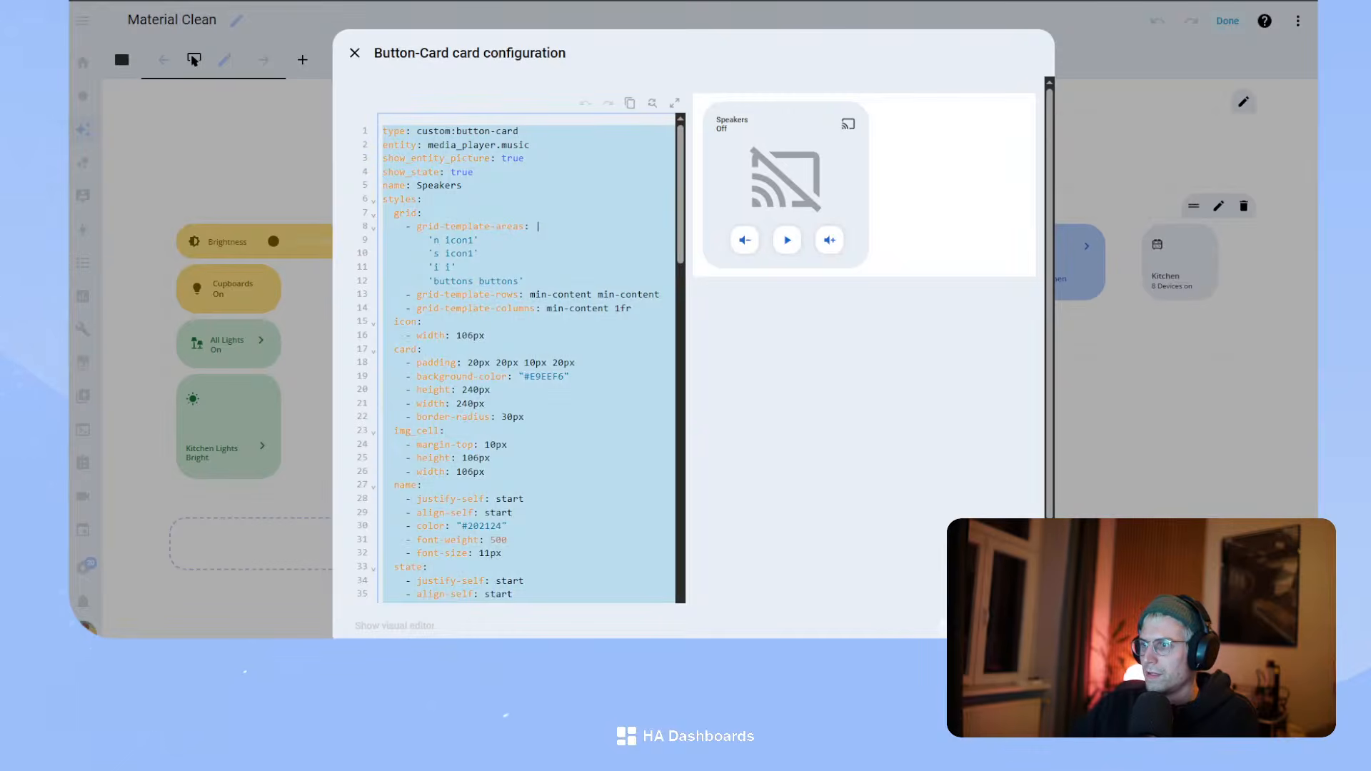
pyautogui.click(355, 52)
# - Add a button card after Bathroom in Home's room section, replace its YAML with the copied Speakers configuration and save it
pyautogui.click(122, 60)
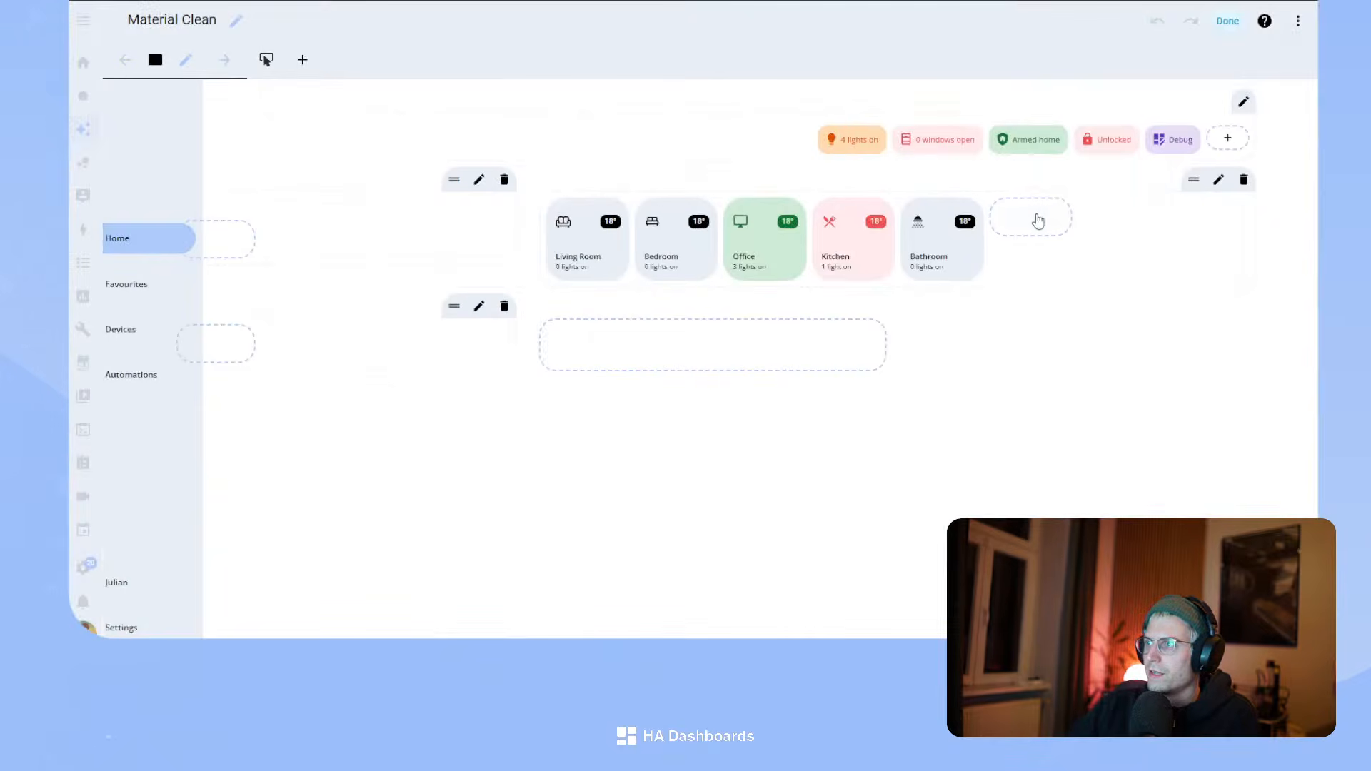
pyautogui.click(1017, 229)
pyautogui.click(494, 227)
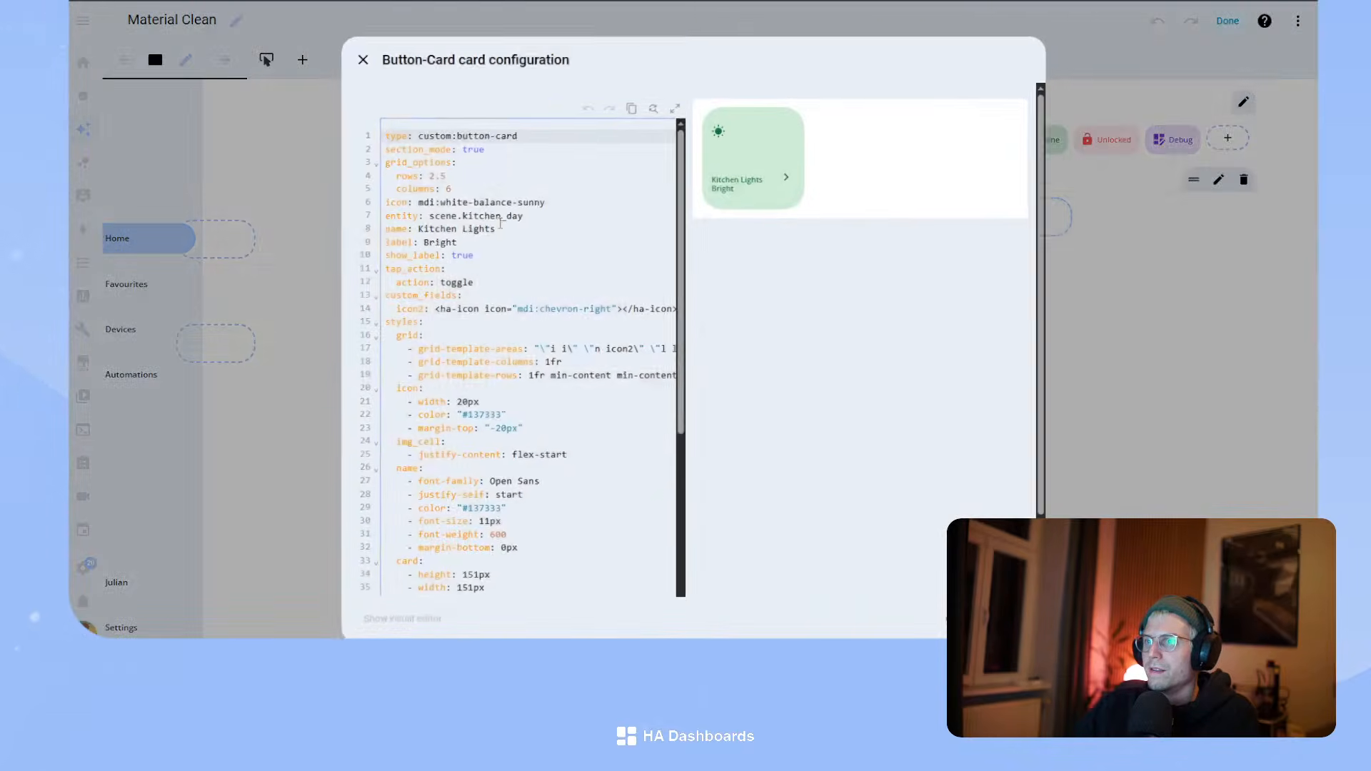
pyautogui.click(526, 181)
pyautogui.hotkey('ctrl', 'a')
pyautogui.hotkey('ctrl', 'v')
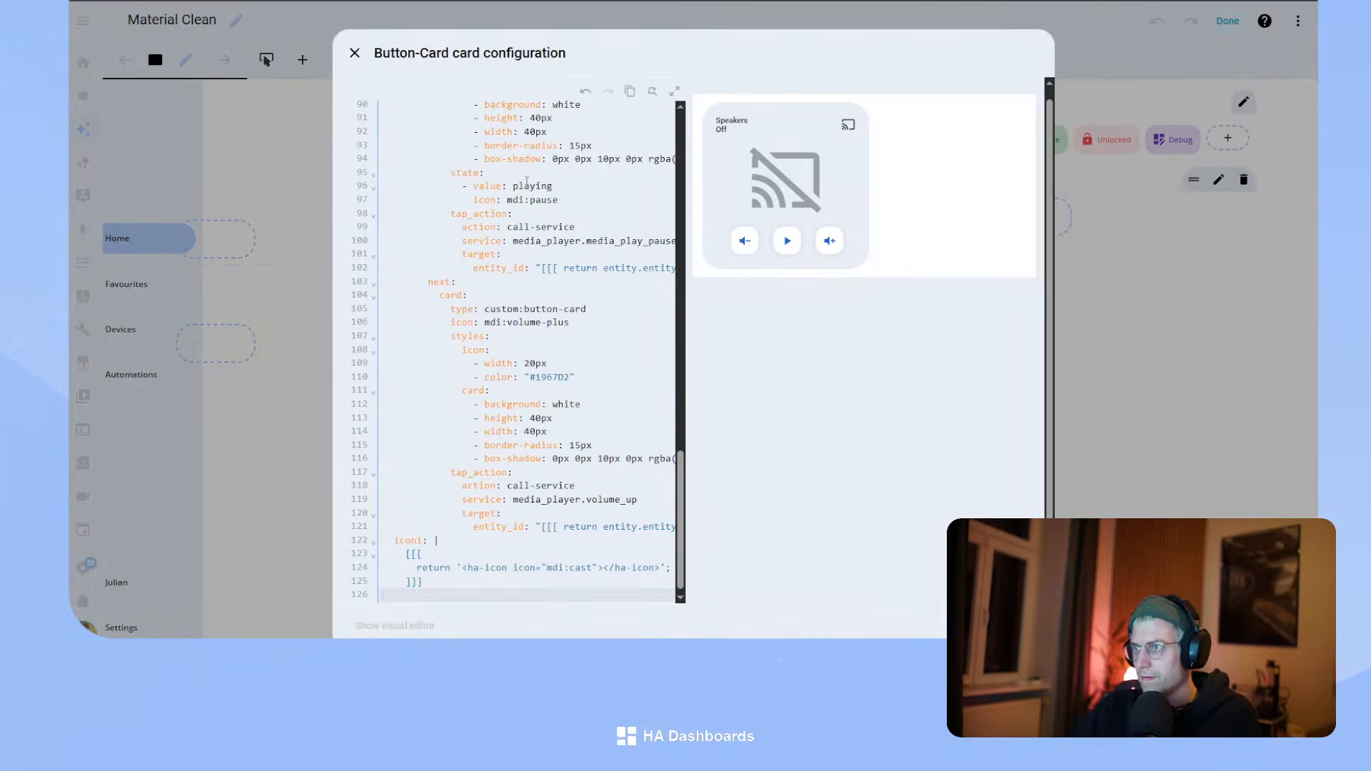
pyautogui.scroll(20, 513, 424)
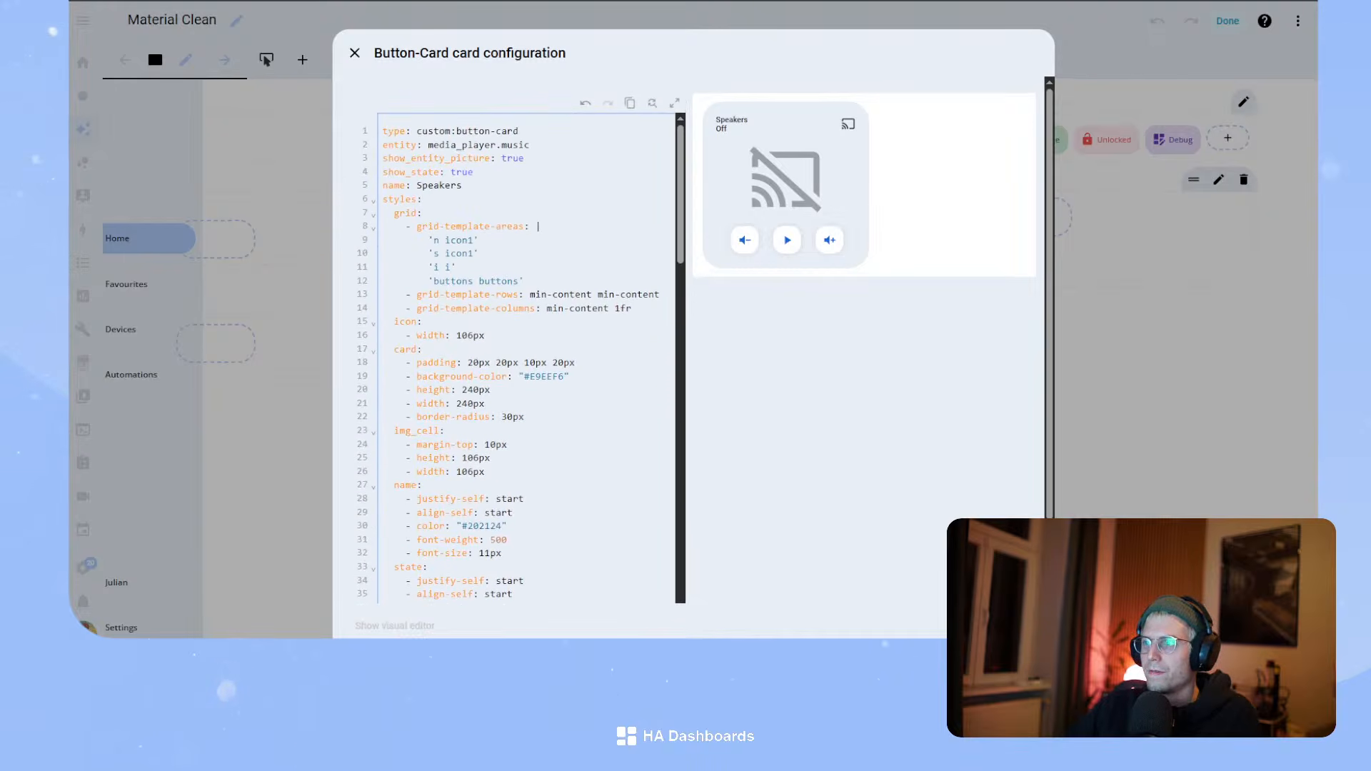
pyautogui.click(1025, 625)
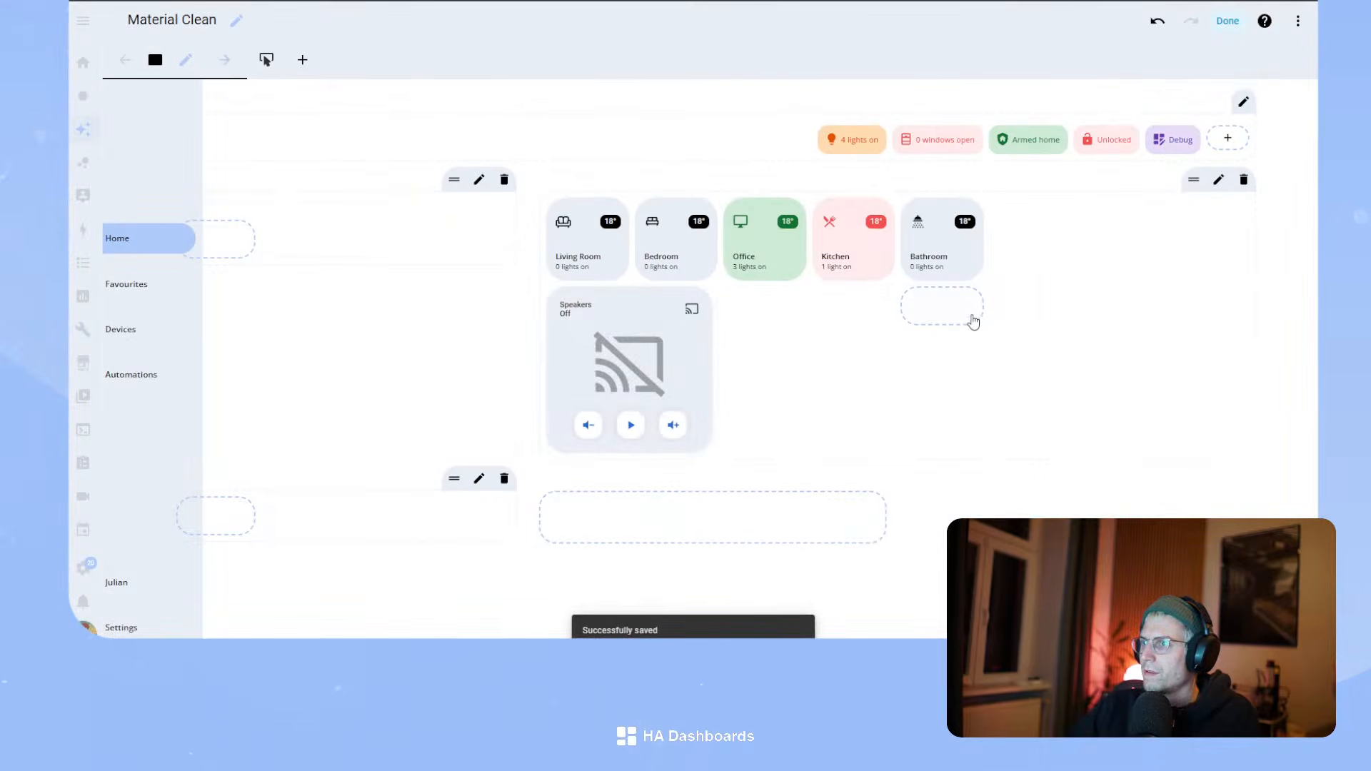
# - Copy the section_mode and grid_options entries from the Bathroom card's YAML and close the card without changes
pyautogui.click(942, 243)
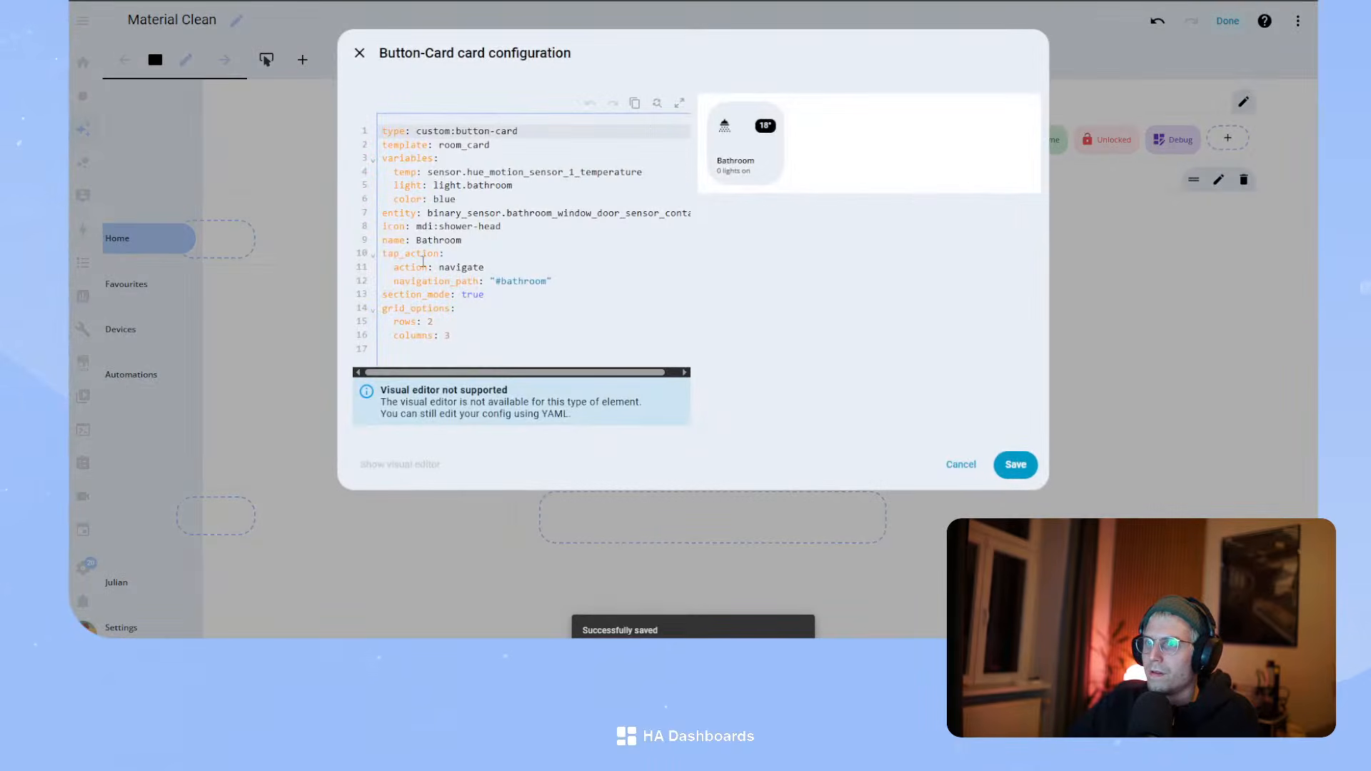
pyautogui.moveTo(459, 344); pyautogui.dragTo(373, 298)
pyautogui.hotkey('ctrl', 'c')
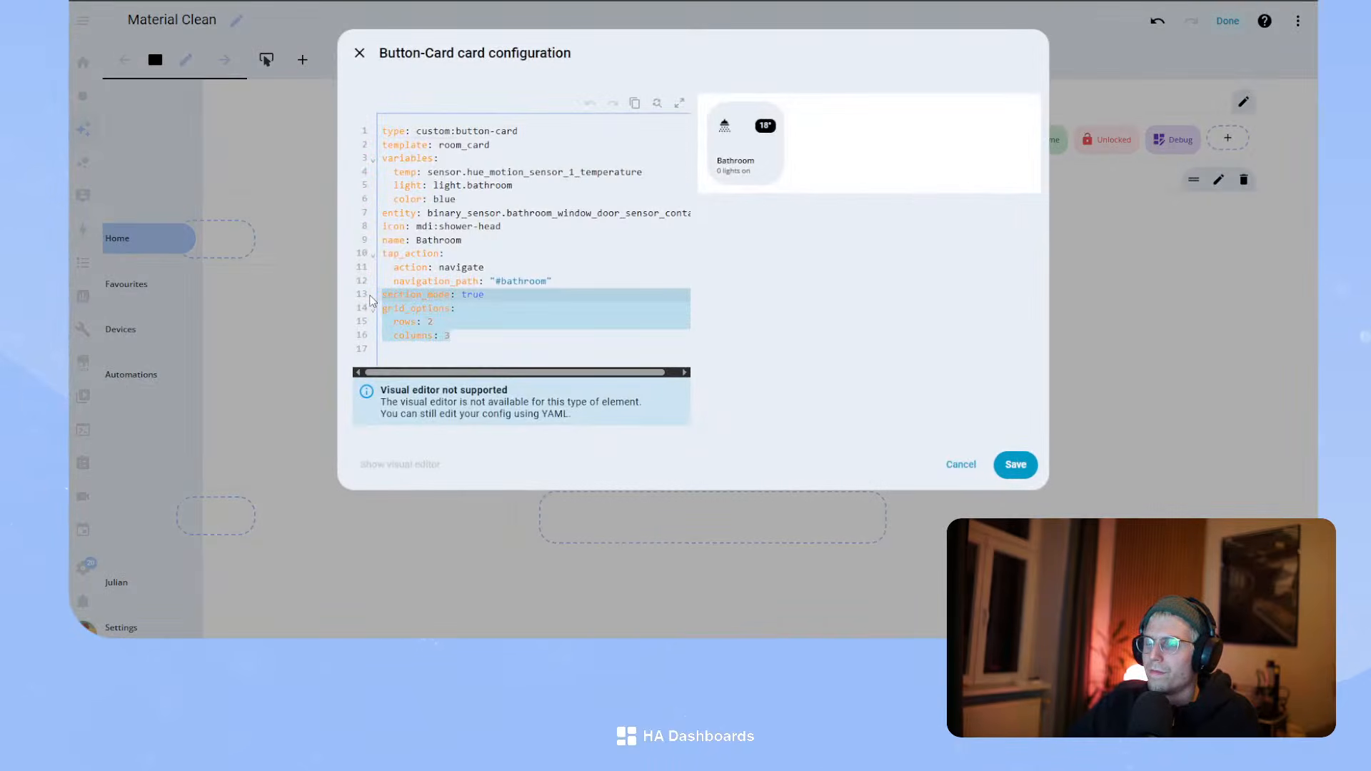
pyautogui.click(960, 464)
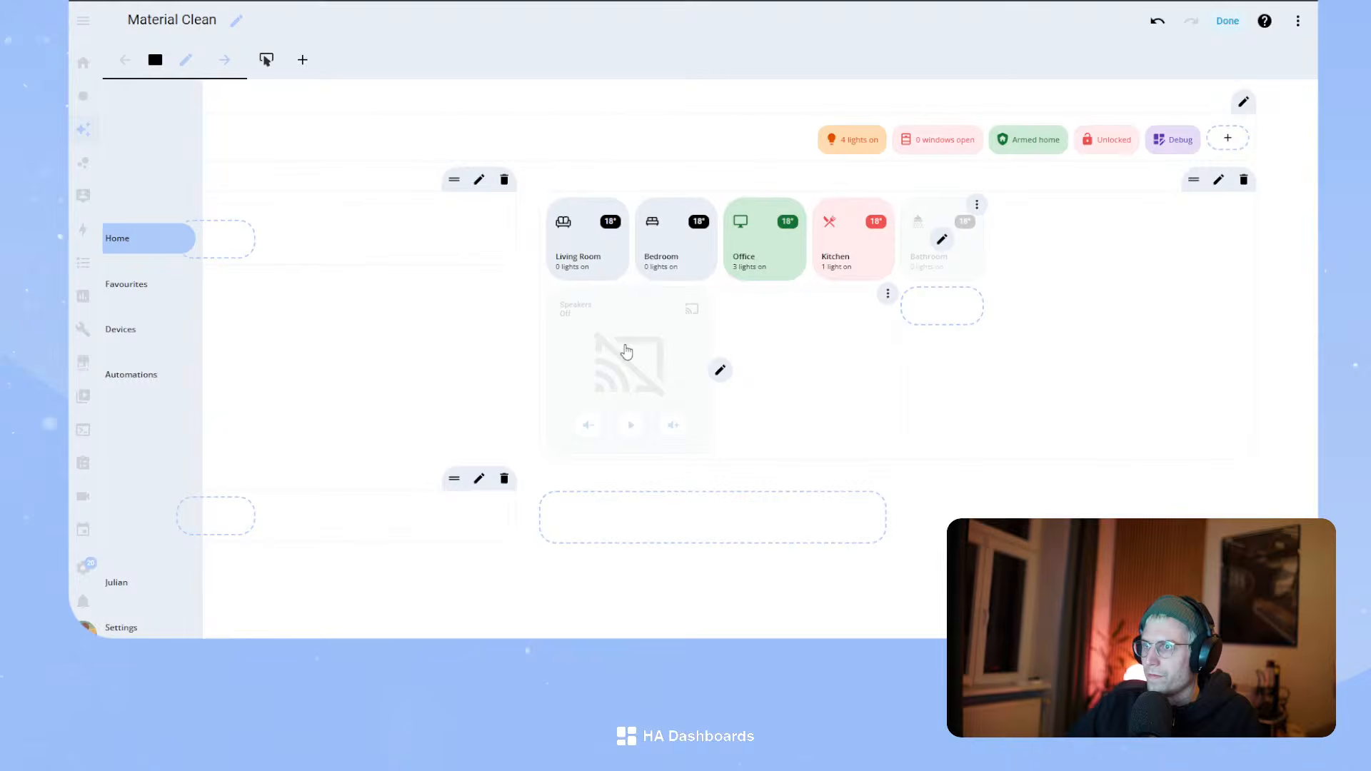
# - Paste the copied grid entries below the type line of the Speakers card's YAML, setting rows to 4 and columns to 4
pyautogui.click(717, 371)
pyautogui.scroll(-18, 487, 420)
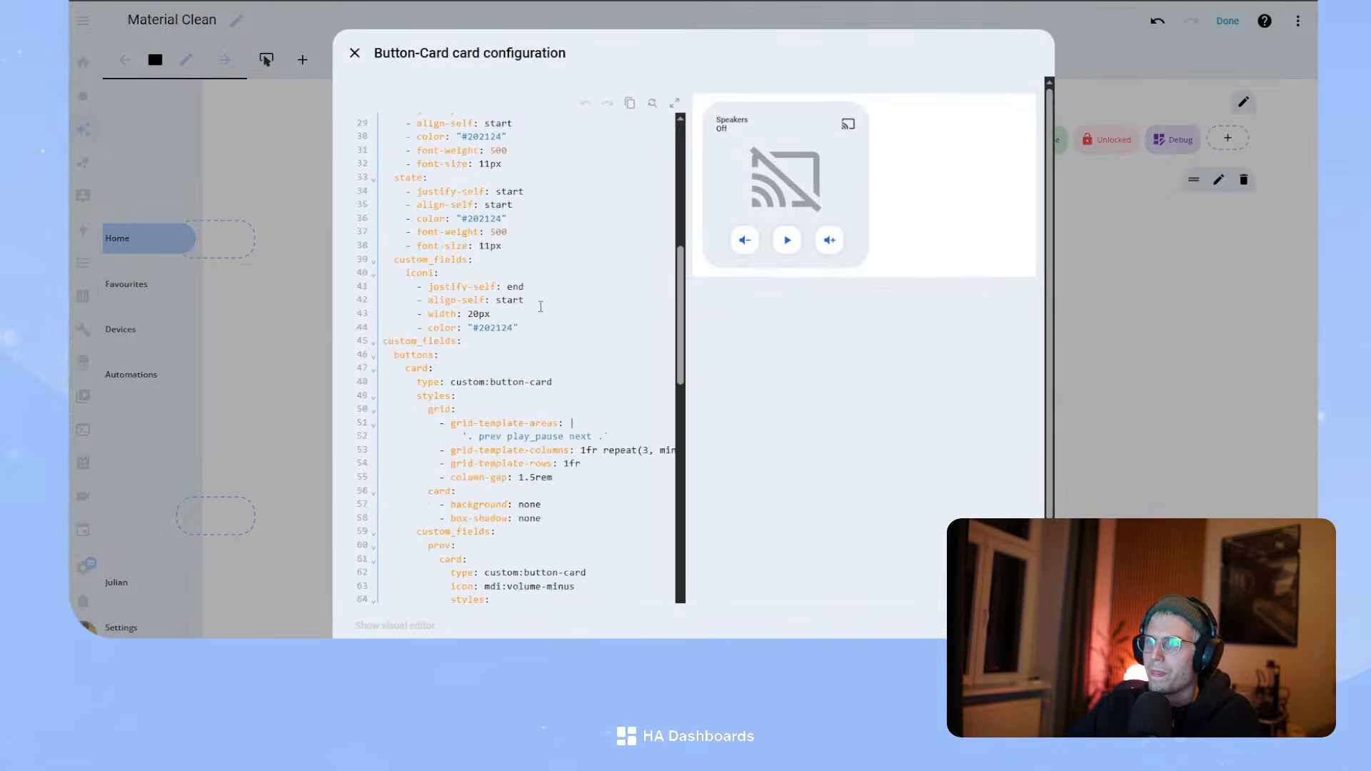
pyautogui.scroll(18, 486, 420)
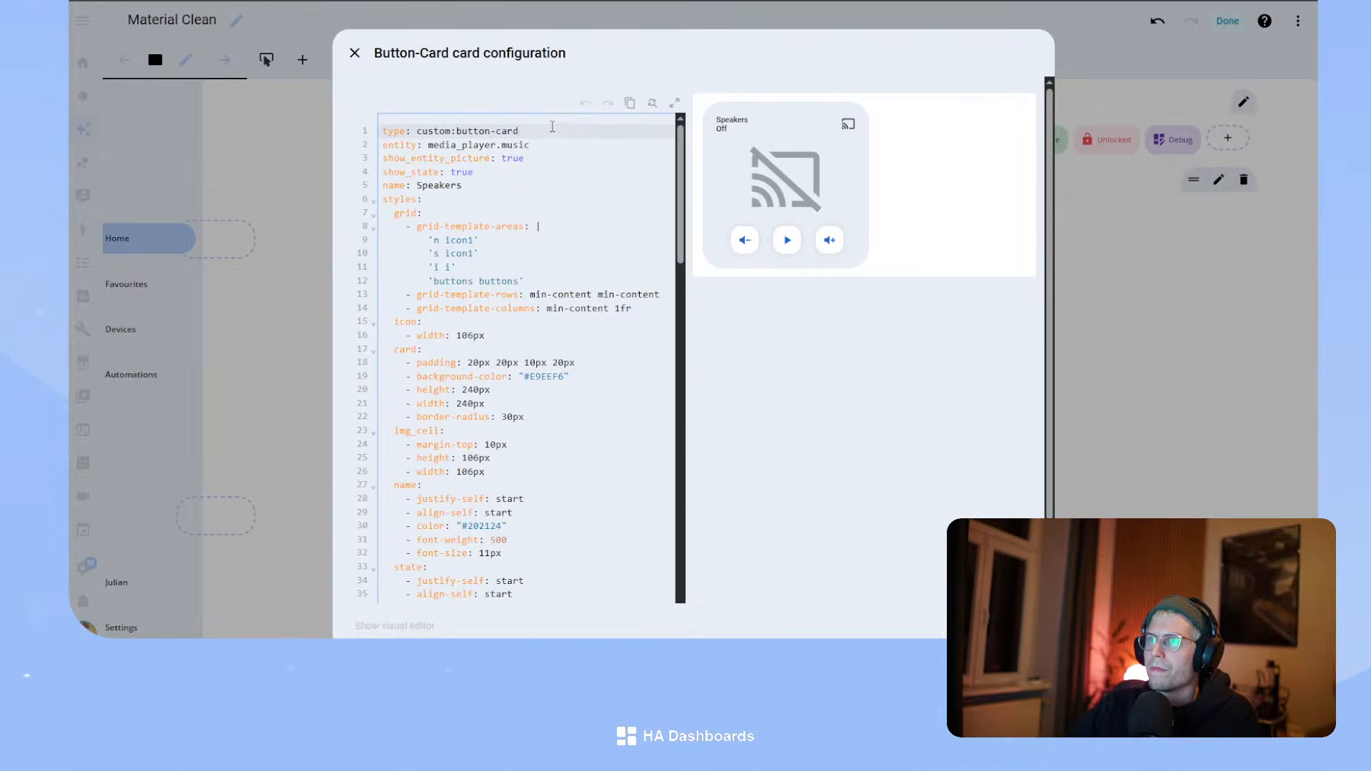
pyautogui.hotkey('ctrl', 'v')
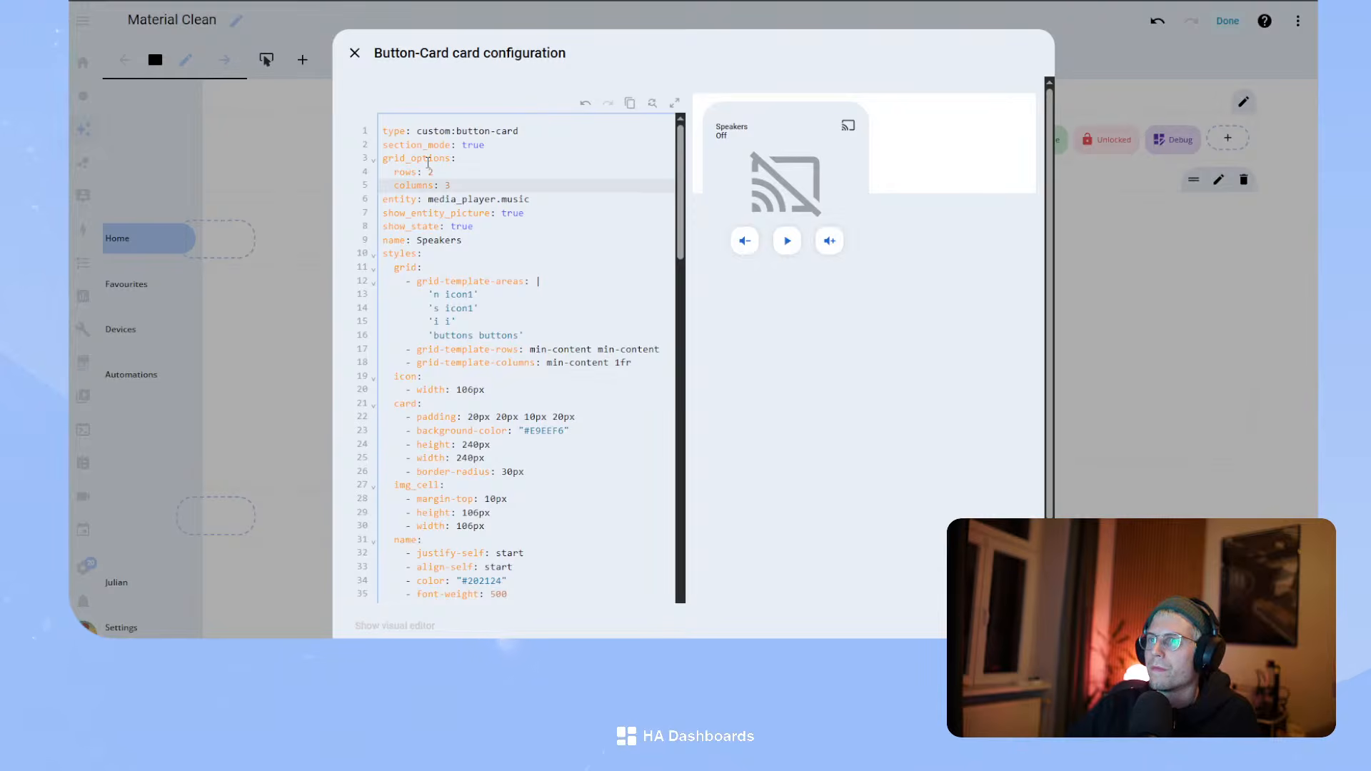
pyautogui.click(442, 172)
pyautogui.press('BackSpace')
pyautogui.write('4')
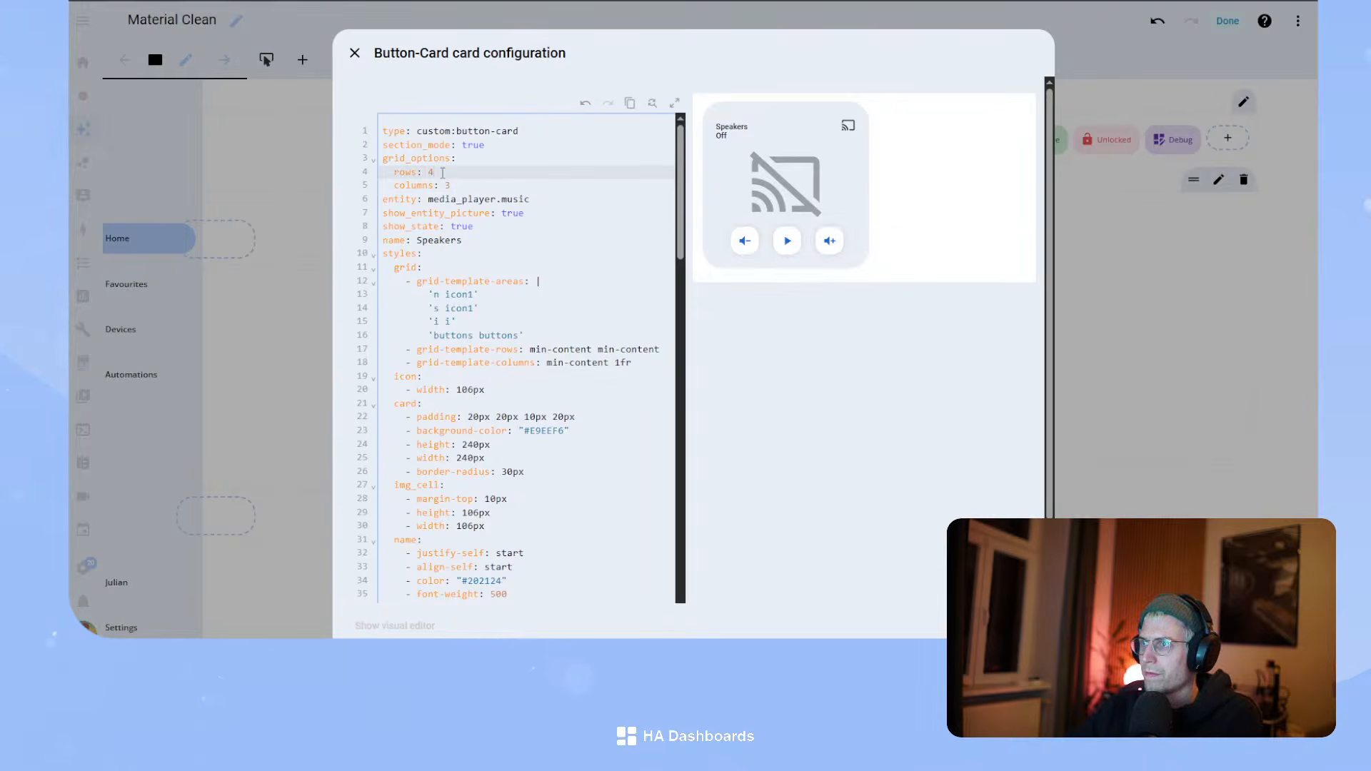
pyautogui.press('Down')
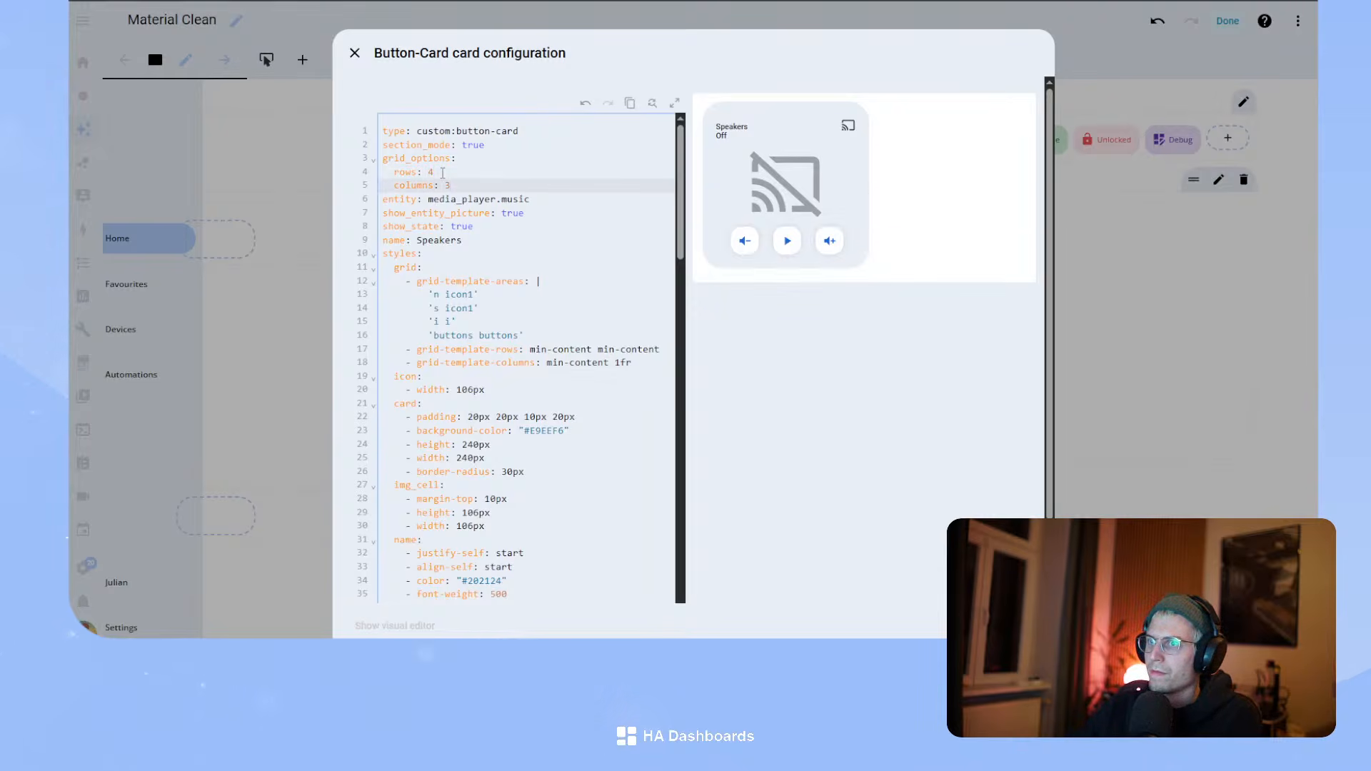
pyautogui.press('BackSpace')
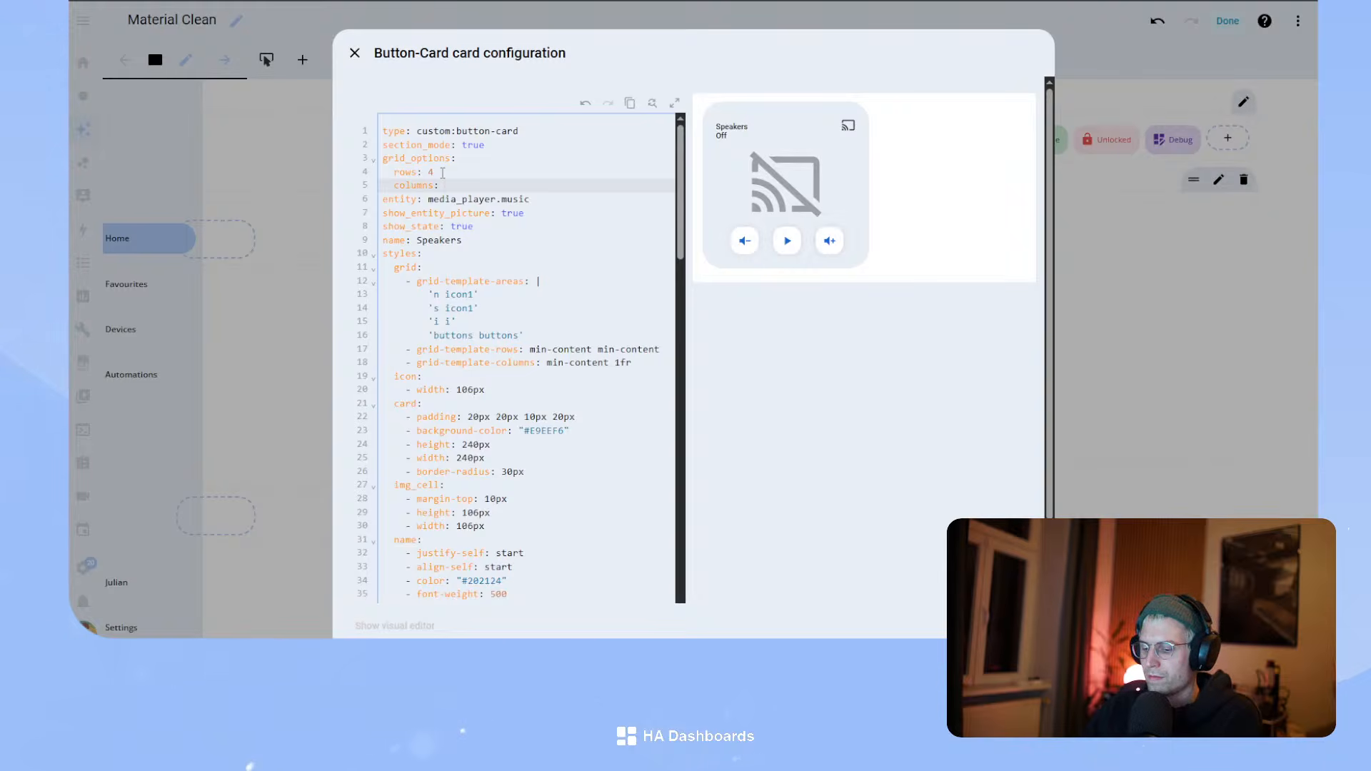
# - Delete the width: 240px entry from the card styles in the Speakers card's YAML
pyautogui.scroll(-5, 445, 443)
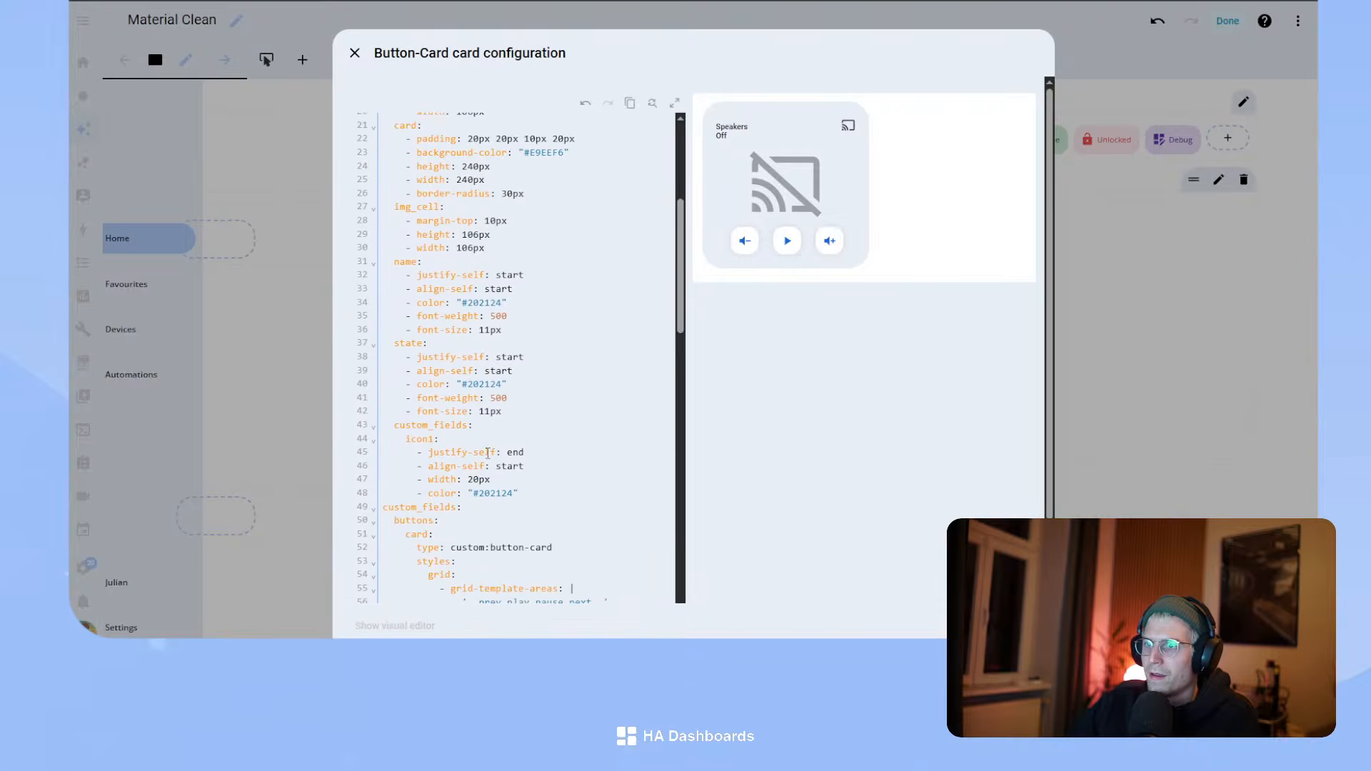
pyautogui.scroll(-5, 445, 443)
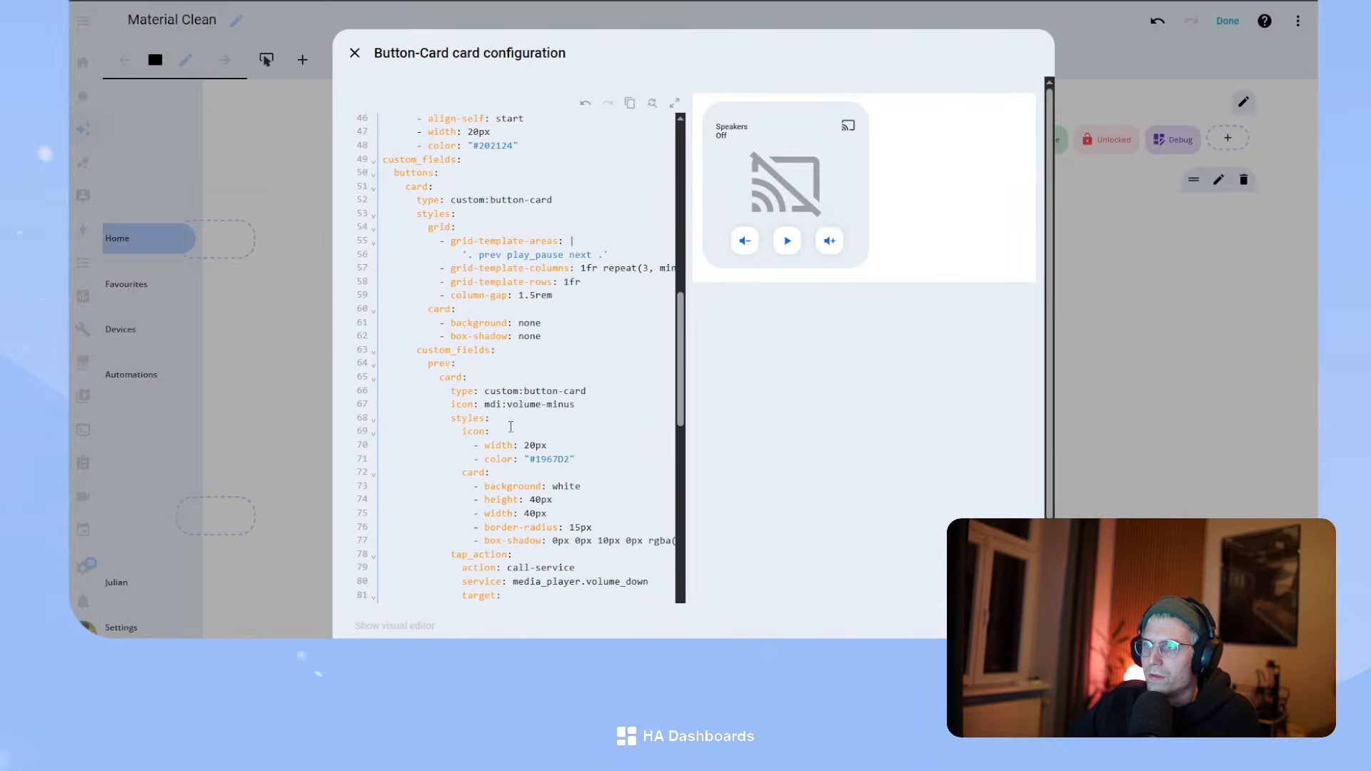
pyautogui.scroll(-10, 500, 443)
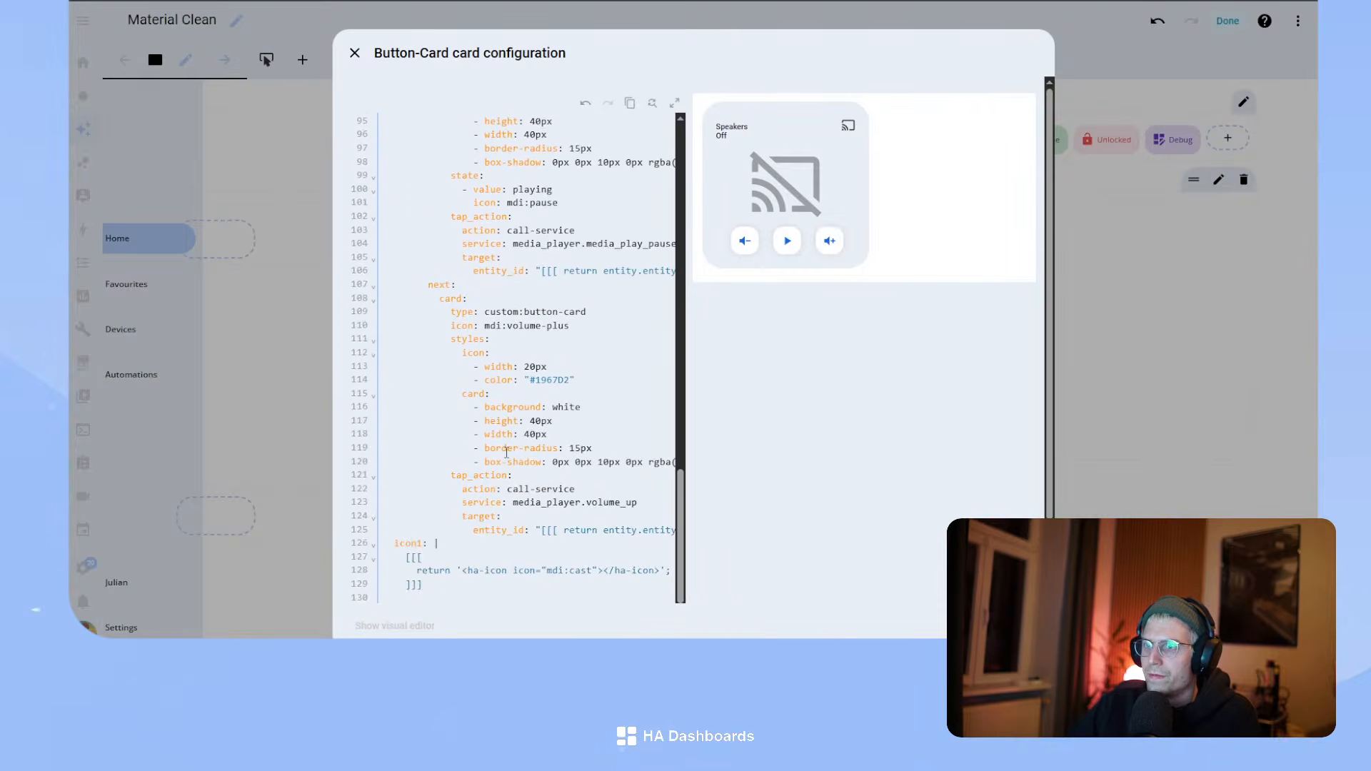
pyautogui.scroll(20, 506, 455)
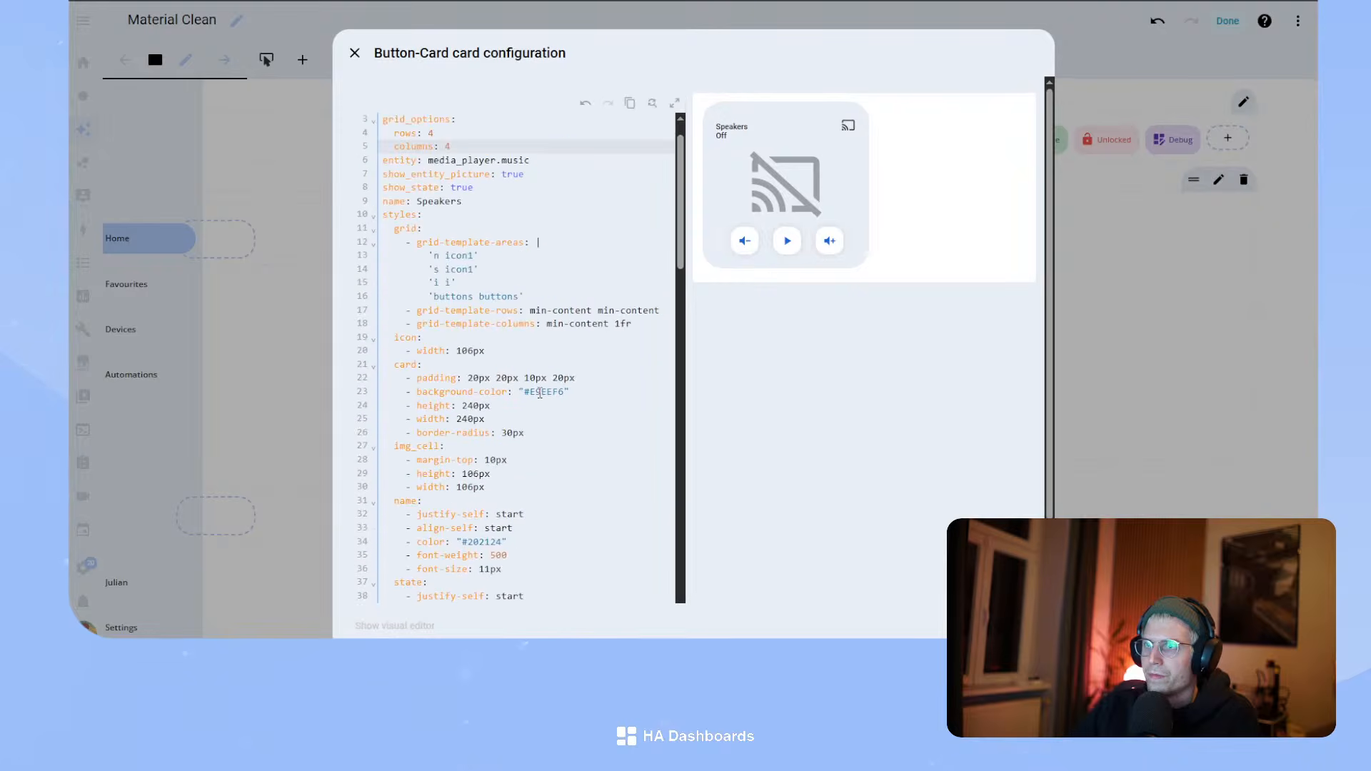
pyautogui.scroll(-1, 527, 410)
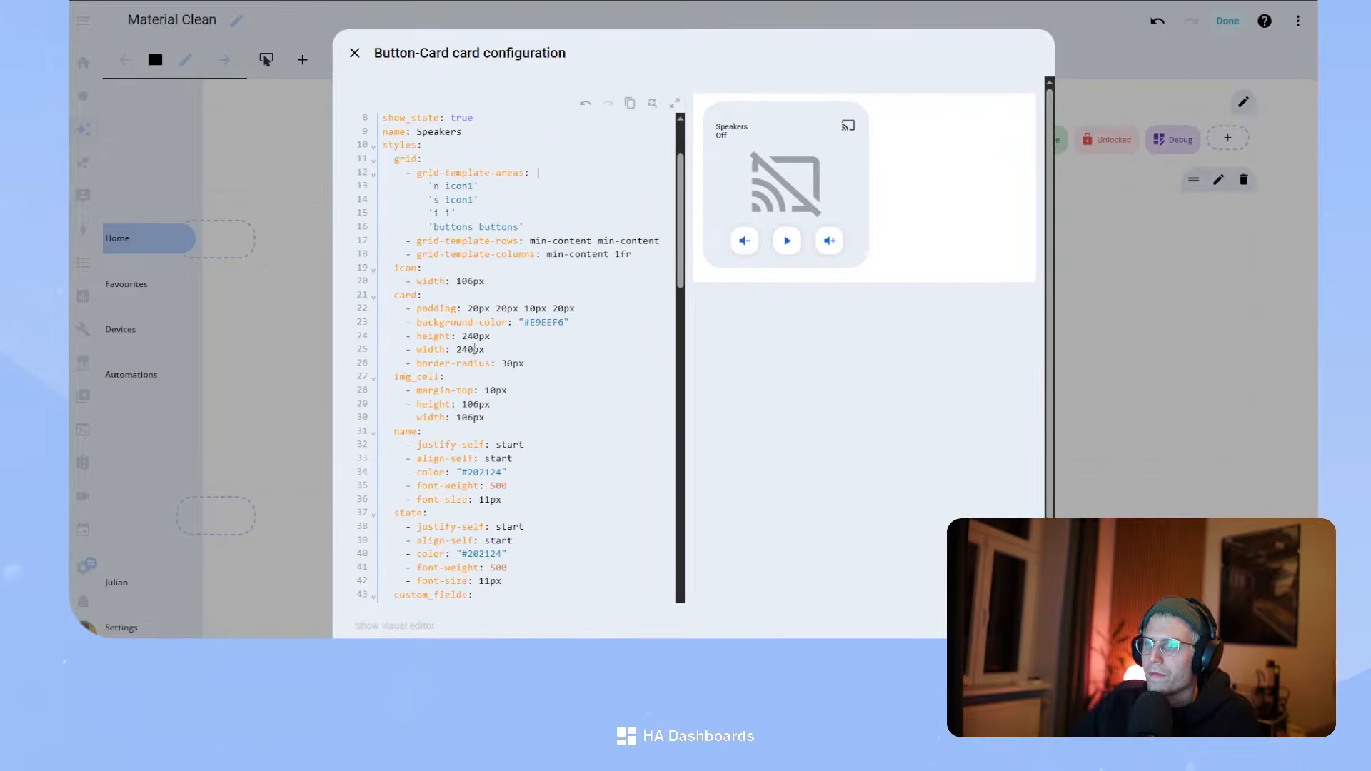
pyautogui.moveTo(485, 349); pyautogui.dragTo(366, 350)
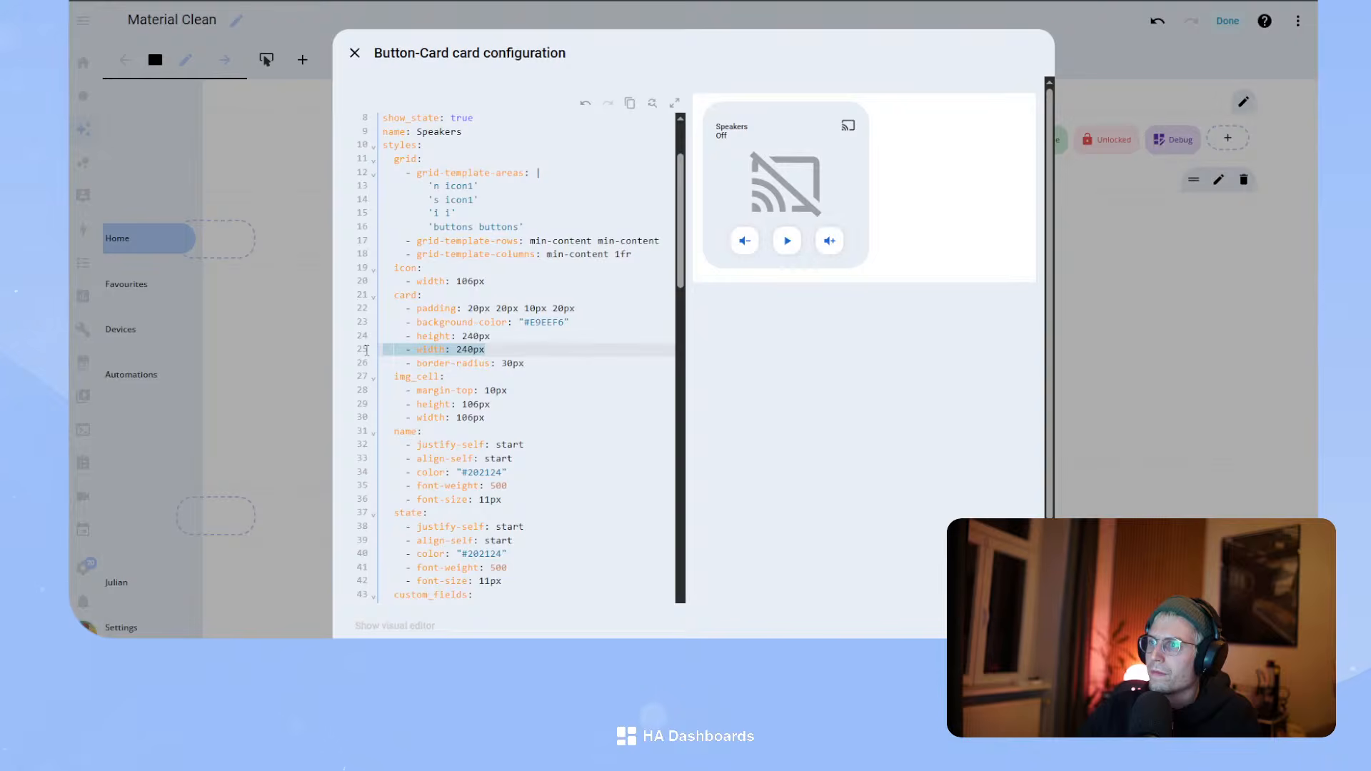
pyautogui.press('BackSpace')
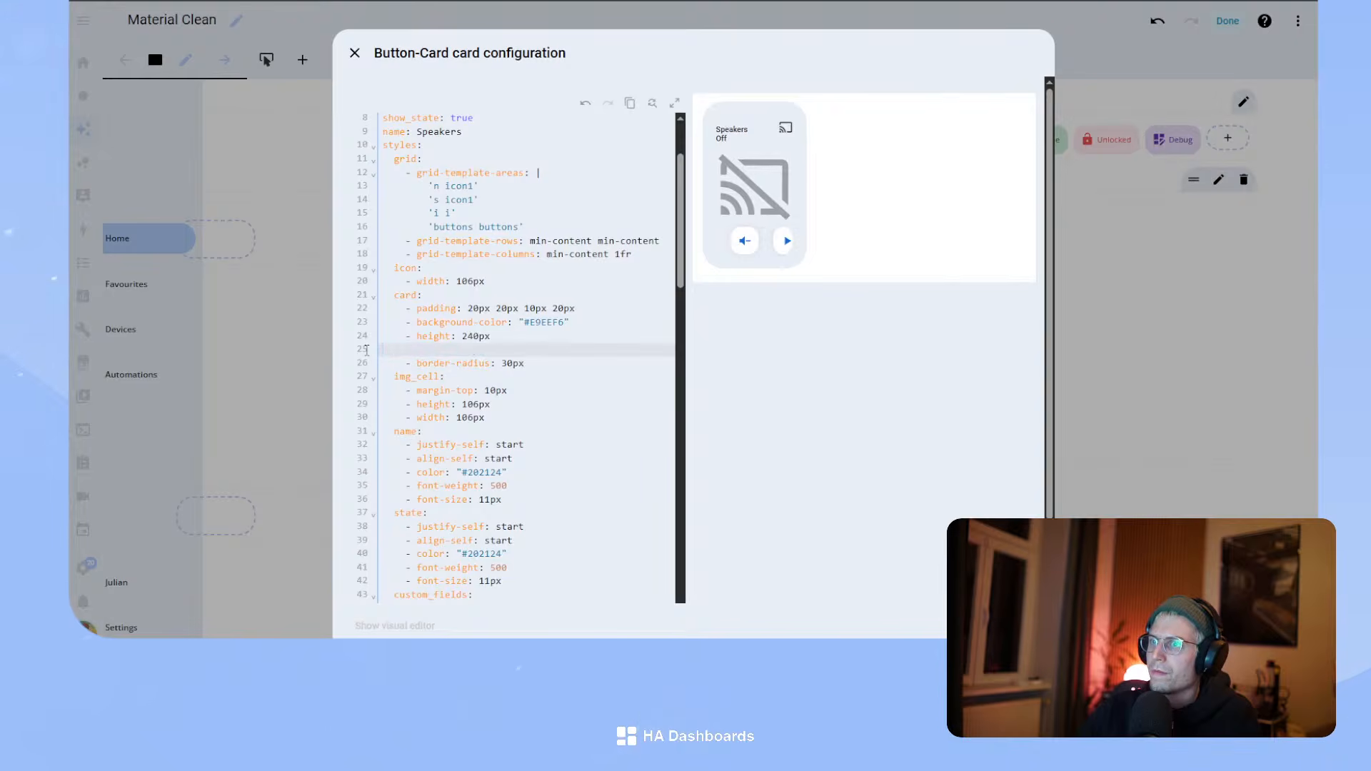
pyautogui.press('BackSpace')
pyautogui.scroll(3, 465, 353)
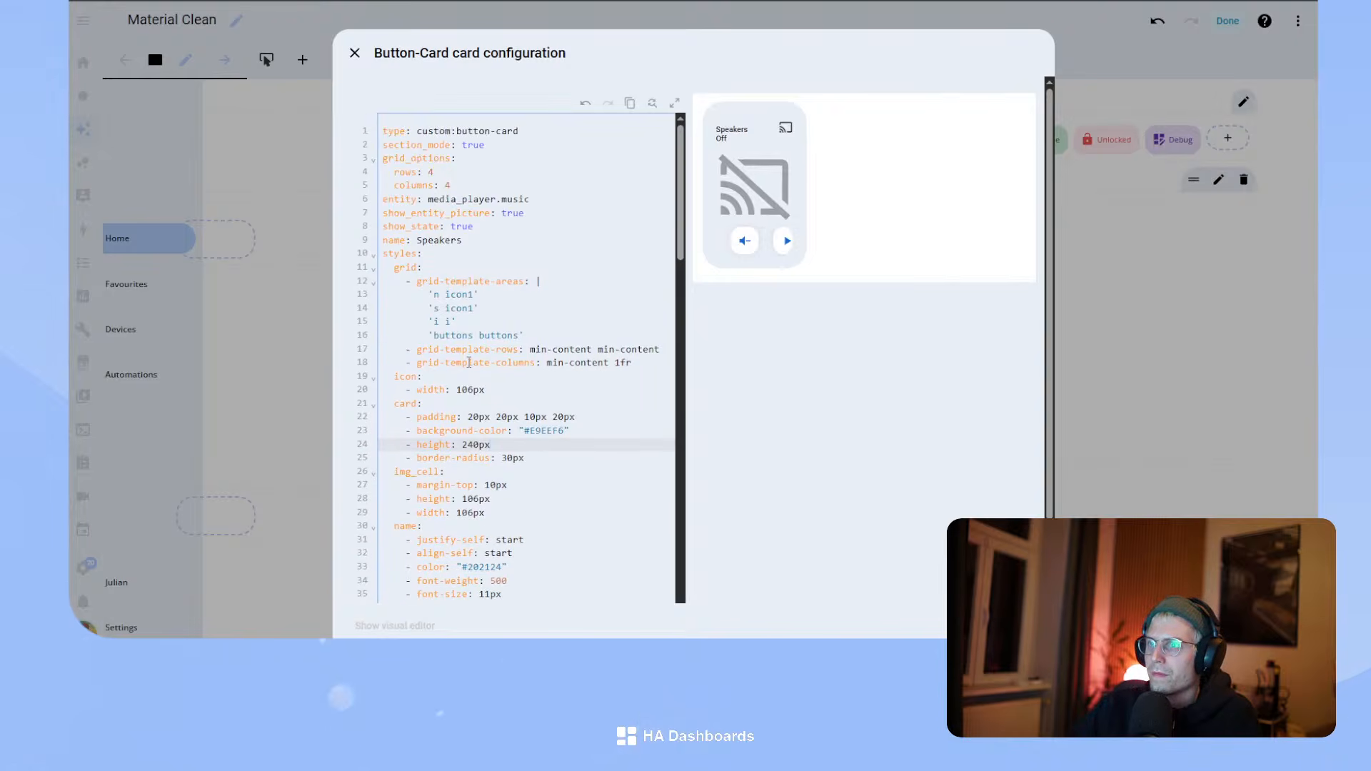
# - Set the Speakers card's grid columns to 6, save the card and leave dashboard editing
pyautogui.click(457, 186)
pyautogui.press('BackSpace')
pyautogui.write('6')
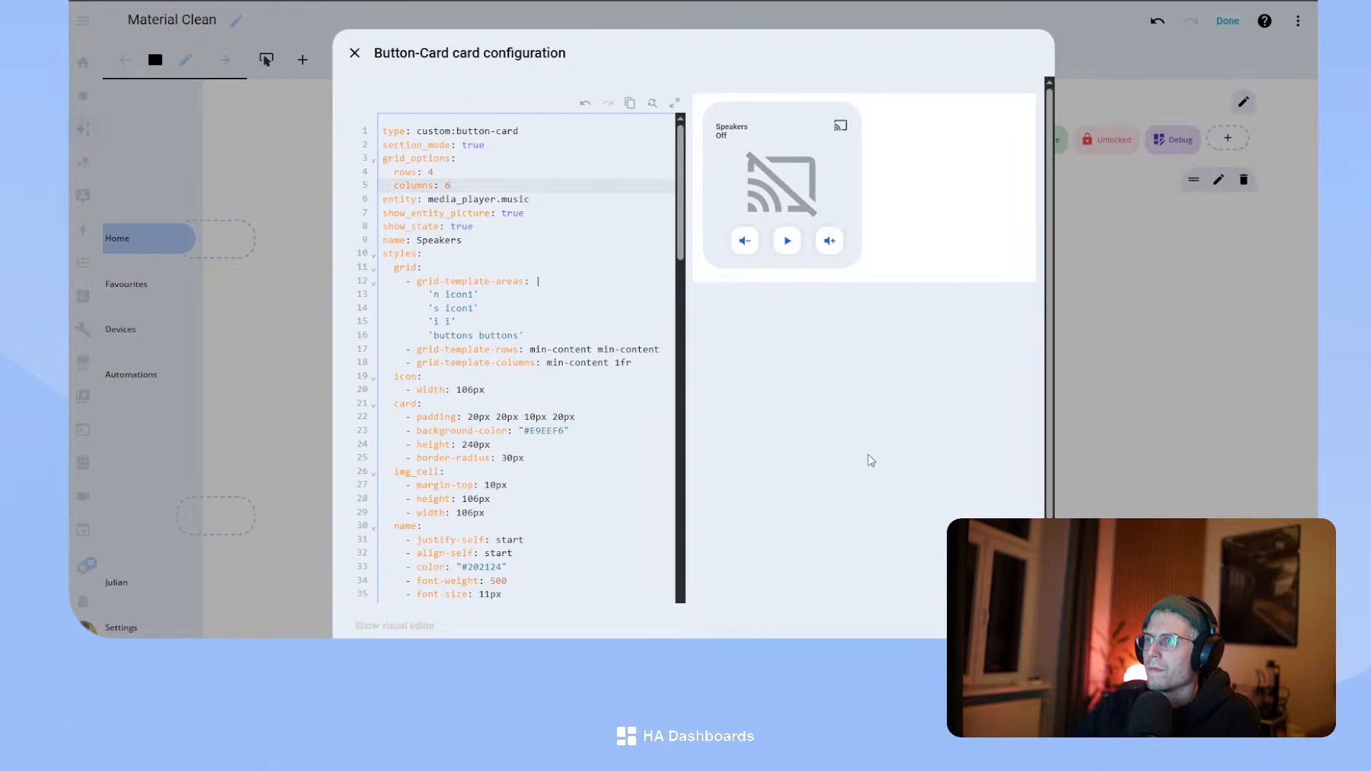
pyautogui.click(1028, 625)
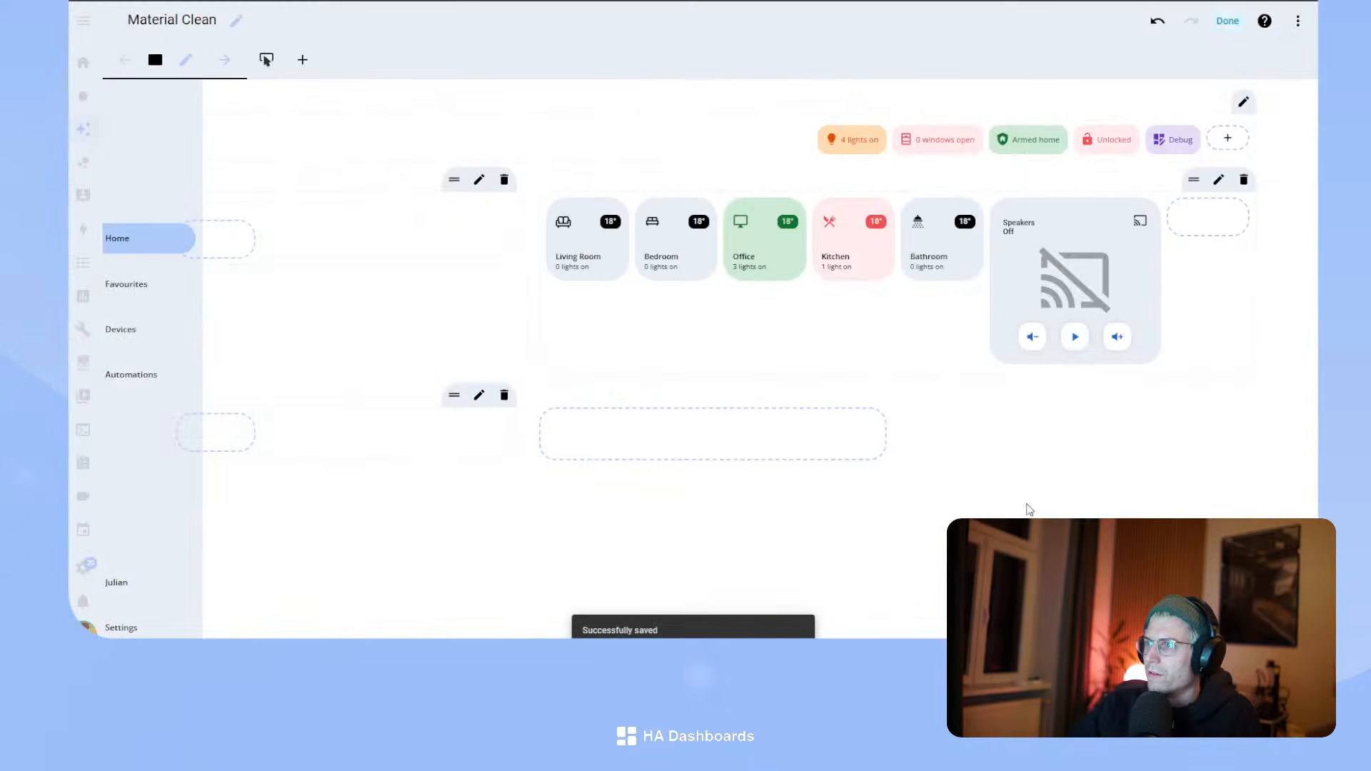
pyautogui.click(1228, 21)
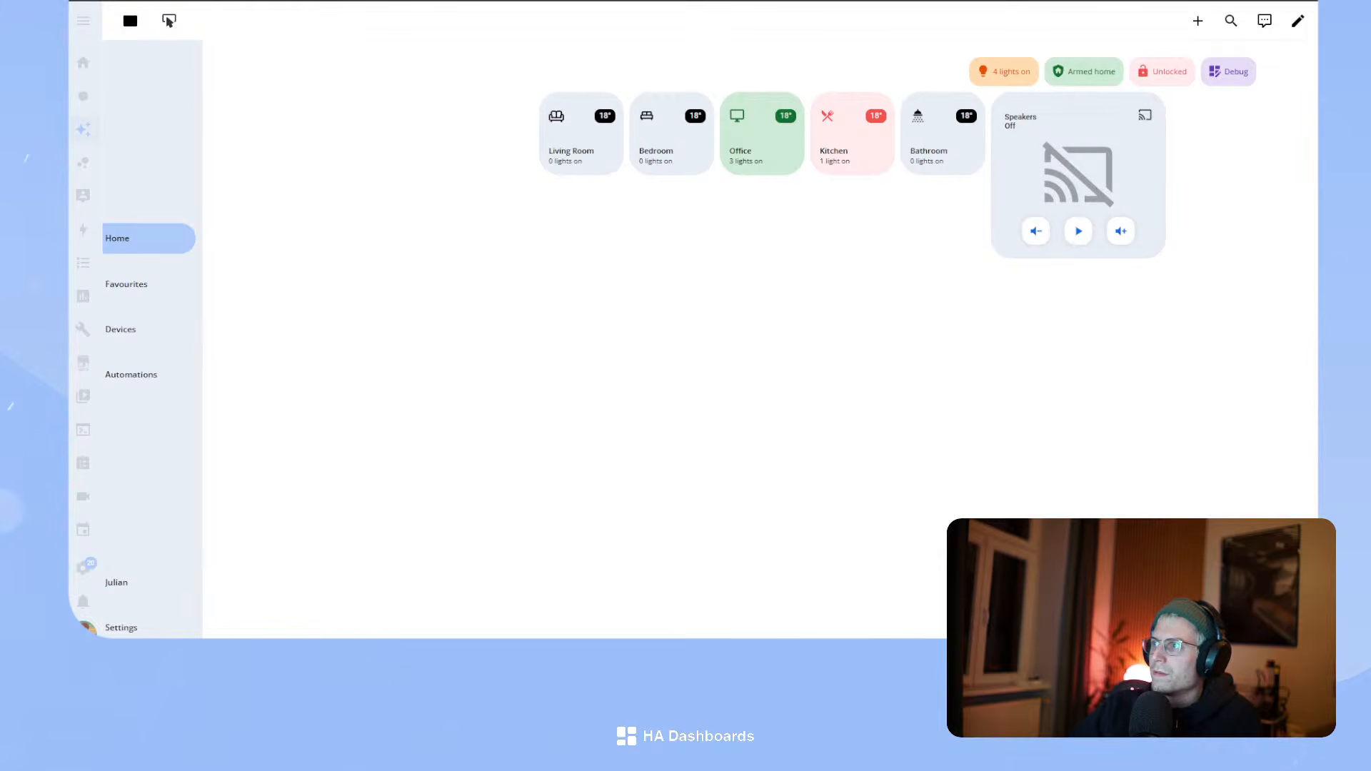
# - Delete the Speakers card from Home's room section and leave dashboard editing
pyautogui.click(1297, 20)
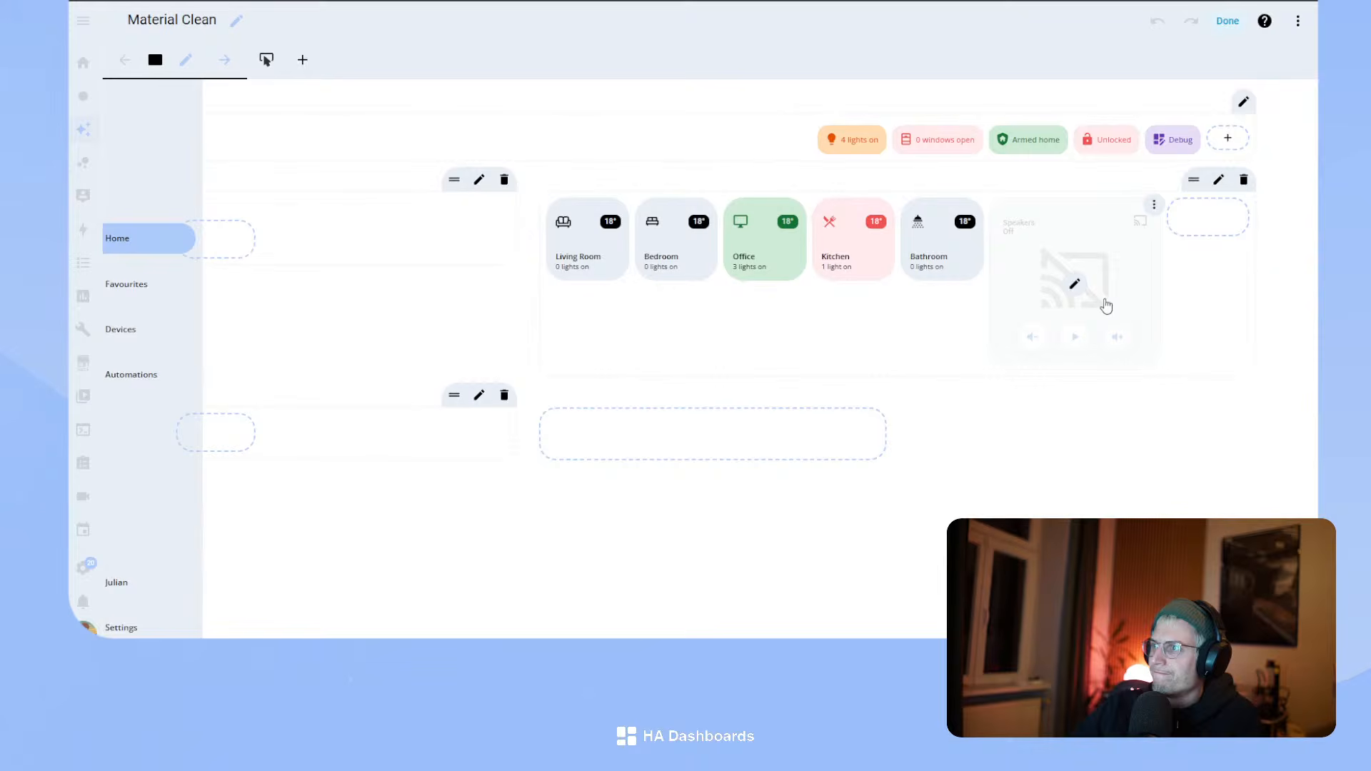
pyautogui.click(1154, 205)
pyautogui.click(1154, 207)
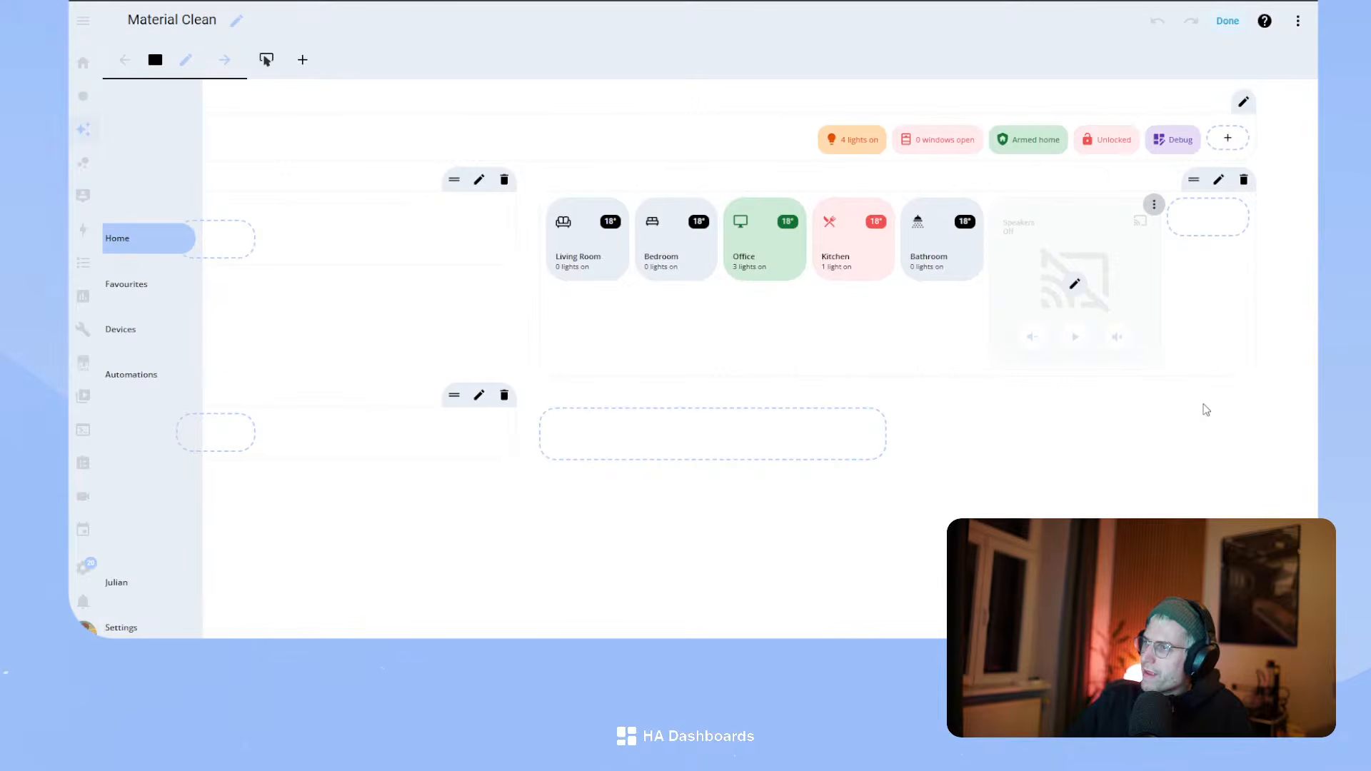
pyautogui.click(1154, 205)
pyautogui.click(1122, 345)
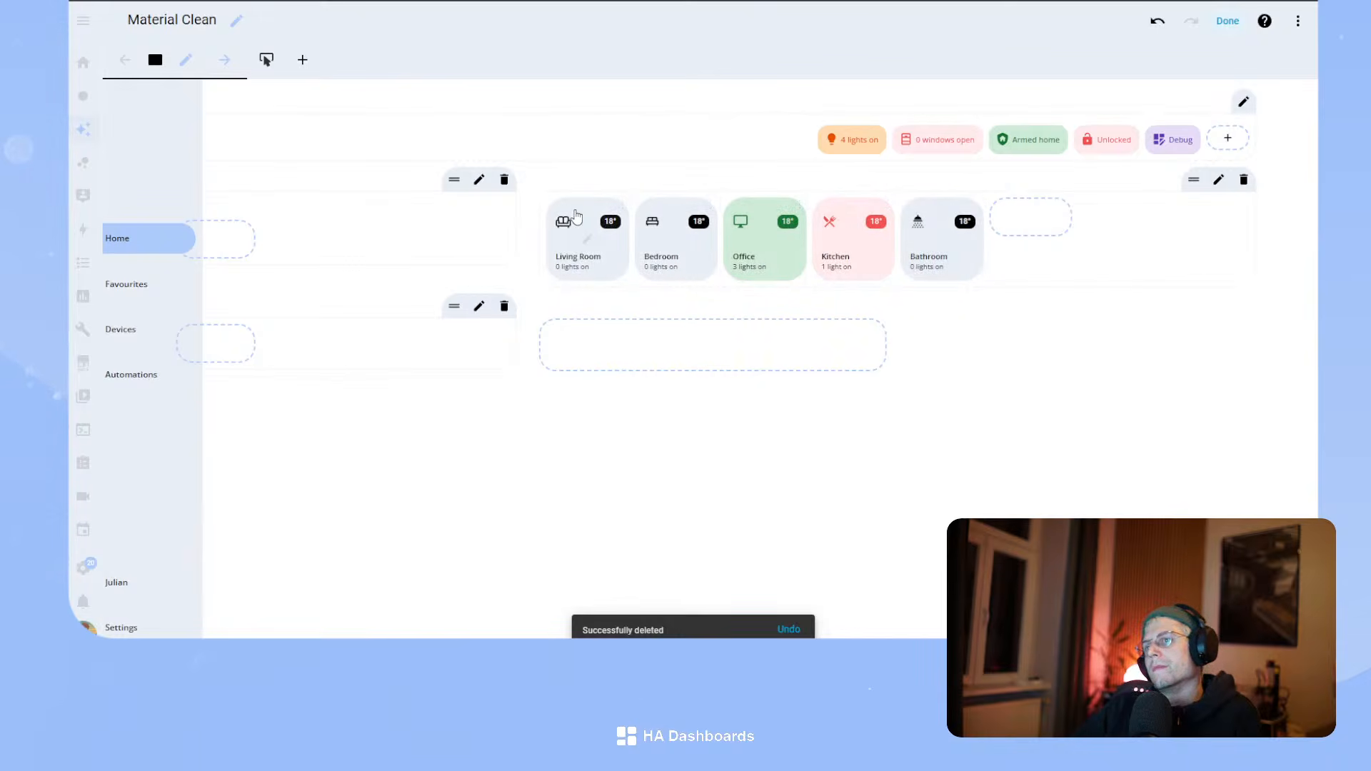
pyautogui.click(1228, 20)
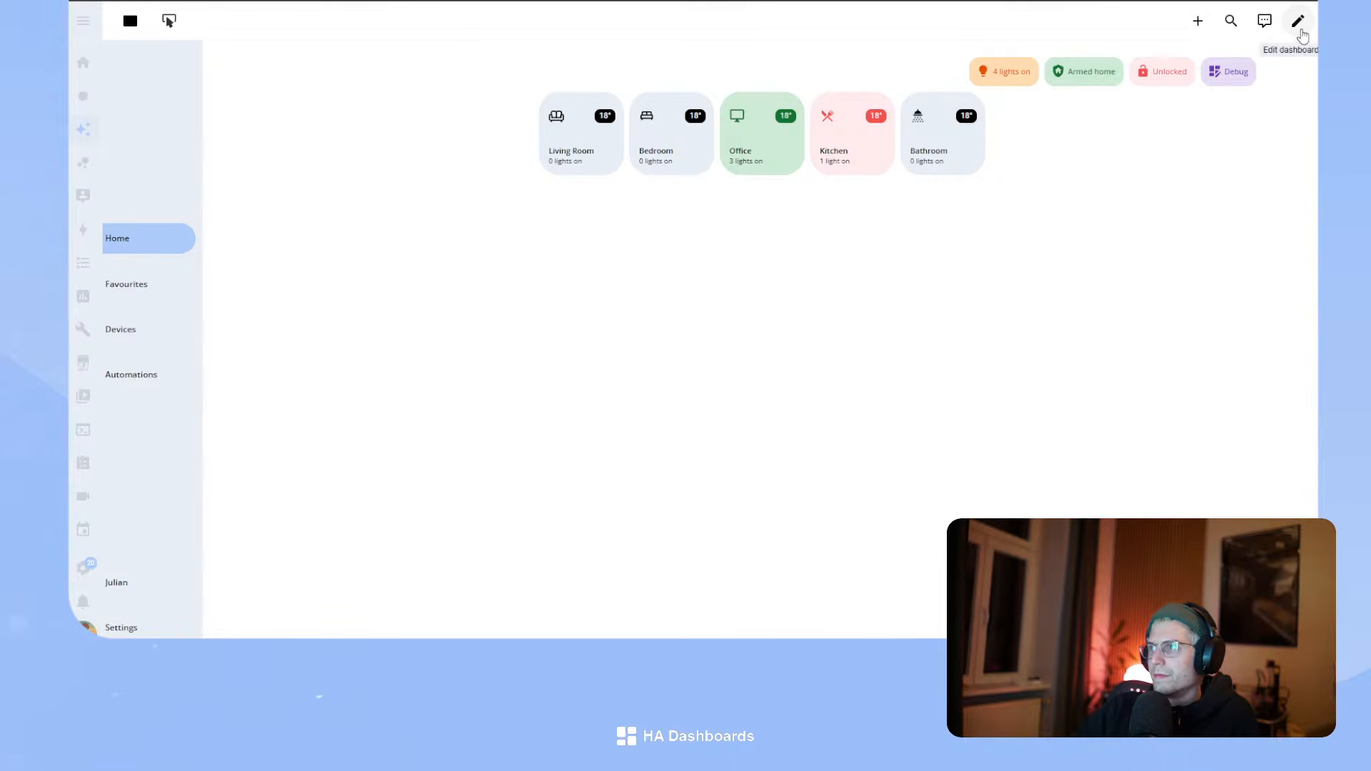
# - Set the Bathroom card's light variable to light.corridor_spot_1 and its color variable to teal
pyautogui.click(1297, 20)
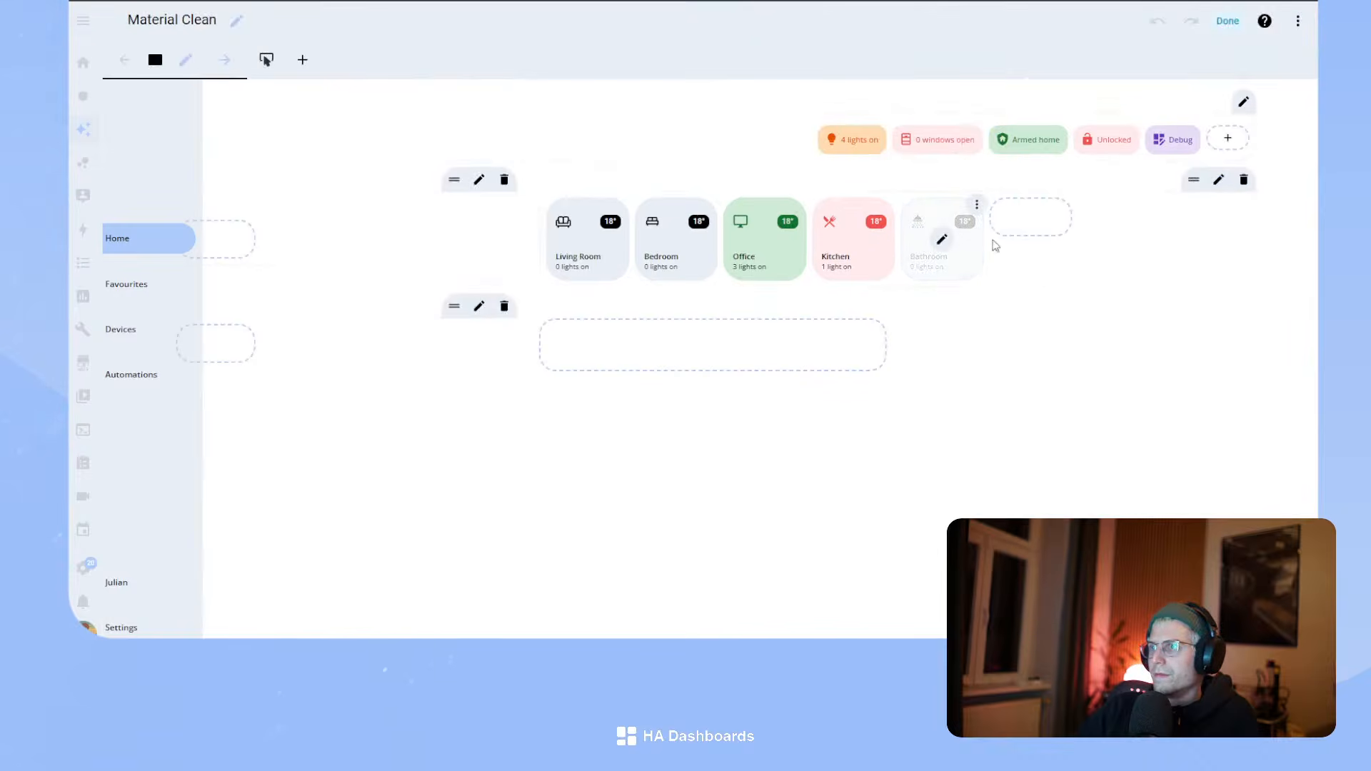
pyautogui.click(978, 206)
pyautogui.click(935, 229)
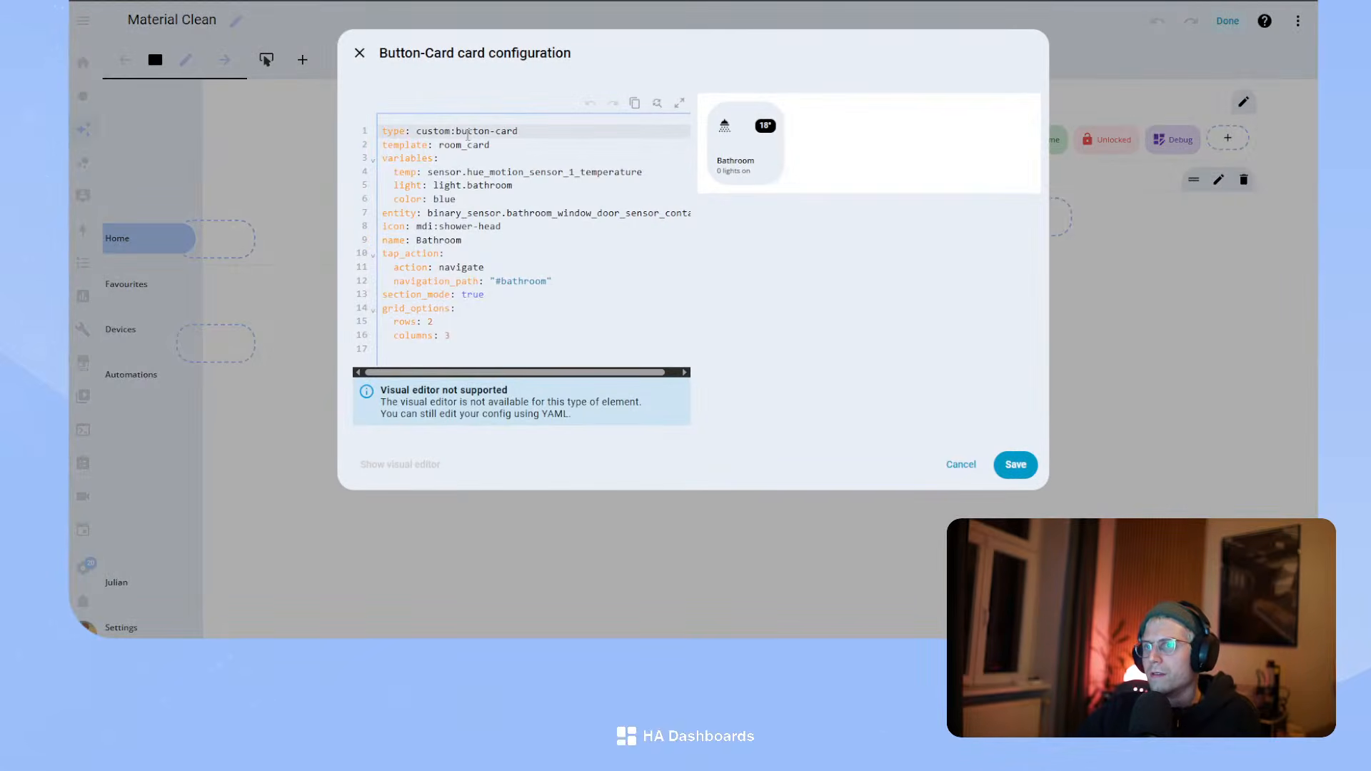
pyautogui.doubleClick(491, 187)
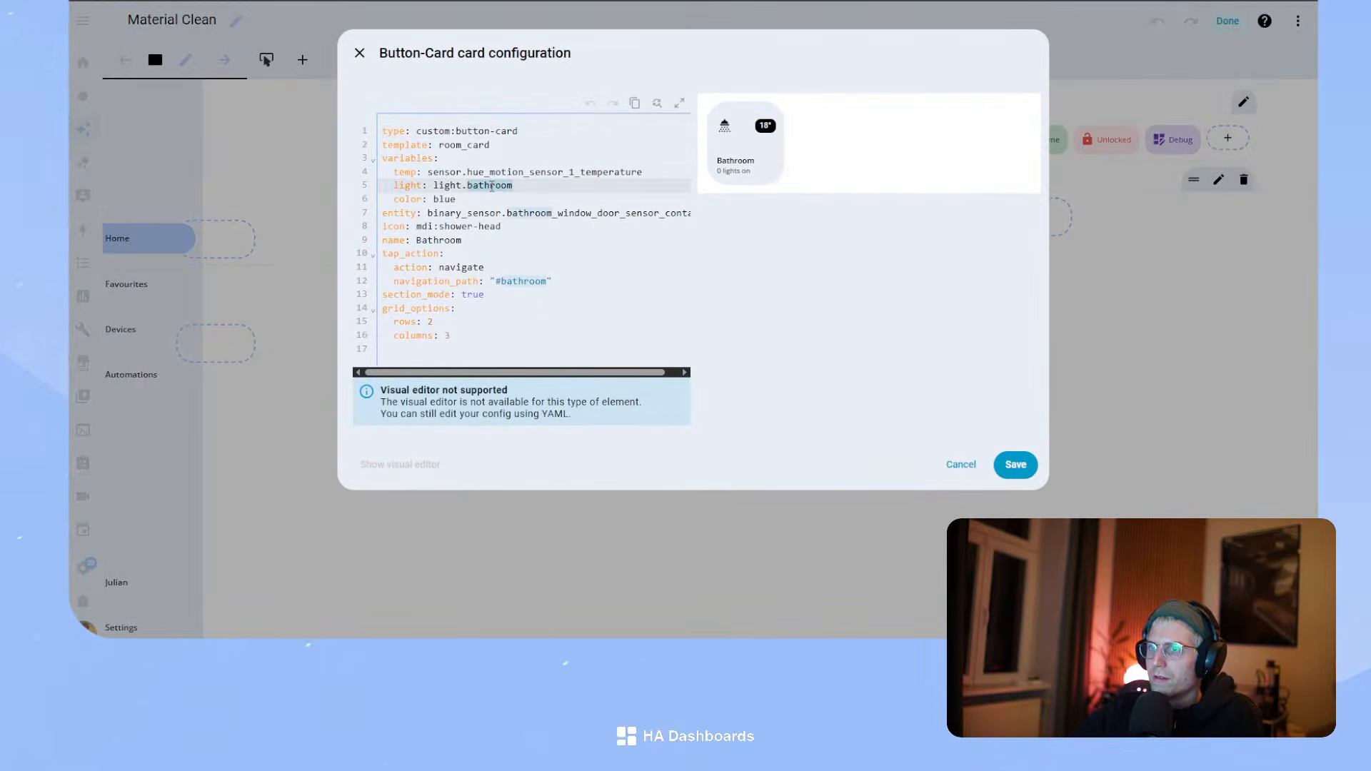
pyautogui.write('corridor')
pyautogui.press('Return')
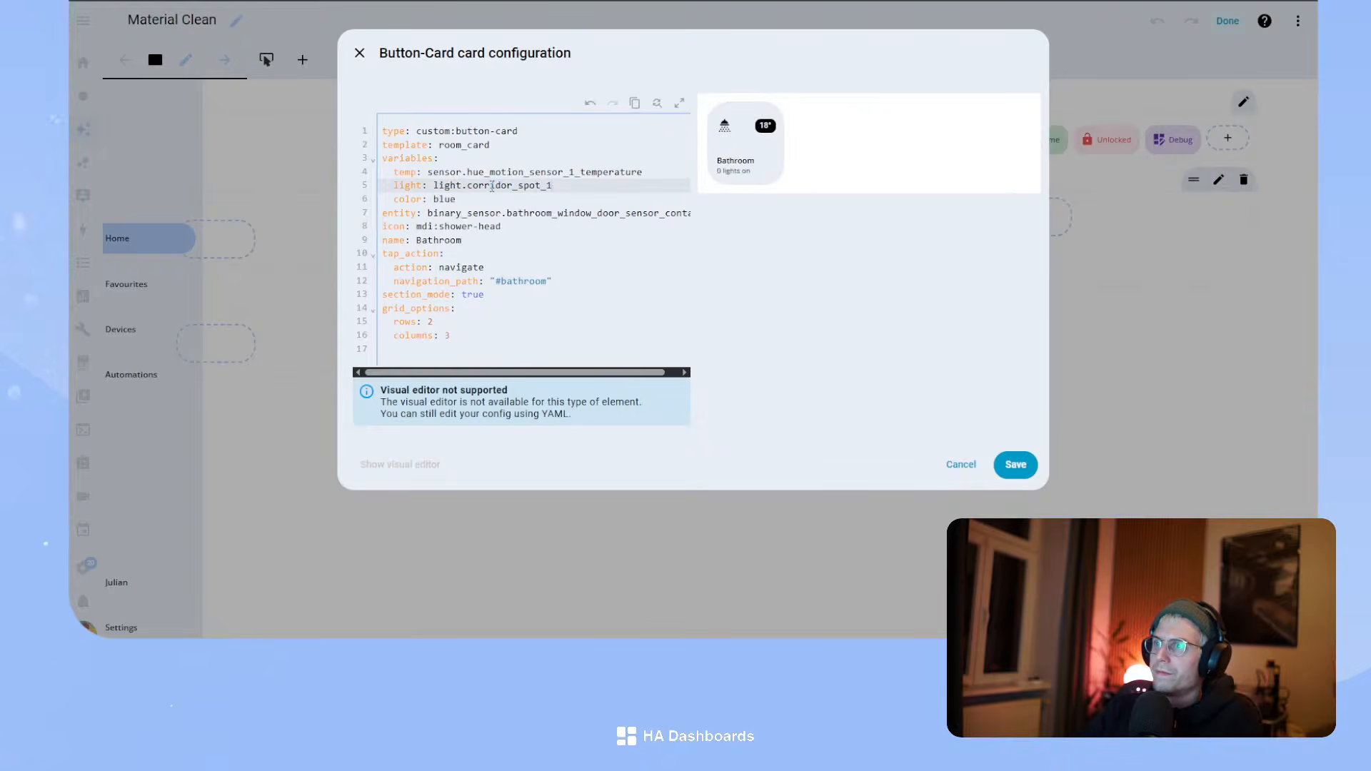
pyautogui.doubleClick(444, 200)
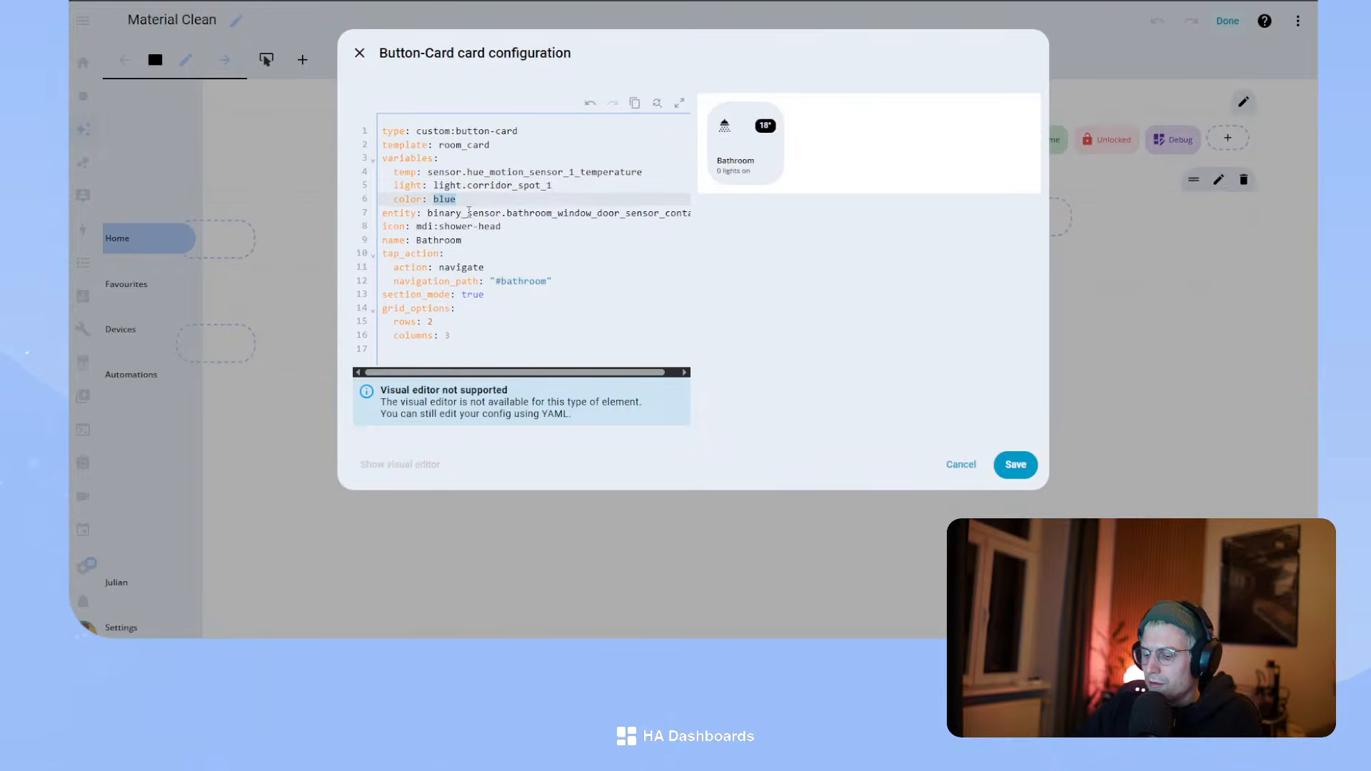
pyautogui.write('tea')
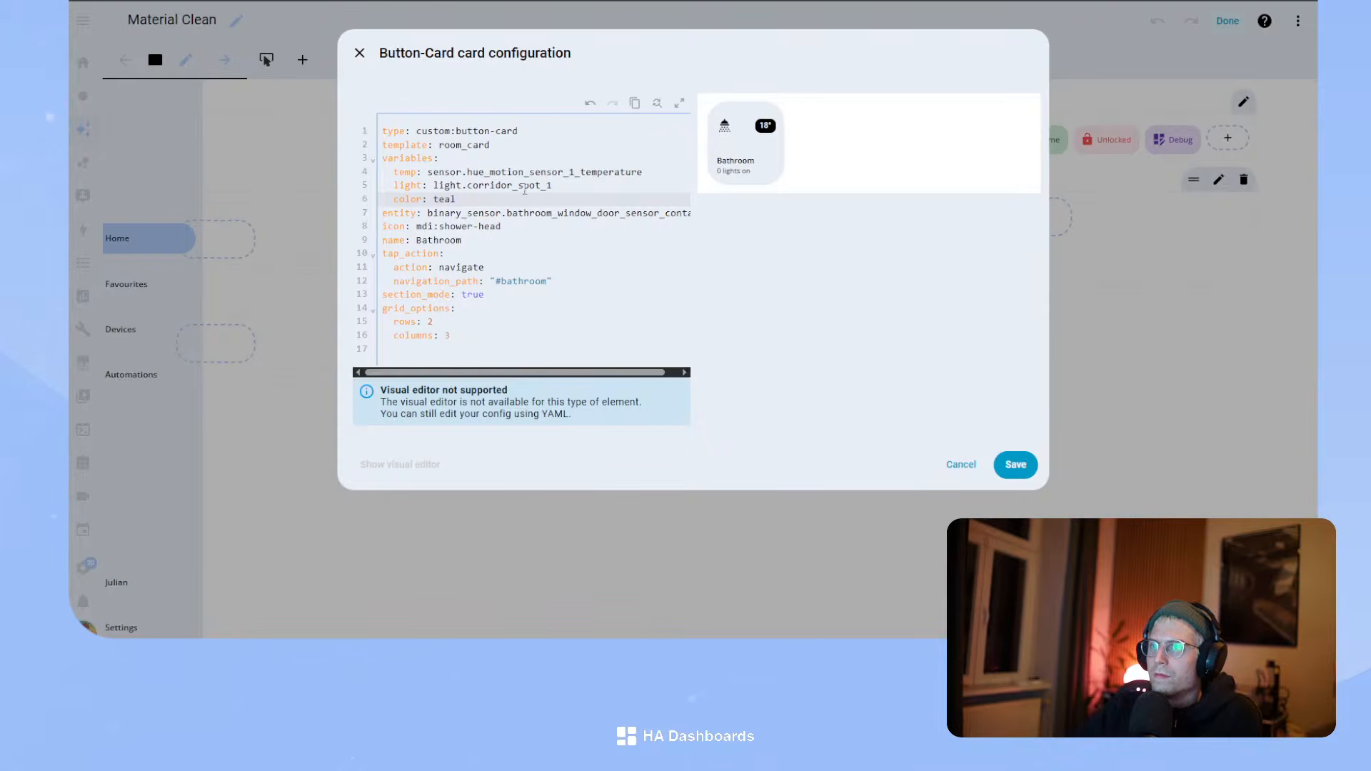
# - Try light.corridor_spot_2 as the card's light variable and set it back to light.corridor_spot_1
pyautogui.write('l')
pyautogui.click(569, 185)
pyautogui.press('BackSpace')
pyautogui.write('2')
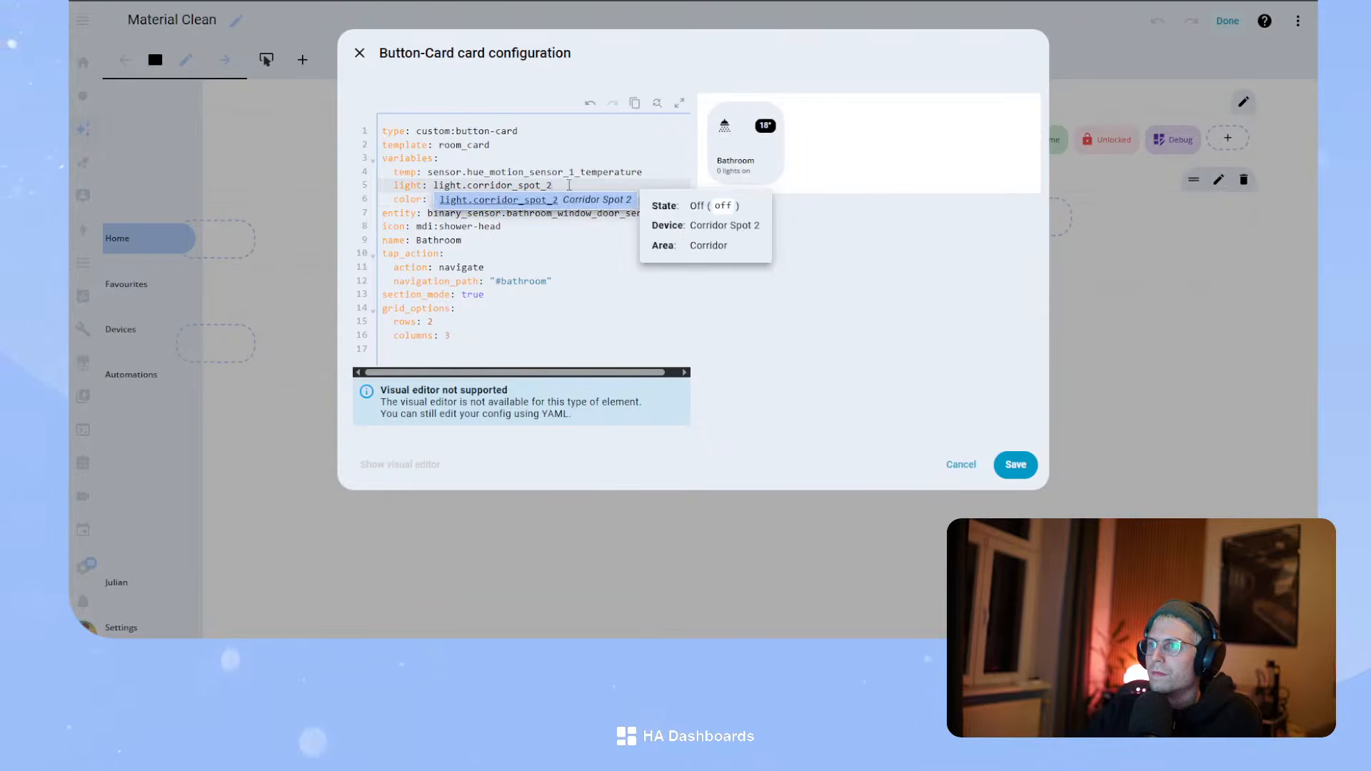
pyautogui.press('BackSpace')
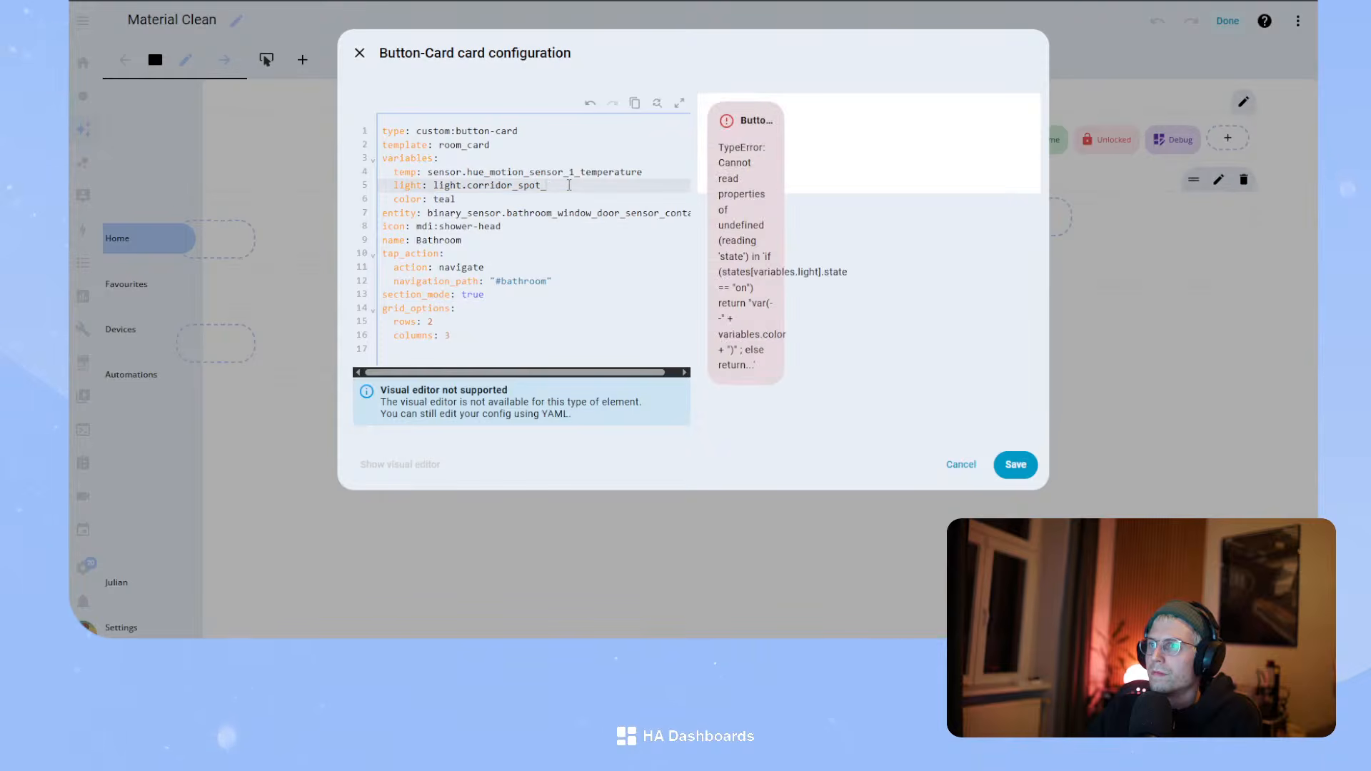
pyautogui.write('_1')
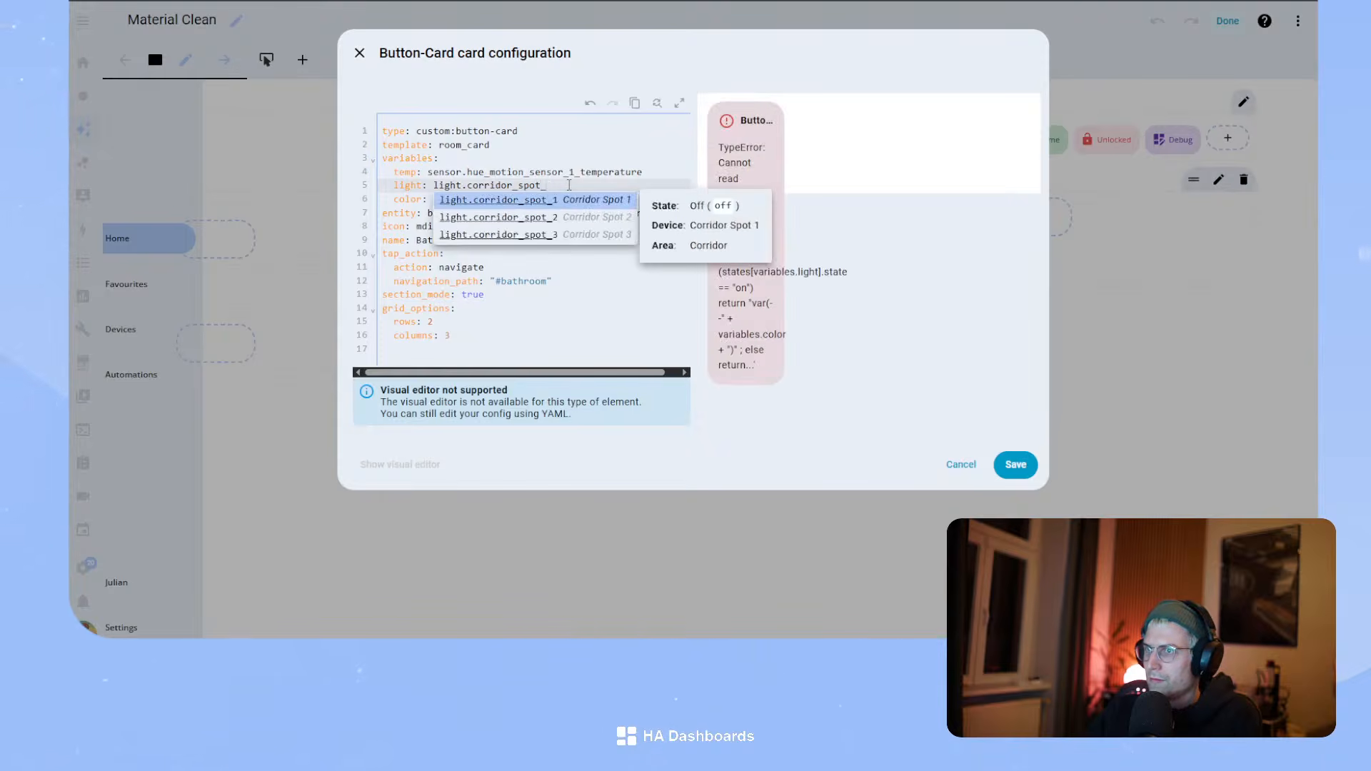
pyautogui.press('Return')
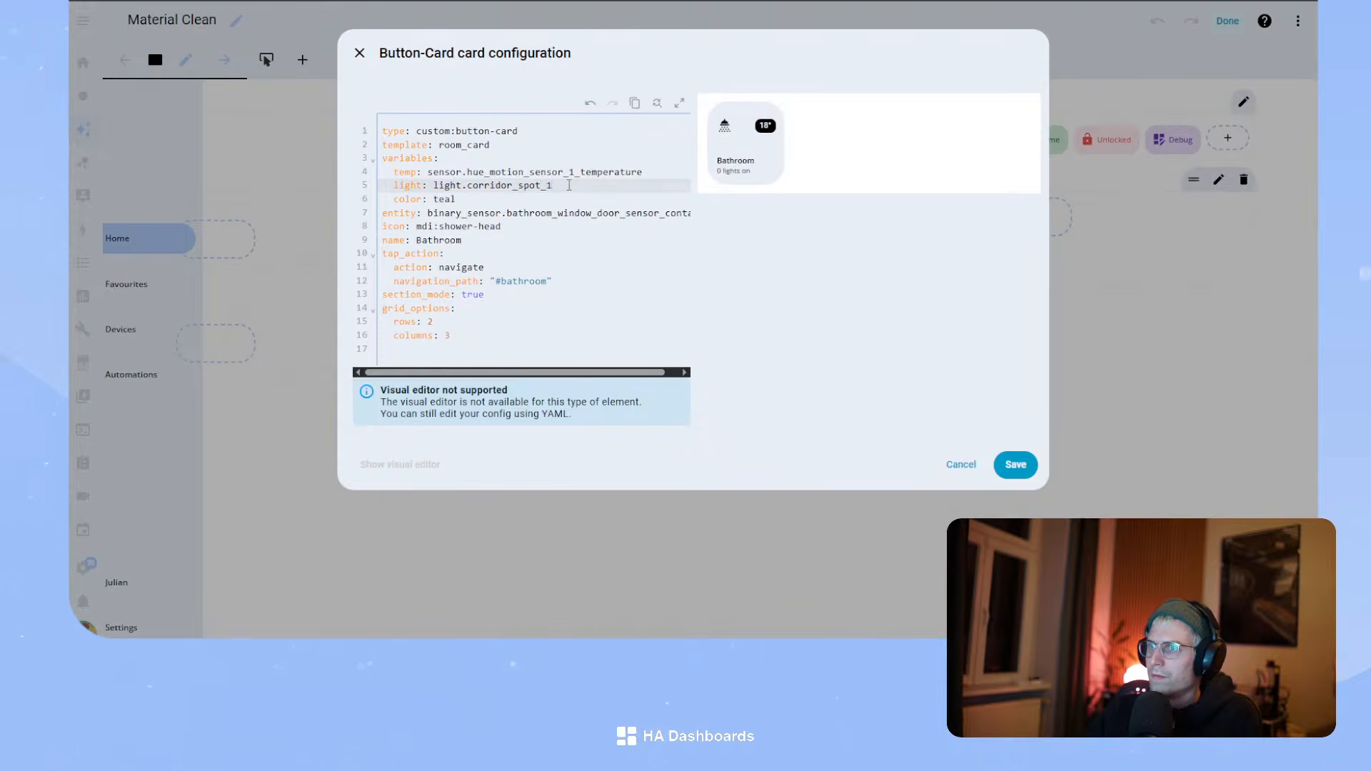
pyautogui.doubleClick(546, 213)
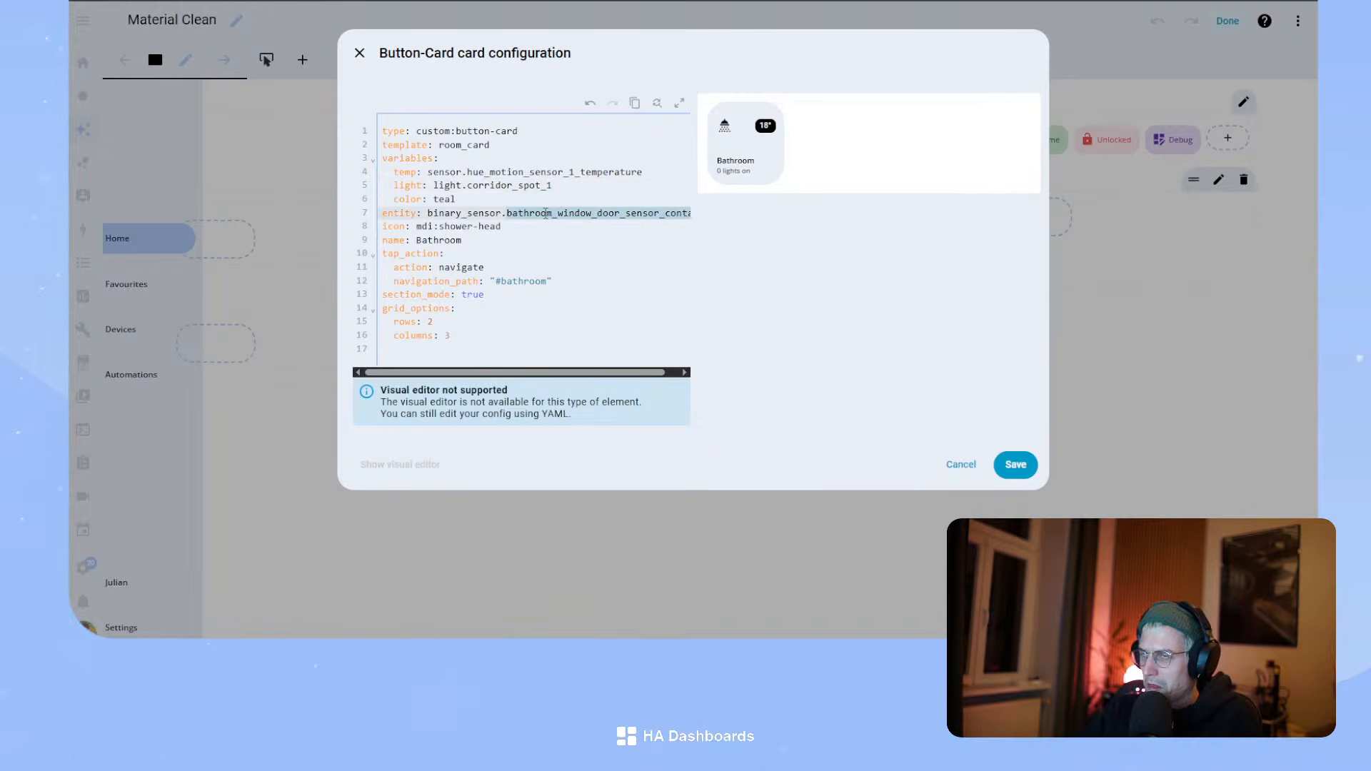
pyautogui.write('door')
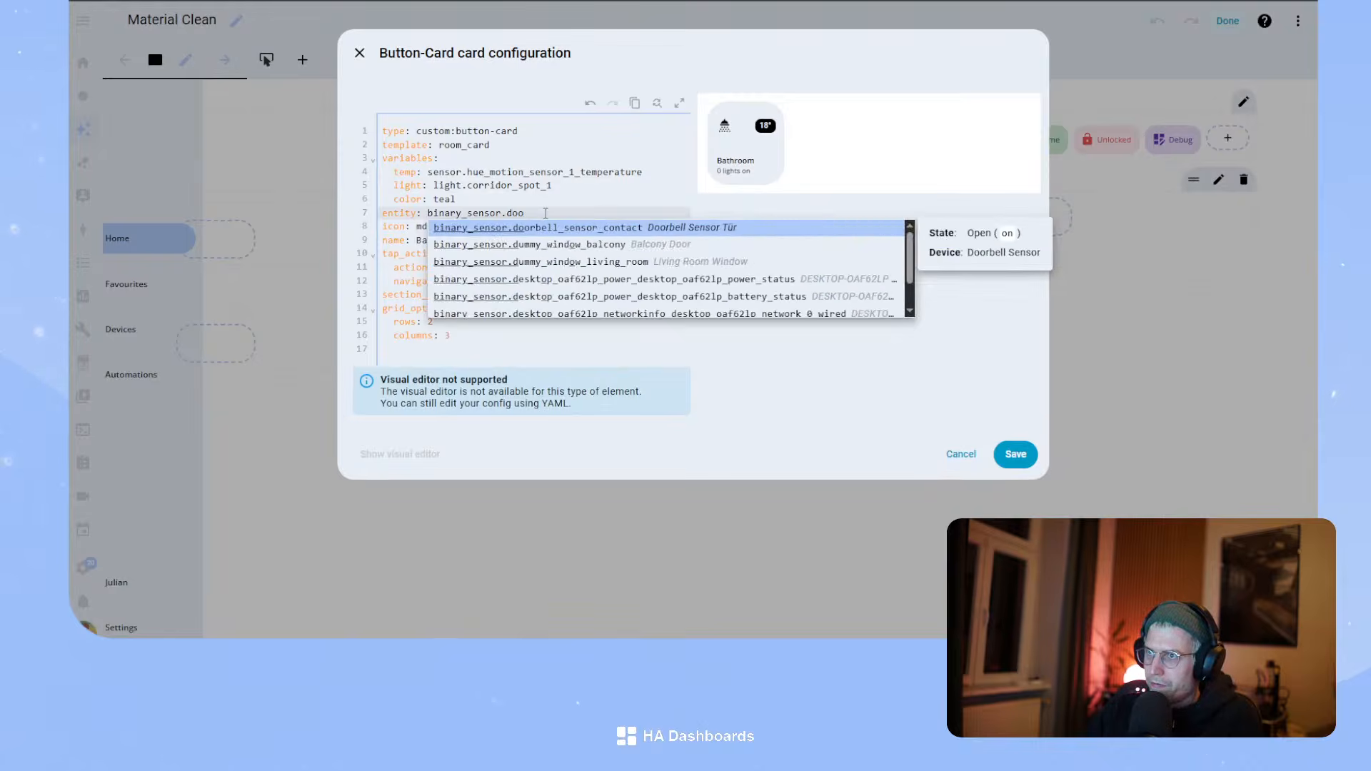
pyautogui.press('BackSpace')
pyautogui.press('BackSpace')
pyautogui.press('BackSpace')
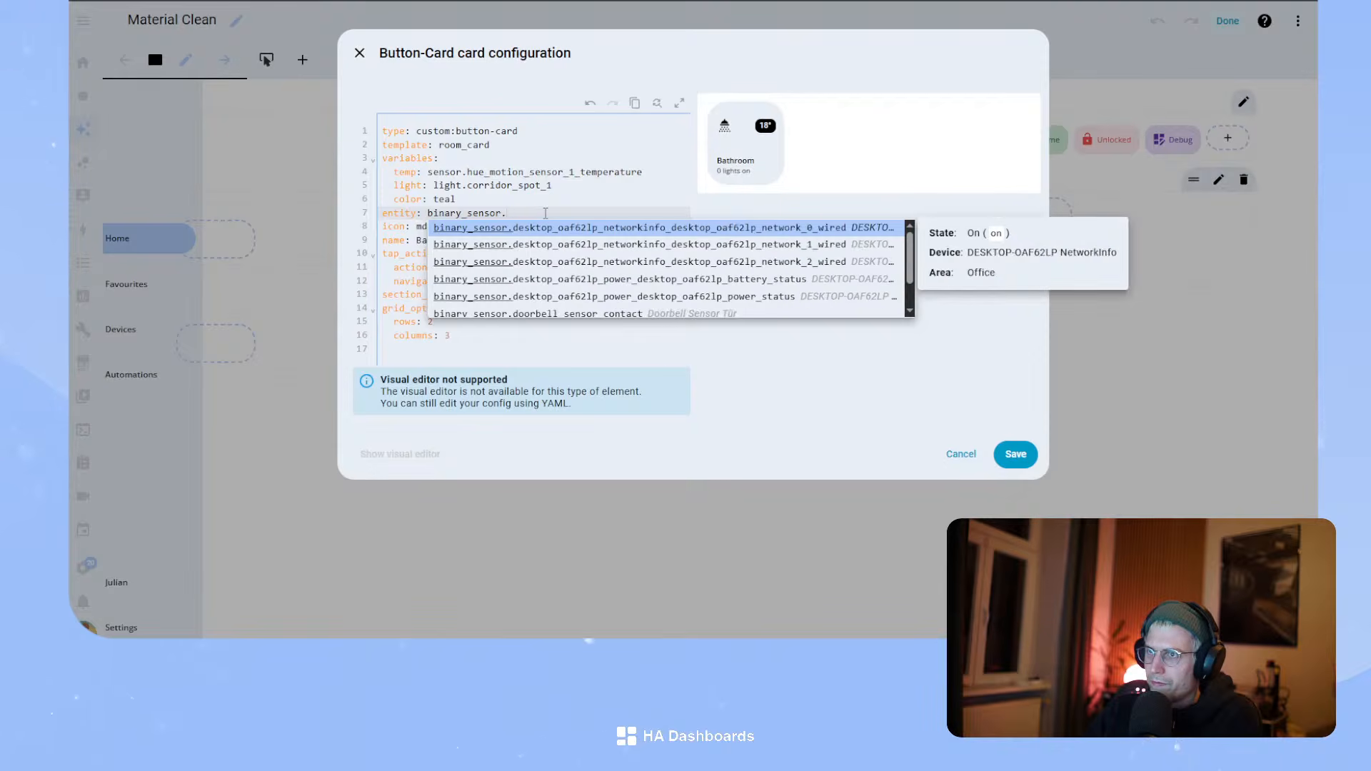
pyautogui.hotkey('ctrl', 'z')
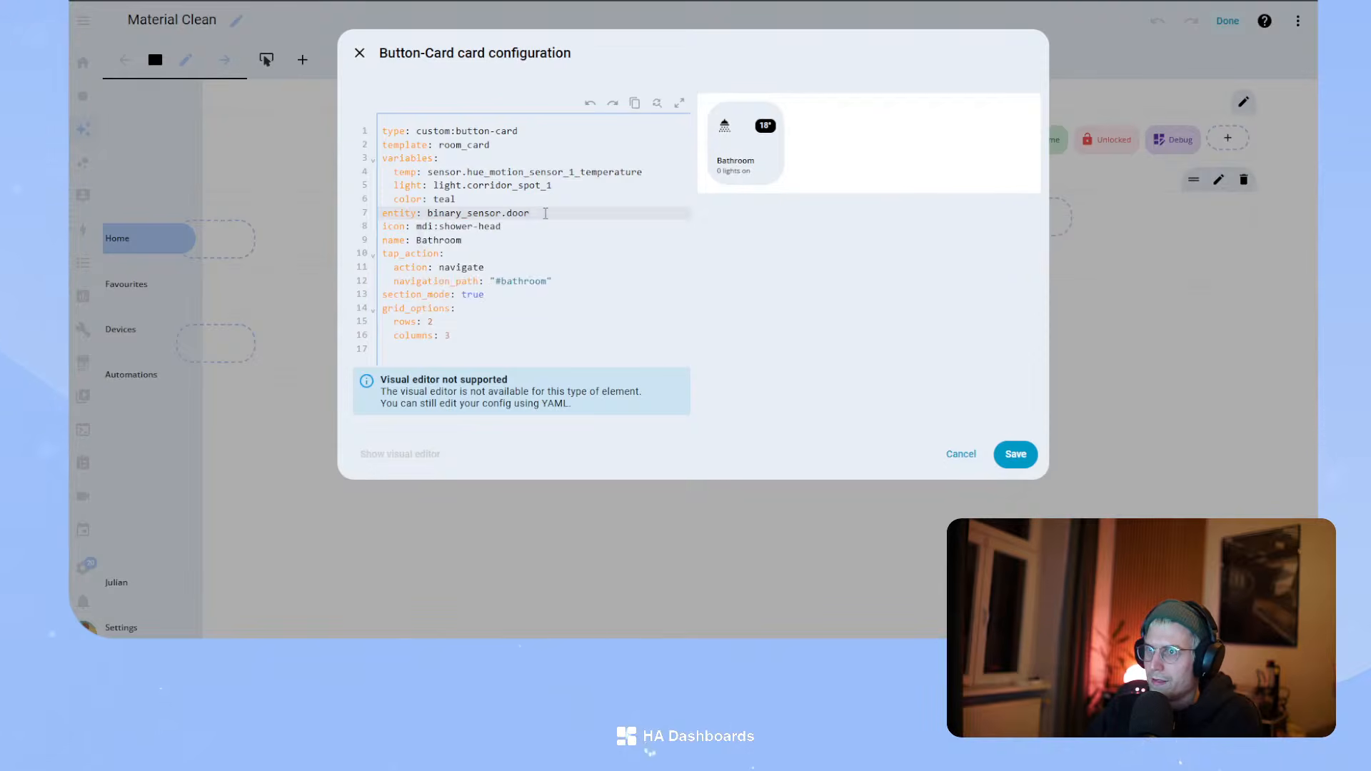
pyautogui.hotkey('ctrl', 'z')
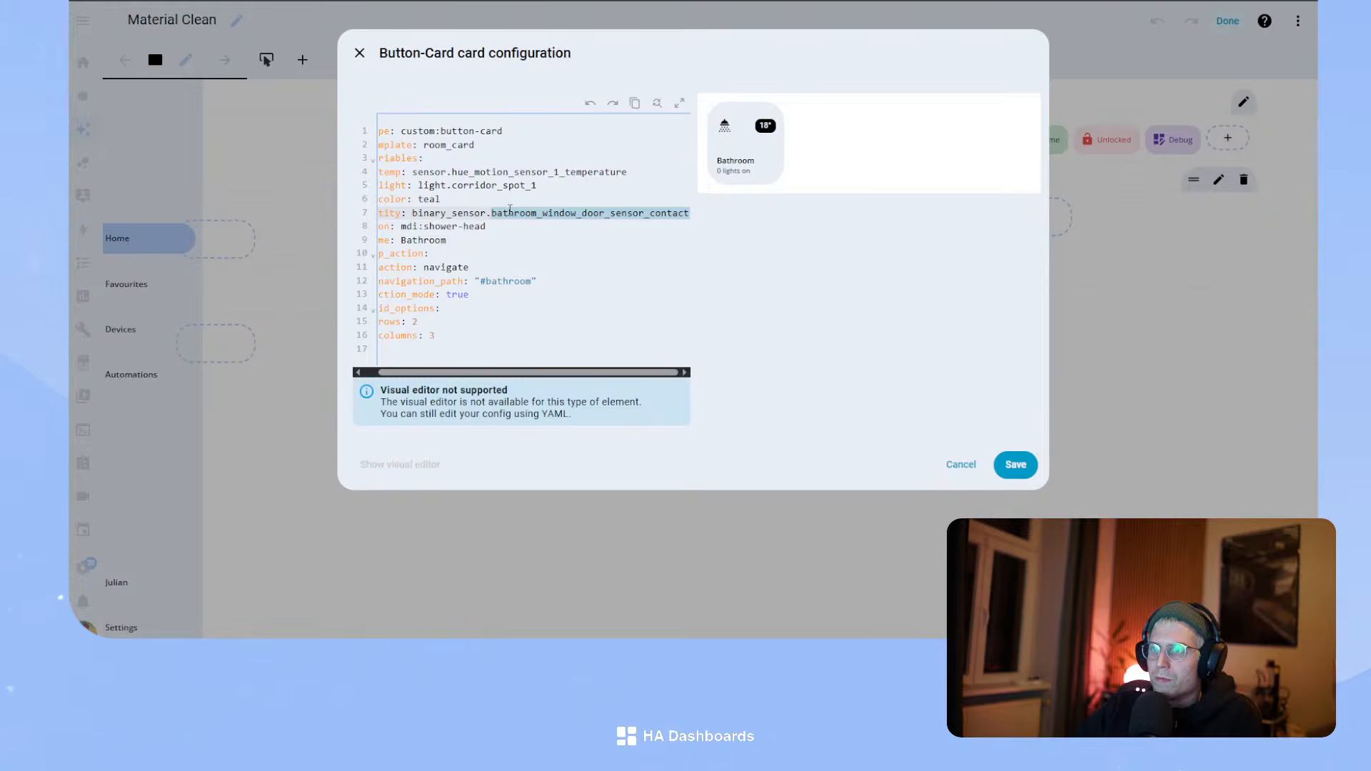
# - Set the duplicated Bathroom card's entity to binary_sensor.dummy_window_living_room
pyautogui.write('dummy_window_balcony')
pyautogui.press('Return')
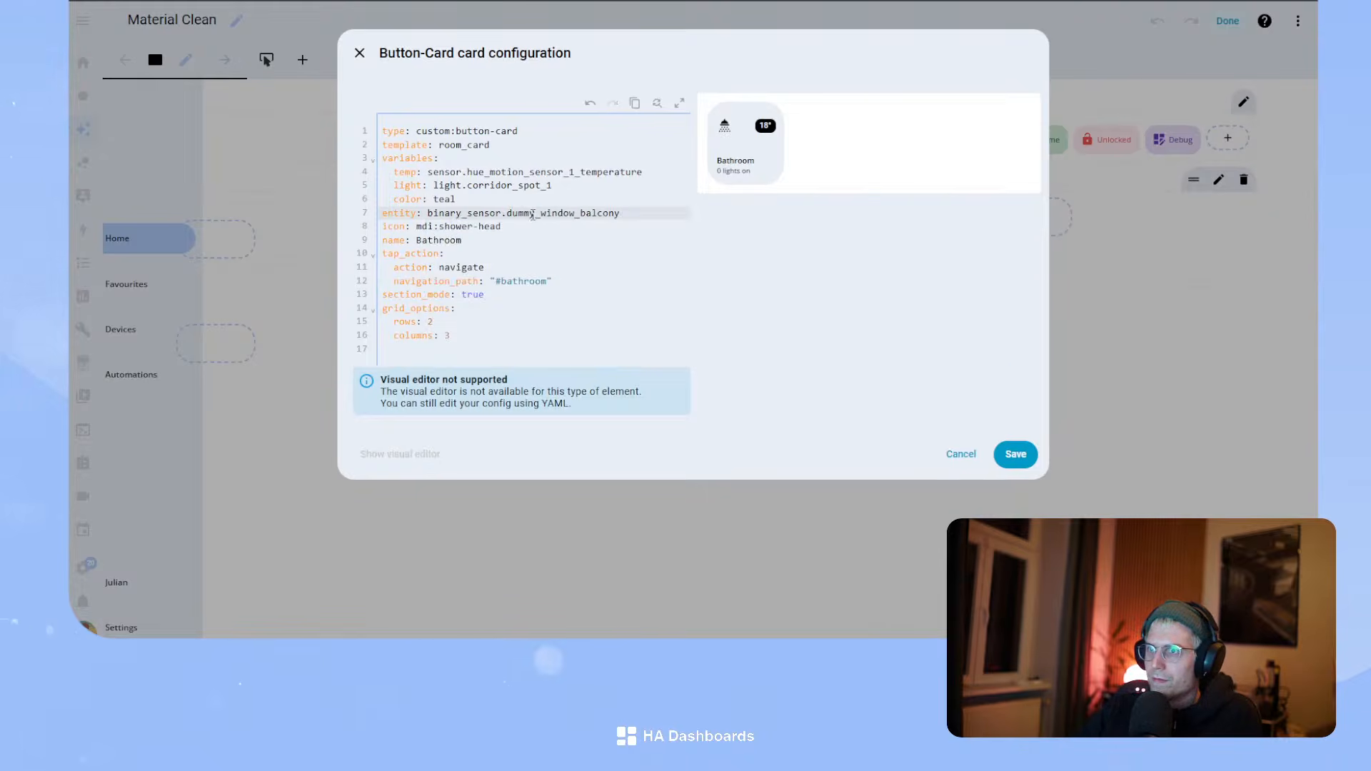
pyautogui.moveTo(537, 214); pyautogui.dragTo(691, 208)
pyautogui.press('BackSpace')
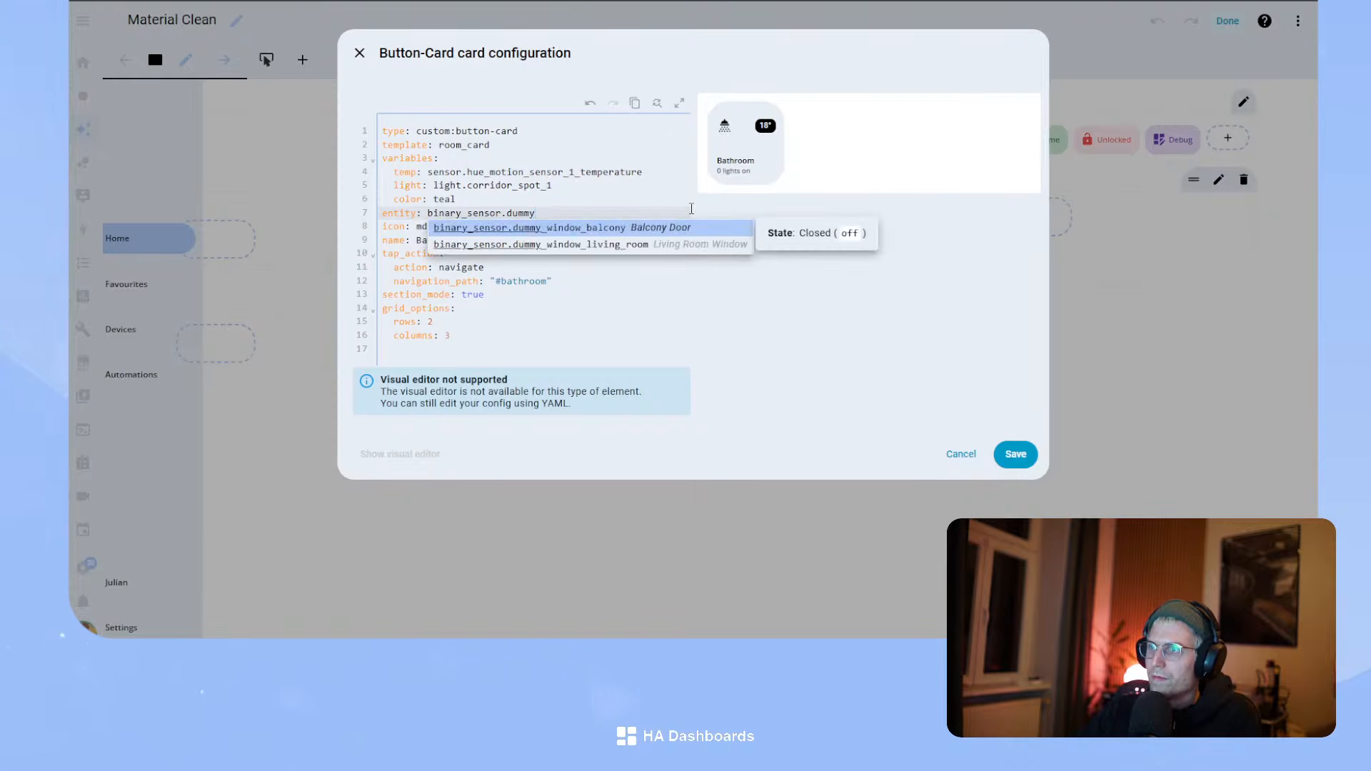
pyautogui.press('Down')
pyautogui.press('Return')
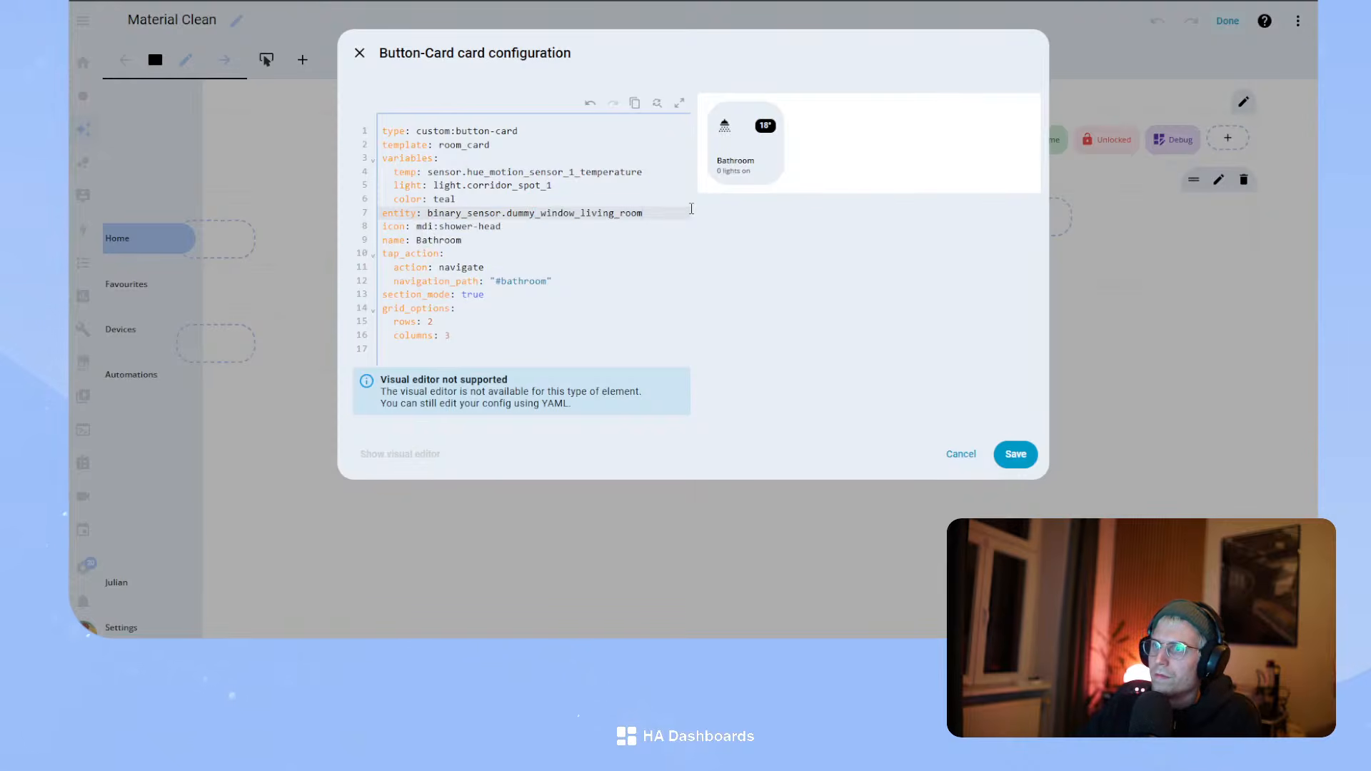
# - Set the card's icon to mdi:door and its name to Corridor
pyautogui.moveTo(520, 228); pyautogui.dragTo(380, 227)
pyautogui.doubleClick(457, 227)
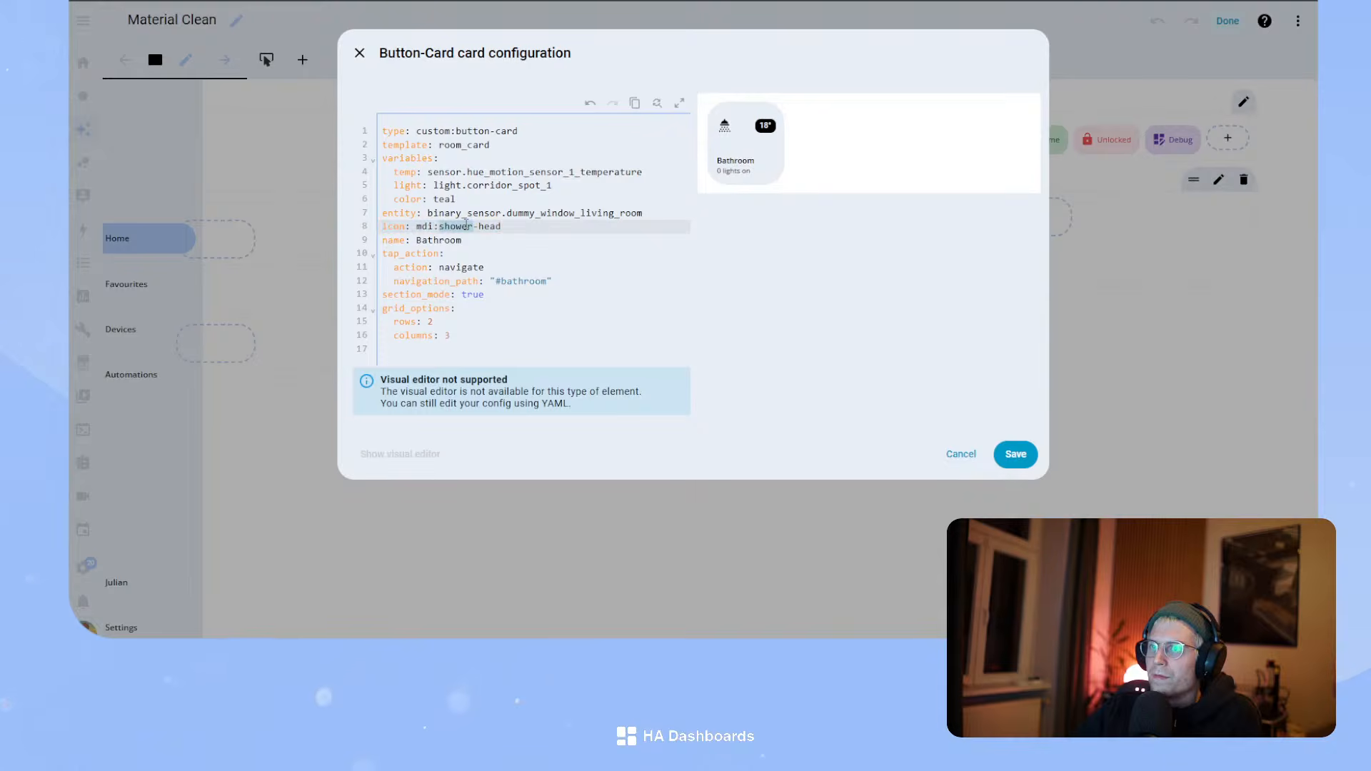
pyautogui.keyDown('shift'); pyautogui.click(503, 227); pyautogui.keyUp('shift')
pyautogui.write('door')
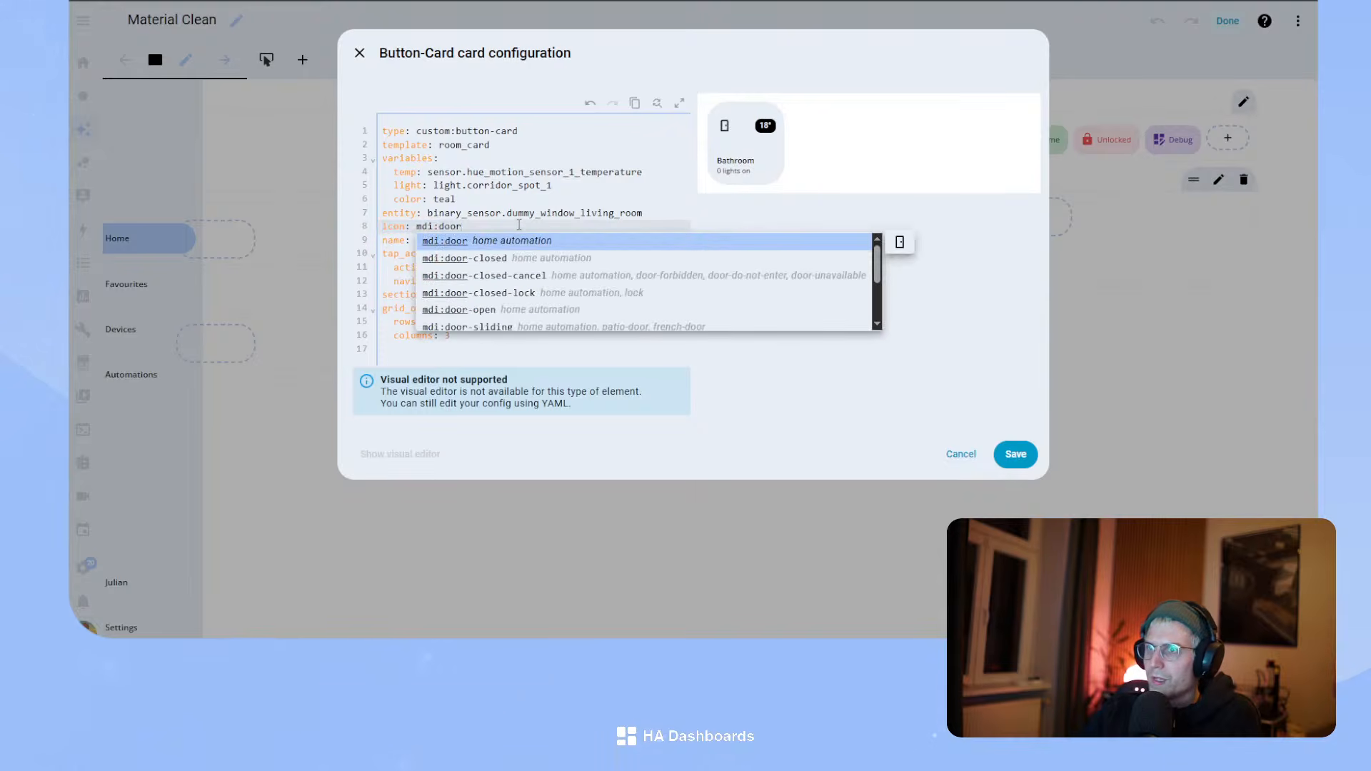
pyautogui.press('Return')
pyautogui.doubleClick(439, 240)
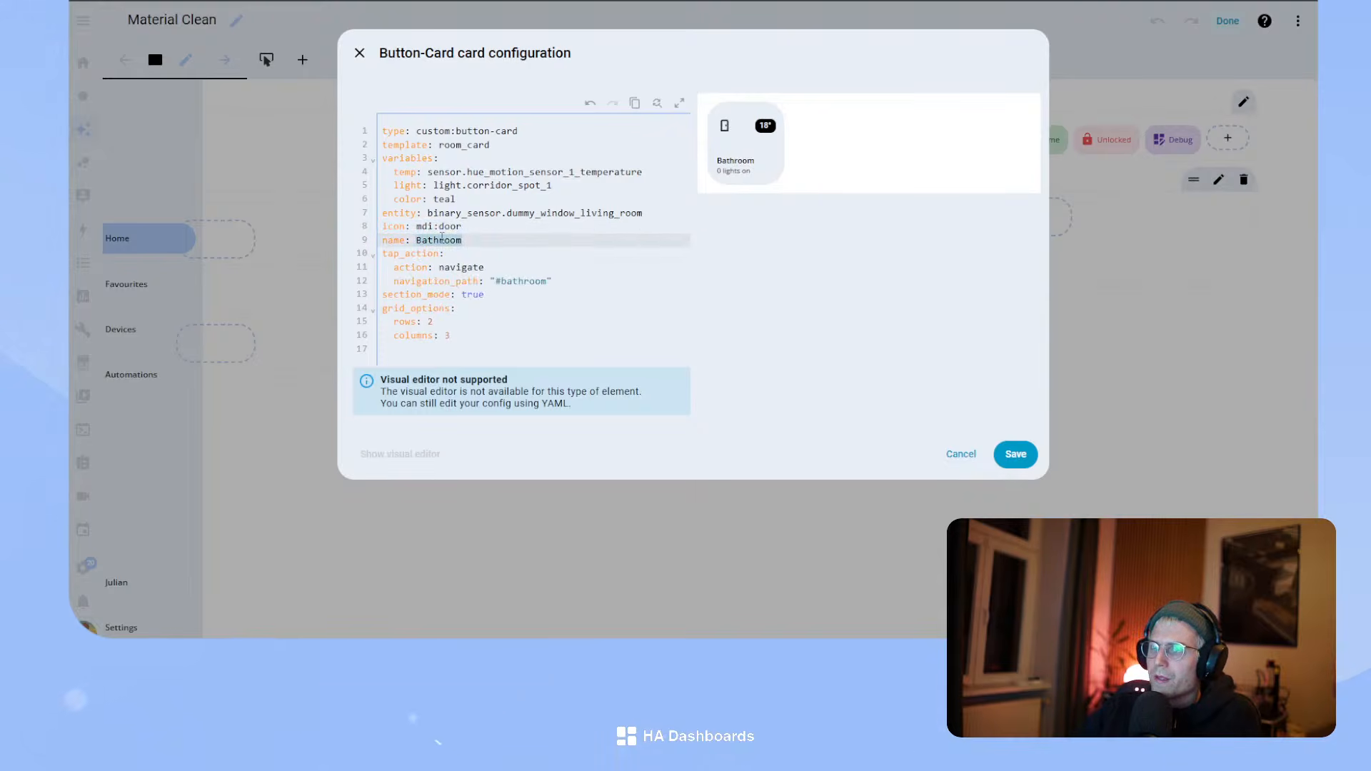
pyautogui.write('Corridor')
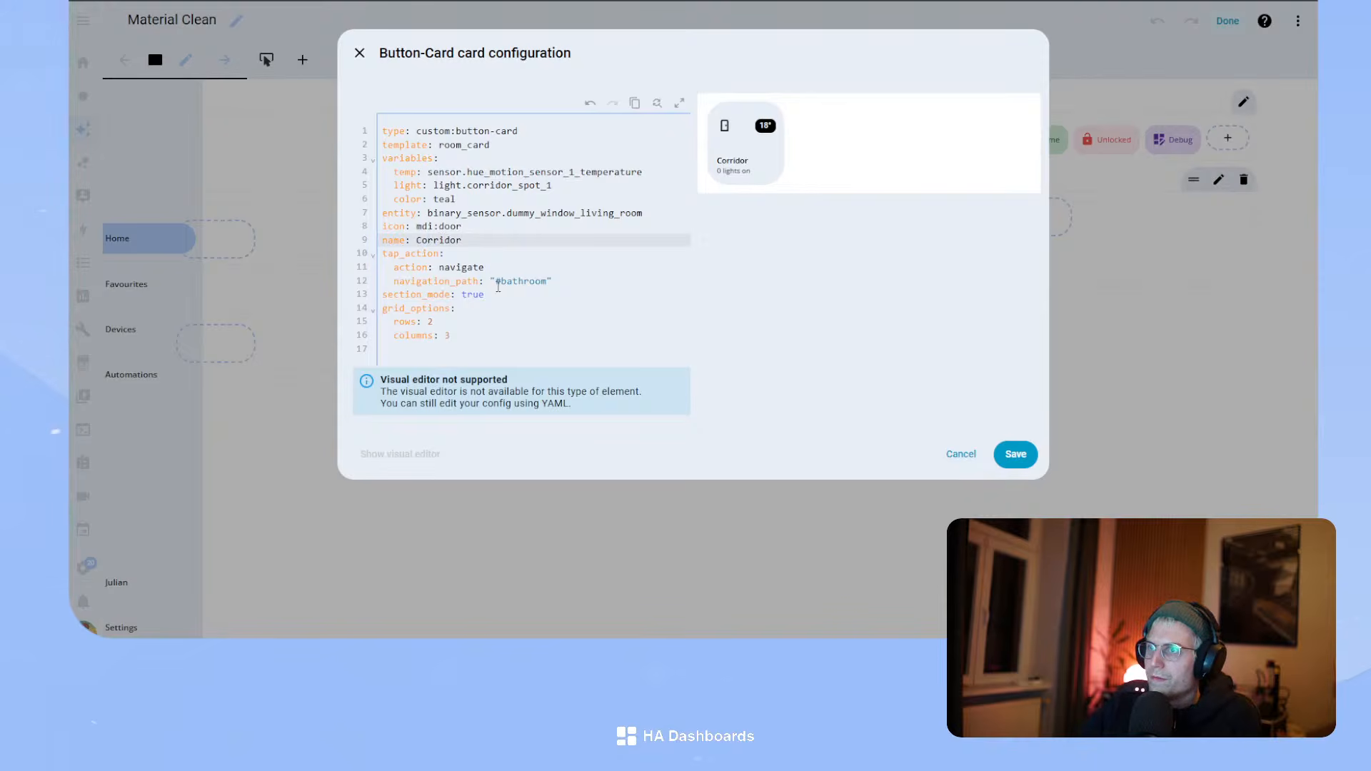
# - Set the Corridor card's navigation path to #corridor, save the card and leave dashboard editing
pyautogui.doubleClick(522, 282)
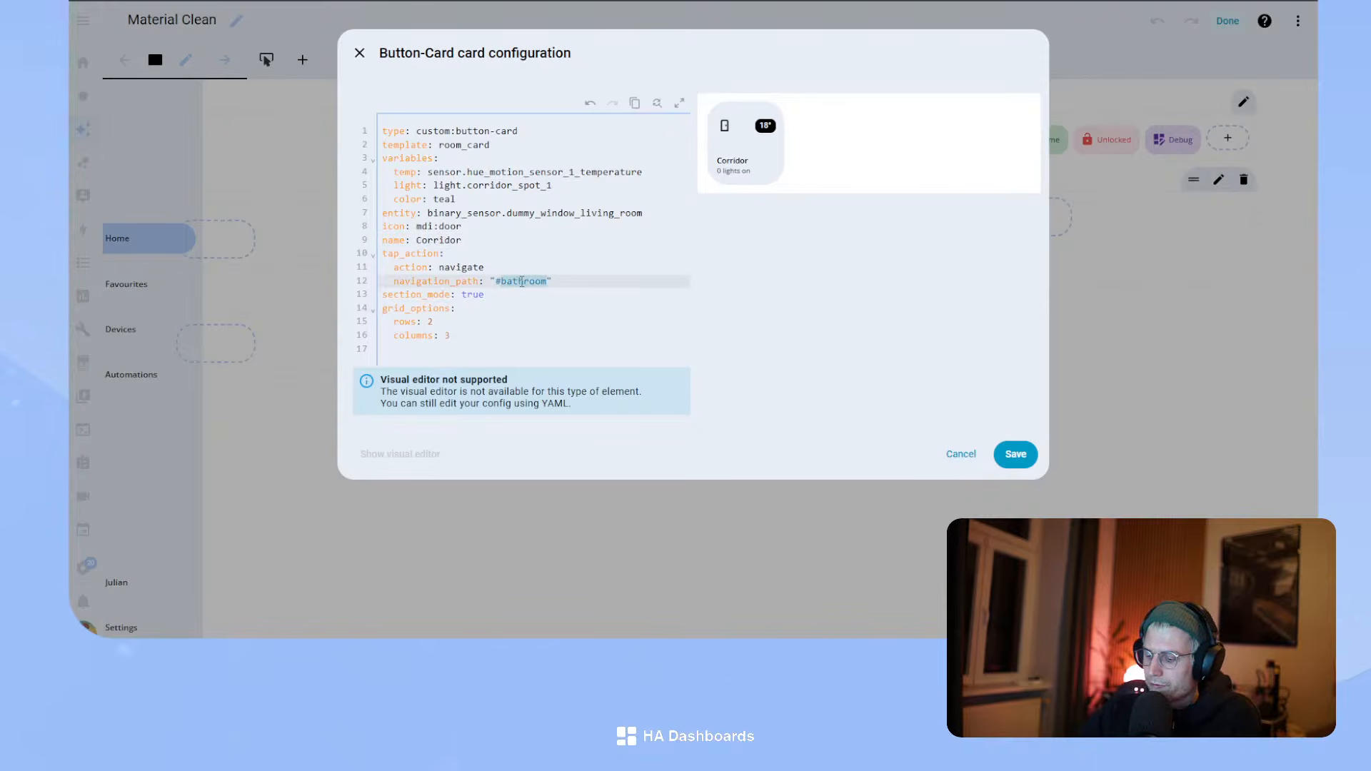
pyautogui.write('corridor')
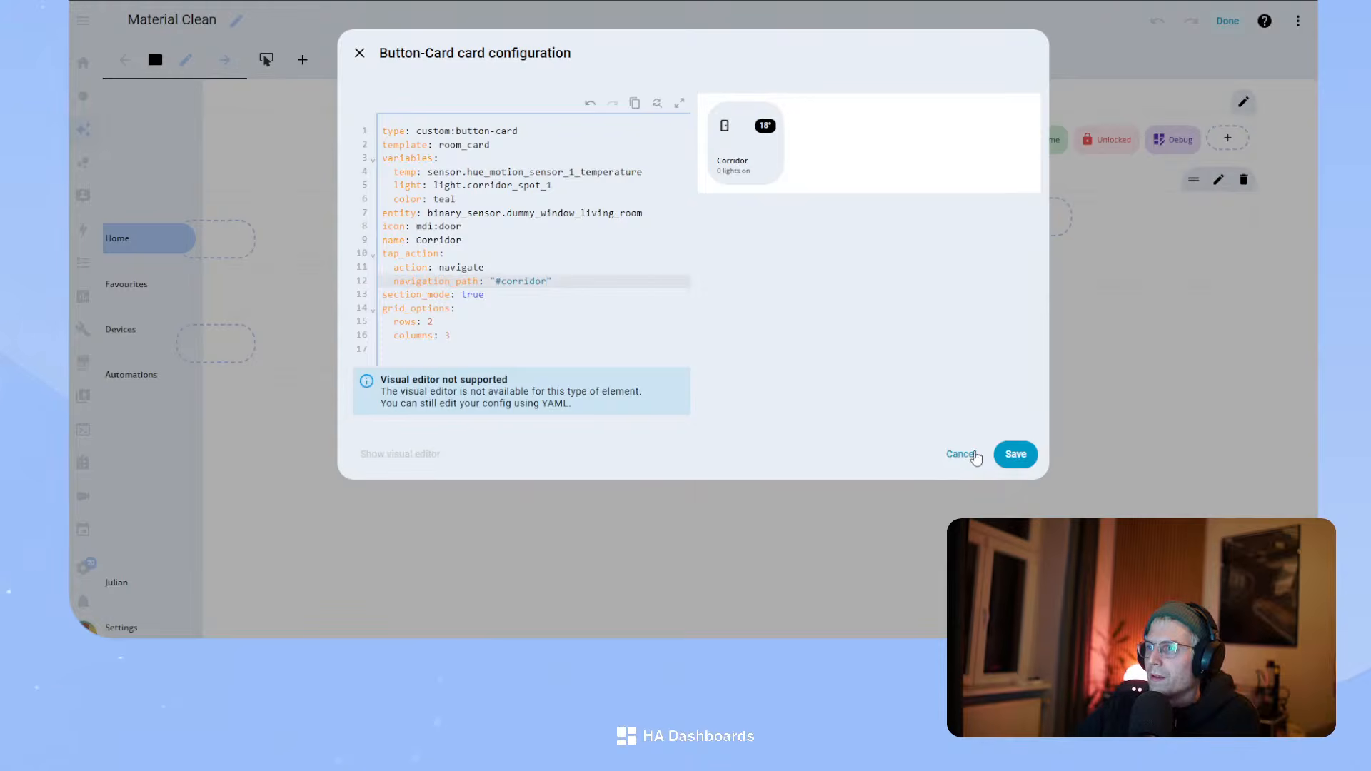
pyautogui.click(1013, 454)
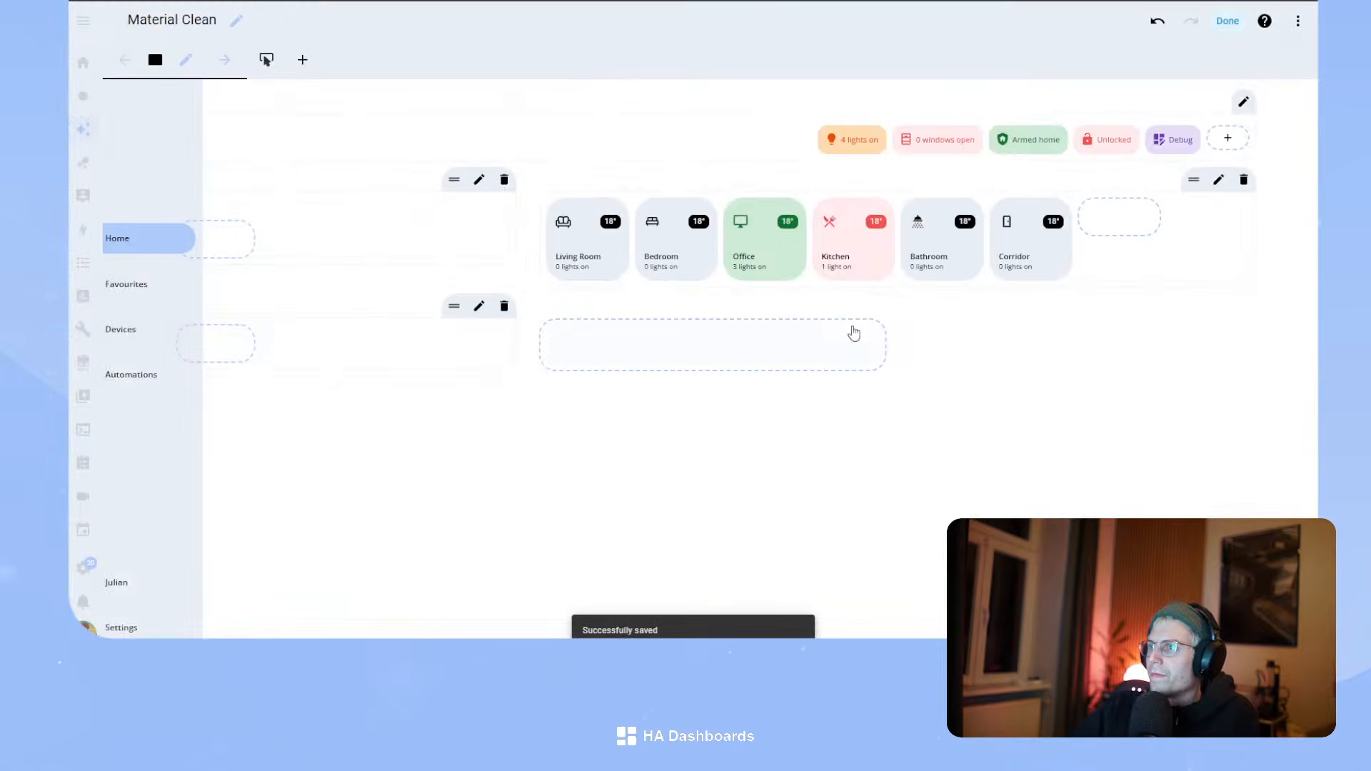
pyautogui.click(1228, 22)
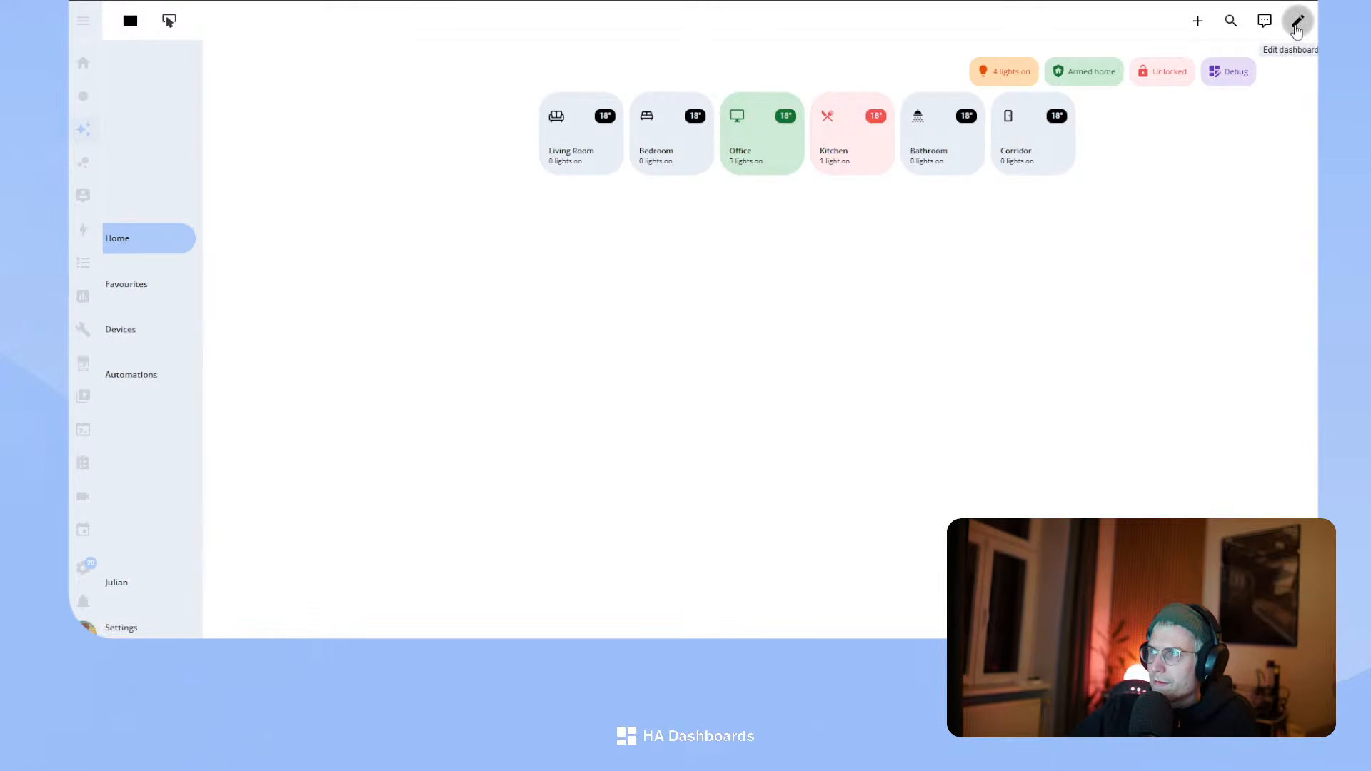
# - Examine the room section's YAML from its grid type to its column span, close it without changes and leave dashboard editing
pyautogui.click(1297, 21)
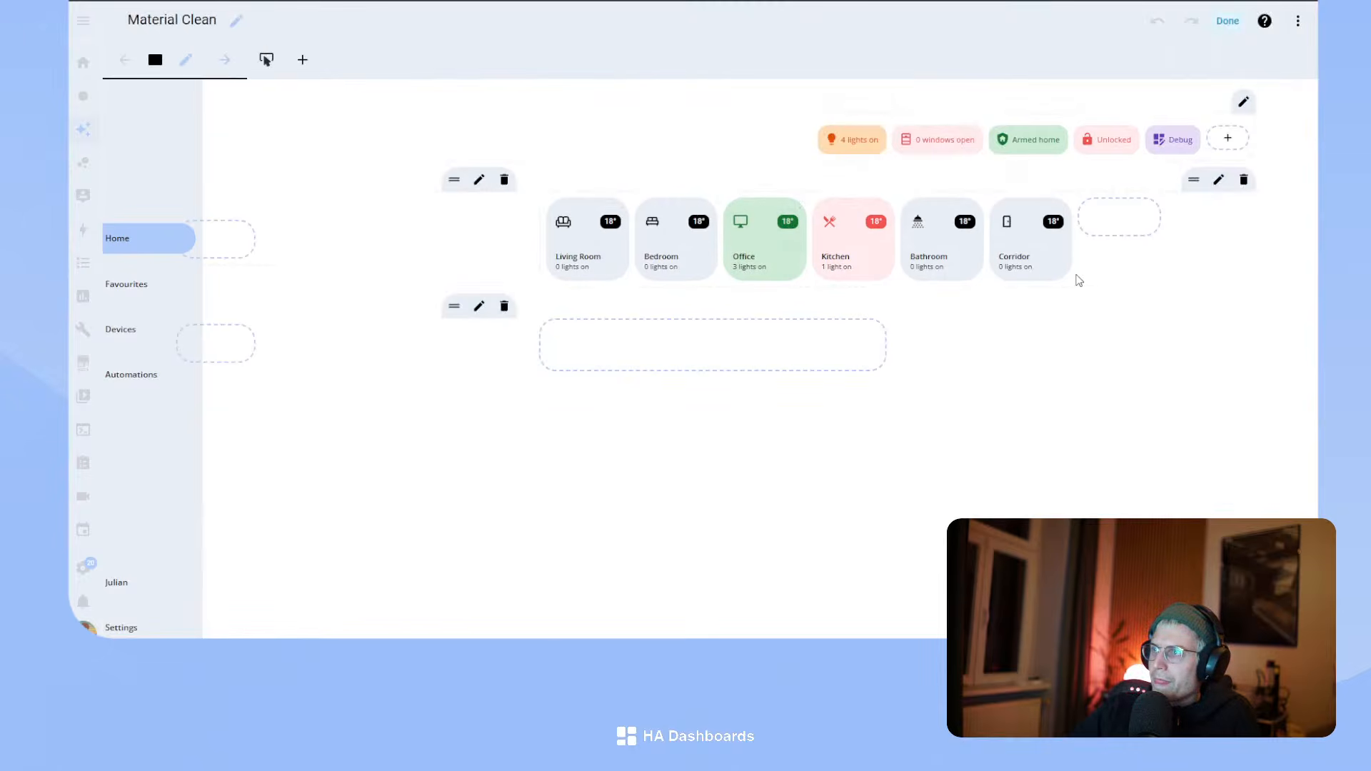
pyautogui.click(1218, 179)
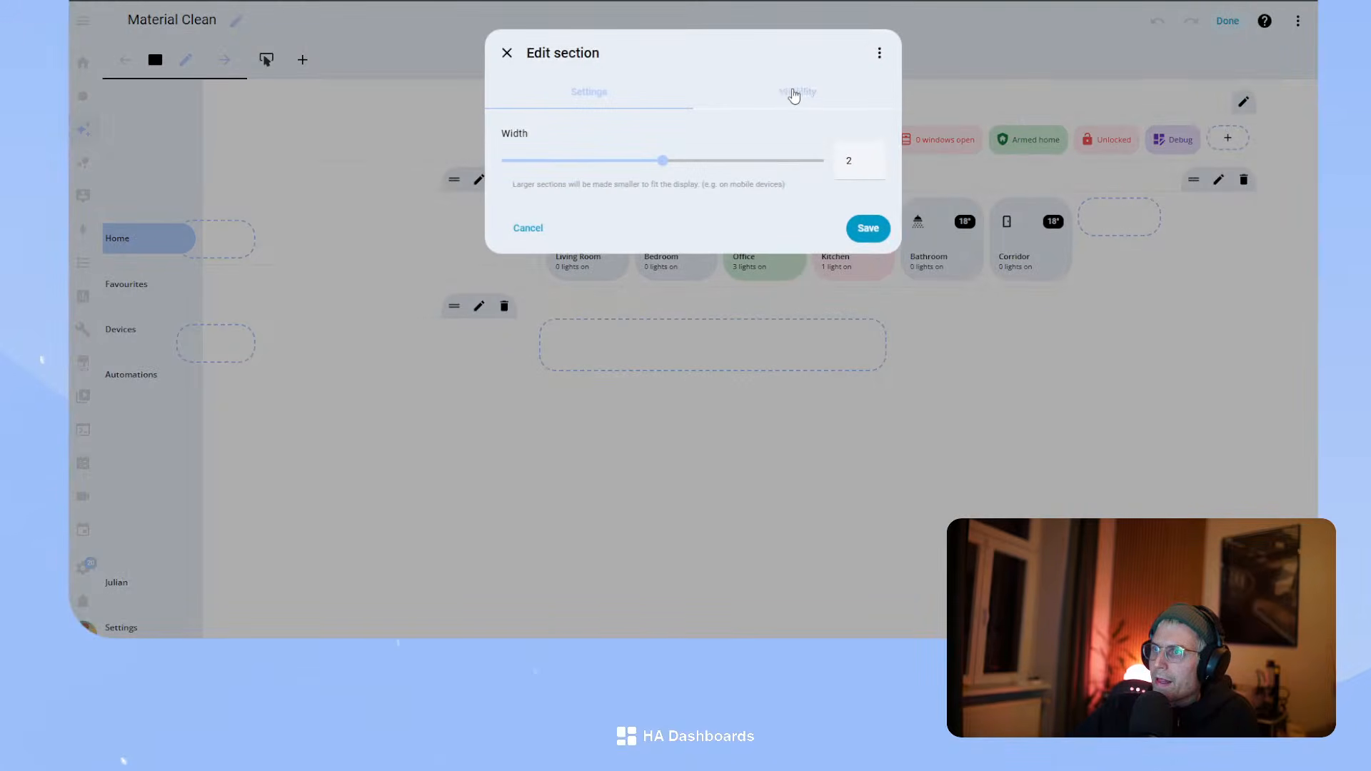
pyautogui.click(879, 53)
pyautogui.click(866, 87)
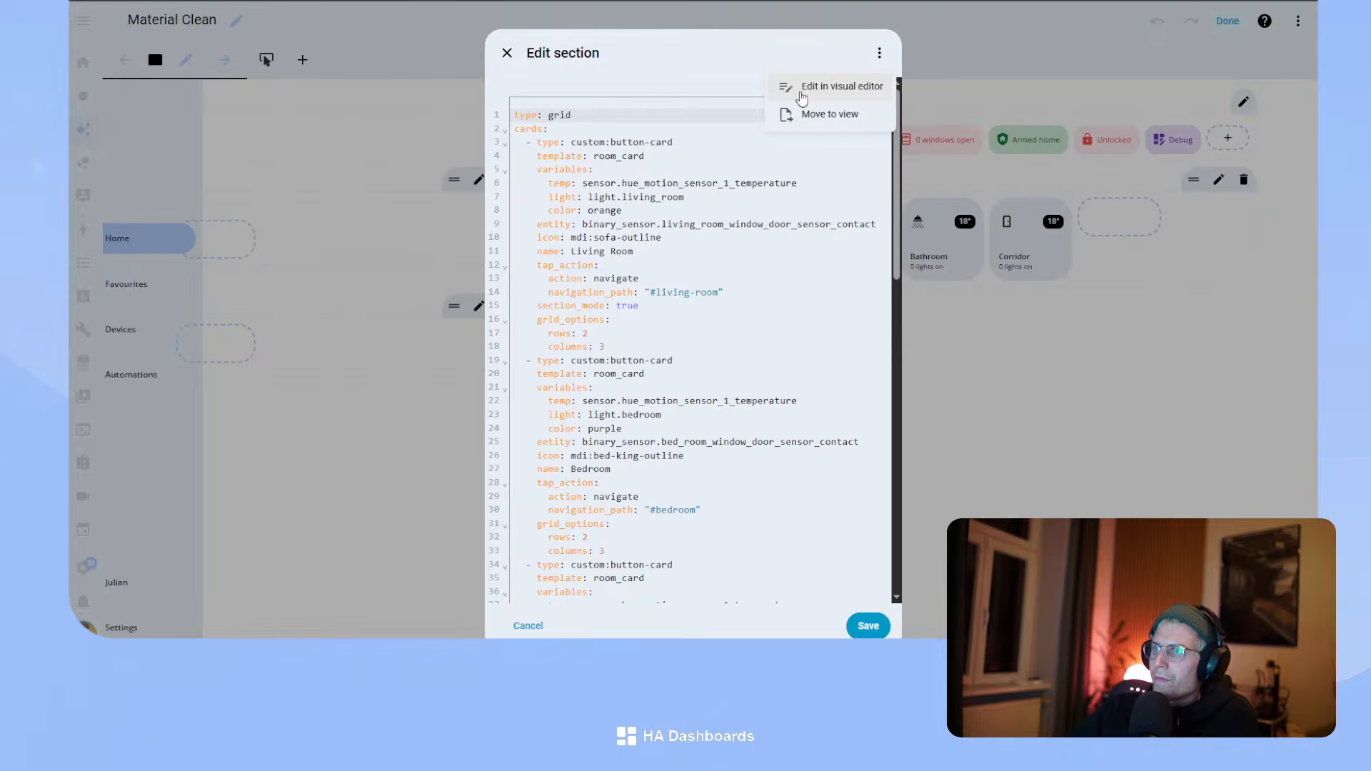
pyautogui.click(595, 119)
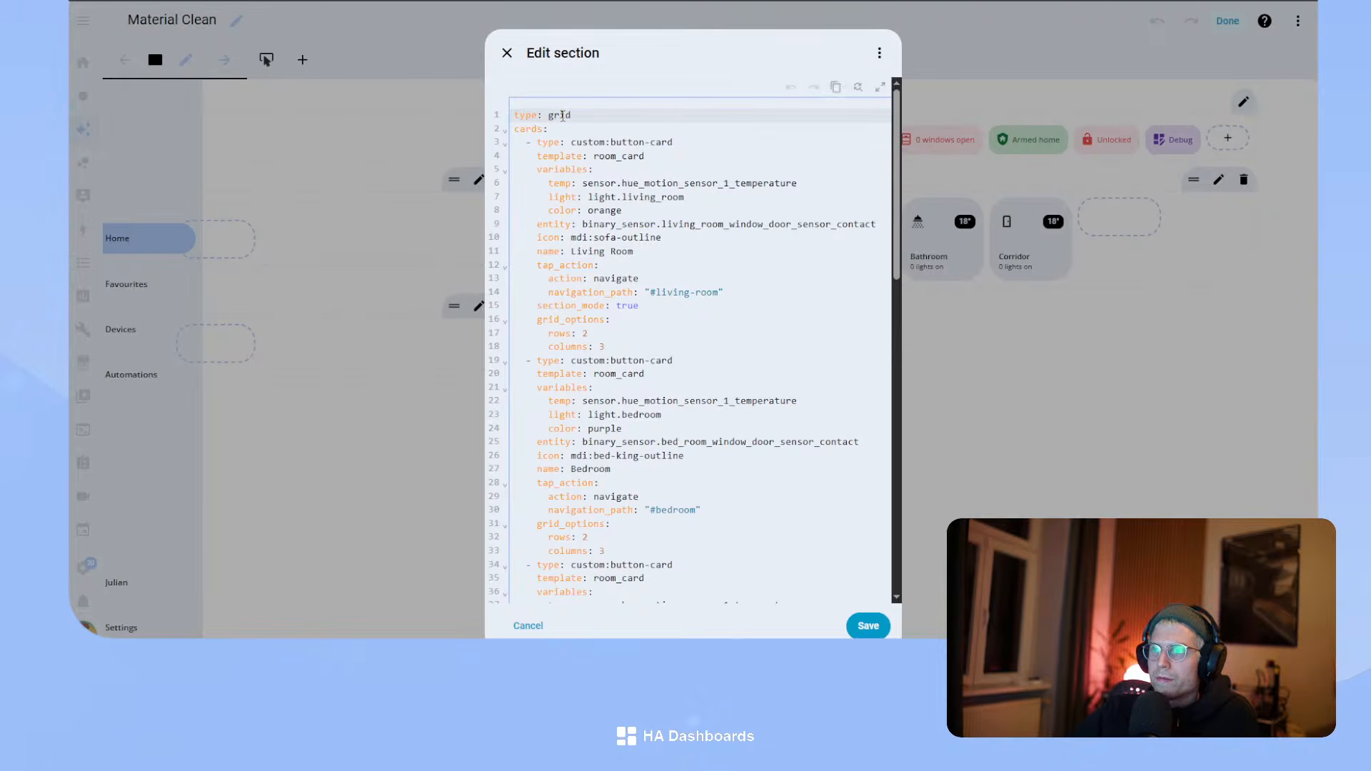
pyautogui.doubleClick(562, 116)
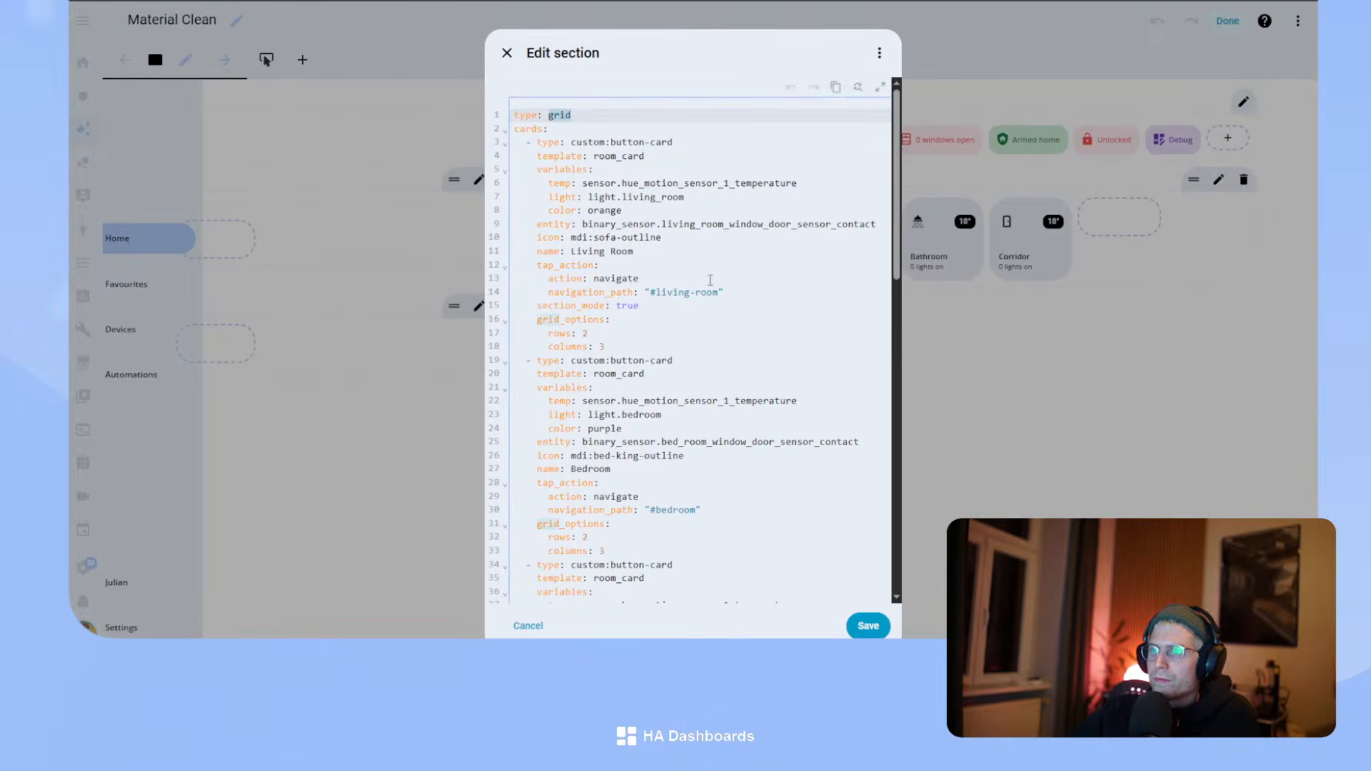
pyautogui.scroll(-12, 728, 275)
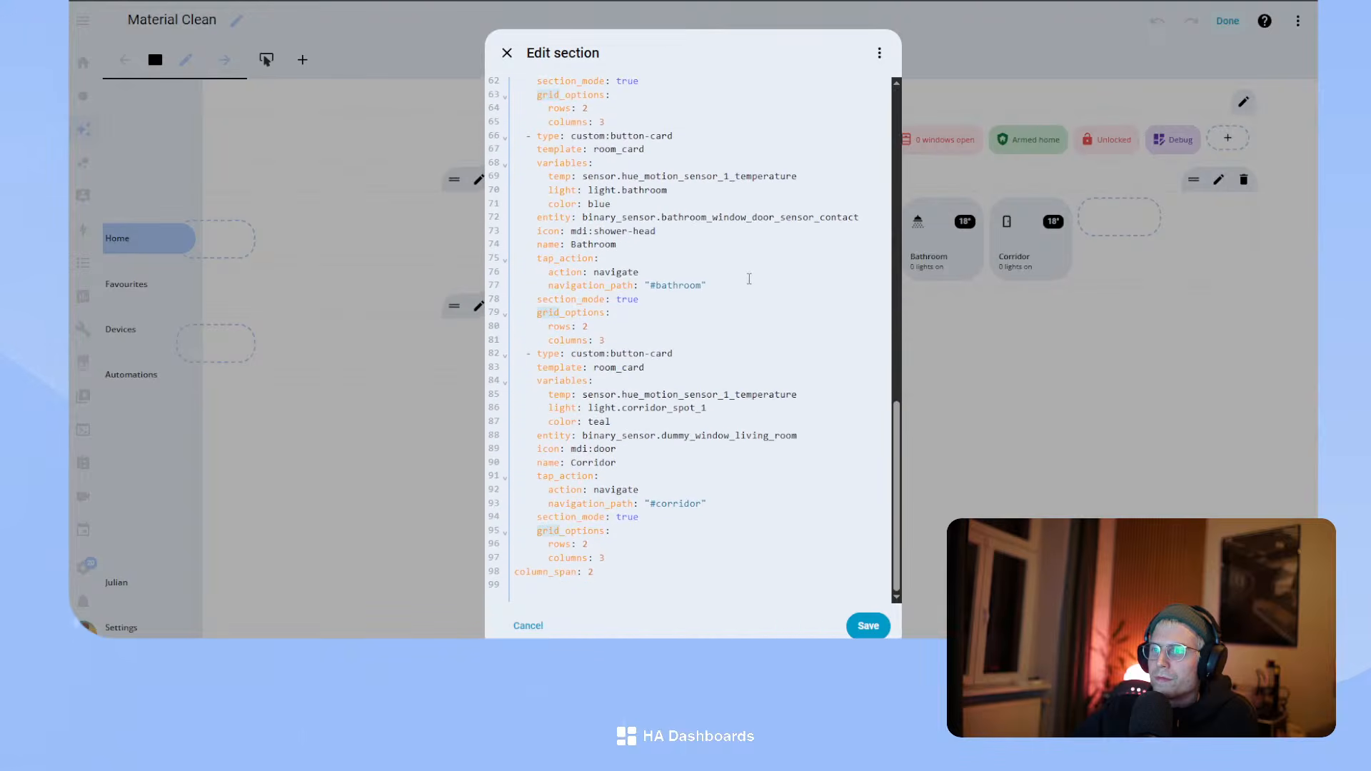
pyautogui.scroll(12, 750, 275)
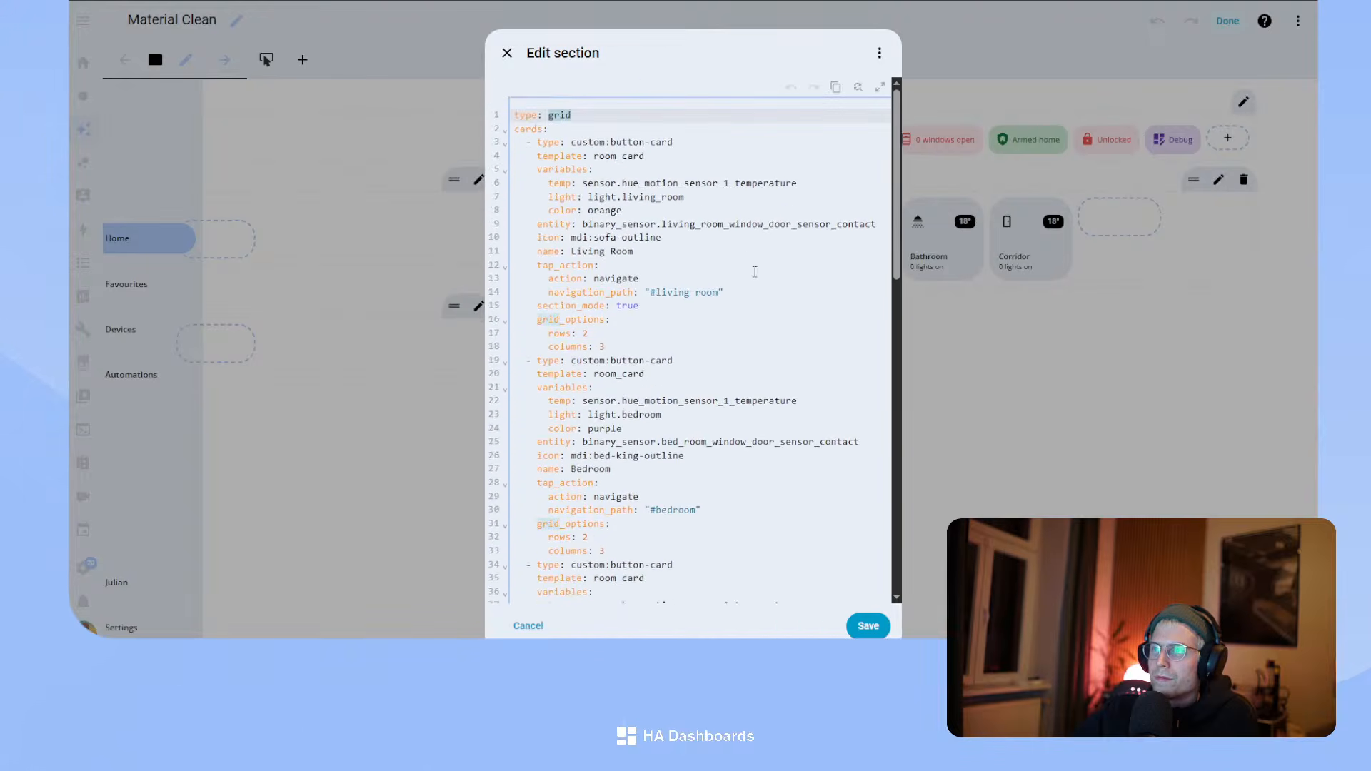
pyautogui.click(507, 53)
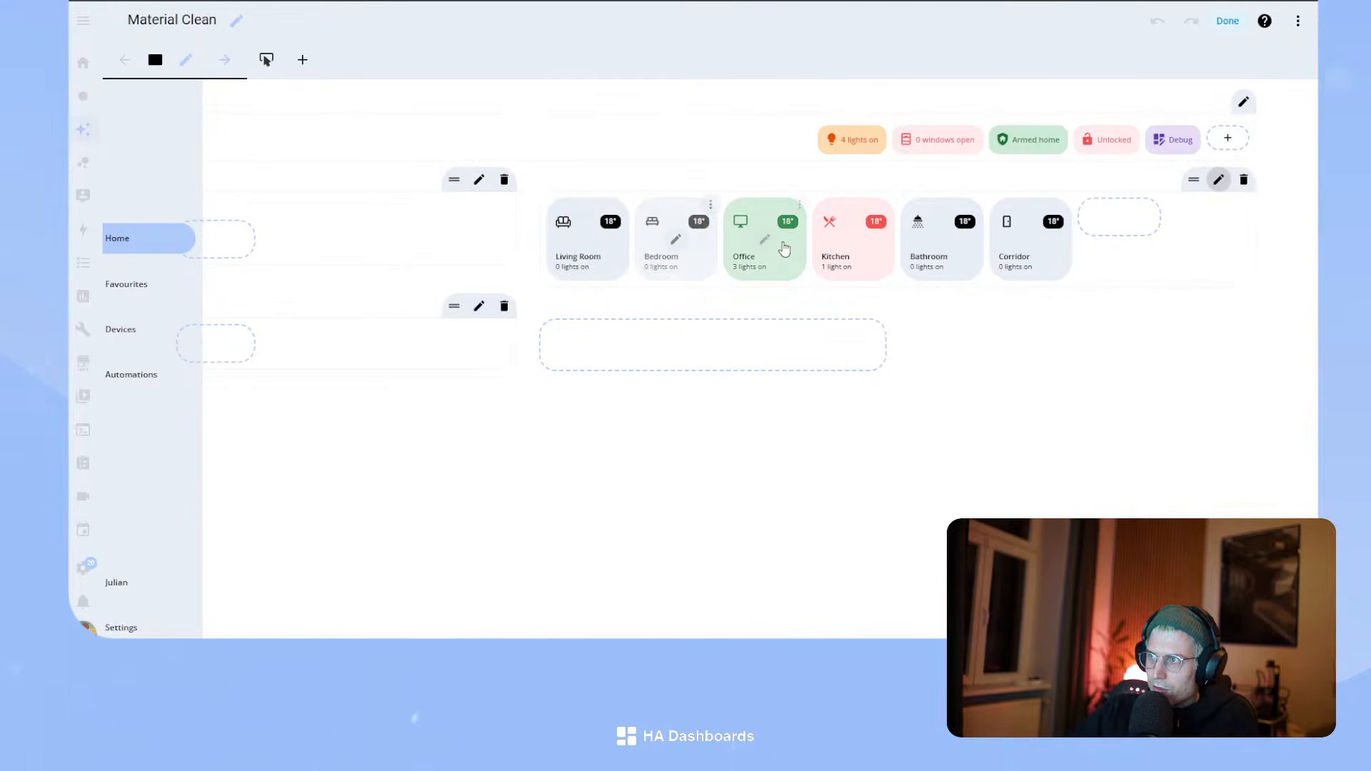
pyautogui.click(1227, 20)
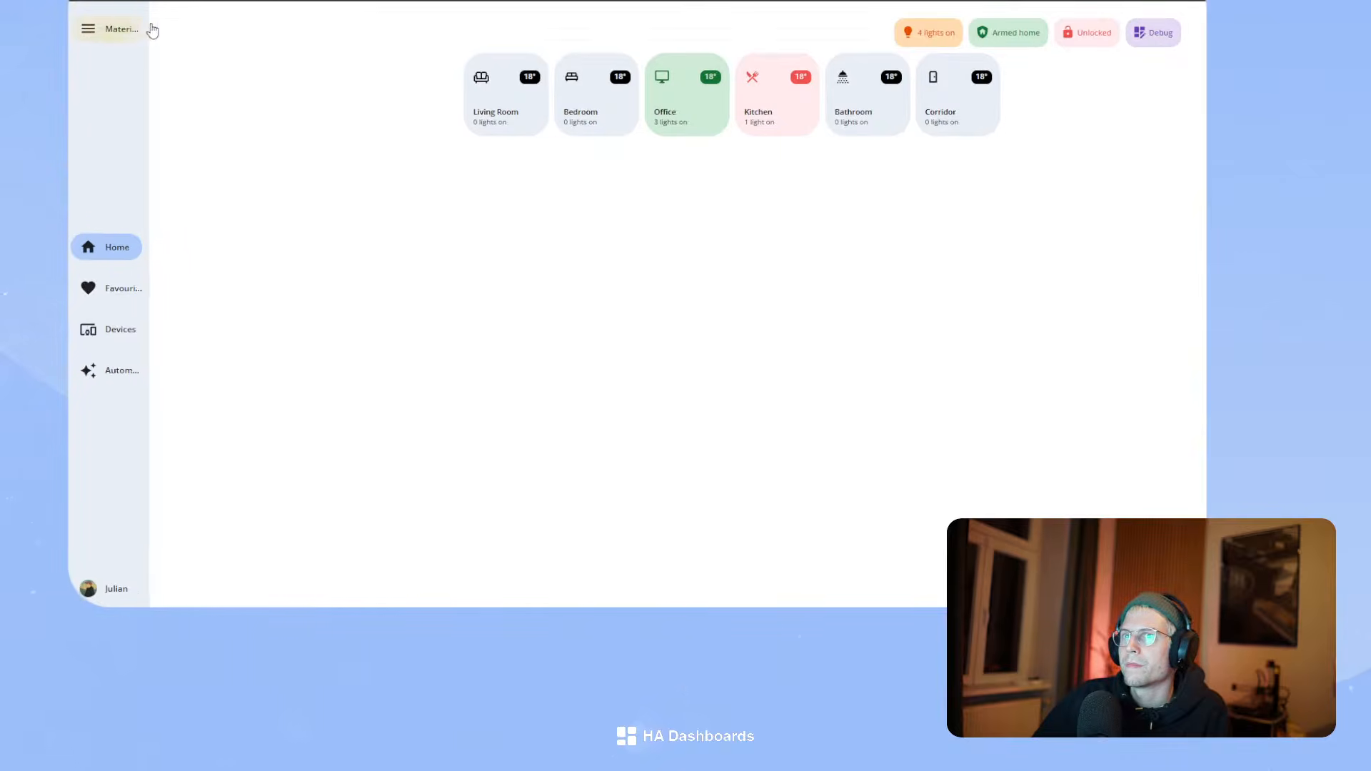
# - Collapse the dashboard's navigation sidebar and expand it again
pyautogui.click(89, 31)
pyautogui.click(88, 35)
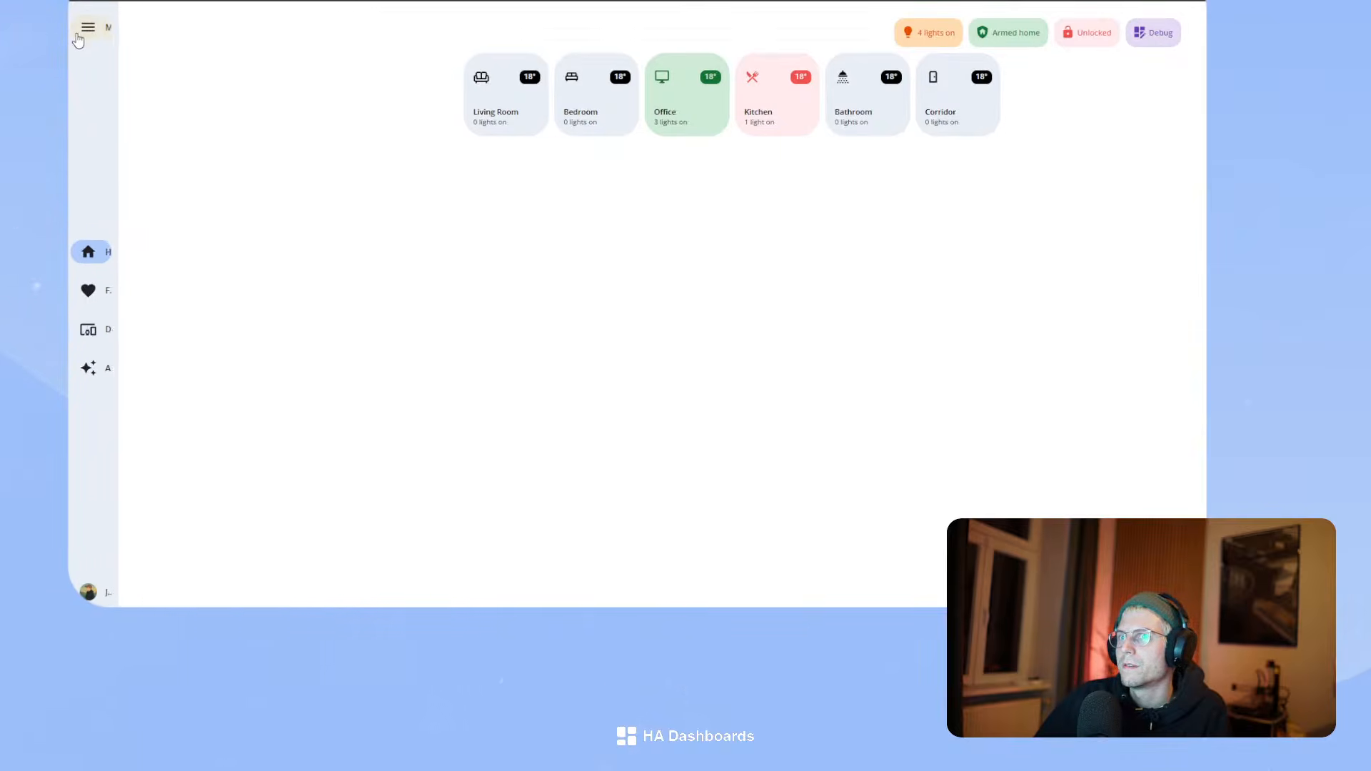
pyautogui.click(87, 30)
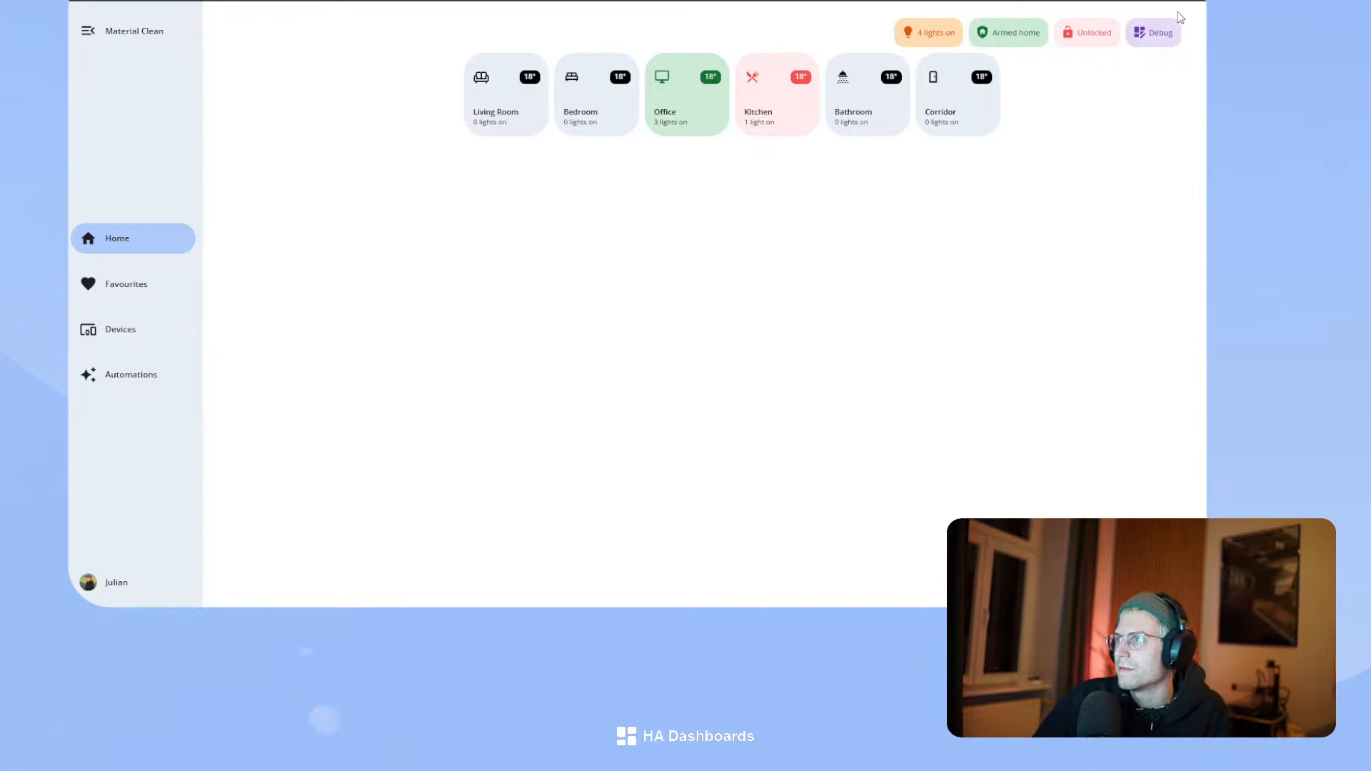
# - Turn on the dashboard's debug mode, open the dashboard for editing and narrow the browser window slightly
pyautogui.click(1159, 37)
pyautogui.click(1187, 23)
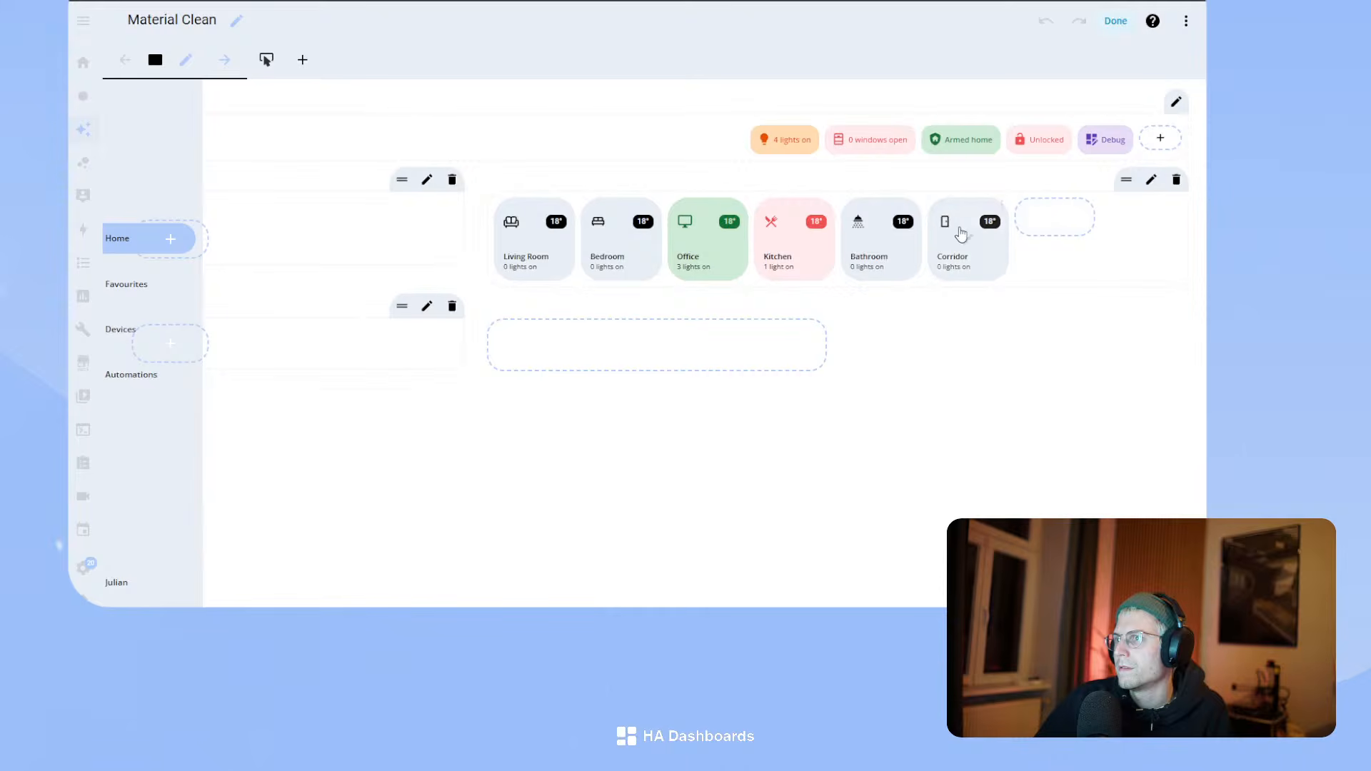
pyautogui.moveTo(529, 249)
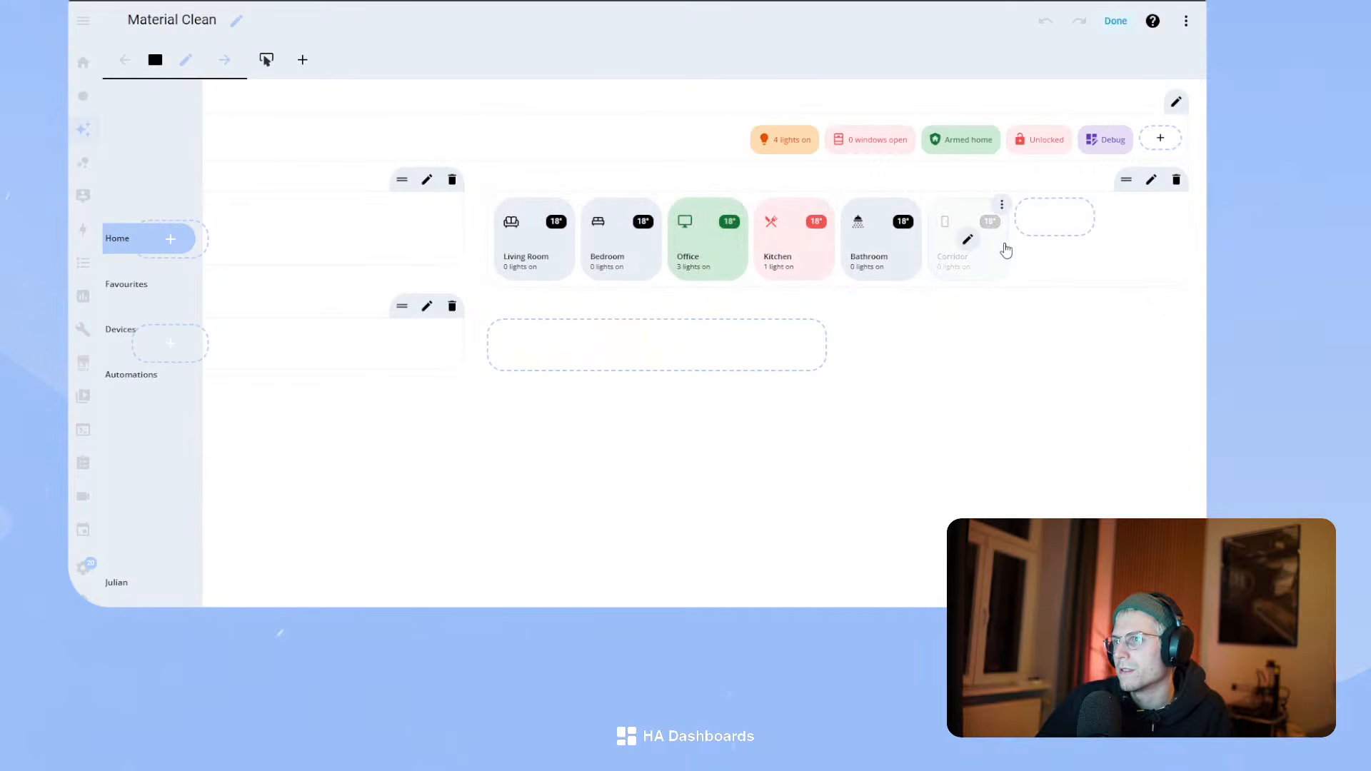
pyautogui.moveTo(1206, 229)
pyautogui.mouseDown()
pyautogui.moveTo(480, 224)
pyautogui.moveTo(1196, 230)
pyautogui.mouseUp()
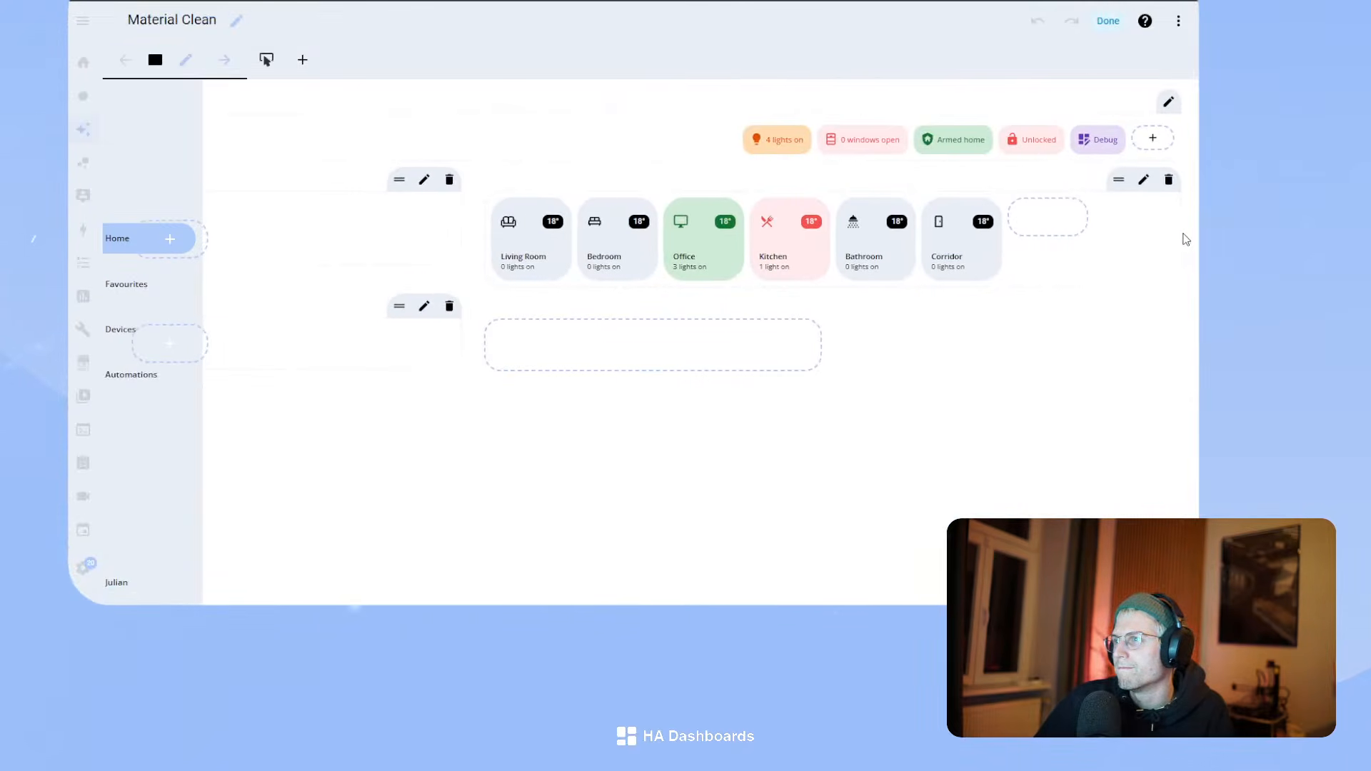
# - Add a Grid card with 6 columns to the room cards' section and save it
pyautogui.click(1047, 217)
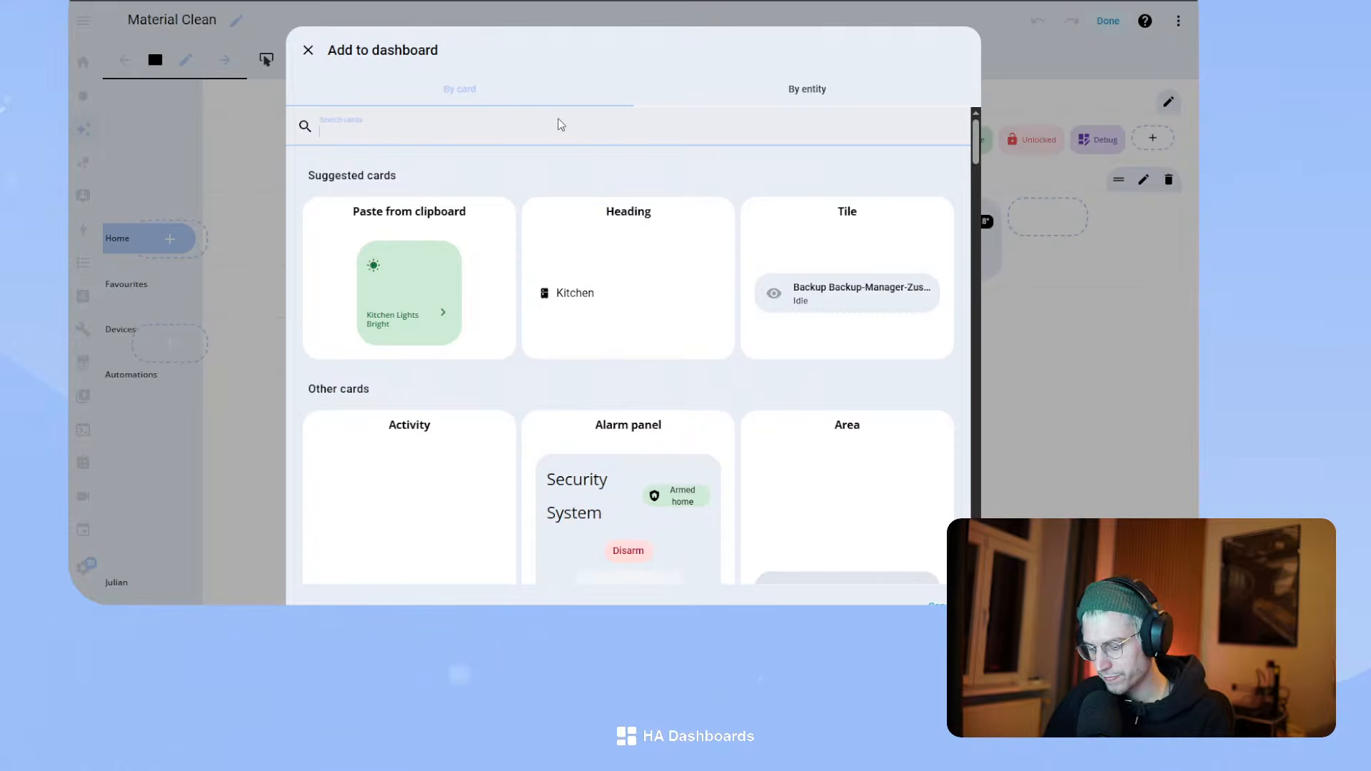
pyautogui.write('grid')
pyautogui.click(439, 200)
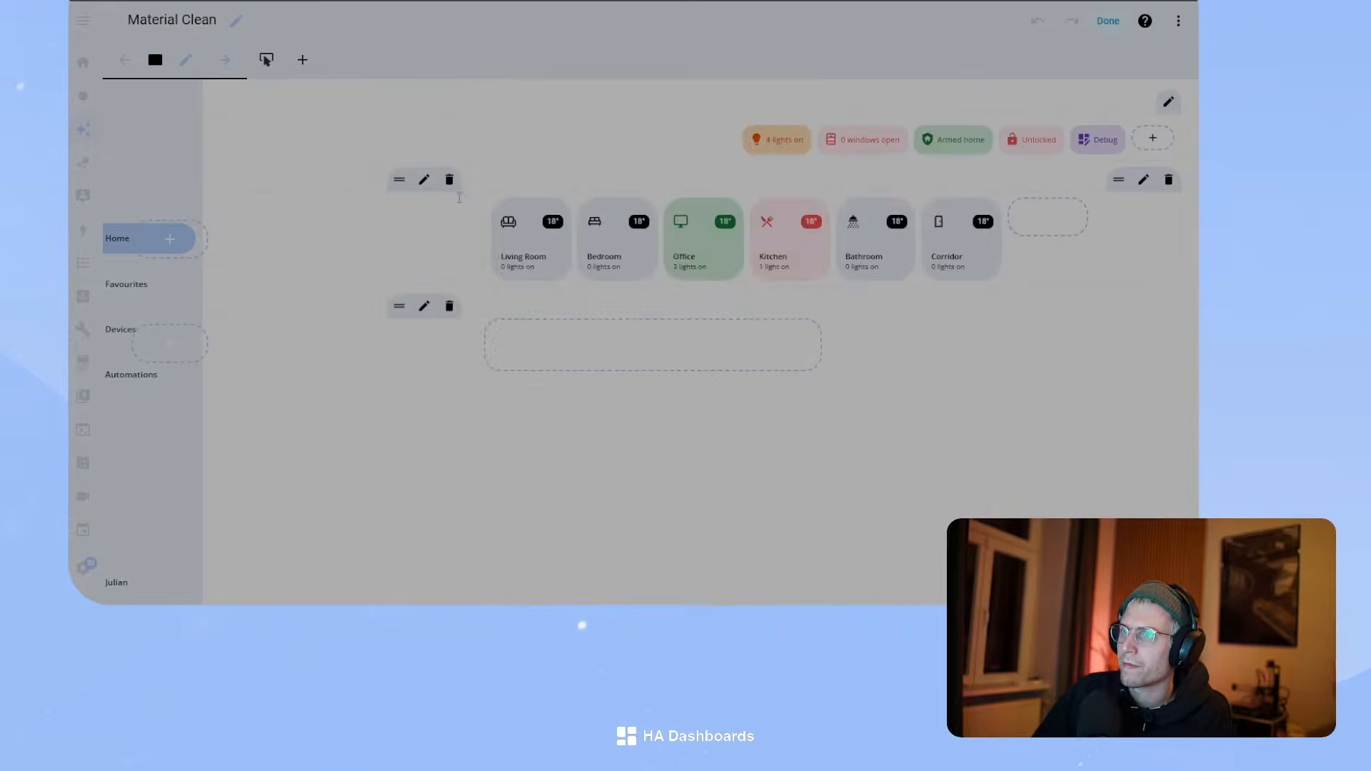
pyautogui.click(452, 223)
pyautogui.click(513, 164)
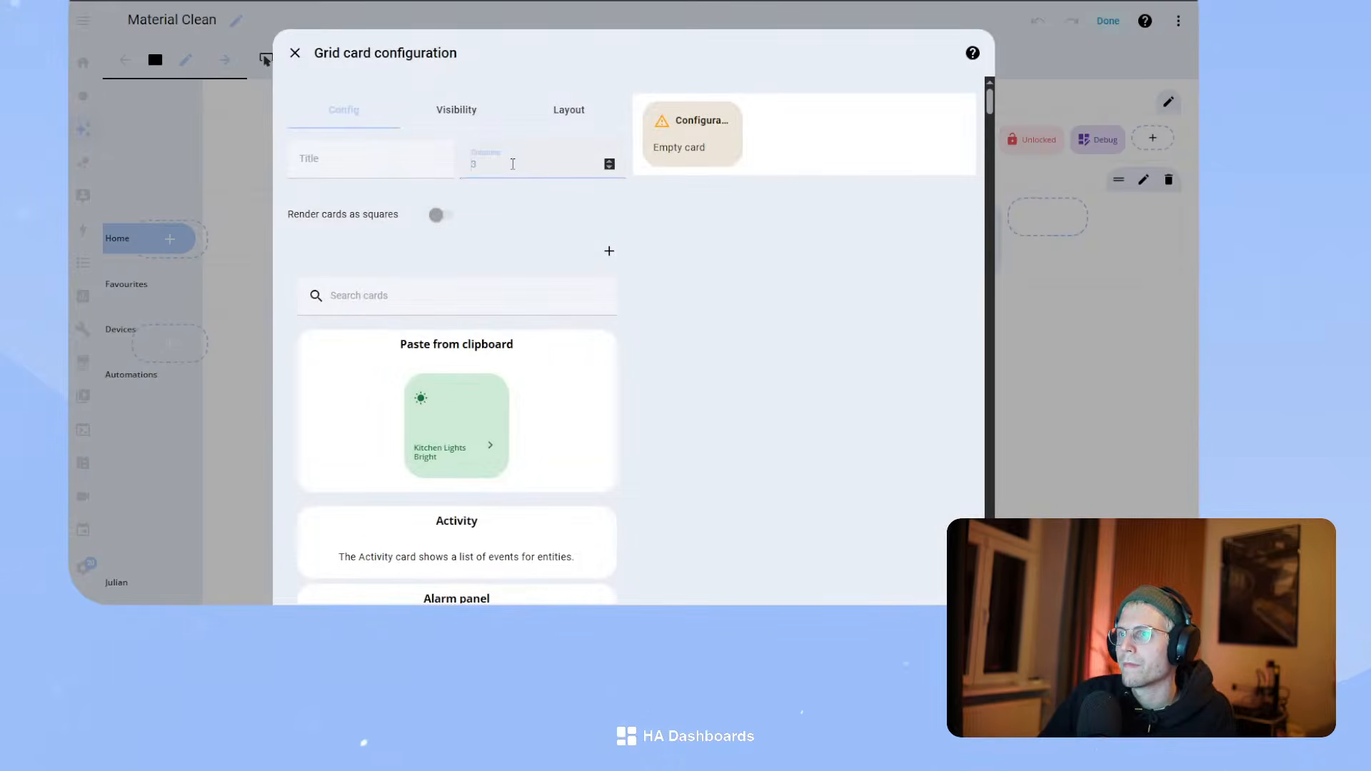
pyautogui.write('6')
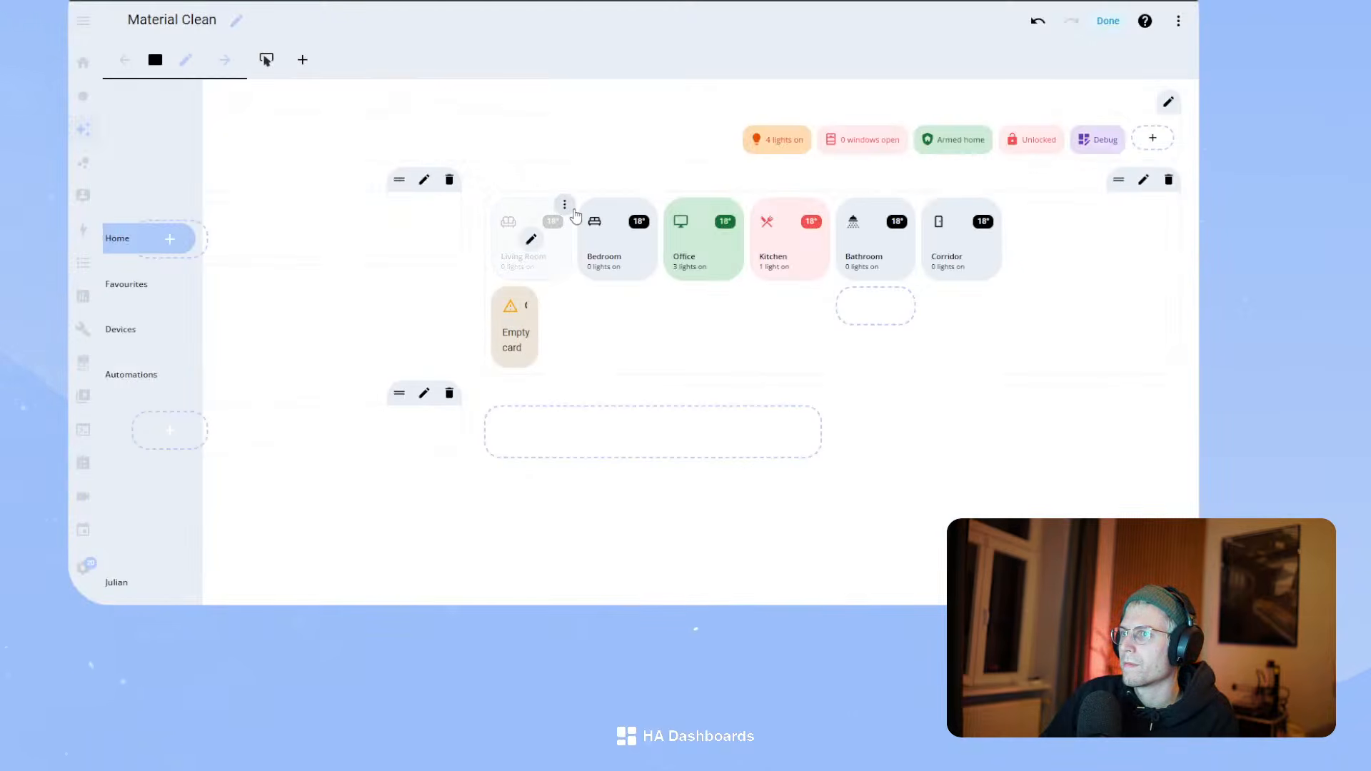
# - Cut the Living Room card, paste it into the new grid card as its first card and save
pyautogui.click(564, 204)
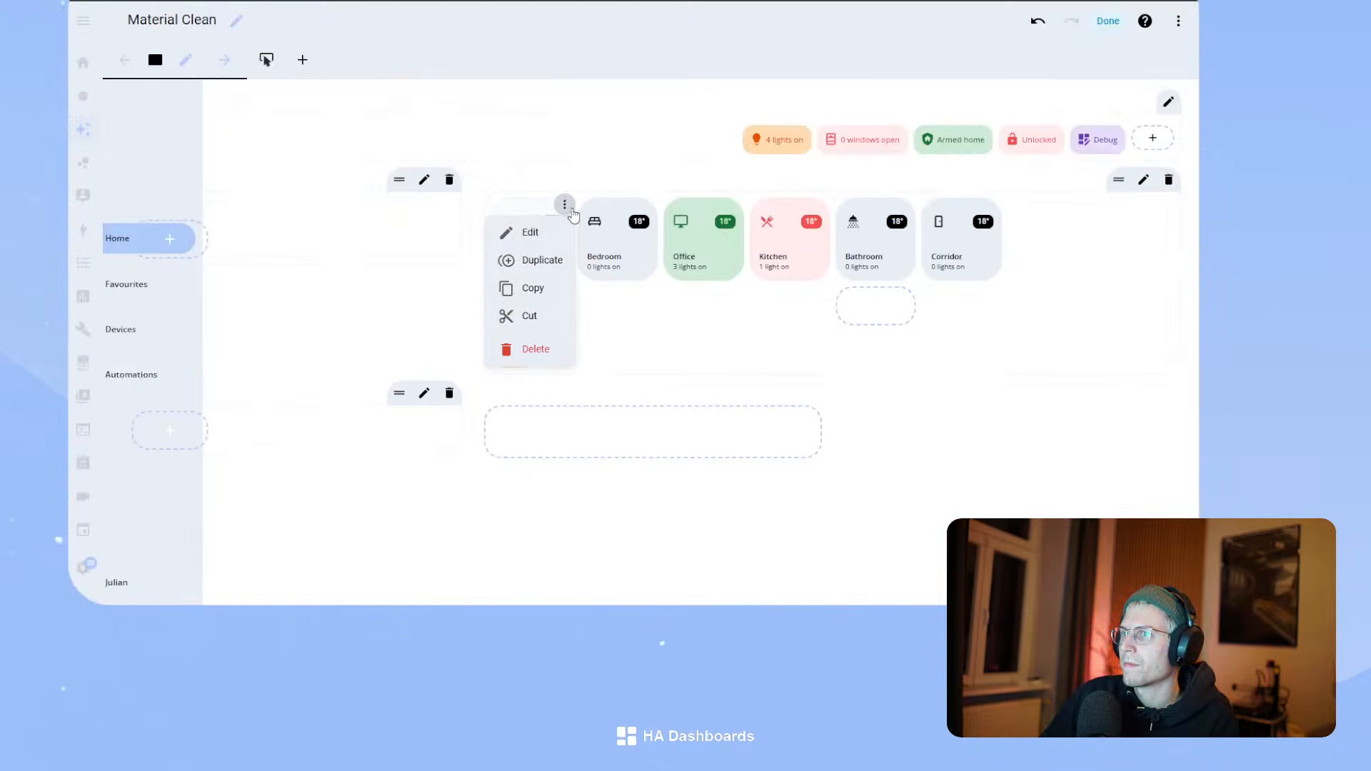
pyautogui.click(537, 317)
pyautogui.click(655, 328)
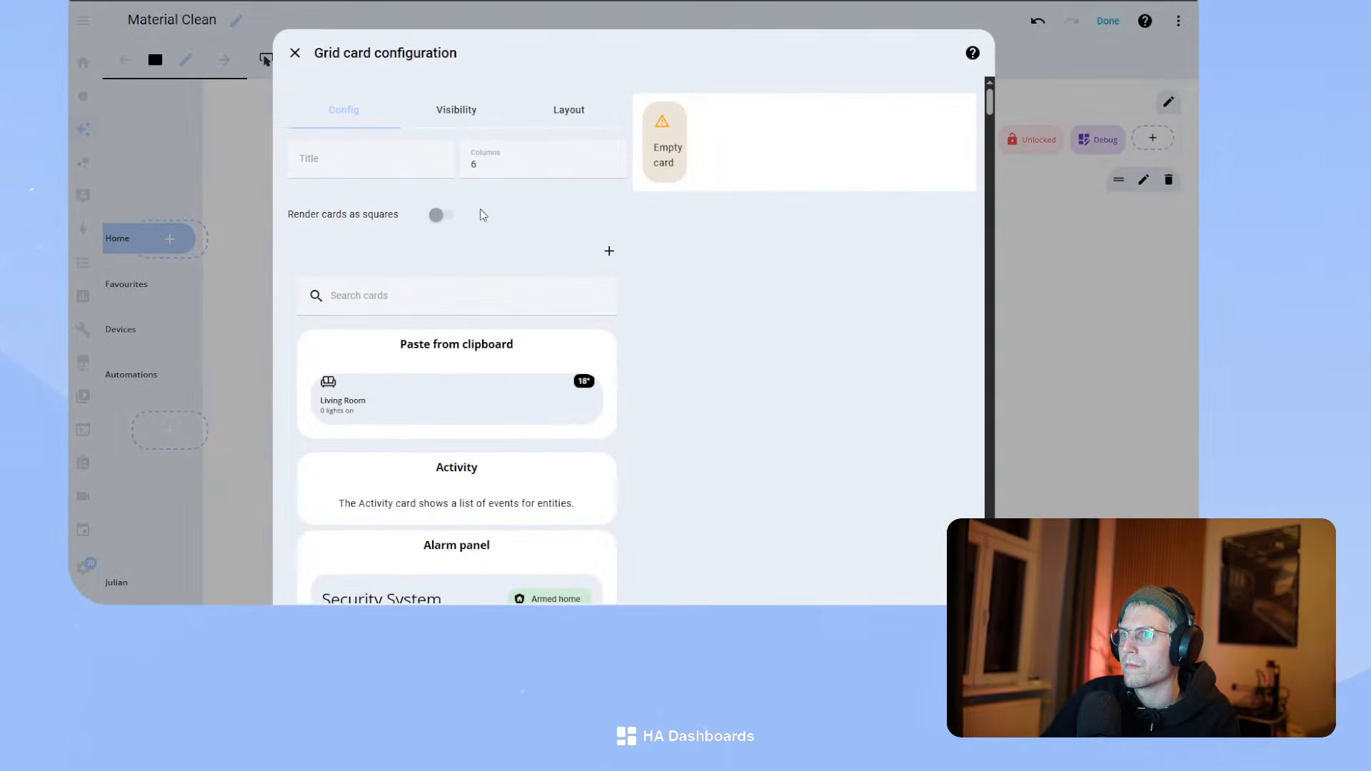
pyautogui.click(433, 350)
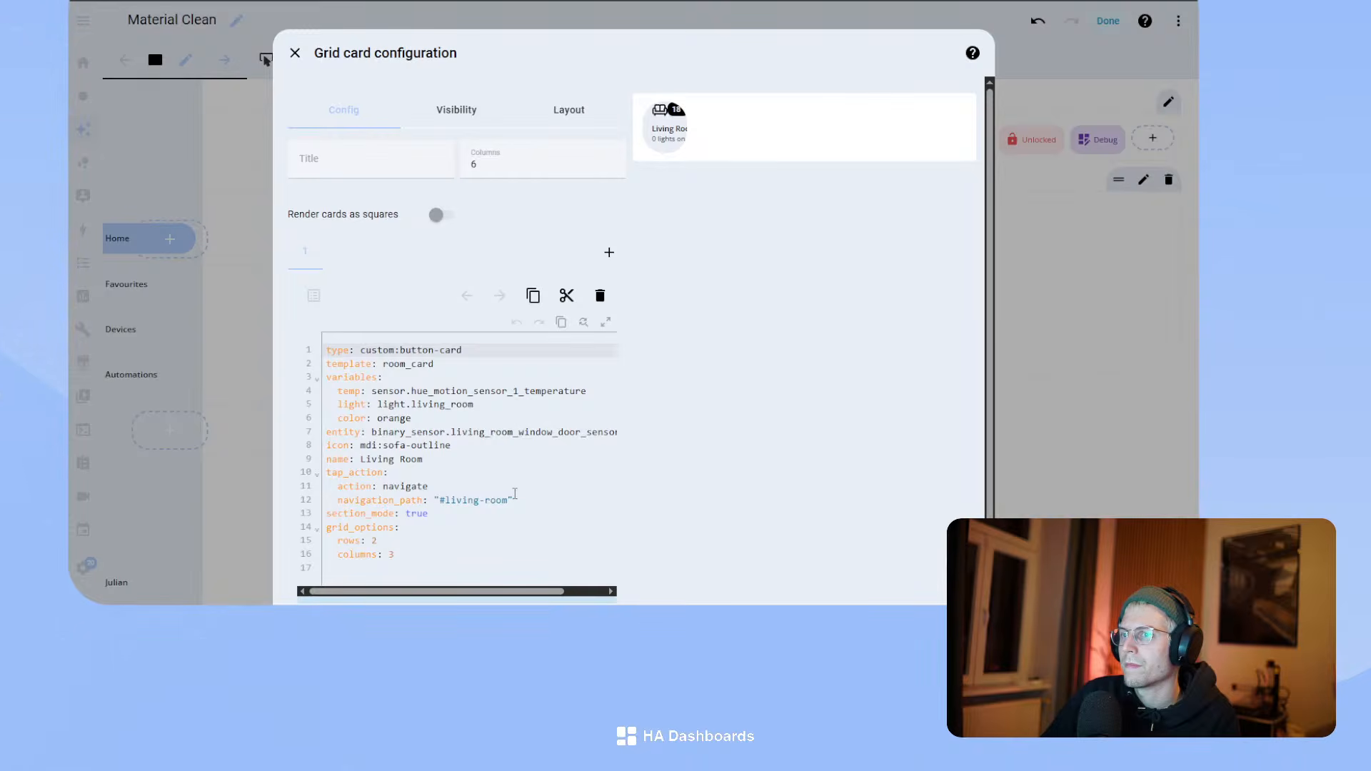
pyautogui.click(958, 622)
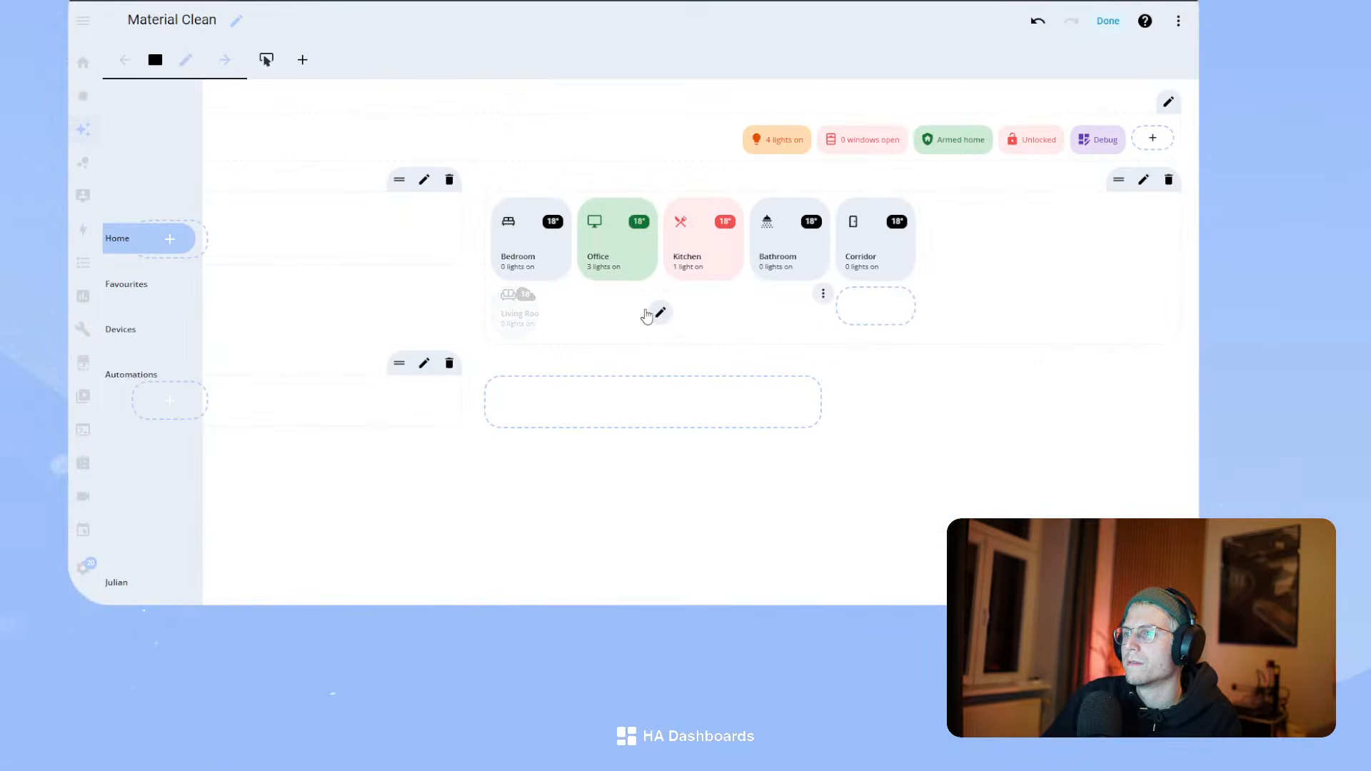
# - Make the grid card take up the full width of its section and save it
pyautogui.click(660, 314)
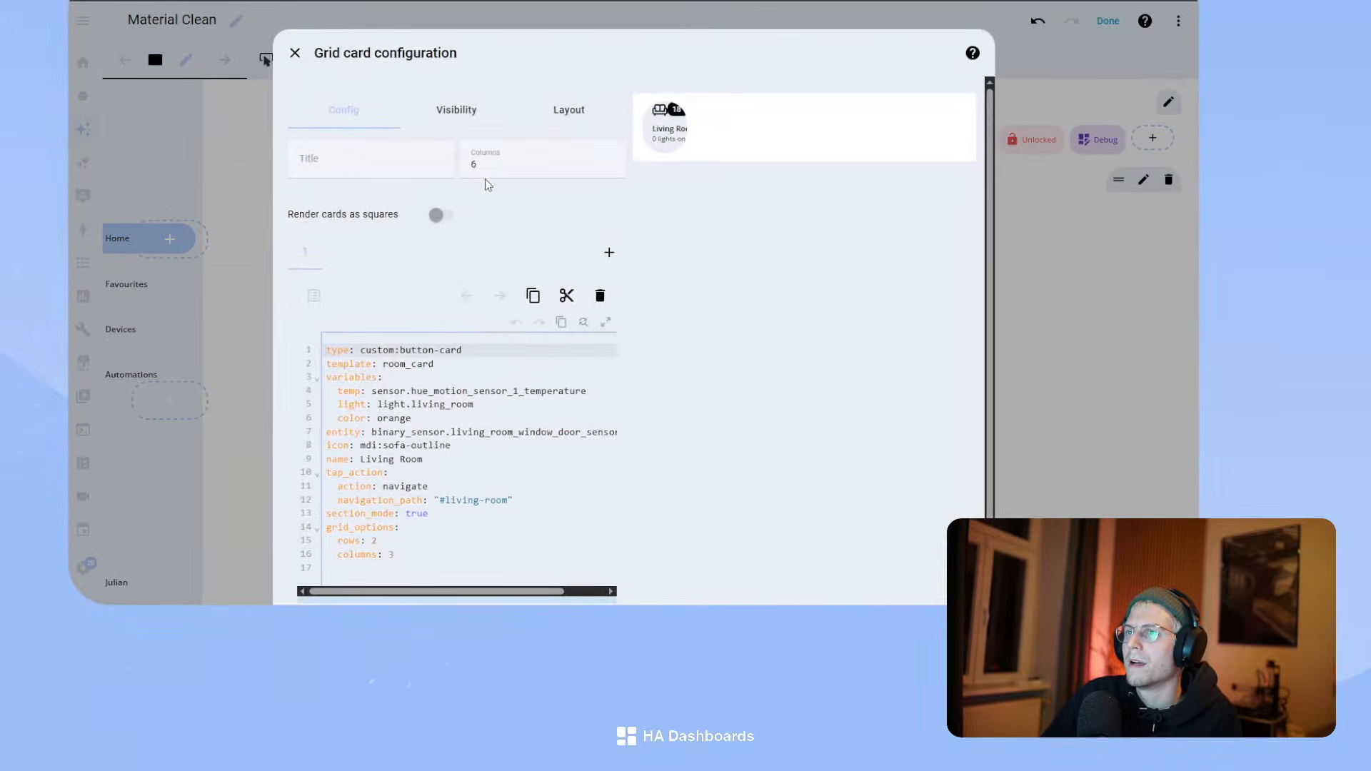
pyautogui.click(555, 110)
pyautogui.click(602, 422)
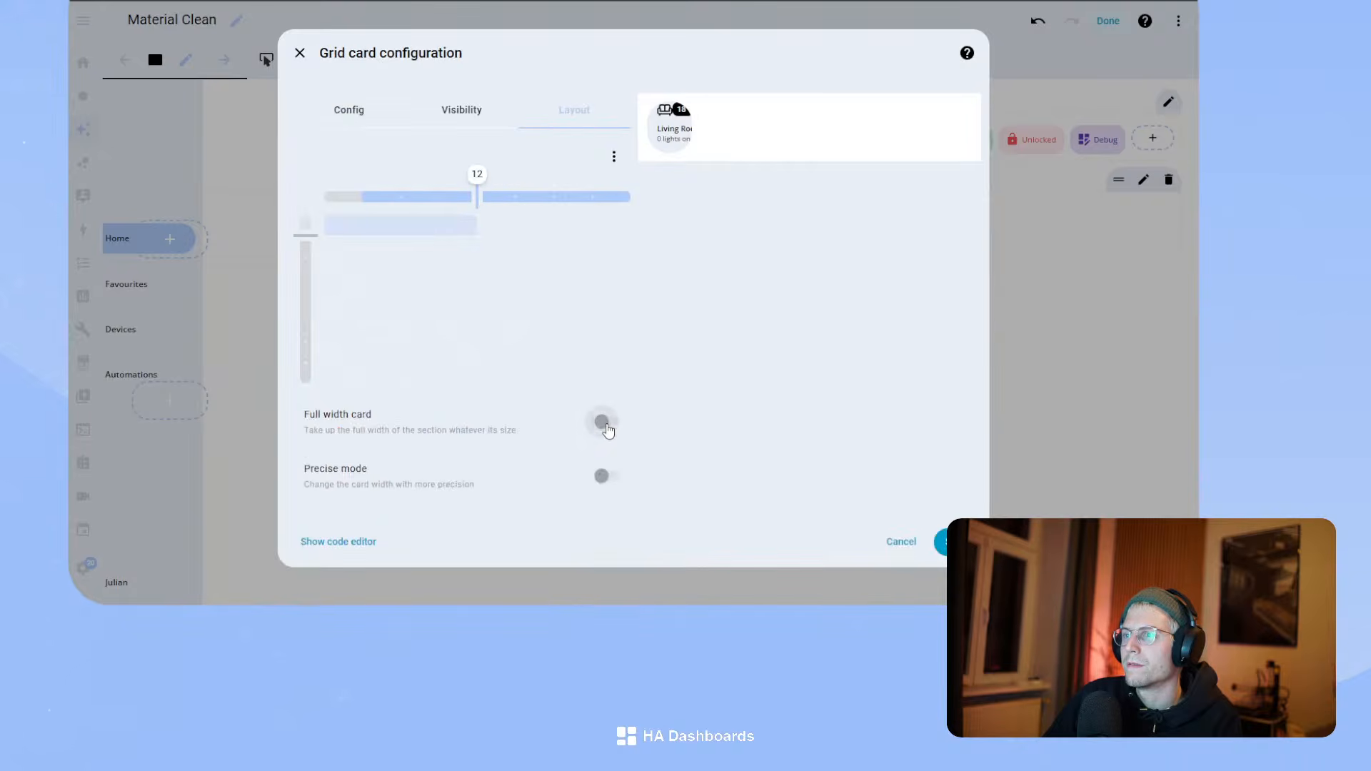
pyautogui.click(957, 542)
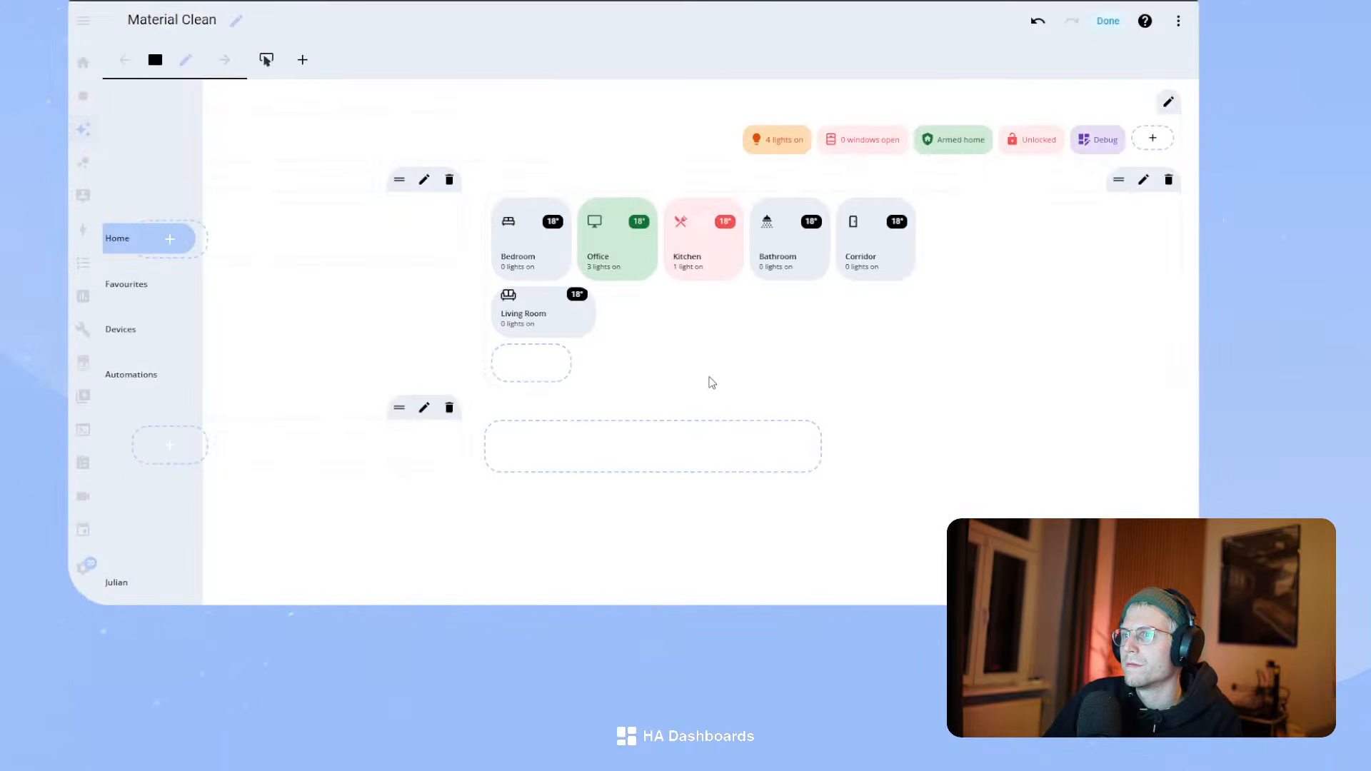
pyautogui.moveTo(566, 308)
pyautogui.click(832, 311)
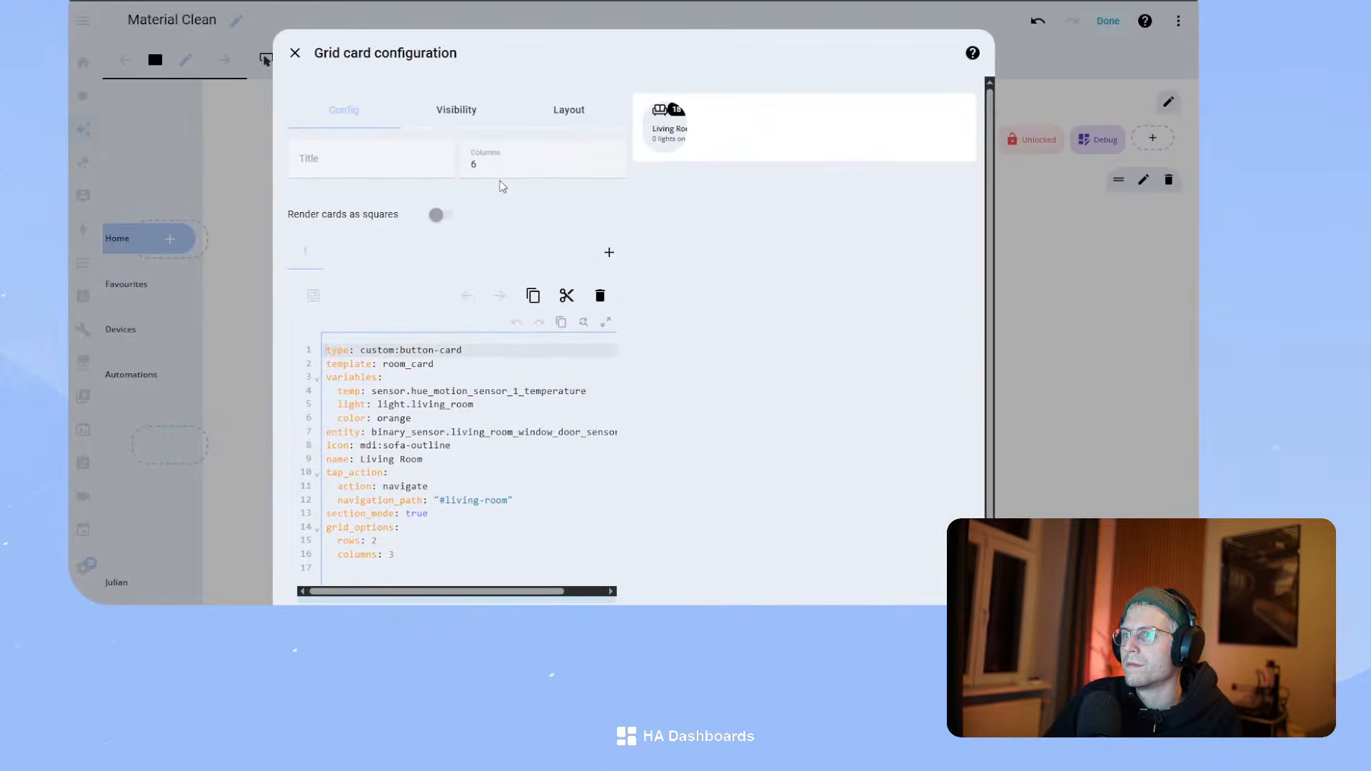
pyautogui.click(540, 116)
pyautogui.click(344, 109)
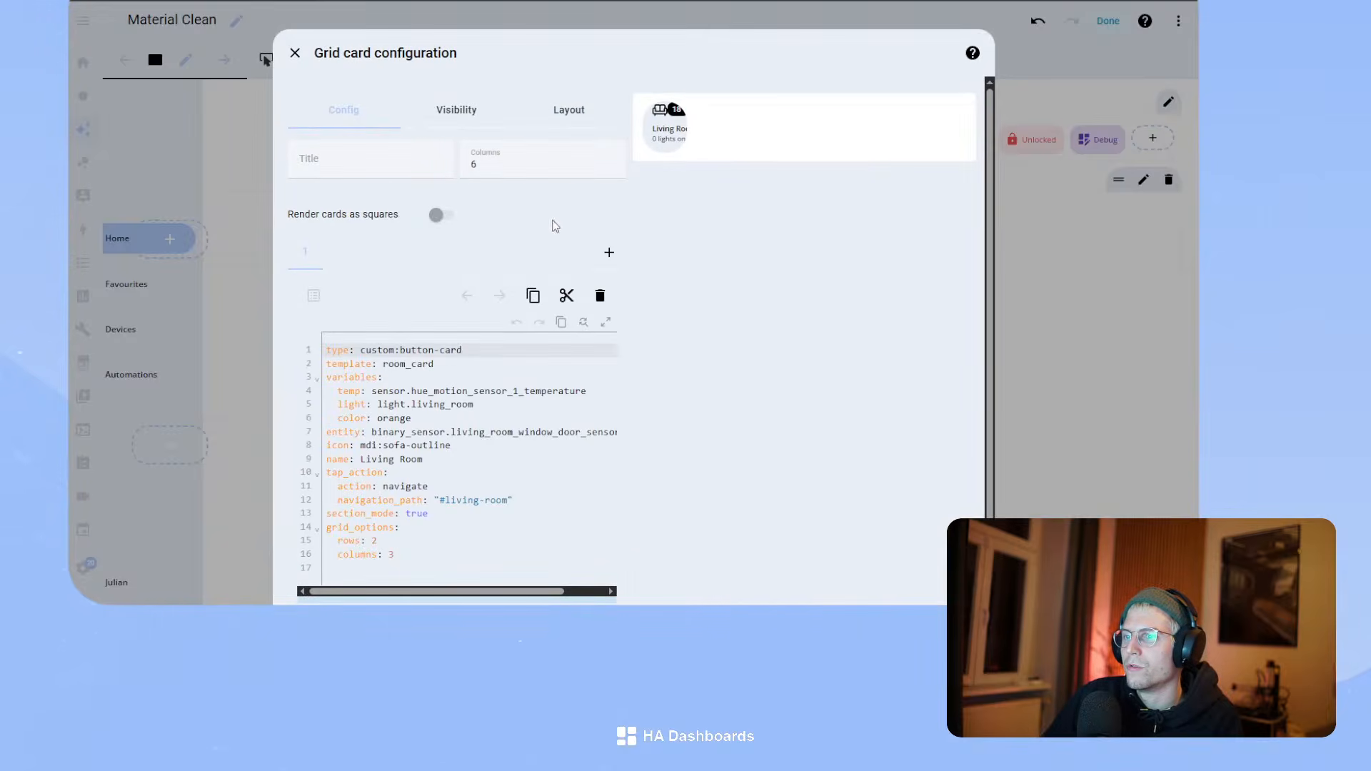
pyautogui.click(565, 112)
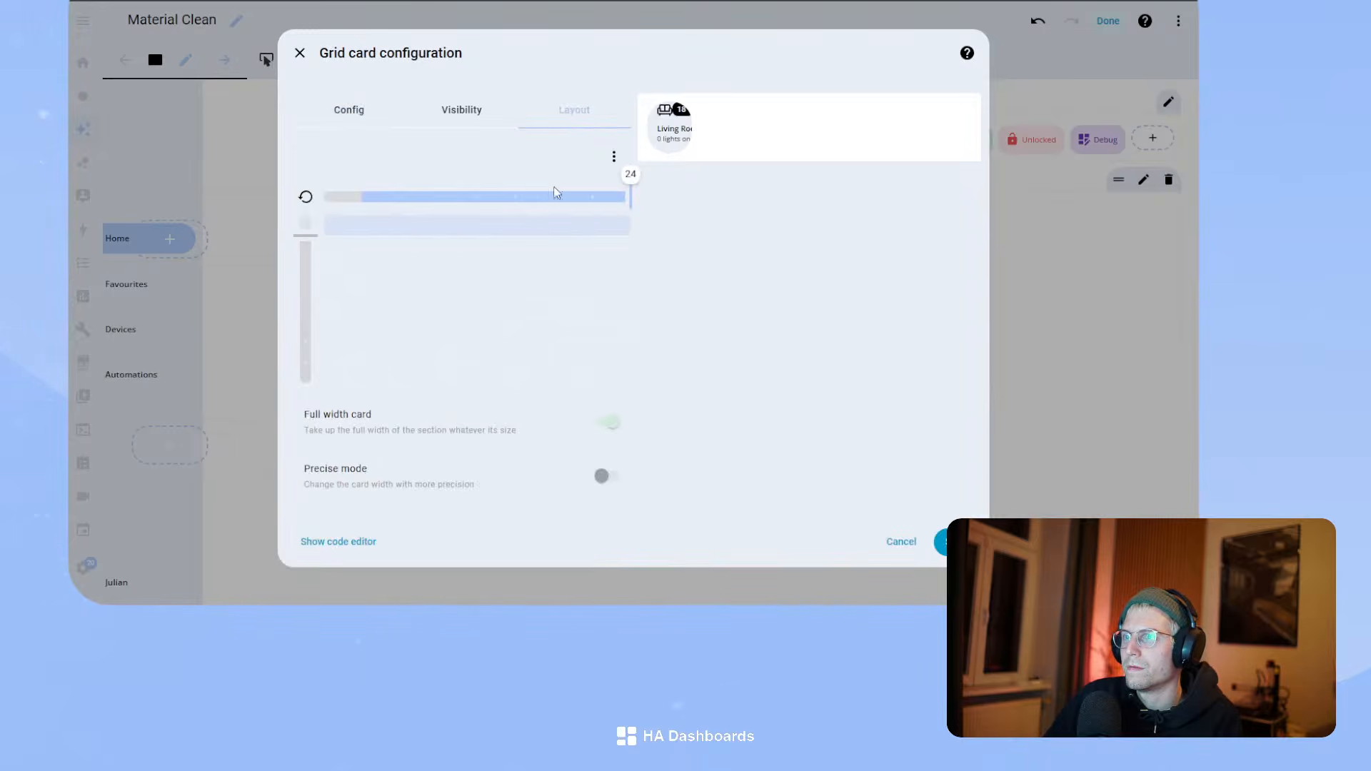
pyautogui.click(612, 478)
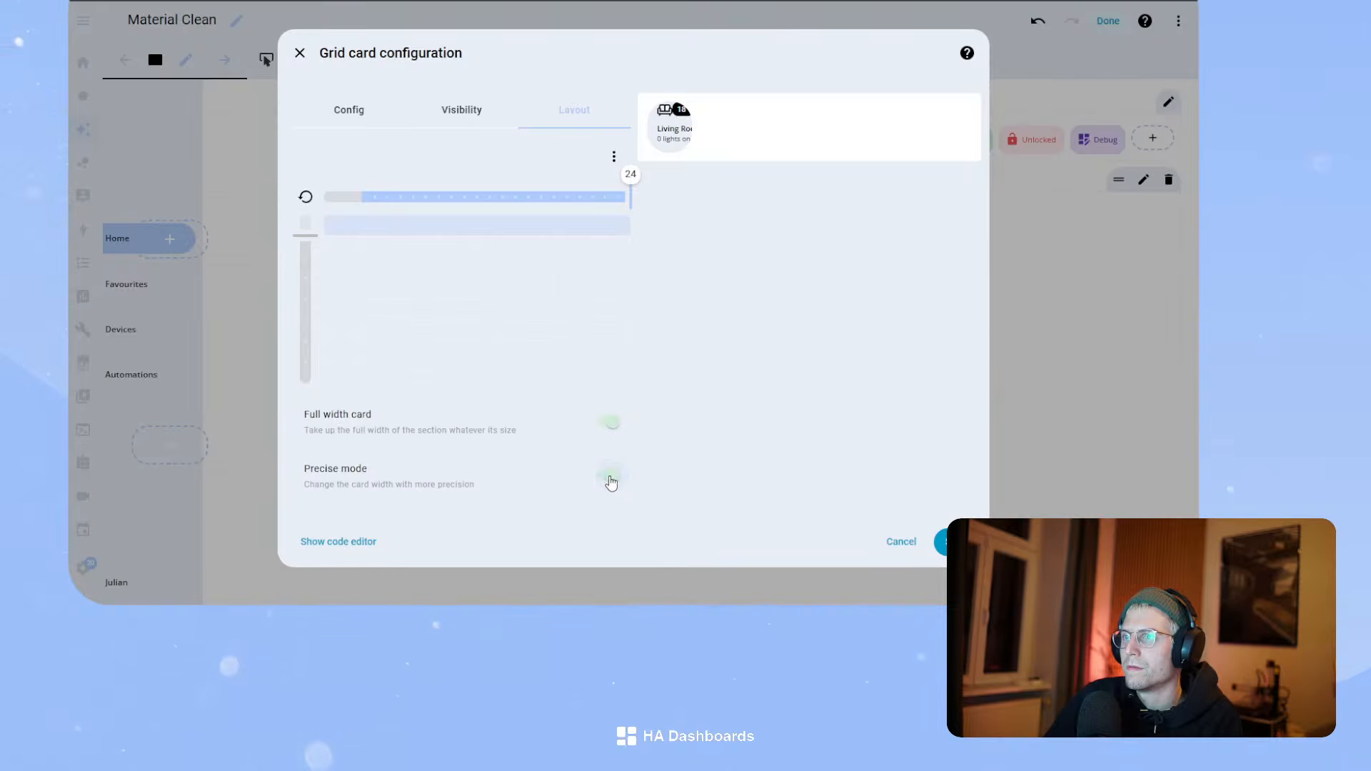
pyautogui.click(608, 477)
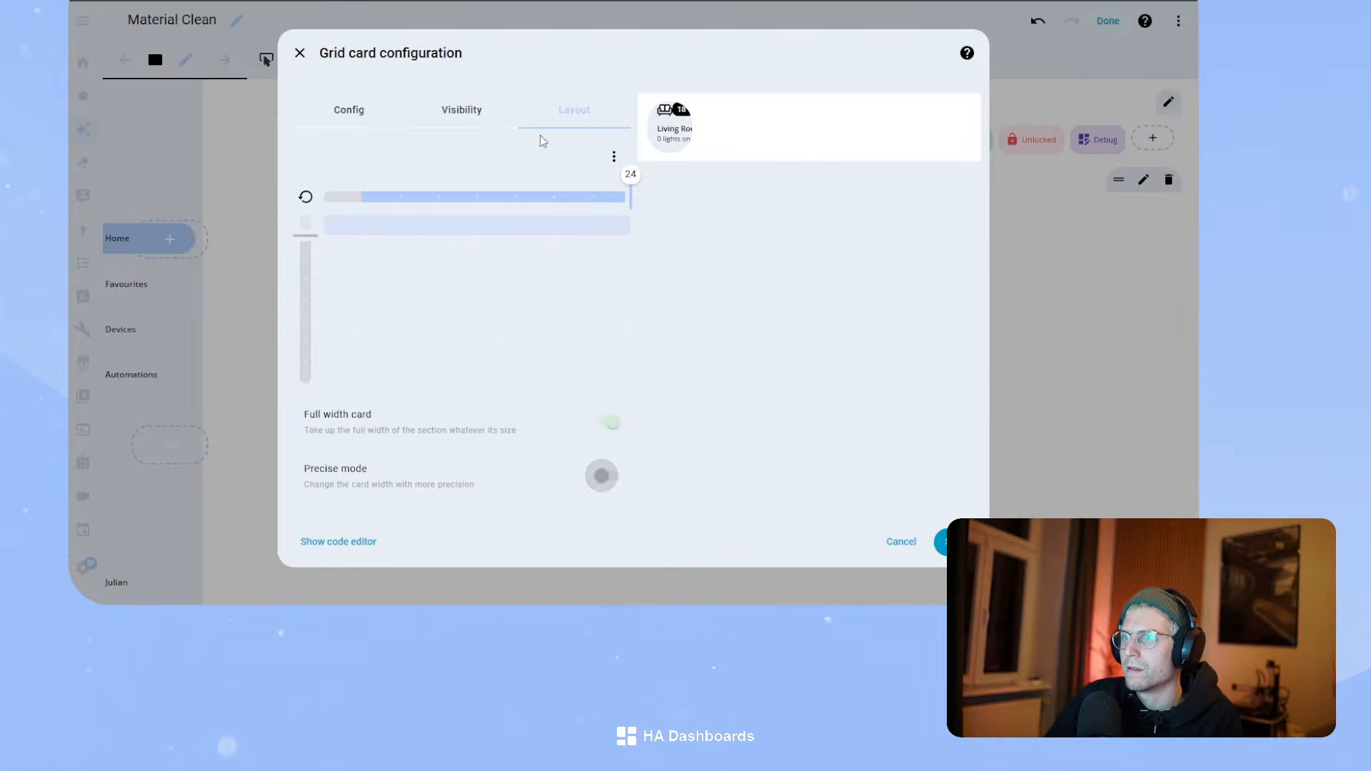
pyautogui.click(896, 542)
# - Copy the Living Room card's grid_options with rows 2 and columns 3 over the grid card's own grid_options in its YAML
pyautogui.click(829, 312)
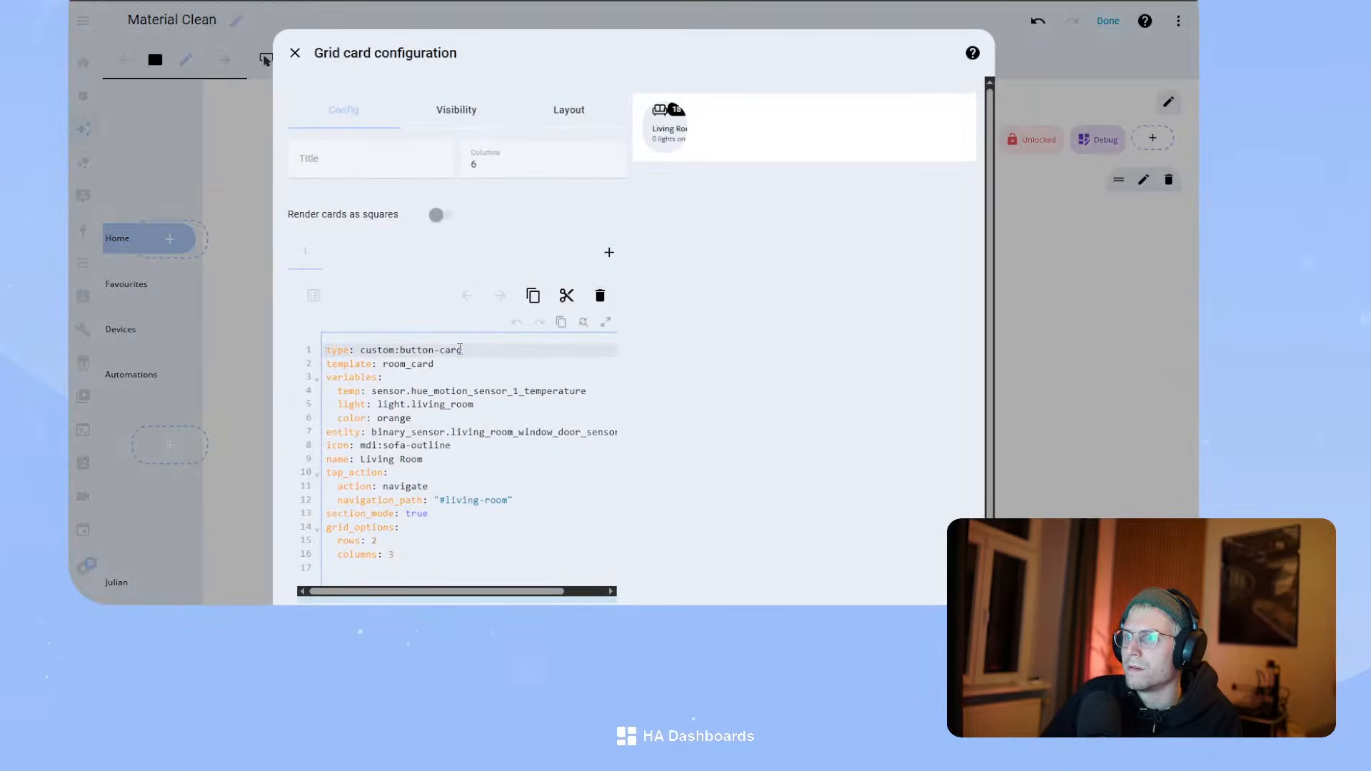
pyautogui.moveTo(412, 562); pyautogui.dragTo(316, 534)
pyautogui.hotkey('ctrl', 'c')
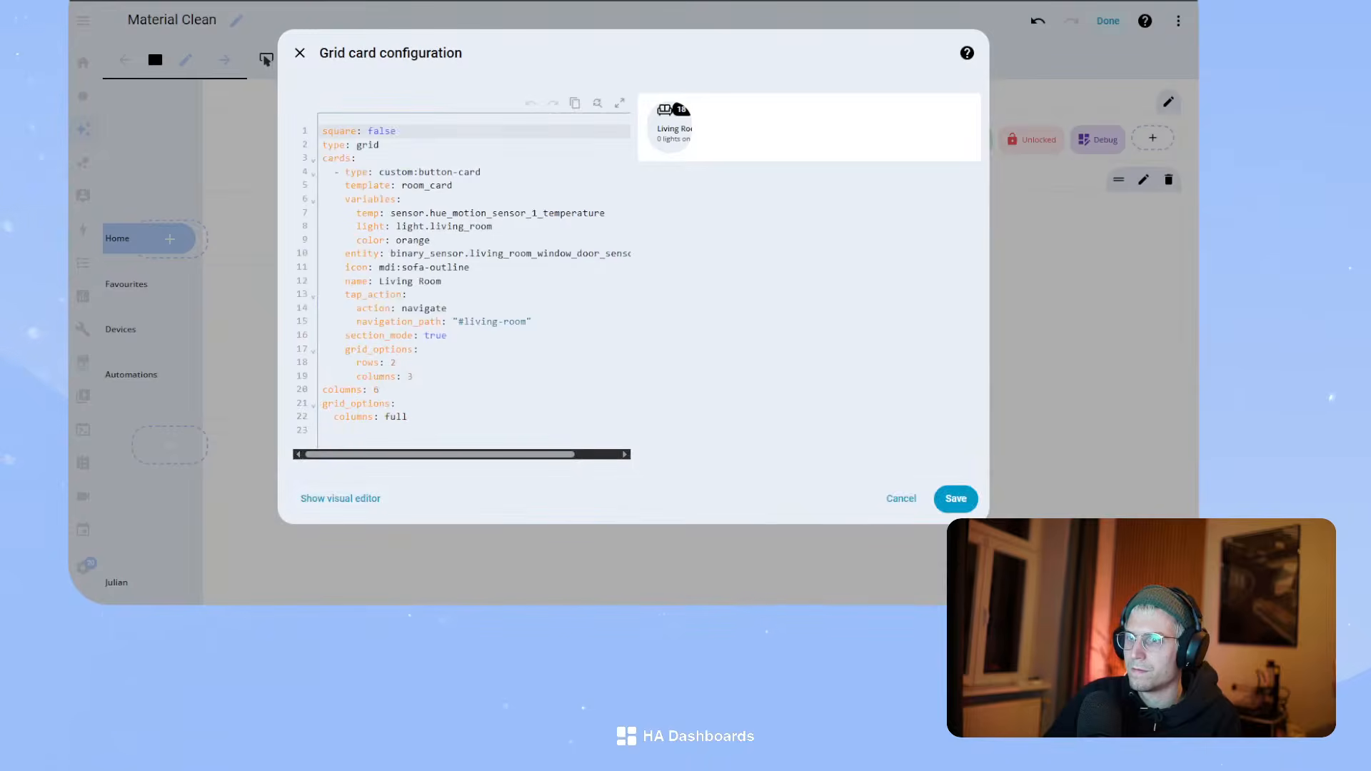
pyautogui.moveTo(420, 414); pyautogui.dragTo(322, 402)
pyautogui.hotkey('ctrl', 'v')
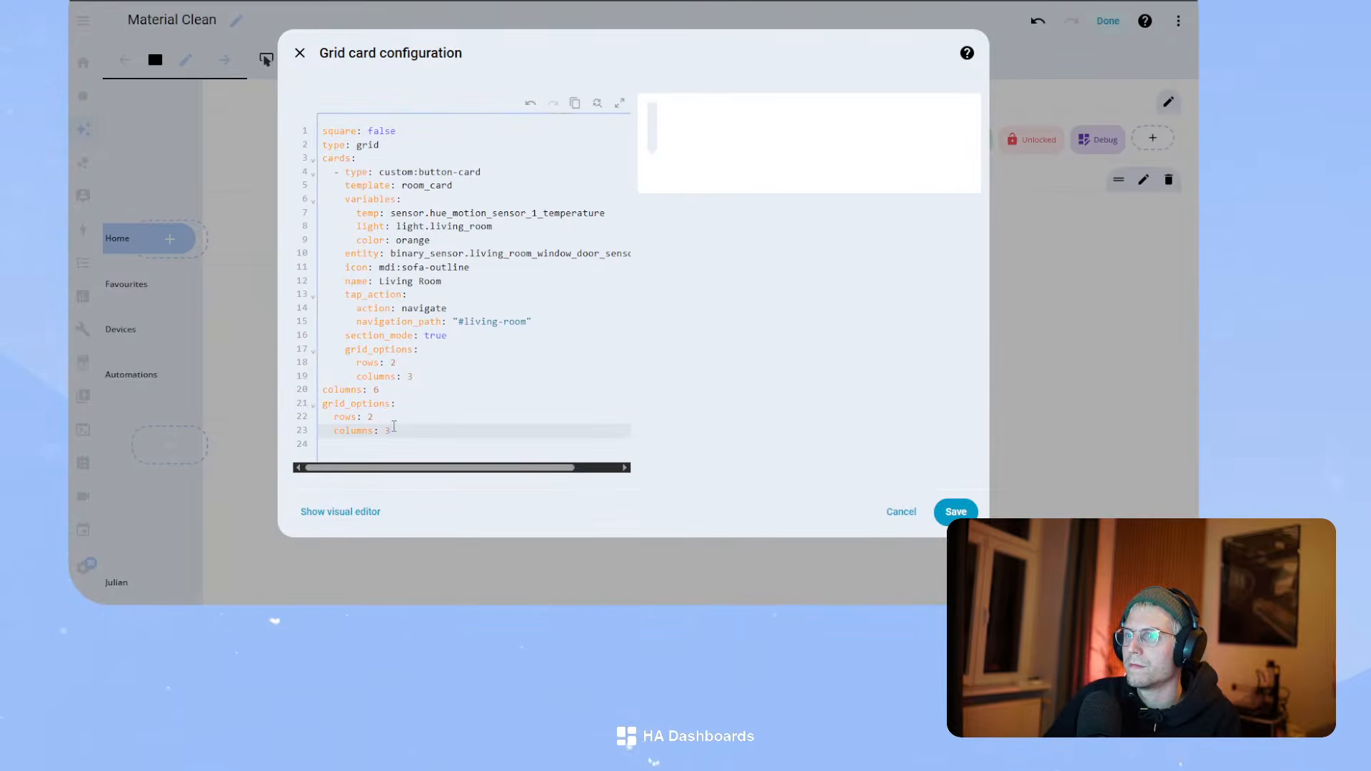
# - Set the grid card's grid_options to rows 2 and columns full in its YAML, and save the card
pyautogui.doubleClick(369, 417)
pyautogui.write('full')
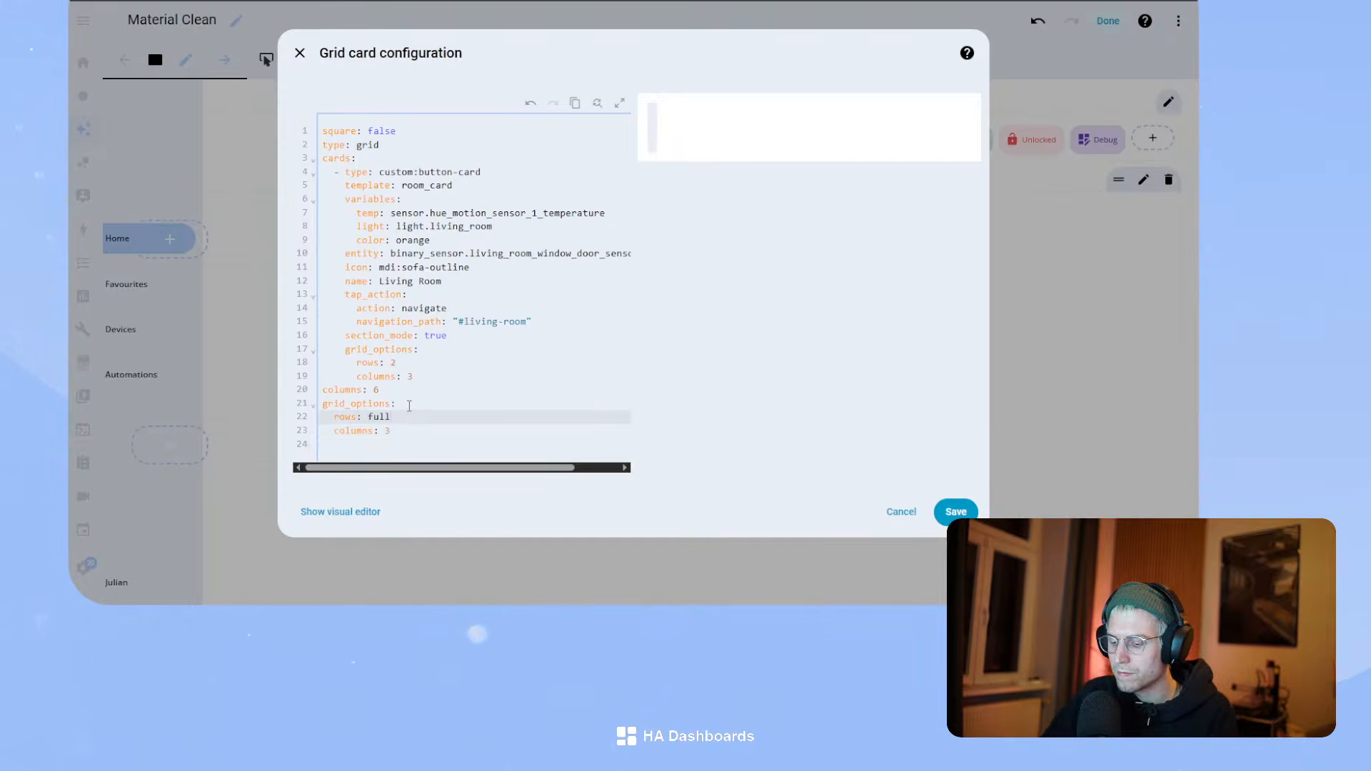
pyautogui.hotkey('ctrl', 'z')
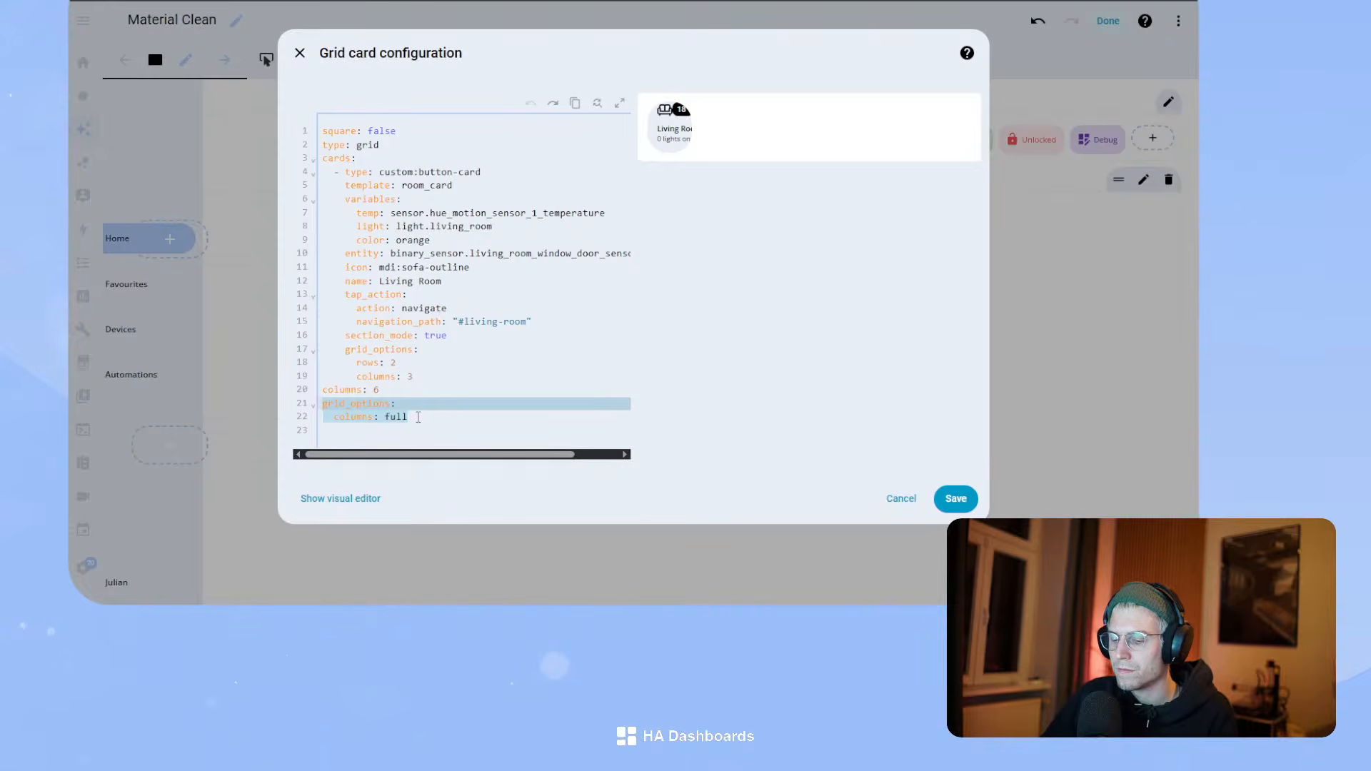
pyautogui.hotkey('ctrl', 'shift', 'z')
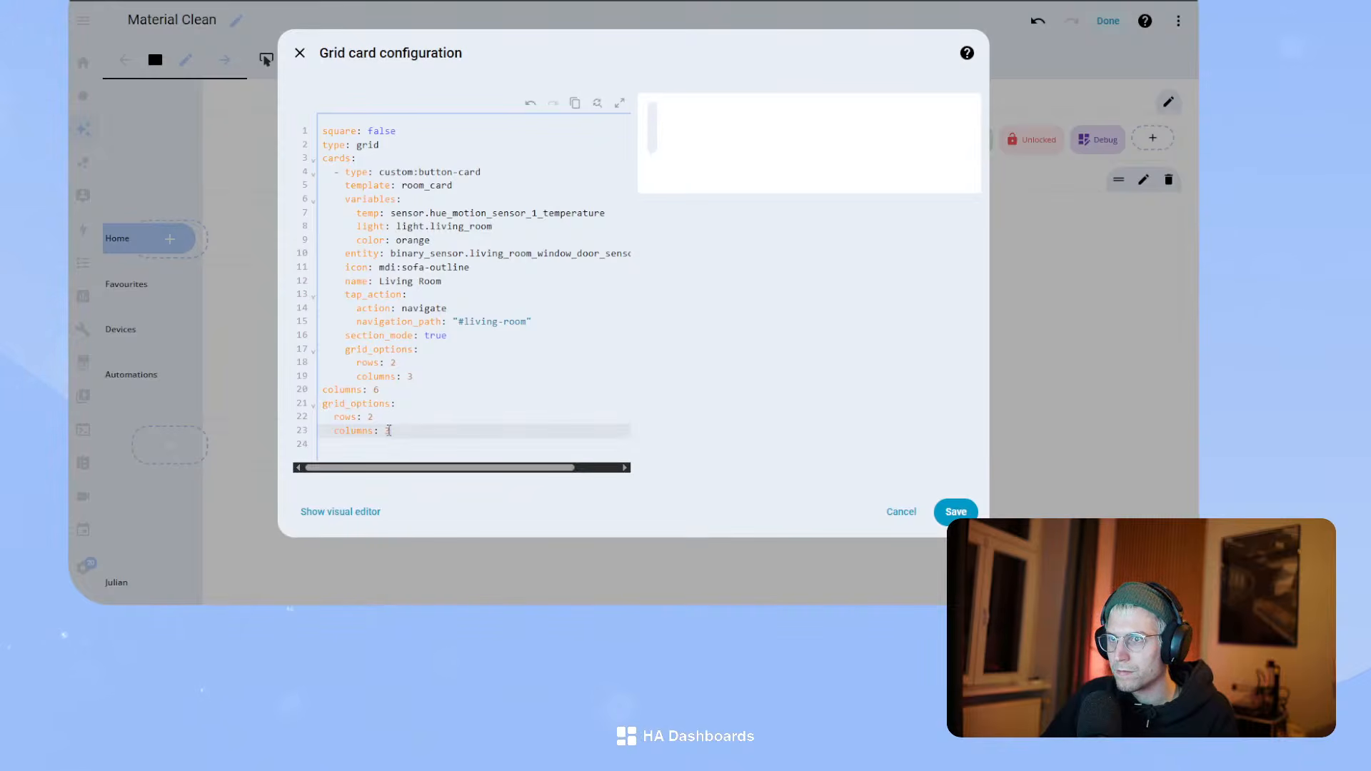
pyautogui.write('ull')
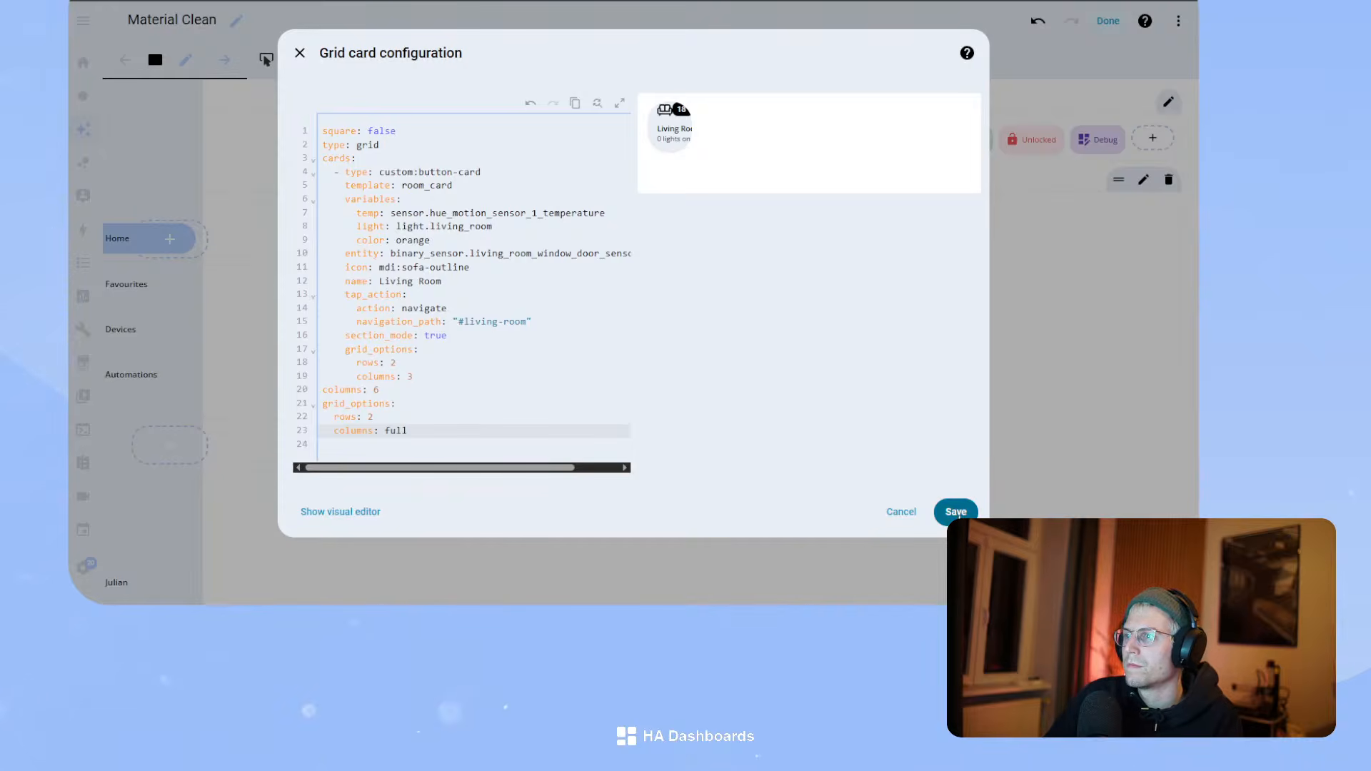
pyautogui.click(957, 513)
# - Delete the section_mode and grid_options lines from the nested Living Room card's YAML and save the grid card
pyautogui.moveTo(554, 324)
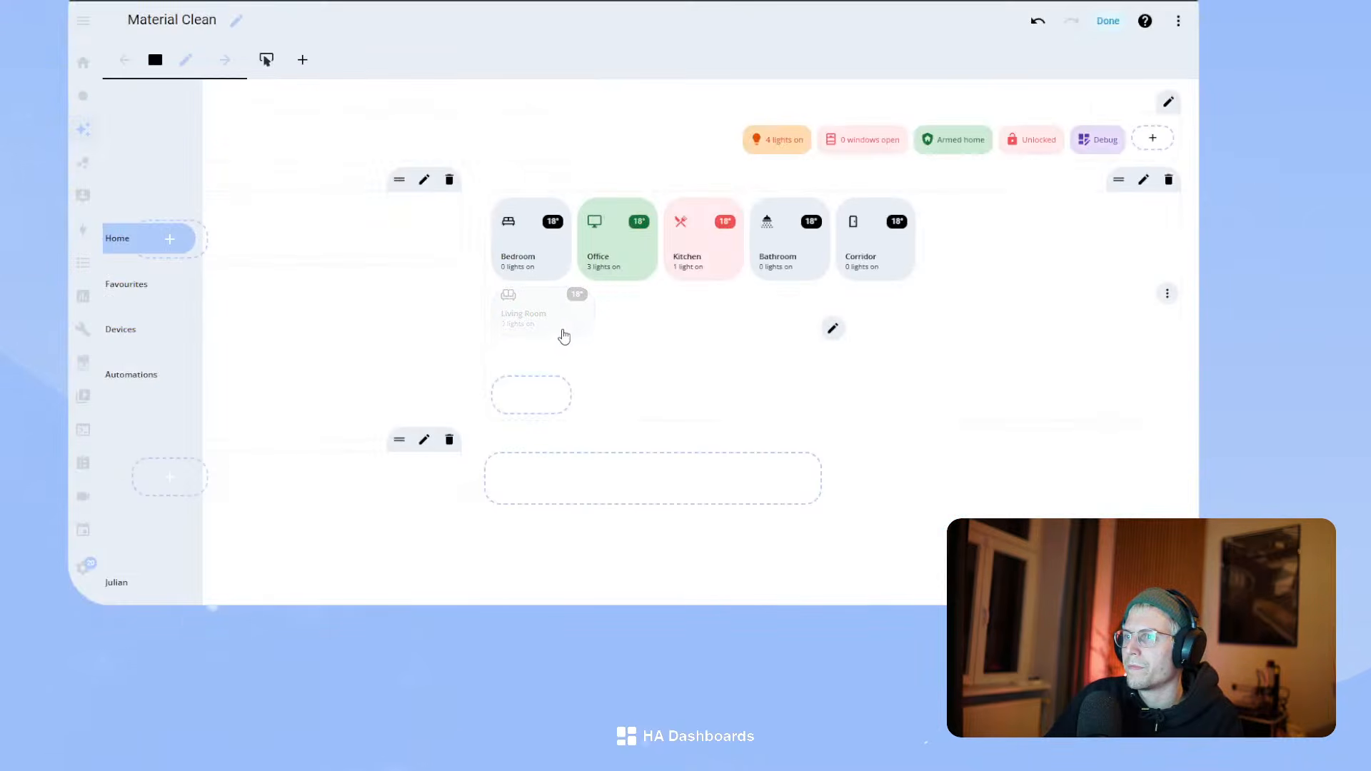
pyautogui.moveTo(503, 314); pyautogui.dragTo(646, 474)
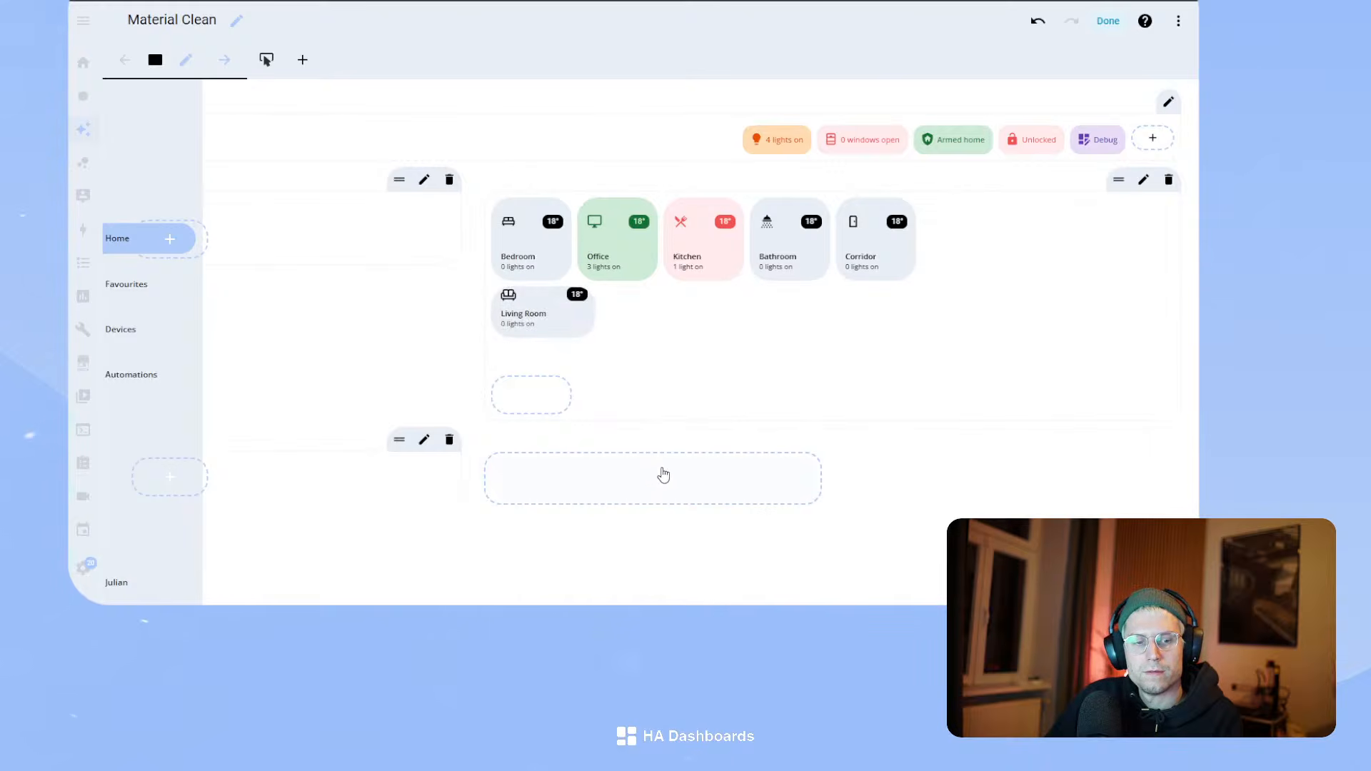
pyautogui.click(834, 329)
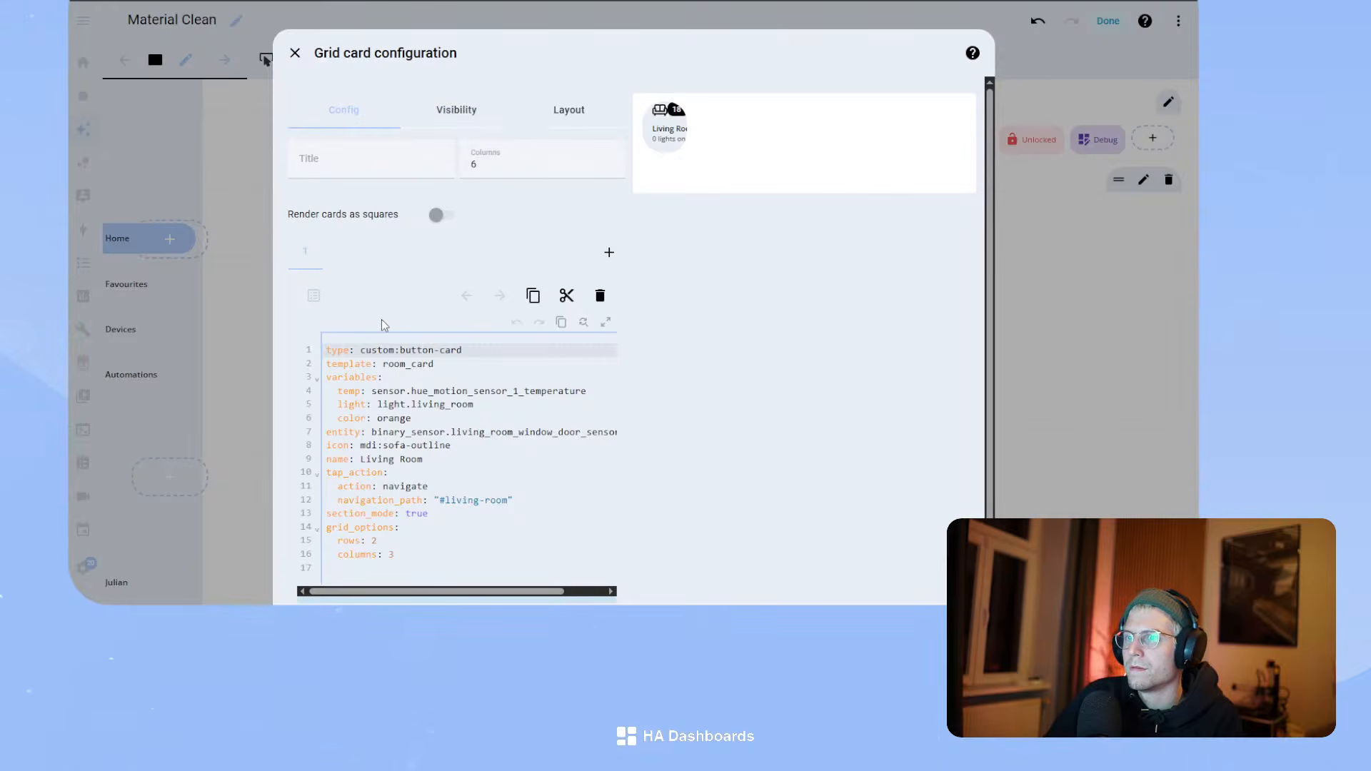
pyautogui.moveTo(414, 554); pyautogui.dragTo(324, 512)
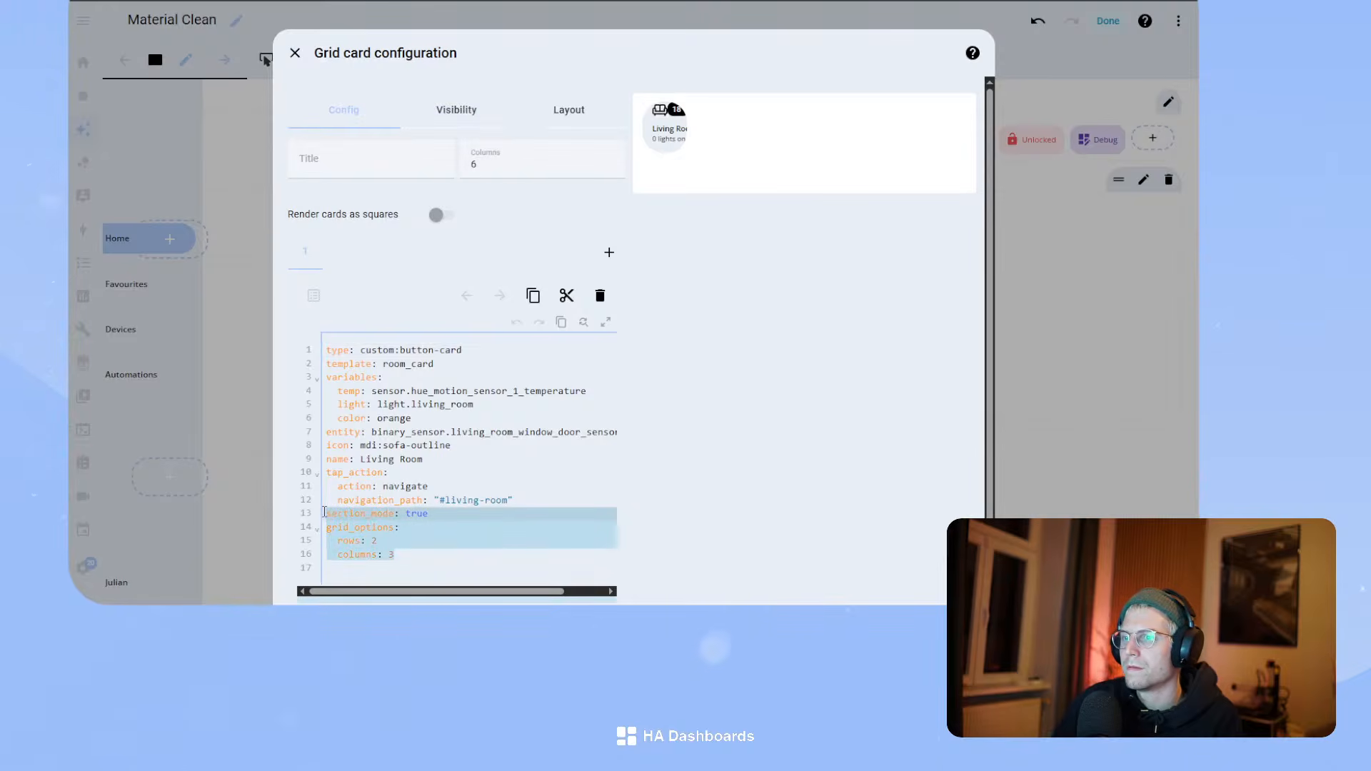
pyautogui.press('BackSpace')
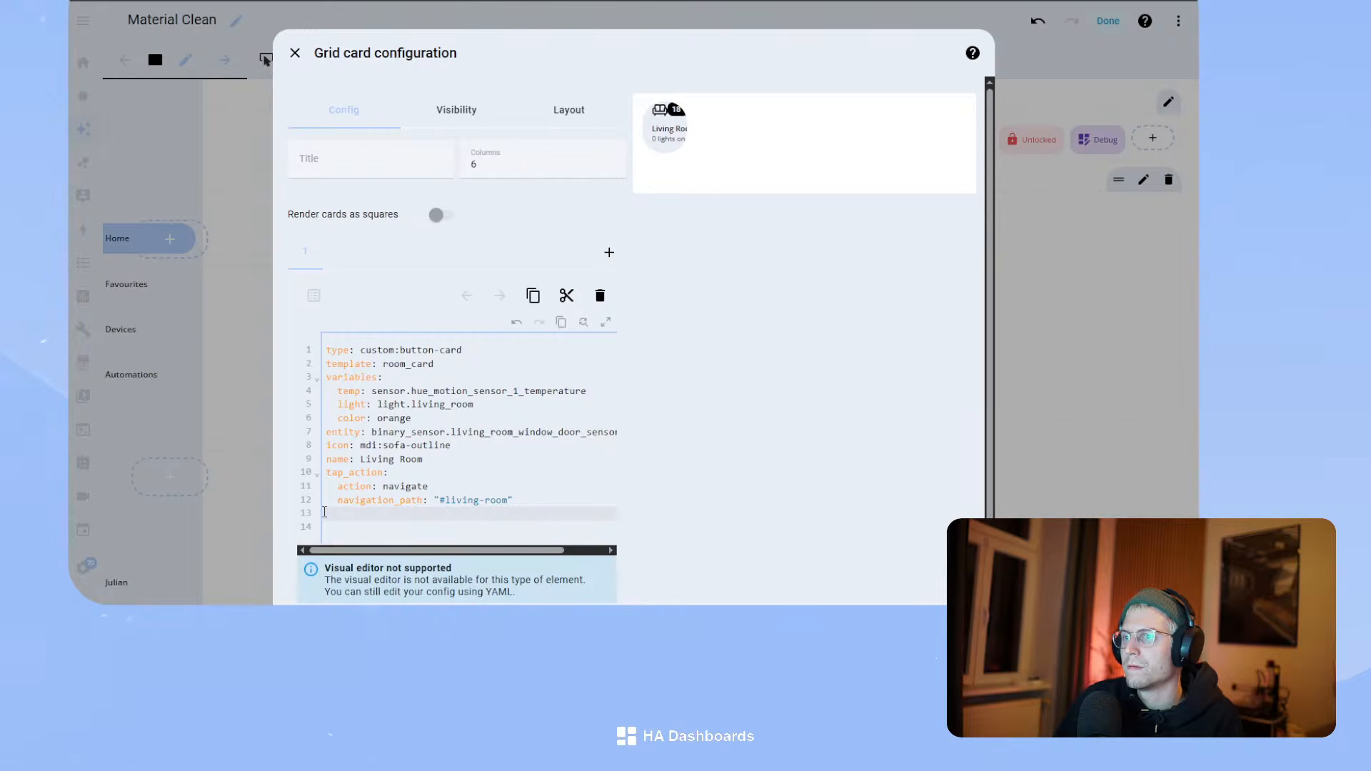
pyautogui.press('BackSpace')
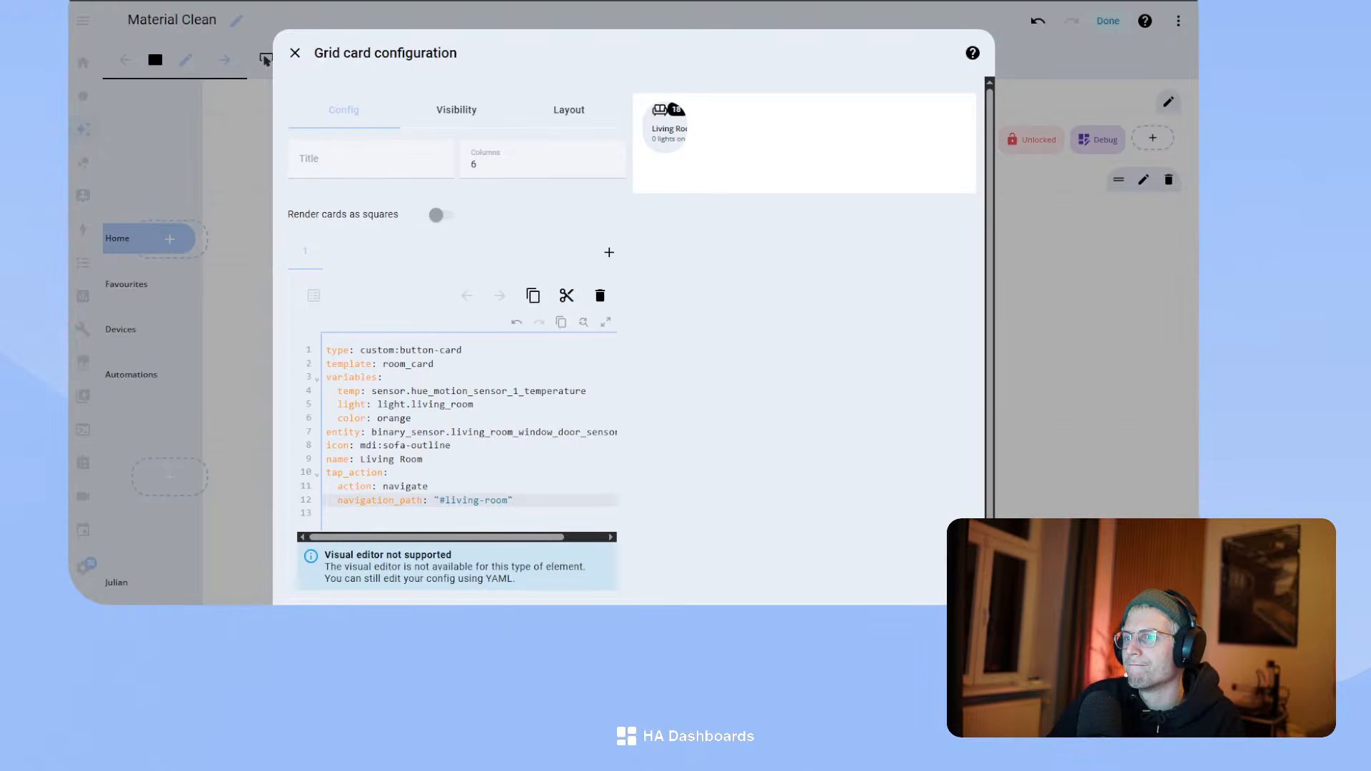
pyautogui.click(956, 634)
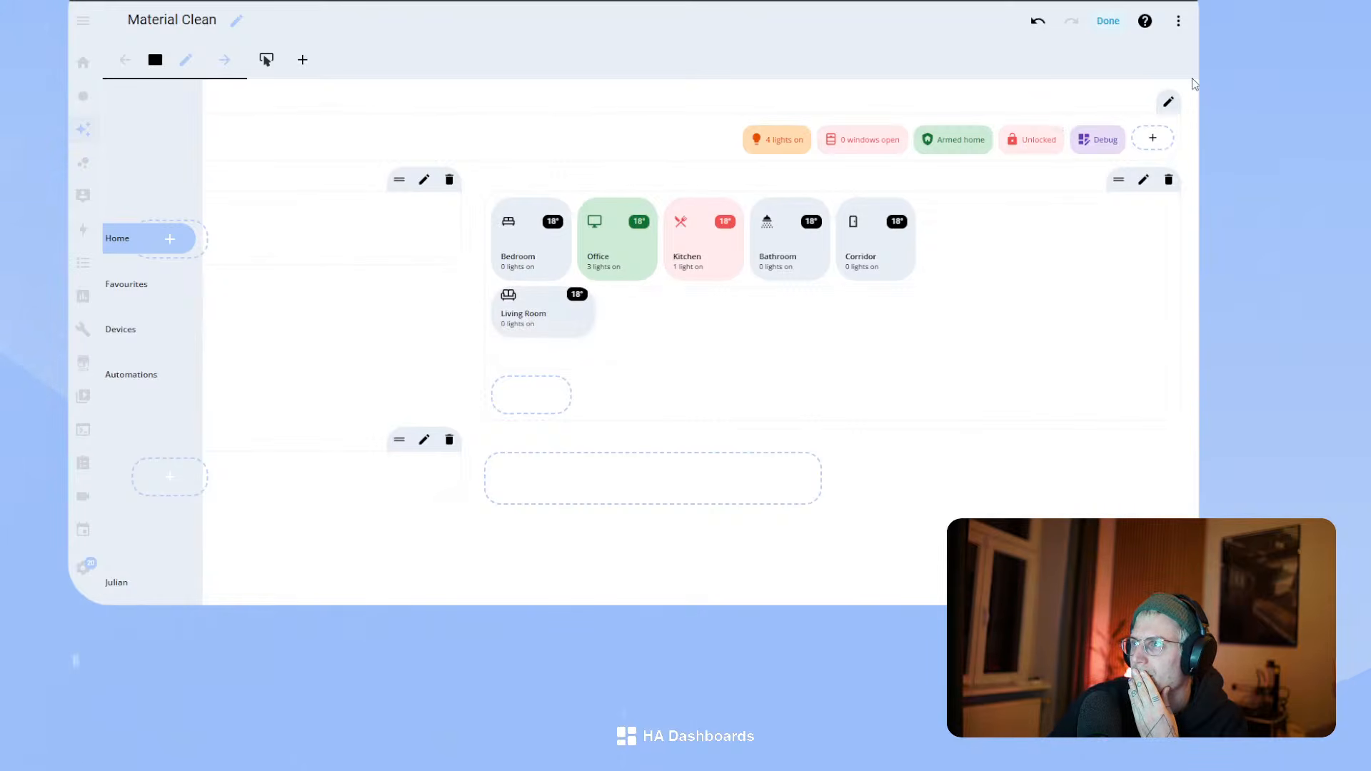
# - Copy the room_card template's contents, from variables to the last width: 30px line, from the dashboard's raw configuration, and close it
pyautogui.click(1178, 21)
pyautogui.click(1126, 86)
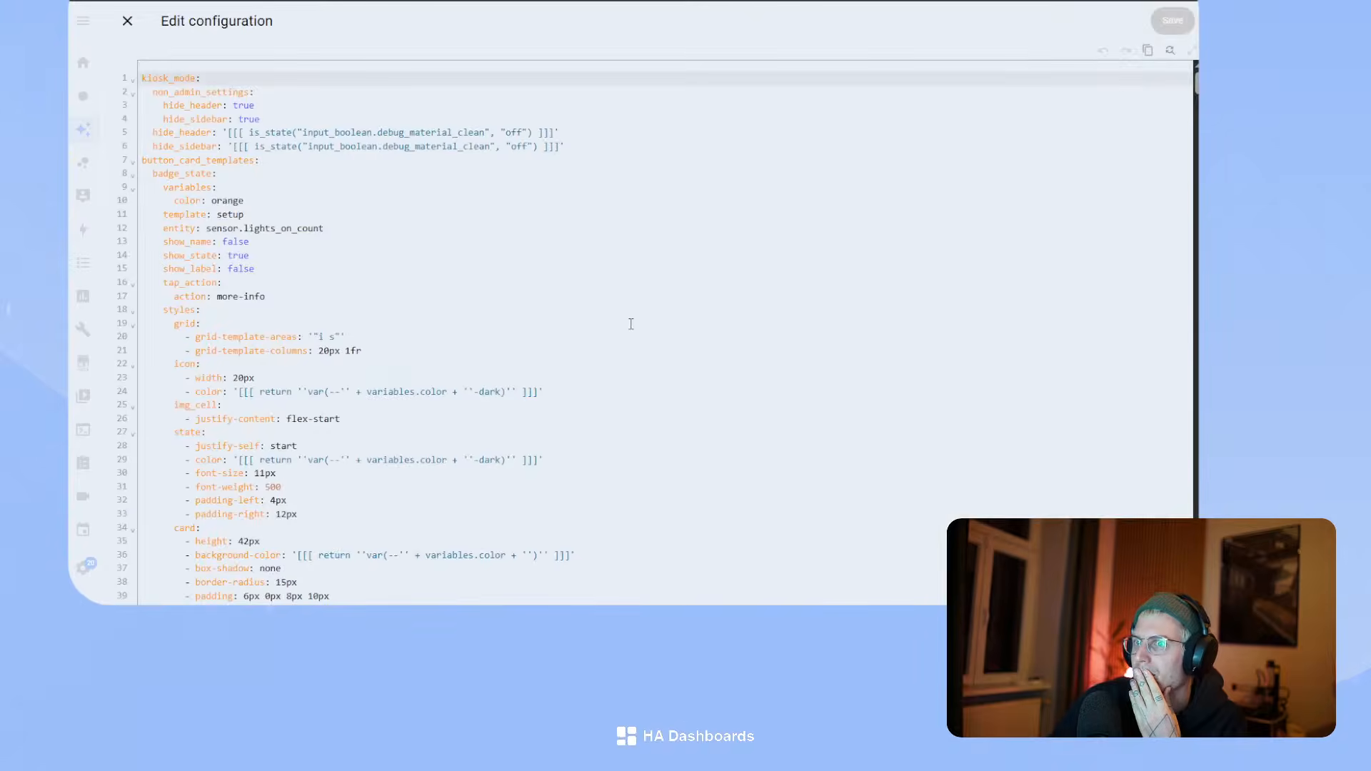
pyautogui.scroll(-12, 199, 336)
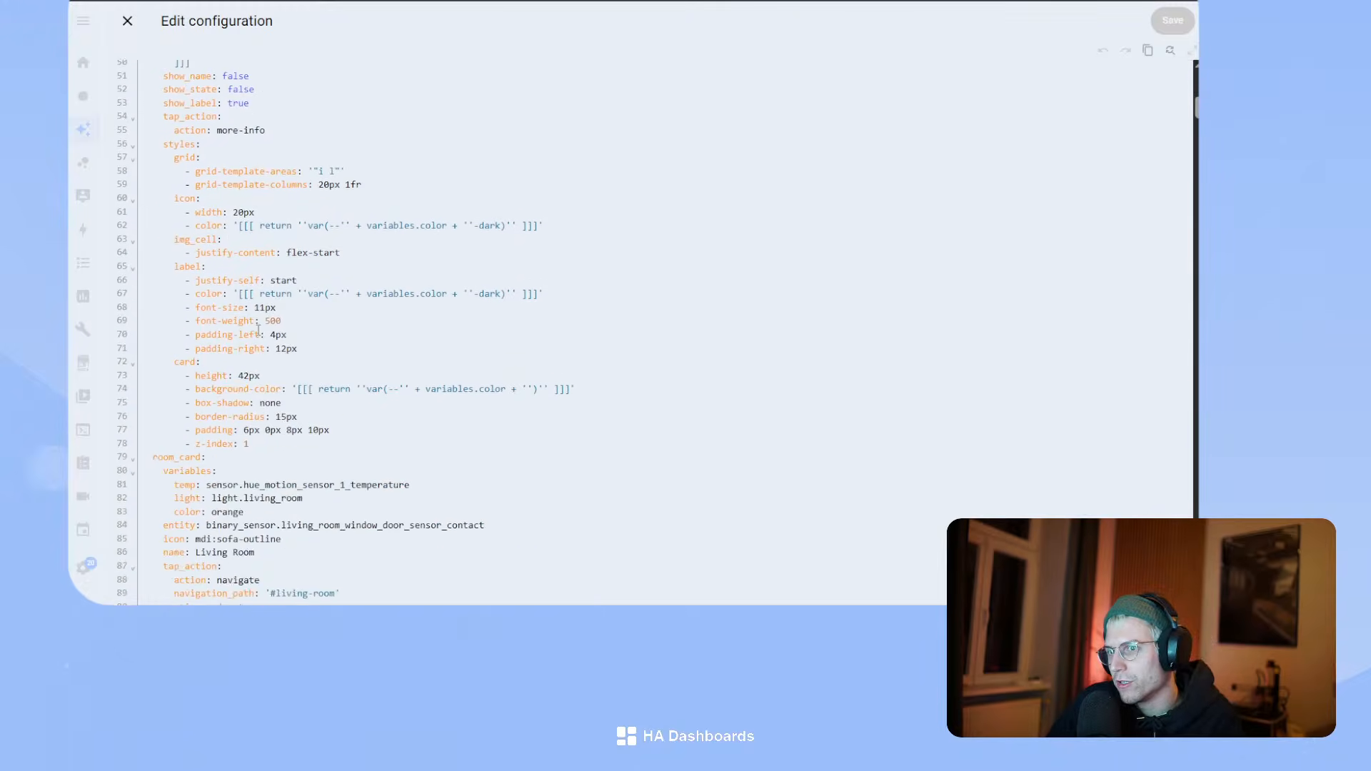
pyautogui.moveTo(143, 248); pyautogui.dragTo(328, 395)
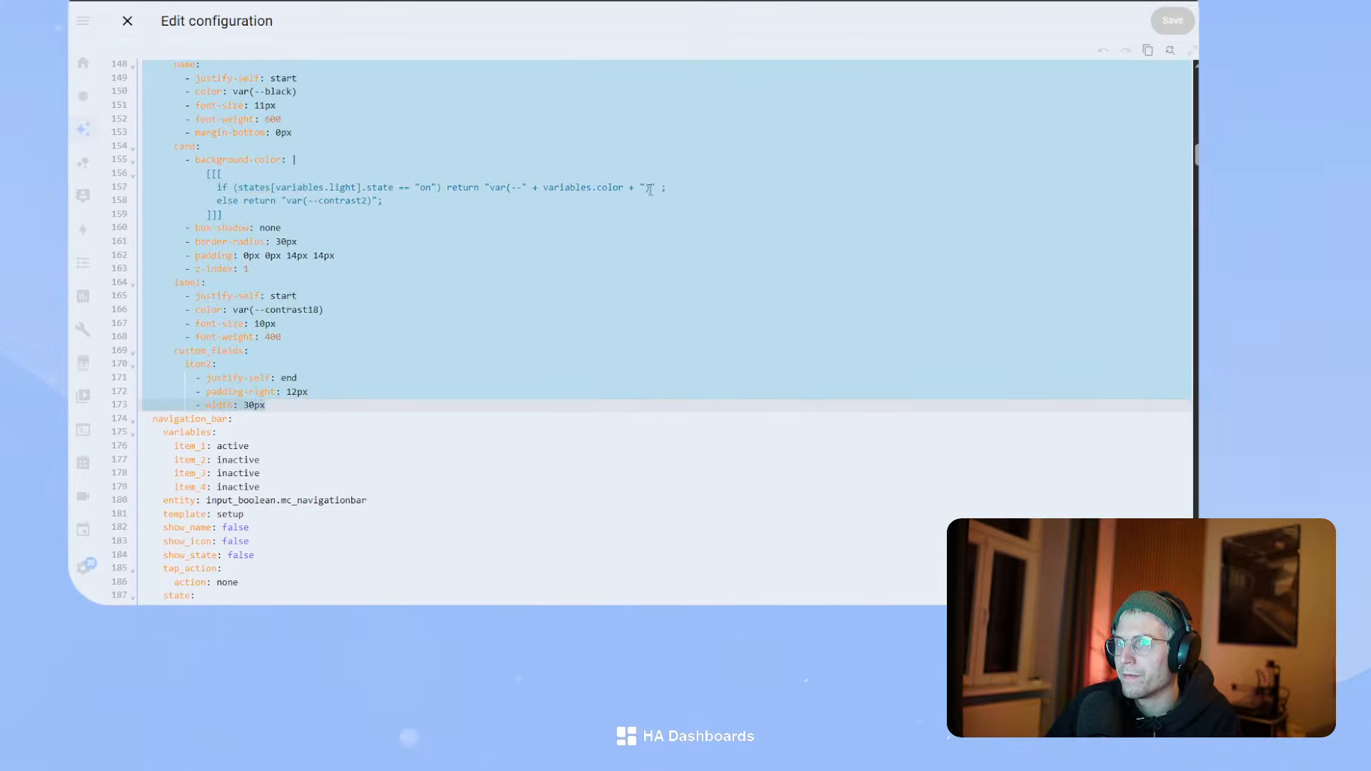
pyautogui.click(139, 25)
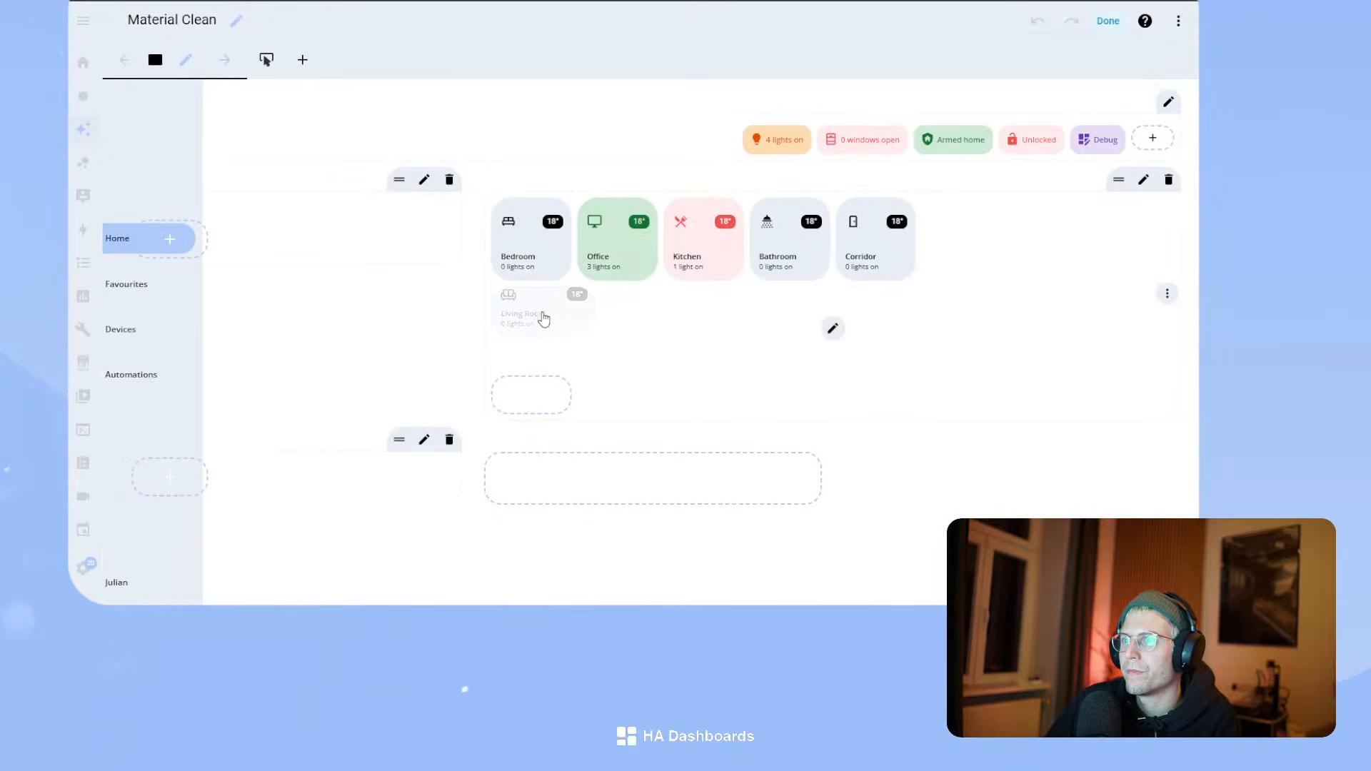
# - Open the grid card for editing and delete the template: room_card line from the nested Living Room card's YAML
pyautogui.click(820, 333)
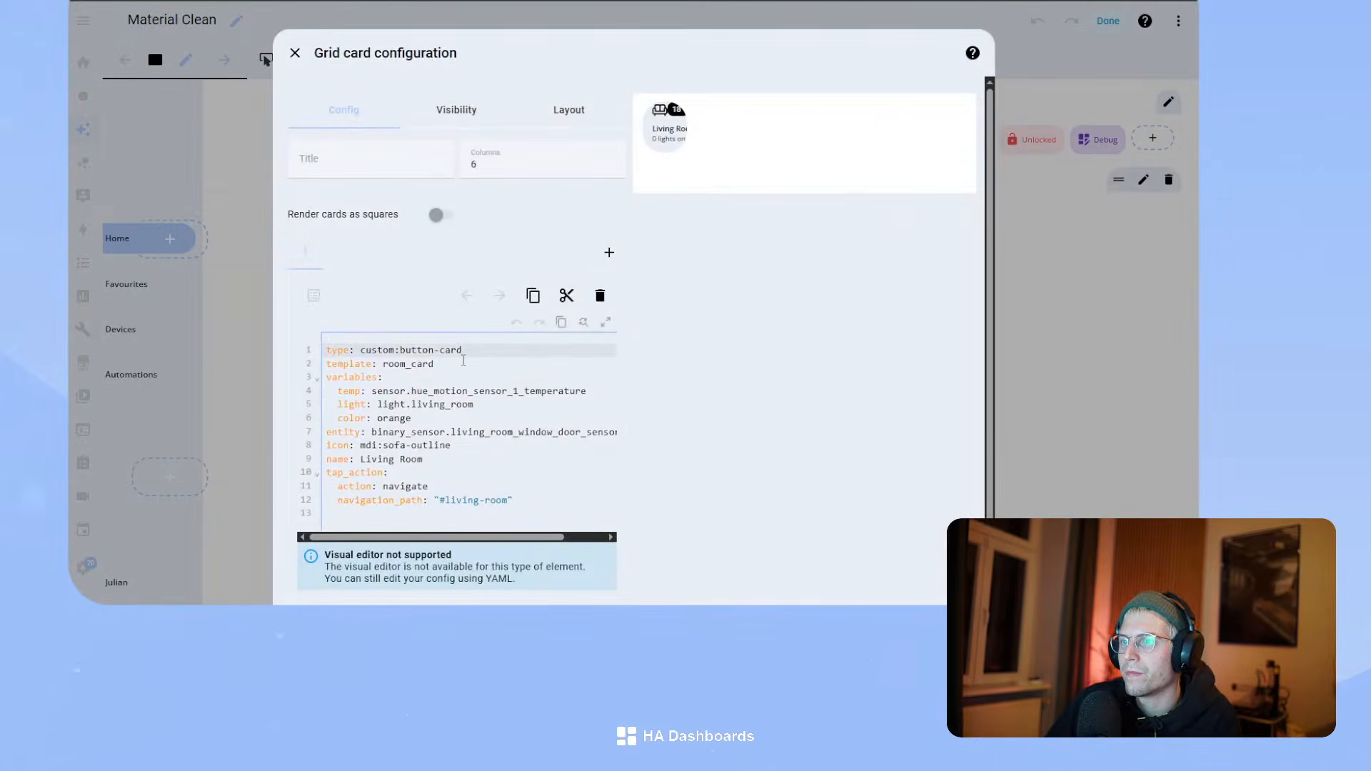
pyautogui.moveTo(463, 361); pyautogui.dragTo(310, 363)
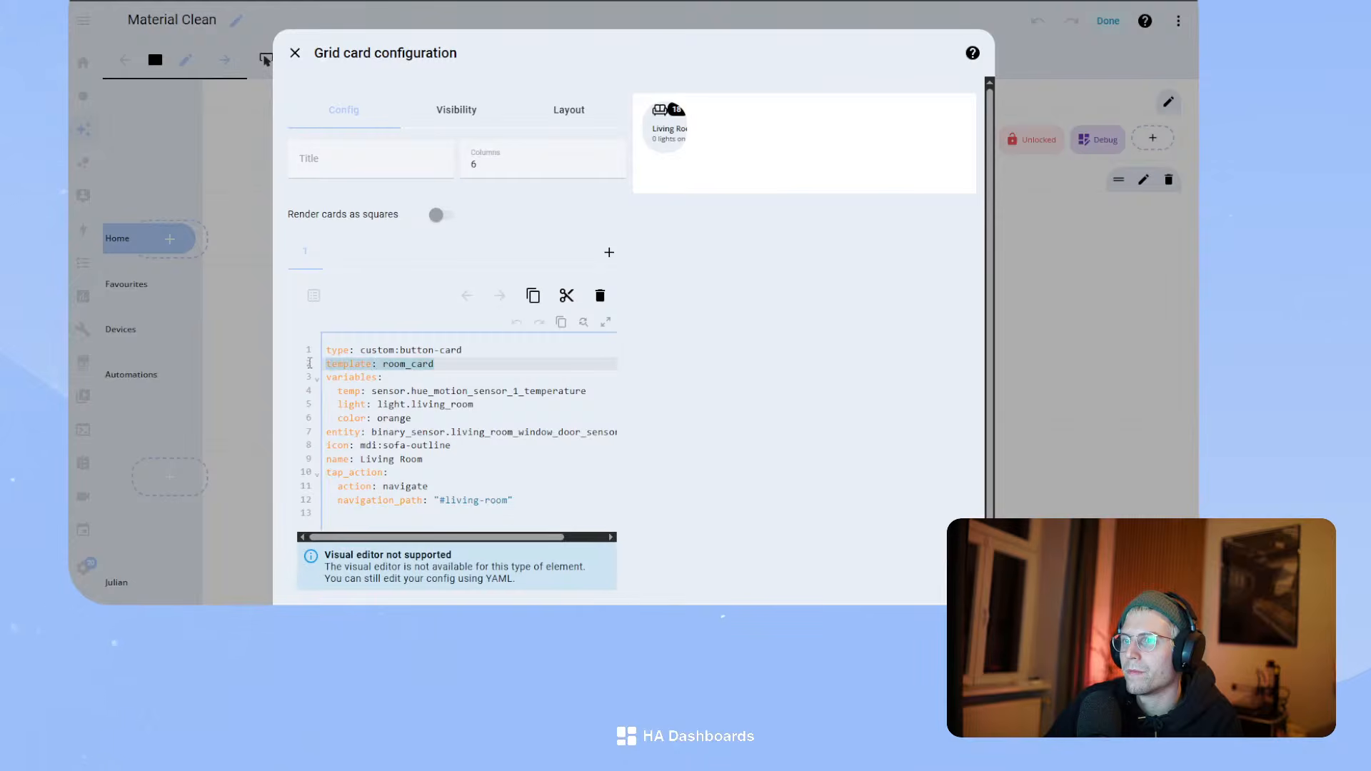
pyautogui.press('BackSpace')
pyautogui.press('BackSpace')
# - Paste the copied template code at the end of the nested Living Room card's YAML and outdent it to the root level
pyautogui.click(372, 504)
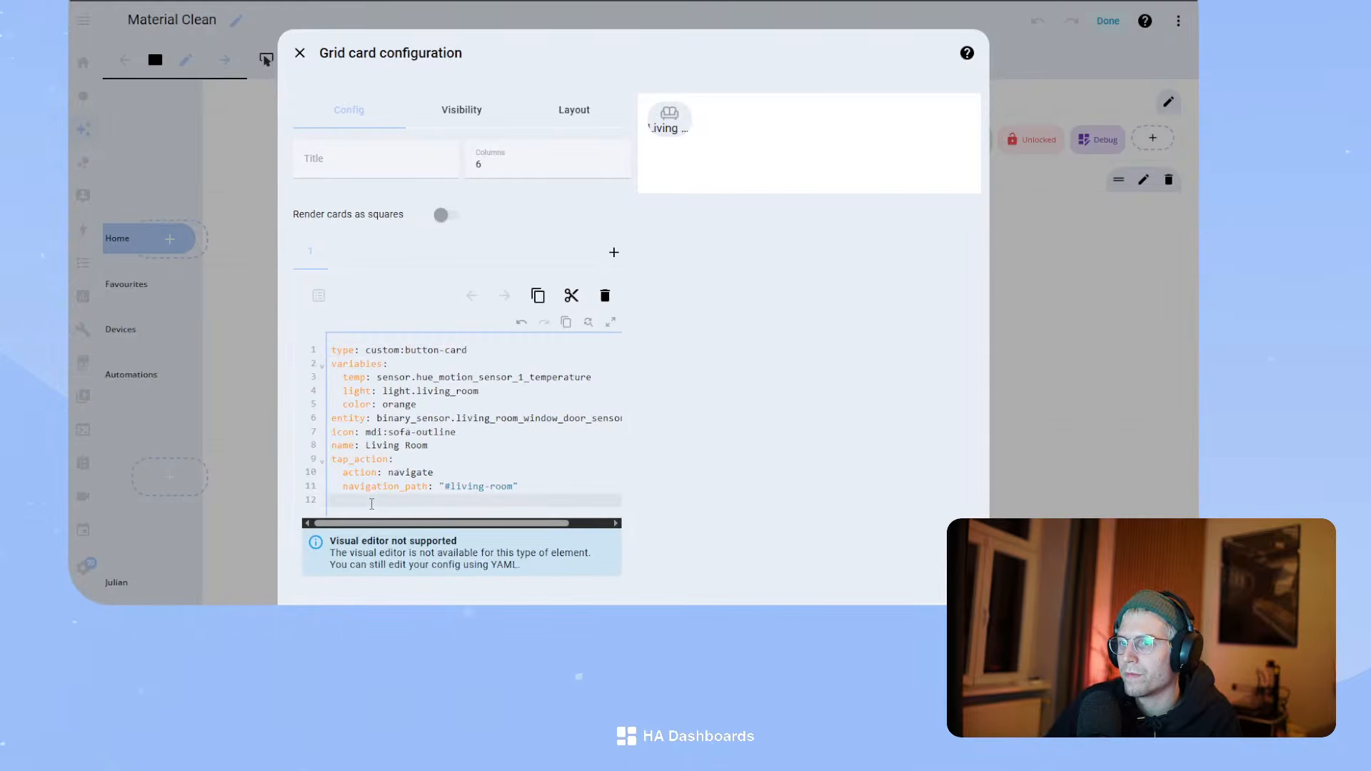
pyautogui.hotkey('ctrl', 'v')
pyautogui.scroll(15, 450, 490)
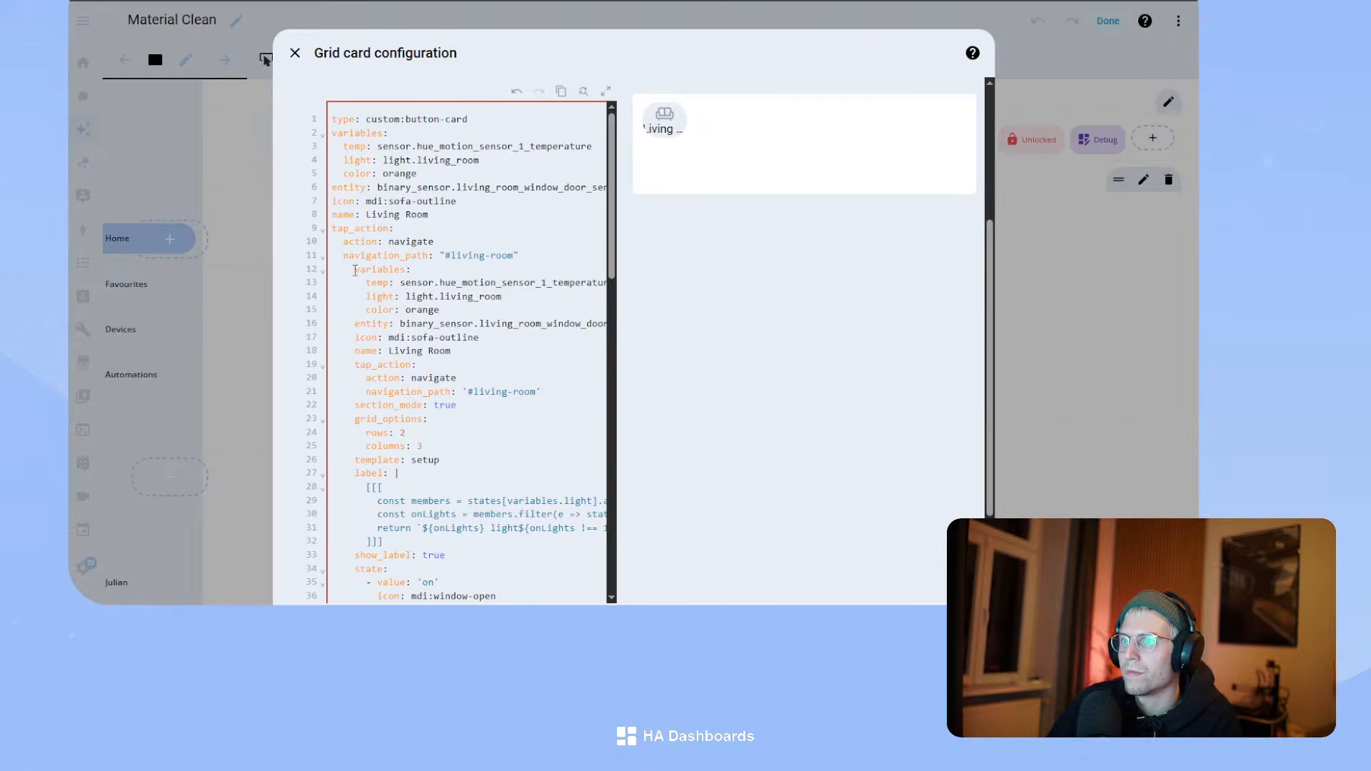
pyautogui.keyDown('shift'); pyautogui.click(355, 270); pyautogui.keyUp('shift')
pyautogui.hotkey('shift', 'Tab')
pyautogui.hotkey('shift', 'Tab')
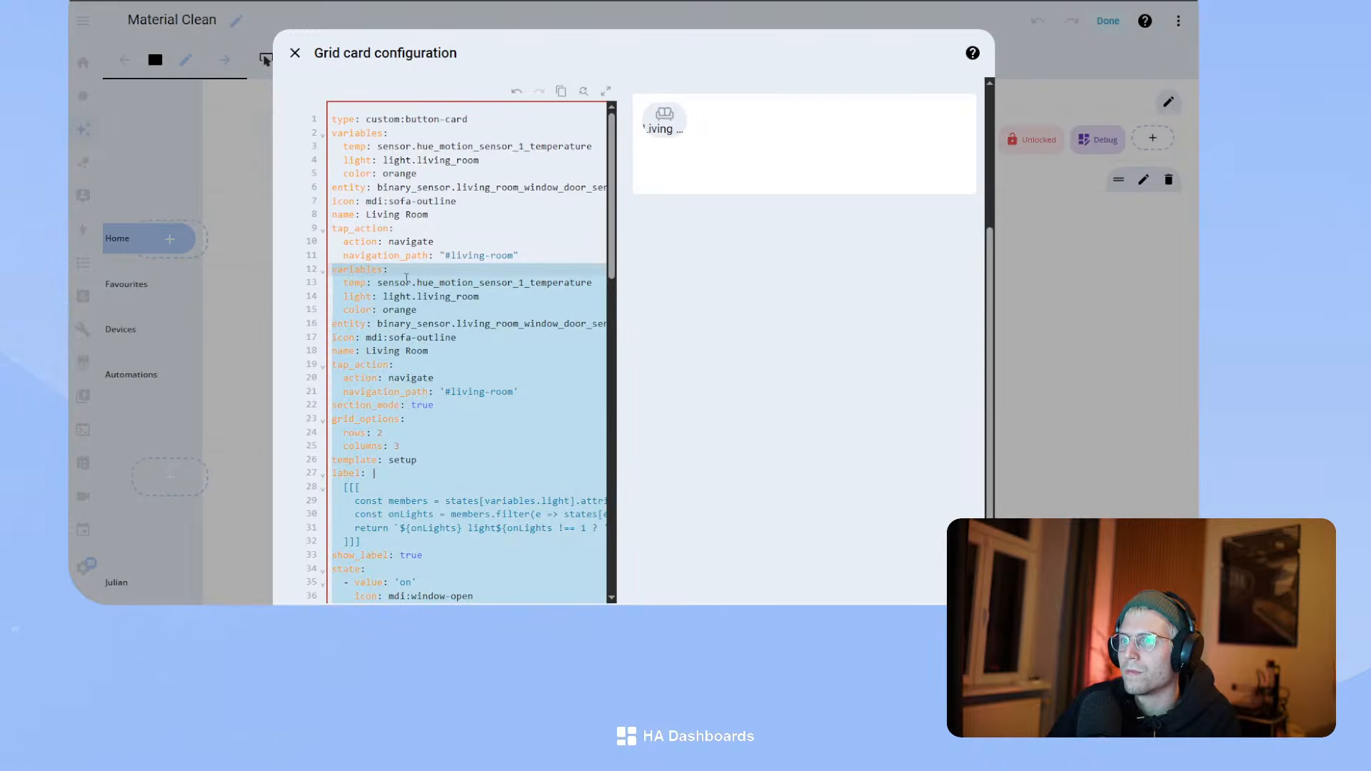
# - Delete the pasted duplicate lines from variables through tap_action, plus section_mode and grid_options, from the nested Living Room card's YAML
pyautogui.click(400, 279)
pyautogui.doubleClick(442, 351)
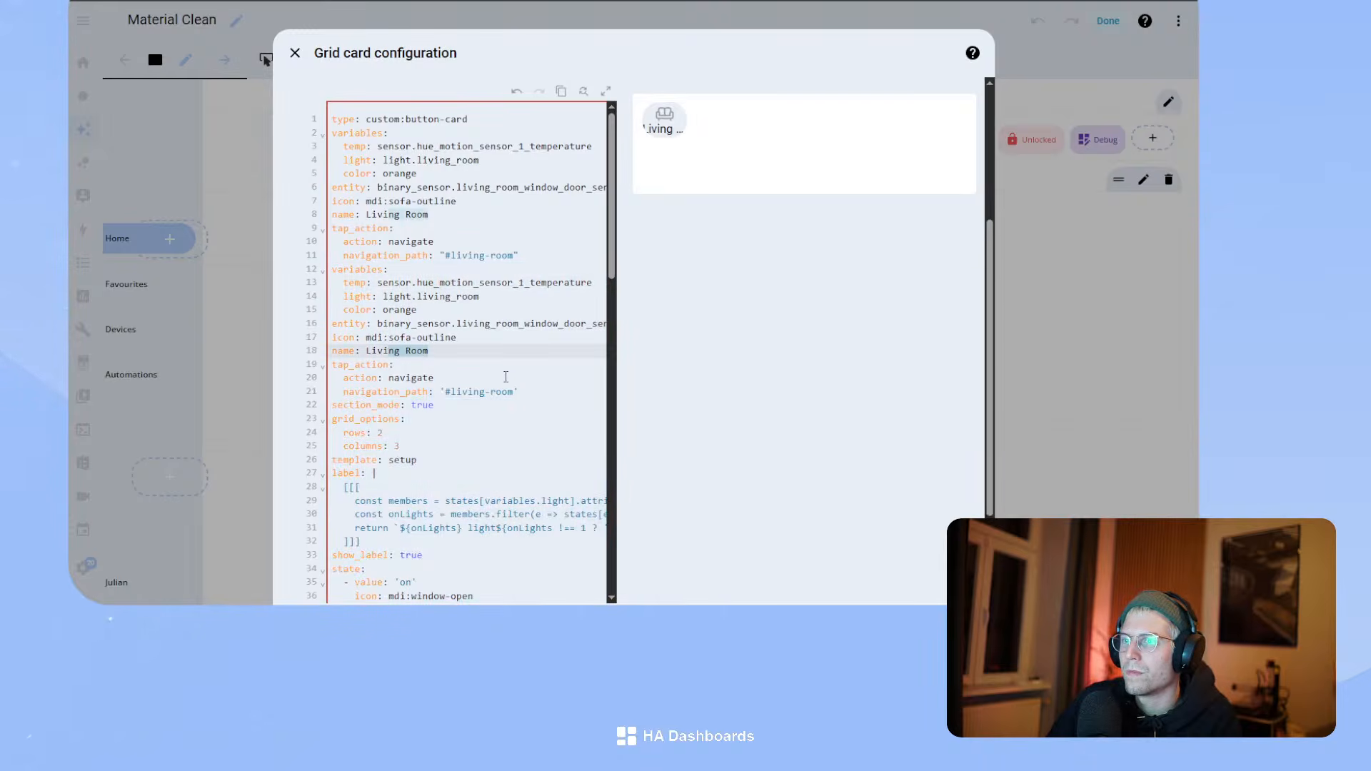
pyautogui.moveTo(545, 392); pyautogui.dragTo(311, 270)
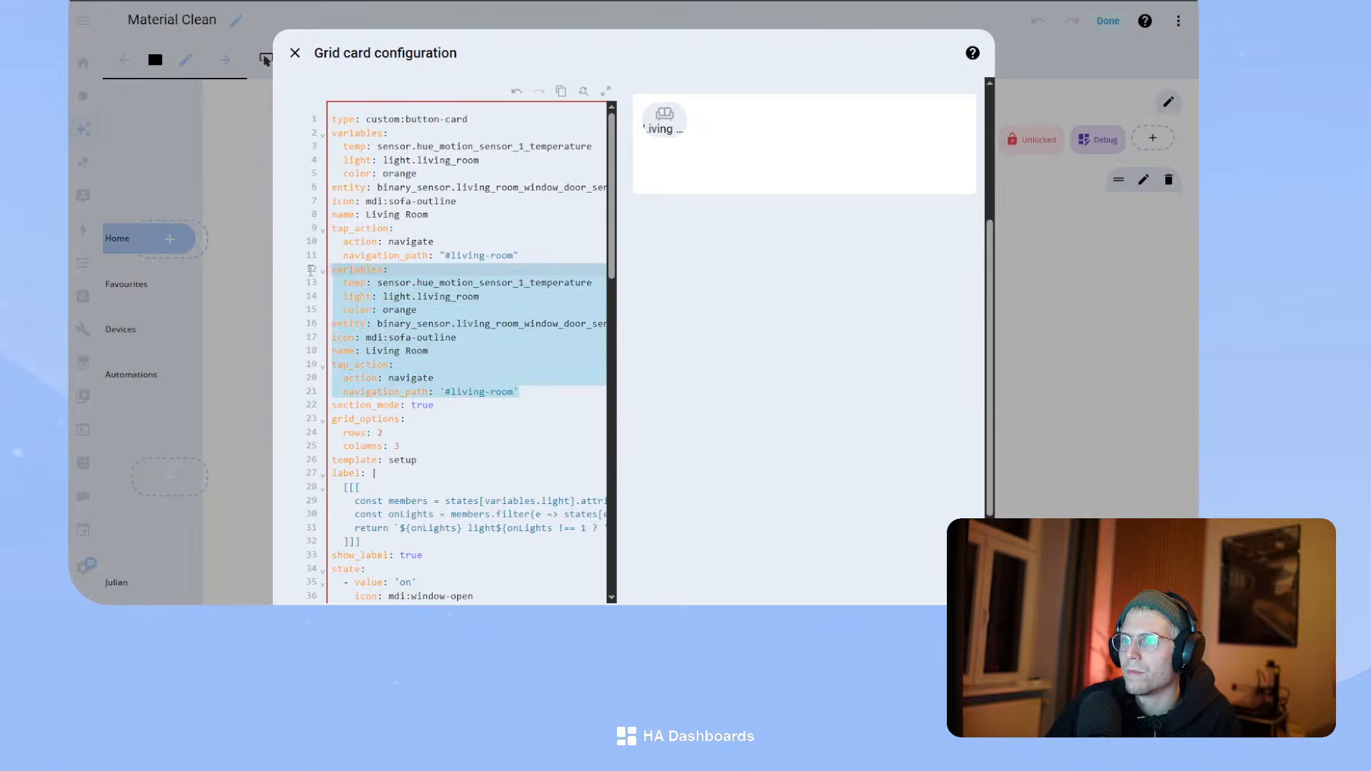
pyautogui.press('BackSpace')
pyautogui.press('BackSpace')
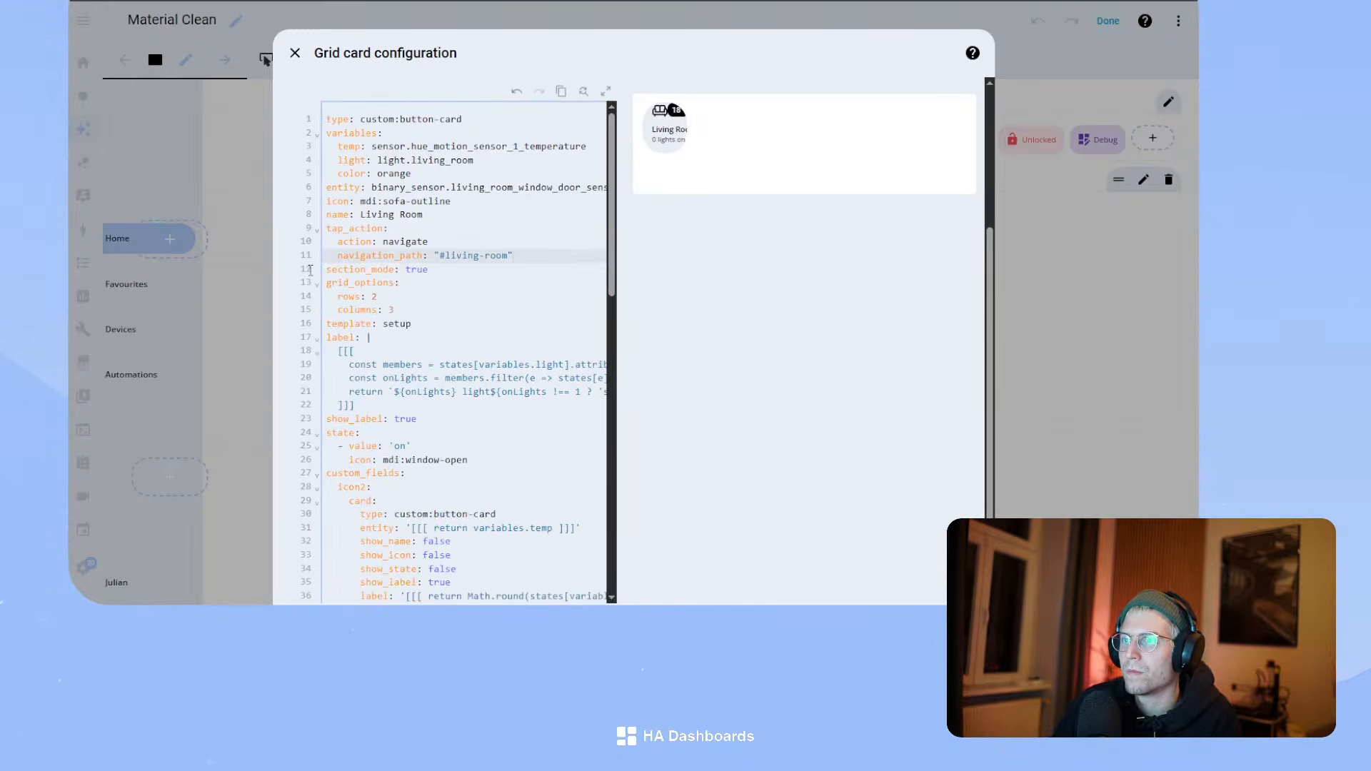
pyautogui.moveTo(409, 313); pyautogui.dragTo(312, 269)
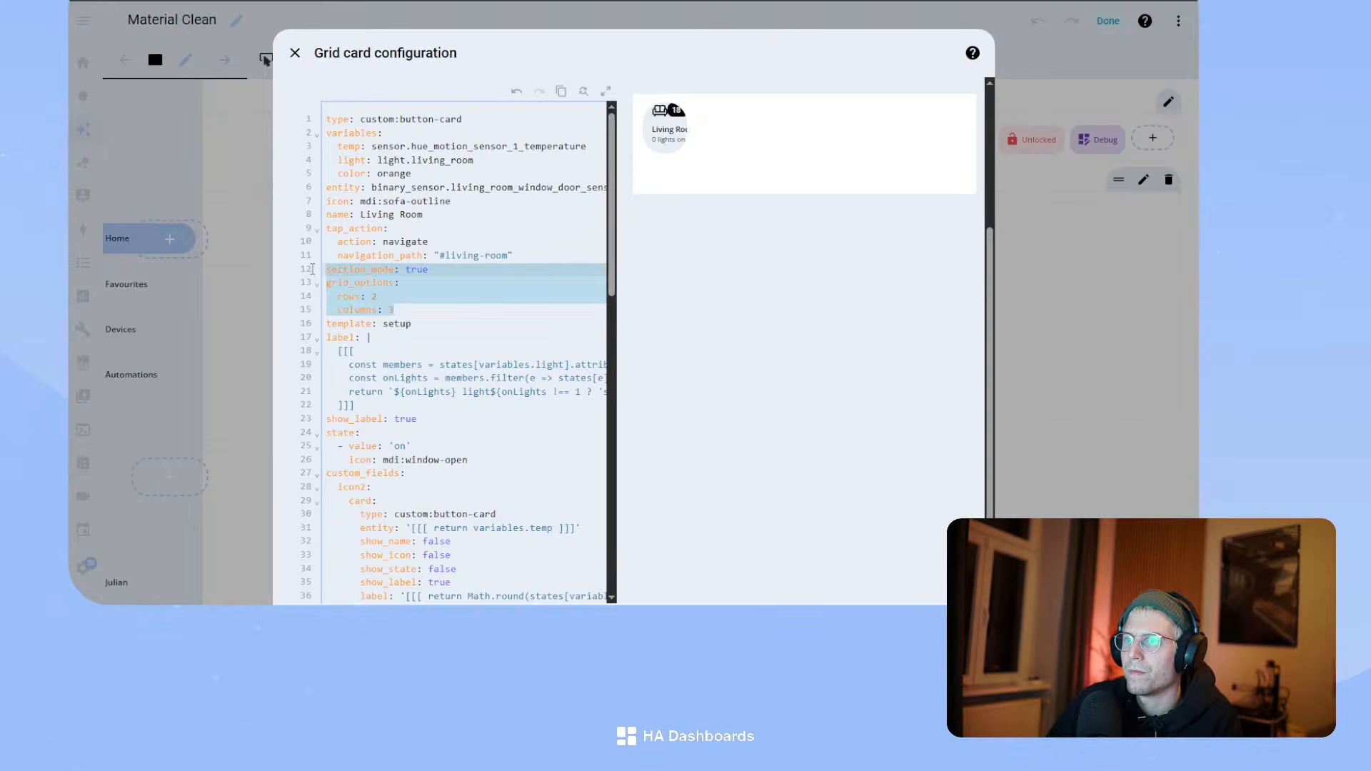
pyautogui.press('BackSpace')
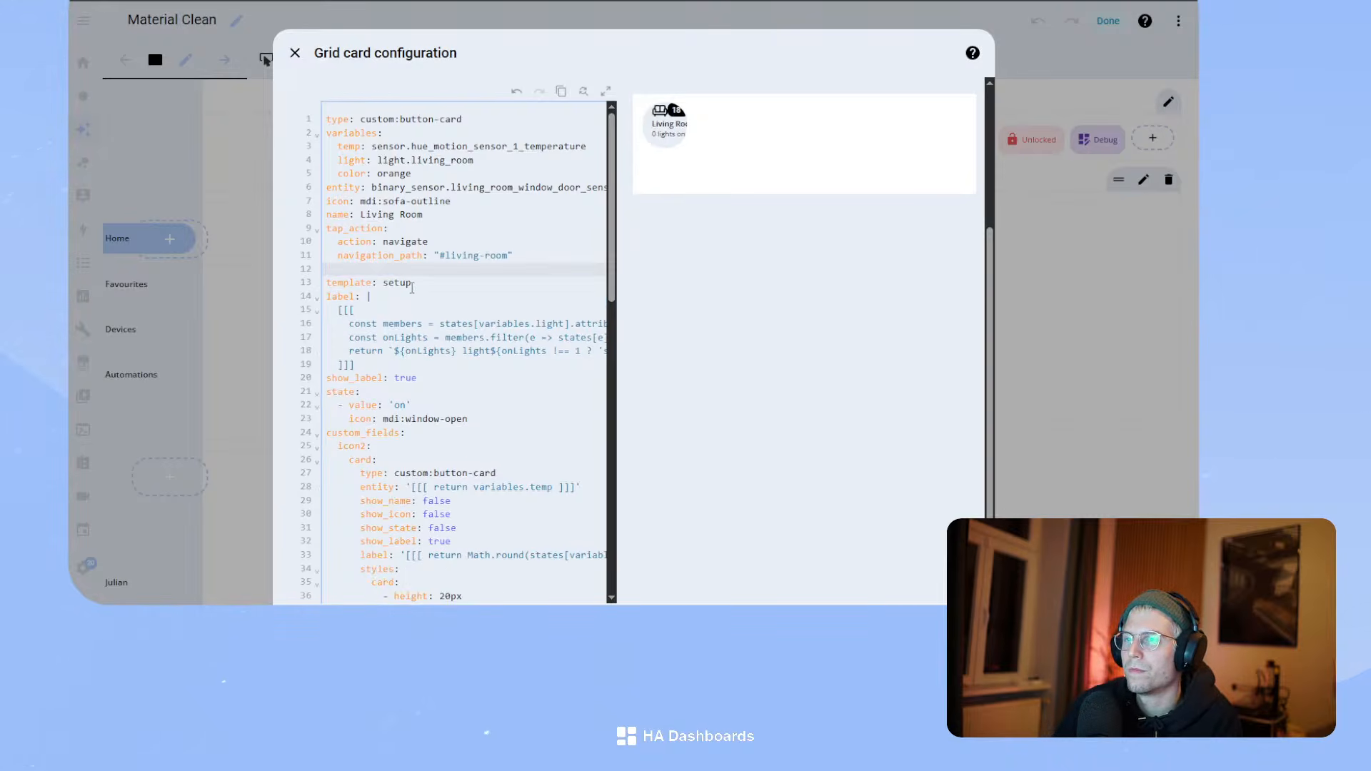
pyautogui.press('BackSpace')
# - Read through the pasted custom_fields and styles code in the nested Living Room card's YAML
pyautogui.scroll(-3, 474, 362)
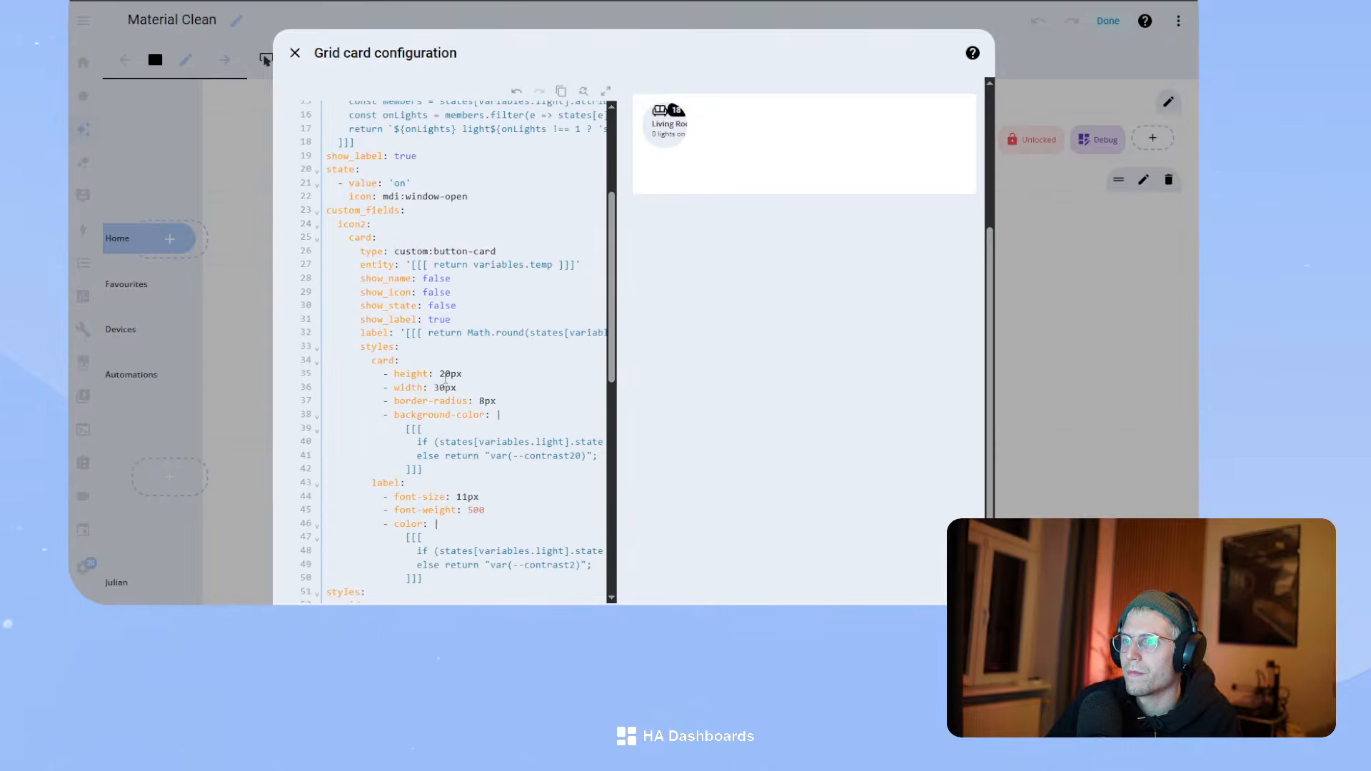
pyautogui.scroll(-4, 400, 353)
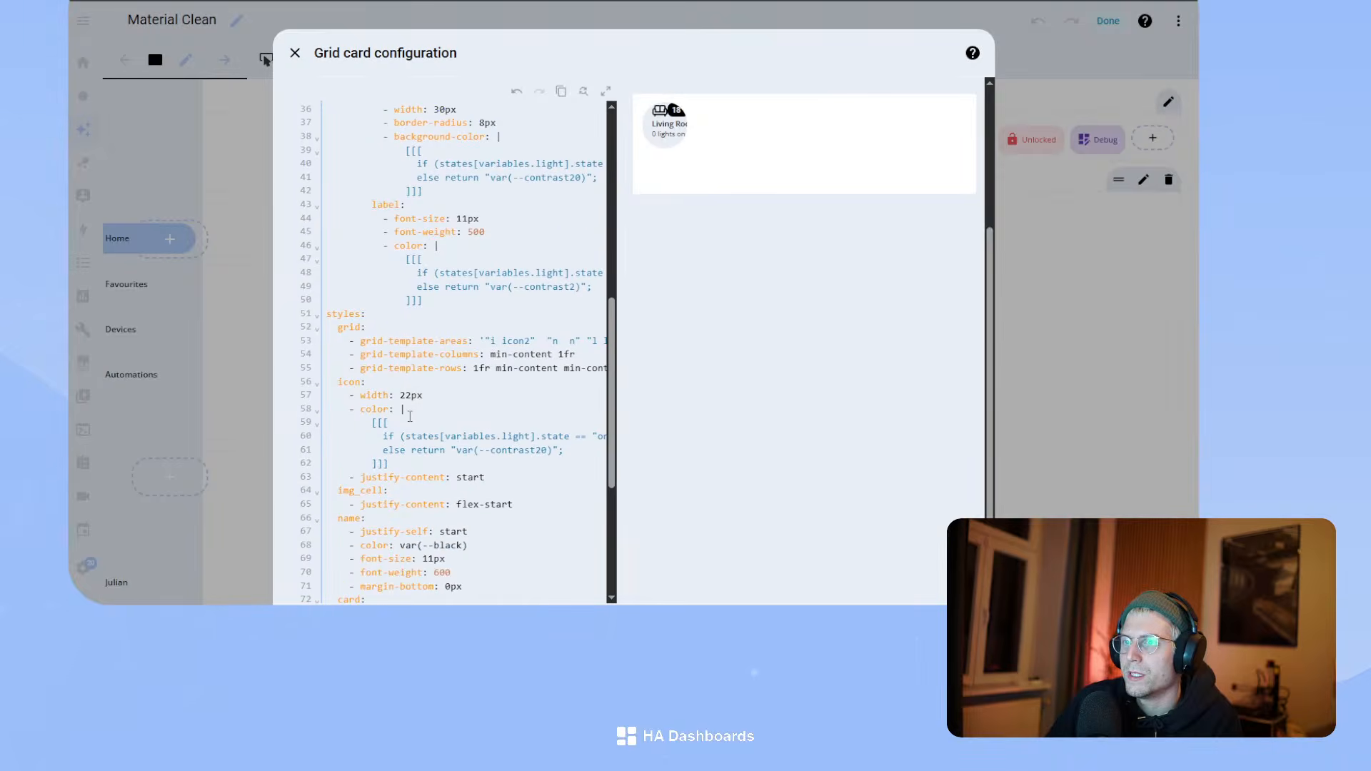
pyautogui.scroll(-2, 461, 446)
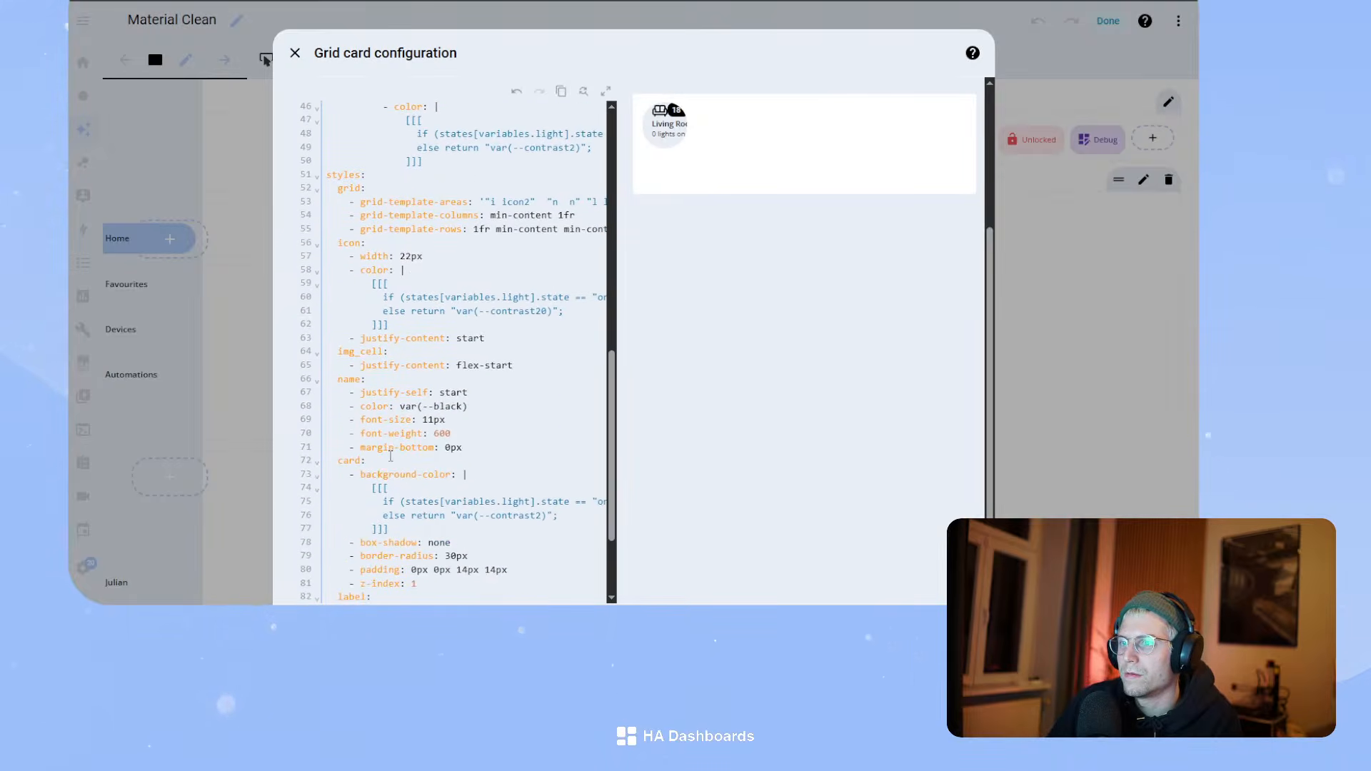
pyautogui.scroll(-2, 436, 312)
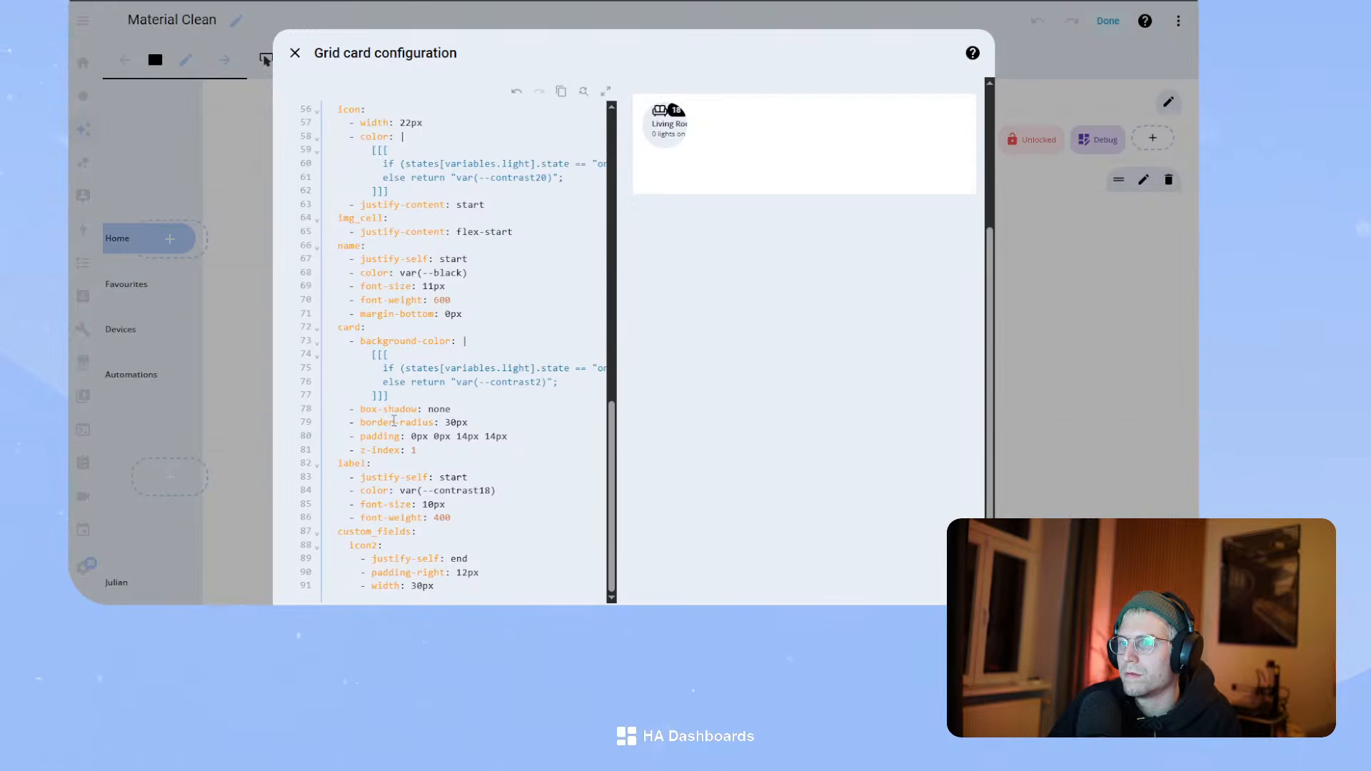
pyautogui.scroll(-3, 428, 463)
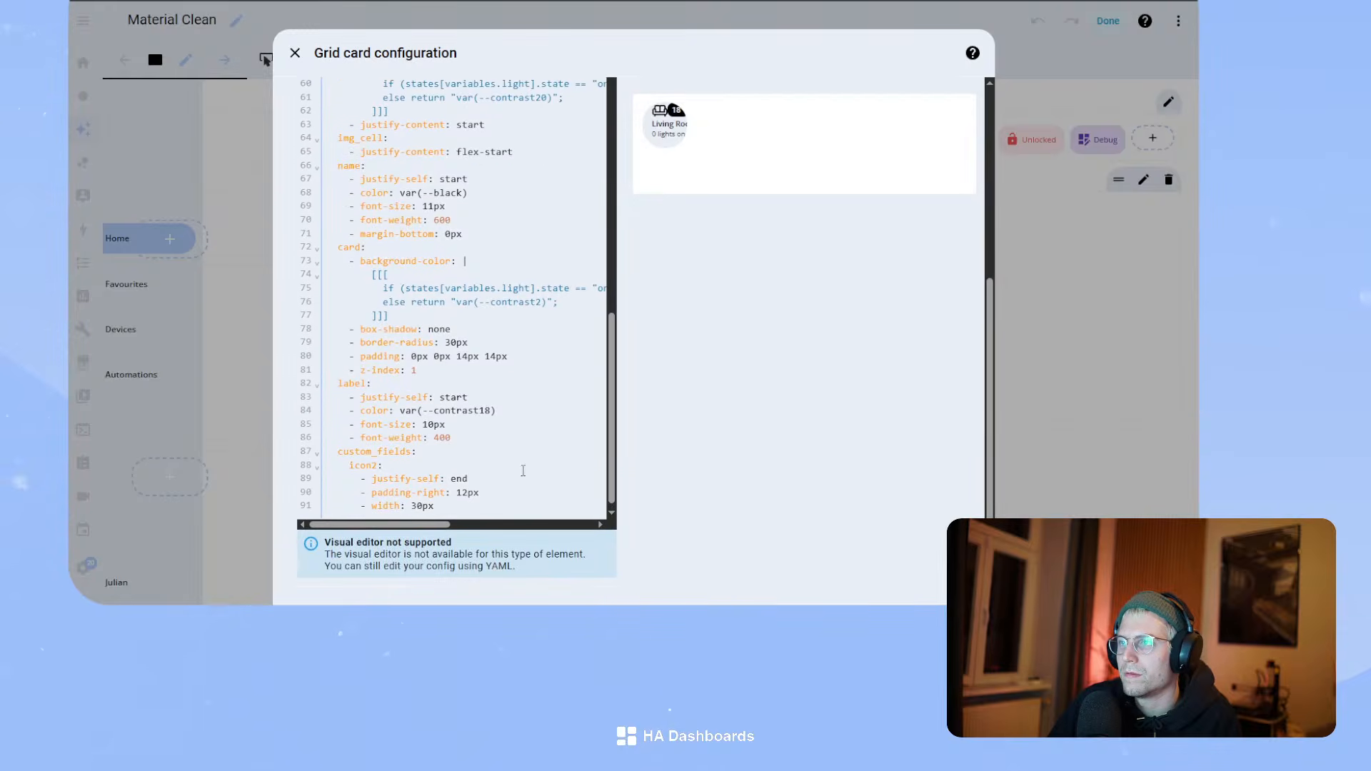
pyautogui.scroll(15, 429, 424)
pyautogui.scroll(2, 429, 424)
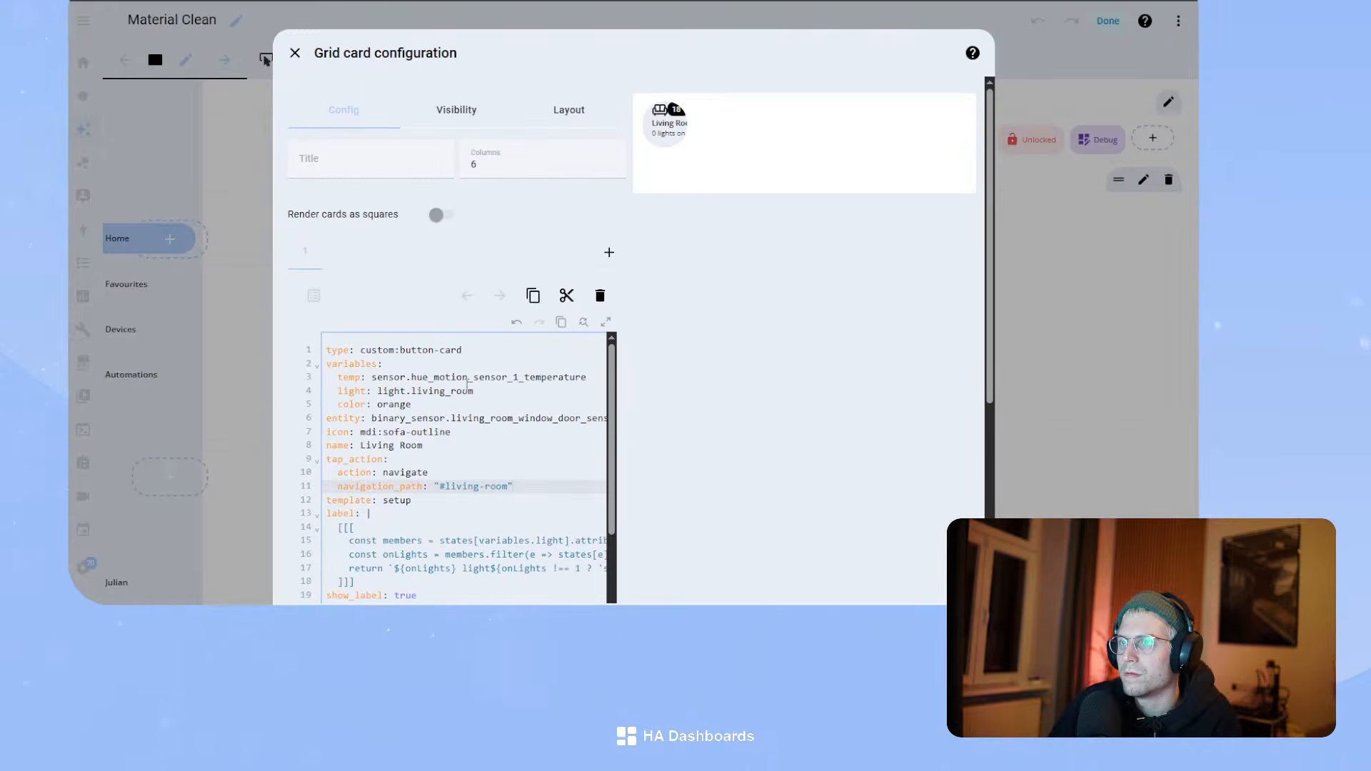
# - Copy the nested Living Room card, paste it as the grid's second card, and save the grid card
pyautogui.click(445, 218)
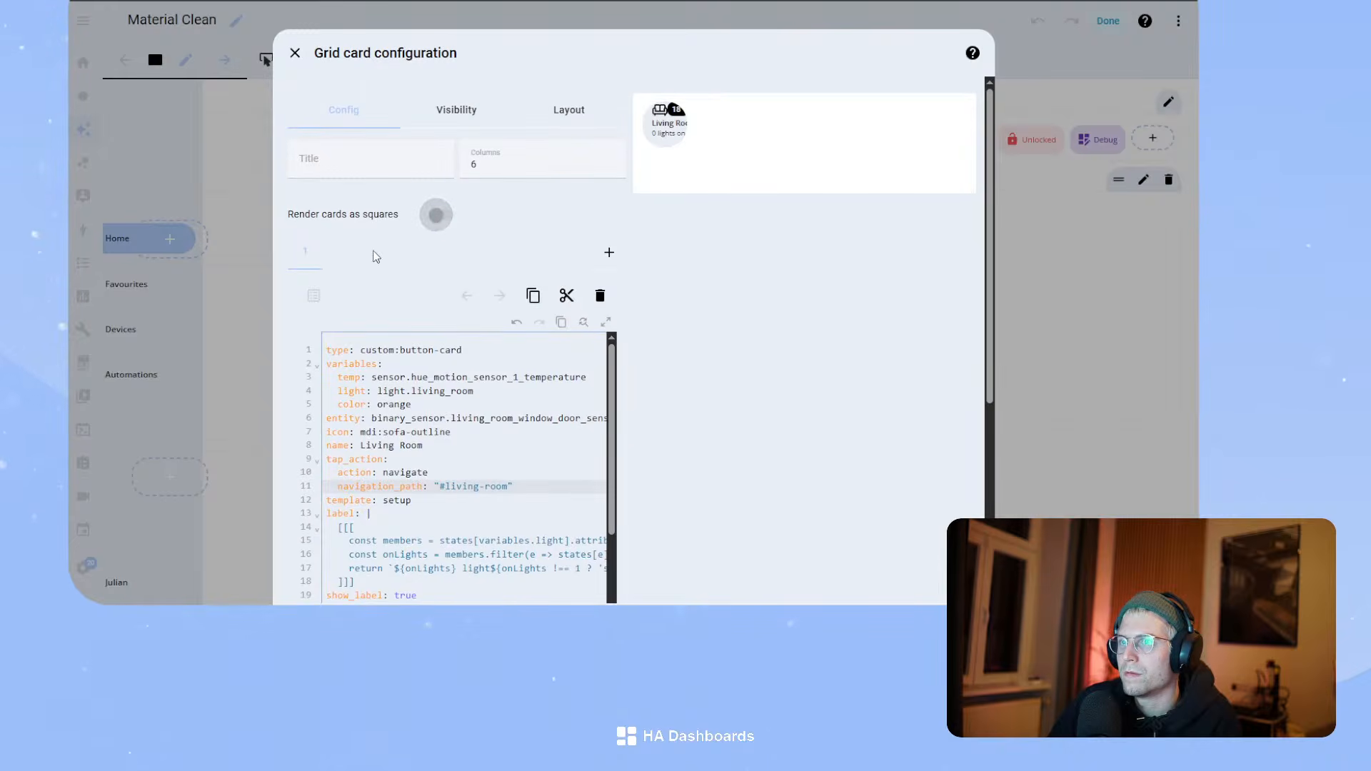
pyautogui.click(532, 295)
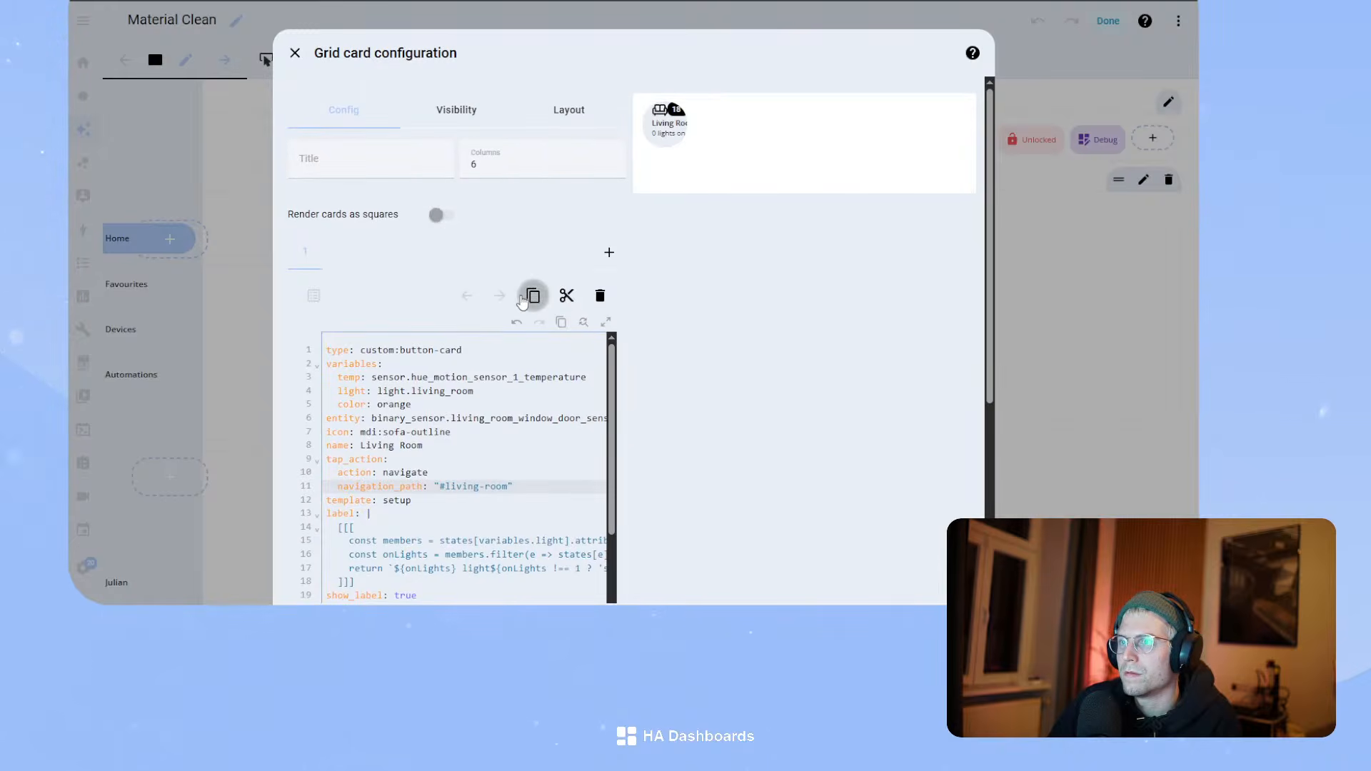
pyautogui.click(608, 251)
pyautogui.click(454, 371)
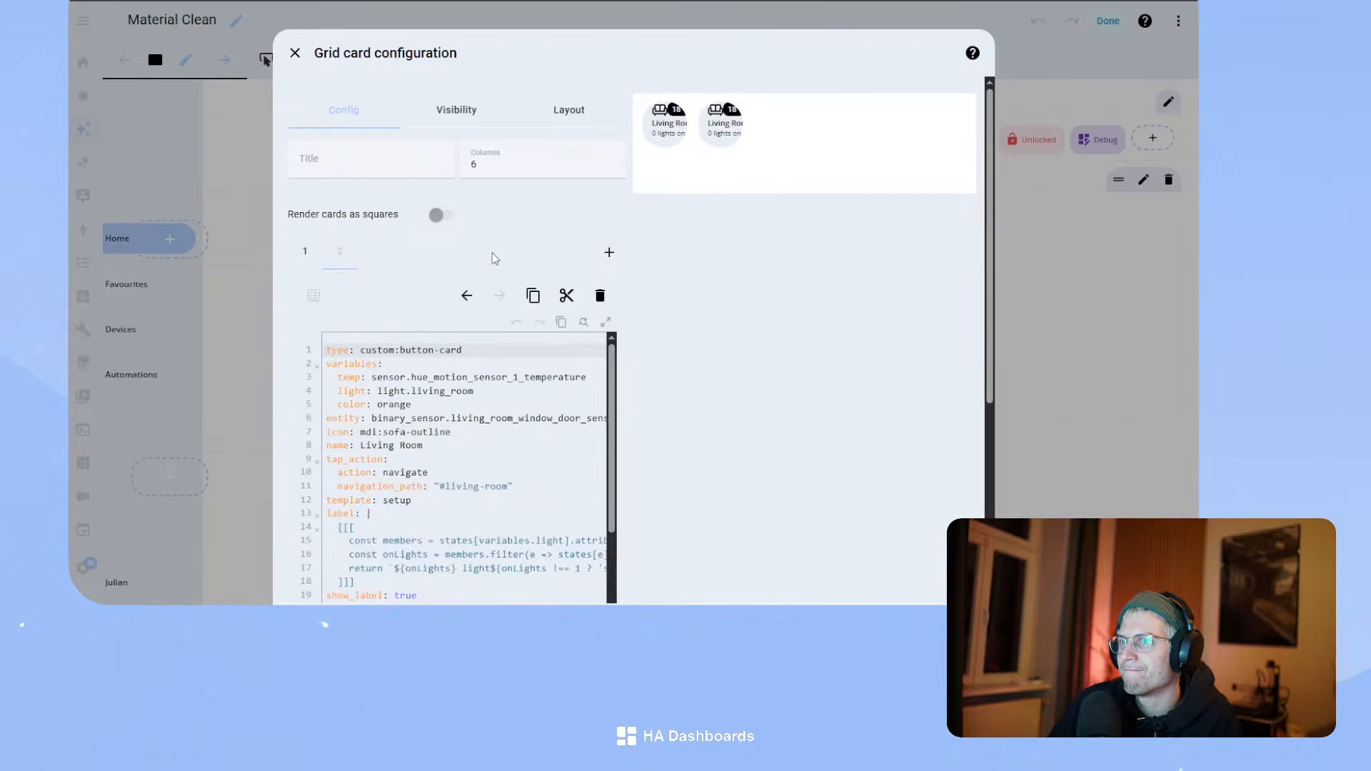
pyautogui.click(569, 111)
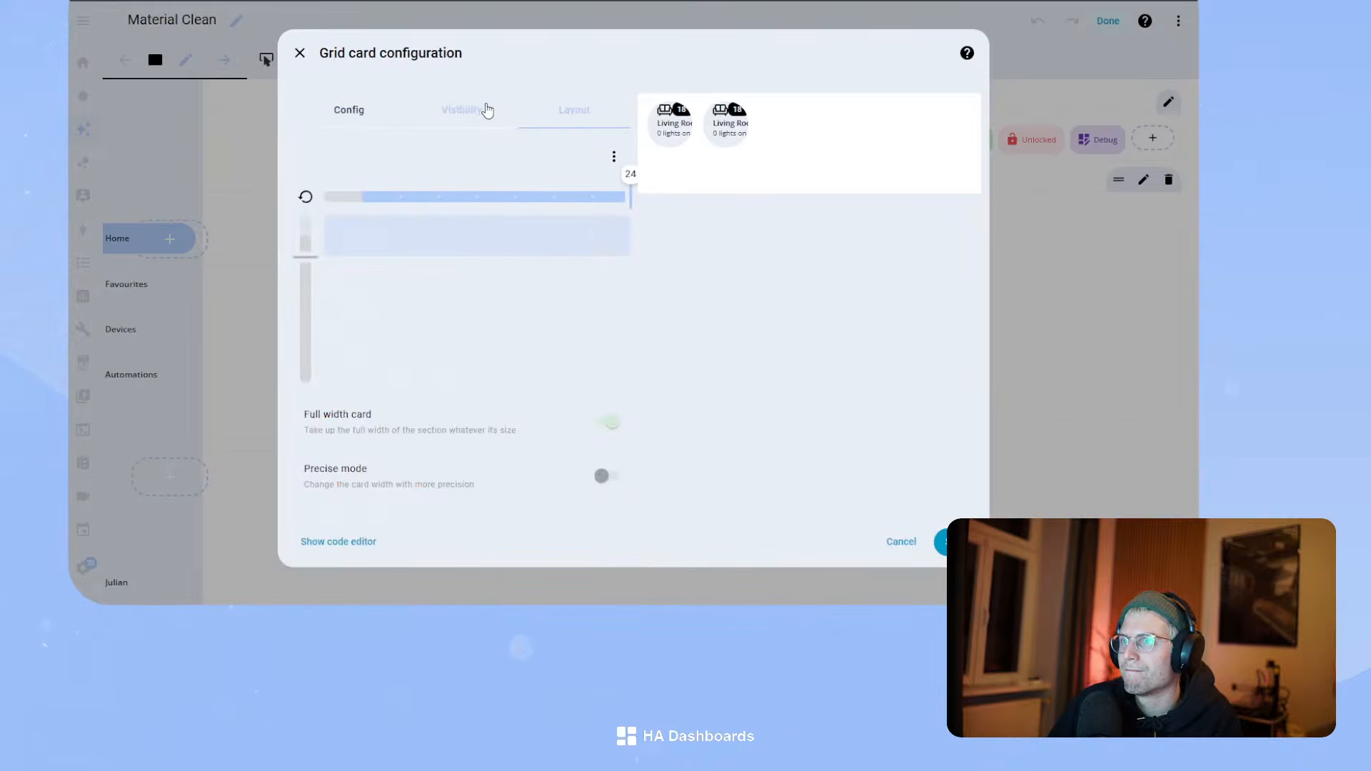
pyautogui.click(349, 115)
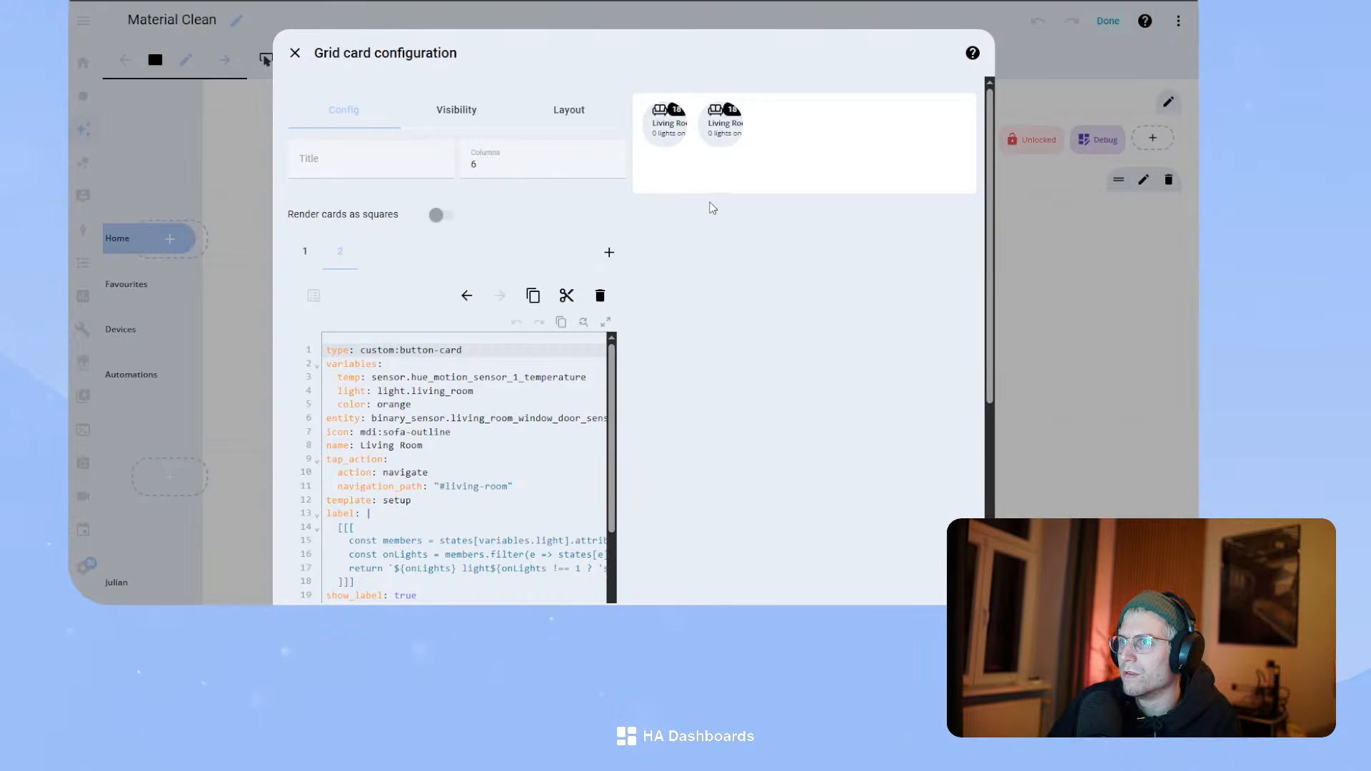
pyautogui.click(964, 628)
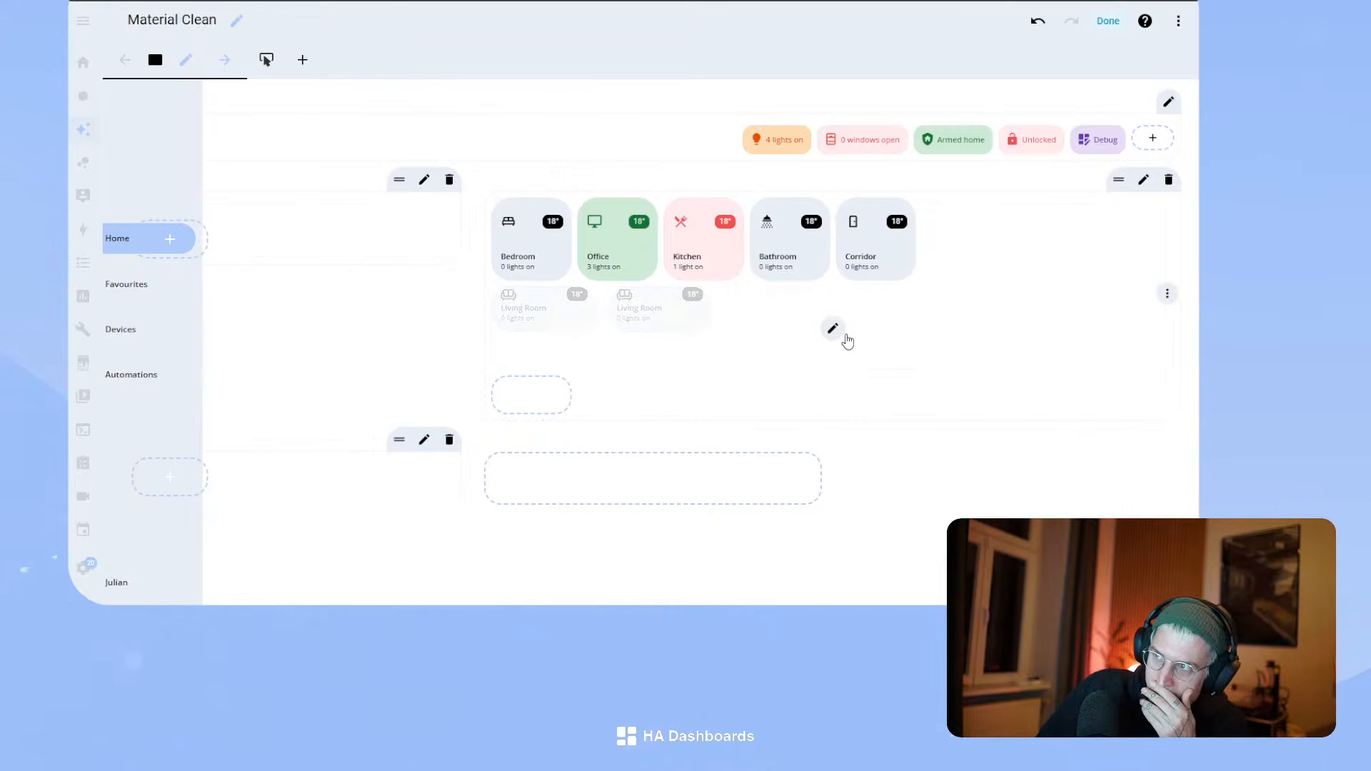
# - Reopen the grid card and review its two nested cards and its layout settings
pyautogui.click(832, 330)
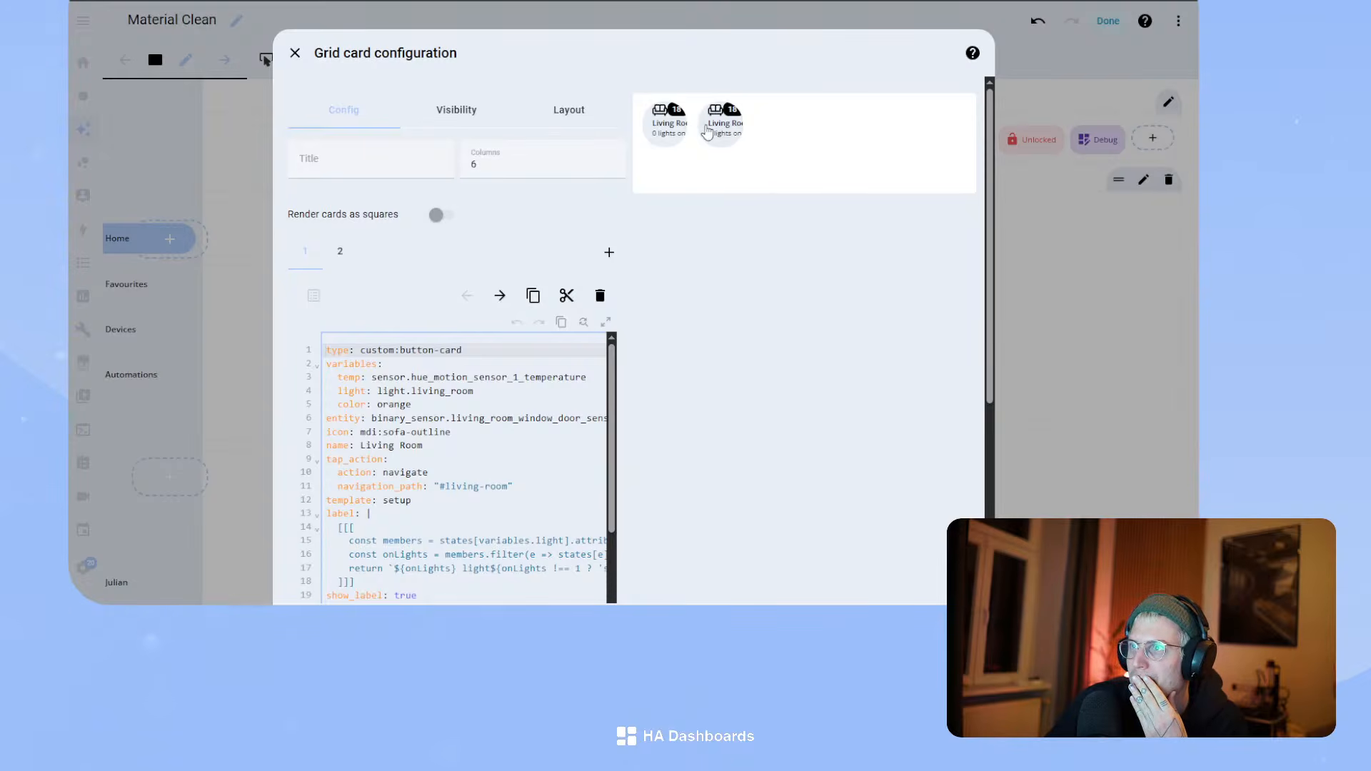
pyautogui.click(319, 263)
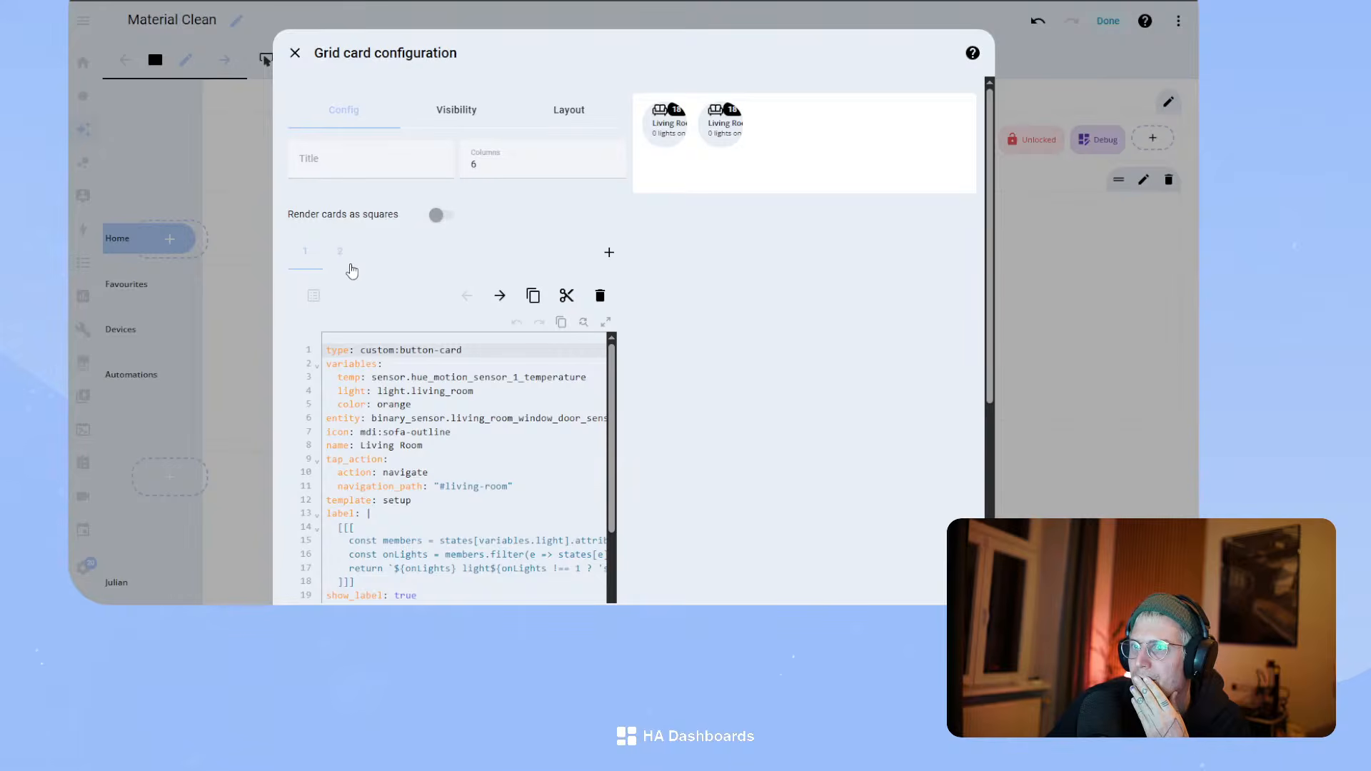
pyautogui.click(348, 266)
pyautogui.click(564, 117)
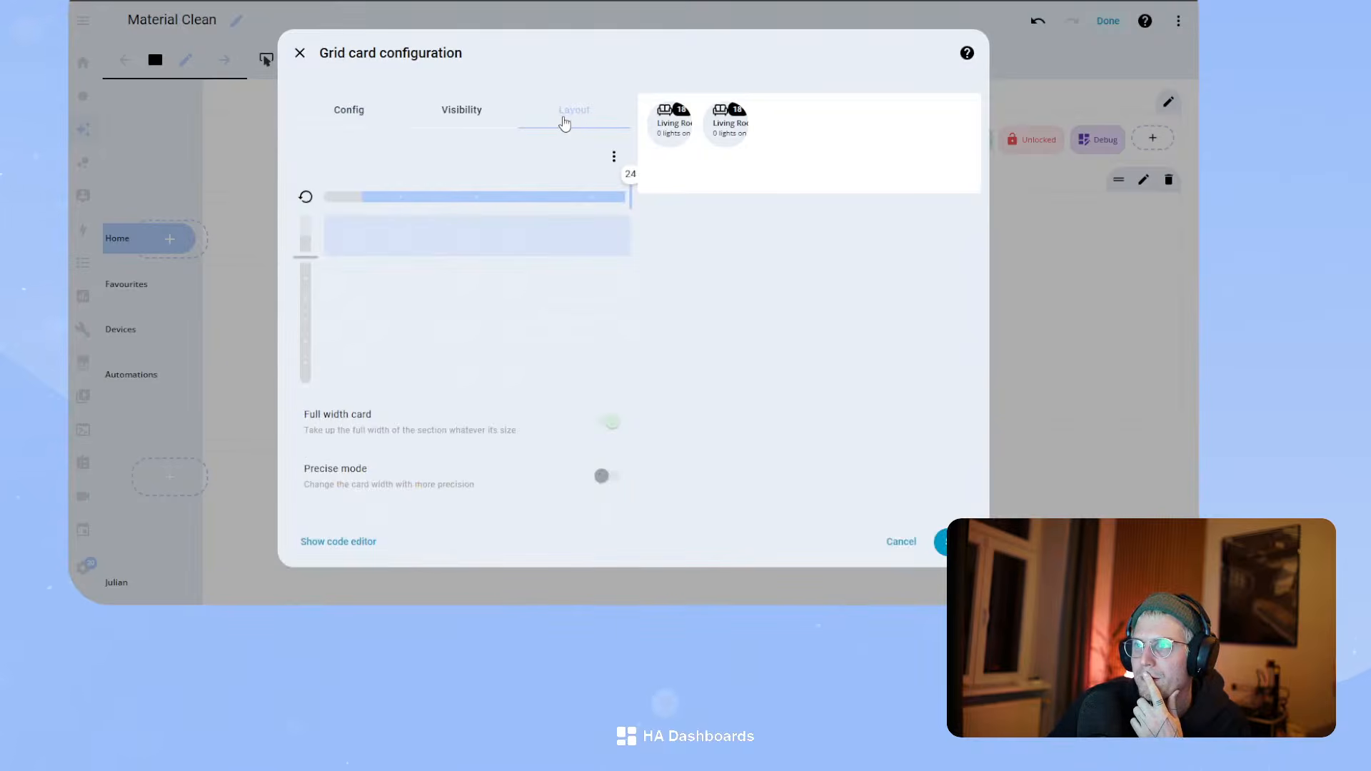
pyautogui.click(447, 114)
pyautogui.click(353, 114)
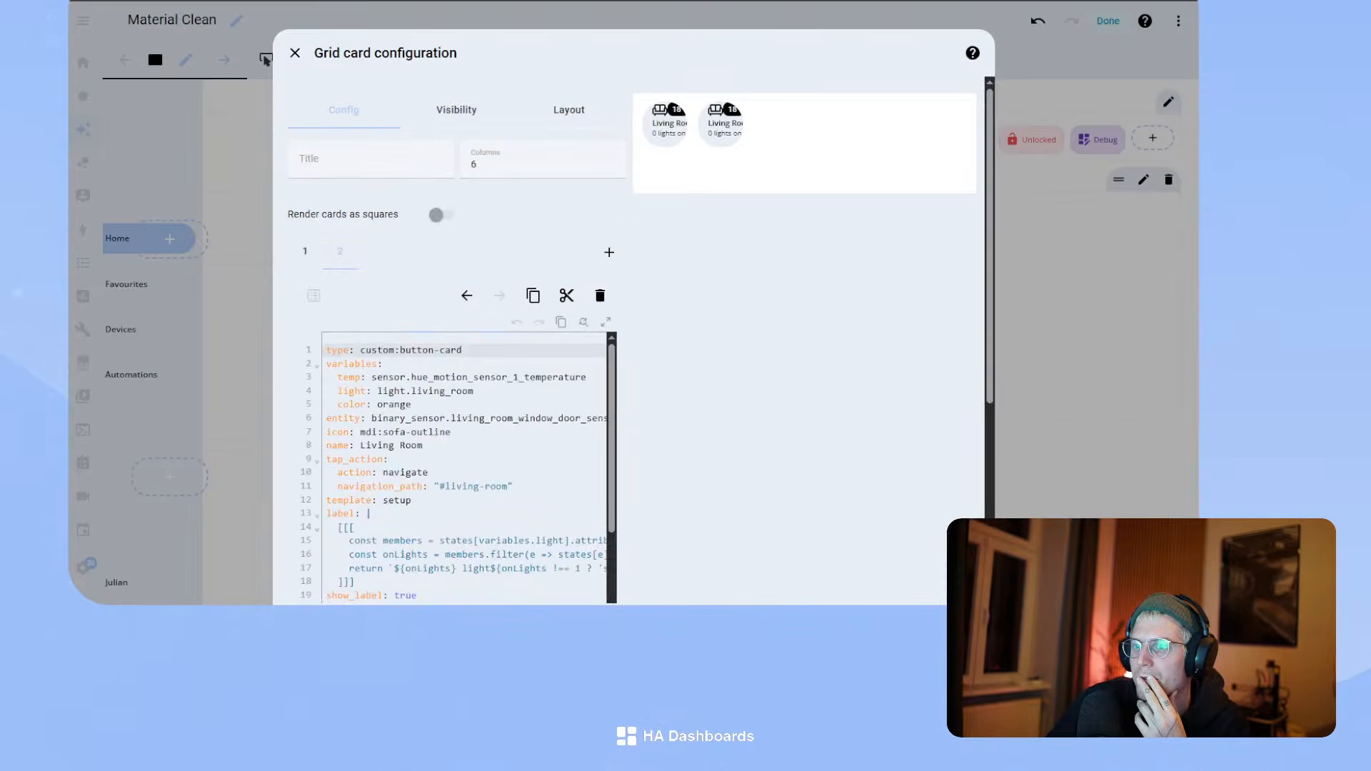
# - Change the card's type from grid to horizontal-stack in its YAML
pyautogui.click(337, 620)
pyautogui.doubleClick(368, 145)
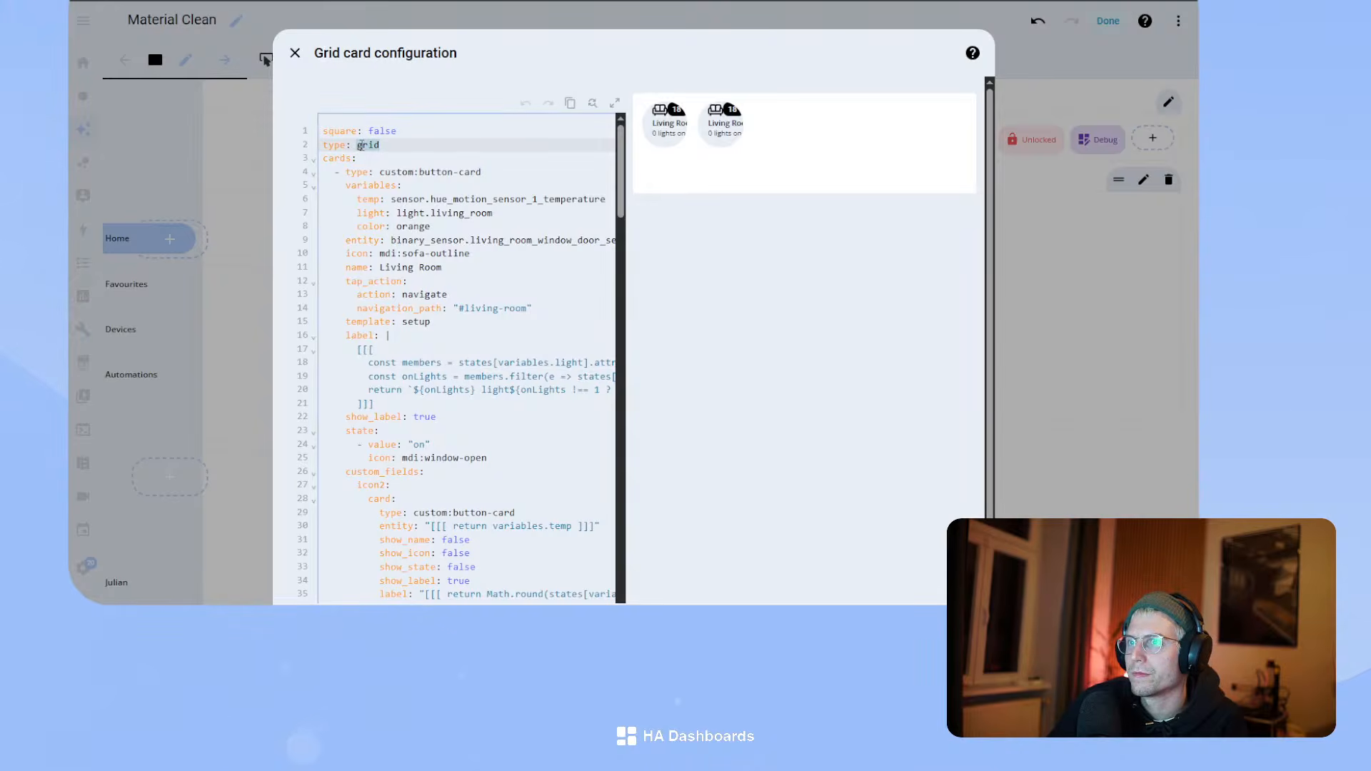
pyautogui.write('horizont')
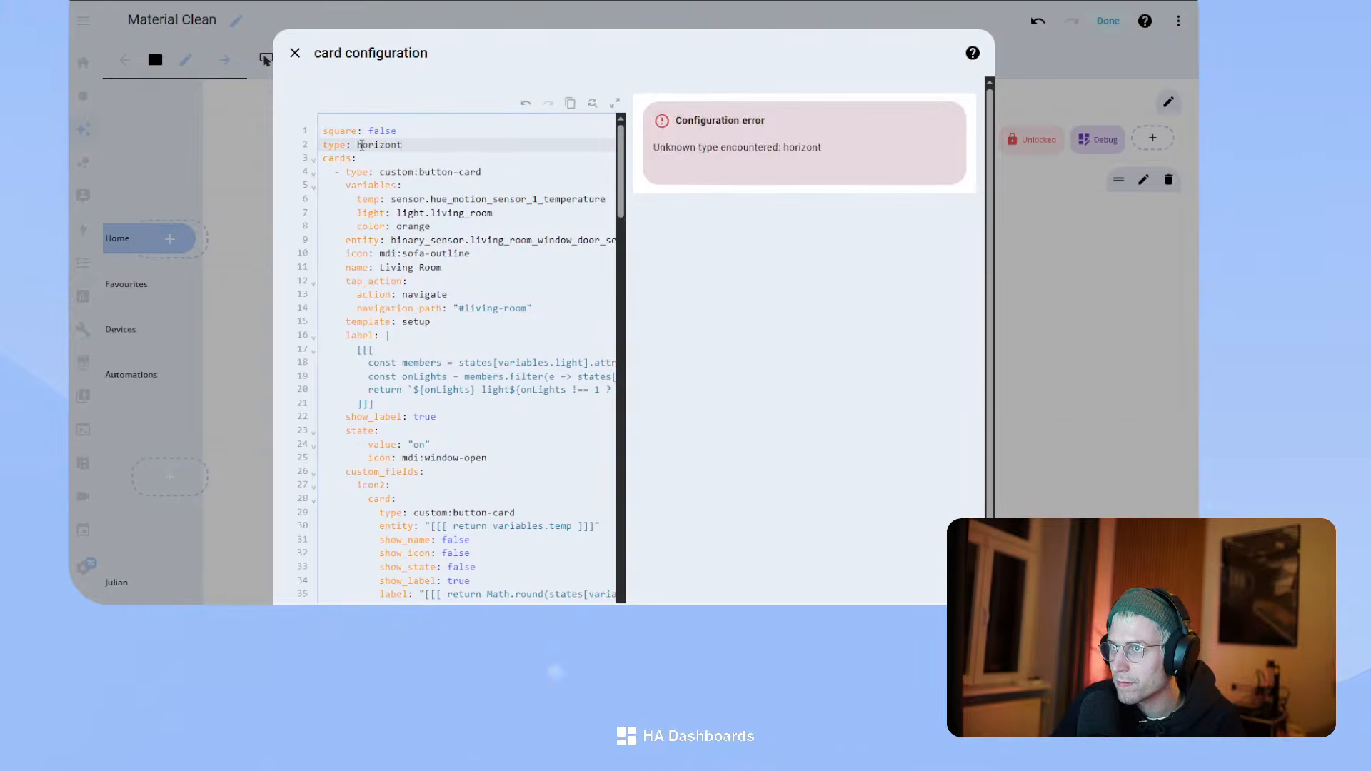
pyautogui.write('al-st')
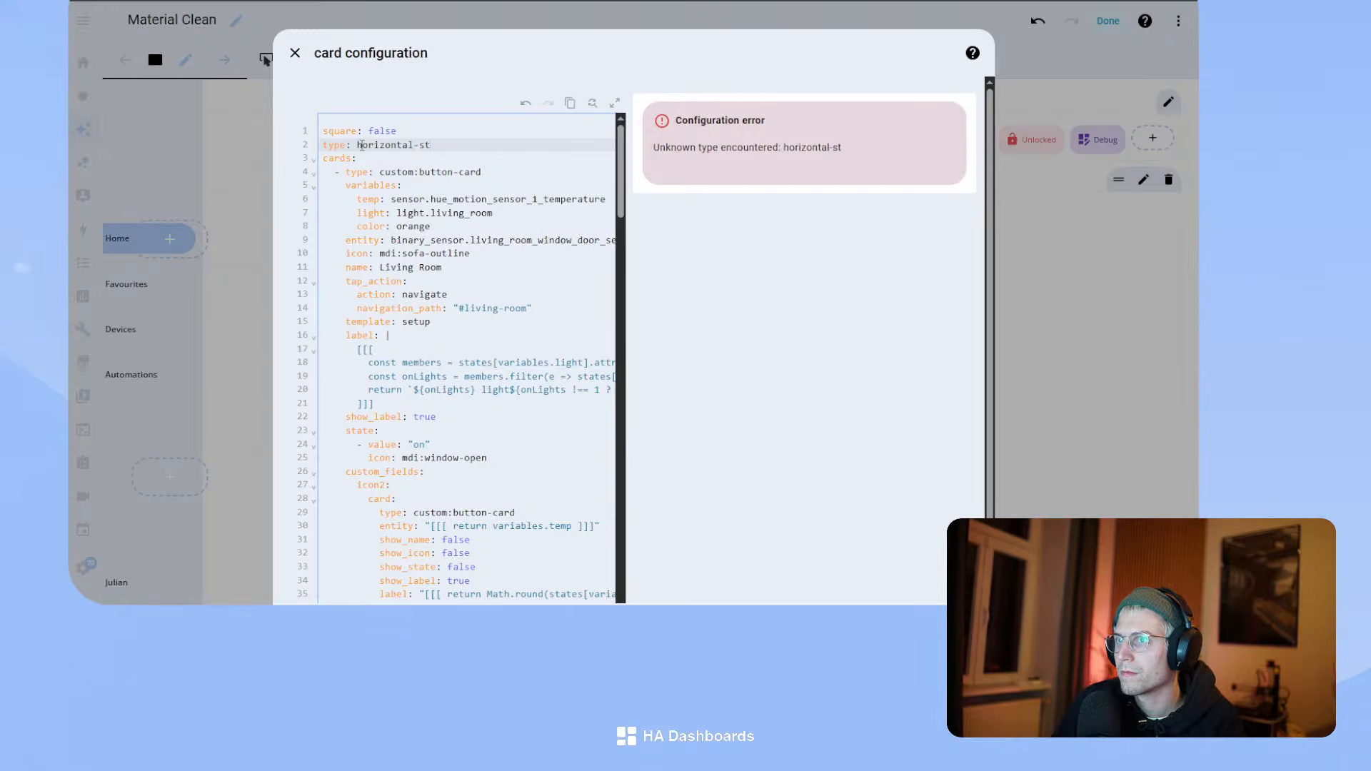
pyautogui.write('ack')
# - Remove the leftover square: false and columns: 6 lines from the horizontal stack card's YAML
pyautogui.moveTo(422, 133); pyautogui.dragTo(287, 127)
pyautogui.press('BackSpace')
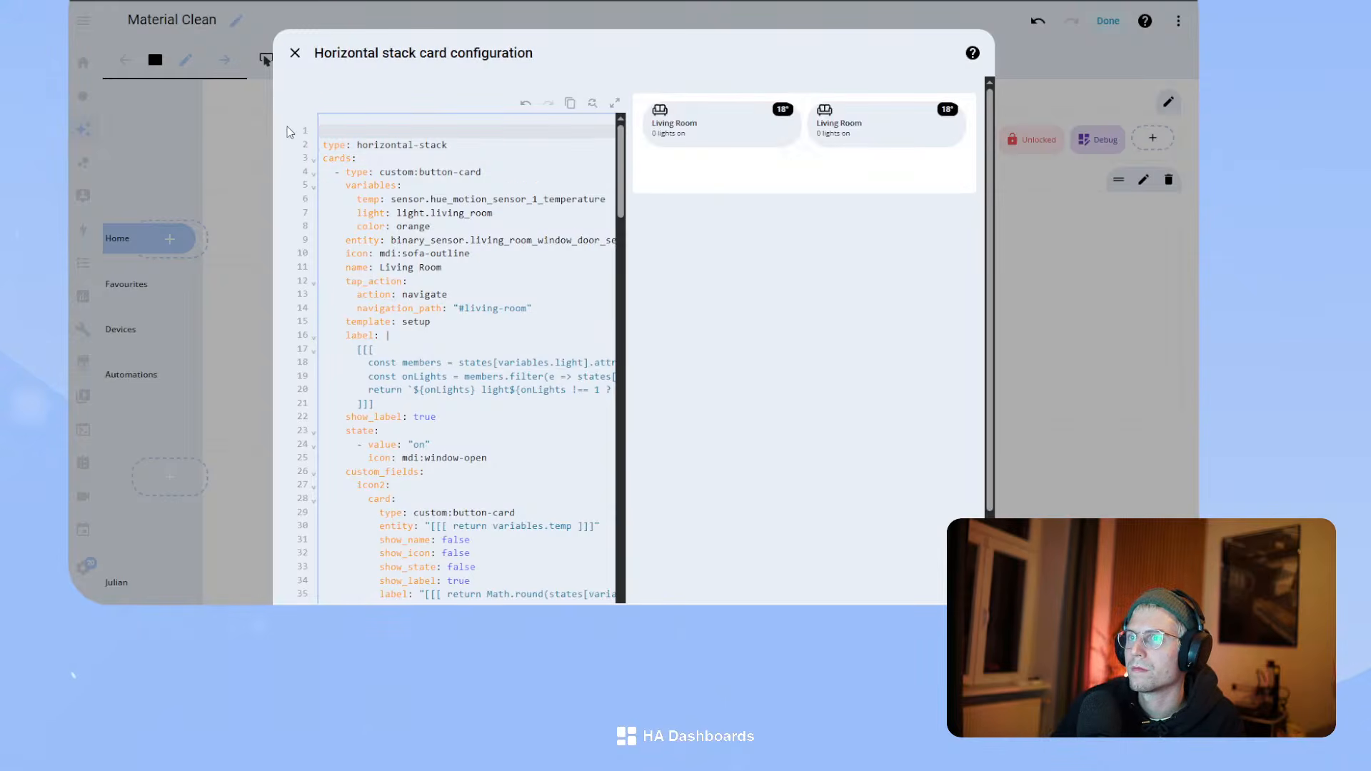
pyautogui.press('Delete')
pyautogui.scroll(-9, 472, 327)
pyautogui.scroll(-20, 472, 327)
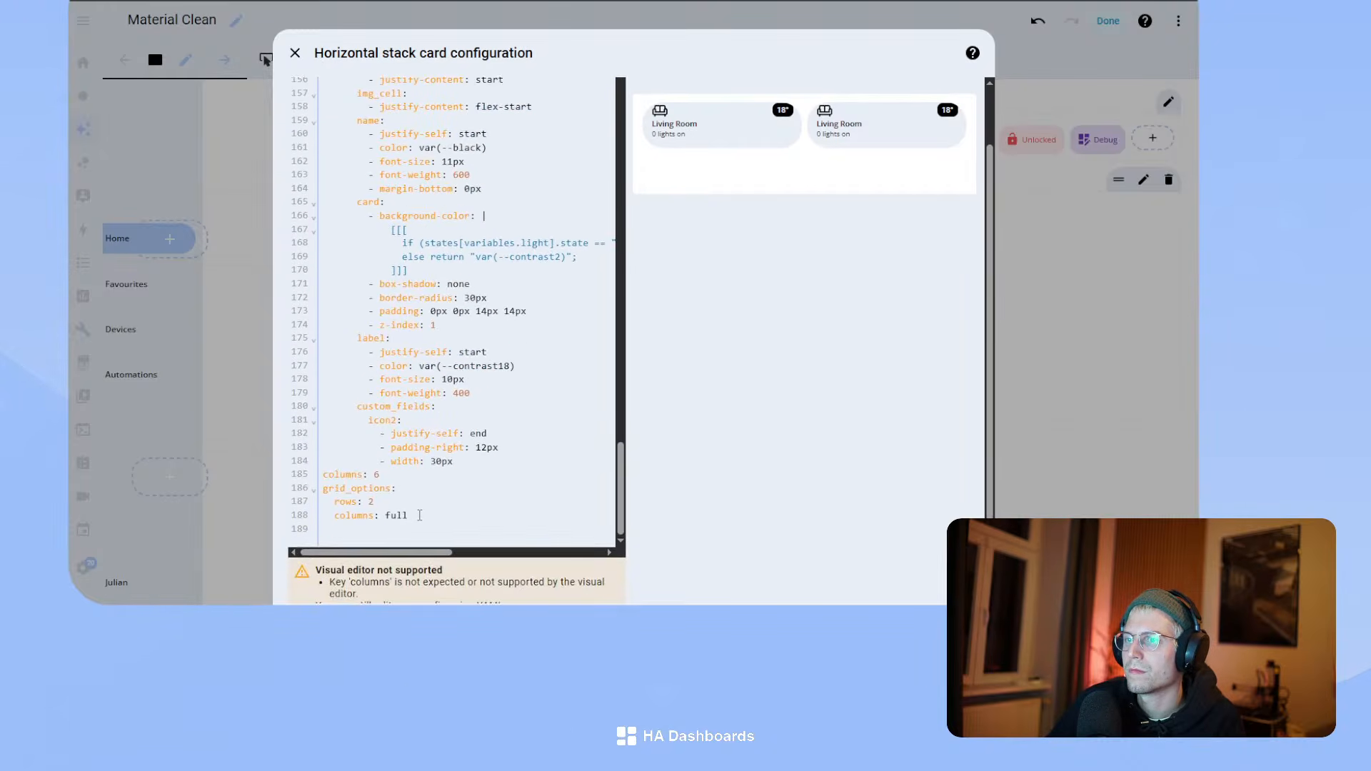
pyautogui.moveTo(385, 475); pyautogui.dragTo(302, 476)
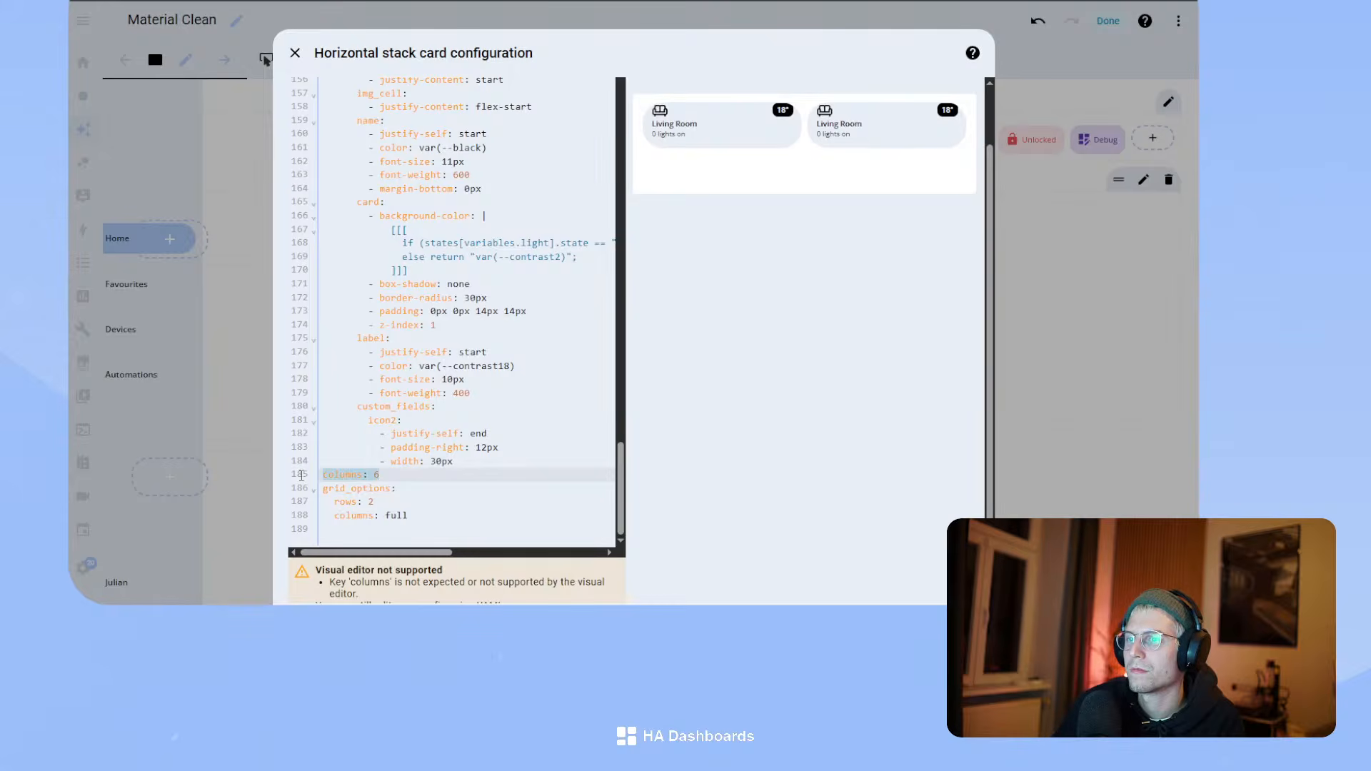
pyautogui.press('BackSpace')
pyautogui.press('BackSpace')
# - Try 3, 4 and 5 as the rows value in the stack's grid_options, and restore it to 2
pyautogui.press('Down')
pyautogui.press('Down')
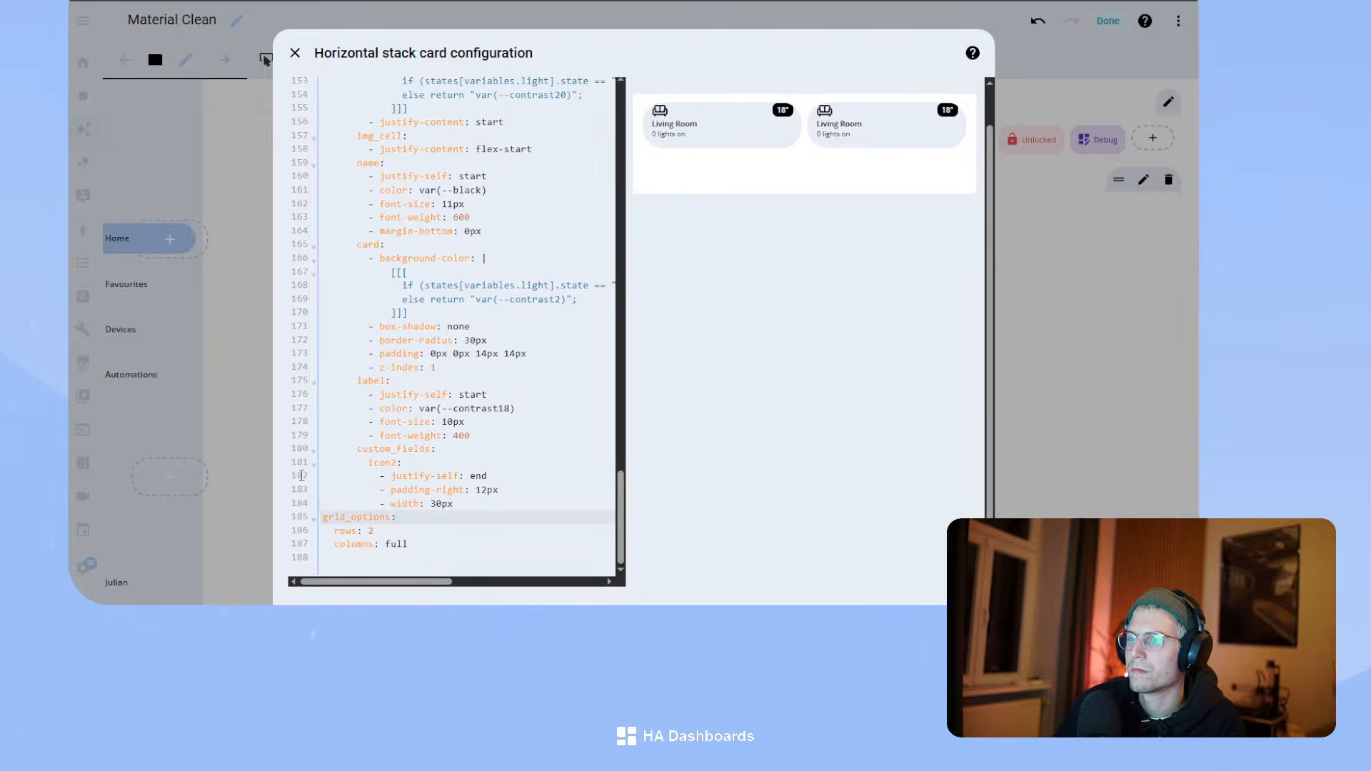
pyautogui.press('BackSpace')
pyautogui.write('3')
pyautogui.press('BackSpace')
pyautogui.write('4')
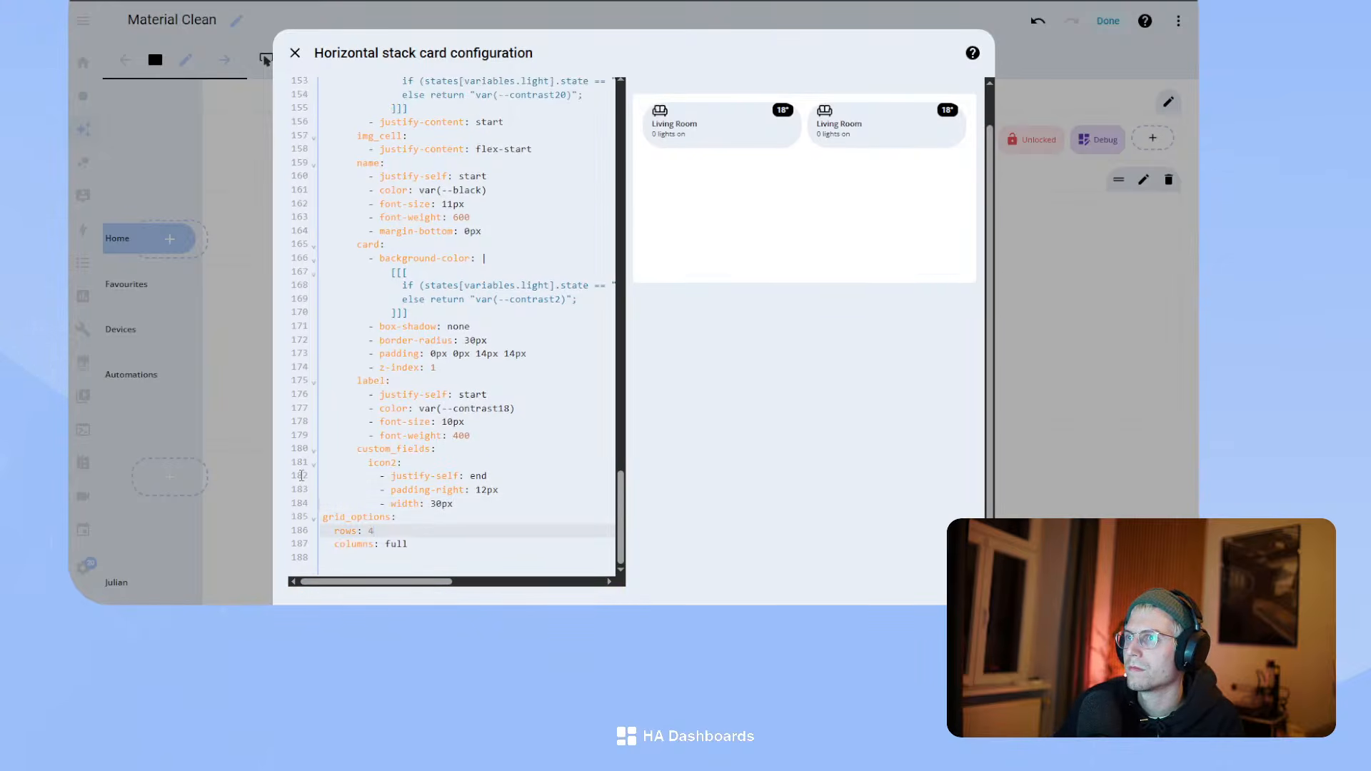
pyautogui.press('BackSpace')
pyautogui.write('5')
pyautogui.press('BackSpace')
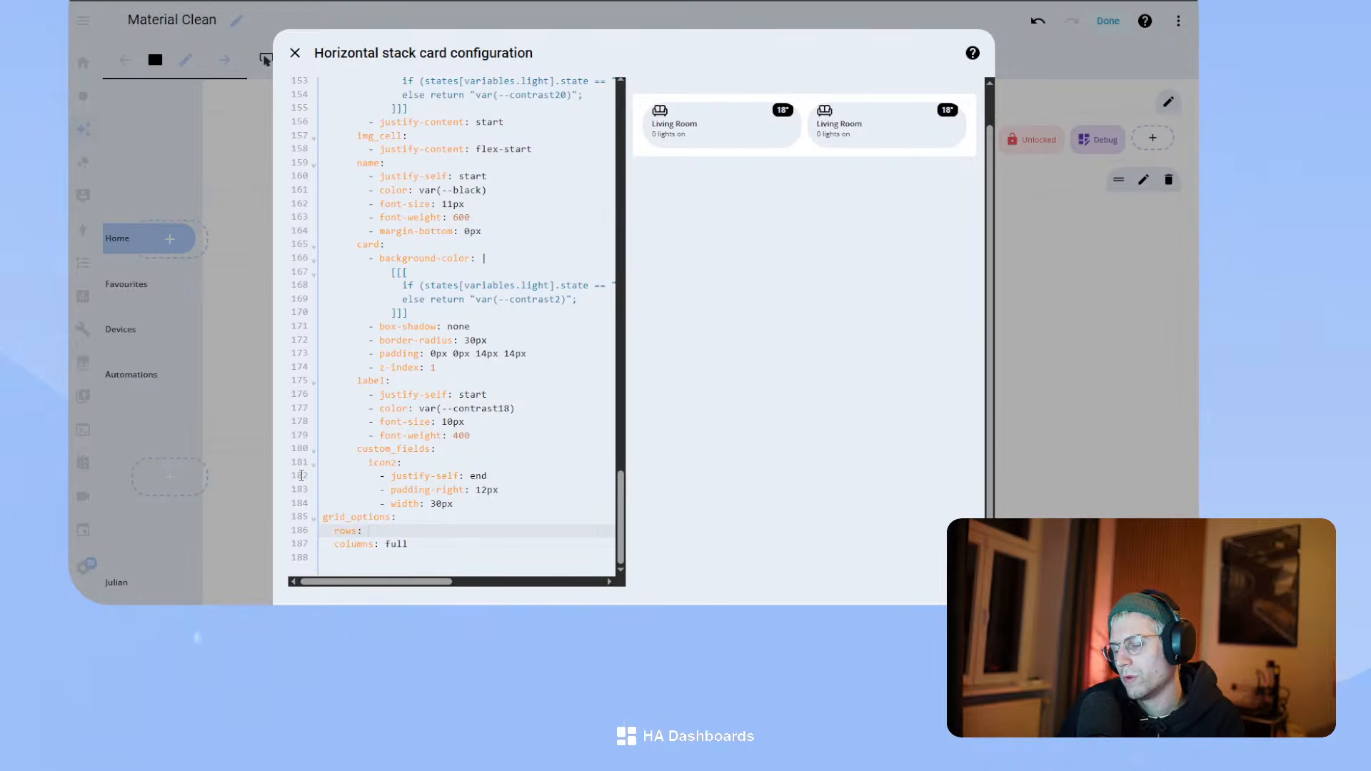
pyautogui.write('2')
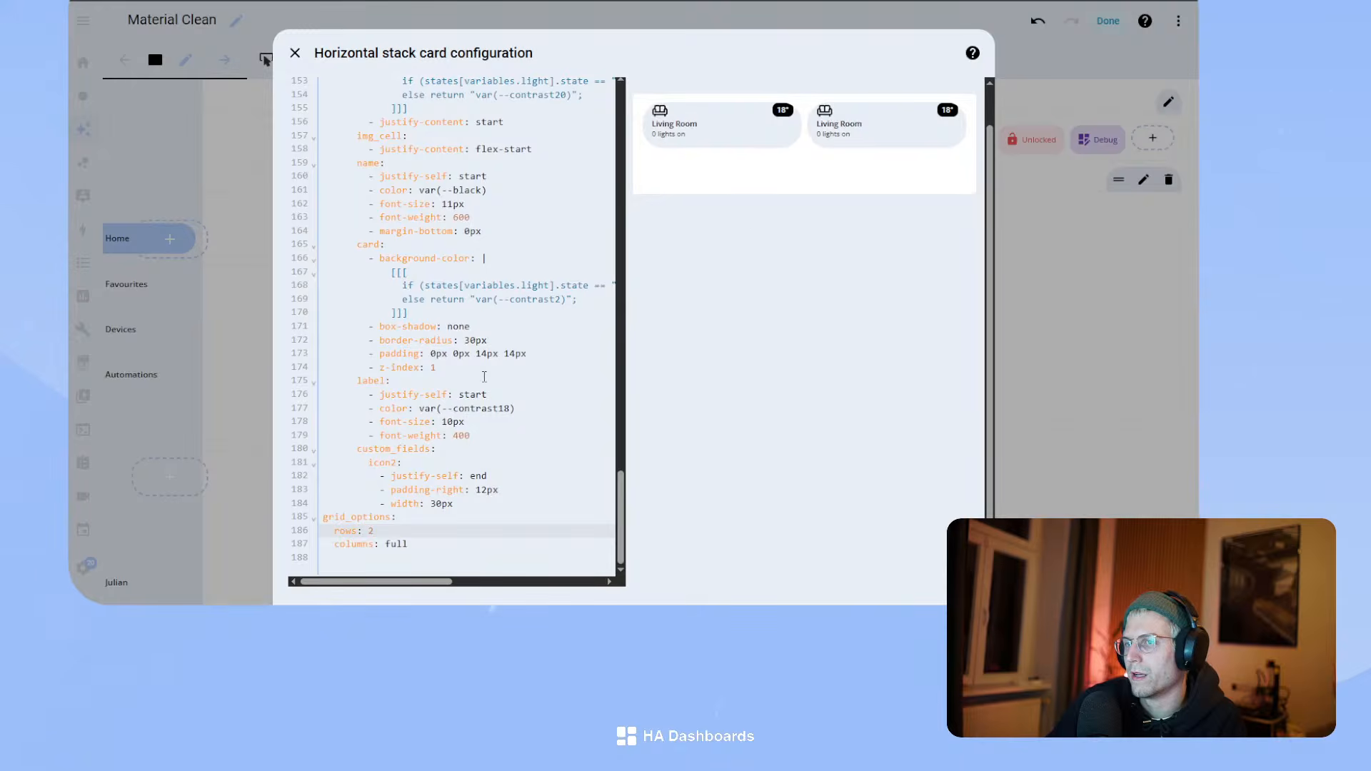
# - Review the first nested Living Room card's YAML in the visual editor and save the horizontal stack card
pyautogui.scroll(9, 484, 376)
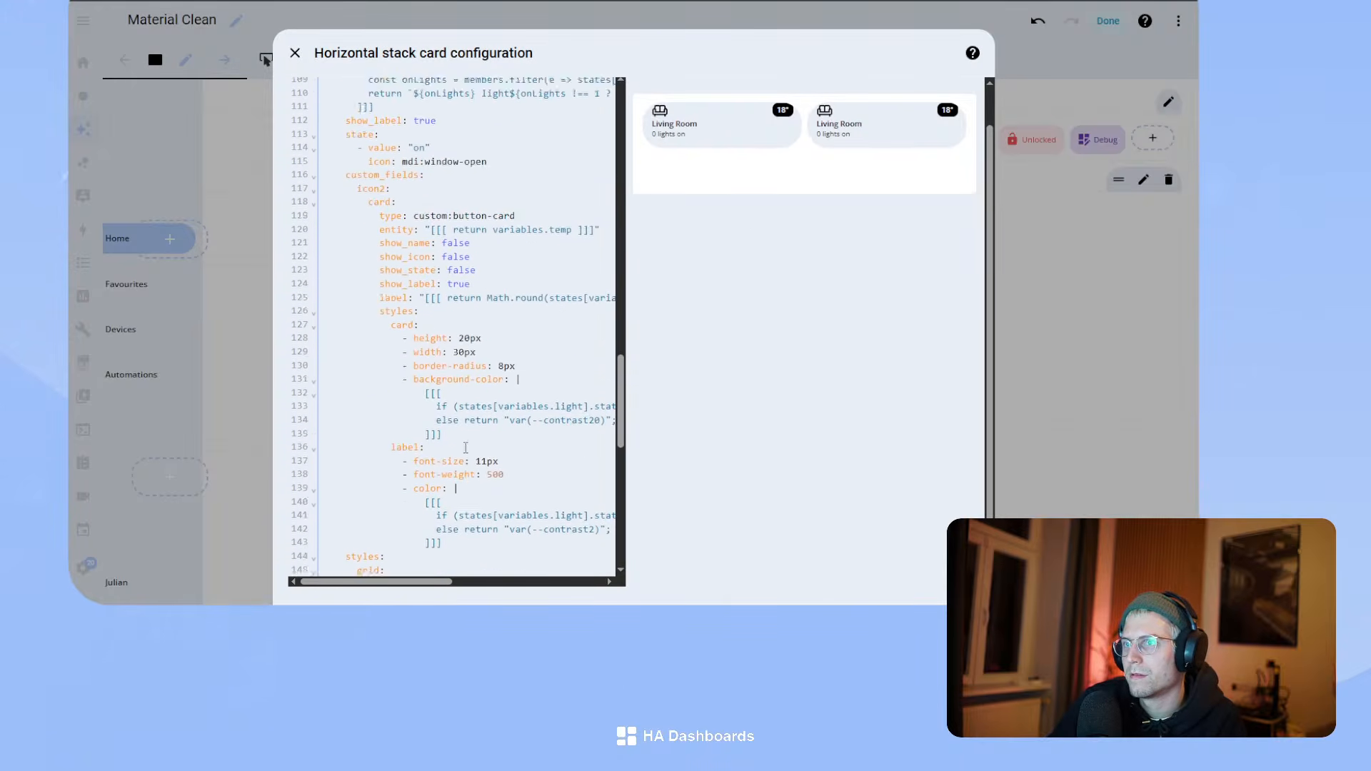
pyautogui.scroll(20, 466, 448)
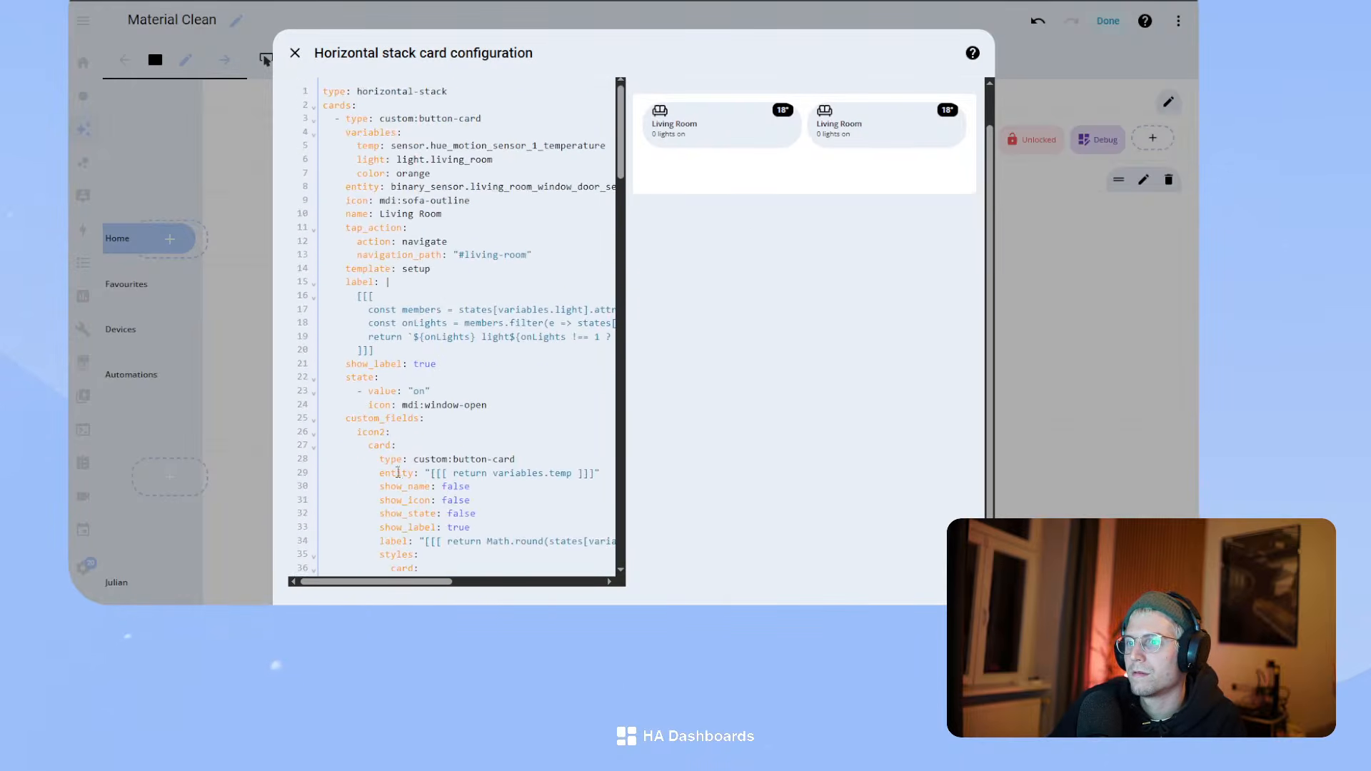
pyautogui.click(338, 623)
pyautogui.scroll(-3, 401, 433)
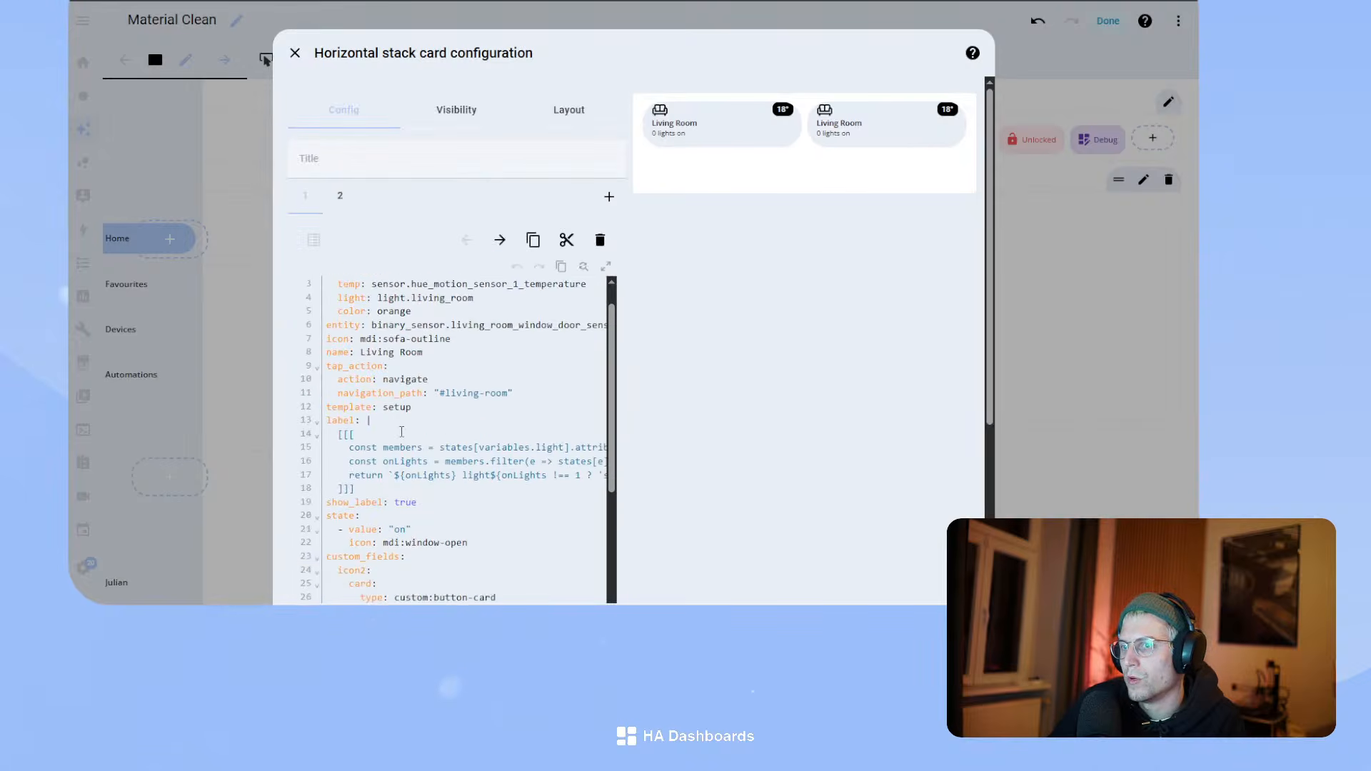
pyautogui.scroll(-6, 404, 474)
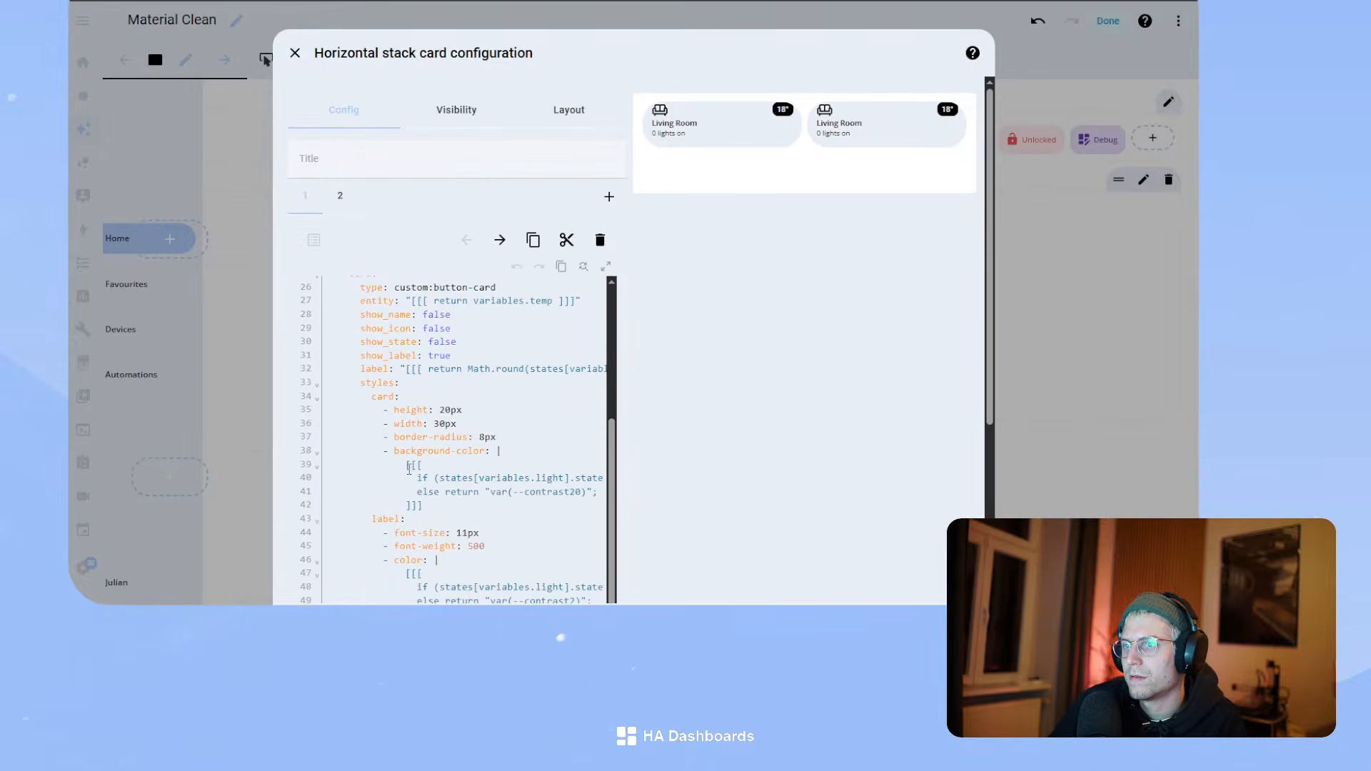
pyautogui.scroll(-8, 407, 471)
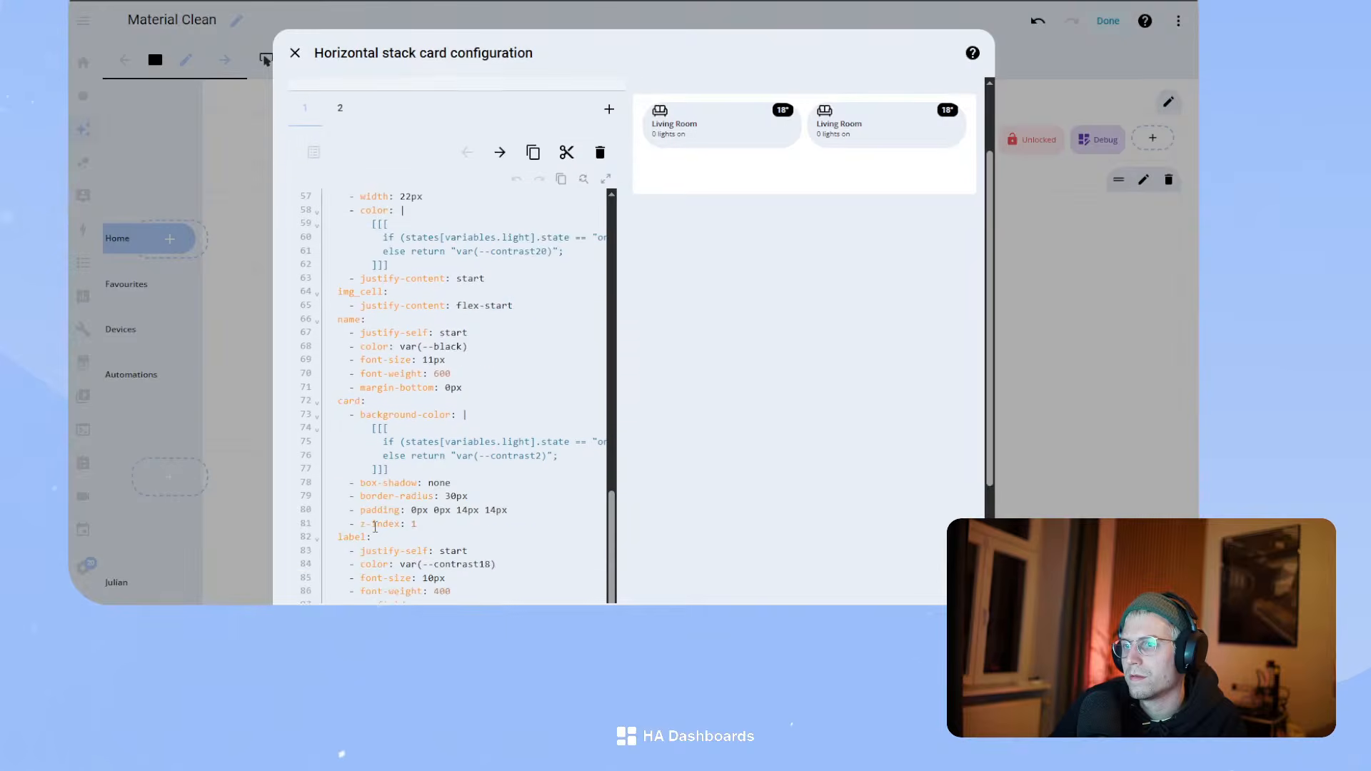
pyautogui.scroll(10, 471, 539)
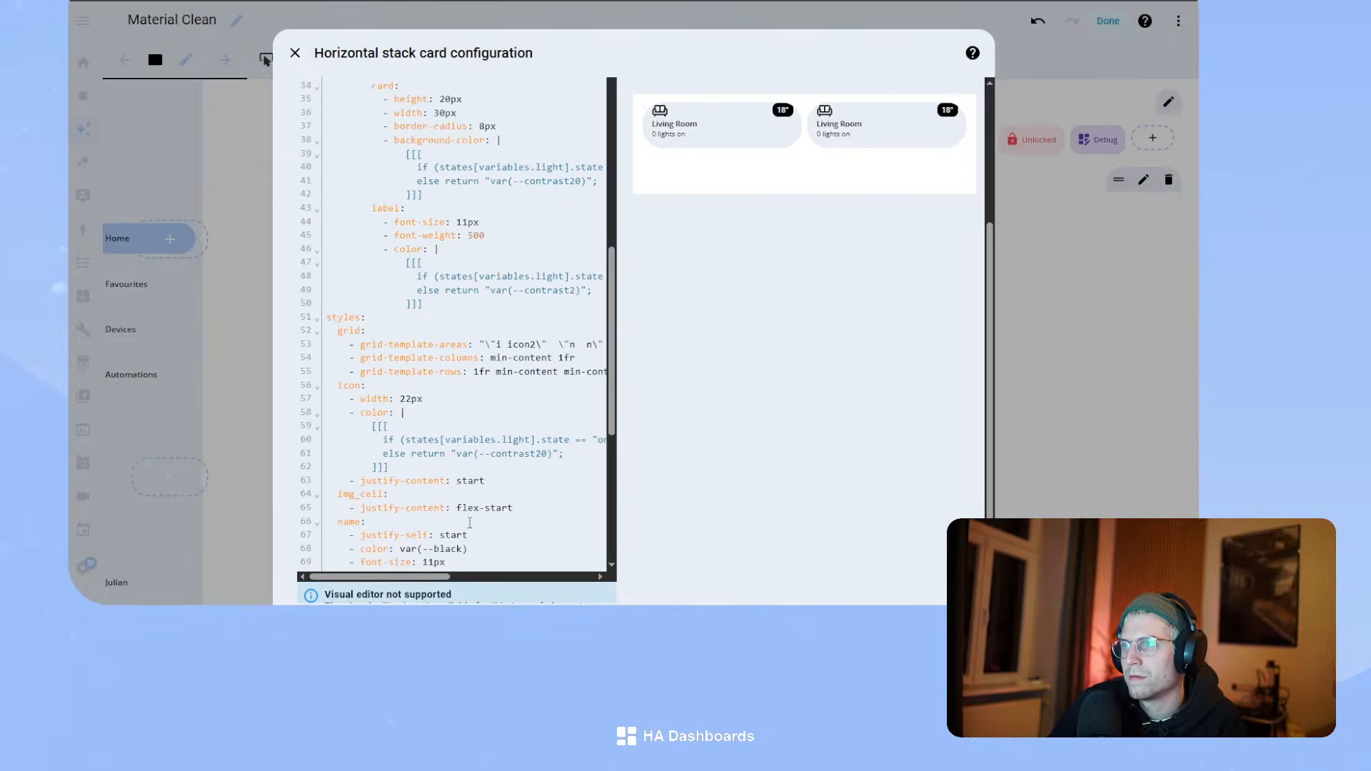
pyautogui.click(964, 628)
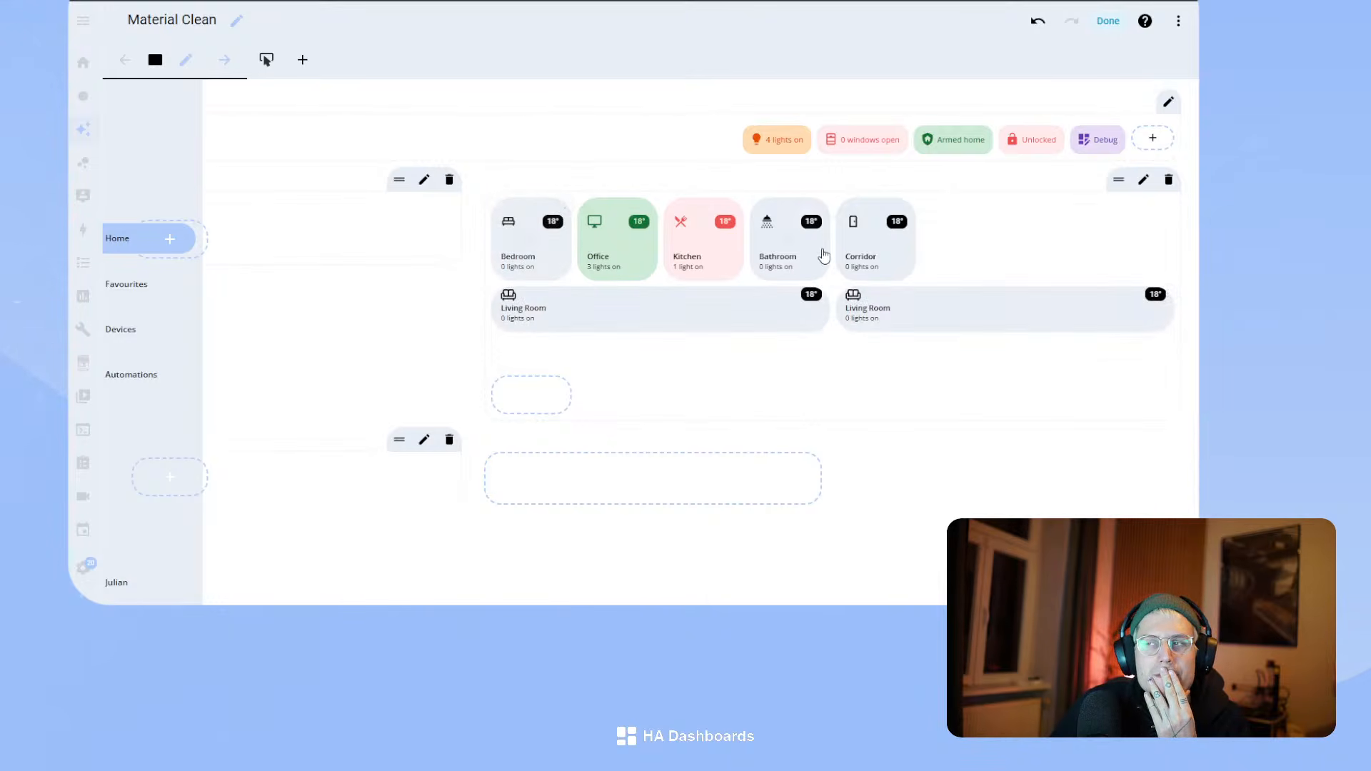
# - Check the stack's configuration without changes, view the room cards on the finished dashboard, and re-enter edit mode
pyautogui.click(832, 329)
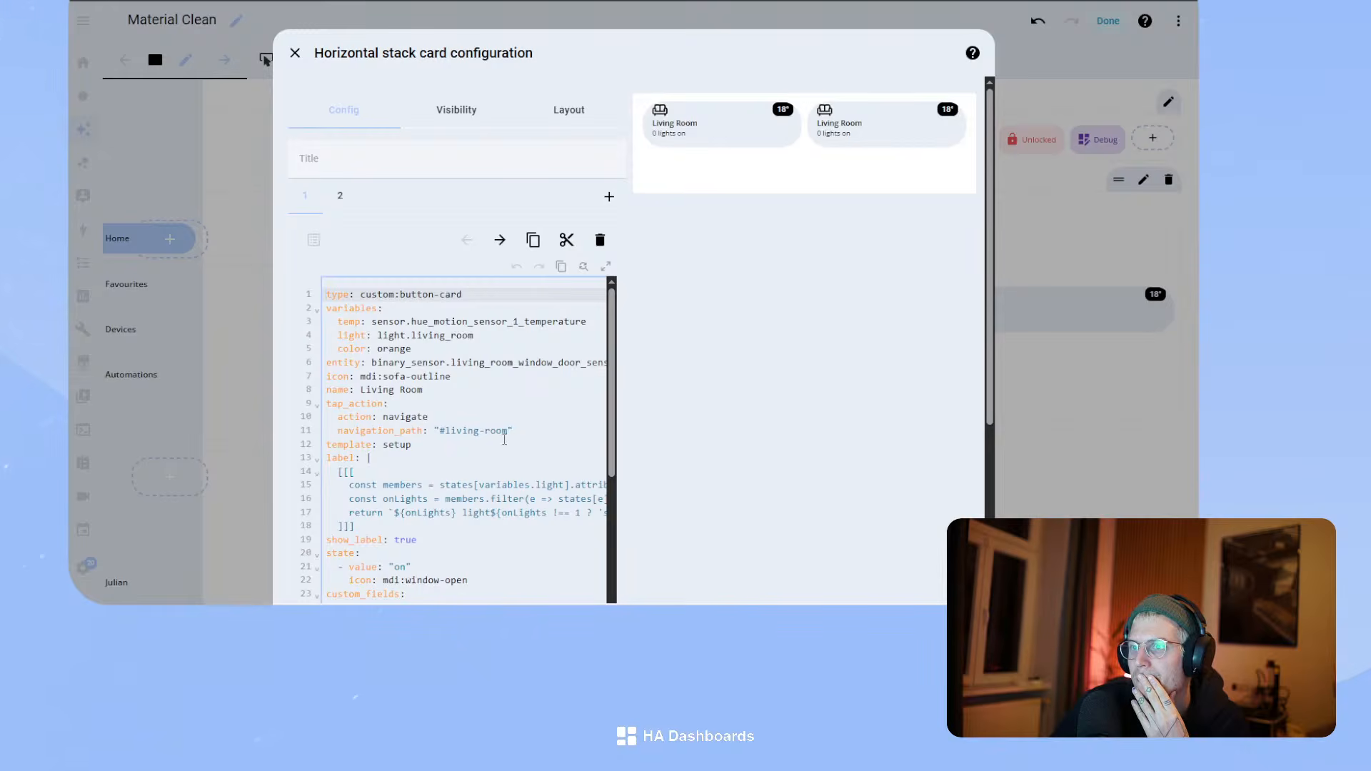
pyautogui.click(912, 622)
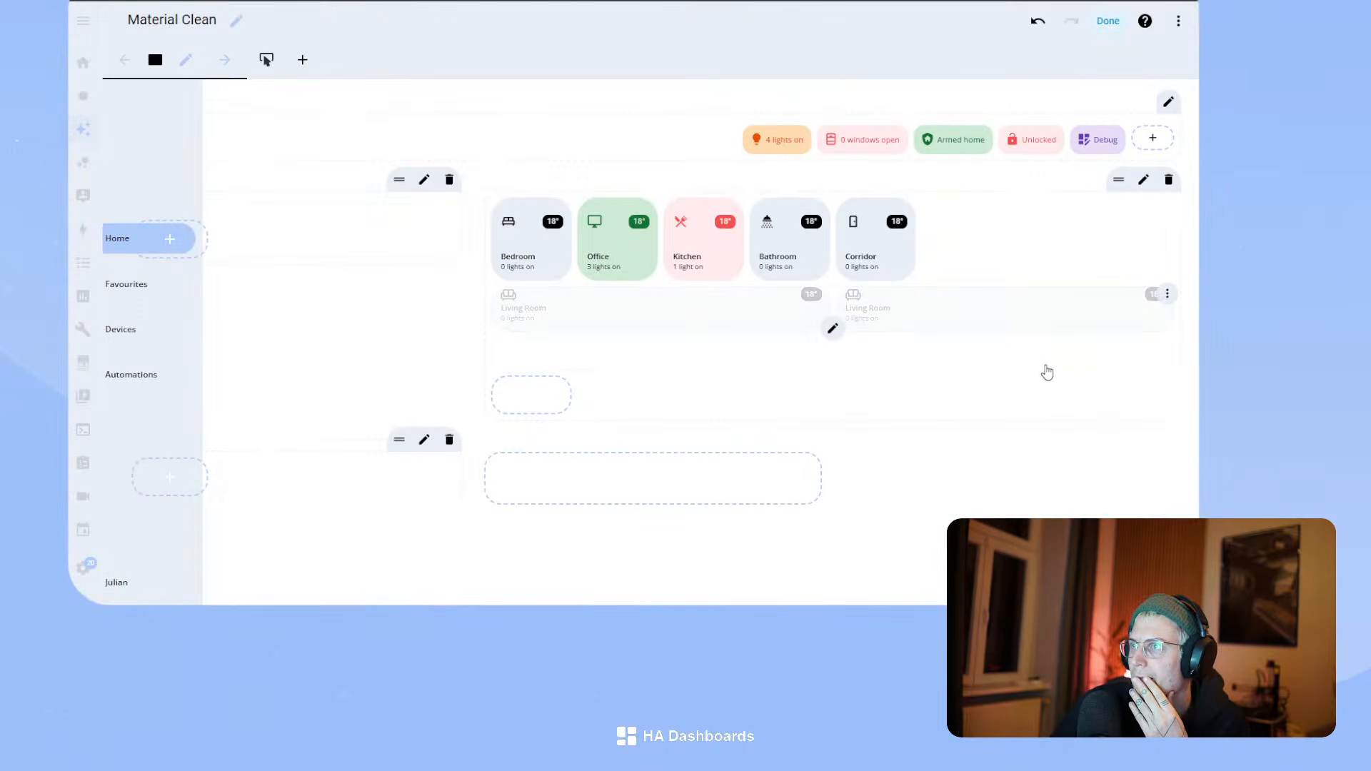
pyautogui.click(1107, 21)
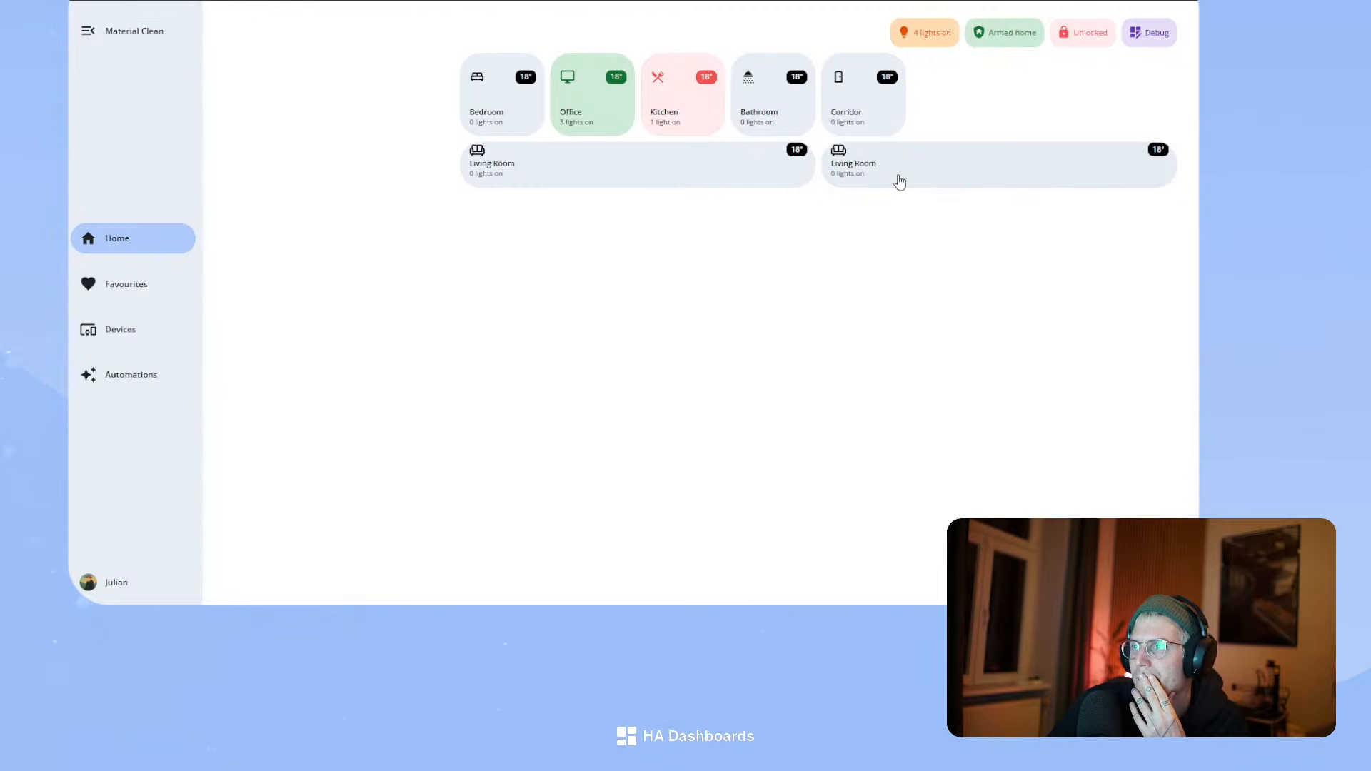
pyautogui.click(1164, 32)
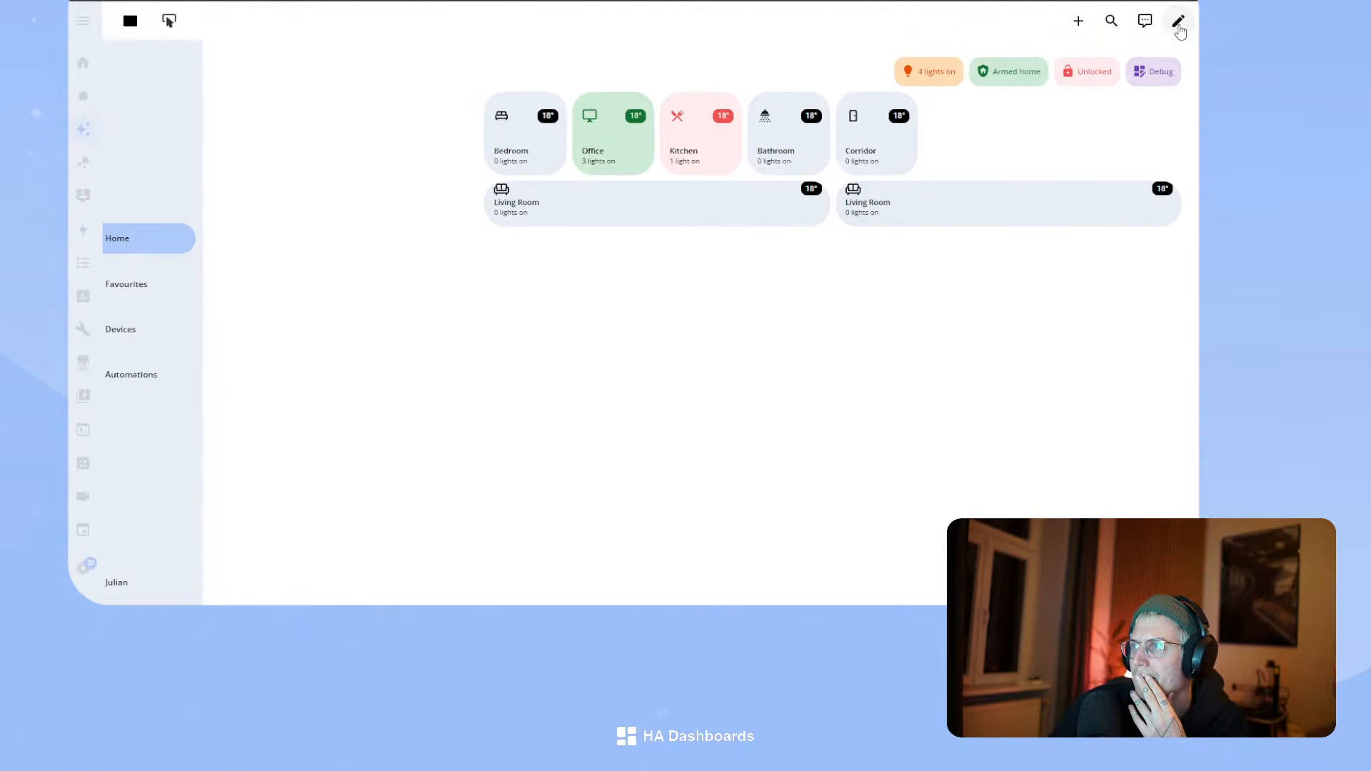
pyautogui.click(1176, 21)
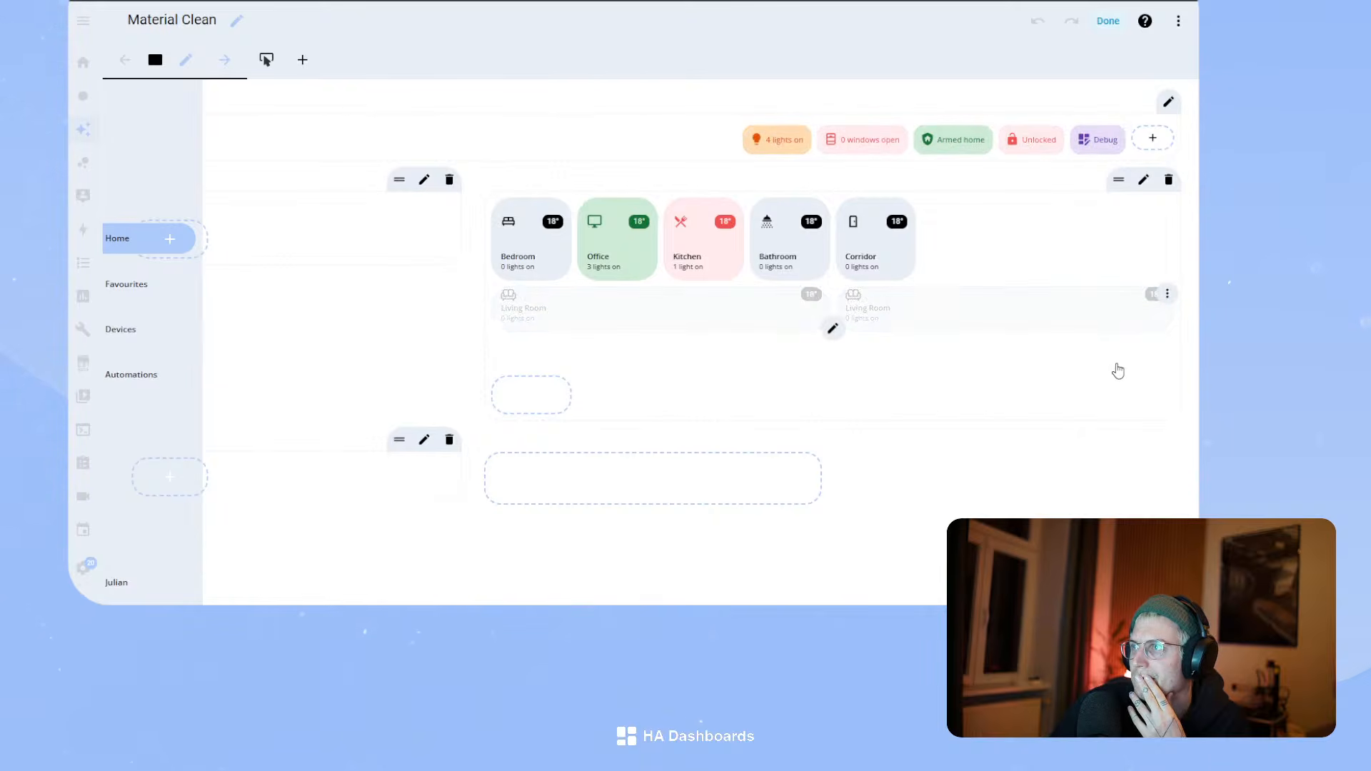
# - Reopen the horizontal stack card and copy the grid_options block with rows: 2 and columns: full from its YAML
pyautogui.click(833, 329)
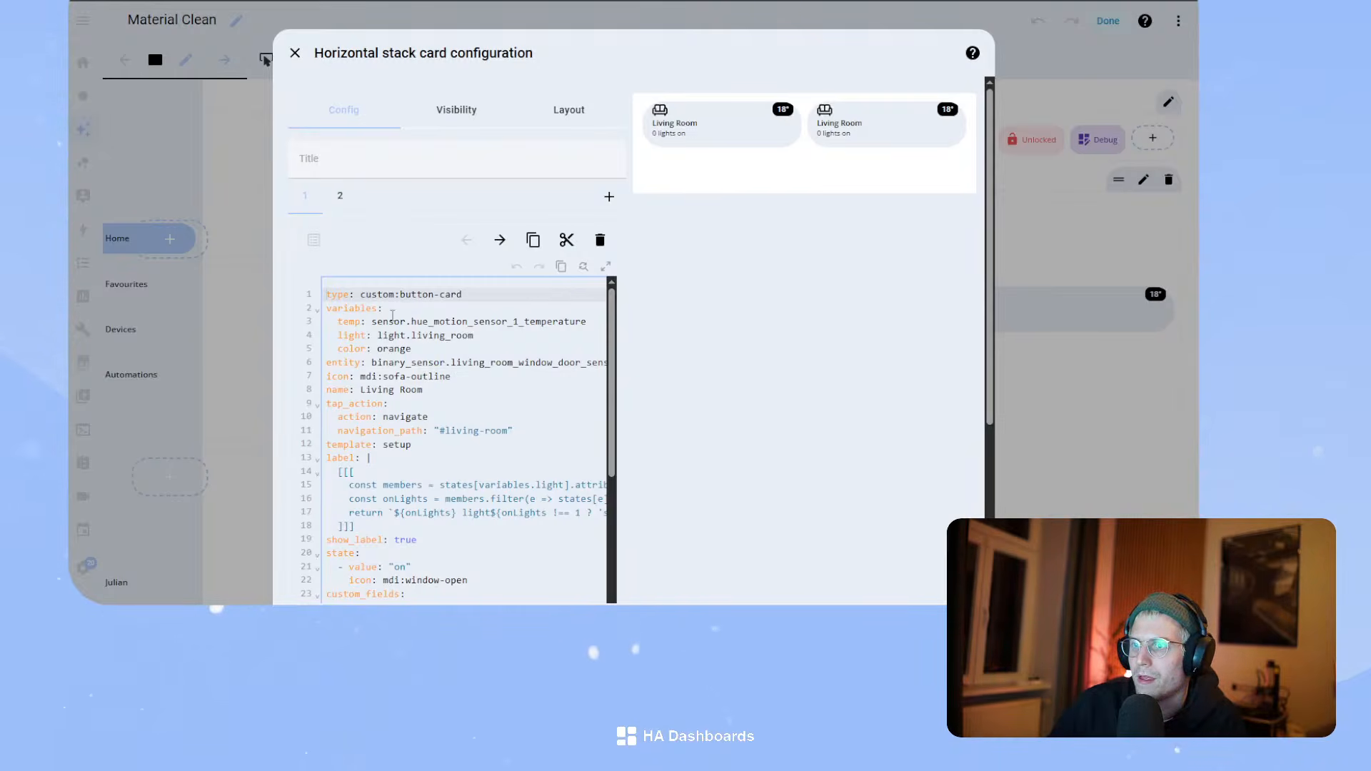
pyautogui.scroll(-2, 407, 400)
pyautogui.scroll(-10, 407, 399)
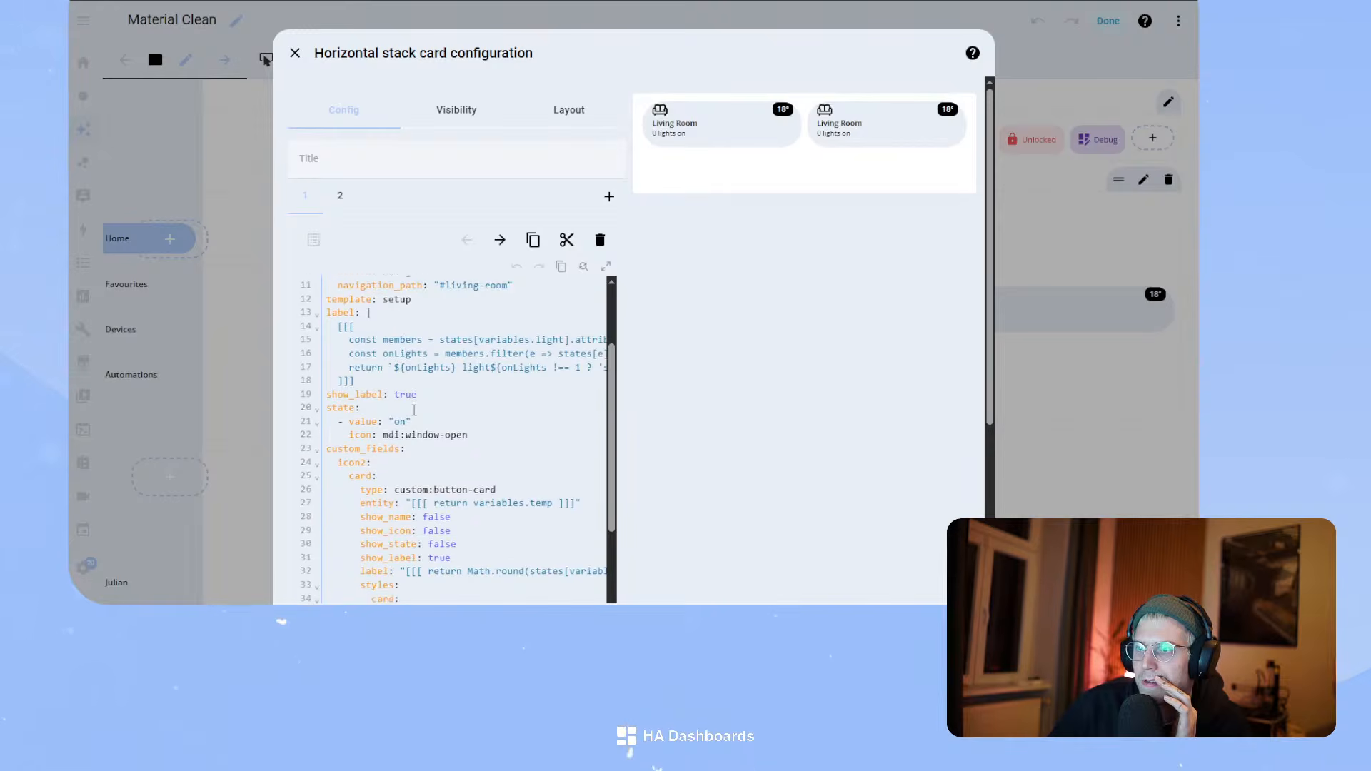
pyautogui.scroll(-8, 419, 422)
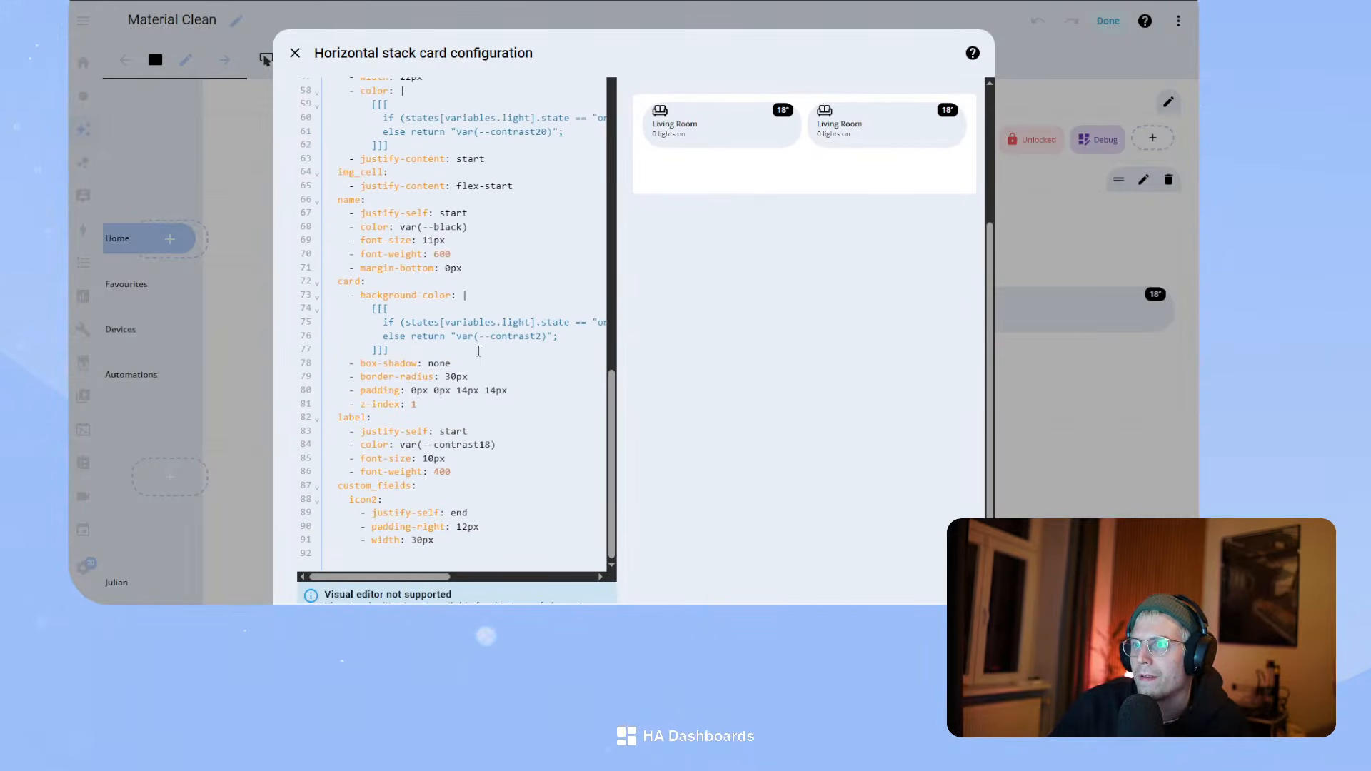
pyautogui.scroll(18, 453, 421)
pyautogui.scroll(3, 457, 401)
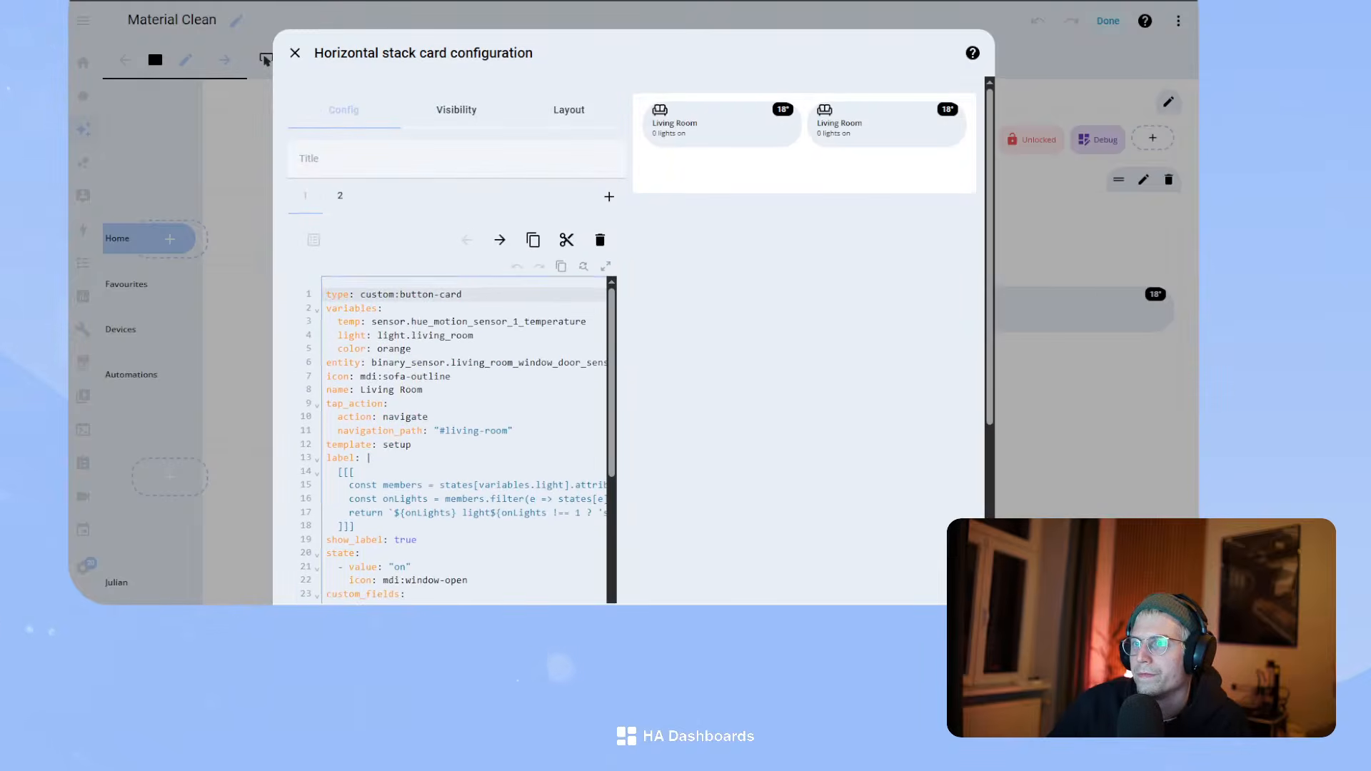
pyautogui.scroll(-20, 454, 443)
pyautogui.scroll(-15, 453, 477)
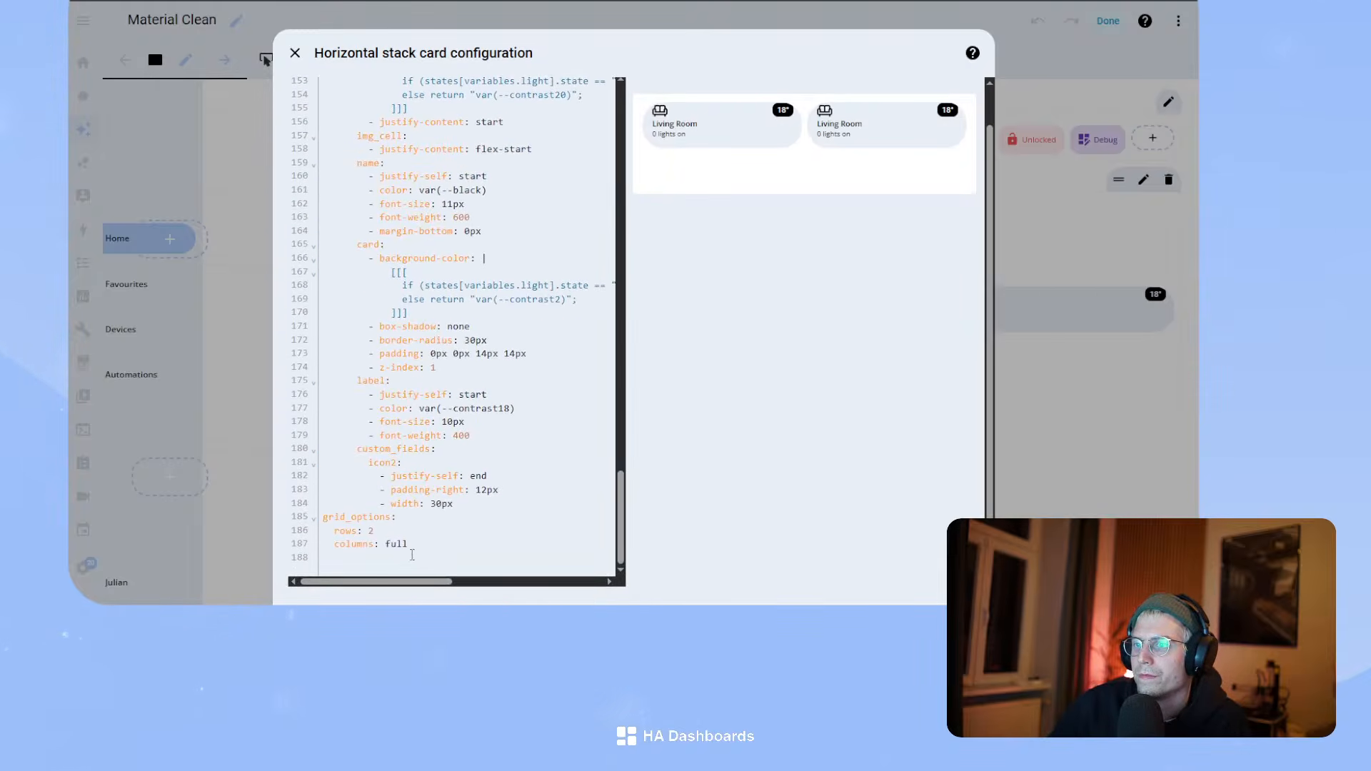
pyautogui.moveTo(421, 546); pyautogui.dragTo(318, 527)
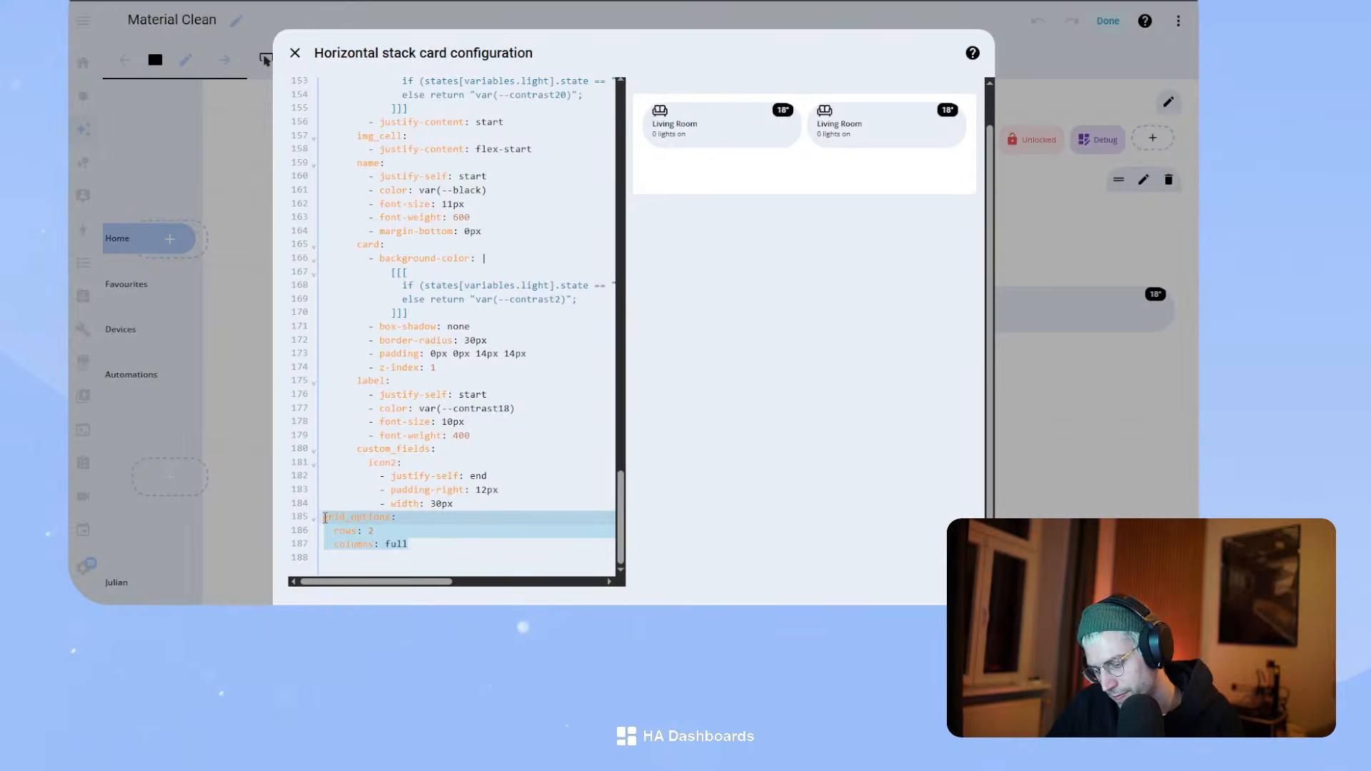
pyautogui.scroll(1, 669, 493)
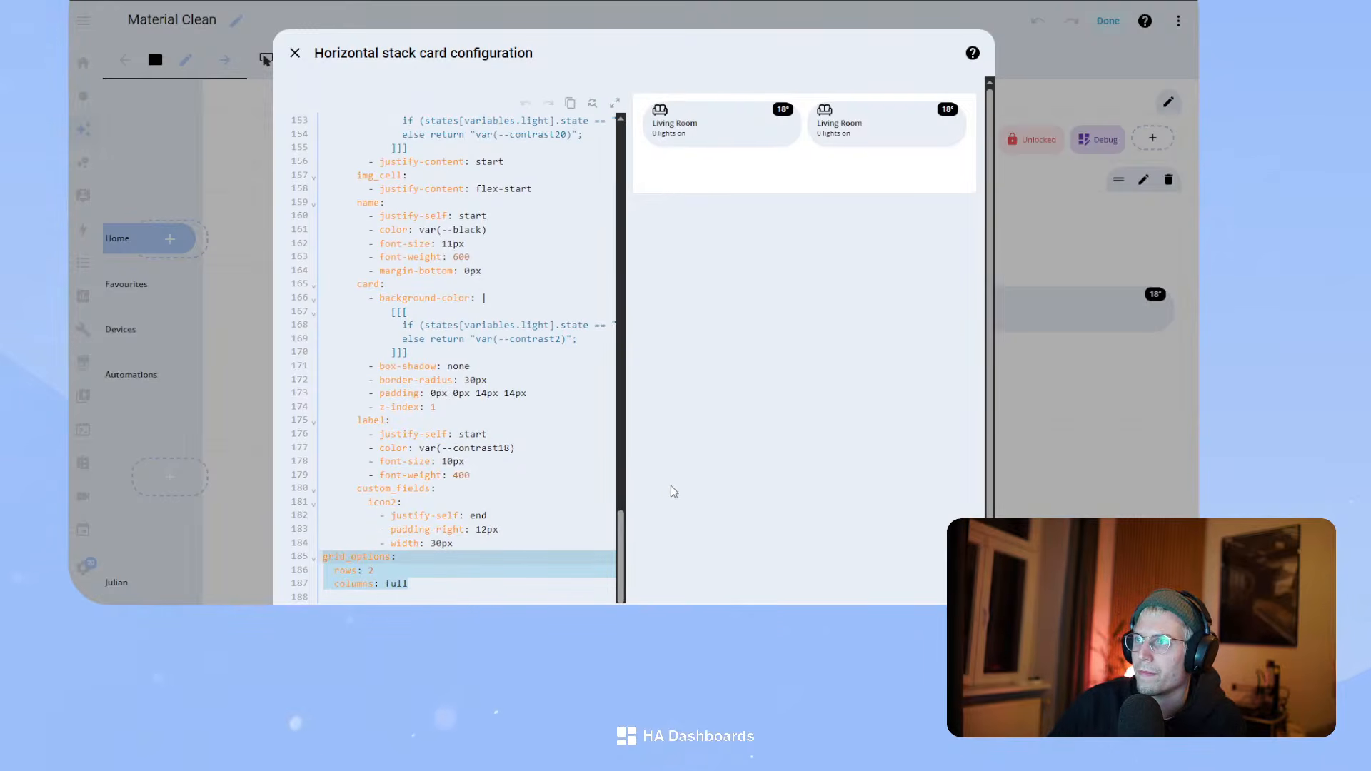
pyautogui.scroll(20, 482, 423)
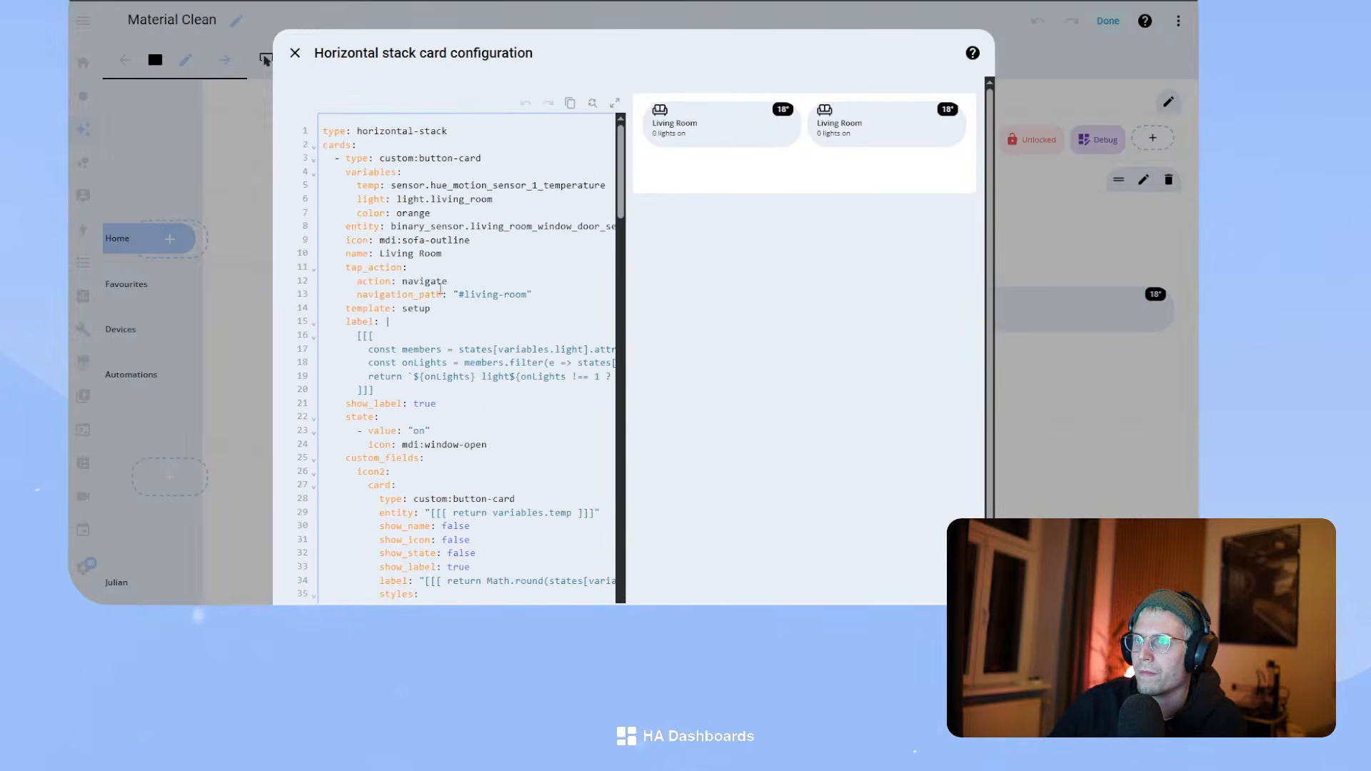
# - Paste the copied grid_options block at the end of the first nested Living Room card's YAML
pyautogui.click(341, 613)
pyautogui.scroll(-11, 450, 461)
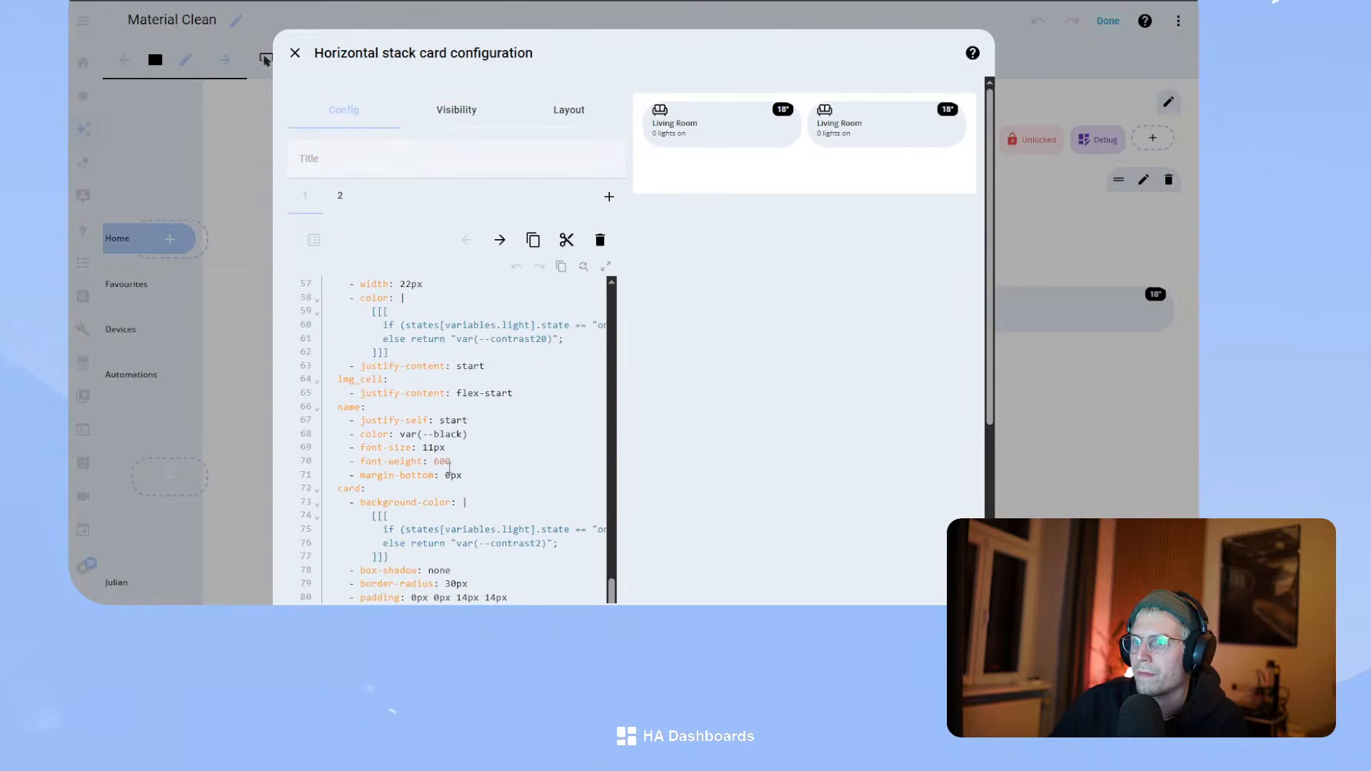
pyautogui.scroll(-5, 449, 464)
pyautogui.click(410, 507)
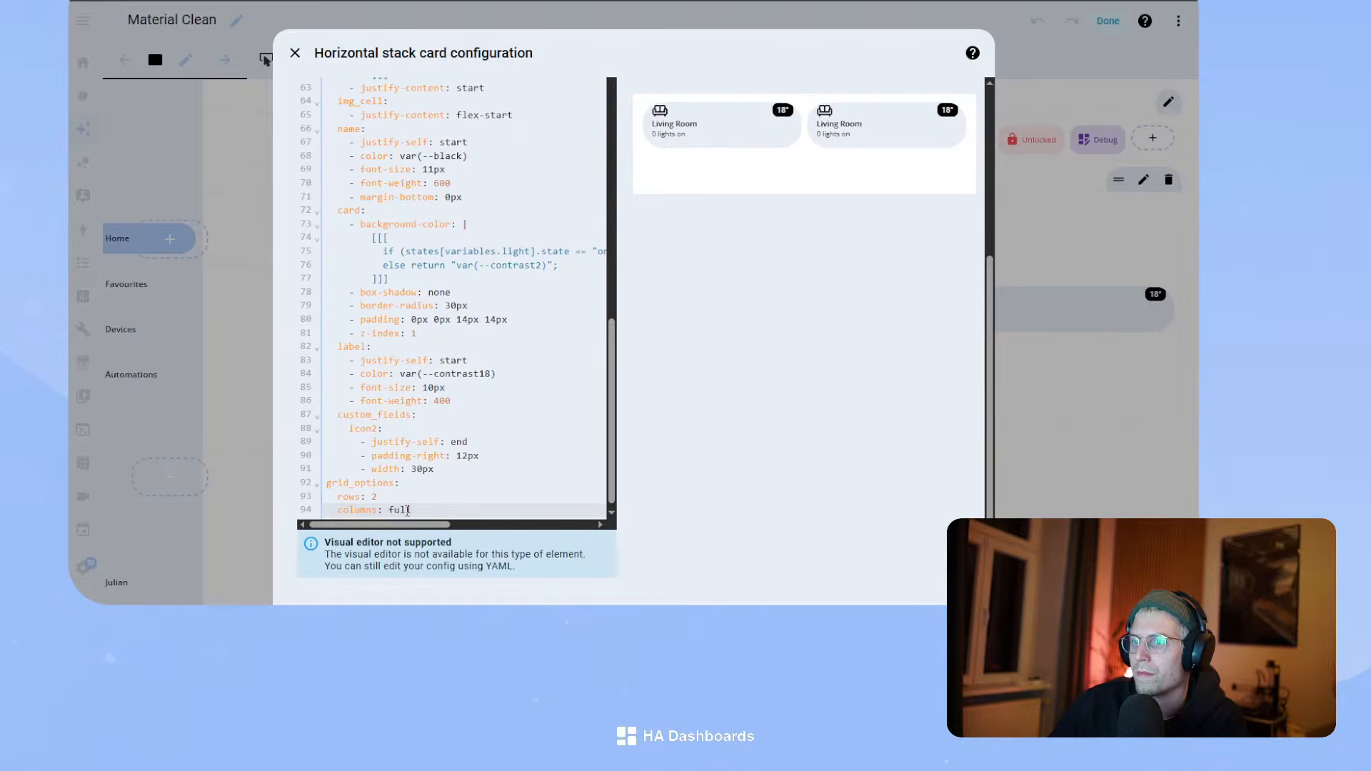
# - Clear the rows value in the nested Living Room card's grid_options and add sections_mode: true above that block
pyautogui.click(383, 496)
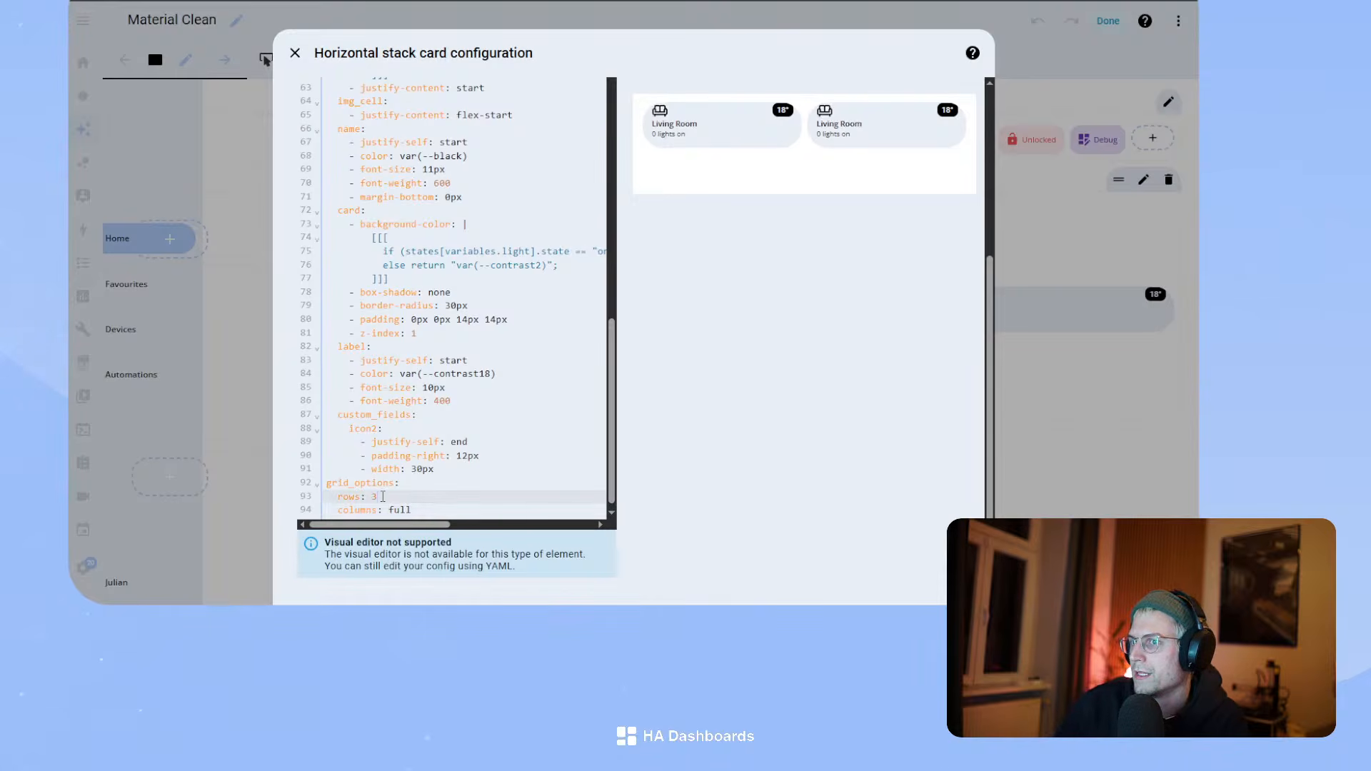
pyautogui.press('Up')
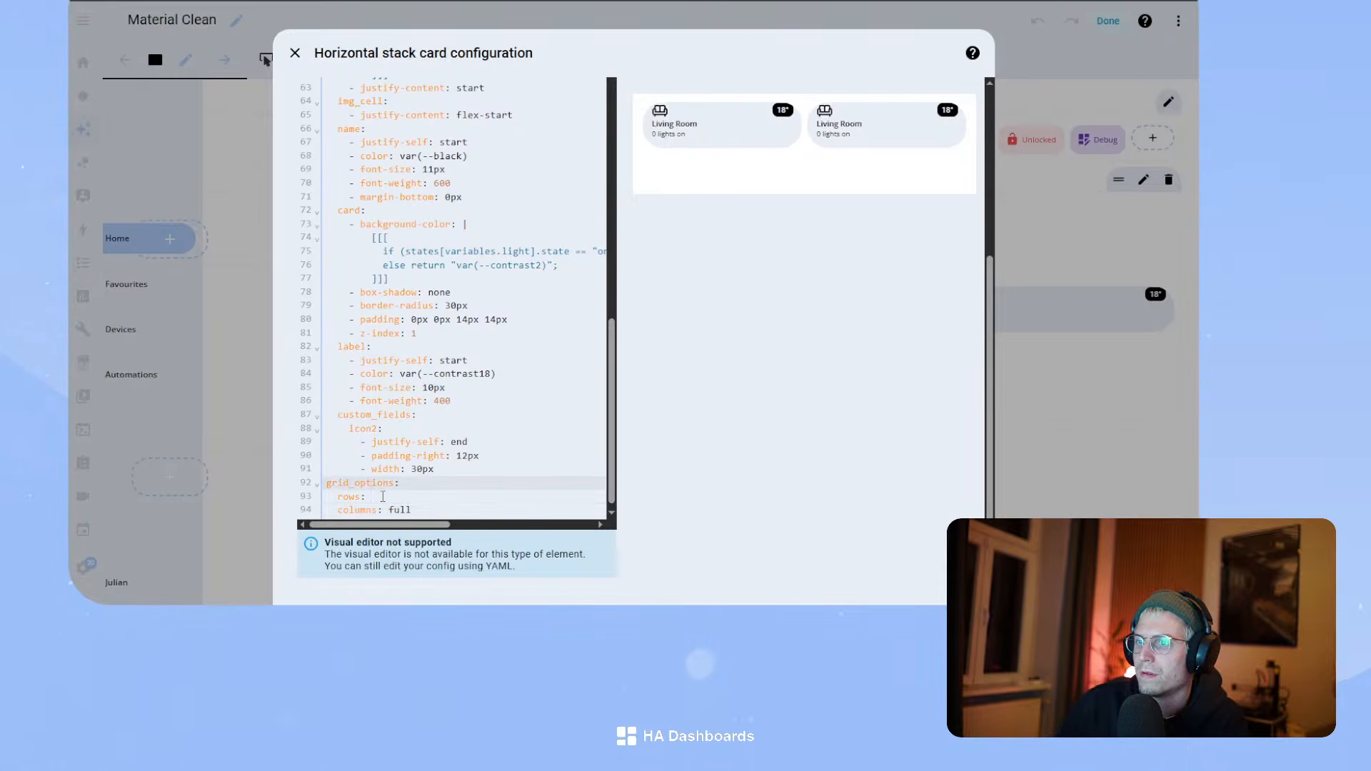
pyautogui.press('Return')
pyautogui.press('Up')
pyautogui.write('se')
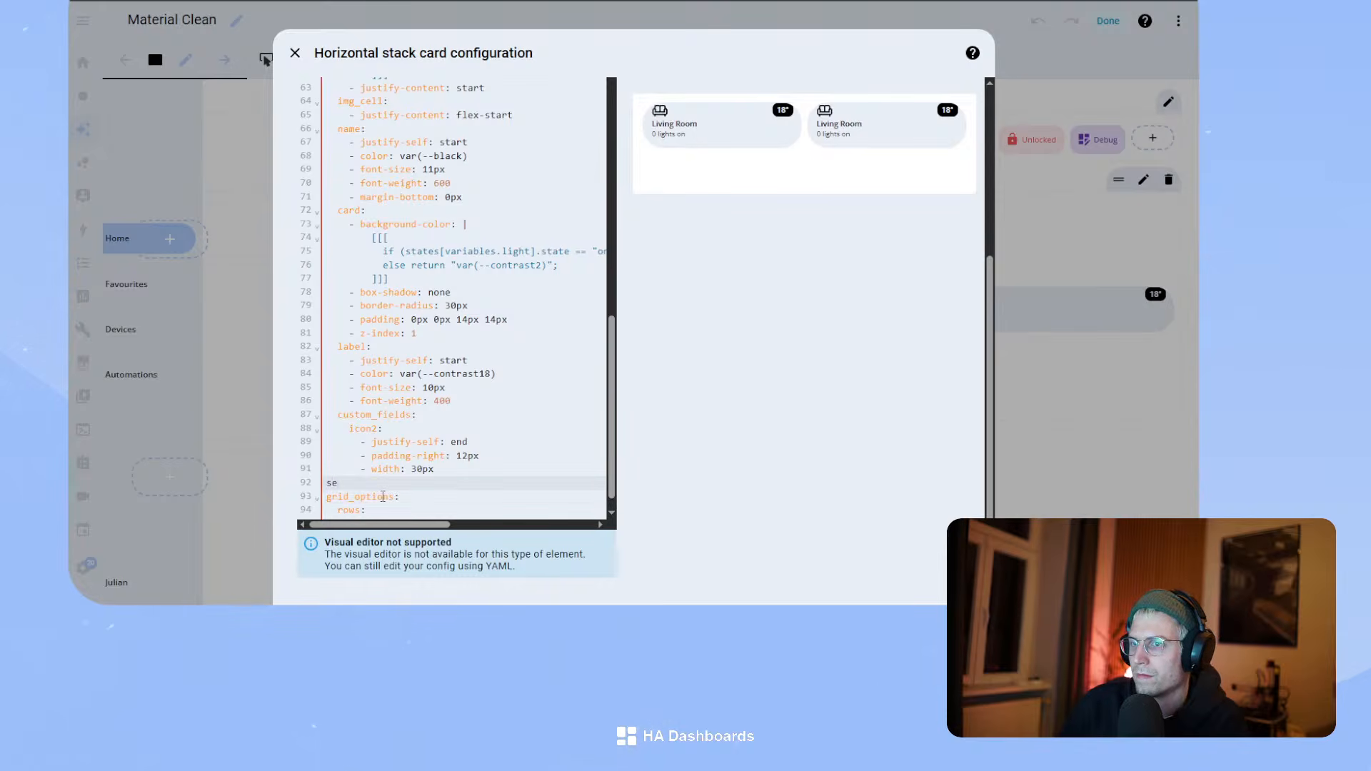
pyautogui.write('ct')
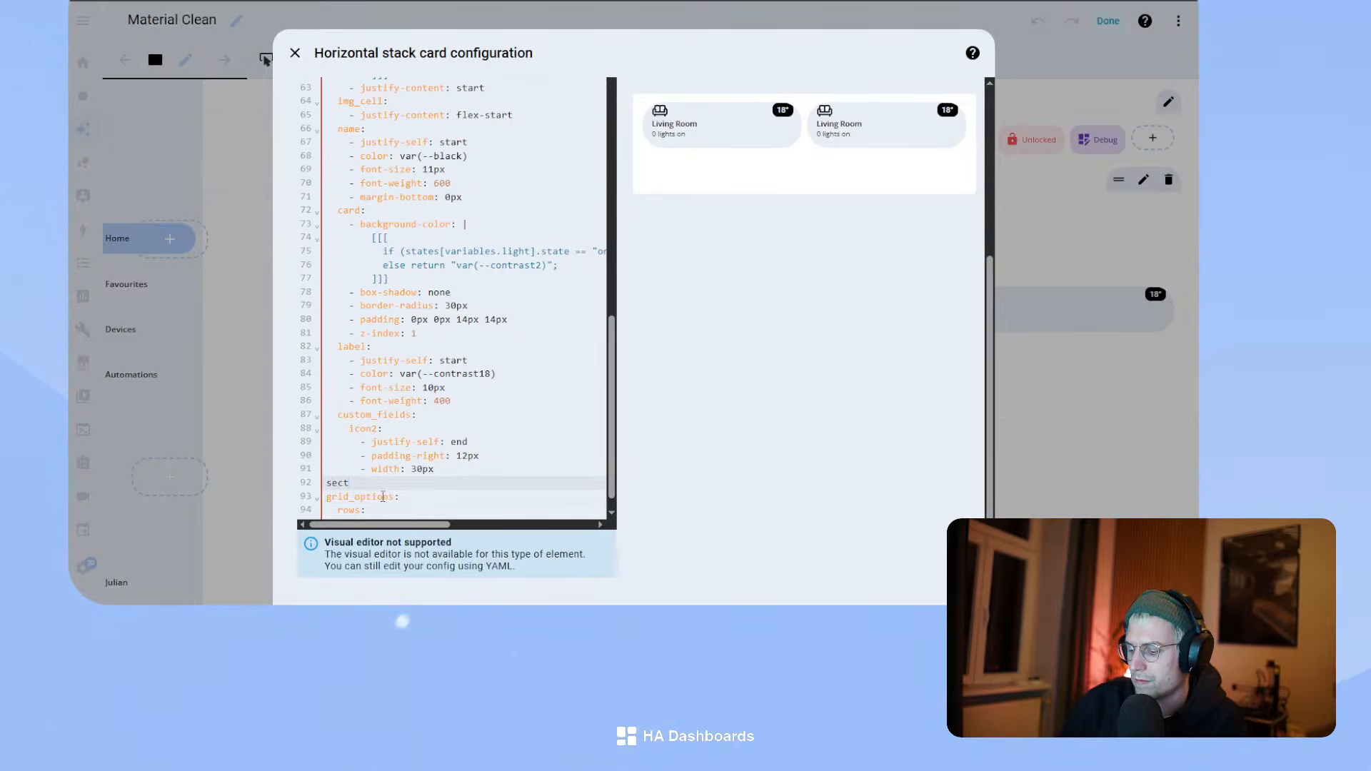
pyautogui.write('ions:')
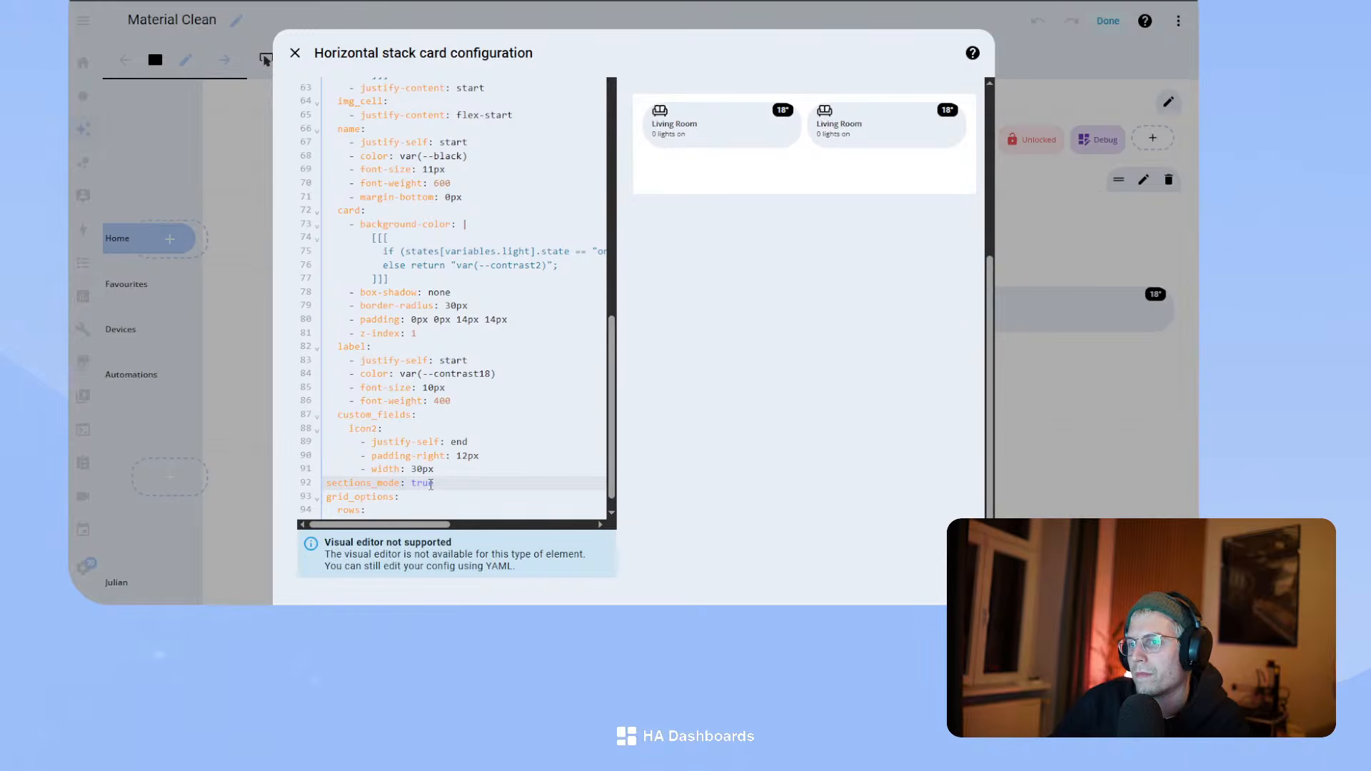
pyautogui.scroll(15, 449, 481)
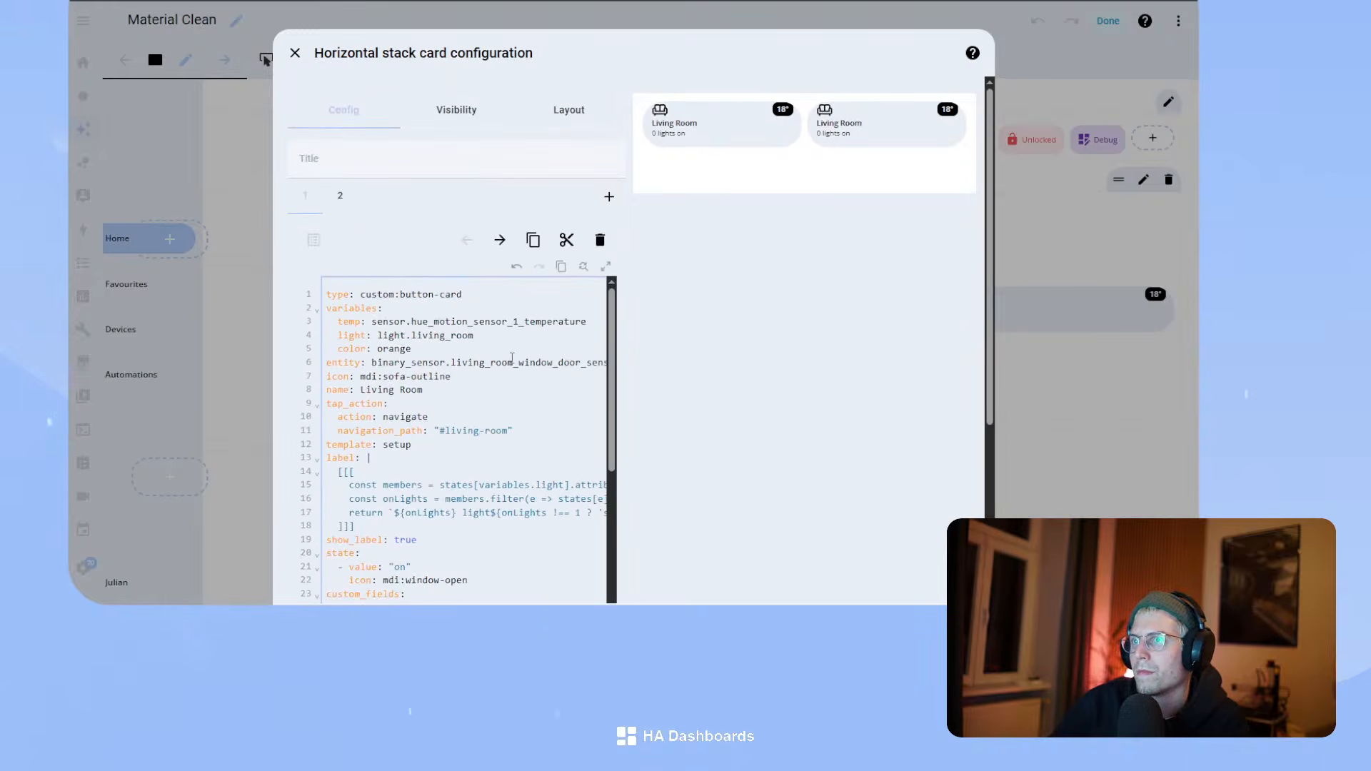
# - Add a Button-Card to the horizontal stack and copy its section_mode and grid_options lines
pyautogui.click(606, 199)
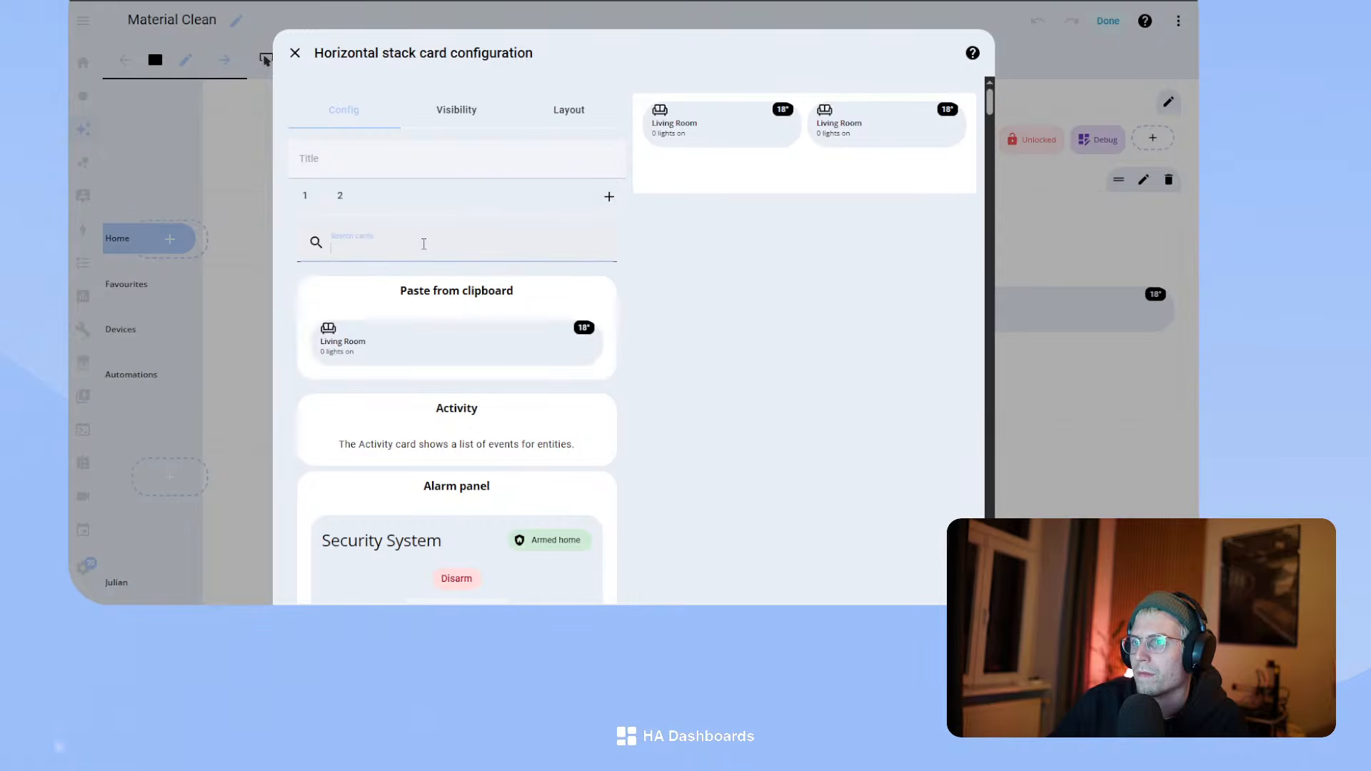
pyautogui.write('button-c')
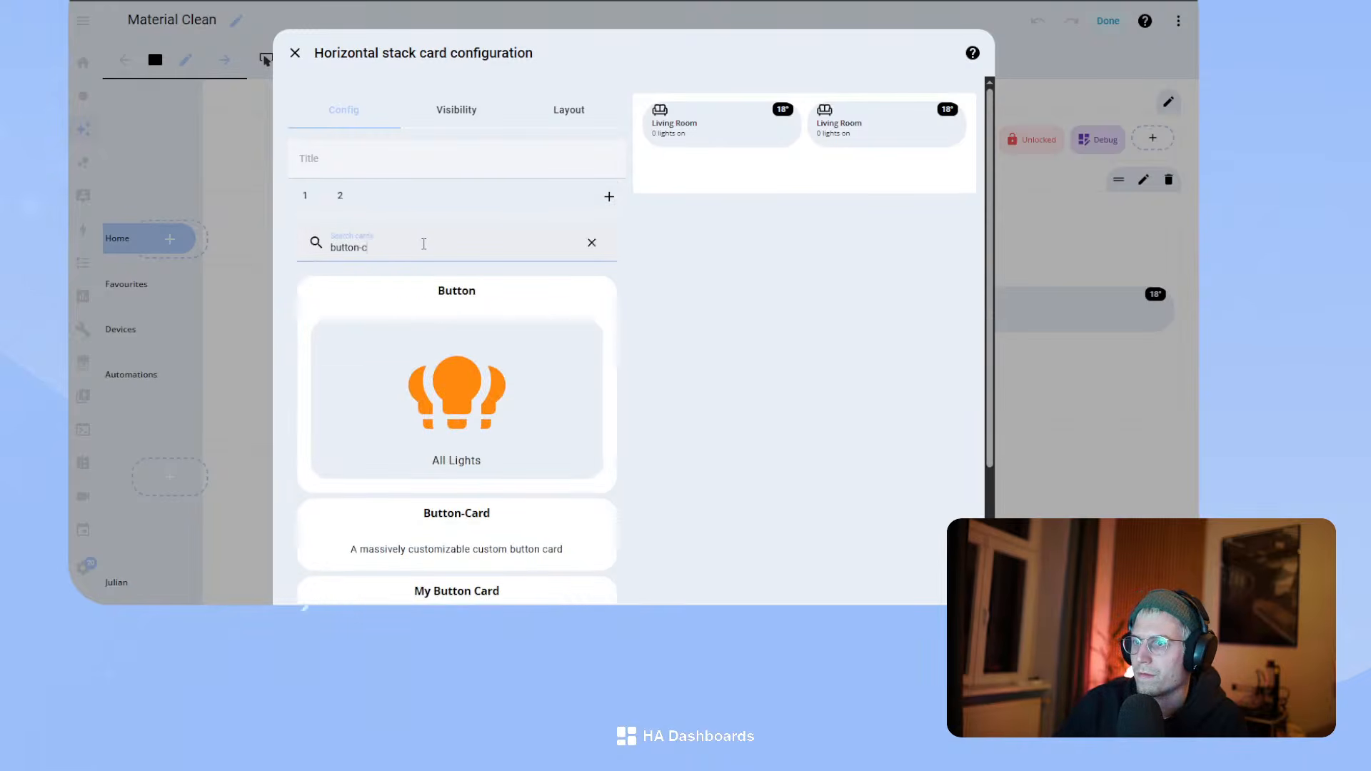
pyautogui.click(515, 511)
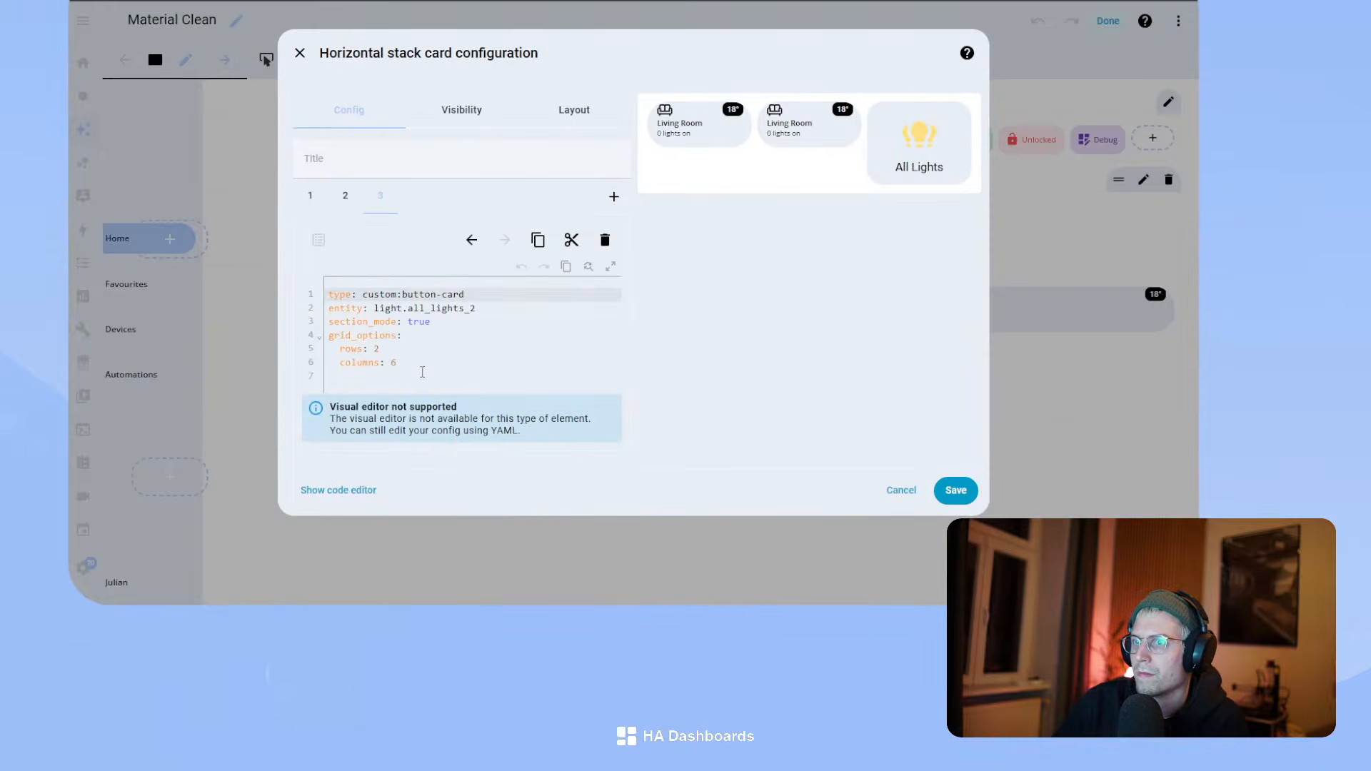
pyautogui.moveTo(418, 365); pyautogui.dragTo(322, 323)
pyautogui.hotkey('ctrl', 'c')
# - Replace the first Living Room card's sections_mode and grid_options lines with the copied section_mode: true, rows: 2 and columns: 6 block
pyautogui.click(345, 195)
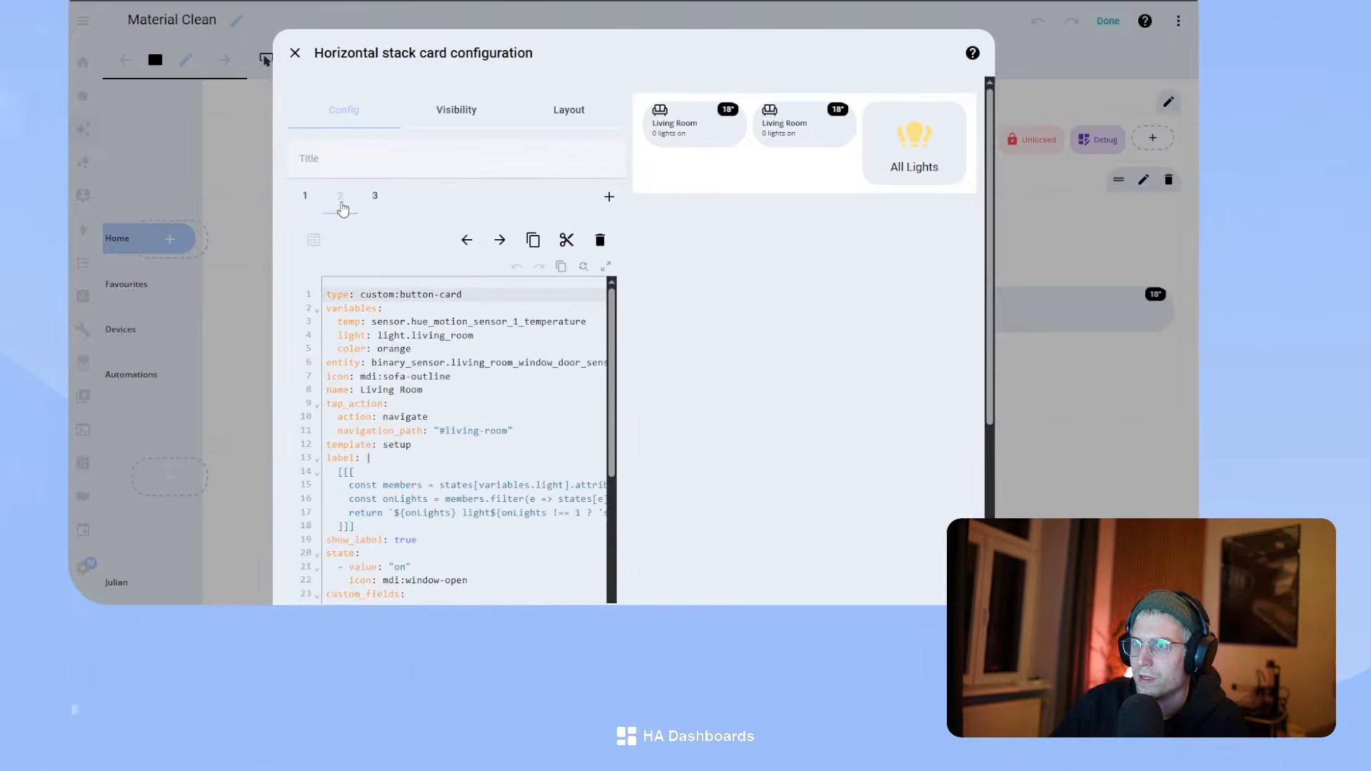
pyautogui.scroll(-10, 469, 487)
pyautogui.scroll(-5, 469, 488)
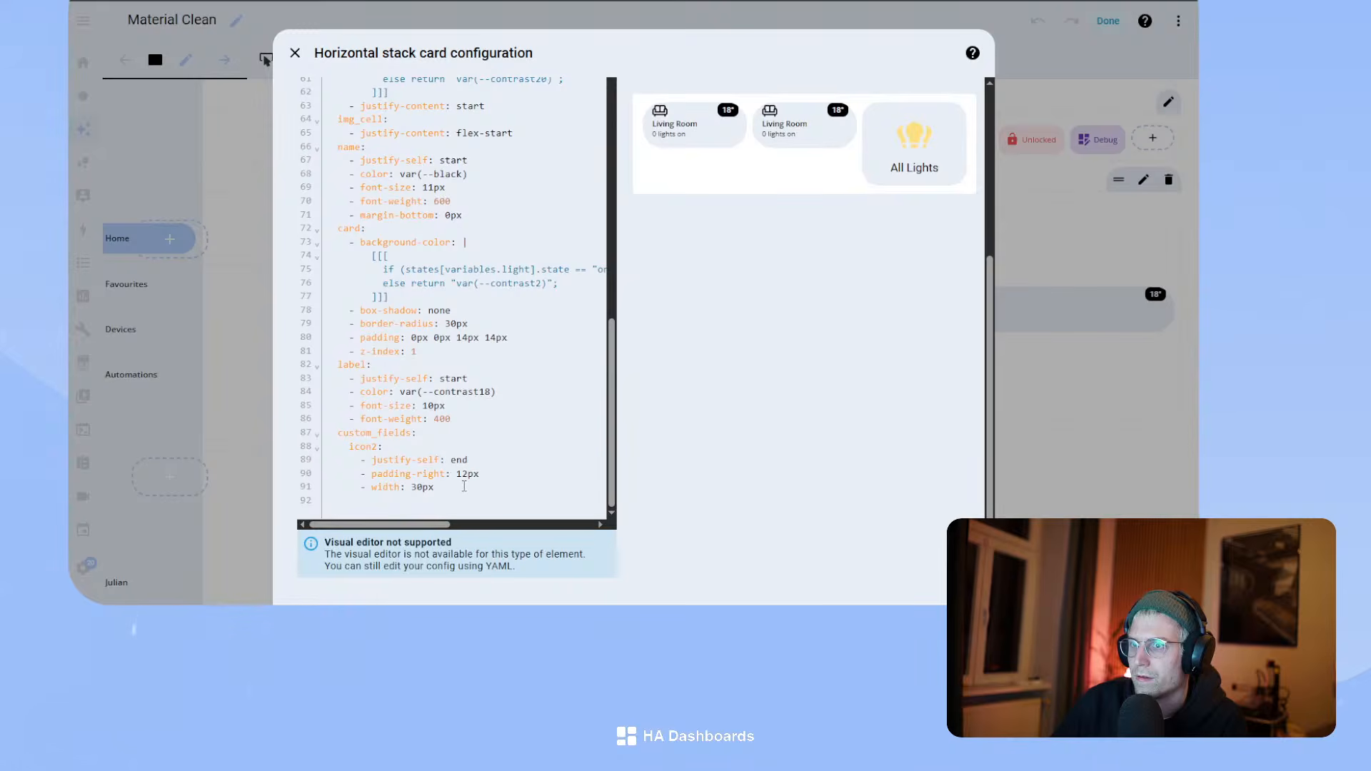
pyautogui.scroll(10, 447, 481)
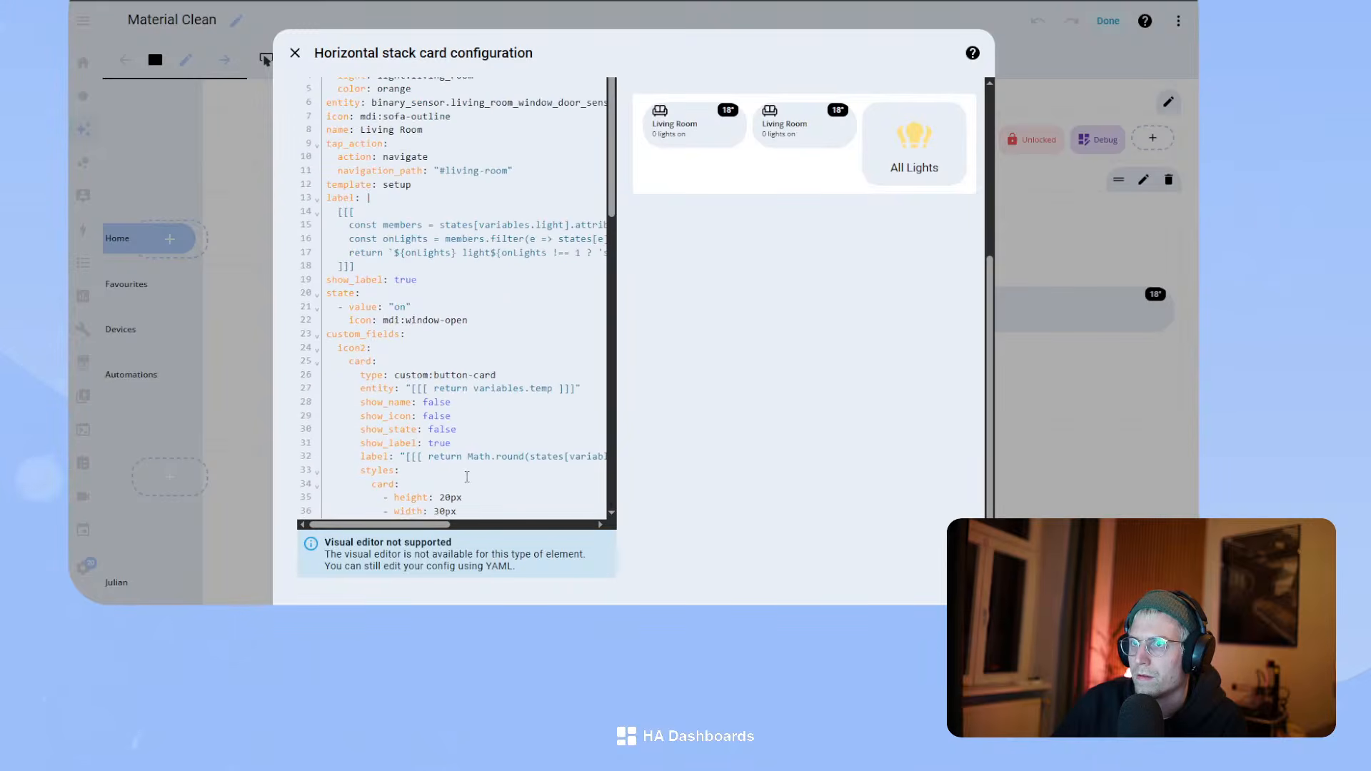
pyautogui.scroll(5, 466, 477)
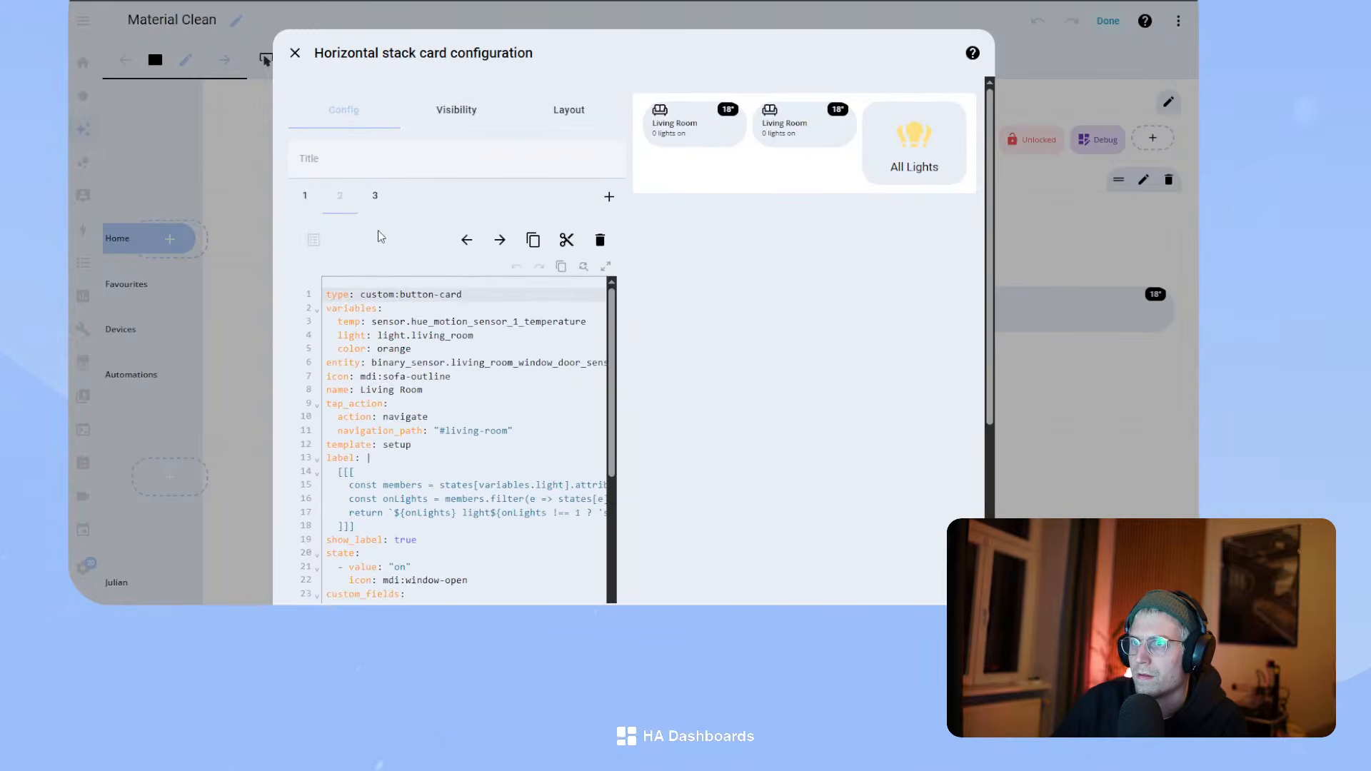
pyautogui.click(305, 207)
pyautogui.scroll(-14, 474, 447)
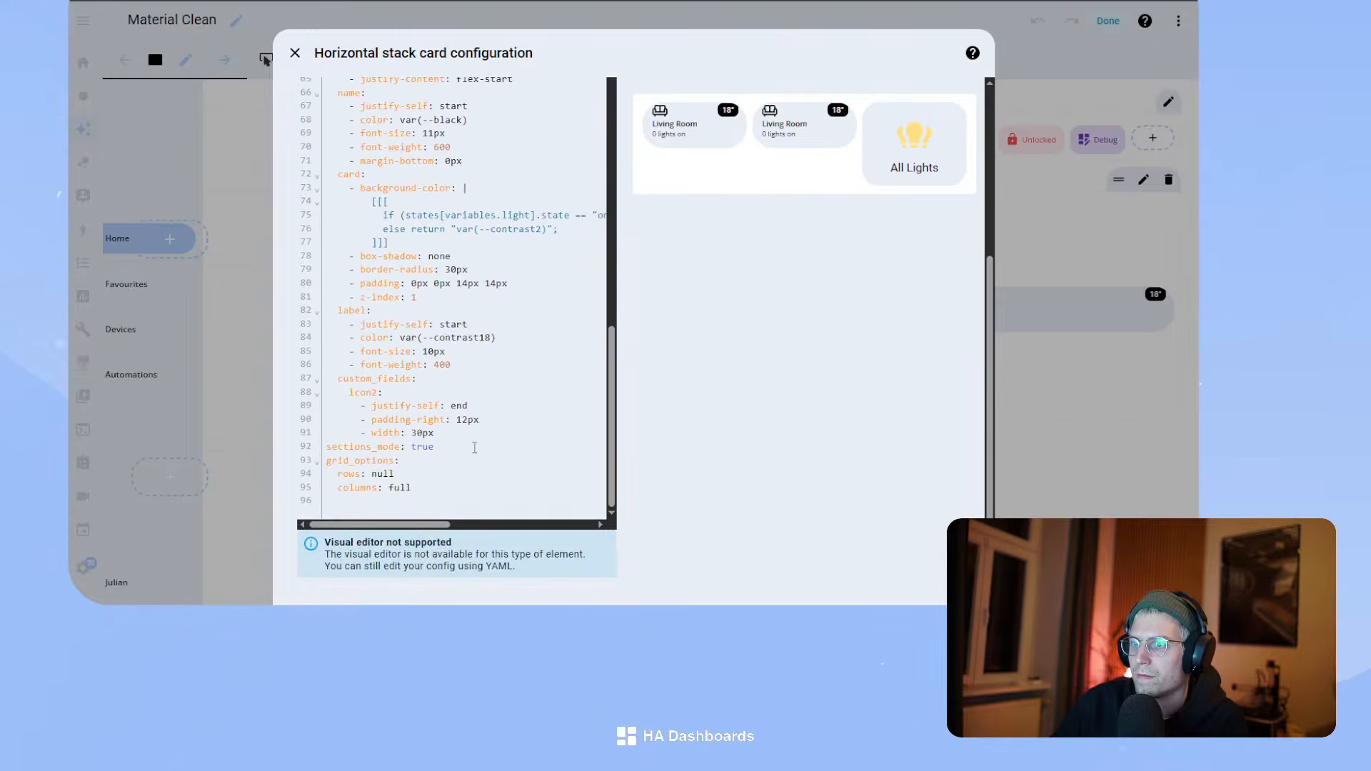
pyautogui.moveTo(437, 492); pyautogui.dragTo(326, 446)
pyautogui.hotkey('ctrl', 'v')
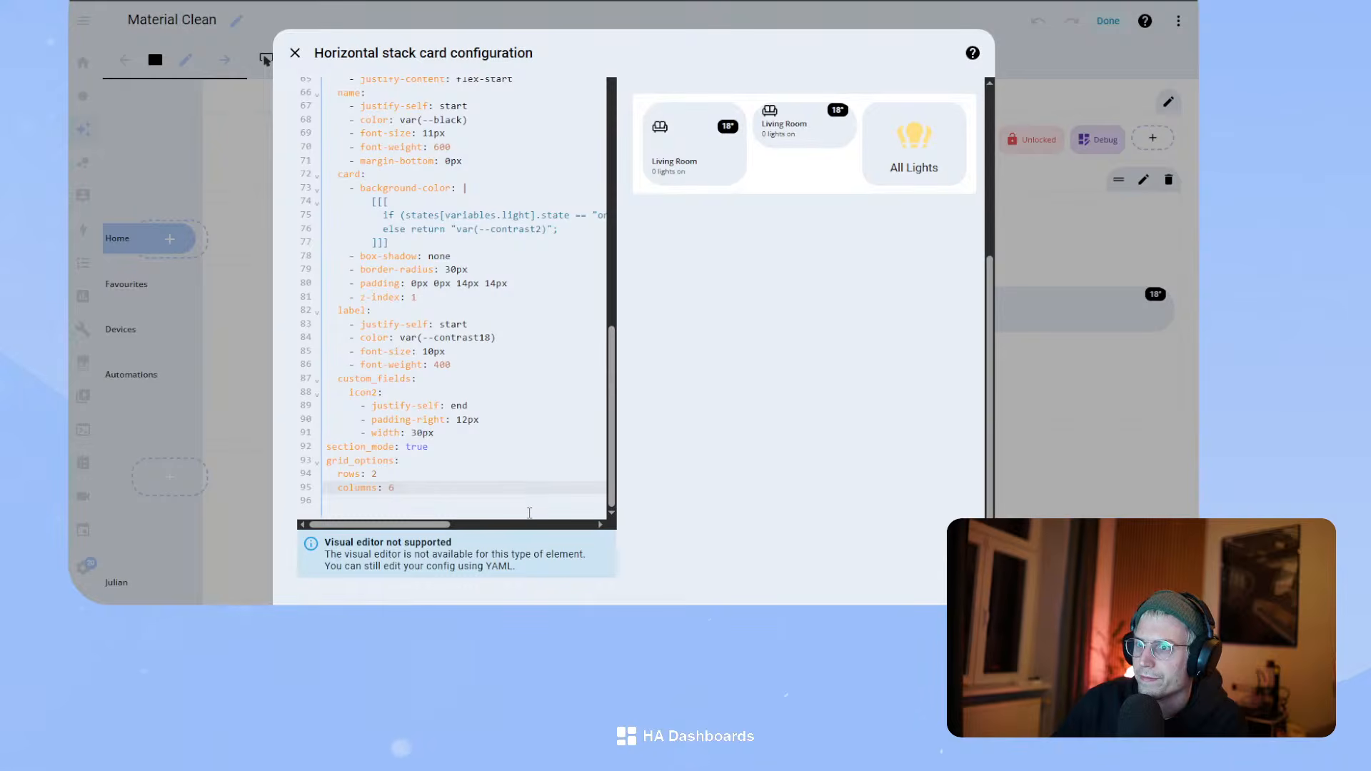
# - Delete everything from template: setup through the styles block in the first Living Room card's YAML, keeping section_mode and grid_options
pyautogui.moveTo(408, 489); pyautogui.dragTo(326, 446)
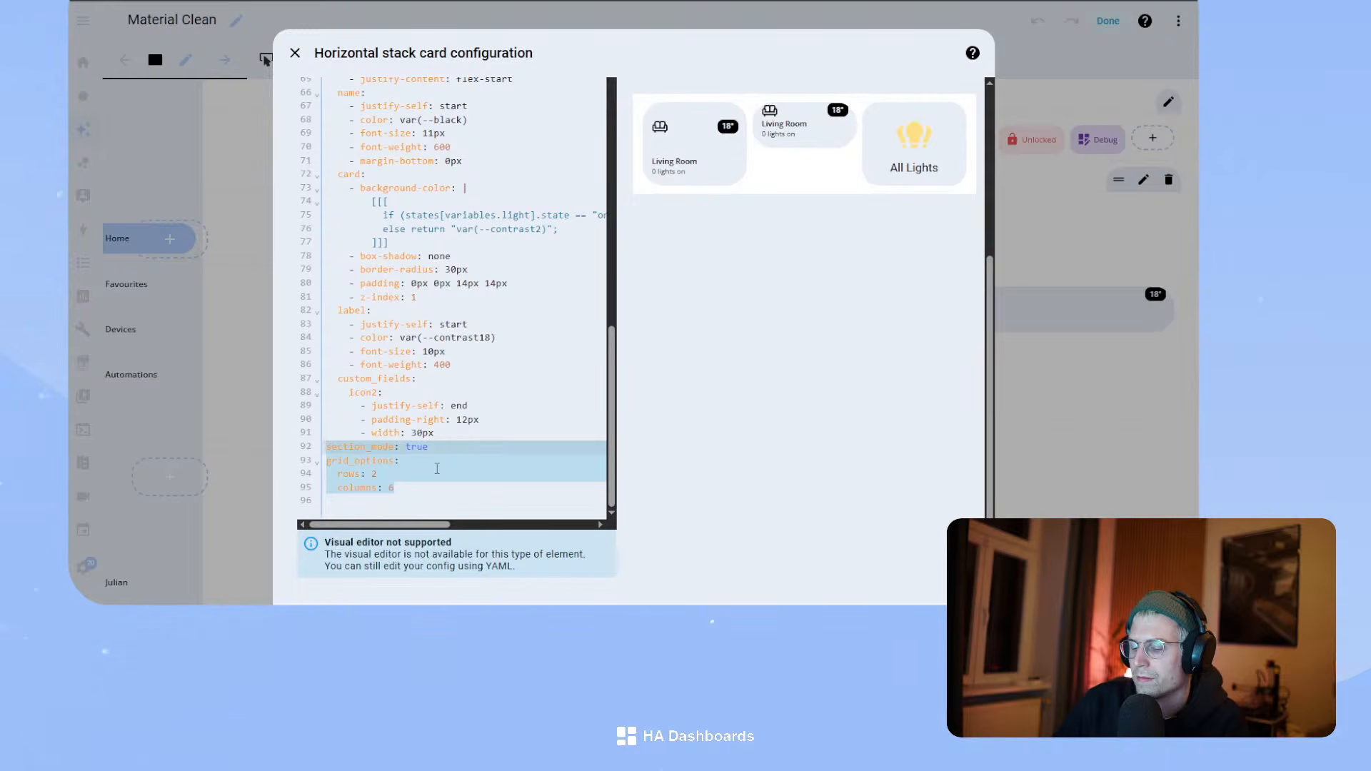
pyautogui.click(479, 438)
pyautogui.scroll(5, 479, 439)
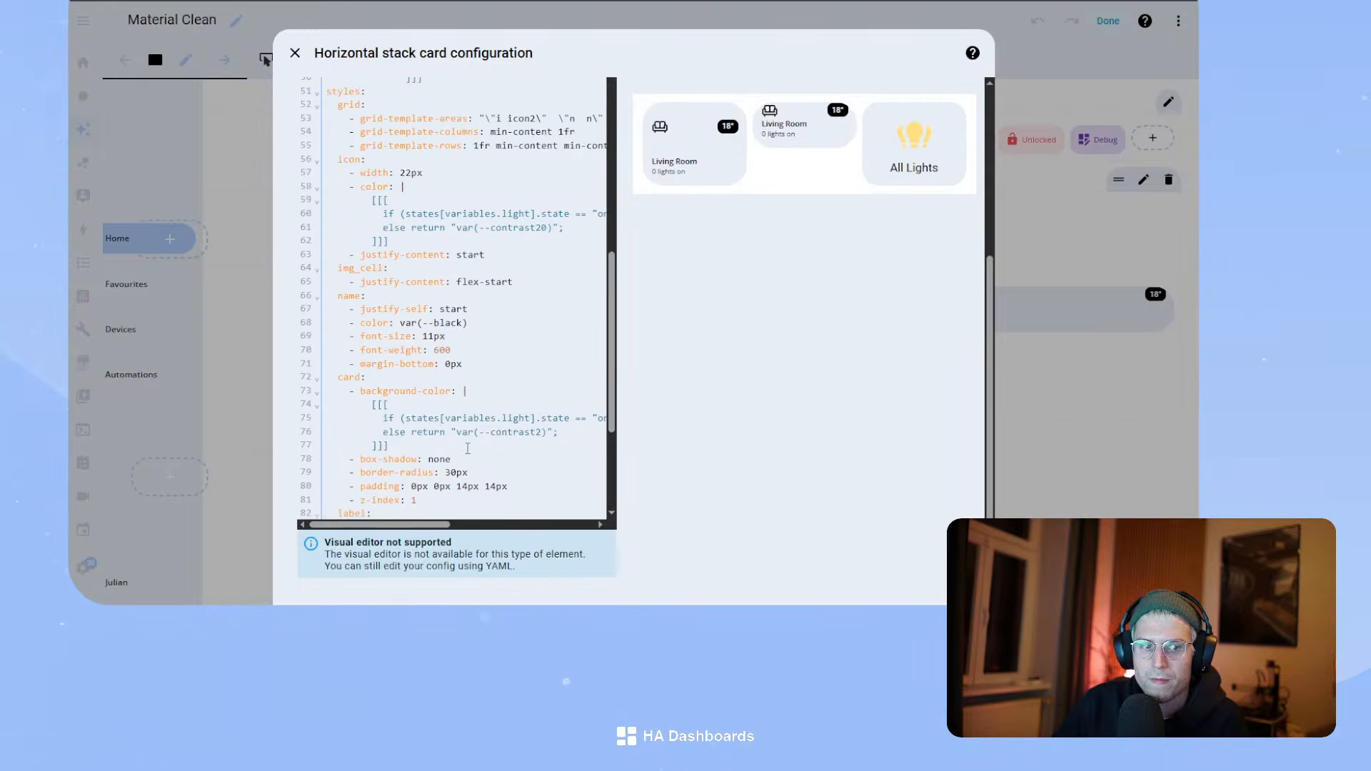
pyautogui.scroll(15, 468, 449)
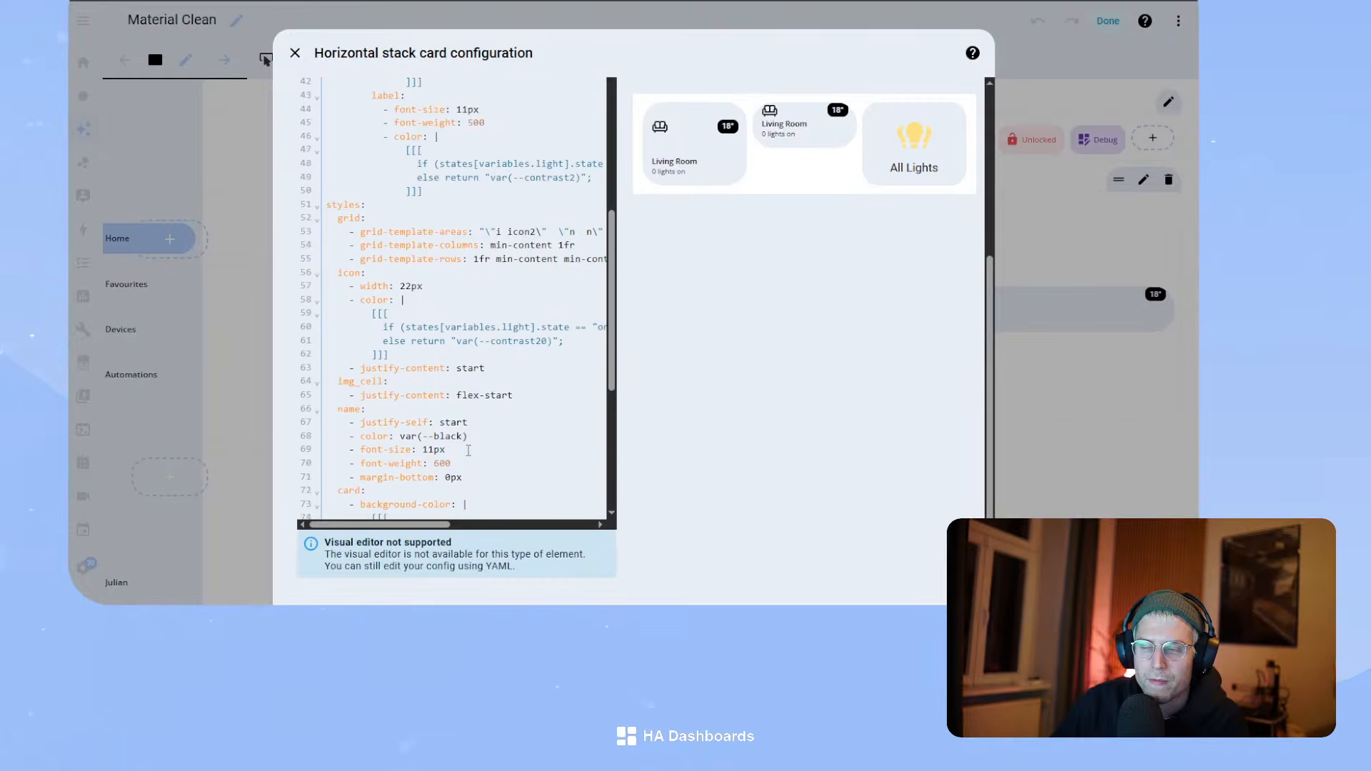
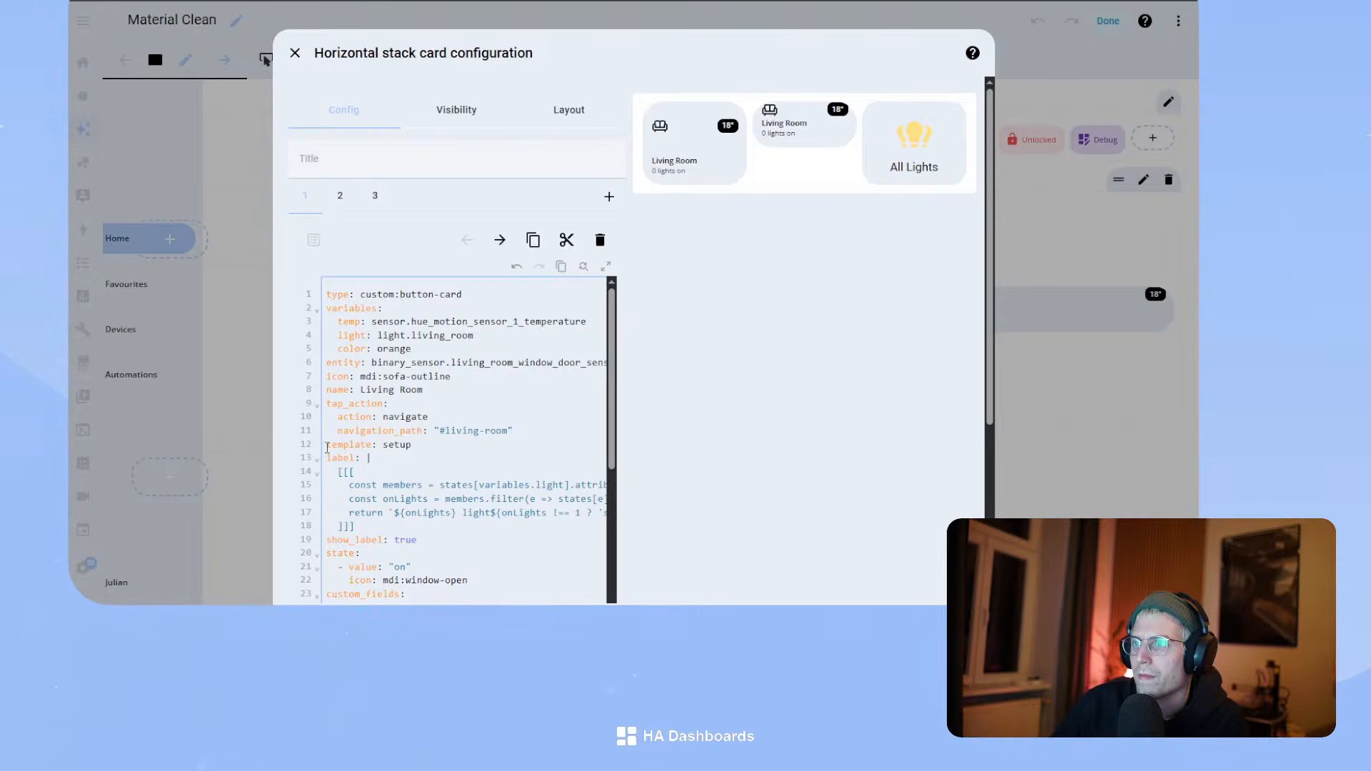
pyautogui.keyDown('shift'); pyautogui.click(326, 444); pyautogui.keyUp('shift')
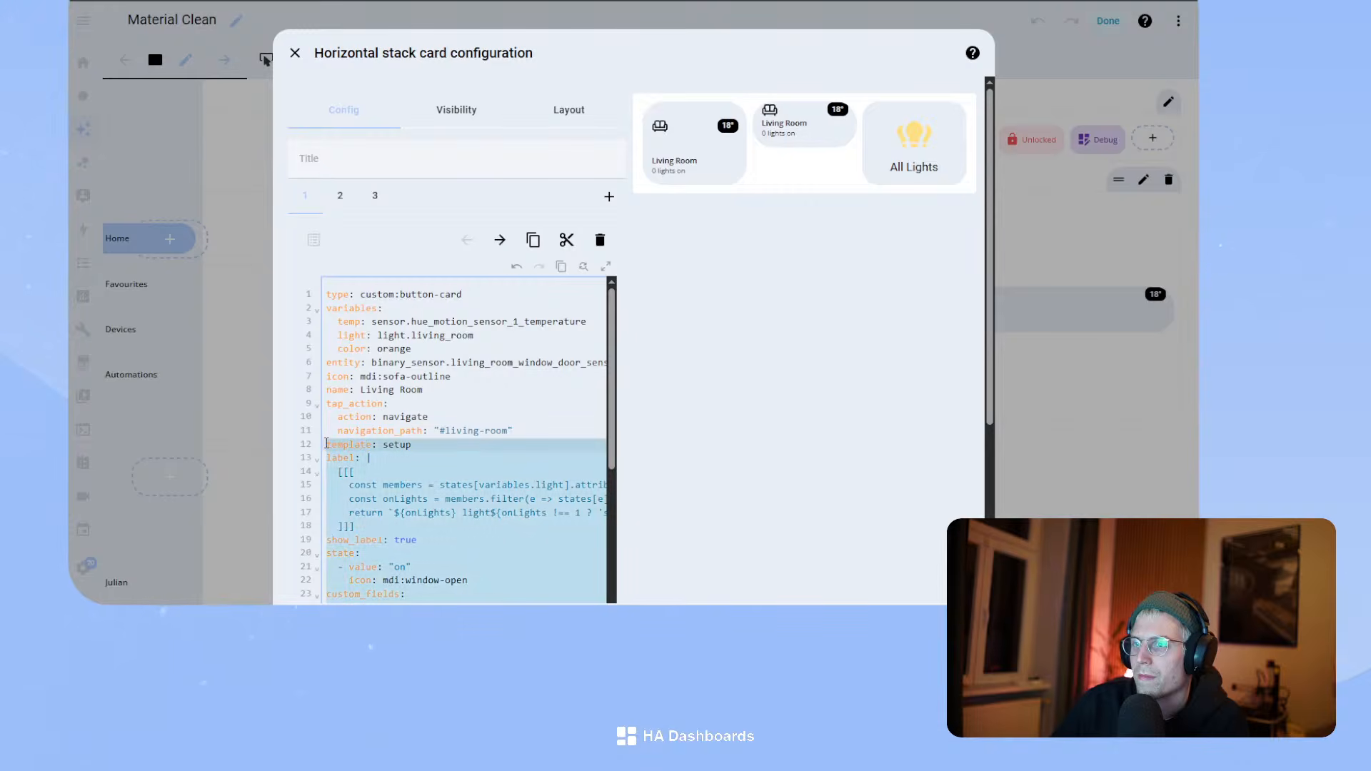
pyautogui.press('Return')
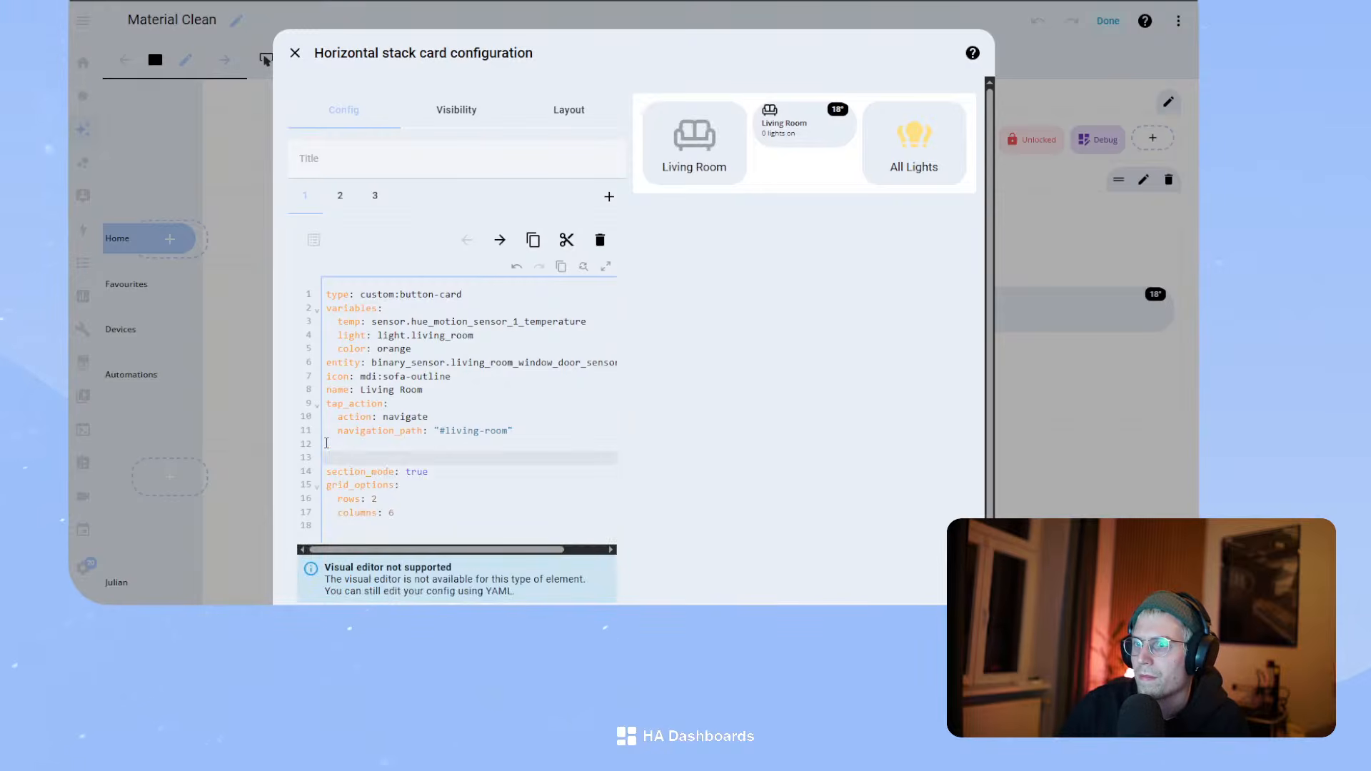
pyautogui.press('BackSpace')
pyautogui.press('BackSpace')
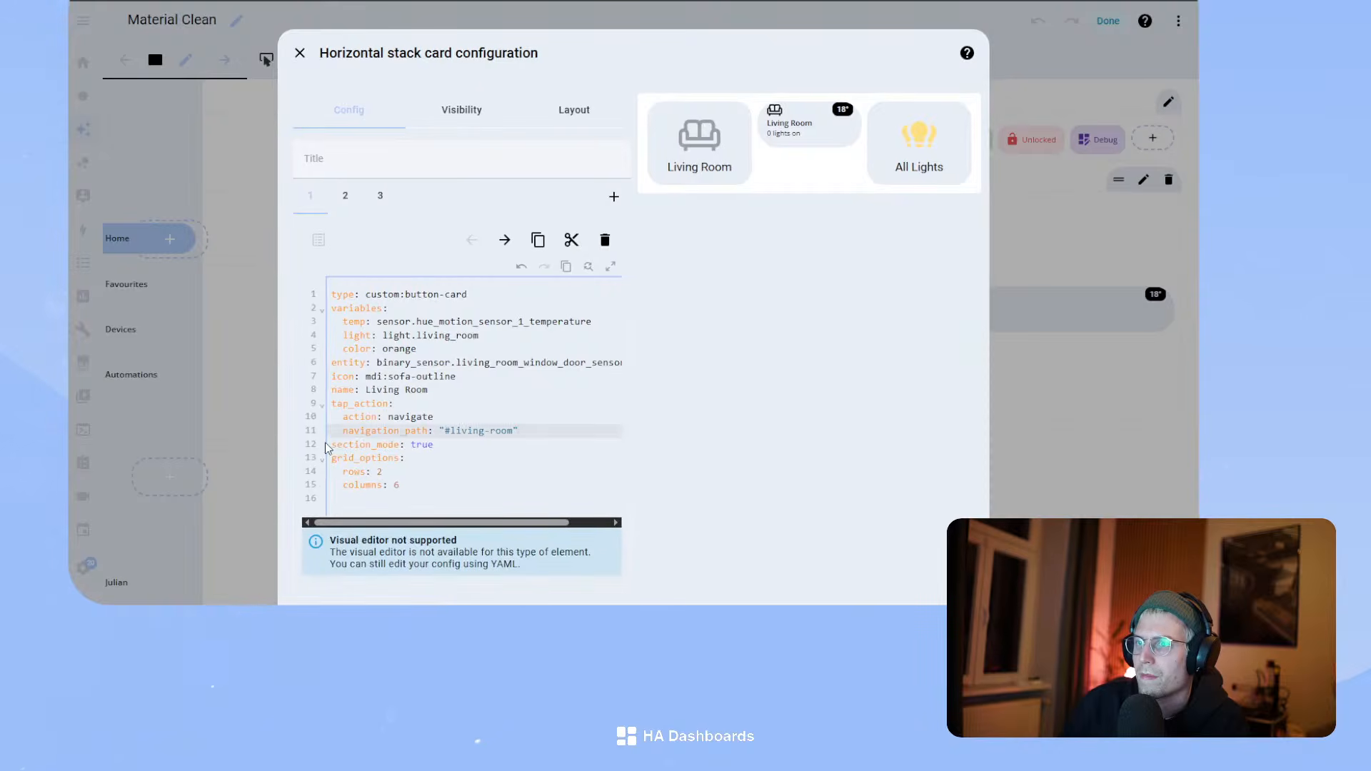
# - Add template: room_card below the type line in the first Living Room card's YAML
pyautogui.click(494, 291)
pyautogui.press('Return')
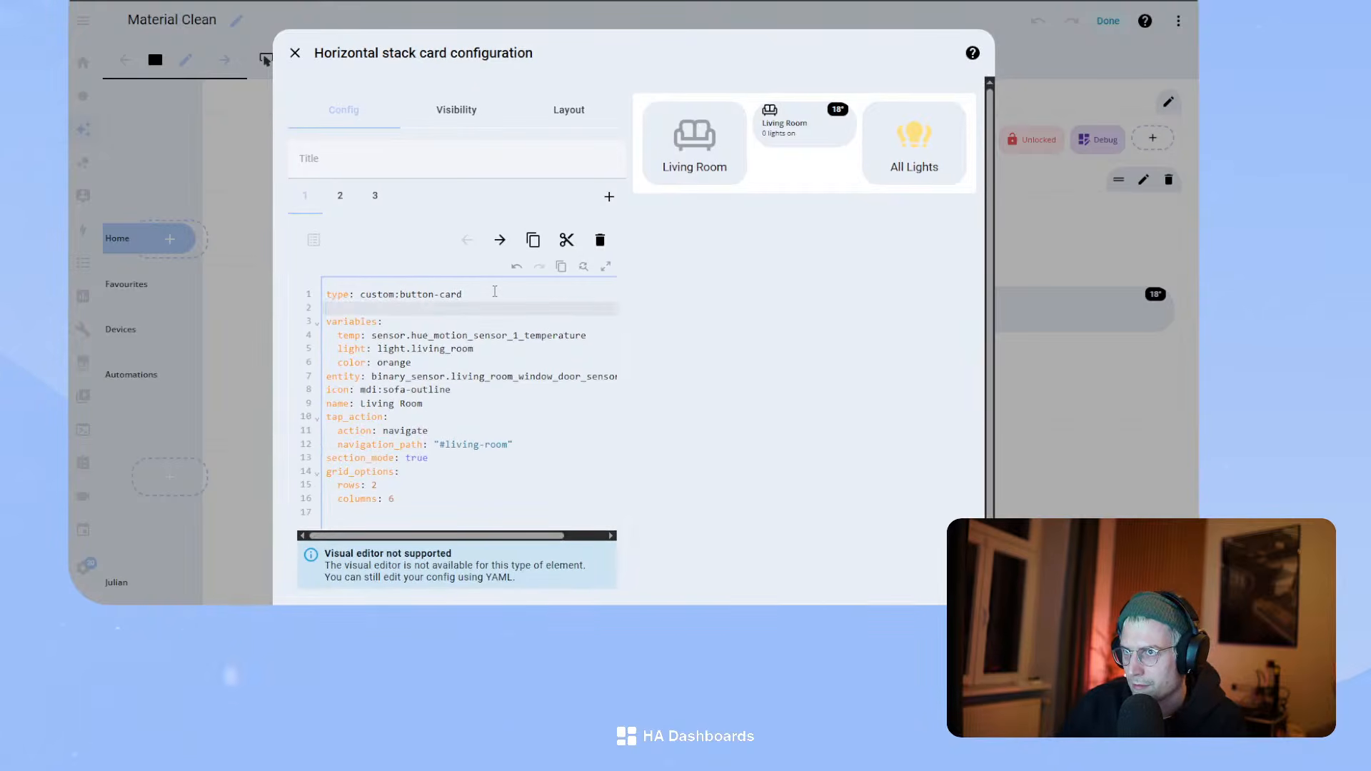
pyautogui.write('template: ro')
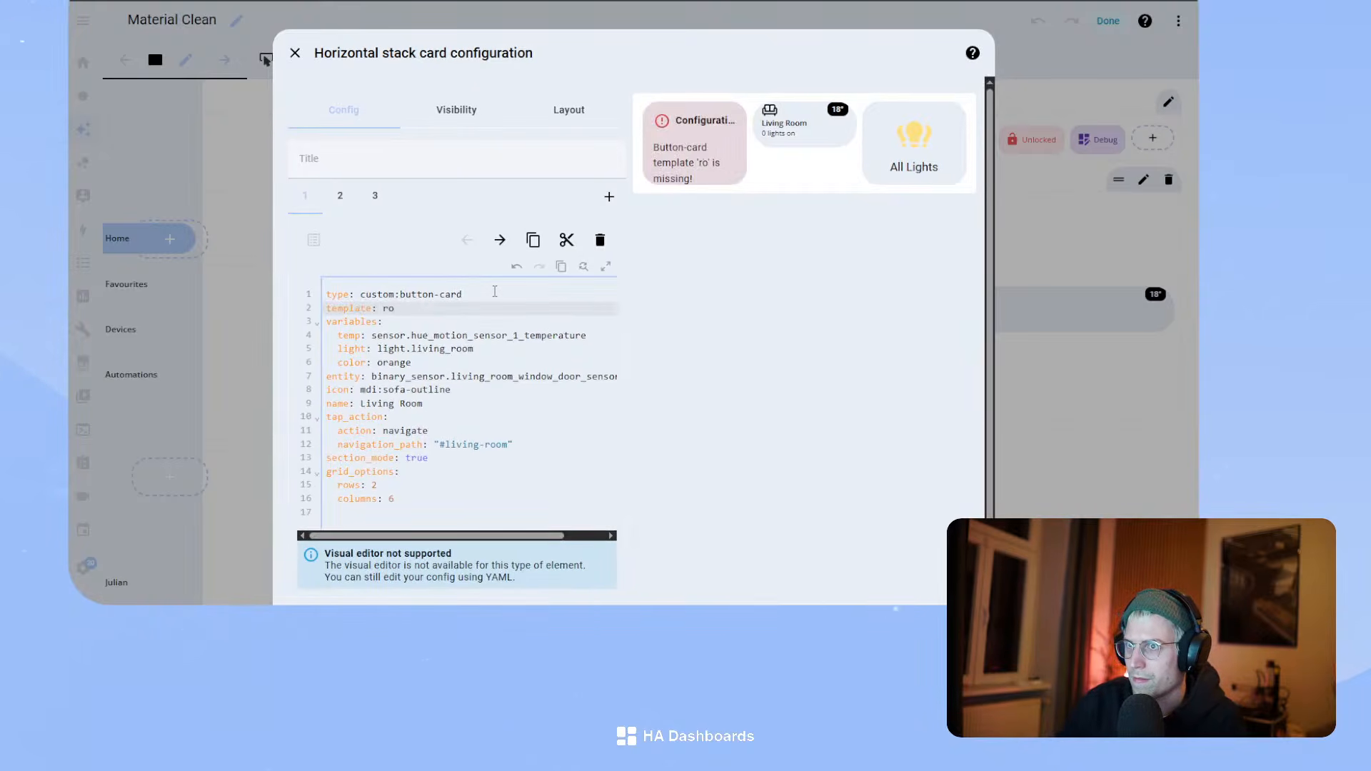
pyautogui.write('om_card')
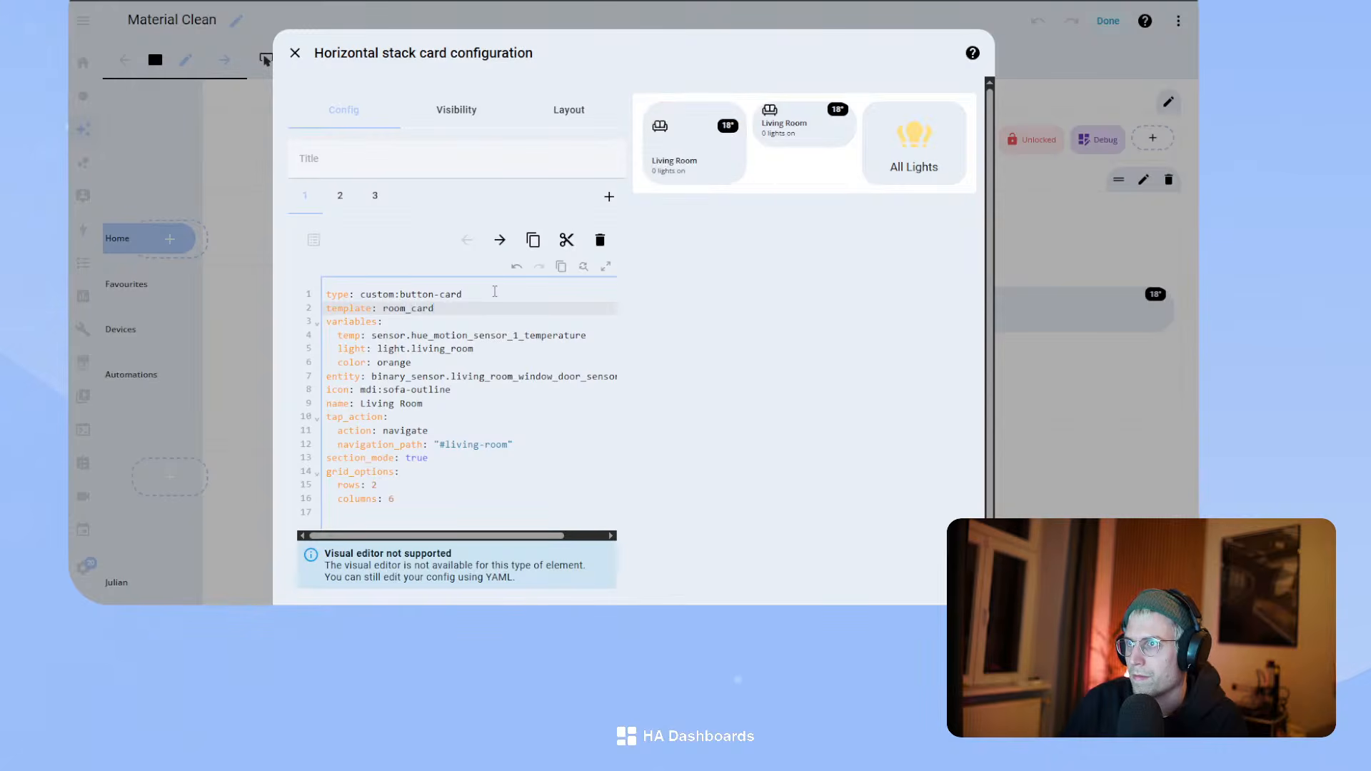
pyautogui.moveTo(499, 499); pyautogui.dragTo(311, 456)
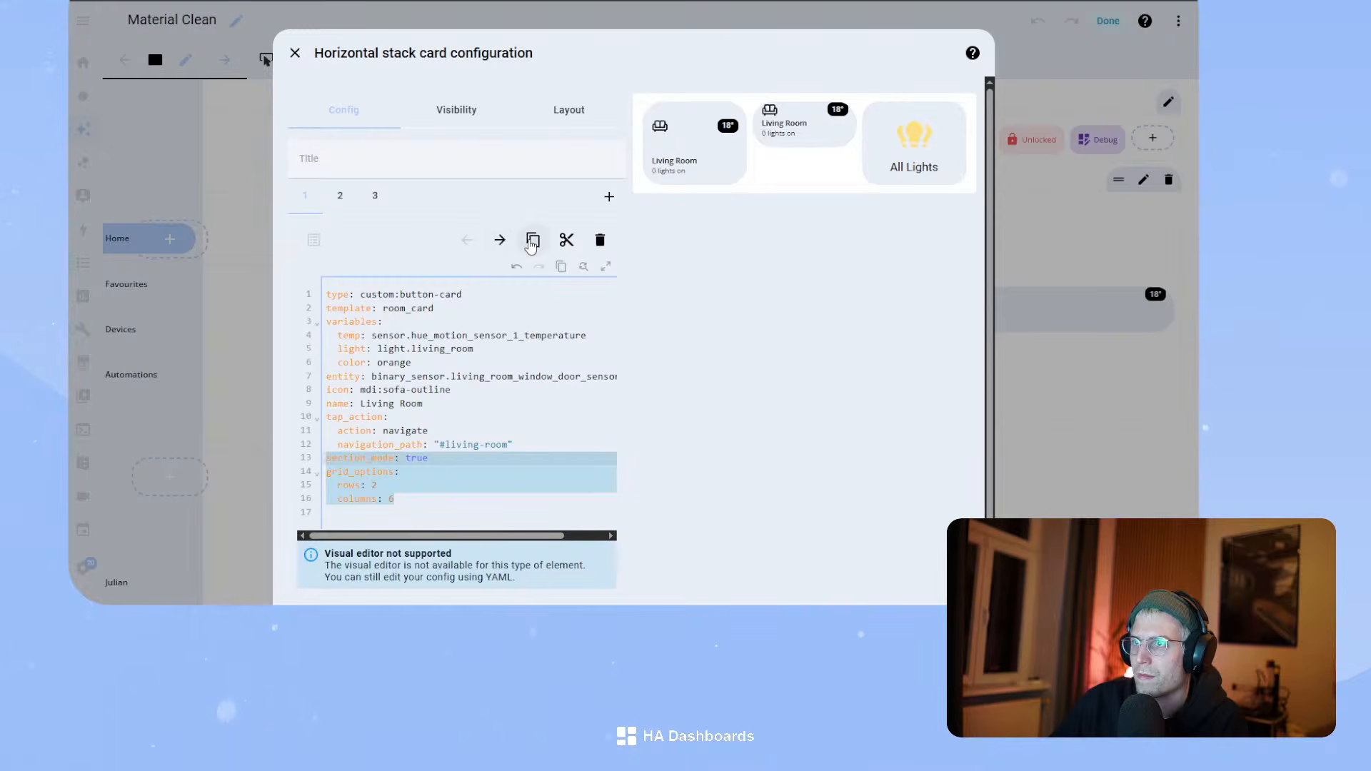
# - Delete the third and second nested cards from the horizontal stack
pyautogui.click(384, 191)
pyautogui.click(600, 240)
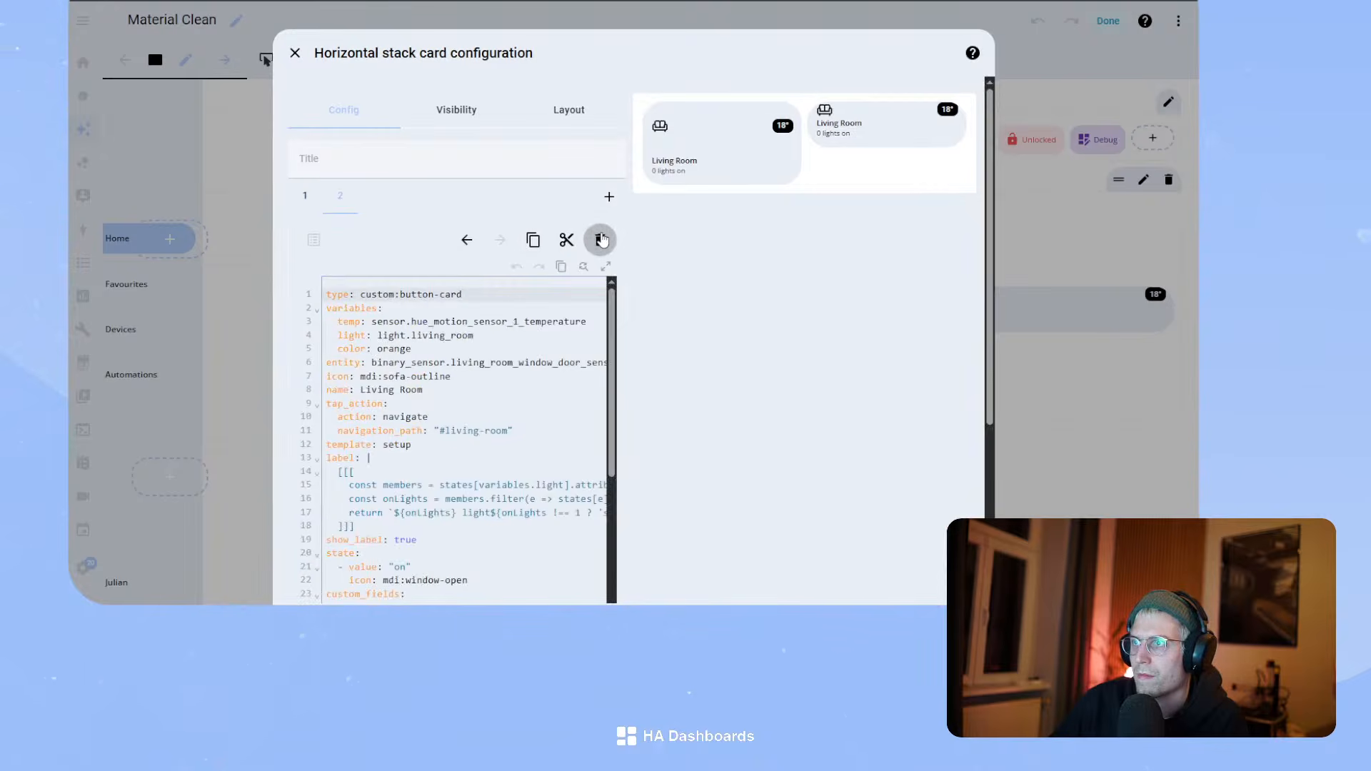
pyautogui.click(600, 242)
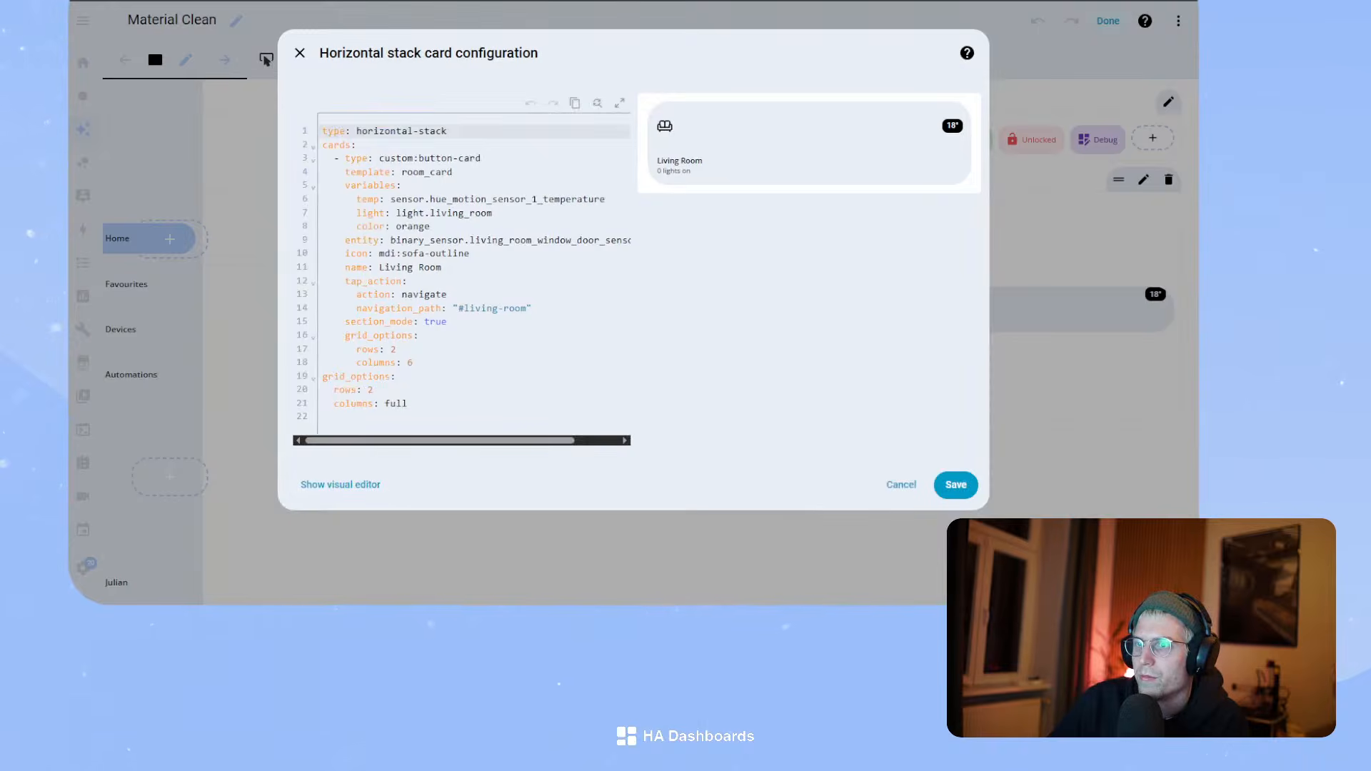
# - Change the stack card's type from horizontal-stack to grid in its YAML
pyautogui.moveTo(351, 130); pyautogui.dragTo(452, 130)
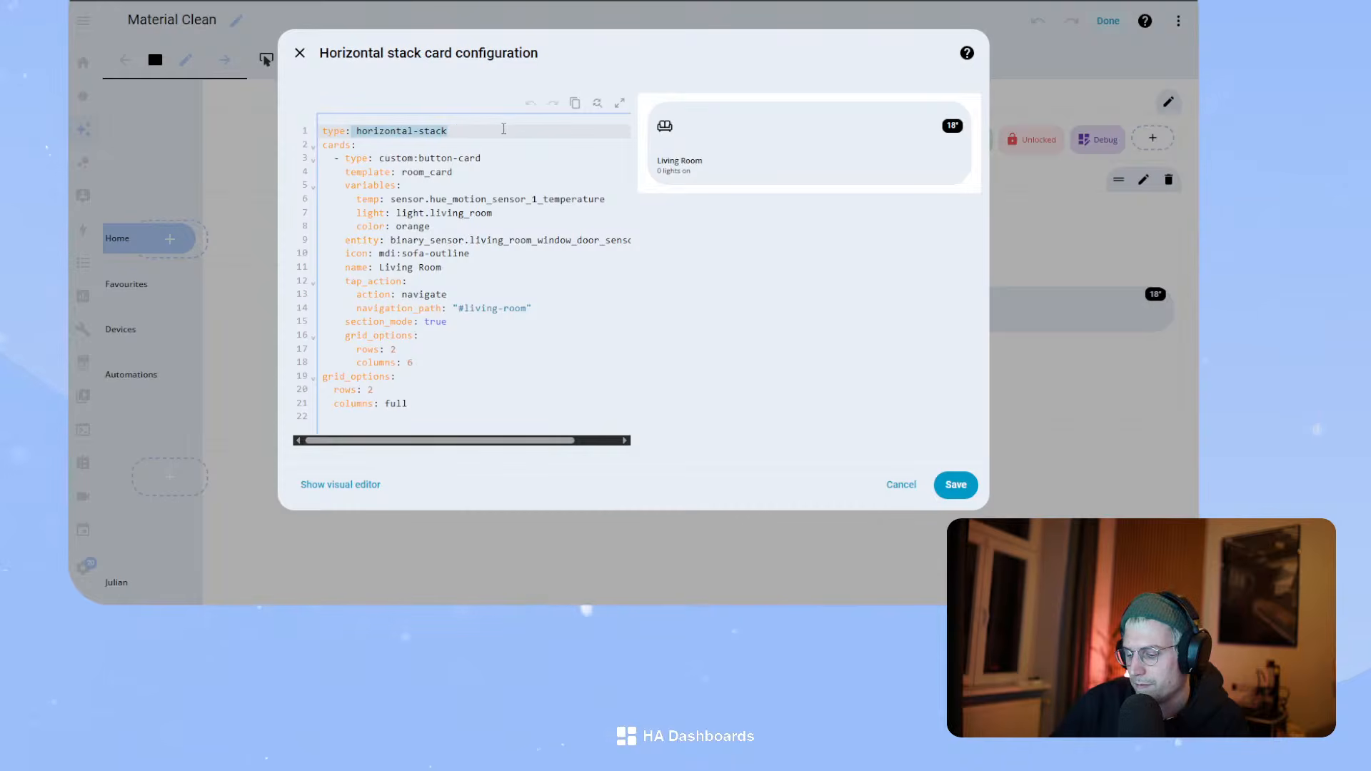
pyautogui.write('grid')
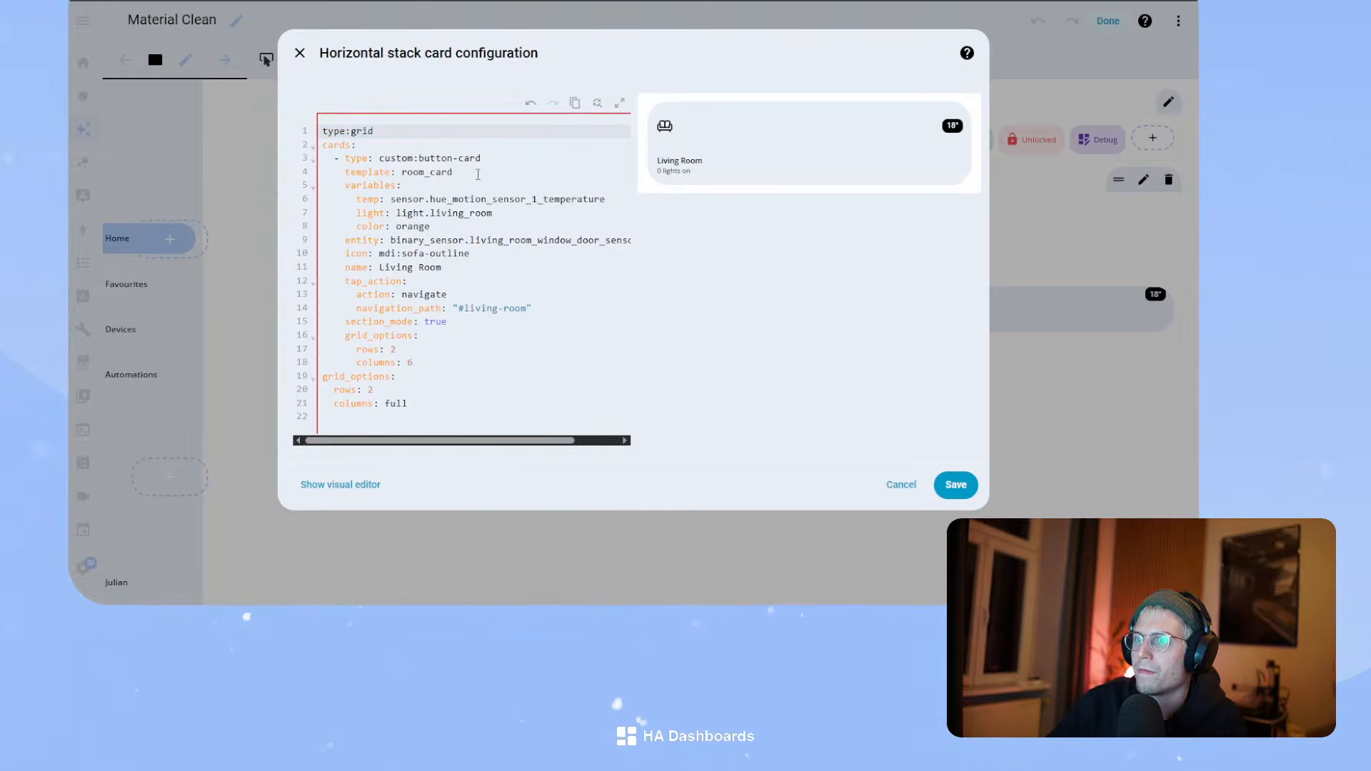
pyautogui.click(352, 131)
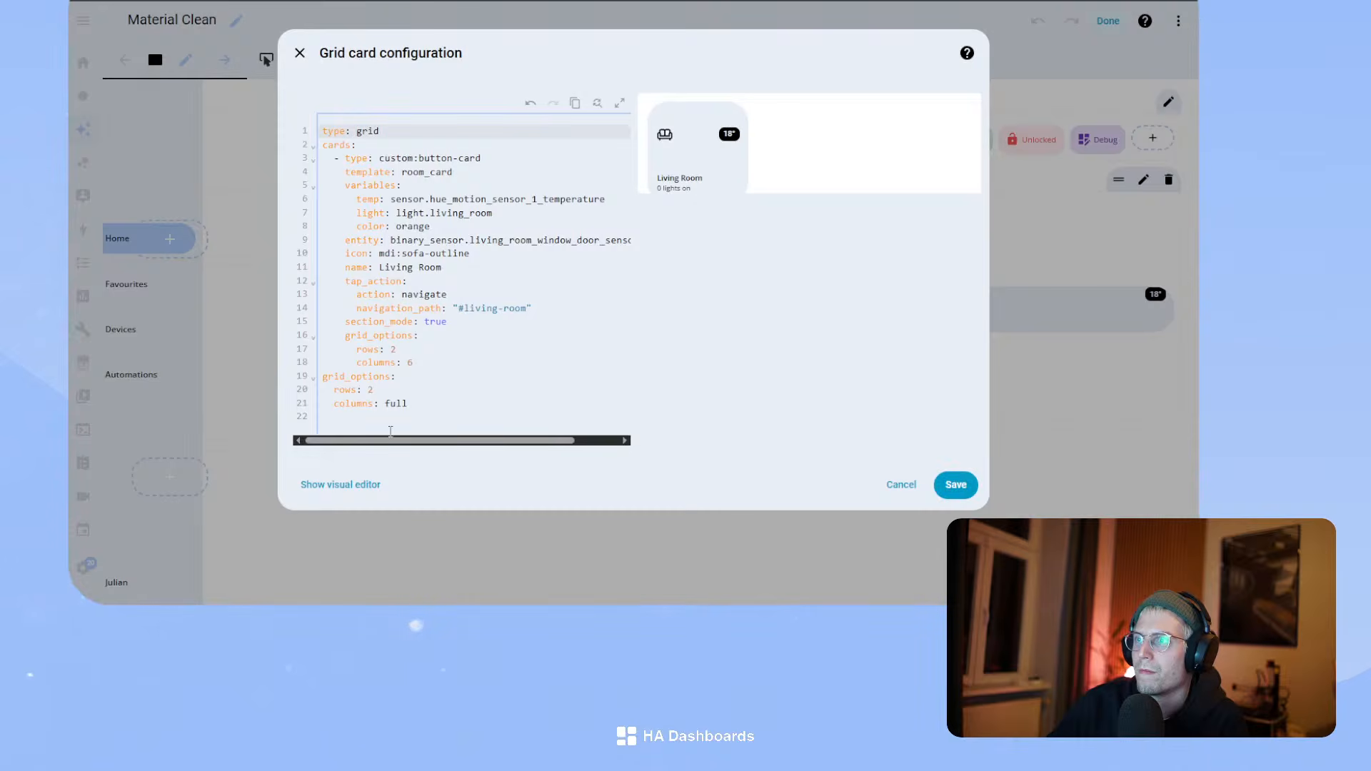
# - Check the grid card's layout settings, try rendering cards as squares off and on, and discard the card's changes
pyautogui.click(361, 484)
pyautogui.click(574, 118)
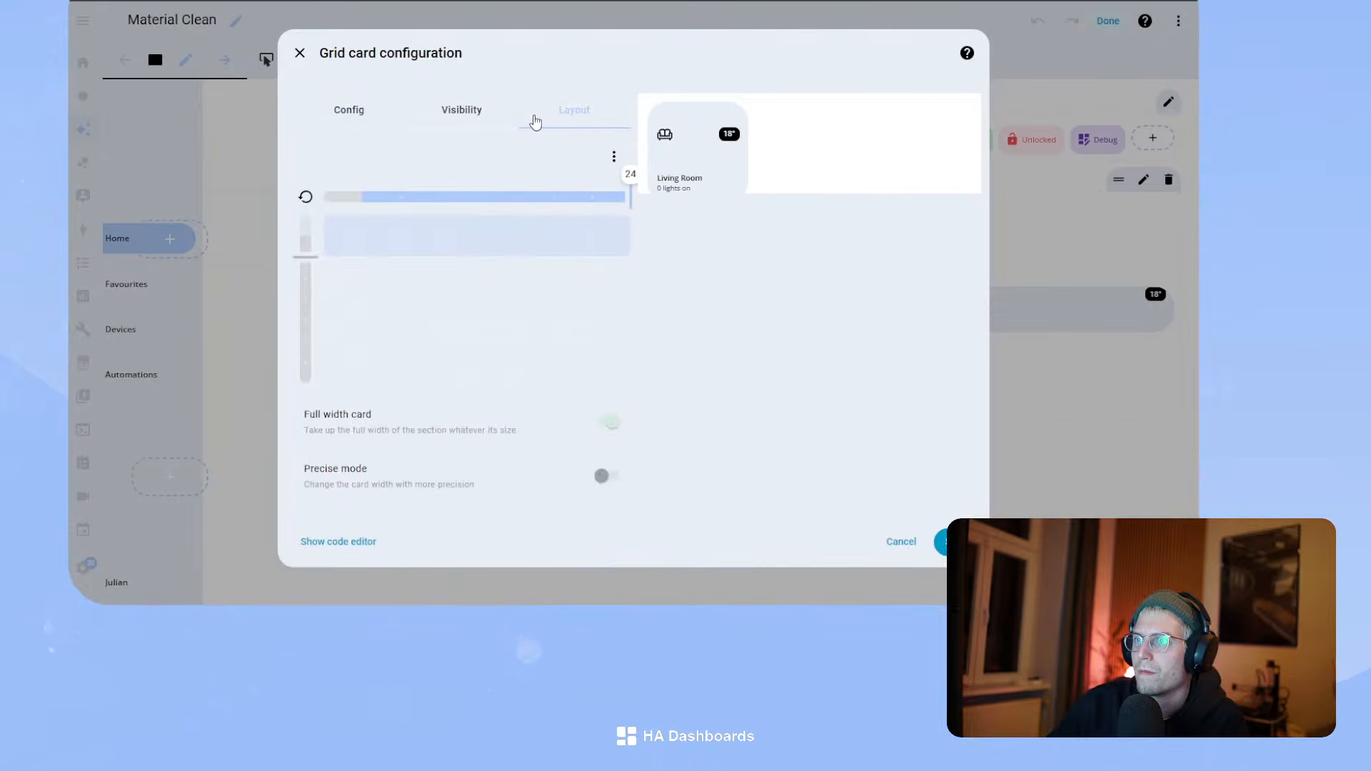
pyautogui.click(363, 114)
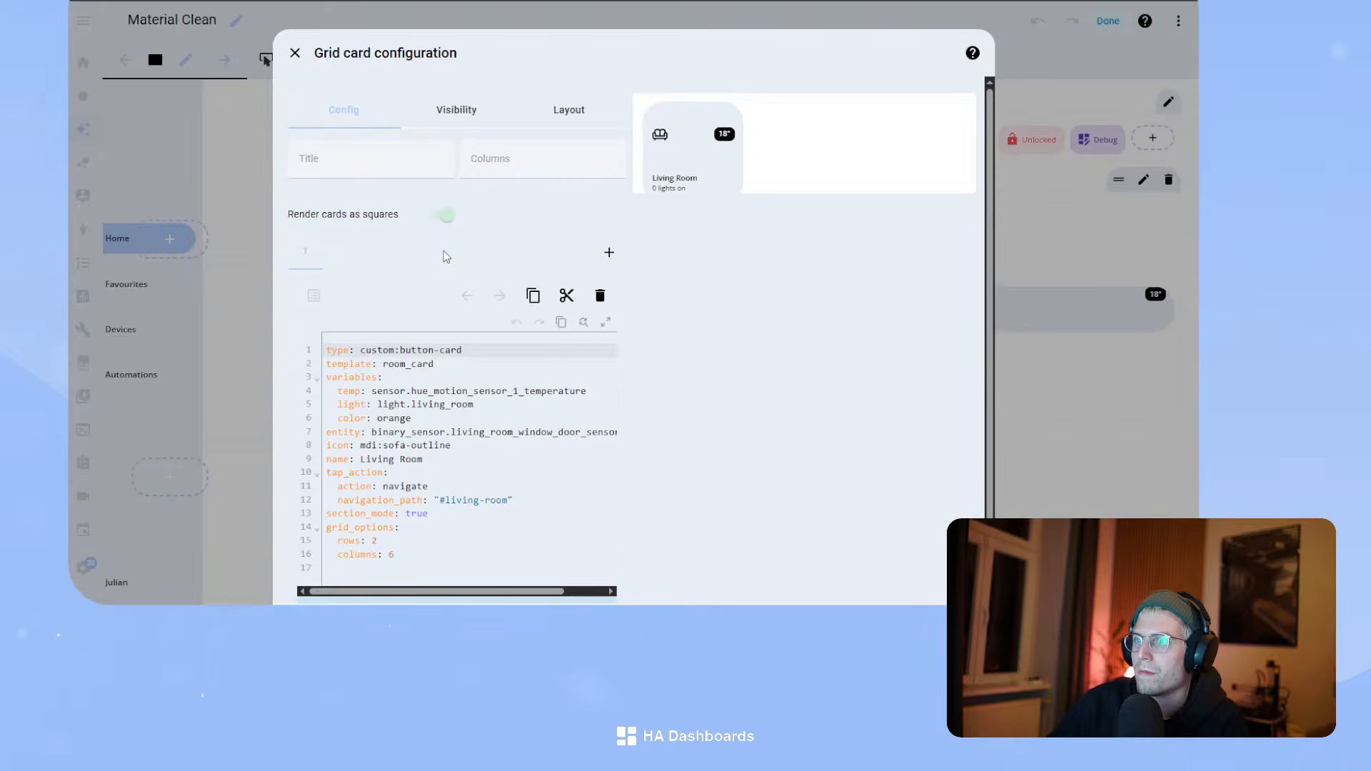
pyautogui.click(442, 216)
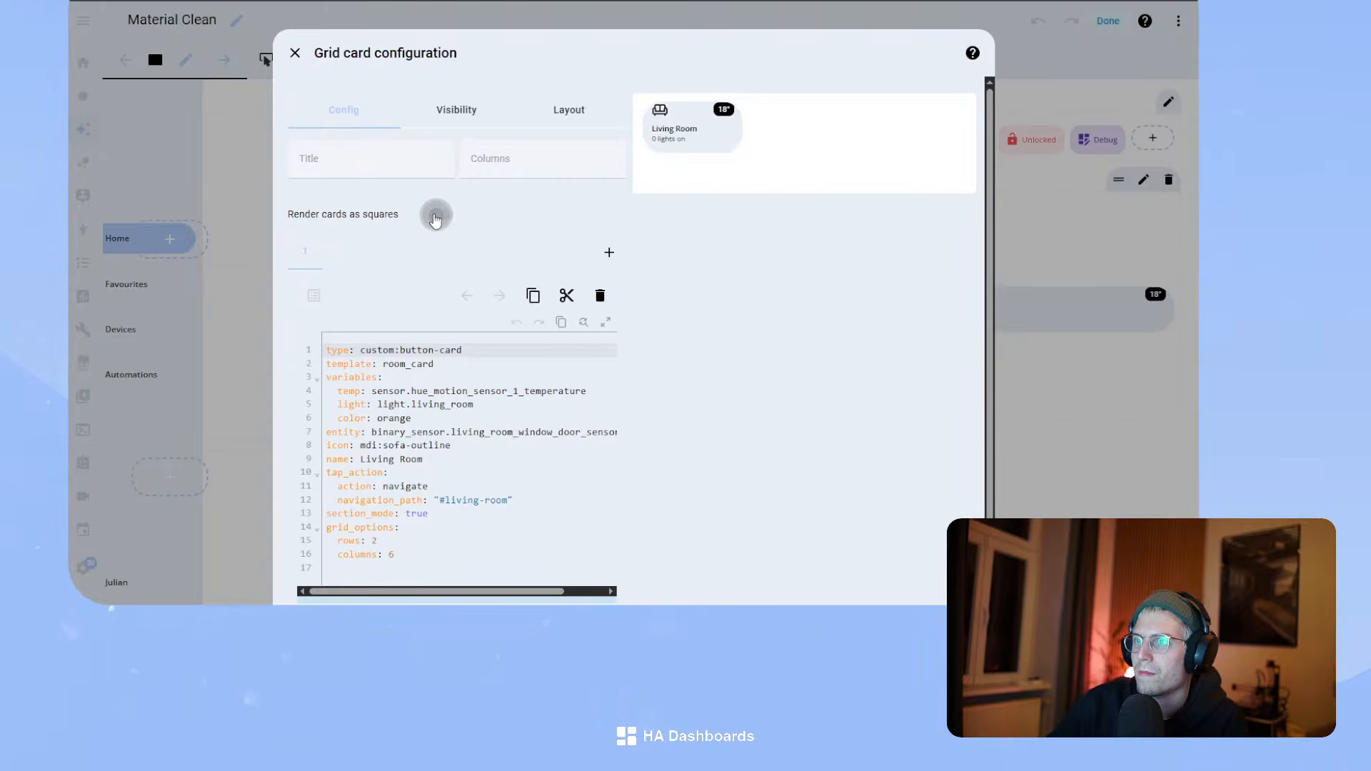
pyautogui.click(439, 216)
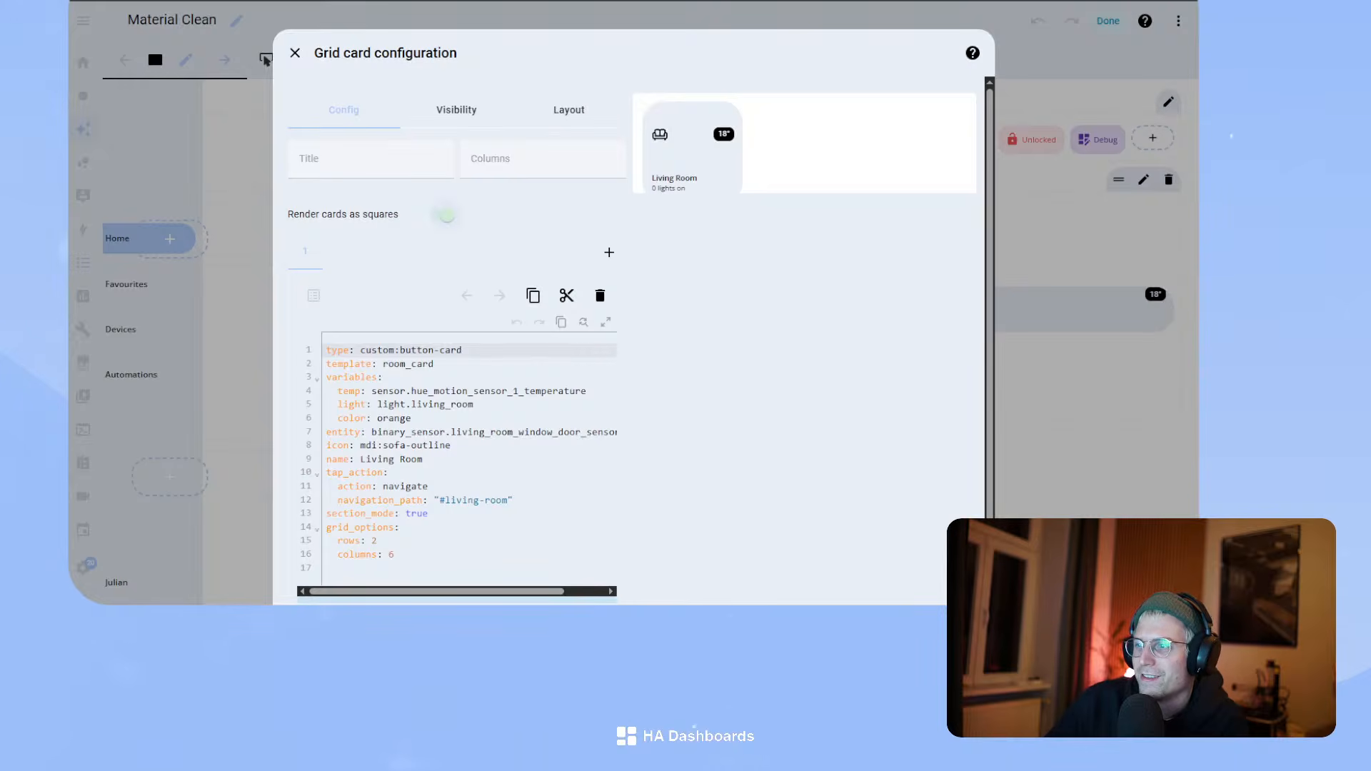
pyautogui.click(922, 629)
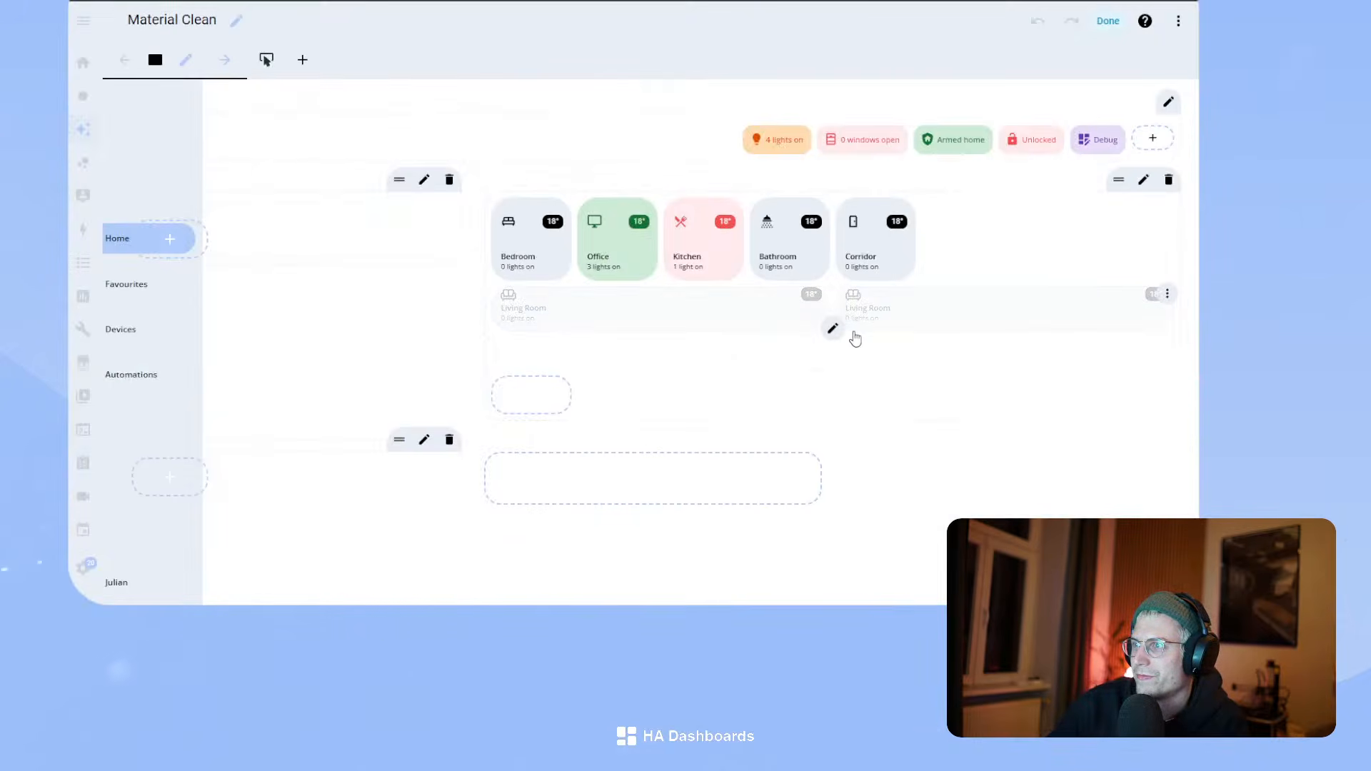
# - Add section_mode: true below the navigation path in the Bedroom card's YAML
pyautogui.click(554, 240)
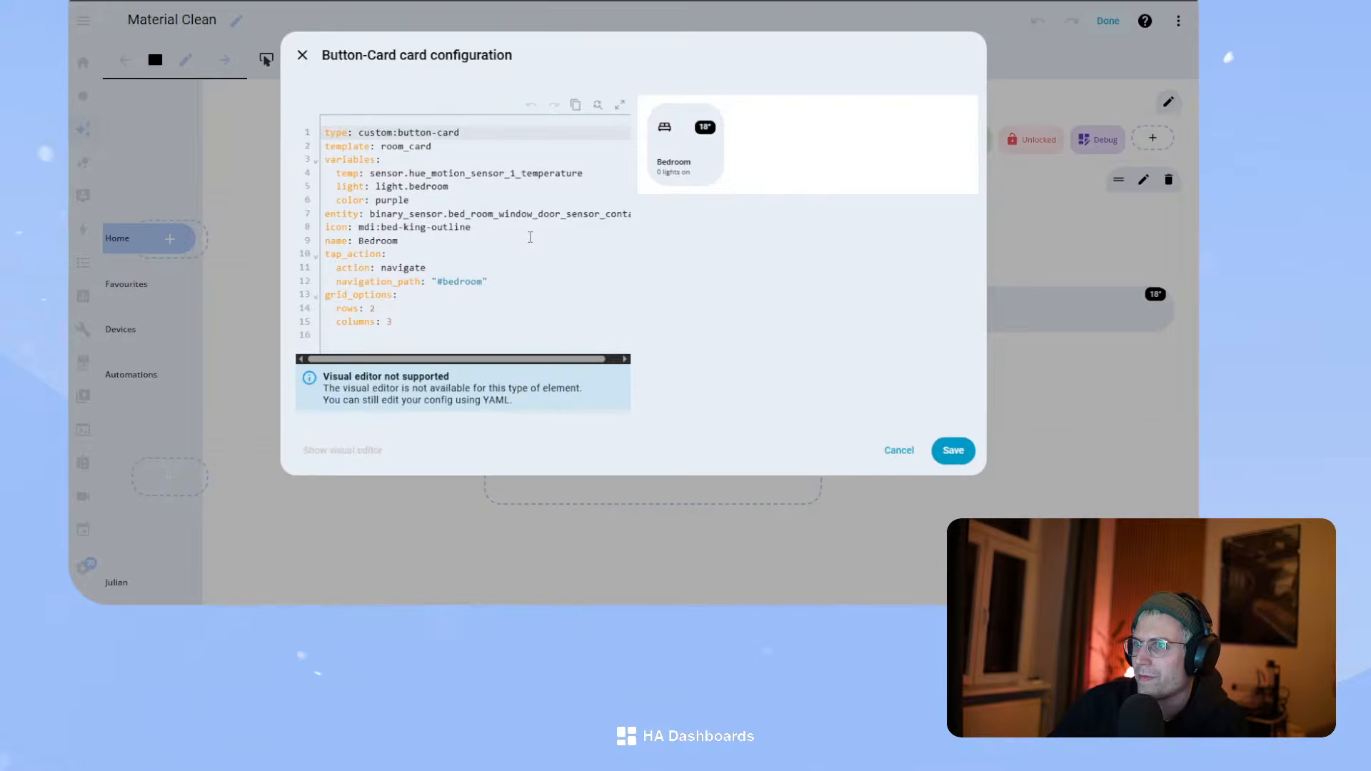
pyautogui.click(450, 322)
pyautogui.hotkey('ctrl', 'a')
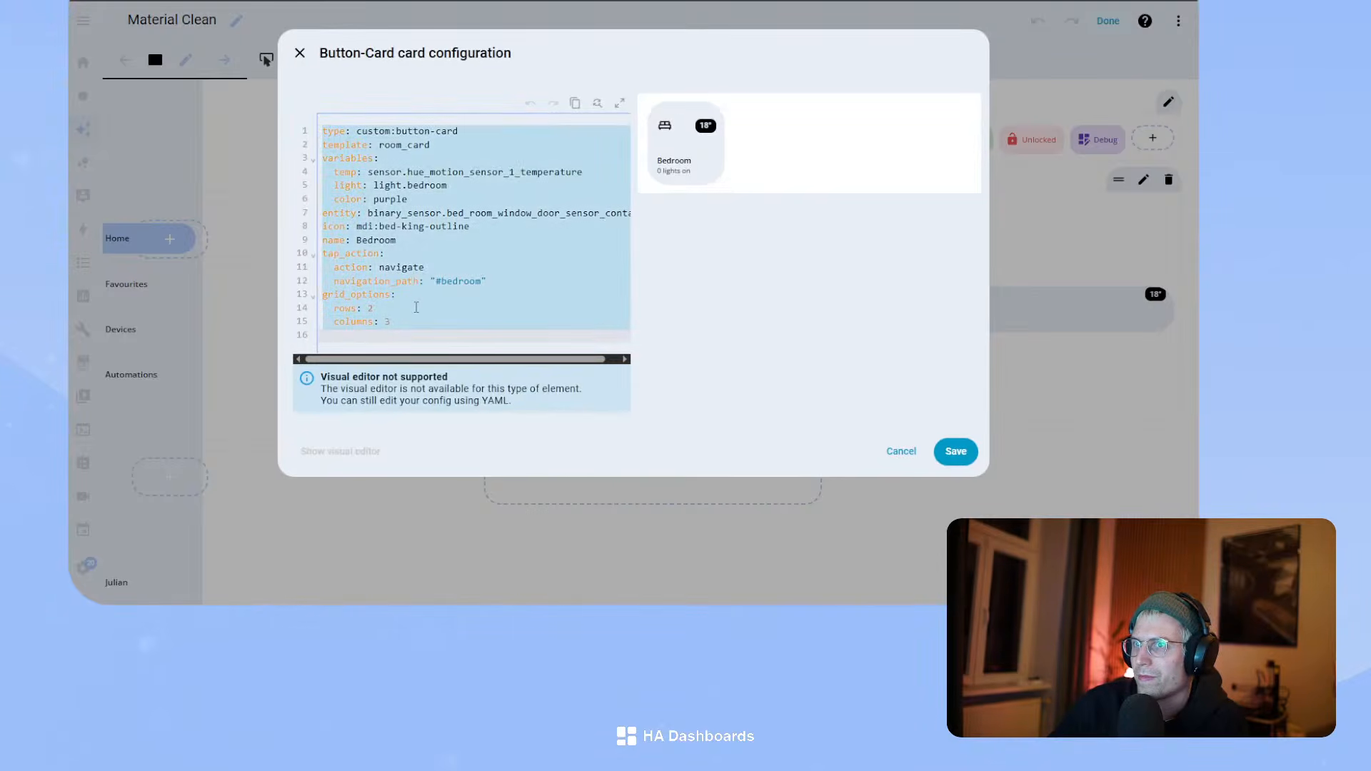
pyautogui.click(515, 283)
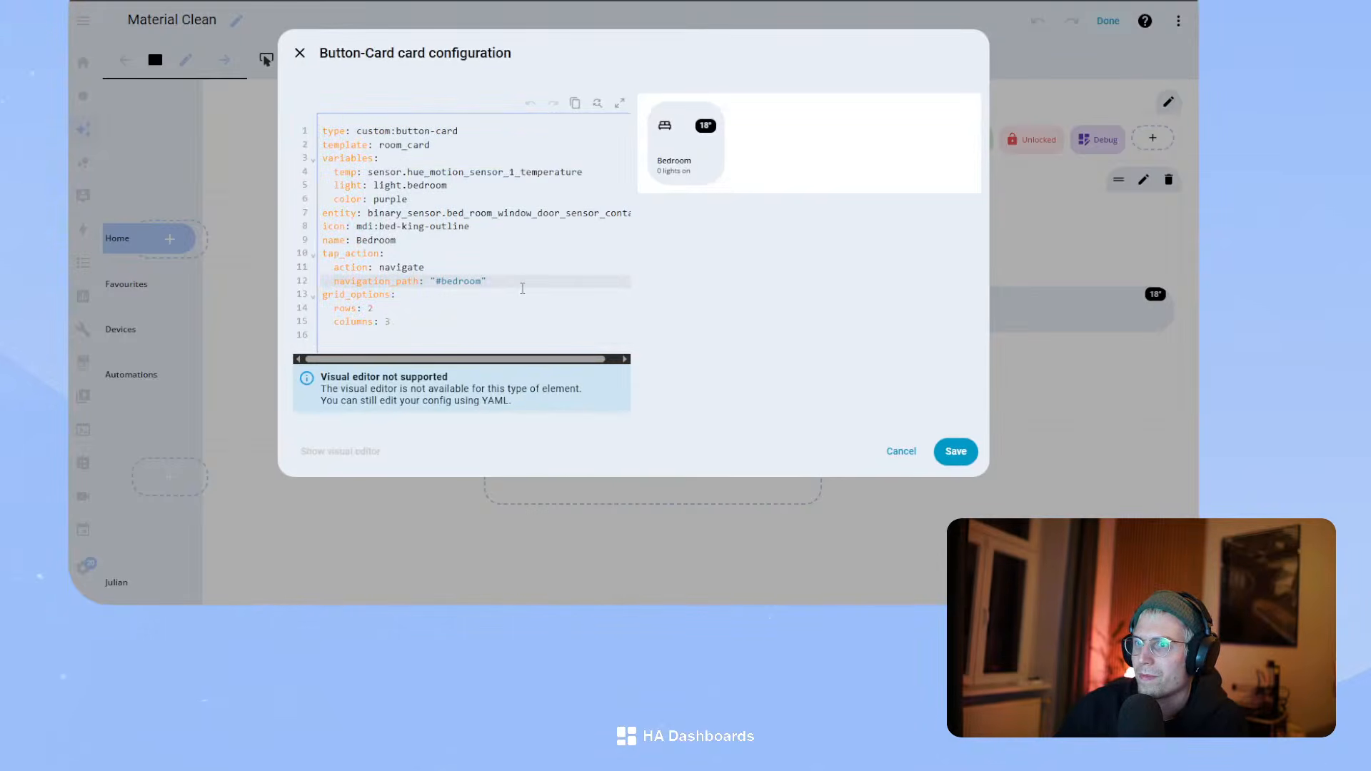
pyautogui.press('Return')
pyautogui.write('sectio')
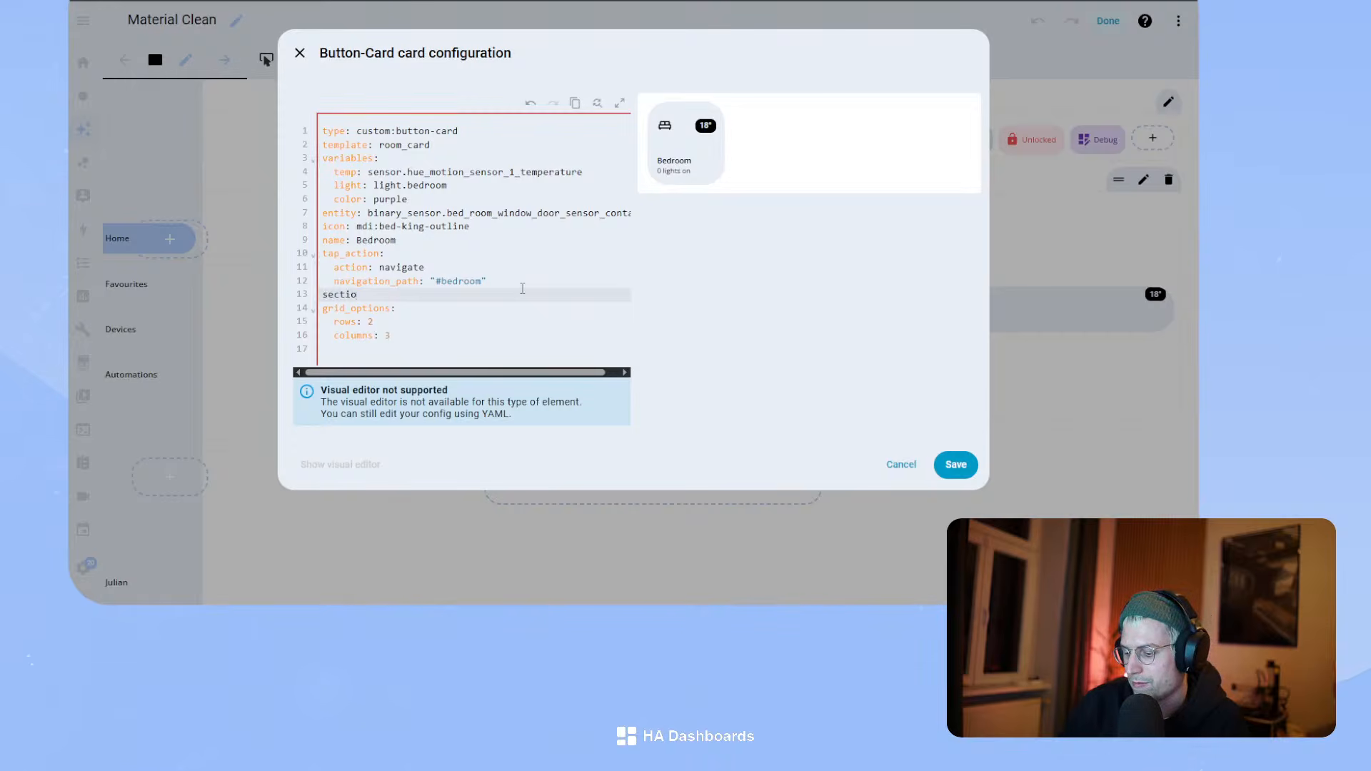
pyautogui.write('n_mode:')
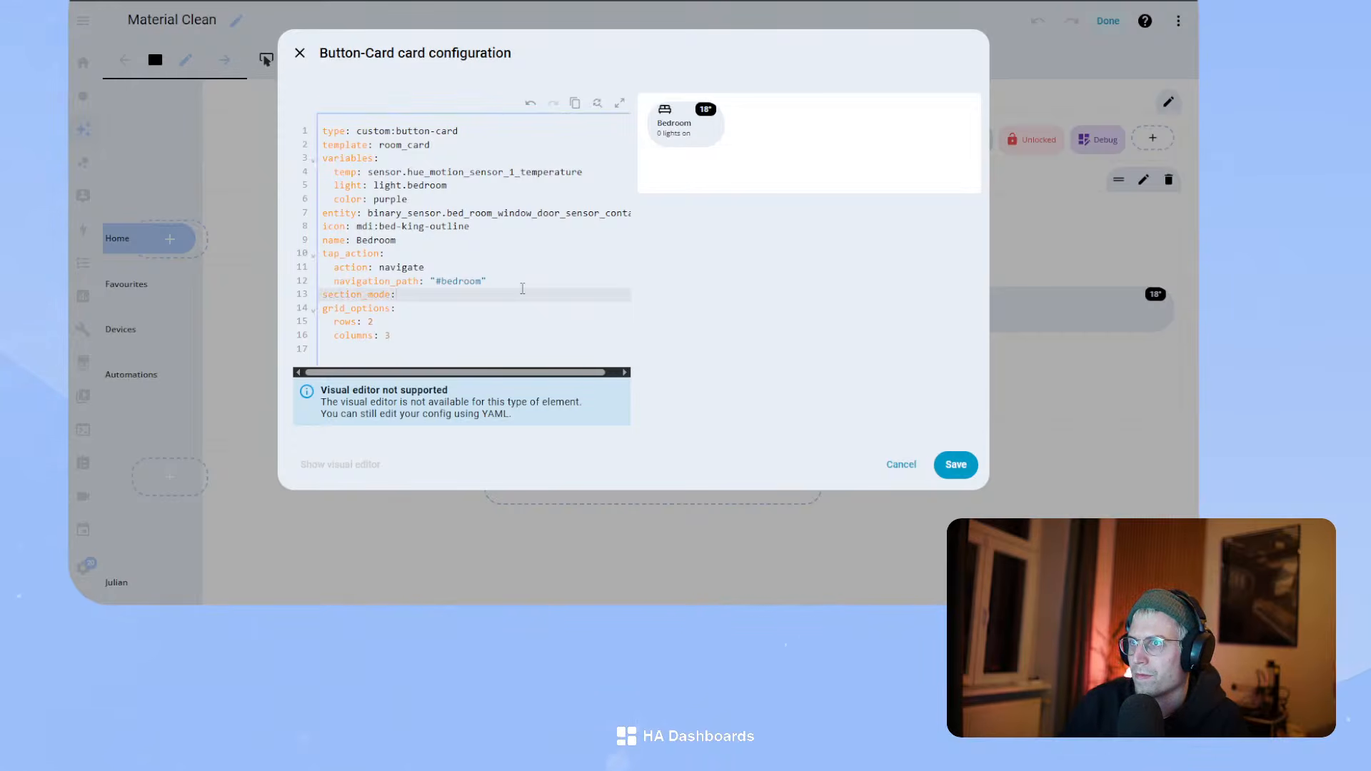
pyautogui.write(' true')
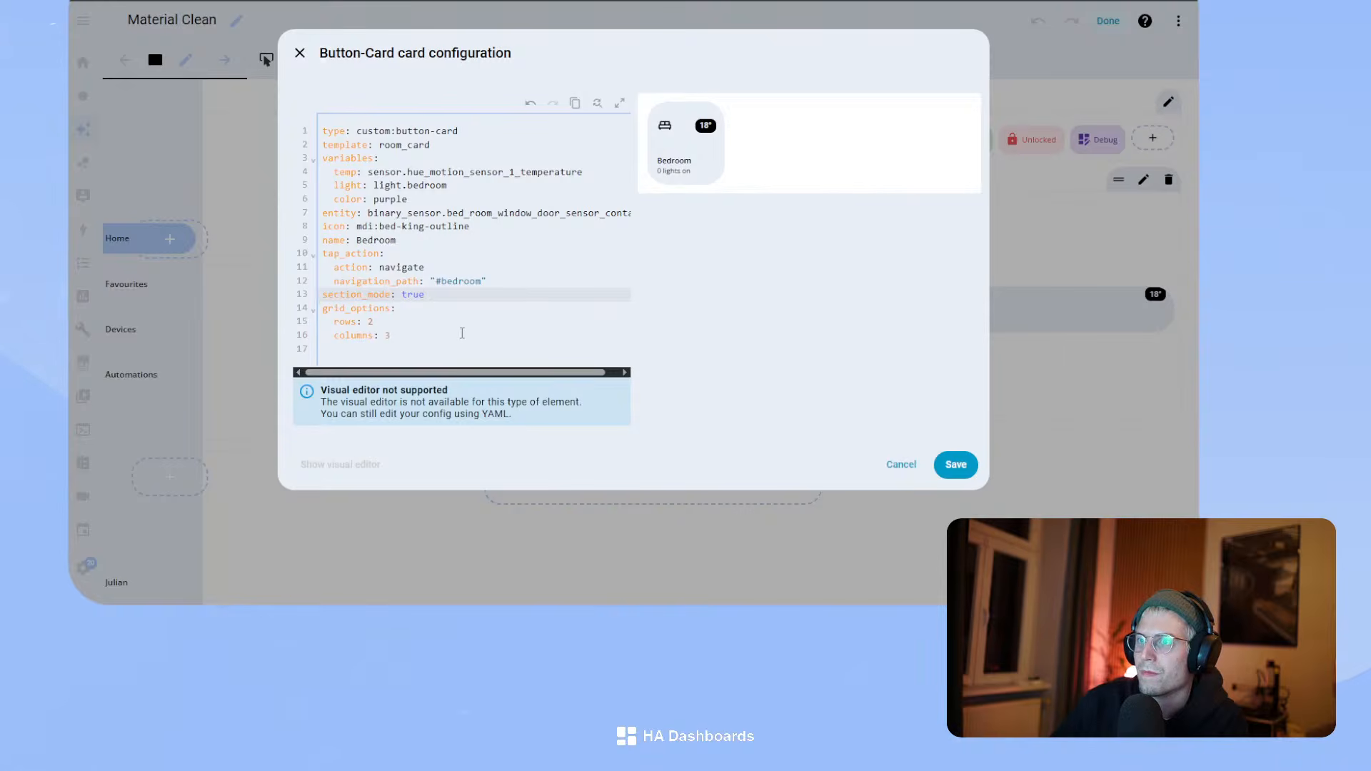
pyautogui.moveTo(430, 291); pyautogui.dragTo(304, 291)
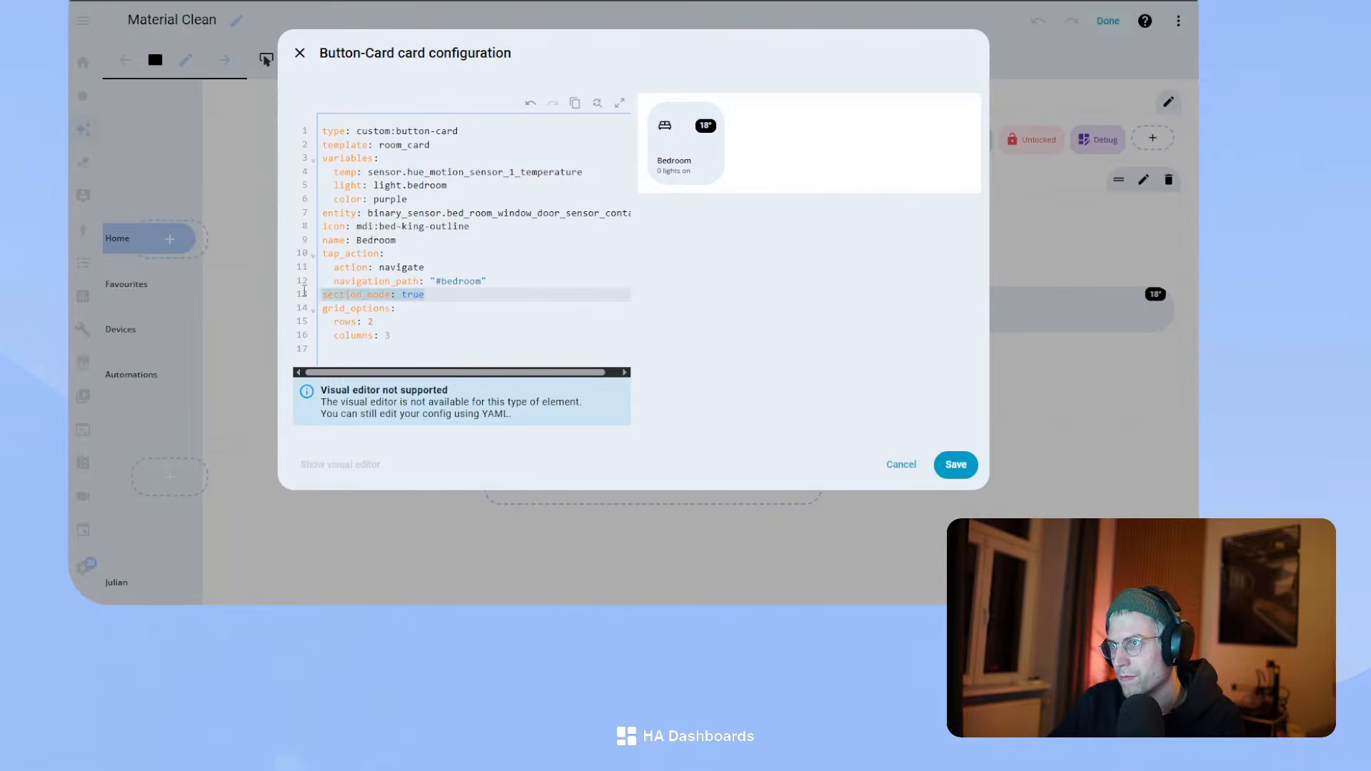
pyautogui.press('BackSpace')
pyautogui.hotkey('ctrl', 'z')
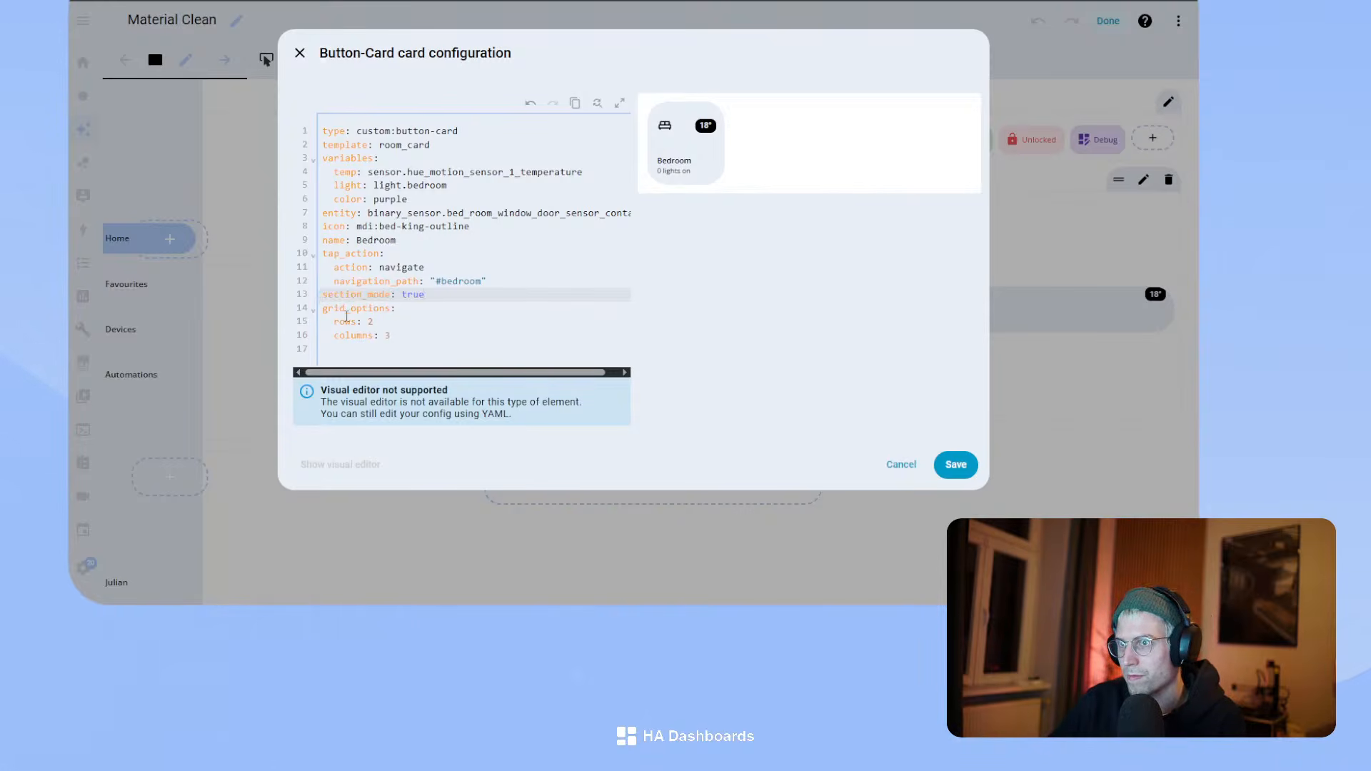
# - Copy the Bedroom card's entire YAML and close its editor without saving
pyautogui.click(411, 340)
pyautogui.hotkey('ctrl', 'a')
pyautogui.hotkey('ctrl', 'c')
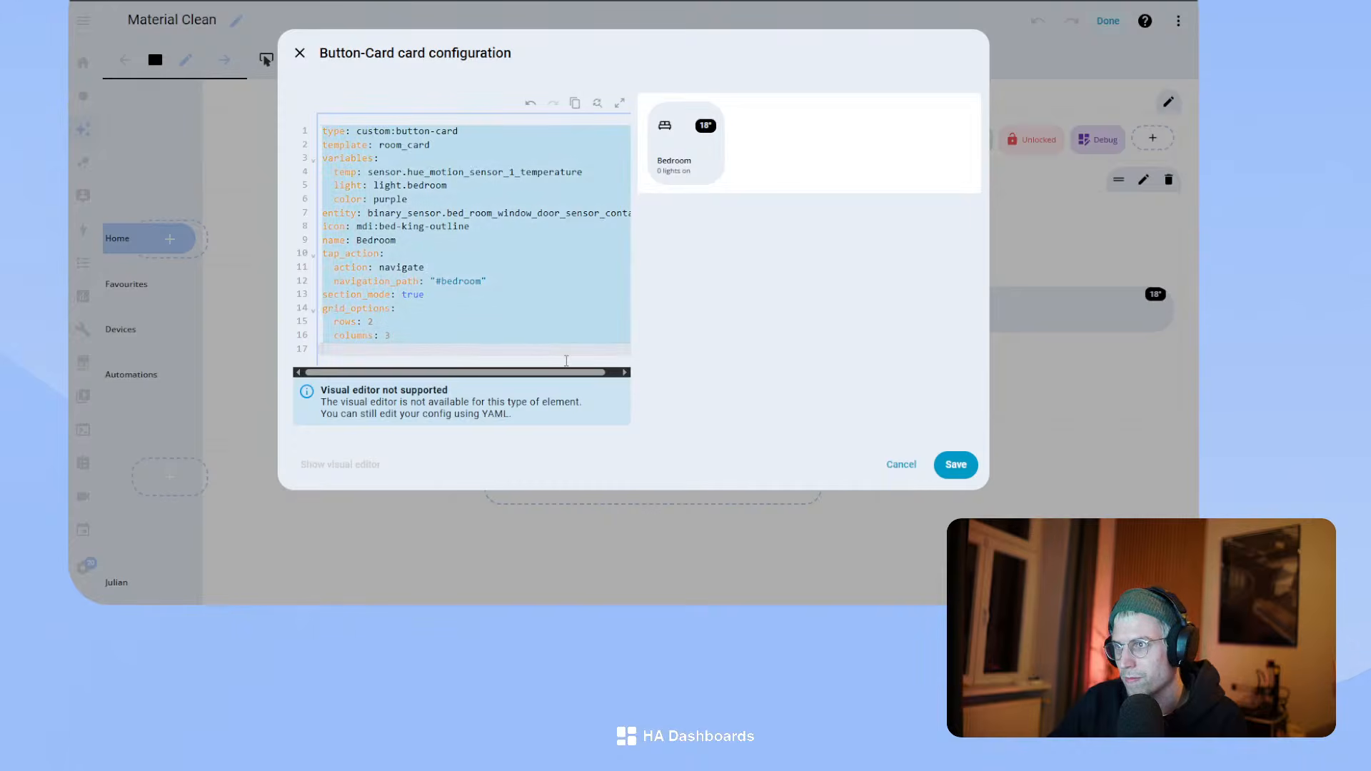
pyautogui.click(884, 470)
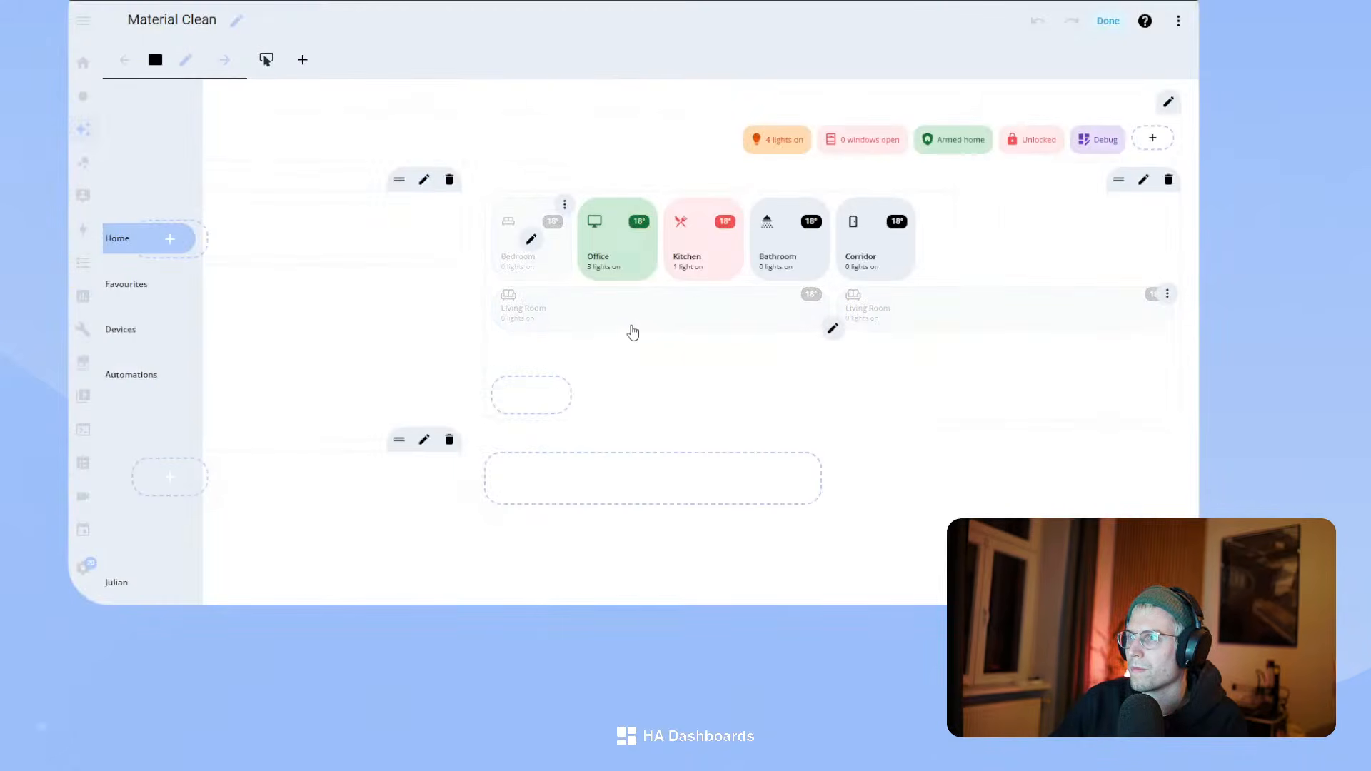
# - Replace the entire YAML of the horizontal stack's first card with the copied Bedroom YAML
pyautogui.click(832, 329)
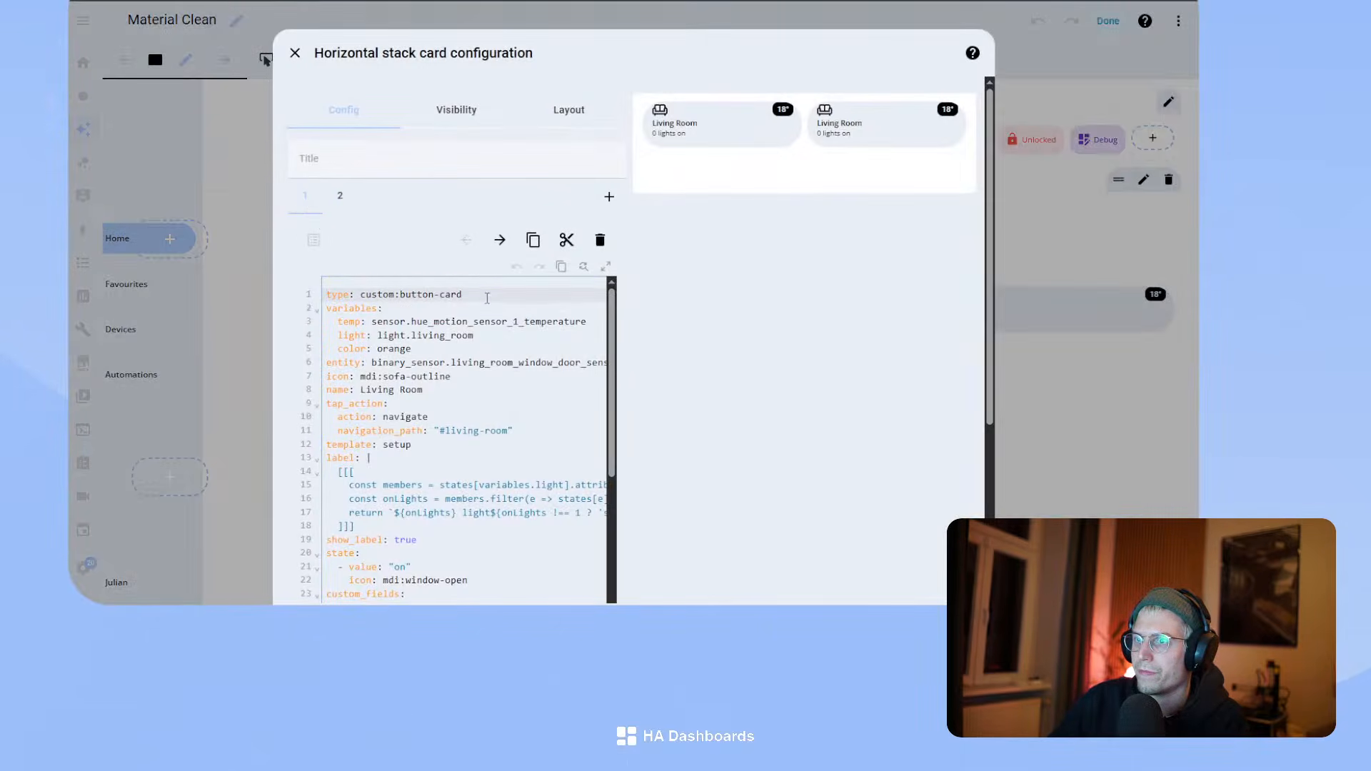
pyautogui.scroll(-15, 487, 299)
pyautogui.click(383, 506)
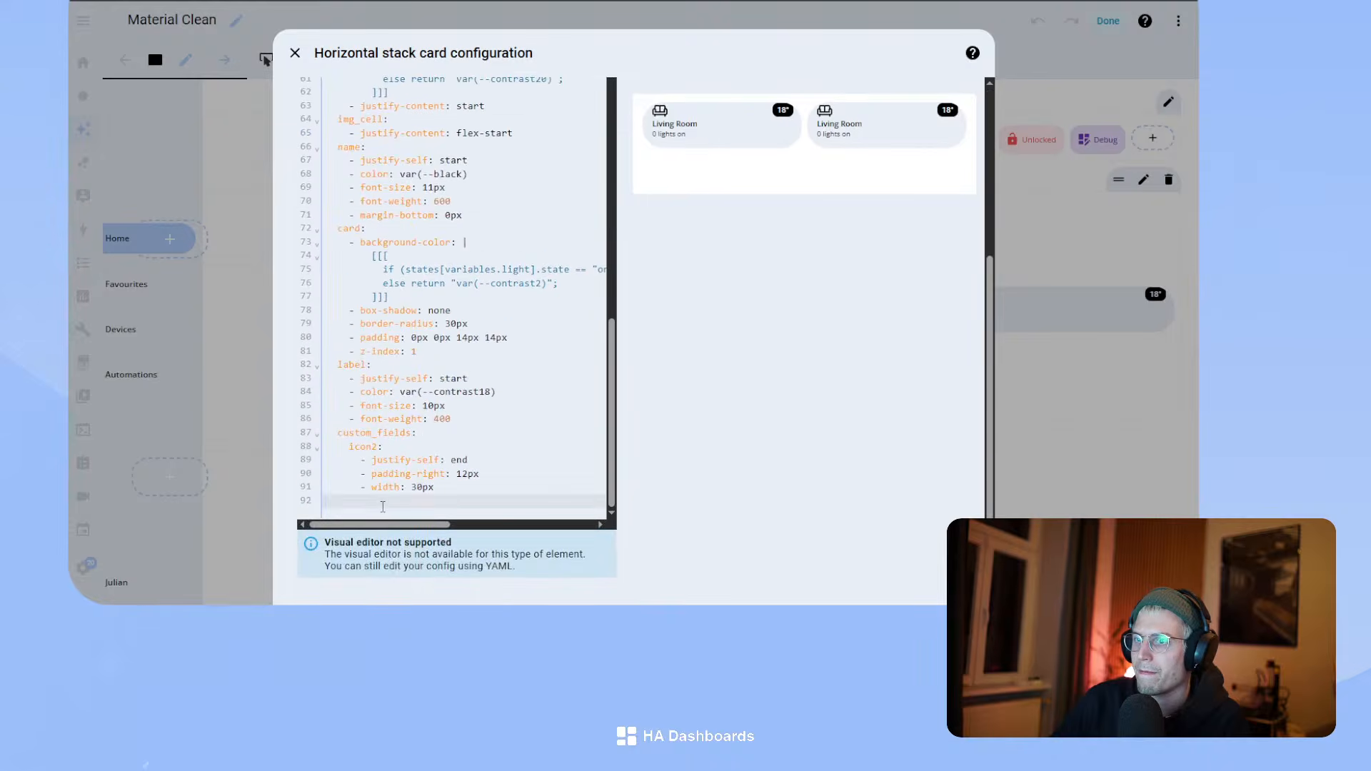
pyautogui.hotkey('ctrl', 'v')
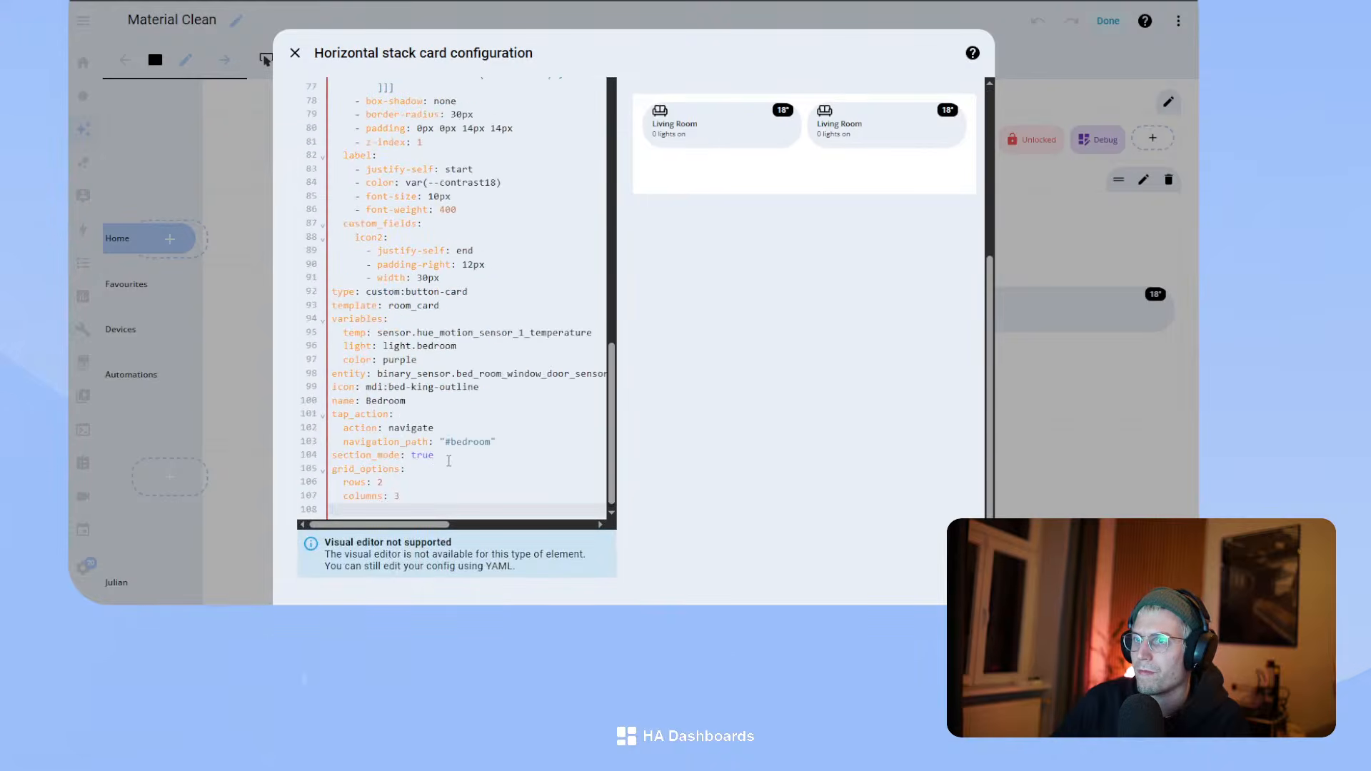
pyautogui.scroll(15, 457, 428)
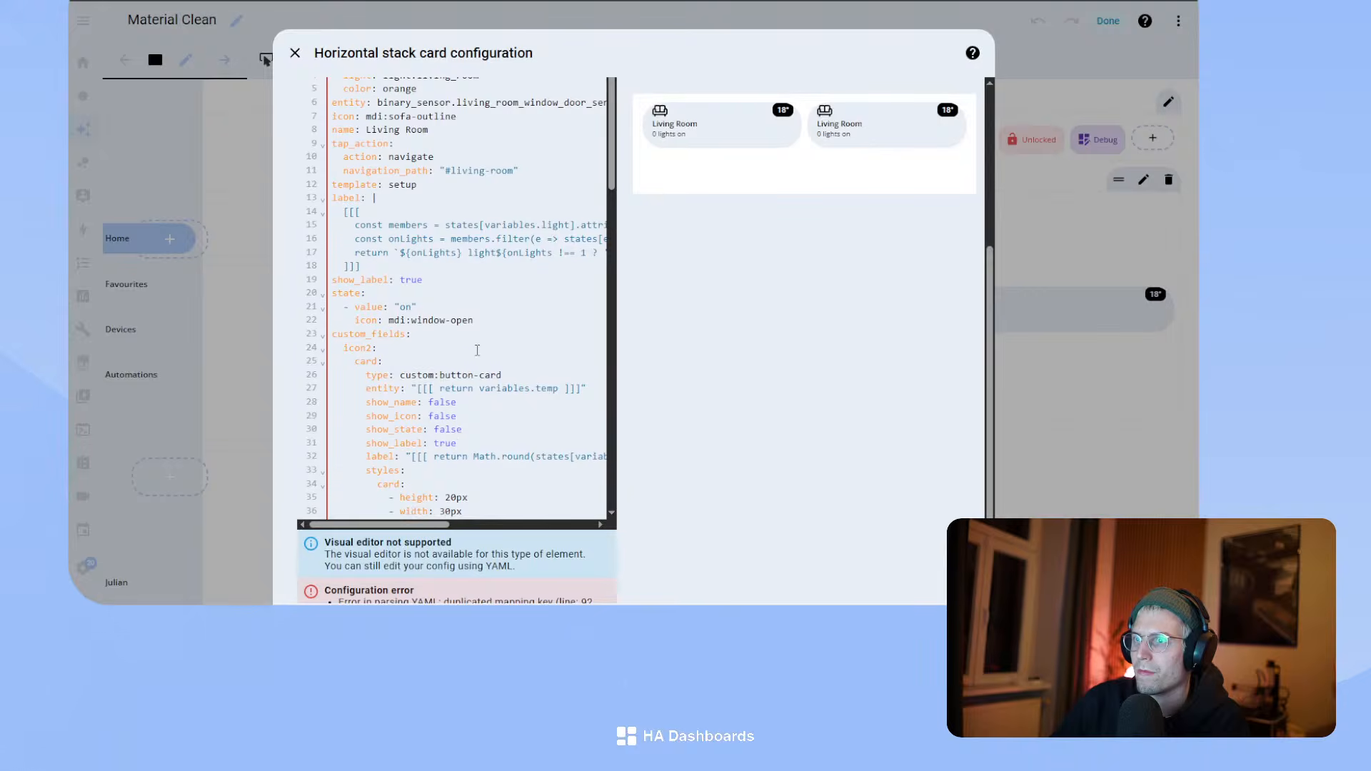
pyautogui.scroll(5, 477, 350)
pyautogui.click(499, 400)
pyautogui.hotkey('ctrl', 'a')
pyautogui.hotkey('ctrl', 'v')
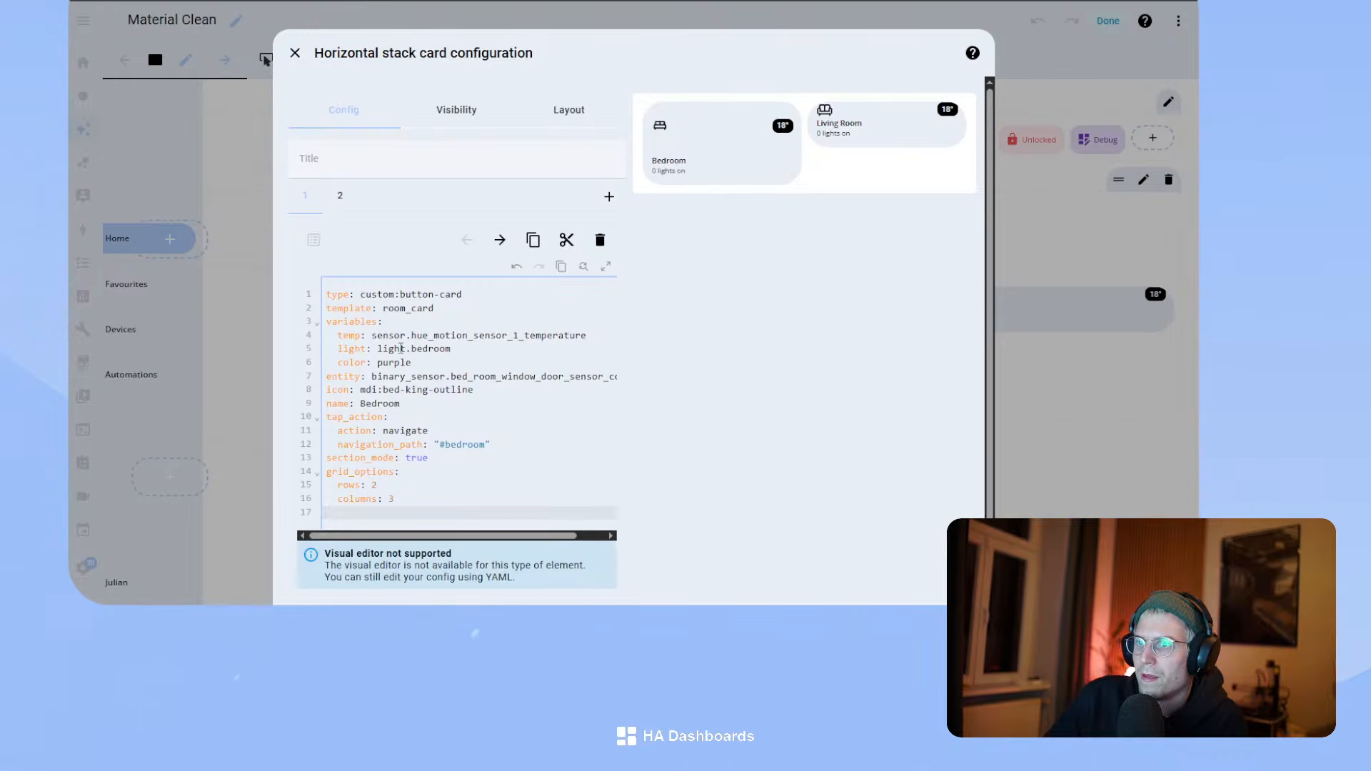
# - Set the first nested card's light variable to light.living_room and its color to orange
pyautogui.moveTo(412, 349); pyautogui.dragTo(489, 349)
pyautogui.write('li')
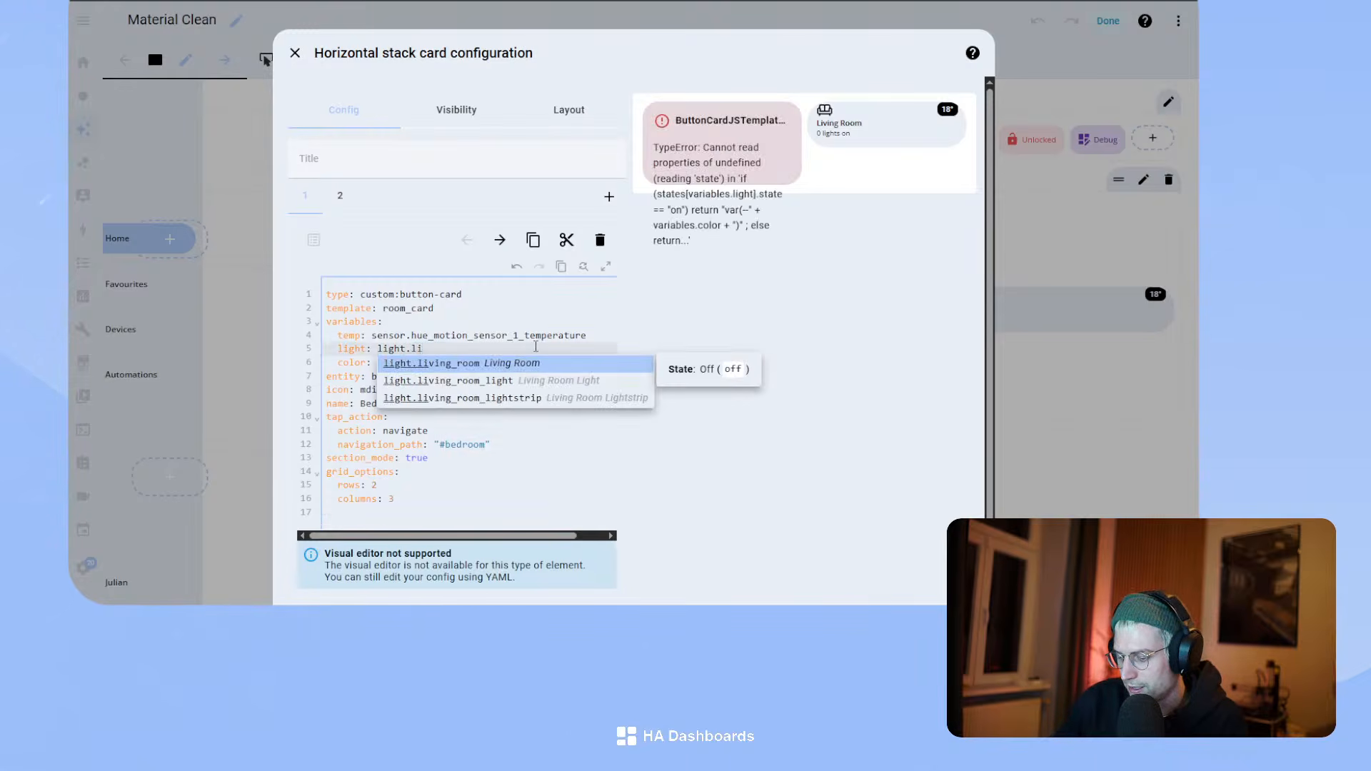
pyautogui.write('ving')
pyautogui.press('Return')
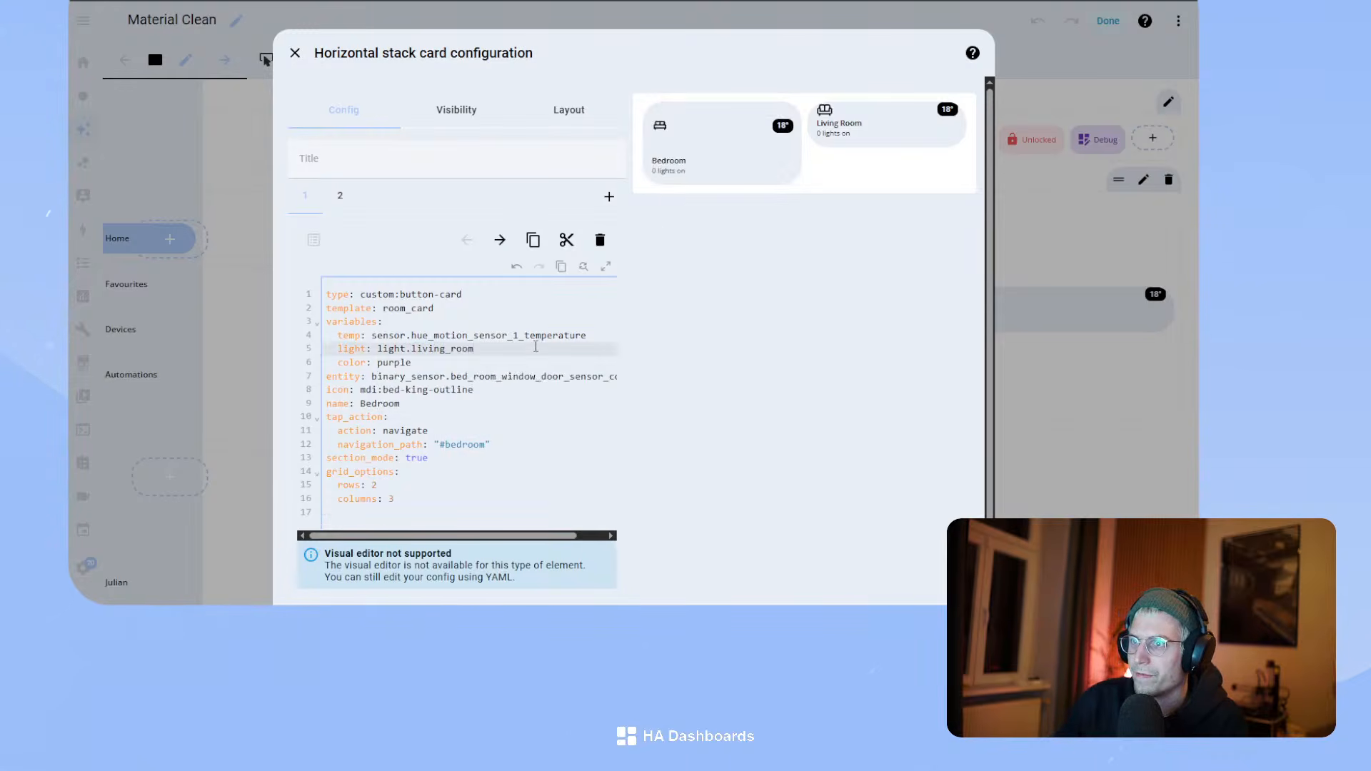
pyautogui.doubleClick(392, 362)
pyautogui.write('oran')
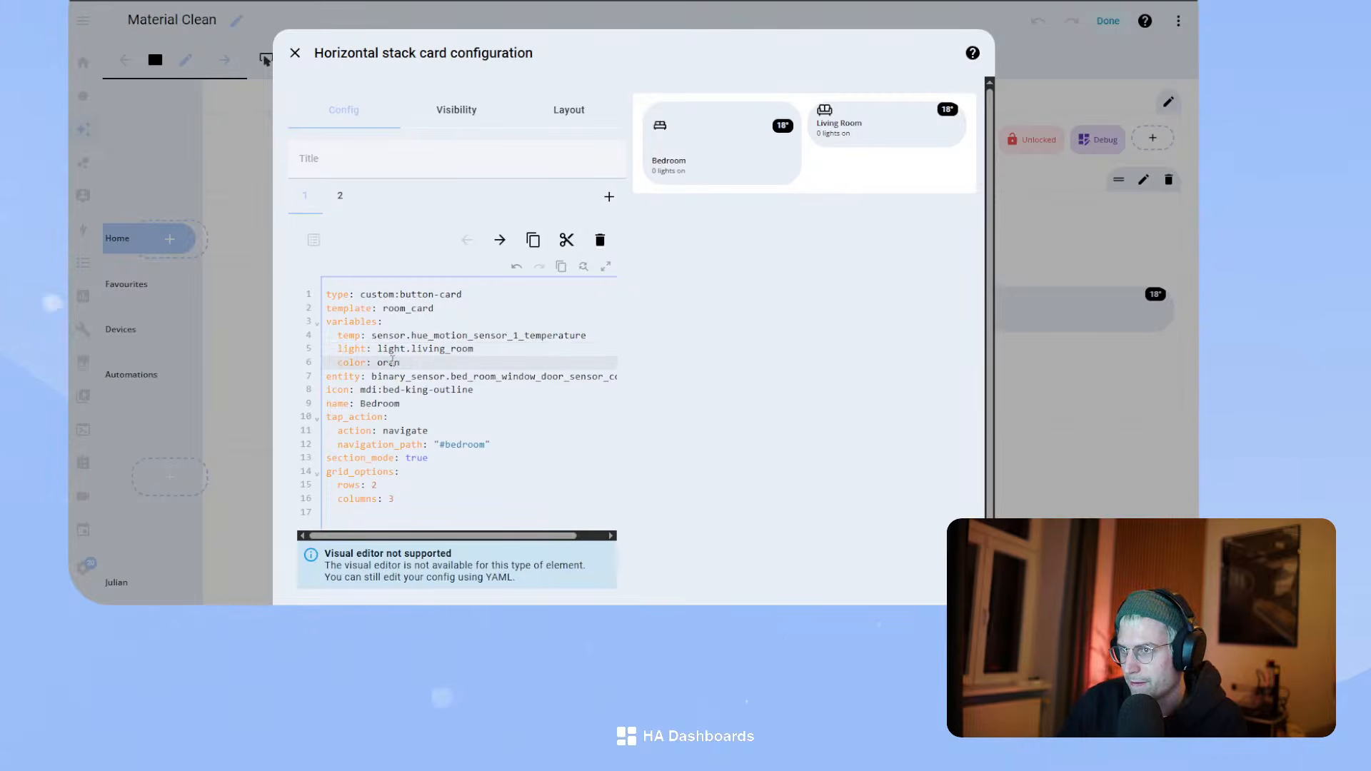
pyautogui.write('ge')
# - Set the first nested card's icon to mdi:sofa-outline and its name to Living Room
pyautogui.moveTo(383, 389); pyautogui.dragTo(476, 389)
pyautogui.write('sofa-')
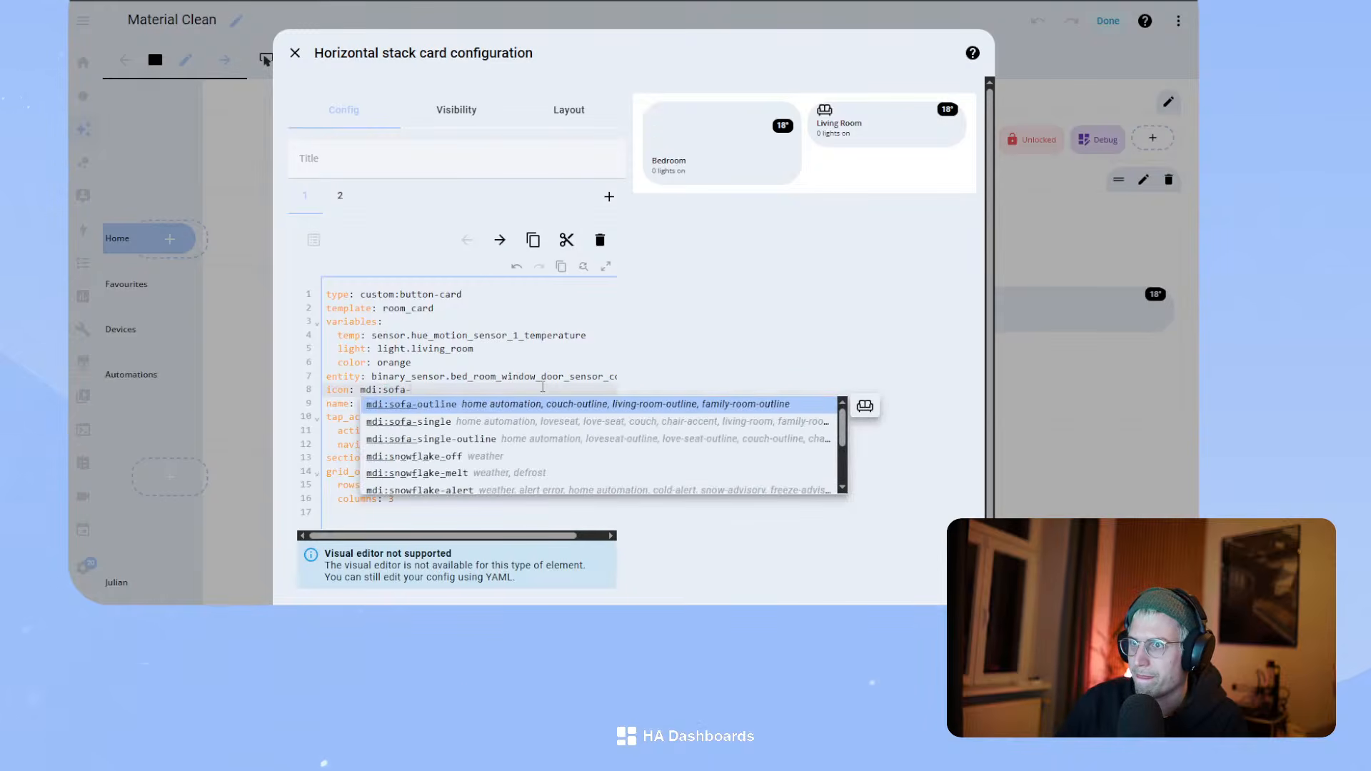
pyautogui.press('Return')
pyautogui.doubleClick(392, 404)
pyautogui.write('Living Room')
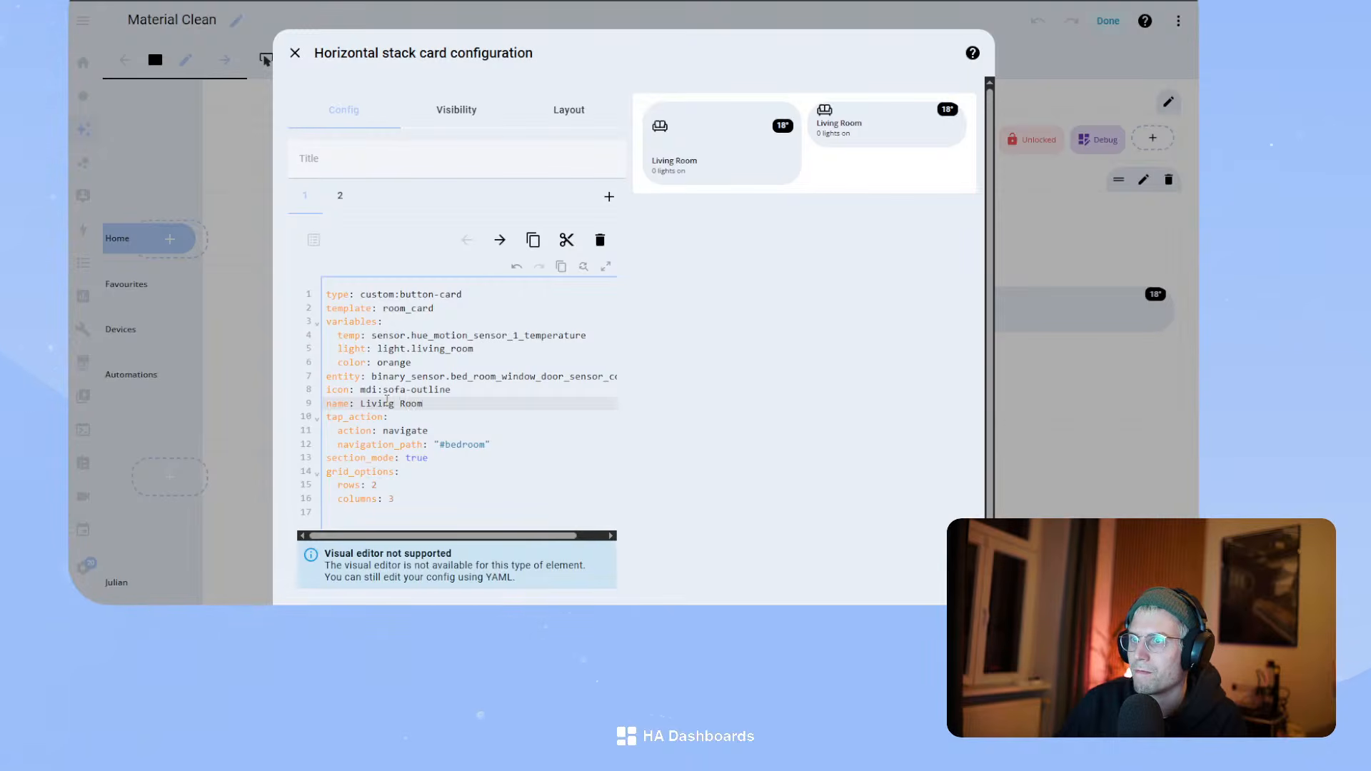
# - Set the first nested card's navigation path to "#living-room"
pyautogui.doubleClick(476, 448)
pyautogui.write('livin')
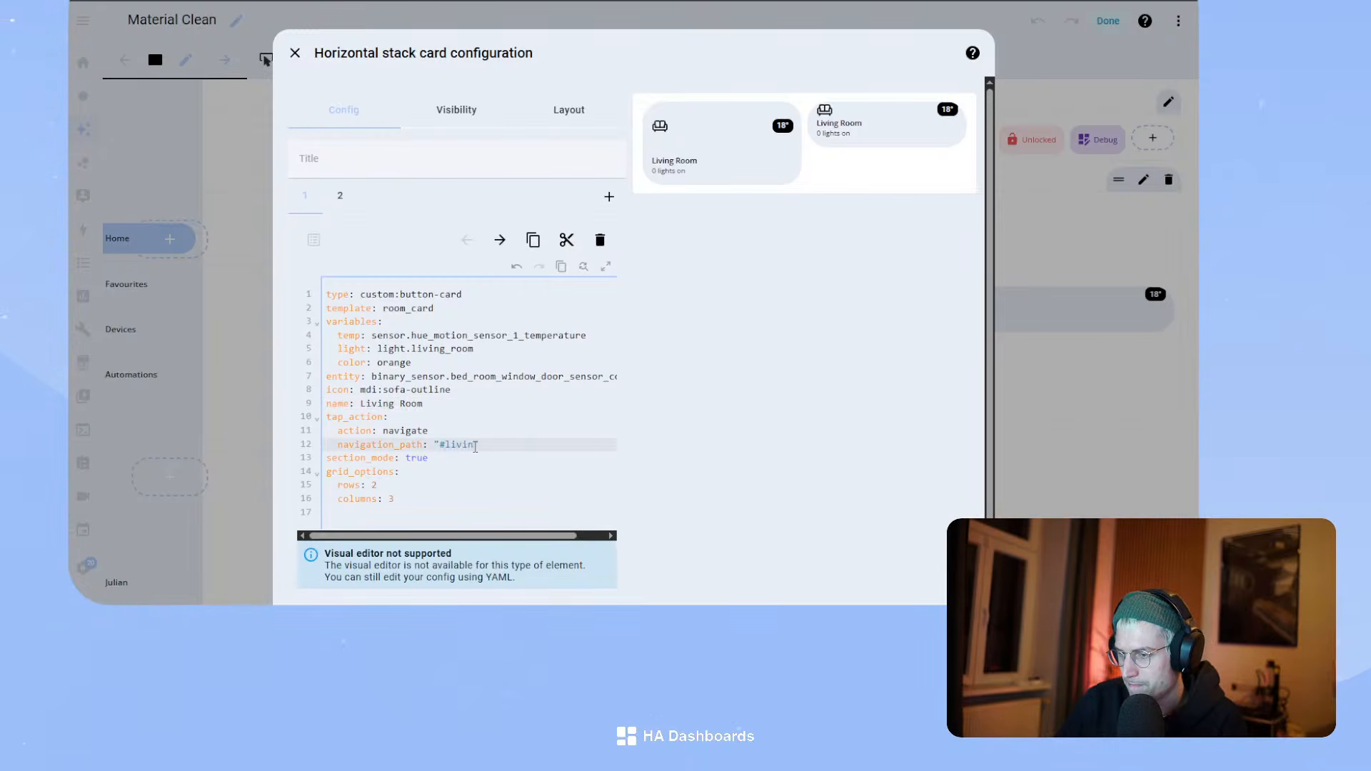
pyautogui.write('g-room')
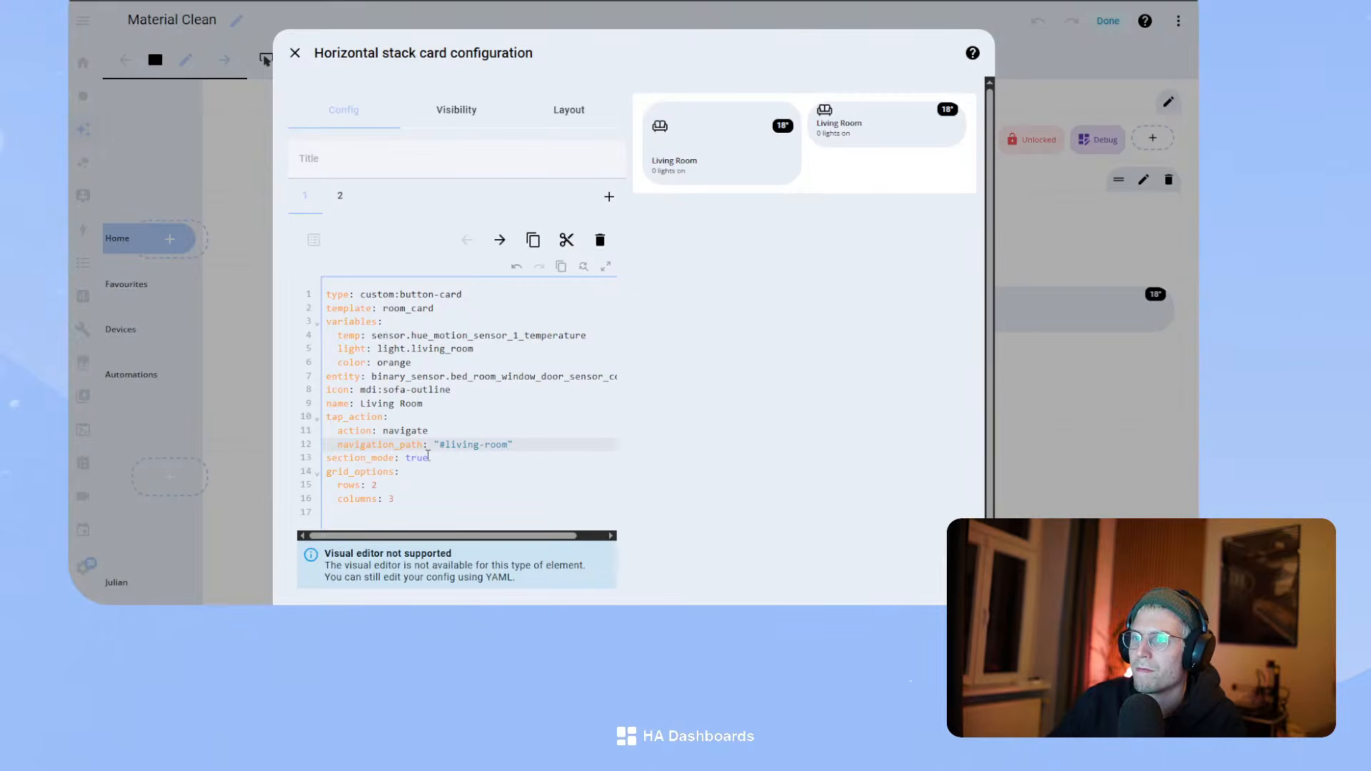
pyautogui.click(434, 462)
# - Replace the stack's second card YAML with the copied Bedroom YAML and save the stack
pyautogui.click(340, 196)
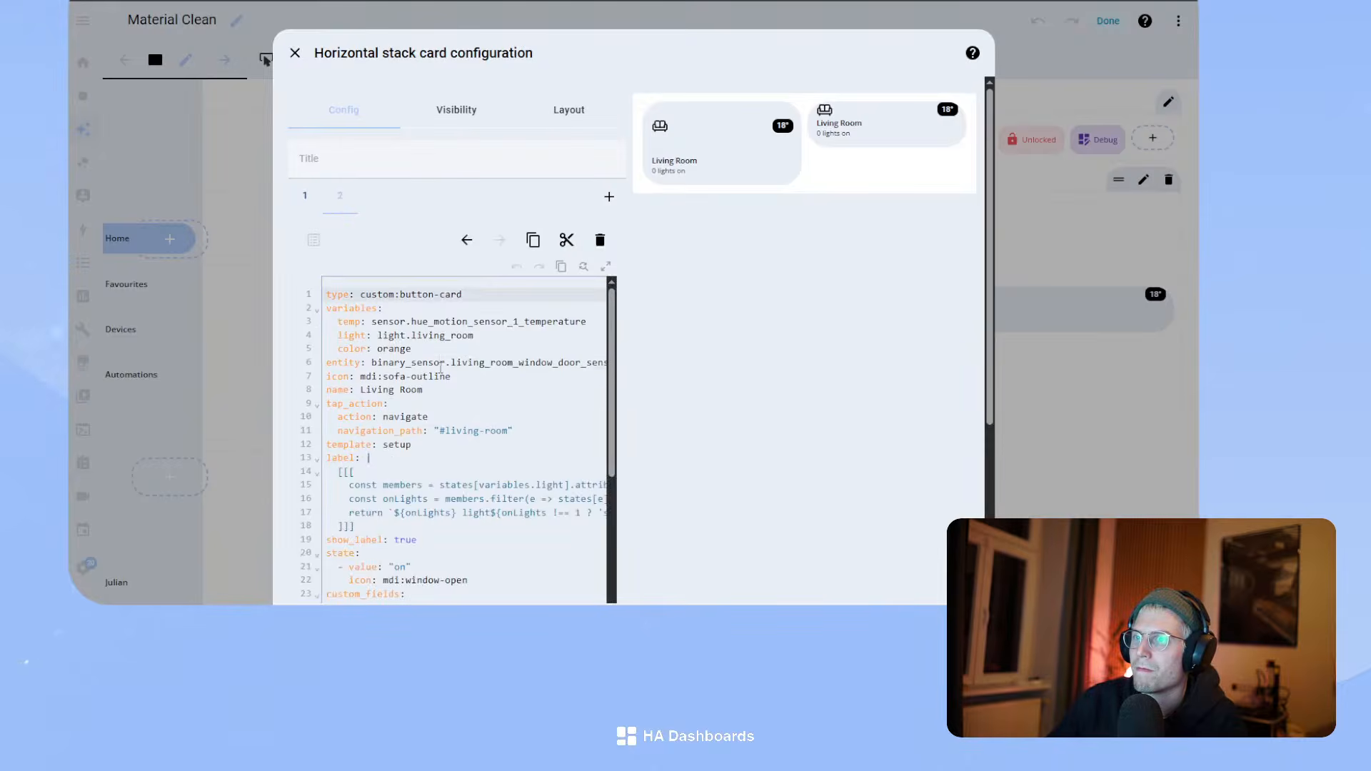
pyautogui.click(440, 366)
pyautogui.hotkey('ctrl', 'a')
pyautogui.hotkey('ctrl', 'v')
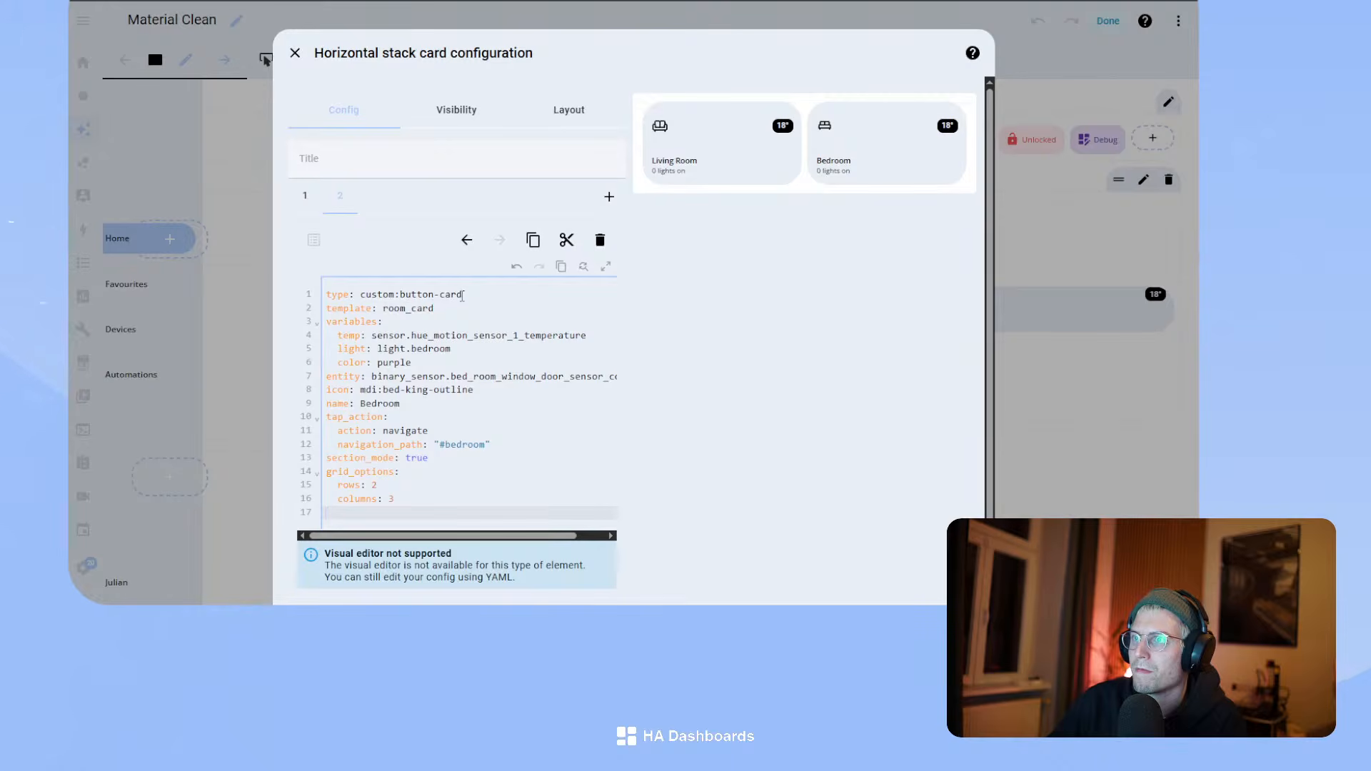
pyautogui.click(958, 622)
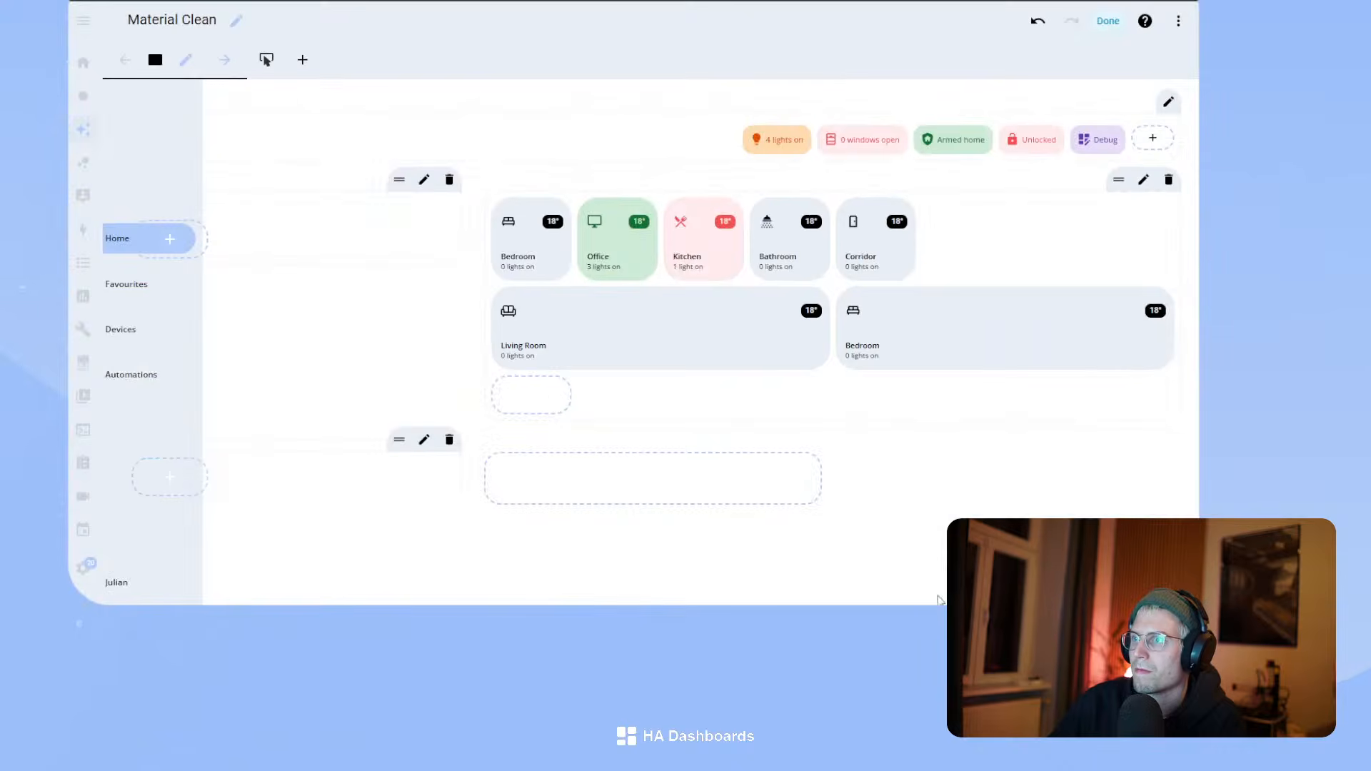
# - Copy the entire YAML of the Office card and close its editor without saving
pyautogui.click(617, 237)
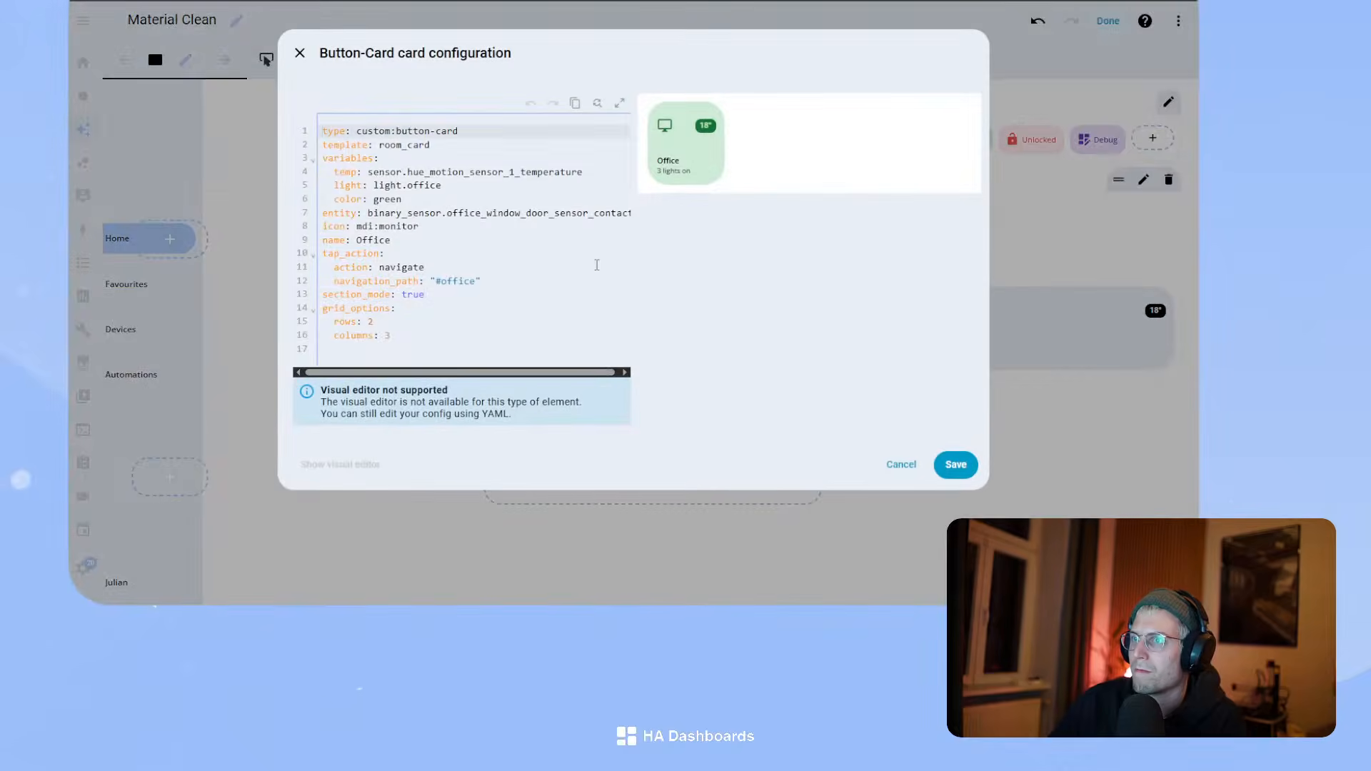
pyautogui.click(483, 300)
pyautogui.hotkey('ctrl', 'a')
pyautogui.hotkey('ctrl', 'c')
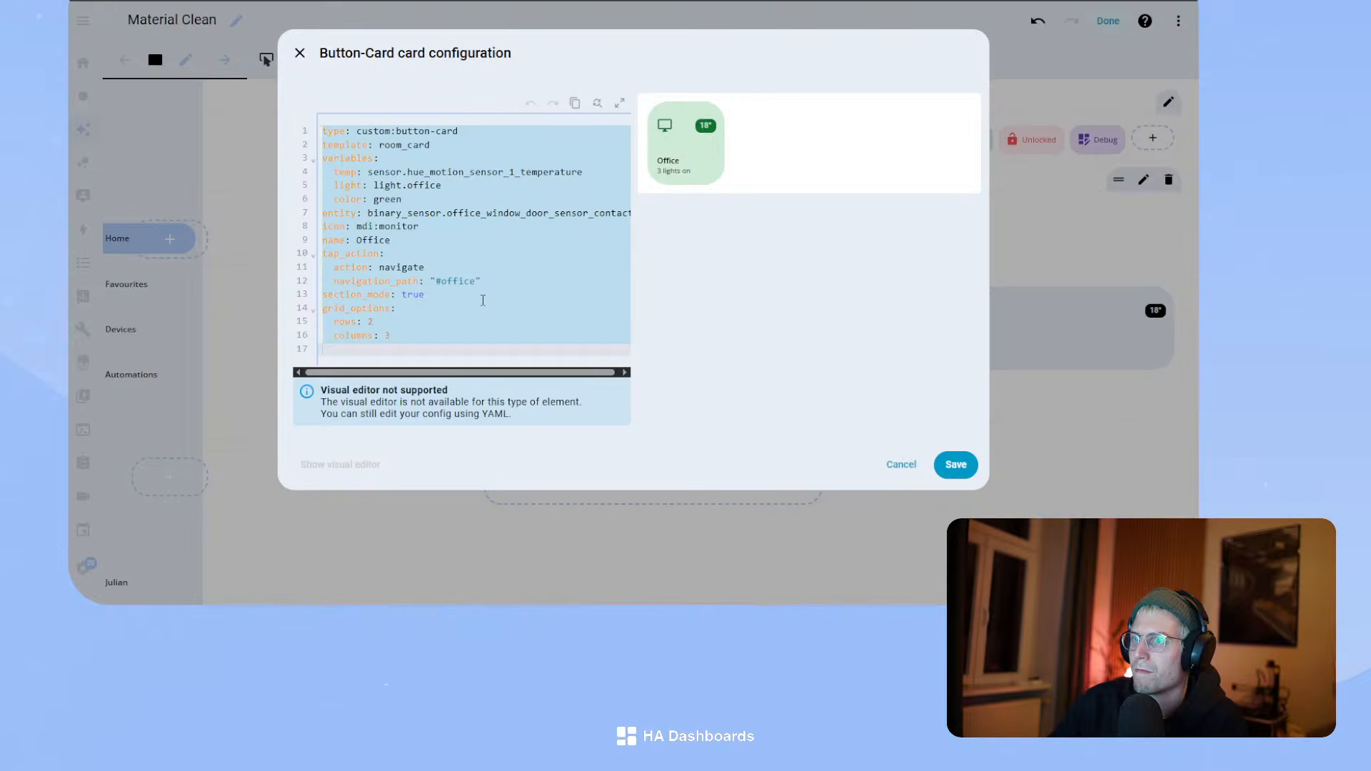
pyautogui.click(903, 465)
# - Add a third card to the horizontal stack with the copied Office YAML, save it, and finish editing the dashboard
pyautogui.click(832, 329)
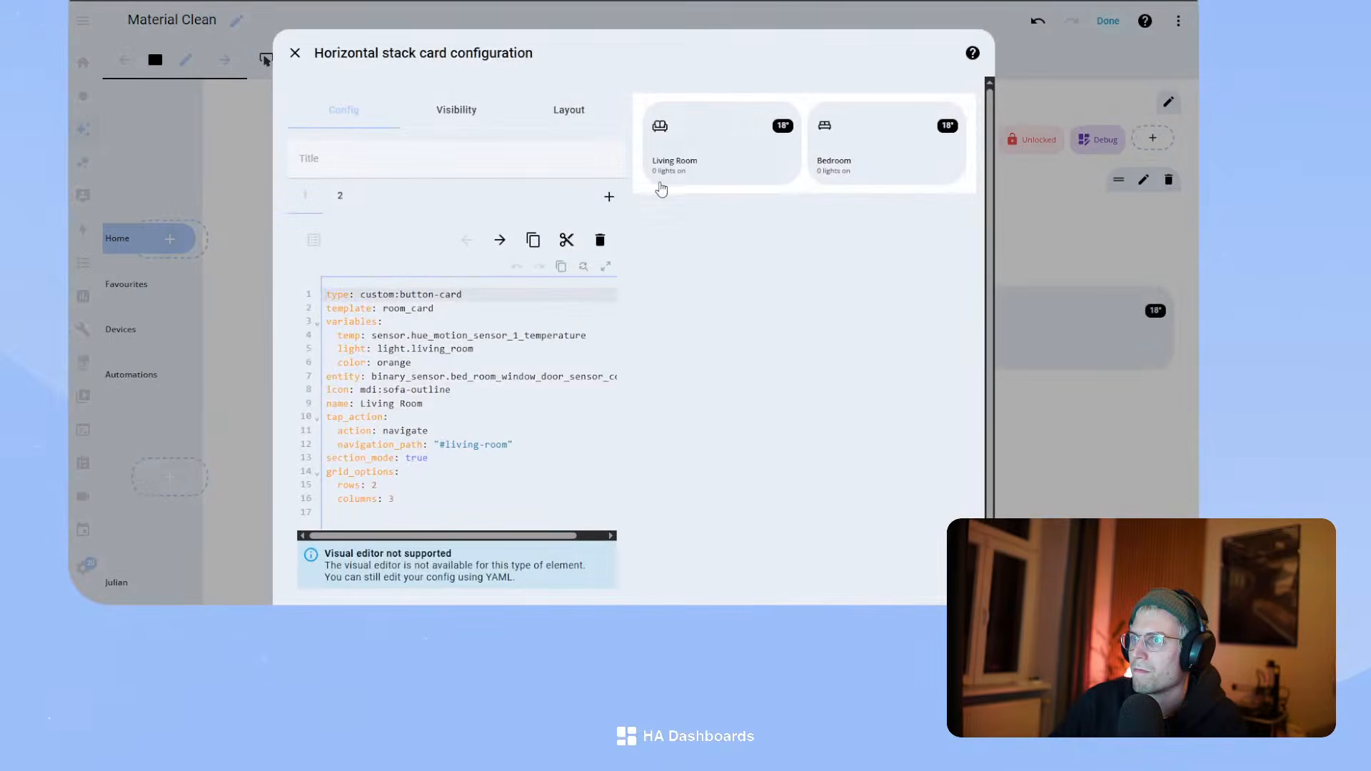
pyautogui.click(609, 195)
pyautogui.click(426, 315)
pyautogui.click(400, 321)
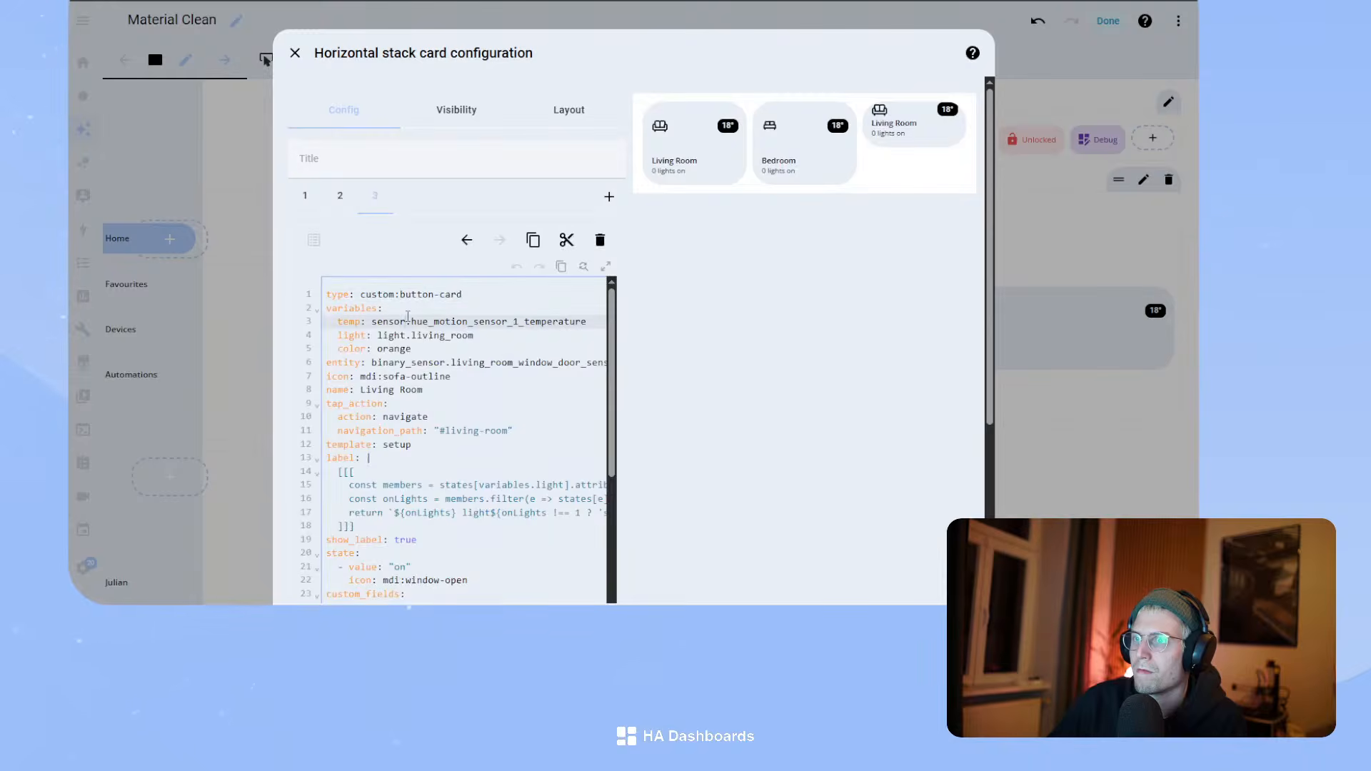
pyautogui.hotkey('ctrl', 'a')
pyautogui.hotkey('ctrl', 'v')
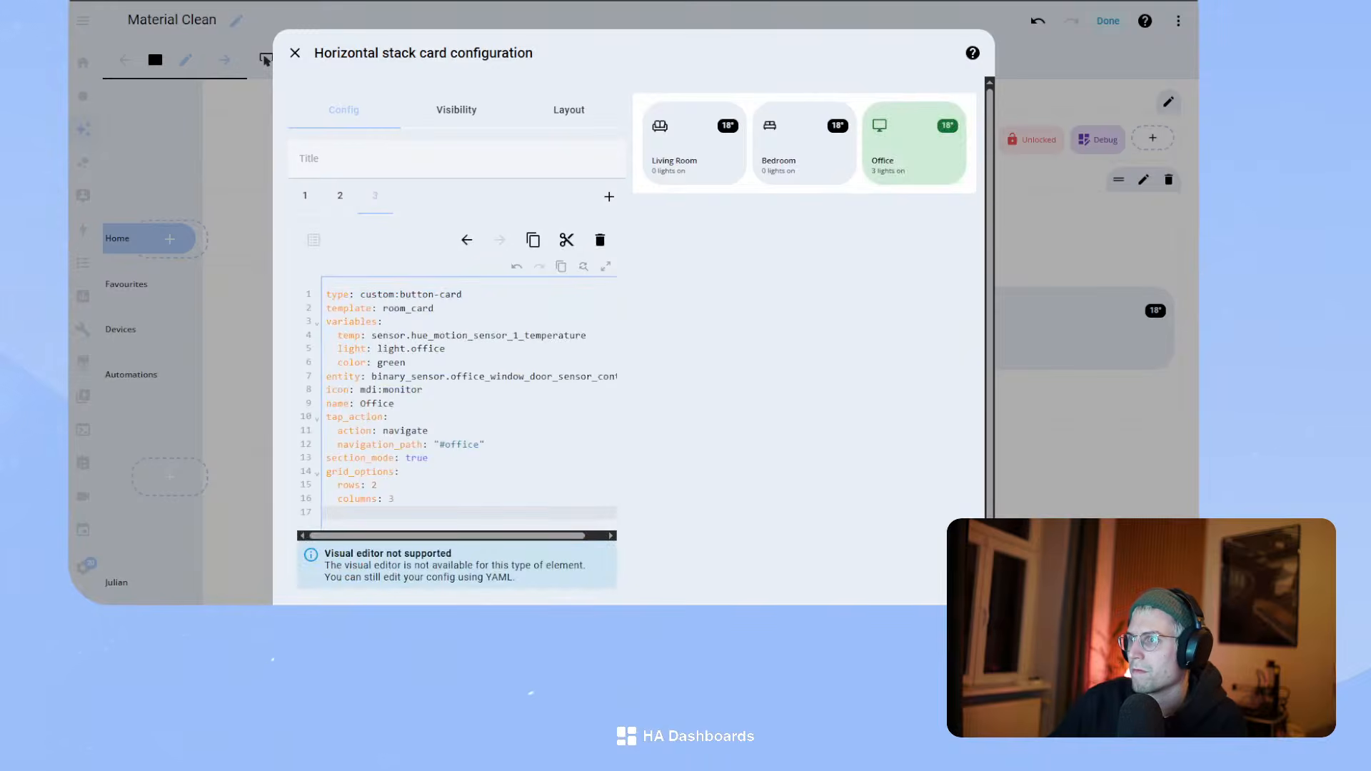
pyautogui.click(960, 620)
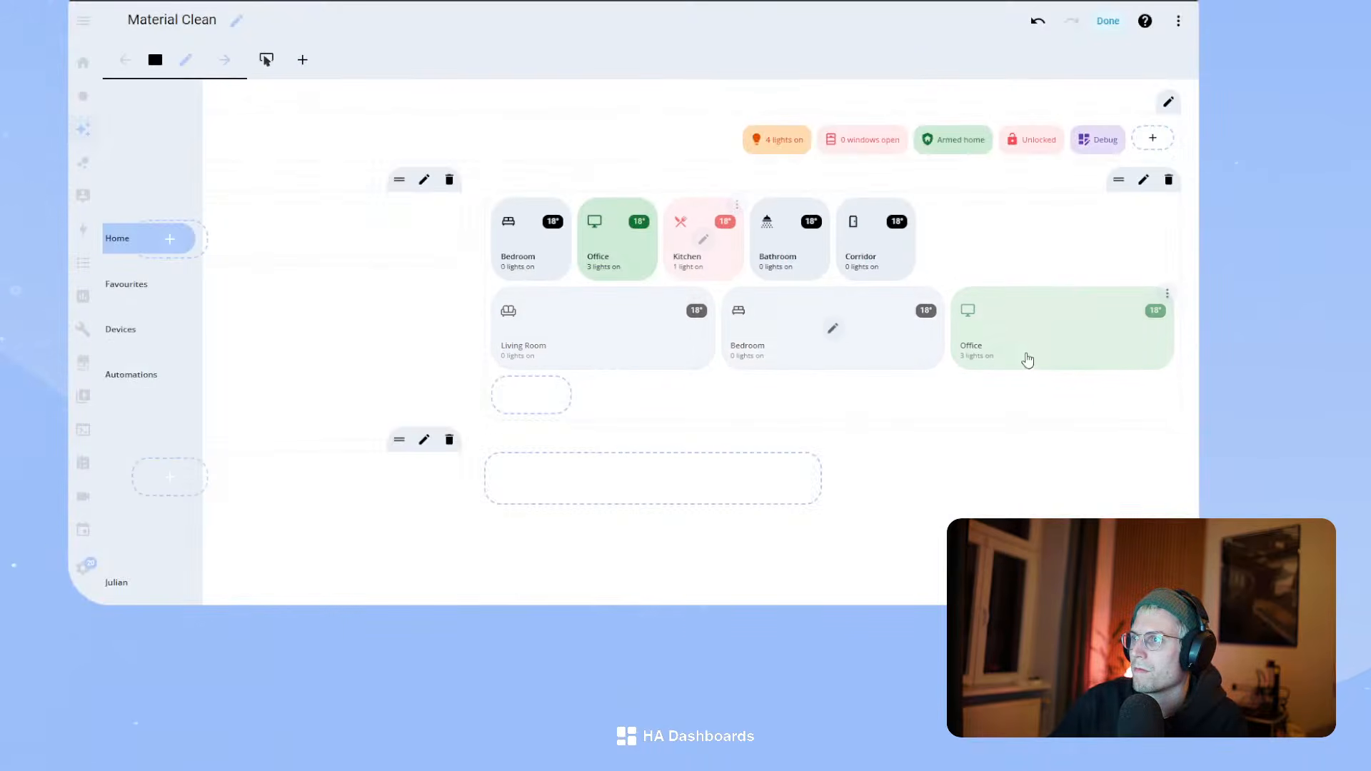
pyautogui.click(1107, 21)
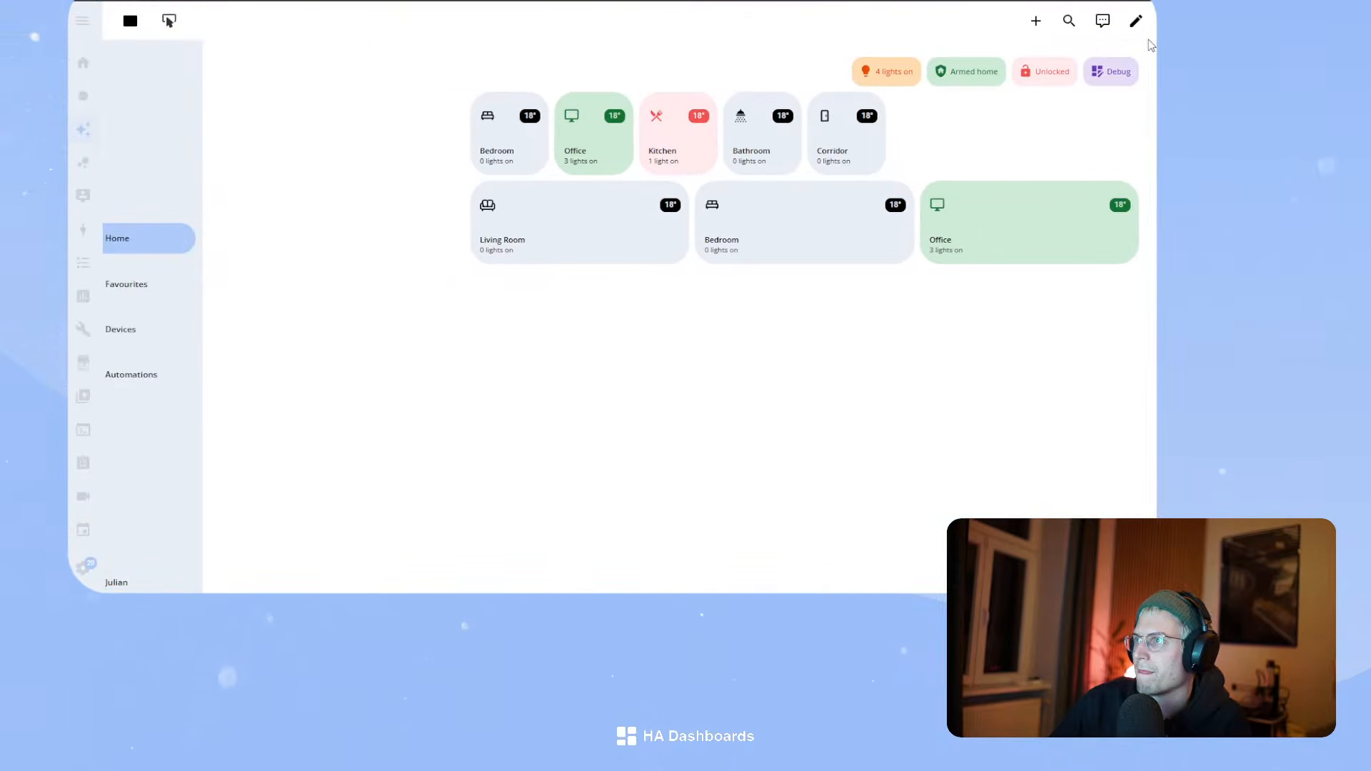
# - Cut the standalone Kitchen card, paste it into the horizontal stack as the fourth card, and save the stack
pyautogui.click(1135, 21)
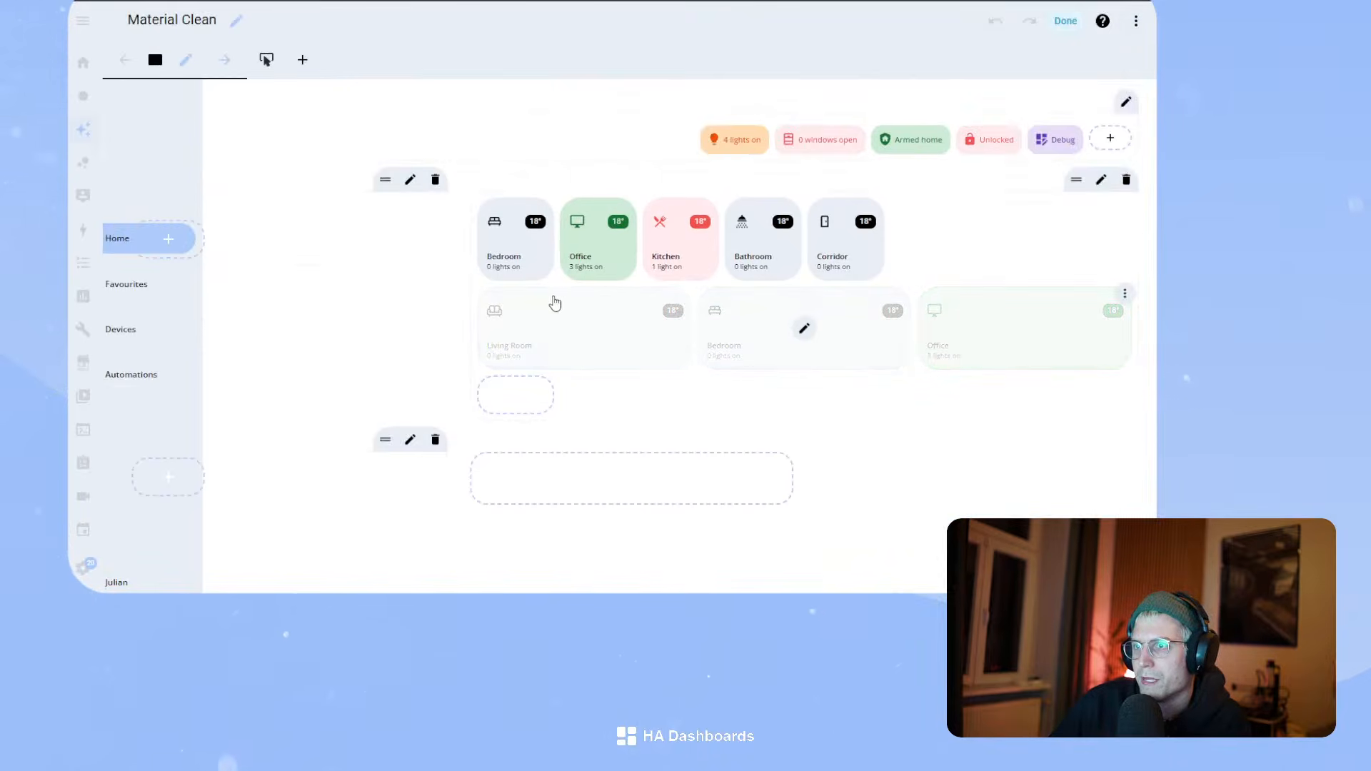
pyautogui.click(712, 205)
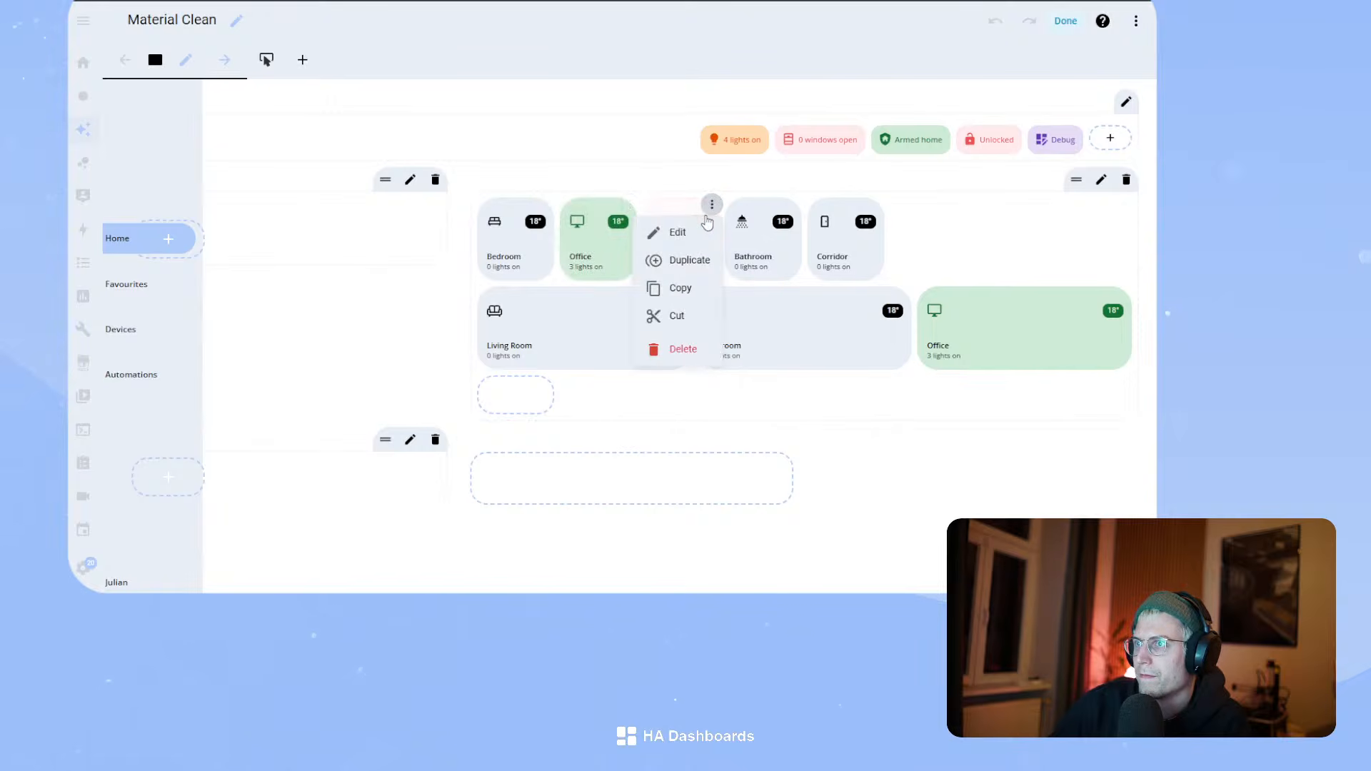
pyautogui.click(685, 317)
pyautogui.click(803, 326)
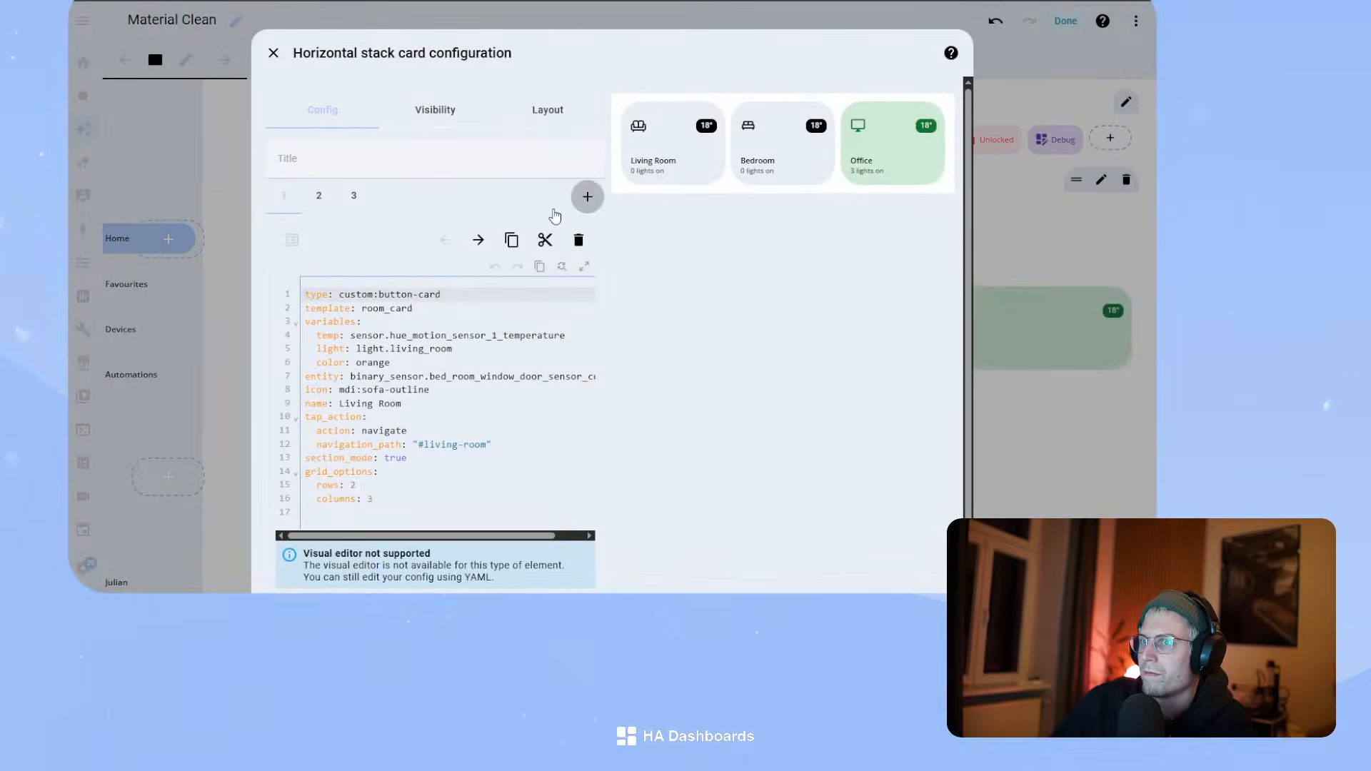
pyautogui.click(587, 197)
pyautogui.click(386, 349)
pyautogui.click(935, 608)
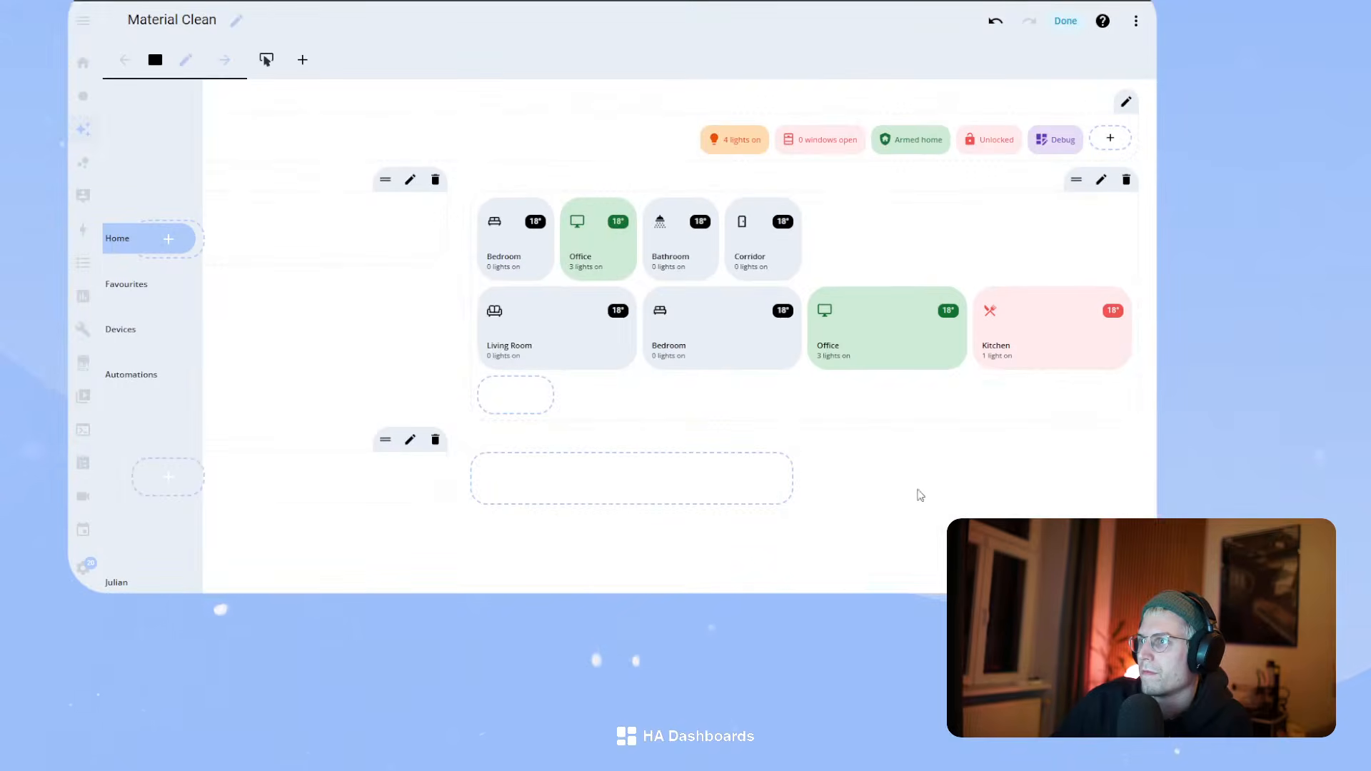
# - Cut the standalone Bathroom card, paste it into the horizontal stack as the fifth card, and save the stack
pyautogui.moveTo(674, 240)
pyautogui.click(711, 204)
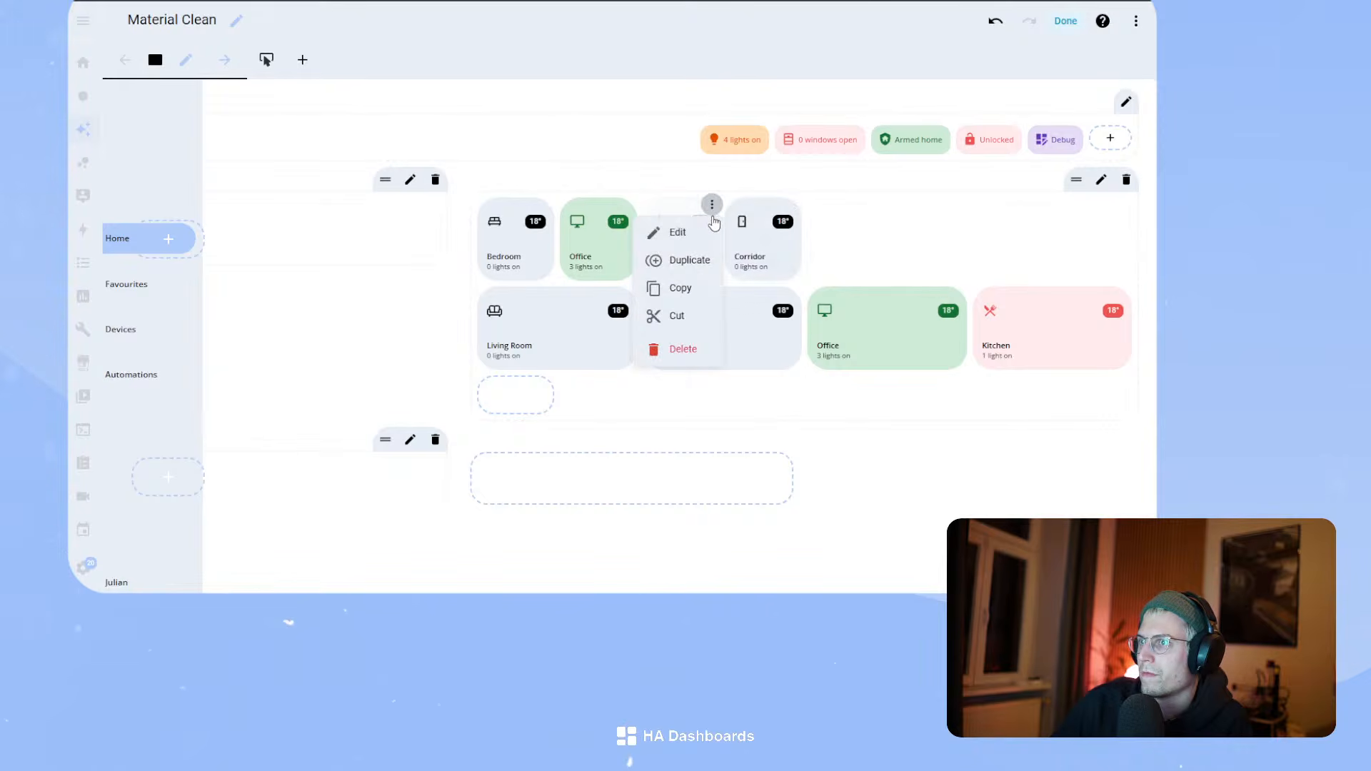
pyautogui.click(685, 315)
pyautogui.click(804, 329)
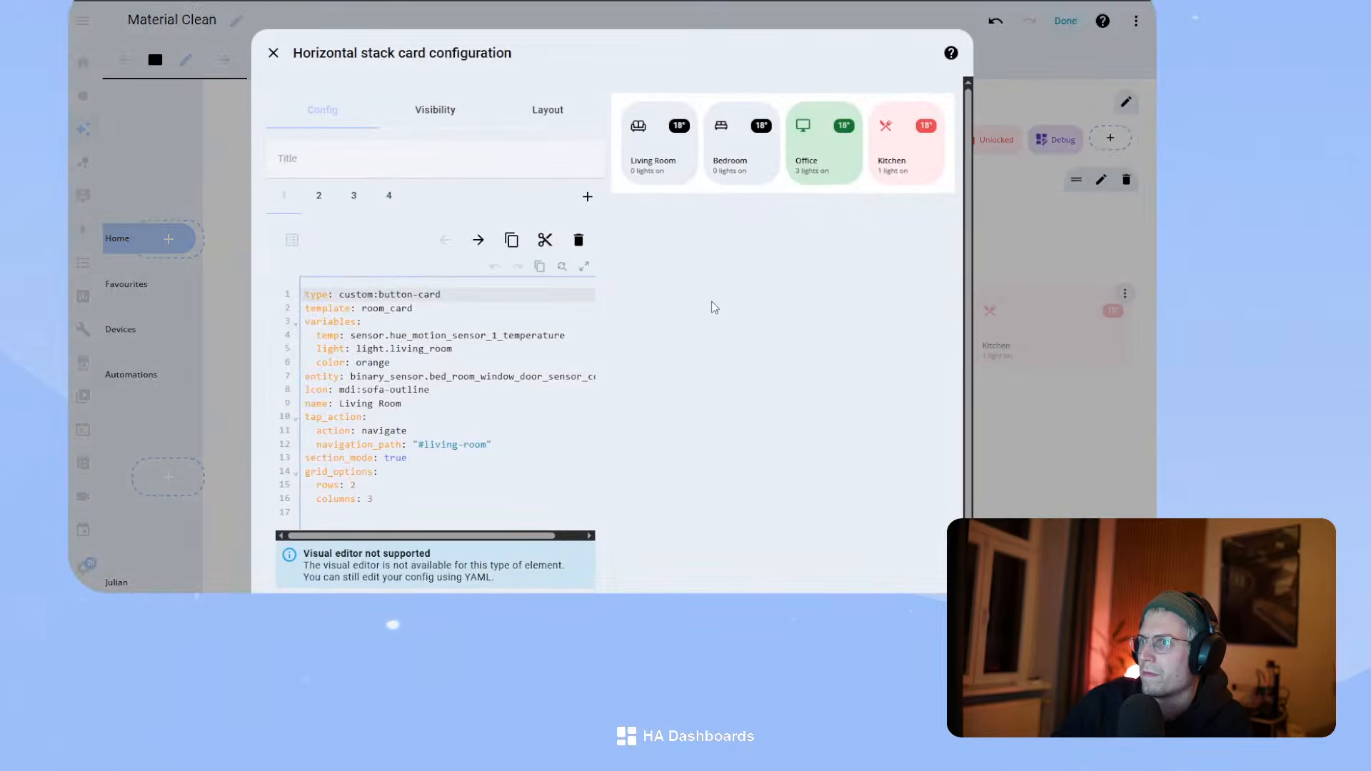
pyautogui.click(587, 197)
pyautogui.click(412, 325)
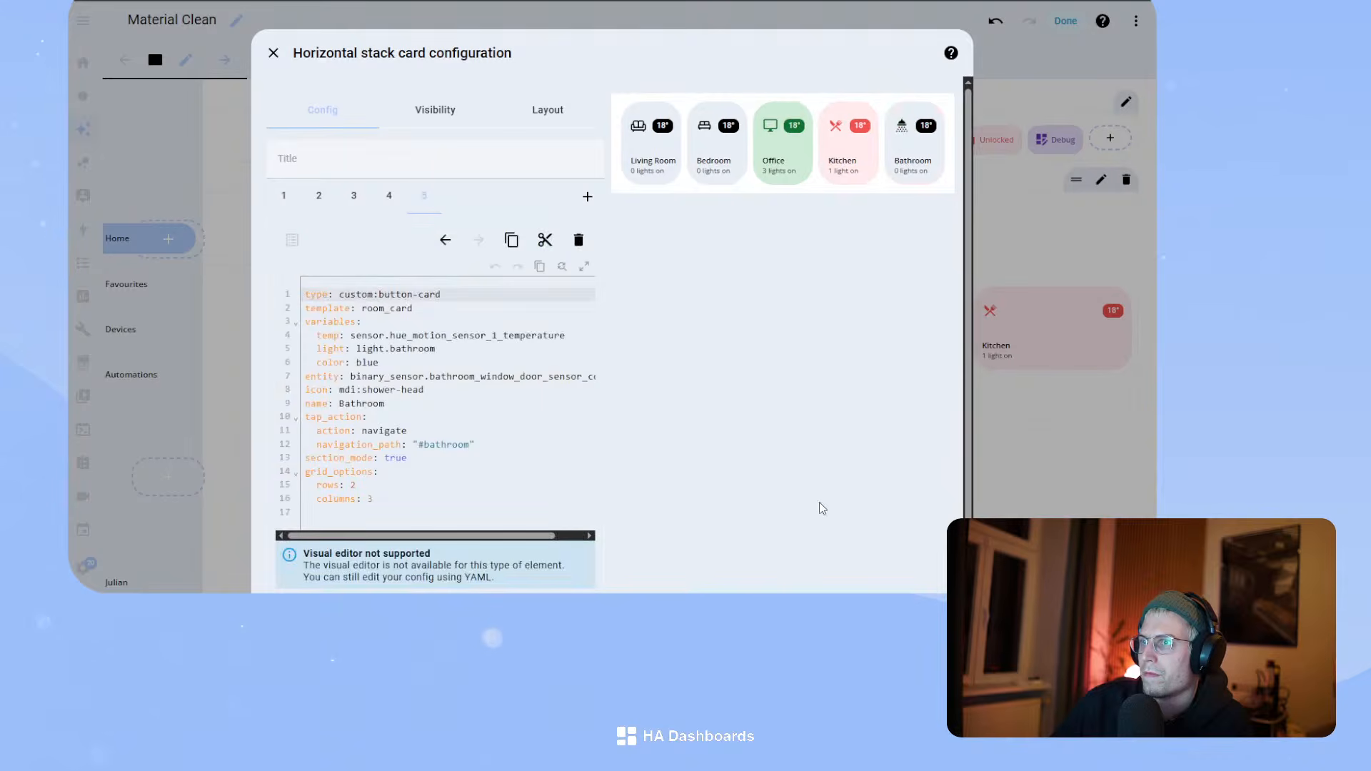
pyautogui.click(927, 572)
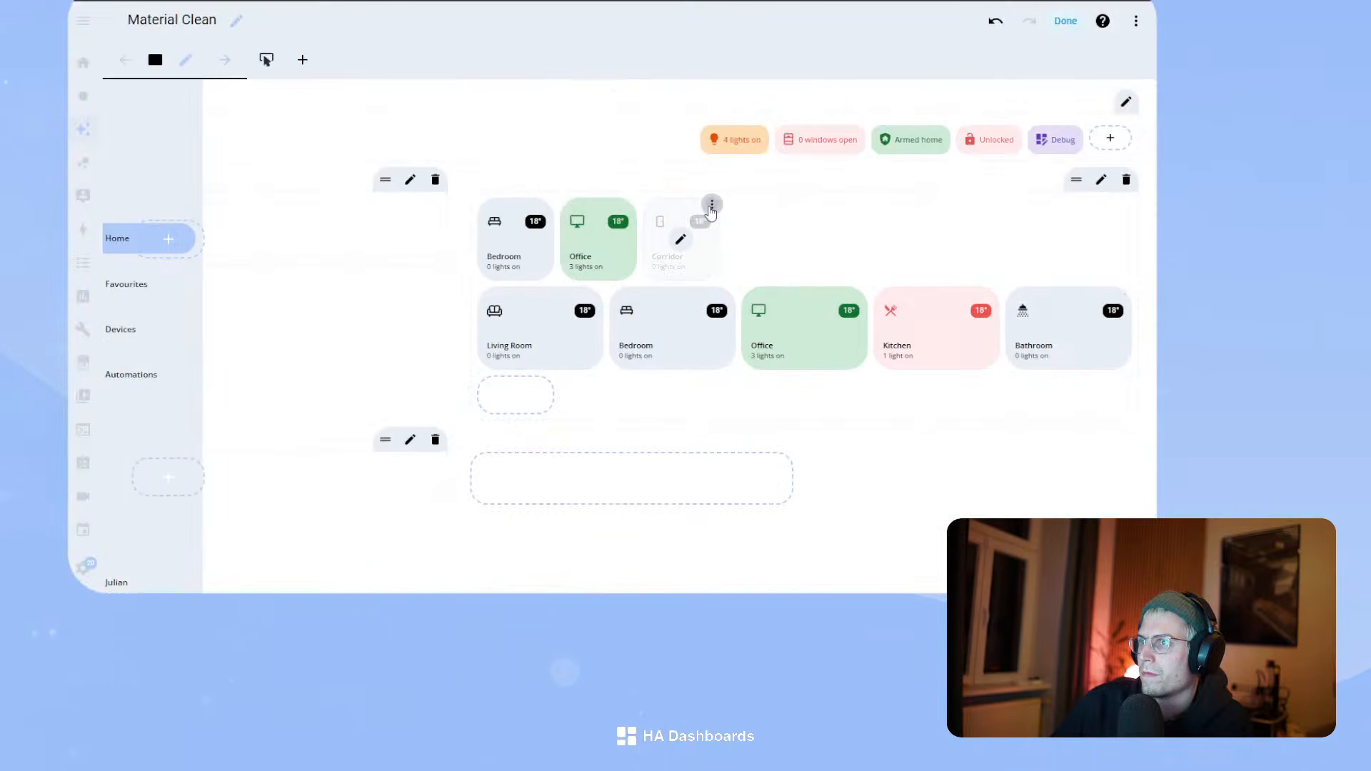
# - Copy the Corridor card into the horizontal stack as the sixth card, save the stack, and finish editing the dashboard
pyautogui.click(711, 205)
pyautogui.click(681, 287)
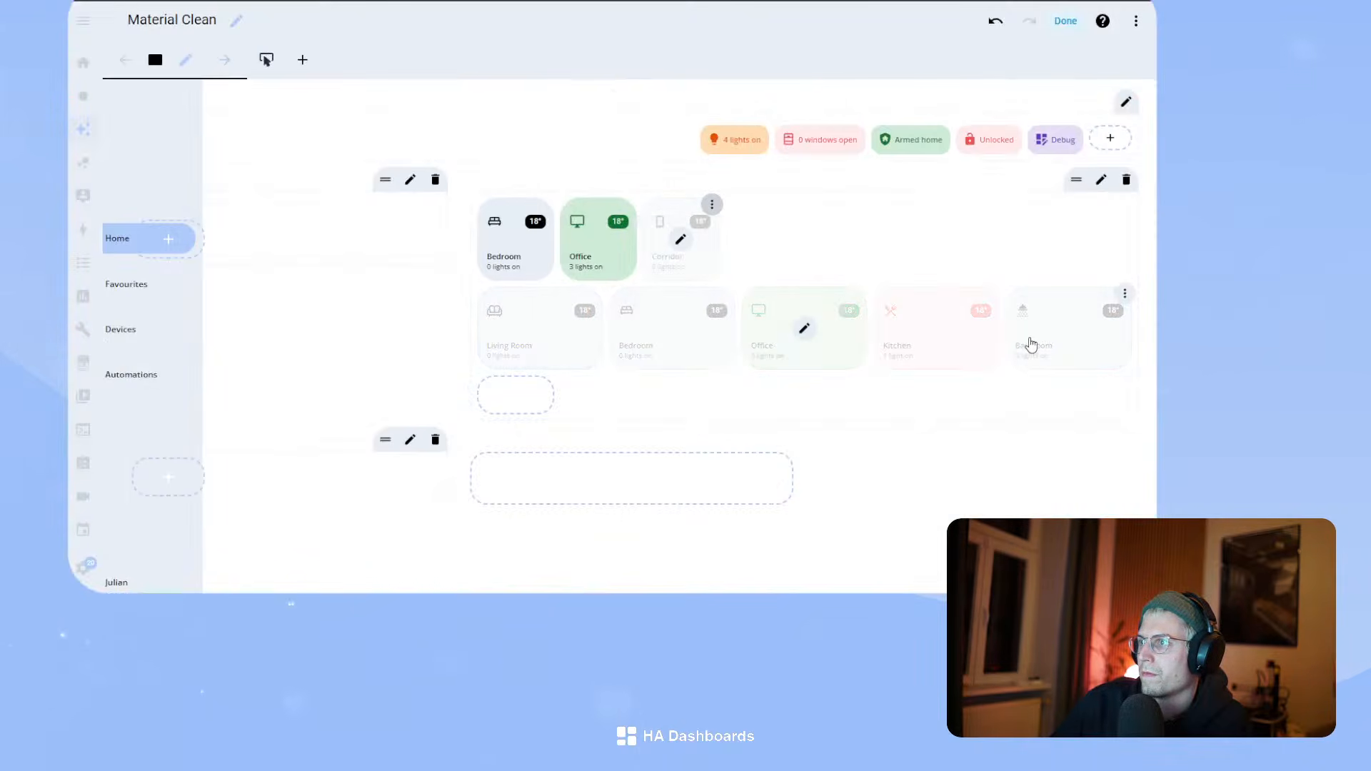
pyautogui.click(802, 329)
pyautogui.click(587, 198)
pyautogui.click(490, 328)
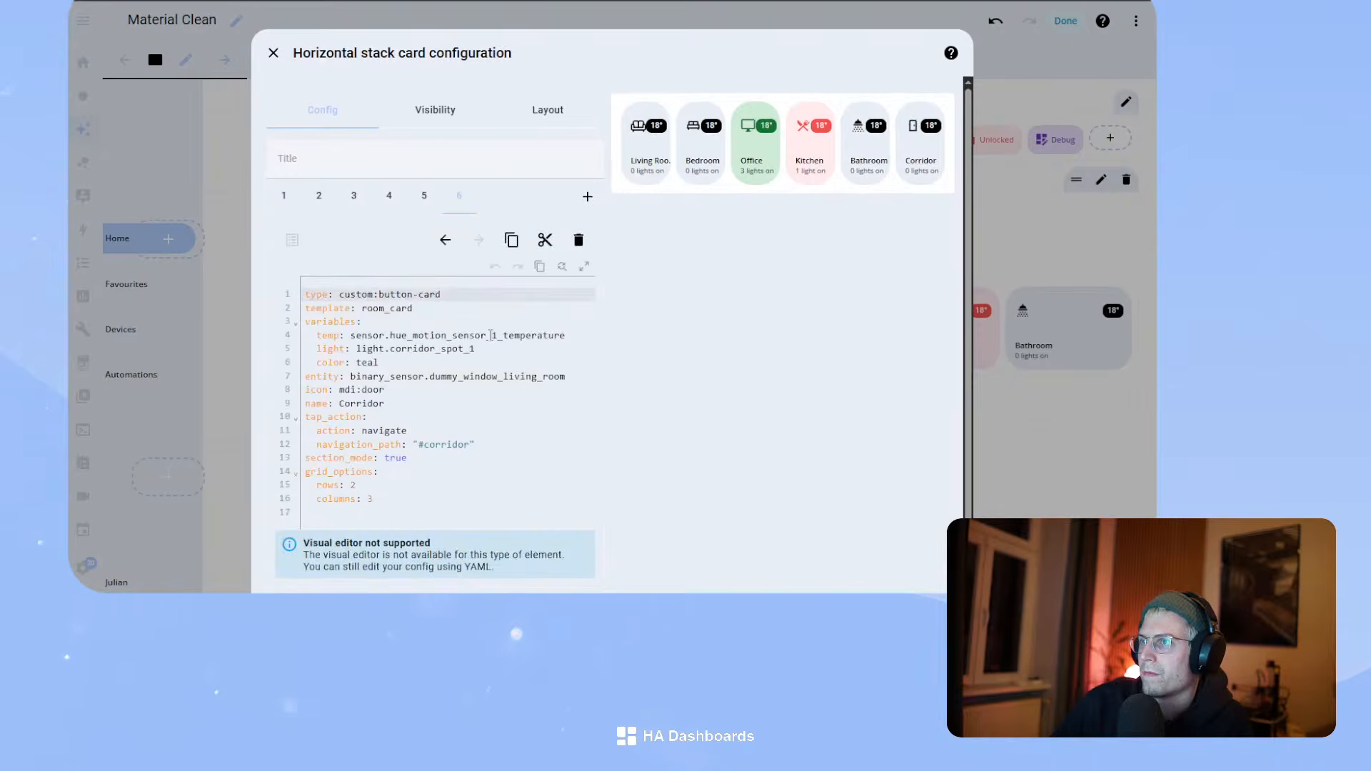
pyautogui.click(938, 607)
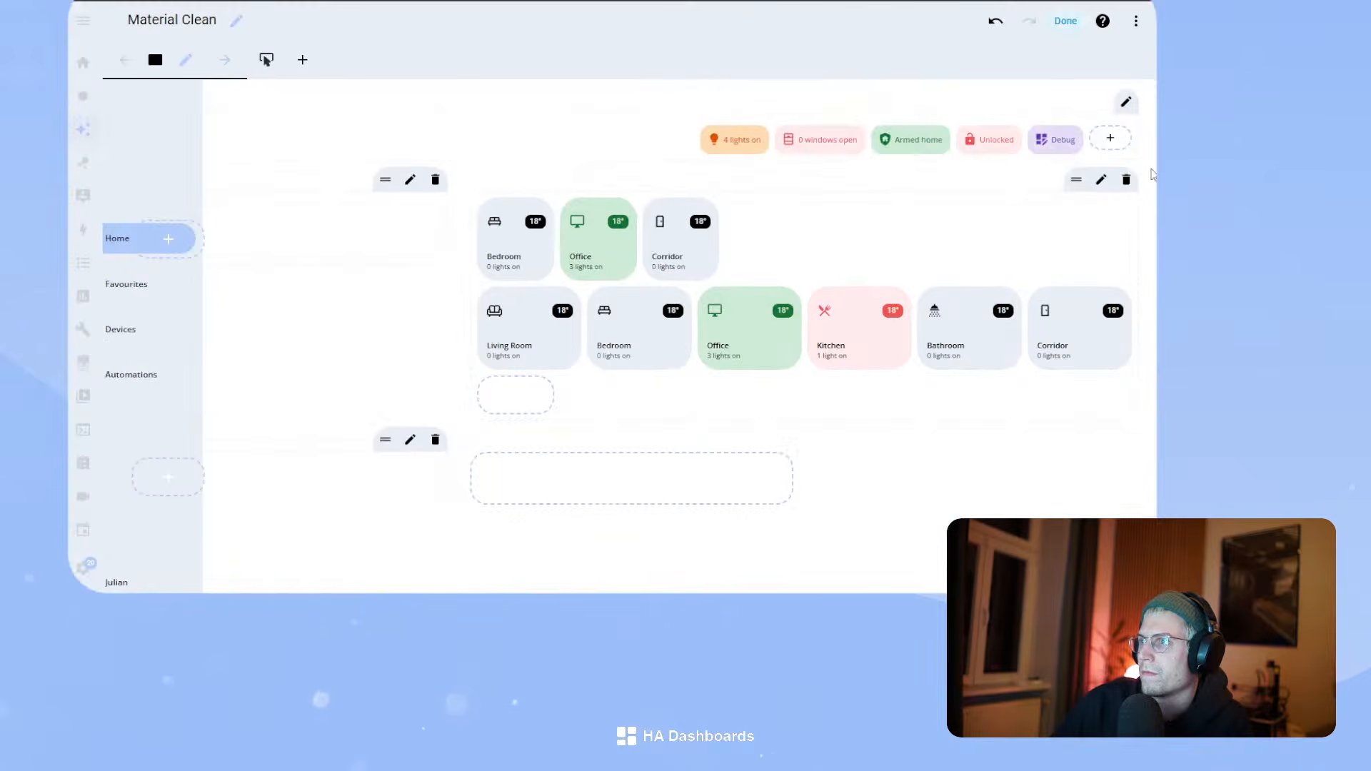
pyautogui.click(1066, 22)
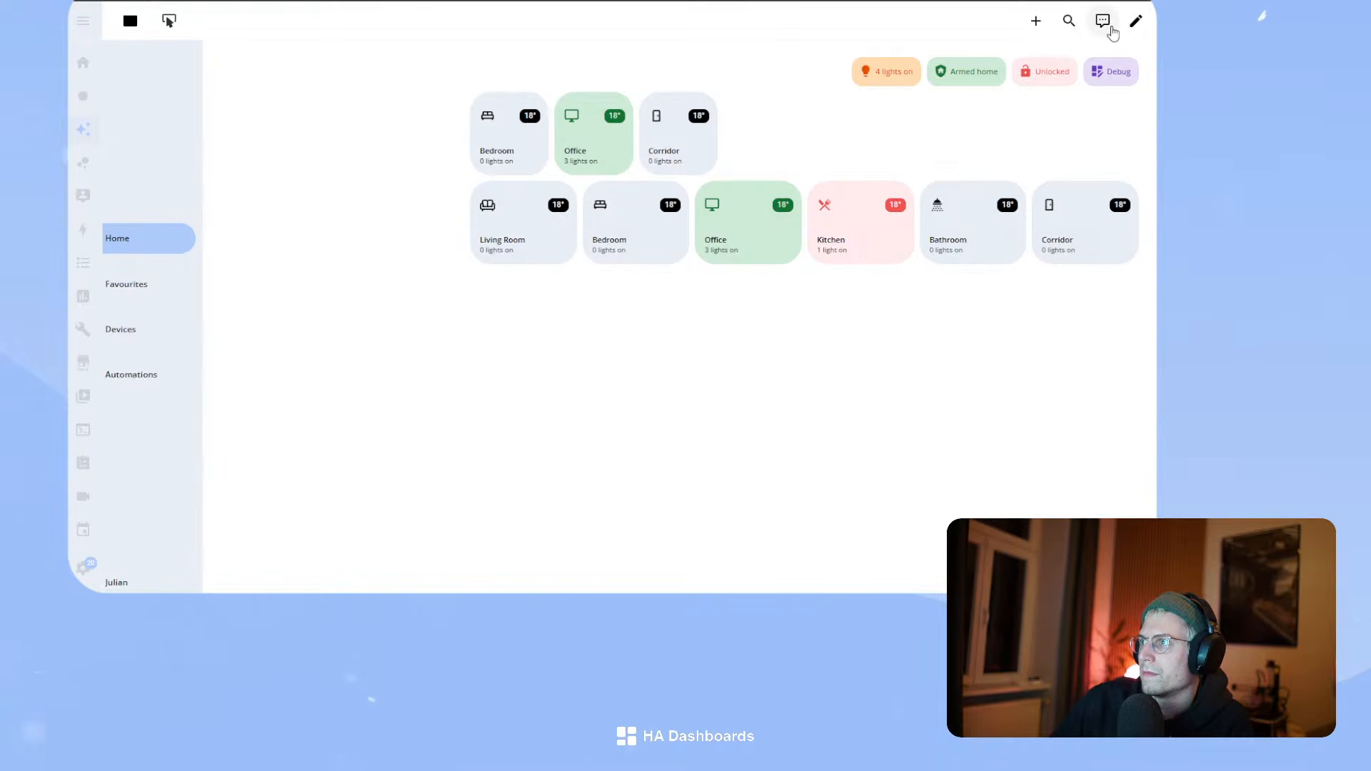
# - Delete the leftover standalone Corridor, Office and Bedroom cards above the horizontal stack and finish editing the dashboard
pyautogui.click(1136, 20)
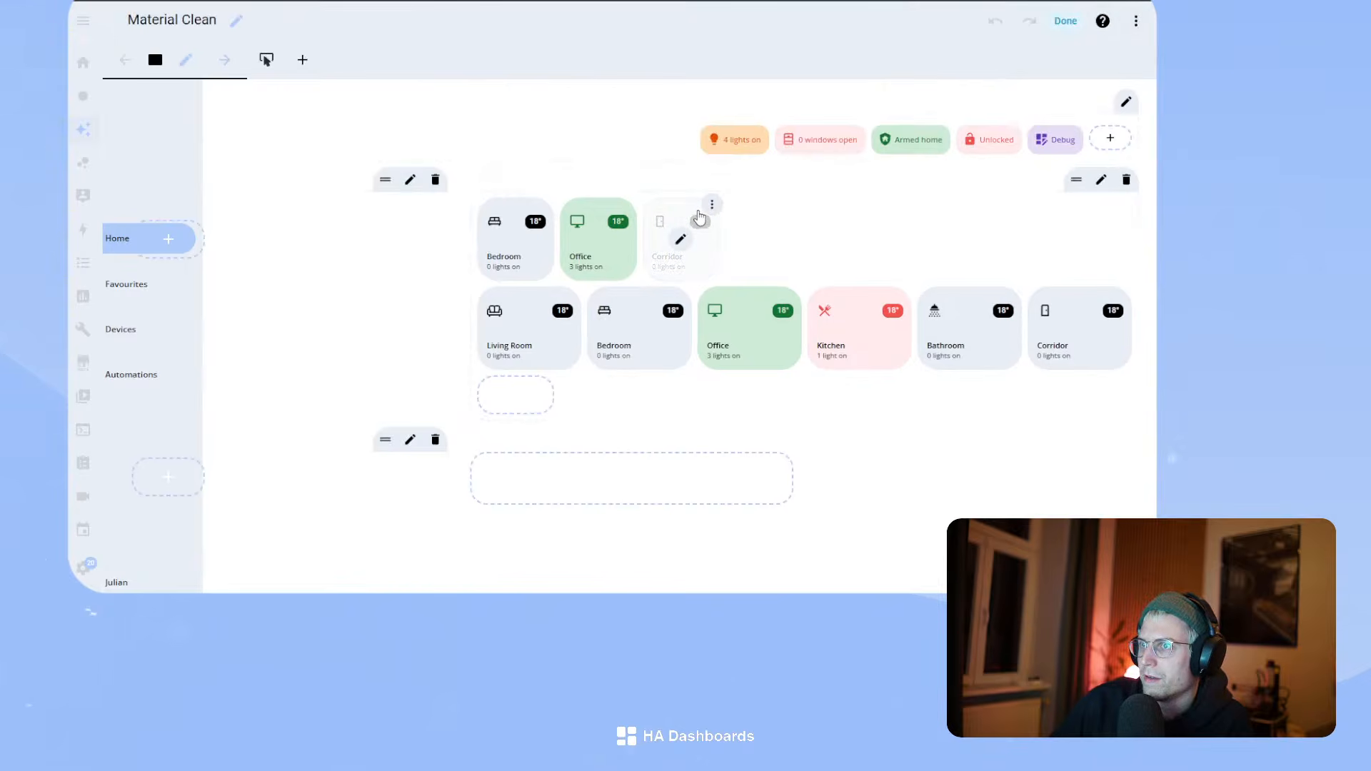
pyautogui.click(712, 206)
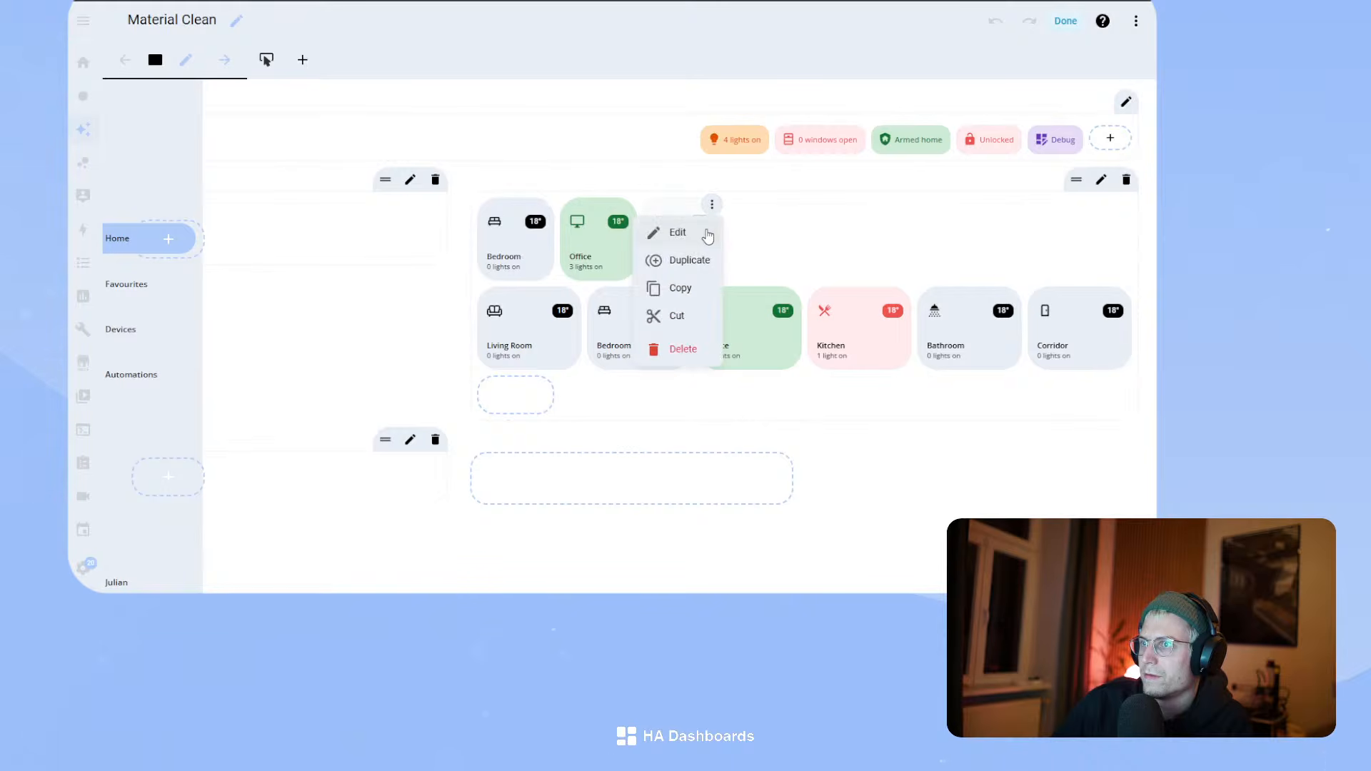
pyautogui.click(689, 351)
pyautogui.click(626, 205)
pyautogui.click(612, 349)
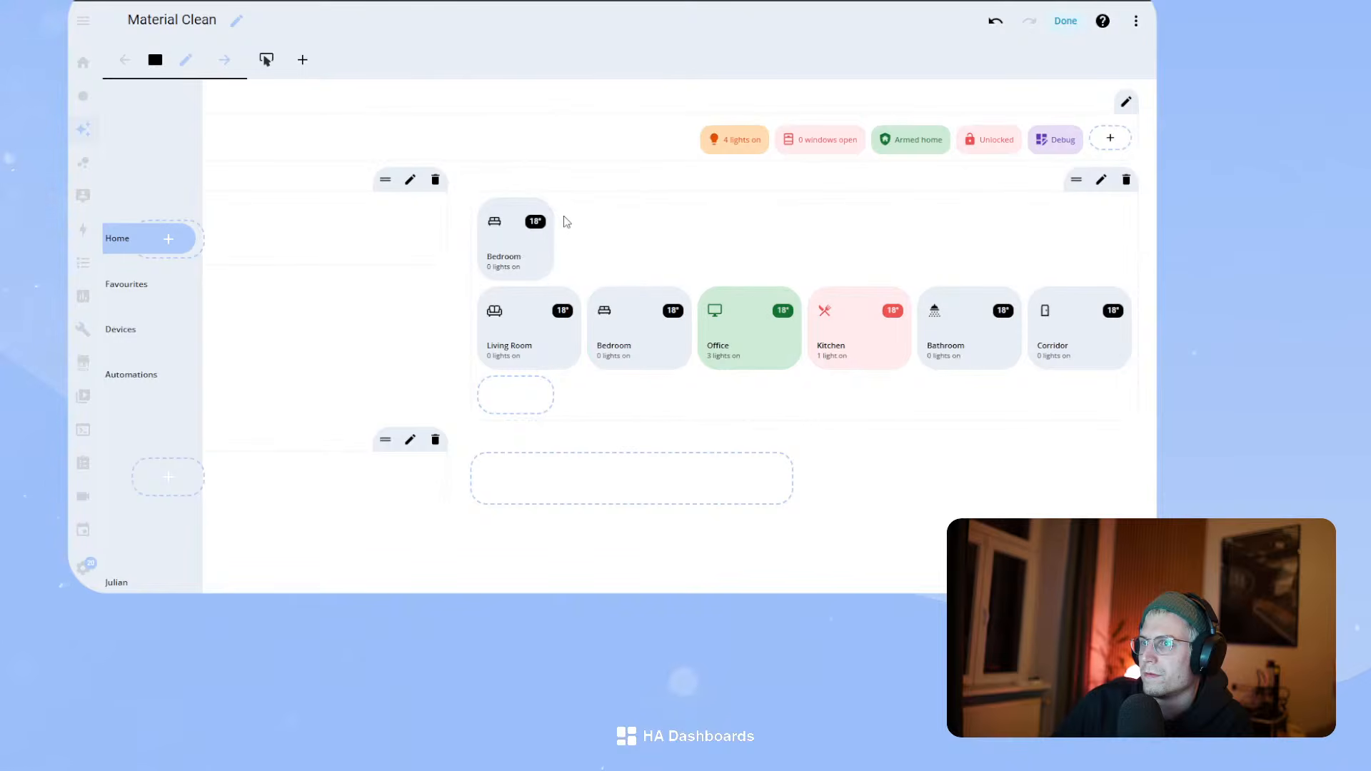
pyautogui.click(547, 205)
pyautogui.click(529, 343)
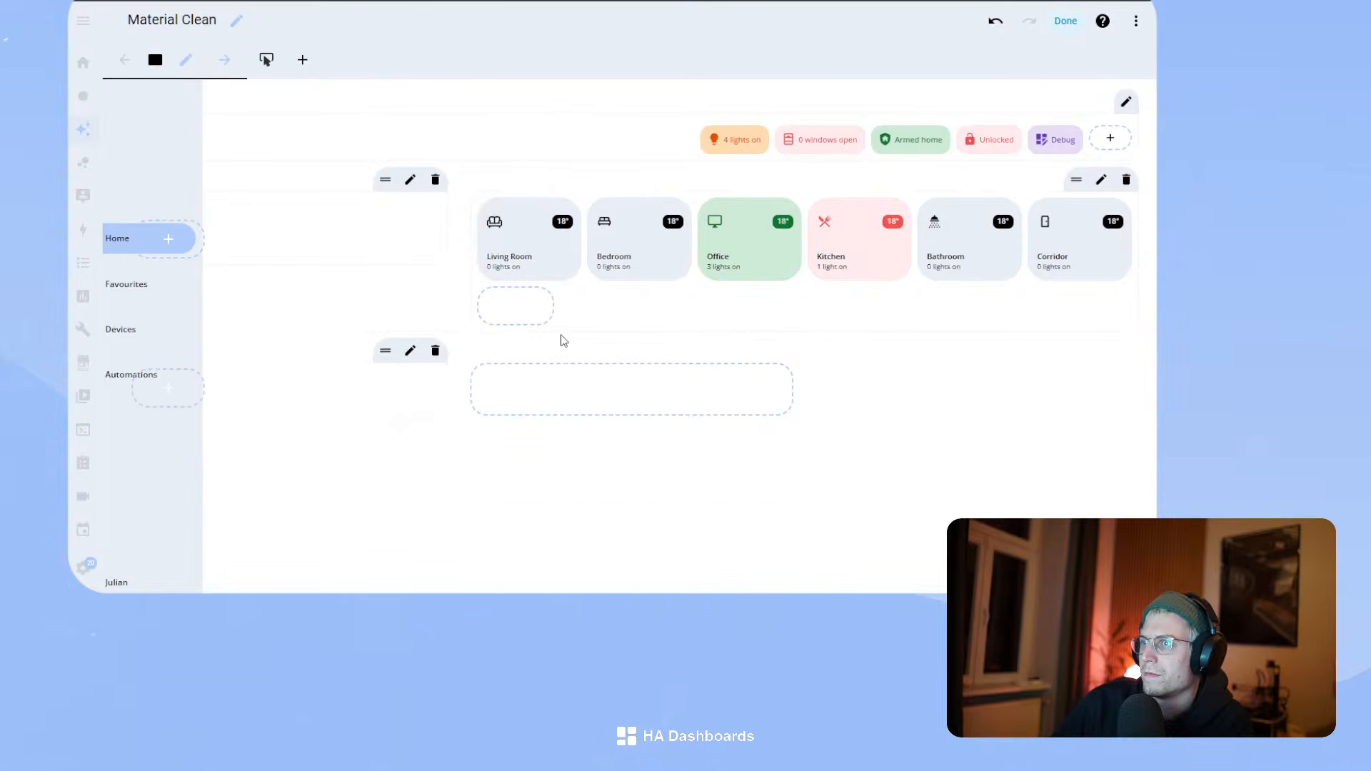
pyautogui.click(1065, 23)
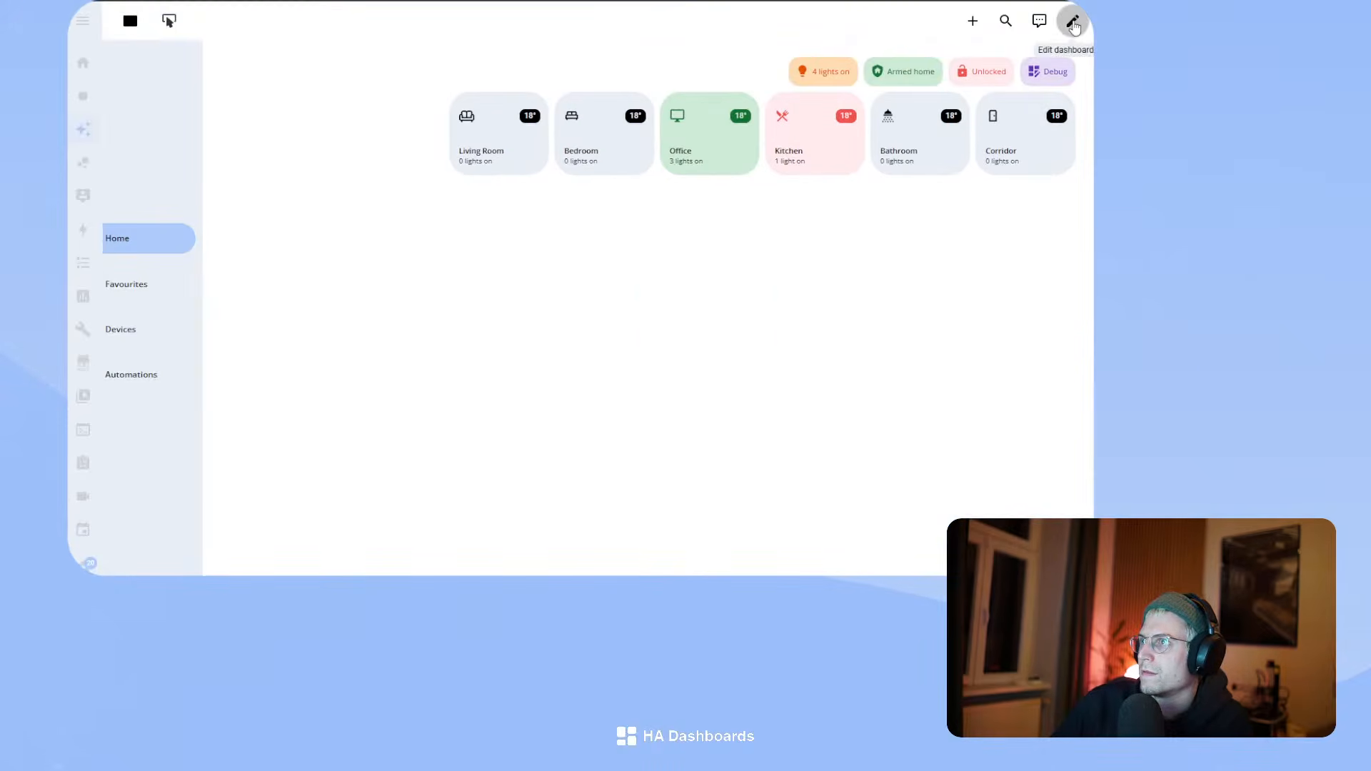
pyautogui.click(1072, 24)
pyautogui.click(1060, 105)
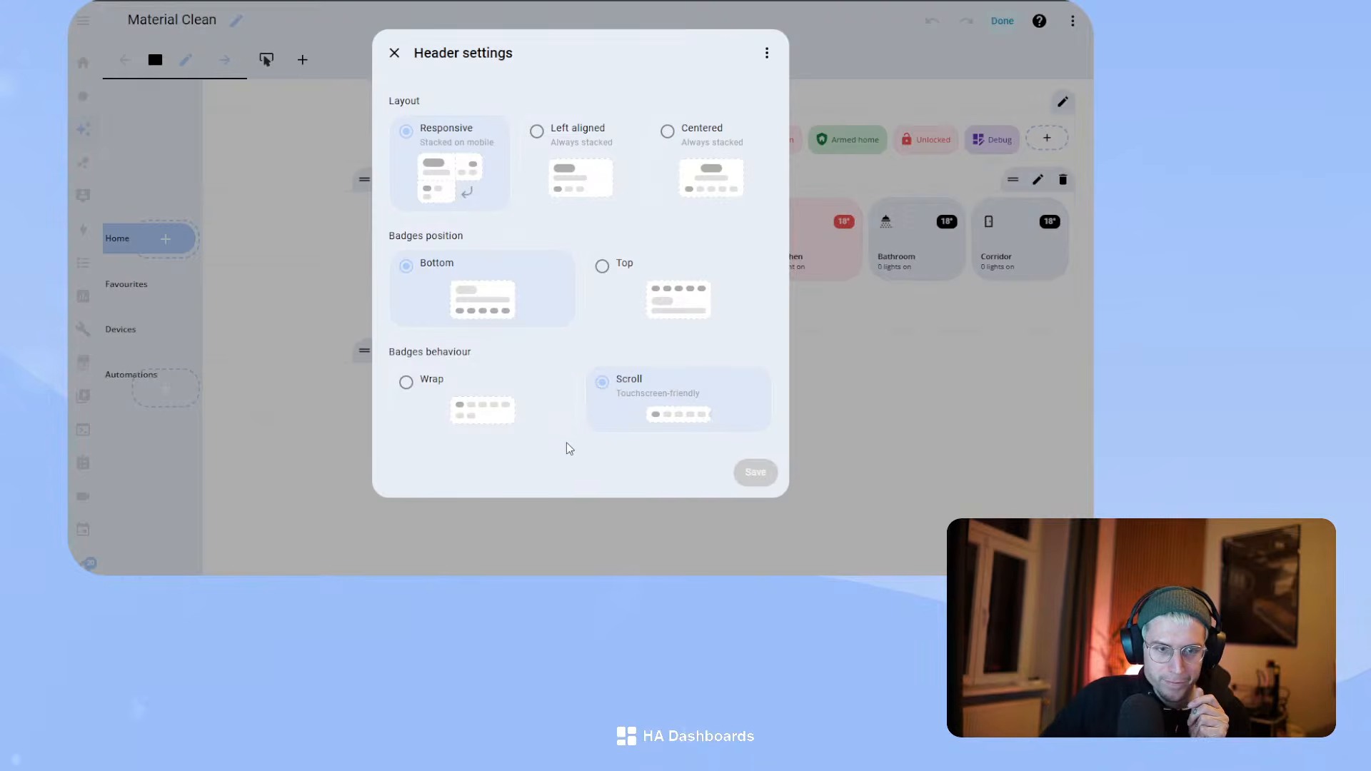
pyautogui.click(394, 52)
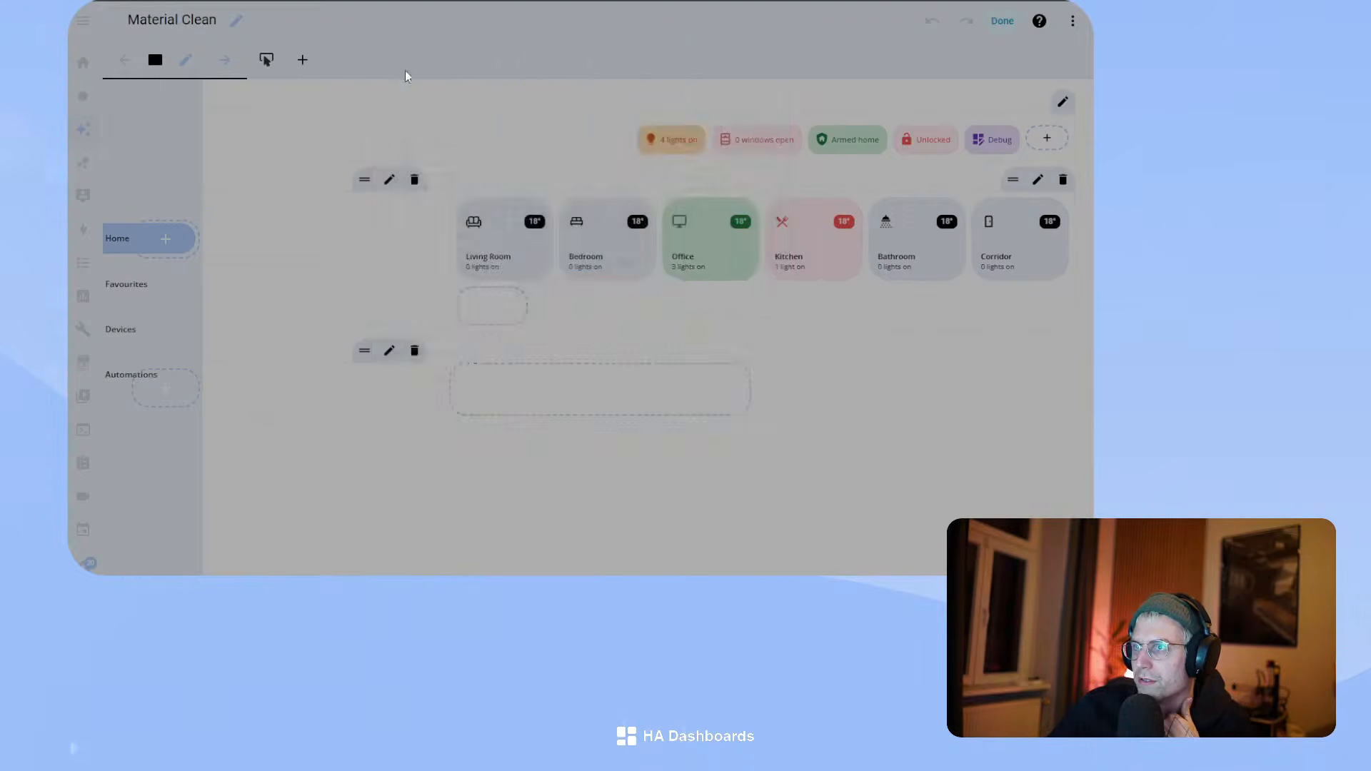
pyautogui.click(1014, 29)
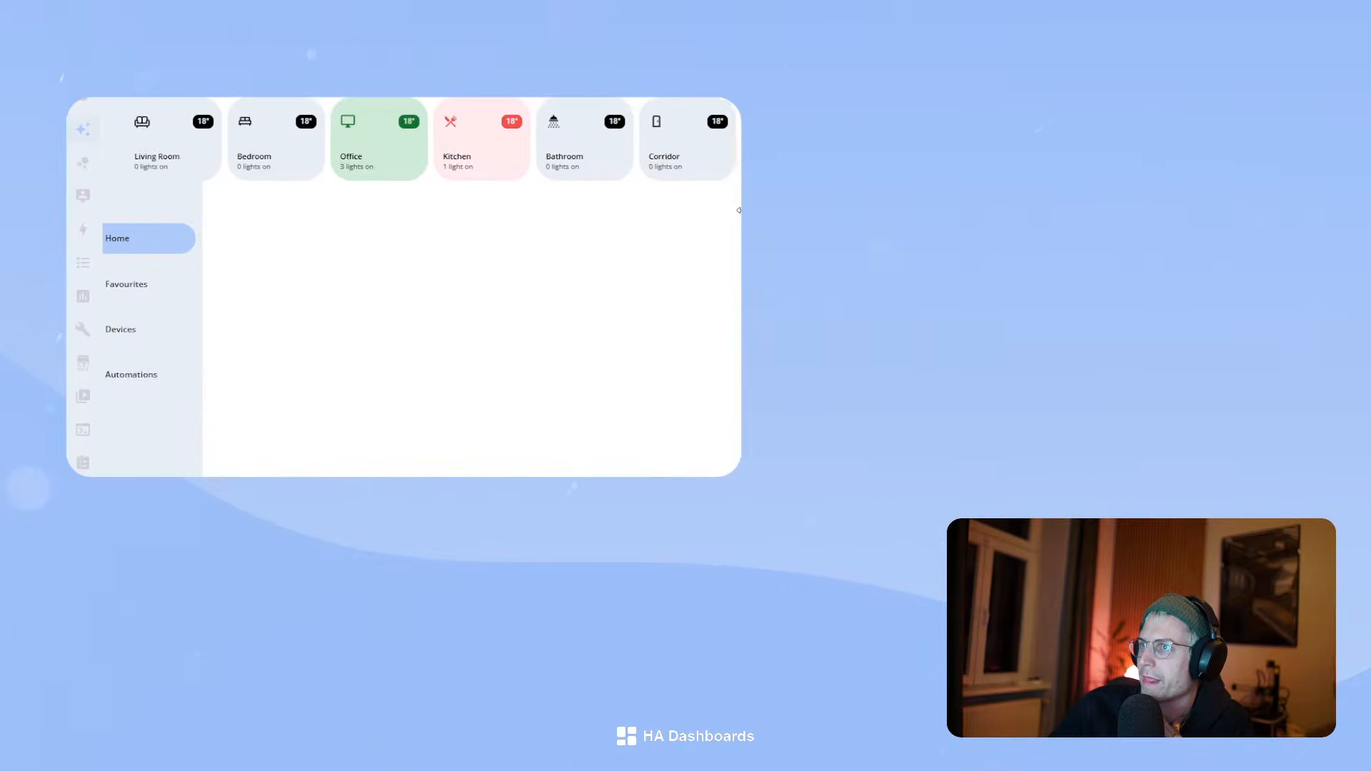
# - Delete the empty section below the row of room cards
pyautogui.moveTo(739, 221); pyautogui.dragTo(1015, 239)
pyautogui.moveTo(1015, 287); pyautogui.dragTo(1038, 312)
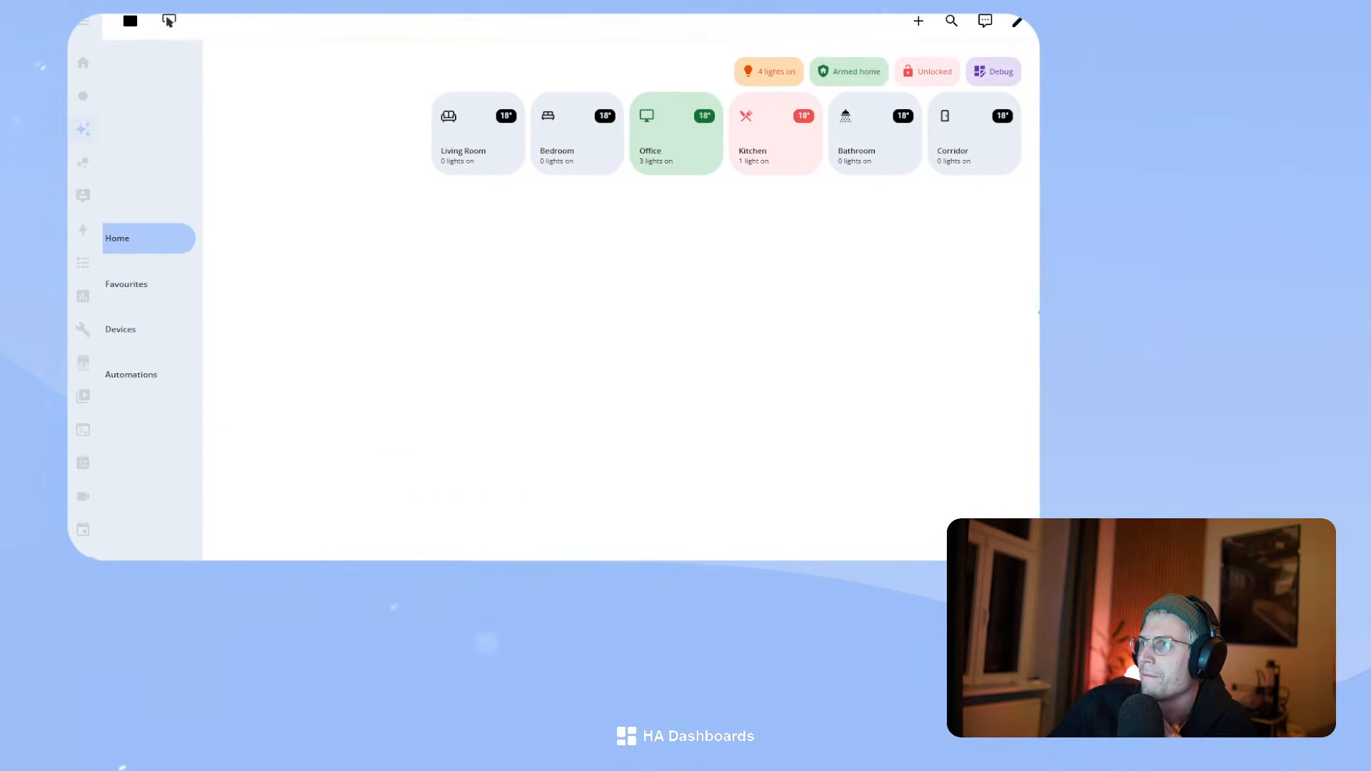
pyautogui.click(1017, 23)
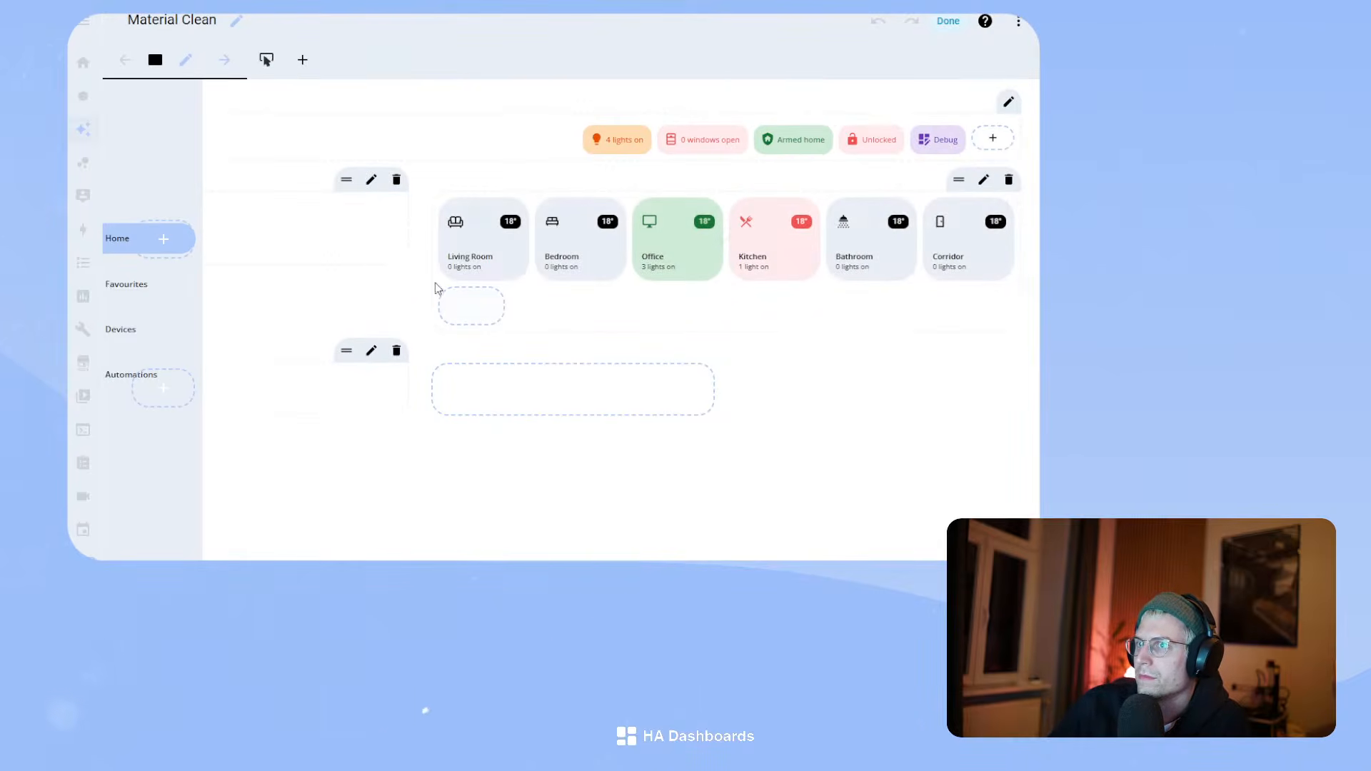
pyautogui.click(397, 351)
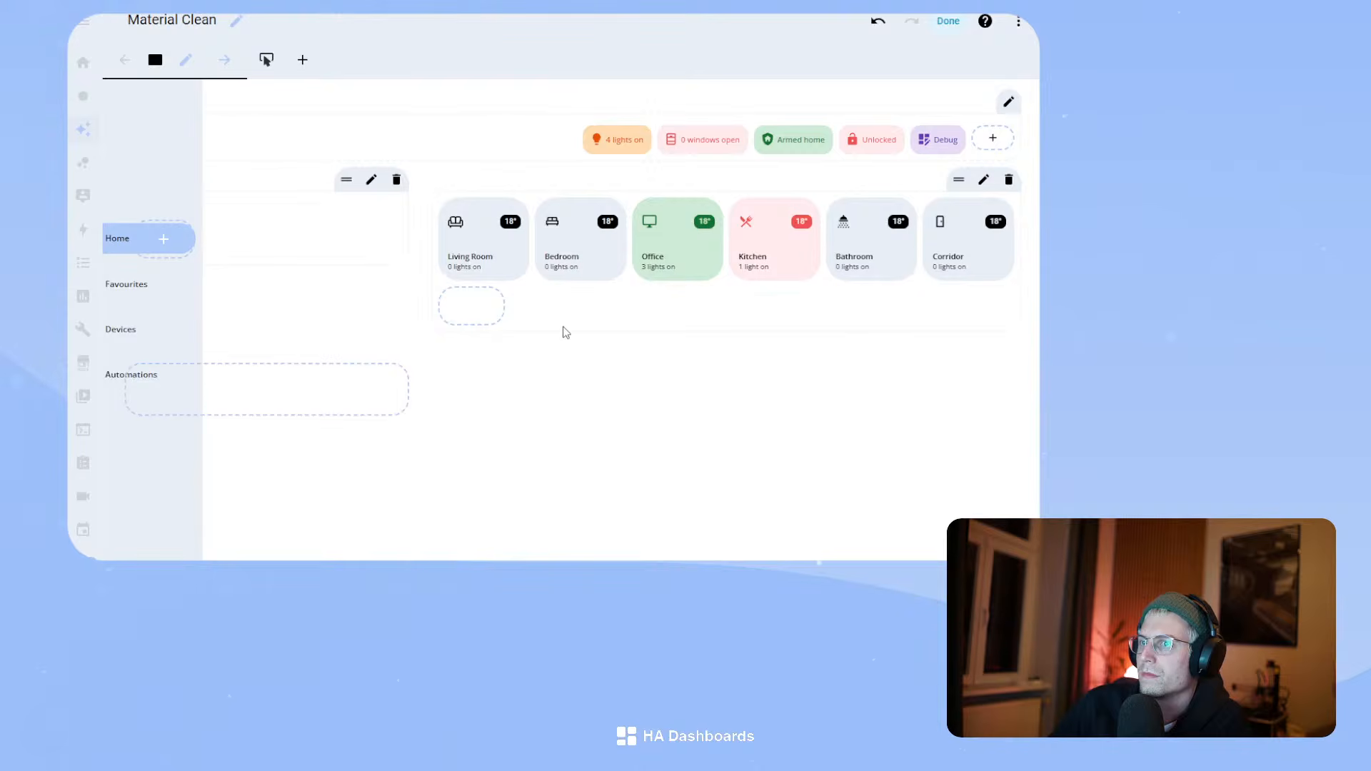
# - Add a Heading card below the room-card stack and set its heading text to "Favorites"
pyautogui.click(460, 322)
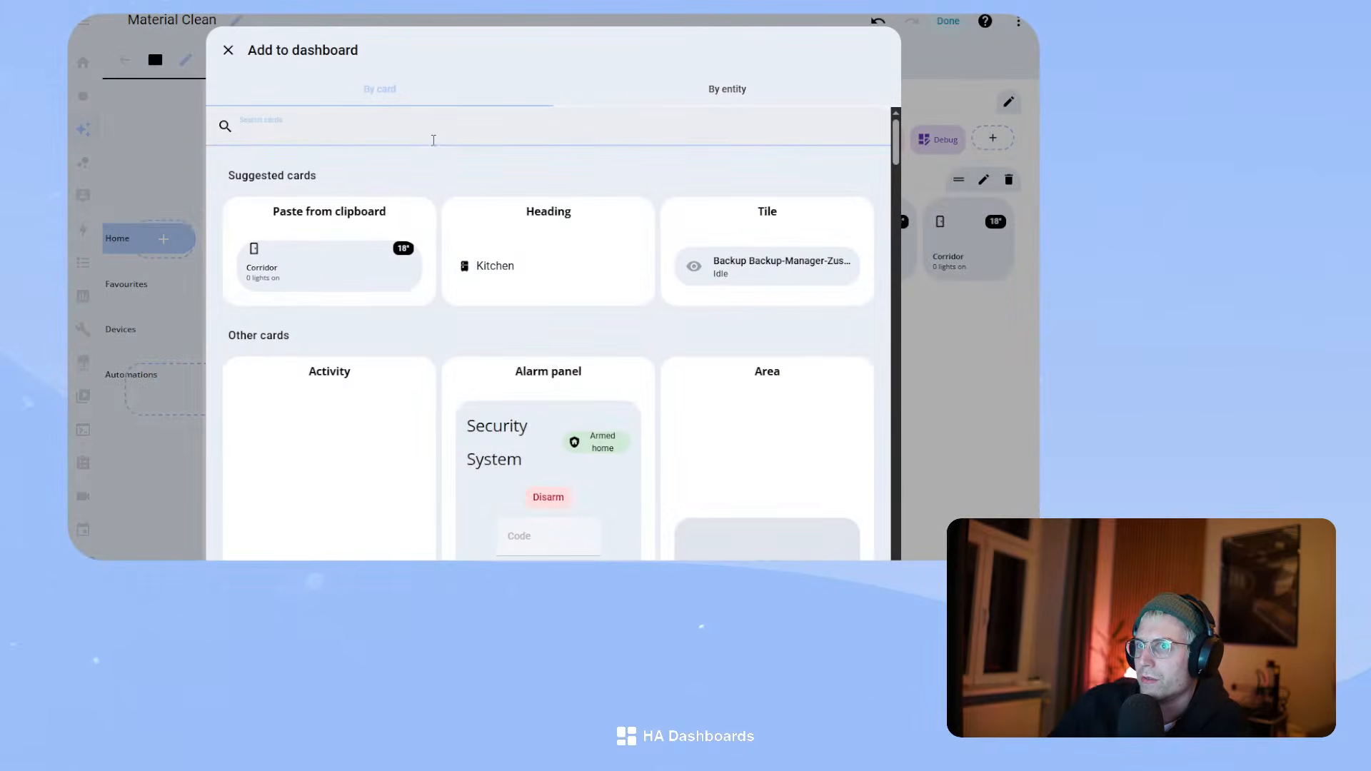
pyautogui.write('Heading')
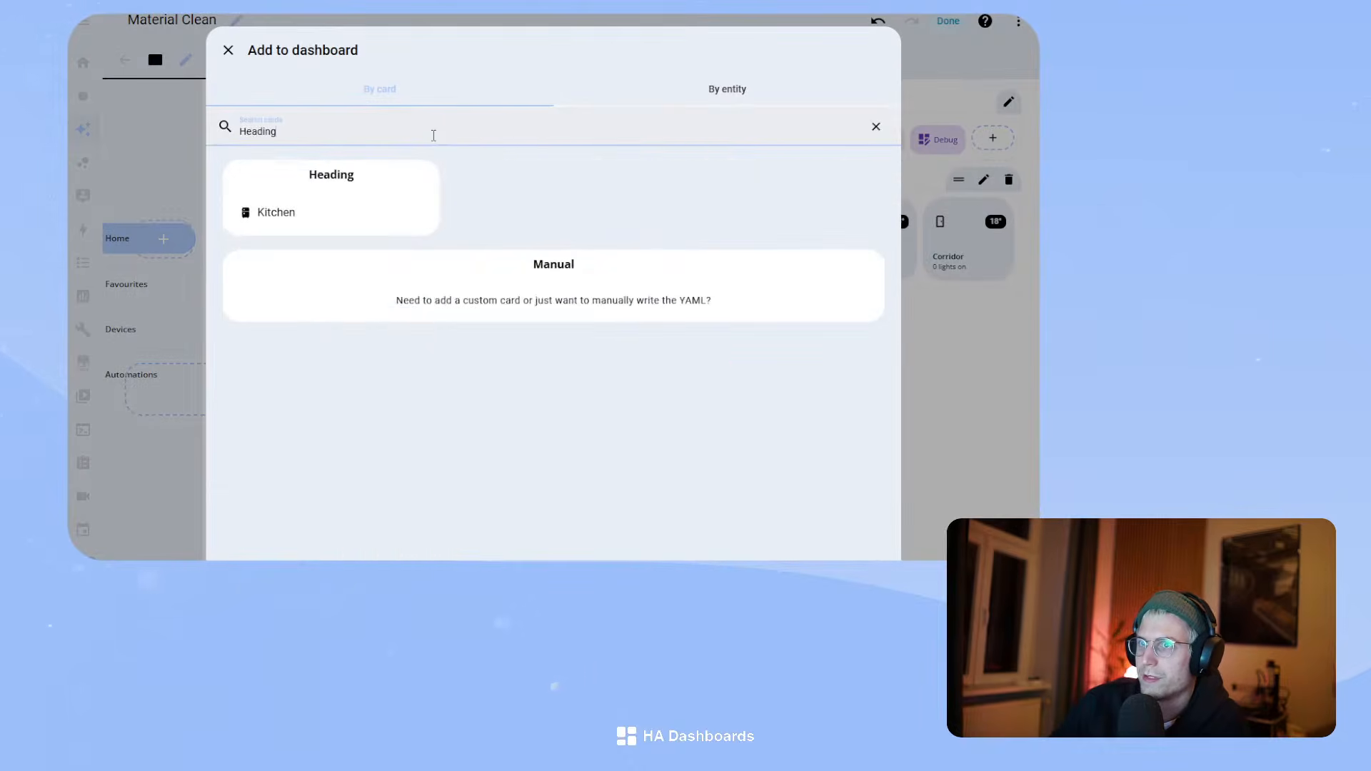
pyautogui.click(328, 191)
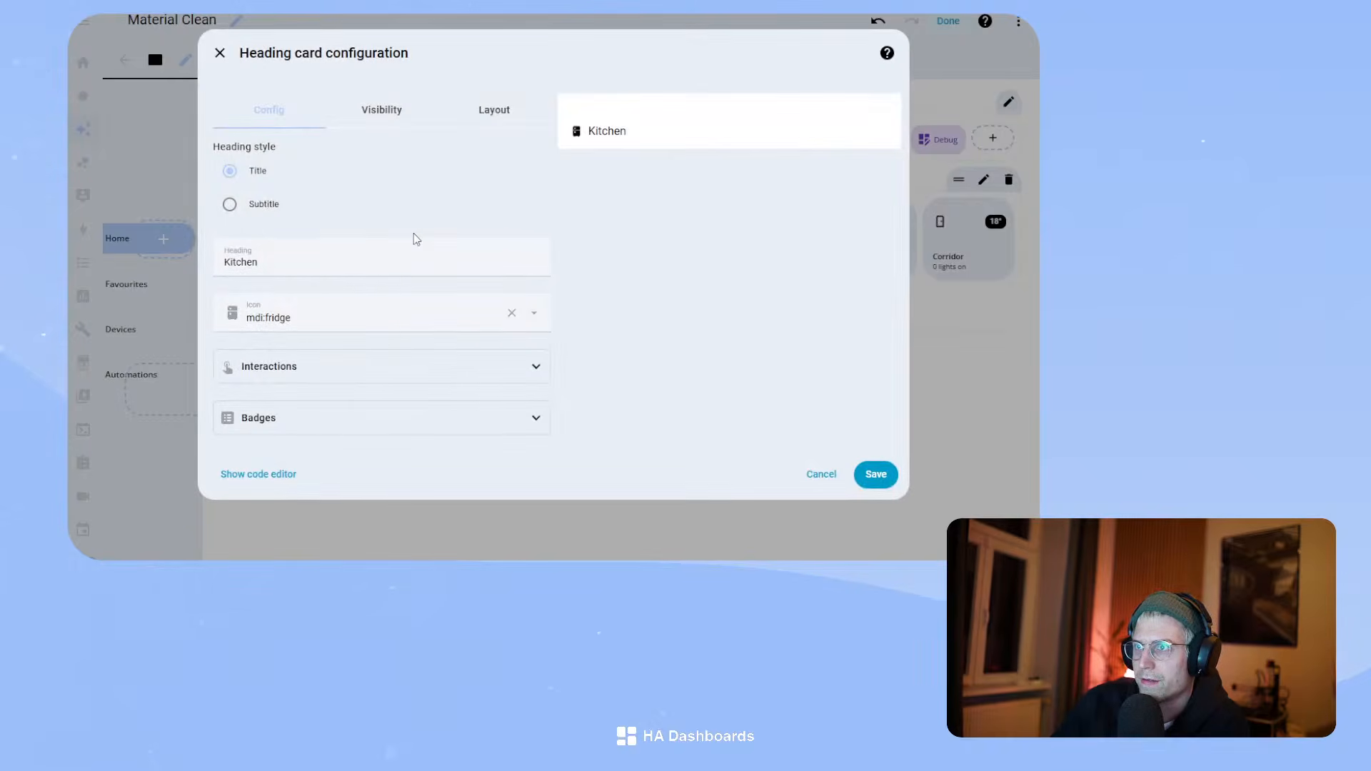
pyautogui.click(297, 257)
pyautogui.hotkey('ctrl', 'a')
pyautogui.write('Fa')
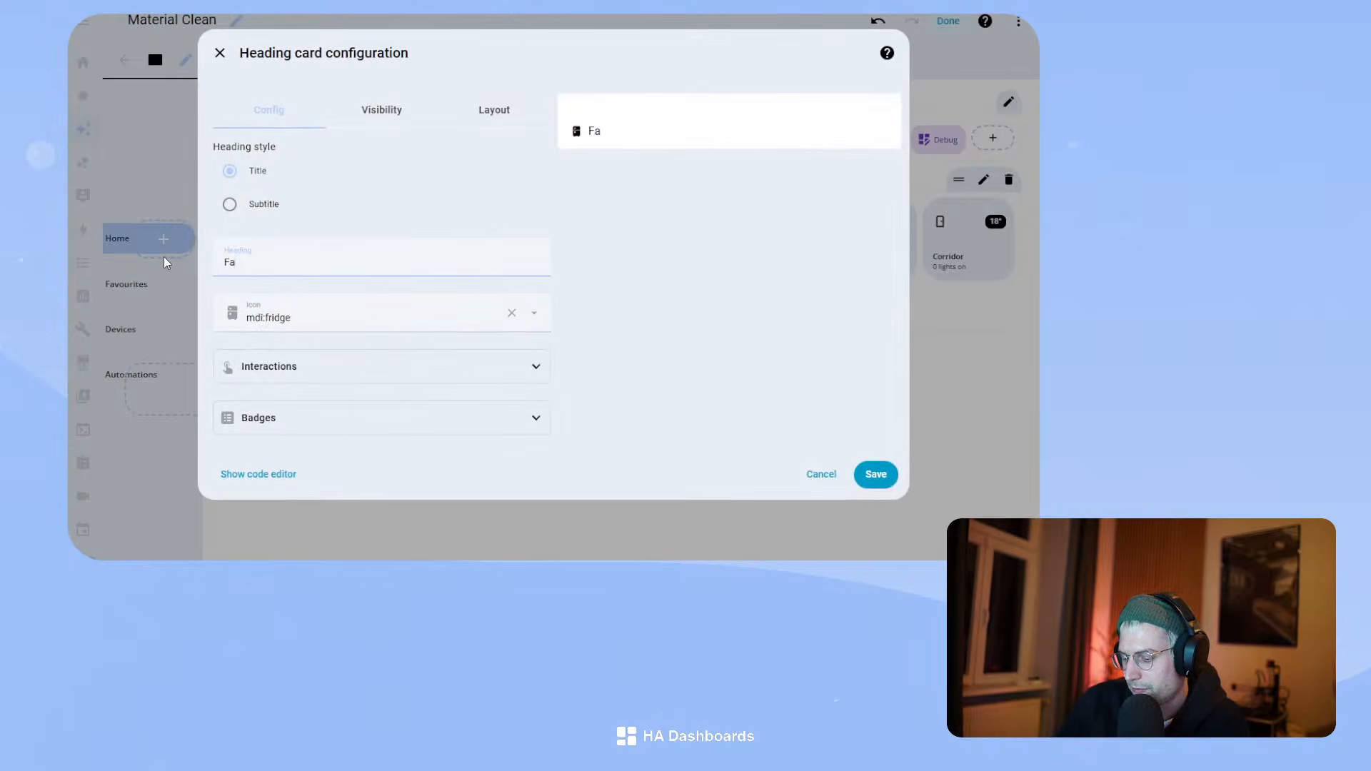
pyautogui.write('vorites')
# - Change the Favorites heading's icon to mdi:cards-heart
pyautogui.click(285, 318)
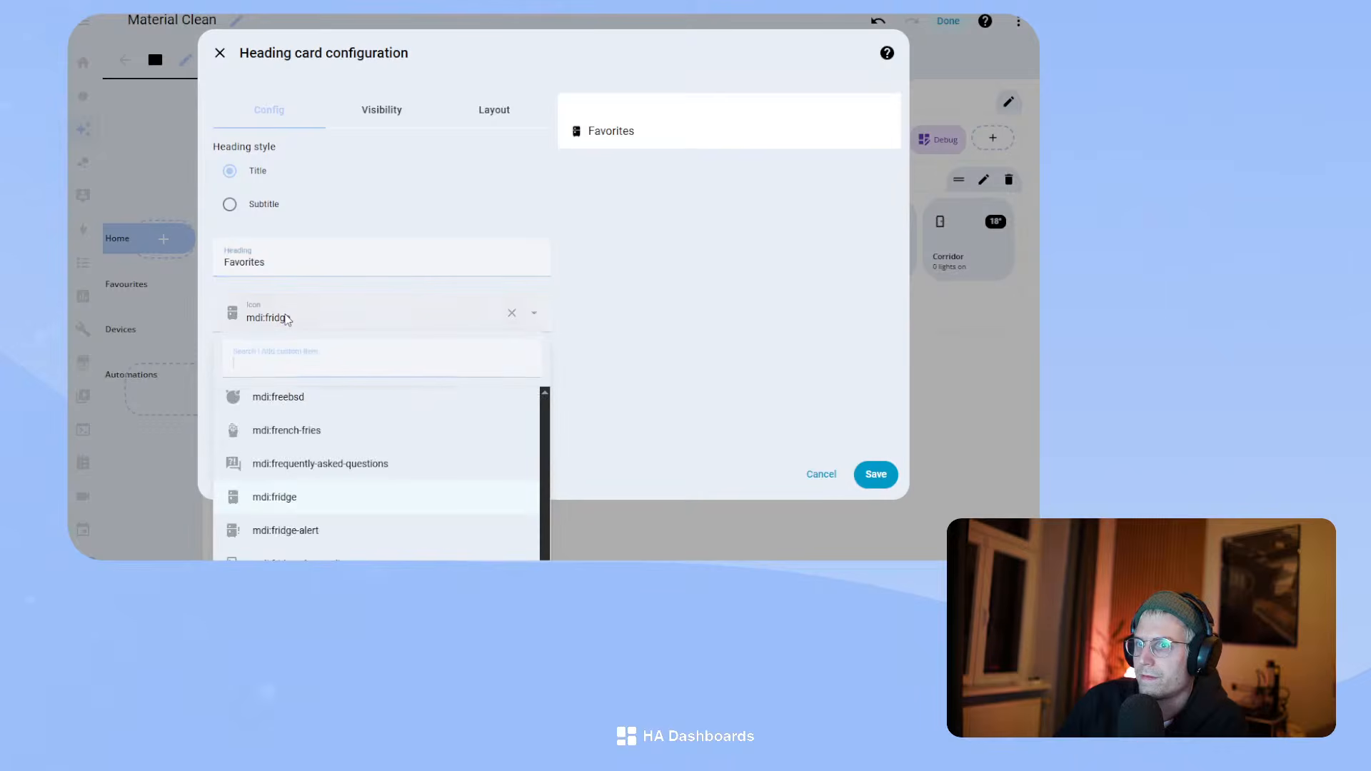
pyautogui.write('heart')
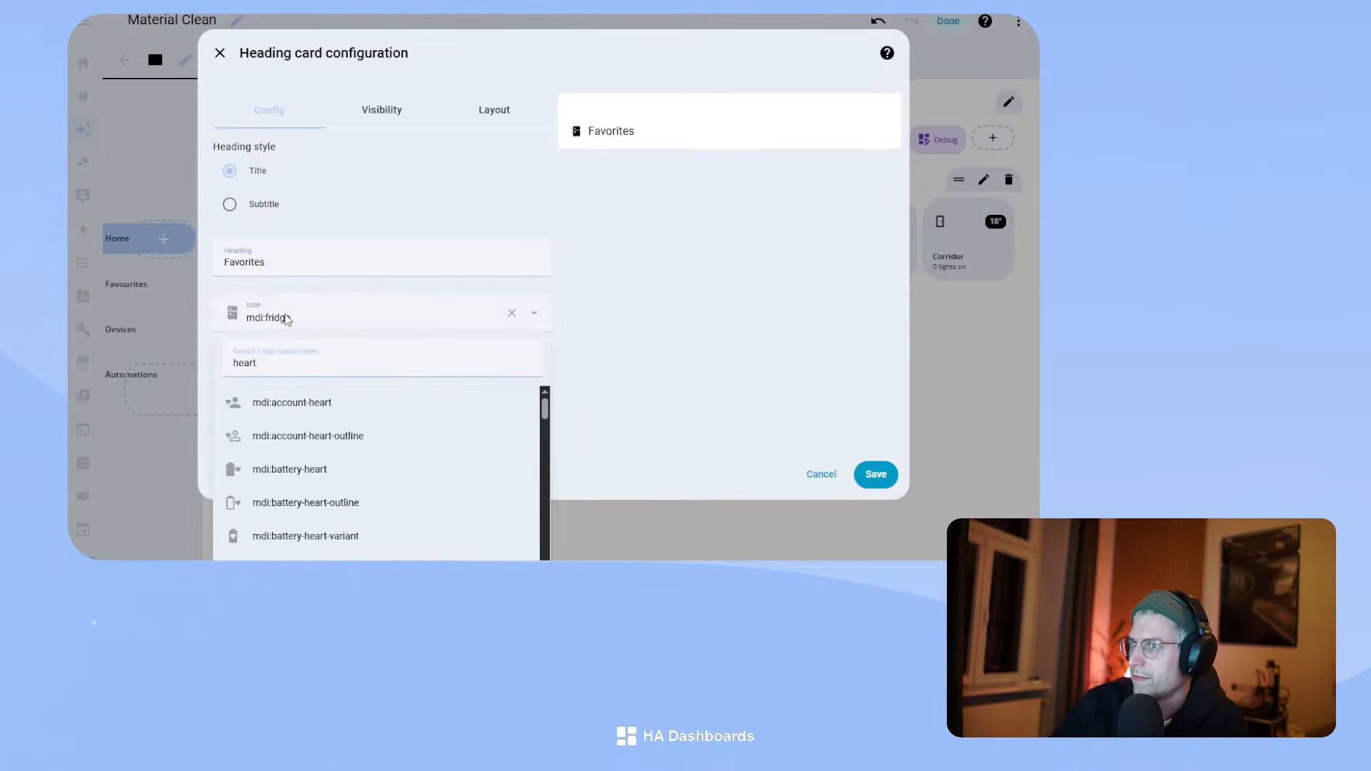
pyautogui.scroll(-3, 306, 535)
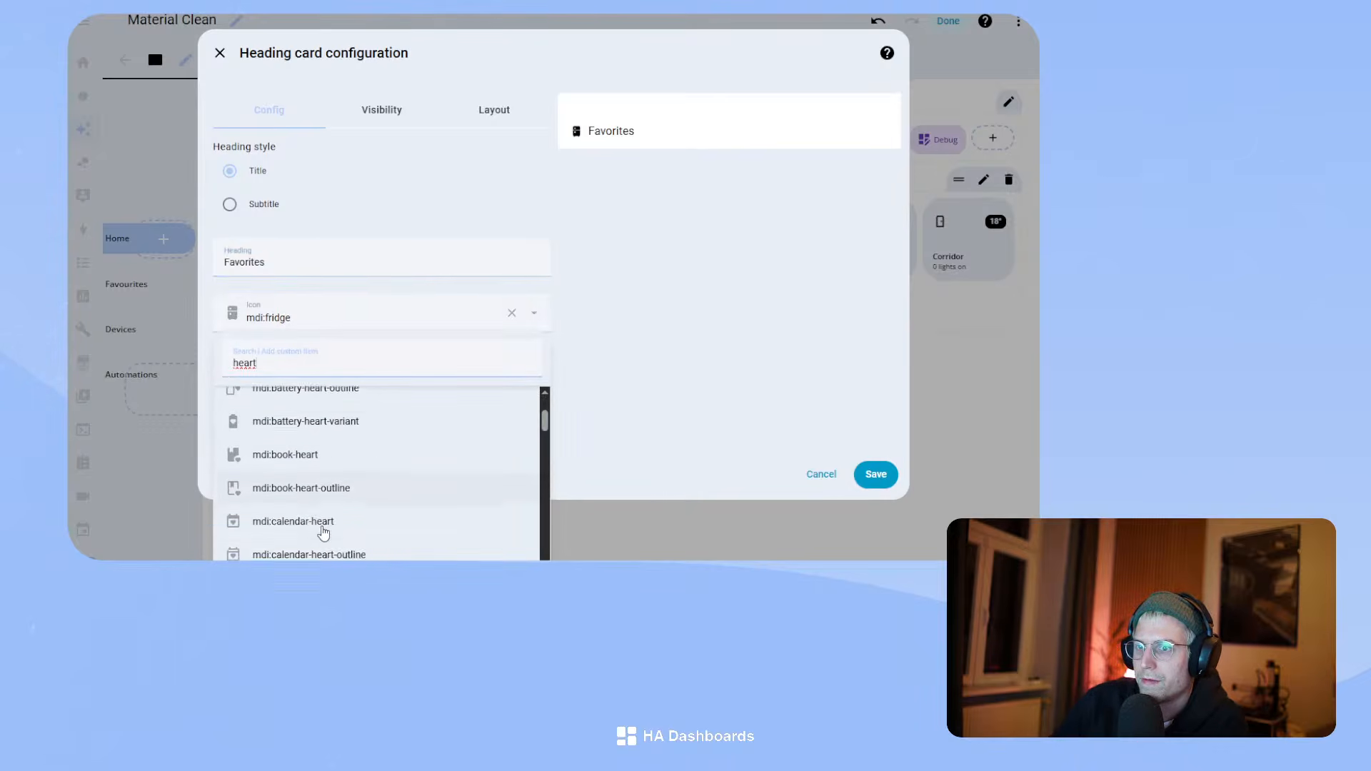
pyautogui.click(322, 550)
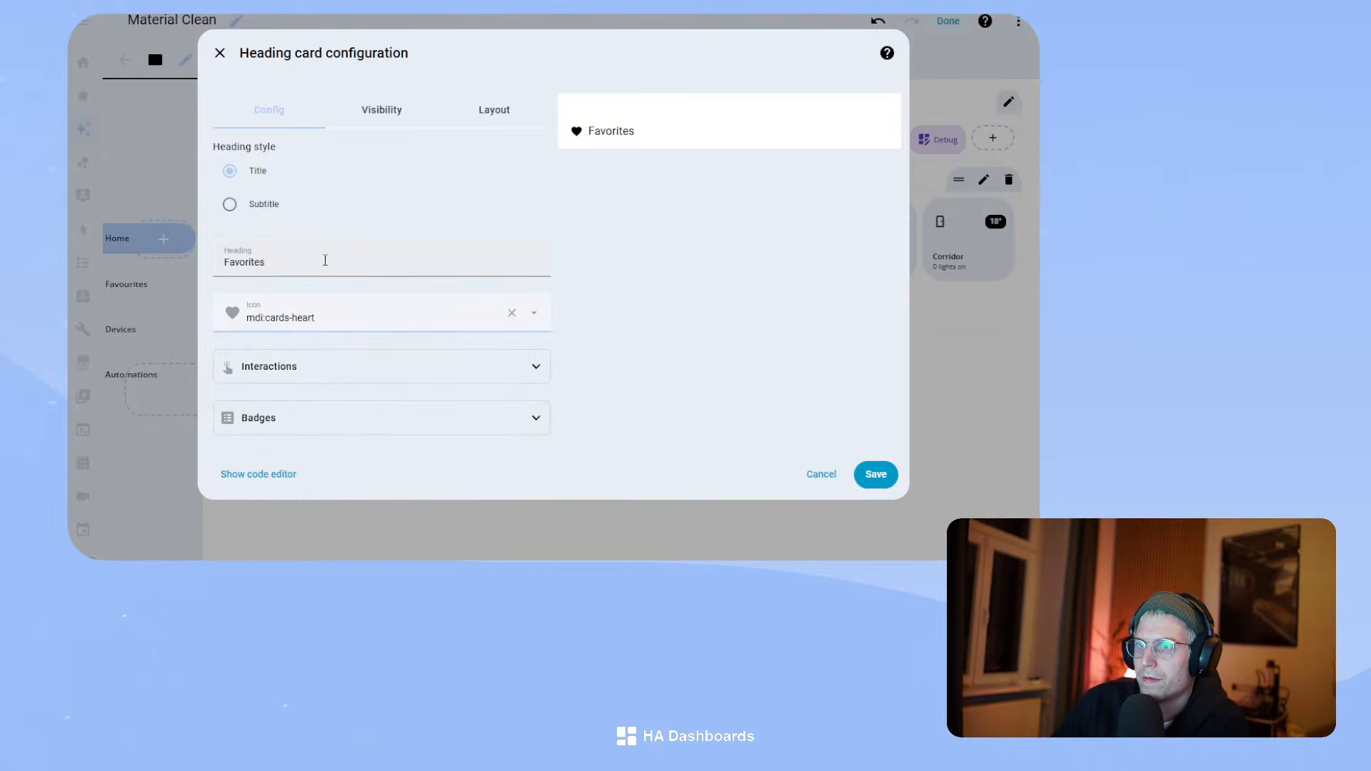
# - Set the Favorites heading card's layout width to 12 columns and save the card
pyautogui.click(494, 110)
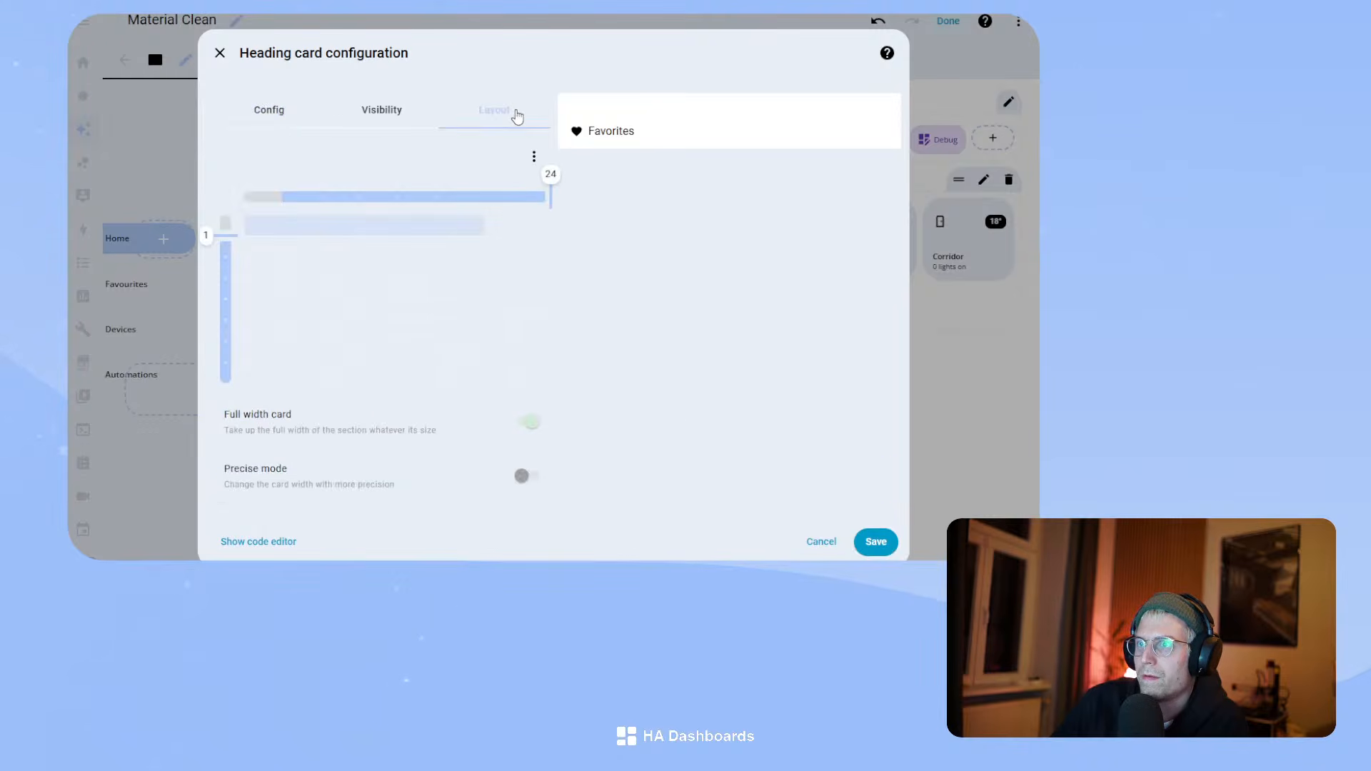
pyautogui.moveTo(544, 201); pyautogui.dragTo(399, 204)
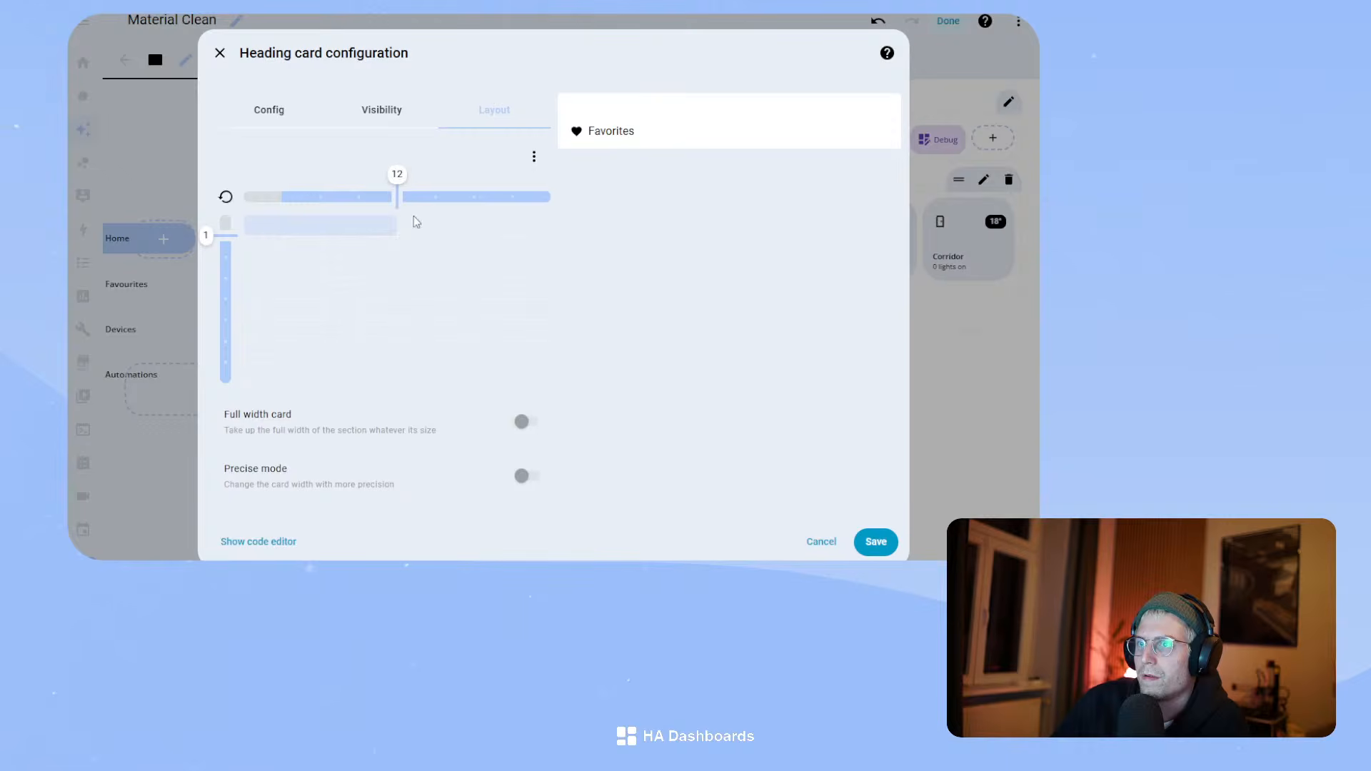
pyautogui.click(875, 541)
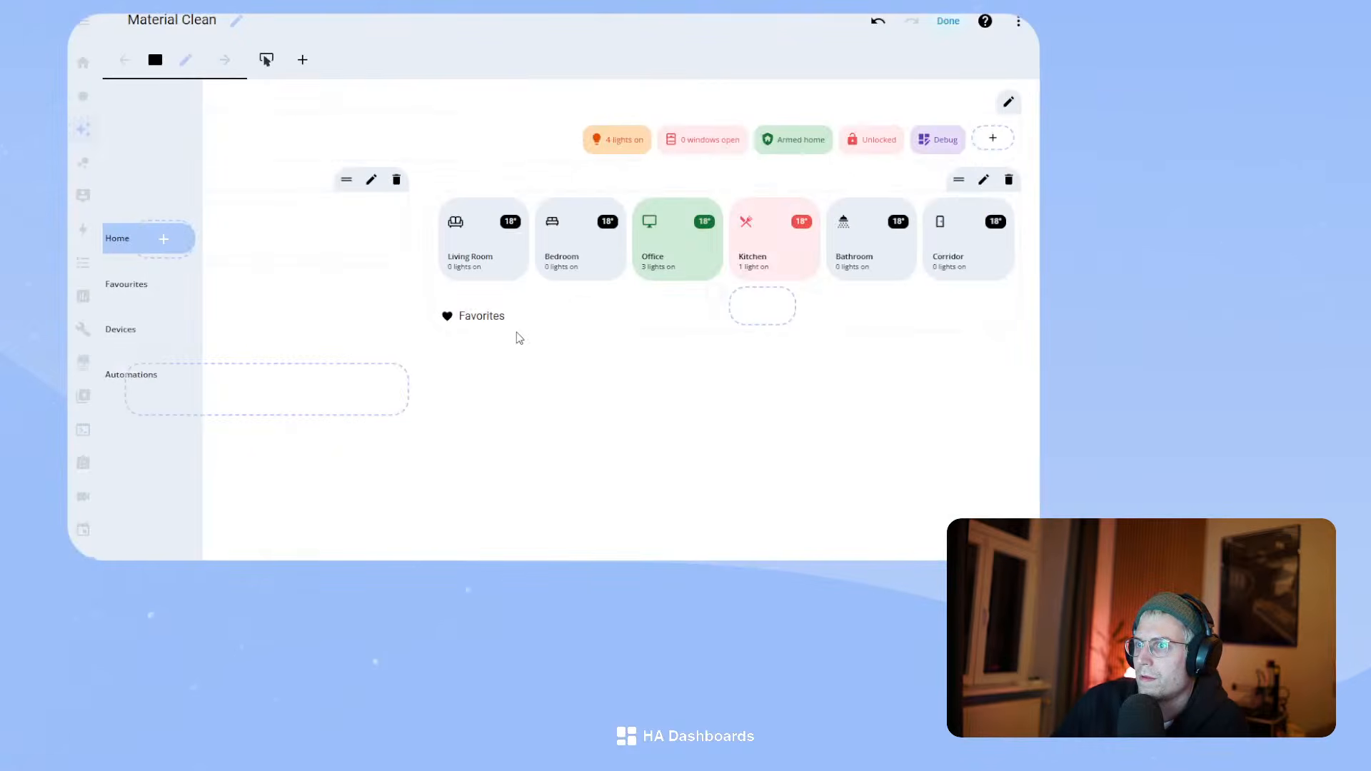
# - Move the Favorites heading into a new Vertical stack card below the room cards and add an Alarm panel card beneath it
pyautogui.click(716, 294)
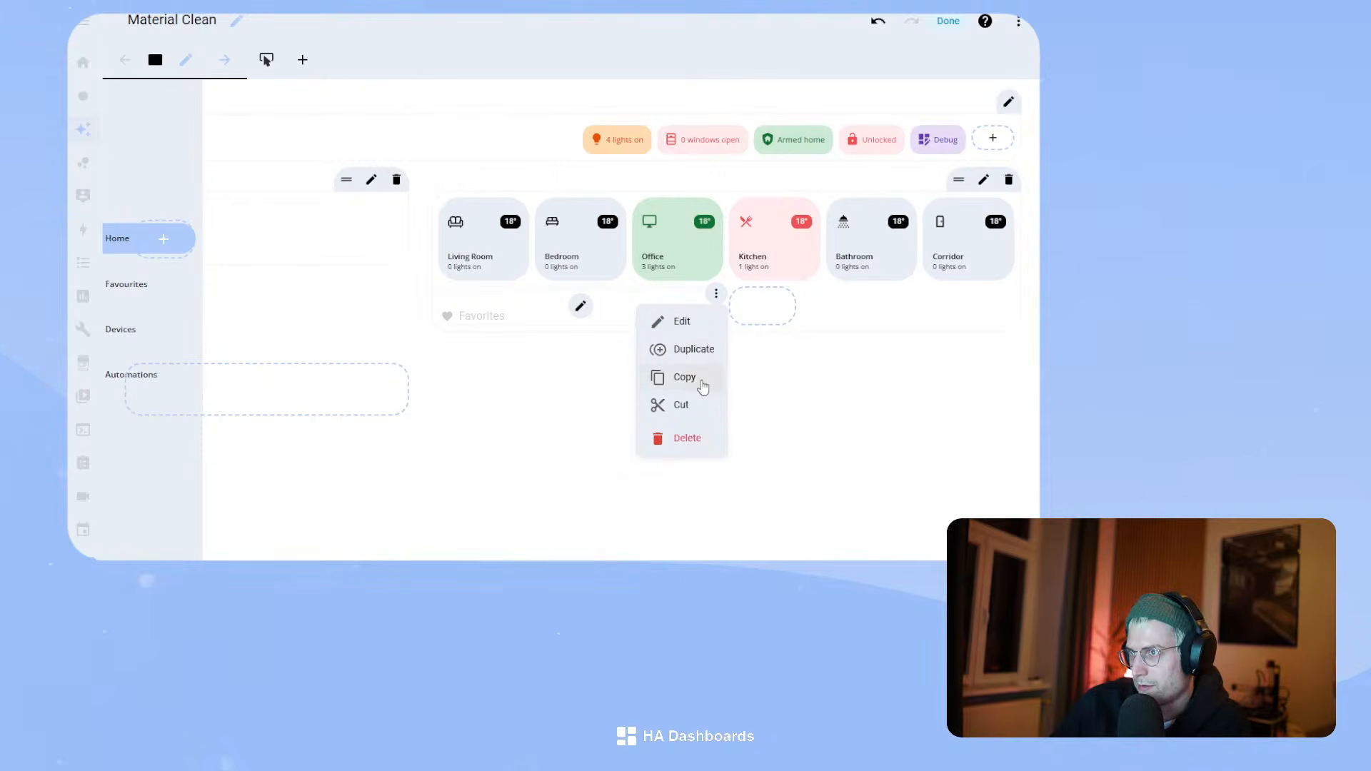
pyautogui.click(682, 404)
pyautogui.click(494, 308)
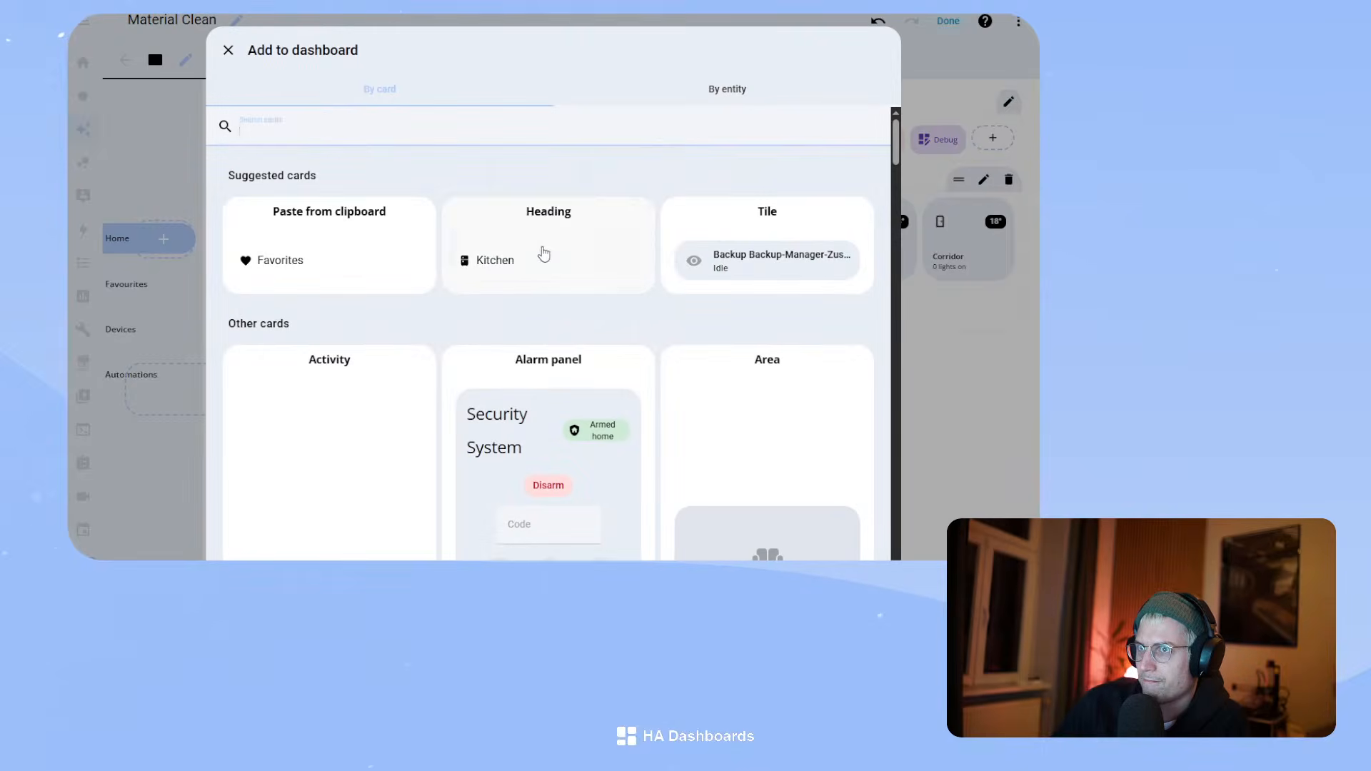
pyautogui.write('vertical')
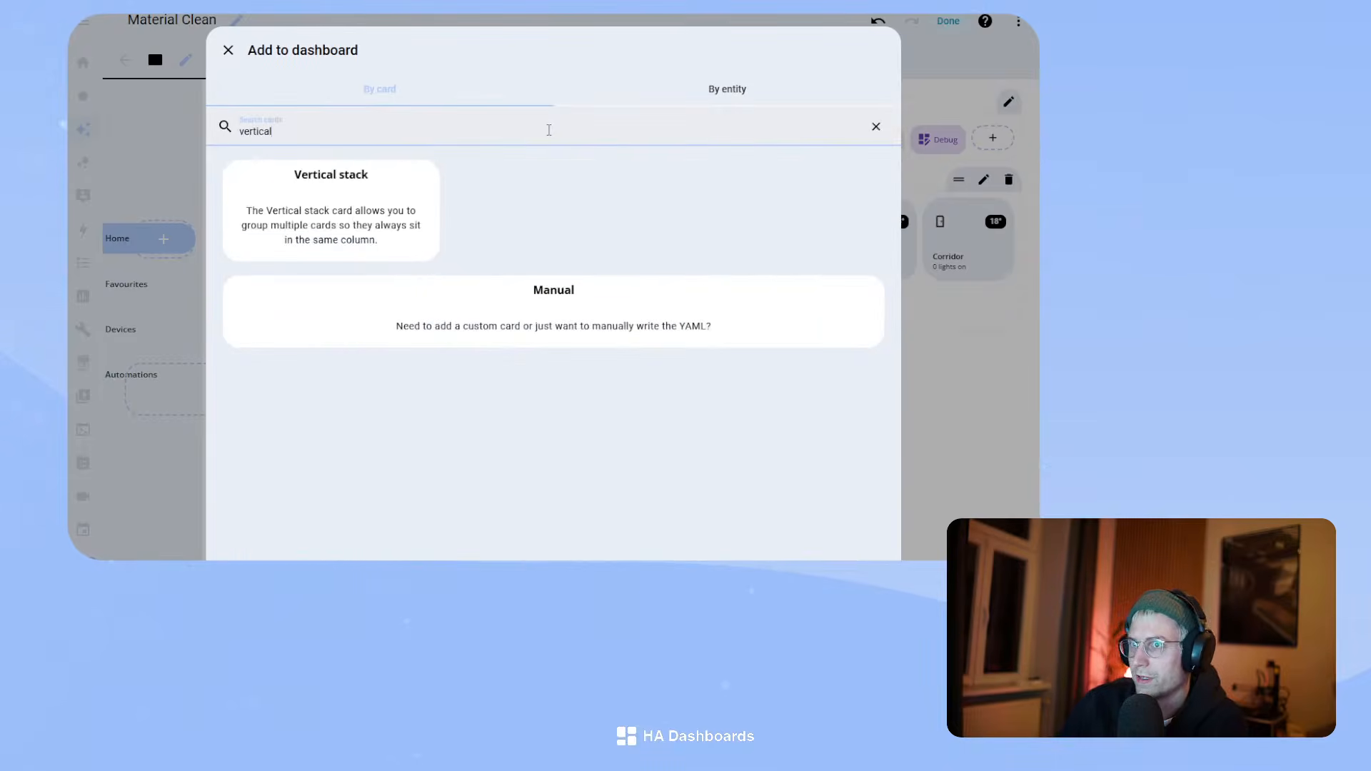
pyautogui.click(370, 214)
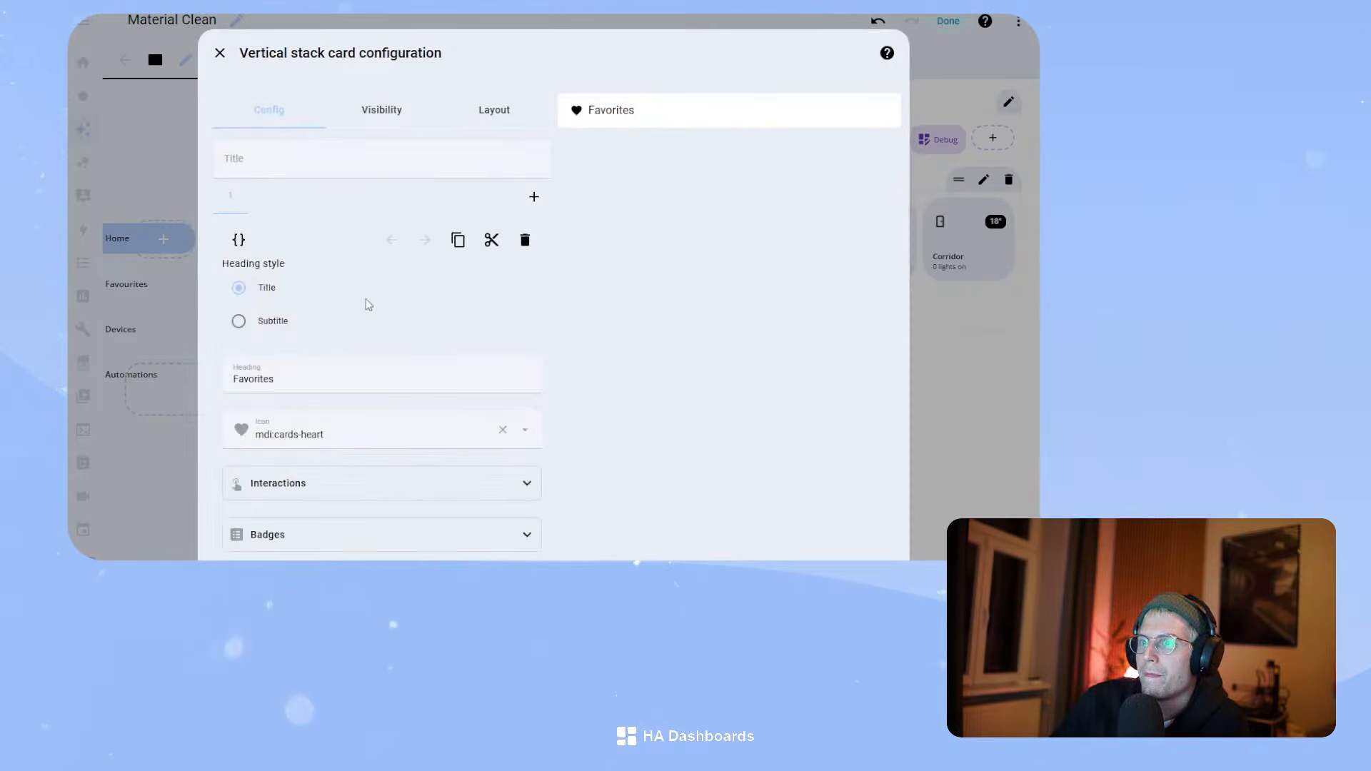
pyautogui.click(533, 196)
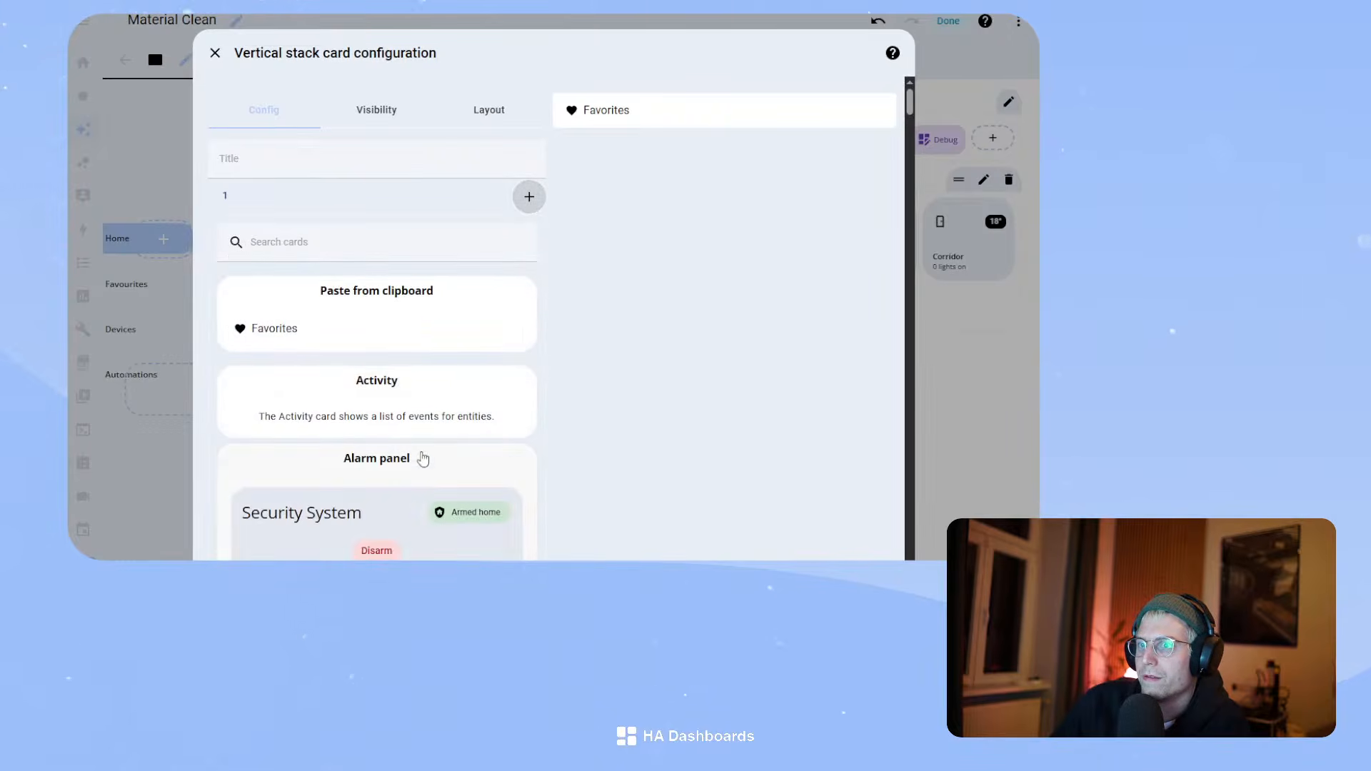
pyautogui.click(403, 501)
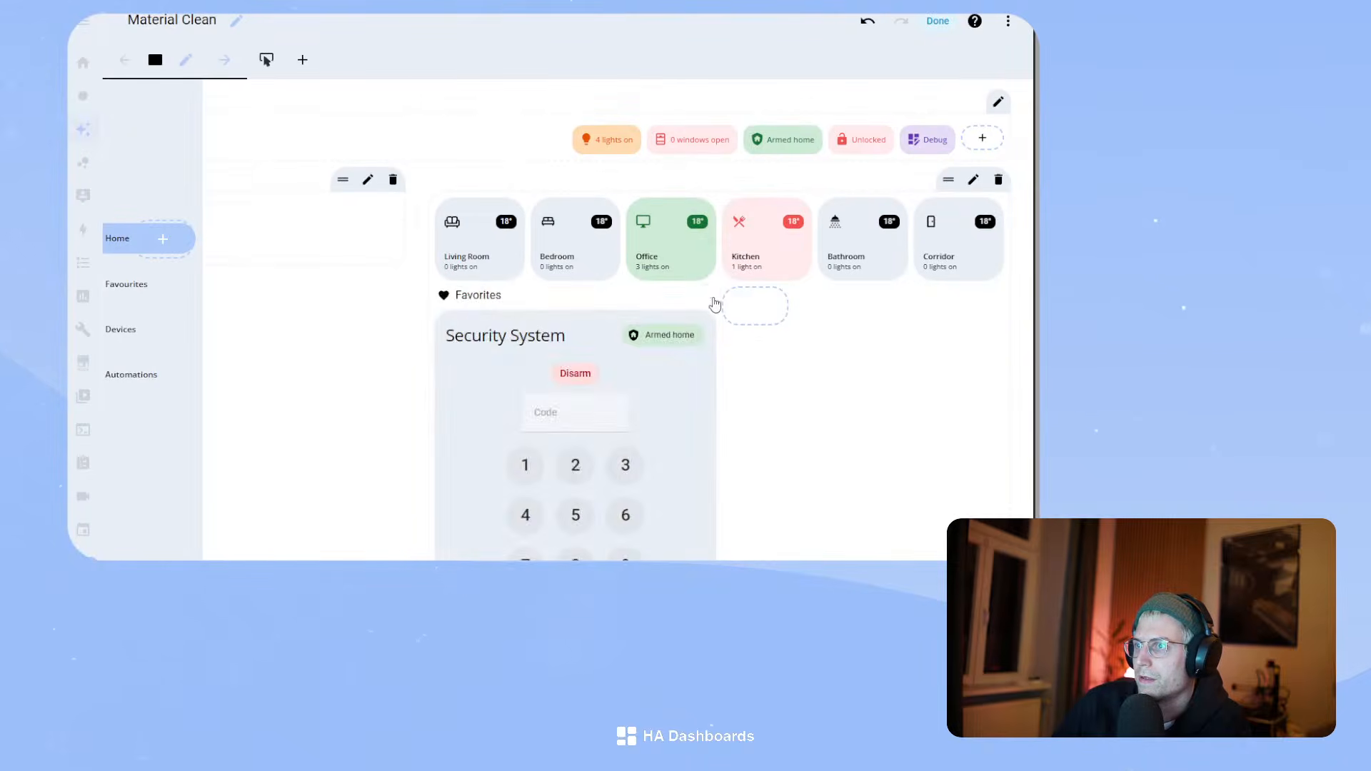
# - Duplicate the Favorites stack, setting the copy's heading to "Heating" and its icon to mdi:thermometer
pyautogui.click(709, 294)
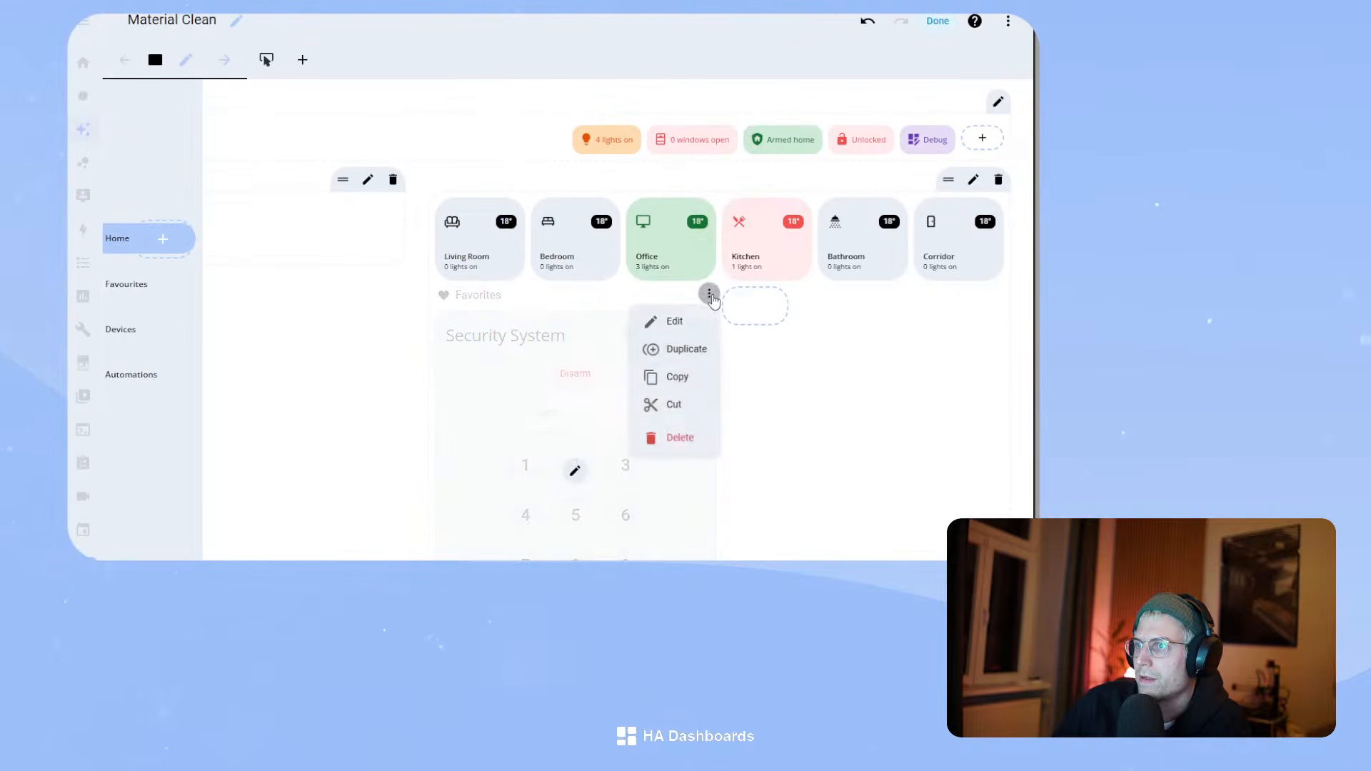
pyautogui.click(678, 349)
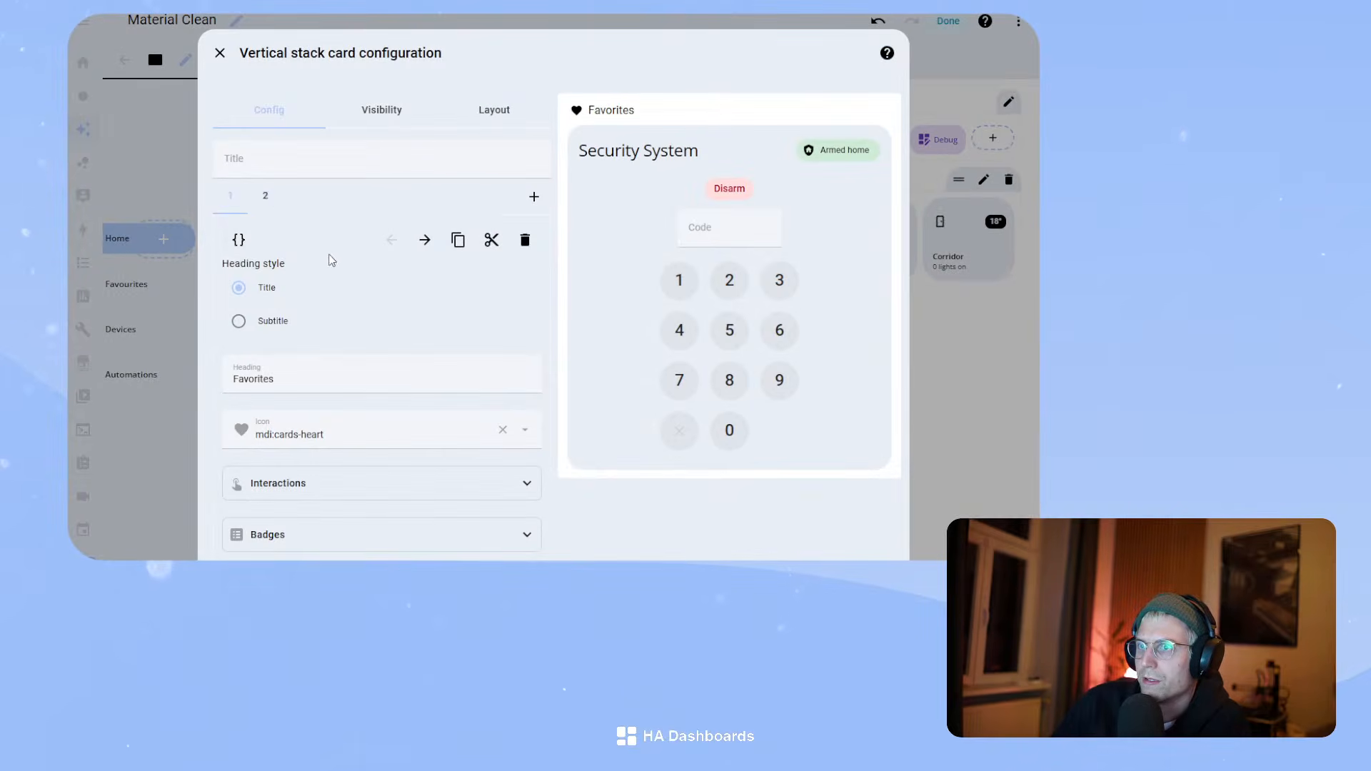
pyautogui.moveTo(305, 374); pyautogui.dragTo(220, 373)
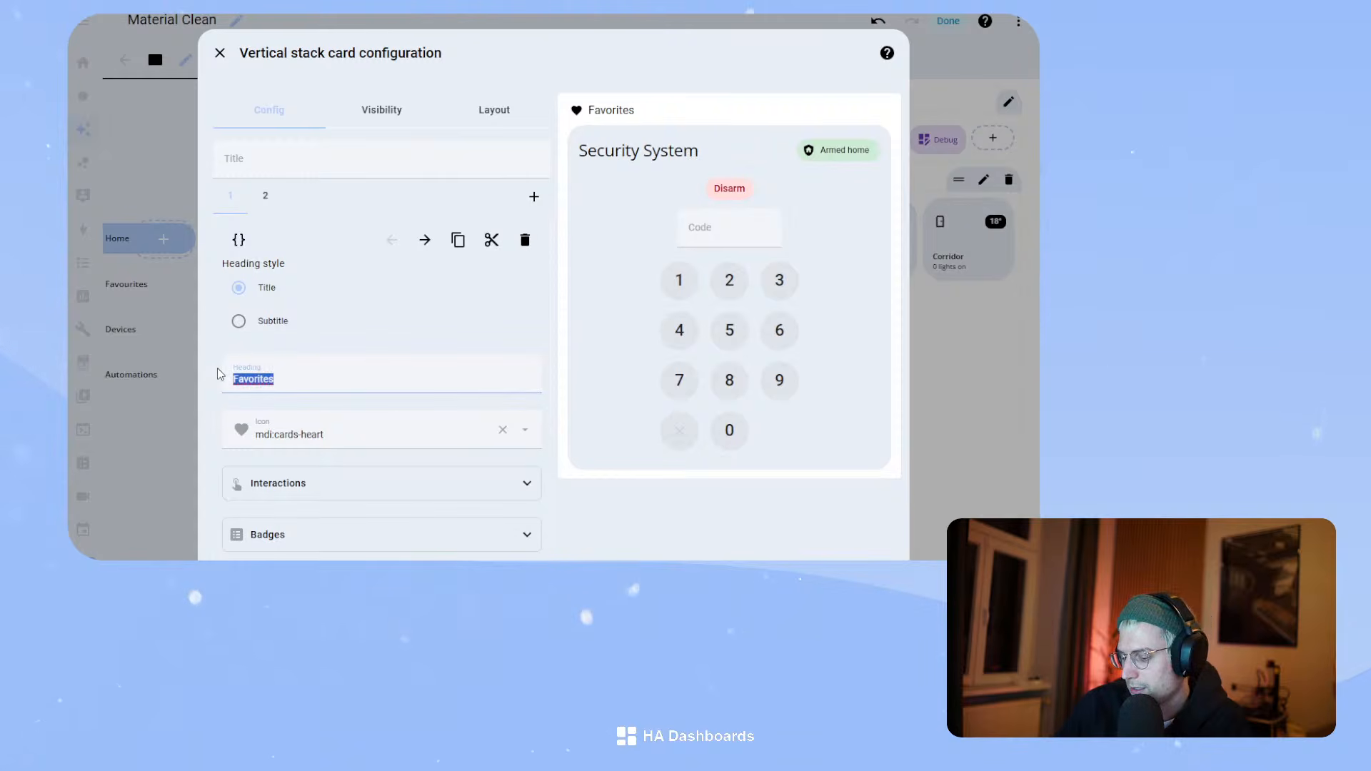
pyautogui.write('Heating')
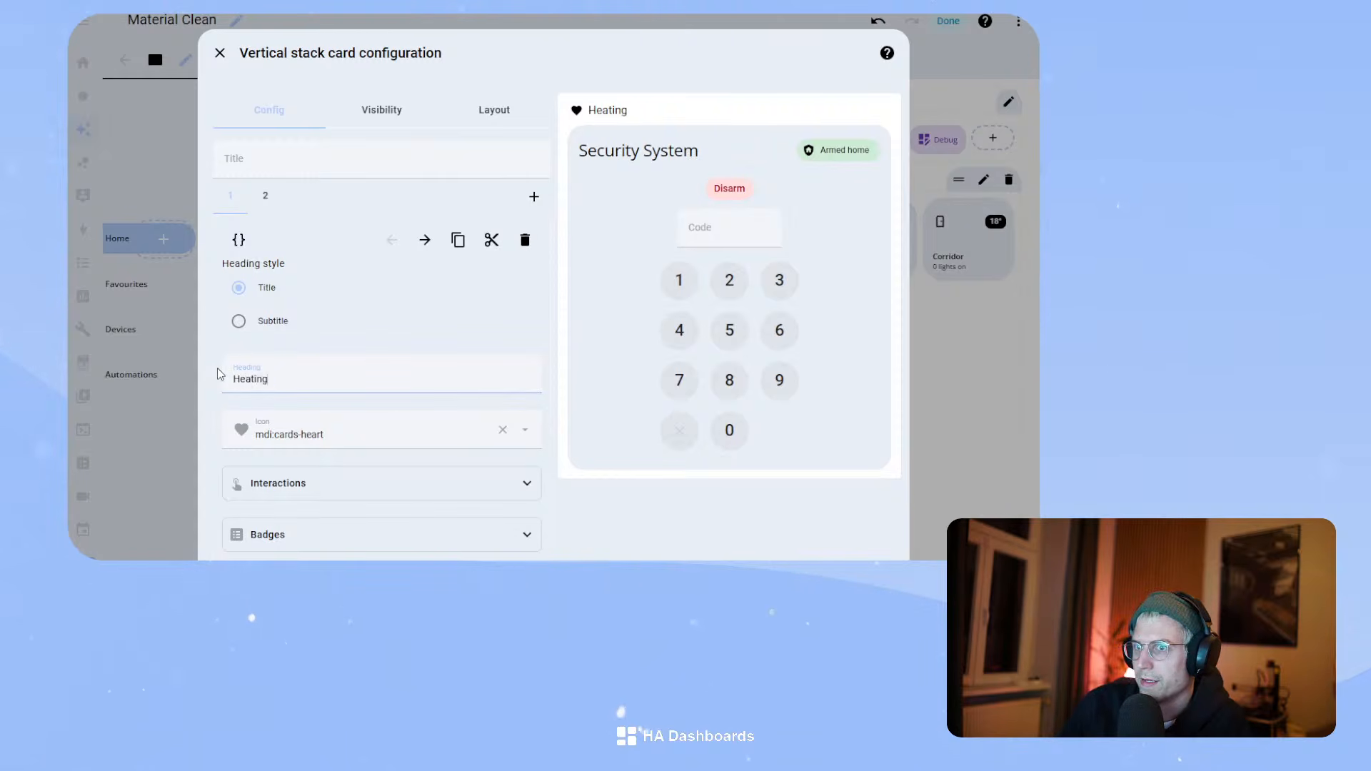
pyautogui.click(311, 434)
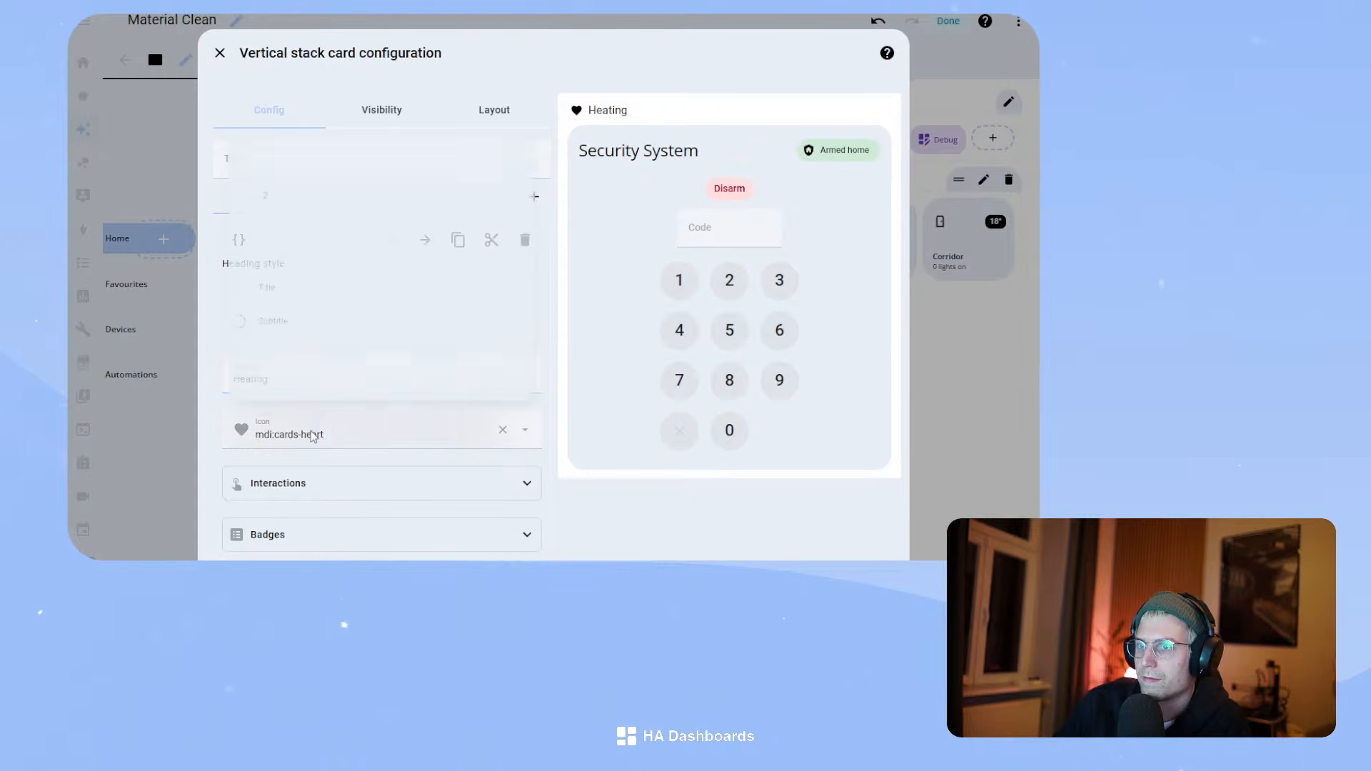
pyautogui.write('Thermometer')
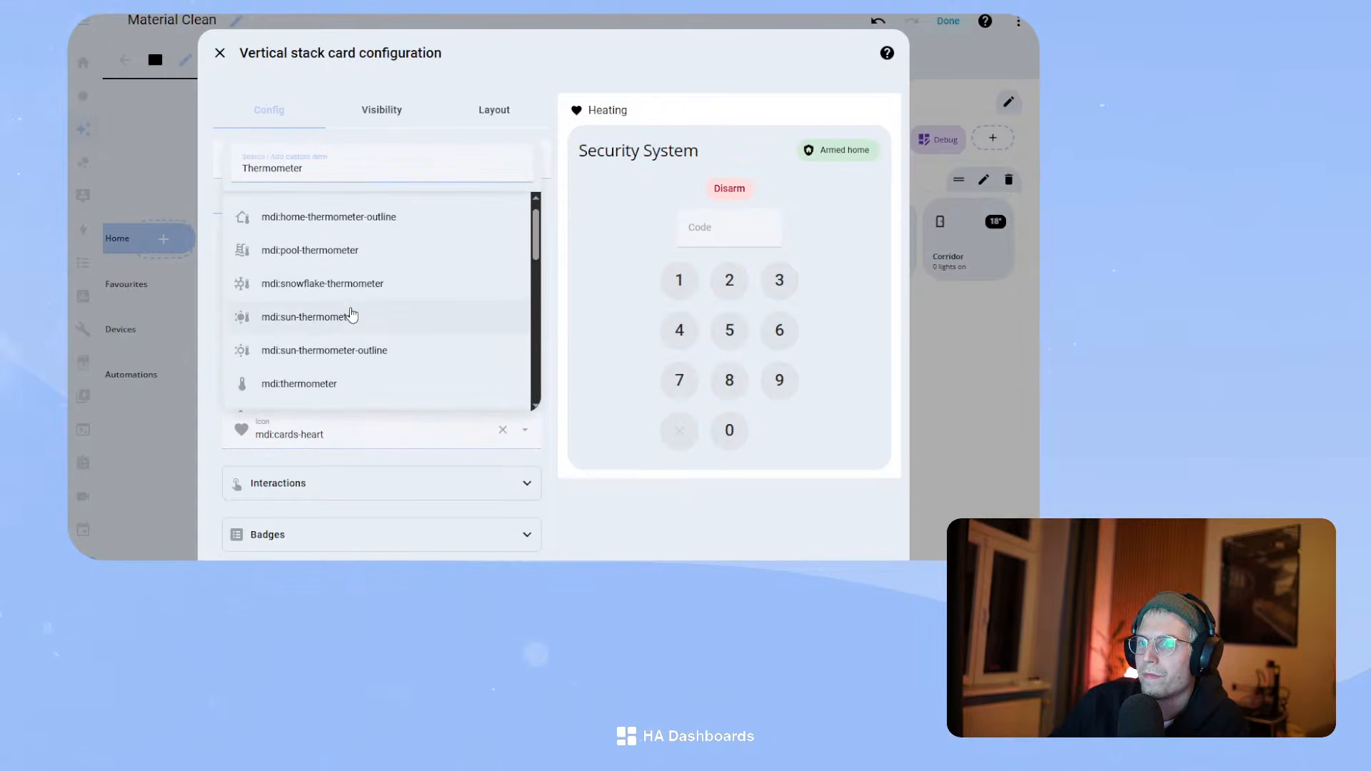
pyautogui.click(330, 405)
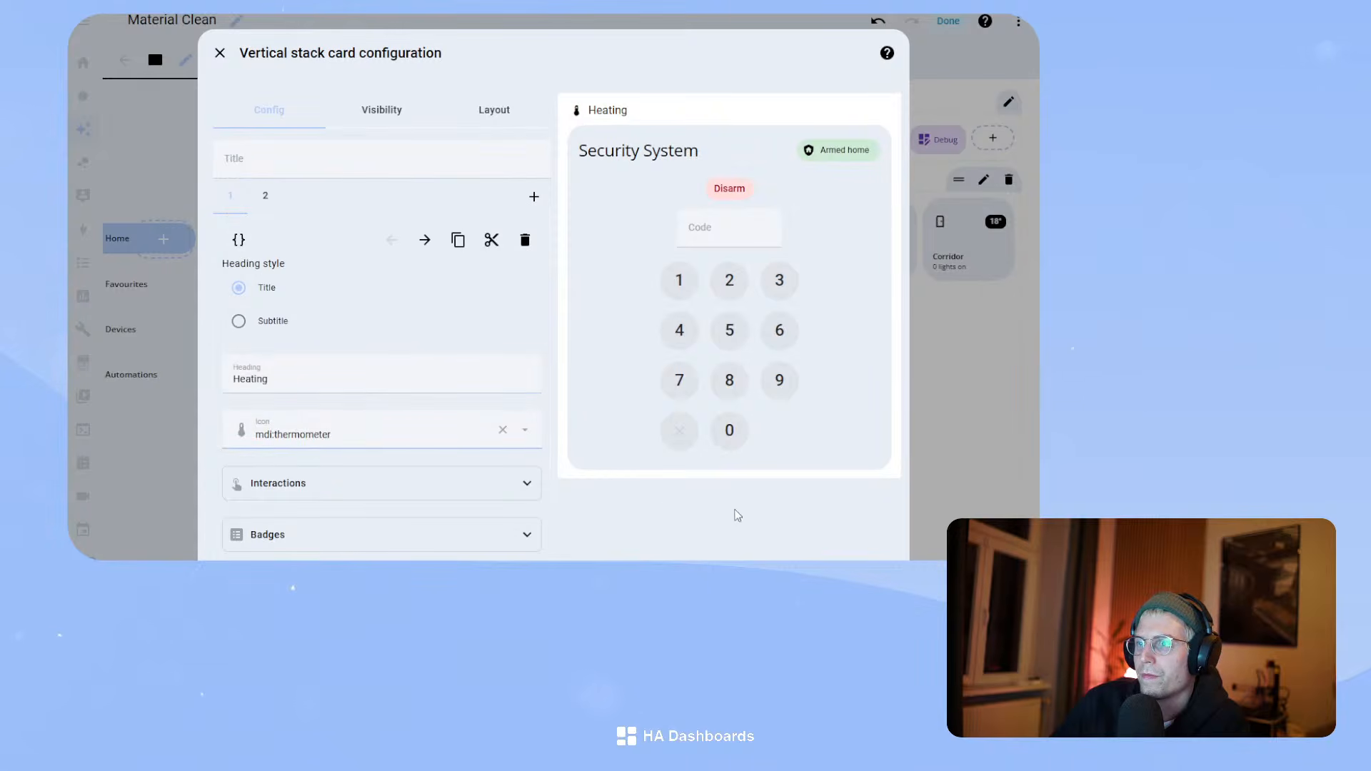
# - Replace the Alarm panel in the Heating stack with a Thermostat card for Dummy Living Room Climate and save the stack
pyautogui.click(271, 201)
pyautogui.click(338, 294)
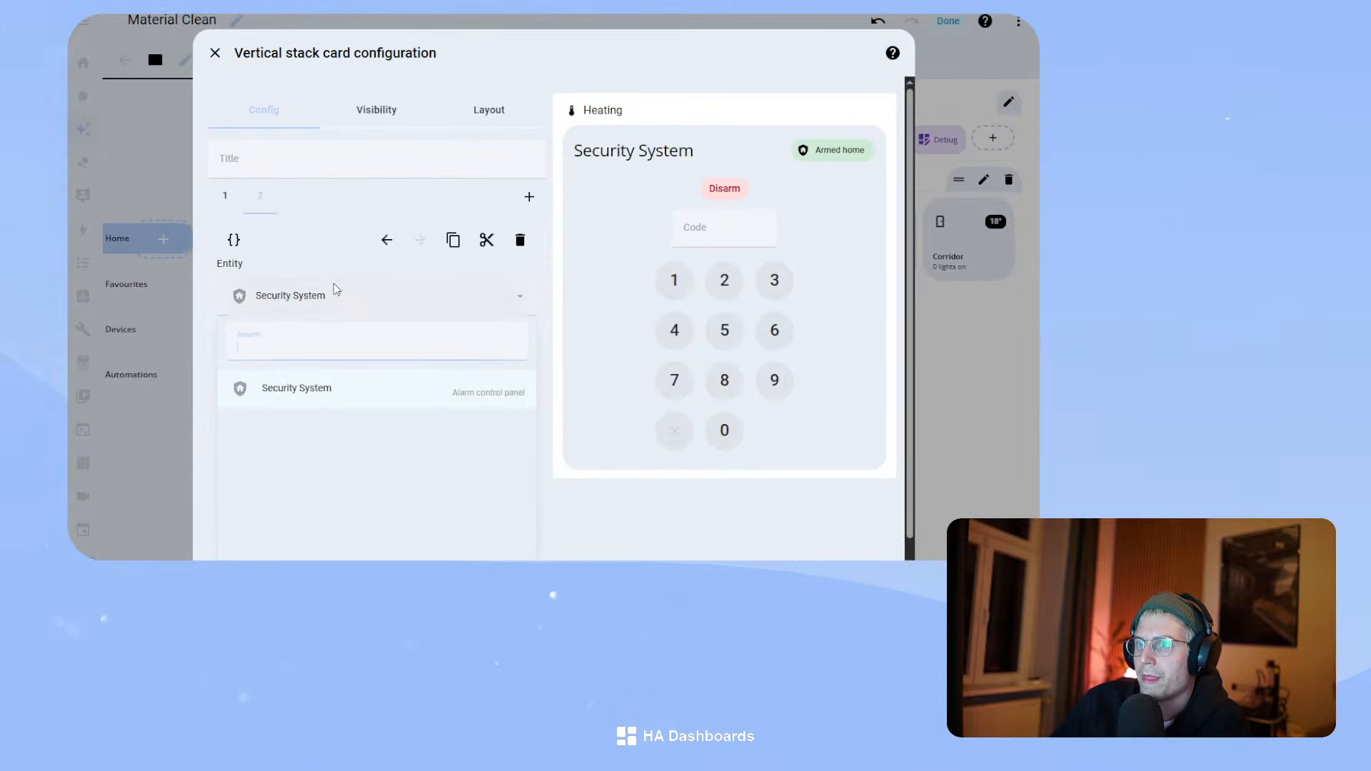
pyautogui.click(520, 239)
pyautogui.click(520, 239)
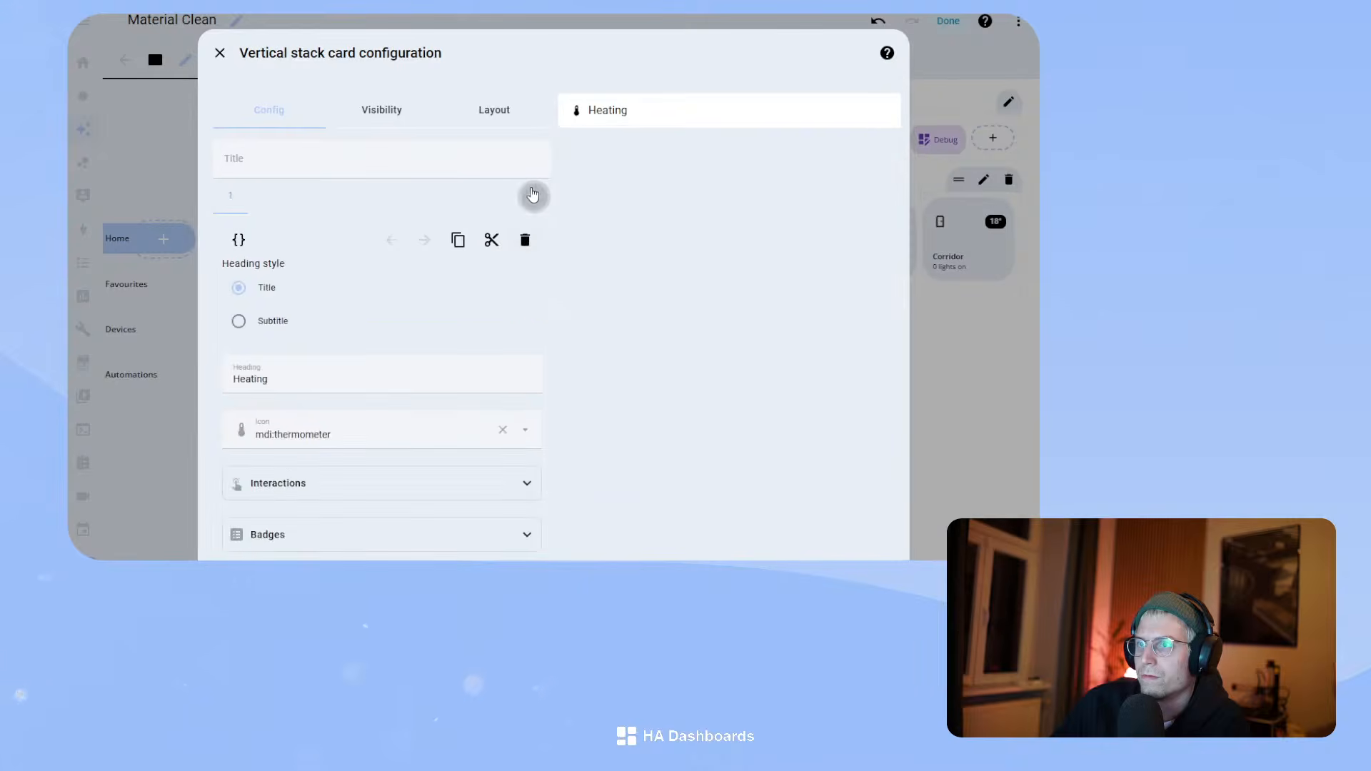
pyautogui.click(529, 197)
pyautogui.write('thermost')
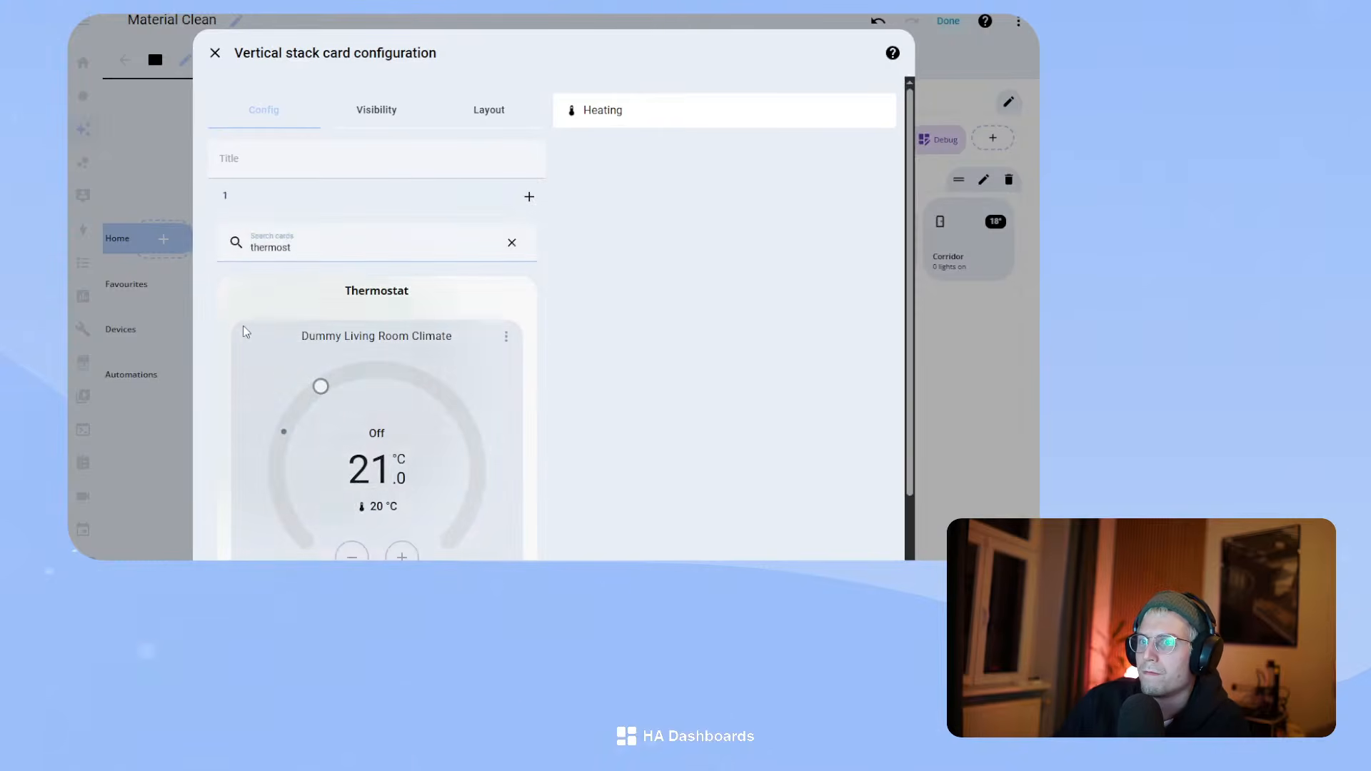
pyautogui.click(243, 328)
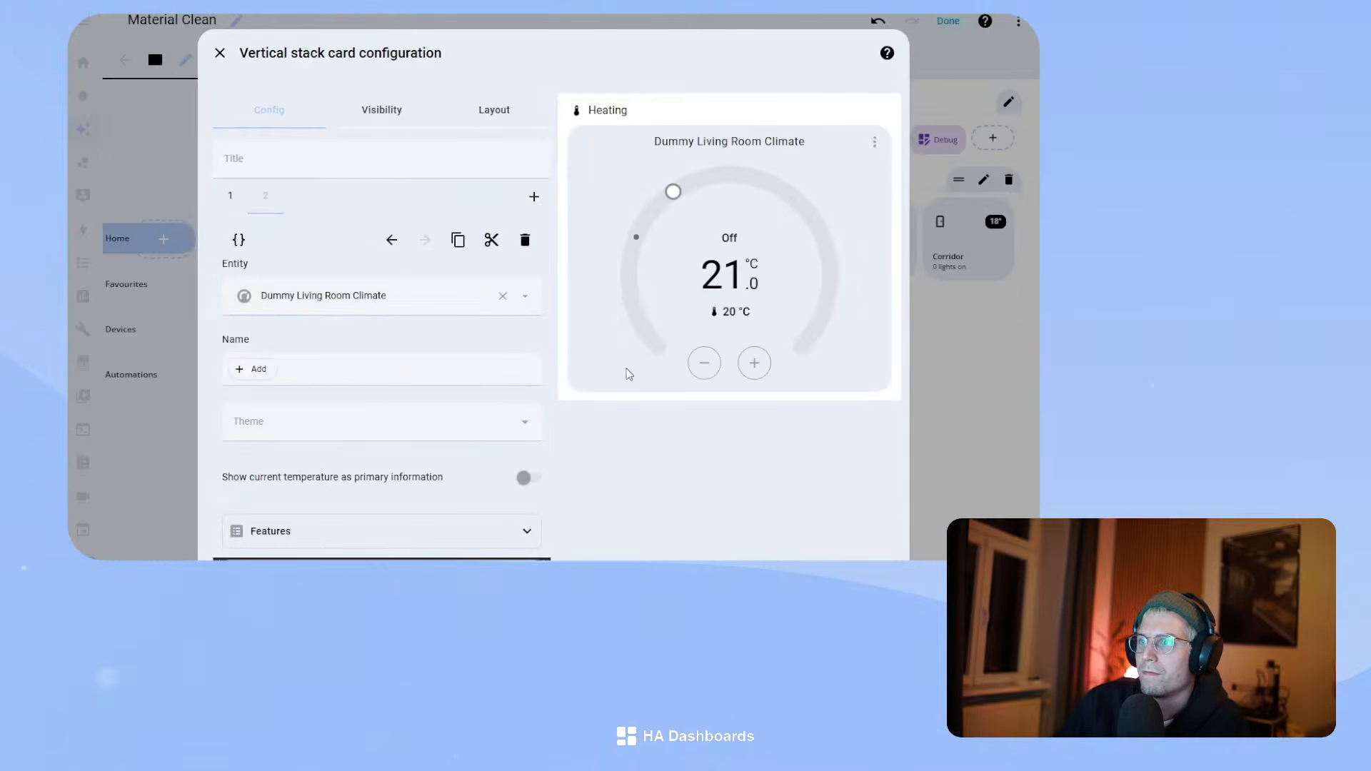
pyautogui.click(877, 558)
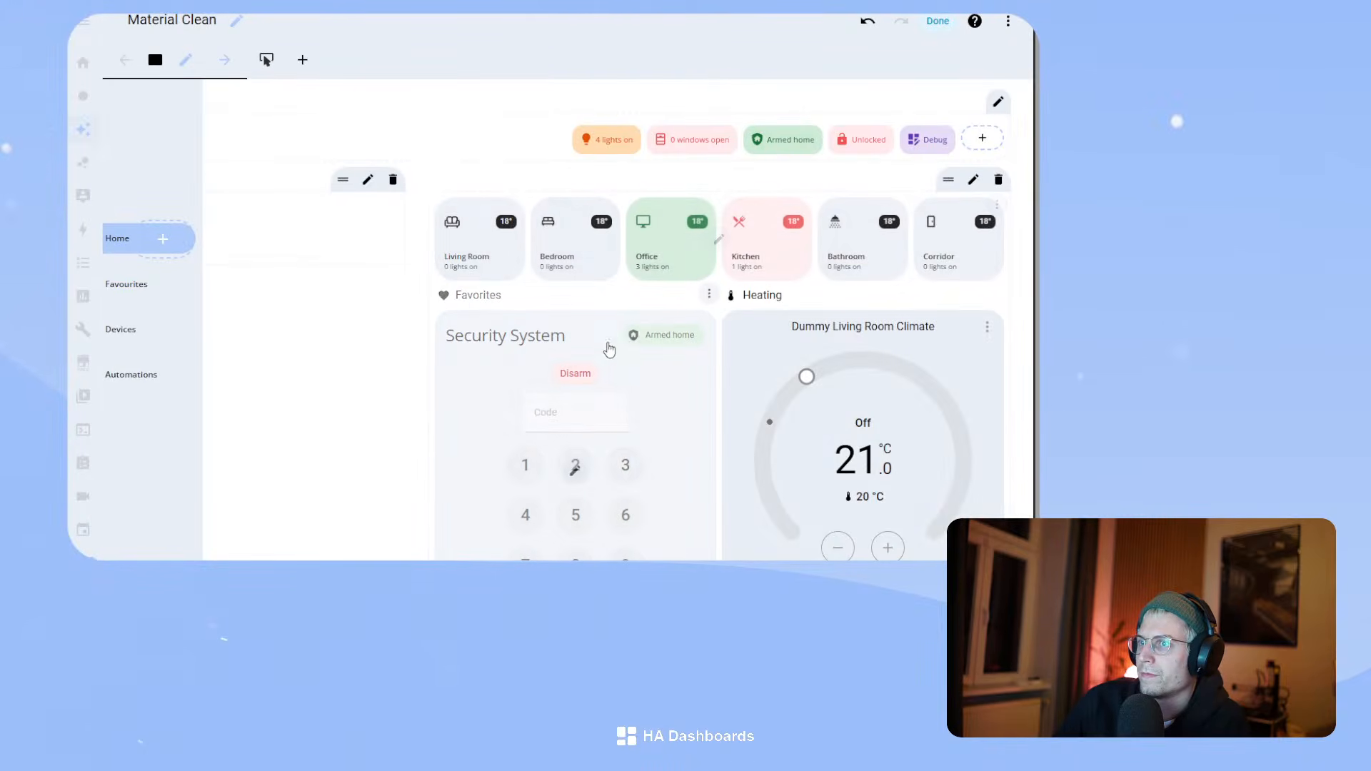
# - Check how the Home view's card layout adapts to narrower and wider window widths, in and out of edit mode
pyautogui.click(937, 21)
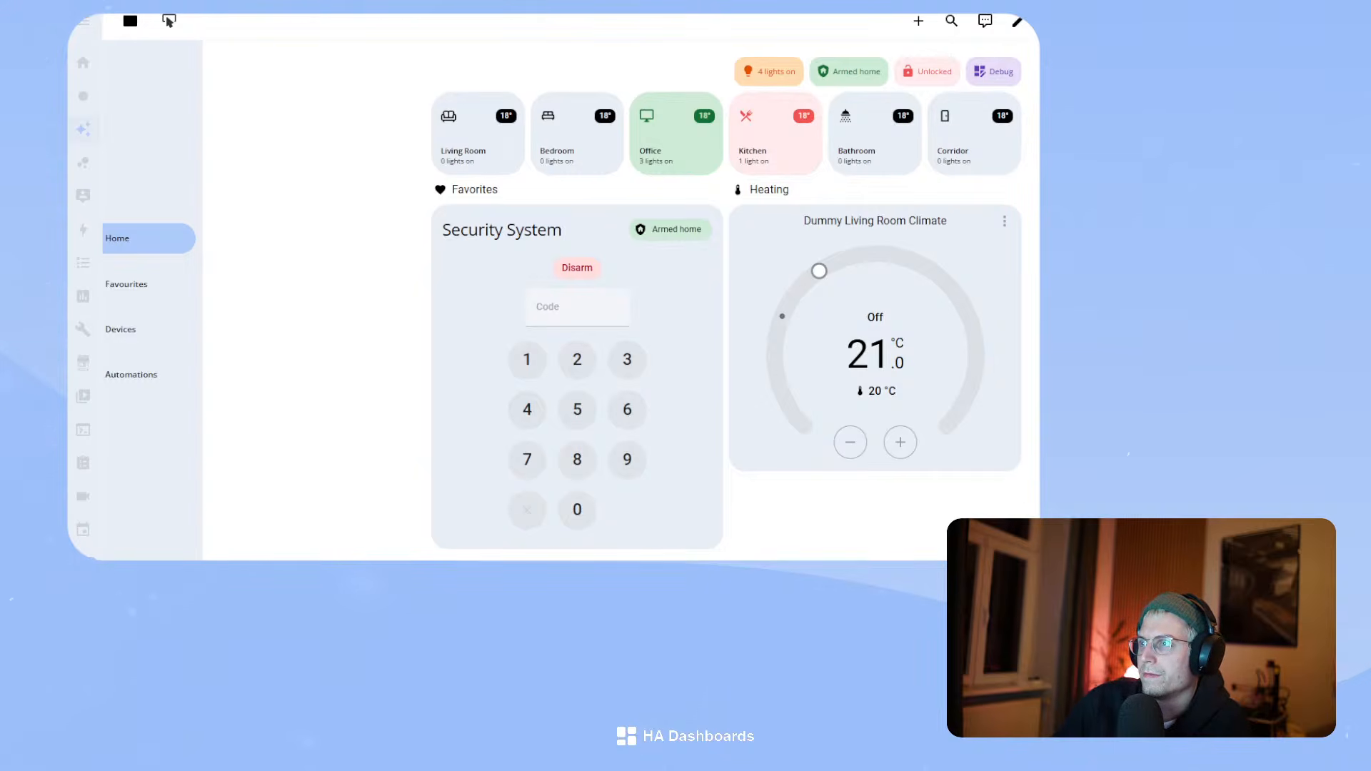
pyautogui.moveTo(1040, 289); pyautogui.dragTo(949, 289)
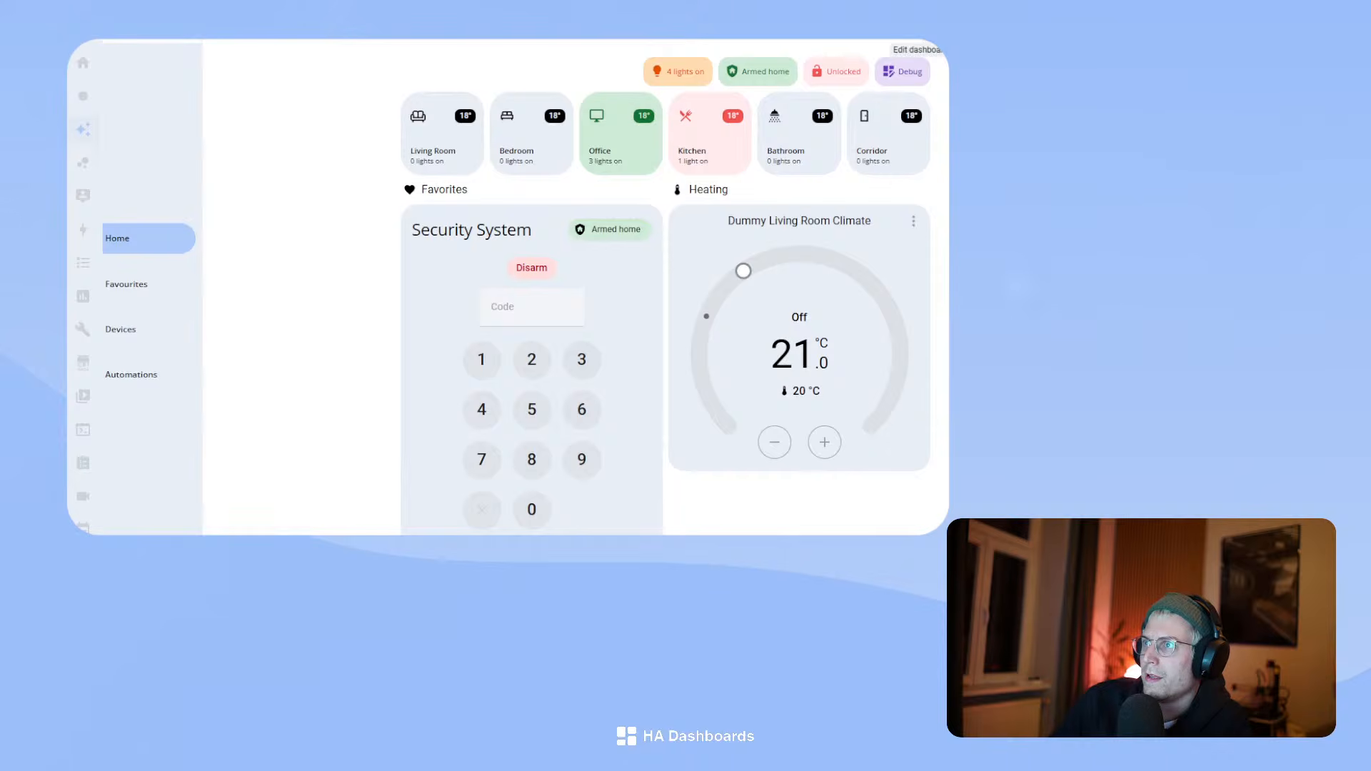
pyautogui.click(923, 26)
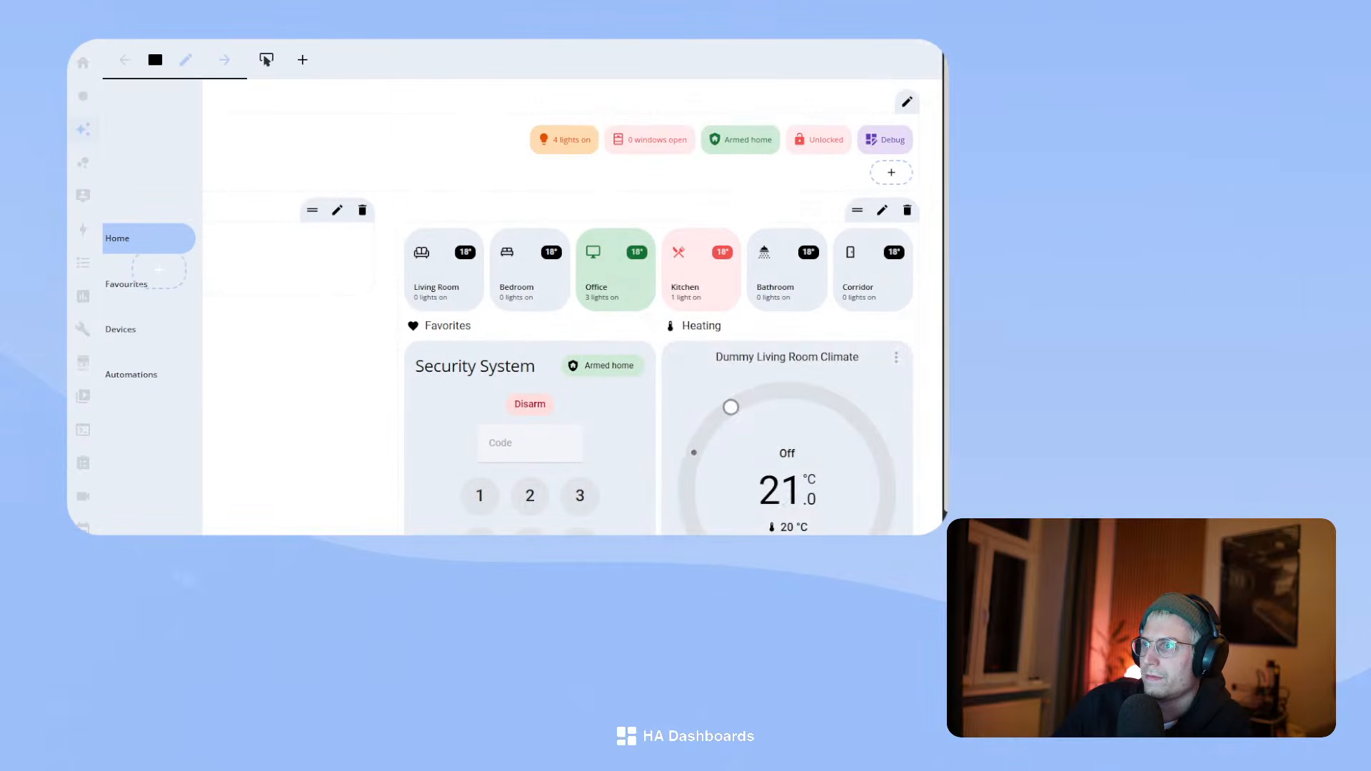
pyautogui.moveTo(947, 288); pyautogui.dragTo(1185, 289)
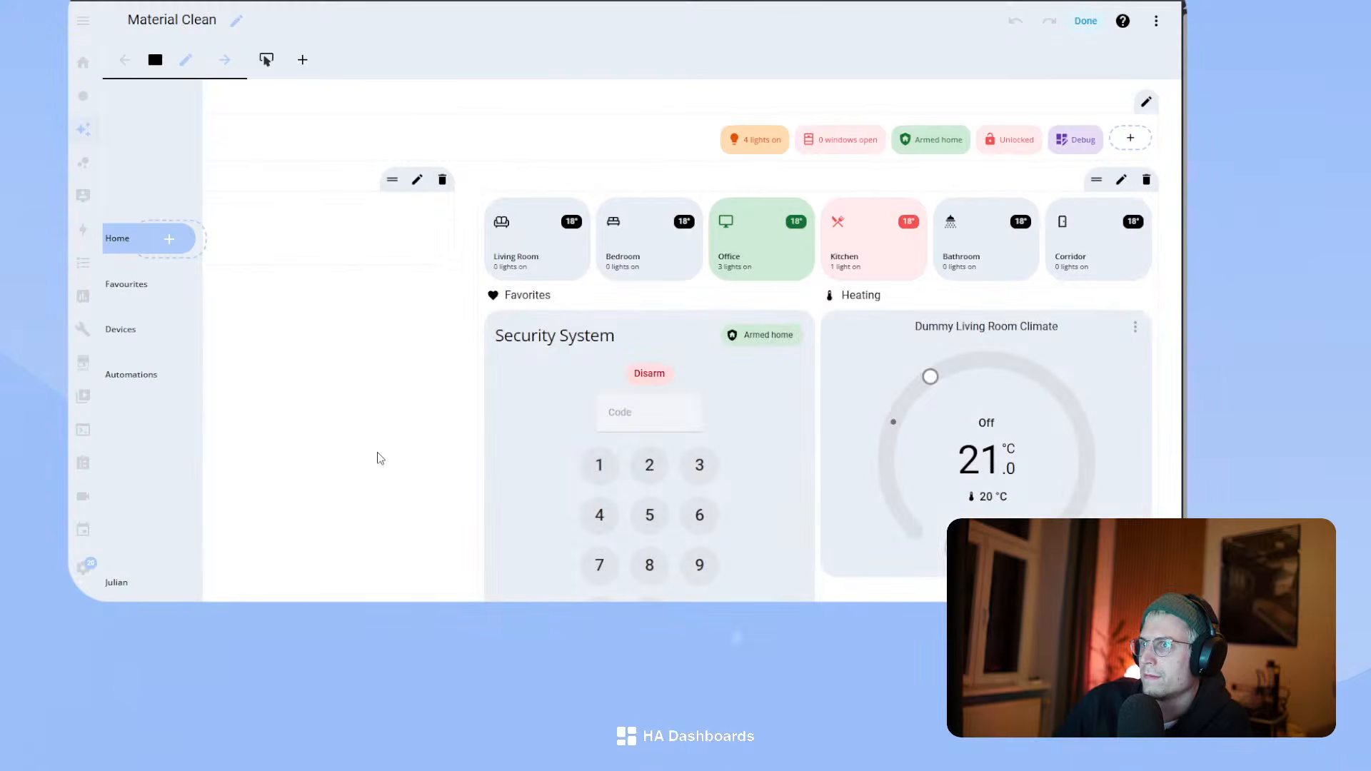
pyautogui.click(1085, 21)
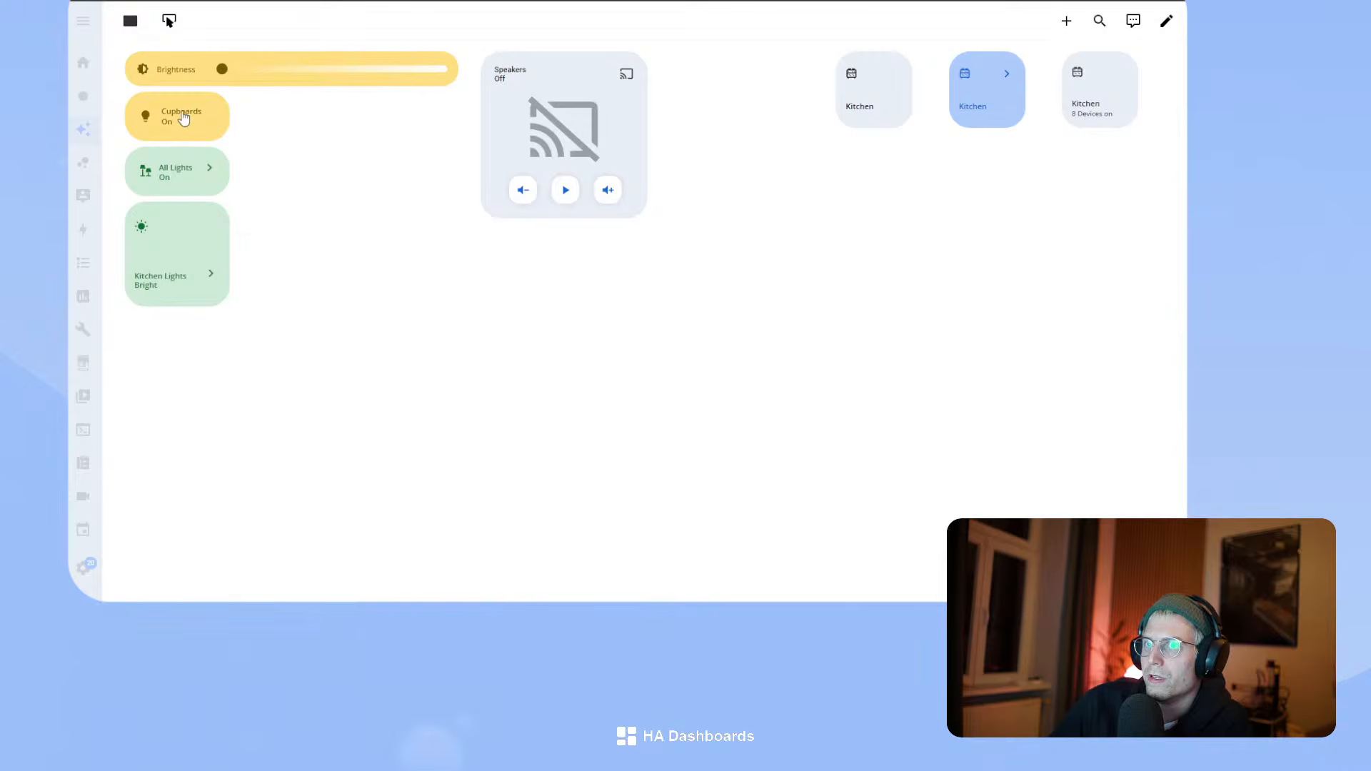
# - Copy the Cupboards button card from the dashboard's second view and return to the Home view in edit mode
pyautogui.click(1166, 21)
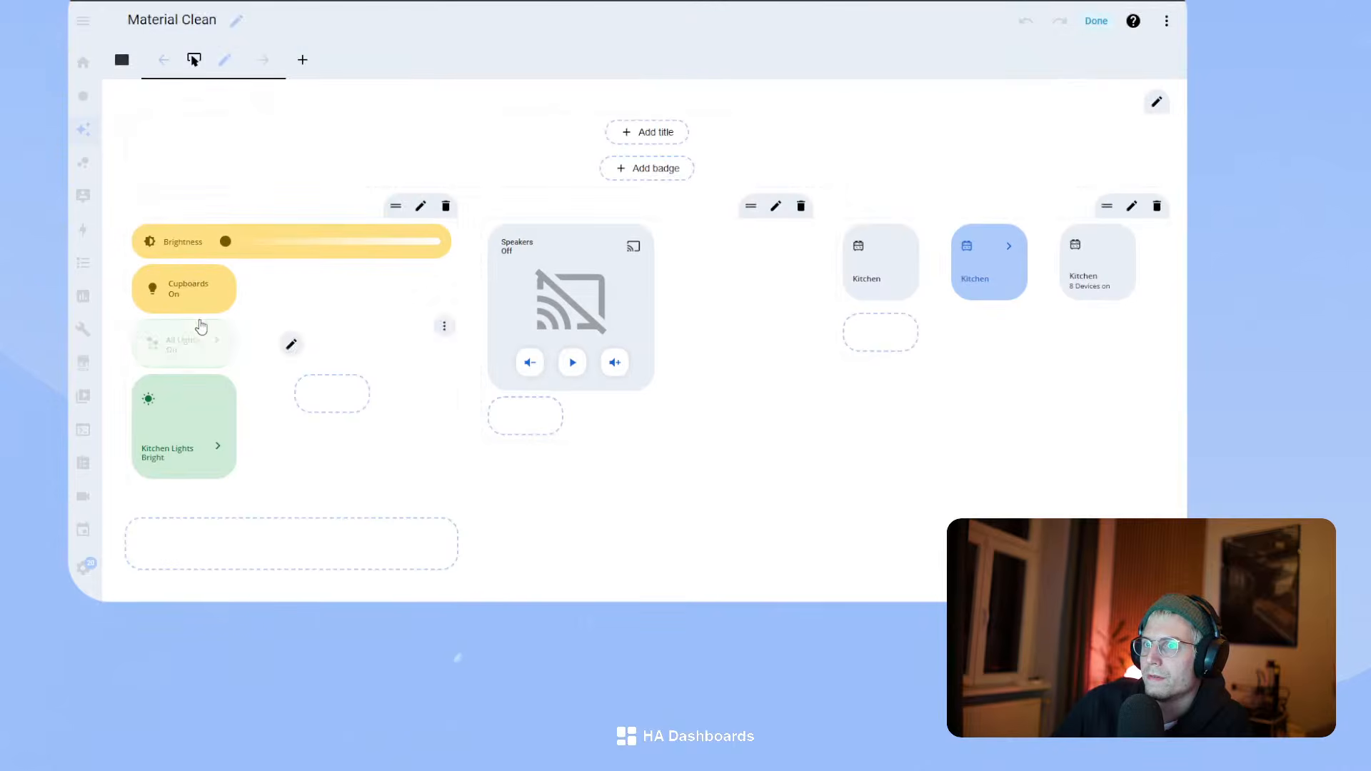
pyautogui.moveTo(226, 291)
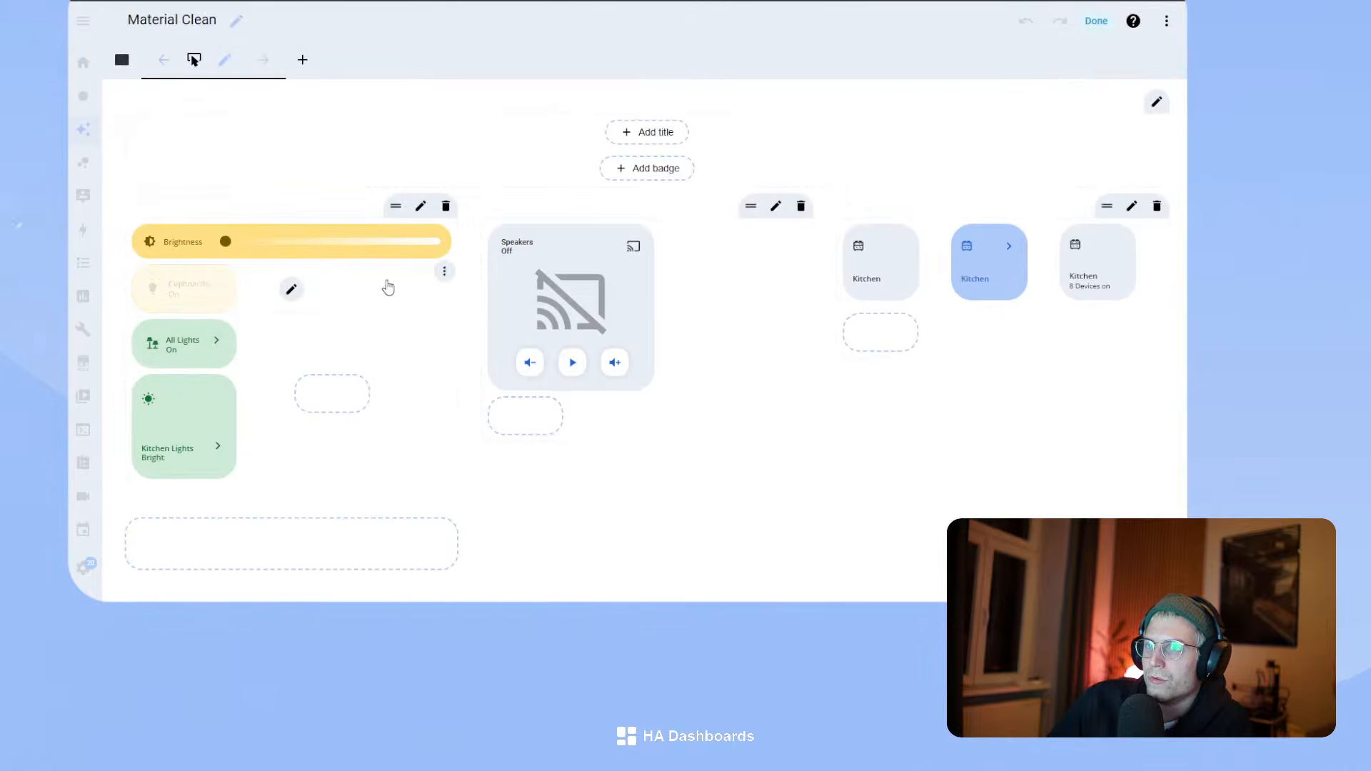
pyautogui.click(444, 270)
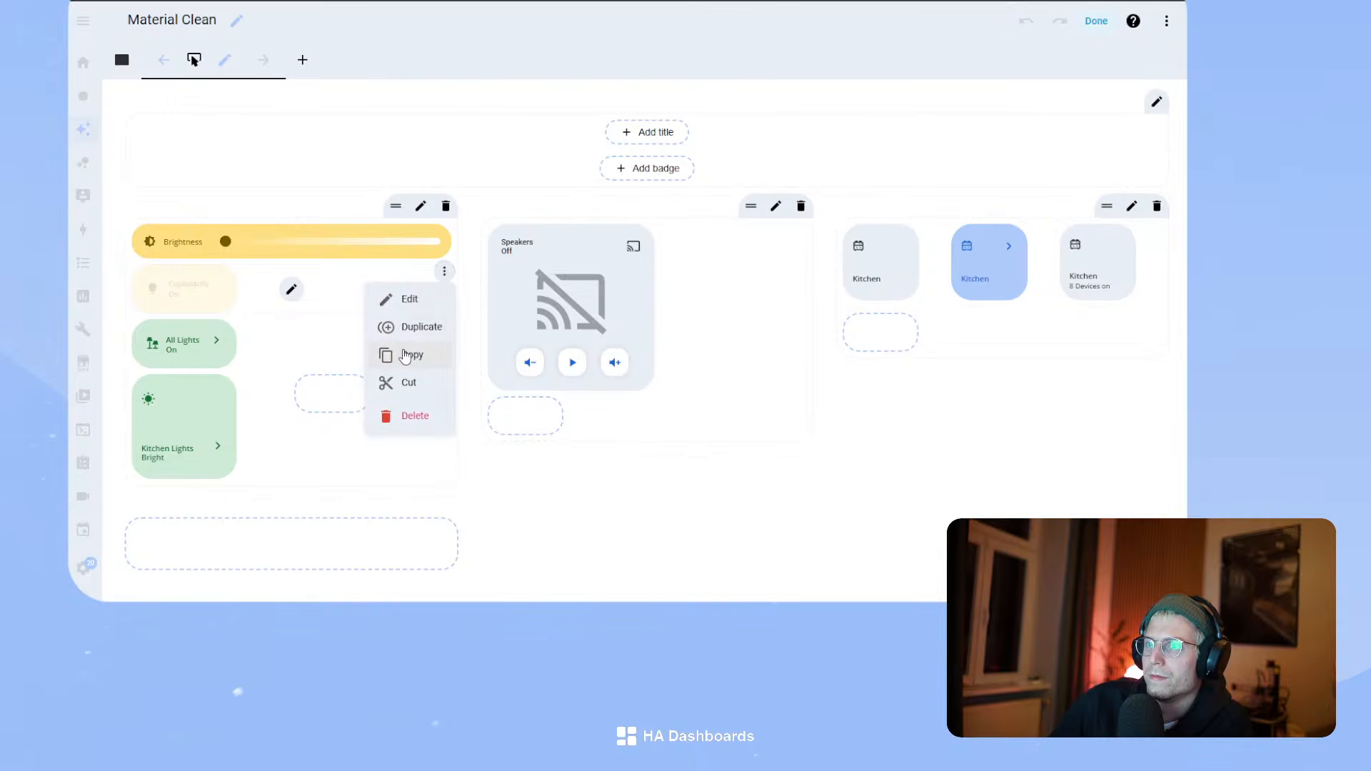
pyautogui.click(406, 355)
pyautogui.click(122, 60)
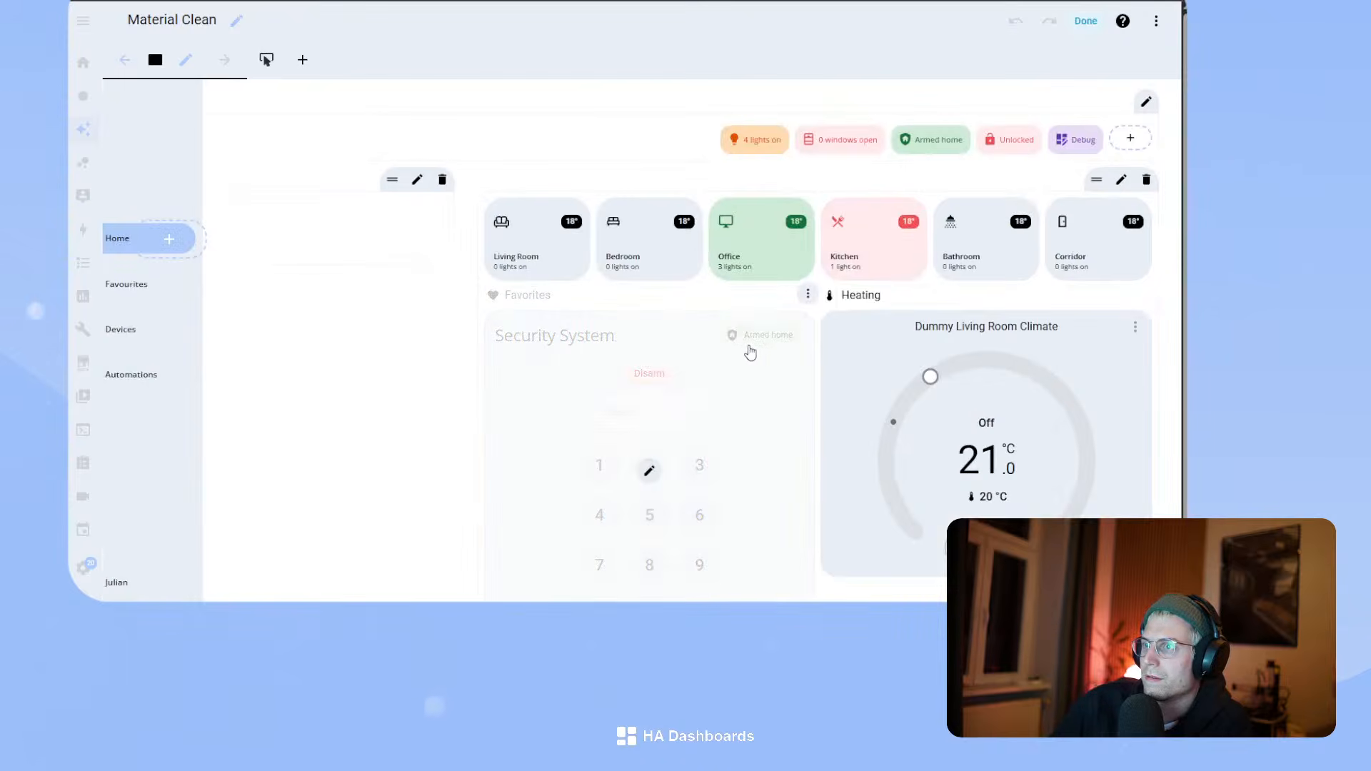
# - Replace the Alarm panel card in the Favorites stack with a Grid card
pyautogui.click(651, 468)
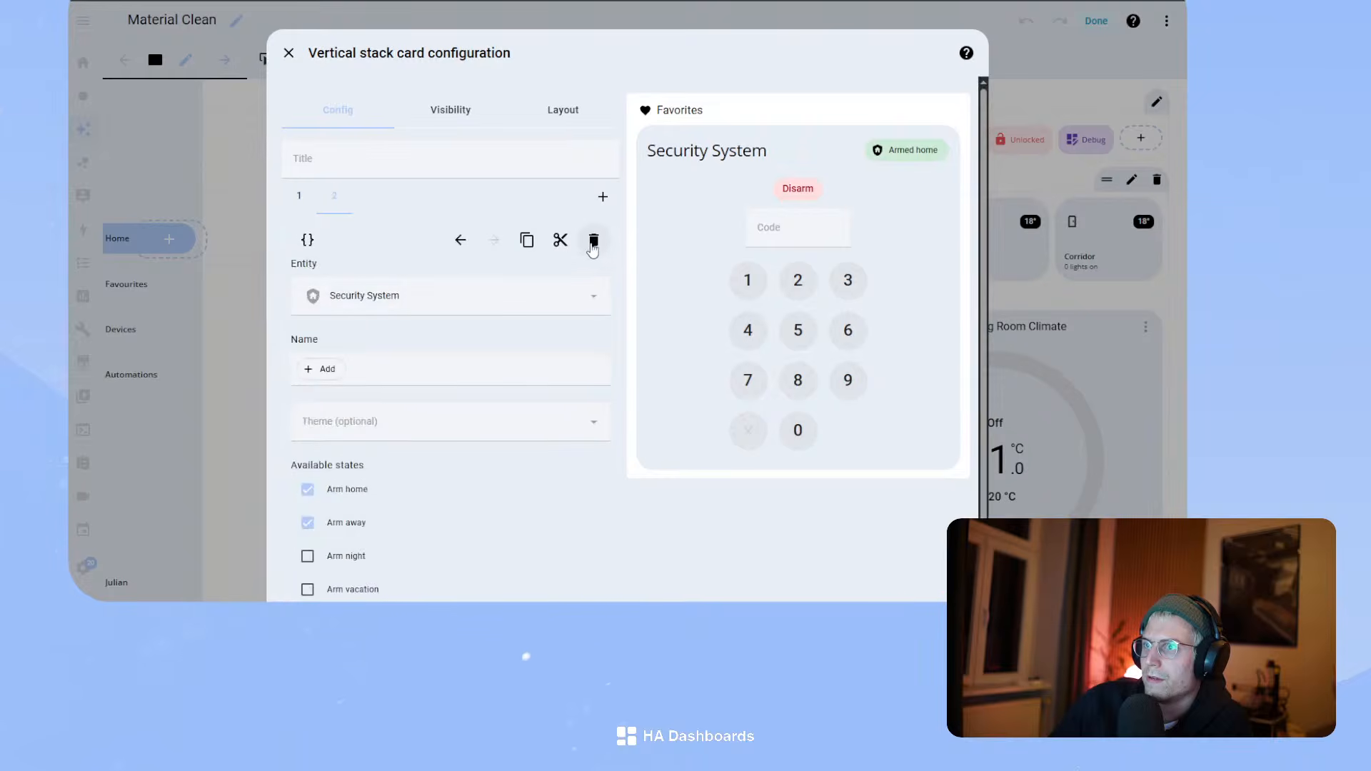
pyautogui.click(592, 243)
pyautogui.click(603, 196)
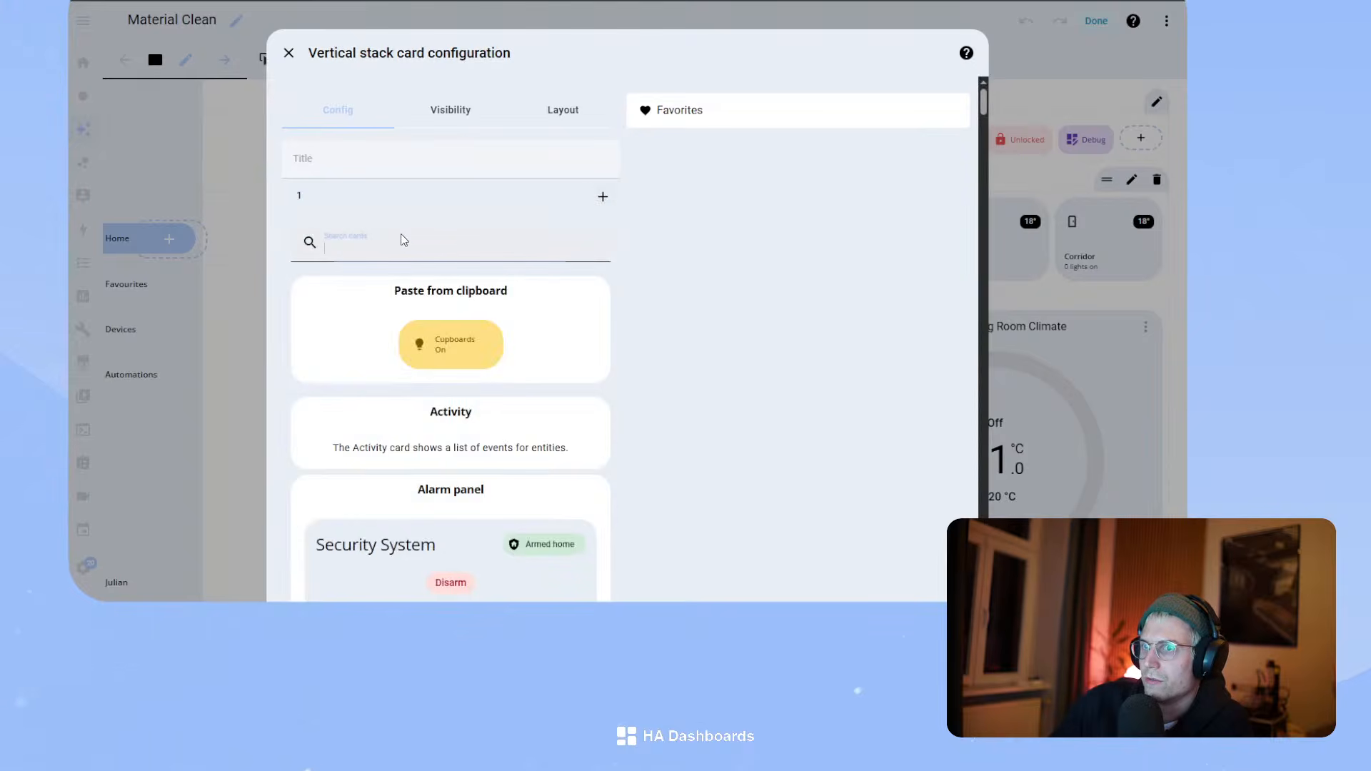
pyautogui.write('grid')
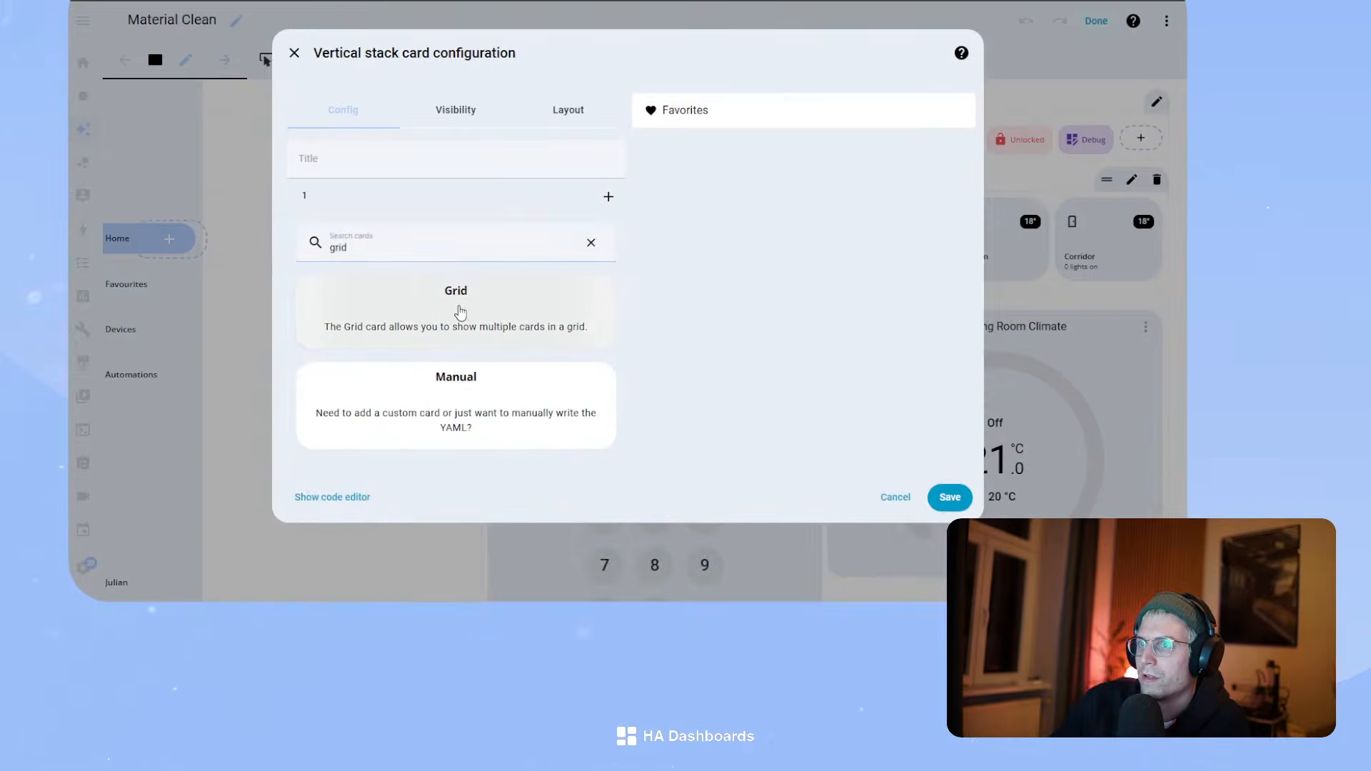
pyautogui.click(460, 312)
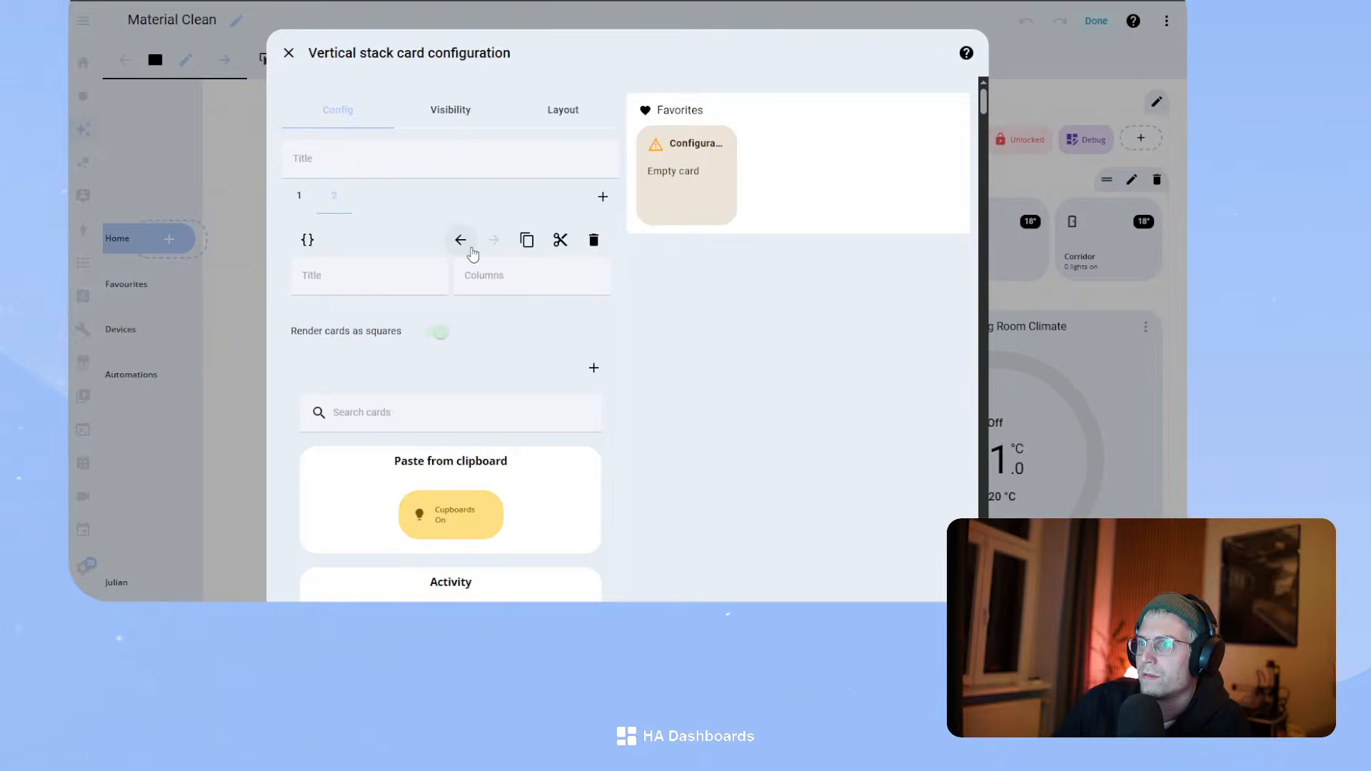
# - Set the Favorites grid to 2 columns and turn off rendering its cards as squares
pyautogui.click(507, 286)
pyautogui.write('2')
pyautogui.click(432, 332)
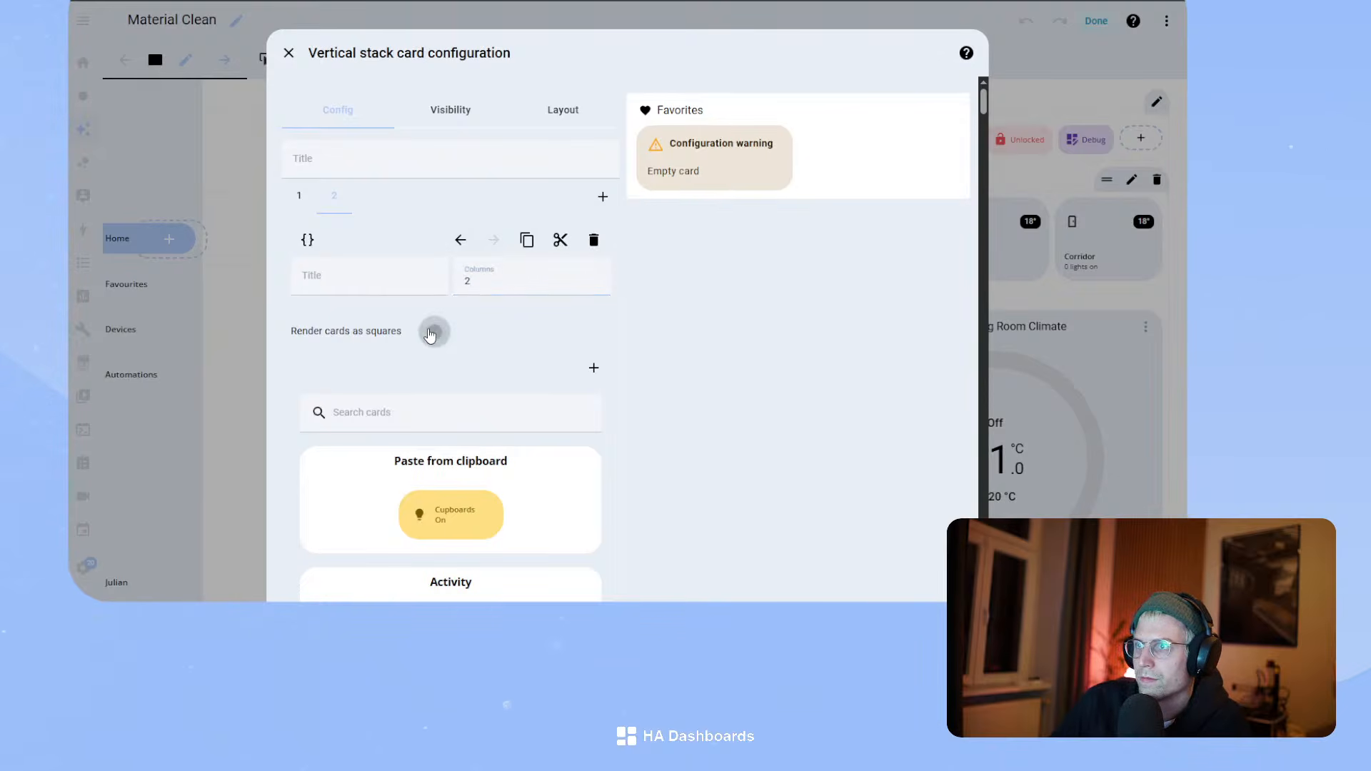
# - Paste the copied Cupboards button card into the Favorites grid twice
pyautogui.click(443, 519)
pyautogui.click(530, 406)
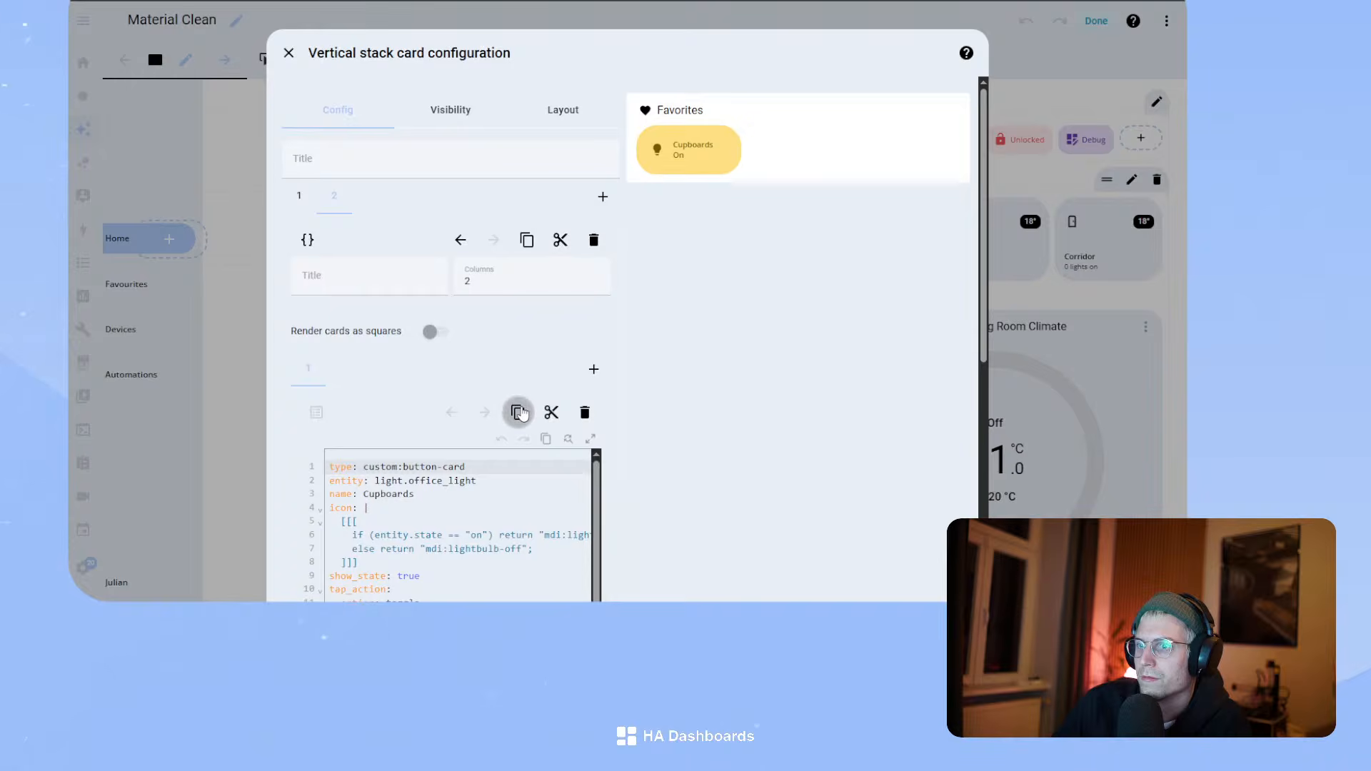
pyautogui.click(593, 369)
pyautogui.click(423, 480)
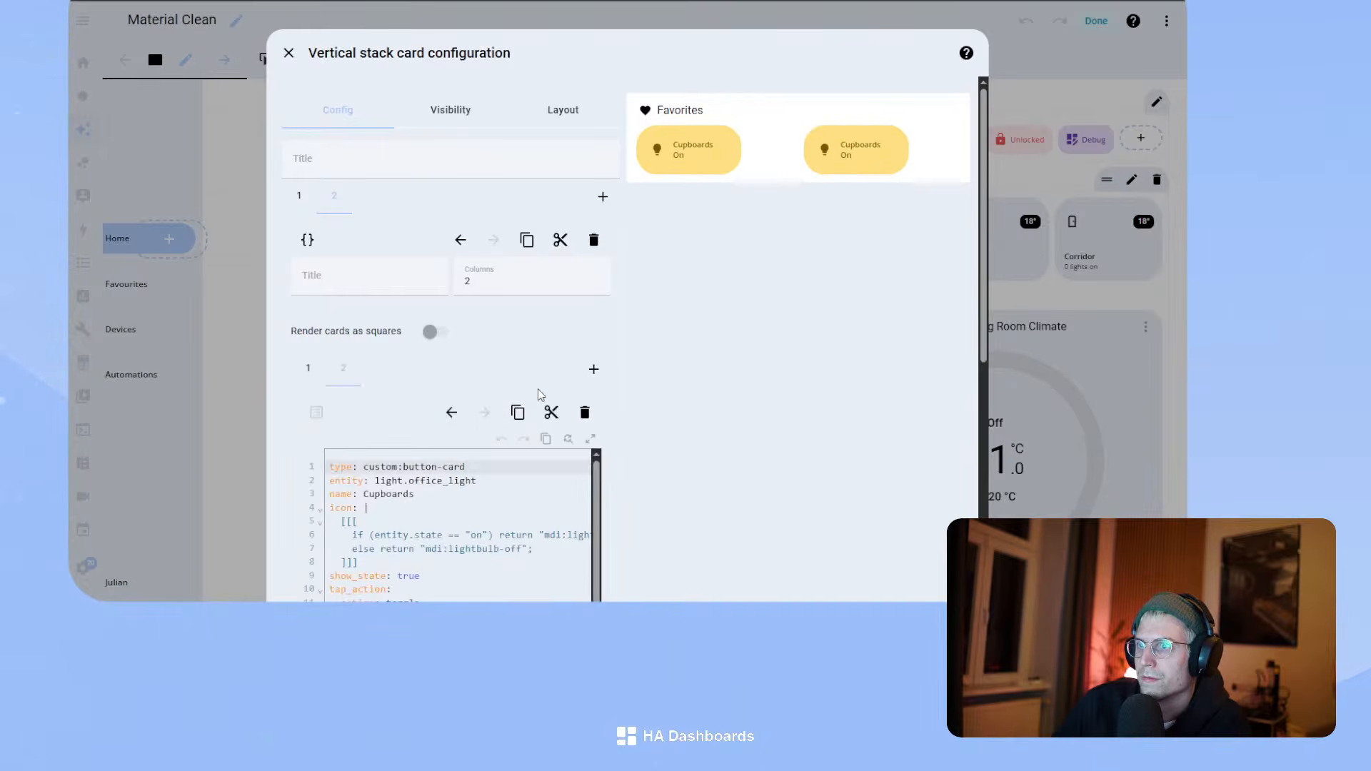
# - Set the Favorites grid to 3 columns and paste further copies of the Cupboards card to fill its two rows
pyautogui.moveTo(485, 282); pyautogui.dragTo(455, 281)
pyautogui.write('3')
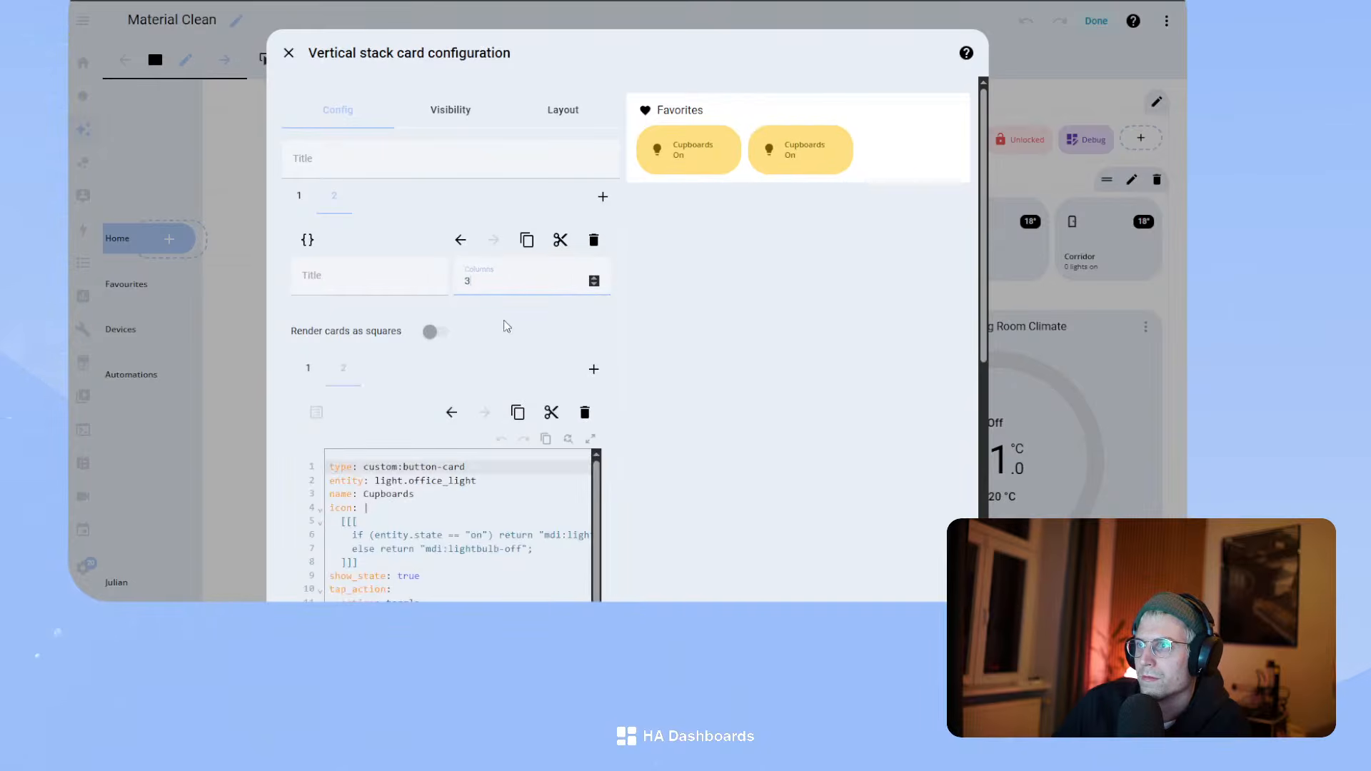
pyautogui.click(593, 369)
pyautogui.click(485, 478)
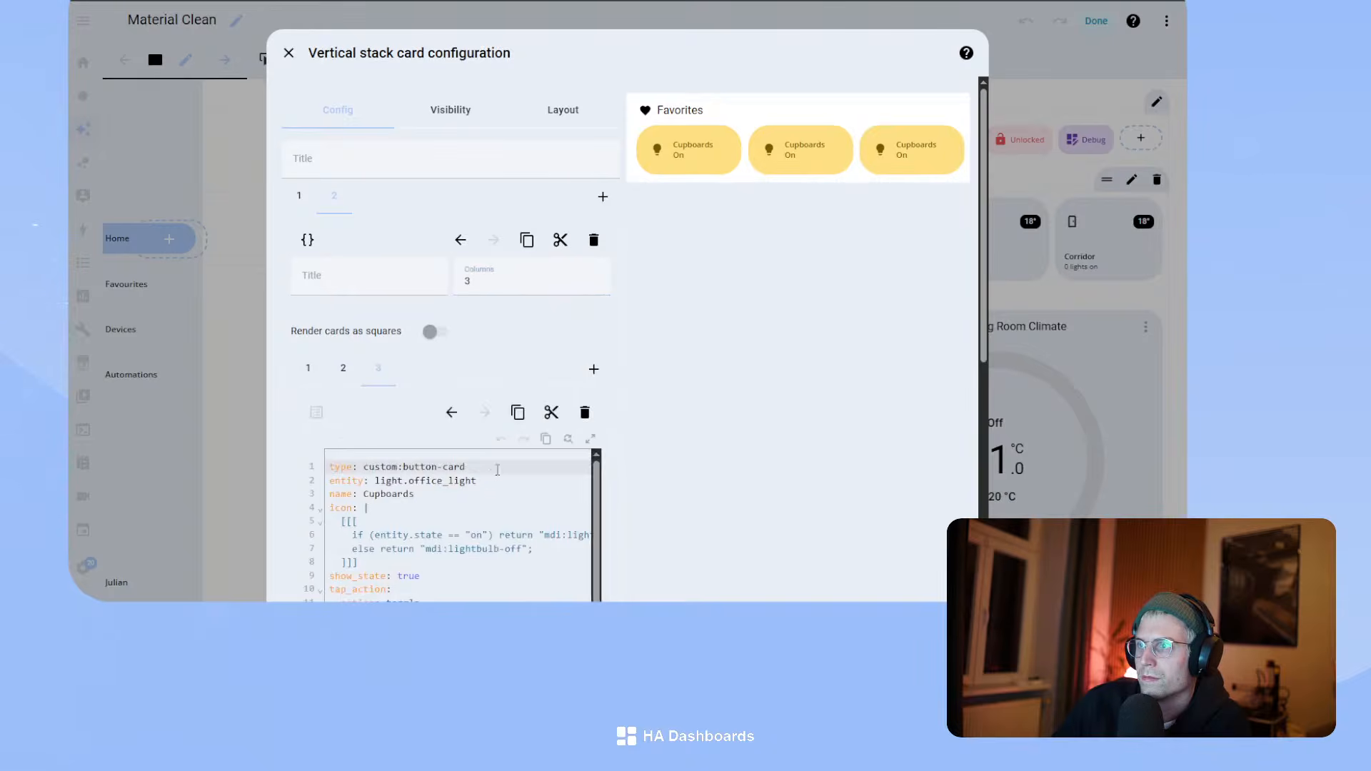
pyautogui.click(591, 367)
pyautogui.click(457, 510)
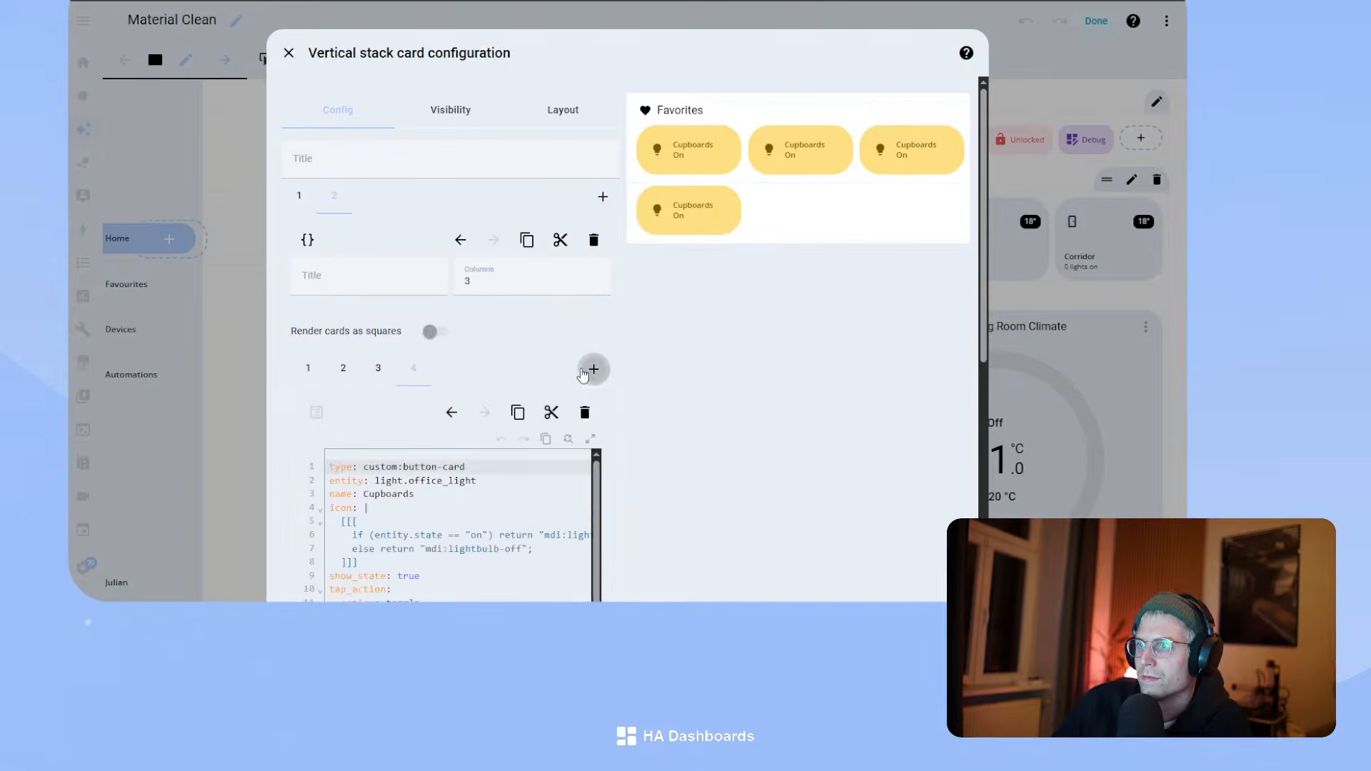
pyautogui.click(593, 369)
pyautogui.click(466, 501)
pyautogui.click(593, 369)
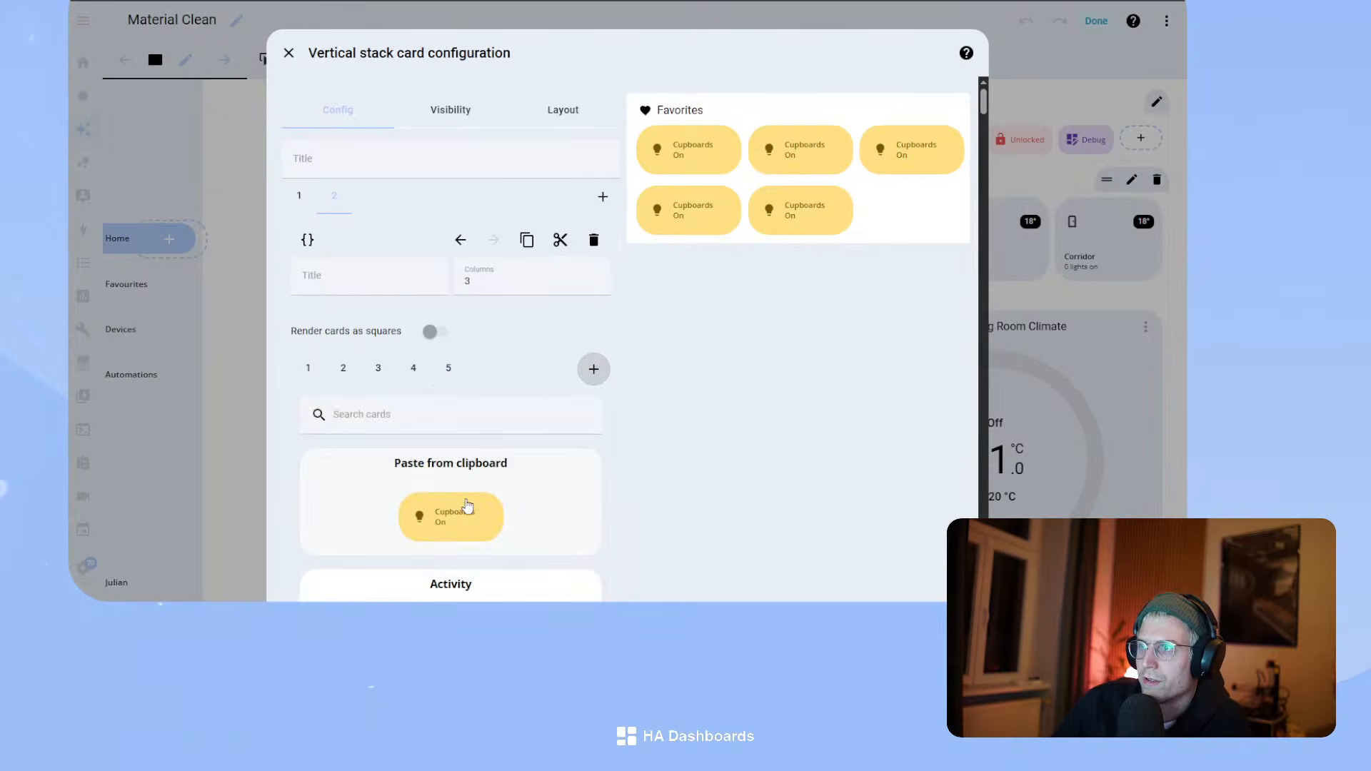
# - Save the Favorites vertical stack card and finish editing the dashboard
pyautogui.click(958, 620)
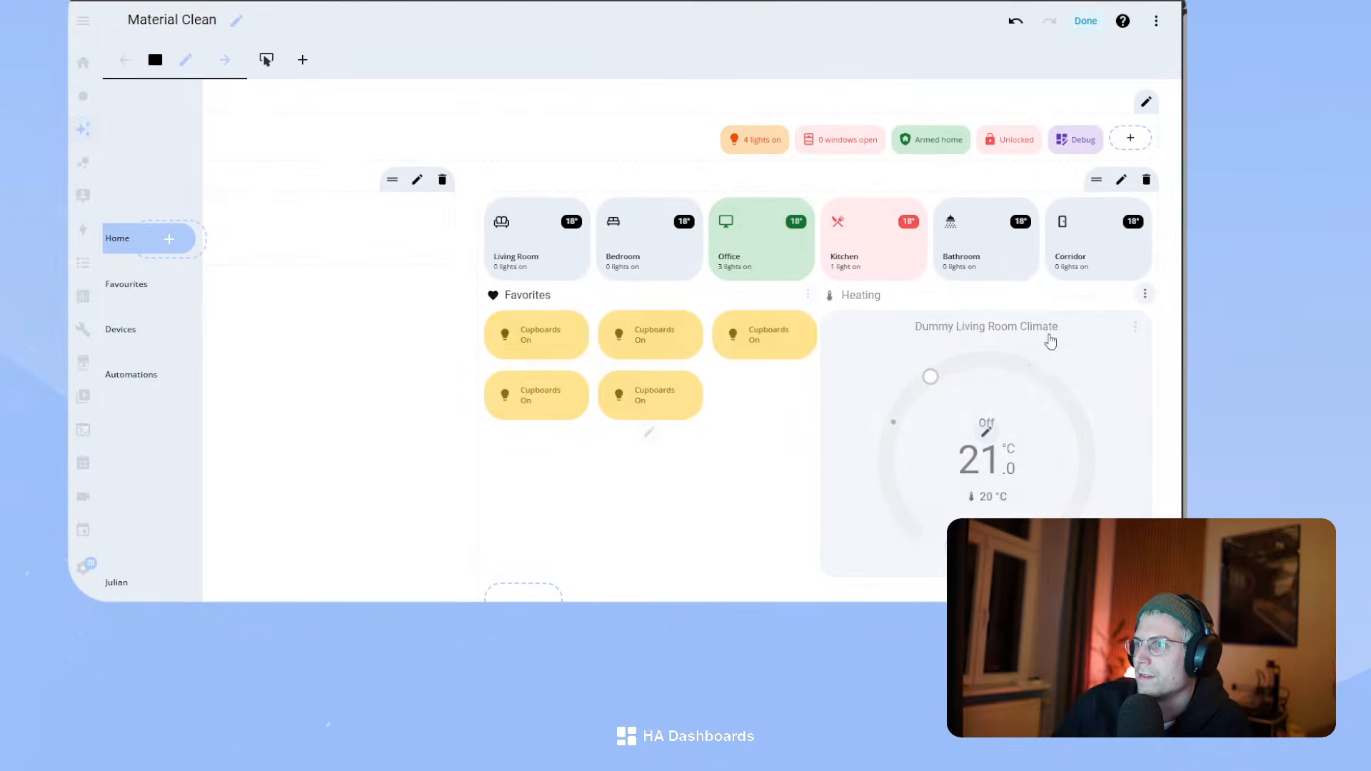
pyautogui.click(1087, 23)
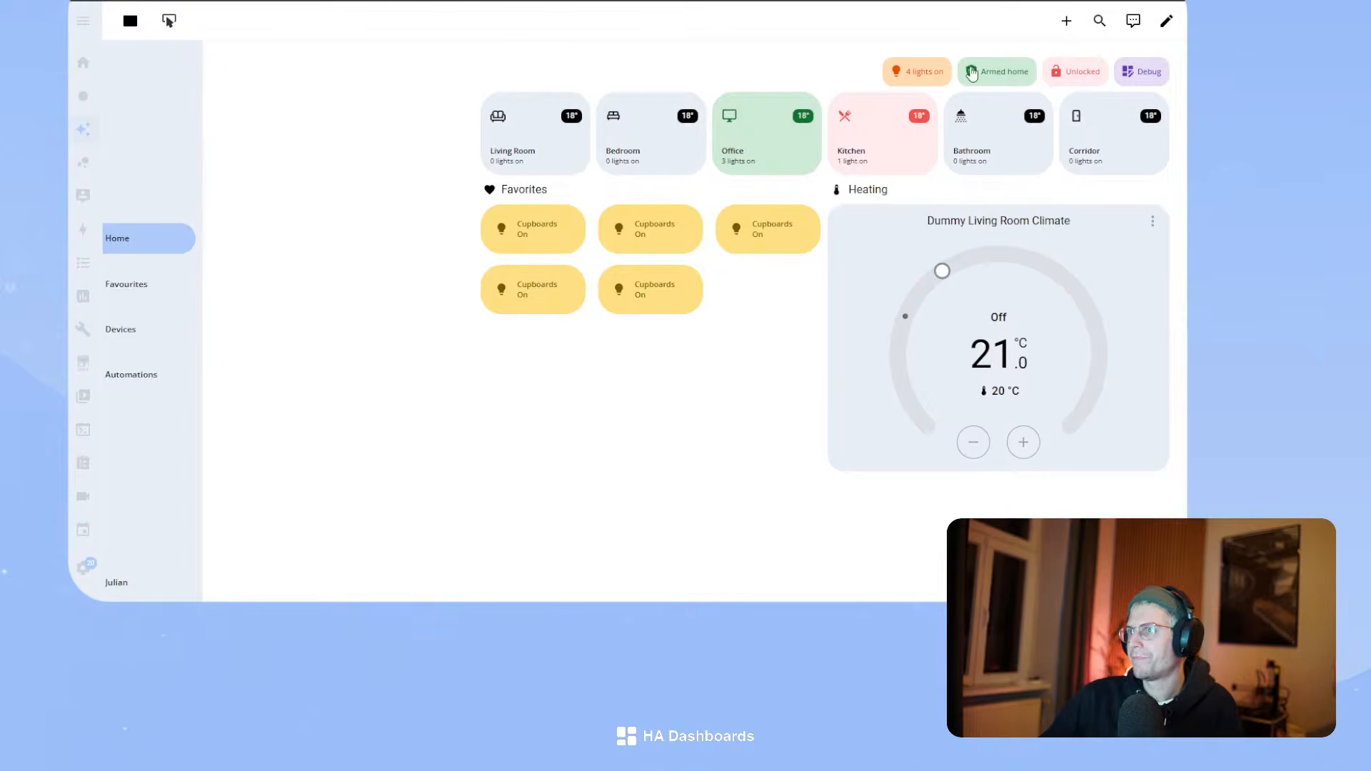
# - Reopen the dashboard for editing and add a custom Button-Card, found by searching the cards for "button"
pyautogui.click(1168, 23)
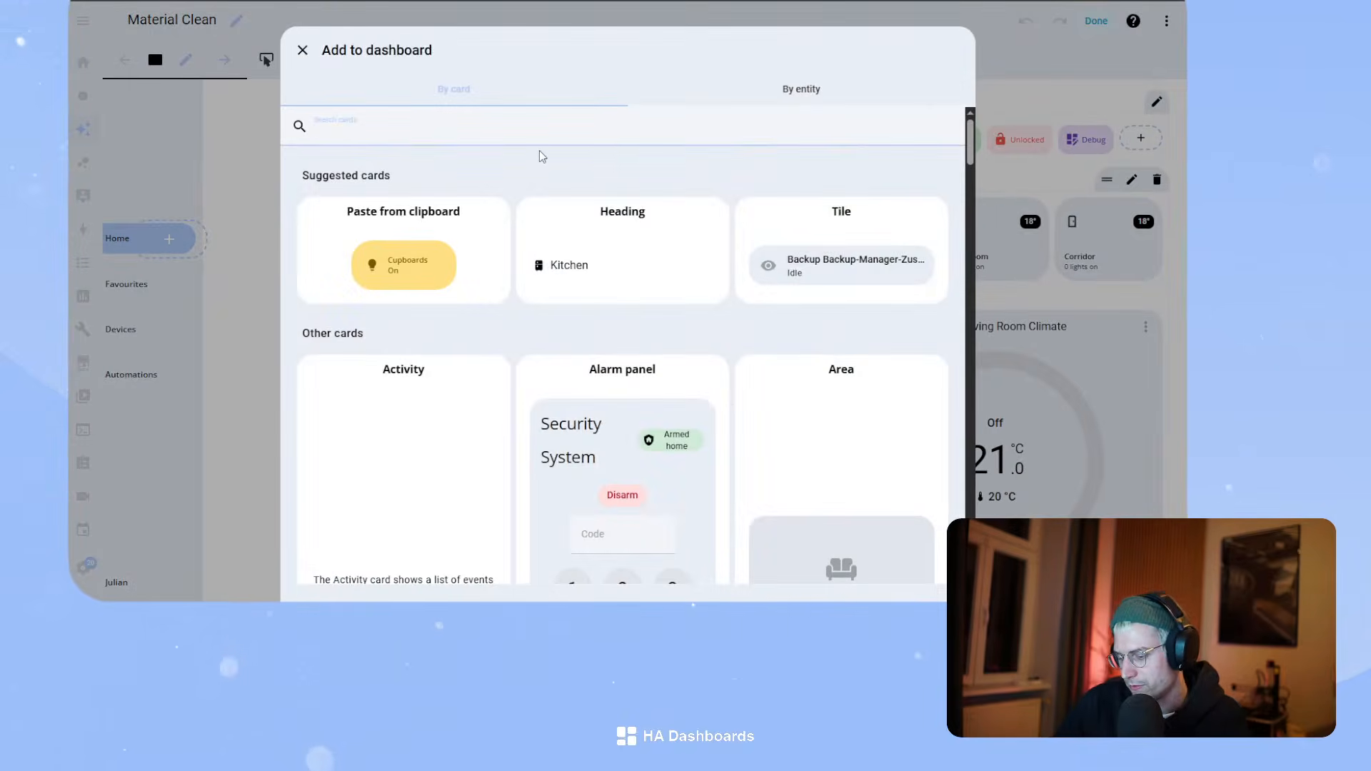
pyautogui.write('bu')
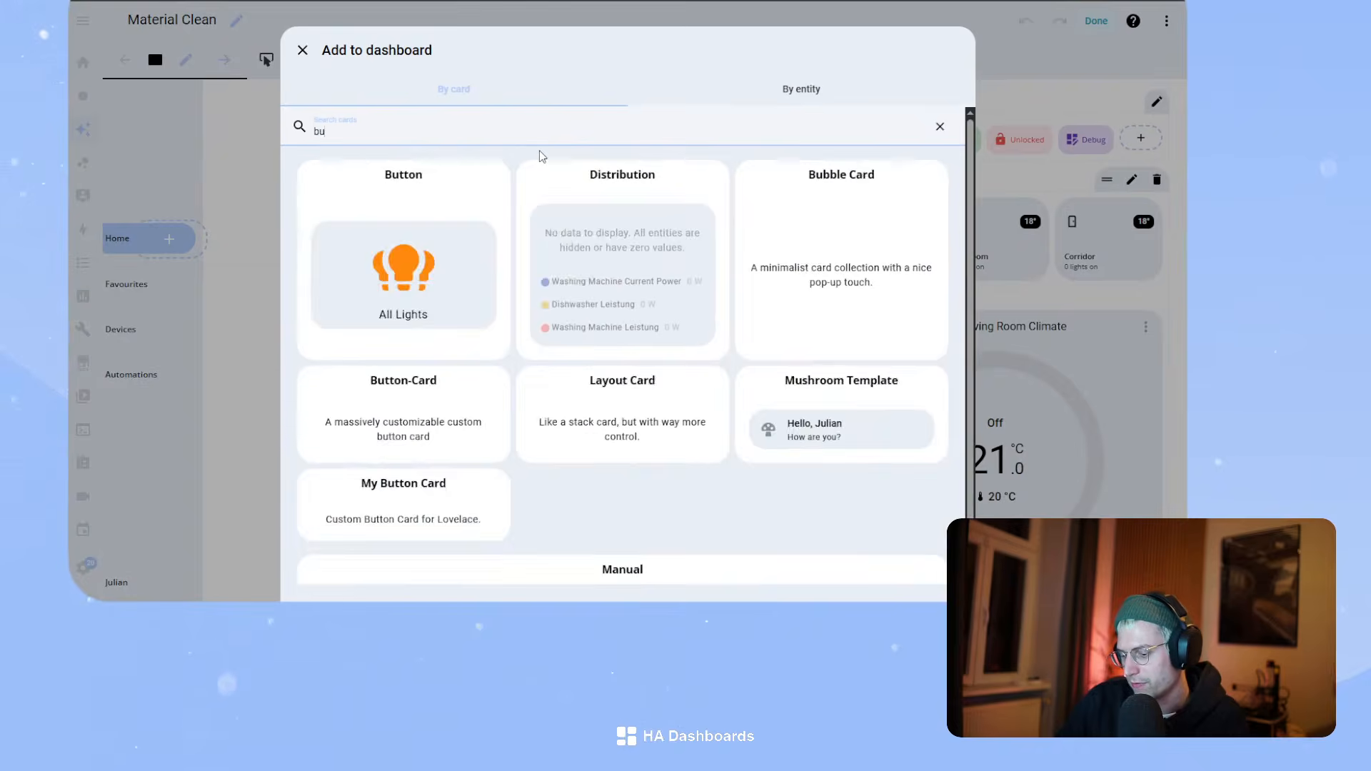
pyautogui.write('bb')
pyautogui.moveTo(483, 125); pyautogui.dragTo(268, 118)
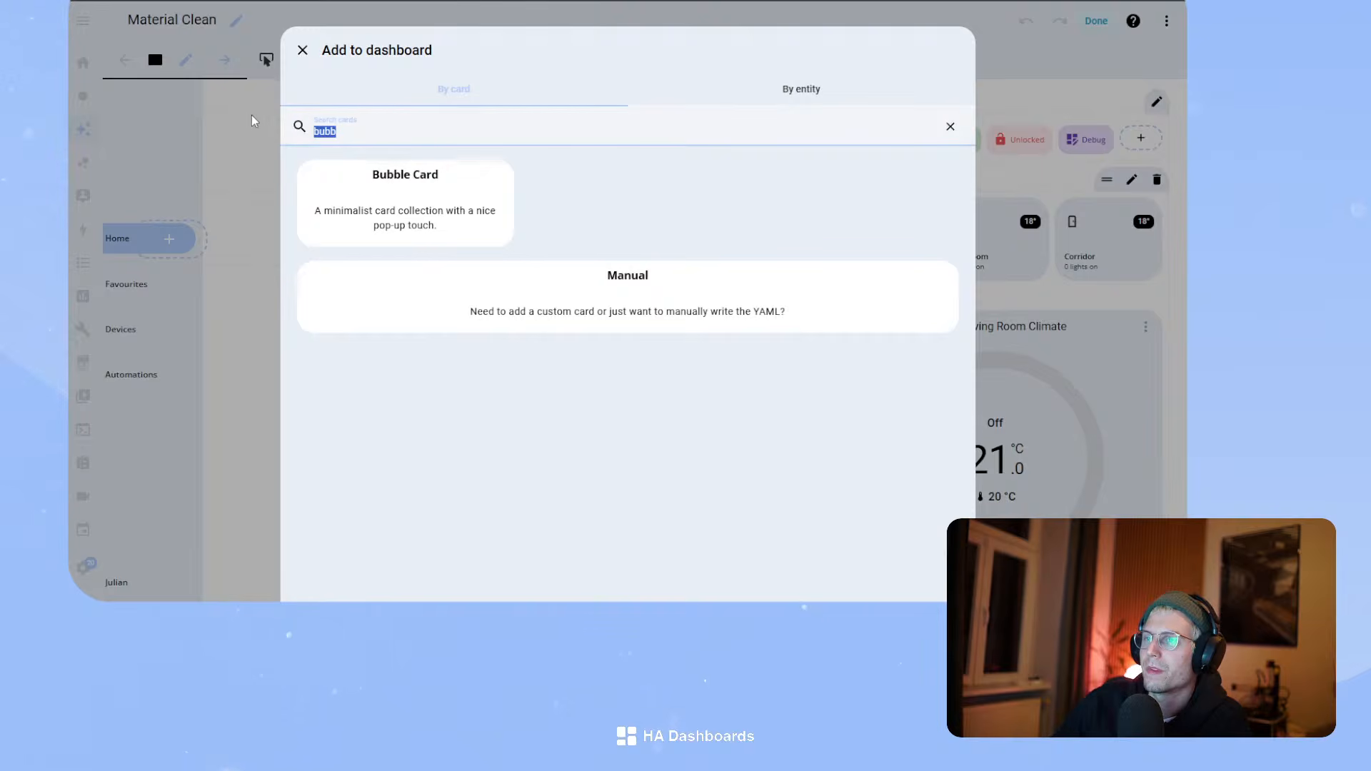
pyautogui.press('BackSpace')
pyautogui.write('button')
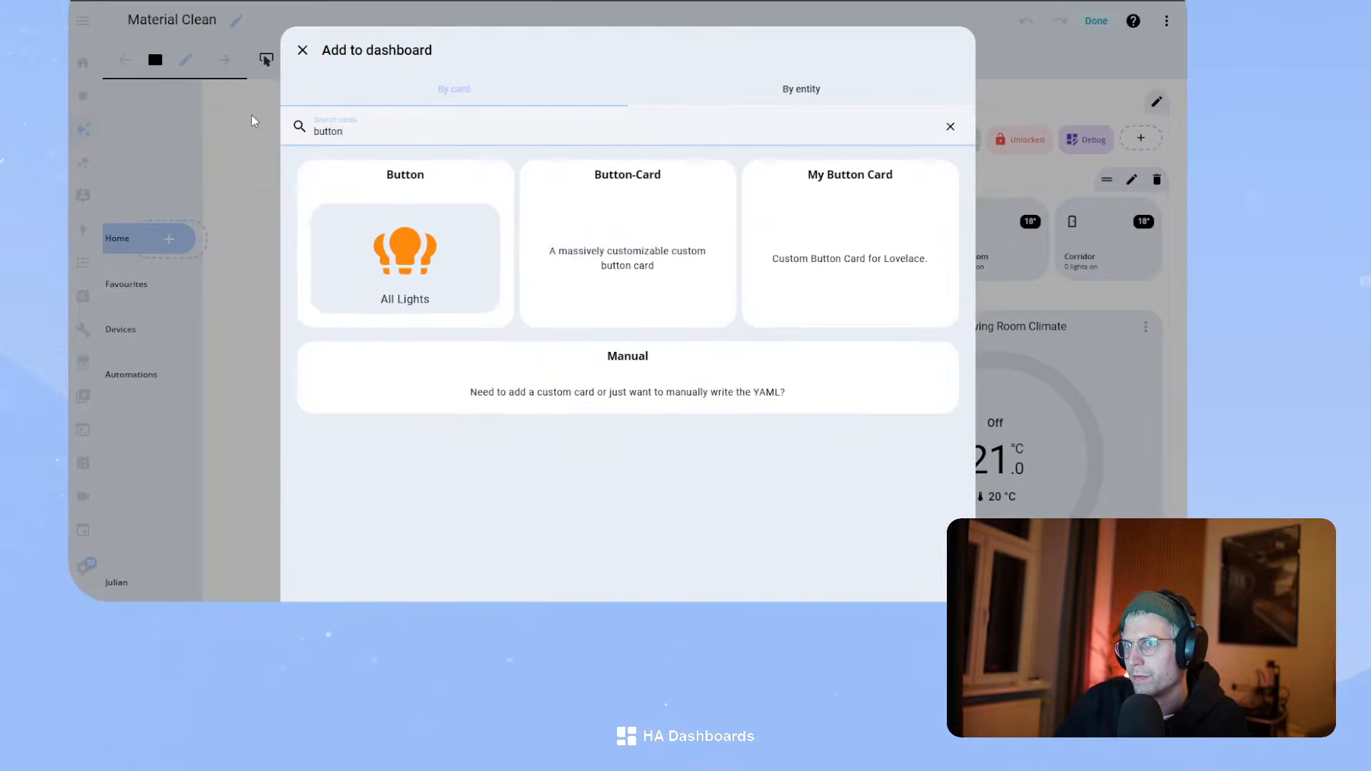
pyautogui.click(689, 243)
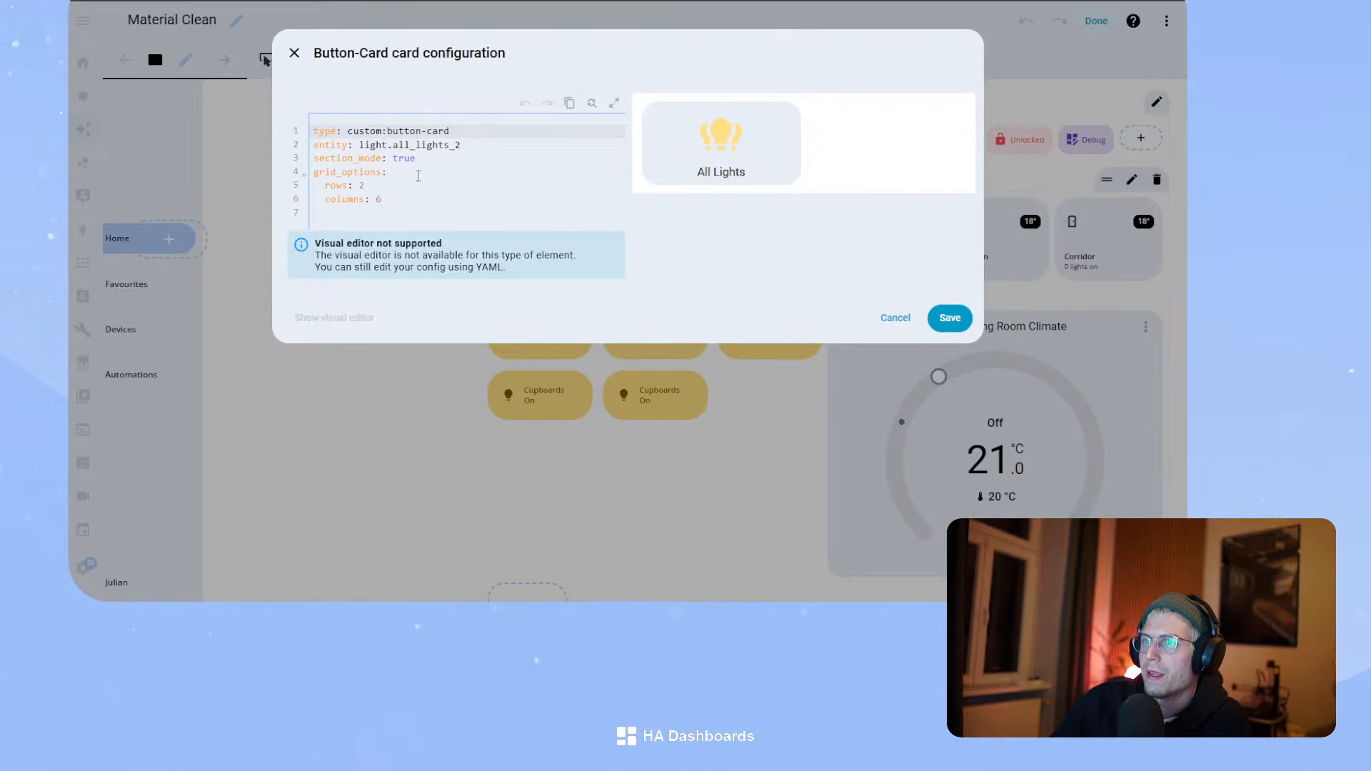
# - Remove the entity line from the Button-Card's YAML configuration
pyautogui.moveTo(462, 145); pyautogui.dragTo(294, 147)
pyautogui.press('BackSpace')
pyautogui.press('BackSpace')
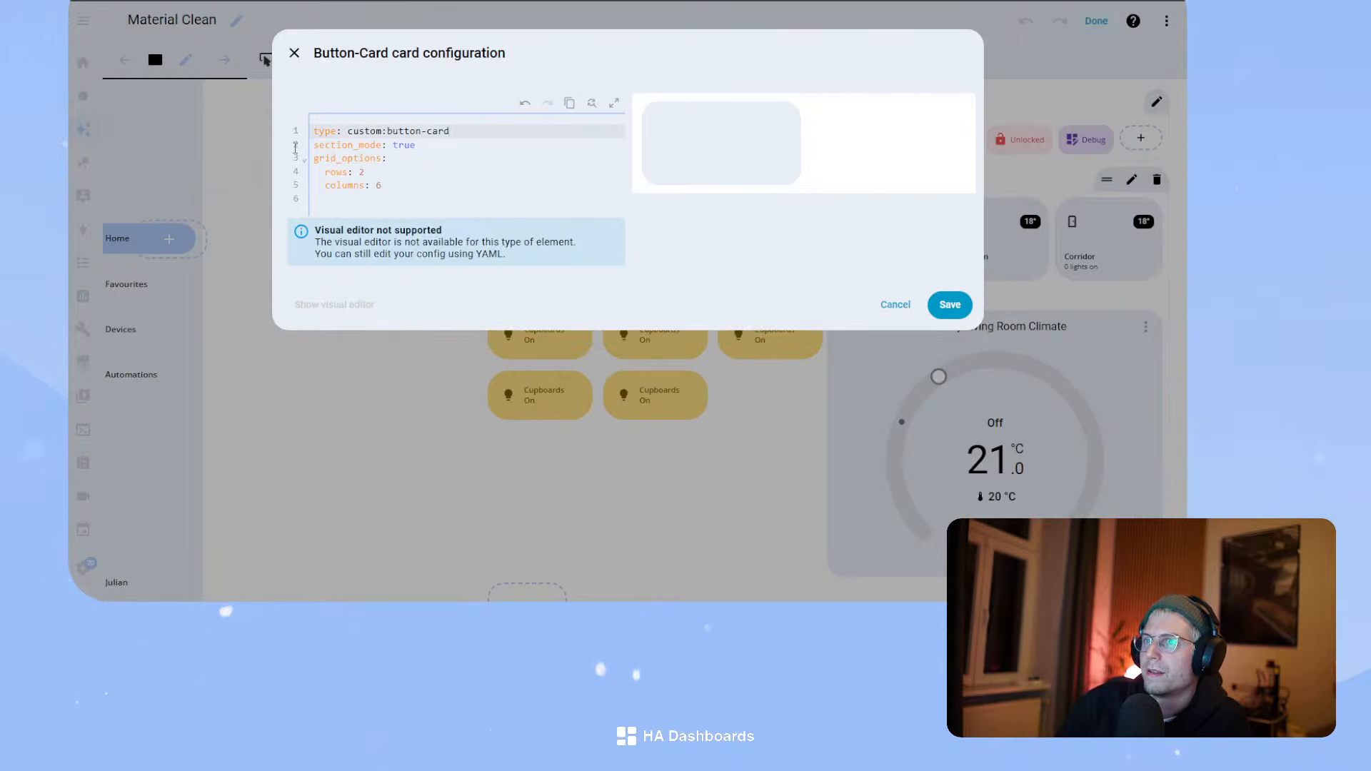
# - Set the Button-Card's grid options to rows: 1 and columns: full
pyautogui.press('Down')
pyautogui.press('Down')
pyautogui.press('Down')
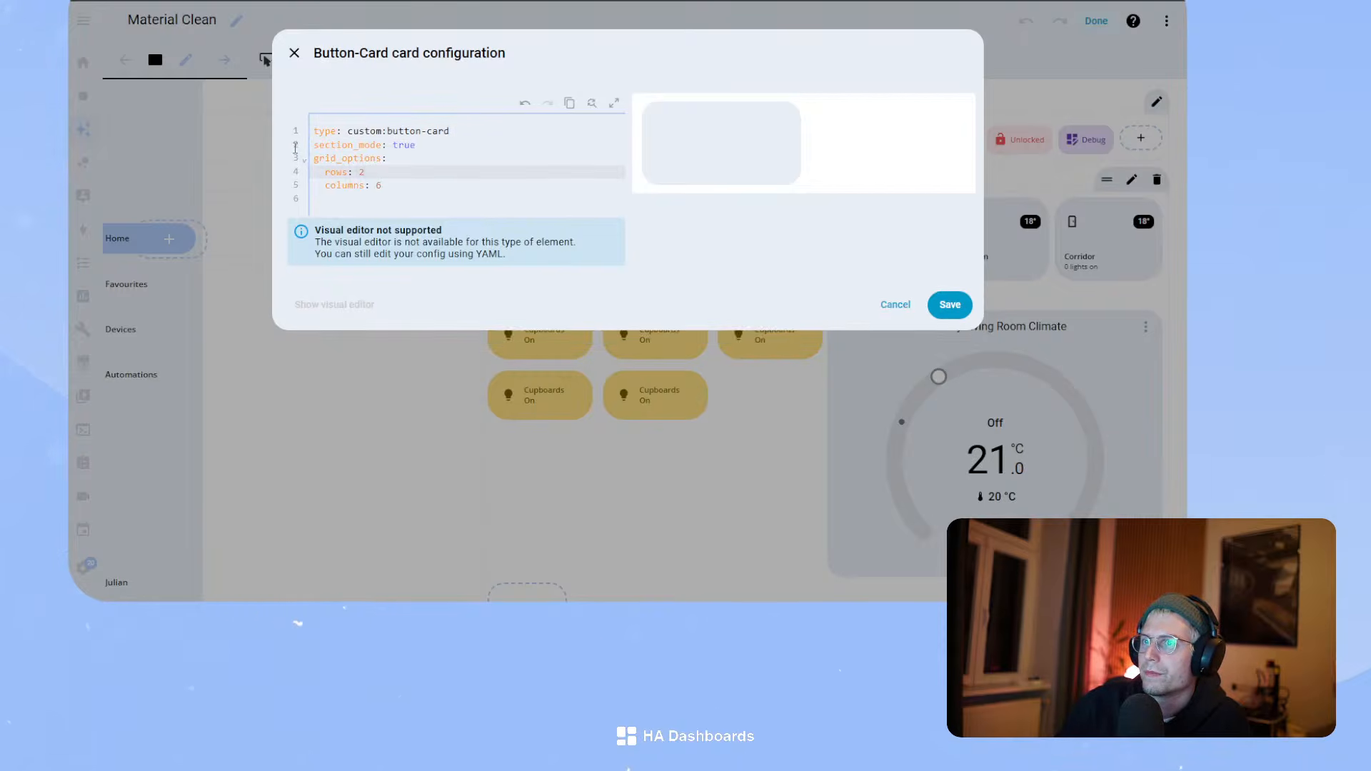
pyautogui.press('Down')
pyautogui.press('Down')
pyautogui.press('Up')
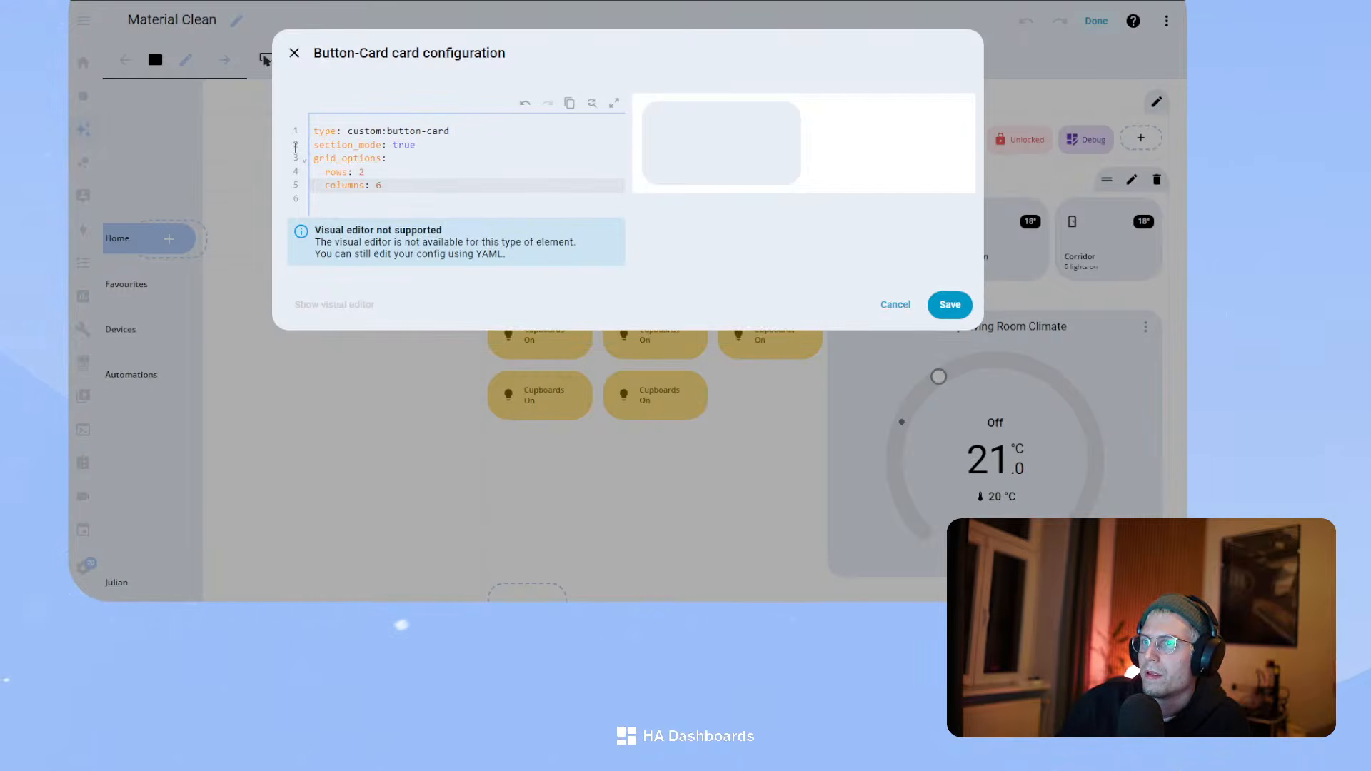
pyautogui.press('Up')
pyautogui.press('Up')
pyautogui.press('Down')
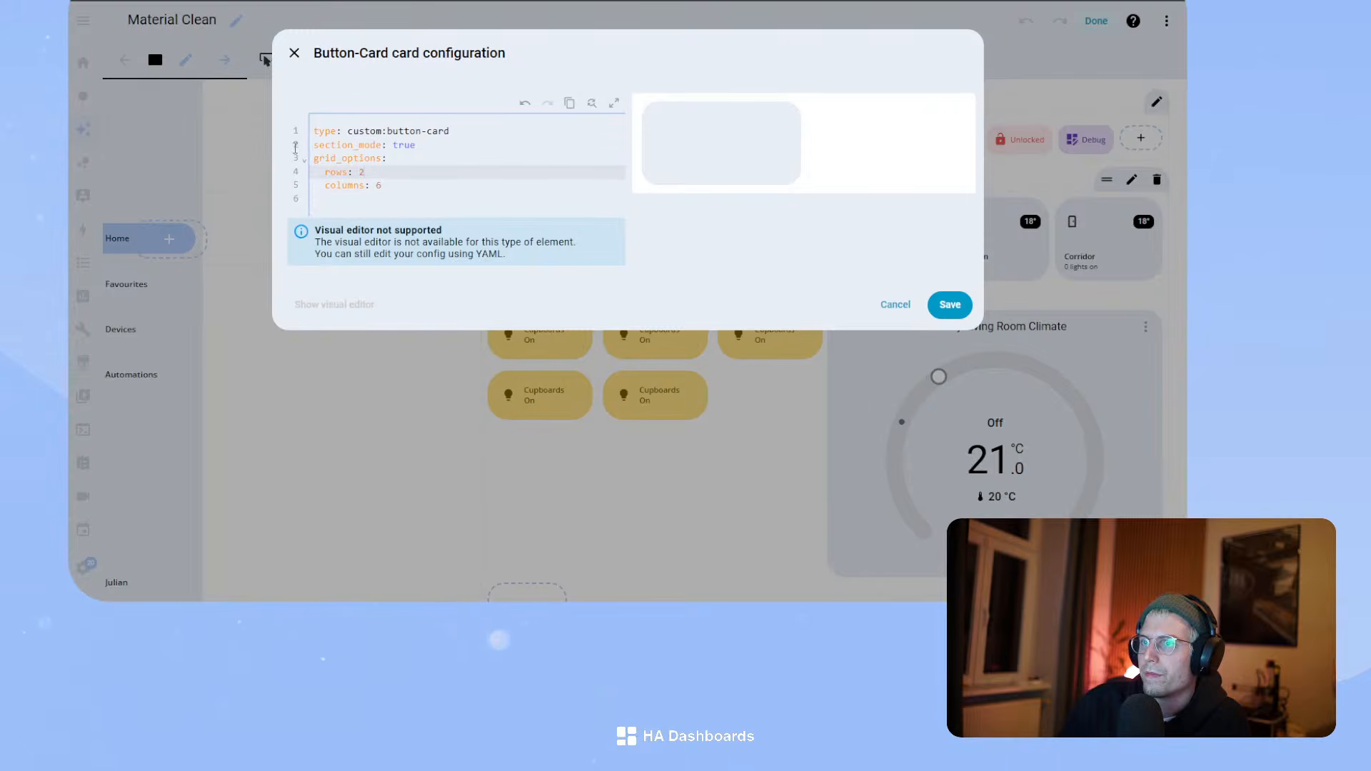
pyautogui.press('BackSpace')
pyautogui.write('1')
pyautogui.press('Down')
pyautogui.press('BackSpace')
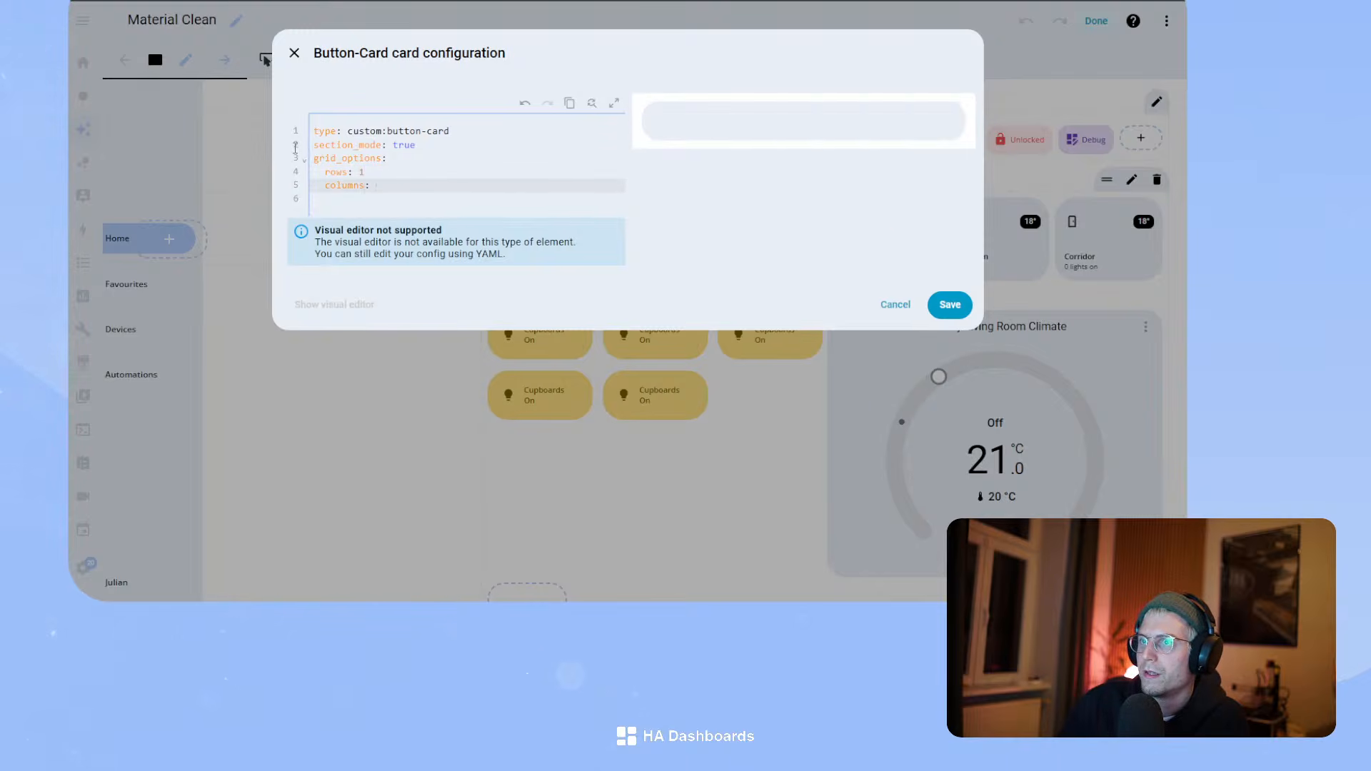
pyautogui.write('full')
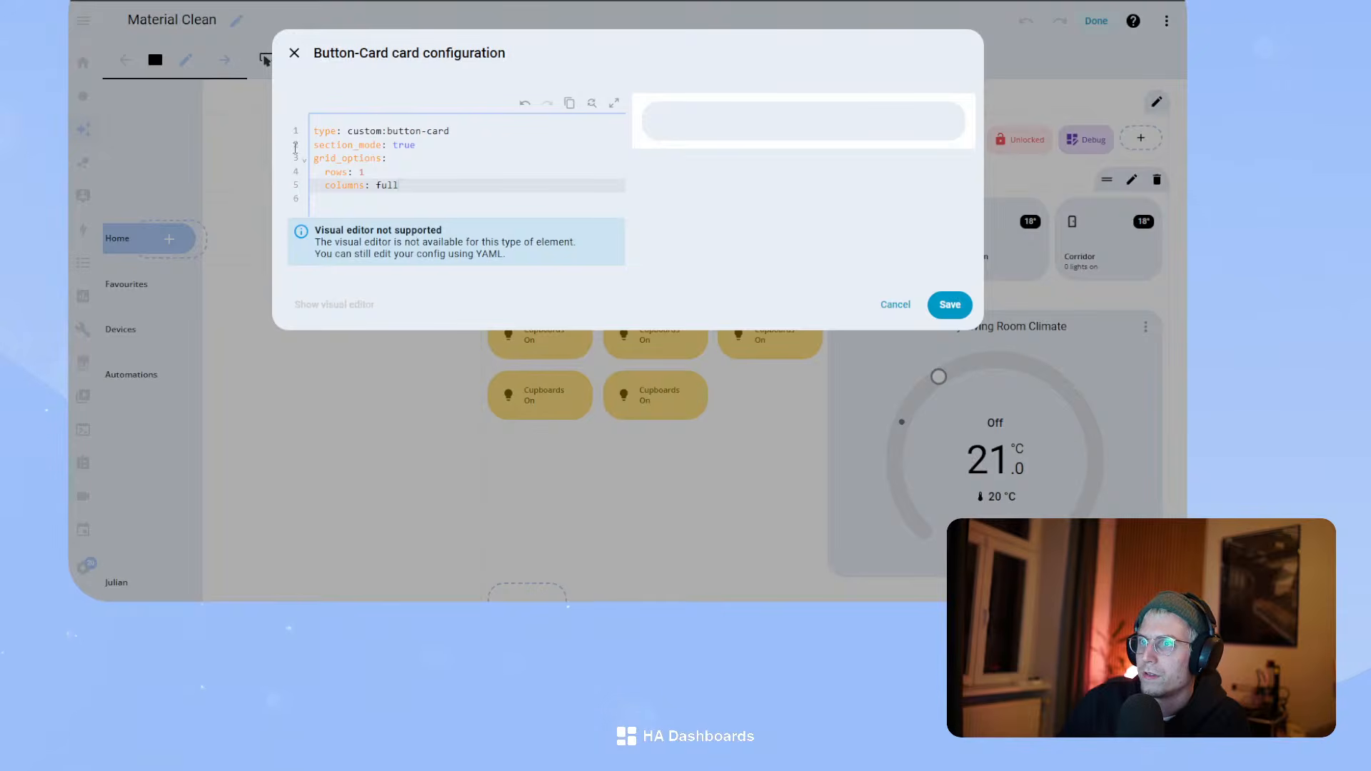
# - Add a styles section below the card type with the card's background set to transparent
pyautogui.press('Up')
pyautogui.press('Up')
pyautogui.press('Up')
pyautogui.press('Up')
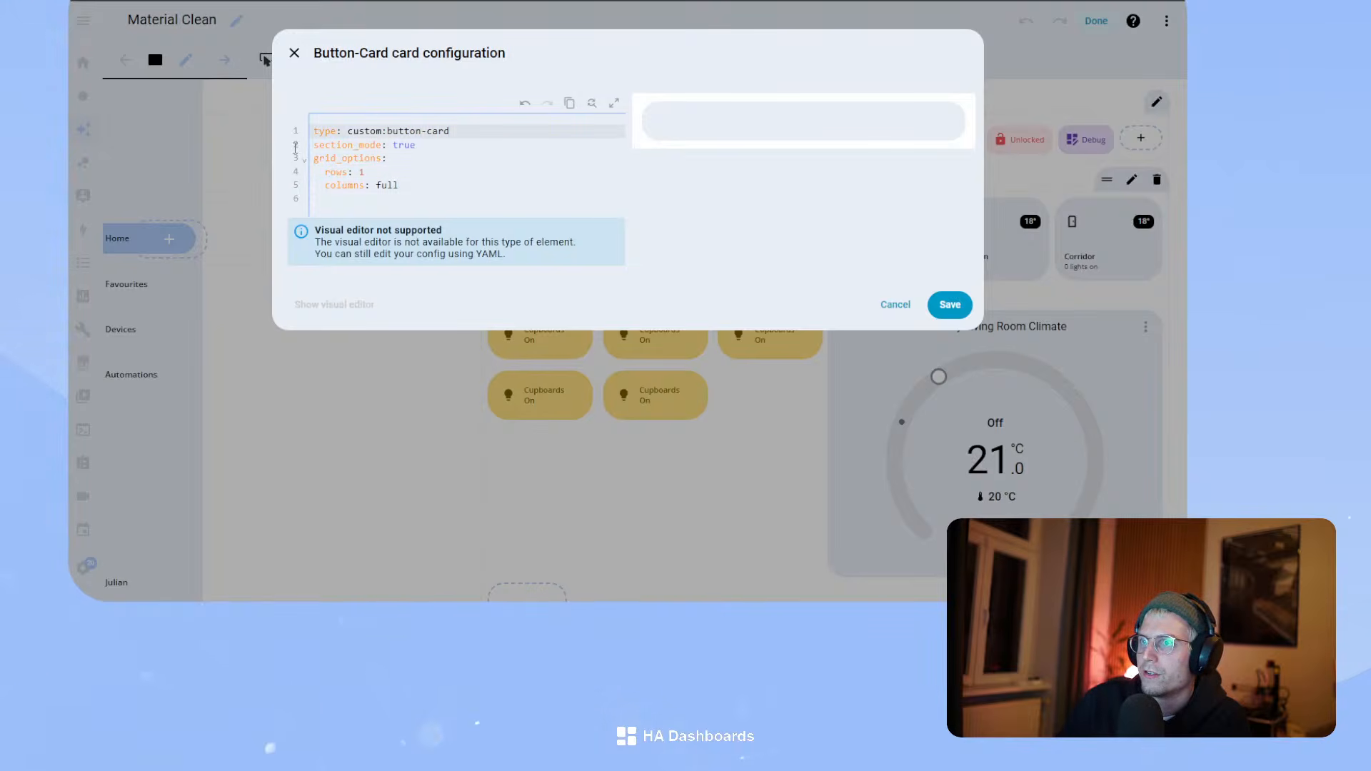
pyautogui.press('Return')
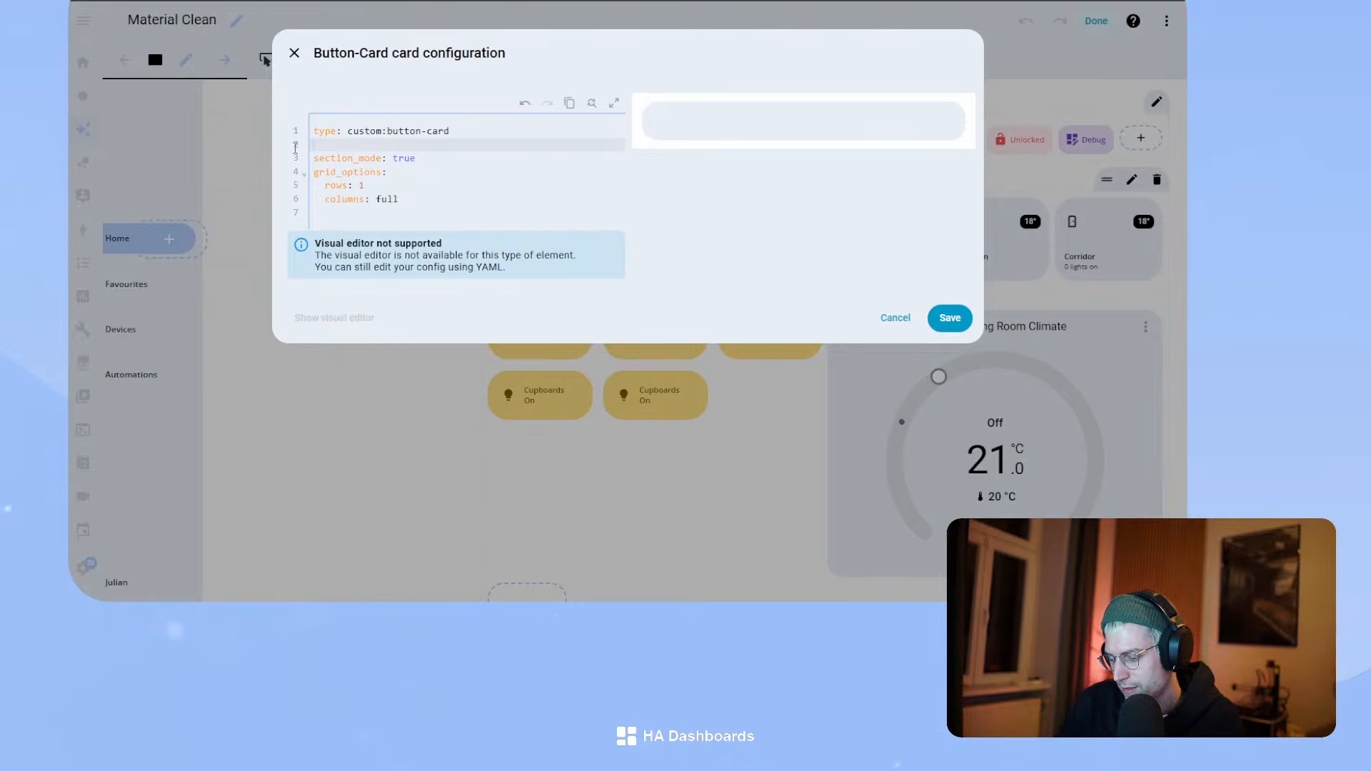
pyautogui.write('styles:')
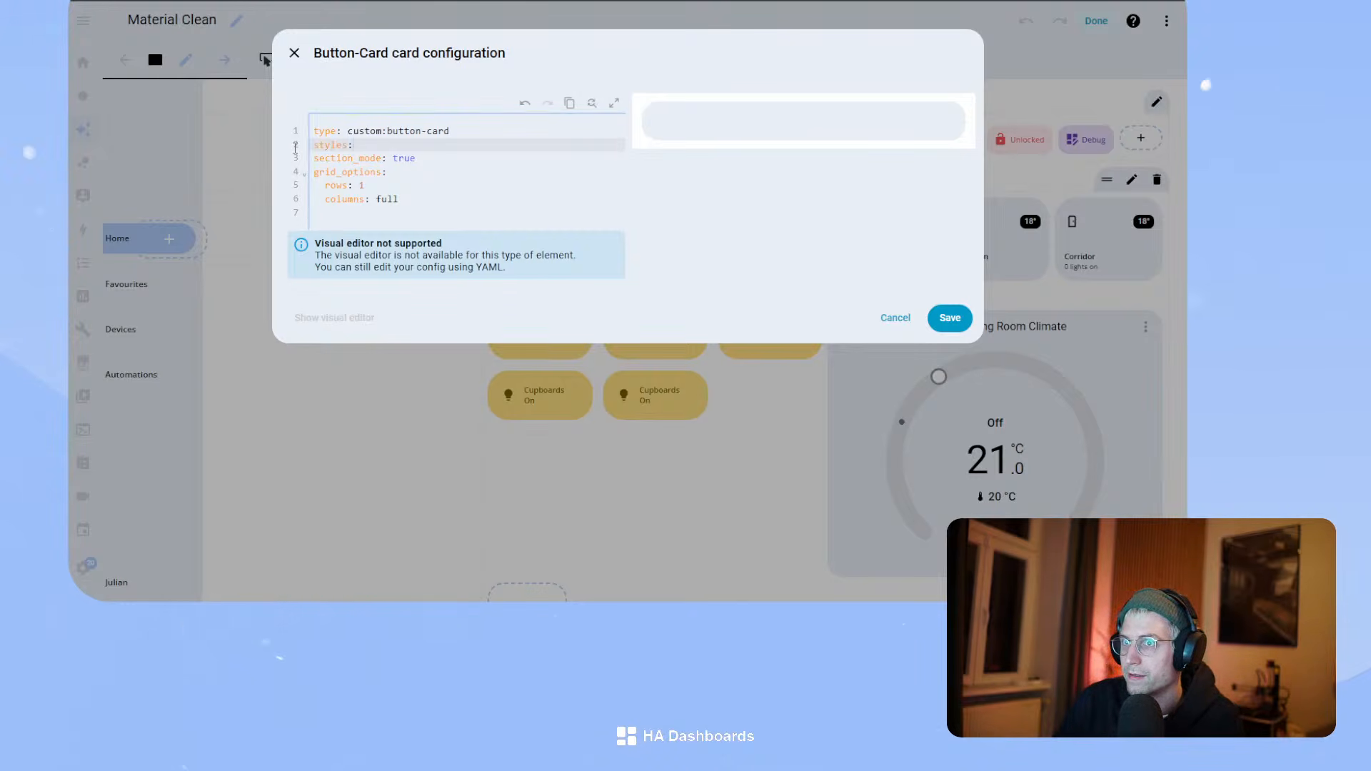
pyautogui.press('Return')
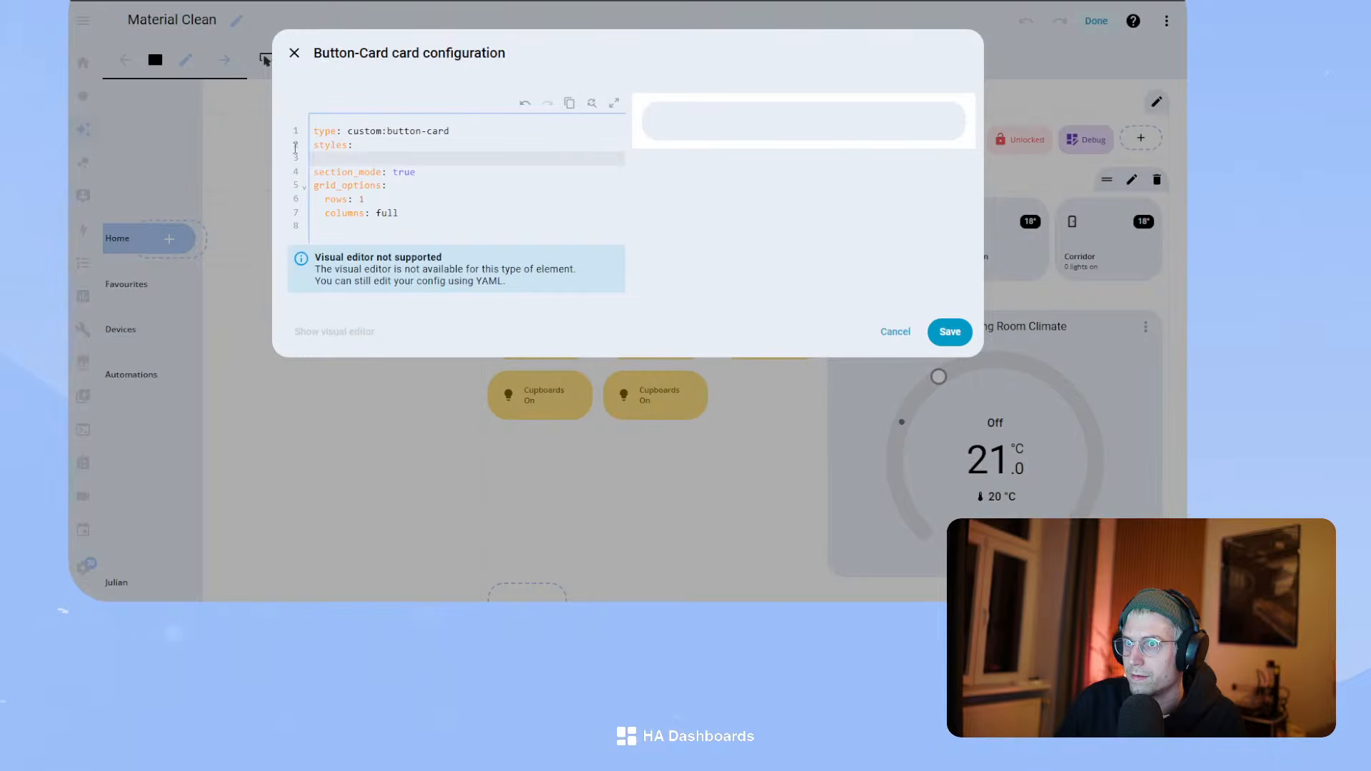
pyautogui.write('card:')
pyautogui.press('Return')
pyautogui.press('Return')
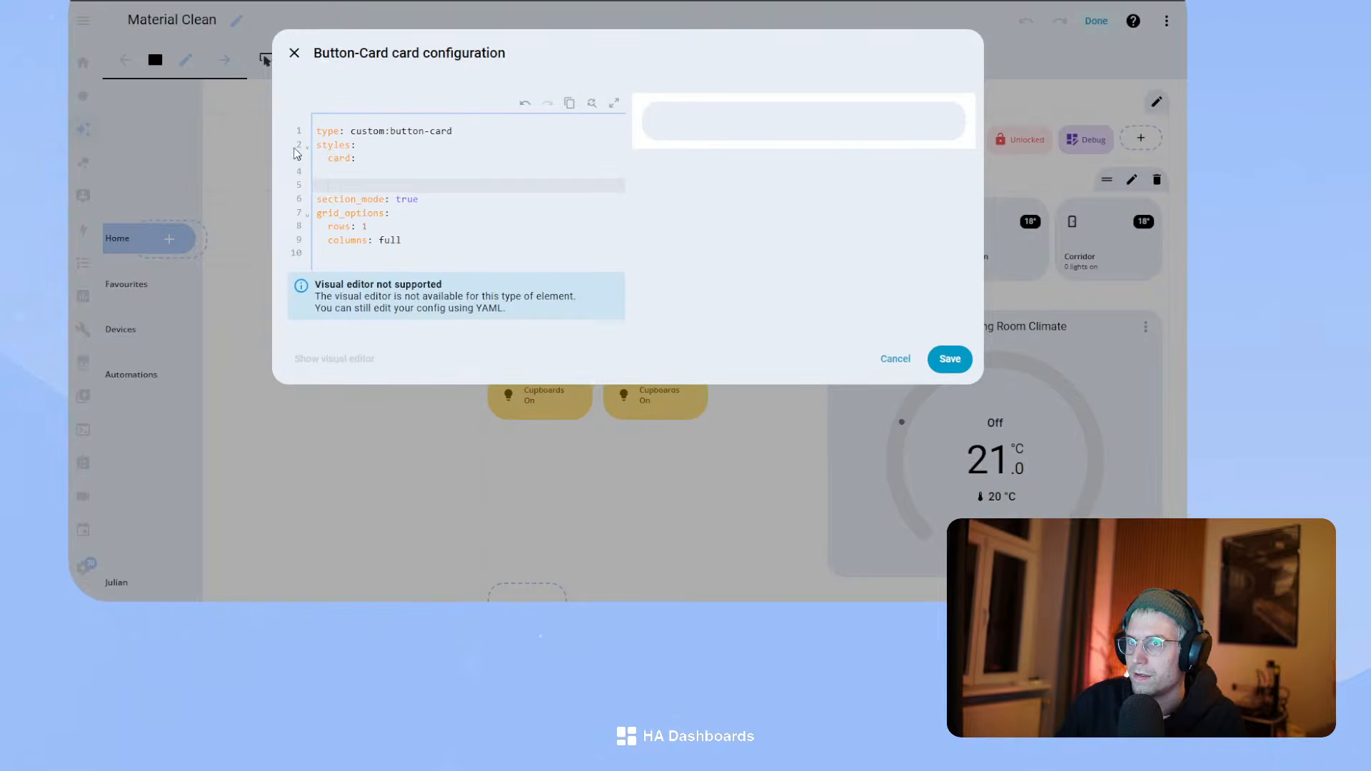
pyautogui.press('BackSpace')
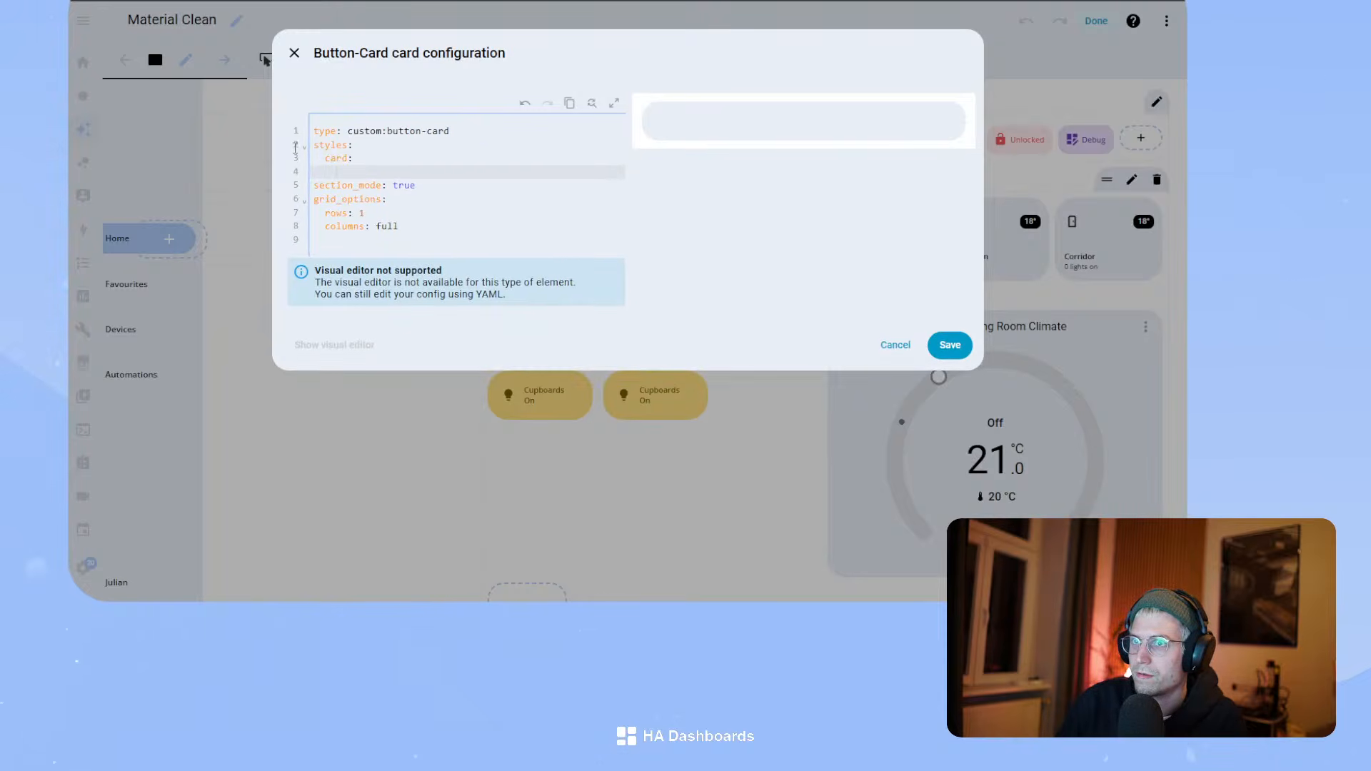
pyautogui.write('- background: tra')
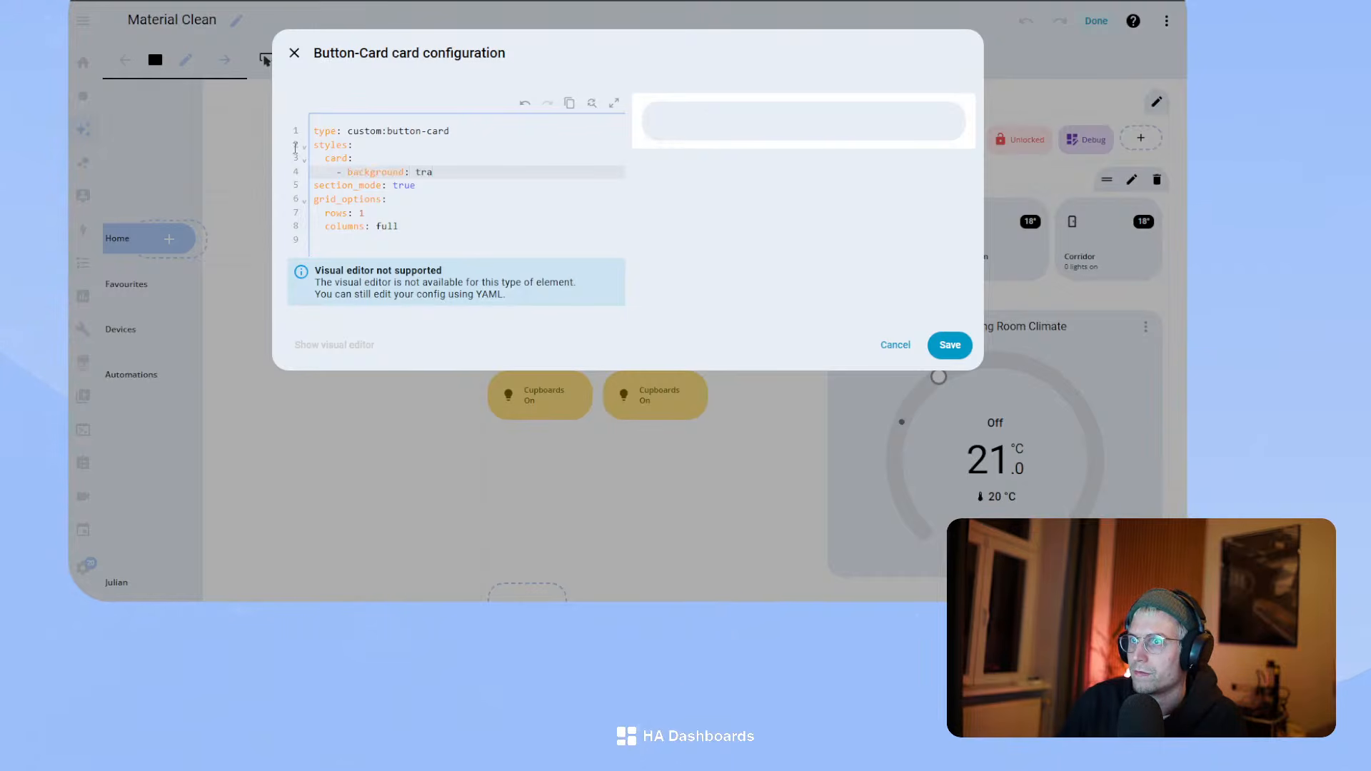
pyautogui.write('nsparent')
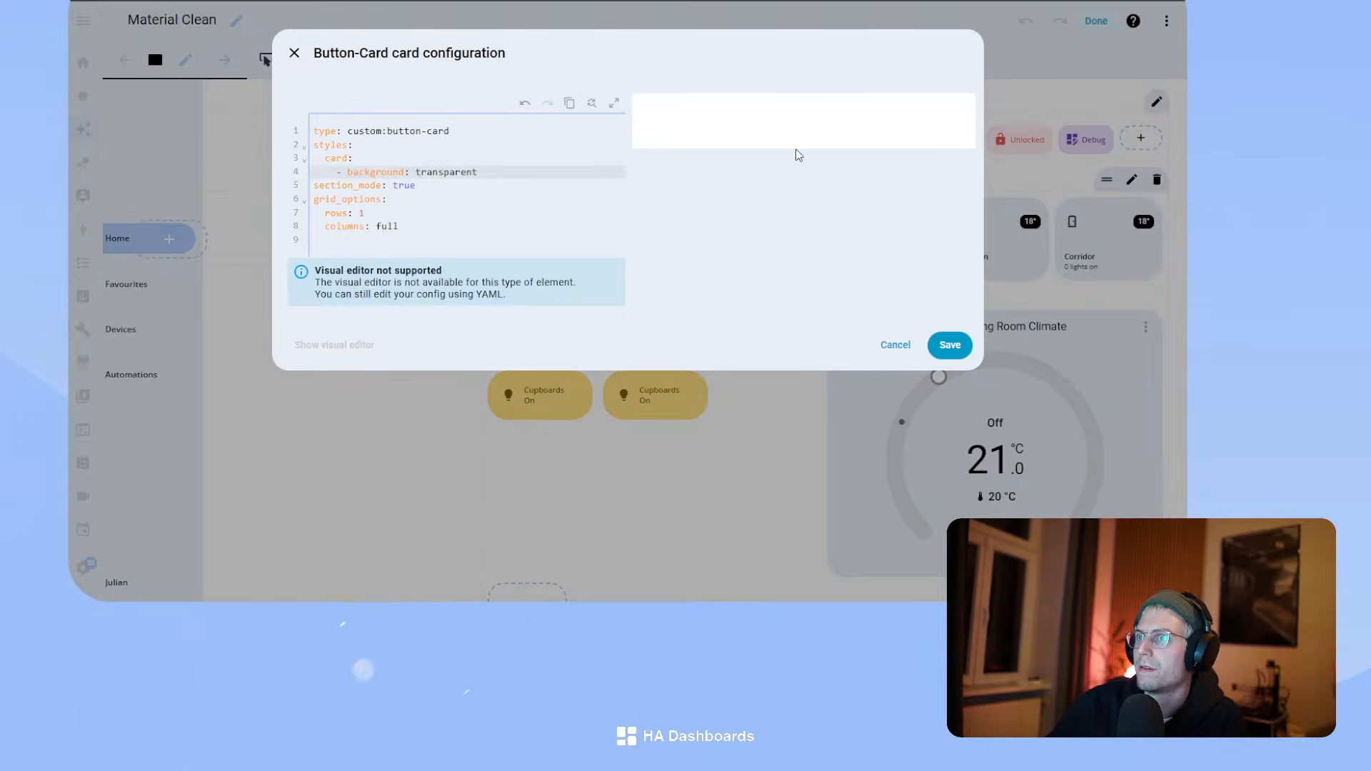
# - Save the transparent Button-Card and move it above the row of room cards
pyautogui.click(953, 346)
pyautogui.scroll(-2, 828, 485)
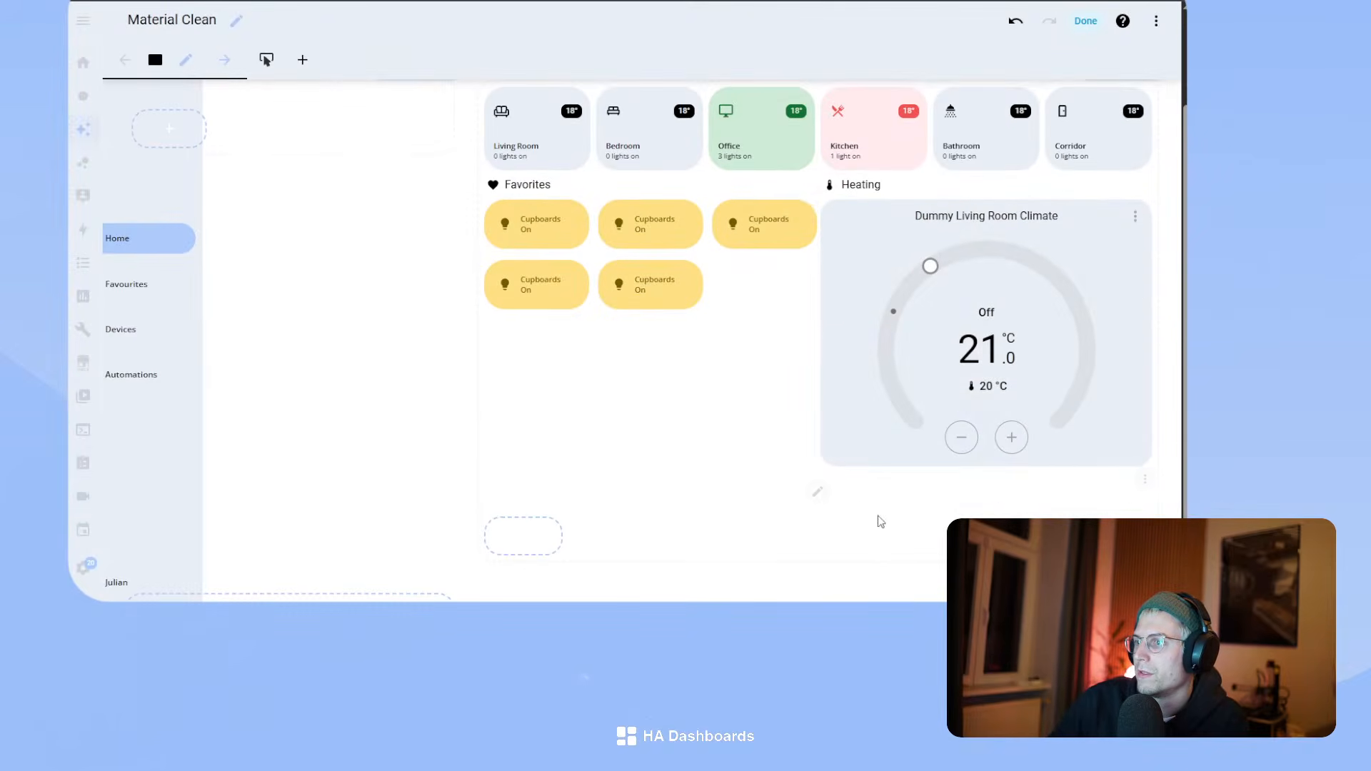
pyautogui.moveTo(873, 495)
pyautogui.mouseDown()
pyautogui.moveTo(881, 175)
pyautogui.moveTo(888, 213)
pyautogui.moveTo(863, 110)
pyautogui.moveTo(879, 123)
pyautogui.mouseUp()
# - Duplicate the transparent spacer card, place the copy between the room cards and Favorites, and finish editing
pyautogui.click(1144, 94)
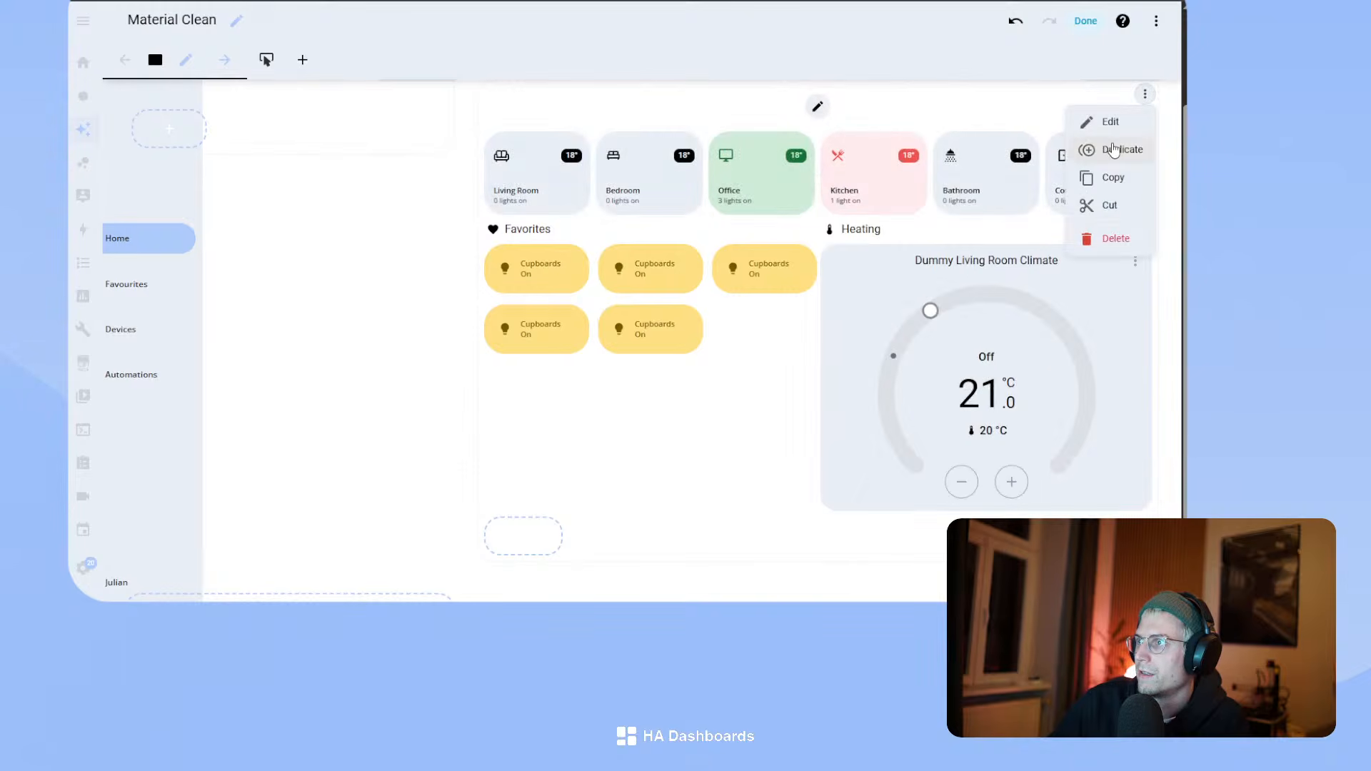
pyautogui.click(1111, 144)
pyautogui.click(946, 345)
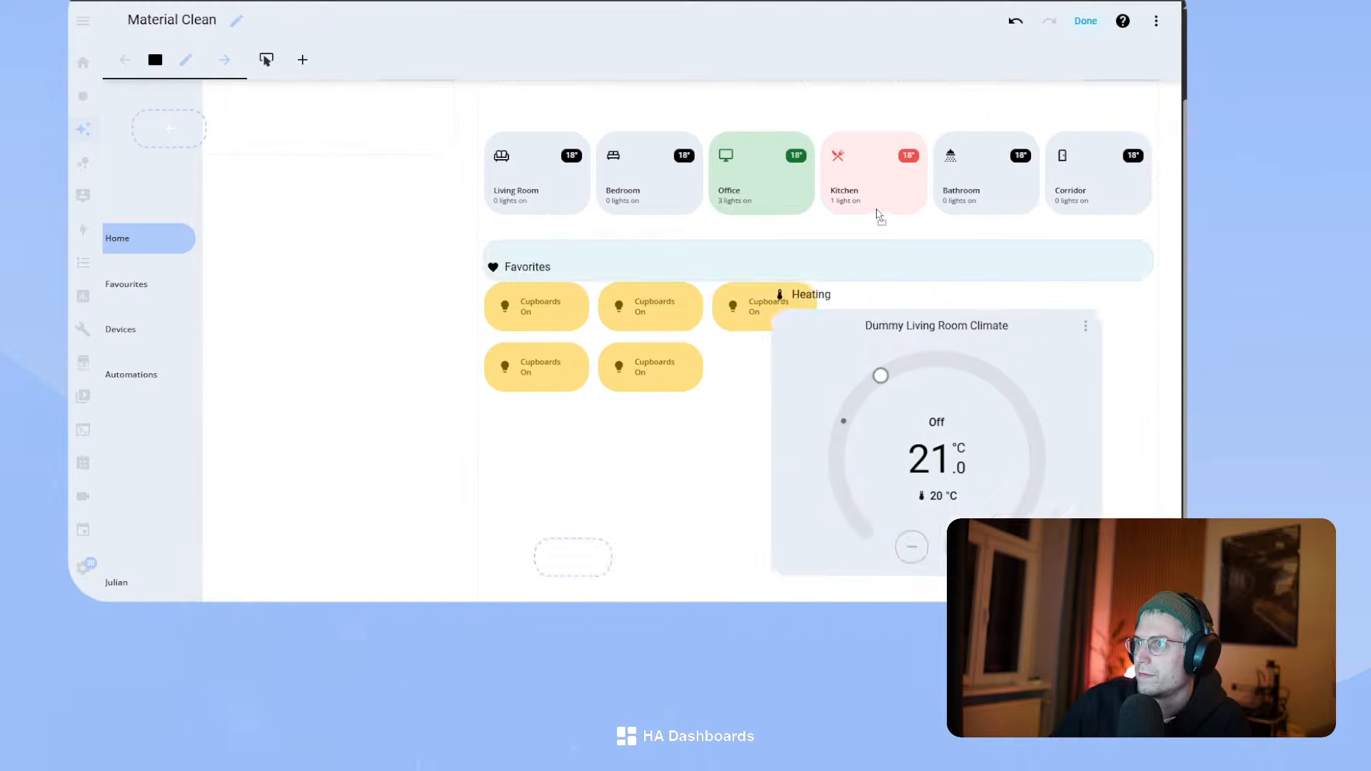
pyautogui.click(1085, 21)
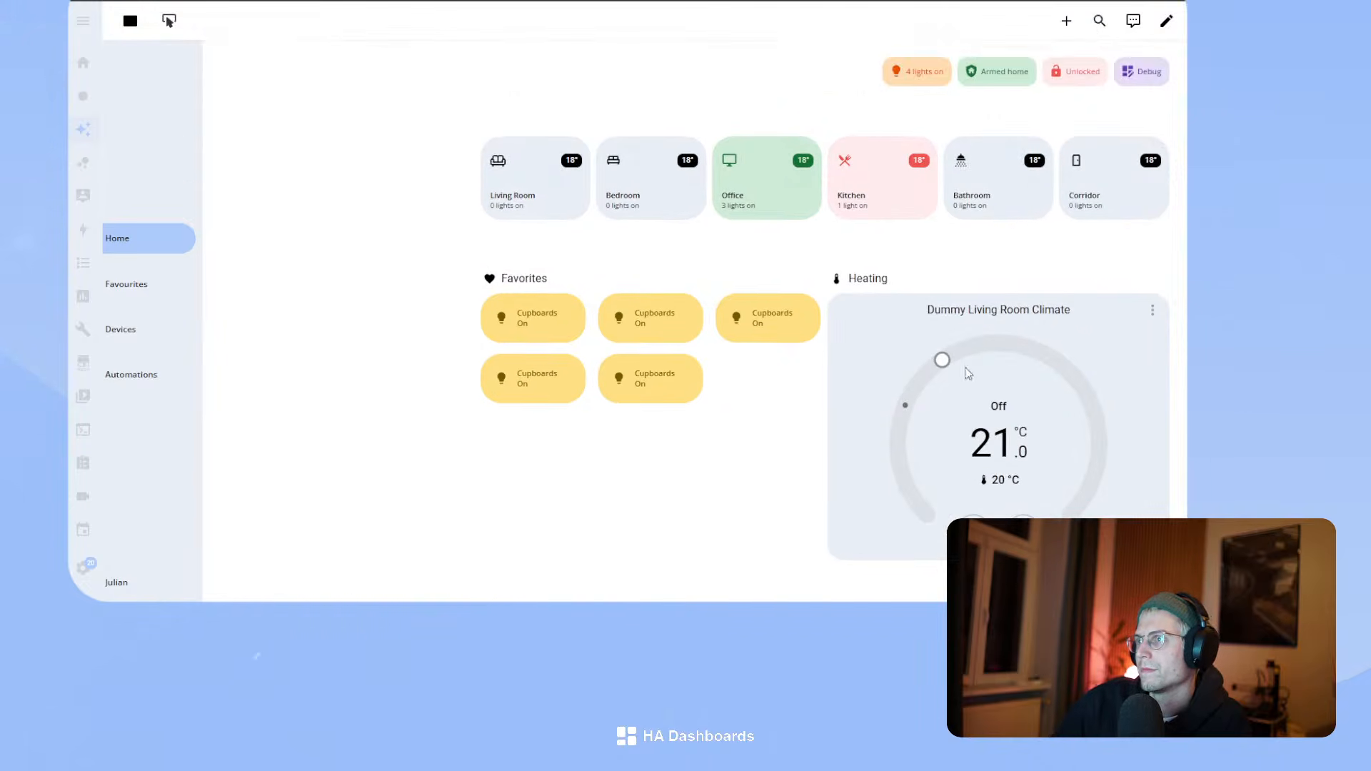
# - Try rows: 0.5 with a red background on the spacer card above the room cards, and discard the changes
pyautogui.click(1166, 20)
pyautogui.click(814, 221)
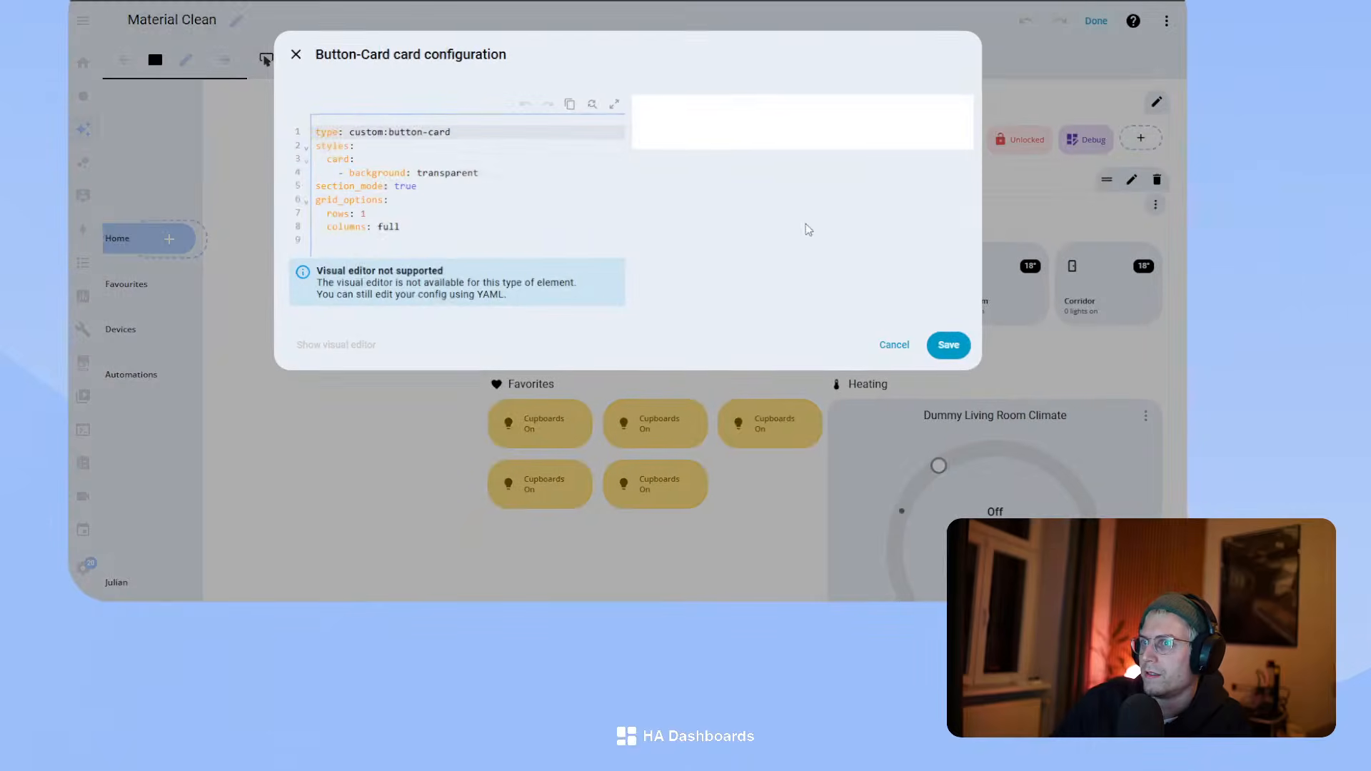
pyautogui.click(372, 212)
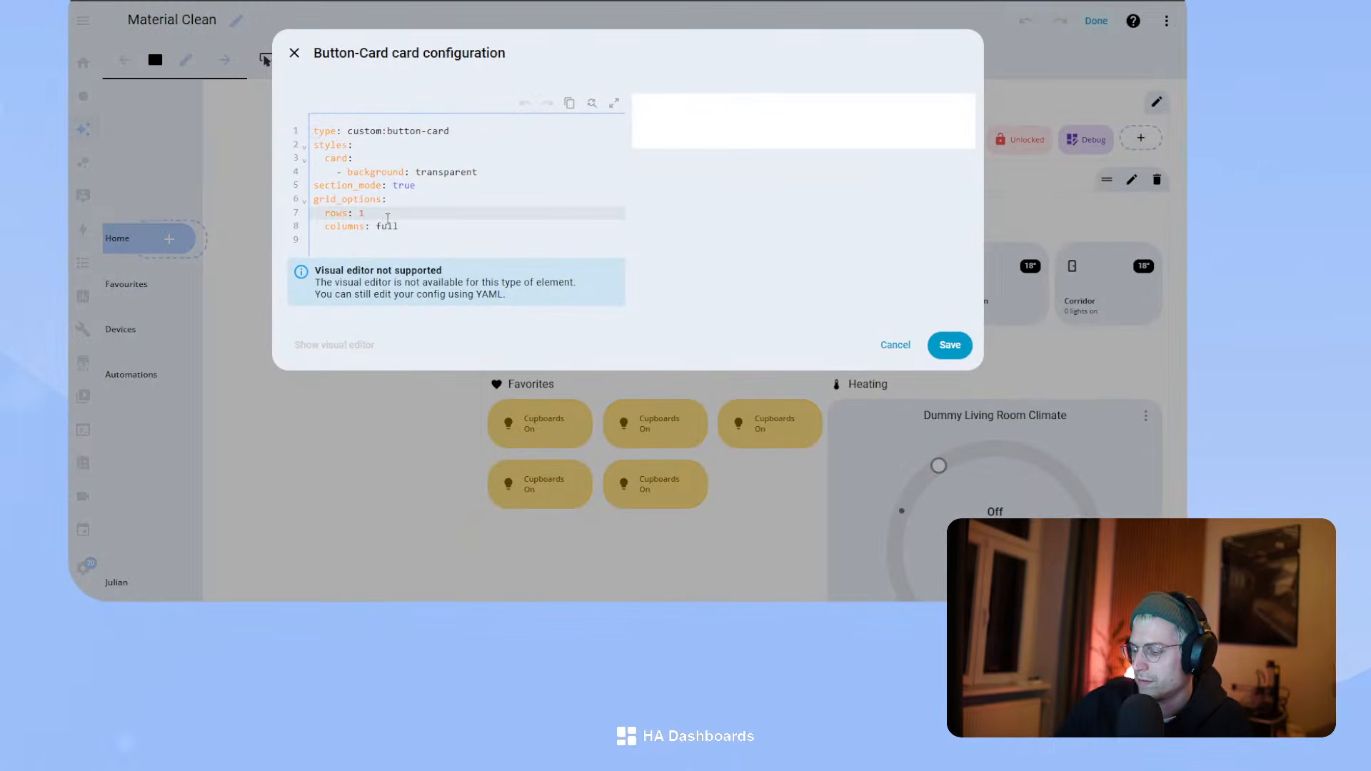
pyautogui.press('BackSpace')
pyautogui.write('0.5')
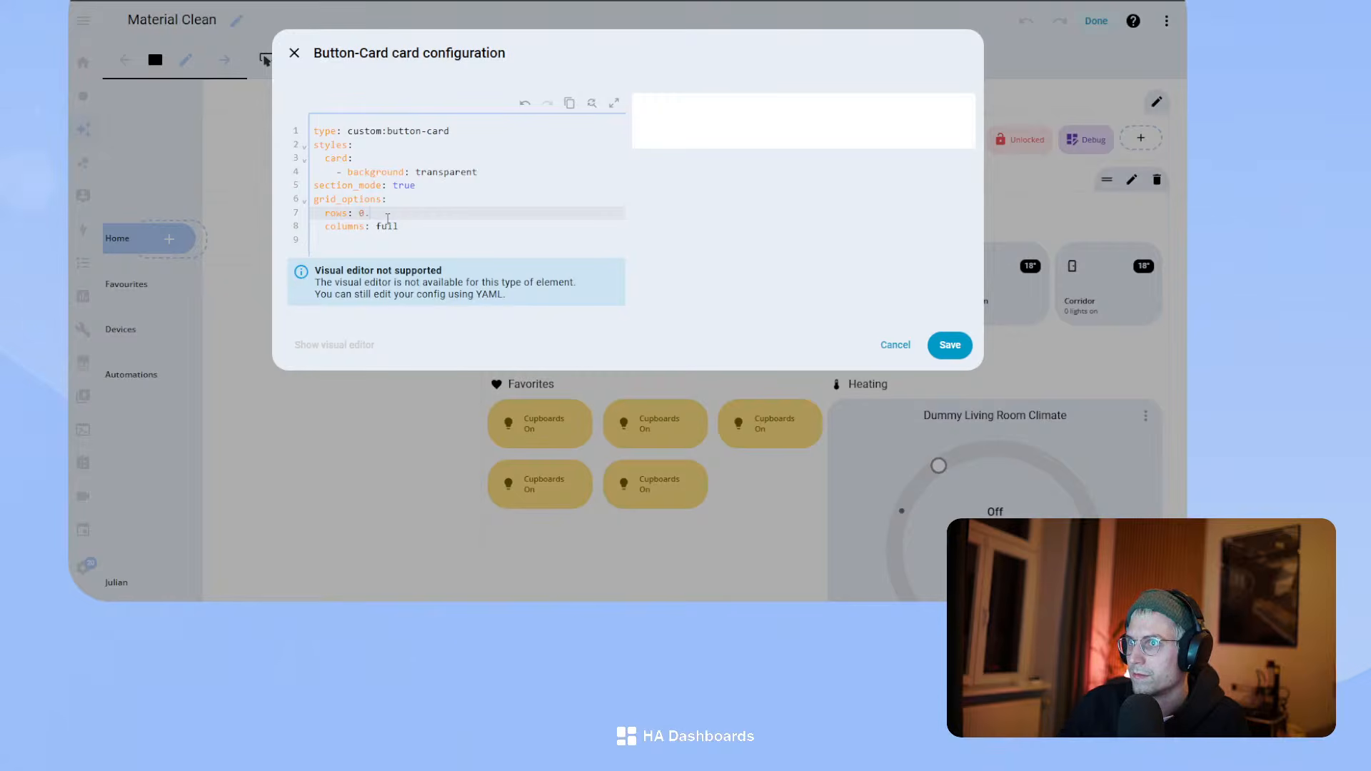
pyautogui.doubleClick(446, 172)
pyautogui.write('red')
pyautogui.click(371, 208)
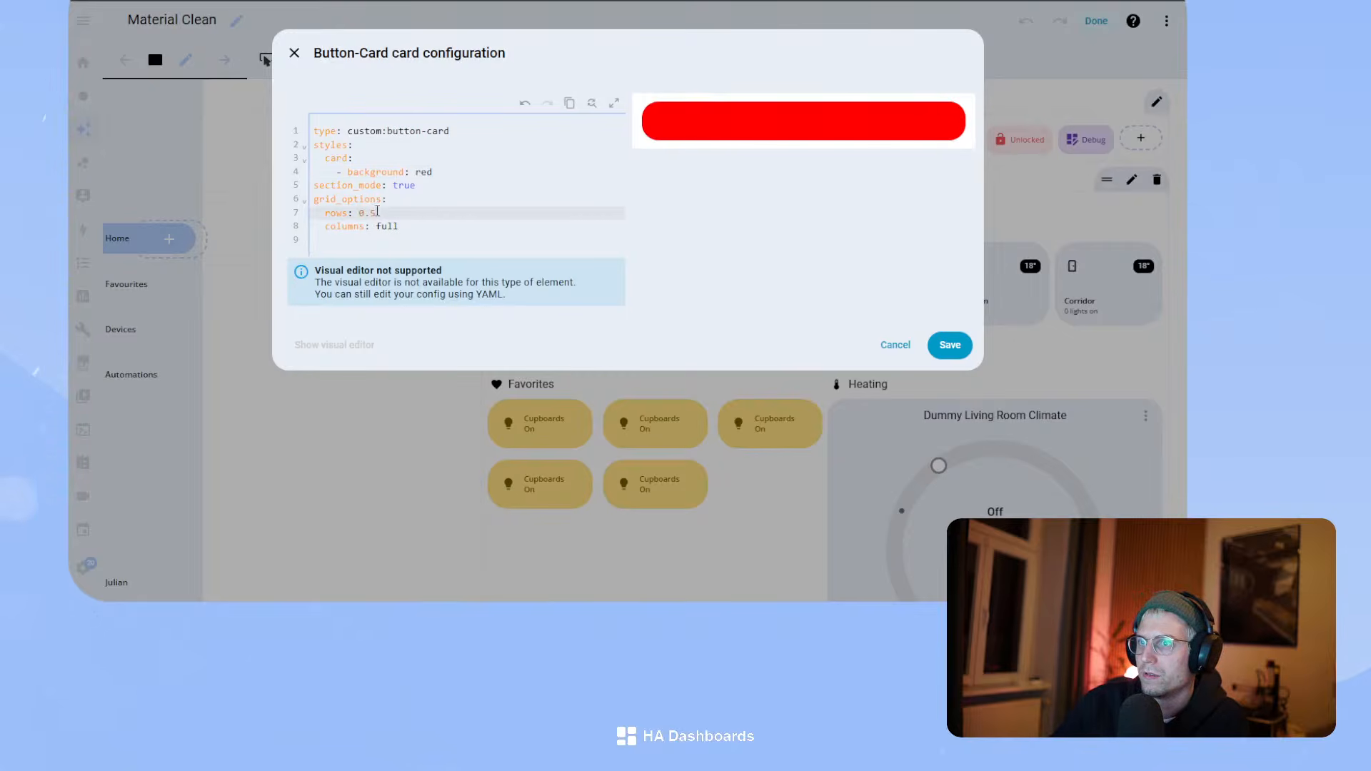
pyautogui.click(895, 345)
# - Try precise mode in the Heating stack's layout settings and cancel without saving
pyautogui.click(952, 494)
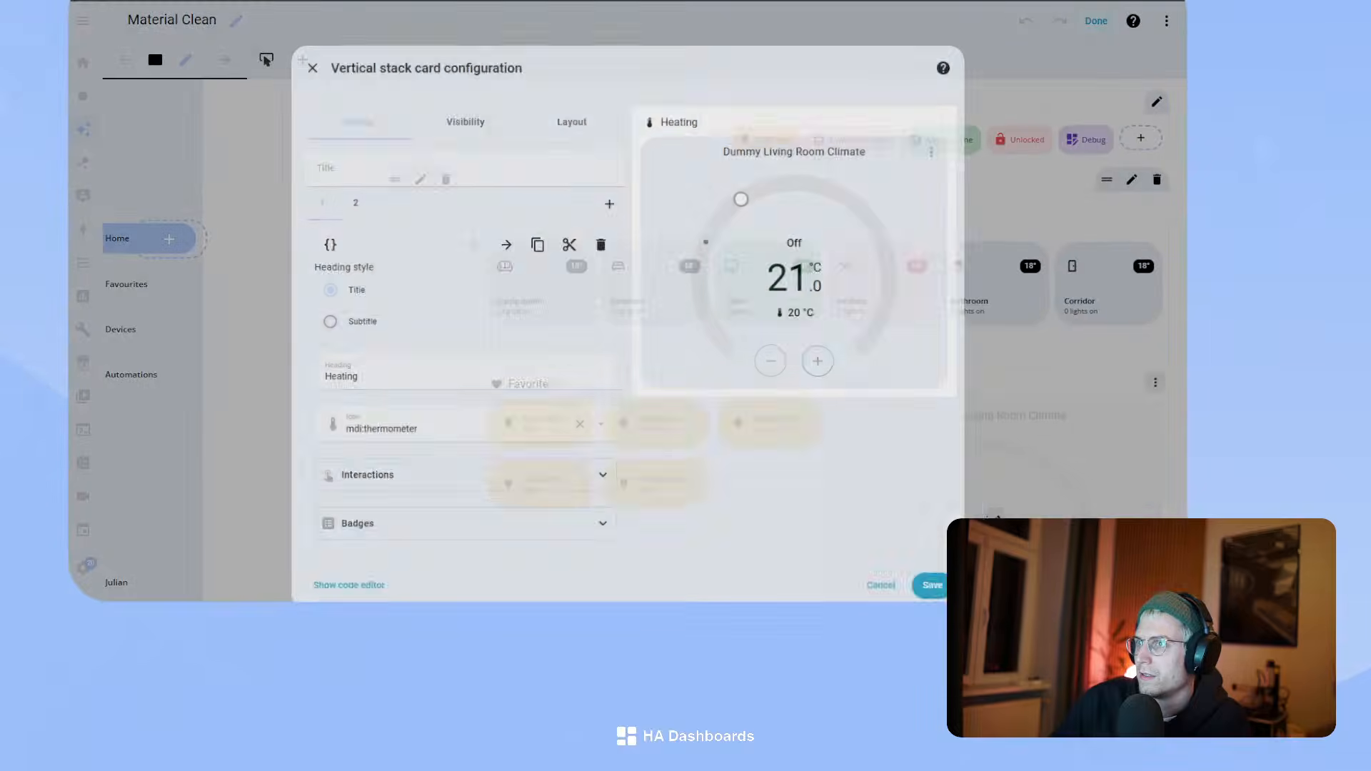
pyautogui.click(571, 111)
pyautogui.click(596, 476)
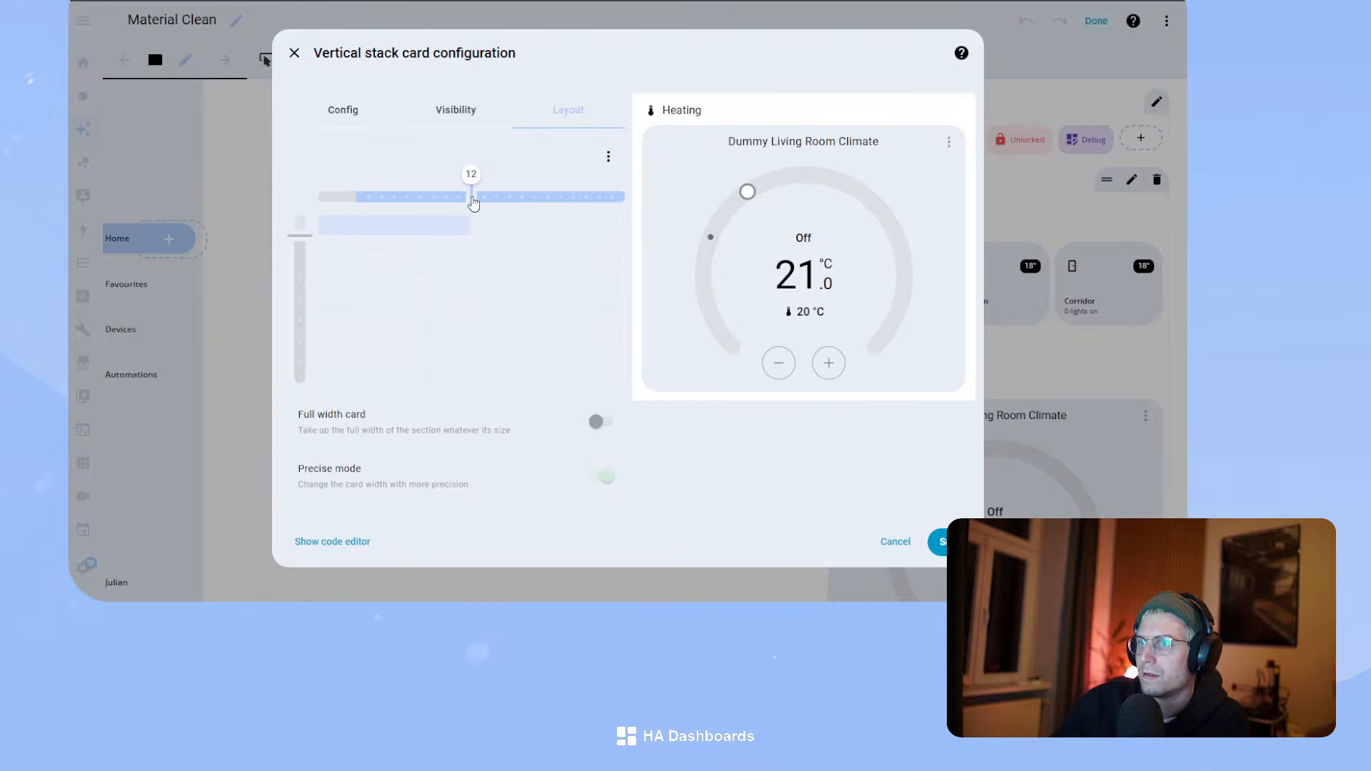
pyautogui.click(892, 544)
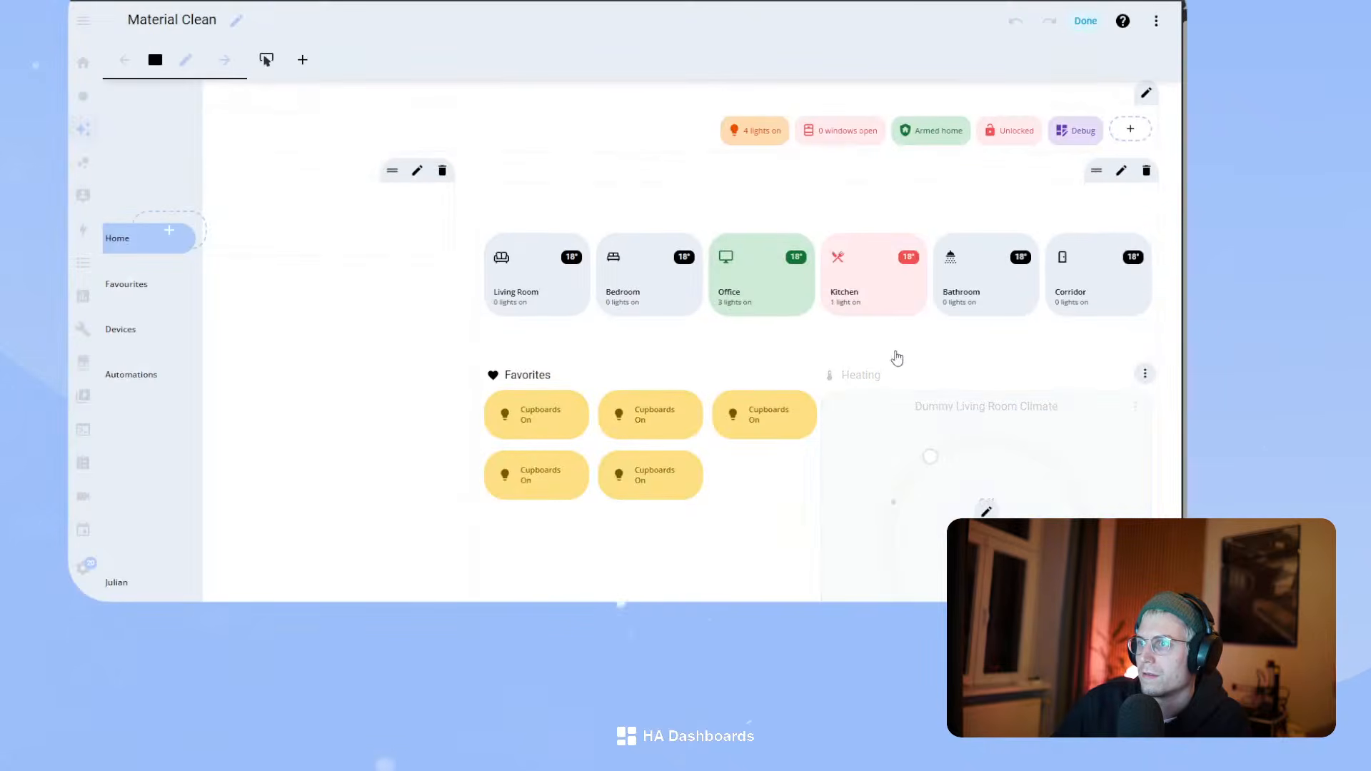
# - Try precise mode in the Favorites stack's layout settings and cancel without saving
pyautogui.click(649, 513)
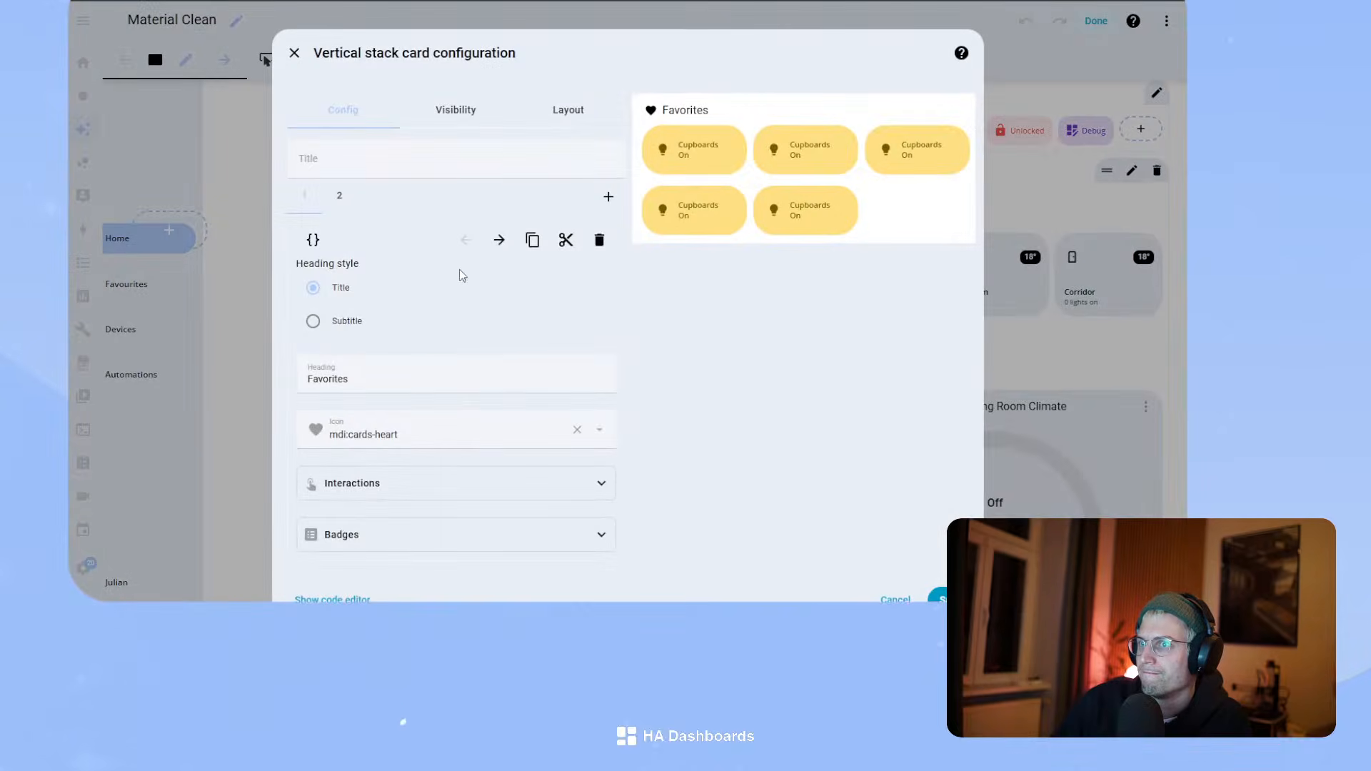
pyautogui.click(568, 110)
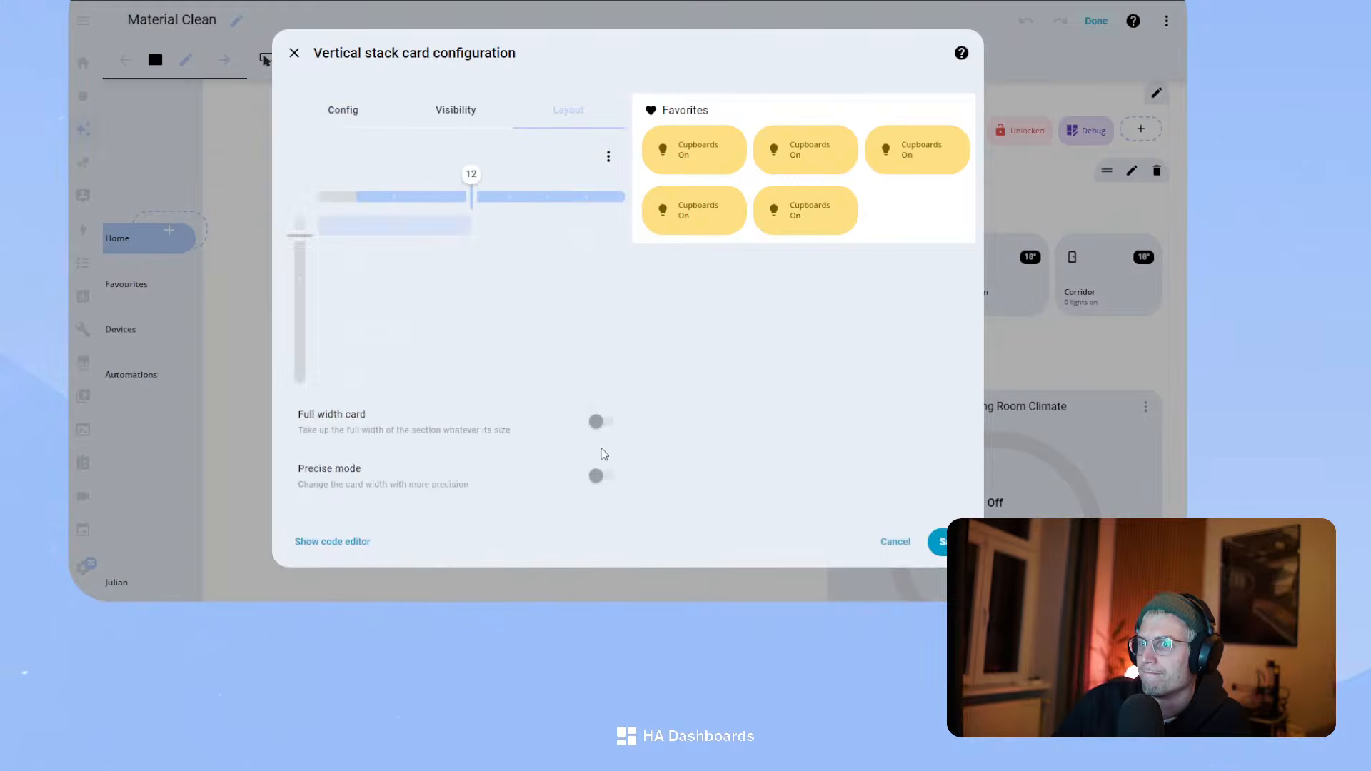
pyautogui.click(595, 475)
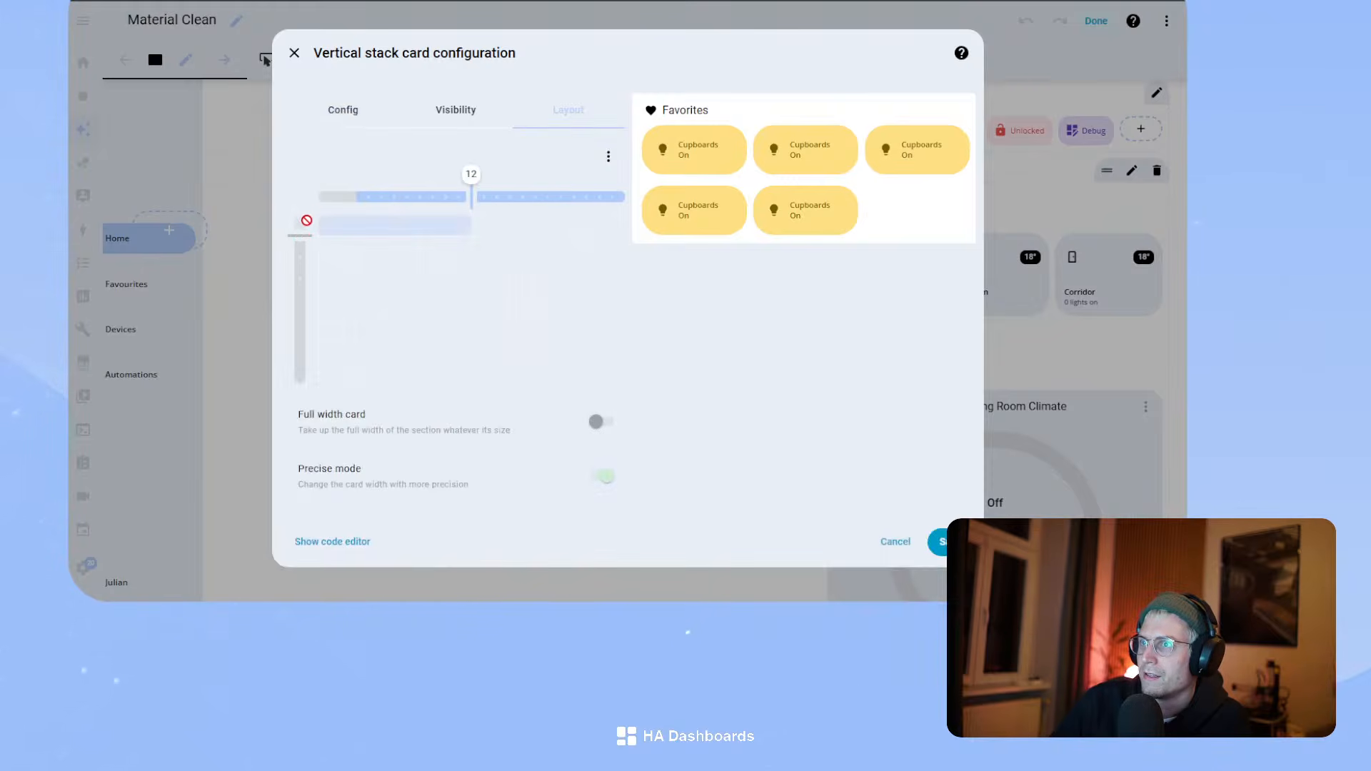
pyautogui.click(895, 541)
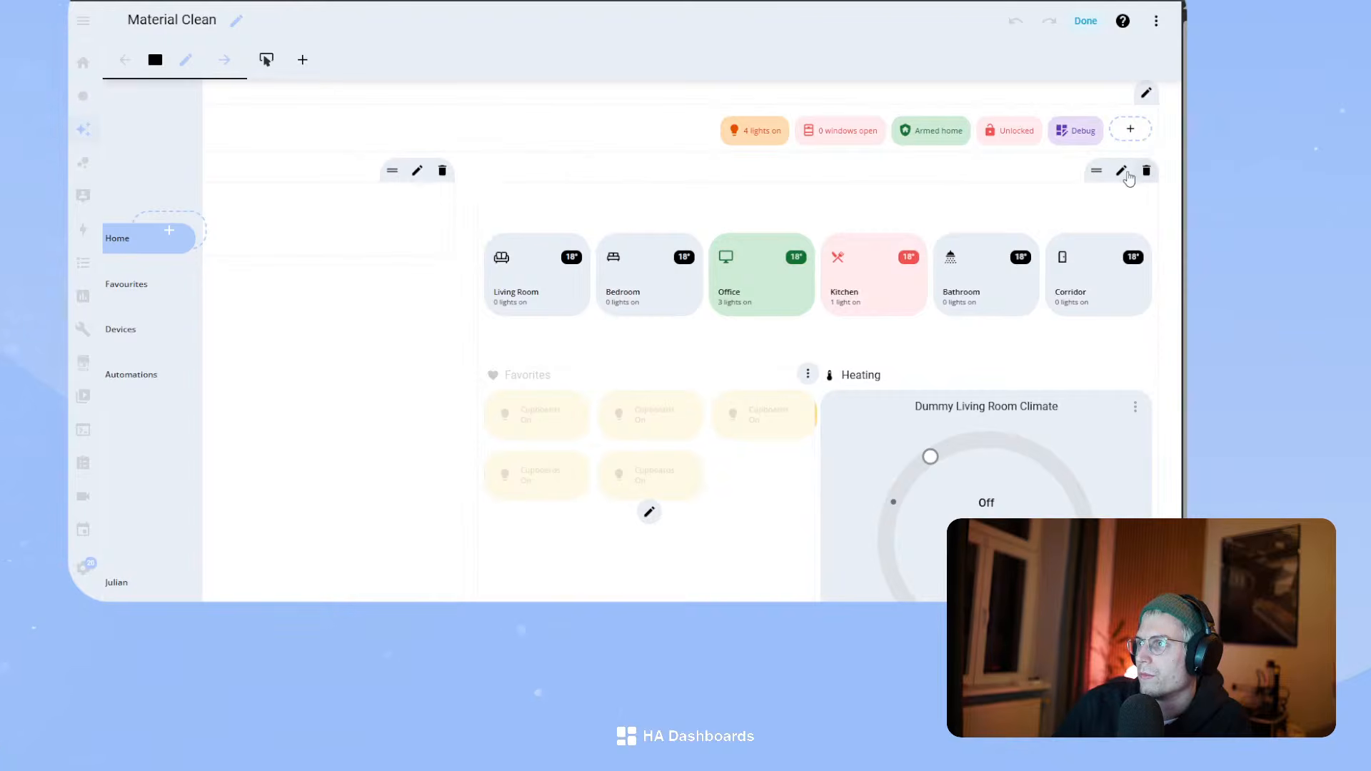
# - Try the spacer card above the room cards without section mode and grid options, using a red background and 10px height
pyautogui.click(822, 209)
pyautogui.moveTo(415, 227); pyautogui.dragTo(303, 191)
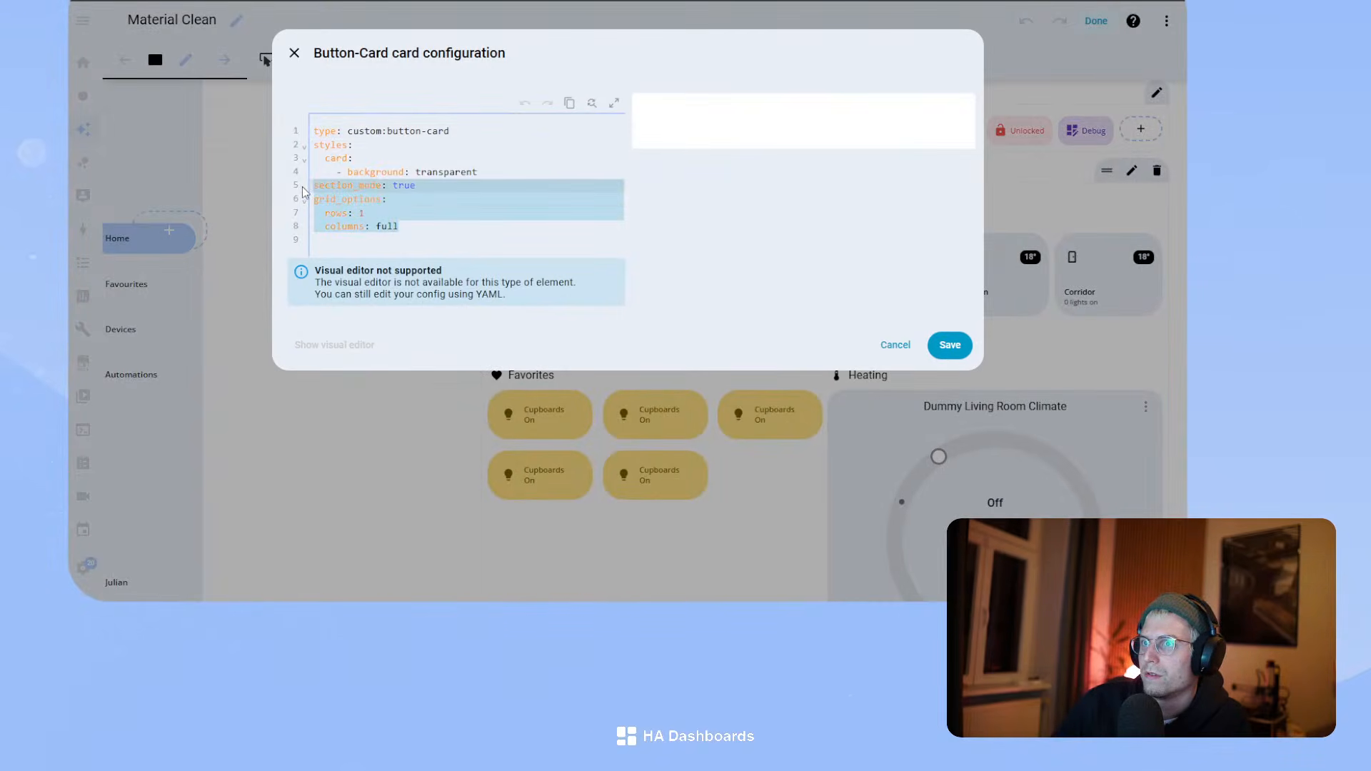
pyautogui.press('BackSpace')
pyautogui.click(505, 174)
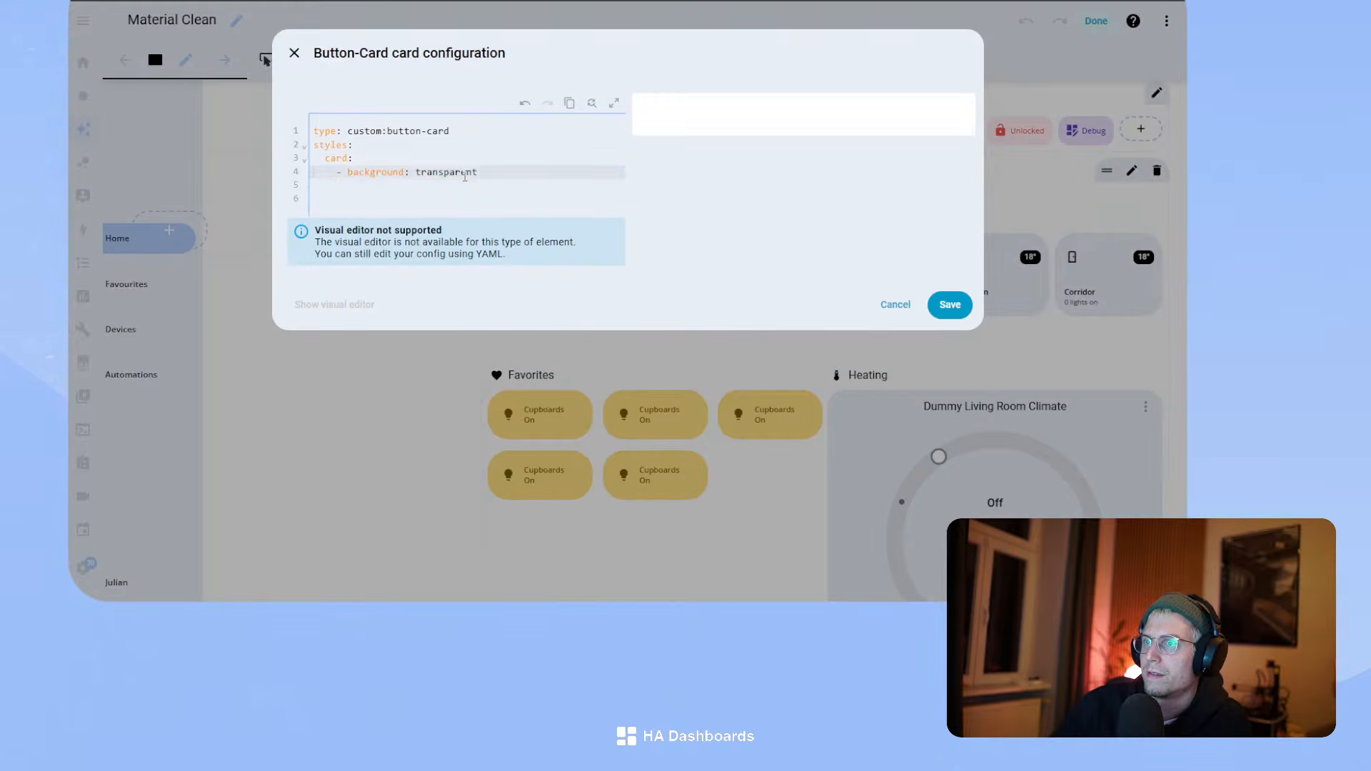
pyautogui.hotkey('ctrl', 'shift', 'Left')
pyautogui.write('red')
pyautogui.press('Return')
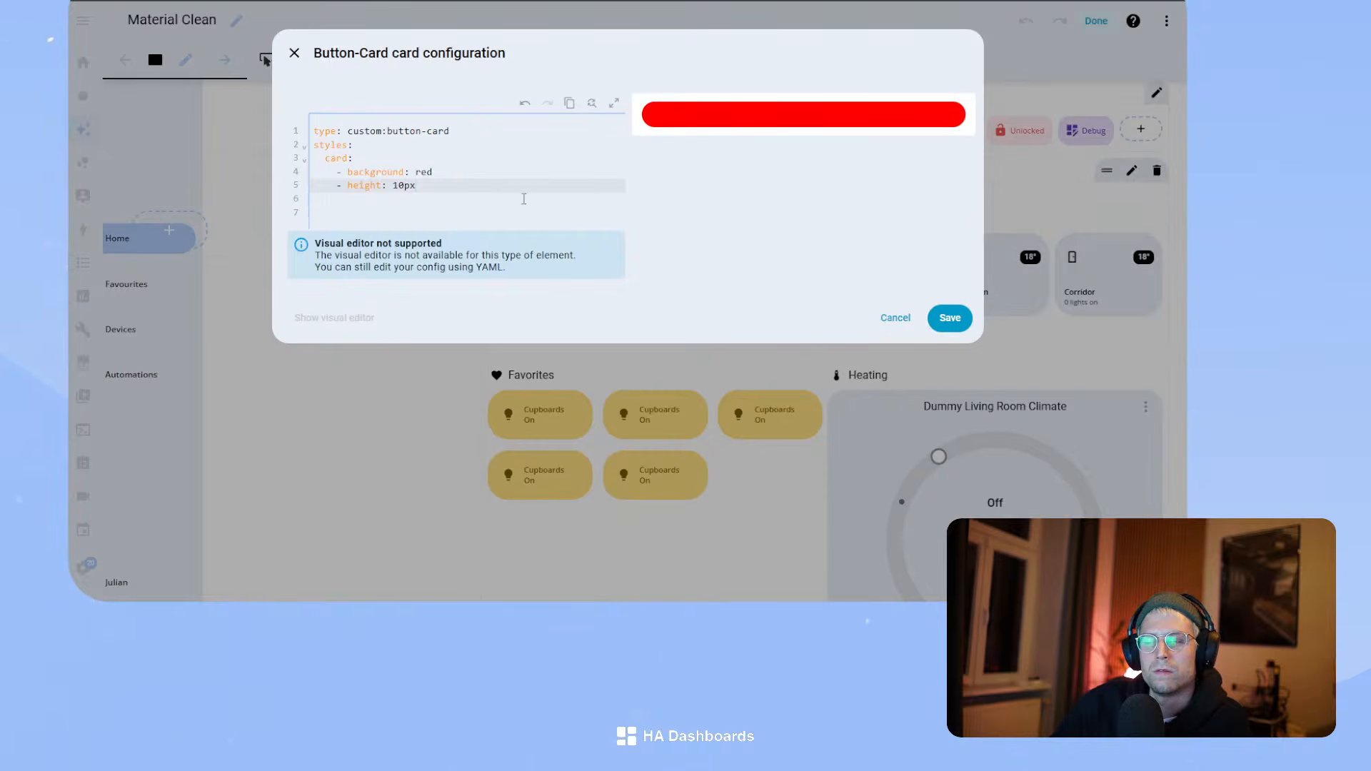
# - Try heights of 30px, 230px and 0px on the red spacer card and discard the changes
pyautogui.write('3')
pyautogui.click(389, 186)
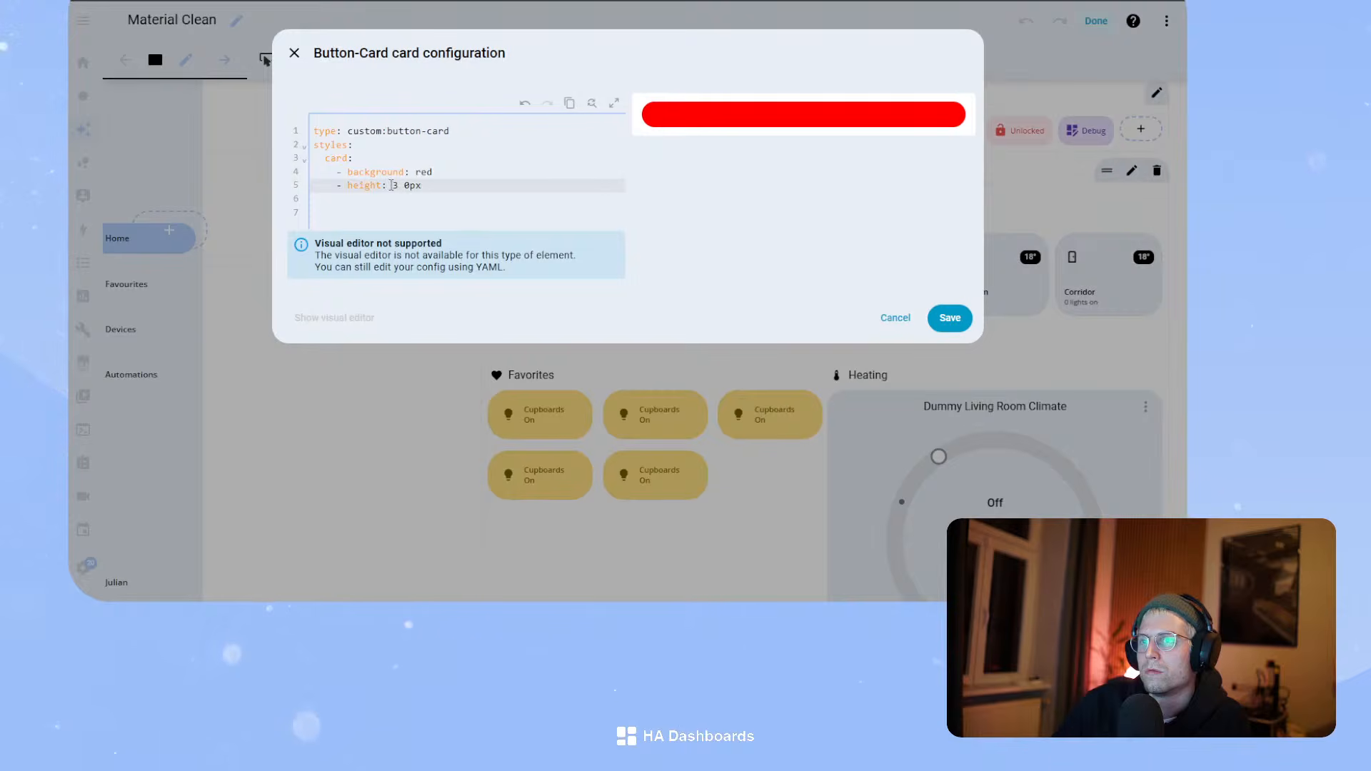
pyautogui.press('BackSpace')
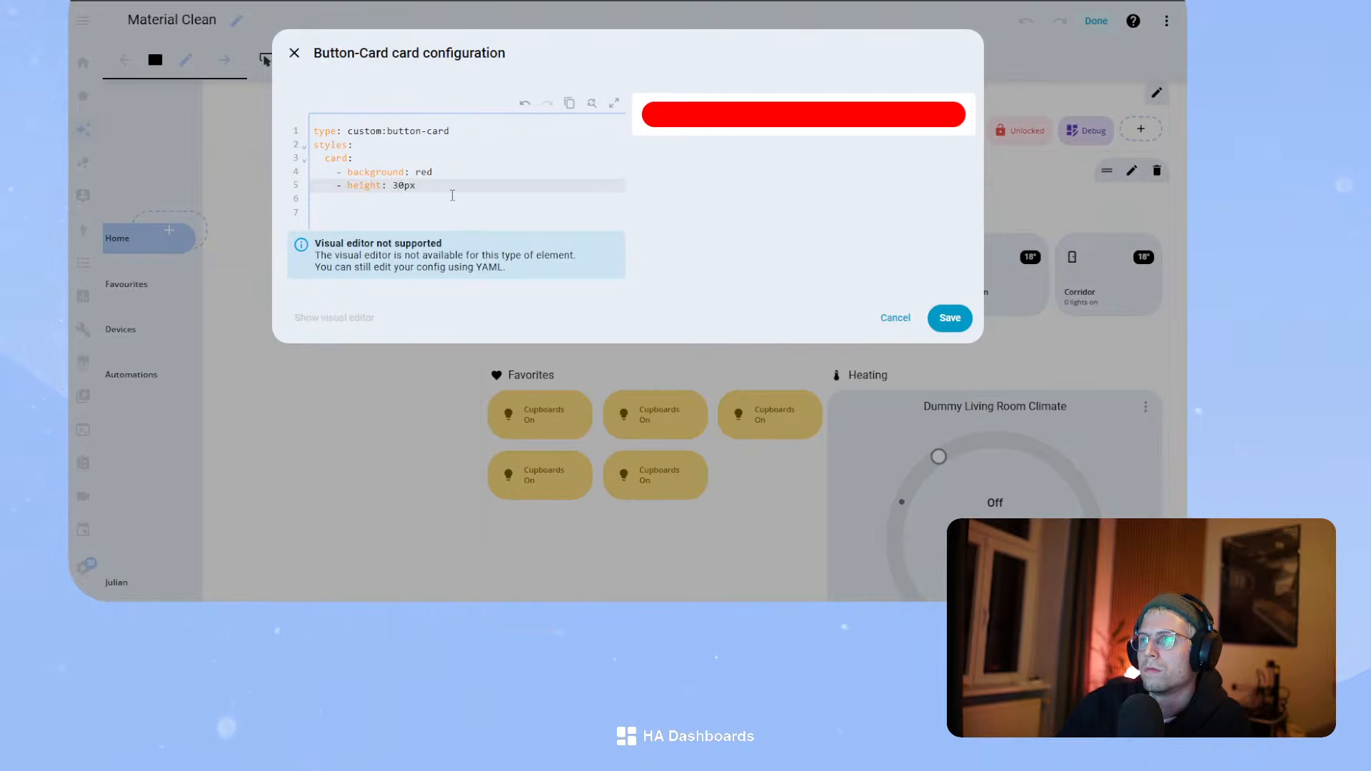
pyautogui.write('2')
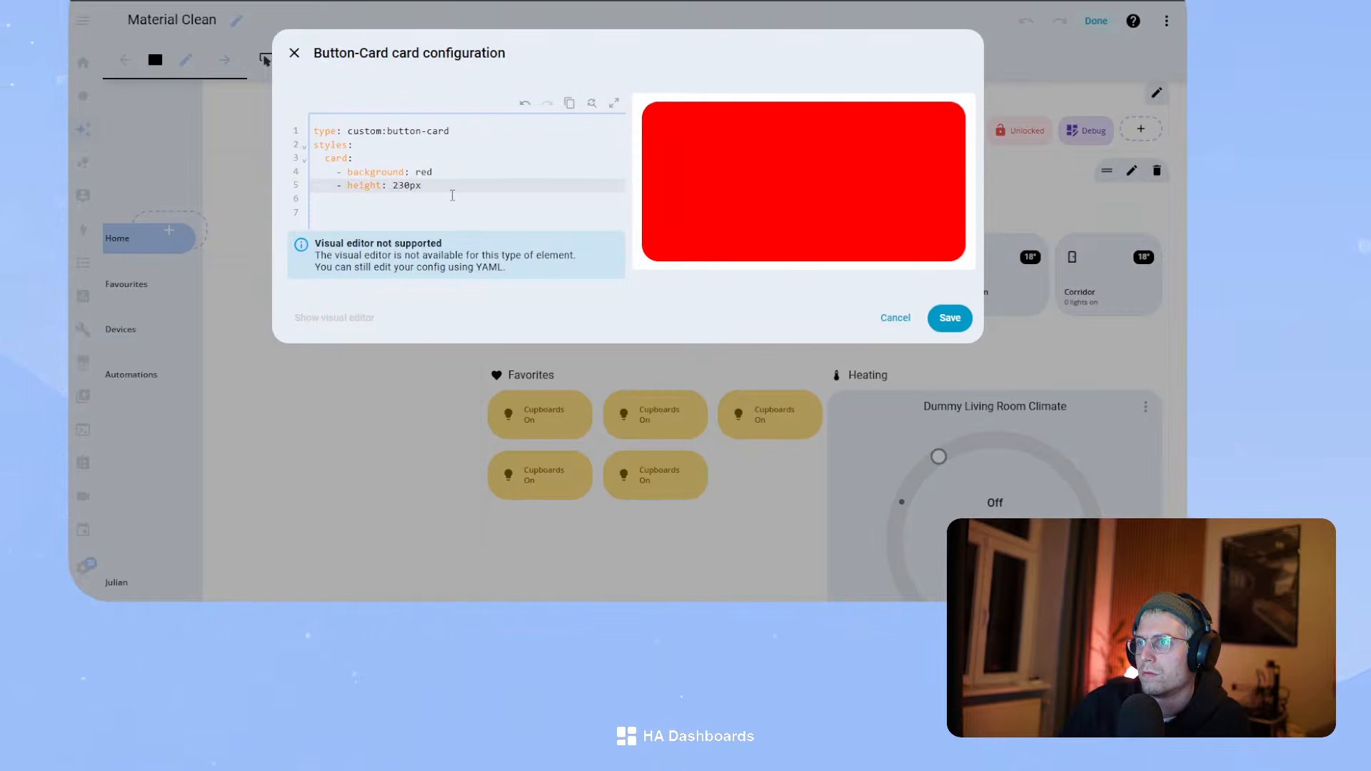
pyautogui.press('Delete')
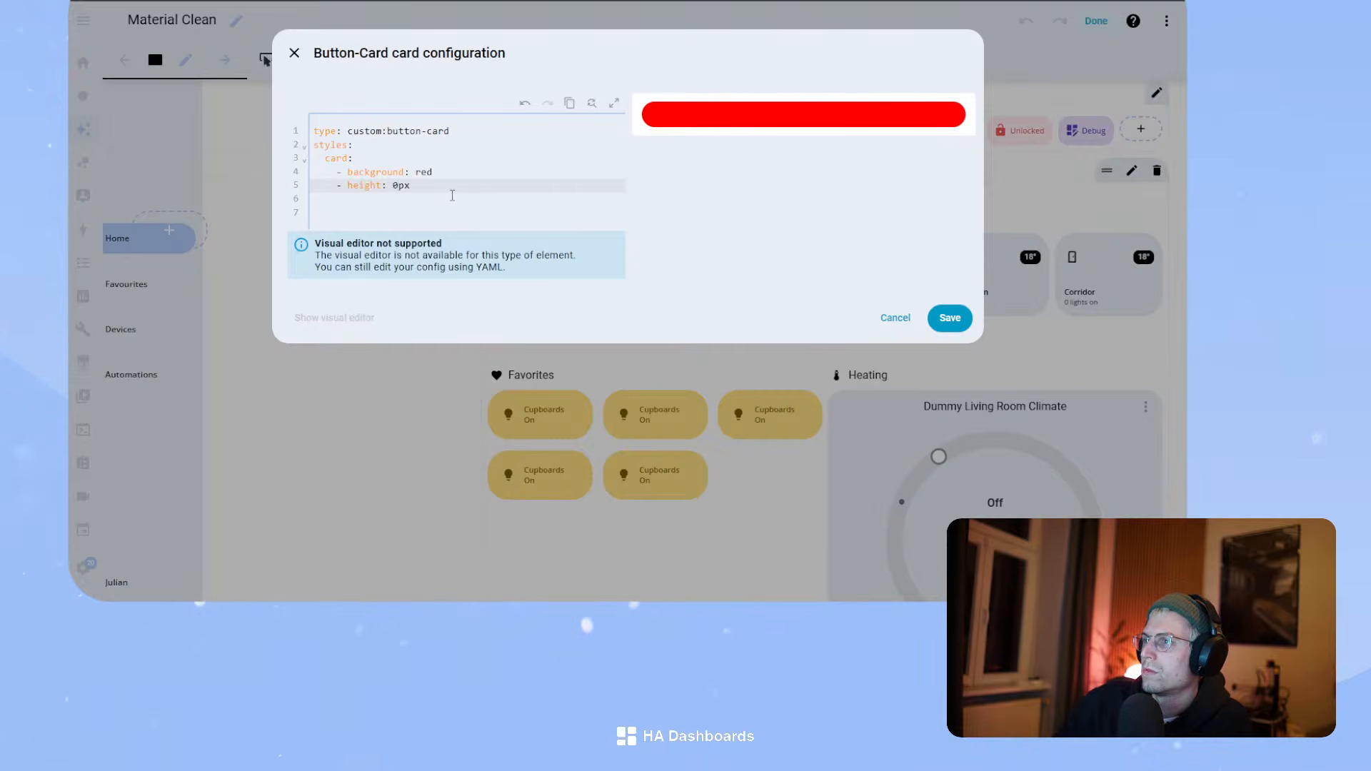
pyautogui.click(896, 319)
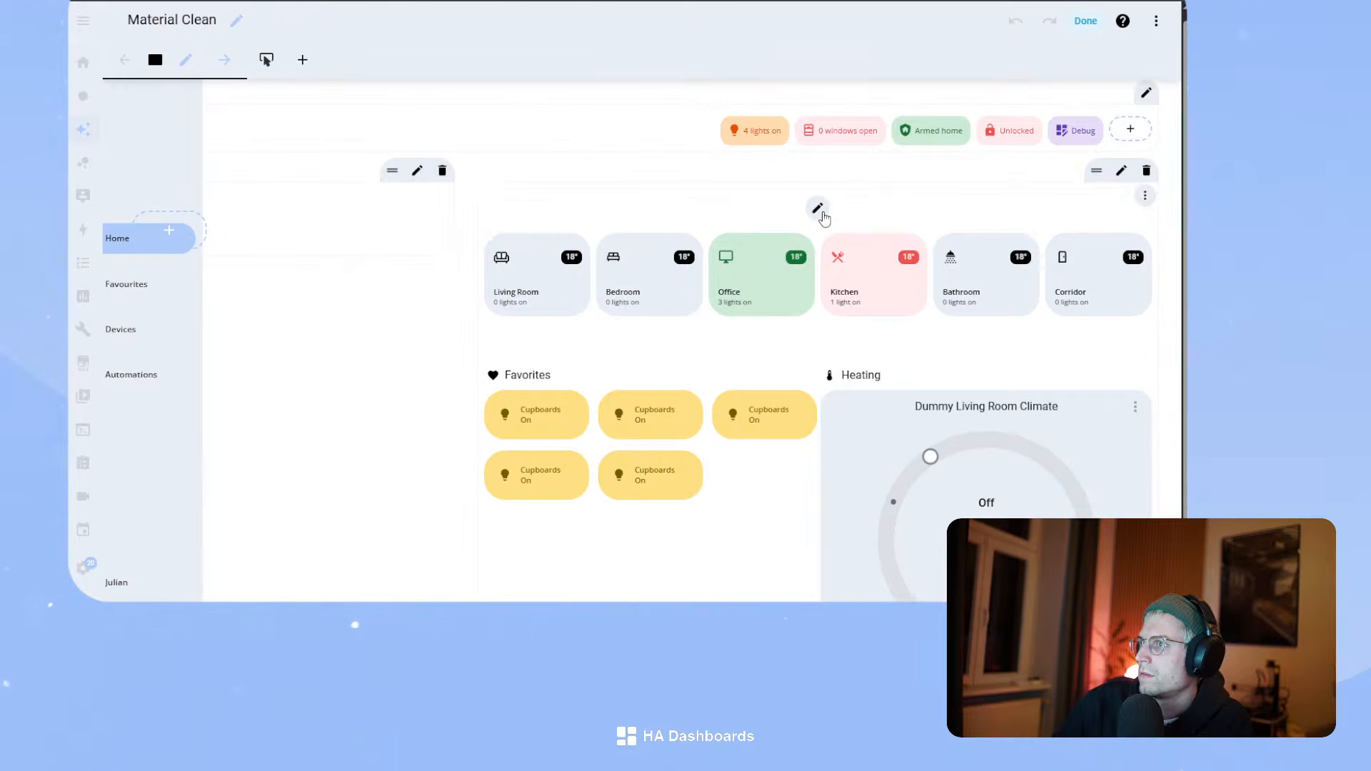
pyautogui.click(1085, 21)
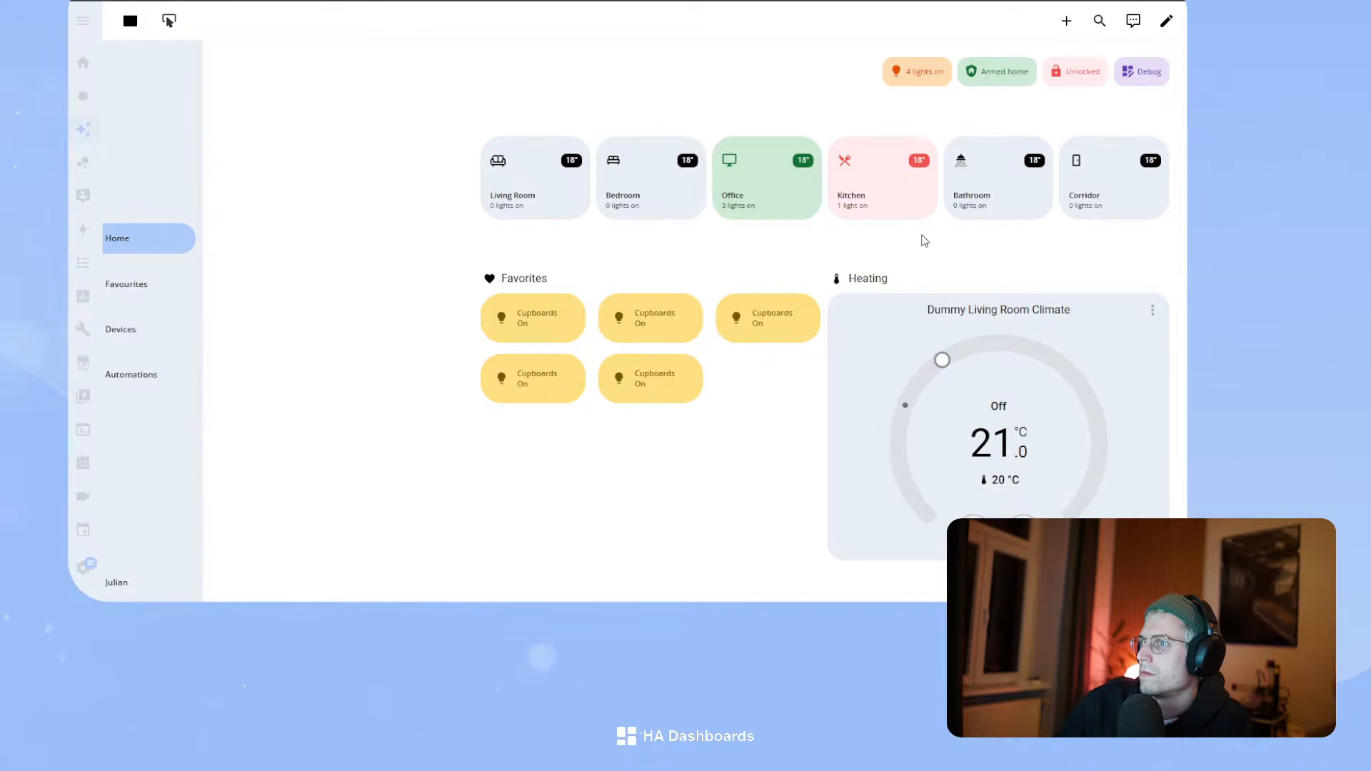
pyautogui.click(1166, 20)
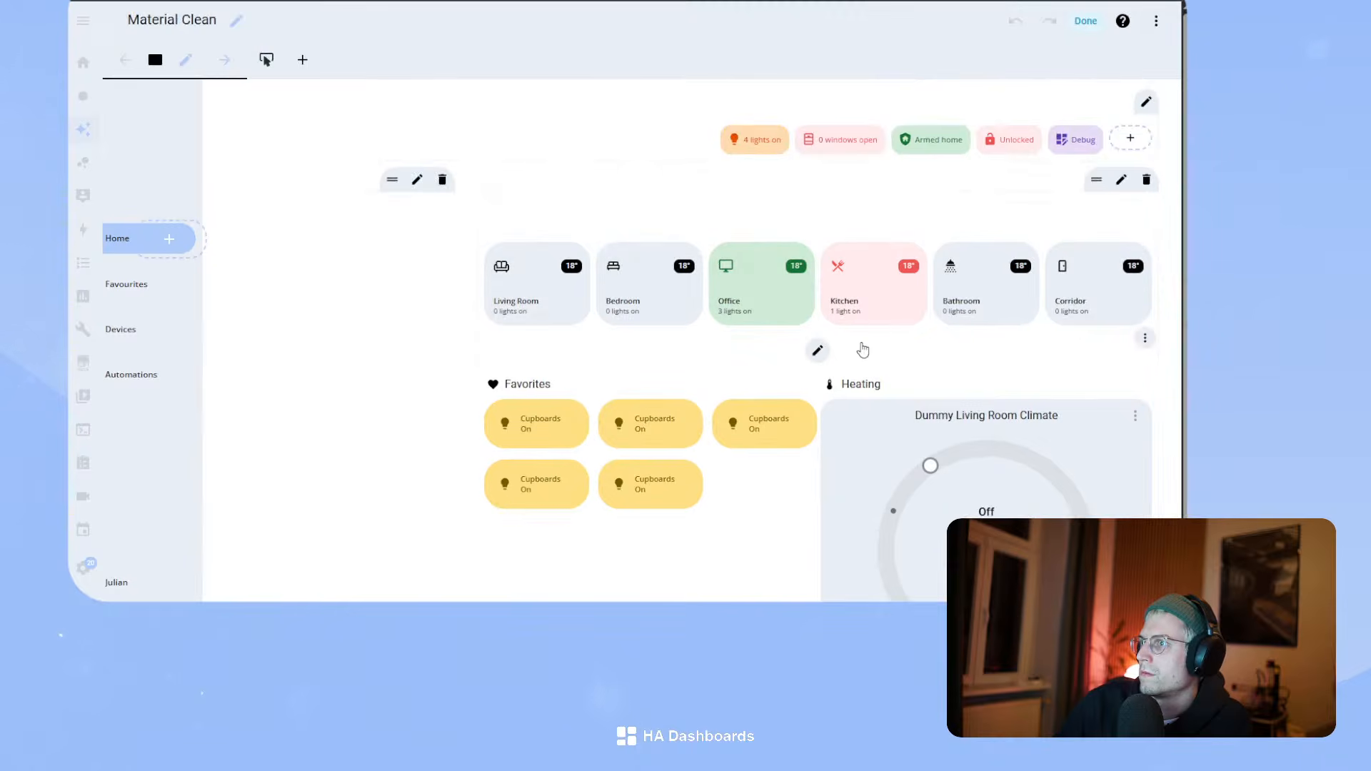
pyautogui.moveTo(1144, 339); pyautogui.dragTo(826, 426)
pyautogui.click(1085, 20)
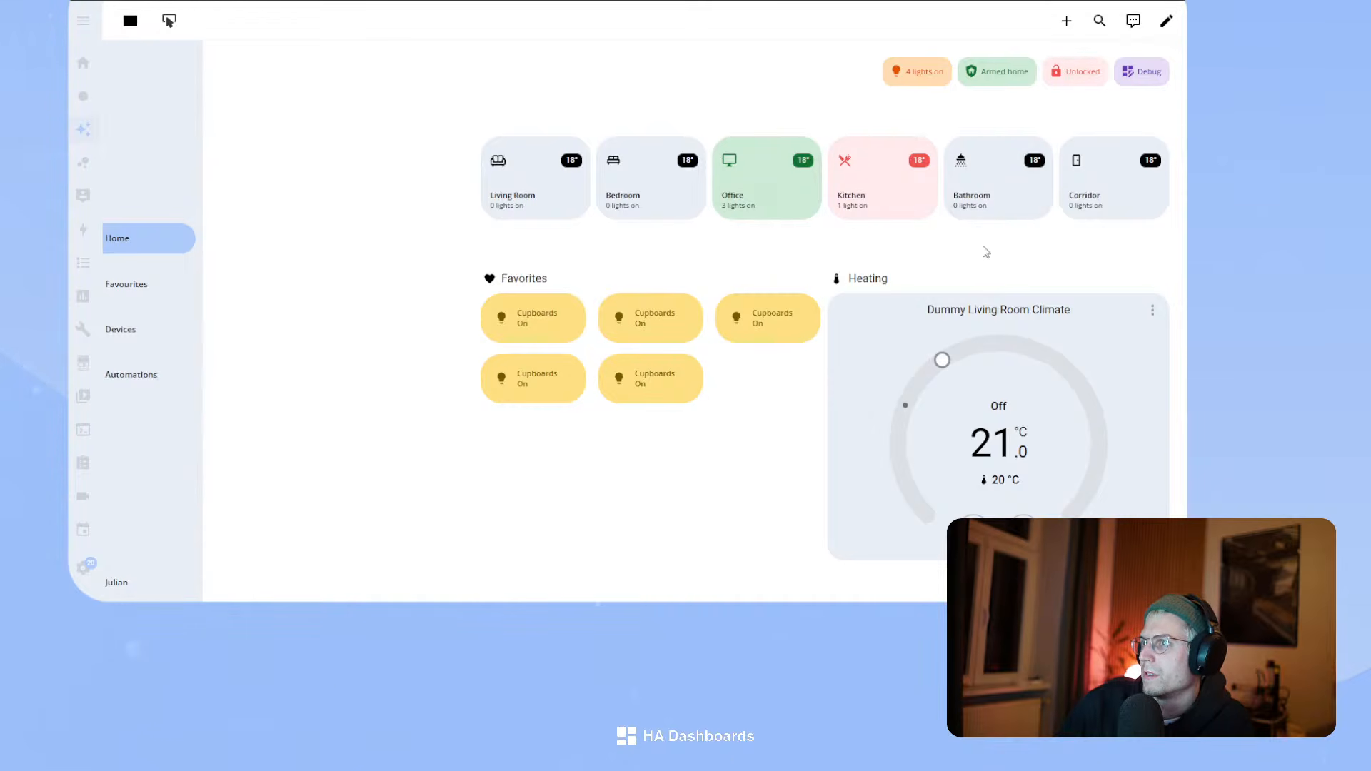
# - Remove the transparent spacer card between the room cards and the Favorites and Heating stacks
pyautogui.click(1166, 20)
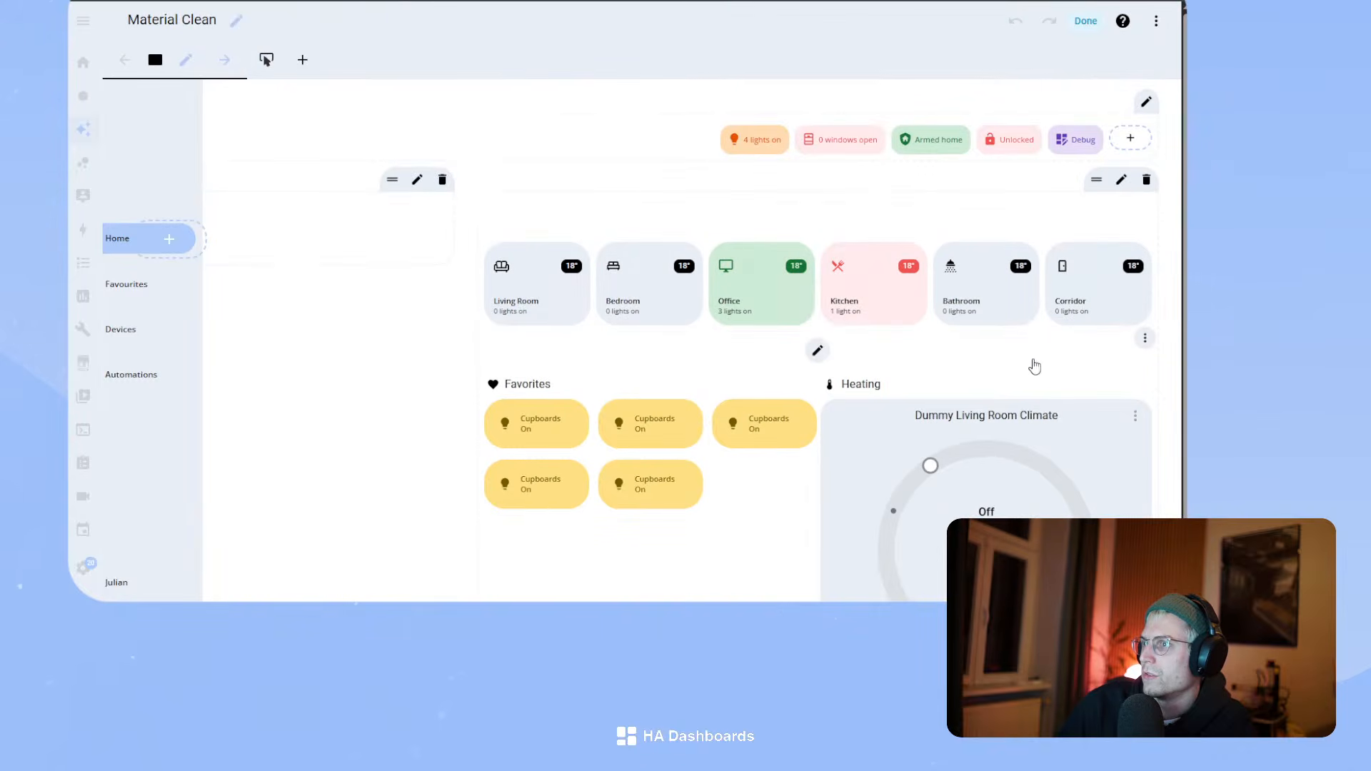
pyautogui.click(1144, 340)
pyautogui.click(1117, 483)
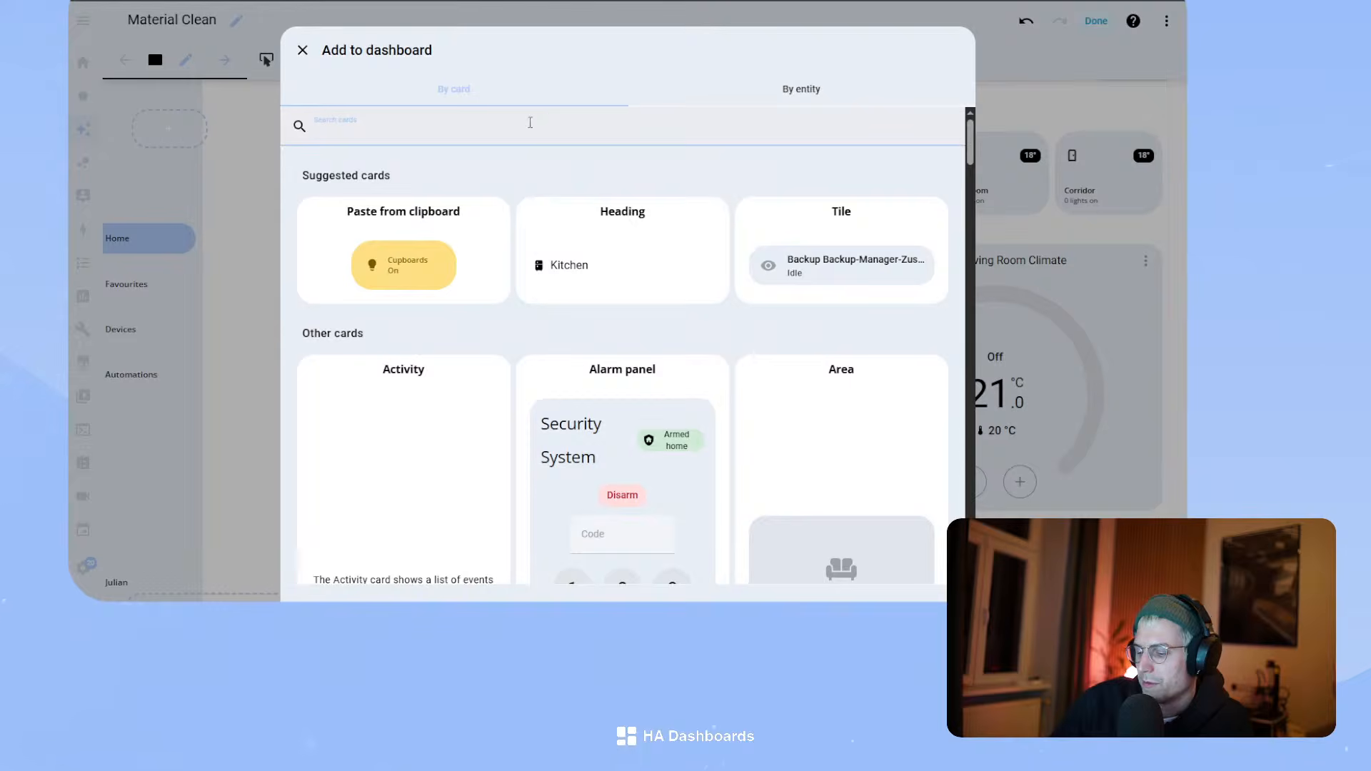
# - Add a Bubble Card of type Empty column and move it directly below the room cards, before Favorites
pyautogui.write('bubble')
pyautogui.click(442, 175)
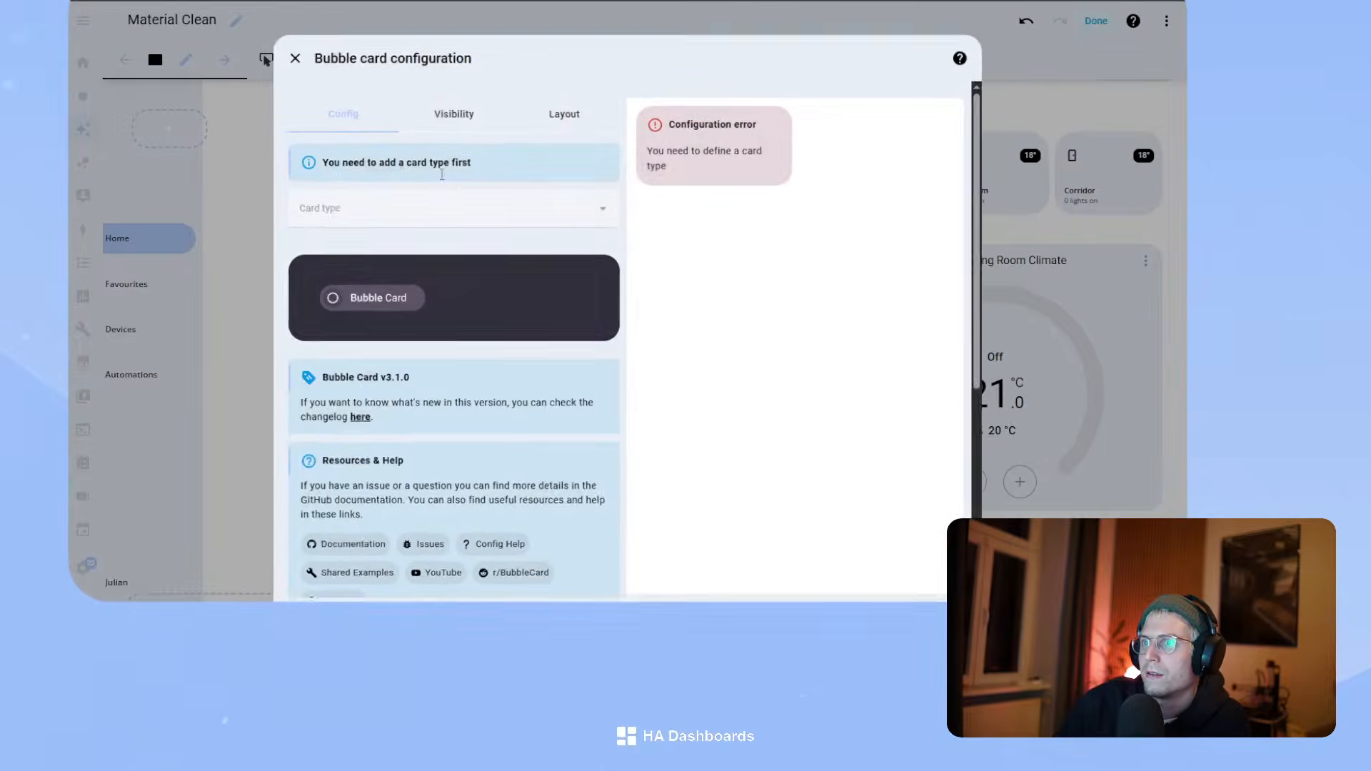
pyautogui.click(378, 207)
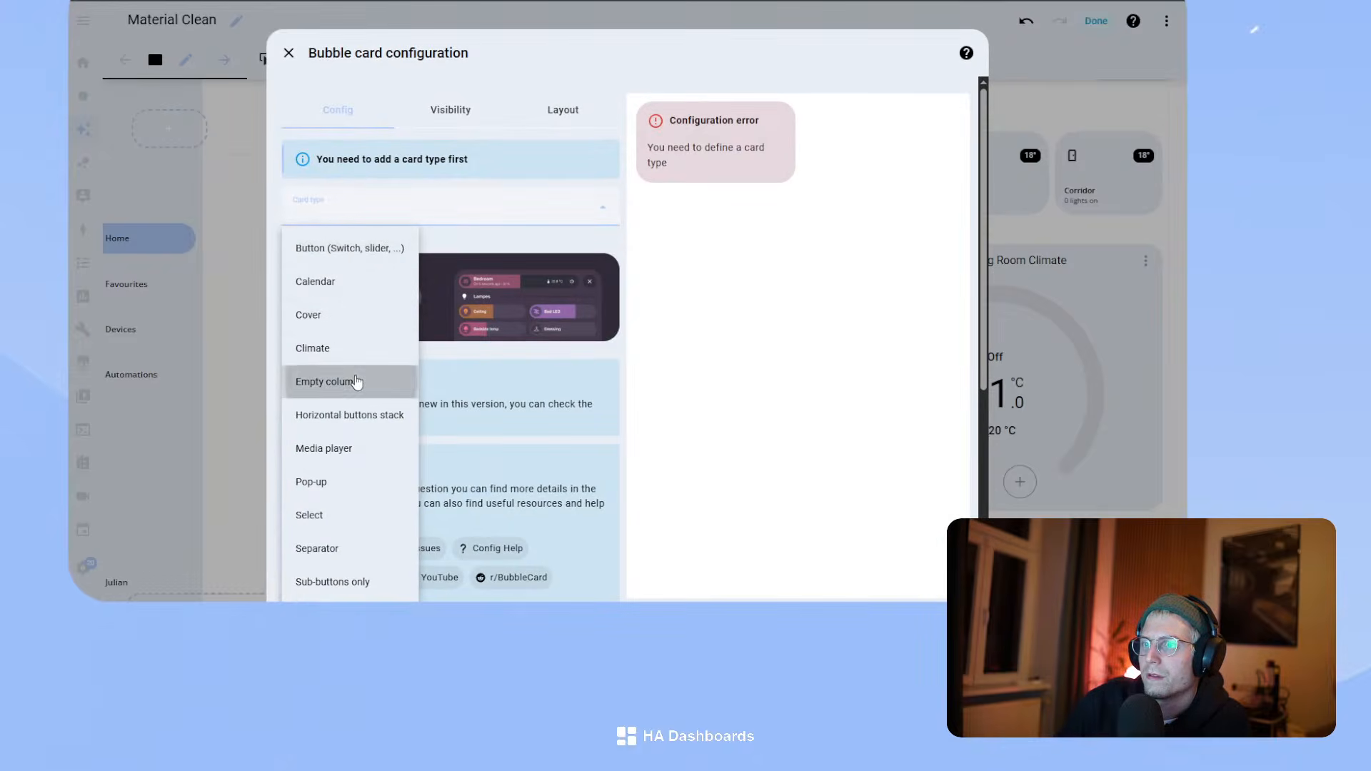
pyautogui.click(356, 383)
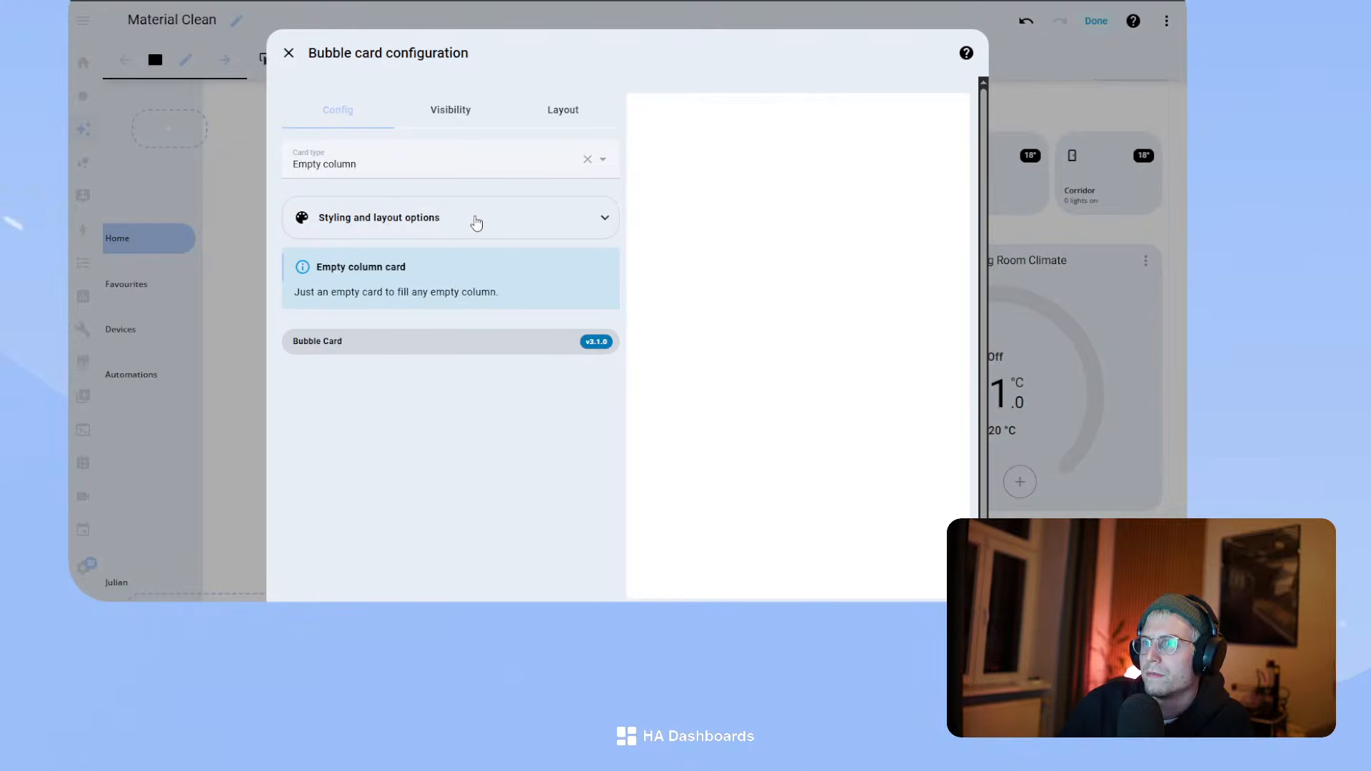
pyautogui.click(475, 224)
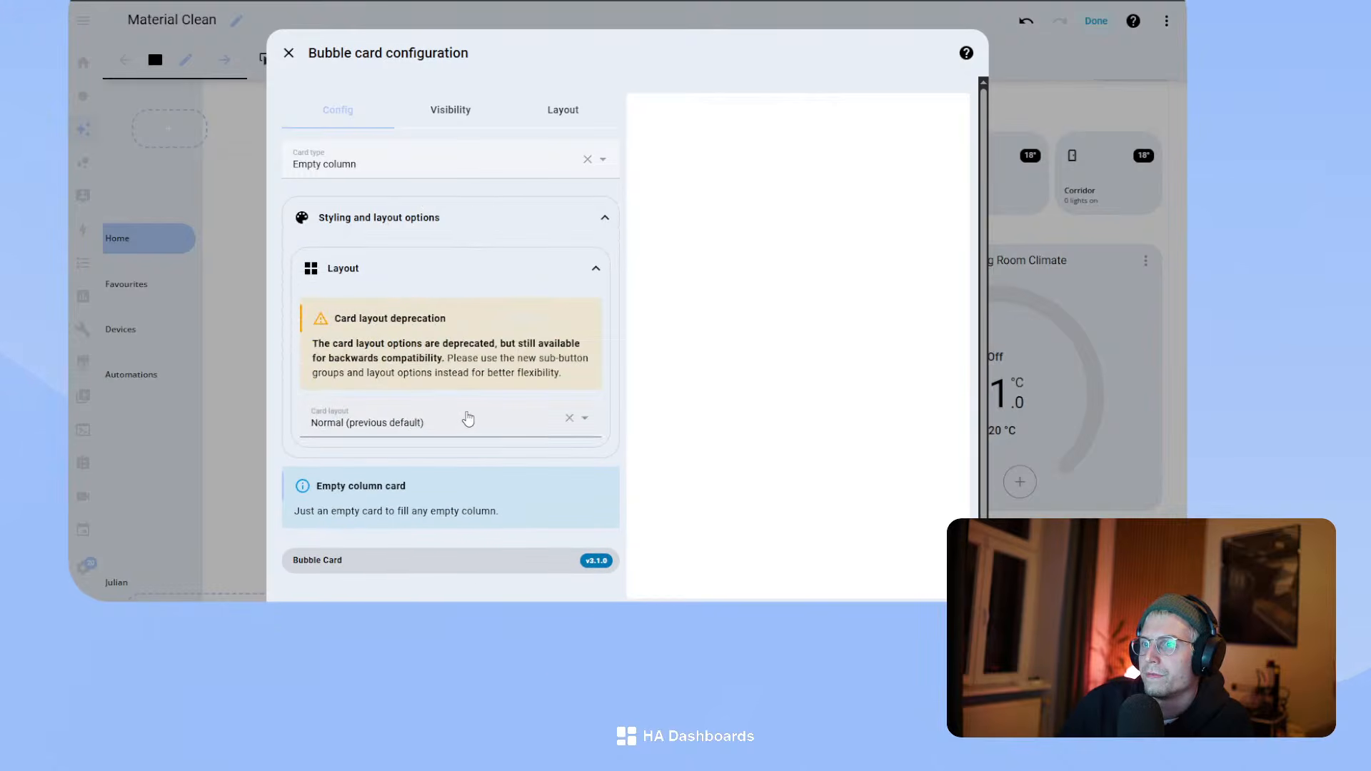
pyautogui.click(471, 420)
pyautogui.click(468, 421)
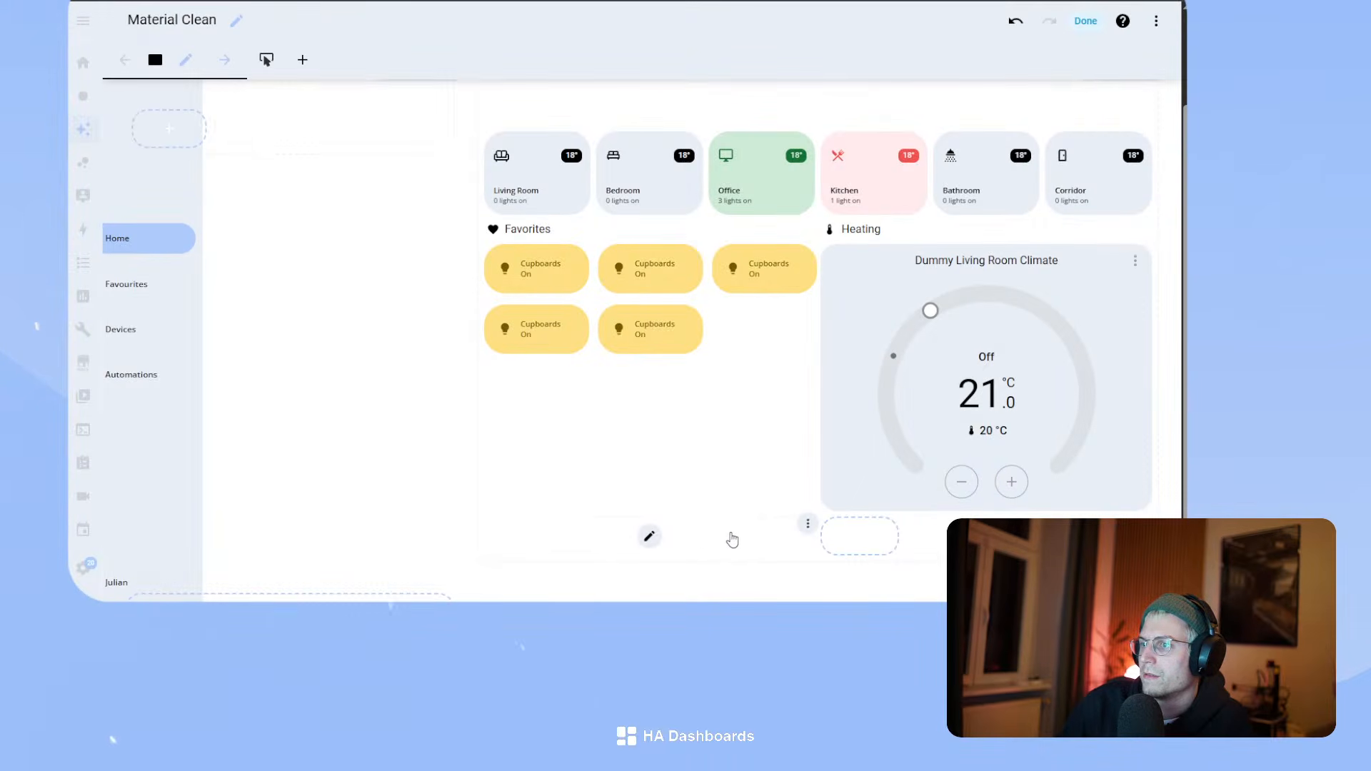
pyautogui.moveTo(696, 536)
pyautogui.mouseDown()
pyautogui.moveTo(748, 250)
pyautogui.moveTo(731, 286)
pyautogui.mouseUp()
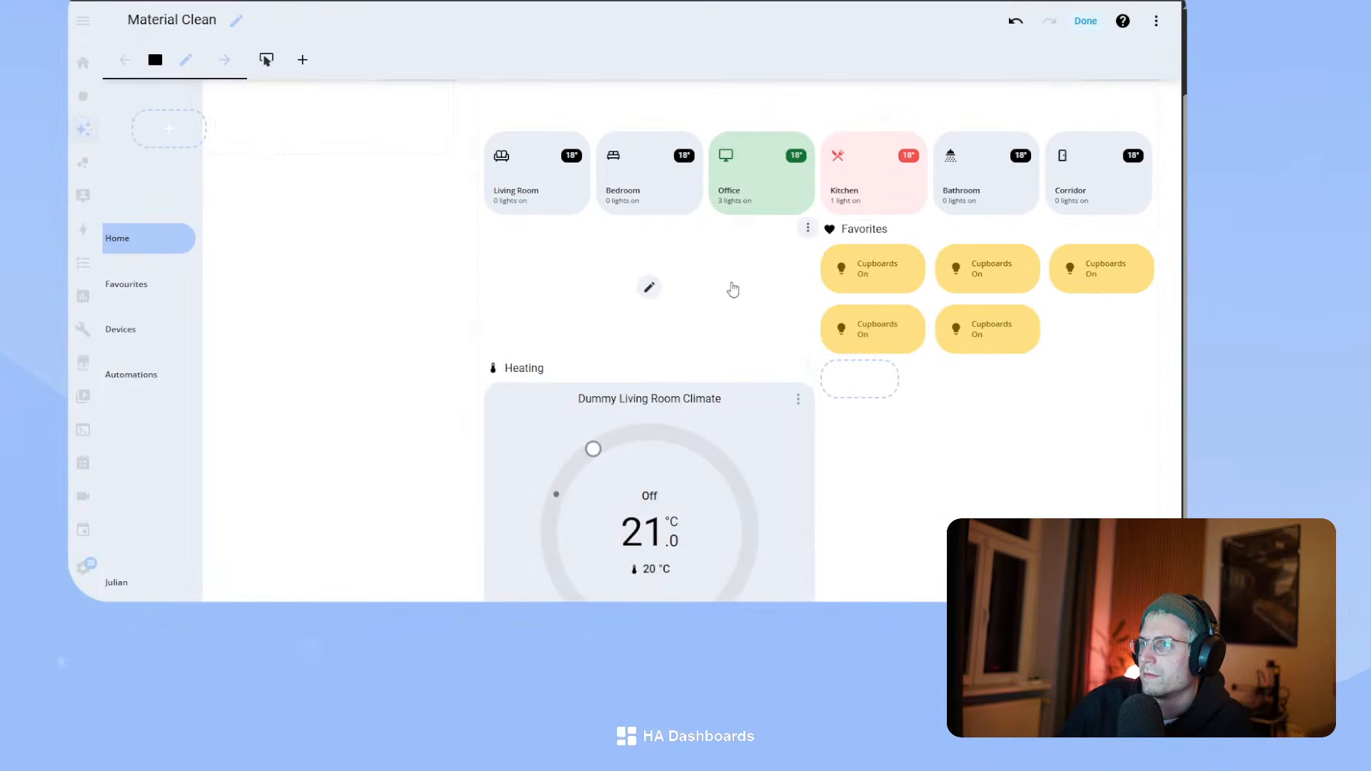
# - Set the Empty column card's card layout to Large and save it
pyautogui.click(649, 287)
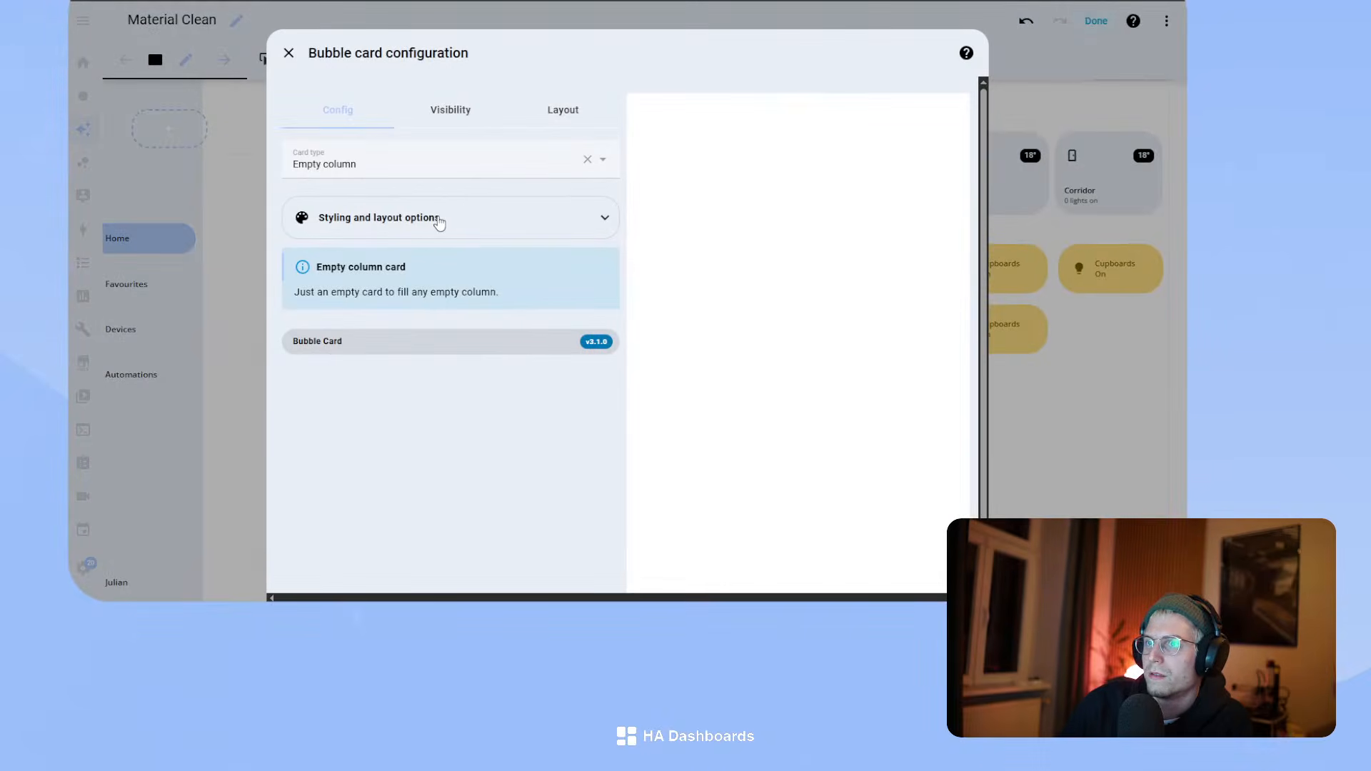
pyautogui.click(450, 220)
pyautogui.click(409, 286)
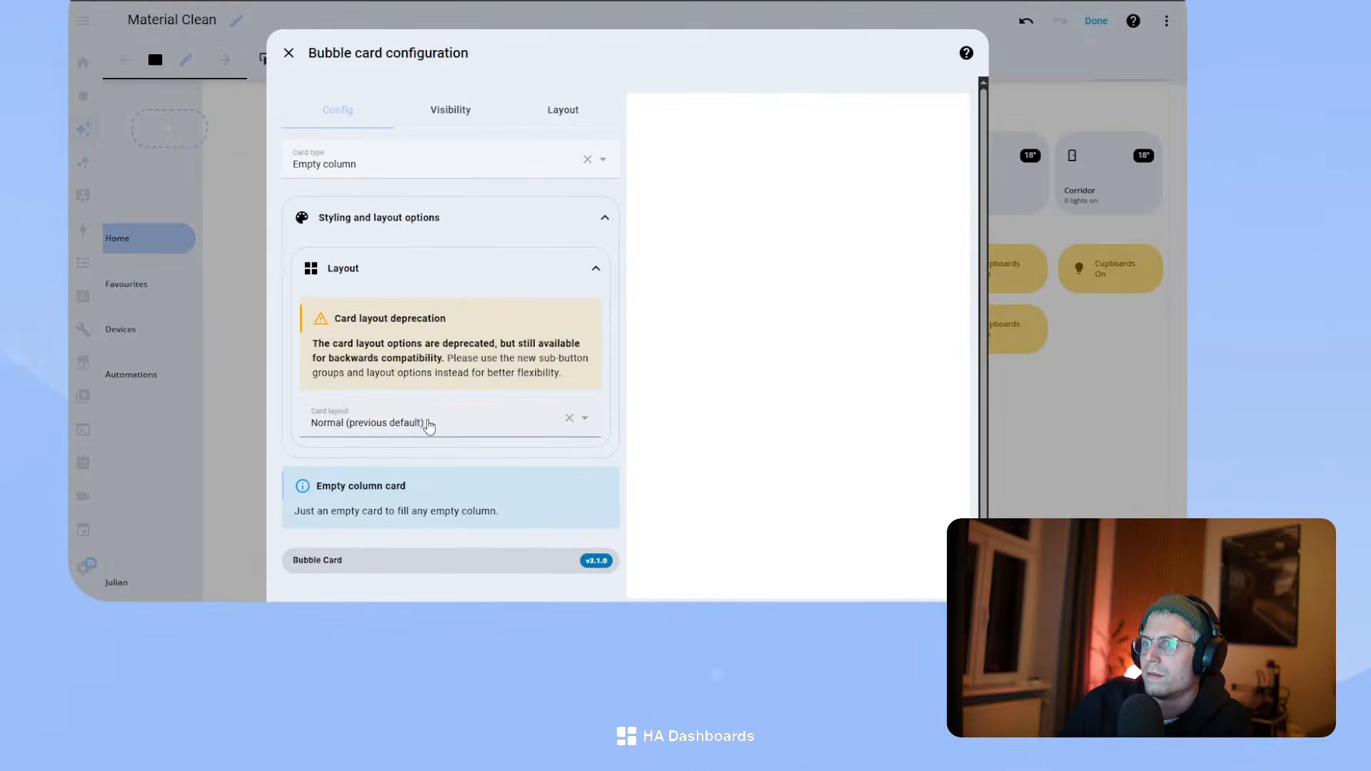
pyautogui.click(432, 424)
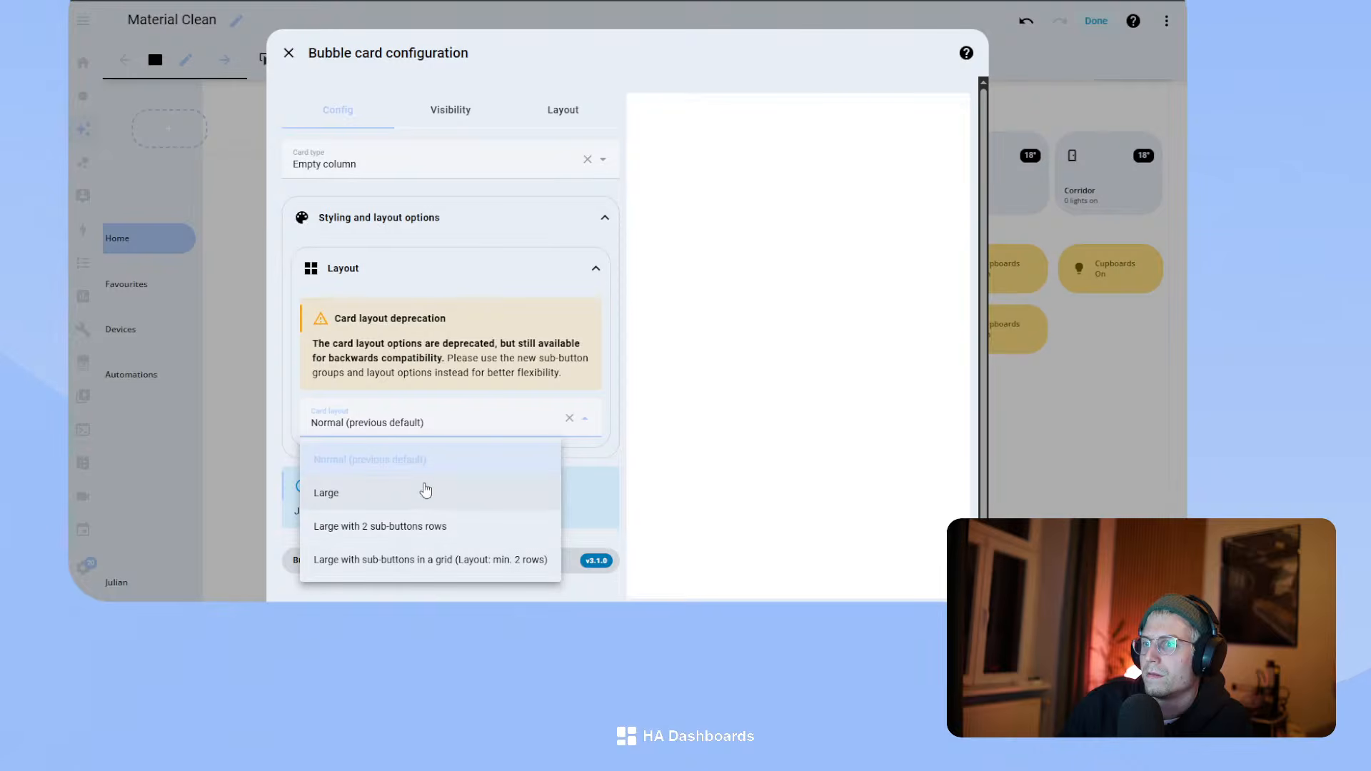
pyautogui.click(406, 496)
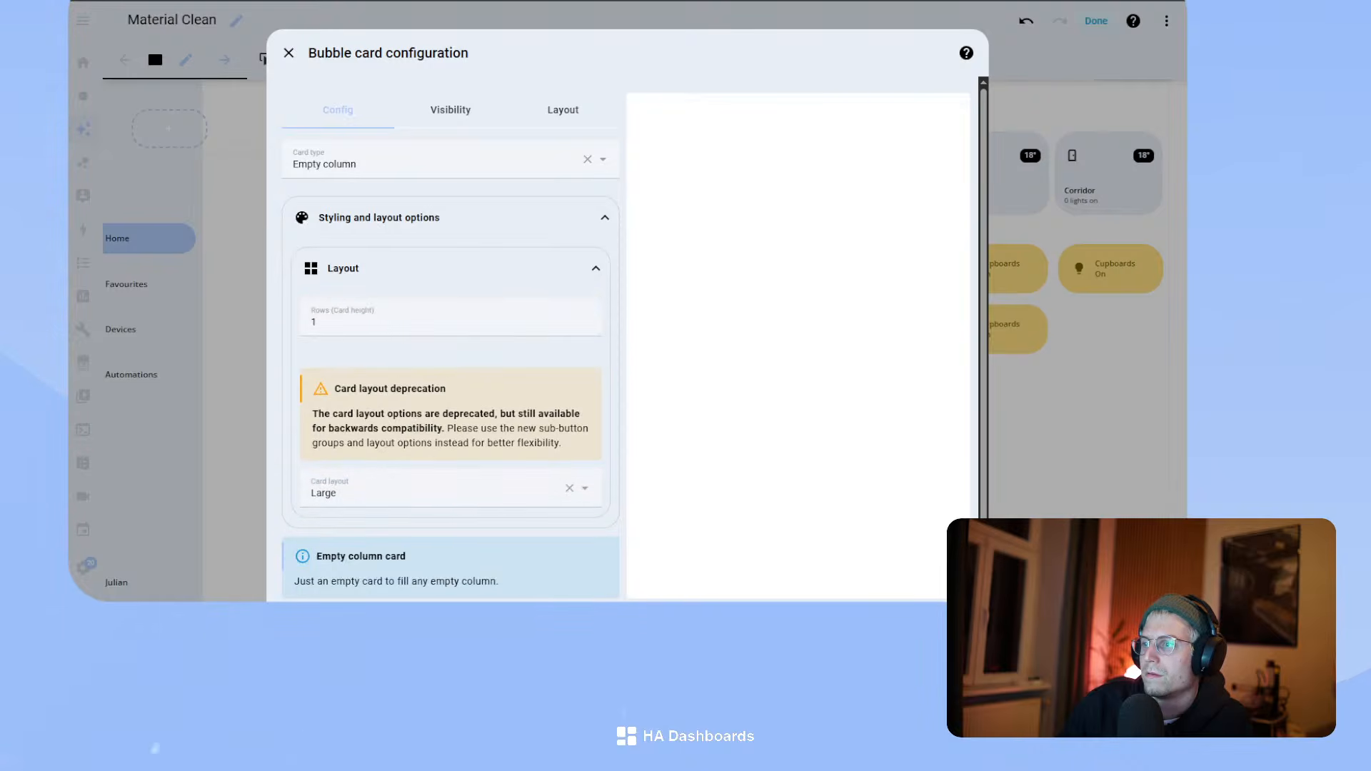
pyautogui.click(956, 621)
# - Widen the Empty column card to the section's full column width, save it and finish editing the dashboard
pyautogui.click(649, 290)
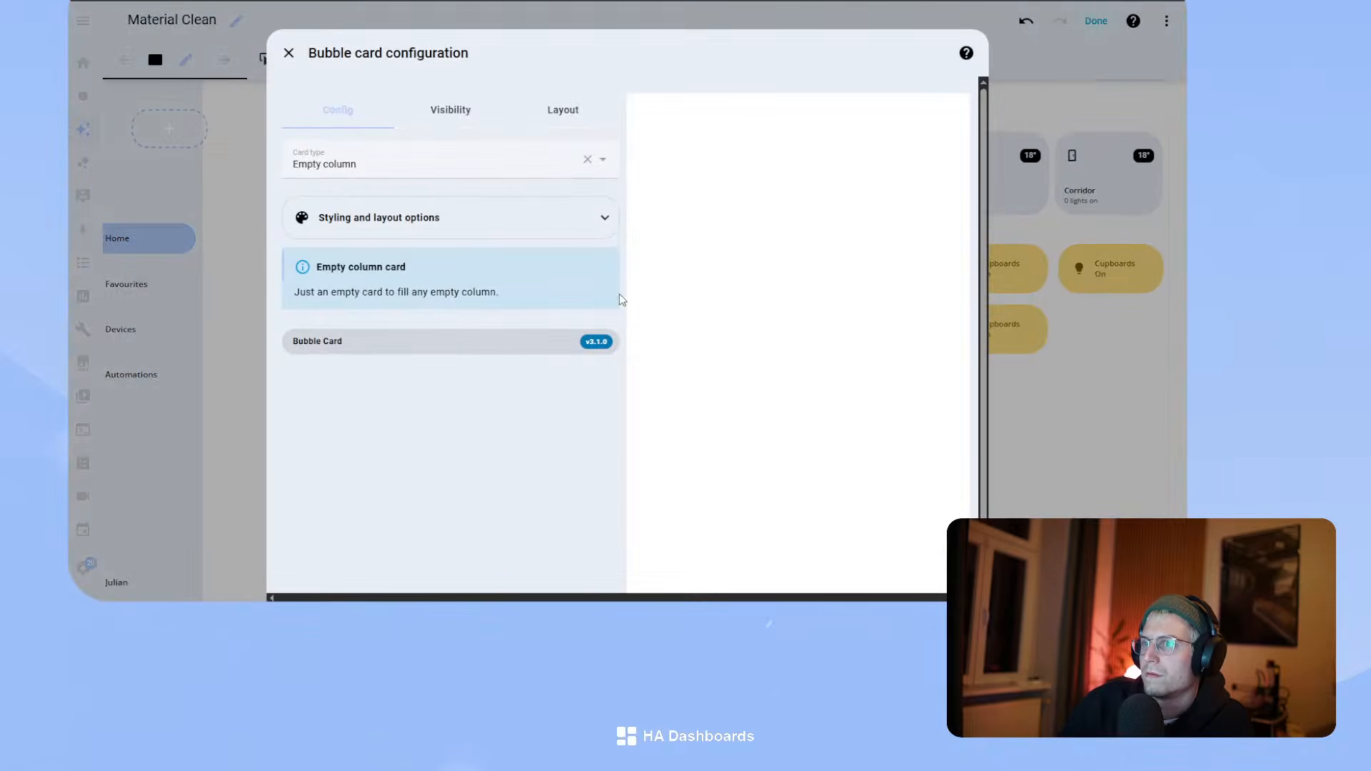
pyautogui.click(447, 217)
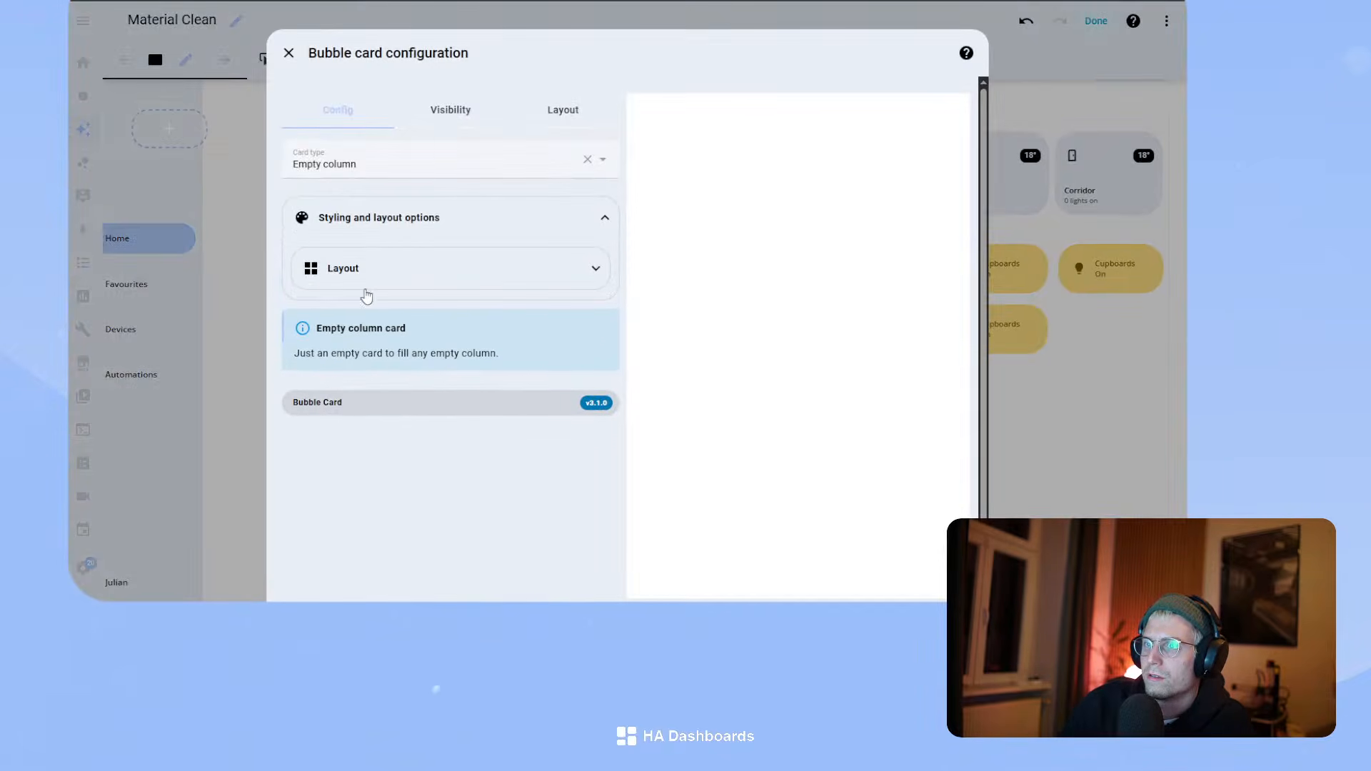
pyautogui.click(557, 111)
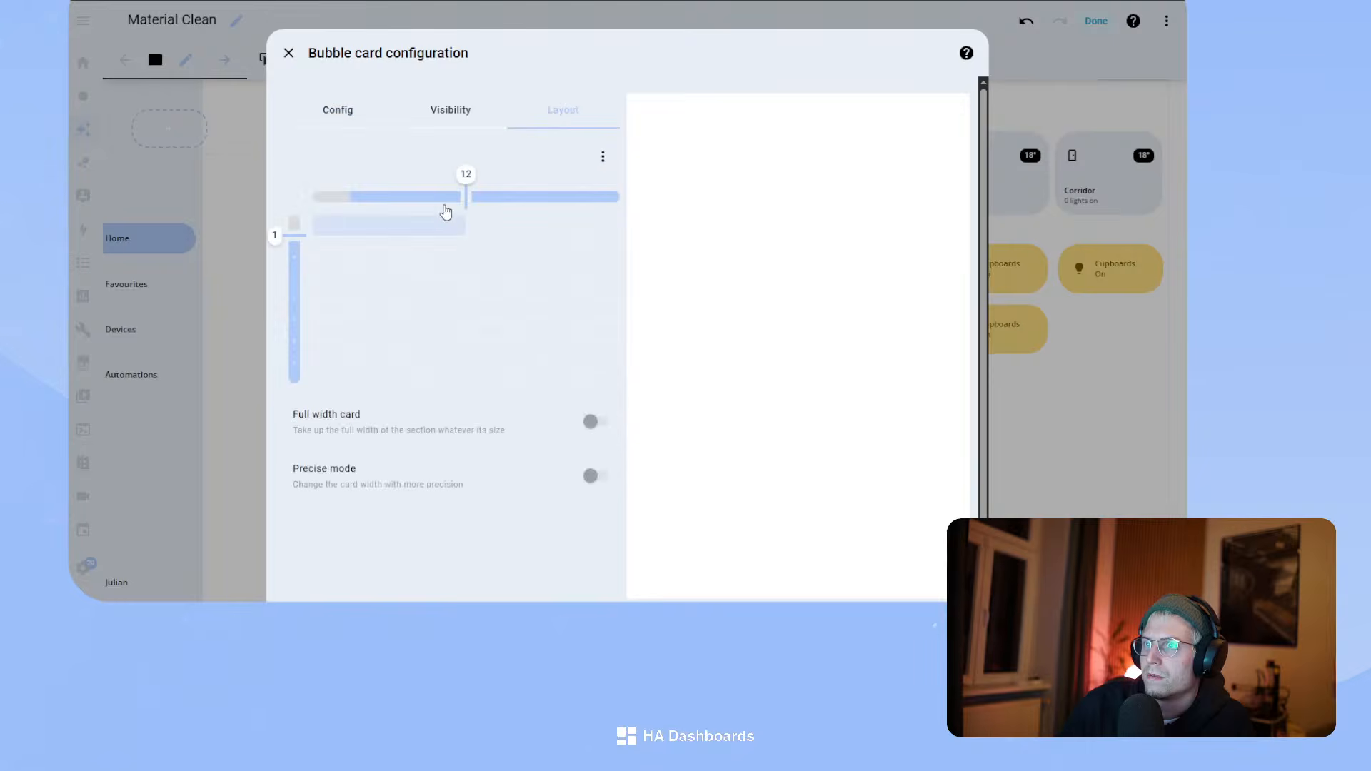
pyautogui.moveTo(470, 197); pyautogui.dragTo(628, 196)
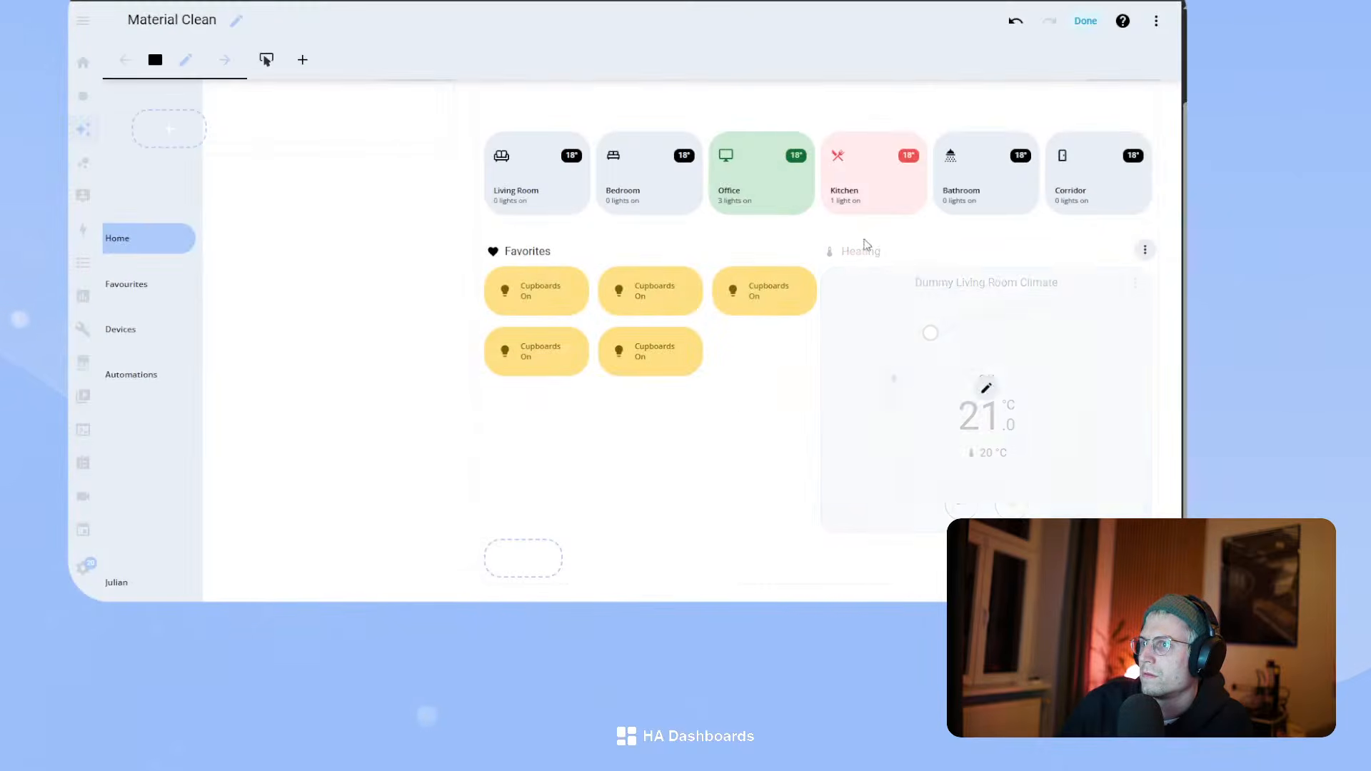
pyautogui.click(1085, 21)
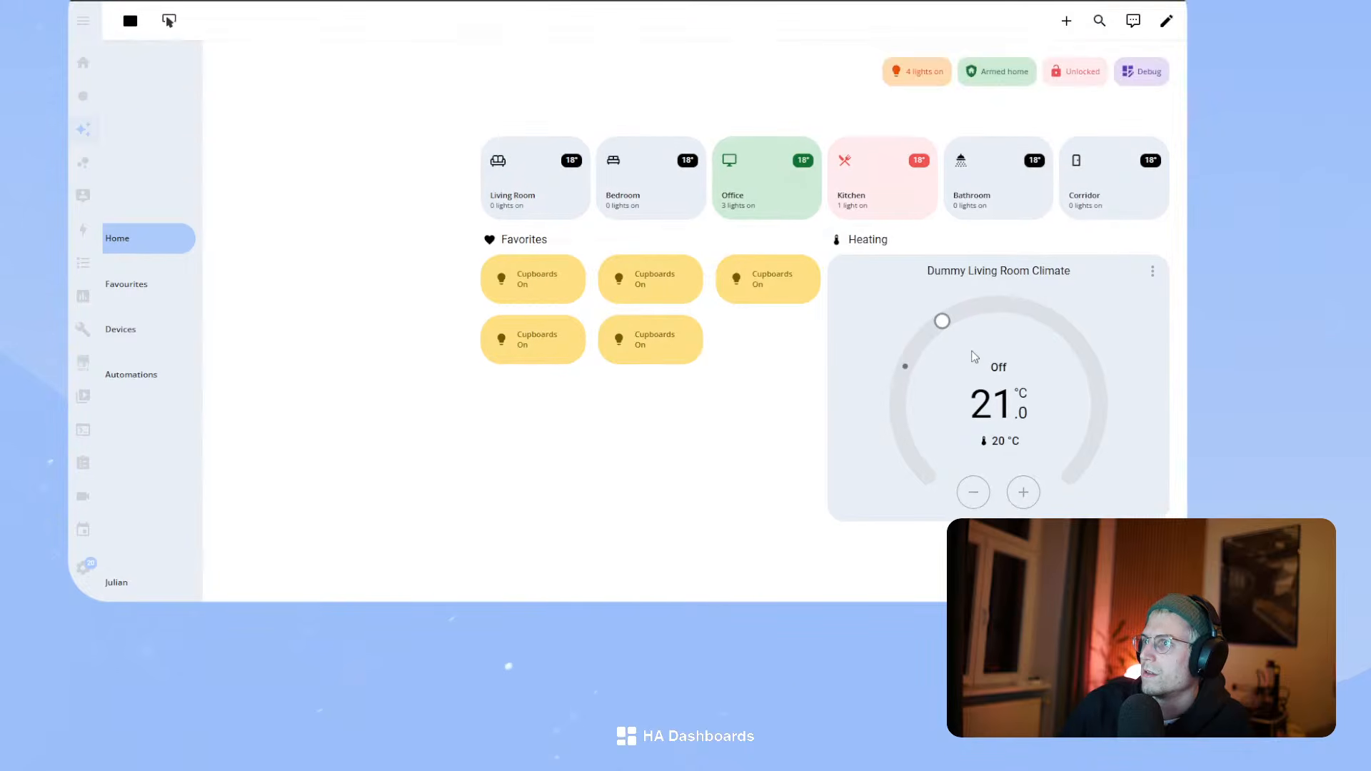
# - Set the Empty column card below the room cards to a height of 2 rows, save it and finish editing the dashboard
pyautogui.click(1165, 21)
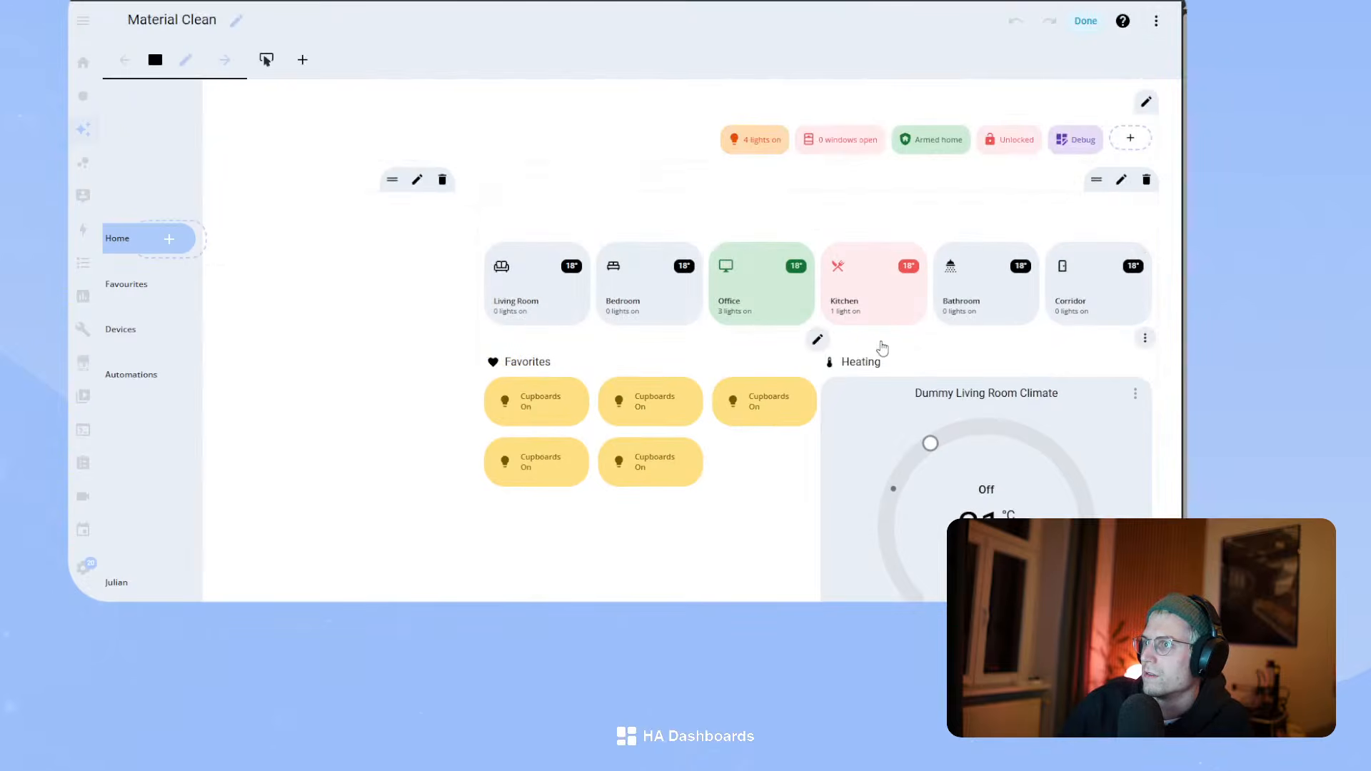
pyautogui.click(816, 340)
pyautogui.click(410, 223)
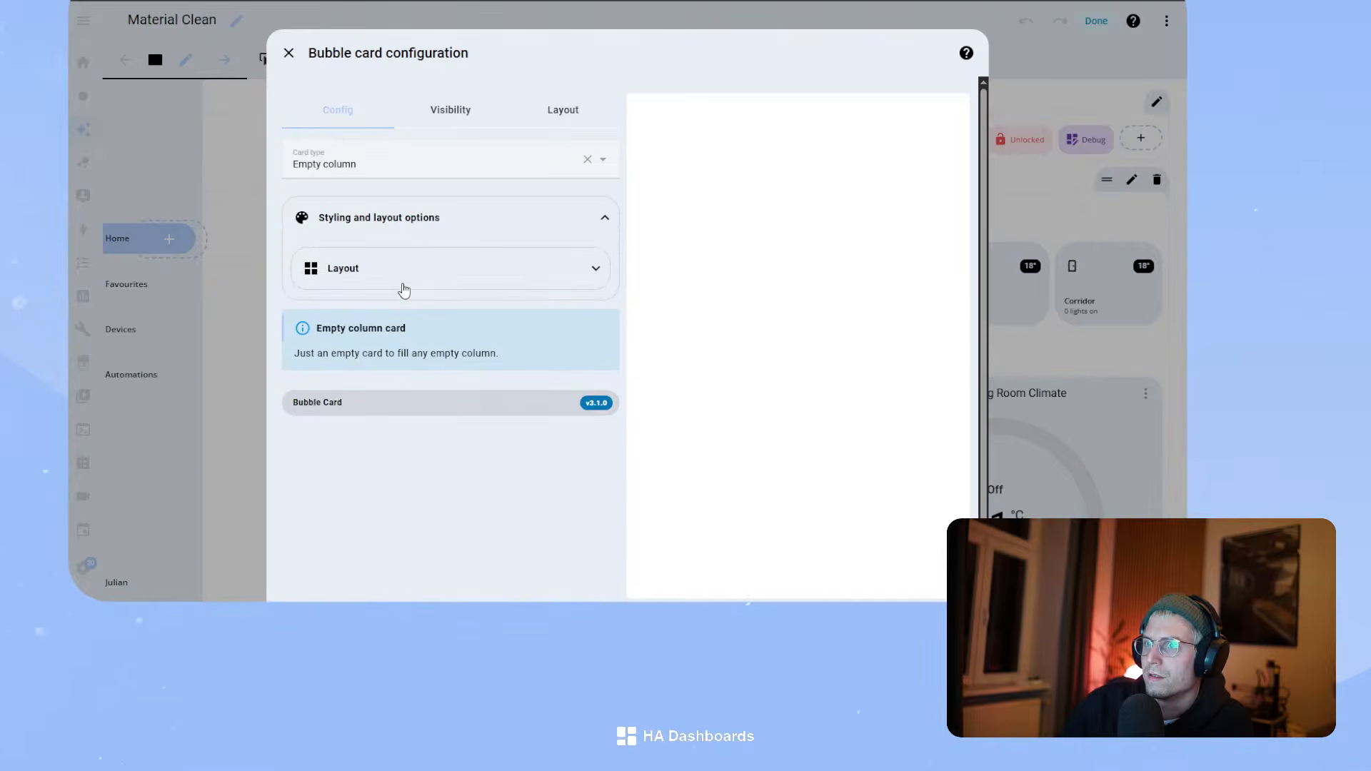
pyautogui.click(414, 283)
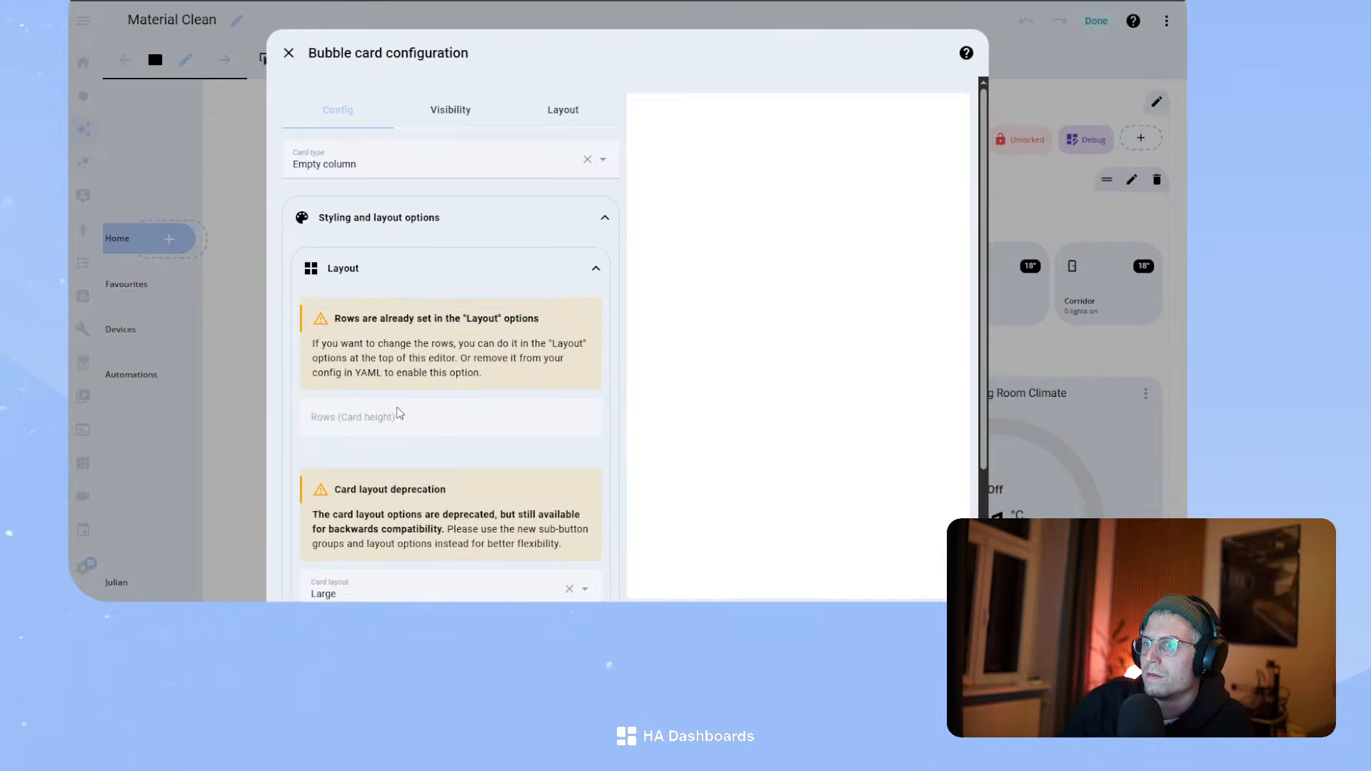
pyautogui.scroll(-3, 395, 428)
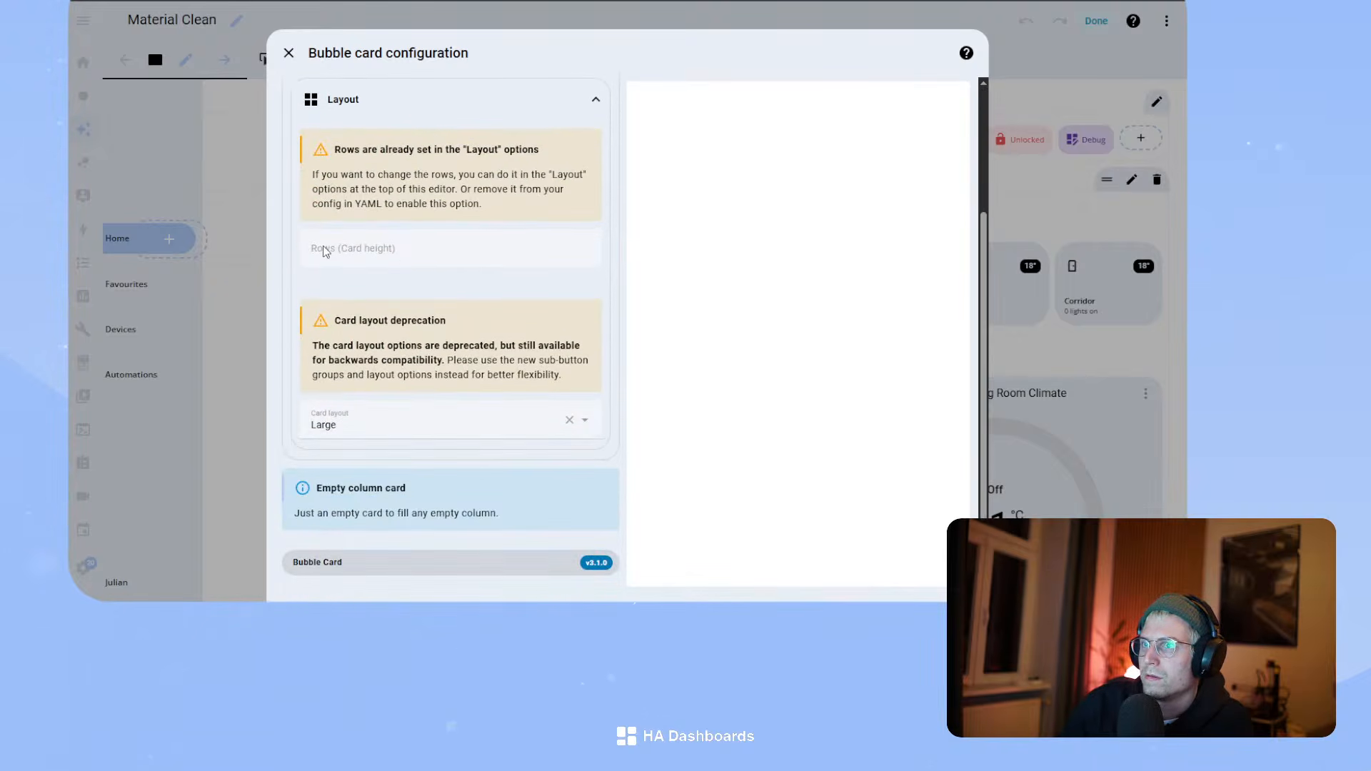
pyautogui.scroll(3, 364, 248)
pyautogui.click(563, 111)
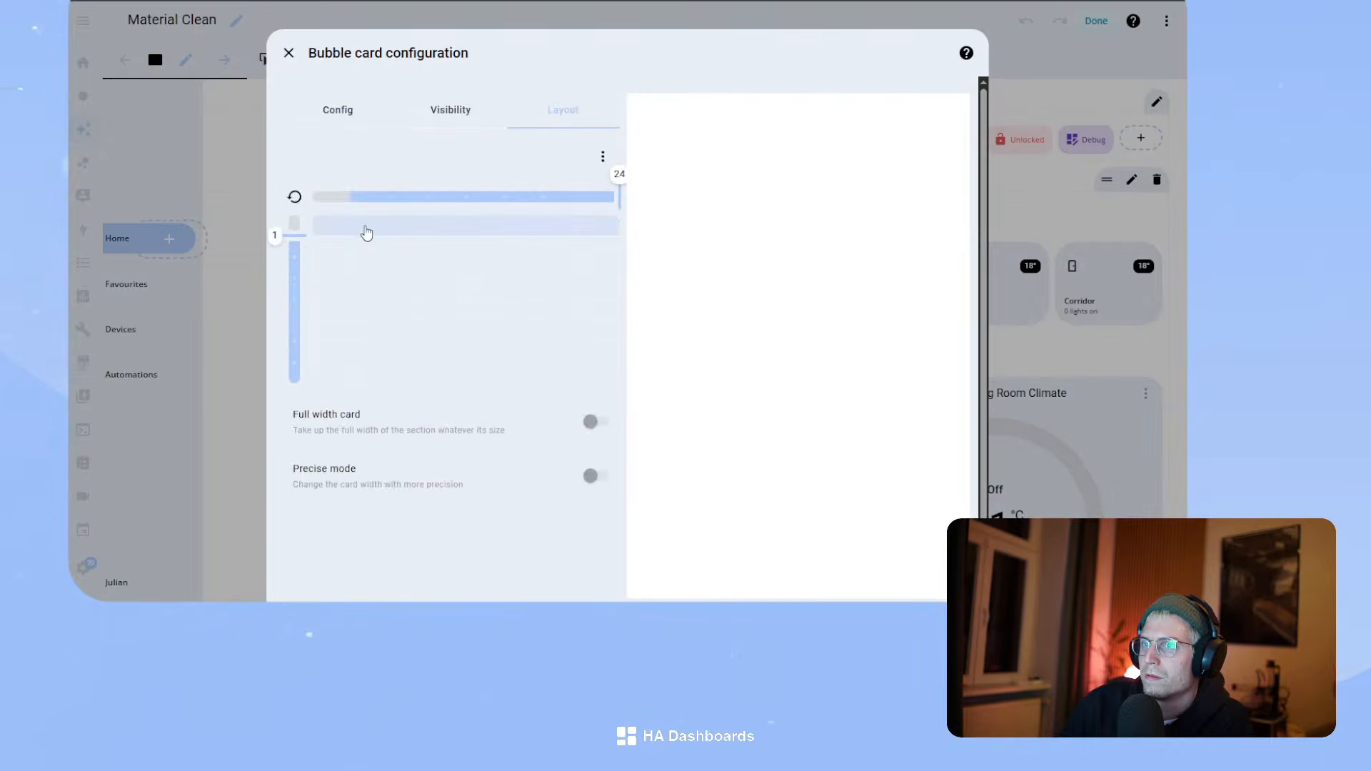
pyautogui.moveTo(293, 240); pyautogui.dragTo(295, 258)
pyautogui.click(949, 623)
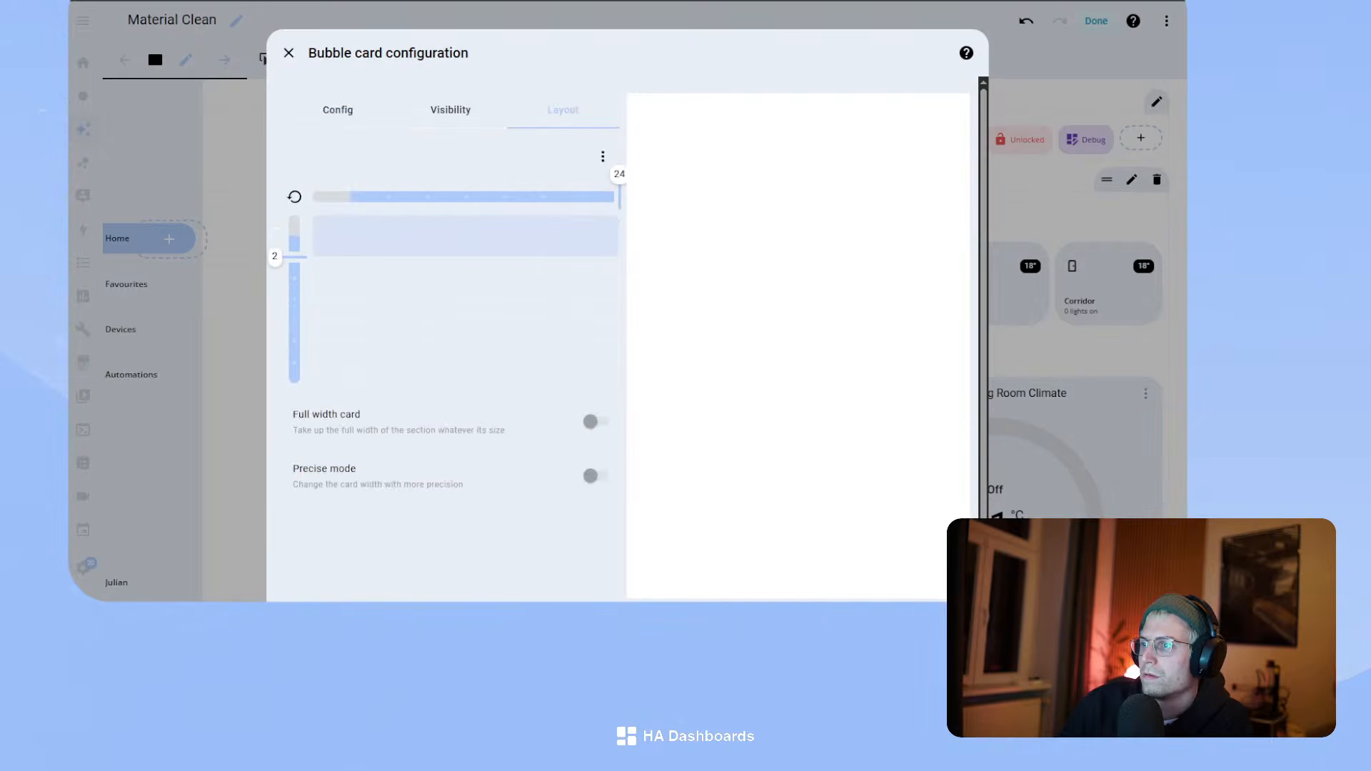
pyautogui.click(1086, 22)
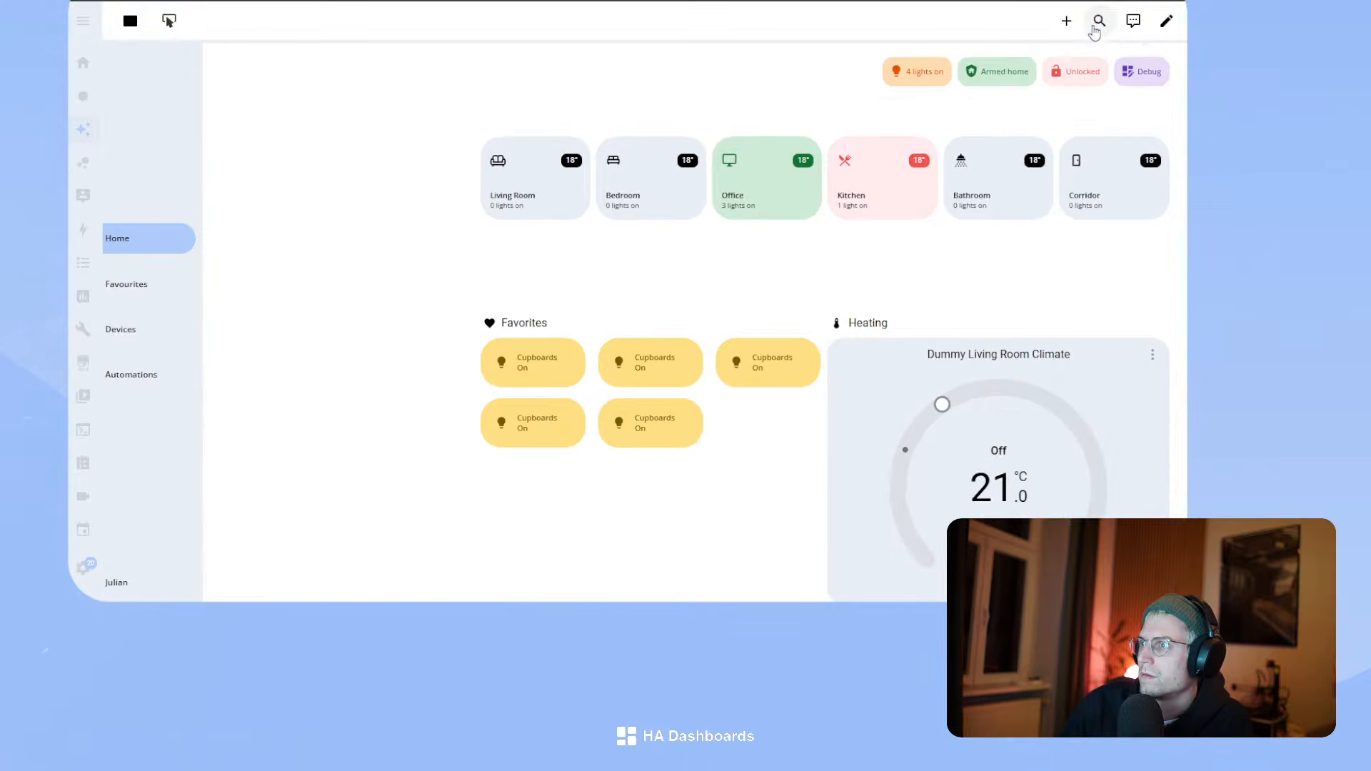
# - Enable Precise mode and Full width card for the Empty column card, set its height to 1 row, save it and finish editing
pyautogui.click(1166, 21)
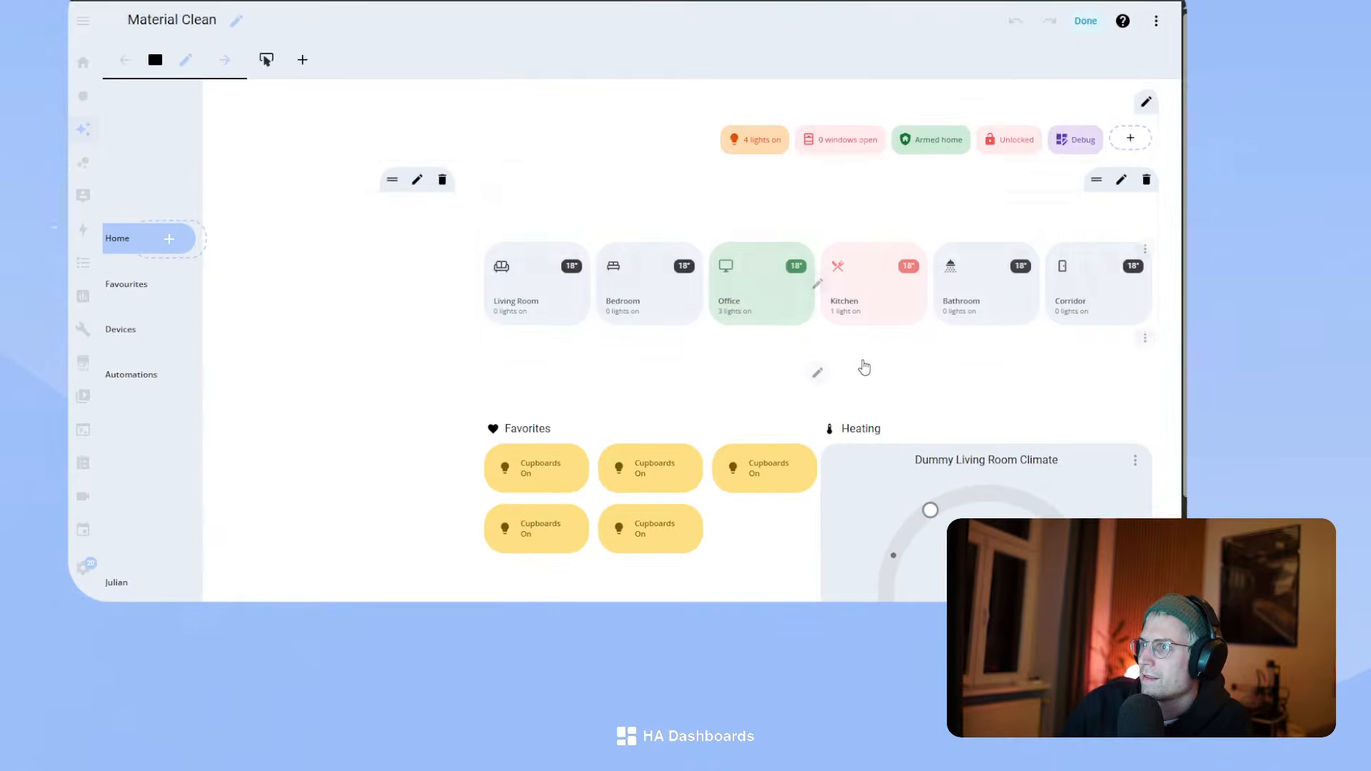
pyautogui.click(812, 373)
pyautogui.click(562, 109)
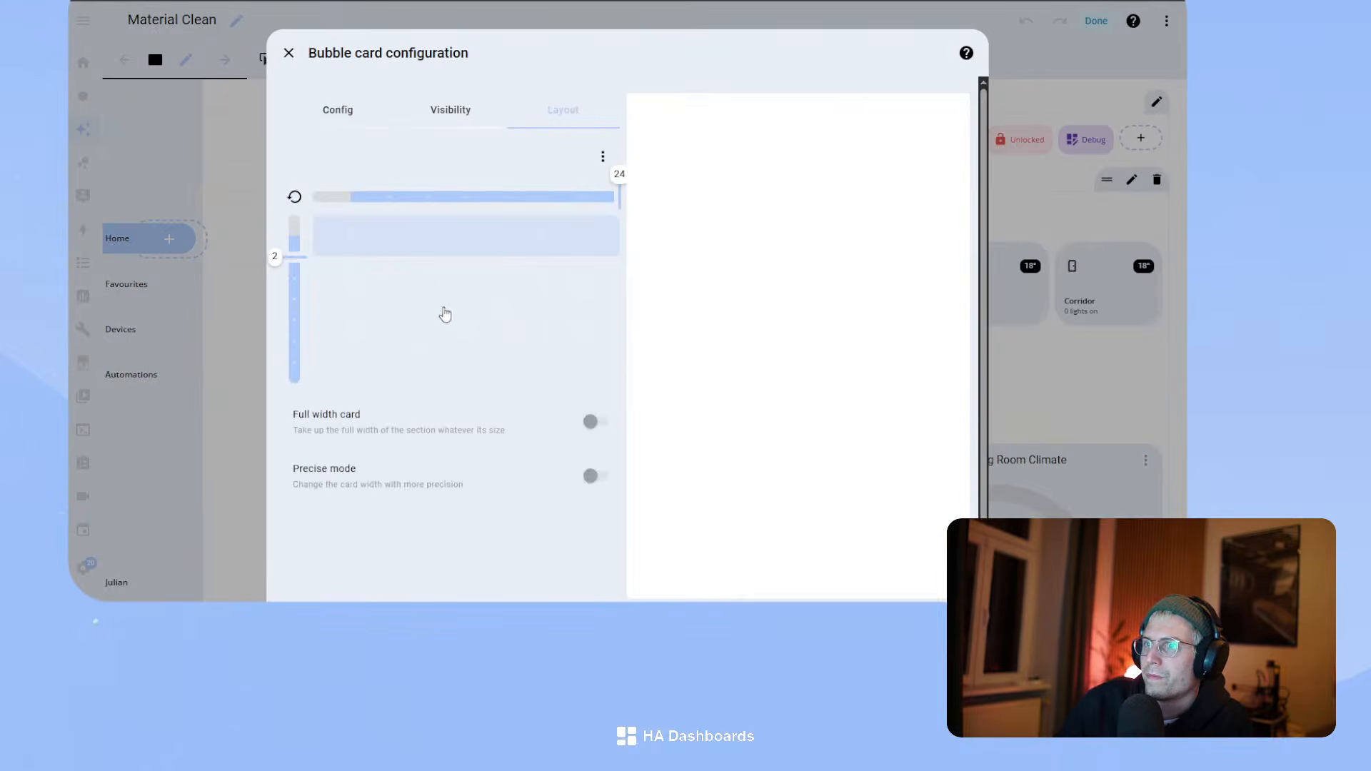
pyautogui.click(589, 476)
pyautogui.click(593, 421)
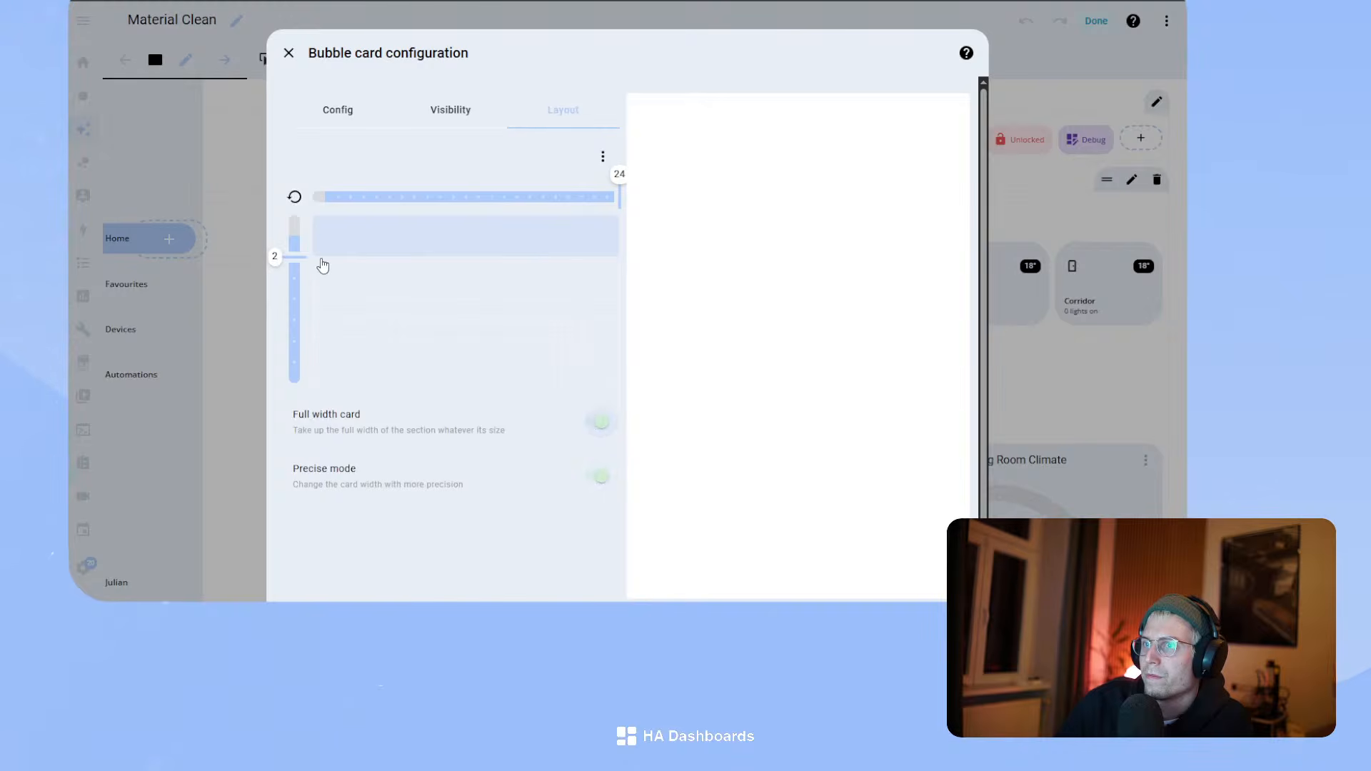
pyautogui.moveTo(294, 256); pyautogui.dragTo(301, 215)
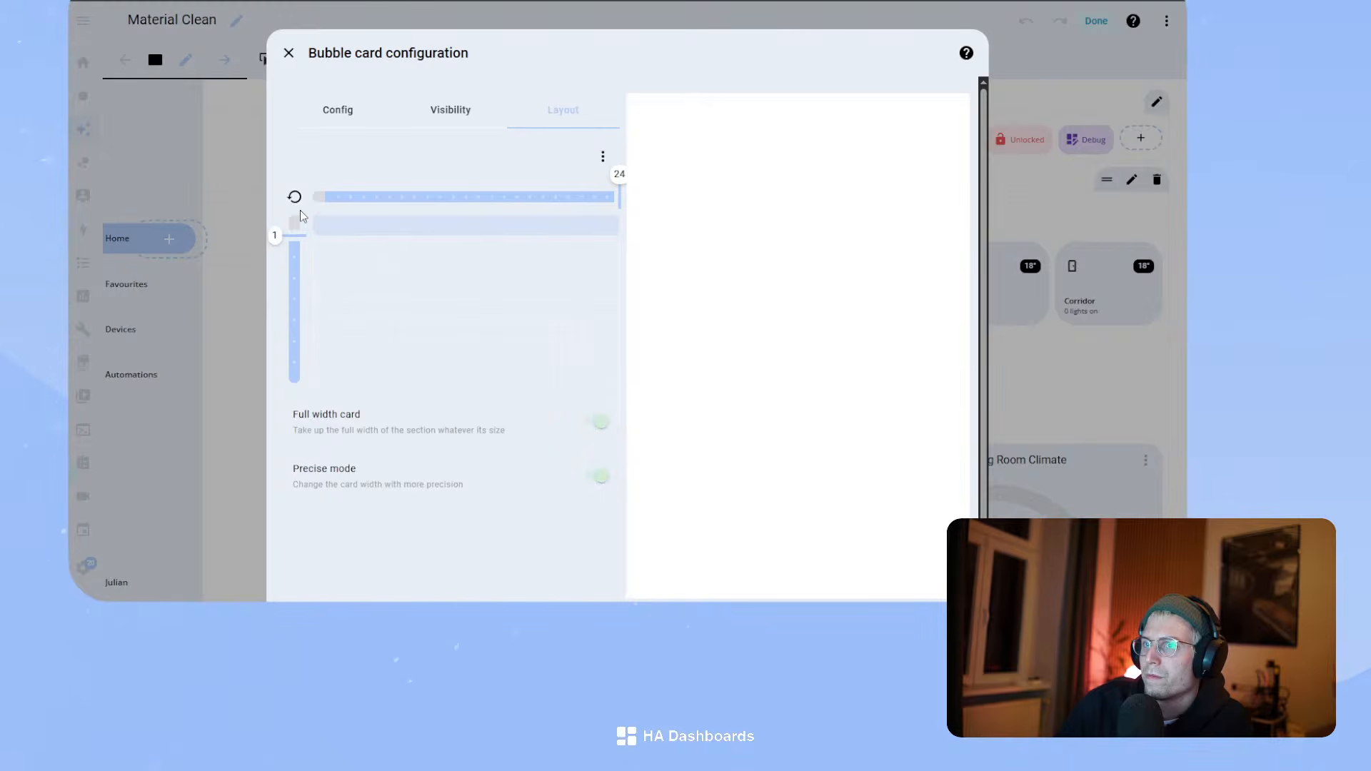
pyautogui.click(907, 579)
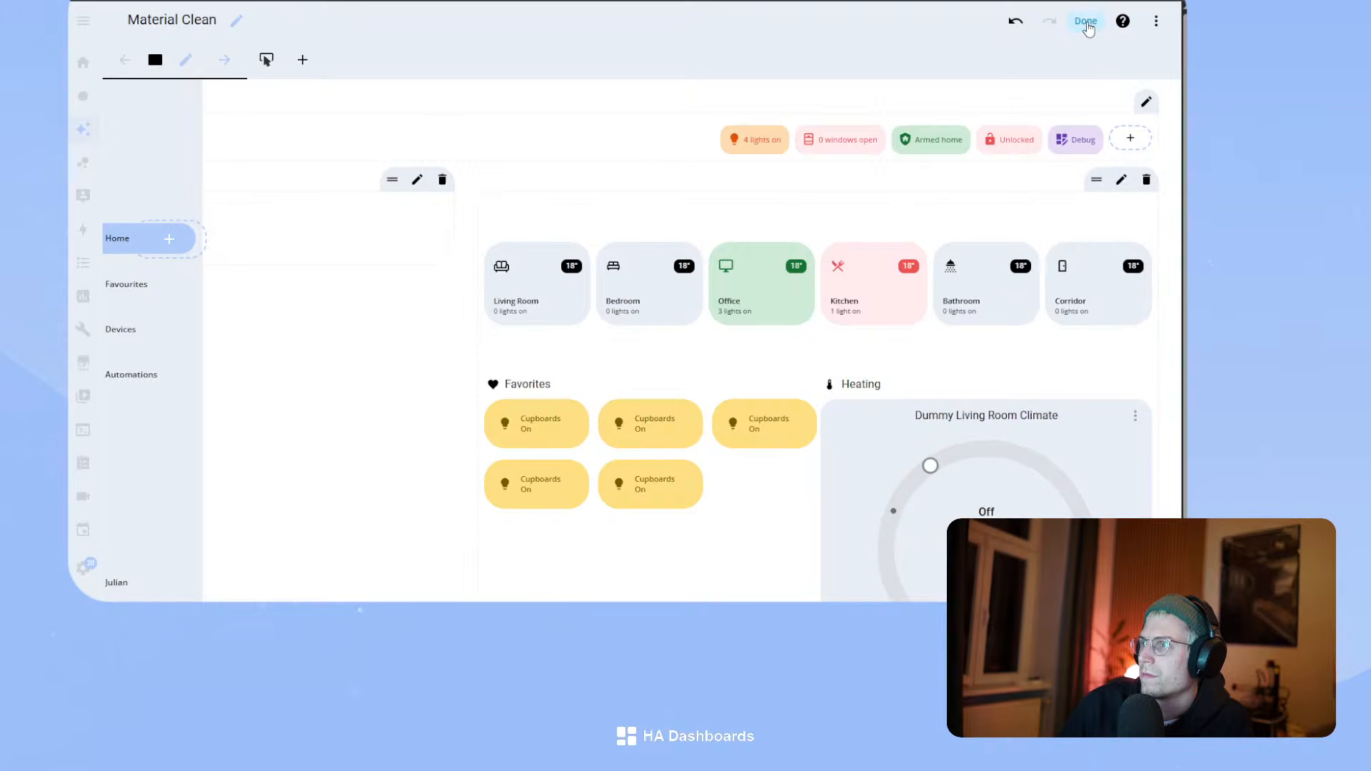
pyautogui.click(1086, 23)
# - Delete the Empty column card between the room cards and the Favorites and Heating stacks, and finish editing the dashboard
pyautogui.click(1166, 21)
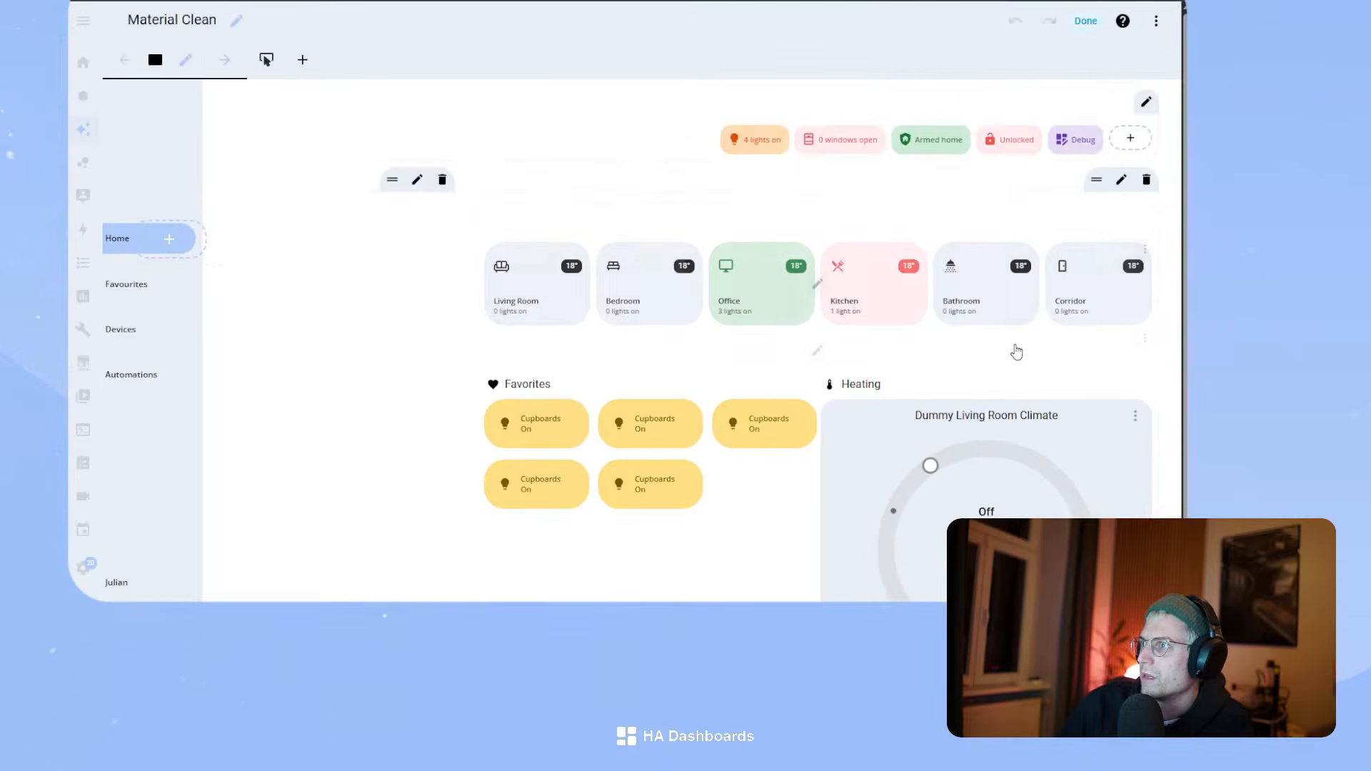
pyautogui.click(1143, 339)
pyautogui.click(1113, 477)
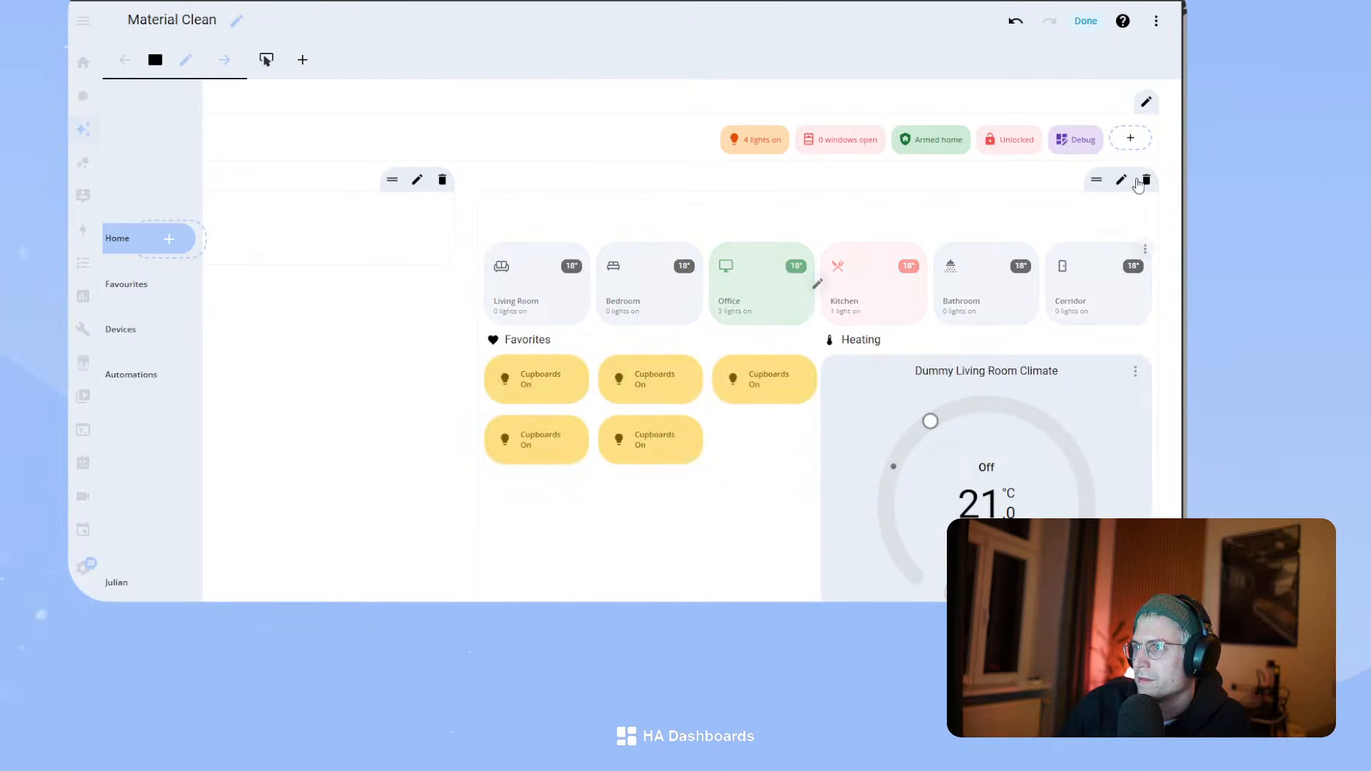
pyautogui.click(1084, 20)
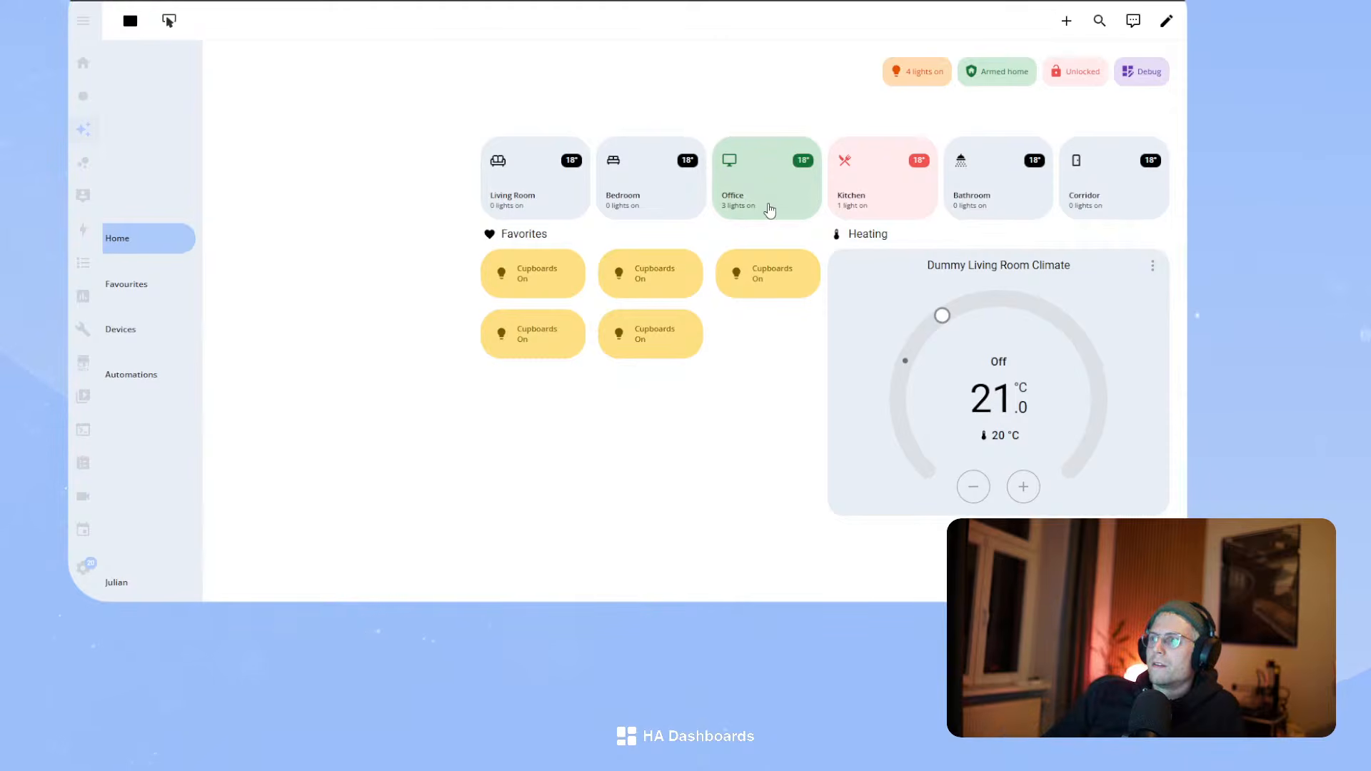
# - Switch off the dashboard's debug mode and test the menu toggle beside the Material Clean title
pyautogui.click(1165, 83)
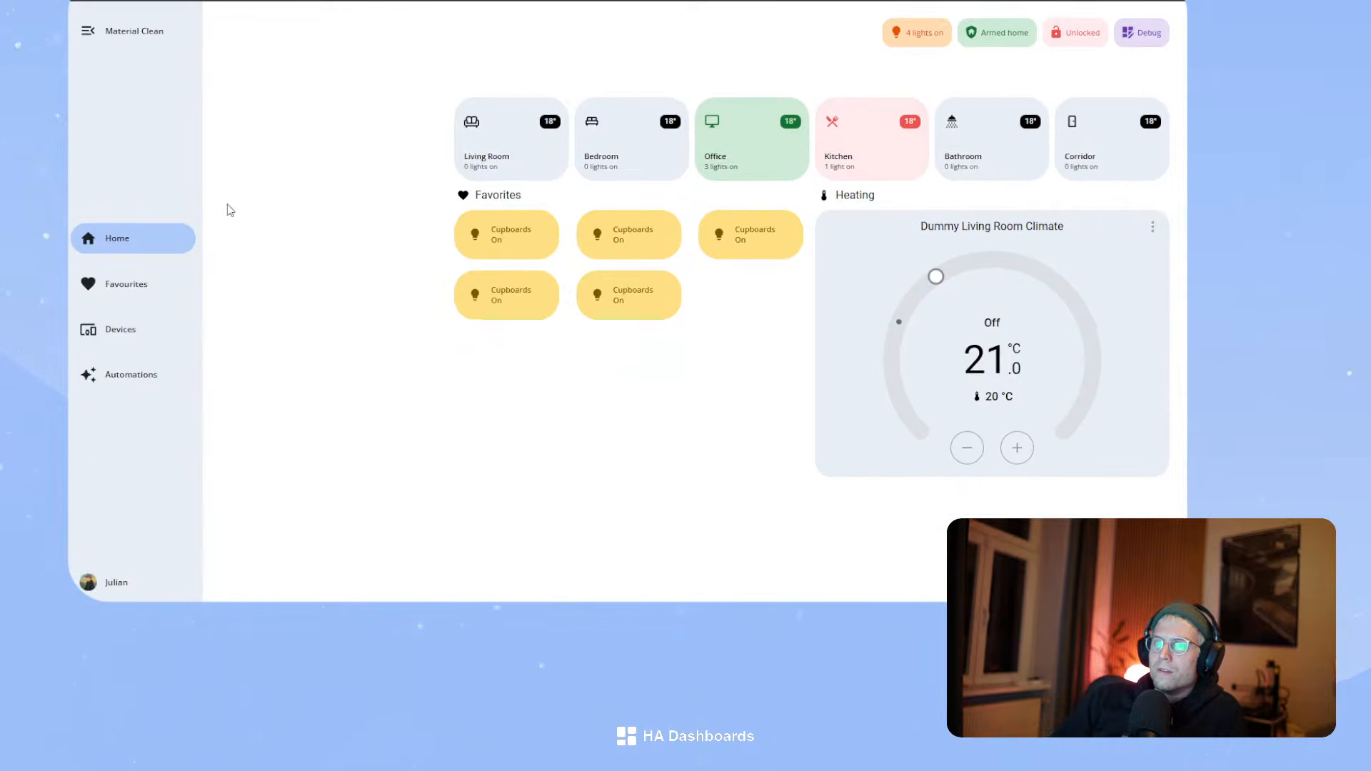
pyautogui.click(88, 30)
pyautogui.click(91, 30)
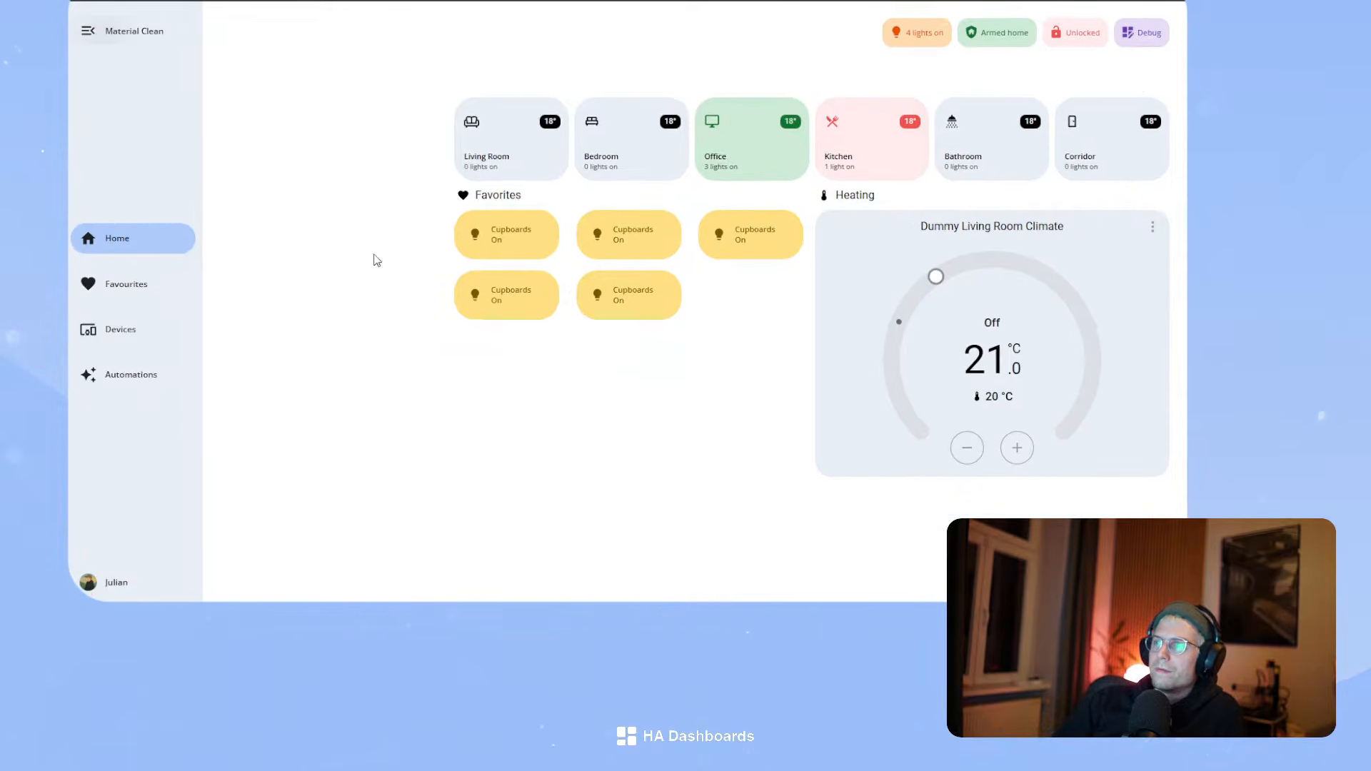
# - Narrow the browser window and test the Material Clean menu toggle again at the smaller width
pyautogui.moveTo(1188, 431); pyautogui.dragTo(1093, 451)
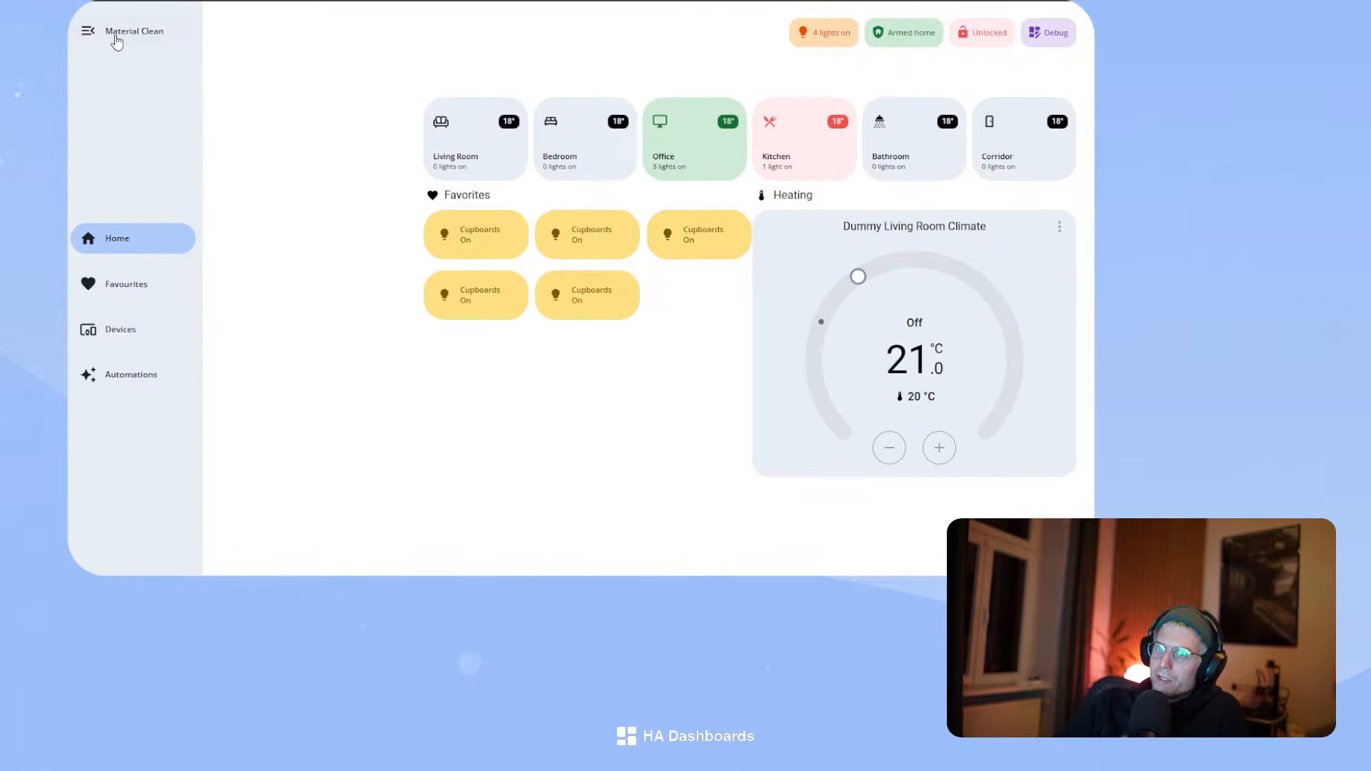
pyautogui.click(87, 31)
pyautogui.click(87, 30)
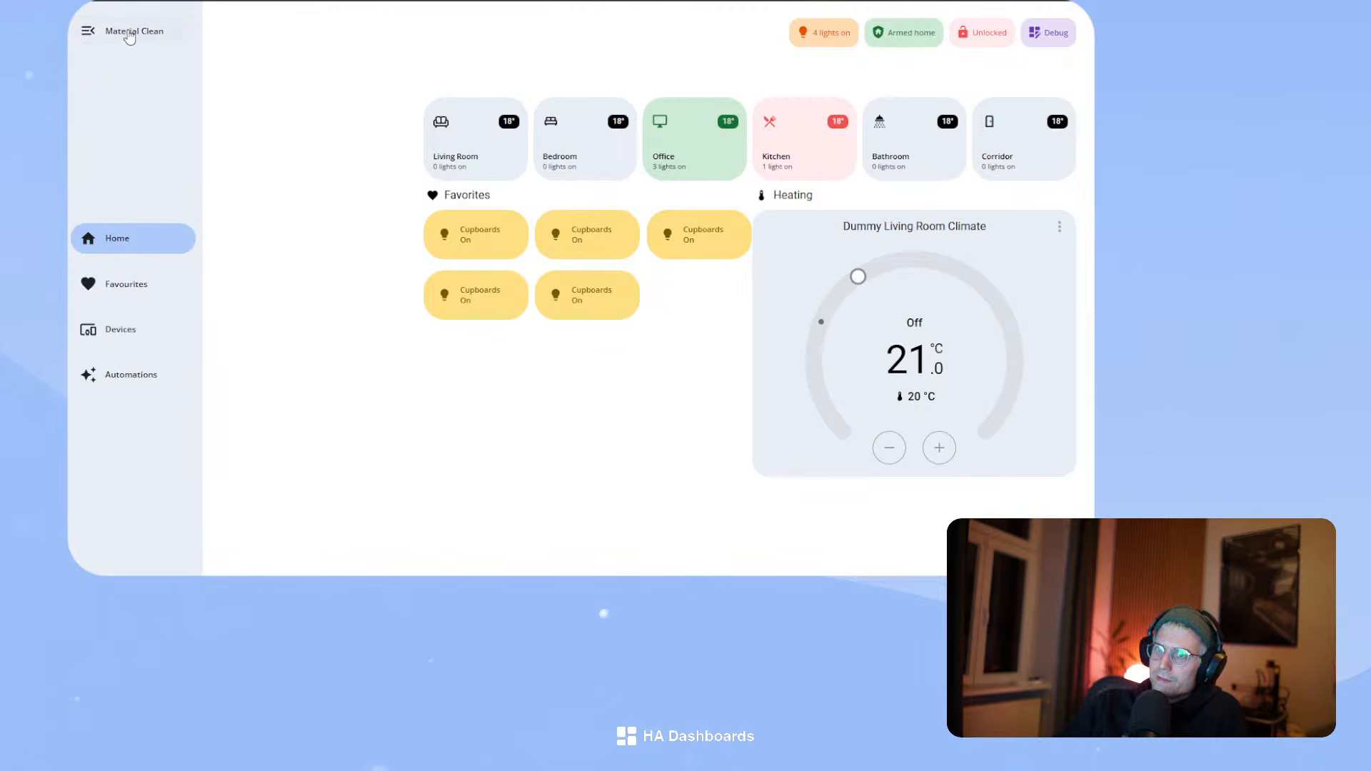
pyautogui.click(88, 31)
pyautogui.click(87, 31)
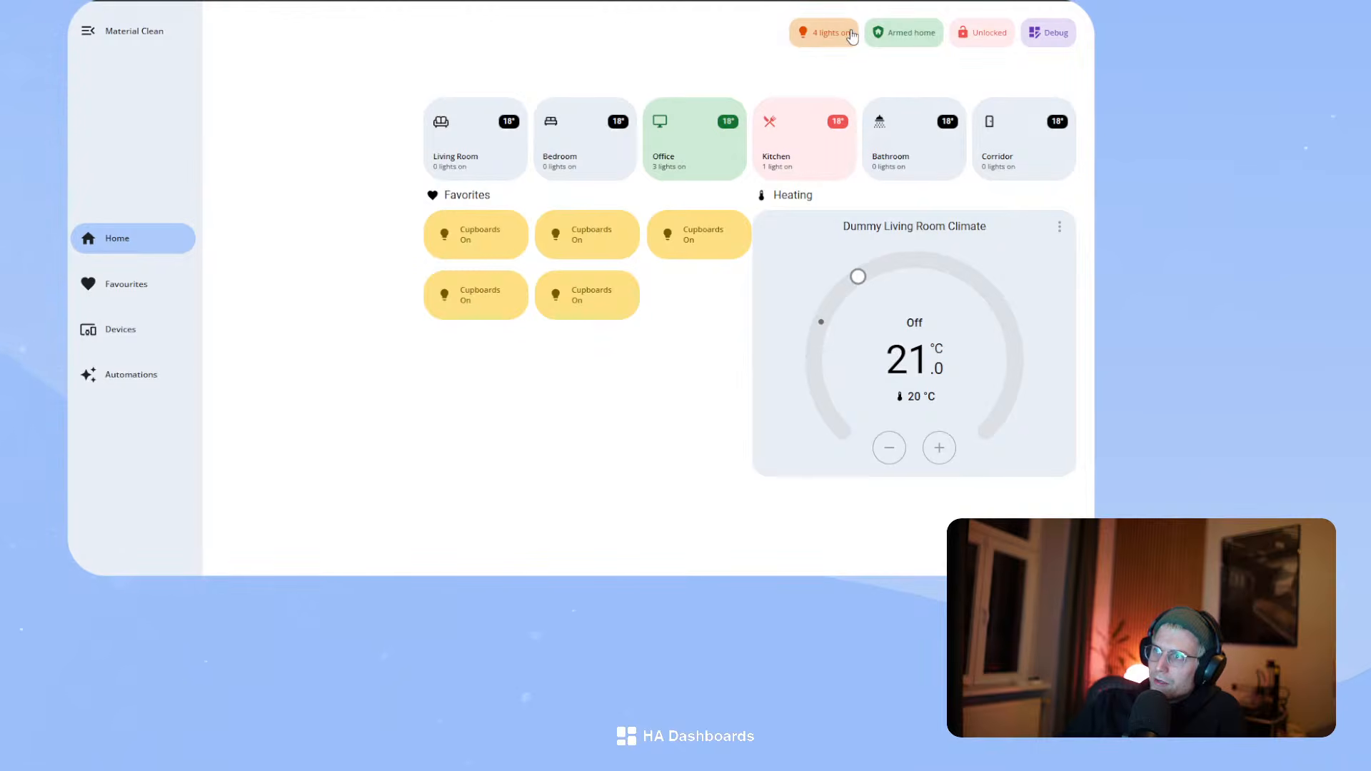
# - Test the Armed home, Unlocked and Debug chips, toggling the Dummy switch off and back on in its dialog
pyautogui.click(896, 32)
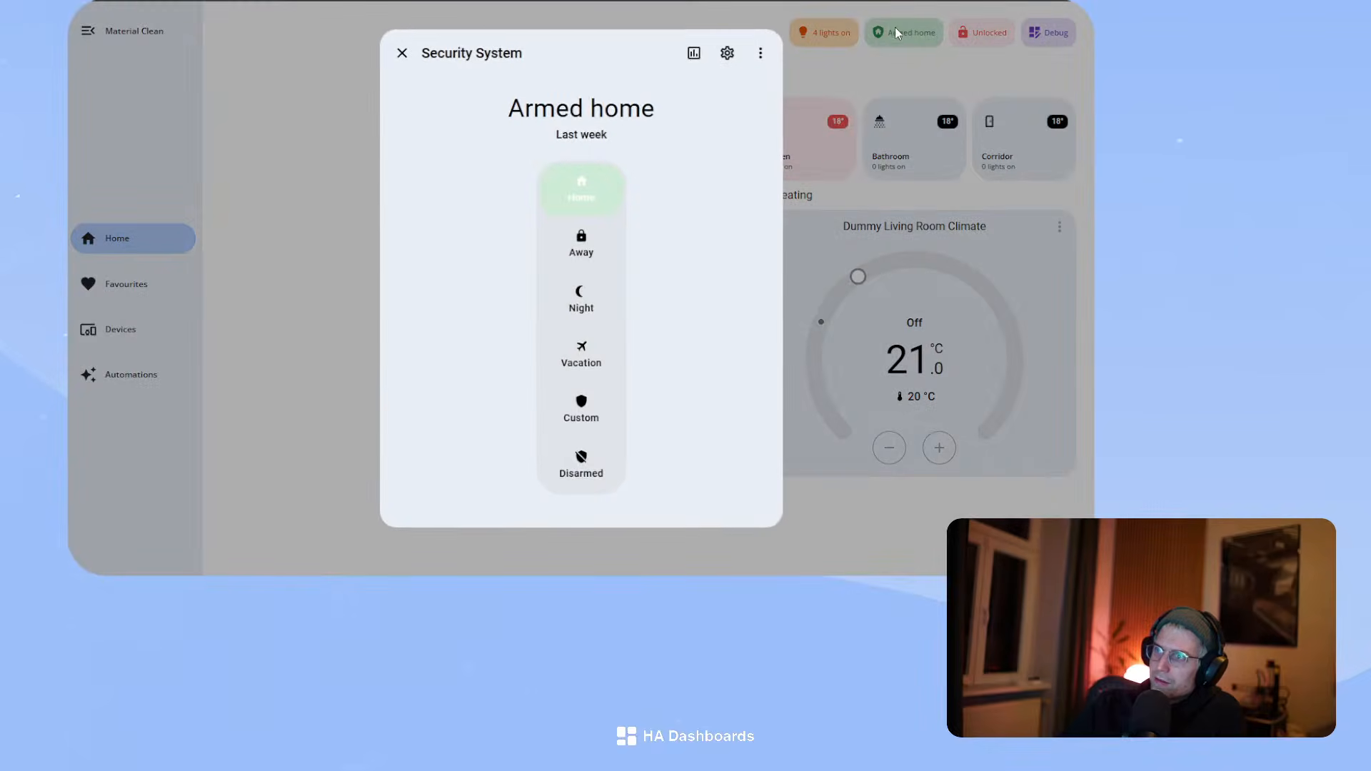
pyautogui.click(398, 53)
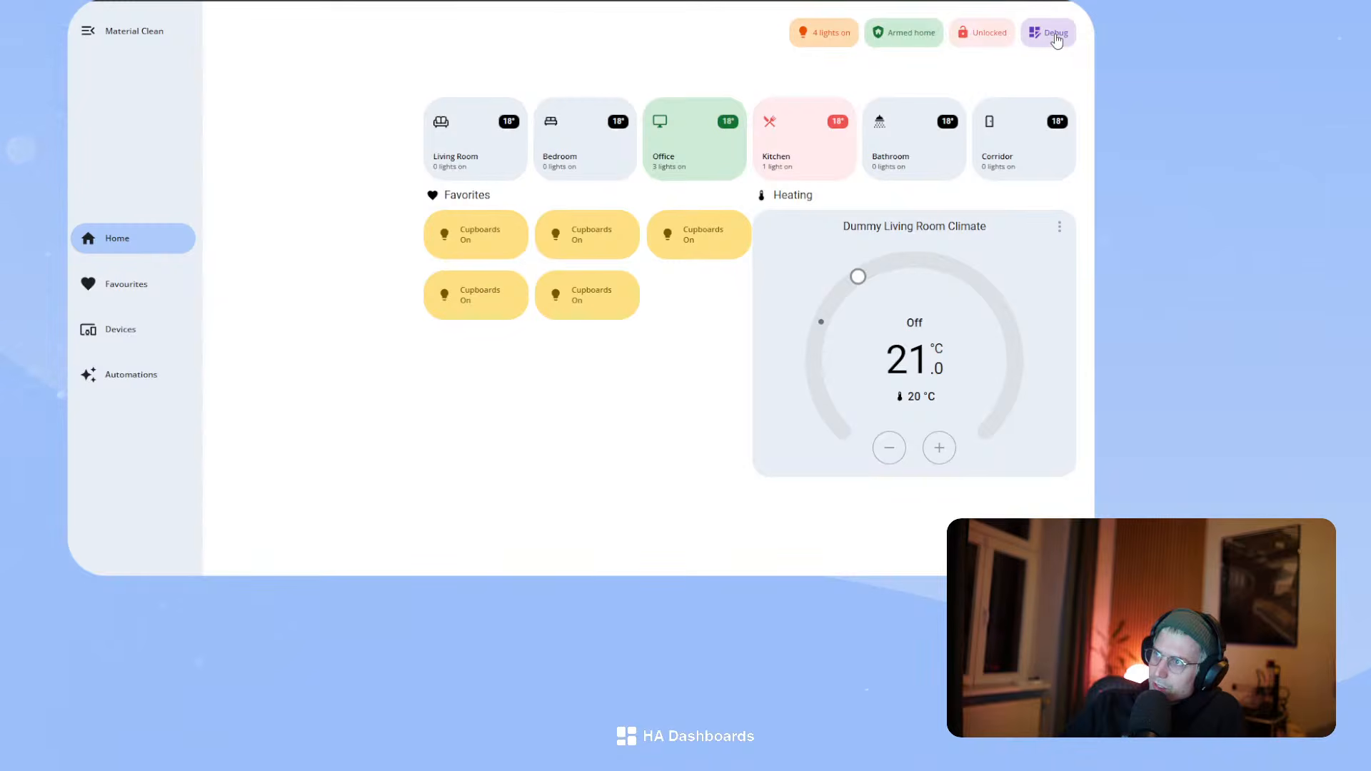
pyautogui.click(989, 35)
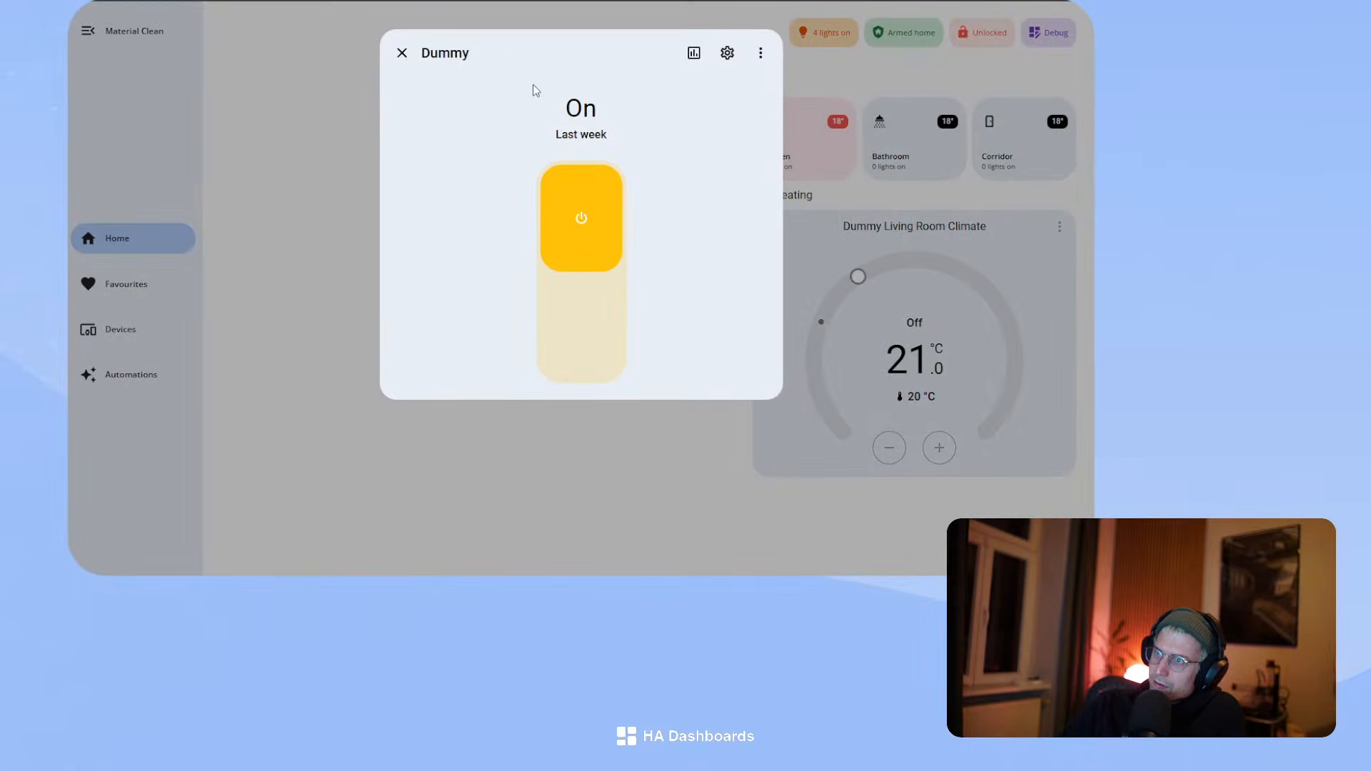
pyautogui.click(591, 190)
pyautogui.click(561, 306)
pyautogui.click(402, 53)
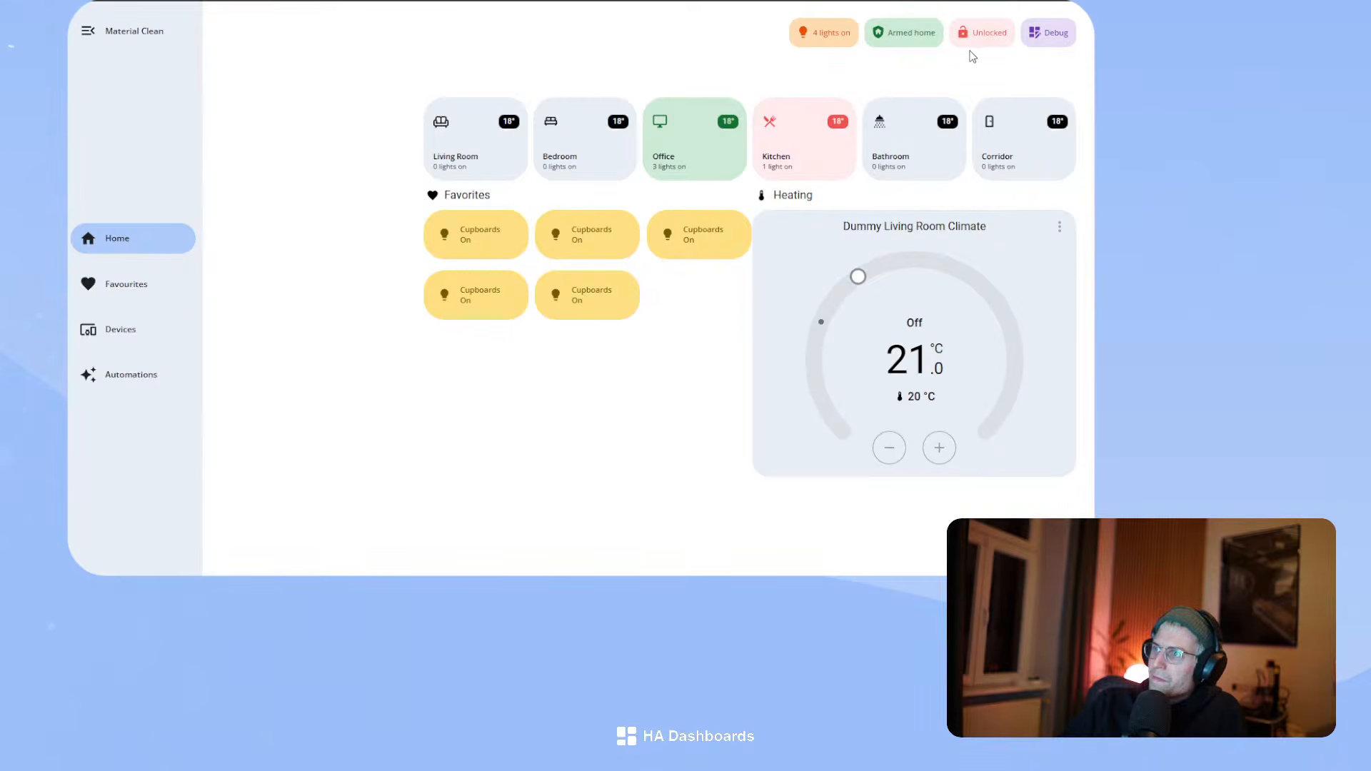
pyautogui.click(1050, 39)
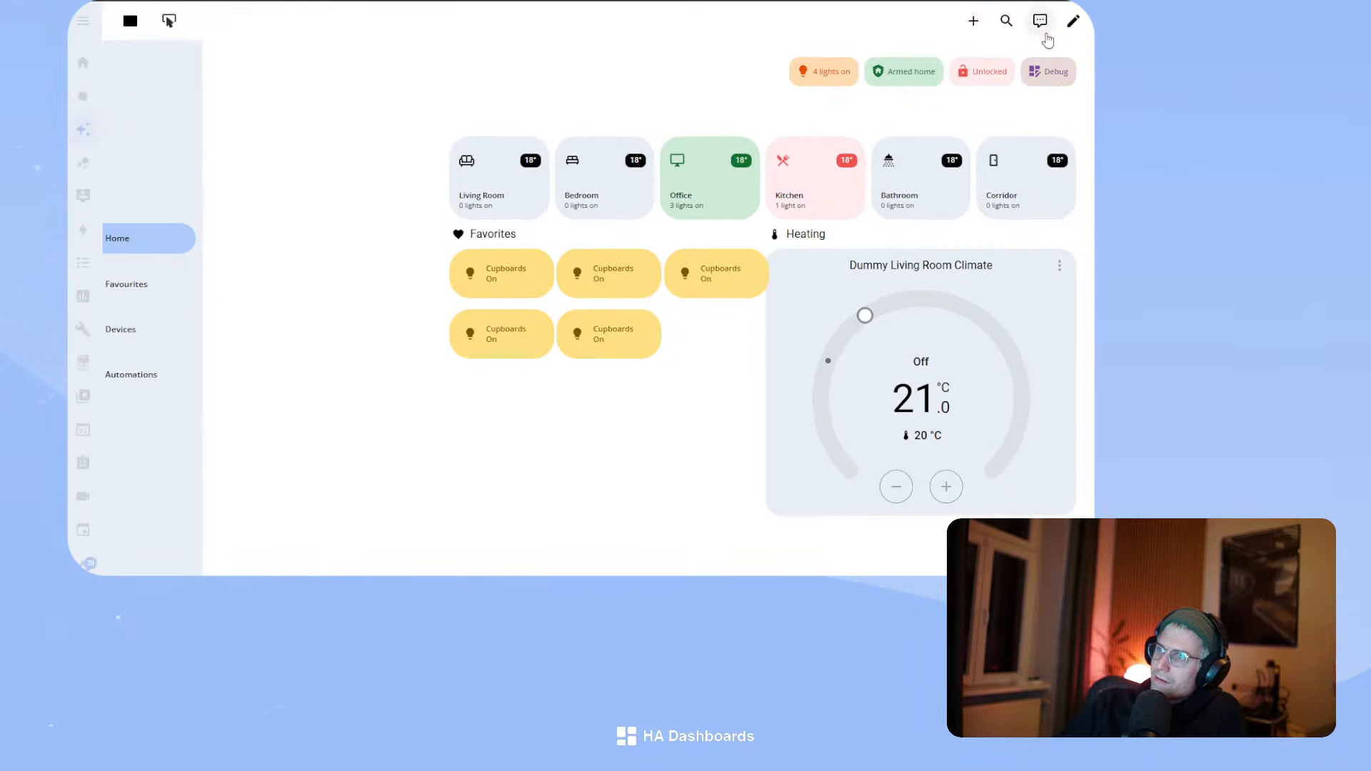
pyautogui.click(1044, 75)
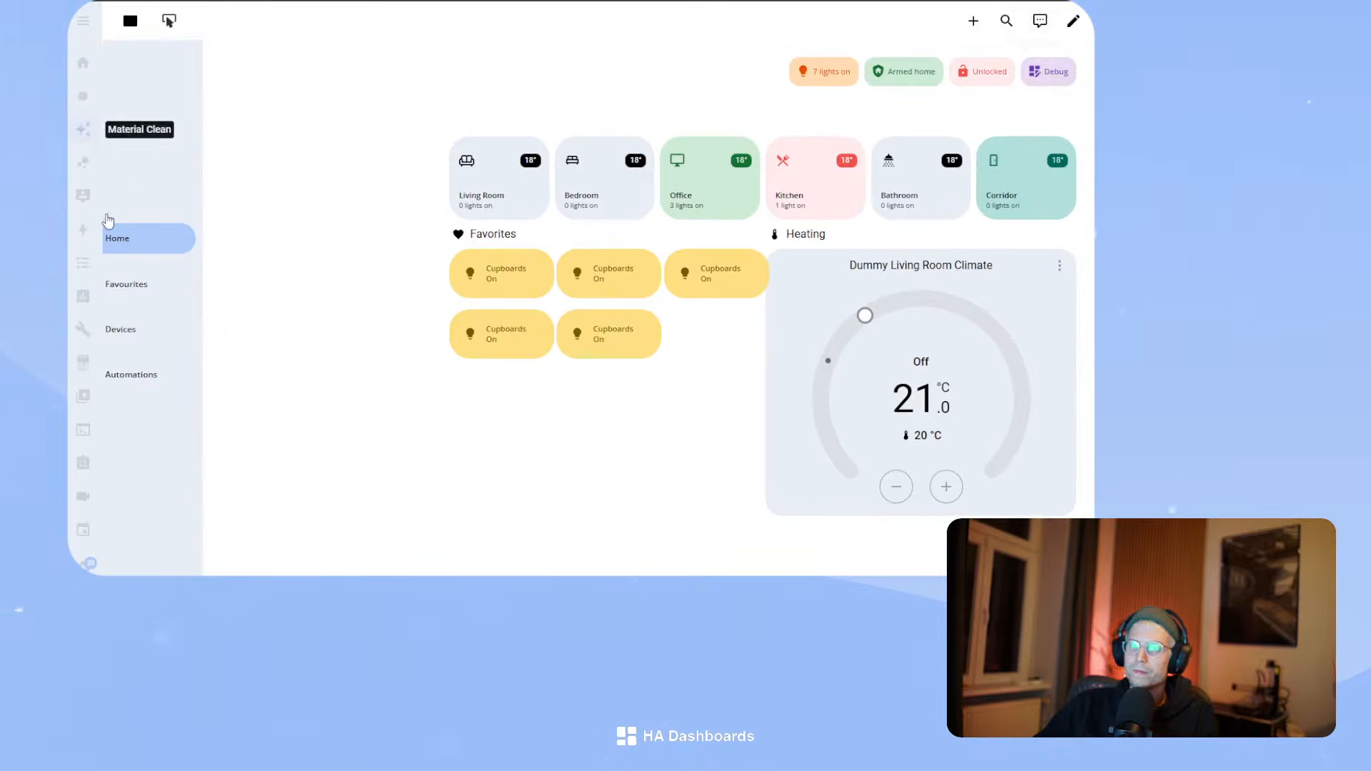
# - Switch to the File editor and create a new file named test.js in the homeassistant/www folder
pyautogui.click(83, 329)
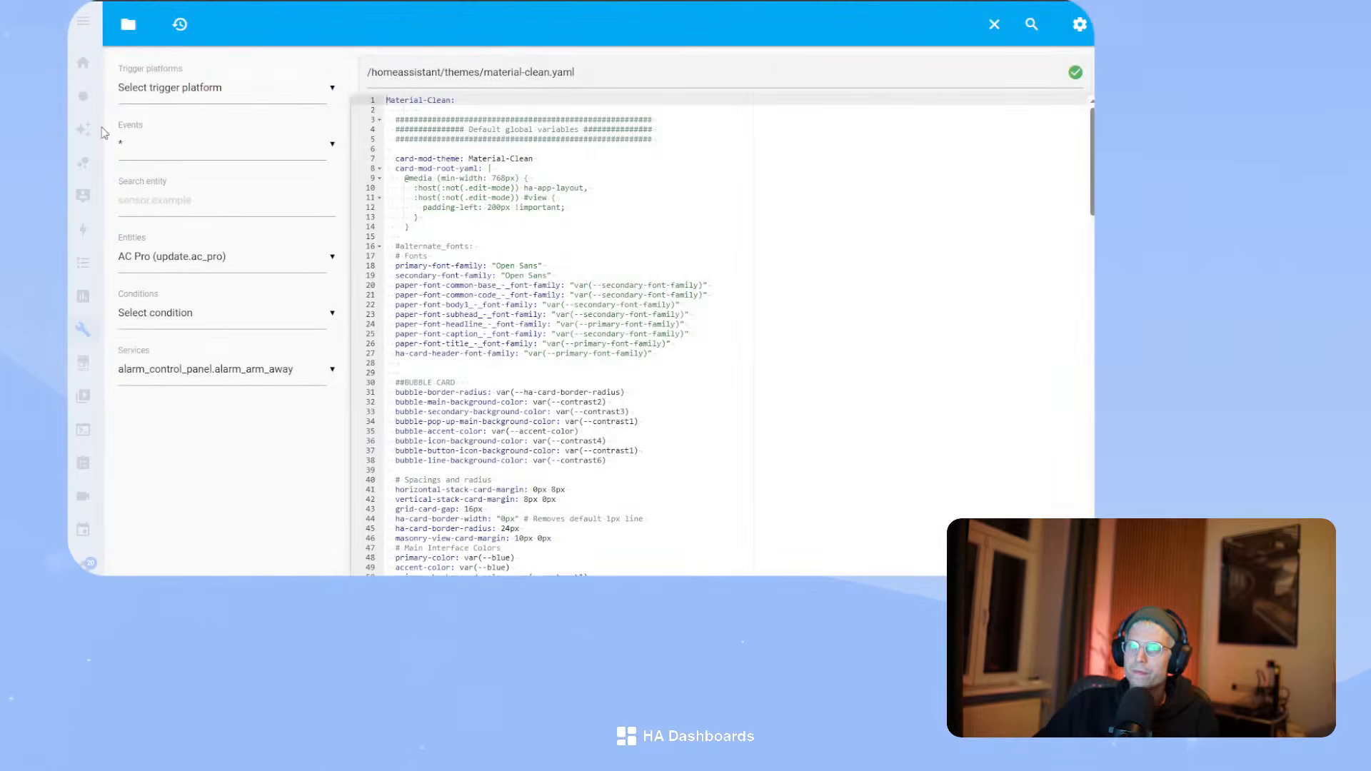
pyautogui.click(128, 25)
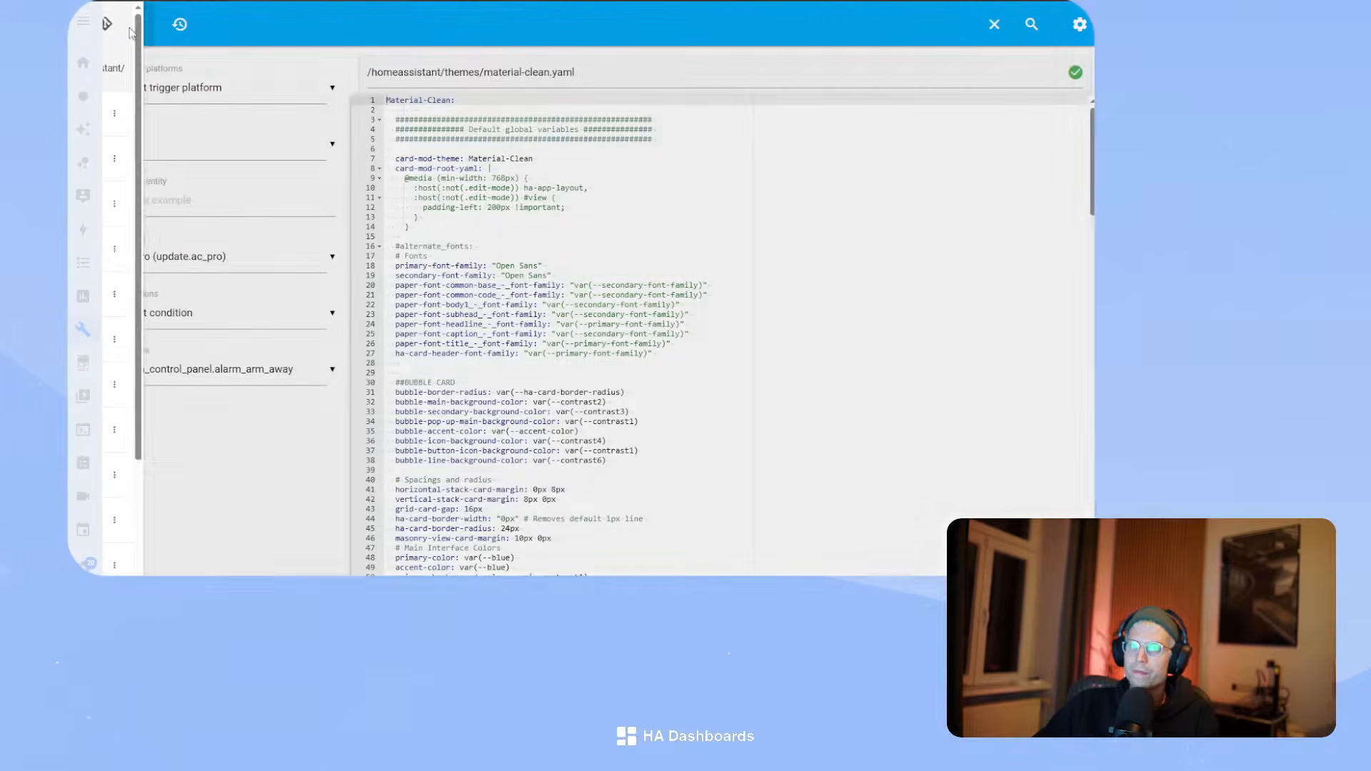
pyautogui.scroll(-4, 208, 286)
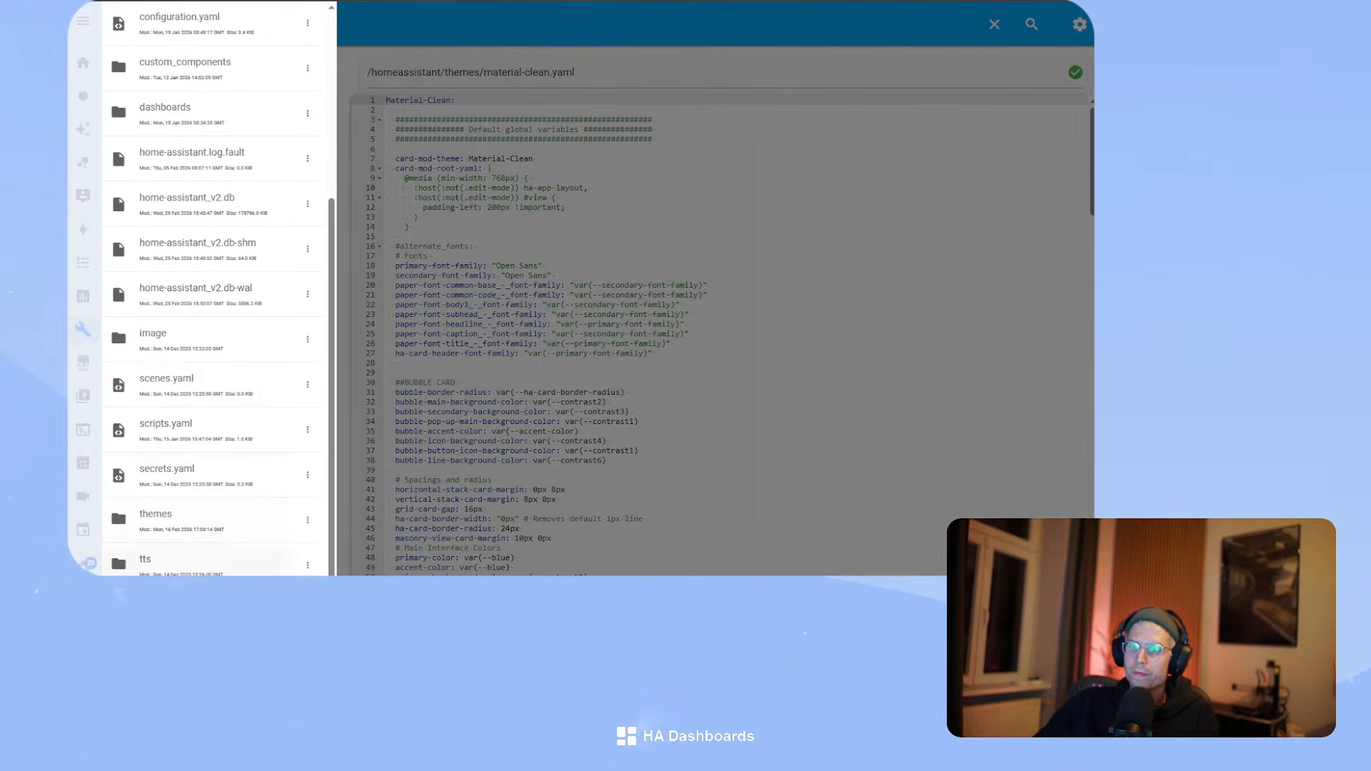
pyautogui.click(202, 566)
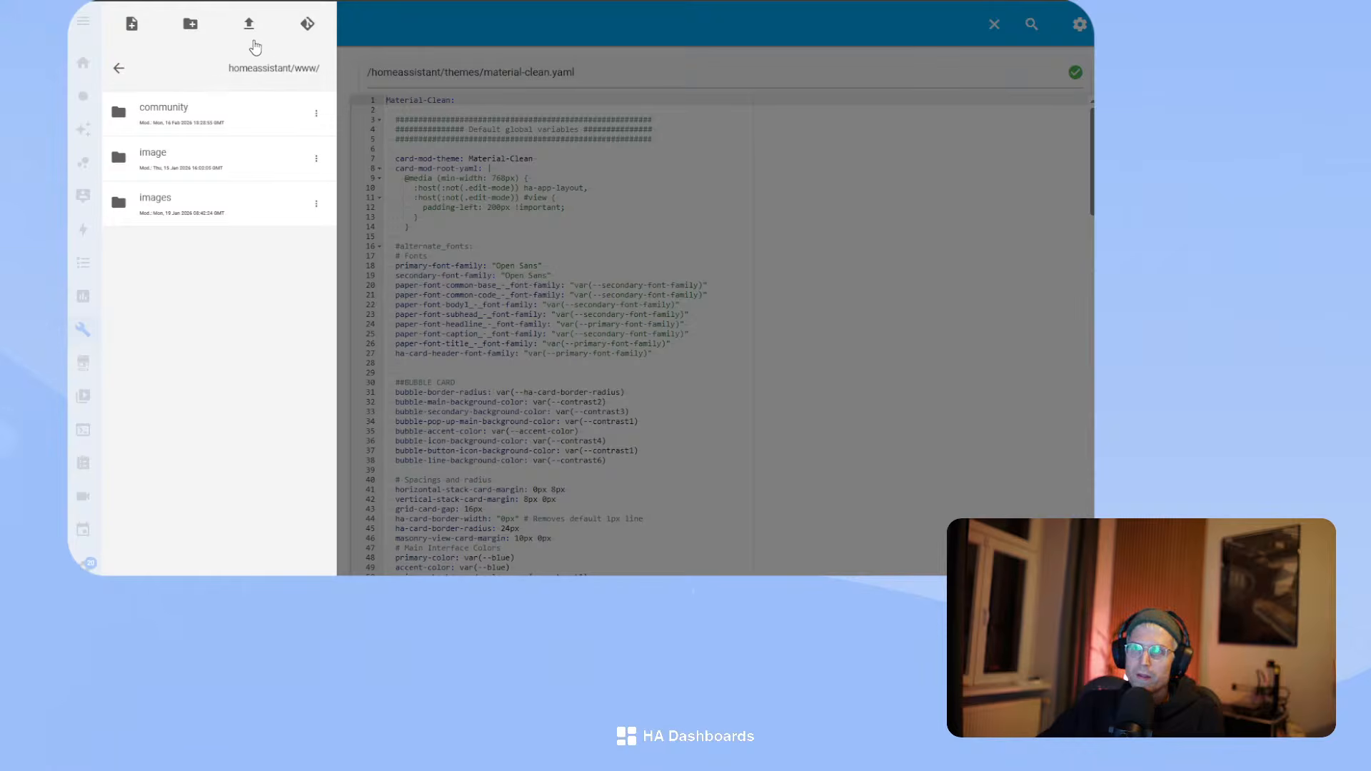
pyautogui.click(134, 26)
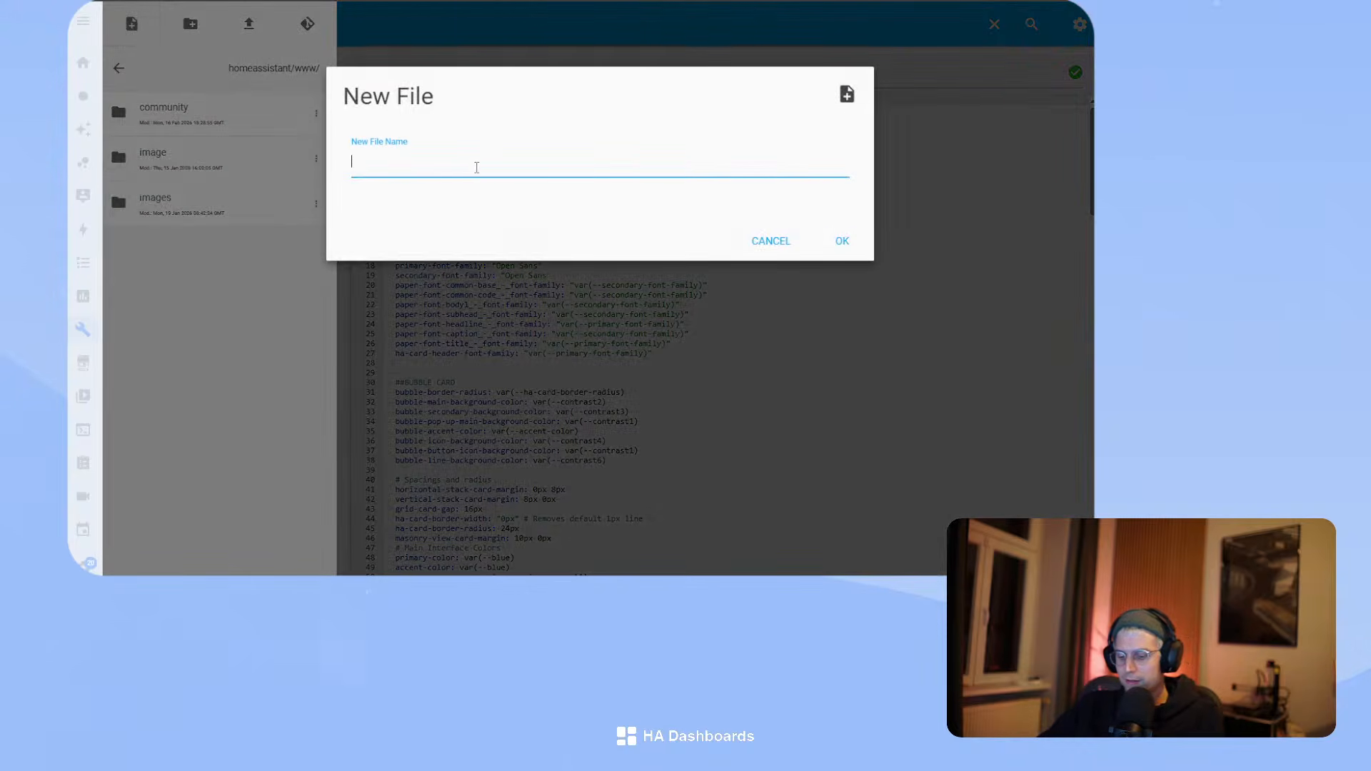
pyautogui.write('test.')
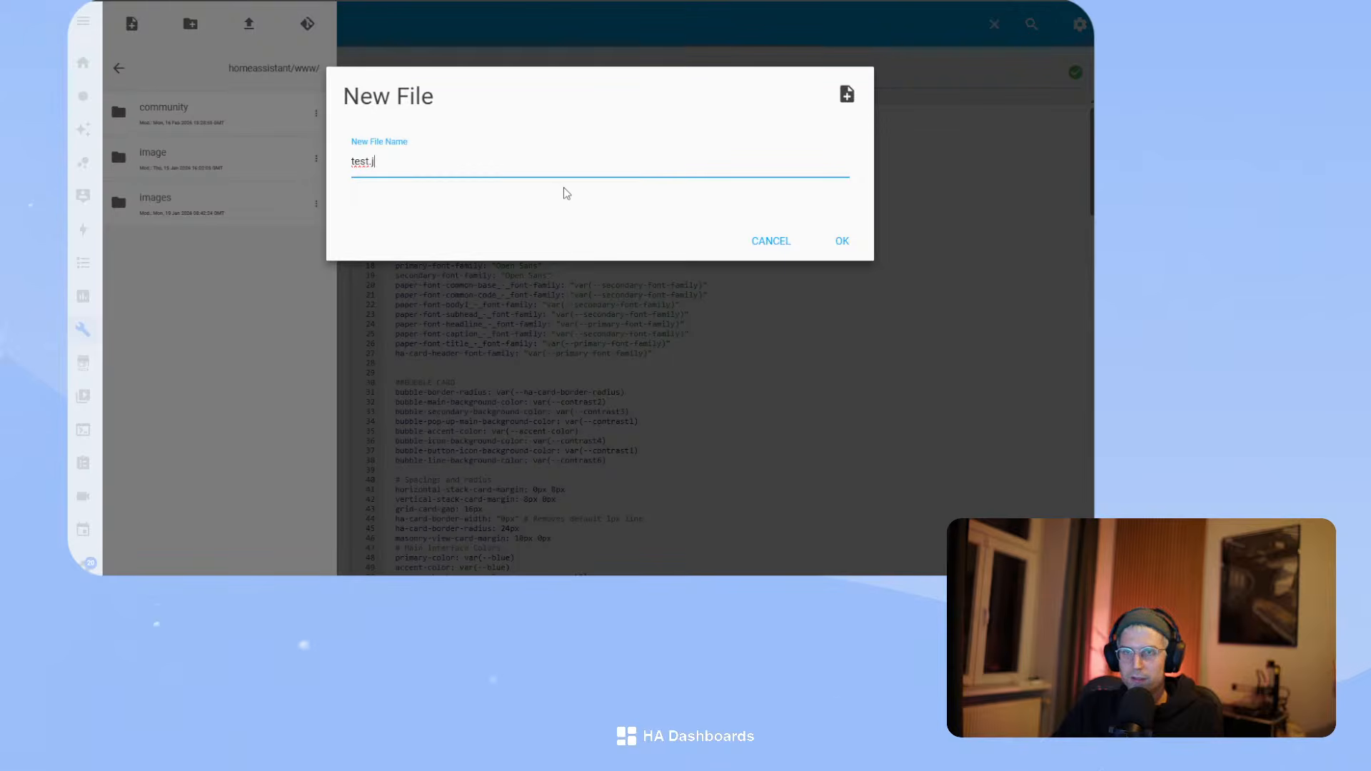
pyautogui.write('js')
pyautogui.click(846, 242)
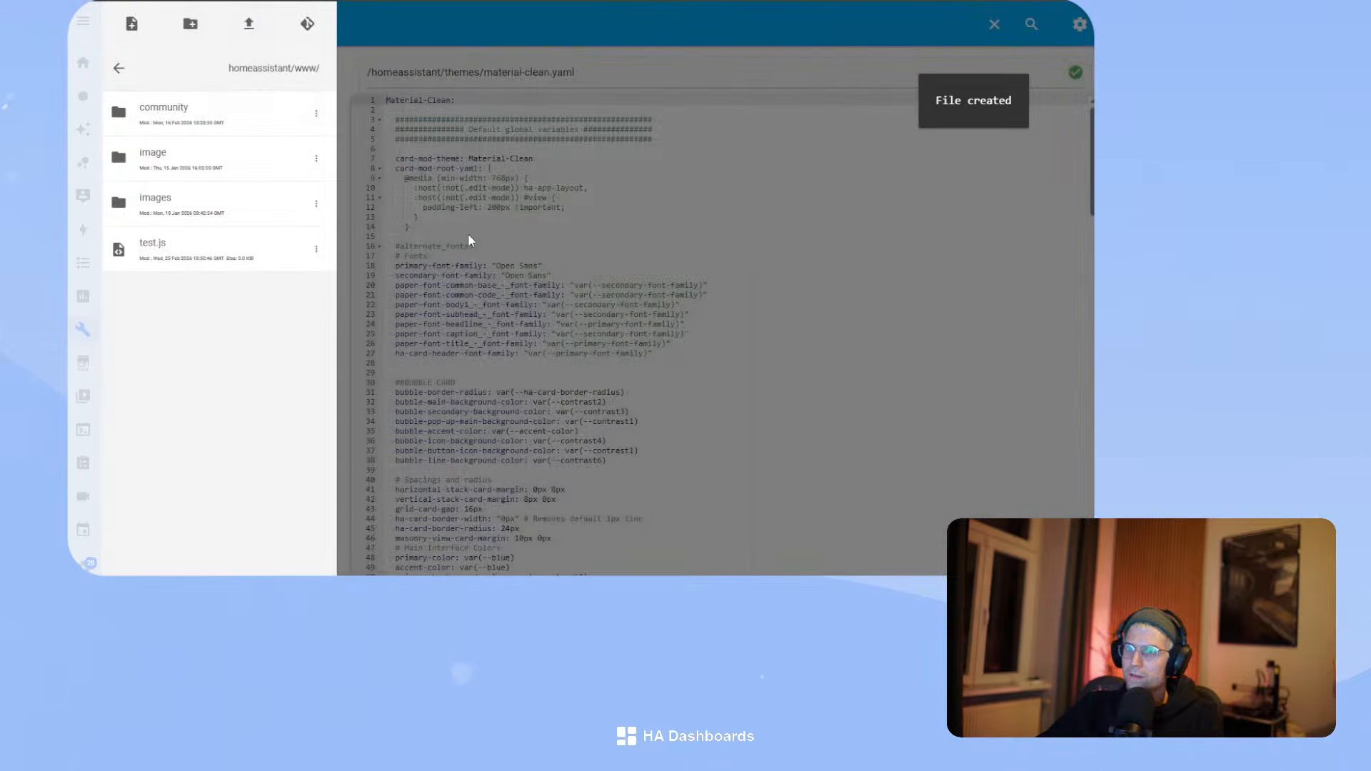
# - Open test.js from the www folder and paste the copied JavaScript code with the weather condition set into it
pyautogui.click(189, 255)
pyautogui.click(545, 260)
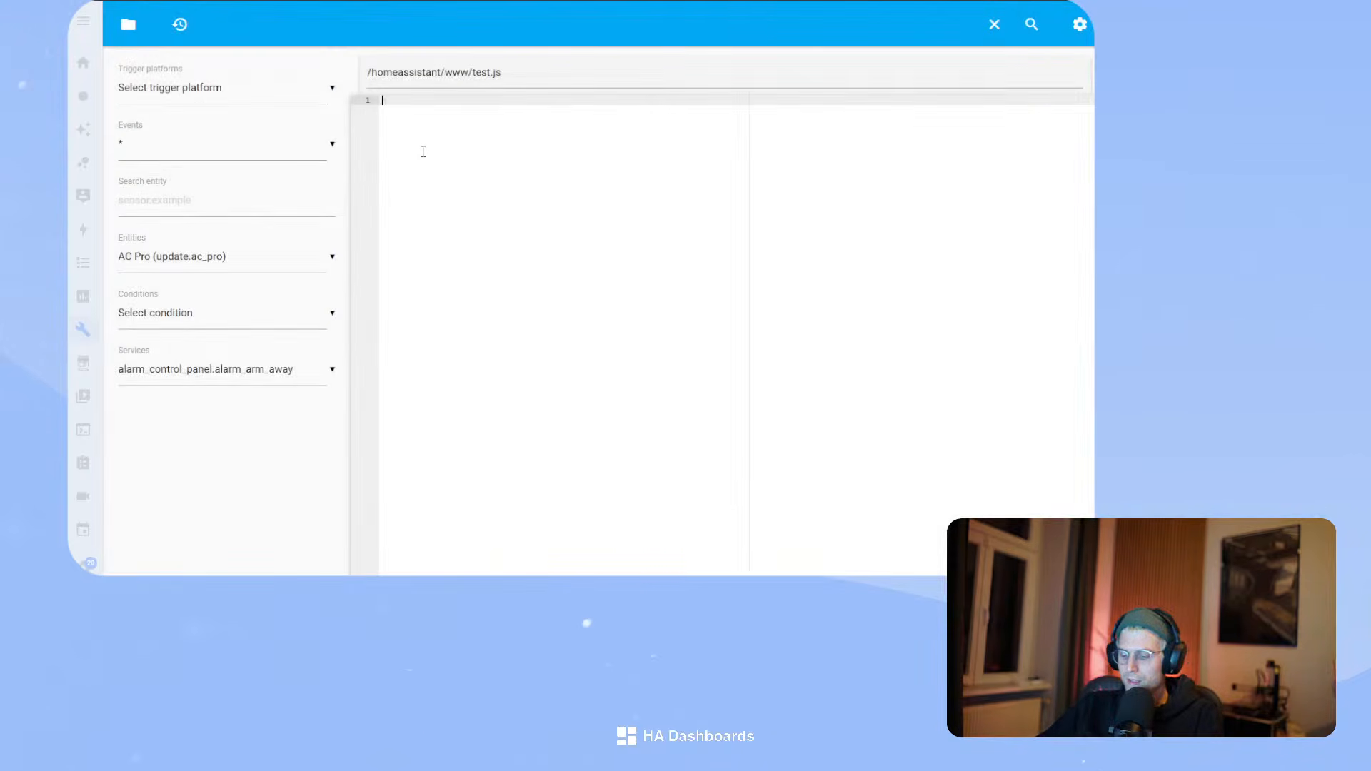
pyautogui.hotkey('ctrl', 'v')
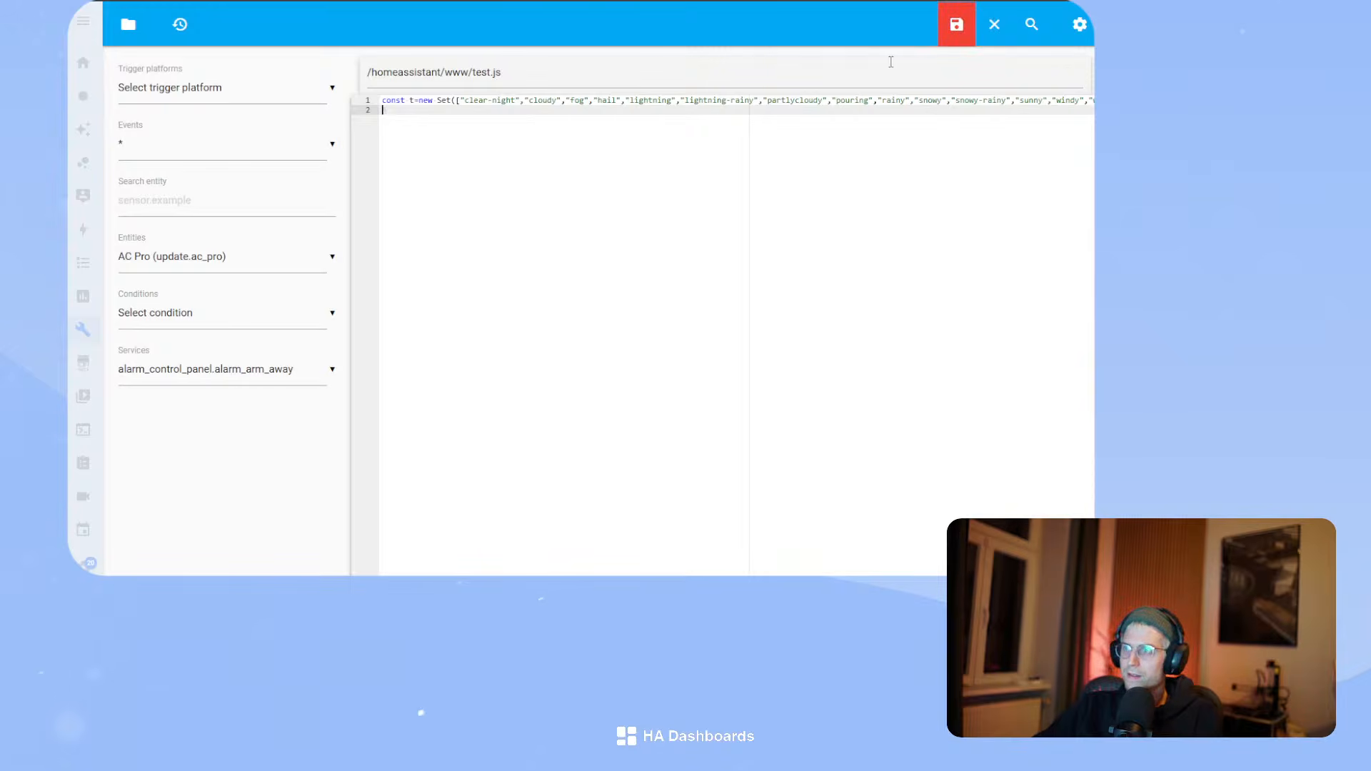
# - Save test.js and rename it to weather-bg.min.js in the www folder
pyautogui.click(955, 30)
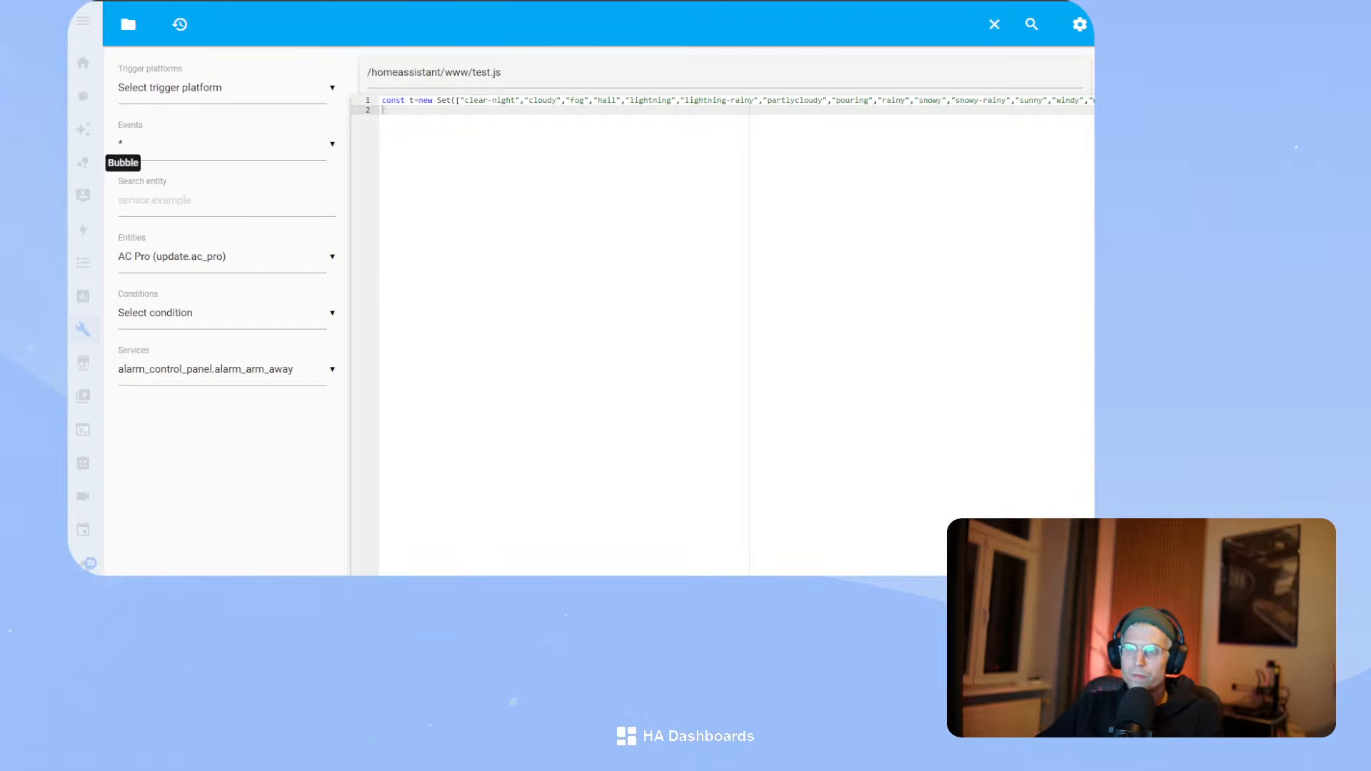
pyautogui.click(128, 25)
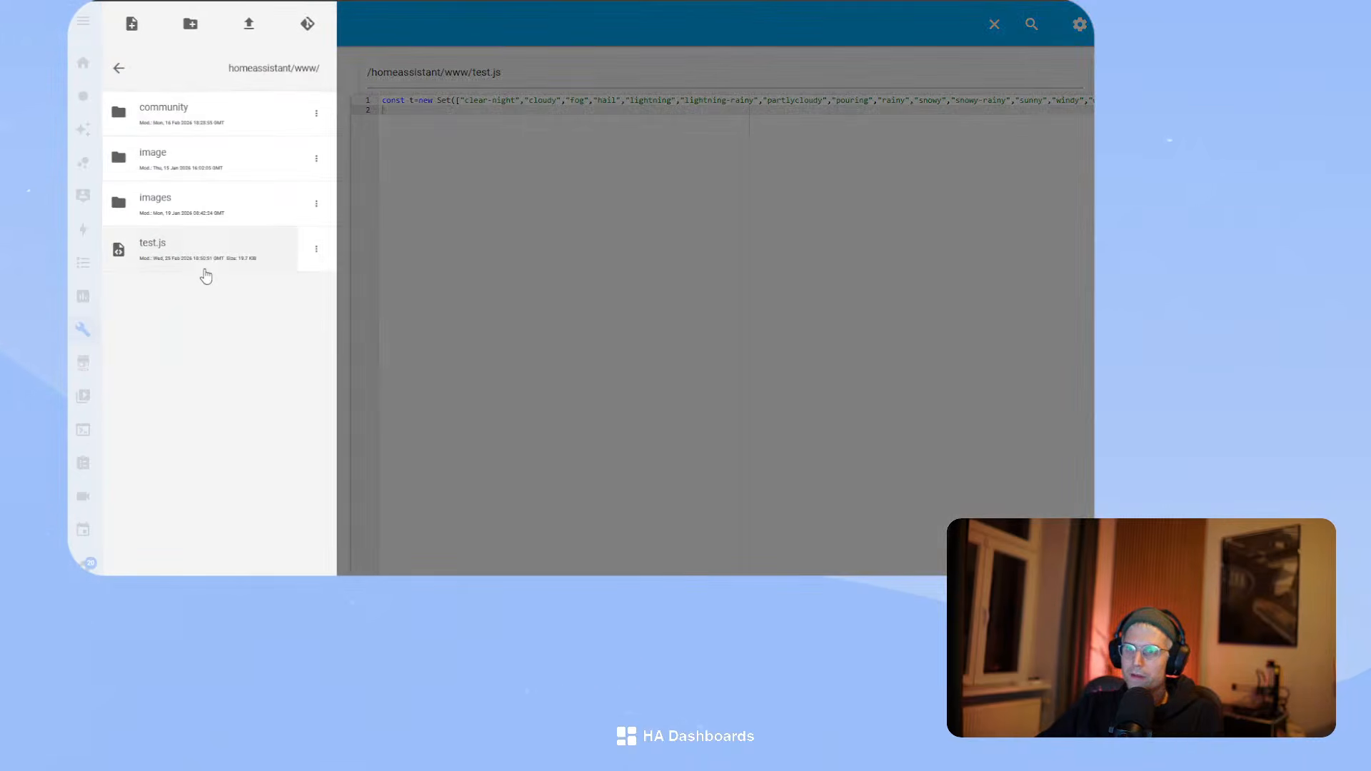
pyautogui.click(315, 250)
pyautogui.click(308, 277)
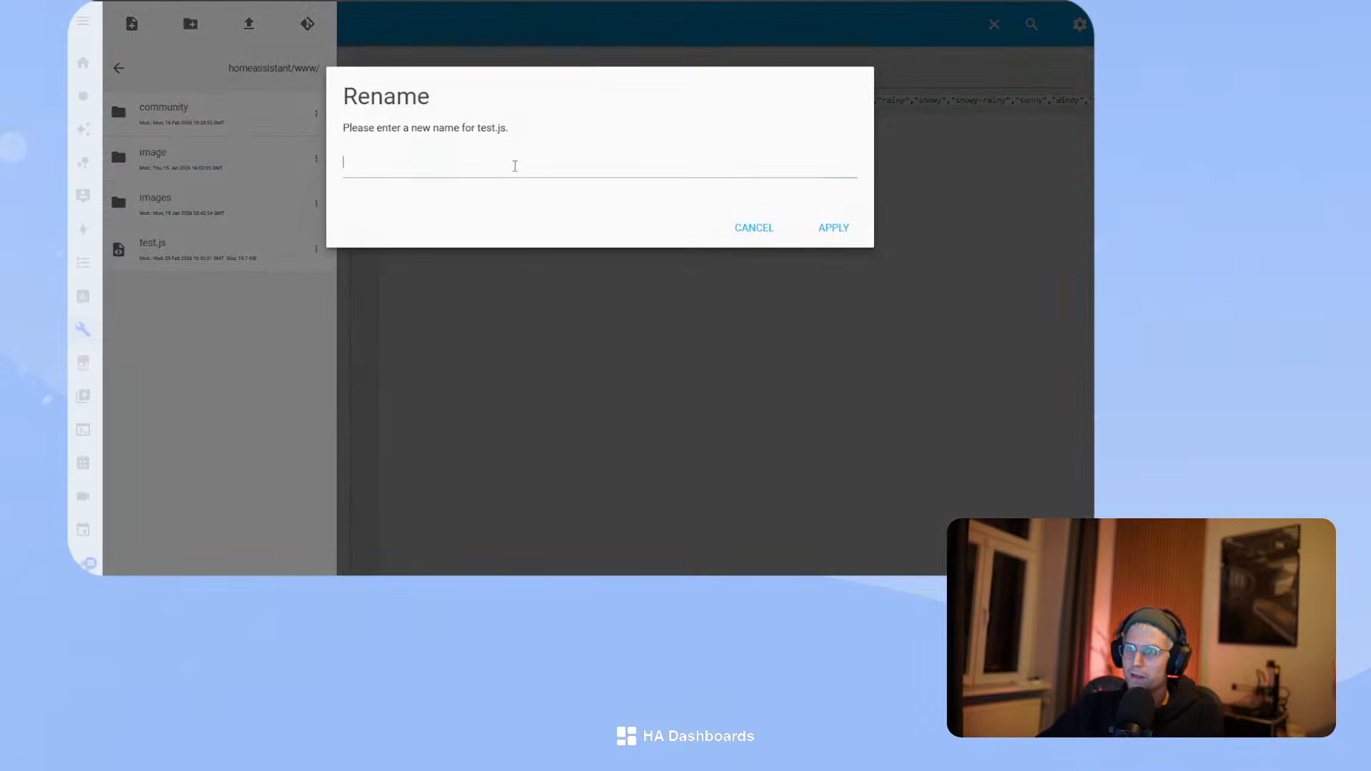
pyautogui.click(512, 164)
pyautogui.write('weather-bg.min.js')
pyautogui.click(856, 229)
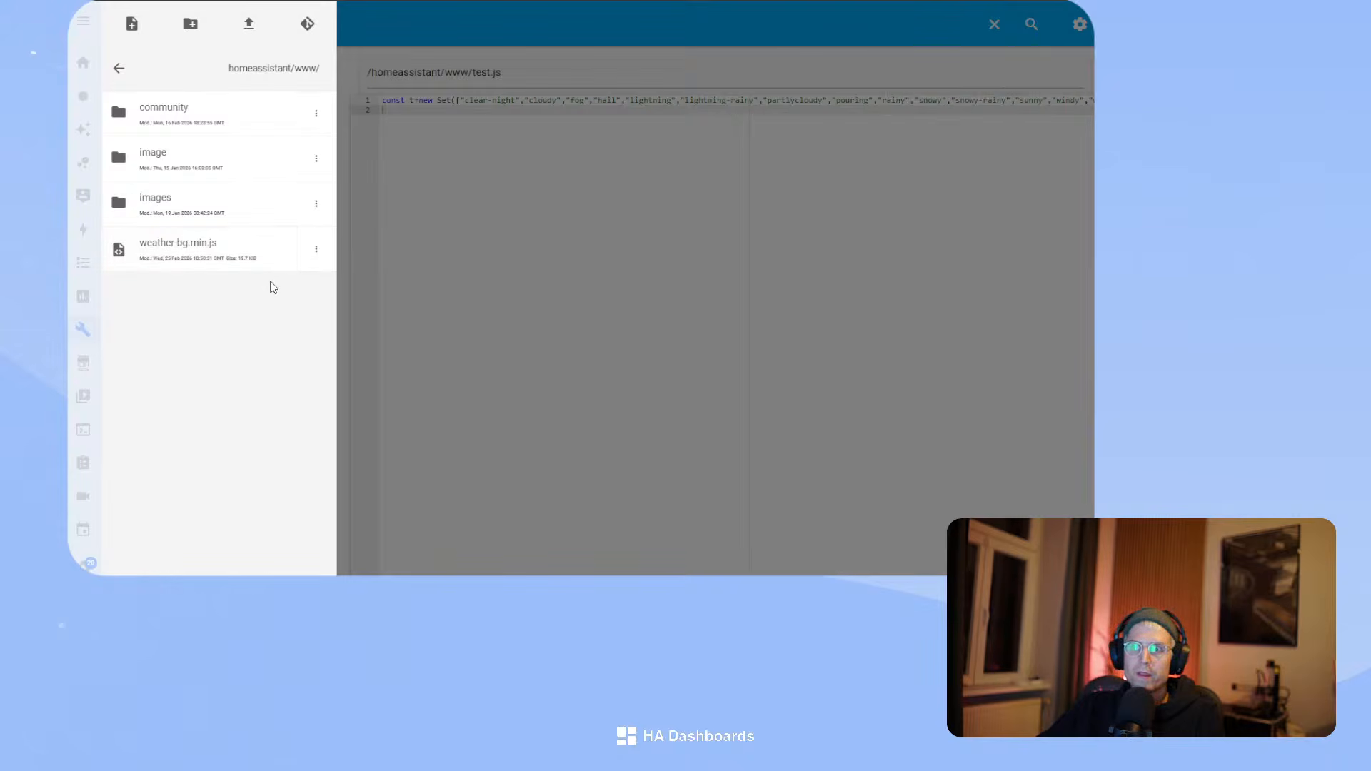
pyautogui.click(434, 329)
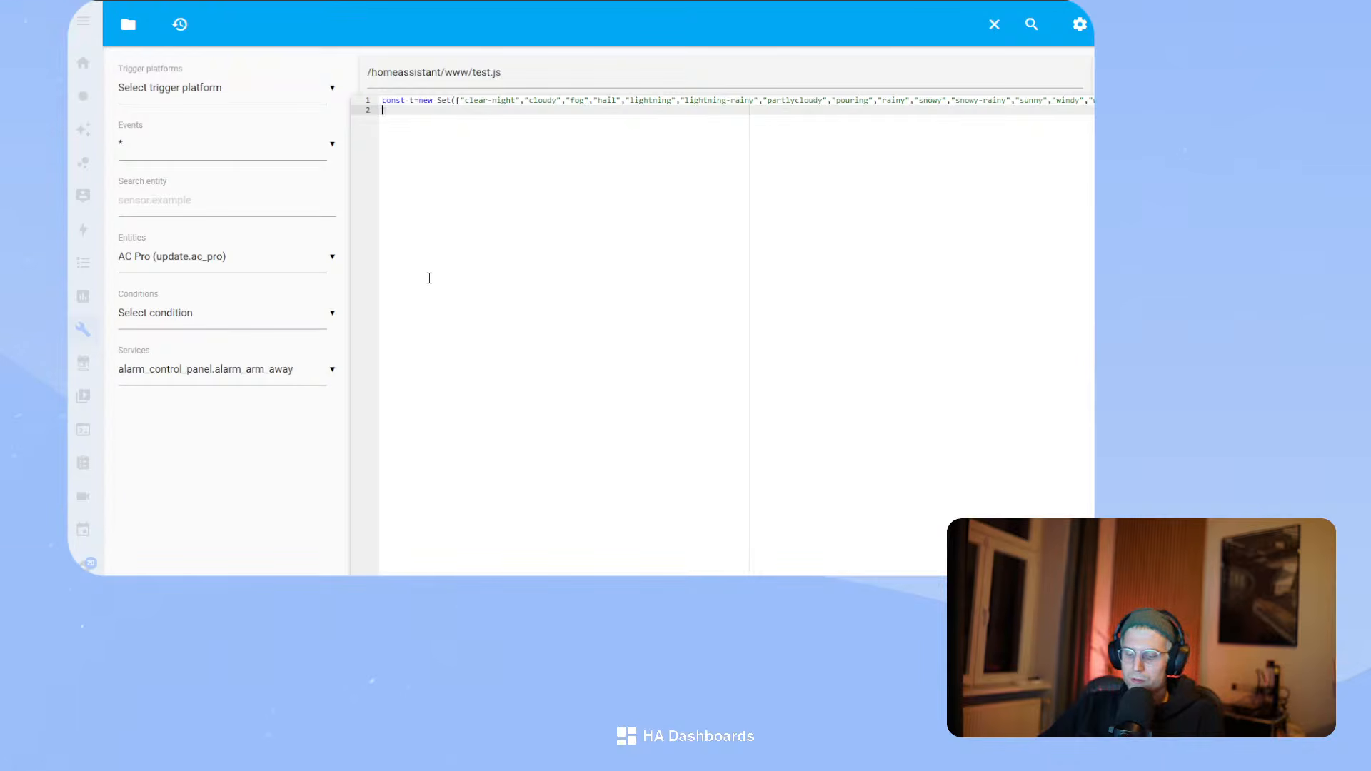
# - Add a JavaScript module to the dashboard resources with the URL /local/weather-bg.min.js?v=0.1.0
pyautogui.click(84, 563)
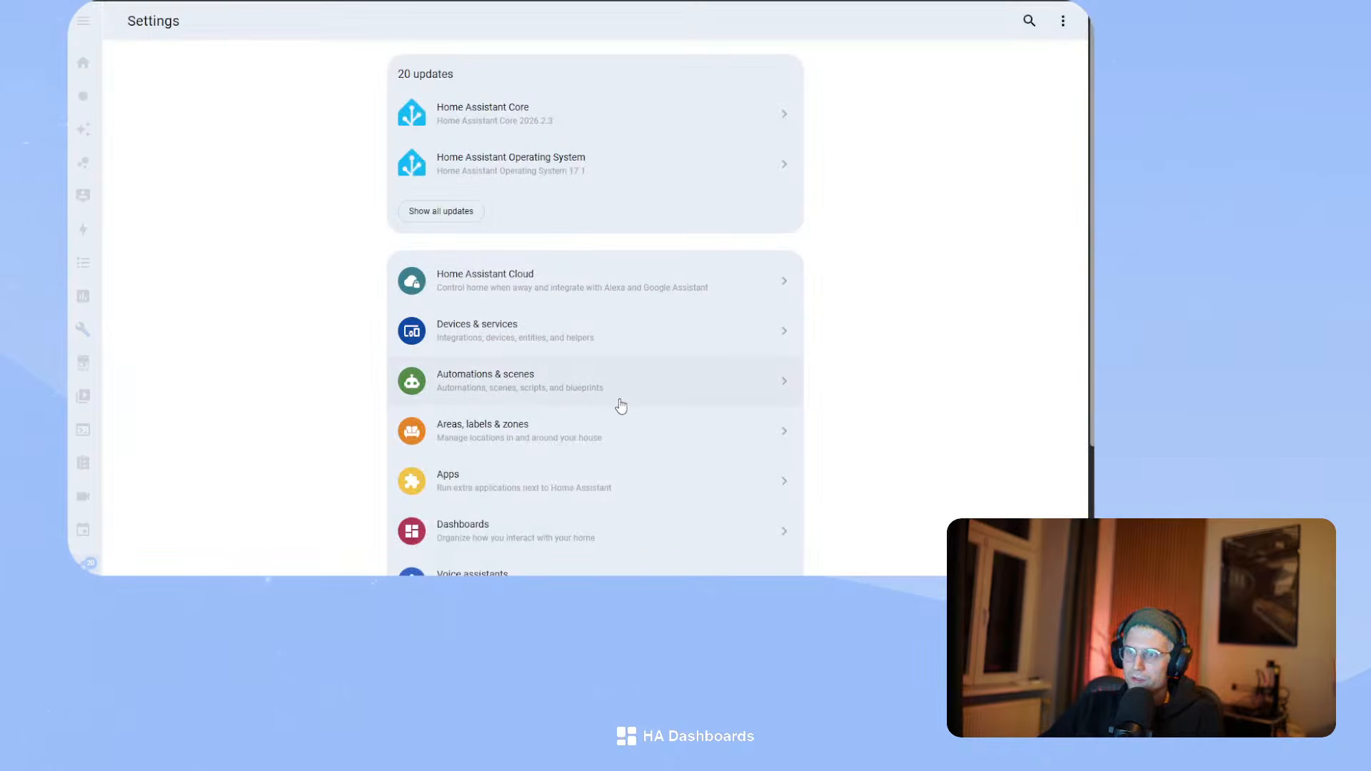
pyautogui.click(499, 521)
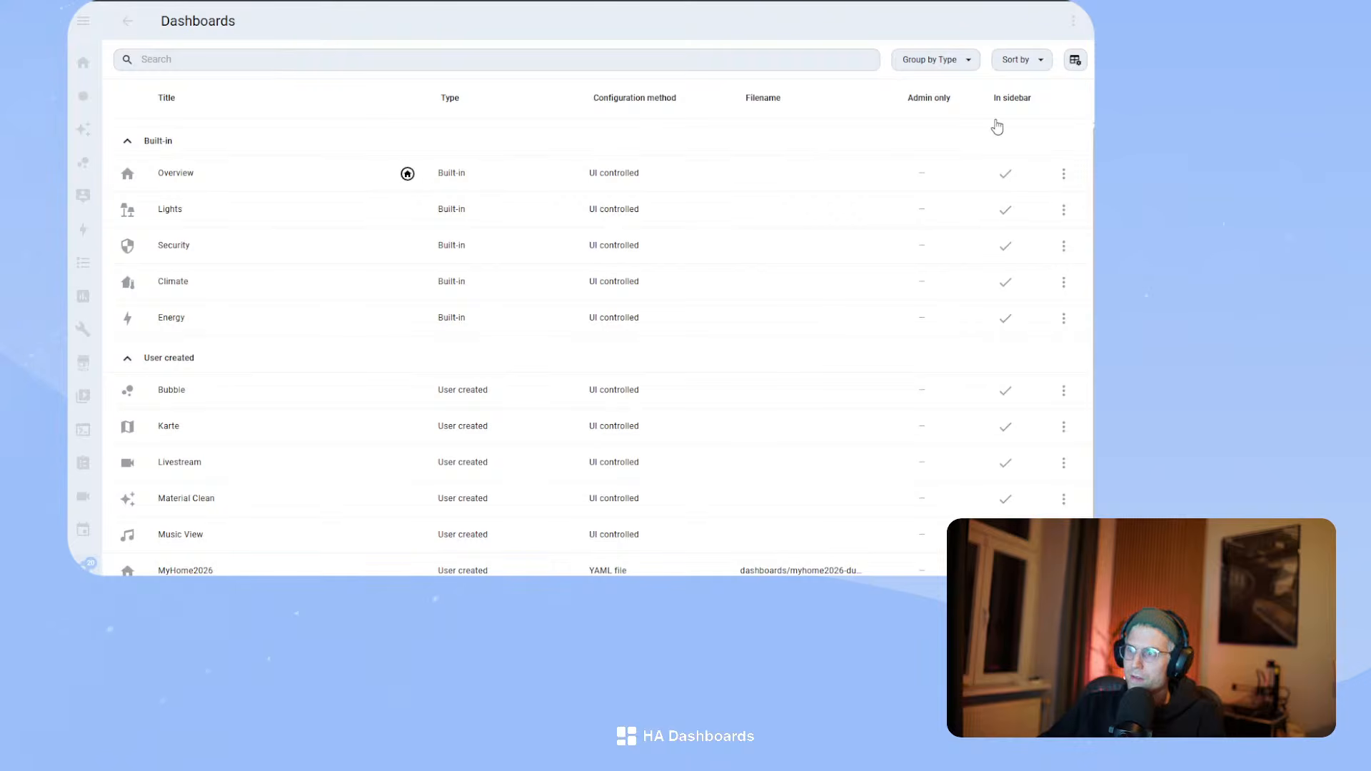
pyautogui.click(1071, 23)
pyautogui.click(1053, 55)
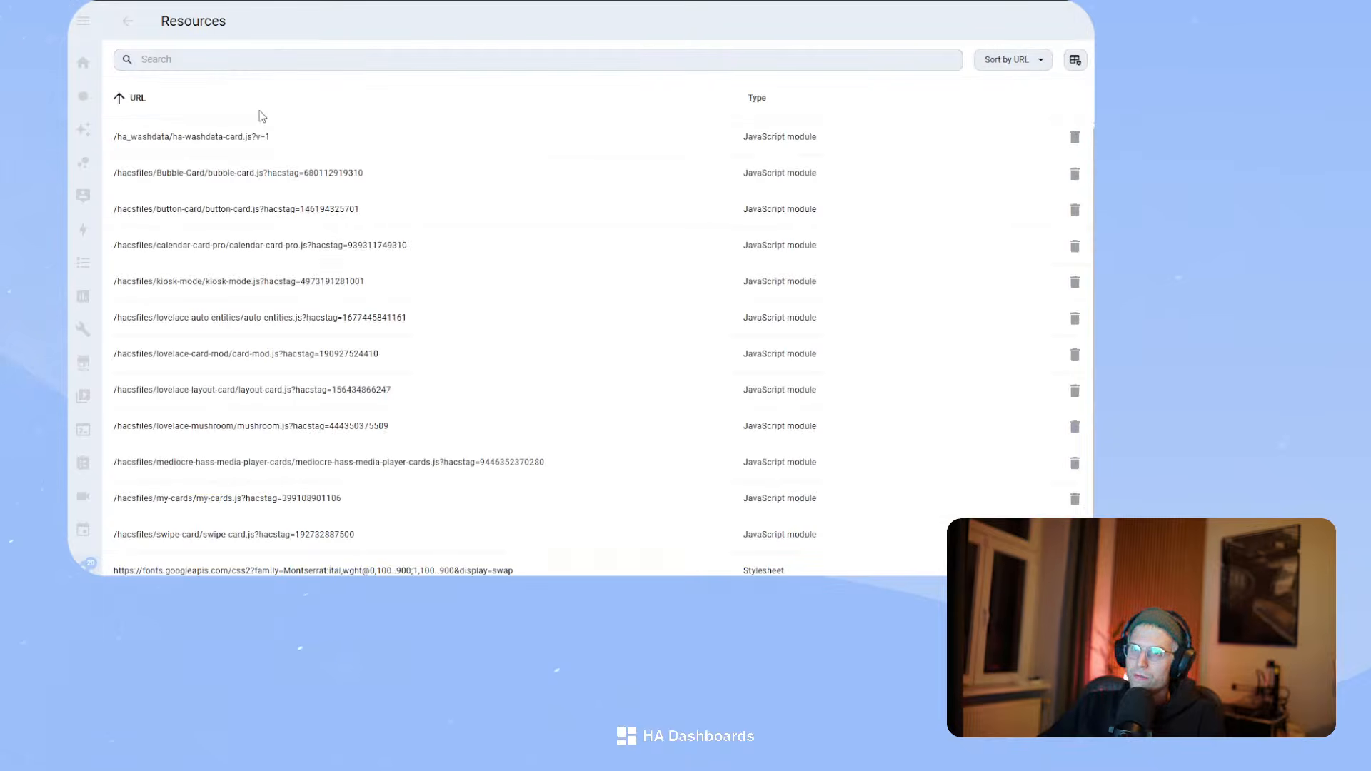
pyautogui.click(1039, 548)
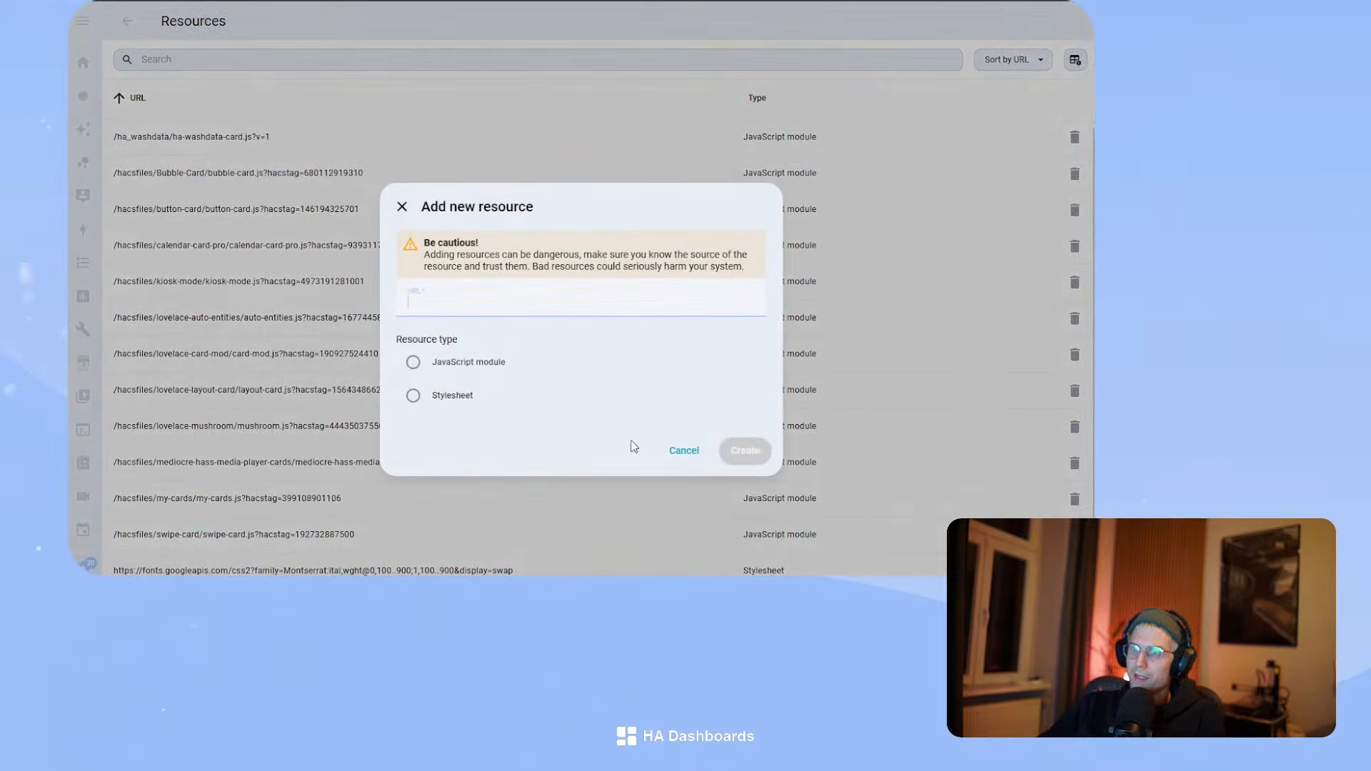
pyautogui.click(412, 362)
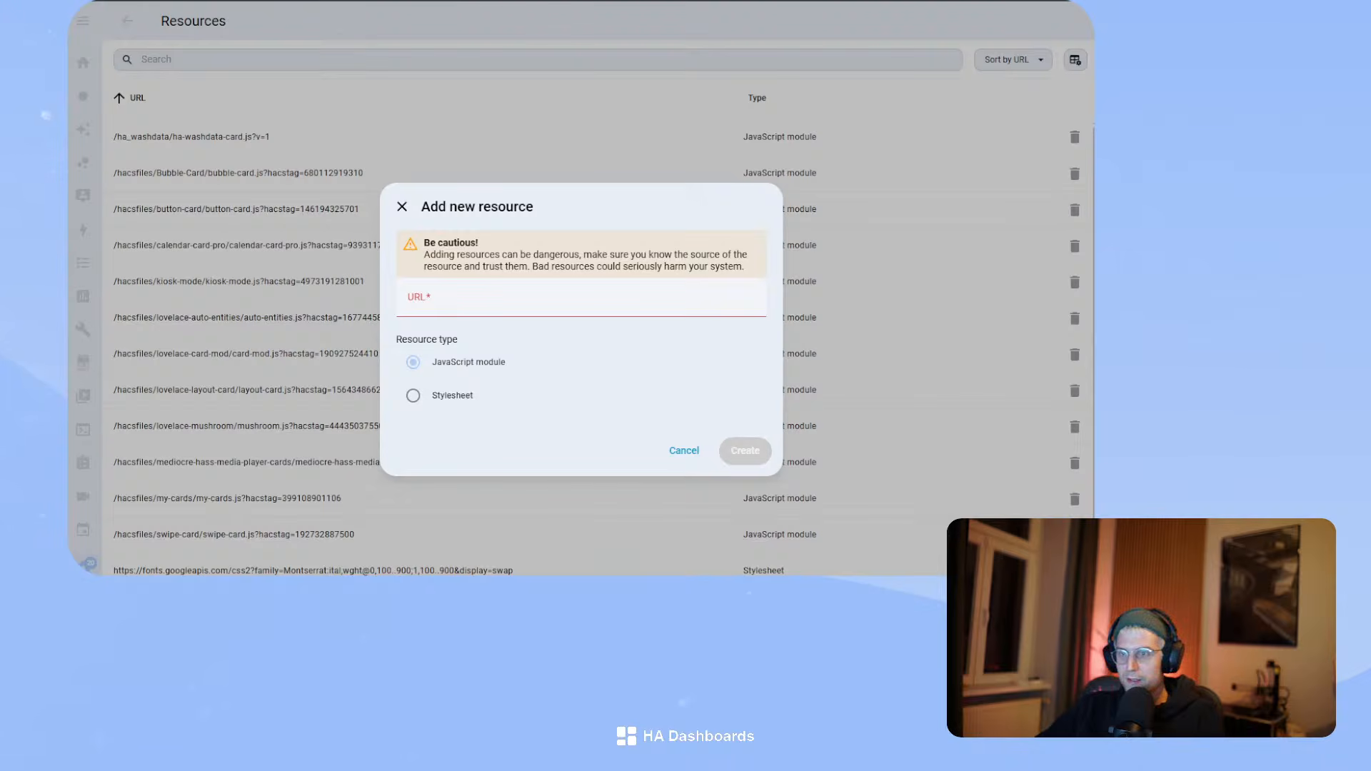
pyautogui.click(528, 300)
pyautogui.write('/local/weather-bg.min.js?v=0.1.0')
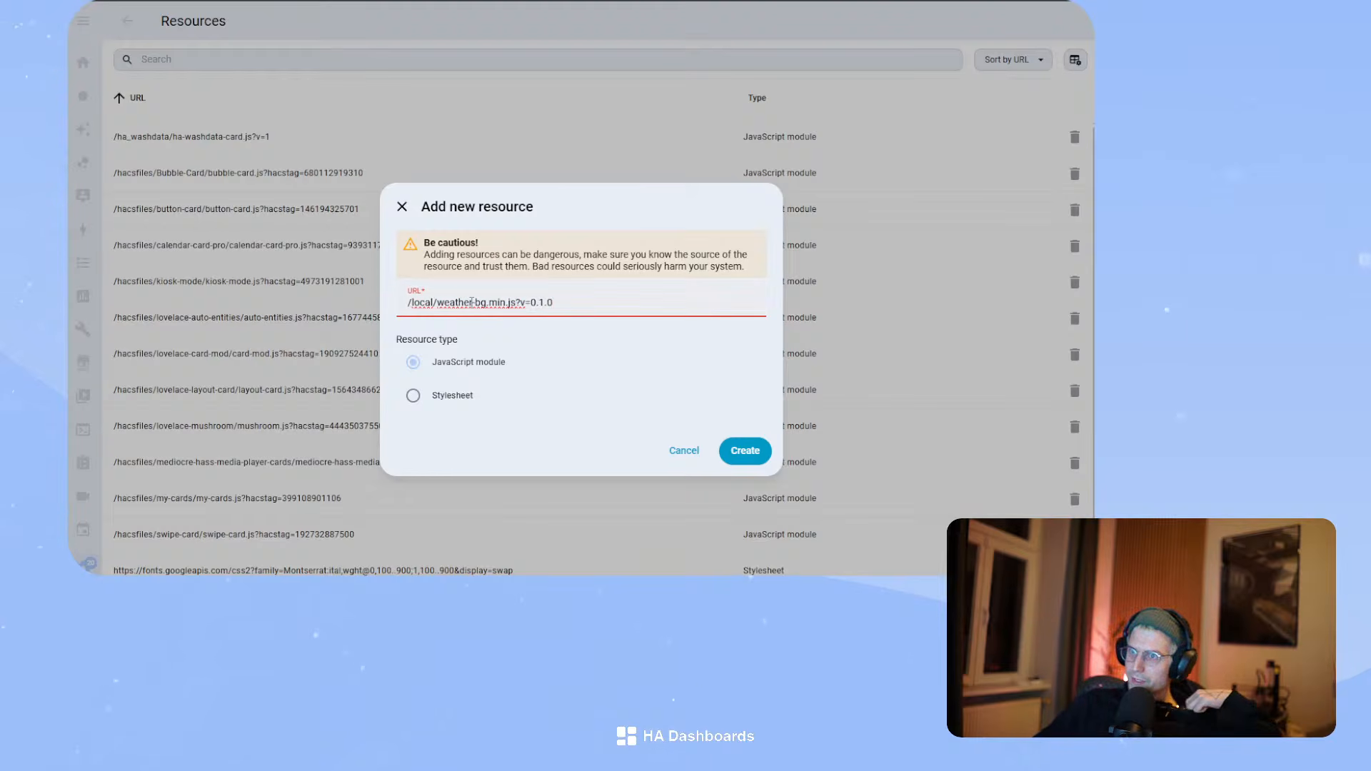
pyautogui.click(745, 451)
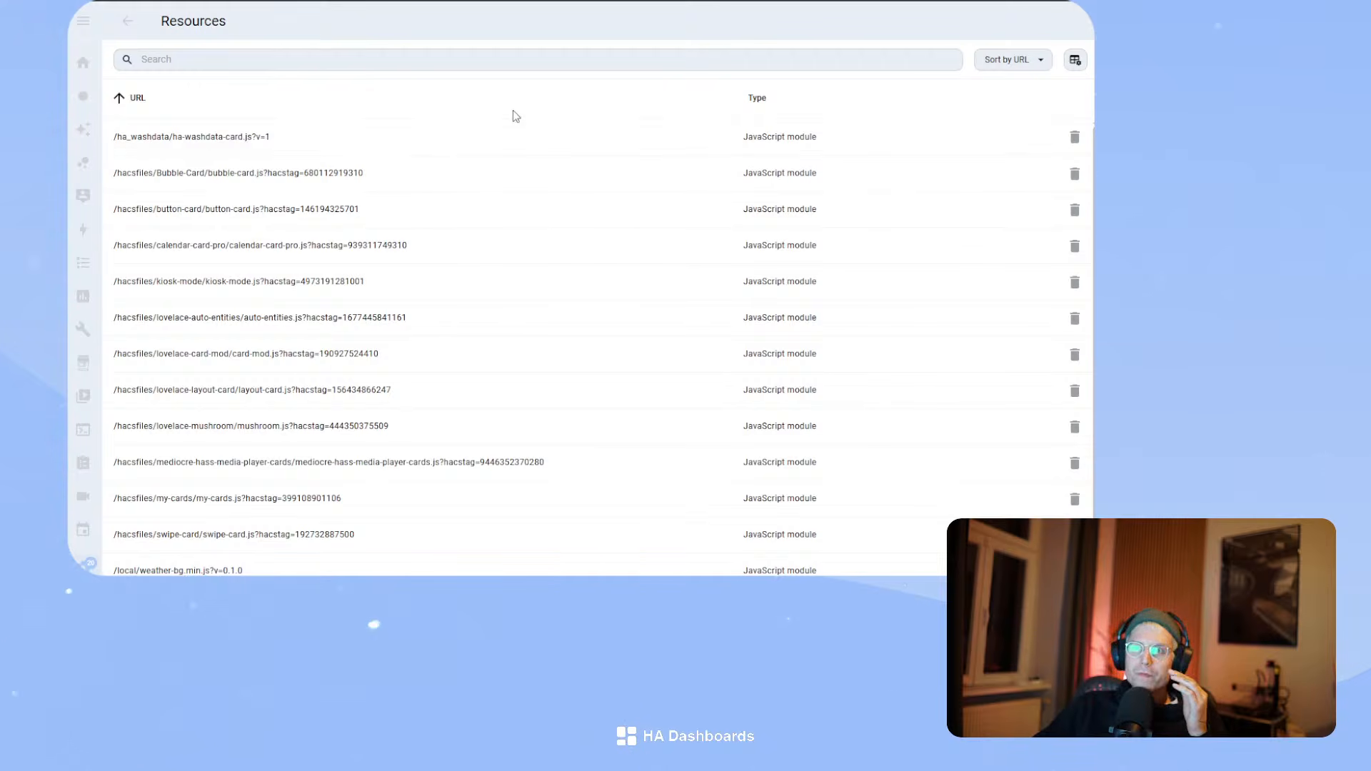
# - Create a Text helper named Weather Preview Condigiton with a maximum length of 32
pyautogui.click(83, 562)
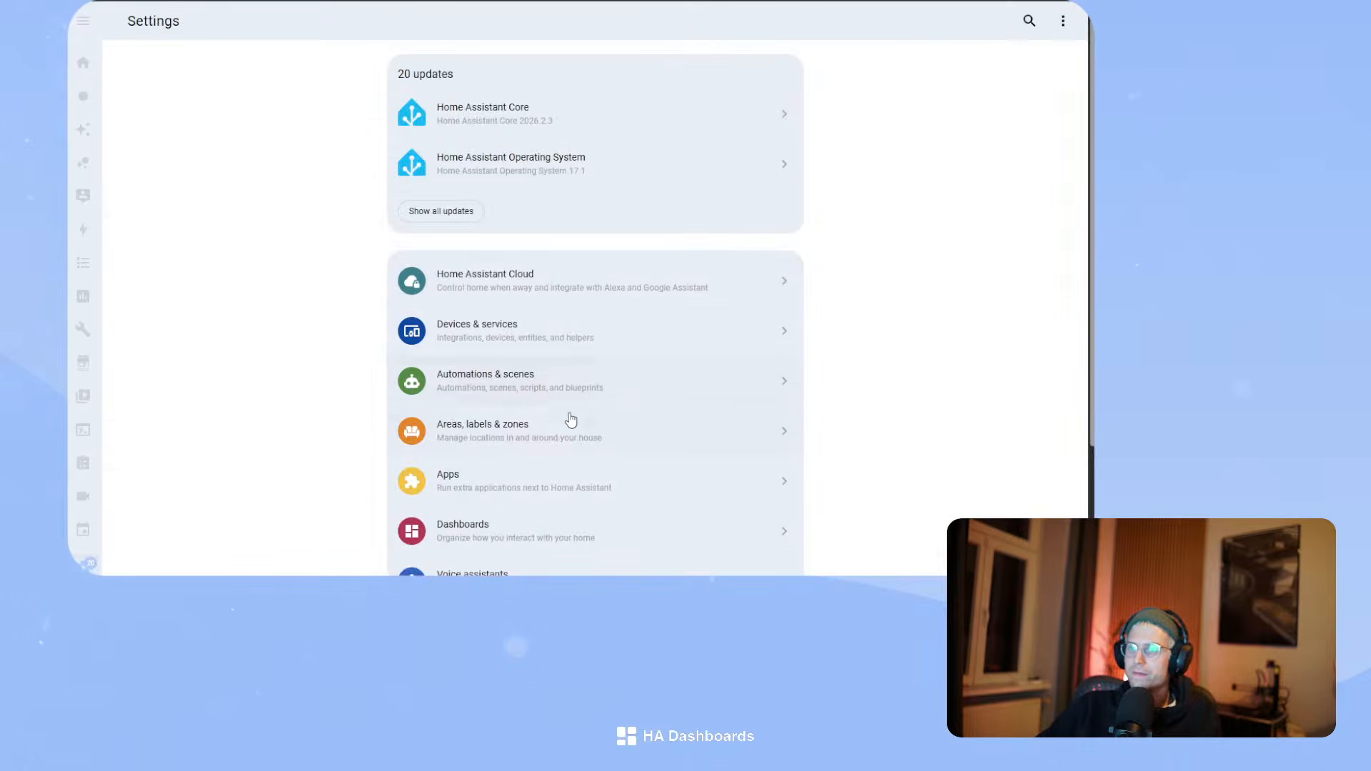
pyautogui.click(662, 337)
pyautogui.click(774, 42)
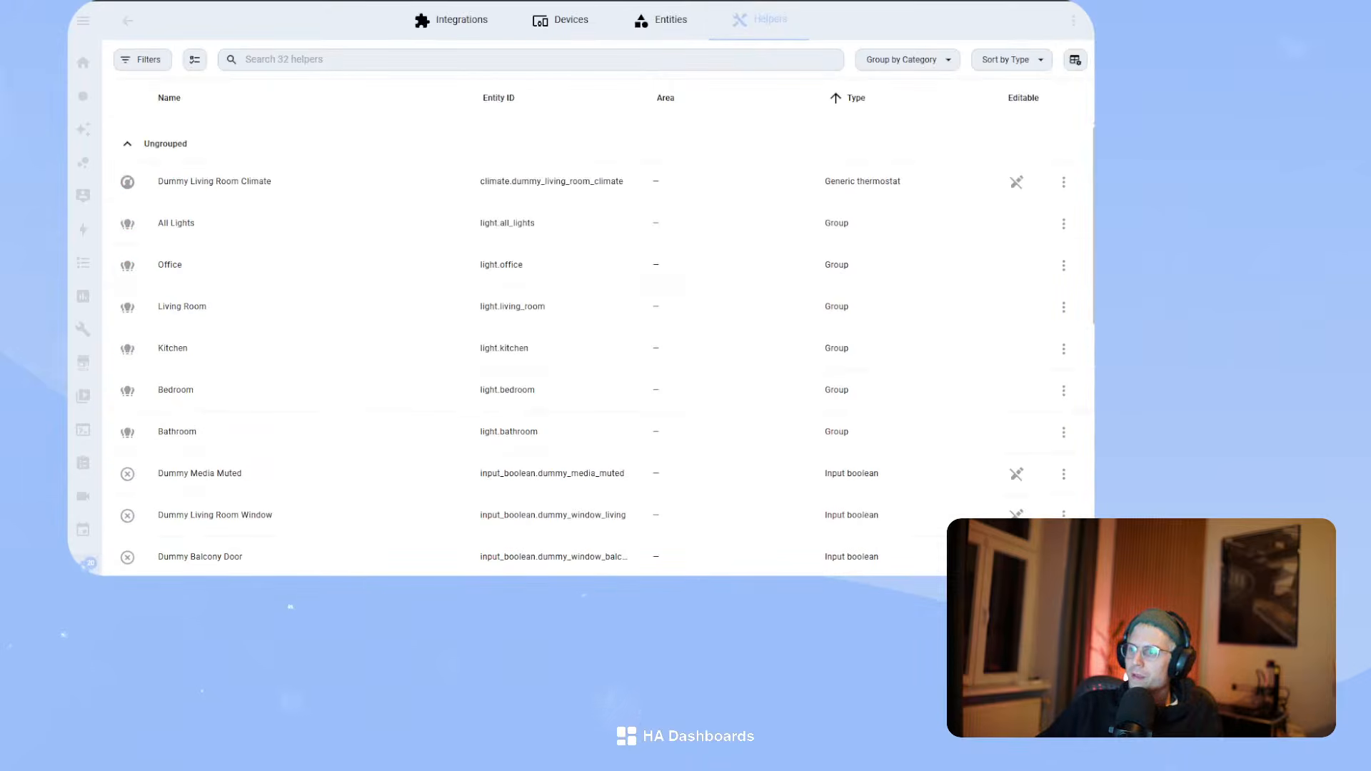
pyautogui.click(866, 523)
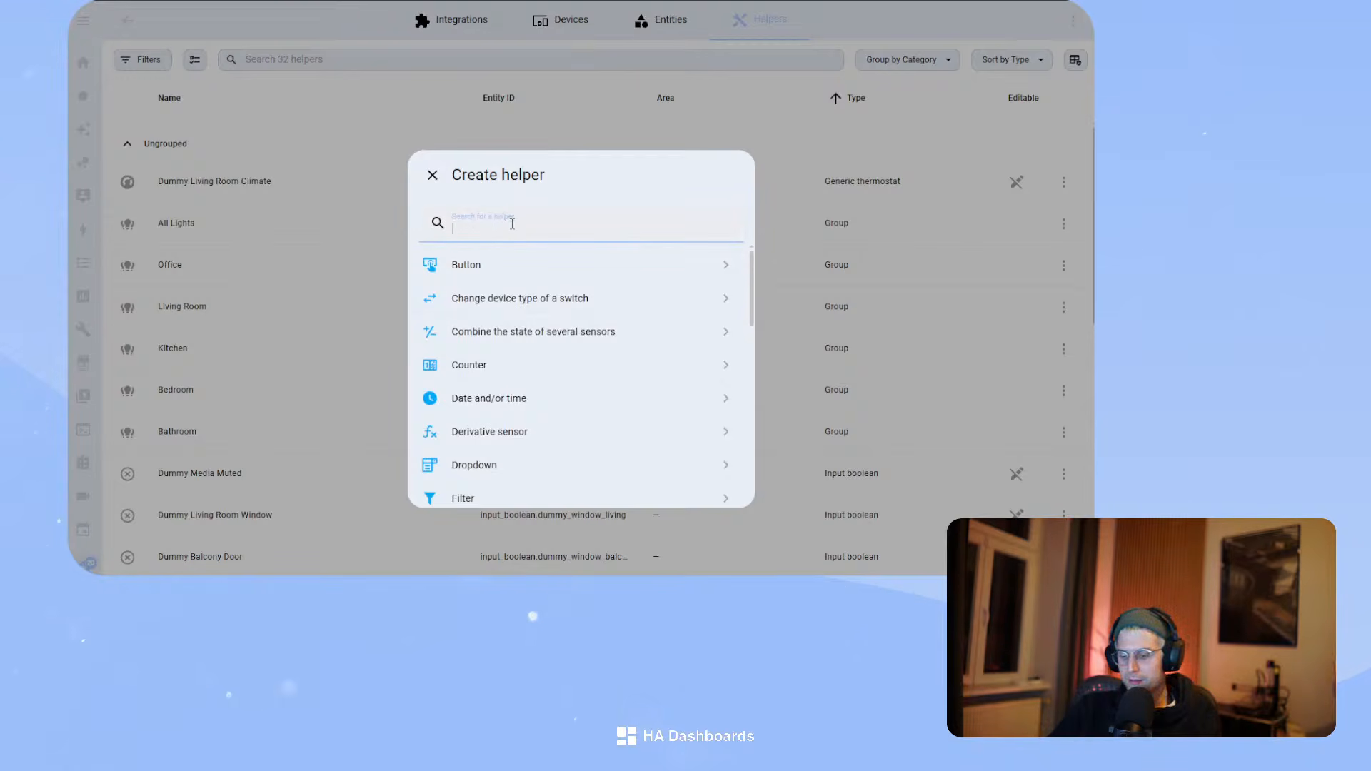
pyautogui.write('tes')
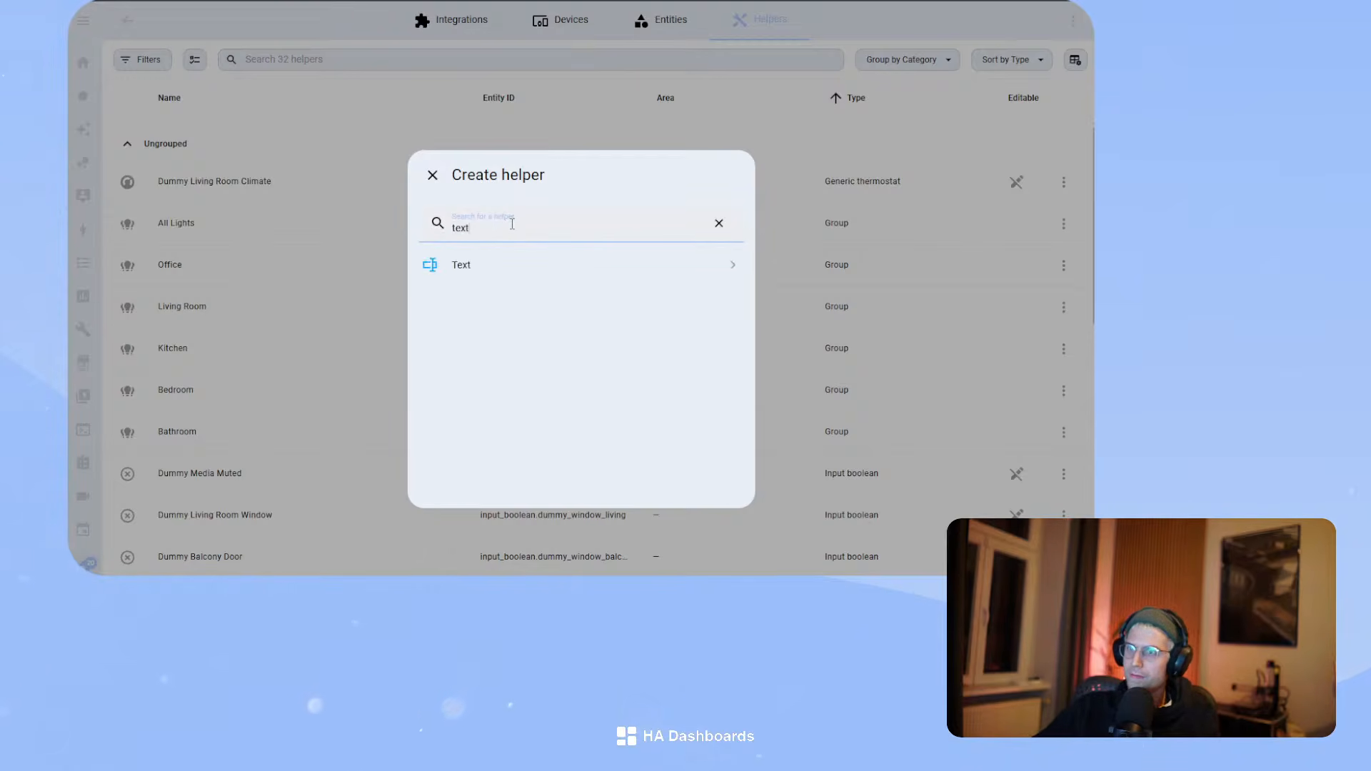
pyautogui.click(496, 262)
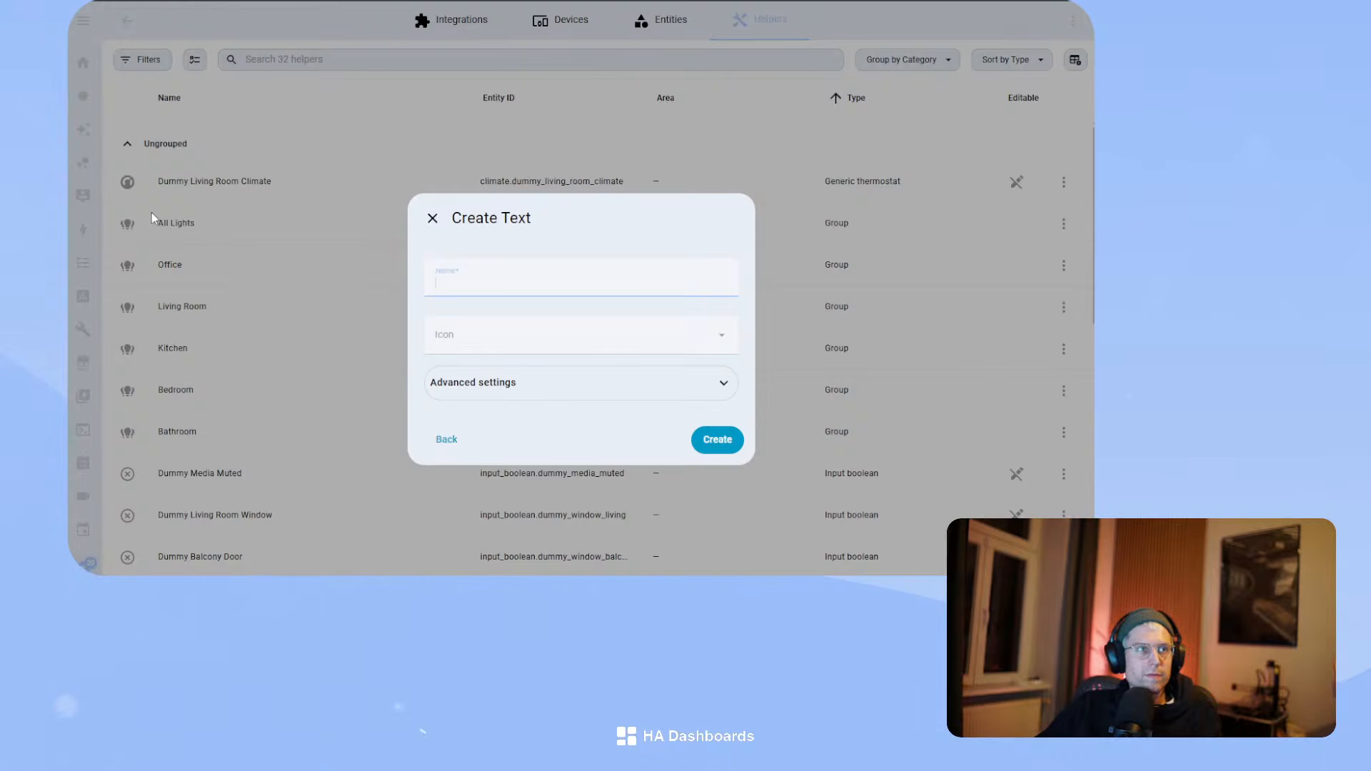
pyautogui.write('Weather Preview Condigiton')
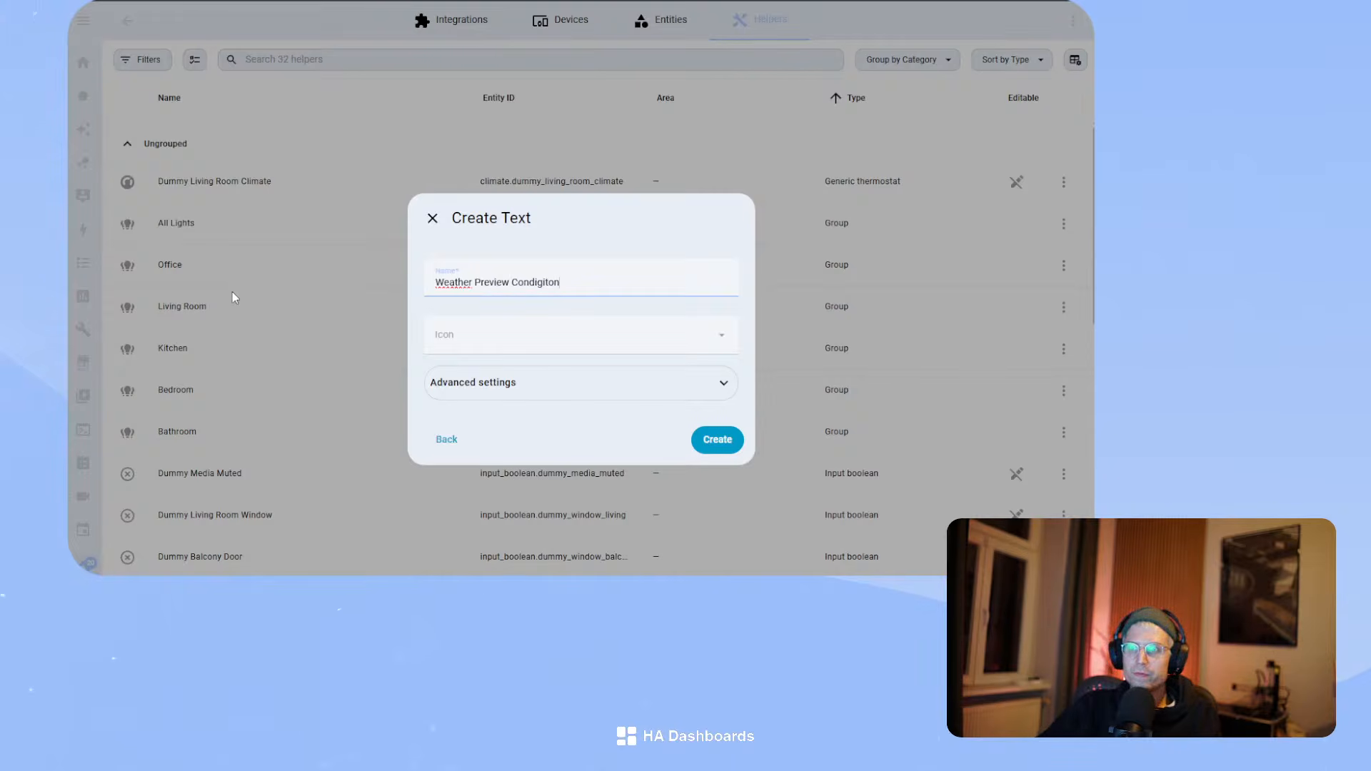
pyautogui.click(541, 394)
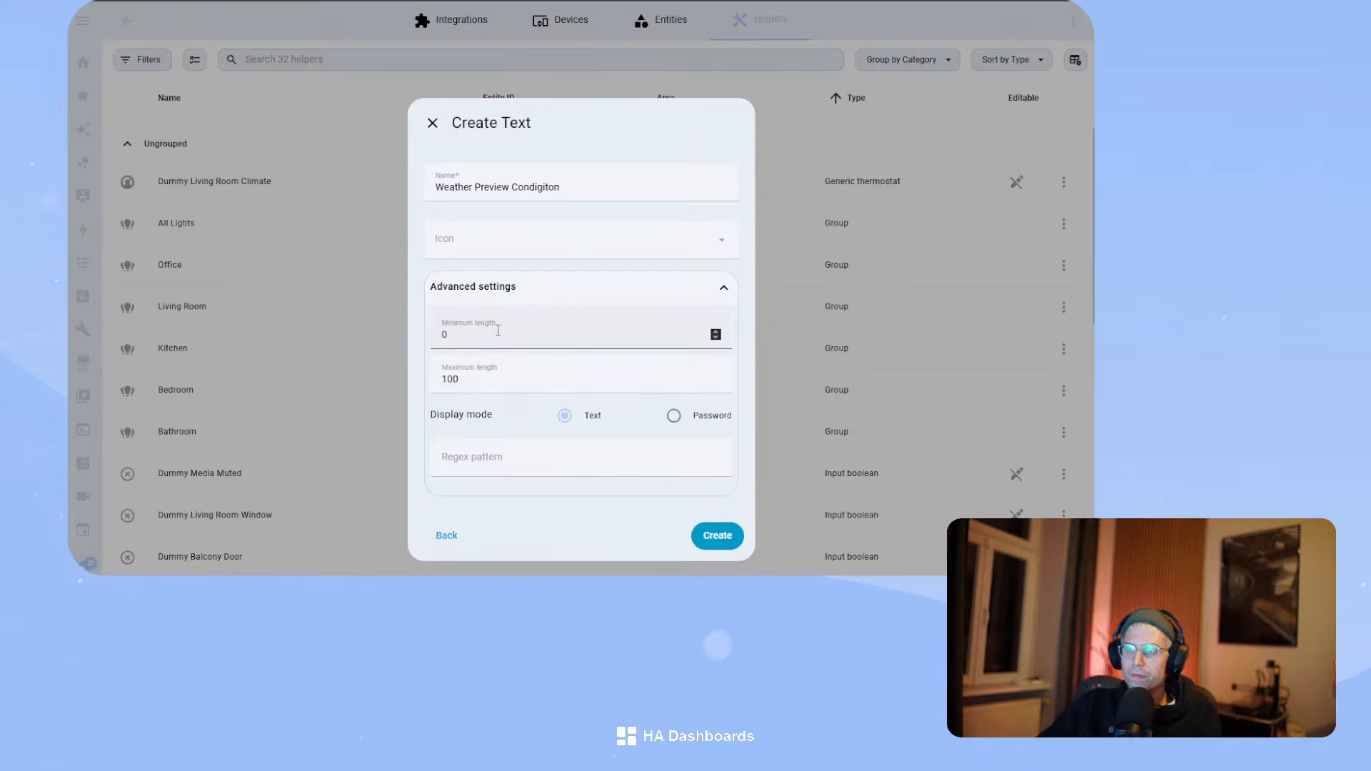
pyautogui.moveTo(479, 382); pyautogui.dragTo(398, 379)
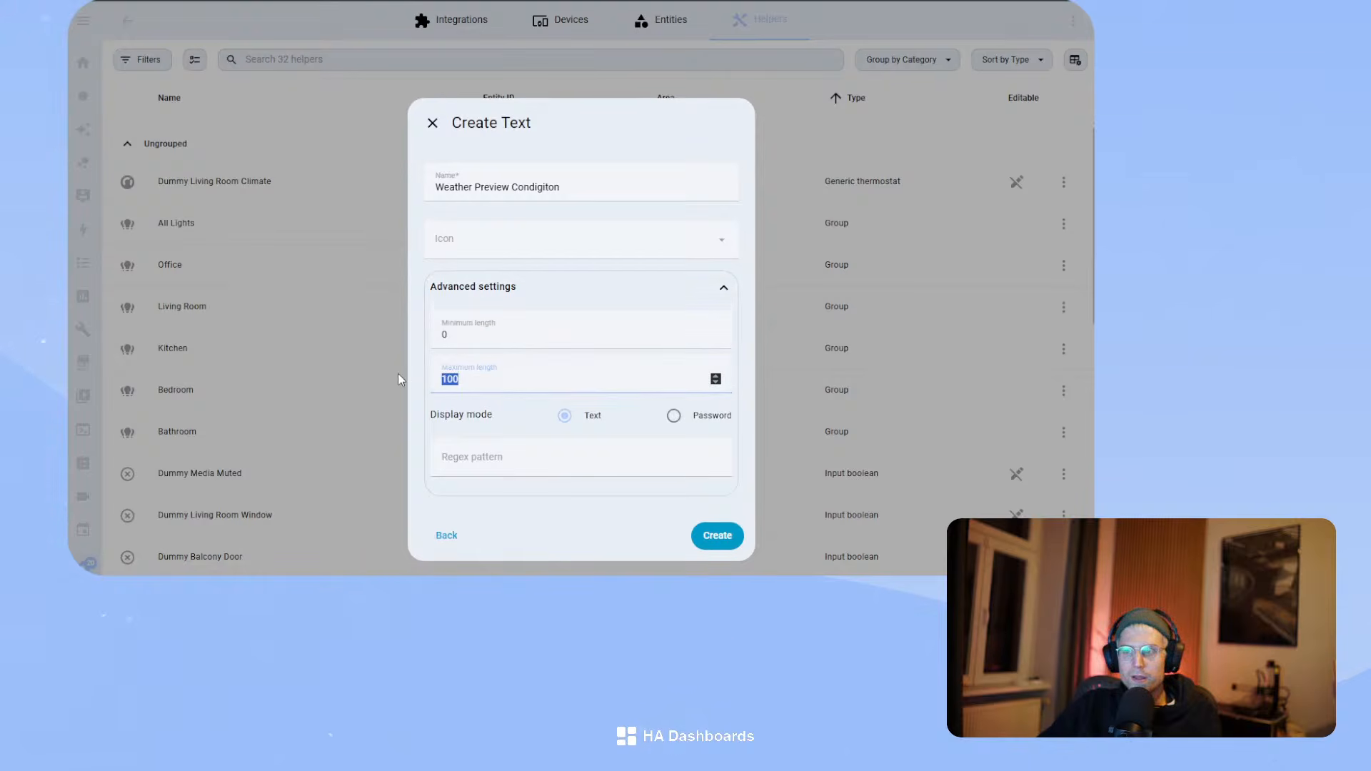
pyautogui.write('32')
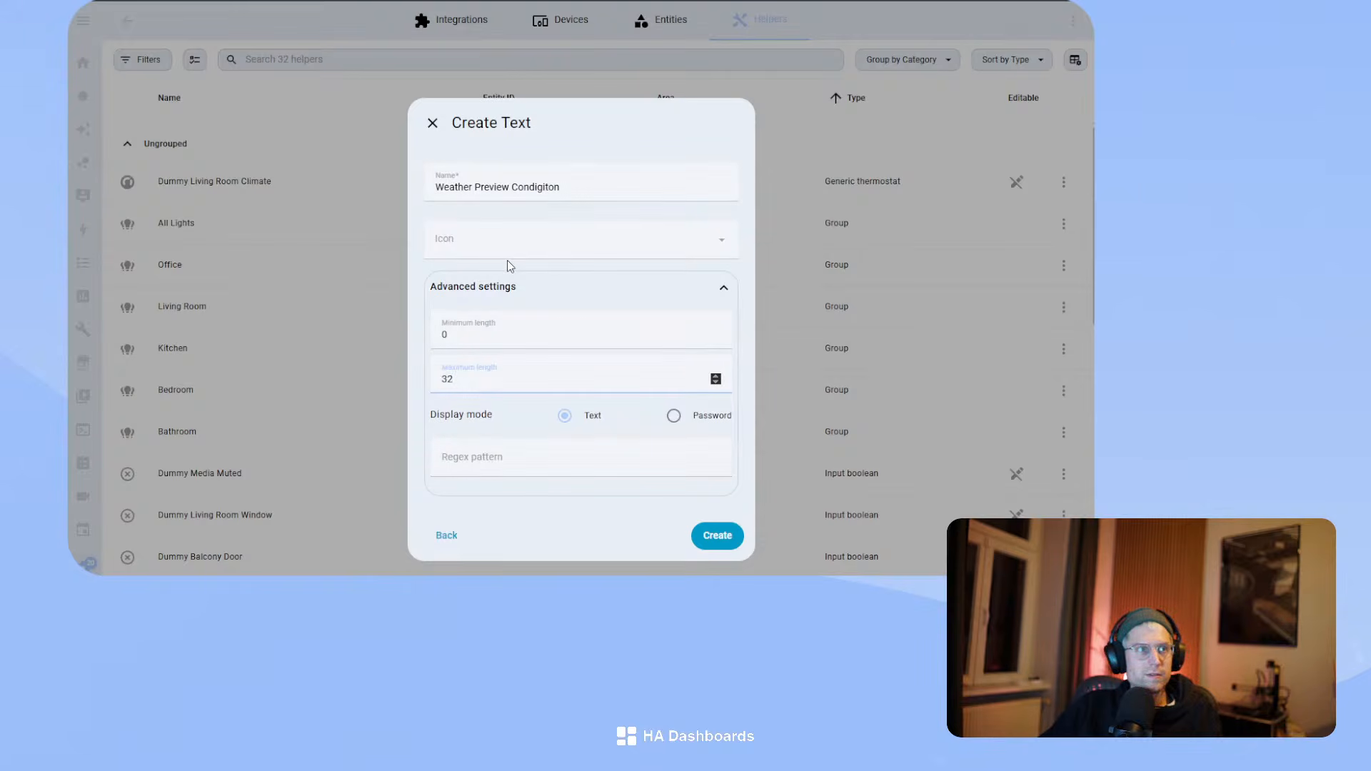
pyautogui.click(717, 535)
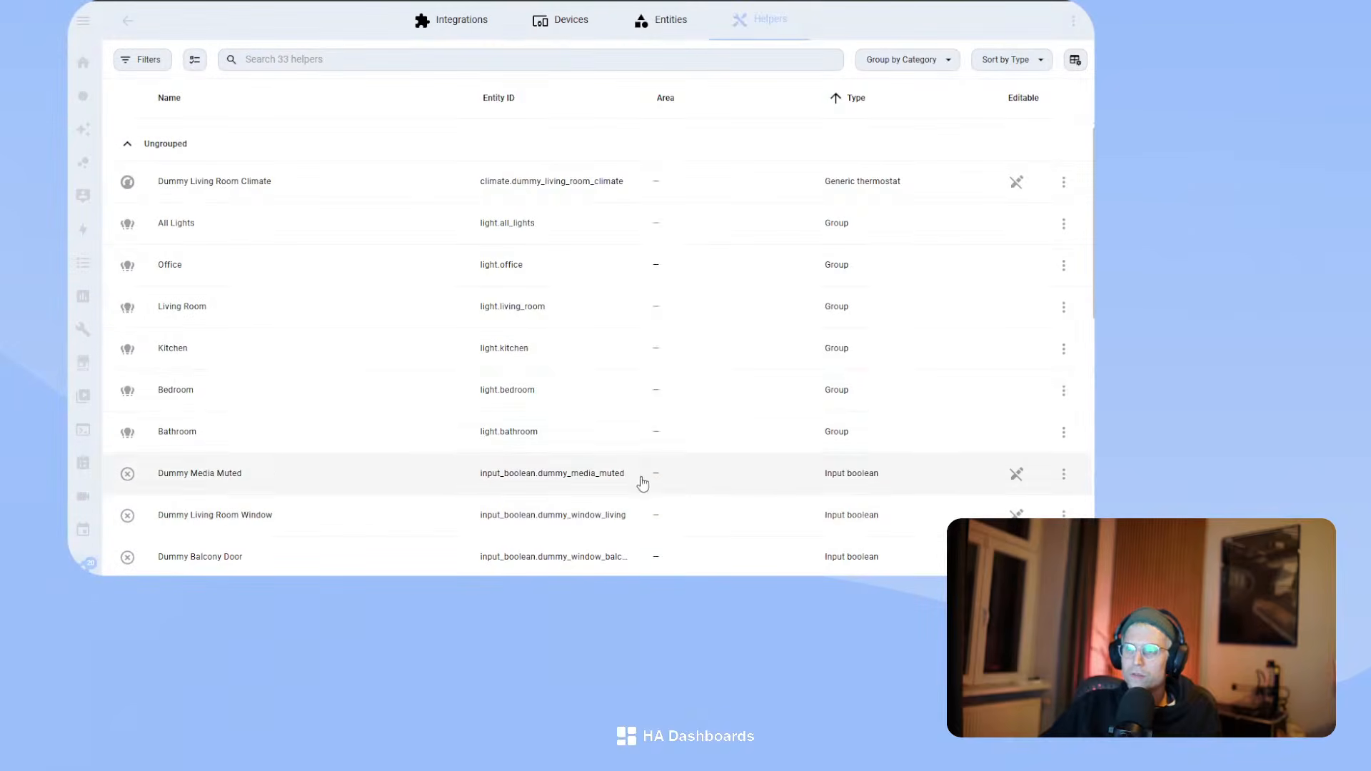
# - Find the Weather Preview Condigiton helper in the helpers list and set its value to partlycloudy
pyautogui.click(345, 59)
pyautogui.write('weater')
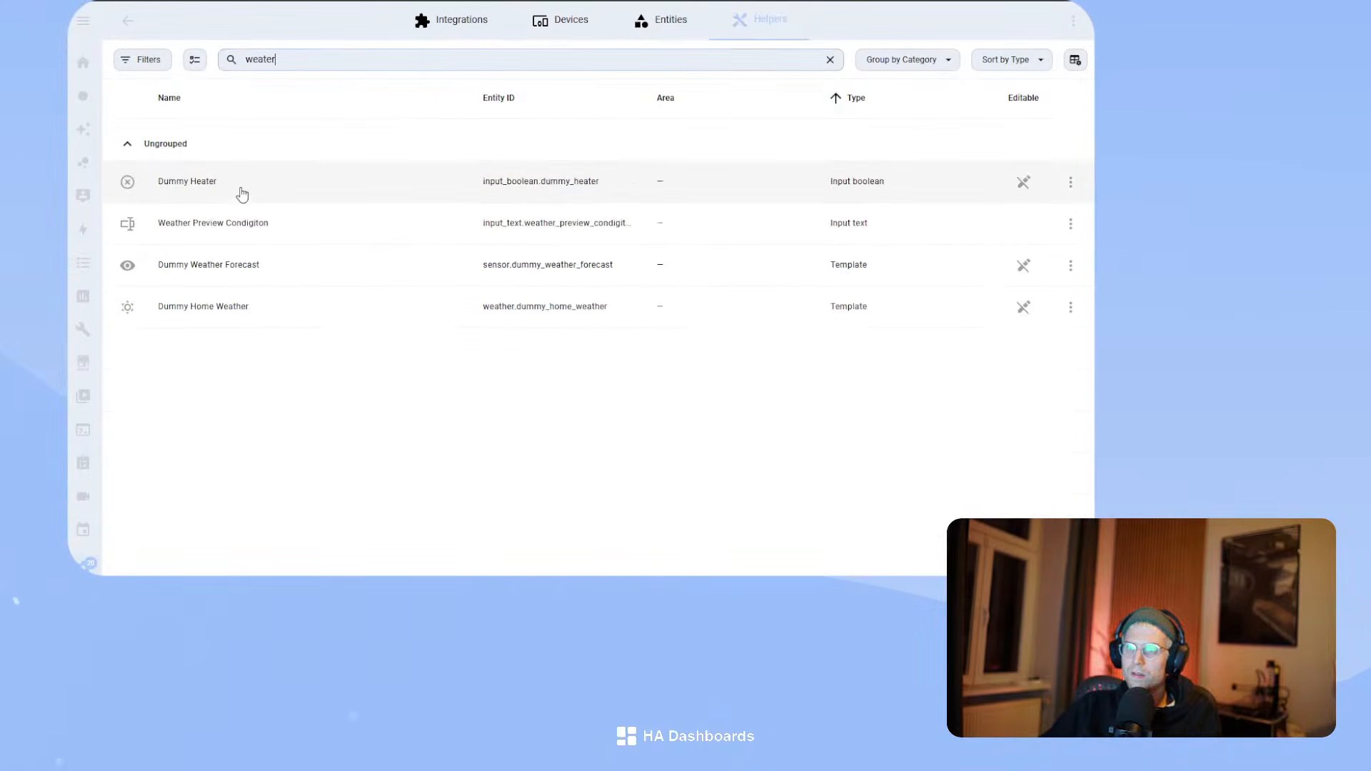
pyautogui.click(212, 227)
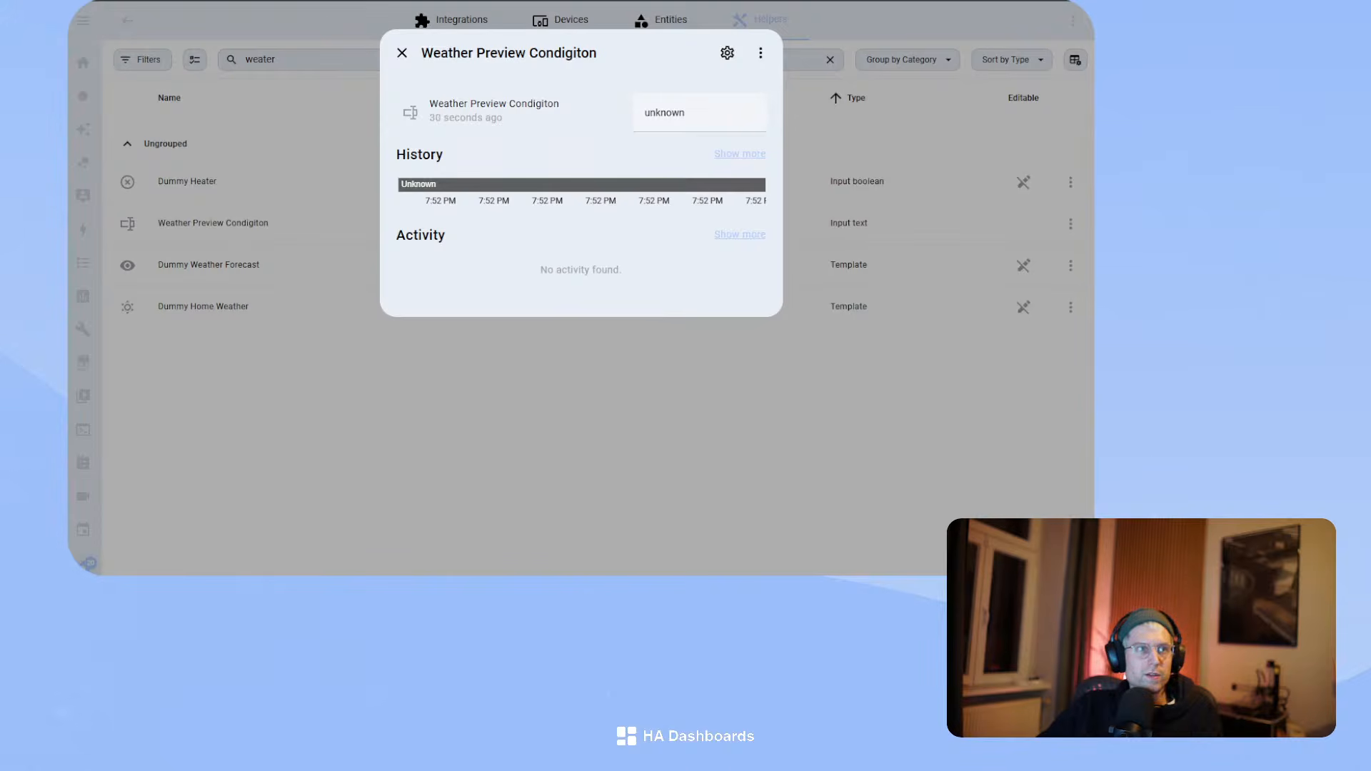
pyautogui.doubleClick(678, 113)
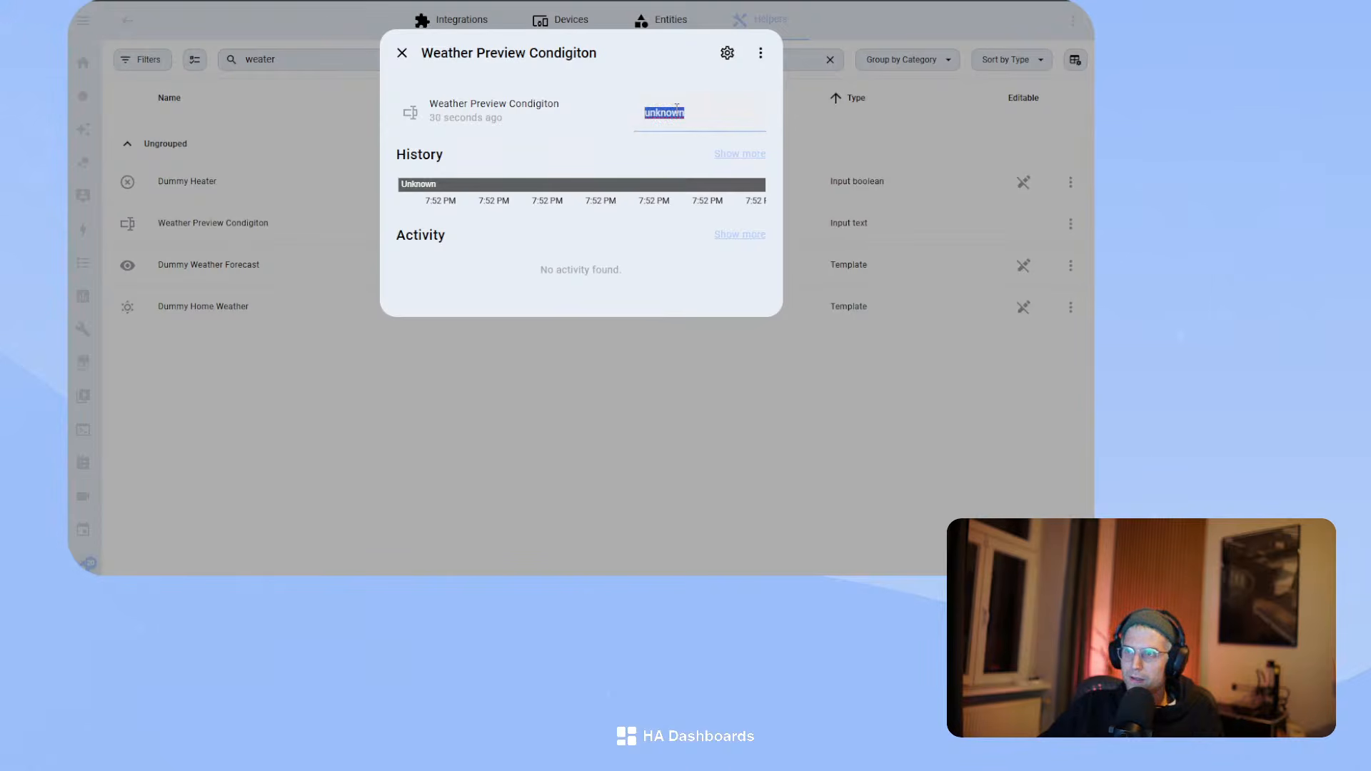
pyautogui.write('partlycloudy')
pyautogui.click(645, 250)
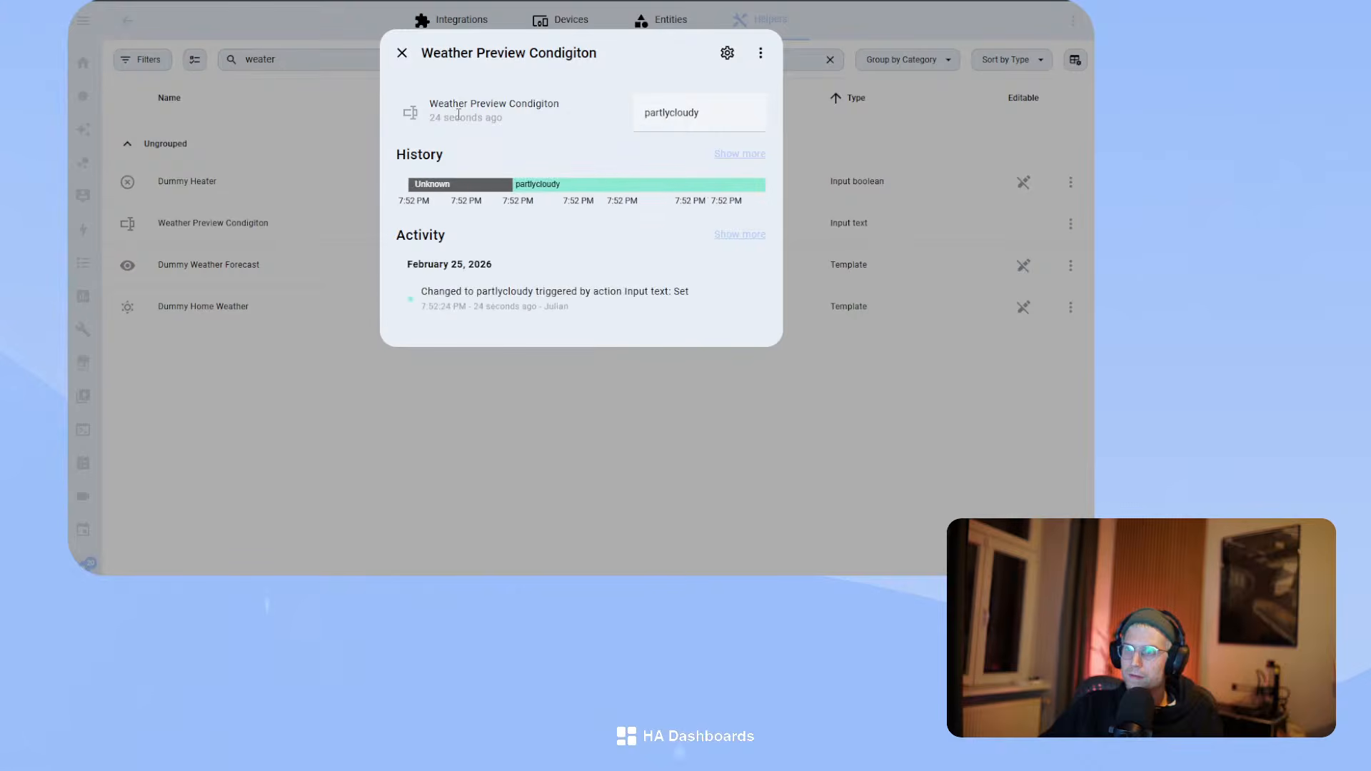
pyautogui.click(401, 53)
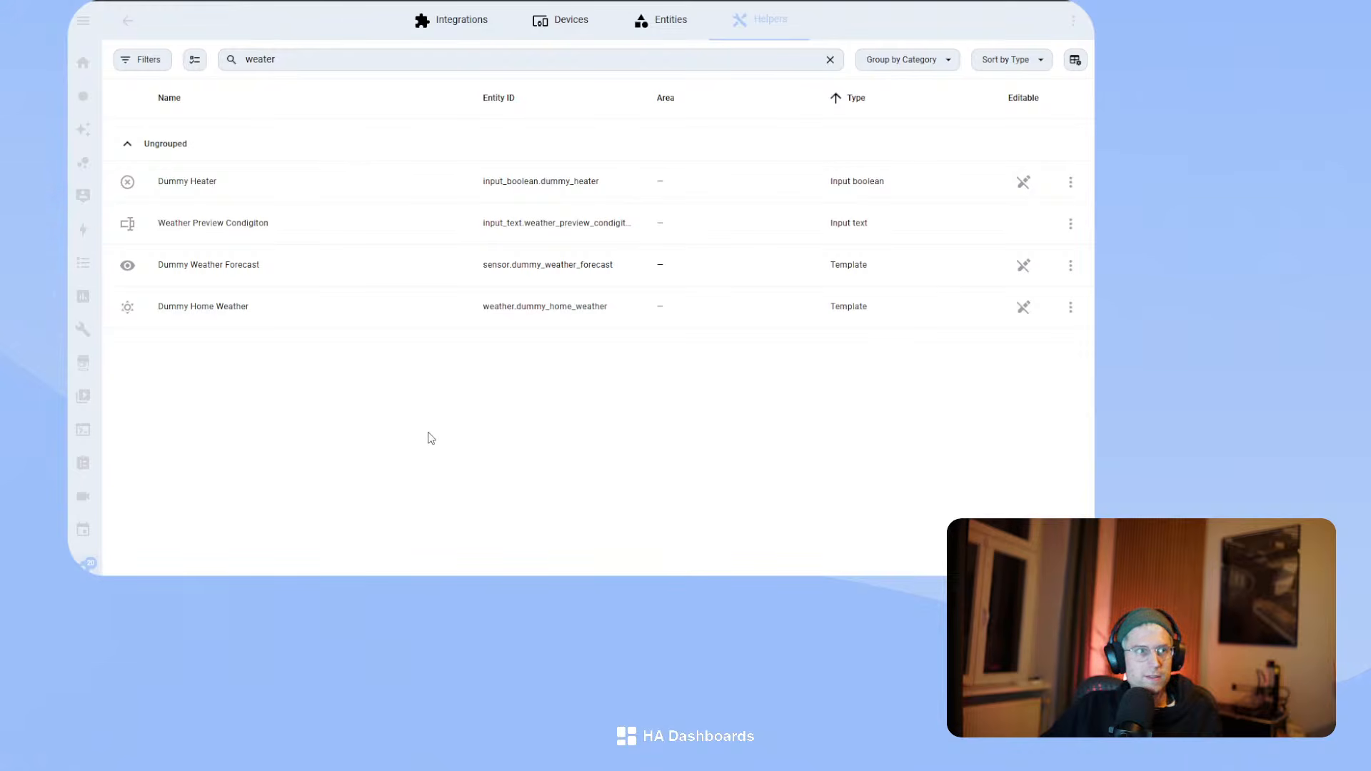
# - Create a Toggle helper named Weather Preview Night
pyautogui.click(1028, 547)
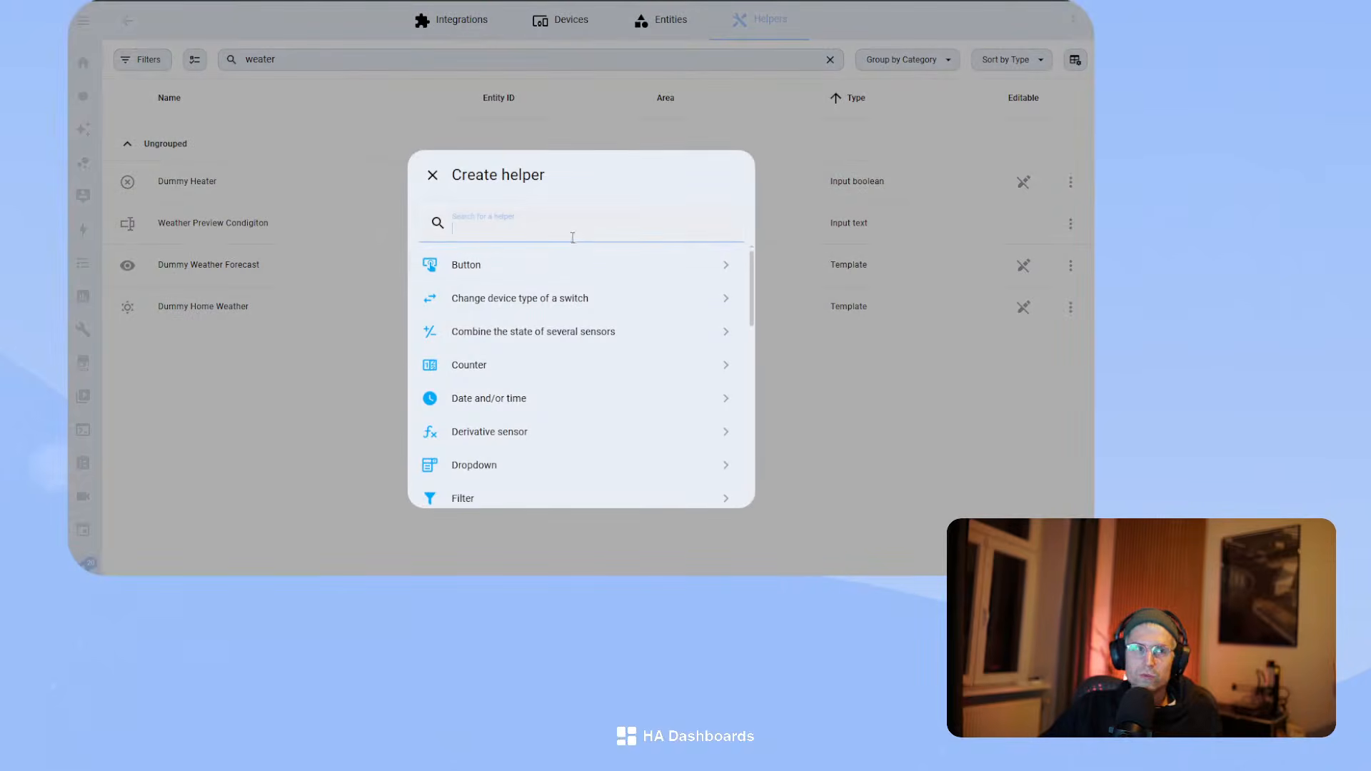
pyautogui.write('toggle')
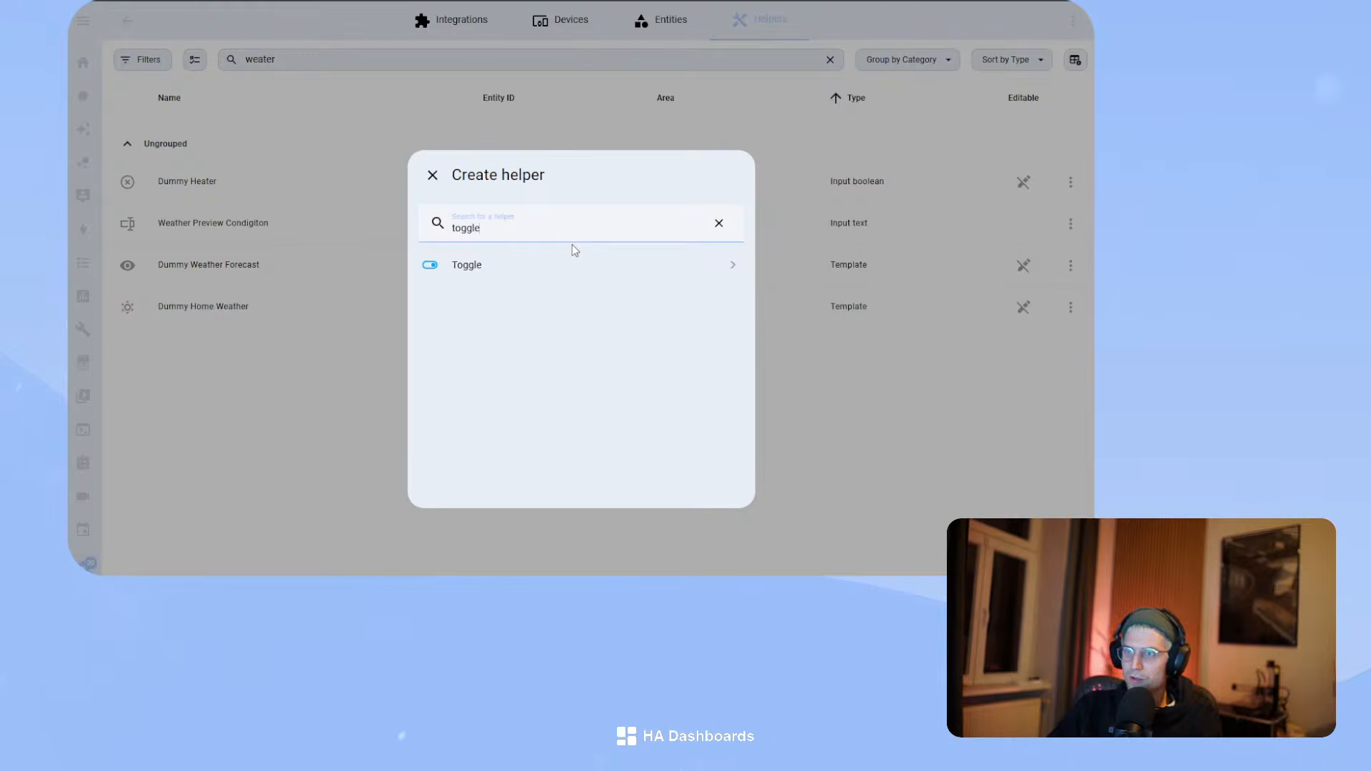
pyautogui.click(581, 266)
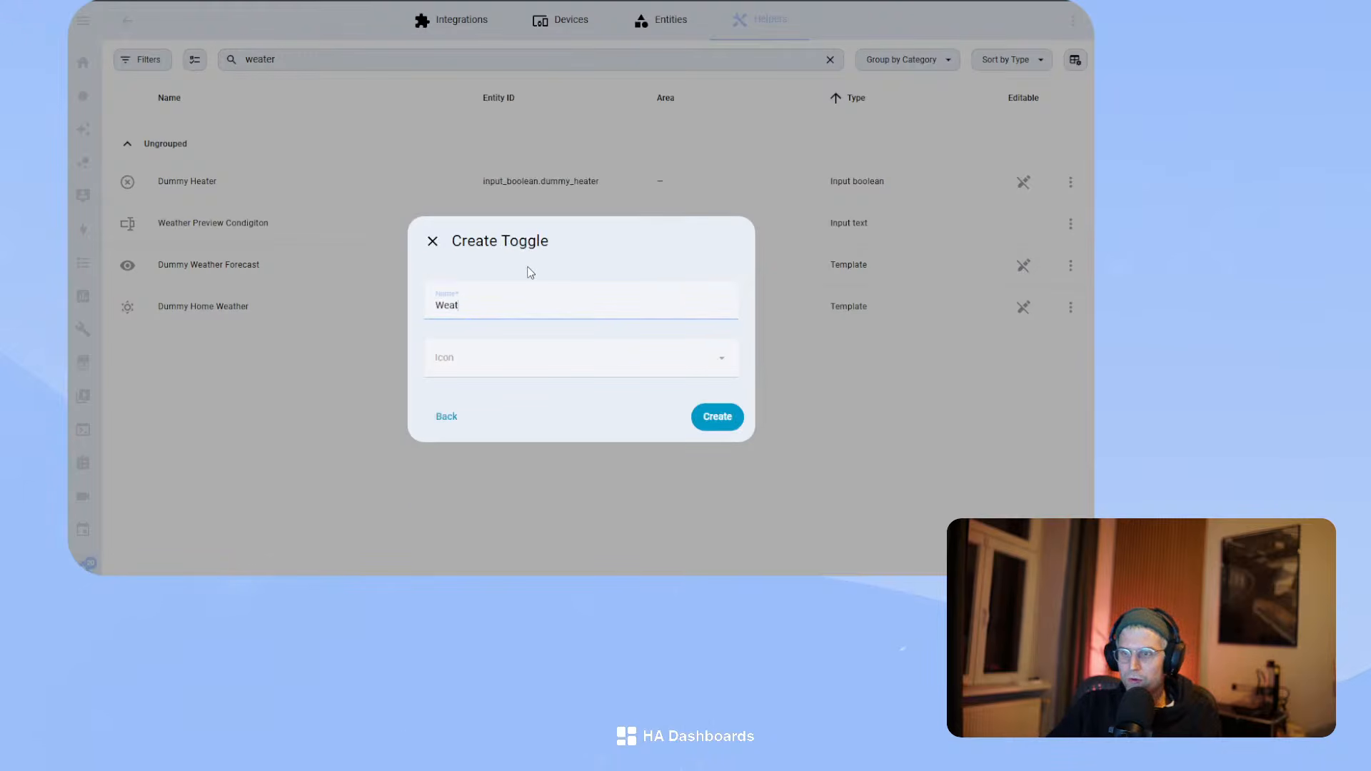
pyautogui.write('Weather ')
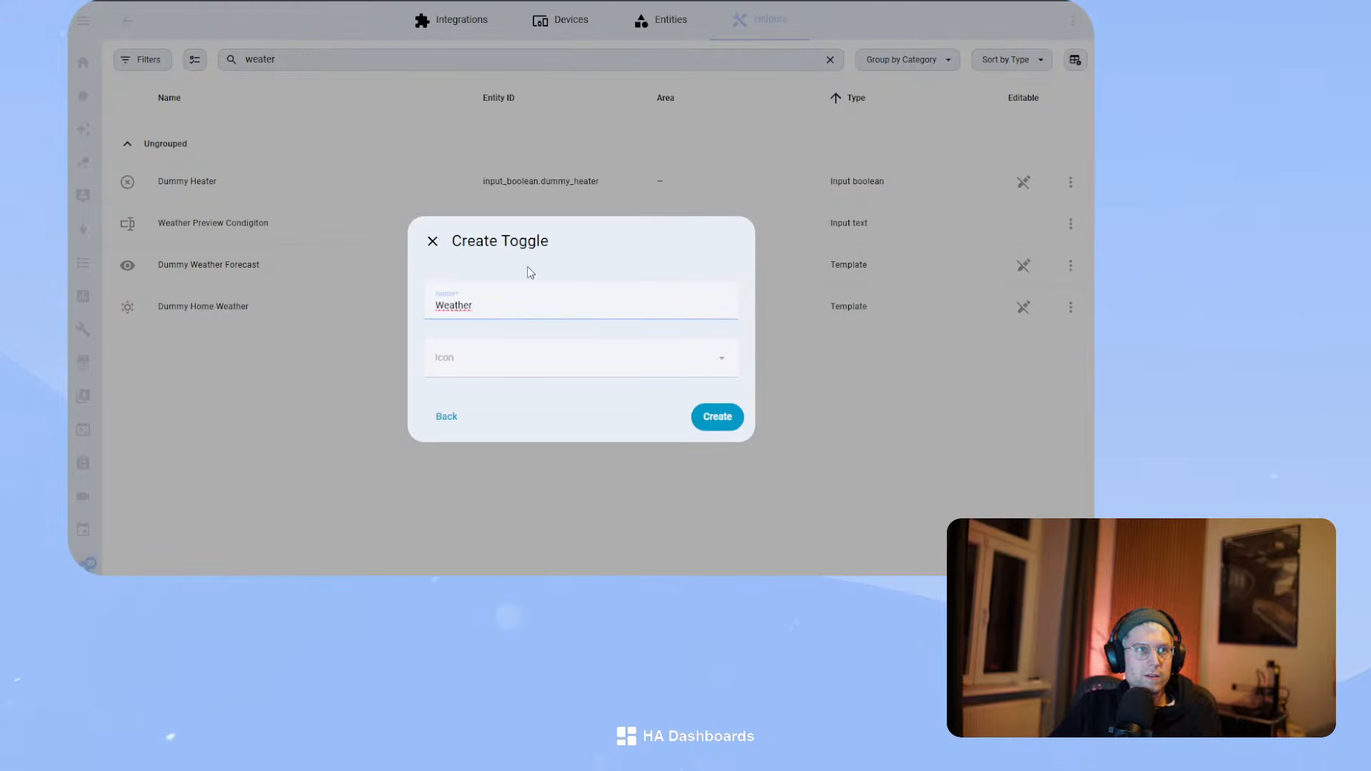
pyautogui.write('Preview Night')
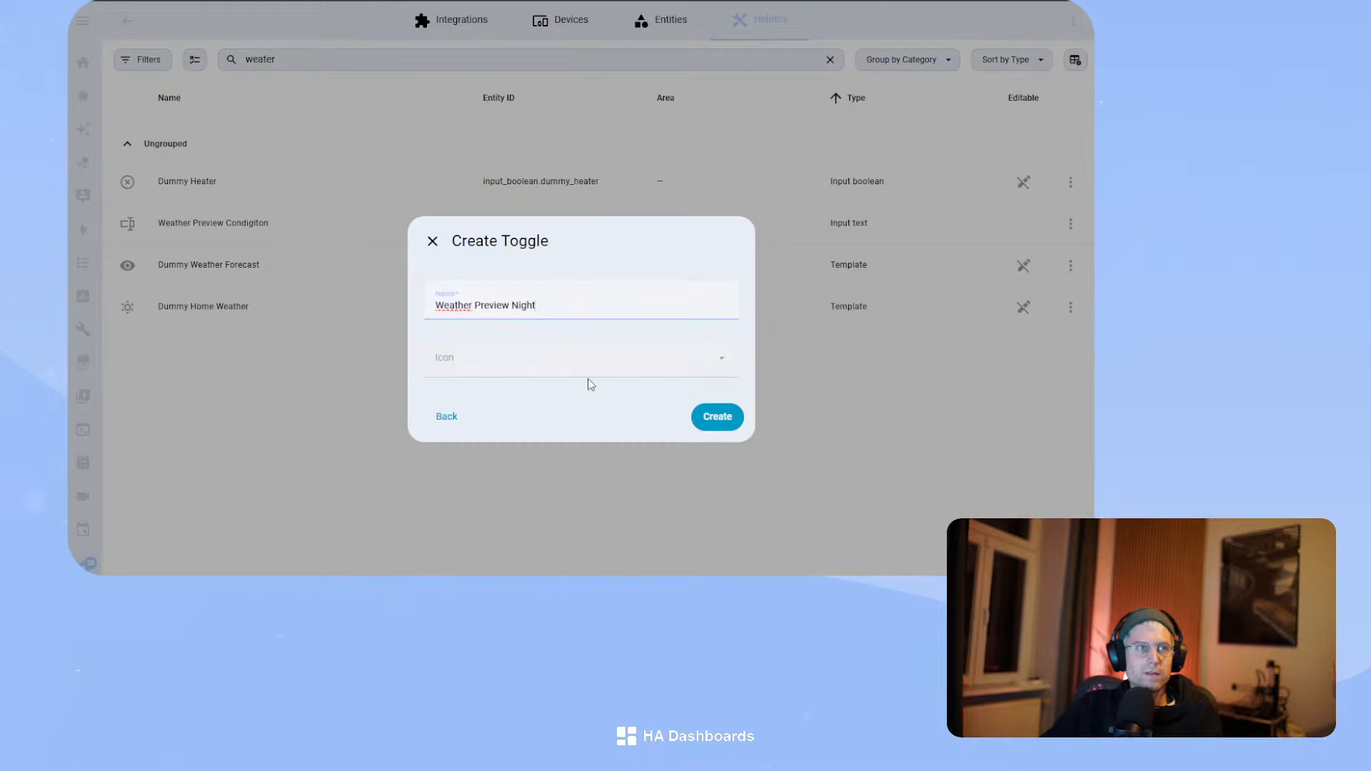
pyautogui.click(714, 416)
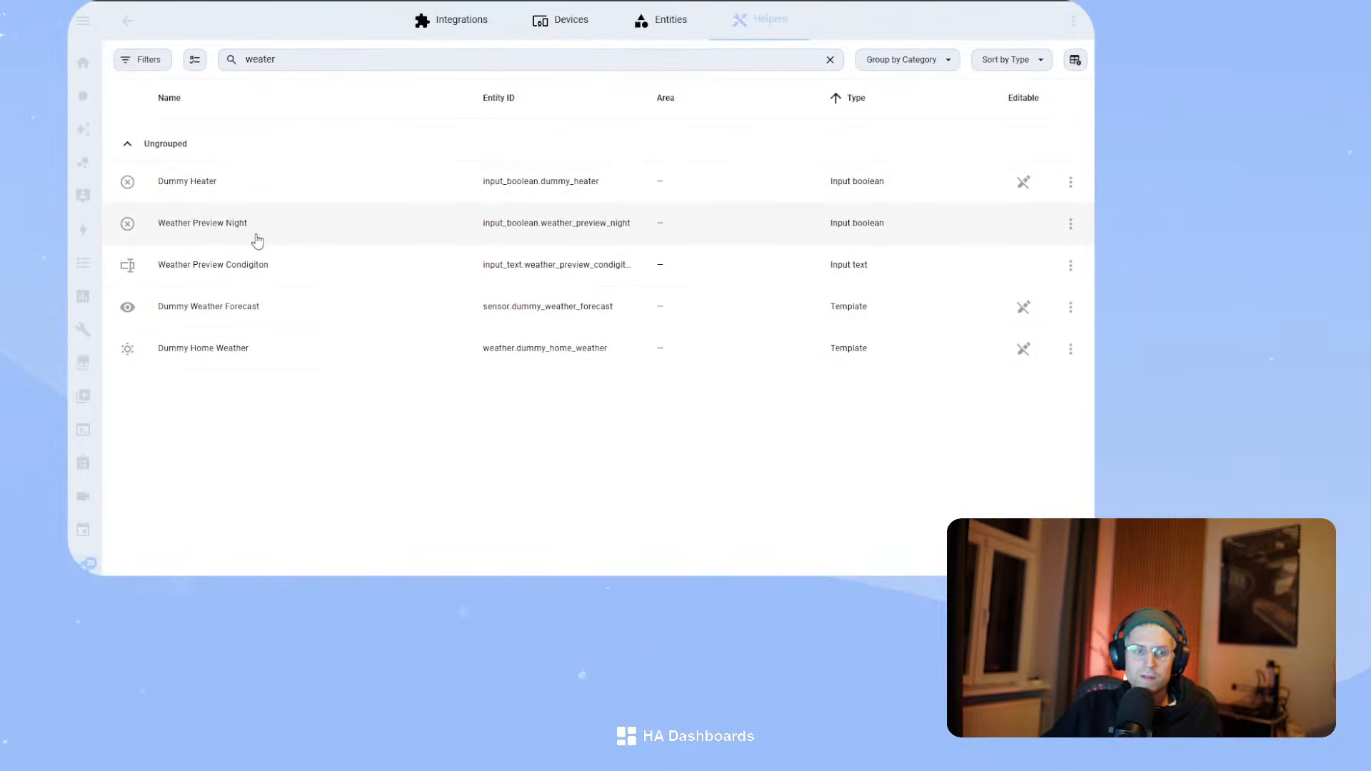
pyautogui.click(222, 264)
pyautogui.click(727, 53)
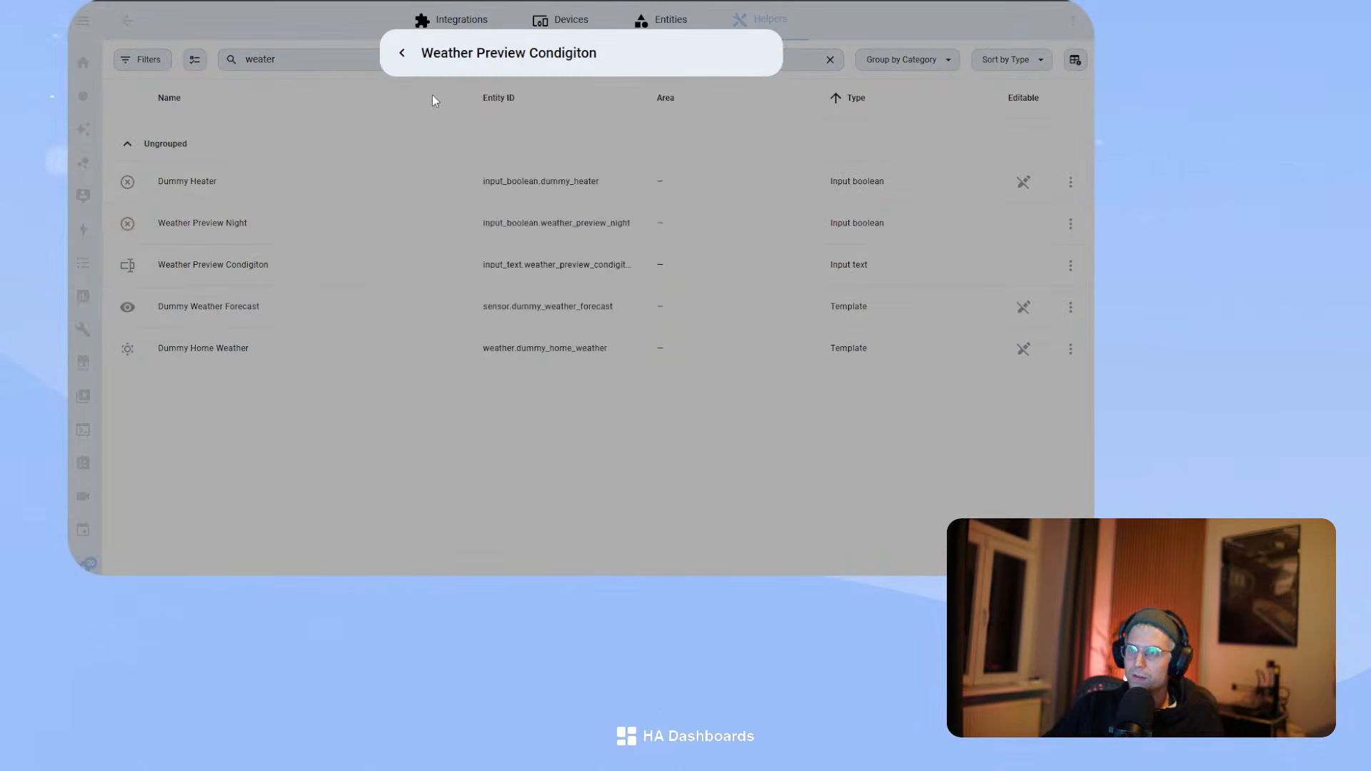
pyautogui.click(401, 52)
pyautogui.click(727, 53)
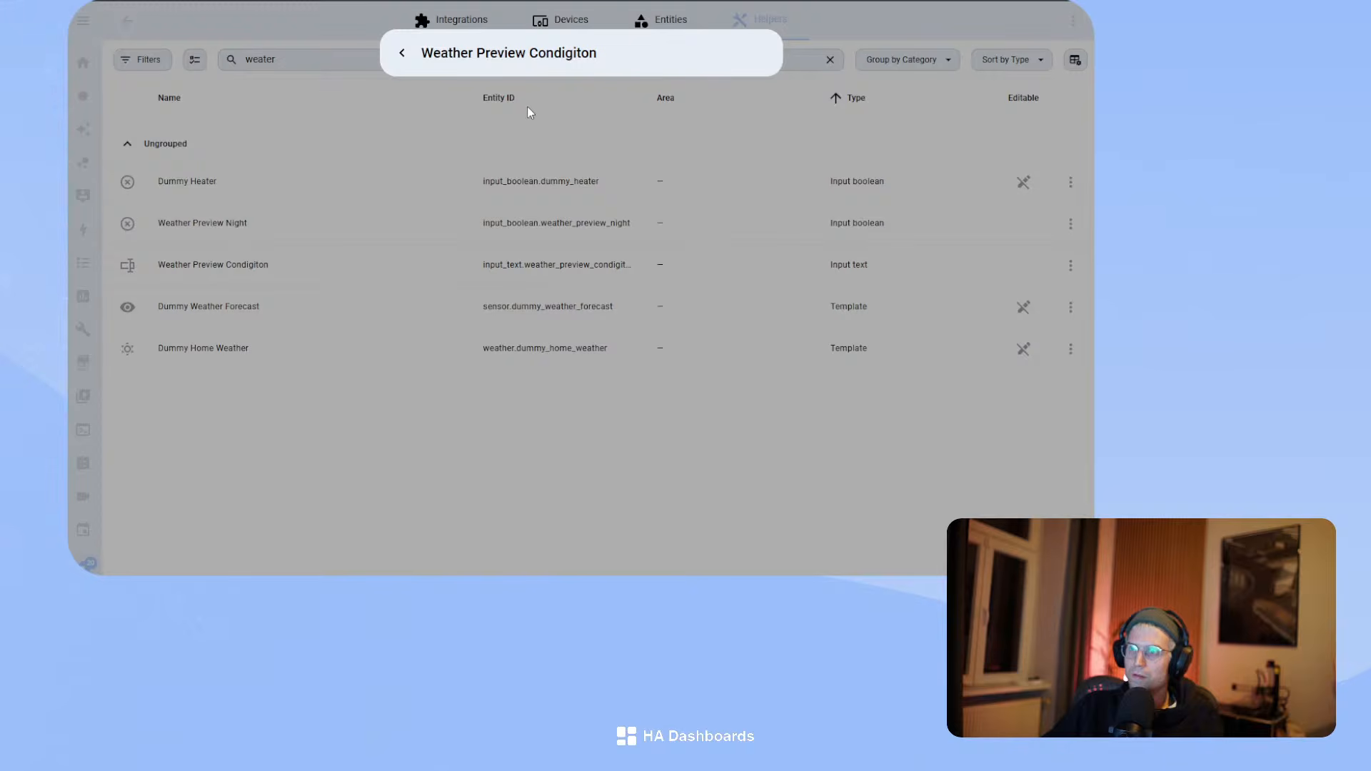
pyautogui.hotkey('ctrl', 'l')
pyautogui.press('Return')
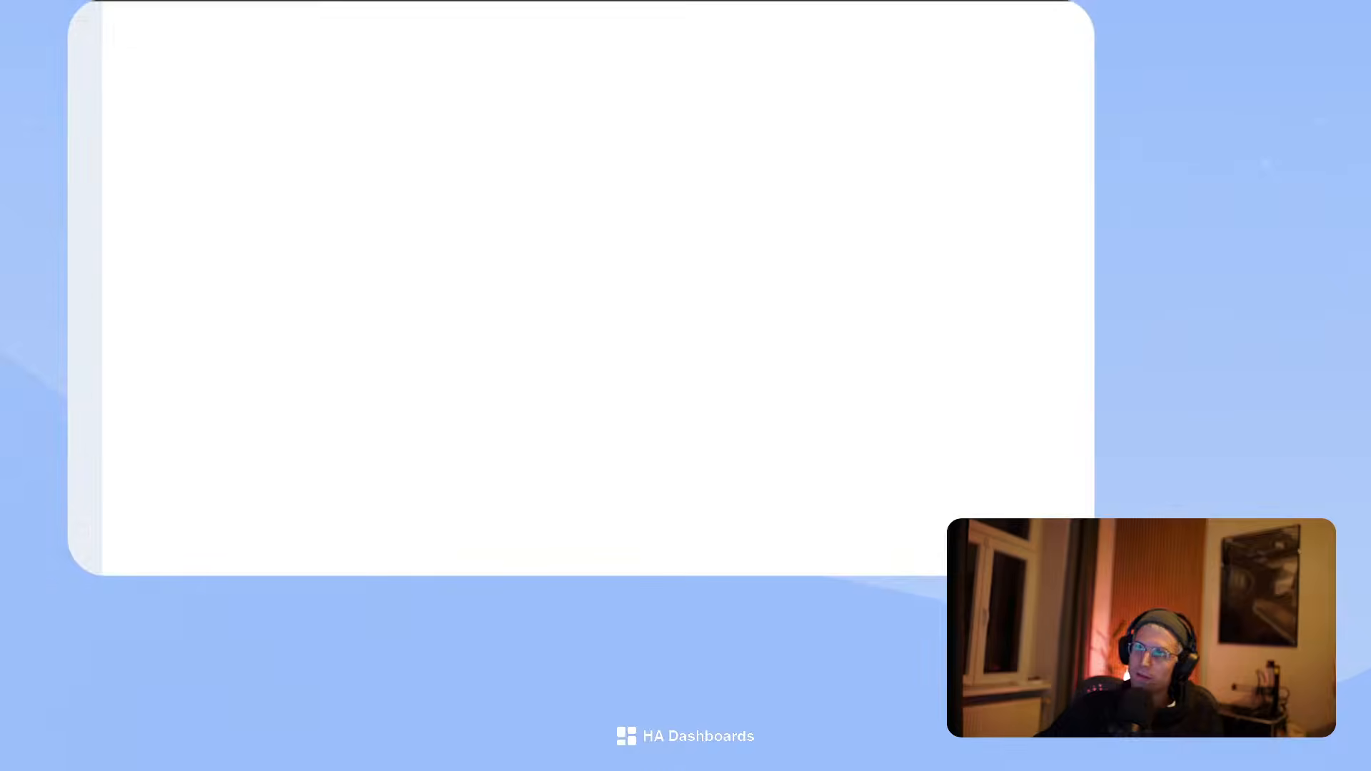
# - Rename the Weather Preview Condigiton helper to Weather Preview Condition and set its entity ID to input_text.weather_preview_condition
pyautogui.click(250, 265)
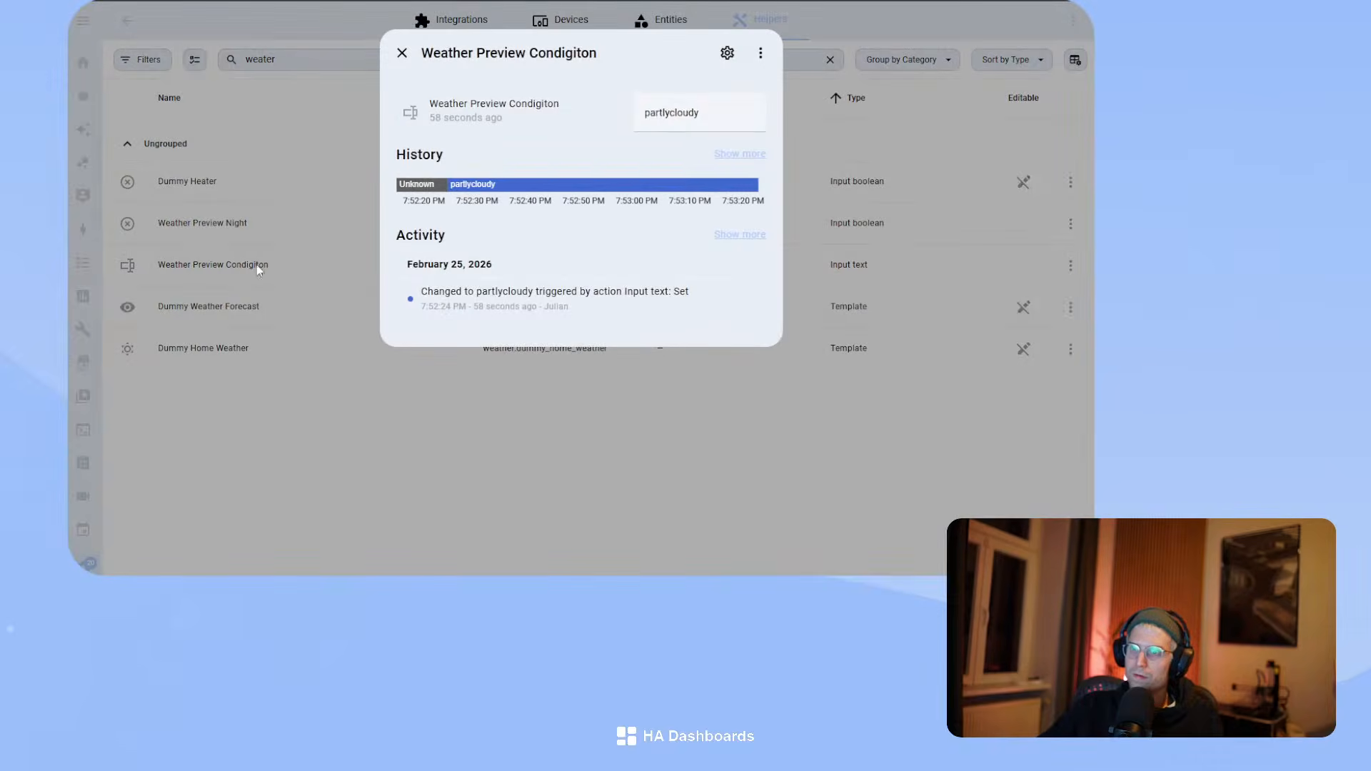
pyautogui.click(727, 53)
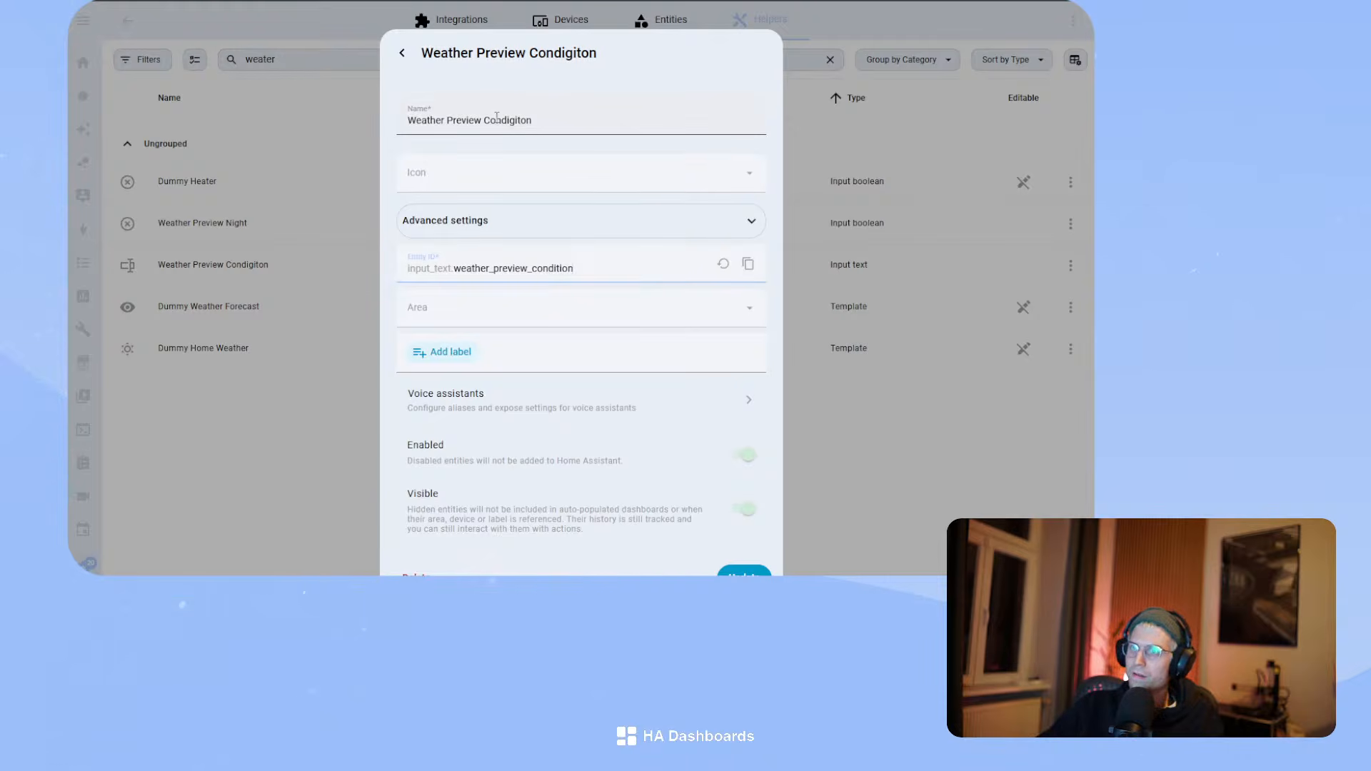
pyautogui.moveTo(484, 118); pyautogui.dragTo(635, 120)
pyautogui.write('Con')
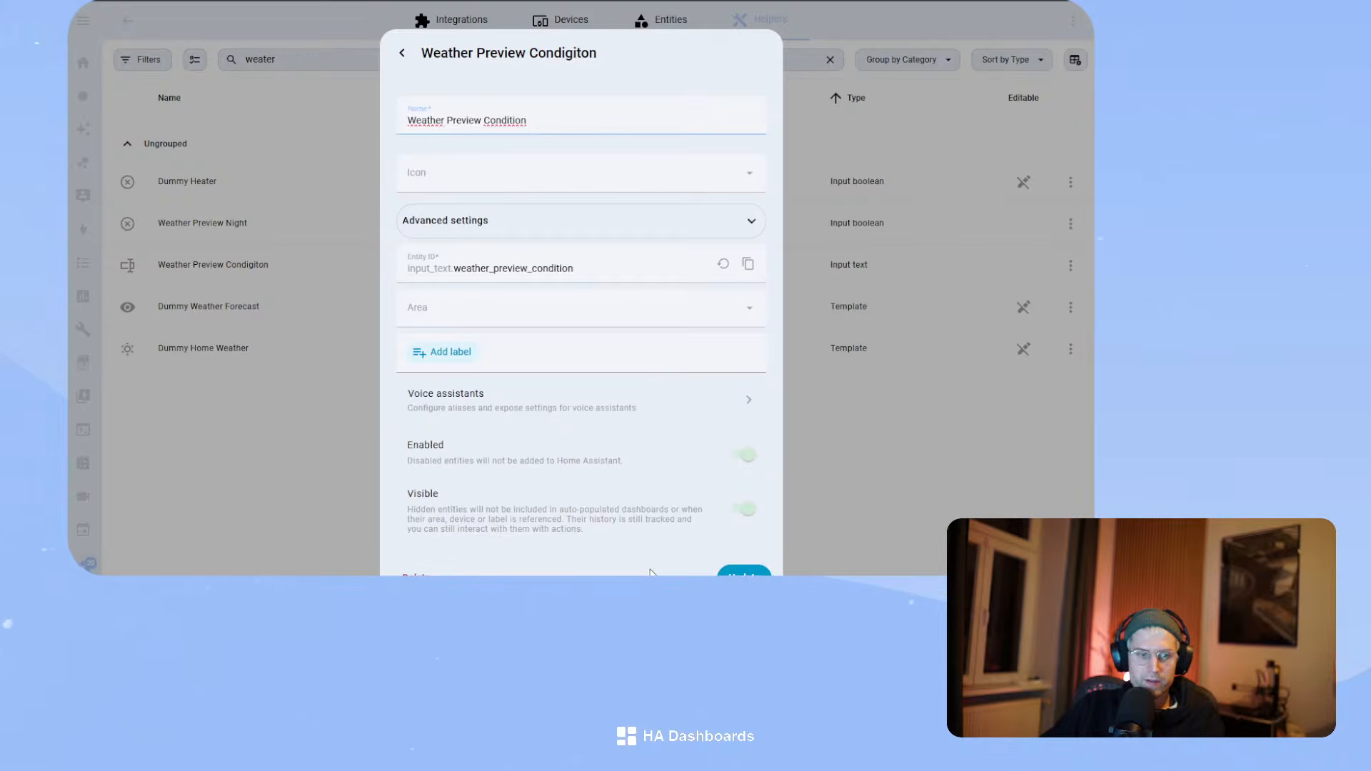
pyautogui.click(742, 574)
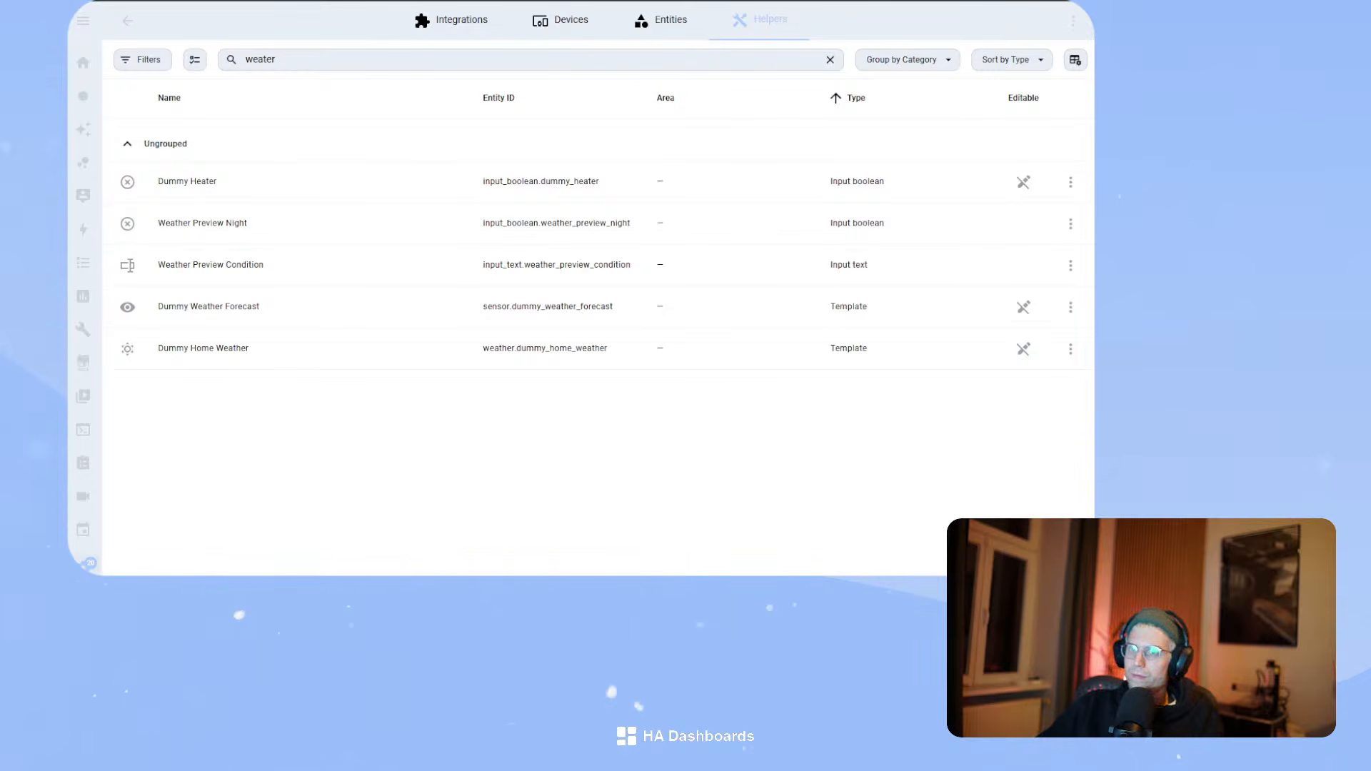
# - Open the homeassistant/www folder in the file editor's file browser
pyautogui.click(83, 329)
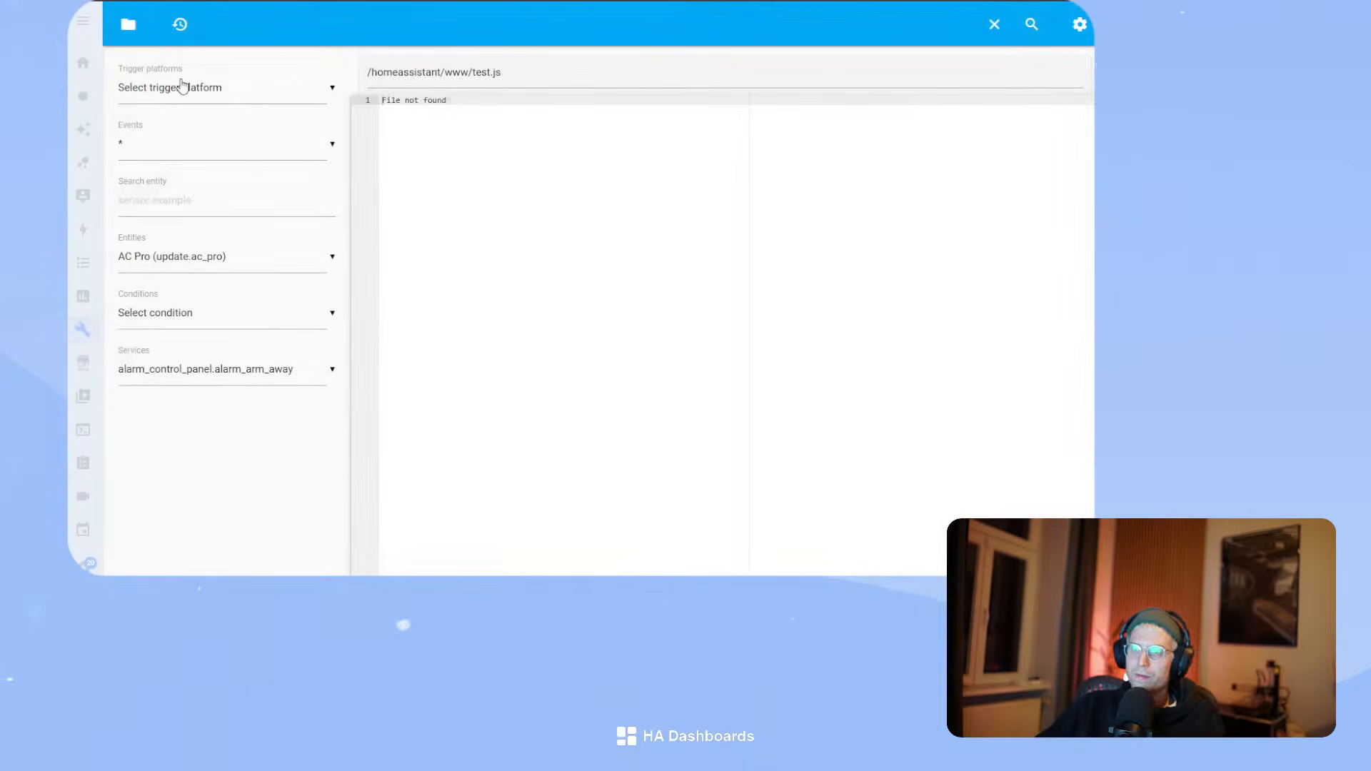
pyautogui.click(128, 22)
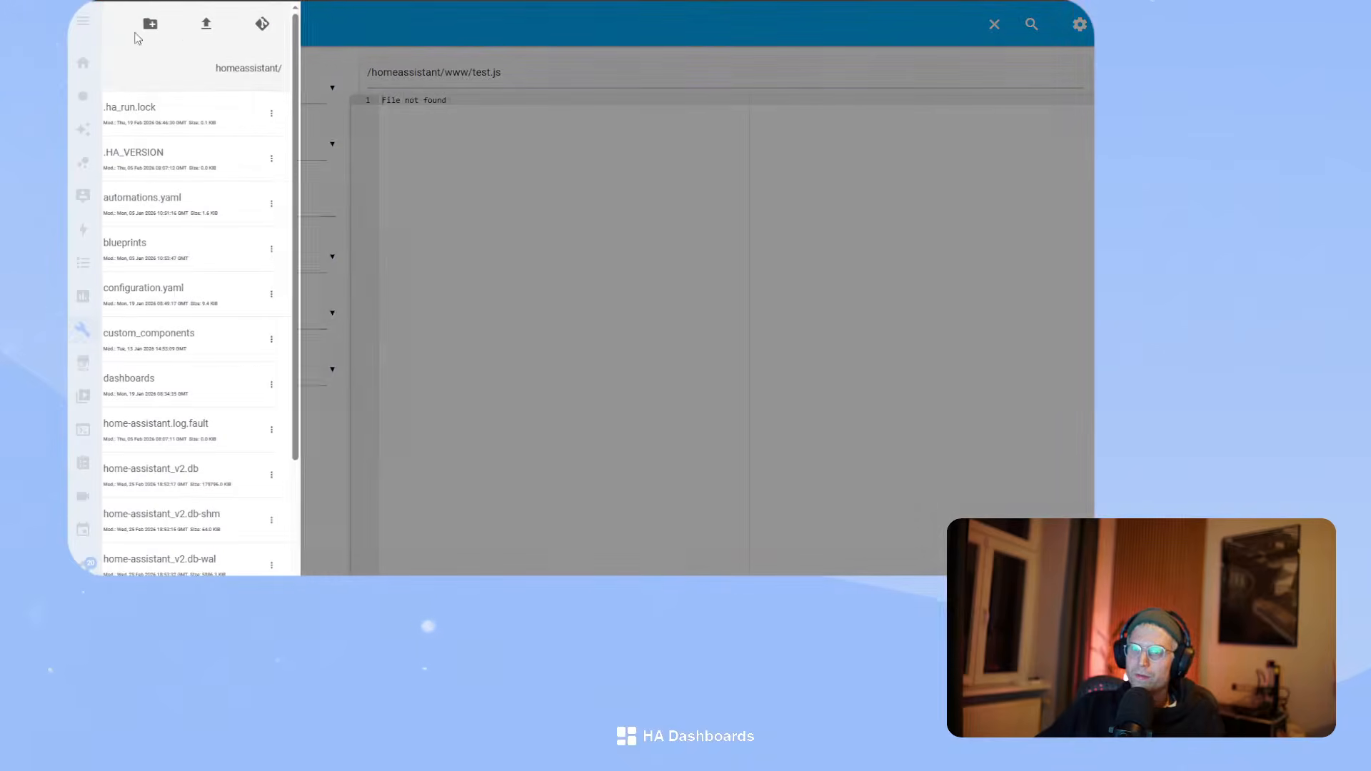
pyautogui.scroll(-5, 230, 289)
pyautogui.click(215, 559)
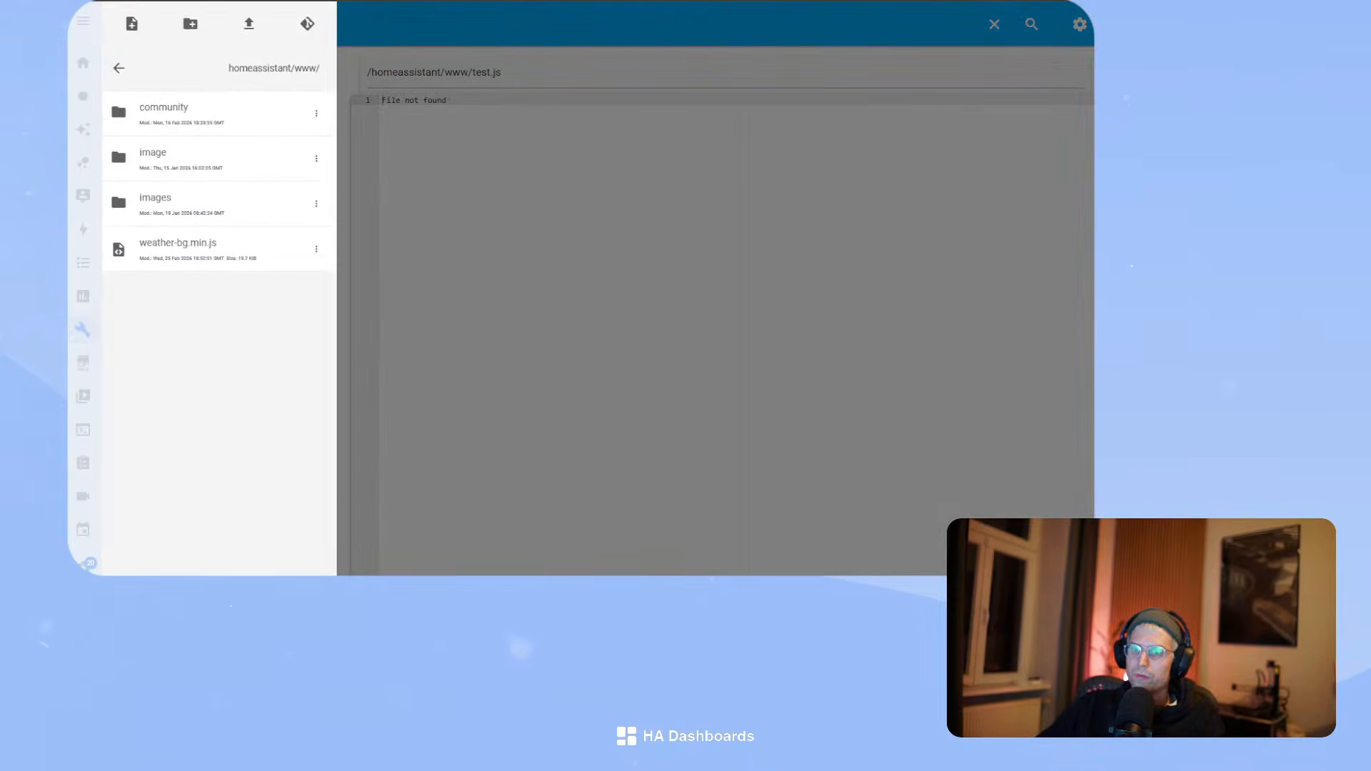
# - Upload cloud.webp into the homeassistant/www/image folder
pyautogui.click(194, 159)
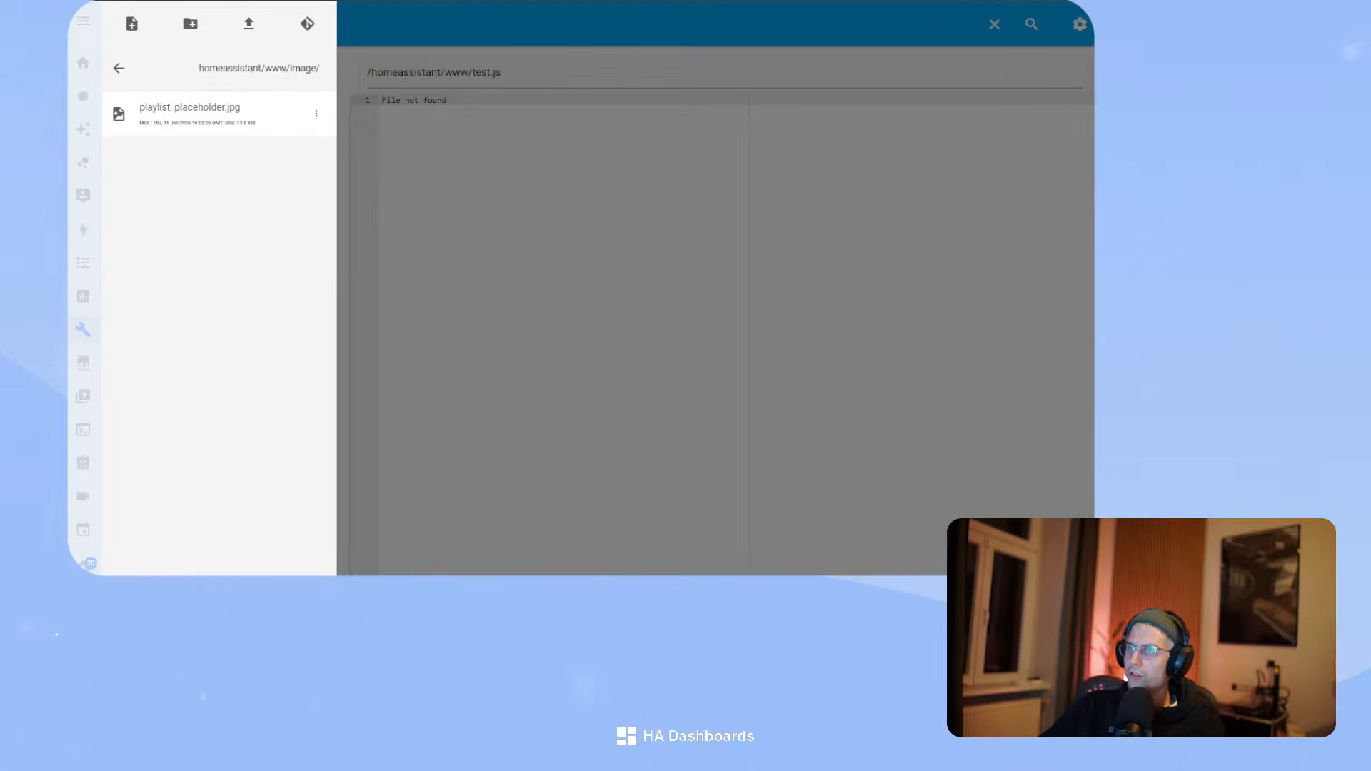
pyautogui.click(249, 25)
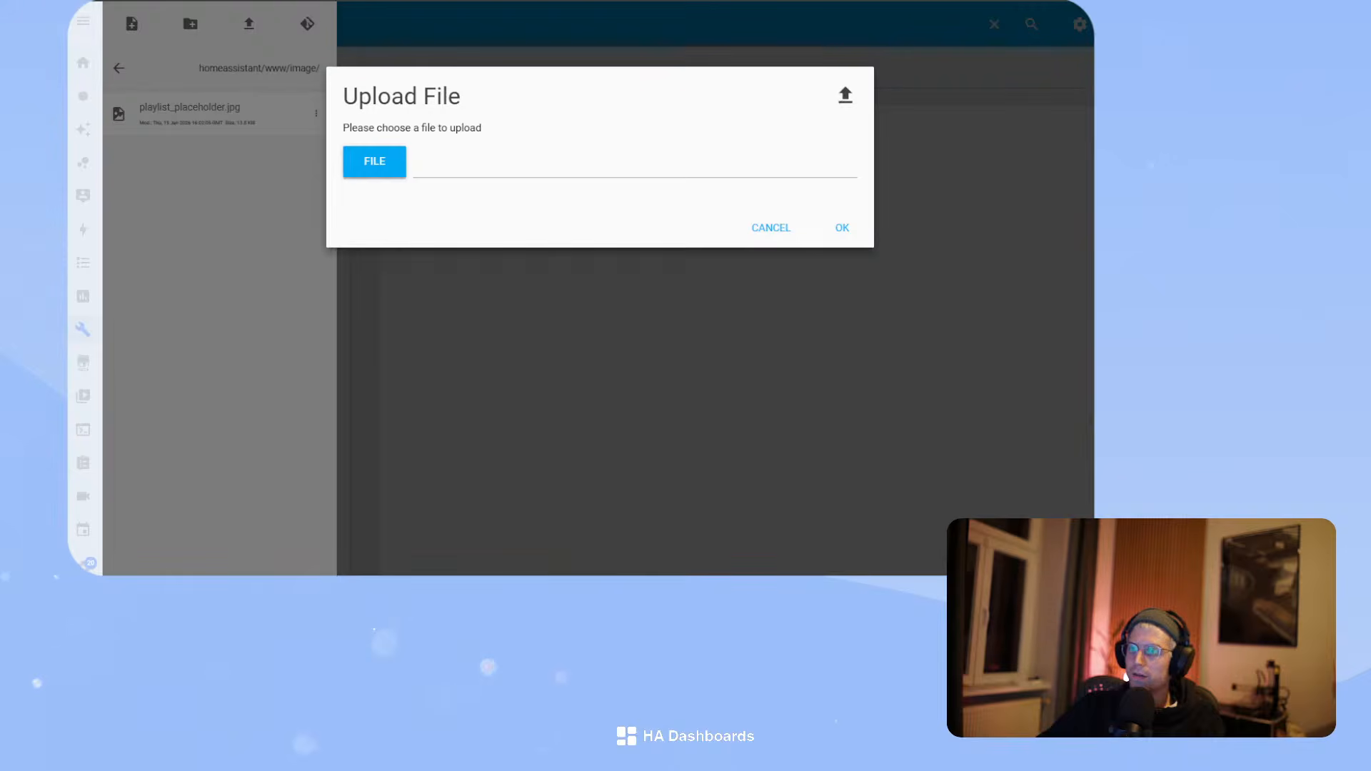
pyautogui.click(755, 394)
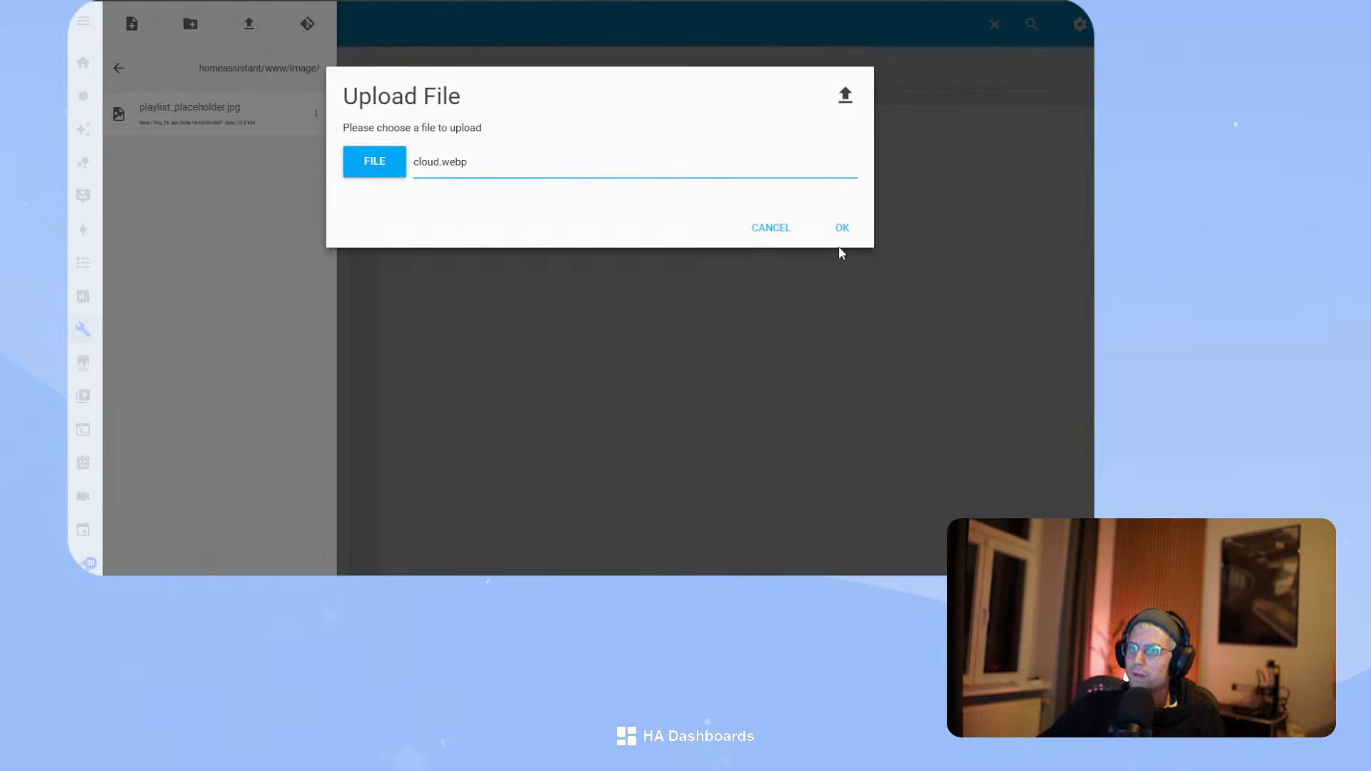
pyautogui.click(842, 228)
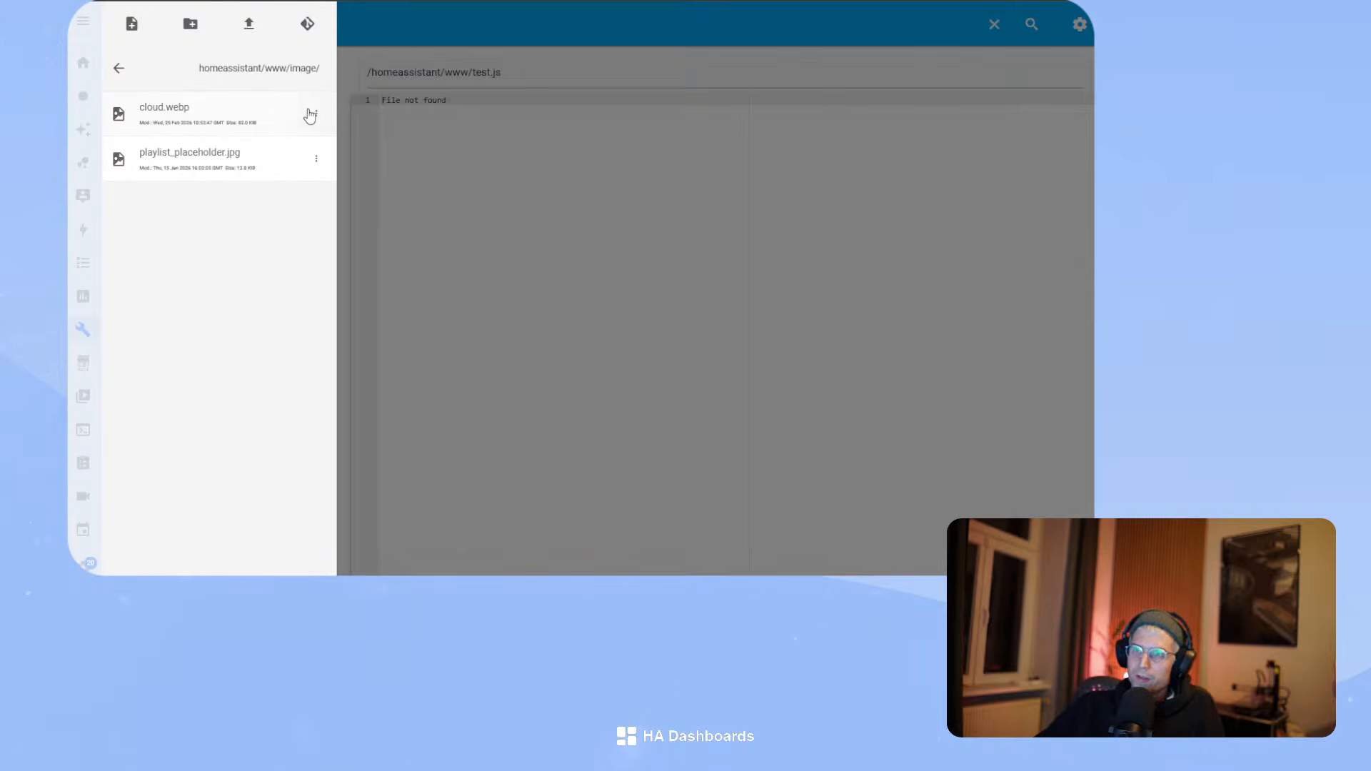
# - Delete cloud.webp from the image folder and return to the homeassistant/www folder
pyautogui.click(311, 114)
pyautogui.click(312, 180)
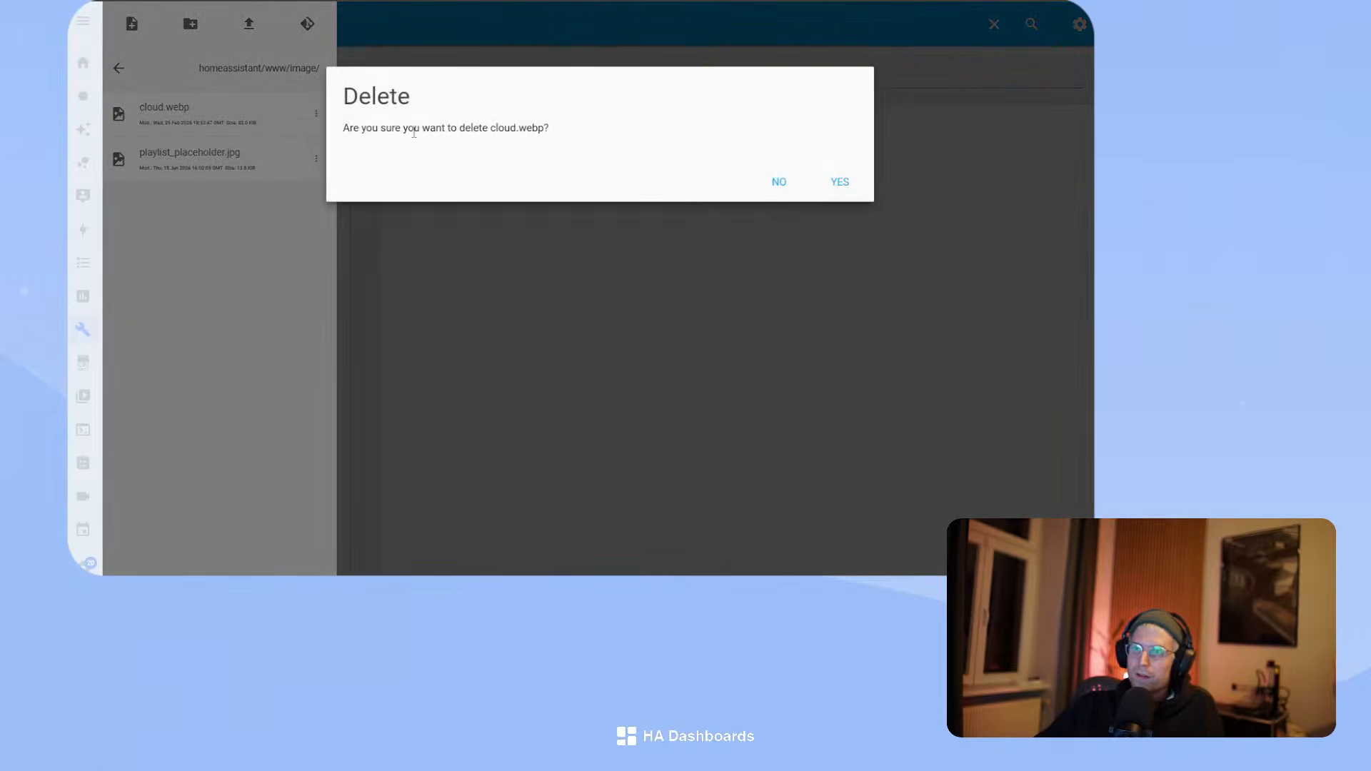
pyautogui.click(840, 183)
pyautogui.click(118, 67)
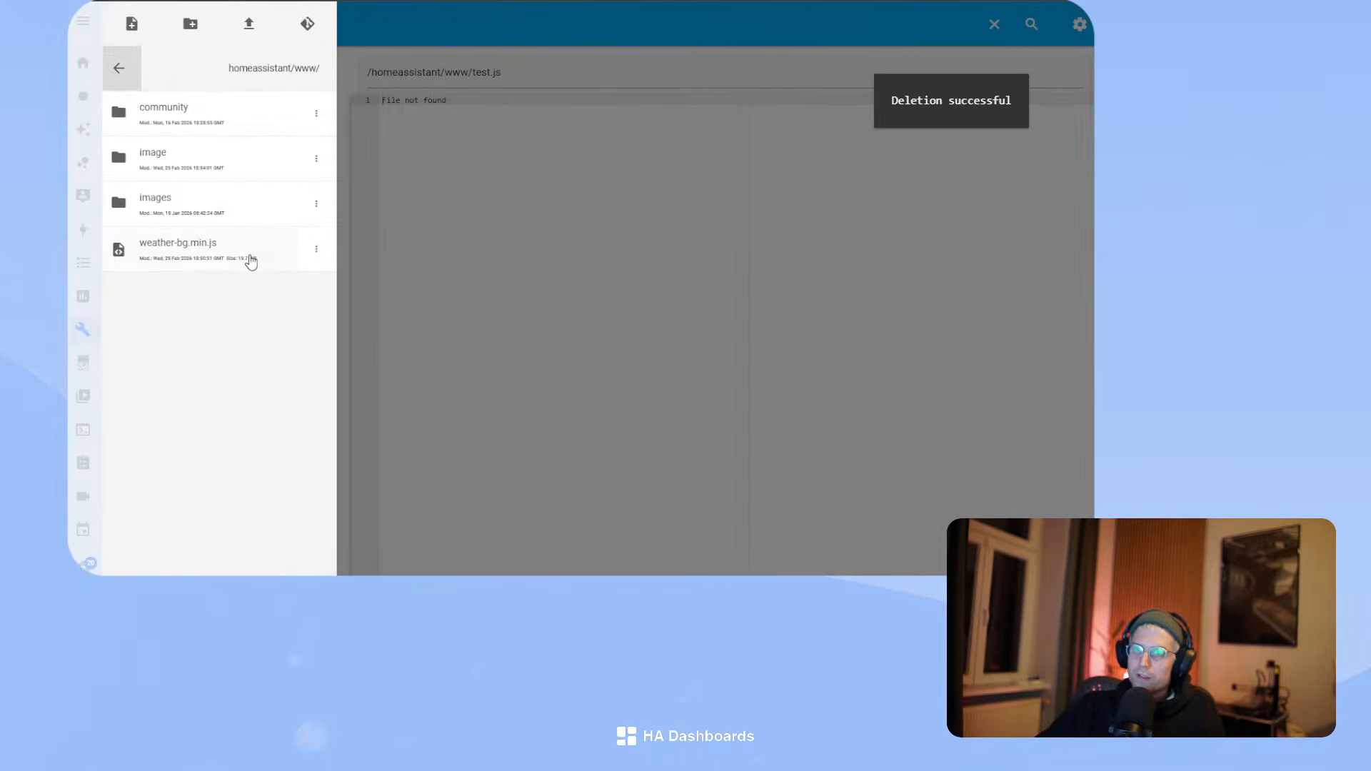
# - Upload cloud.webp into the homeassistant/www folder, then remove it again
pyautogui.click(248, 24)
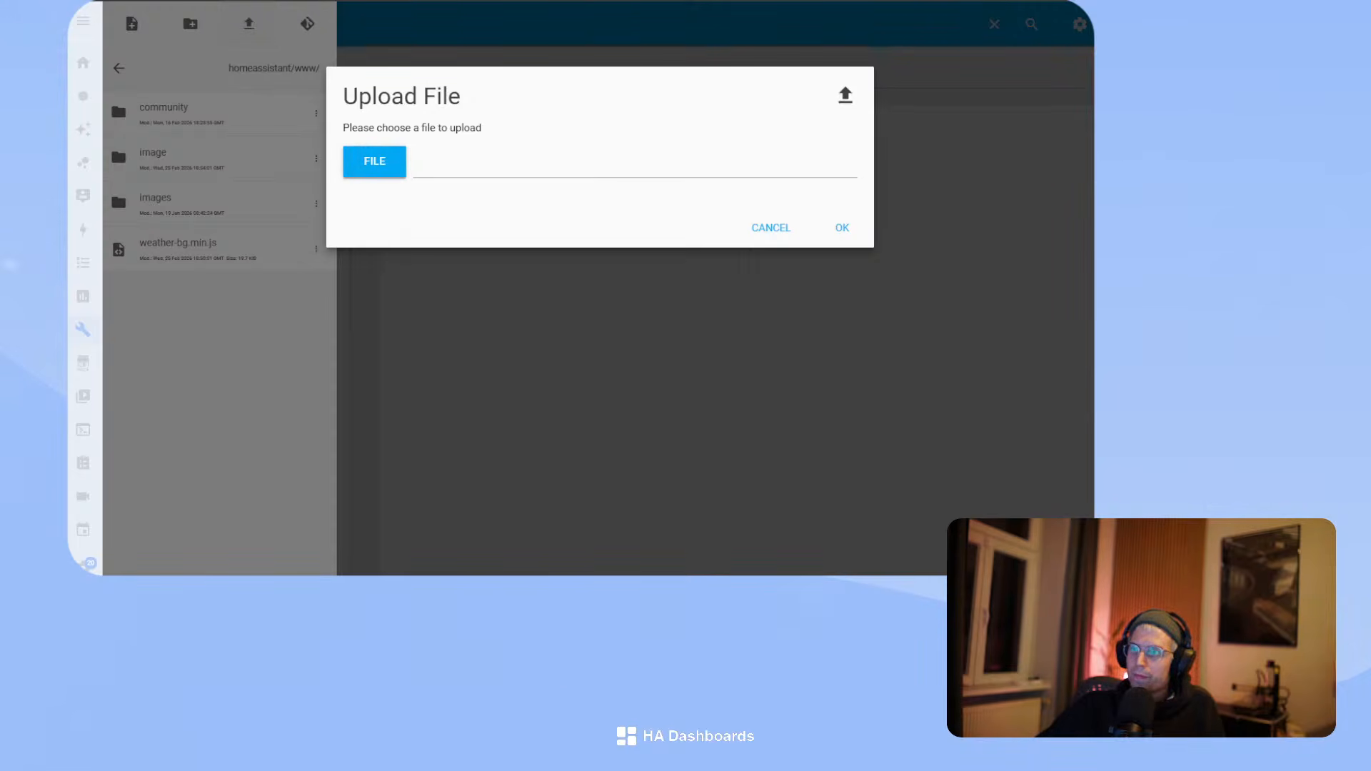
pyautogui.click(840, 226)
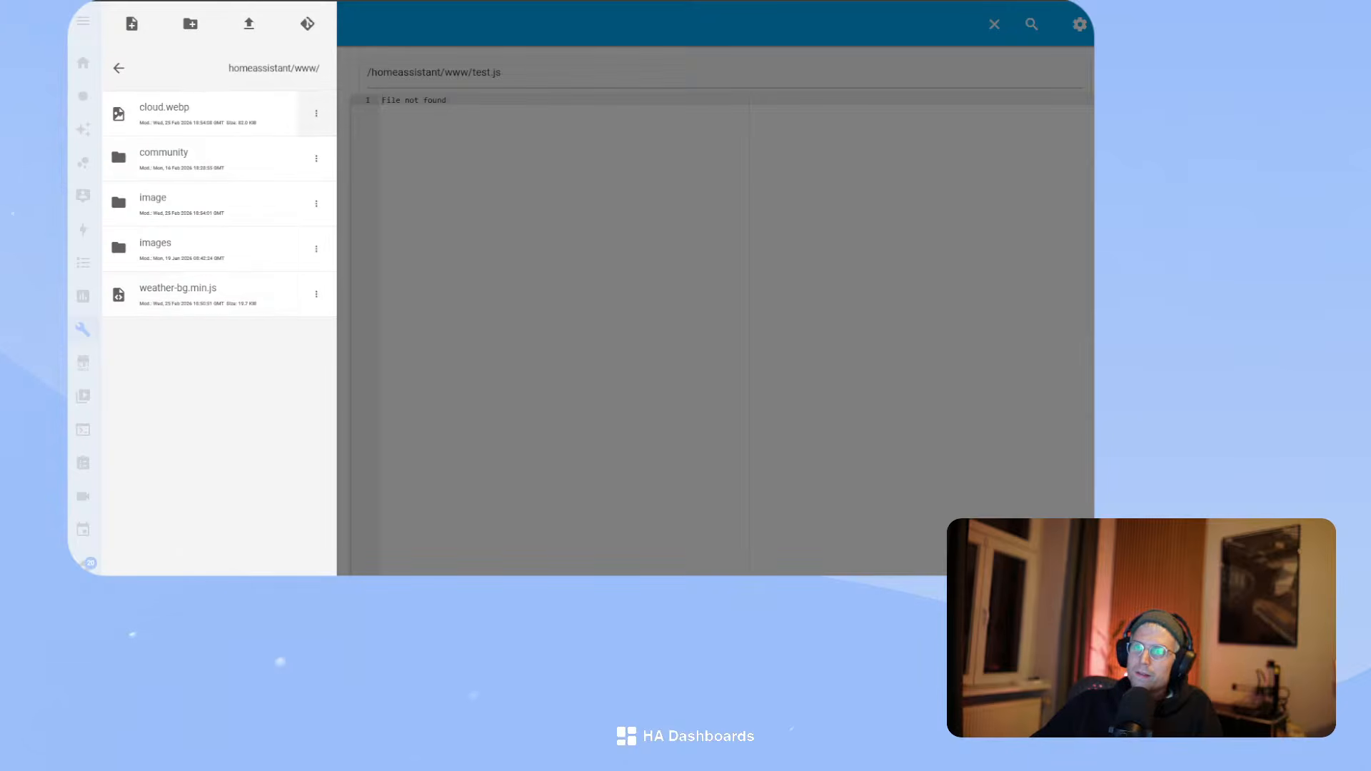
pyautogui.click(317, 113)
pyautogui.click(295, 178)
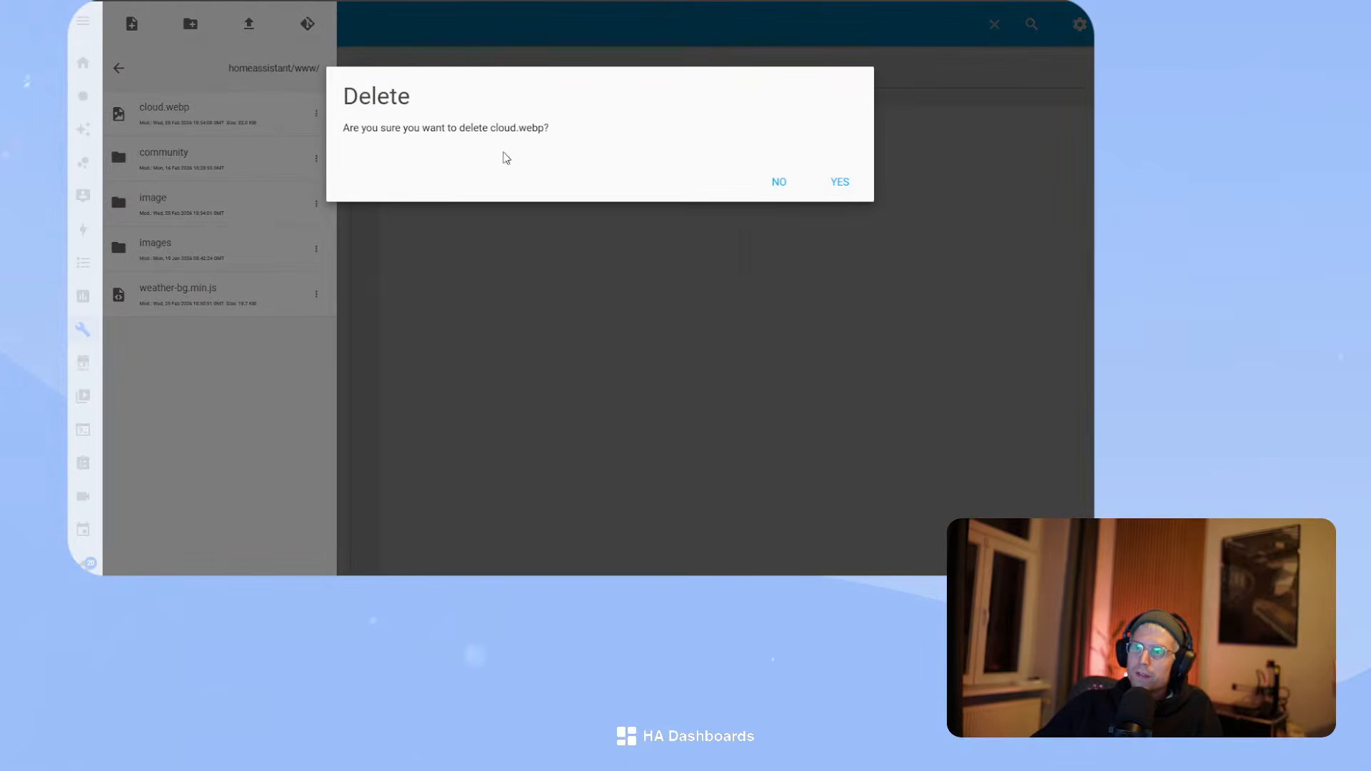
pyautogui.click(834, 181)
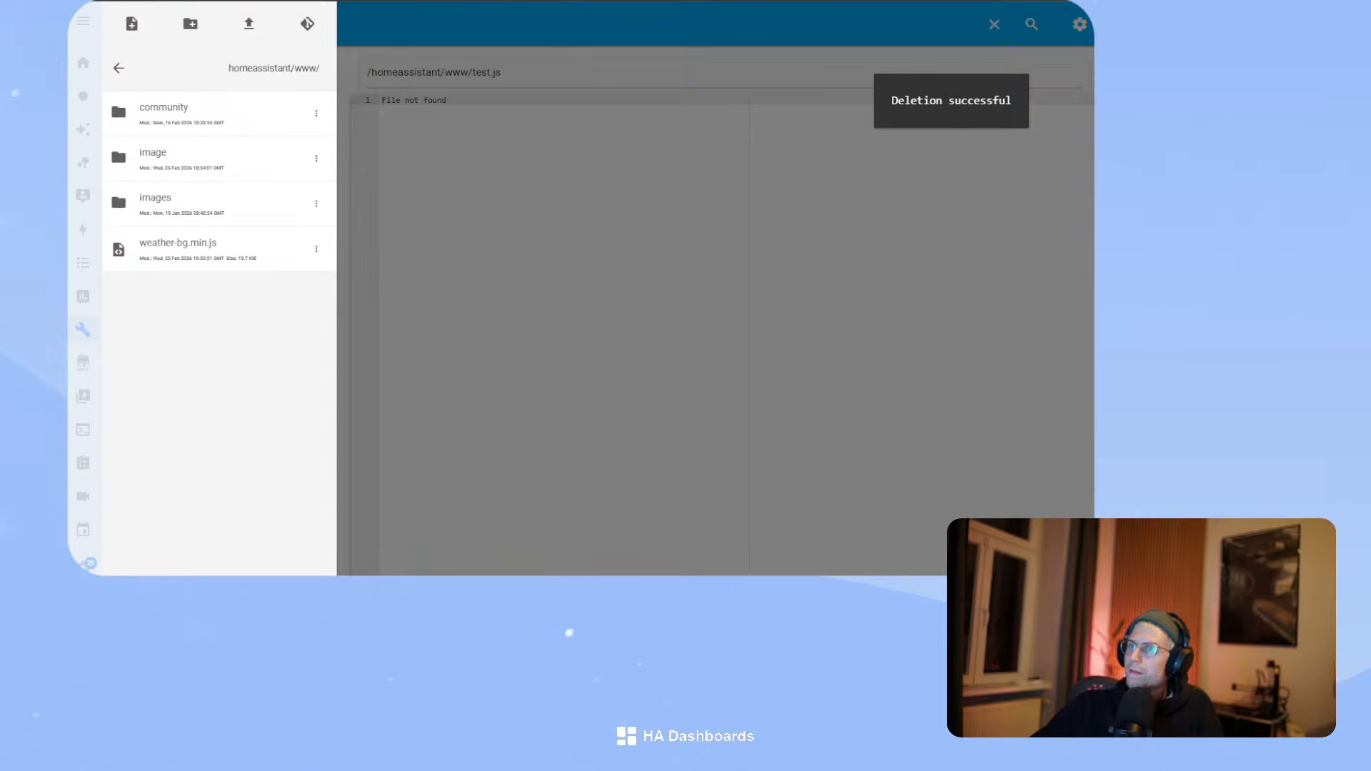
# - Upload cloud.png into the homeassistant/www folder and close the file browser
pyautogui.click(252, 24)
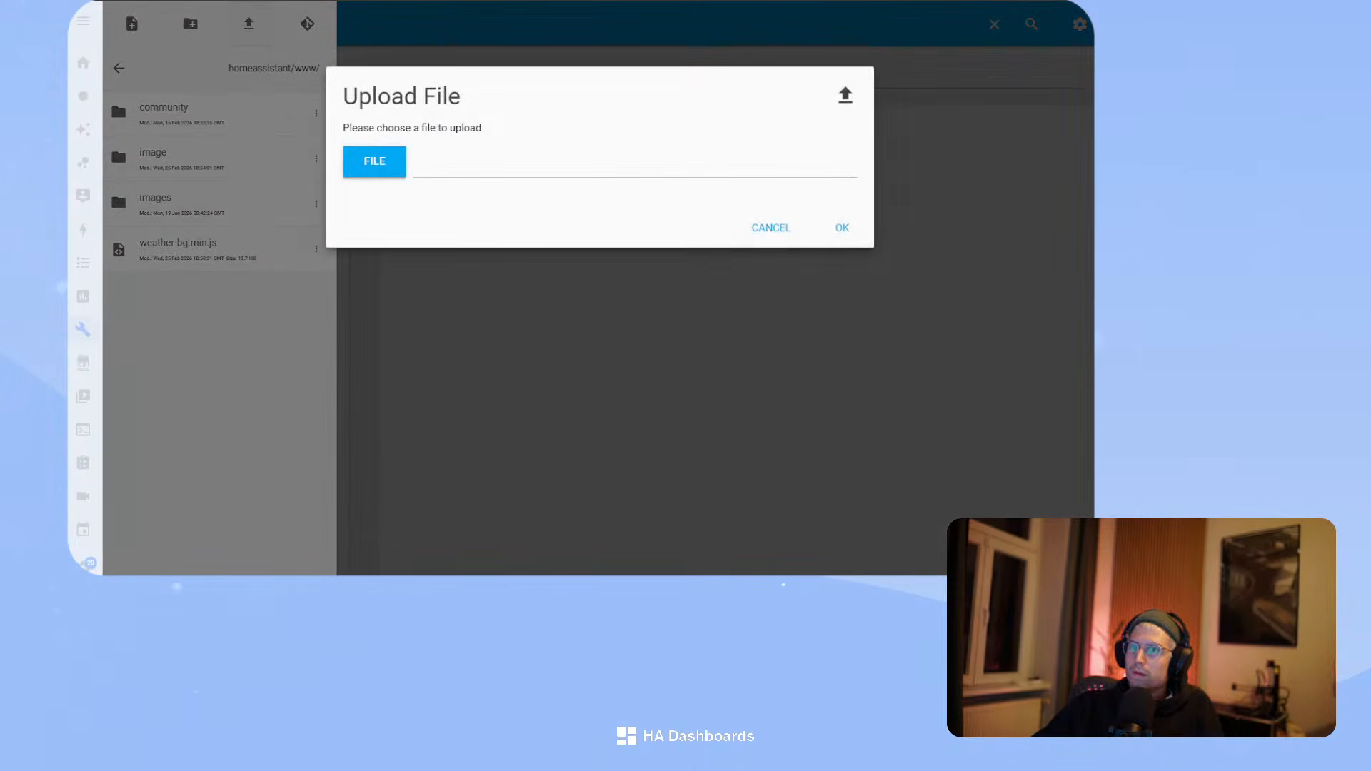
pyautogui.doubleClick(559, 222)
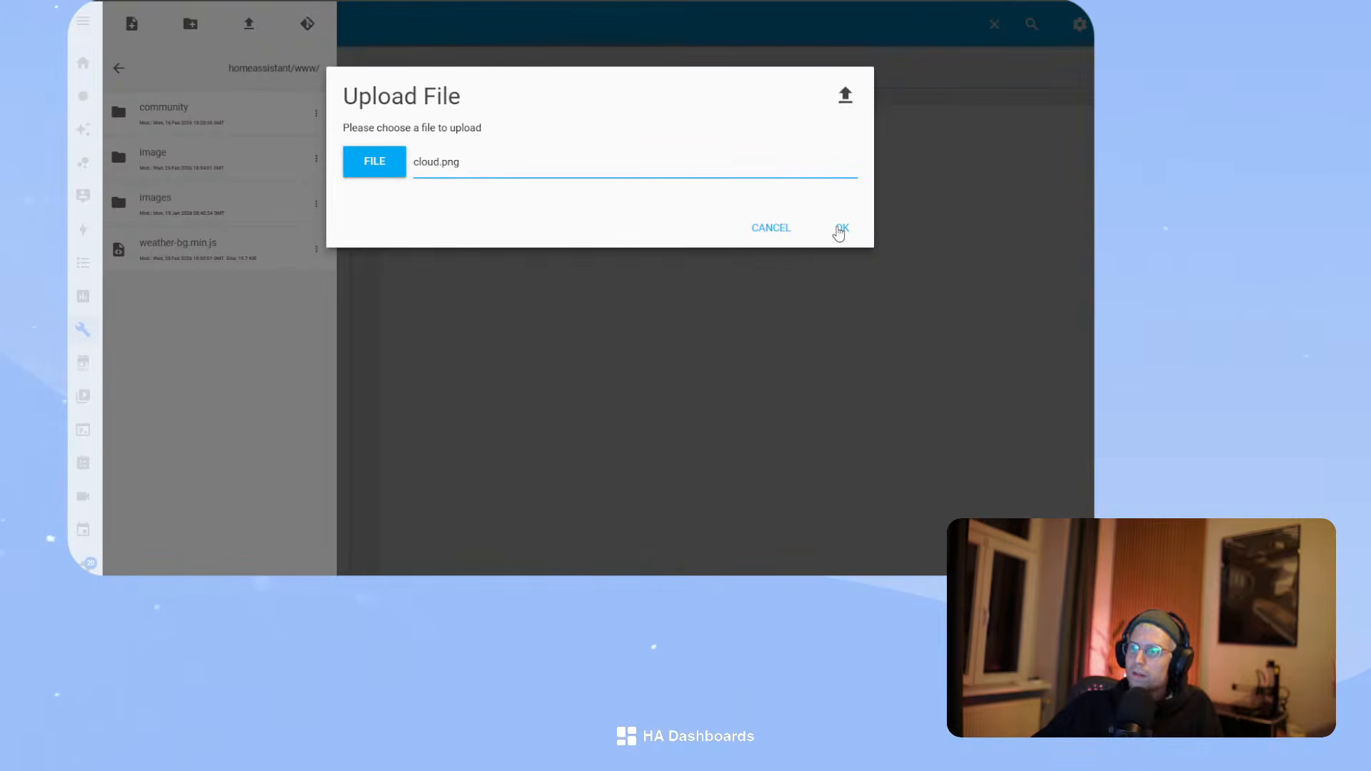
pyautogui.click(840, 229)
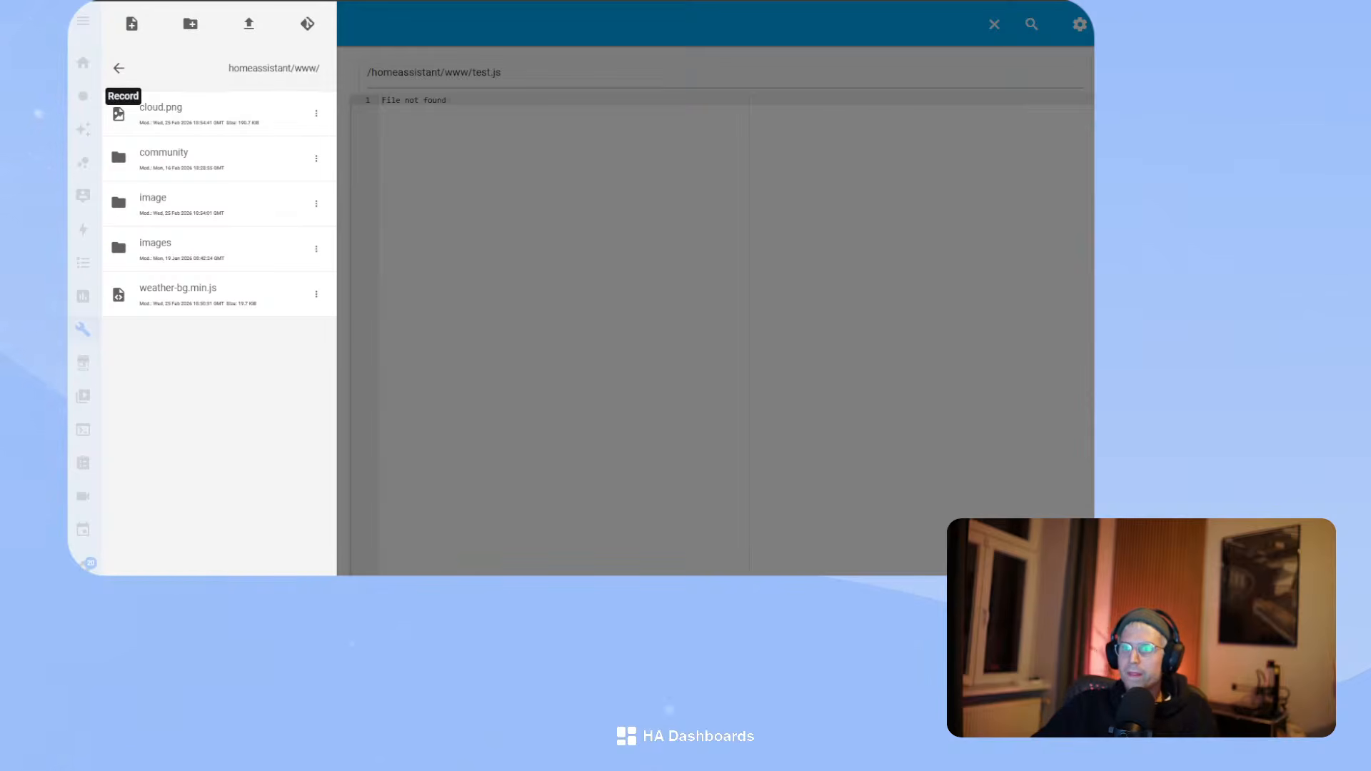
pyautogui.click(386, 146)
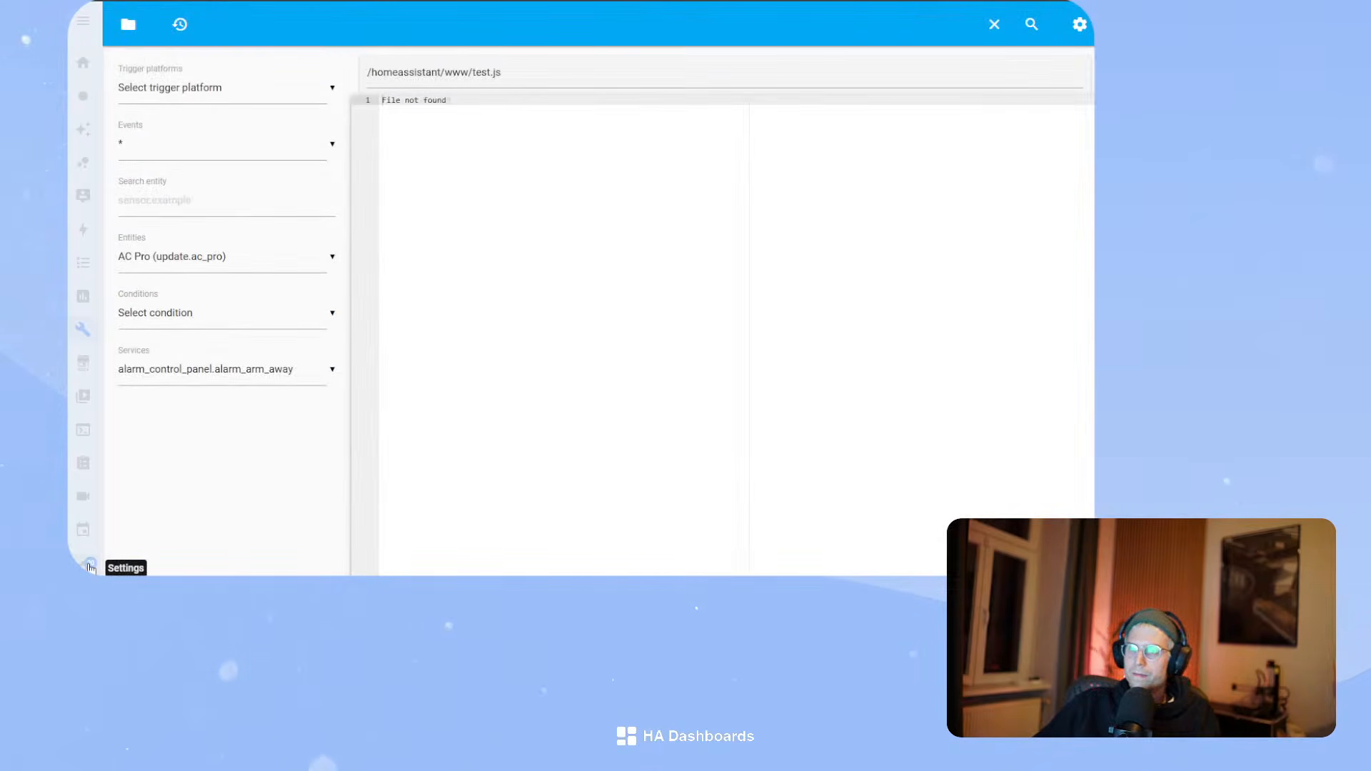
# - Add a new view to the Material Clean dashboard by replacing its YAML with the copied weather preview configuration, save it and finish editing
pyautogui.click(87, 132)
pyautogui.click(1067, 32)
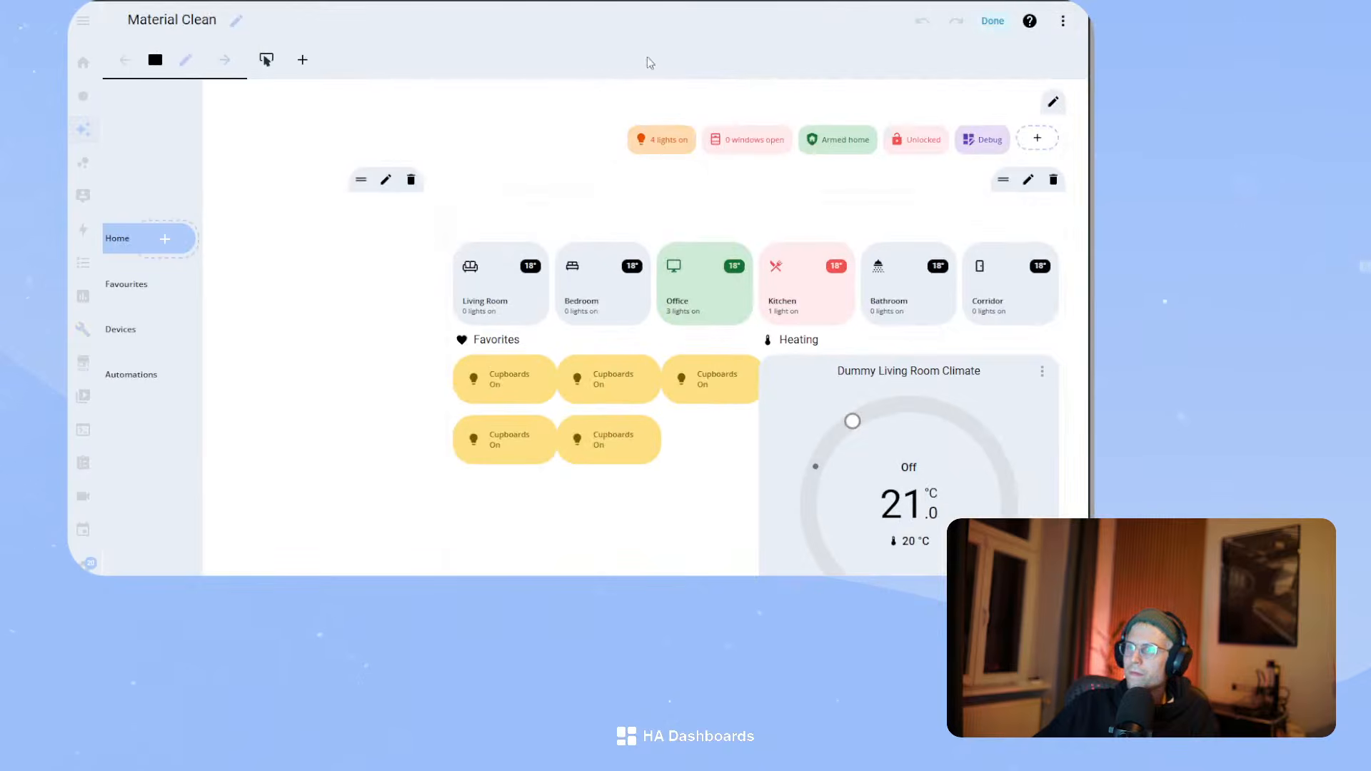
pyautogui.click(302, 60)
pyautogui.click(767, 54)
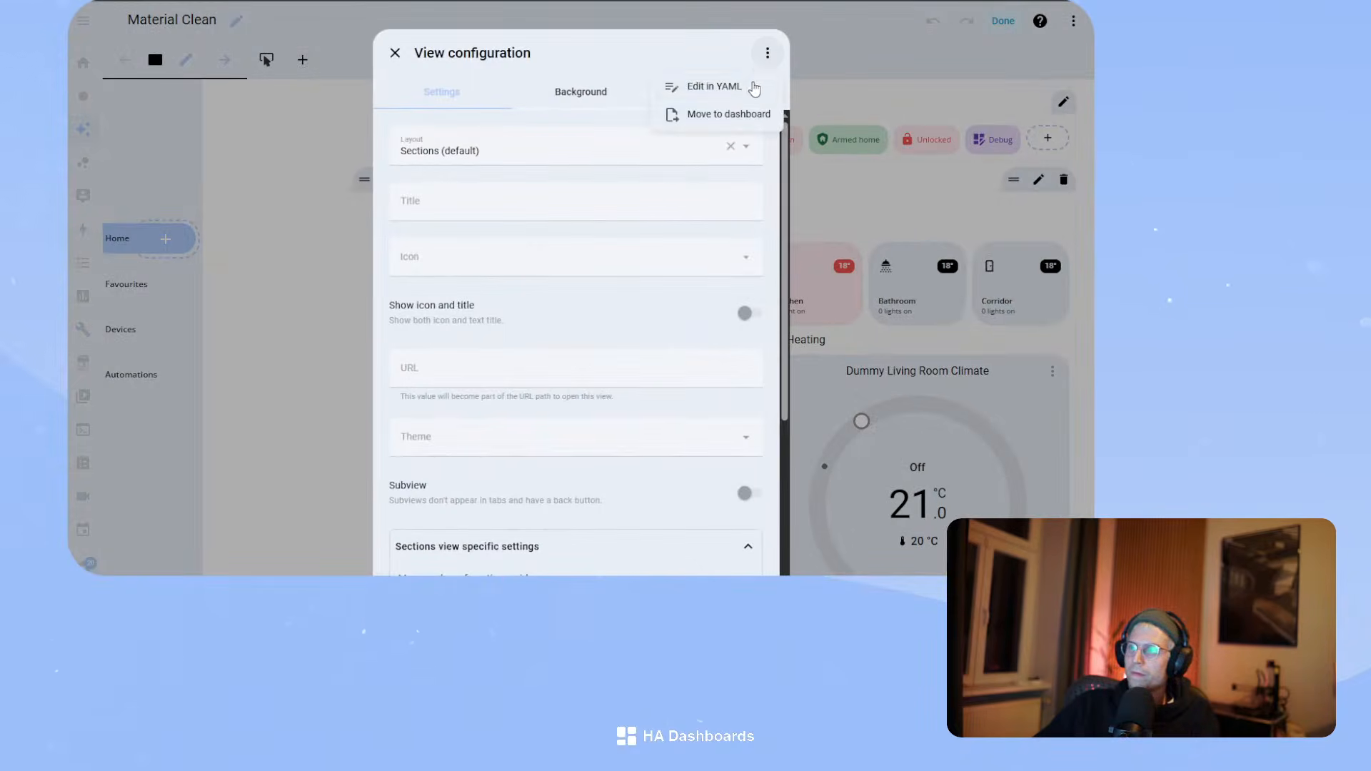
pyautogui.click(750, 97)
pyautogui.hotkey('ctrl', 'a')
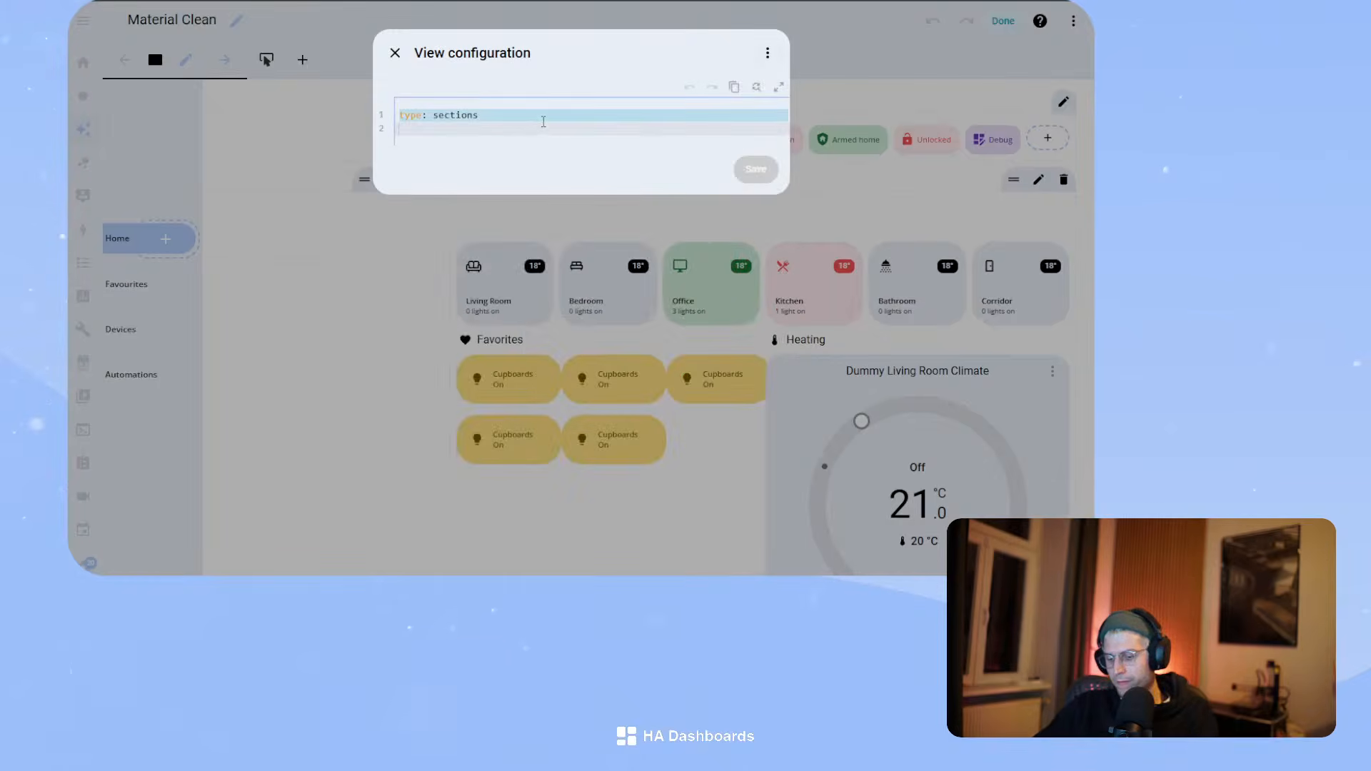
pyautogui.hotkey('ctrl', 'v')
pyautogui.click(756, 593)
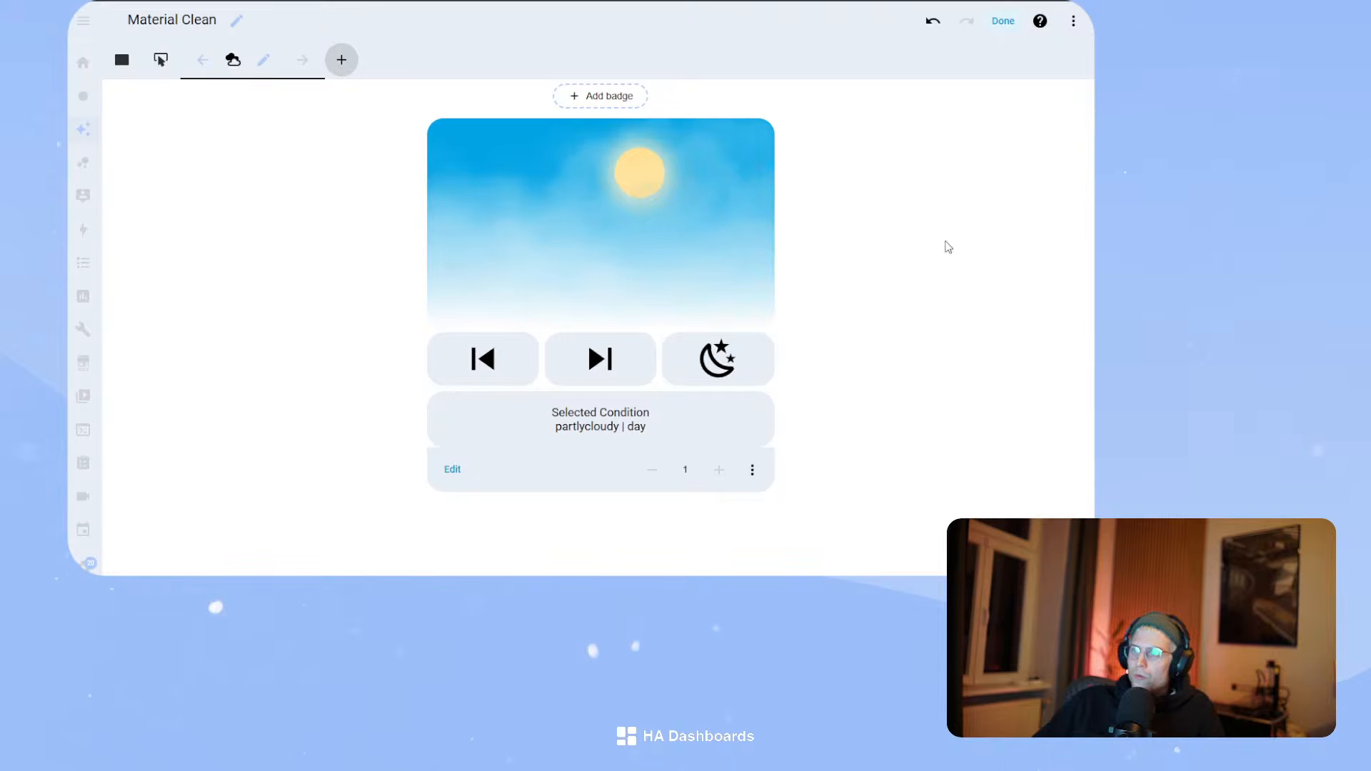
pyautogui.click(1003, 21)
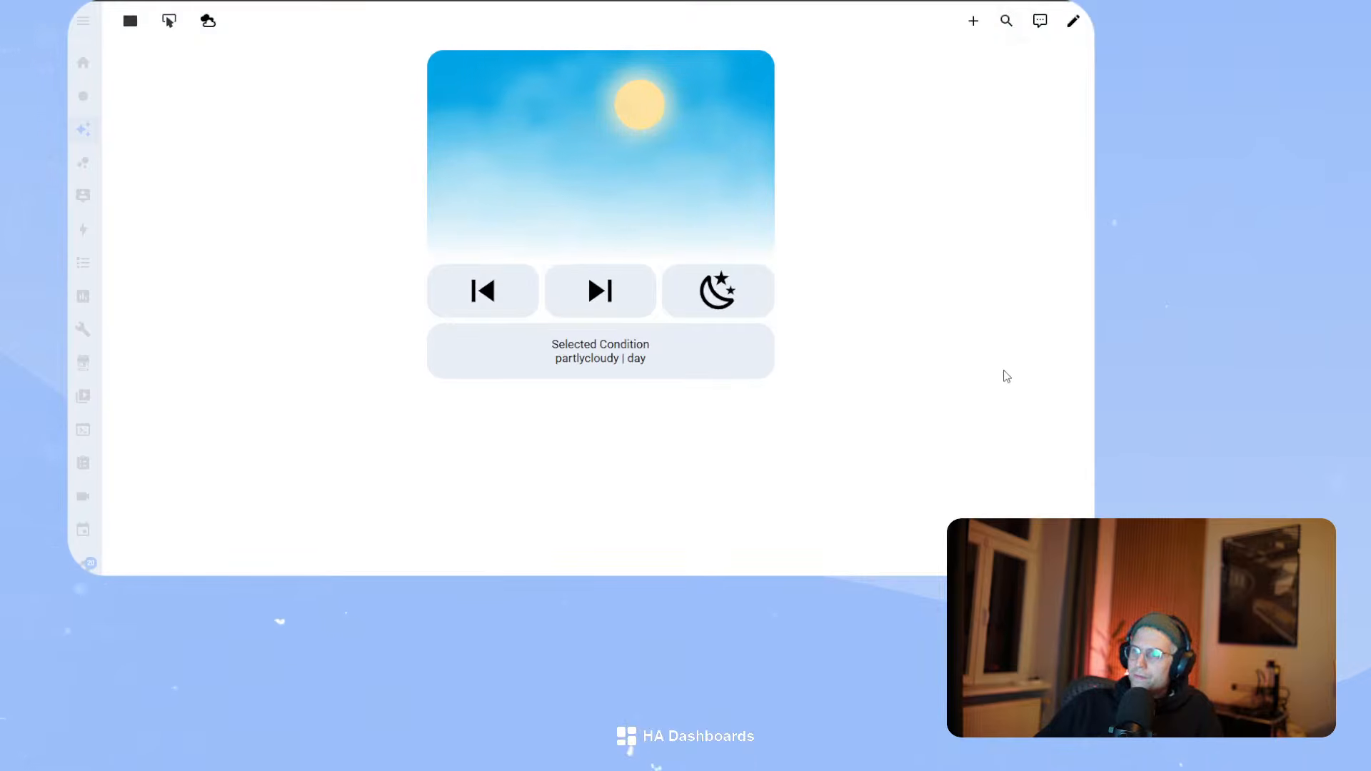
# - Test the weather preview by switching night mode on and off and advancing through the pouring, rainy, snowy, snowy-rainy and windy conditions
pyautogui.click(603, 300)
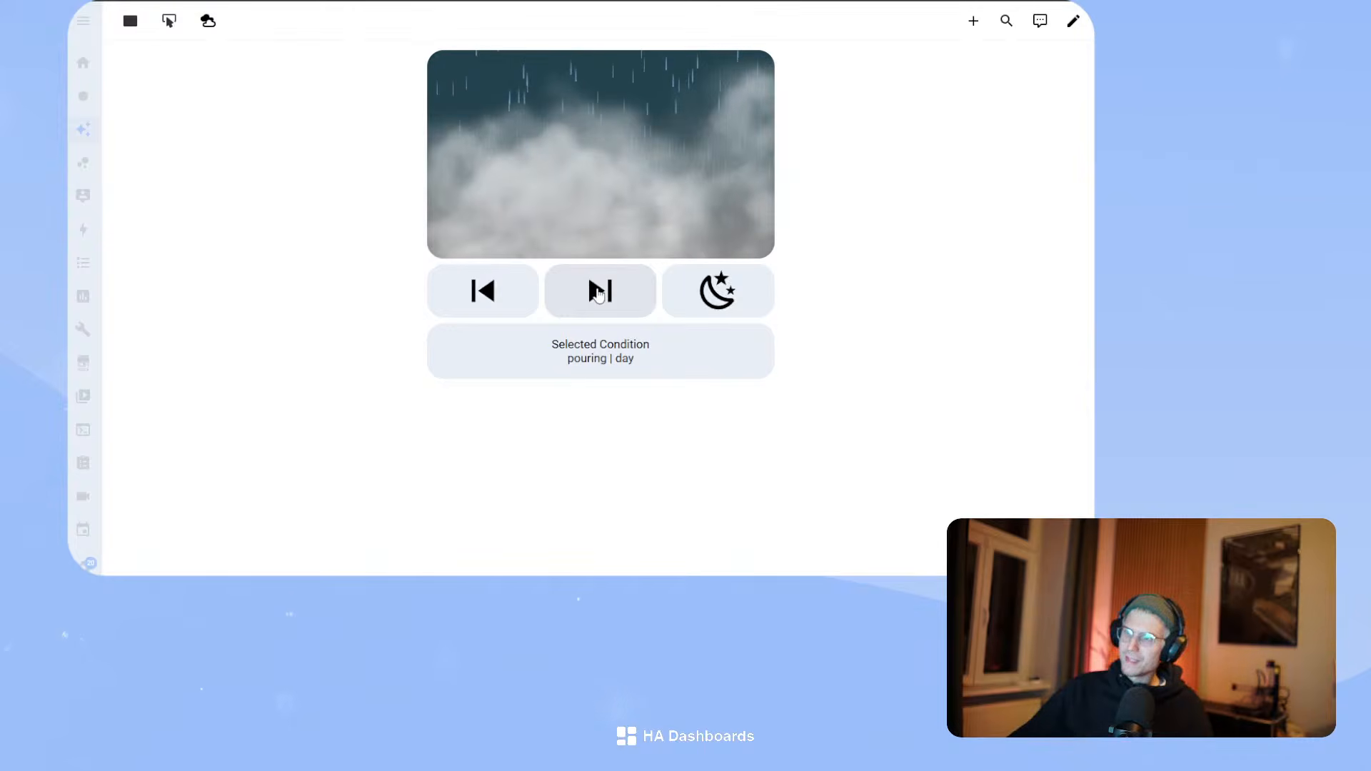
pyautogui.click(707, 292)
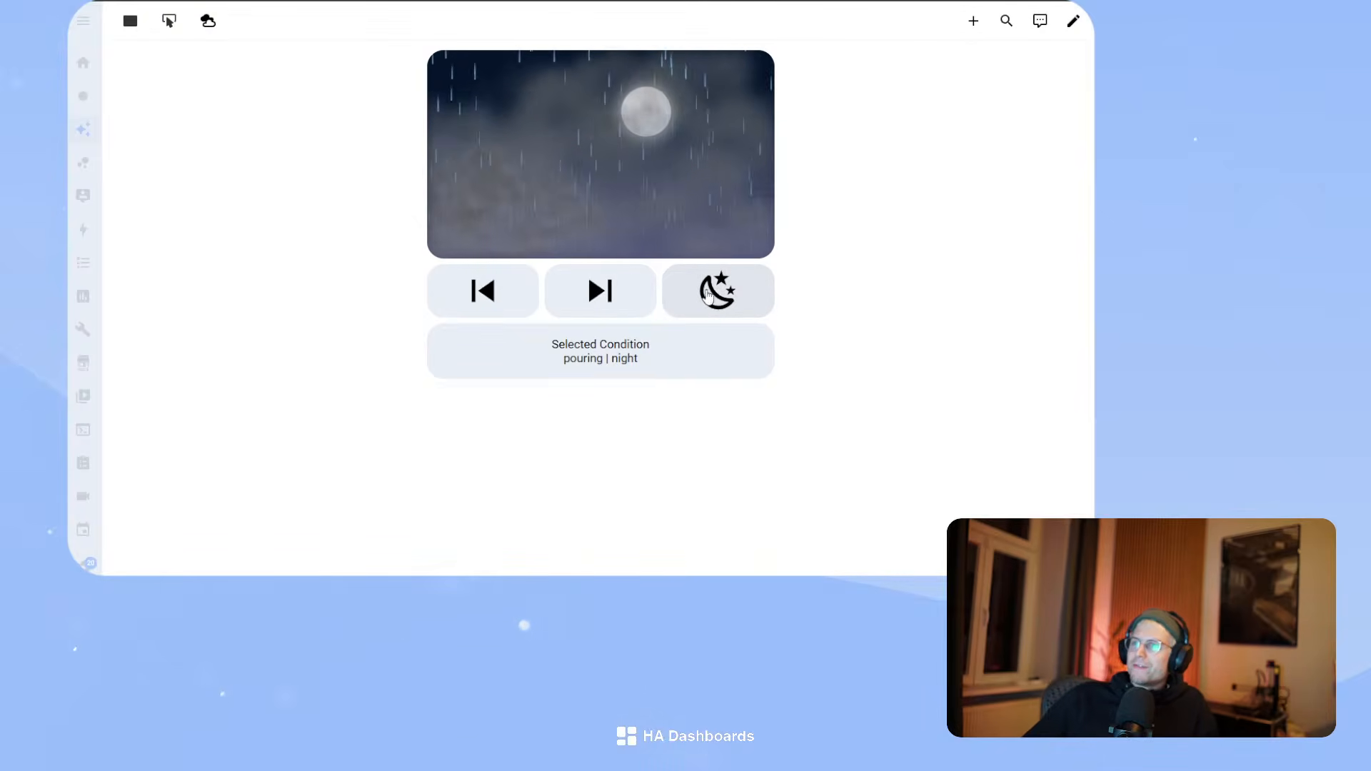
pyautogui.click(707, 293)
pyautogui.click(585, 303)
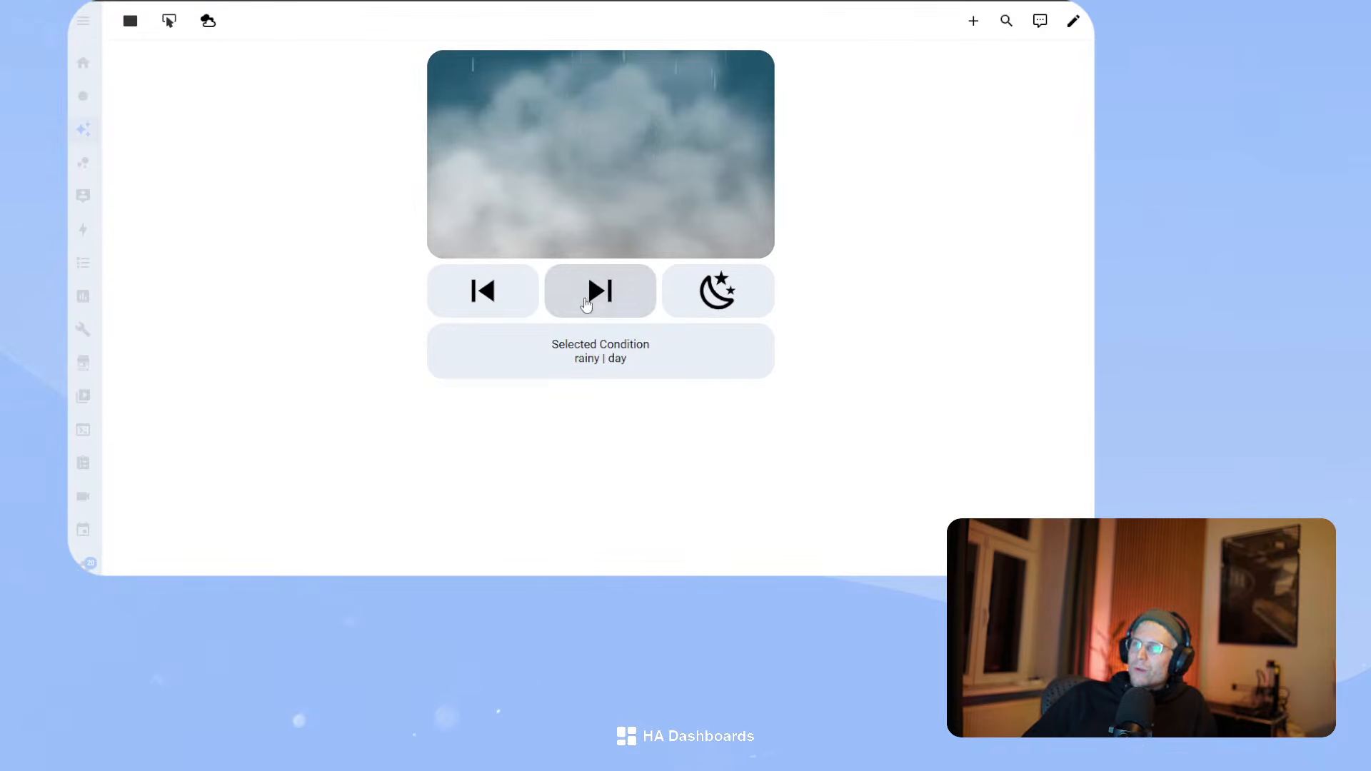
pyautogui.click(622, 300)
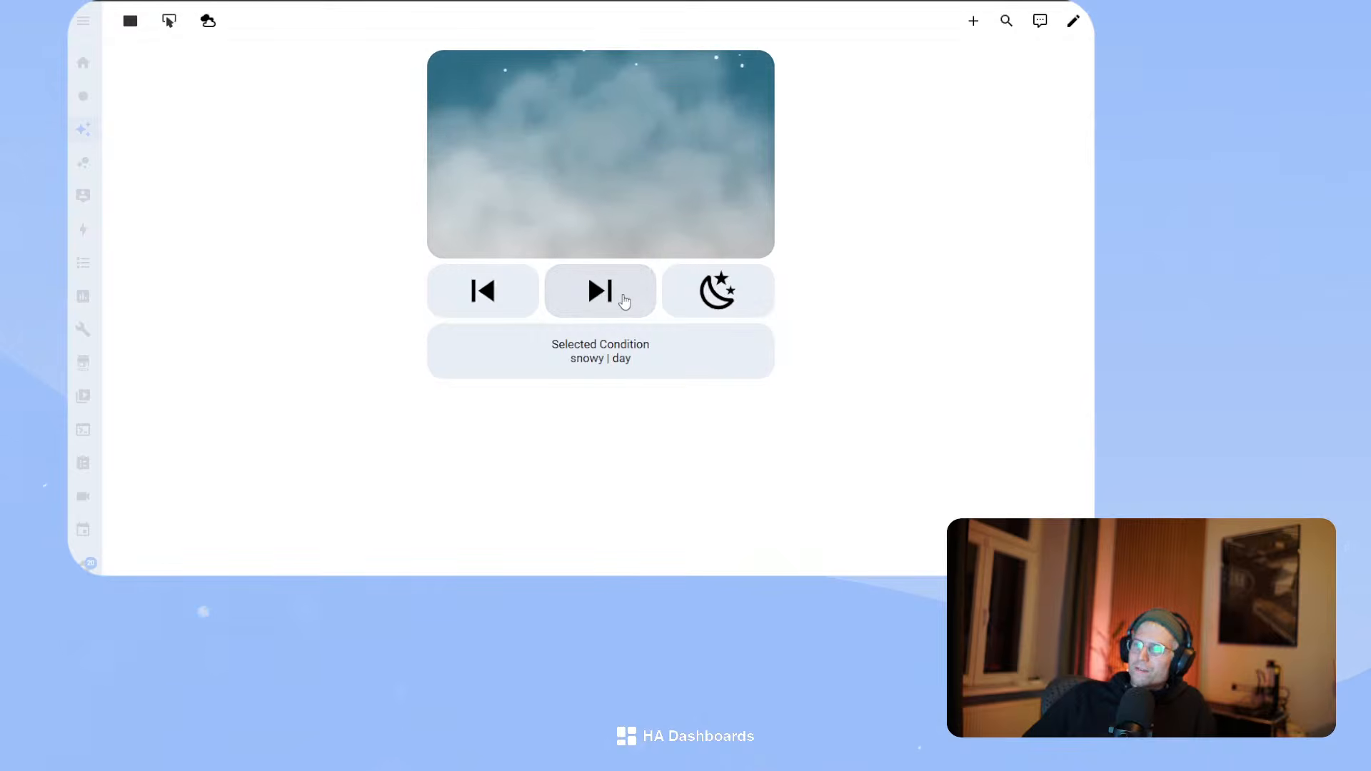
pyautogui.click(600, 302)
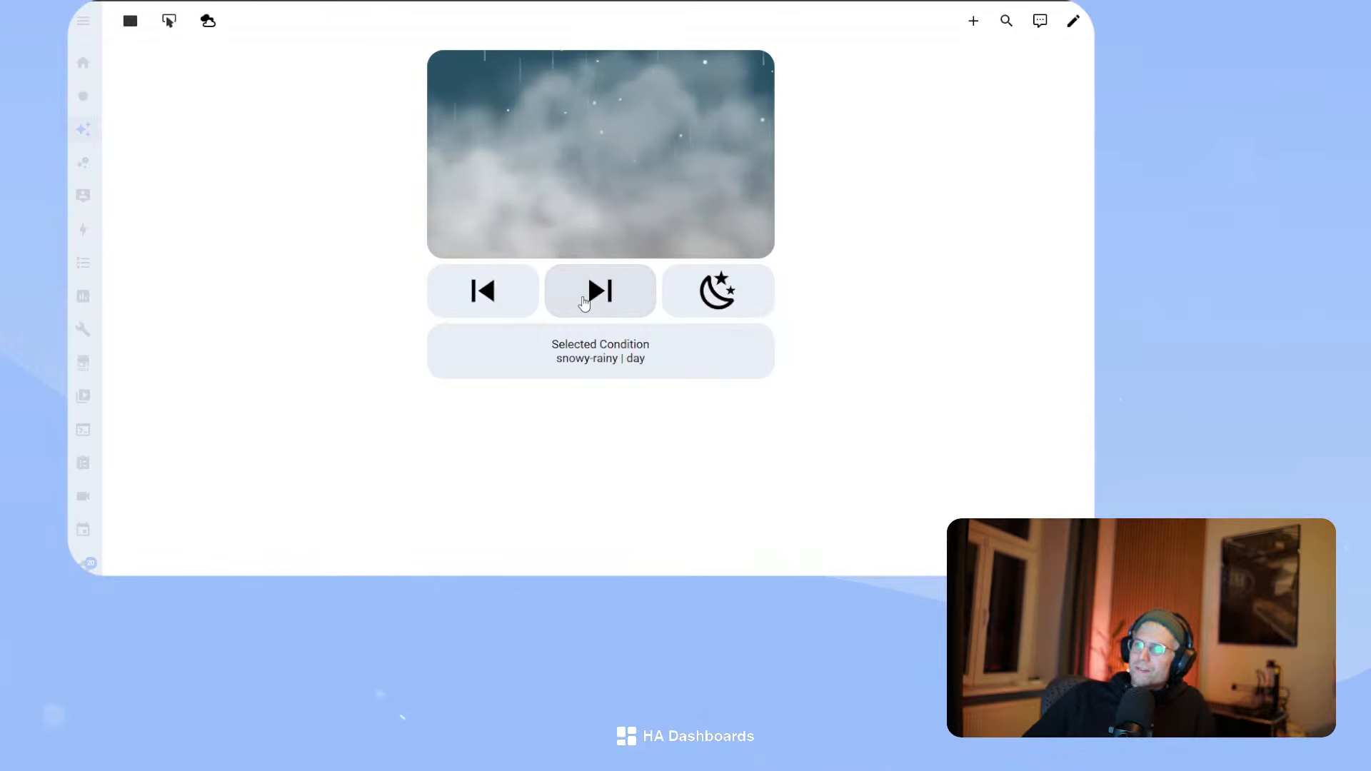
pyautogui.click(584, 304)
pyautogui.click(612, 296)
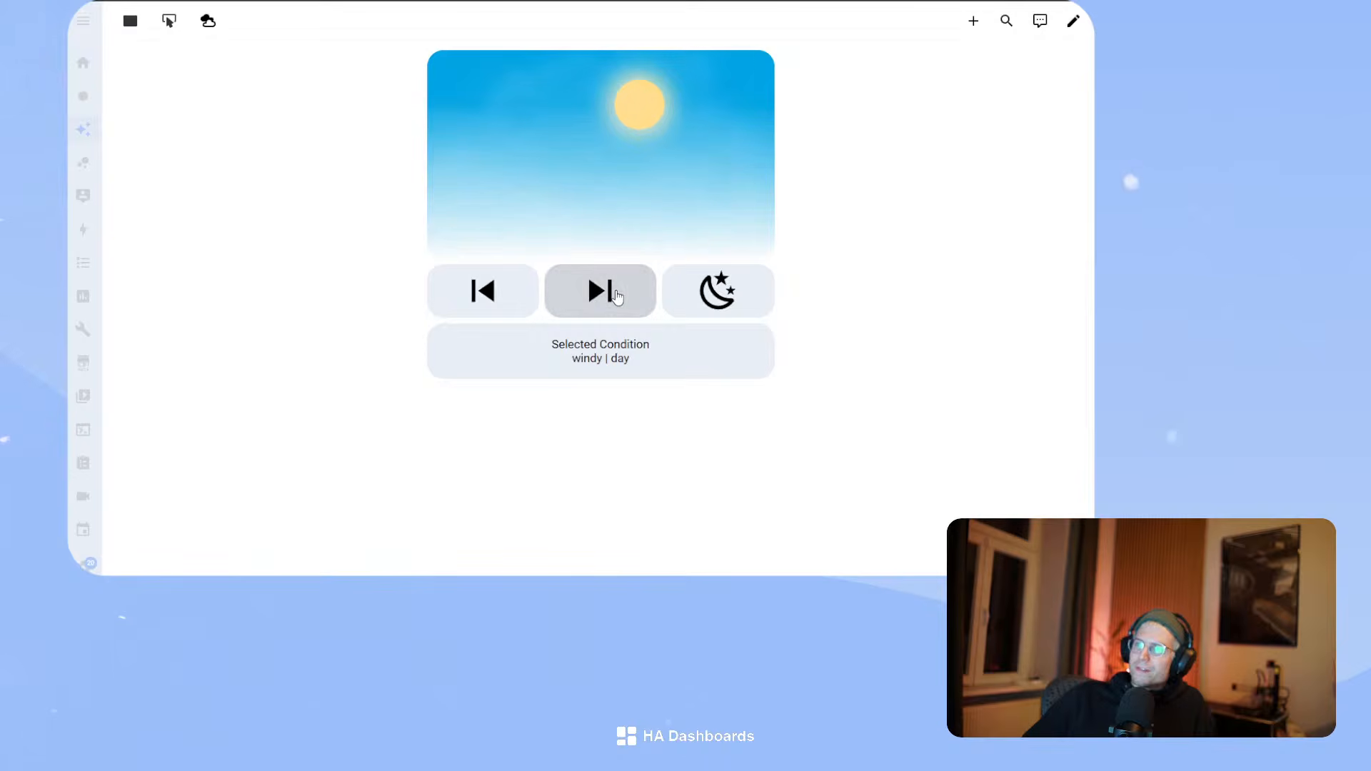
# - Advance the weather preview to the windy-variant condition, then step one condition forward and back again
pyautogui.click(620, 297)
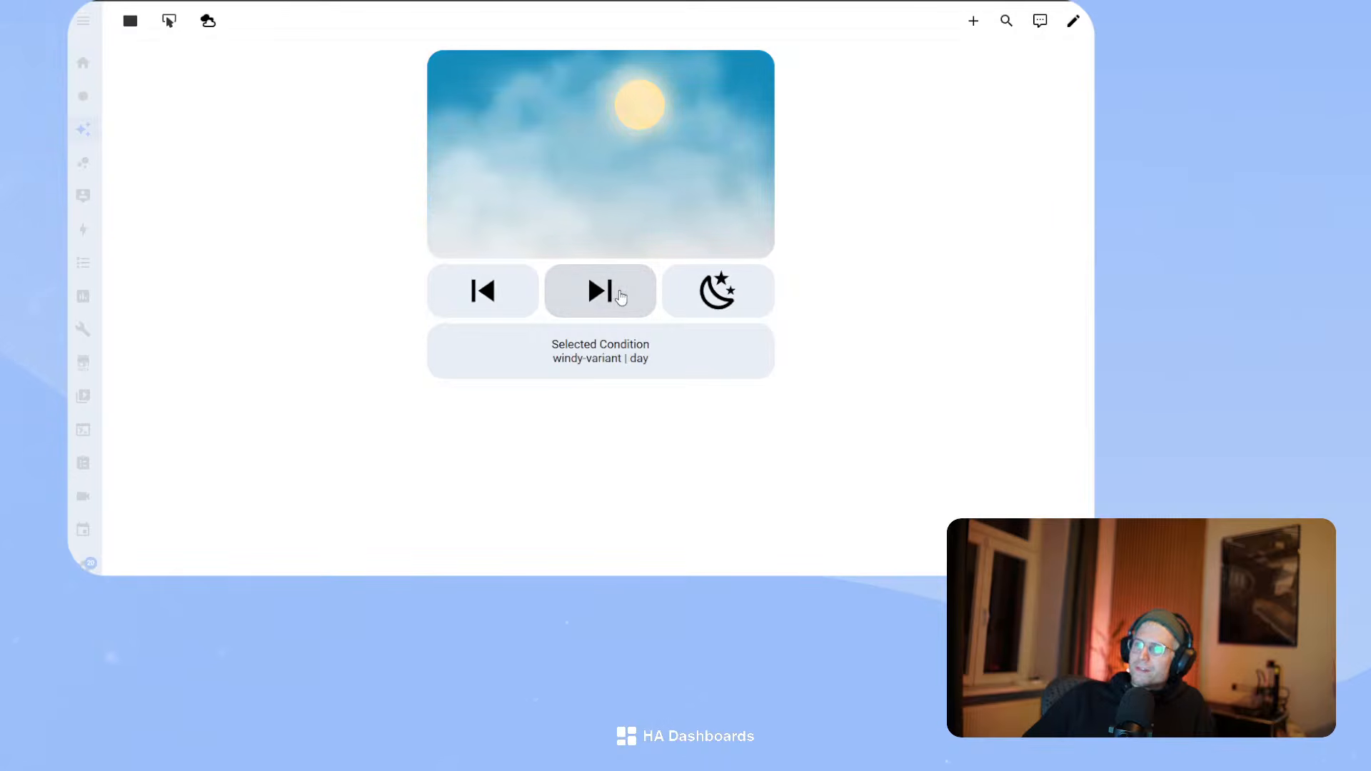
pyautogui.click(619, 298)
pyautogui.click(512, 298)
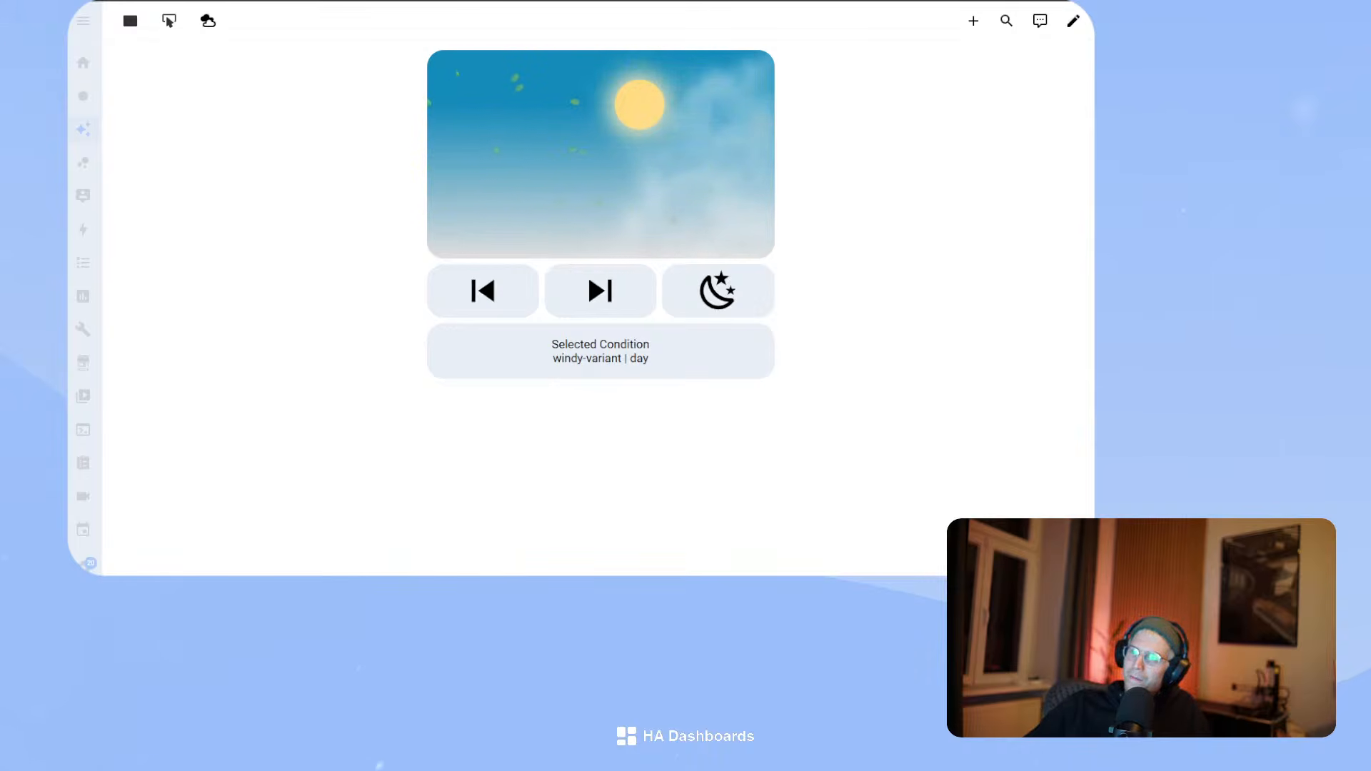
# - Put the Material Clean dashboard into edit mode and open the weather preview's vertical stack card configuration at its first card
pyautogui.click(1073, 21)
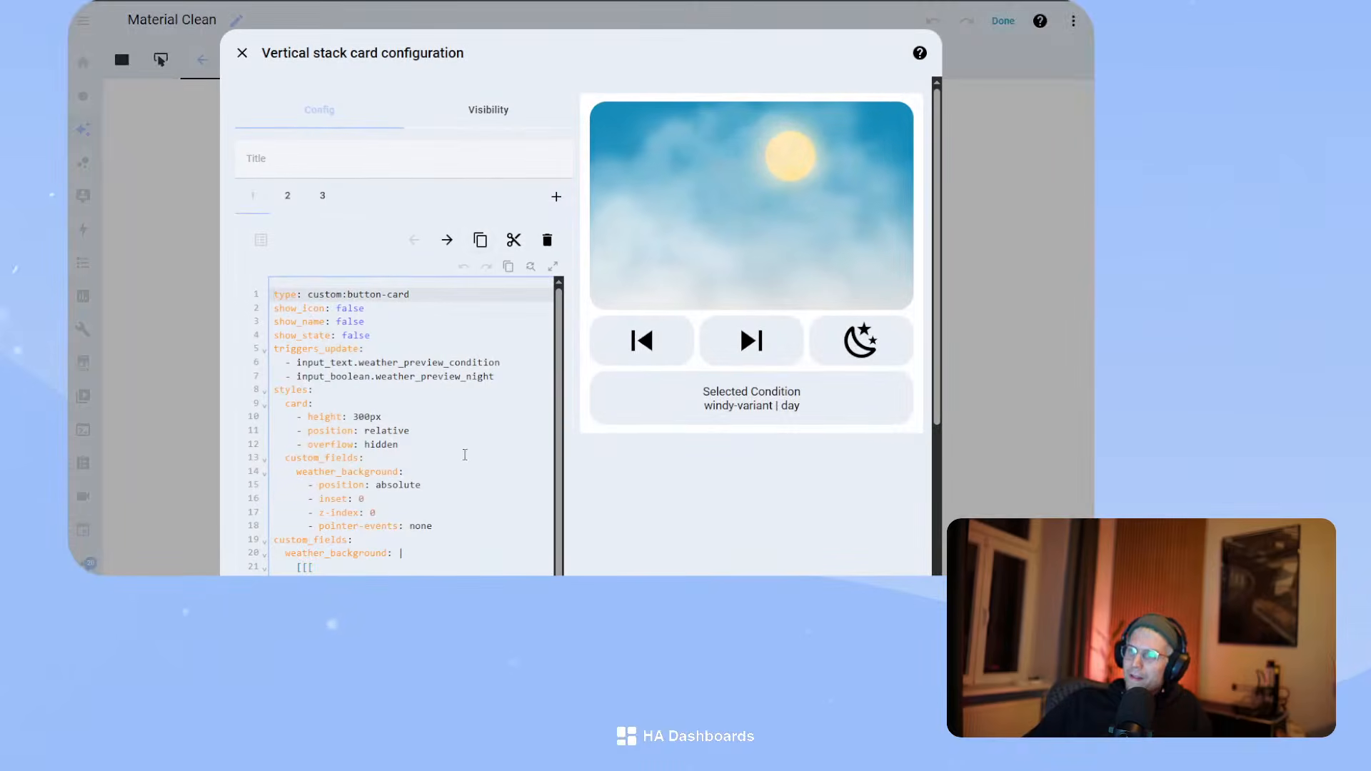
pyautogui.click(452, 469)
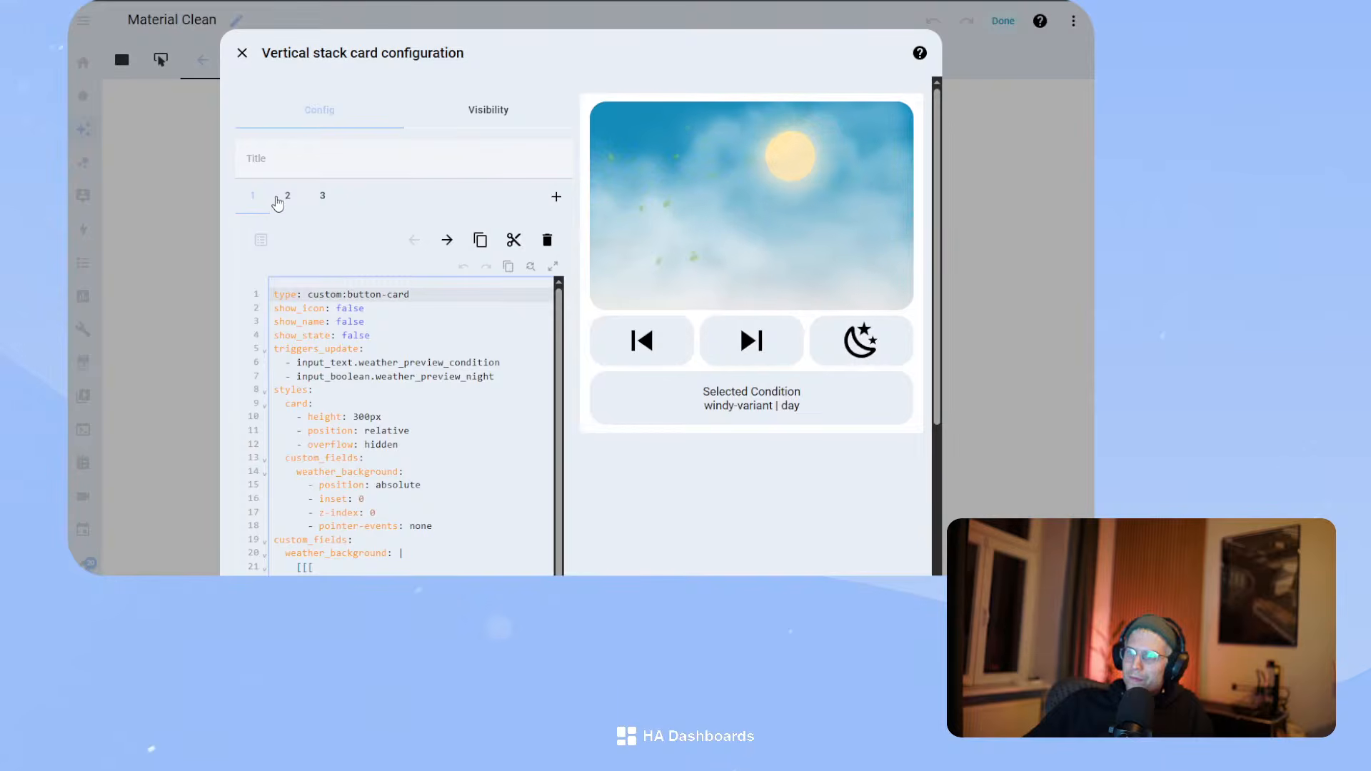
pyautogui.click(446, 240)
pyautogui.click(414, 240)
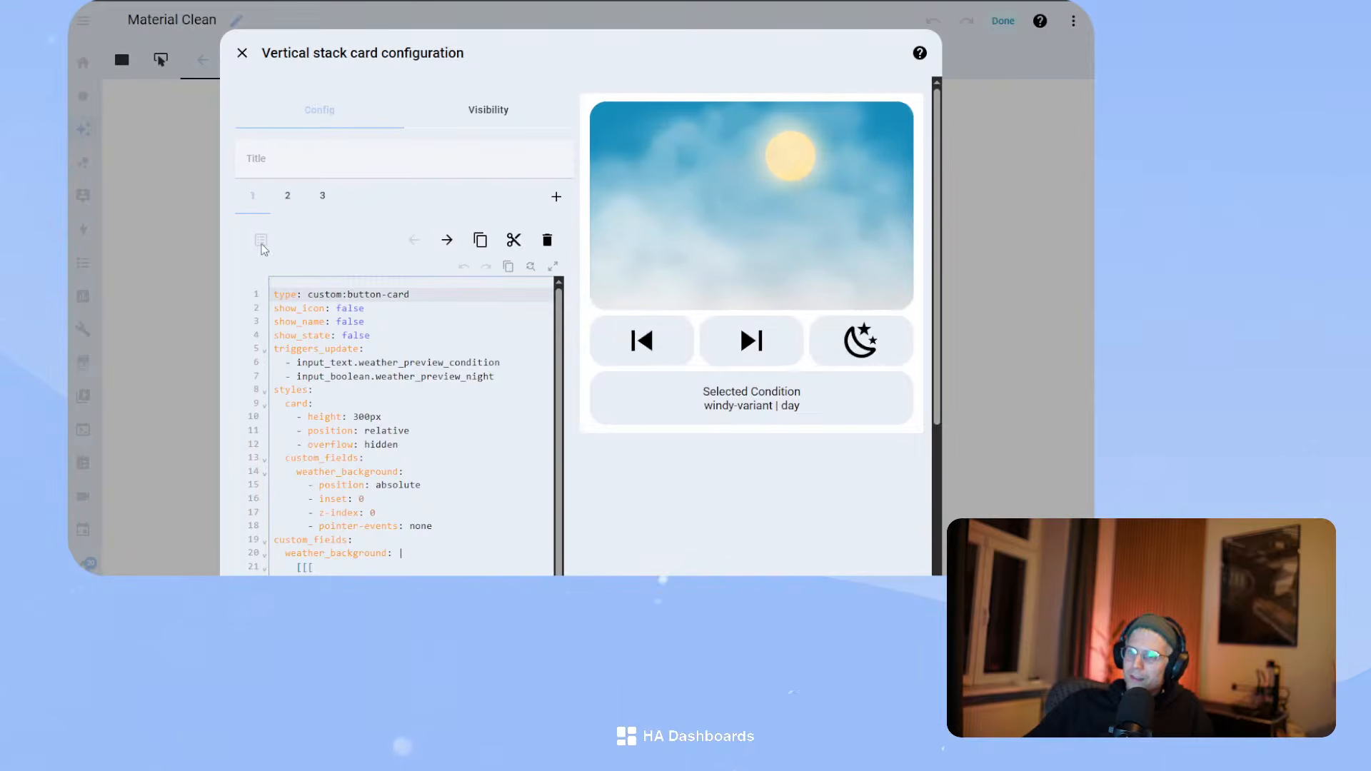
# - Examine the first card's YAML, from its card styles to the weather_background code that reads the preview helpers
pyautogui.scroll(-1, 384, 312)
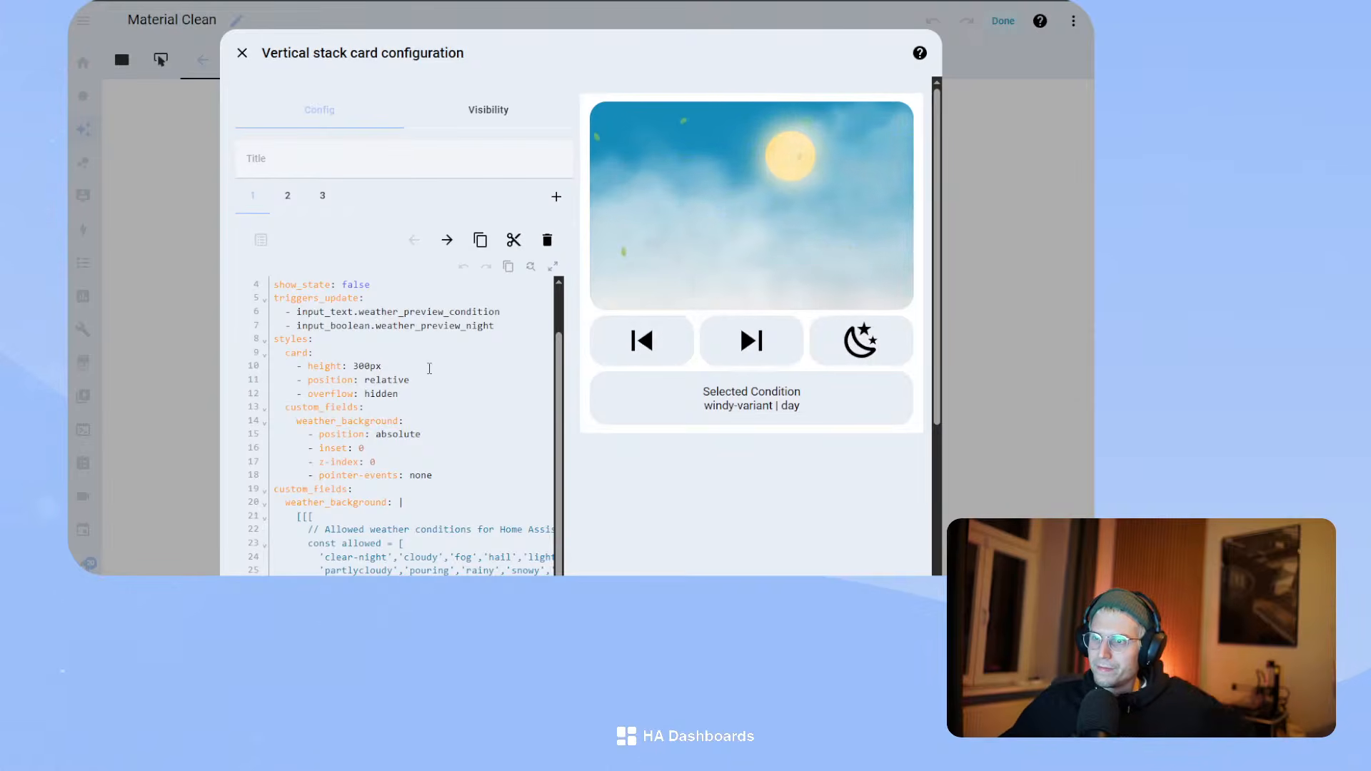
pyautogui.scroll(-3, 473, 389)
pyautogui.scroll(-1, 472, 389)
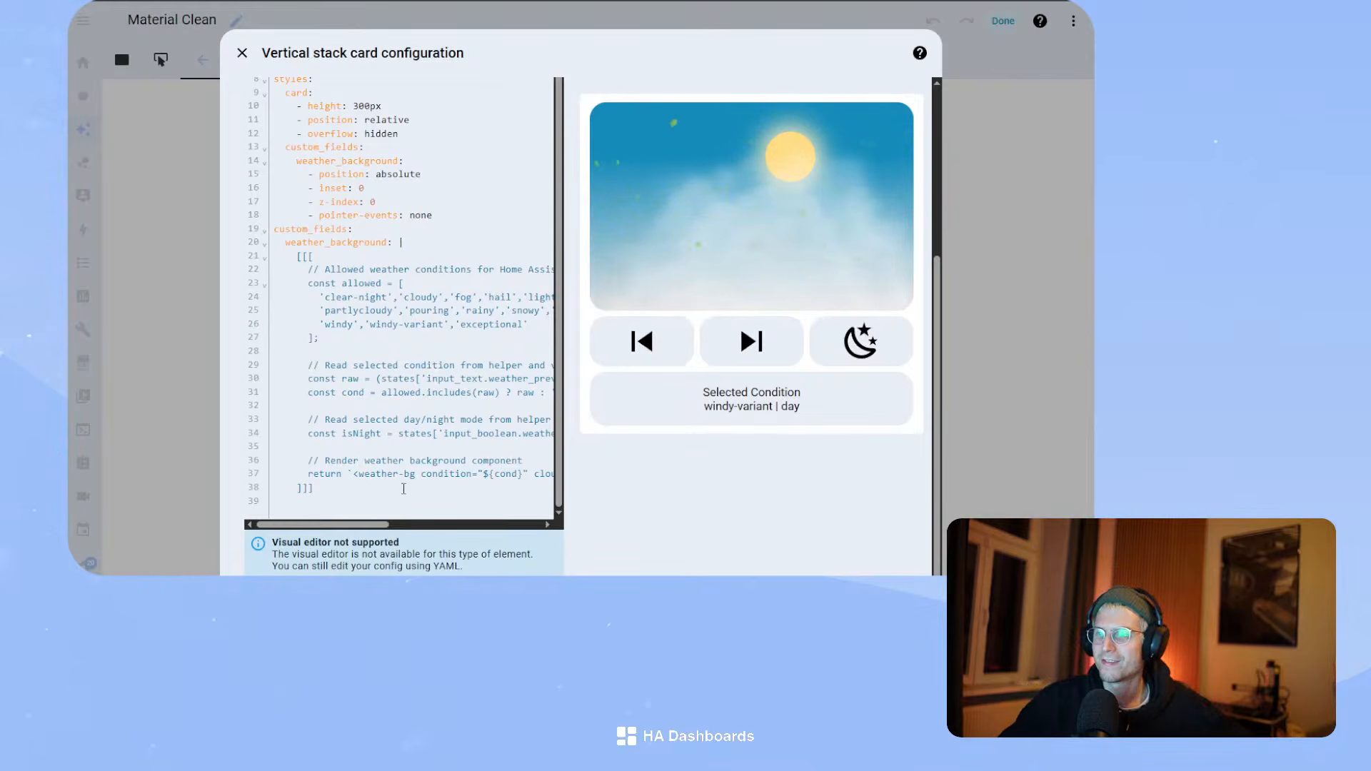
pyautogui.scroll(5, 452, 338)
pyautogui.click(433, 426)
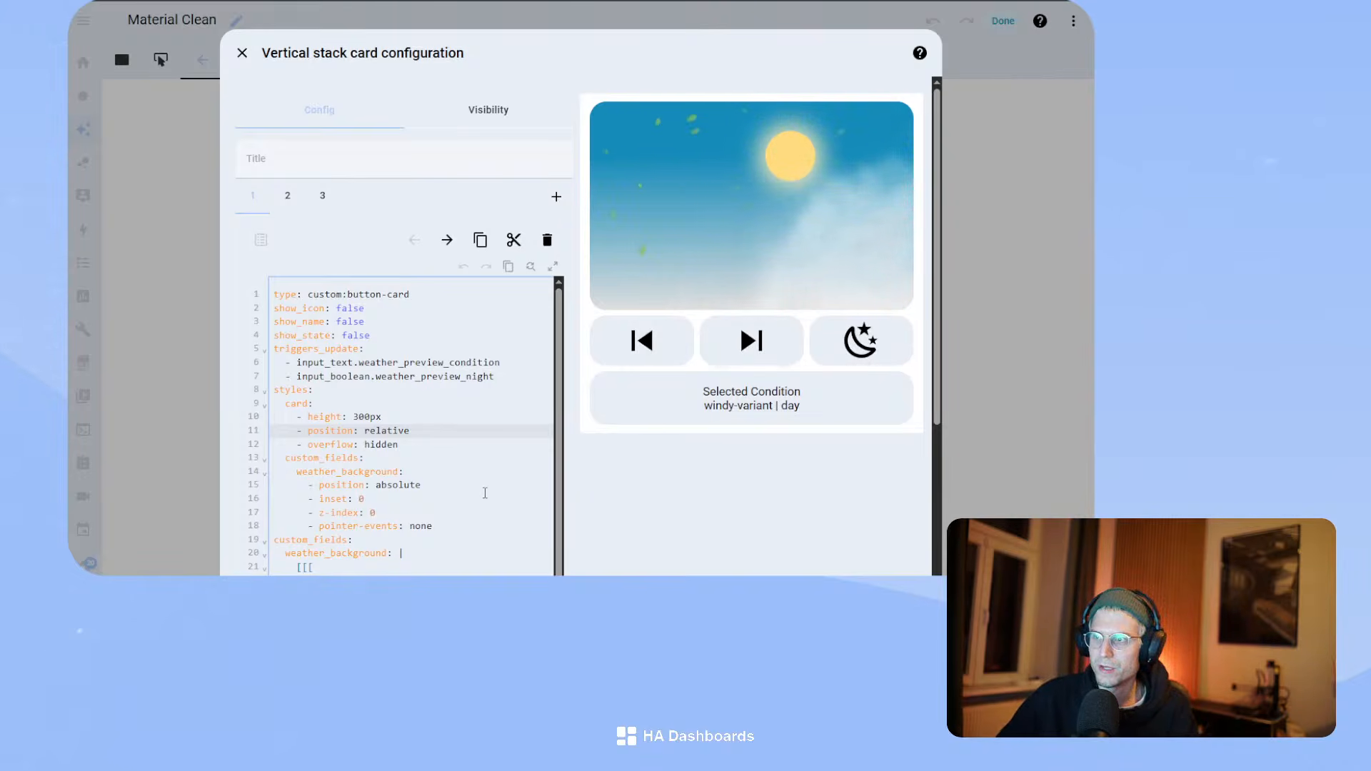
pyautogui.click(481, 461)
pyautogui.hotkey('ctrl', 'a')
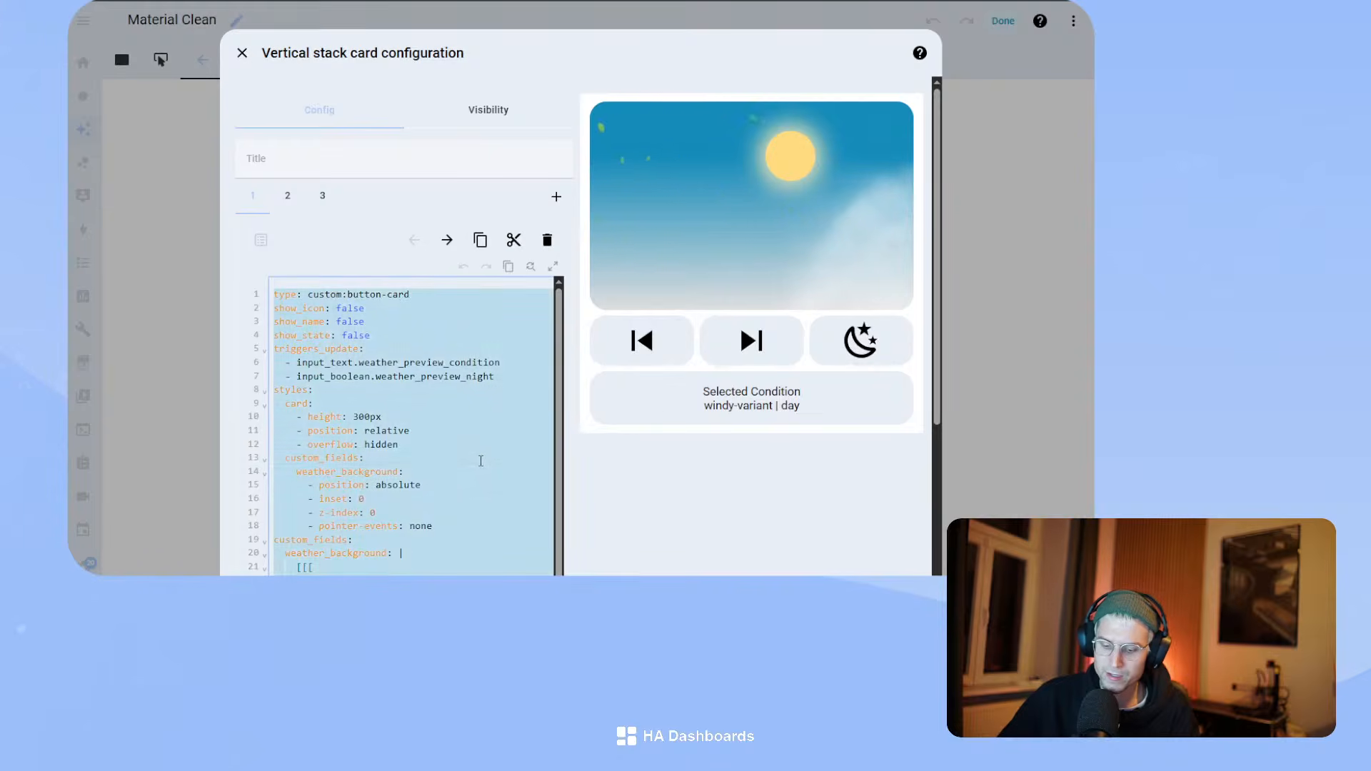
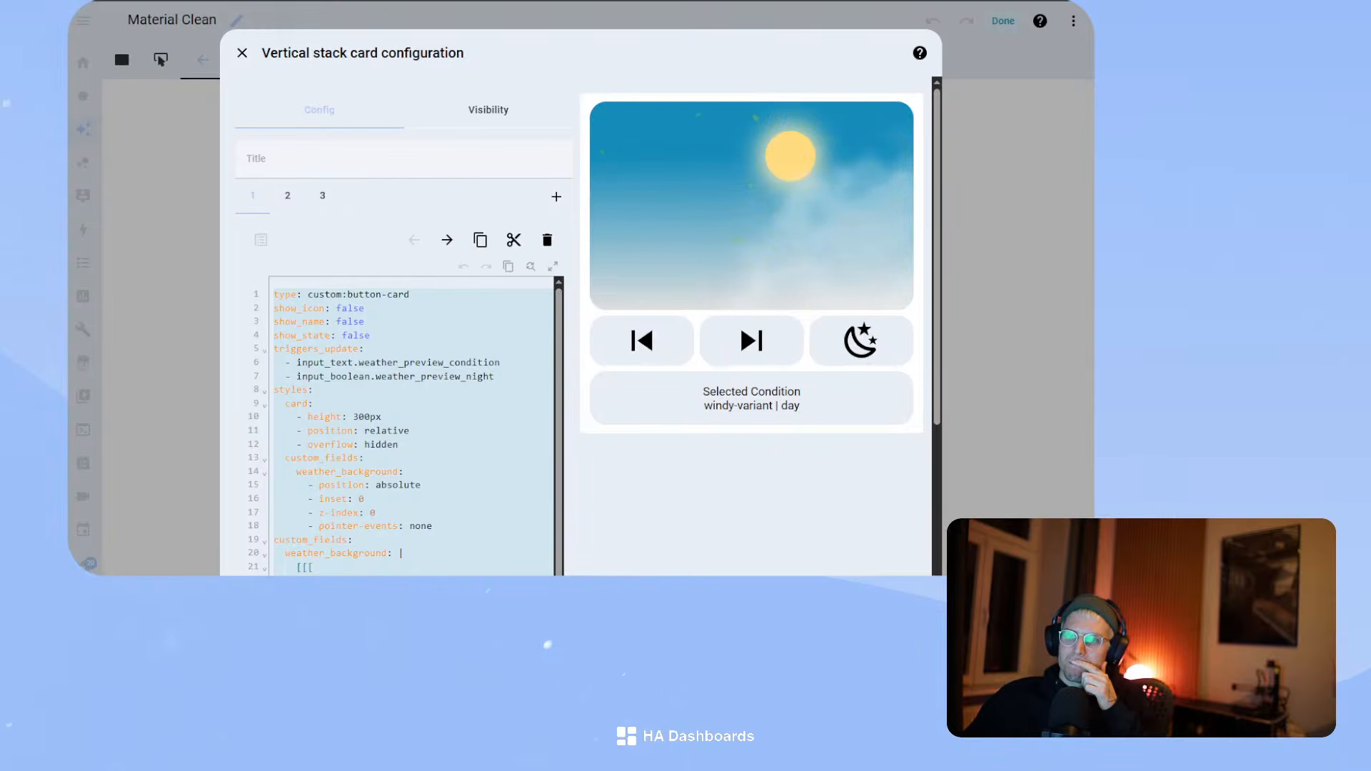
pyautogui.scroll(-5, 414, 414)
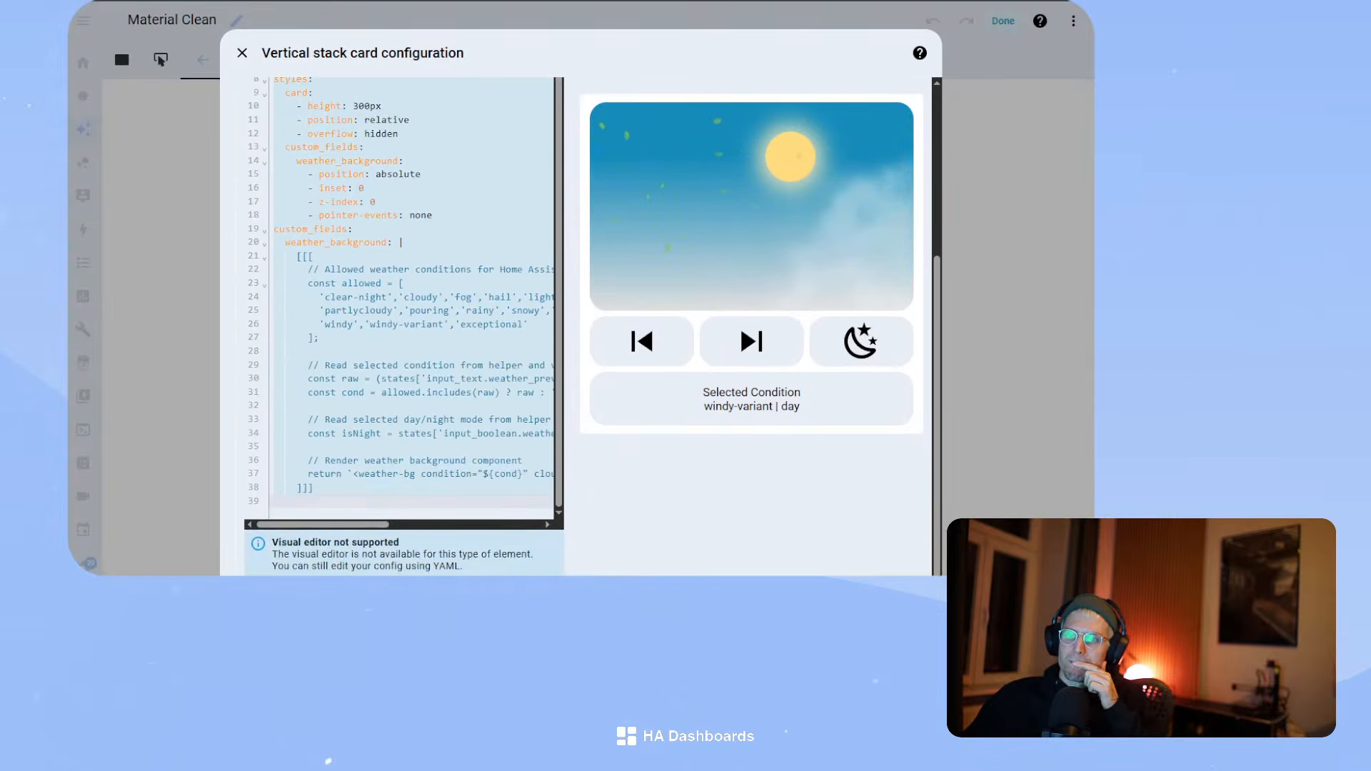
pyautogui.scroll(5, 414, 322)
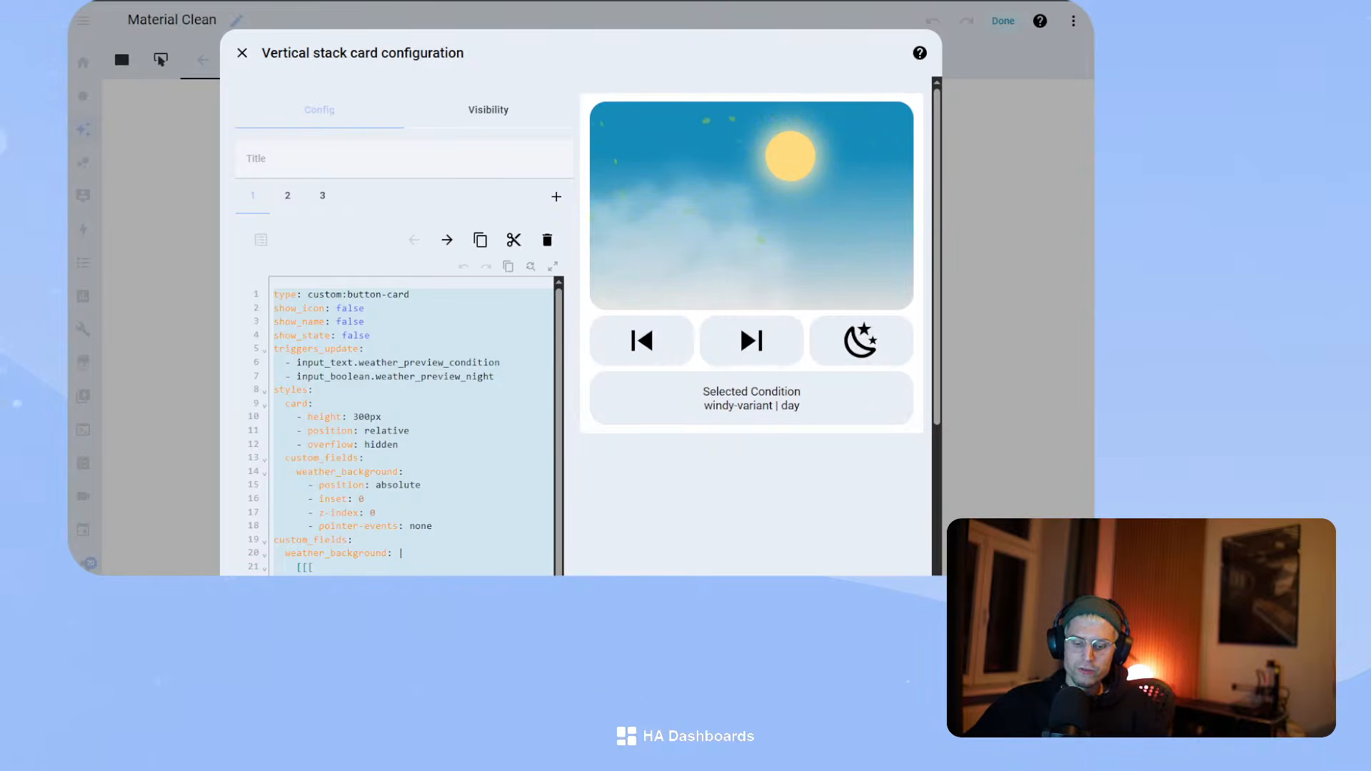
# - Add a fourth card to the vertical stack and replace its whole YAML with the copied mh_weather_card_new template
pyautogui.click(556, 196)
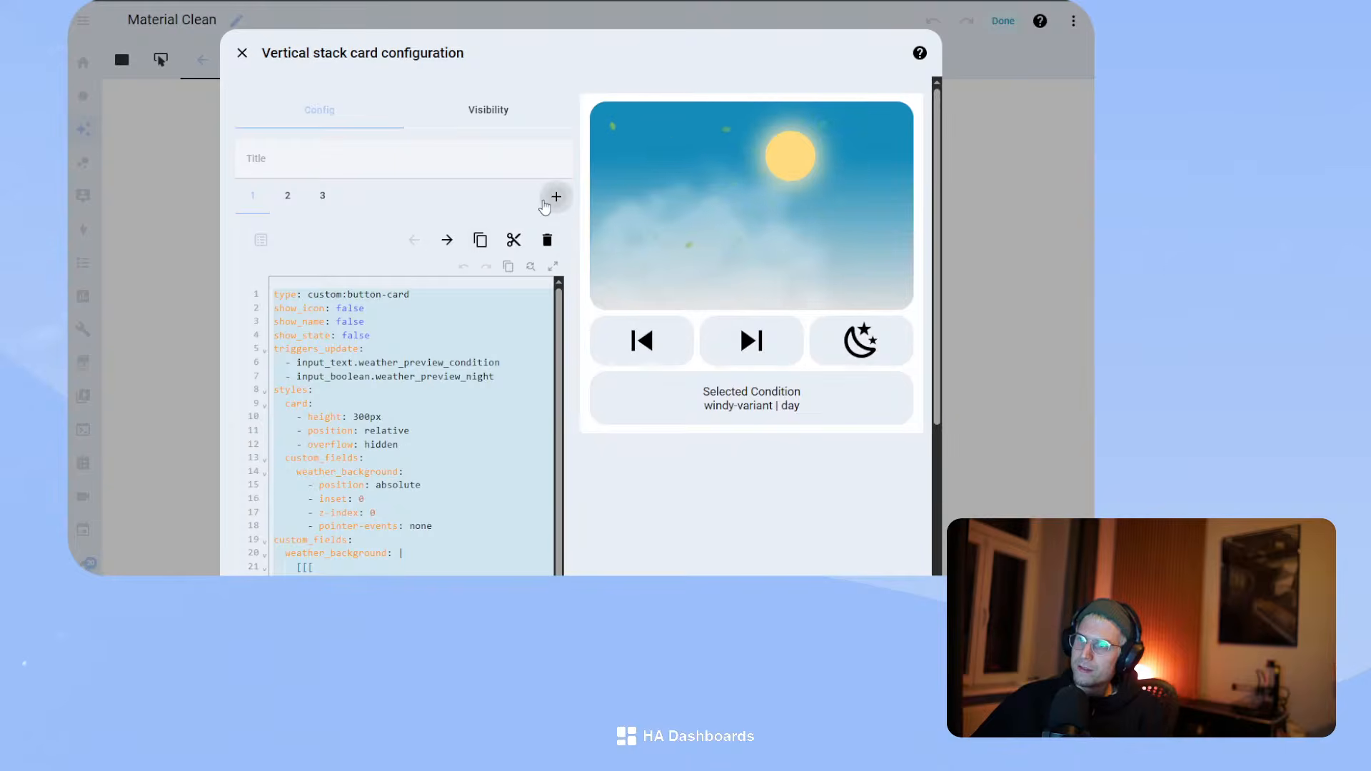
pyautogui.click(351, 349)
pyautogui.hotkey('ctrl', 'a')
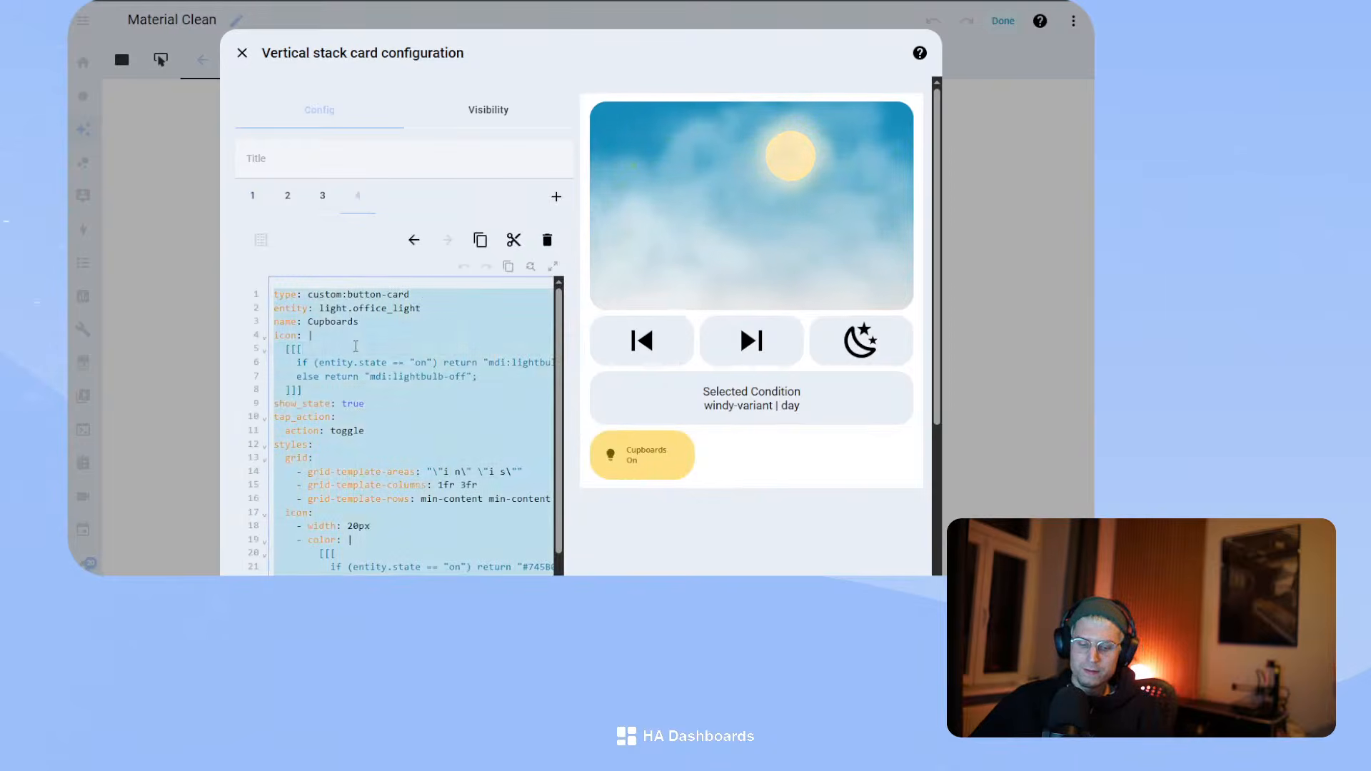
pyautogui.hotkey('ctrl', 'v')
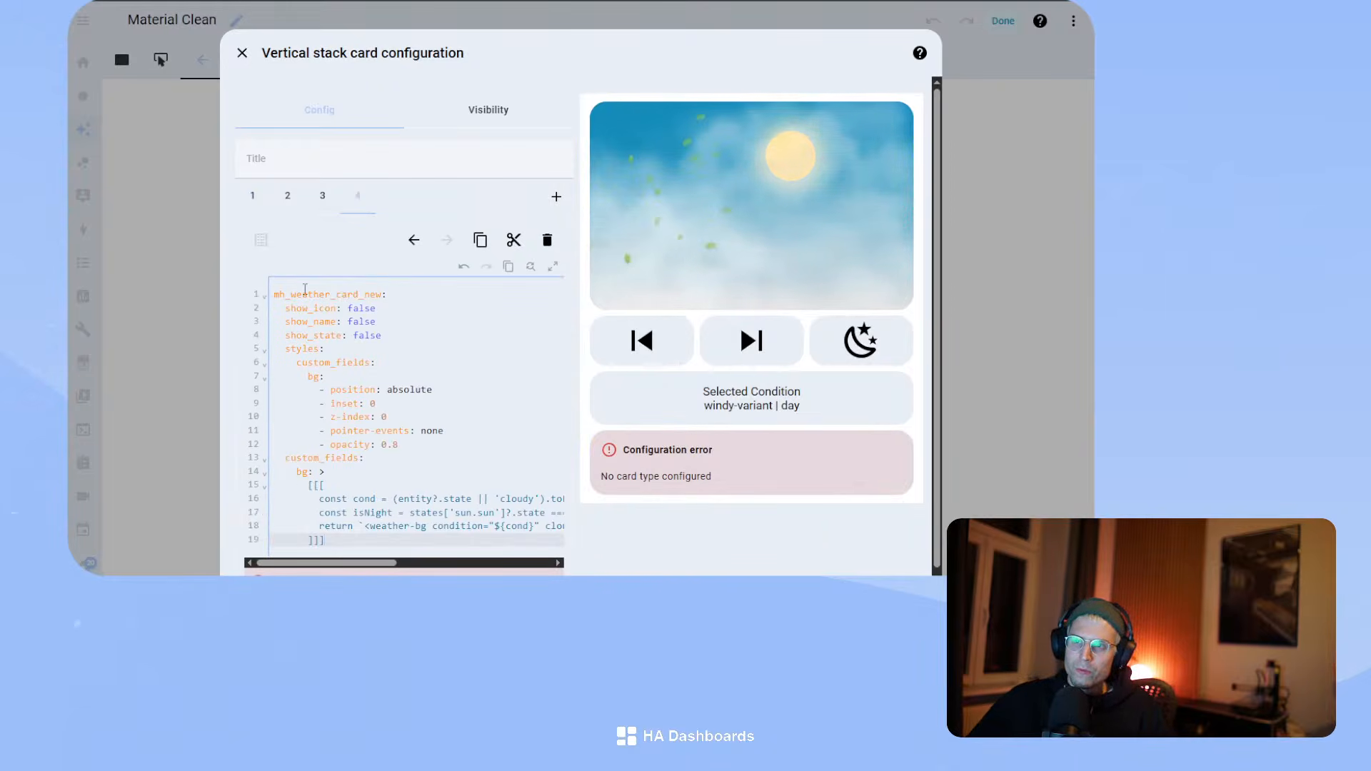
# - Examine the pasted template's name line and its bg code with the condition, sun state and cloud.png source
pyautogui.scroll(-1, 397, 443)
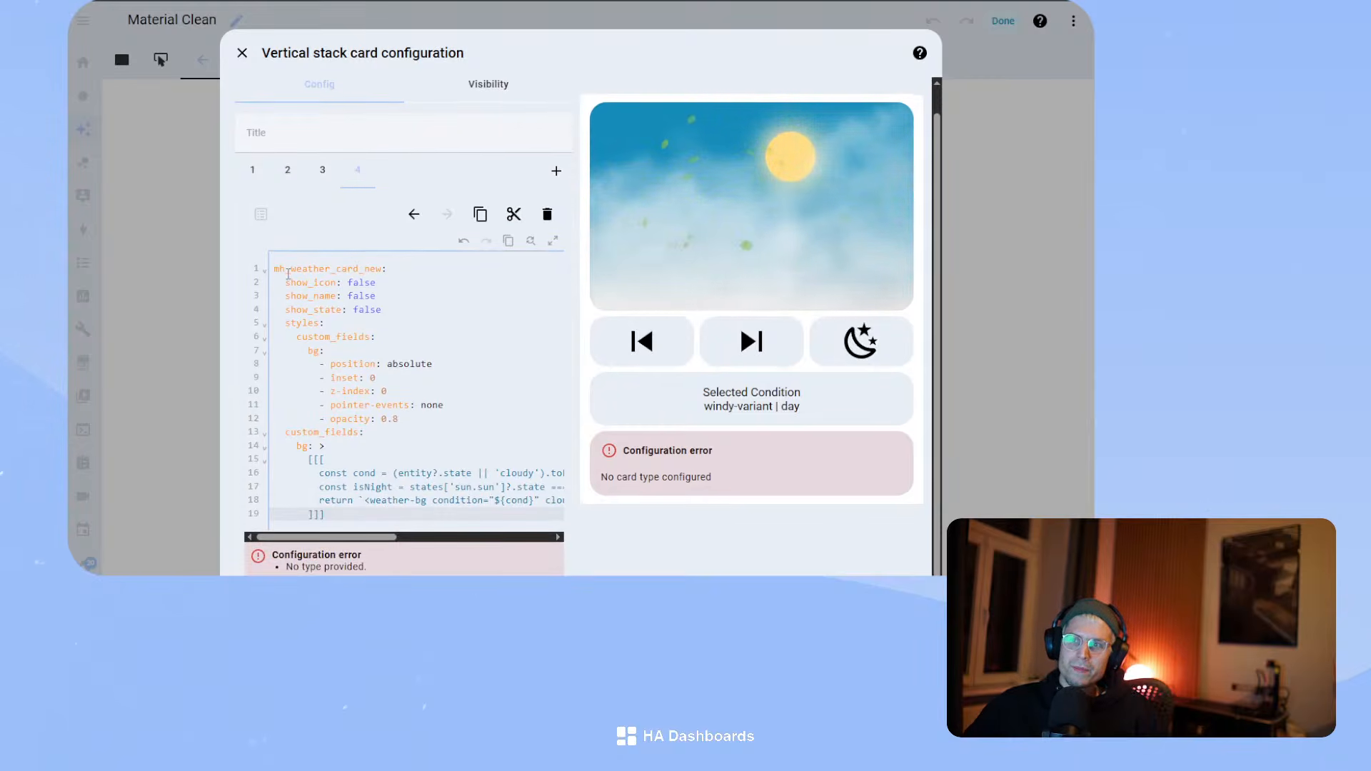
pyautogui.moveTo(274, 269); pyautogui.dragTo(413, 269)
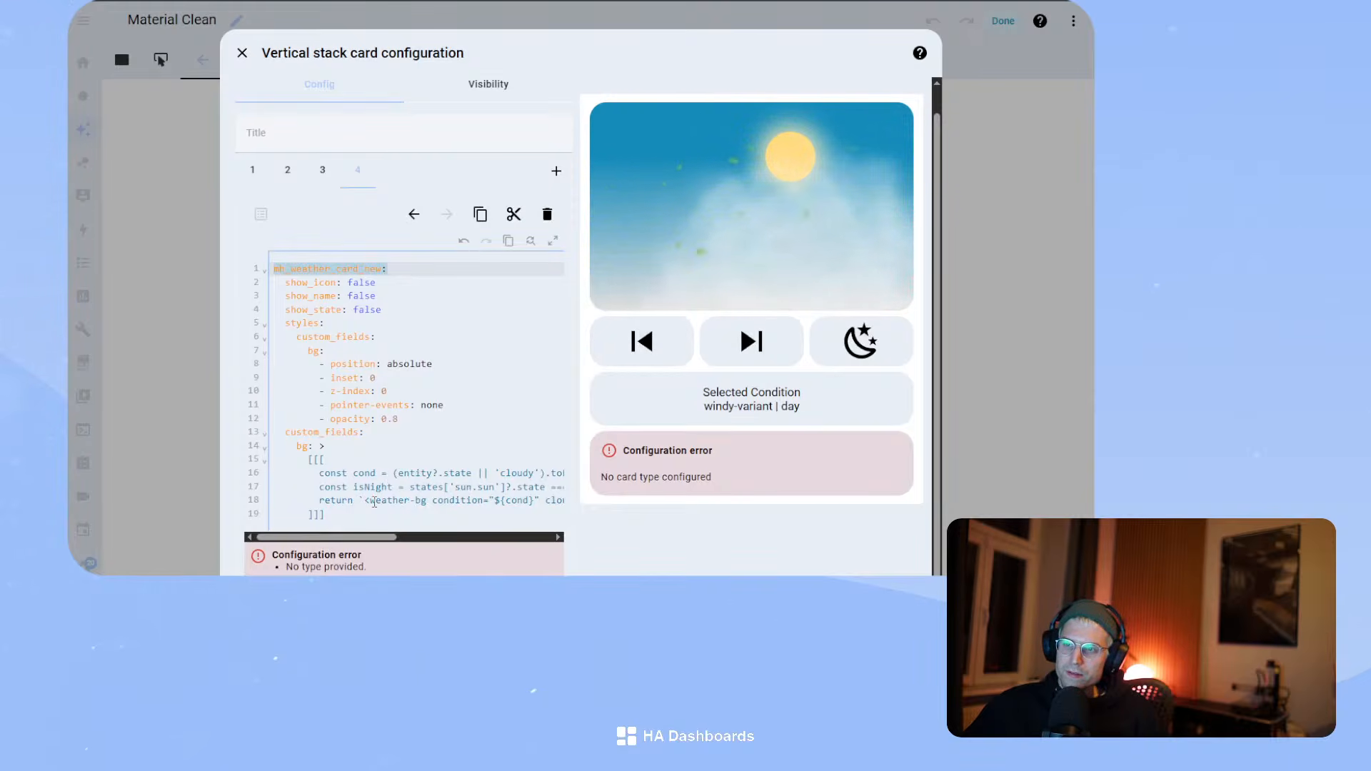
pyautogui.click(378, 505)
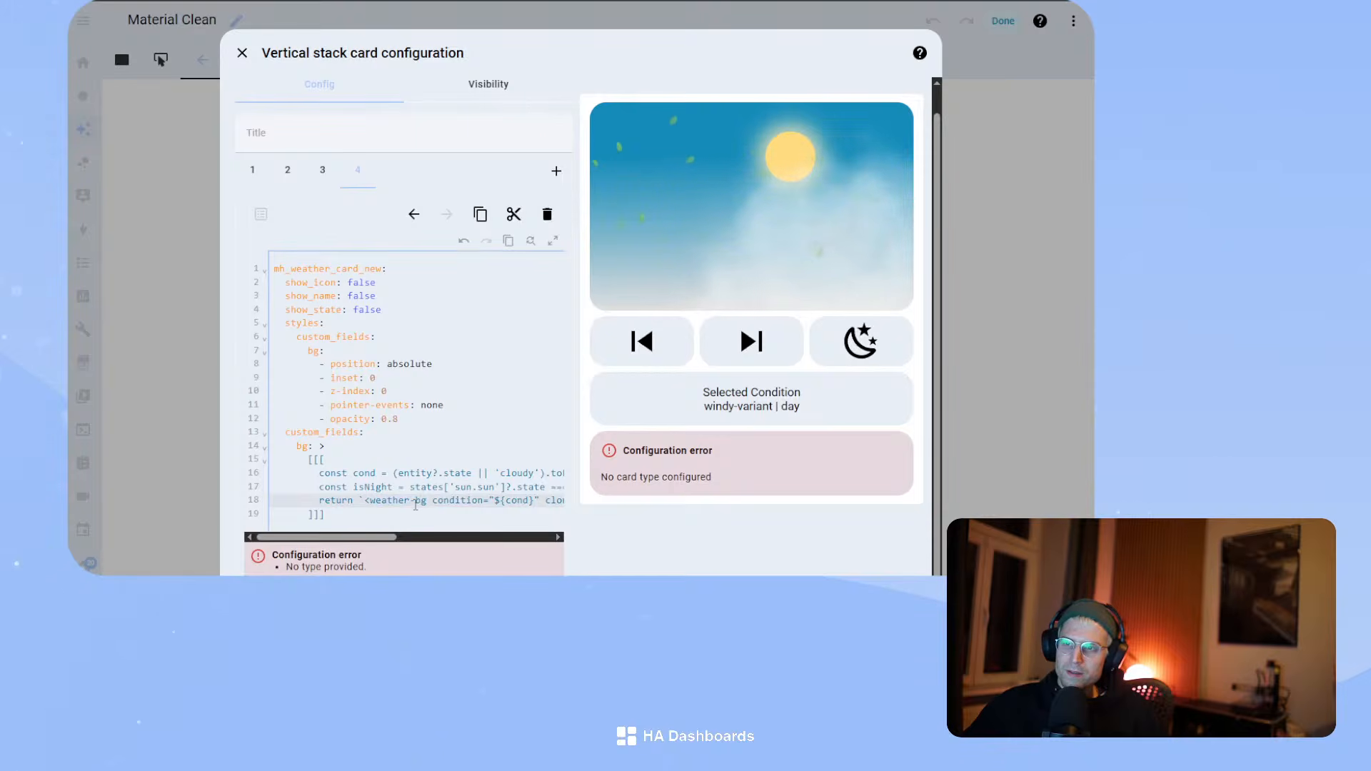
pyautogui.moveTo(448, 500); pyautogui.dragTo(577, 504)
pyautogui.click(438, 498)
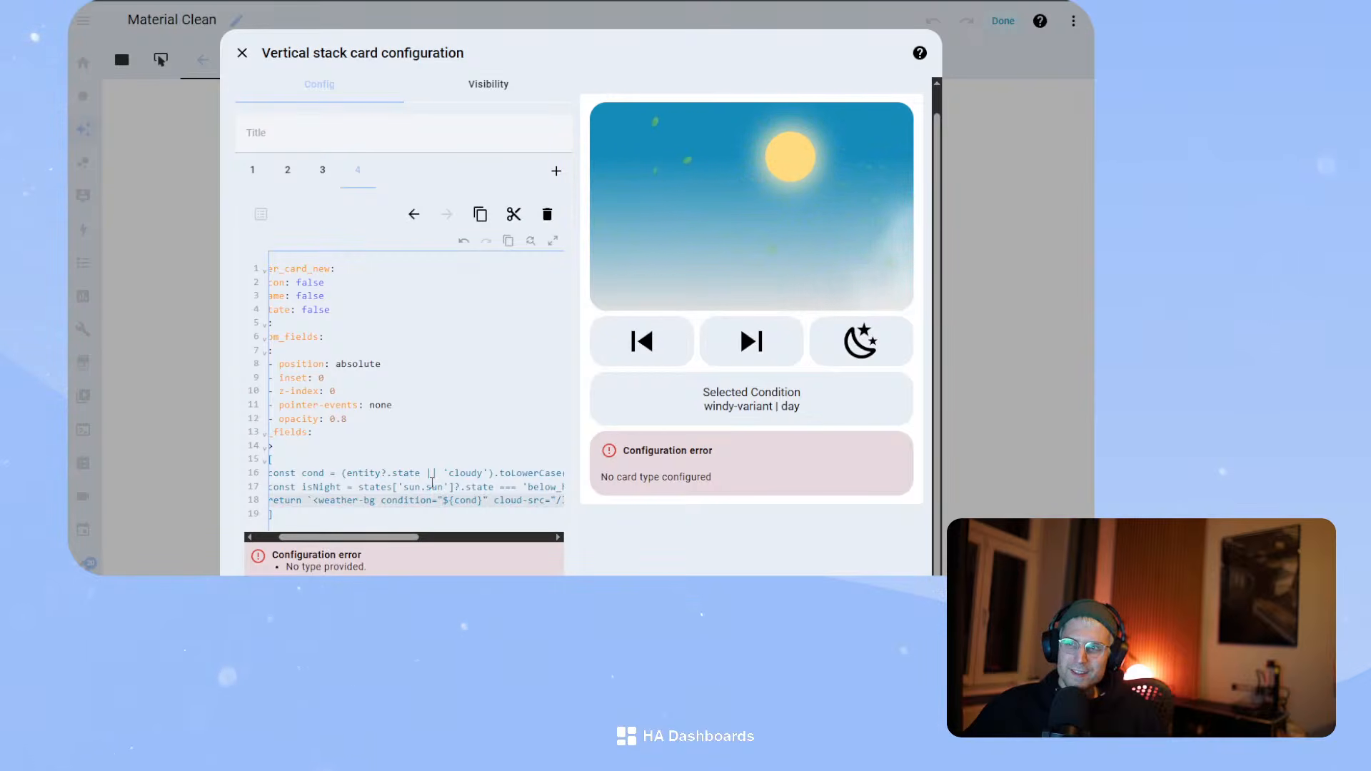
pyautogui.moveTo(439, 487); pyautogui.dragTo(623, 495)
pyautogui.moveTo(497, 500); pyautogui.dragTo(652, 508)
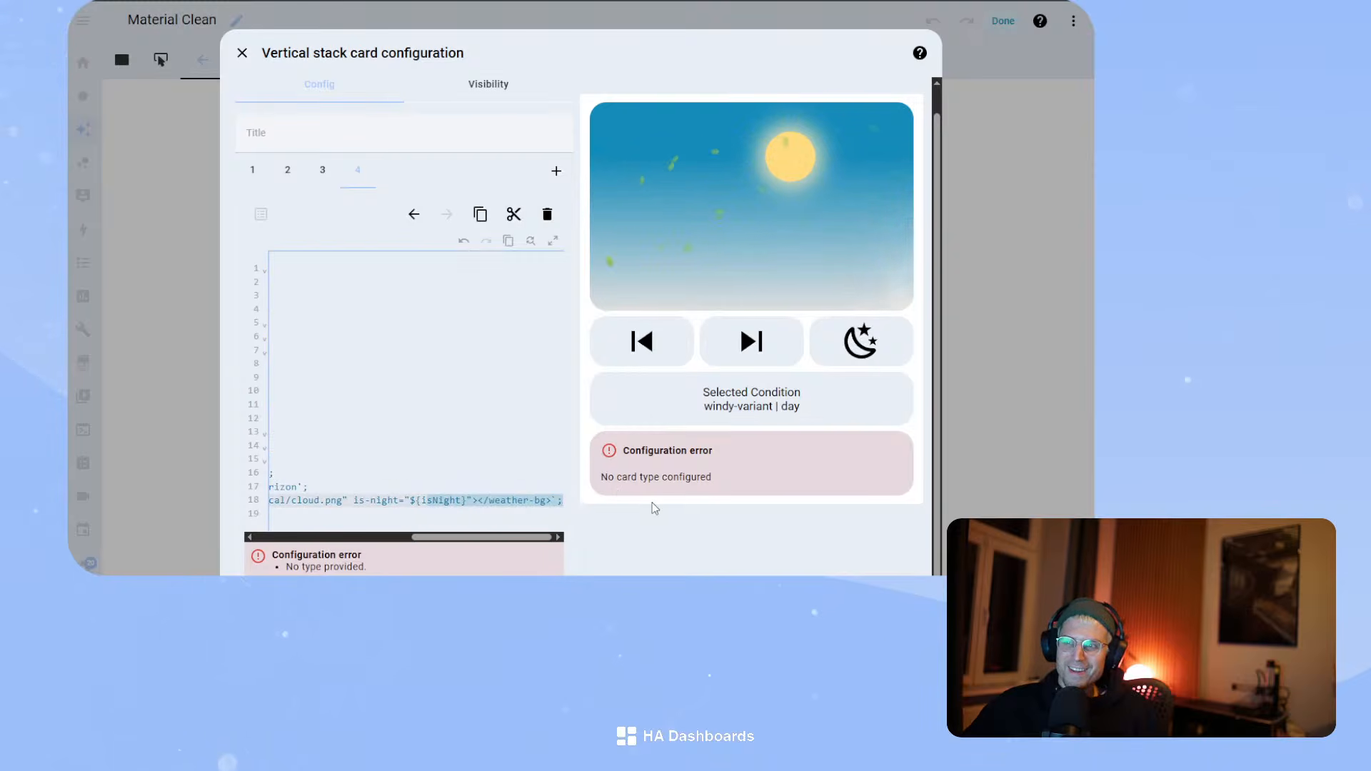
pyautogui.click(509, 501)
pyautogui.moveTo(488, 524); pyautogui.dragTo(171, 474)
pyautogui.click(370, 527)
pyautogui.moveTo(367, 526); pyautogui.dragTo(290, 459)
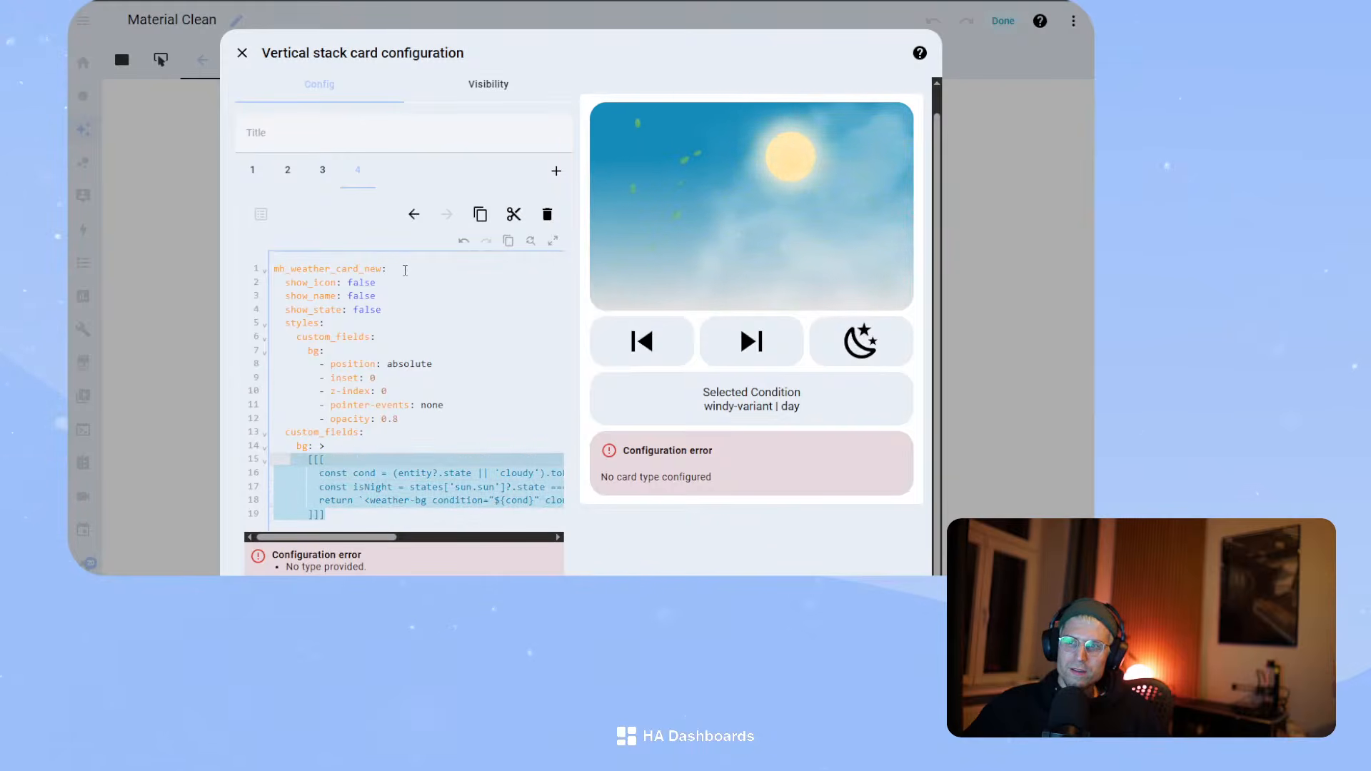
# - Replace the template name line with type: custom:button-card, add an empty line below it and outdent the whole YAML one level
pyautogui.moveTo(396, 267); pyautogui.dragTo(271, 260)
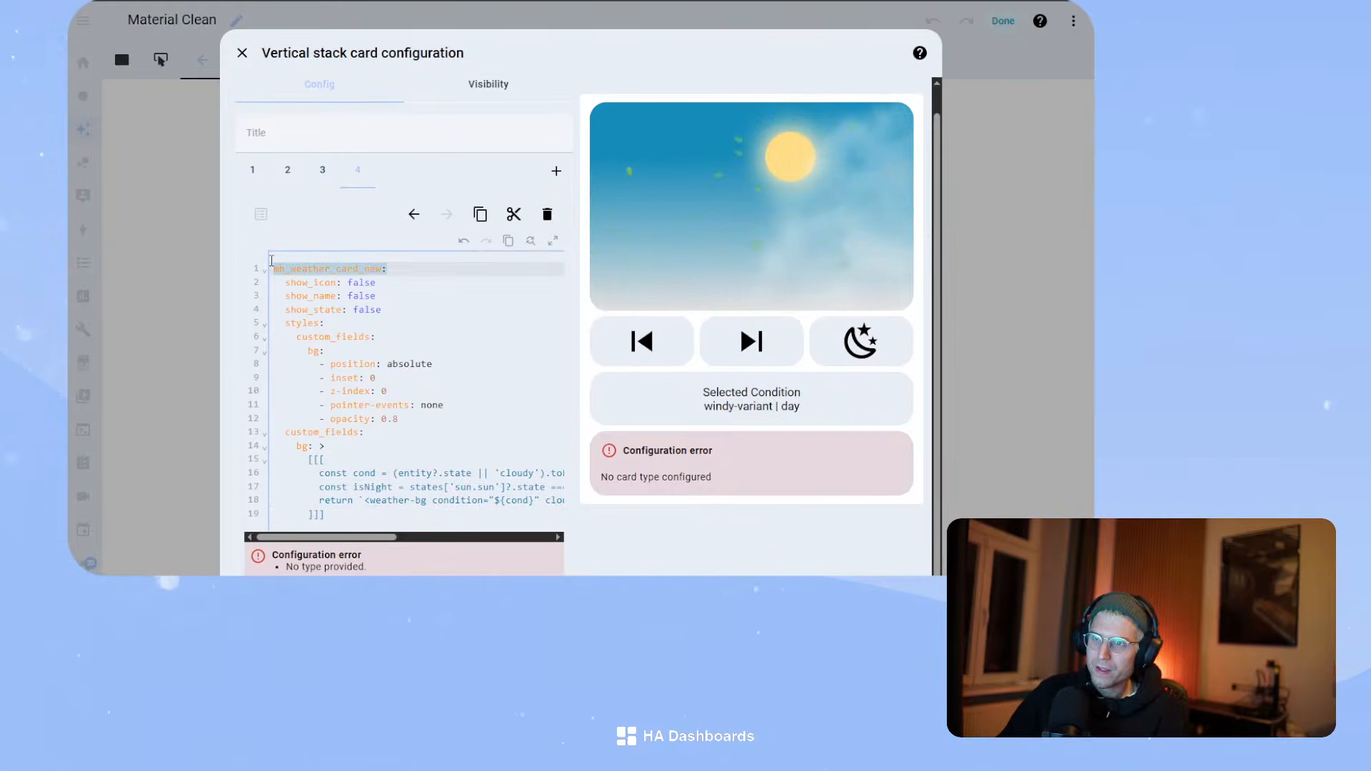
pyautogui.press('BackSpace')
pyautogui.write('typ')
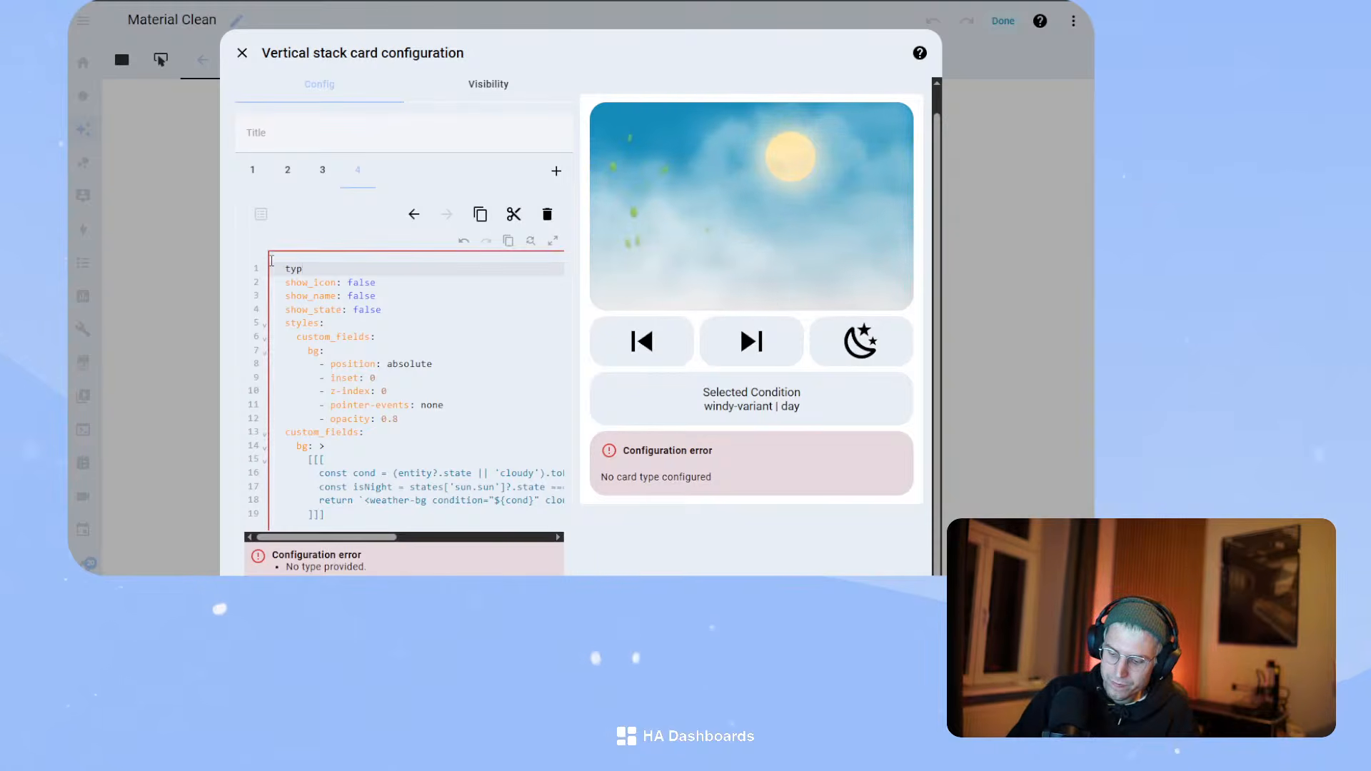
pyautogui.write('e: custom:b')
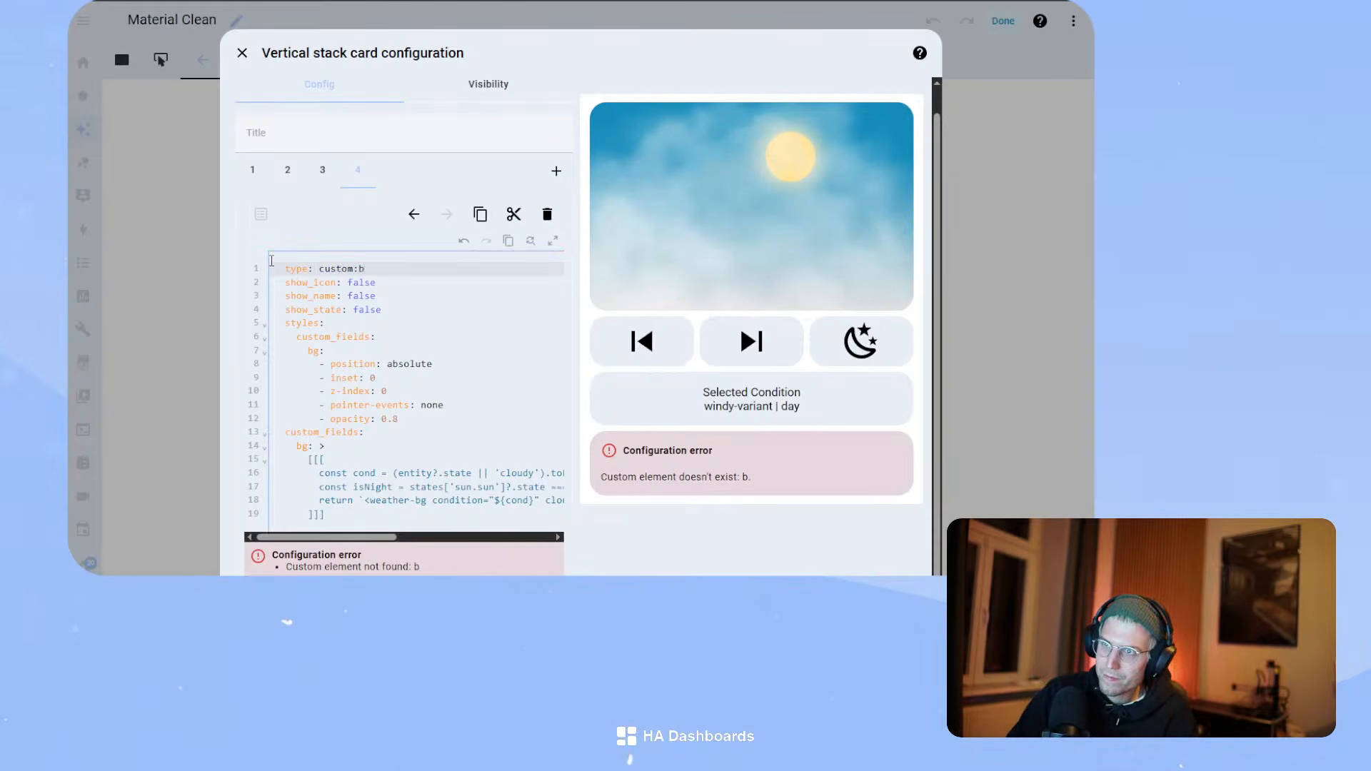
pyautogui.write('utton-card')
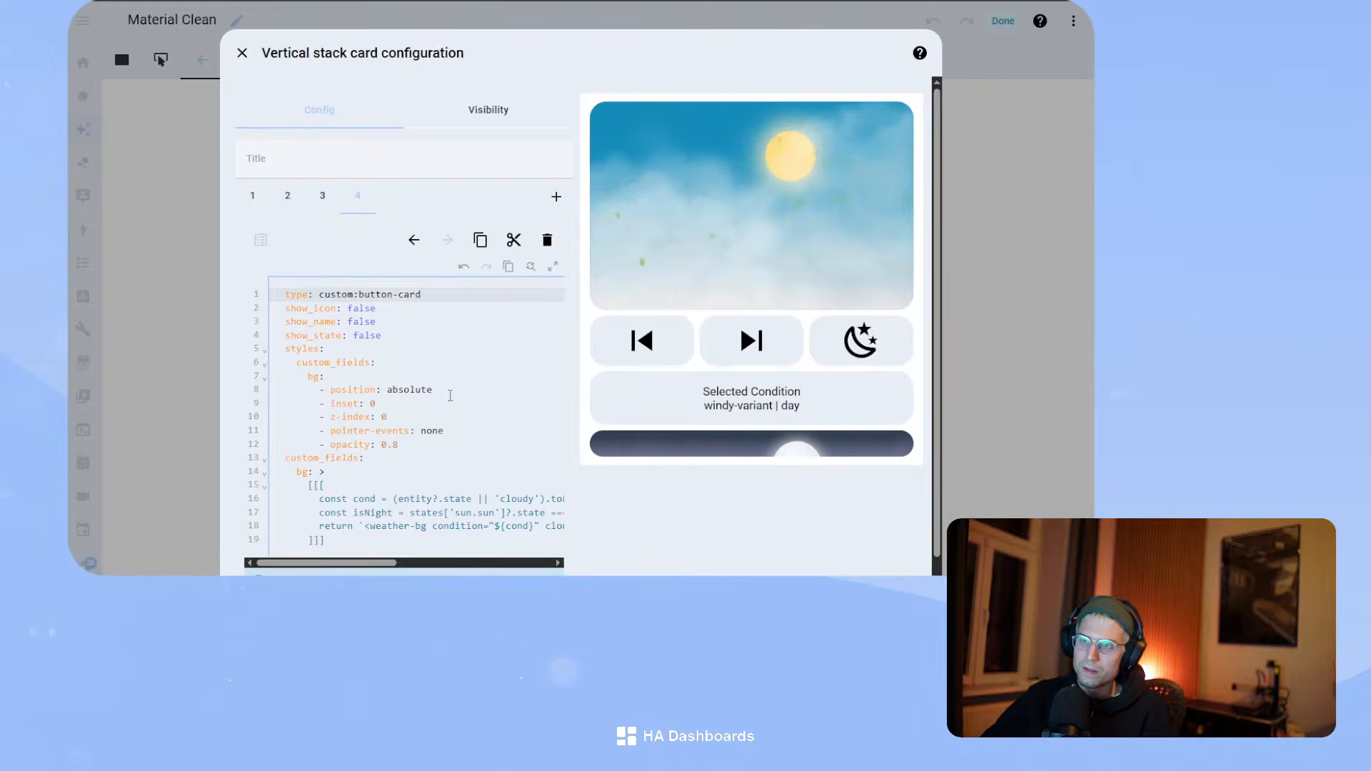
pyautogui.press('Return')
pyautogui.hotkey('ctrl', 'a')
pyautogui.hotkey('shift', 'Tab')
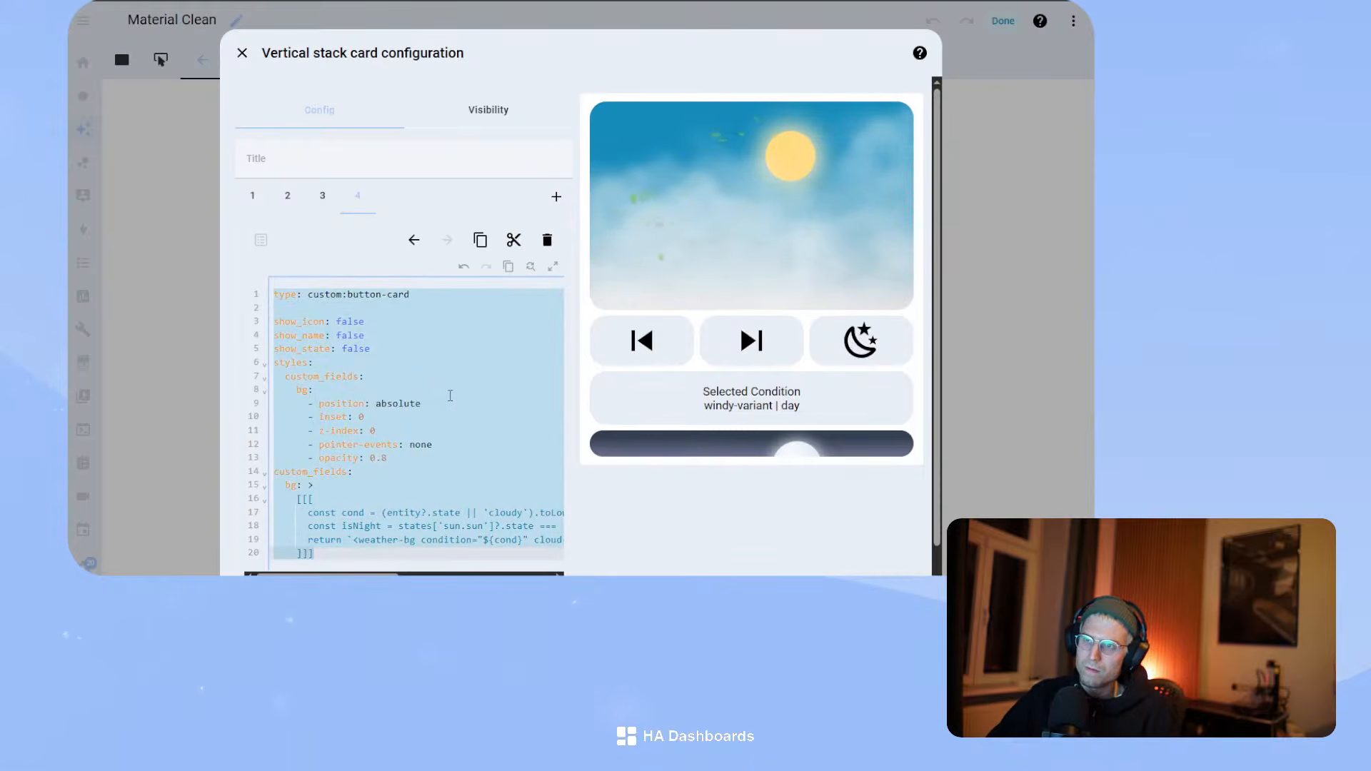
# - Assign the entity weather.forecast_home to the new button card on the line below its type
pyautogui.press('Up')
pyautogui.press('Down')
pyautogui.press('Down')
pyautogui.press('Up')
pyautogui.write('en')
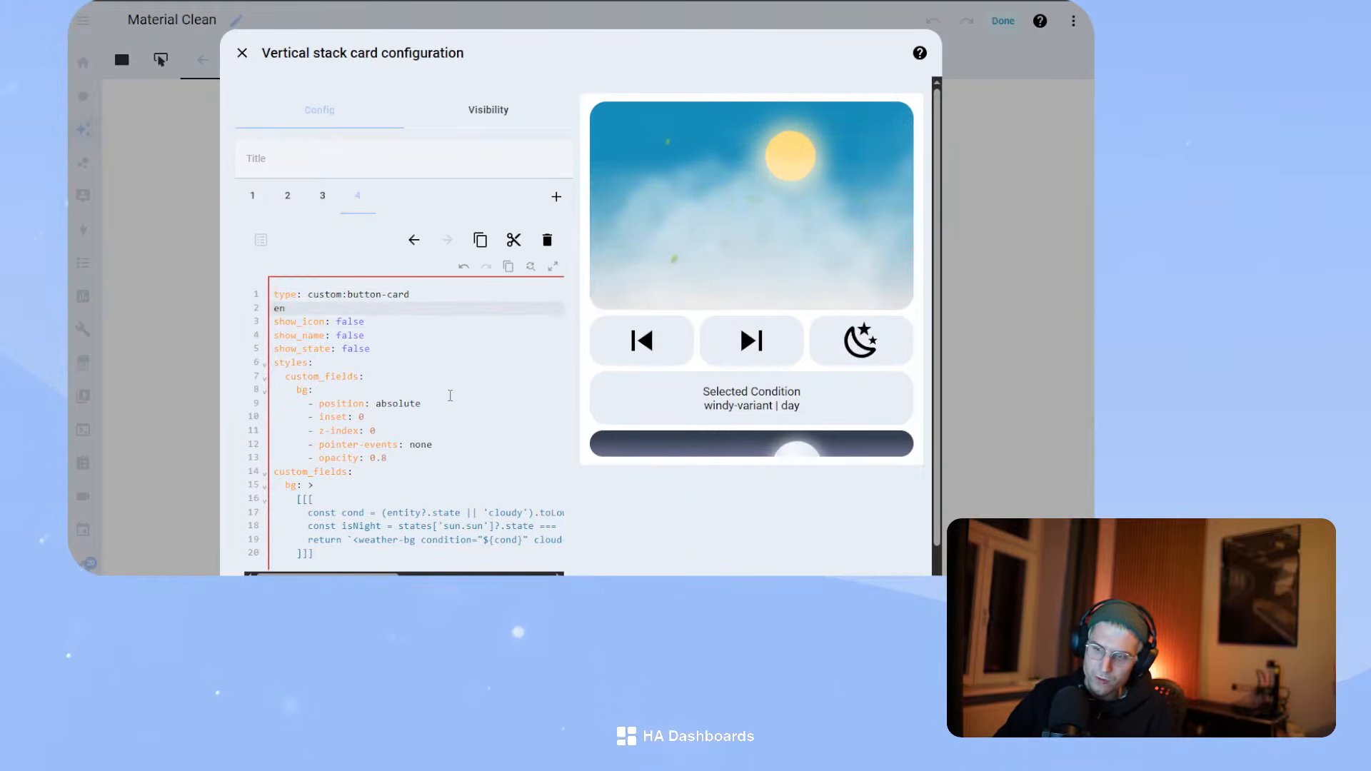
pyautogui.write('tity:')
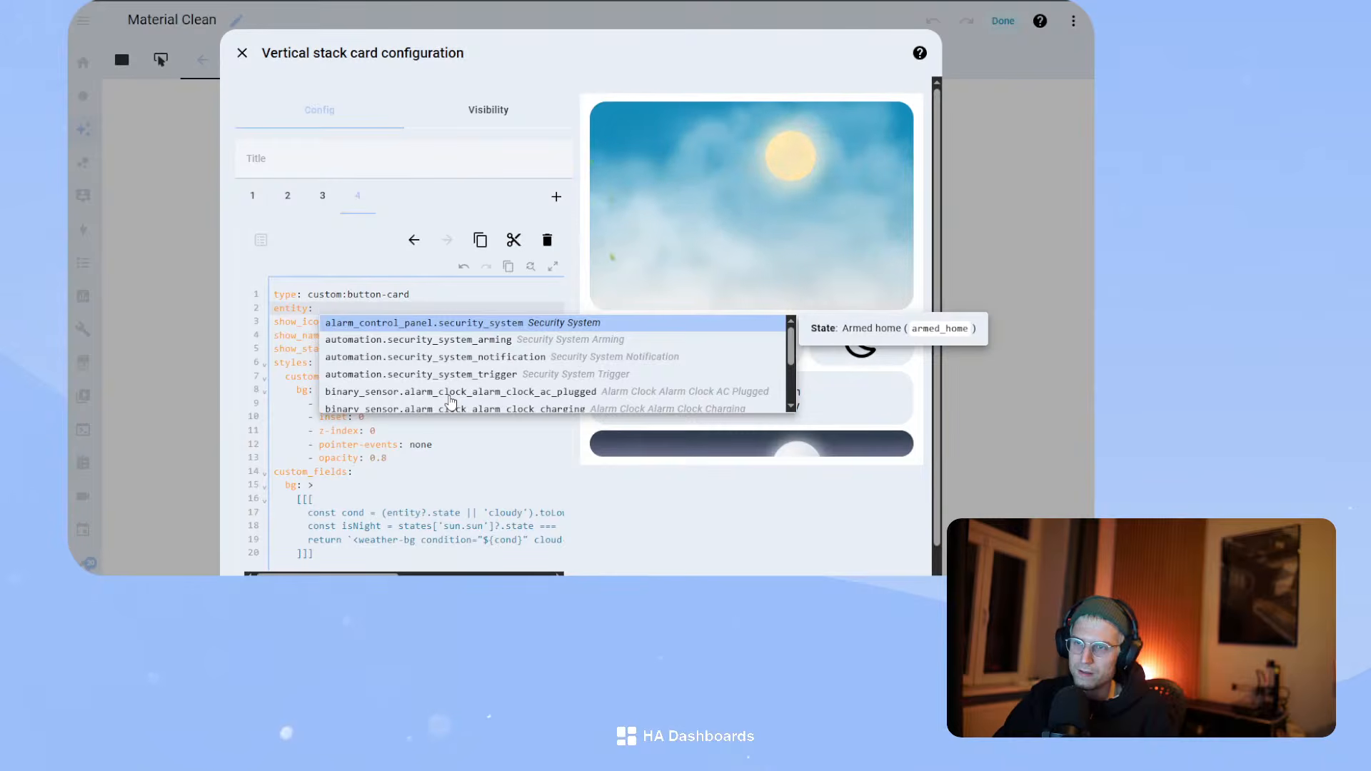
pyautogui.write(' wea')
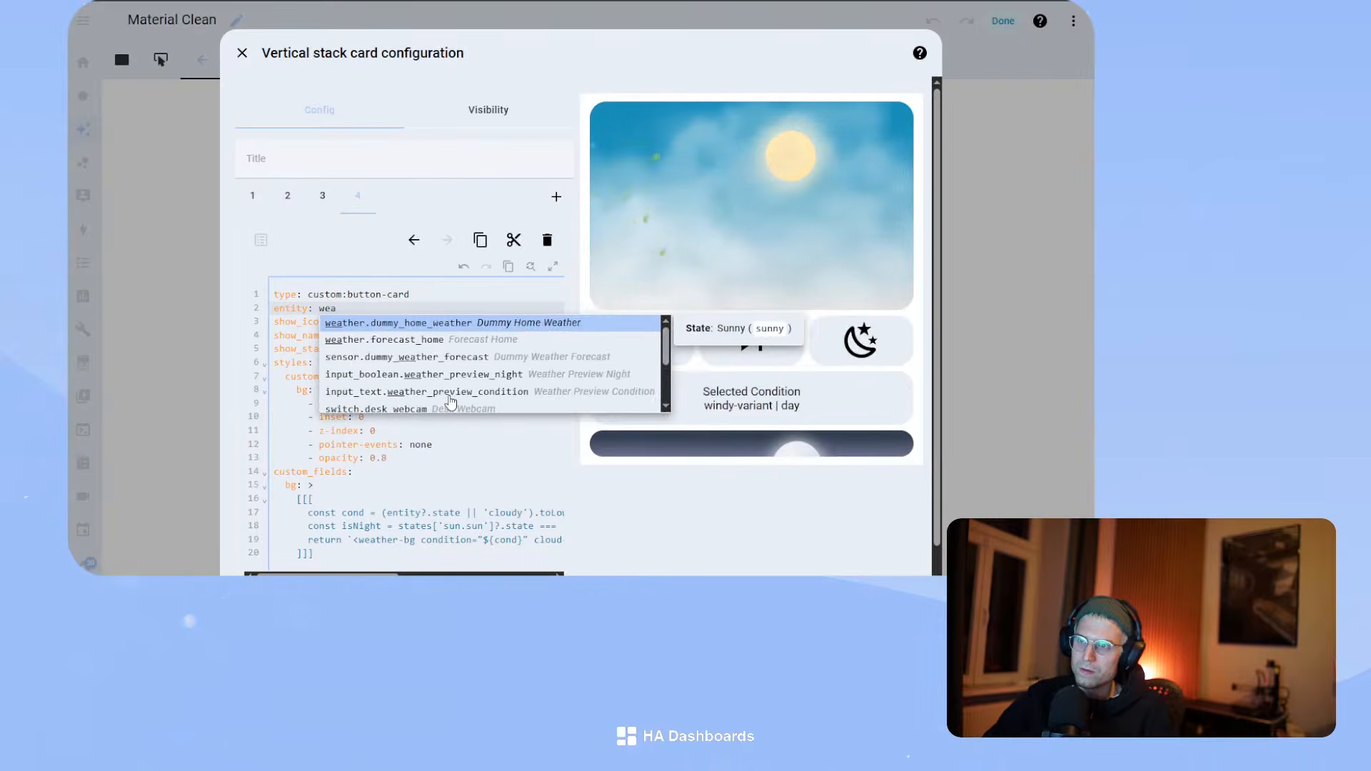
pyautogui.press('Down')
pyautogui.press('Return')
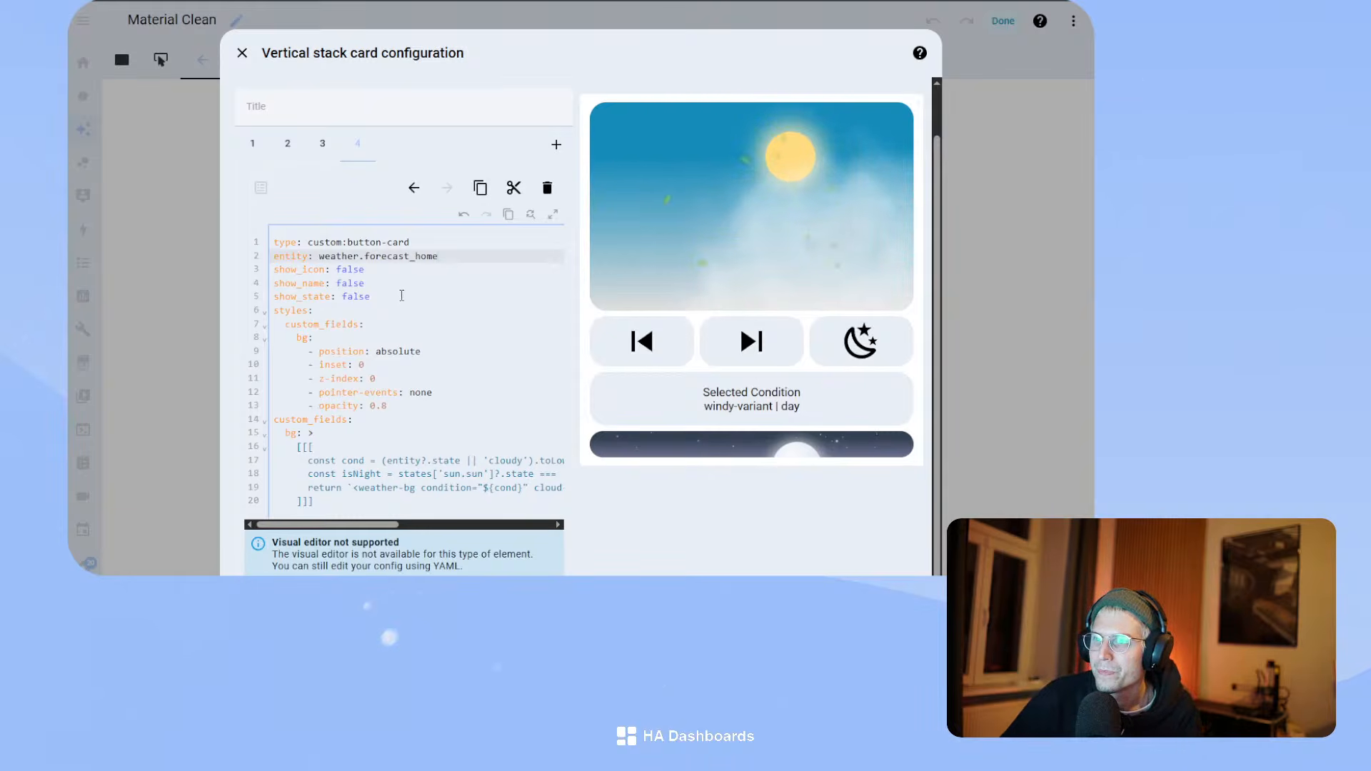
# - Add a card section under the button card's styles with a height of 200px
pyautogui.click(419, 298)
pyautogui.click(472, 307)
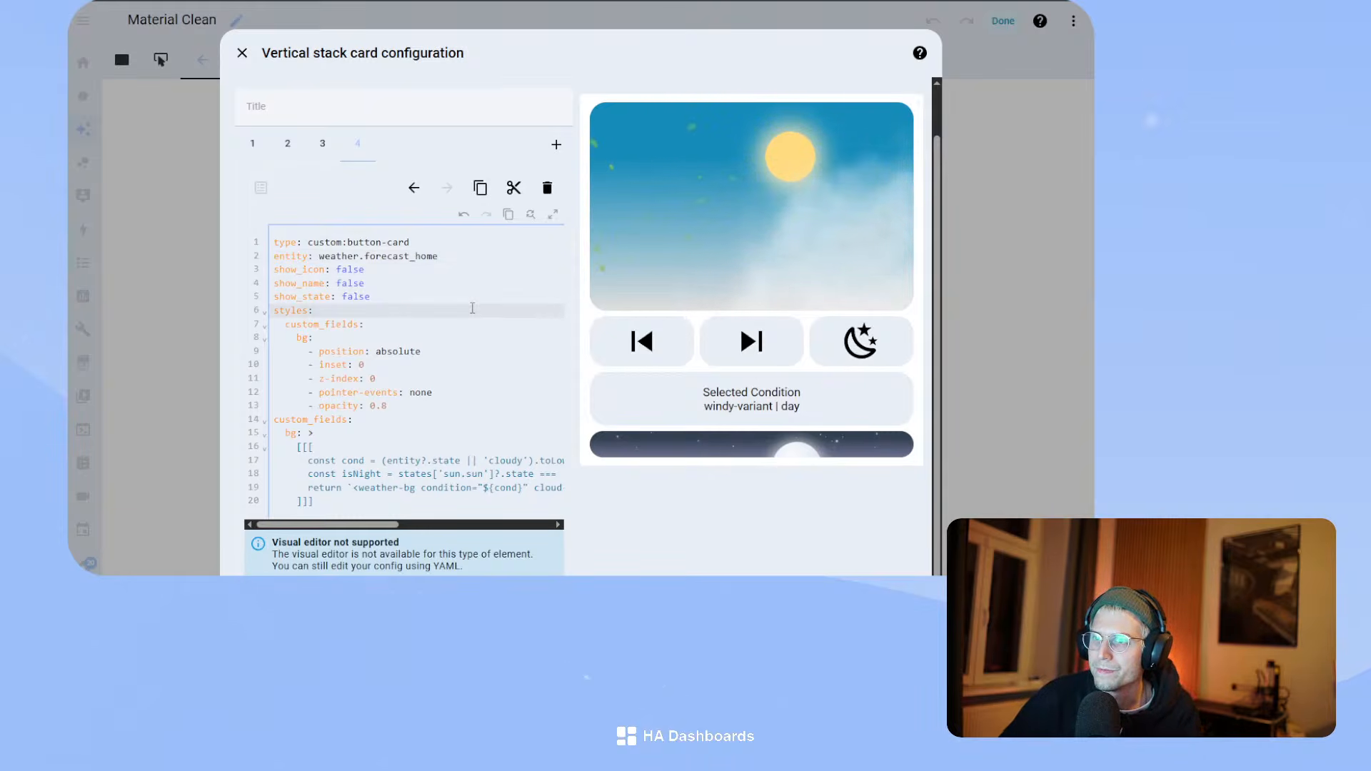
pyautogui.press('Return')
pyautogui.write('card:')
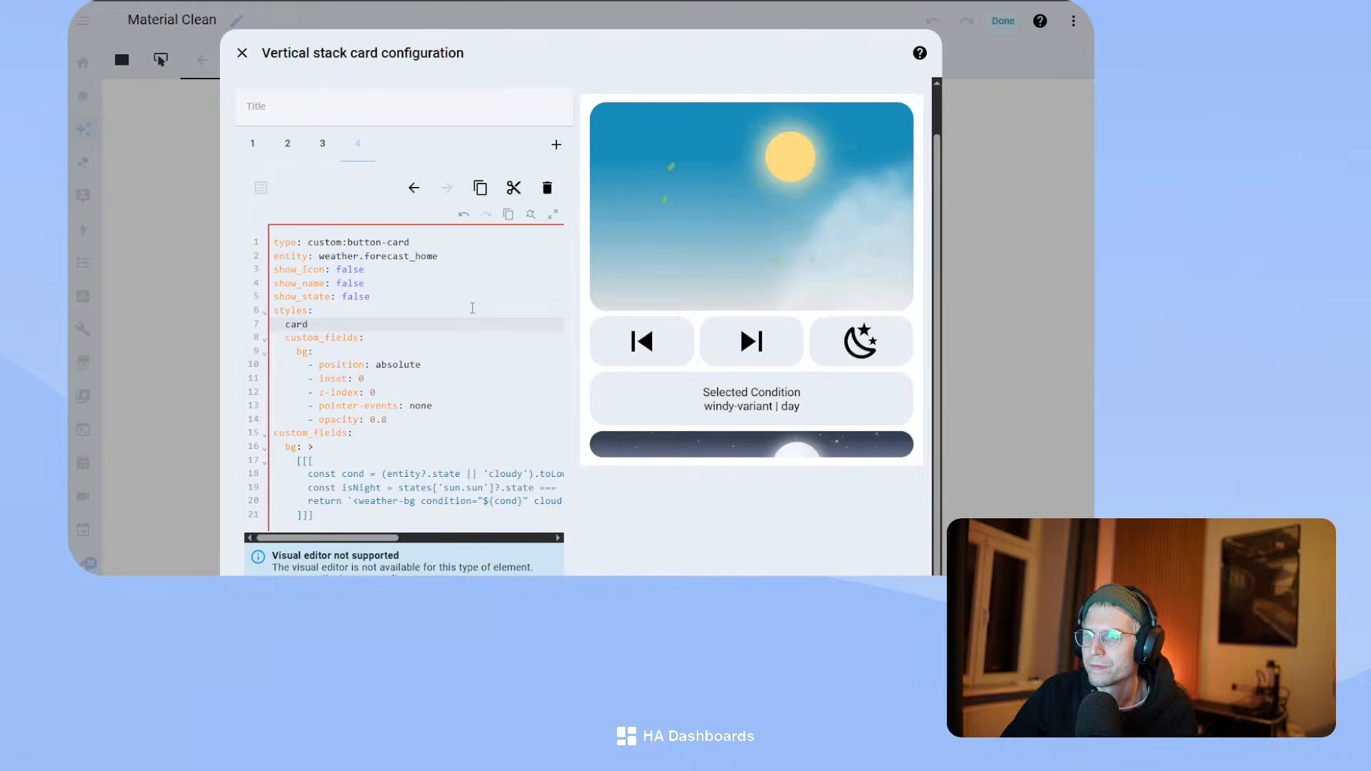
pyautogui.press('Return')
pyautogui.write('- he')
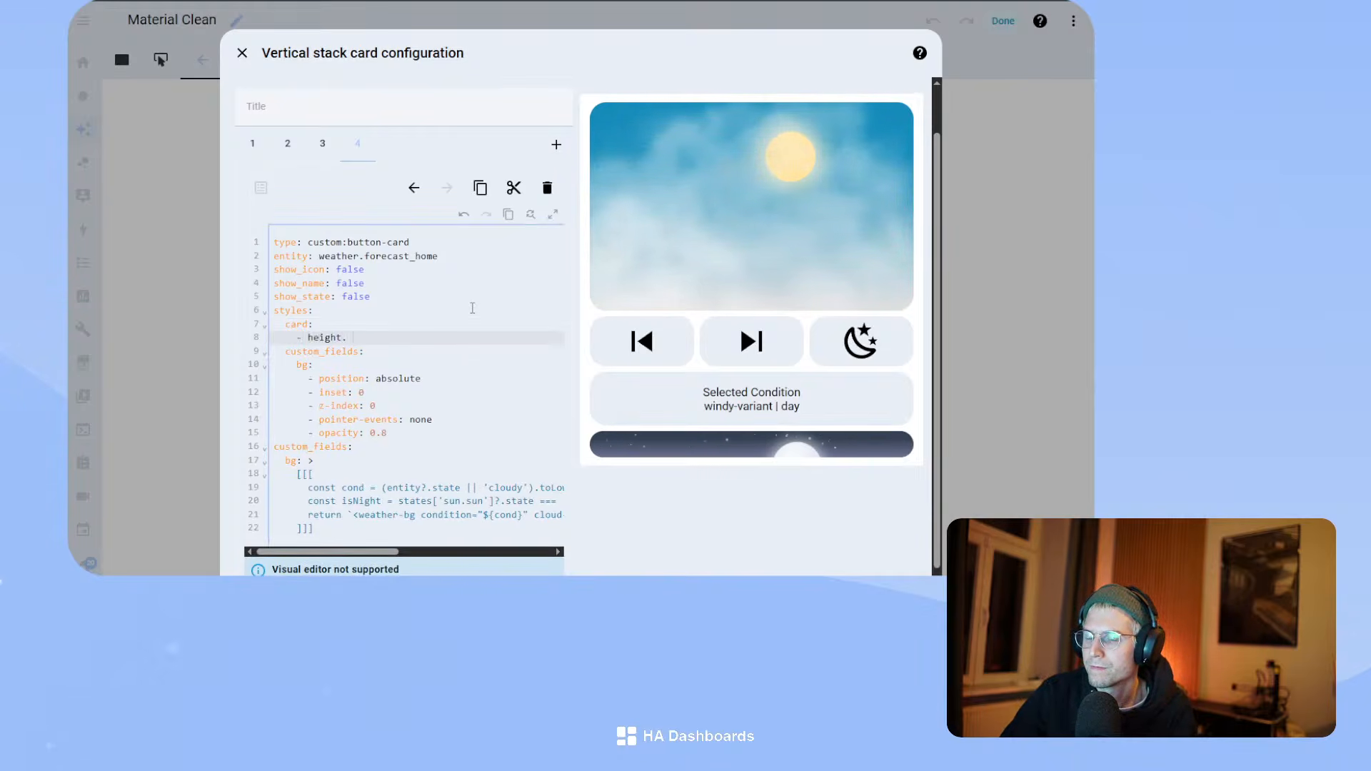
pyautogui.write('ight')
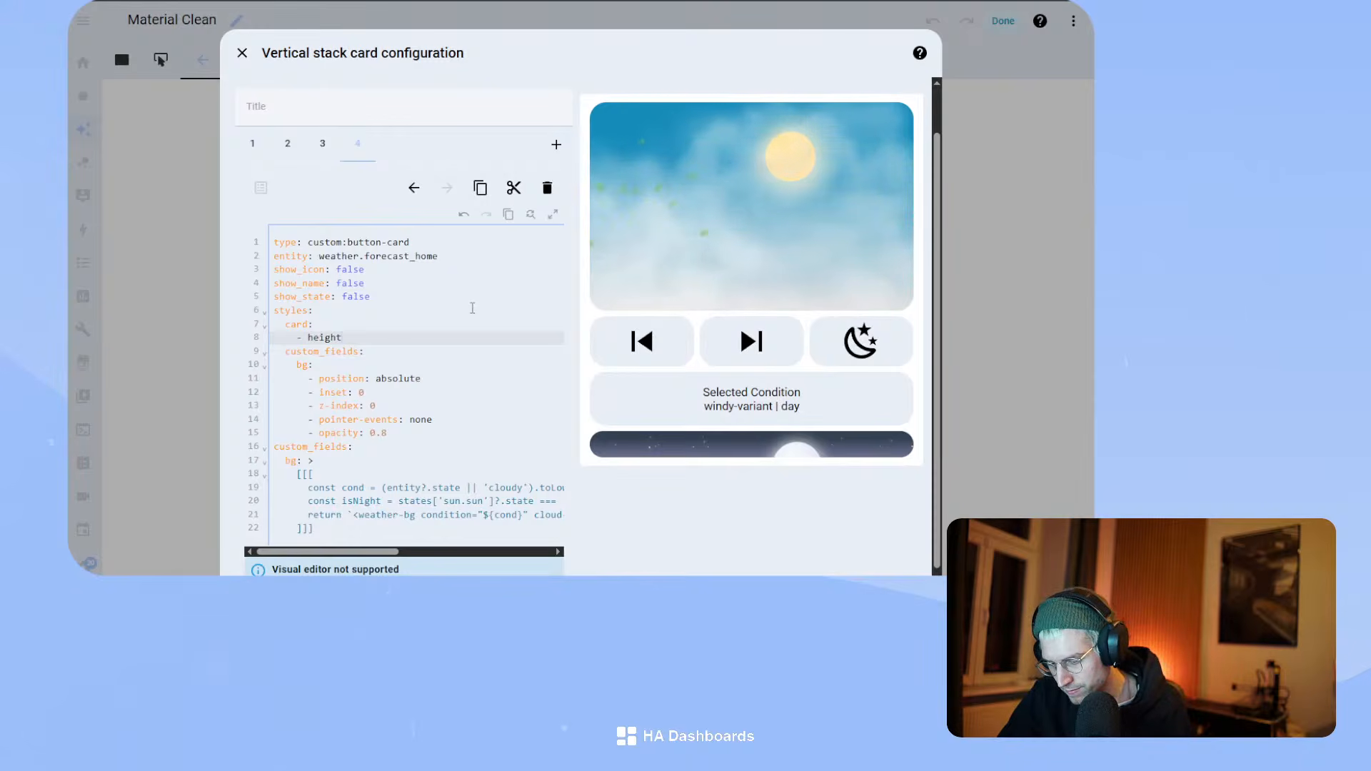
pyautogui.write(': 200px')
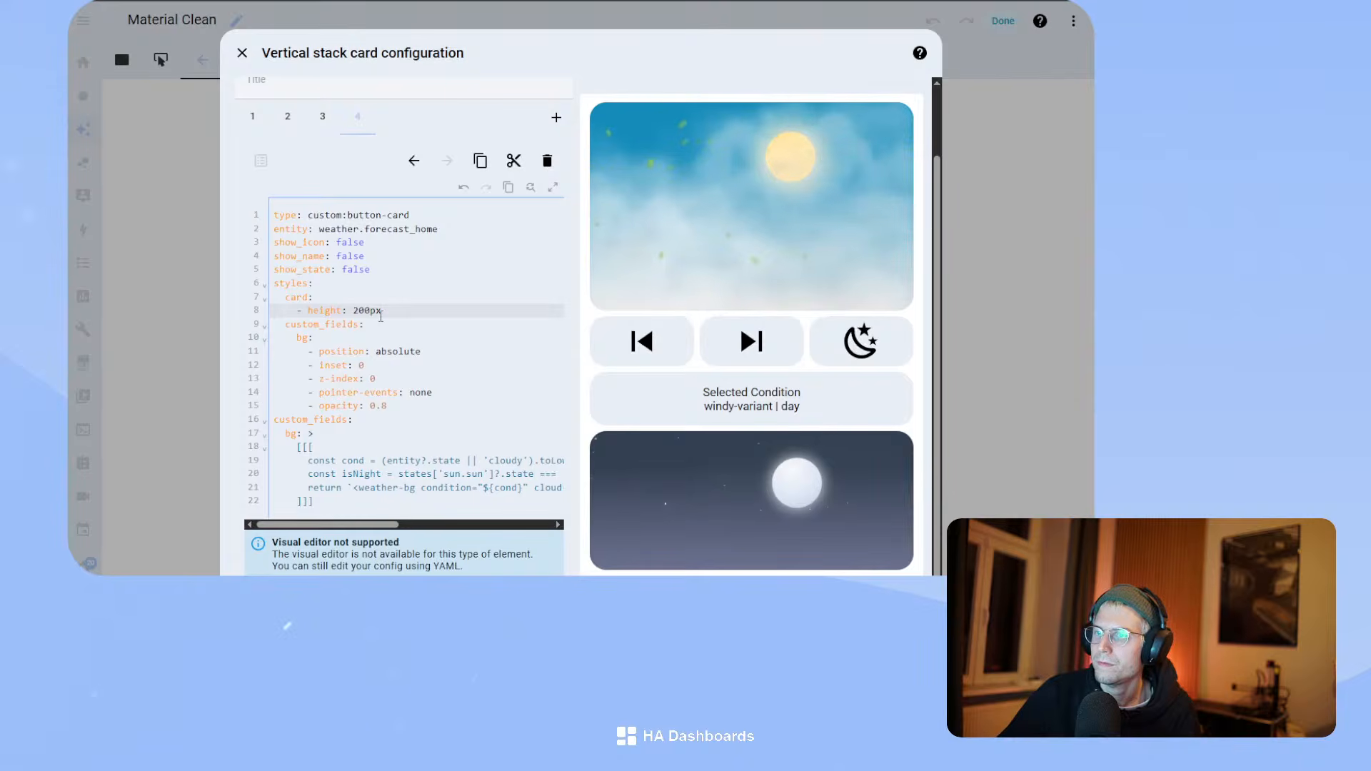
# - Set the new button card's height to 300px in its YAML
pyautogui.click(358, 310)
pyautogui.press('BackSpace')
pyautogui.write('3')
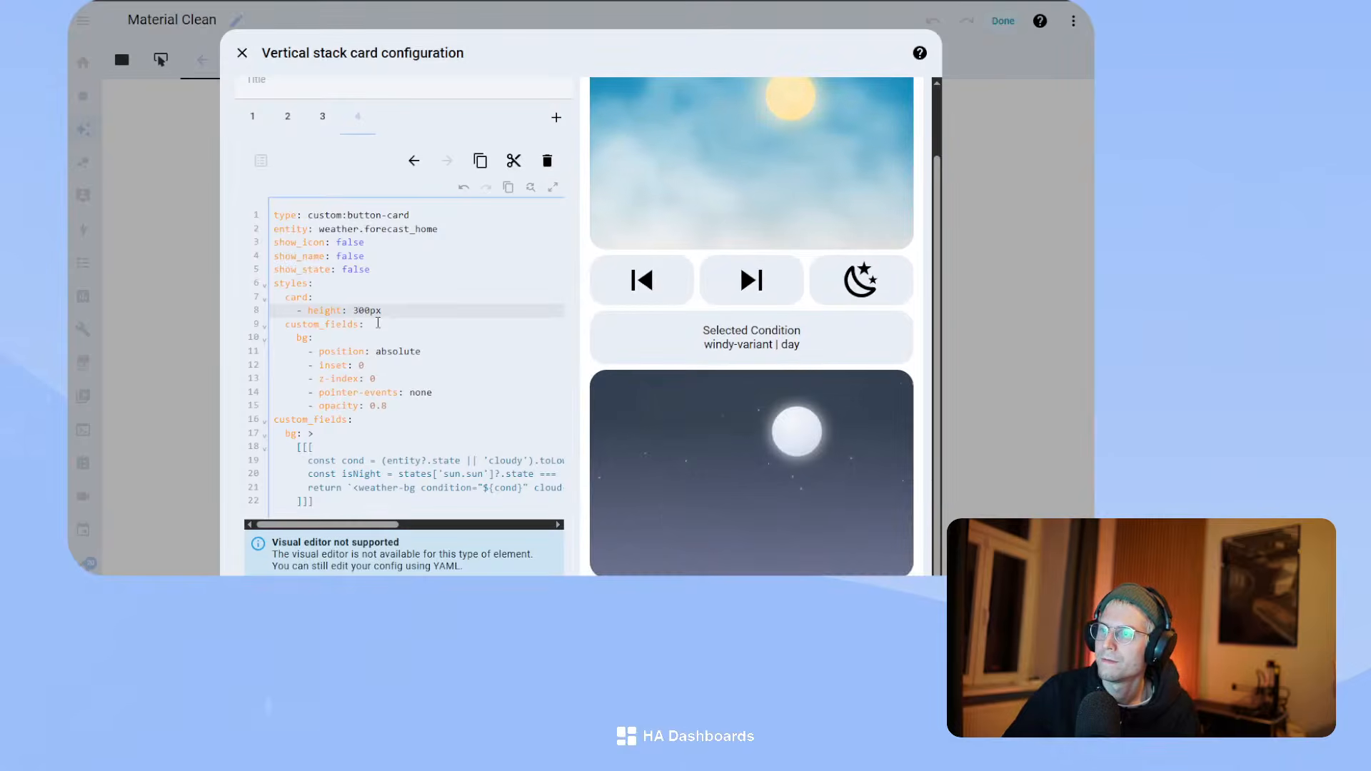
# - Copy the button card's entire YAML and save the vertical stack
pyautogui.click(448, 370)
pyautogui.hotkey('ctrl', 'a')
pyautogui.hotkey('ctrl', 'c')
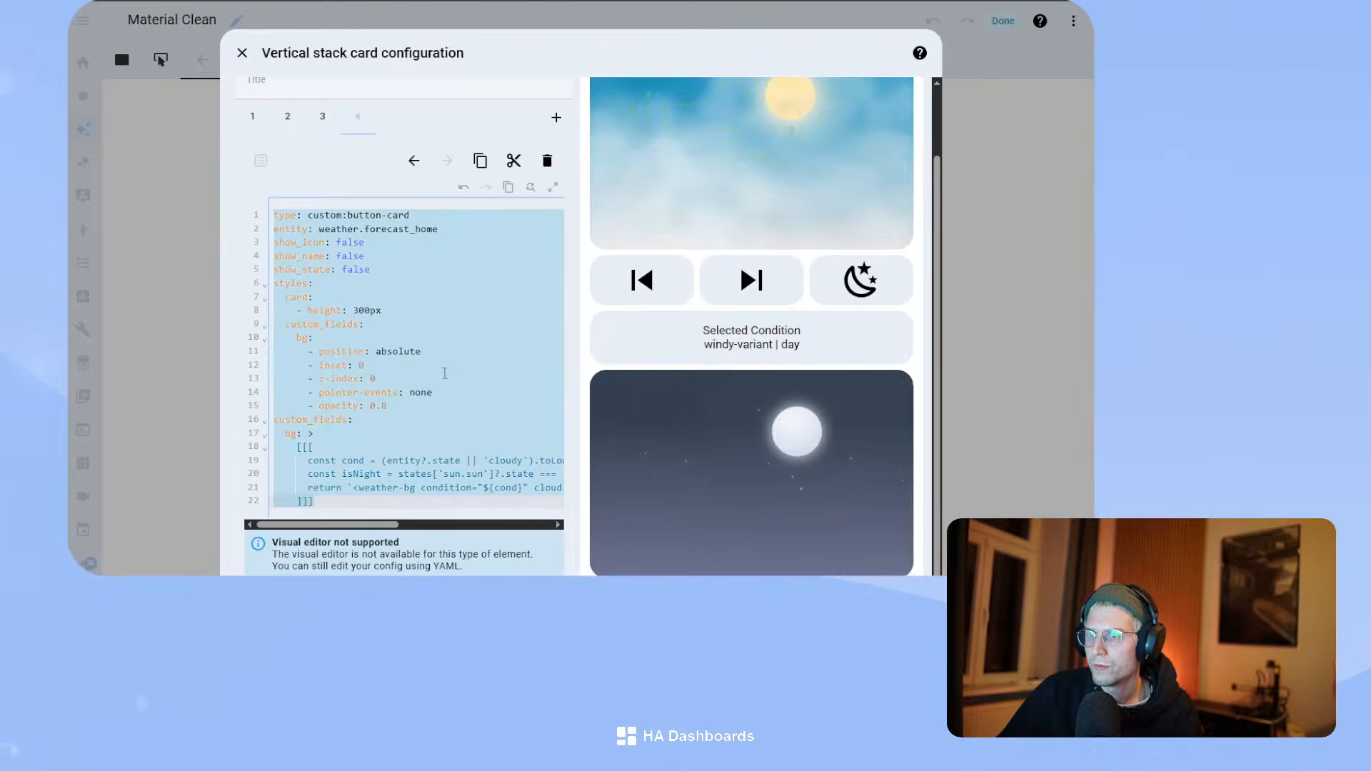
pyautogui.click(908, 599)
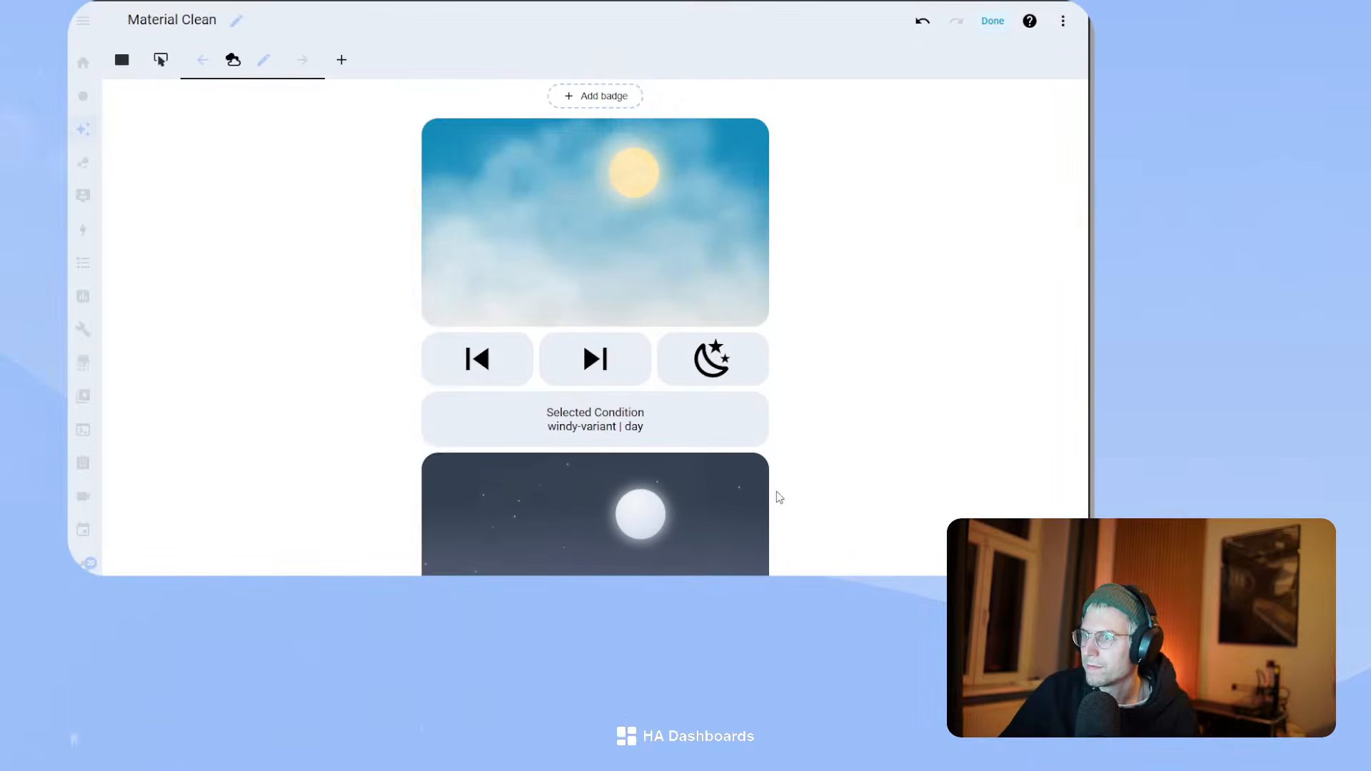
# - Duplicate the Heating vertical stack on the dashboard's home view
pyautogui.click(122, 59)
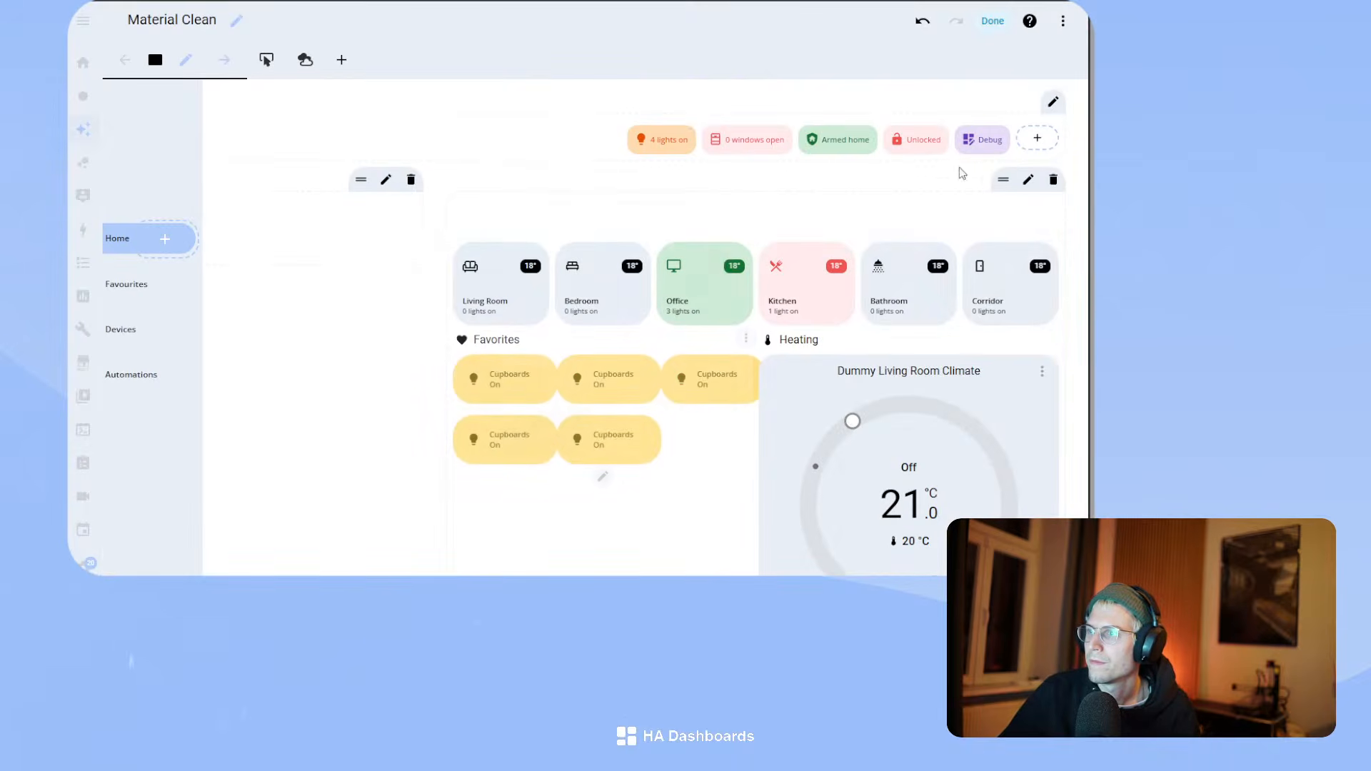
pyautogui.scroll(-1, 666, 367)
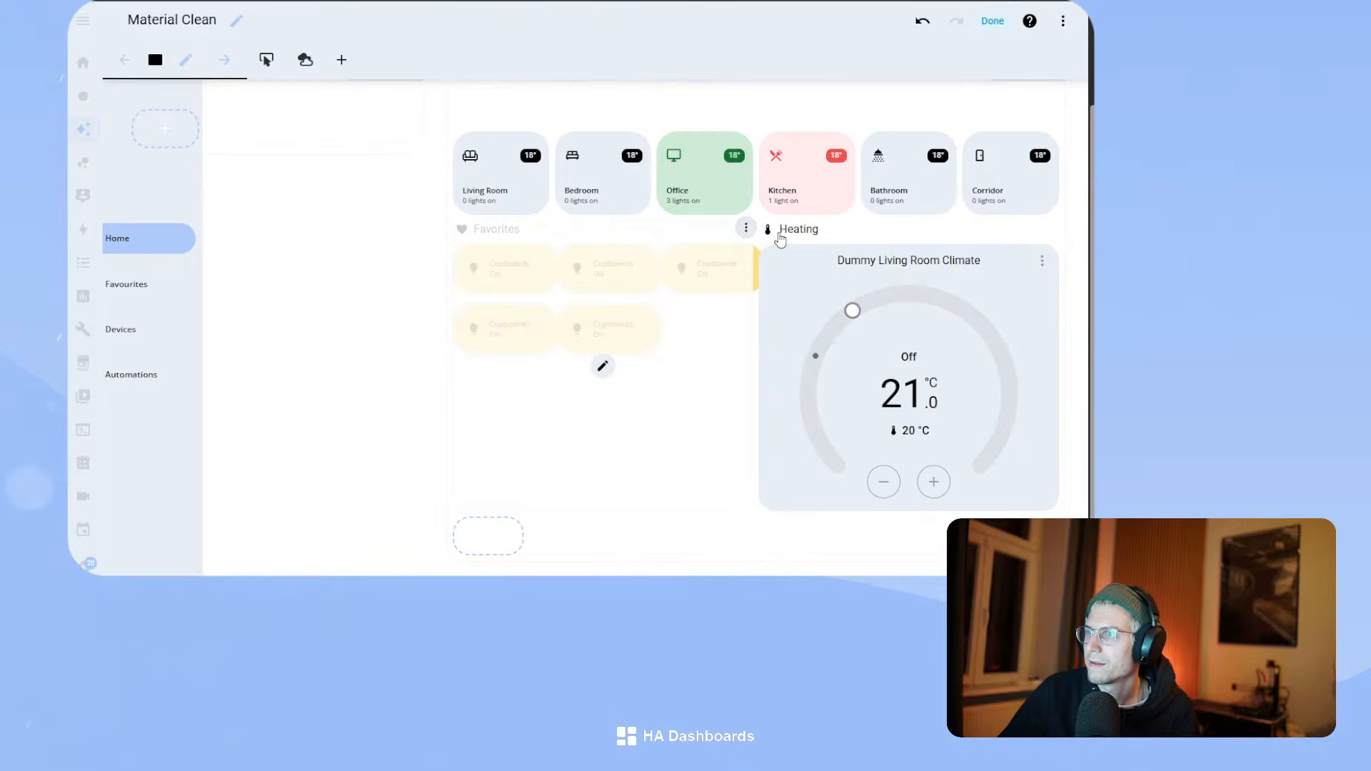
pyautogui.click(1049, 230)
pyautogui.click(1009, 280)
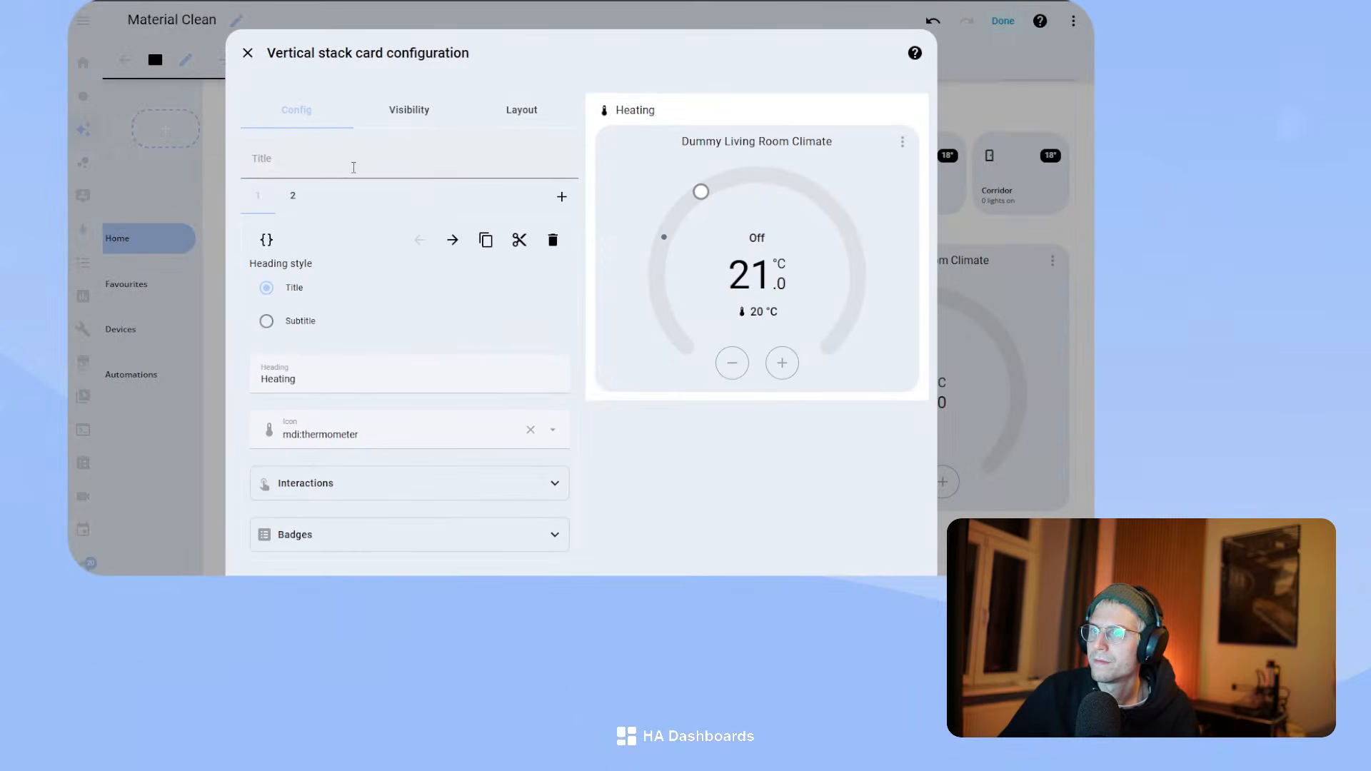
# - Change the duplicated stack's heading text to Weather
pyautogui.click(296, 379)
pyautogui.hotkey('ctrl', 'a')
pyautogui.write('We')
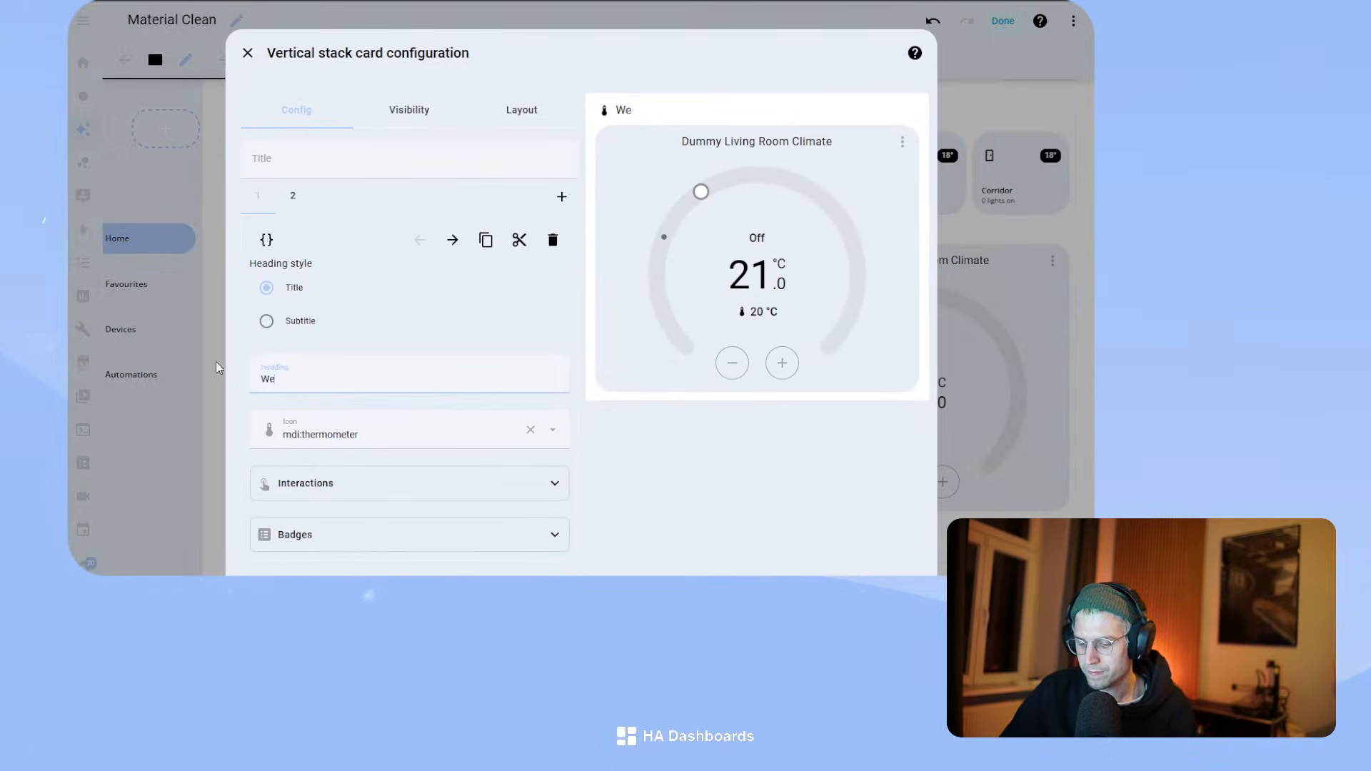
pyautogui.write('ather')
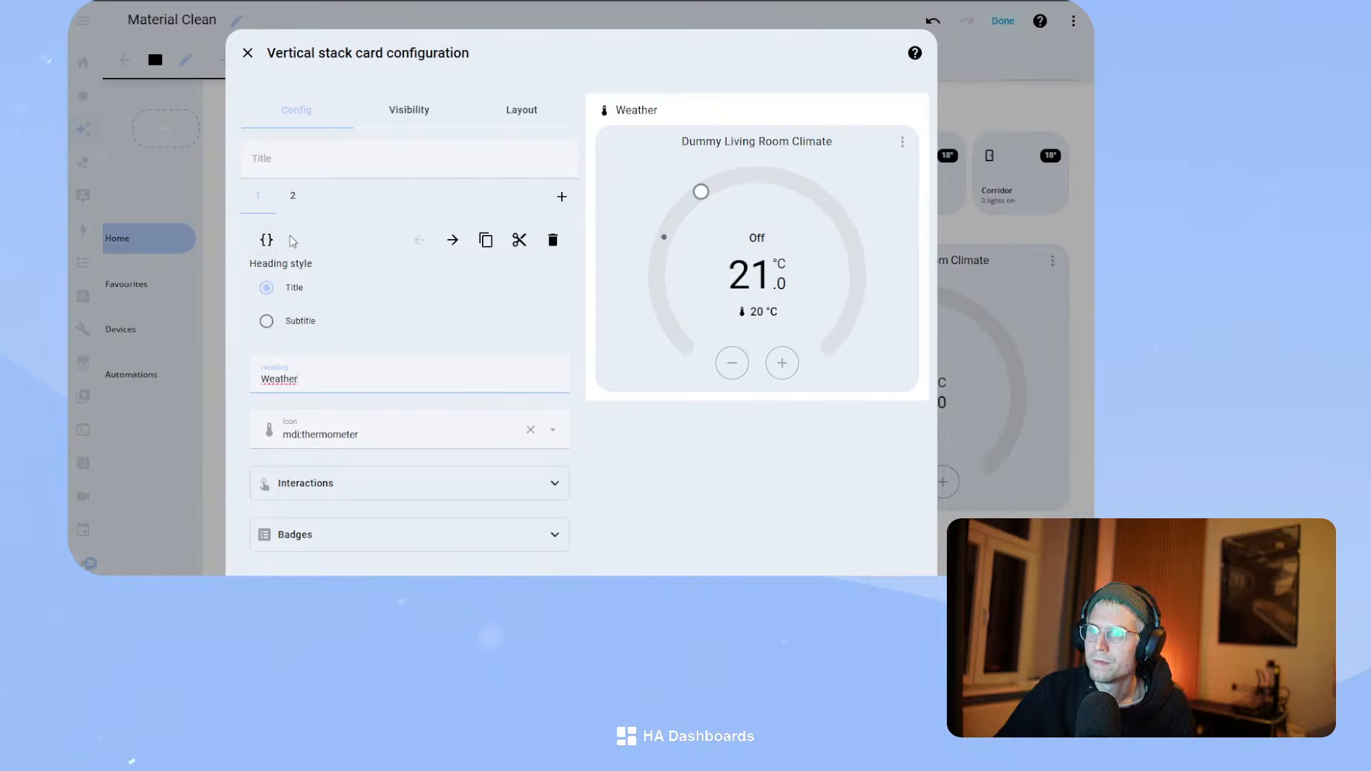
# - Replace the thermostat code in the stack's second card with the copied weather button card YAML
pyautogui.click(292, 195)
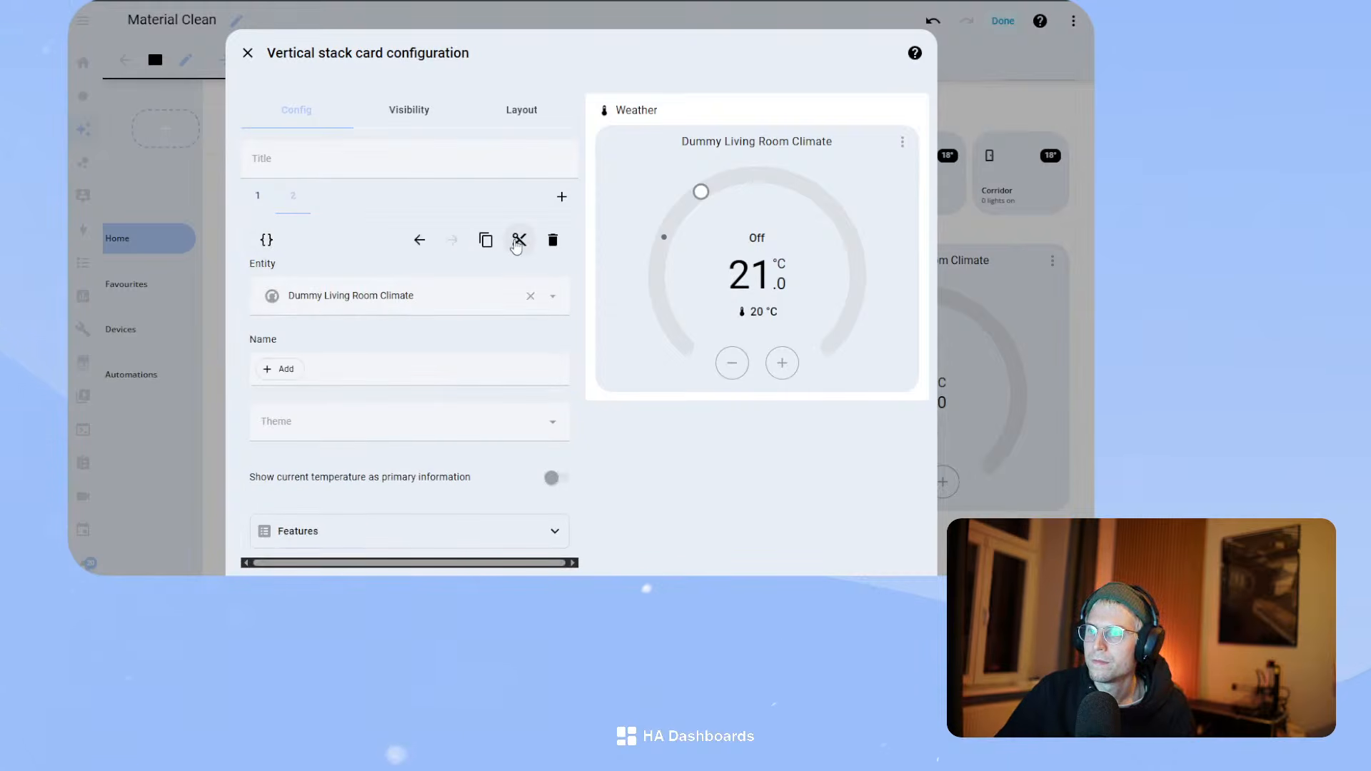
pyautogui.click(271, 242)
pyautogui.hotkey('ctrl', 'a')
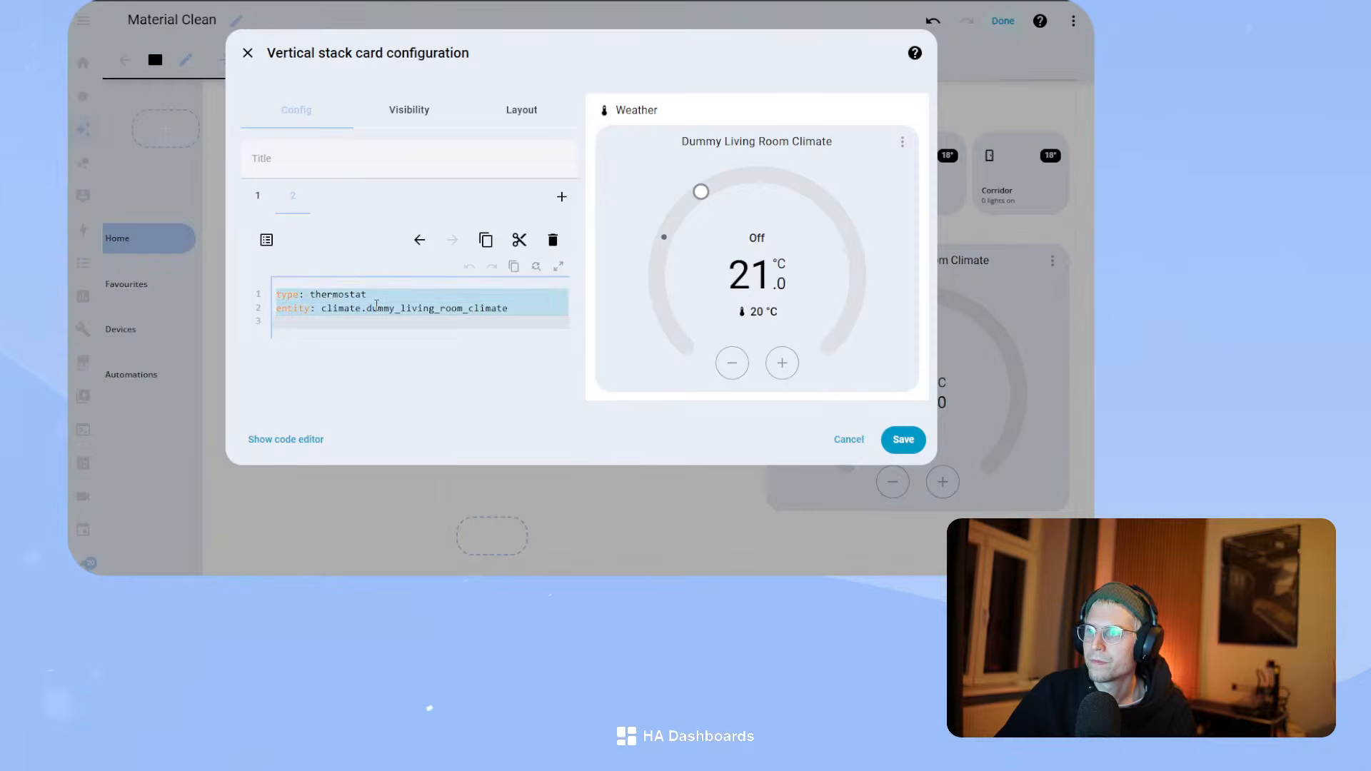
pyautogui.hotkey('ctrl', 'v')
# - Set the Weather heading's icon to mdi:weather-partly-cloudy and save the stack
pyautogui.click(256, 206)
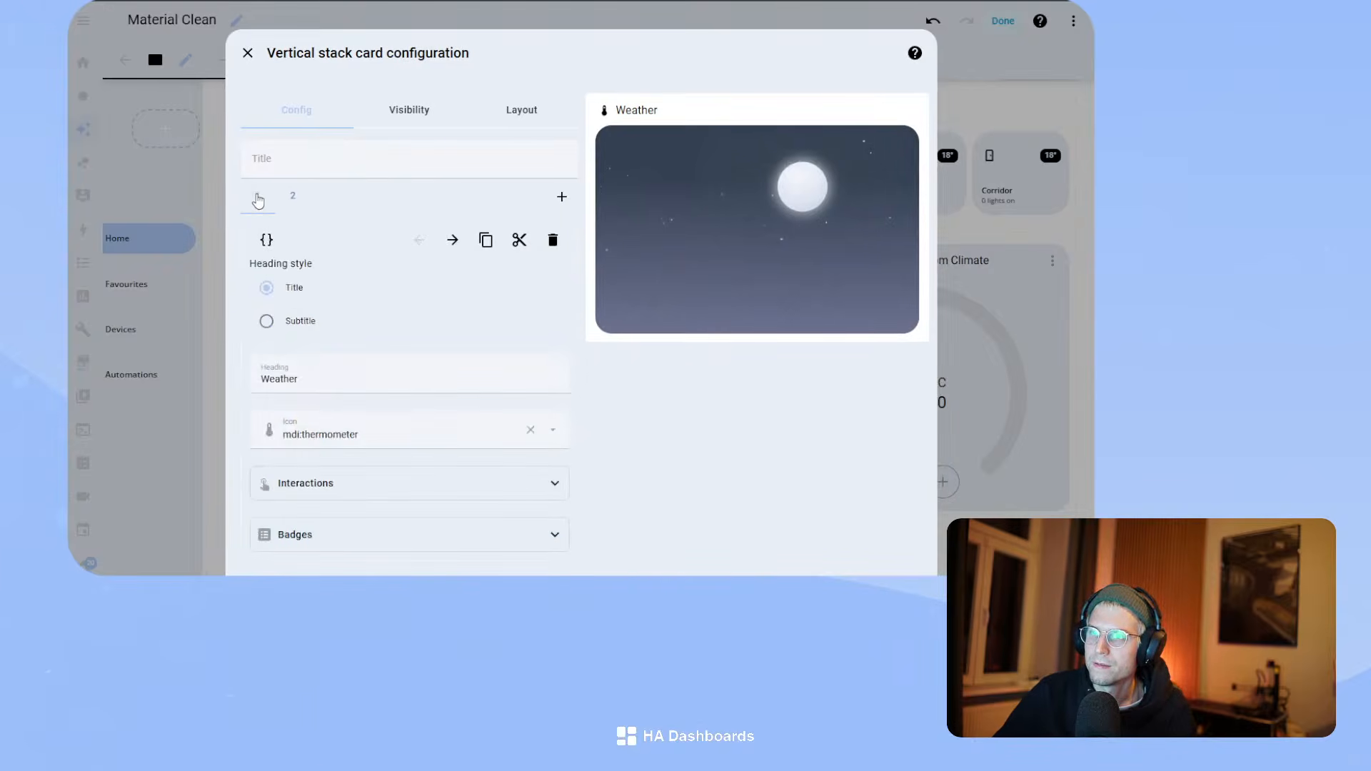
pyautogui.click(335, 441)
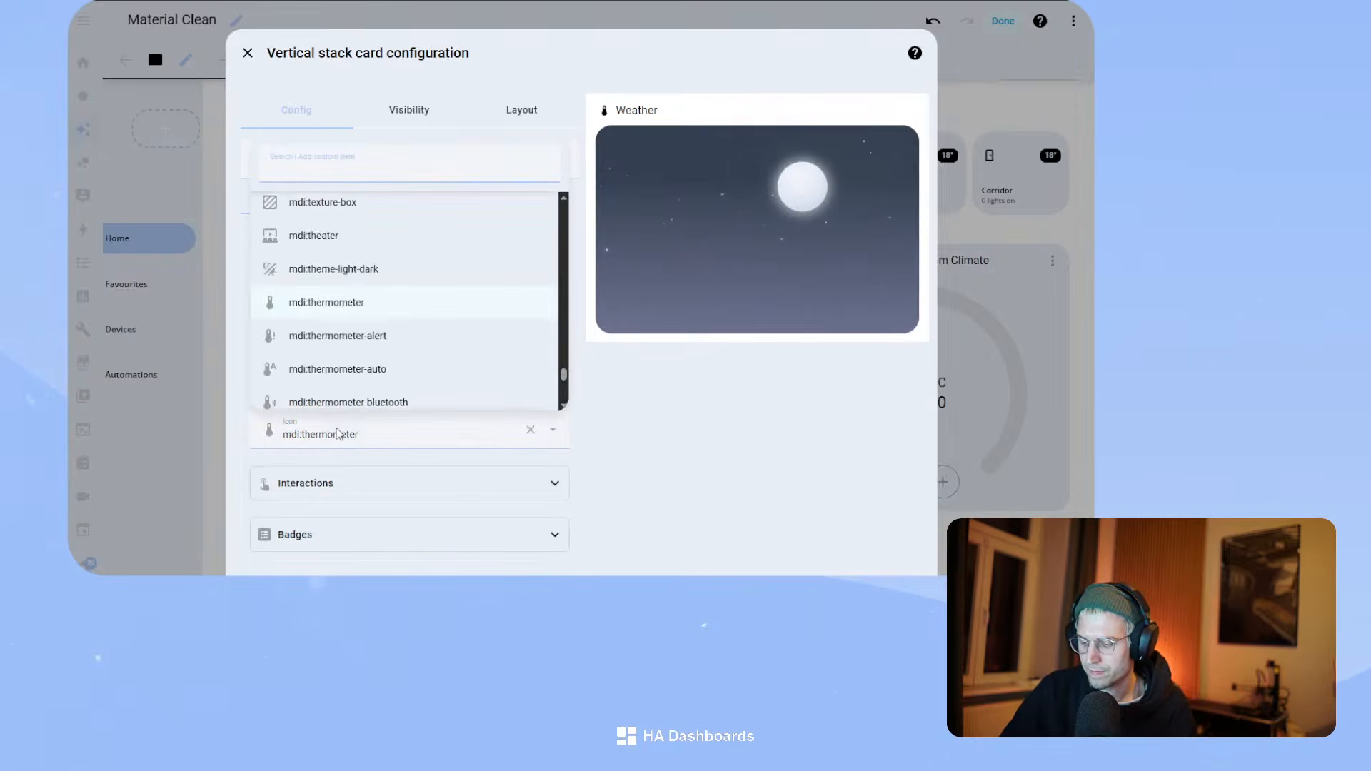
pyautogui.write('partly-')
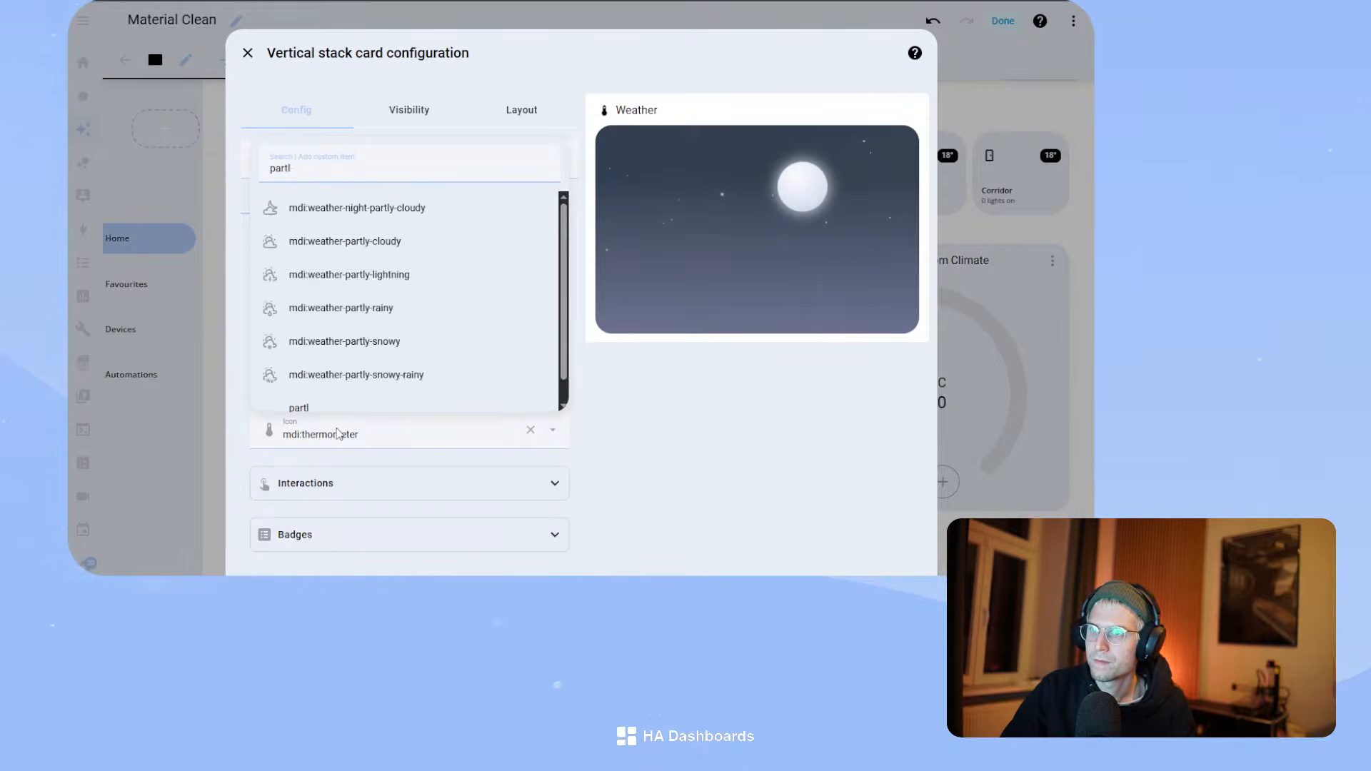
pyautogui.write('c')
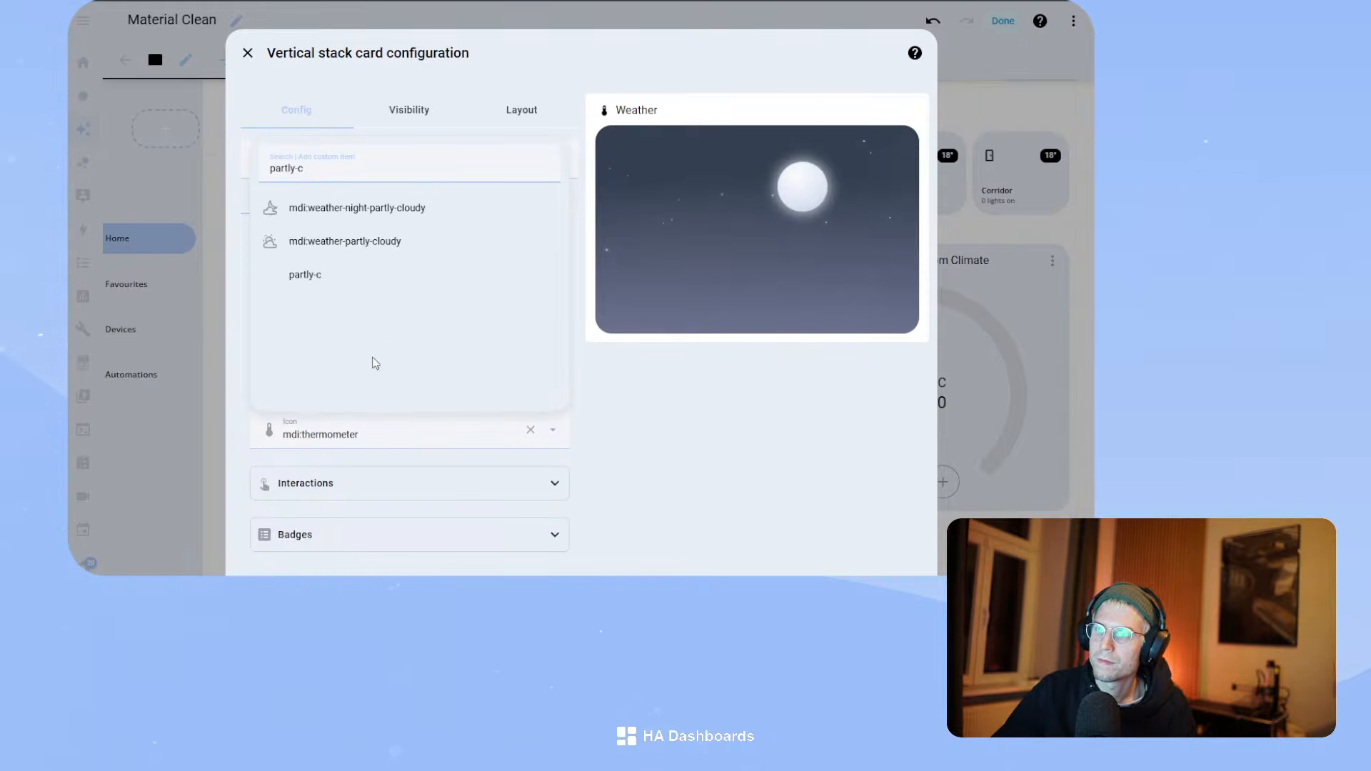
pyautogui.click(370, 241)
pyautogui.click(907, 594)
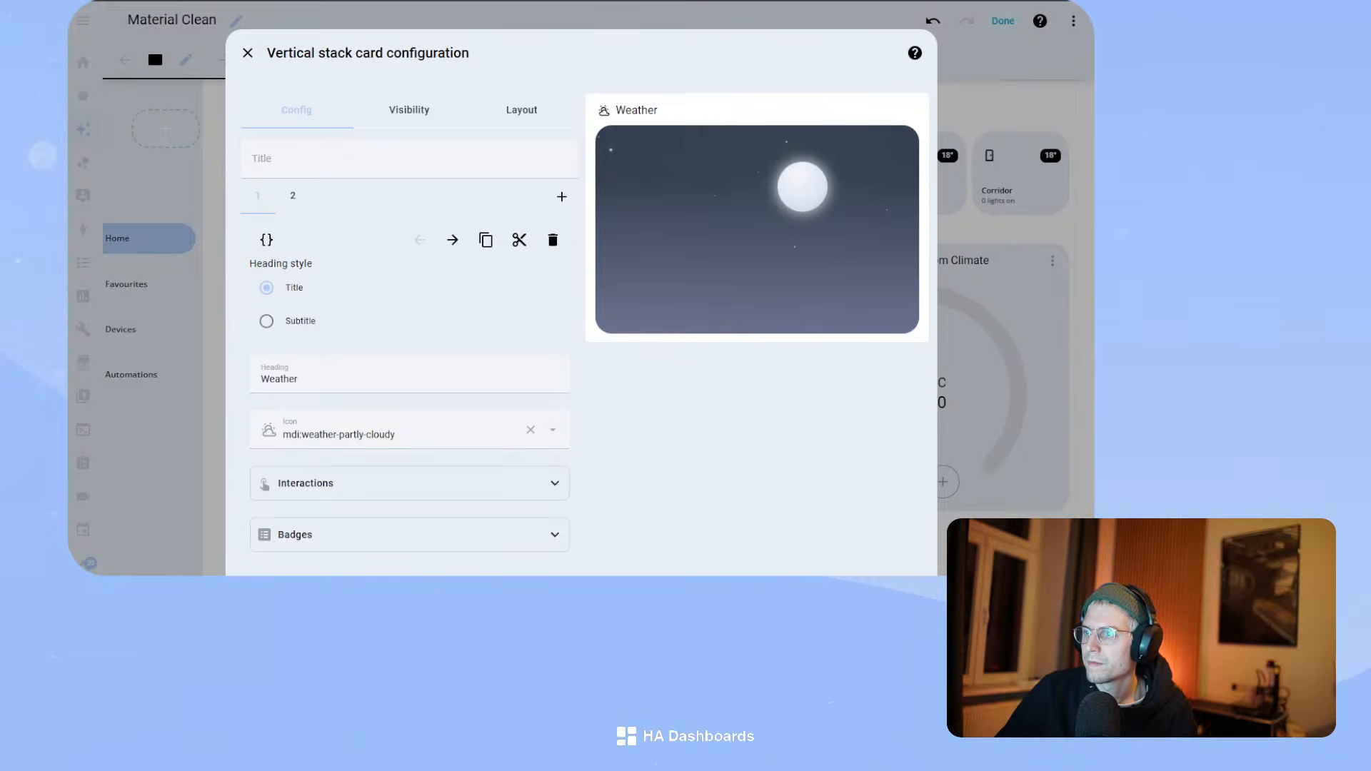
# - Make the Favorites stack a full width card, save it and leave dashboard editing
pyautogui.click(602, 366)
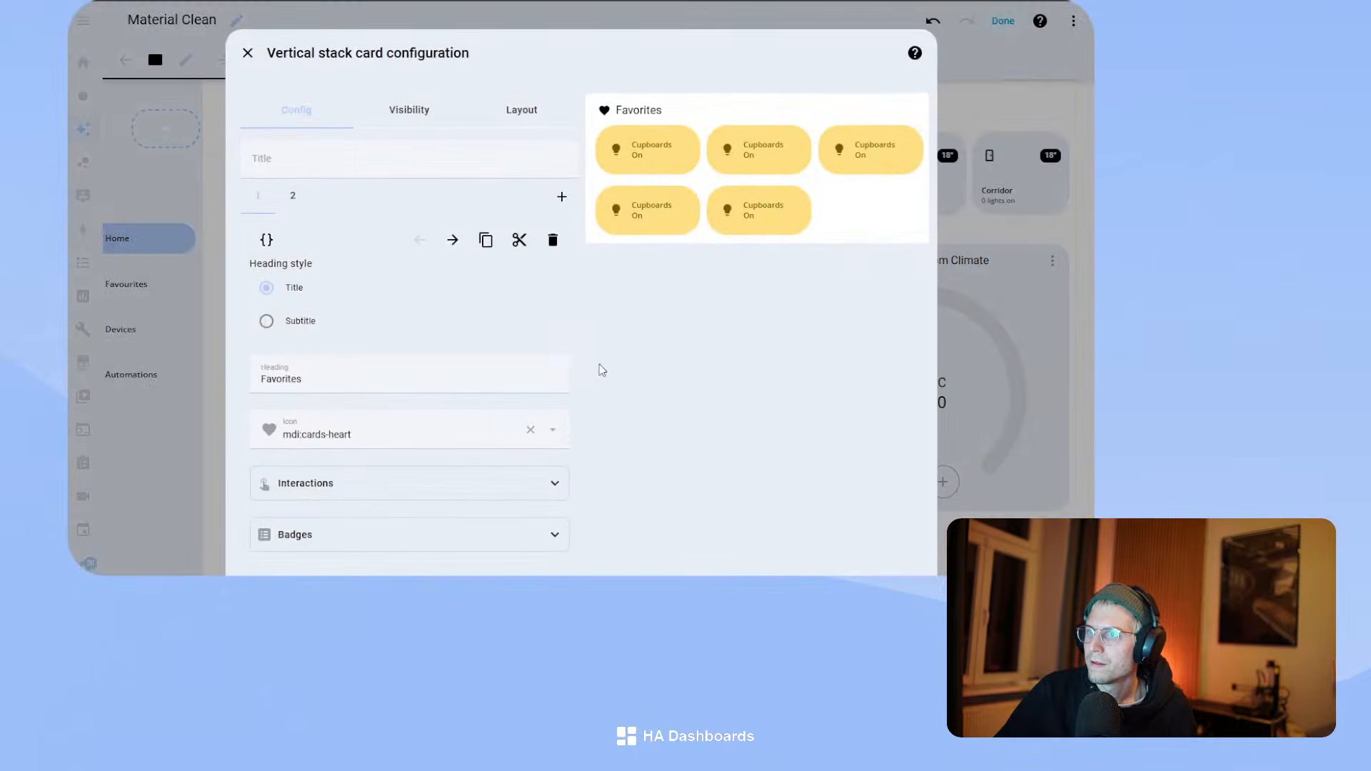
pyautogui.press('Escape')
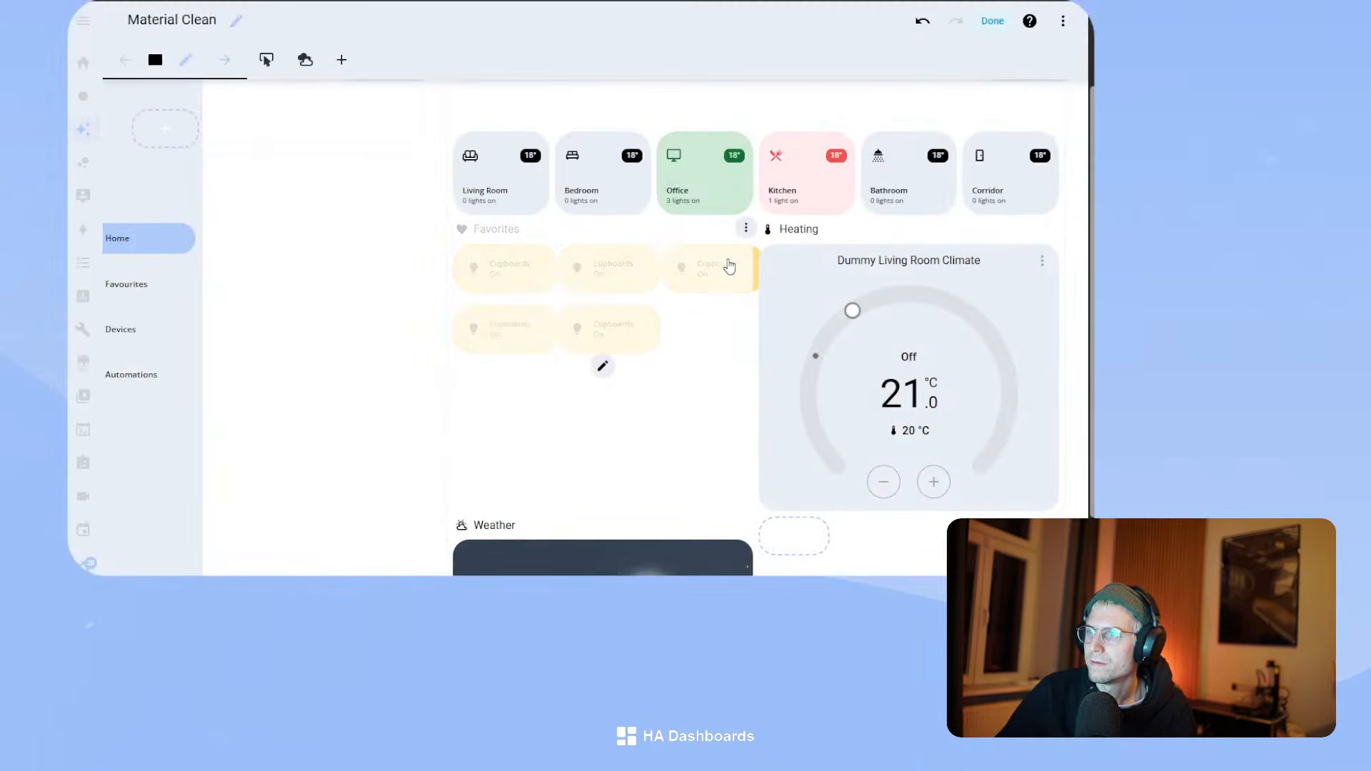
pyautogui.click(601, 366)
pyautogui.click(495, 125)
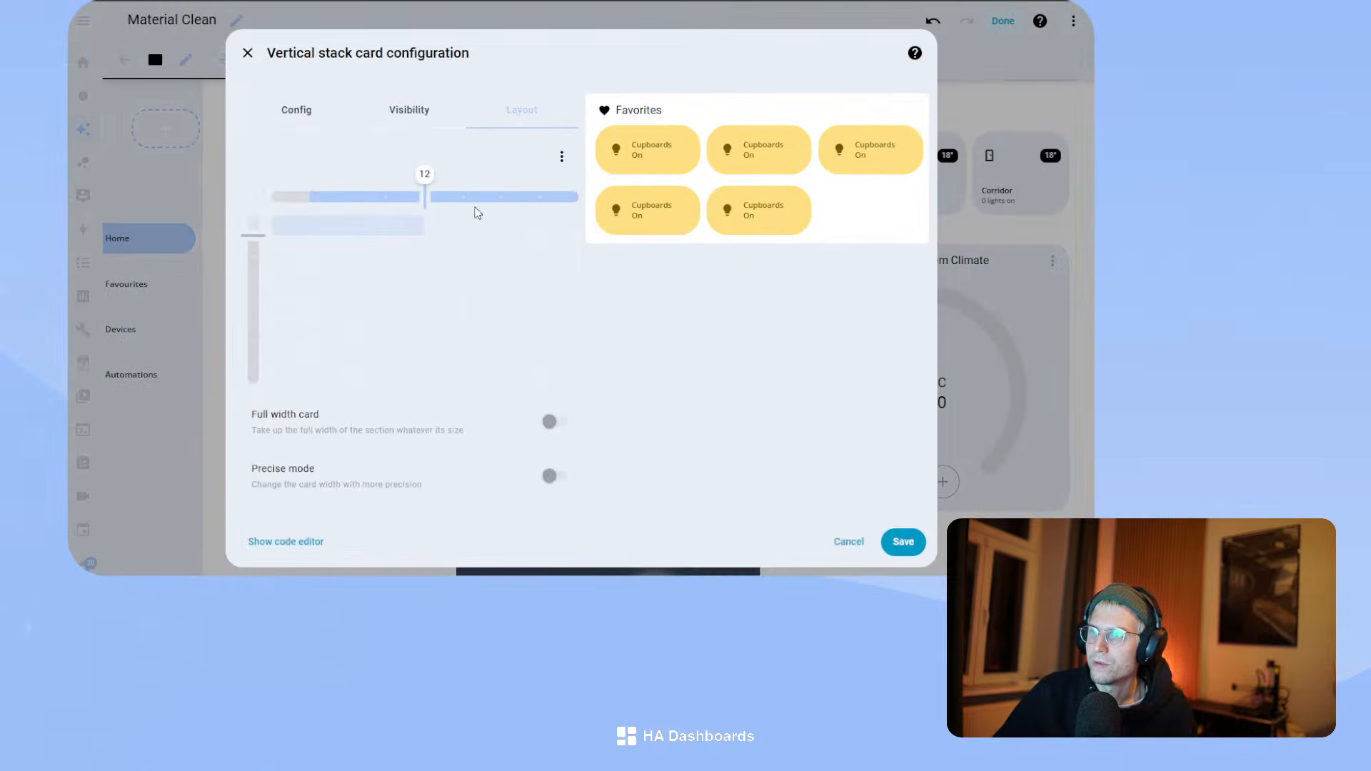
pyautogui.click(566, 432)
pyautogui.click(901, 541)
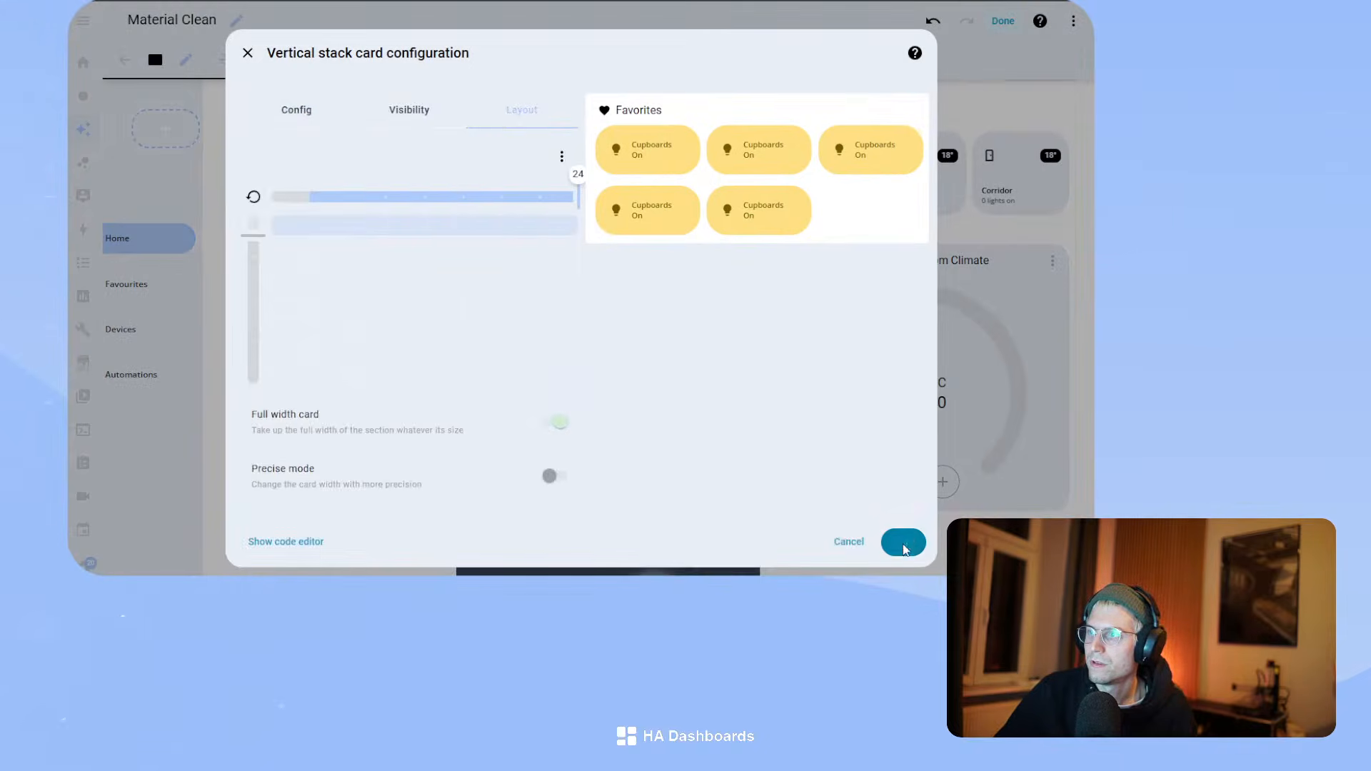
pyautogui.click(993, 20)
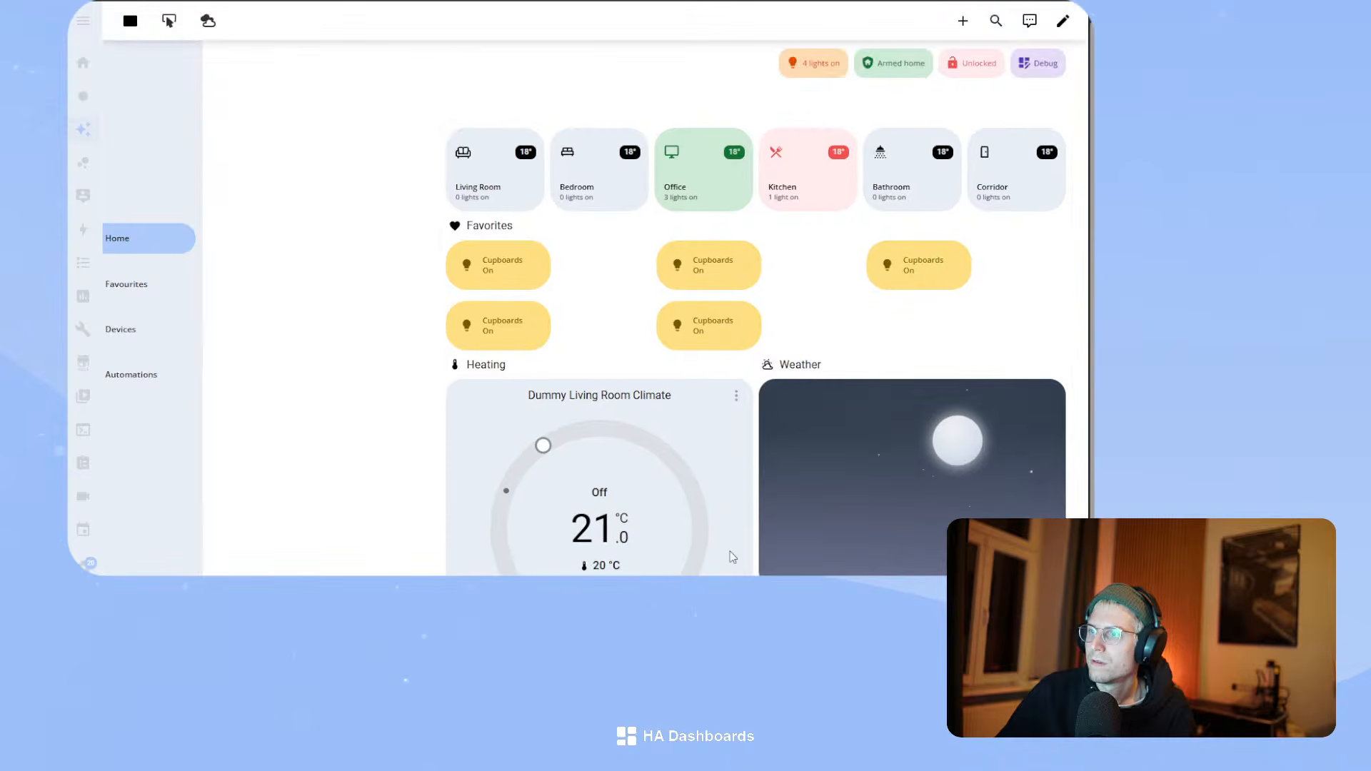
# - Move the Weather stack ahead of the Heating stack and finish editing the dashboard
pyautogui.click(1062, 21)
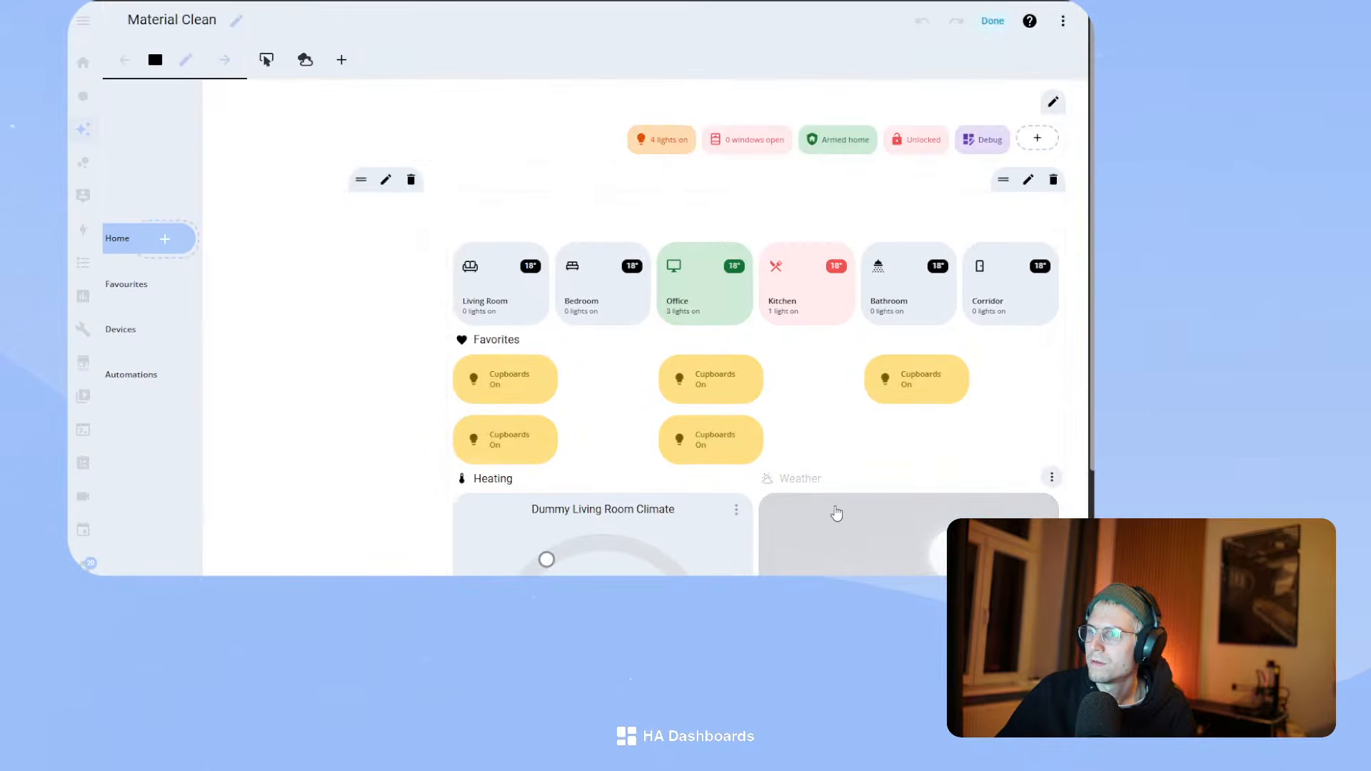
pyautogui.click(992, 21)
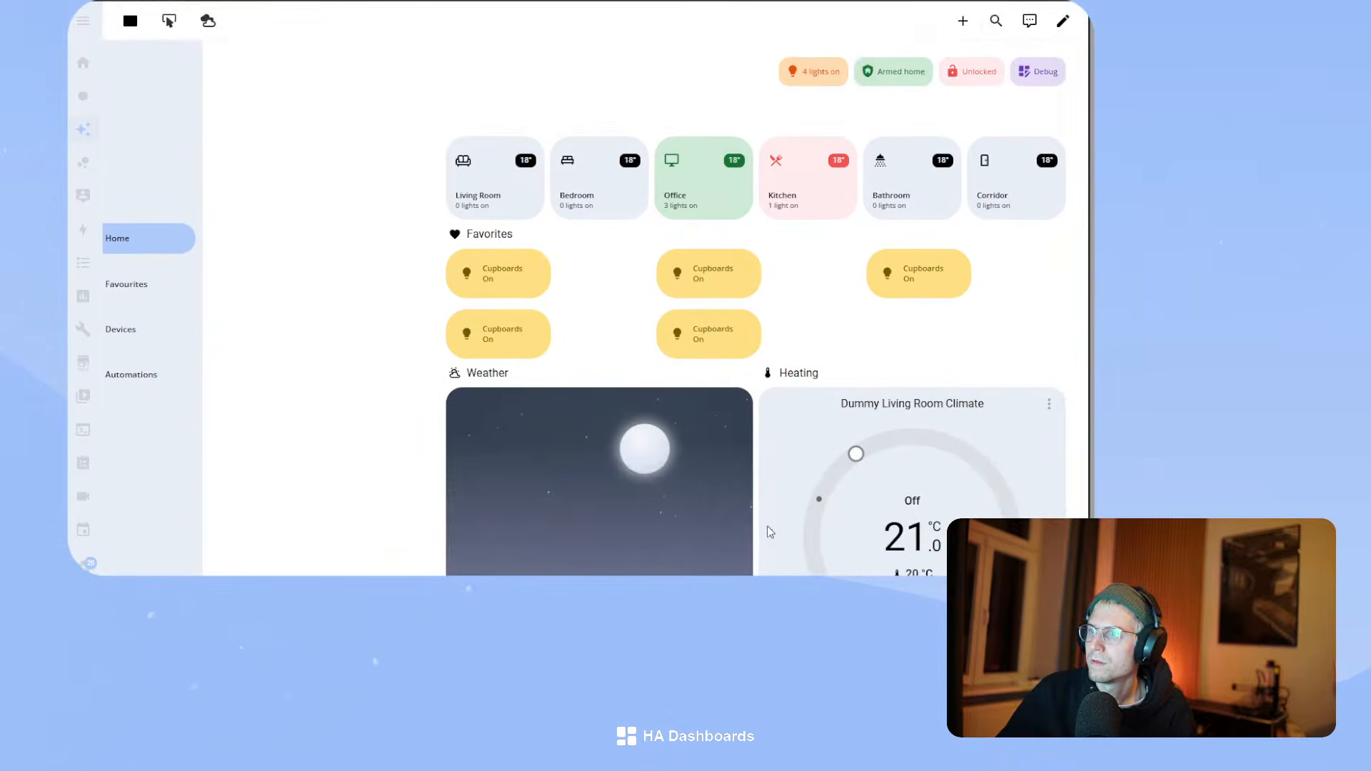
pyautogui.scroll(-1, 904, 484)
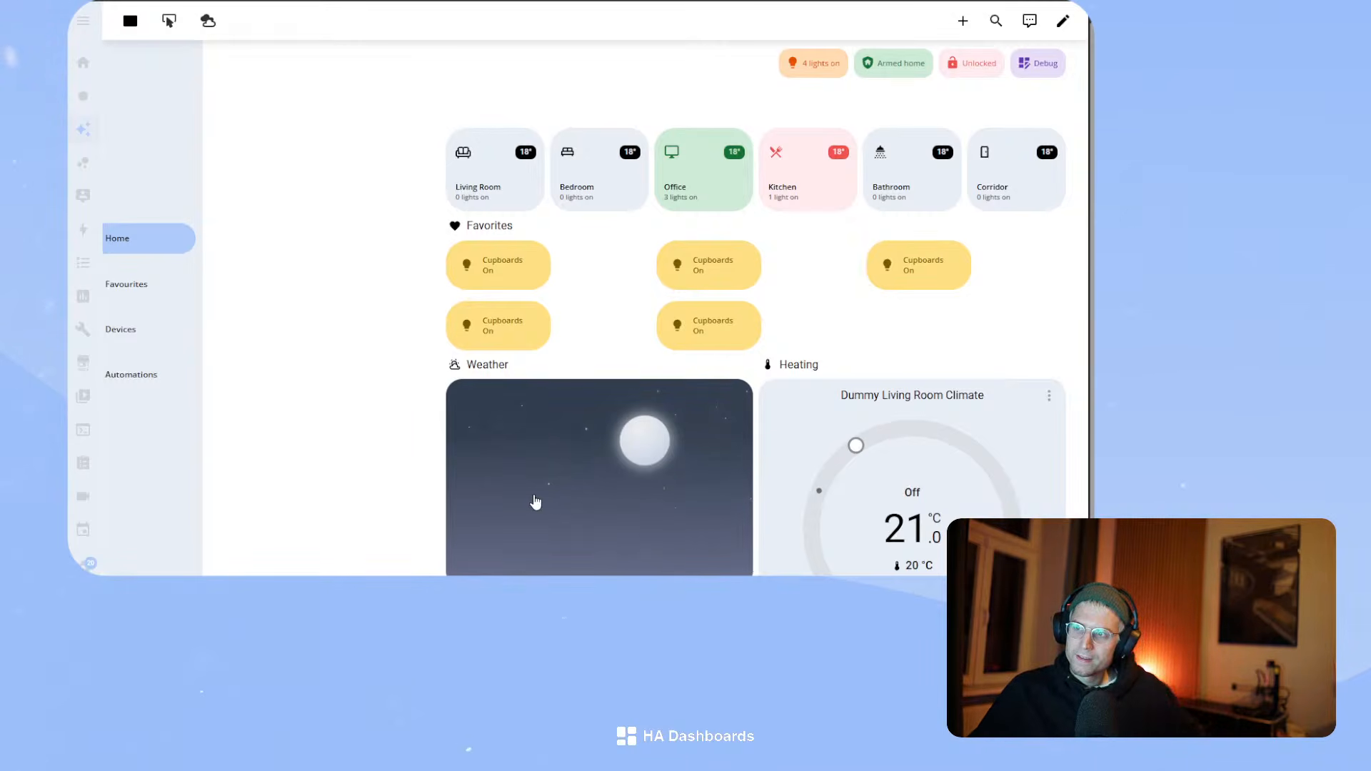
# - Cycle the weather preview's selected condition forward and back to clear-night for comparison with the real weather card
pyautogui.click(209, 22)
pyautogui.click(603, 289)
pyautogui.click(562, 305)
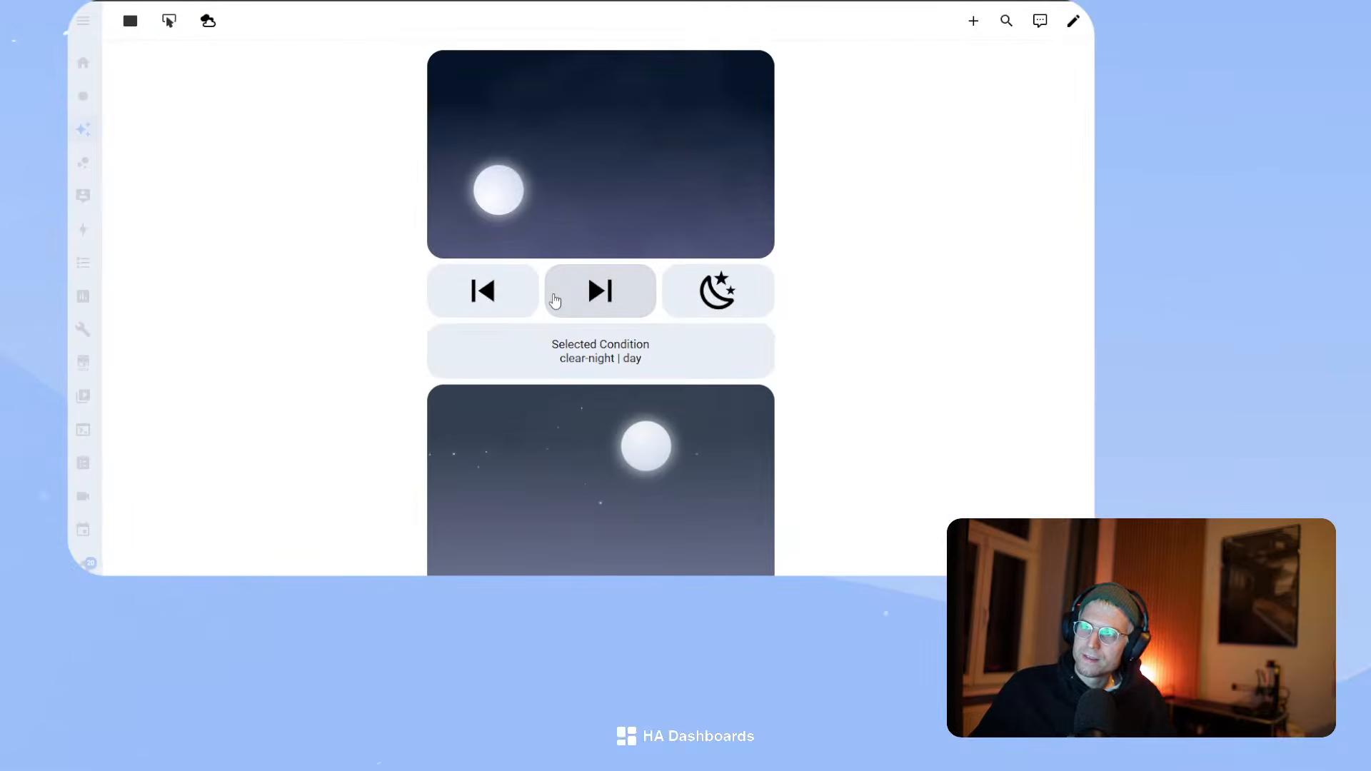
pyautogui.click(551, 303)
pyautogui.click(547, 304)
pyautogui.click(477, 292)
pyautogui.click(477, 291)
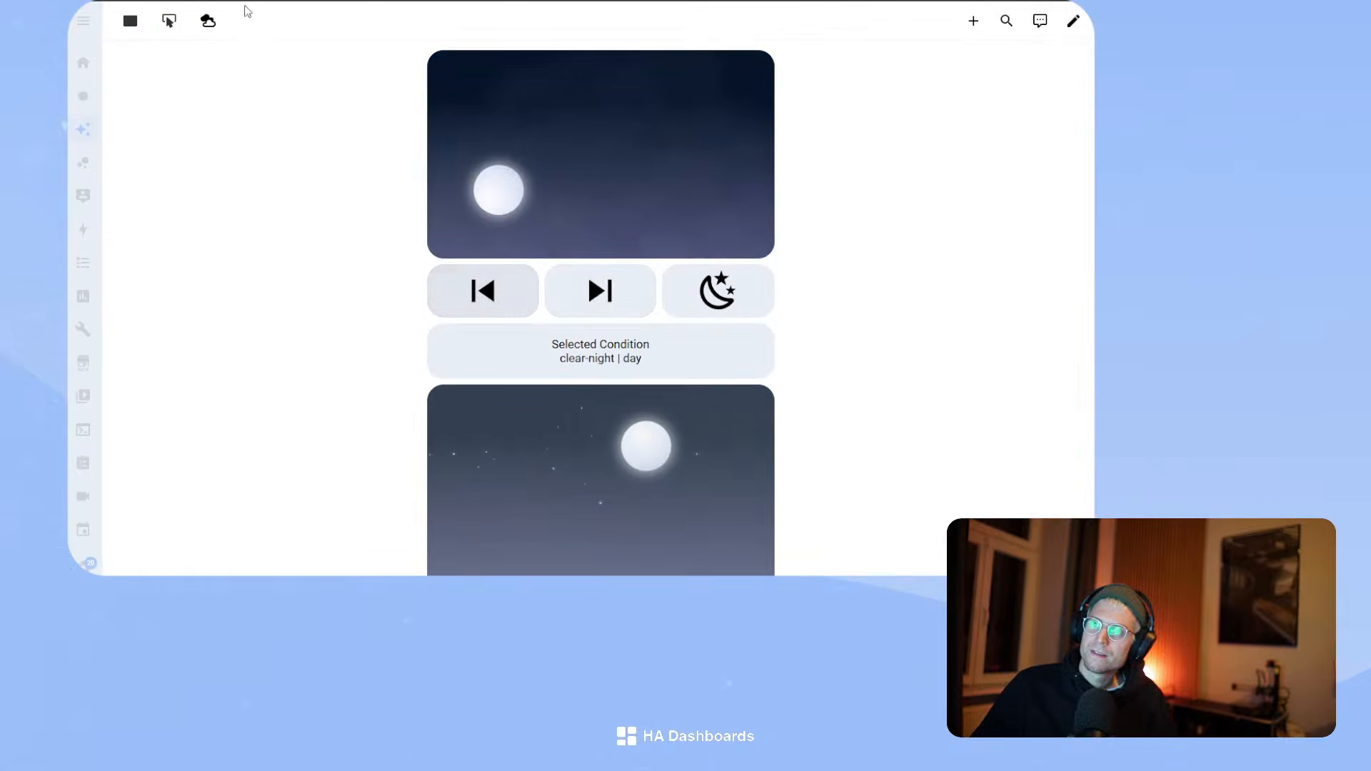
# - Check the forecast details of the home view's Weather card and close them
pyautogui.click(130, 21)
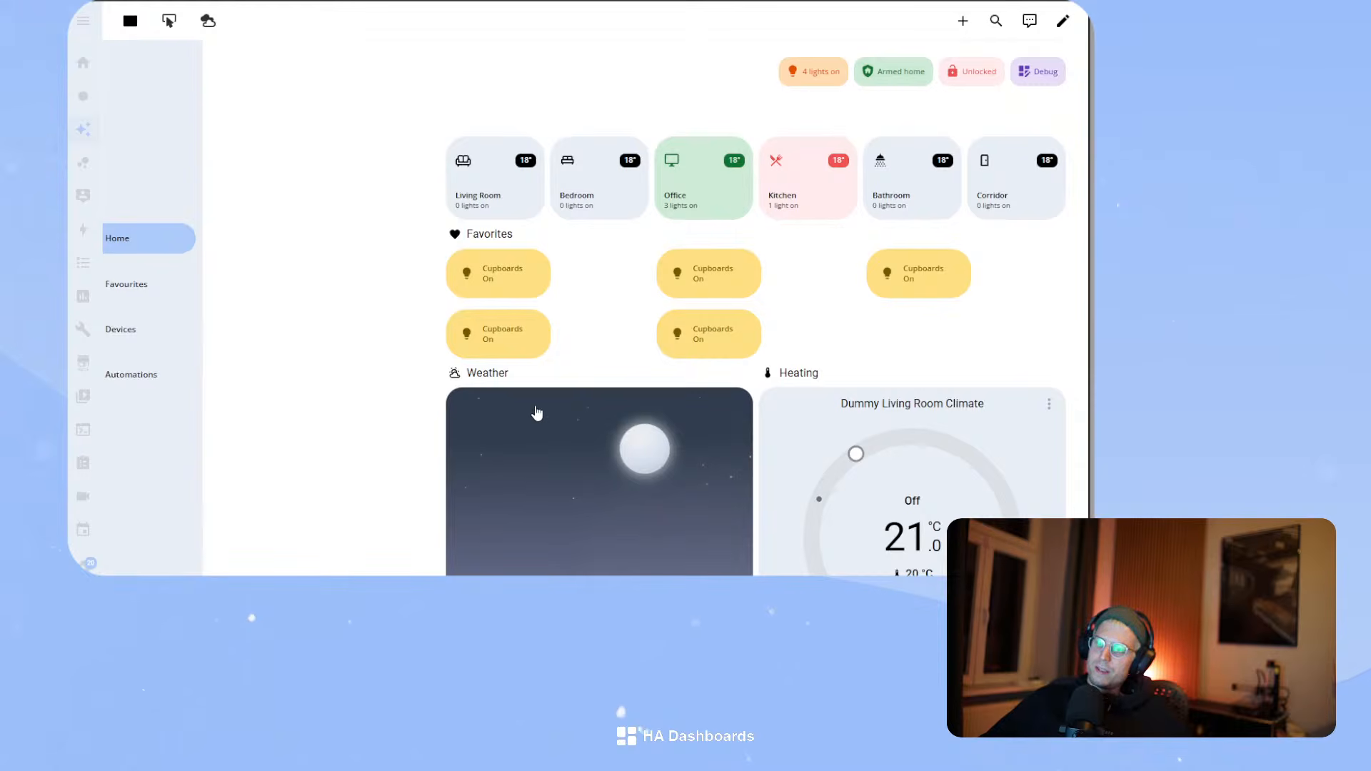
pyautogui.click(539, 478)
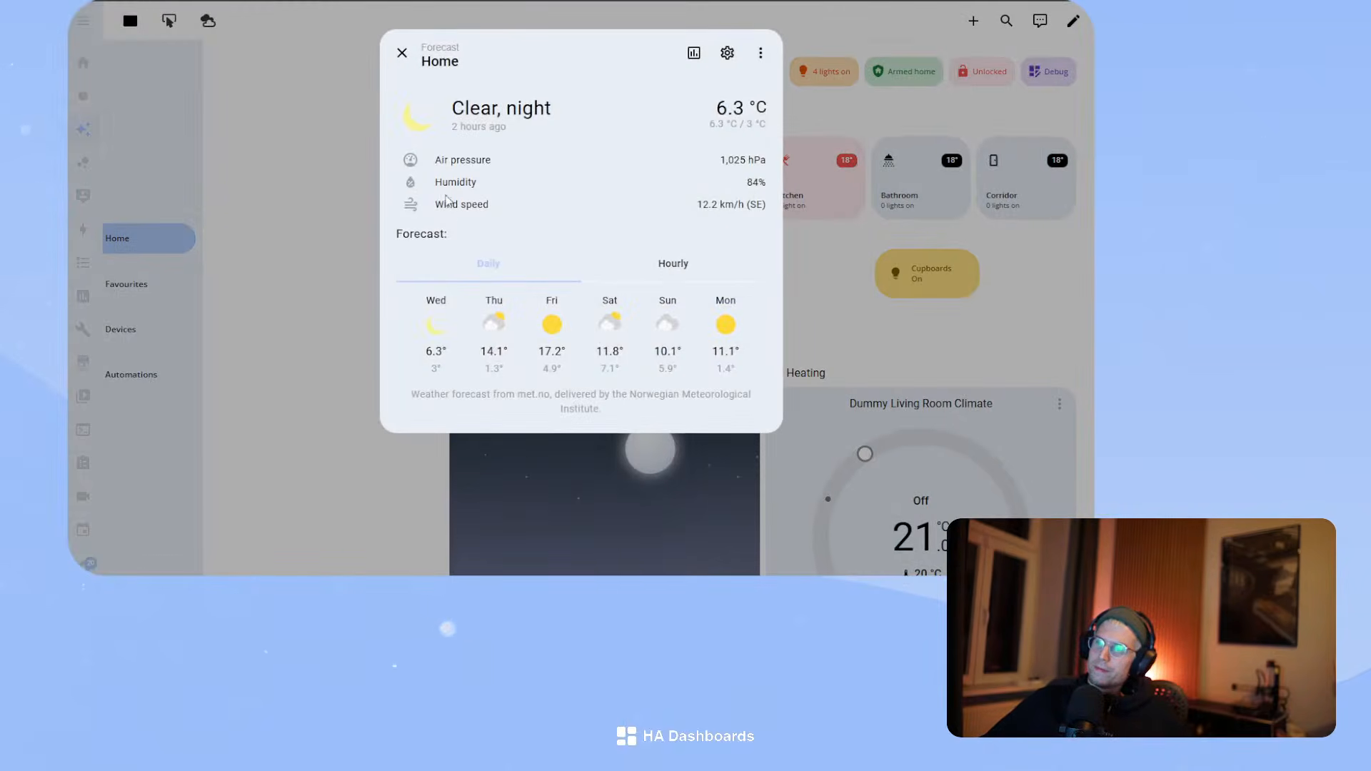
pyautogui.click(401, 54)
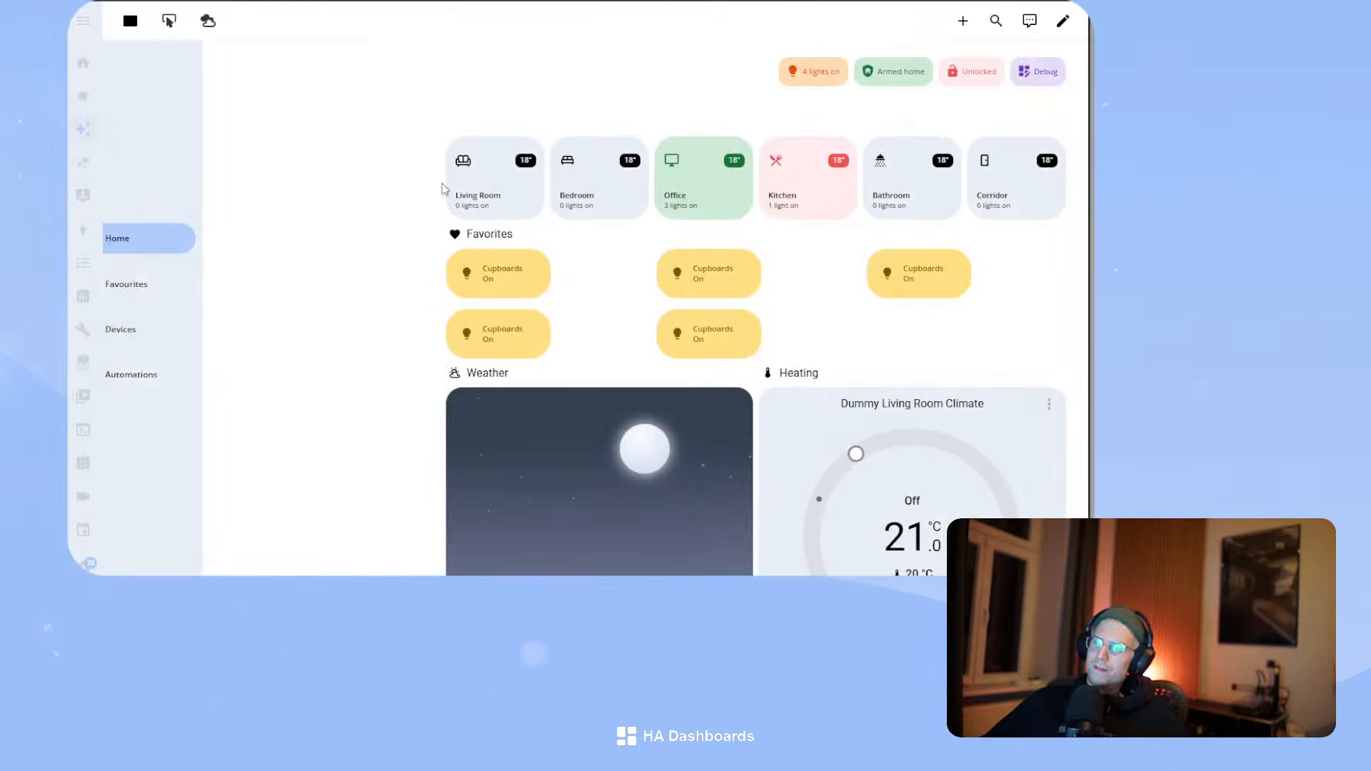
# - Advance the weather preview through fog, hail and partlycloudy up to the pouring condition
pyautogui.click(209, 23)
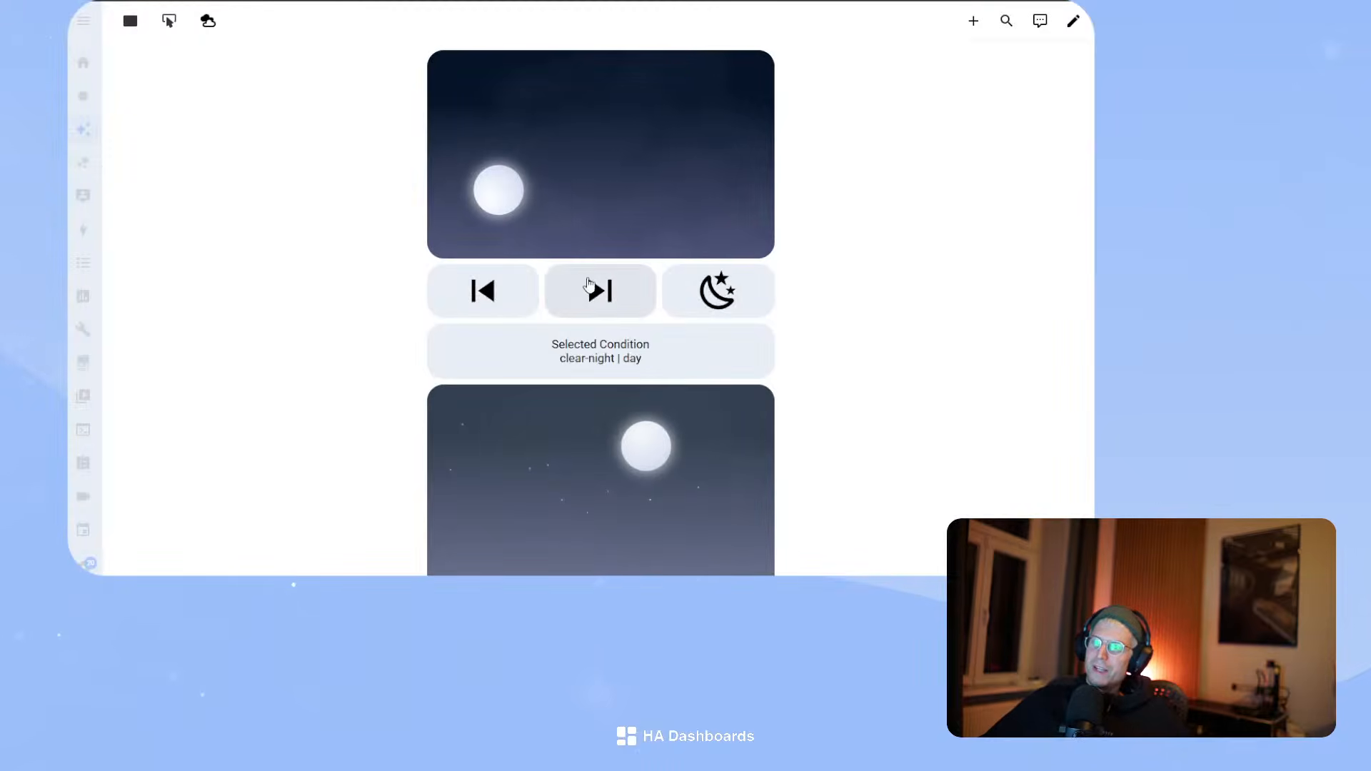
pyautogui.click(597, 293)
pyautogui.click(610, 289)
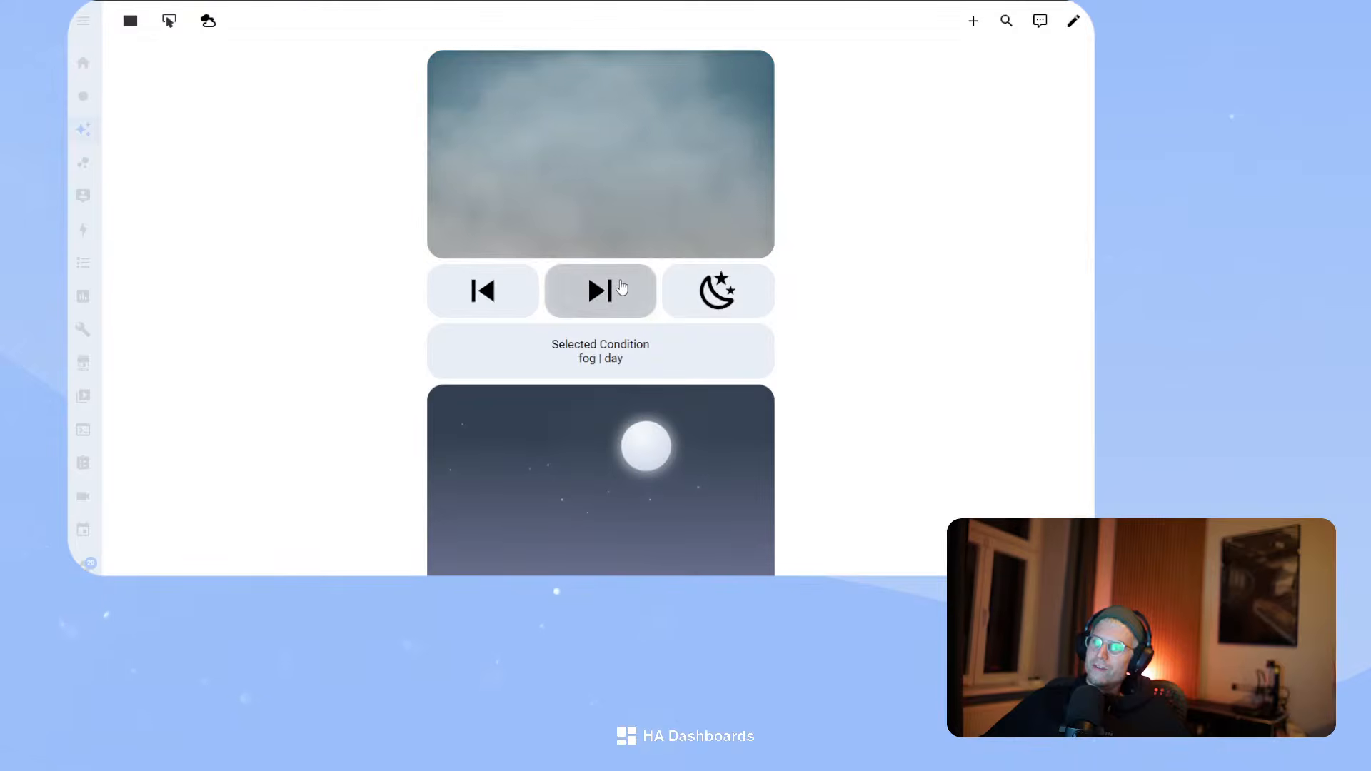
pyautogui.click(591, 285)
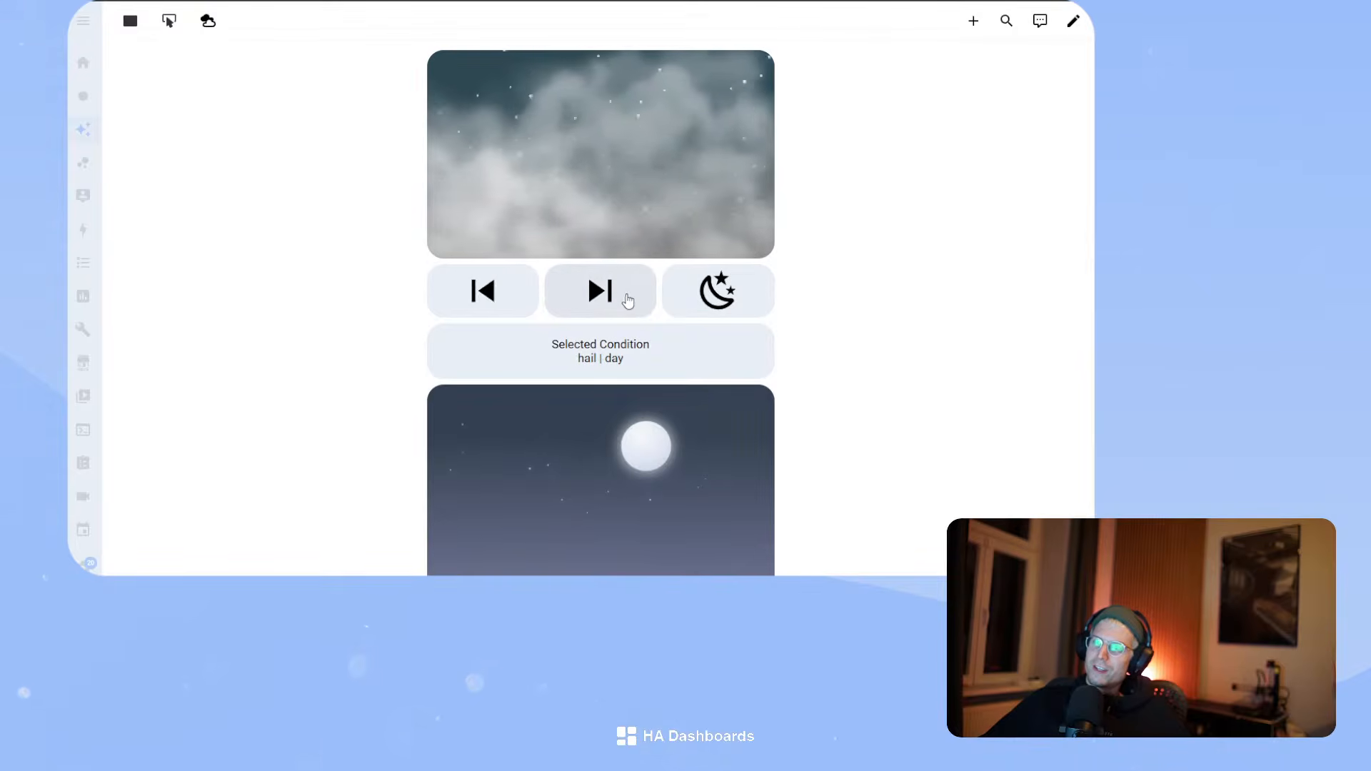
pyautogui.click(595, 291)
pyautogui.click(594, 293)
pyautogui.click(595, 293)
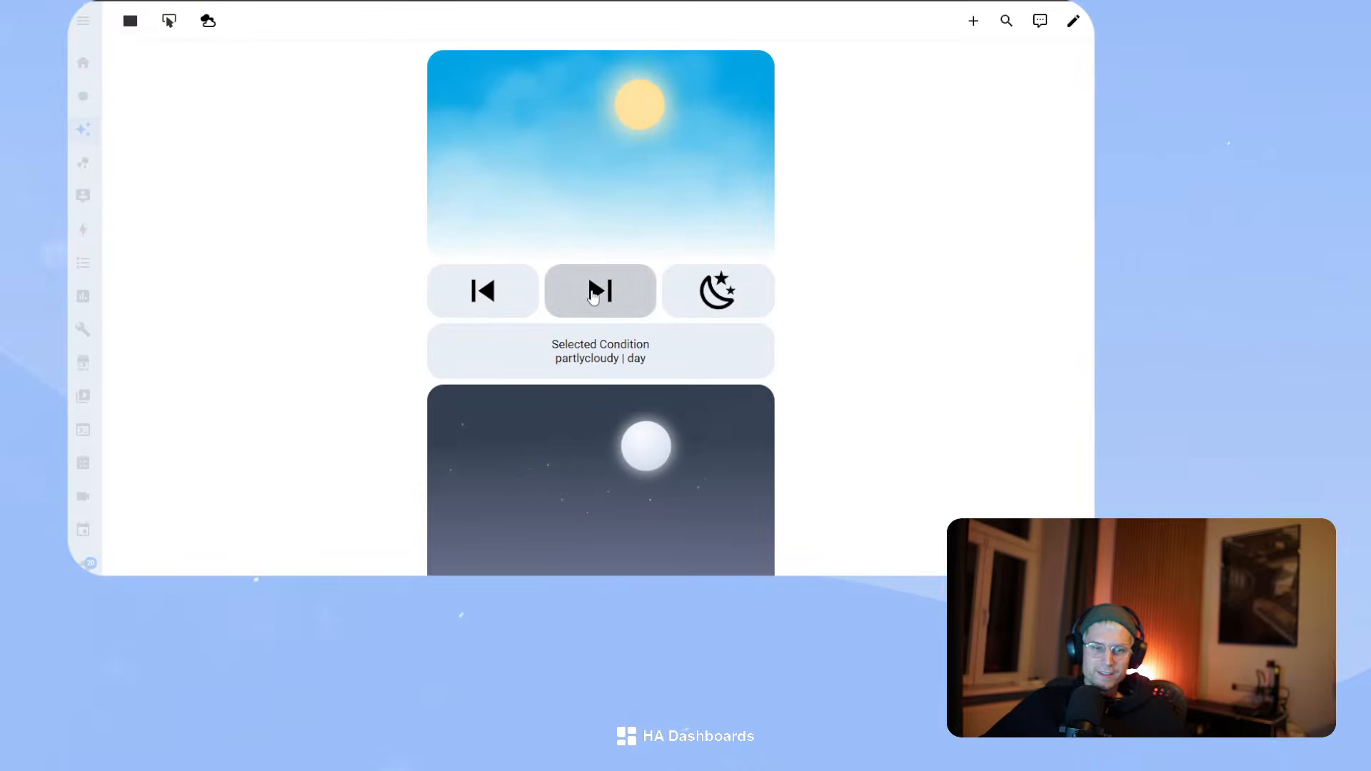
pyautogui.click(629, 299)
# - Switch the pouring preview to night and back to day, and step through the rainy and snowy conditions to snowy-rainy
pyautogui.click(706, 312)
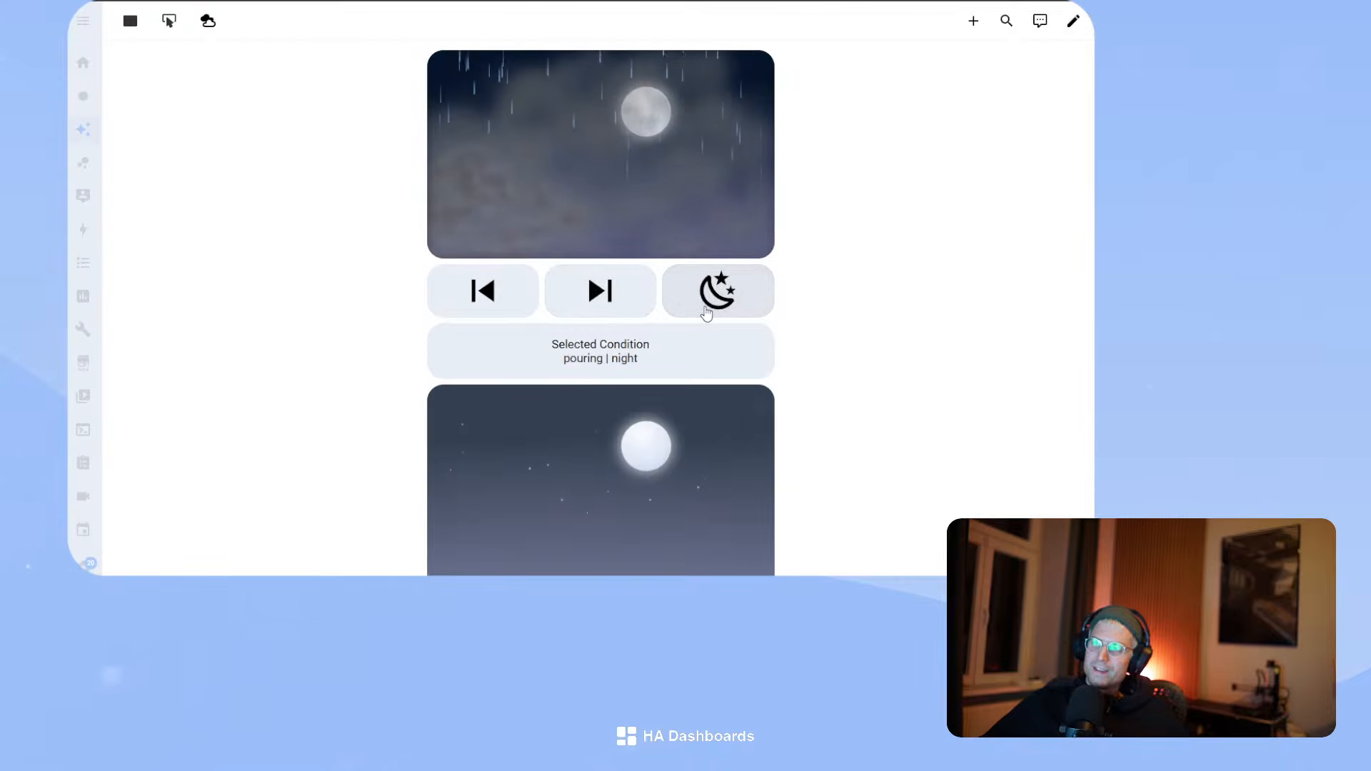
pyautogui.click(703, 303)
pyautogui.click(584, 293)
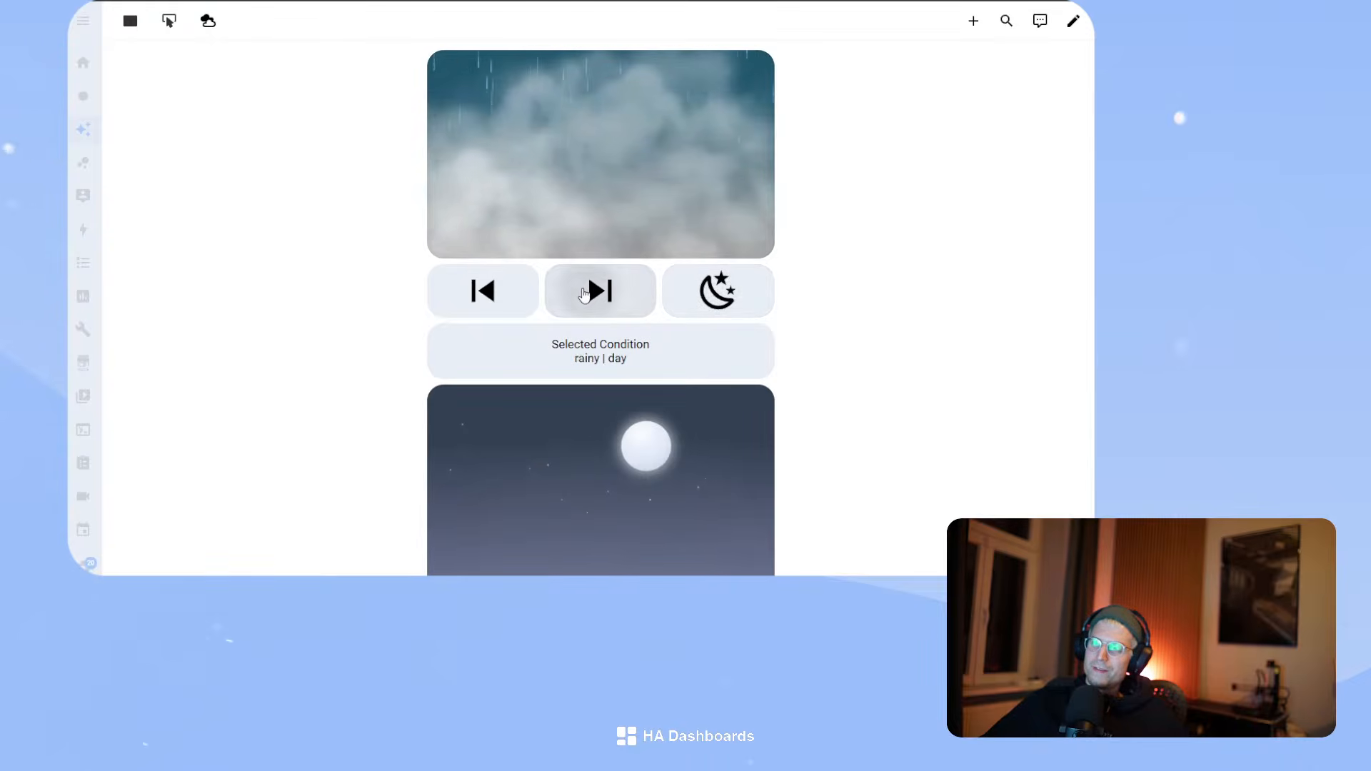
pyautogui.click(585, 294)
pyautogui.click(586, 296)
pyautogui.click(588, 298)
pyautogui.click(513, 292)
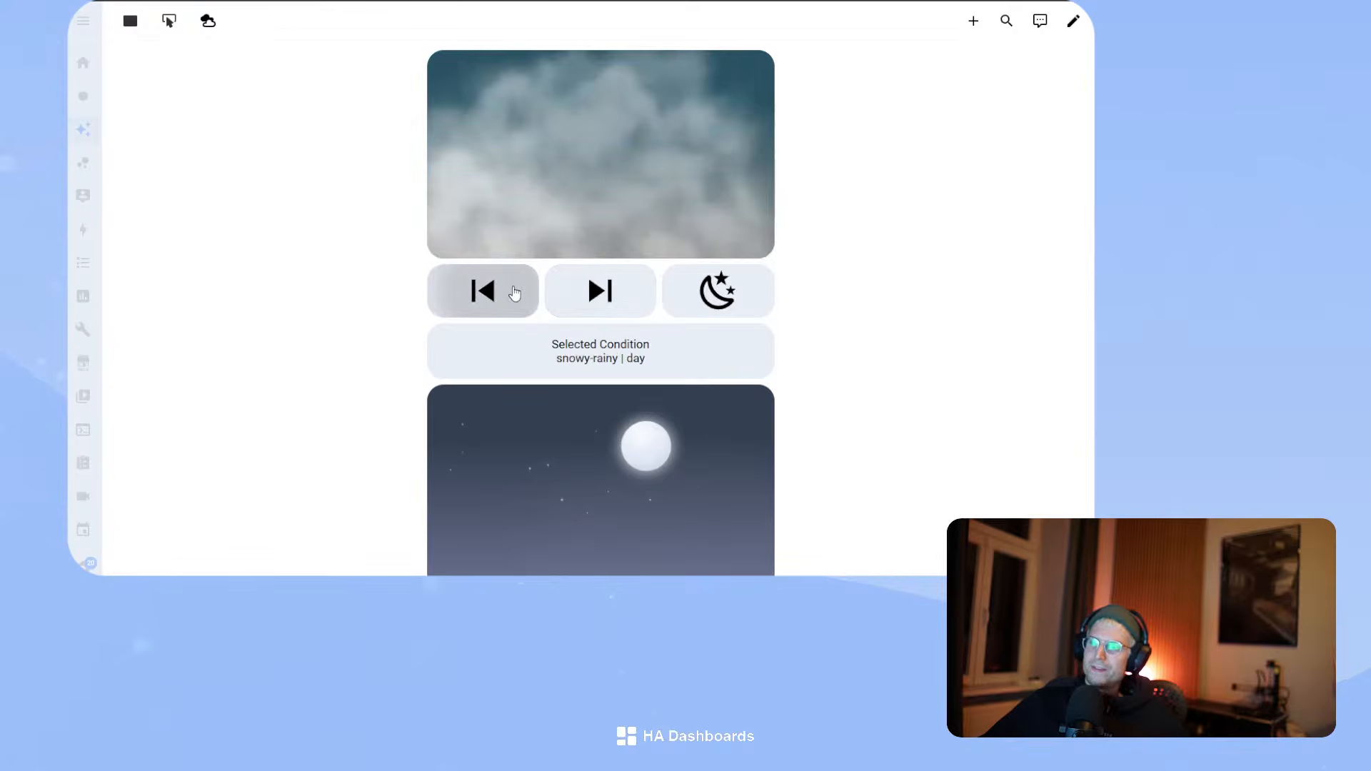
# - Step the weather preview forward to the sunny condition and back to snowy-rainy
pyautogui.click(609, 297)
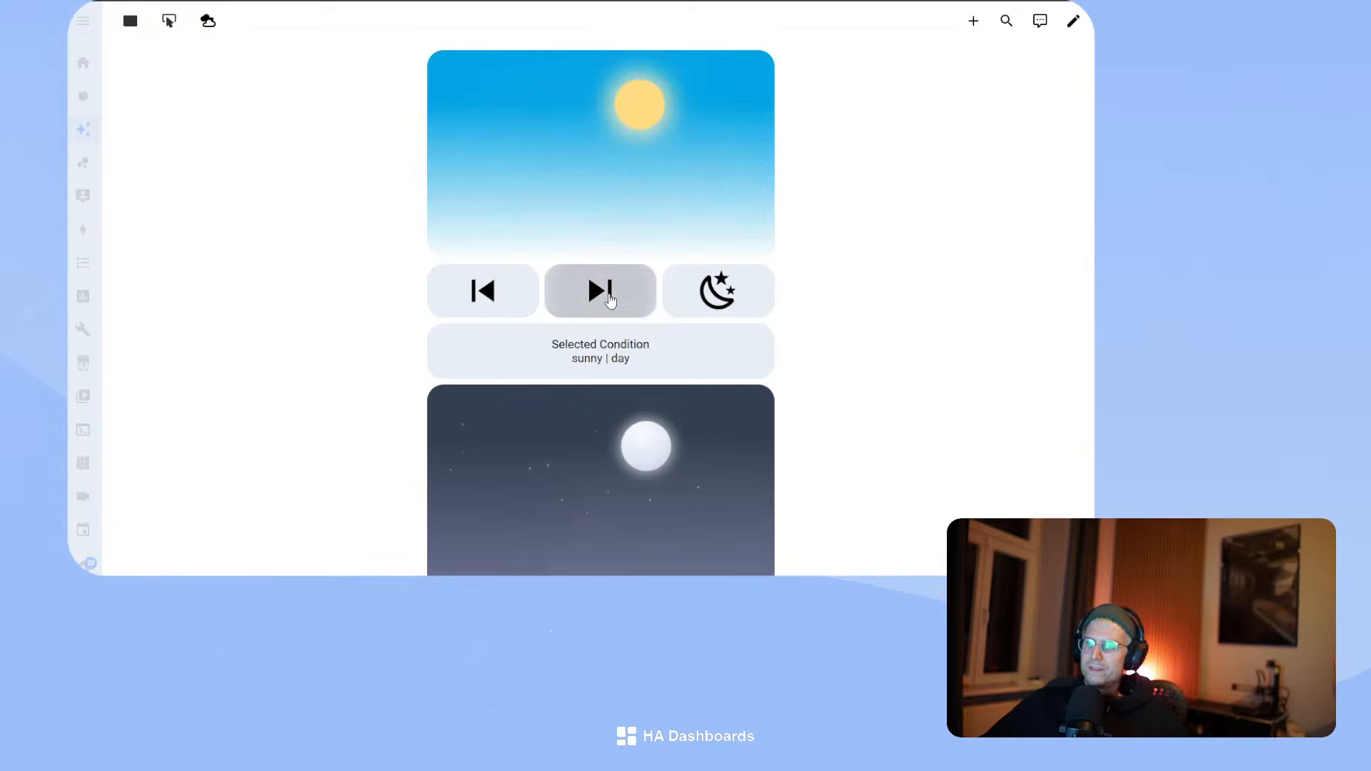
pyautogui.click(515, 280)
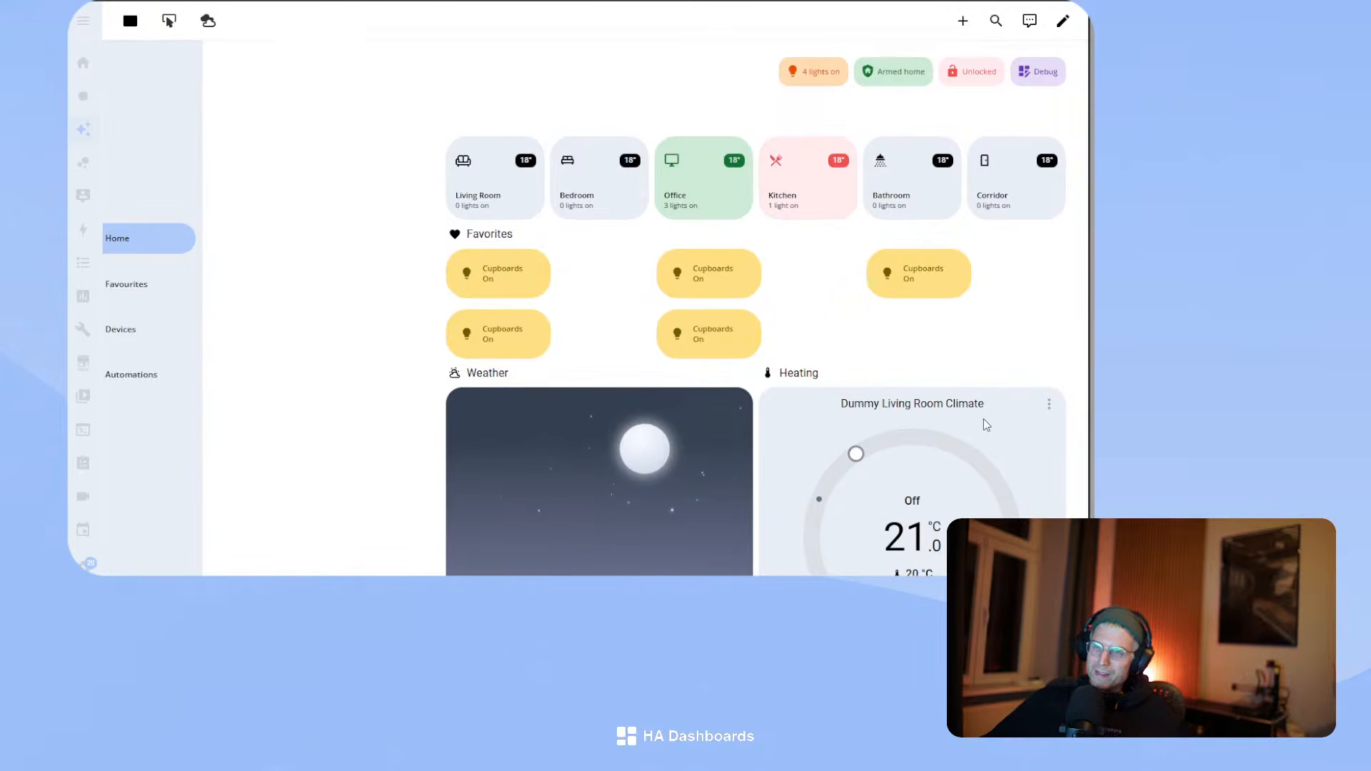
# - Set the button grid in the home view's Favorites stack to 5 columns, save the card and finish editing the dashboard
pyautogui.click(1043, 71)
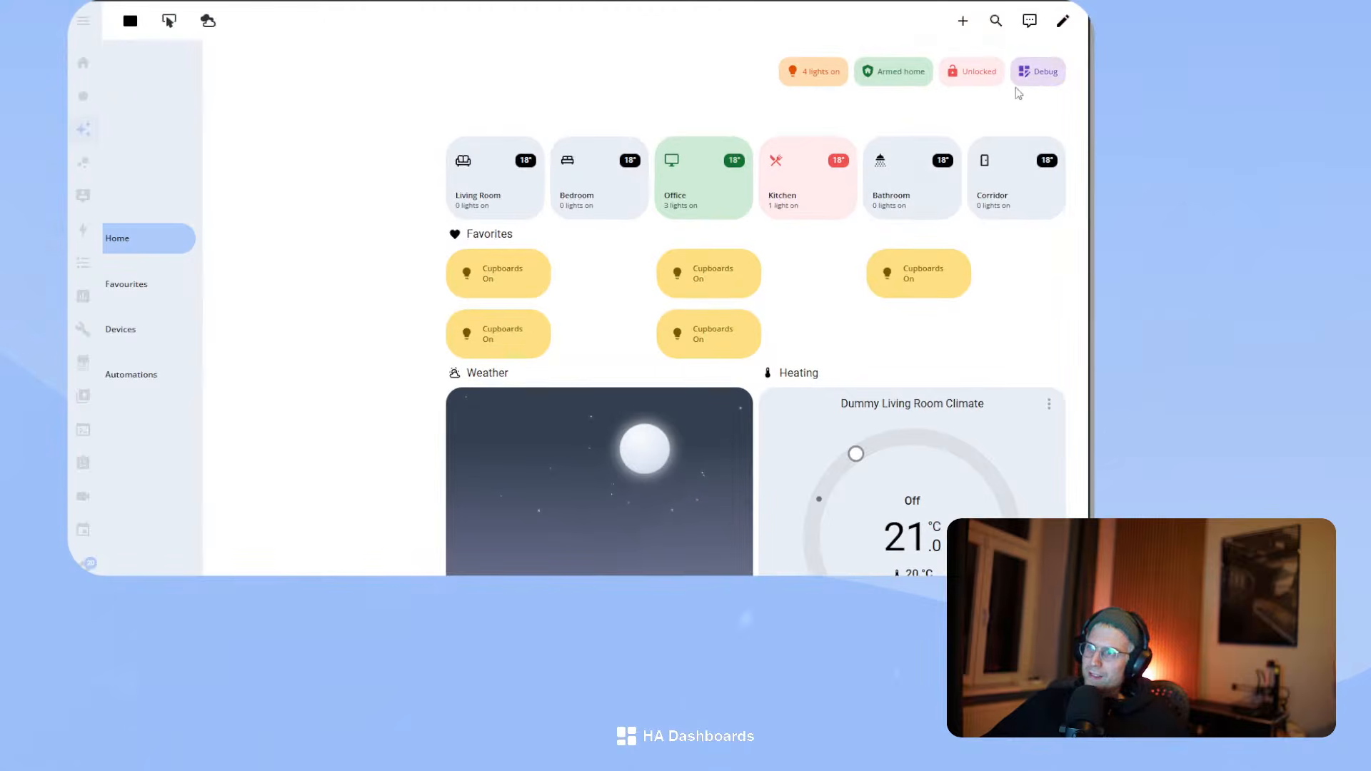
pyautogui.click(1062, 19)
pyautogui.click(753, 337)
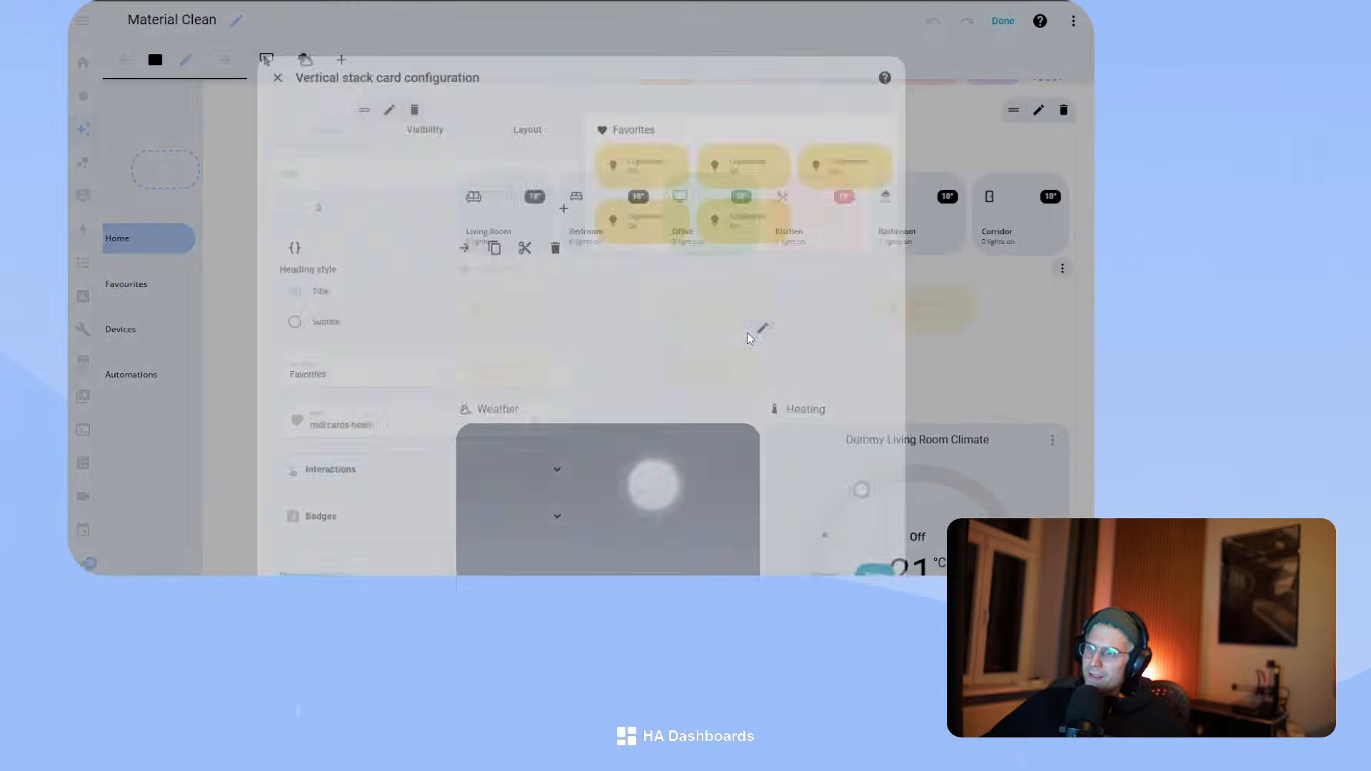
pyautogui.click(301, 211)
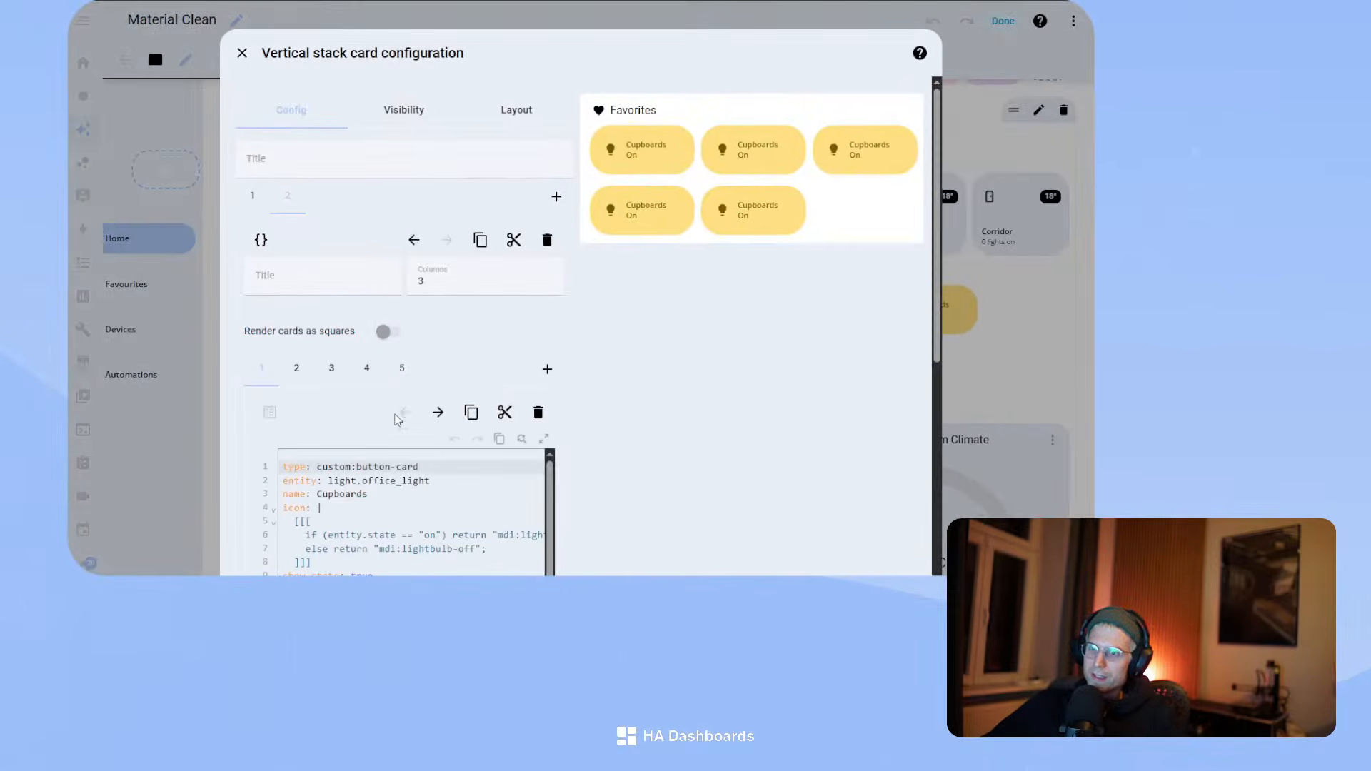
pyautogui.scroll(-3, 450, 525)
pyautogui.scroll(-2, 689, 564)
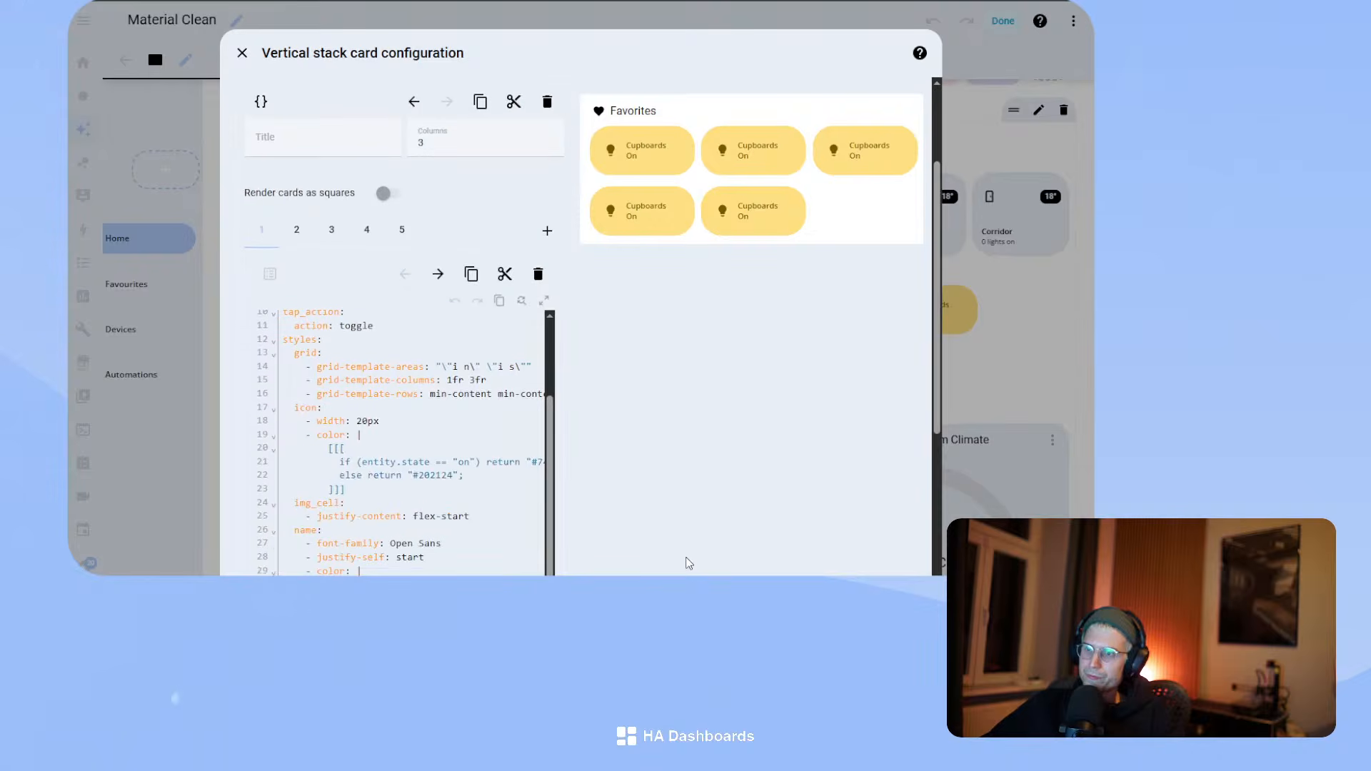
pyautogui.scroll(-2, 479, 514)
pyautogui.scroll(10, 479, 513)
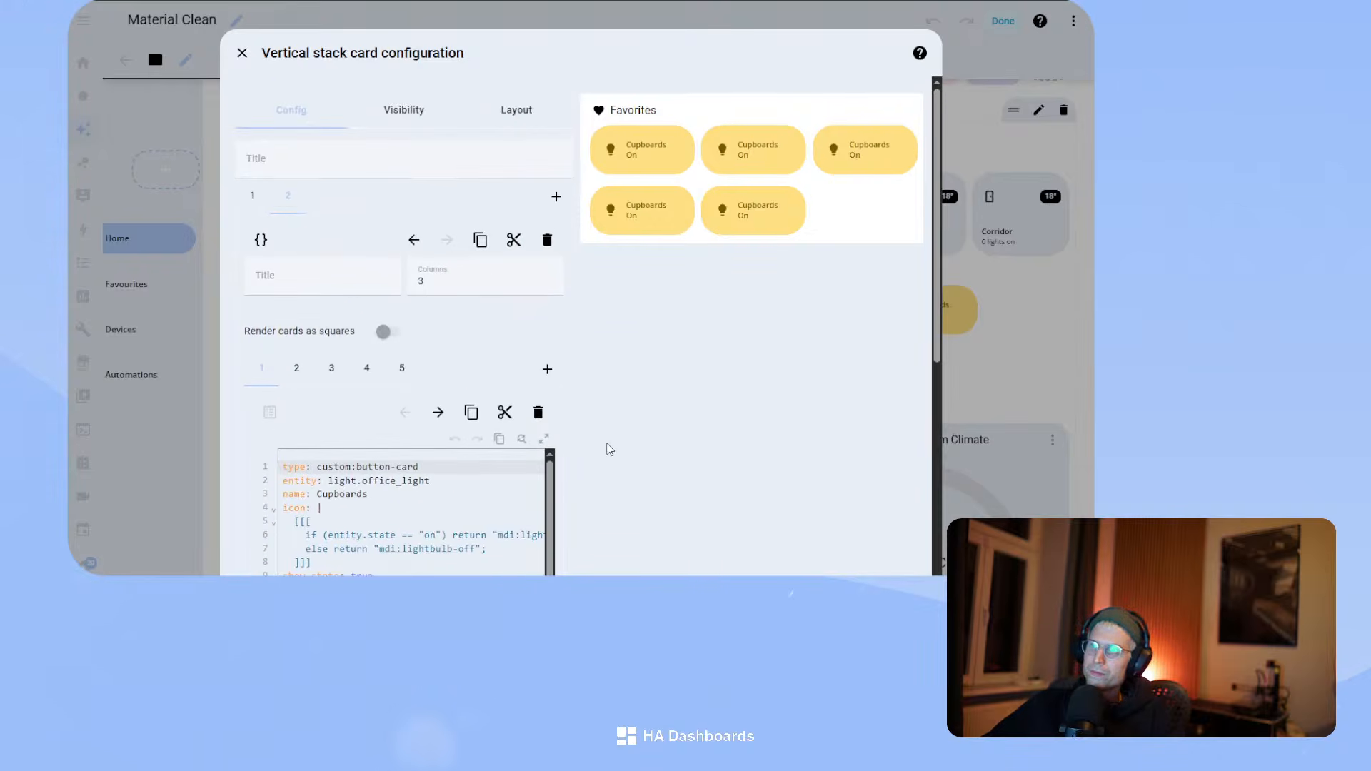
pyautogui.doubleClick(421, 281)
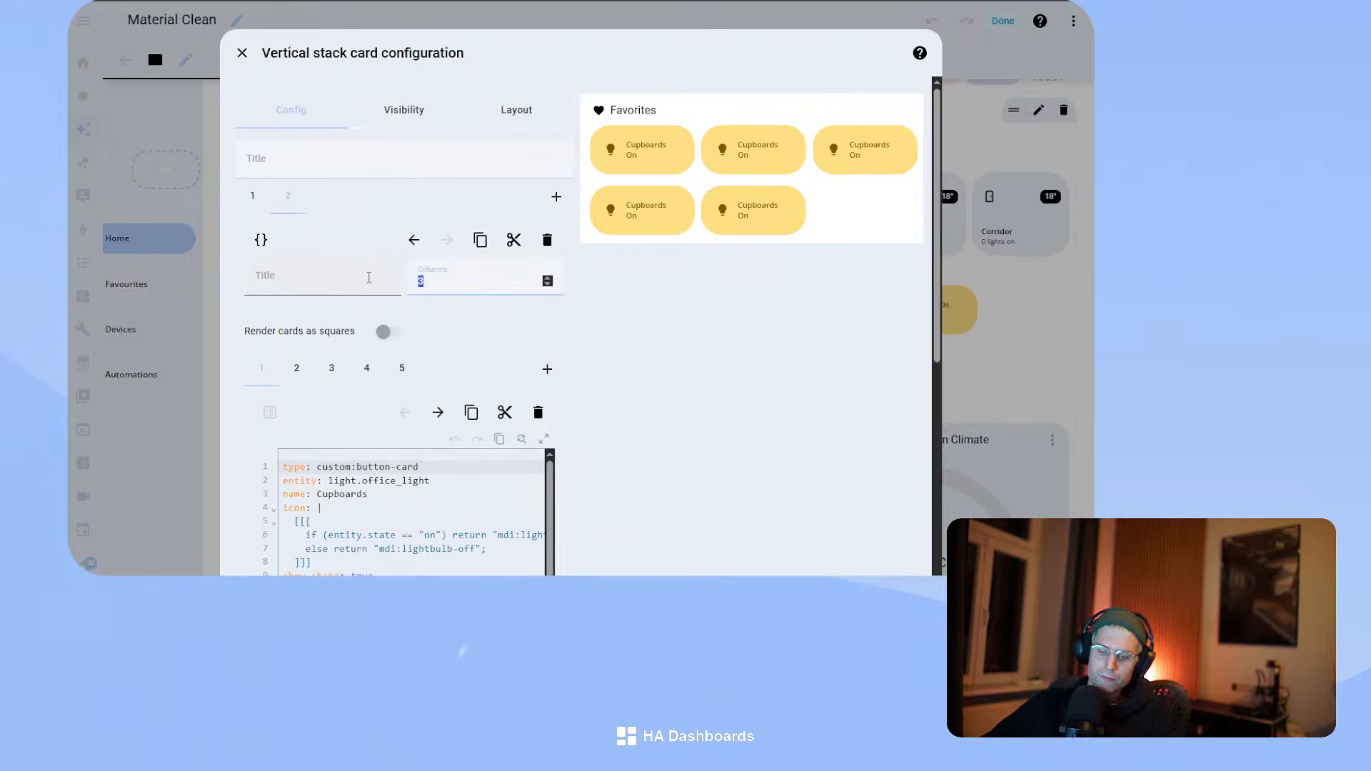
pyautogui.write('5')
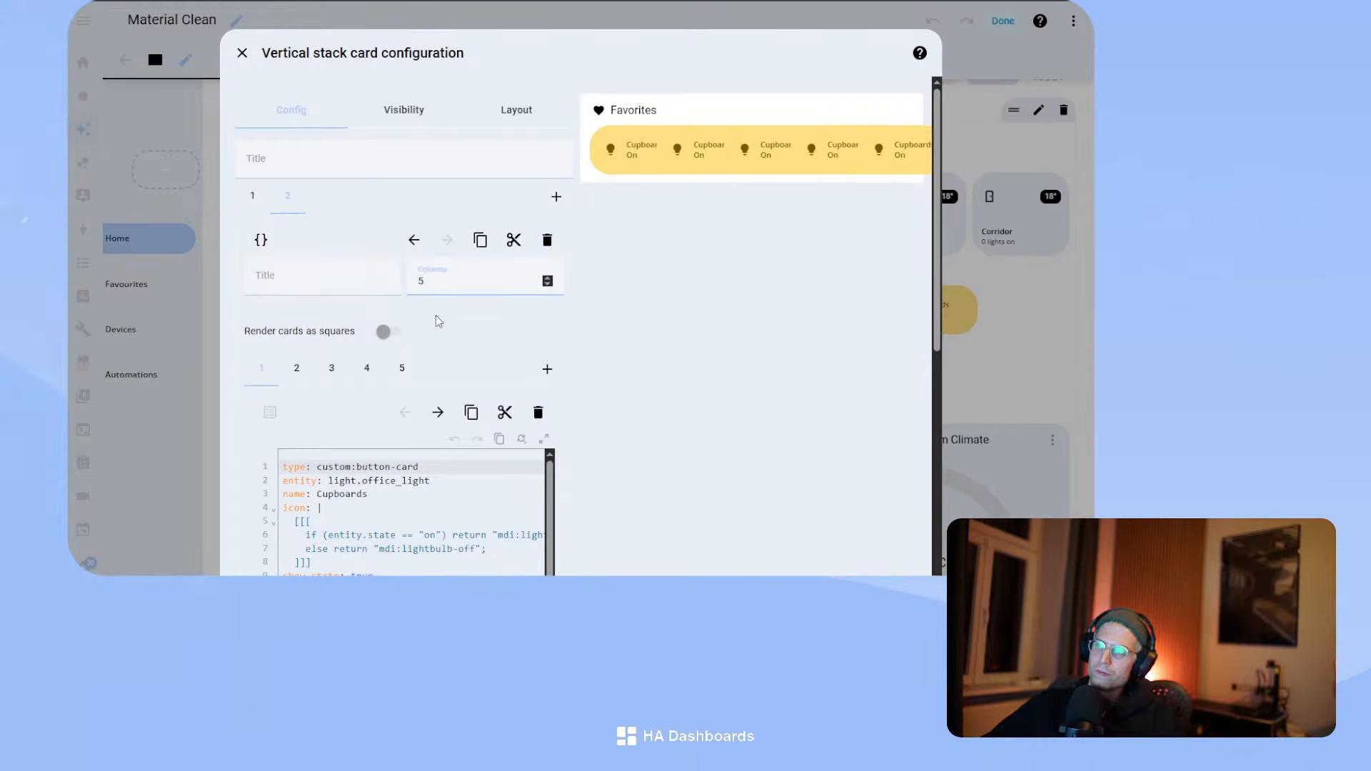
pyautogui.click(913, 597)
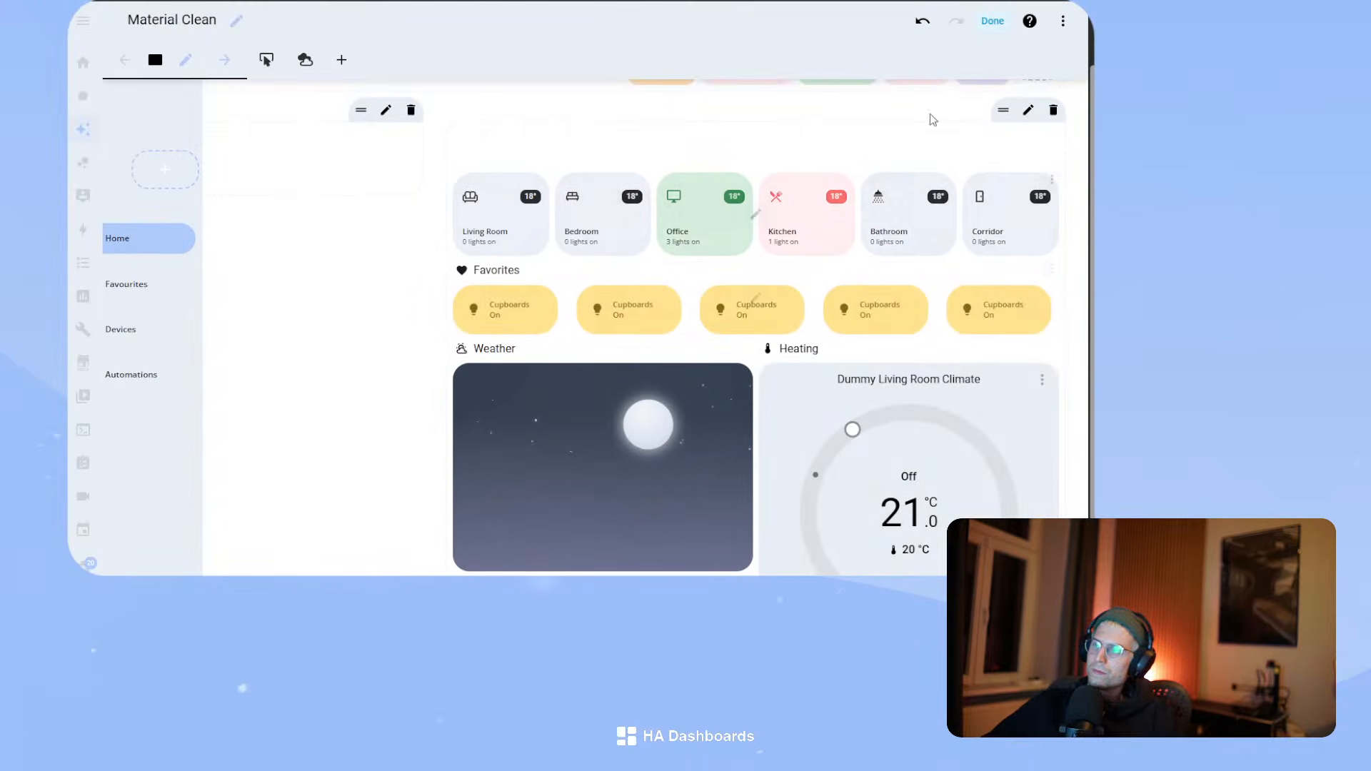
pyautogui.click(992, 21)
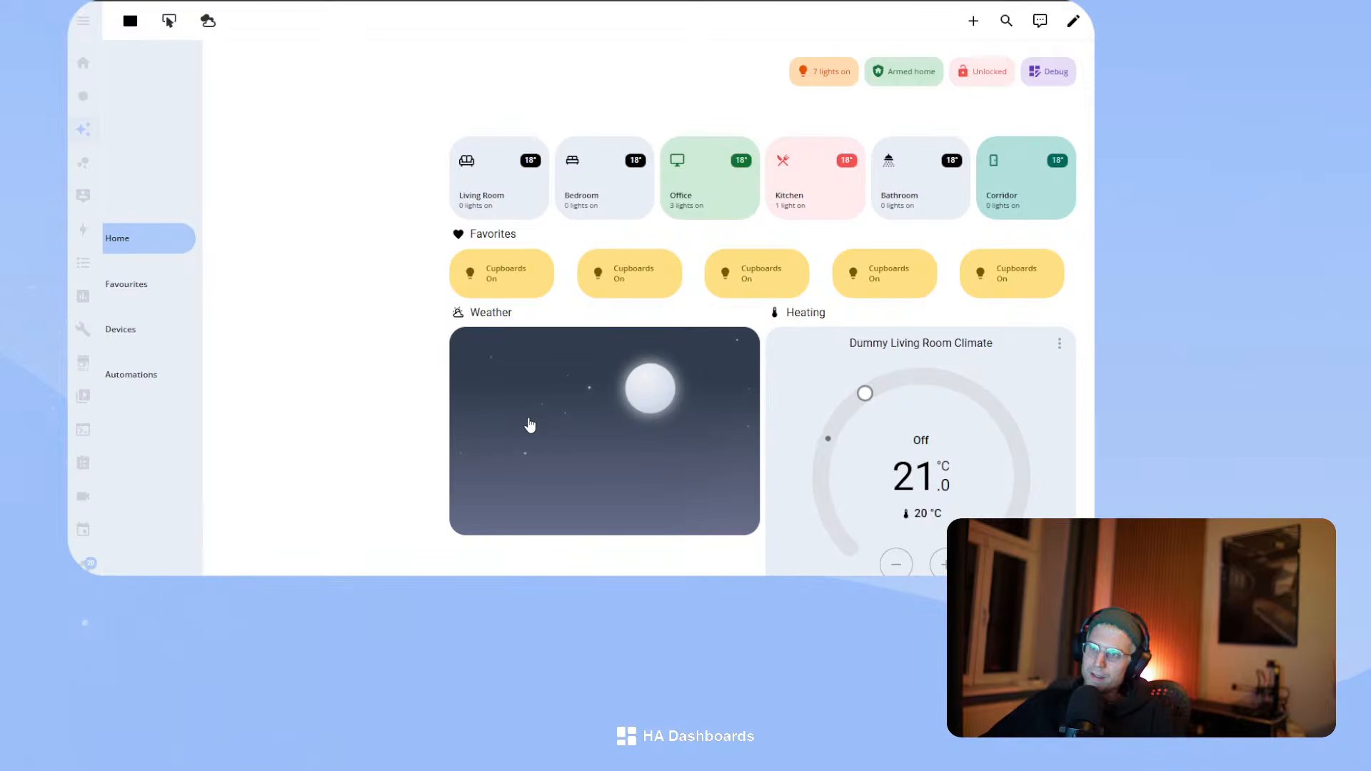
# - Open the button-card code of the home view's Weather stack and re-enter the show_state value as false
pyautogui.click(1073, 21)
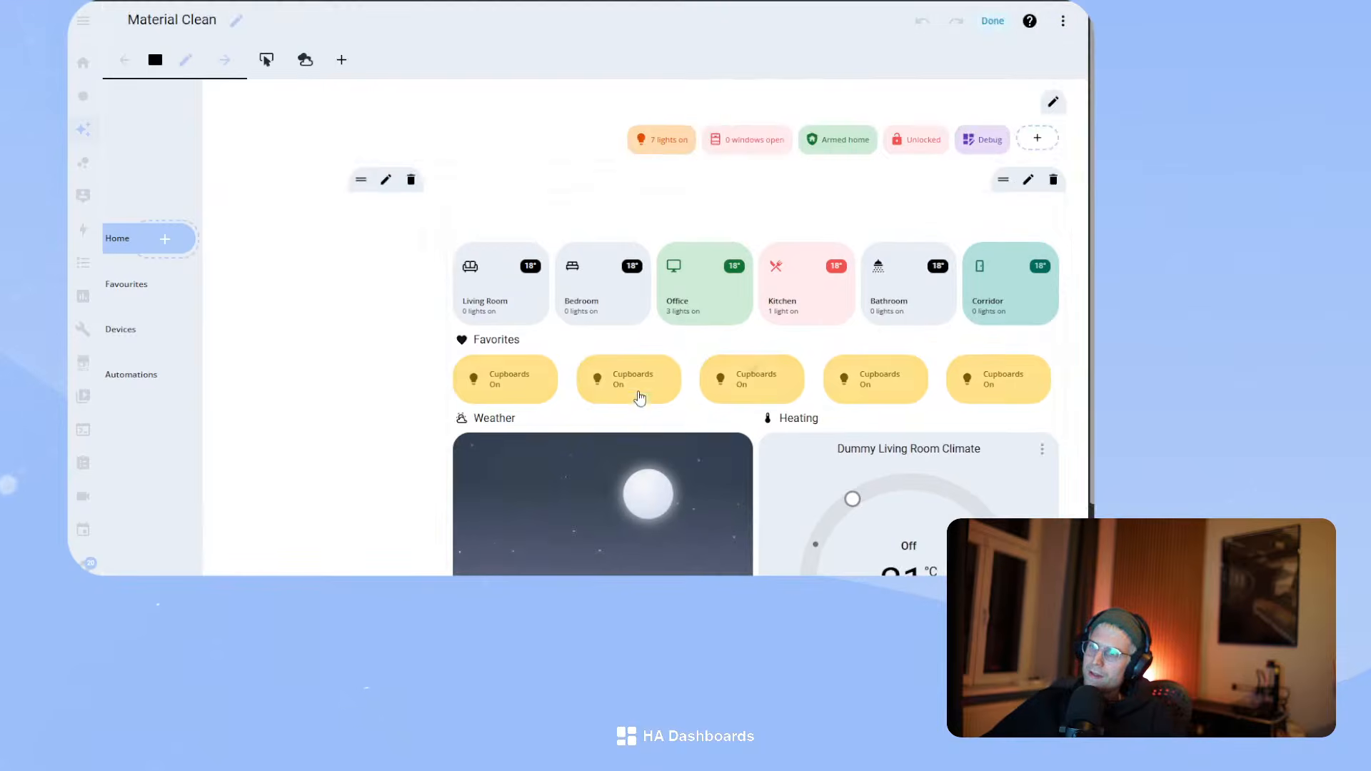
pyautogui.click(603, 416)
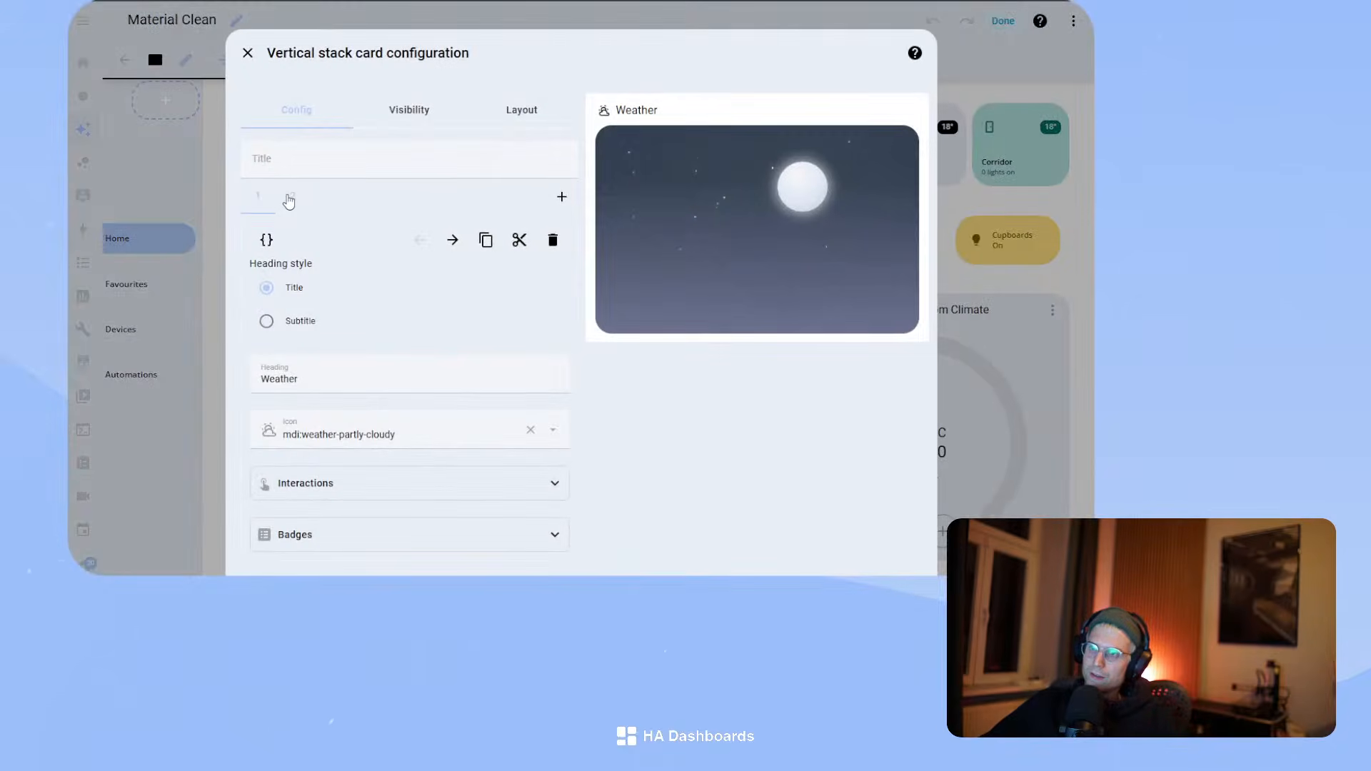
pyautogui.click(288, 195)
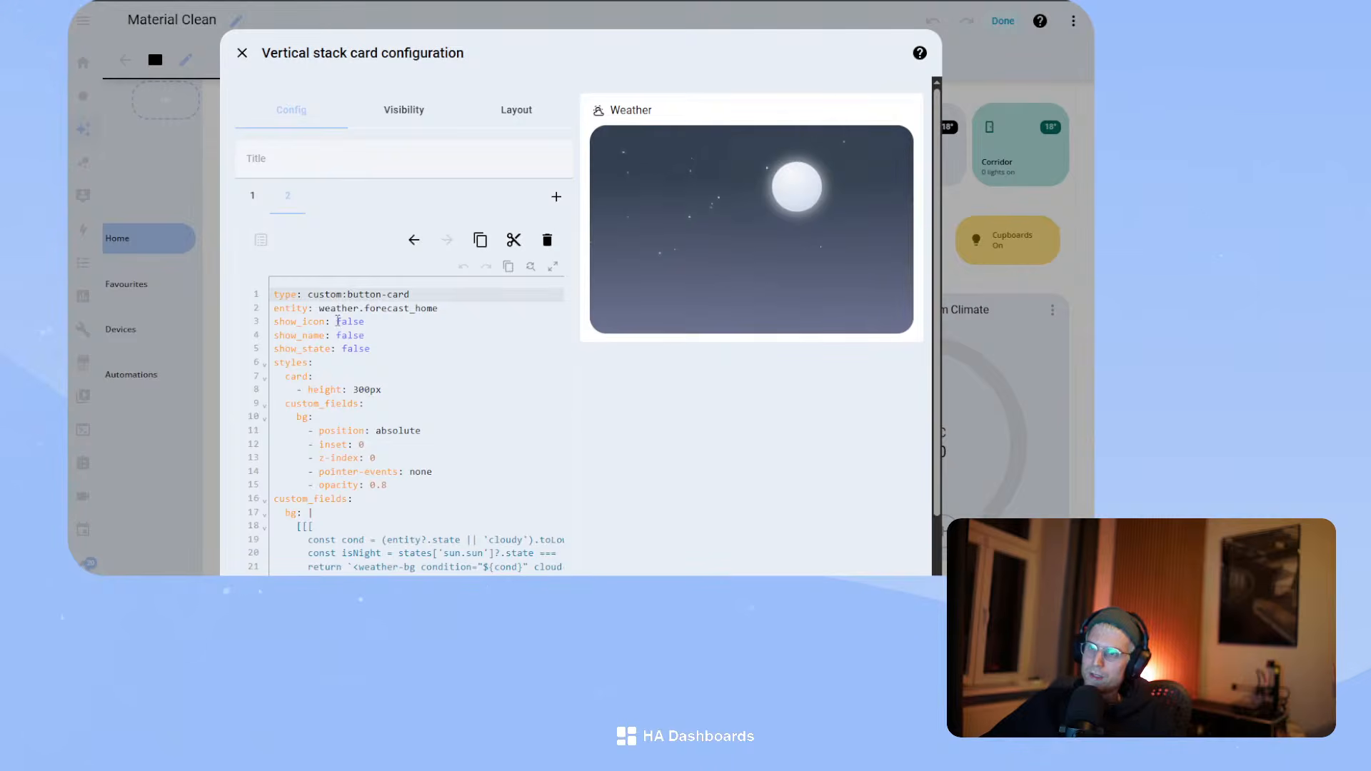
pyautogui.moveTo(341, 349); pyautogui.dragTo(418, 347)
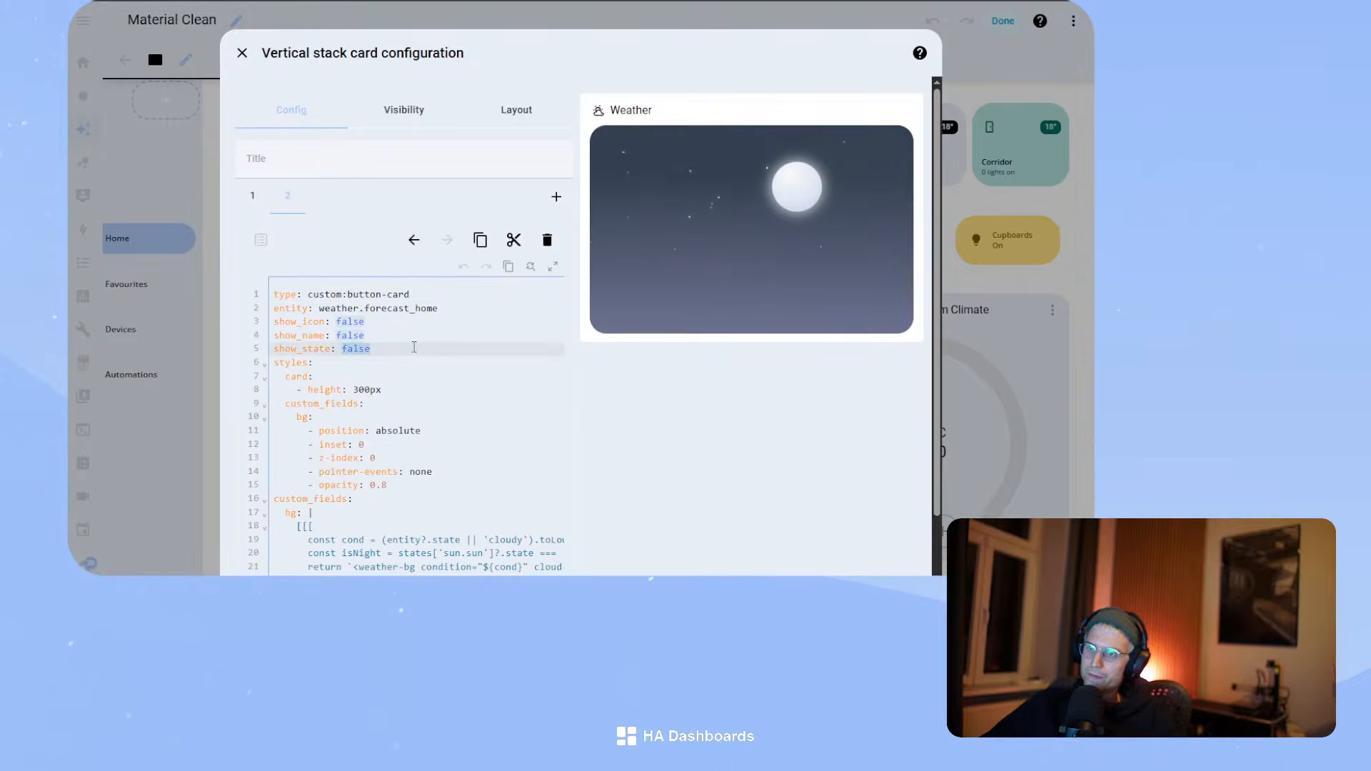
pyautogui.write('t')
pyautogui.press('BackSpace')
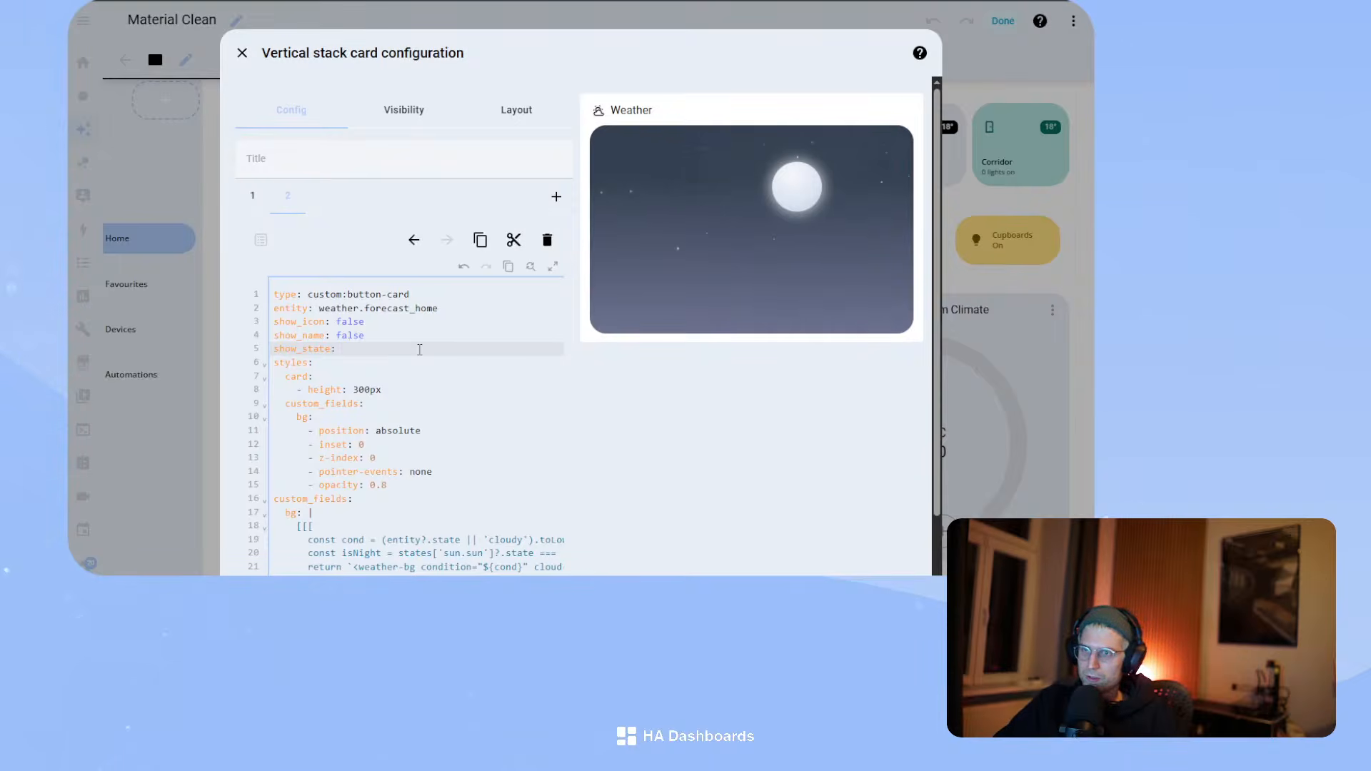
pyautogui.write('fals')
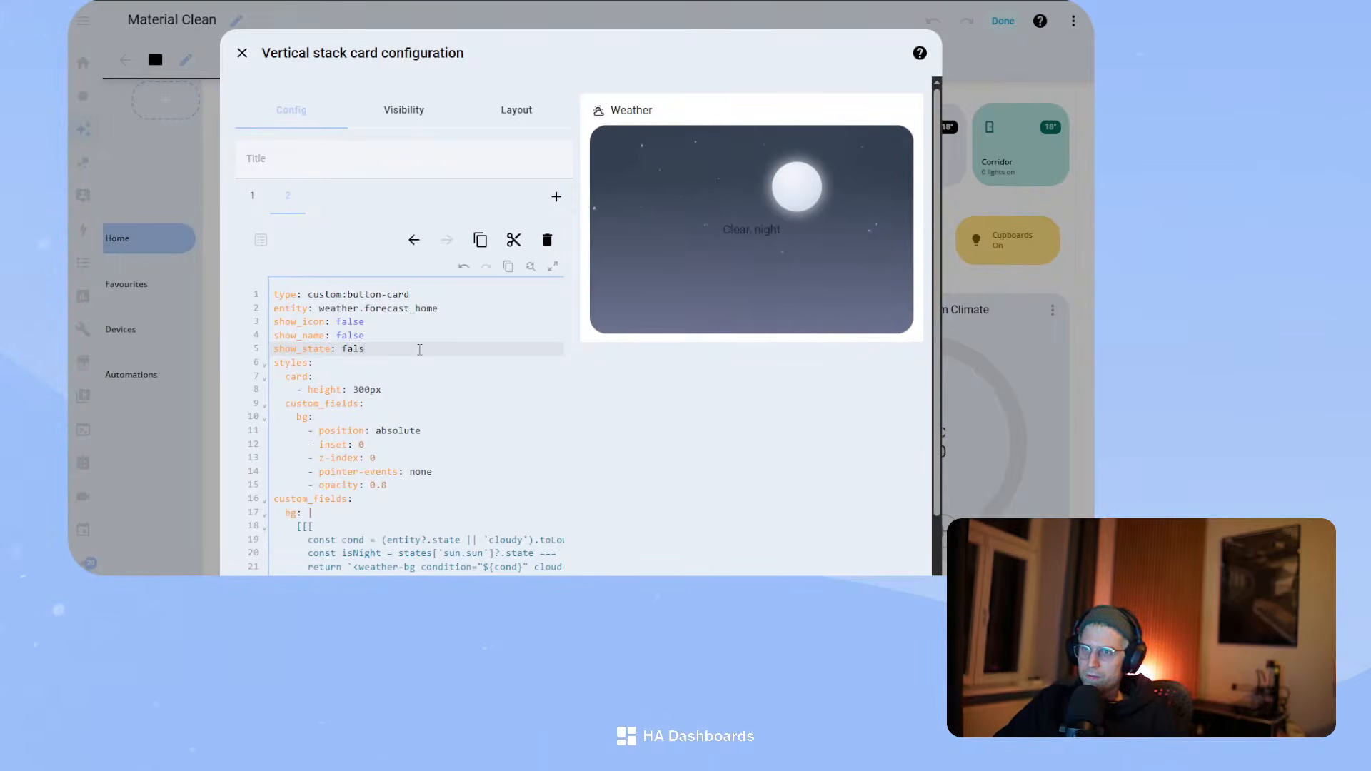
pyautogui.write('e')
# - Add a show_label line below show_state in the Weather card code, trying 6°C as its value and replacing it with true
pyautogui.press('Down')
pyautogui.press('Return')
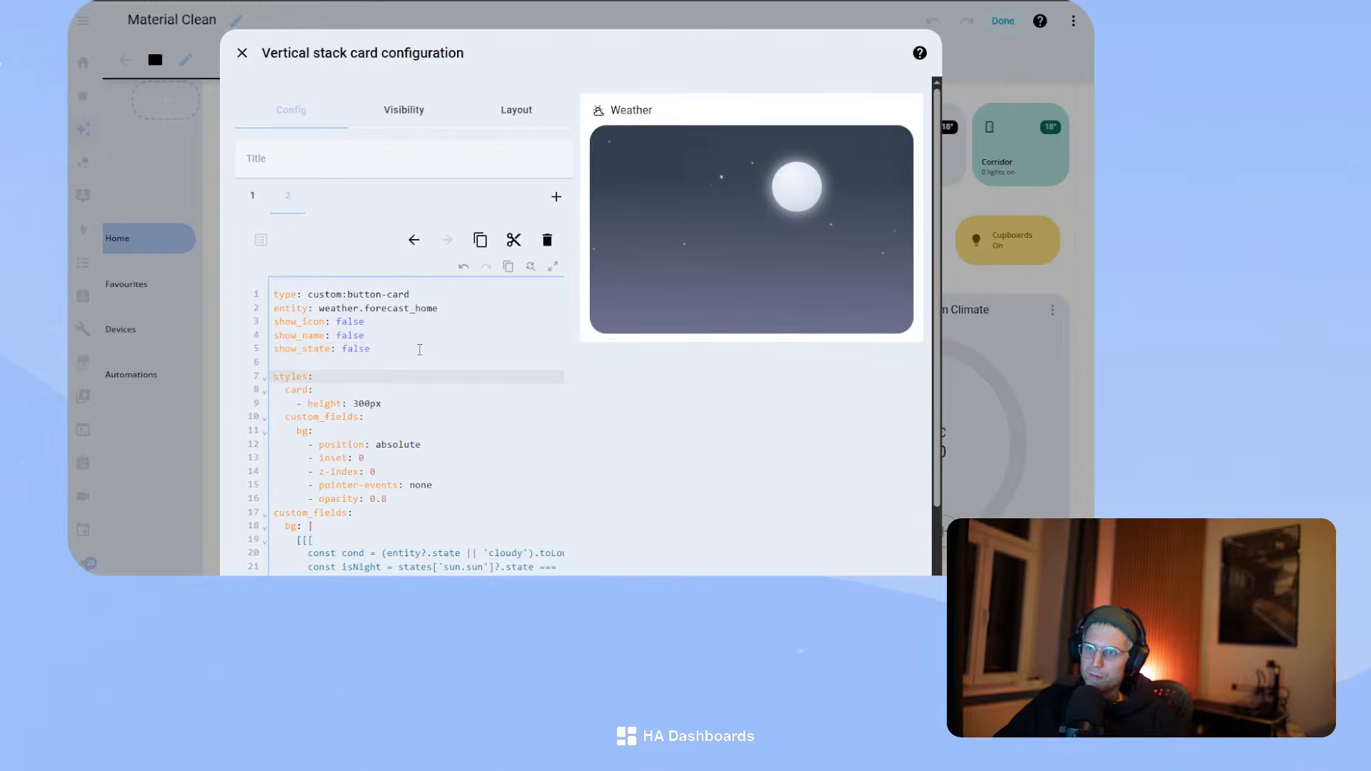
pyautogui.press('Up')
pyautogui.write('show_label:')
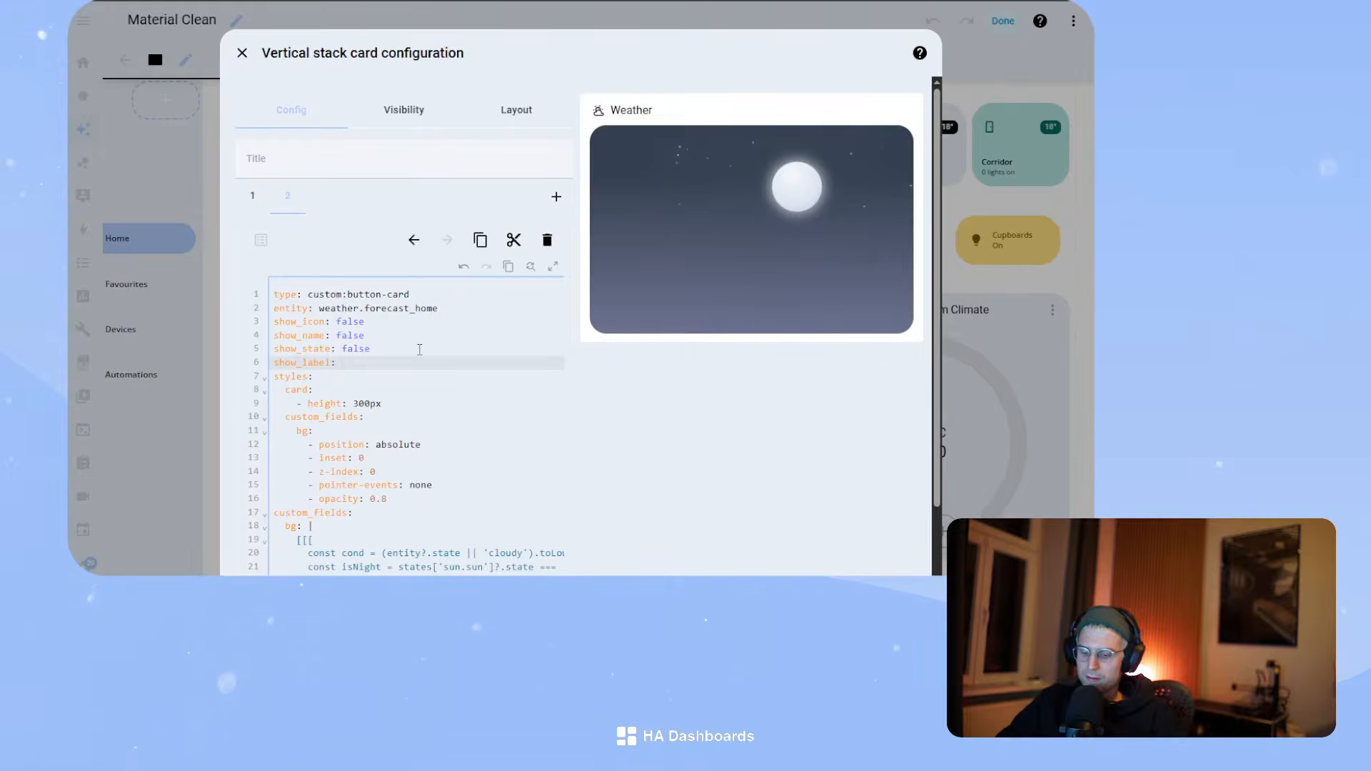
pyautogui.write(' 23')
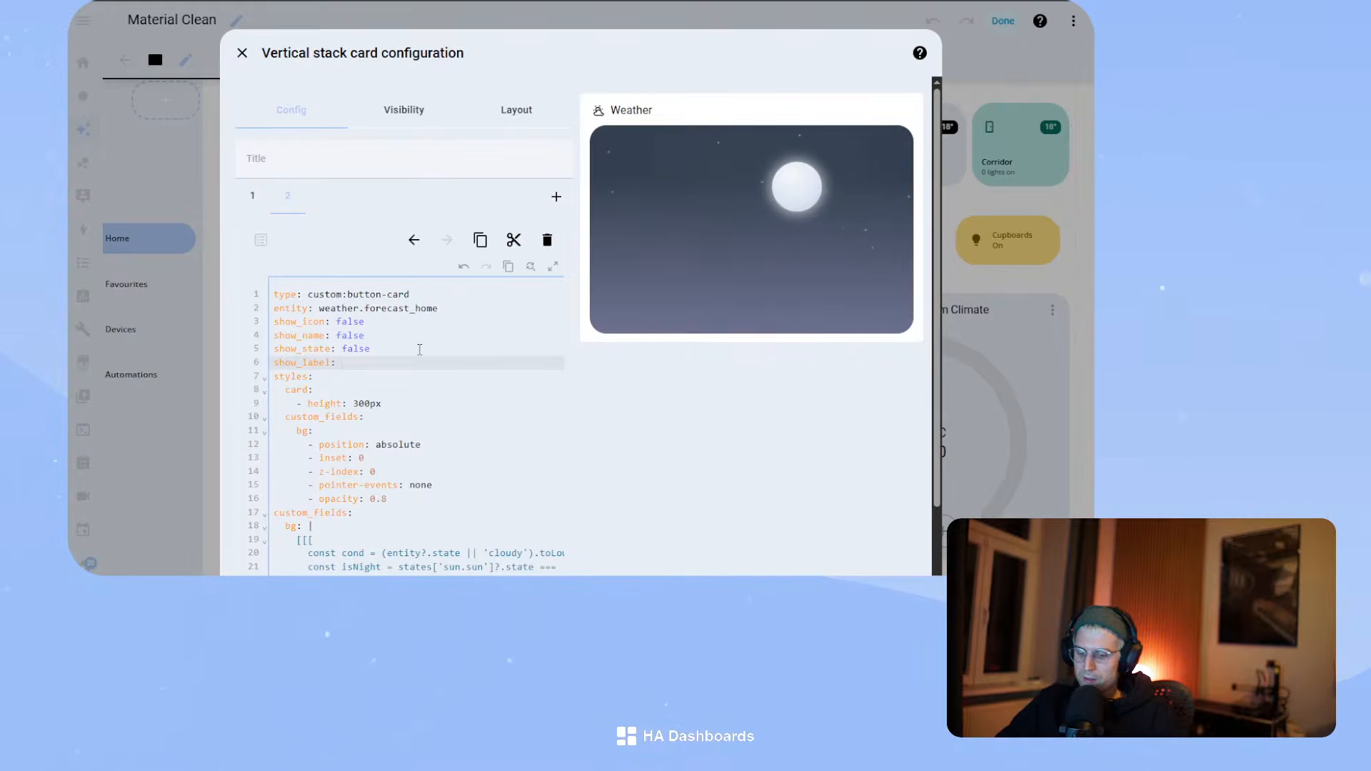
pyautogui.write('°C')
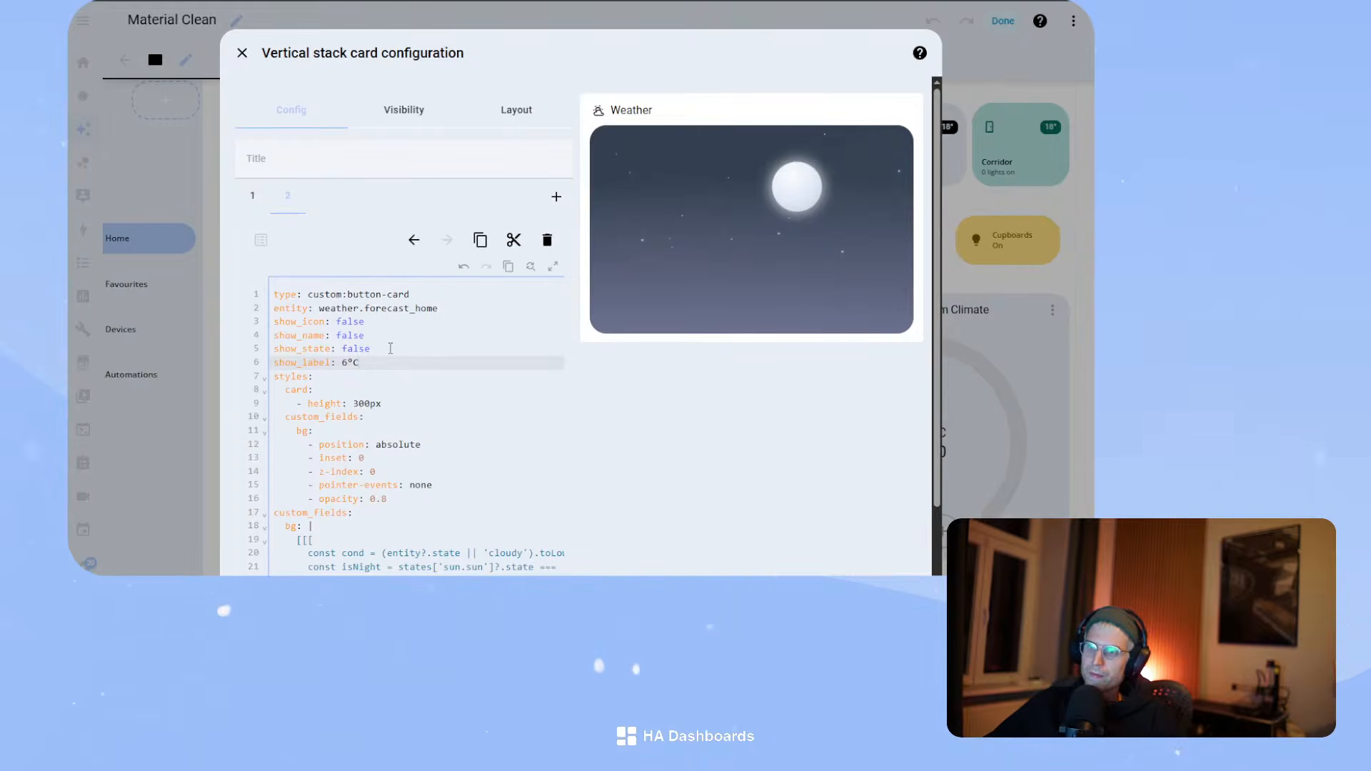
pyautogui.click(397, 349)
pyautogui.press('Down')
pyautogui.press('BackSpace')
pyautogui.press('BackSpace')
pyautogui.press('BackSpace')
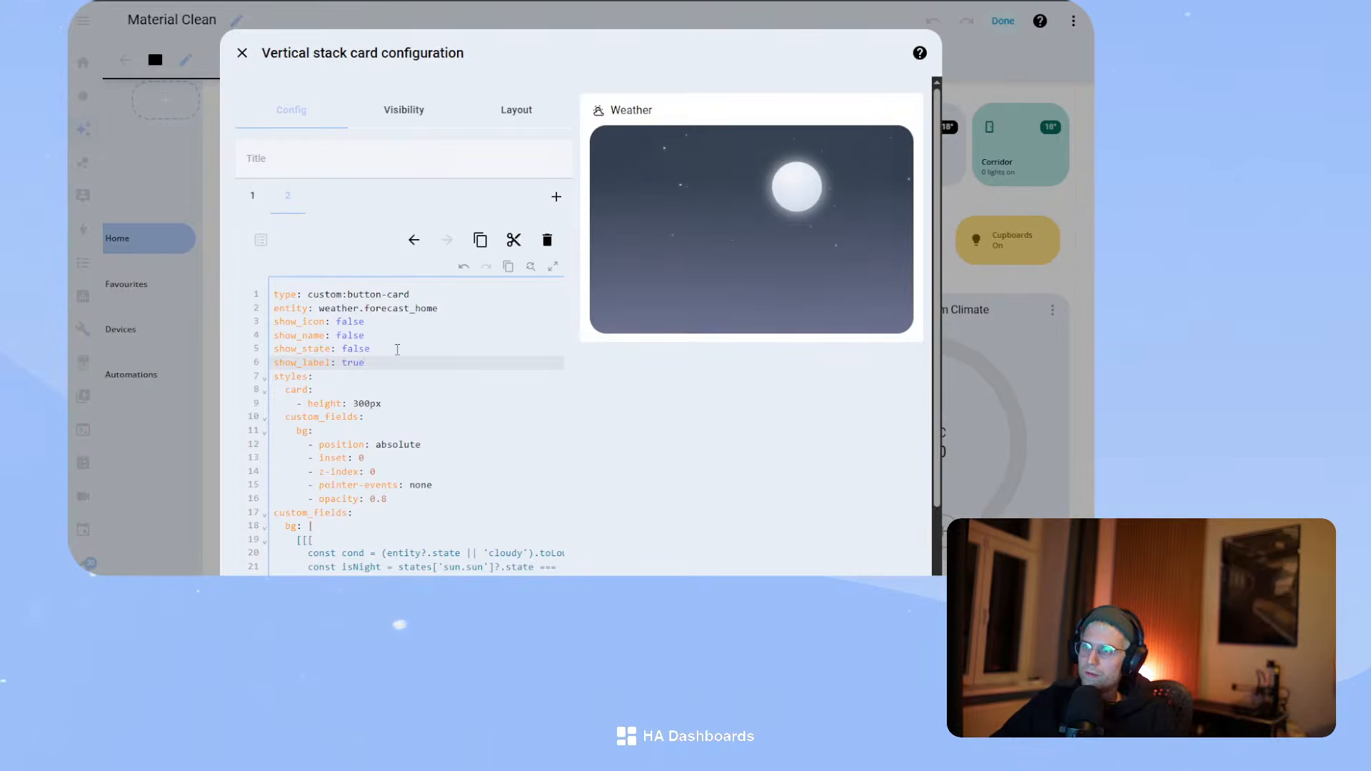
# - Add a label line with the value 6°C below show_label in the Weather card code
pyautogui.press('Return')
pyautogui.write('öa')
pyautogui.press('BackSpace')
pyautogui.press('BackSpace')
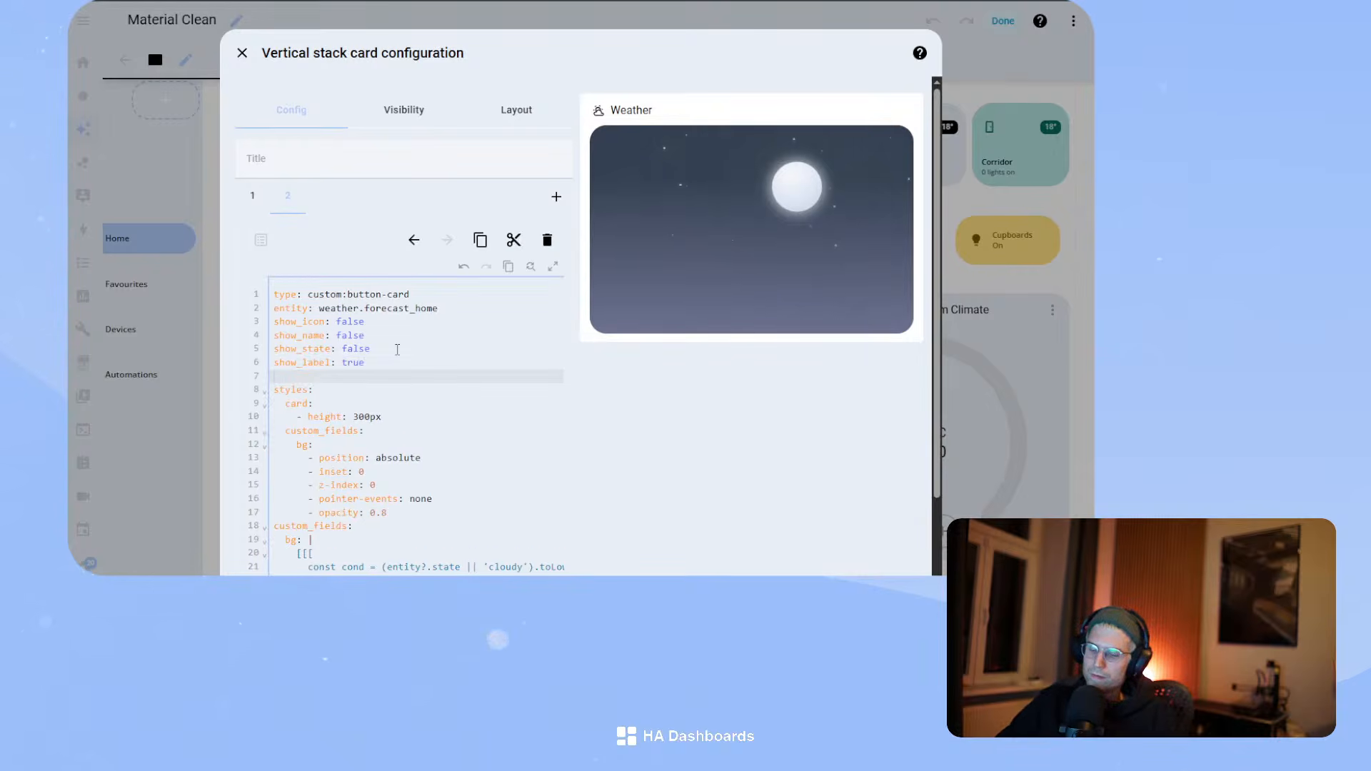
pyautogui.write('label:')
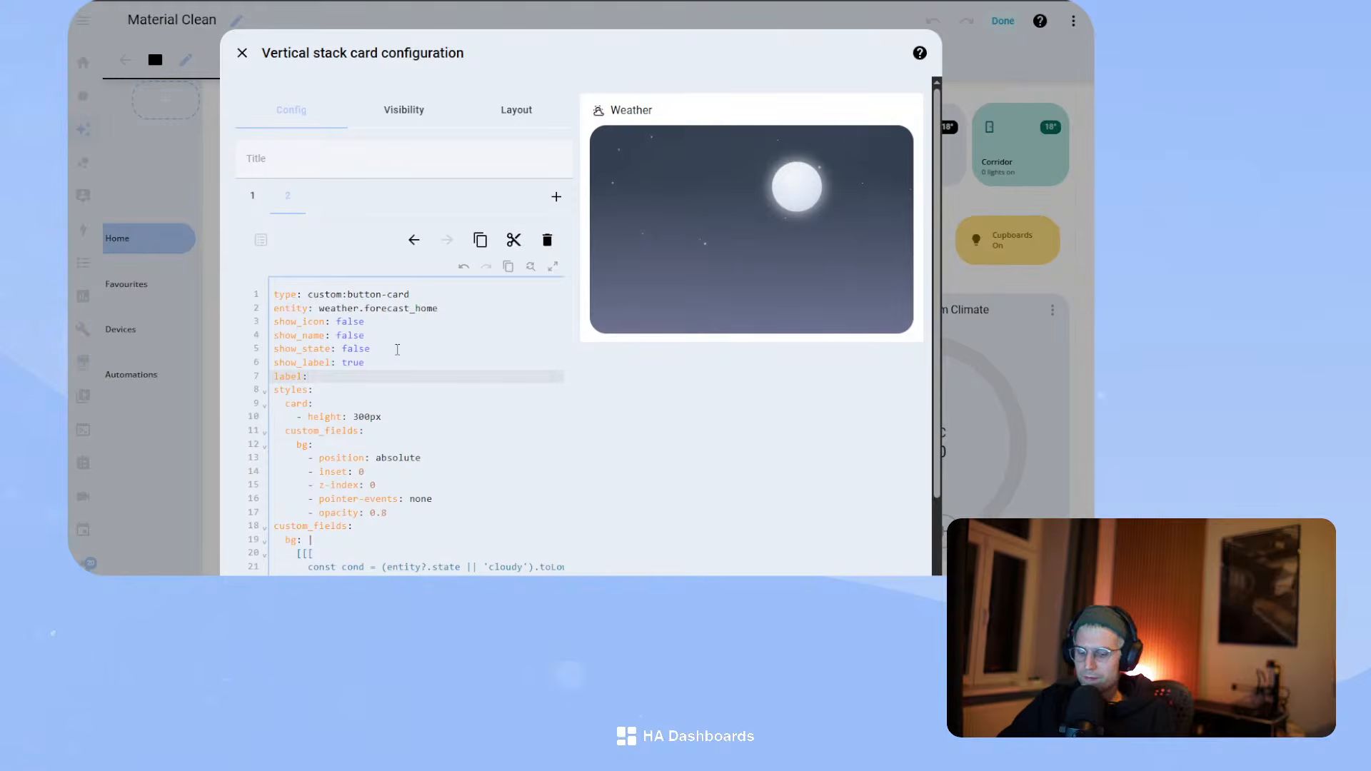
pyautogui.write(' 6°C')
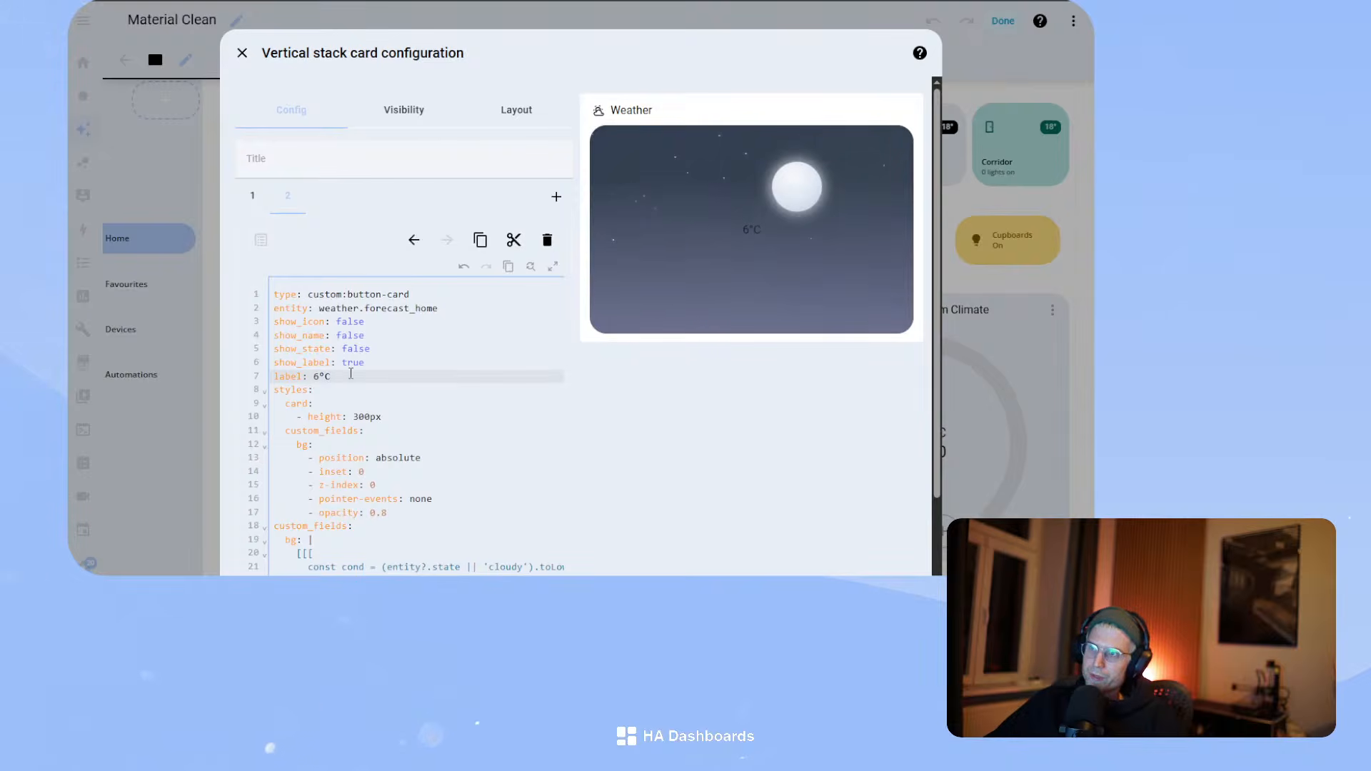
# - Delete the show_label and label lines from the Weather card code, save the card and finish editing the dashboard
pyautogui.moveTo(348, 367); pyautogui.dragTo(262, 370)
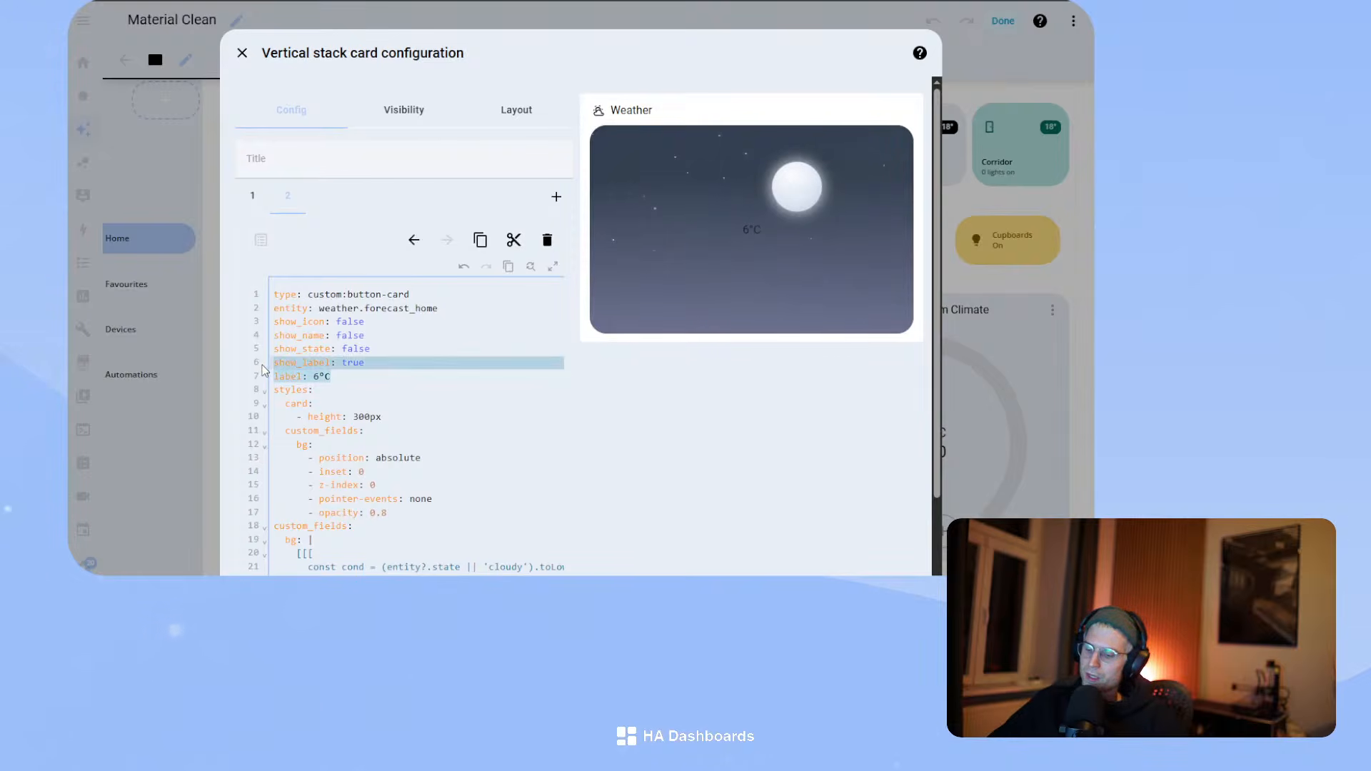
pyautogui.press('BackSpace')
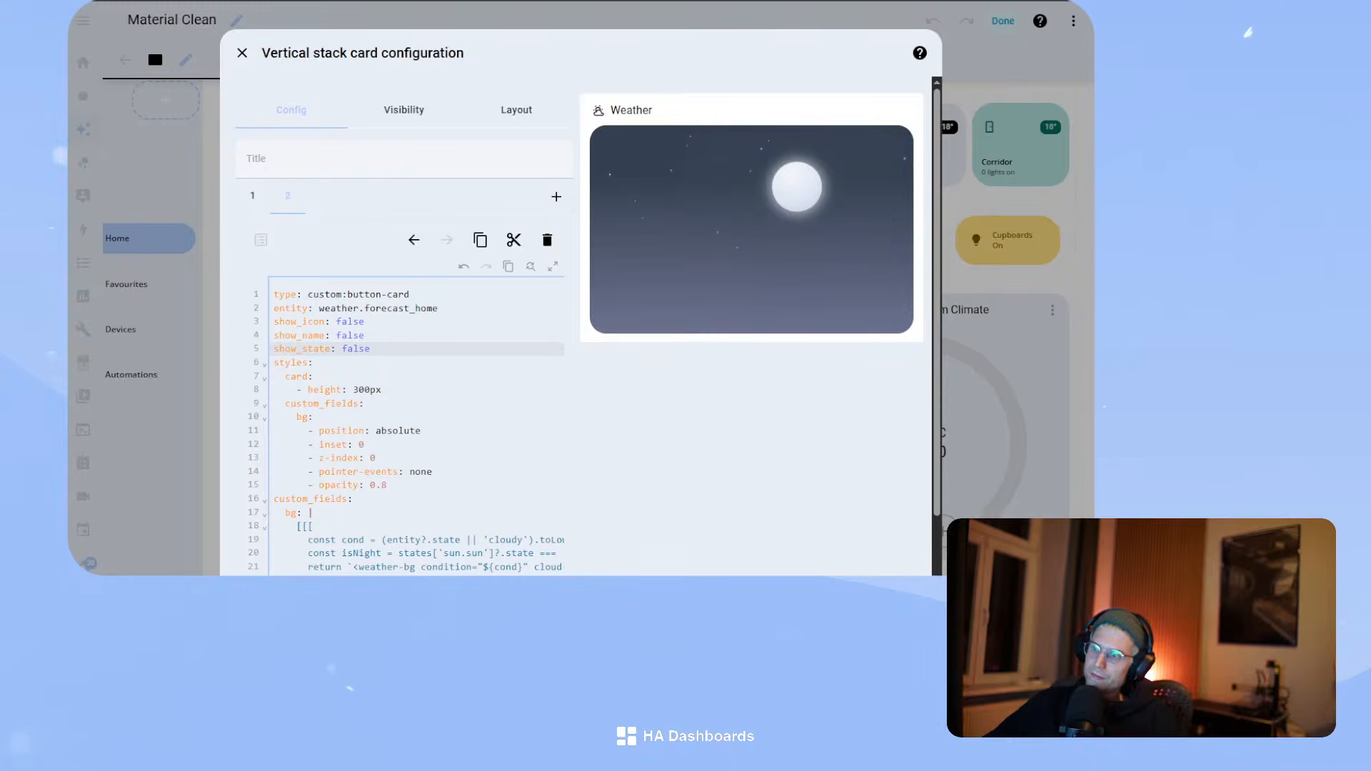
pyautogui.click(908, 599)
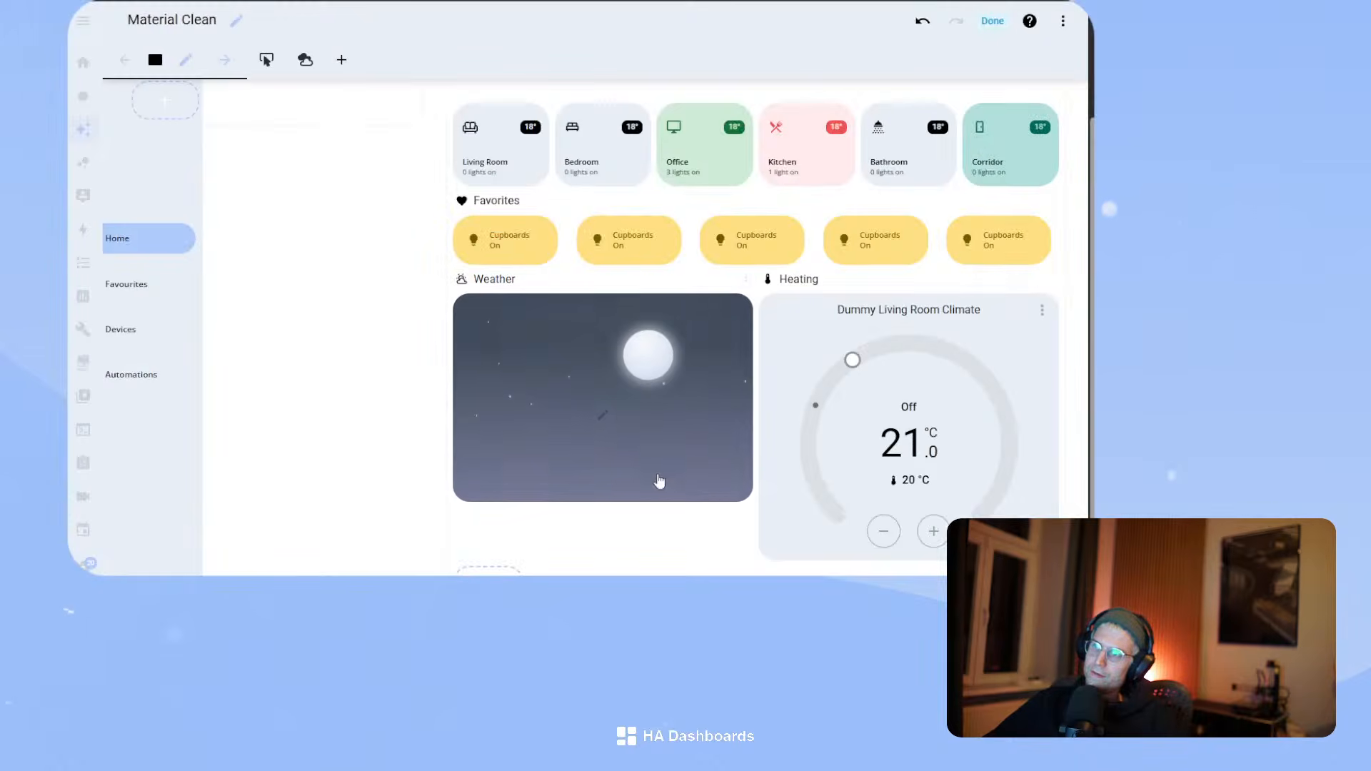
pyautogui.click(991, 20)
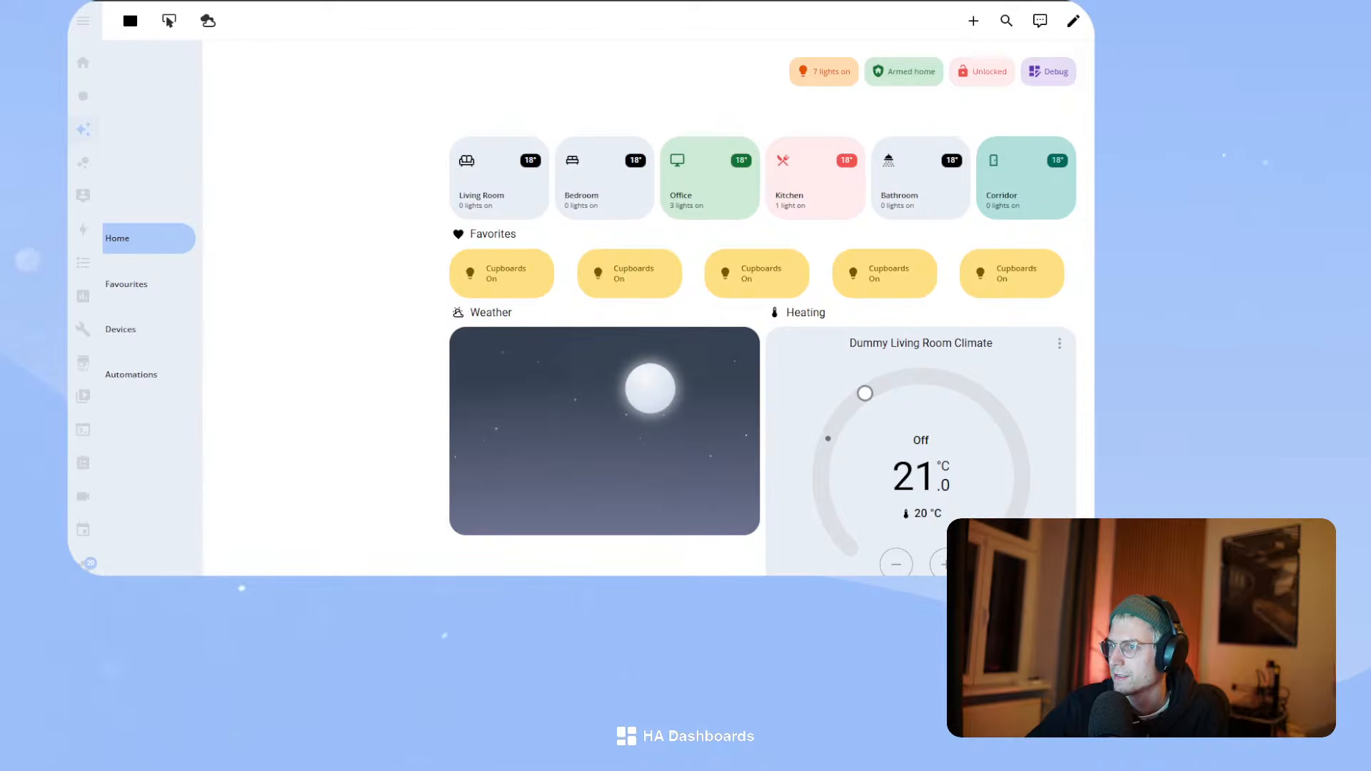
# - Return to the weather preview view and advance the condition from snowy-rainy through windy-variant to exceptional
pyautogui.click(208, 20)
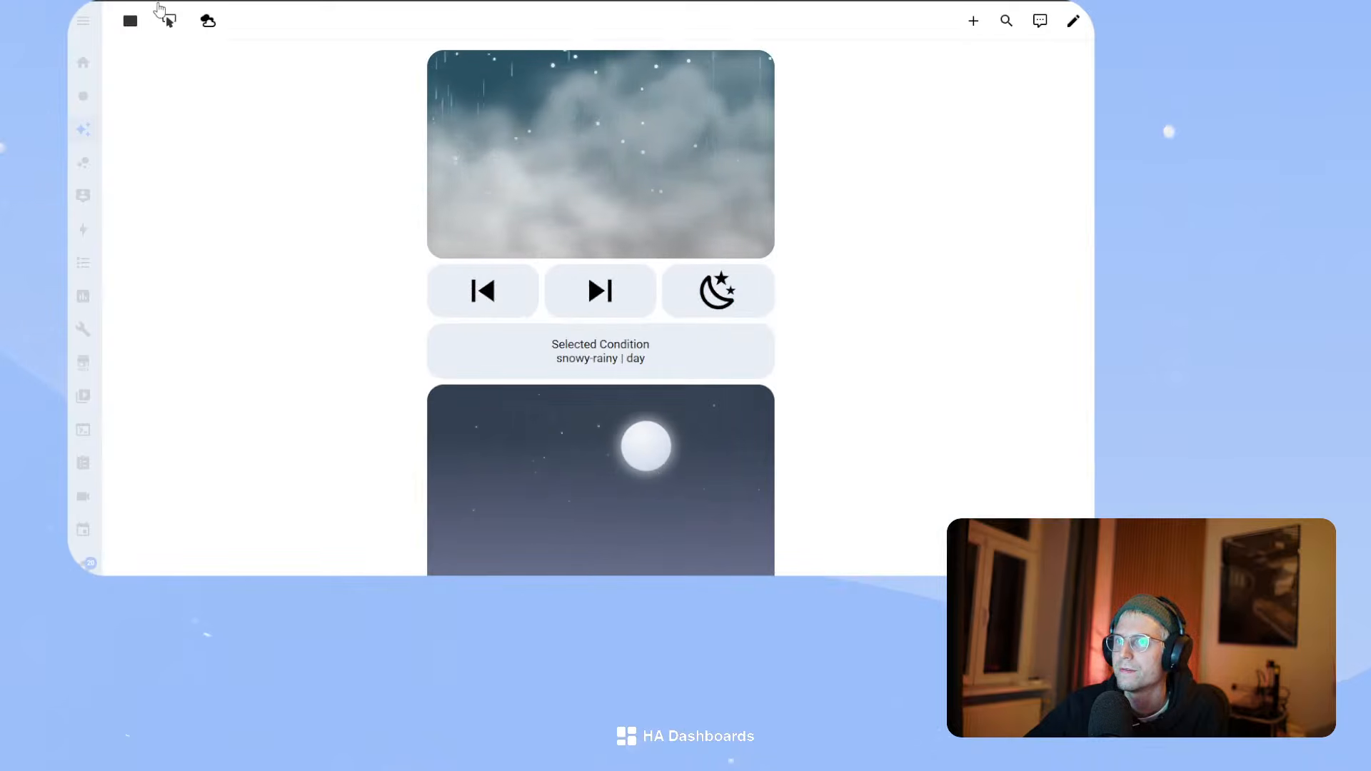
pyautogui.click(130, 21)
pyautogui.click(207, 21)
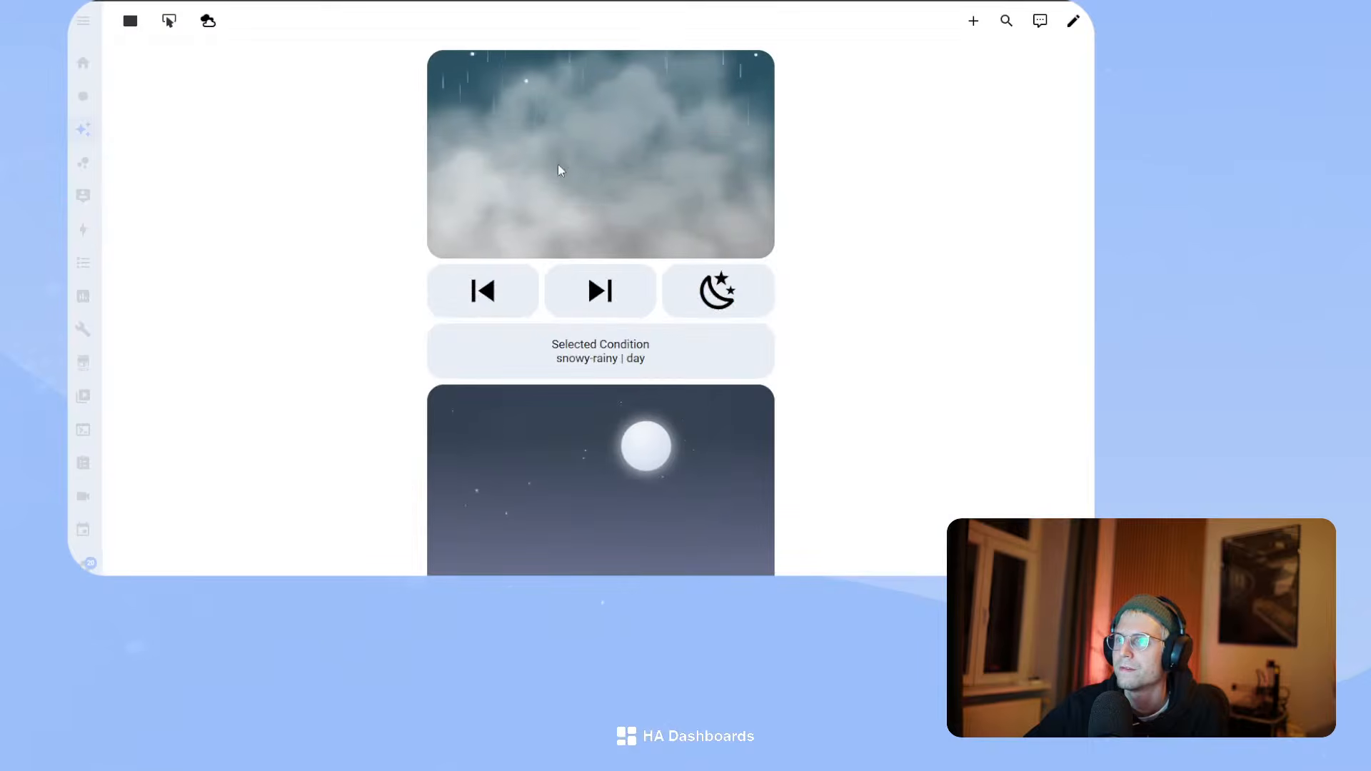
pyautogui.click(571, 294)
pyautogui.click(573, 296)
pyautogui.click(573, 296)
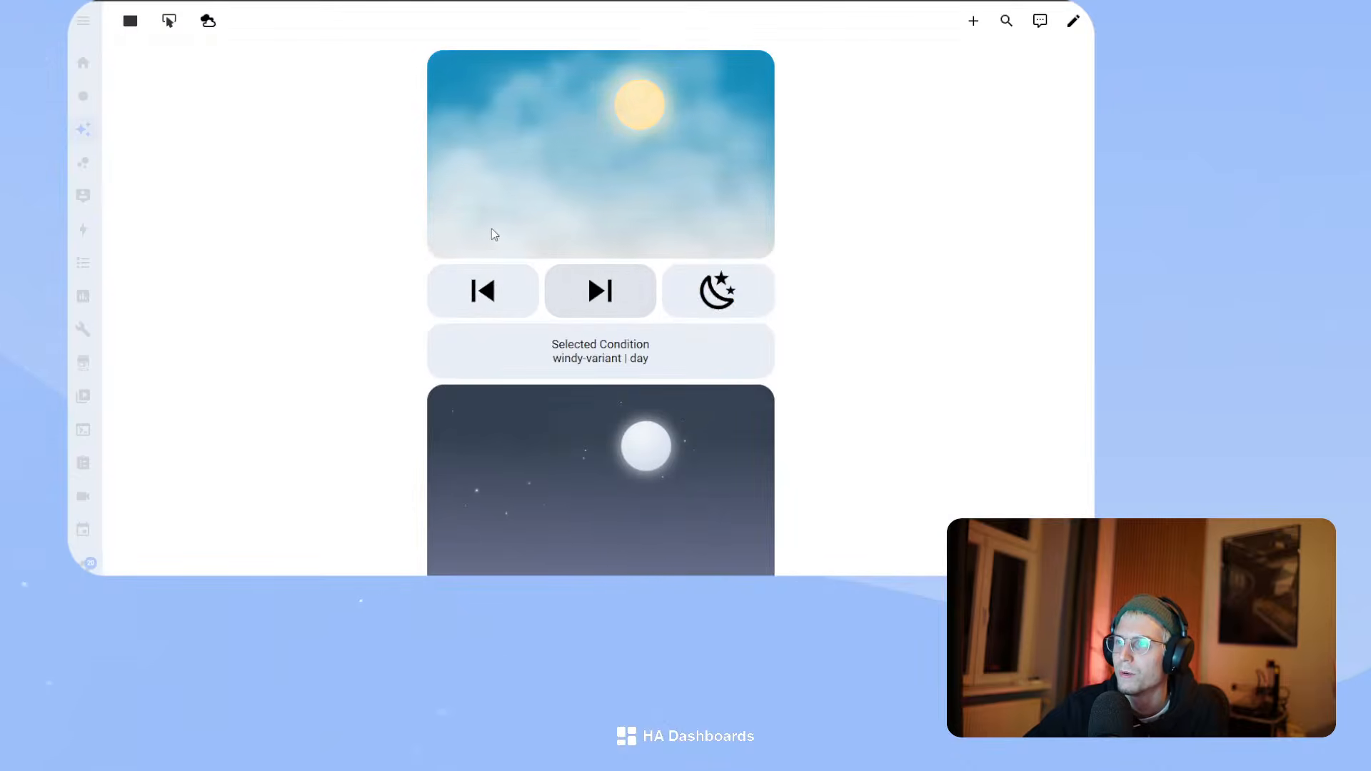
pyautogui.click(574, 293)
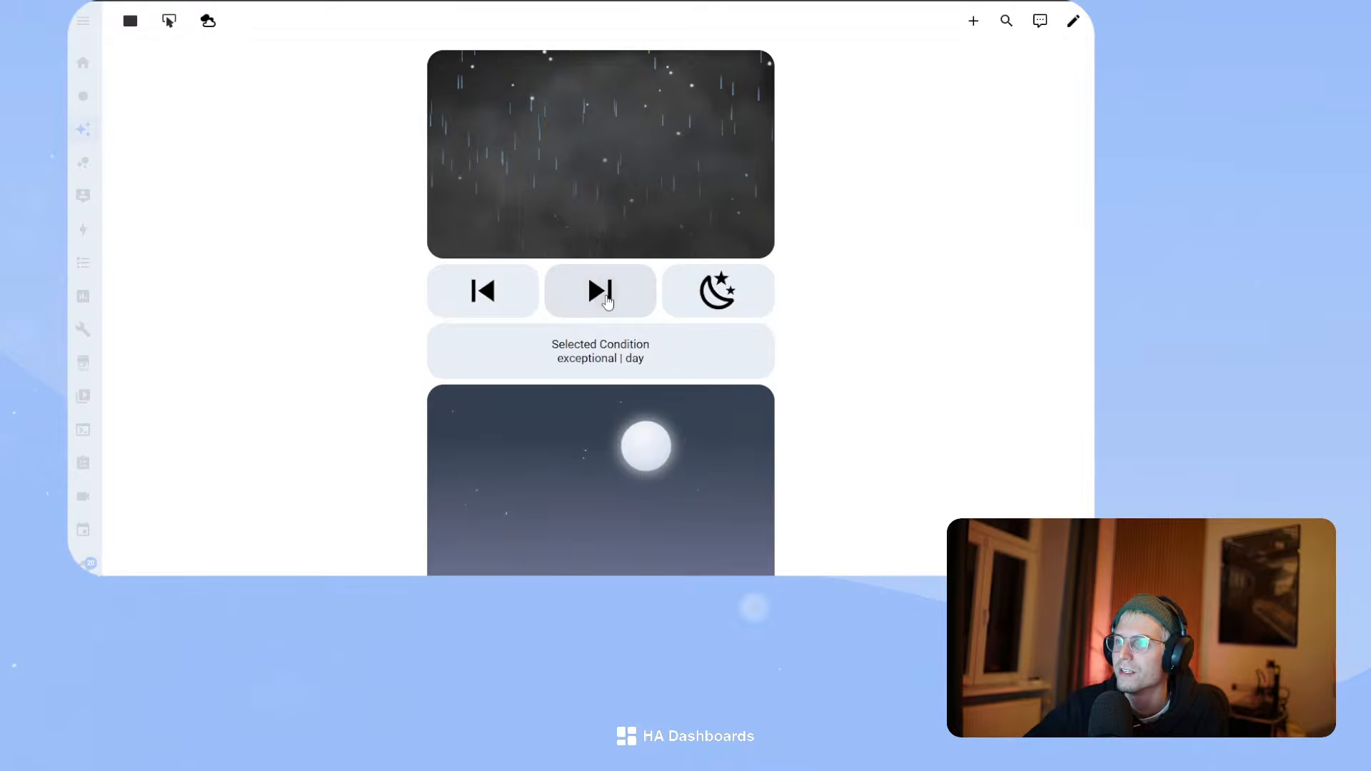
# - Step the preview forward and back to the exceptional condition, and advance it to cloudy
pyautogui.click(592, 294)
pyautogui.click(518, 291)
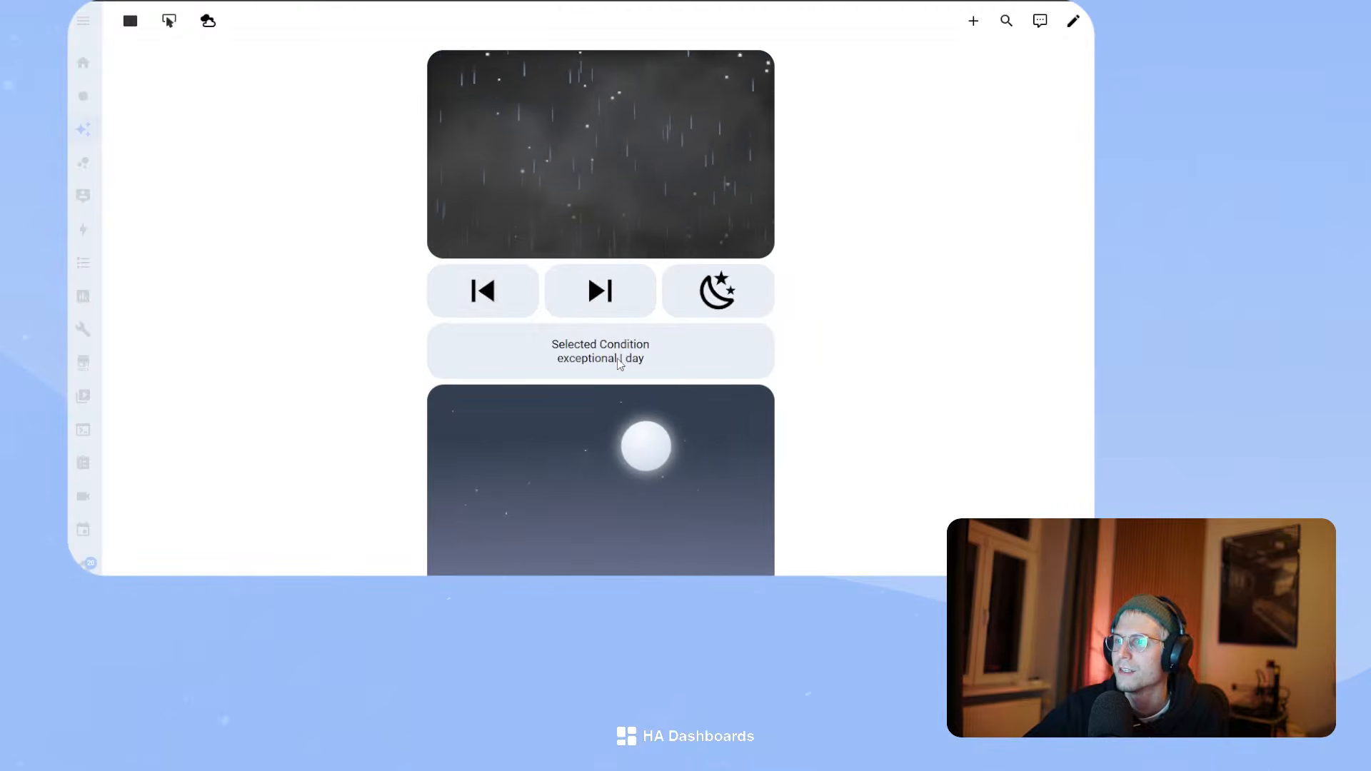
pyautogui.click(583, 304)
pyautogui.click(597, 300)
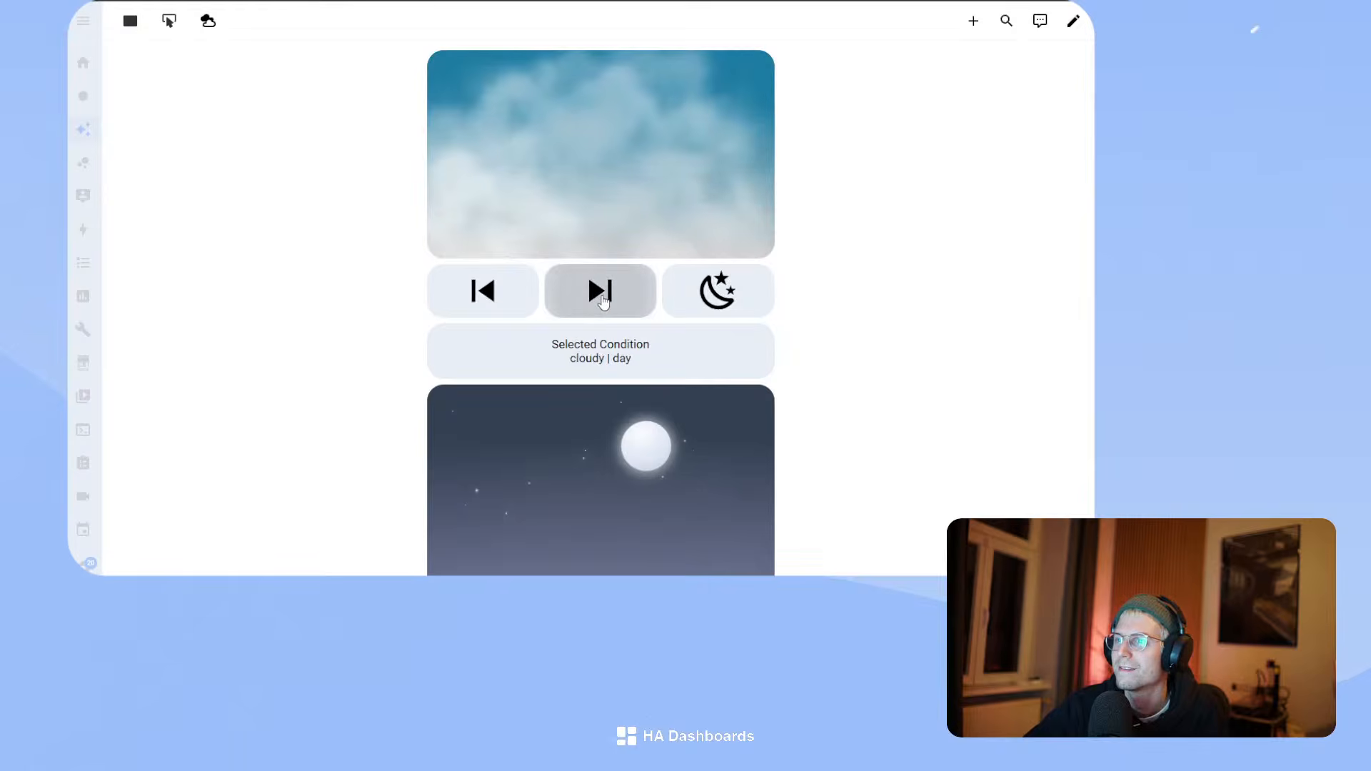
# - Toggle the cloudy preview between night and day, and advance the condition through hail and lightning-rainy to partlycloudy
pyautogui.click(688, 305)
pyautogui.click(690, 307)
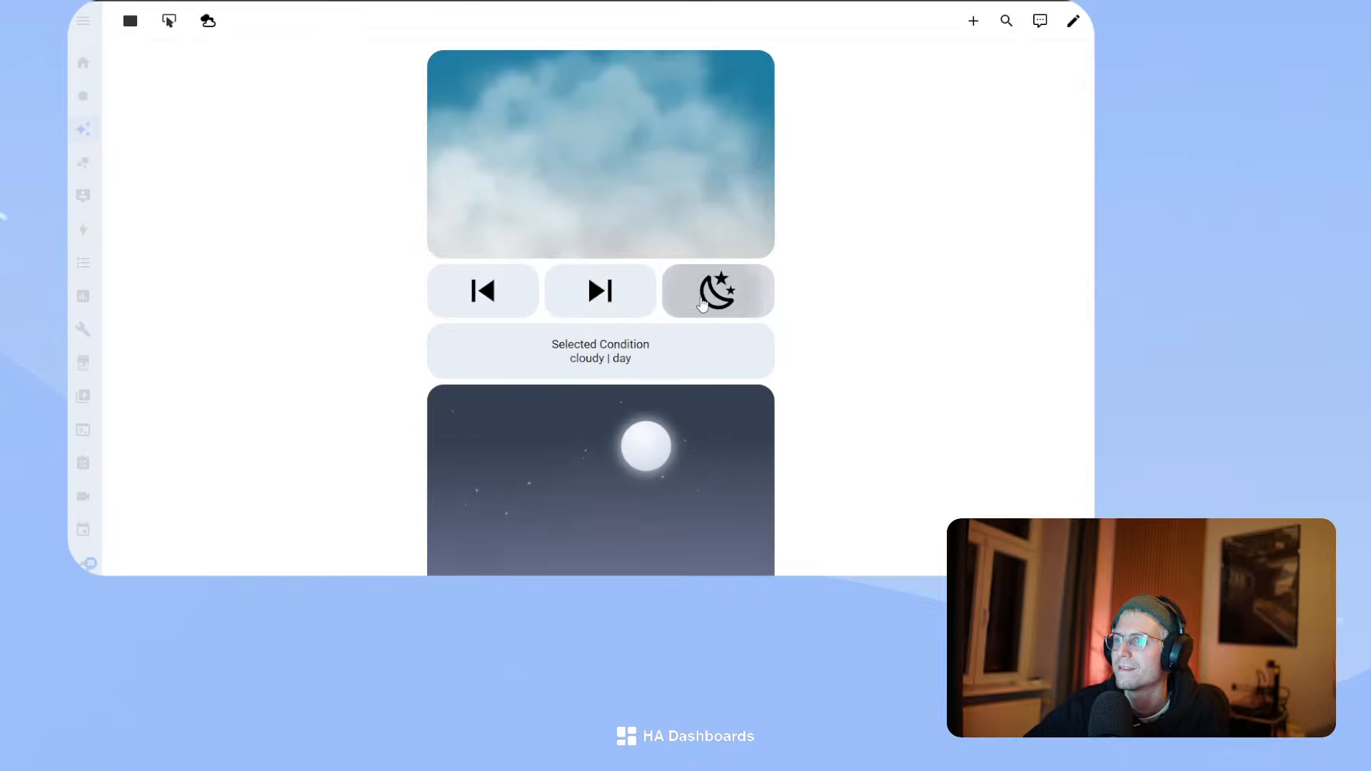
pyautogui.click(602, 298)
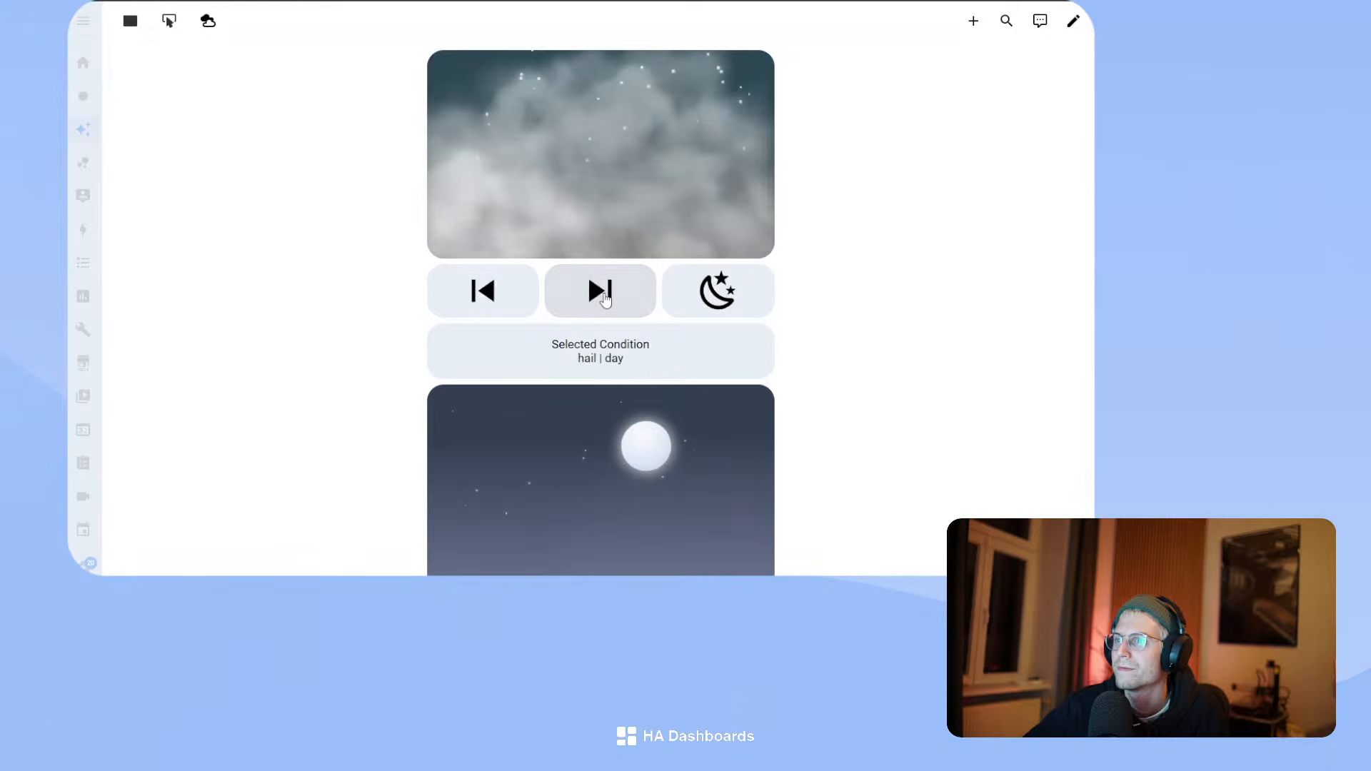
pyautogui.click(606, 298)
pyautogui.click(611, 298)
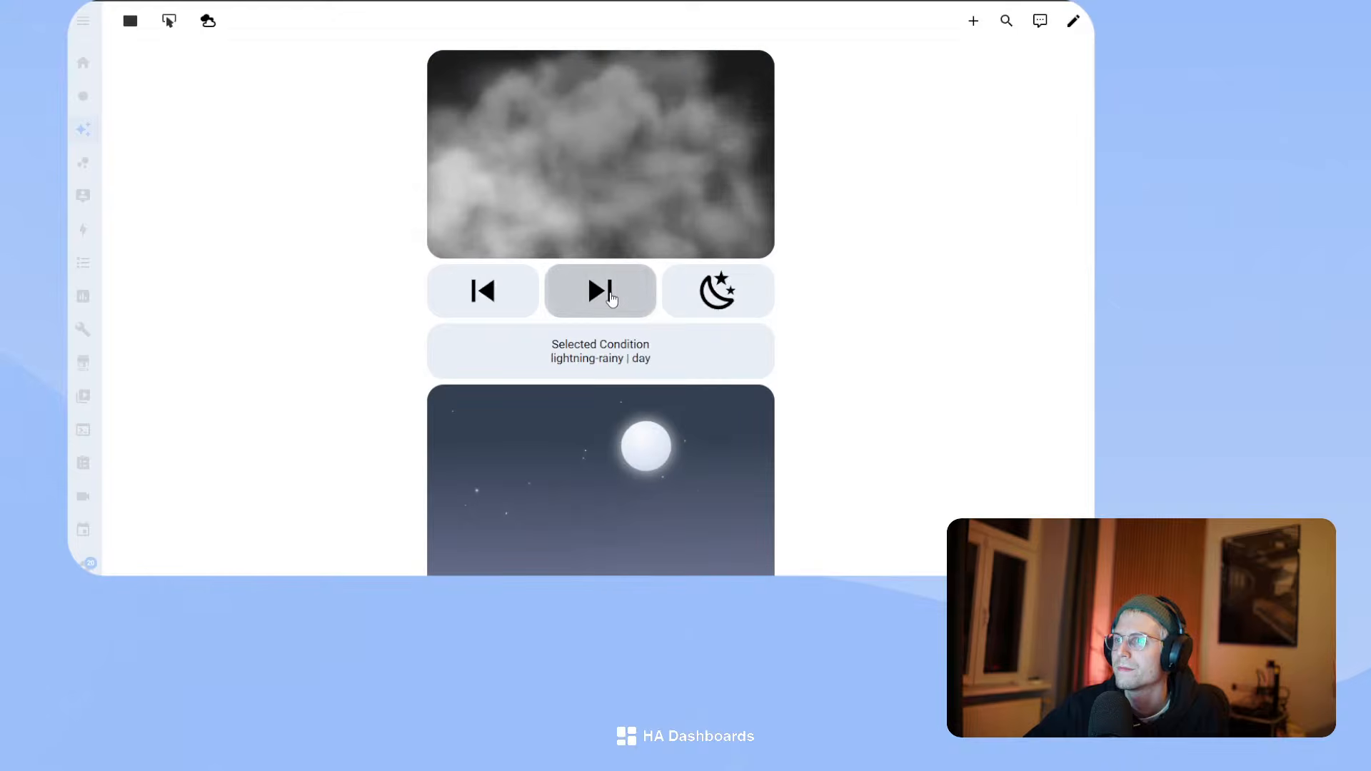
pyautogui.click(613, 298)
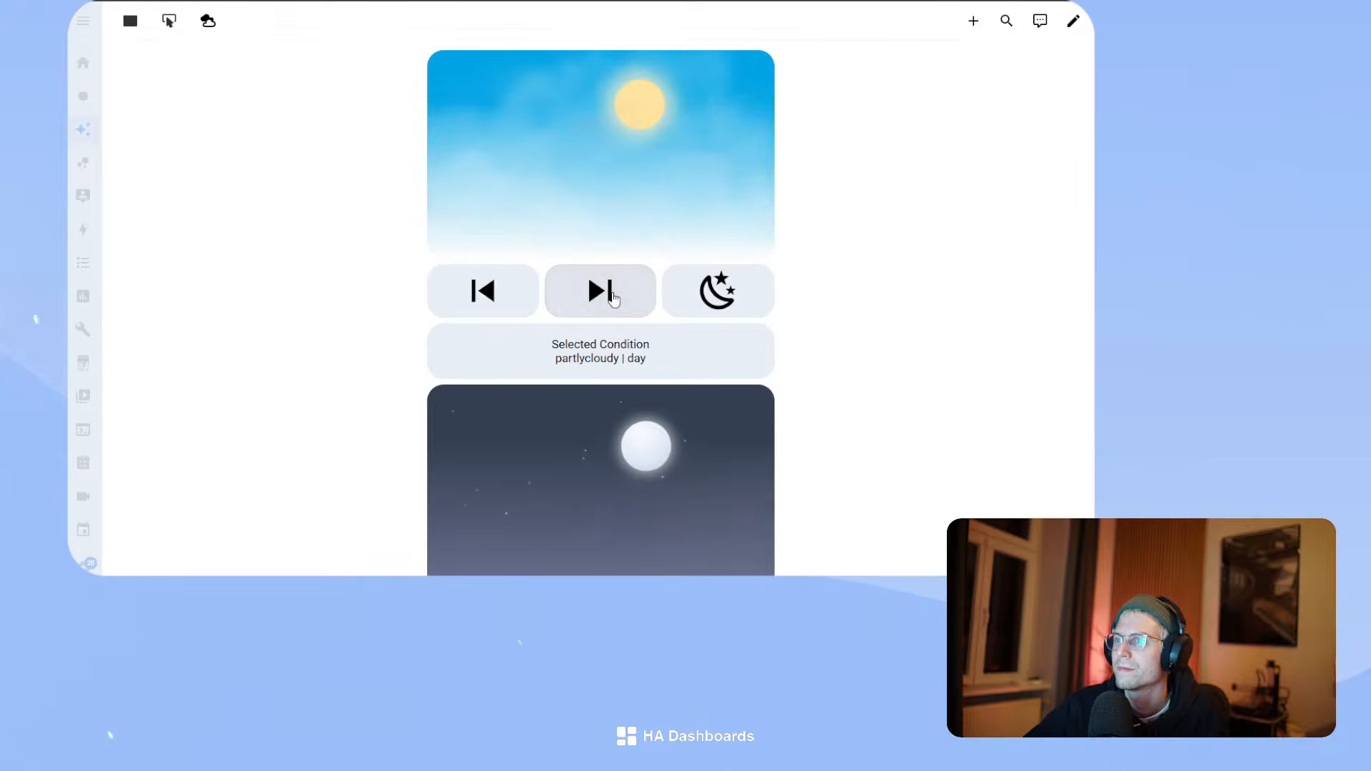
# - Step the preview back and forth between partlycloudy and pouring, and advance it to rainy
pyautogui.click(612, 299)
pyautogui.click(506, 292)
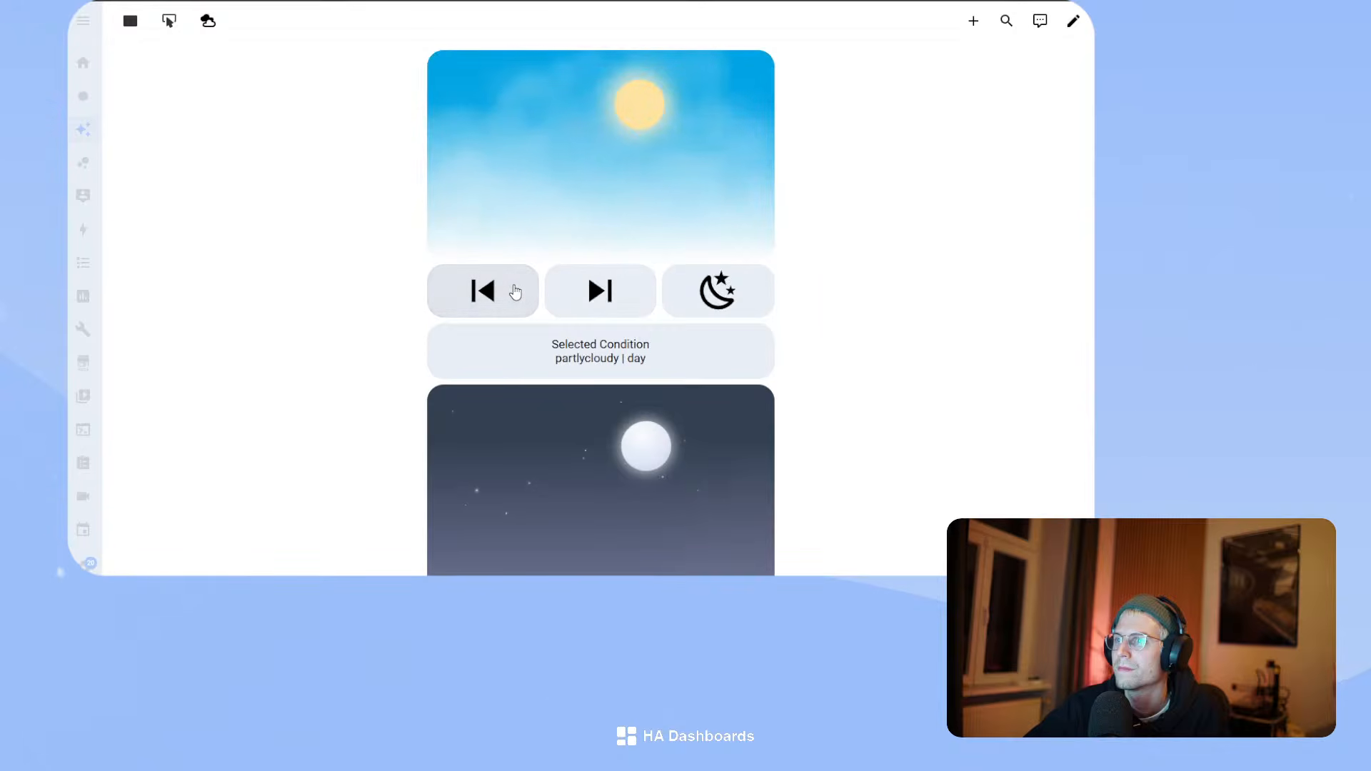
pyautogui.click(590, 289)
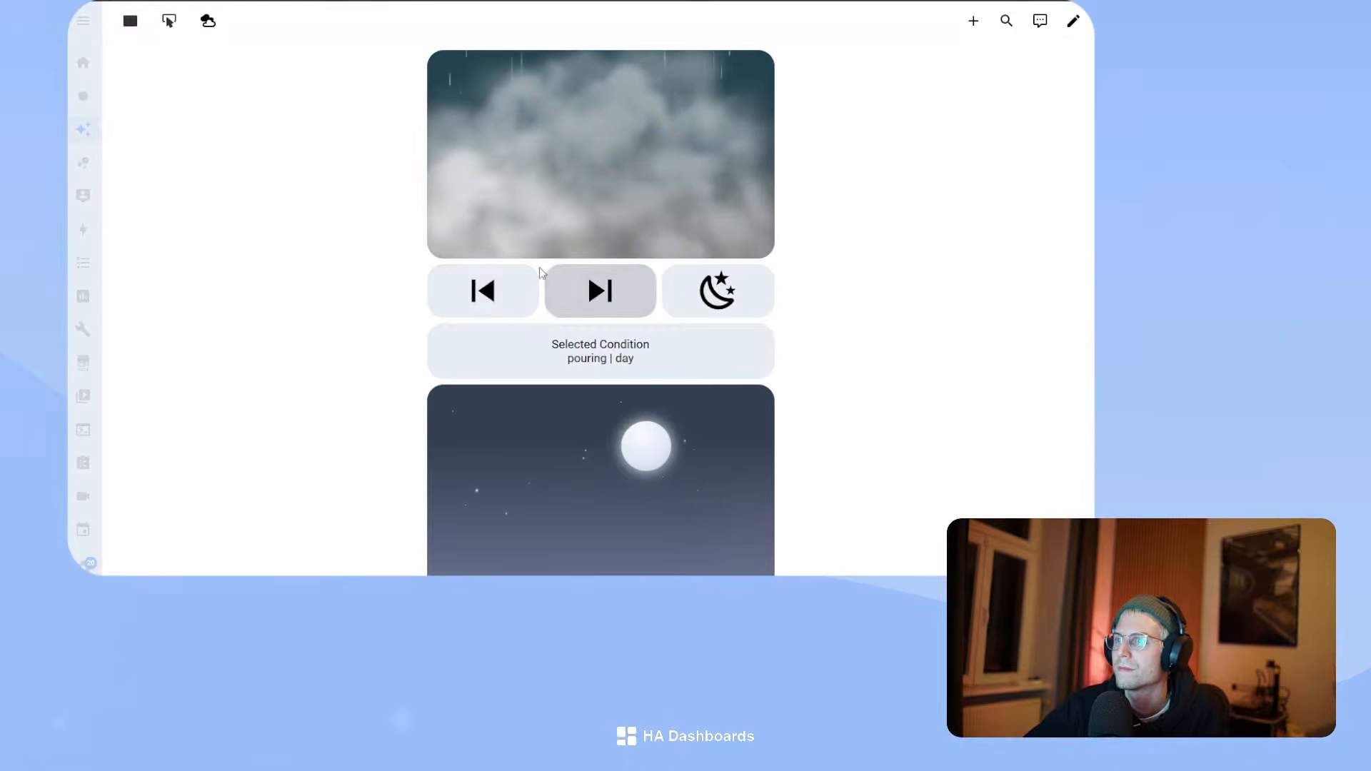
pyautogui.click(610, 299)
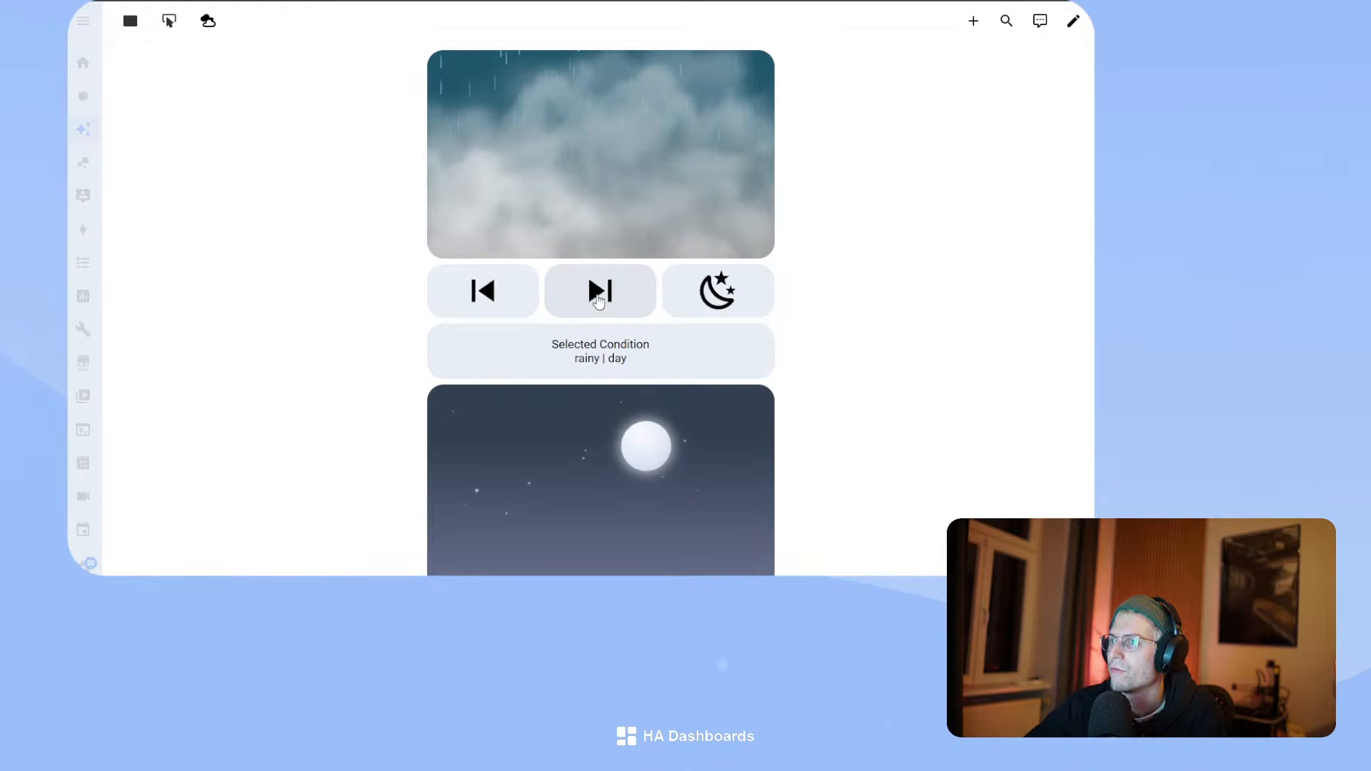
pyautogui.click(612, 299)
pyautogui.click(482, 282)
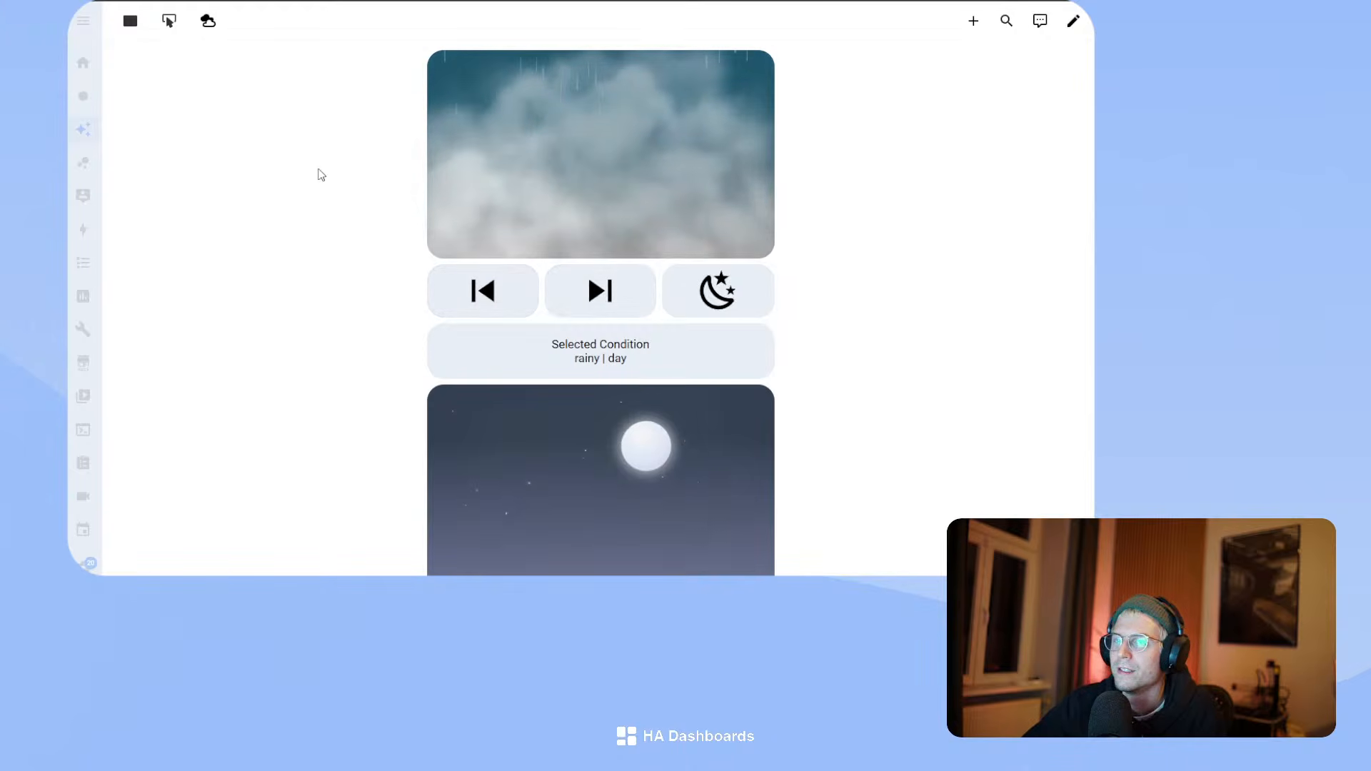
# - Return to the dashboard's home view and turn off its Debug mode
pyautogui.click(166, 20)
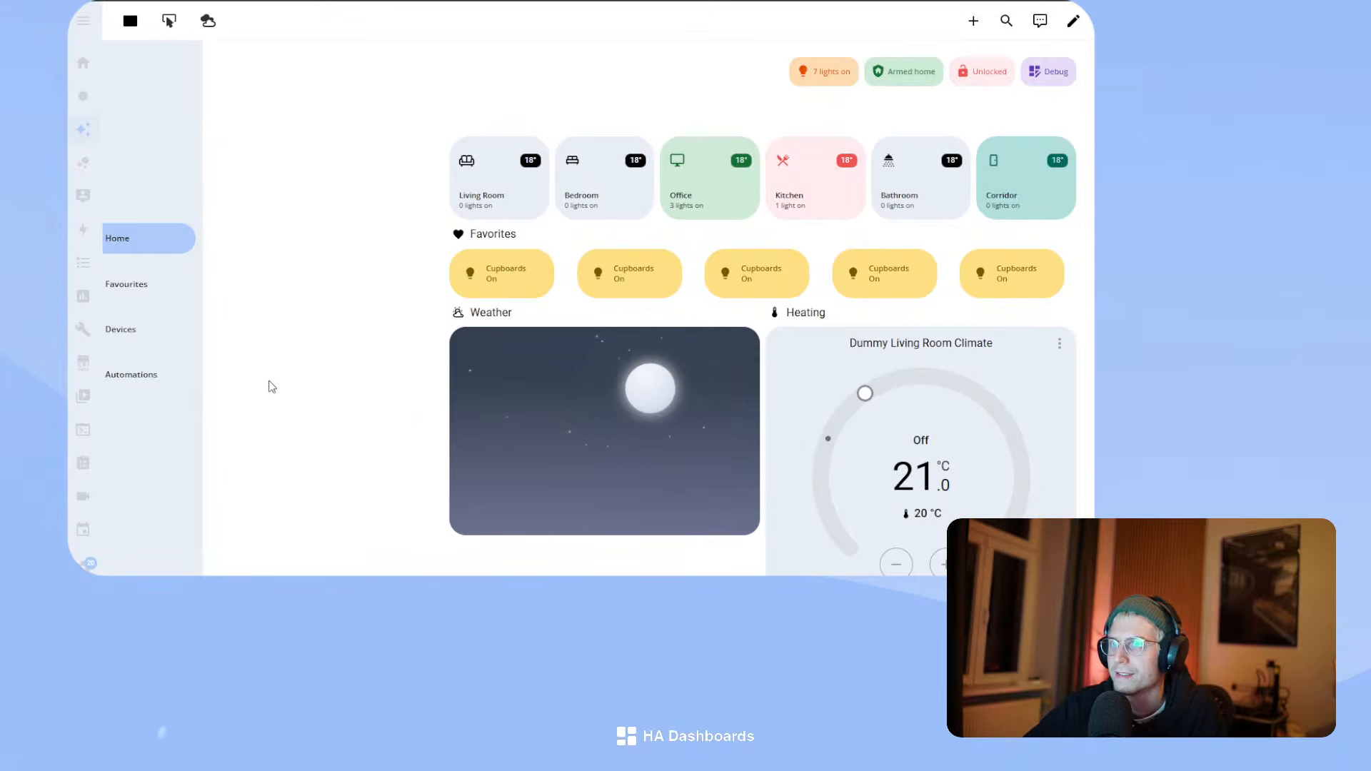
pyautogui.click(1052, 82)
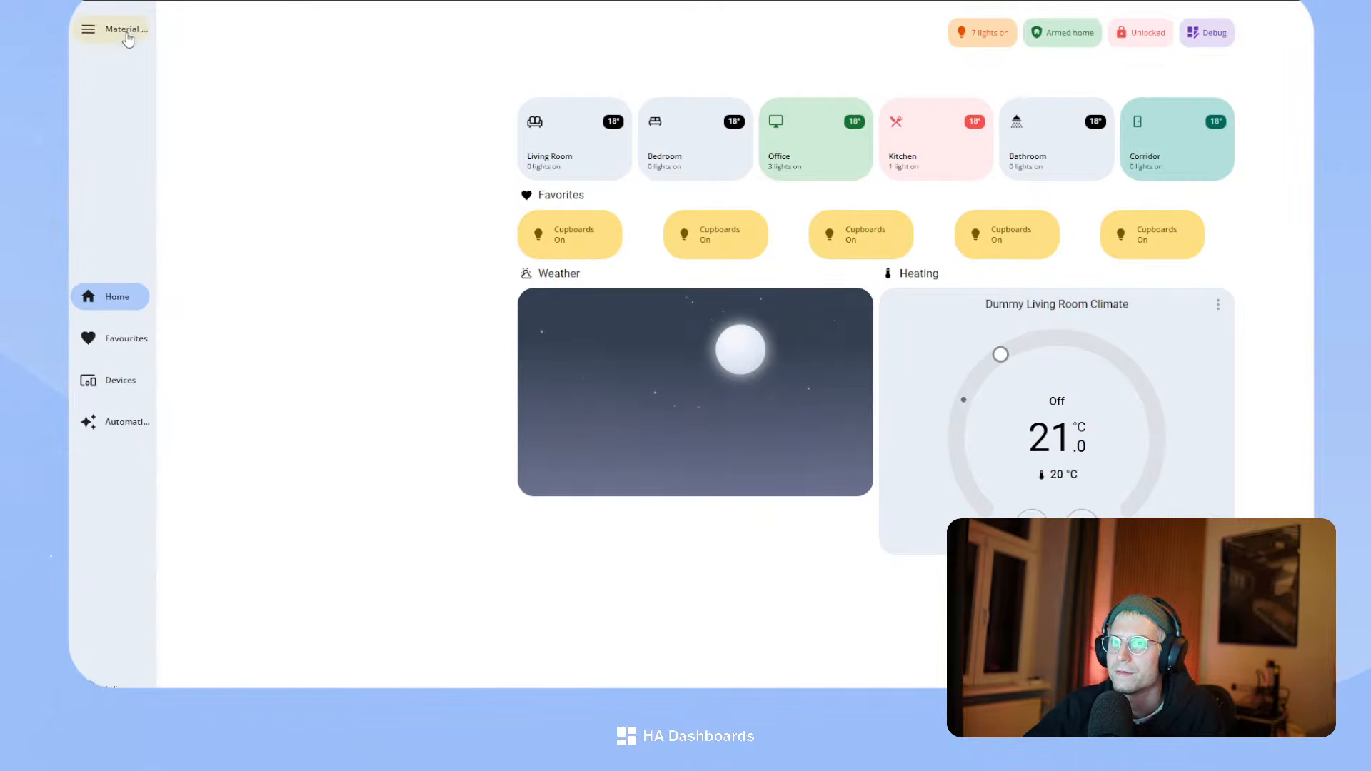
# - Collapse and expand the Material Clean navigation sidebar to check its animation, leaving it expanded
pyautogui.click(91, 32)
pyautogui.click(96, 34)
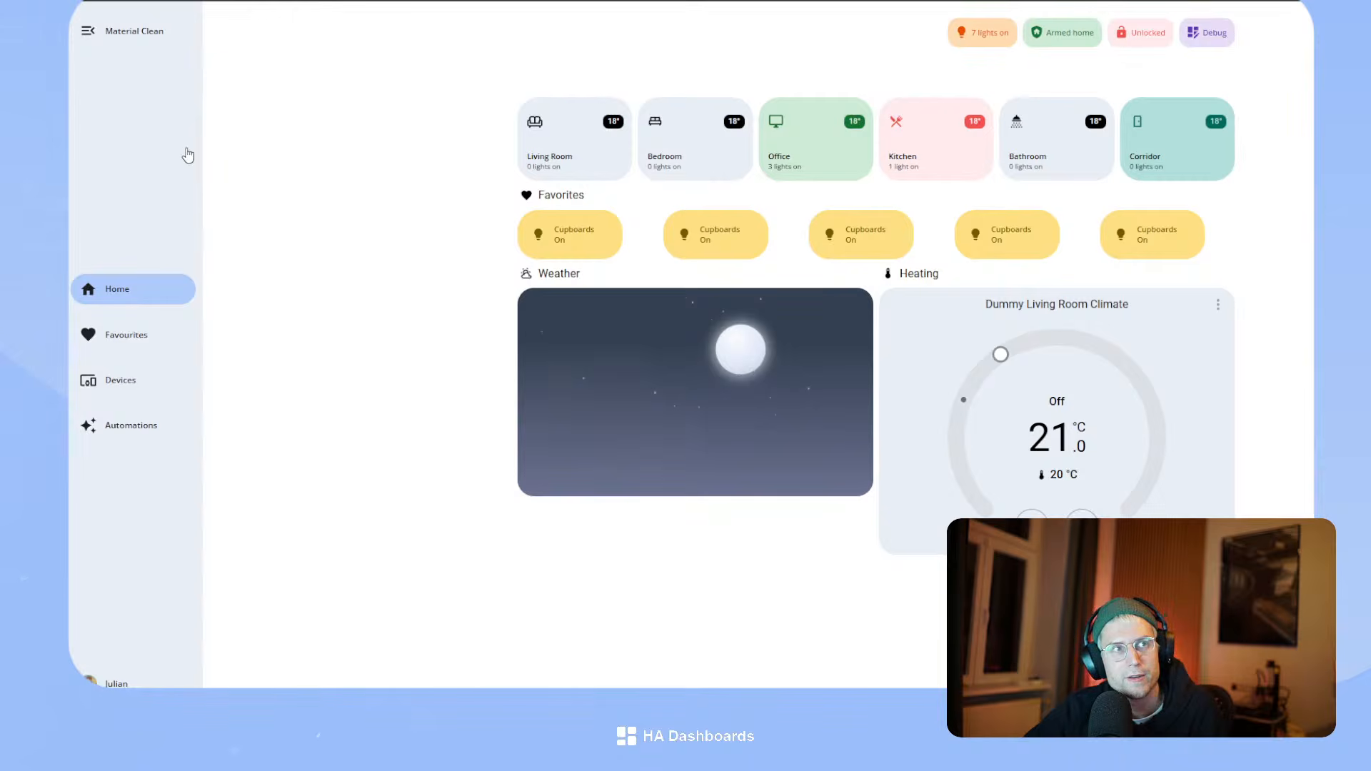
pyautogui.click(125, 39)
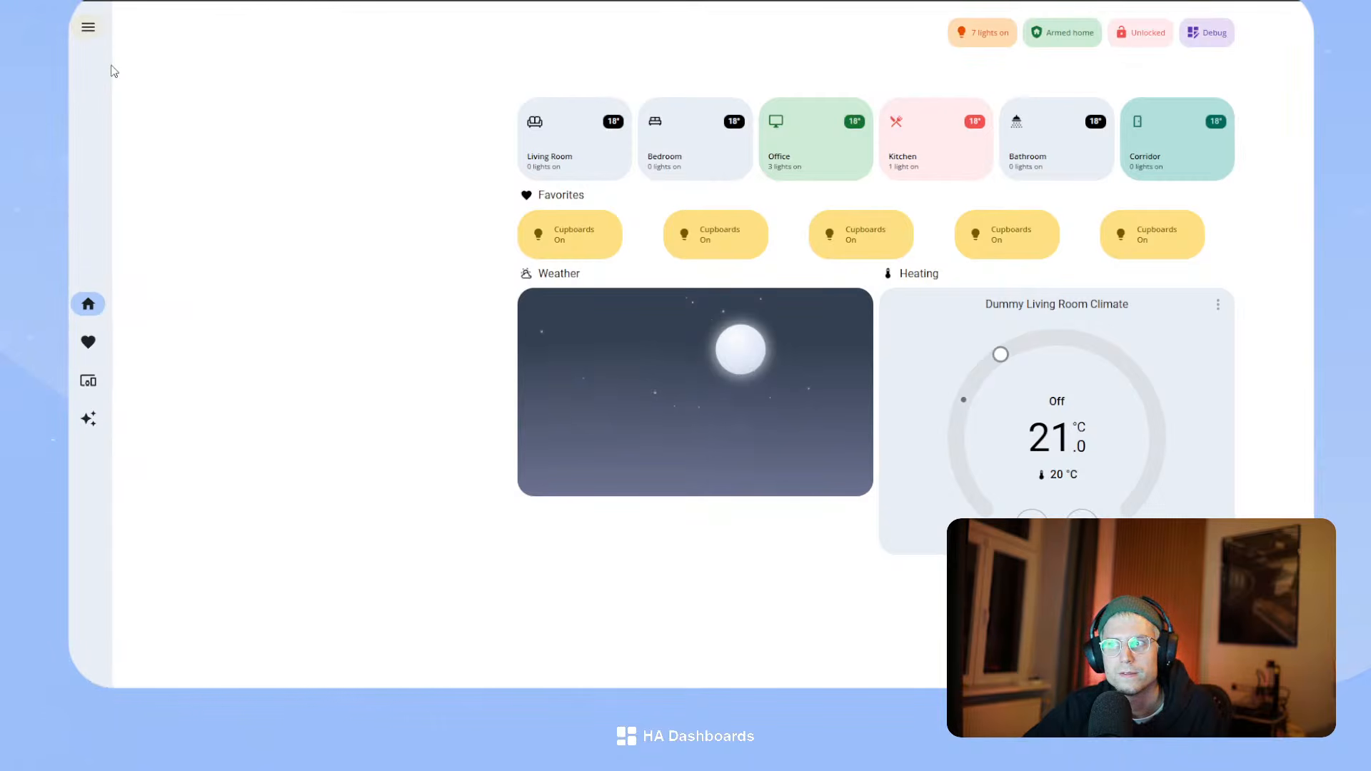
pyautogui.click(94, 33)
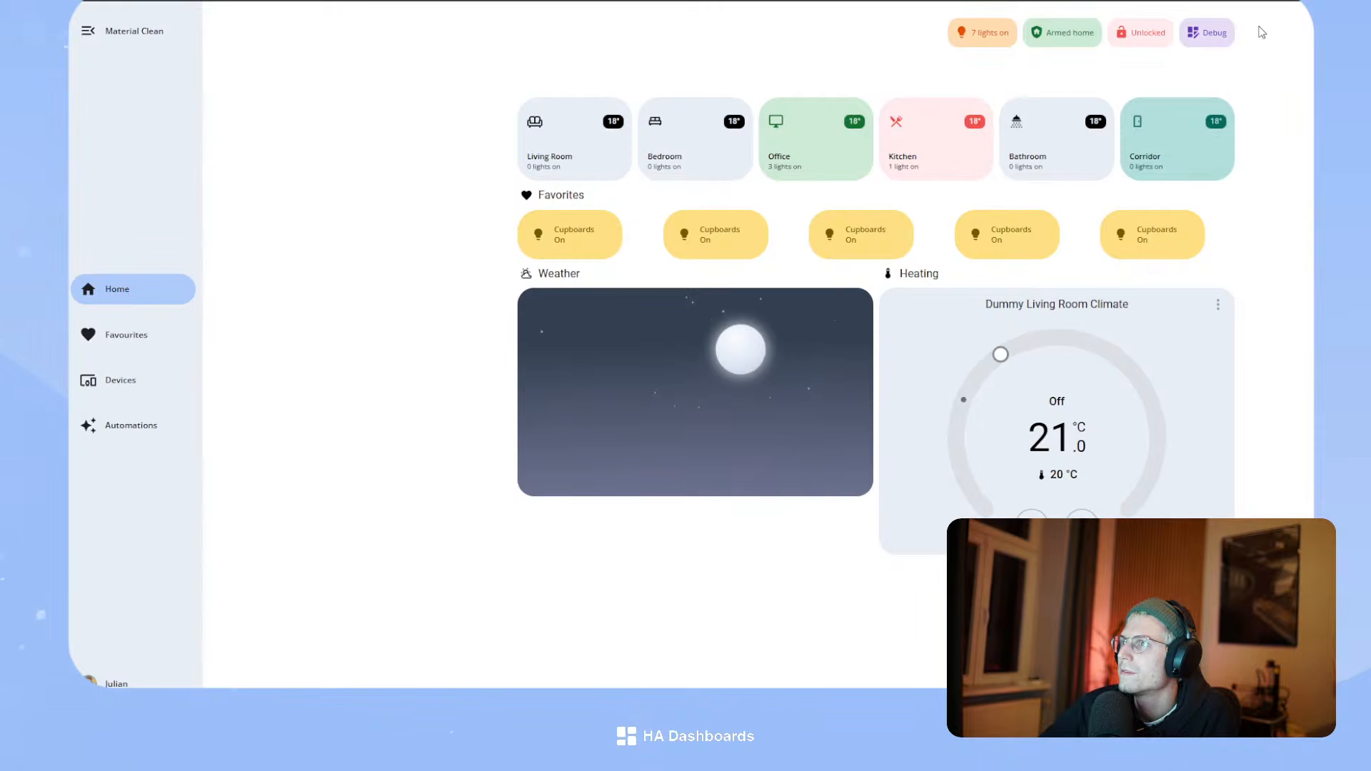
# - Turn Debug mode back on and inspect the light entity in the Corridor card's code within the room stack
pyautogui.click(1197, 37)
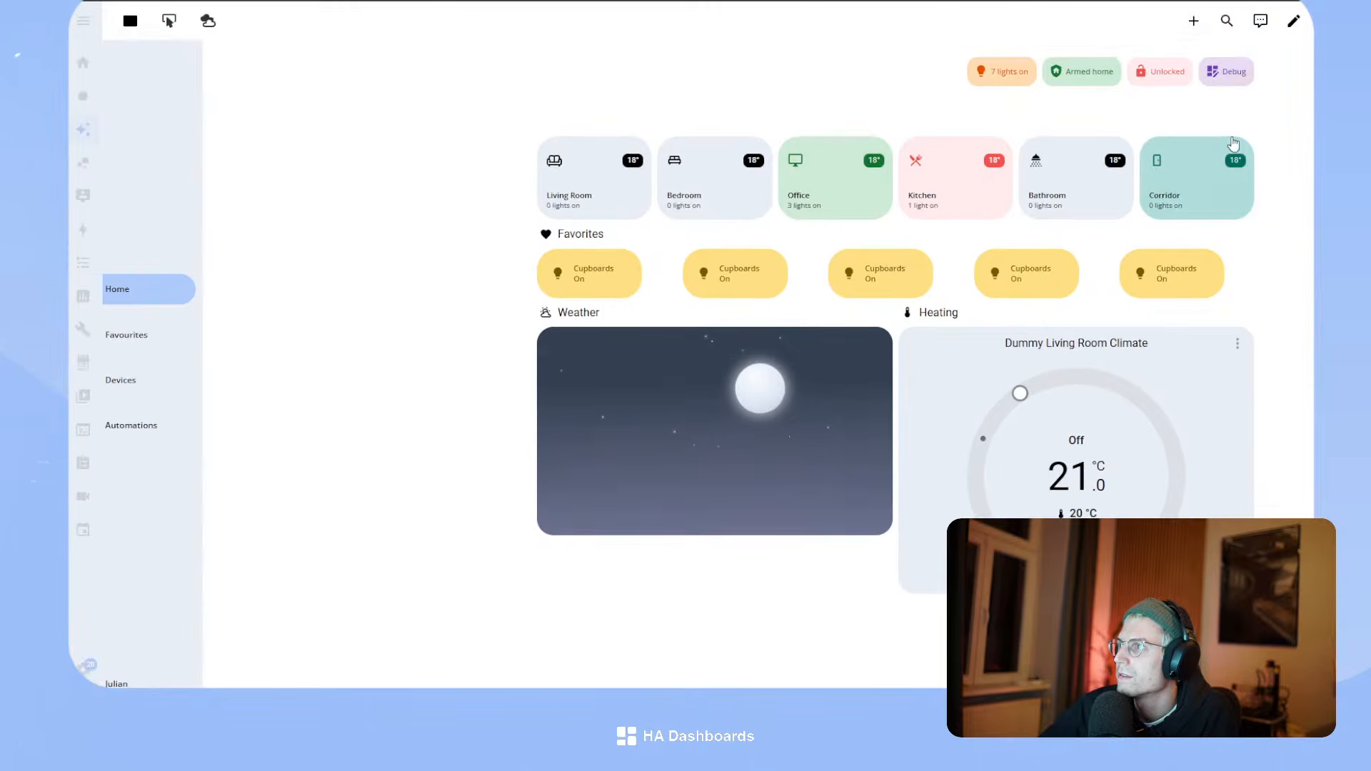
pyautogui.click(1292, 21)
pyautogui.click(890, 284)
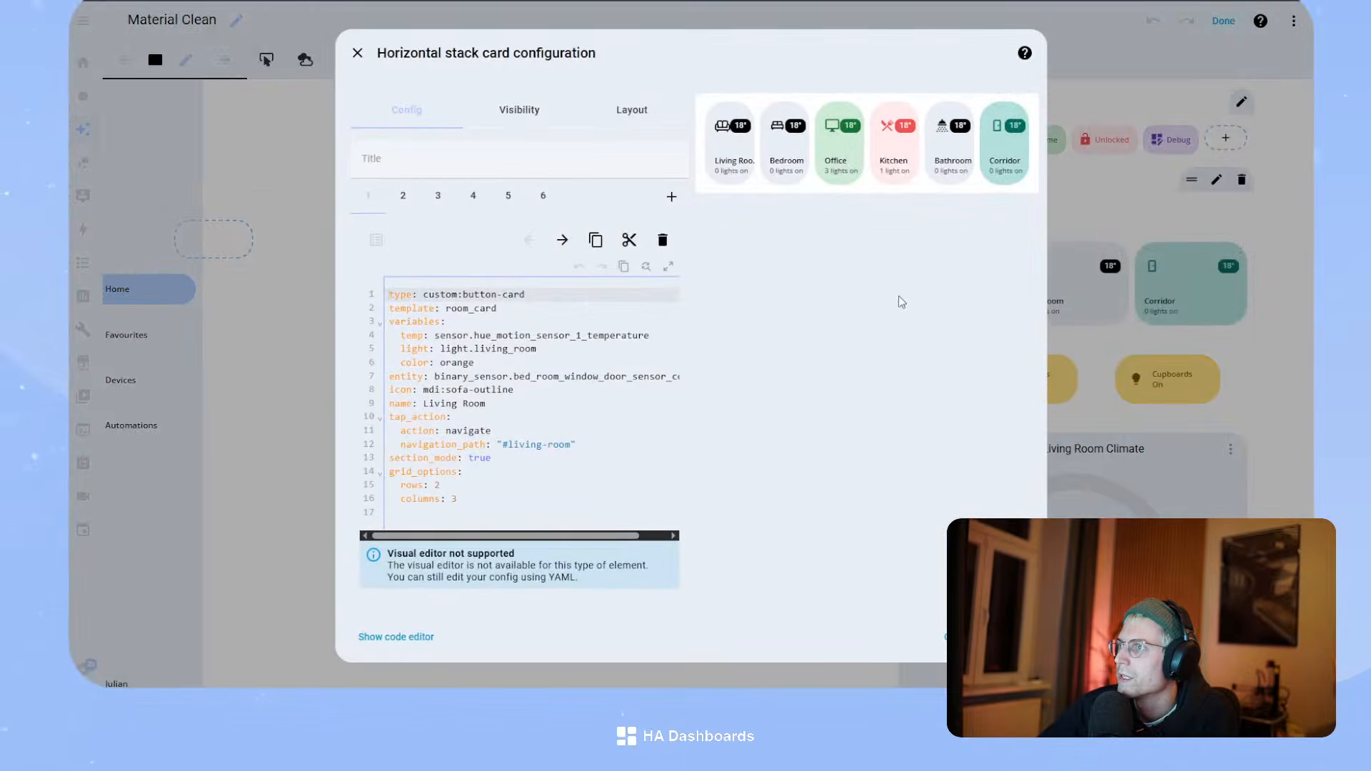
pyautogui.click(543, 196)
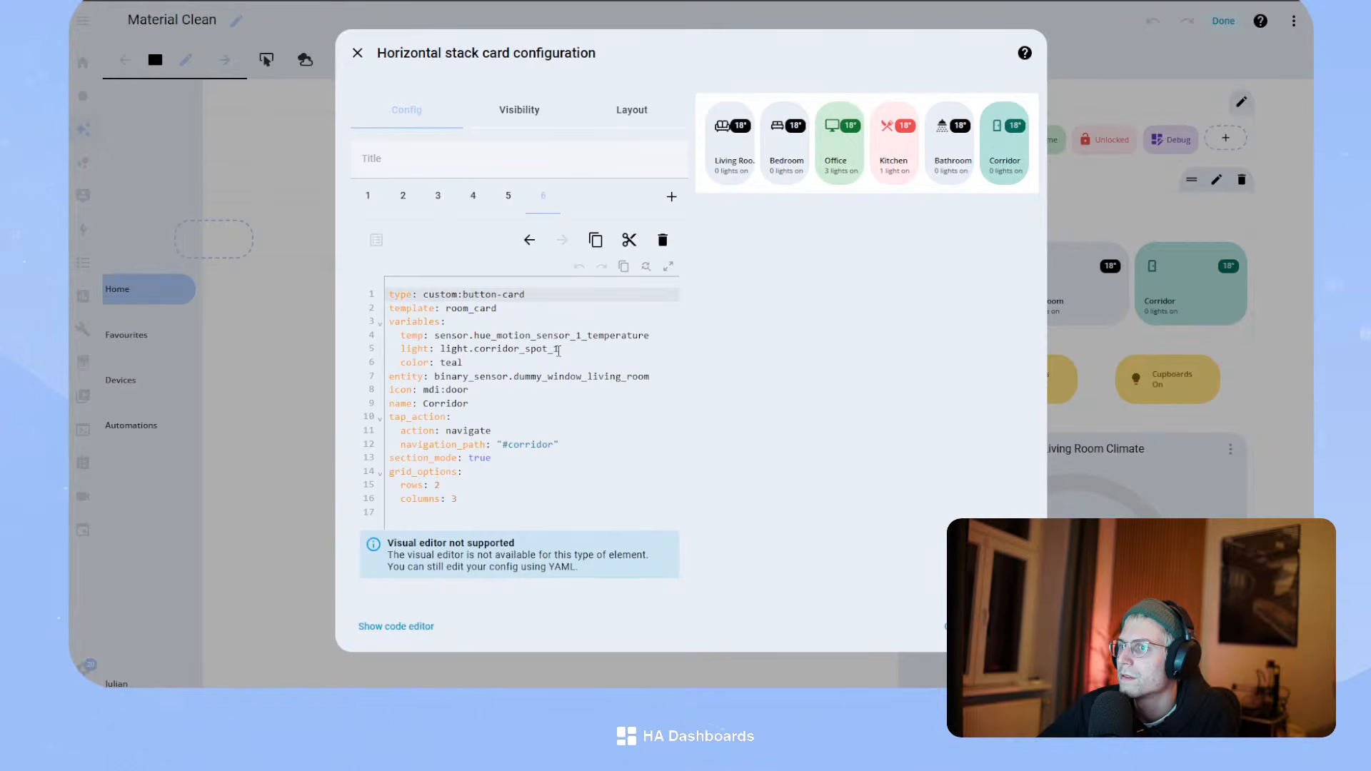
pyautogui.click(550, 348)
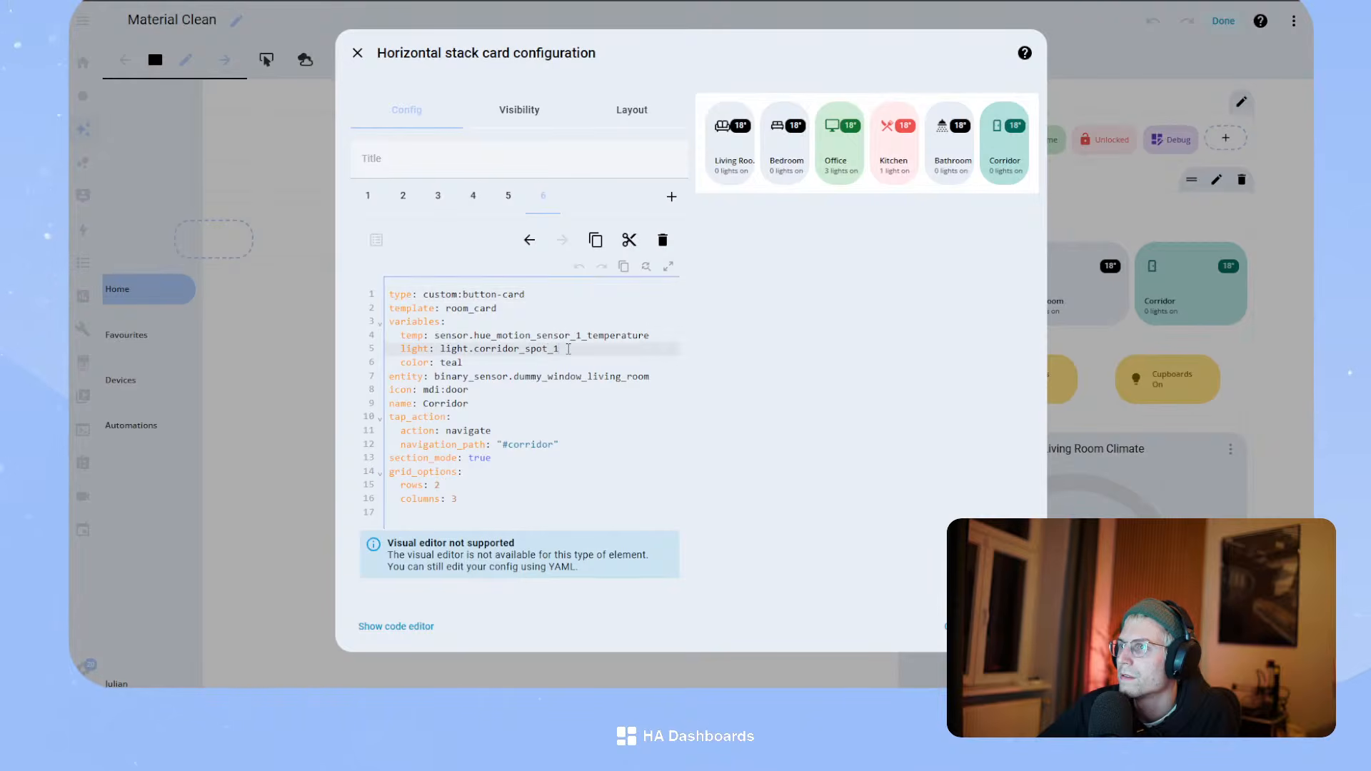
pyautogui.click(357, 53)
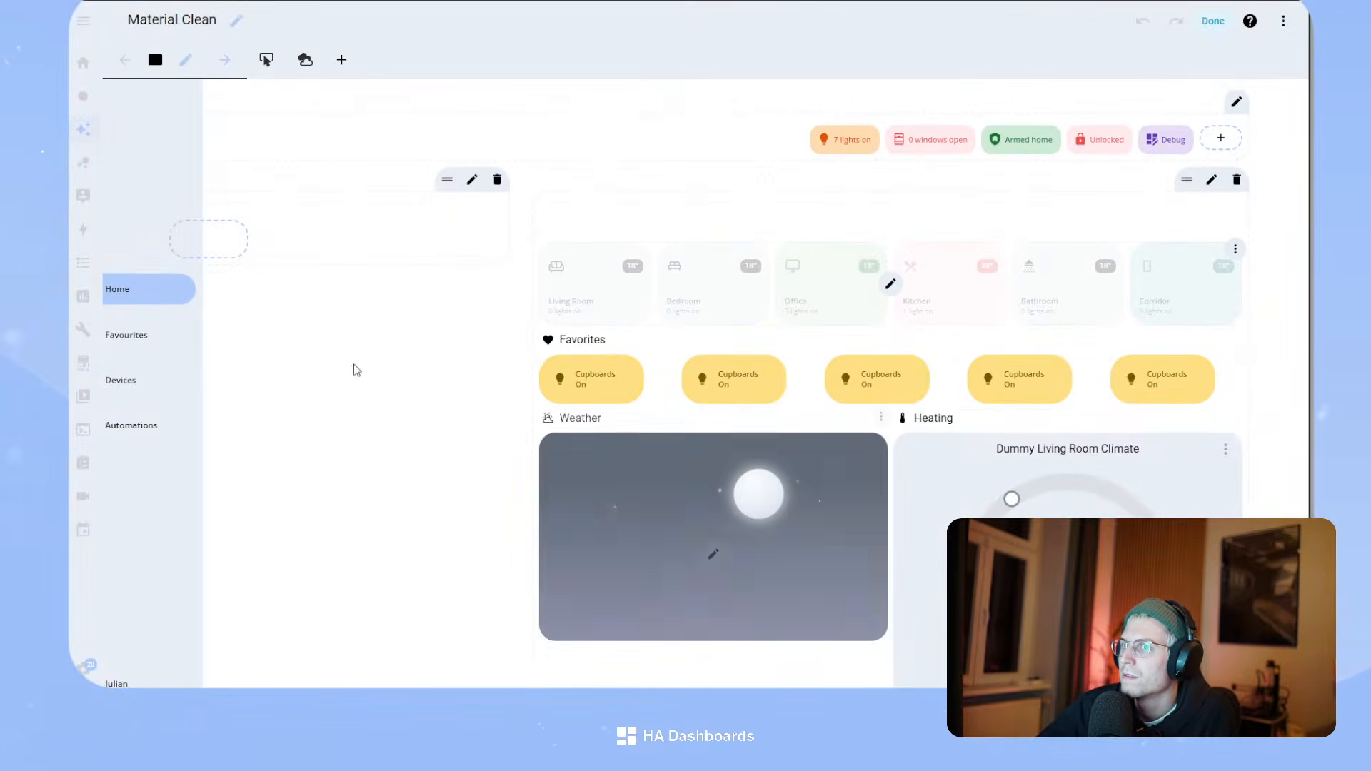
# - Start a new light group helper named Corridor
pyautogui.click(93, 673)
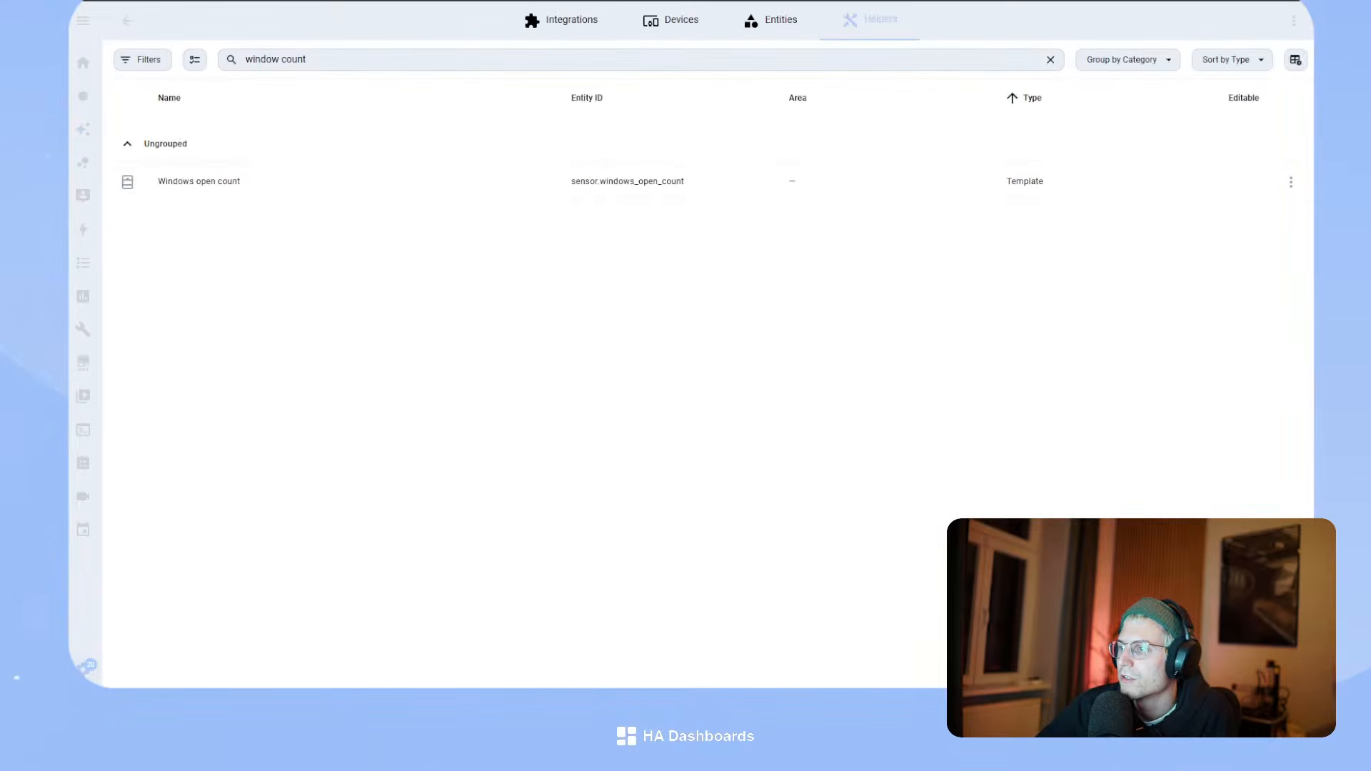
pyautogui.write('gr')
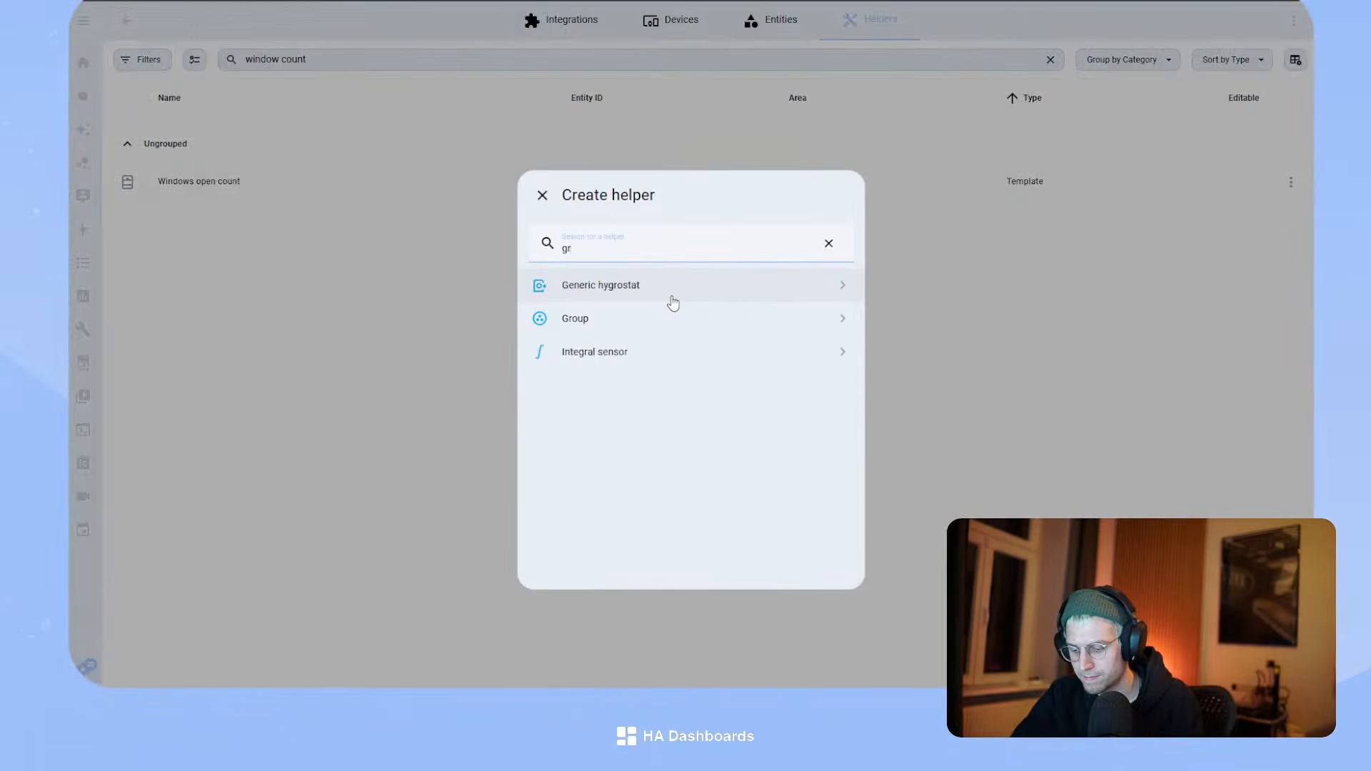
pyautogui.write('oup')
pyautogui.click(653, 294)
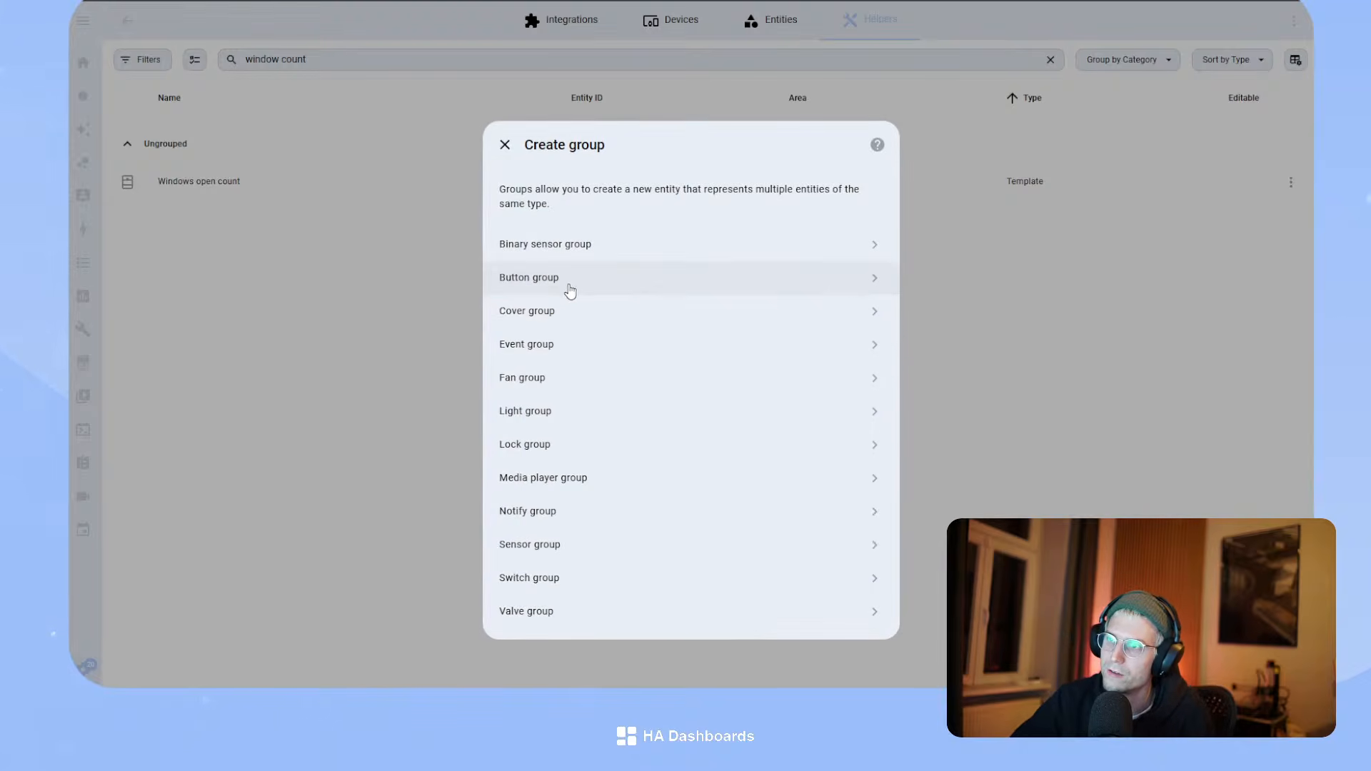
pyautogui.click(564, 399)
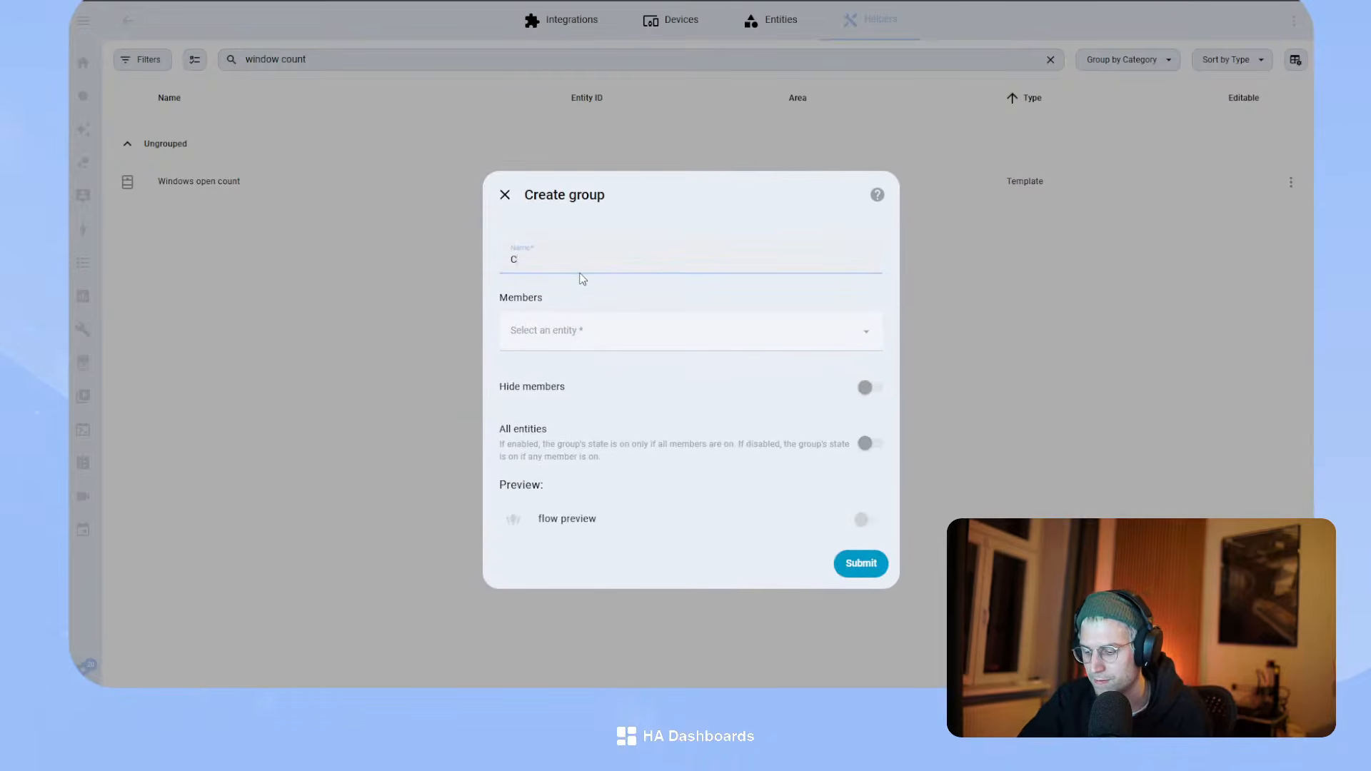
pyautogui.write('Corridor')
# - Add Corridor Spot 1, Corridor Spot 2 and Corridor Spot 3 as group members, and create the group
pyautogui.click(608, 327)
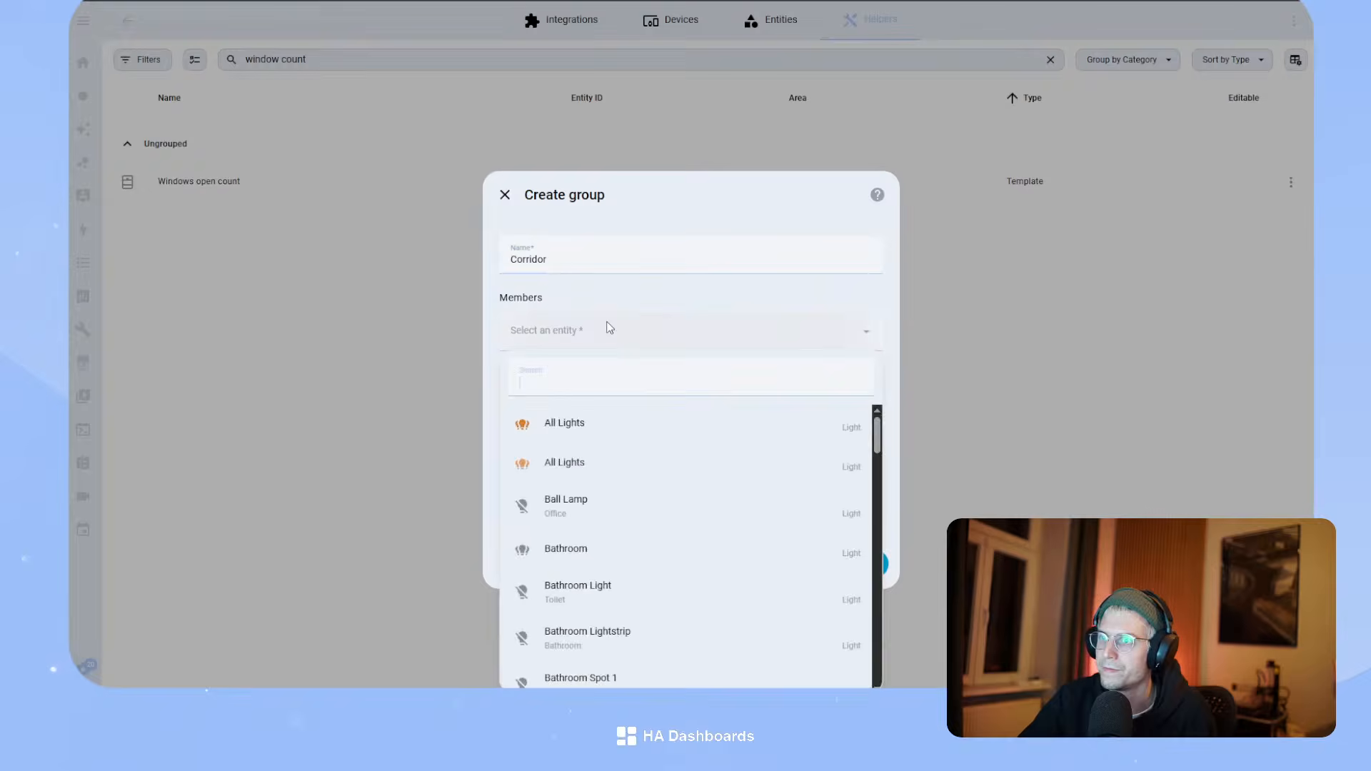
pyautogui.write('cori')
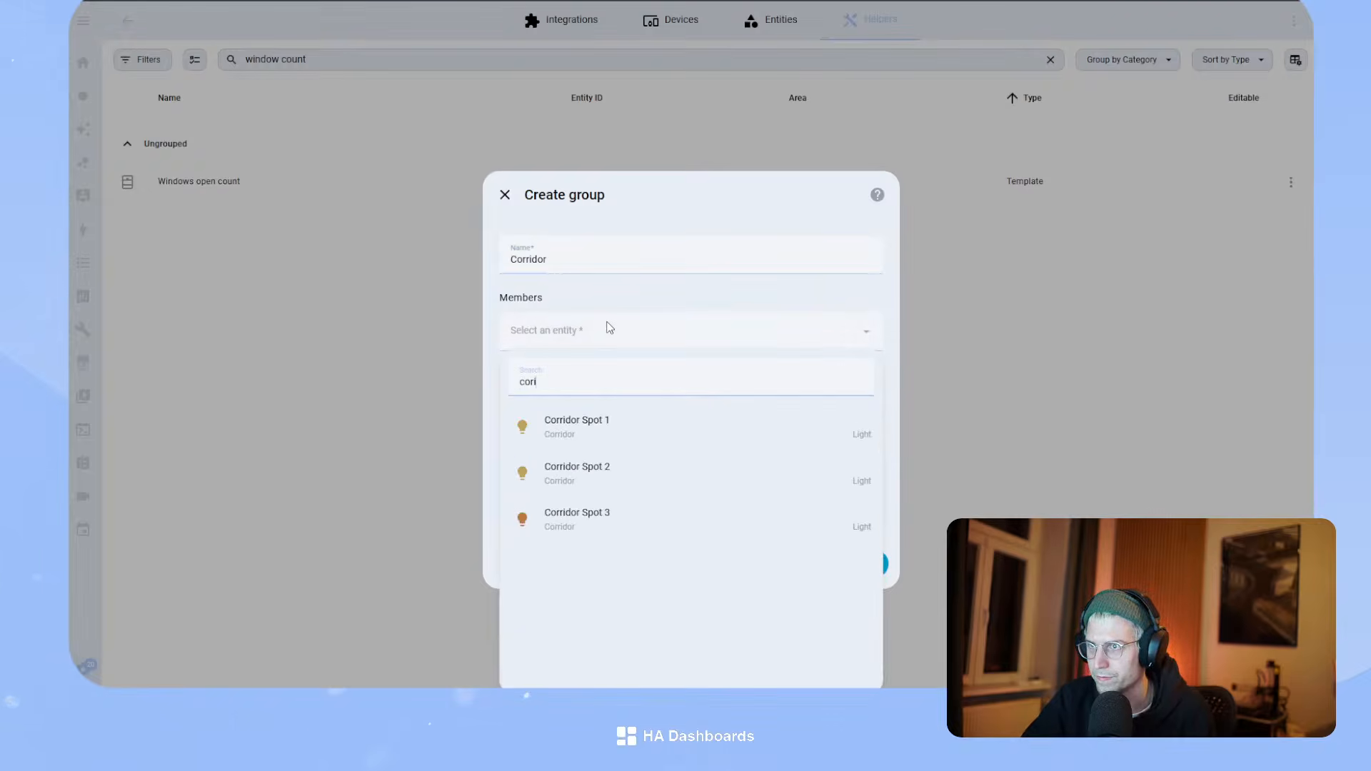
pyautogui.click(633, 429)
pyautogui.click(551, 355)
pyautogui.write('corrido')
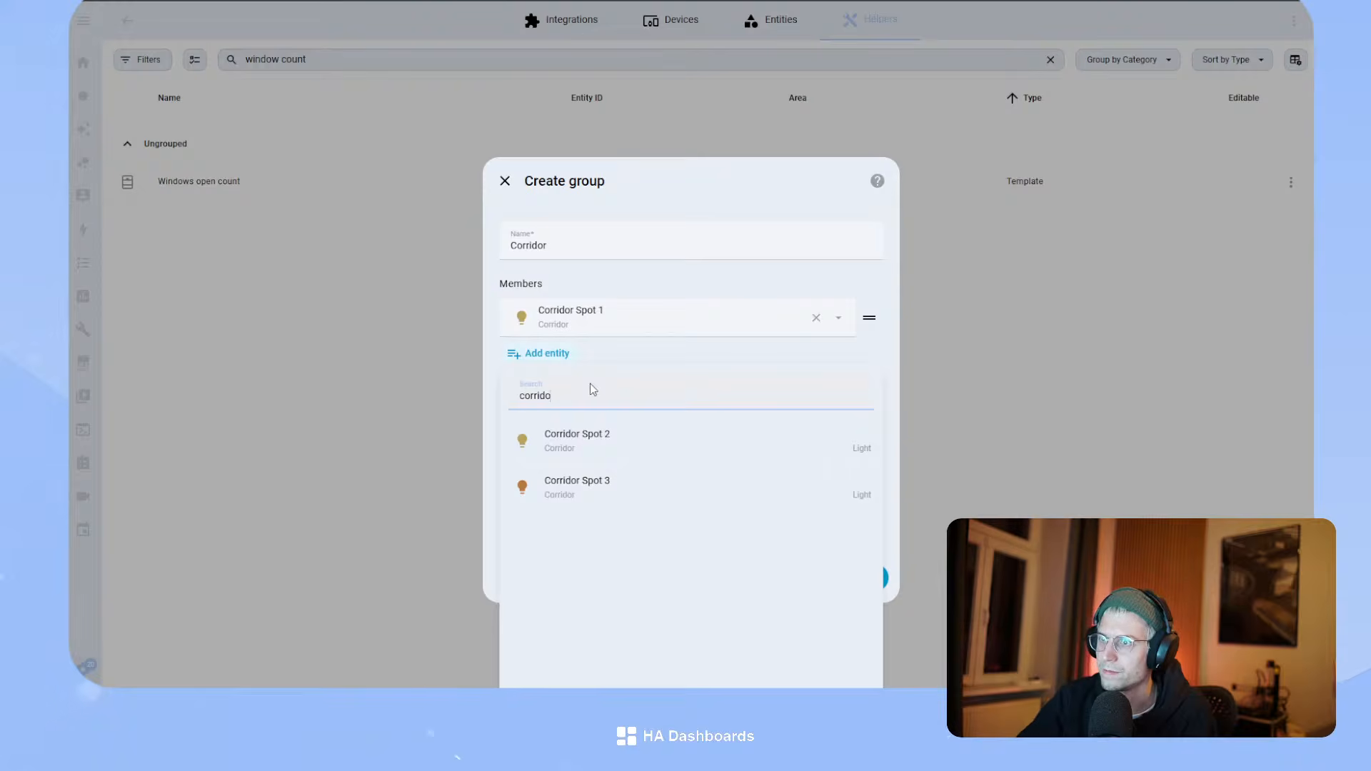
pyautogui.click(580, 446)
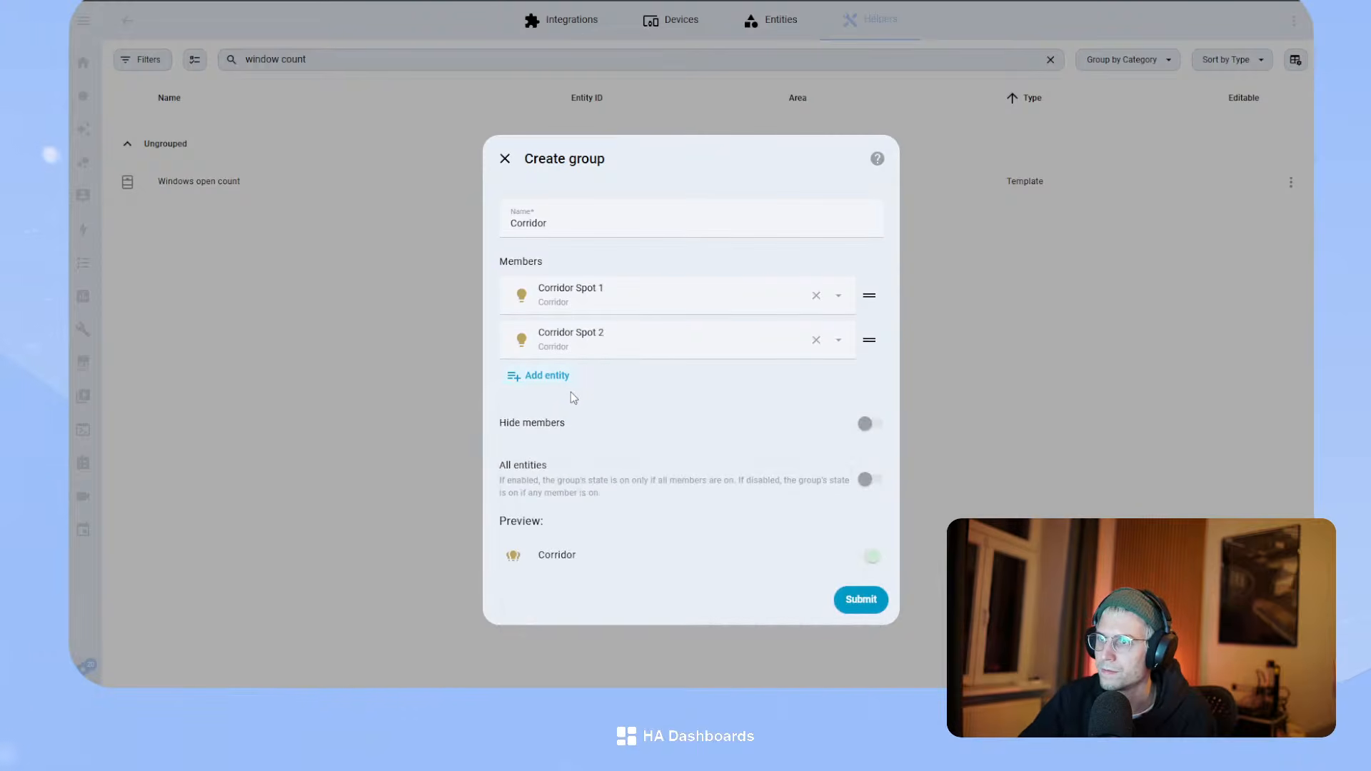
pyautogui.click(567, 376)
pyautogui.write('corridor')
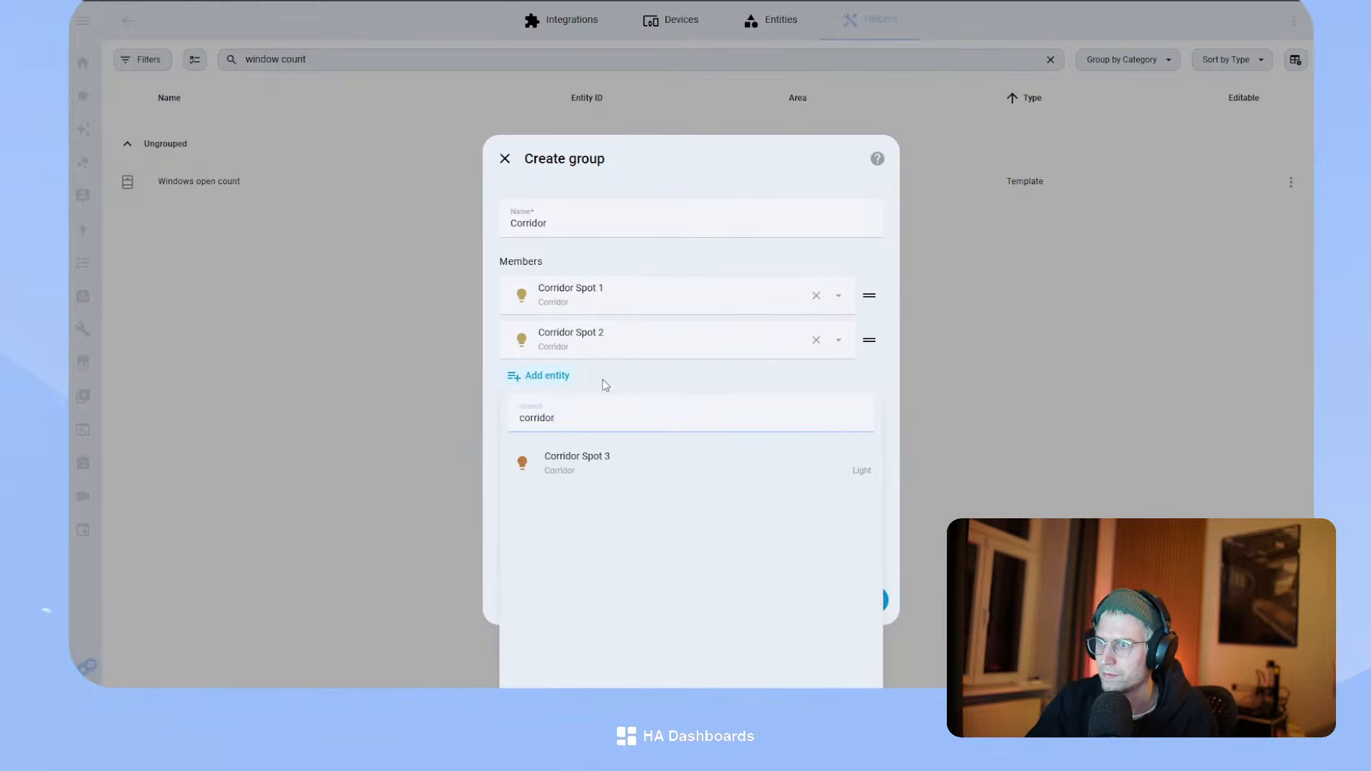
pyautogui.click(612, 455)
pyautogui.click(862, 620)
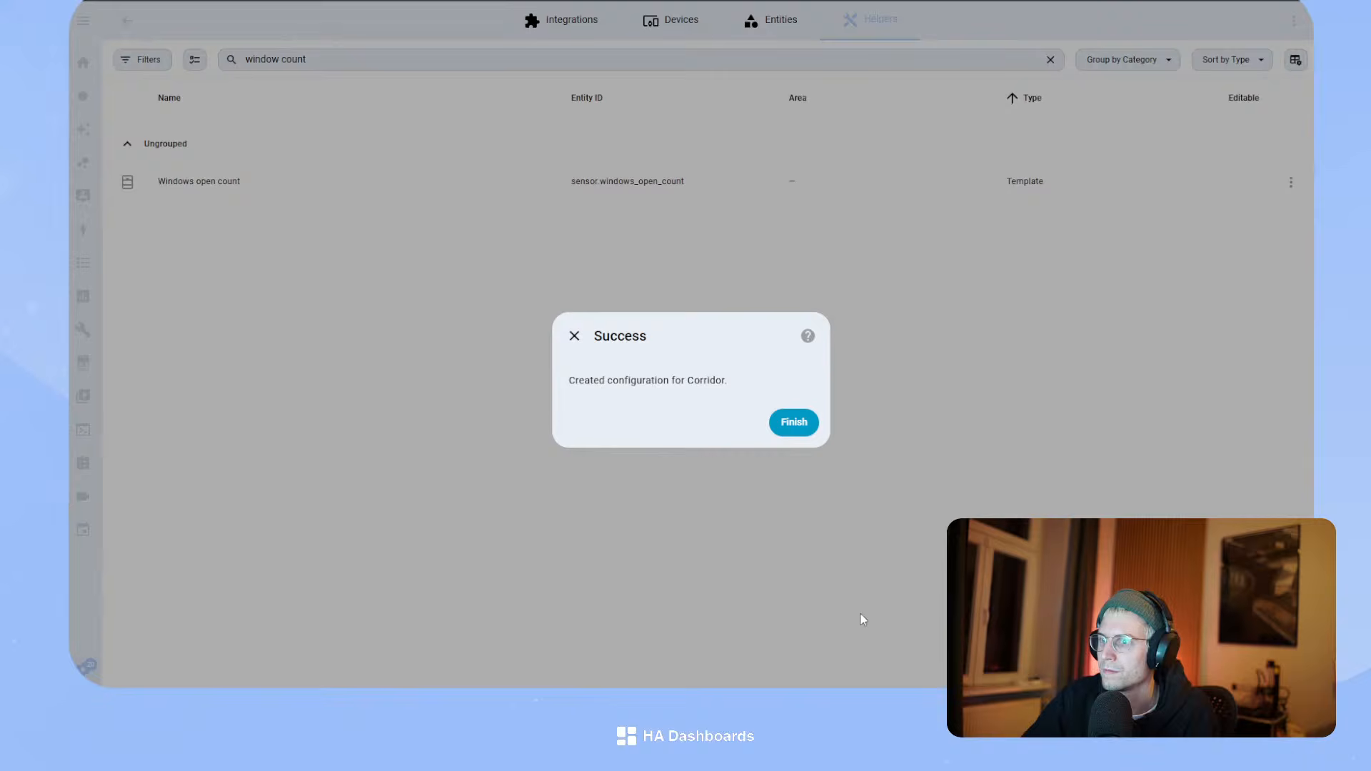
pyautogui.click(798, 420)
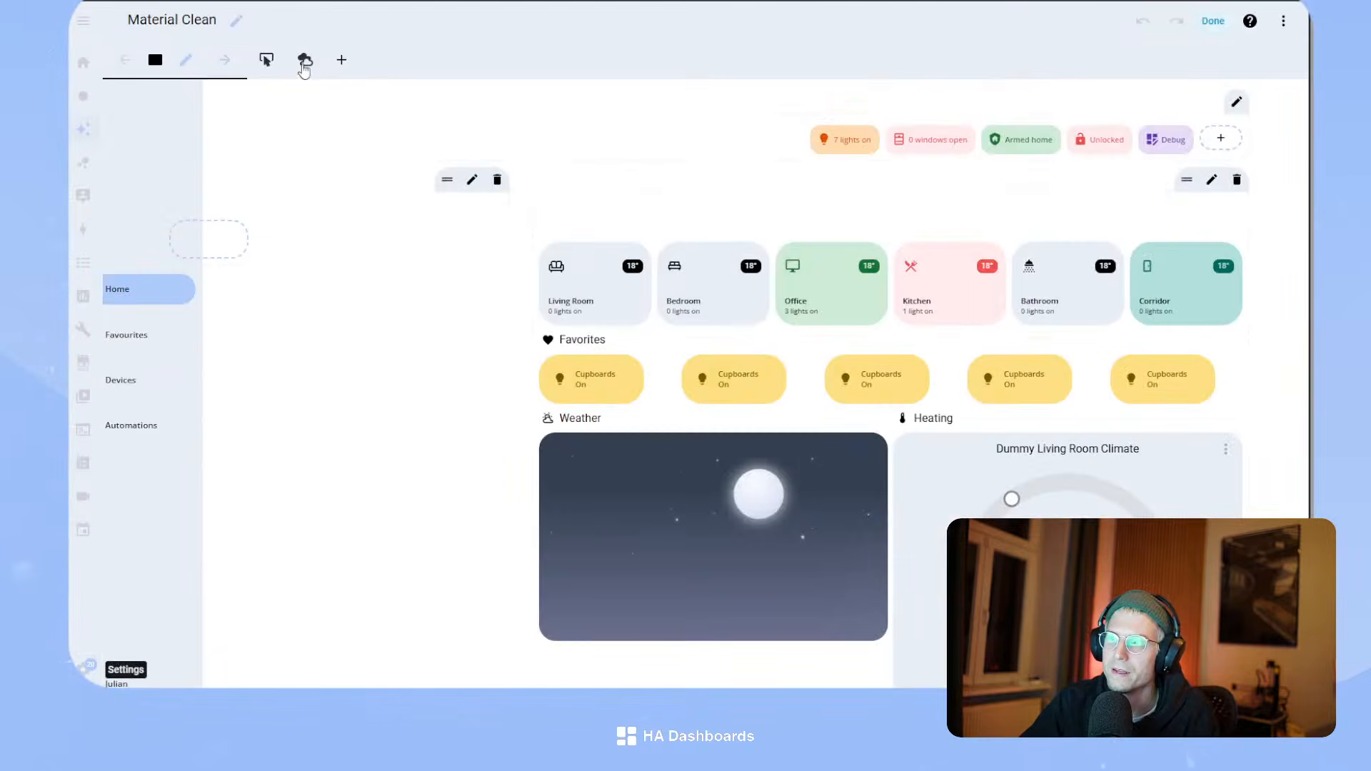
# - Set the Corridor card's light variable to light.corridor in the room stack, save the card and finish editing the dashboard
pyautogui.click(894, 287)
pyautogui.click(539, 200)
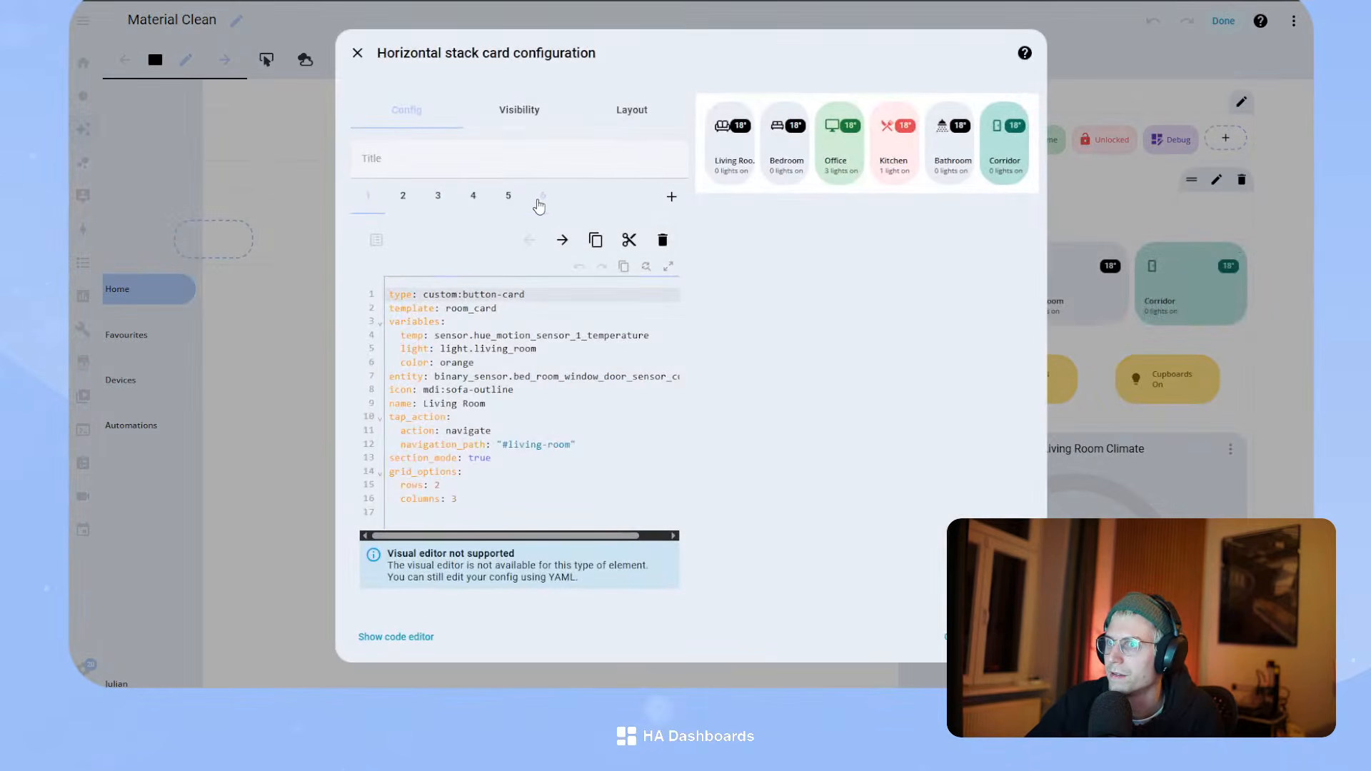
pyautogui.moveTo(519, 348); pyautogui.dragTo(571, 350)
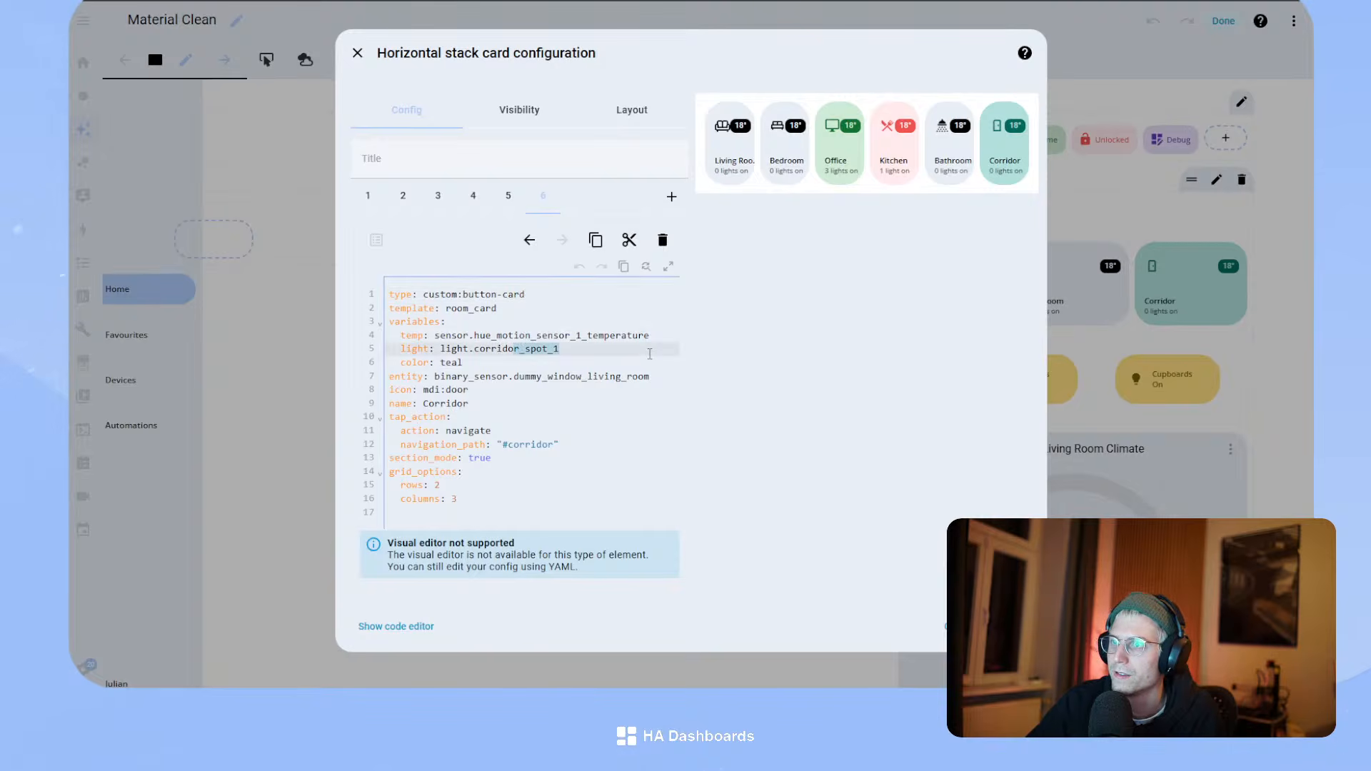
pyautogui.press('BackSpace')
pyautogui.click(649, 354)
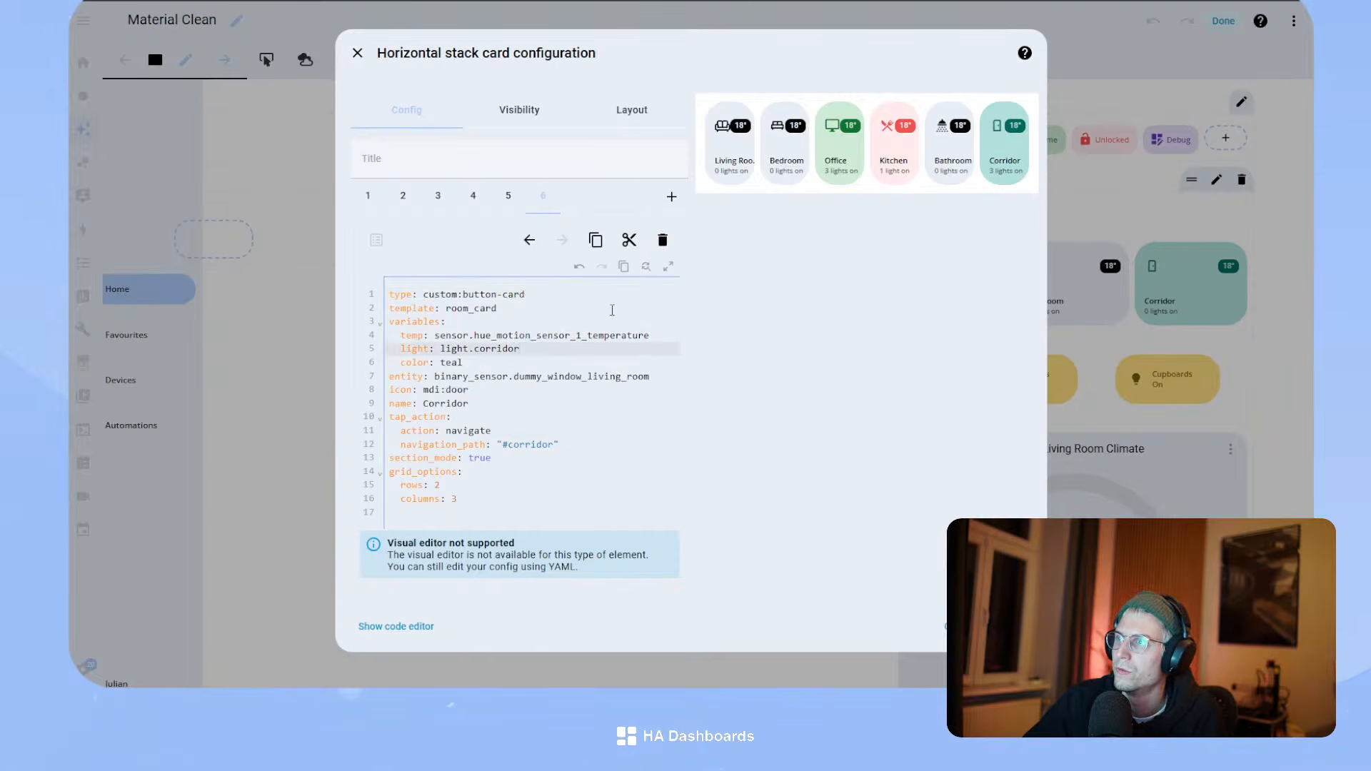
pyautogui.click(1017, 626)
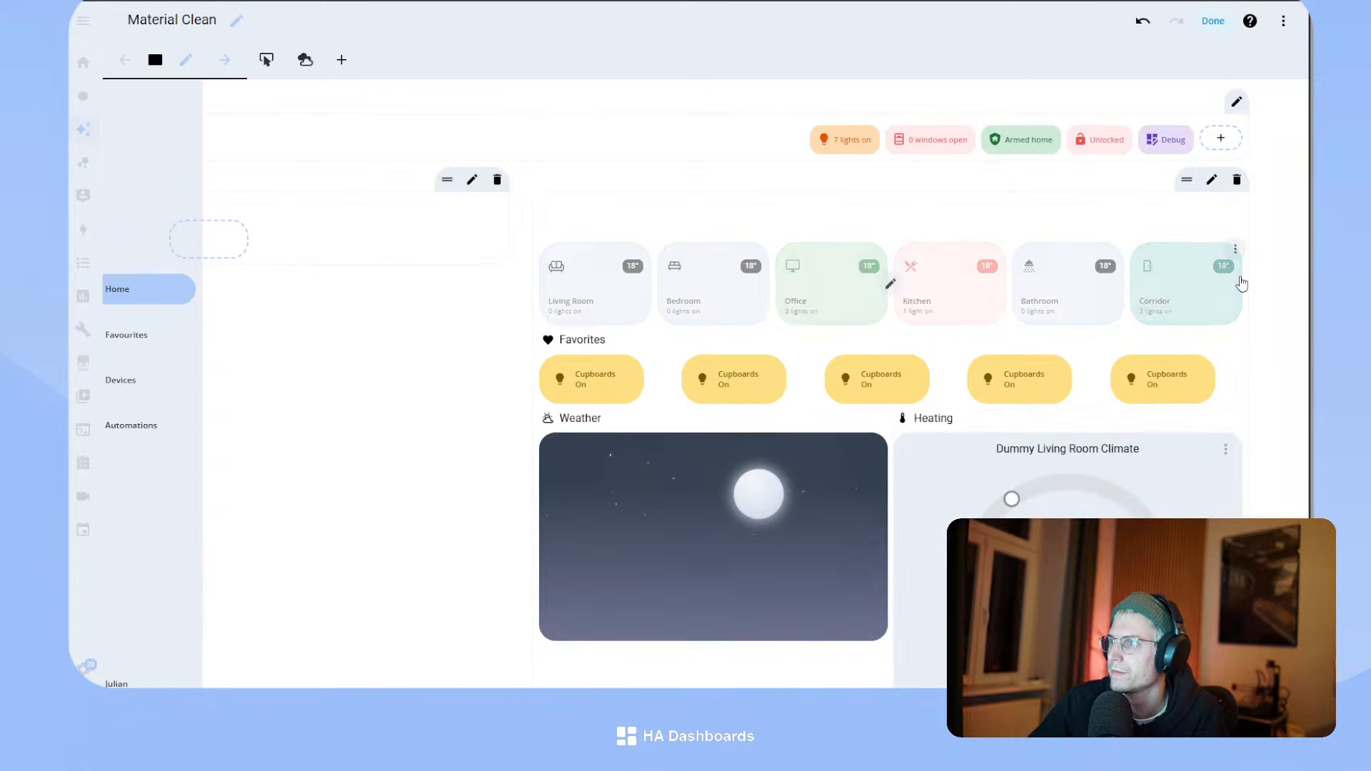
pyautogui.click(1223, 22)
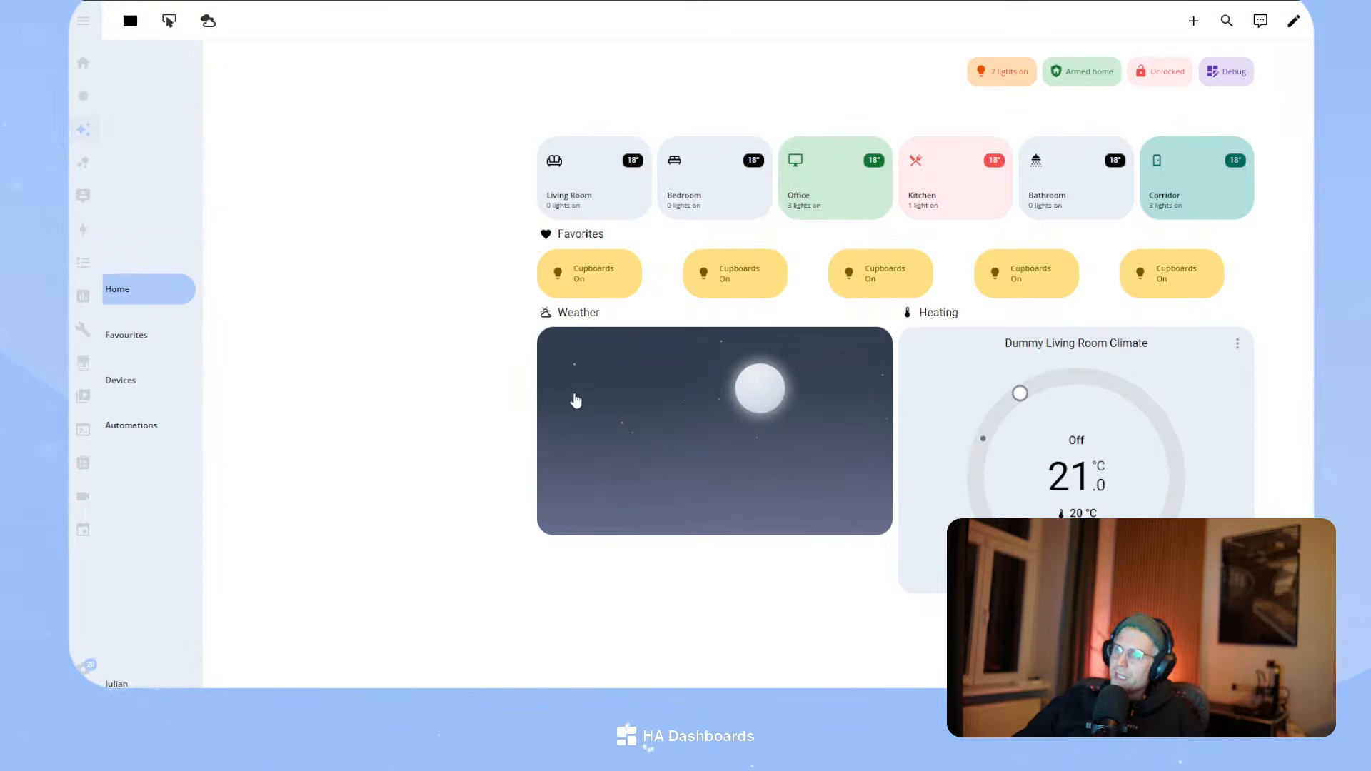
# - Add a border-radius of 30px to the Weather button card's card styles, save the stack and finish editing the dashboard
pyautogui.click(1292, 21)
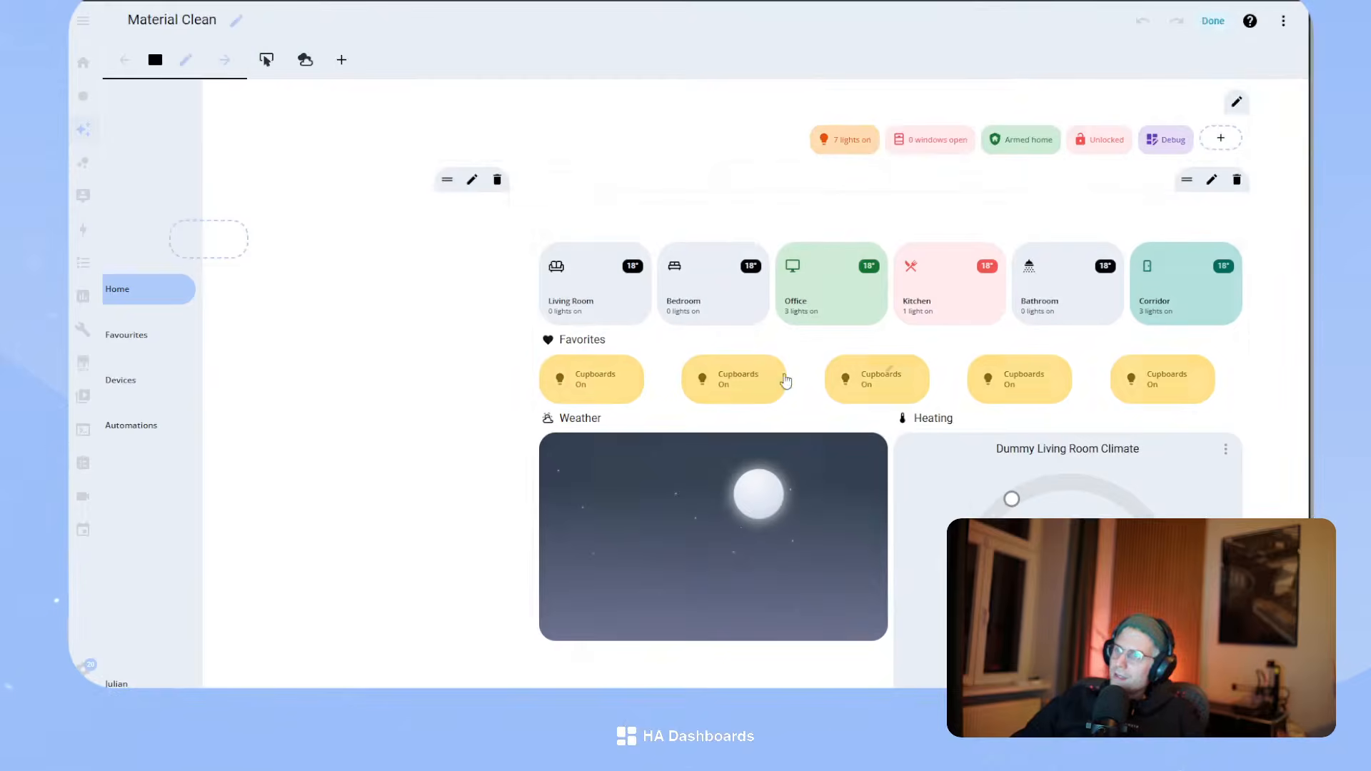
pyautogui.click(714, 554)
pyautogui.click(404, 197)
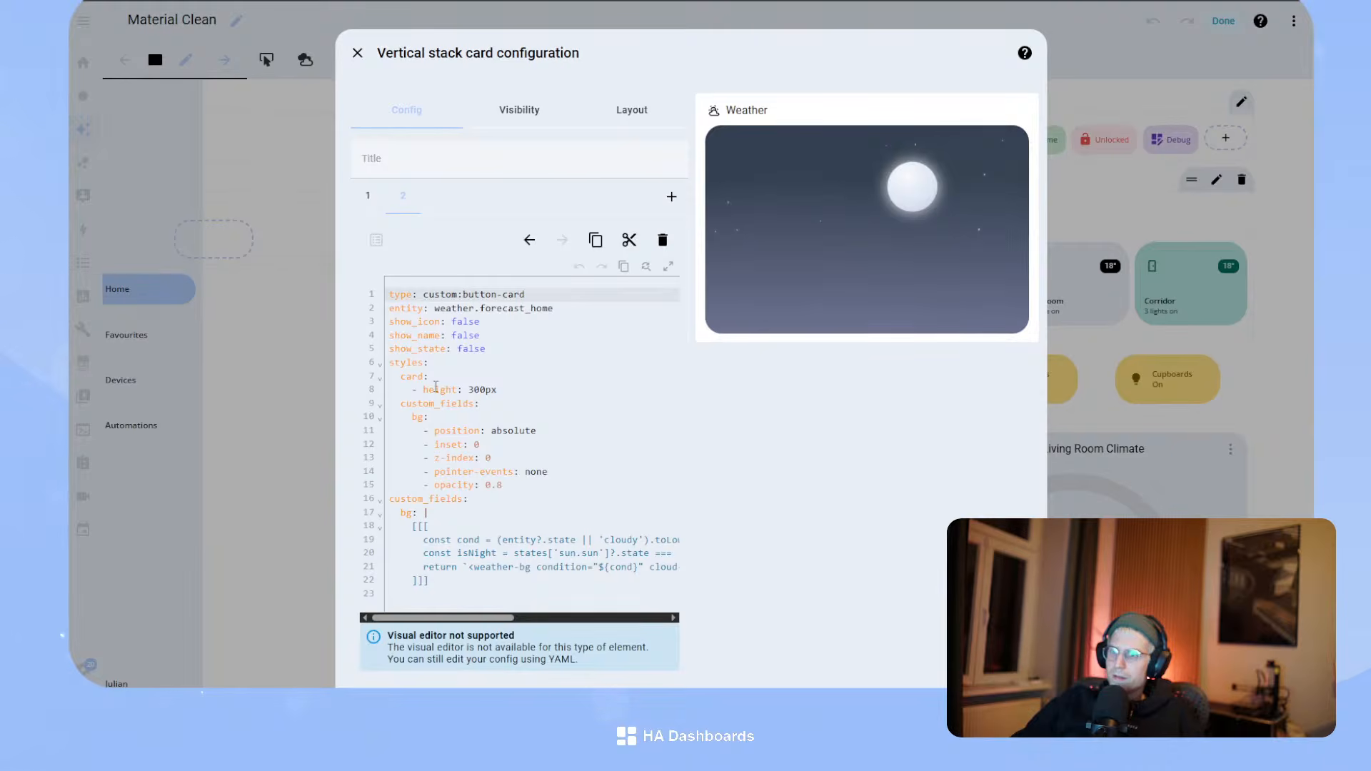
pyautogui.click(523, 392)
pyautogui.press('Return')
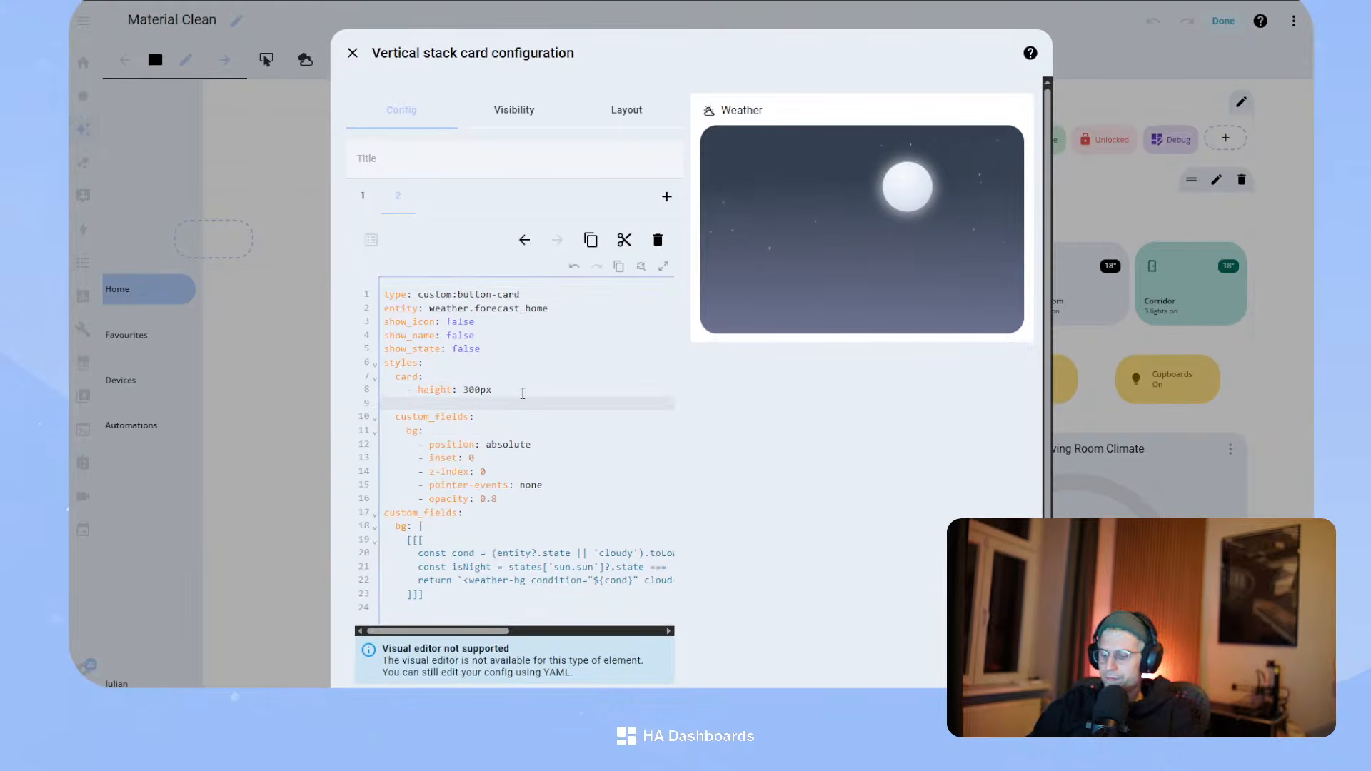
pyautogui.write('- border-rad')
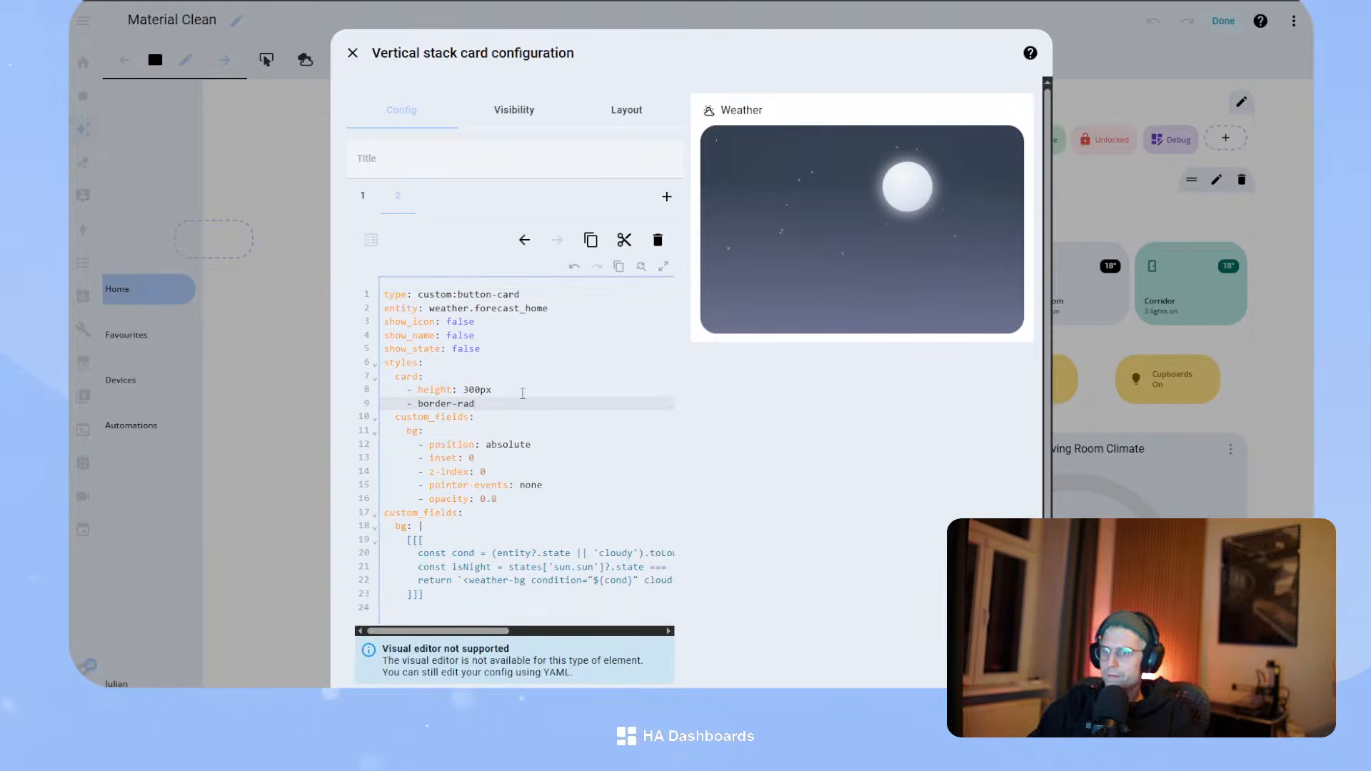
pyautogui.write('ius: 30px')
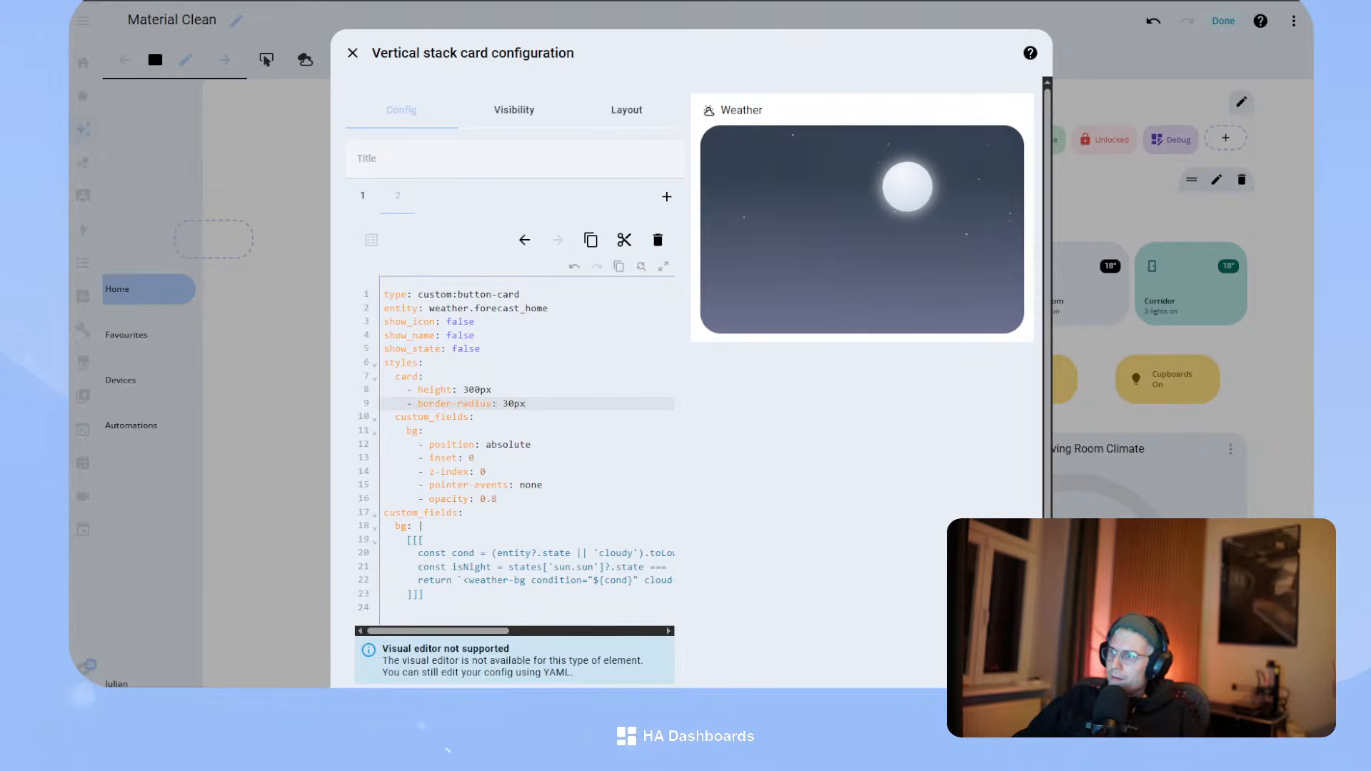
pyautogui.click(1021, 703)
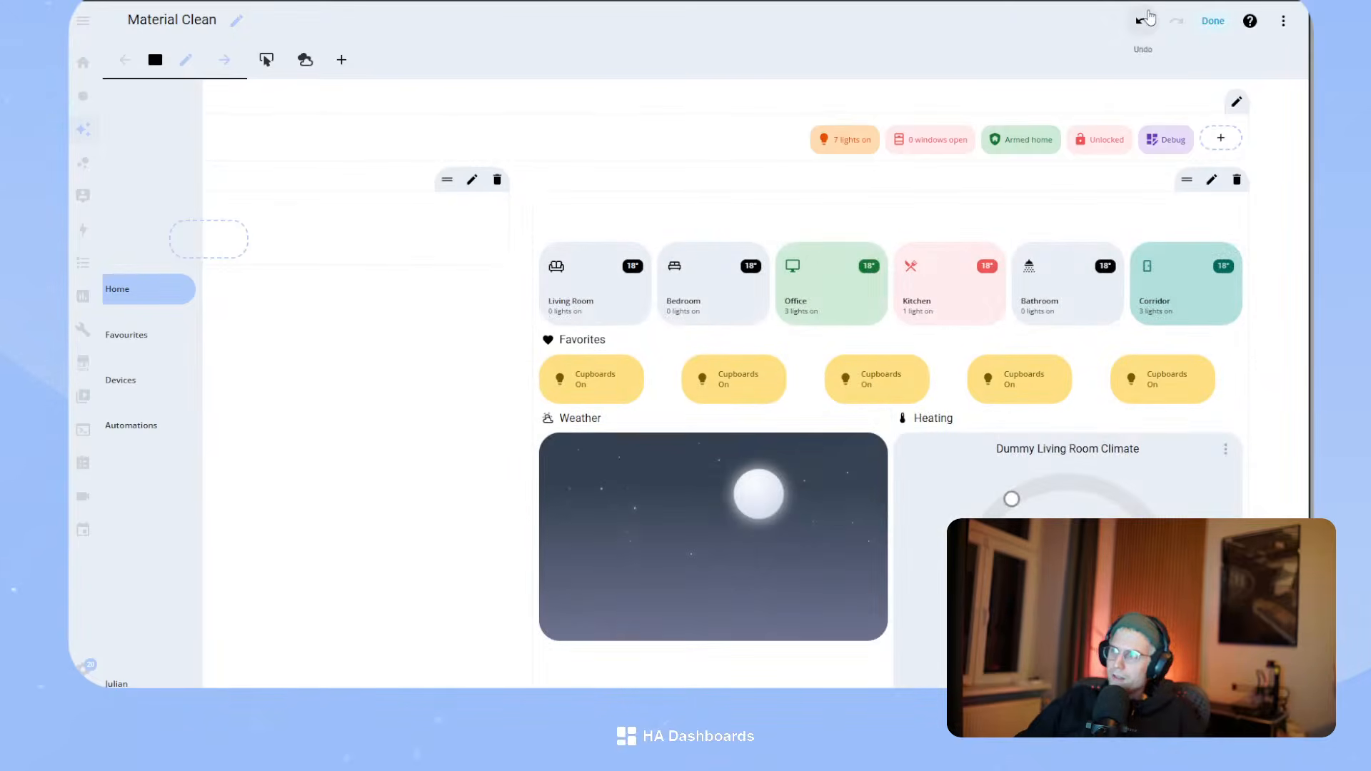
pyautogui.click(1212, 20)
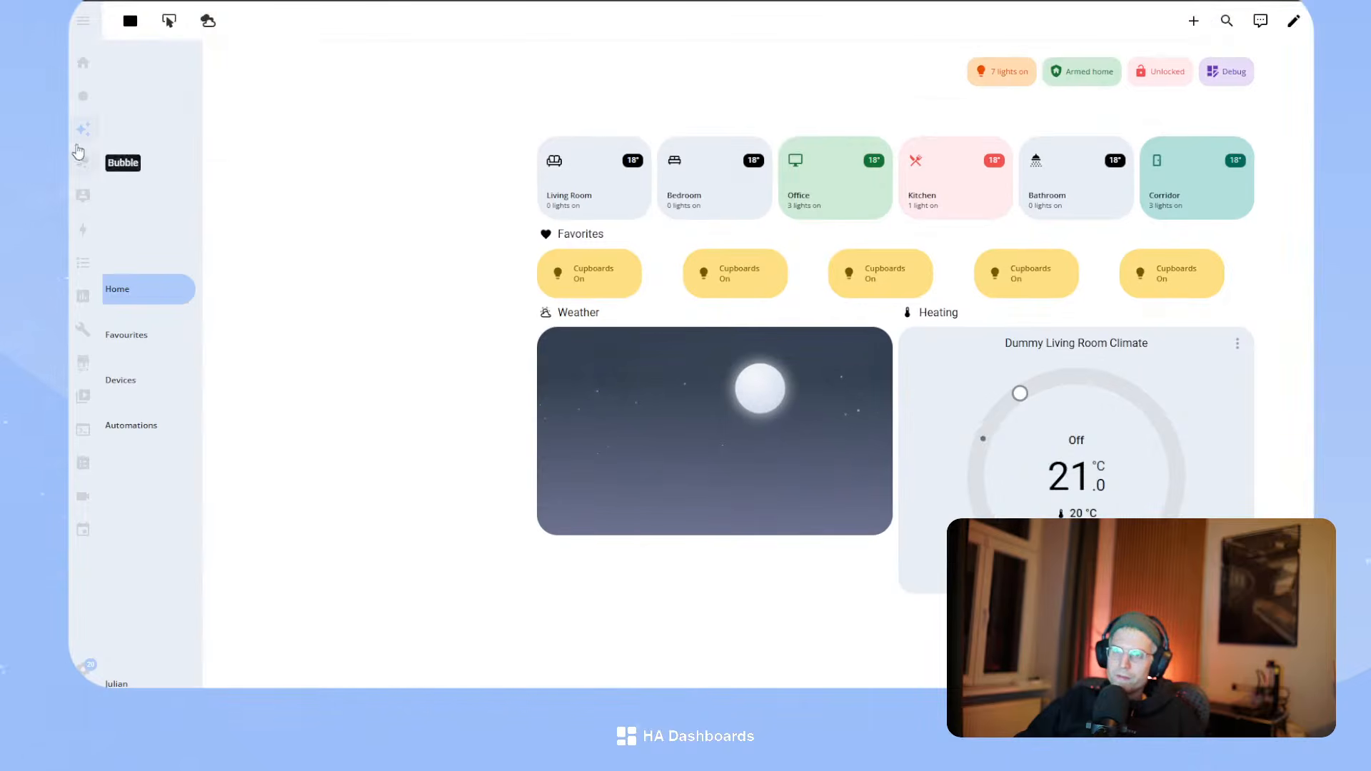
# - Open material-clean.yaml from the themes folder in the file editor
pyautogui.click(83, 329)
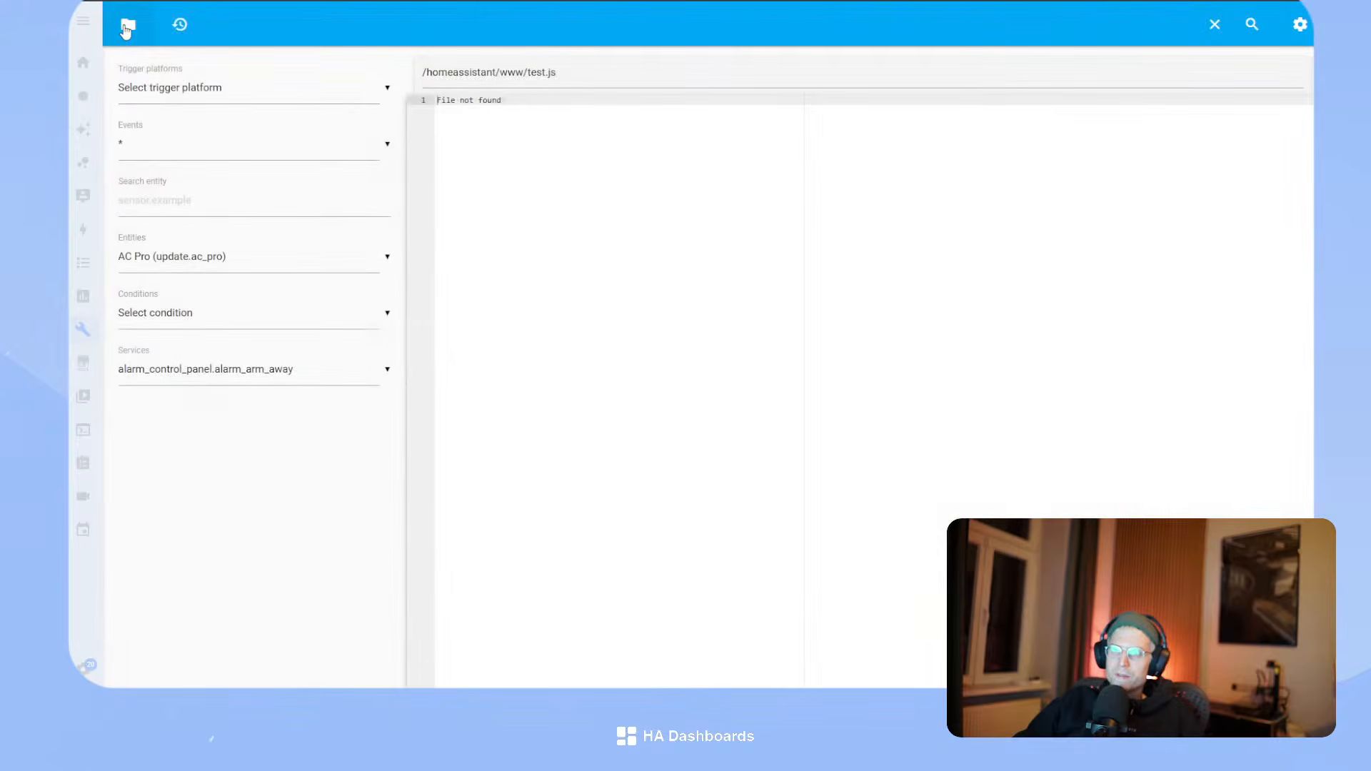
pyautogui.click(128, 25)
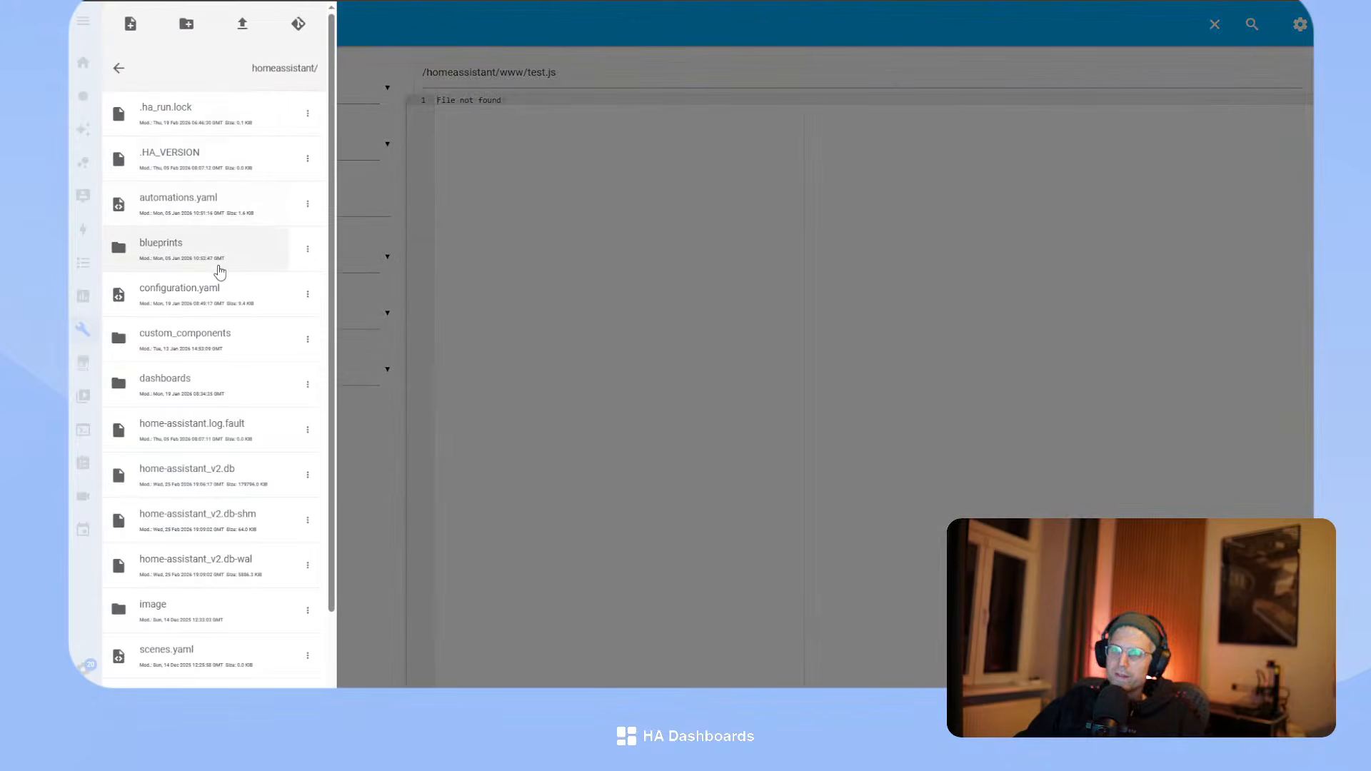
pyautogui.scroll(-3, 200, 385)
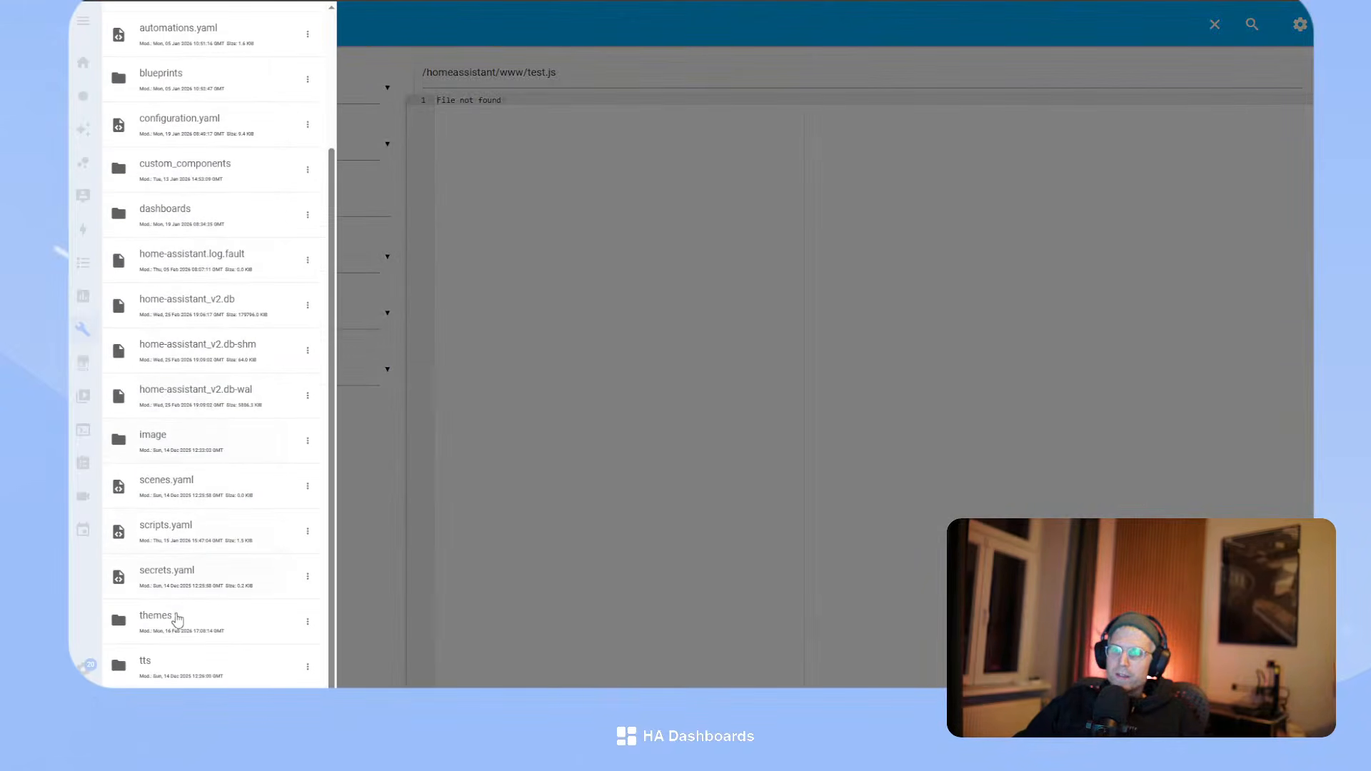
pyautogui.click(175, 620)
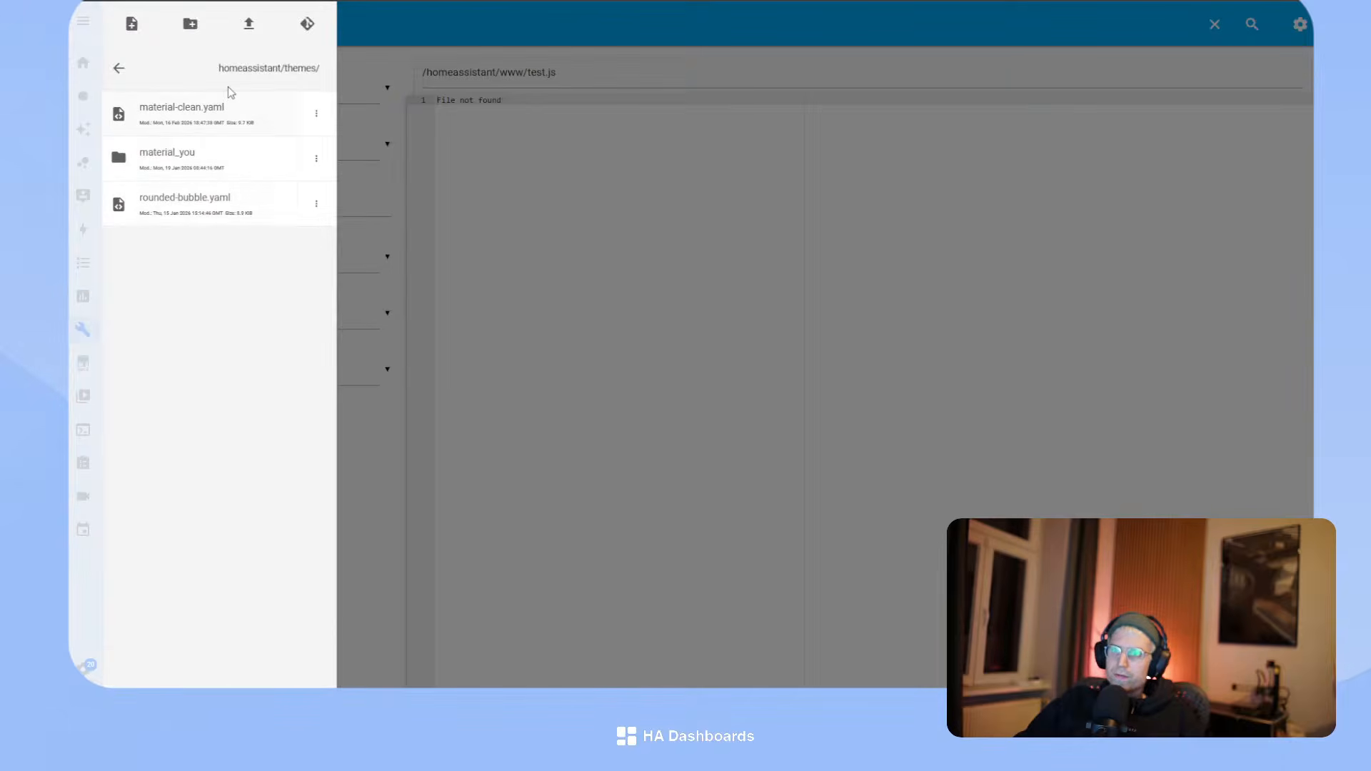
pyautogui.click(214, 110)
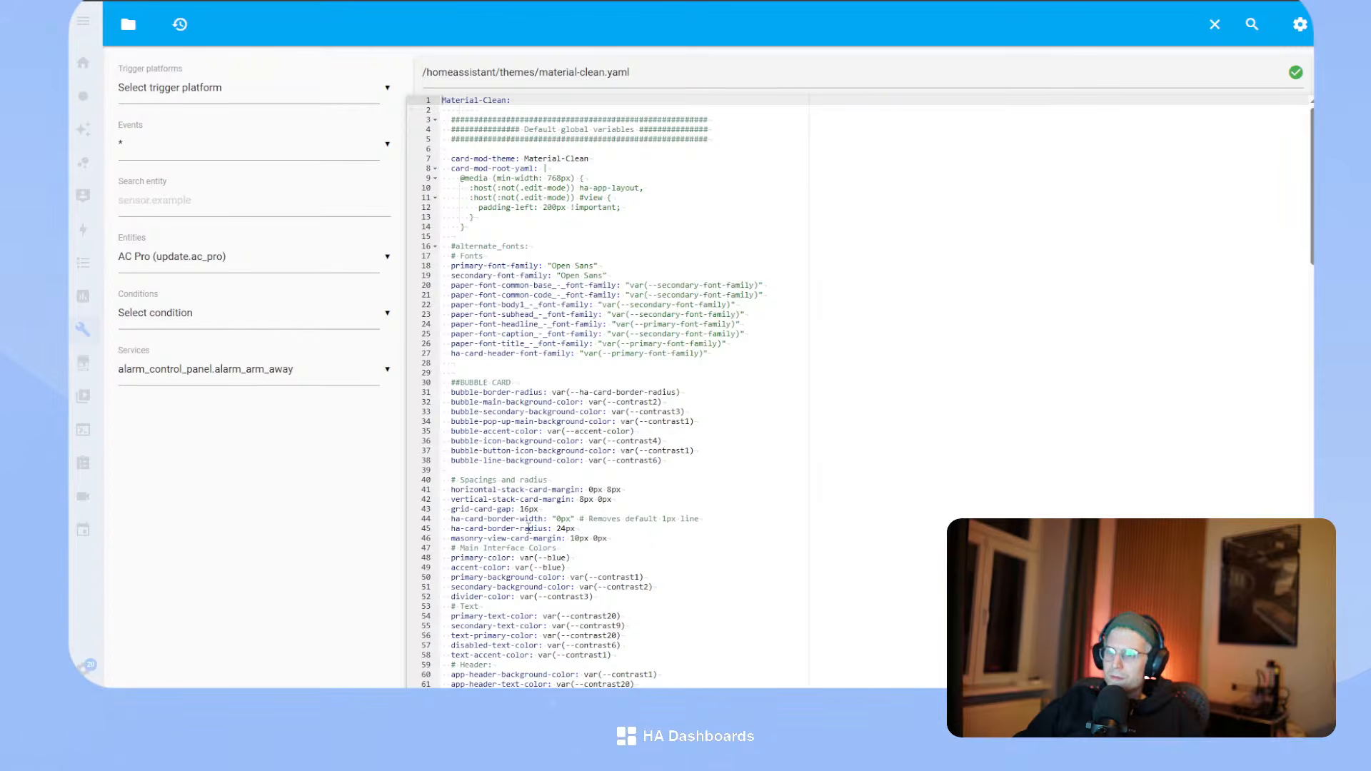
# - Set ha-card-border-radius to 30px in the Material-Clean theme and save the file
pyautogui.click(566, 529)
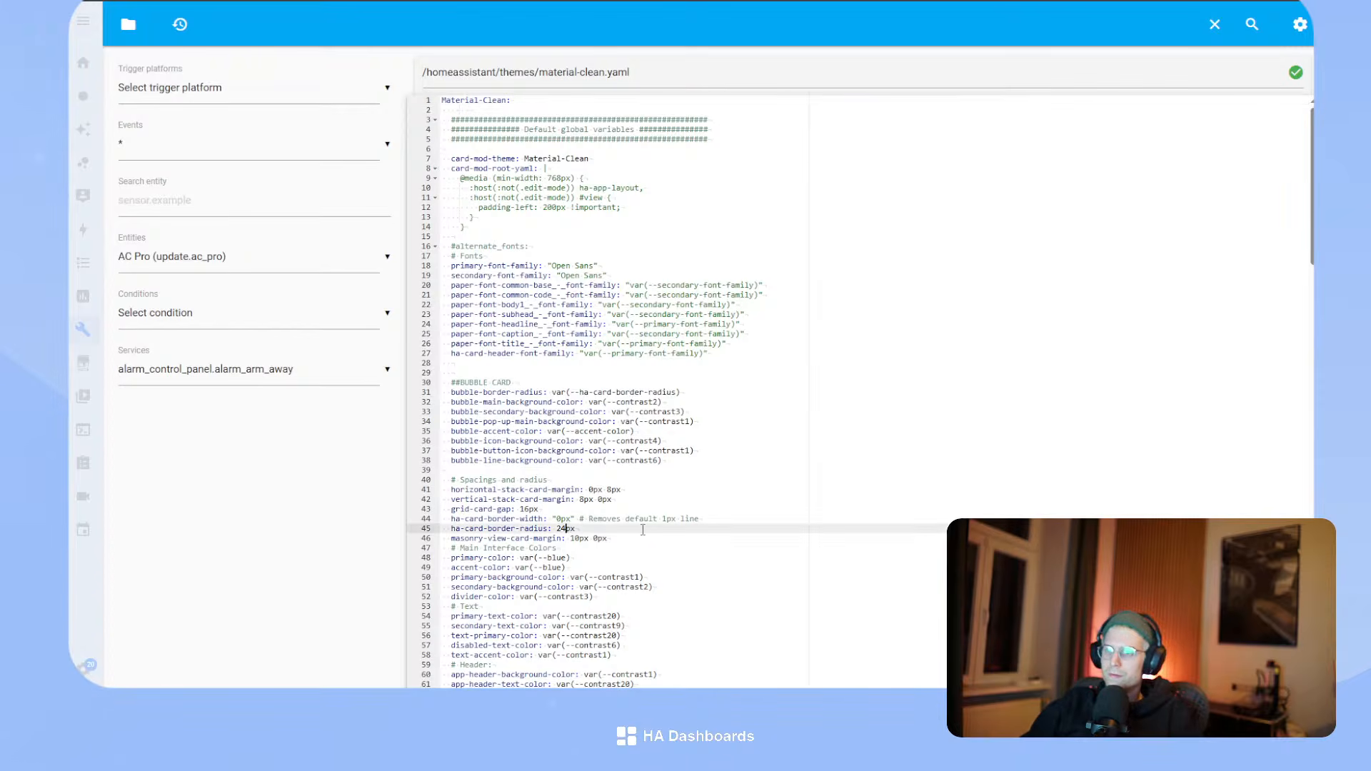
pyautogui.press('BackSpace')
pyautogui.press('BackSpace')
pyautogui.write('30')
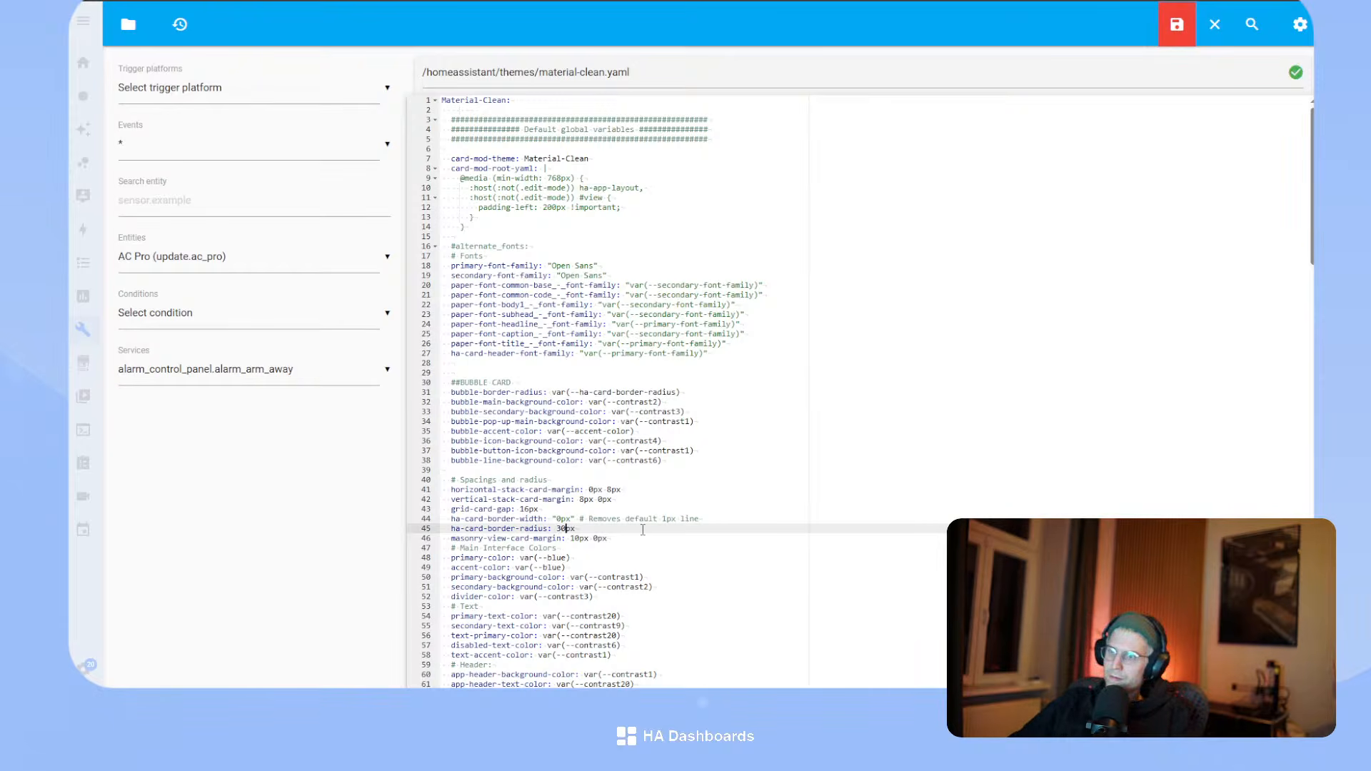
pyautogui.hotkey('ctrl', 's')
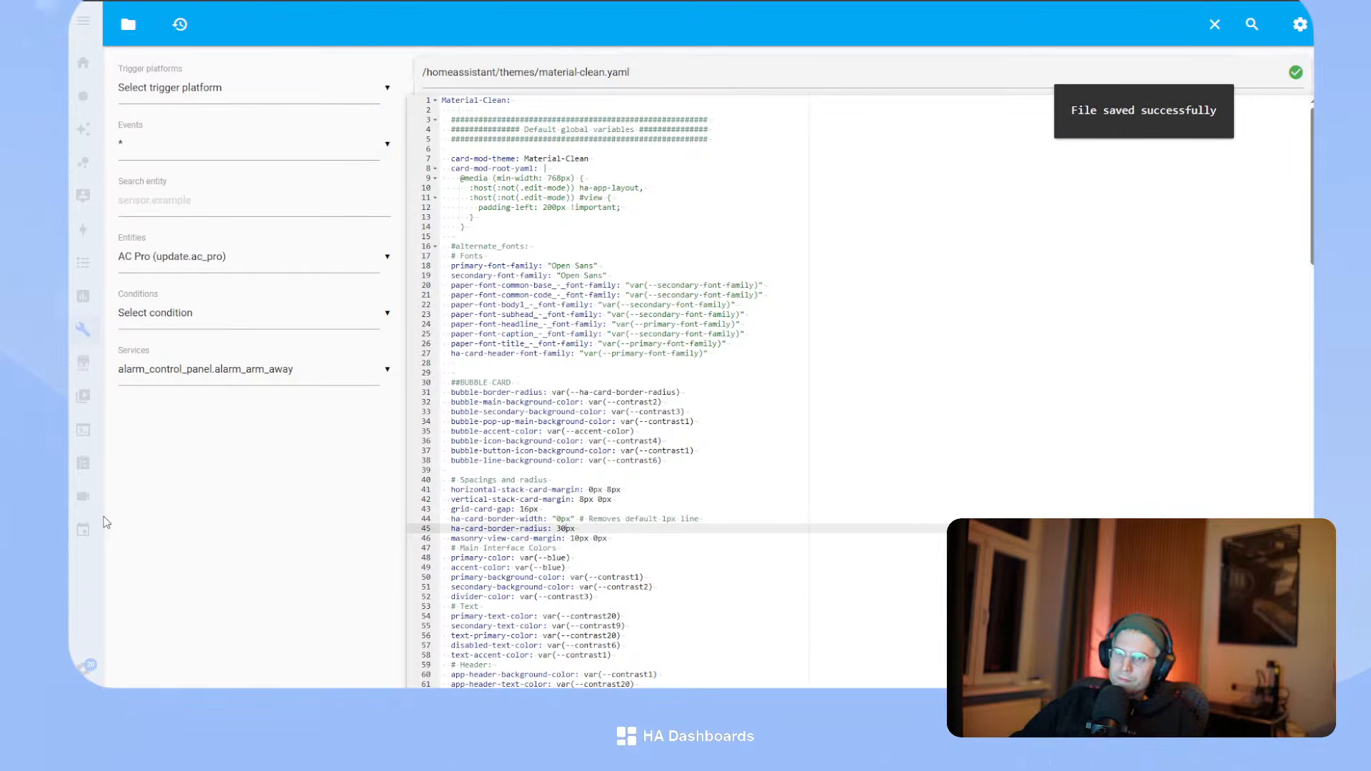
# - Perform the Reload themes action in the developer tools and return to the Material Clean dashboard
pyautogui.click(86, 667)
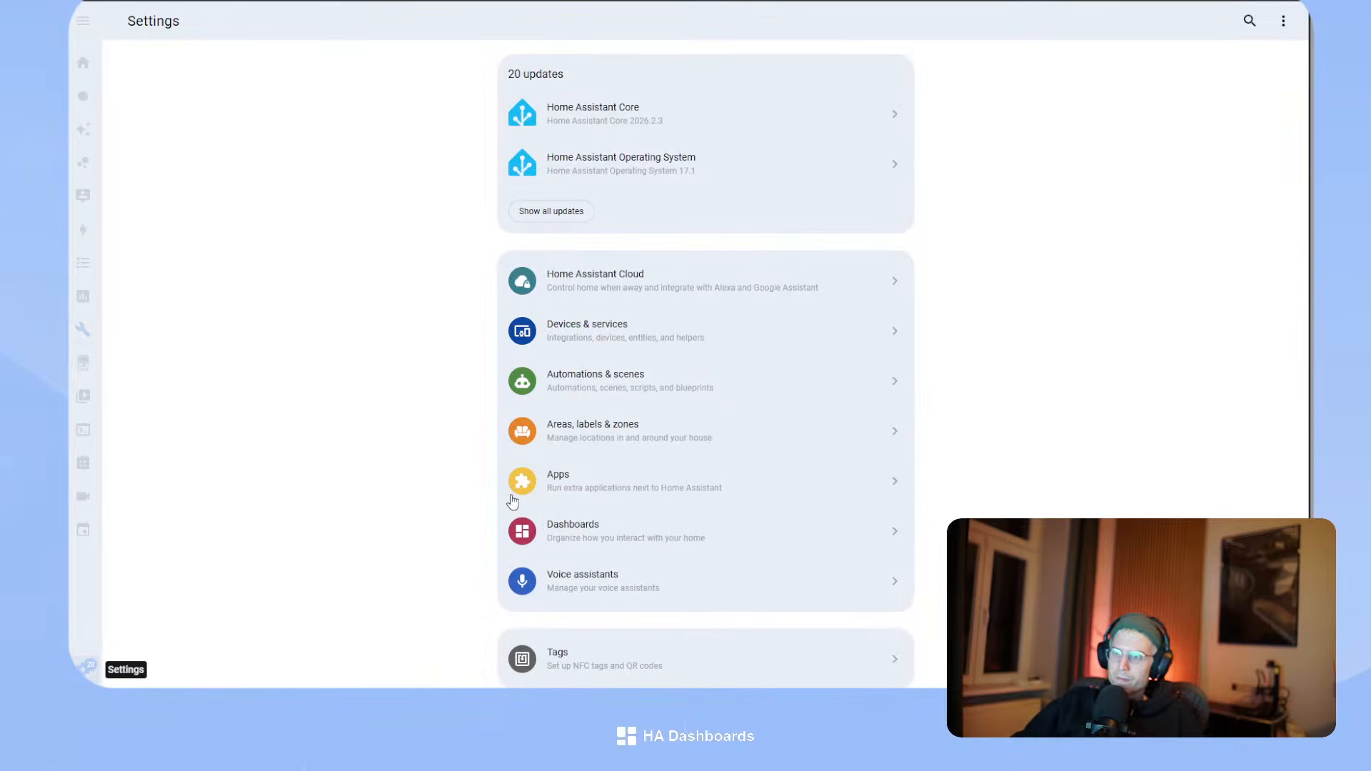
pyautogui.scroll(-3, 513, 502)
pyautogui.click(614, 632)
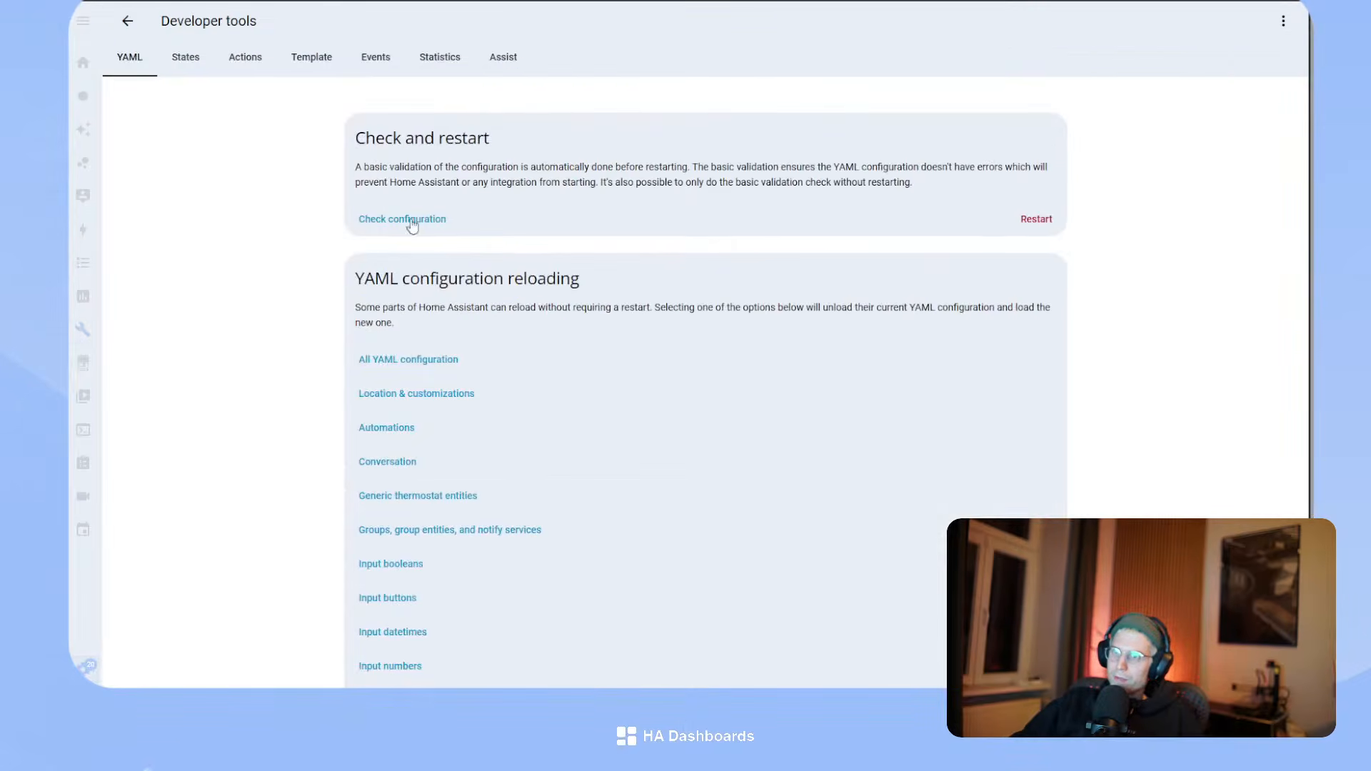
pyautogui.click(270, 57)
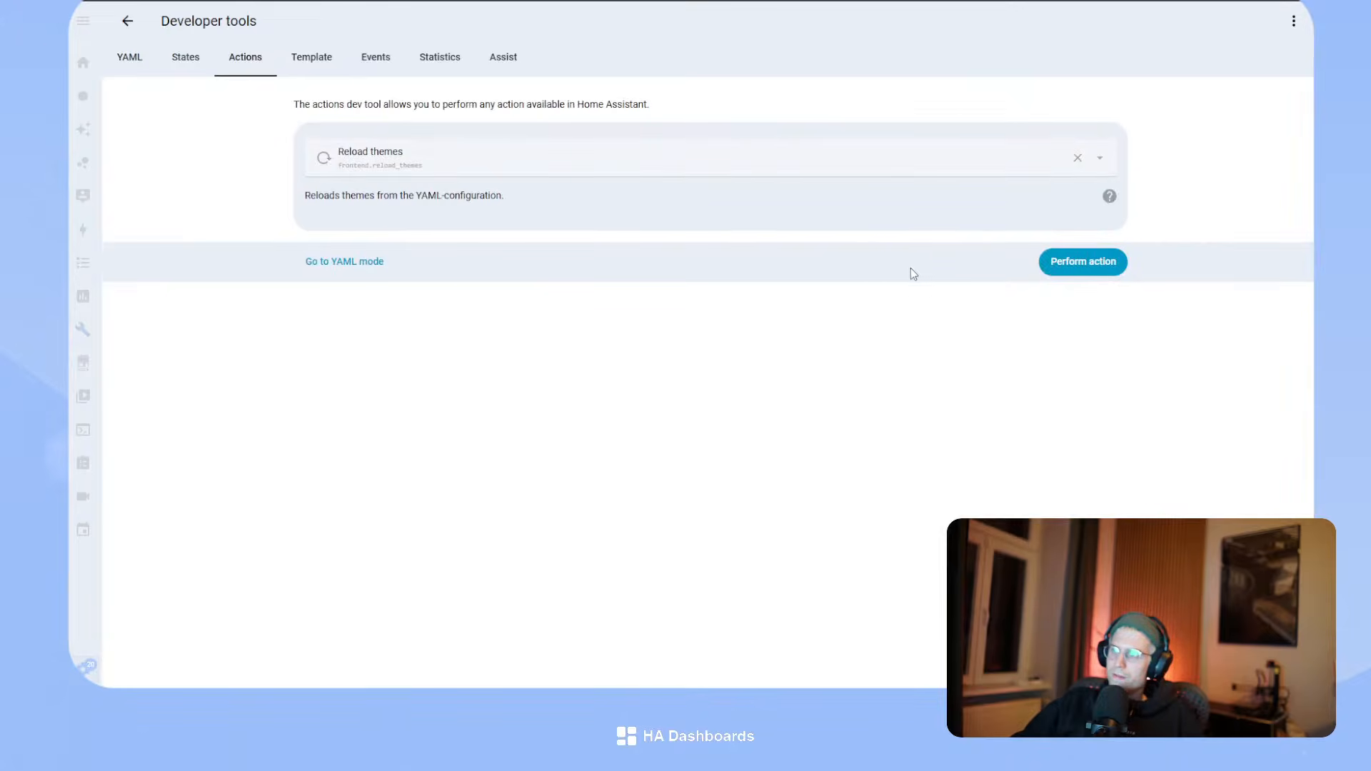
pyautogui.click(1085, 262)
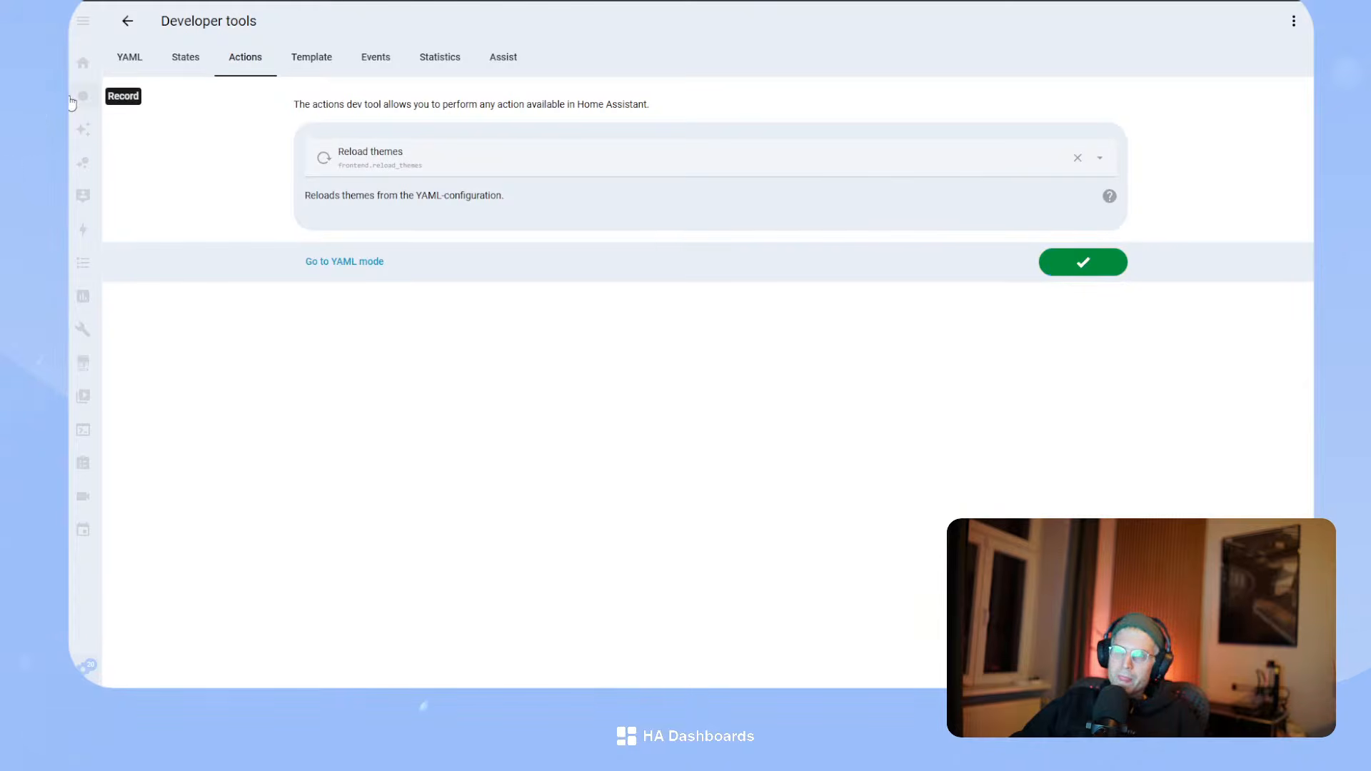
pyautogui.click(85, 138)
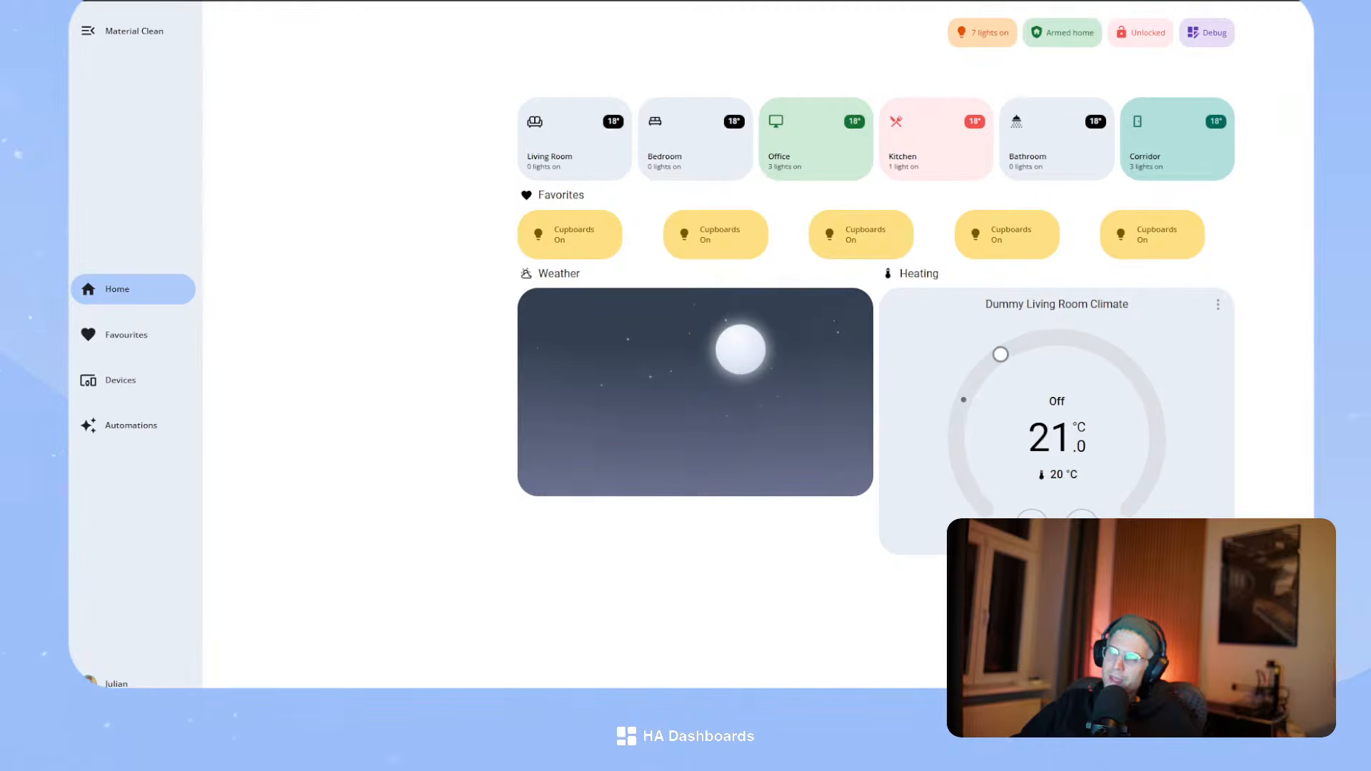
# - Test the dashboard's navigation sidebar by collapsing and expanding it, and leave it collapsed
pyautogui.click(126, 33)
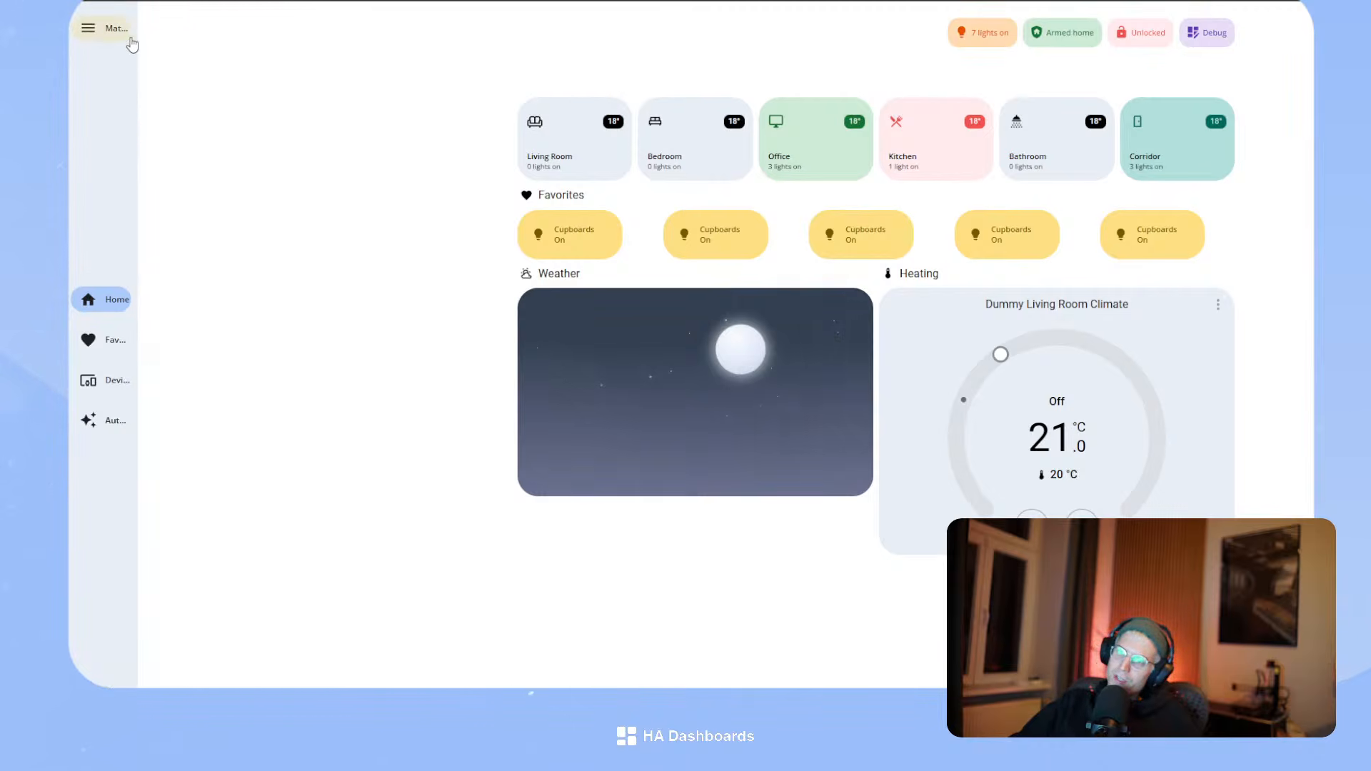
pyautogui.click(89, 32)
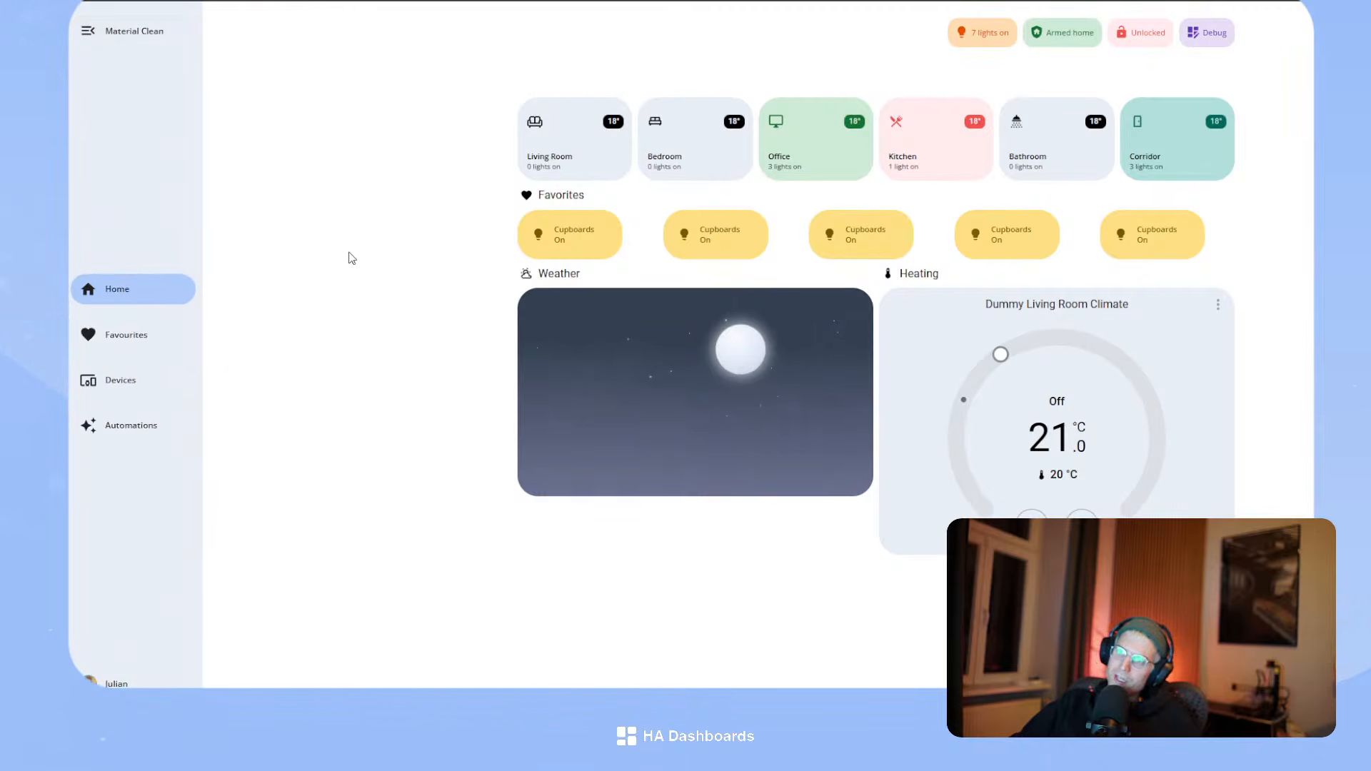
pyautogui.click(143, 34)
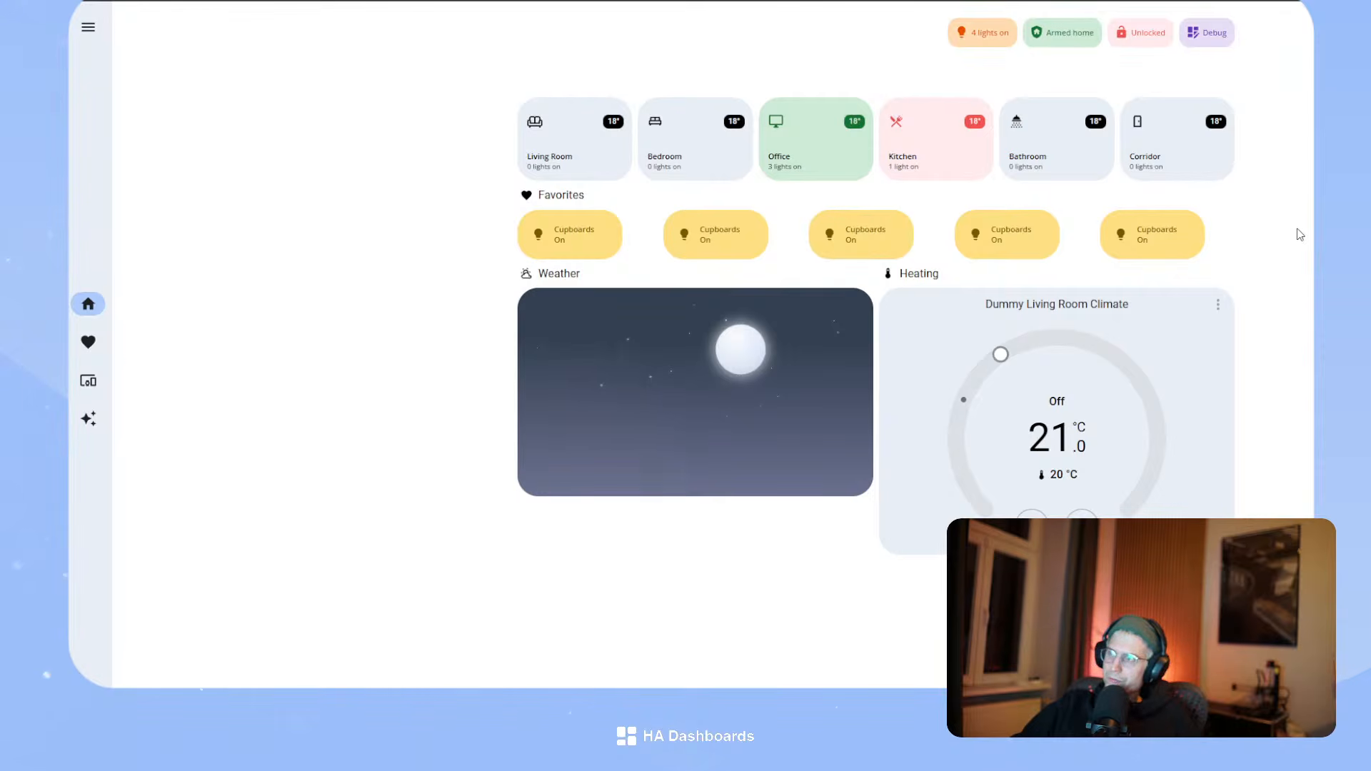
# - Resize the browser window to check the home view's layout, and briefly expand the navigation sidebar again
pyautogui.moveTo(1313, 231); pyautogui.dragTo(1198, 270)
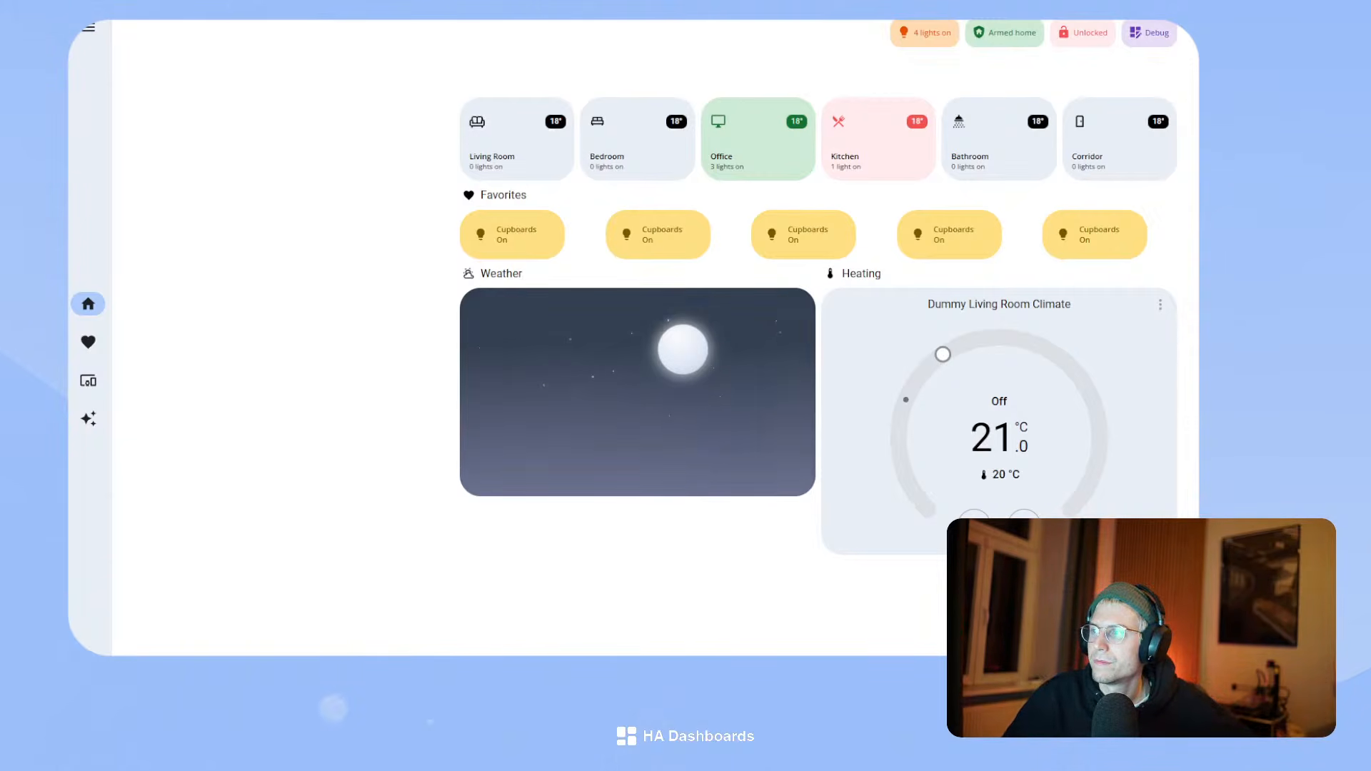
pyautogui.moveTo(1370, 345); pyautogui.dragTo(1274, 347)
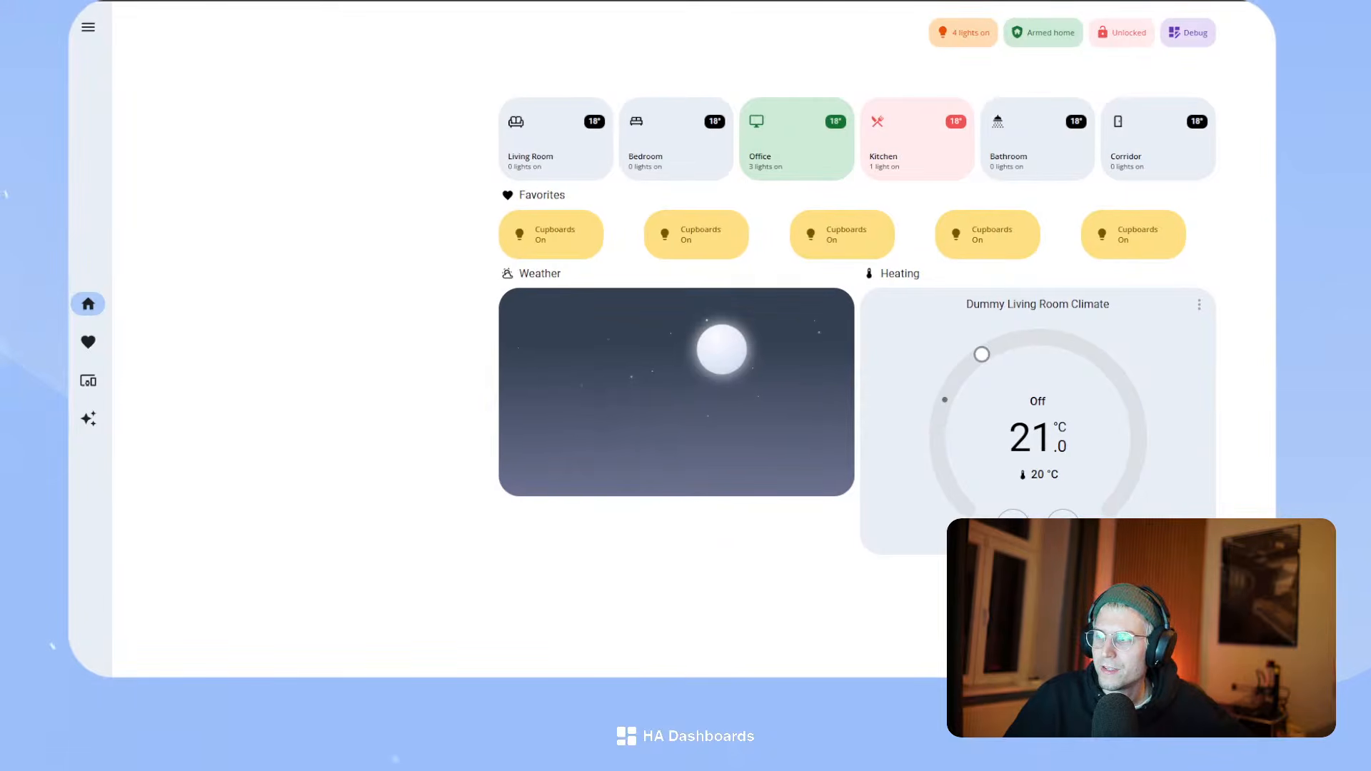
pyautogui.moveTo(1276, 676); pyautogui.dragTo(1305, 702)
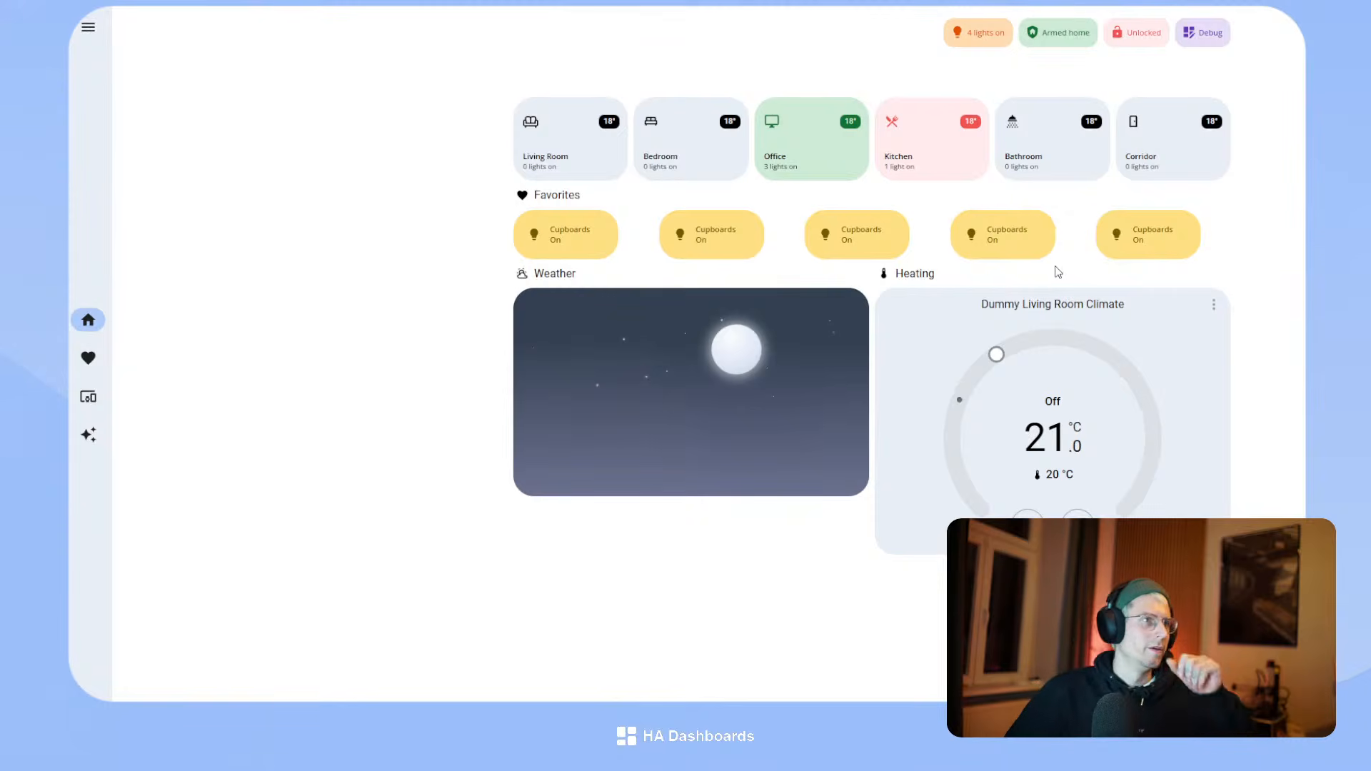
pyautogui.click(88, 27)
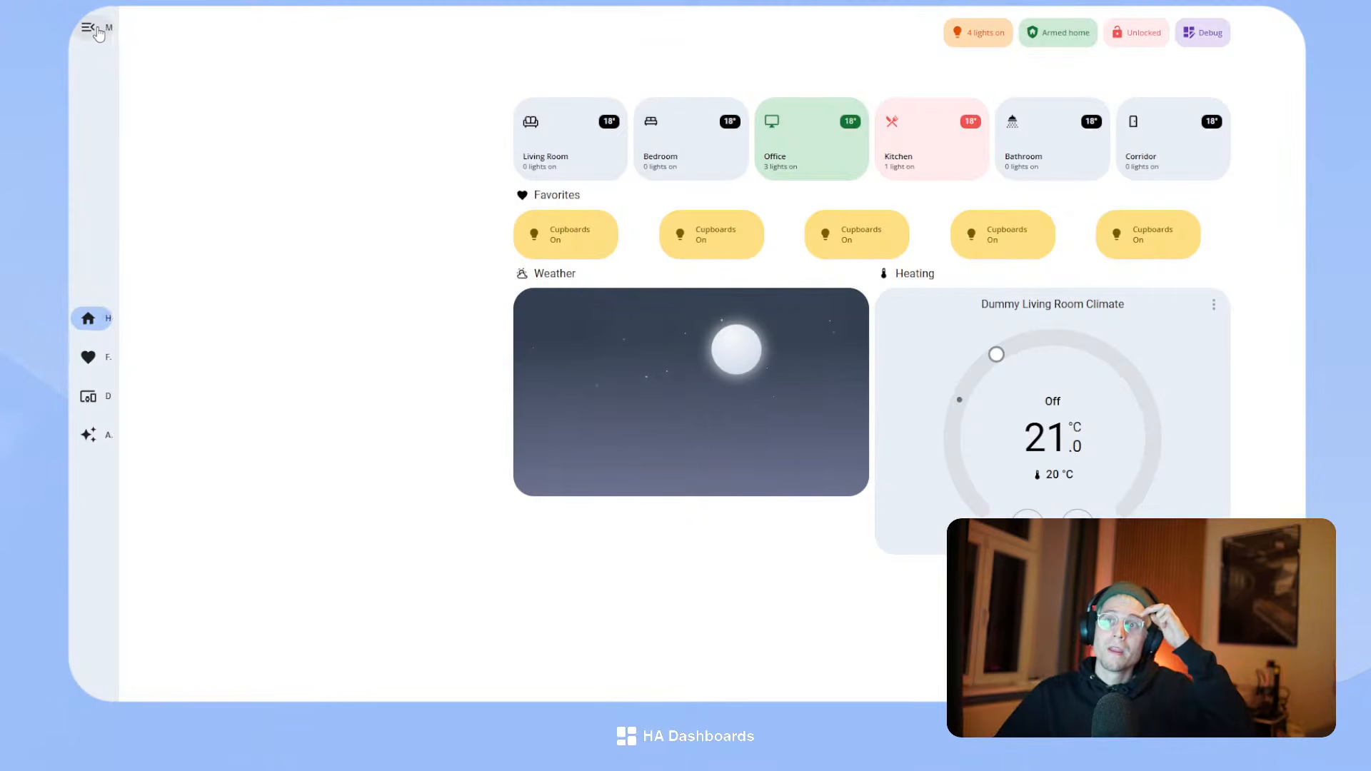
pyautogui.click(90, 43)
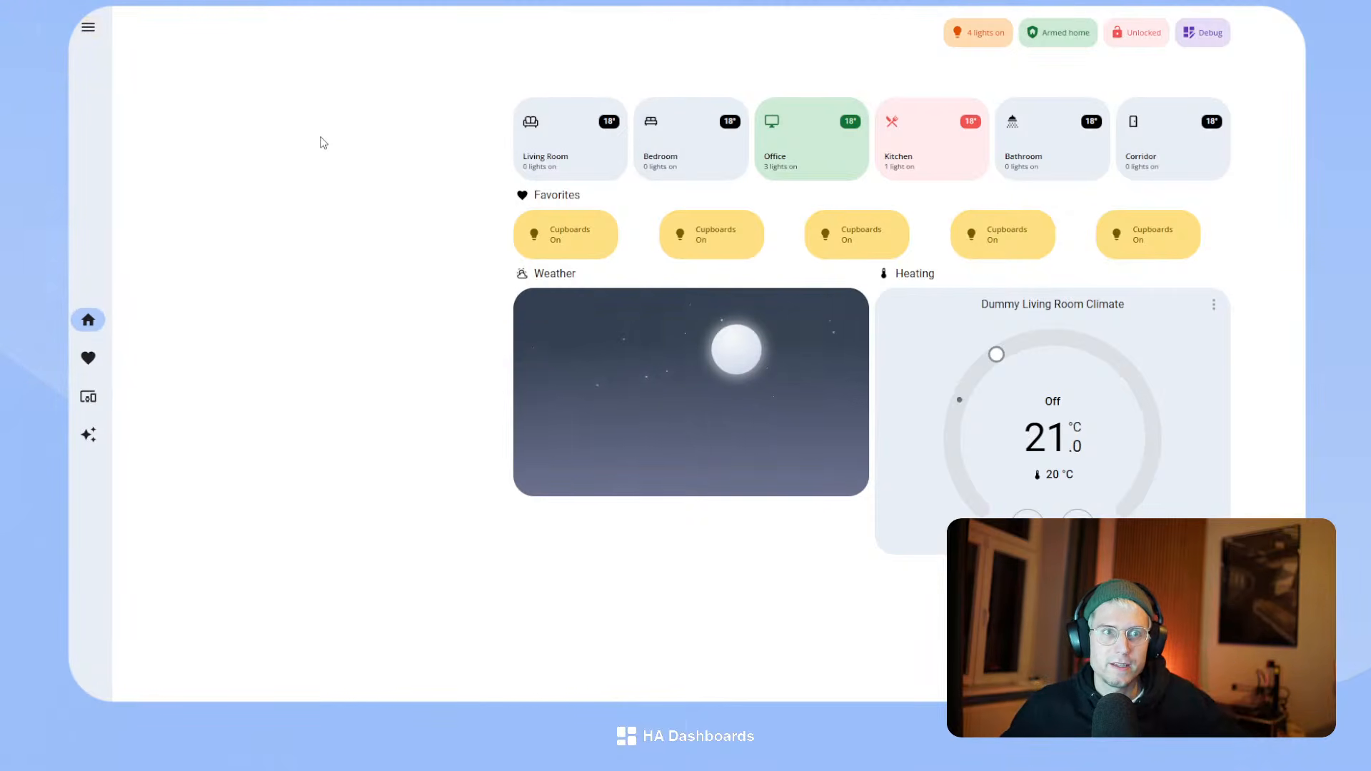